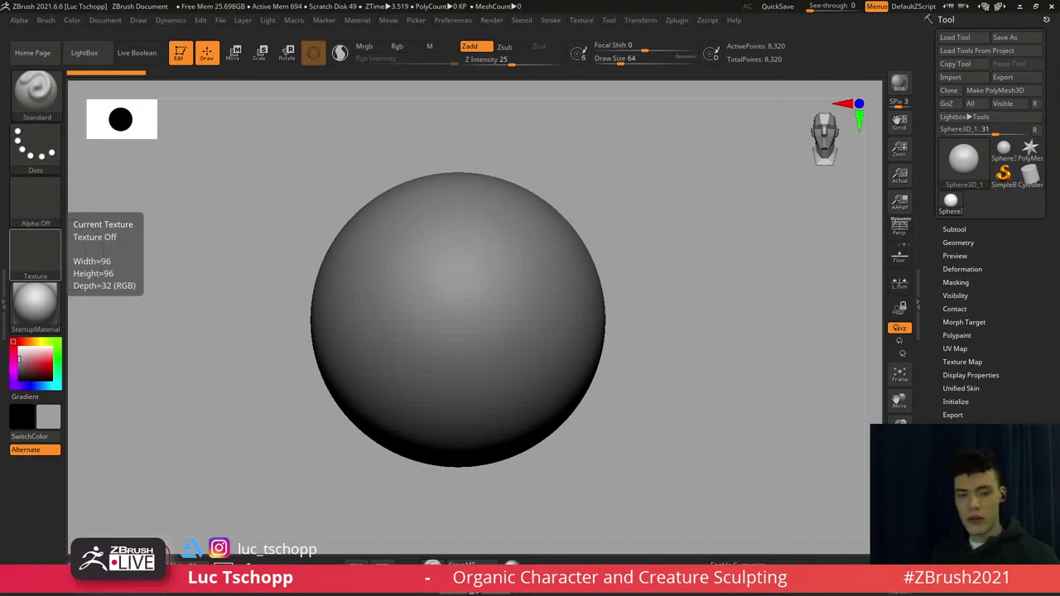
# Frame the sphere, then drag the amphibious creature reference image over the canvas
pyautogui.keyDown('alt'); pyautogui.moveTo(419, 250); pyautogui.dragTo(453, 248, button='right'); pyautogui.keyUp('alt')
pyautogui.moveTo(530, 278)
pyautogui.keyDown('alt'); pyautogui.mouseDown(button='right')
pyautogui.moveTo(506, 256)
pyautogui.moveTo(524, 280)
pyautogui.moveTo(522, 261)
pyautogui.mouseUp(button='right'); pyautogui.keyUp('alt')
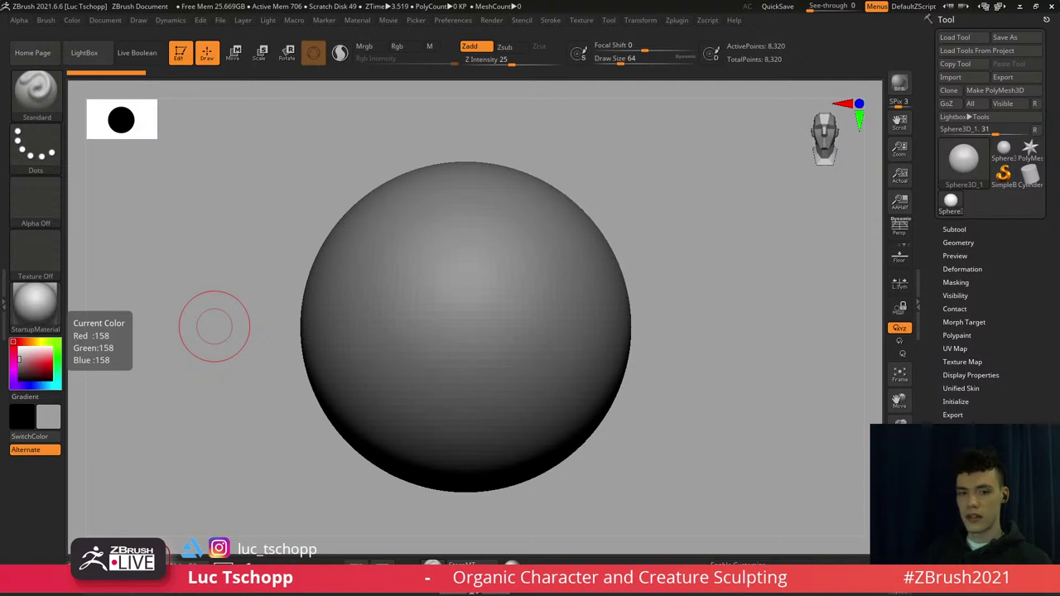
pyautogui.moveTo(0, 249); pyautogui.dragTo(582, 241, button='right')
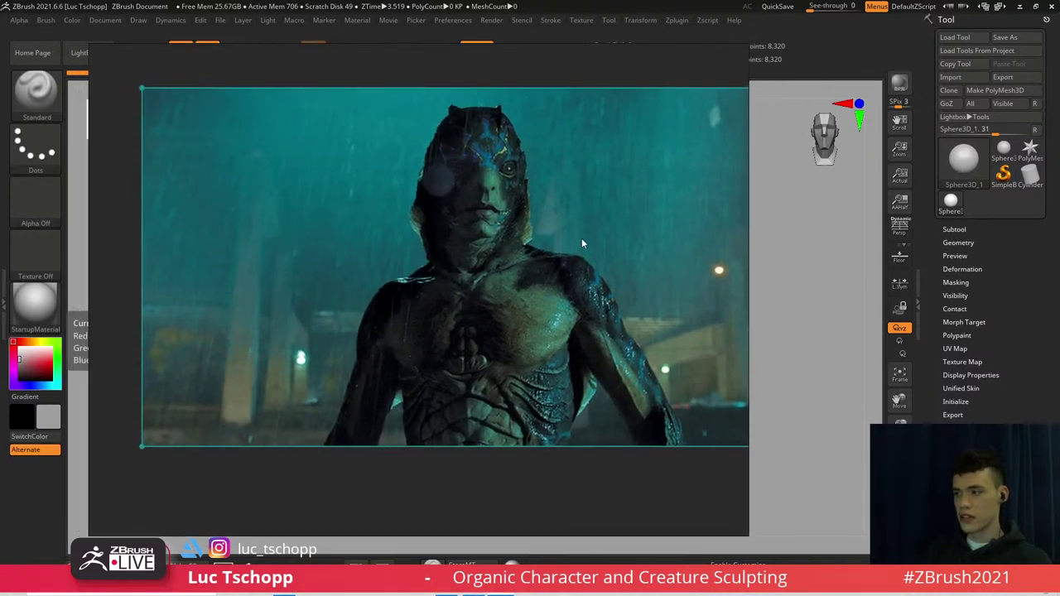
# Hide the creature reference image with Alt+Tab to reveal the default sphere
pyautogui.hotkey('alt', 'Tab')
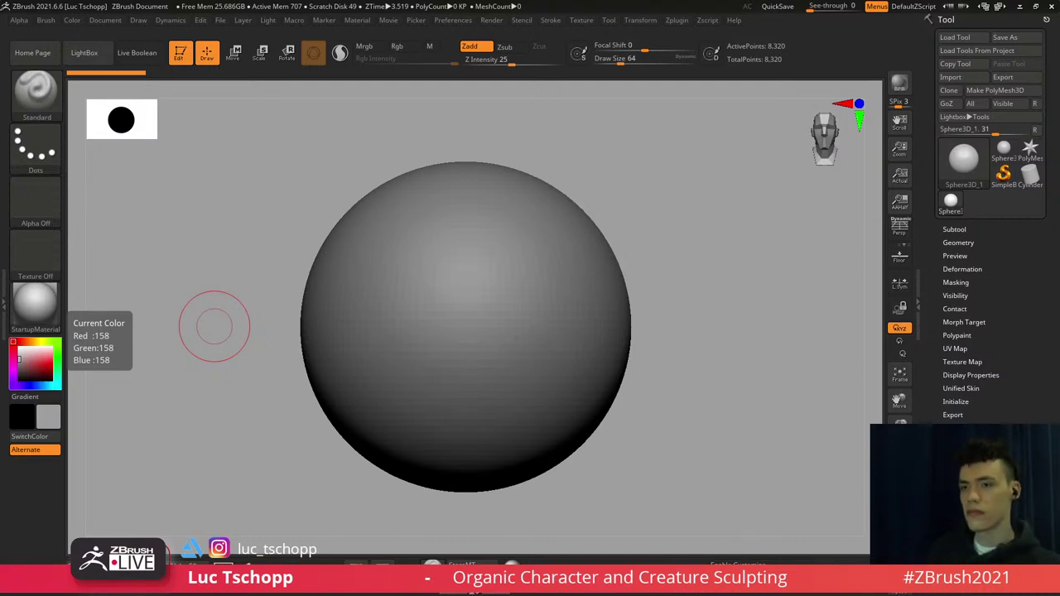
pyautogui.press('super')
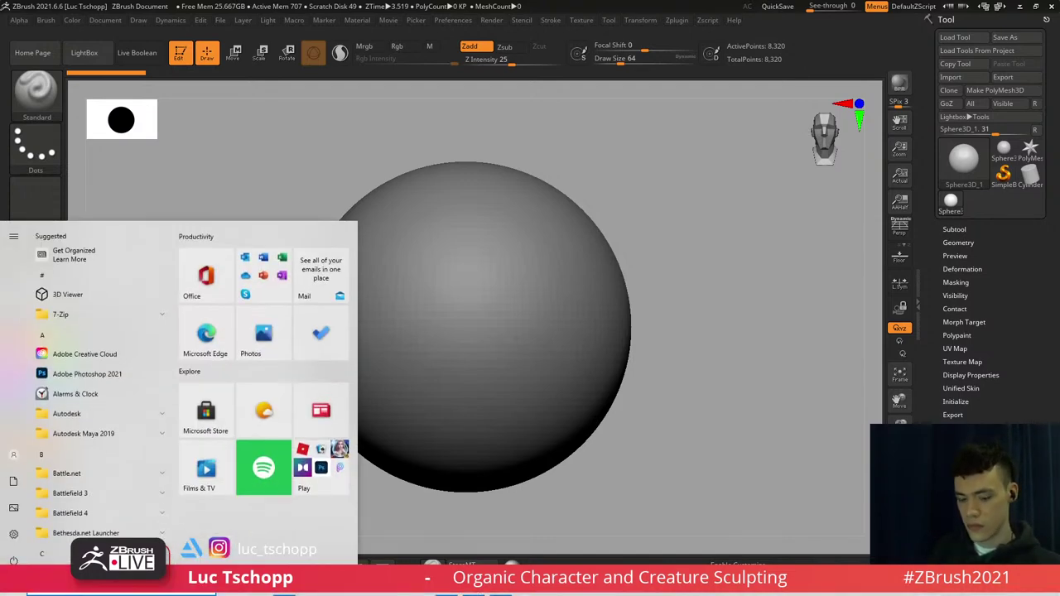
pyautogui.press('super')
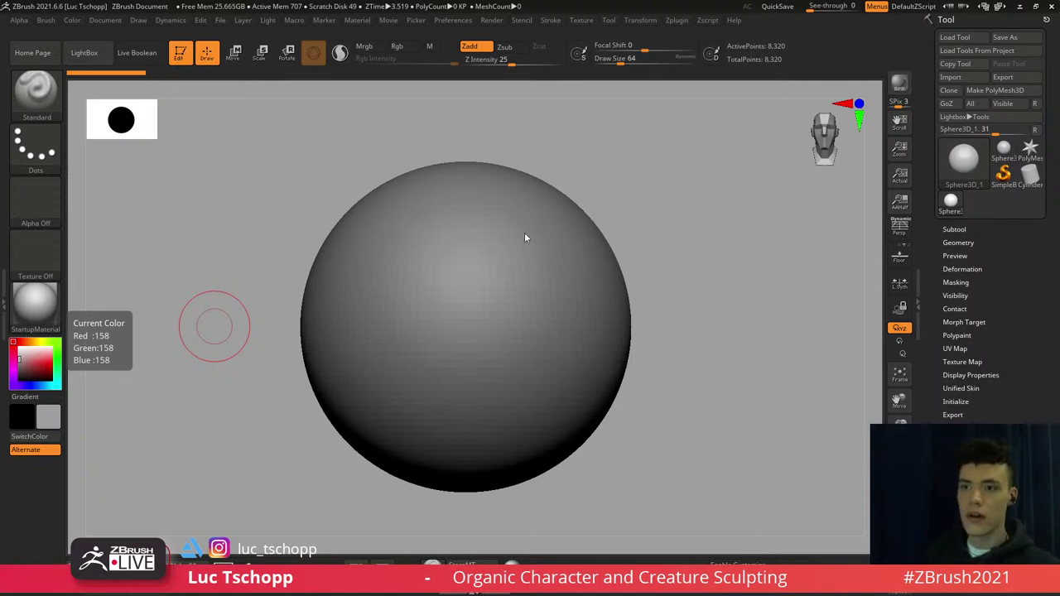
# Turn on X-axis symmetry and enlarge the brush to about 200
pyautogui.keyDown('alt'); pyautogui.moveTo(476, 276); pyautogui.dragTo(497, 303, button='right'); pyautogui.keyUp('alt')
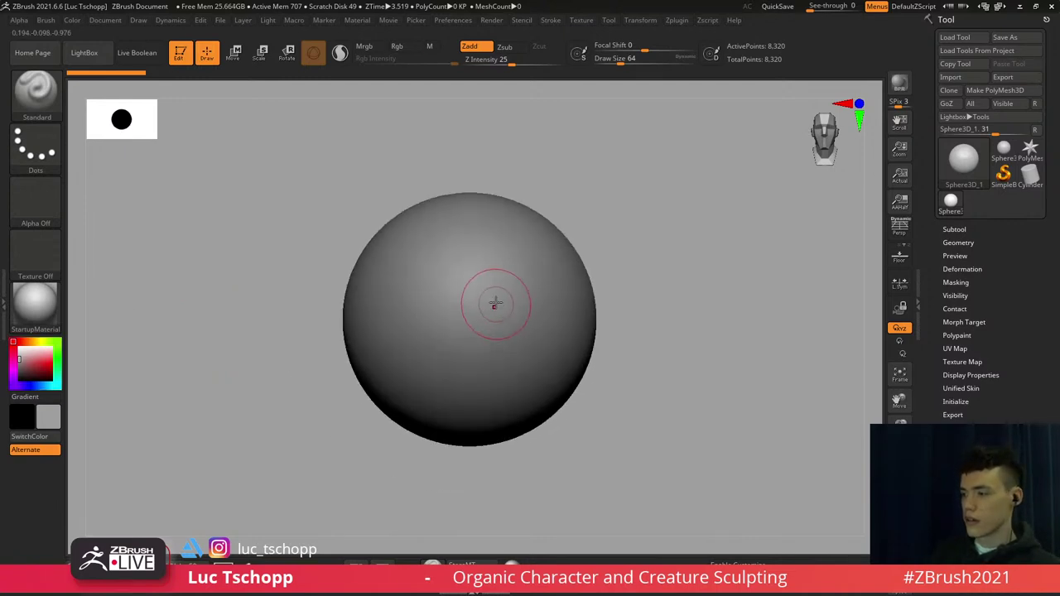
pyautogui.press('x')
pyautogui.press('s')
pyautogui.moveTo(499, 302); pyautogui.dragTo(520, 303)
pyautogui.keyDown('alt'); pyautogui.moveTo(508, 305); pyautogui.dragTo(485, 298, button='right'); pyautogui.keyUp('alt')
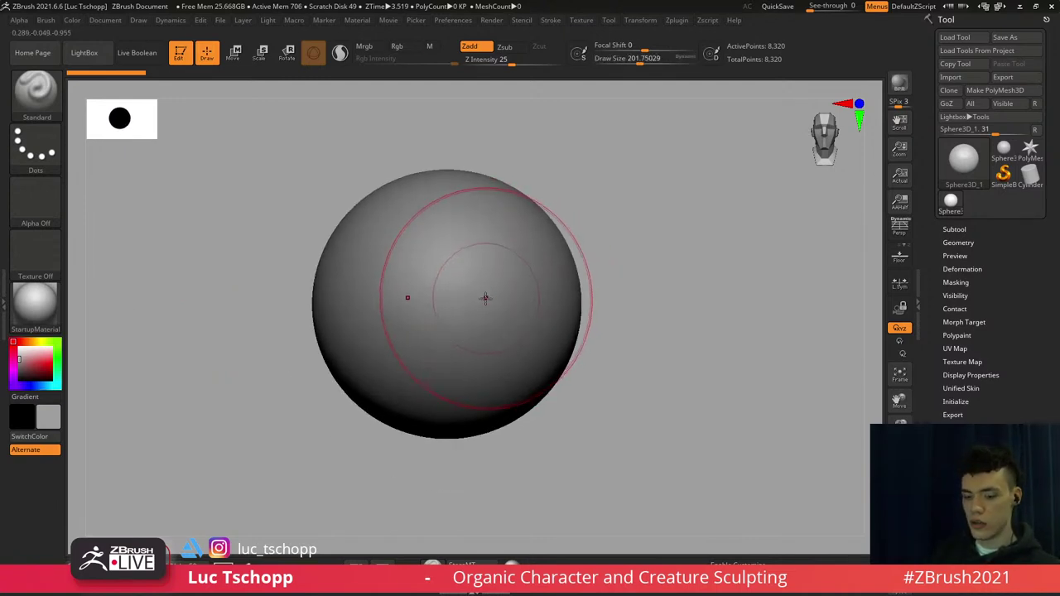
# Switch to the Move brush and raise its size to about 268
pyautogui.press('b')
pyautogui.press('m')
pyautogui.press('v')
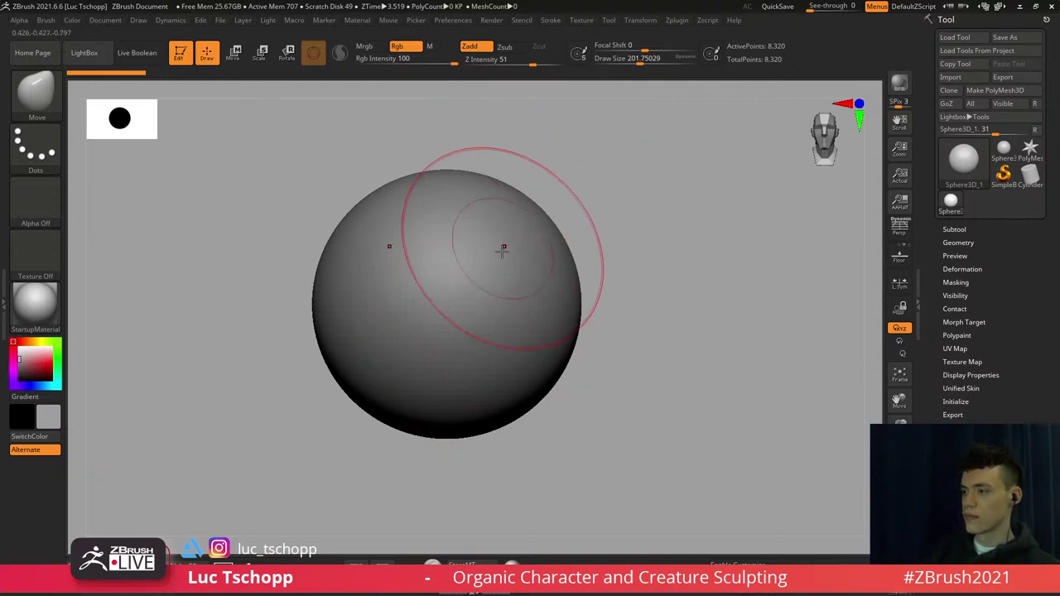
pyautogui.keyDown('alt'); pyautogui.moveTo(503, 250); pyautogui.dragTo(484, 246, button='right'); pyautogui.keyUp('alt')
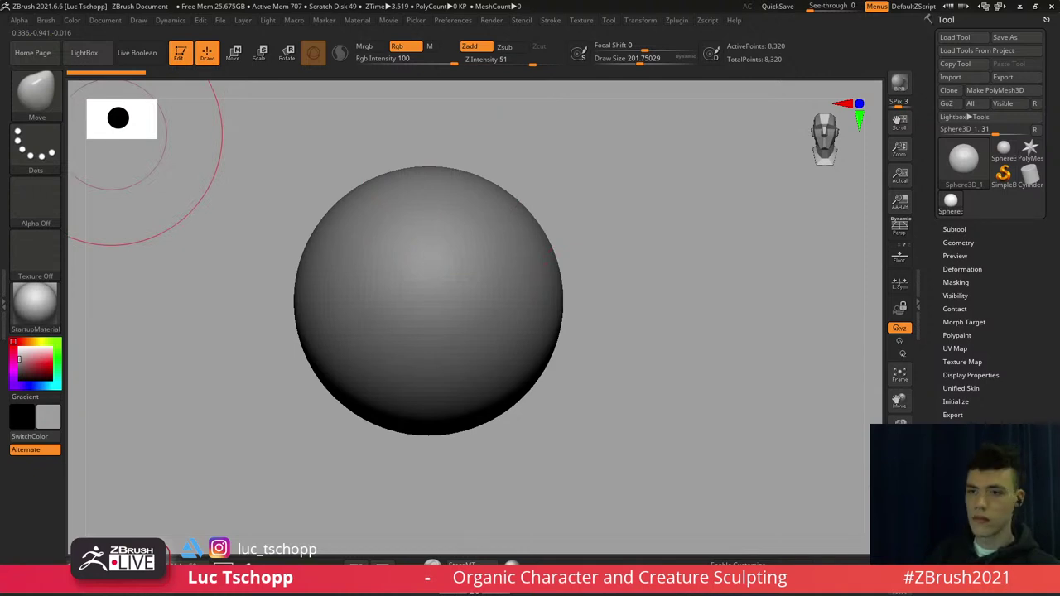
pyautogui.moveTo(429, 295)
pyautogui.keyDown('alt'); pyautogui.mouseDown(button='right')
pyautogui.moveTo(436, 286)
pyautogui.moveTo(471, 318)
pyautogui.moveTo(469, 290)
pyautogui.mouseUp(button='right'); pyautogui.keyUp('alt')
pyautogui.press('[')
pyautogui.press('[')
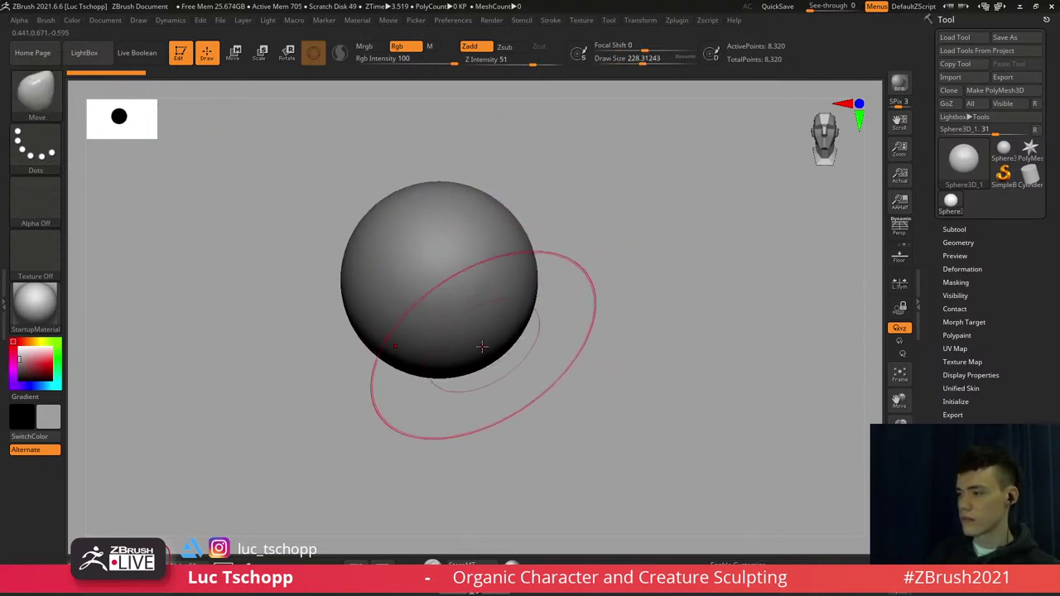
pyautogui.press(']')
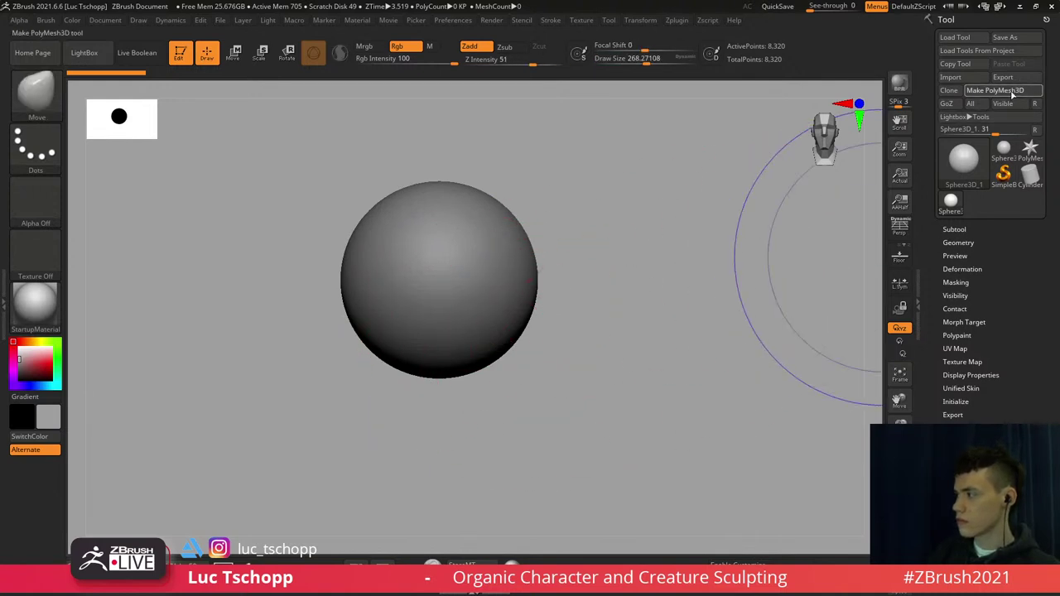
# Convert the sphere to a PolyMesh3D and DynaMesh it at resolution 64
pyautogui.click(1012, 91)
pyautogui.click(959, 243)
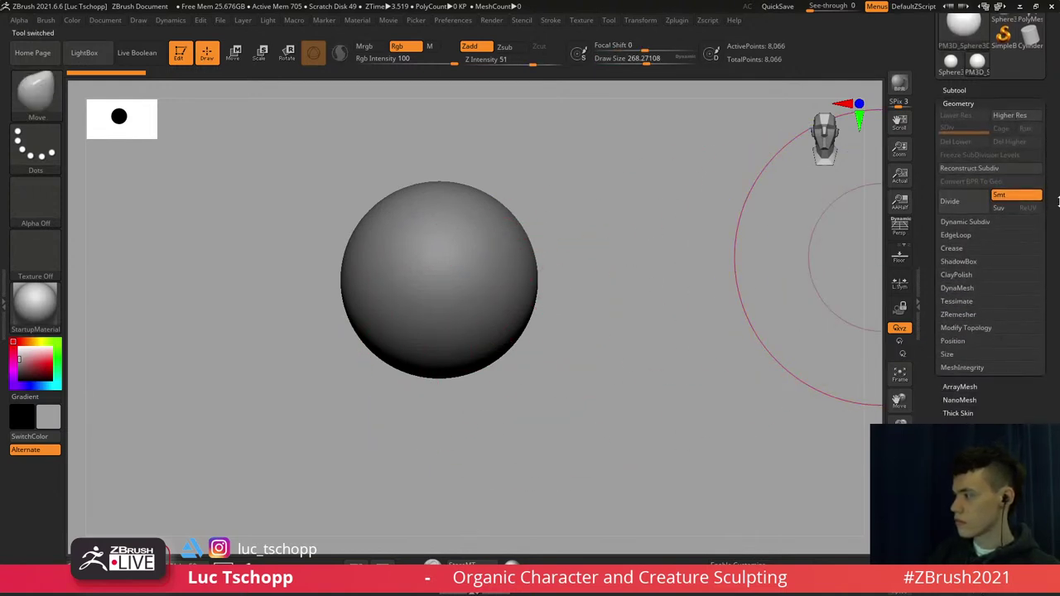
pyautogui.click(971, 287)
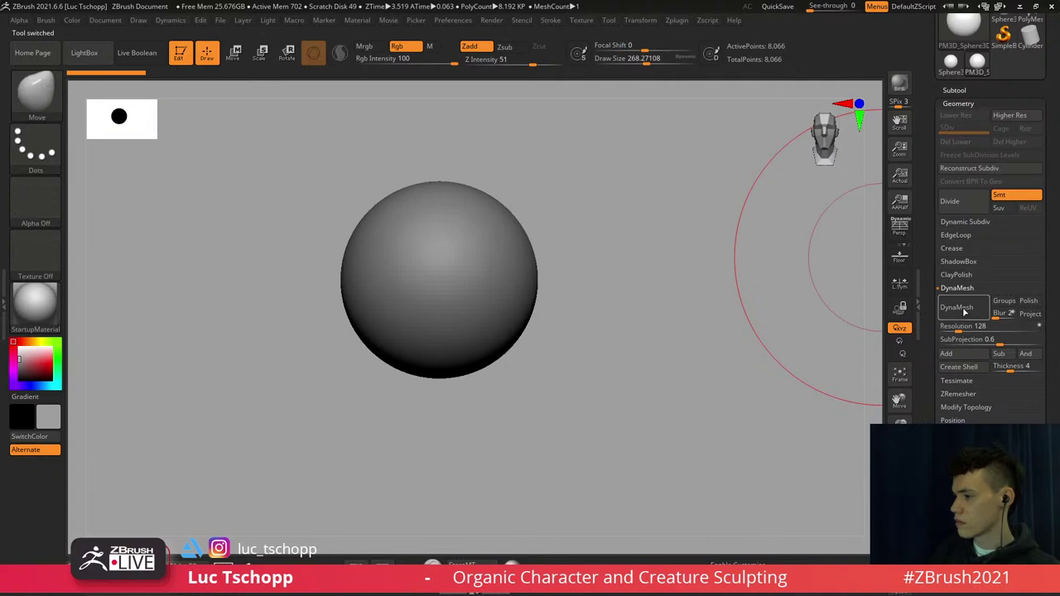
pyautogui.click(965, 311)
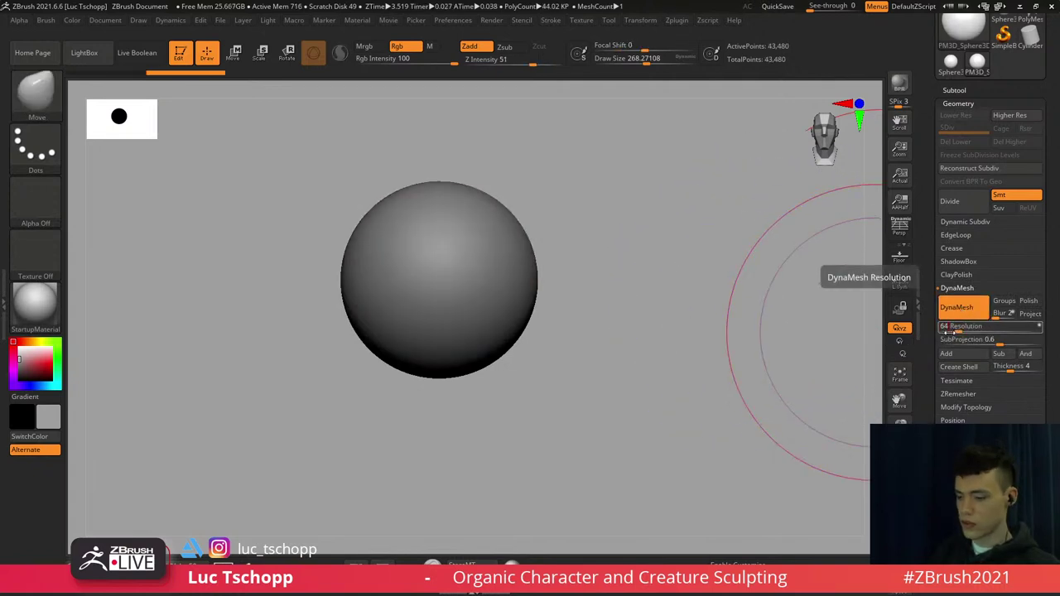
pyautogui.press('Return')
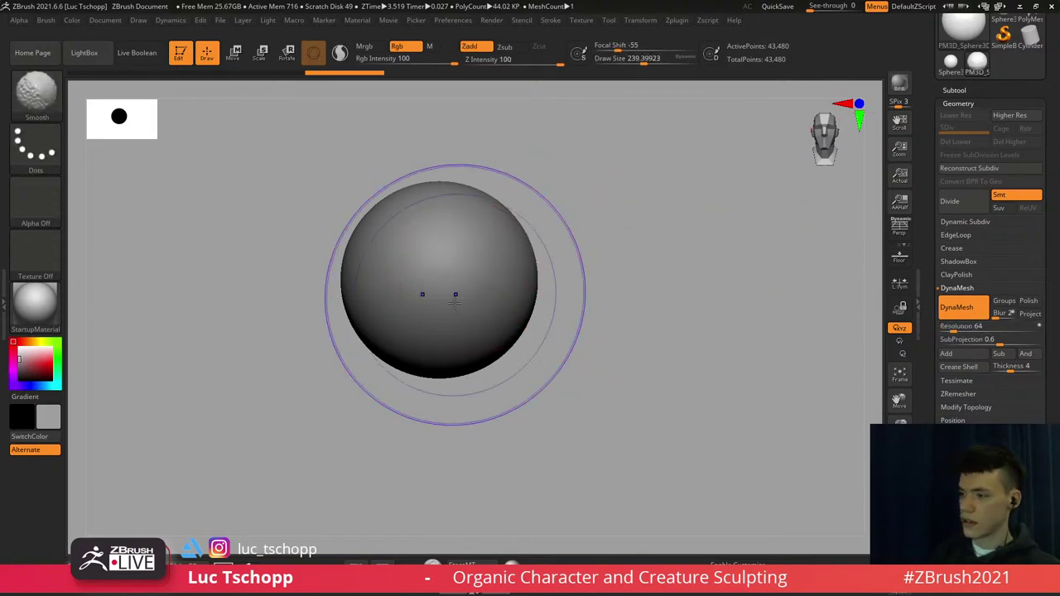
pyautogui.keyDown('ctrl'); pyautogui.moveTo(580, 191); pyautogui.dragTo(631, 304); pyautogui.keyUp('ctrl')
pyautogui.keyDown('alt'); pyautogui.moveTo(523, 307); pyautogui.dragTo(489, 306, button='right'); pyautogui.keyUp('alt')
# With the Move brush at about 393, pull the sphere's lower half down into a chin
pyautogui.press('b')
pyautogui.press('m')
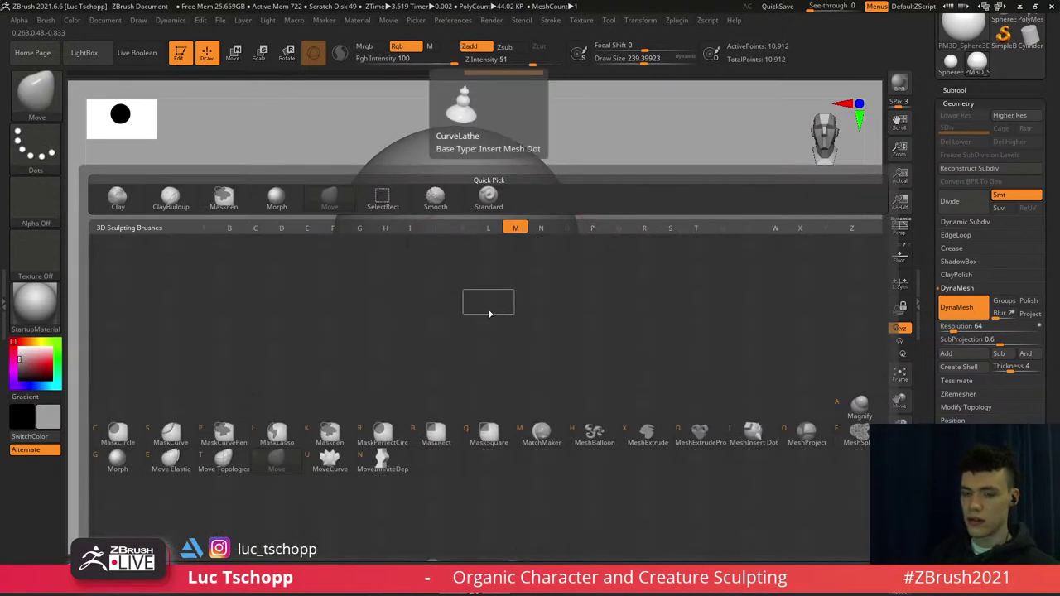
pyautogui.press('v')
pyautogui.press(']')
pyautogui.press(']')
pyautogui.press(']')
pyautogui.press(']')
pyautogui.press(']')
pyautogui.press(']')
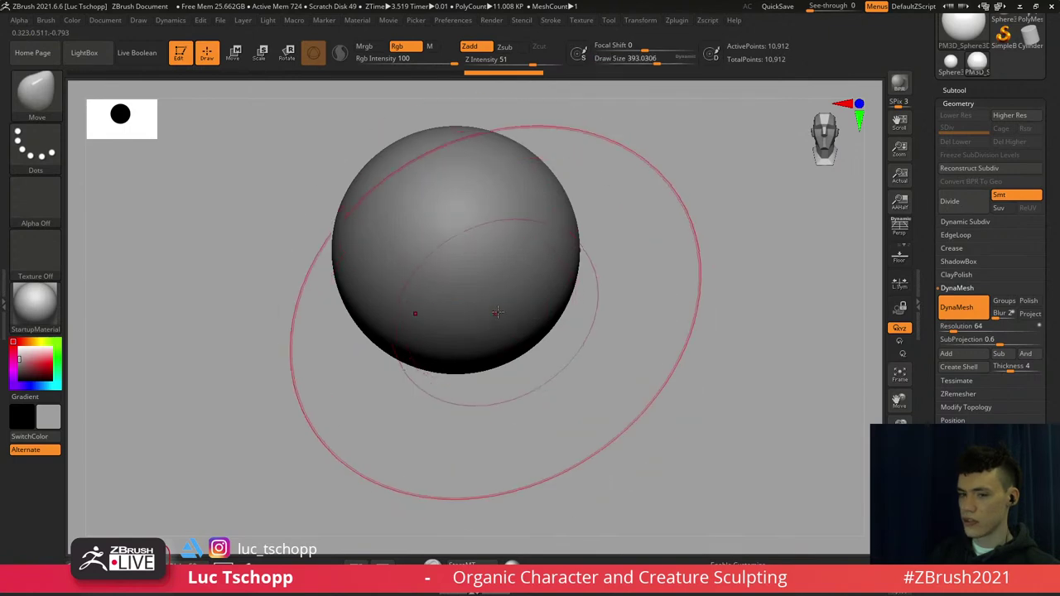
pyautogui.moveTo(497, 314); pyautogui.dragTo(496, 402)
pyautogui.keyDown('shift'); pyautogui.moveTo(539, 381); pyautogui.dragTo(483, 327, button='right'); pyautogui.keyUp('shift')
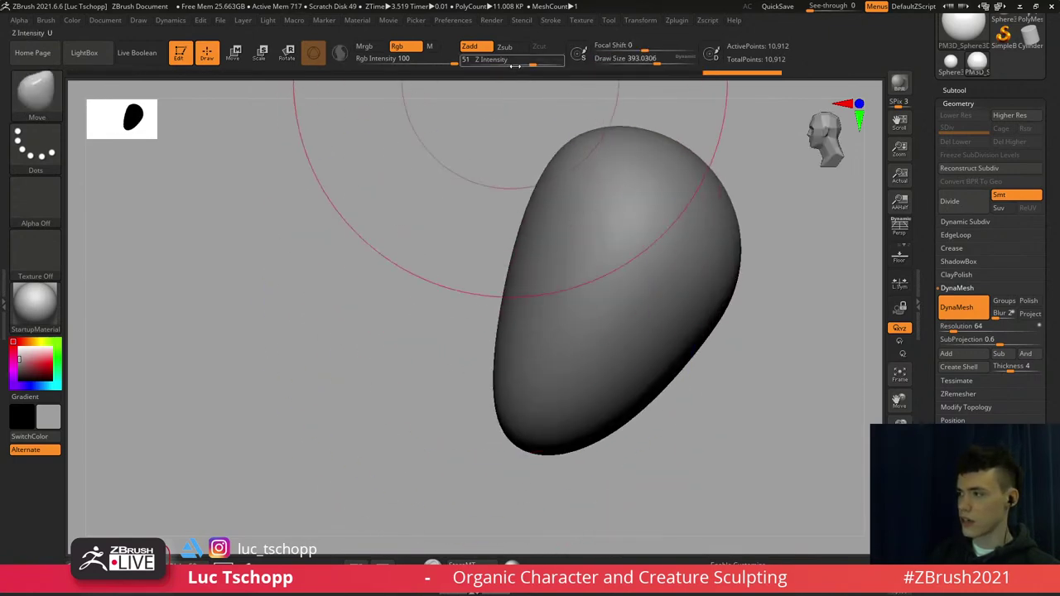
pyautogui.keyDown('ctrl'); pyautogui.moveTo(531, 220); pyautogui.dragTo(541, 275, button='right'); pyautogui.keyUp('ctrl')
# Try DamStandard, undo a stray stroke, and set the Standard brush to size 280, strength 12
pyautogui.press('b')
pyautogui.press('d')
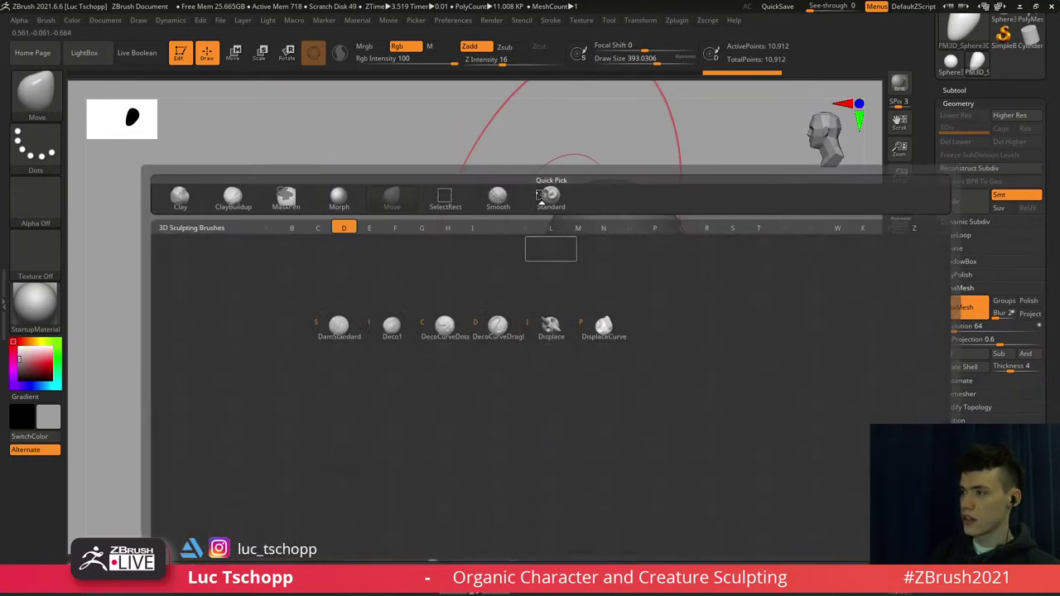
pyautogui.press('s')
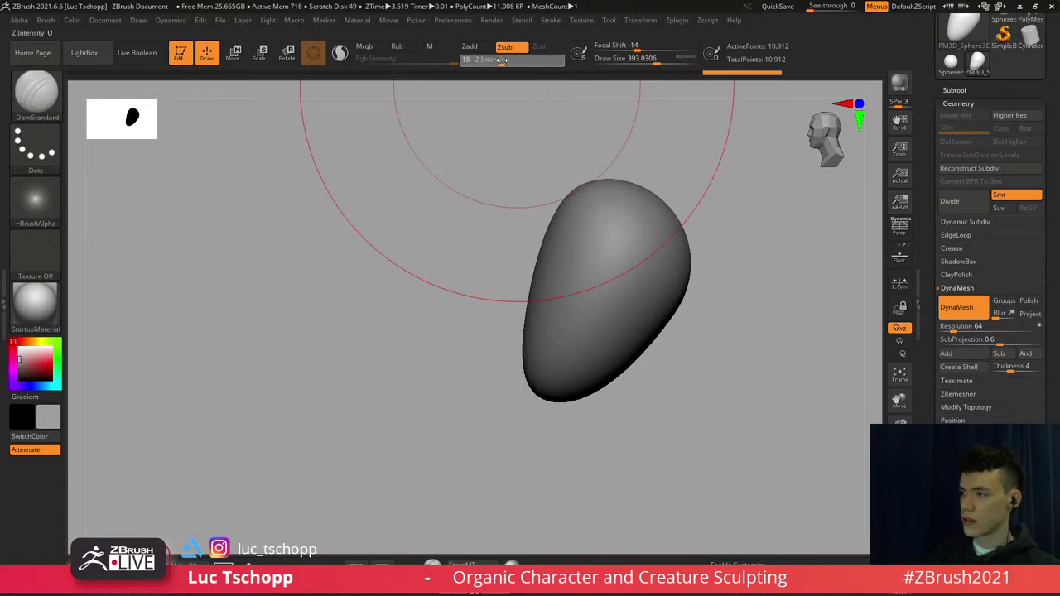
pyautogui.moveTo(529, 195); pyautogui.dragTo(527, 216)
pyautogui.press('b')
pyautogui.press('s')
pyautogui.press('t')
pyautogui.press('[')
pyautogui.press('[')
pyautogui.press('[')
pyautogui.press('[')
pyautogui.hotkey('ctrl', 'z')
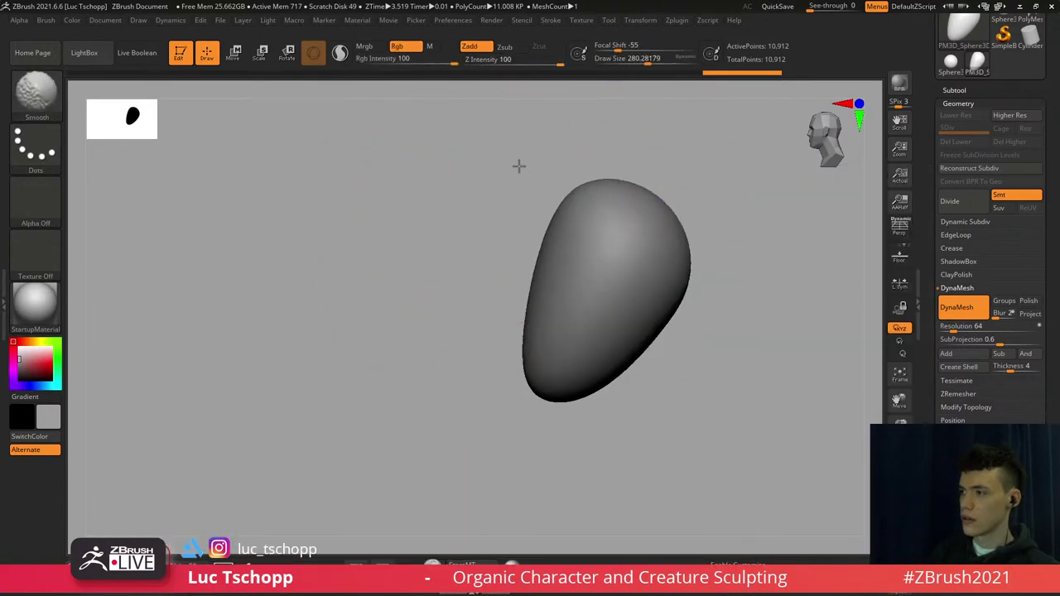
pyautogui.moveTo(499, 62); pyautogui.dragTo(498, 64)
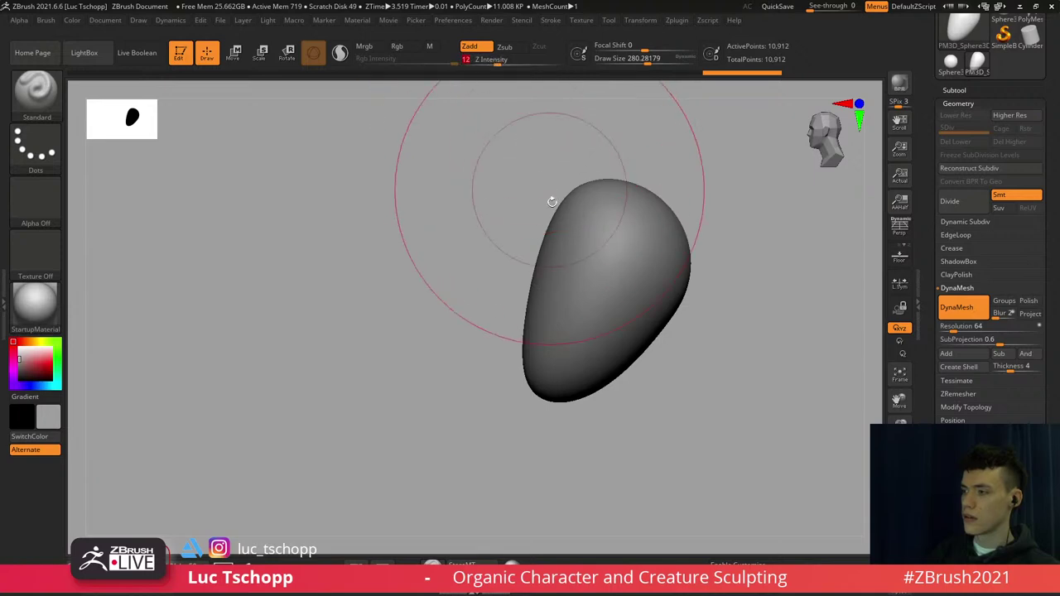
pyautogui.keyDown('alt'); pyautogui.moveTo(549, 199); pyautogui.dragTo(514, 193, button='right'); pyautogui.keyUp('alt')
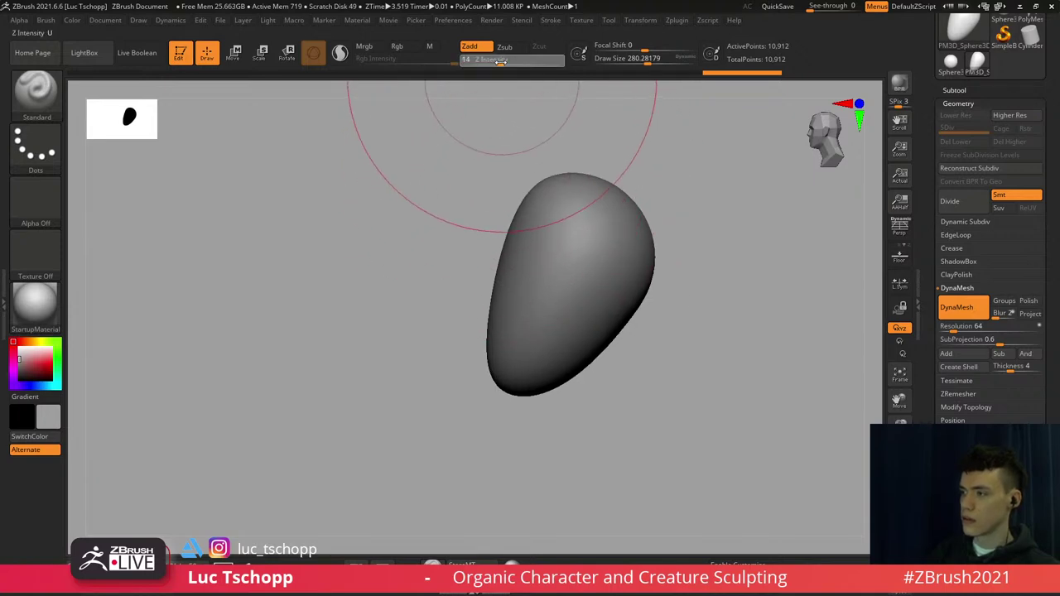
pyautogui.moveTo(510, 143)
pyautogui.keyDown('ctrl'); pyautogui.mouseDown(button='right')
pyautogui.moveTo(518, 194)
pyautogui.moveTo(506, 169)
pyautogui.mouseUp(button='right'); pyautogui.keyUp('ctrl')
# Try the Move Topological brush, then return to the Move brush and reframe the head
pyautogui.press('b')
pyautogui.press('m')
pyautogui.press('t')
pyautogui.press(',')
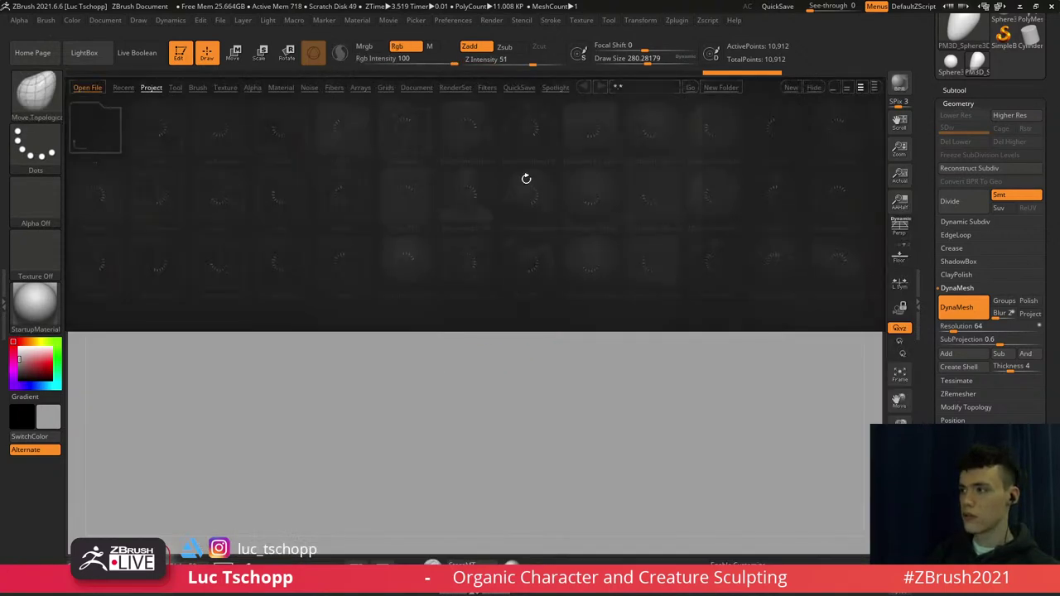
pyautogui.press(',')
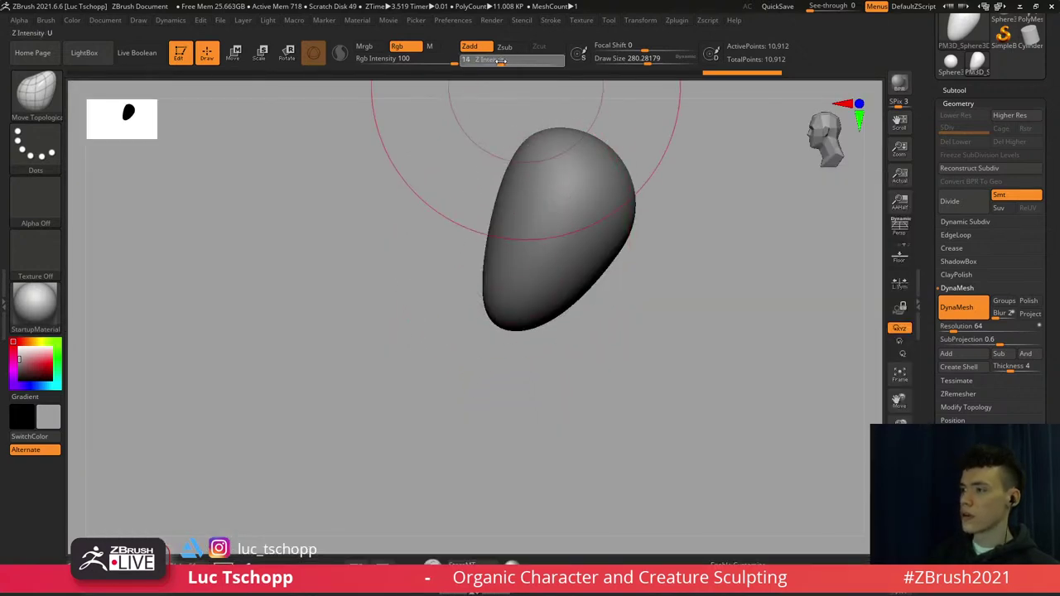
pyautogui.keyDown('alt'); pyautogui.moveTo(504, 214); pyautogui.dragTo(502, 249, button='right'); pyautogui.keyUp('alt')
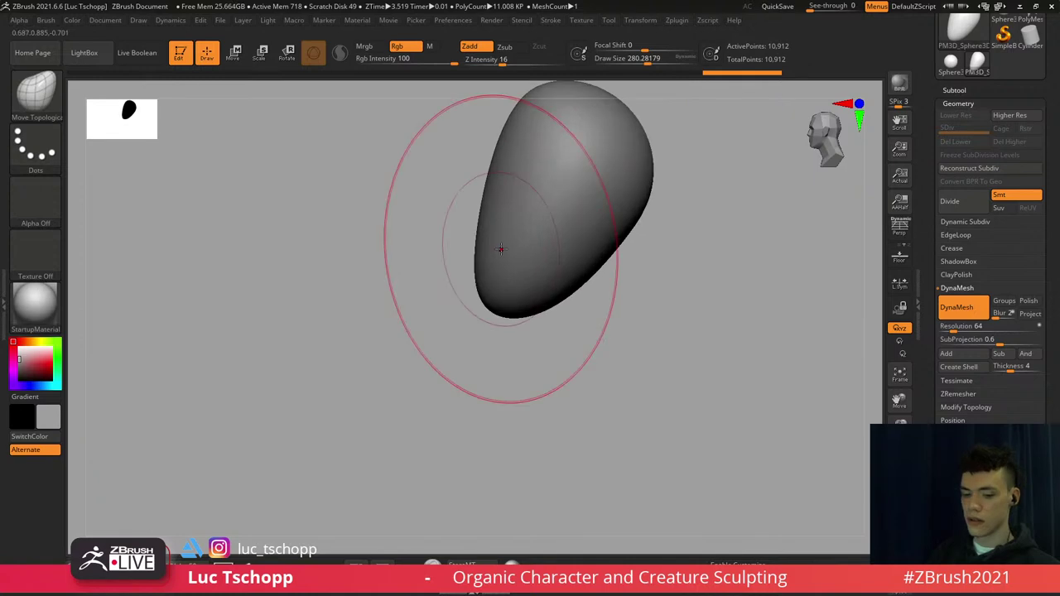
pyautogui.press('b')
pyautogui.press('m')
pyautogui.press('v')
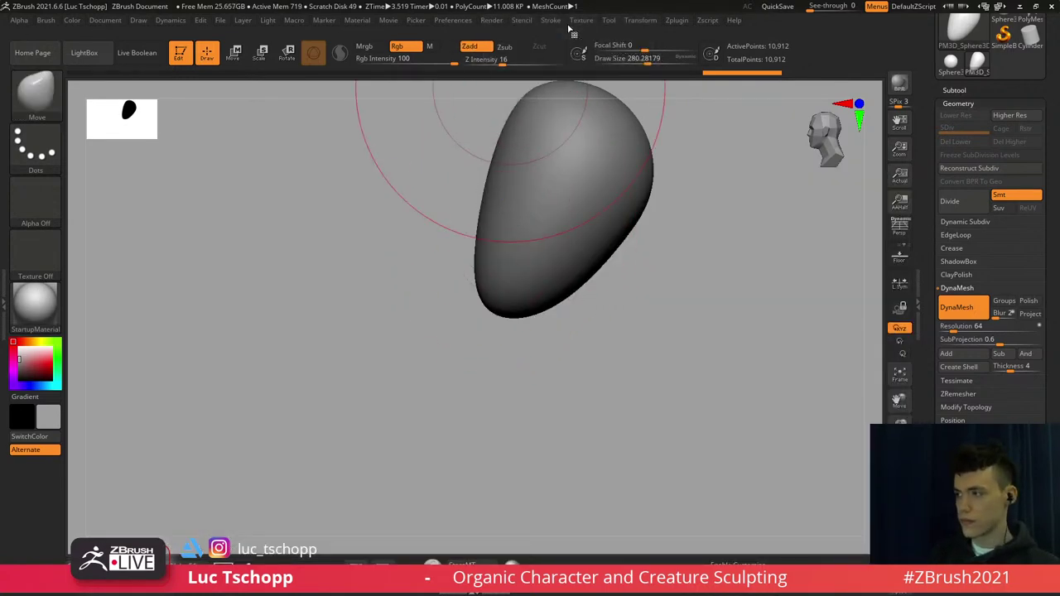
pyautogui.keyDown('alt'); pyautogui.moveTo(445, 248); pyautogui.dragTo(428, 295, button='right'); pyautogui.keyUp('alt')
pyautogui.keyDown('alt'); pyautogui.moveTo(483, 216); pyautogui.dragTo(475, 241, button='right'); pyautogui.keyUp('alt')
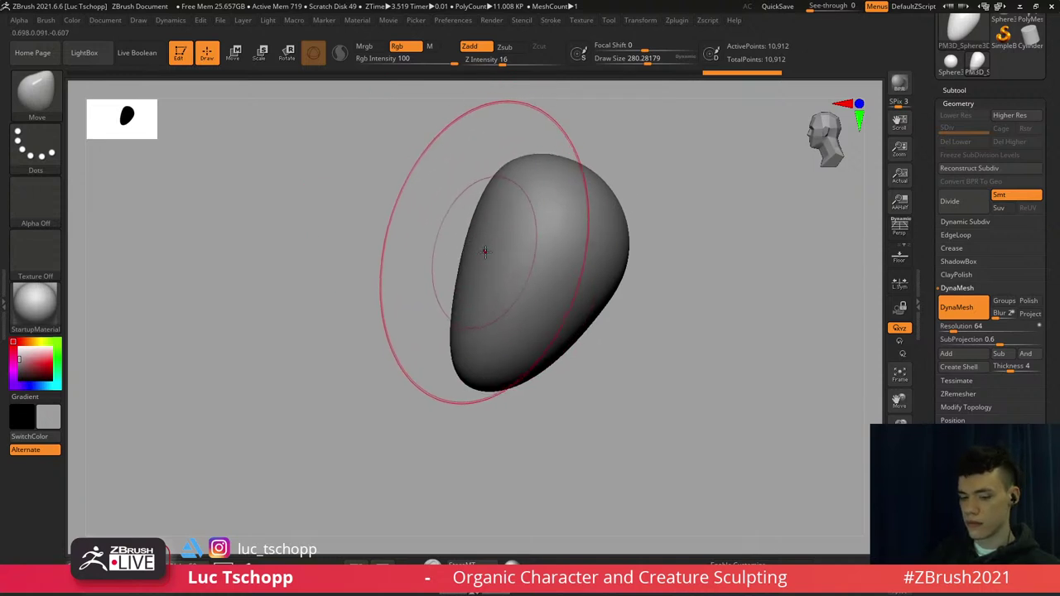
# Pull the left and right sides of the head outward with the Move brush
pyautogui.press('s')
pyautogui.press(']')
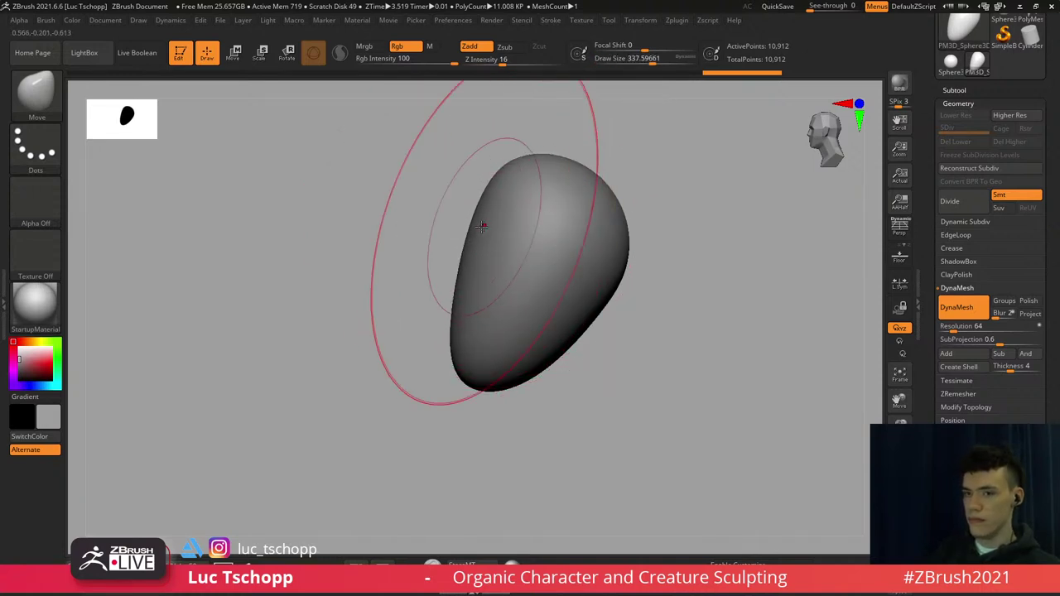
pyautogui.moveTo(482, 227); pyautogui.dragTo(413, 230)
pyautogui.press('[')
pyautogui.keyDown('alt'); pyautogui.moveTo(478, 308); pyautogui.dragTo(465, 288, button='right'); pyautogui.keyUp('alt')
pyautogui.press('s')
pyautogui.click(530, 247)
pyautogui.moveTo(558, 241)
pyautogui.mouseDown()
pyautogui.moveTo(628, 241)
pyautogui.moveTo(590, 226)
pyautogui.mouseUp()
pyautogui.press('s')
pyautogui.click(580, 227)
pyautogui.press('s')
pyautogui.click(566, 187)
# Taper the upper-right, lower-right and bottom edges with the brush shrinking to about 234
pyautogui.moveTo(541, 155); pyautogui.dragTo(549, 147)
pyautogui.press('s')
pyautogui.click(543, 253)
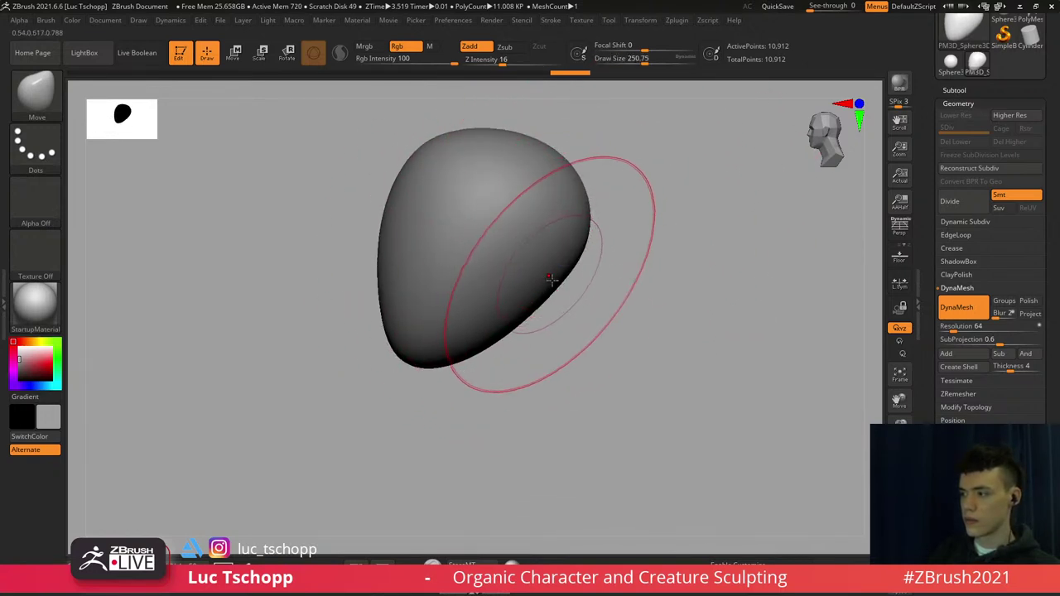
pyautogui.moveTo(549, 290); pyautogui.dragTo(562, 292)
pyautogui.press('s')
pyautogui.click(520, 312)
pyautogui.moveTo(487, 345); pyautogui.dragTo(472, 341)
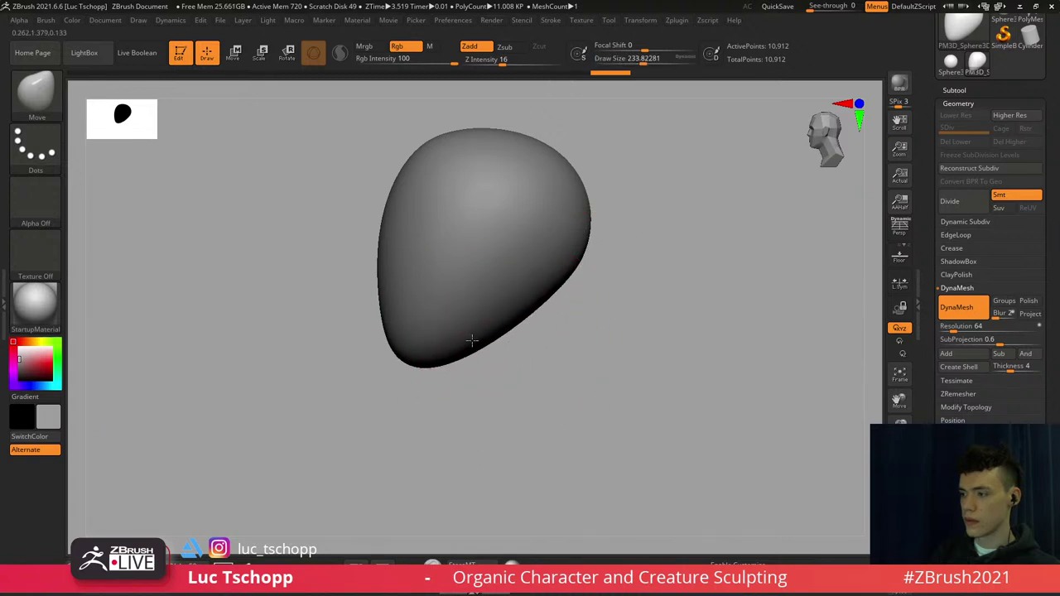
pyautogui.moveTo(472, 340); pyautogui.dragTo(524, 315, button='right')
pyautogui.keyDown('alt'); pyautogui.moveTo(485, 246); pyautogui.dragTo(497, 278, button='right'); pyautogui.keyUp('alt')
# Push the head's sides inward at brush size about 202, then bring up the Load Brush Preset dialog
pyautogui.press('s')
pyautogui.click(356, 291)
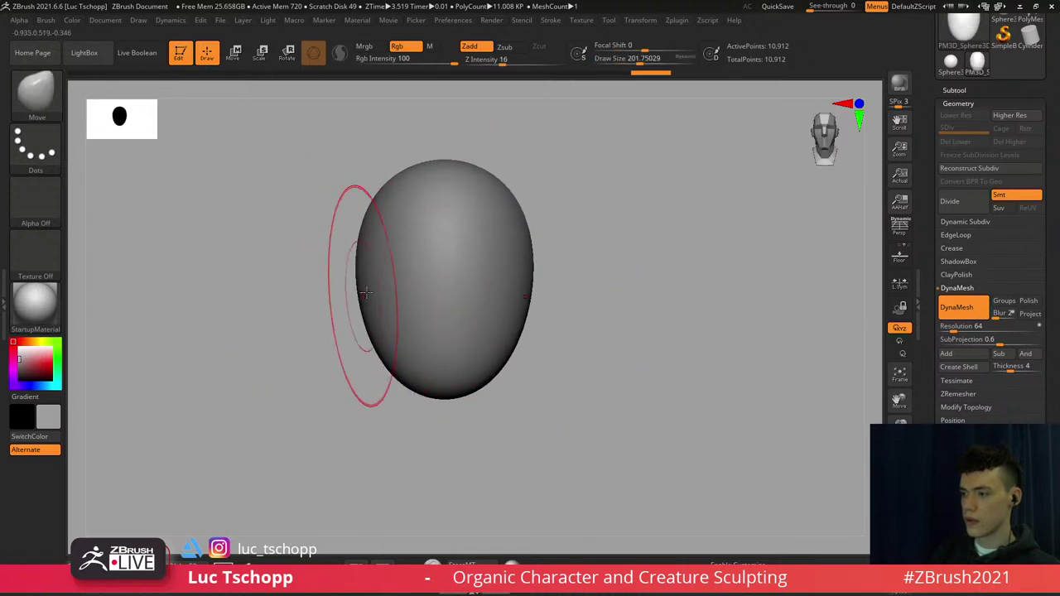
pyautogui.moveTo(366, 294)
pyautogui.mouseDown()
pyautogui.moveTo(402, 300)
pyautogui.moveTo(379, 280)
pyautogui.mouseUp()
pyautogui.press('s')
pyautogui.moveTo(368, 270); pyautogui.dragTo(379, 265)
pyautogui.press('b')
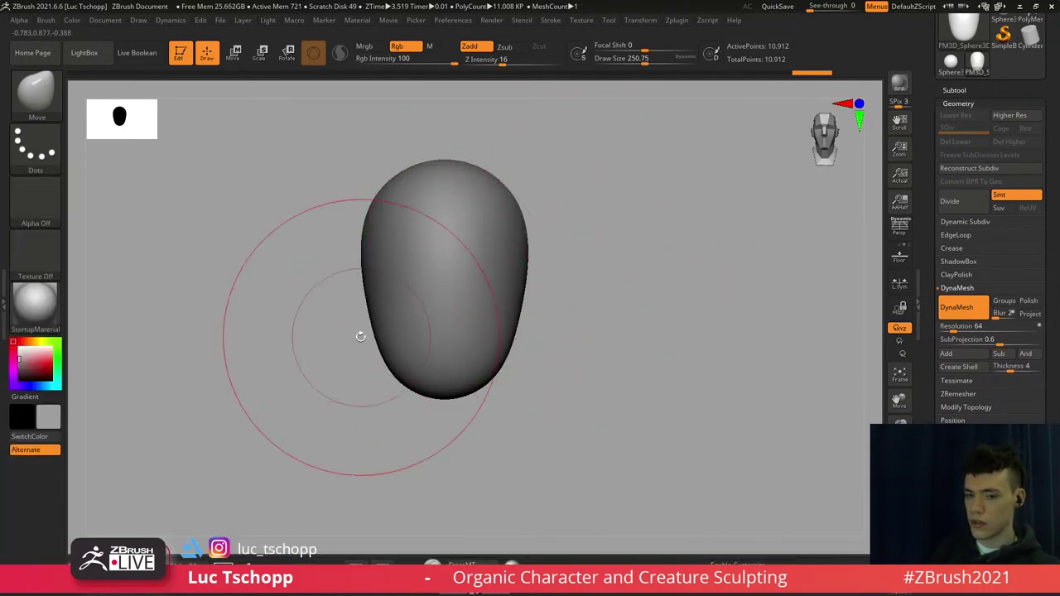
pyautogui.press('b')
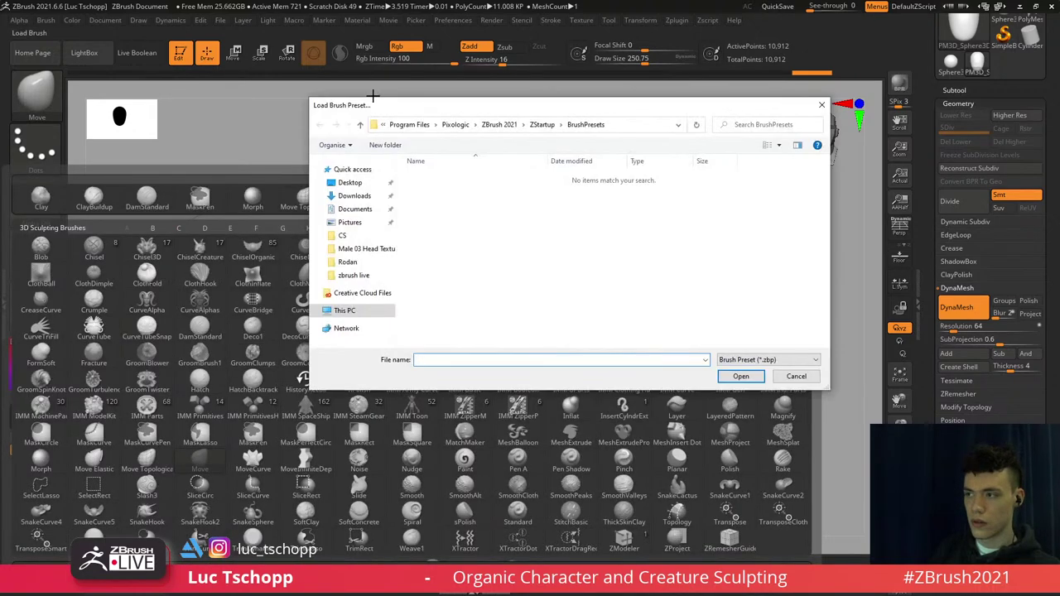
# Close the preset window, sculpt planar ridges up the face at brush size 311, and smooth
pyautogui.moveTo(400, 108); pyautogui.dragTo(333, 113)
pyautogui.press('Escape')
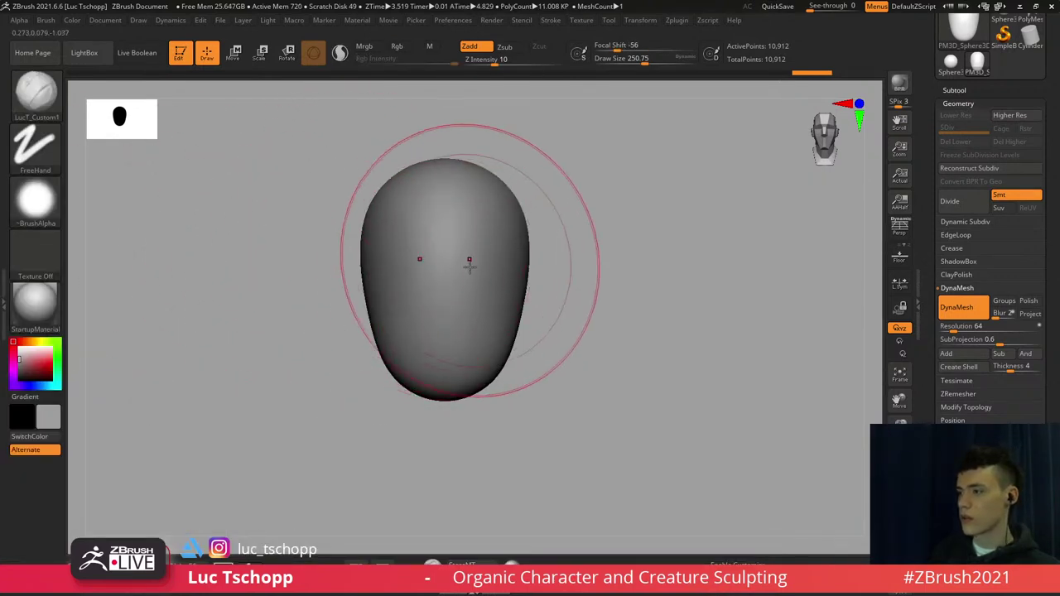
pyautogui.press('s')
pyautogui.moveTo(448, 260); pyautogui.dragTo(454, 260)
pyautogui.moveTo(447, 352); pyautogui.dragTo(466, 212)
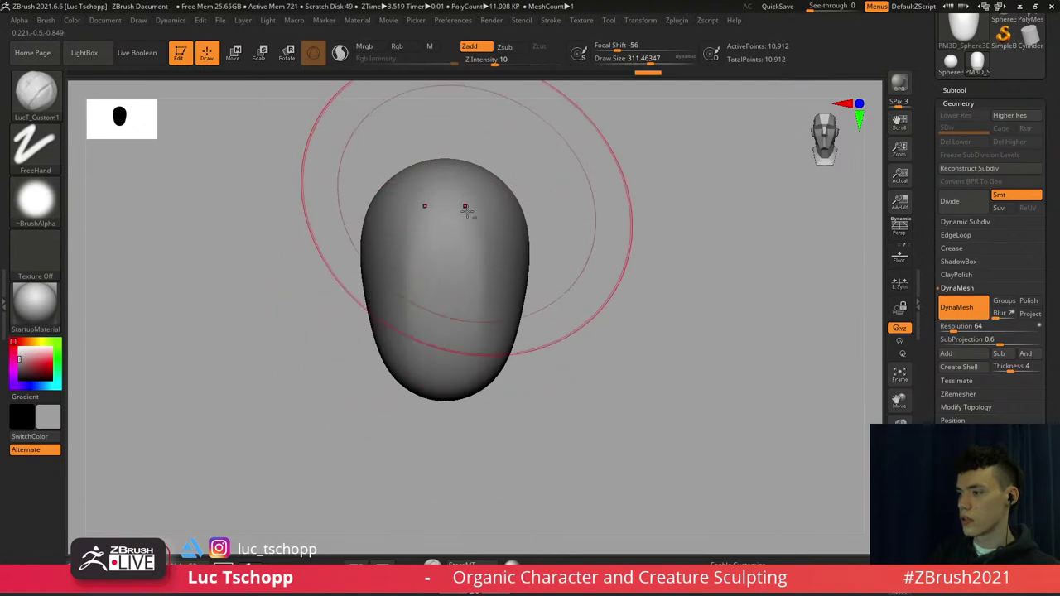
pyautogui.moveTo(590, 231)
pyautogui.mouseDown()
pyautogui.moveTo(473, 247)
pyautogui.moveTo(486, 270)
pyautogui.mouseUp()
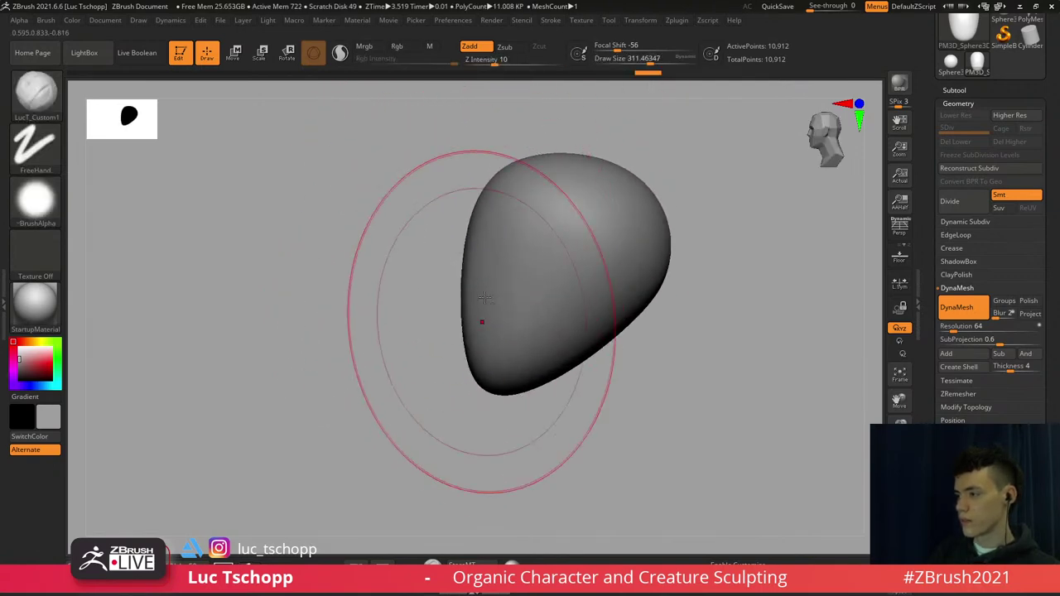
pyautogui.keyDown('alt'); pyautogui.moveTo(568, 265); pyautogui.dragTo(510, 250, button='right'); pyautogui.keyUp('alt')
pyautogui.press('[')
pyautogui.press('[')
pyautogui.press('[')
pyautogui.press('[')
pyautogui.press('[')
pyautogui.press('[')
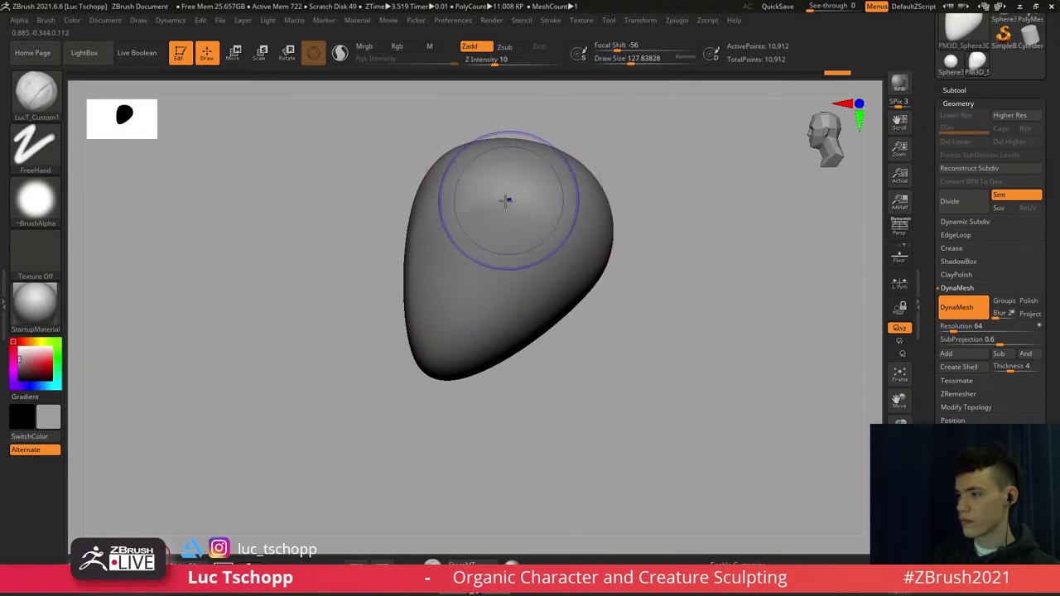
pyautogui.keyDown('shift'); pyautogui.moveTo(507, 200); pyautogui.dragTo(521, 260); pyautogui.keyUp('shift')
# Mask the underside, invert it, and Transpose-move the unmasked part out into a neck
pyautogui.keyDown('shift'); pyautogui.moveTo(521, 260); pyautogui.dragTo(492, 190, button='right'); pyautogui.keyUp('shift')
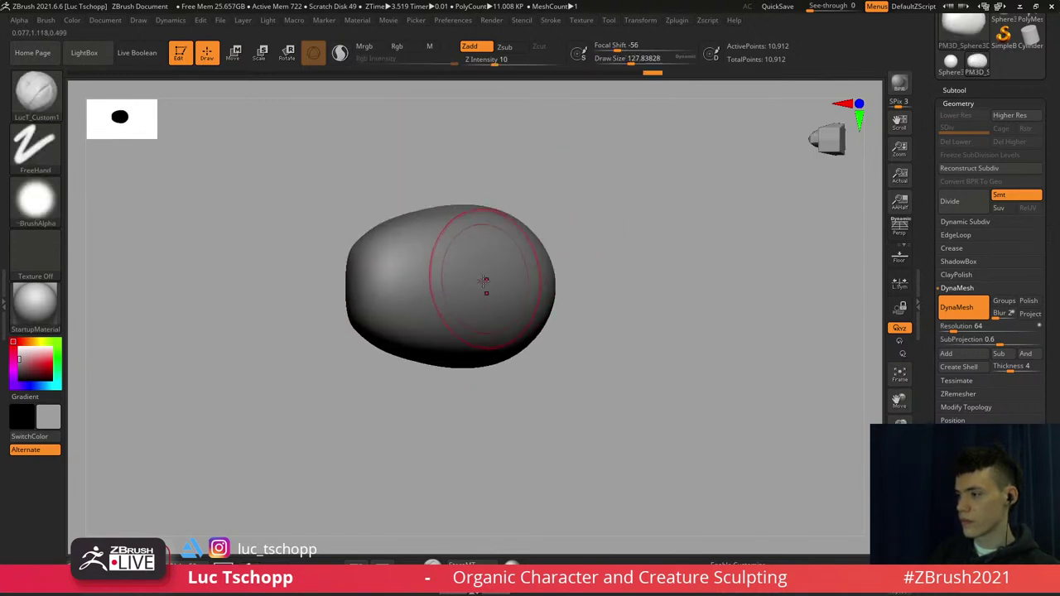
pyautogui.keyDown('ctrl'); pyautogui.moveTo(485, 282); pyautogui.dragTo(469, 262); pyautogui.keyUp('ctrl')
pyautogui.keyDown('shift'); pyautogui.moveTo(567, 196); pyautogui.dragTo(521, 317, button='right'); pyautogui.keyUp('shift')
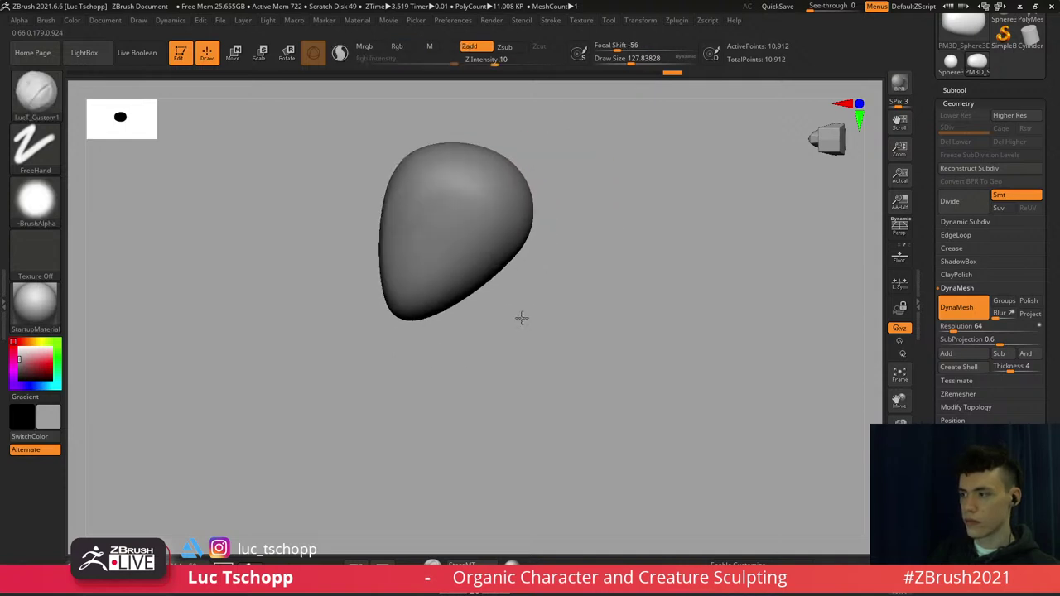
pyautogui.keyDown('ctrl'); pyautogui.click(528, 291); pyautogui.keyUp('ctrl')
pyautogui.press('w')
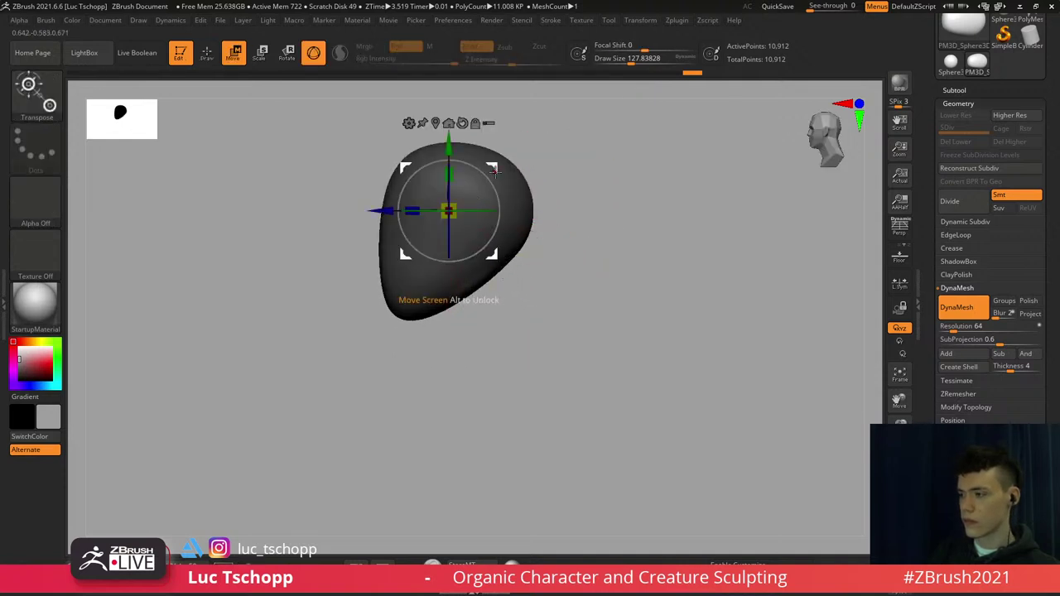
pyautogui.moveTo(494, 170); pyautogui.dragTo(528, 270)
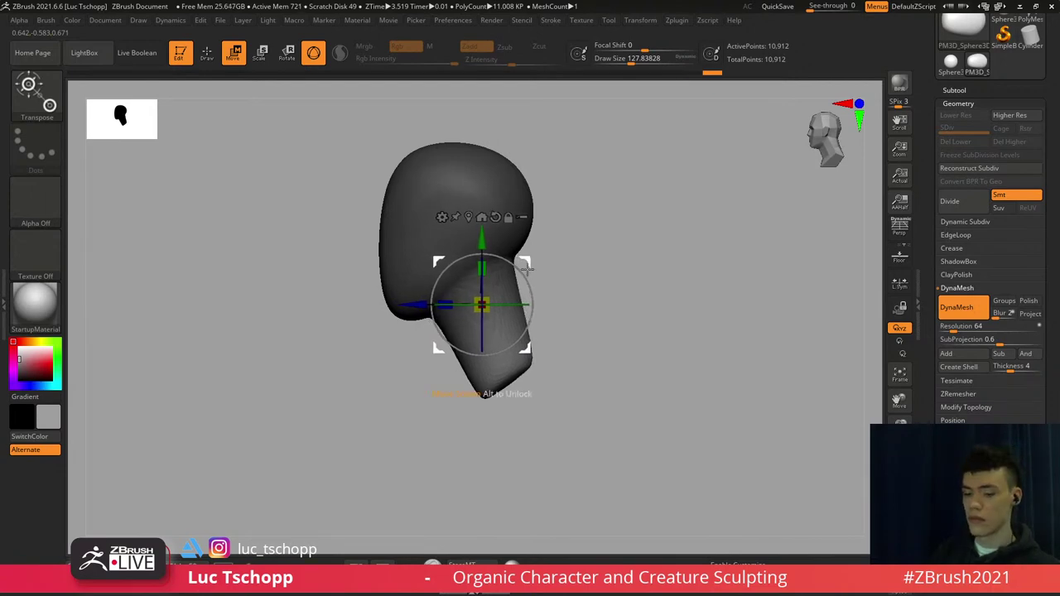
# With Move Topological, pull the neck's lower end to the right and left
pyautogui.press('b')
pyautogui.press('m')
pyautogui.press('t')
pyautogui.press('s')
pyautogui.moveTo(518, 334); pyautogui.dragTo(526, 336)
pyautogui.moveTo(523, 364); pyautogui.dragTo(563, 355)
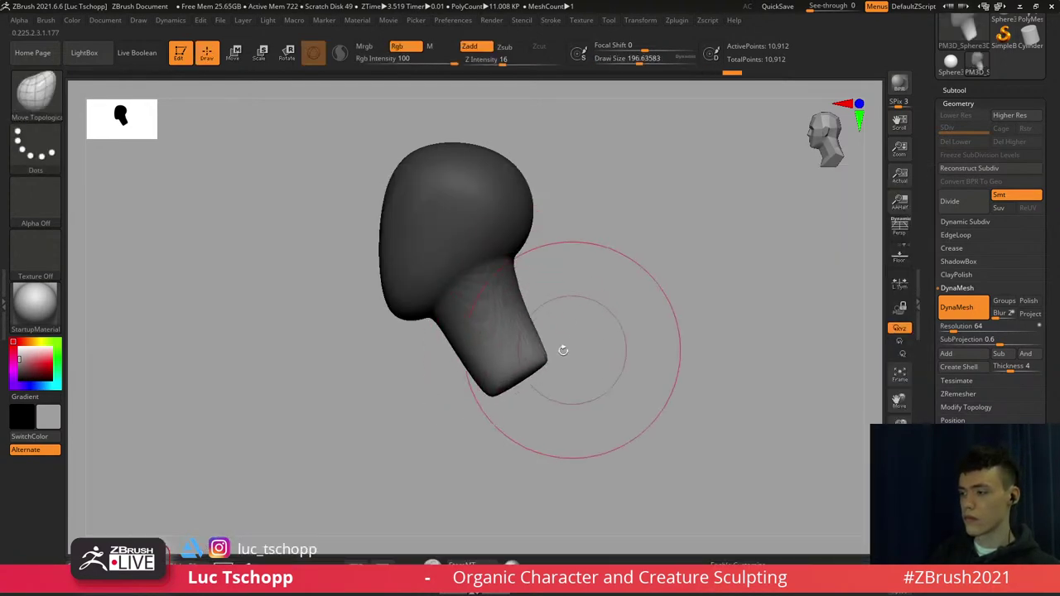
pyautogui.press('s')
pyautogui.click(488, 384)
pyautogui.moveTo(488, 385)
pyautogui.mouseDown()
pyautogui.moveTo(442, 400)
pyautogui.moveTo(471, 397)
pyautogui.mouseUp()
# From the front view, pull the neck's left edge outward at brush size about 202
pyautogui.press('s')
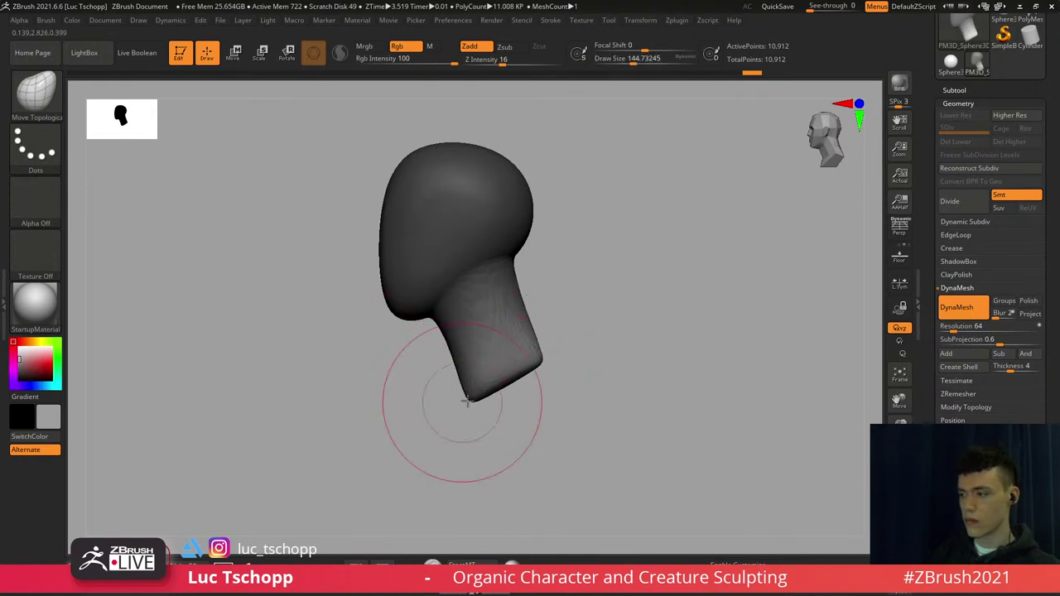
pyautogui.moveTo(509, 343)
pyautogui.keyDown('shift'); pyautogui.mouseDown(button='right')
pyautogui.moveTo(532, 350)
pyautogui.moveTo(501, 308)
pyautogui.mouseUp(button='right'); pyautogui.keyUp('shift')
pyautogui.press('s')
pyautogui.moveTo(404, 345); pyautogui.dragTo(409, 345)
pyautogui.moveTo(405, 344); pyautogui.dragTo(385, 344)
pyautogui.moveTo(306, 345); pyautogui.dragTo(304, 344)
pyautogui.keyDown('shift'); pyautogui.moveTo(417, 342); pyautogui.dragTo(440, 336, button='right'); pyautogui.keyUp('shift')
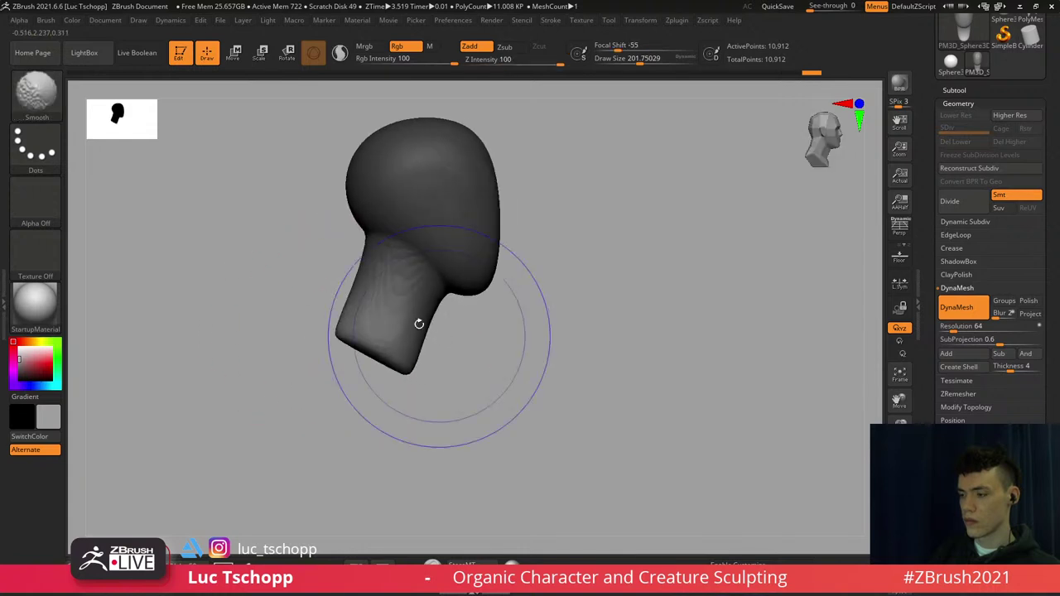
# Reshape the neck's lower end from the side view at brush size about 268
pyautogui.press('s')
pyautogui.moveTo(348, 330); pyautogui.dragTo(355, 330)
pyautogui.keyDown('alt'); pyautogui.moveTo(360, 323); pyautogui.dragTo(334, 343, button='right'); pyautogui.keyUp('alt')
pyautogui.moveTo(334, 342); pyautogui.dragTo(352, 297)
pyautogui.keyDown('shift'); pyautogui.moveTo(352, 297); pyautogui.dragTo(341, 330, button='right'); pyautogui.keyUp('shift')
pyautogui.moveTo(339, 331); pyautogui.dragTo(347, 286)
pyautogui.keyDown('alt'); pyautogui.moveTo(346, 338); pyautogui.dragTo(388, 328, button='right'); pyautogui.keyUp('alt')
# Widen the neck's sides from the front using a smaller brush of about 94–128
pyautogui.press('s')
pyautogui.moveTo(390, 327); pyautogui.dragTo(382, 327)
pyautogui.moveTo(381, 328); pyautogui.dragTo(377, 349, button='right')
pyautogui.press('s')
pyautogui.moveTo(393, 330); pyautogui.dragTo(349, 331)
pyautogui.keyDown('shift'); pyautogui.moveTo(349, 331); pyautogui.dragTo(383, 330, button='right'); pyautogui.keyUp('shift')
pyautogui.press('s')
pyautogui.moveTo(368, 334); pyautogui.dragTo(374, 334)
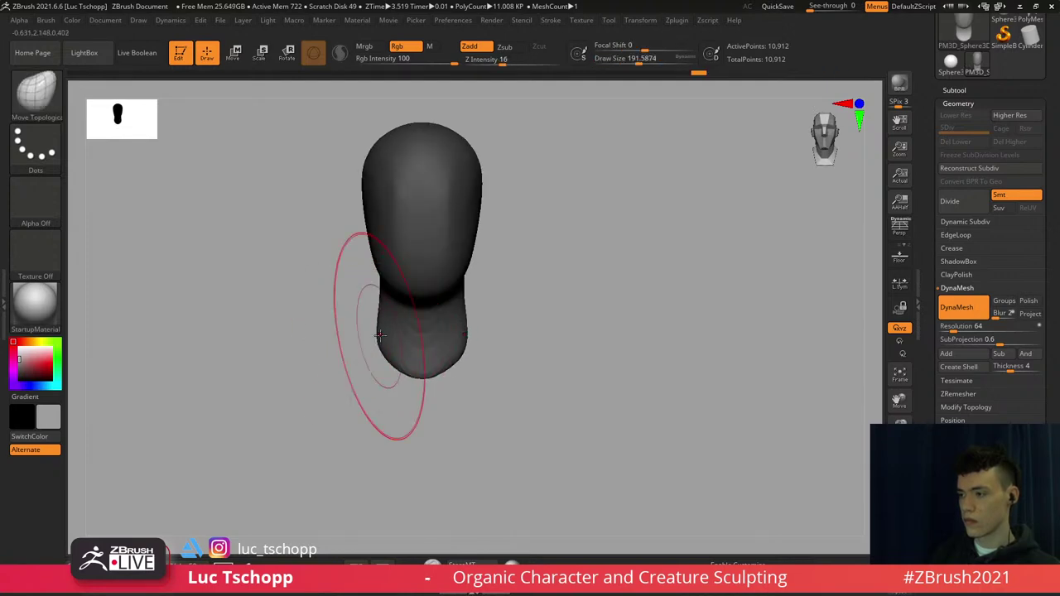
# DynaMesh the model to 19,815 active points and switch to DamStandard for the brow crease
pyautogui.keyDown('ctrl'); pyautogui.moveTo(564, 189); pyautogui.dragTo(566, 255); pyautogui.keyUp('ctrl')
pyautogui.keyDown('alt'); pyautogui.moveTo(532, 276); pyautogui.dragTo(473, 300, button='right'); pyautogui.keyUp('alt')
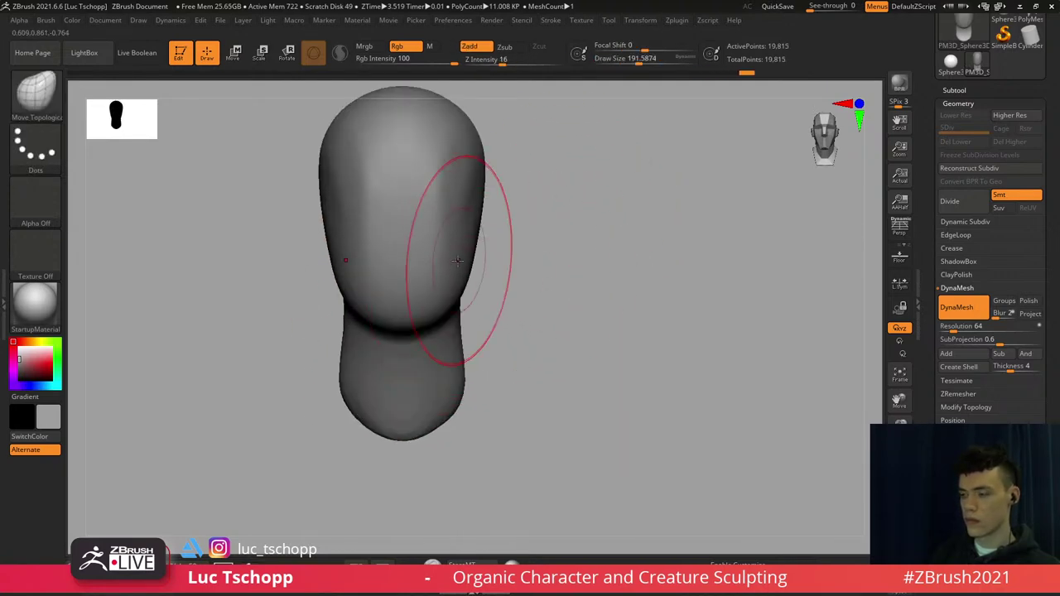
pyautogui.press('b')
pyautogui.press('d')
pyautogui.press('s')
pyautogui.keyDown('alt'); pyautogui.moveTo(403, 208); pyautogui.dragTo(412, 241, button='right'); pyautogui.keyUp('alt')
pyautogui.press('w')
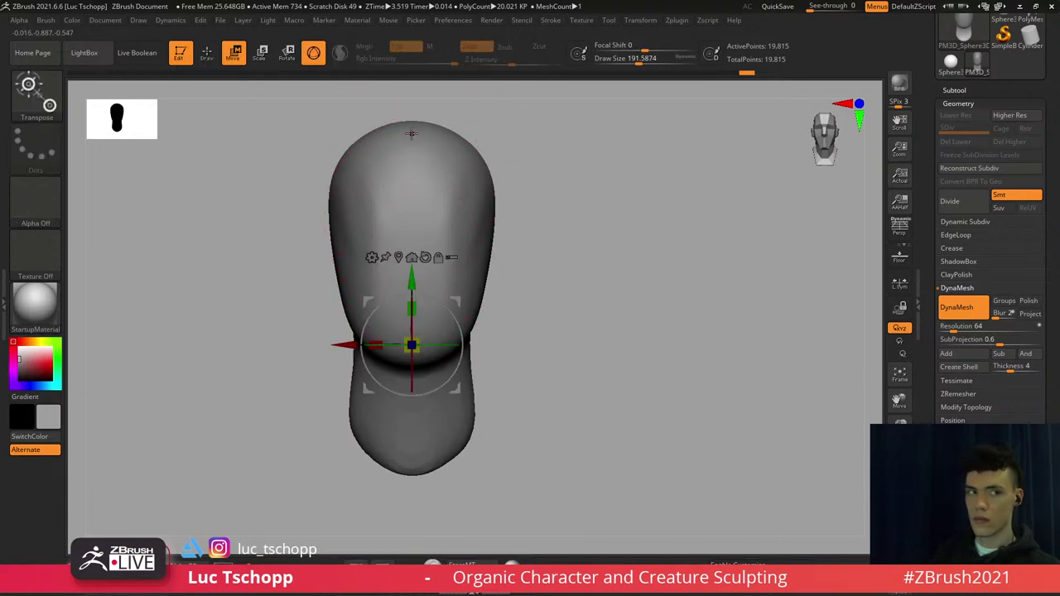
pyautogui.click(313, 58)
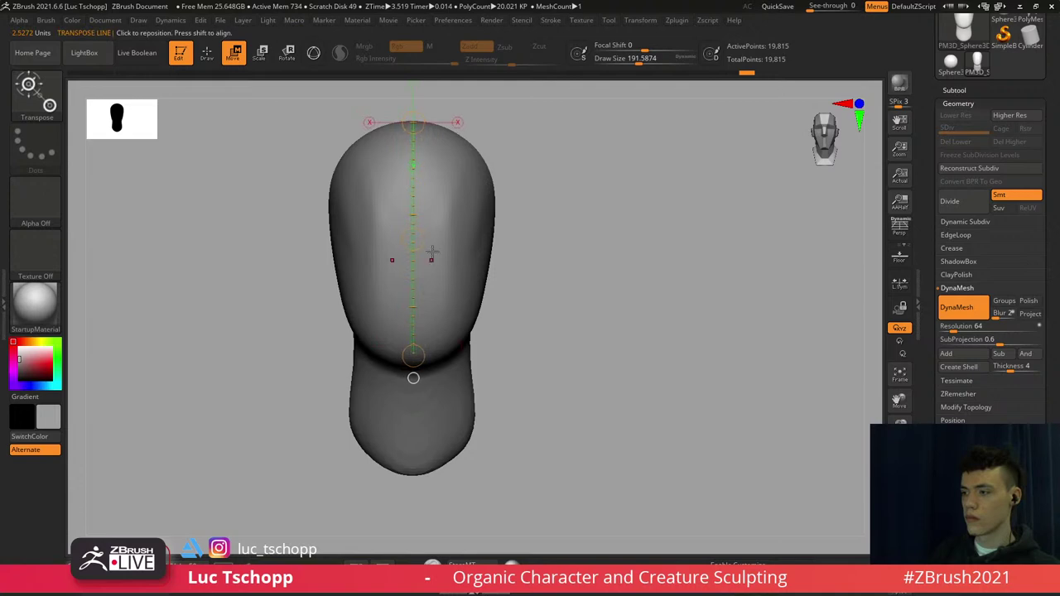
pyautogui.press('q')
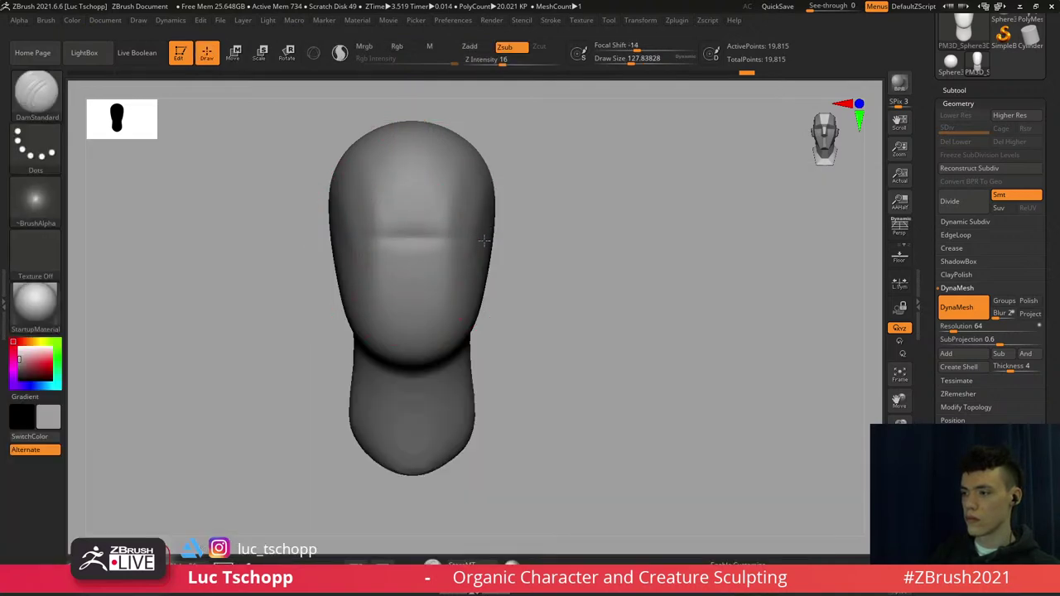
# Carve a crease across the brow line and enlarge the brush to about 274
pyautogui.moveTo(440, 238); pyautogui.dragTo(442, 242)
pyautogui.moveTo(442, 244)
pyautogui.keyDown('ctrl'); pyautogui.mouseDown(button='right')
pyautogui.moveTo(450, 254)
pyautogui.moveTo(403, 240)
pyautogui.mouseUp(button='right'); pyautogui.keyUp('ctrl')
pyautogui.press('s')
pyautogui.moveTo(415, 239)
pyautogui.mouseDown()
pyautogui.moveTo(487, 232)
pyautogui.moveTo(412, 224)
pyautogui.mouseUp()
pyautogui.press('s')
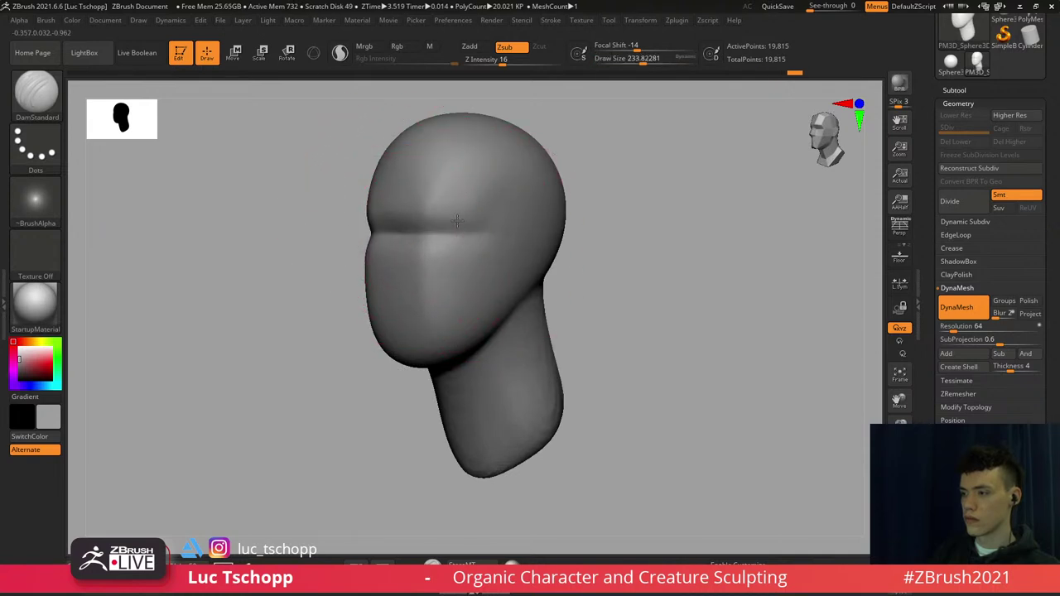
pyautogui.moveTo(447, 253); pyautogui.dragTo(466, 255, button='right')
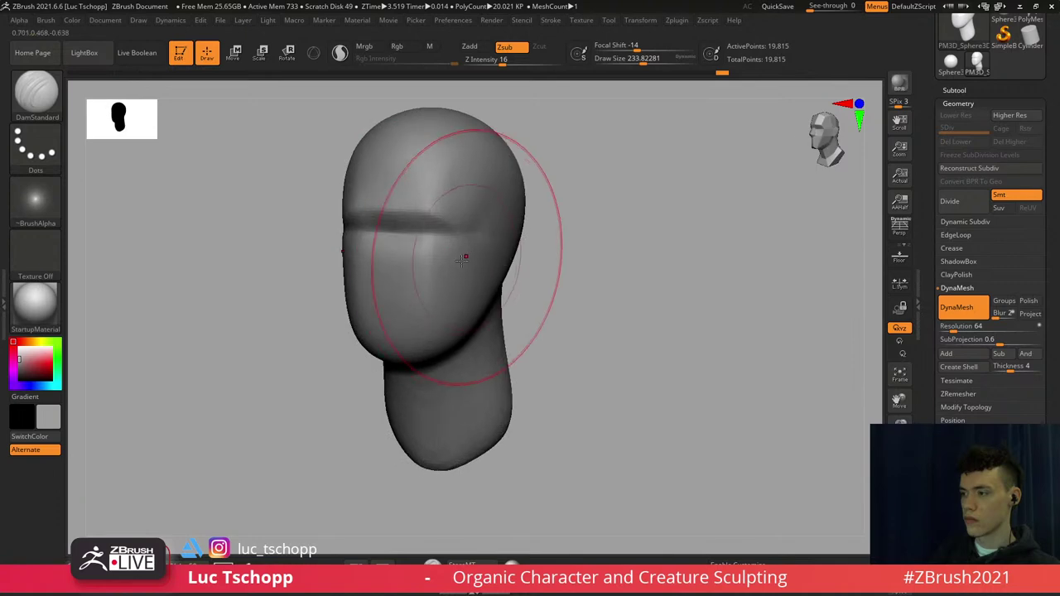
pyautogui.press('s')
pyautogui.moveTo(464, 253); pyautogui.dragTo(471, 252)
# Select the TrimDynamic brush and shrink it to about 197
pyautogui.press('b')
pyautogui.press('t')
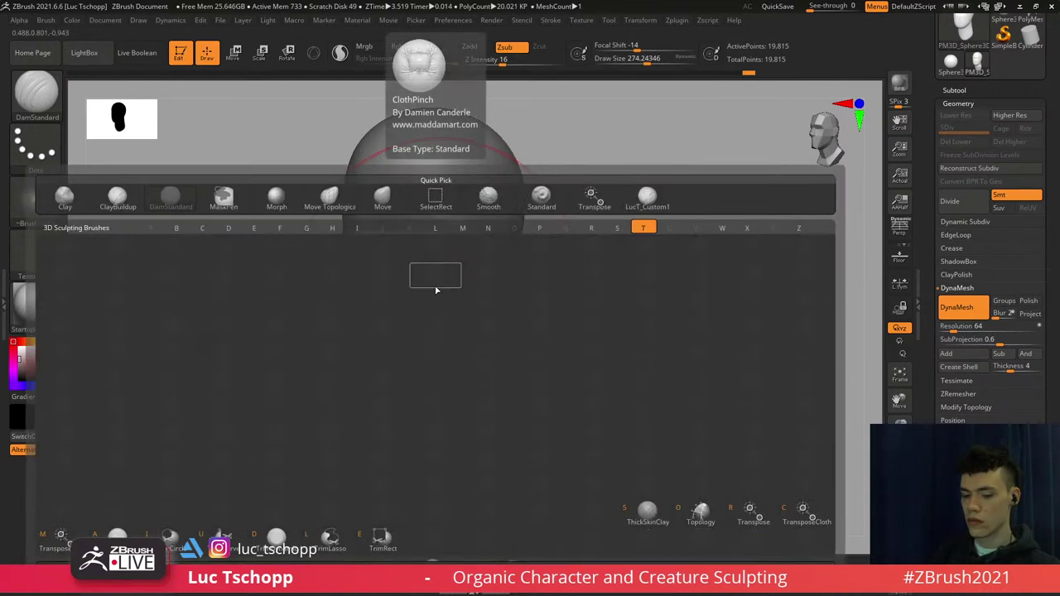
pyautogui.press('d')
pyautogui.press('s')
pyautogui.moveTo(442, 284); pyautogui.dragTo(435, 285)
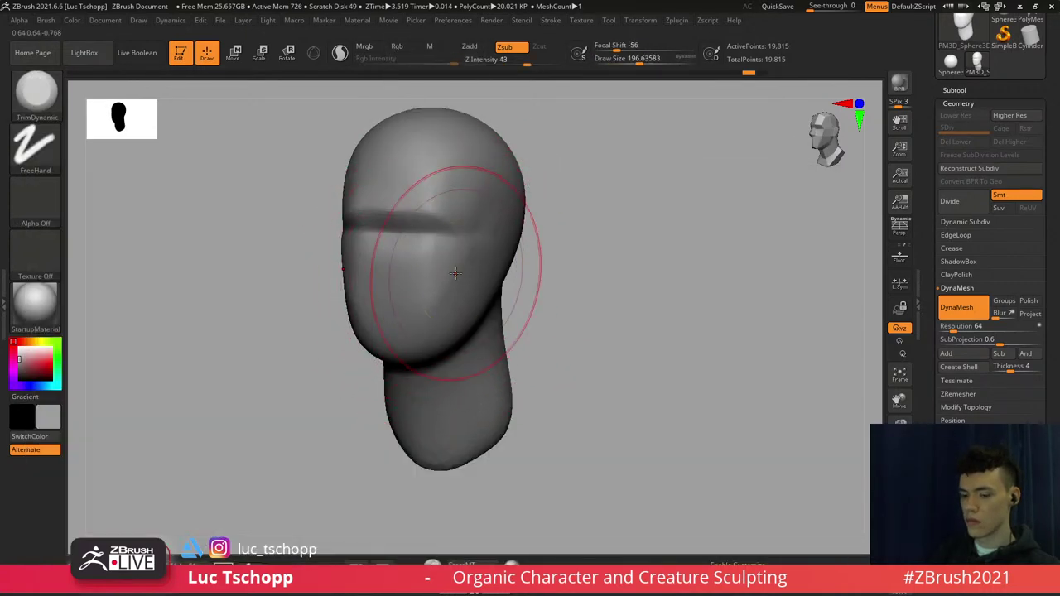
# Switch to the custom sculpting brush at size about 101 and frame the head front-on
pyautogui.press('b')
pyautogui.click(653, 207)
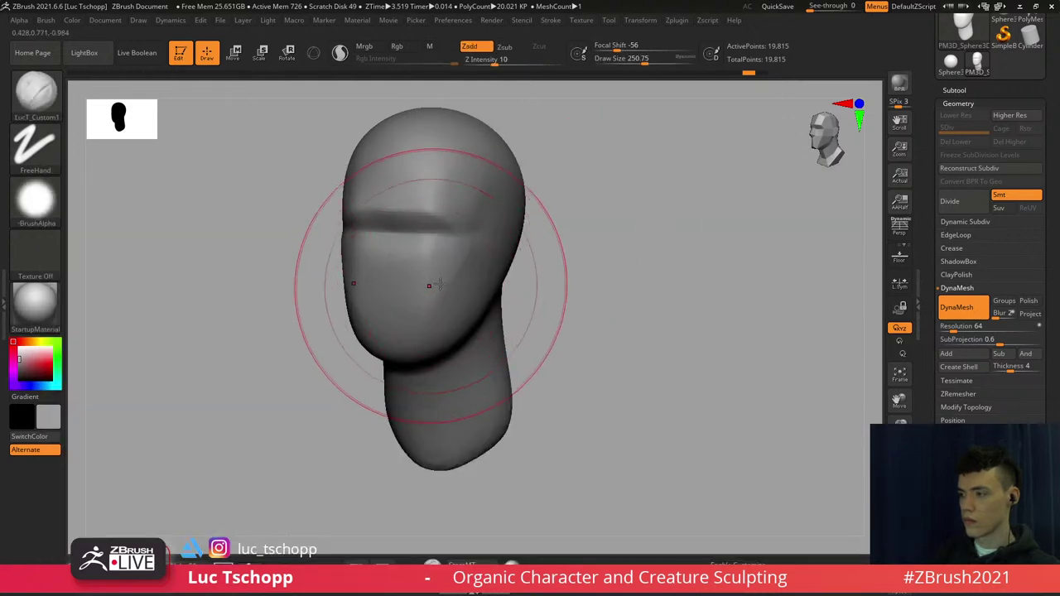
pyautogui.keyDown('shift'); pyautogui.moveTo(471, 285); pyautogui.dragTo(450, 277, button='right'); pyautogui.keyUp('shift')
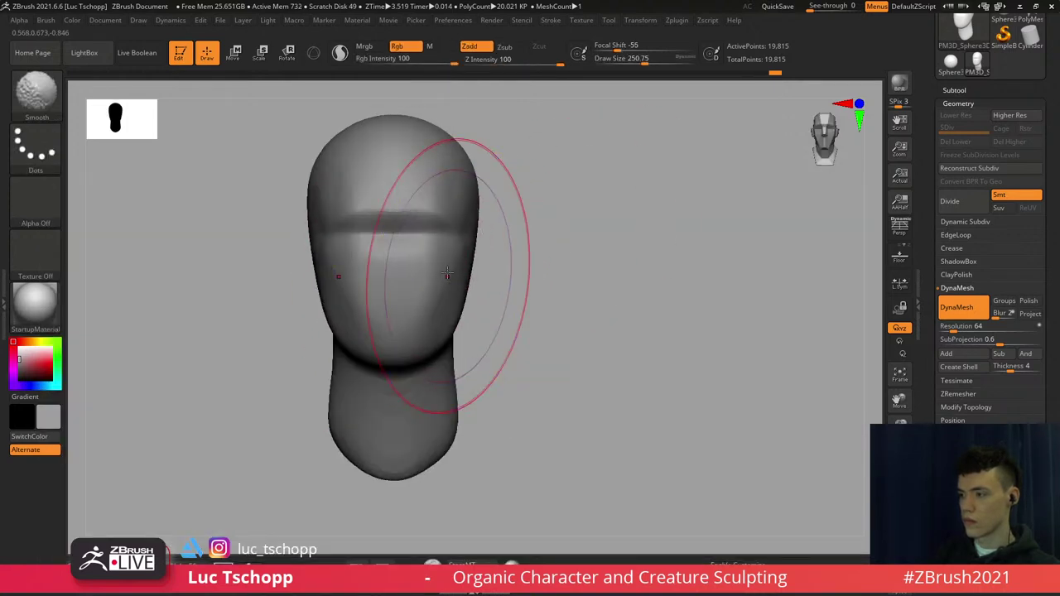
pyautogui.press('s')
pyautogui.moveTo(450, 272); pyautogui.dragTo(440, 262)
pyautogui.moveTo(441, 264); pyautogui.dragTo(432, 240, button='right')
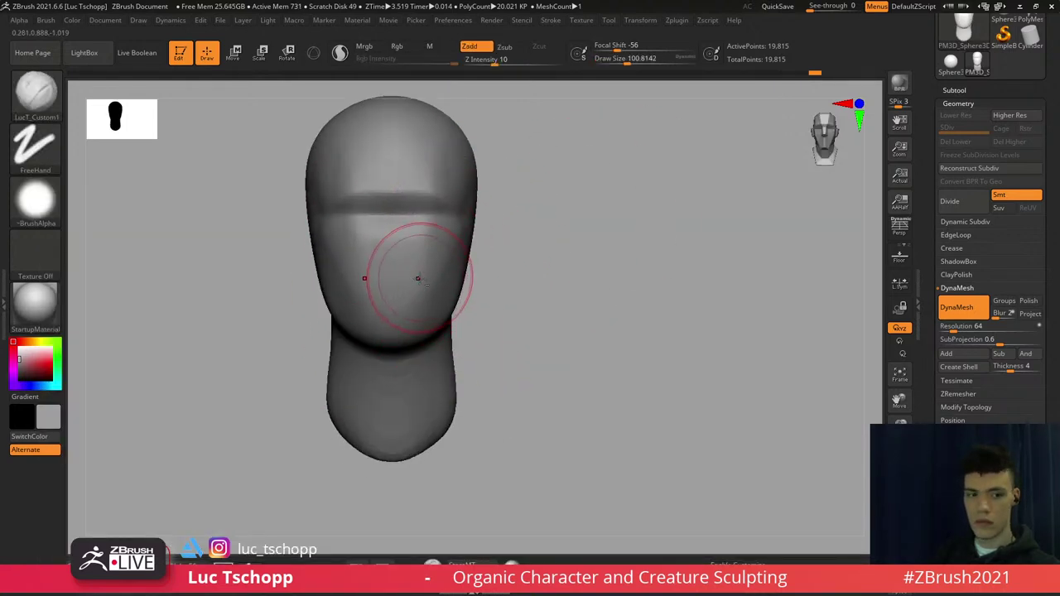
pyautogui.keyDown('alt'); pyautogui.moveTo(420, 277); pyautogui.dragTo(402, 297, button='right'); pyautogui.keyUp('alt')
pyautogui.keyDown('shift'); pyautogui.moveTo(364, 241); pyautogui.dragTo(341, 239, button='right'); pyautogui.keyUp('shift')
pyautogui.moveTo(335, 336)
pyautogui.keyDown('alt'); pyautogui.mouseDown(button='right')
pyautogui.moveTo(332, 279)
pyautogui.moveTo(371, 265)
pyautogui.mouseUp(button='right'); pyautogui.keyUp('alt')
# Select DamStandard and smooth the neck surface in side profile
pyautogui.press('b')
pyautogui.press('d')
pyautogui.press('s')
pyautogui.keyDown('alt'); pyautogui.moveTo(303, 193); pyautogui.dragTo(362, 248, button='right'); pyautogui.keyUp('alt')
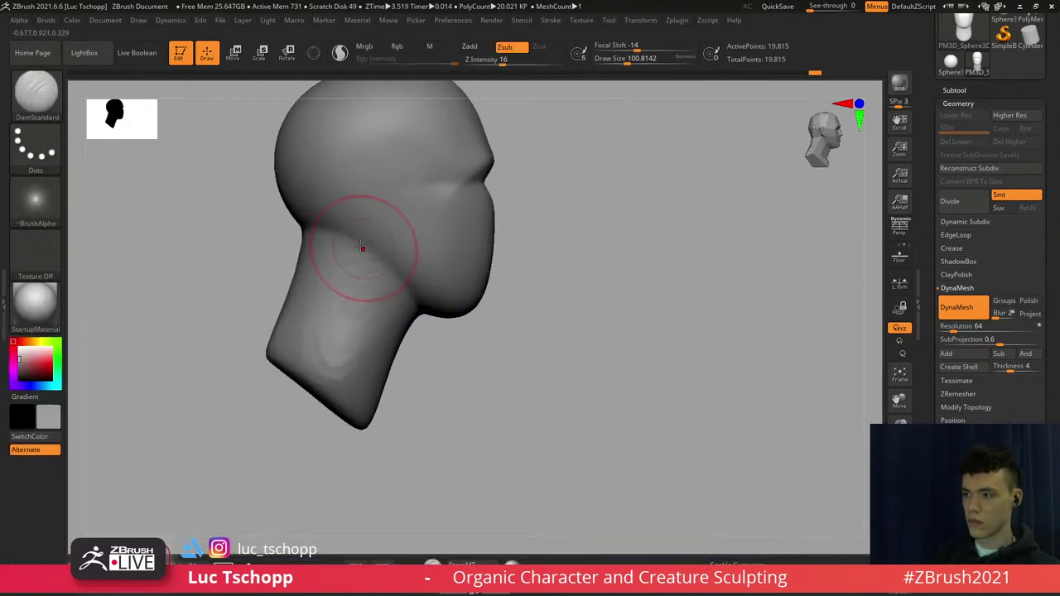
pyautogui.moveTo(344, 308)
pyautogui.keyDown('shift'); pyautogui.mouseDown()
pyautogui.moveTo(355, 299)
pyautogui.moveTo(319, 336)
pyautogui.mouseUp(); pyautogui.keyUp('shift')
# View the head from behind and reduce the brush size to about 145
pyautogui.moveTo(315, 343); pyautogui.dragTo(351, 338, button='right')
pyautogui.keyDown('alt'); pyautogui.moveTo(275, 300); pyautogui.dragTo(351, 300, button='right'); pyautogui.keyUp('alt')
pyautogui.press('s')
pyautogui.moveTo(354, 300); pyautogui.dragTo(346, 300)
pyautogui.keyDown('alt'); pyautogui.moveTo(351, 300); pyautogui.dragTo(370, 337, button='right'); pyautogui.keyUp('alt')
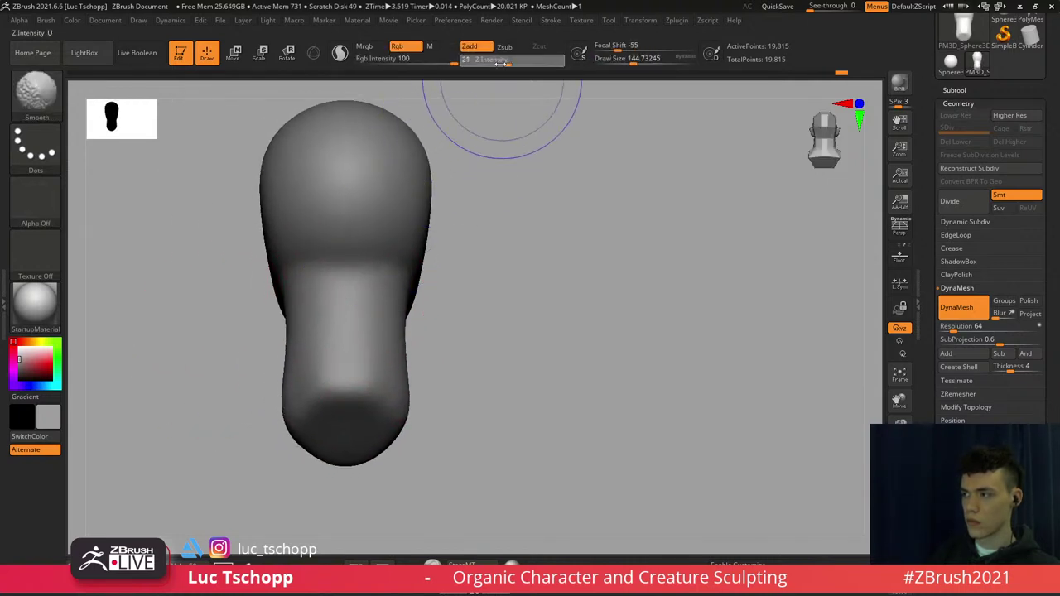
pyautogui.keyDown('alt'); pyautogui.moveTo(367, 254); pyautogui.dragTo(345, 248, button='right'); pyautogui.keyUp('alt')
# Build up the neck with a Standard brush stroke from a three-quarter view
pyautogui.press('b')
pyautogui.moveTo(300, 298)
pyautogui.keyDown('alt'); pyautogui.mouseDown(button='right')
pyautogui.moveTo(353, 303)
pyautogui.moveTo(349, 293)
pyautogui.mouseUp(button='right'); pyautogui.keyUp('alt')
pyautogui.press('s')
pyautogui.press('t')
pyautogui.press('s')
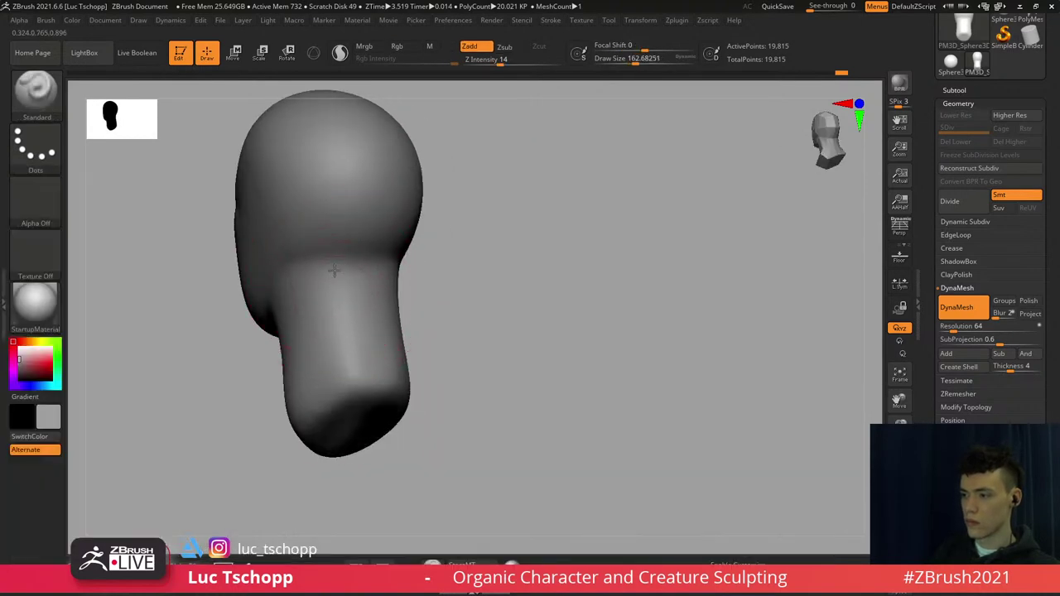
pyautogui.moveTo(334, 270); pyautogui.dragTo(331, 367)
# Shrink the brush to about 100 and soften the neck's shading in left profile
pyautogui.press('s')
pyautogui.moveTo(328, 301); pyautogui.dragTo(316, 300)
pyautogui.moveTo(312, 298); pyautogui.dragTo(362, 315, button='right')
pyautogui.moveTo(334, 298); pyautogui.dragTo(271, 303)
pyautogui.keyDown('alt'); pyautogui.moveTo(271, 302); pyautogui.dragTo(419, 298, button='right'); pyautogui.keyUp('alt')
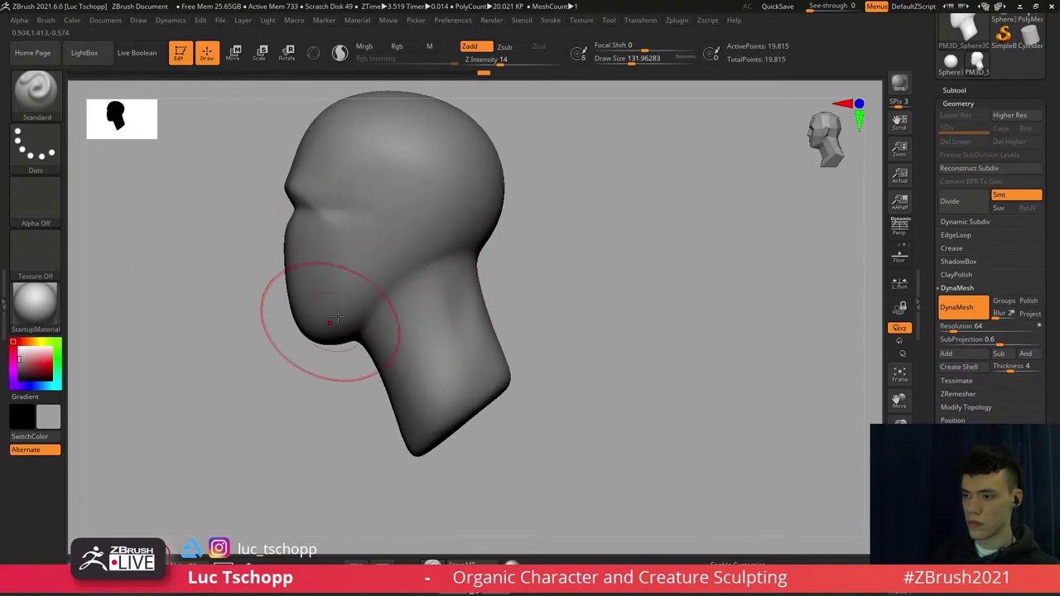
# Pull the jaw forward in profile with Move Topological at about size 262
pyautogui.press('b')
pyautogui.press('m')
pyautogui.press('t')
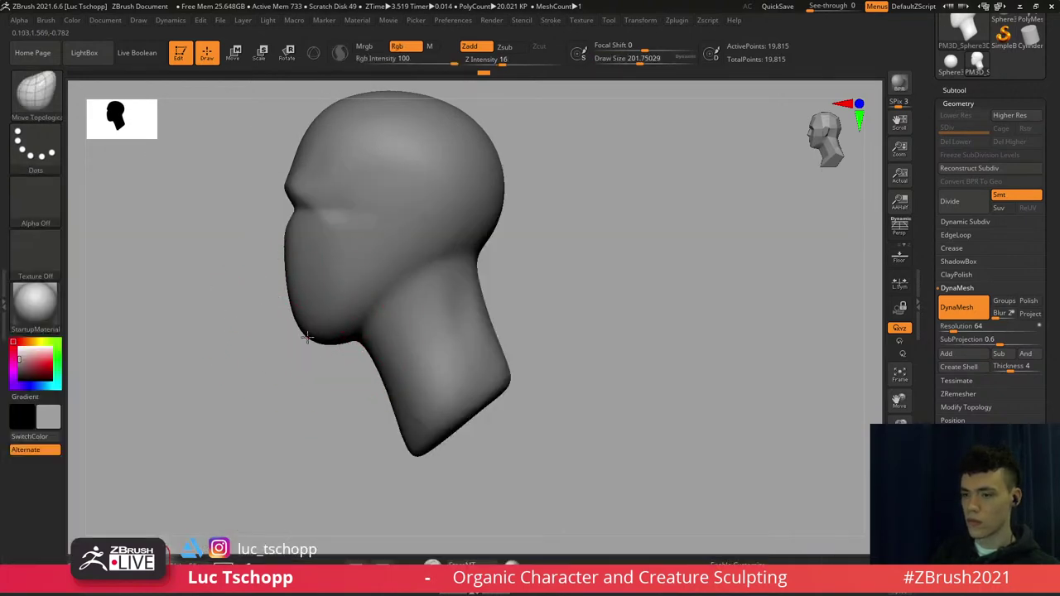
pyautogui.moveTo(298, 333)
pyautogui.mouseDown()
pyautogui.moveTo(304, 322)
pyautogui.moveTo(284, 312)
pyautogui.mouseUp()
pyautogui.keyDown('alt'); pyautogui.moveTo(284, 310); pyautogui.dragTo(288, 346, button='right'); pyautogui.keyUp('alt')
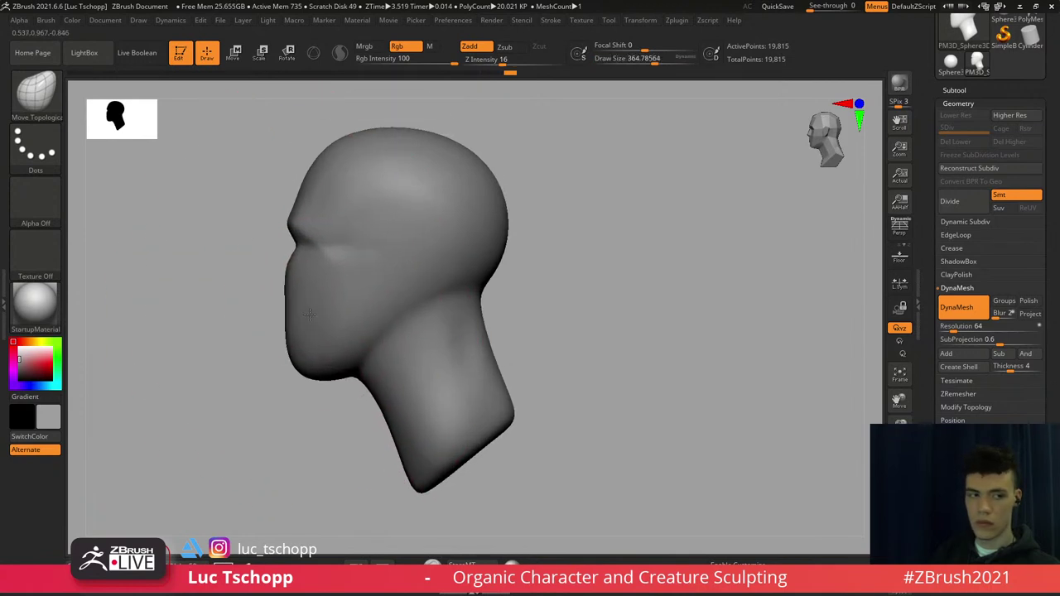
pyautogui.press('s')
pyautogui.moveTo(321, 282)
pyautogui.mouseDown()
pyautogui.moveTo(295, 273)
pyautogui.moveTo(320, 235)
pyautogui.mouseUp()
pyautogui.keyDown('shift'); pyautogui.moveTo(313, 243); pyautogui.dragTo(381, 241, button='right'); pyautogui.keyUp('shift')
# Pick the LucT_Custom1 brush and view the head from below
pyautogui.press('b')
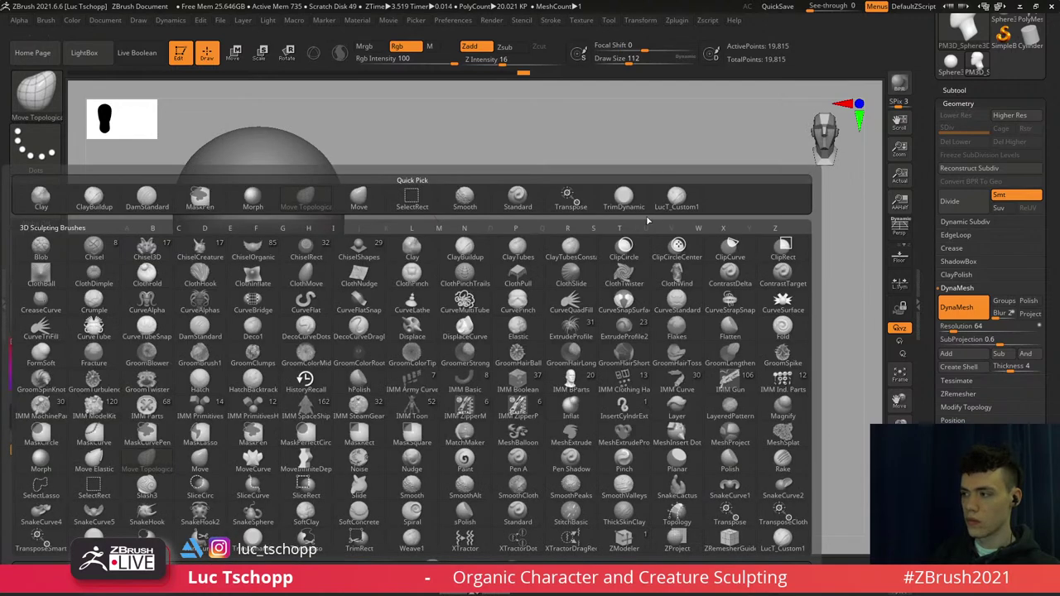
pyautogui.click(677, 201)
pyautogui.moveTo(263, 327)
pyautogui.keyDown('alt'); pyautogui.mouseDown(button='right')
pyautogui.moveTo(364, 281)
pyautogui.moveTo(362, 203)
pyautogui.mouseUp(button='right'); pyautogui.keyUp('alt')
pyautogui.keyDown('shift'); pyautogui.moveTo(337, 312); pyautogui.dragTo(354, 302); pyautogui.keyUp('shift')
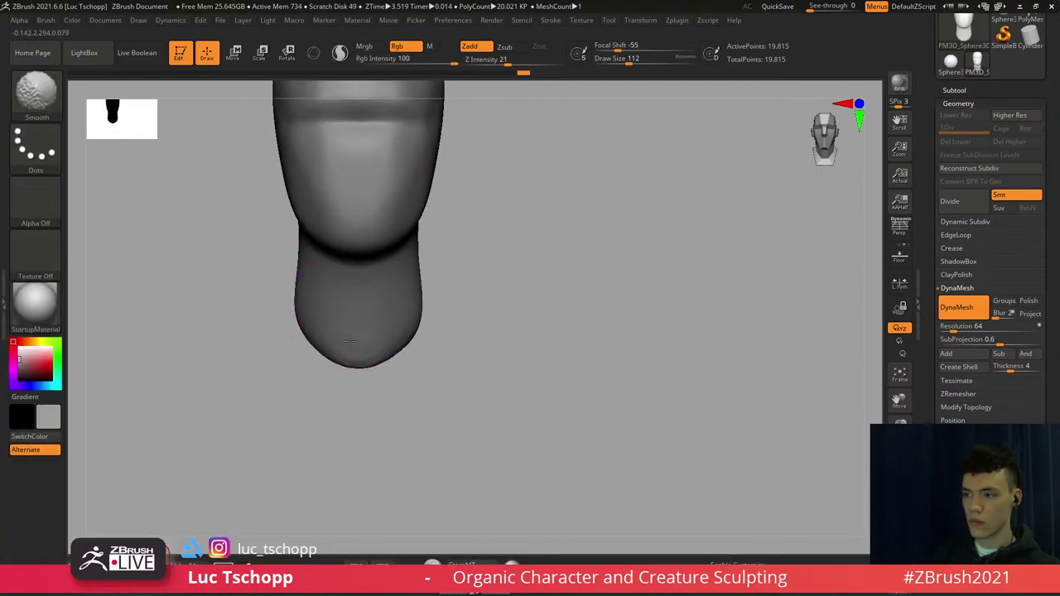
pyautogui.moveTo(352, 311)
pyautogui.mouseDown(button='right')
pyautogui.moveTo(352, 256)
pyautogui.moveTo(324, 249)
pyautogui.mouseUp(button='right')
# Cut the jaw-neck crease with DamStandard at about size 158
pyautogui.press('b')
pyautogui.press('d')
pyautogui.press('s')
pyautogui.press('s')
pyautogui.moveTo(320, 251); pyautogui.dragTo(324, 250)
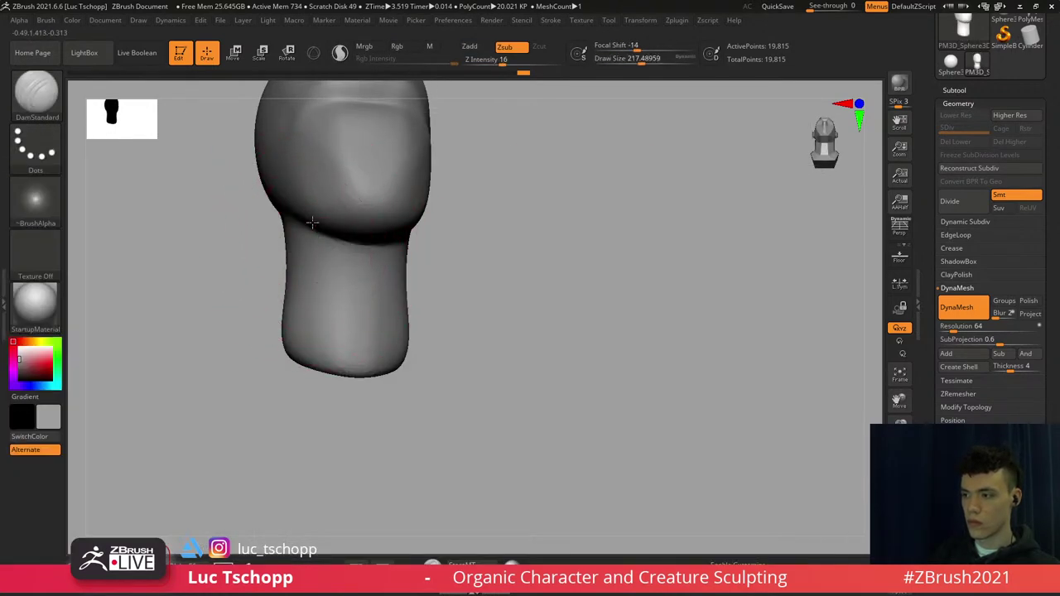
pyautogui.moveTo(312, 243)
pyautogui.keyDown('shift'); pyautogui.mouseDown(button='right')
pyautogui.moveTo(362, 275)
pyautogui.moveTo(352, 269)
pyautogui.moveTo(361, 320)
pyautogui.mouseUp(button='right'); pyautogui.keyUp('shift')
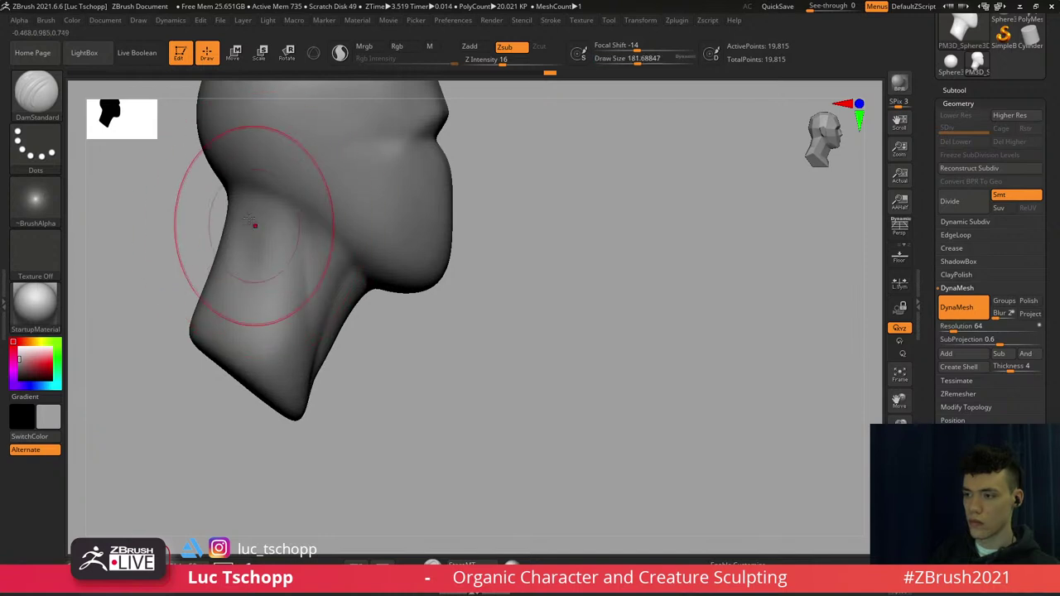
pyautogui.keyDown('alt'); pyautogui.moveTo(289, 280); pyautogui.dragTo(284, 315, button='right'); pyautogui.keyUp('alt')
pyautogui.moveTo(326, 347)
pyautogui.keyDown('alt'); pyautogui.mouseDown(button='right')
pyautogui.moveTo(306, 317)
pyautogui.moveTo(322, 344)
pyautogui.mouseUp(button='right'); pyautogui.keyUp('alt')
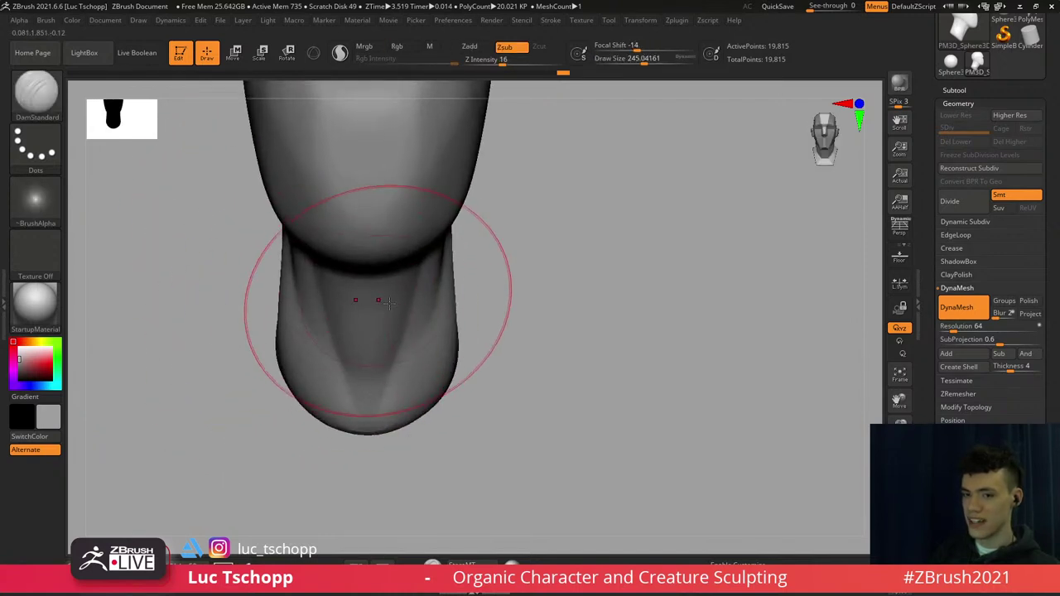
pyautogui.keyDown('alt'); pyautogui.moveTo(459, 313); pyautogui.dragTo(370, 322, button='right'); pyautogui.keyUp('alt')
# Add neck muscle lines with the Standard brush at size 112
pyautogui.press('b')
pyautogui.press('s')
pyautogui.press('t')
pyautogui.moveTo(431, 259)
pyautogui.mouseDown(button='right')
pyautogui.moveTo(373, 240)
pyautogui.moveTo(431, 211)
pyautogui.mouseUp(button='right')
pyautogui.press('s')
pyautogui.moveTo(384, 209); pyautogui.dragTo(380, 209)
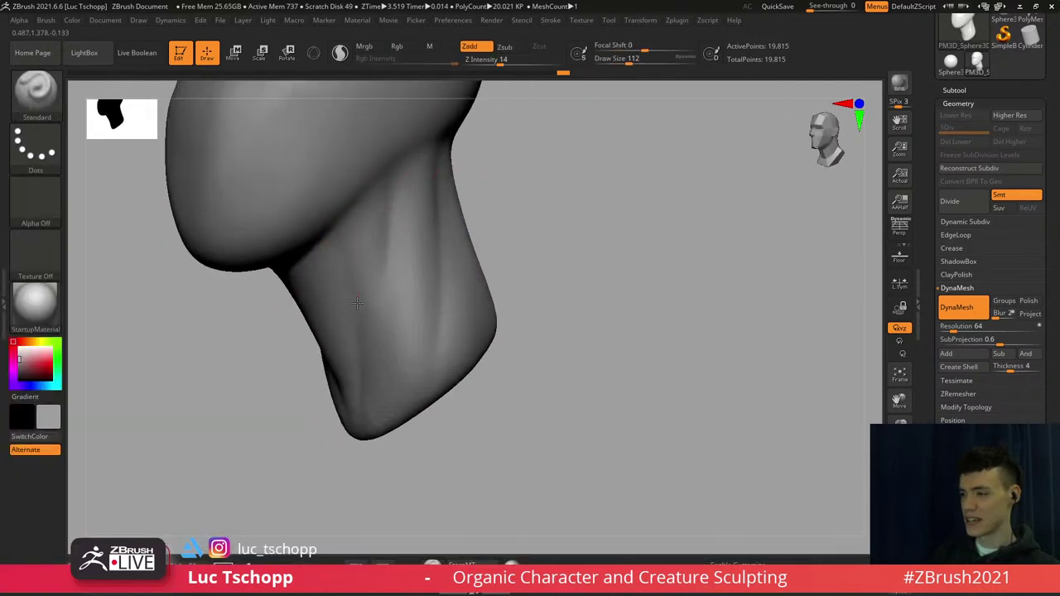
# Soften the jaw-neck crease and smooth the neck with LucT_Custom1
pyautogui.press('b')
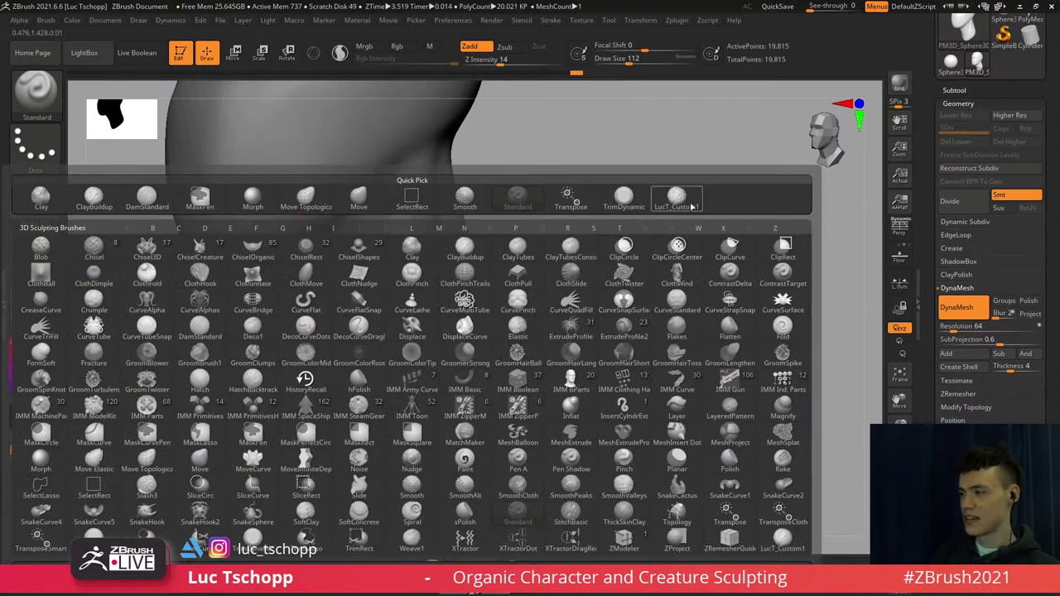
pyautogui.click(690, 206)
pyautogui.moveTo(431, 240); pyautogui.dragTo(406, 236, button='right')
pyautogui.moveTo(352, 236); pyautogui.dragTo(375, 194)
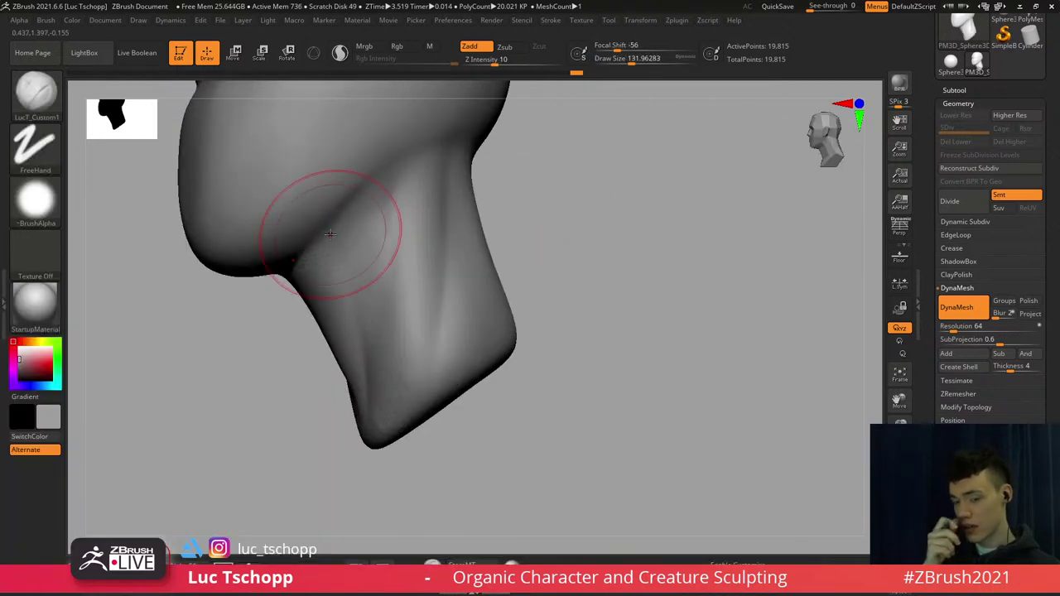
pyautogui.moveTo(406, 247)
pyautogui.keyDown('alt'); pyautogui.mouseDown(button='right')
pyautogui.moveTo(403, 304)
pyautogui.moveTo(401, 266)
pyautogui.moveTo(410, 280)
pyautogui.mouseUp(button='right'); pyautogui.keyUp('alt')
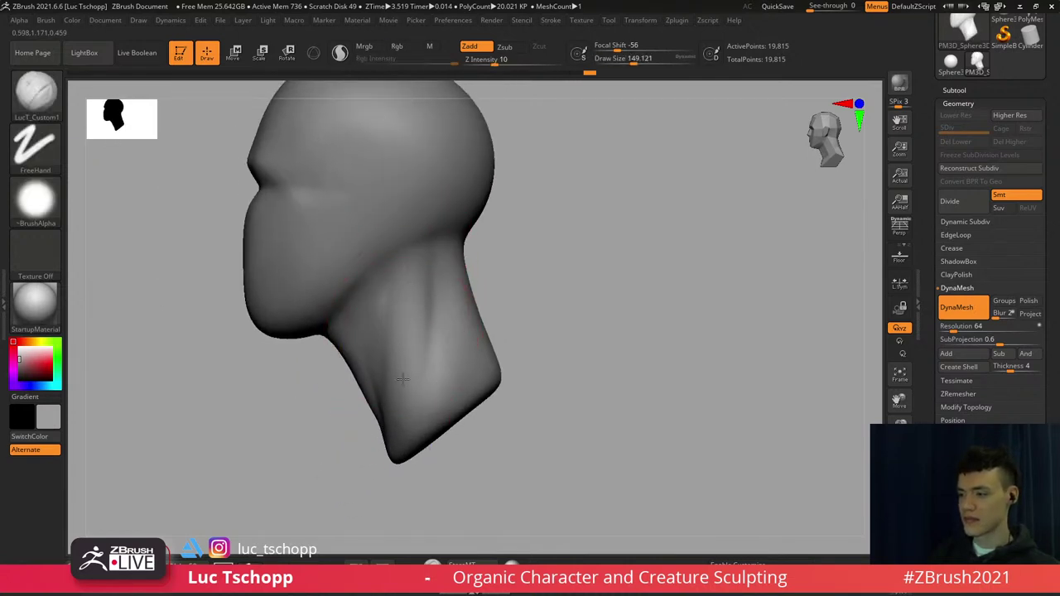
pyautogui.moveTo(403, 380); pyautogui.dragTo(400, 413)
pyautogui.keyDown('alt'); pyautogui.moveTo(420, 359); pyautogui.dragTo(405, 323, button='right'); pyautogui.keyUp('alt')
# Reduce the brush to about 83 and smooth the side of the neck
pyautogui.press('s')
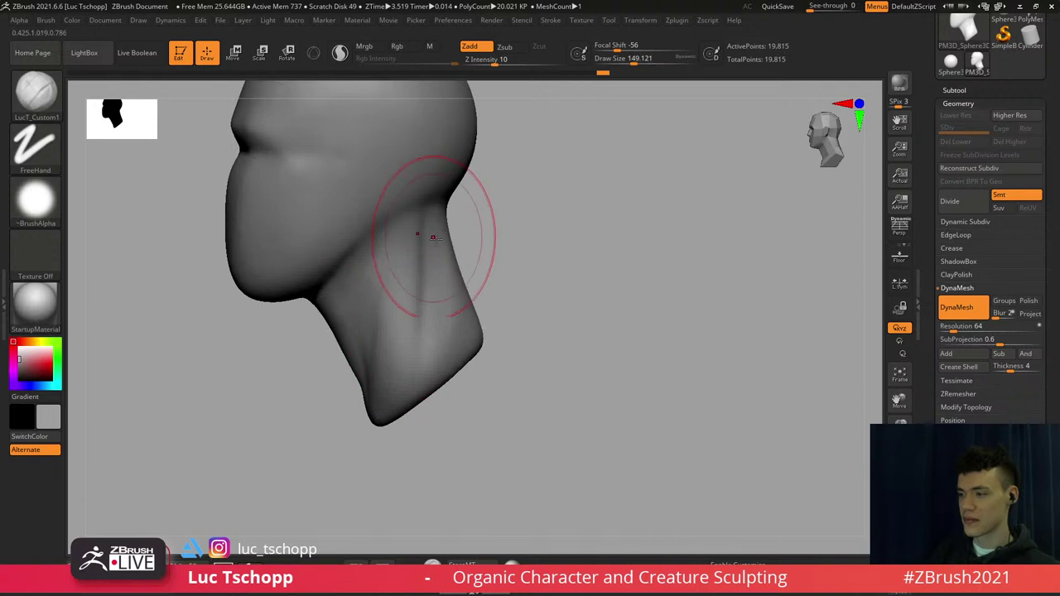
pyautogui.moveTo(433, 238); pyautogui.dragTo(267, 223, button='right')
pyautogui.moveTo(431, 291); pyautogui.dragTo(432, 255, button='right')
pyautogui.press('[')
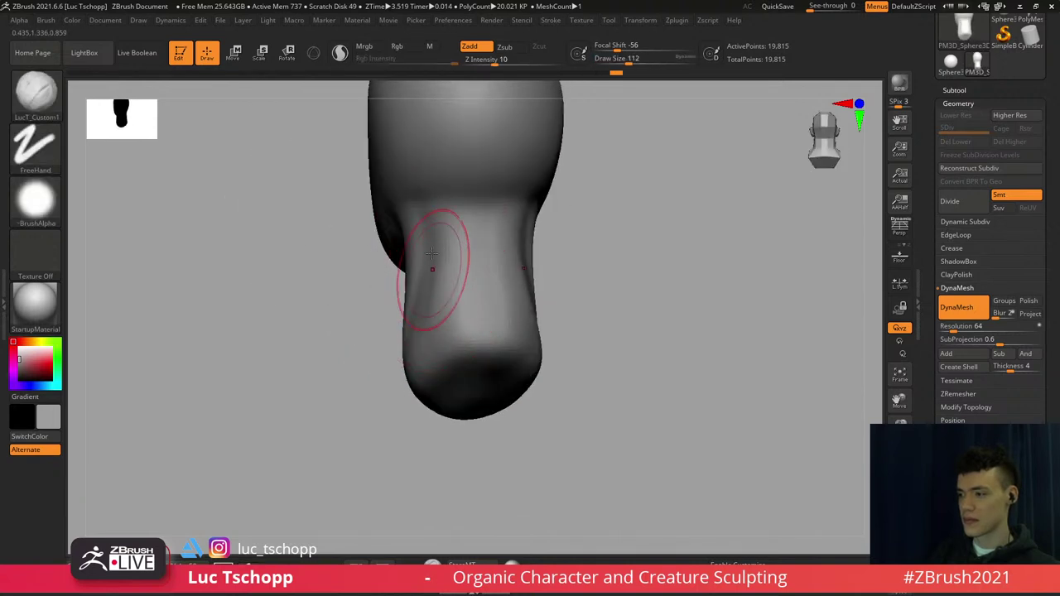
pyautogui.press('[')
pyautogui.keyDown('shift'); pyautogui.moveTo(423, 236); pyautogui.dragTo(399, 331); pyautogui.keyUp('shift')
pyautogui.moveTo(390, 337)
pyautogui.mouseDown(button='right')
pyautogui.moveTo(435, 255)
pyautogui.moveTo(456, 250)
pyautogui.mouseUp(button='right')
pyautogui.keyDown('alt'); pyautogui.moveTo(455, 250); pyautogui.dragTo(479, 273, button='right'); pyautogui.keyUp('alt')
pyautogui.keyDown('alt'); pyautogui.moveTo(336, 251); pyautogui.dragTo(398, 264, button='right'); pyautogui.keyUp('alt')
# Shift-smooth the neck with the brush enlarged to about 202, ending front-on
pyautogui.press('shift')
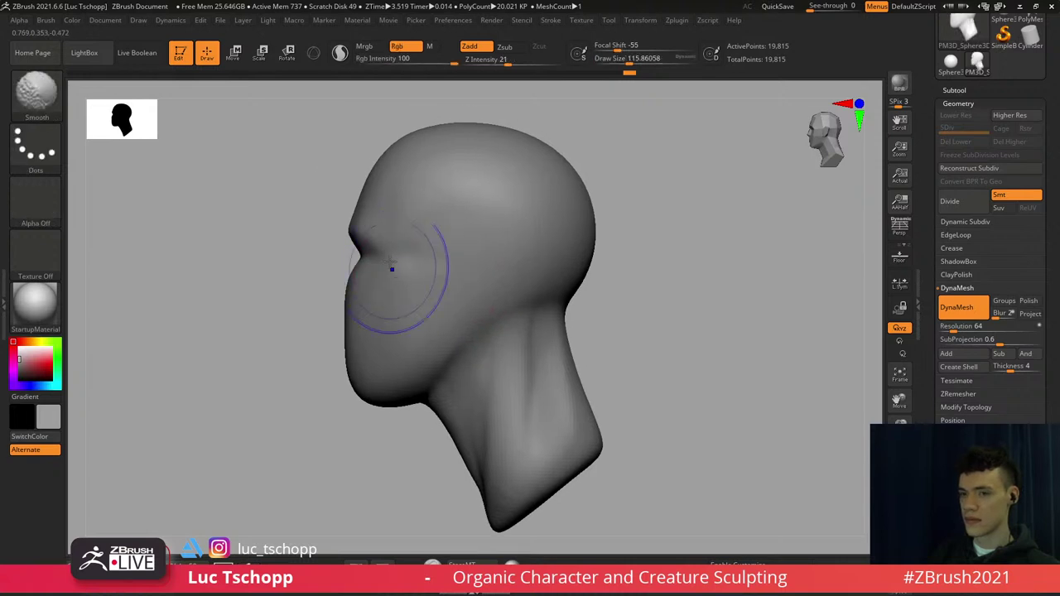
pyautogui.press('s')
pyautogui.moveTo(381, 231); pyautogui.dragTo(389, 231)
pyautogui.keyDown('alt'); pyautogui.moveTo(371, 186); pyautogui.dragTo(377, 237, button='right'); pyautogui.keyUp('alt')
pyautogui.press('s')
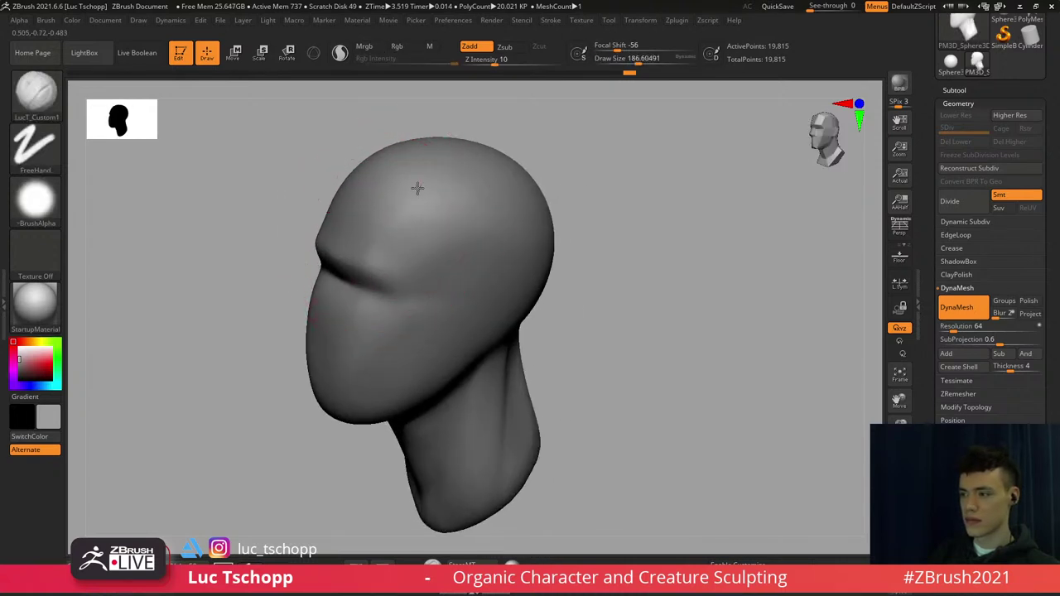
pyautogui.press(']')
pyautogui.keyDown('shift'); pyautogui.moveTo(464, 201); pyautogui.dragTo(499, 187, button='right'); pyautogui.keyUp('shift')
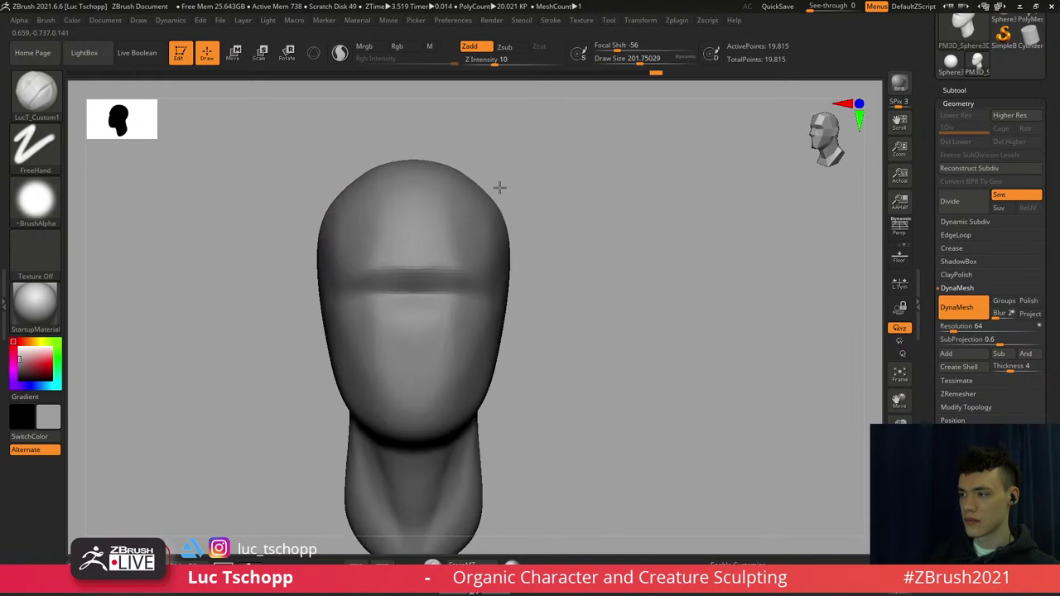
pyautogui.keyDown('alt'); pyautogui.moveTo(439, 225); pyautogui.dragTo(433, 194, button='right'); pyautogui.keyUp('alt')
pyautogui.keyDown('alt'); pyautogui.moveTo(415, 289); pyautogui.dragTo(417, 236, button='right'); pyautogui.keyUp('alt')
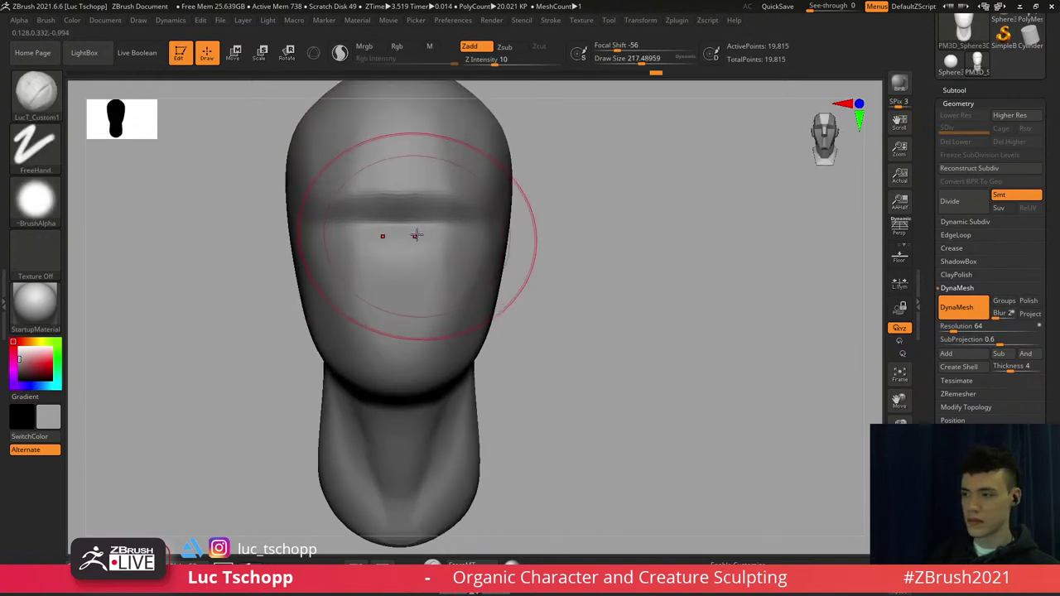
# Rough in the nose and deepen the eye sockets, enlarging the brush to about 172 then 120
pyautogui.moveTo(417, 236)
pyautogui.mouseDown()
pyautogui.moveTo(401, 234)
pyautogui.moveTo(401, 223)
pyautogui.mouseUp()
pyautogui.press('[')
pyautogui.press('[')
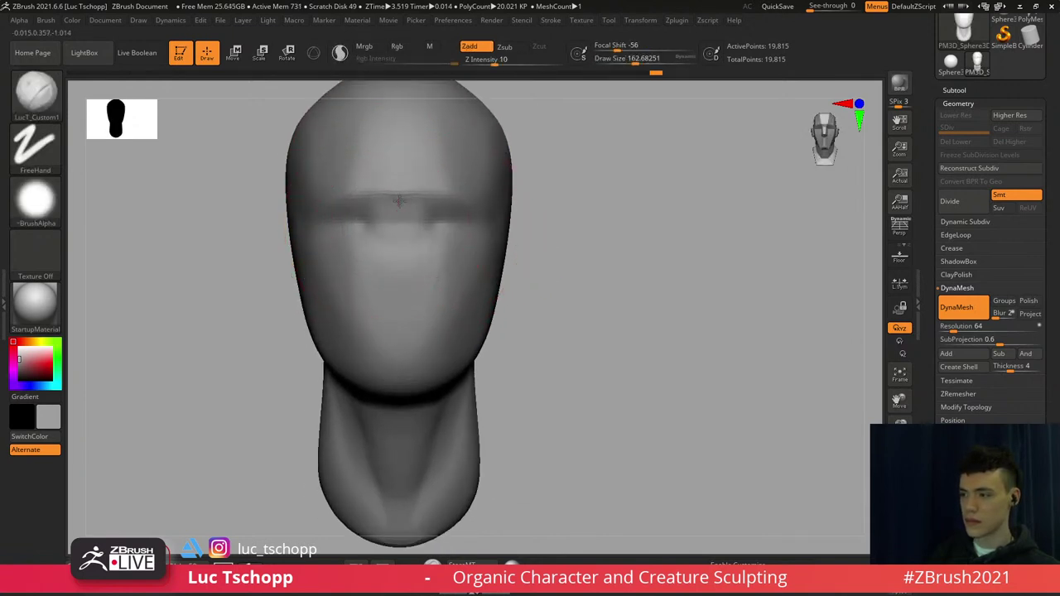
pyautogui.moveTo(398, 260); pyautogui.dragTo(399, 269)
pyautogui.moveTo(408, 240)
pyautogui.keyDown('shift'); pyautogui.mouseDown()
pyautogui.moveTo(414, 228)
pyautogui.moveTo(463, 232)
pyautogui.moveTo(446, 223)
pyautogui.moveTo(480, 238)
pyautogui.mouseUp(); pyautogui.keyUp('shift')
pyautogui.press('s')
pyautogui.press('s')
pyautogui.keyDown('alt'); pyautogui.moveTo(474, 251); pyautogui.dragTo(456, 237, button='right'); pyautogui.keyUp('alt')
pyautogui.press('s')
# Turn the head toward profile and switch to the Move brush at size about 163
pyautogui.moveTo(429, 265); pyautogui.dragTo(441, 265)
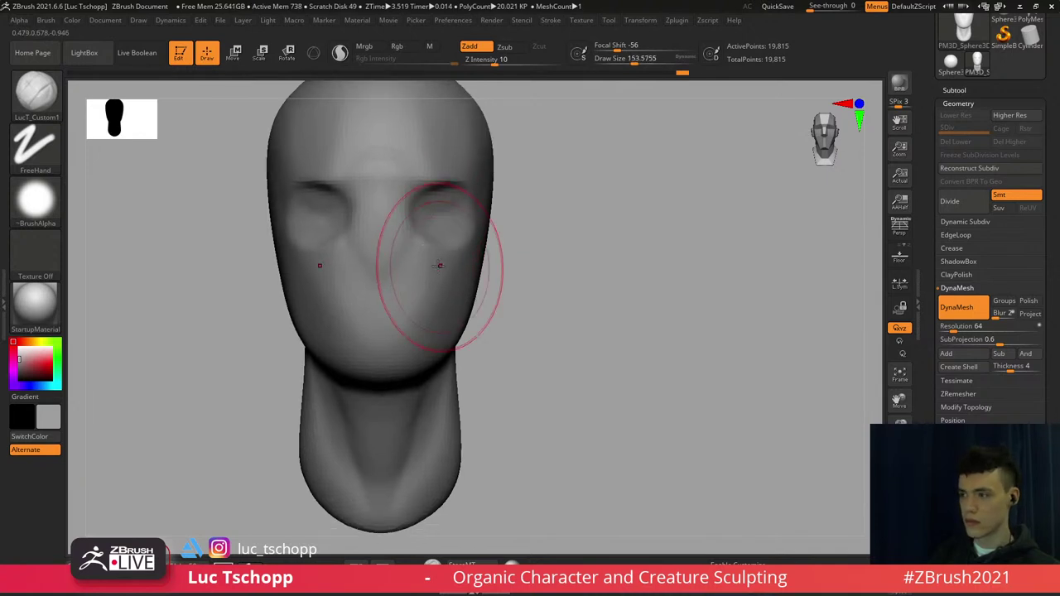
pyautogui.moveTo(472, 272); pyautogui.dragTo(420, 268, button='right')
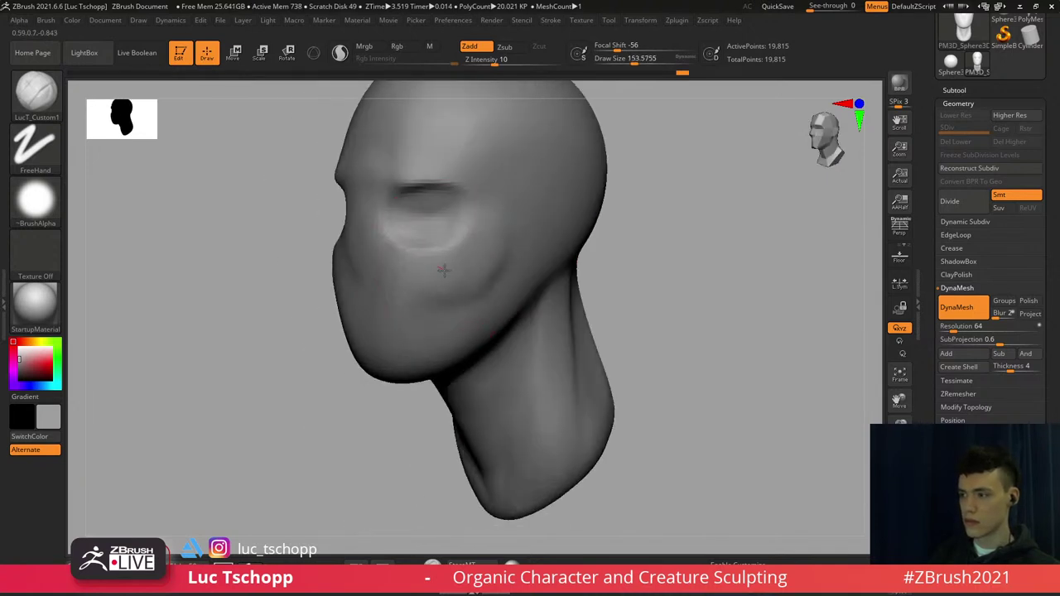
pyautogui.press('s')
pyautogui.moveTo(426, 283); pyautogui.dragTo(435, 286)
pyautogui.moveTo(430, 284)
pyautogui.mouseDown(button='right')
pyautogui.moveTo(403, 288)
pyautogui.moveTo(436, 280)
pyautogui.mouseUp(button='right')
pyautogui.press('b')
pyautogui.press('m')
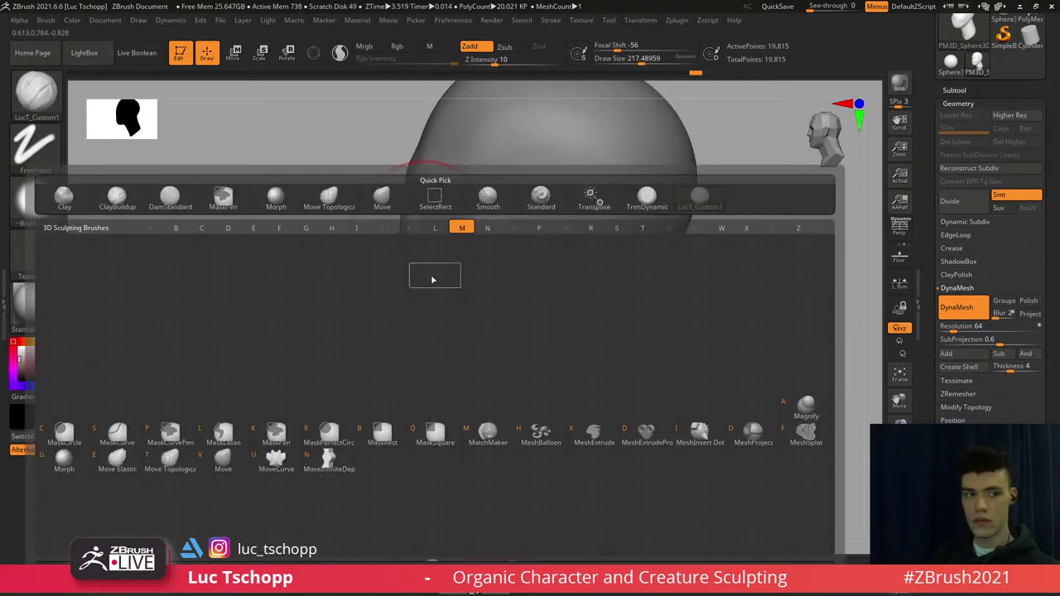
pyautogui.press('v')
pyautogui.press('s')
pyautogui.moveTo(436, 280)
pyautogui.mouseDown()
pyautogui.moveTo(461, 286)
pyautogui.moveTo(408, 295)
pyautogui.mouseUp()
pyautogui.press('s')
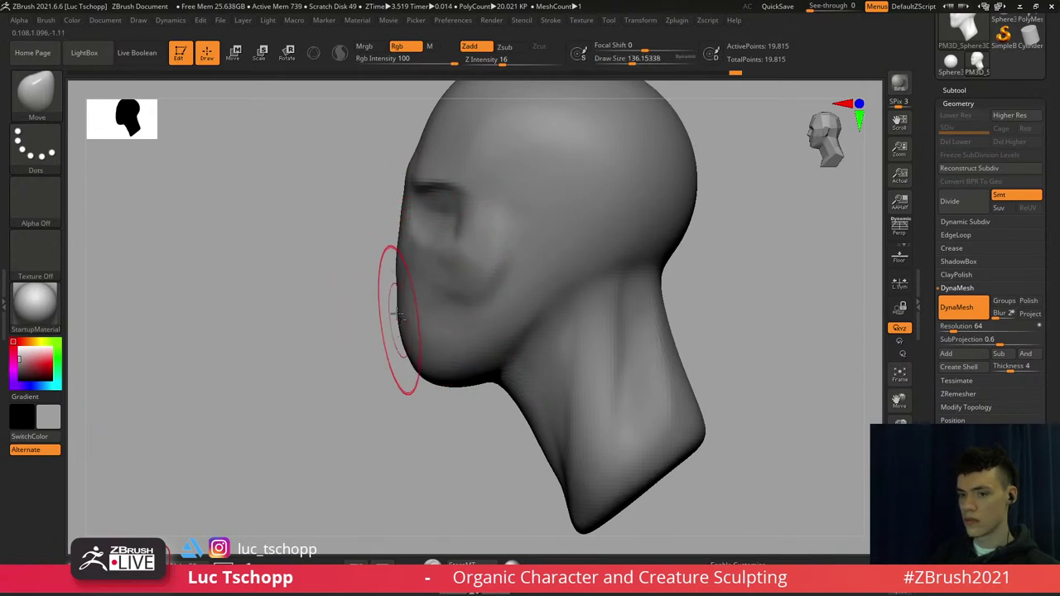
# Return to front view and slightly reshape the crown with the Move brush at about 202
pyautogui.moveTo(398, 315)
pyautogui.mouseDown(button='right')
pyautogui.moveTo(471, 290)
pyautogui.moveTo(420, 313)
pyautogui.moveTo(399, 289)
pyautogui.mouseUp(button='right')
pyautogui.moveTo(402, 240); pyautogui.dragTo(416, 301)
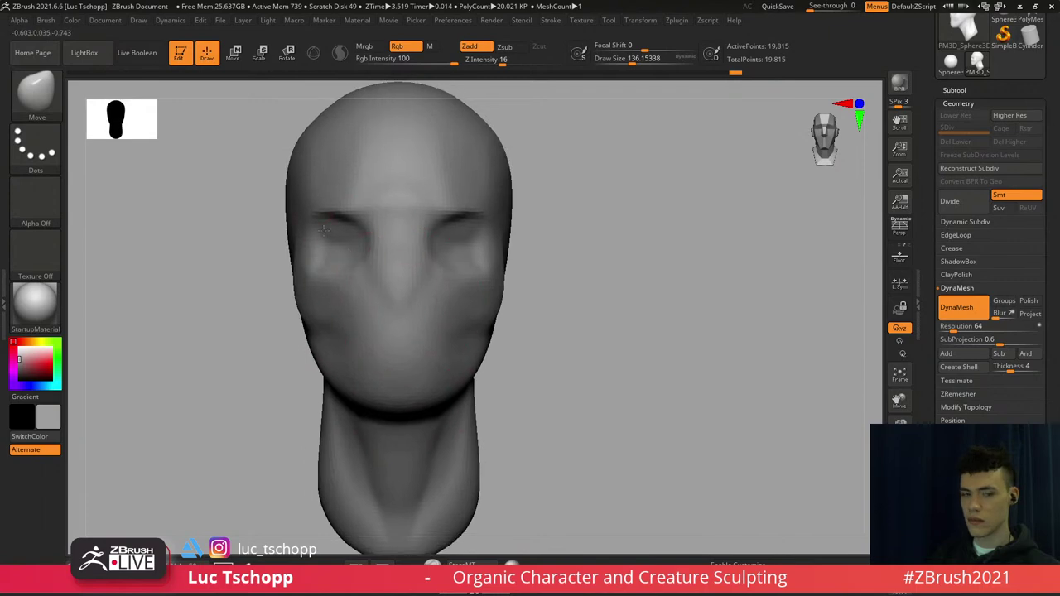
pyautogui.keyDown('alt'); pyautogui.moveTo(324, 229); pyautogui.dragTo(326, 272, button='right'); pyautogui.keyUp('alt')
pyautogui.press('b')
pyautogui.press('m')
pyautogui.press('v')
pyautogui.press(']')
pyautogui.moveTo(311, 190); pyautogui.dragTo(289, 189)
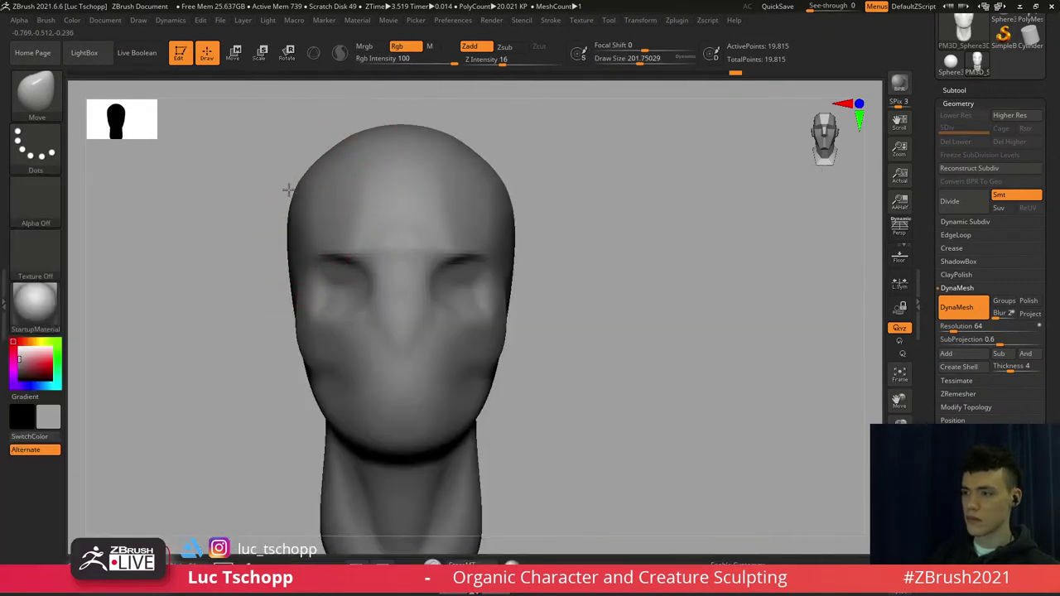
# Select the Standard sculpting brush via the B, S, T shortcut
pyautogui.keyDown('alt'); pyautogui.moveTo(361, 256); pyautogui.dragTo(327, 273, button='right'); pyautogui.keyUp('alt')
pyautogui.moveTo(419, 289); pyautogui.dragTo(412, 303, button='right')
pyautogui.press('b')
pyautogui.press('s')
pyautogui.press('t')
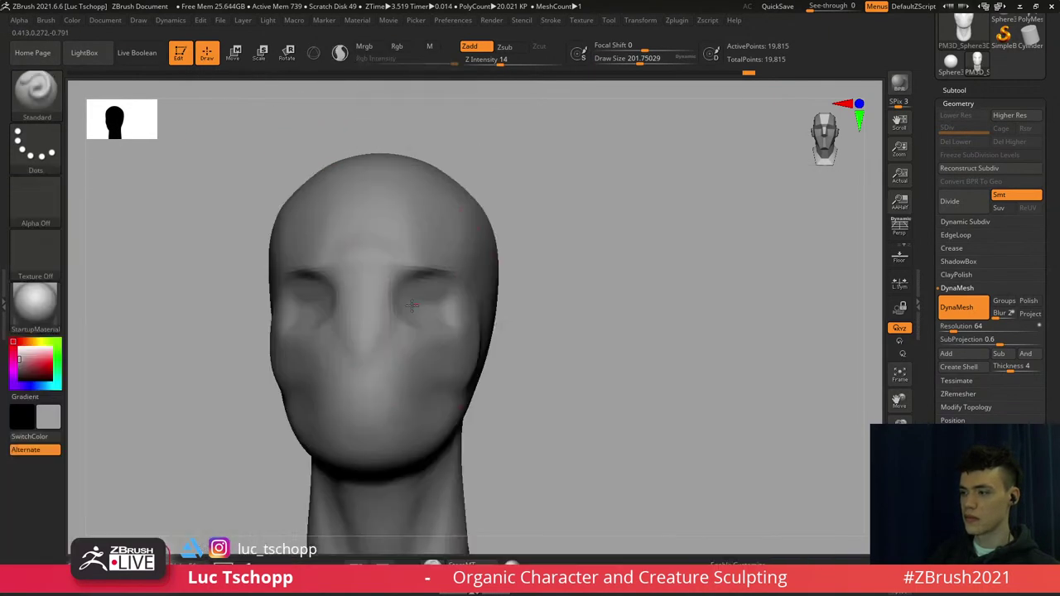
pyautogui.press('b')
pyautogui.press('s')
pyautogui.press('t')
pyautogui.press('b')
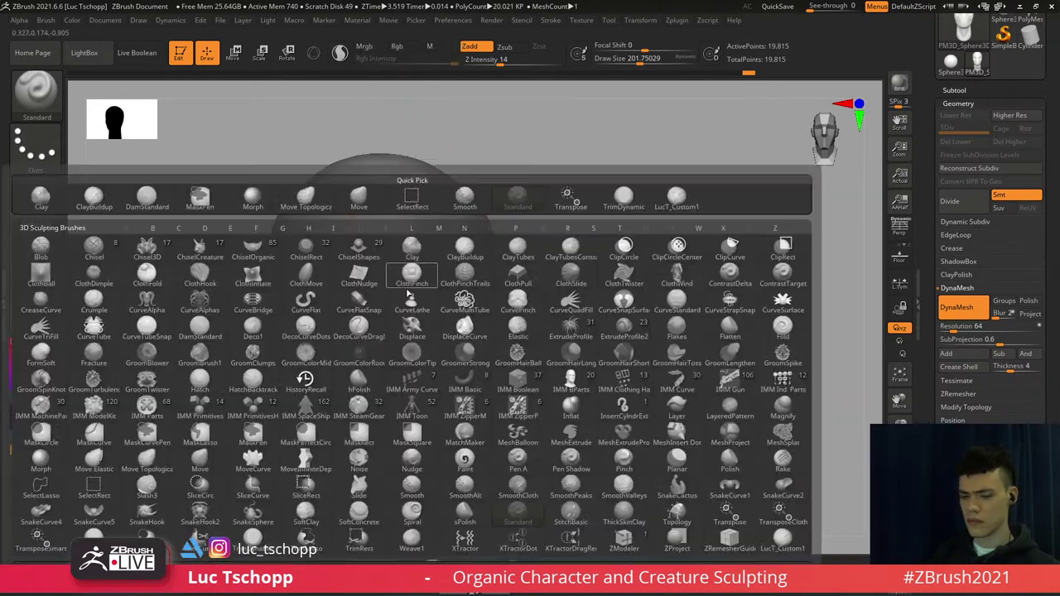
pyautogui.press('s')
pyautogui.press('t')
# Deepen the eye socket with the Standard brush, then resize it to about 112
pyautogui.press('s')
pyautogui.moveTo(408, 292); pyautogui.dragTo(393, 293)
pyautogui.moveTo(393, 293); pyautogui.dragTo(411, 301, button='right')
pyautogui.press('s')
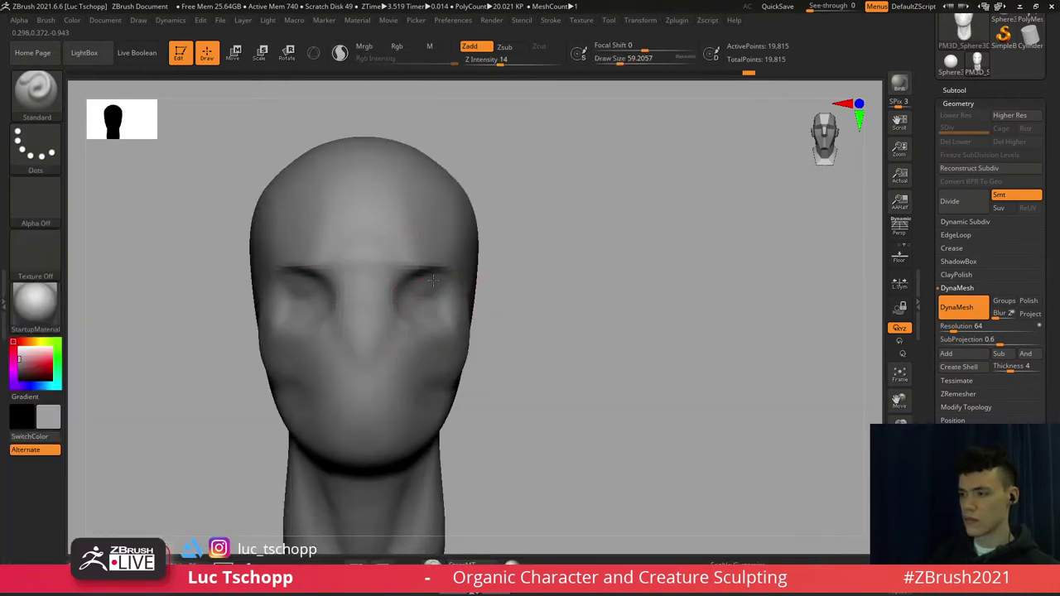
pyautogui.moveTo(434, 280); pyautogui.dragTo(407, 314)
pyautogui.keyDown('alt'); pyautogui.moveTo(407, 320); pyautogui.dragTo(430, 293, button='right'); pyautogui.keyUp('alt')
# Switch to LucT_Custom1 at size about 191, trying and undoing a forehead stroke
pyautogui.press('s')
pyautogui.press('s')
pyautogui.moveTo(355, 255); pyautogui.dragTo(362, 255)
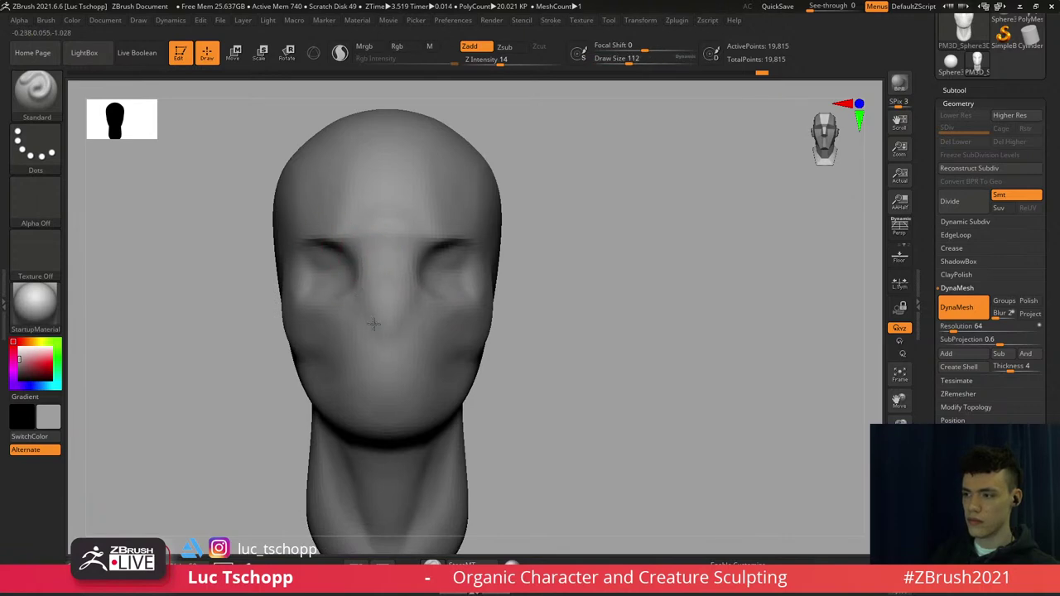
pyautogui.press('b')
pyautogui.click(683, 207)
pyautogui.keyDown('alt'); pyautogui.moveTo(374, 213); pyautogui.dragTo(381, 264, button='right'); pyautogui.keyUp('alt')
pyautogui.press('s')
pyautogui.moveTo(376, 249); pyautogui.dragTo(401, 252)
pyautogui.press('s')
pyautogui.moveTo(426, 267); pyautogui.dragTo(406, 273, button='right')
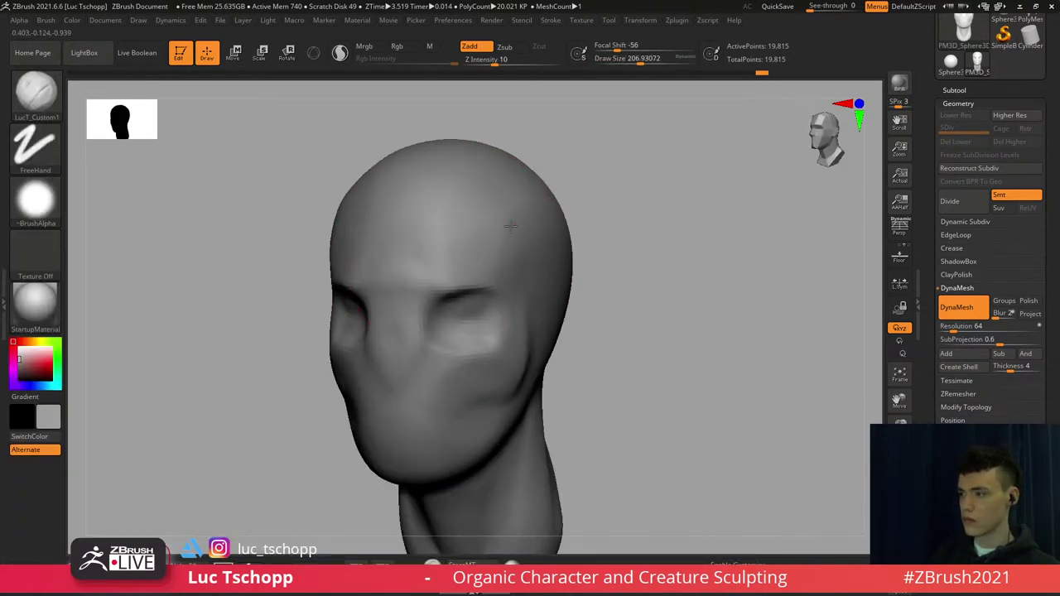
pyautogui.moveTo(520, 180); pyautogui.dragTo(476, 240)
pyautogui.hotkey('ctrl', 'z')
pyautogui.keyDown('shift'); pyautogui.moveTo(445, 254); pyautogui.dragTo(452, 258, button='right'); pyautogui.keyUp('shift')
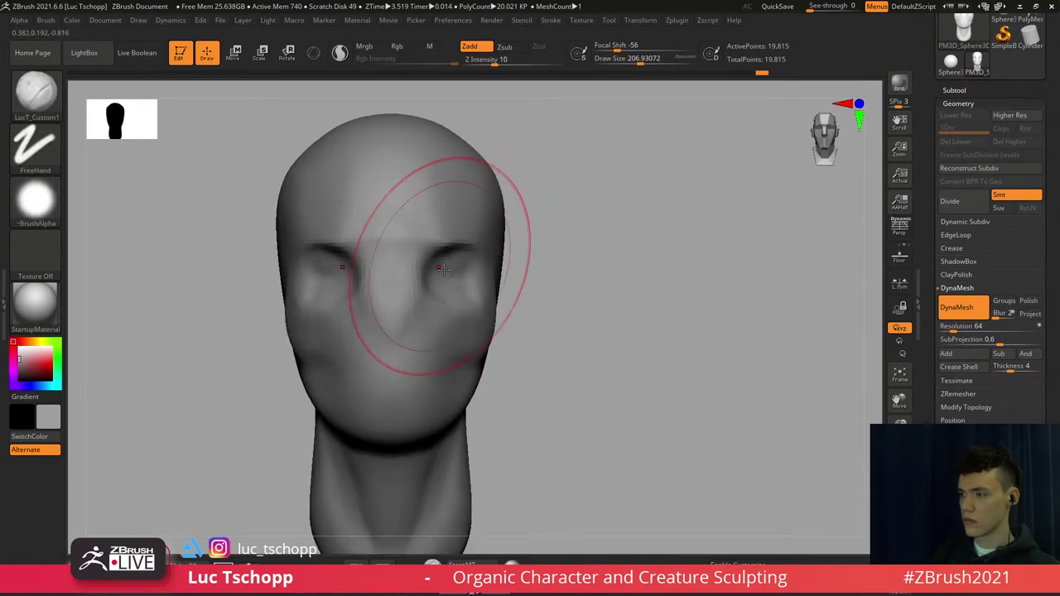
# Build up the nose bridge with a size-94 brush and smooth the grooves beside the nose
pyautogui.press('s')
pyautogui.moveTo(454, 271); pyautogui.dragTo(441, 274)
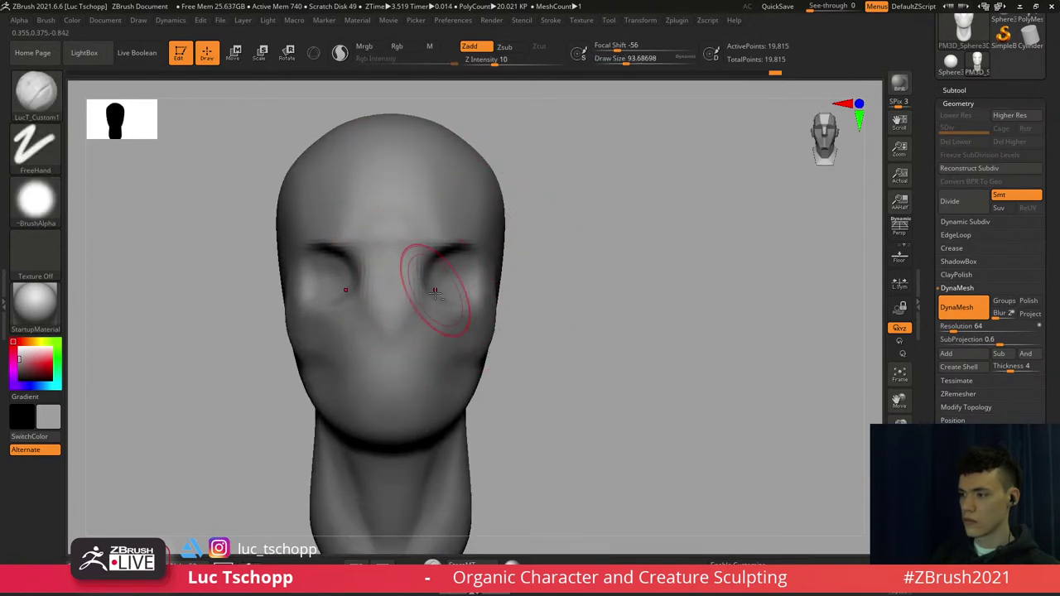
pyautogui.keyDown('alt'); pyautogui.moveTo(434, 290); pyautogui.dragTo(423, 331, button='right'); pyautogui.keyUp('alt')
pyautogui.keyDown('alt'); pyautogui.moveTo(423, 331); pyautogui.dragTo(417, 270, button='right'); pyautogui.keyUp('alt')
pyautogui.moveTo(381, 227); pyautogui.dragTo(355, 201)
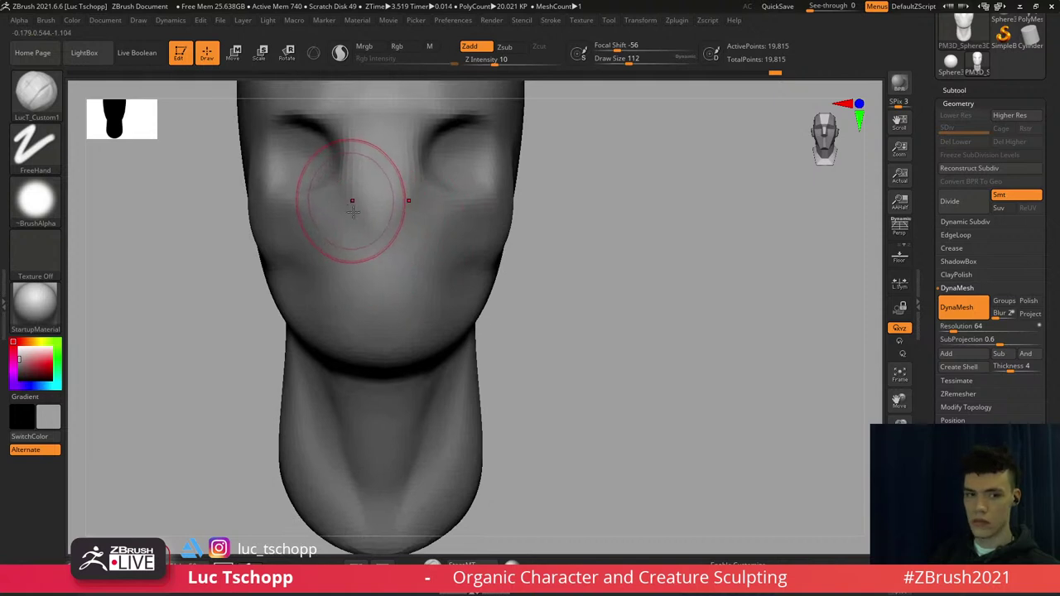
pyautogui.keyDown('alt'); pyautogui.moveTo(354, 201); pyautogui.dragTo(362, 244, button='right'); pyautogui.keyUp('alt')
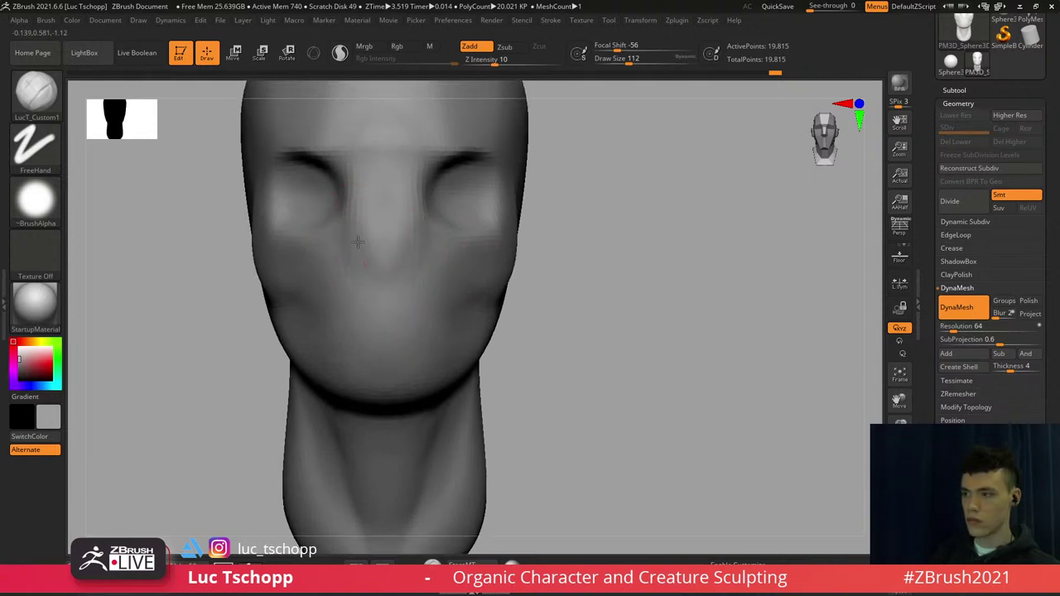
pyautogui.moveTo(363, 251)
pyautogui.keyDown('shift'); pyautogui.mouseDown()
pyautogui.moveTo(355, 240)
pyautogui.moveTo(359, 263)
pyautogui.mouseUp(); pyautogui.keyUp('shift')
pyautogui.press('s')
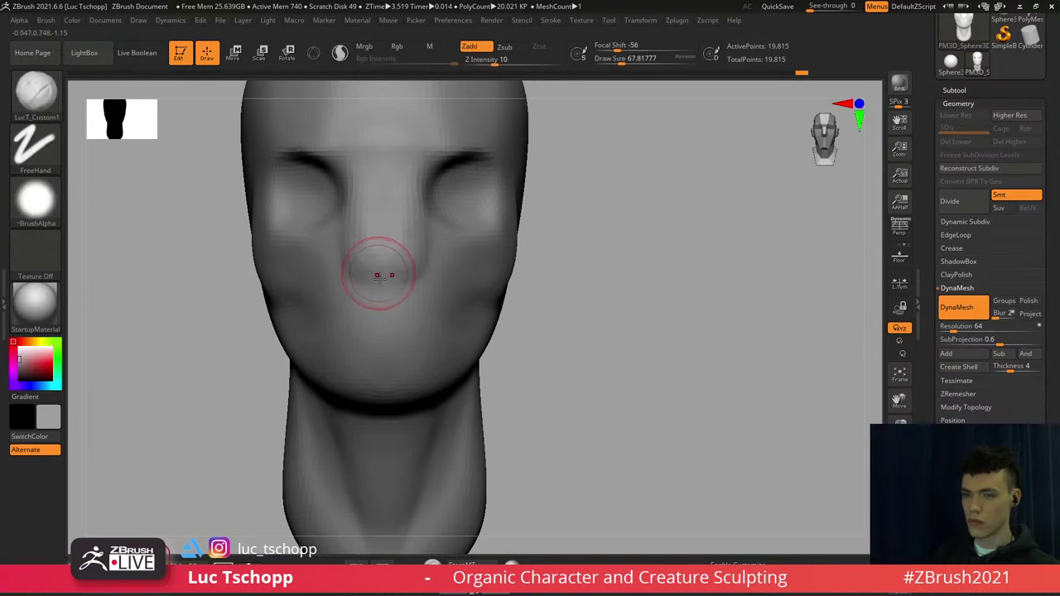
# Select the DamStandard crease brush and zoom out from the head
pyautogui.press('b')
pyautogui.press('d')
pyautogui.press('s')
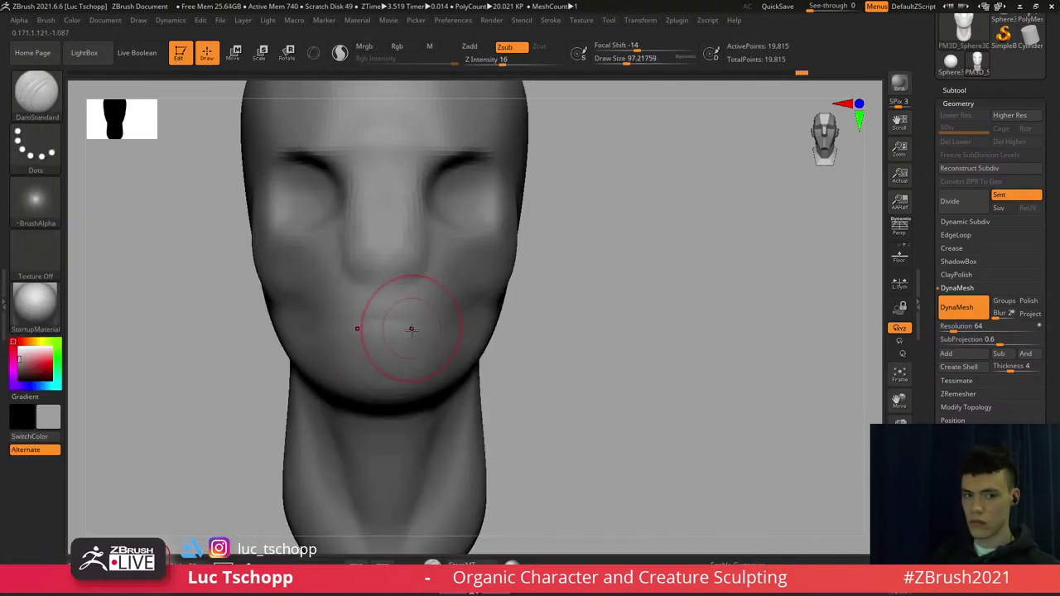
pyautogui.moveTo(406, 331)
pyautogui.keyDown('ctrl'); pyautogui.mouseDown(button='right')
pyautogui.moveTo(392, 321)
pyautogui.moveTo(421, 322)
pyautogui.moveTo(401, 289)
pyautogui.mouseUp(button='right'); pyautogui.keyUp('ctrl')
# Pick Move Topological in three-quarter view, resizing it from about 124 down to 44
pyautogui.press('b')
pyautogui.press('m')
pyautogui.press('t')
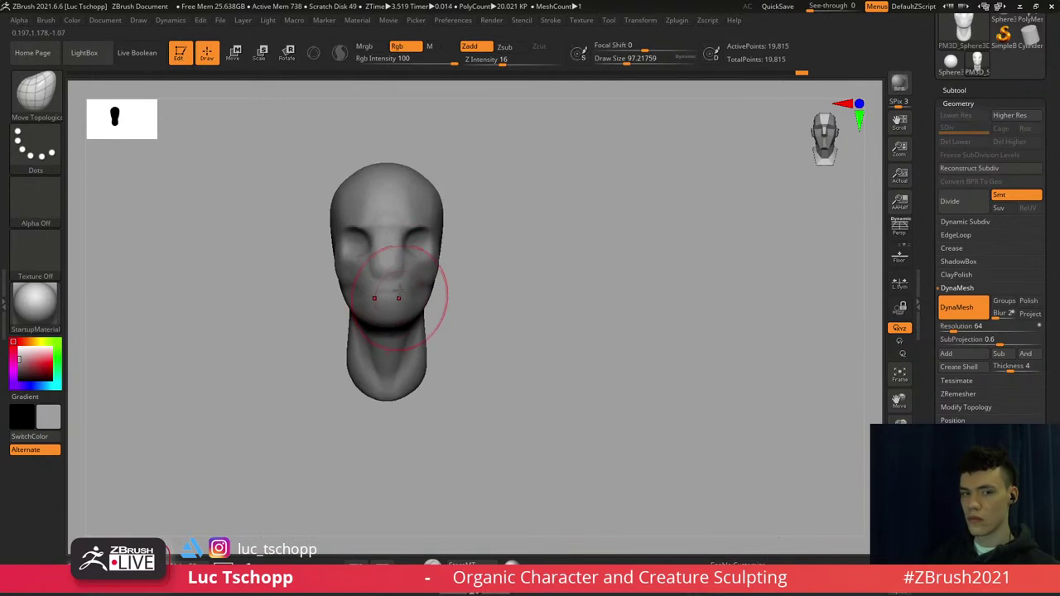
pyautogui.press('s')
pyautogui.moveTo(402, 262); pyautogui.dragTo(406, 261)
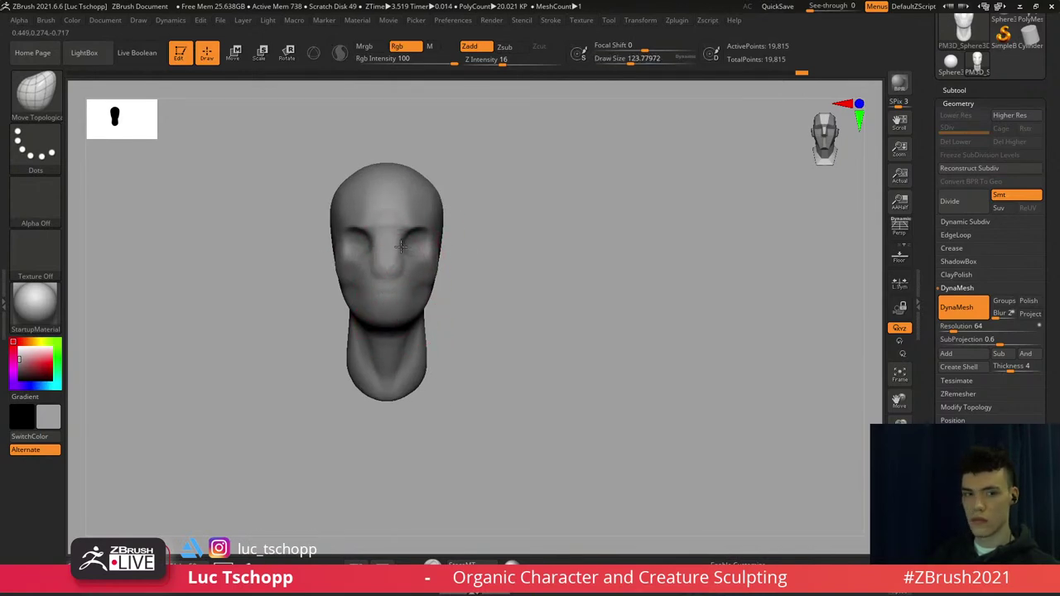
pyautogui.moveTo(421, 249); pyautogui.dragTo(407, 251, button='right')
pyautogui.press('s')
pyautogui.moveTo(430, 253); pyautogui.dragTo(435, 255)
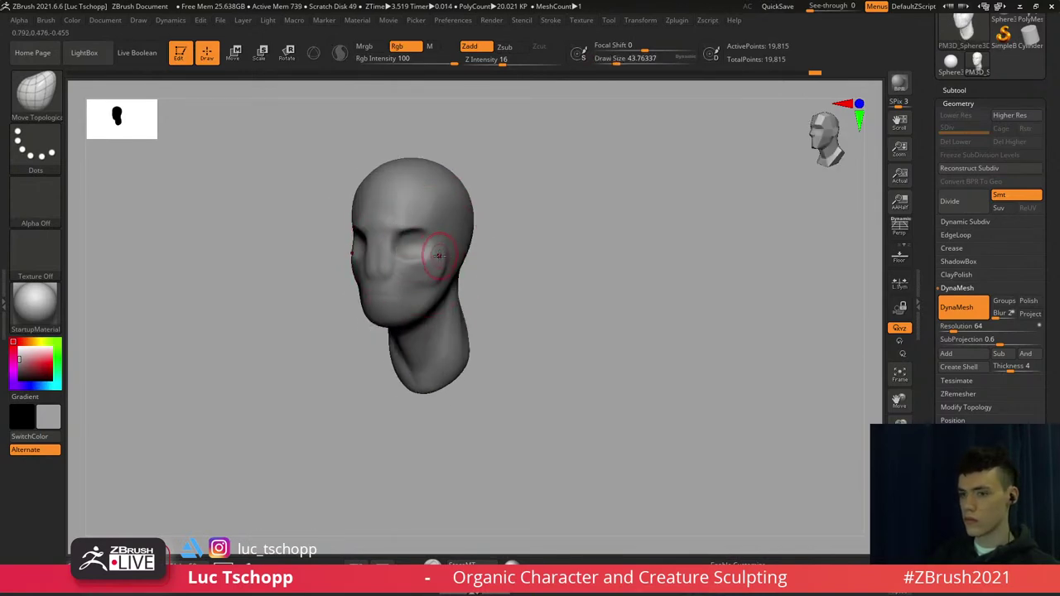
# Switch to LucT_Custom1 and zoom in on the cheek, settling the brush around size 108
pyautogui.press('b')
pyautogui.click(702, 200)
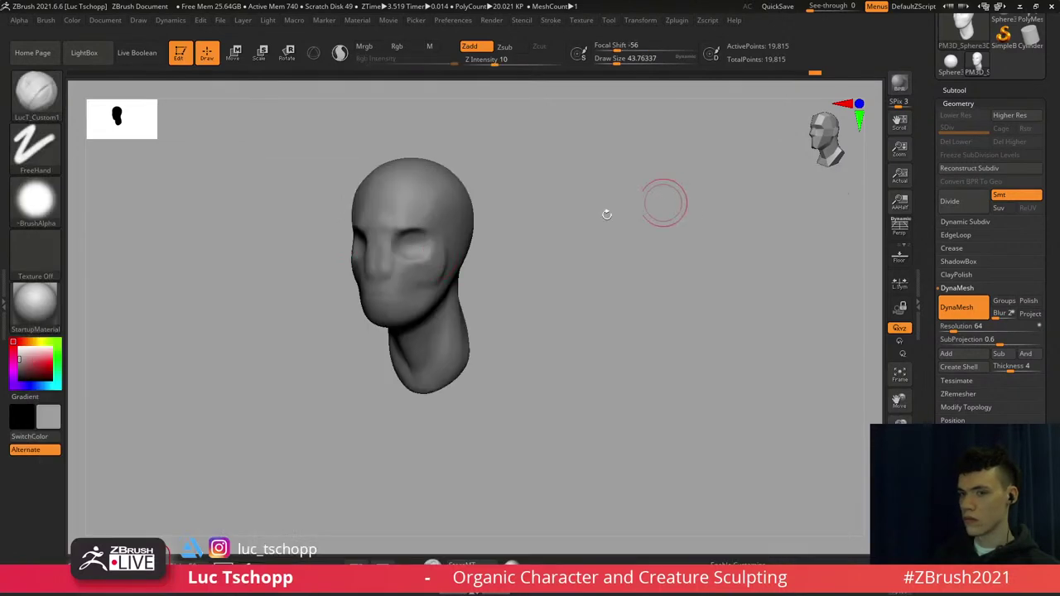
pyautogui.moveTo(452, 267)
pyautogui.keyDown('ctrl'); pyautogui.mouseDown(button='right')
pyautogui.moveTo(454, 306)
pyautogui.moveTo(439, 339)
pyautogui.moveTo(379, 319)
pyautogui.mouseUp(button='right'); pyautogui.keyUp('ctrl')
pyautogui.press('s')
pyautogui.moveTo(381, 316); pyautogui.dragTo(384, 308)
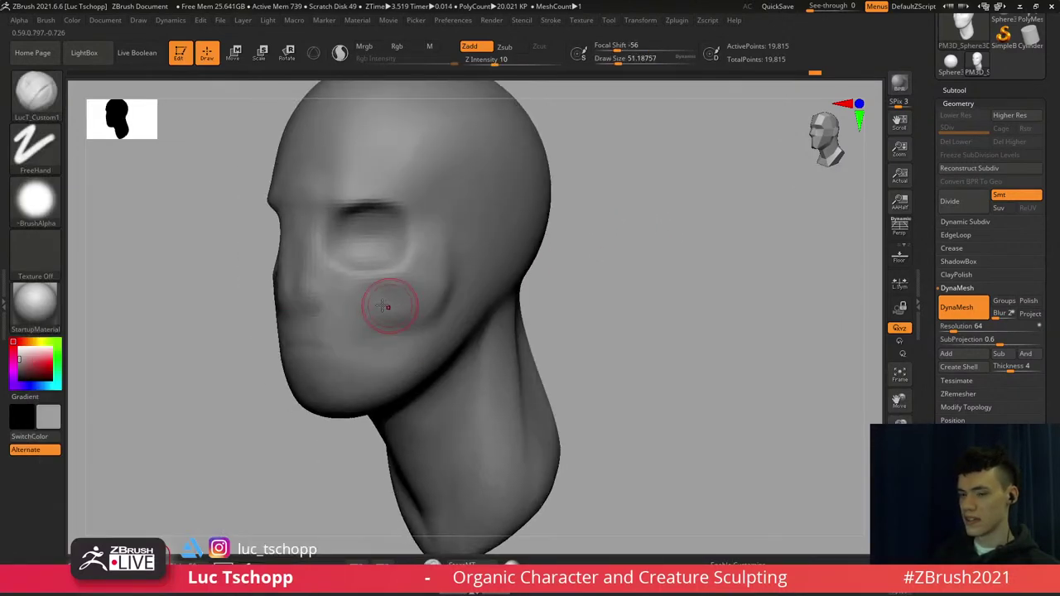
pyautogui.moveTo(395, 288)
pyautogui.keyDown('alt'); pyautogui.mouseDown(button='right')
pyautogui.moveTo(407, 317)
pyautogui.moveTo(375, 321)
pyautogui.mouseUp(button='right'); pyautogui.keyUp('alt')
pyautogui.press('s')
pyautogui.moveTo(375, 322); pyautogui.dragTo(393, 327)
pyautogui.press('s')
pyautogui.moveTo(457, 254); pyautogui.dragTo(447, 256)
# Smooth the cheek mass into the face with a brush around size 154
pyautogui.moveTo(369, 346)
pyautogui.keyDown('ctrl'); pyautogui.mouseDown(button='right')
pyautogui.moveTo(367, 323)
pyautogui.moveTo(411, 315)
pyautogui.moveTo(359, 328)
pyautogui.mouseUp(button='right'); pyautogui.keyUp('ctrl')
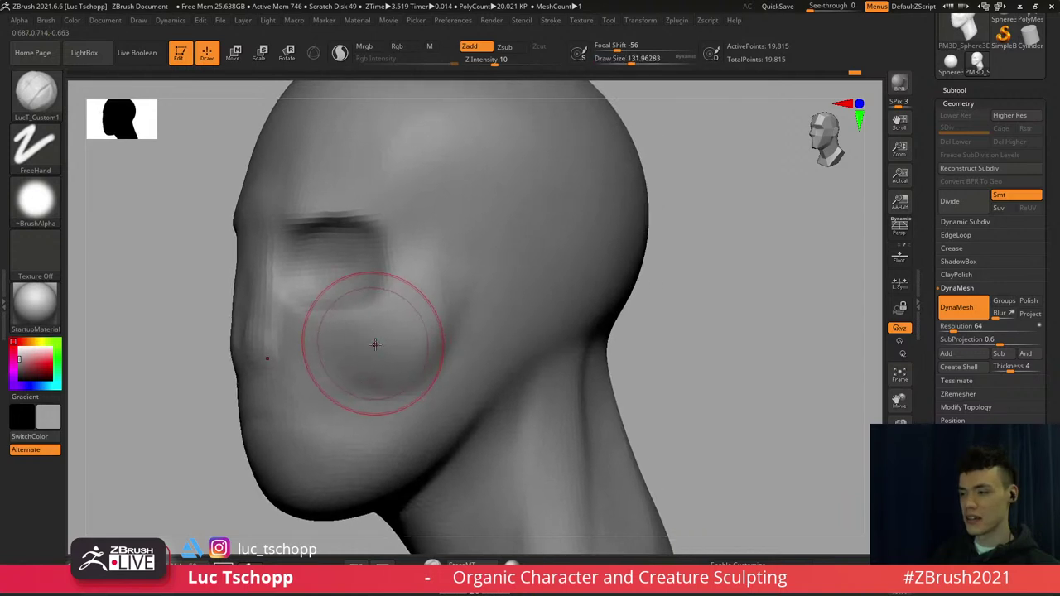
pyautogui.press('s')
pyautogui.moveTo(374, 344); pyautogui.dragTo(382, 345)
pyautogui.press(']')
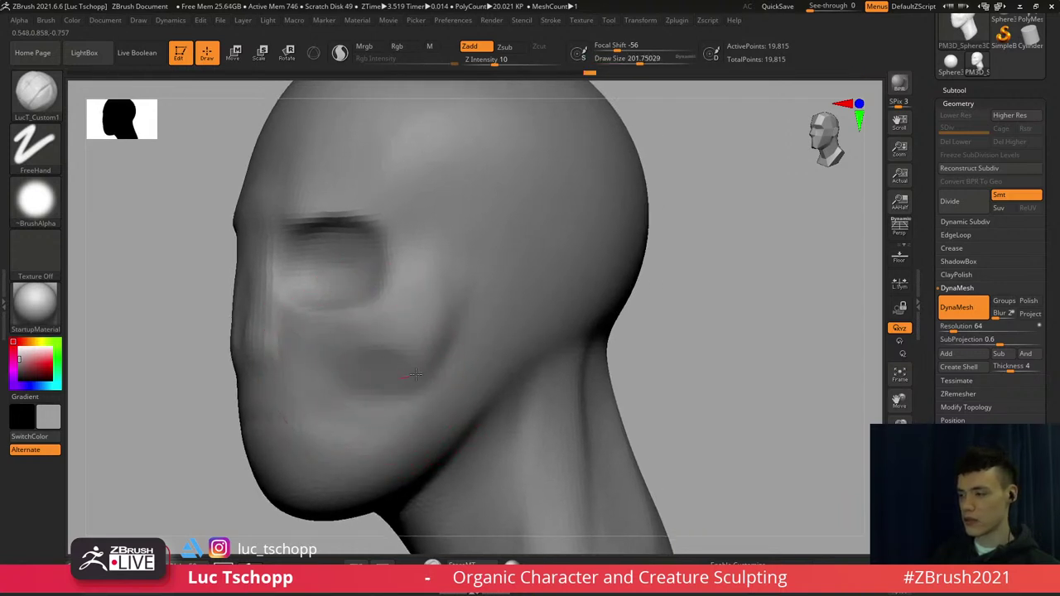
pyautogui.press('[')
pyautogui.press('s')
pyautogui.moveTo(388, 321); pyautogui.dragTo(419, 314)
pyautogui.moveTo(419, 314)
pyautogui.keyDown('ctrl'); pyautogui.mouseDown(button='right')
pyautogui.moveTo(450, 287)
pyautogui.moveTo(448, 299)
pyautogui.mouseUp(button='right'); pyautogui.keyUp('ctrl')
pyautogui.press('[')
pyautogui.press('[')
# Smooth the cheek further and turn the head to face forward
pyautogui.keyDown('shift'); pyautogui.moveTo(447, 286); pyautogui.dragTo(436, 307); pyautogui.keyUp('shift')
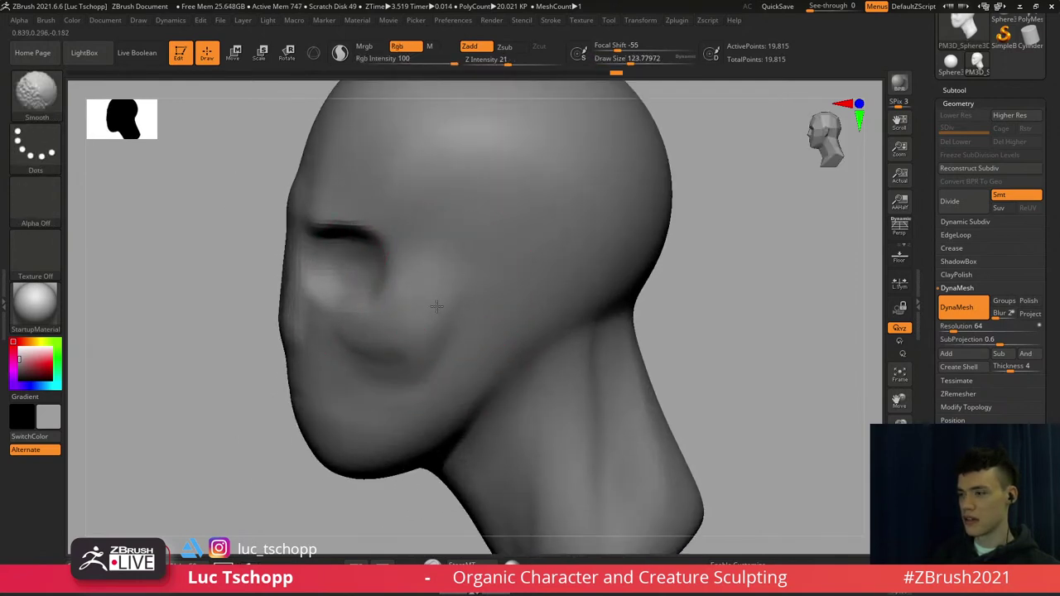
pyautogui.moveTo(437, 307)
pyautogui.keyDown('alt'); pyautogui.mouseDown(button='right')
pyautogui.moveTo(438, 290)
pyautogui.moveTo(377, 280)
pyautogui.mouseUp(button='right'); pyautogui.keyUp('alt')
pyautogui.moveTo(377, 280)
pyautogui.mouseDown(button='right')
pyautogui.moveTo(445, 284)
pyautogui.moveTo(443, 295)
pyautogui.mouseUp(button='right')
pyautogui.moveTo(443, 295); pyautogui.dragTo(415, 293, button='right')
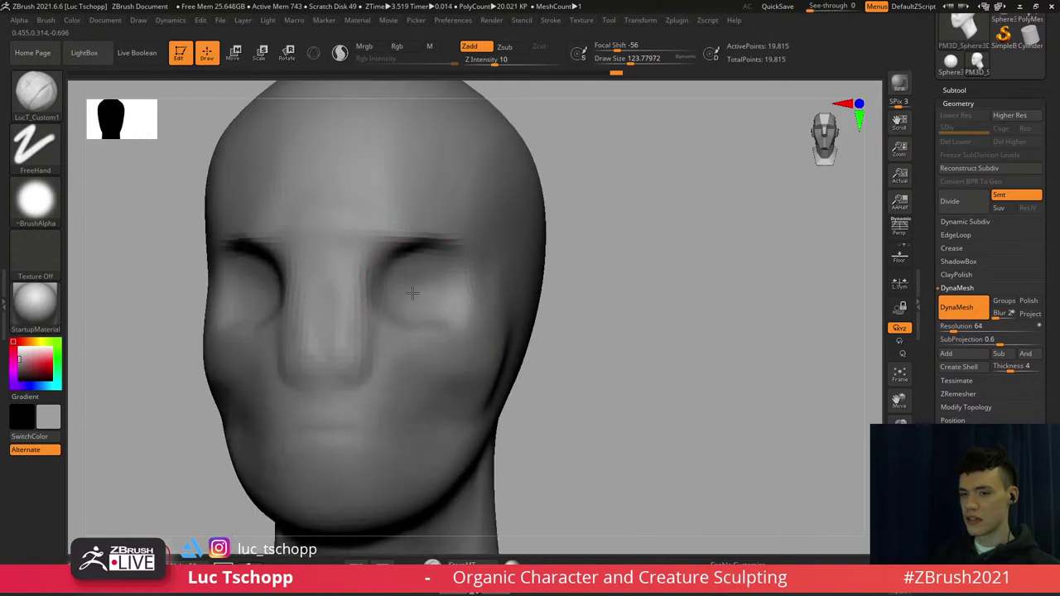
# Switch to the Standard brush at size about 87 with the face in front view
pyautogui.press('b')
pyautogui.press('s')
pyautogui.press('t')
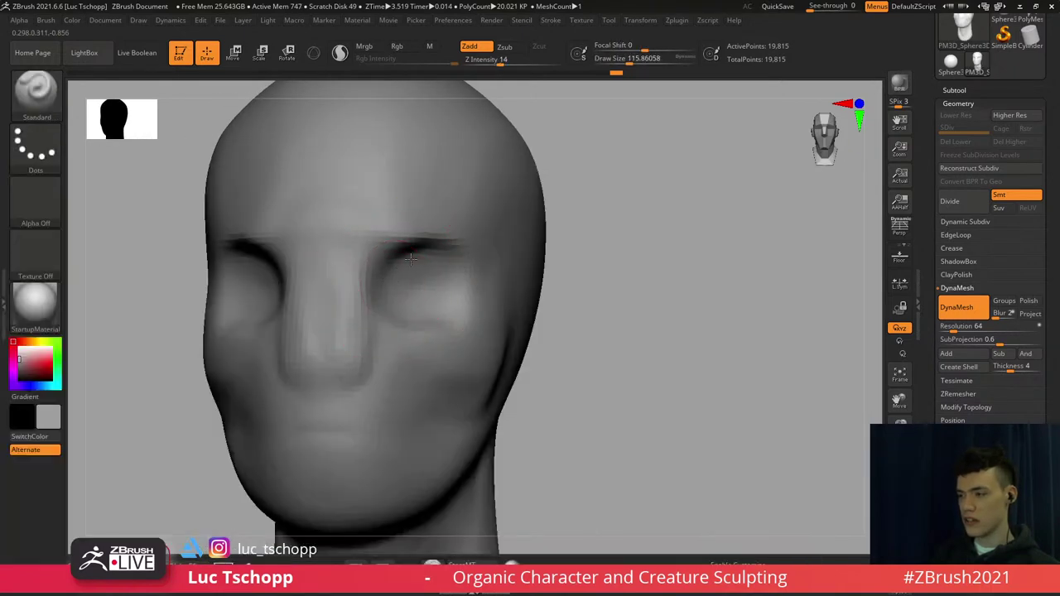
pyautogui.press('s')
pyautogui.moveTo(392, 276); pyautogui.dragTo(388, 273)
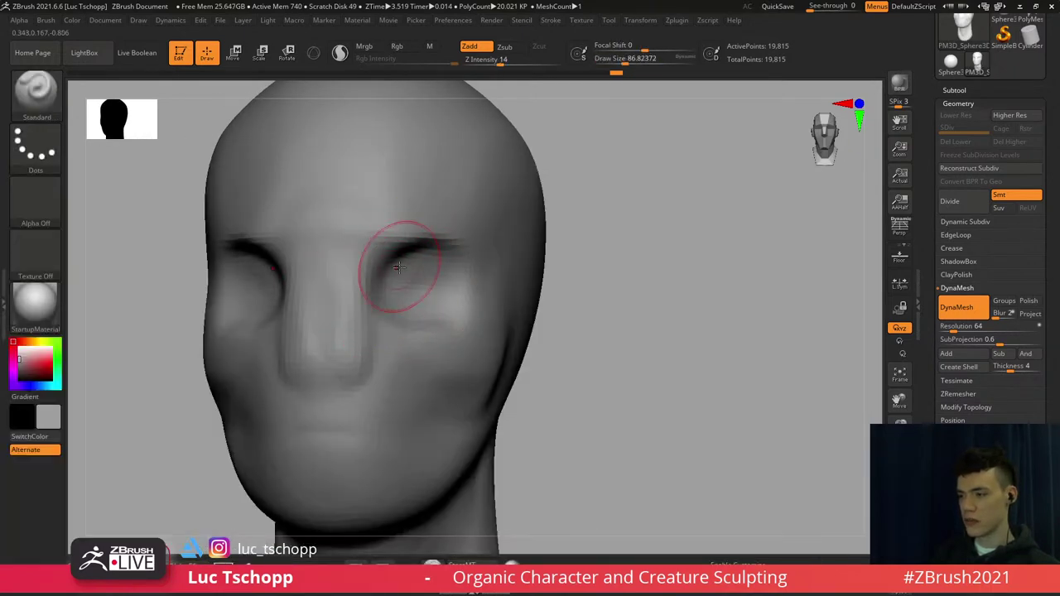
pyautogui.moveTo(399, 268); pyautogui.dragTo(424, 306, button='right')
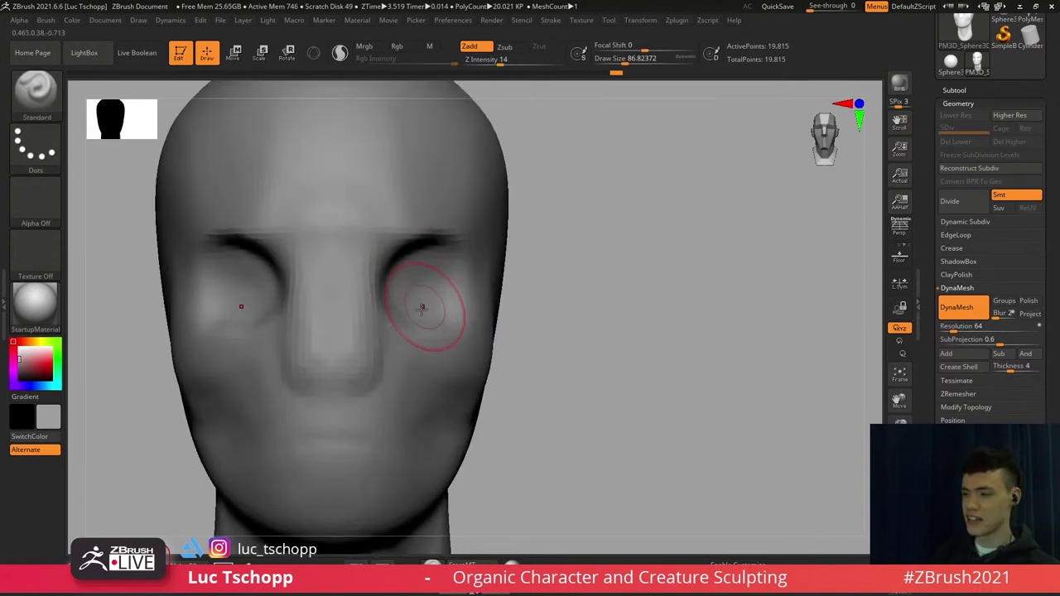
pyautogui.moveTo(392, 341)
pyautogui.keyDown('alt'); pyautogui.mouseDown(button='right')
pyautogui.moveTo(415, 308)
pyautogui.moveTo(403, 297)
pyautogui.mouseUp(button='right'); pyautogui.keyUp('alt')
# Soften the creases under the nose using the DamStandard brush
pyautogui.press('b')
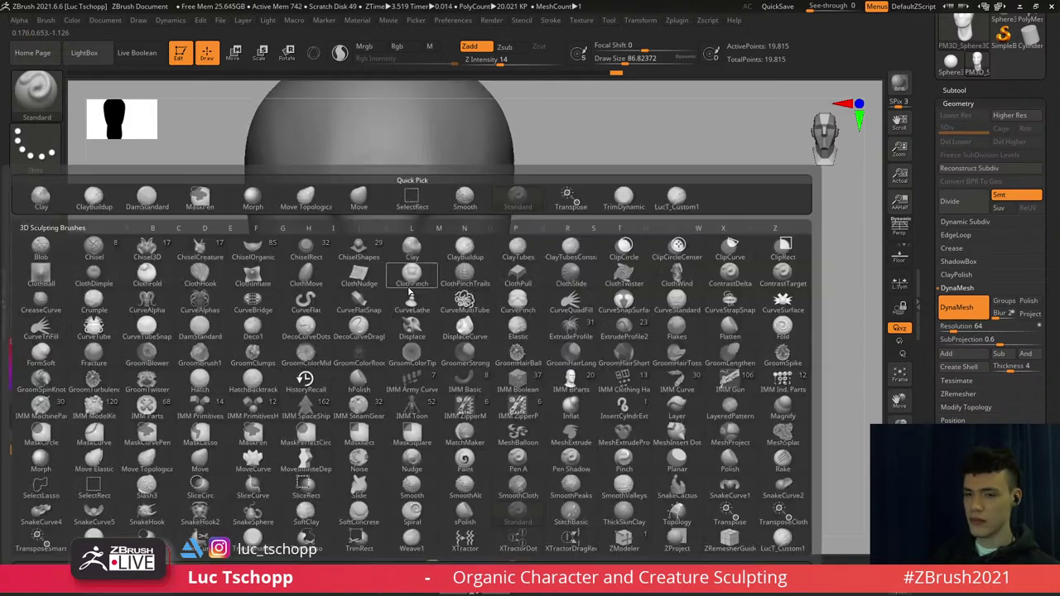
pyautogui.press('d')
pyautogui.press('s')
pyautogui.keyDown('shift'); pyautogui.moveTo(408, 294); pyautogui.dragTo(404, 317); pyautogui.keyUp('shift')
pyautogui.keyDown('ctrl'); pyautogui.moveTo(405, 325); pyautogui.dragTo(407, 310, button='right'); pyautogui.keyUp('ctrl')
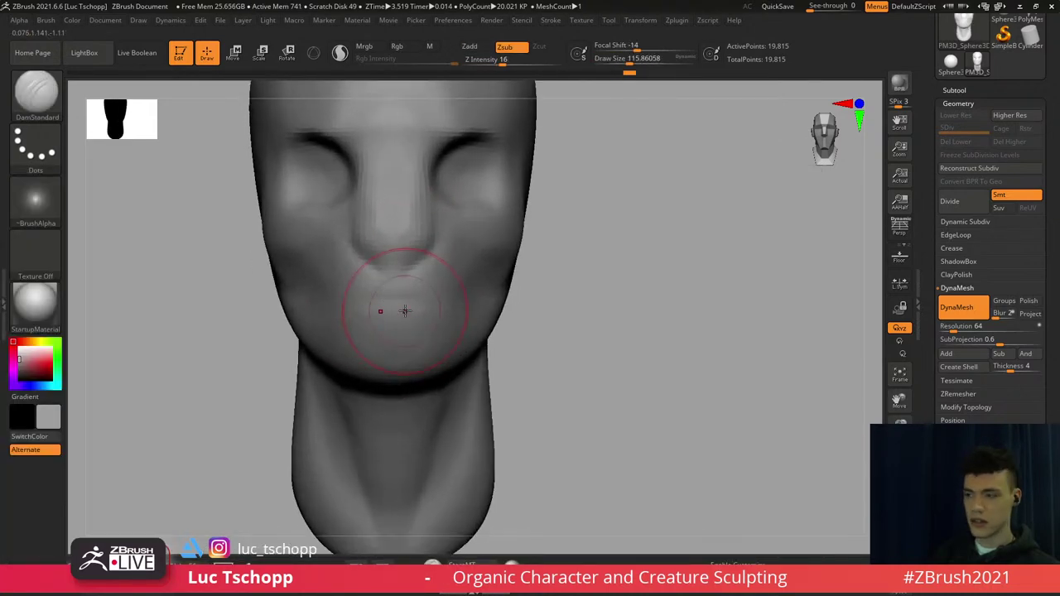
# Select the Move Topological brush and zoom back in on the face
pyautogui.press('b')
pyautogui.press('m')
pyautogui.press('t')
pyautogui.press('s')
pyautogui.moveTo(427, 336); pyautogui.dragTo(425, 336)
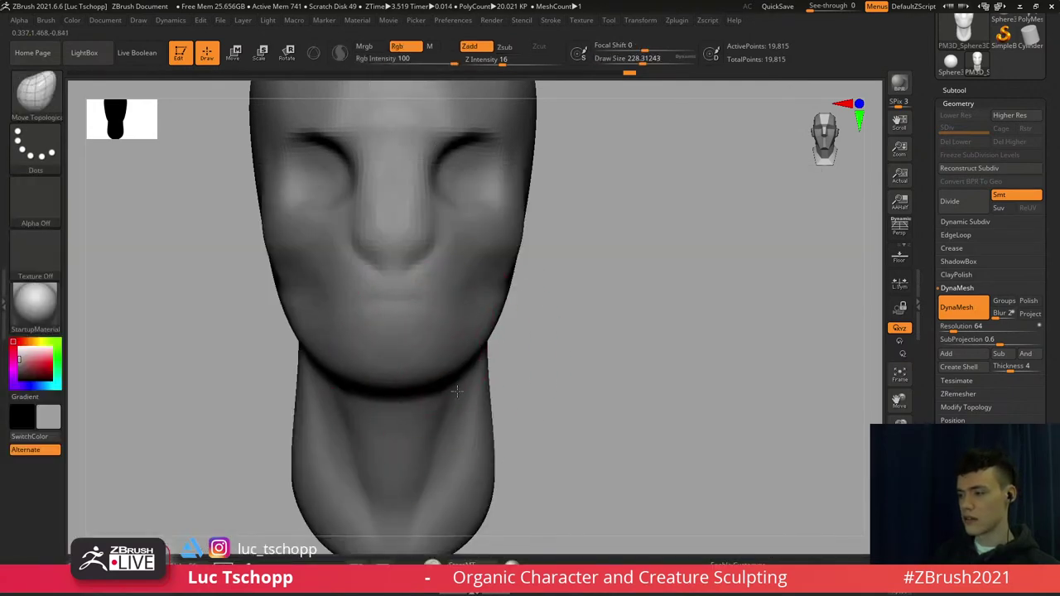
# Frame the head in side profile and enlarge the brush to about 453
pyautogui.moveTo(422, 369); pyautogui.dragTo(336, 372, button='right')
pyautogui.press('s')
pyautogui.moveTo(436, 372); pyautogui.dragTo(446, 374)
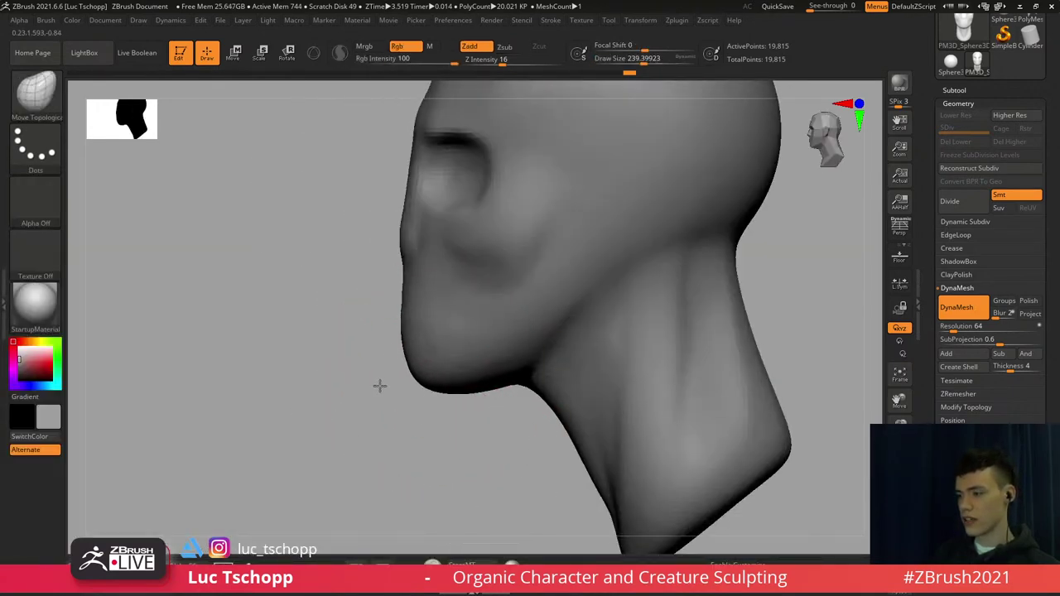
pyautogui.moveTo(412, 288)
pyautogui.keyDown('alt'); pyautogui.mouseDown(button='right')
pyautogui.moveTo(393, 348)
pyautogui.moveTo(396, 278)
pyautogui.mouseUp(button='right'); pyautogui.keyUp('alt')
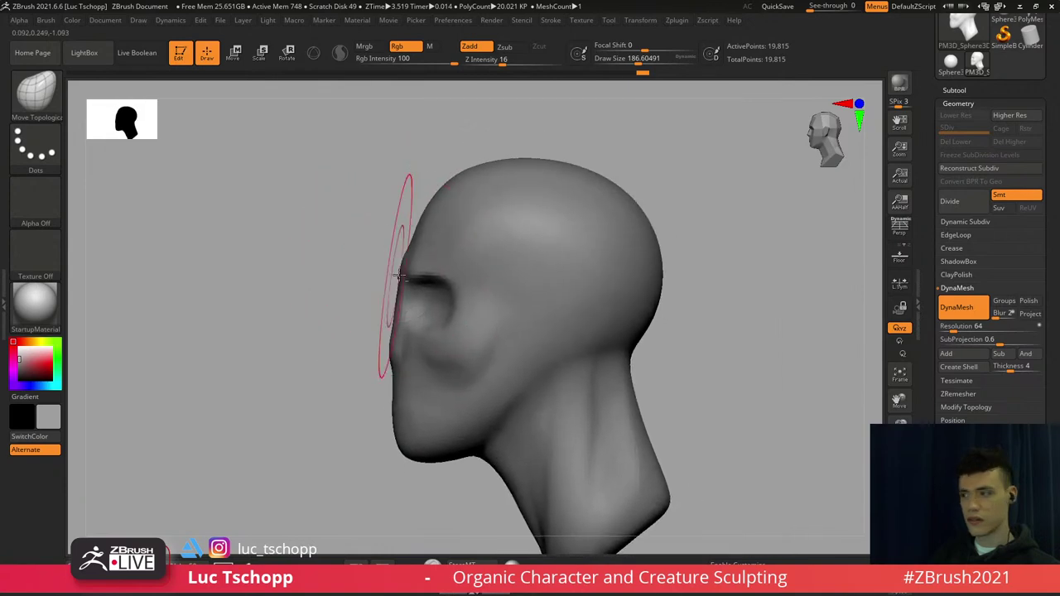
pyautogui.press('s')
pyautogui.moveTo(396, 275); pyautogui.dragTo(415, 273)
pyautogui.press('s')
pyautogui.moveTo(425, 195); pyautogui.dragTo(407, 201)
pyautogui.press('s')
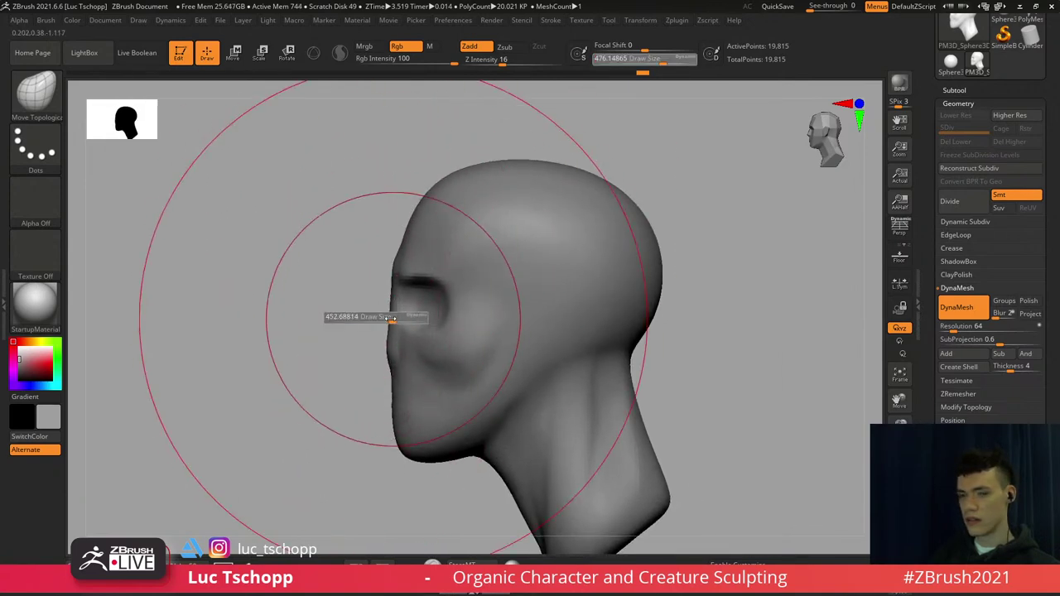
# Push the forehead forward in profile, then shrink the brush to about 145
pyautogui.moveTo(394, 317); pyautogui.dragTo(371, 320)
pyautogui.press('s')
pyautogui.press('s')
pyautogui.moveTo(414, 222)
pyautogui.mouseDown()
pyautogui.moveTo(434, 197)
pyautogui.moveTo(419, 223)
pyautogui.mouseUp()
pyautogui.press('s')
pyautogui.moveTo(355, 379)
pyautogui.keyDown('alt'); pyautogui.mouseDown()
pyautogui.moveTo(327, 335)
pyautogui.moveTo(371, 316)
pyautogui.mouseUp(); pyautogui.keyUp('alt')
pyautogui.press('s')
pyautogui.keyDown('alt'); pyautogui.moveTo(411, 324); pyautogui.dragTo(355, 309, button='right'); pyautogui.keyUp('alt')
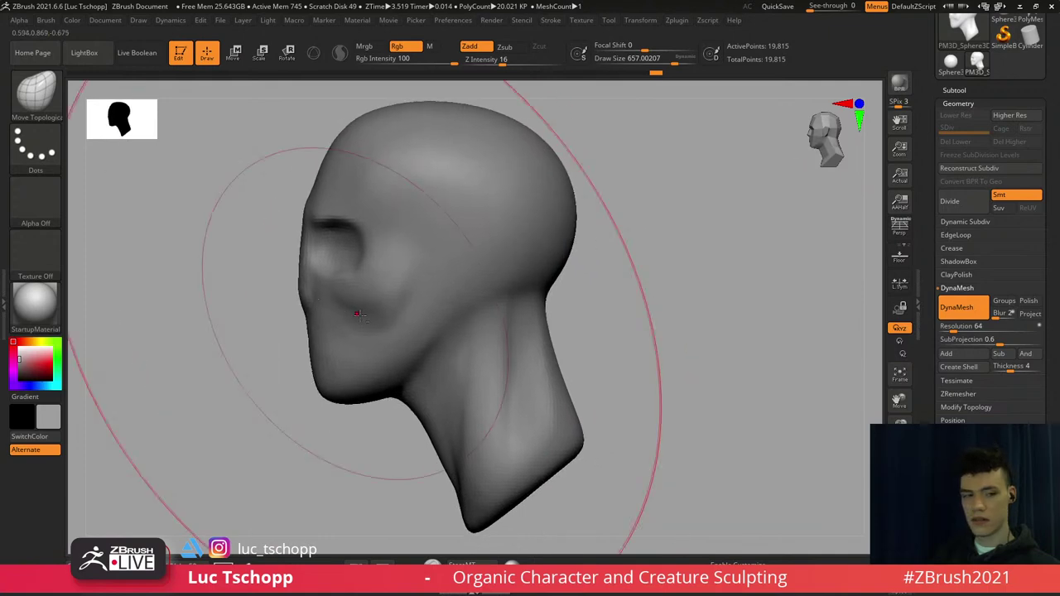
pyautogui.press('s')
pyautogui.moveTo(436, 350)
pyautogui.mouseDown()
pyautogui.moveTo(397, 358)
pyautogui.moveTo(418, 354)
pyautogui.mouseUp()
pyautogui.press('s')
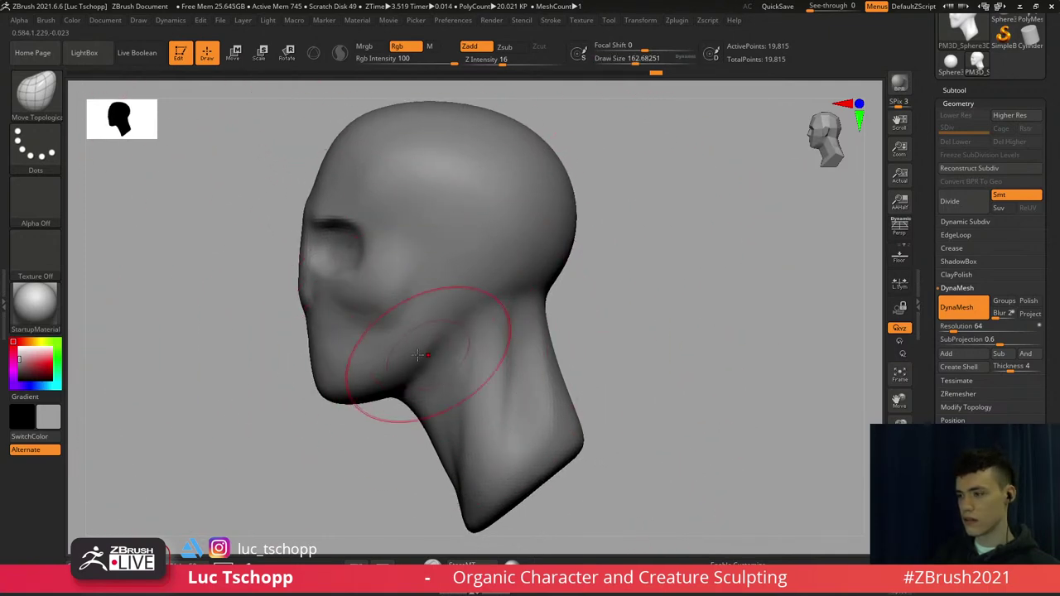
# Carve a crease down the cheek beneath the eye with DamStandard
pyautogui.press('b')
pyautogui.press('d')
pyautogui.press('s')
pyautogui.moveTo(383, 320)
pyautogui.mouseDown()
pyautogui.moveTo(361, 311)
pyautogui.moveTo(391, 318)
pyautogui.mouseUp()
pyautogui.press('s')
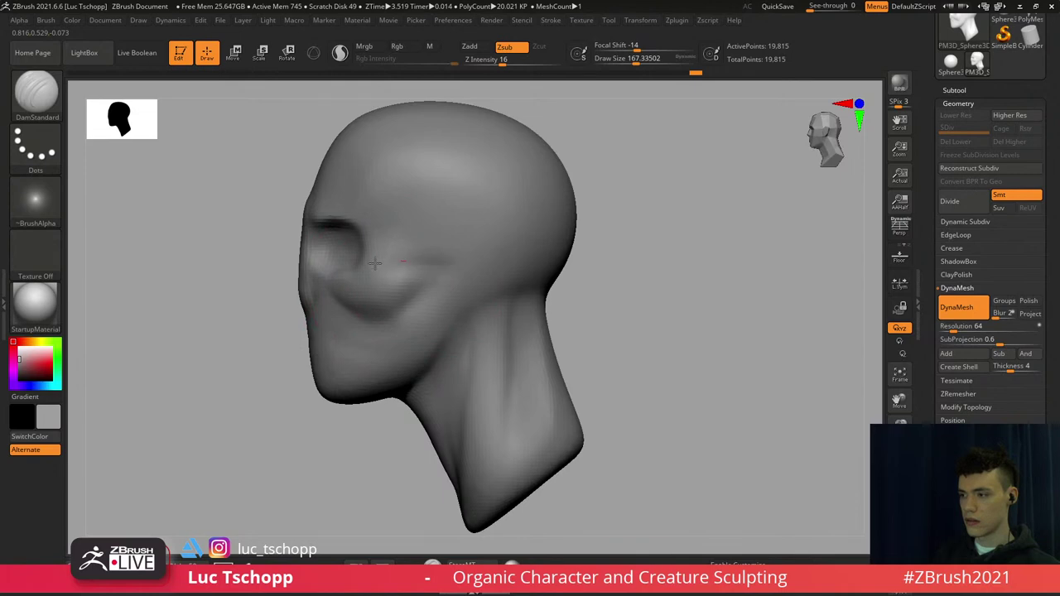
pyautogui.keyDown('alt'); pyautogui.moveTo(382, 254); pyautogui.dragTo(386, 278, button='right'); pyautogui.keyUp('alt')
# Reshape the eye socket with the Move brush at size 62–97, ending in front view
pyautogui.press('b')
pyautogui.press('m')
pyautogui.press('v')
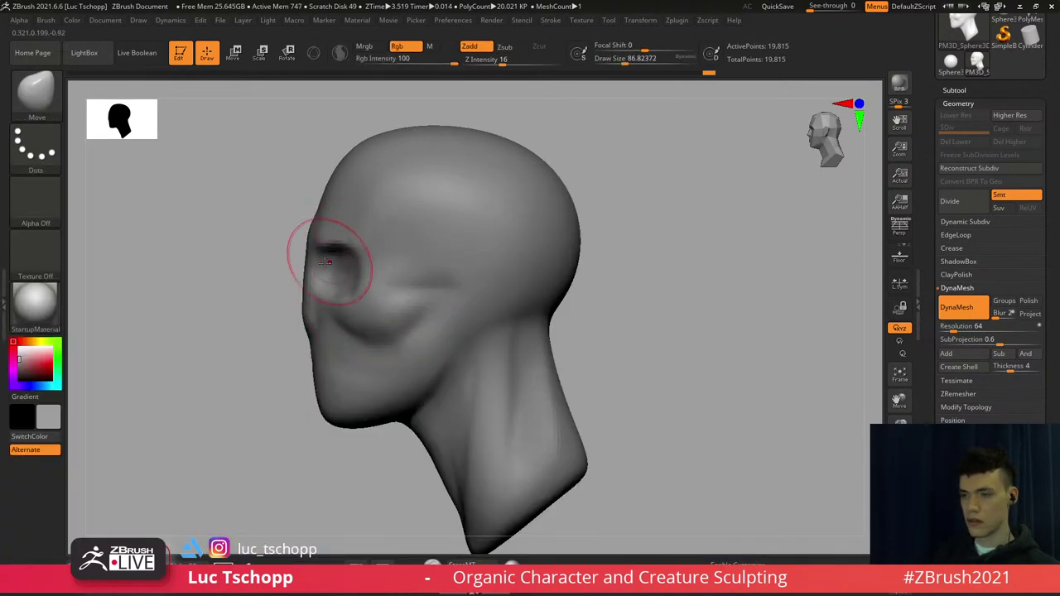
pyautogui.keyDown('ctrl'); pyautogui.moveTo(325, 263); pyautogui.dragTo(349, 270, button='right'); pyautogui.keyUp('ctrl')
pyautogui.press('s')
pyautogui.moveTo(349, 270); pyautogui.dragTo(328, 240)
pyautogui.press('s')
pyautogui.press('s')
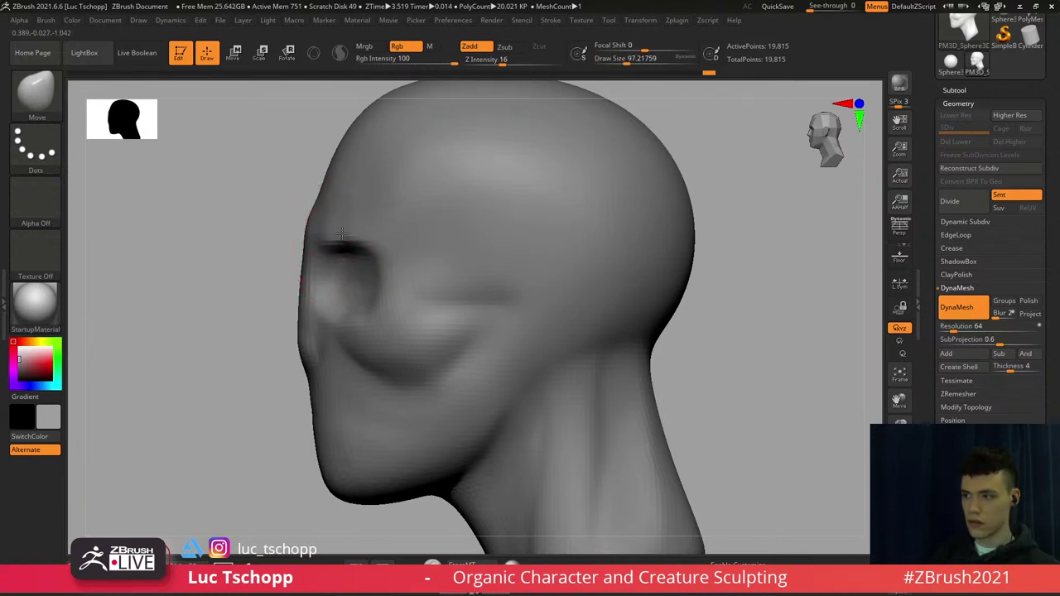
pyautogui.moveTo(381, 237)
pyautogui.mouseDown(button='right')
pyautogui.moveTo(427, 235)
pyautogui.moveTo(402, 252)
pyautogui.mouseUp(button='right')
pyautogui.press('b')
pyautogui.press('s')
# Switch to the Standard brush at about size 104 and frame the face front-on
pyautogui.press('t')
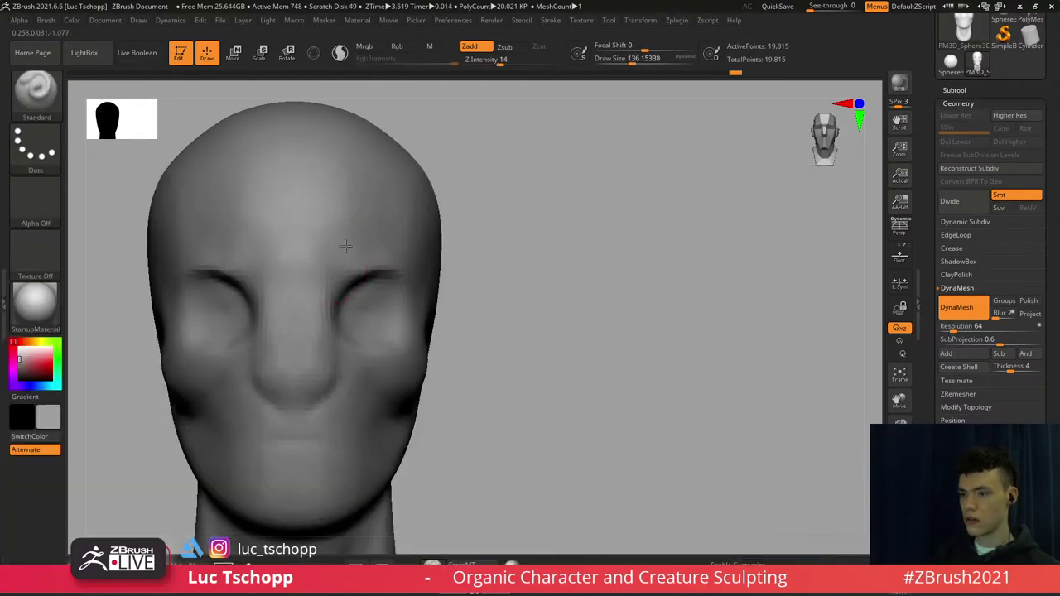
pyautogui.moveTo(340, 249); pyautogui.dragTo(337, 250)
pyautogui.moveTo(338, 279)
pyautogui.keyDown('ctrl'); pyautogui.mouseDown(button='right')
pyautogui.moveTo(357, 324)
pyautogui.moveTo(361, 291)
pyautogui.mouseUp(button='right'); pyautogui.keyUp('ctrl')
pyautogui.moveTo(360, 291)
pyautogui.keyDown('ctrl'); pyautogui.mouseDown(button='right')
pyautogui.moveTo(385, 299)
pyautogui.moveTo(365, 299)
pyautogui.moveTo(362, 283)
pyautogui.mouseUp(button='right'); pyautogui.keyUp('ctrl')
pyautogui.press('s')
pyautogui.moveTo(361, 281); pyautogui.dragTo(358, 281)
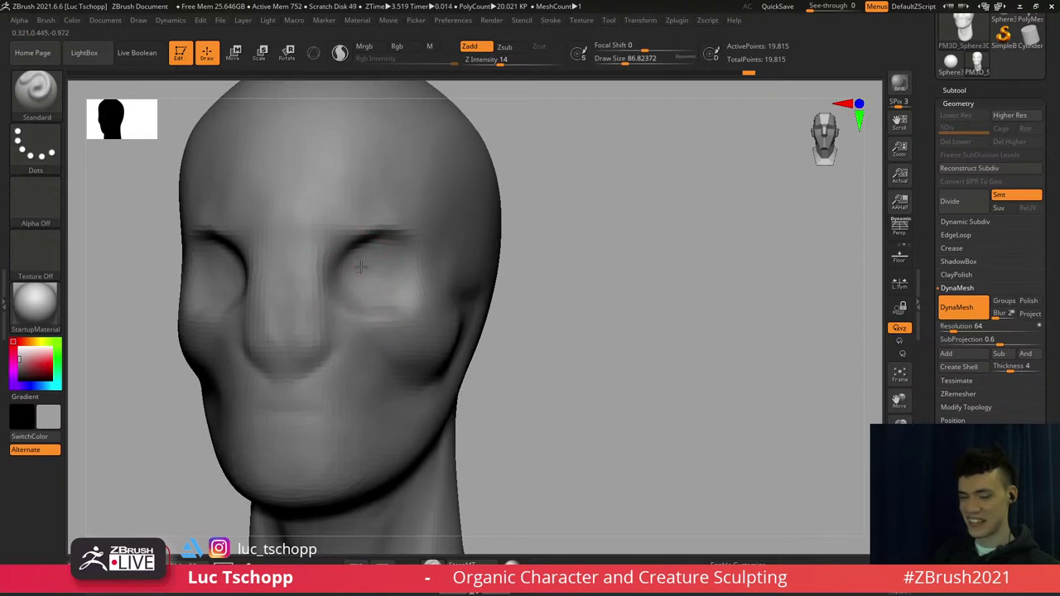
pyautogui.keyDown('shift'); pyautogui.moveTo(361, 267); pyautogui.dragTo(374, 276, button='right'); pyautogui.keyUp('shift')
# Select the custom freehand brush, then dock and remove its draw settings in the side tray
pyautogui.press('b')
pyautogui.click(676, 200)
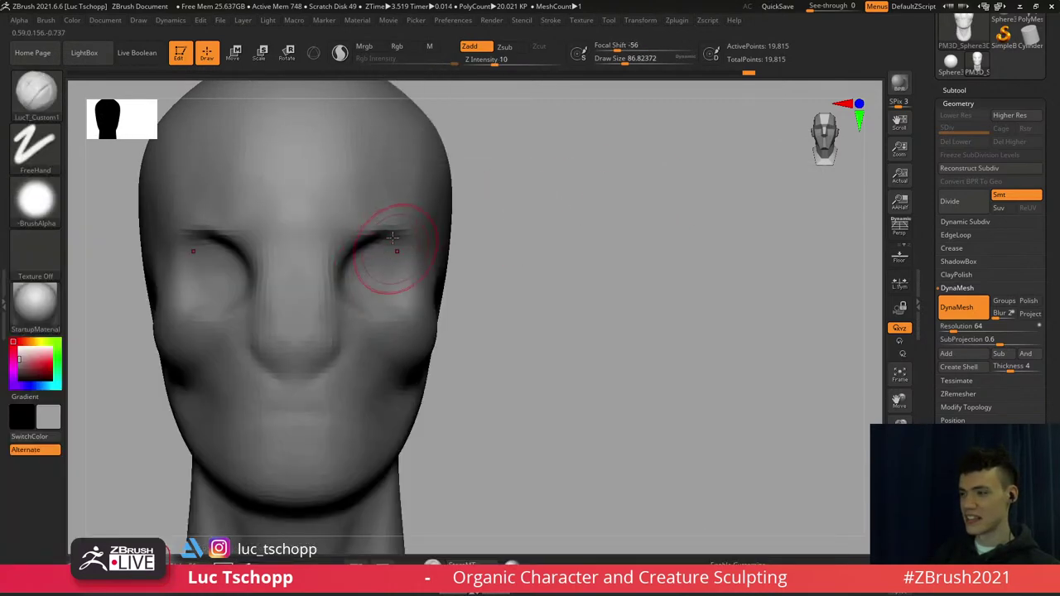
pyautogui.keyDown('alt'); pyautogui.moveTo(393, 238); pyautogui.dragTo(392, 251, button='right'); pyautogui.keyUp('alt')
pyautogui.keyDown('shift'); pyautogui.click(370, 302); pyautogui.keyUp('shift')
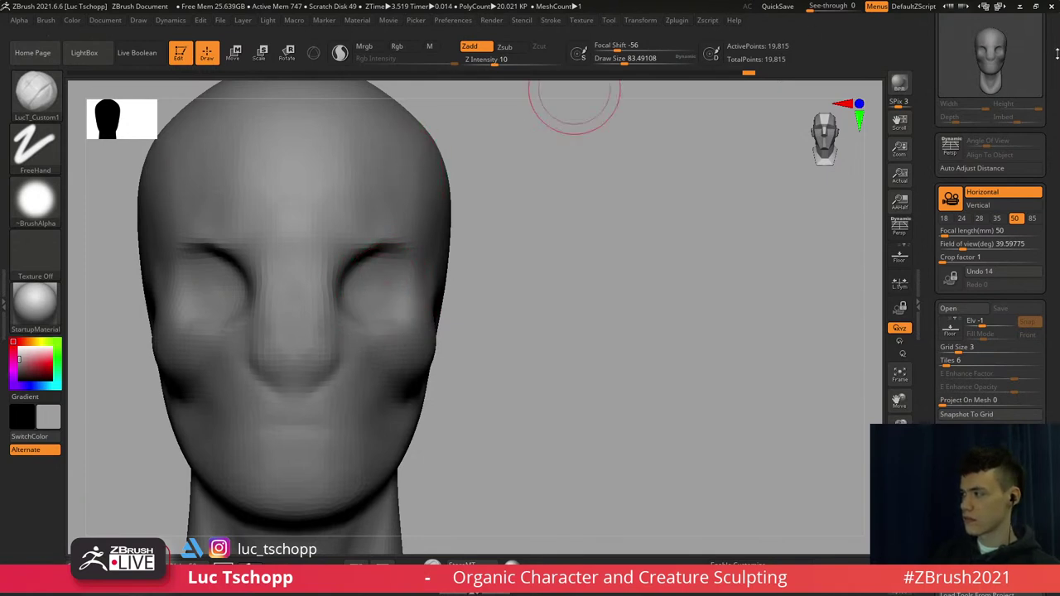
pyautogui.moveTo(1057, 54); pyautogui.dragTo(1055, 90)
pyautogui.click(1046, 21)
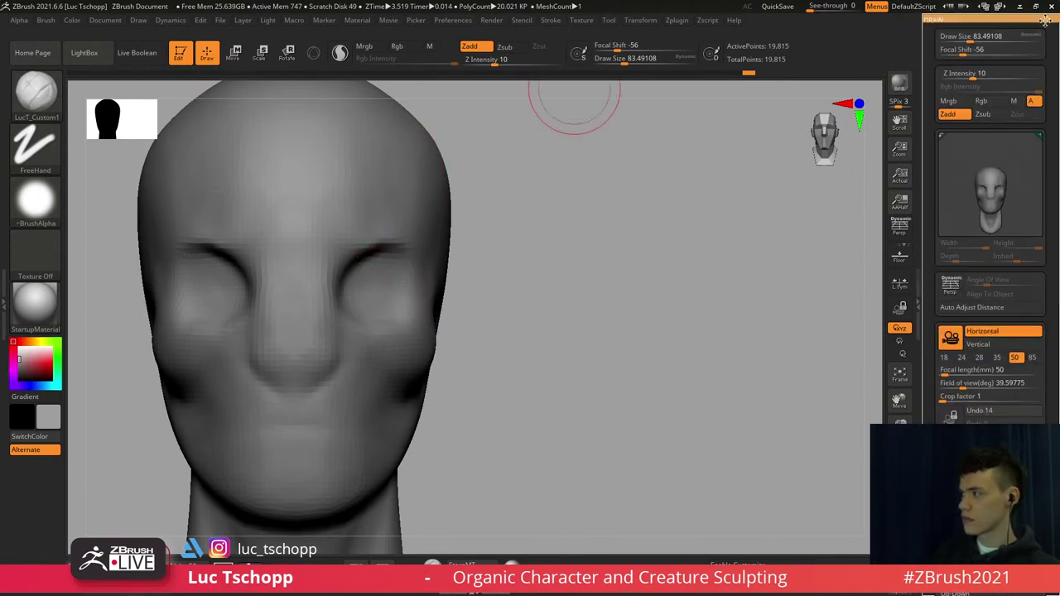
pyautogui.keyDown('alt'); pyautogui.moveTo(354, 343); pyautogui.dragTo(319, 346, button='right'); pyautogui.keyUp('alt')
pyautogui.keyDown('shift'); pyautogui.moveTo(383, 334); pyautogui.dragTo(376, 353, button='right'); pyautogui.keyUp('shift')
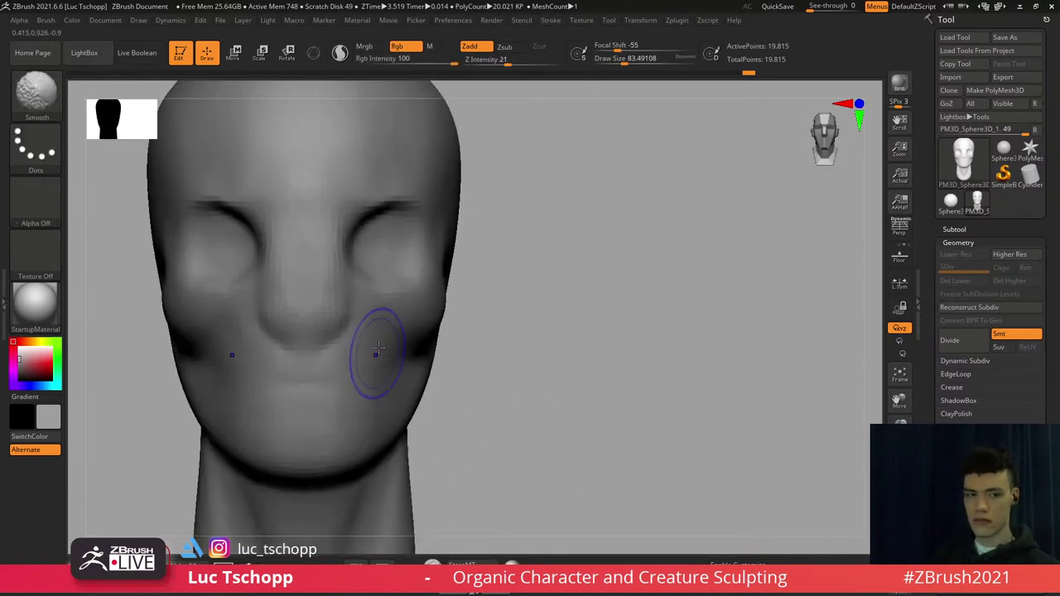
# Smooth the cheek surface in three-quarter view with the brush at about size 101
pyautogui.press('s')
pyautogui.moveTo(372, 350); pyautogui.dragTo(384, 348)
pyautogui.keyDown('alt'); pyautogui.moveTo(408, 364); pyautogui.dragTo(413, 373, button='right'); pyautogui.keyUp('alt')
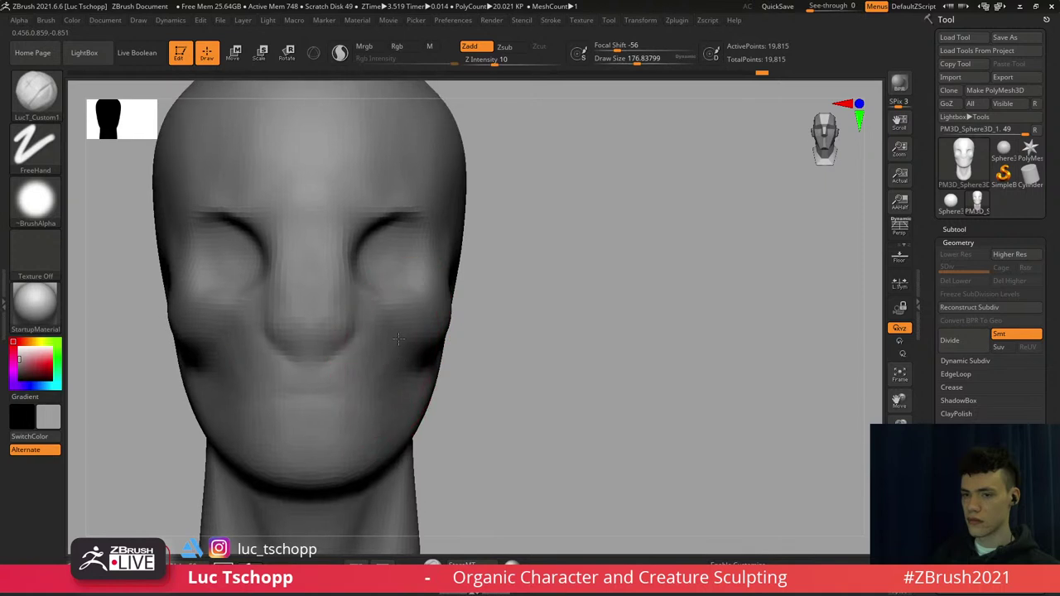
pyautogui.moveTo(463, 279); pyautogui.dragTo(423, 300, button='right')
pyautogui.press('s')
pyautogui.moveTo(416, 302)
pyautogui.mouseDown()
pyautogui.moveTo(370, 312)
pyautogui.moveTo(357, 340)
pyautogui.mouseUp()
pyautogui.press('s')
pyautogui.moveTo(357, 340)
pyautogui.keyDown('alt'); pyautogui.mouseDown(button='right')
pyautogui.moveTo(402, 328)
pyautogui.moveTo(406, 314)
pyautogui.mouseUp(button='right'); pyautogui.keyUp('alt')
pyautogui.keyDown('alt'); pyautogui.moveTo(373, 302); pyautogui.dragTo(426, 267, button='right'); pyautogui.keyUp('alt')
pyautogui.keyDown('alt'); pyautogui.moveTo(356, 352); pyautogui.dragTo(366, 333, button='right'); pyautogui.keyUp('alt')
pyautogui.moveTo(338, 400)
pyautogui.keyDown('alt'); pyautogui.mouseDown(button='right')
pyautogui.moveTo(350, 340)
pyautogui.moveTo(367, 328)
pyautogui.mouseUp(button='right'); pyautogui.keyUp('alt')
# Enlarge the brush to about 197 and inspect the head from below
pyautogui.press('s')
pyautogui.moveTo(345, 348); pyautogui.dragTo(355, 348)
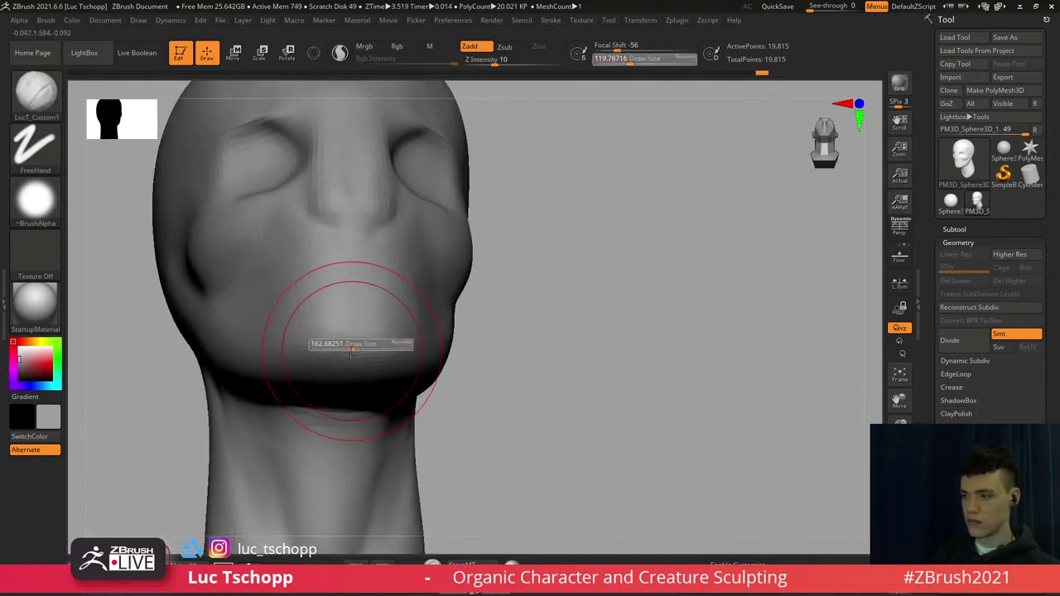
pyautogui.moveTo(348, 389)
pyautogui.keyDown('shift'); pyautogui.mouseDown(button='right')
pyautogui.moveTo(373, 374)
pyautogui.moveTo(375, 220)
pyautogui.mouseUp(button='right'); pyautogui.keyUp('shift')
pyautogui.keyDown('alt'); pyautogui.moveTo(375, 219); pyautogui.dragTo(377, 260, button='right'); pyautogui.keyUp('alt')
pyautogui.keyDown('ctrl'); pyautogui.moveTo(377, 259); pyautogui.dragTo(390, 296, button='right'); pyautogui.keyUp('ctrl')
# Switch to the Move brush at about size 94 and turn the head three-quarter
pyautogui.press('b')
pyautogui.press('m')
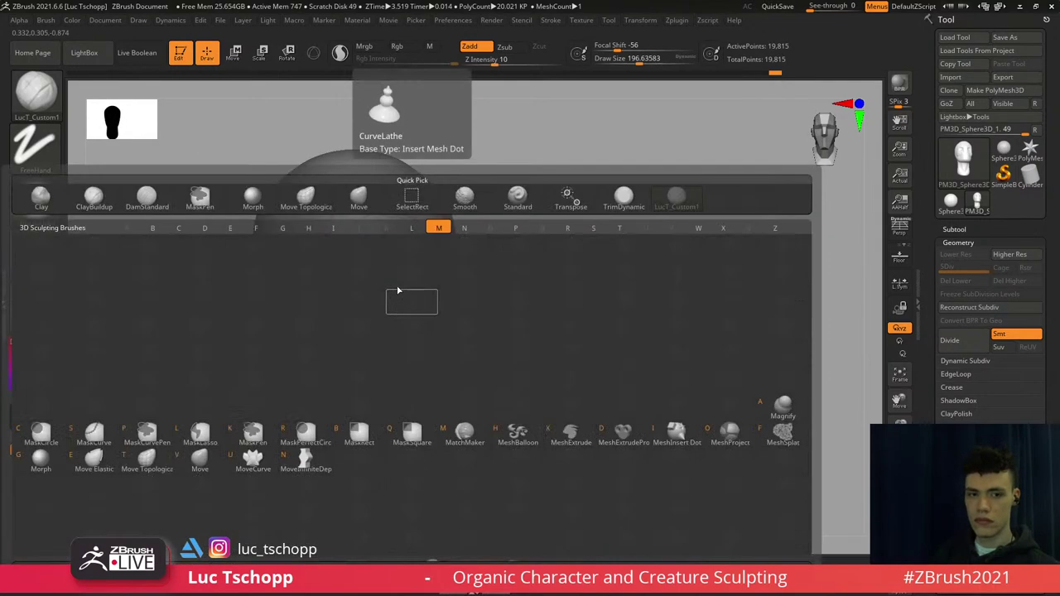
pyautogui.press('Escape')
pyautogui.press('b')
pyautogui.press('m')
pyautogui.press('v')
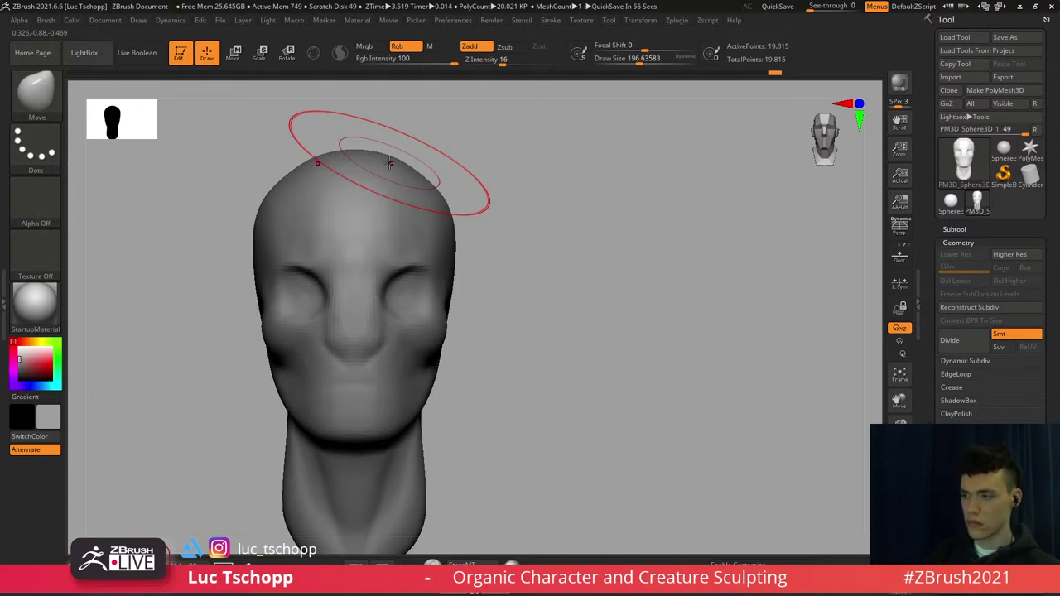
pyautogui.moveTo(331, 288)
pyautogui.keyDown('alt'); pyautogui.mouseDown(button='right')
pyautogui.moveTo(369, 268)
pyautogui.moveTo(324, 260)
pyautogui.moveTo(370, 284)
pyautogui.mouseUp(button='right'); pyautogui.keyUp('alt')
pyautogui.press('s')
pyautogui.moveTo(356, 263); pyautogui.dragTo(343, 265)
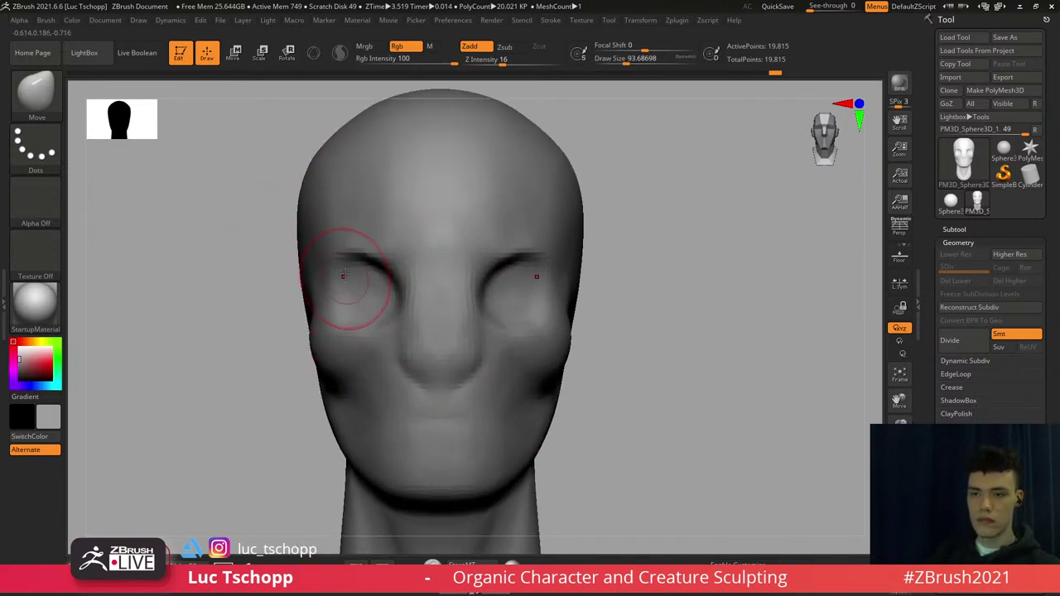
pyautogui.moveTo(344, 276)
pyautogui.keyDown('alt'); pyautogui.mouseDown(button='right')
pyautogui.moveTo(351, 269)
pyautogui.moveTo(288, 265)
pyautogui.mouseUp(button='right'); pyautogui.keyUp('alt')
pyautogui.keyDown('alt'); pyautogui.moveTo(445, 228); pyautogui.dragTo(375, 254, button='right'); pyautogui.keyUp('alt')
# Cut grooves along the temples with DamStandard at sizes about 234 and 172
pyautogui.press('b')
pyautogui.press('d')
pyautogui.press('s')
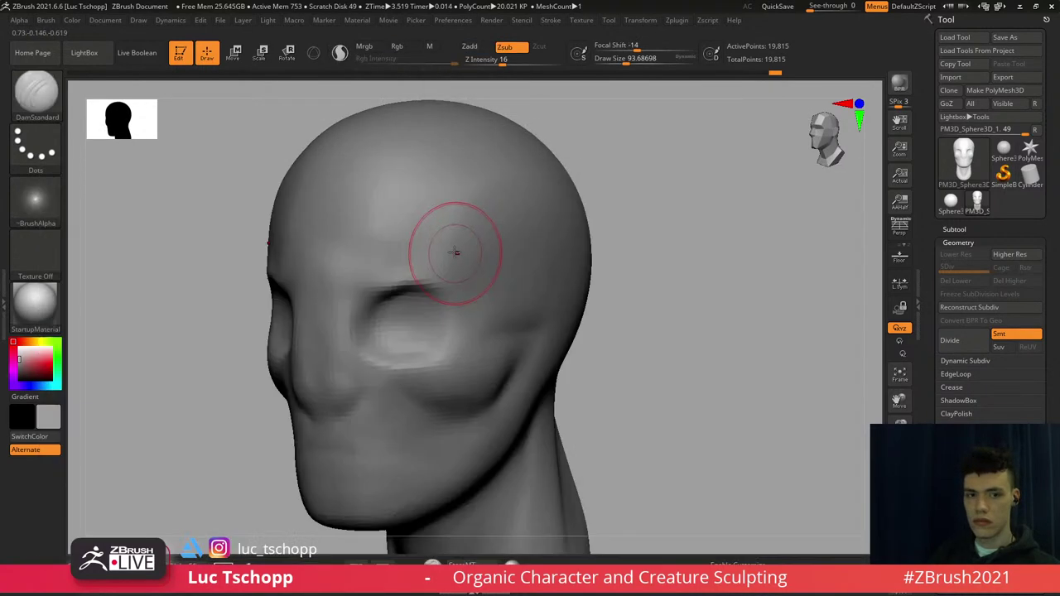
pyautogui.press('s')
pyautogui.moveTo(453, 251); pyautogui.dragTo(465, 248)
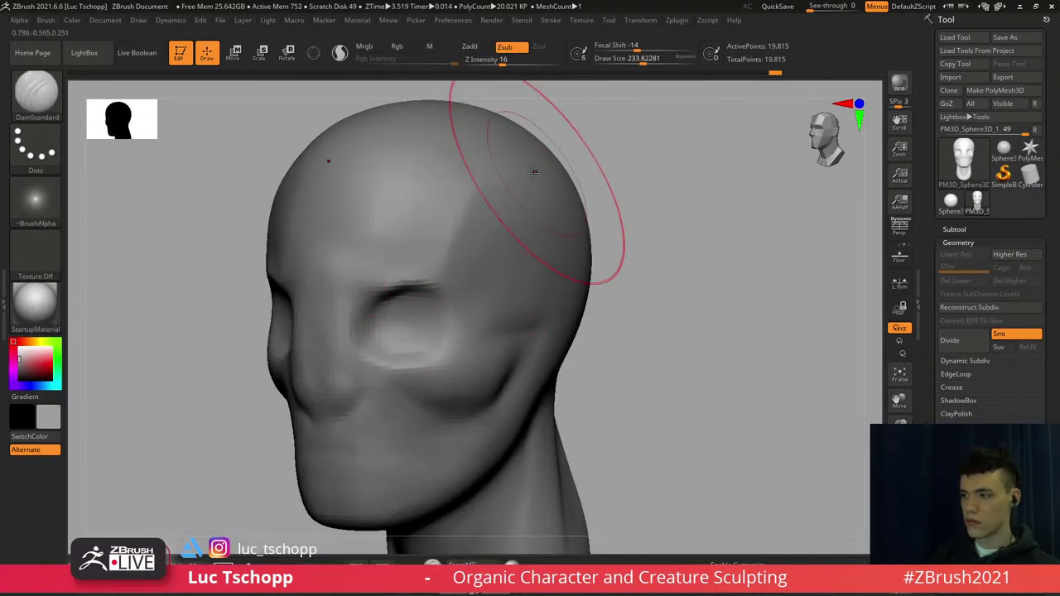
pyautogui.moveTo(535, 171); pyautogui.dragTo(482, 192, button='right')
pyautogui.keyDown('shift'); pyautogui.moveTo(448, 233); pyautogui.dragTo(468, 213, button='right'); pyautogui.keyUp('shift')
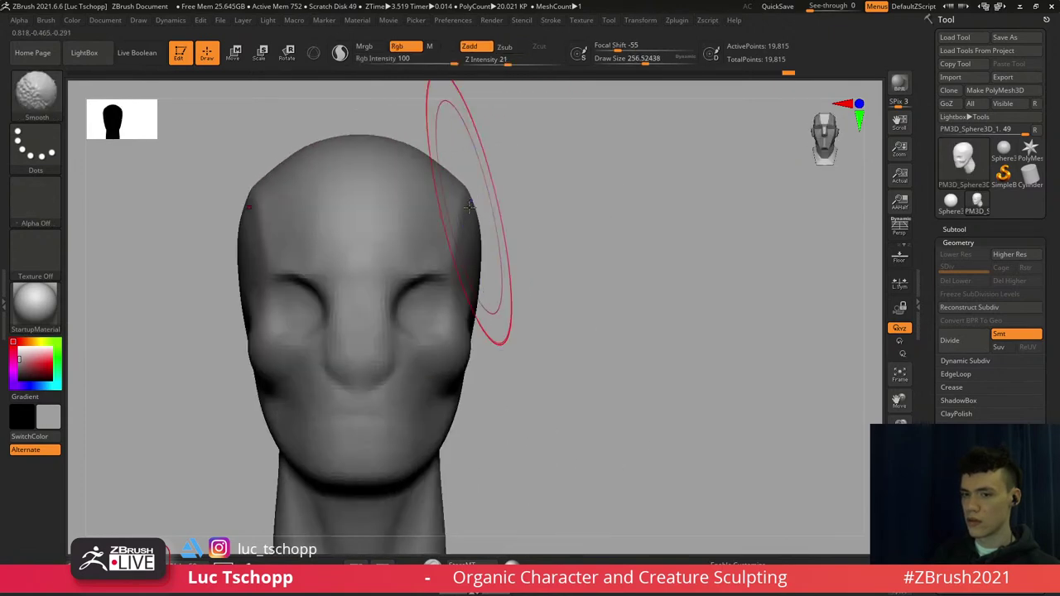
pyautogui.press('s')
pyautogui.moveTo(469, 213); pyautogui.dragTo(462, 215)
pyautogui.moveTo(417, 281)
pyautogui.keyDown('alt'); pyautogui.mouseDown(button='right')
pyautogui.moveTo(450, 230)
pyautogui.moveTo(444, 260)
pyautogui.mouseUp(button='right'); pyautogui.keyUp('alt')
# Refine the face with the Standard brush shrunk to size 62
pyautogui.press('b')
pyautogui.press('s')
pyautogui.press('t')
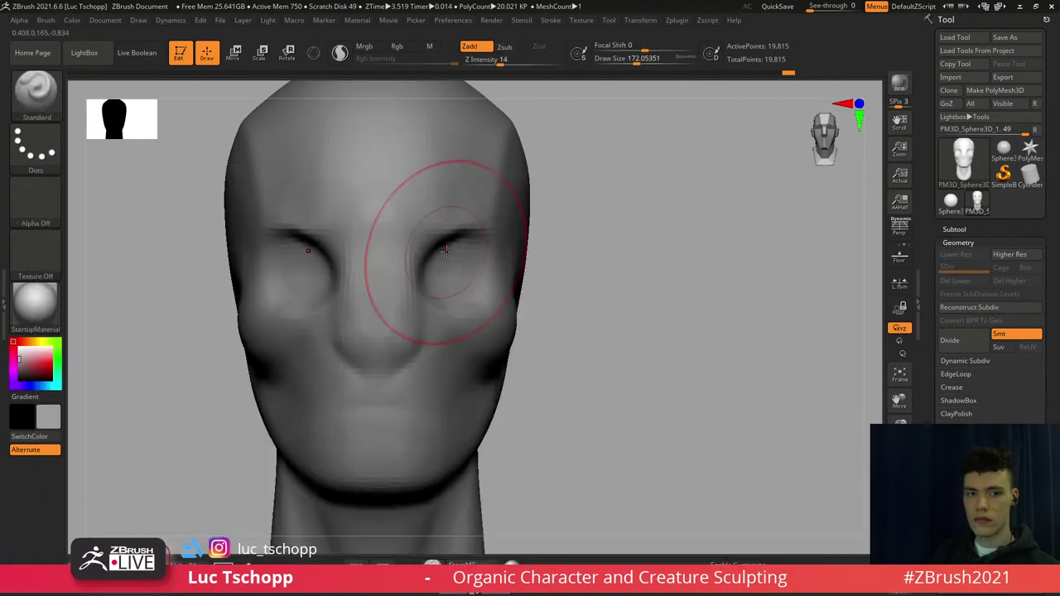
pyautogui.press('s')
pyautogui.moveTo(479, 253); pyautogui.dragTo(443, 247)
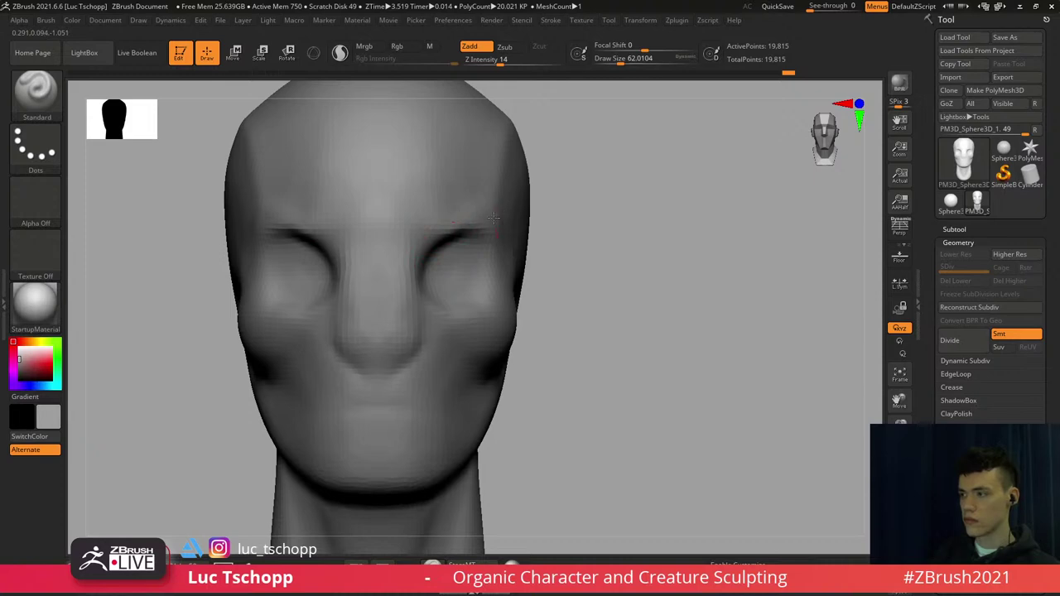
pyautogui.keyDown('alt'); pyautogui.moveTo(439, 301); pyautogui.dragTo(447, 245, button='right'); pyautogui.keyUp('alt')
# Shape the head with the Move brush at sizes 154 and 124, orbiting toward profile
pyautogui.press('b')
pyautogui.press('m')
pyautogui.press('v')
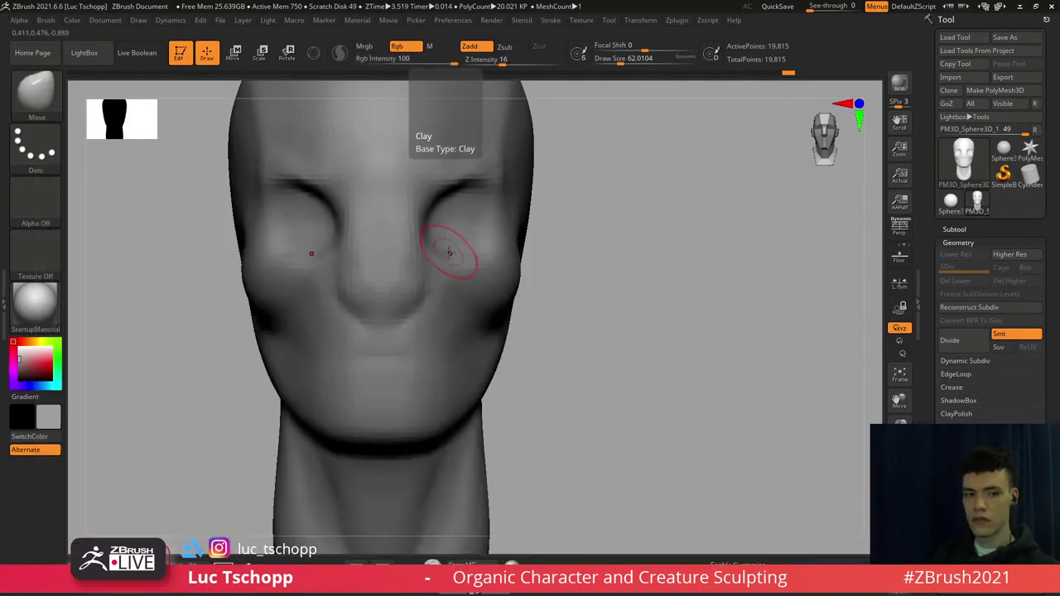
pyautogui.press('s')
pyautogui.moveTo(453, 253); pyautogui.dragTo(451, 254)
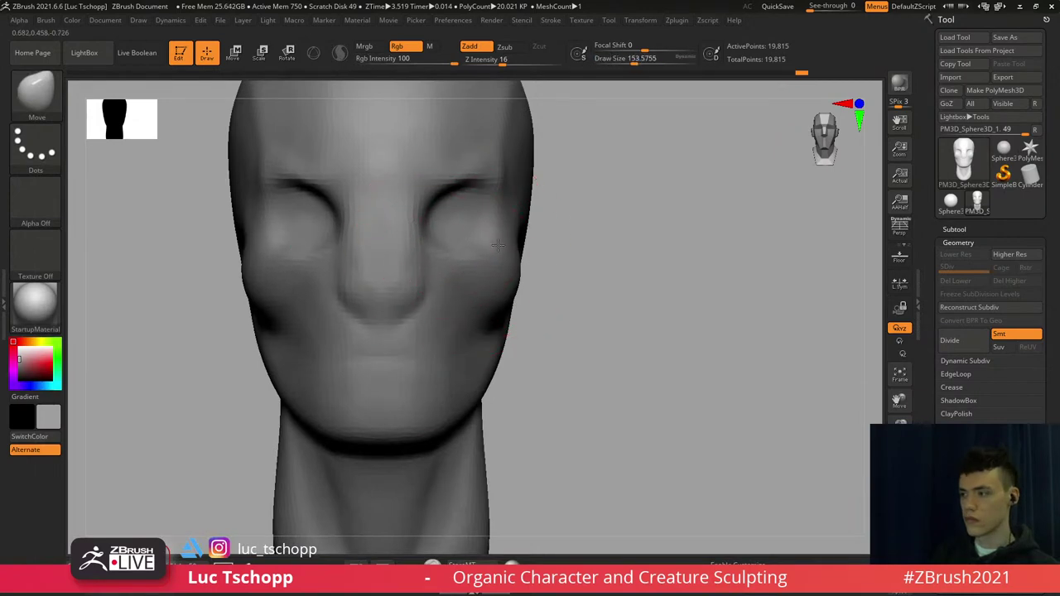
pyautogui.moveTo(498, 245); pyautogui.dragTo(398, 247, button='right')
pyautogui.press('s')
pyautogui.moveTo(507, 242); pyautogui.dragTo(503, 241)
pyautogui.moveTo(499, 237)
pyautogui.mouseDown(button='right')
pyautogui.moveTo(461, 249)
pyautogui.moveTo(461, 264)
pyautogui.mouseUp(button='right')
# Select the Standard brush and shrink its Draw Size to about 108
pyautogui.press('s')
pyautogui.press('b')
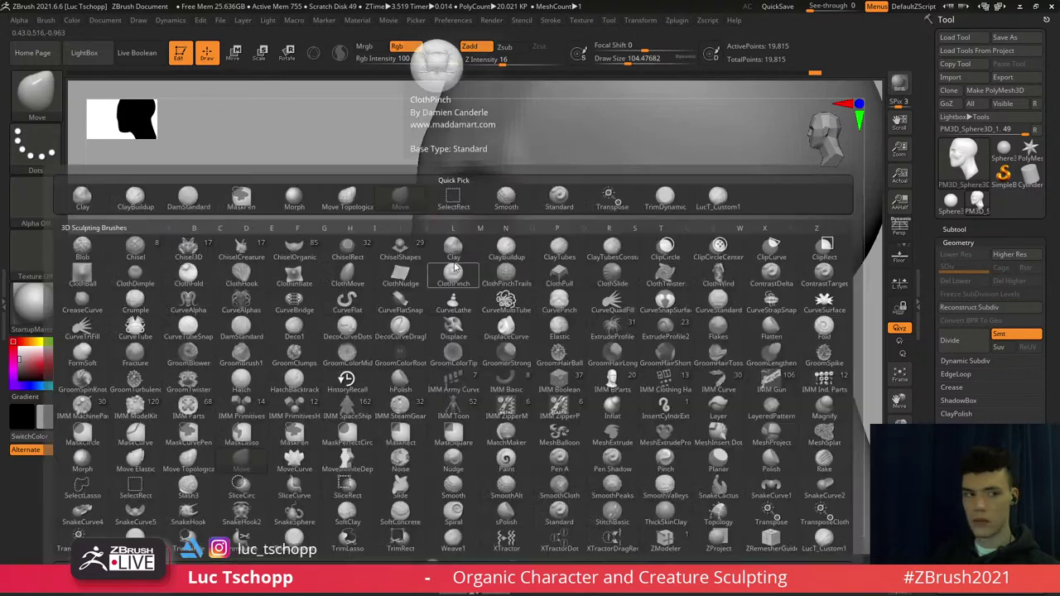
pyautogui.press('s')
pyautogui.press('t')
pyautogui.press('s')
pyautogui.moveTo(452, 264); pyautogui.dragTo(450, 264)
pyautogui.moveTo(443, 260); pyautogui.dragTo(465, 257, button='right')
pyautogui.press('s')
pyautogui.moveTo(452, 240); pyautogui.dragTo(449, 239)
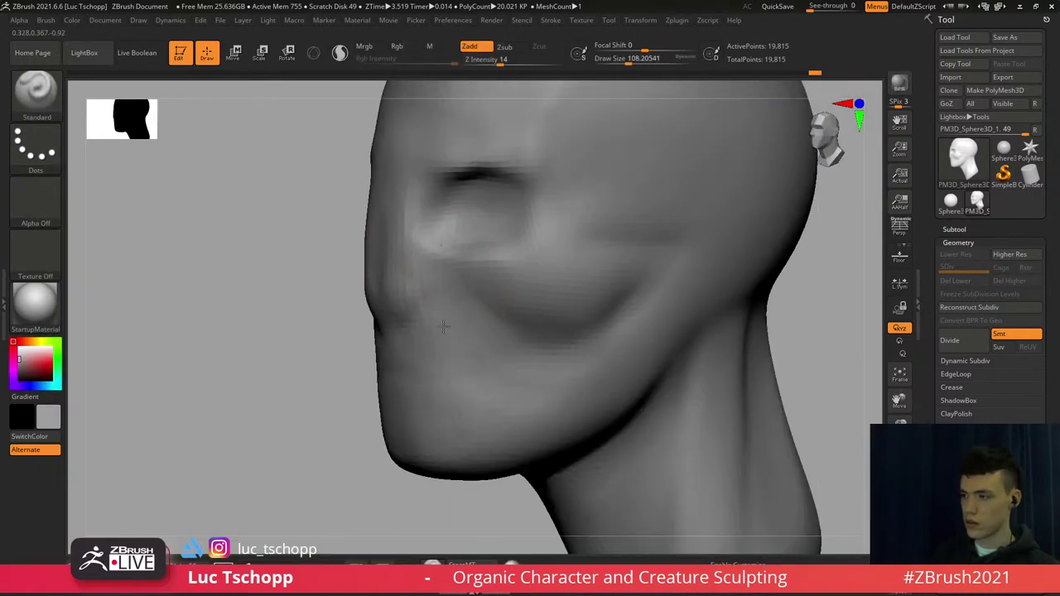
# Switch to LucT_Custom1 at Draw Size about 140 and soften the cheek near the mouth
pyautogui.press('b')
pyautogui.click(714, 201)
pyautogui.moveTo(406, 270); pyautogui.dragTo(430, 272, button='right')
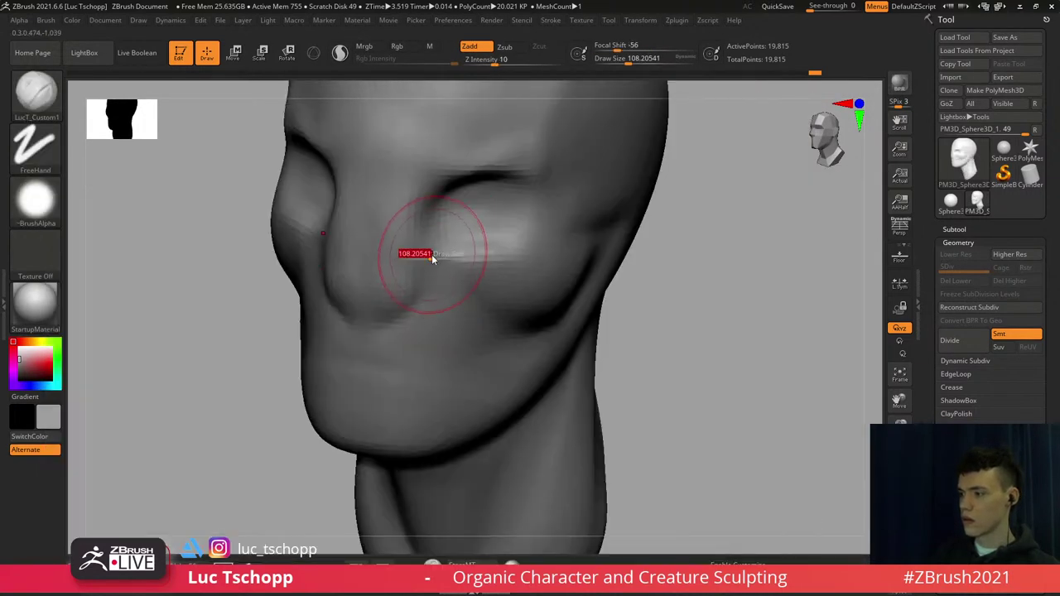
pyautogui.moveTo(401, 344); pyautogui.dragTo(420, 301, button='right')
pyautogui.press('s')
pyautogui.moveTo(421, 300); pyautogui.dragTo(425, 299)
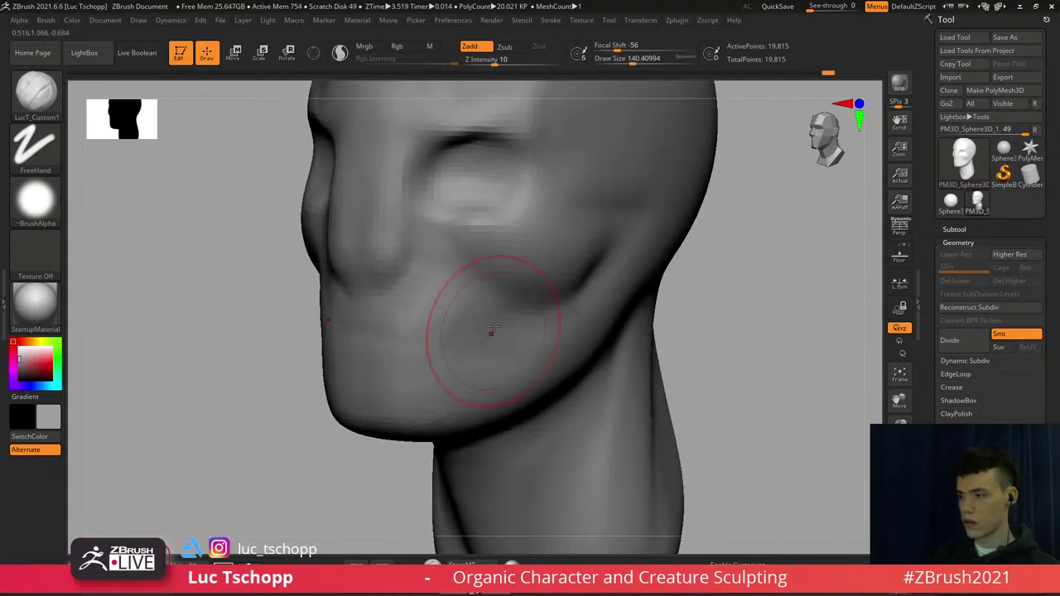
pyautogui.keyDown('shift'); pyautogui.moveTo(493, 327); pyautogui.dragTo(456, 294); pyautogui.keyUp('shift')
pyautogui.keyDown('shift'); pyautogui.moveTo(509, 332); pyautogui.dragTo(440, 301); pyautogui.keyUp('shift')
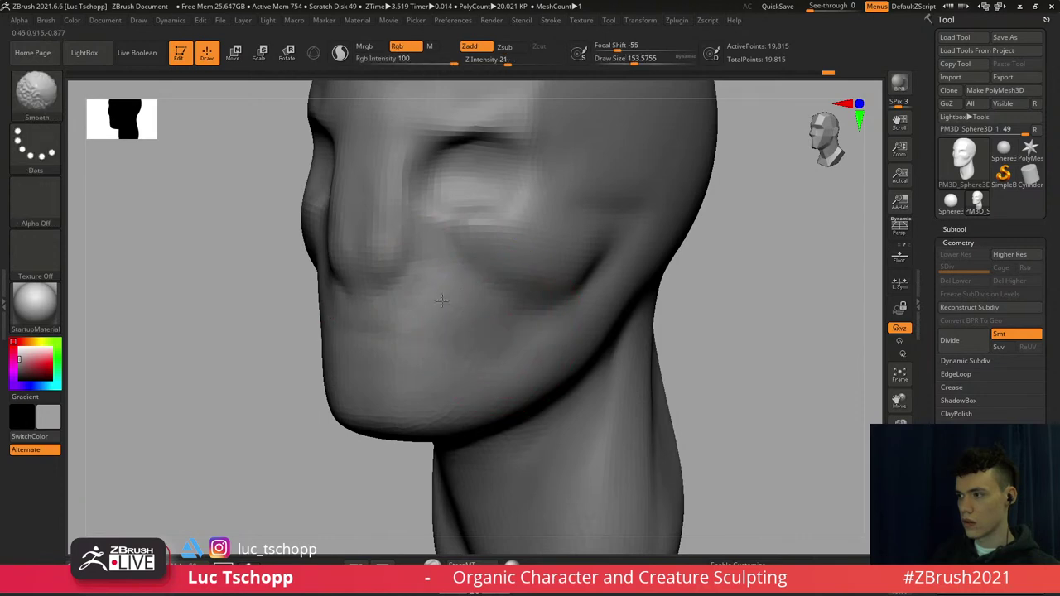
pyautogui.moveTo(440, 301)
pyautogui.keyDown('shift'); pyautogui.mouseDown(button='right')
pyautogui.moveTo(485, 312)
pyautogui.moveTo(494, 347)
pyautogui.moveTo(479, 294)
pyautogui.moveTo(421, 289)
pyautogui.moveTo(390, 256)
pyautogui.moveTo(397, 284)
pyautogui.moveTo(362, 297)
pyautogui.moveTo(427, 320)
pyautogui.mouseUp(button='right'); pyautogui.keyUp('shift')
# Cycle through brushes and settle on Standard at Draw Size about 81
pyautogui.press('b')
pyautogui.press('Escape')
pyautogui.press('b')
pyautogui.press('m')
pyautogui.press('t')
pyautogui.press('b')
pyautogui.press('s')
pyautogui.press('t')
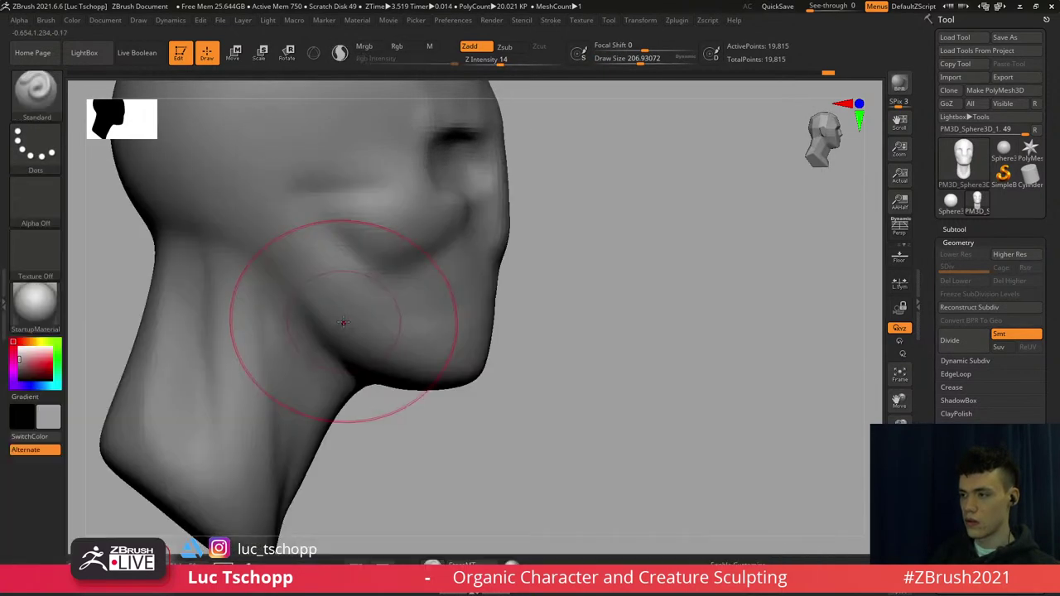
pyautogui.press('s')
pyautogui.moveTo(346, 324); pyautogui.dragTo(331, 324)
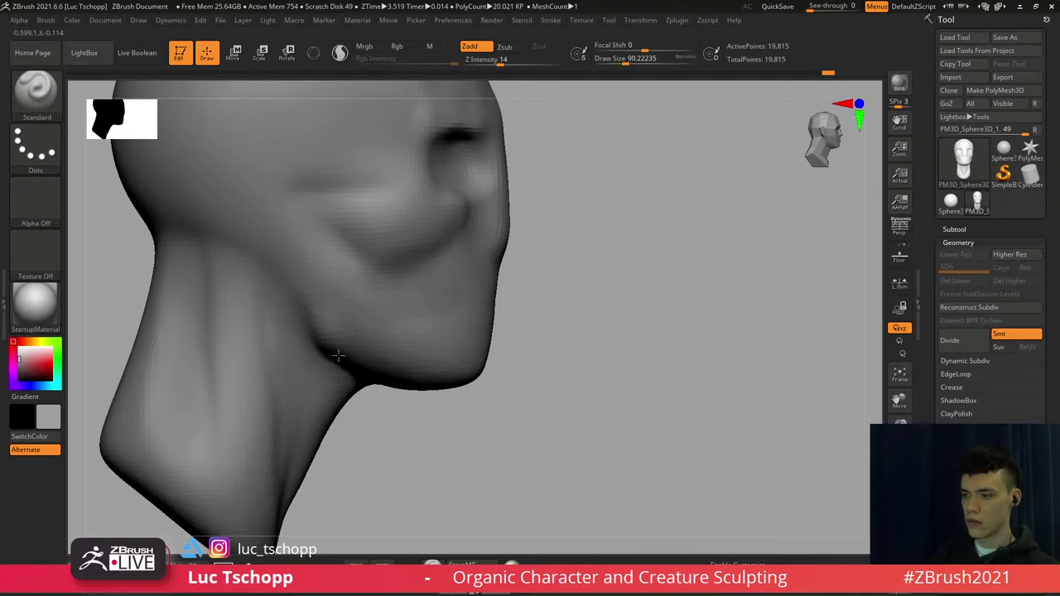
# Try LucT_Custom1, then set up the Move brush at Draw Size about 234 from the left profile
pyautogui.press('b')
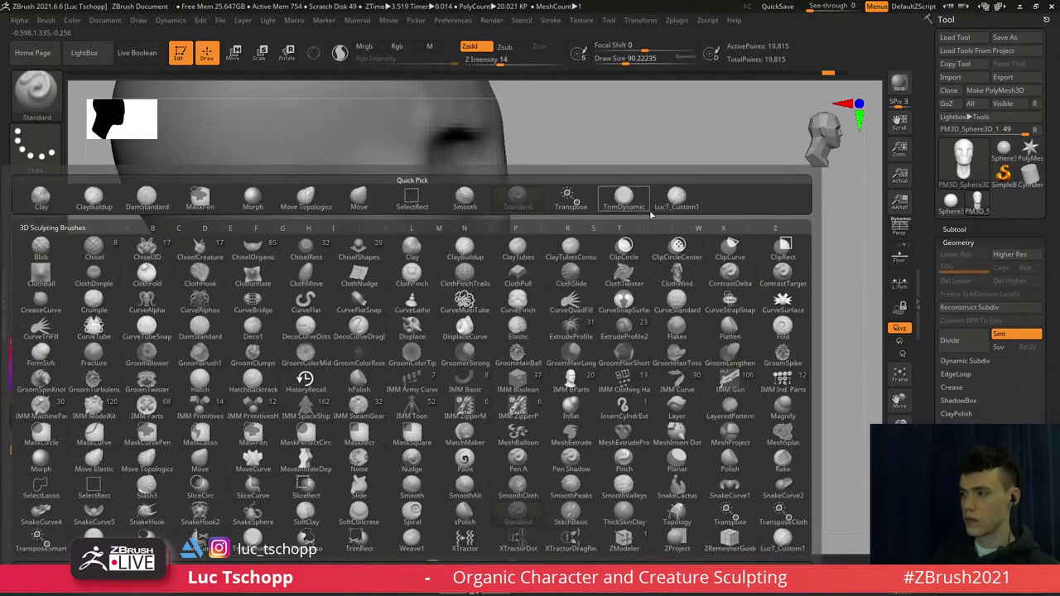
pyautogui.click(677, 200)
pyautogui.moveTo(369, 320); pyautogui.dragTo(399, 338, button='right')
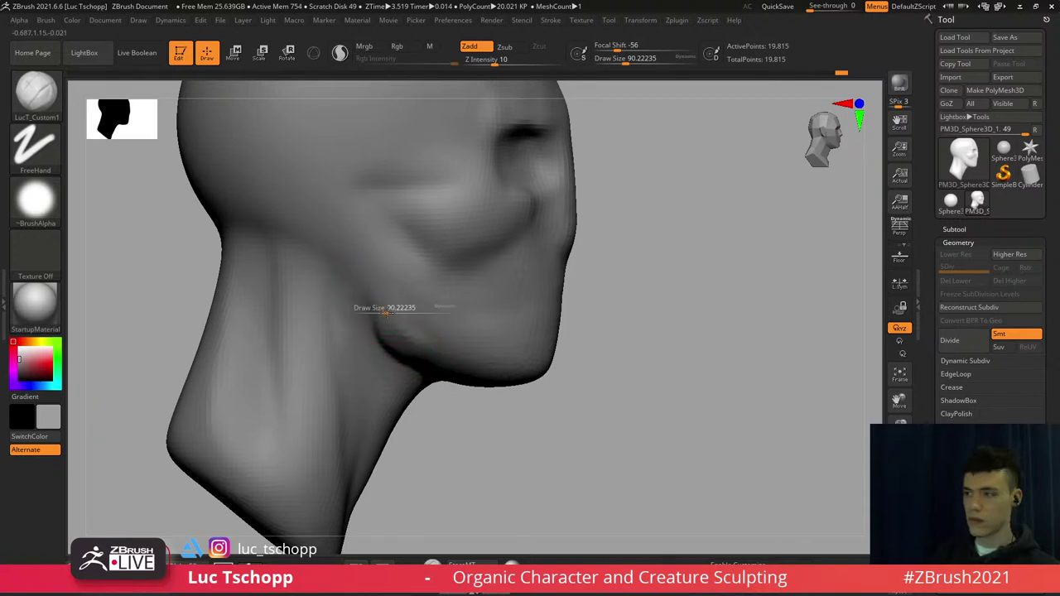
pyautogui.press('b')
pyautogui.press('m')
pyautogui.press('v')
pyautogui.press('s')
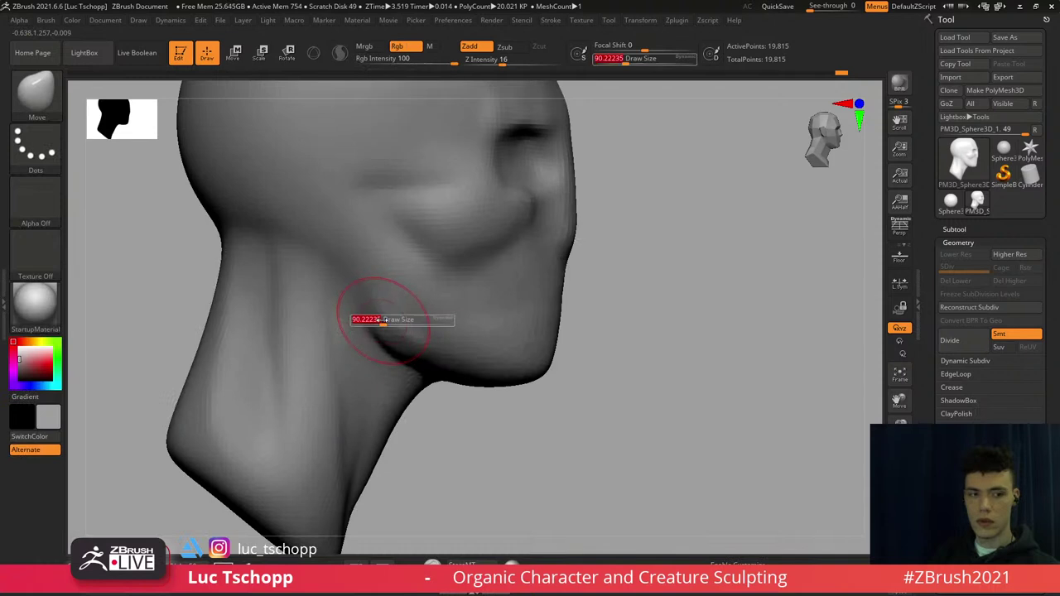
pyautogui.moveTo(379, 320)
pyautogui.mouseDown()
pyautogui.moveTo(396, 320)
pyautogui.moveTo(371, 307)
pyautogui.moveTo(373, 294)
pyautogui.mouseUp()
pyautogui.press('s')
pyautogui.press('s')
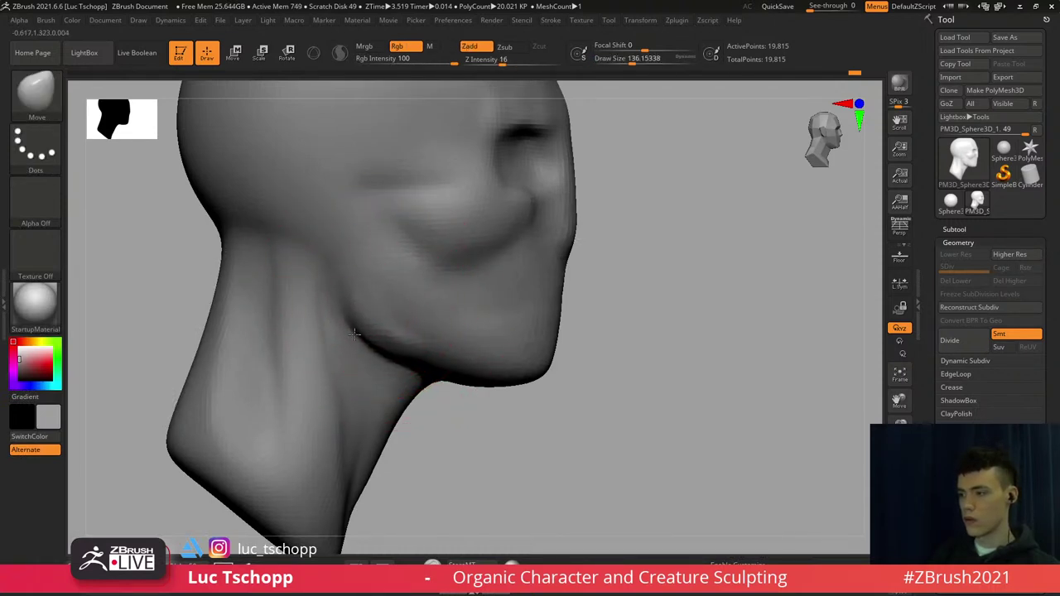
pyautogui.moveTo(377, 331); pyautogui.dragTo(390, 330)
pyautogui.keyDown('alt'); pyautogui.moveTo(464, 406); pyautogui.dragTo(448, 365); pyautogui.keyUp('alt')
pyautogui.moveTo(448, 364)
pyautogui.mouseDown()
pyautogui.moveTo(324, 331)
pyautogui.moveTo(265, 331)
pyautogui.mouseUp()
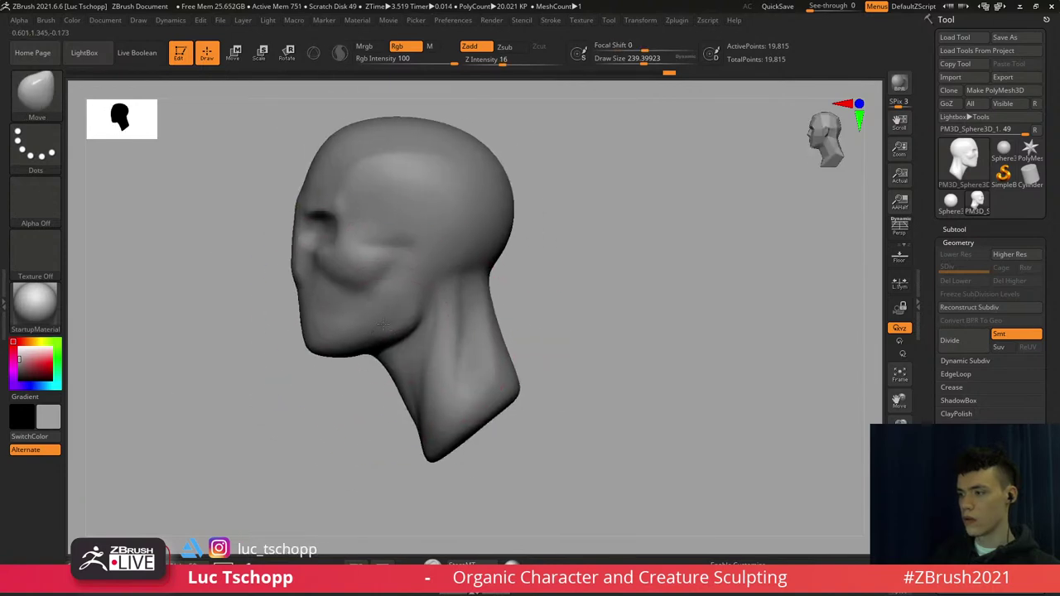
# Smooth the jaw, then smooth the cheek with LucT_Custom1 at Draw Size about 186
pyautogui.keyDown('shift'); pyautogui.moveTo(390, 320); pyautogui.dragTo(381, 330); pyautogui.keyUp('shift')
pyautogui.press('b')
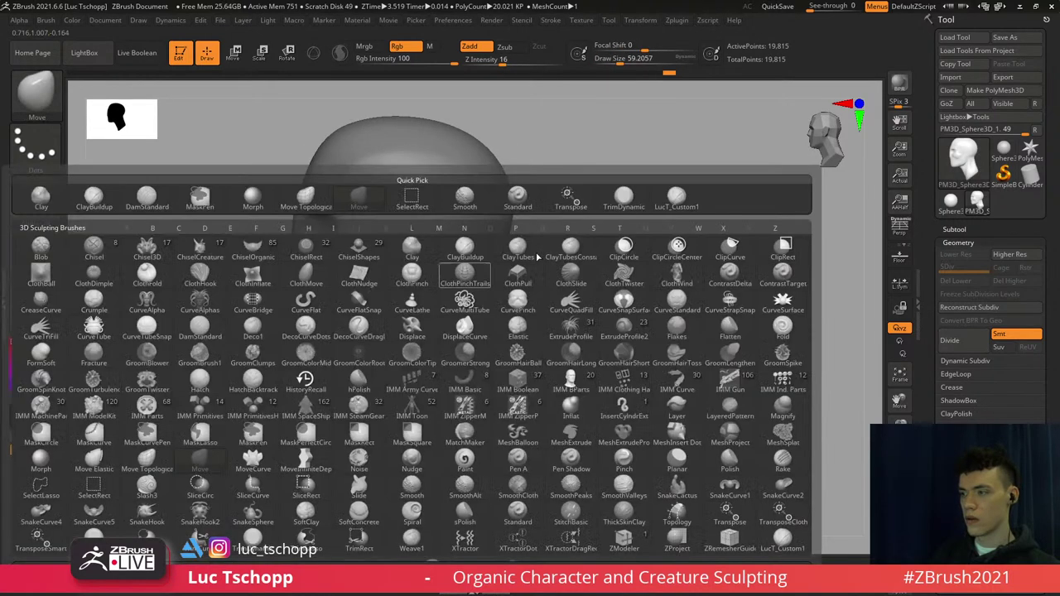
pyautogui.click(676, 200)
pyautogui.keyDown('alt'); pyautogui.moveTo(278, 224); pyautogui.dragTo(372, 283); pyautogui.keyUp('alt')
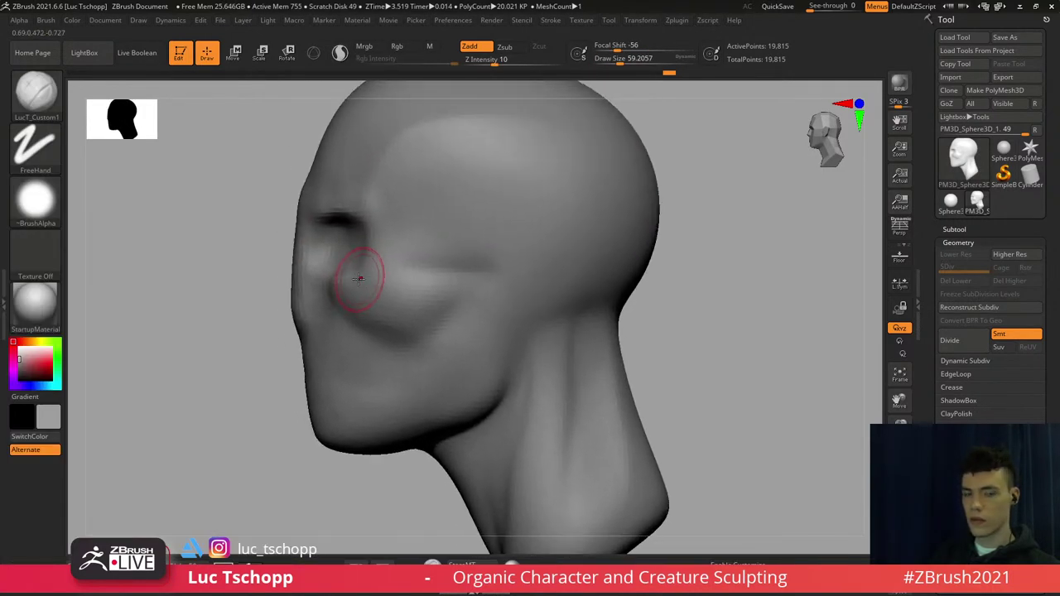
pyautogui.keyDown('ctrl'); pyautogui.moveTo(345, 284); pyautogui.dragTo(344, 301, button='right'); pyautogui.keyUp('ctrl')
pyautogui.press('[')
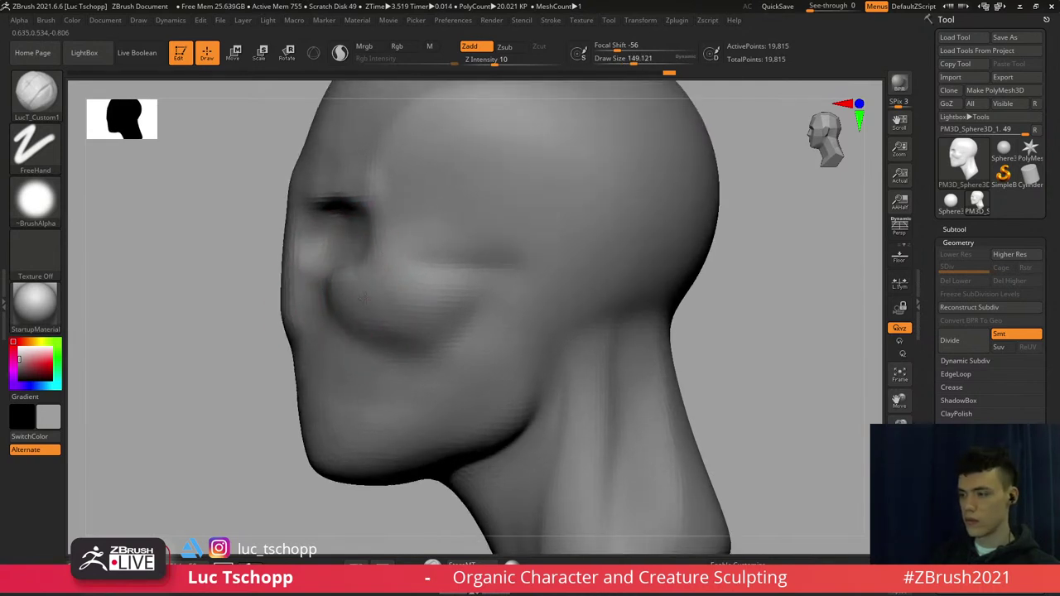
pyautogui.press('s')
pyautogui.moveTo(363, 299); pyautogui.dragTo(402, 300)
pyautogui.keyDown('shift'); pyautogui.moveTo(473, 267); pyautogui.dragTo(407, 305); pyautogui.keyUp('shift')
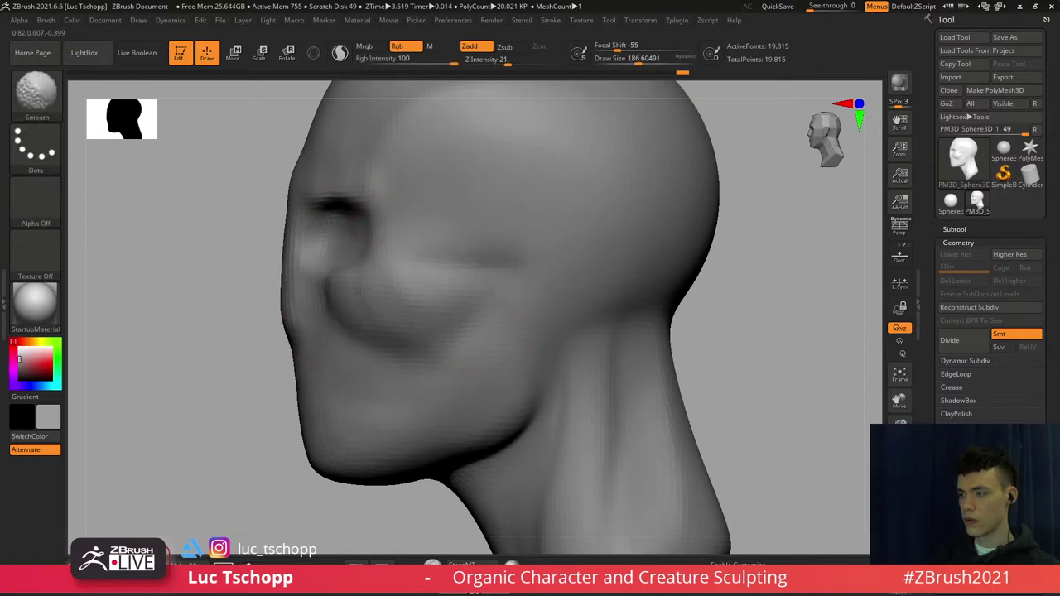
pyautogui.keyDown('ctrl'); pyautogui.moveTo(358, 293); pyautogui.dragTo(363, 262, button='right'); pyautogui.keyUp('ctrl')
pyautogui.moveTo(363, 262)
pyautogui.mouseDown(button='right')
pyautogui.moveTo(433, 255)
pyautogui.moveTo(418, 297)
pyautogui.moveTo(398, 242)
pyautogui.mouseUp(button='right')
pyautogui.keyDown('ctrl'); pyautogui.moveTo(398, 242); pyautogui.dragTo(403, 316, button='right'); pyautogui.keyUp('ctrl')
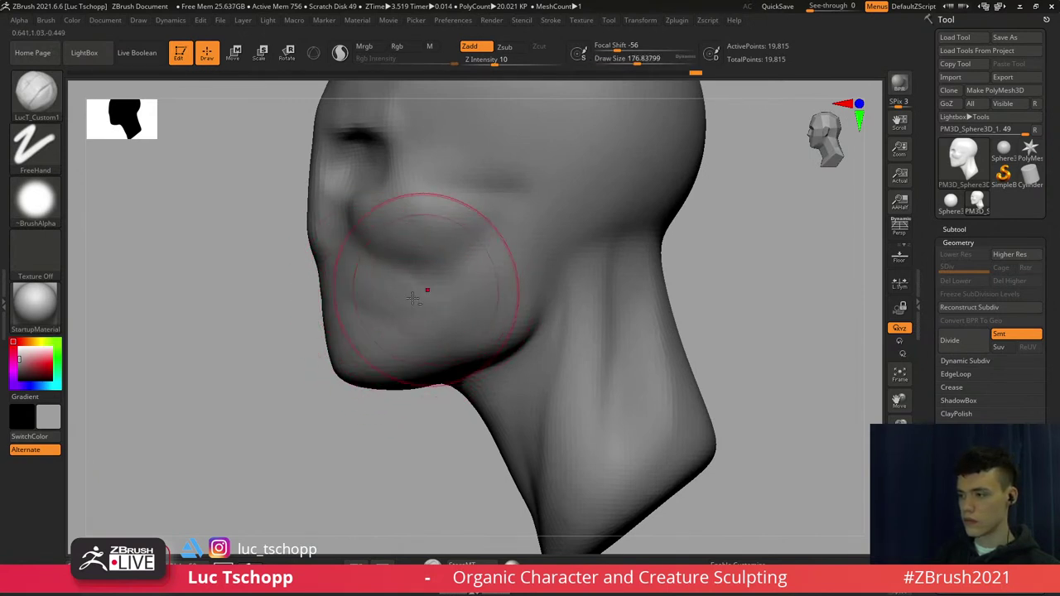
# Smooth the cheek and jaw, then reduce Draw Size to about 74 in front view
pyautogui.keyDown('shift'); pyautogui.moveTo(499, 272); pyautogui.dragTo(444, 290); pyautogui.keyUp('shift')
pyautogui.moveTo(358, 294)
pyautogui.mouseDown(button='right')
pyautogui.moveTo(464, 294)
pyautogui.moveTo(427, 308)
pyautogui.mouseUp(button='right')
pyautogui.press('s')
pyautogui.moveTo(403, 303); pyautogui.dragTo(395, 303)
pyautogui.moveTo(421, 291); pyautogui.dragTo(403, 285, button='right')
pyautogui.press('s')
pyautogui.moveTo(402, 276); pyautogui.dragTo(398, 276)
pyautogui.press('d')
pyautogui.moveTo(405, 256)
pyautogui.keyDown('shift'); pyautogui.mouseDown(button='right')
pyautogui.moveTo(419, 280)
pyautogui.moveTo(439, 228)
pyautogui.mouseUp(button='right'); pyautogui.keyUp('shift')
pyautogui.moveTo(479, 191)
pyautogui.keyDown('alt'); pyautogui.mouseDown(button='right')
pyautogui.moveTo(444, 281)
pyautogui.moveTo(393, 307)
pyautogui.mouseUp(button='right'); pyautogui.keyUp('alt')
# Enlarge the brush to about 217 and smooth the top of the forehead
pyautogui.press('s')
pyautogui.moveTo(424, 220); pyautogui.dragTo(431, 220)
pyautogui.press('s')
pyautogui.moveTo(391, 180); pyautogui.dragTo(367, 208)
pyautogui.keyDown('shift'); pyautogui.moveTo(367, 208); pyautogui.dragTo(421, 218, button='right'); pyautogui.keyUp('shift')
# Smooth the temple and cheek area from a side view
pyautogui.moveTo(406, 294)
pyautogui.keyDown('alt'); pyautogui.mouseDown(button='right')
pyautogui.moveTo(421, 225)
pyautogui.moveTo(356, 234)
pyautogui.mouseUp(button='right'); pyautogui.keyUp('alt')
pyautogui.keyDown('ctrl'); pyautogui.moveTo(357, 233); pyautogui.dragTo(385, 265, button='right'); pyautogui.keyUp('ctrl')
pyautogui.press('s')
pyautogui.moveTo(396, 265); pyautogui.dragTo(390, 265)
pyautogui.moveTo(391, 265); pyautogui.dragTo(369, 264, button='right')
pyautogui.moveTo(370, 263)
pyautogui.keyDown('alt'); pyautogui.mouseDown(button='right')
pyautogui.moveTo(290, 289)
pyautogui.moveTo(299, 304)
pyautogui.mouseUp(button='right'); pyautogui.keyUp('alt')
pyautogui.keyDown('shift'); pyautogui.moveTo(406, 228); pyautogui.dragTo(429, 250); pyautogui.keyUp('shift')
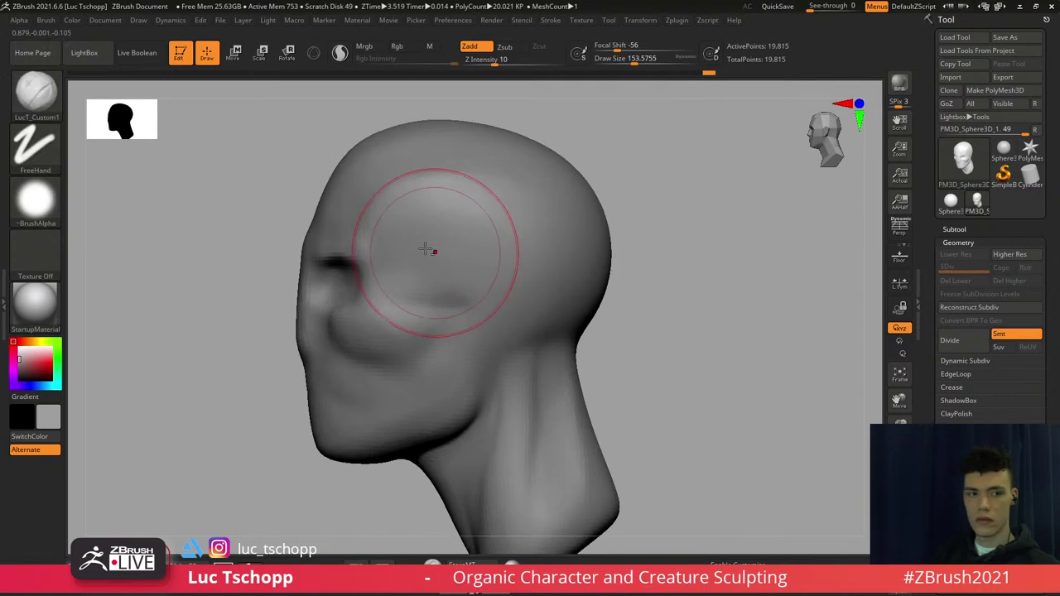
pyautogui.keyDown('alt'); pyautogui.moveTo(430, 251); pyautogui.dragTo(421, 241, button='right'); pyautogui.keyUp('alt')
pyautogui.moveTo(377, 278)
pyautogui.keyDown('shift'); pyautogui.mouseDown()
pyautogui.moveTo(365, 306)
pyautogui.moveTo(357, 298)
pyautogui.mouseUp(); pyautogui.keyUp('shift')
pyautogui.keyDown('ctrl'); pyautogui.moveTo(341, 261); pyautogui.dragTo(348, 282, button='right'); pyautogui.keyUp('ctrl')
# Push and smooth the cheek with the Move brush at Draw Size about 140
pyautogui.press('b')
pyautogui.press('m')
pyautogui.press('v')
pyautogui.press('s')
pyautogui.click(349, 308)
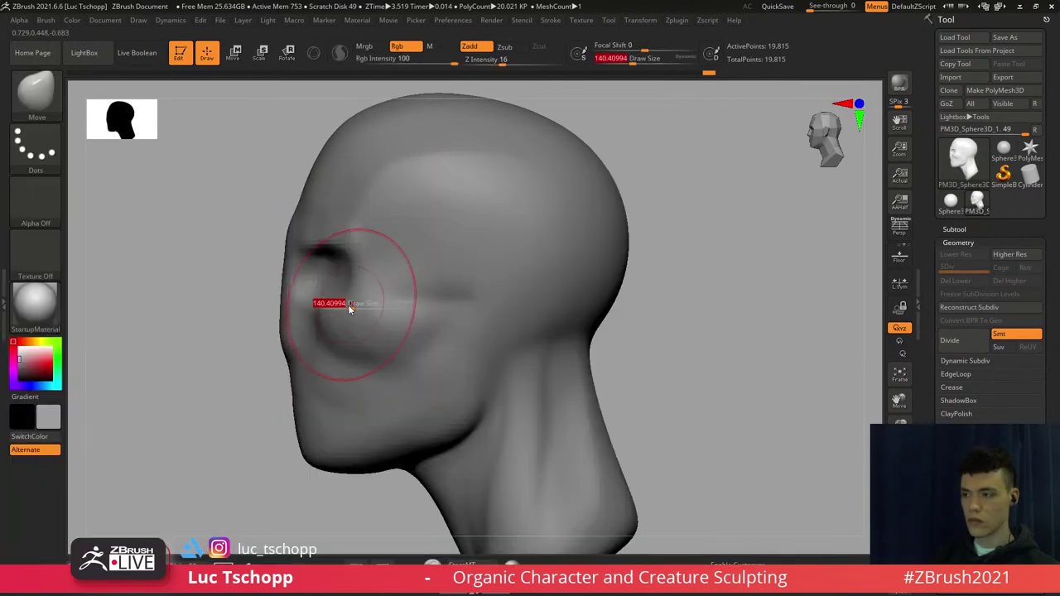
pyautogui.moveTo(337, 301); pyautogui.dragTo(342, 307)
pyautogui.keyDown('ctrl'); pyautogui.moveTo(348, 365); pyautogui.dragTo(343, 341, button='right'); pyautogui.keyUp('ctrl')
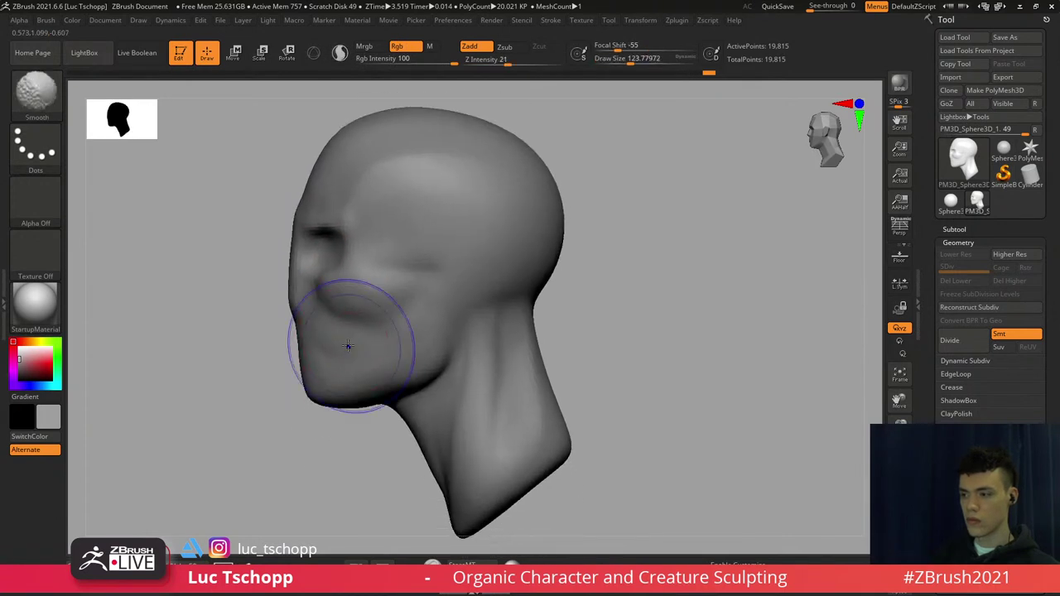
pyautogui.keyDown('shift'); pyautogui.moveTo(348, 348); pyautogui.dragTo(364, 355); pyautogui.keyUp('shift')
pyautogui.keyDown('alt'); pyautogui.moveTo(371, 357); pyautogui.dragTo(352, 283, button='right'); pyautogui.keyUp('alt')
# Resize the Move brush up to about 280 and reshape the front, base and back of the neck
pyautogui.press('s')
pyautogui.moveTo(392, 360); pyautogui.dragTo(378, 343)
pyautogui.press('s')
pyautogui.keyDown('alt'); pyautogui.moveTo(406, 387); pyautogui.dragTo(402, 358, button='right'); pyautogui.keyUp('alt')
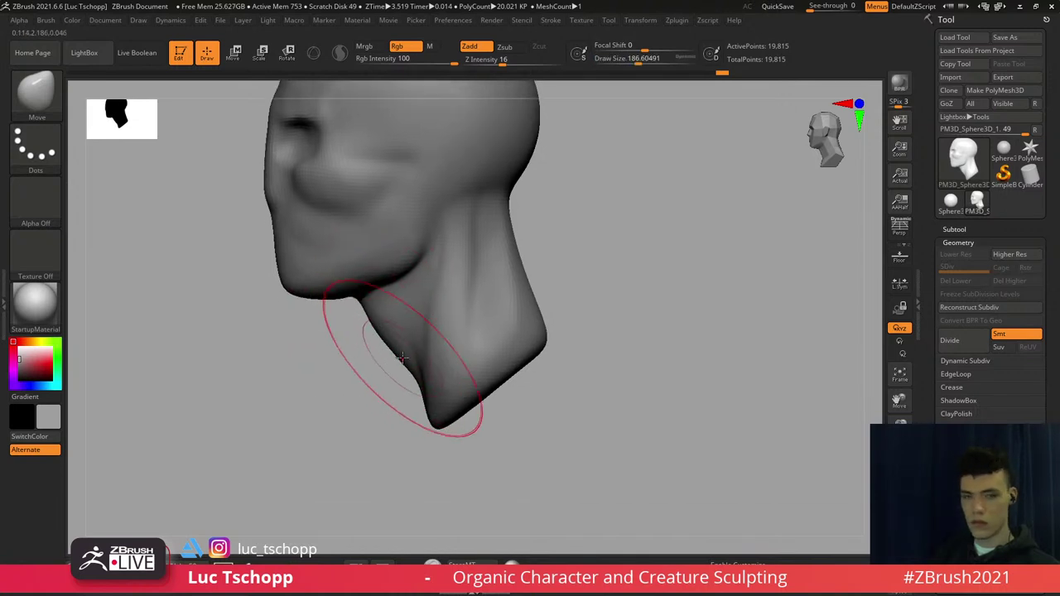
pyautogui.press('s')
pyautogui.moveTo(426, 404); pyautogui.dragTo(435, 405)
pyautogui.moveTo(421, 415)
pyautogui.mouseDown()
pyautogui.moveTo(398, 425)
pyautogui.moveTo(424, 427)
pyautogui.mouseUp()
pyautogui.press('s')
pyautogui.click(421, 416)
pyautogui.keyDown('alt'); pyautogui.moveTo(481, 313); pyautogui.dragTo(434, 348, button='right'); pyautogui.keyUp('alt')
pyautogui.press('s')
pyautogui.moveTo(484, 312); pyautogui.dragTo(447, 318)
pyautogui.moveTo(443, 311)
pyautogui.keyDown('ctrl'); pyautogui.mouseDown(button='right')
pyautogui.moveTo(393, 248)
pyautogui.moveTo(436, 297)
pyautogui.moveTo(440, 195)
pyautogui.mouseUp(button='right'); pyautogui.keyUp('ctrl')
pyautogui.keyDown('alt'); pyautogui.moveTo(440, 195); pyautogui.dragTo(445, 237, button='right'); pyautogui.keyUp('alt')
# Nudge the skull crown at Draw Size about 167, then reset the brush to about 140
pyautogui.press('s')
pyautogui.moveTo(443, 178)
pyautogui.mouseDown()
pyautogui.moveTo(423, 163)
pyautogui.moveTo(452, 172)
pyautogui.moveTo(385, 169)
pyautogui.mouseUp()
pyautogui.press('s')
pyautogui.moveTo(384, 171); pyautogui.dragTo(381, 174)
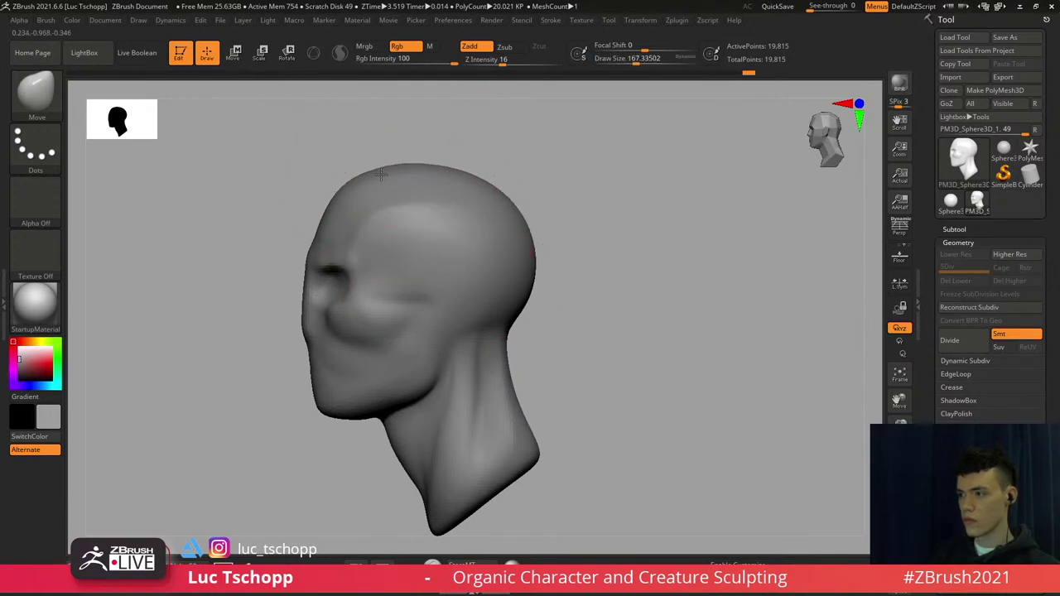
pyautogui.keyDown('alt'); pyautogui.moveTo(370, 218); pyautogui.dragTo(408, 216, button='right'); pyautogui.keyUp('alt')
pyautogui.press('s')
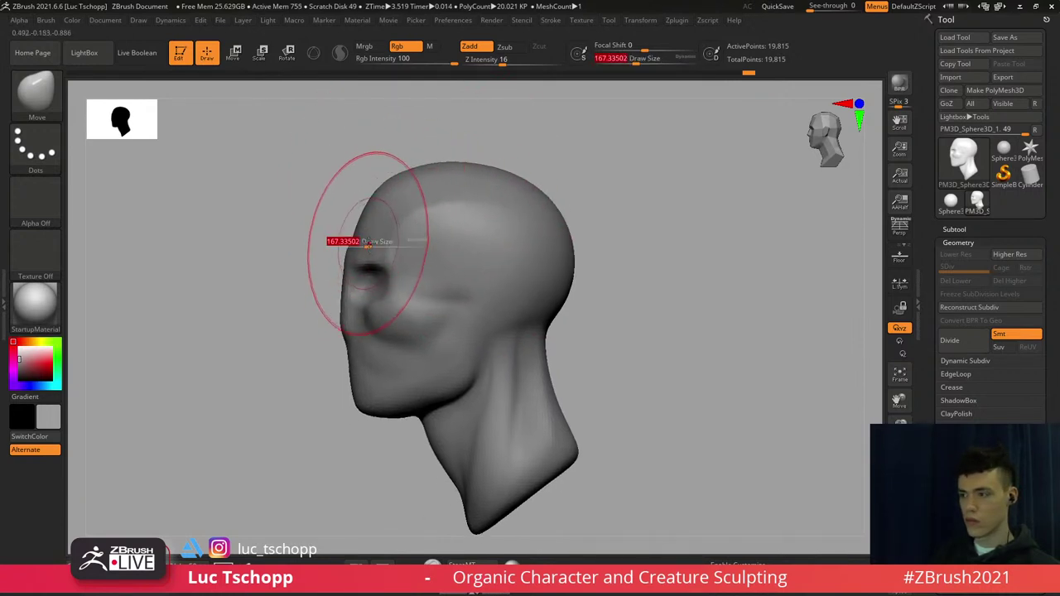
pyautogui.press('s')
pyautogui.moveTo(356, 238); pyautogui.dragTo(362, 238)
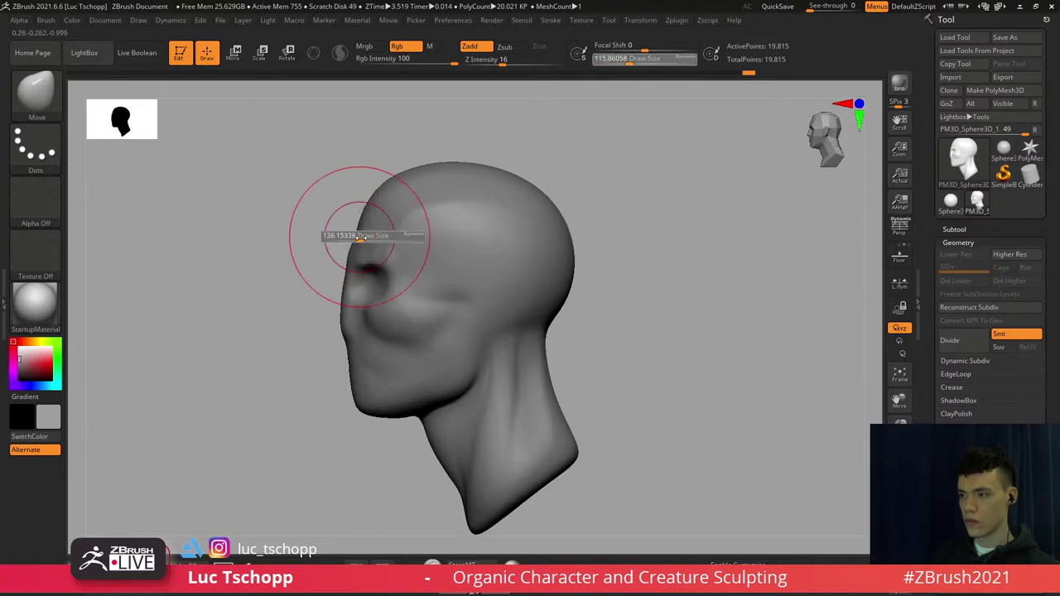
pyautogui.moveTo(334, 243)
pyautogui.mouseDown(button='right')
pyautogui.moveTo(377, 250)
pyautogui.moveTo(343, 251)
pyautogui.moveTo(356, 286)
pyautogui.mouseUp(button='right')
pyautogui.keyDown('shift'); pyautogui.moveTo(356, 285); pyautogui.dragTo(407, 287, button='right'); pyautogui.keyUp('shift')
# Build up the nose bridge and smooth the nose with LucT_Custom1
pyautogui.press('b')
pyautogui.click(672, 203)
pyautogui.keyDown('alt'); pyautogui.moveTo(311, 238); pyautogui.dragTo(341, 239, button='right'); pyautogui.keyUp('alt')
pyautogui.keyDown('ctrl'); pyautogui.moveTo(341, 240); pyautogui.dragTo(353, 250, button='right'); pyautogui.keyUp('ctrl')
pyautogui.moveTo(351, 318); pyautogui.dragTo(350, 327)
pyautogui.keyDown('shift'); pyautogui.moveTo(348, 323); pyautogui.dragTo(345, 273); pyautogui.keyUp('shift')
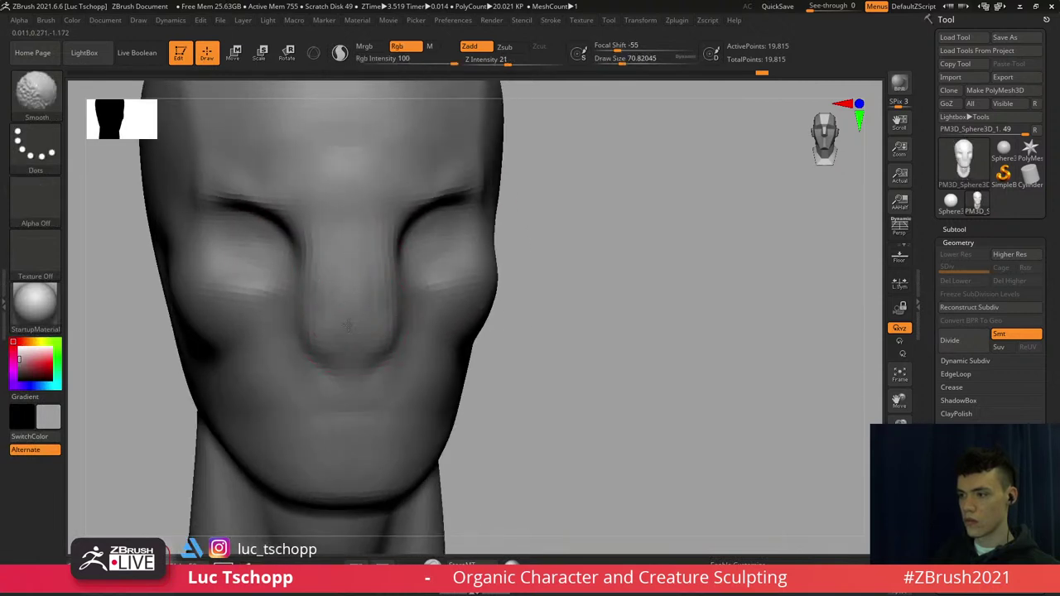
pyautogui.keyDown('shift'); pyautogui.moveTo(348, 326); pyautogui.dragTo(403, 246, button='right'); pyautogui.keyUp('shift')
# Subdivide the head with Ctrl+D and smooth both eye bulges in the sockets
pyautogui.hotkey('ctrl', 'd')
pyautogui.keyDown('ctrl'); pyautogui.moveTo(372, 284); pyautogui.dragTo(366, 300, button='right'); pyautogui.keyUp('ctrl')
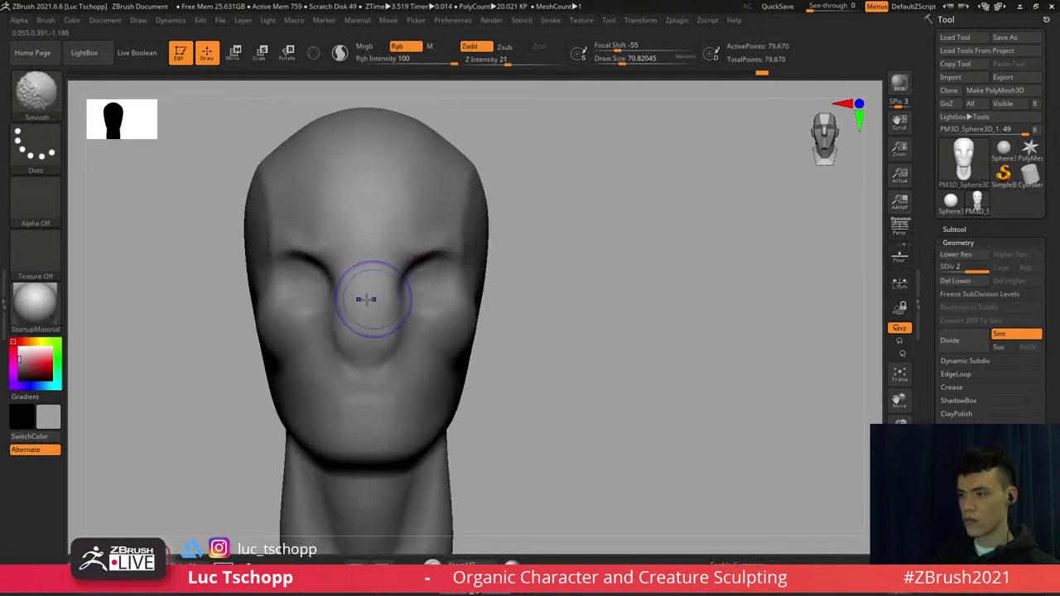
pyautogui.moveTo(438, 238); pyautogui.dragTo(358, 252, button='right')
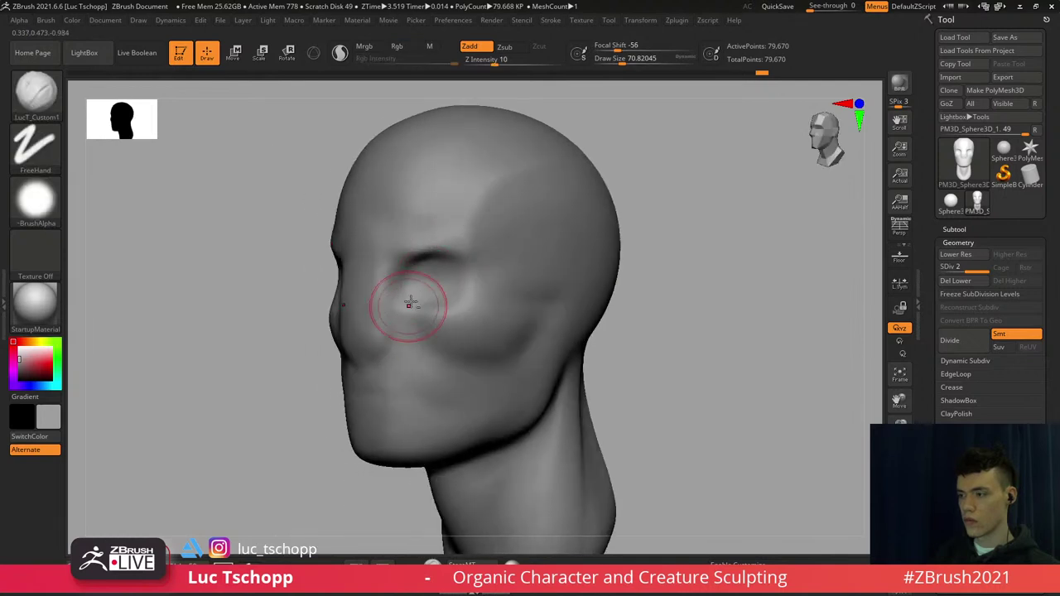
pyautogui.moveTo(389, 286)
pyautogui.mouseDown(button='right')
pyautogui.moveTo(402, 307)
pyautogui.moveTo(401, 289)
pyautogui.mouseUp(button='right')
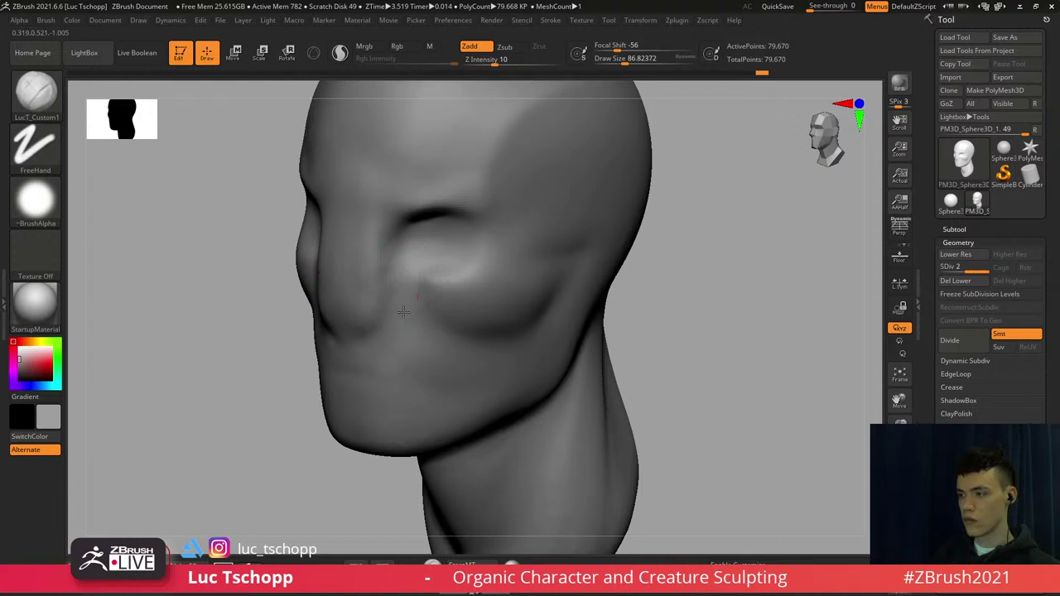
pyautogui.press('shift')
pyautogui.hotkey('shift', 'd')
pyautogui.press('s')
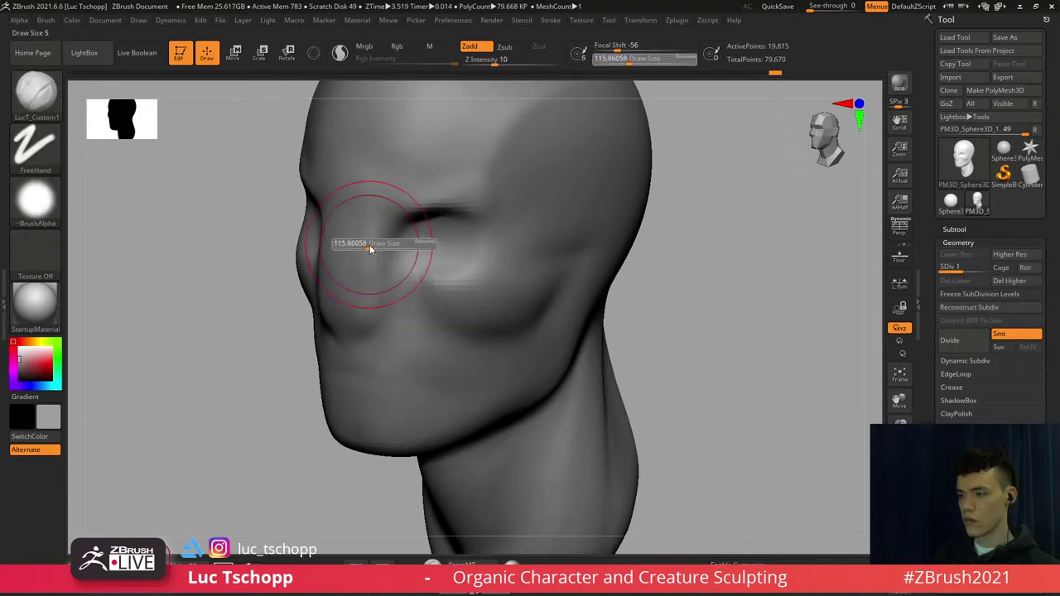
pyautogui.press('d')
pyautogui.press('s')
pyautogui.moveTo(362, 230)
pyautogui.keyDown('shift'); pyautogui.mouseDown(button='right')
pyautogui.moveTo(391, 257)
pyautogui.moveTo(406, 237)
pyautogui.moveTo(363, 244)
pyautogui.moveTo(396, 246)
pyautogui.mouseUp(button='right'); pyautogui.keyUp('shift')
pyautogui.press('s')
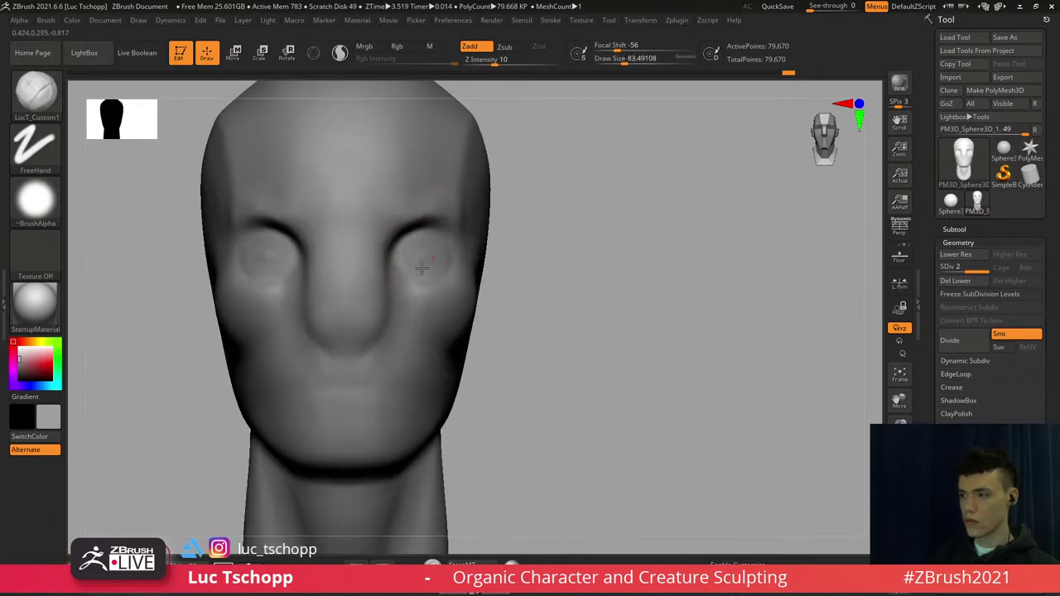
pyautogui.keyDown('shift'); pyautogui.moveTo(423, 257); pyautogui.dragTo(421, 255); pyautogui.keyUp('shift')
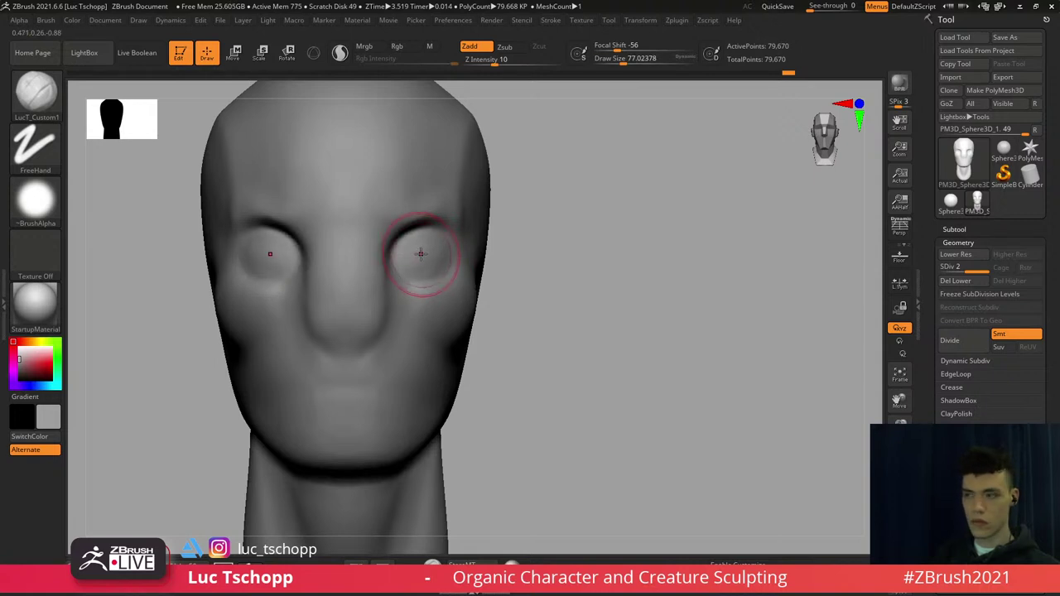
# Refine around the eye at Draw Size about 59, then pick Move at 132 and drop to SDiv 1
pyautogui.press('[')
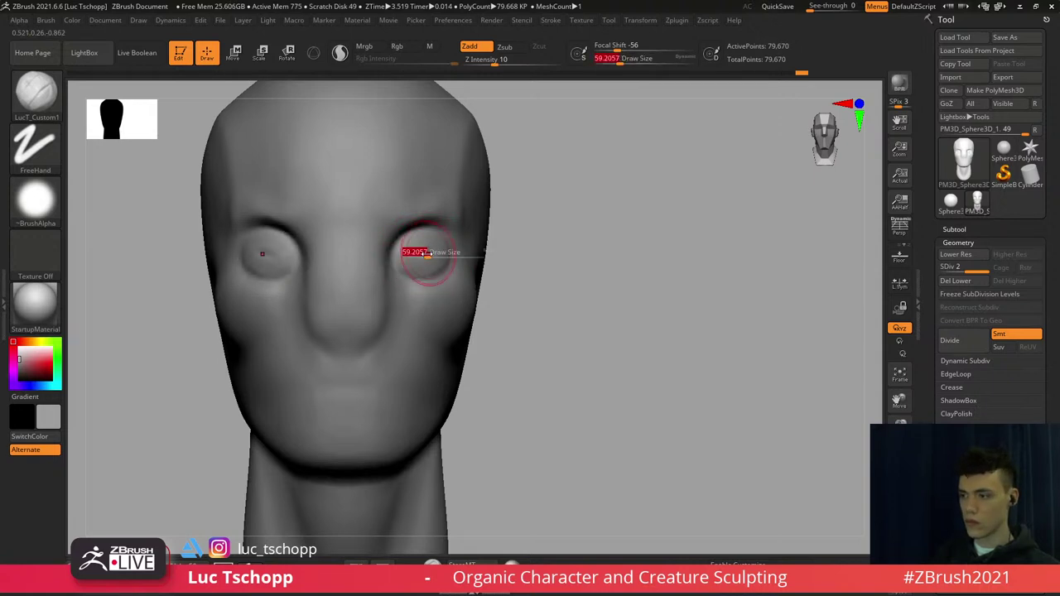
pyautogui.moveTo(427, 254); pyautogui.dragTo(417, 255)
pyautogui.press('s')
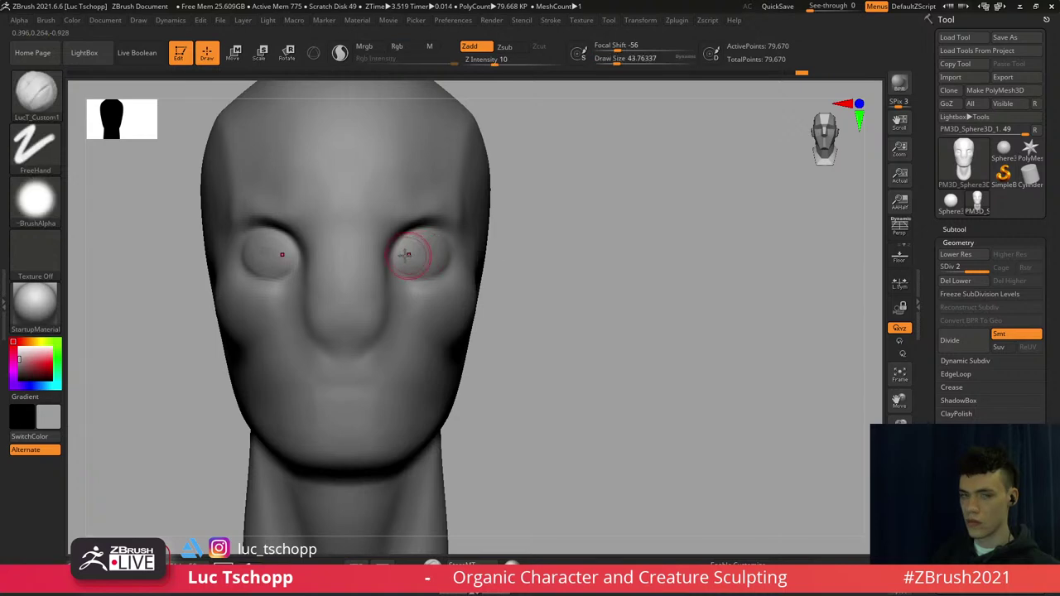
pyautogui.press('b')
pyautogui.press('m')
pyautogui.press('v')
pyautogui.press('s')
pyautogui.moveTo(299, 292); pyautogui.dragTo(328, 293)
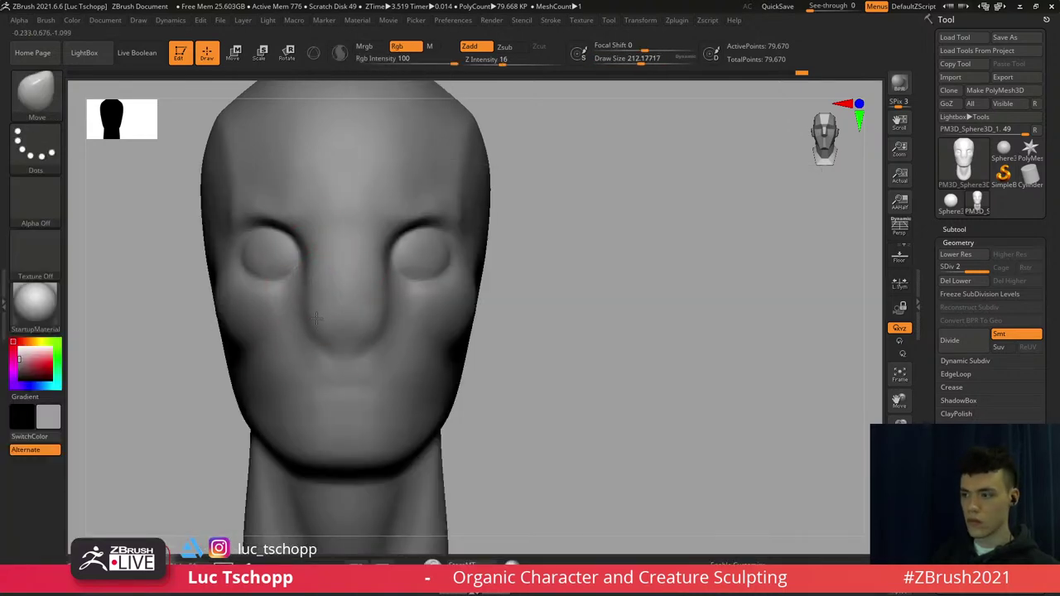
pyautogui.hotkey('shift', 'd')
pyautogui.moveTo(448, 319); pyautogui.dragTo(413, 306, button='right')
# With a Move brush of about 331, pull the side of the head outward and reshape the jaw
pyautogui.press('s')
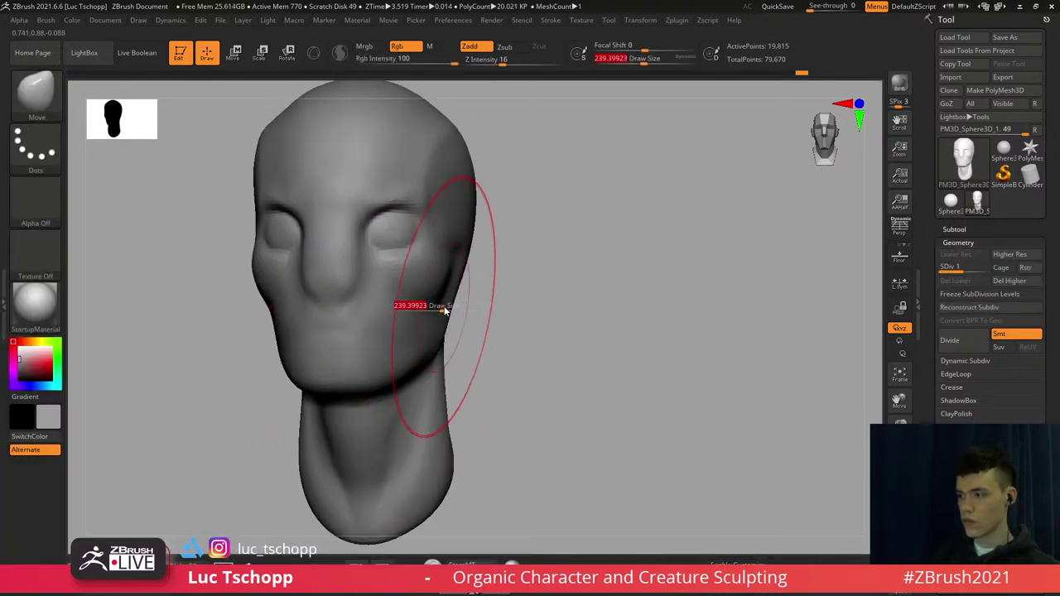
pyautogui.moveTo(442, 308); pyautogui.dragTo(469, 305)
pyautogui.moveTo(476, 218); pyautogui.dragTo(486, 200)
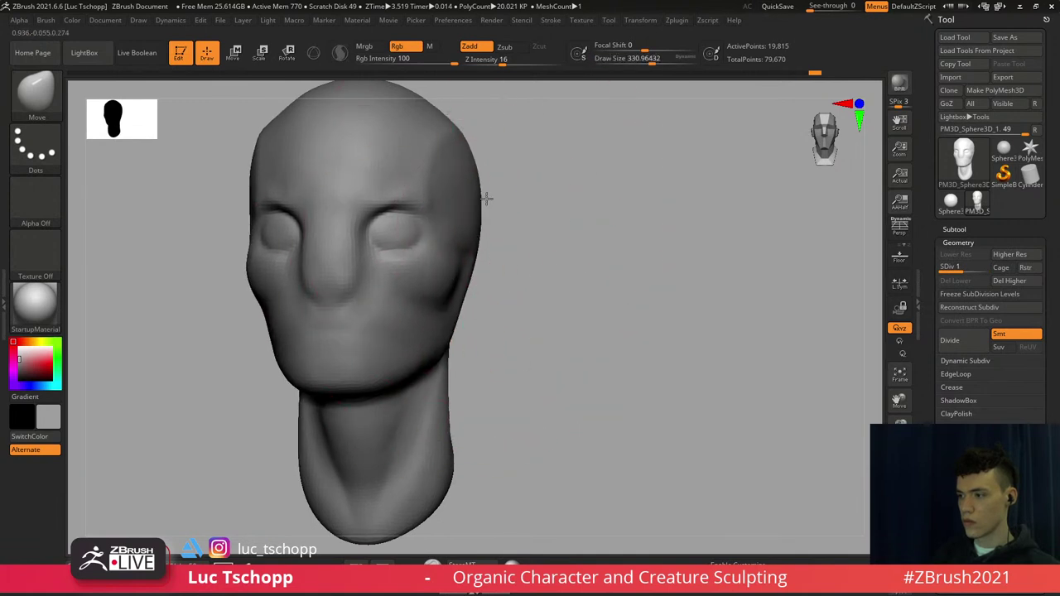
pyautogui.moveTo(468, 225)
pyautogui.mouseDown(button='right')
pyautogui.moveTo(480, 230)
pyautogui.moveTo(413, 221)
pyautogui.moveTo(361, 265)
pyautogui.moveTo(360, 302)
pyautogui.mouseUp(button='right')
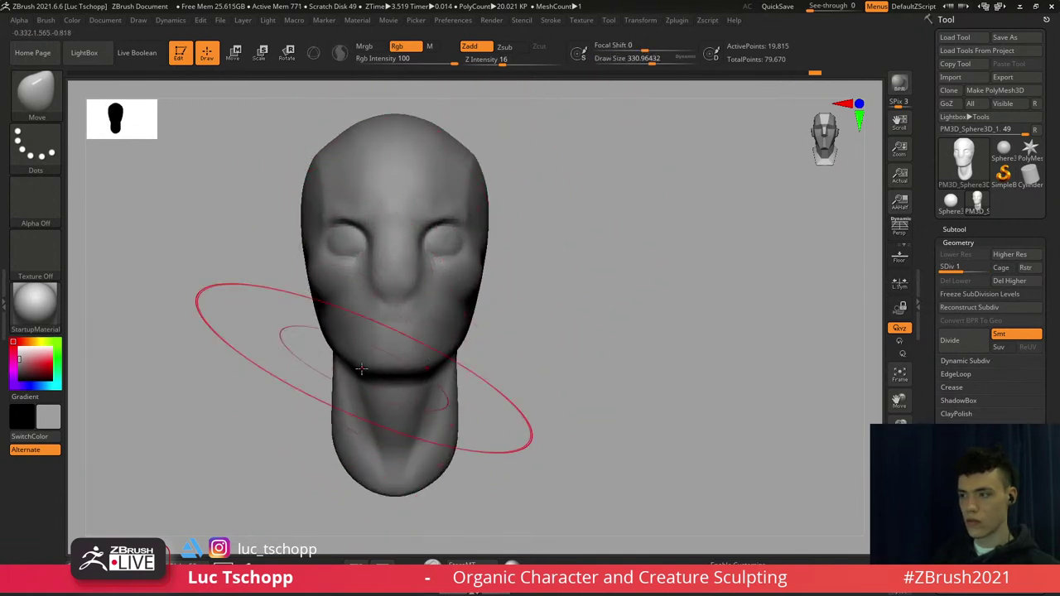
pyautogui.press('s')
pyautogui.moveTo(369, 366); pyautogui.dragTo(351, 378)
# Reframe the head closer and bring the brush size from about 292 down to about 154
pyautogui.keyDown('alt'); pyautogui.moveTo(333, 285); pyautogui.dragTo(326, 291, button='right'); pyautogui.keyUp('alt')
pyautogui.press('s')
pyautogui.moveTo(313, 289); pyautogui.dragTo(319, 290)
pyautogui.press('s')
pyautogui.press('s')
pyautogui.moveTo(336, 246); pyautogui.dragTo(327, 243)
pyautogui.press('s')
pyautogui.press('s')
pyautogui.moveTo(333, 192); pyautogui.dragTo(324, 190)
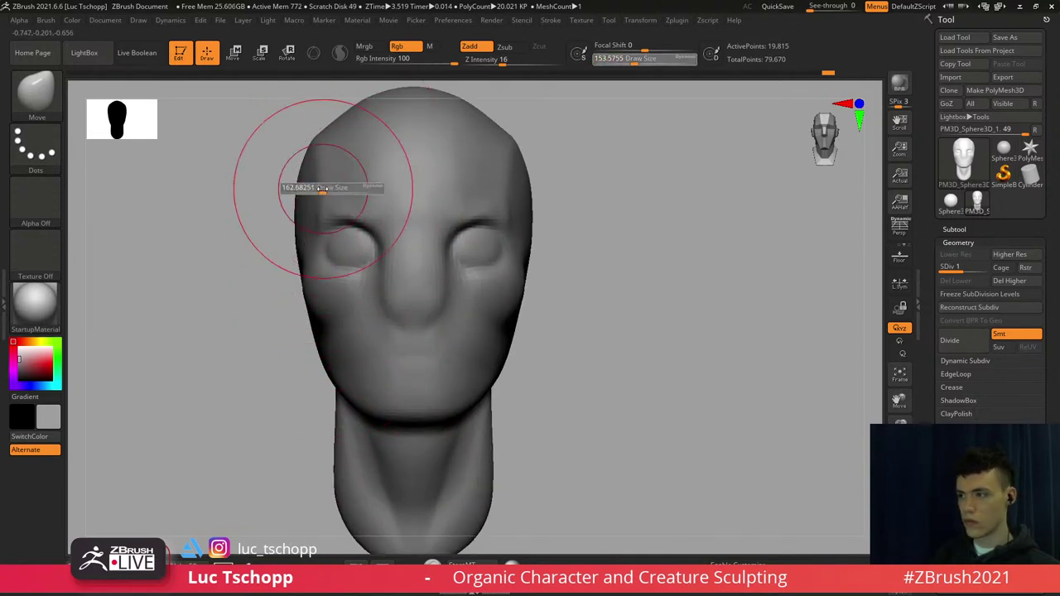
# Check the head from below and from the side, shrinking the brush to about 101
pyautogui.keyDown('alt'); pyautogui.moveTo(307, 166); pyautogui.dragTo(299, 200, button='right'); pyautogui.keyUp('alt')
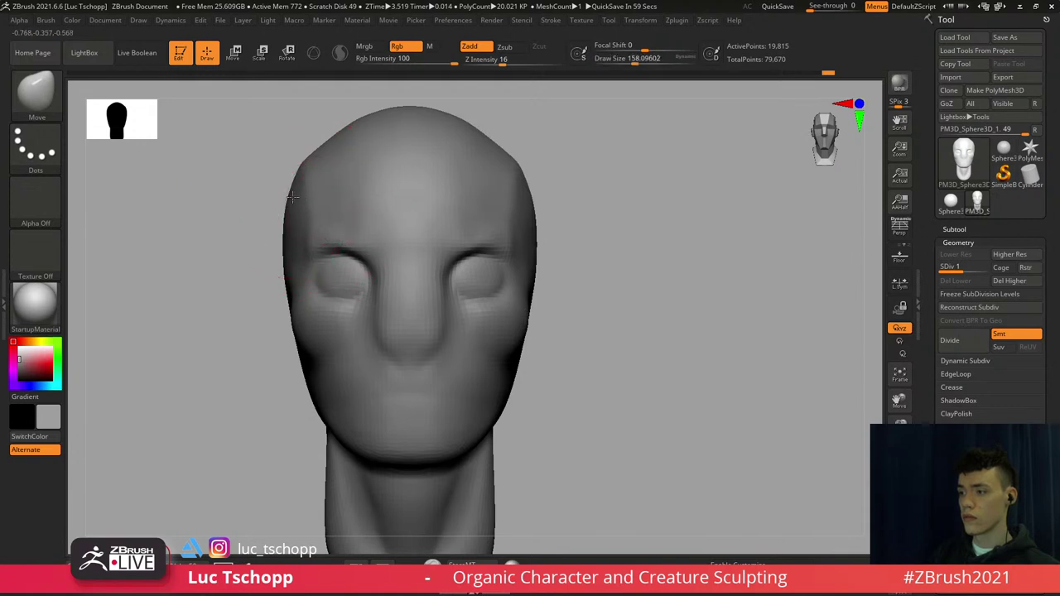
pyautogui.press('s')
pyautogui.moveTo(300, 190); pyautogui.dragTo(298, 191)
pyautogui.moveTo(323, 167)
pyautogui.keyDown('alt'); pyautogui.mouseDown(button='right')
pyautogui.moveTo(313, 185)
pyautogui.moveTo(318, 161)
pyautogui.moveTo(350, 187)
pyautogui.moveTo(349, 252)
pyautogui.moveTo(345, 232)
pyautogui.moveTo(329, 273)
pyautogui.moveTo(333, 319)
pyautogui.mouseUp(button='right'); pyautogui.keyUp('alt')
pyautogui.moveTo(333, 318)
pyautogui.mouseDown(button='right')
pyautogui.moveTo(353, 331)
pyautogui.moveTo(347, 312)
pyautogui.moveTo(325, 358)
pyautogui.moveTo(357, 403)
pyautogui.mouseUp(button='right')
pyautogui.press('[')
pyautogui.moveTo(400, 284)
pyautogui.keyDown('alt'); pyautogui.mouseDown(button='right')
pyautogui.moveTo(386, 313)
pyautogui.moveTo(378, 295)
pyautogui.moveTo(350, 343)
pyautogui.moveTo(378, 330)
pyautogui.moveTo(354, 309)
pyautogui.mouseUp(button='right'); pyautogui.keyUp('alt')
# Switch to the Standard brush at about size 104 on the lower subdivision level
pyautogui.press('b')
pyautogui.click(676, 201)
pyautogui.moveTo(438, 258)
pyautogui.keyDown('alt'); pyautogui.mouseDown(button='right')
pyautogui.moveTo(401, 300)
pyautogui.moveTo(375, 309)
pyautogui.moveTo(362, 249)
pyautogui.mouseUp(button='right'); pyautogui.keyUp('alt')
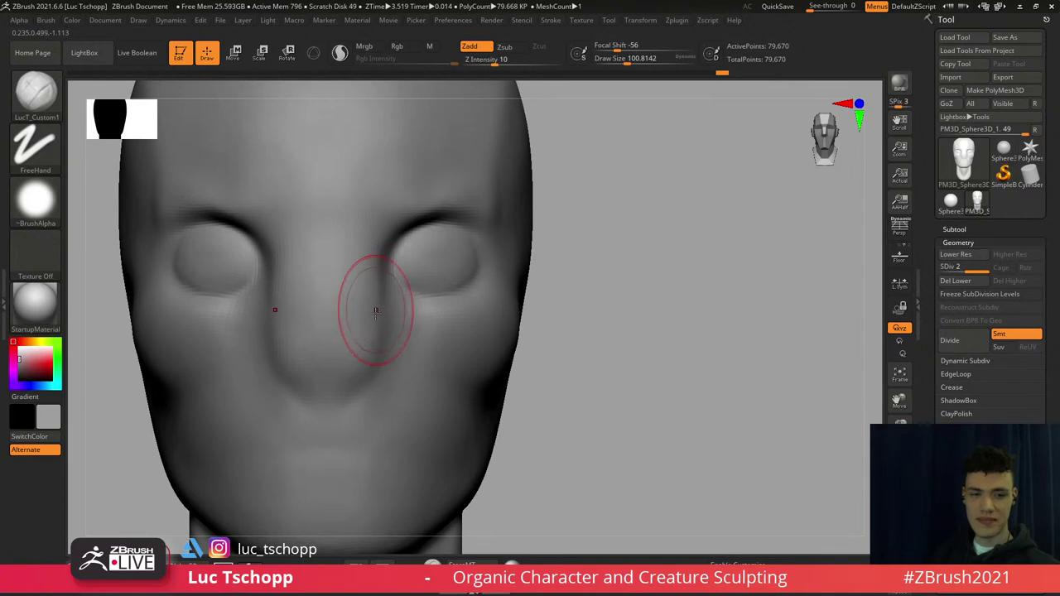
pyautogui.press('b')
pyautogui.press('s')
pyautogui.press('t')
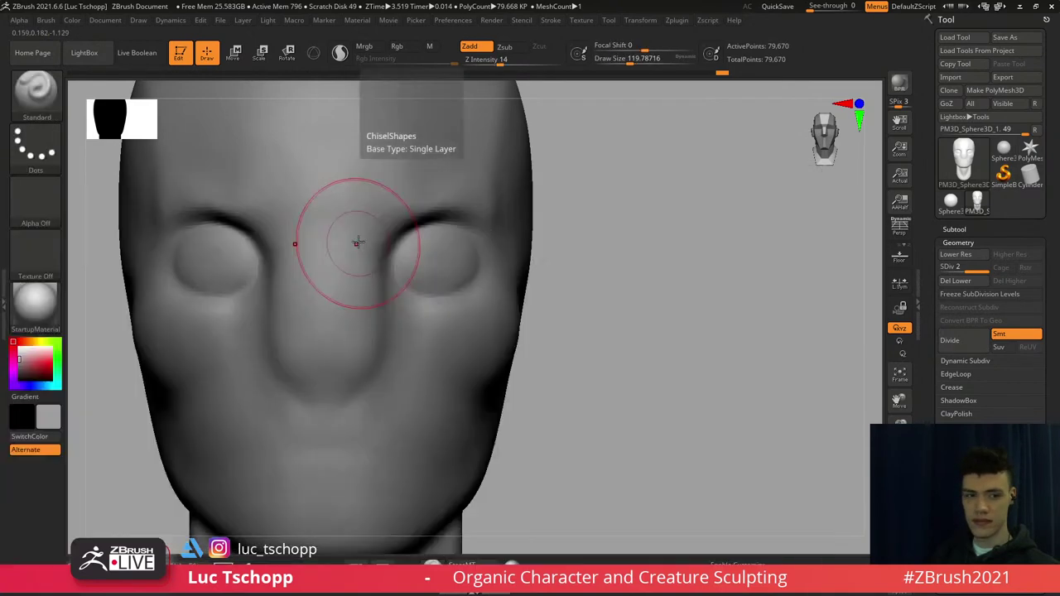
pyautogui.press('s')
pyautogui.click(360, 246)
pyautogui.keyDown('alt'); pyautogui.moveTo(362, 249); pyautogui.dragTo(357, 286, button='right'); pyautogui.keyUp('alt')
pyautogui.press('s')
pyautogui.hotkey('shift', 'd')
pyautogui.moveTo(355, 306); pyautogui.dragTo(358, 392)
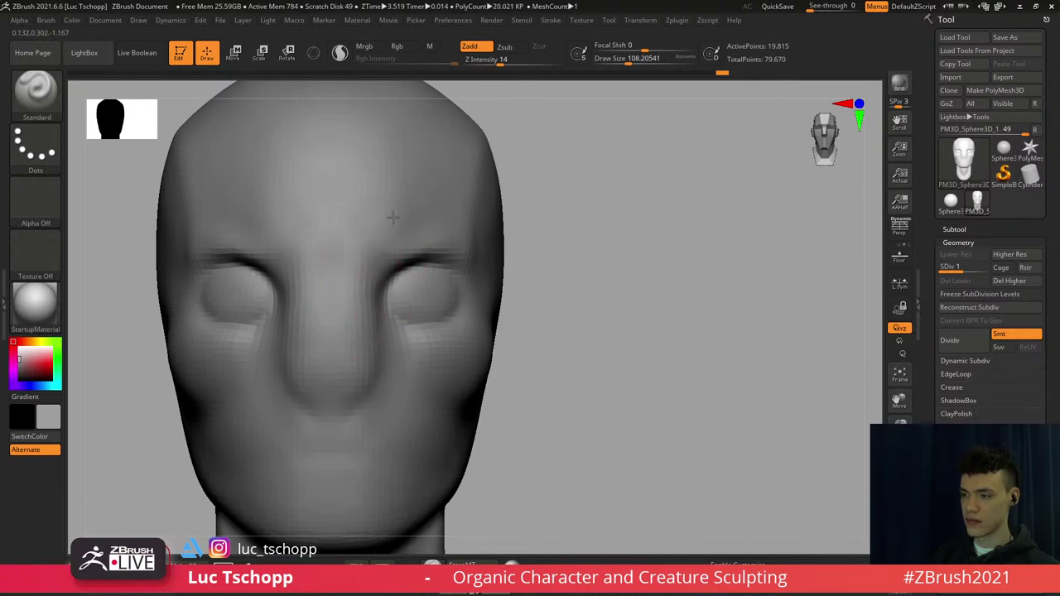
# Raise the inner brow slightly and check it from a three-quarter view
pyautogui.moveTo(379, 251); pyautogui.dragTo(363, 256)
pyautogui.keyDown('alt'); pyautogui.moveTo(361, 258); pyautogui.dragTo(353, 308, button='right'); pyautogui.keyUp('alt')
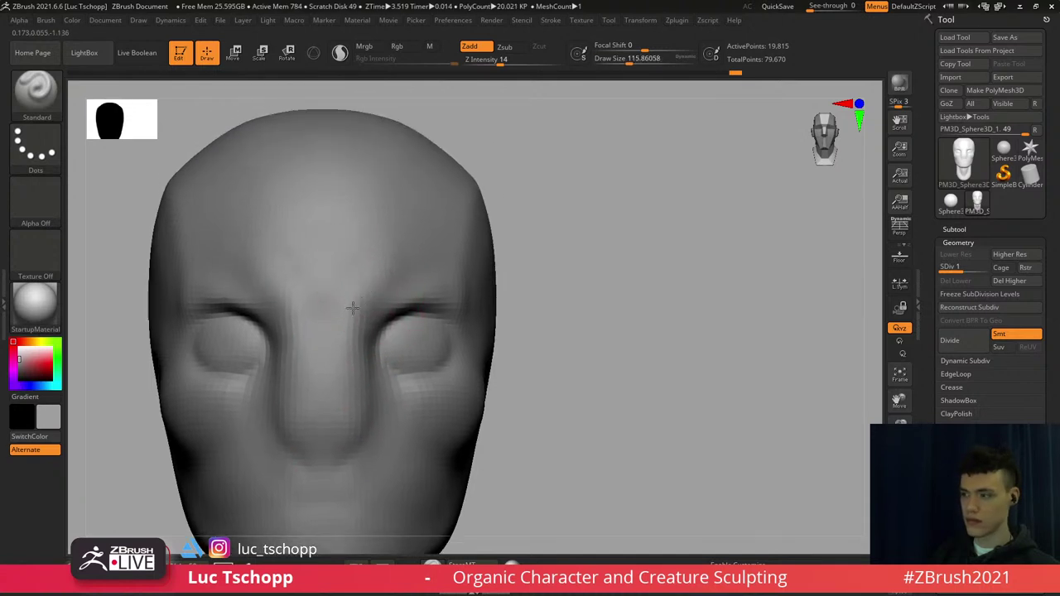
pyautogui.moveTo(422, 299); pyautogui.dragTo(382, 294, button='right')
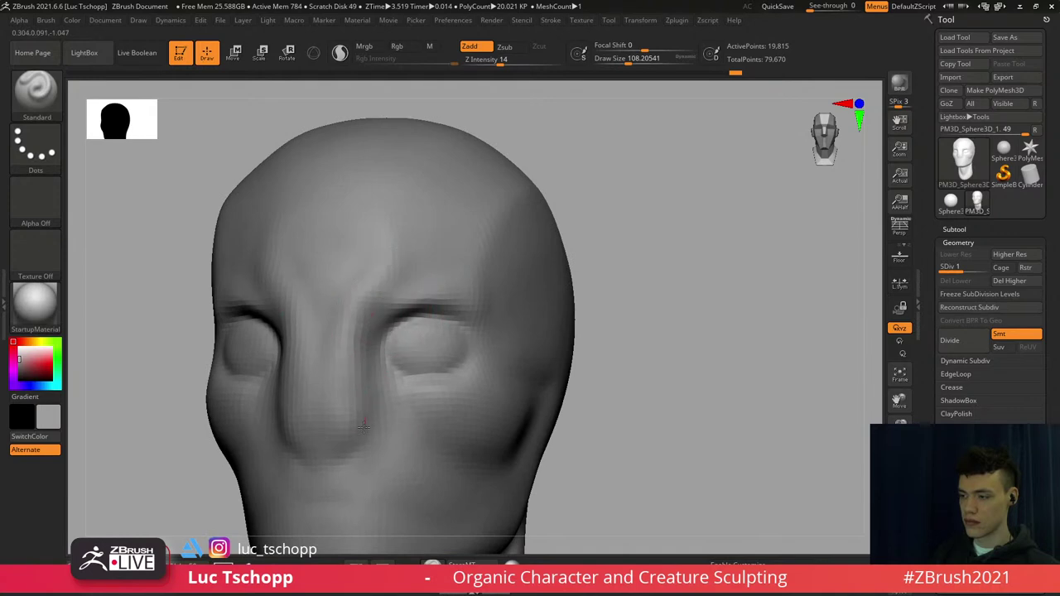
# With LucT_Custom1 at the higher subdivision level, build up the brow and forehead, then smooth
pyautogui.press('b')
pyautogui.click(678, 199)
pyautogui.press('d')
pyautogui.moveTo(263, 254); pyautogui.dragTo(308, 269, button='right')
pyautogui.moveTo(308, 269); pyautogui.dragTo(360, 236)
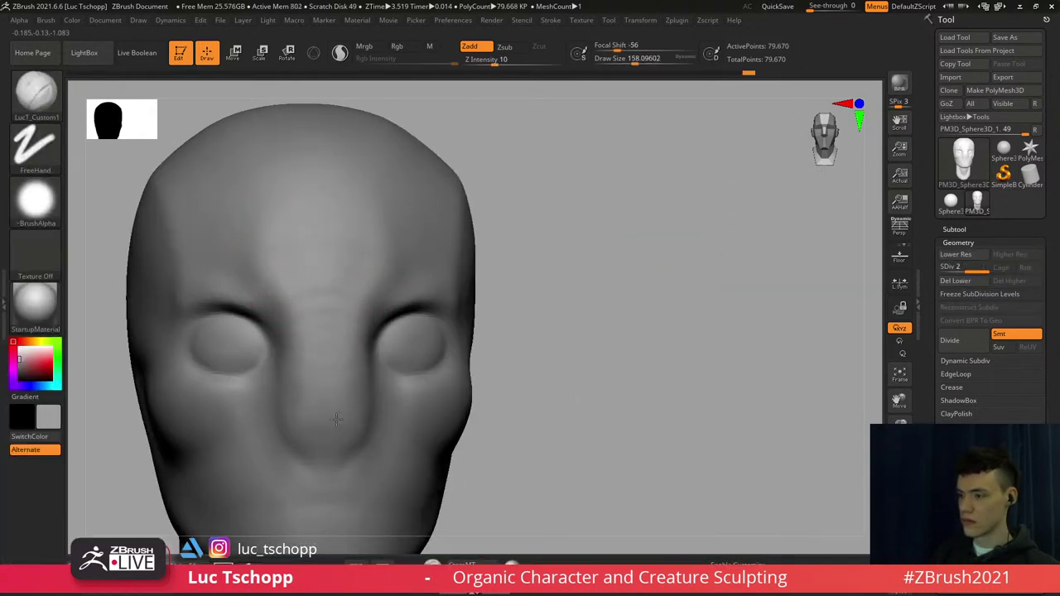
pyautogui.press('shift')
pyautogui.keyDown('shift'); pyautogui.moveTo(335, 205); pyautogui.dragTo(365, 248, button='right'); pyautogui.keyUp('shift')
pyautogui.keyDown('ctrl'); pyautogui.moveTo(374, 320); pyautogui.dragTo(383, 246, button='right'); pyautogui.keyUp('ctrl')
# Try the Move brush at about size 77, then switch to the Standard brush
pyautogui.press('b')
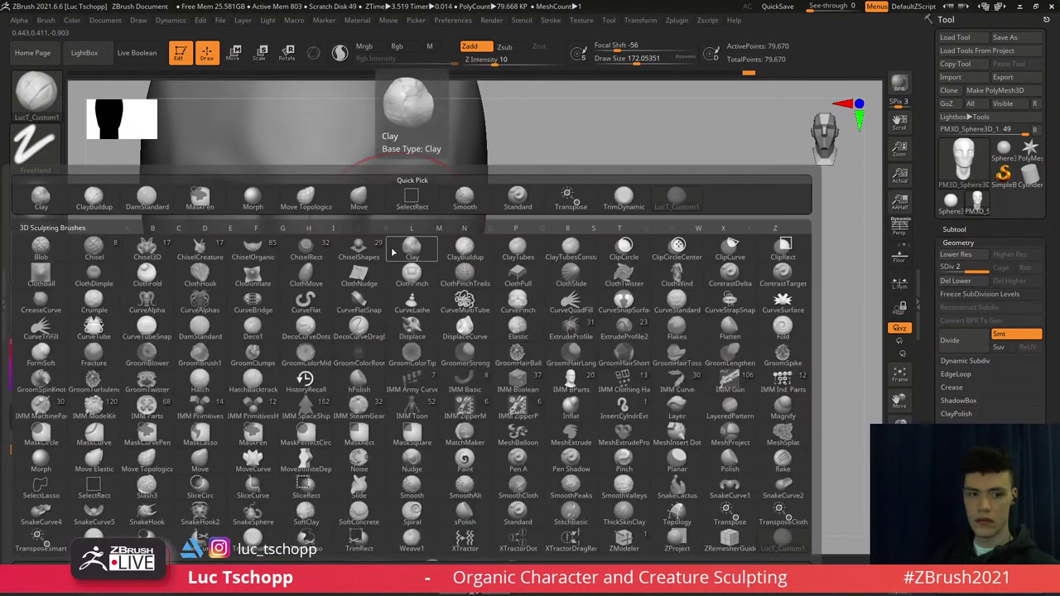
pyautogui.press('m')
pyautogui.press('v')
pyautogui.press('s')
pyautogui.moveTo(392, 261); pyautogui.dragTo(388, 257)
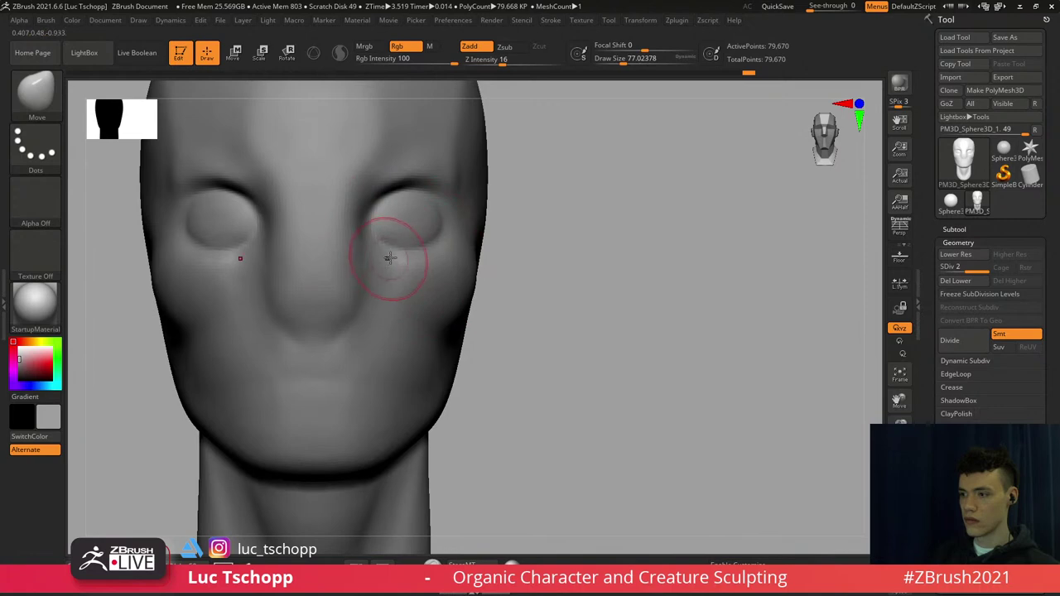
pyautogui.press('b')
pyautogui.press('s')
pyautogui.press('t')
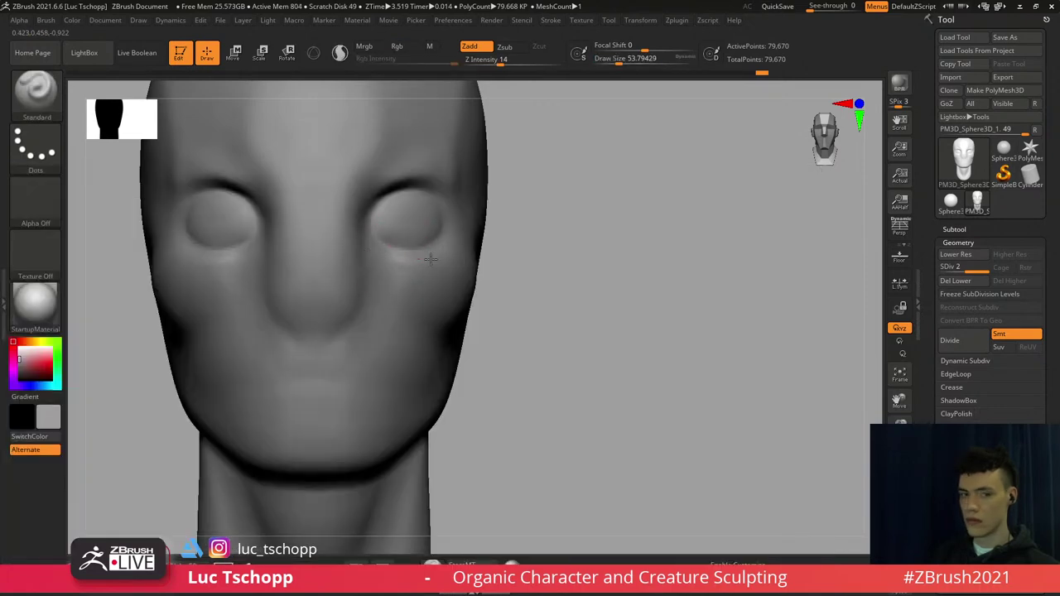
pyautogui.keyDown('alt'); pyautogui.moveTo(420, 255); pyautogui.dragTo(392, 267, button='right'); pyautogui.keyUp('alt')
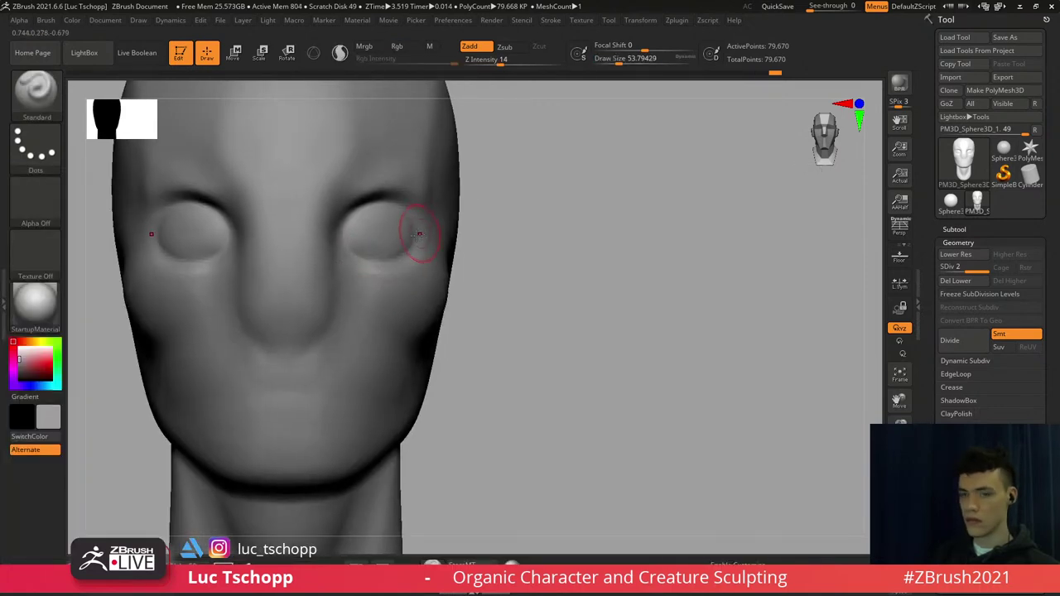
# Reshape the area around the eye with the Move brush at about 136–154, ending at 128
pyautogui.press('b')
pyautogui.press('m')
pyautogui.press('v')
pyautogui.press('s')
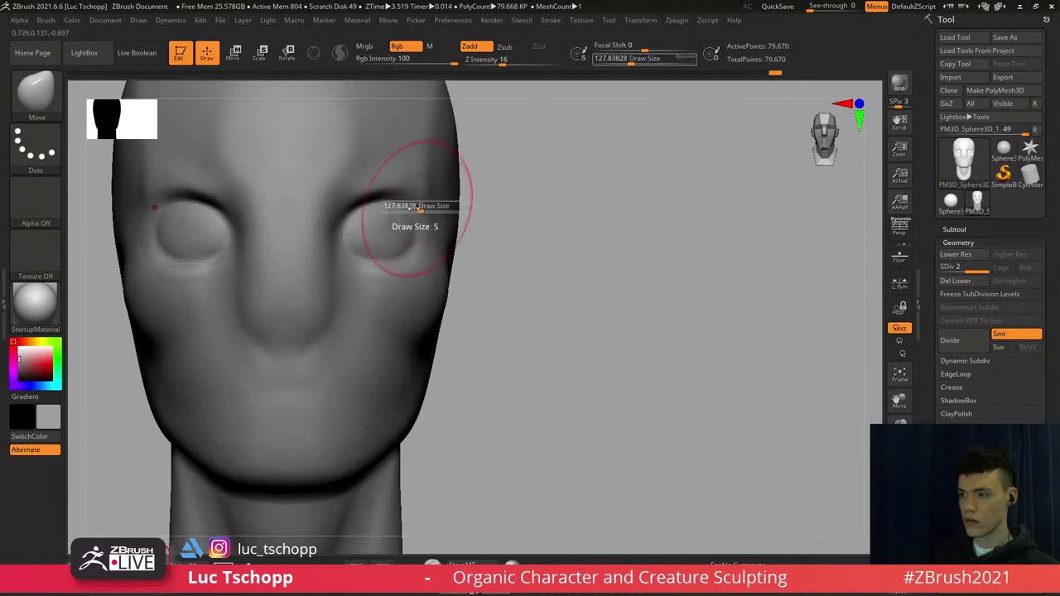
pyautogui.moveTo(413, 208); pyautogui.dragTo(414, 209)
pyautogui.keyDown('alt'); pyautogui.moveTo(410, 228); pyautogui.dragTo(432, 228, button='right'); pyautogui.keyUp('alt')
pyautogui.moveTo(364, 292); pyautogui.dragTo(388, 290)
pyautogui.press('s')
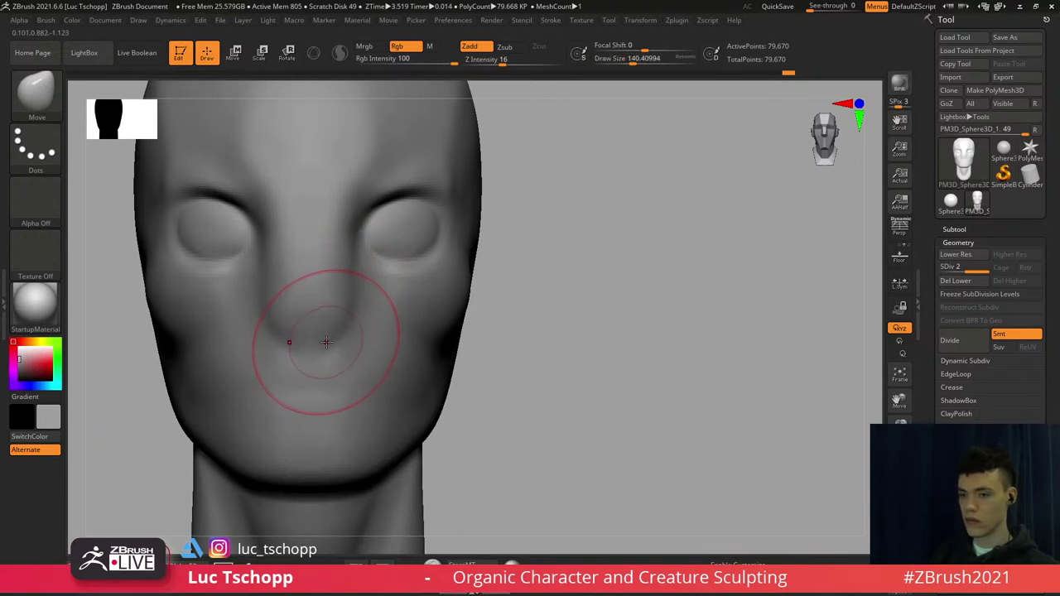
pyautogui.press('[')
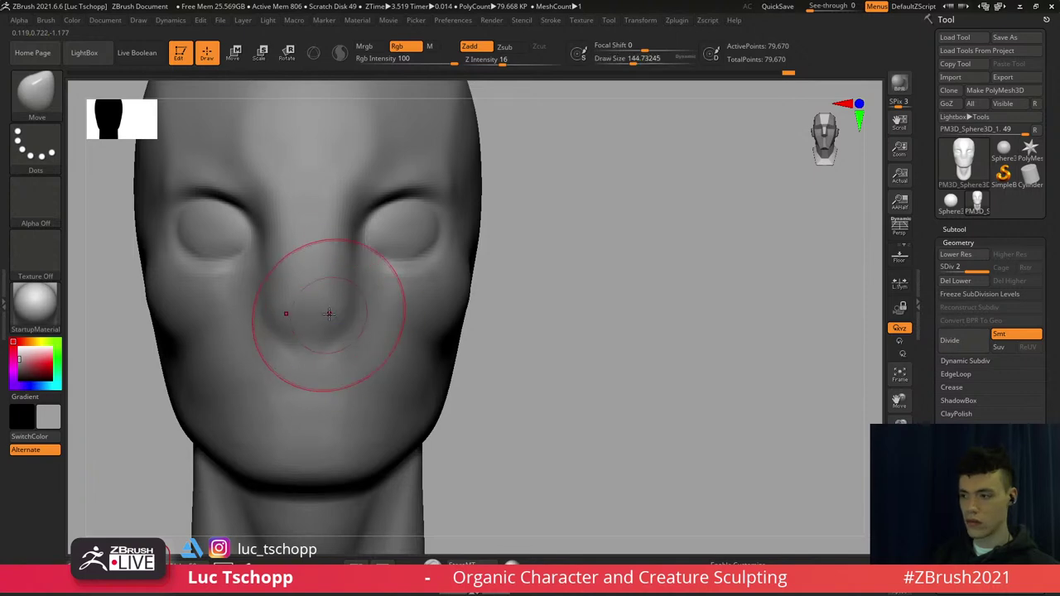
# With the Standard brush at about 83, shape and smooth the nose, viewed from the front
pyautogui.press('b')
pyautogui.press('s')
pyautogui.press('t')
pyautogui.press('s')
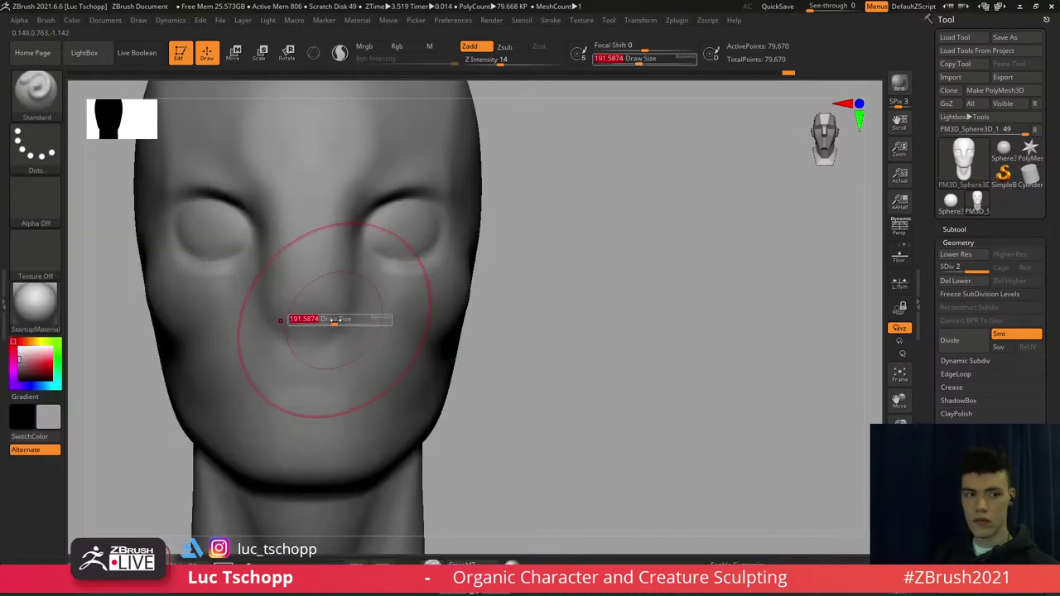
pyautogui.moveTo(333, 320); pyautogui.dragTo(322, 324)
pyautogui.moveTo(323, 324)
pyautogui.mouseDown(button='right')
pyautogui.moveTo(308, 322)
pyautogui.moveTo(337, 333)
pyautogui.mouseUp(button='right')
pyautogui.press('s')
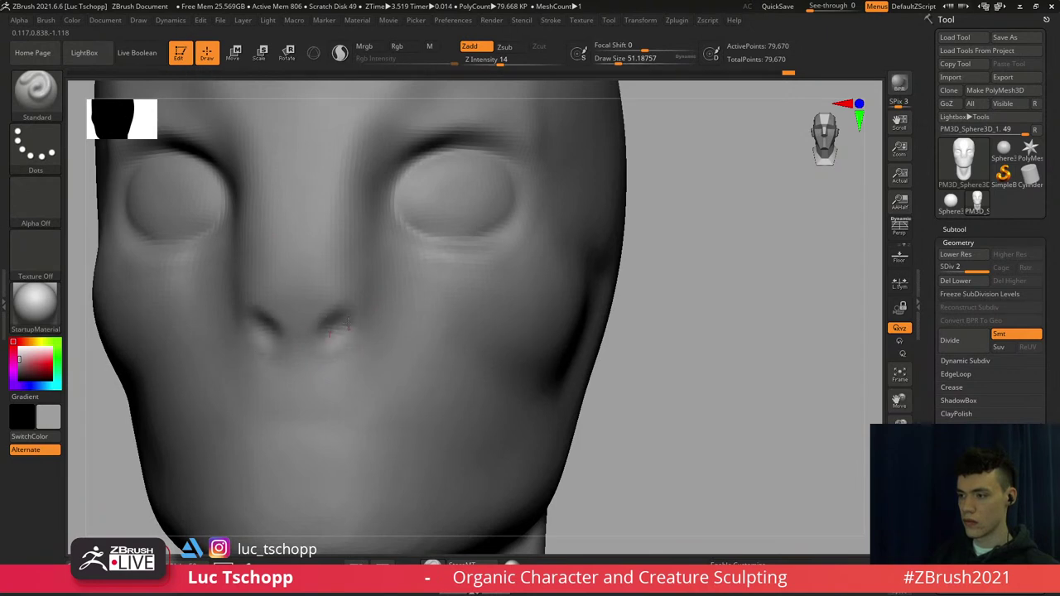
pyautogui.moveTo(336, 319)
pyautogui.mouseDown(button='right')
pyautogui.moveTo(355, 328)
pyautogui.moveTo(339, 312)
pyautogui.mouseUp(button='right')
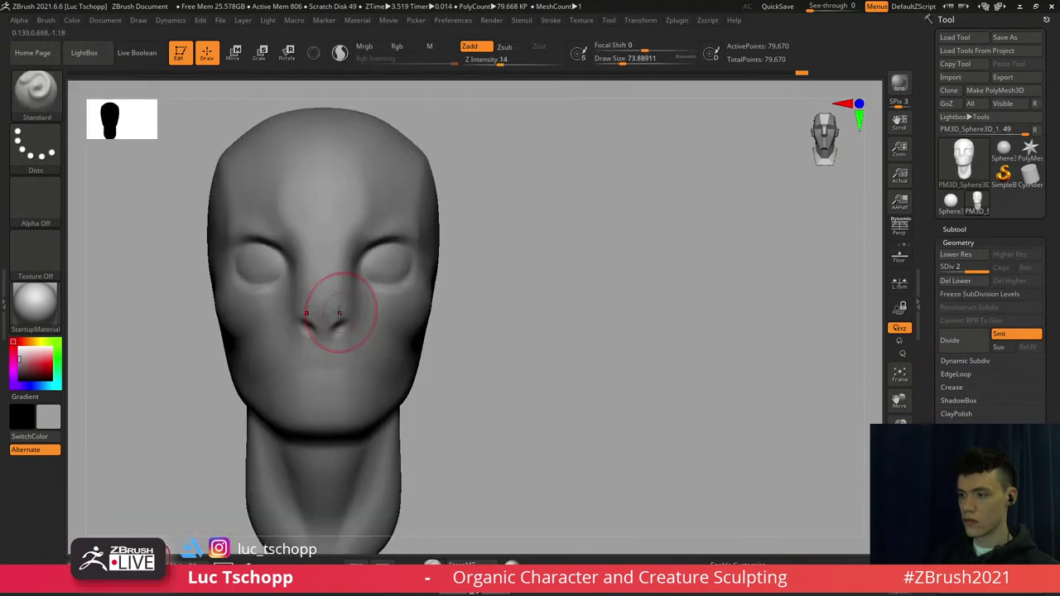
pyautogui.keyDown('shift'); pyautogui.moveTo(339, 319); pyautogui.dragTo(329, 329); pyautogui.keyUp('shift')
pyautogui.keyDown('alt'); pyautogui.moveTo(371, 247); pyautogui.dragTo(374, 272, button='right'); pyautogui.keyUp('alt')
pyautogui.keyDown('alt'); pyautogui.moveTo(377, 336); pyautogui.dragTo(393, 256, button='right'); pyautogui.keyUp('alt')
pyautogui.moveTo(372, 290); pyautogui.dragTo(336, 330, button='right')
# Select the DamStandard brush
pyautogui.press('b')
pyautogui.press('d')
pyautogui.press('s')
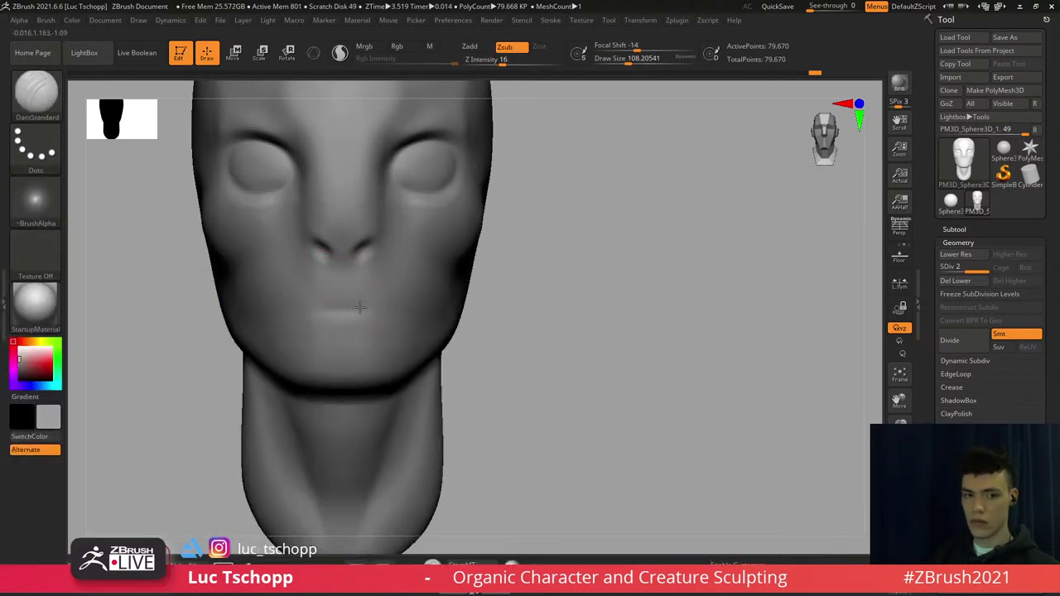
# Show the whole head, pick the Move brush, and drop to subdivision level 1
pyautogui.moveTo(383, 307)
pyautogui.keyDown('ctrl'); pyautogui.mouseDown(button='right')
pyautogui.moveTo(384, 233)
pyautogui.moveTo(378, 255)
pyautogui.mouseUp(button='right'); pyautogui.keyUp('ctrl')
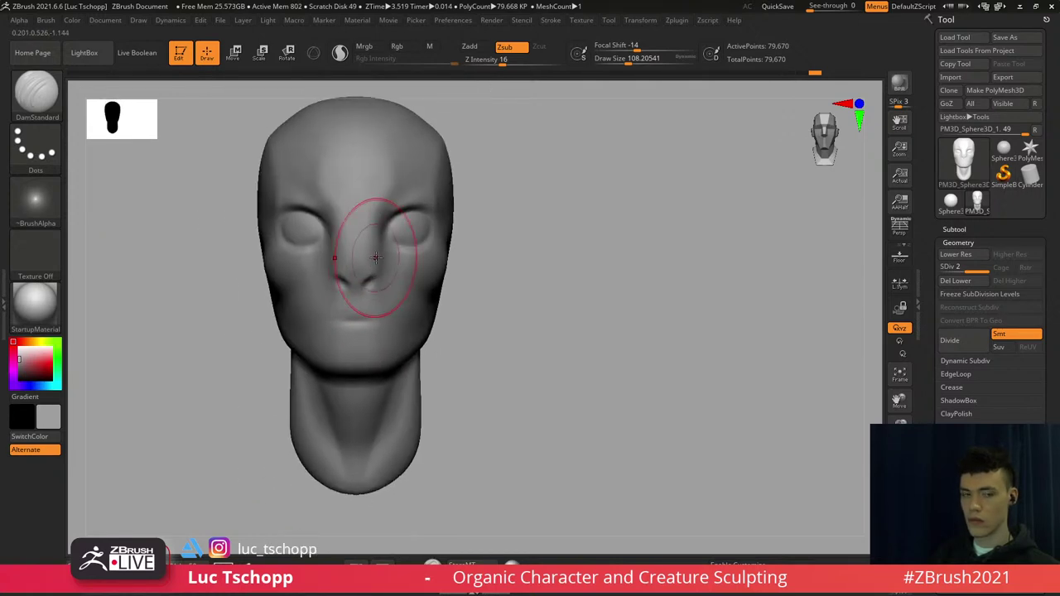
pyautogui.press('b')
pyautogui.press('m')
pyautogui.press('v')
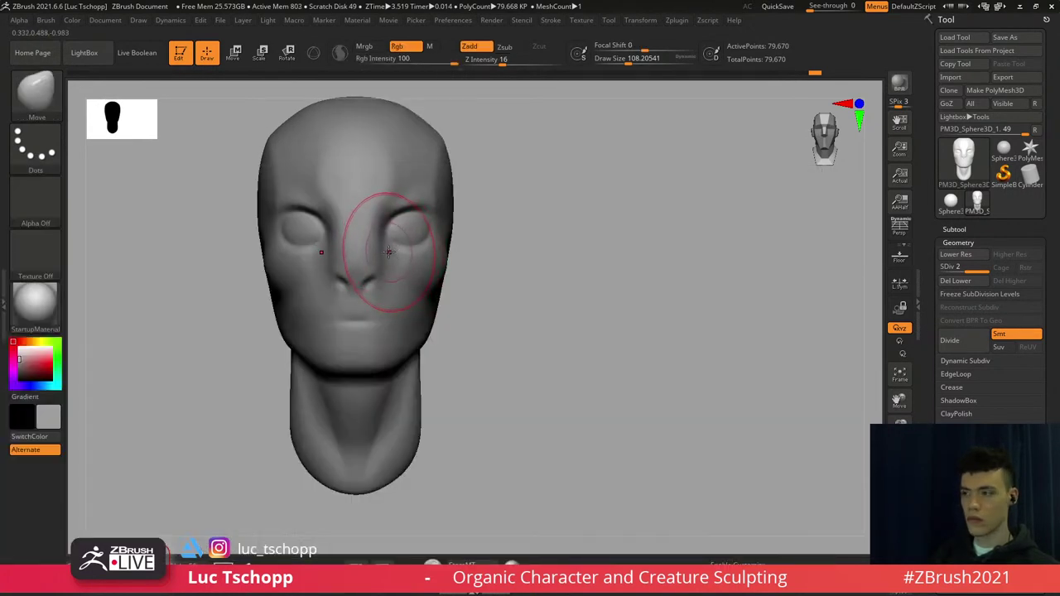
pyautogui.hotkey('shift', 'd')
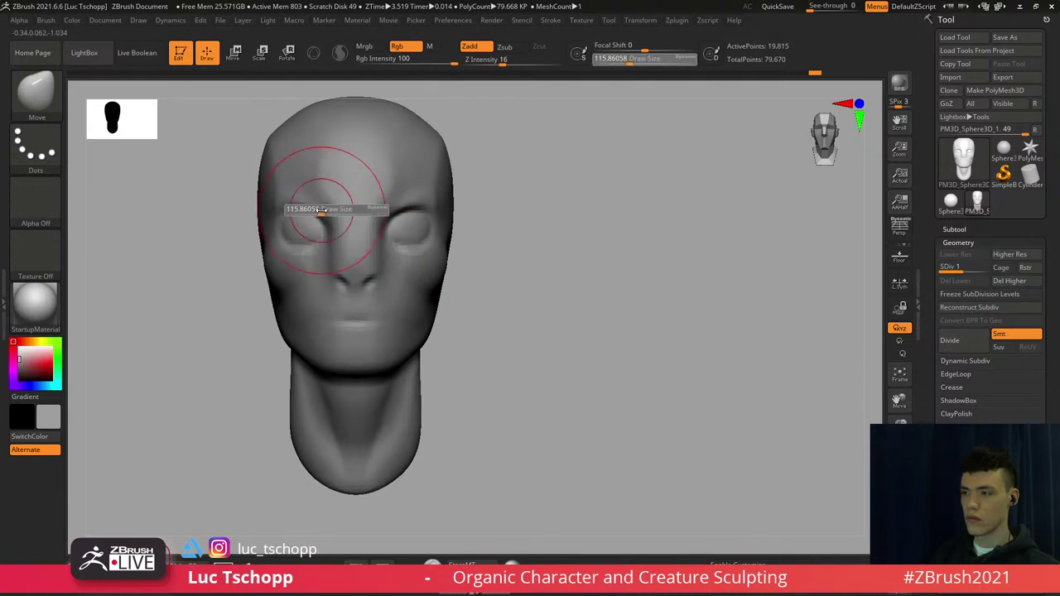
# Enlarge the brush and pull the jaw and chin downward
pyautogui.press('s')
pyautogui.moveTo(322, 236); pyautogui.dragTo(329, 236)
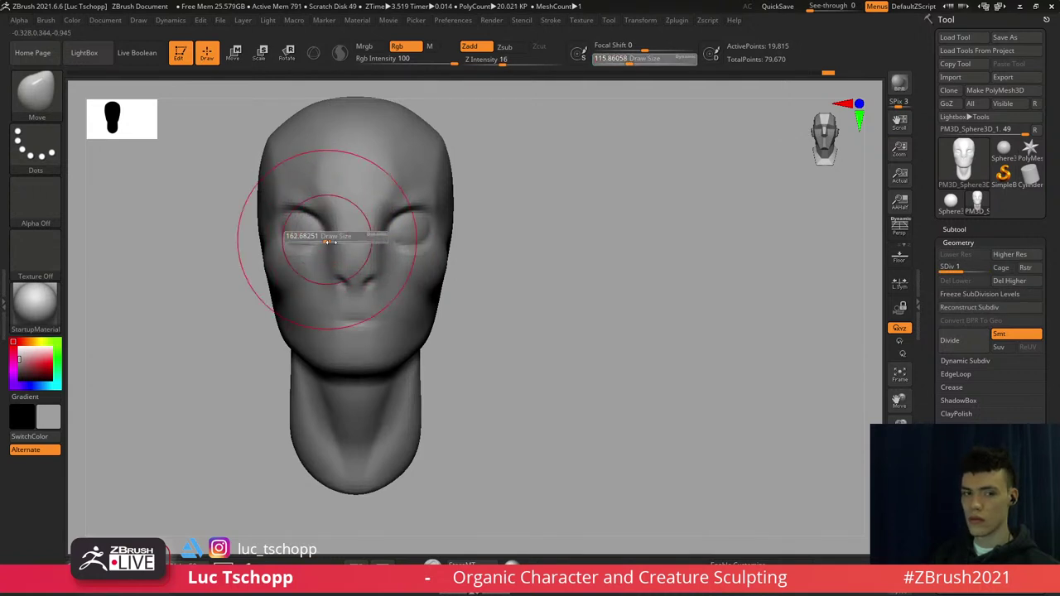
pyautogui.press('s')
pyautogui.moveTo(298, 343)
pyautogui.mouseDown()
pyautogui.moveTo(294, 377)
pyautogui.moveTo(353, 374)
pyautogui.mouseUp()
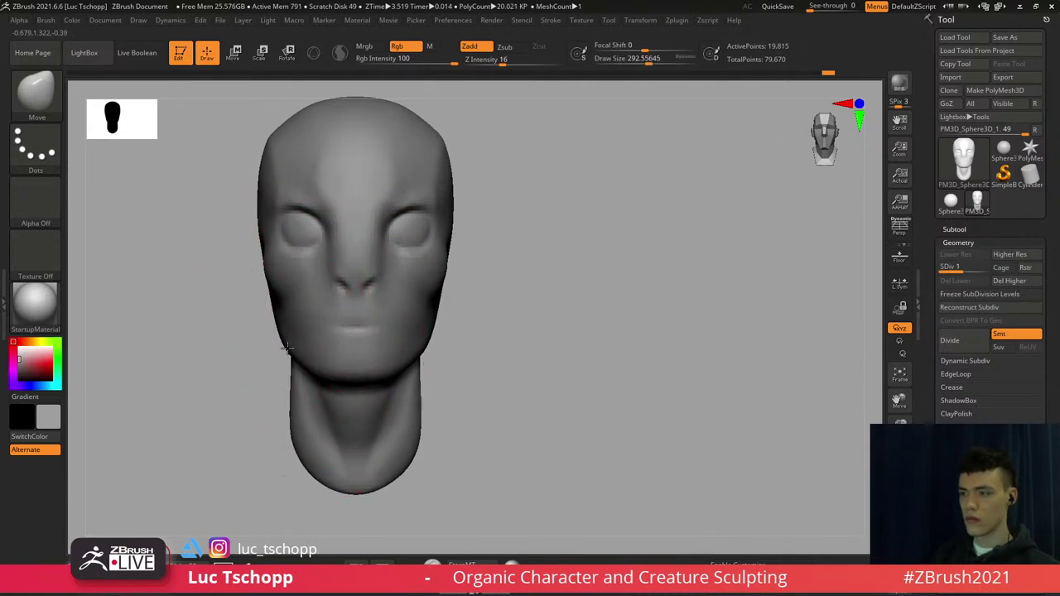
pyautogui.keyDown('alt'); pyautogui.moveTo(337, 323); pyautogui.dragTo(334, 338, button='right'); pyautogui.keyUp('alt')
# With a brush of about 430–476, raise the skull top and smooth around the nose
pyautogui.press('s')
pyautogui.moveTo(298, 176); pyautogui.dragTo(302, 164)
pyautogui.press('s')
pyautogui.moveTo(300, 164); pyautogui.dragTo(313, 142)
pyautogui.press('s')
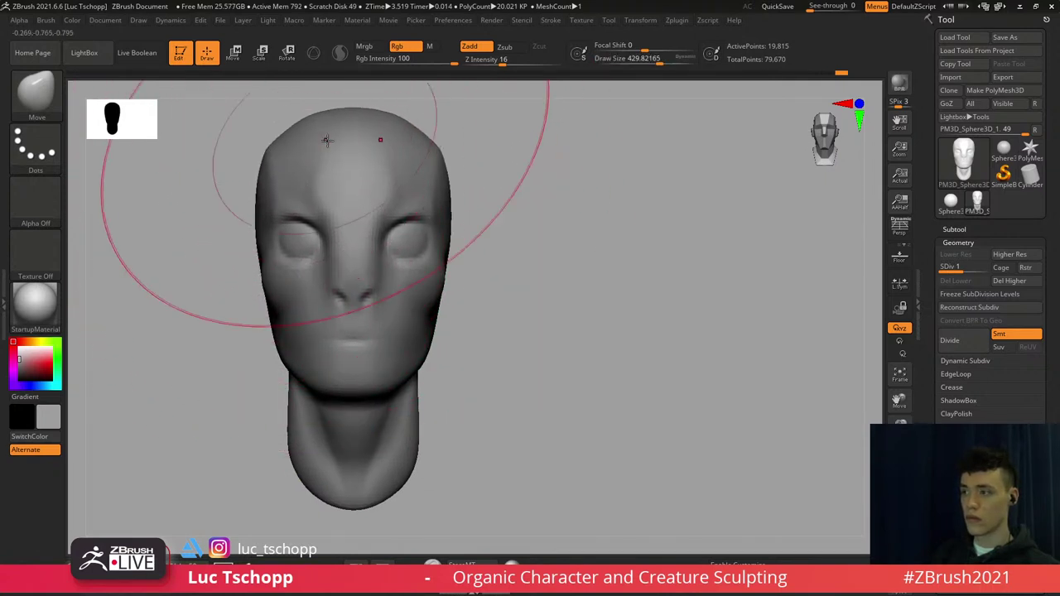
pyautogui.keyDown('alt'); pyautogui.moveTo(350, 319); pyautogui.dragTo(347, 282, button='right'); pyautogui.keyUp('alt')
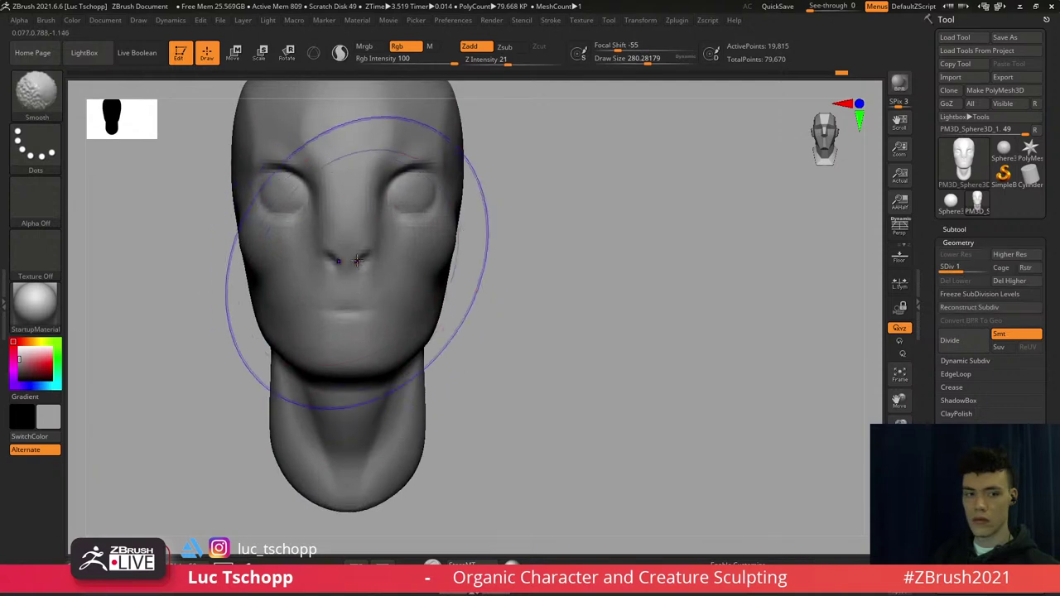
# Shrink the brush to about 132 while orbiting the head to three-quarter and profile views
pyautogui.press('s')
pyautogui.moveTo(367, 255); pyautogui.dragTo(362, 257)
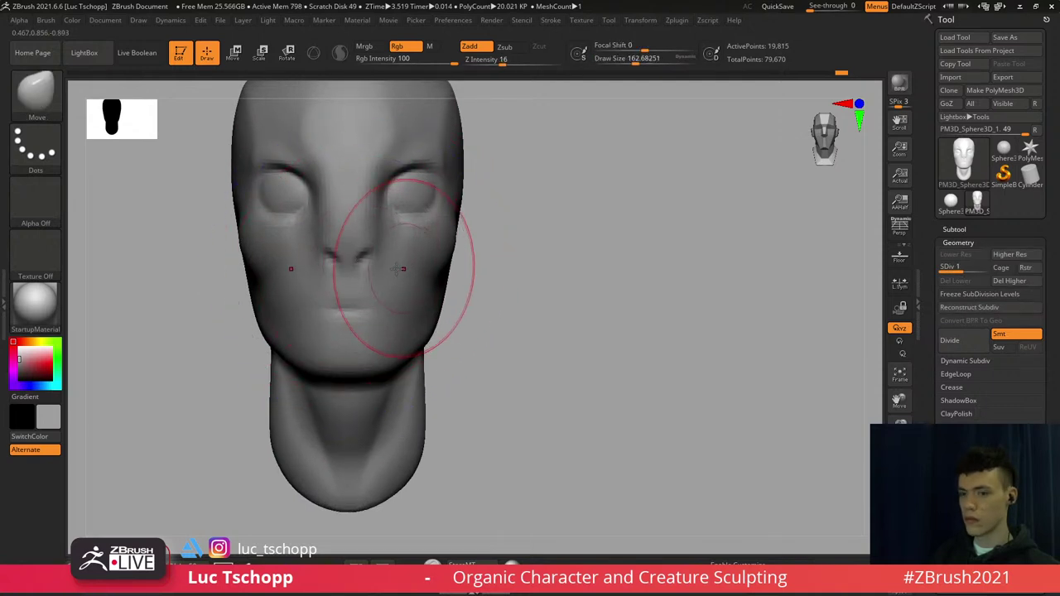
pyautogui.moveTo(398, 269); pyautogui.dragTo(388, 279, button='right')
pyautogui.press('s')
pyautogui.moveTo(395, 272); pyautogui.dragTo(391, 274)
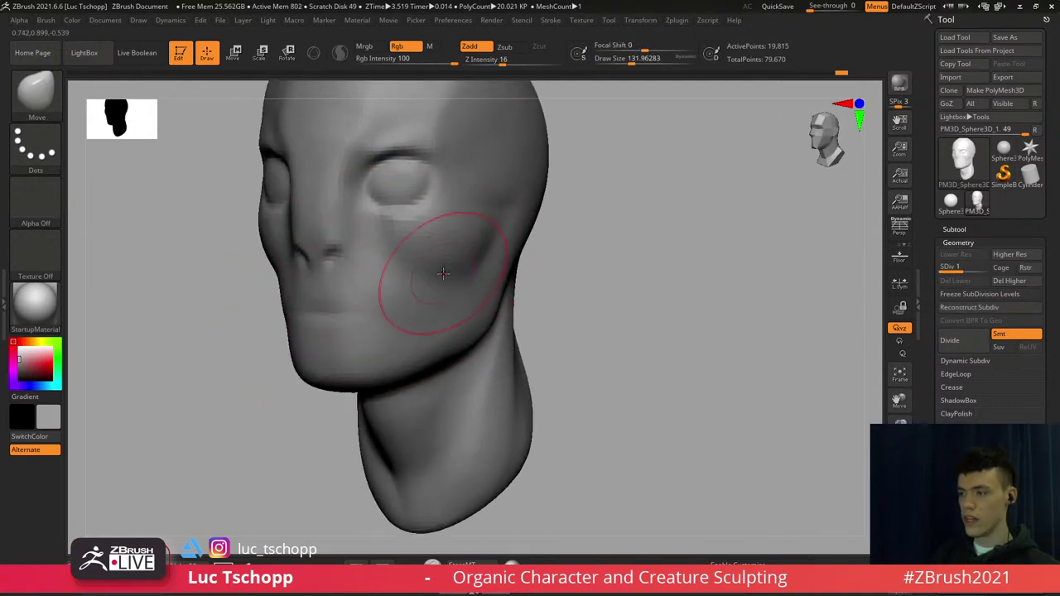
pyautogui.moveTo(474, 260)
pyautogui.mouseDown(button='right')
pyautogui.moveTo(409, 255)
pyautogui.moveTo(415, 237)
pyautogui.moveTo(443, 228)
pyautogui.moveTo(437, 238)
pyautogui.mouseUp(button='right')
# At the higher subdivision level, smooth the cheek surface with the custom clay brush at about 83
pyautogui.press('d')
pyautogui.press('b')
pyautogui.click(689, 200)
pyautogui.press('s')
pyautogui.moveTo(437, 238); pyautogui.dragTo(434, 238)
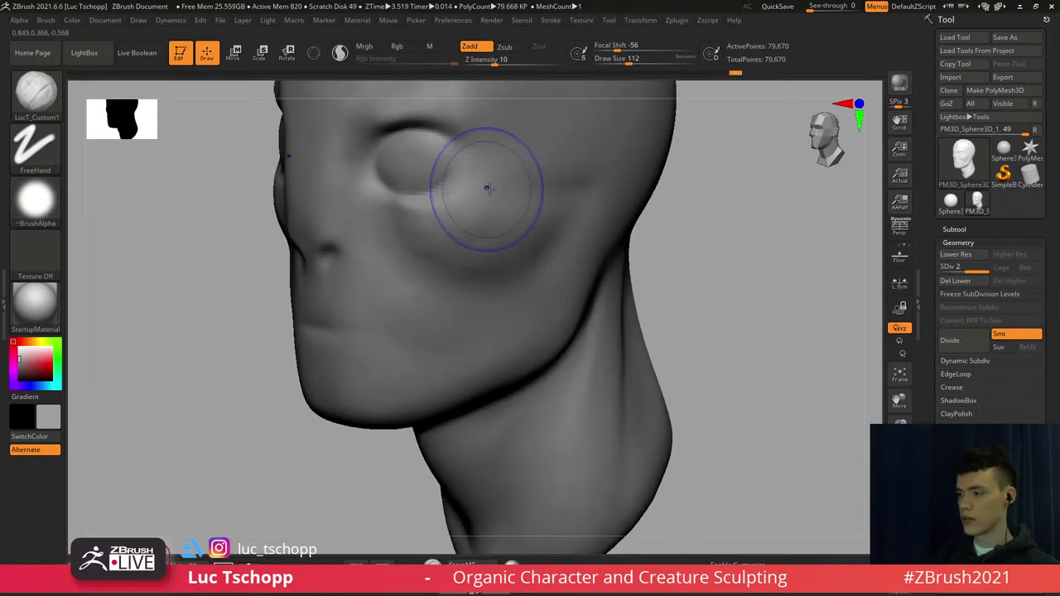
pyautogui.keyDown('shift'); pyautogui.moveTo(487, 189); pyautogui.dragTo(450, 232); pyautogui.keyUp('shift')
pyautogui.moveTo(450, 231)
pyautogui.mouseDown(button='right')
pyautogui.moveTo(384, 222)
pyautogui.moveTo(378, 230)
pyautogui.moveTo(405, 256)
pyautogui.mouseUp(button='right')
# Switch to Standard and then LucT_Custom1, framing the view on the nose
pyautogui.press('s')
pyautogui.moveTo(410, 261); pyautogui.dragTo(404, 263)
pyautogui.press('b')
pyautogui.press('s')
pyautogui.press('t')
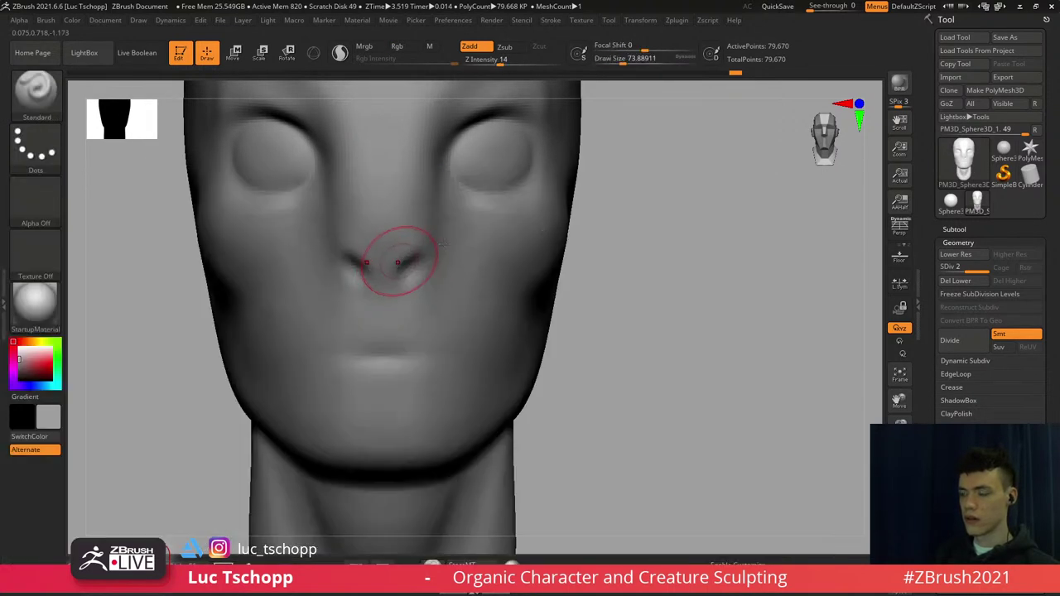
pyautogui.press('b')
pyautogui.click(632, 189)
pyautogui.keyDown('alt'); pyautogui.moveTo(356, 245); pyautogui.dragTo(401, 255, button='right'); pyautogui.keyUp('alt')
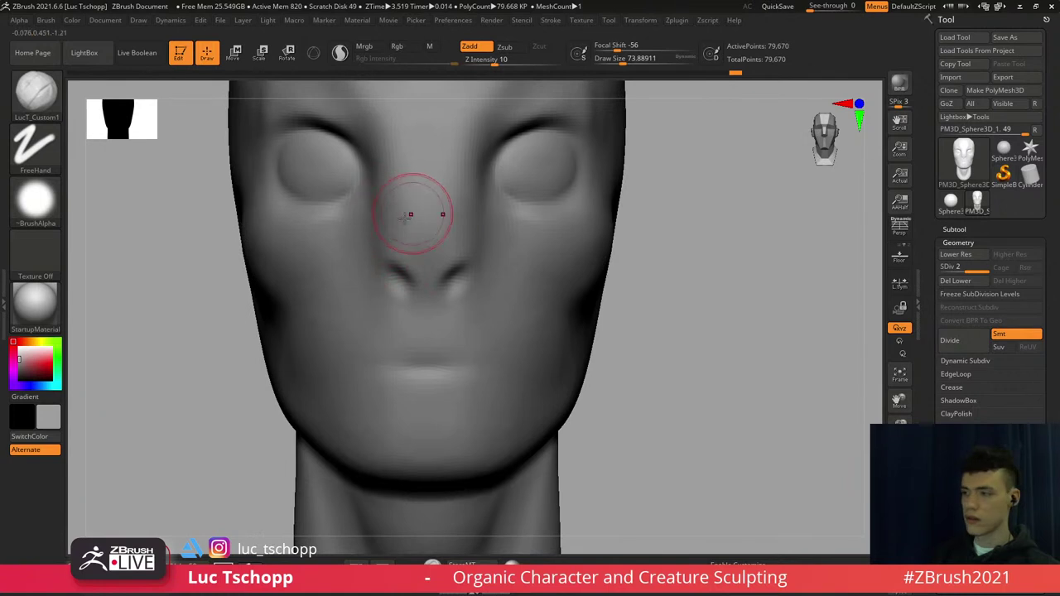
# Sculpt the nose tip and nostrils with a brush of about 104, then smooth them
pyautogui.press('s')
pyautogui.moveTo(405, 218); pyautogui.dragTo(410, 216)
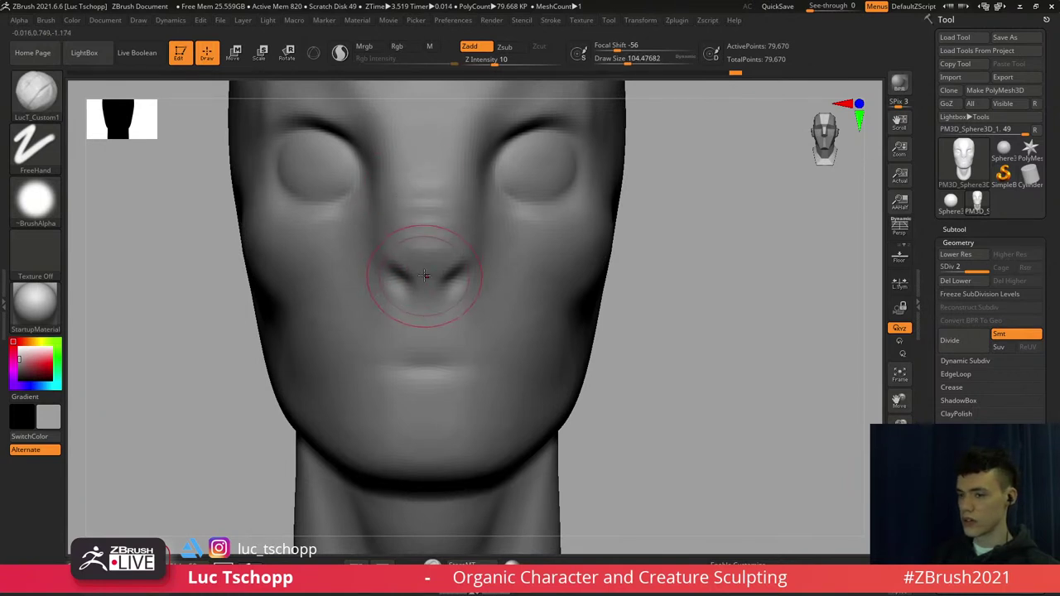
pyautogui.moveTo(422, 270)
pyautogui.mouseDown()
pyautogui.moveTo(426, 245)
pyautogui.moveTo(427, 255)
pyautogui.mouseUp()
pyautogui.moveTo(437, 280)
pyautogui.keyDown('ctrl'); pyautogui.mouseDown(button='right')
pyautogui.moveTo(391, 283)
pyautogui.moveTo(412, 289)
pyautogui.mouseUp(button='right'); pyautogui.keyUp('ctrl')
# With DamStandard, carve the crease between the lips along the mouth line at size about 80
pyautogui.press('b')
pyautogui.press('d')
pyautogui.press('s')
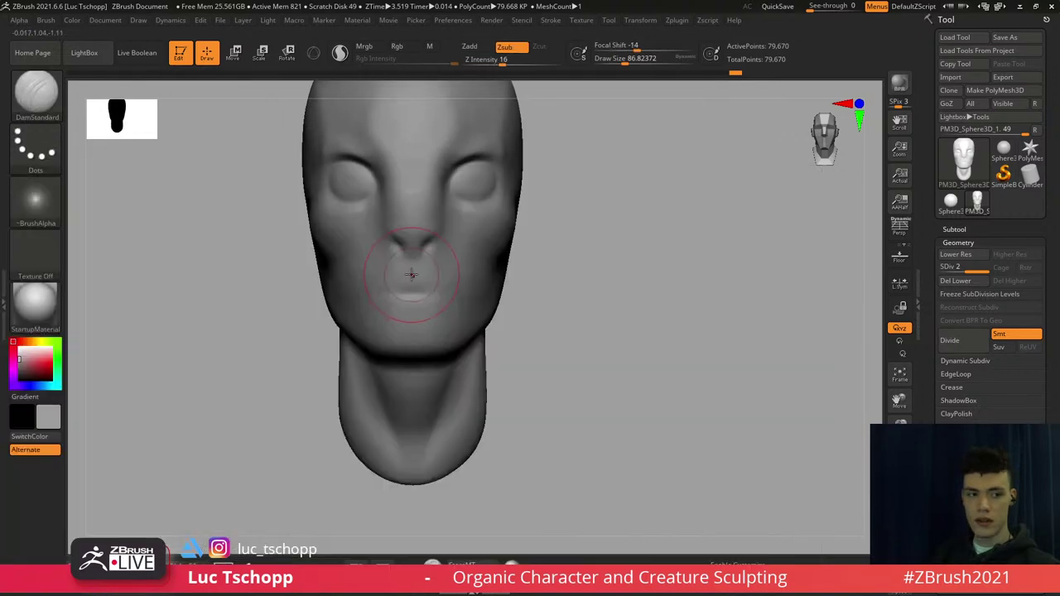
pyautogui.press('s')
pyautogui.moveTo(411, 274); pyautogui.dragTo(436, 300)
pyautogui.keyDown('ctrl'); pyautogui.moveTo(436, 303); pyautogui.dragTo(415, 269, button='right'); pyautogui.keyUp('ctrl')
pyautogui.press('s')
pyautogui.moveTo(416, 269); pyautogui.dragTo(413, 269)
pyautogui.moveTo(416, 275); pyautogui.dragTo(405, 274)
# Carve and undo a mouth-corner crease in profile, then review from several angles at size 44
pyautogui.moveTo(454, 269); pyautogui.dragTo(426, 280, button='right')
pyautogui.press('s')
pyautogui.moveTo(428, 271)
pyautogui.mouseDown()
pyautogui.moveTo(457, 269)
pyautogui.moveTo(440, 267)
pyautogui.mouseUp()
pyautogui.hotkey('ctrl', 'z')
pyautogui.press('s')
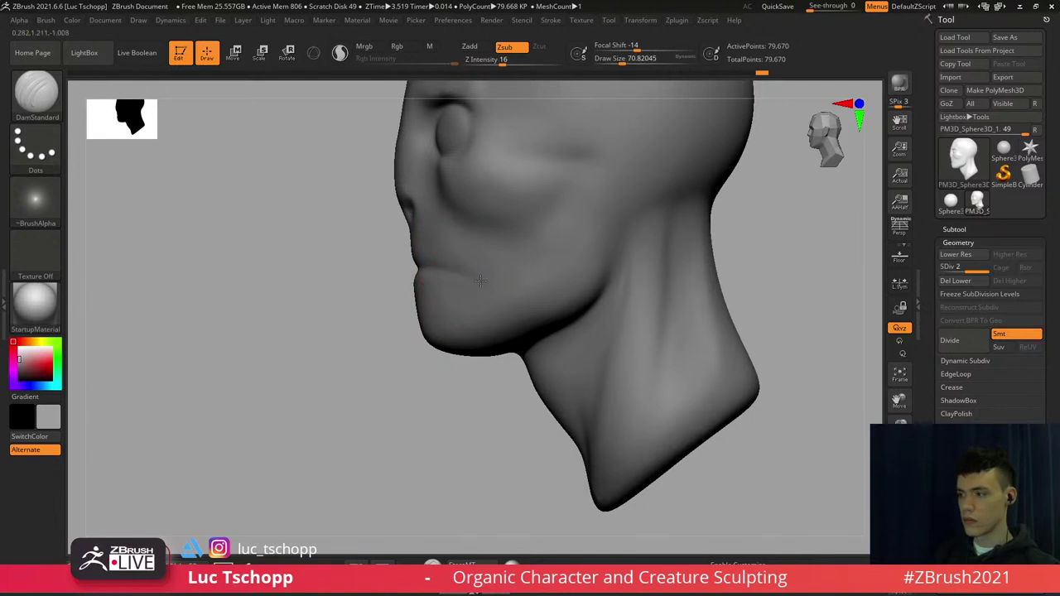
pyautogui.keyDown('shift'); pyautogui.moveTo(430, 265); pyautogui.dragTo(470, 264, button='right'); pyautogui.keyUp('shift')
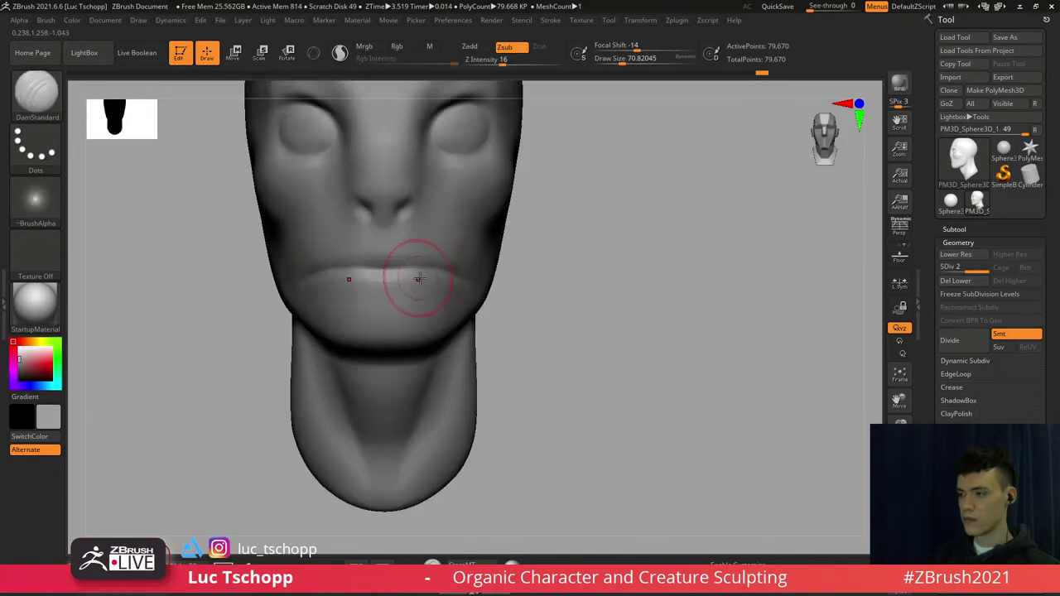
pyautogui.moveTo(405, 269)
pyautogui.keyDown('alt'); pyautogui.mouseDown(button='right')
pyautogui.moveTo(411, 283)
pyautogui.moveTo(434, 265)
pyautogui.moveTo(419, 267)
pyautogui.mouseUp(button='right'); pyautogui.keyUp('alt')
pyautogui.press('s')
pyautogui.moveTo(422, 282); pyautogui.dragTo(403, 282)
pyautogui.press('s')
pyautogui.moveTo(401, 280)
pyautogui.mouseDown(button='right')
pyautogui.moveTo(417, 280)
pyautogui.moveTo(381, 391)
pyautogui.mouseUp(button='right')
pyautogui.moveTo(381, 391); pyautogui.dragTo(420, 386, button='right')
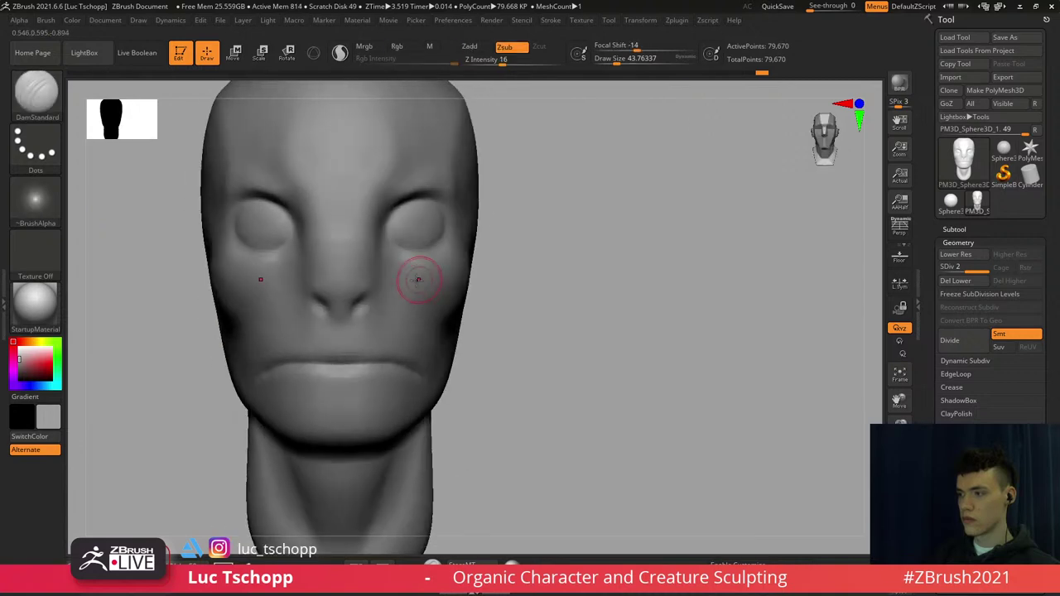
# Add fullness below the eyes with the Standard brush at about size 108
pyautogui.press('b')
pyautogui.keyDown('ctrl'); pyautogui.moveTo(381, 255); pyautogui.dragTo(387, 270, button='right'); pyautogui.keyUp('ctrl')
pyautogui.press('s')
pyautogui.press('t')
pyautogui.press('s')
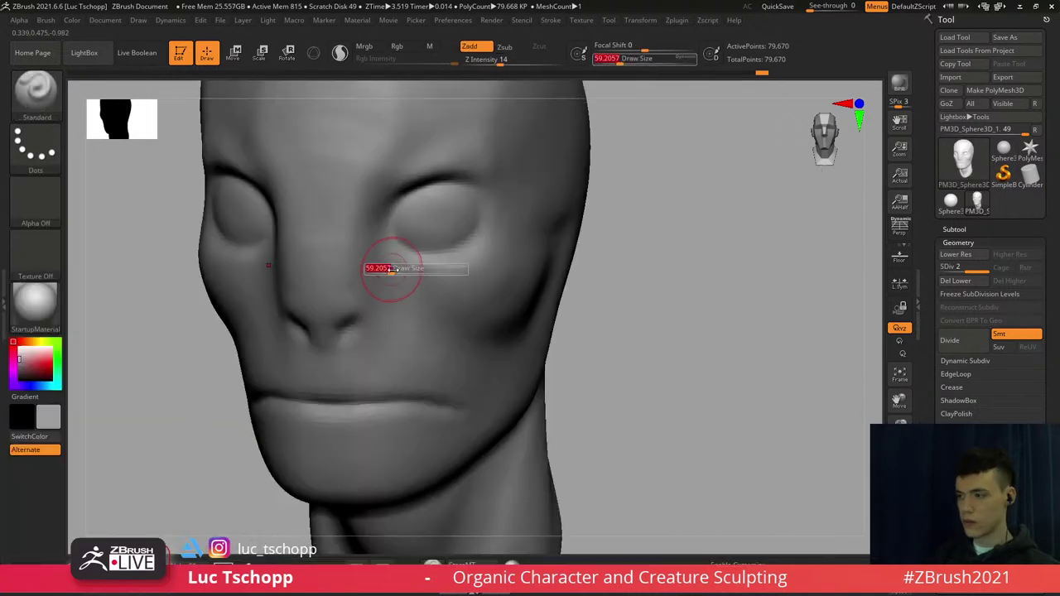
pyautogui.moveTo(390, 270); pyautogui.dragTo(393, 269)
pyautogui.press(']')
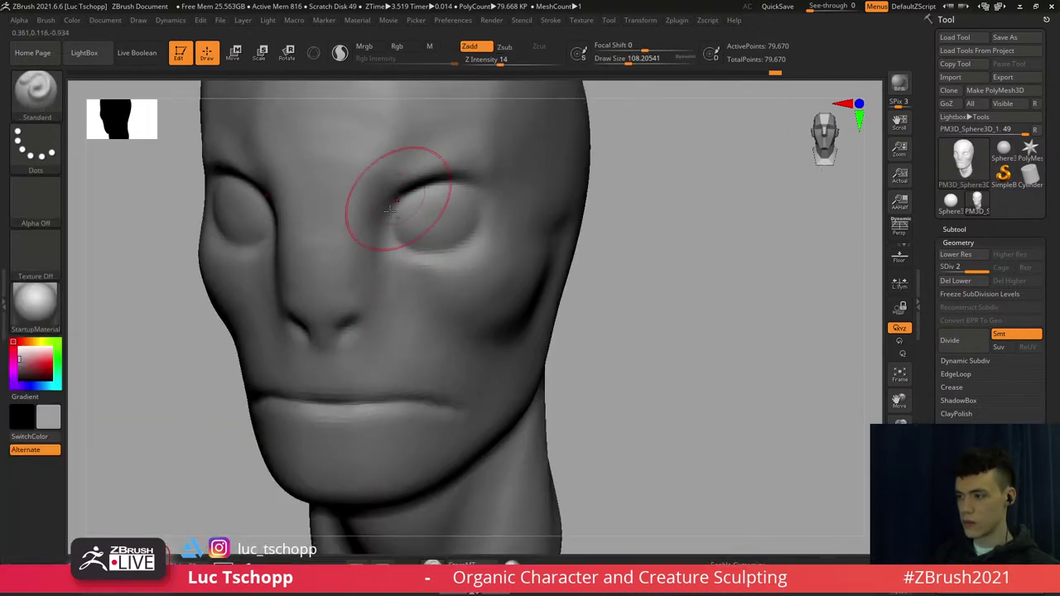
pyautogui.keyDown('shift'); pyautogui.moveTo(419, 209); pyautogui.dragTo(436, 212, button='right'); pyautogui.keyUp('shift')
# Sculpt an eyelid rim with LucT_Custom1 at size ~62, undoing and redoing a bad pass
pyautogui.press('b')
pyautogui.click(704, 199)
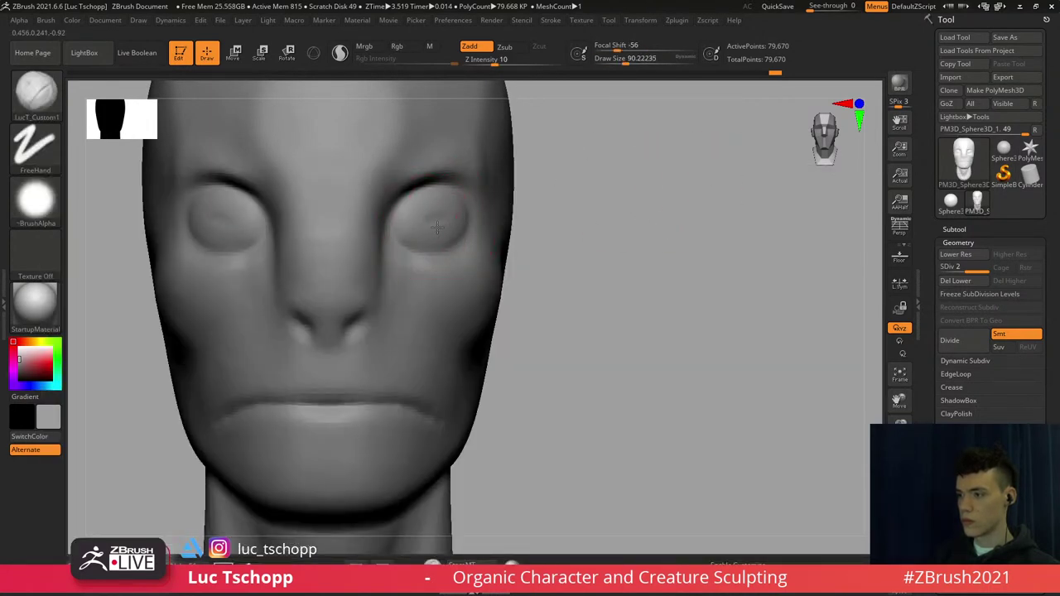
pyautogui.press('[')
pyautogui.moveTo(426, 232)
pyautogui.keyDown('alt'); pyautogui.mouseDown(button='right')
pyautogui.moveTo(439, 240)
pyautogui.moveTo(460, 217)
pyautogui.mouseUp(button='right'); pyautogui.keyUp('alt')
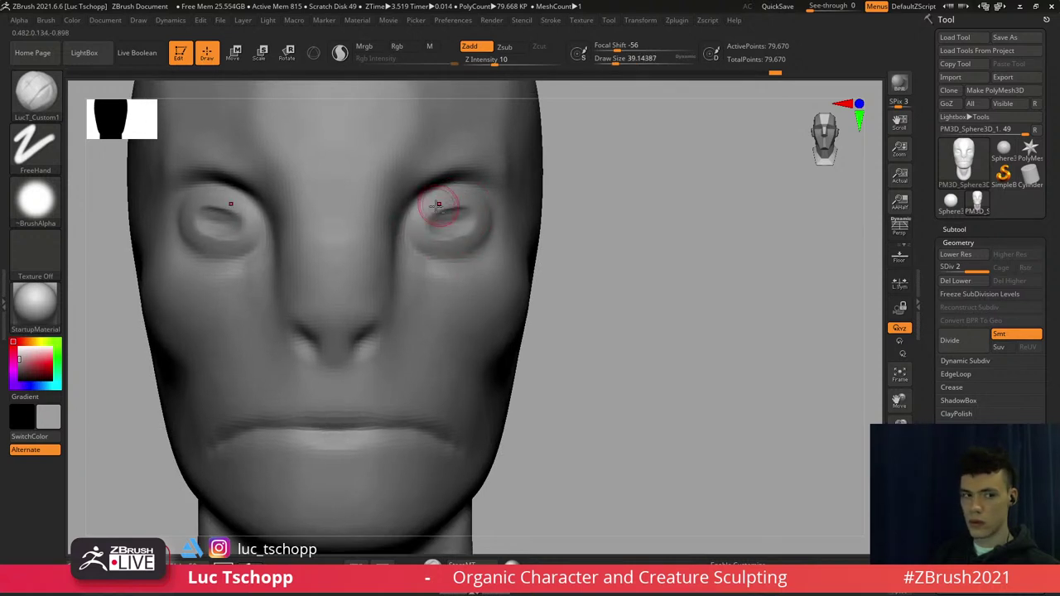
pyautogui.hotkey('ctrl', 'z')
pyautogui.hotkey('ctrl', 'z')
pyautogui.press('s')
pyautogui.moveTo(446, 225); pyautogui.dragTo(446, 224)
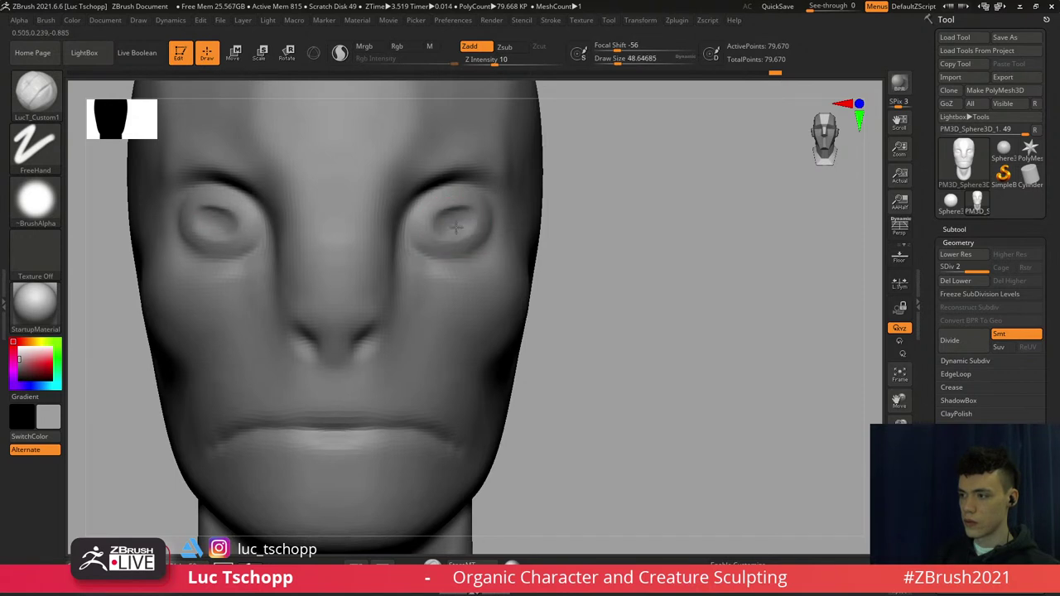
# Refine the eyelid rims from three-quarter and profile views with brush sizes 46 to 101
pyautogui.moveTo(452, 230)
pyautogui.keyDown('ctrl'); pyautogui.mouseDown(button='right')
pyautogui.moveTo(367, 166)
pyautogui.moveTo(356, 100)
pyautogui.mouseUp(button='right'); pyautogui.keyUp('ctrl')
pyautogui.press('s')
pyautogui.moveTo(451, 224); pyautogui.dragTo(450, 225)
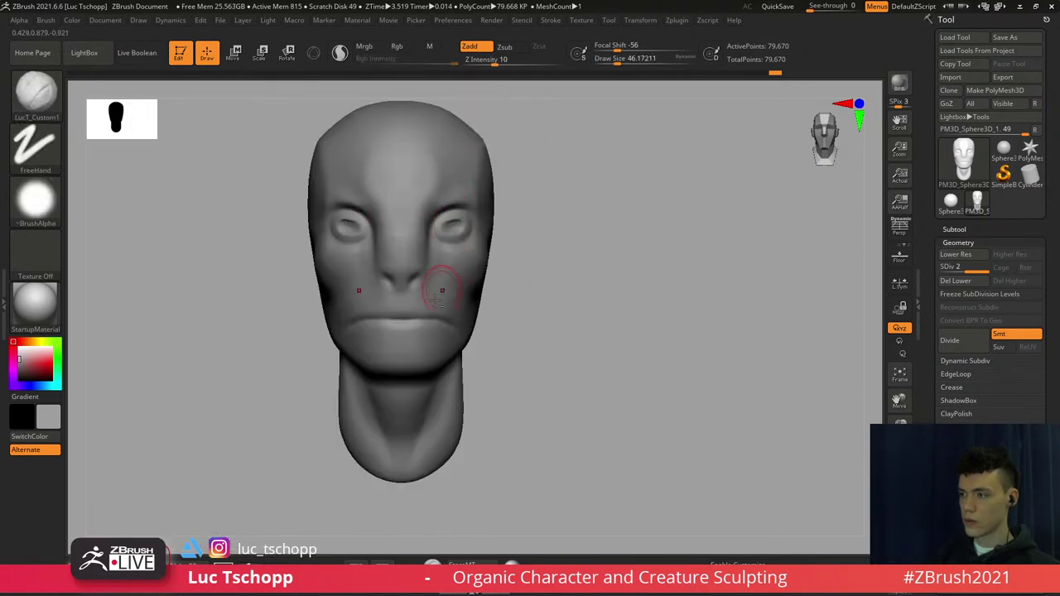
pyautogui.keyDown('alt'); pyautogui.moveTo(442, 289); pyautogui.dragTo(461, 248, button='right'); pyautogui.keyUp('alt')
pyautogui.moveTo(460, 248)
pyautogui.keyDown('ctrl'); pyautogui.mouseDown(button='right')
pyautogui.moveTo(449, 288)
pyautogui.moveTo(356, 282)
pyautogui.mouseUp(button='right'); pyautogui.keyUp('ctrl')
pyautogui.moveTo(469, 267)
pyautogui.keyDown('alt'); pyautogui.mouseDown(button='right')
pyautogui.moveTo(390, 268)
pyautogui.moveTo(419, 284)
pyautogui.moveTo(396, 302)
pyautogui.moveTo(360, 302)
pyautogui.mouseUp(button='right'); pyautogui.keyUp('alt')
pyautogui.press('s')
pyautogui.moveTo(416, 299); pyautogui.dragTo(414, 334)
# Soften the area below the lower lip with the Standard brush at size 71
pyautogui.press('b')
pyautogui.press('d')
pyautogui.press('s')
pyautogui.press('s')
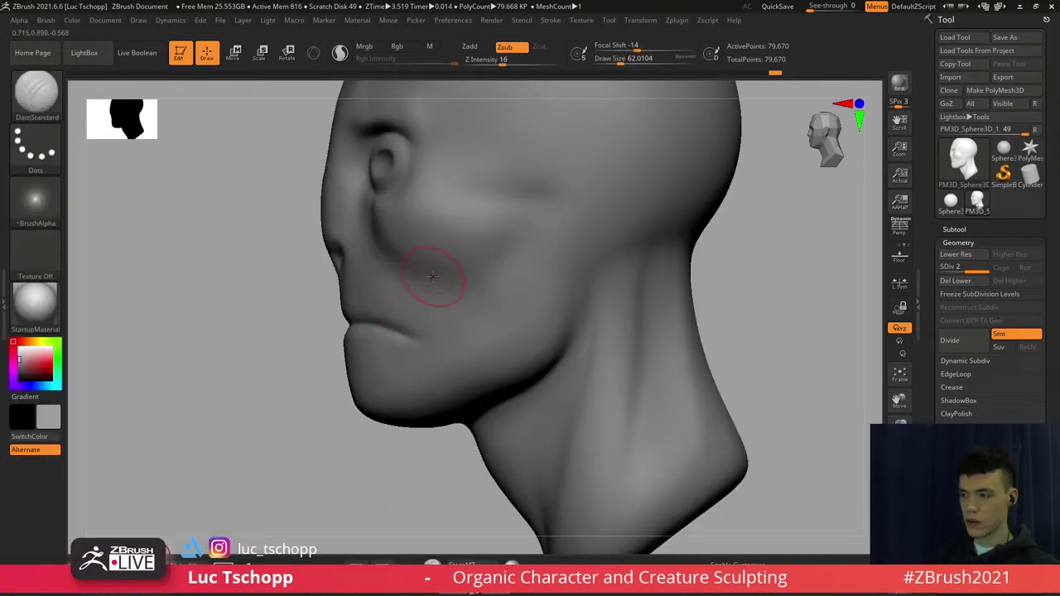
pyautogui.moveTo(416, 284)
pyautogui.keyDown('alt'); pyautogui.mouseDown(button='right')
pyautogui.moveTo(401, 336)
pyautogui.moveTo(414, 331)
pyautogui.moveTo(381, 285)
pyautogui.moveTo(385, 307)
pyautogui.mouseUp(button='right'); pyautogui.keyUp('alt')
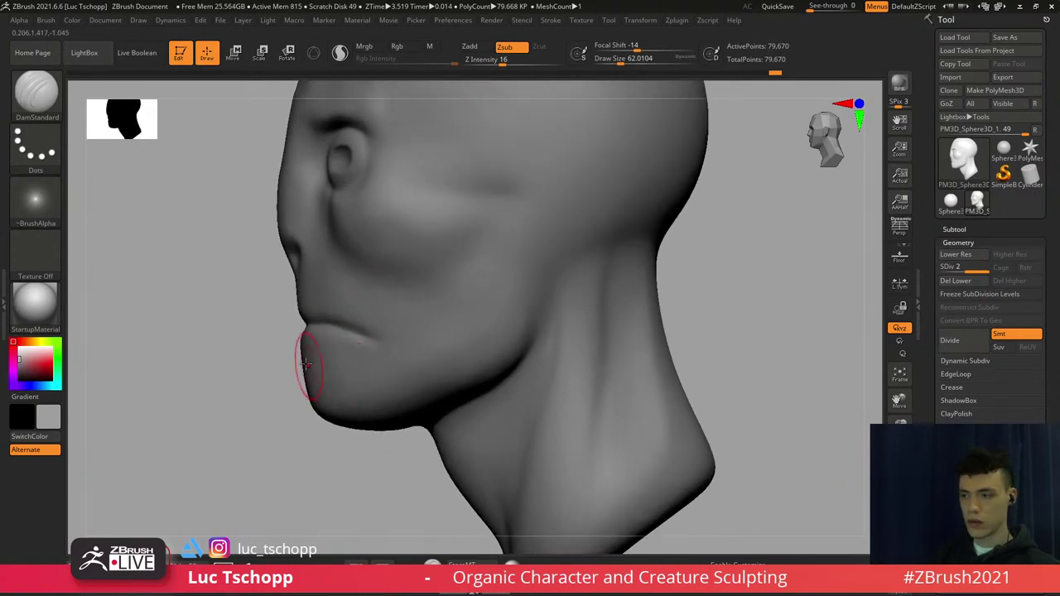
pyautogui.keyDown('shift'); pyautogui.moveTo(310, 367); pyautogui.dragTo(400, 336, button='right'); pyautogui.keyUp('shift')
pyautogui.press('b')
pyautogui.press('s')
pyautogui.press('t')
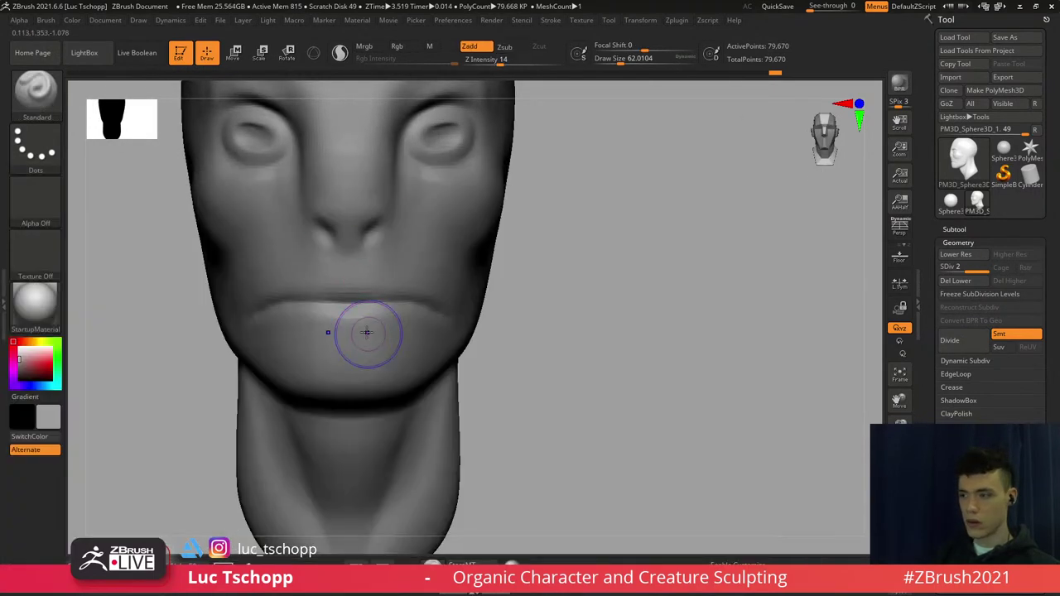
pyautogui.press('s')
pyautogui.keyDown('shift'); pyautogui.moveTo(367, 333); pyautogui.dragTo(351, 338); pyautogui.keyUp('shift')
# Reshape the nose with the Move brush (size ~90) at the lowest subdivision level
pyautogui.moveTo(371, 351)
pyautogui.keyDown('alt'); pyautogui.mouseDown(button='right')
pyautogui.moveTo(362, 336)
pyautogui.moveTo(370, 343)
pyautogui.moveTo(298, 349)
pyautogui.mouseUp(button='right'); pyautogui.keyUp('alt')
pyautogui.keyDown('ctrl'); pyautogui.moveTo(362, 326); pyautogui.dragTo(363, 305, button='right'); pyautogui.keyUp('ctrl')
pyautogui.keyDown('alt'); pyautogui.moveTo(324, 233); pyautogui.dragTo(331, 256, button='right'); pyautogui.keyUp('alt')
pyautogui.press('b')
pyautogui.press('m')
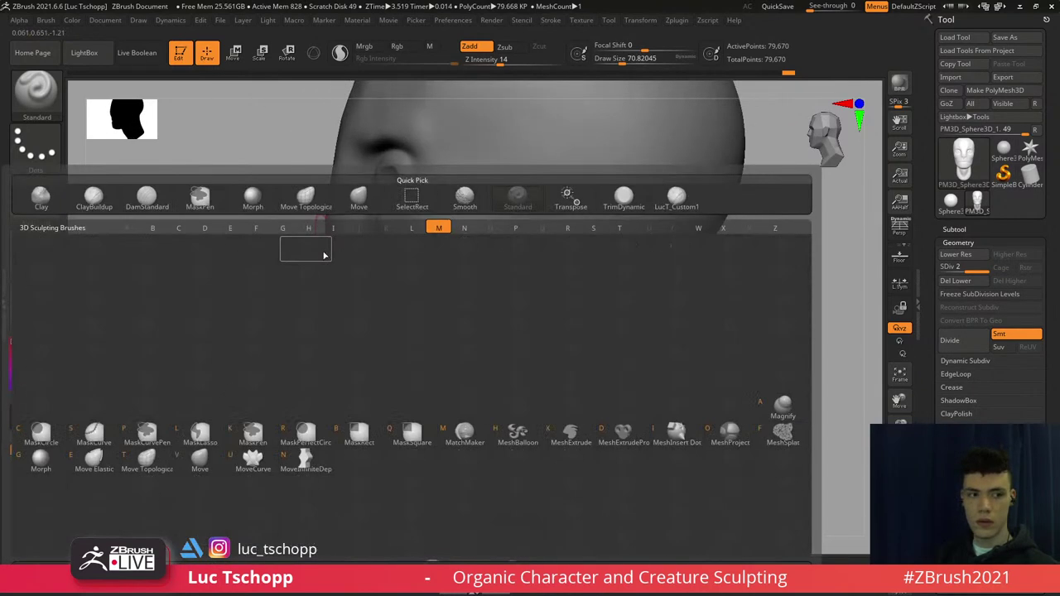
pyautogui.press('v')
pyautogui.hotkey('shift', 'd')
pyautogui.press('s')
pyautogui.moveTo(324, 253); pyautogui.dragTo(328, 253)
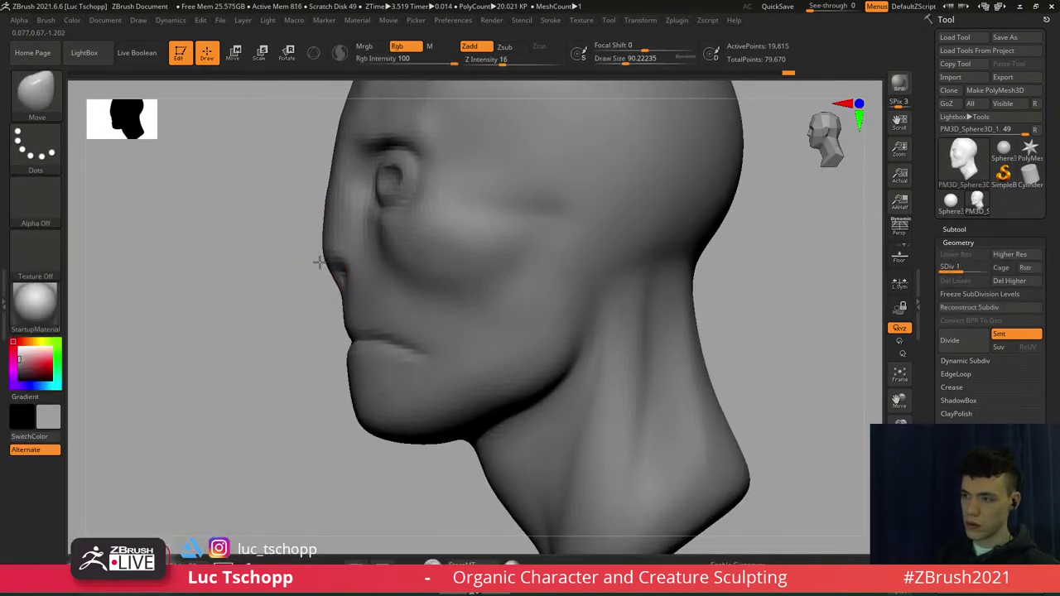
pyautogui.press('d')
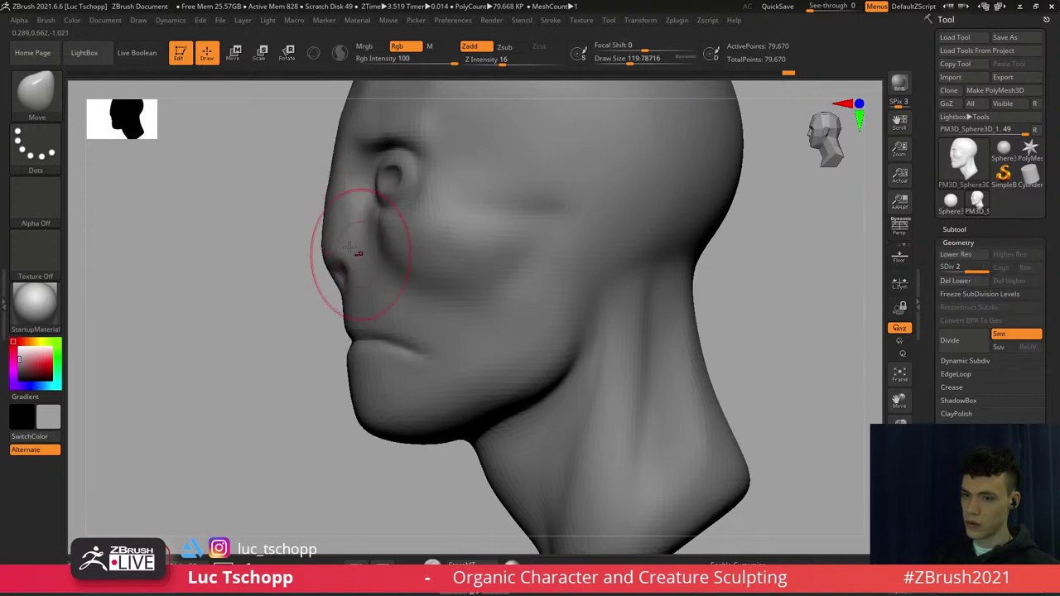
pyautogui.moveTo(349, 248)
pyautogui.keyDown('shift'); pyautogui.mouseDown(button='right')
pyautogui.moveTo(377, 286)
pyautogui.moveTo(367, 266)
pyautogui.moveTo(352, 293)
pyautogui.mouseUp(button='right'); pyautogui.keyUp('shift')
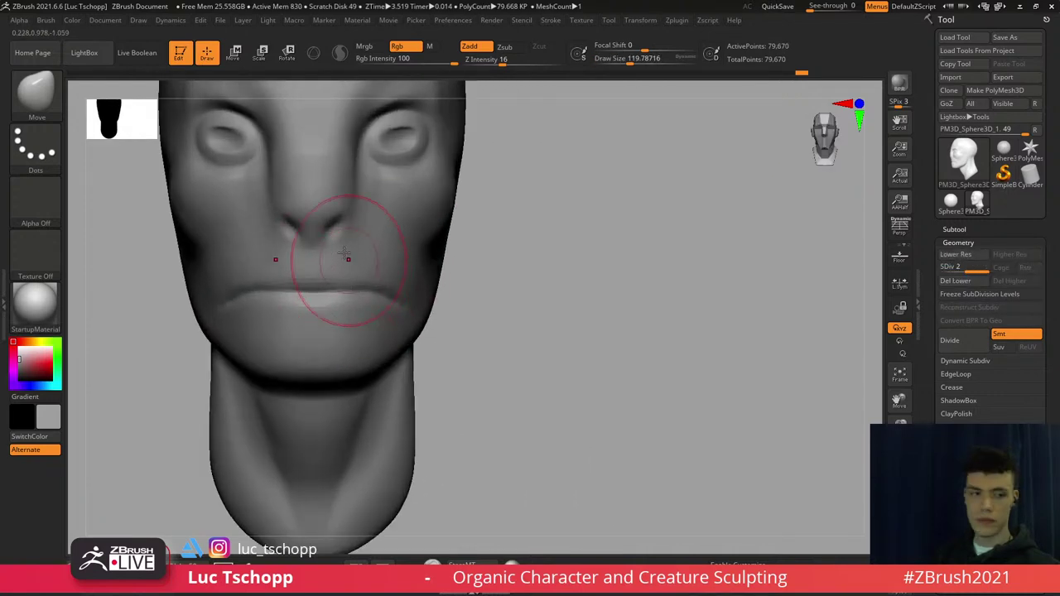
# Carve a crease beside the nostril with DamStandard at about size 49
pyautogui.press('b')
pyautogui.press('d')
pyautogui.press('s')
pyautogui.moveTo(352, 204); pyautogui.dragTo(342, 195, button='right')
pyautogui.press('s')
pyautogui.press('s')
pyautogui.moveTo(342, 194); pyautogui.dragTo(329, 205)
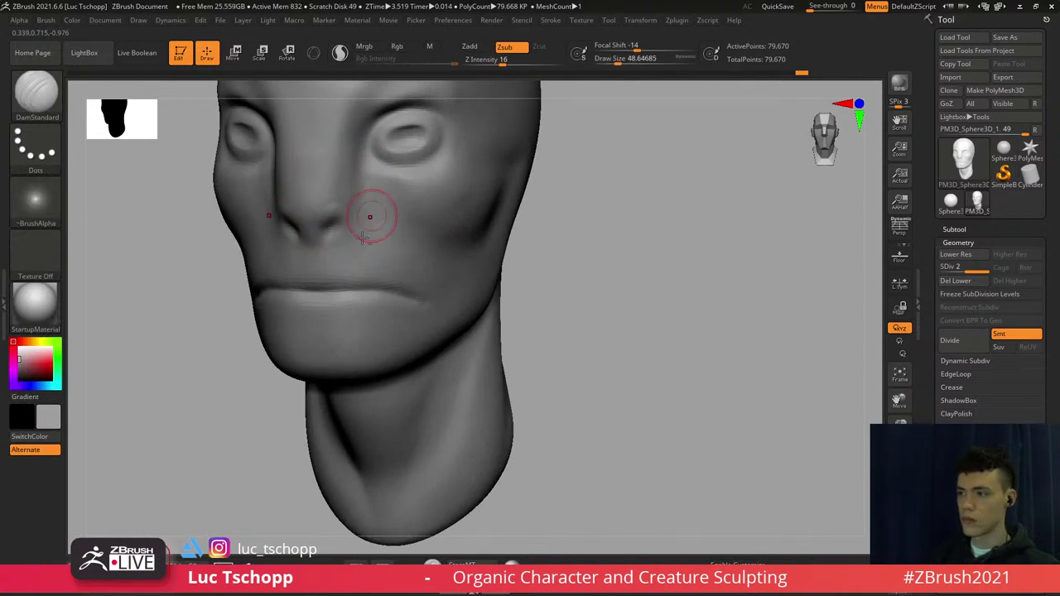
pyautogui.moveTo(362, 238)
pyautogui.keyDown('alt'); pyautogui.mouseDown(button='right')
pyautogui.moveTo(328, 296)
pyautogui.moveTo(371, 267)
pyautogui.moveTo(383, 274)
pyautogui.mouseUp(button='right'); pyautogui.keyUp('alt')
pyautogui.keyDown('ctrl'); pyautogui.moveTo(383, 274); pyautogui.dragTo(380, 308, button='right'); pyautogui.keyUp('ctrl')
pyautogui.press('s')
pyautogui.moveTo(387, 248); pyautogui.dragTo(387, 243)
pyautogui.keyDown('ctrl'); pyautogui.moveTo(385, 270); pyautogui.dragTo(378, 240, button='right'); pyautogui.keyUp('ctrl')
# Set up the Move brush, resizing it from about 87 to roughly 177
pyautogui.press('b')
pyautogui.press('m')
pyautogui.press('v')
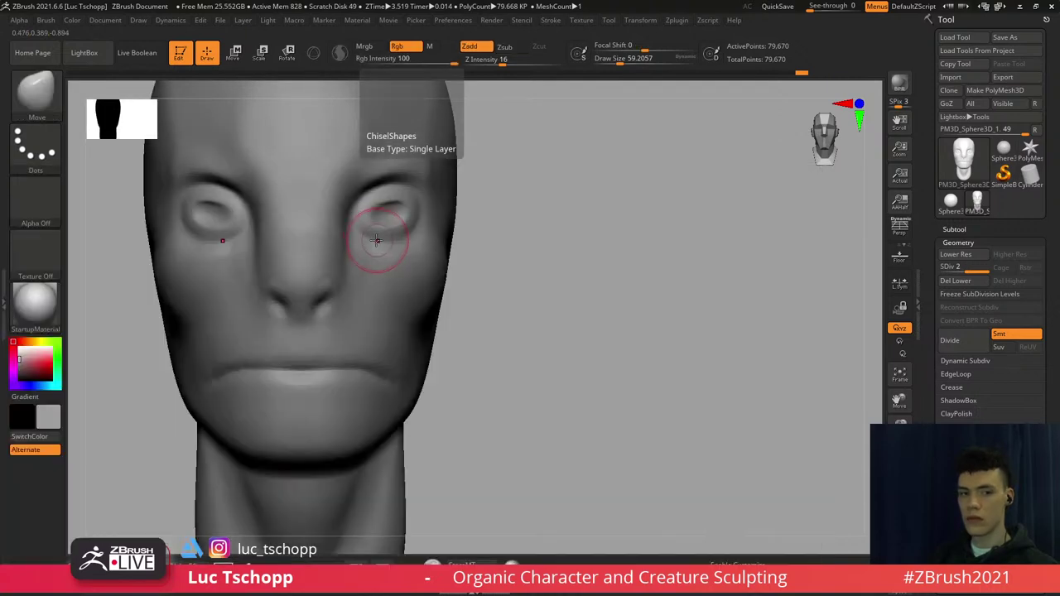
pyautogui.press('s')
pyautogui.moveTo(371, 242); pyautogui.dragTo(417, 234)
pyautogui.press('s')
pyautogui.moveTo(312, 295); pyautogui.dragTo(313, 297)
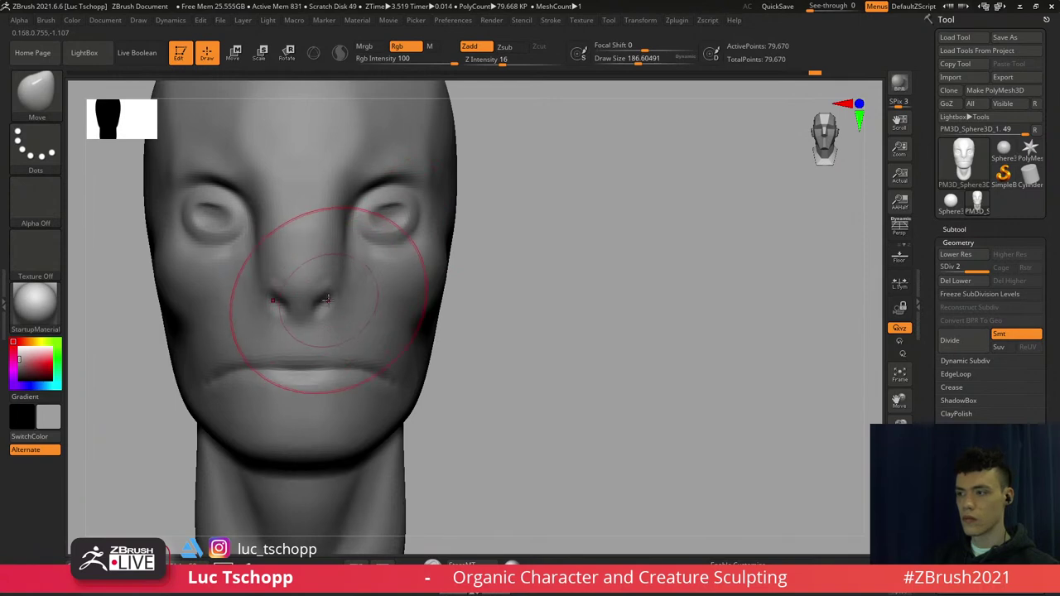
pyautogui.keyDown('alt'); pyautogui.moveTo(348, 222); pyautogui.dragTo(353, 245, button='right'); pyautogui.keyUp('alt')
pyautogui.press('s')
pyautogui.moveTo(413, 194); pyautogui.dragTo(366, 194)
# Build up the temple above the eye with Standard at sizes 101 and 65
pyautogui.press('b')
pyautogui.press('s')
pyautogui.press('t')
pyautogui.press('s')
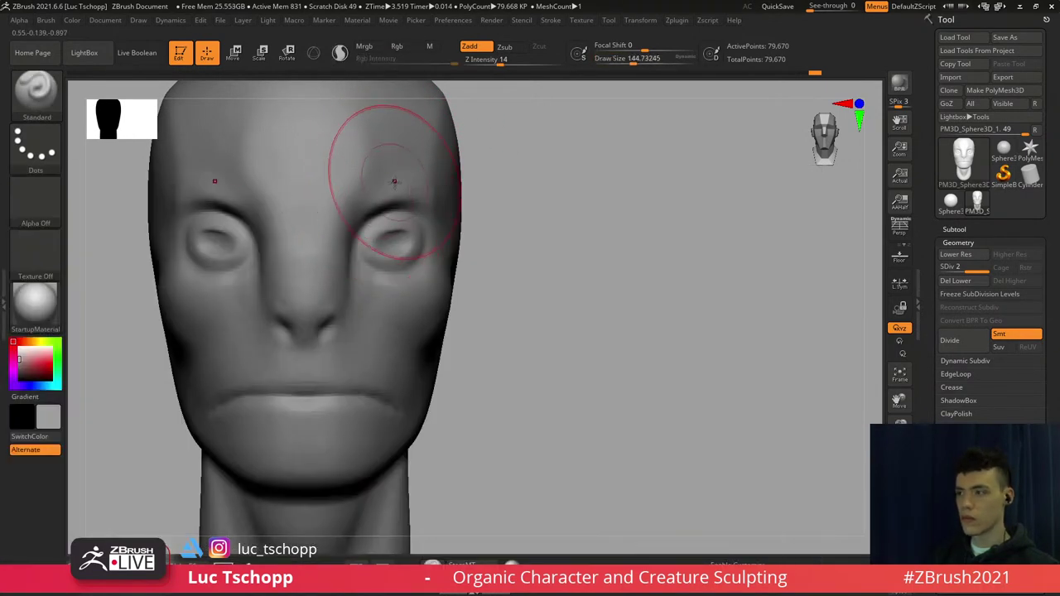
pyautogui.press('s')
pyautogui.moveTo(433, 161); pyautogui.dragTo(429, 160)
pyautogui.moveTo(429, 157); pyautogui.dragTo(412, 160)
pyautogui.press('s')
pyautogui.moveTo(420, 159)
pyautogui.mouseDown()
pyautogui.moveTo(397, 174)
pyautogui.moveTo(409, 170)
pyautogui.mouseUp()
pyautogui.hotkey('shift', 'd')
pyautogui.press('s')
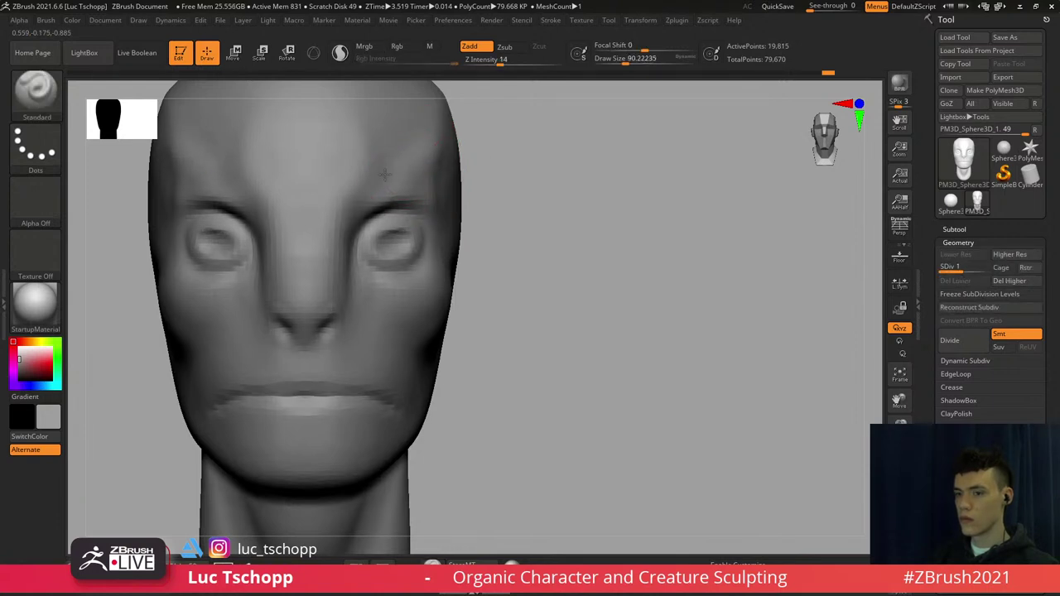
pyautogui.press('d')
pyautogui.keyDown('ctrl'); pyautogui.moveTo(417, 199); pyautogui.dragTo(423, 165, button='right'); pyautogui.keyUp('ctrl')
pyautogui.moveTo(423, 166)
pyautogui.mouseDown(button='right')
pyautogui.moveTo(389, 257)
pyautogui.moveTo(367, 232)
pyautogui.moveTo(404, 304)
pyautogui.moveTo(361, 206)
pyautogui.moveTo(406, 217)
pyautogui.mouseUp(button='right')
# Select the Smooth brush at about size 116
pyautogui.press('b')
pyautogui.click(675, 206)
pyautogui.hotkey('shift', 'd')
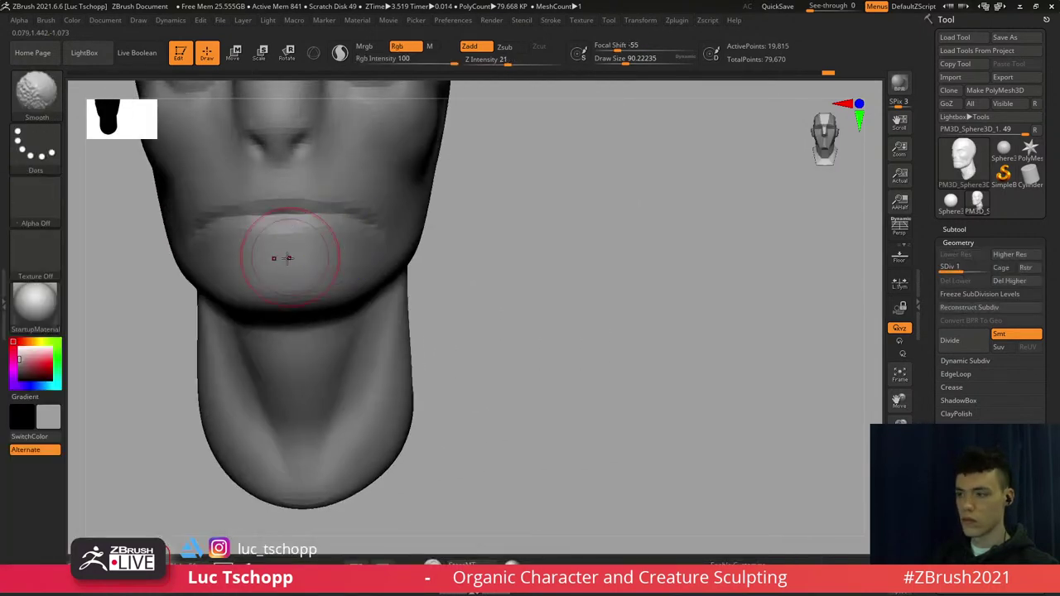
pyautogui.press('d')
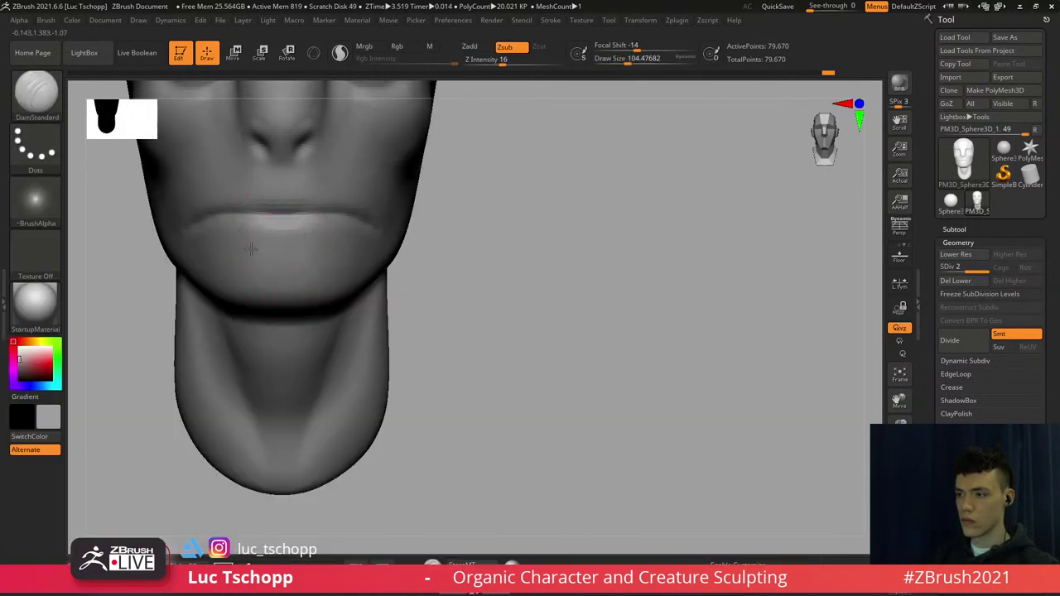
pyautogui.press('s')
pyautogui.moveTo(309, 256); pyautogui.dragTo(312, 254)
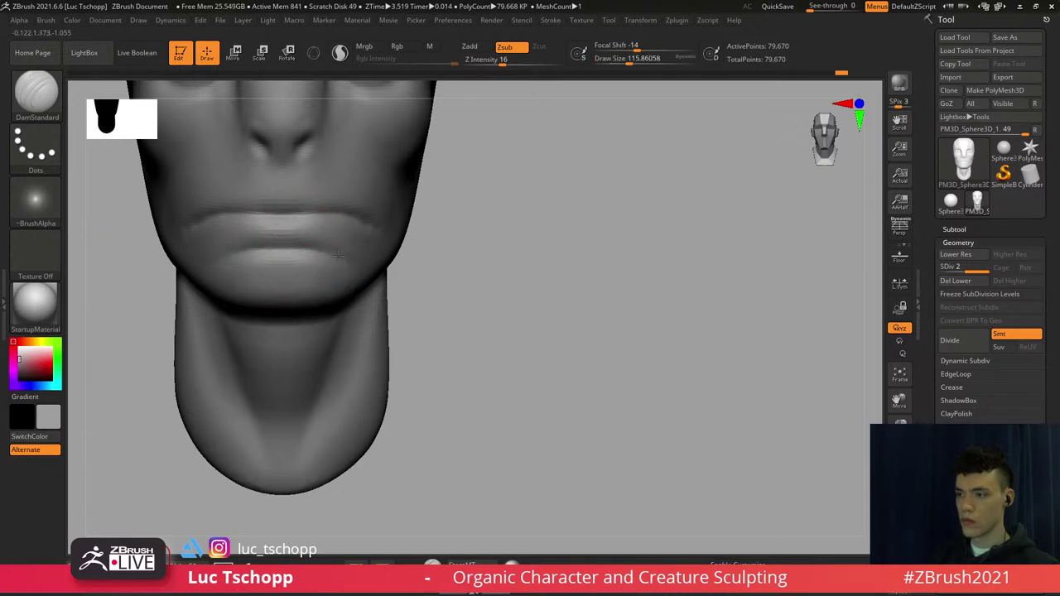
# Try a Standard lip stroke at sizes 56–77, then undo it
pyautogui.press('b')
pyautogui.press('s')
pyautogui.press('t')
pyautogui.press('s')
pyautogui.moveTo(297, 243); pyautogui.dragTo(286, 242)
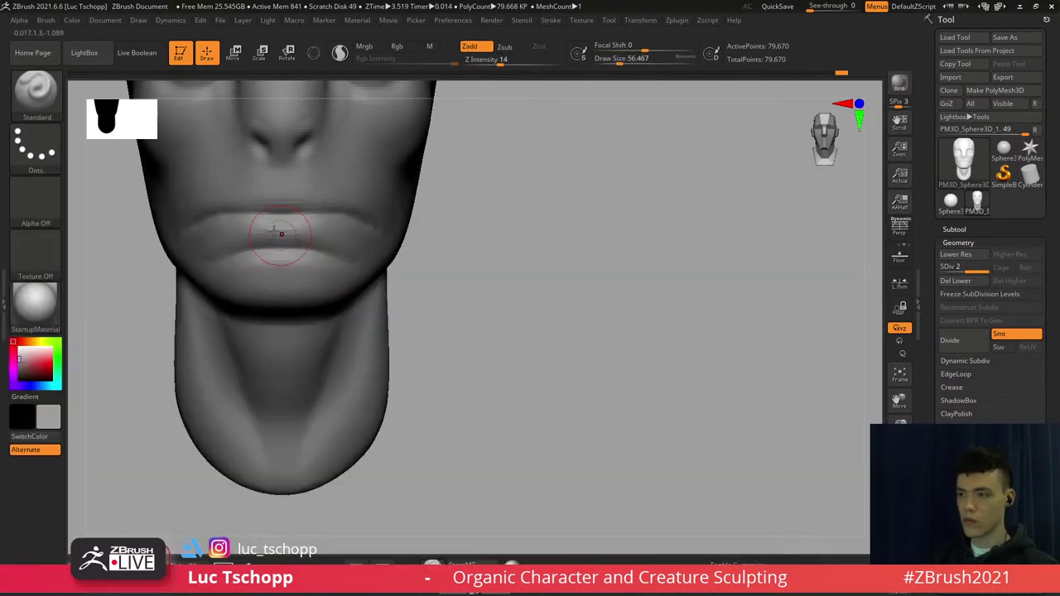
pyautogui.moveTo(315, 212)
pyautogui.keyDown('alt'); pyautogui.mouseDown(button='right')
pyautogui.moveTo(332, 237)
pyautogui.moveTo(264, 233)
pyautogui.mouseUp(button='right'); pyautogui.keyUp('alt')
pyautogui.press('s')
pyautogui.moveTo(237, 233); pyautogui.dragTo(254, 230)
pyautogui.hotkey('ctrl', 'z')
pyautogui.press('s')
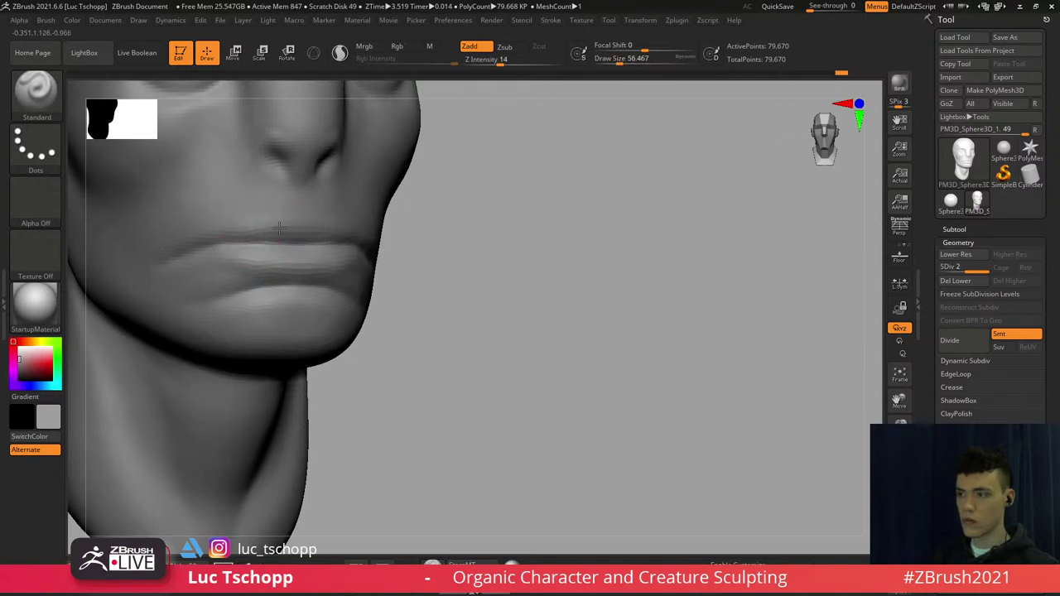
pyautogui.keyDown('shift'); pyautogui.moveTo(279, 227); pyautogui.dragTo(342, 290, button='right'); pyautogui.keyUp('shift')
# Pull the mouth area downward with the Move brush at SDiv 1, size about 200
pyautogui.press('b')
pyautogui.press('m')
pyautogui.press('v')
pyautogui.hotkey('shift', 'd')
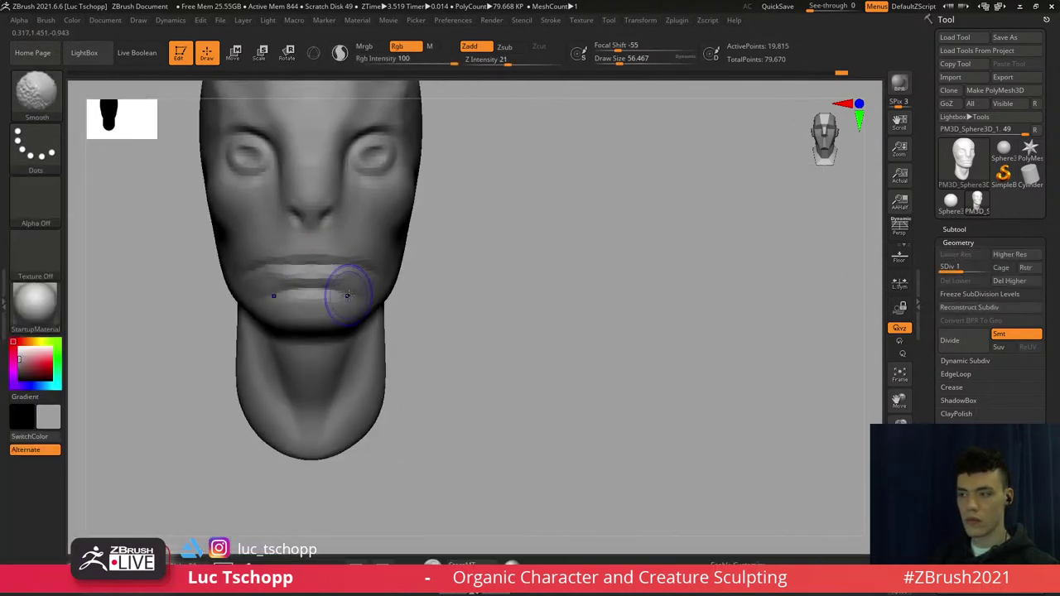
pyautogui.press('s')
pyautogui.moveTo(349, 303)
pyautogui.mouseDown()
pyautogui.moveTo(361, 304)
pyautogui.moveTo(350, 329)
pyautogui.moveTo(359, 288)
pyautogui.mouseUp()
pyautogui.press('s')
pyautogui.press('s')
pyautogui.press('d')
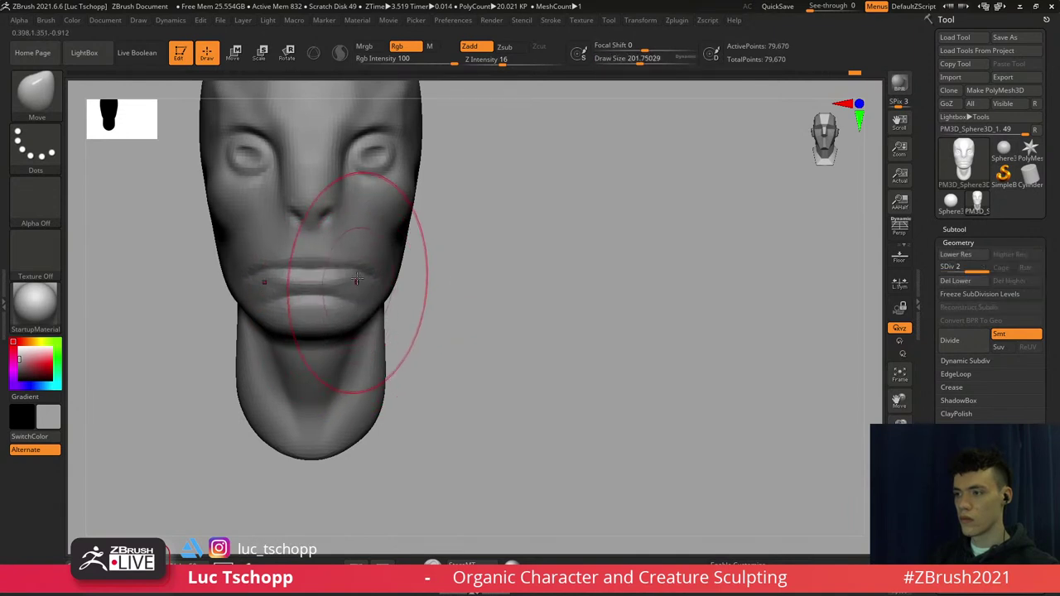
pyautogui.keyDown('alt'); pyautogui.moveTo(368, 270); pyautogui.dragTo(372, 302, button='right'); pyautogui.keyUp('alt')
# Shape the chin and lower face at SDiv 1 with brush size ~128, then return to SDiv 2
pyautogui.hotkey('shift', 'd')
pyautogui.press('s')
pyautogui.moveTo(414, 181); pyautogui.dragTo(419, 189)
pyautogui.press('s')
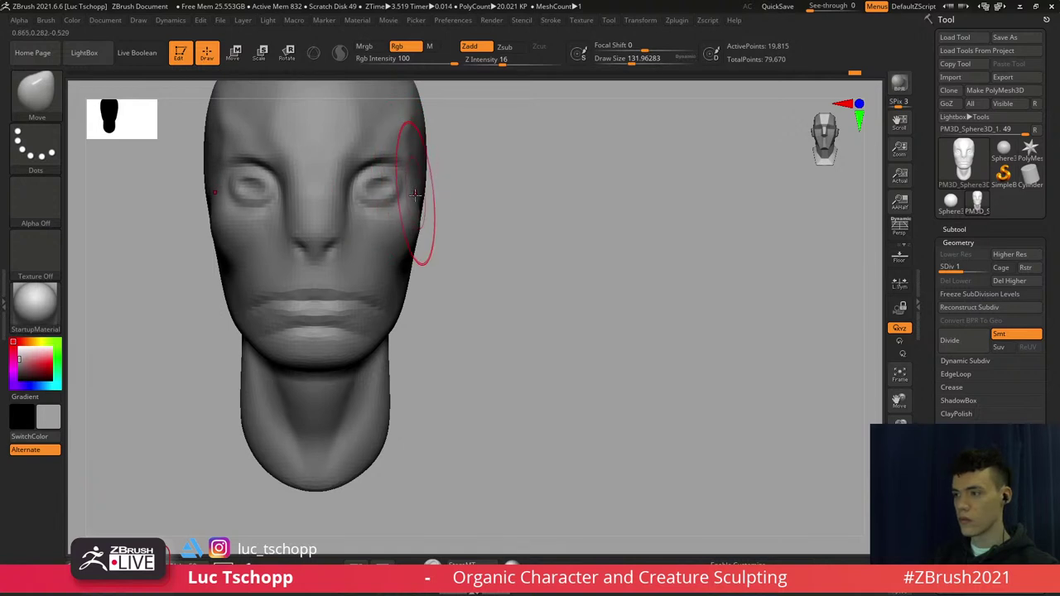
pyautogui.moveTo(424, 199); pyautogui.dragTo(419, 206, button='right')
pyautogui.press('s')
pyautogui.moveTo(420, 204); pyautogui.dragTo(418, 203)
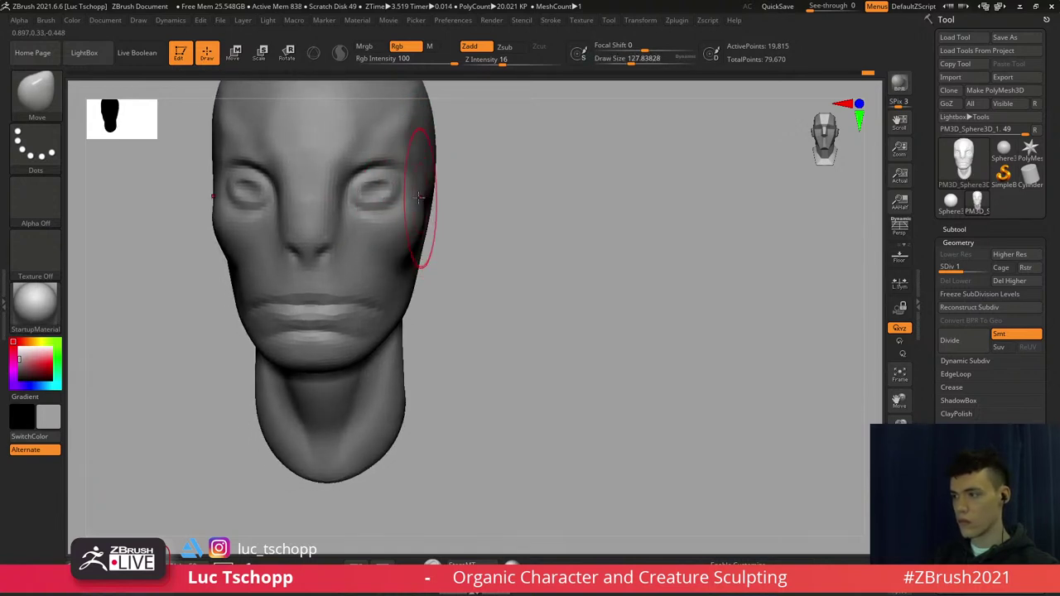
pyautogui.moveTo(419, 197); pyautogui.dragTo(420, 201, button='right')
pyautogui.press('d')
pyautogui.moveTo(322, 225)
pyautogui.mouseDown(button='right')
pyautogui.moveTo(331, 208)
pyautogui.moveTo(358, 211)
pyautogui.mouseUp(button='right')
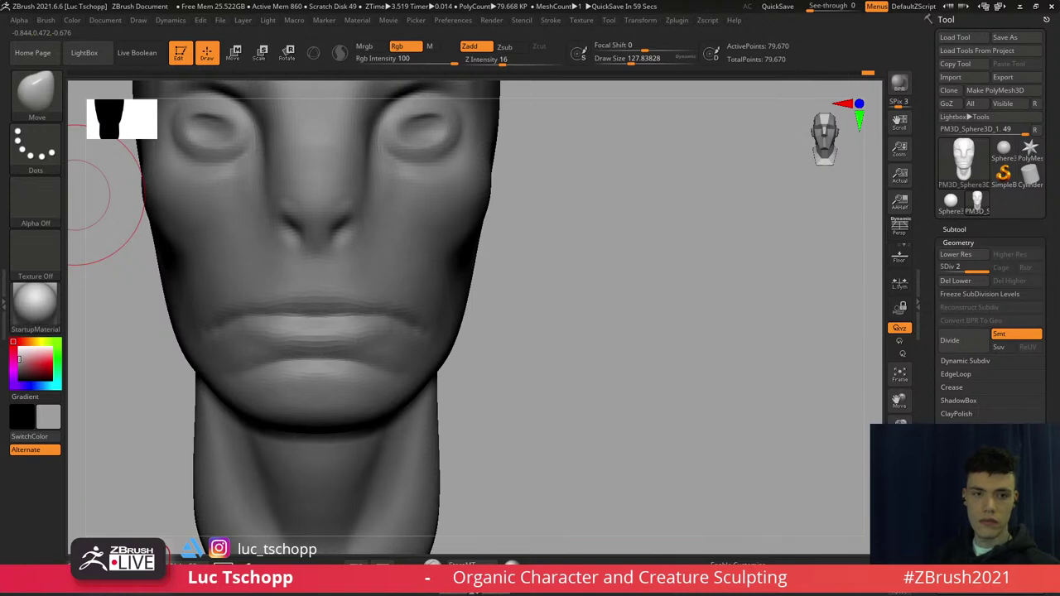
pyautogui.moveTo(358, 252)
pyautogui.mouseDown(button='right')
pyautogui.moveTo(398, 246)
pyautogui.moveTo(327, 191)
pyautogui.moveTo(367, 284)
pyautogui.mouseUp(button='right')
pyautogui.moveTo(417, 313)
pyautogui.keyDown('alt'); pyautogui.mouseDown(button='right')
pyautogui.moveTo(407, 308)
pyautogui.moveTo(417, 295)
pyautogui.mouseUp(button='right'); pyautogui.keyUp('alt')
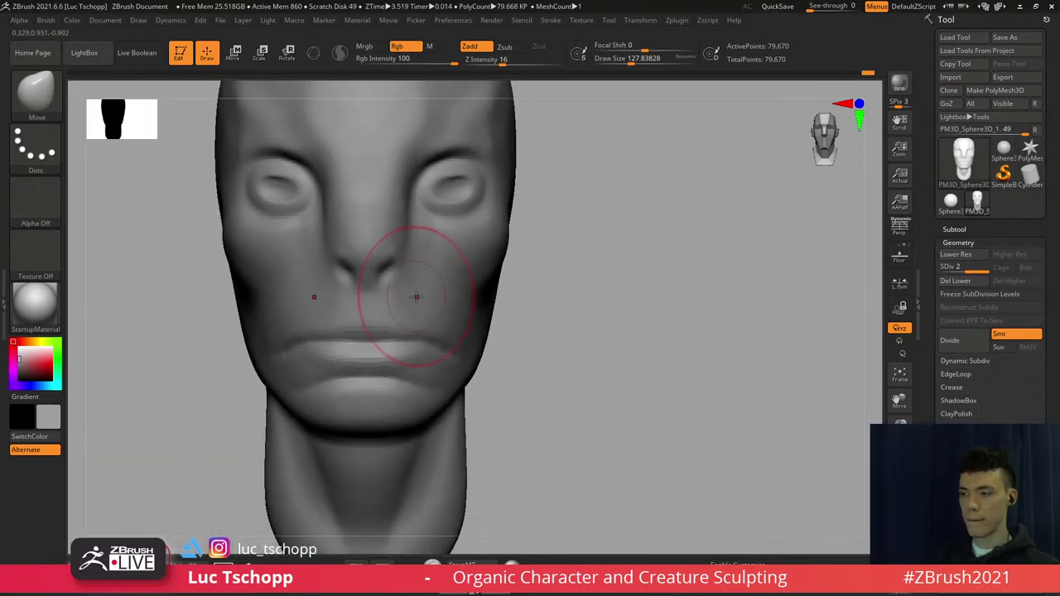
# Push out the cheek beside the mouth with the Move brush at SDiv 1, size ~108
pyautogui.press('b')
pyautogui.press('m')
pyautogui.press('v')
pyautogui.hotkey('shift', 'd')
pyautogui.press('s')
pyautogui.moveTo(453, 333); pyautogui.dragTo(460, 338)
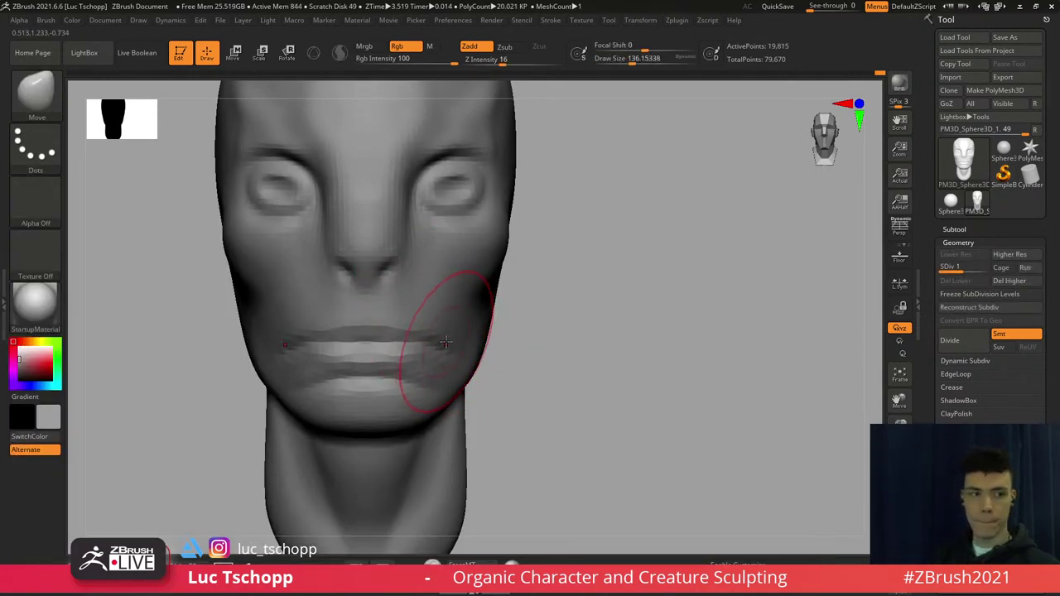
pyautogui.press('s')
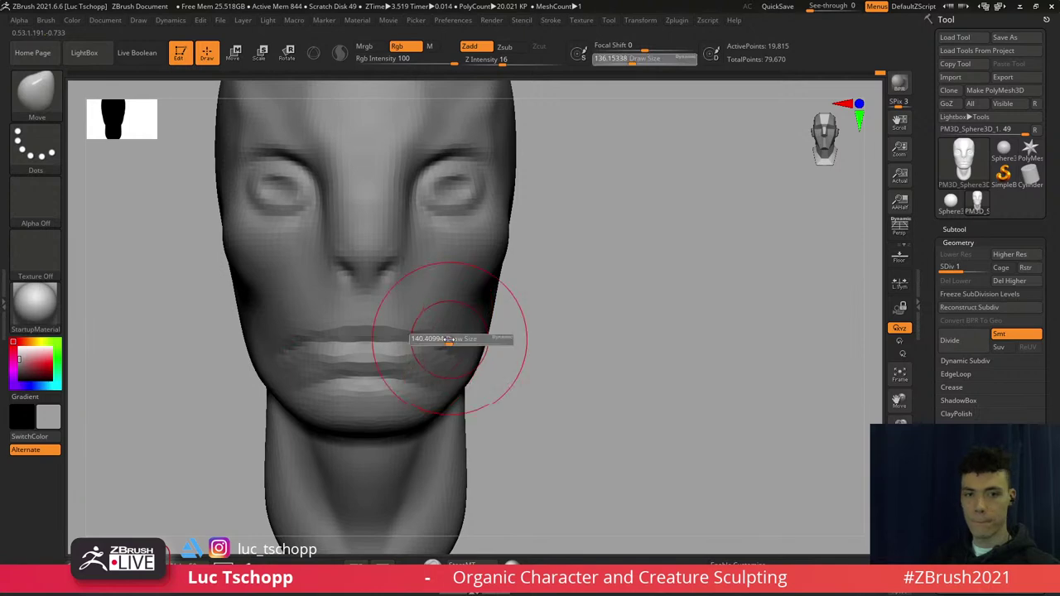
pyautogui.press('s')
pyautogui.moveTo(463, 307); pyautogui.dragTo(459, 307)
pyautogui.moveTo(458, 294); pyautogui.dragTo(459, 295)
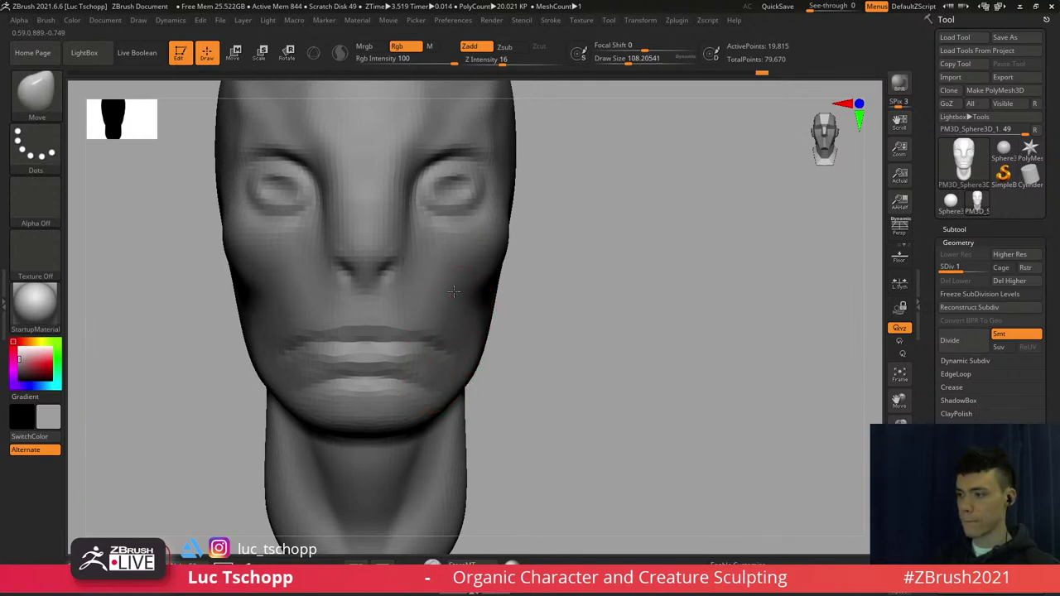
# Step up a subdivision level, pick the LucT_Custom1 brush and frame the mouth front-on
pyautogui.press('d')
pyautogui.press('b')
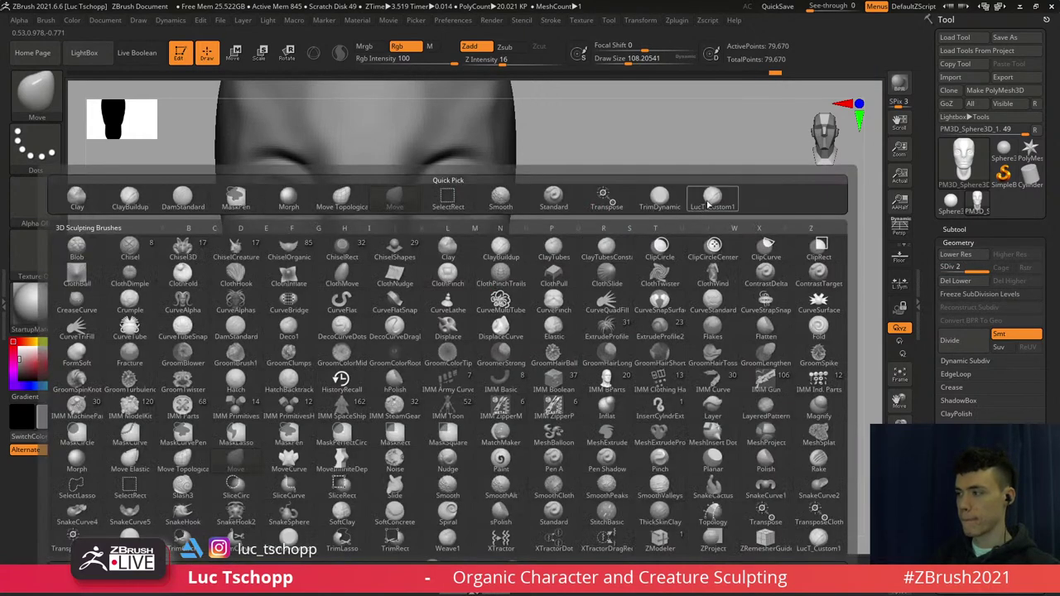
pyautogui.click(713, 200)
pyautogui.moveTo(502, 286); pyautogui.dragTo(417, 300, button='right')
pyautogui.press('s')
pyautogui.moveTo(417, 303); pyautogui.dragTo(421, 301)
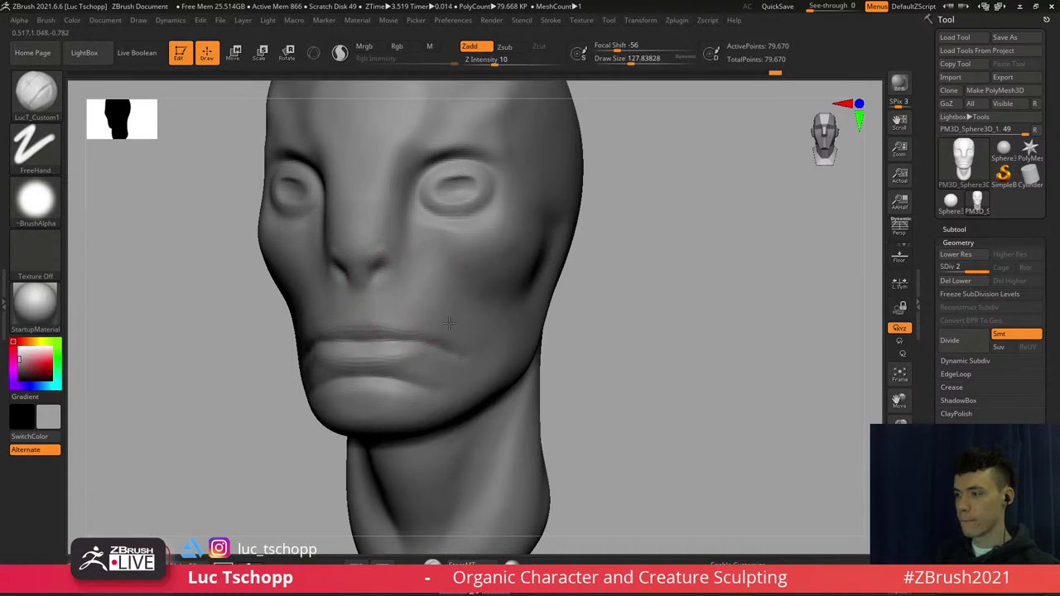
pyautogui.keyDown('alt'); pyautogui.moveTo(455, 318); pyautogui.dragTo(528, 277, button='right'); pyautogui.keyUp('alt')
pyautogui.keyDown('ctrl'); pyautogui.moveTo(358, 313); pyautogui.dragTo(339, 296, button='right'); pyautogui.keyUp('ctrl')
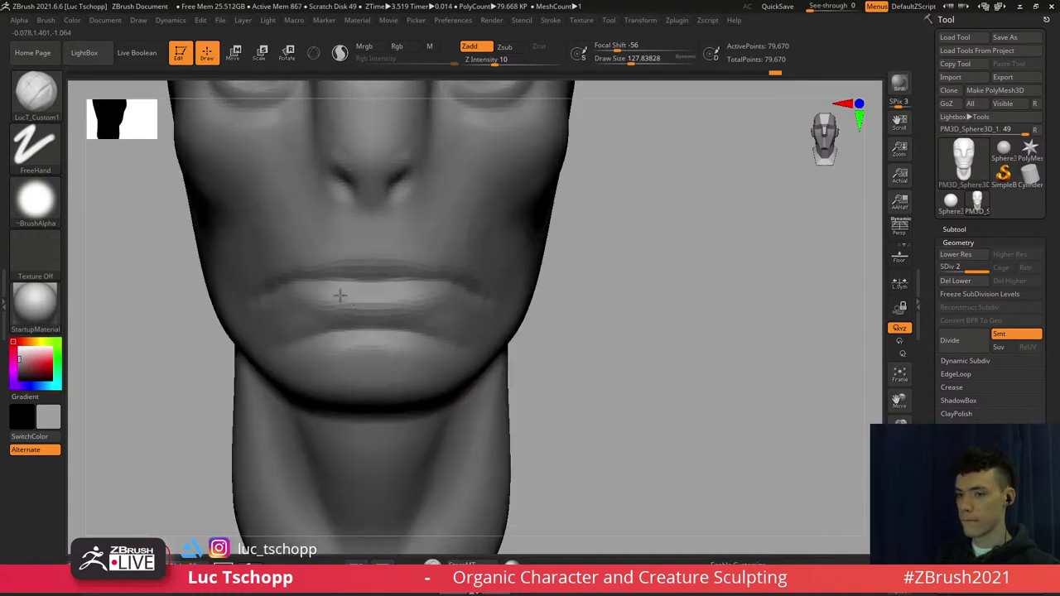
pyautogui.keyDown('alt'); pyautogui.moveTo(352, 333); pyautogui.dragTo(355, 324, button='right'); pyautogui.keyUp('alt')
# At Draw Size about 68, reshape and smooth the lower lip
pyautogui.press('s')
pyautogui.moveTo(358, 316); pyautogui.dragTo(348, 314)
pyautogui.moveTo(400, 313); pyautogui.dragTo(414, 319)
pyautogui.keyDown('shift'); pyautogui.moveTo(406, 321); pyautogui.dragTo(377, 322); pyautogui.keyUp('shift')
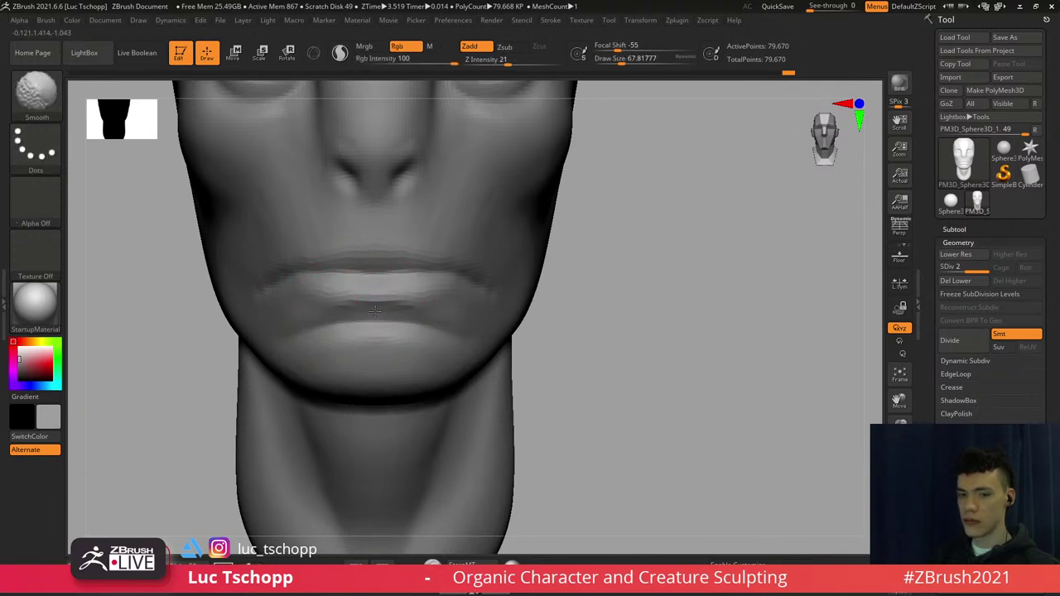
pyautogui.keyDown('shift'); pyautogui.moveTo(440, 281); pyautogui.dragTo(386, 287); pyautogui.keyUp('shift')
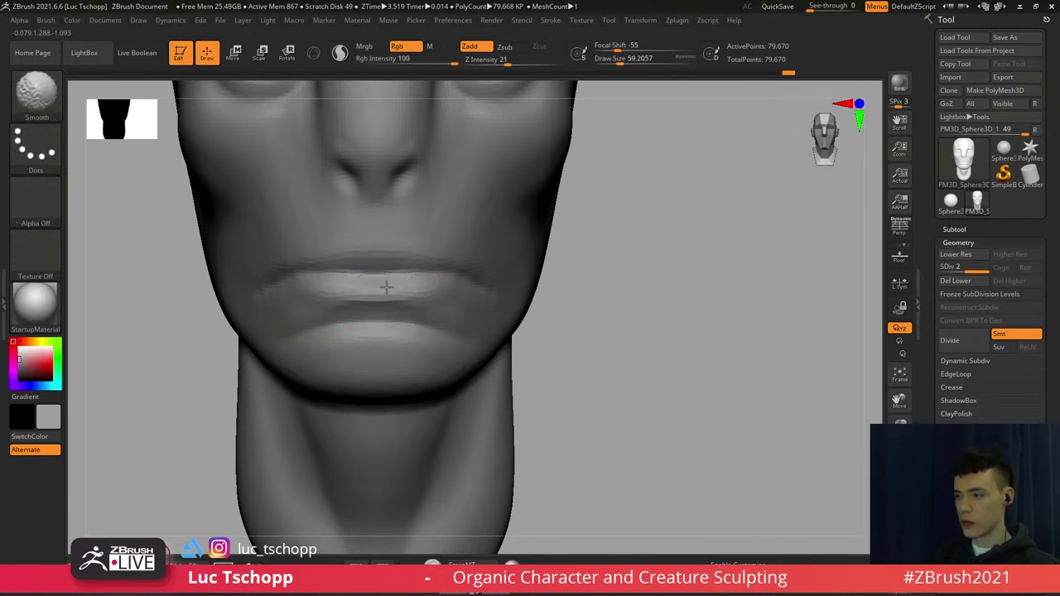
pyautogui.moveTo(386, 286)
pyautogui.keyDown('ctrl'); pyautogui.mouseDown(button='right')
pyautogui.moveTo(383, 241)
pyautogui.moveTo(380, 291)
pyautogui.mouseUp(button='right'); pyautogui.keyUp('ctrl')
# Switch to the Standard brush, slightly smaller, and view the mouth from one side
pyautogui.press('b')
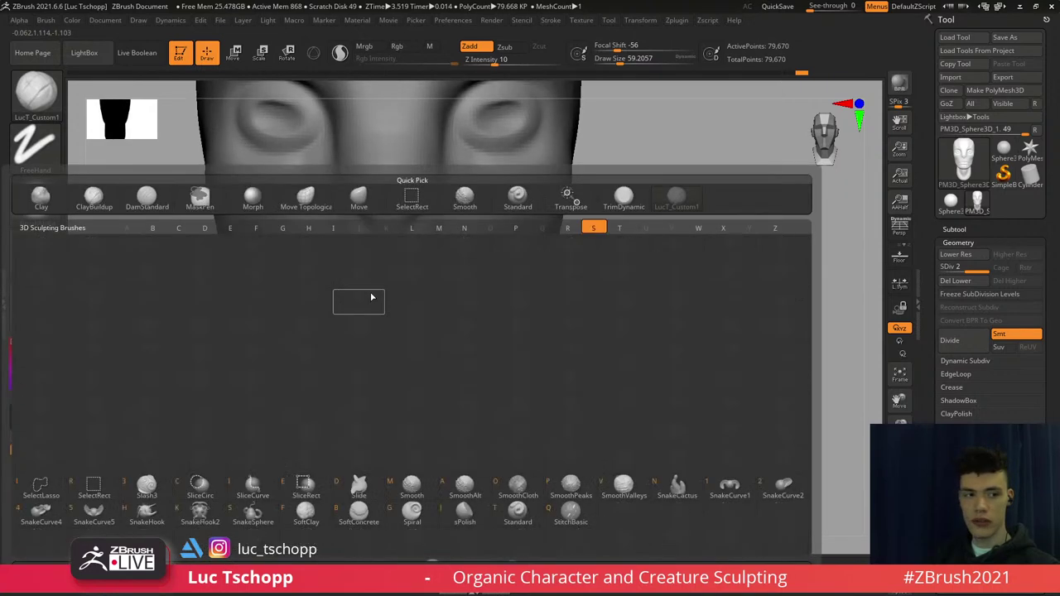
pyautogui.press('s')
pyautogui.press('t')
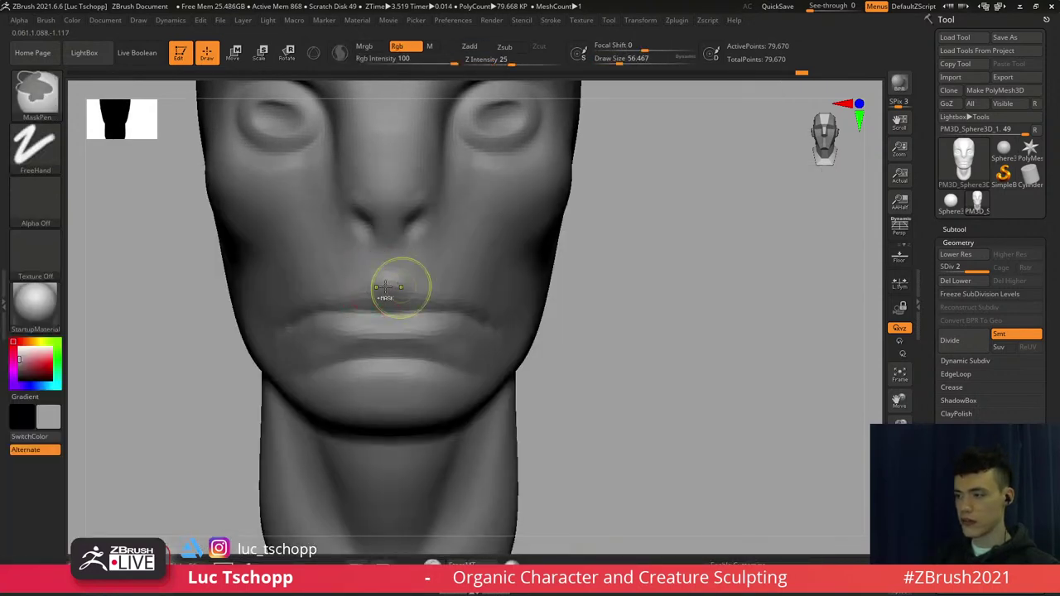
pyautogui.press('[')
pyautogui.moveTo(424, 284); pyautogui.dragTo(407, 287, button='right')
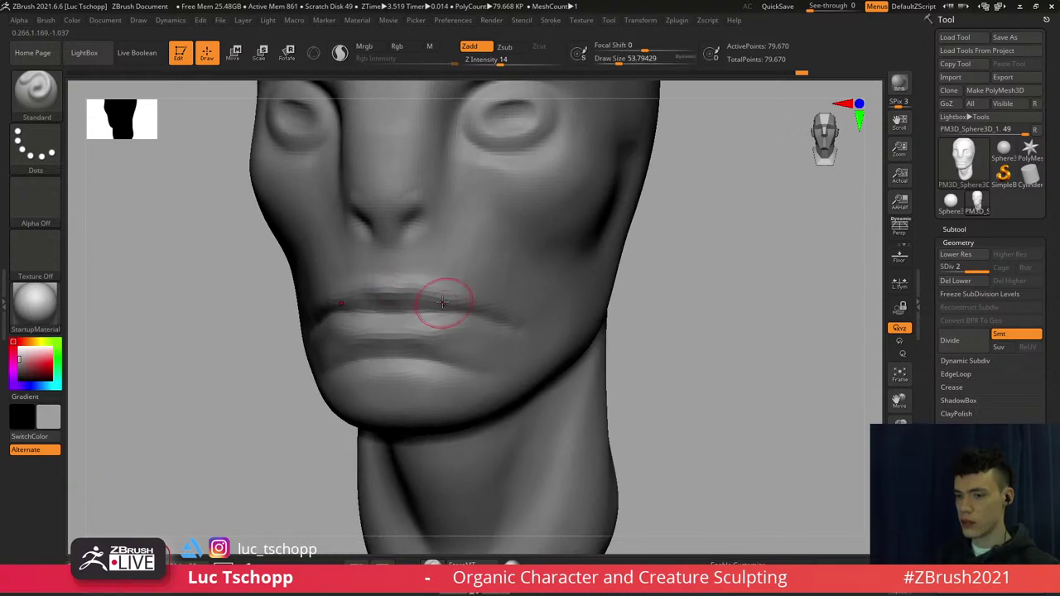
# With LucT_Custom1 at size about 68, deepen the line where the lips meet and smooth the mouth
pyautogui.press('b')
pyautogui.click(705, 201)
pyautogui.moveTo(429, 301)
pyautogui.keyDown('alt'); pyautogui.mouseDown(button='right')
pyautogui.moveTo(414, 263)
pyautogui.moveTo(433, 255)
pyautogui.moveTo(422, 255)
pyautogui.mouseUp(button='right'); pyautogui.keyUp('alt')
pyautogui.press('s')
pyautogui.moveTo(386, 261)
pyautogui.mouseDown()
pyautogui.moveTo(422, 293)
pyautogui.moveTo(422, 272)
pyautogui.mouseUp()
pyautogui.moveTo(423, 272); pyautogui.dragTo(356, 280, button='right')
pyautogui.moveTo(468, 287)
pyautogui.keyDown('alt'); pyautogui.mouseDown(button='right')
pyautogui.moveTo(395, 276)
pyautogui.moveTo(408, 288)
pyautogui.moveTo(343, 331)
pyautogui.mouseUp(button='right'); pyautogui.keyUp('alt')
# Select the Move brush and drop to the lower subdivision level for the side profile
pyautogui.keyDown('ctrl'); pyautogui.moveTo(421, 256); pyautogui.dragTo(414, 230, button='right'); pyautogui.keyUp('ctrl')
pyautogui.press('b')
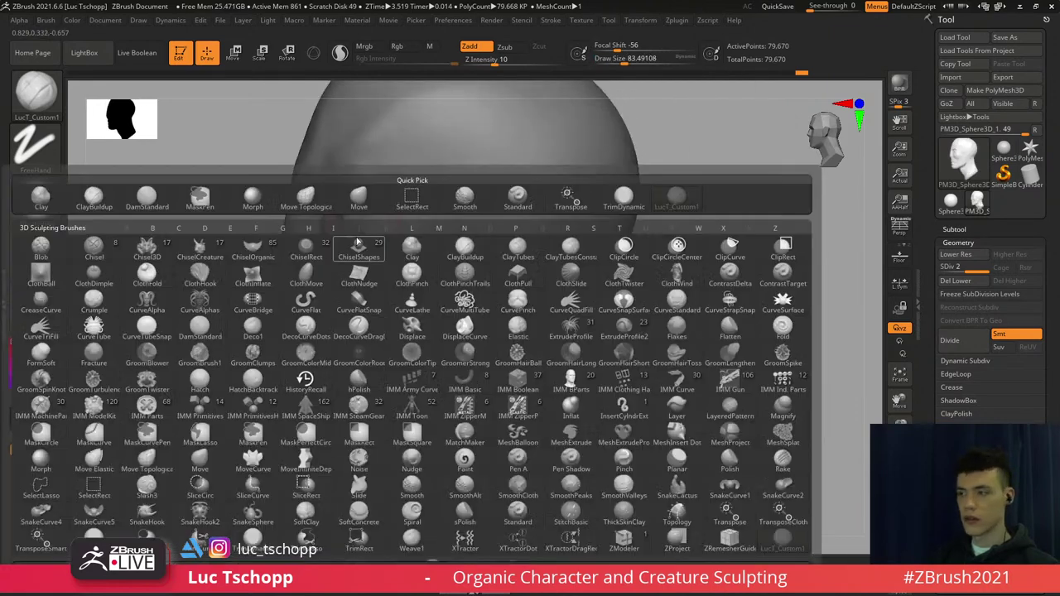
pyautogui.press('m')
pyautogui.press('v')
pyautogui.hotkey('shift', 'd')
pyautogui.press('s')
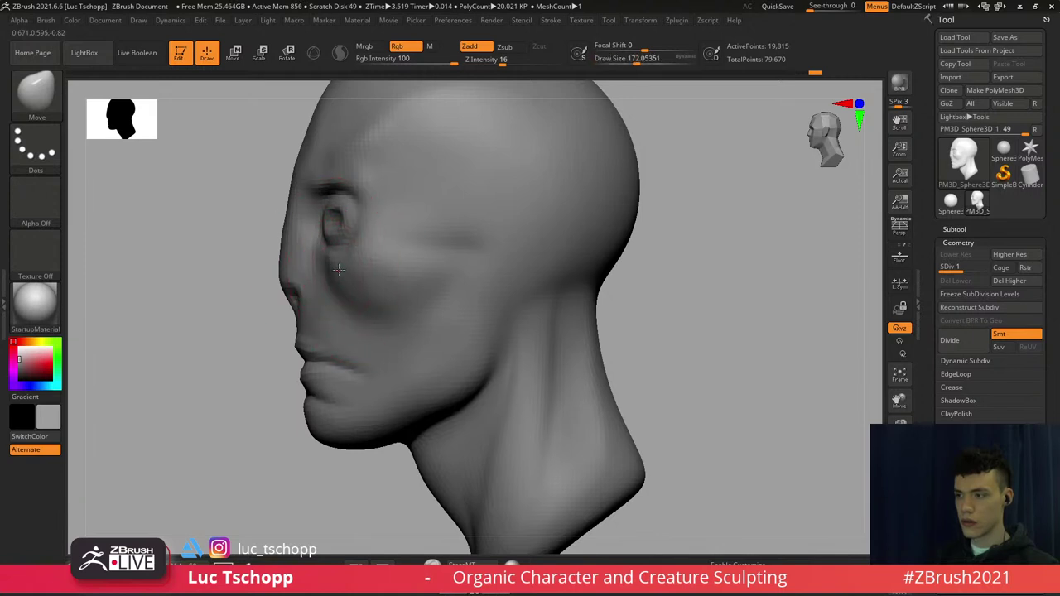
# Undo a push around the eye and temple and reduce the Move brush to about 100
pyautogui.keyDown('alt'); pyautogui.moveTo(348, 227); pyautogui.dragTo(345, 273, button='right'); pyautogui.keyUp('alt')
pyautogui.press('s')
pyautogui.moveTo(343, 203); pyautogui.dragTo(318, 202)
pyautogui.press('s')
pyautogui.hotkey('ctrl', 'z')
pyautogui.press('s')
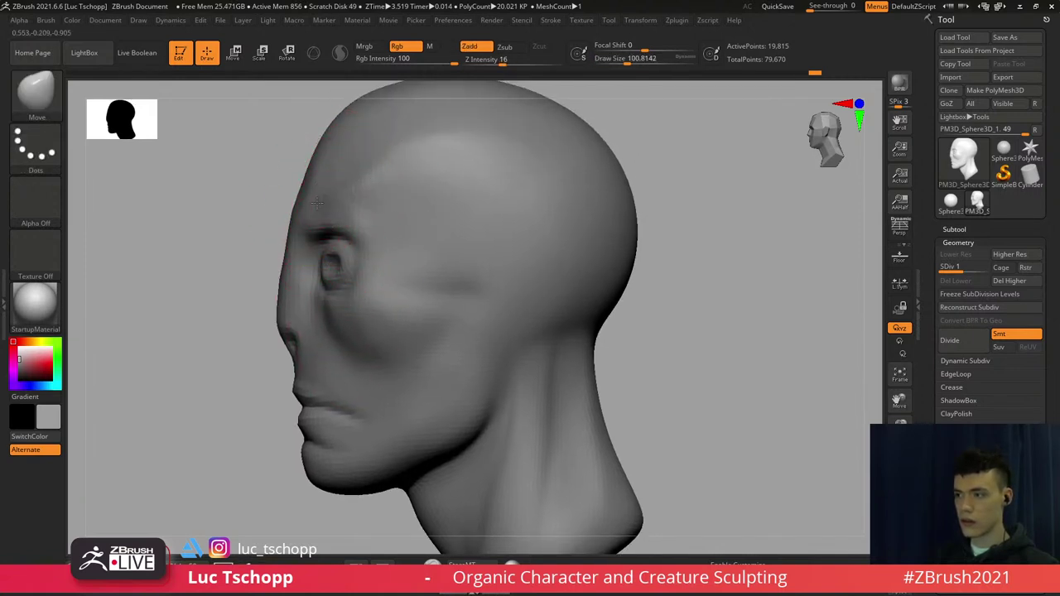
pyautogui.keyDown('alt'); pyautogui.moveTo(403, 289); pyautogui.dragTo(359, 243, button='right'); pyautogui.keyUp('alt')
# Step up a level and carve a temple crease with DamStandard at Draw Size about 62
pyautogui.press('d')
pyautogui.press('b')
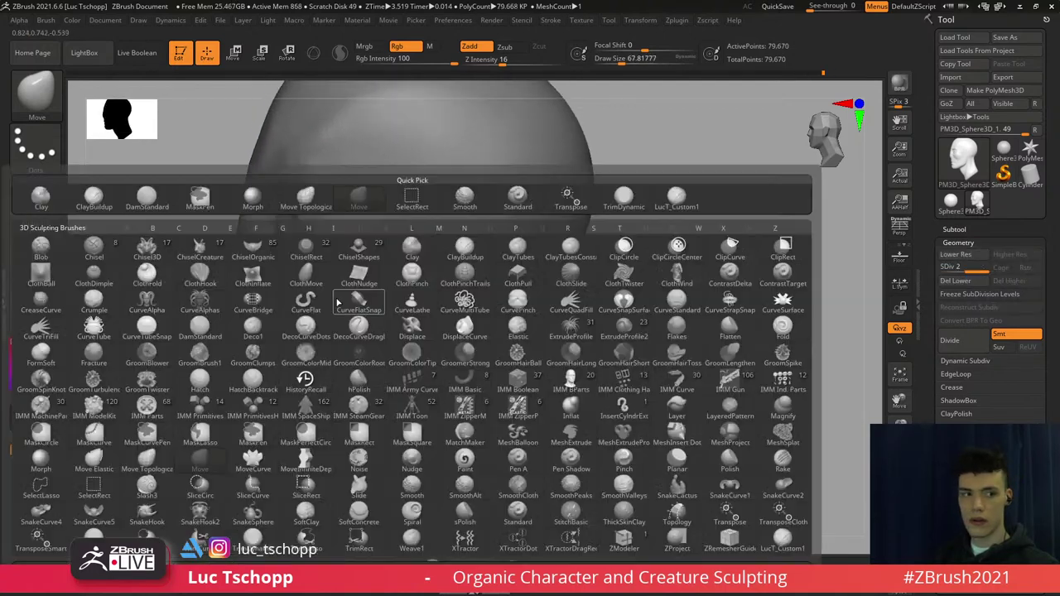
pyautogui.press('d')
pyautogui.press('s')
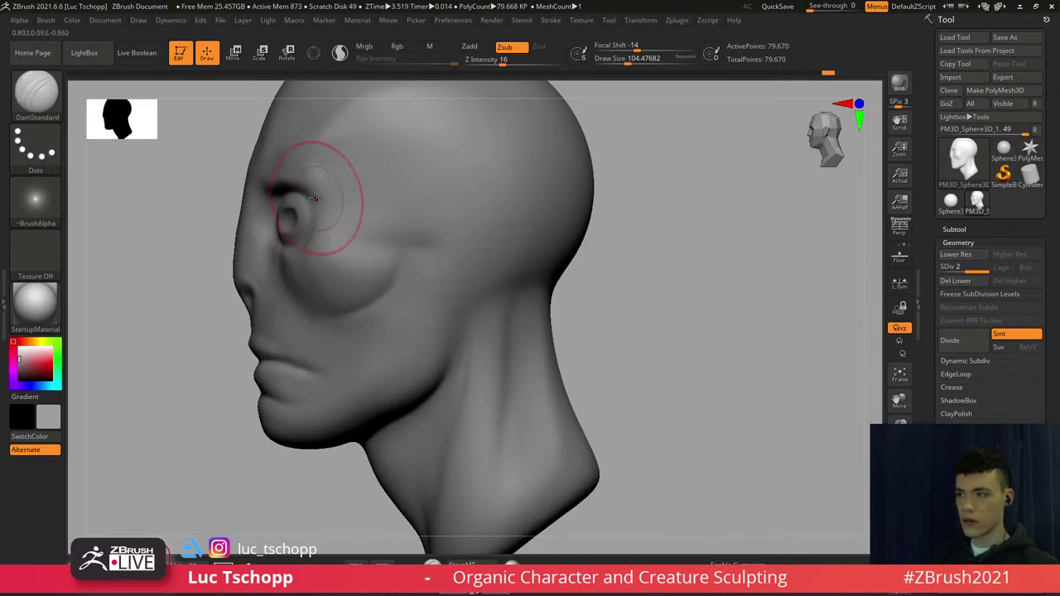
pyautogui.moveTo(368, 189); pyautogui.dragTo(410, 182)
pyautogui.hotkey('ctrl', 'z')
pyautogui.press('[')
pyautogui.press('[')
pyautogui.press('[')
pyautogui.press('[')
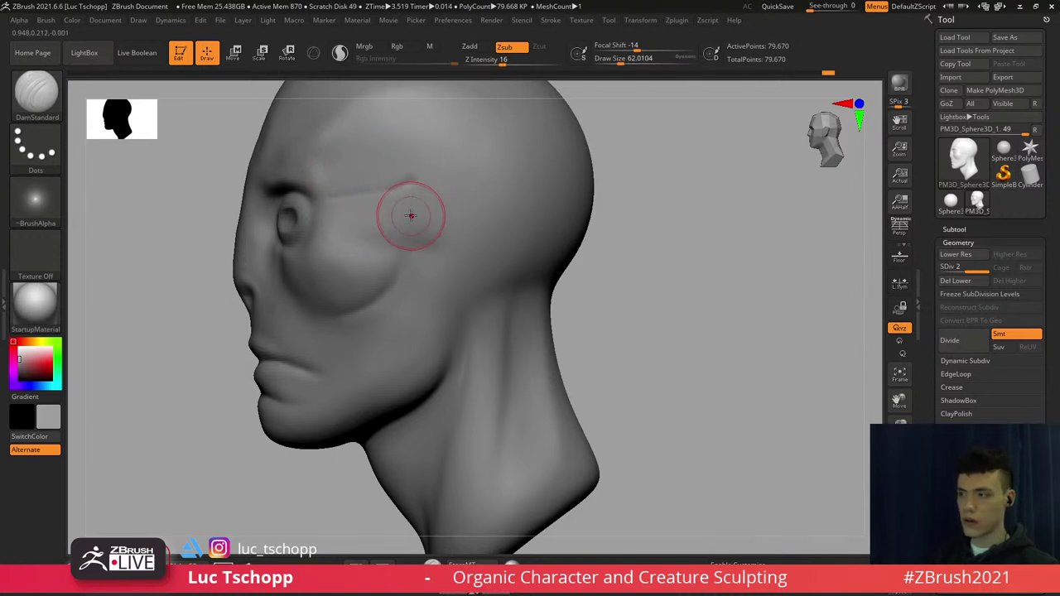
pyautogui.hotkey('ctrl', 'z')
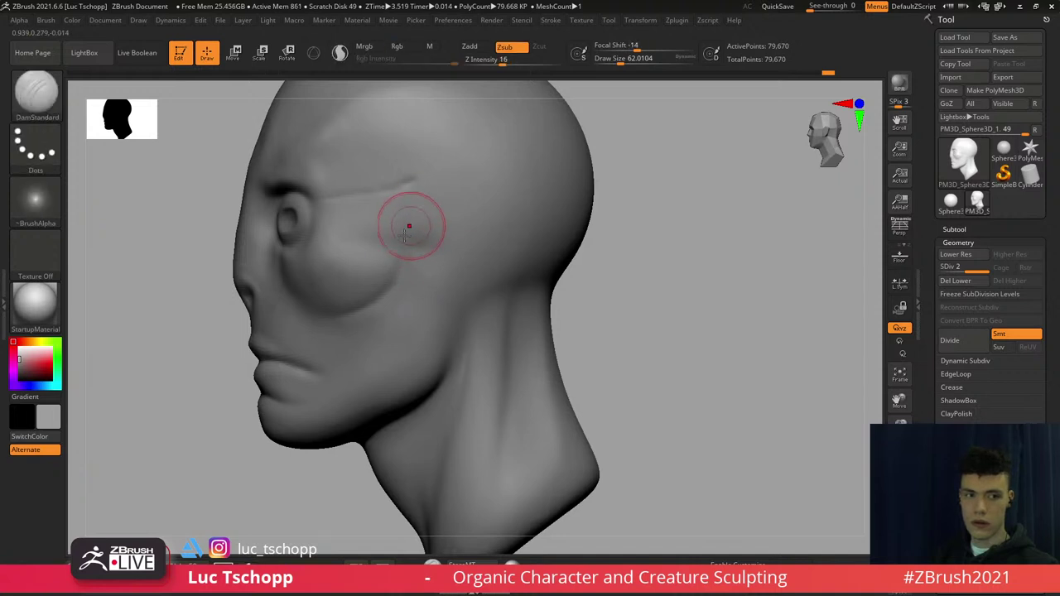
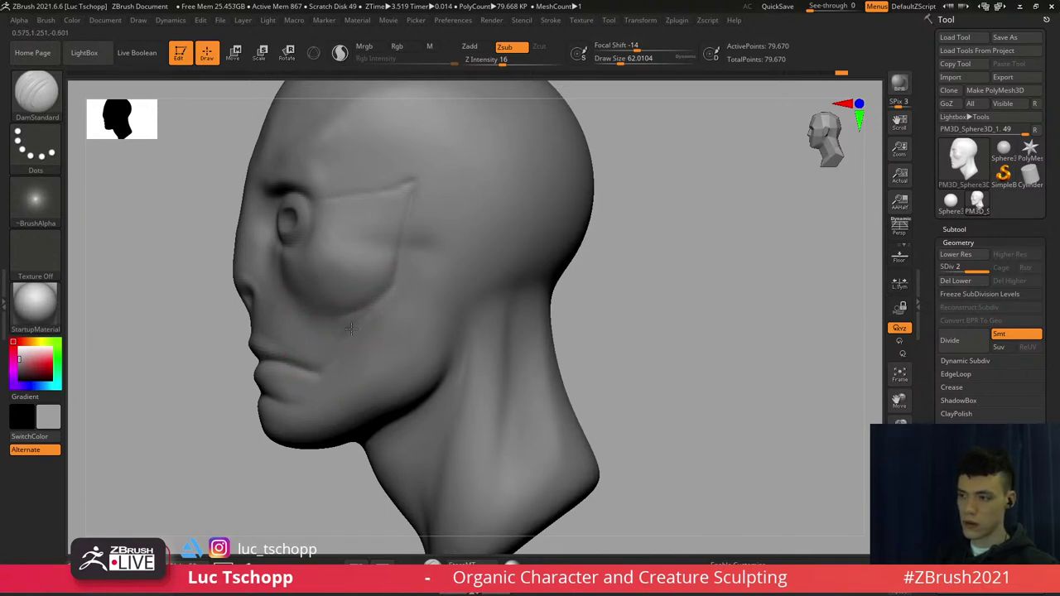
# With the Move brush at SDiv 1, pull the mouth forward and reshape the forehead and crown
pyautogui.press('b')
pyautogui.press('m')
pyautogui.press('v')
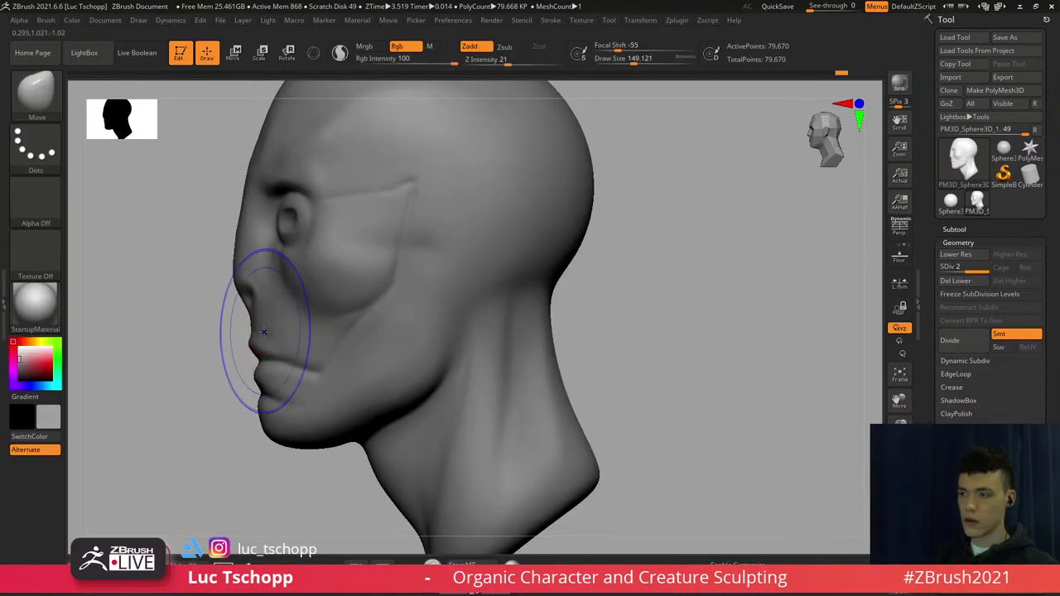
pyautogui.hotkey('shift', 'd')
pyautogui.press('s')
pyautogui.moveTo(253, 340)
pyautogui.mouseDown()
pyautogui.moveTo(269, 339)
pyautogui.moveTo(237, 350)
pyautogui.moveTo(258, 326)
pyautogui.moveTo(230, 327)
pyautogui.mouseUp()
pyautogui.hotkey('ctrl', 'z')
pyautogui.press('s')
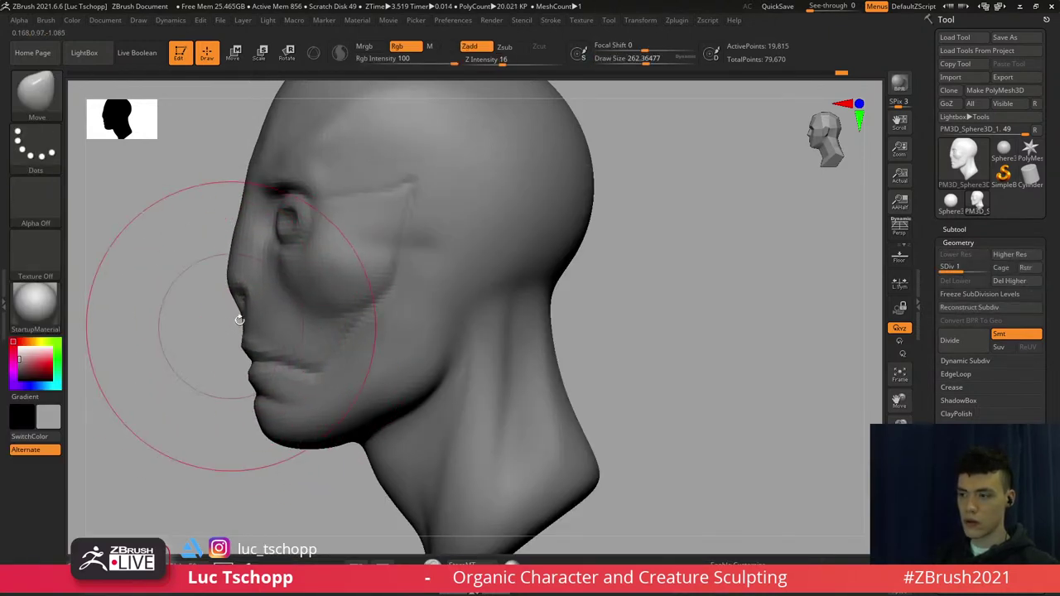
pyautogui.keyDown('alt'); pyautogui.moveTo(264, 241); pyautogui.dragTo(262, 320, button='right'); pyautogui.keyUp('alt')
pyautogui.press('s')
pyautogui.moveTo(275, 194); pyautogui.dragTo(274, 173)
# Return to SDiv 2 and carve the cheek crease with LucT_Custom1 at size about 46
pyautogui.press('d')
pyautogui.keyDown('alt'); pyautogui.moveTo(310, 301); pyautogui.dragTo(327, 286, button='right'); pyautogui.keyUp('alt')
pyautogui.press('b')
pyautogui.click(675, 201)
pyautogui.keyDown('alt'); pyautogui.moveTo(305, 400); pyautogui.dragTo(298, 309, button='right'); pyautogui.keyUp('alt')
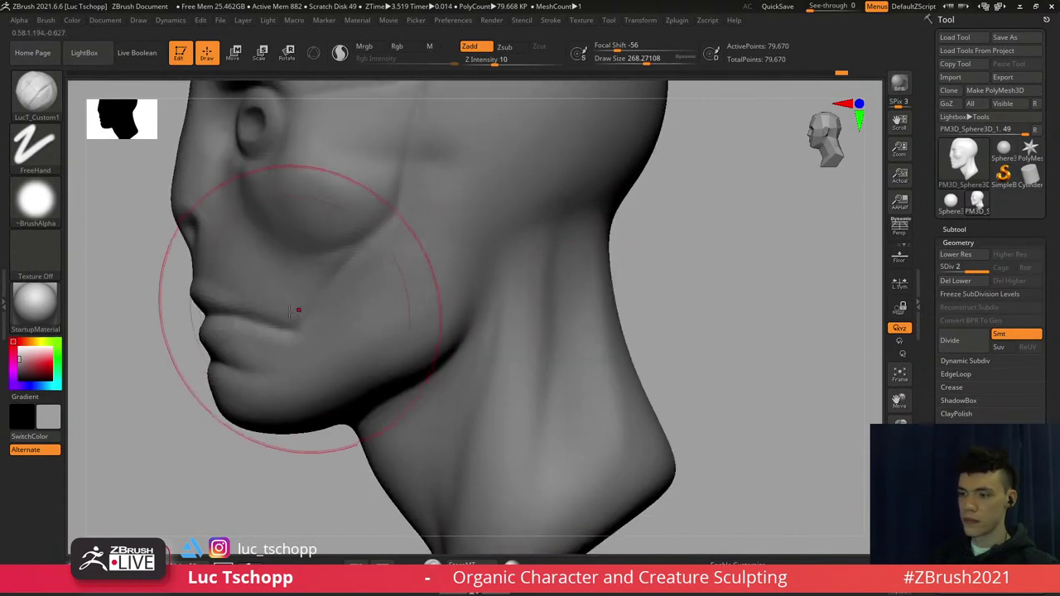
pyautogui.press('s')
pyautogui.moveTo(293, 306)
pyautogui.mouseDown()
pyautogui.moveTo(269, 306)
pyautogui.moveTo(292, 315)
pyautogui.mouseUp()
pyautogui.press('s')
pyautogui.moveTo(295, 328)
pyautogui.keyDown('ctrl'); pyautogui.mouseDown(button='right')
pyautogui.moveTo(292, 286)
pyautogui.moveTo(352, 285)
pyautogui.mouseUp(button='right'); pyautogui.keyUp('ctrl')
# Sculpt the crease along the jaw with LucT_Custom1 enlarged to about 191
pyautogui.keyDown('ctrl'); pyautogui.moveTo(298, 270); pyautogui.dragTo(301, 292, button='right'); pyautogui.keyUp('ctrl')
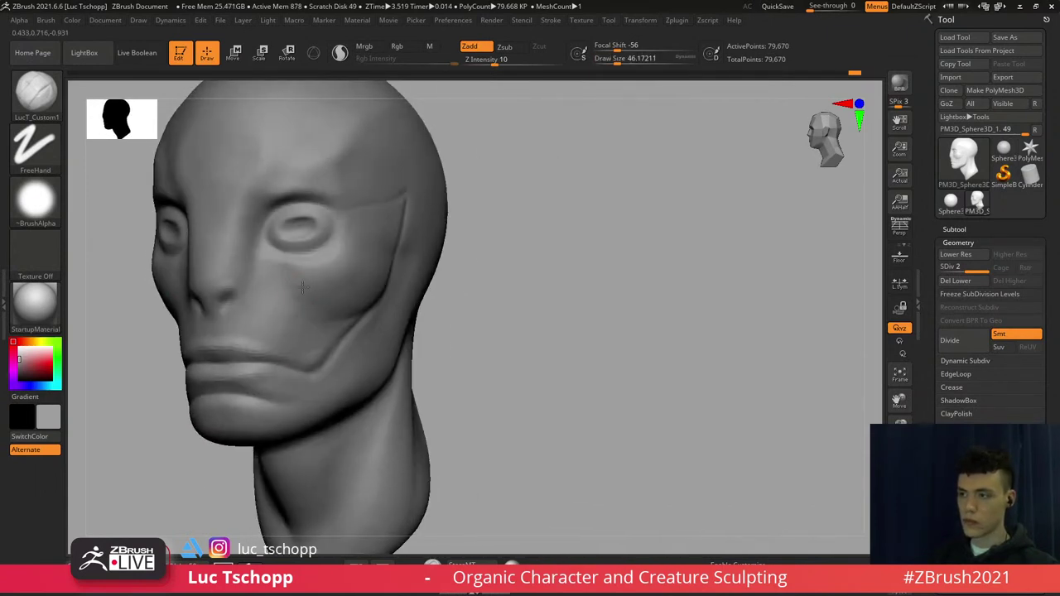
pyautogui.press('s')
pyautogui.moveTo(301, 289); pyautogui.dragTo(308, 294)
pyautogui.moveTo(307, 294)
pyautogui.mouseDown(button='right')
pyautogui.moveTo(328, 296)
pyautogui.moveTo(320, 326)
pyautogui.mouseUp(button='right')
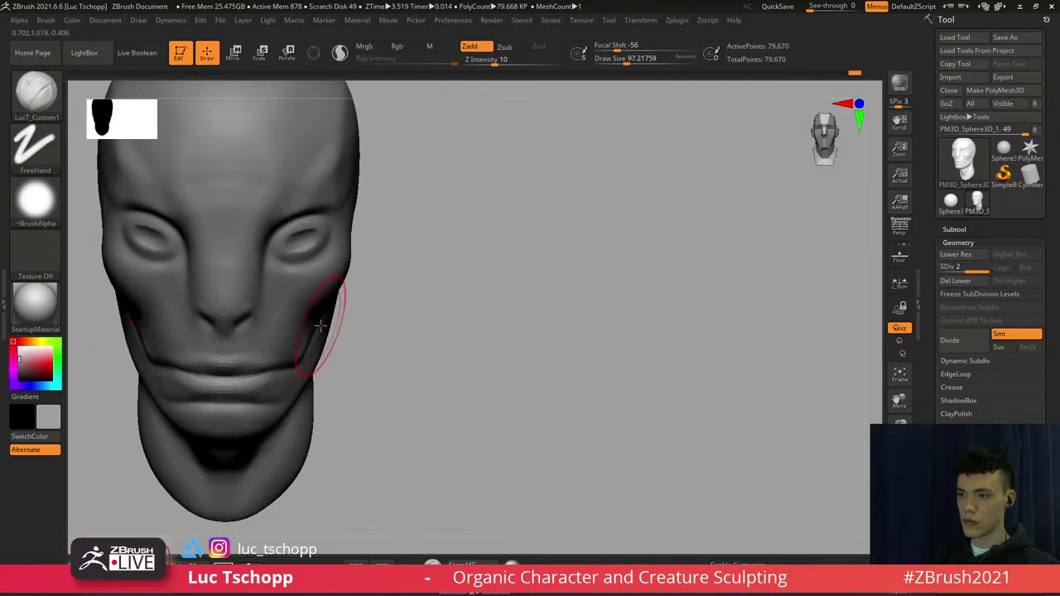
pyautogui.moveTo(279, 375); pyautogui.dragTo(236, 290, button='right')
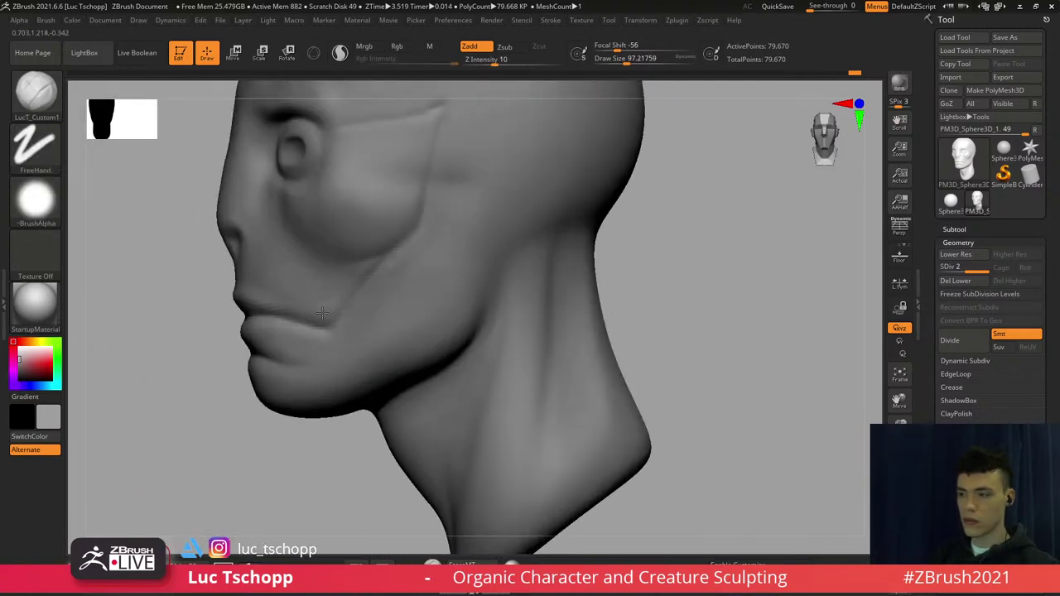
pyautogui.keyDown('alt'); pyautogui.moveTo(439, 331); pyautogui.dragTo(364, 302, button='right'); pyautogui.keyUp('alt')
pyautogui.press('s')
pyautogui.moveTo(364, 301); pyautogui.dragTo(372, 301)
pyautogui.moveTo(371, 300); pyautogui.dragTo(367, 224, button='right')
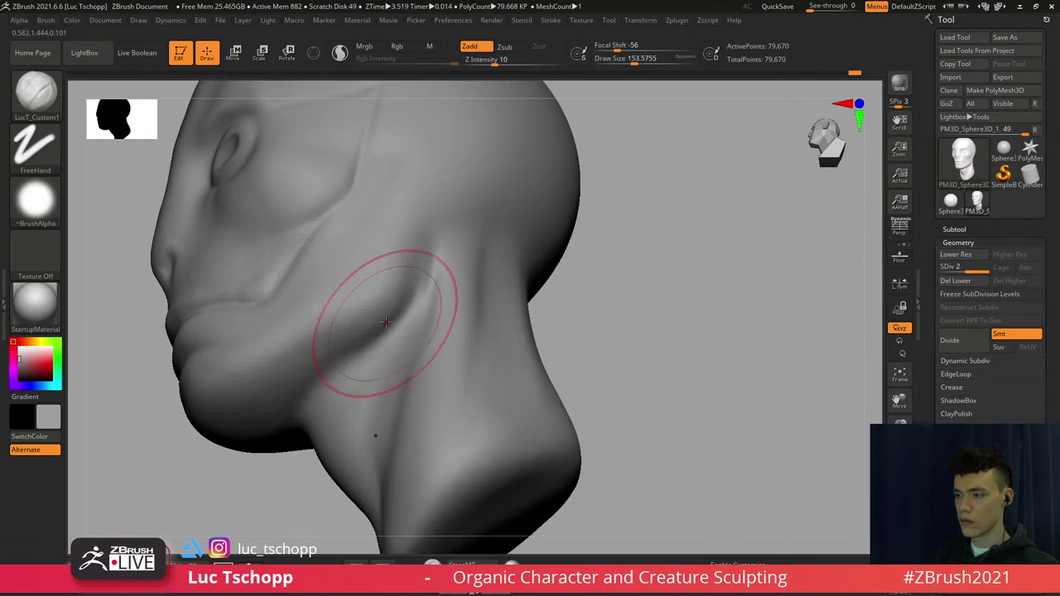
pyautogui.press('s')
pyautogui.moveTo(272, 403); pyautogui.dragTo(277, 402)
pyautogui.moveTo(276, 403); pyautogui.dragTo(248, 395, button='right')
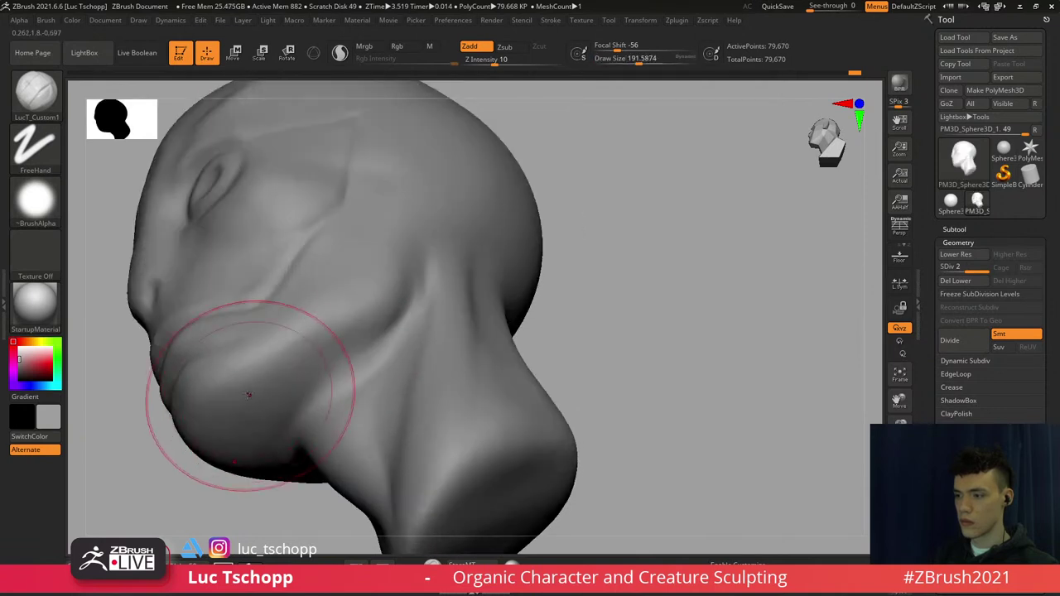
pyautogui.moveTo(349, 357); pyautogui.dragTo(358, 354)
# Smooth the underside of the jaw and neck with the brush at about 172
pyautogui.press('s')
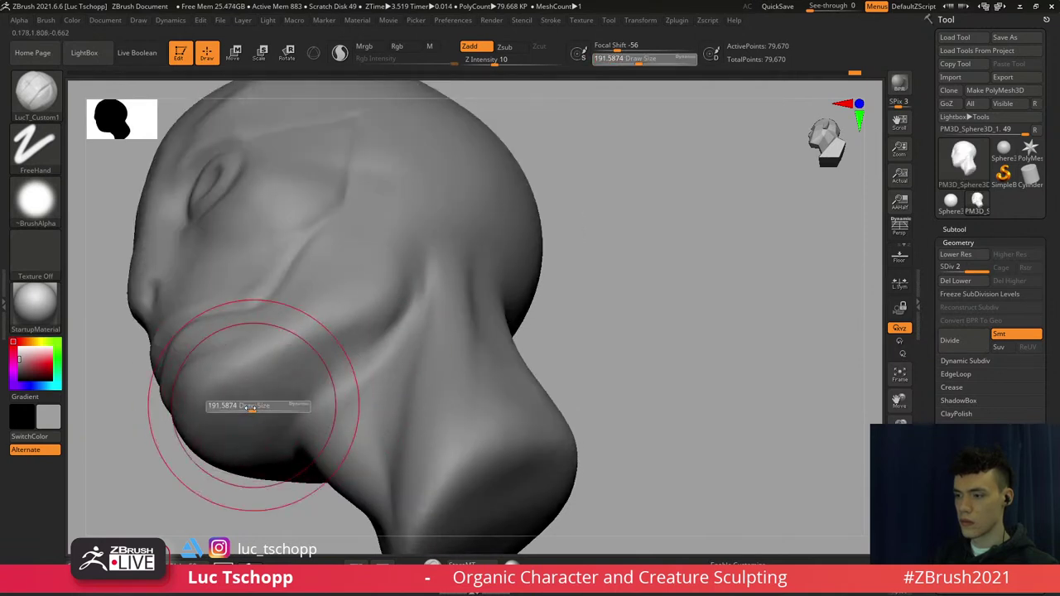
pyautogui.moveTo(258, 406); pyautogui.dragTo(255, 406)
pyautogui.moveTo(297, 407); pyautogui.dragTo(326, 367, button='right')
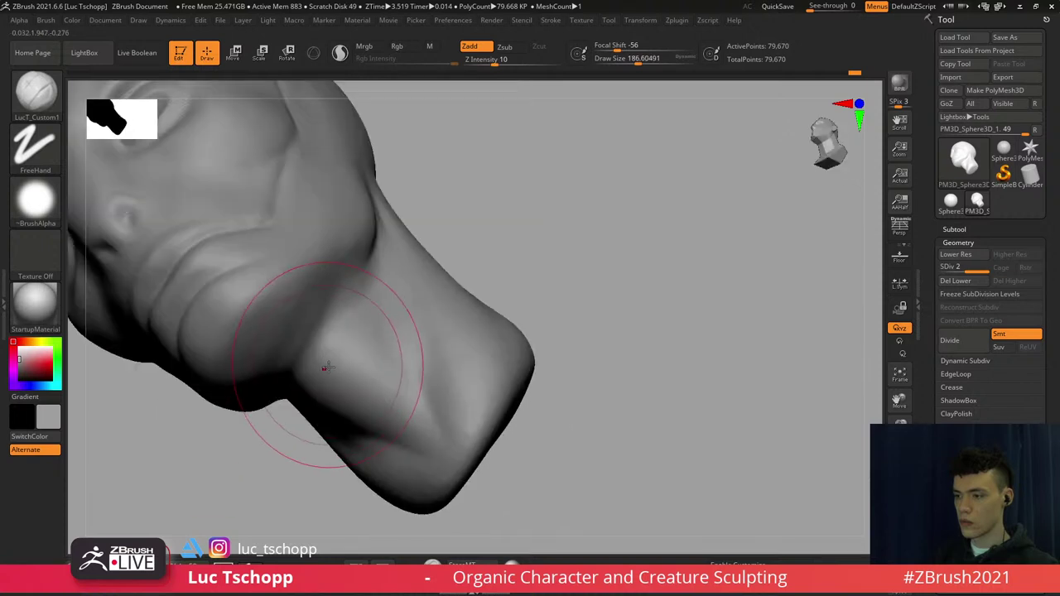
pyautogui.keyDown('shift'); pyautogui.moveTo(374, 403); pyautogui.dragTo(332, 377); pyautogui.keyUp('shift')
pyautogui.moveTo(272, 388)
pyautogui.mouseDown(button='right')
pyautogui.moveTo(323, 382)
pyautogui.moveTo(328, 351)
pyautogui.moveTo(331, 388)
pyautogui.mouseUp(button='right')
pyautogui.keyDown('alt'); pyautogui.moveTo(338, 249); pyautogui.dragTo(339, 307, button='right'); pyautogui.keyUp('alt')
pyautogui.keyDown('alt'); pyautogui.moveTo(350, 206); pyautogui.dragTo(328, 243, button='right'); pyautogui.keyUp('alt')
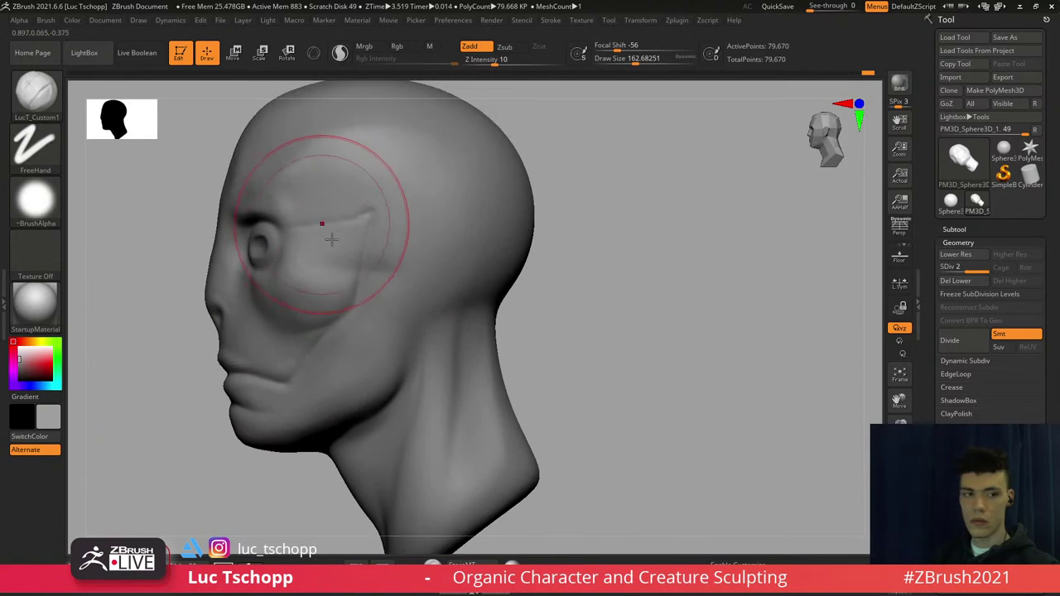
# Reshape the nose and mouth profile with the Move brush at SDiv 1, size about 280
pyautogui.press('b')
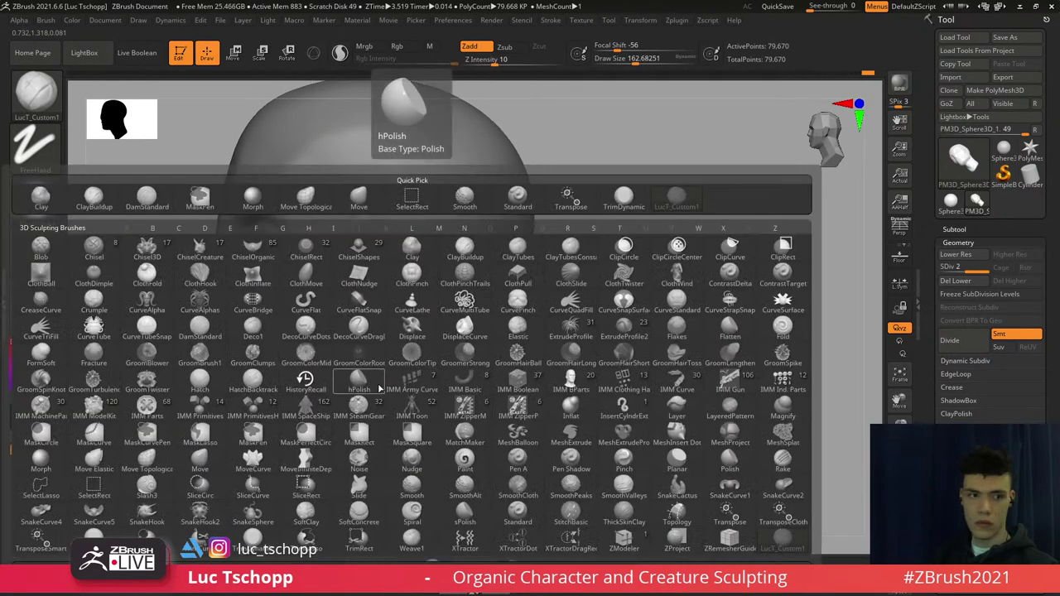
pyautogui.press('m')
pyautogui.press('v')
pyautogui.hotkey('shift', 'd')
pyautogui.press('s')
pyautogui.moveTo(385, 386); pyautogui.dragTo(391, 387)
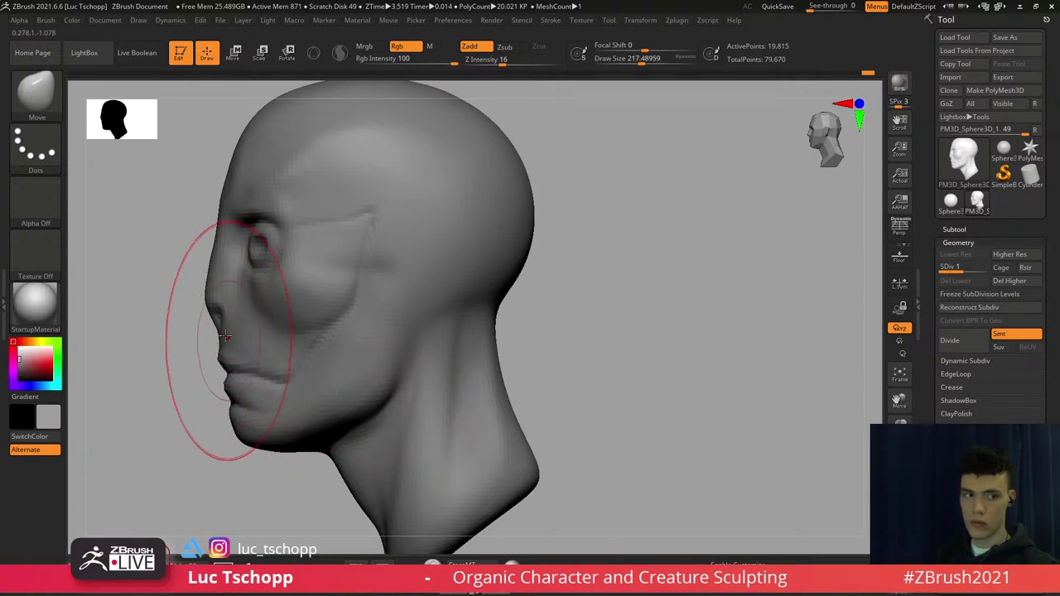
pyautogui.press('s')
pyautogui.moveTo(216, 309); pyautogui.dragTo(223, 308)
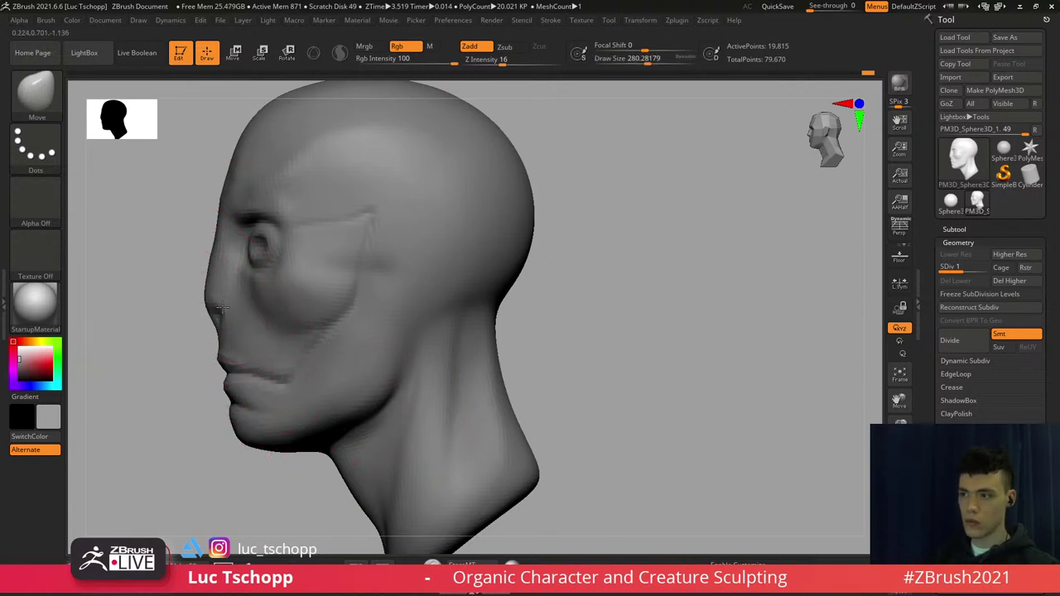
# Round out the side of the cranium with LucT_Custom1 at SDiv 2, size about 239
pyautogui.press('d')
pyautogui.press('b')
pyautogui.click(623, 197)
pyautogui.keyDown('alt'); pyautogui.moveTo(345, 186); pyautogui.dragTo(357, 243, button='right'); pyautogui.keyUp('alt')
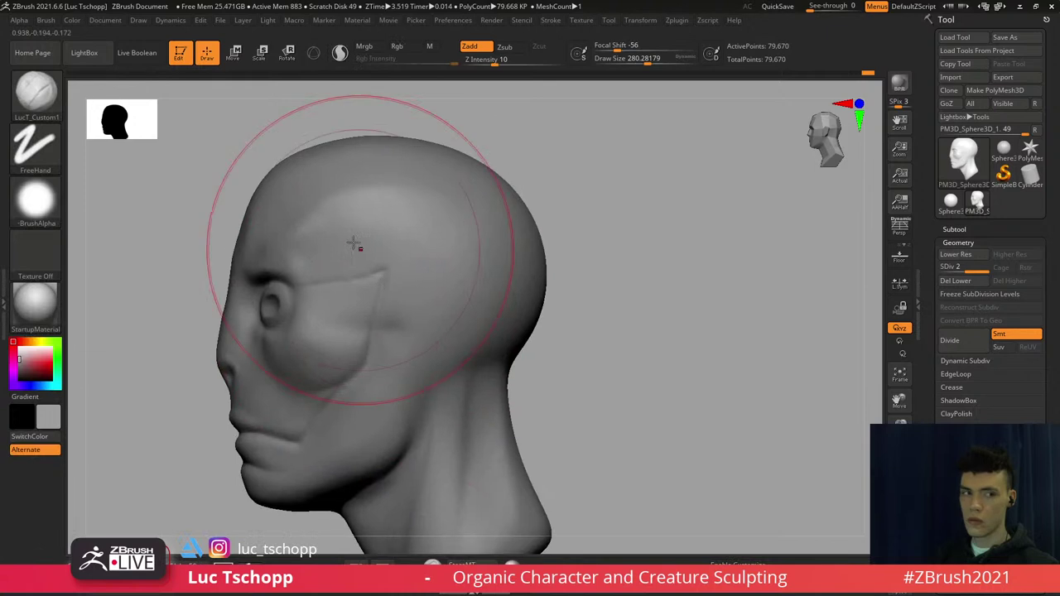
pyautogui.press('s')
pyautogui.moveTo(316, 232); pyautogui.dragTo(315, 232)
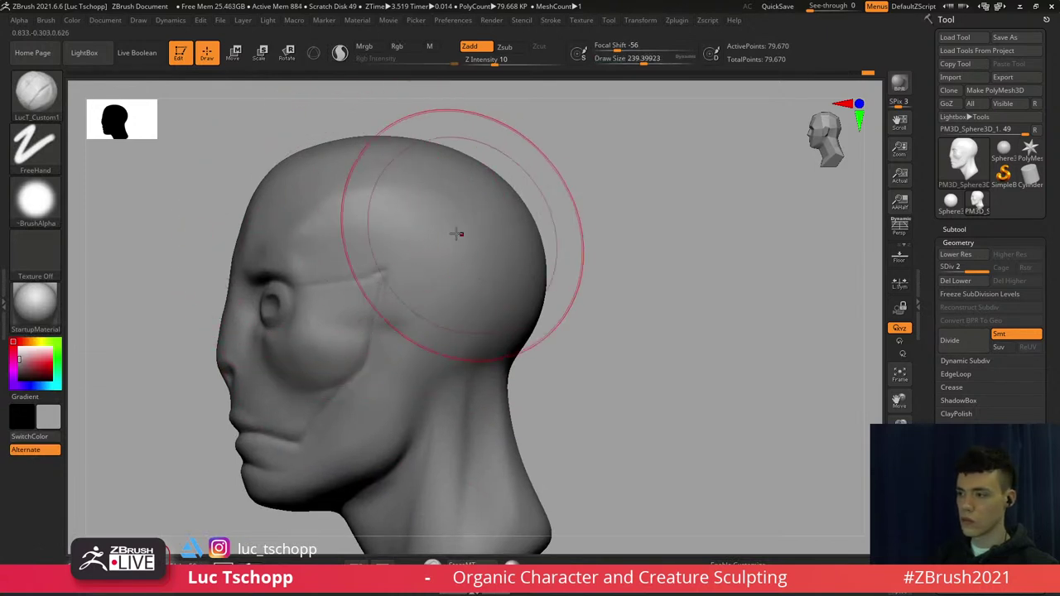
pyautogui.keyDown('alt'); pyautogui.moveTo(450, 252); pyautogui.dragTo(417, 232, button='right'); pyautogui.keyUp('alt')
pyautogui.press('s')
pyautogui.moveTo(414, 225)
pyautogui.mouseDown()
pyautogui.moveTo(393, 198)
pyautogui.moveTo(438, 240)
pyautogui.mouseUp()
pyautogui.press('s')
pyautogui.press('s')
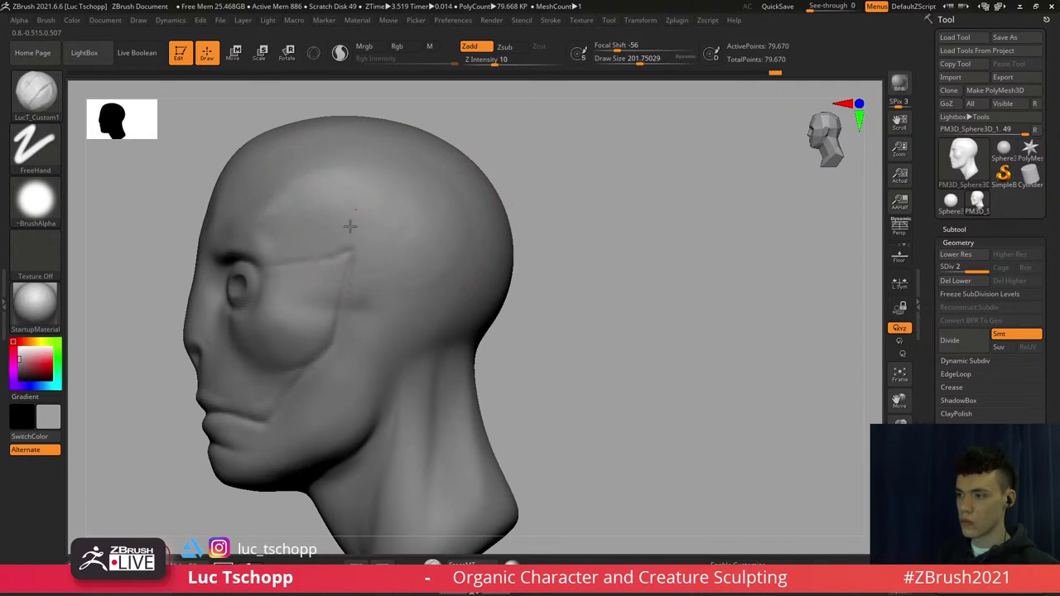
# Push the eye region into shape with the Move brush at size about 116
pyautogui.moveTo(230, 289)
pyautogui.keyDown('alt'); pyautogui.mouseDown(button='right')
pyautogui.moveTo(255, 255)
pyautogui.moveTo(226, 248)
pyautogui.mouseUp(button='right'); pyautogui.keyUp('alt')
pyautogui.press('b')
pyautogui.press('m')
pyautogui.press('v')
pyautogui.press('s')
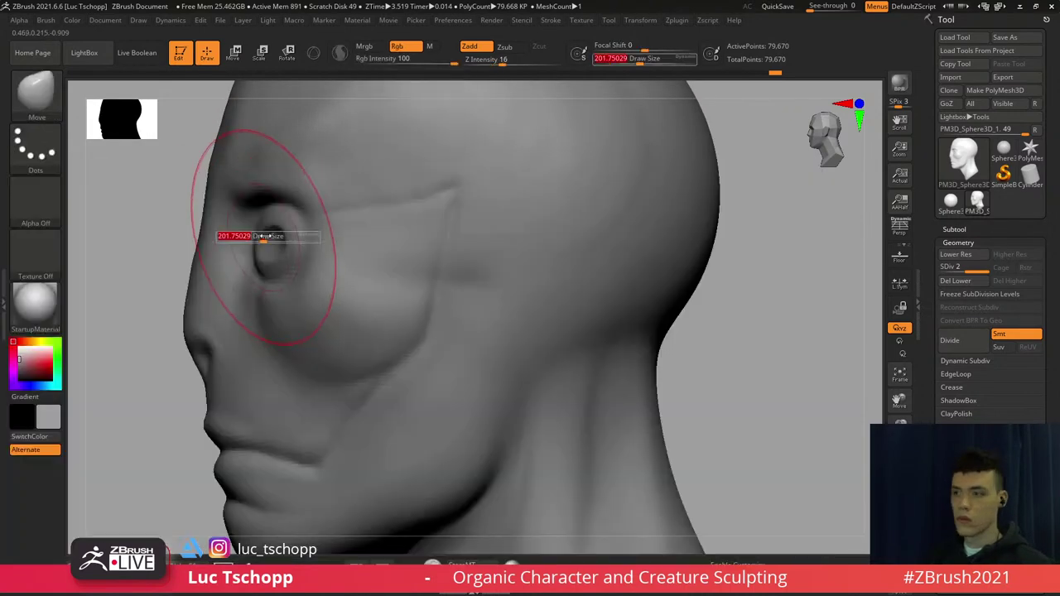
pyautogui.moveTo(263, 237); pyautogui.dragTo(238, 225)
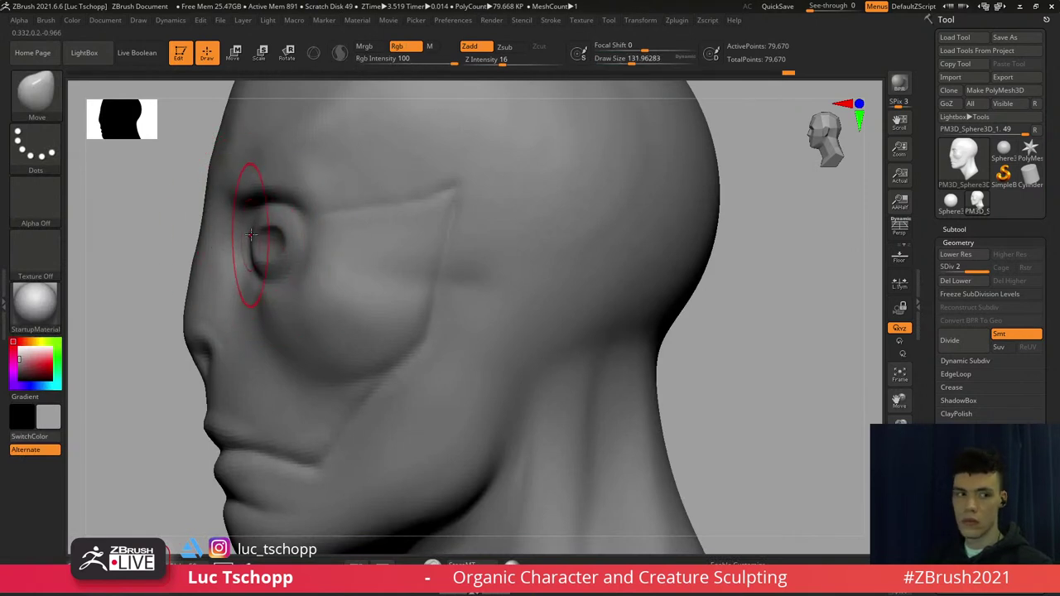
pyautogui.press('s')
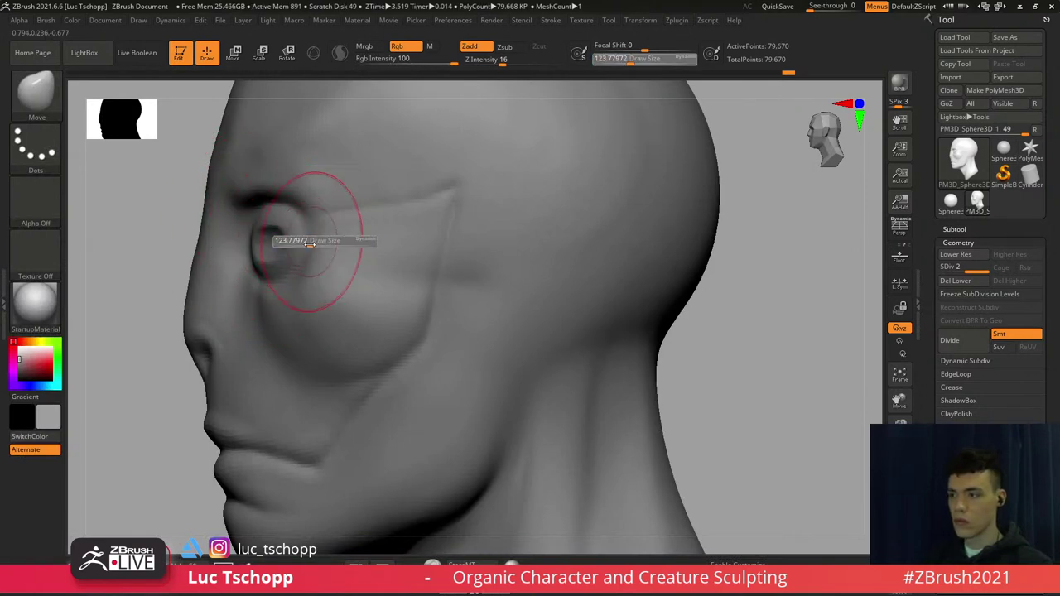
pyautogui.moveTo(310, 240); pyautogui.dragTo(306, 241)
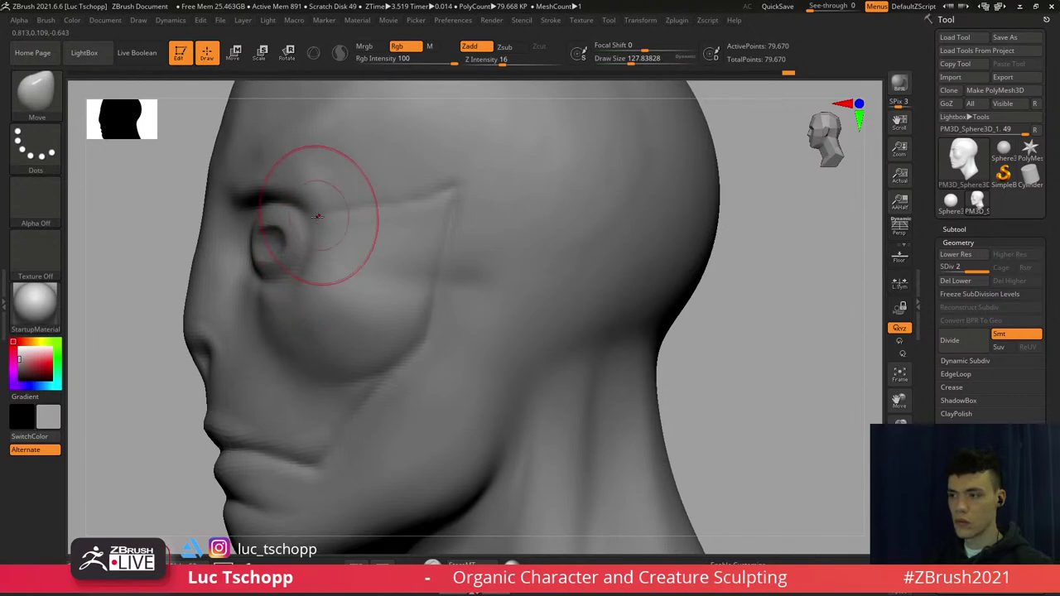
# Carve eyelid creases with DamStandard at size about 80, smoothing the outer eye corner
pyautogui.press('b')
pyautogui.press('d')
pyautogui.press('s')
pyautogui.moveTo(306, 226); pyautogui.dragTo(312, 215, button='right')
pyautogui.press('s')
pyautogui.moveTo(312, 214); pyautogui.dragTo(303, 211)
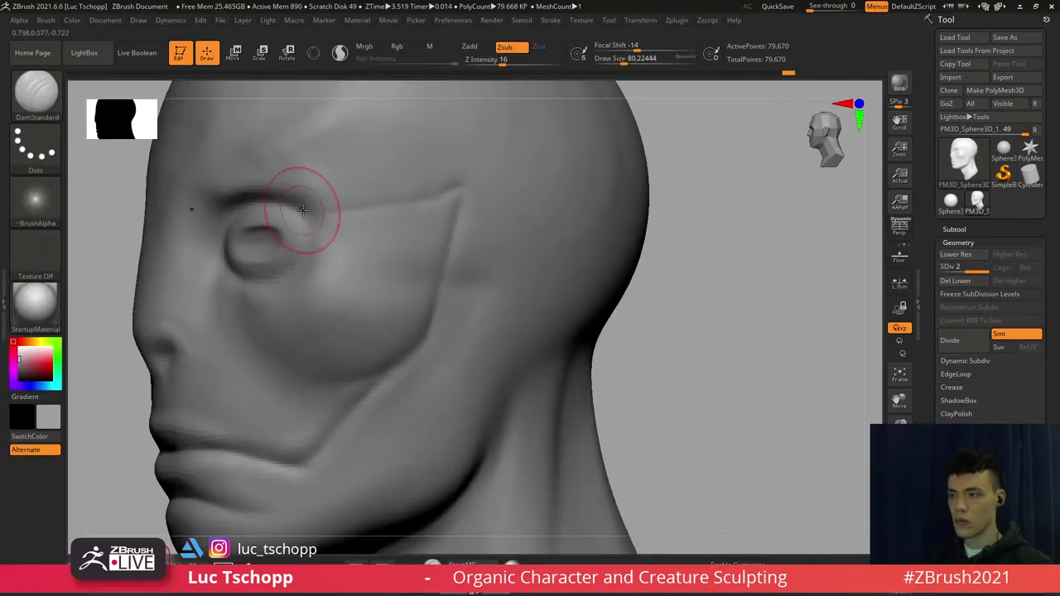
pyautogui.moveTo(299, 250)
pyautogui.mouseDown(button='right')
pyautogui.moveTo(324, 249)
pyautogui.moveTo(316, 235)
pyautogui.mouseUp(button='right')
pyautogui.keyDown('shift'); pyautogui.moveTo(271, 290); pyautogui.dragTo(341, 253, button='right'); pyautogui.keyUp('shift')
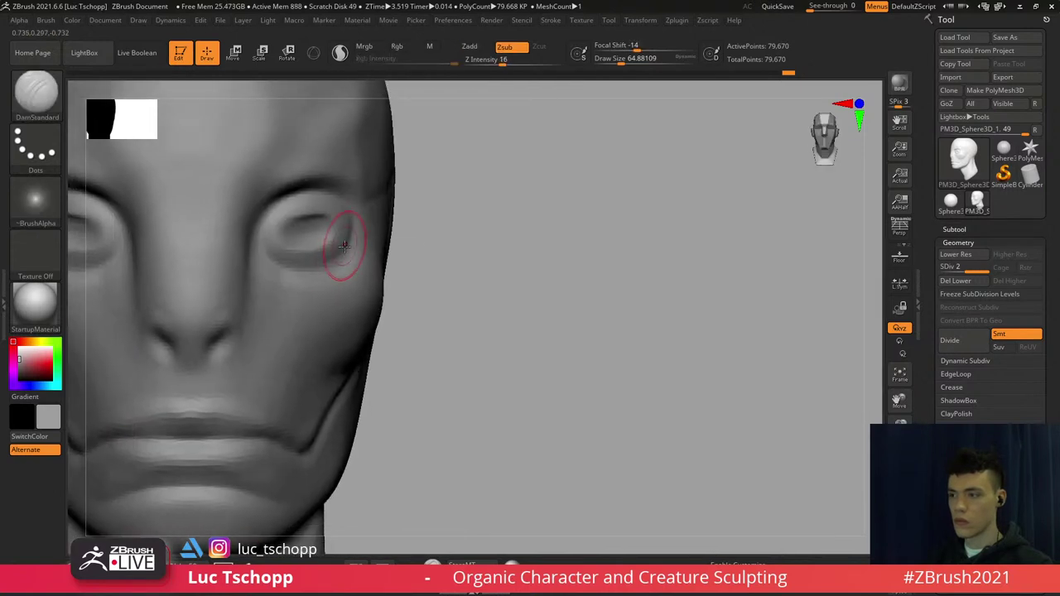
pyautogui.press('s')
pyautogui.moveTo(346, 246); pyautogui.dragTo(351, 246)
pyautogui.moveTo(305, 275); pyautogui.dragTo(362, 247, button='right')
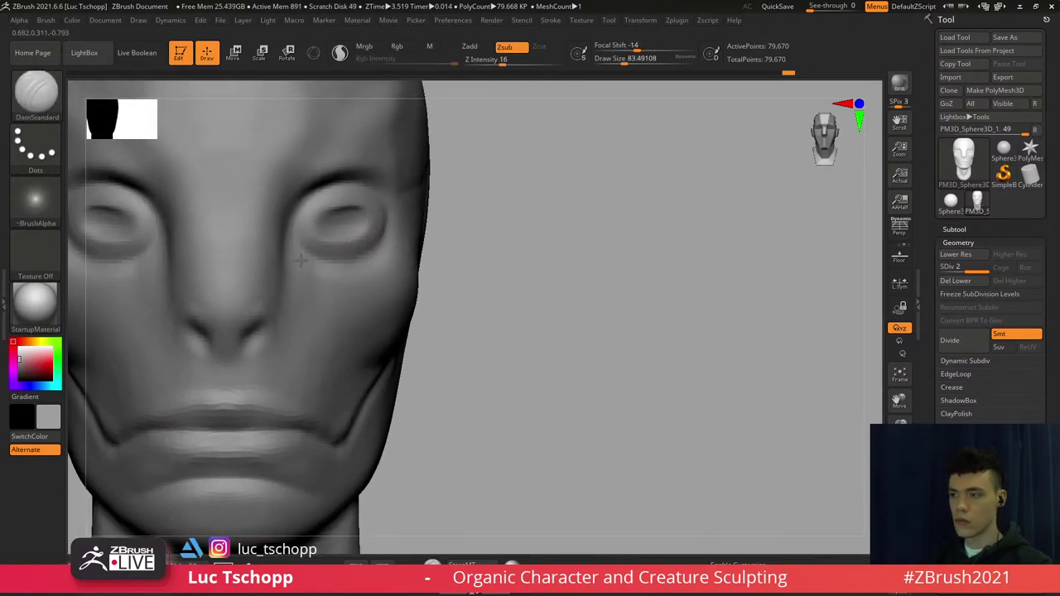
# Cycle through the Standard, LucT_Custom1 and DamStandard brushes while adjusting the view
pyautogui.press('b')
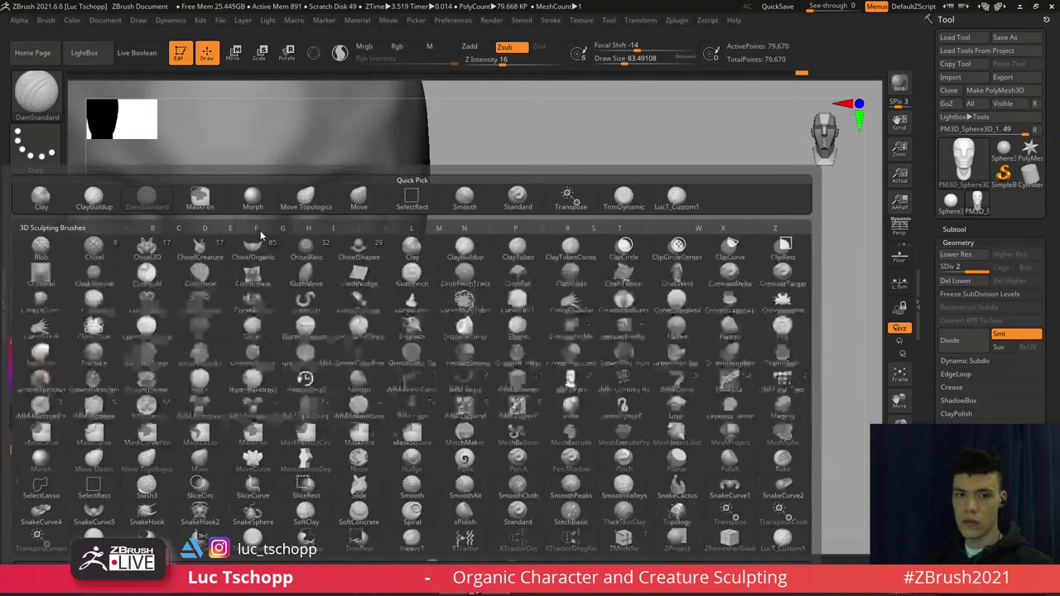
pyautogui.press('s')
pyautogui.press('t')
pyautogui.press('b')
pyautogui.click(675, 201)
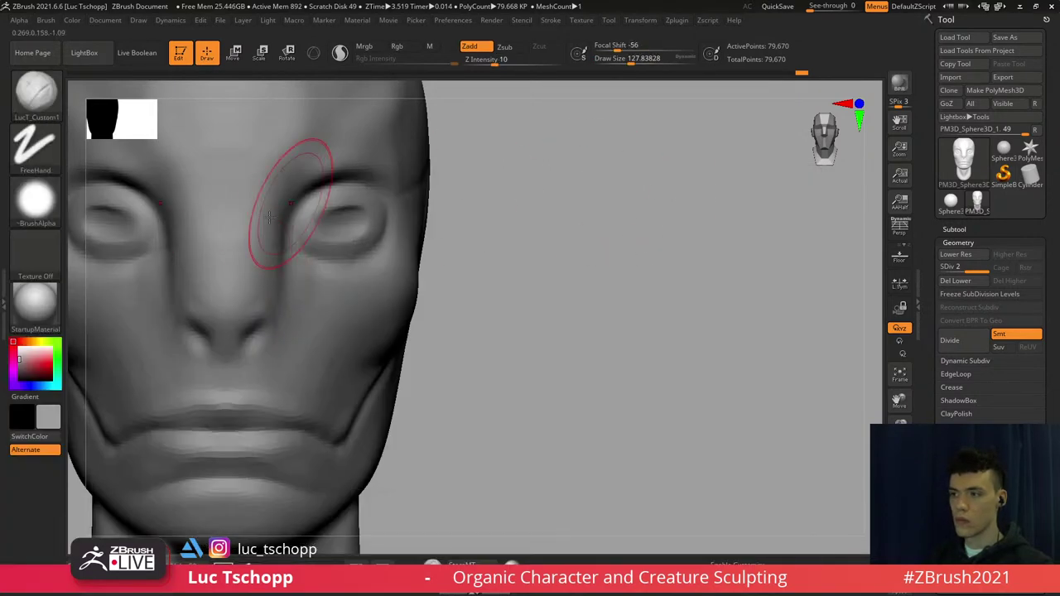
pyautogui.moveTo(290, 186)
pyautogui.keyDown('alt'); pyautogui.mouseDown(button='right')
pyautogui.moveTo(283, 211)
pyautogui.moveTo(303, 257)
pyautogui.mouseUp(button='right'); pyautogui.keyUp('alt')
pyautogui.press('b')
pyautogui.press('d')
pyautogui.press('s')
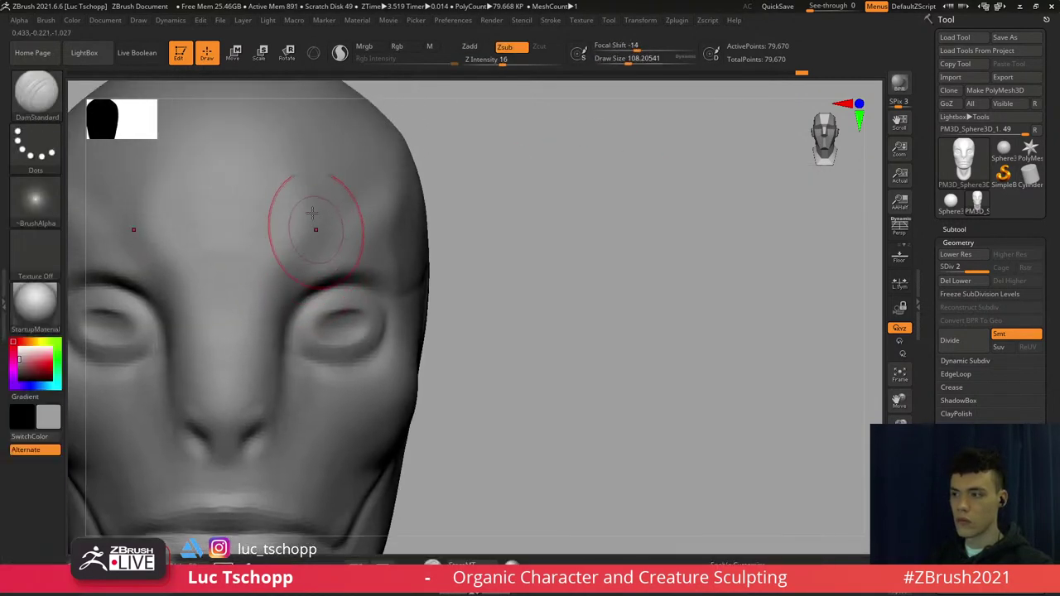
pyautogui.moveTo(306, 168)
pyautogui.keyDown('ctrl'); pyautogui.mouseDown(button='right')
pyautogui.moveTo(303, 208)
pyautogui.moveTo(324, 251)
pyautogui.mouseUp(button='right'); pyautogui.keyUp('ctrl')
# Undo the forehead crease and set the brush size to 112
pyautogui.hotkey('ctrl', 'z')
pyautogui.press('s')
pyautogui.moveTo(320, 231); pyautogui.dragTo(322, 279)
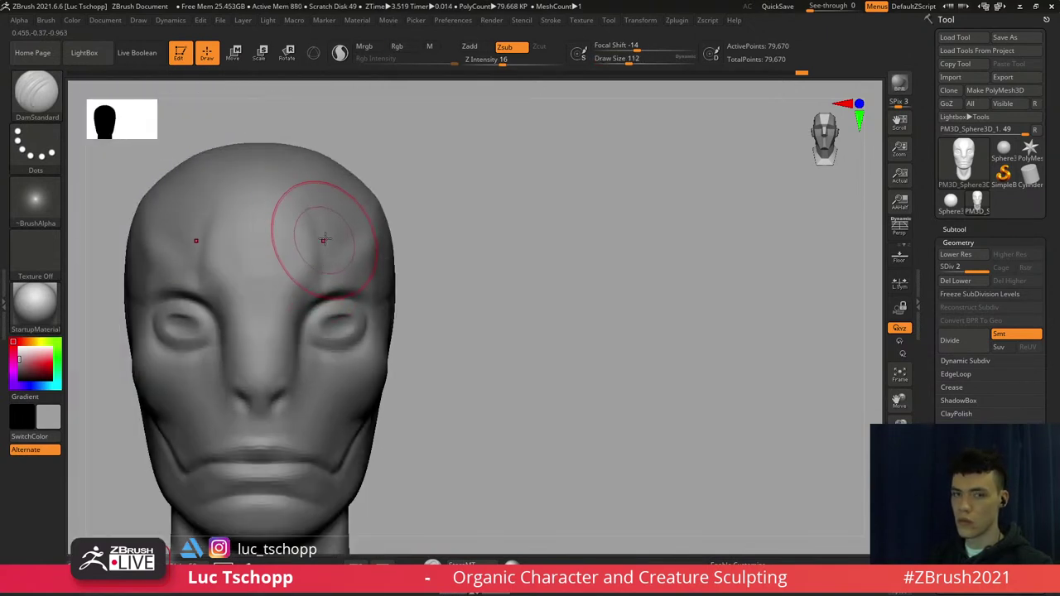
pyautogui.moveTo(306, 176); pyautogui.dragTo(311, 184, button='right')
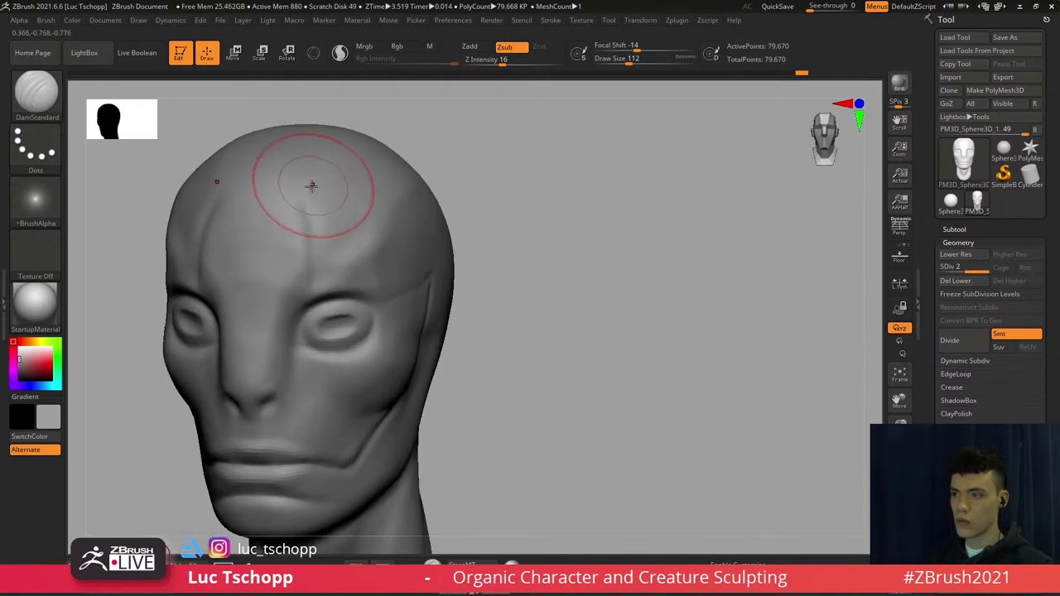
pyautogui.keyDown('alt'); pyautogui.moveTo(303, 225); pyautogui.dragTo(323, 152, button='right'); pyautogui.keyUp('alt')
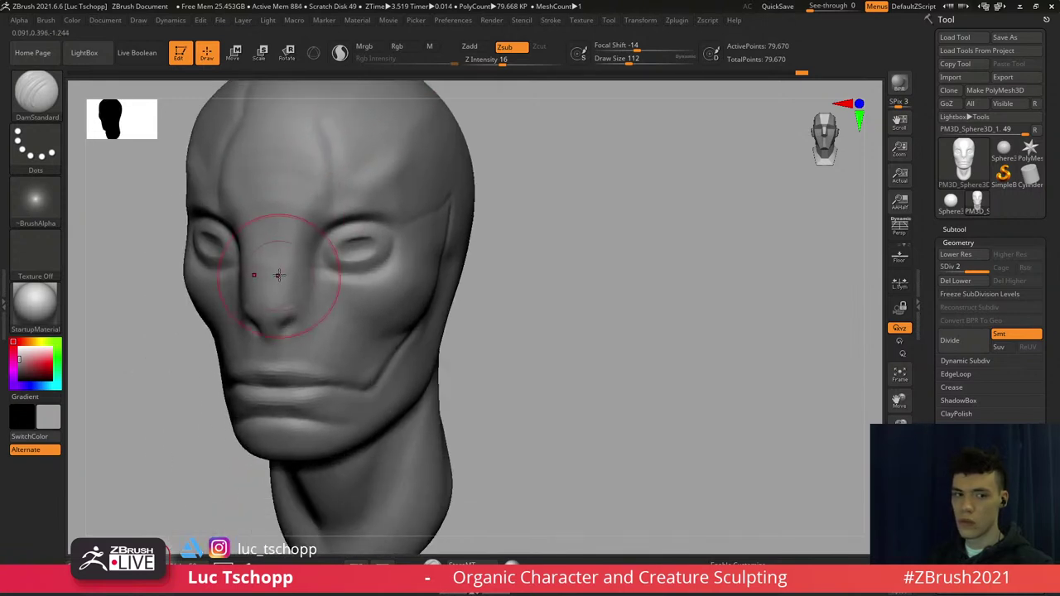
# Pick the Move brush and toggle between subdivision levels 1 and 2
pyautogui.press('b')
pyautogui.press('m')
pyautogui.press('v')
pyautogui.moveTo(352, 331)
pyautogui.keyDown('alt'); pyautogui.mouseDown(button='right')
pyautogui.moveTo(327, 282)
pyautogui.moveTo(334, 290)
pyautogui.moveTo(300, 287)
pyautogui.moveTo(290, 267)
pyautogui.mouseUp(button='right'); pyautogui.keyUp('alt')
pyautogui.hotkey('shift', 'd')
pyautogui.press('s')
pyautogui.press('d')
# Select the Standard brush and shrink it to about 68
pyautogui.press('b')
pyautogui.press('s')
pyautogui.press('t')
pyautogui.press('s')
pyautogui.moveTo(284, 269); pyautogui.dragTo(277, 269)
pyautogui.moveTo(297, 271); pyautogui.dragTo(264, 272, button='right')
pyautogui.press('s')
pyautogui.moveTo(294, 266); pyautogui.dragTo(284, 256)
pyautogui.press('f')
pyautogui.moveTo(303, 267)
pyautogui.keyDown('shift'); pyautogui.mouseDown(button='right')
pyautogui.moveTo(343, 283)
pyautogui.moveTo(255, 251)
pyautogui.mouseUp(button='right'); pyautogui.keyUp('shift')
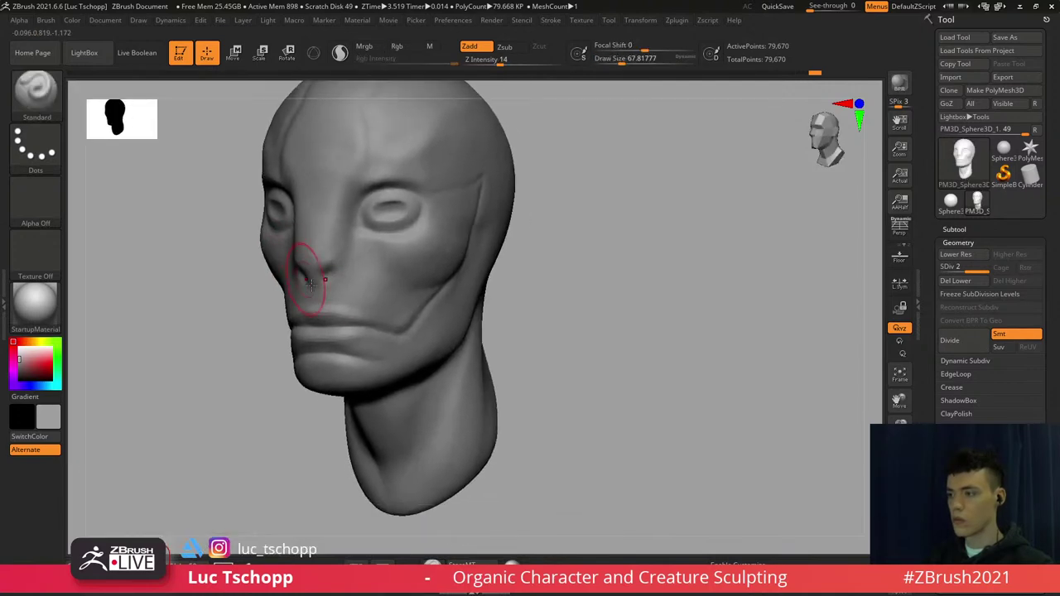
pyautogui.moveTo(341, 323)
pyautogui.mouseDown(button='right')
pyautogui.moveTo(304, 310)
pyautogui.moveTo(340, 322)
pyautogui.moveTo(363, 271)
pyautogui.mouseUp(button='right')
# Enlarge the Move brush to about 192 and bring the neck into view
pyautogui.press('b')
pyautogui.press('m')
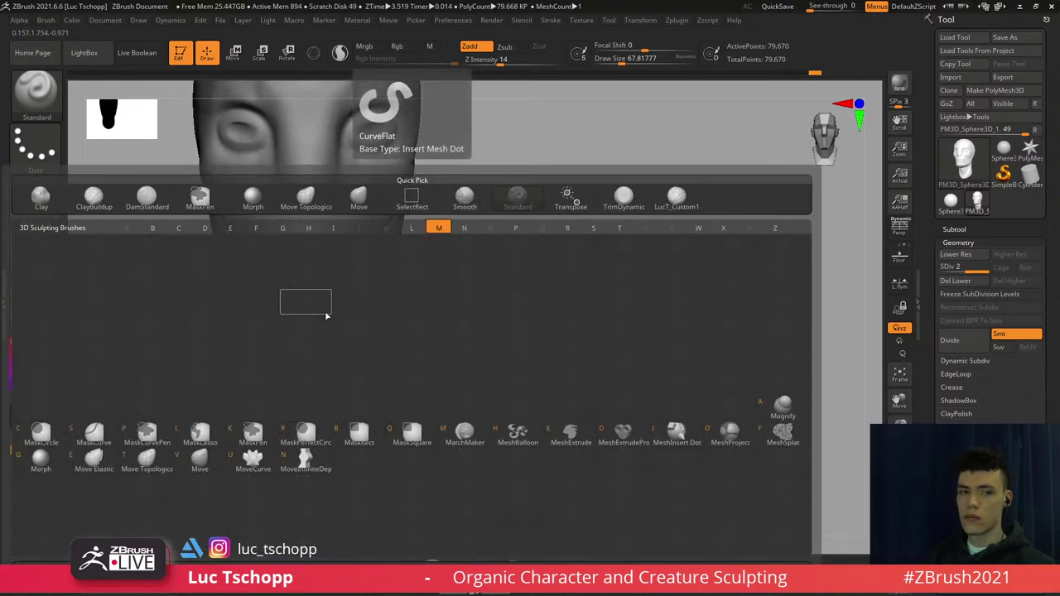
pyautogui.press('v')
pyautogui.press('s')
pyautogui.moveTo(321, 321); pyautogui.dragTo(338, 322)
pyautogui.keyDown('alt'); pyautogui.moveTo(326, 248); pyautogui.dragTo(333, 298, button='right'); pyautogui.keyUp('alt')
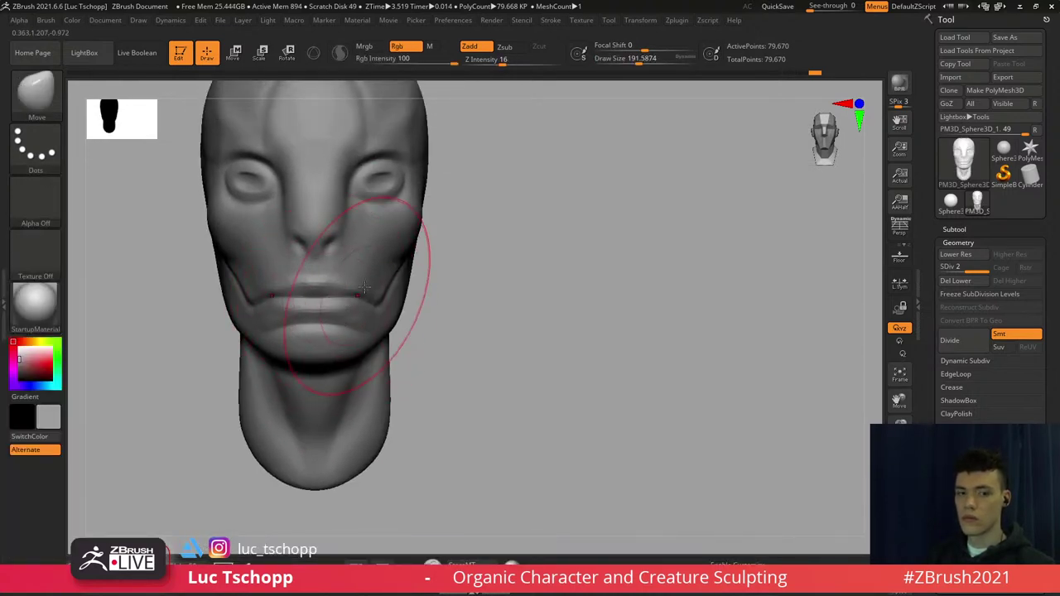
pyautogui.keyDown('alt'); pyautogui.moveTo(366, 214); pyautogui.dragTo(361, 247, button='right'); pyautogui.keyUp('alt')
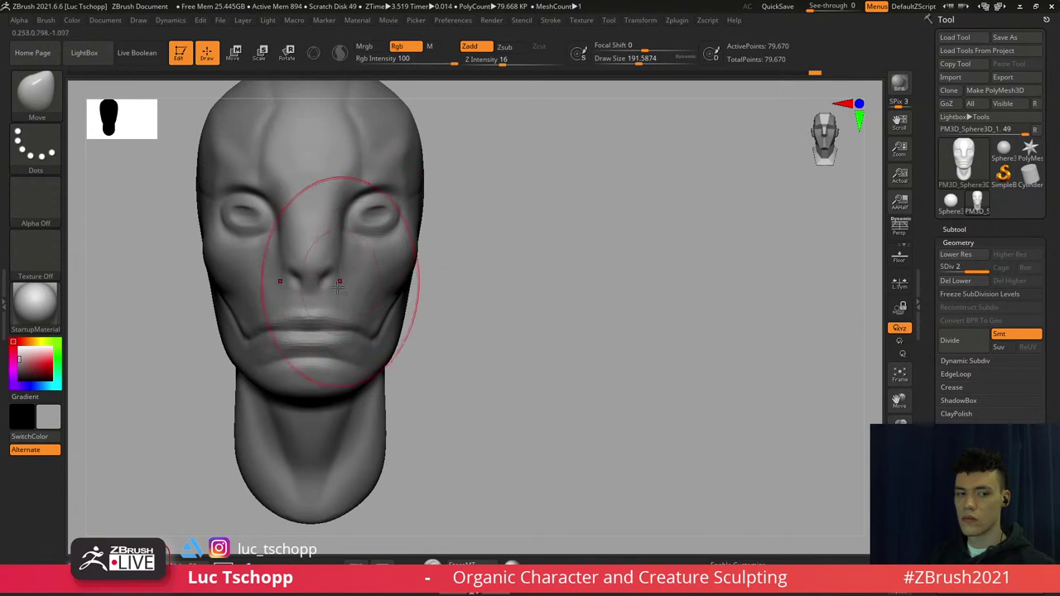
pyautogui.keyDown('alt'); pyautogui.moveTo(333, 330); pyautogui.dragTo(343, 247, button='right'); pyautogui.keyUp('alt')
# At the lower subdivision level, pull the neck outward with a size-286 Move brush
pyautogui.press('b')
pyautogui.press('m')
pyautogui.press('v')
pyautogui.hotkey('shift', 'd')
pyautogui.press('s')
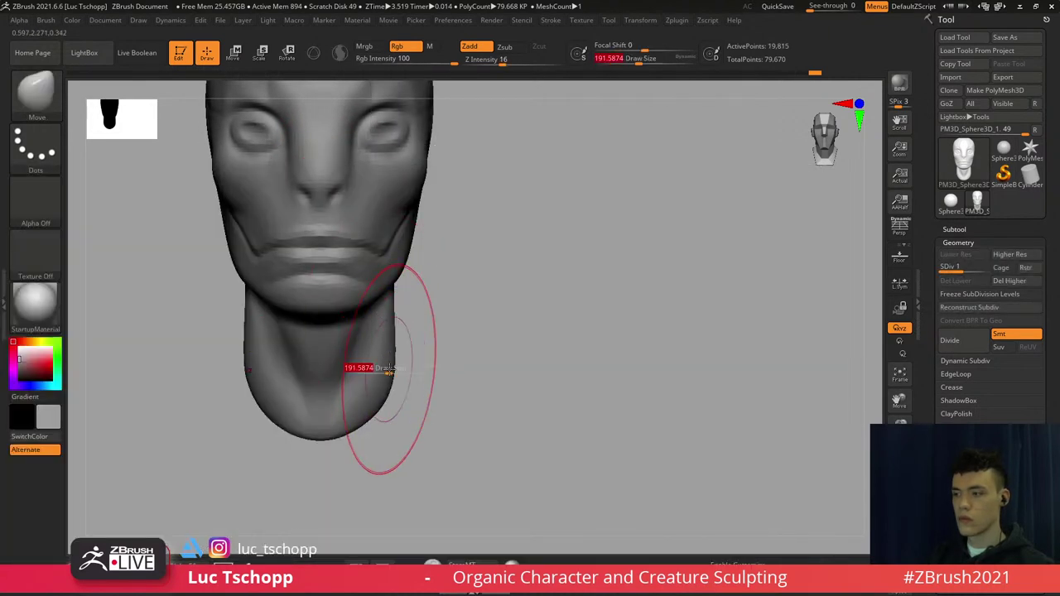
pyautogui.moveTo(385, 369); pyautogui.dragTo(394, 368)
pyautogui.moveTo(392, 369); pyautogui.dragTo(392, 372)
pyautogui.press('s')
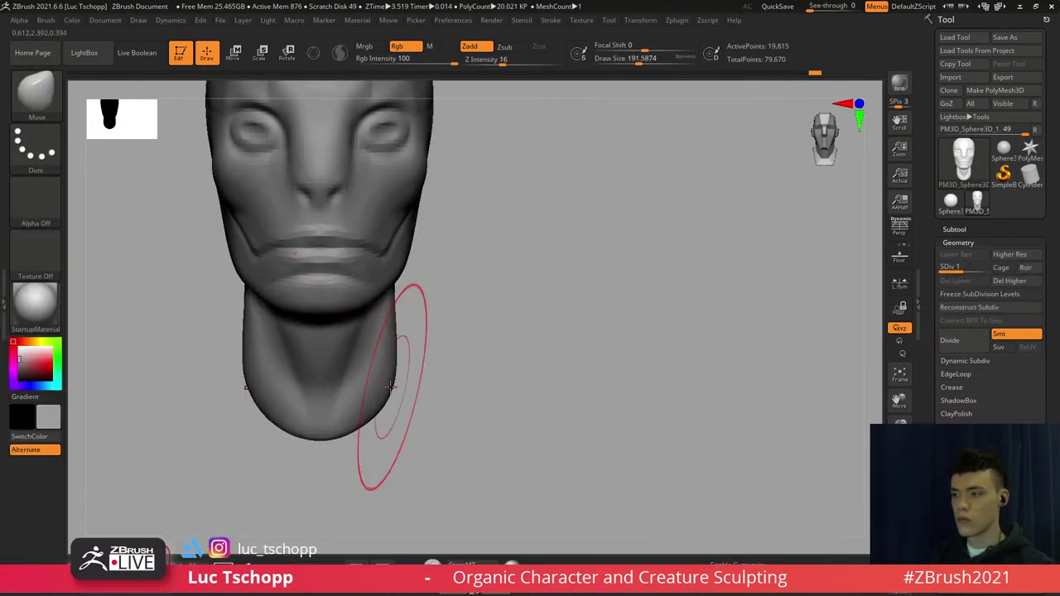
pyautogui.press('d')
pyautogui.keyDown('alt'); pyautogui.moveTo(366, 167); pyautogui.dragTo(370, 244, button='right'); pyautogui.keyUp('alt')
# Sculpt forms into the forehead with the LucT_Custom1 brush
pyautogui.moveTo(390, 196)
pyautogui.keyDown('alt'); pyautogui.mouseDown(button='right')
pyautogui.moveTo(383, 315)
pyautogui.moveTo(386, 241)
pyautogui.mouseUp(button='right'); pyautogui.keyUp('alt')
pyautogui.moveTo(386, 240); pyautogui.dragTo(393, 334, button='right')
pyautogui.press('b')
pyautogui.press('m')
pyautogui.press('v')
pyautogui.click(658, 205)
pyautogui.moveTo(397, 239)
pyautogui.mouseDown(button='right')
pyautogui.moveTo(379, 248)
pyautogui.moveTo(357, 231)
pyautogui.mouseUp(button='right')
pyautogui.moveTo(357, 231); pyautogui.dragTo(306, 204)
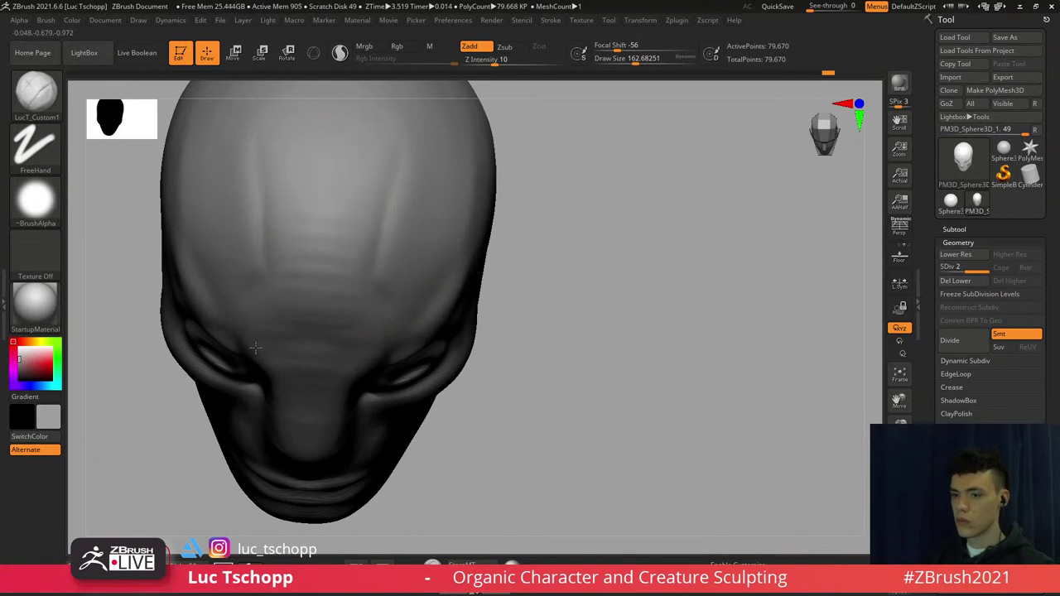
# Smooth the brow and forehead with a brush of about 182
pyautogui.moveTo(255, 348); pyautogui.dragTo(260, 341, button='right')
pyautogui.press('s')
pyautogui.moveTo(262, 339); pyautogui.dragTo(317, 298)
pyautogui.press('s')
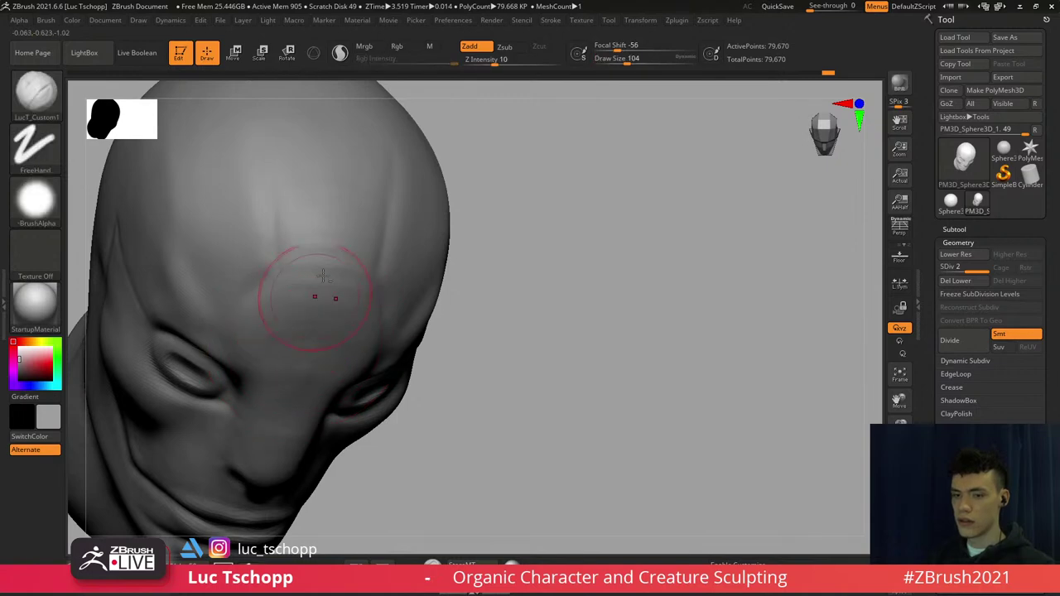
pyautogui.moveTo(317, 298); pyautogui.dragTo(310, 247, button='right')
pyautogui.keyDown('shift'); pyautogui.moveTo(314, 239); pyautogui.dragTo(318, 317); pyautogui.keyUp('shift')
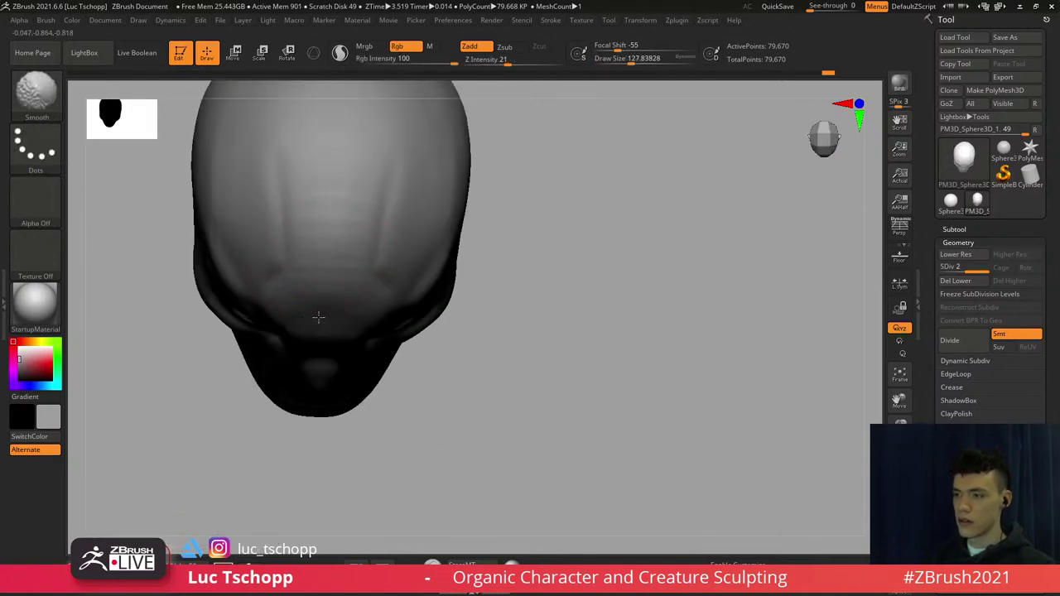
# Turn the head to a left profile and shrink the brush to about 68
pyautogui.moveTo(317, 317); pyautogui.dragTo(319, 201, button='right')
pyautogui.press('f')
pyautogui.moveTo(358, 276); pyautogui.dragTo(76, 298, button='right')
pyautogui.moveTo(448, 269)
pyautogui.mouseDown(button='right')
pyautogui.moveTo(329, 259)
pyautogui.moveTo(339, 268)
pyautogui.moveTo(379, 251)
pyautogui.mouseUp(button='right')
pyautogui.press('s')
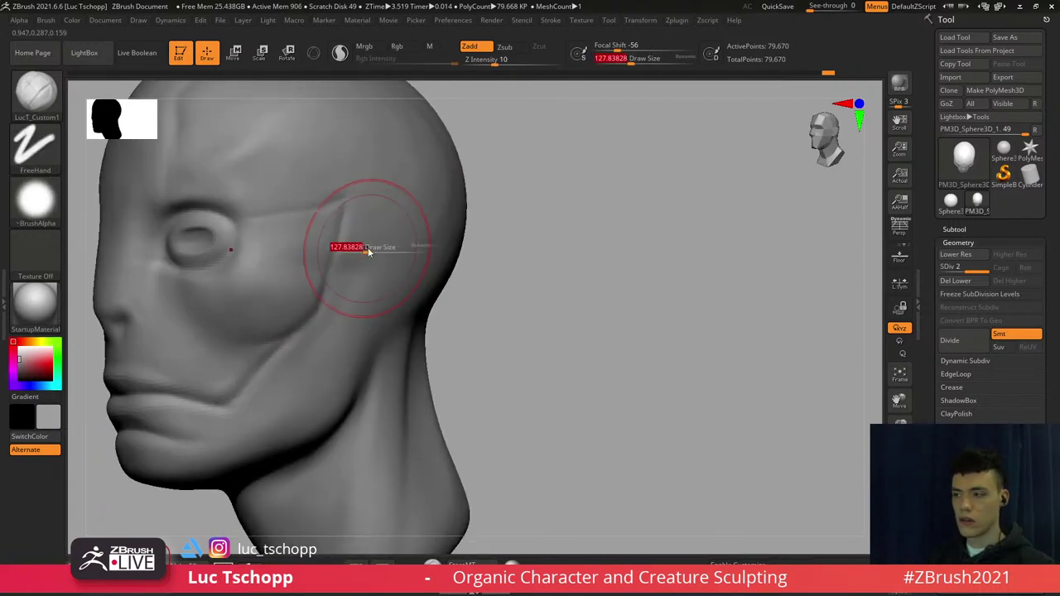
pyautogui.moveTo(367, 251); pyautogui.dragTo(351, 252)
# Mask an ear-shaped patch on the side of the head with a size-59 brush
pyautogui.press('s')
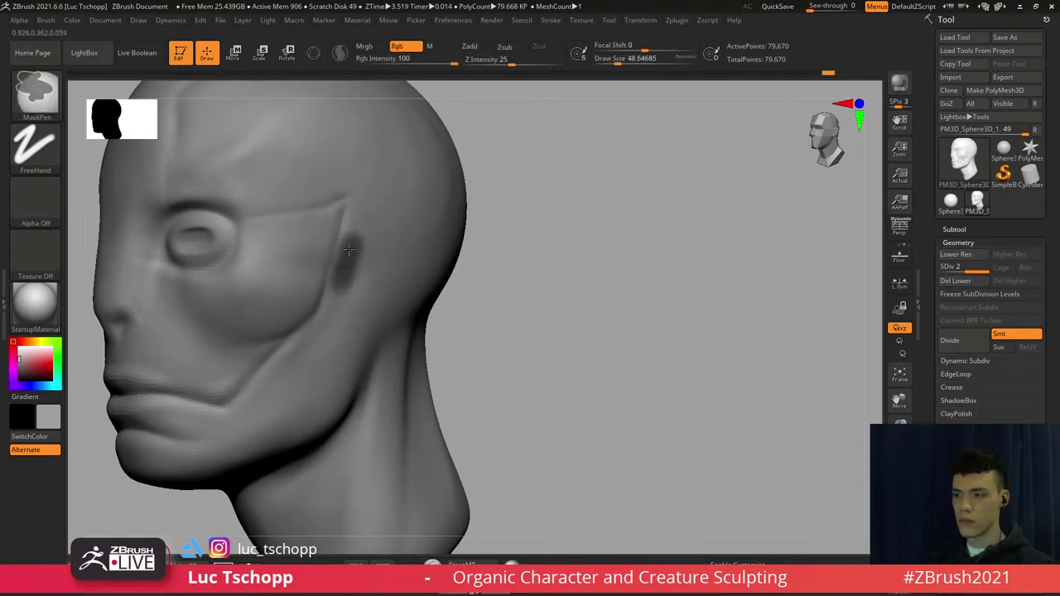
pyautogui.moveTo(343, 270); pyautogui.dragTo(305, 269, button='right')
pyautogui.press('s')
pyautogui.press('s')
pyautogui.moveTo(344, 268); pyautogui.dragTo(343, 270)
pyautogui.press('ctrl')
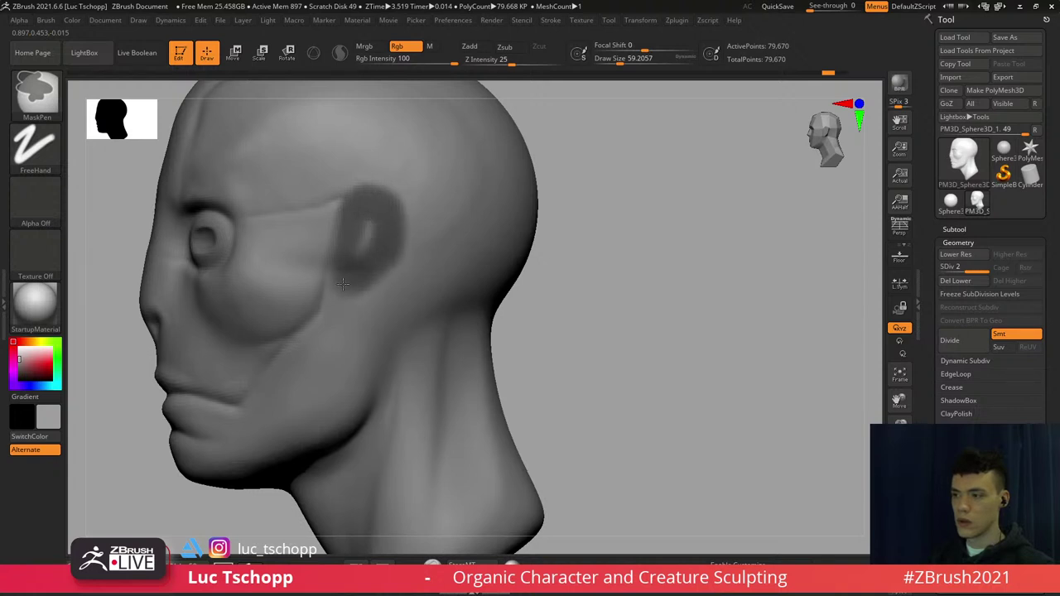
pyautogui.keyDown('ctrl'); pyautogui.moveTo(344, 276); pyautogui.dragTo(348, 273); pyautogui.keyUp('ctrl')
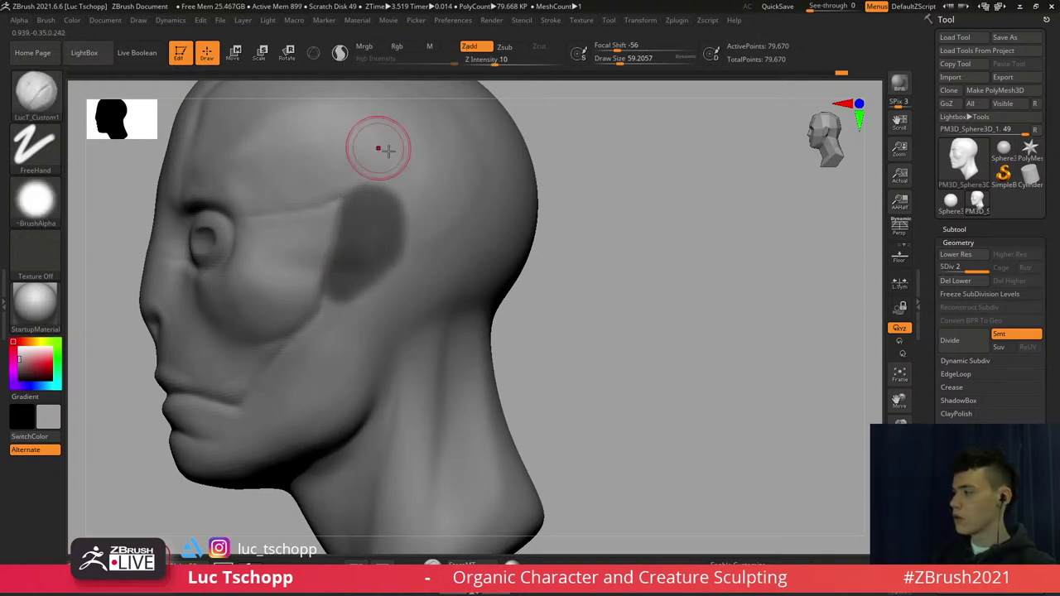
# Extract the masked ear patch as a shell from the Subtool Extract settings
pyautogui.keyDown('shift'); pyautogui.click(953, 228); pyautogui.keyUp('shift')
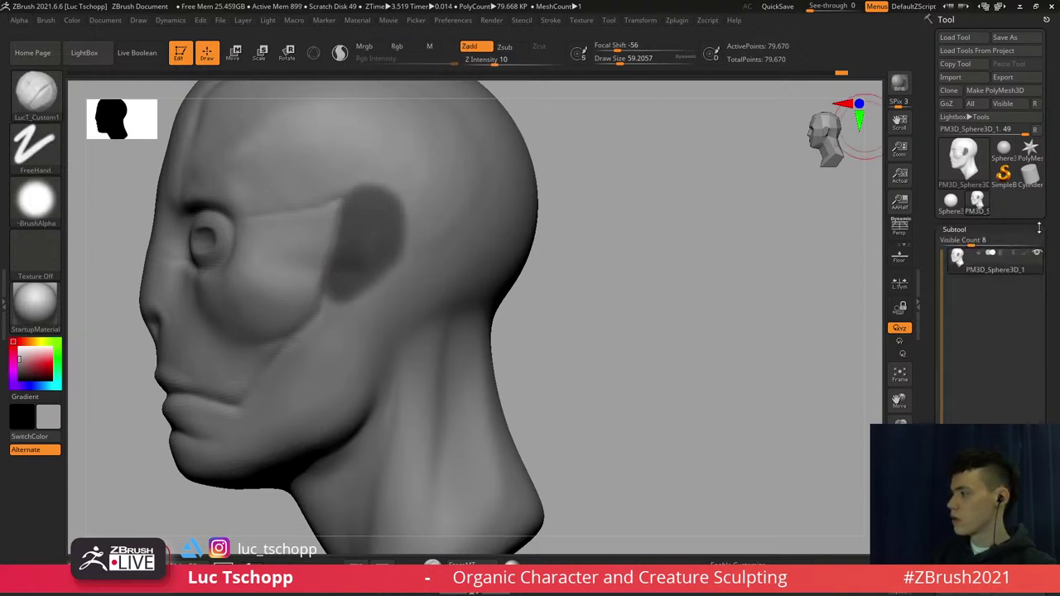
pyautogui.moveTo(1053, 232); pyautogui.dragTo(1046, 119)
pyautogui.click(950, 292)
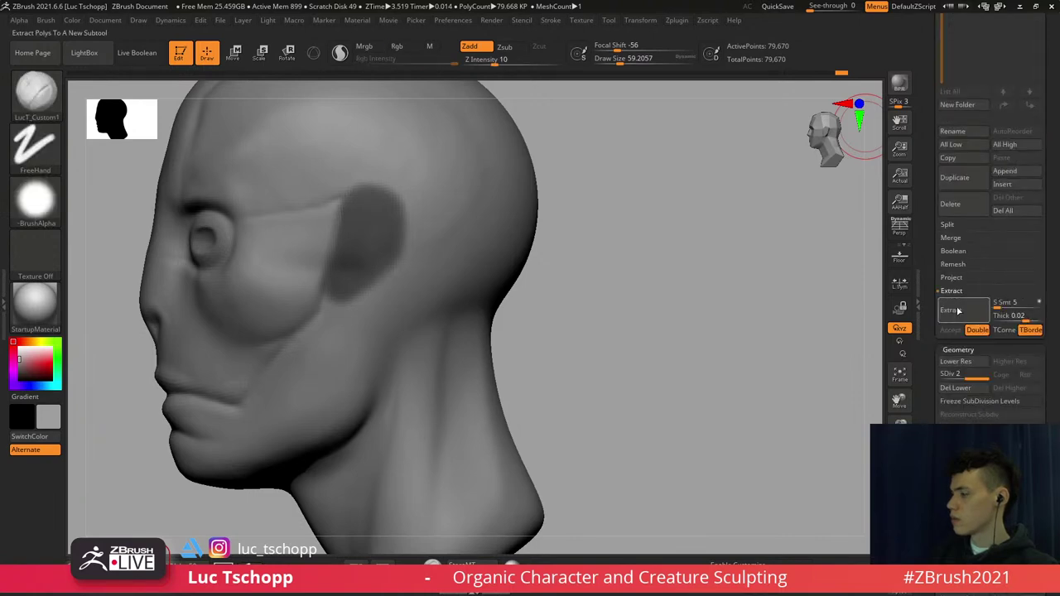
pyautogui.click(951, 310)
pyautogui.moveTo(587, 238); pyautogui.dragTo(648, 249)
pyautogui.moveTo(838, 295); pyautogui.dragTo(805, 296)
# Set the shell thickness to 0.04 and accept it as a new subtool
pyautogui.click(963, 317)
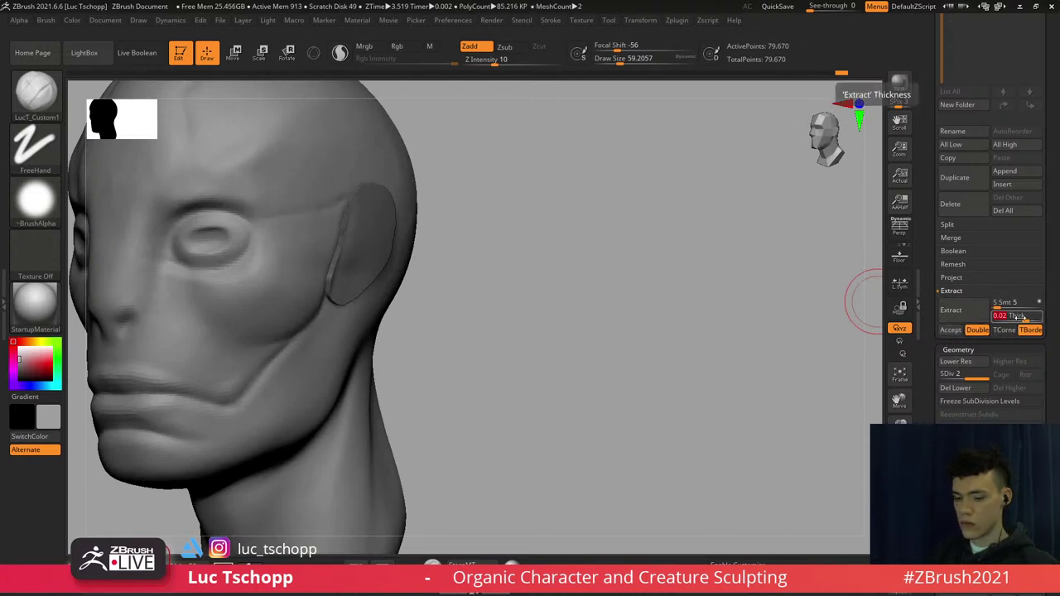
pyautogui.write('04')
pyautogui.press('Return')
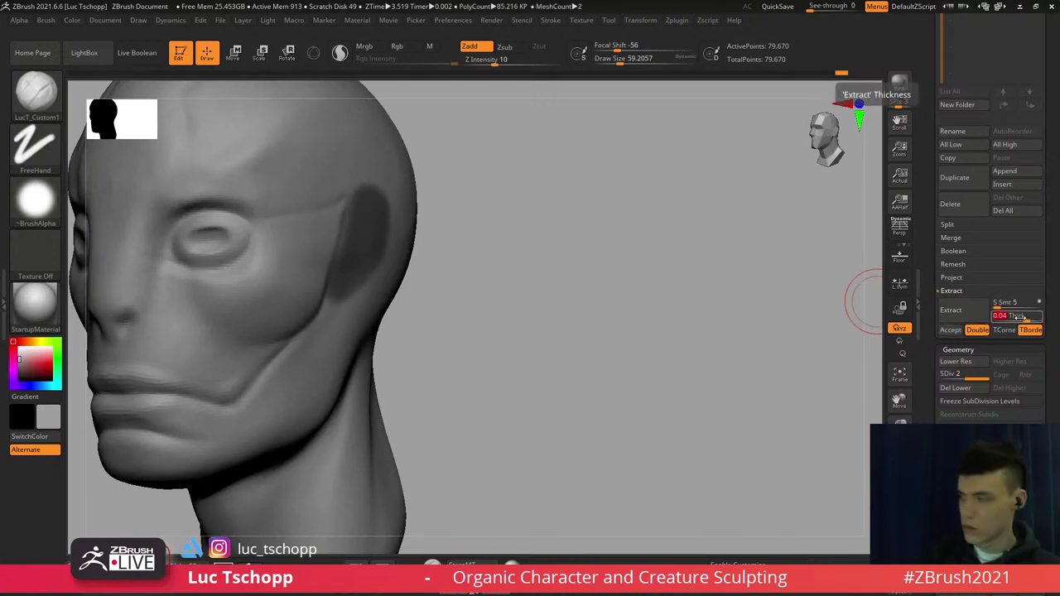
pyautogui.click(974, 316)
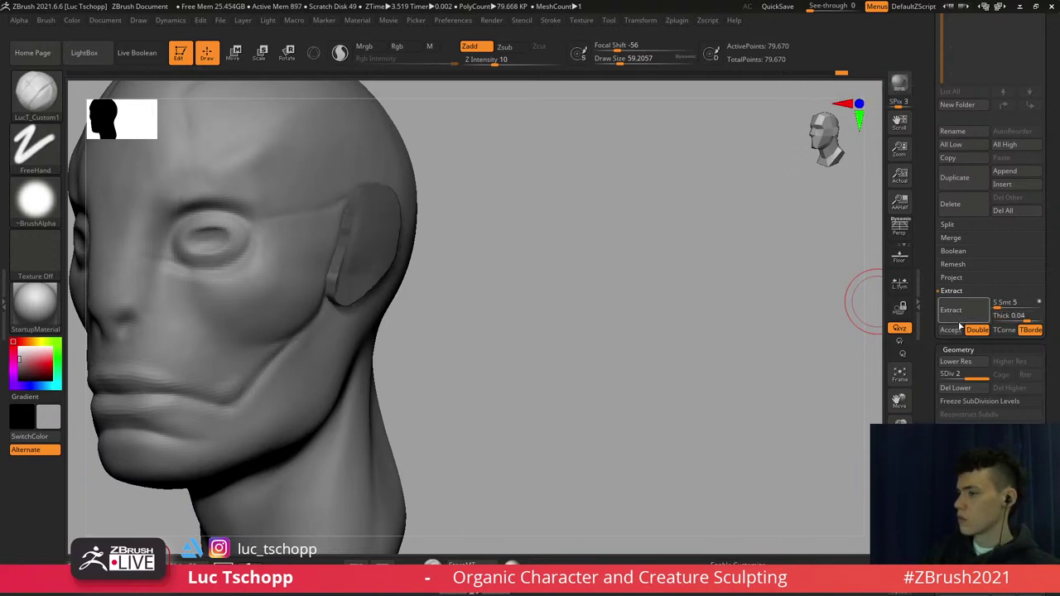
pyautogui.click(948, 336)
pyautogui.keyDown('shift'); pyautogui.moveTo(502, 232); pyautogui.dragTo(644, 242); pyautogui.keyUp('shift')
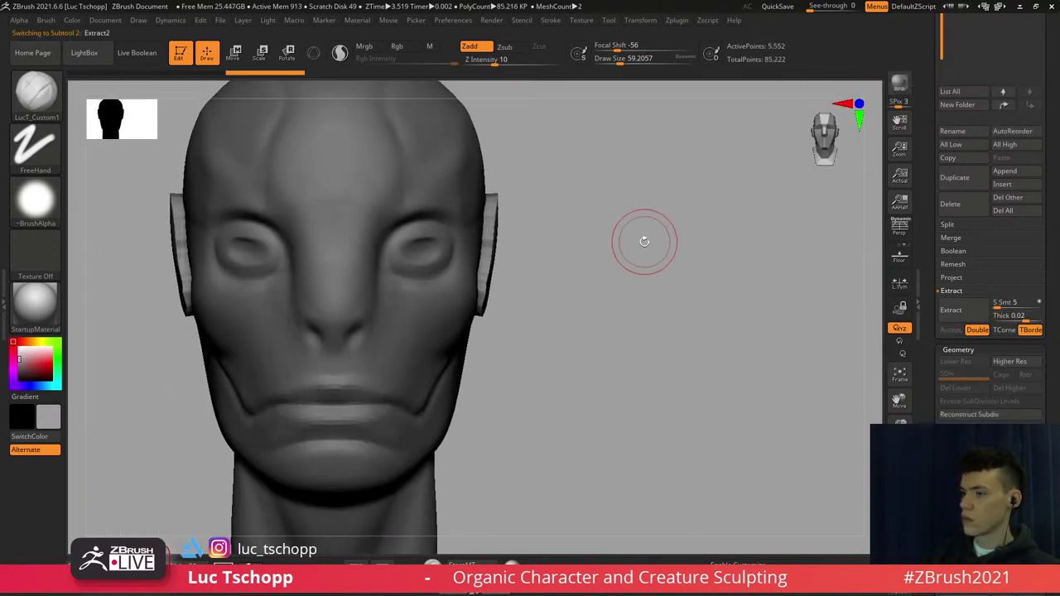
# Smooth the ear shells, trying and undoing an outward rotation
pyautogui.press('s')
pyautogui.moveTo(410, 273)
pyautogui.mouseDown()
pyautogui.moveTo(449, 274)
pyautogui.moveTo(480, 252)
pyautogui.moveTo(498, 221)
pyautogui.moveTo(480, 278)
pyautogui.moveTo(484, 255)
pyautogui.moveTo(467, 248)
pyautogui.moveTo(463, 352)
pyautogui.mouseUp()
pyautogui.press('r')
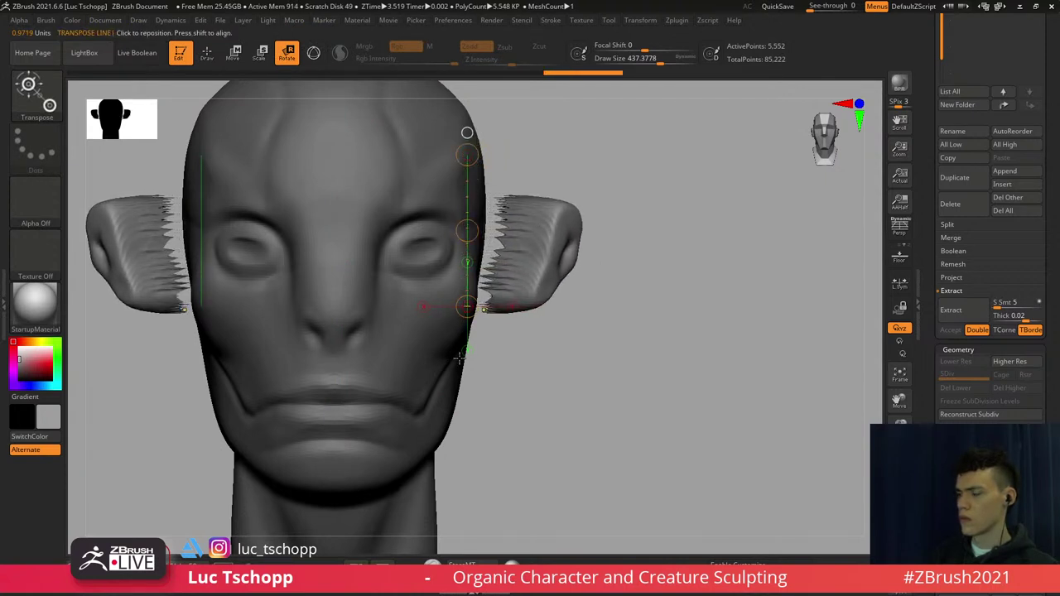
pyautogui.hotkey('ctrl', 'z')
pyautogui.keyDown('ctrl'); pyautogui.moveTo(590, 236); pyautogui.dragTo(609, 257); pyautogui.keyUp('ctrl')
pyautogui.moveTo(467, 231); pyautogui.dragTo(466, 293)
pyautogui.hotkey('ctrl', 'z')
pyautogui.press('b')
pyautogui.press('c')
pyautogui.press('b')
pyautogui.keyDown('shift'); pyautogui.moveTo(487, 259); pyautogui.dragTo(490, 221); pyautogui.keyUp('shift')
# Angle the ears outward with Transpose Rotate and set a Move brush of about 207
pyautogui.press('r')
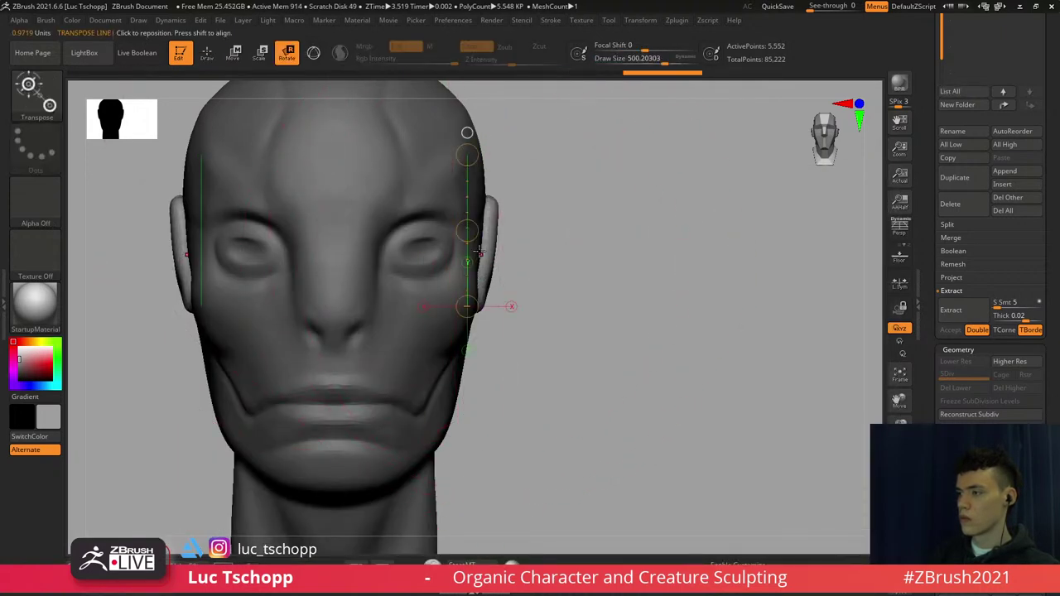
pyautogui.moveTo(469, 231)
pyautogui.mouseDown()
pyautogui.moveTo(453, 270)
pyautogui.moveTo(461, 261)
pyautogui.mouseUp()
pyautogui.press('w')
pyautogui.press('b')
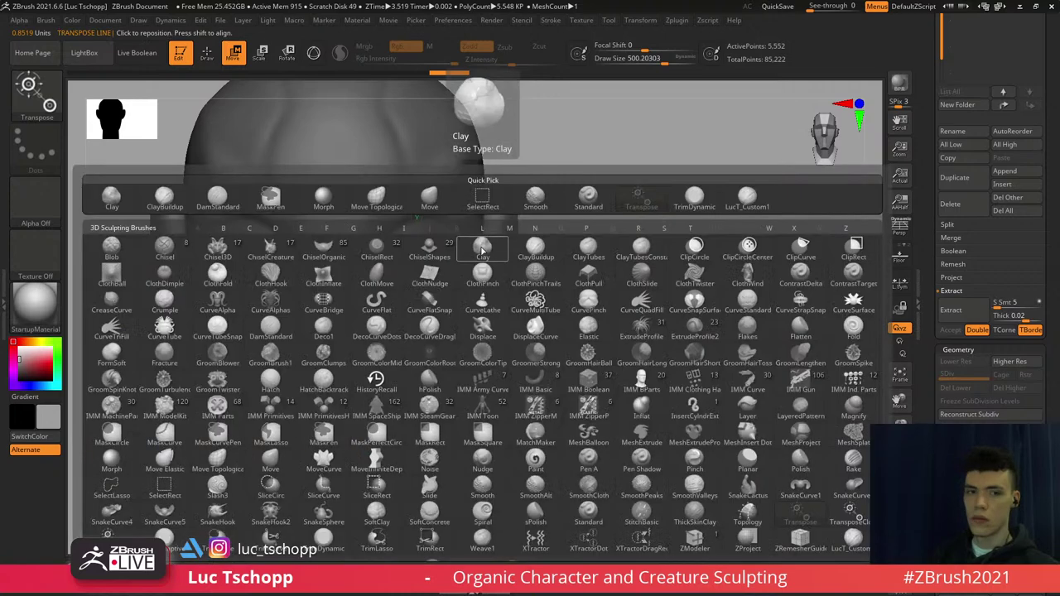
pyautogui.press('m')
pyautogui.press('v')
pyautogui.press('s')
pyautogui.moveTo(499, 201)
pyautogui.mouseDown()
pyautogui.moveTo(482, 202)
pyautogui.moveTo(483, 222)
pyautogui.moveTo(465, 225)
pyautogui.moveTo(508, 220)
pyautogui.moveTo(348, 231)
pyautogui.mouseUp()
pyautogui.press('s')
pyautogui.press('s')
# Shrink the brush and smooth the ear lobe into shape
pyautogui.moveTo(530, 219); pyautogui.dragTo(522, 215)
pyautogui.keyDown('alt'); pyautogui.moveTo(517, 216); pyautogui.dragTo(522, 189, button='right'); pyautogui.keyUp('alt')
pyautogui.keyDown('shift'); pyautogui.moveTo(522, 194); pyautogui.dragTo(505, 224); pyautogui.keyUp('shift')
pyautogui.keyDown('alt'); pyautogui.moveTo(504, 225); pyautogui.dragTo(507, 184, button='right'); pyautogui.keyUp('alt')
pyautogui.moveTo(485, 250); pyautogui.dragTo(480, 256)
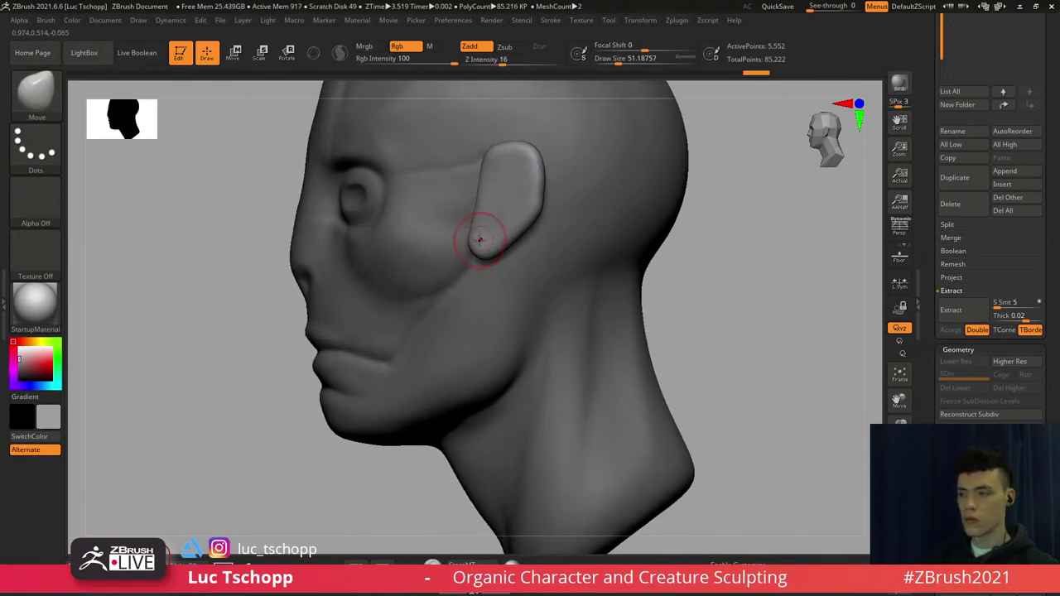
pyautogui.moveTo(481, 243); pyautogui.dragTo(542, 251, button='right')
# Enlarge the brush to about 136 and sculpt along the ear with the custom brush
pyautogui.press('s')
pyautogui.moveTo(473, 246); pyautogui.dragTo(482, 247)
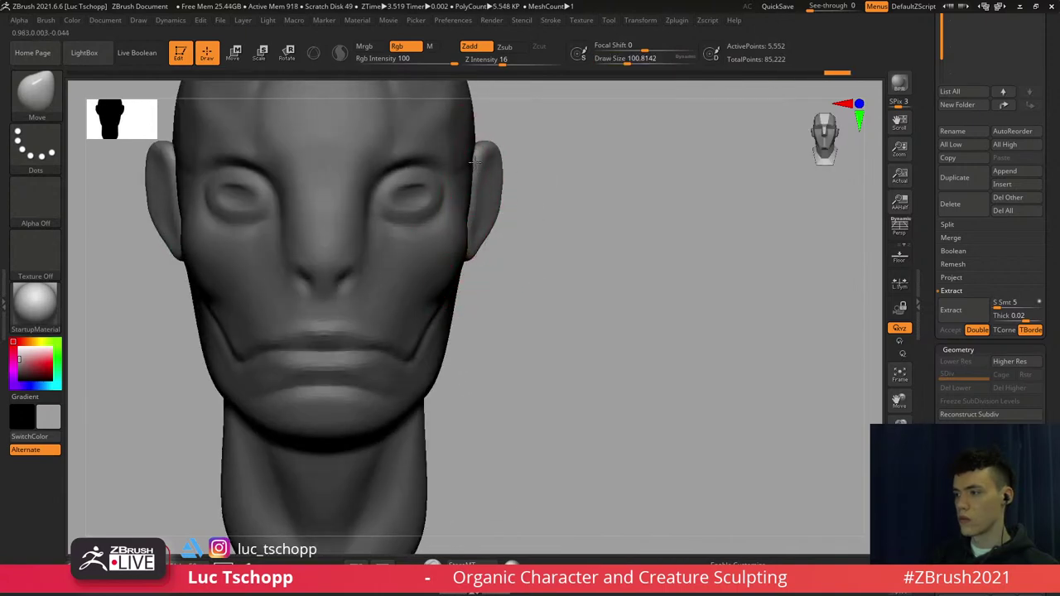
pyautogui.press('b')
pyautogui.click(736, 198)
pyautogui.moveTo(500, 175)
pyautogui.keyDown('ctrl'); pyautogui.mouseDown(button='right')
pyautogui.moveTo(499, 200)
pyautogui.moveTo(466, 201)
pyautogui.mouseUp(button='right'); pyautogui.keyUp('ctrl')
pyautogui.press('s')
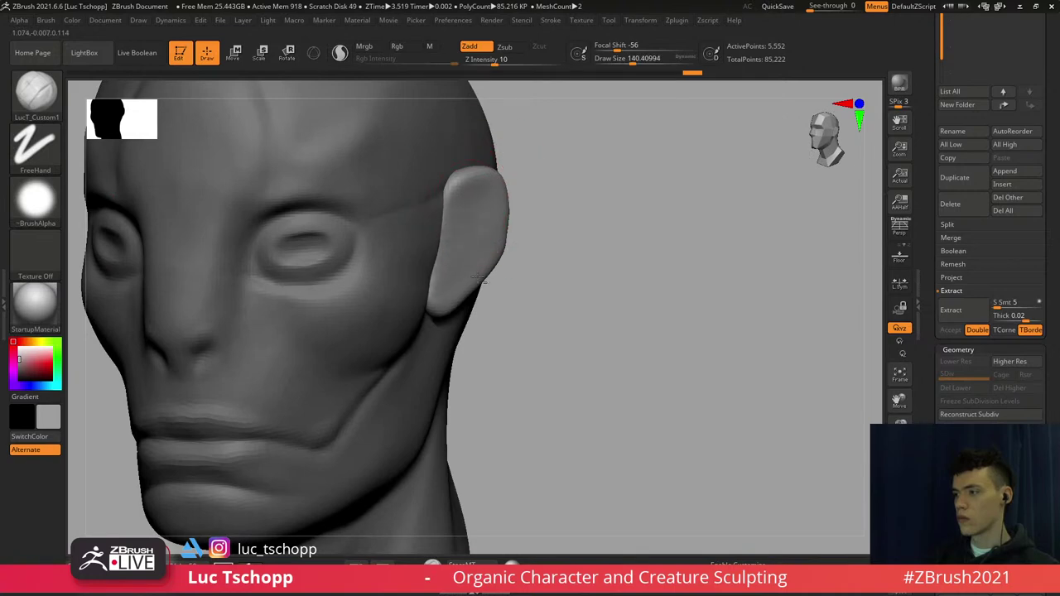
pyautogui.moveTo(479, 279); pyautogui.dragTo(466, 288)
pyautogui.moveTo(471, 280)
pyautogui.mouseDown(button='right')
pyautogui.moveTo(447, 267)
pyautogui.moveTo(473, 243)
pyautogui.moveTo(462, 268)
pyautogui.mouseUp(button='right')
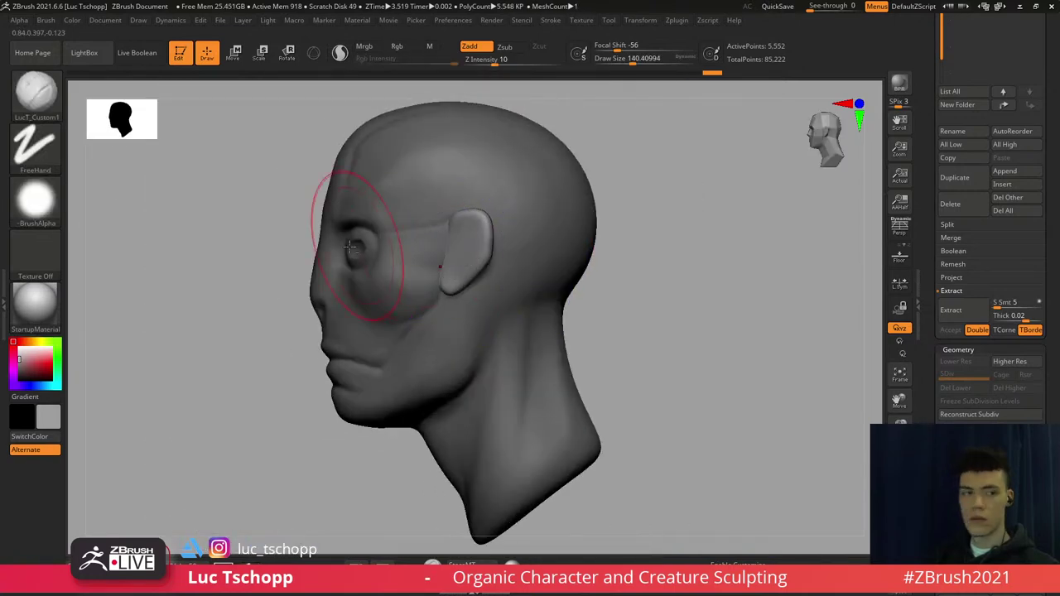
pyautogui.keyDown('alt'); pyautogui.moveTo(349, 246); pyautogui.dragTo(403, 262, button='right'); pyautogui.keyUp('alt')
# Return to the head mesh and smooth it with a brush of about 136
pyautogui.keyDown('alt'); pyautogui.click(402, 262); pyautogui.keyUp('alt')
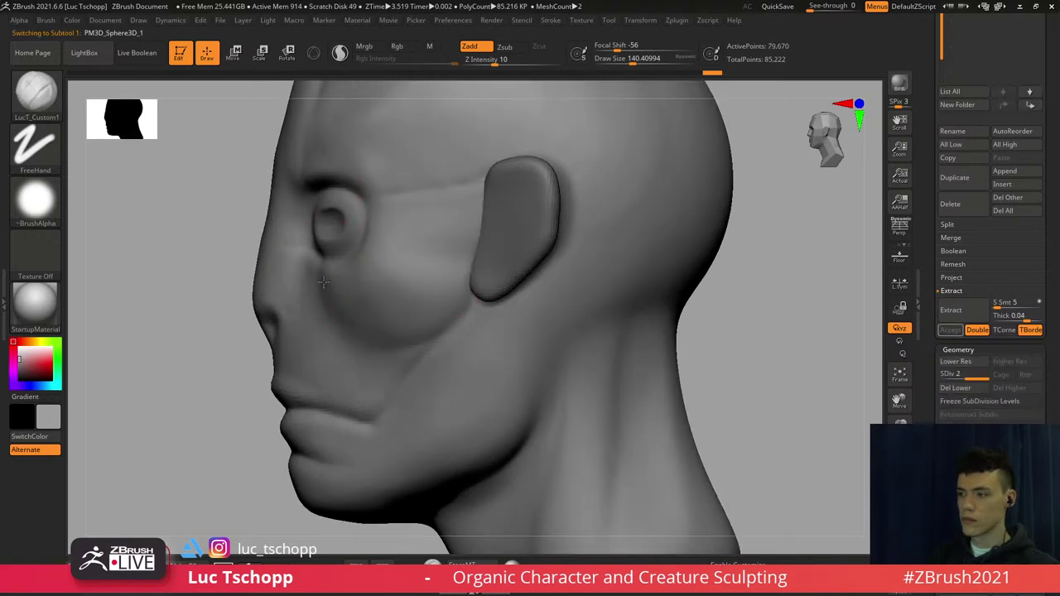
pyautogui.keyDown('ctrl'); pyautogui.moveTo(324, 283); pyautogui.dragTo(326, 301, button='right'); pyautogui.keyUp('ctrl')
pyautogui.moveTo(326, 301)
pyautogui.mouseDown(button='right')
pyautogui.moveTo(363, 290)
pyautogui.moveTo(354, 300)
pyautogui.mouseUp(button='right')
pyautogui.press('[')
pyautogui.press('[')
pyautogui.press('s')
pyautogui.moveTo(355, 300); pyautogui.dragTo(348, 295)
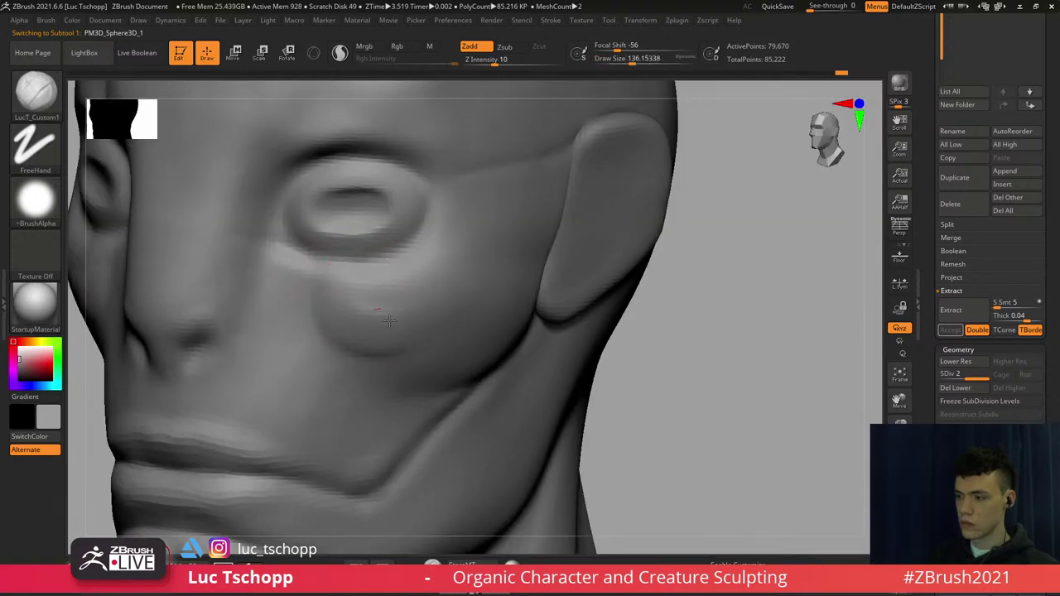
pyautogui.press('shift')
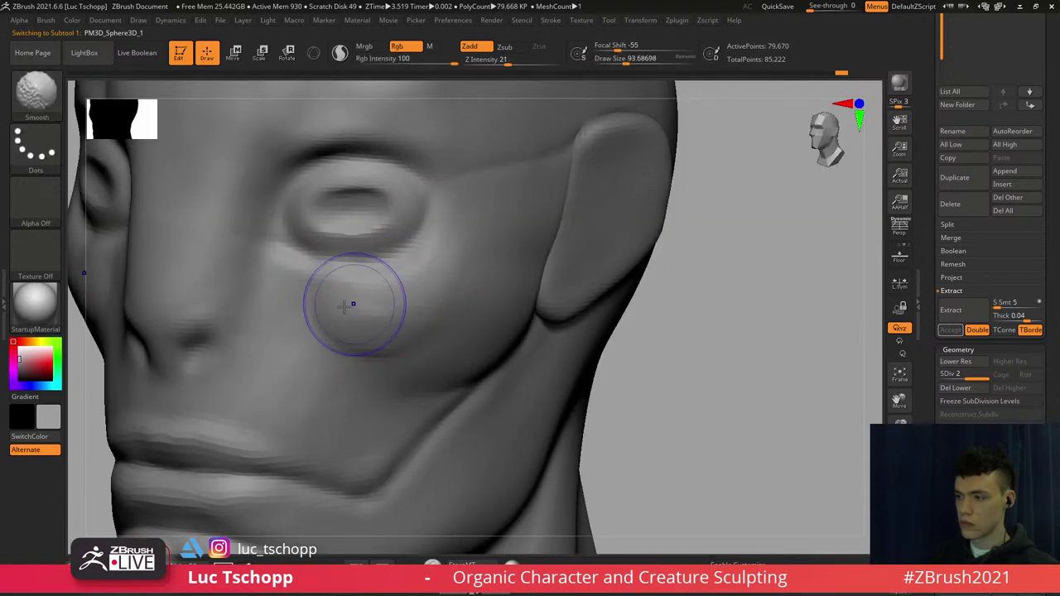
# Frame the whole head and smooth it from a three-quarter view
pyautogui.keyDown('shift'); pyautogui.moveTo(402, 273); pyautogui.dragTo(431, 235, button='right'); pyautogui.keyUp('shift')
pyautogui.press('f')
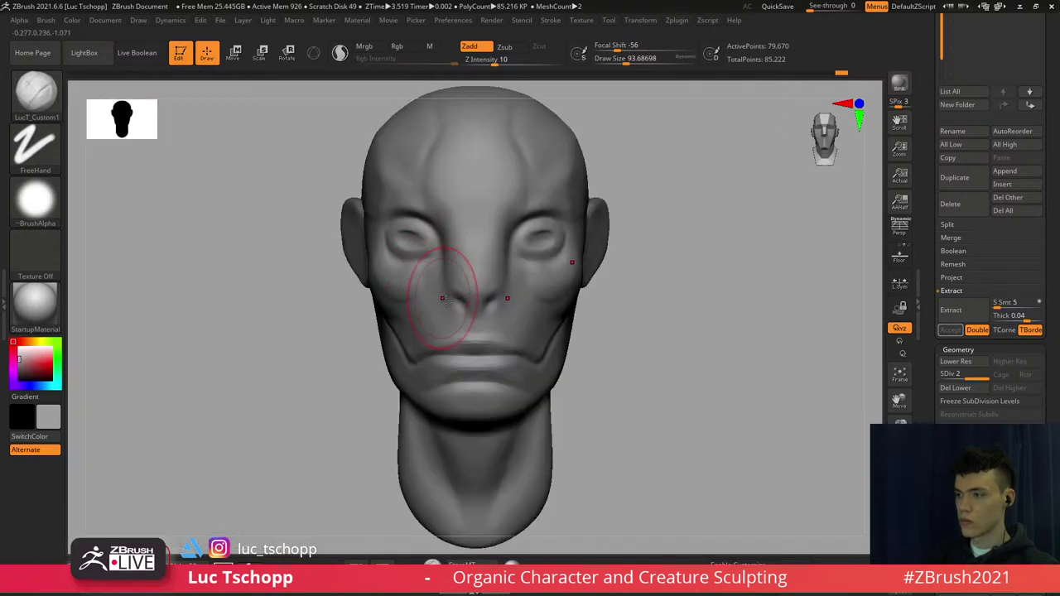
pyautogui.keyDown('alt'); pyautogui.moveTo(442, 299); pyautogui.dragTo(363, 263, button='right'); pyautogui.keyUp('alt')
pyautogui.moveTo(364, 263); pyautogui.dragTo(298, 264, button='right')
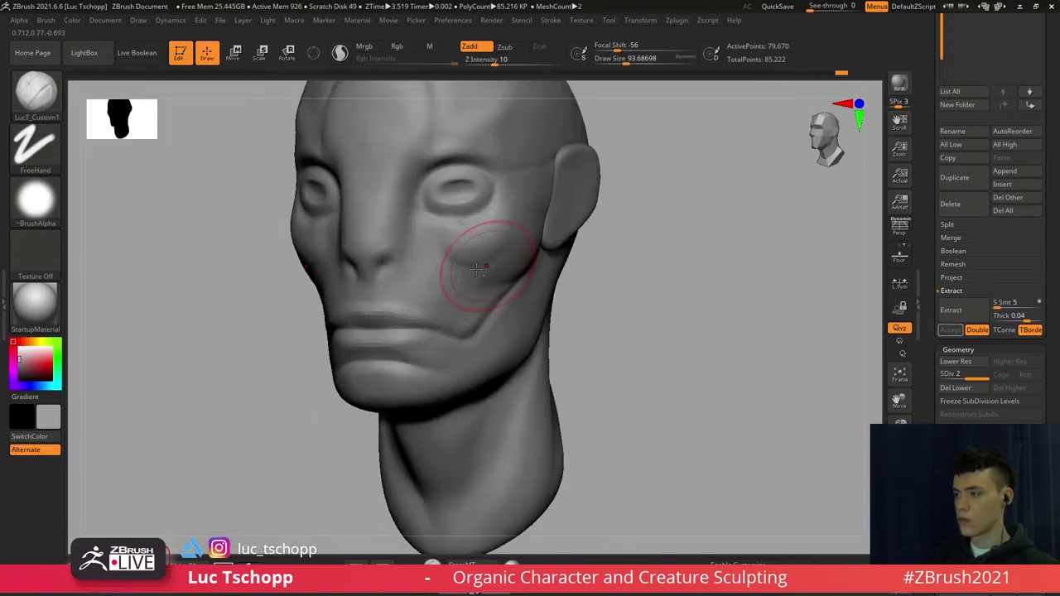
pyautogui.press('shift')
pyautogui.keyDown('alt'); pyautogui.moveTo(457, 260); pyautogui.dragTo(359, 328, button='right'); pyautogui.keyUp('alt')
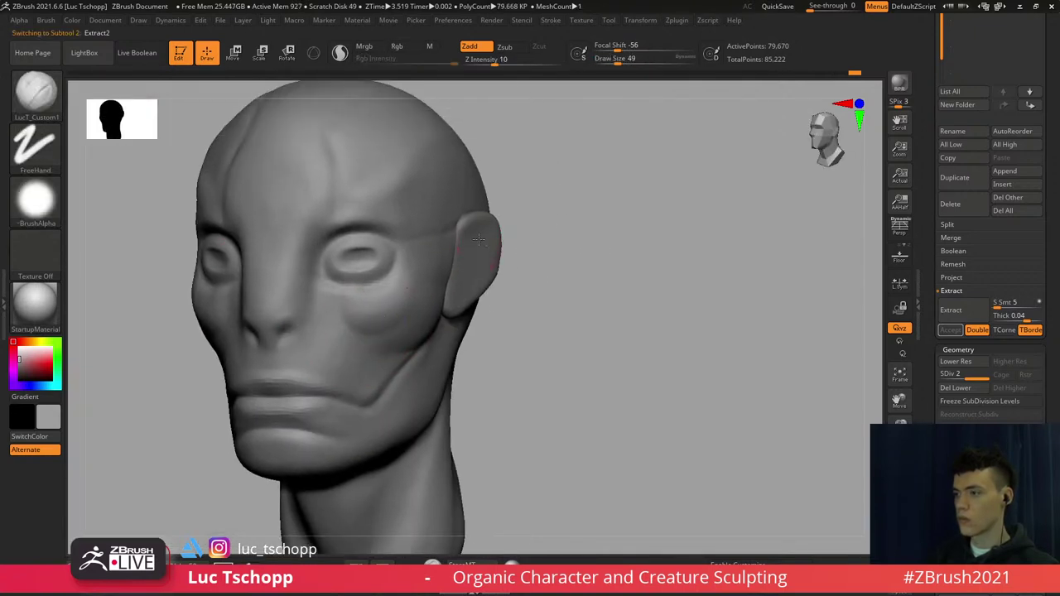
pyautogui.keyDown('alt'); pyautogui.moveTo(395, 134); pyautogui.dragTo(412, 217, button='right'); pyautogui.keyUp('alt')
# Select the head subtool, switch to the Move brush (B, M, V), and drop to the lowest subdivision
pyautogui.keyDown('alt'); pyautogui.click(415, 213); pyautogui.keyUp('alt')
pyautogui.press('b')
pyautogui.press('m')
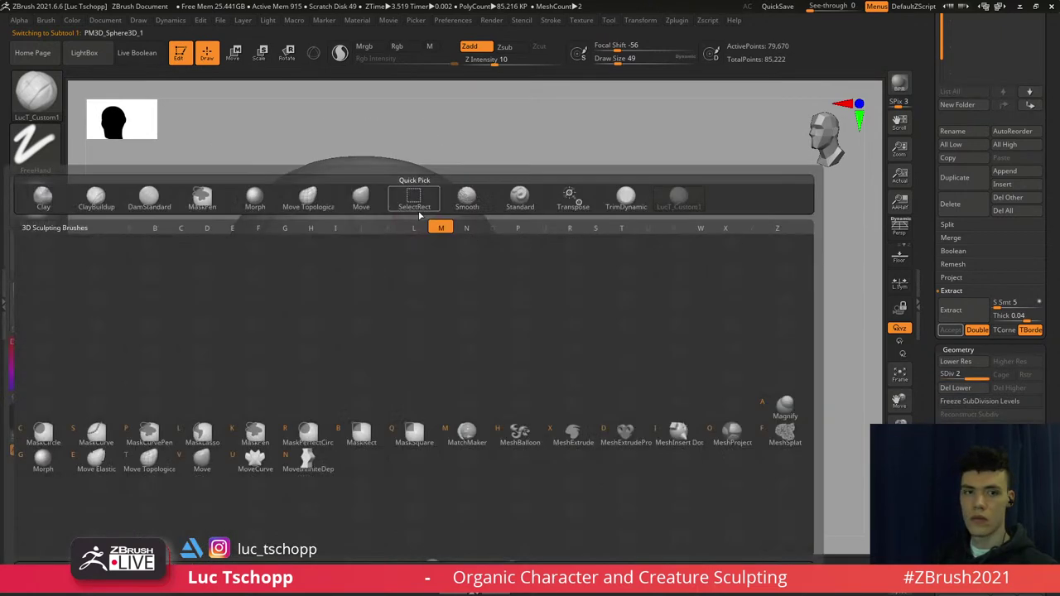
pyautogui.press('v')
pyautogui.hotkey('shift', 'd')
# Inspect how the ears sit from a straight top view
pyautogui.press('s')
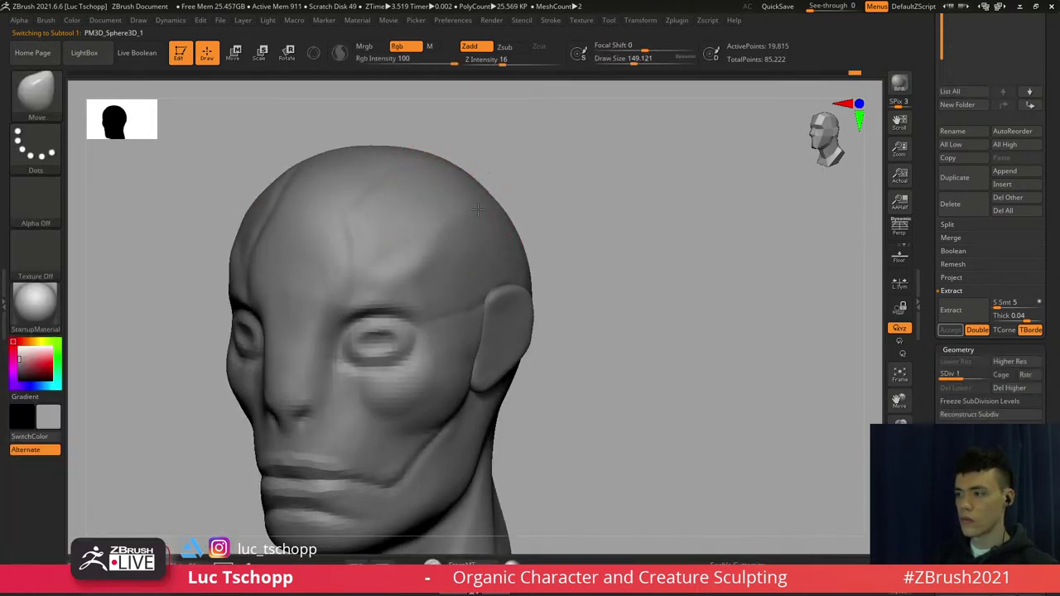
pyautogui.press('s')
pyautogui.moveTo(503, 207)
pyautogui.mouseDown(button='right')
pyautogui.moveTo(503, 228)
pyautogui.moveTo(462, 230)
pyautogui.moveTo(452, 158)
pyautogui.mouseUp(button='right')
pyautogui.keyDown('alt'); pyautogui.moveTo(451, 158); pyautogui.dragTo(483, 216, button='right'); pyautogui.keyUp('alt')
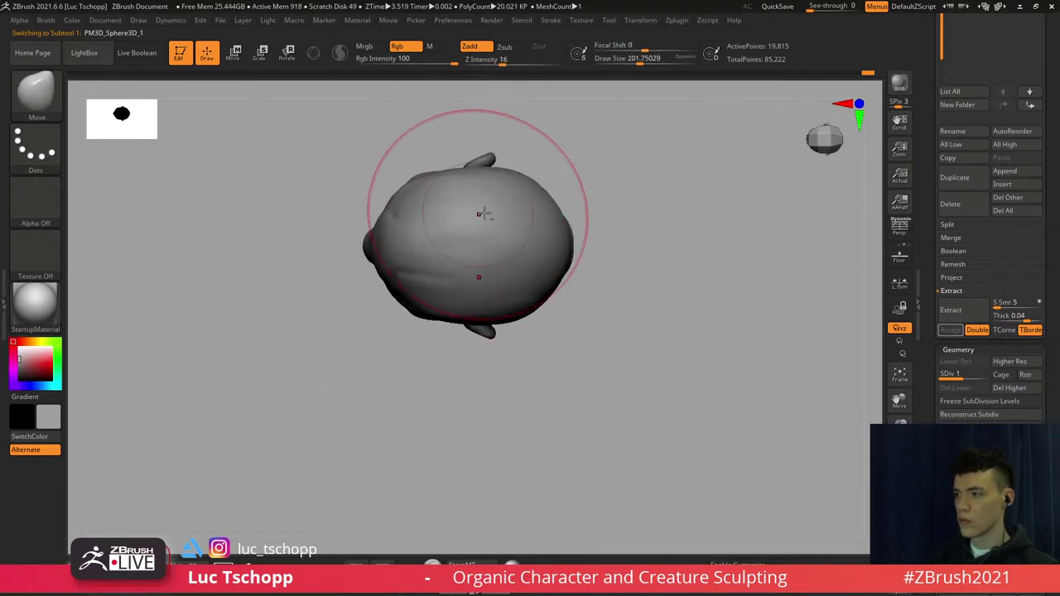
pyautogui.press('s')
pyautogui.moveTo(483, 216); pyautogui.dragTo(487, 213)
# Step back up to subdivision level 2 and check the ears from the side profile
pyautogui.press('s')
pyautogui.moveTo(493, 172); pyautogui.dragTo(483, 171)
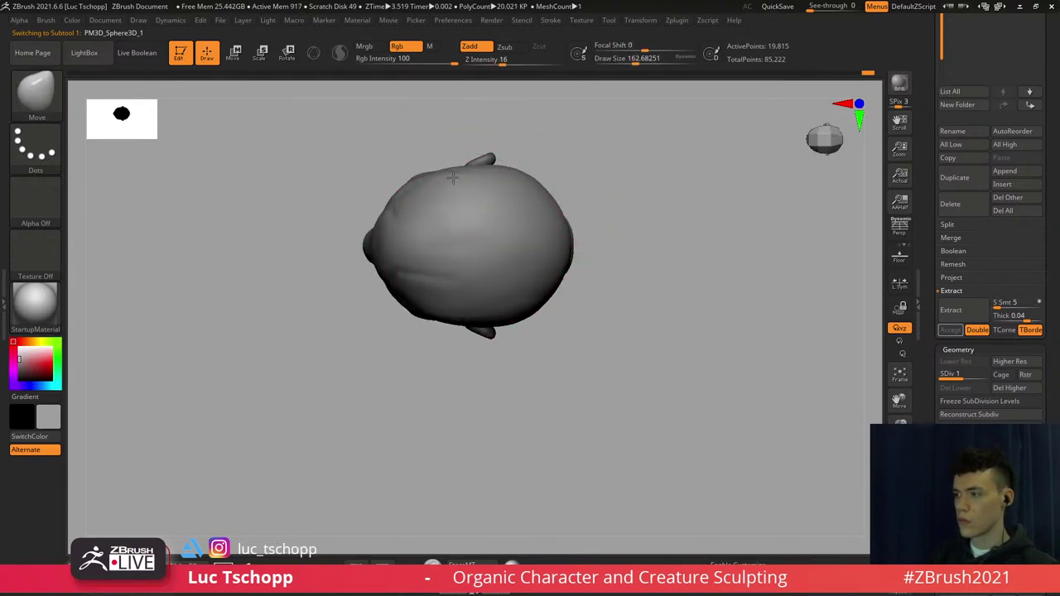
pyautogui.keyDown('shift'); pyautogui.moveTo(457, 177); pyautogui.dragTo(469, 99, button='right'); pyautogui.keyUp('shift')
pyautogui.press('d')
pyautogui.moveTo(470, 328)
pyautogui.keyDown('alt'); pyautogui.mouseDown(button='right')
pyautogui.moveTo(463, 225)
pyautogui.moveTo(603, 212)
pyautogui.mouseUp(button='right'); pyautogui.keyUp('alt')
pyautogui.press('s')
pyautogui.moveTo(487, 229); pyautogui.dragTo(483, 230)
pyautogui.keyDown('shift'); pyautogui.moveTo(450, 237); pyautogui.dragTo(456, 213, button='right'); pyautogui.keyUp('shift')
# Select the Extract2 ear subtool, solo it, and draw a Transpose line across it
pyautogui.keyDown('alt'); pyautogui.click(470, 218); pyautogui.keyUp('alt')
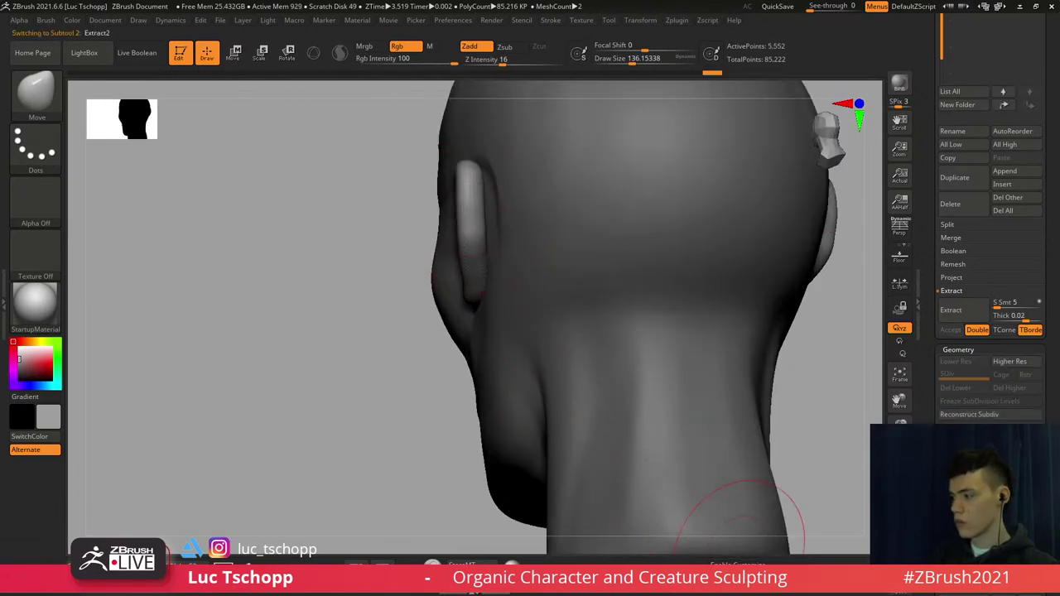
pyautogui.click(746, 570)
pyautogui.press('b')
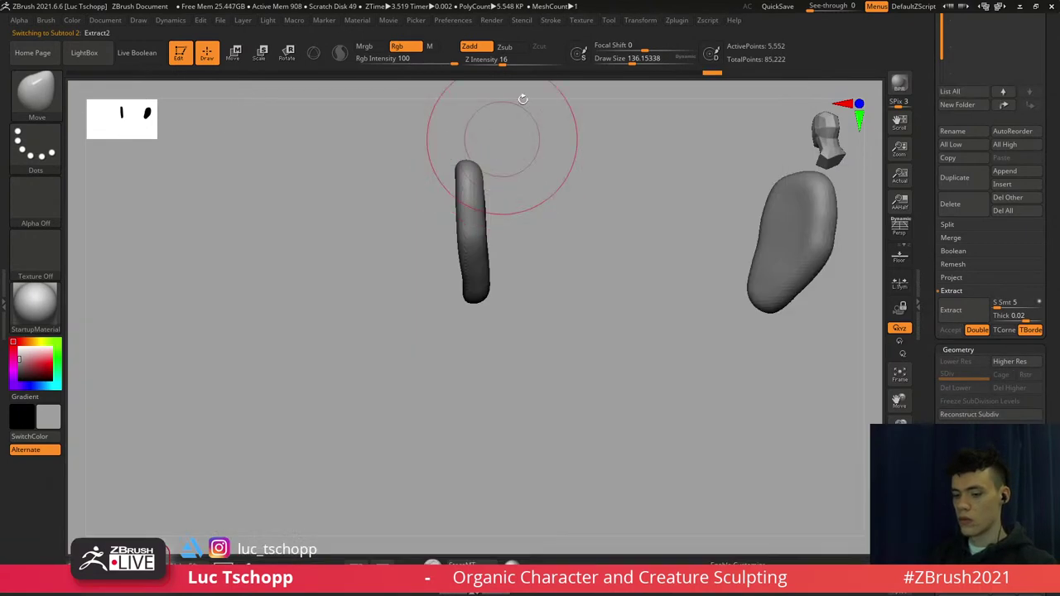
pyautogui.press('w')
pyautogui.moveTo(471, 222)
pyautogui.mouseDown()
pyautogui.moveTo(571, 222)
pyautogui.moveTo(545, 222)
pyautogui.moveTo(564, 191)
pyautogui.moveTo(594, 335)
pyautogui.mouseUp()
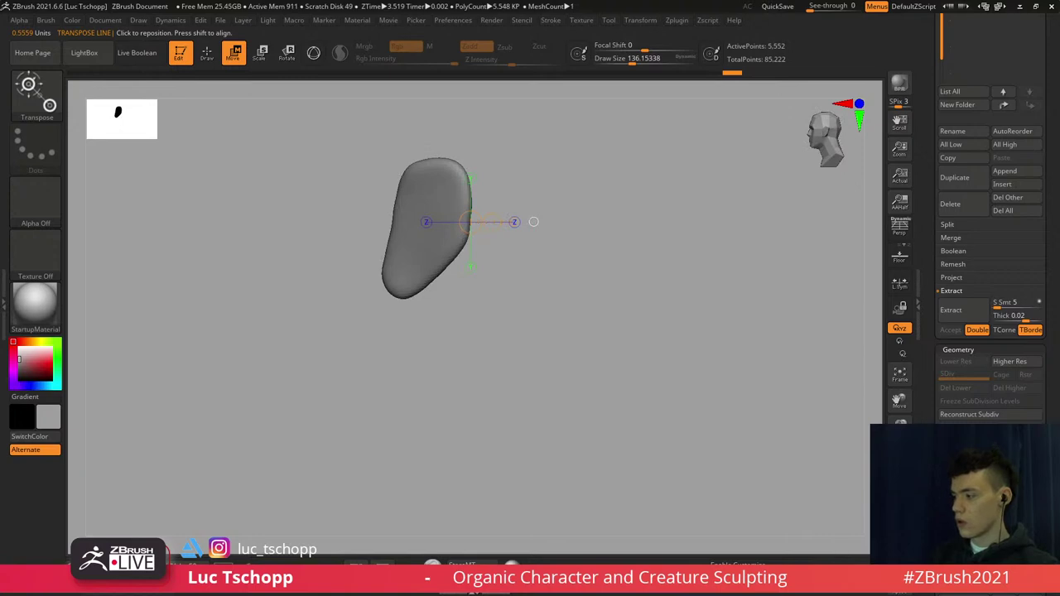
pyautogui.moveTo(333, 205)
pyautogui.mouseDown(button='right')
pyautogui.moveTo(357, 222)
pyautogui.moveTo(414, 231)
pyautogui.moveTo(454, 219)
pyautogui.moveTo(444, 205)
pyautogui.mouseUp(button='right')
# Switch to a smaller Move brush and nudge the ear tip
pyautogui.press('b')
pyautogui.press('m')
pyautogui.press('v')
pyautogui.press('[')
pyautogui.moveTo(456, 196)
pyautogui.mouseDown()
pyautogui.moveTo(481, 168)
pyautogui.moveTo(461, 183)
pyautogui.mouseUp()
# Pull the ear top upward and slightly outward with the Move brush
pyautogui.press('s')
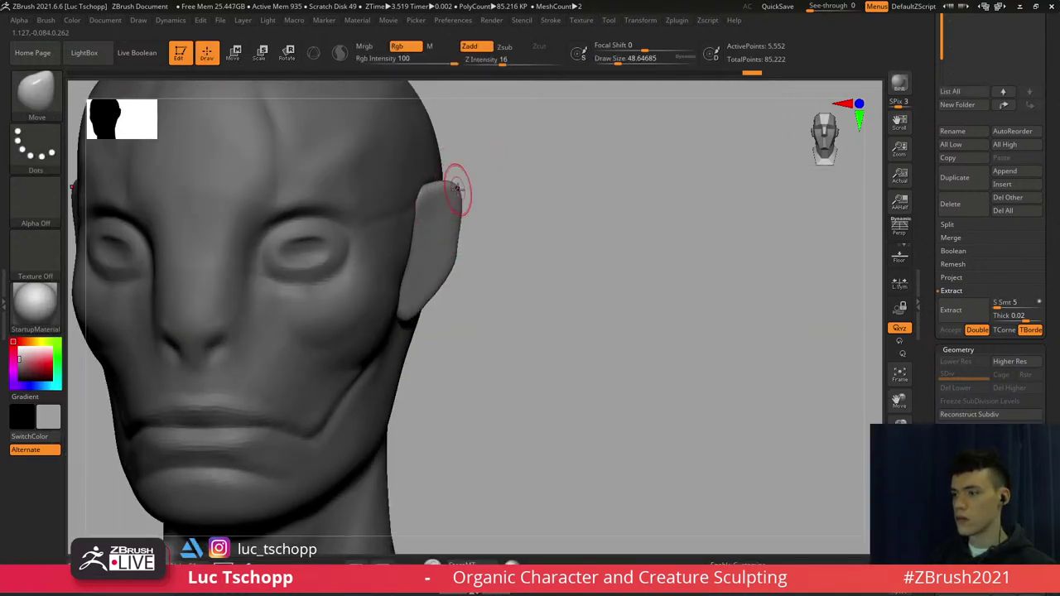
pyautogui.moveTo(456, 200); pyautogui.dragTo(441, 200, button='right')
pyautogui.press('s')
pyautogui.moveTo(447, 199)
pyautogui.mouseDown()
pyautogui.moveTo(465, 184)
pyautogui.moveTo(461, 197)
pyautogui.mouseUp()
pyautogui.press('s')
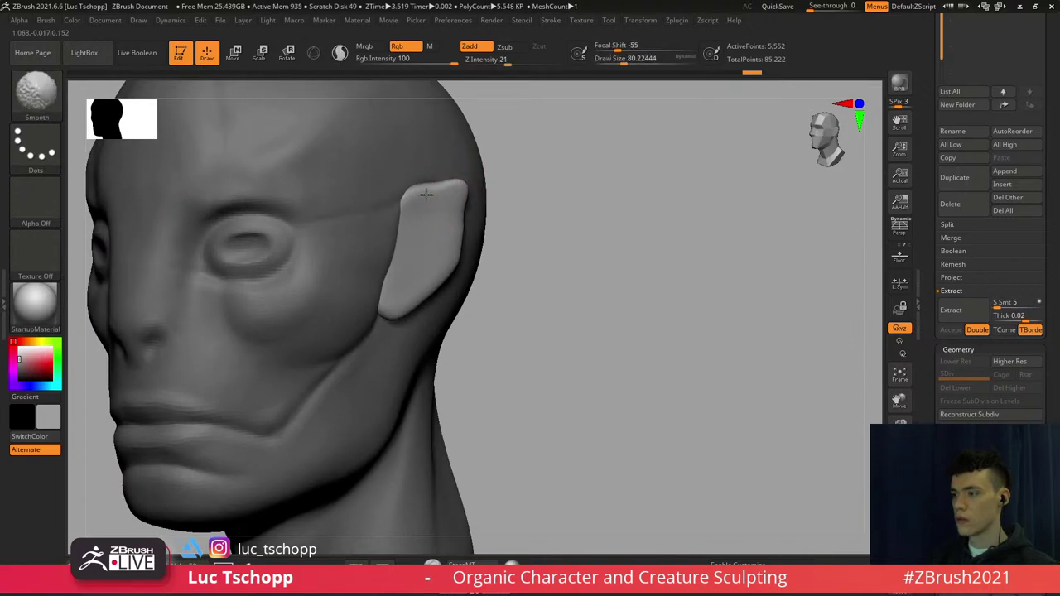
pyautogui.moveTo(457, 199); pyautogui.dragTo(490, 197, button='right')
pyautogui.moveTo(489, 199)
pyautogui.keyDown('ctrl'); pyautogui.mouseDown(button='right')
pyautogui.moveTo(457, 224)
pyautogui.moveTo(486, 215)
pyautogui.mouseUp(button='right'); pyautogui.keyUp('ctrl')
pyautogui.keyDown('alt'); pyautogui.moveTo(465, 163); pyautogui.dragTo(493, 189, button='right'); pyautogui.keyUp('alt')
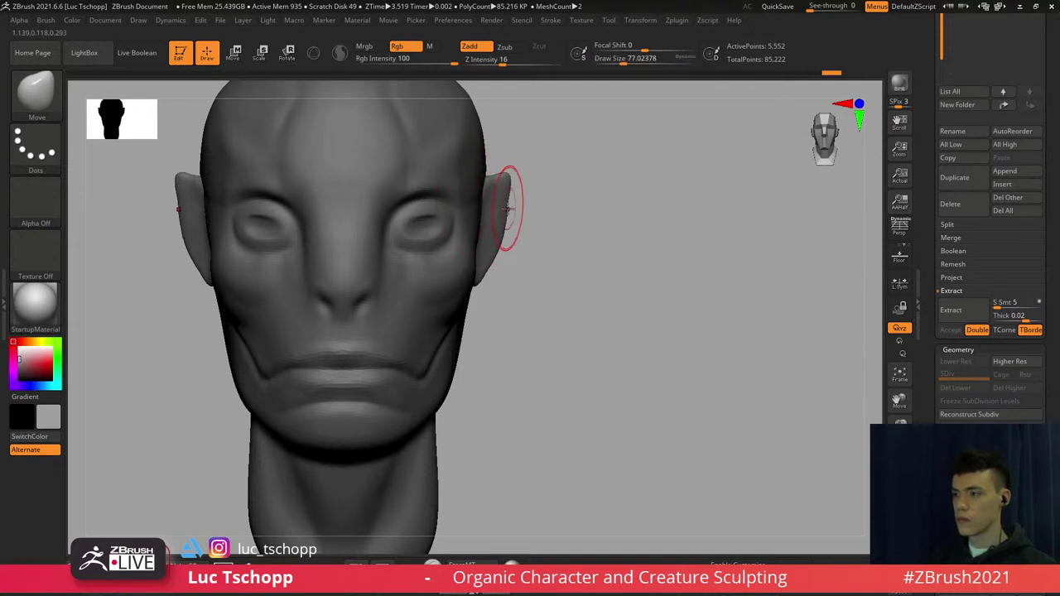
pyautogui.press('s')
pyautogui.moveTo(507, 210); pyautogui.dragTo(507, 212)
# Reshape the ear edge with a smaller brush, pushing it further into shape
pyautogui.press('s')
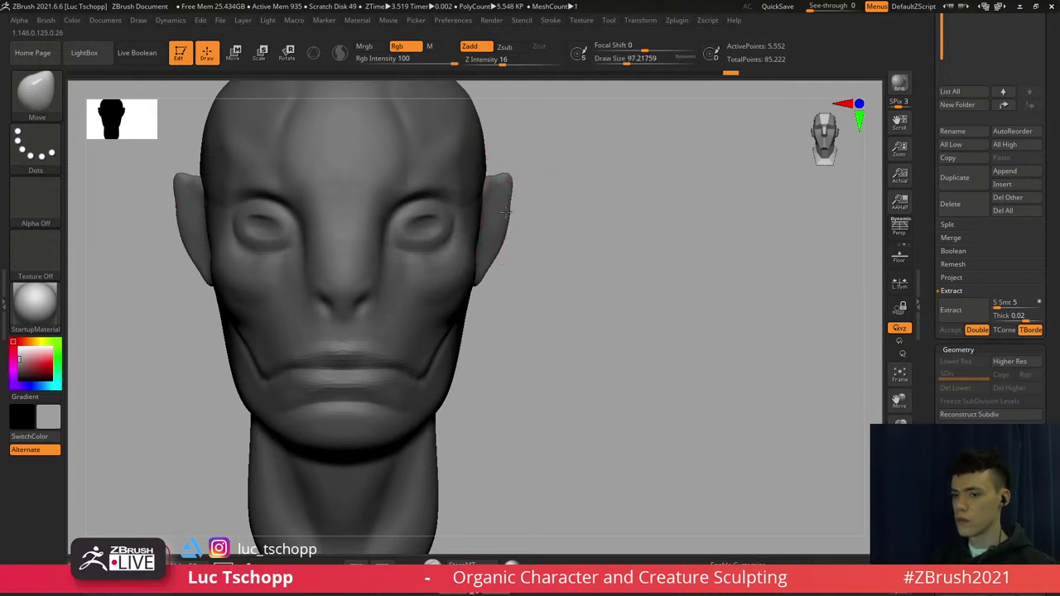
pyautogui.moveTo(506, 212); pyautogui.dragTo(496, 211, button='right')
pyautogui.press('s')
pyautogui.moveTo(506, 211); pyautogui.dragTo(512, 206)
pyautogui.press('s')
pyautogui.press('s')
pyautogui.press('s')
pyautogui.moveTo(518, 206); pyautogui.dragTo(509, 205, button='right')
pyautogui.press('s')
pyautogui.moveTo(511, 206); pyautogui.dragTo(517, 206)
pyautogui.press('s')
pyautogui.keyDown('shift'); pyautogui.moveTo(516, 207); pyautogui.dragTo(490, 254); pyautogui.keyUp('shift')
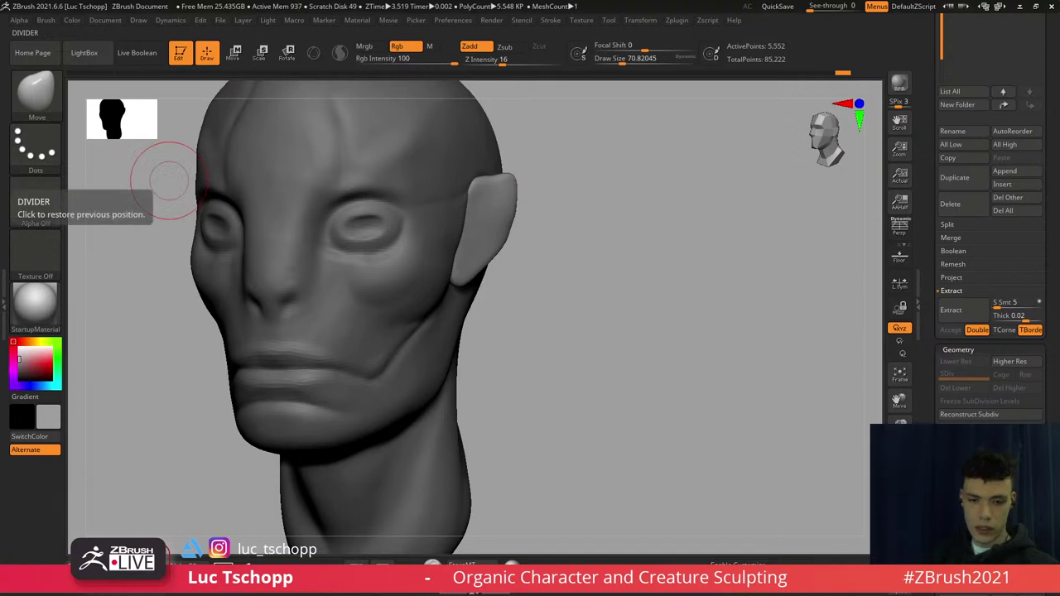
pyautogui.moveTo(0, 315); pyautogui.dragTo(0, 290, button='right')
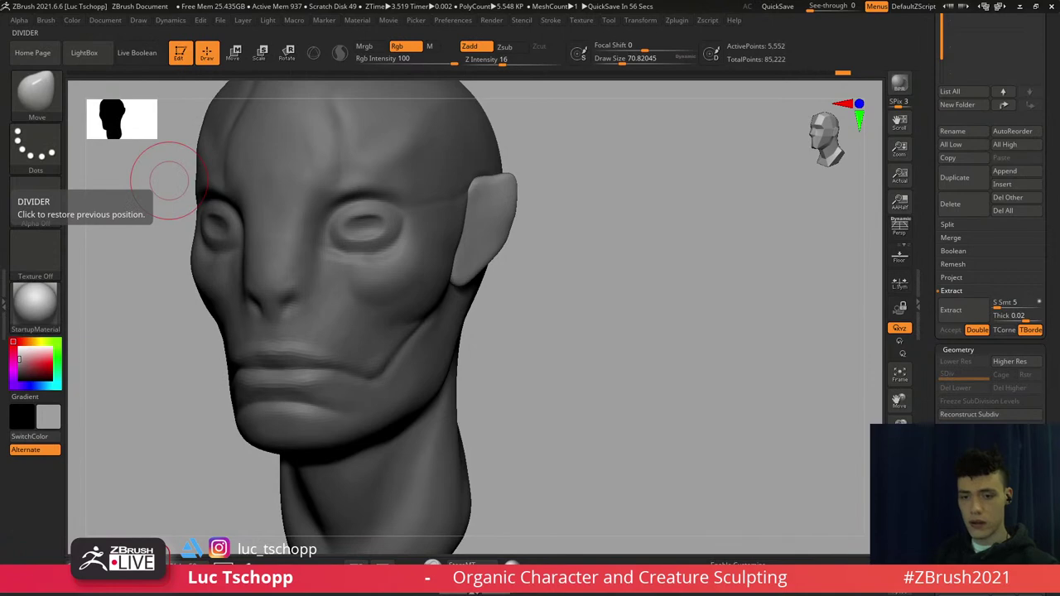
# Shape the ear with LucT_Custom1, then a smaller Move Topological brush
pyautogui.moveTo(455, 299); pyautogui.dragTo(475, 300, button='right')
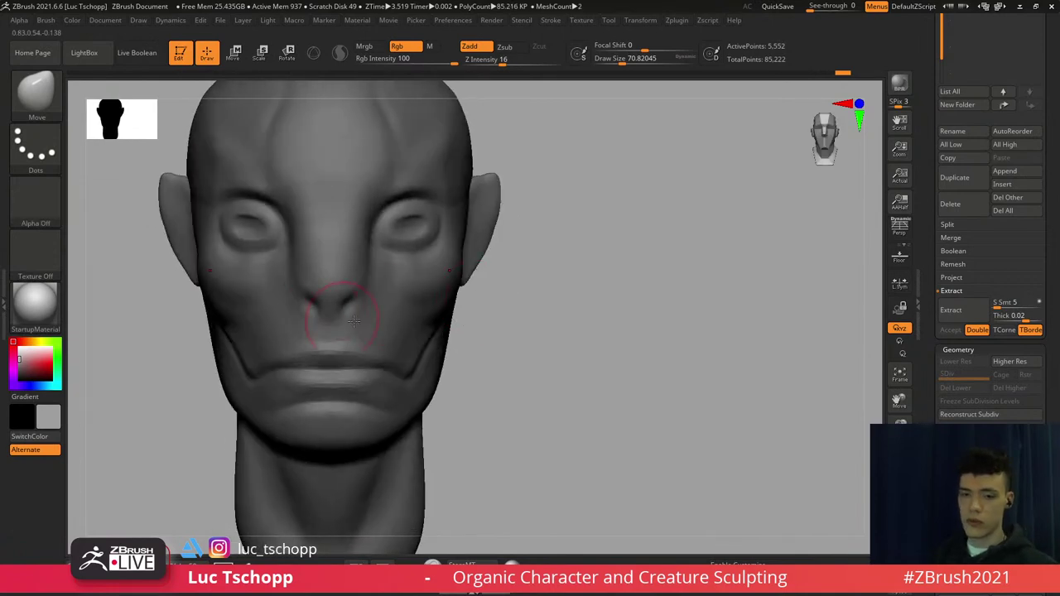
pyautogui.moveTo(376, 262)
pyautogui.keyDown('alt'); pyautogui.mouseDown(button='right')
pyautogui.moveTo(346, 299)
pyautogui.moveTo(281, 290)
pyautogui.mouseUp(button='right'); pyautogui.keyUp('alt')
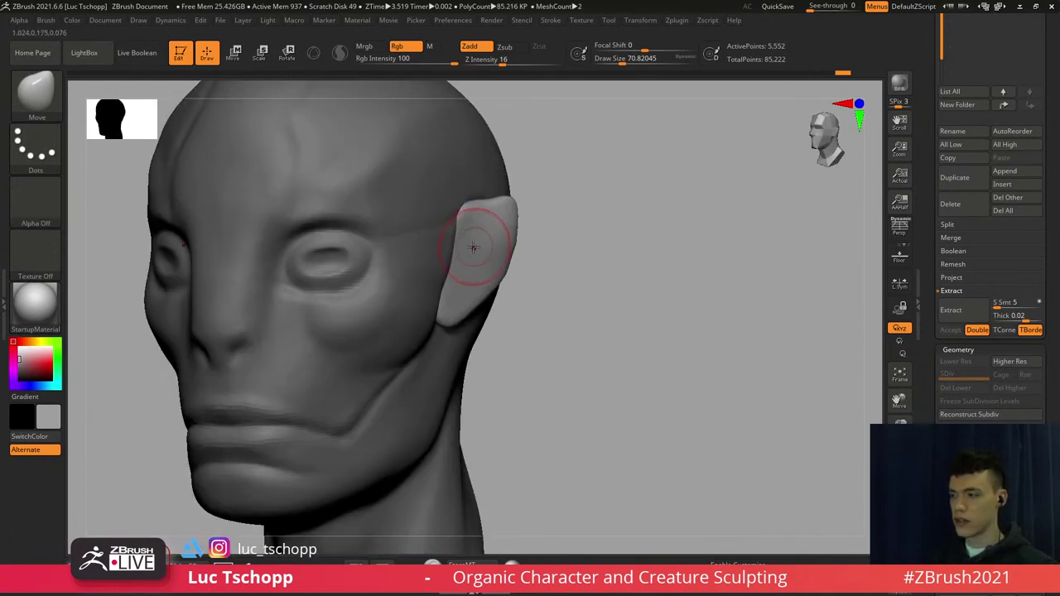
pyautogui.press('b')
pyautogui.click(733, 201)
pyautogui.moveTo(457, 220)
pyautogui.keyDown('ctrl'); pyautogui.mouseDown(button='right')
pyautogui.moveTo(492, 229)
pyautogui.moveTo(481, 225)
pyautogui.moveTo(511, 203)
pyautogui.mouseUp(button='right'); pyautogui.keyUp('ctrl')
pyautogui.press('b')
pyautogui.press('m')
pyautogui.press('t')
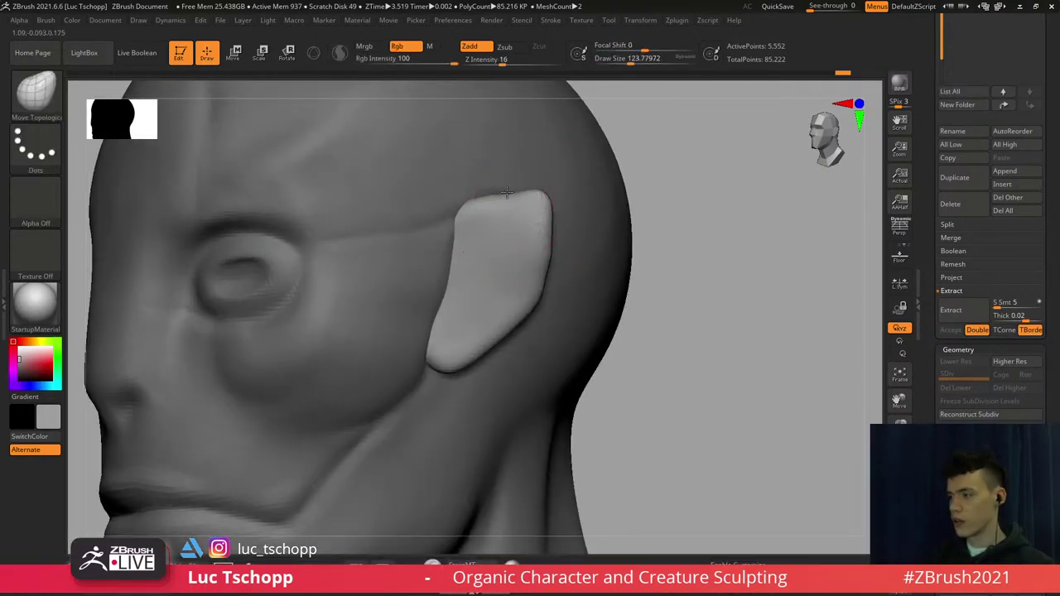
pyautogui.press('s')
pyautogui.moveTo(508, 195); pyautogui.dragTo(500, 195)
# Sculpt over the ear with LucT_Custom1 and smooth its surface
pyautogui.moveTo(494, 205)
pyautogui.mouseDown(button='right')
pyautogui.moveTo(553, 257)
pyautogui.moveTo(495, 272)
pyautogui.moveTo(526, 267)
pyautogui.moveTo(514, 249)
pyautogui.moveTo(492, 255)
pyautogui.moveTo(490, 282)
pyautogui.mouseUp(button='right')
pyautogui.press('b')
pyautogui.click(744, 205)
pyautogui.moveTo(478, 193)
pyautogui.keyDown('alt'); pyautogui.mouseDown(button='right')
pyautogui.moveTo(473, 232)
pyautogui.moveTo(492, 249)
pyautogui.moveTo(478, 250)
pyautogui.mouseUp(button='right'); pyautogui.keyUp('alt')
pyautogui.press('s')
pyautogui.moveTo(478, 249); pyautogui.dragTo(485, 254)
pyautogui.press('s')
pyautogui.moveTo(478, 266)
pyautogui.mouseDown()
pyautogui.moveTo(492, 277)
pyautogui.moveTo(470, 320)
pyautogui.mouseUp()
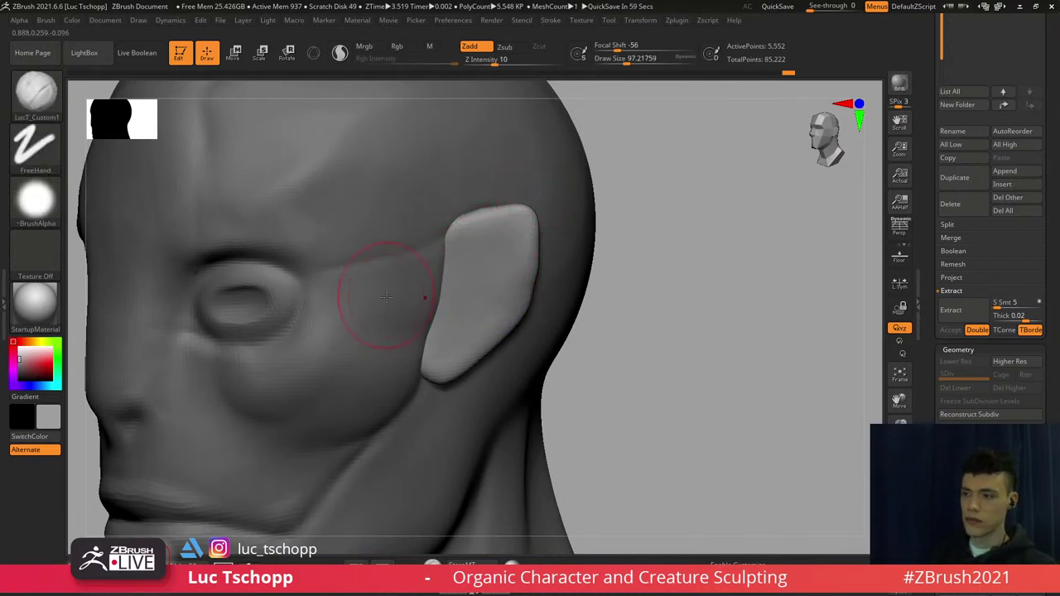
# Make the head the active subtool again and pick the Standard brush
pyautogui.keyDown('ctrl'); pyautogui.moveTo(387, 297); pyautogui.dragTo(372, 284, button='right'); pyautogui.keyUp('ctrl')
pyautogui.moveTo(303, 314); pyautogui.dragTo(329, 316, button='right')
pyautogui.keyDown('alt'); pyautogui.click(290, 320); pyautogui.keyUp('alt')
pyautogui.keyDown('ctrl'); pyautogui.moveTo(277, 290); pyautogui.dragTo(289, 313, button='right'); pyautogui.keyUp('ctrl')
pyautogui.press('b')
pyautogui.press('s')
pyautogui.press('t')
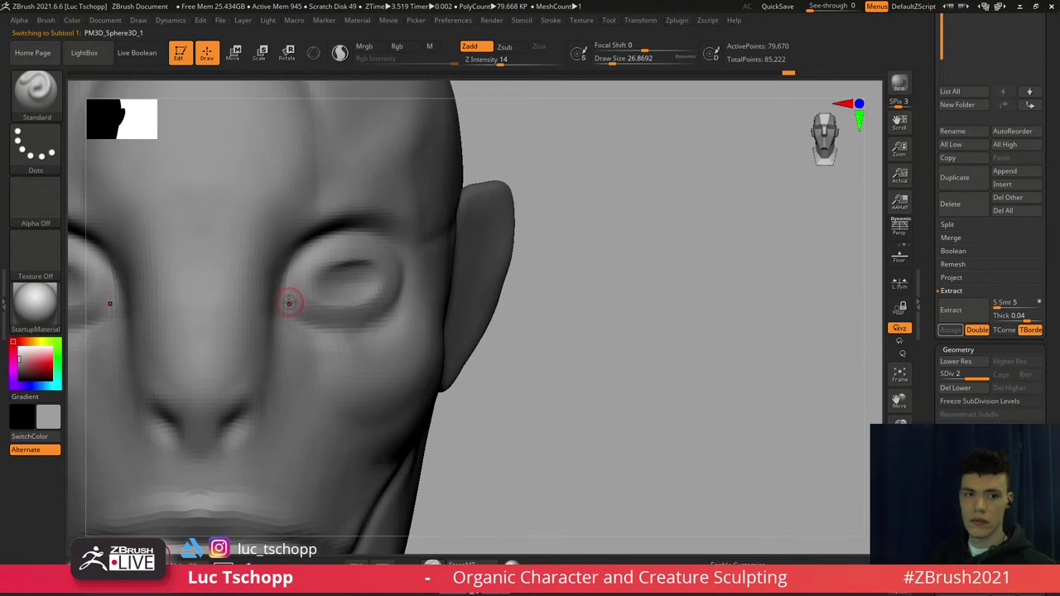
# Zoom out on the face and switch to the LucT_Custom1 brush at about size 100
pyautogui.keyDown('ctrl'); pyautogui.moveTo(290, 290); pyautogui.dragTo(296, 275, button='right'); pyautogui.keyUp('ctrl')
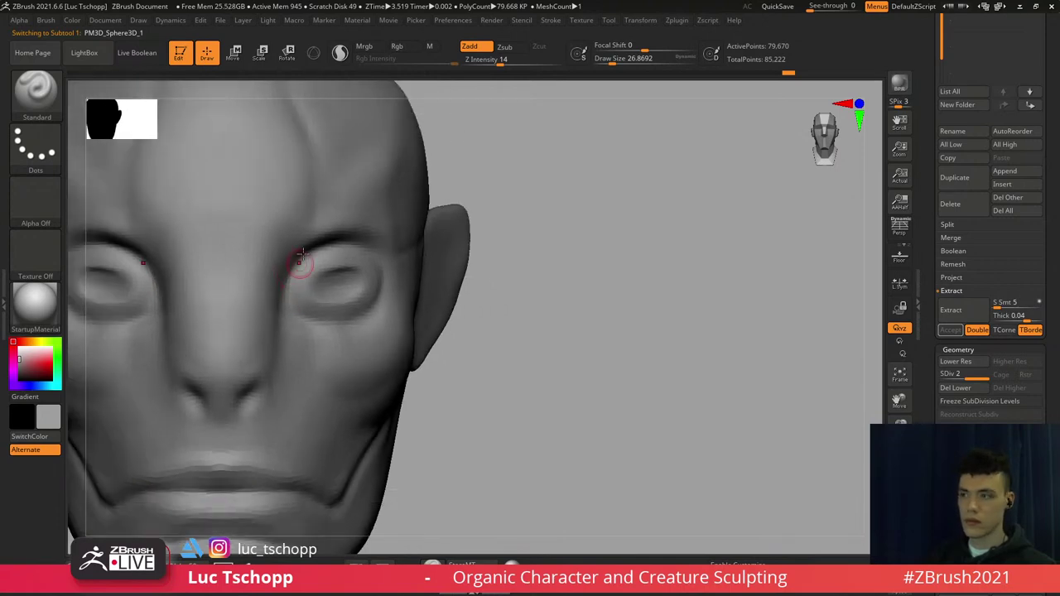
pyautogui.press('b')
pyautogui.press('s')
pyautogui.press('t')
pyautogui.press('b')
pyautogui.click(677, 199)
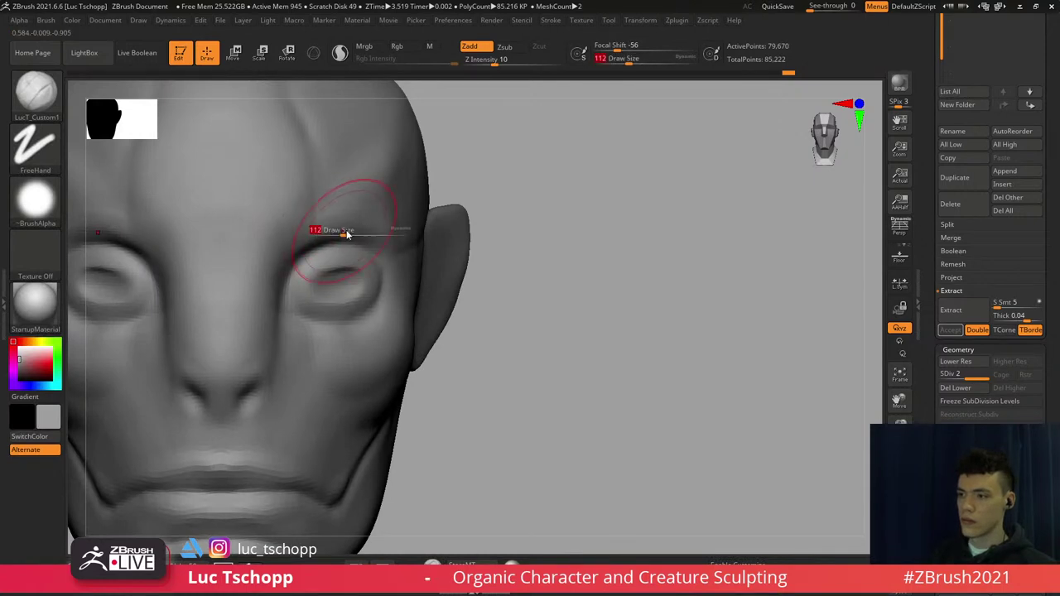
pyautogui.moveTo(347, 235); pyautogui.dragTo(342, 235)
pyautogui.keyDown('ctrl'); pyautogui.moveTo(352, 233); pyautogui.dragTo(391, 192, button='right'); pyautogui.keyUp('ctrl')
pyautogui.keyDown('alt'); pyautogui.moveTo(414, 247); pyautogui.dragTo(446, 229, button='right'); pyautogui.keyUp('alt')
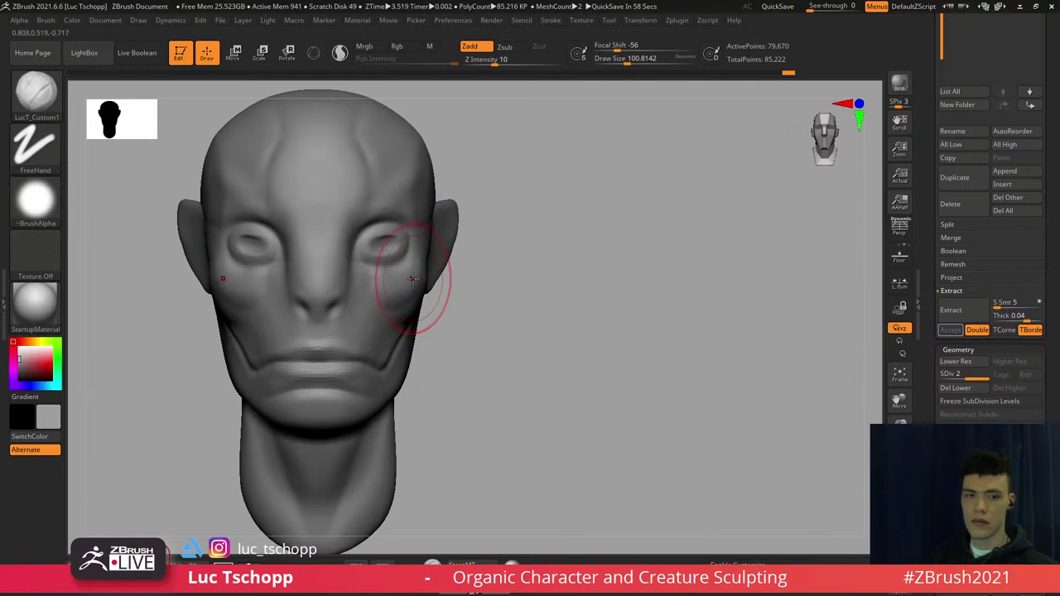
# With the Move brush, reshape the cheek and pull both cheek creases inward
pyautogui.press('b')
pyautogui.press('m')
pyautogui.press('v')
pyautogui.press('s')
pyautogui.moveTo(406, 284); pyautogui.dragTo(396, 318)
pyautogui.press('s')
pyautogui.keyDown('alt'); pyautogui.moveTo(375, 349); pyautogui.dragTo(384, 320, button='right'); pyautogui.keyUp('alt')
pyautogui.press('s')
pyautogui.click(398, 323)
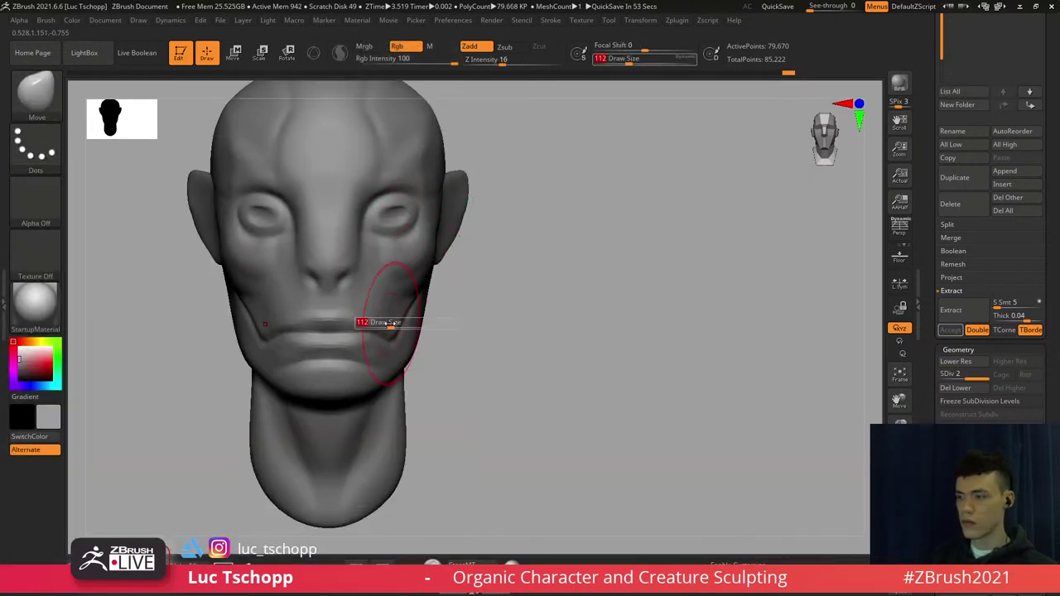
pyautogui.moveTo(402, 324); pyautogui.dragTo(391, 321)
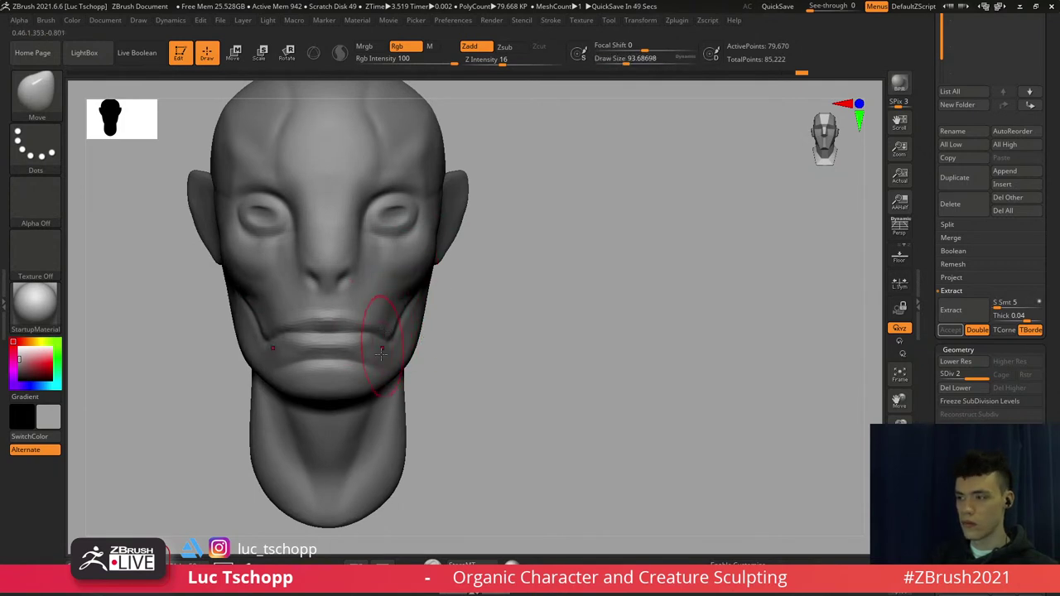
# Reshape the chin at the lowest subdivision level, then return to level 2
pyautogui.keyDown('alt'); pyautogui.moveTo(381, 355); pyautogui.dragTo(378, 323, button='right'); pyautogui.keyUp('alt')
pyautogui.hotkey('shift', 'd')
pyautogui.press('s')
pyautogui.moveTo(351, 363); pyautogui.dragTo(347, 377)
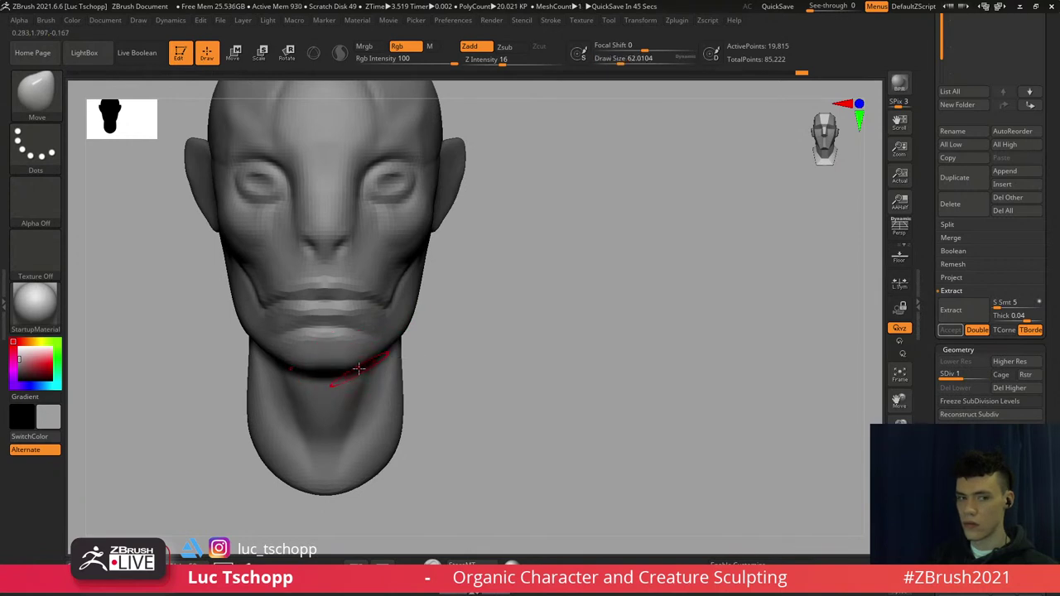
pyautogui.press('d')
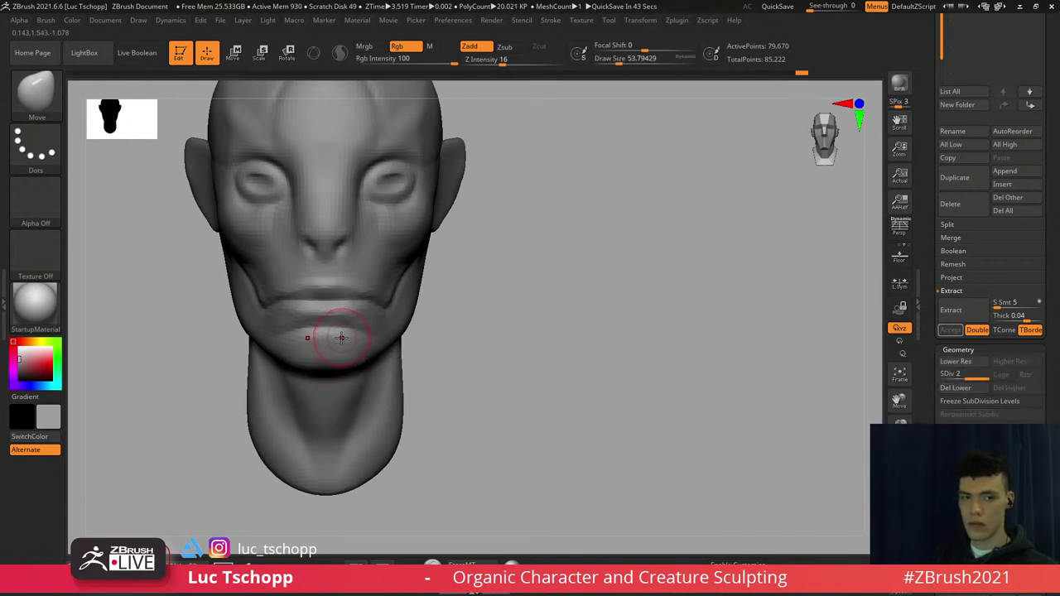
pyautogui.moveTo(342, 336)
pyautogui.keyDown('alt'); pyautogui.mouseDown(button='right')
pyautogui.moveTo(373, 338)
pyautogui.moveTo(398, 377)
pyautogui.mouseUp(button='right'); pyautogui.keyUp('alt')
# Try the LucT_Custom1 and DamStandard brushes on the mouth, sizing the brush to about 293
pyautogui.press('b')
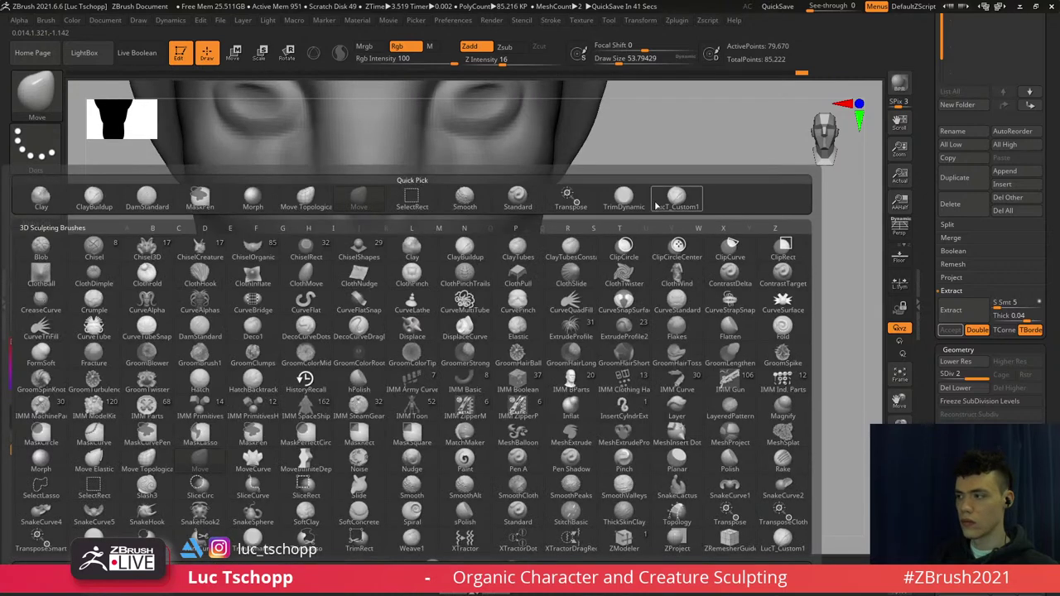
pyautogui.click(659, 203)
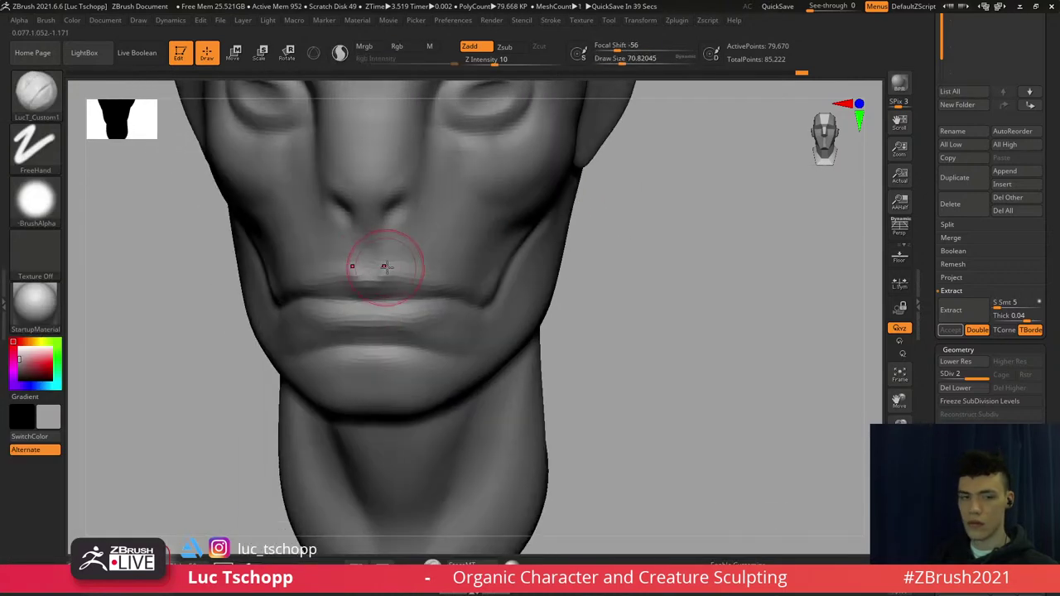
pyautogui.moveTo(417, 251); pyautogui.dragTo(376, 249, button='right')
pyautogui.press('b')
pyautogui.press('d')
pyautogui.press('s')
pyautogui.press('b')
pyautogui.press('d')
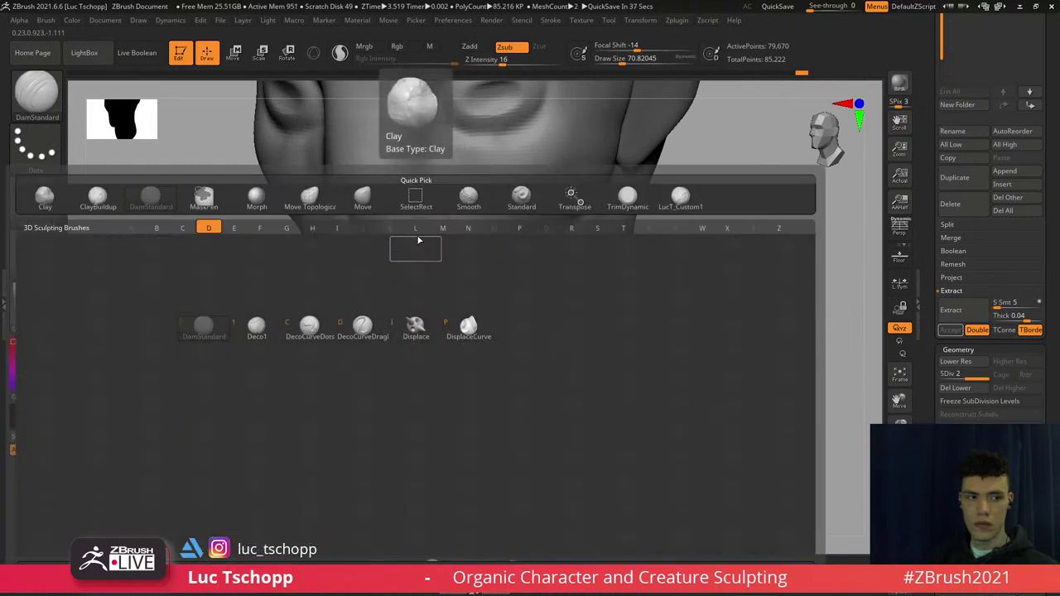
pyautogui.press('s')
pyautogui.press('s')
pyautogui.moveTo(415, 238); pyautogui.dragTo(423, 236)
pyautogui.moveTo(460, 218); pyautogui.dragTo(416, 213, button='right')
pyautogui.press('s')
pyautogui.moveTo(416, 212); pyautogui.dragTo(423, 213)
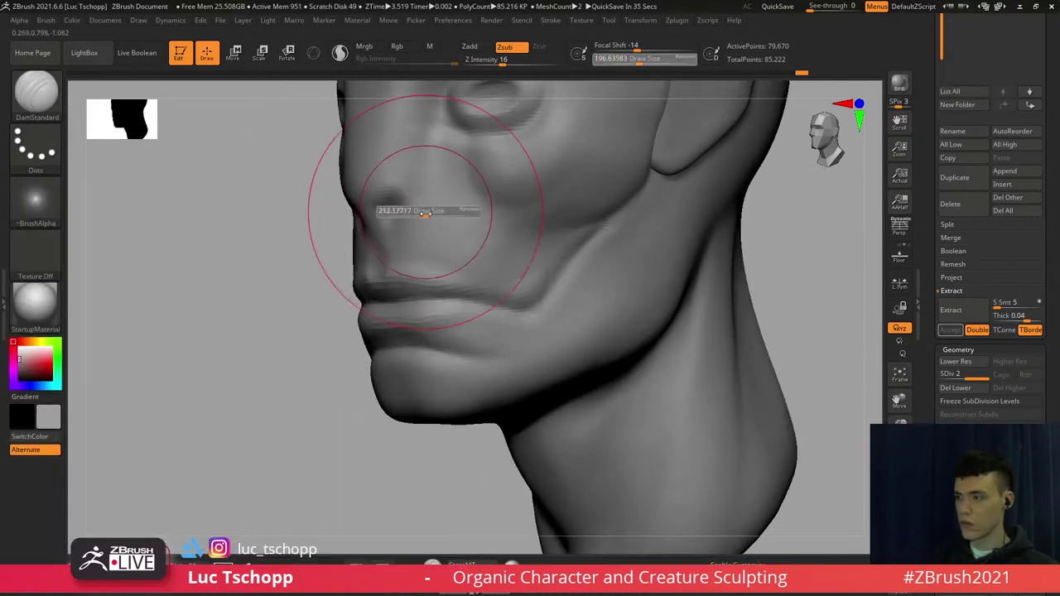
pyautogui.hotkey('ctrl', 'z')
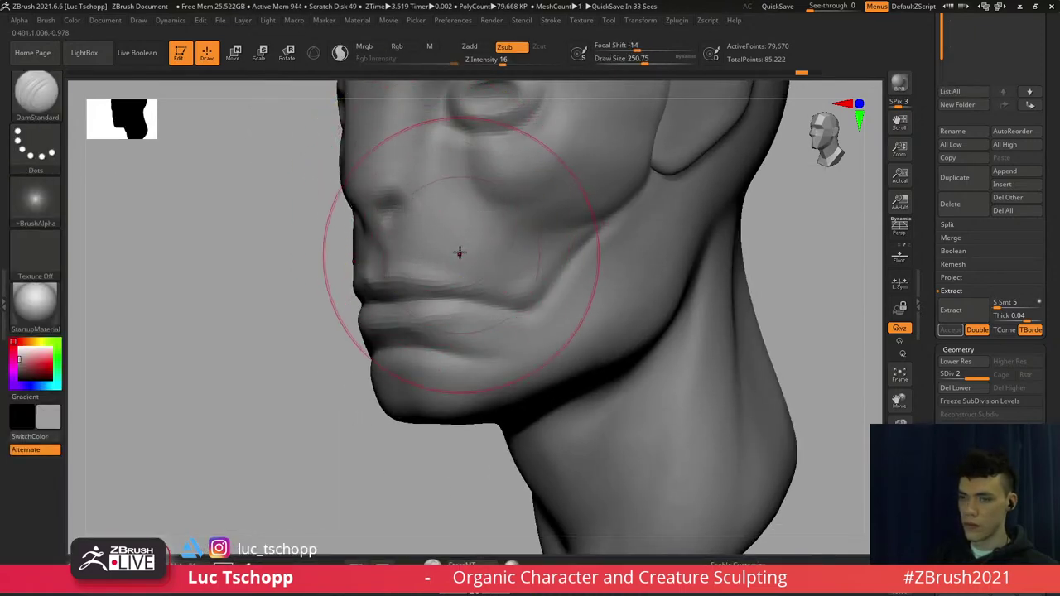
pyautogui.press('s')
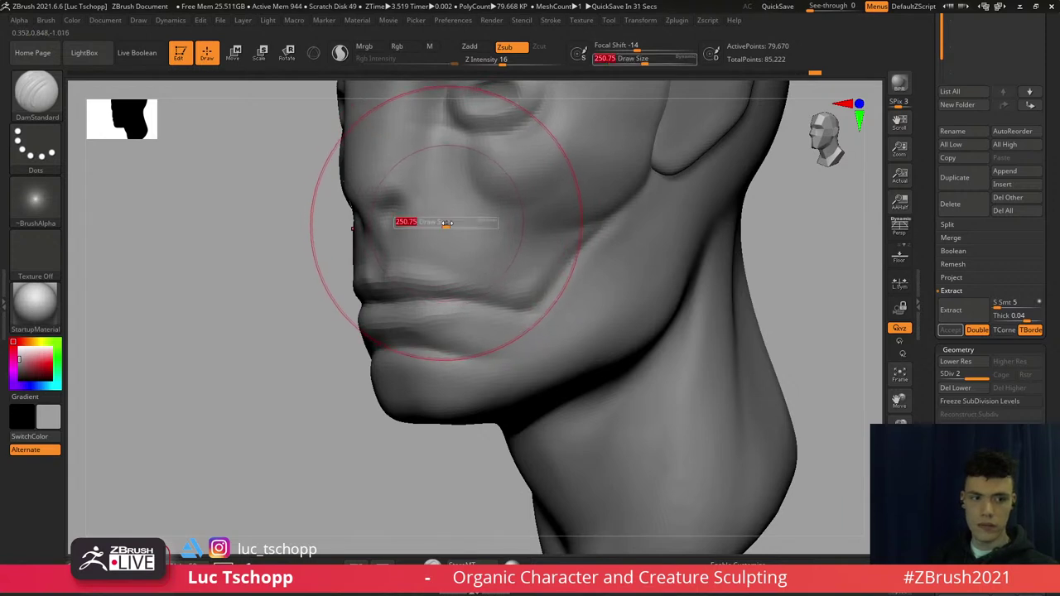
pyautogui.moveTo(444, 222)
pyautogui.mouseDown()
pyautogui.moveTo(420, 199)
pyautogui.moveTo(448, 236)
pyautogui.moveTo(467, 237)
pyautogui.moveTo(490, 283)
pyautogui.mouseUp()
pyautogui.press('s')
pyautogui.press('s')
pyautogui.moveTo(499, 288)
pyautogui.mouseDown(button='right')
pyautogui.moveTo(557, 265)
pyautogui.moveTo(553, 255)
pyautogui.mouseUp(button='right')
# Smooth the face with the custom buildup brush at about size 90 in front view
pyautogui.press('b')
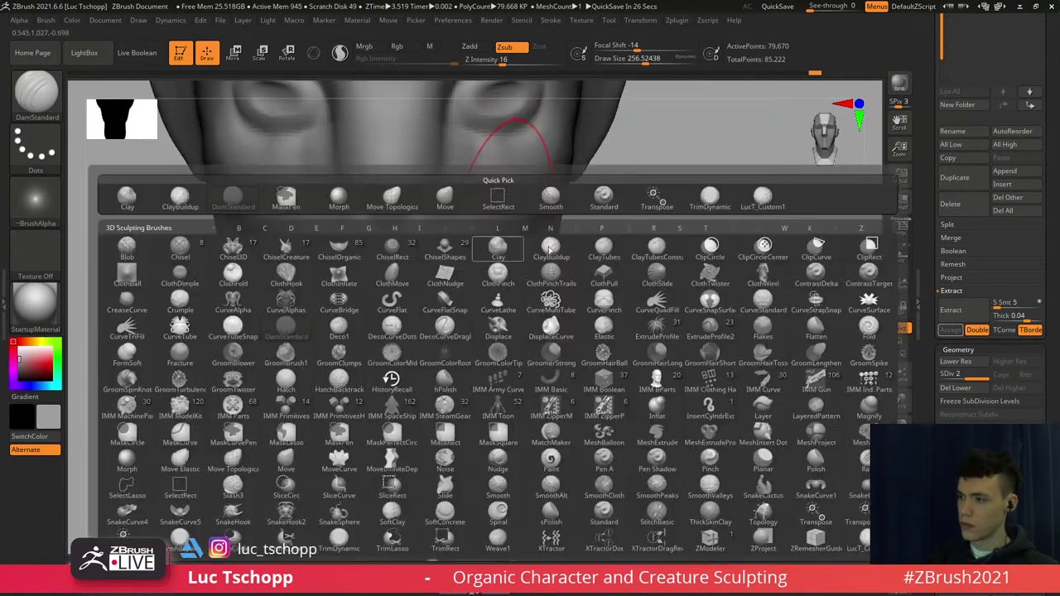
pyautogui.click(744, 202)
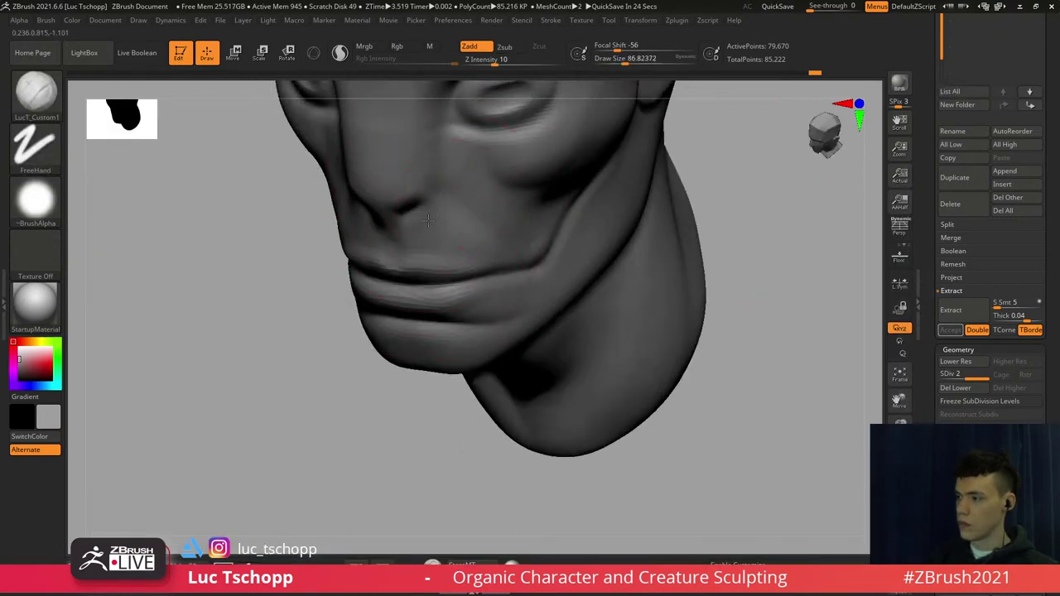
pyautogui.moveTo(482, 255); pyautogui.dragTo(504, 238, button='right')
pyautogui.press('s')
pyautogui.click(450, 229)
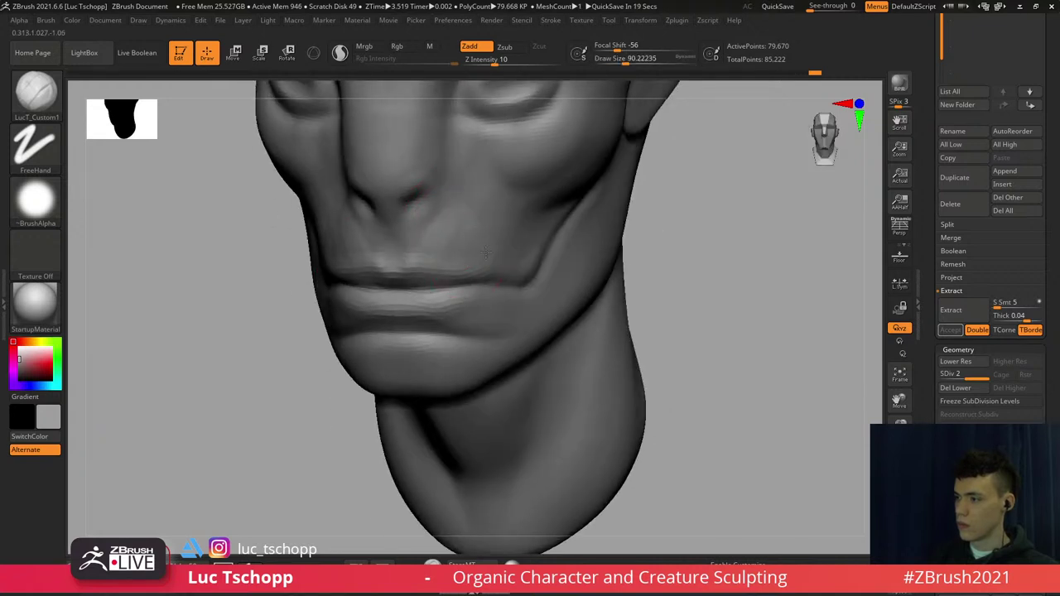
pyautogui.press('shift')
pyautogui.keyDown('shift'); pyautogui.moveTo(478, 255); pyautogui.dragTo(503, 179, button='right'); pyautogui.keyUp('shift')
pyautogui.keyDown('ctrl'); pyautogui.moveTo(468, 225); pyautogui.dragTo(467, 237, button='right'); pyautogui.keyUp('ctrl')
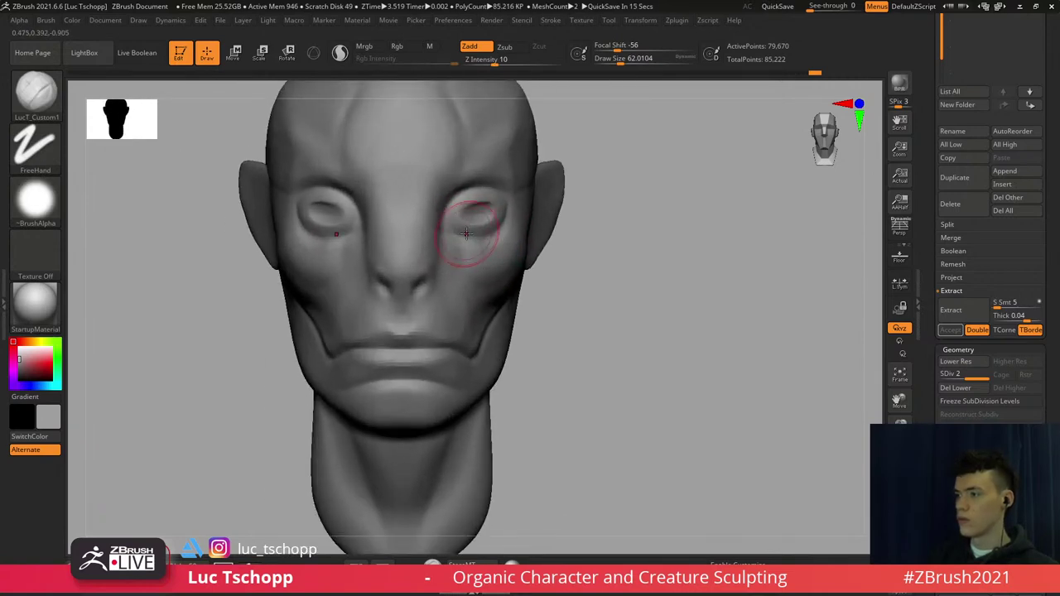
pyautogui.keyDown('alt'); pyautogui.moveTo(463, 192); pyautogui.dragTo(467, 208, button='right'); pyautogui.keyUp('alt')
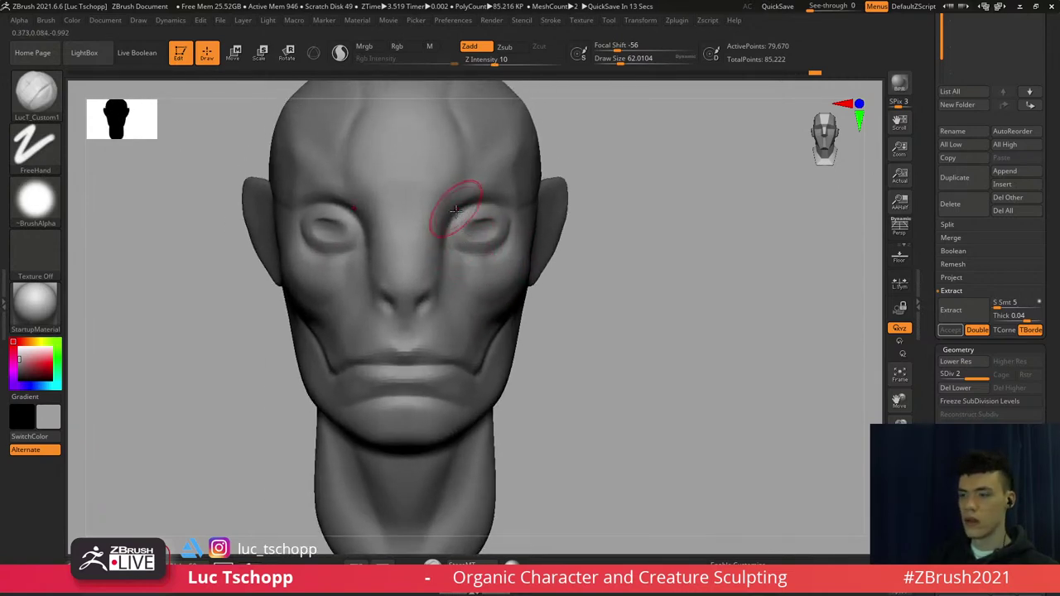
# Nudge the nose into a new position with the Move brush at about size 124-132
pyautogui.press('b')
pyautogui.press('m')
pyautogui.press('v')
pyautogui.press('s')
pyautogui.moveTo(434, 263)
pyautogui.mouseDown()
pyautogui.moveTo(443, 263)
pyautogui.moveTo(423, 284)
pyautogui.moveTo(428, 302)
pyautogui.mouseUp()
pyautogui.press('s')
pyautogui.press('s')
pyautogui.hotkey('ctrl', 'z')
pyautogui.press('s')
pyautogui.moveTo(430, 302); pyautogui.dragTo(428, 298)
pyautogui.press('s')
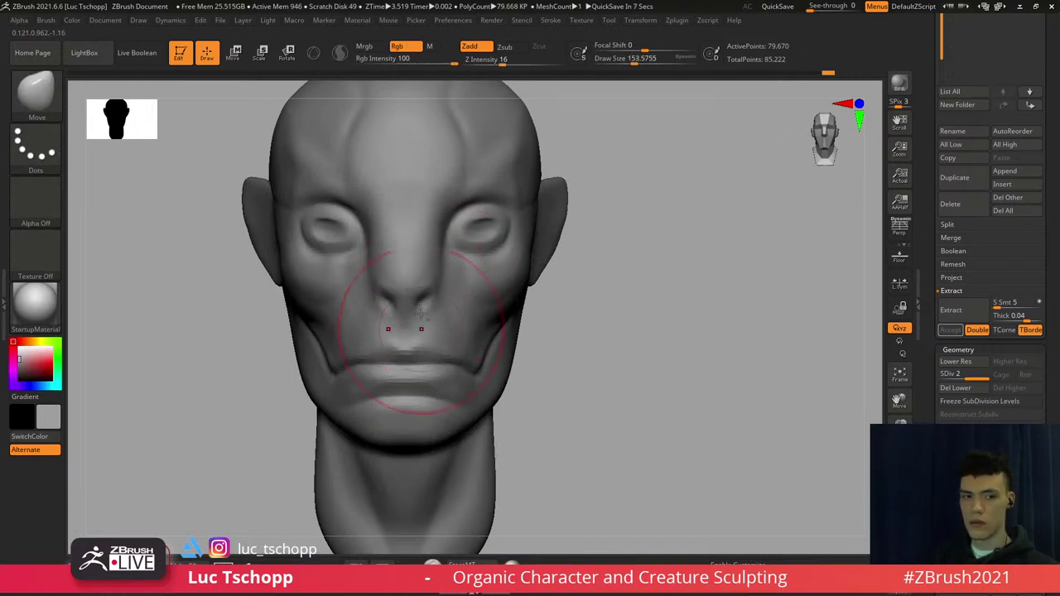
pyautogui.keyDown('alt'); pyautogui.moveTo(427, 345); pyautogui.dragTo(425, 295, button='right'); pyautogui.keyUp('alt')
# Build up the chin with the custom buildup brush (sizes 154, 44, 108), undoing one stroke
pyautogui.press('s')
pyautogui.moveTo(433, 297); pyautogui.dragTo(427, 297)
pyautogui.moveTo(428, 295)
pyautogui.keyDown('alt'); pyautogui.mouseDown(button='right')
pyautogui.moveTo(427, 275)
pyautogui.moveTo(455, 281)
pyautogui.moveTo(448, 273)
pyautogui.mouseUp(button='right'); pyautogui.keyUp('alt')
pyautogui.press('b')
pyautogui.click(709, 198)
pyautogui.hotkey('shift', 'd')
pyautogui.press('s')
pyautogui.moveTo(465, 236); pyautogui.dragTo(483, 236)
pyautogui.press('s')
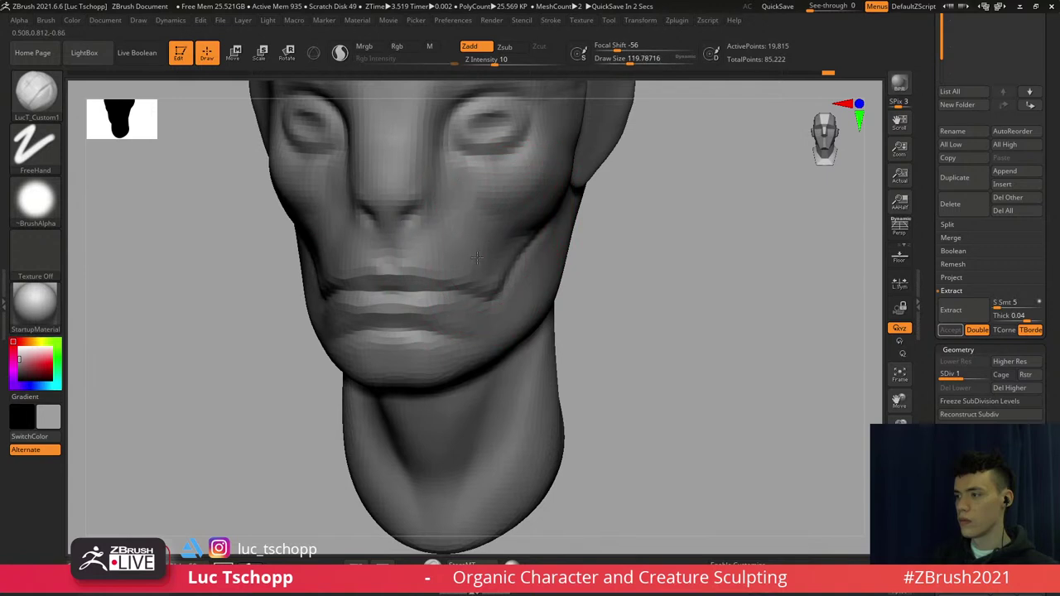
pyautogui.press('d')
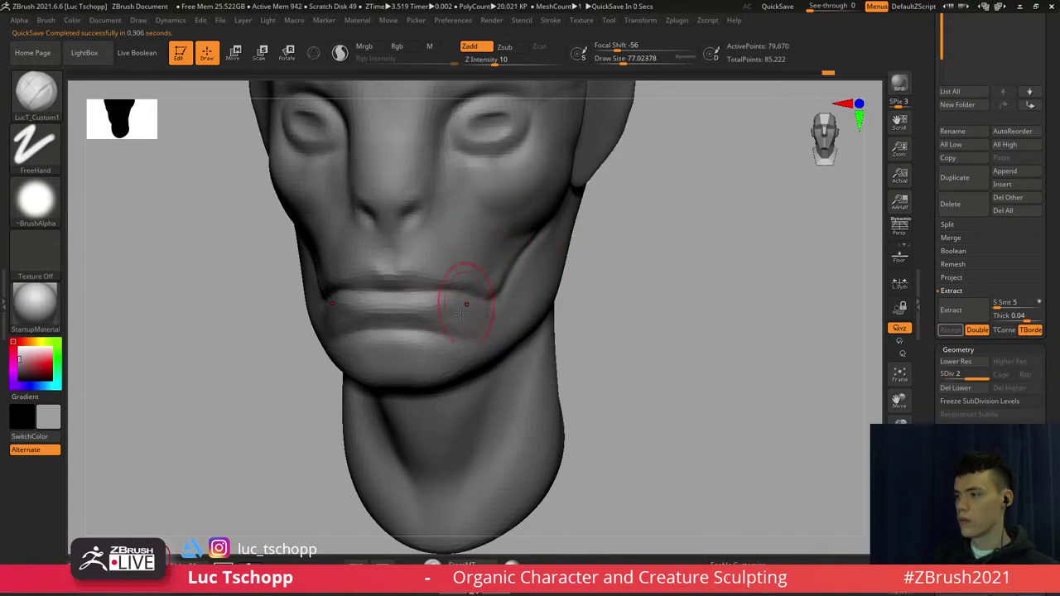
pyautogui.moveTo(461, 315); pyautogui.dragTo(430, 303, button='right')
pyautogui.keyDown('ctrl'); pyautogui.moveTo(430, 303); pyautogui.dragTo(406, 310, button='right'); pyautogui.keyUp('ctrl')
pyautogui.press('s')
pyautogui.moveTo(387, 327)
pyautogui.mouseDown()
pyautogui.moveTo(372, 331)
pyautogui.moveTo(406, 319)
pyautogui.moveTo(377, 338)
pyautogui.mouseUp()
pyautogui.press('s')
pyautogui.hotkey('ctrl', 'z')
# Switch to the Standard brush at about size 94-104 and view the chin from below
pyautogui.press('b')
pyautogui.press('s')
pyautogui.press('t')
pyautogui.press('s')
pyautogui.moveTo(384, 328)
pyautogui.mouseDown(button='right')
pyautogui.moveTo(383, 338)
pyautogui.moveTo(400, 303)
pyautogui.mouseUp(button='right')
pyautogui.press('s')
pyautogui.moveTo(400, 304); pyautogui.dragTo(403, 304)
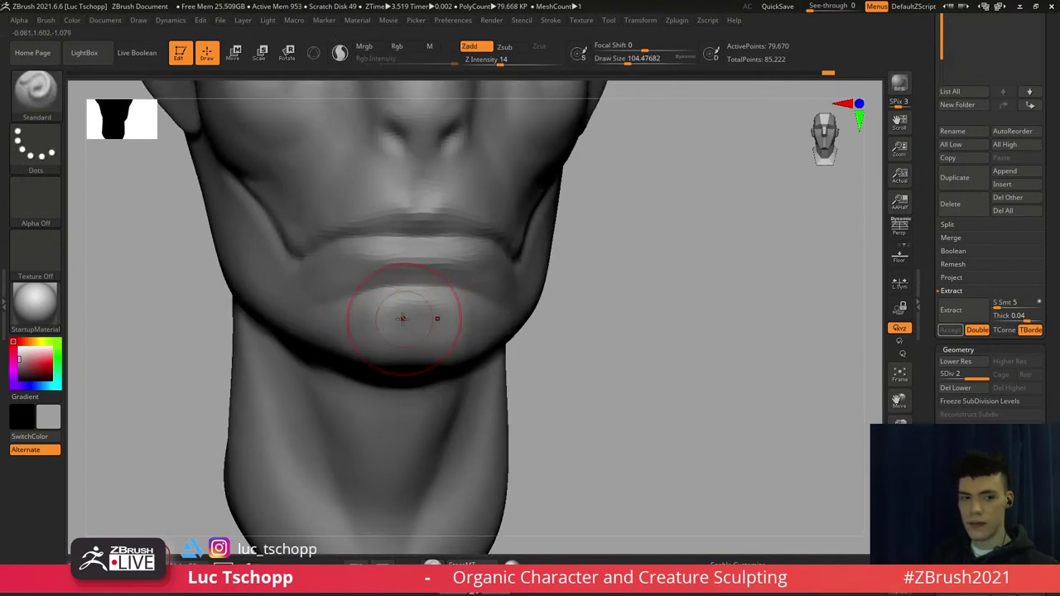
# Round out the chin and lower lip with the custom buildup brush, sized 112 down to 80
pyautogui.press('s')
pyautogui.moveTo(403, 315); pyautogui.dragTo(399, 314)
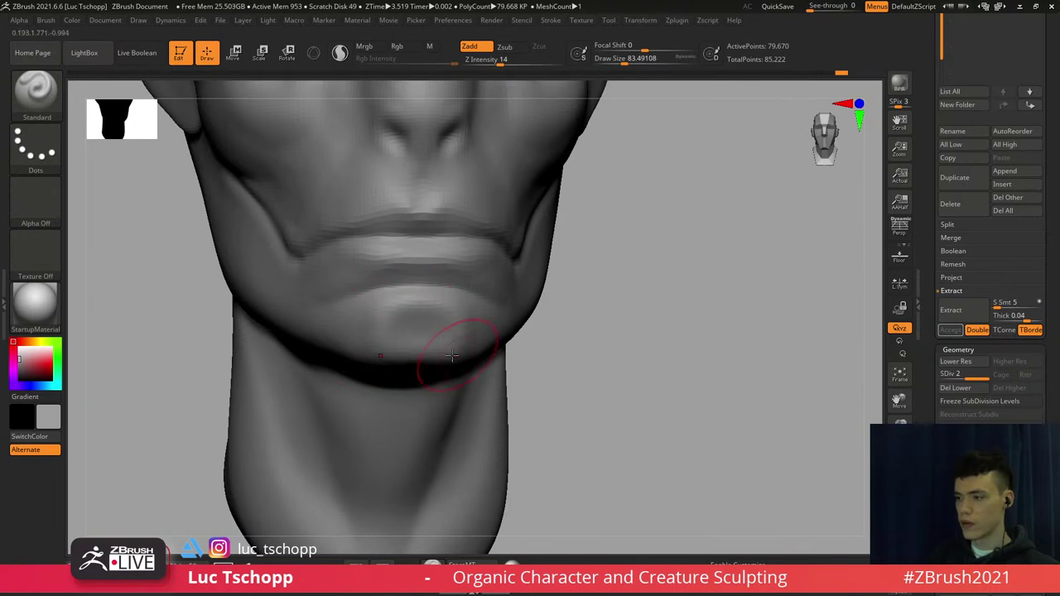
pyautogui.press('b')
pyautogui.click(714, 198)
pyautogui.press('s')
pyautogui.moveTo(392, 307); pyautogui.dragTo(442, 329)
pyautogui.press('s')
pyautogui.keyDown('shift'); pyautogui.moveTo(452, 336); pyautogui.dragTo(441, 330, button='right'); pyautogui.keyUp('shift')
pyautogui.press('s')
pyautogui.moveTo(439, 329); pyautogui.dragTo(443, 329)
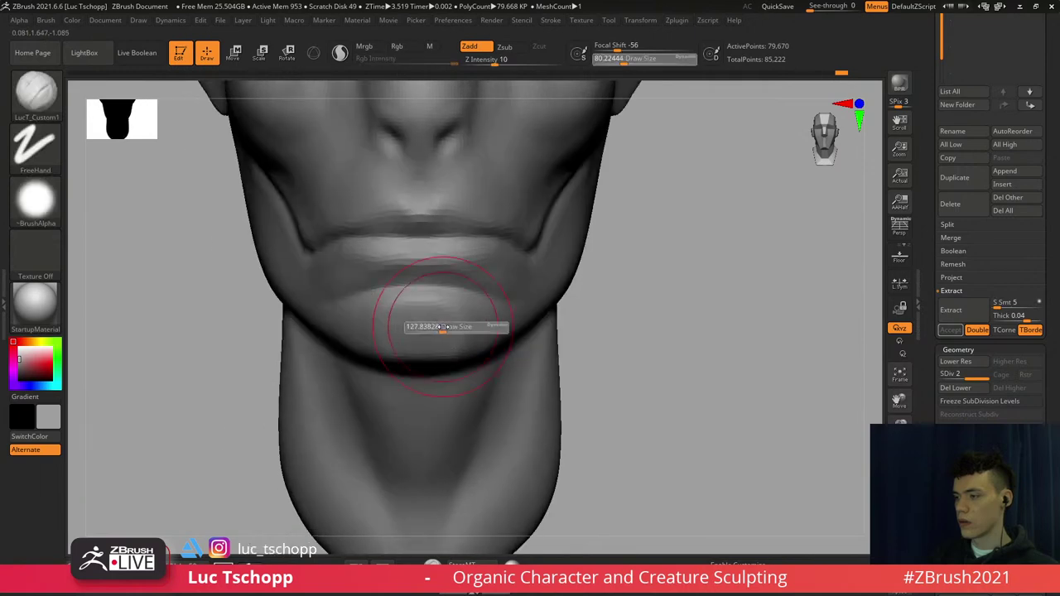
pyautogui.press('s')
pyautogui.moveTo(431, 286); pyautogui.dragTo(410, 292)
# Soften the corner of the mouth using the buildup brush at about size 56-65
pyautogui.press('b')
pyautogui.press('s')
pyautogui.press('t')
pyautogui.press('s')
pyautogui.press('b')
pyautogui.click(697, 202)
pyautogui.keyDown('alt'); pyautogui.moveTo(343, 317); pyautogui.dragTo(361, 298, button='right'); pyautogui.keyUp('alt')
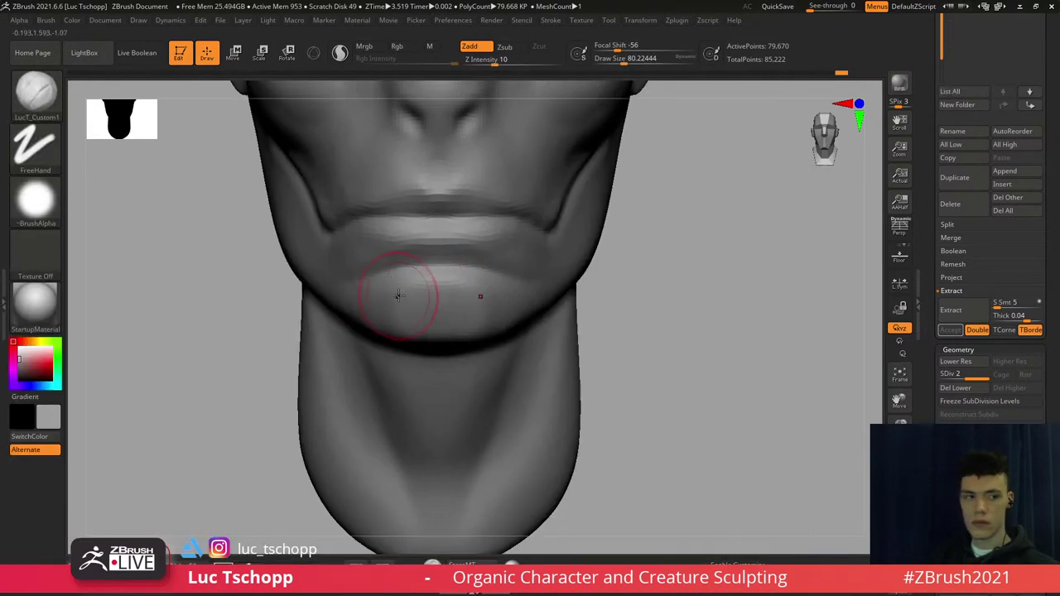
pyautogui.press('s')
pyautogui.moveTo(406, 292); pyautogui.dragTo(402, 291)
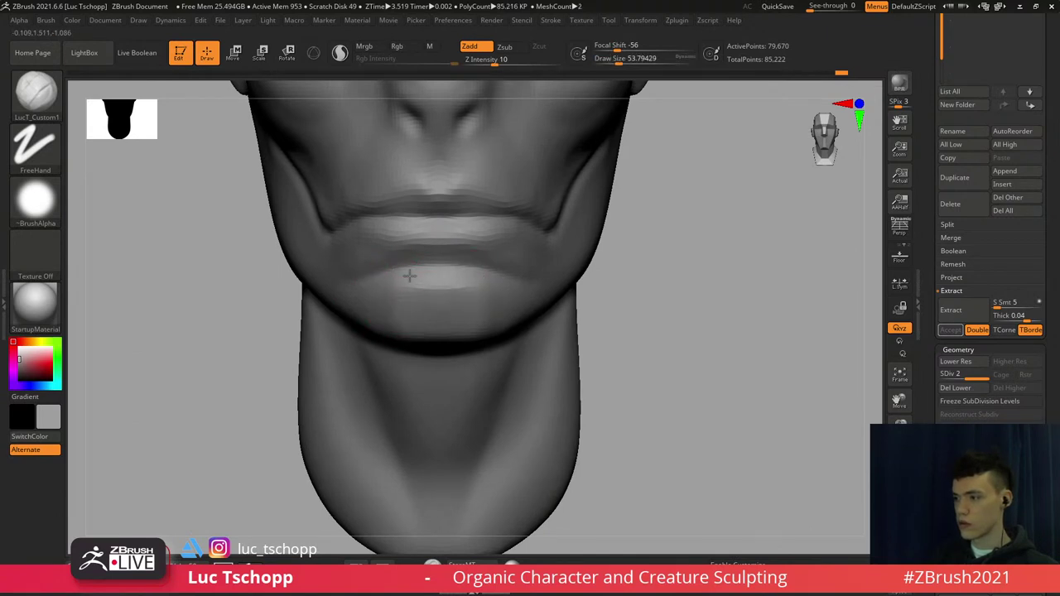
pyautogui.moveTo(444, 264)
pyautogui.mouseDown(button='right')
pyautogui.moveTo(420, 280)
pyautogui.moveTo(469, 267)
pyautogui.mouseUp(button='right')
pyautogui.press('s')
pyautogui.moveTo(469, 266); pyautogui.dragTo(466, 266)
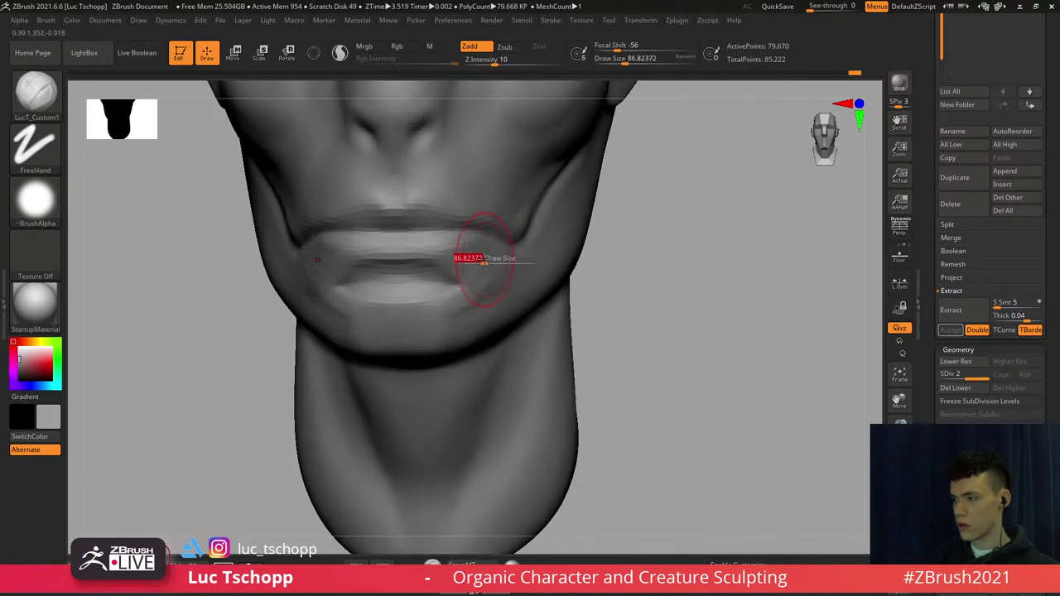
pyautogui.keyDown('shift'); pyautogui.moveTo(485, 264); pyautogui.dragTo(474, 303); pyautogui.keyUp('shift')
# Push out the jaw beside the mouth with the Move brush at about size 172, then return to front view
pyautogui.moveTo(491, 315); pyautogui.dragTo(459, 321, button='right')
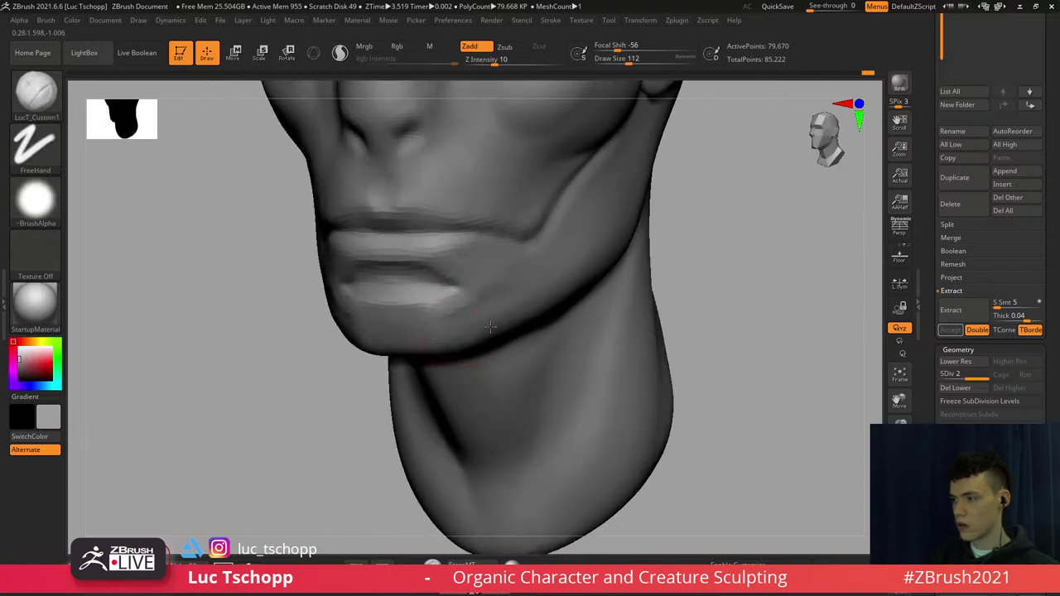
pyautogui.keyDown('alt'); pyautogui.moveTo(528, 294); pyautogui.dragTo(476, 293, button='right'); pyautogui.keyUp('alt')
pyautogui.press('b')
pyautogui.press('s')
pyautogui.press('t')
pyautogui.press('s')
pyautogui.moveTo(464, 293); pyautogui.dragTo(470, 293)
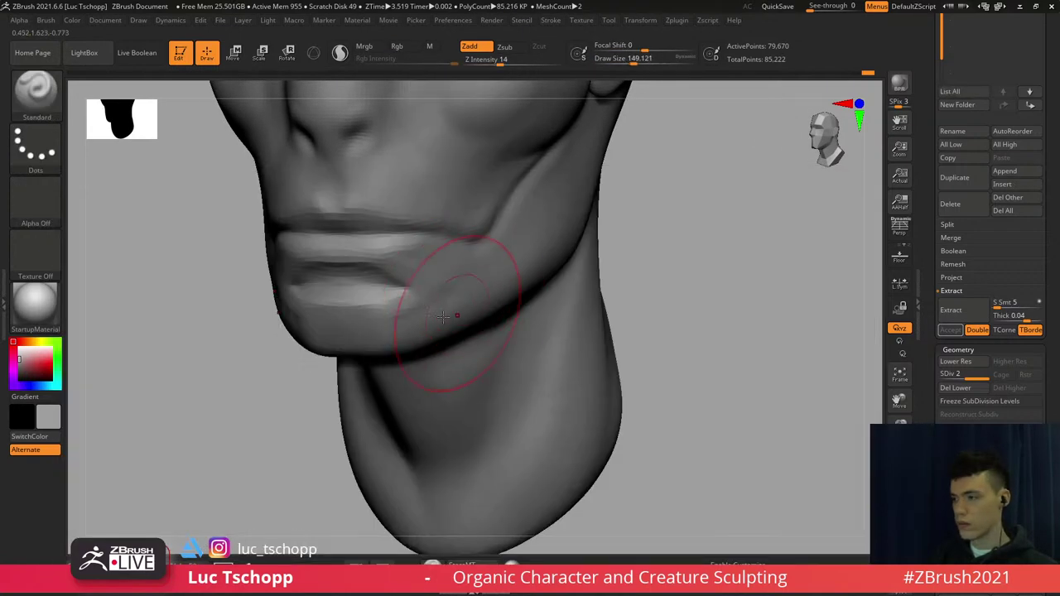
pyautogui.press('b')
pyautogui.press('m')
pyautogui.press('v')
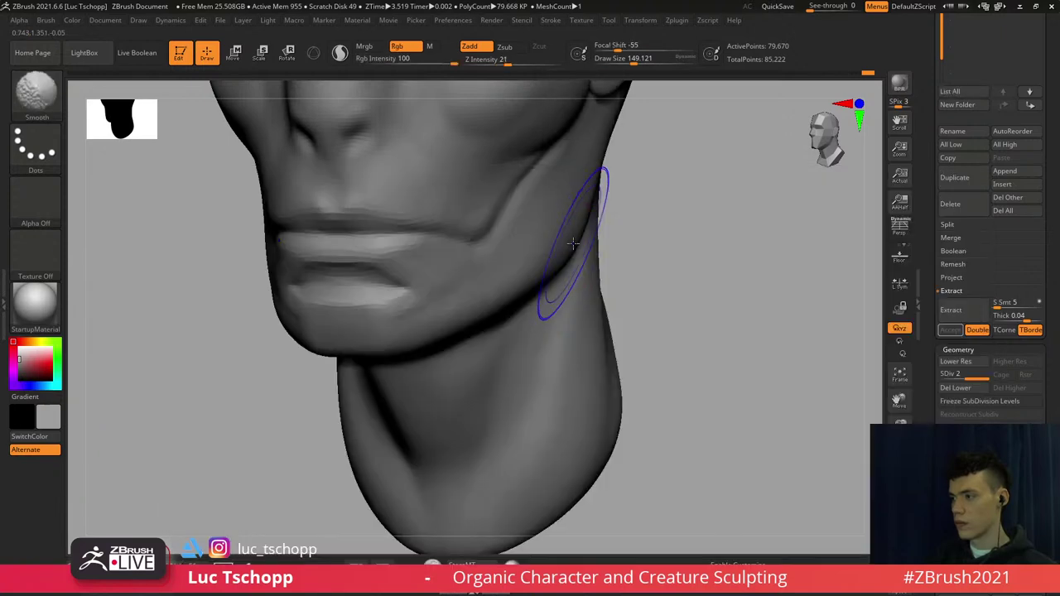
pyautogui.hotkey('shift', 'd')
pyautogui.press('s')
pyautogui.moveTo(568, 250); pyautogui.dragTo(570, 250)
pyautogui.press('d')
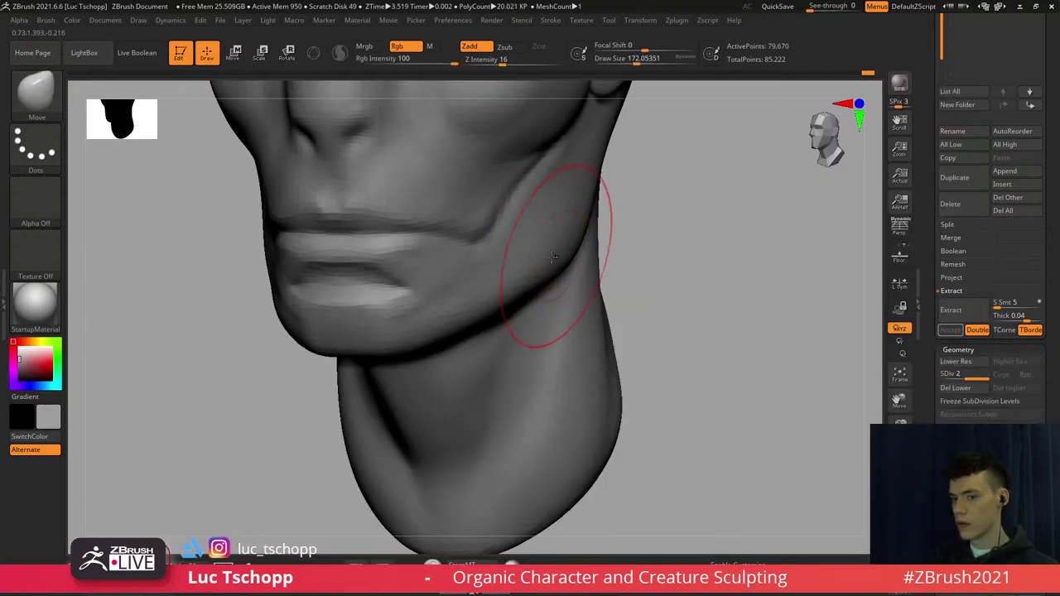
pyautogui.moveTo(557, 262); pyautogui.dragTo(471, 265, button='right')
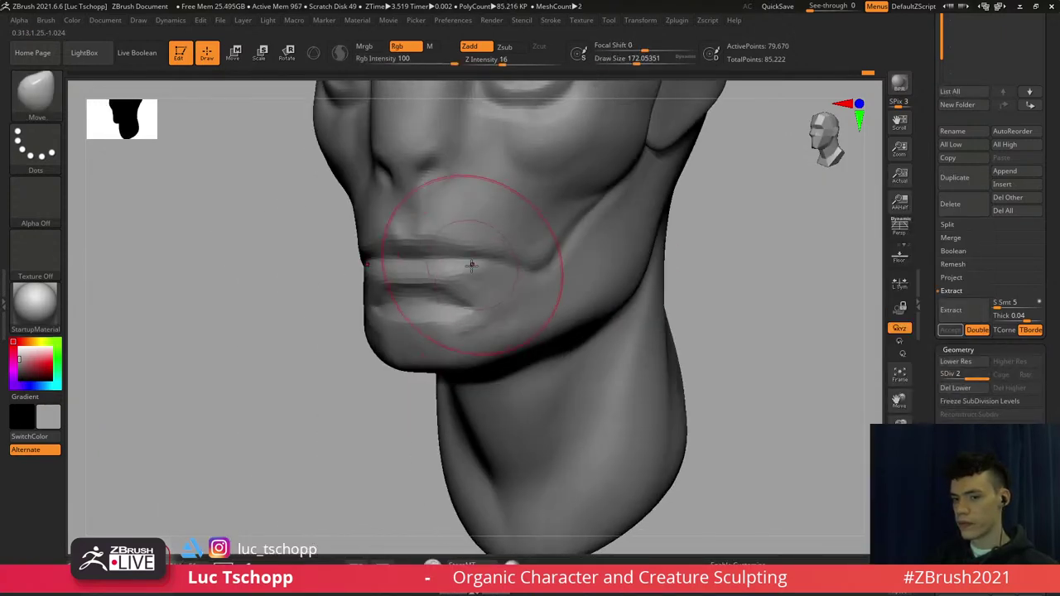
pyautogui.moveTo(501, 301); pyautogui.dragTo(447, 280, button='right')
pyautogui.moveTo(448, 232)
pyautogui.keyDown('alt'); pyautogui.mouseDown(button='right')
pyautogui.moveTo(446, 270)
pyautogui.moveTo(507, 282)
pyautogui.moveTo(445, 270)
pyautogui.mouseUp(button='right'); pyautogui.keyUp('alt')
# Put the head in front view and set the Standard brush to about size 71
pyautogui.press('b')
pyautogui.click(707, 203)
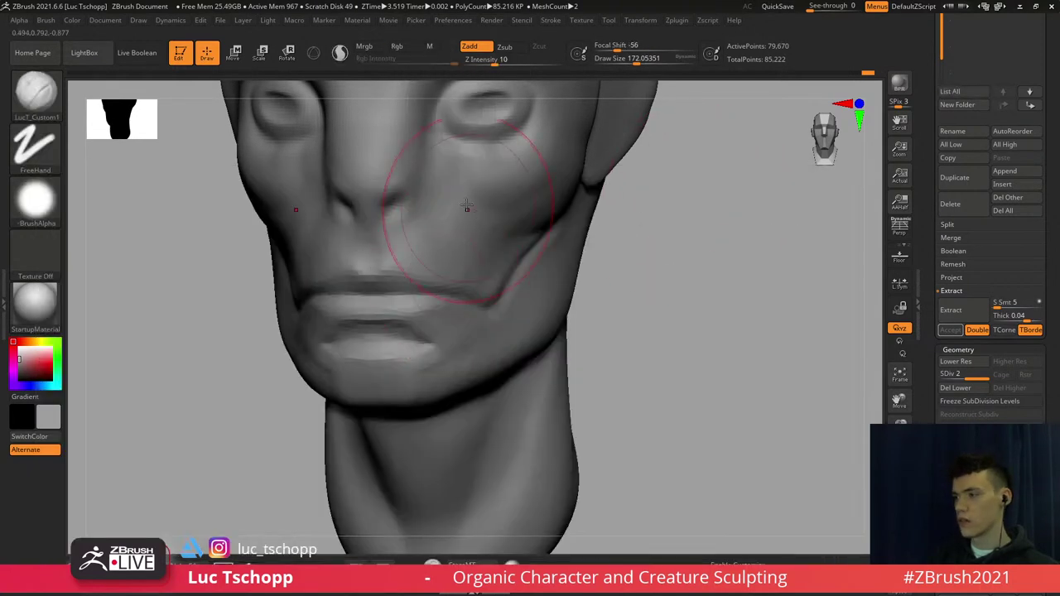
pyautogui.moveTo(463, 166)
pyautogui.keyDown('alt'); pyautogui.mouseDown(button='right')
pyautogui.moveTo(423, 270)
pyautogui.moveTo(447, 238)
pyautogui.mouseUp(button='right'); pyautogui.keyUp('alt')
pyautogui.press('b')
pyautogui.press('s')
pyautogui.press('t')
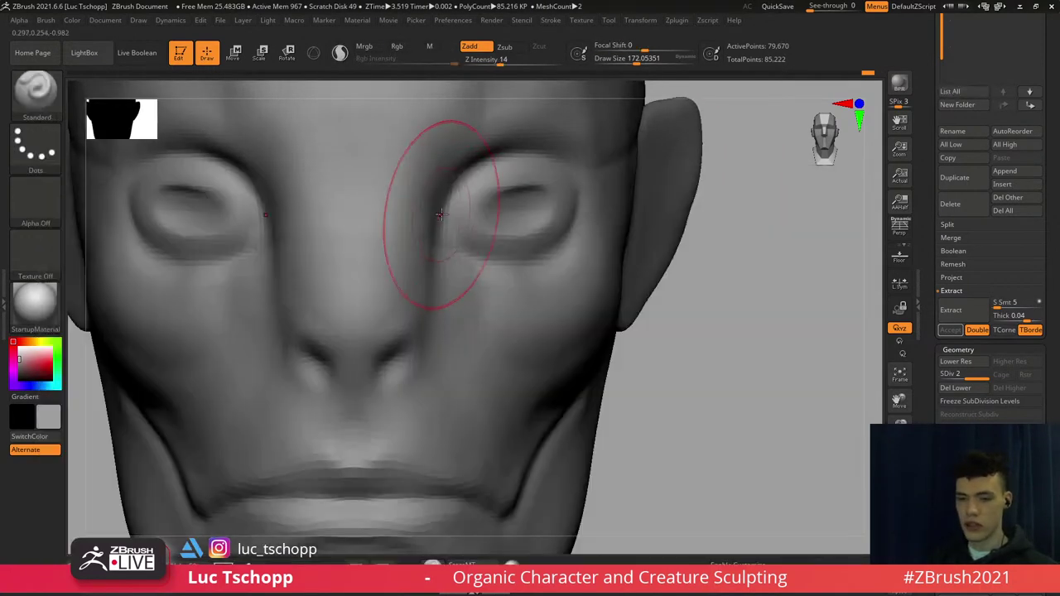
pyautogui.press('s')
pyautogui.moveTo(443, 215)
pyautogui.mouseDown()
pyautogui.moveTo(433, 214)
pyautogui.moveTo(451, 198)
pyautogui.moveTo(442, 204)
pyautogui.mouseUp()
pyautogui.press('s')
pyautogui.press('s')
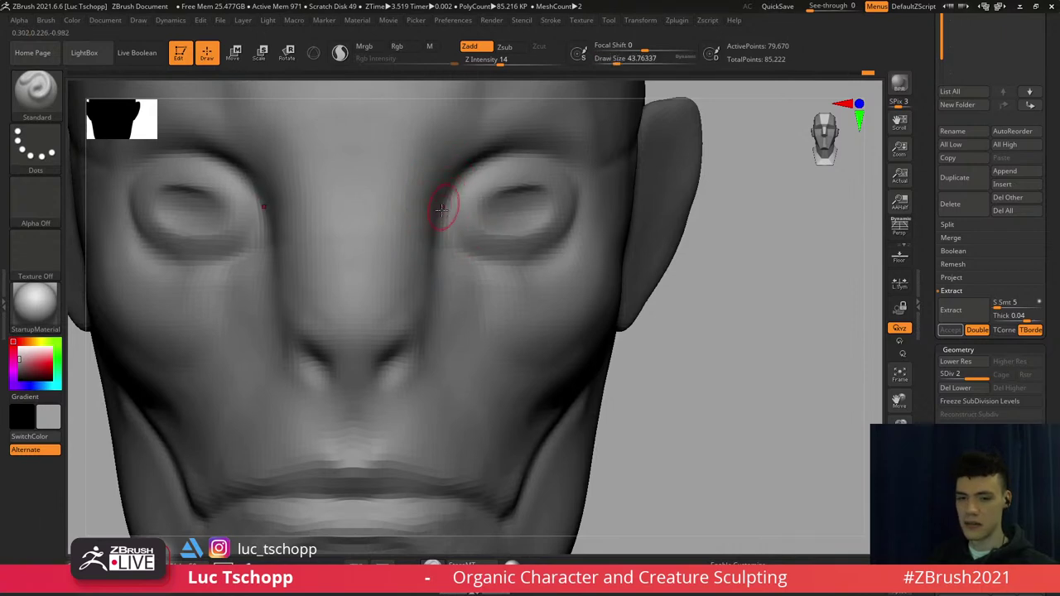
pyautogui.moveTo(464, 172)
pyautogui.keyDown('ctrl'); pyautogui.mouseDown(button='right')
pyautogui.moveTo(483, 223)
pyautogui.moveTo(443, 223)
pyautogui.moveTo(431, 262)
pyautogui.moveTo(461, 248)
pyautogui.mouseUp(button='right'); pyautogui.keyUp('ctrl')
# Sculpt and smooth the cheek with LucT_Custom1, then frame the mouth and jaw
pyautogui.press('b')
pyautogui.click(732, 199)
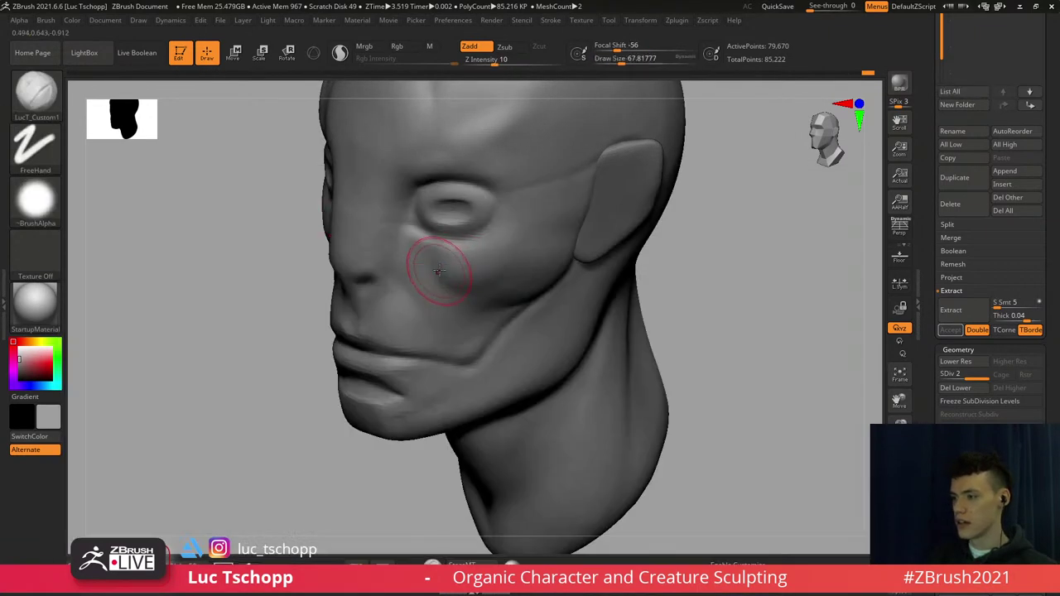
pyautogui.press('shift')
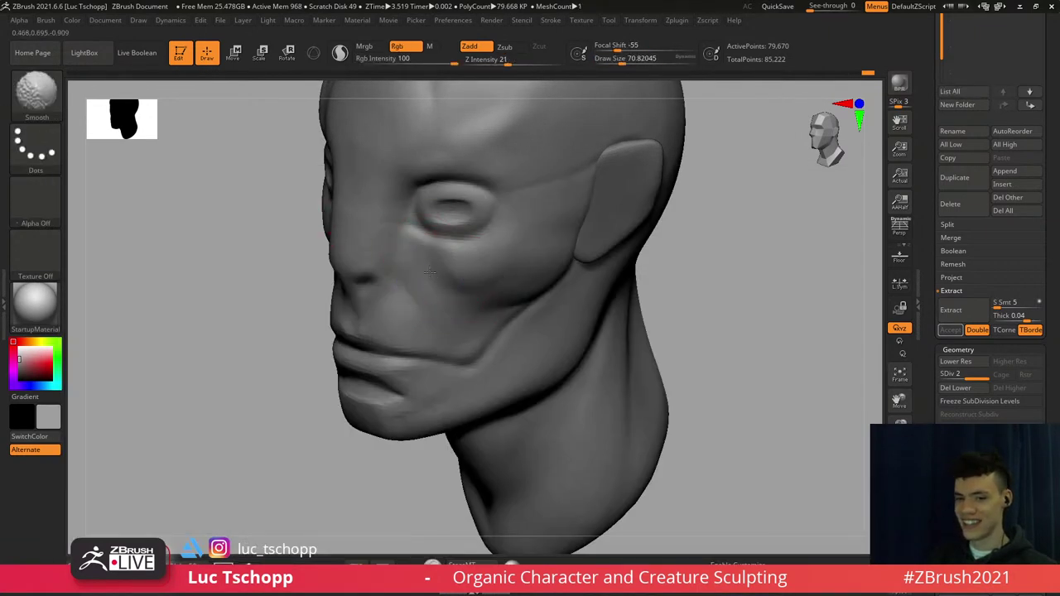
pyautogui.moveTo(438, 293)
pyautogui.mouseDown(button='right')
pyautogui.moveTo(449, 286)
pyautogui.moveTo(447, 256)
pyautogui.mouseUp(button='right')
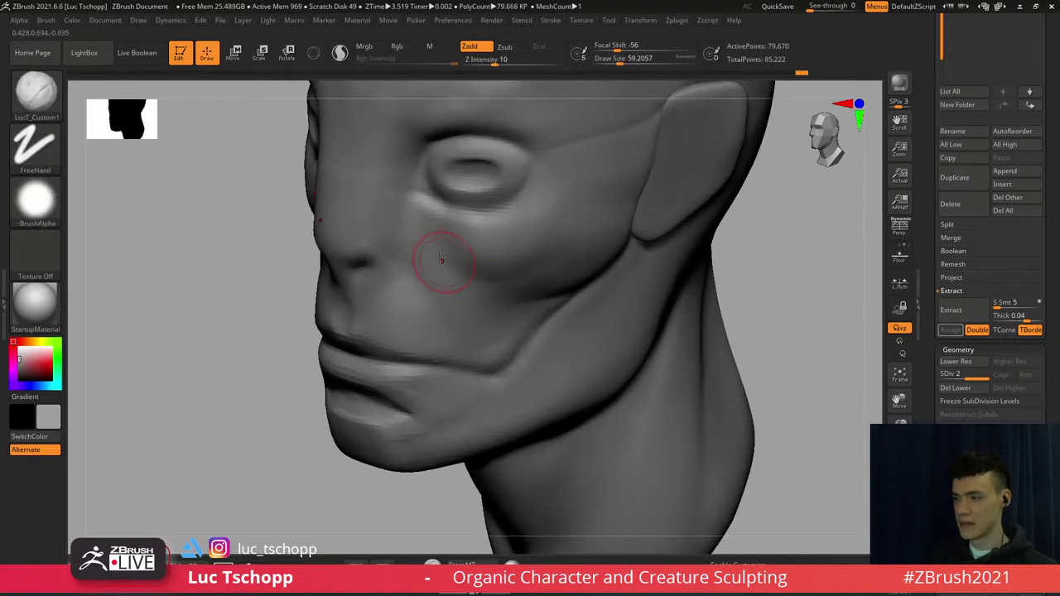
pyautogui.moveTo(400, 263)
pyautogui.keyDown('shift'); pyautogui.mouseDown(button='right')
pyautogui.moveTo(377, 258)
pyautogui.moveTo(421, 225)
pyautogui.moveTo(460, 254)
pyautogui.moveTo(414, 227)
pyautogui.moveTo(436, 238)
pyautogui.moveTo(426, 229)
pyautogui.mouseUp(button='right'); pyautogui.keyUp('shift')
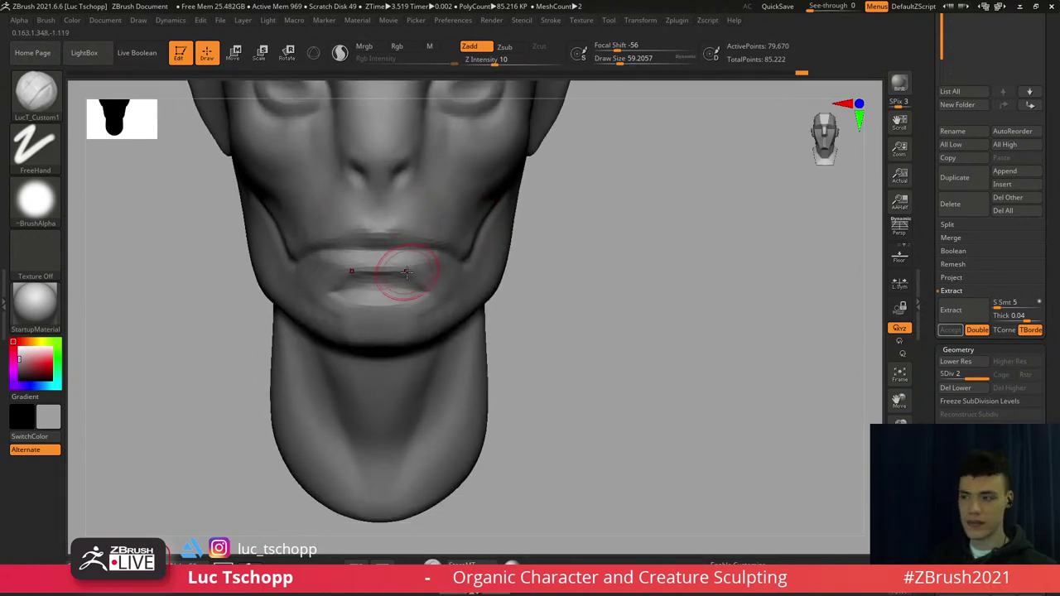
pyautogui.keyDown('ctrl'); pyautogui.moveTo(403, 281); pyautogui.dragTo(385, 333, button='right'); pyautogui.keyUp('ctrl')
# Switch to DamStandard and smooth the chin from a side profile
pyautogui.press('b')
pyautogui.press('s')
pyautogui.press('t')
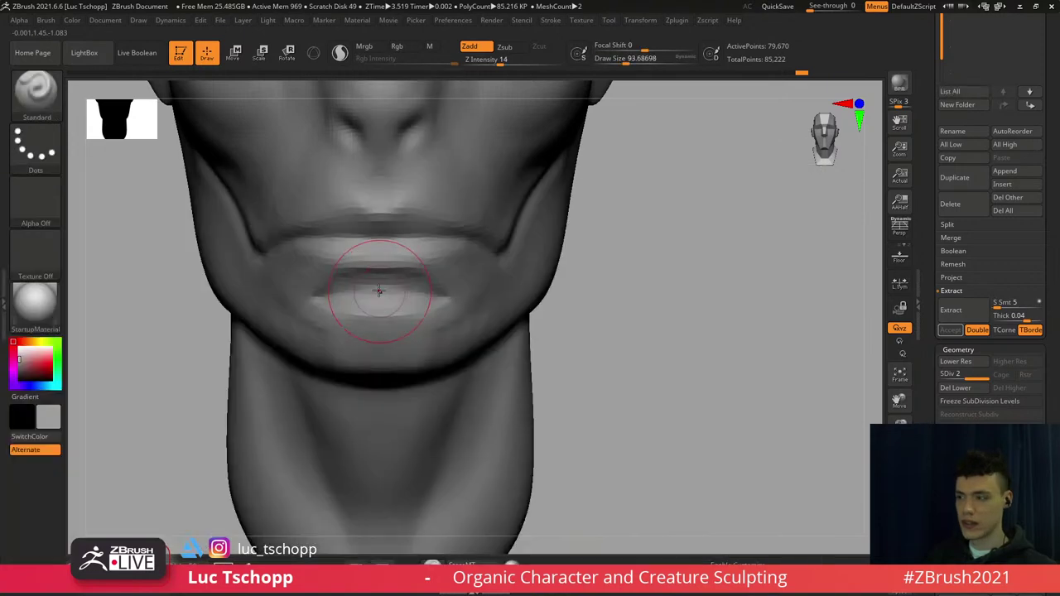
pyautogui.moveTo(450, 291); pyautogui.dragTo(383, 289, button='right')
pyautogui.press('b')
pyautogui.press('d')
pyautogui.press('s')
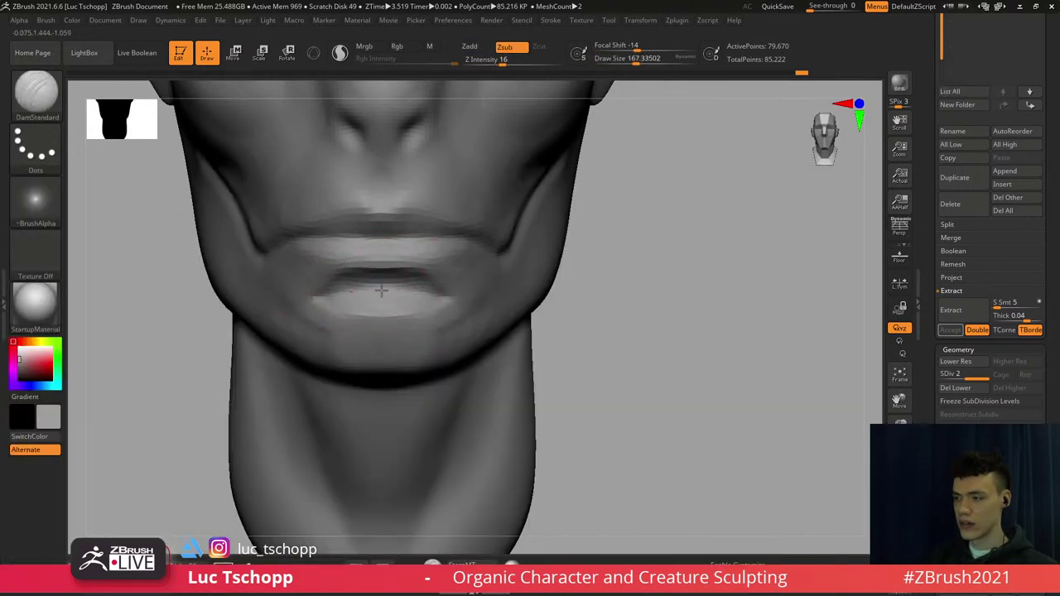
pyautogui.moveTo(447, 300)
pyautogui.mouseDown(button='right')
pyautogui.moveTo(392, 298)
pyautogui.moveTo(405, 270)
pyautogui.mouseUp(button='right')
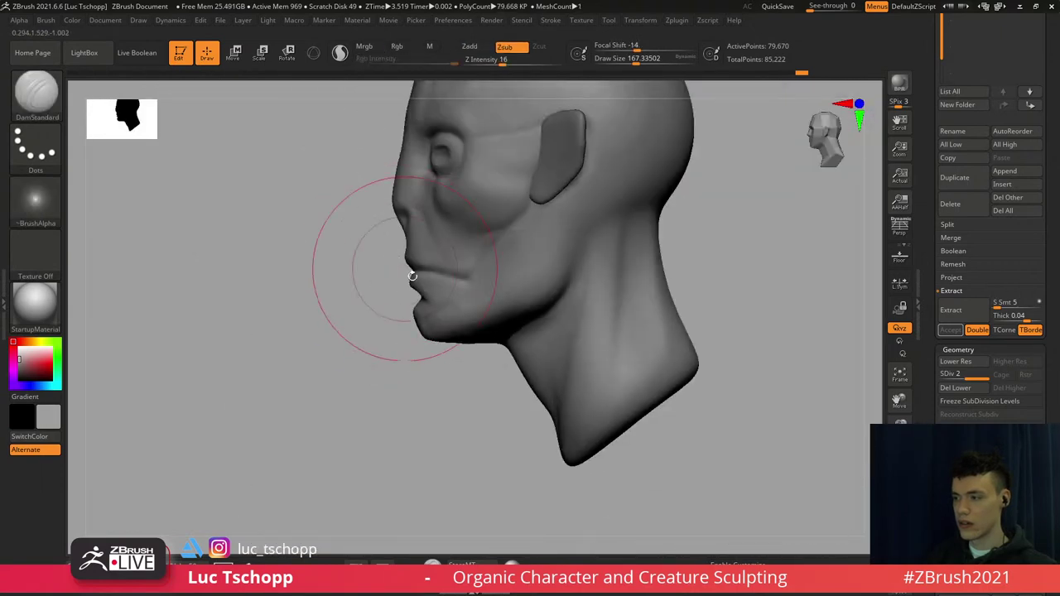
pyautogui.moveTo(424, 326)
pyautogui.mouseDown(button='right')
pyautogui.moveTo(421, 315)
pyautogui.moveTo(422, 333)
pyautogui.mouseUp(button='right')
pyautogui.keyDown('shift'); pyautogui.moveTo(426, 300); pyautogui.dragTo(417, 312); pyautogui.keyUp('shift')
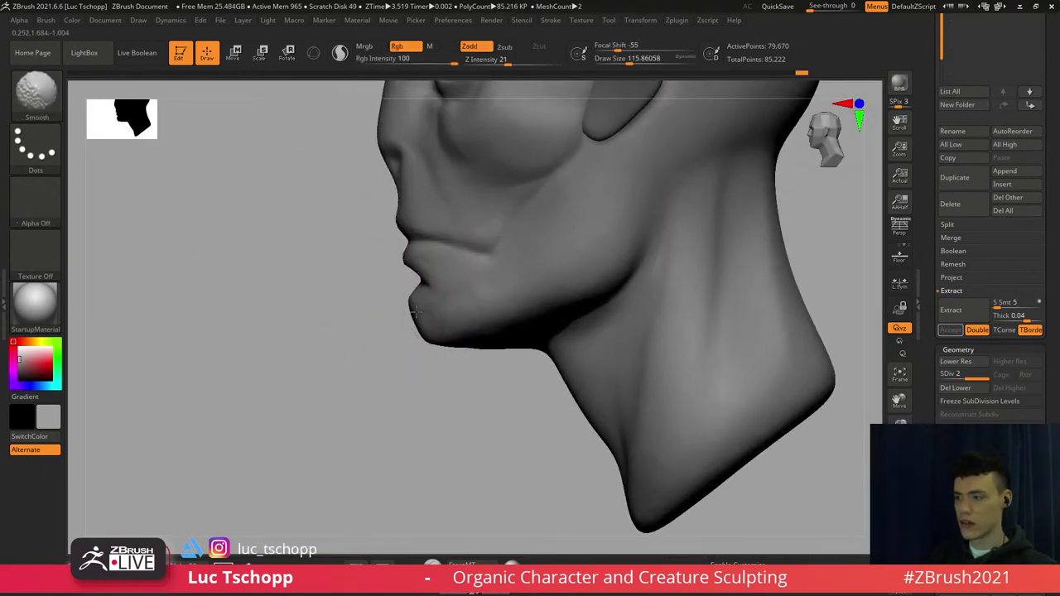
pyautogui.moveTo(421, 300)
pyautogui.mouseDown(button='right')
pyautogui.moveTo(463, 287)
pyautogui.moveTo(436, 288)
pyautogui.mouseUp(button='right')
pyautogui.keyDown('ctrl'); pyautogui.moveTo(436, 288); pyautogui.dragTo(433, 320, button='right'); pyautogui.keyUp('ctrl')
# Return to LucT_Custom1 at about size 97 for the lower face
pyautogui.press('b')
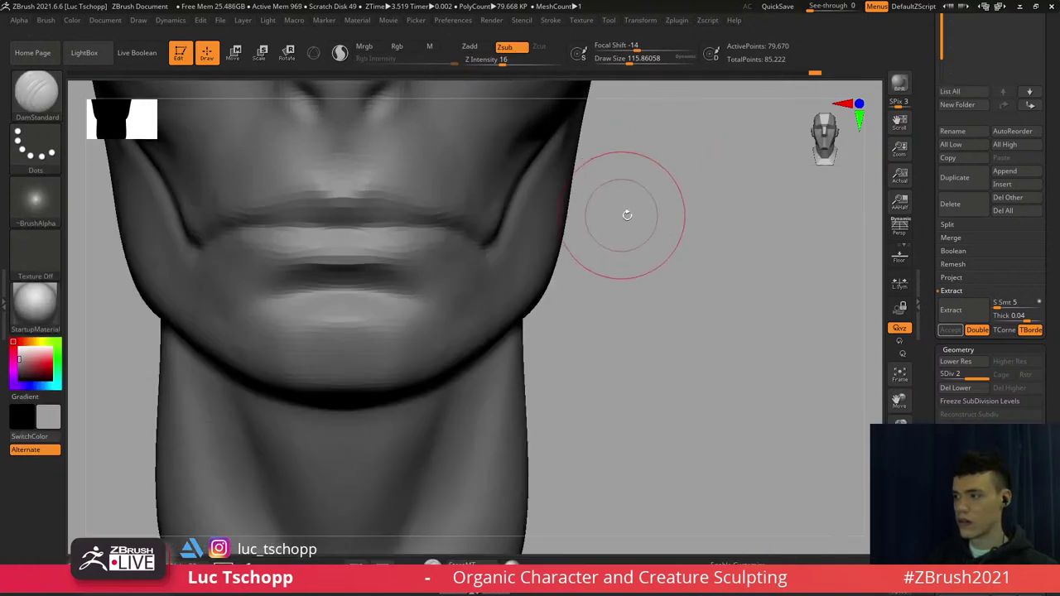
pyautogui.press('b')
pyautogui.click(916, 209)
pyautogui.moveTo(439, 242)
pyautogui.mouseDown(button='right')
pyautogui.moveTo(420, 268)
pyautogui.moveTo(407, 258)
pyautogui.mouseUp(button='right')
pyautogui.press('s')
pyautogui.moveTo(406, 261); pyautogui.dragTo(403, 262)
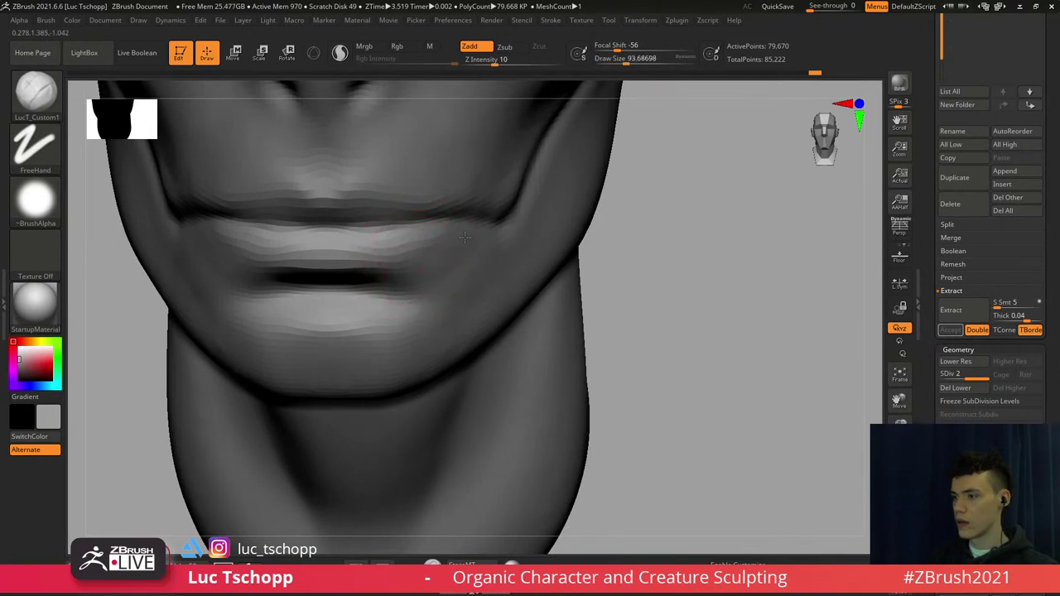
pyautogui.press('s')
pyautogui.moveTo(465, 238); pyautogui.dragTo(465, 238)
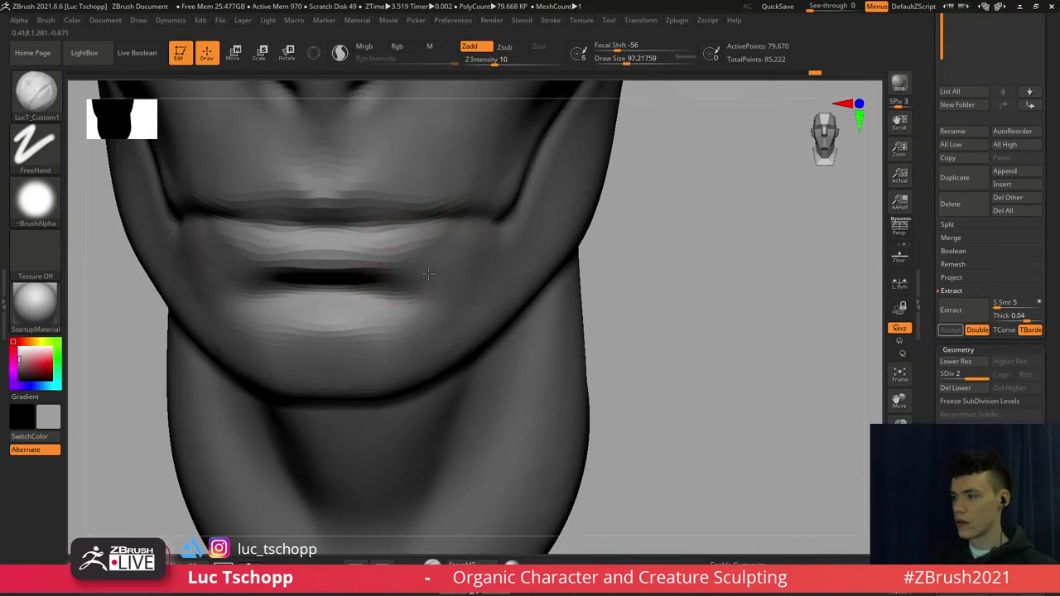
# Smooth the side of the jaw from below, then frame the whole head
pyautogui.moveTo(387, 292); pyautogui.dragTo(385, 270, button='right')
pyautogui.press('s')
pyautogui.moveTo(385, 281); pyautogui.dragTo(384, 282)
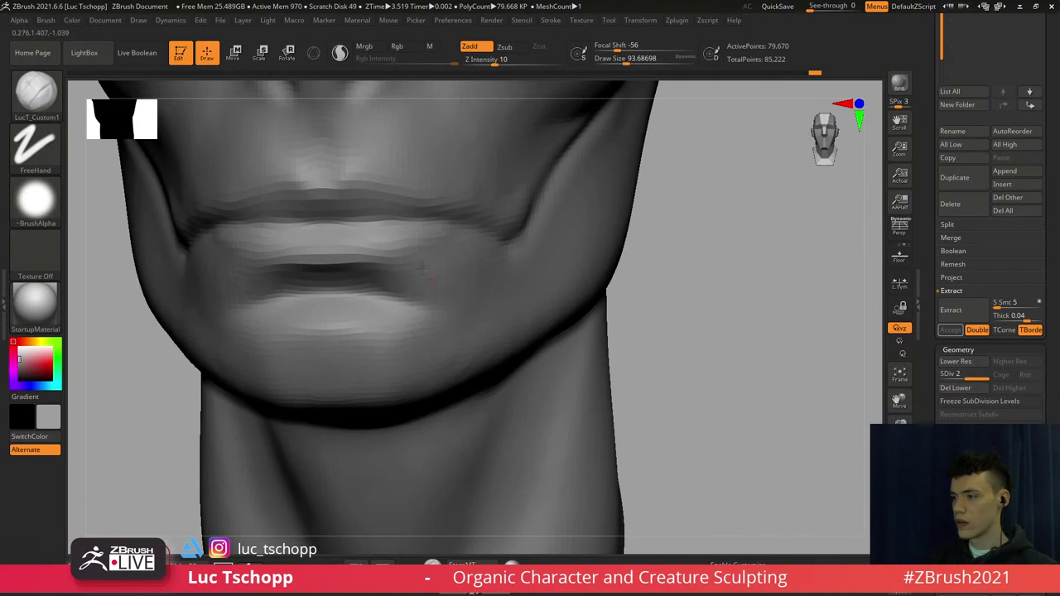
pyautogui.moveTo(421, 267); pyautogui.dragTo(443, 271, button='right')
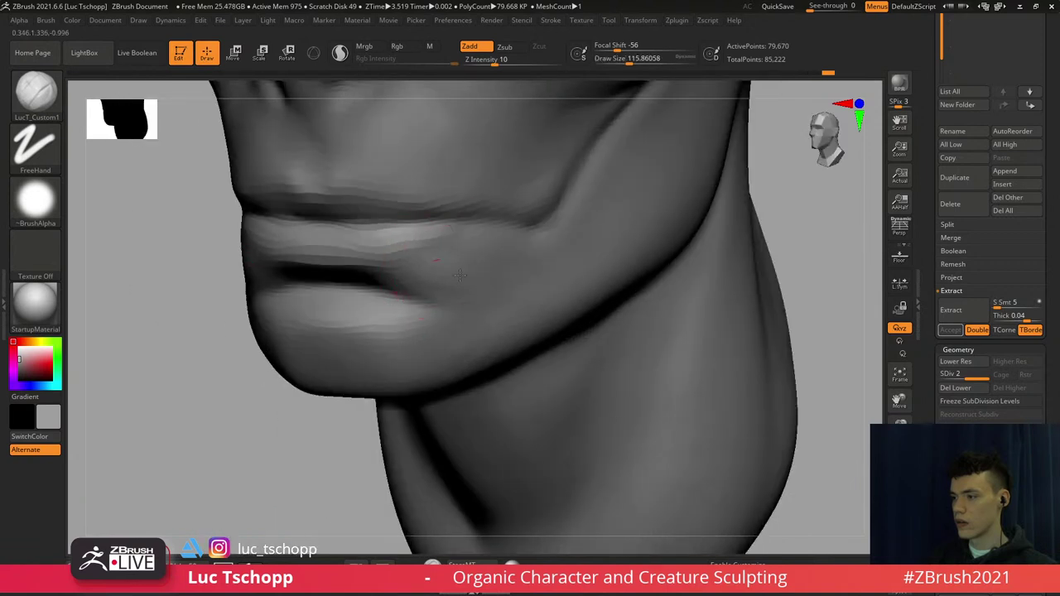
pyautogui.press('shift')
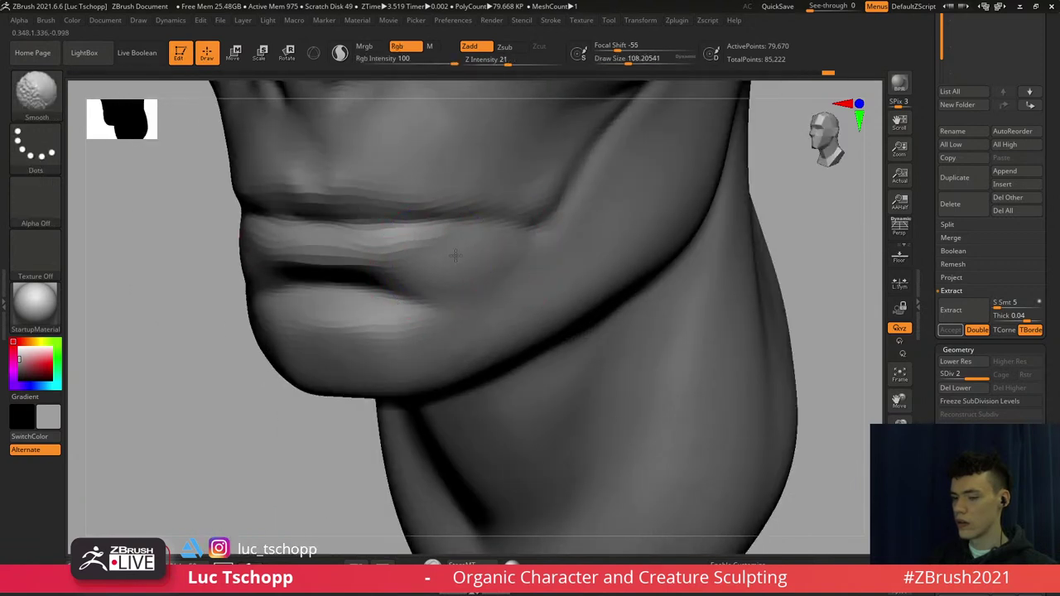
pyautogui.moveTo(455, 255)
pyautogui.keyDown('shift'); pyautogui.mouseDown(button='right')
pyautogui.moveTo(423, 245)
pyautogui.moveTo(420, 262)
pyautogui.moveTo(422, 231)
pyautogui.moveTo(422, 386)
pyautogui.moveTo(428, 329)
pyautogui.mouseUp(button='right'); pyautogui.keyUp('shift')
pyautogui.press('f')
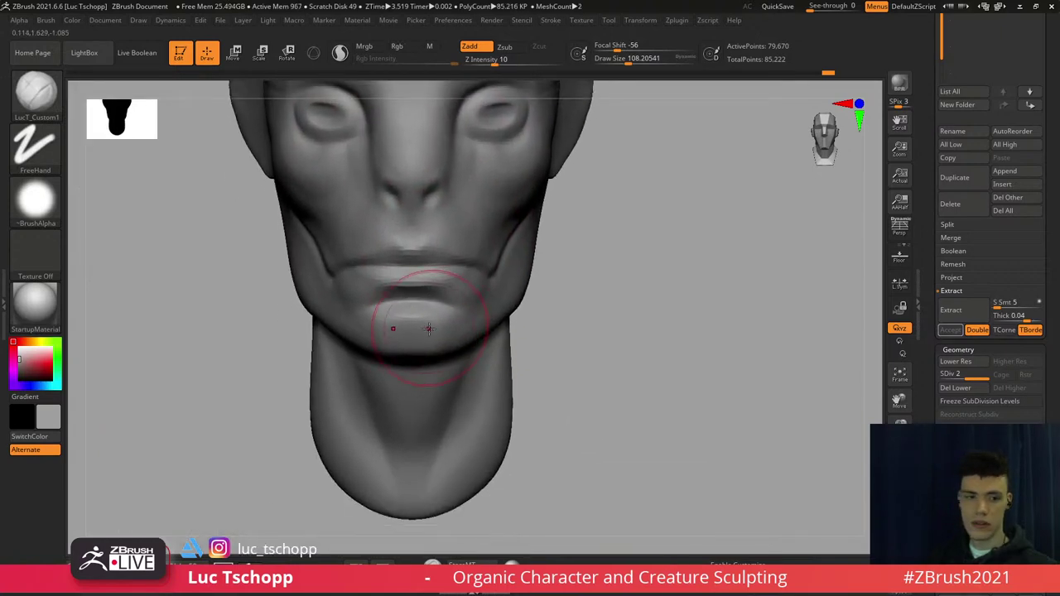
# Switch to the Move brush at about size 62, zoomed in on the mouth
pyautogui.press('b')
pyautogui.press('m')
pyautogui.press('v')
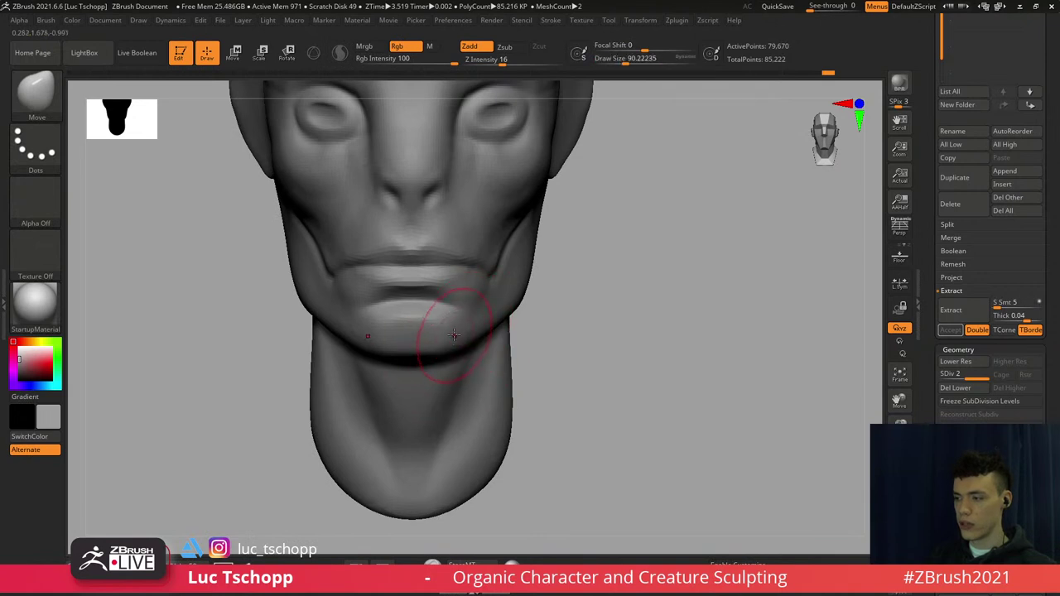
pyautogui.press('s')
pyautogui.moveTo(457, 331); pyautogui.dragTo(451, 333)
pyautogui.keyDown('ctrl'); pyautogui.moveTo(420, 271); pyautogui.dragTo(451, 288, button='right'); pyautogui.keyUp('ctrl')
pyautogui.press('s')
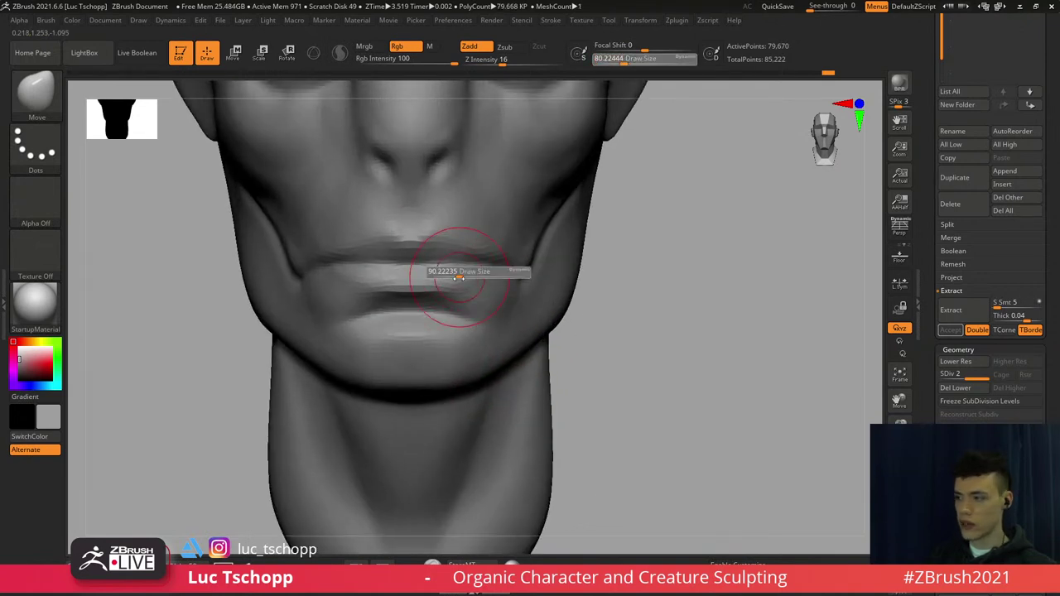
pyautogui.moveTo(460, 286); pyautogui.dragTo(453, 286)
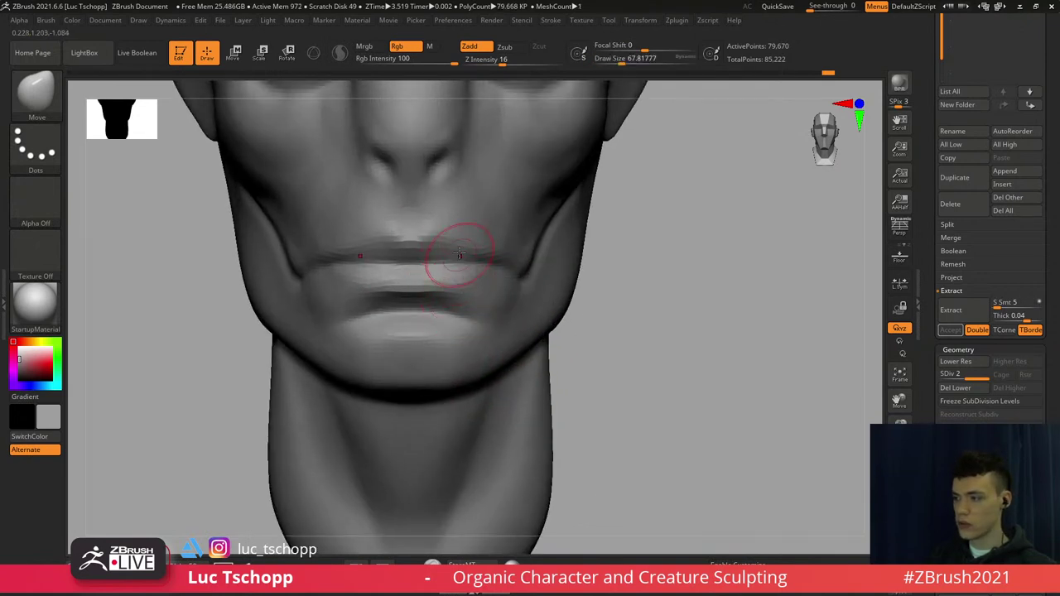
pyautogui.press('s')
pyautogui.moveTo(454, 238); pyautogui.dragTo(452, 237)
# Sculpt the area above the upper lip with LucT_Custom1
pyautogui.press('b')
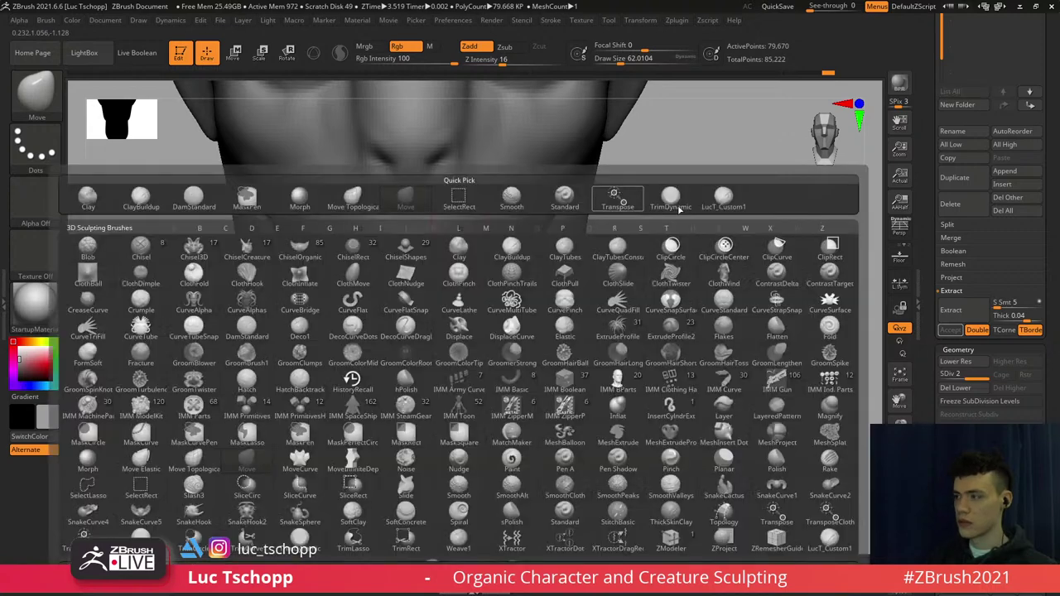
pyautogui.click(723, 197)
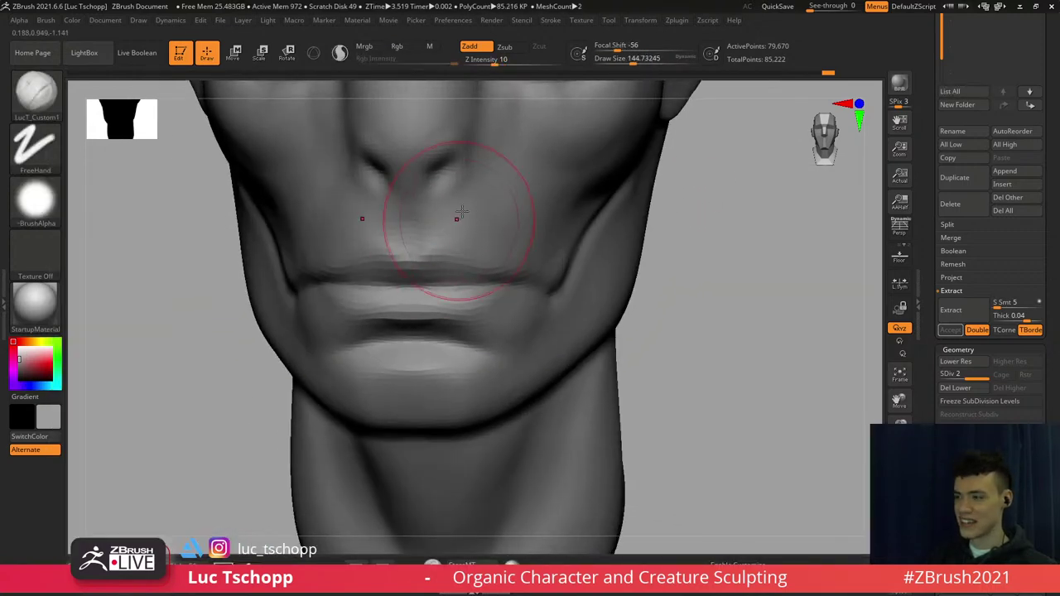
pyautogui.moveTo(508, 238); pyautogui.dragTo(490, 245)
pyautogui.press('f')
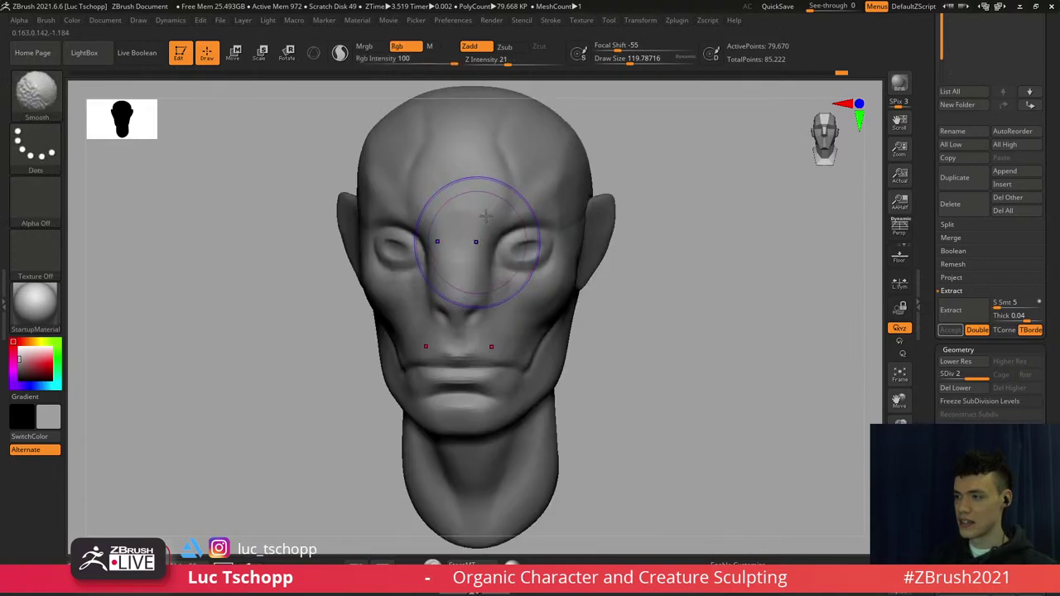
pyautogui.moveTo(480, 246)
pyautogui.keyDown('shift'); pyautogui.mouseDown(button='right')
pyautogui.moveTo(509, 220)
pyautogui.moveTo(500, 262)
pyautogui.moveTo(577, 192)
pyautogui.moveTo(498, 241)
pyautogui.moveTo(503, 218)
pyautogui.mouseUp(button='right'); pyautogui.keyUp('shift')
# Select the Extract2 ear subtool with the Move brush at about size 87
pyautogui.keyDown('alt'); pyautogui.click(507, 214); pyautogui.keyUp('alt')
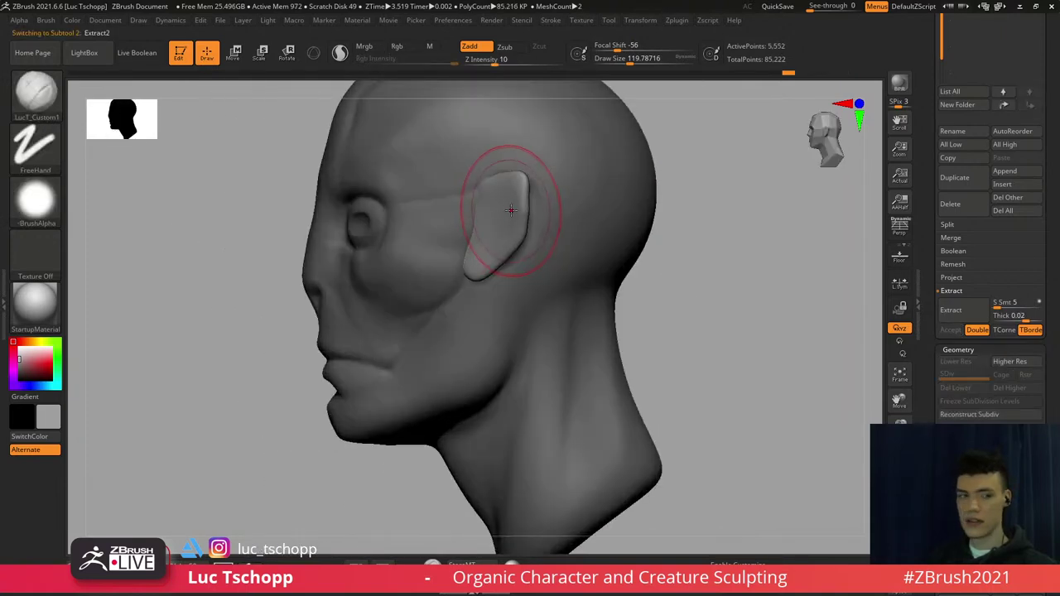
pyautogui.press('b')
pyautogui.press('m')
pyautogui.press('v')
pyautogui.press('s')
pyautogui.click(505, 218)
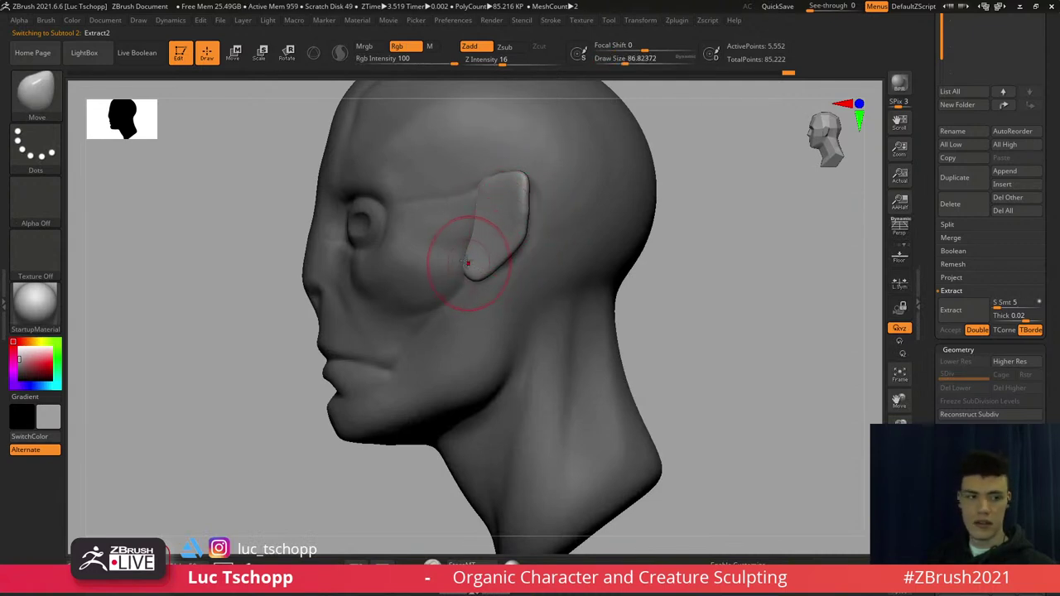
# Pull the ear's lower tip, then reselect PM3D_Sphere3D_1 and pull out the nose bridge
pyautogui.press(']')
pyautogui.press(']')
pyautogui.press(']')
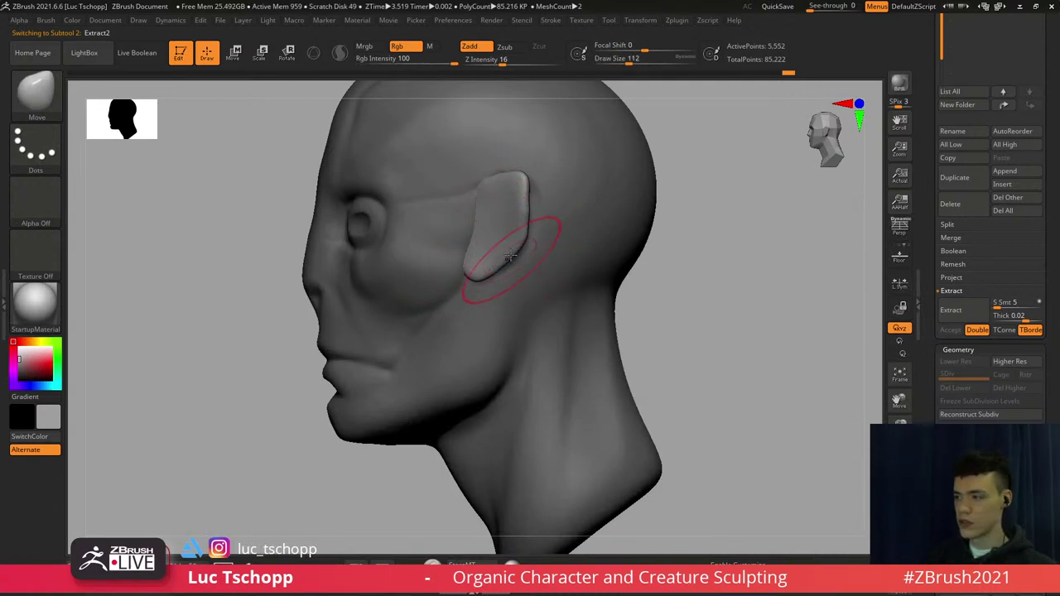
pyautogui.moveTo(476, 274); pyautogui.dragTo(475, 275)
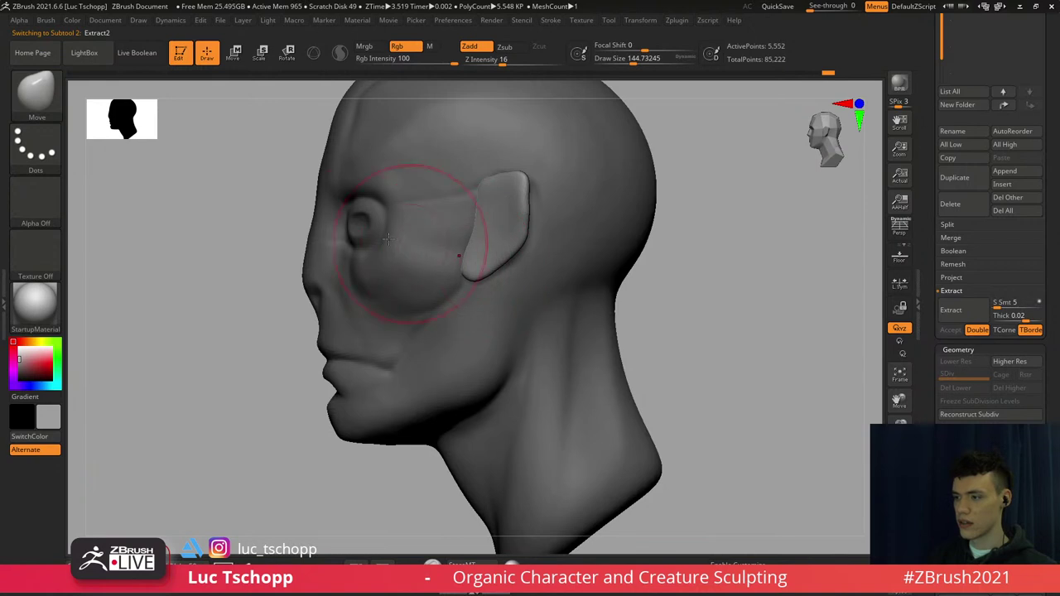
pyautogui.keyDown('alt'); pyautogui.click(332, 242); pyautogui.keyUp('alt')
pyautogui.moveTo(326, 228)
pyautogui.keyDown('alt'); pyautogui.mouseDown(button='right')
pyautogui.moveTo(332, 247)
pyautogui.moveTo(315, 257)
pyautogui.mouseUp(button='right'); pyautogui.keyUp('alt')
pyautogui.press('s')
pyautogui.click(320, 251)
pyautogui.press('s')
pyautogui.click(333, 201)
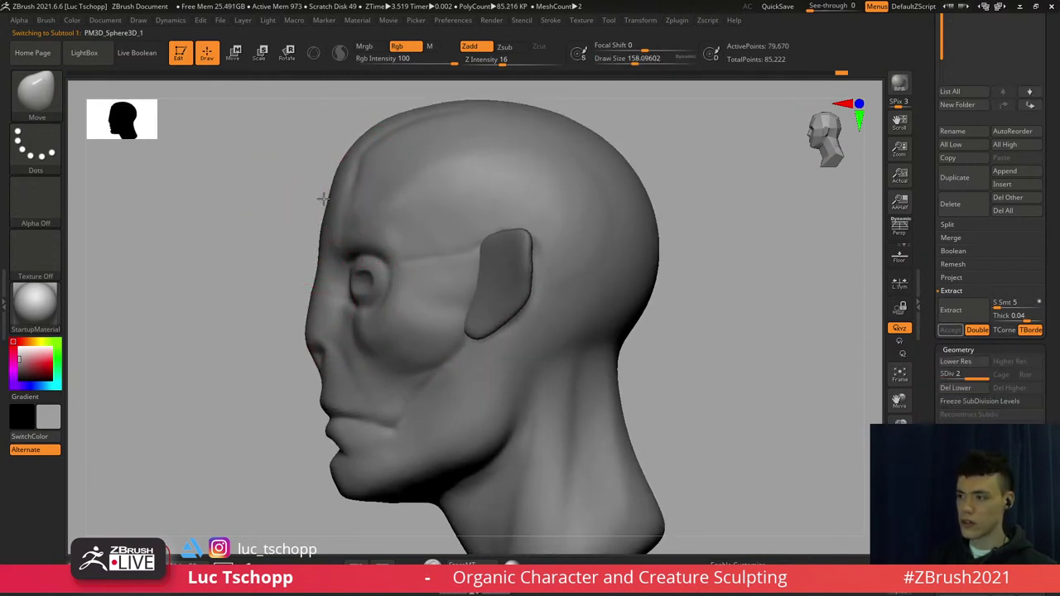
pyautogui.moveTo(316, 276); pyautogui.dragTo(303, 275)
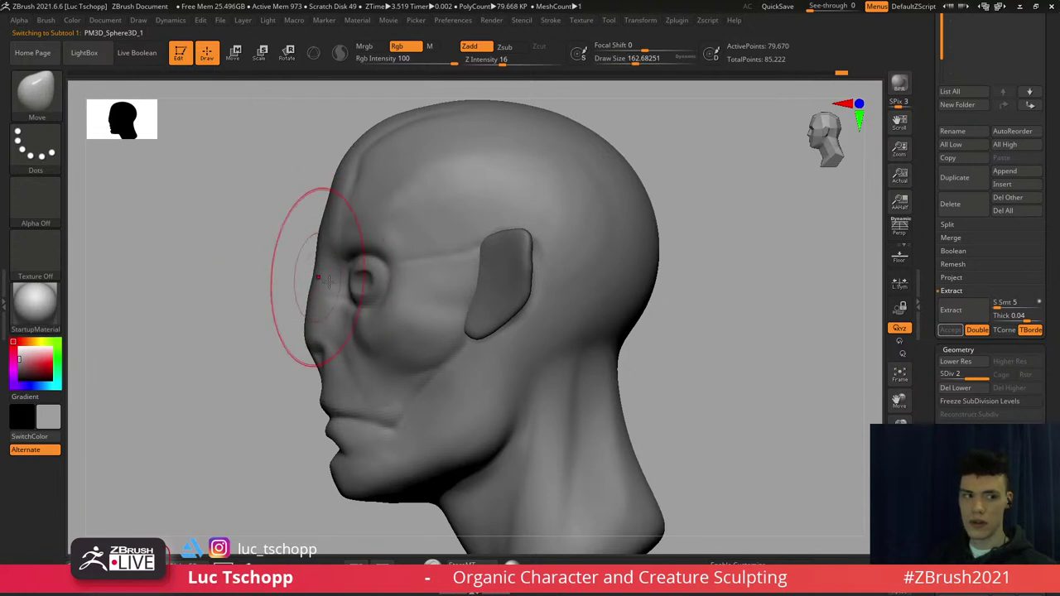
# Reshape the cheek below the eye with a size-250 Move brush, then settle at about 116
pyautogui.keyDown('ctrl'); pyautogui.moveTo(316, 277); pyautogui.dragTo(334, 305, button='right'); pyautogui.keyUp('ctrl')
pyautogui.press('s')
pyautogui.click(362, 287)
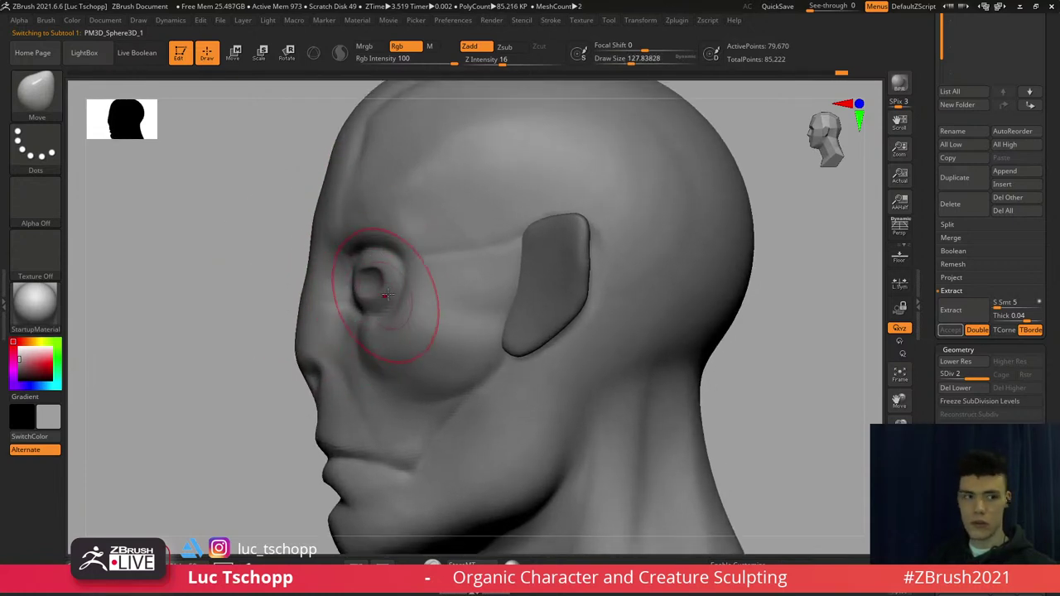
pyautogui.press(']')
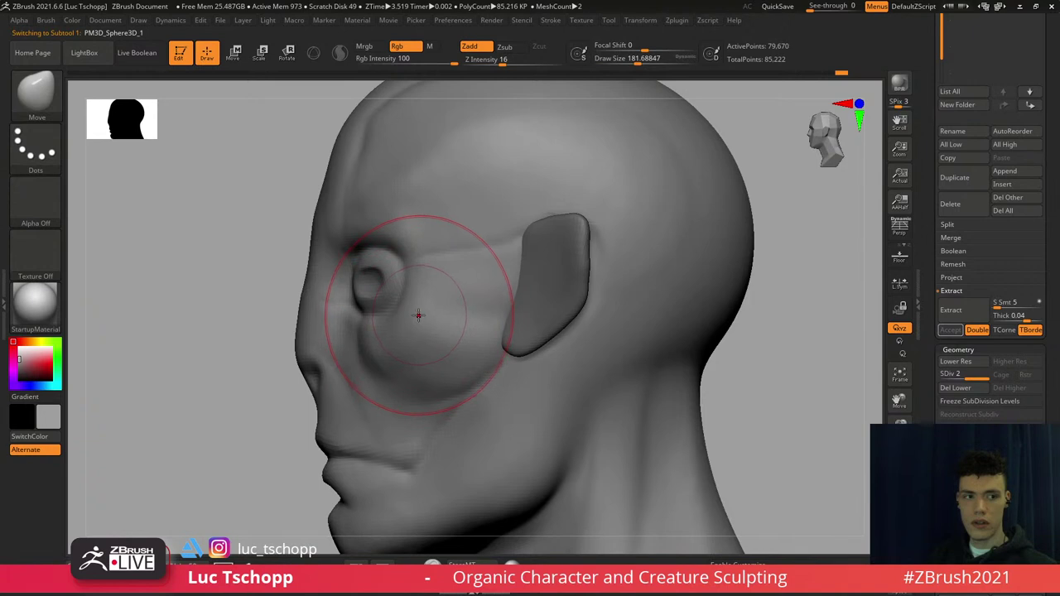
pyautogui.press(']')
pyautogui.press(']')
pyautogui.press(']')
pyautogui.press(']')
pyautogui.press(']')
pyautogui.press(']')
pyautogui.press(']')
pyautogui.press(']')
pyautogui.press(']')
pyautogui.press(']')
pyautogui.press(']')
pyautogui.press(']')
pyautogui.moveTo(417, 315); pyautogui.dragTo(406, 320)
pyautogui.press('s')
pyautogui.moveTo(414, 278); pyautogui.dragTo(408, 275)
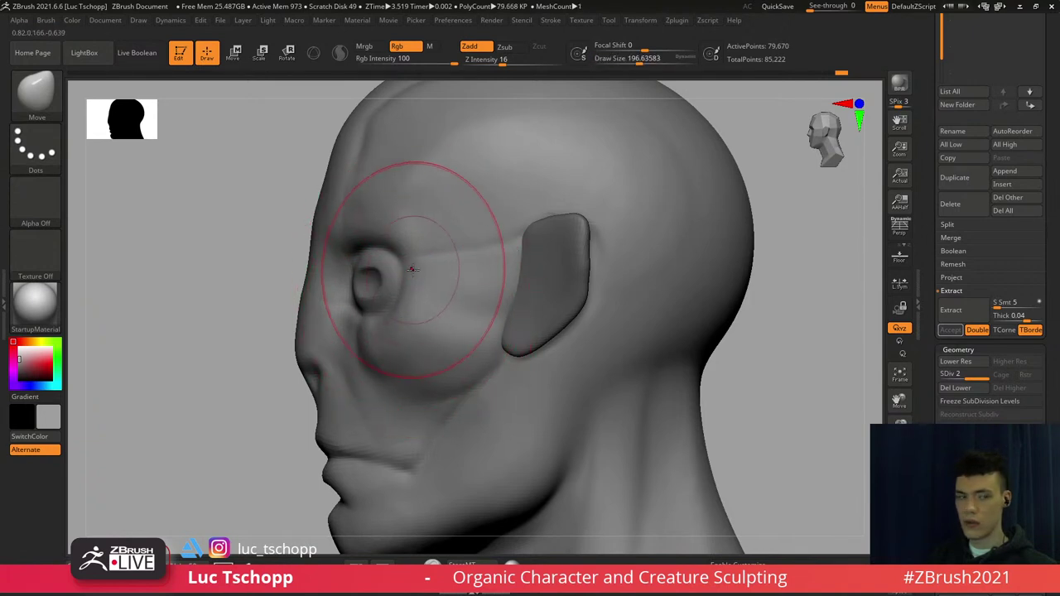
pyautogui.keyDown('alt'); pyautogui.moveTo(412, 273); pyautogui.dragTo(408, 267, button='right'); pyautogui.keyUp('alt')
pyautogui.press('s')
pyautogui.moveTo(410, 270); pyautogui.dragTo(407, 271)
pyautogui.press('s')
pyautogui.moveTo(408, 271); pyautogui.dragTo(421, 285, button='right')
# Sculpt near the eye corner with LucT_Custom1, undoing the unwanted strokes
pyautogui.press('b')
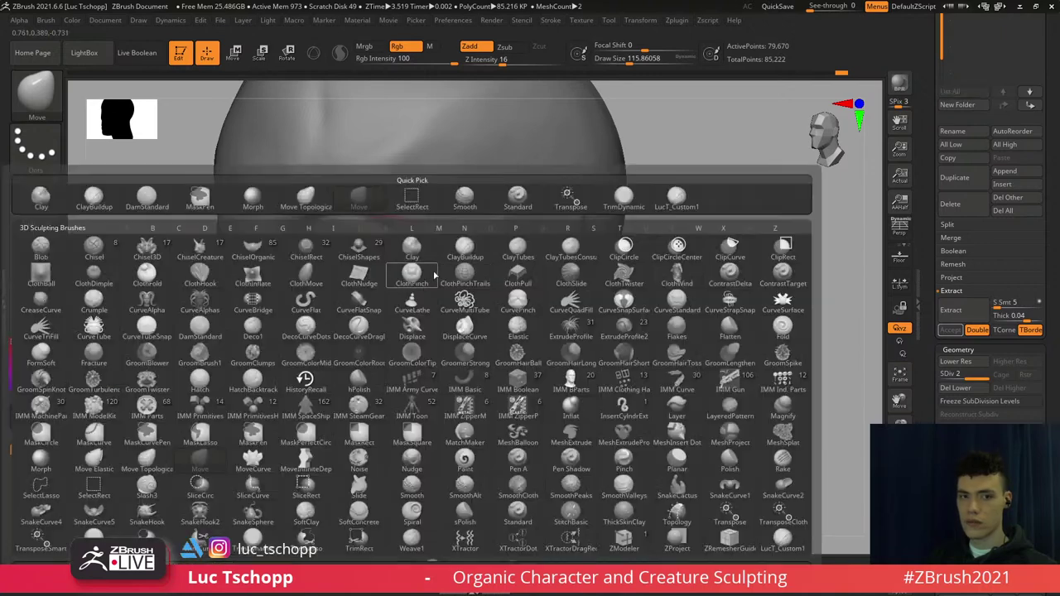
pyautogui.click(673, 204)
pyautogui.moveTo(372, 239); pyautogui.dragTo(398, 269, button='right')
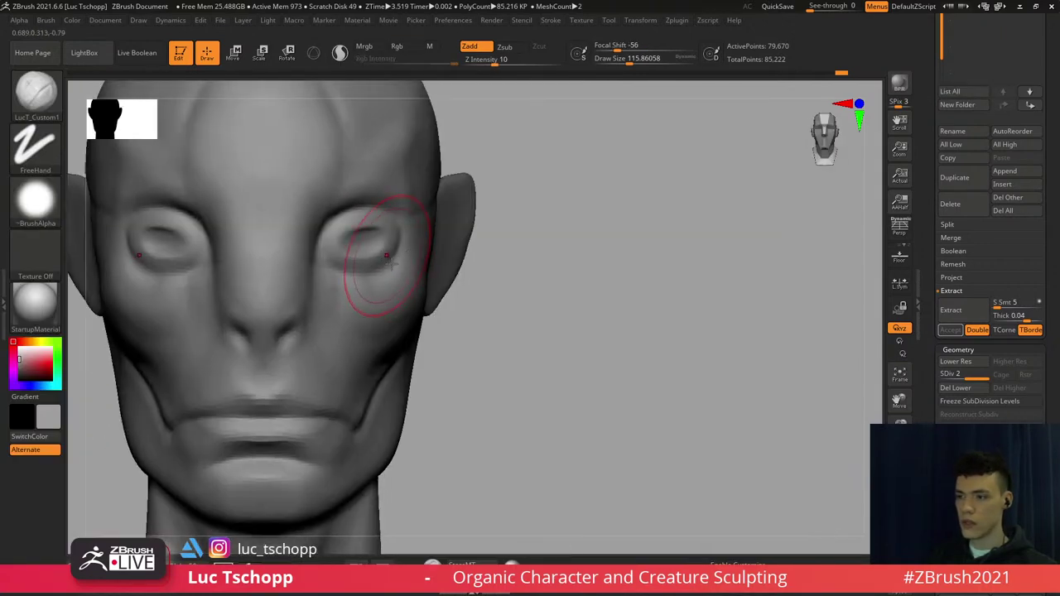
pyautogui.moveTo(325, 220)
pyautogui.keyDown('ctrl'); pyautogui.mouseDown(button='right')
pyautogui.moveTo(331, 242)
pyautogui.moveTo(263, 235)
pyautogui.mouseUp(button='right'); pyautogui.keyUp('ctrl')
pyautogui.press('[')
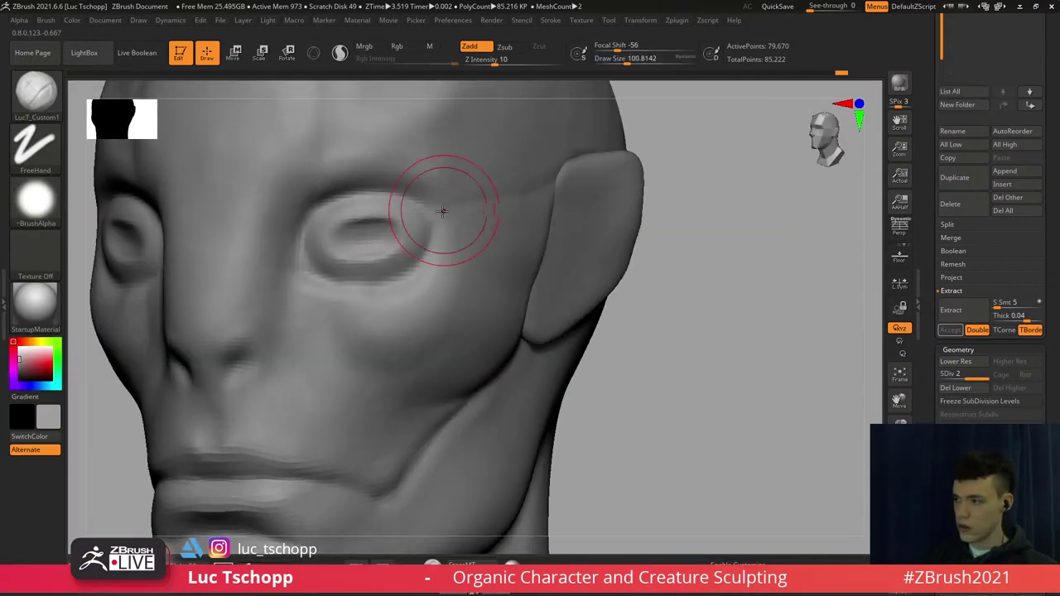
pyautogui.hotkey('ctrl', 'z')
pyautogui.press('s')
pyautogui.moveTo(435, 242); pyautogui.dragTo(442, 236)
pyautogui.moveTo(442, 234); pyautogui.dragTo(463, 191, button='right')
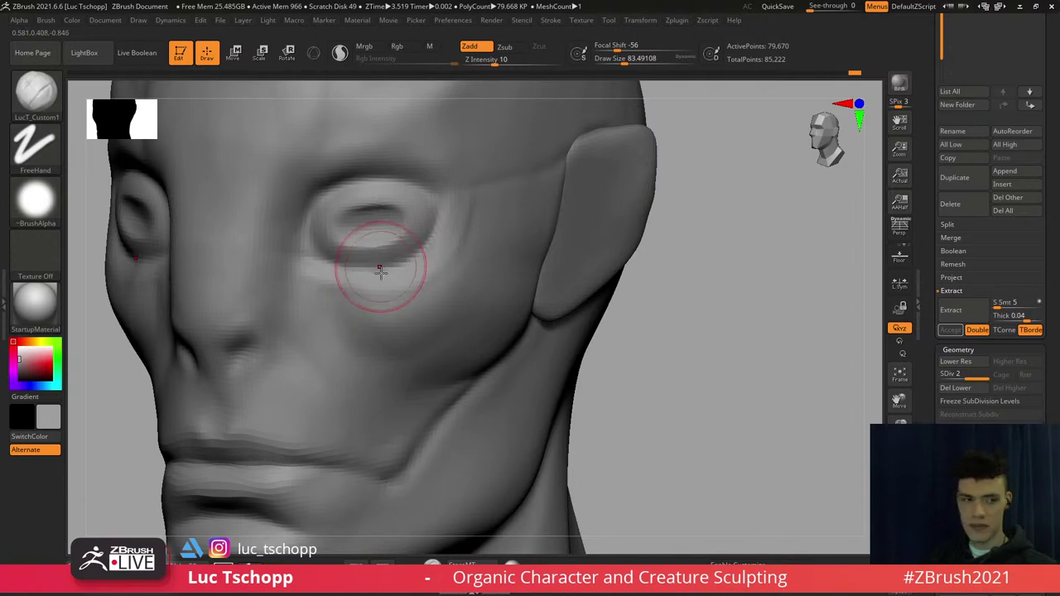
pyautogui.hotkey('ctrl', 'z')
# Switch to DamStandard and set its size to about 116
pyautogui.press('b')
pyautogui.press('d')
pyautogui.press('s')
pyautogui.press('b')
pyautogui.press('d')
pyautogui.press('s')
pyautogui.press('s')
pyautogui.moveTo(453, 203); pyautogui.dragTo(471, 203)
pyautogui.press('s')
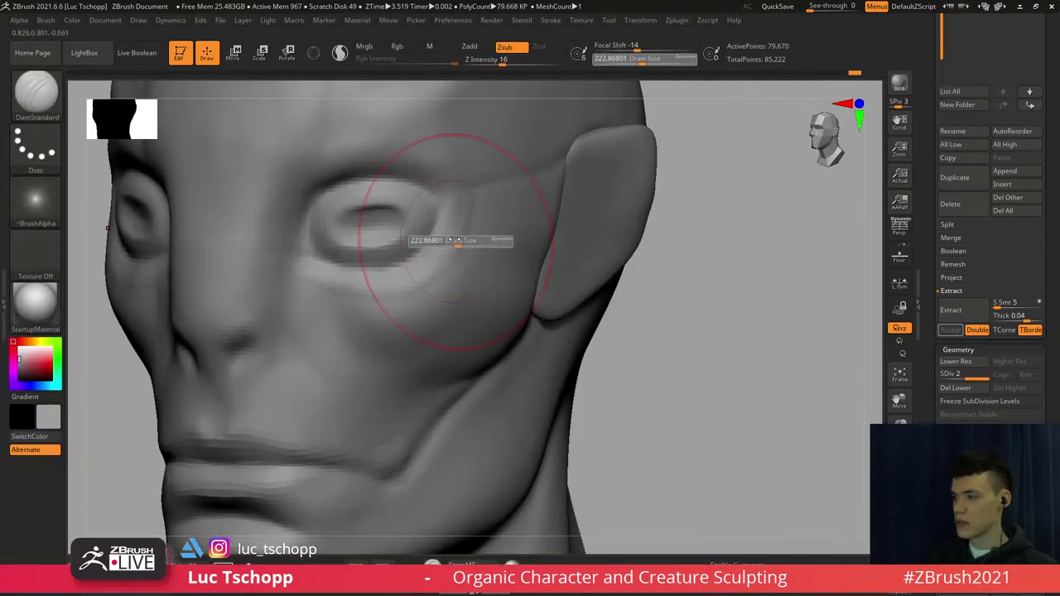
pyautogui.moveTo(454, 240); pyautogui.dragTo(449, 240)
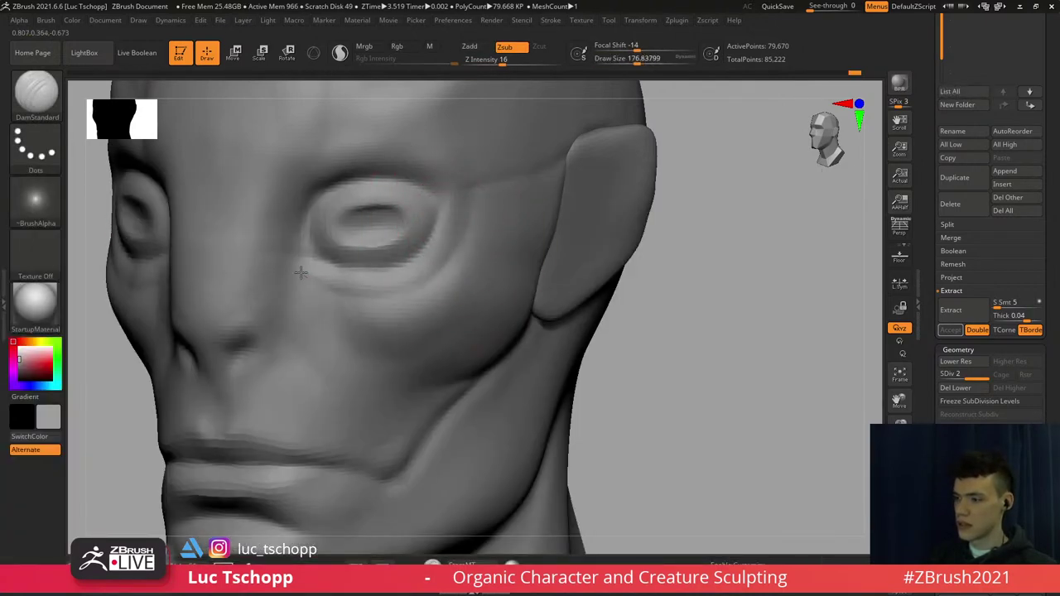
pyautogui.press('s')
pyautogui.moveTo(297, 261); pyautogui.dragTo(290, 257)
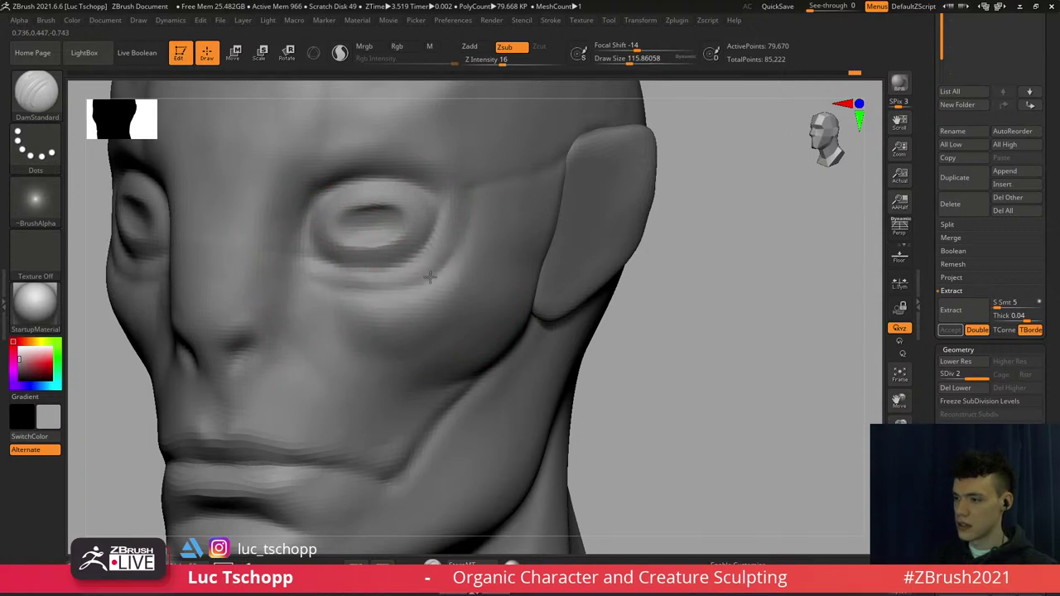
pyautogui.keyDown('shift'); pyautogui.moveTo(311, 260); pyautogui.dragTo(405, 235, button='right'); pyautogui.keyUp('shift')
# Build up the upper eyelid with the Standard brush at about size 51
pyautogui.press('b')
pyautogui.press('s')
pyautogui.press('t')
pyautogui.keyDown('alt'); pyautogui.moveTo(371, 183); pyautogui.dragTo(376, 240, button='right'); pyautogui.keyUp('alt')
pyautogui.moveTo(376, 240)
pyautogui.keyDown('ctrl'); pyautogui.mouseDown(button='right')
pyautogui.moveTo(378, 277)
pyautogui.moveTo(318, 269)
pyautogui.mouseUp(button='right'); pyautogui.keyUp('ctrl')
pyautogui.keyDown('ctrl'); pyautogui.moveTo(499, 239); pyautogui.dragTo(502, 263, button='right'); pyautogui.keyUp('ctrl')
pyautogui.press('s')
pyautogui.moveTo(510, 213); pyautogui.dragTo(500, 213)
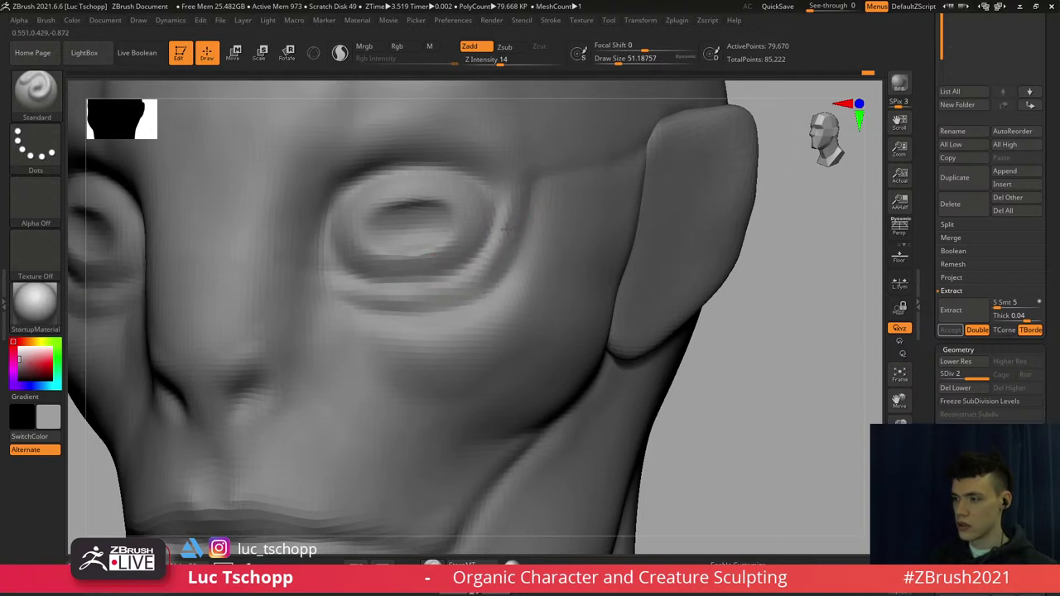
pyautogui.moveTo(507, 229); pyautogui.dragTo(485, 266)
# Smooth the cheek under the eye with LucT_Custom1 at about size 83
pyautogui.moveTo(428, 240)
pyautogui.keyDown('ctrl'); pyautogui.mouseDown(button='right')
pyautogui.moveTo(425, 230)
pyautogui.moveTo(464, 273)
pyautogui.moveTo(431, 286)
pyautogui.moveTo(483, 273)
pyautogui.mouseUp(button='right'); pyautogui.keyUp('ctrl')
pyautogui.press('b')
pyautogui.click(748, 202)
pyautogui.press('s')
pyautogui.moveTo(403, 295); pyautogui.dragTo(408, 295)
pyautogui.moveTo(399, 295); pyautogui.dragTo(429, 295, button='right')
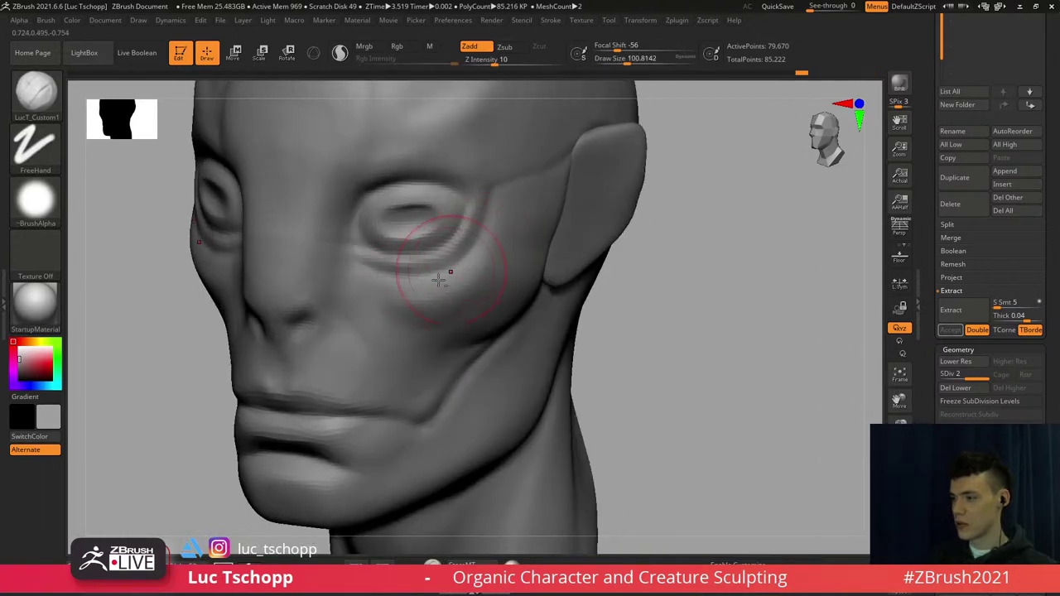
pyautogui.keyDown('shift'); pyautogui.moveTo(488, 226); pyautogui.dragTo(469, 240); pyautogui.keyUp('shift')
pyautogui.moveTo(451, 245)
pyautogui.keyDown('shift'); pyautogui.mouseDown(button='right')
pyautogui.moveTo(496, 249)
pyautogui.moveTo(474, 286)
pyautogui.moveTo(448, 242)
pyautogui.moveTo(477, 274)
pyautogui.moveTo(464, 286)
pyautogui.moveTo(325, 279)
pyautogui.mouseUp(button='right'); pyautogui.keyUp('shift')
pyautogui.keyDown('alt'); pyautogui.moveTo(406, 279); pyautogui.dragTo(378, 312, button='right'); pyautogui.keyUp('alt')
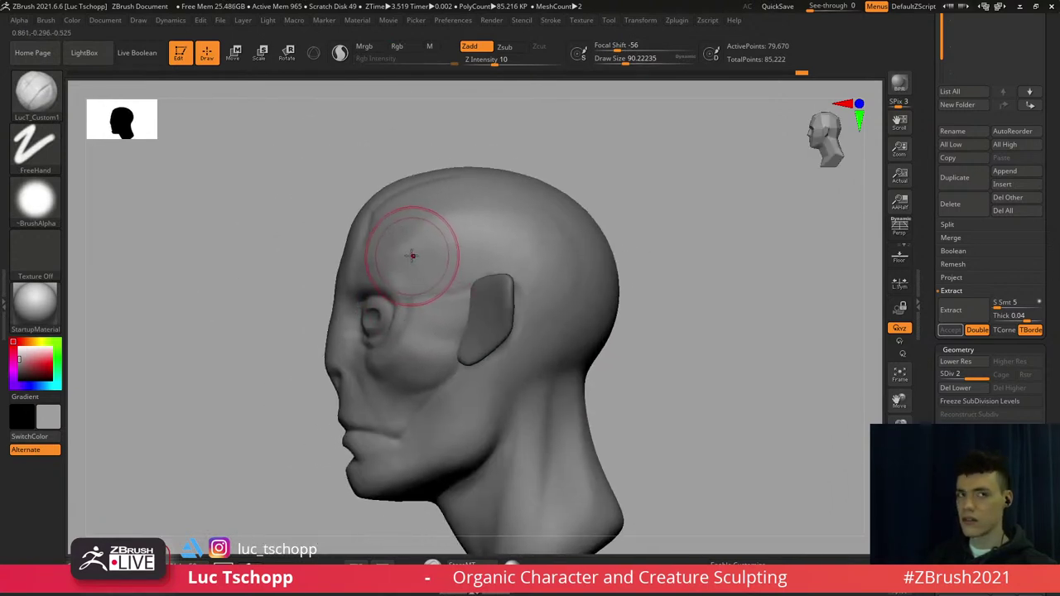
pyautogui.moveTo(410, 256)
pyautogui.mouseDown(button='right')
pyautogui.moveTo(441, 249)
pyautogui.moveTo(408, 235)
pyautogui.mouseUp(button='right')
# Smooth the sculpted temple area with the brush at about size 101
pyautogui.press('s')
pyautogui.moveTo(427, 268); pyautogui.dragTo(421, 266)
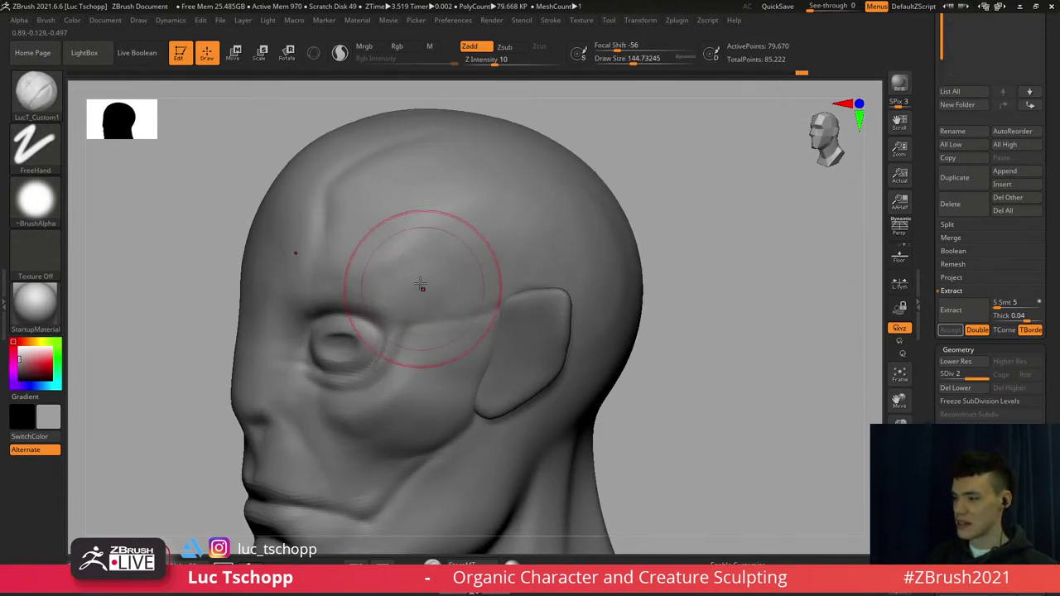
pyautogui.keyDown('shift'); pyautogui.moveTo(422, 287); pyautogui.dragTo(417, 287); pyautogui.keyUp('shift')
pyautogui.moveTo(512, 334)
pyautogui.keyDown('alt'); pyautogui.mouseDown(button='right')
pyautogui.moveTo(457, 251)
pyautogui.moveTo(415, 251)
pyautogui.moveTo(431, 253)
pyautogui.mouseUp(button='right'); pyautogui.keyUp('alt')
# Select the Extract2 ear subtool and pick the Move Topological brush
pyautogui.keyDown('alt'); pyautogui.click(431, 259); pyautogui.keyUp('alt')
pyautogui.press('b')
pyautogui.press('m')
pyautogui.press('t')
pyautogui.moveTo(370, 278); pyautogui.dragTo(417, 281, button='right')
# Pull the ear's lower corner down-left with a smaller brush, about size 44
pyautogui.press('s')
pyautogui.moveTo(407, 294); pyautogui.dragTo(393, 298)
pyautogui.moveTo(398, 297); pyautogui.dragTo(383, 303)
pyautogui.press('s')
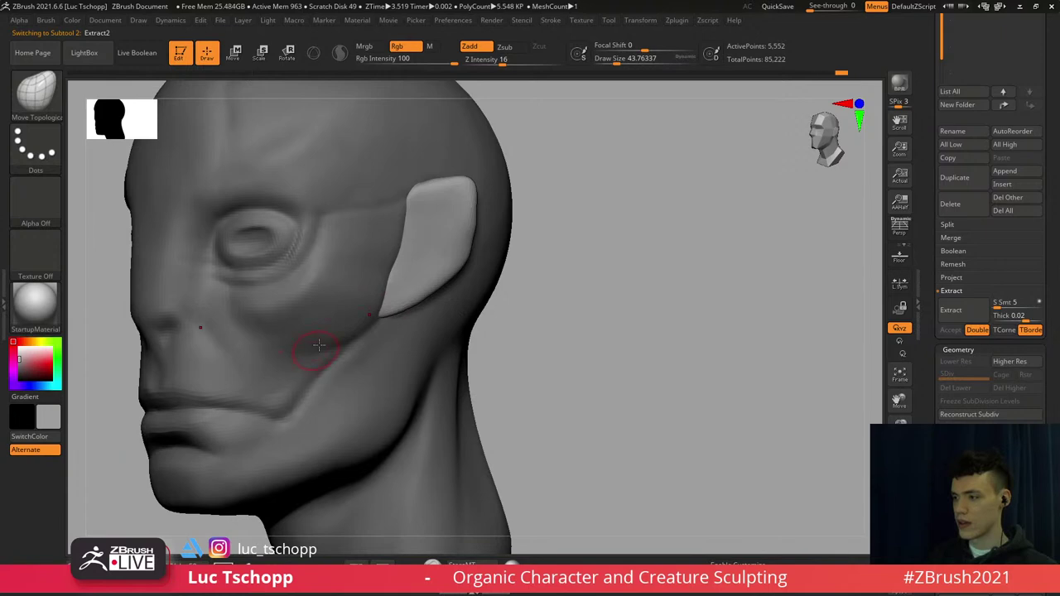
pyautogui.moveTo(319, 344); pyautogui.dragTo(272, 341, button='right')
pyautogui.press('s')
# Smooth the ear surface with the LucT_Custom1 brush at about size 182
pyautogui.press('b')
pyautogui.press('l')
pyautogui.press('t')
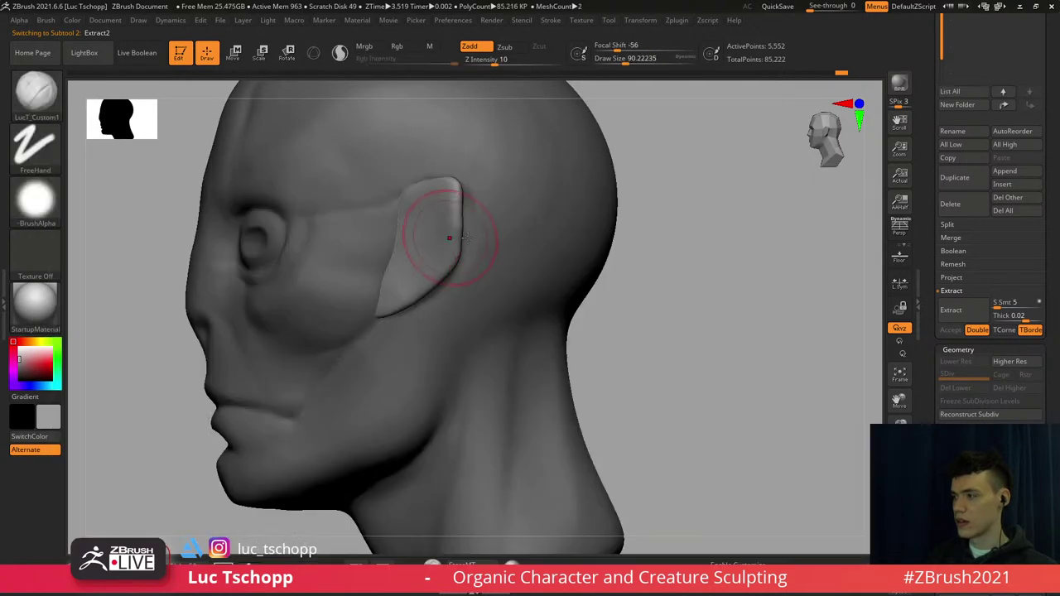
pyautogui.moveTo(418, 235); pyautogui.dragTo(447, 228, button='right')
pyautogui.press('s')
pyautogui.moveTo(438, 222)
pyautogui.mouseDown()
pyautogui.moveTo(449, 222)
pyautogui.moveTo(407, 228)
pyautogui.mouseUp()
pyautogui.keyDown('shift'); pyautogui.moveTo(404, 232); pyautogui.dragTo(383, 234, button='right'); pyautogui.keyUp('shift')
# Try duplicating the ear along a Transpose Move axis, undoing the misplaced copies
pyautogui.press('w')
pyautogui.keyDown('shift'); pyautogui.moveTo(423, 219); pyautogui.dragTo(558, 215); pyautogui.keyUp('shift')
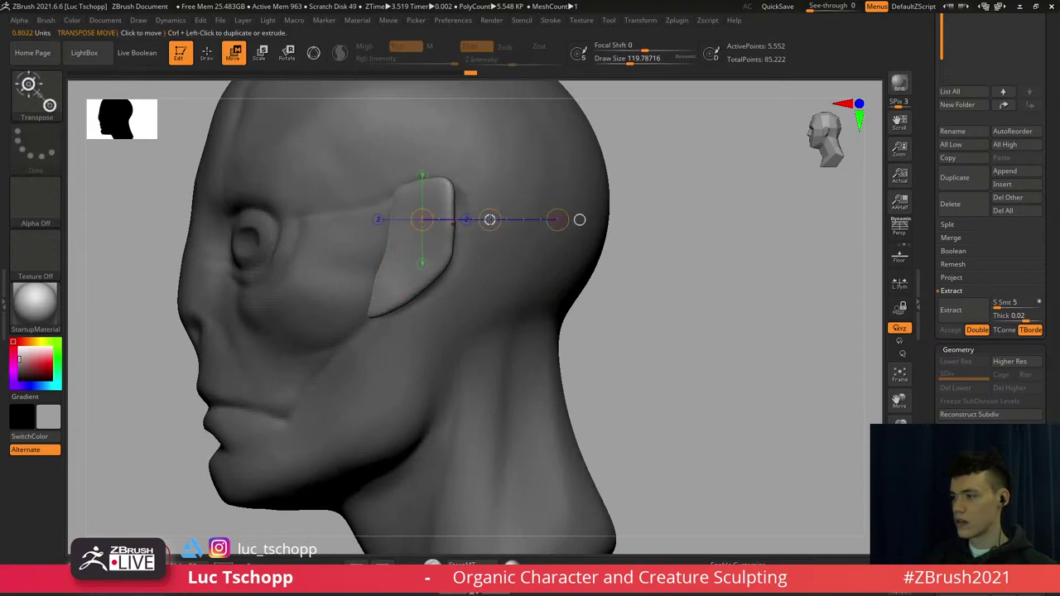
pyautogui.keyDown('ctrl'); pyautogui.moveTo(490, 221); pyautogui.dragTo(534, 252); pyautogui.keyUp('ctrl')
pyautogui.hotkey('ctrl', 'z')
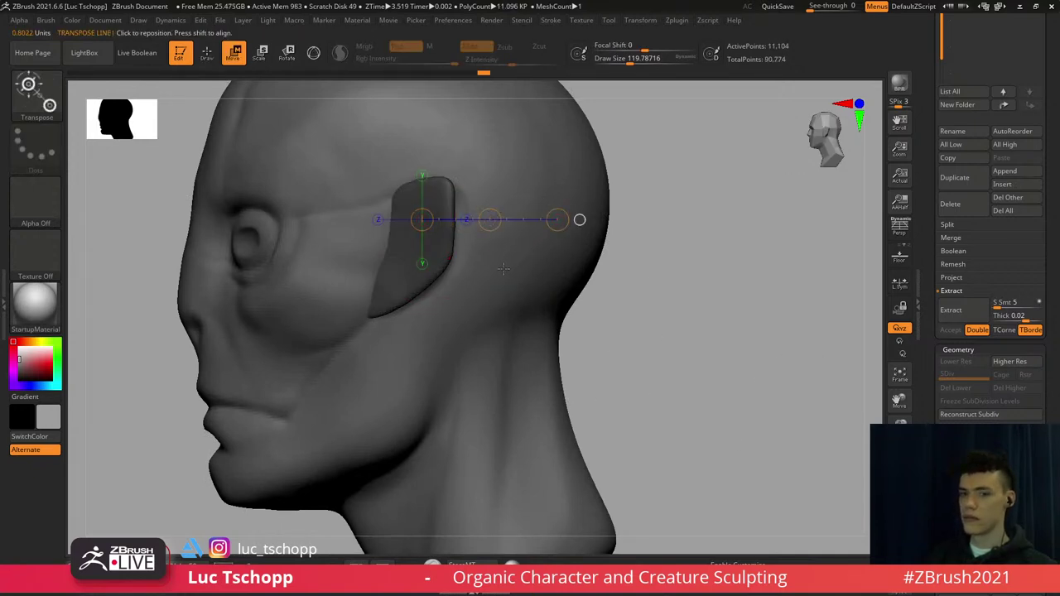
pyautogui.hotkey('ctrl', 'z')
pyautogui.keyDown('ctrl'); pyautogui.moveTo(491, 221); pyautogui.dragTo(886, 436); pyautogui.keyUp('ctrl')
pyautogui.hotkey('ctrl', 'z')
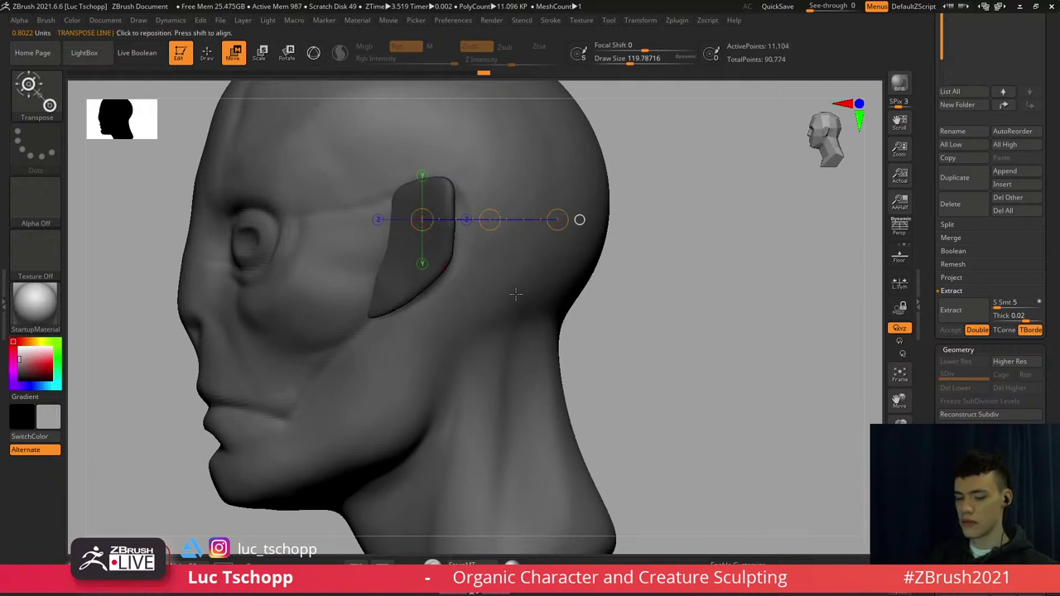
# Bring the ear copy up onto the side of the head
pyautogui.press('f')
pyautogui.keyDown('alt'); pyautogui.moveTo(431, 286); pyautogui.dragTo(457, 293, button='right'); pyautogui.keyUp('alt')
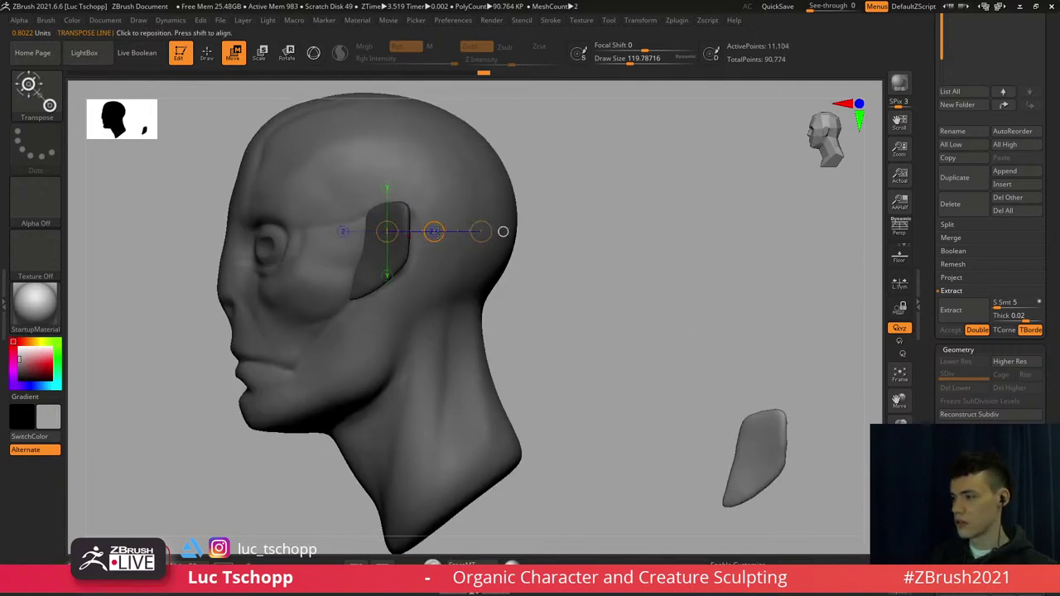
pyautogui.moveTo(437, 233); pyautogui.dragTo(242, 134)
pyautogui.keyDown('shift'); pyautogui.moveTo(407, 294); pyautogui.dragTo(577, 294); pyautogui.keyUp('shift')
pyautogui.moveTo(493, 294); pyautogui.dragTo(357, 232)
# Slide the second ear piece up-left to sit just behind the first ear
pyautogui.press('f')
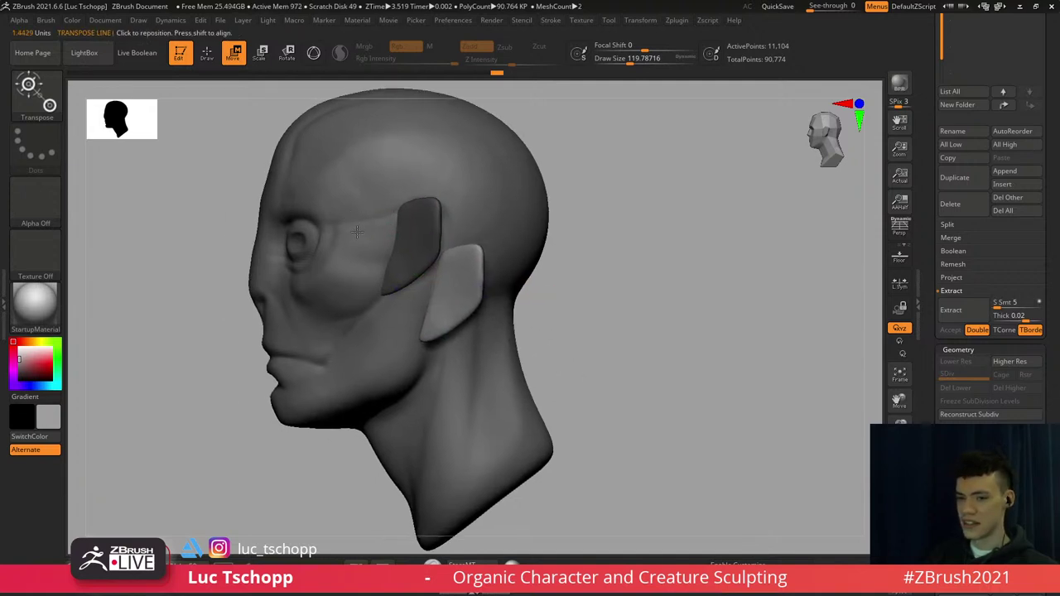
pyautogui.keyDown('ctrl'); pyautogui.moveTo(357, 232); pyautogui.dragTo(373, 254, button='right'); pyautogui.keyUp('ctrl')
pyautogui.keyDown('shift'); pyautogui.moveTo(471, 272); pyautogui.dragTo(611, 273); pyautogui.keyUp('shift')
pyautogui.moveTo(541, 273); pyautogui.dragTo(509, 239)
pyautogui.keyDown('ctrl'); pyautogui.moveTo(428, 241); pyautogui.dragTo(456, 253, button='right'); pyautogui.keyUp('ctrl')
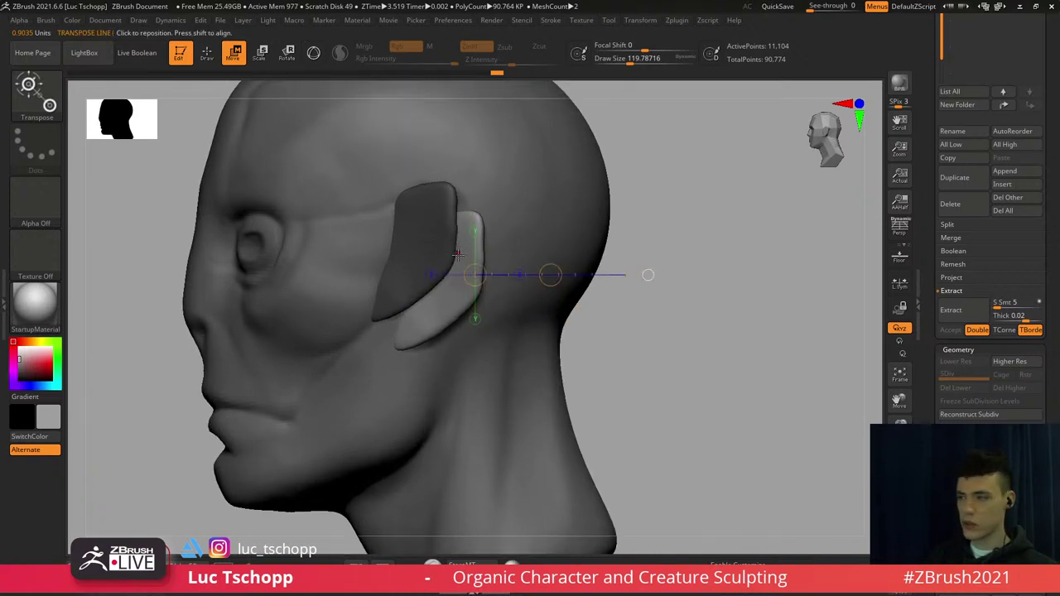
pyautogui.moveTo(499, 251); pyautogui.dragTo(520, 251)
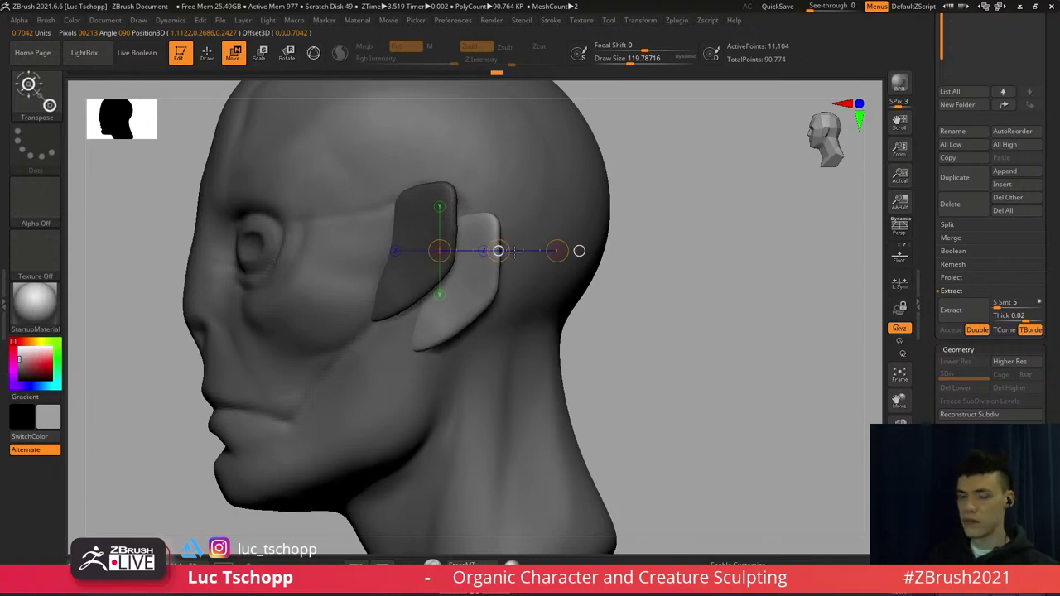
# Reshape and smooth the ear edge with the Move brush at sizes about 177, 51 and 112
pyautogui.press('b')
pyautogui.press('m')
pyautogui.press('v')
pyautogui.press('s')
pyautogui.moveTo(465, 213); pyautogui.dragTo(452, 152)
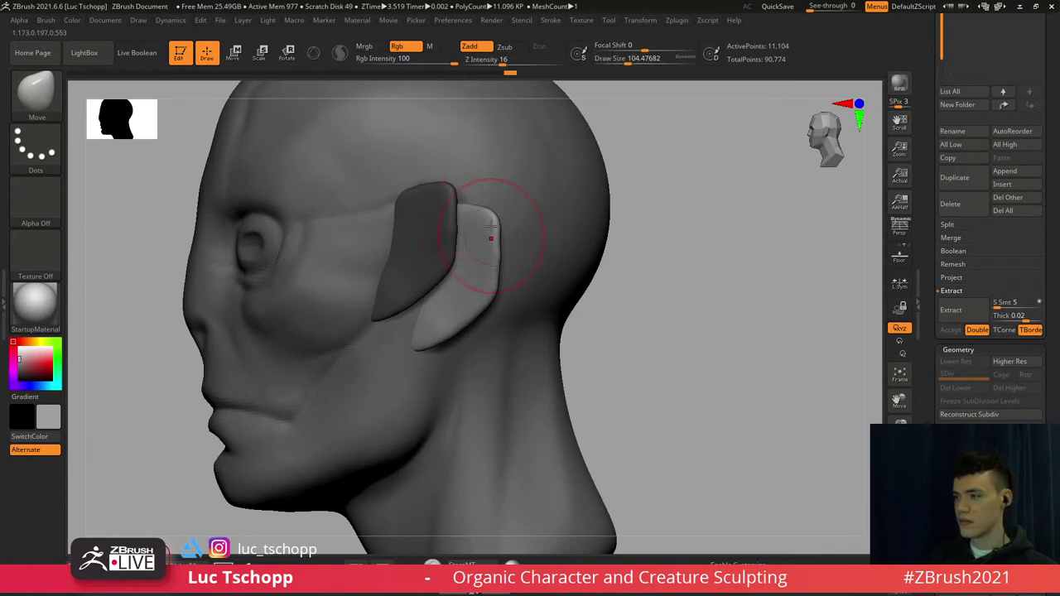
pyautogui.press('shift')
pyautogui.press('s')
pyautogui.moveTo(490, 228)
pyautogui.mouseDown()
pyautogui.moveTo(472, 227)
pyautogui.moveTo(477, 216)
pyautogui.mouseUp()
pyautogui.press('s')
pyautogui.moveTo(419, 329); pyautogui.dragTo(417, 341)
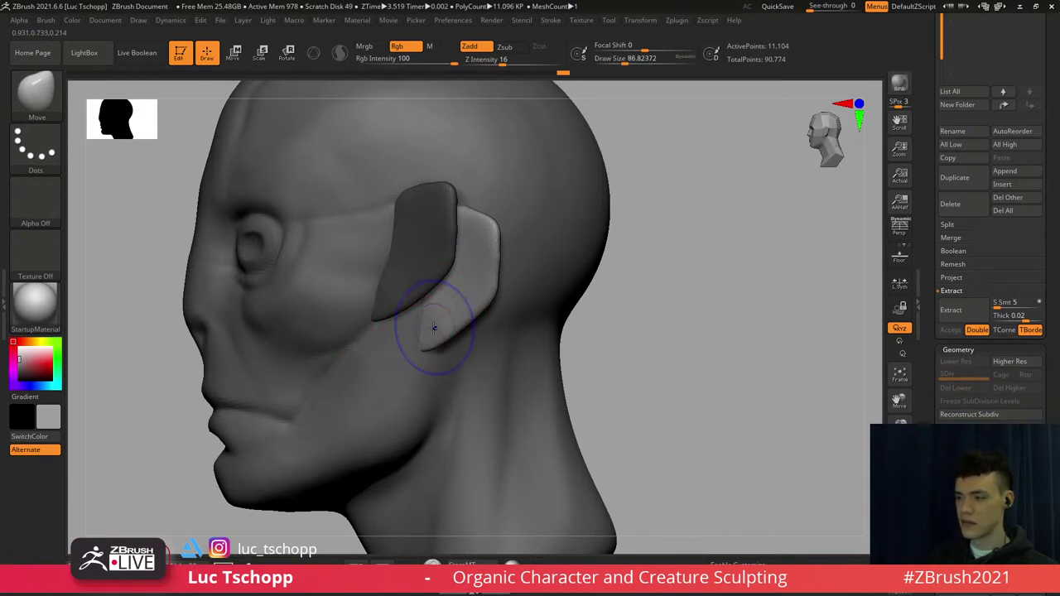
pyautogui.moveTo(414, 337); pyautogui.dragTo(477, 352, button='right')
pyautogui.keyDown('alt'); pyautogui.moveTo(396, 394); pyautogui.dragTo(397, 345, button='right'); pyautogui.keyUp('alt')
# On the head, smooth the mouth corner with the custom brush at about size 101
pyautogui.keyDown('alt'); pyautogui.click(397, 345); pyautogui.keyUp('alt')
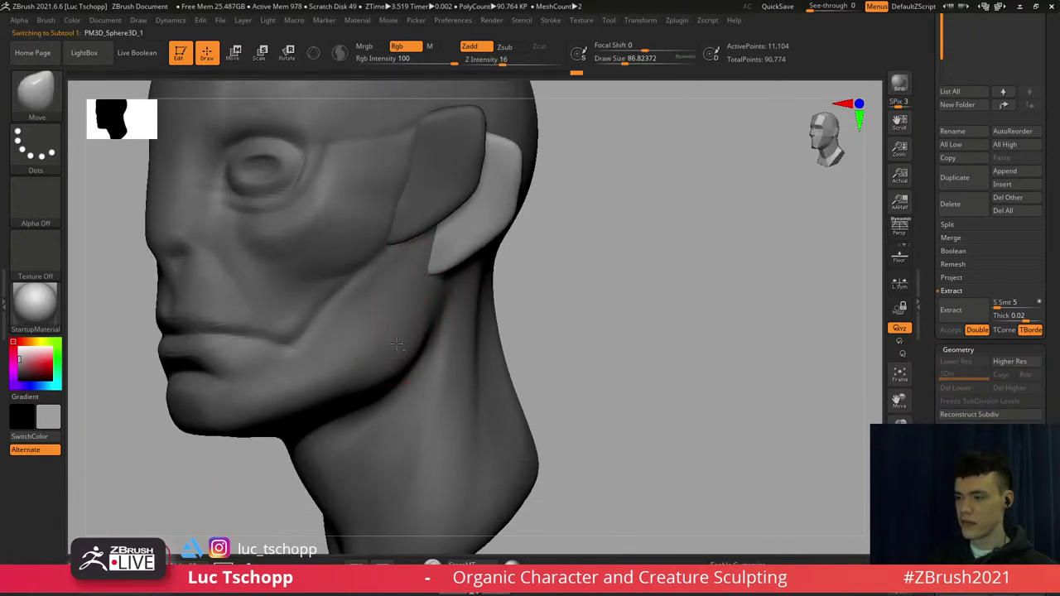
pyautogui.press('b')
pyautogui.click(669, 200)
pyautogui.moveTo(464, 286); pyautogui.dragTo(404, 259, button='right')
pyautogui.press('s')
pyautogui.moveTo(404, 259); pyautogui.dragTo(408, 257)
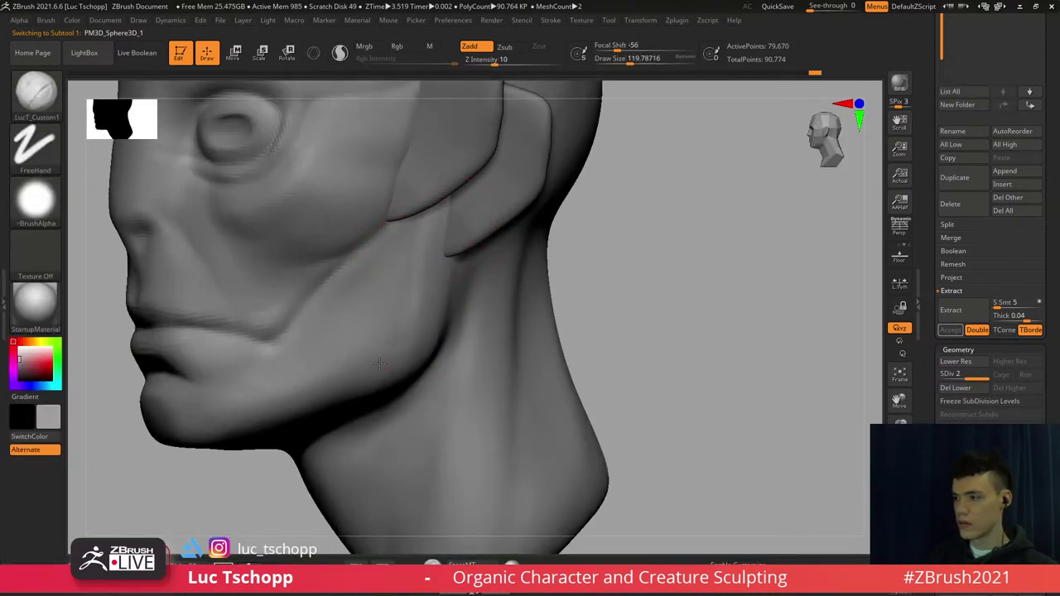
pyautogui.press('shift')
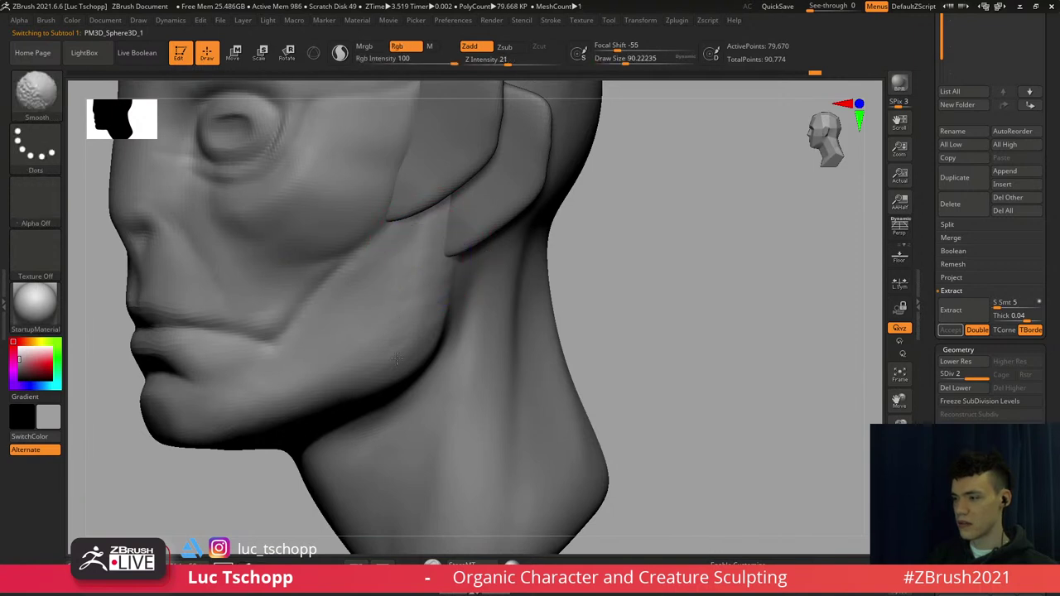
pyautogui.moveTo(317, 320)
pyautogui.keyDown('alt'); pyautogui.mouseDown(button='right')
pyautogui.moveTo(357, 321)
pyautogui.moveTo(303, 326)
pyautogui.mouseUp(button='right'); pyautogui.keyUp('alt')
pyautogui.press('s')
pyautogui.moveTo(304, 327); pyautogui.dragTo(319, 347)
pyautogui.keyDown('ctrl'); pyautogui.moveTo(309, 335); pyautogui.dragTo(274, 308, button='right'); pyautogui.keyUp('ctrl')
# Smooth the cheek surface in side profile, with brush sizes about 128 to 202
pyautogui.moveTo(274, 308)
pyautogui.mouseDown(button='right')
pyautogui.moveTo(383, 303)
pyautogui.moveTo(330, 291)
pyautogui.mouseUp(button='right')
pyautogui.keyDown('ctrl'); pyautogui.moveTo(329, 292); pyautogui.dragTo(357, 348, button='right'); pyautogui.keyUp('ctrl')
pyautogui.press('s')
pyautogui.moveTo(358, 348); pyautogui.dragTo(361, 349)
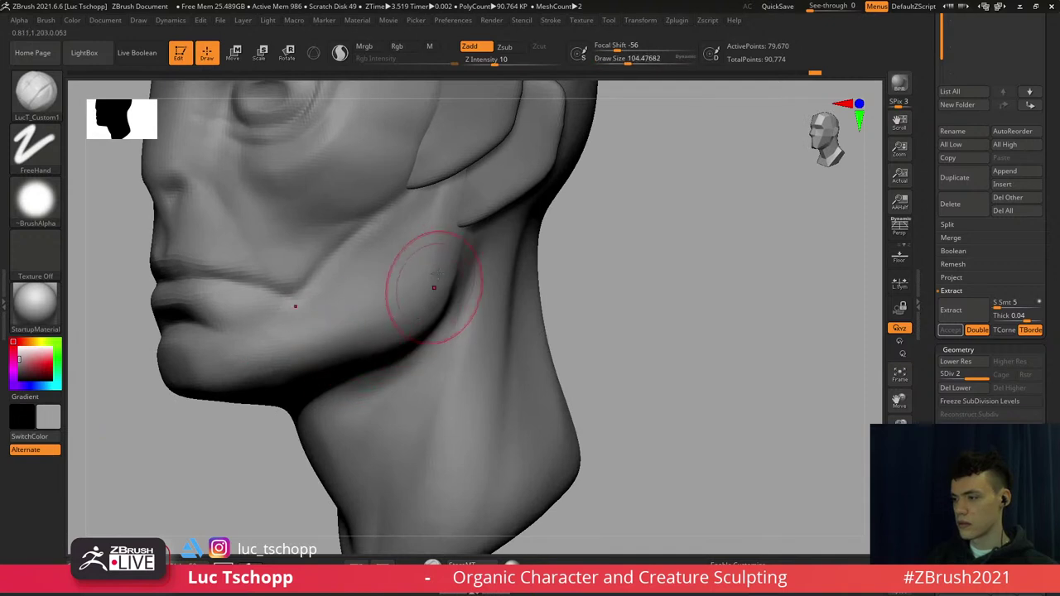
pyautogui.press('s')
pyautogui.moveTo(422, 281); pyautogui.dragTo(430, 282)
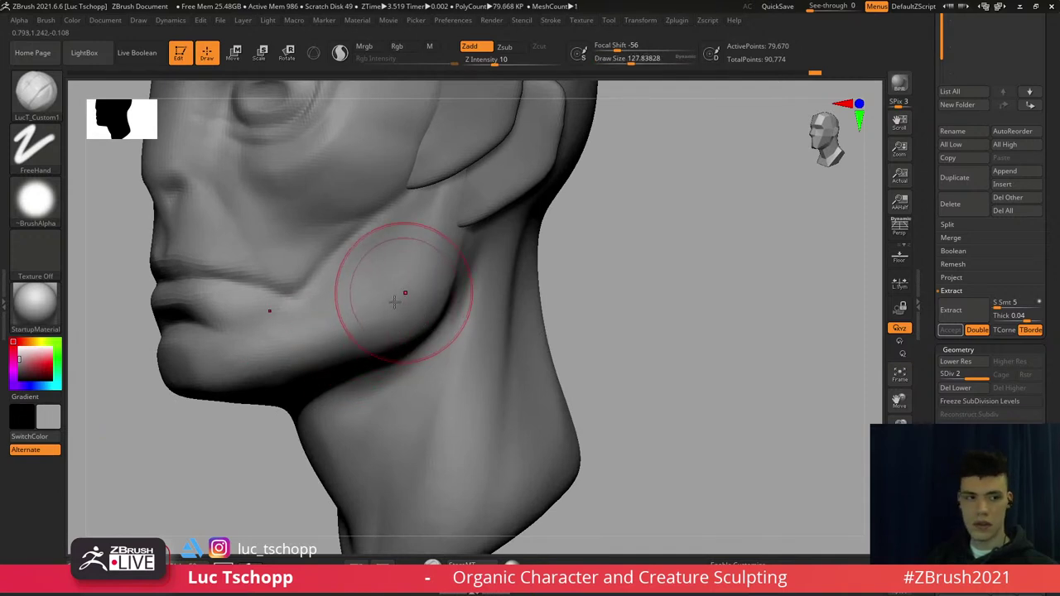
pyautogui.keyDown('shift'); pyautogui.moveTo(394, 302); pyautogui.dragTo(390, 277, button='right'); pyautogui.keyUp('shift')
pyautogui.press('s')
pyautogui.moveTo(384, 280)
pyautogui.mouseDown()
pyautogui.moveTo(393, 276)
pyautogui.moveTo(404, 310)
pyautogui.mouseUp()
pyautogui.press('s')
pyautogui.keyDown('shift'); pyautogui.moveTo(361, 271); pyautogui.dragTo(348, 277); pyautogui.keyUp('shift')
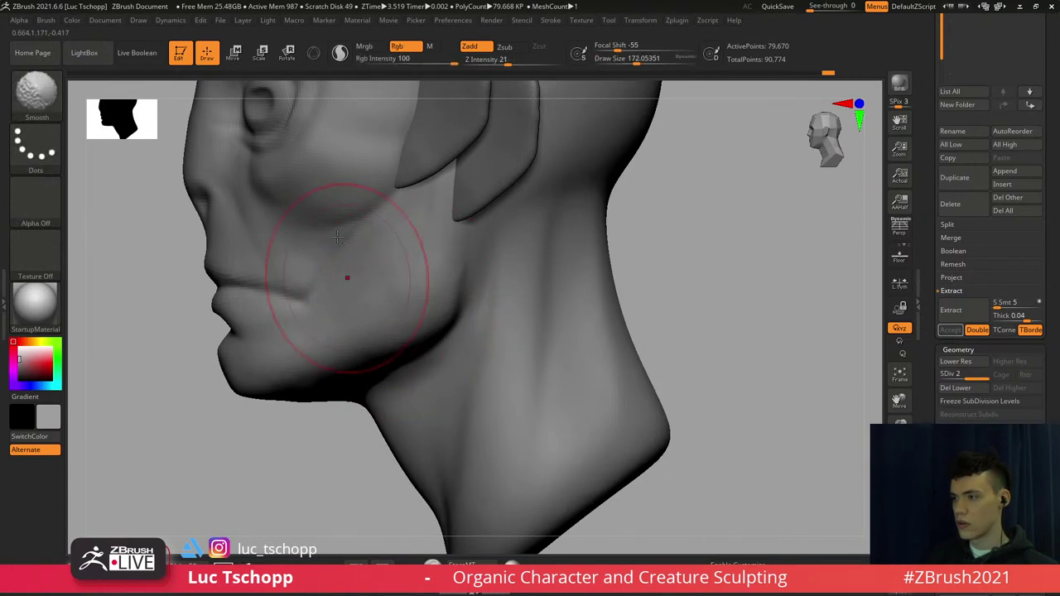
# Smooth and sculpt the cheek in three-quarter view, then reduce the brush to about 94
pyautogui.moveTo(348, 277)
pyautogui.keyDown('alt'); pyautogui.mouseDown(button='right')
pyautogui.moveTo(414, 413)
pyautogui.moveTo(354, 322)
pyautogui.moveTo(356, 338)
pyautogui.mouseUp(button='right'); pyautogui.keyUp('alt')
pyautogui.moveTo(328, 301); pyautogui.dragTo(372, 306, button='right')
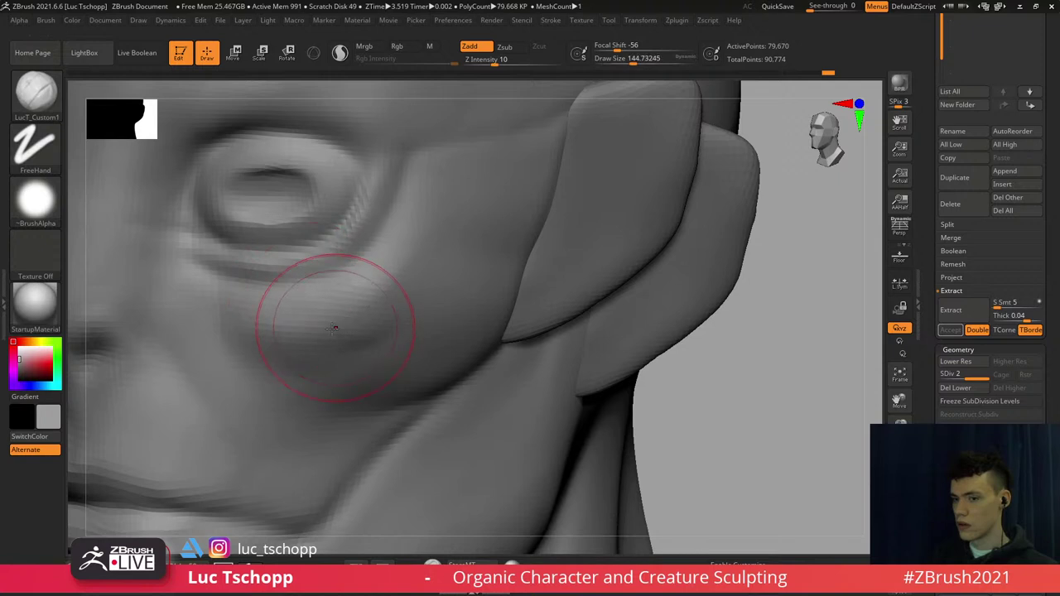
pyautogui.keyDown('shift'); pyautogui.moveTo(359, 347); pyautogui.dragTo(331, 362); pyautogui.keyUp('shift')
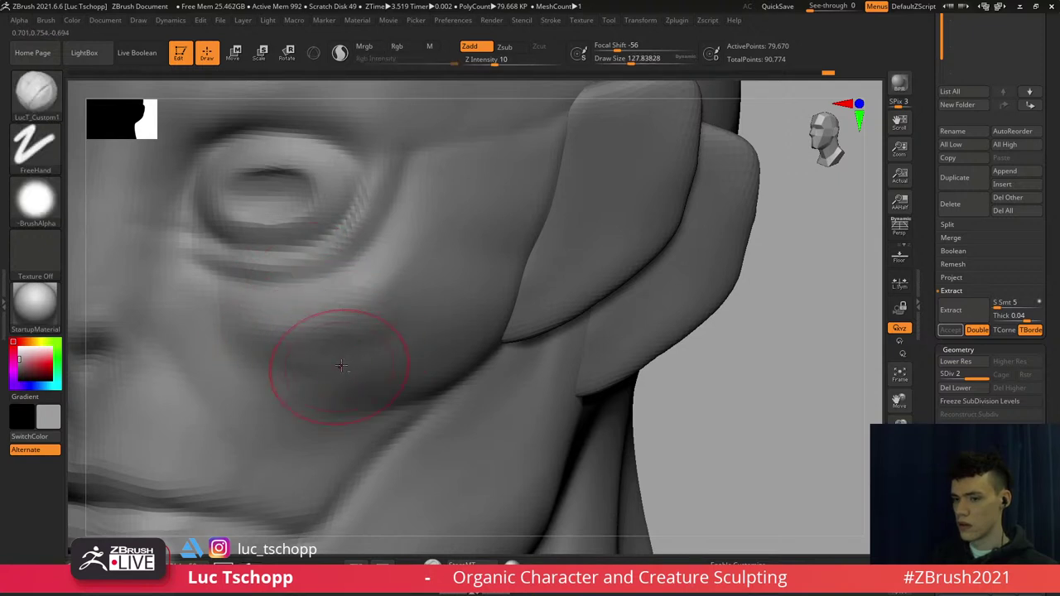
pyautogui.keyDown('alt'); pyautogui.moveTo(332, 362); pyautogui.dragTo(349, 295, button='right'); pyautogui.keyUp('alt')
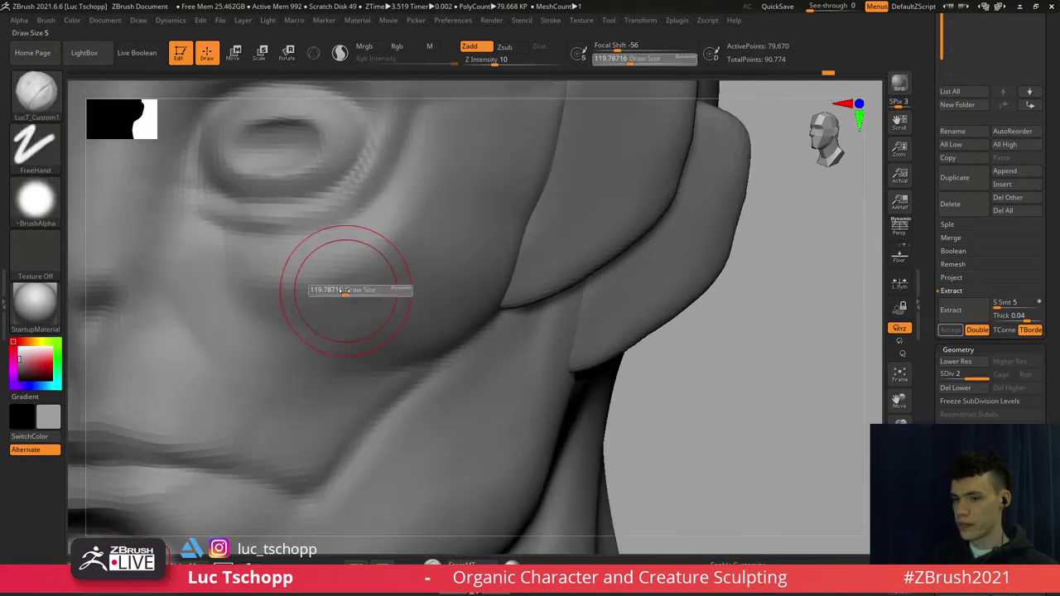
pyautogui.moveTo(350, 300); pyautogui.dragTo(362, 338)
pyautogui.moveTo(353, 307)
pyautogui.keyDown('shift'); pyautogui.mouseDown(button='right')
pyautogui.moveTo(414, 289)
pyautogui.moveTo(390, 219)
pyautogui.mouseUp(button='right'); pyautogui.keyUp('shift')
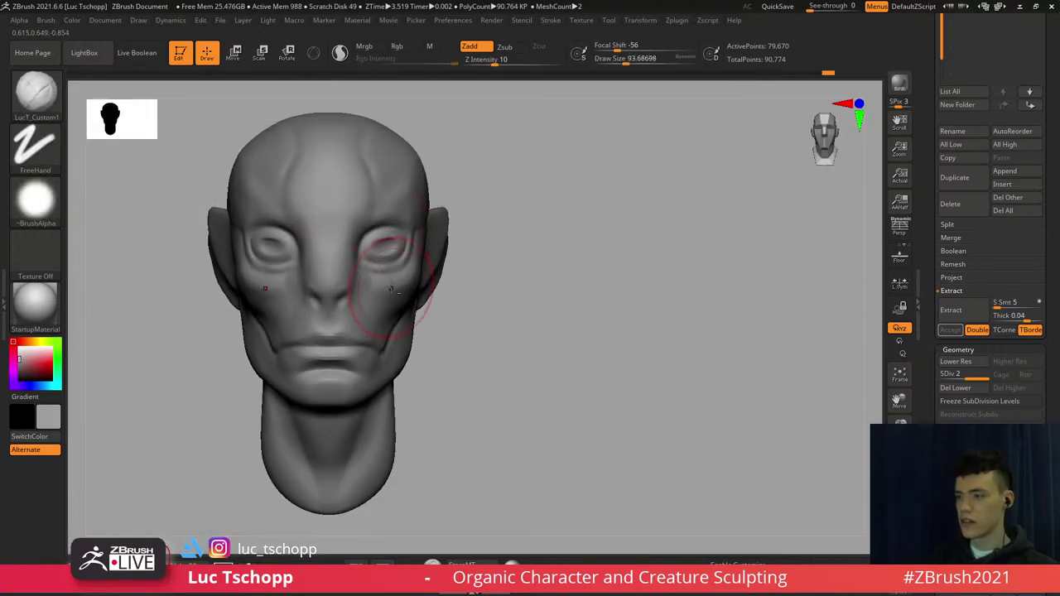
pyautogui.moveTo(392, 289)
pyautogui.keyDown('alt'); pyautogui.mouseDown(button='right')
pyautogui.moveTo(407, 297)
pyautogui.moveTo(429, 264)
pyautogui.moveTo(452, 281)
pyautogui.mouseUp(button='right'); pyautogui.keyUp('alt')
# Briefly select the Move brush, then return to the custom brush at about size 108
pyautogui.press('b')
pyautogui.press('m')
pyautogui.press('v')
pyautogui.press('b')
pyautogui.click(700, 204)
pyautogui.moveTo(505, 311); pyautogui.dragTo(416, 328, button='right')
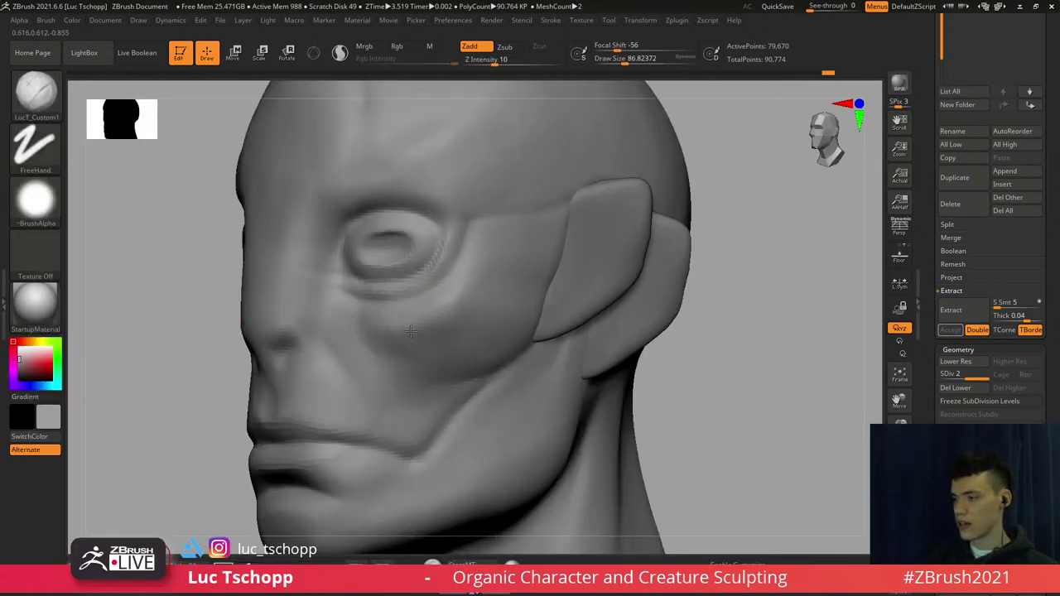
pyautogui.press('s')
pyautogui.moveTo(407, 341); pyautogui.dragTo(412, 341)
pyautogui.keyDown('ctrl'); pyautogui.moveTo(404, 341); pyautogui.dragTo(423, 334, button='right'); pyautogui.keyUp('ctrl')
# Build up the cheek at brush size about 154, then smooth at about 105
pyautogui.press('s')
pyautogui.moveTo(418, 335)
pyautogui.mouseDown()
pyautogui.moveTo(430, 308)
pyautogui.moveTo(460, 299)
pyautogui.moveTo(442, 307)
pyautogui.mouseUp()
pyautogui.press('s')
pyautogui.click(467, 306)
pyautogui.press('s')
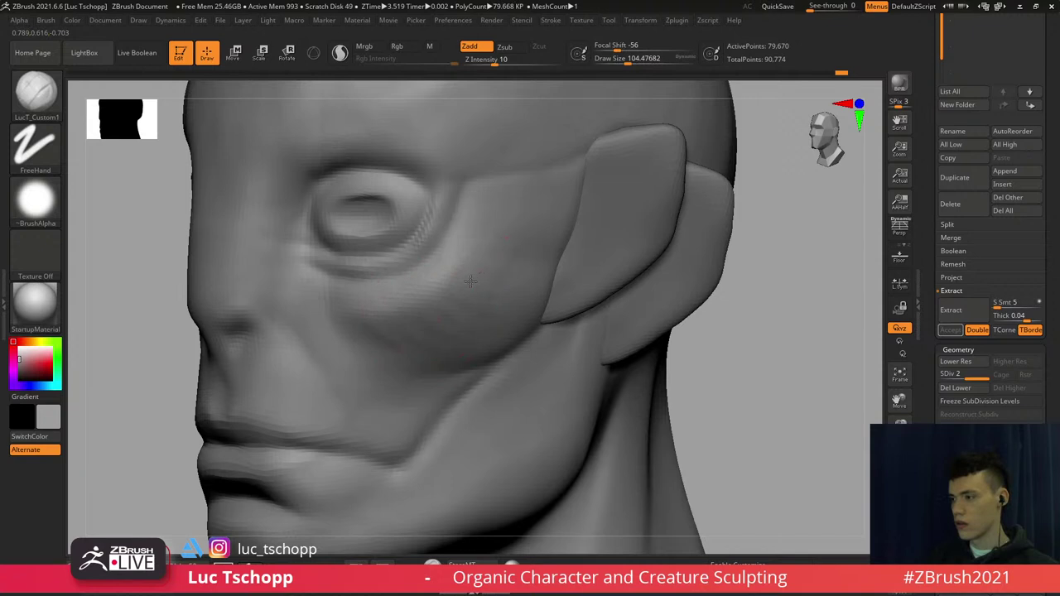
pyautogui.press('shift')
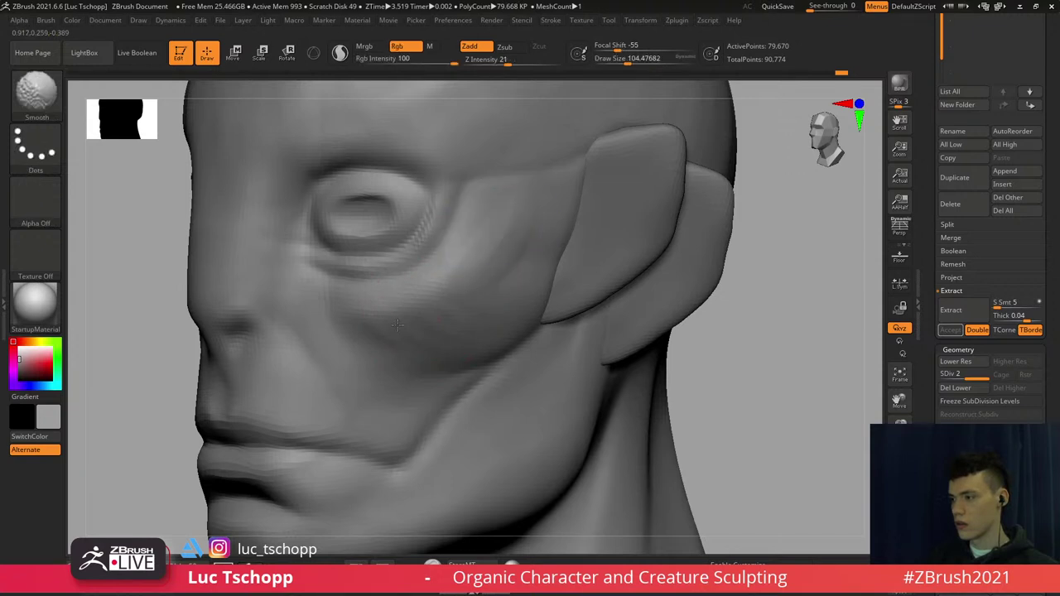
# Select the Move brush and check the head at the lower and higher subdivision levels
pyautogui.moveTo(398, 325); pyautogui.dragTo(457, 237, button='right')
pyautogui.press('f')
pyautogui.moveTo(421, 334)
pyautogui.keyDown('alt'); pyautogui.mouseDown(button='right')
pyautogui.moveTo(404, 317)
pyautogui.moveTo(428, 333)
pyautogui.moveTo(468, 298)
pyautogui.moveTo(480, 356)
pyautogui.moveTo(488, 294)
pyautogui.mouseUp(button='right'); pyautogui.keyUp('alt')
pyautogui.press('b')
pyautogui.press('m')
pyautogui.press('v')
pyautogui.hotkey('shift', 'd')
pyautogui.press('d')
pyautogui.keyDown('ctrl'); pyautogui.moveTo(489, 294); pyautogui.dragTo(472, 278, button='right'); pyautogui.keyUp('ctrl')
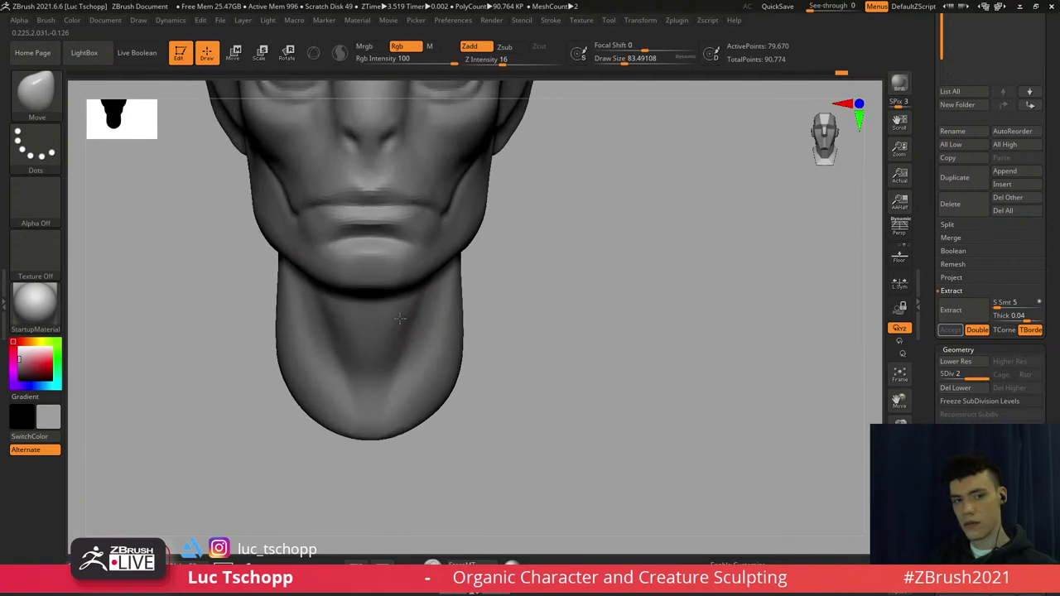
# Reselect the custom brush, then make the Extract2 ear piece active in left side view
pyautogui.press('b')
pyautogui.click(650, 197)
pyautogui.keyDown('alt'); pyautogui.moveTo(472, 140); pyautogui.dragTo(407, 324, button='right'); pyautogui.keyUp('alt')
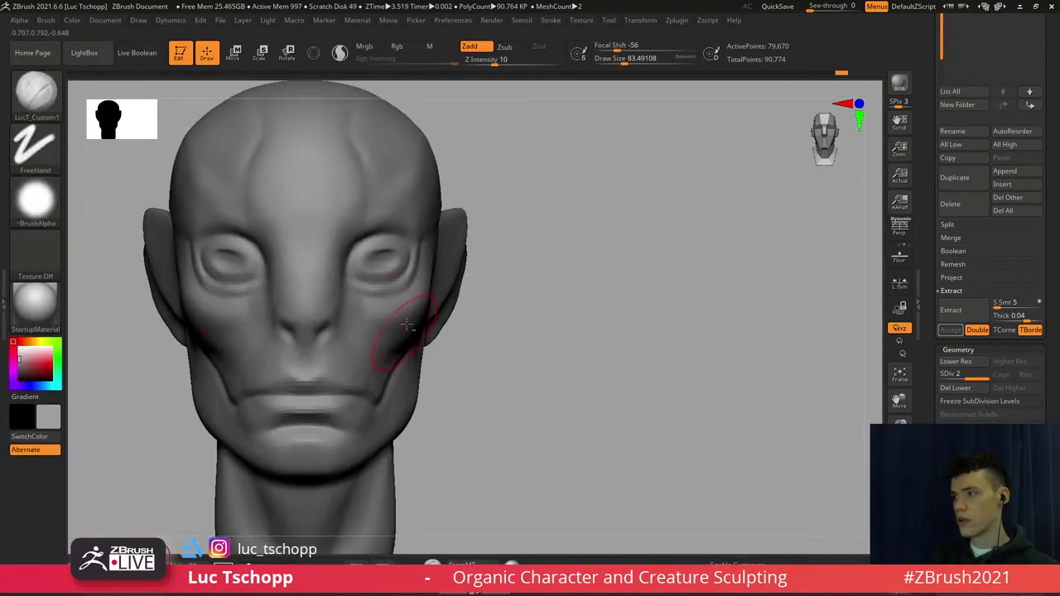
pyautogui.keyDown('alt'); pyautogui.click(453, 242); pyautogui.keyUp('alt')
pyautogui.moveTo(453, 241); pyautogui.dragTo(352, 251, button='right')
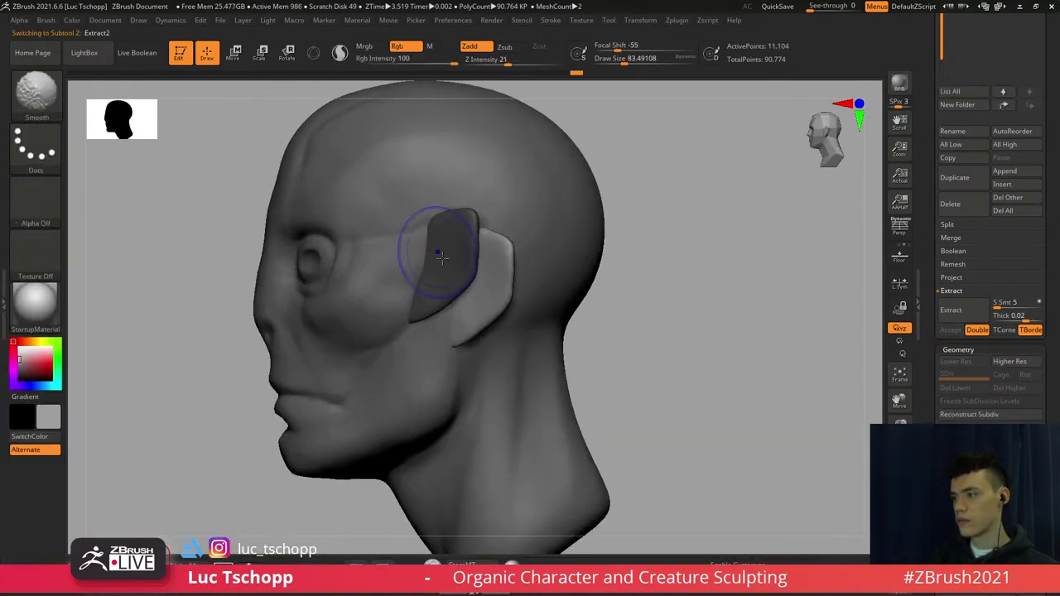
pyautogui.keyDown('alt'); pyautogui.moveTo(452, 300); pyautogui.dragTo(448, 285, button='right'); pyautogui.keyUp('alt')
# Pull the ear's lower part with the Move brush at about size 145
pyautogui.press('b')
pyautogui.press('m')
pyautogui.press('v')
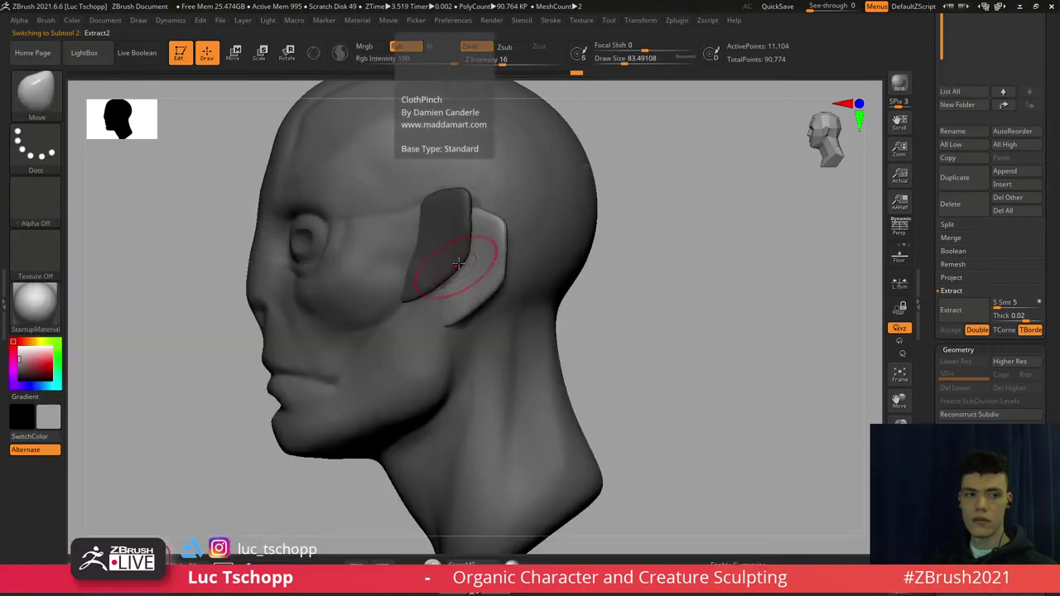
pyautogui.press('s')
pyautogui.moveTo(496, 227); pyautogui.dragTo(505, 226)
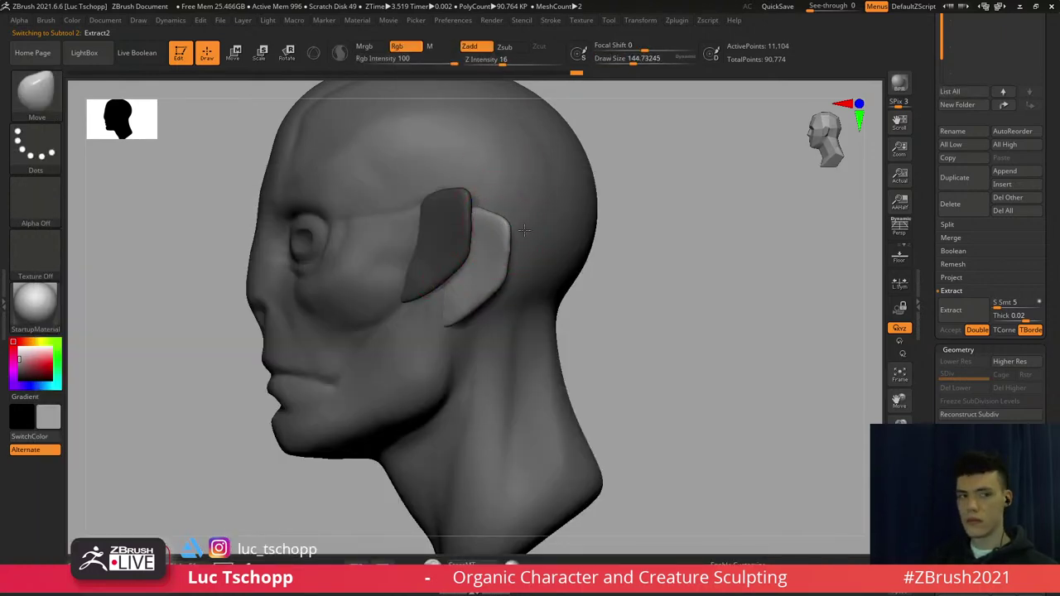
pyautogui.press('s')
pyautogui.moveTo(455, 315)
pyautogui.mouseDown()
pyautogui.moveTo(441, 322)
pyautogui.moveTo(468, 321)
pyautogui.moveTo(480, 294)
pyautogui.mouseUp()
pyautogui.press('s')
# Keep reshaping the ear toward a front view, brush sizes about 83, 94 and 167
pyautogui.press('s')
pyautogui.press('s')
pyautogui.moveTo(464, 325); pyautogui.dragTo(530, 328, button='right')
pyautogui.press('s')
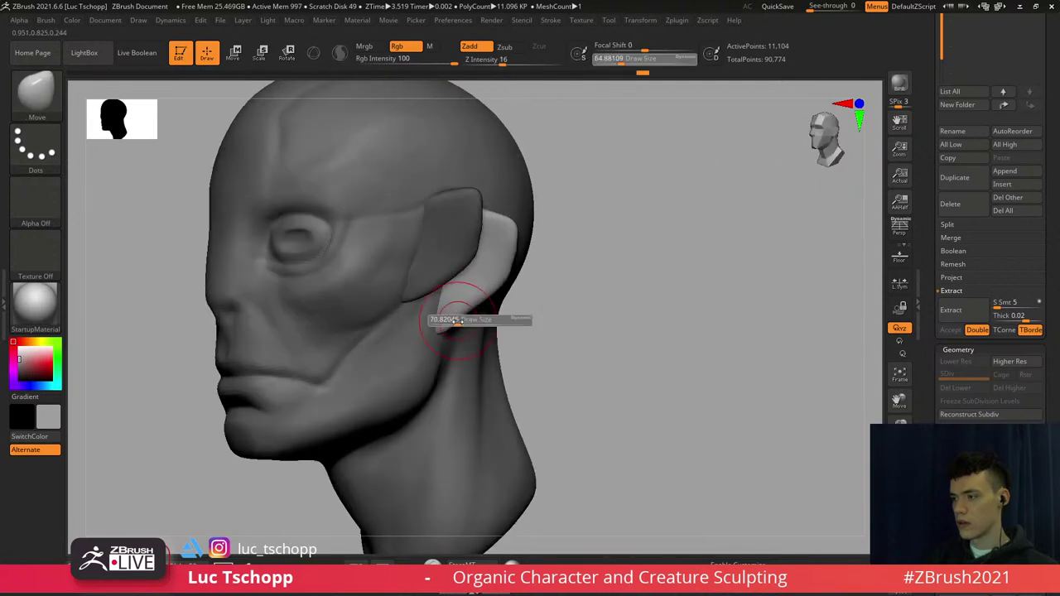
pyautogui.moveTo(445, 319); pyautogui.dragTo(449, 324)
pyautogui.press('s')
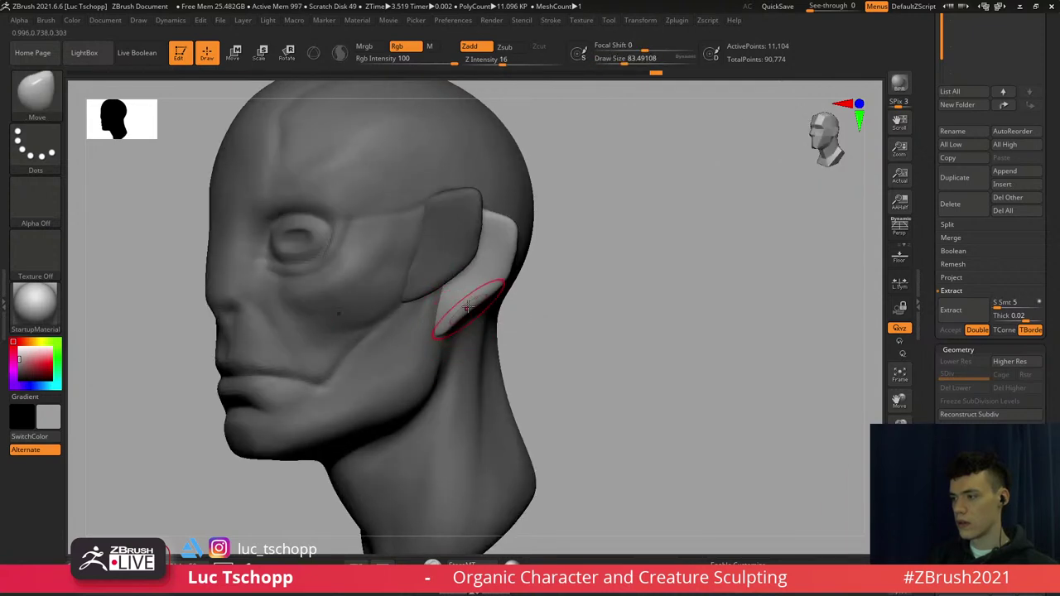
pyautogui.moveTo(439, 281); pyautogui.dragTo(468, 248, button='right')
pyautogui.press('s')
pyautogui.moveTo(468, 248)
pyautogui.mouseDown()
pyautogui.moveTo(481, 250)
pyautogui.moveTo(474, 260)
pyautogui.mouseUp()
pyautogui.press('s')
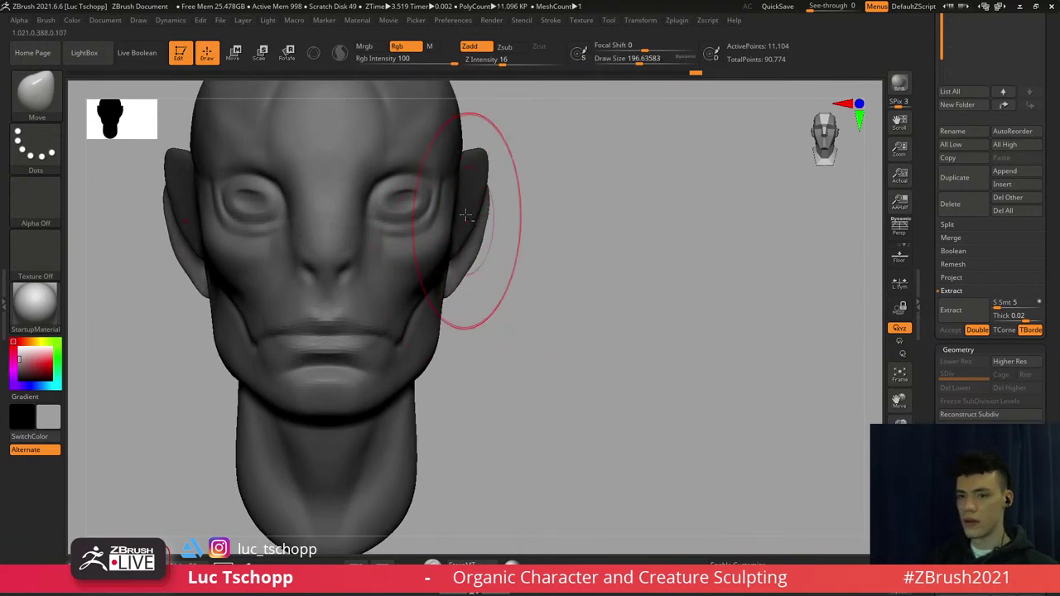
# Smooth the ear's lower part down along the head at brush size about 182
pyautogui.moveTo(490, 217); pyautogui.dragTo(455, 213, button='right')
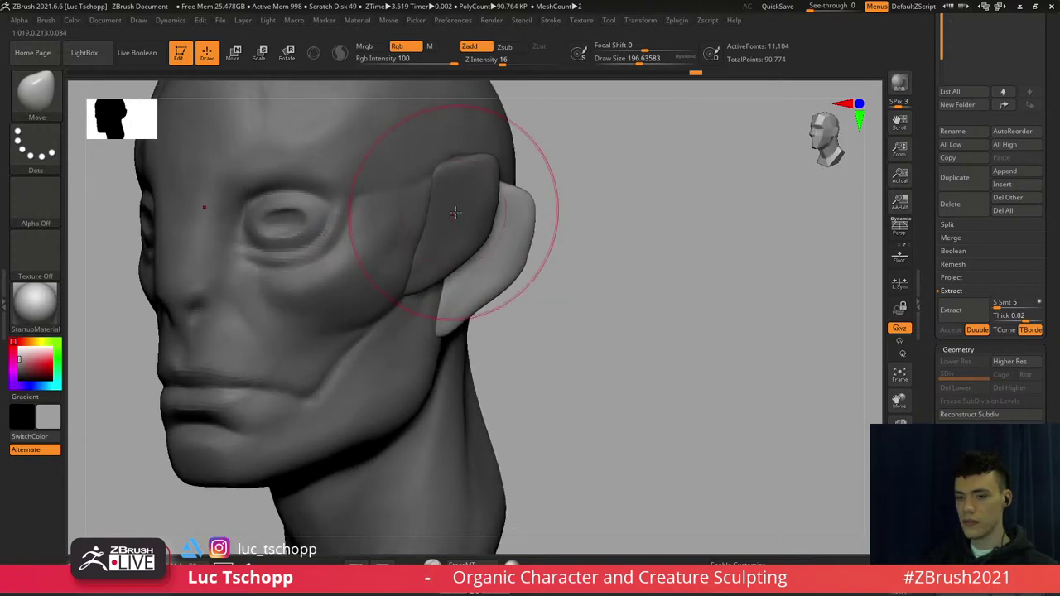
pyautogui.press('s')
pyautogui.moveTo(467, 206); pyautogui.dragTo(501, 198)
pyautogui.press('s')
pyautogui.press('s')
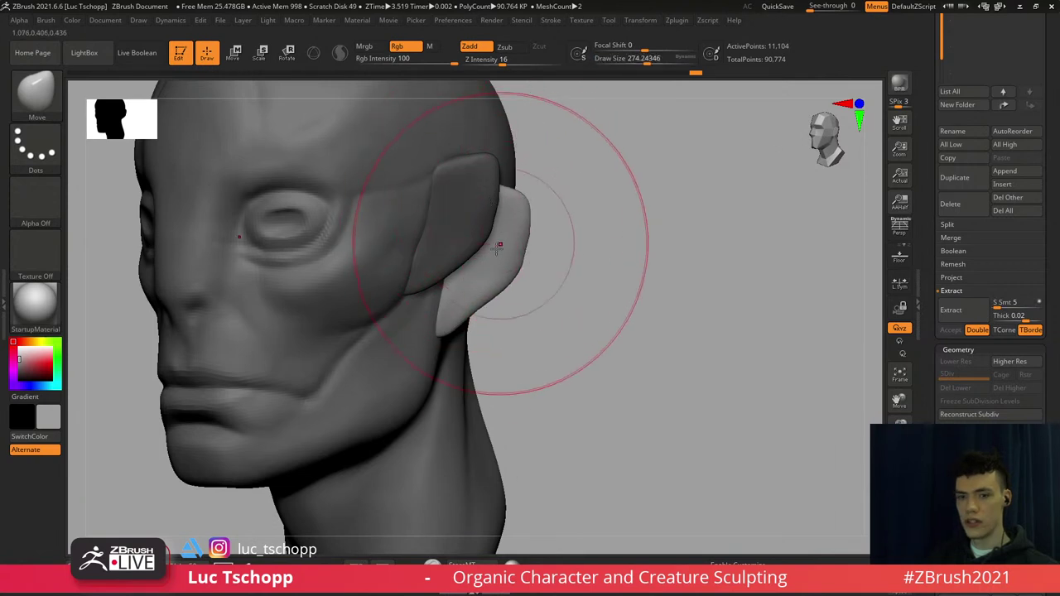
pyautogui.keyDown('alt'); pyautogui.moveTo(466, 317); pyautogui.dragTo(476, 286, button='right'); pyautogui.keyUp('alt')
pyautogui.press('s')
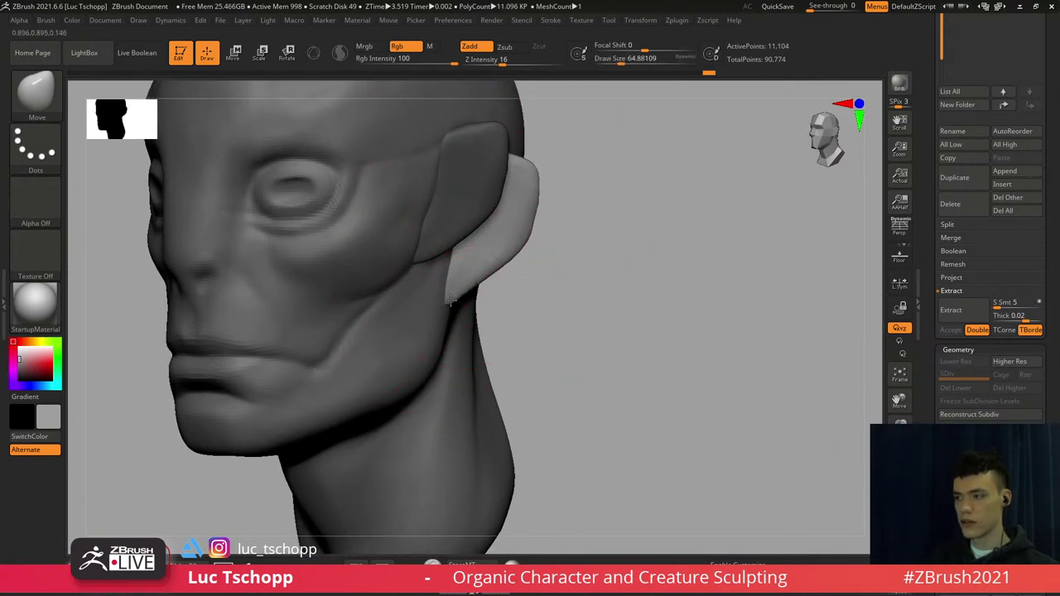
pyautogui.keyDown('shift'); pyautogui.moveTo(464, 284); pyautogui.dragTo(483, 263); pyautogui.keyUp('shift')
pyautogui.moveTo(492, 273)
pyautogui.keyDown('shift'); pyautogui.mouseDown(button='right')
pyautogui.moveTo(530, 267)
pyautogui.moveTo(489, 211)
pyautogui.moveTo(481, 249)
pyautogui.mouseUp(button='right'); pyautogui.keyUp('shift')
pyautogui.moveTo(468, 201)
pyautogui.keyDown('alt'); pyautogui.mouseDown(button='right')
pyautogui.moveTo(480, 254)
pyautogui.moveTo(455, 259)
pyautogui.moveTo(439, 232)
pyautogui.moveTo(448, 199)
pyautogui.mouseUp(button='right'); pyautogui.keyUp('alt')
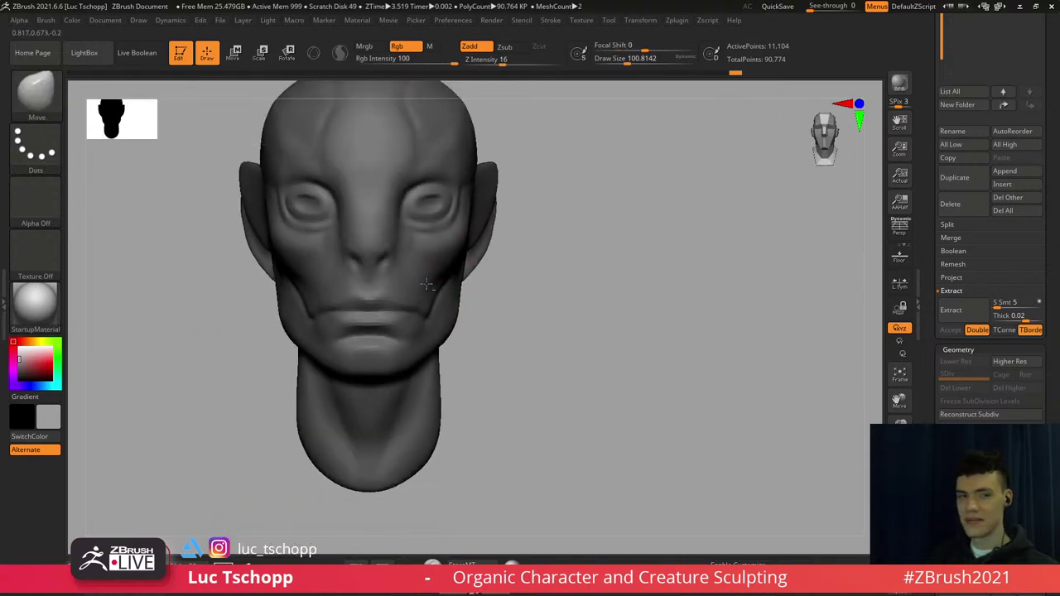
pyautogui.moveTo(497, 265)
pyautogui.keyDown('alt'); pyautogui.mouseDown(button='right')
pyautogui.moveTo(510, 240)
pyautogui.moveTo(439, 243)
pyautogui.mouseUp(button='right'); pyautogui.keyUp('alt')
# Select the custom sculpting brush and orbit around the ear to inspect its underside
pyautogui.press('b')
pyautogui.click(714, 200)
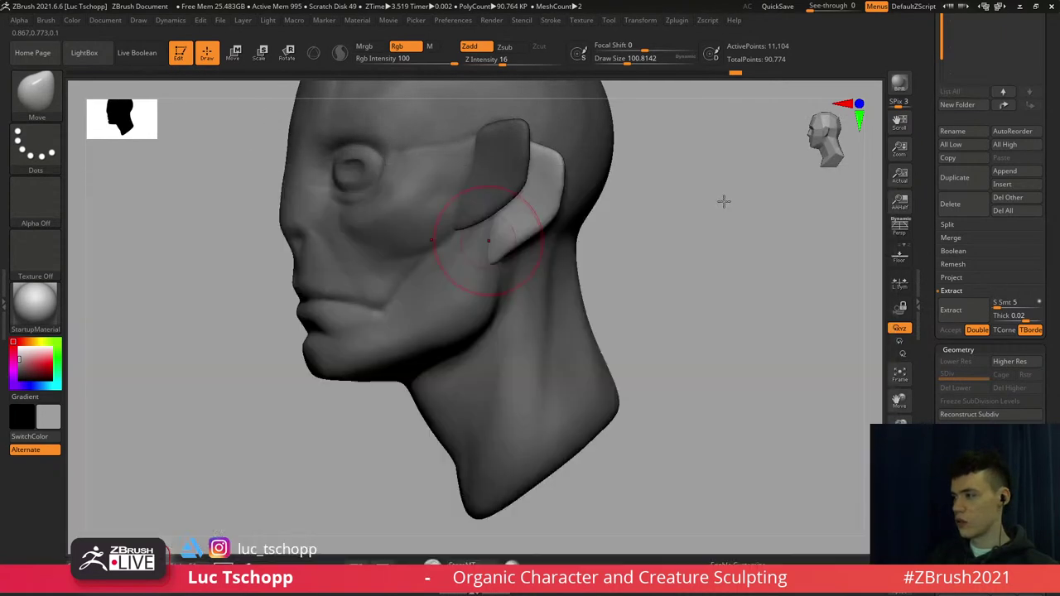
pyautogui.moveTo(563, 199)
pyautogui.mouseDown(button='right')
pyautogui.moveTo(525, 194)
pyautogui.moveTo(508, 232)
pyautogui.moveTo(515, 265)
pyautogui.mouseUp(button='right')
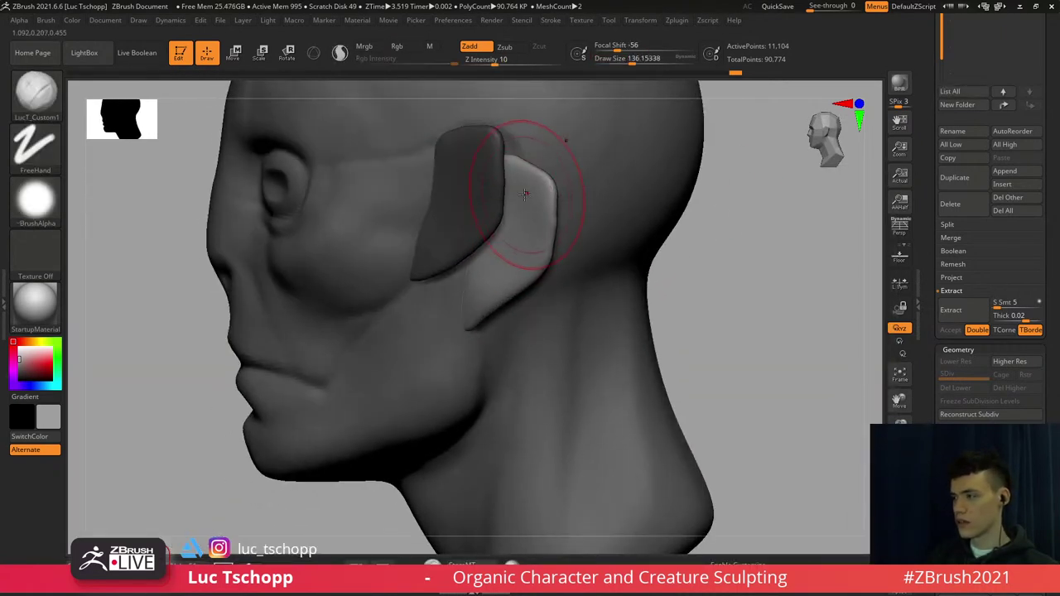
pyautogui.moveTo(590, 217); pyautogui.dragTo(520, 201, button='right')
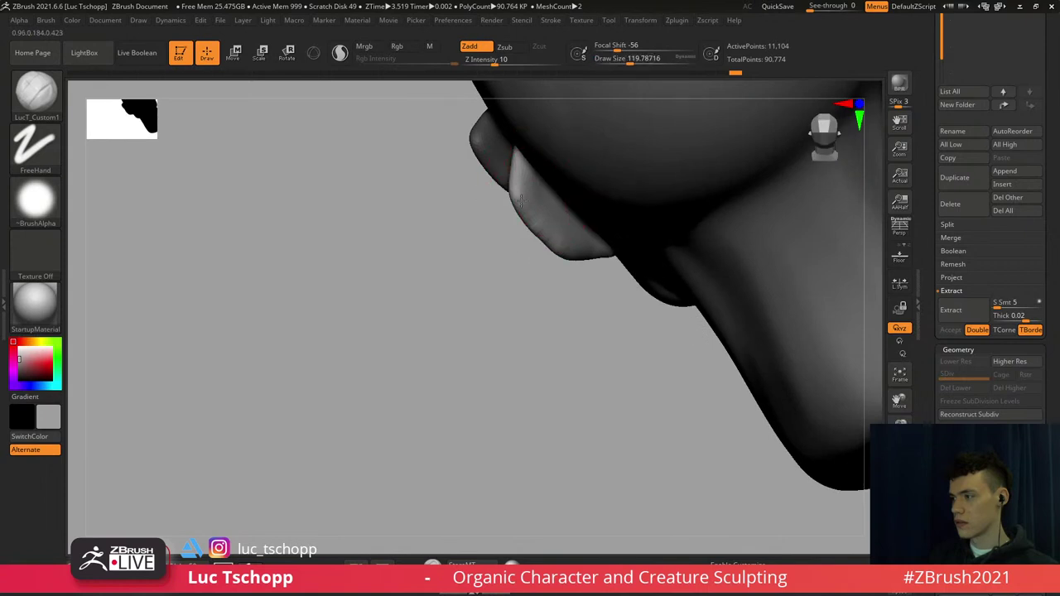
pyautogui.moveTo(563, 252); pyautogui.dragTo(616, 287, button='right')
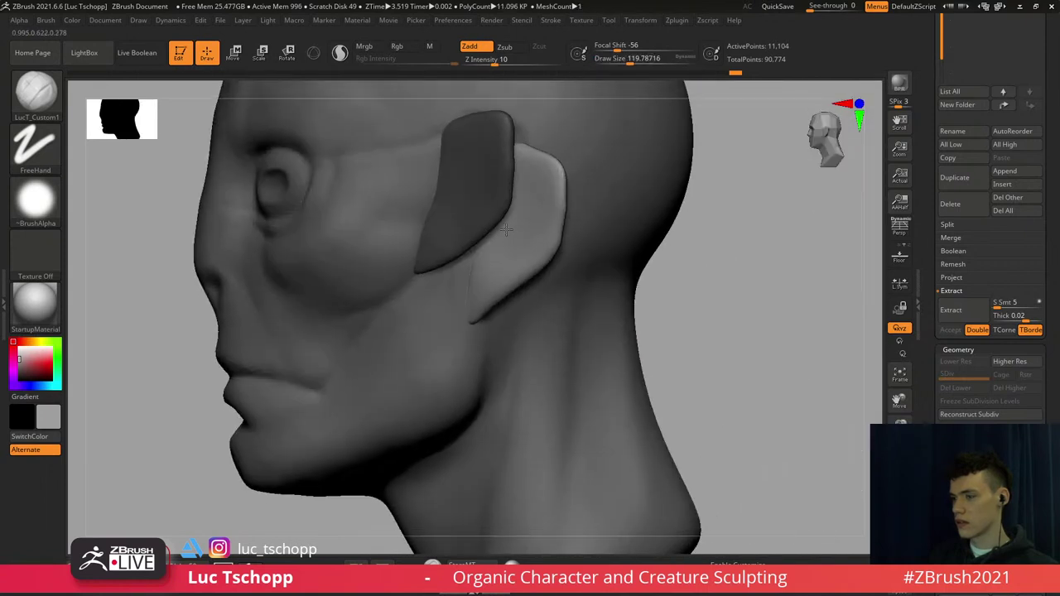
pyautogui.keyDown('alt'); pyautogui.moveTo(494, 269); pyautogui.dragTo(507, 225, button='right'); pyautogui.keyUp('alt')
pyautogui.moveTo(431, 251); pyautogui.dragTo(485, 272, button='right')
pyautogui.moveTo(485, 272)
pyautogui.keyDown('ctrl'); pyautogui.mouseDown(button='right')
pyautogui.moveTo(481, 244)
pyautogui.moveTo(442, 243)
pyautogui.moveTo(464, 259)
pyautogui.moveTo(466, 233)
pyautogui.moveTo(451, 225)
pyautogui.moveTo(466, 272)
pyautogui.moveTo(480, 252)
pyautogui.mouseUp(button='right'); pyautogui.keyUp('ctrl')
# Raise the head mesh to its higher subdivision level, then make the ear piece active
pyautogui.keyDown('alt'); pyautogui.click(442, 259); pyautogui.keyUp('alt')
pyautogui.press('d')
pyautogui.keyDown('alt'); pyautogui.click(472, 245); pyautogui.keyUp('alt')
# Reselect the head subtool and smooth under the jaw with the brush enlarged to about 145
pyautogui.keyDown('alt'); pyautogui.click(467, 271); pyautogui.keyUp('alt')
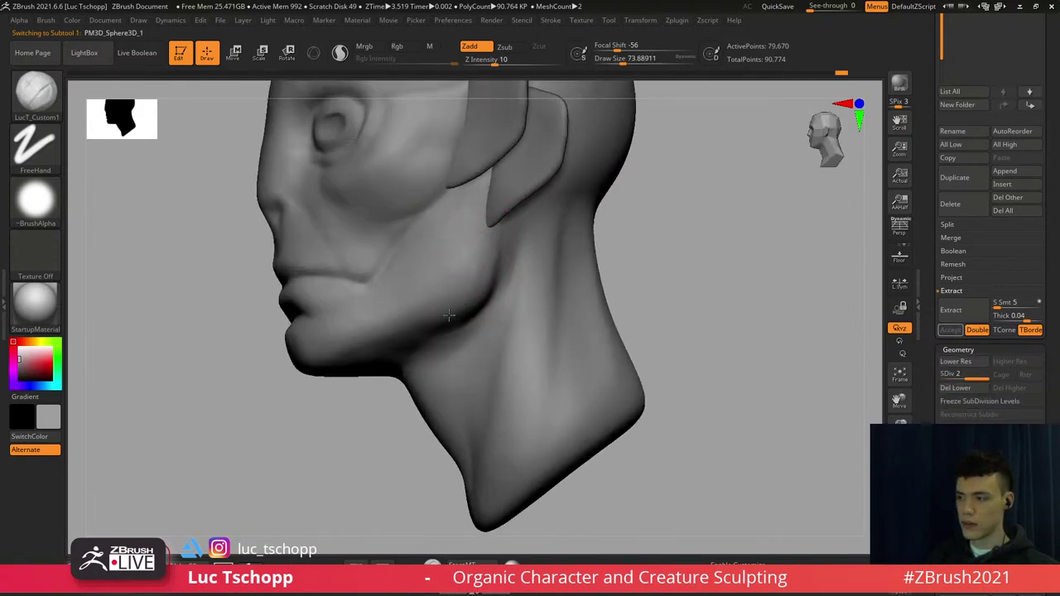
pyautogui.press('s')
pyautogui.moveTo(409, 325); pyautogui.dragTo(387, 339)
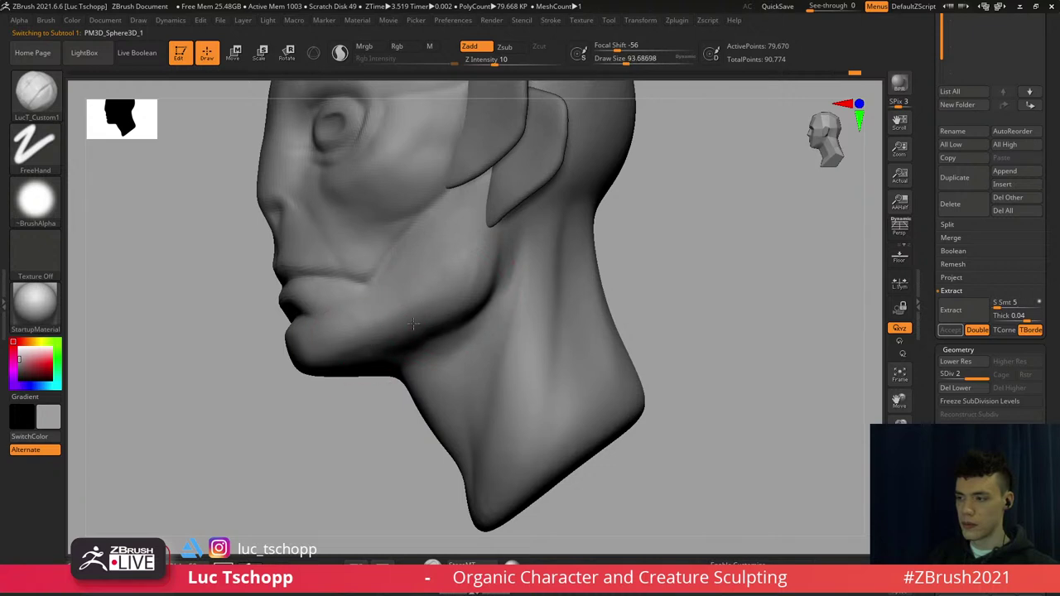
pyautogui.keyDown('shift'); pyautogui.moveTo(441, 291); pyautogui.dragTo(450, 280); pyautogui.keyUp('shift')
pyautogui.moveTo(484, 257); pyautogui.dragTo(497, 252, button='right')
pyautogui.keyDown('ctrl'); pyautogui.moveTo(497, 290); pyautogui.dragTo(480, 248, button='right'); pyautogui.keyUp('ctrl')
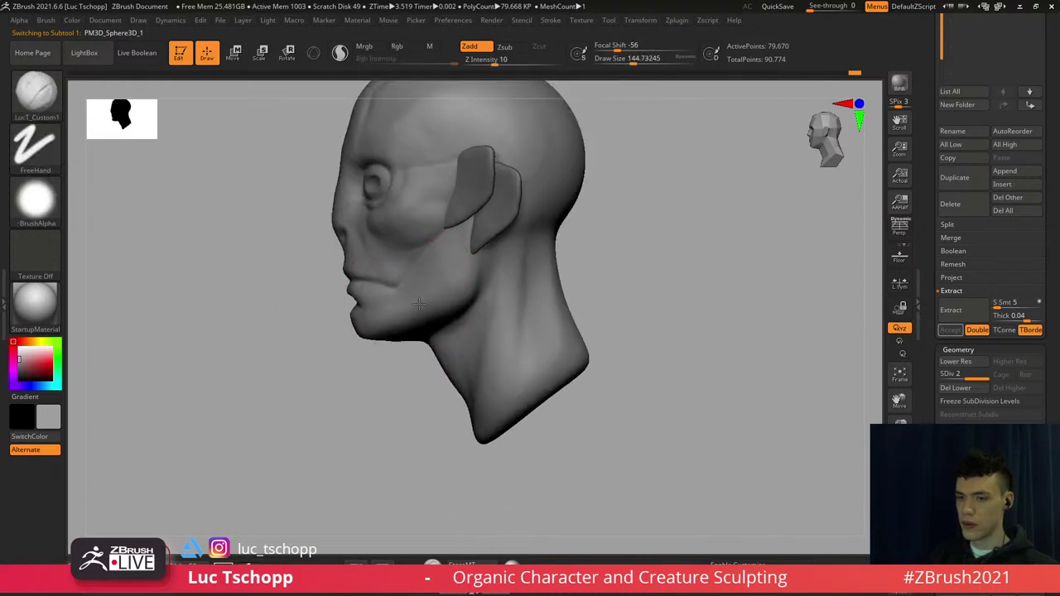
pyautogui.moveTo(373, 290)
pyautogui.mouseDown(button='right')
pyautogui.moveTo(431, 306)
pyautogui.moveTo(417, 308)
pyautogui.moveTo(397, 281)
pyautogui.mouseUp(button='right')
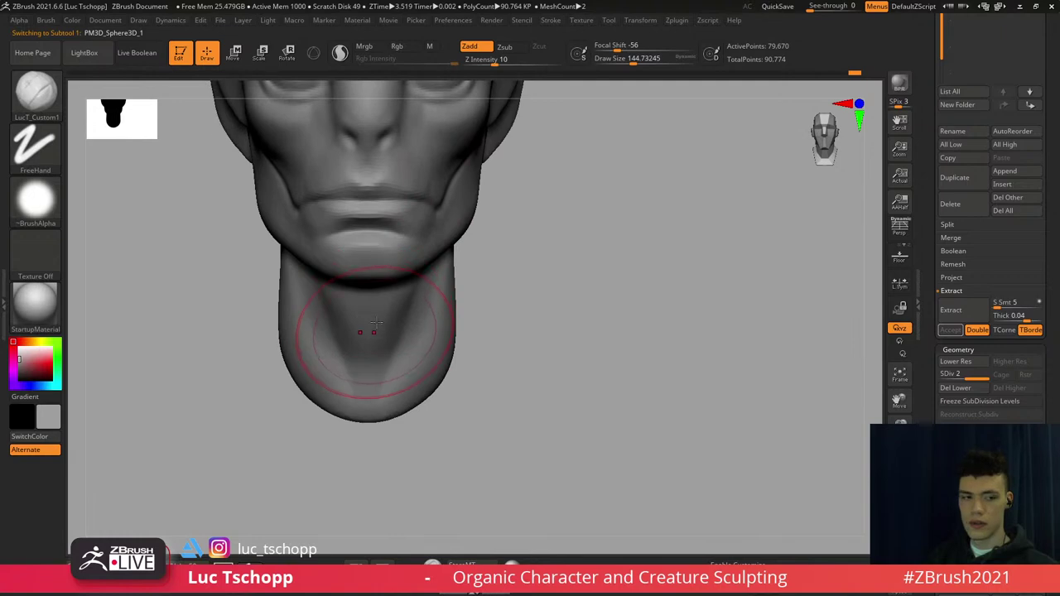
# Smooth the underside of the neck with the Standard brush at about size 116
pyautogui.moveTo(367, 332); pyautogui.dragTo(379, 309, button='right')
pyautogui.press('s')
pyautogui.moveTo(378, 308); pyautogui.dragTo(374, 308)
pyautogui.moveTo(374, 309)
pyautogui.mouseDown(button='right')
pyautogui.moveTo(367, 295)
pyautogui.moveTo(338, 286)
pyautogui.mouseUp(button='right')
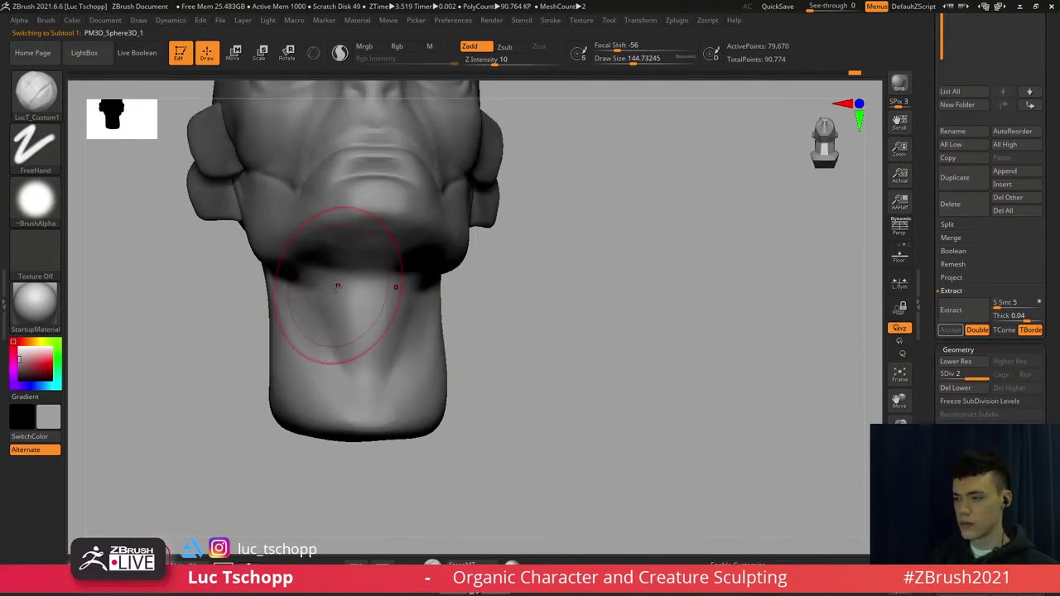
pyautogui.press('b')
pyautogui.press('s')
pyautogui.press('t')
pyautogui.press('s')
pyautogui.moveTo(336, 293); pyautogui.dragTo(333, 294)
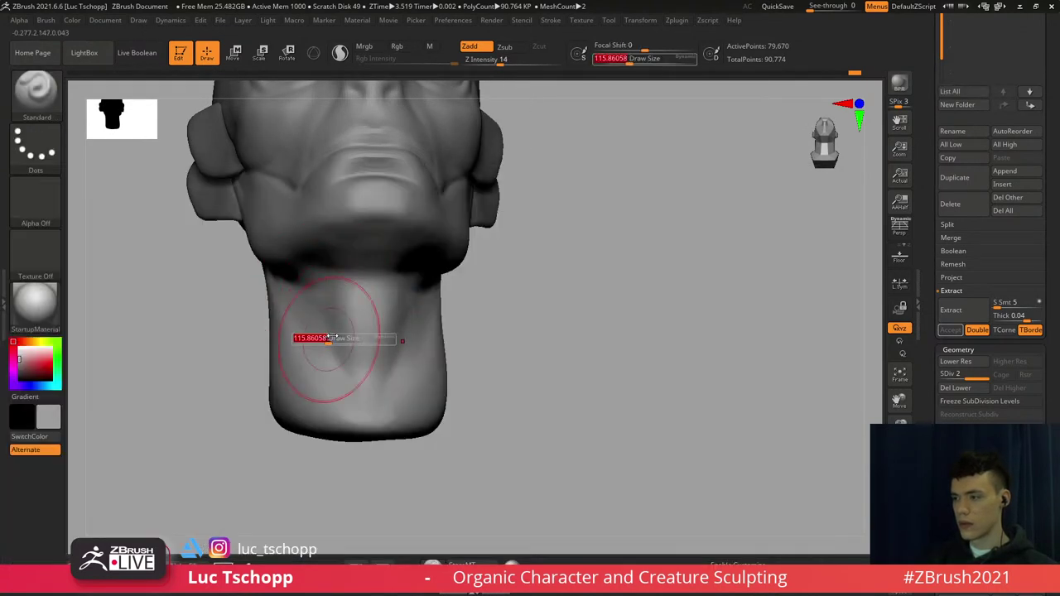
pyautogui.keyDown('shift'); pyautogui.moveTo(332, 337); pyautogui.dragTo(329, 312); pyautogui.keyUp('shift')
pyautogui.moveTo(330, 296)
pyautogui.mouseDown(button='right')
pyautogui.moveTo(377, 311)
pyautogui.moveTo(368, 261)
pyautogui.moveTo(366, 269)
pyautogui.mouseUp(button='right')
pyautogui.keyDown('alt'); pyautogui.moveTo(372, 208); pyautogui.dragTo(358, 286, button='right'); pyautogui.keyUp('alt')
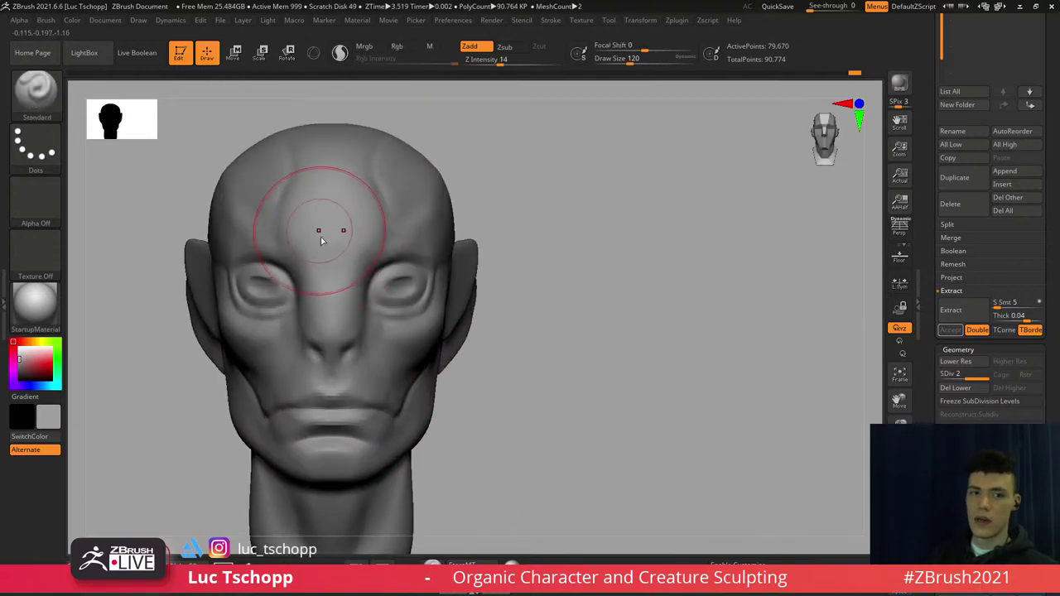
# Carve ridges into the forehead with the custom brush, then Shift-smooth them
pyautogui.press('b')
pyautogui.click(673, 198)
pyautogui.keyDown('ctrl'); pyautogui.moveTo(351, 234); pyautogui.dragTo(341, 259, button='right'); pyautogui.keyUp('ctrl')
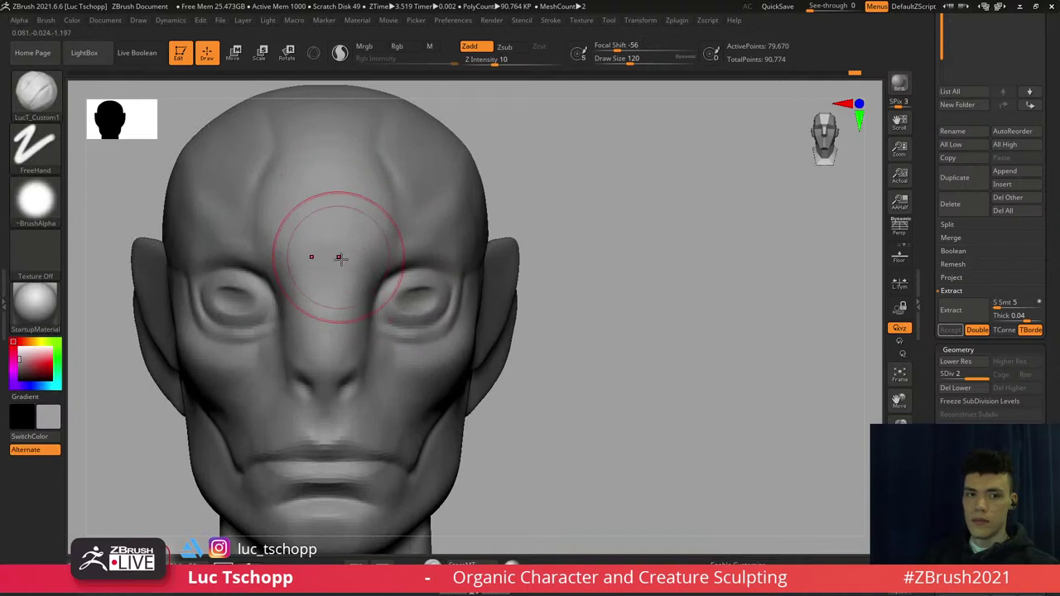
pyautogui.press('[')
pyautogui.press('[')
pyautogui.press('[')
pyautogui.press('[')
pyautogui.press('[')
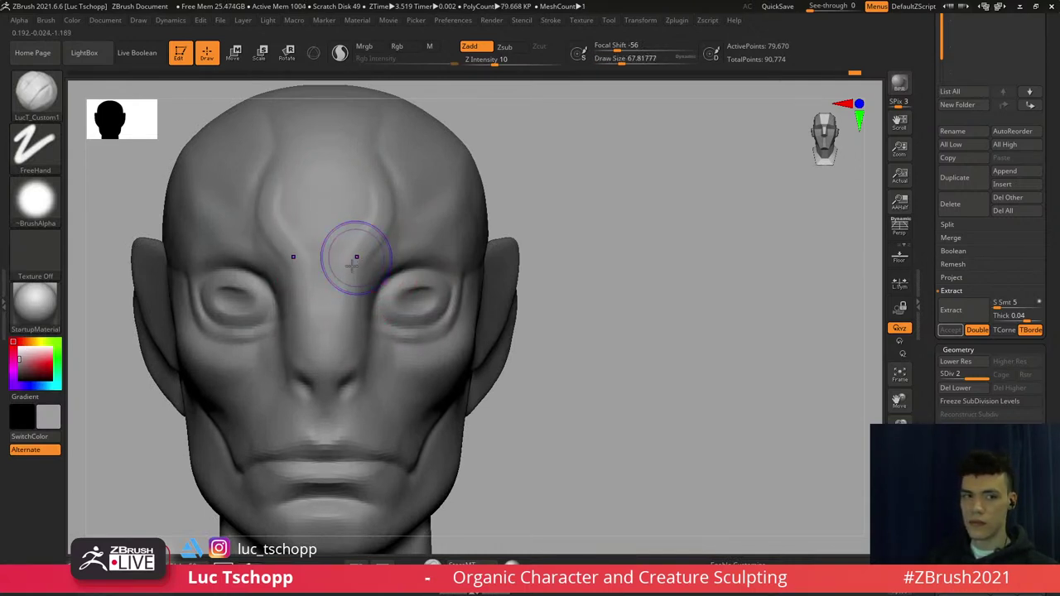
pyautogui.press('shift')
pyautogui.keyDown('shift'); pyautogui.moveTo(376, 222); pyautogui.dragTo(381, 194); pyautogui.keyUp('shift')
pyautogui.press('b')
pyautogui.press('m')
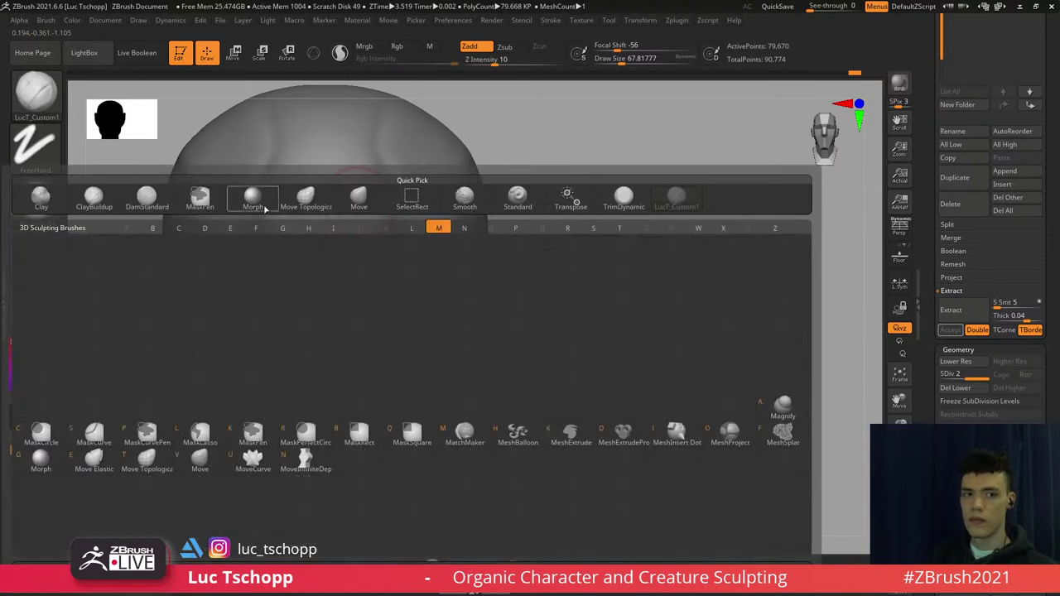
pyautogui.press('v')
pyautogui.press('[')
pyautogui.press('[')
pyautogui.press('[')
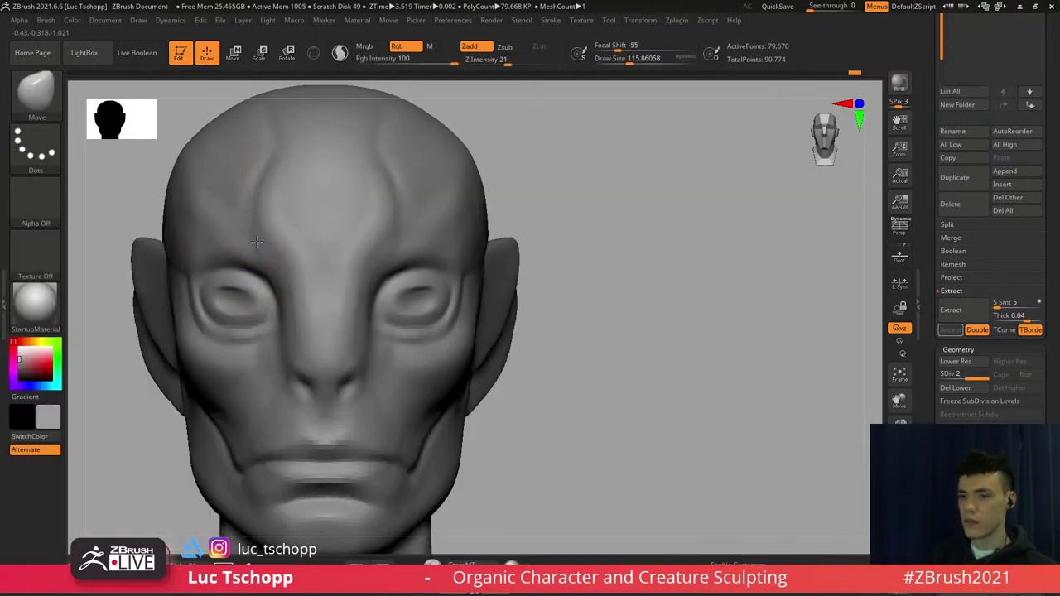
pyautogui.moveTo(291, 225)
pyautogui.keyDown('ctrl'); pyautogui.mouseDown(button='right')
pyautogui.moveTo(317, 248)
pyautogui.moveTo(297, 131)
pyautogui.mouseUp(button='right'); pyautogui.keyUp('ctrl')
pyautogui.moveTo(362, 201)
pyautogui.mouseDown(button='right')
pyautogui.moveTo(371, 232)
pyautogui.moveTo(334, 254)
pyautogui.moveTo(339, 289)
pyautogui.mouseUp(button='right')
# Set the custom brush to about size 80 for the cheek, then select the ear subtool
pyautogui.press('b')
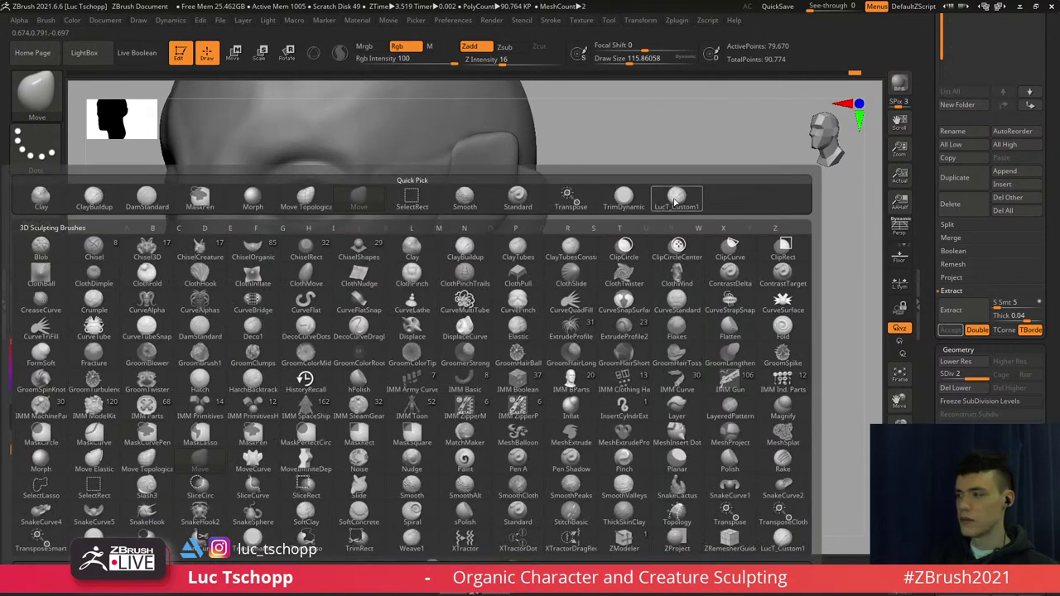
pyautogui.click(675, 201)
pyautogui.moveTo(304, 250)
pyautogui.keyDown('alt'); pyautogui.mouseDown(button='right')
pyautogui.moveTo(315, 282)
pyautogui.moveTo(303, 273)
pyautogui.mouseUp(button='right'); pyautogui.keyUp('alt')
pyautogui.press('s')
pyautogui.moveTo(303, 272); pyautogui.dragTo(307, 271)
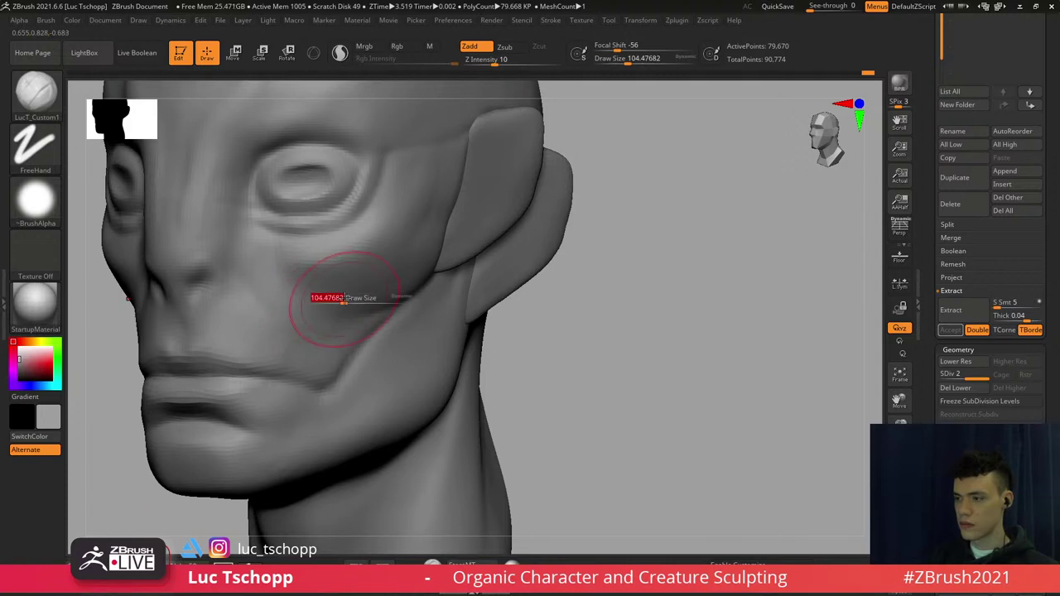
pyautogui.moveTo(345, 298); pyautogui.dragTo(340, 298)
pyautogui.keyDown('alt'); pyautogui.moveTo(372, 284); pyautogui.dragTo(331, 257, button='right'); pyautogui.keyUp('alt')
pyautogui.moveTo(331, 257)
pyautogui.keyDown('ctrl'); pyautogui.mouseDown(button='right')
pyautogui.moveTo(335, 217)
pyautogui.moveTo(311, 220)
pyautogui.mouseUp(button='right'); pyautogui.keyUp('ctrl')
pyautogui.keyDown('alt'); pyautogui.click(446, 246); pyautogui.keyUp('alt')
pyautogui.keyDown('alt'); pyautogui.moveTo(446, 245); pyautogui.dragTo(418, 219, button='right'); pyautogui.keyUp('alt')
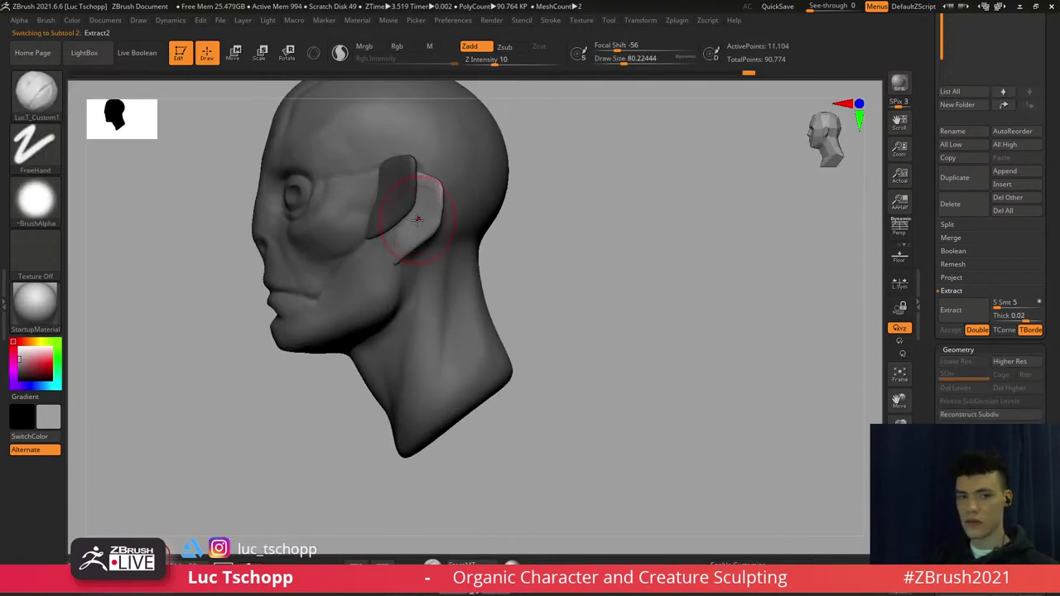
# Pick the Move brush, reselect the head subtool and frame the jaw and mouth
pyautogui.press('b')
pyautogui.press('m')
pyautogui.press('v')
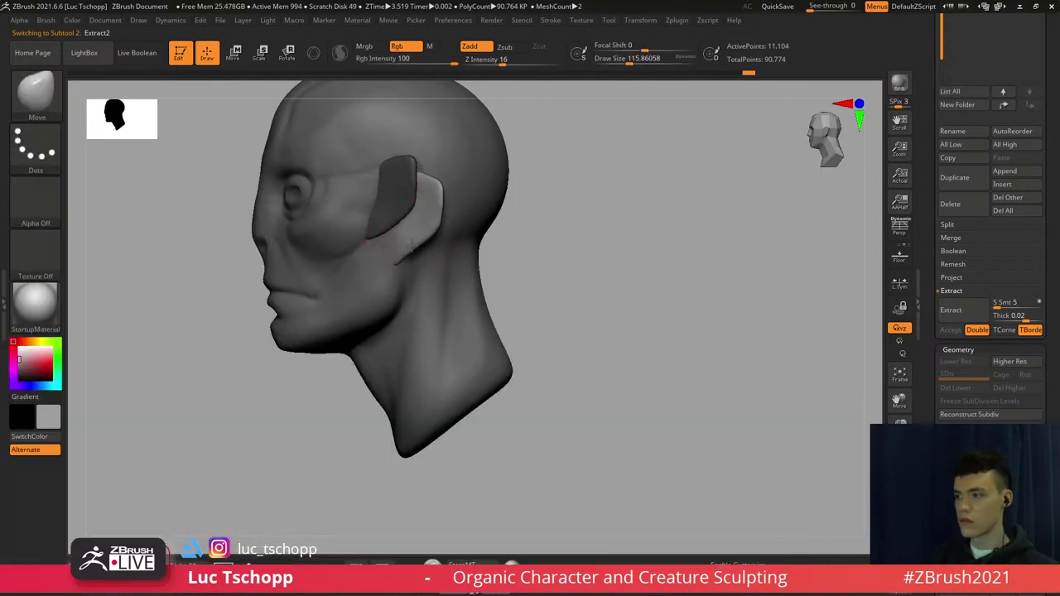
pyautogui.keyDown('alt'); pyautogui.click(369, 310); pyautogui.keyUp('alt')
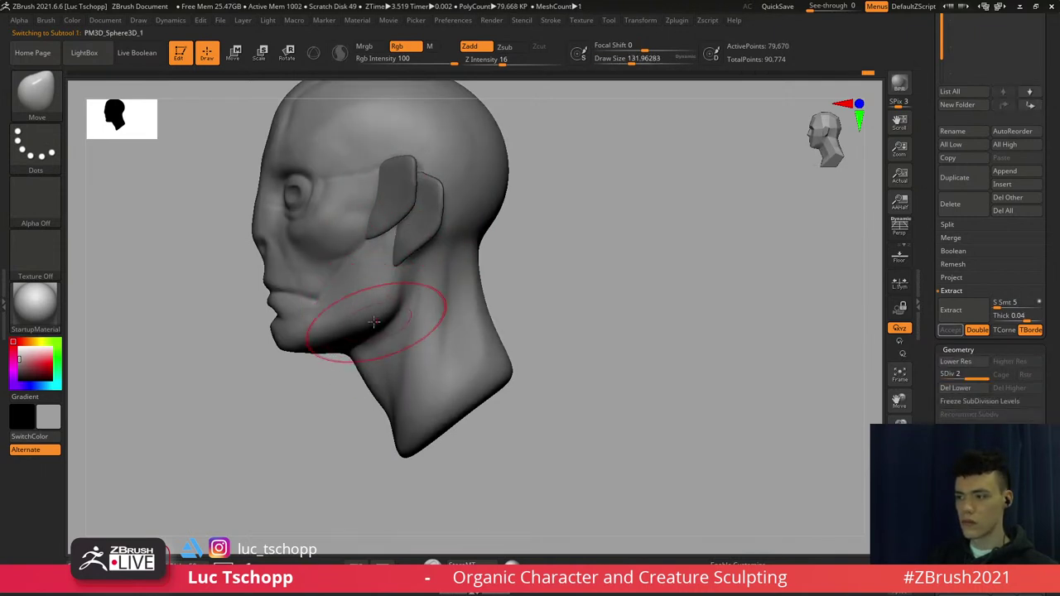
pyautogui.moveTo(385, 313); pyautogui.dragTo(431, 315, button='right')
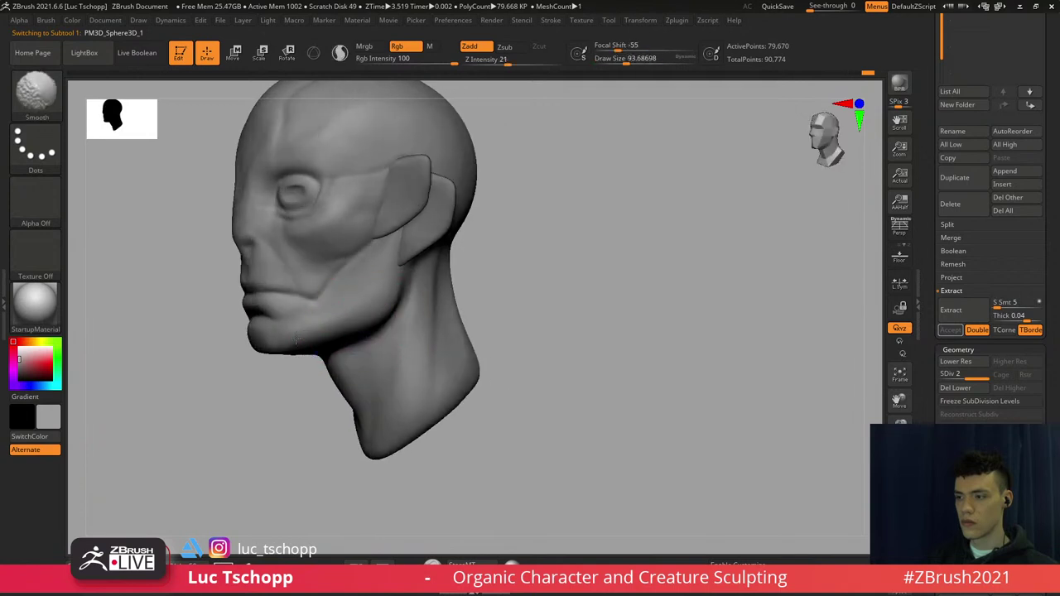
pyautogui.moveTo(286, 321)
pyautogui.keyDown('ctrl'); pyautogui.mouseDown(button='right')
pyautogui.moveTo(327, 302)
pyautogui.moveTo(290, 281)
pyautogui.moveTo(321, 301)
pyautogui.moveTo(311, 273)
pyautogui.mouseUp(button='right'); pyautogui.keyUp('ctrl')
pyautogui.moveTo(311, 274); pyautogui.dragTo(191, 278, button='right')
pyautogui.keyDown('ctrl'); pyautogui.moveTo(346, 276); pyautogui.dragTo(360, 240, button='right'); pyautogui.keyUp('ctrl')
pyautogui.moveTo(334, 362)
pyautogui.keyDown('alt'); pyautogui.mouseDown(button='right')
pyautogui.moveTo(399, 279)
pyautogui.moveTo(390, 298)
pyautogui.mouseUp(button='right'); pyautogui.keyUp('alt')
# Step the head down a subdivision level and sculpt and smooth a form down the neck side
pyautogui.press('b')
pyautogui.press('m')
pyautogui.press('v')
pyautogui.press('b')
pyautogui.moveTo(293, 272)
pyautogui.keyDown('ctrl'); pyautogui.mouseDown(button='right')
pyautogui.moveTo(307, 287)
pyautogui.moveTo(316, 267)
pyautogui.mouseUp(button='right'); pyautogui.keyUp('ctrl')
pyautogui.click(639, 199)
pyautogui.hotkey('shift', 'd')
pyautogui.press('s')
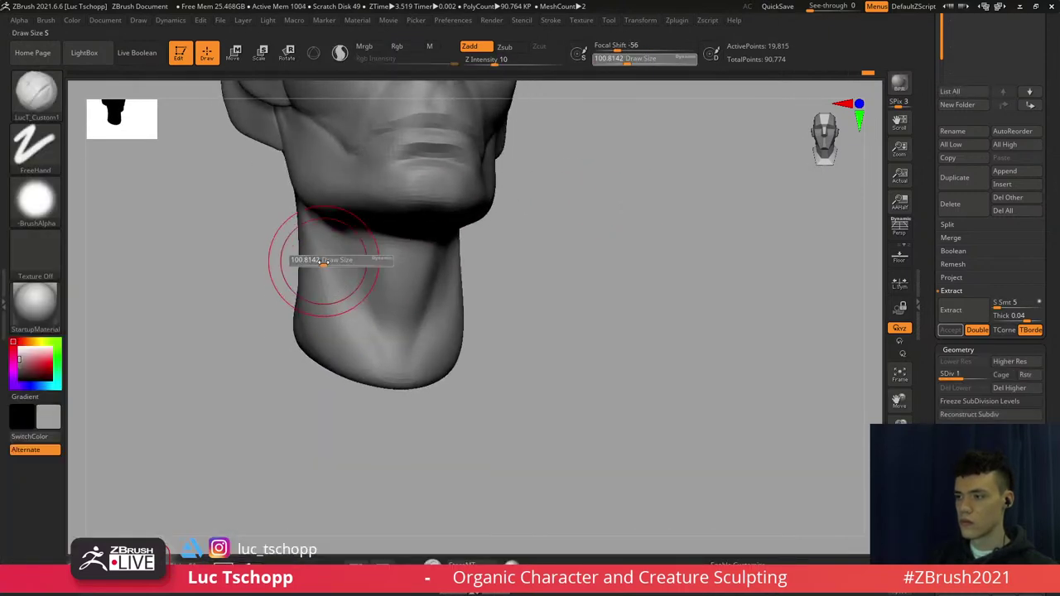
pyautogui.moveTo(331, 294); pyautogui.dragTo(365, 370)
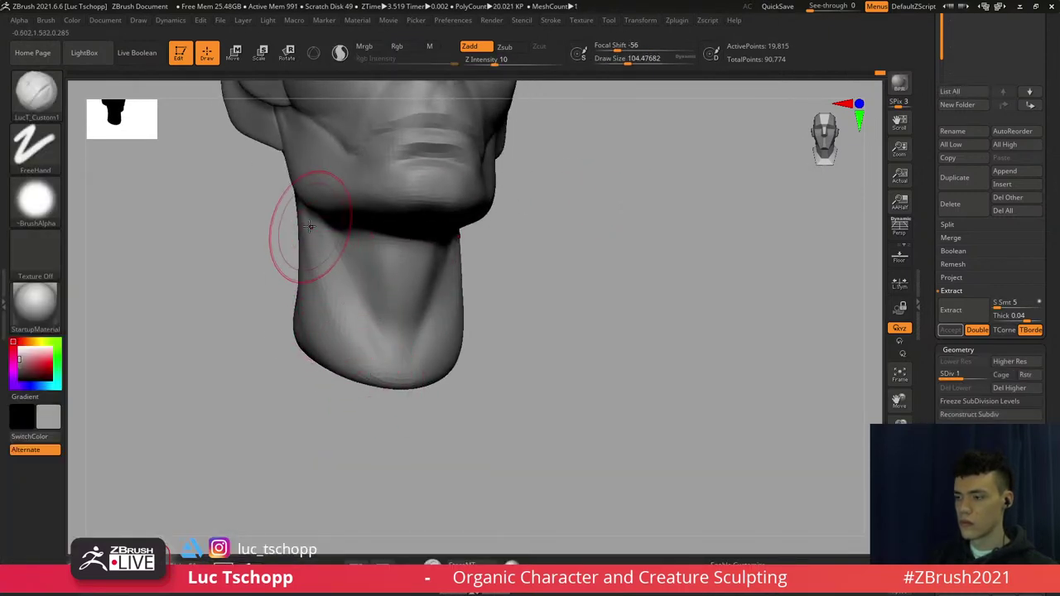
pyautogui.moveTo(309, 228)
pyautogui.keyDown('shift'); pyautogui.mouseDown()
pyautogui.moveTo(331, 300)
pyautogui.moveTo(308, 280)
pyautogui.mouseUp(); pyautogui.keyUp('shift')
# Refine the side of the neck, then Shift-smooth it in side profile
pyautogui.press('s')
pyautogui.moveTo(325, 352); pyautogui.dragTo(313, 341)
pyautogui.press('s')
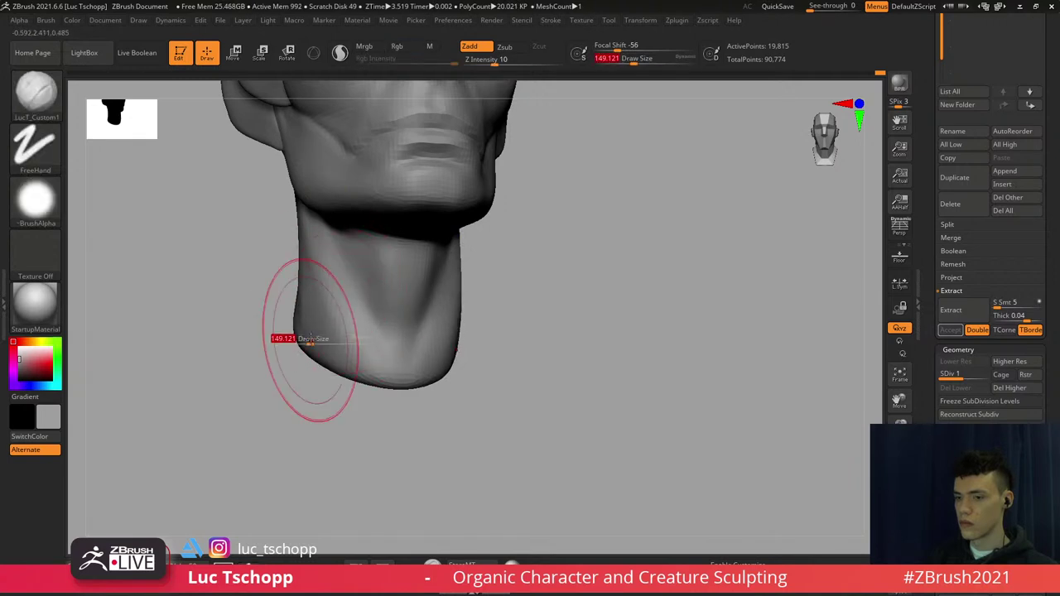
pyautogui.moveTo(322, 351)
pyautogui.keyDown('shift'); pyautogui.mouseDown(button='right')
pyautogui.moveTo(300, 356)
pyautogui.moveTo(322, 326)
pyautogui.mouseUp(button='right'); pyautogui.keyUp('shift')
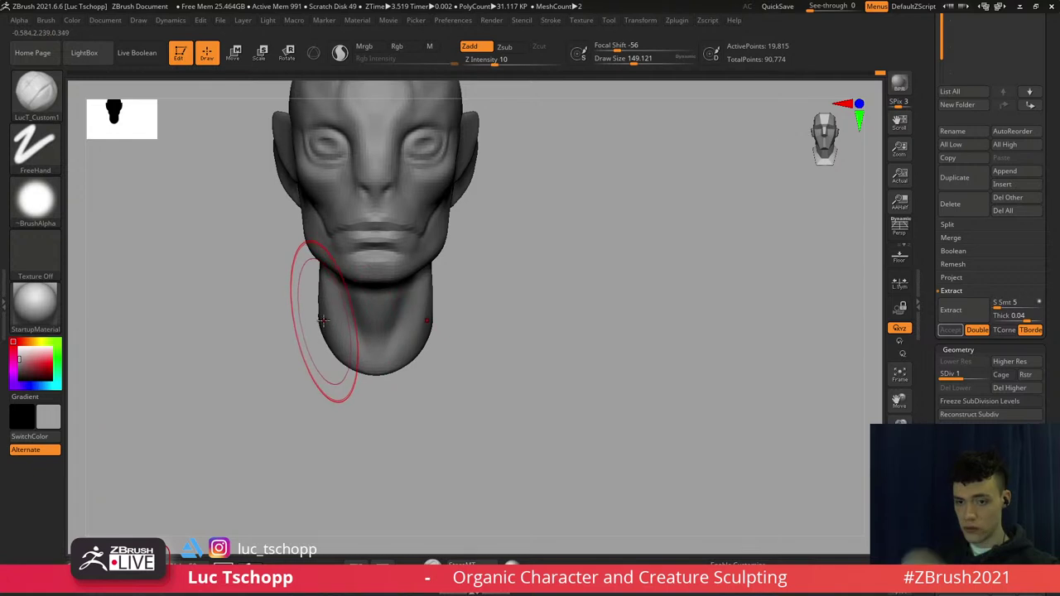
pyautogui.keyDown('ctrl'); pyautogui.moveTo(323, 308); pyautogui.dragTo(335, 317, button='right'); pyautogui.keyUp('ctrl')
pyautogui.moveTo(331, 270)
pyautogui.keyDown('alt'); pyautogui.mouseDown(button='right')
pyautogui.moveTo(334, 304)
pyautogui.moveTo(370, 300)
pyautogui.mouseUp(button='right'); pyautogui.keyUp('alt')
pyautogui.press('d')
pyautogui.moveTo(271, 236); pyautogui.dragTo(300, 251, button='right')
pyautogui.hotkey('shift', 'd')
pyautogui.keyDown('shift'); pyautogui.moveTo(298, 251); pyautogui.dragTo(293, 196); pyautogui.keyUp('shift')
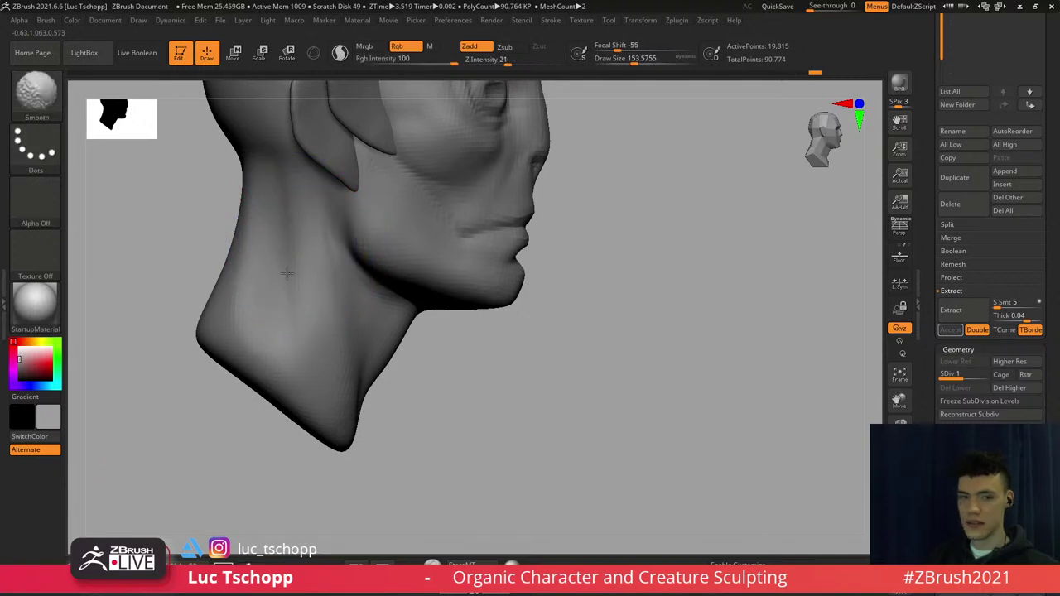
pyautogui.moveTo(298, 282)
pyautogui.keyDown('alt'); pyautogui.mouseDown(button='right')
pyautogui.moveTo(281, 240)
pyautogui.moveTo(312, 244)
pyautogui.mouseUp(button='right'); pyautogui.keyUp('alt')
pyautogui.press('d')
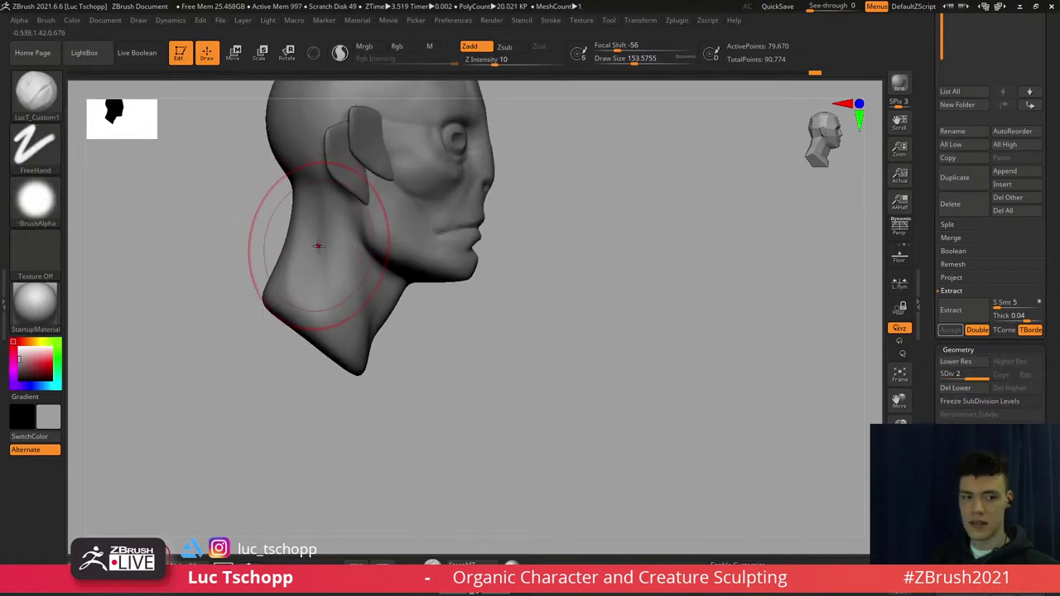
# Drop to the lowest subdivision level and set up the Move brush at about size 176
pyautogui.press('b')
pyautogui.press('m')
pyautogui.press('v')
pyautogui.moveTo(284, 232)
pyautogui.keyDown('shift'); pyautogui.mouseDown()
pyautogui.moveTo(295, 212)
pyautogui.moveTo(294, 238)
pyautogui.mouseUp(); pyautogui.keyUp('shift')
pyautogui.press('s')
pyautogui.hotkey('shift', 'd')
pyautogui.moveTo(284, 256); pyautogui.dragTo(291, 310, button='right')
pyautogui.press('b')
pyautogui.press('m')
pyautogui.press('v')
pyautogui.press('s')
pyautogui.moveTo(291, 309); pyautogui.dragTo(285, 309)
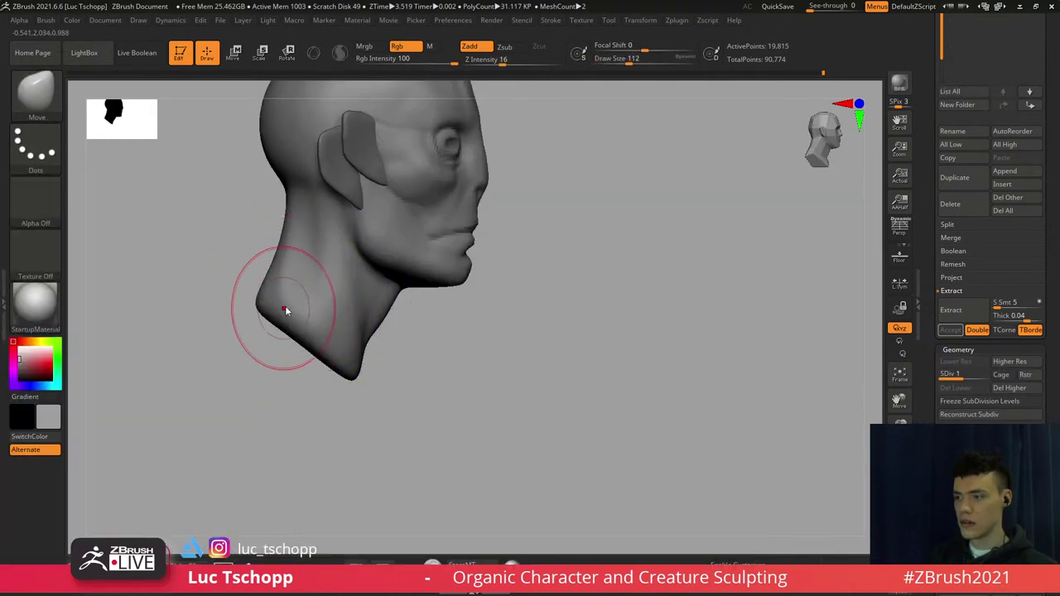
# Mask the neck at about brush size 74, blur the mask and invert it
pyautogui.press('ctrl')
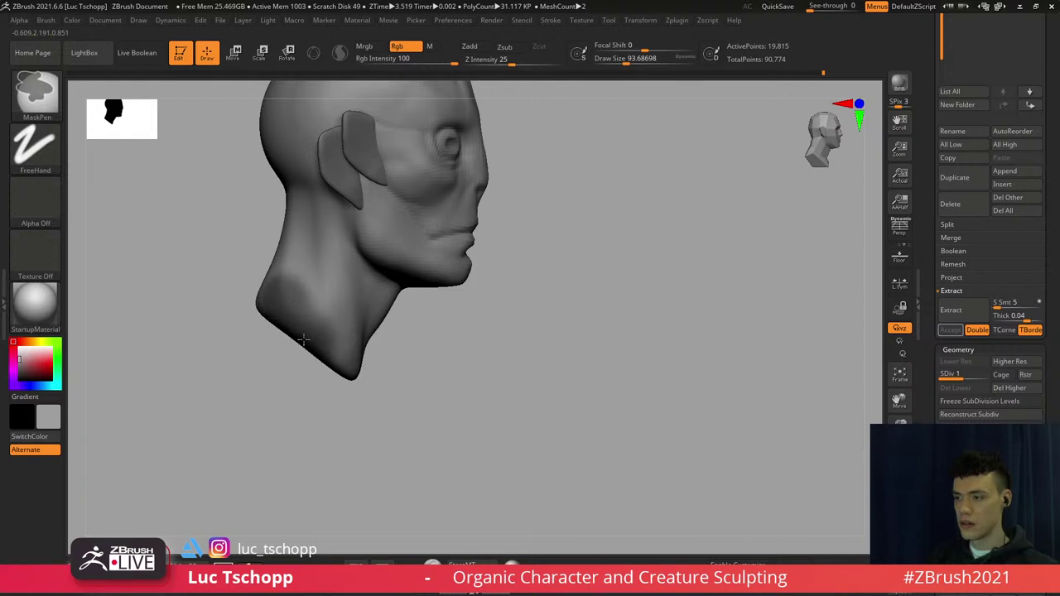
pyautogui.press('s')
pyautogui.moveTo(280, 287); pyautogui.dragTo(276, 286)
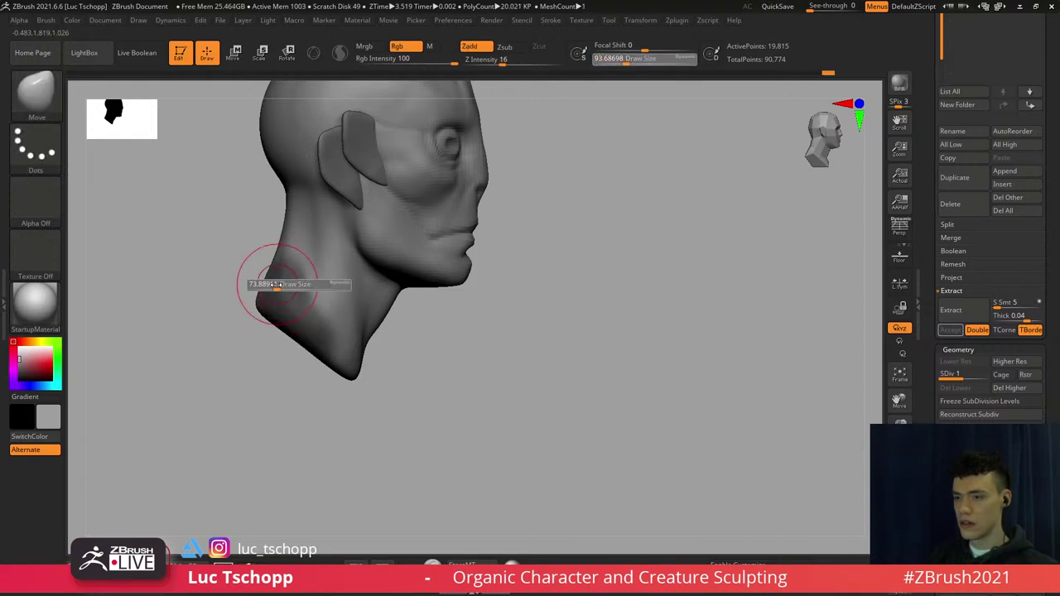
pyautogui.keyDown('ctrl'); pyautogui.click(303, 251); pyautogui.keyUp('ctrl')
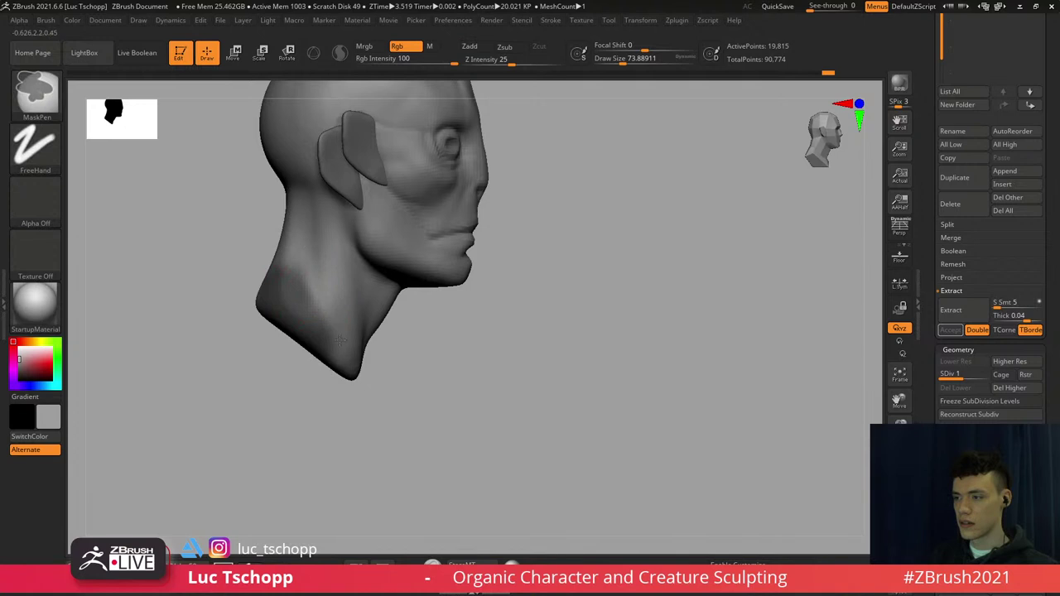
pyautogui.keyDown('ctrl'); pyautogui.click(251, 343); pyautogui.keyUp('ctrl')
pyautogui.keyDown('shift'); pyautogui.moveTo(251, 343); pyautogui.dragTo(318, 342); pyautogui.keyUp('shift')
# Flare the neck base into shoulders with Transpose and the Move brush, then clear the mask
pyautogui.press('w')
pyautogui.moveTo(347, 293)
pyautogui.keyDown('shift'); pyautogui.mouseDown()
pyautogui.moveTo(476, 302)
pyautogui.moveTo(467, 295)
pyautogui.moveTo(494, 295)
pyautogui.moveTo(453, 293)
pyautogui.moveTo(638, 284)
pyautogui.mouseUp(); pyautogui.keyUp('shift')
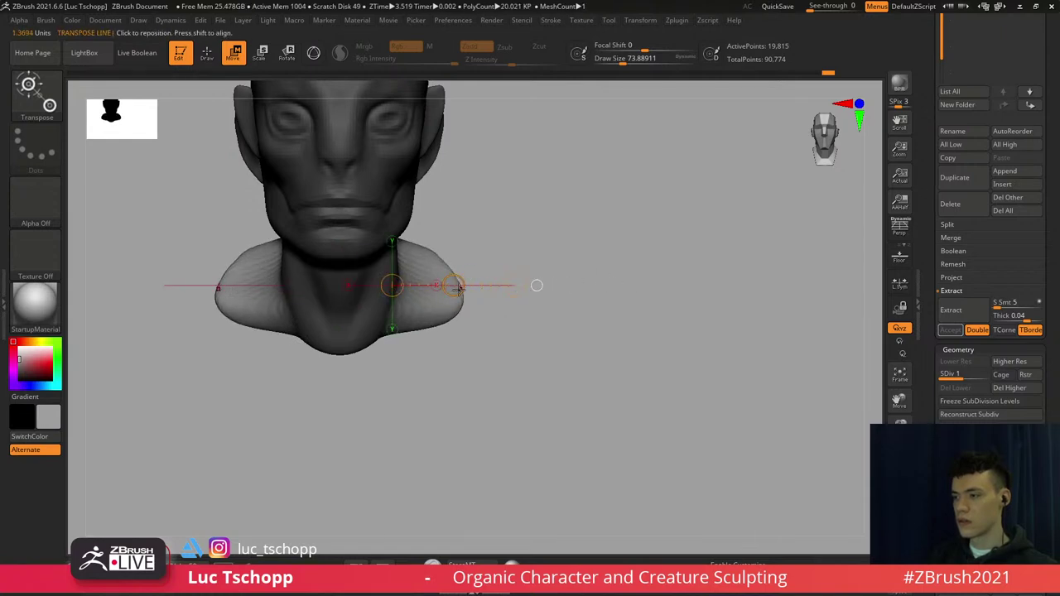
pyautogui.moveTo(459, 288)
pyautogui.mouseDown()
pyautogui.moveTo(435, 264)
pyautogui.moveTo(447, 262)
pyautogui.moveTo(427, 267)
pyautogui.mouseUp()
pyautogui.press('b')
pyautogui.press('m')
pyautogui.press('v')
pyautogui.press('s')
pyautogui.keyDown('shift'); pyautogui.moveTo(414, 253); pyautogui.dragTo(408, 248); pyautogui.keyUp('shift')
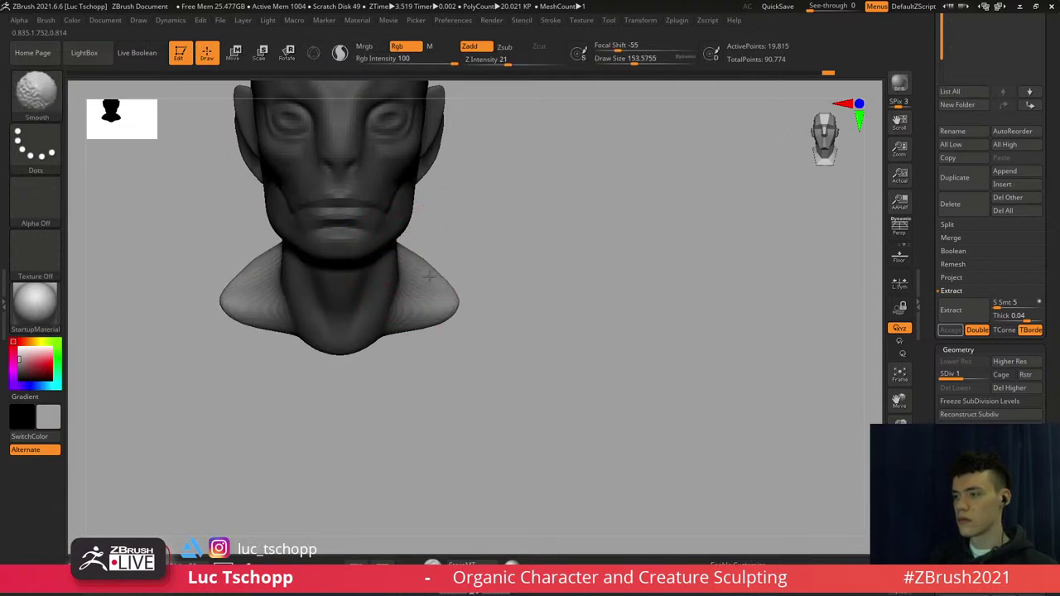
pyautogui.moveTo(497, 307)
pyautogui.keyDown('ctrl'); pyautogui.mouseDown()
pyautogui.moveTo(522, 328)
pyautogui.moveTo(489, 286)
pyautogui.moveTo(398, 273)
pyautogui.mouseUp(); pyautogui.keyUp('ctrl')
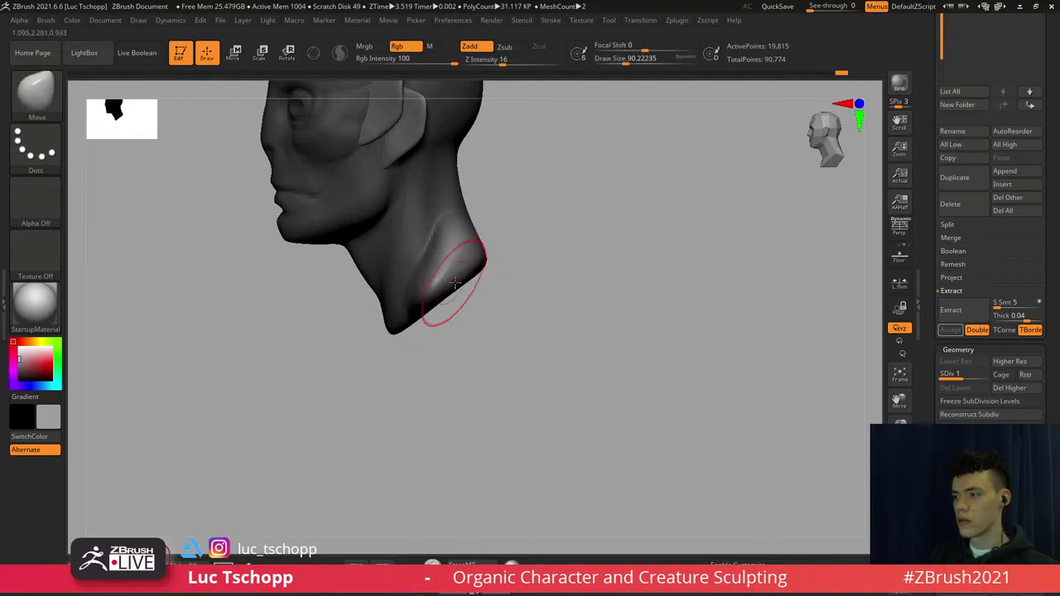
pyautogui.moveTo(662, 294)
pyautogui.mouseDown()
pyautogui.moveTo(550, 296)
pyautogui.moveTo(502, 273)
pyautogui.mouseUp()
# Sculpt the back of the shoulder with LucT_Custom1 at size 104, then smooth the neck base at 59
pyautogui.press('b')
pyautogui.click(714, 201)
pyautogui.keyDown('alt'); pyautogui.moveTo(630, 228); pyautogui.dragTo(608, 207); pyautogui.keyUp('alt')
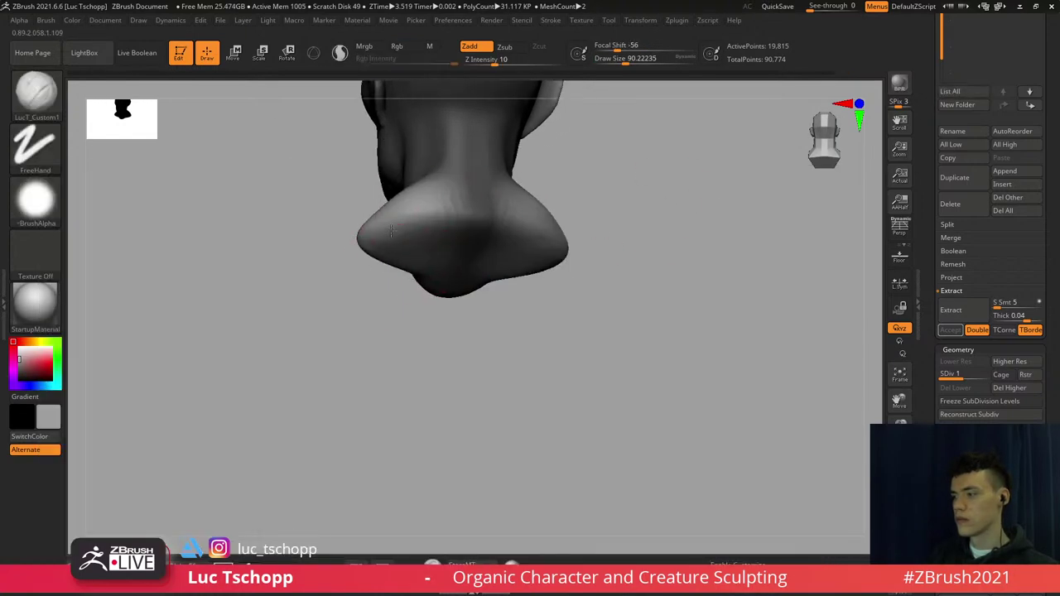
pyautogui.moveTo(391, 231); pyautogui.dragTo(406, 223, button='right')
pyautogui.press('s')
pyautogui.moveTo(388, 237); pyautogui.dragTo(393, 237)
pyautogui.moveTo(392, 237); pyautogui.dragTo(384, 254)
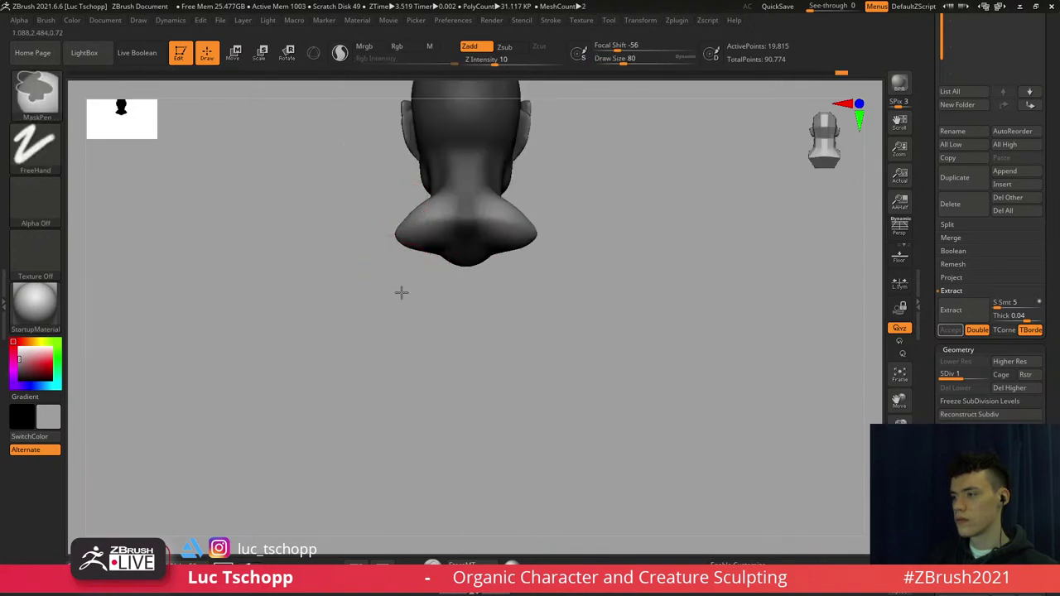
pyautogui.moveTo(400, 291); pyautogui.dragTo(421, 227)
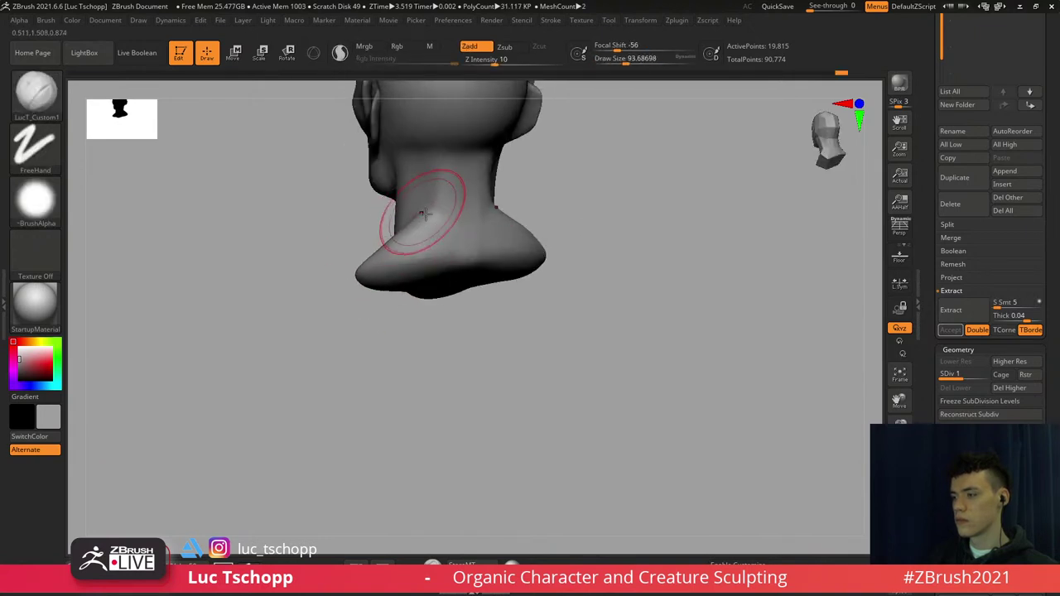
pyautogui.moveTo(425, 213); pyautogui.dragTo(434, 214, button='right')
pyautogui.press('s')
pyautogui.moveTo(434, 213); pyautogui.dragTo(428, 210)
pyautogui.moveTo(416, 247); pyautogui.dragTo(398, 253, button='right')
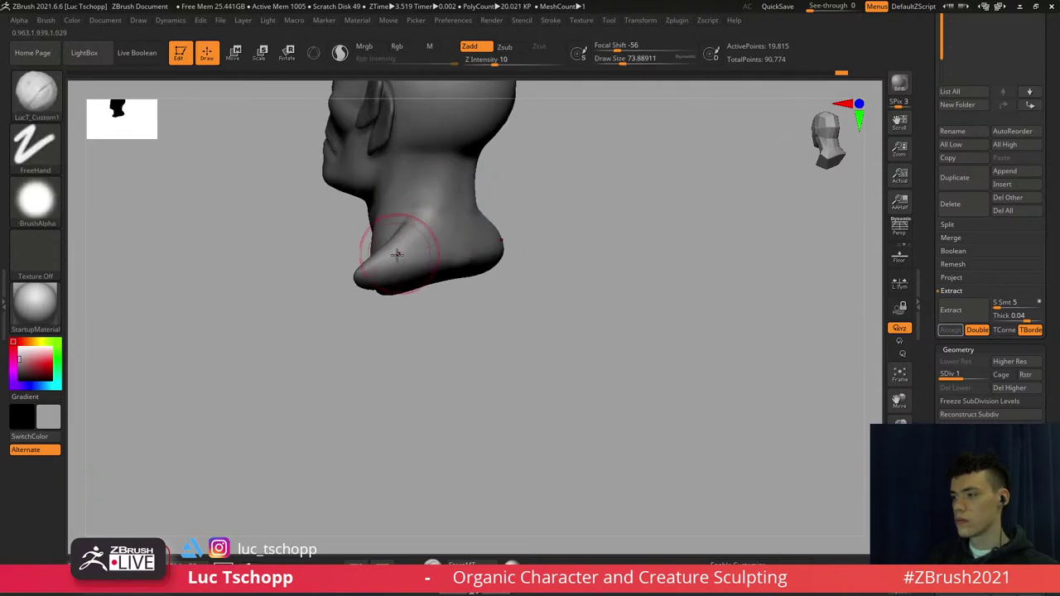
# Build up the side of the neck with LucT_Custom1, then Shift-smooth at brush size 145
pyautogui.press('b')
pyautogui.press('s')
pyautogui.press('t')
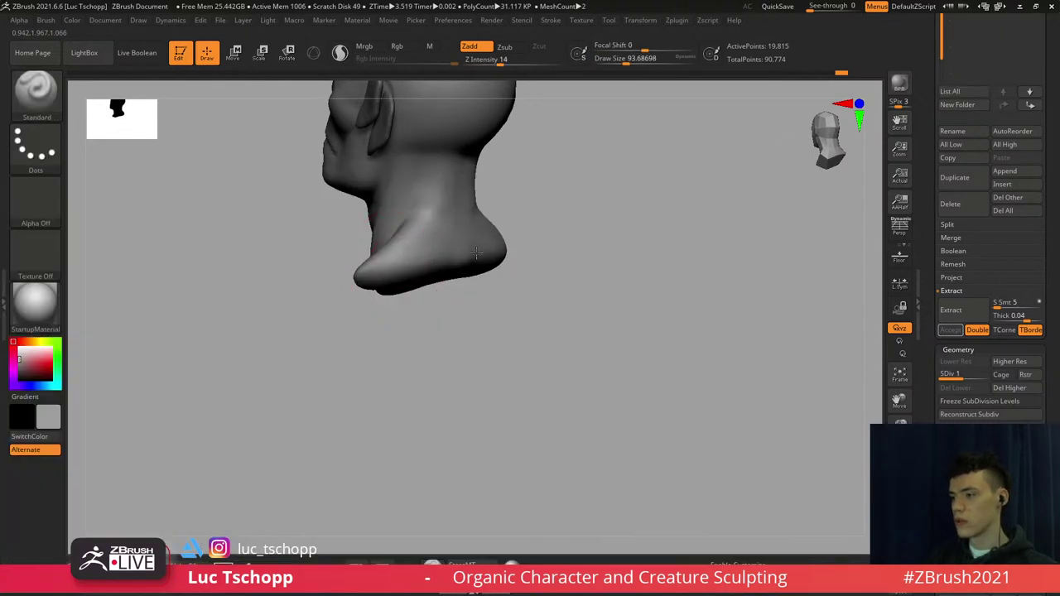
pyautogui.press('b')
pyautogui.click(756, 199)
pyautogui.moveTo(375, 235); pyautogui.dragTo(408, 228, button='right')
pyautogui.moveTo(366, 285); pyautogui.dragTo(425, 230)
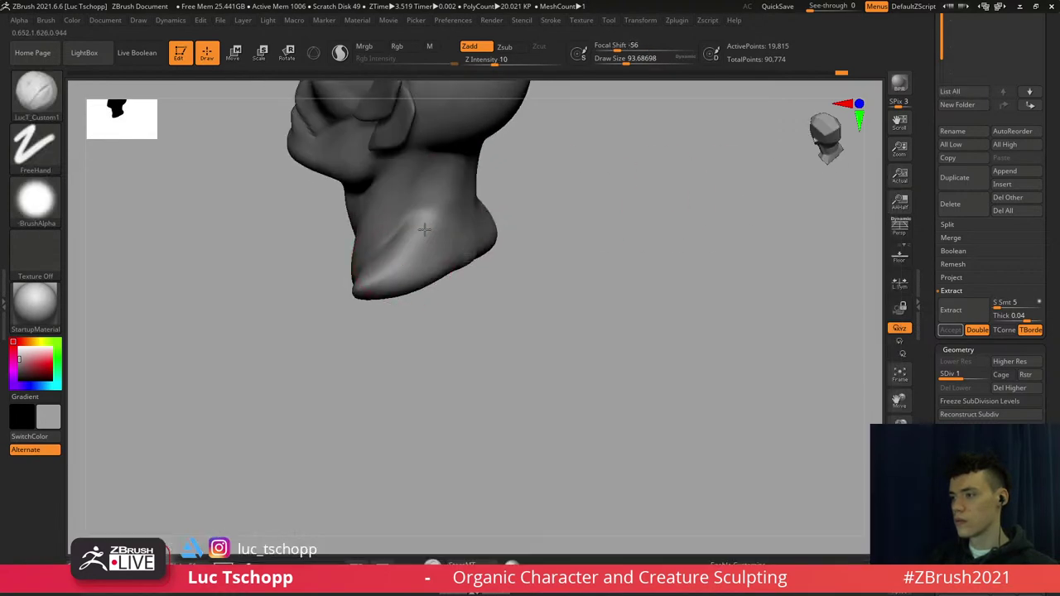
pyautogui.press('shift')
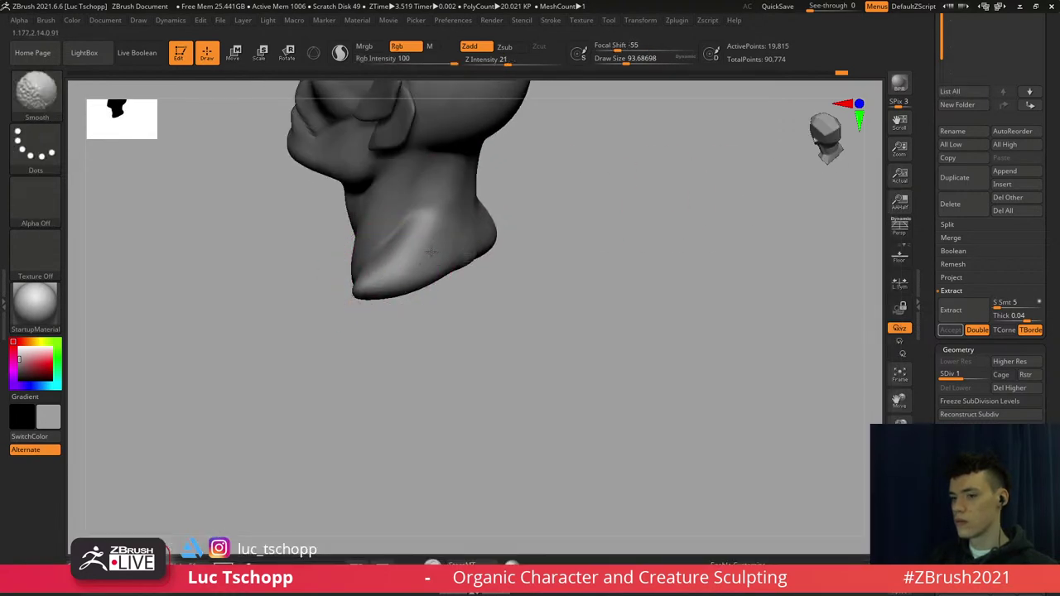
pyautogui.press('d')
pyautogui.press('s')
pyautogui.moveTo(422, 247); pyautogui.dragTo(429, 245)
# Sculpt a ridge up from the neck base, then reduce the brush to about 116 and 98
pyautogui.press('s')
pyautogui.press('s')
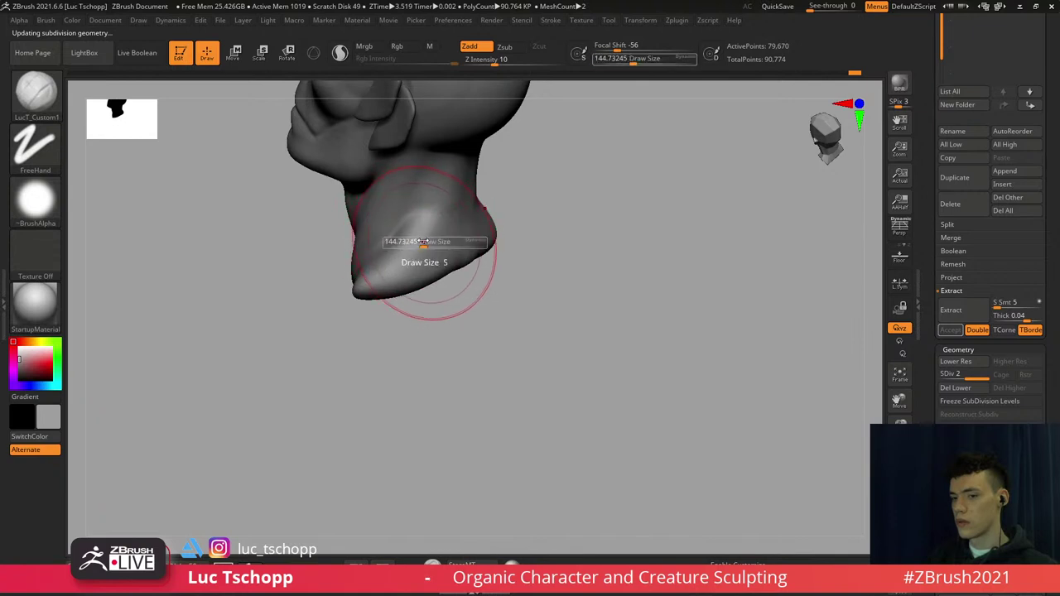
pyautogui.moveTo(424, 242)
pyautogui.mouseDown(button='right')
pyautogui.moveTo(412, 261)
pyautogui.moveTo(404, 253)
pyautogui.mouseUp(button='right')
pyautogui.press('s')
pyautogui.moveTo(415, 252); pyautogui.dragTo(416, 251)
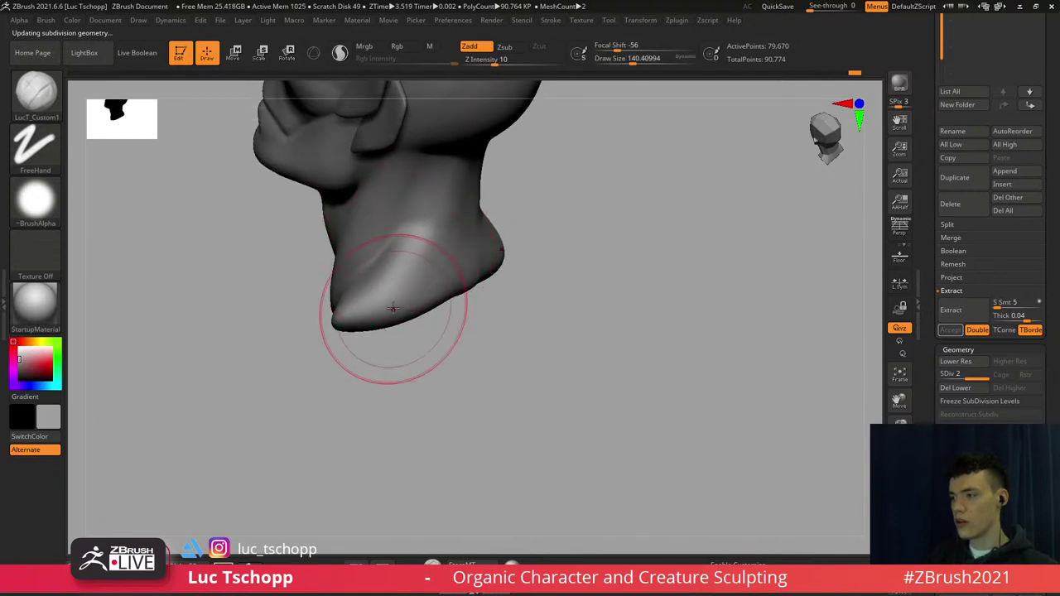
pyautogui.moveTo(393, 309); pyautogui.dragTo(418, 242)
pyautogui.moveTo(448, 137); pyautogui.dragTo(402, 135, button='right')
pyautogui.press('s')
pyautogui.moveTo(463, 169); pyautogui.dragTo(461, 169)
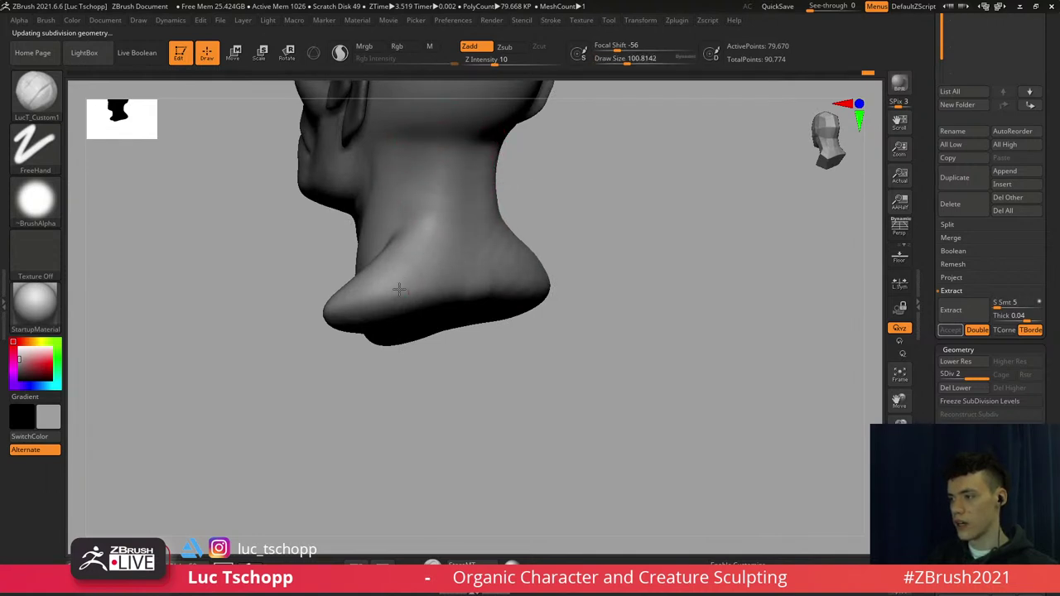
pyautogui.press('s')
pyautogui.moveTo(389, 287); pyautogui.dragTo(444, 280)
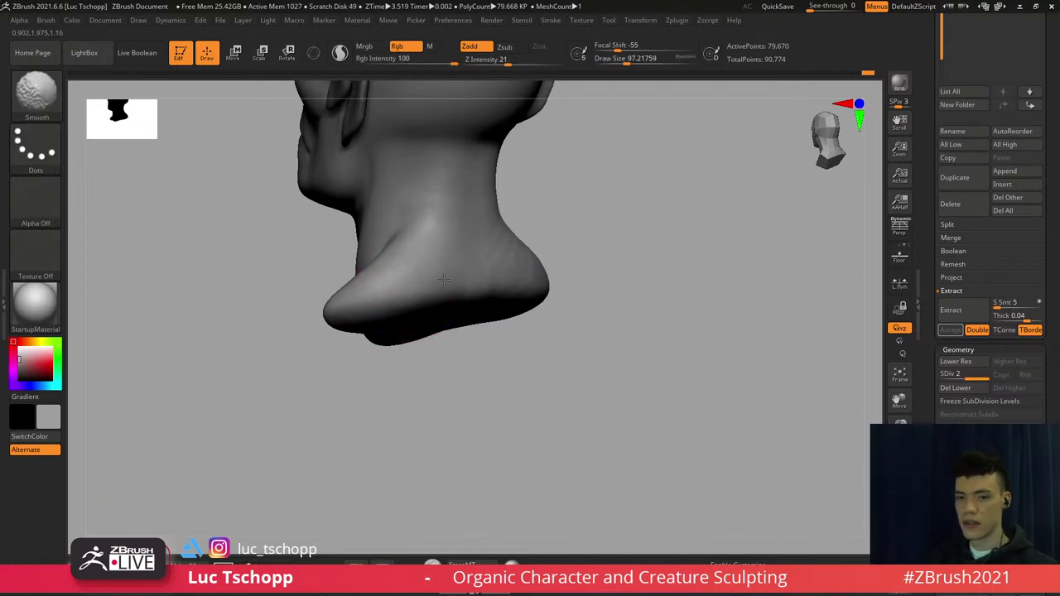
pyautogui.moveTo(372, 267)
pyautogui.mouseDown(button='right')
pyautogui.moveTo(417, 284)
pyautogui.moveTo(398, 265)
pyautogui.mouseUp(button='right')
# Select the Move brush at the lowest subdivision level with a size of about 116
pyautogui.press('b')
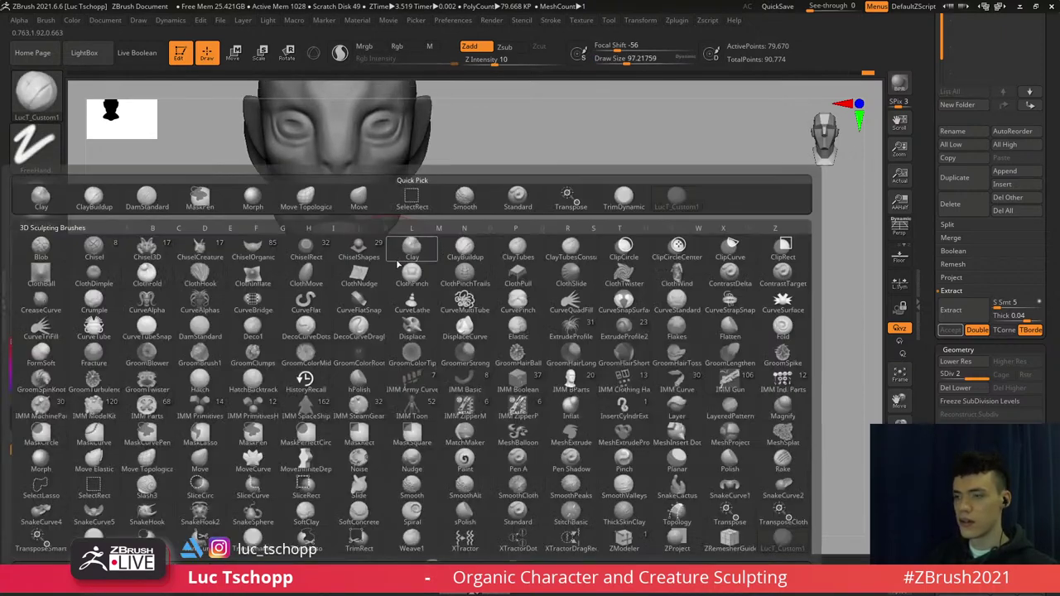
pyautogui.press('m')
pyautogui.press('v')
pyautogui.hotkey('shift', 'd')
pyautogui.press('s')
pyautogui.moveTo(412, 251); pyautogui.dragTo(415, 251)
pyautogui.press('s')
pyautogui.moveTo(405, 251)
pyautogui.mouseDown()
pyautogui.moveTo(411, 267)
pyautogui.moveTo(439, 273)
pyautogui.moveTo(434, 295)
pyautogui.mouseUp()
pyautogui.click(406, 250)
# Smooth and slightly lower both shoulder tips, then smooth the shoulder backs at brush size 87
pyautogui.press('s')
pyautogui.keyDown('ctrl'); pyautogui.moveTo(423, 302); pyautogui.dragTo(432, 242, button='right'); pyautogui.keyUp('ctrl')
pyautogui.press('s')
pyautogui.moveTo(430, 245); pyautogui.dragTo(438, 249)
pyautogui.moveTo(442, 250); pyautogui.dragTo(436, 237, button='right')
pyautogui.press('s')
pyautogui.moveTo(438, 236); pyautogui.dragTo(426, 232)
pyautogui.moveTo(426, 221)
pyautogui.keyDown('shift'); pyautogui.mouseDown(button='right')
pyautogui.moveTo(436, 210)
pyautogui.moveTo(491, 226)
pyautogui.mouseUp(button='right'); pyautogui.keyUp('shift')
pyautogui.press('s')
pyautogui.moveTo(417, 241); pyautogui.dragTo(424, 253)
pyautogui.press('s')
pyautogui.press('s')
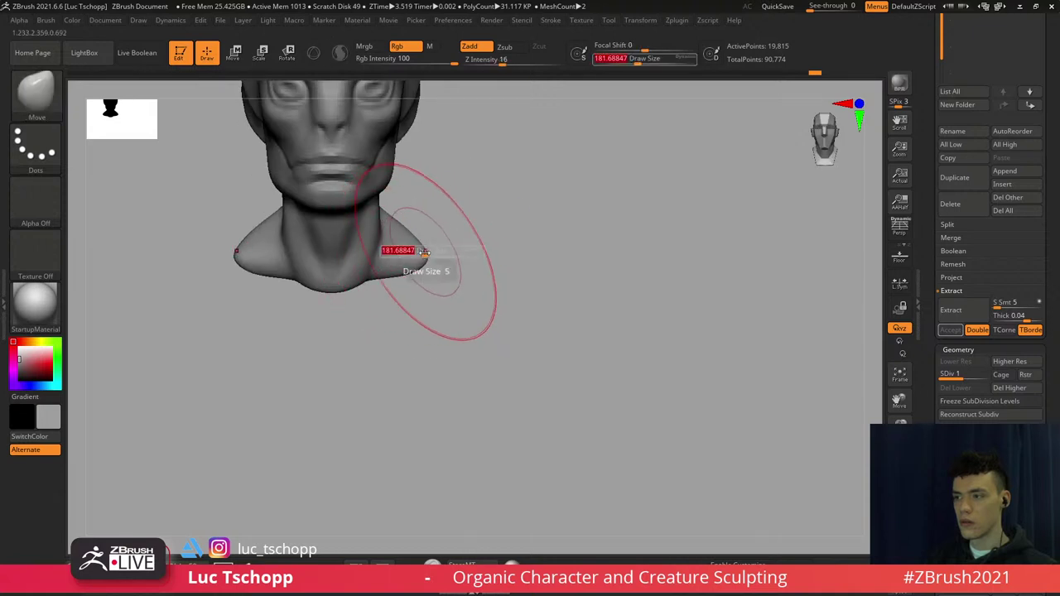
# Lasso-mask both shoulders with MaskLasso and invert the mask to free them
pyautogui.keyDown('ctrl'); pyautogui.moveTo(478, 177); pyautogui.dragTo(366, 317); pyautogui.keyUp('ctrl')
pyautogui.keyDown('ctrl'); pyautogui.click(197, 174); pyautogui.keyUp('ctrl')
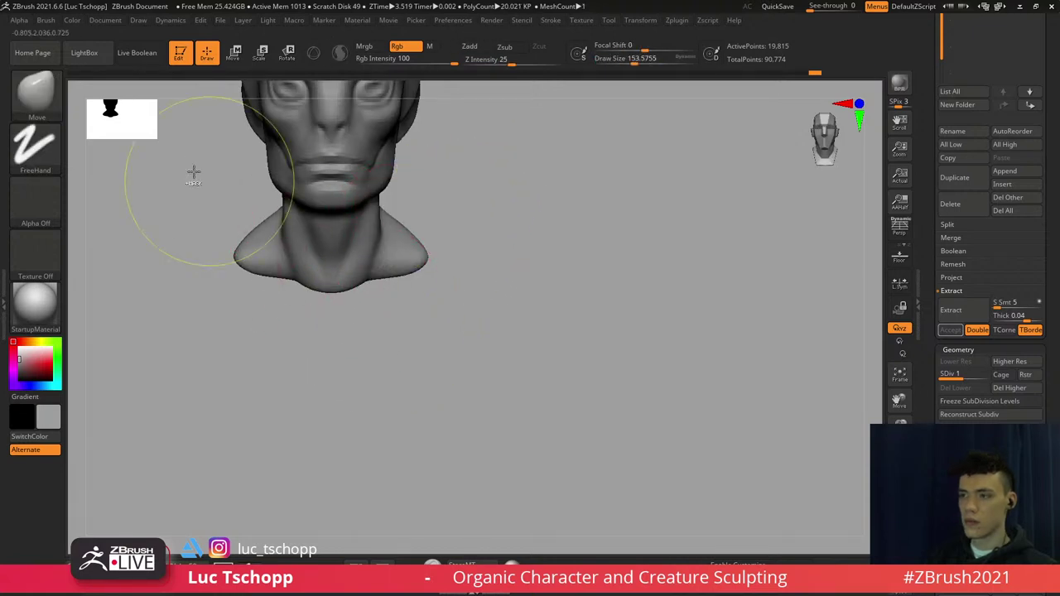
pyautogui.keyDown('ctrl'); pyautogui.click(36, 94); pyautogui.keyUp('ctrl')
pyautogui.keyDown('ctrl'); pyautogui.click(268, 157); pyautogui.keyUp('ctrl')
pyautogui.moveTo(424, 362)
pyautogui.keyDown('ctrl'); pyautogui.mouseDown()
pyautogui.moveTo(459, 322)
pyautogui.moveTo(390, 206)
pyautogui.moveTo(378, 307)
pyautogui.mouseUp(); pyautogui.keyUp('ctrl')
pyautogui.hotkey('ctrl', 'z')
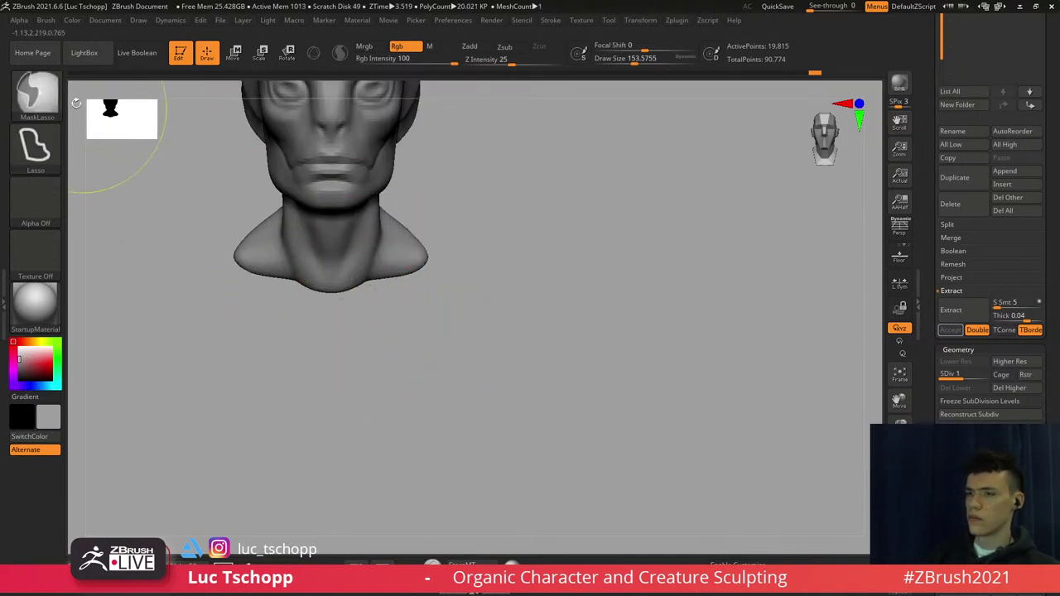
pyautogui.keyDown('ctrl'); pyautogui.click(39, 95); pyautogui.keyUp('ctrl')
pyautogui.click(248, 154)
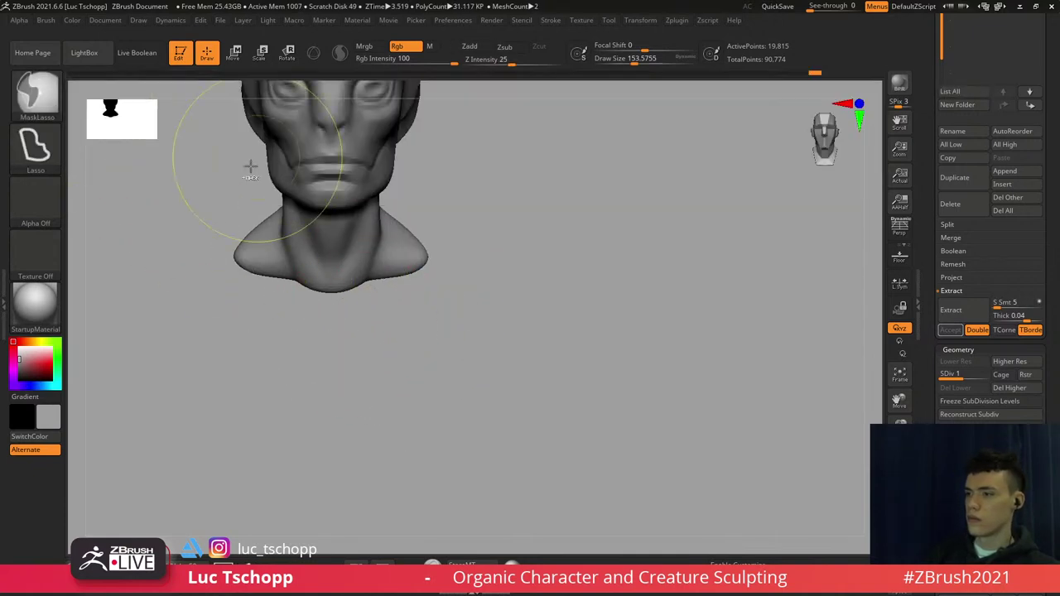
pyautogui.moveTo(336, 372)
pyautogui.keyDown('ctrl'); pyautogui.mouseDown()
pyautogui.moveTo(406, 347)
pyautogui.moveTo(422, 182)
pyautogui.mouseUp(); pyautogui.keyUp('ctrl')
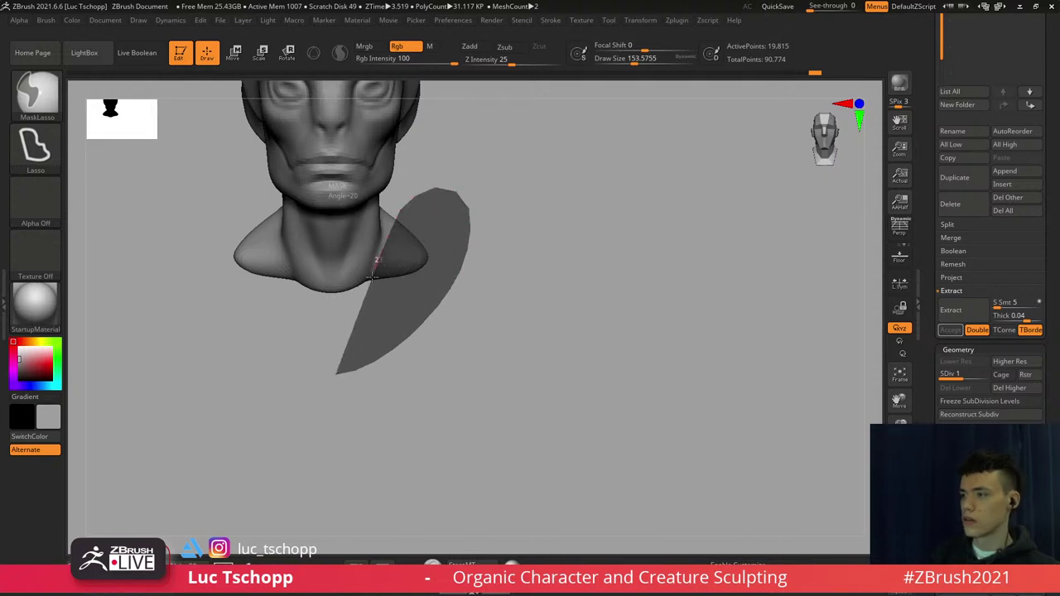
pyautogui.keyDown('ctrl'); pyautogui.moveTo(372, 277); pyautogui.dragTo(333, 373); pyautogui.keyUp('ctrl')
pyautogui.keyDown('alt'); pyautogui.moveTo(394, 300); pyautogui.dragTo(376, 317); pyautogui.keyUp('alt')
pyautogui.keyDown('ctrl'); pyautogui.click(400, 314); pyautogui.keyUp('ctrl')
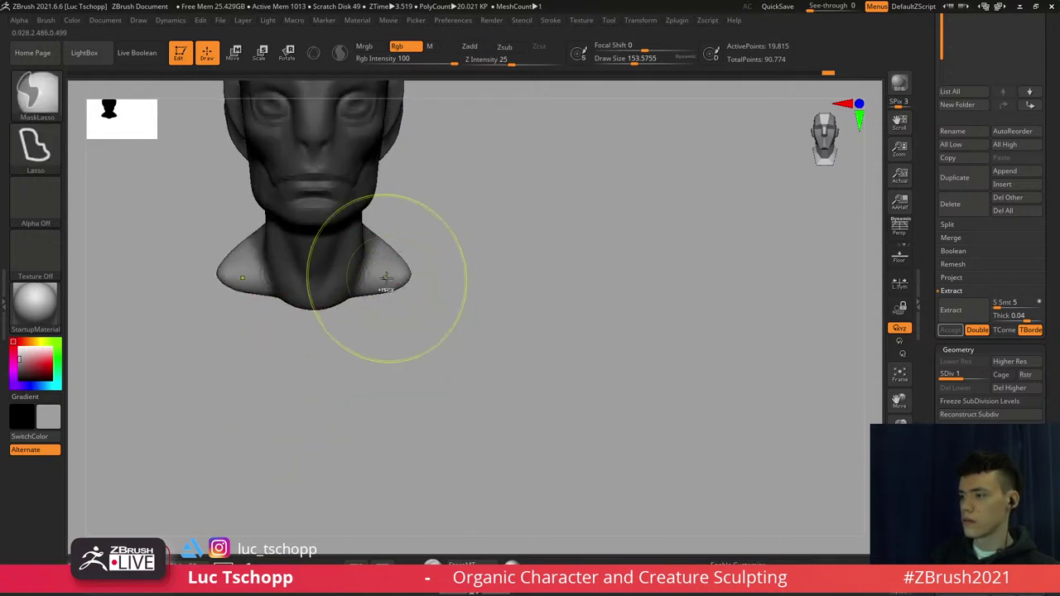
# Transpose-stretch the shoulders much wider, then return to the Move brush on the neck
pyautogui.press('w')
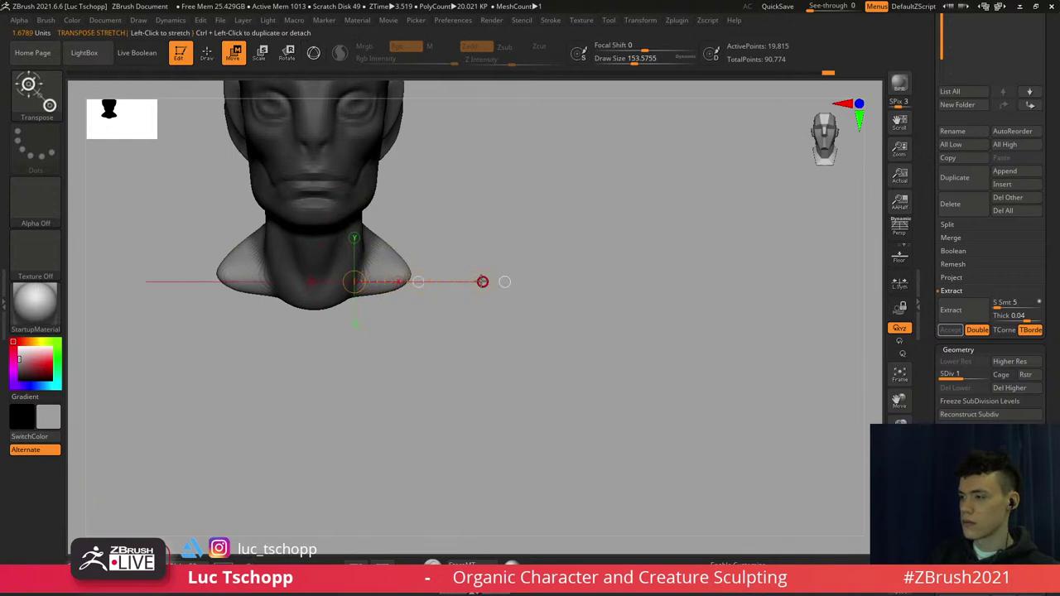
pyautogui.moveTo(482, 282); pyautogui.dragTo(502, 283)
pyautogui.press('b')
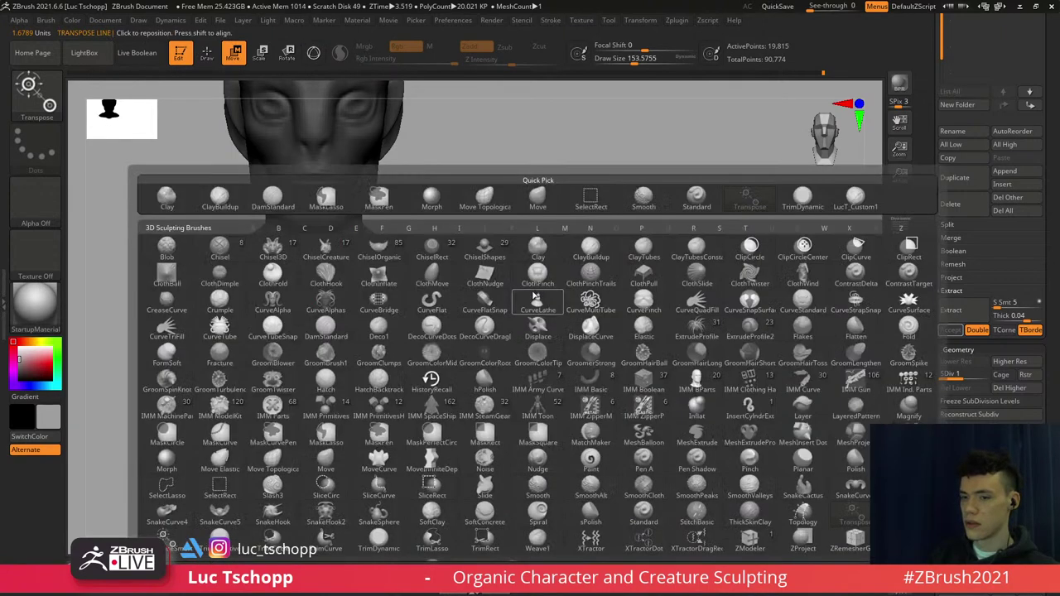
pyautogui.press('m')
pyautogui.press('v')
pyautogui.keyDown('alt'); pyautogui.moveTo(442, 222); pyautogui.dragTo(432, 243); pyautogui.keyUp('alt')
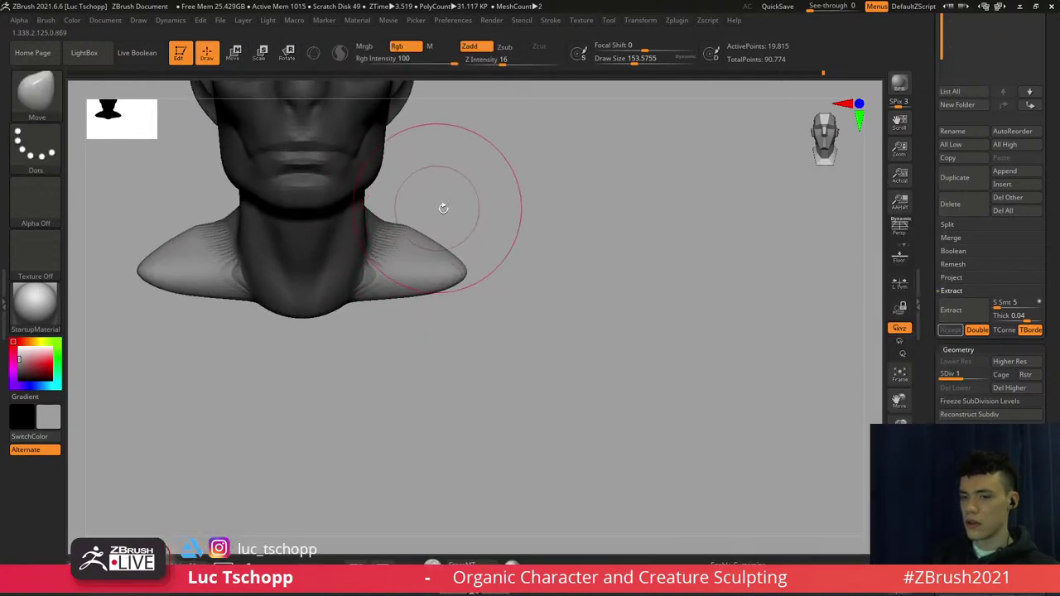
# Clear the mask, lift the shoulder slopes near the neck and smooth the shoulder
pyautogui.moveTo(466, 197)
pyautogui.keyDown('alt'); pyautogui.mouseDown()
pyautogui.moveTo(467, 212)
pyautogui.moveTo(480, 179)
pyautogui.mouseUp(); pyautogui.keyUp('alt')
pyautogui.moveTo(429, 204)
pyautogui.mouseDown()
pyautogui.moveTo(420, 190)
pyautogui.moveTo(450, 215)
pyautogui.mouseUp()
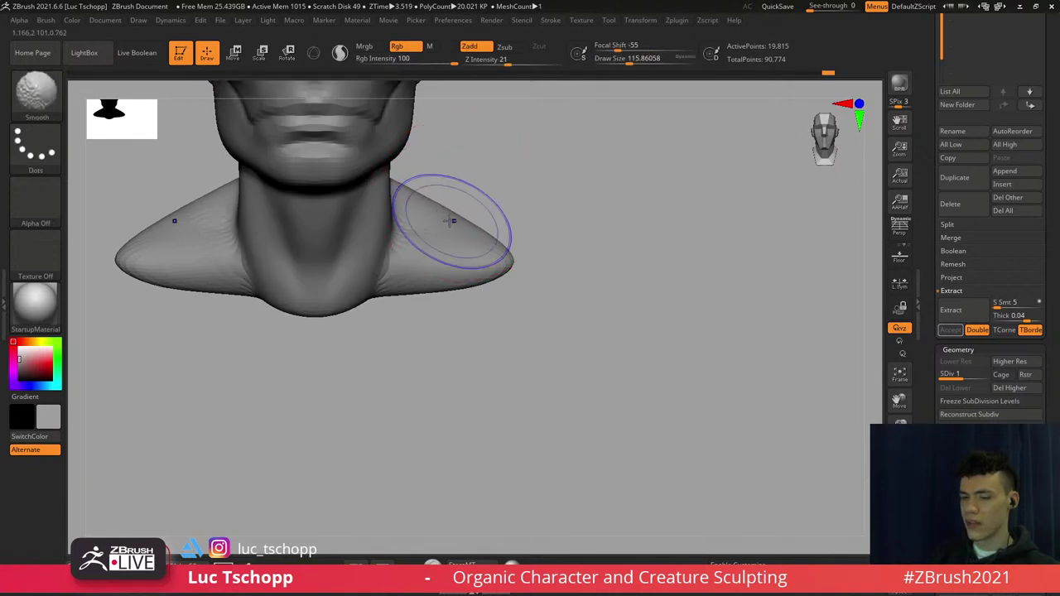
pyautogui.moveTo(470, 237)
pyautogui.keyDown('ctrl'); pyautogui.mouseDown(button='right')
pyautogui.moveTo(467, 228)
pyautogui.moveTo(433, 232)
pyautogui.moveTo(486, 243)
pyautogui.moveTo(426, 253)
pyautogui.mouseUp(button='right'); pyautogui.keyUp('ctrl')
# Switch to the LucT_Custom1 brush, undo a test stroke, and set size about 80
pyautogui.press('b')
pyautogui.click(740, 200)
pyautogui.moveTo(431, 217); pyautogui.dragTo(402, 261, button='right')
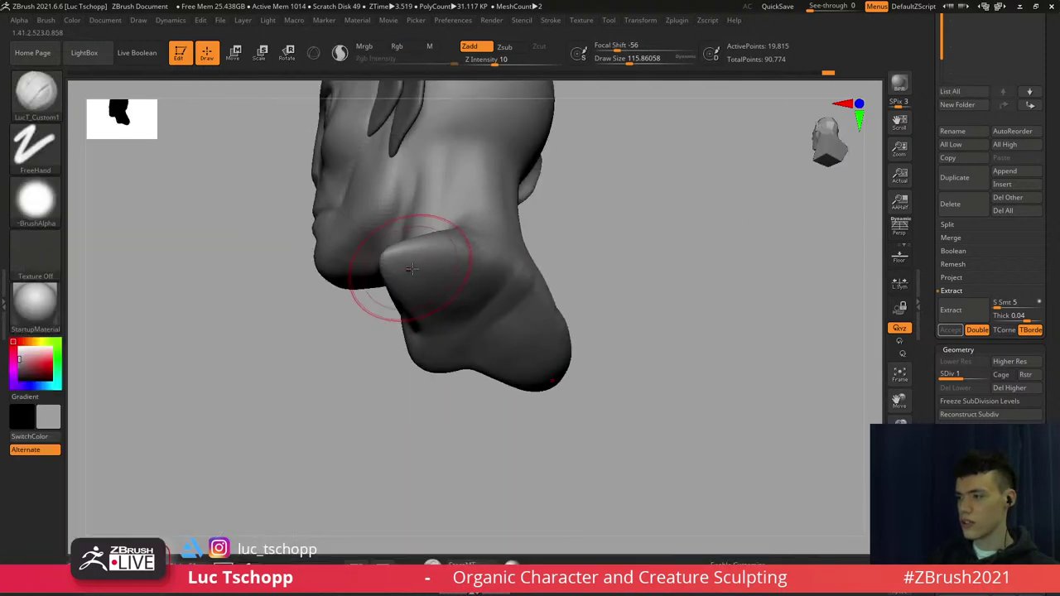
pyautogui.moveTo(437, 255)
pyautogui.mouseDown()
pyautogui.moveTo(440, 296)
pyautogui.moveTo(413, 267)
pyautogui.mouseUp()
pyautogui.hotkey('ctrl', 'z')
pyautogui.press('s')
pyautogui.moveTo(413, 271); pyautogui.dragTo(283, 108, button='right')
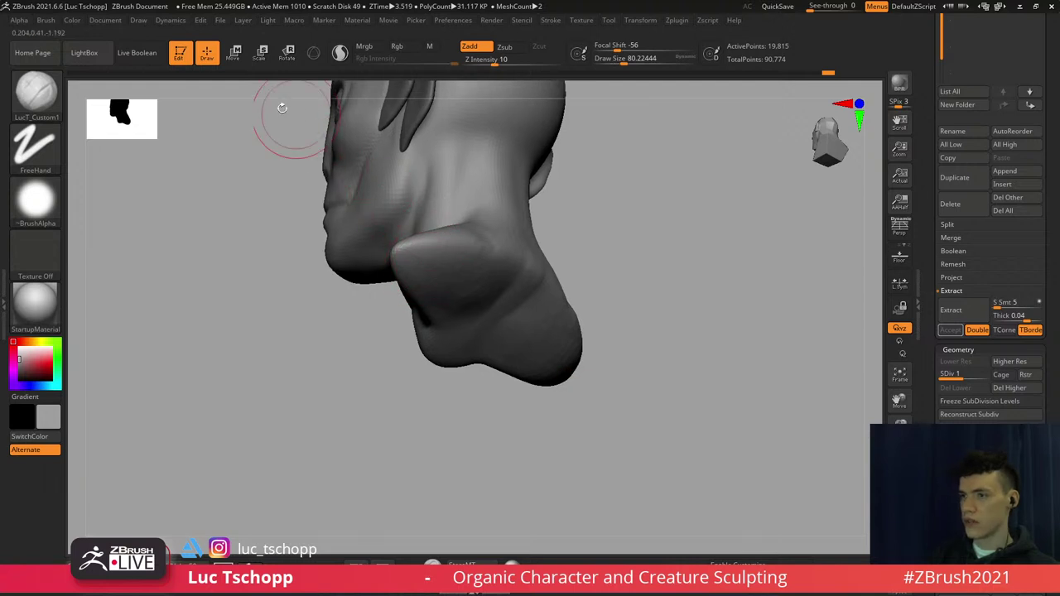
# Review the Alpha Modify options and the Brush Auto Masking options
pyautogui.click(19, 21)
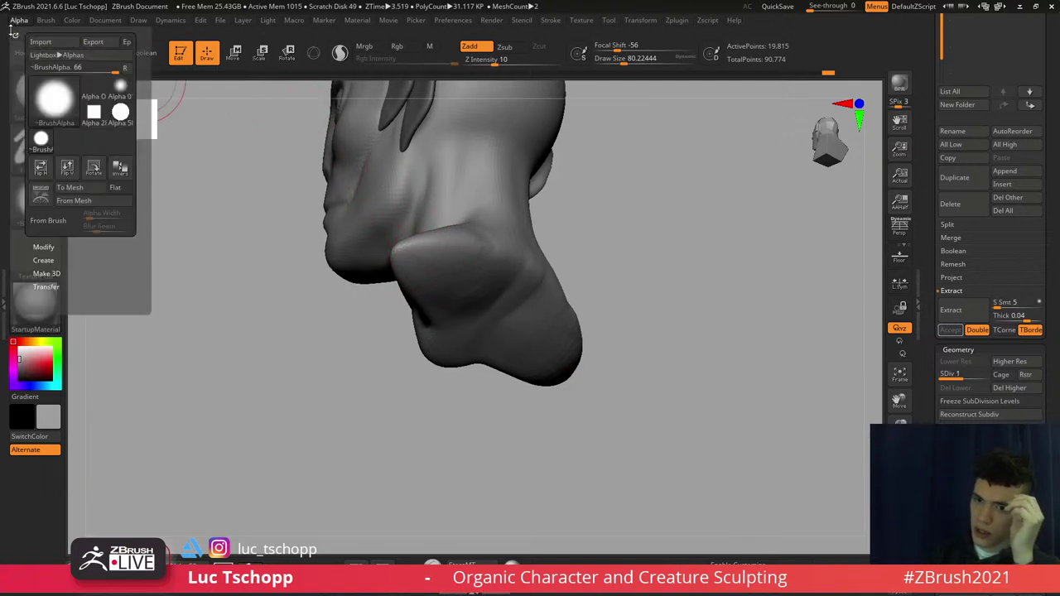
pyautogui.click(46, 247)
pyautogui.moveTo(140, 302); pyautogui.dragTo(139, 221)
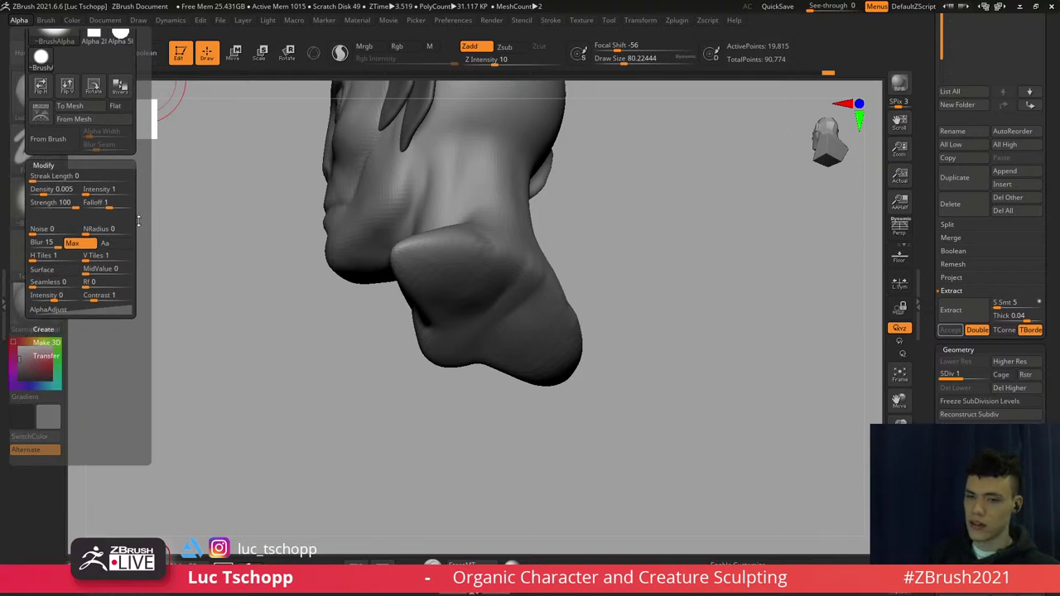
pyautogui.scroll(-2, 124, 241)
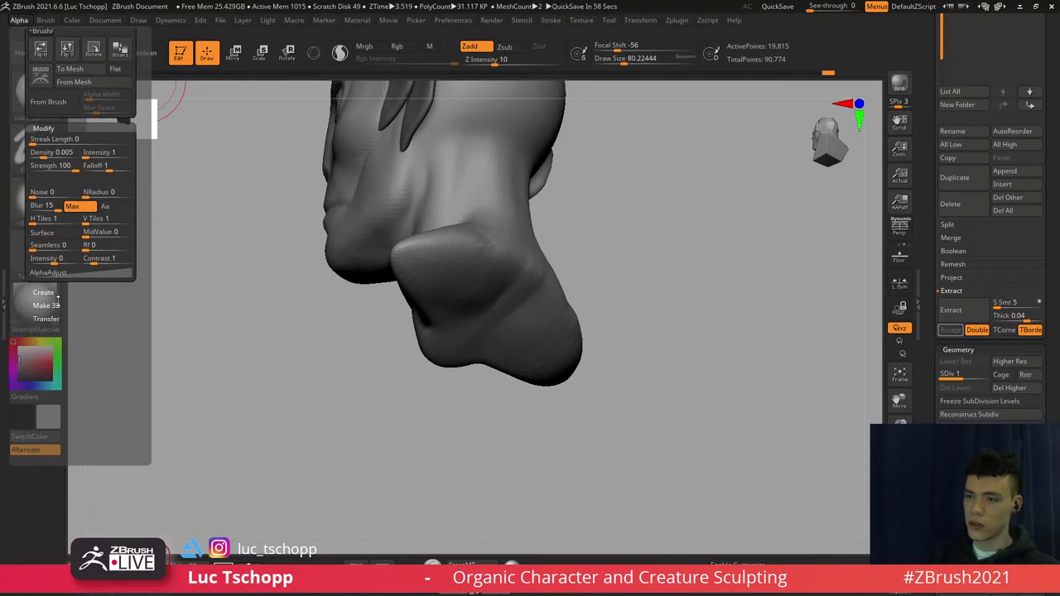
pyautogui.moveTo(76, 306); pyautogui.dragTo(77, 321)
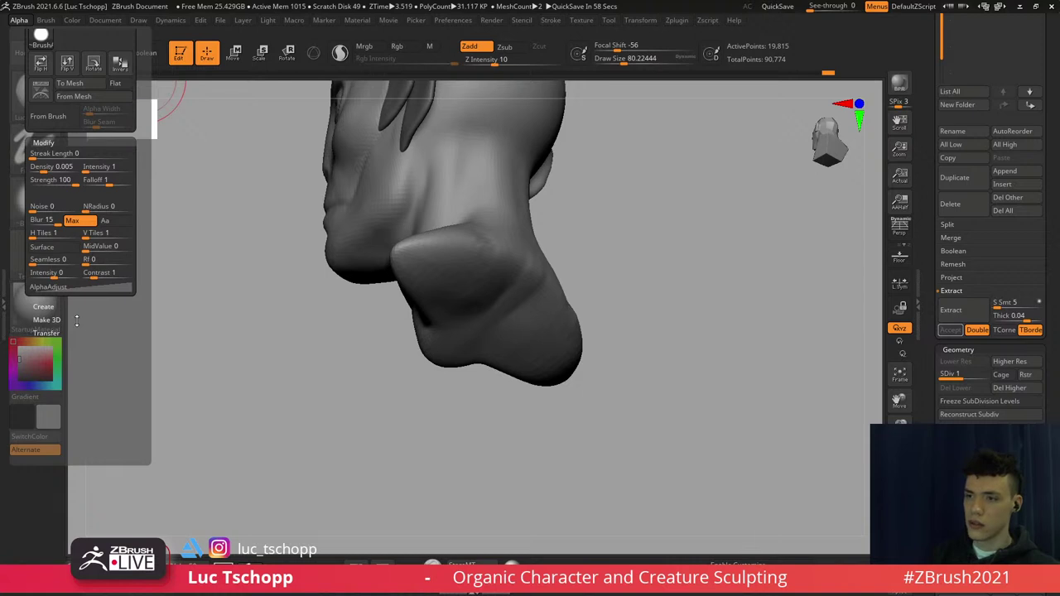
pyautogui.click(43, 22)
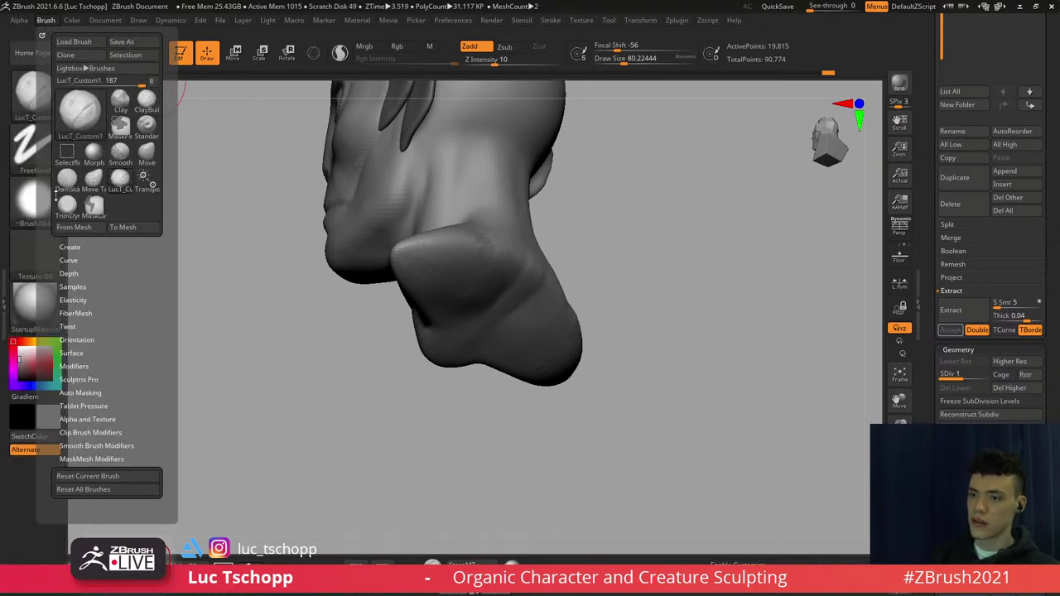
pyautogui.scroll(-2, 99, 331)
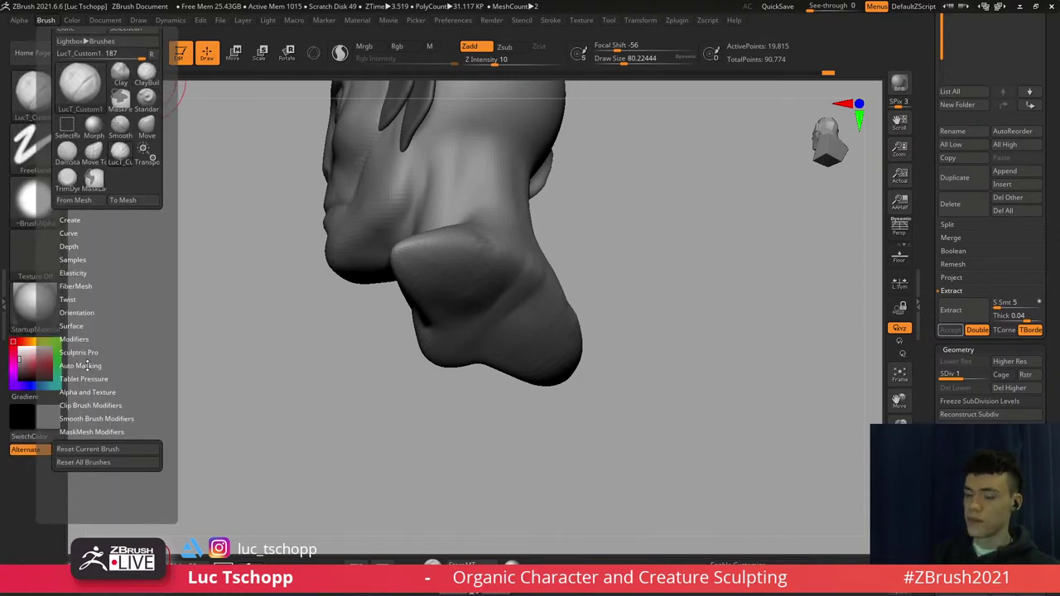
pyautogui.click(87, 366)
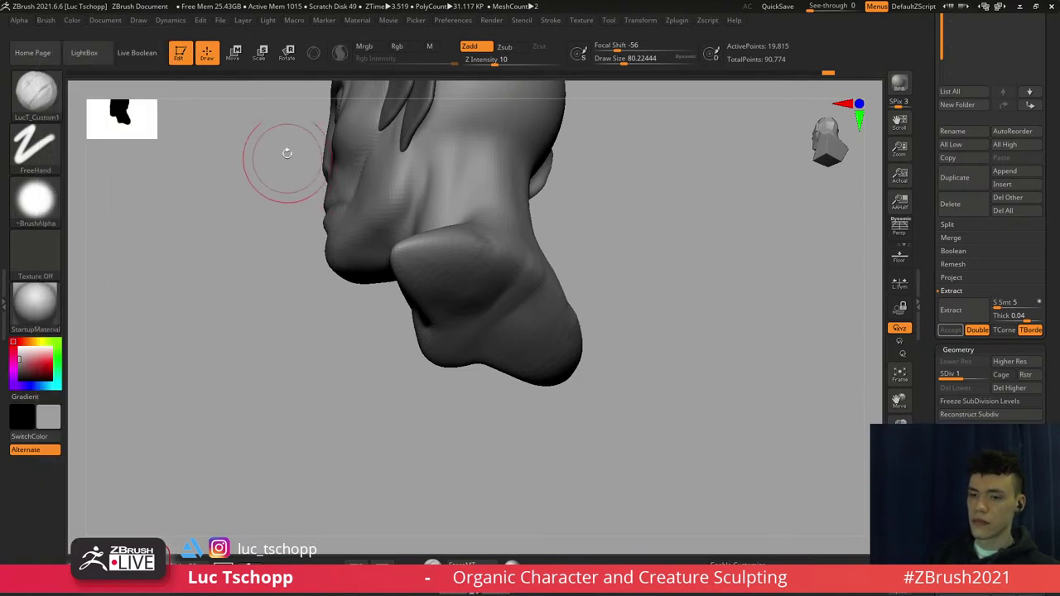
# Build up and fill out the base of the neck with LucT_Custom1
pyautogui.keyDown('alt'); pyautogui.moveTo(391, 293); pyautogui.dragTo(351, 286); pyautogui.keyUp('alt')
pyautogui.moveTo(377, 304)
pyautogui.mouseDown(button='right')
pyautogui.moveTo(390, 283)
pyautogui.moveTo(379, 264)
pyautogui.mouseUp(button='right')
pyautogui.press('s')
pyautogui.moveTo(378, 264); pyautogui.dragTo(446, 242)
pyautogui.moveTo(399, 310)
pyautogui.mouseDown()
pyautogui.moveTo(442, 289)
pyautogui.moveTo(469, 309)
pyautogui.moveTo(441, 286)
pyautogui.moveTo(463, 346)
pyautogui.mouseUp()
# Smooth the neck base using brush sizes of about 202 and then 149
pyautogui.press('s')
pyautogui.moveTo(373, 294)
pyautogui.mouseDown(button='right')
pyautogui.moveTo(417, 315)
pyautogui.moveTo(383, 245)
pyautogui.moveTo(387, 267)
pyautogui.mouseUp(button='right')
pyautogui.press('s')
pyautogui.moveTo(389, 267); pyautogui.dragTo(383, 266)
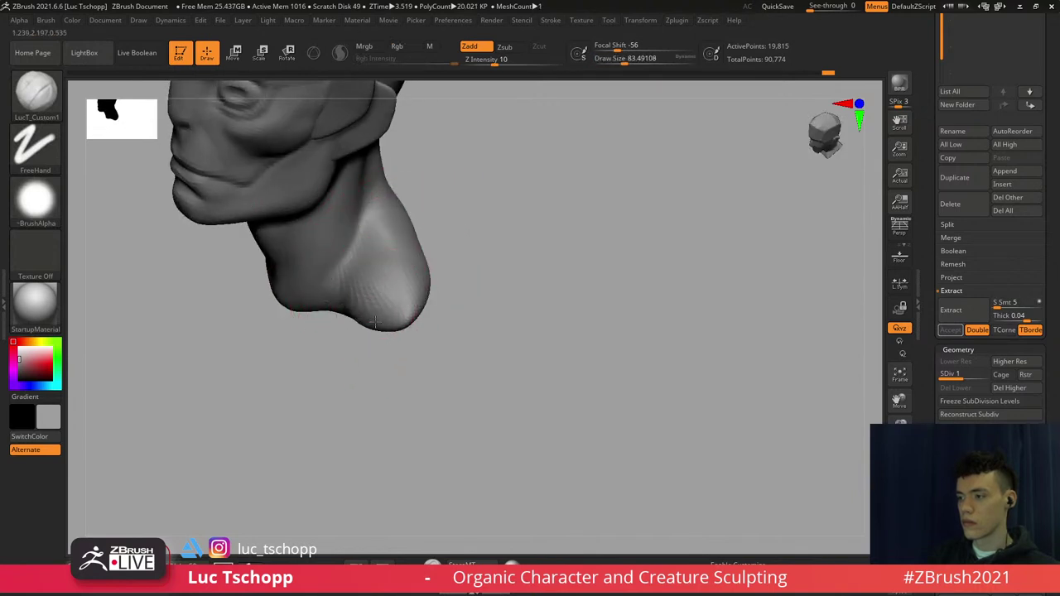
pyautogui.moveTo(376, 322); pyautogui.dragTo(380, 308)
pyautogui.moveTo(382, 292)
pyautogui.keyDown('shift'); pyautogui.mouseDown()
pyautogui.moveTo(386, 276)
pyautogui.moveTo(381, 295)
pyautogui.mouseUp(); pyautogui.keyUp('shift')
pyautogui.moveTo(381, 296)
pyautogui.keyDown('shift'); pyautogui.mouseDown(button='right')
pyautogui.moveTo(423, 293)
pyautogui.moveTo(375, 292)
pyautogui.moveTo(408, 298)
pyautogui.mouseUp(button='right'); pyautogui.keyUp('shift')
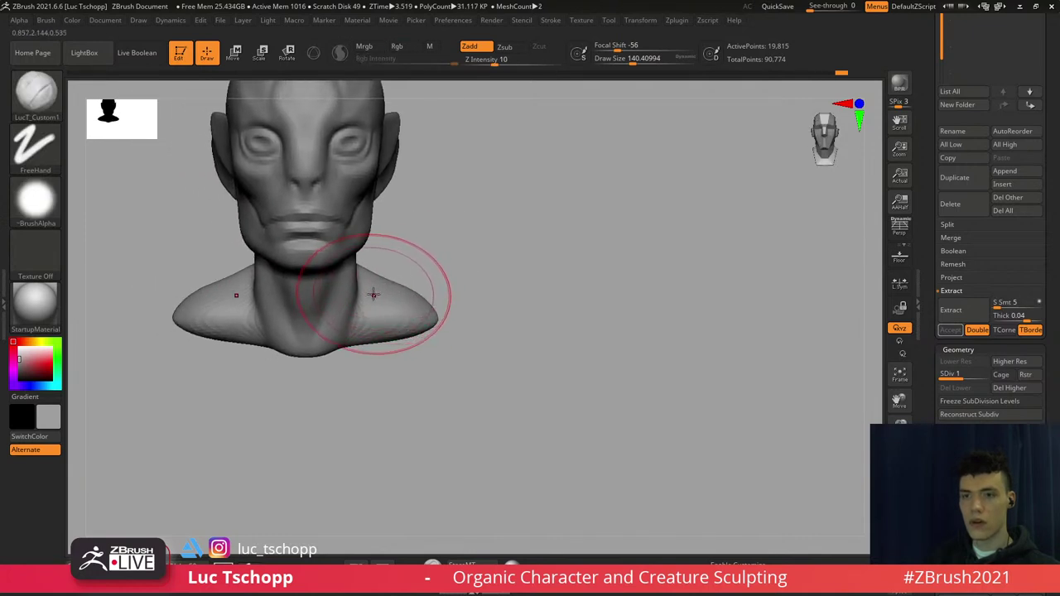
pyautogui.moveTo(374, 211)
pyautogui.mouseDown(button='right')
pyautogui.moveTo(391, 300)
pyautogui.moveTo(436, 283)
pyautogui.moveTo(398, 294)
pyautogui.mouseUp(button='right')
# Select the Move brush at about size 136 and frame the shoulders
pyautogui.press('b')
pyautogui.press('m')
pyautogui.press('v')
pyautogui.press('s')
pyautogui.moveTo(424, 283); pyautogui.dragTo(440, 282)
pyautogui.press('s')
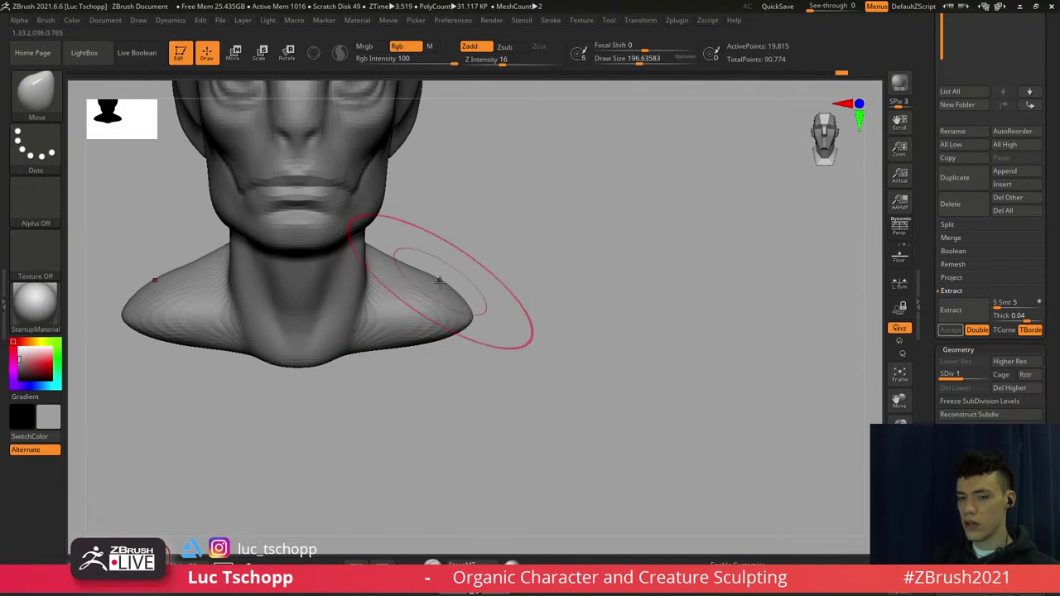
pyautogui.moveTo(361, 284); pyautogui.dragTo(346, 284)
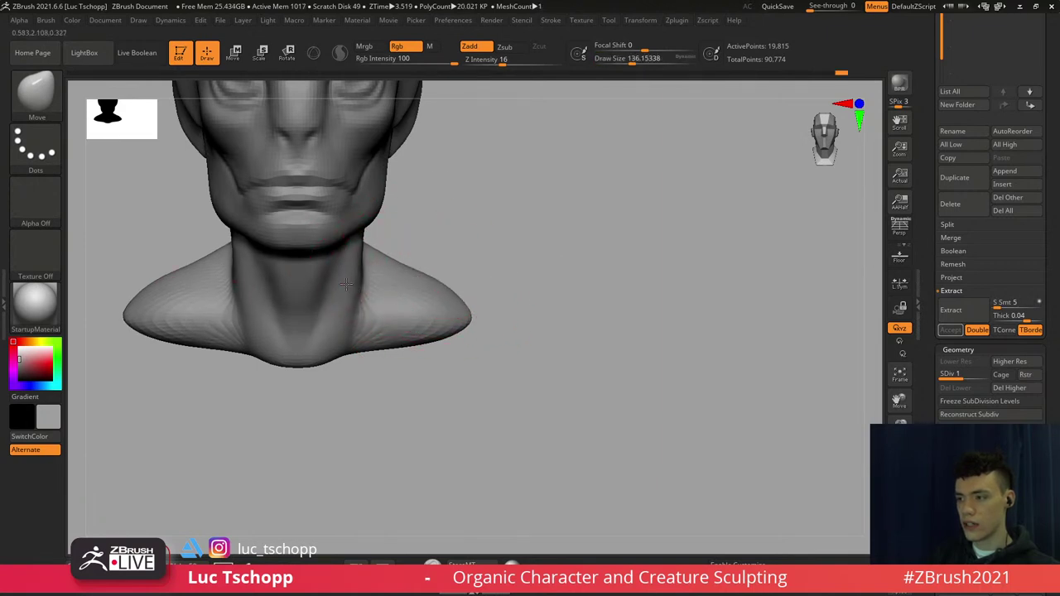
pyautogui.press('shift')
pyautogui.moveTo(429, 323)
pyautogui.keyDown('ctrl'); pyautogui.mouseDown(button='right')
pyautogui.moveTo(411, 326)
pyautogui.moveTo(452, 293)
pyautogui.moveTo(410, 304)
pyautogui.mouseUp(button='right'); pyautogui.keyUp('ctrl')
# Sculpt over the shoulder surface with LucT_Custom1 at about size 136
pyautogui.press('b')
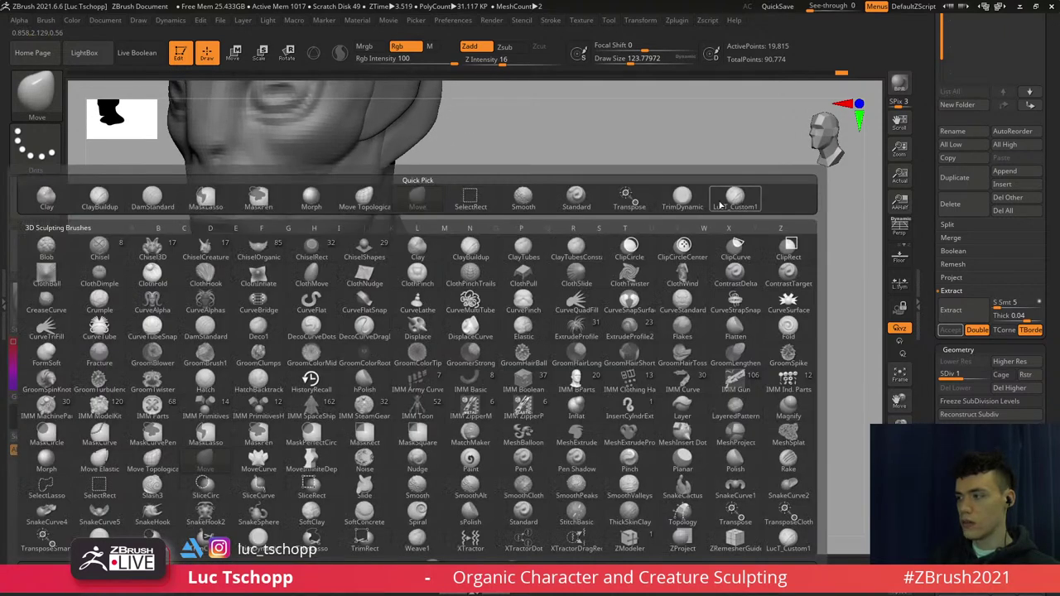
pyautogui.click(721, 204)
pyautogui.press('s')
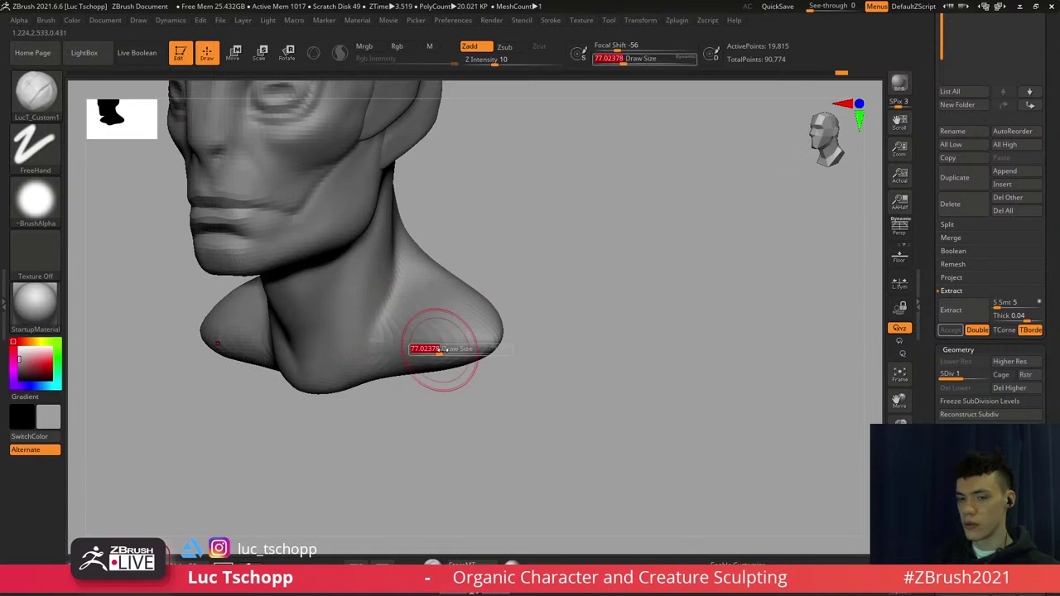
pyautogui.moveTo(440, 349); pyautogui.dragTo(449, 350)
pyautogui.moveTo(453, 340)
pyautogui.mouseDown()
pyautogui.moveTo(449, 326)
pyautogui.moveTo(427, 333)
pyautogui.mouseUp()
pyautogui.press('s')
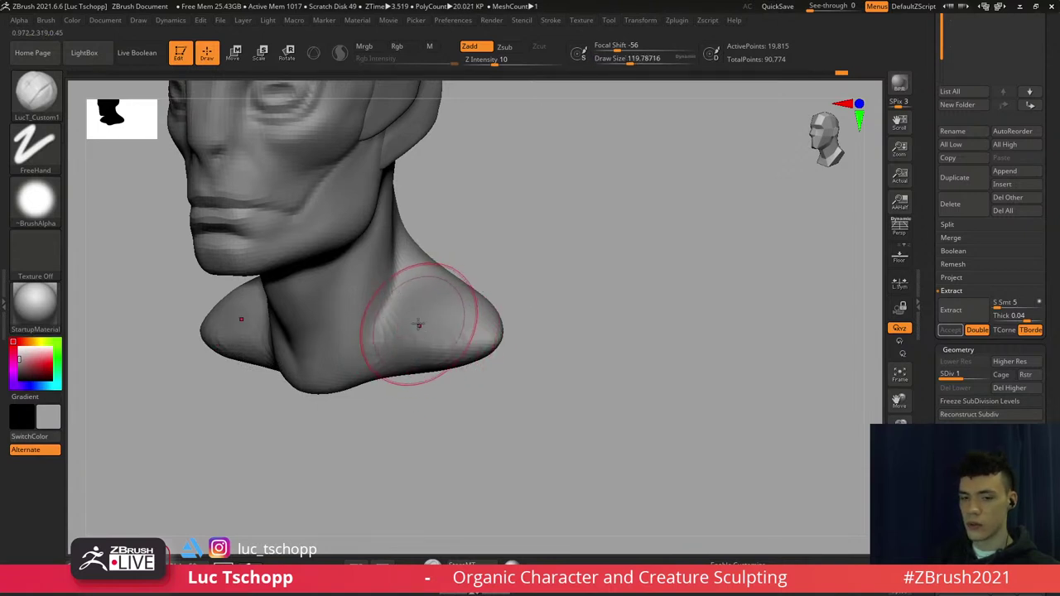
pyautogui.moveTo(387, 322); pyautogui.dragTo(418, 308, button='right')
pyautogui.press('s')
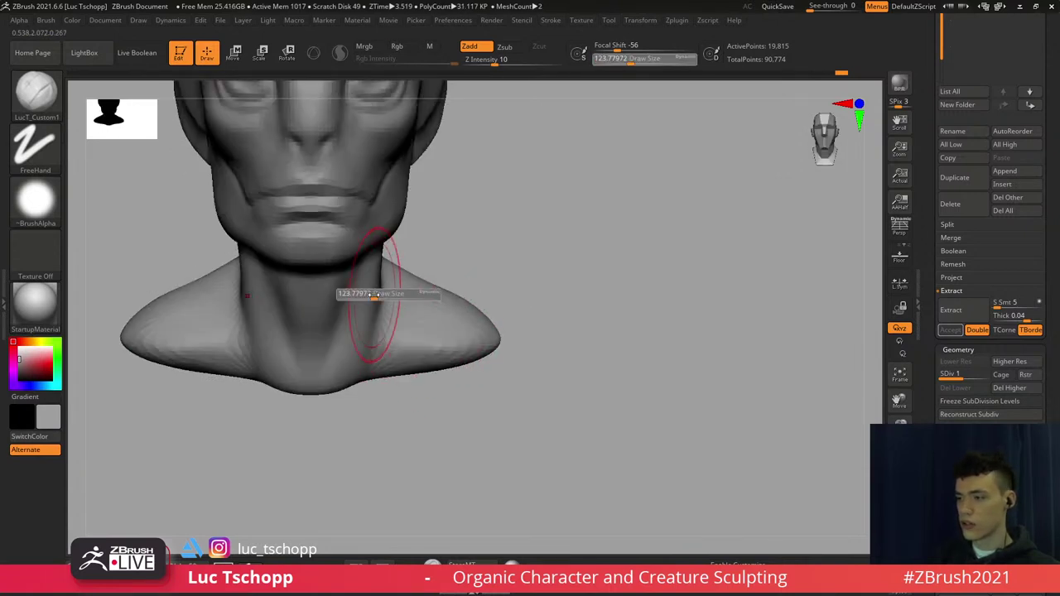
pyautogui.moveTo(377, 295); pyautogui.dragTo(381, 295)
pyautogui.moveTo(383, 294); pyautogui.dragTo(352, 270, button='right')
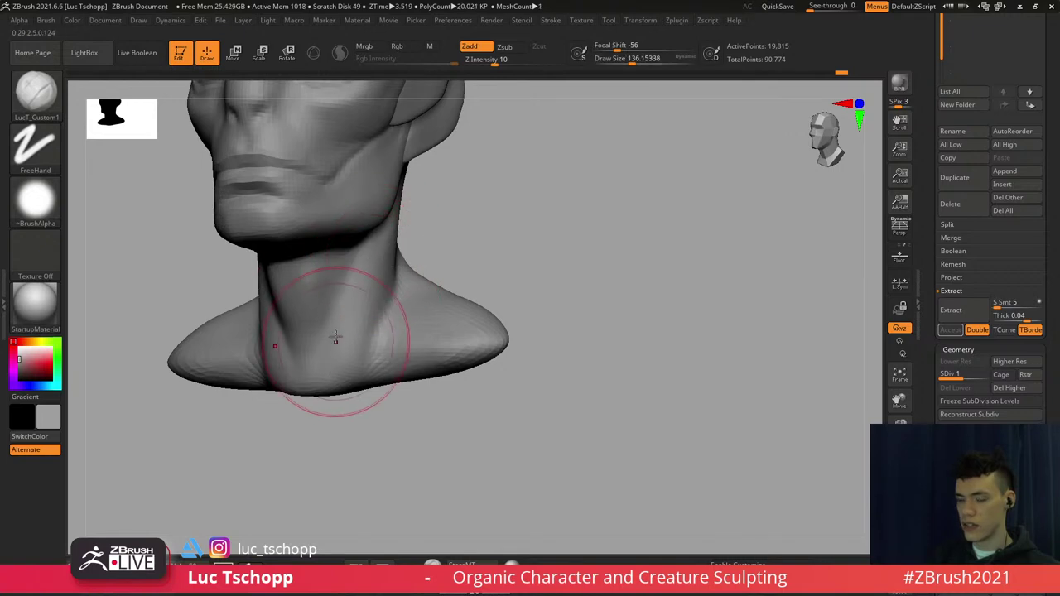
# Carve diagonal neck muscles down the front of the neck with the Standard brush at size 101
pyautogui.press('b')
pyautogui.press('s')
pyautogui.press('t')
pyautogui.press('s')
pyautogui.moveTo(358, 314); pyautogui.dragTo(352, 314)
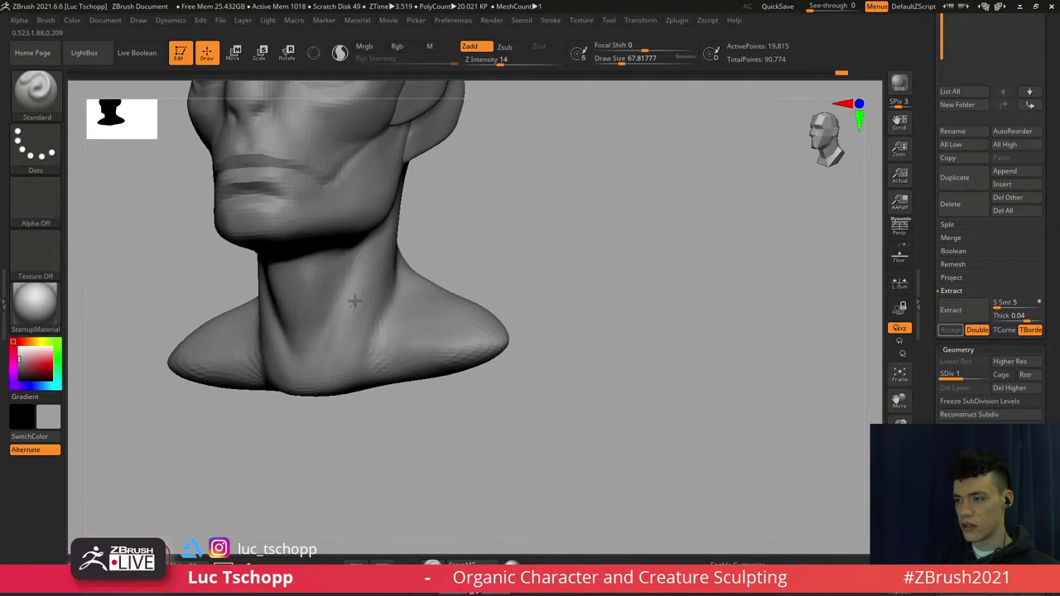
pyautogui.moveTo(356, 323)
pyautogui.keyDown('shift'); pyautogui.mouseDown(button='right')
pyautogui.moveTo(376, 319)
pyautogui.moveTo(349, 330)
pyautogui.mouseUp(button='right'); pyautogui.keyUp('shift')
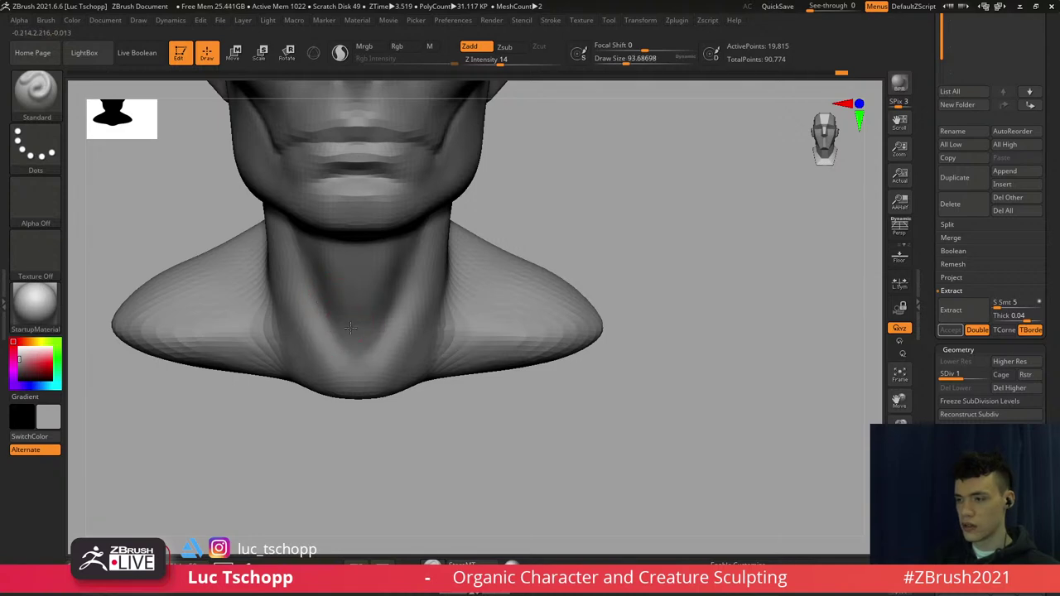
pyautogui.moveTo(347, 340); pyautogui.dragTo(342, 358)
pyautogui.keyDown('ctrl'); pyautogui.moveTo(351, 336); pyautogui.dragTo(357, 277, button='right'); pyautogui.keyUp('ctrl')
pyautogui.keyDown('alt'); pyautogui.moveTo(384, 332); pyautogui.dragTo(357, 331, button='right'); pyautogui.keyUp('alt')
# Switch to the Move brush at about size 112 and view the bust from above
pyautogui.press('b')
pyautogui.press('m')
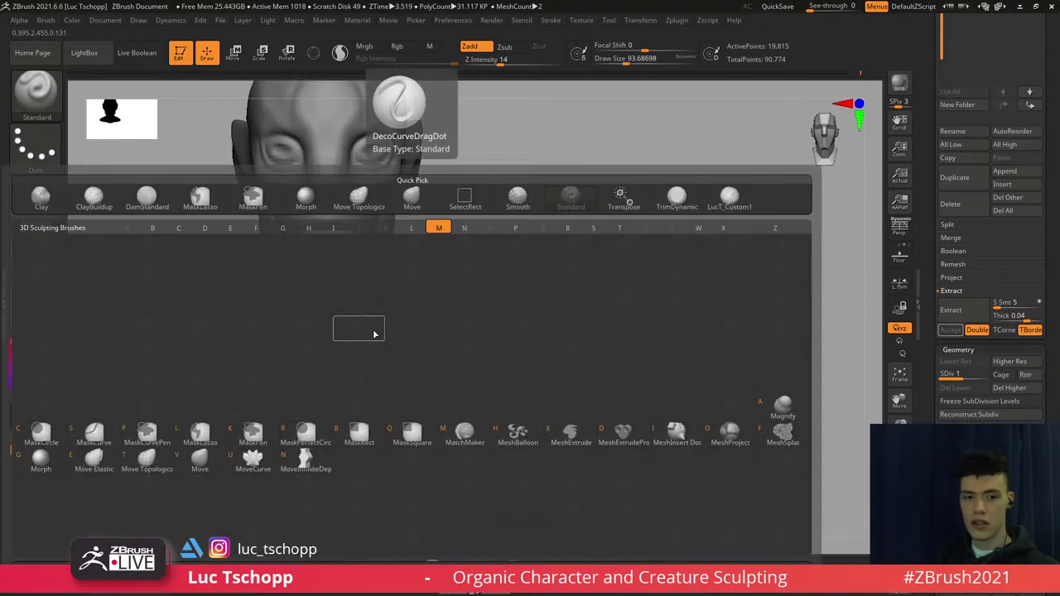
pyautogui.press('v')
pyautogui.press('s')
pyautogui.moveTo(374, 332); pyautogui.dragTo(381, 333)
pyautogui.moveTo(374, 355); pyautogui.dragTo(373, 356, button='right')
pyautogui.press('s')
pyautogui.moveTo(373, 357); pyautogui.dragTo(370, 357)
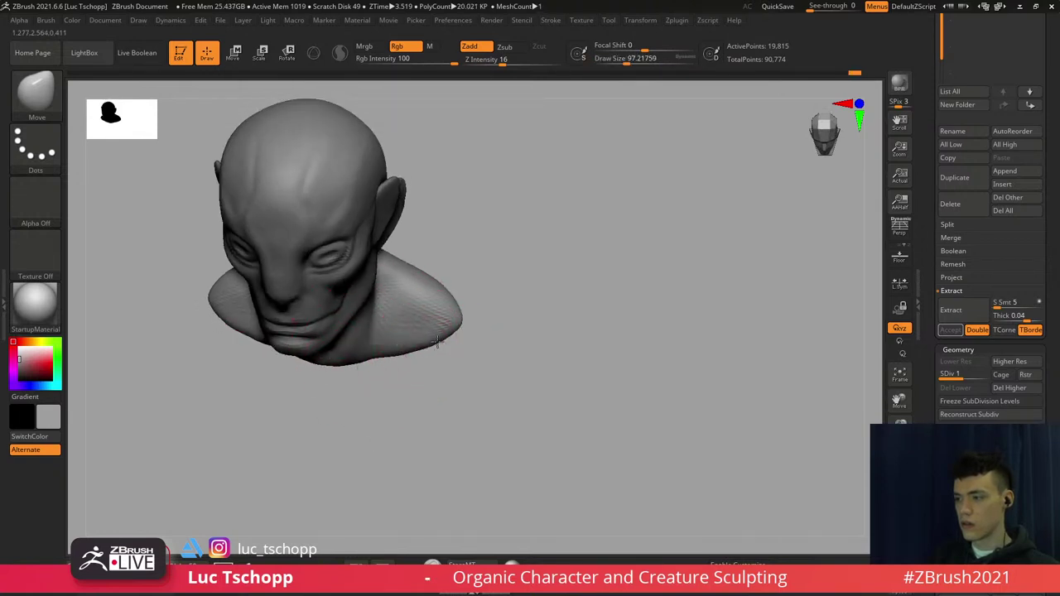
# Pull both shoulders outward and down with the Move brush at about size 299
pyautogui.moveTo(454, 313); pyautogui.dragTo(455, 260, button='right')
pyautogui.press('s')
pyautogui.moveTo(449, 324); pyautogui.dragTo(452, 323)
pyautogui.press('s')
pyautogui.moveTo(448, 326)
pyautogui.mouseDown()
pyautogui.moveTo(483, 358)
pyautogui.moveTo(439, 333)
pyautogui.mouseUp()
# Lasso-mask the neck and shoulder area, then invert it so the head is protected
pyautogui.press('s')
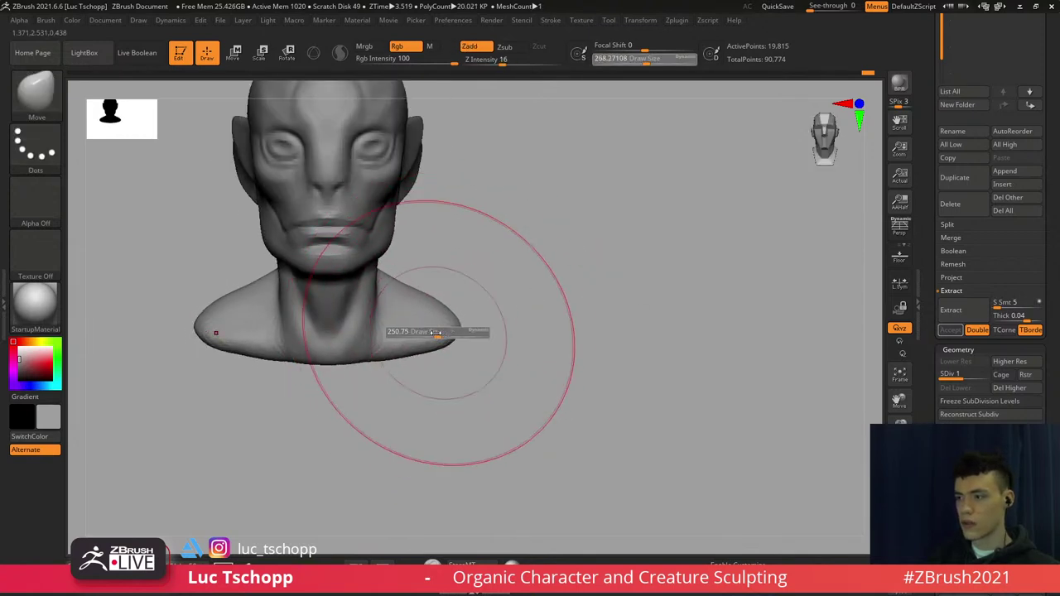
pyautogui.moveTo(438, 332); pyautogui.dragTo(357, 326, button='right')
pyautogui.moveTo(283, 331)
pyautogui.keyDown('ctrl'); pyautogui.mouseDown()
pyautogui.moveTo(554, 206)
pyautogui.moveTo(477, 207)
pyautogui.mouseUp(); pyautogui.keyUp('ctrl')
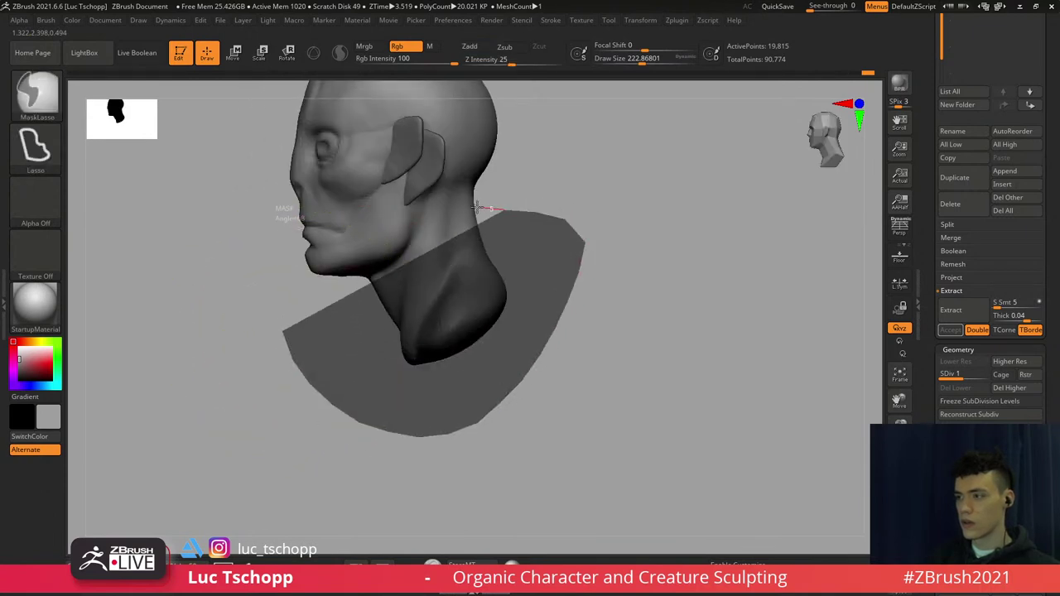
pyautogui.keyDown('ctrl'); pyautogui.moveTo(370, 294); pyautogui.dragTo(287, 324); pyautogui.keyUp('ctrl')
pyautogui.moveTo(270, 319)
pyautogui.keyDown('ctrl'); pyautogui.mouseDown(button='right')
pyautogui.moveTo(370, 336)
pyautogui.moveTo(450, 319)
pyautogui.moveTo(422, 299)
pyautogui.mouseUp(button='right'); pyautogui.keyUp('ctrl')
pyautogui.keyDown('ctrl'); pyautogui.click(376, 338); pyautogui.keyUp('ctrl')
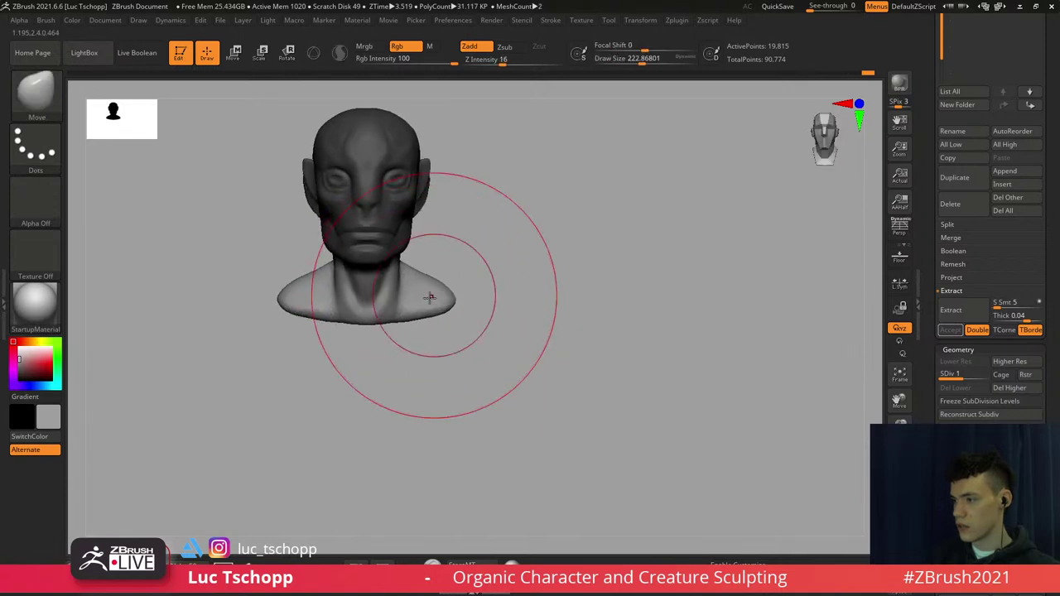
# Reselect the Move brush, sizing it to about 408 and then down to 112
pyautogui.press('s')
pyautogui.press('b')
pyautogui.press('m')
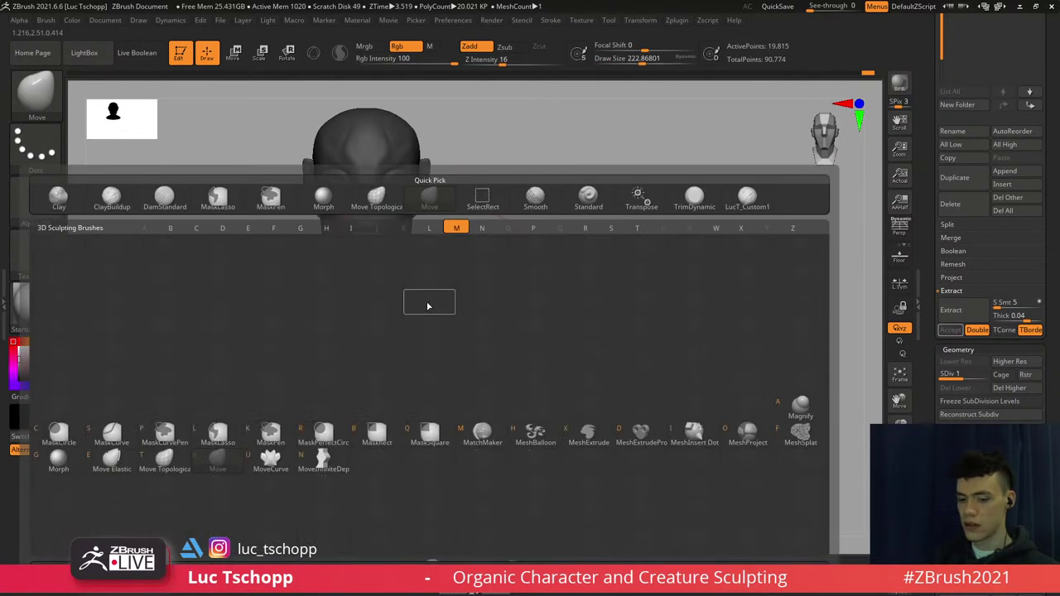
pyautogui.press('v')
pyautogui.press('s')
pyautogui.moveTo(429, 300)
pyautogui.mouseDown()
pyautogui.moveTo(446, 296)
pyautogui.moveTo(445, 324)
pyautogui.mouseUp()
pyautogui.press('[')
pyautogui.press('[')
pyautogui.press('[')
pyautogui.press('[')
pyautogui.press('[')
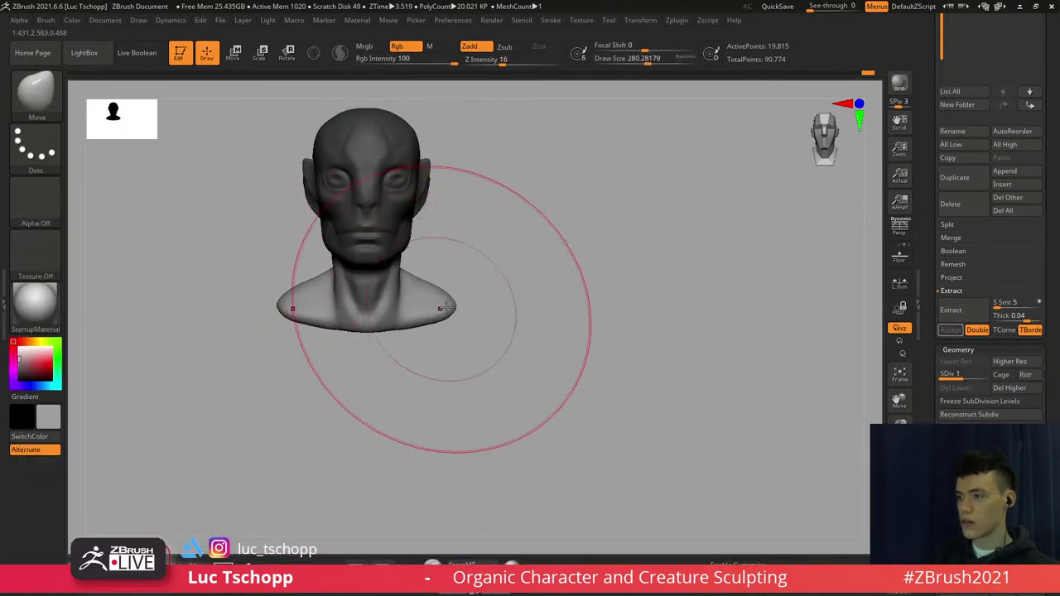
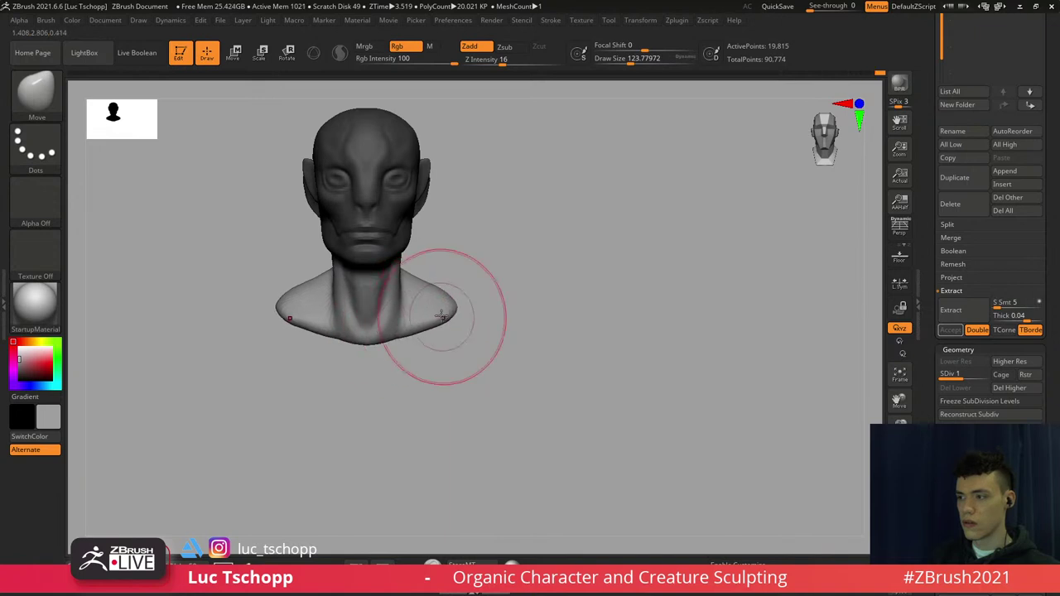
# Pull the shoulders outward with the Move brush, undoing one stroke and resizing the brush
pyautogui.moveTo(442, 316)
pyautogui.keyDown('ctrl'); pyautogui.mouseDown(button='right')
pyautogui.moveTo(530, 340)
pyautogui.moveTo(547, 315)
pyautogui.moveTo(467, 292)
pyautogui.moveTo(450, 374)
pyautogui.moveTo(524, 343)
pyautogui.mouseUp(button='right'); pyautogui.keyUp('ctrl')
pyautogui.press('s')
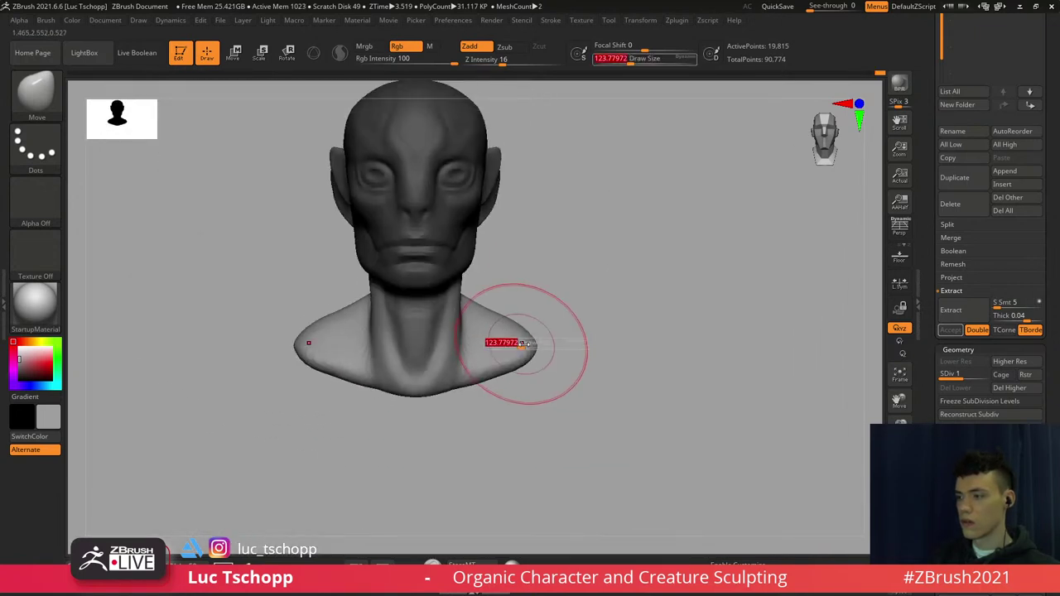
pyautogui.moveTo(523, 344)
pyautogui.mouseDown()
pyautogui.moveTo(549, 346)
pyautogui.moveTo(532, 345)
pyautogui.mouseUp()
pyautogui.hotkey('ctrl', 'z')
pyautogui.press('s')
pyautogui.moveTo(534, 345)
pyautogui.mouseDown()
pyautogui.moveTo(572, 354)
pyautogui.moveTo(502, 341)
pyautogui.mouseUp()
pyautogui.press('s')
pyautogui.moveTo(468, 343); pyautogui.dragTo(459, 341)
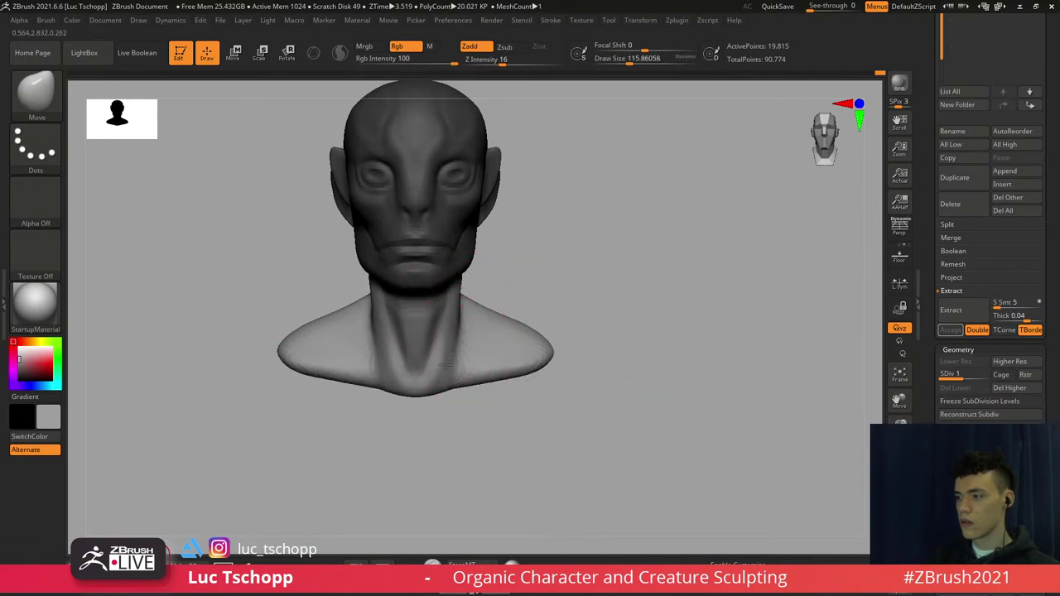
# Lift the shoulders and nudge them outward with the brush at about size 145
pyautogui.keyDown('alt'); pyautogui.moveTo(518, 325); pyautogui.dragTo(499, 310, button='right'); pyautogui.keyUp('alt')
pyautogui.press('s')
pyautogui.moveTo(502, 311); pyautogui.dragTo(511, 324)
pyautogui.press('s')
pyautogui.press('s')
pyautogui.click(505, 321)
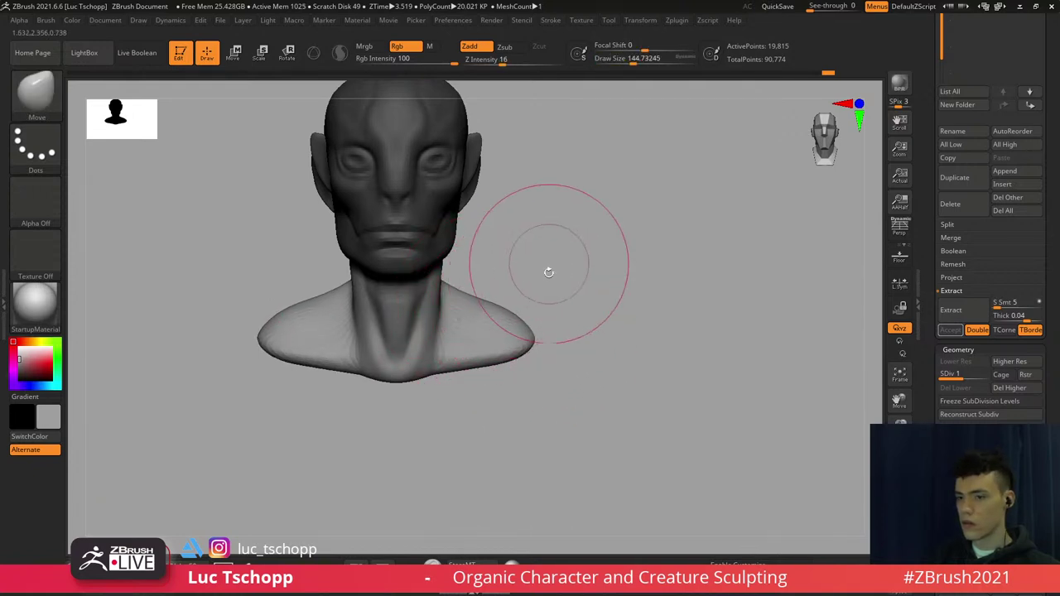
pyautogui.moveTo(551, 266); pyautogui.dragTo(475, 286)
pyautogui.keyDown('alt'); pyautogui.moveTo(494, 299); pyautogui.dragTo(427, 309, button='right'); pyautogui.keyUp('alt')
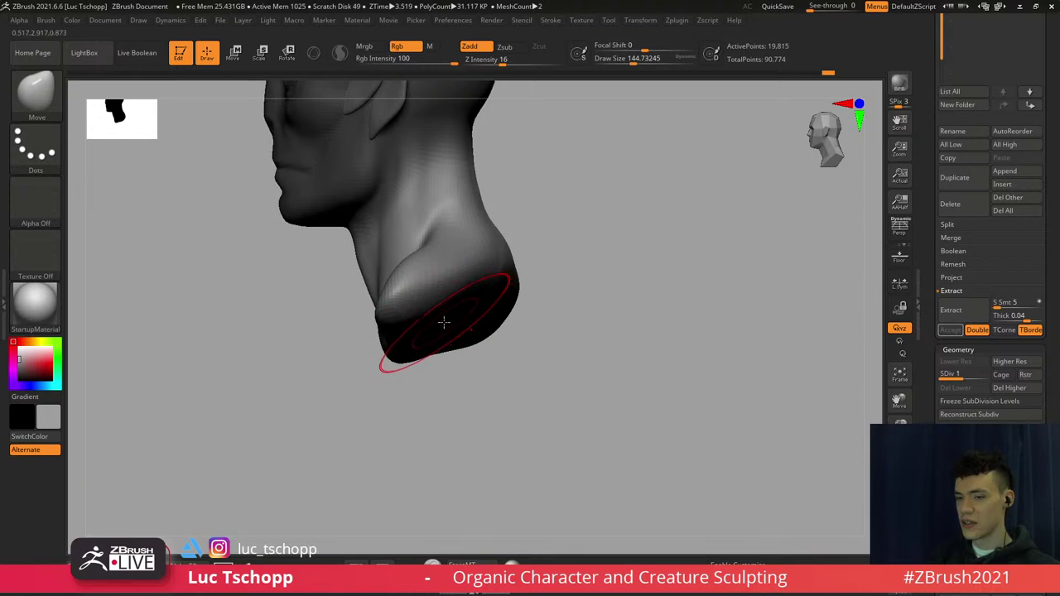
pyautogui.moveTo(460, 328); pyautogui.dragTo(410, 307, button='right')
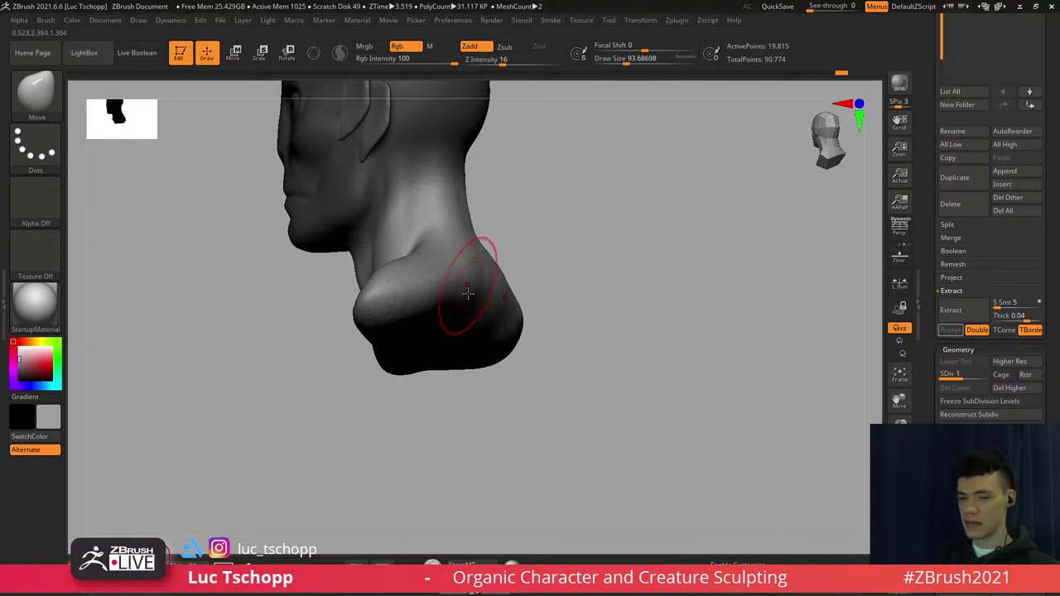
# Sculpt along the bust's lower back edge with the LucT_Custom1 brush at about size 128
pyautogui.press('b')
pyautogui.click(789, 201)
pyautogui.moveTo(452, 291); pyautogui.dragTo(383, 295, button='right')
pyautogui.press('s')
pyautogui.moveTo(371, 295); pyautogui.dragTo(381, 293)
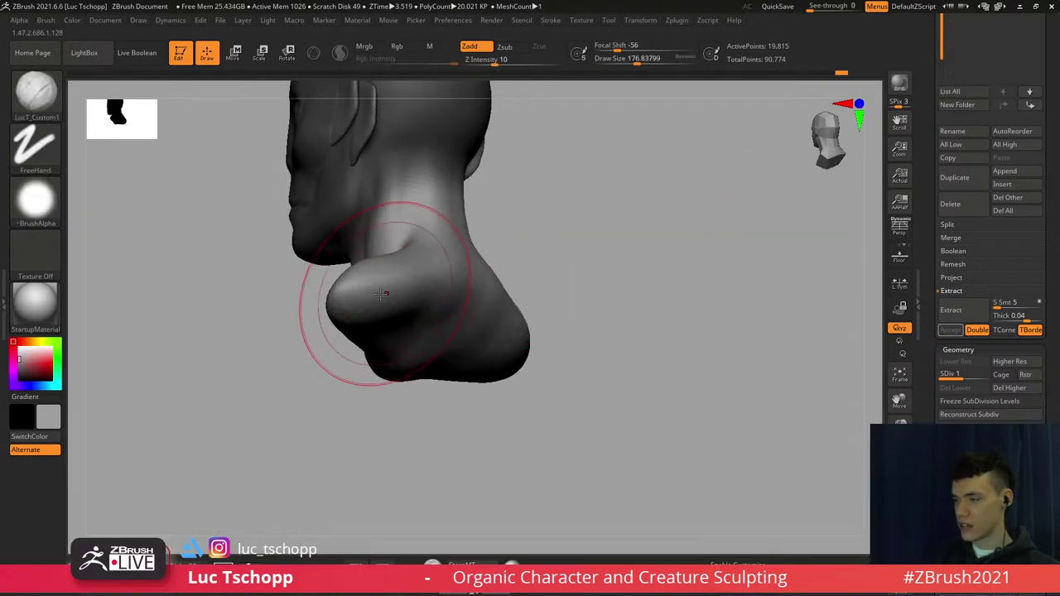
pyautogui.moveTo(457, 300); pyautogui.dragTo(400, 296, button='right')
pyautogui.press('s')
pyautogui.moveTo(399, 300); pyautogui.dragTo(391, 304)
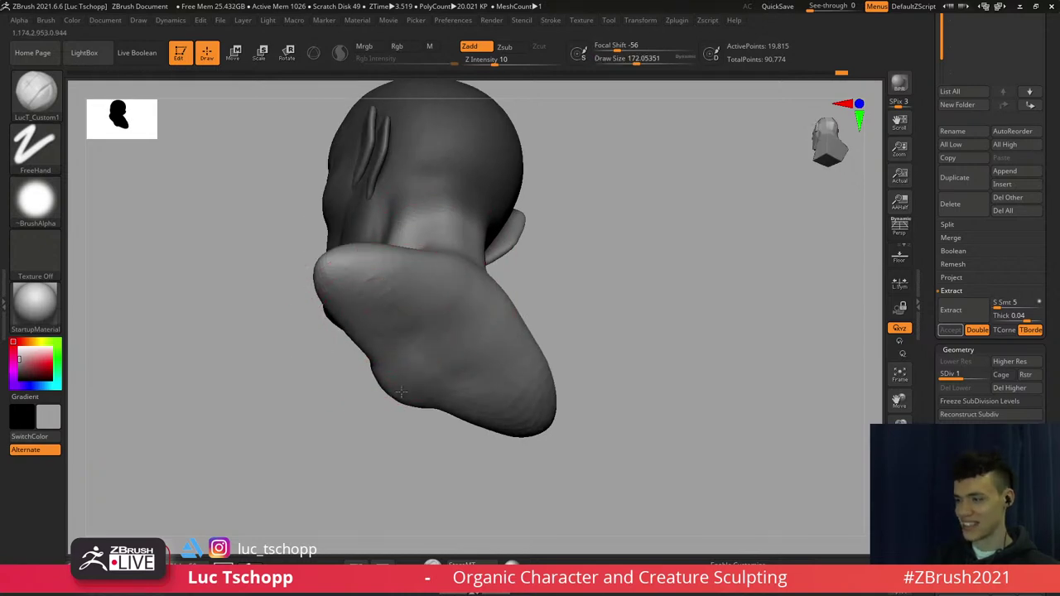
pyautogui.moveTo(401, 392); pyautogui.dragTo(432, 400)
pyautogui.moveTo(432, 400)
pyautogui.keyDown('alt'); pyautogui.mouseDown(button='right')
pyautogui.moveTo(414, 338)
pyautogui.moveTo(406, 412)
pyautogui.mouseUp(button='right'); pyautogui.keyUp('alt')
pyautogui.moveTo(406, 412)
pyautogui.mouseDown(button='right')
pyautogui.moveTo(425, 431)
pyautogui.moveTo(447, 410)
pyautogui.moveTo(431, 364)
pyautogui.mouseUp(button='right')
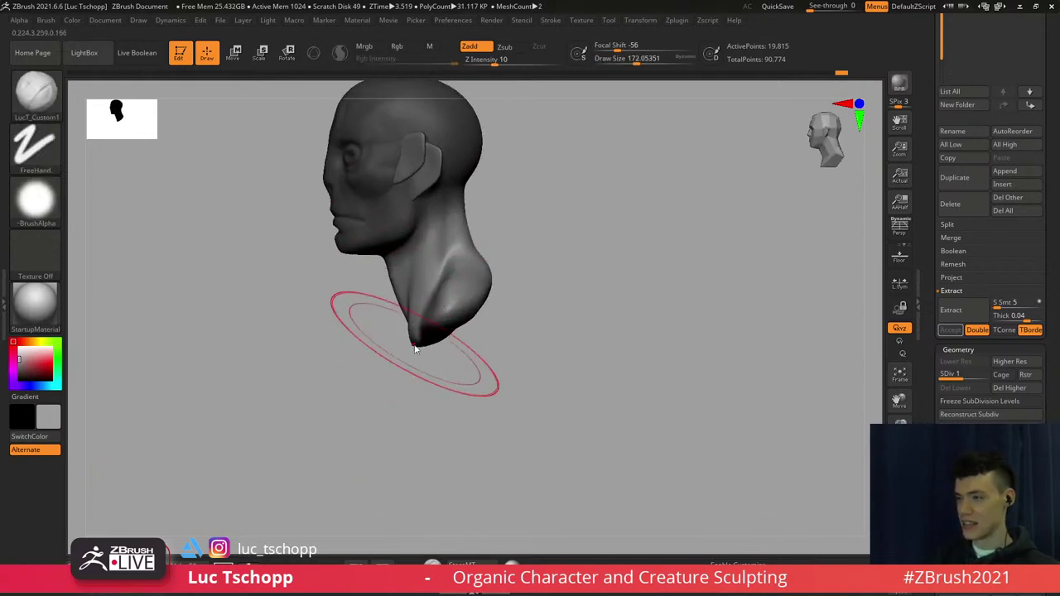
# Switch back to the Move brush and set its size to about 140
pyautogui.press('b')
pyautogui.press('m')
pyautogui.press('v')
pyautogui.press('s')
pyautogui.moveTo(422, 346); pyautogui.dragTo(418, 342)
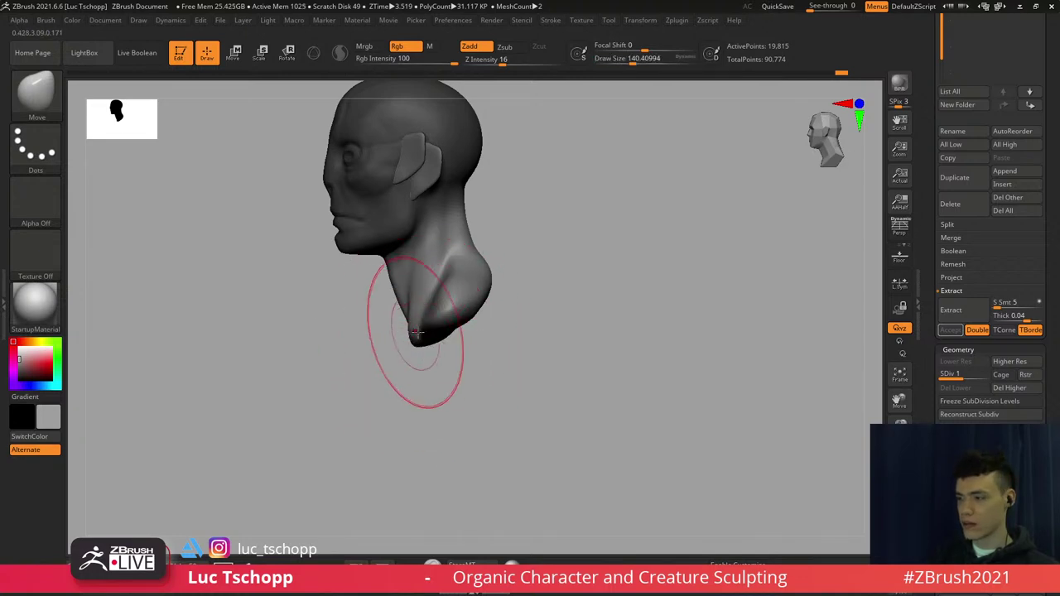
pyautogui.moveTo(416, 331); pyautogui.dragTo(430, 344, button='right')
pyautogui.press('s')
pyautogui.moveTo(415, 332); pyautogui.dragTo(413, 332)
pyautogui.moveTo(385, 338); pyautogui.dragTo(437, 328, button='right')
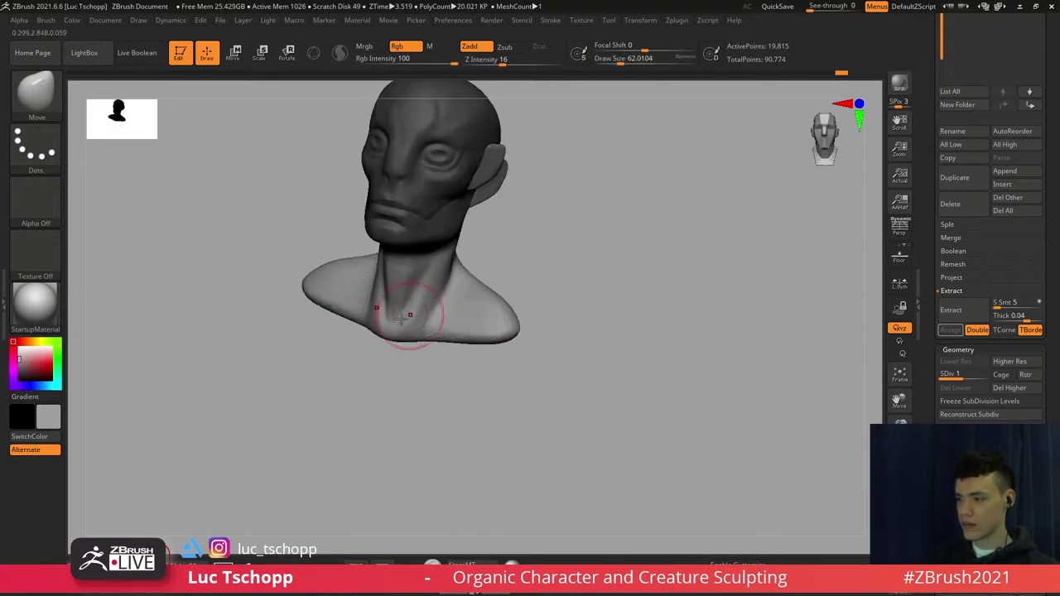
# Select the Standard brush at about size 80 with the bust in straight front view
pyautogui.press('b')
pyautogui.press('s')
pyautogui.press('t')
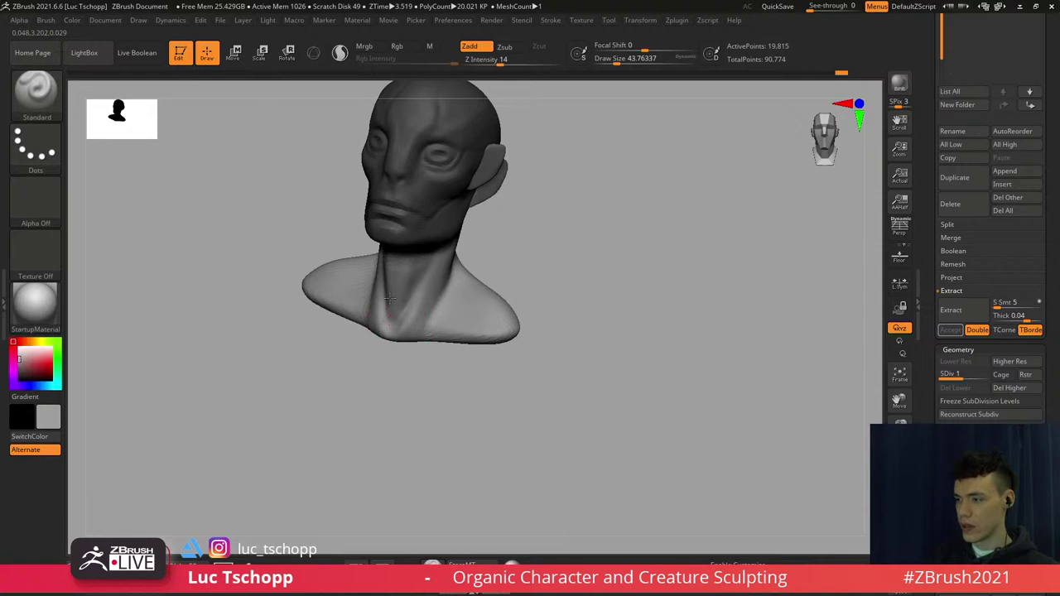
pyautogui.keyDown('shift'); pyautogui.moveTo(389, 299); pyautogui.dragTo(393, 318, button='right'); pyautogui.keyUp('shift')
pyautogui.press('s')
pyautogui.keyDown('ctrl'); pyautogui.moveTo(433, 273); pyautogui.dragTo(467, 293, button='right'); pyautogui.keyUp('ctrl')
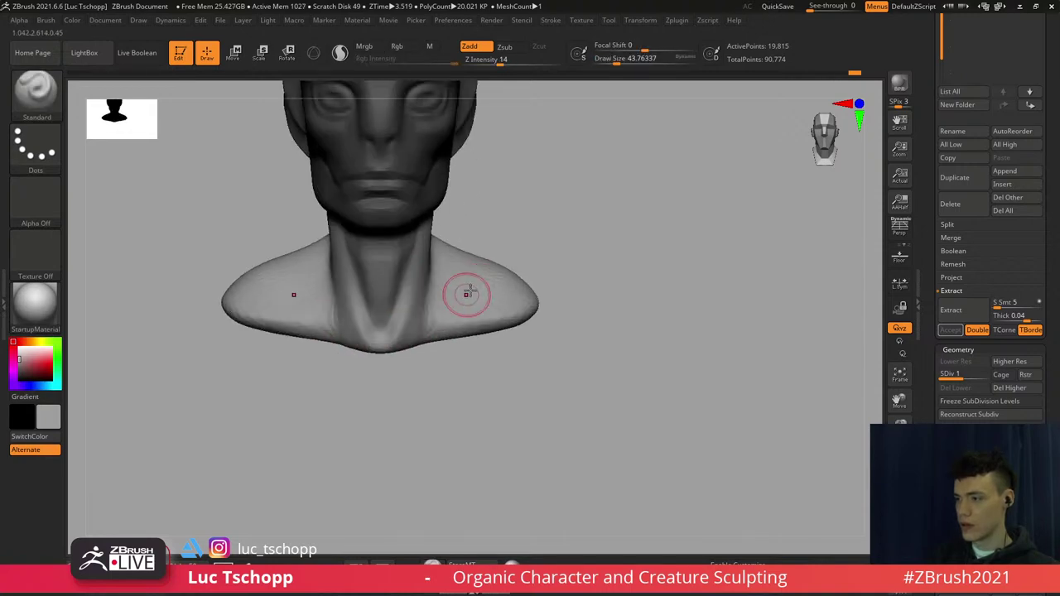
pyautogui.moveTo(517, 255)
pyautogui.keyDown('ctrl'); pyautogui.mouseDown(button='right')
pyautogui.moveTo(523, 244)
pyautogui.moveTo(518, 257)
pyautogui.mouseUp(button='right'); pyautogui.keyUp('ctrl')
# Return to the Move brush and frame the shoulders, resizing it from about 49 to 97
pyautogui.press('s')
pyautogui.moveTo(492, 276); pyautogui.dragTo(475, 288)
pyautogui.press('b')
pyautogui.press('m')
pyautogui.press('v')
pyautogui.press('s')
pyautogui.keyDown('alt'); pyautogui.moveTo(486, 297); pyautogui.dragTo(490, 267, button='right'); pyautogui.keyUp('alt')
pyautogui.moveTo(490, 267)
pyautogui.keyDown('ctrl'); pyautogui.mouseDown(button='right')
pyautogui.moveTo(497, 305)
pyautogui.moveTo(514, 289)
pyautogui.mouseUp(button='right'); pyautogui.keyUp('ctrl')
pyautogui.press('s')
pyautogui.moveTo(520, 255); pyautogui.dragTo(500, 234)
# Push the shoulder and neck silhouettes outward
pyautogui.press('s')
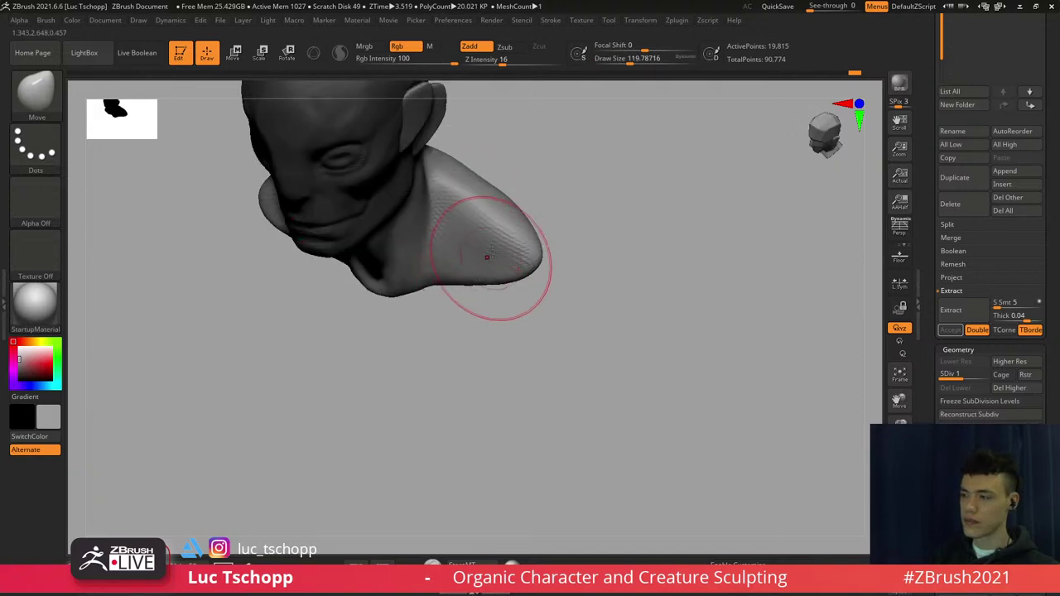
pyautogui.press('s')
pyautogui.moveTo(510, 204); pyautogui.dragTo(504, 181)
pyautogui.moveTo(520, 212); pyautogui.dragTo(522, 209)
# Select the LucT_Custom1 brush and step the bust up to subdivision level 2
pyautogui.press('b')
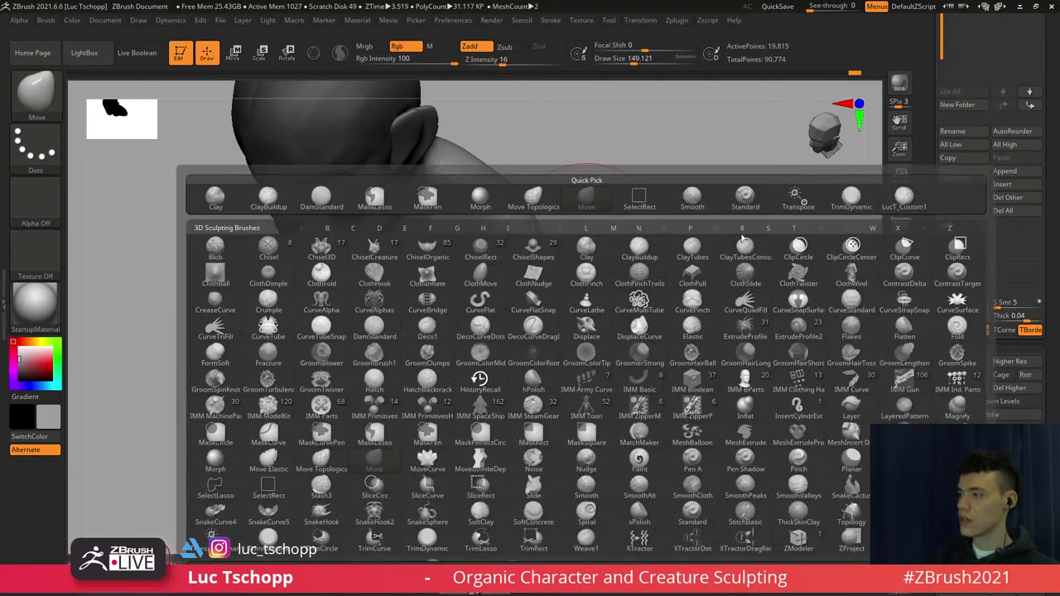
pyautogui.click(916, 199)
pyautogui.moveTo(489, 217)
pyautogui.mouseDown(button='right')
pyautogui.moveTo(470, 244)
pyautogui.moveTo(452, 222)
pyautogui.mouseUp(button='right')
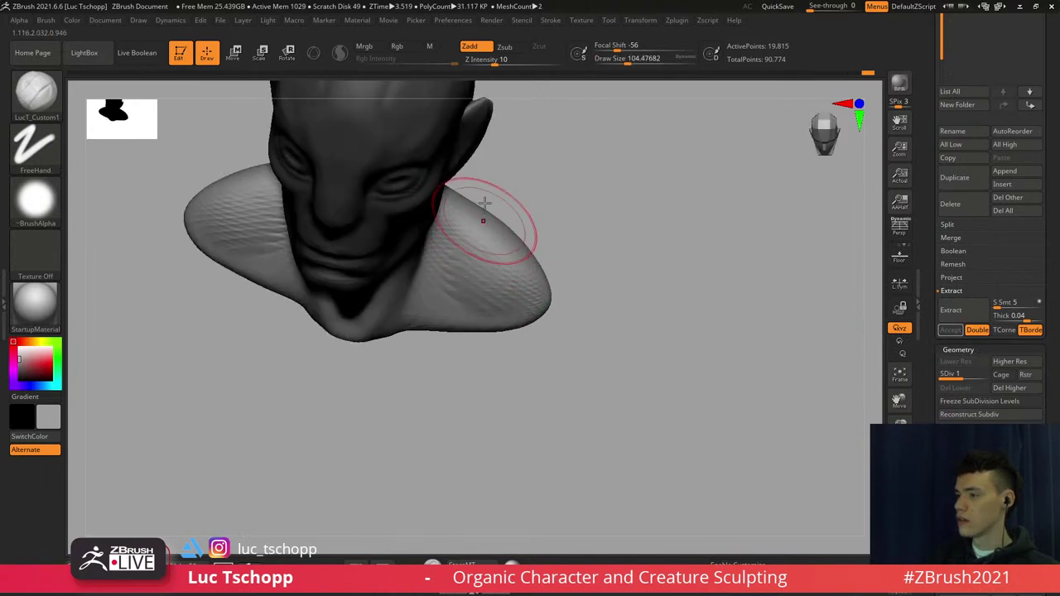
pyautogui.keyDown('shift'); pyautogui.moveTo(484, 203); pyautogui.dragTo(492, 319, button='right'); pyautogui.keyUp('shift')
pyautogui.press('d')
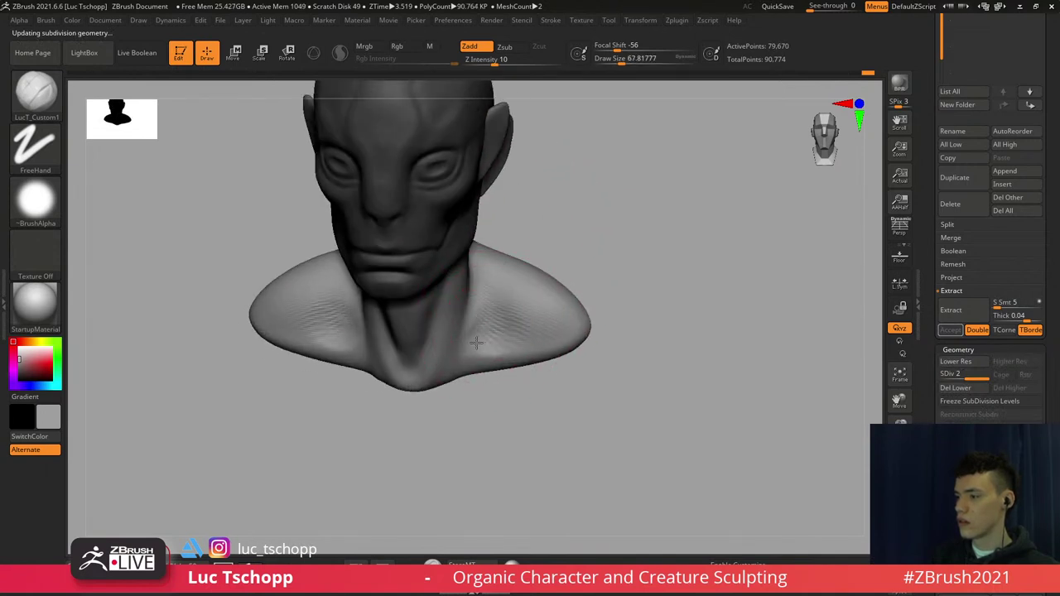
pyautogui.moveTo(494, 294)
pyautogui.mouseDown(button='right')
pyautogui.moveTo(483, 314)
pyautogui.moveTo(491, 280)
pyautogui.moveTo(498, 311)
pyautogui.moveTo(473, 251)
pyautogui.mouseUp(button='right')
# Try the DamStandard and Clay brushes, then drop back to subdivision level 1
pyautogui.press('b')
pyautogui.press('d')
pyautogui.press('s')
pyautogui.press('b')
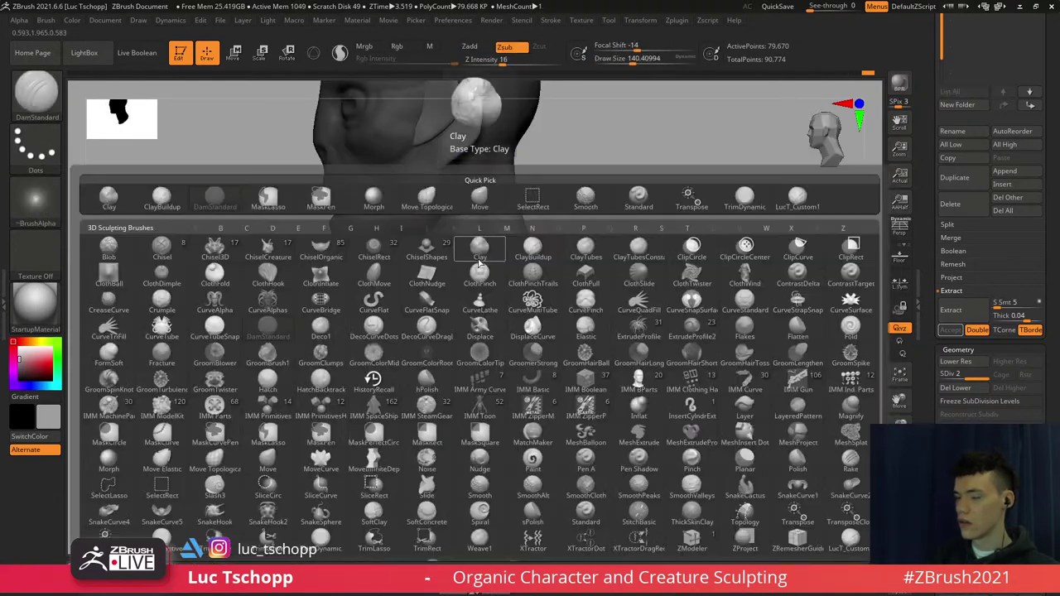
pyautogui.press('c')
pyautogui.press('l')
pyautogui.hotkey('shift', 'd')
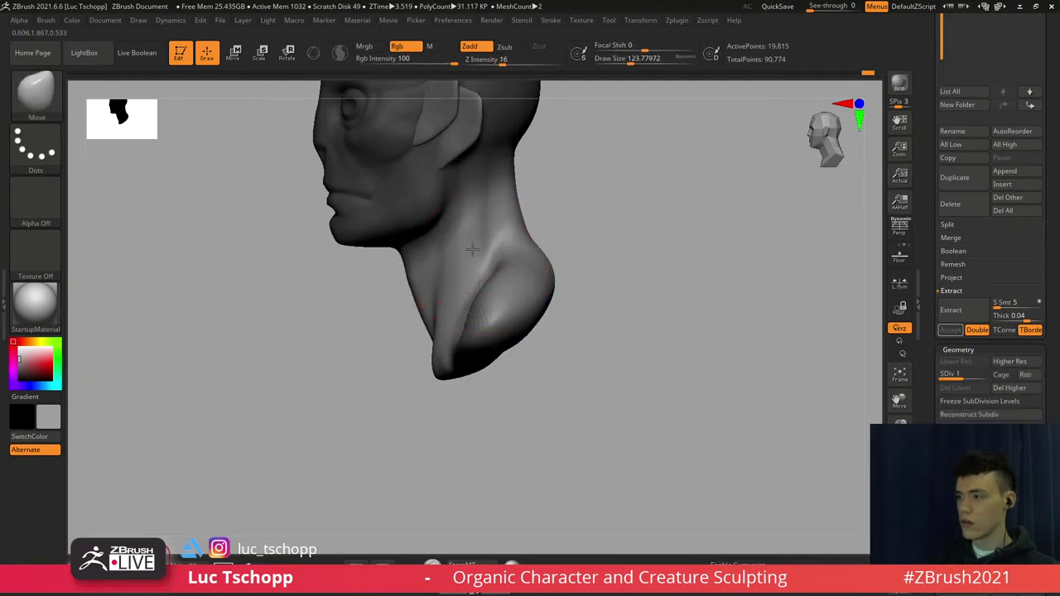
# Mask the lower back, invert it, Transpose-move that section upward and outward, and clear the mask
pyautogui.moveTo(545, 290); pyautogui.dragTo(503, 278, button='right')
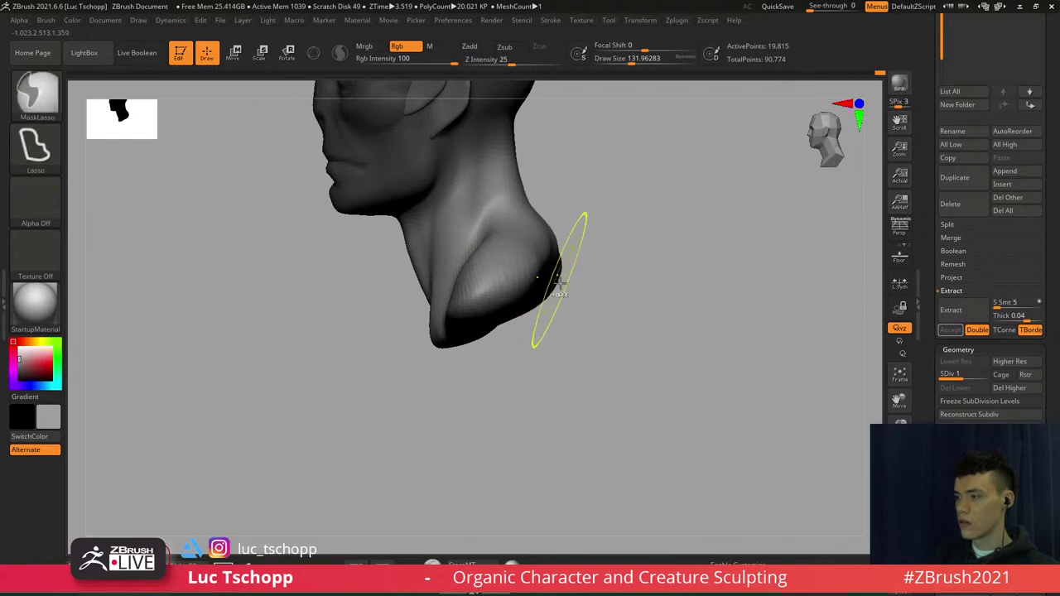
pyautogui.keyDown('ctrl'); pyautogui.moveTo(576, 329); pyautogui.dragTo(589, 356); pyautogui.keyUp('ctrl')
pyautogui.keyDown('alt'); pyautogui.moveTo(591, 361); pyautogui.dragTo(543, 335, button='right'); pyautogui.keyUp('alt')
pyautogui.moveTo(493, 357)
pyautogui.keyDown('ctrl'); pyautogui.mouseDown()
pyautogui.moveTo(514, 208)
pyautogui.moveTo(427, 292)
pyautogui.moveTo(369, 406)
pyautogui.mouseUp(); pyautogui.keyUp('ctrl')
pyautogui.keyDown('ctrl'); pyautogui.click(384, 413); pyautogui.keyUp('ctrl')
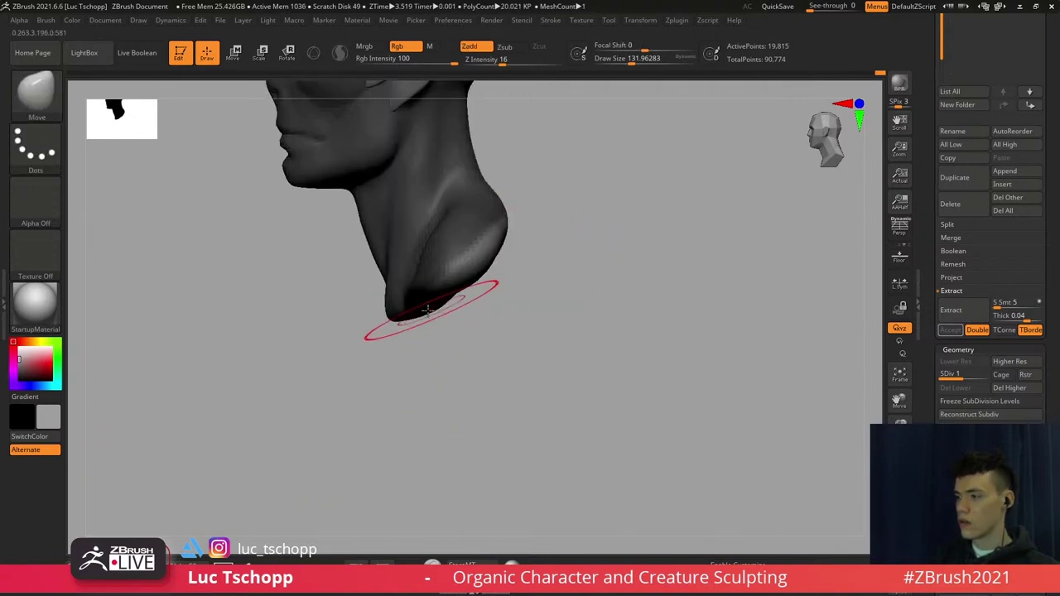
pyautogui.press('r')
pyautogui.press('w')
pyautogui.moveTo(407, 319)
pyautogui.mouseDown()
pyautogui.moveTo(540, 204)
pyautogui.moveTo(568, 232)
pyautogui.moveTo(582, 273)
pyautogui.mouseUp()
pyautogui.keyDown('ctrl'); pyautogui.moveTo(580, 201); pyautogui.dragTo(628, 262); pyautogui.keyUp('ctrl')
pyautogui.keyDown('ctrl'); pyautogui.moveTo(589, 183); pyautogui.dragTo(651, 254); pyautogui.keyUp('ctrl')
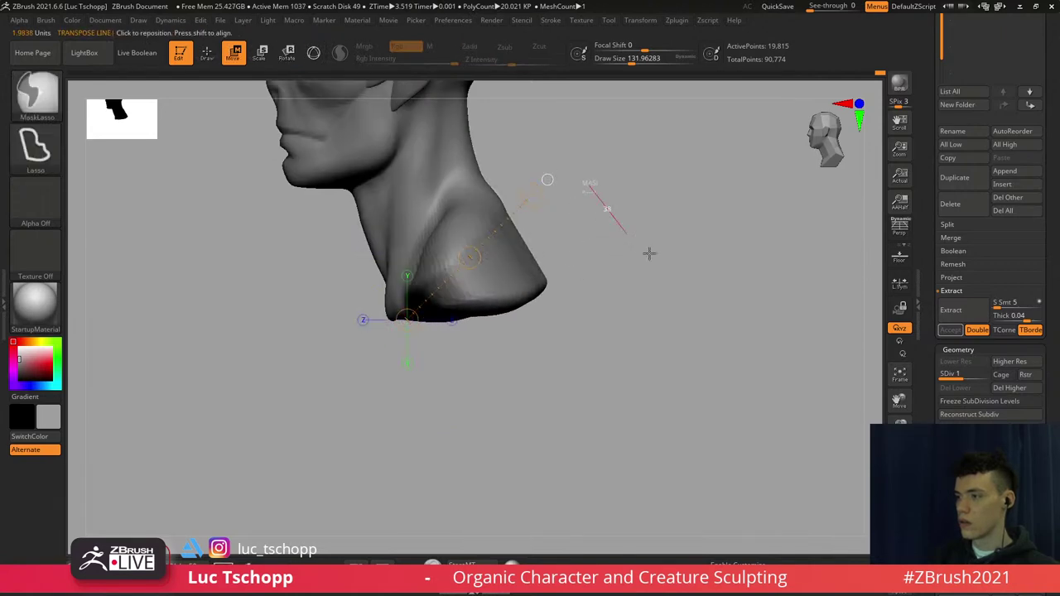
# Smooth the shoulder bulge with the Move brush at about size 187
pyautogui.press('b')
pyautogui.press('m')
pyautogui.press('v')
pyautogui.moveTo(536, 237); pyautogui.dragTo(506, 246, button='right')
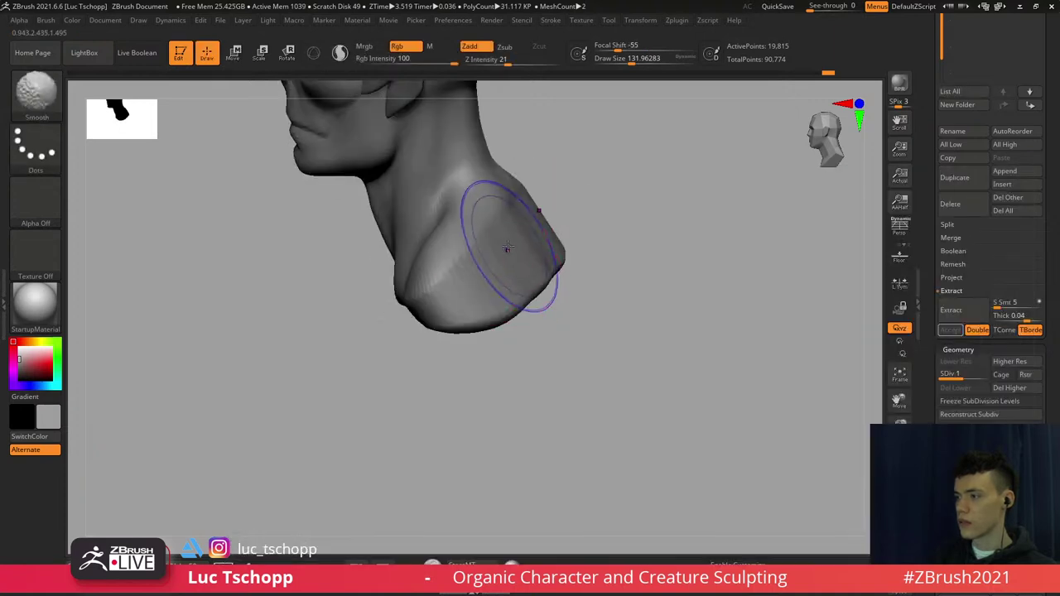
pyautogui.press('s')
pyautogui.moveTo(501, 246); pyautogui.dragTo(527, 210)
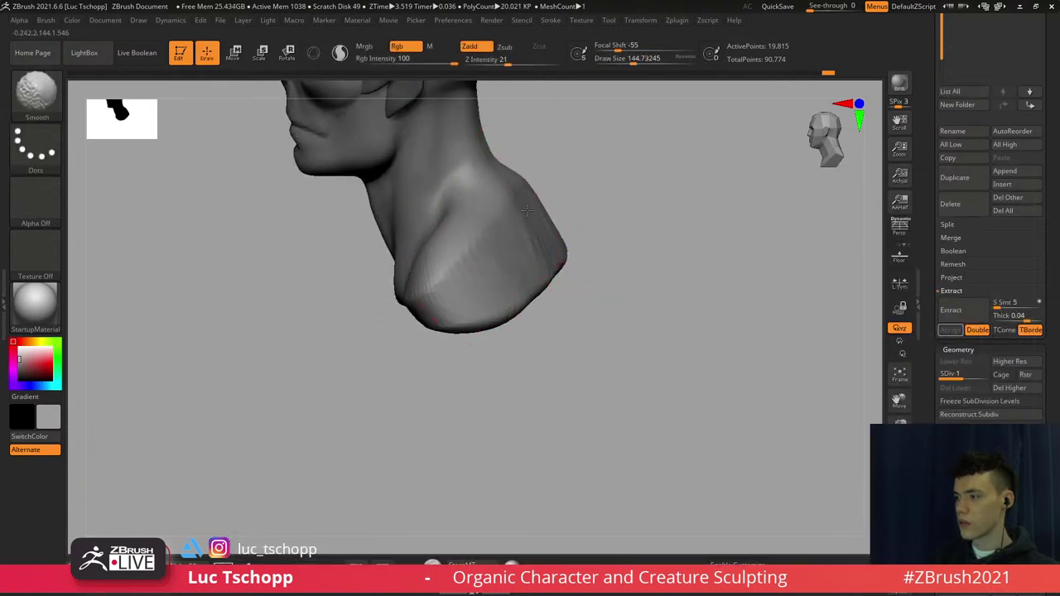
# Turn the bust to a front view and fine-tune the brush size to about 124
pyautogui.moveTo(497, 238)
pyautogui.mouseDown(button='right')
pyautogui.moveTo(528, 224)
pyautogui.moveTo(509, 235)
pyautogui.moveTo(539, 286)
pyautogui.moveTo(511, 305)
pyautogui.moveTo(493, 300)
pyautogui.mouseUp(button='right')
pyautogui.press('s')
pyautogui.moveTo(493, 300); pyautogui.dragTo(490, 300)
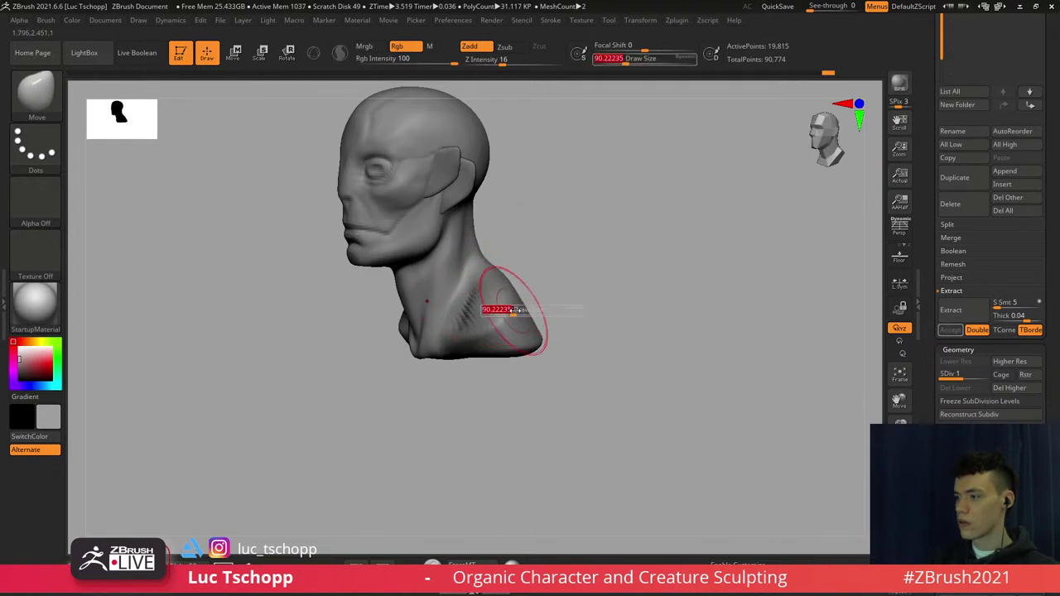
pyautogui.press('s')
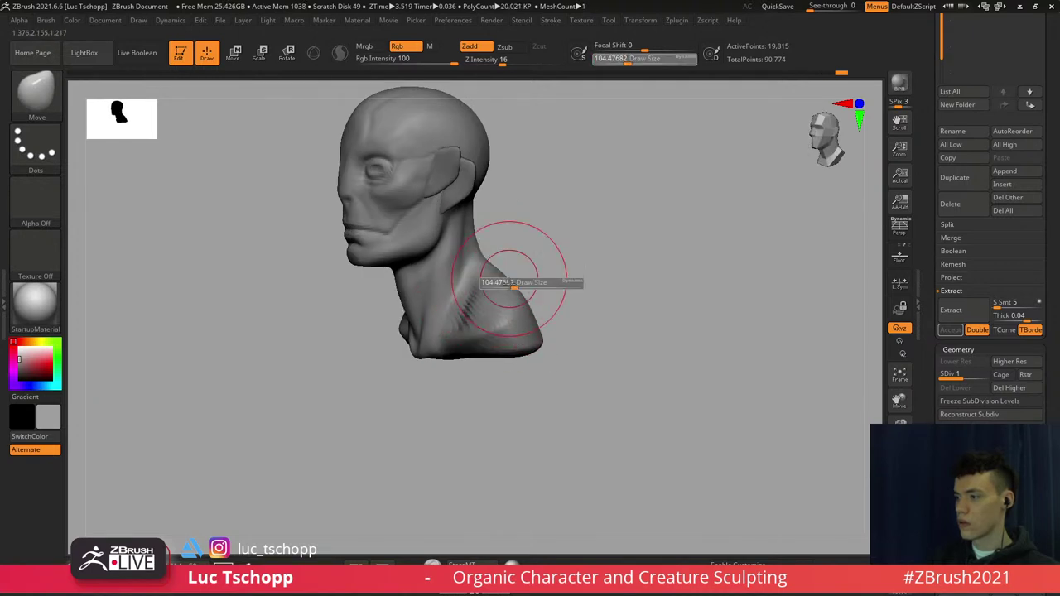
pyautogui.moveTo(516, 284); pyautogui.dragTo(508, 283)
pyautogui.keyDown('shift'); pyautogui.moveTo(481, 290); pyautogui.dragTo(525, 318, button='right'); pyautogui.keyUp('shift')
pyautogui.press('s')
pyautogui.moveTo(493, 302); pyautogui.dragTo(519, 321)
pyautogui.press('s')
pyautogui.press('s')
pyautogui.moveTo(465, 348); pyautogui.dragTo(455, 348)
pyautogui.press('s')
pyautogui.moveTo(493, 326); pyautogui.dragTo(489, 326)
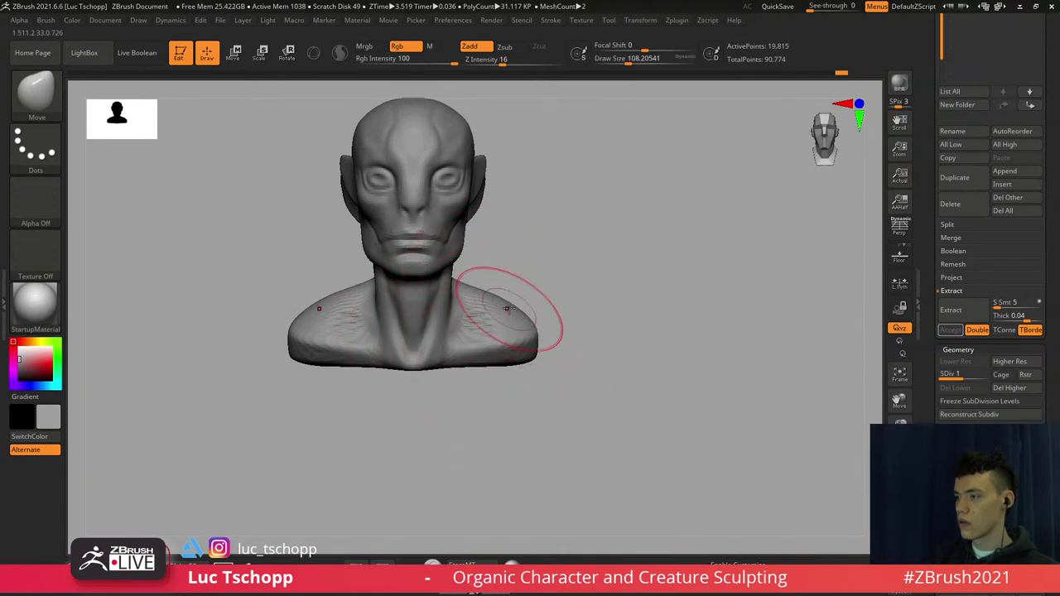
pyautogui.press('s')
pyautogui.moveTo(461, 291); pyautogui.dragTo(464, 291)
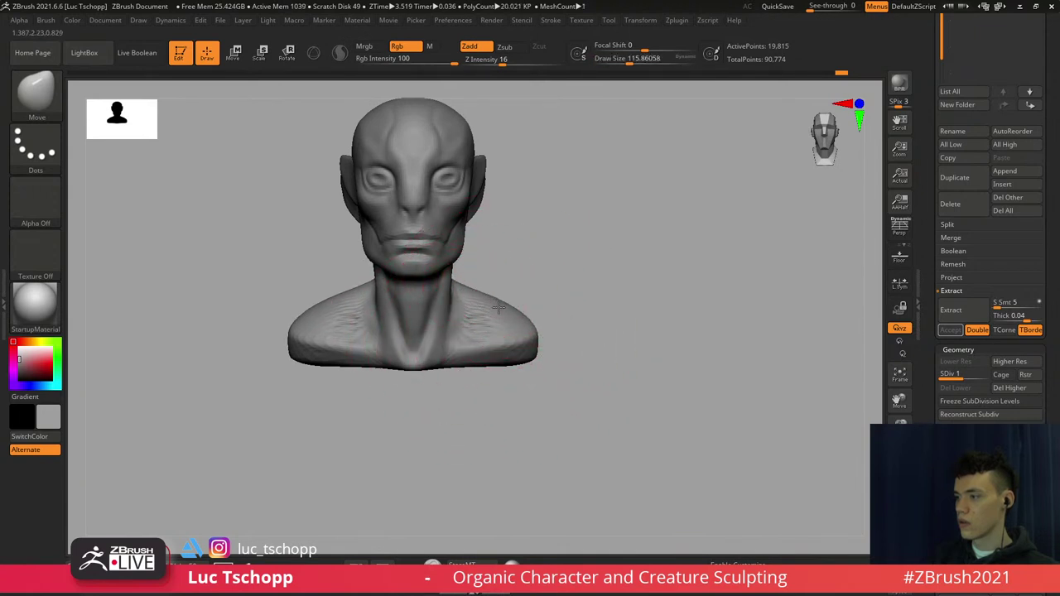
# Step up to subdivision level 2 and rebuild the bust as a DynaMesh at resolution 88
pyautogui.press('d')
pyautogui.keyDown('alt'); pyautogui.moveTo(594, 197); pyautogui.dragTo(676, 253); pyautogui.keyUp('alt')
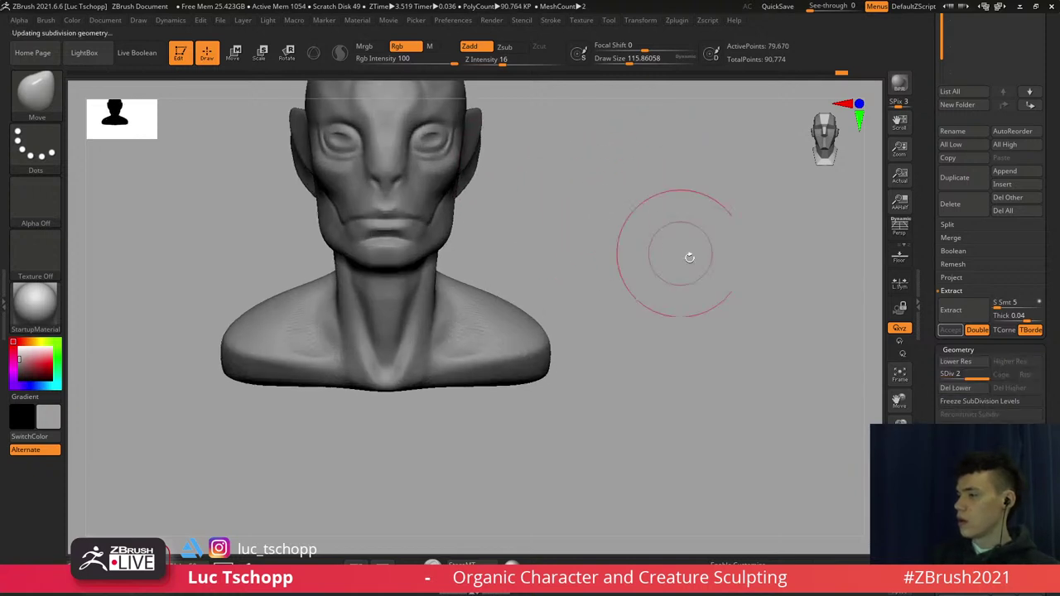
pyautogui.scroll(-5, 1035, 290)
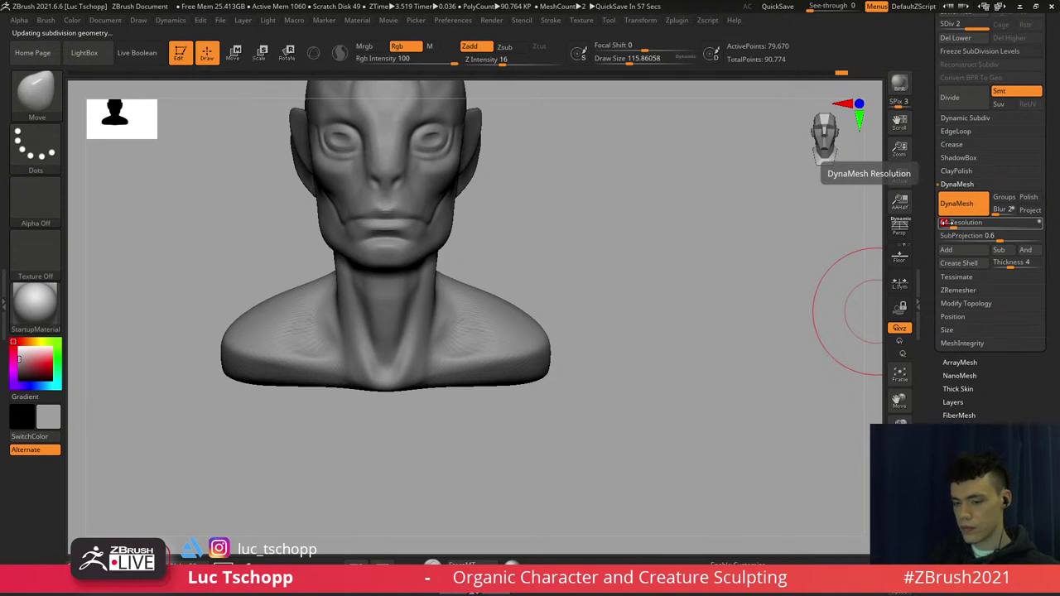
pyautogui.moveTo(675, 196)
pyautogui.keyDown('ctrl'); pyautogui.mouseDown()
pyautogui.moveTo(736, 318)
pyautogui.moveTo(461, 416)
pyautogui.moveTo(492, 346)
pyautogui.mouseUp(); pyautogui.keyUp('ctrl')
# Bring up the brush picker and set a smaller brush size in front view
pyautogui.press('b')
pyautogui.moveTo(498, 295)
pyautogui.keyDown('alt'); pyautogui.mouseDown(button='right')
pyautogui.moveTo(535, 270)
pyautogui.moveTo(502, 272)
pyautogui.moveTo(525, 241)
pyautogui.moveTo(527, 268)
pyautogui.moveTo(495, 293)
pyautogui.mouseUp(button='right'); pyautogui.keyUp('alt')
pyautogui.press('s')
pyautogui.click(494, 290)
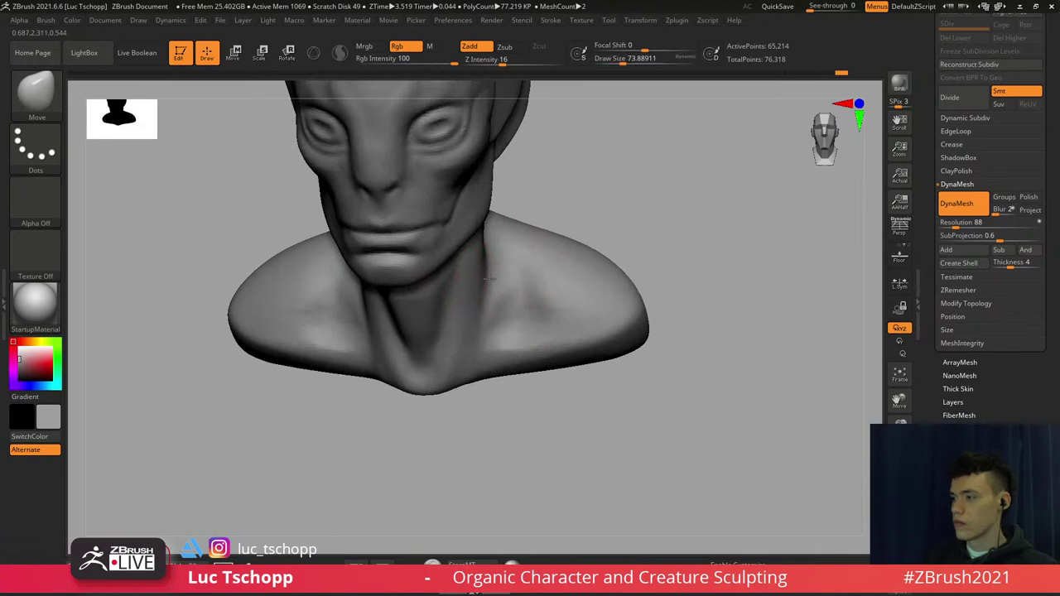
# Build up the shoulder with the custom clay brush, adjusting Draw Size from front and profile views
pyautogui.press('b')
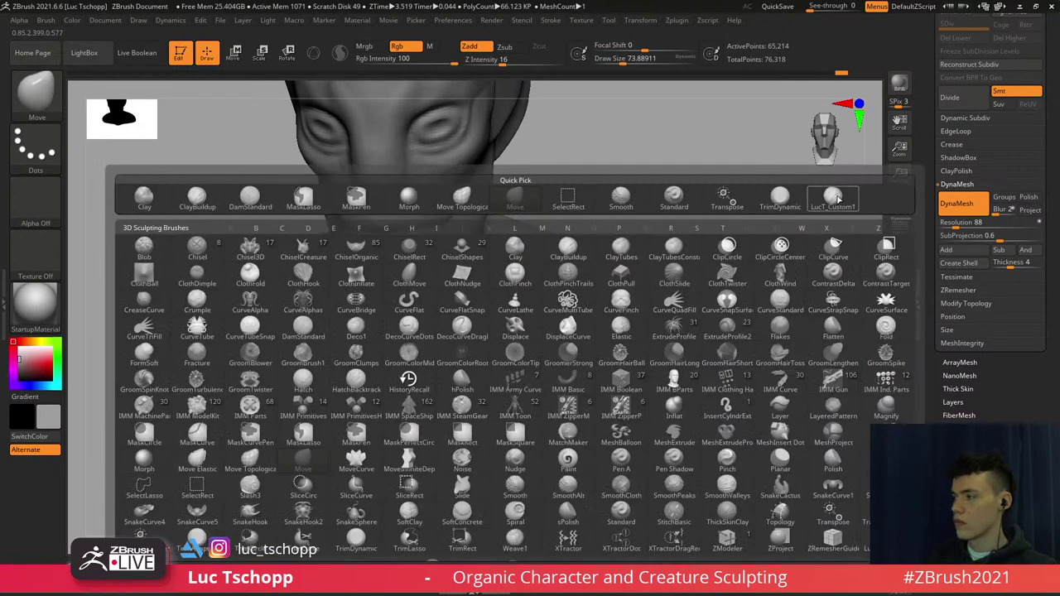
pyautogui.click(835, 200)
pyautogui.press('s')
pyautogui.click(532, 290)
pyautogui.moveTo(530, 306); pyautogui.dragTo(548, 307)
pyautogui.moveTo(521, 320)
pyautogui.keyDown('shift'); pyautogui.mouseDown(button='right')
pyautogui.moveTo(540, 310)
pyautogui.moveTo(466, 287)
pyautogui.mouseUp(button='right'); pyautogui.keyUp('shift')
pyautogui.press('s')
pyautogui.click(440, 287)
pyautogui.press('s')
pyautogui.click(424, 308)
pyautogui.moveTo(514, 234); pyautogui.dragTo(473, 215, button='right')
pyautogui.keyDown('alt'); pyautogui.moveTo(484, 158); pyautogui.dragTo(494, 233, button='right'); pyautogui.keyUp('alt')
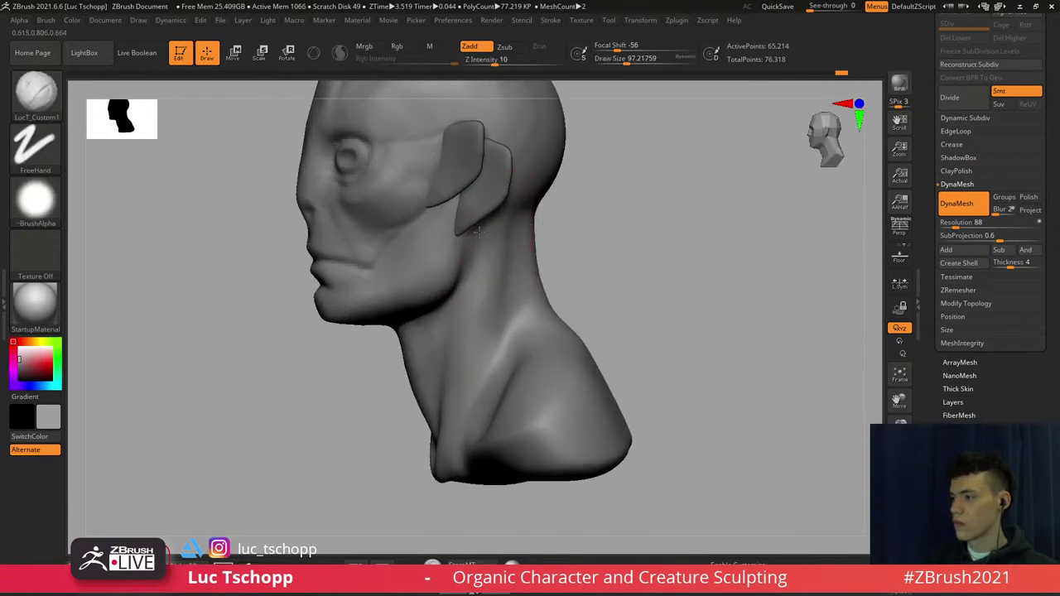
pyautogui.moveTo(463, 299); pyautogui.dragTo(489, 300, button='right')
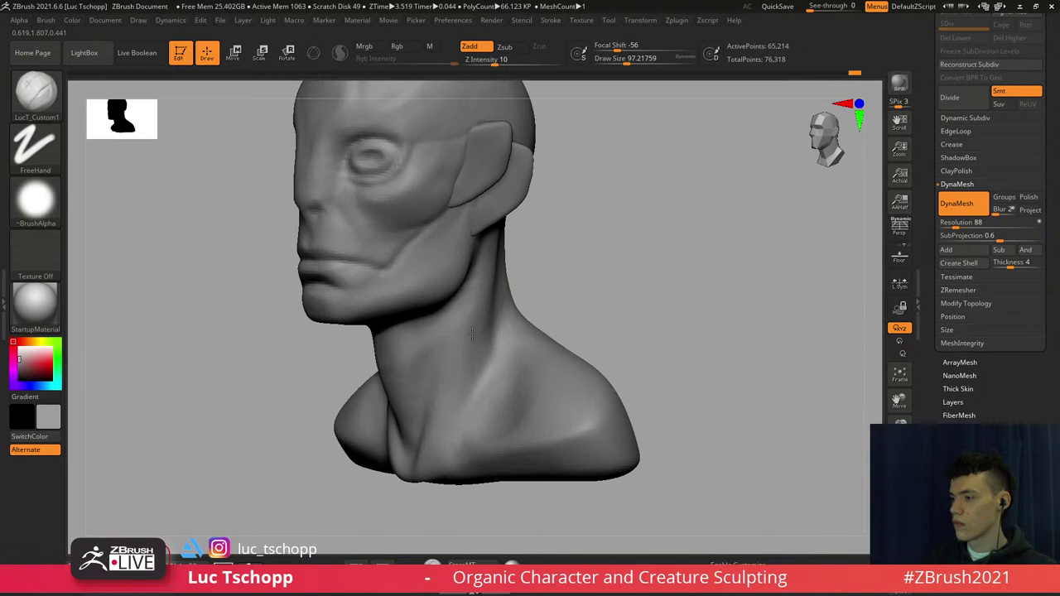
# Shift-smooth the neck surface and the front of the neck from a straight front view
pyautogui.press('shift')
pyautogui.keyDown('shift'); pyautogui.moveTo(436, 399); pyautogui.dragTo(423, 406); pyautogui.keyUp('shift')
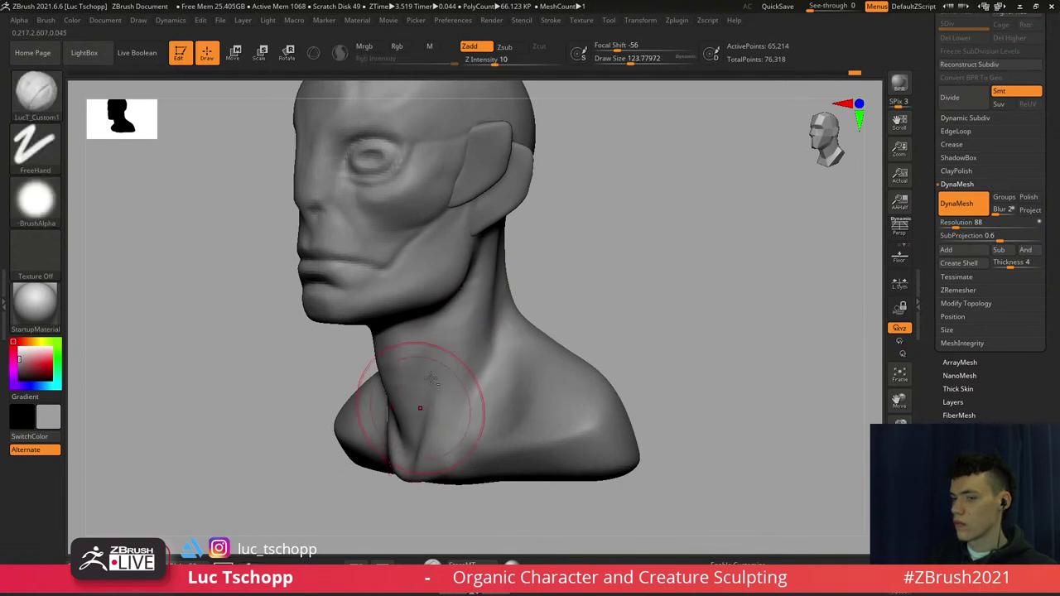
pyautogui.keyDown('alt'); pyautogui.moveTo(421, 406); pyautogui.dragTo(438, 356, button='right'); pyautogui.keyUp('alt')
pyautogui.moveTo(416, 352)
pyautogui.mouseDown(button='right')
pyautogui.moveTo(440, 348)
pyautogui.moveTo(431, 312)
pyautogui.moveTo(445, 338)
pyautogui.moveTo(496, 336)
pyautogui.moveTo(445, 358)
pyautogui.mouseUp(button='right')
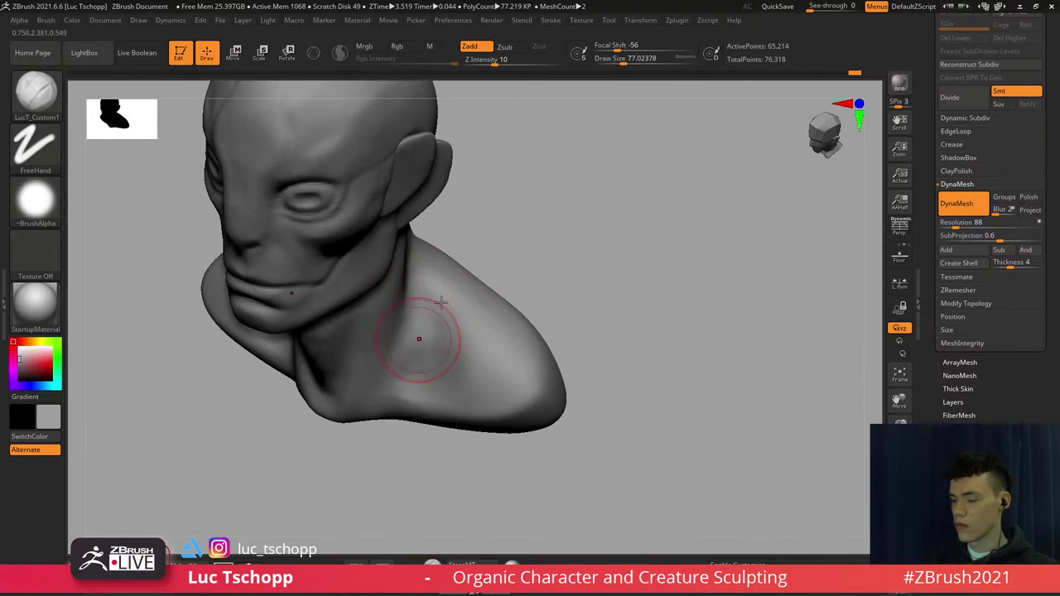
pyautogui.moveTo(441, 302); pyautogui.dragTo(402, 375, button='right')
pyautogui.press('s')
pyautogui.moveTo(342, 424); pyautogui.dragTo(337, 425)
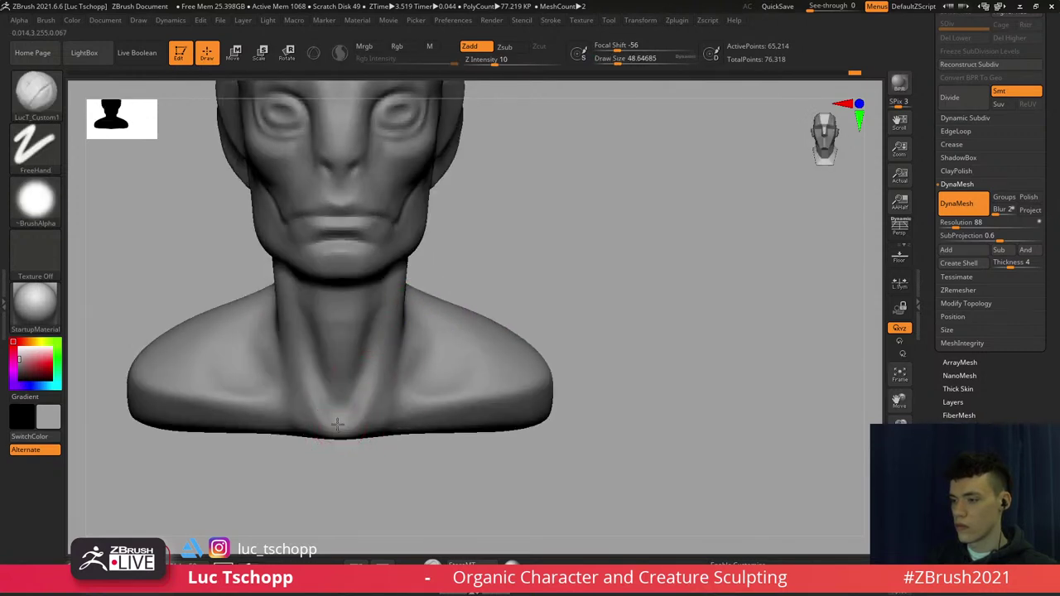
pyautogui.press(']')
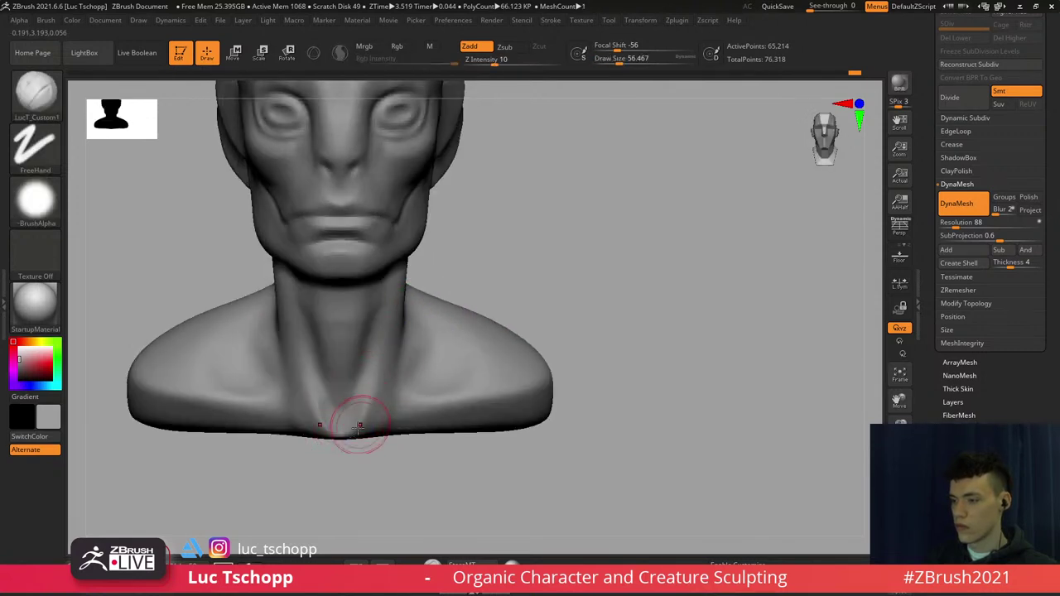
pyautogui.press('shift')
pyautogui.keyDown('shift'); pyautogui.moveTo(391, 317); pyautogui.dragTo(381, 356); pyautogui.keyUp('shift')
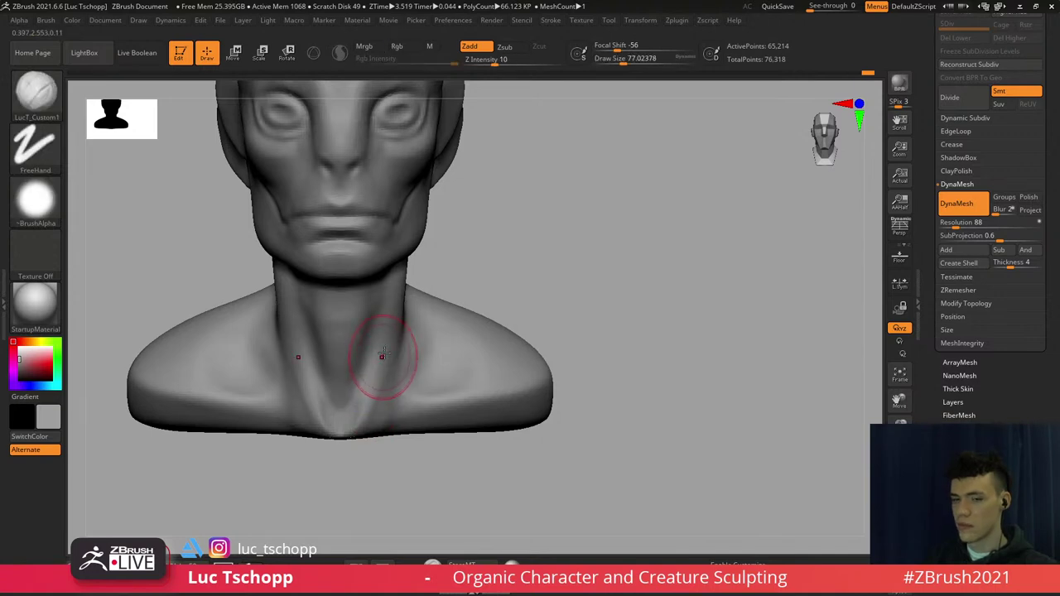
# Switch to the Move brush and enlarge its Draw Size for reshaping the neck
pyautogui.press('b')
pyautogui.press('m')
pyautogui.press('v')
pyautogui.press('s')
pyautogui.moveTo(397, 280); pyautogui.dragTo(407, 280)
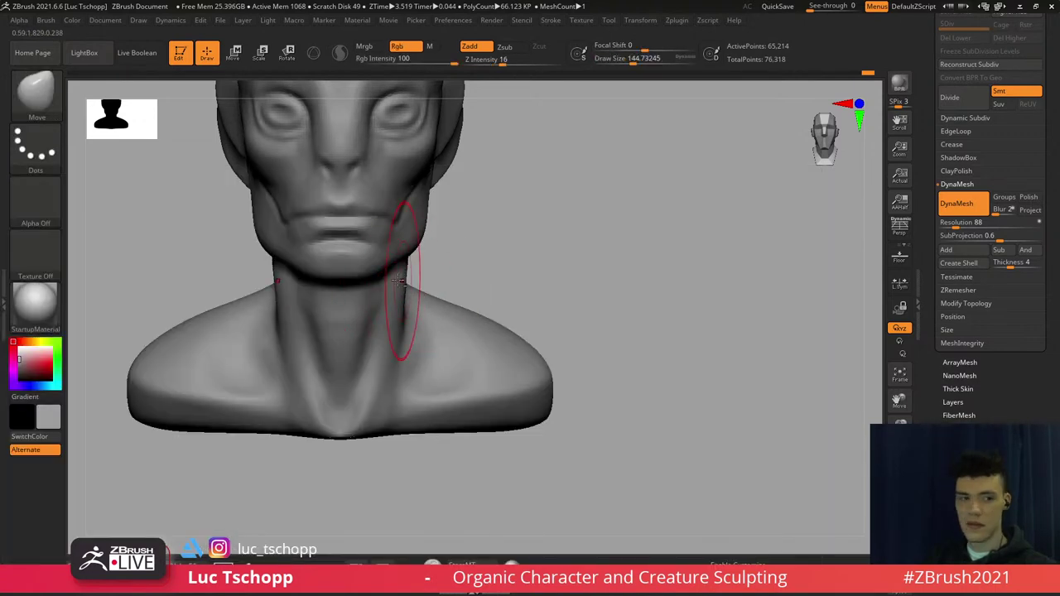
pyautogui.moveTo(404, 279)
pyautogui.keyDown('alt'); pyautogui.mouseDown(button='right')
pyautogui.moveTo(414, 299)
pyautogui.moveTo(426, 285)
pyautogui.mouseUp(button='right'); pyautogui.keyUp('alt')
pyautogui.press('s')
pyautogui.moveTo(418, 273); pyautogui.dragTo(427, 272)
pyautogui.moveTo(425, 266)
pyautogui.mouseDown(button='right')
pyautogui.moveTo(389, 281)
pyautogui.moveTo(404, 288)
pyautogui.moveTo(420, 368)
pyautogui.mouseUp(button='right')
# Build up the muscle along the side of the neck with the Standard brush in left profile
pyautogui.press('b')
pyautogui.press('d')
pyautogui.press('s')
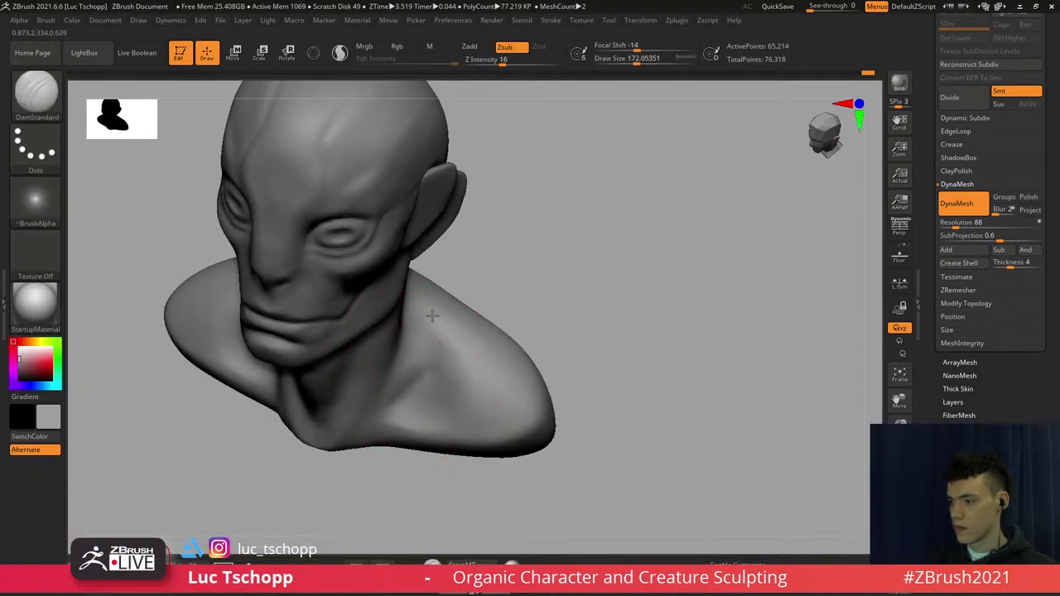
pyautogui.moveTo(438, 332); pyautogui.dragTo(434, 353, button='right')
pyautogui.press('b')
pyautogui.press('s')
pyautogui.press('t')
pyautogui.press('s')
pyautogui.moveTo(442, 345); pyautogui.dragTo(429, 345)
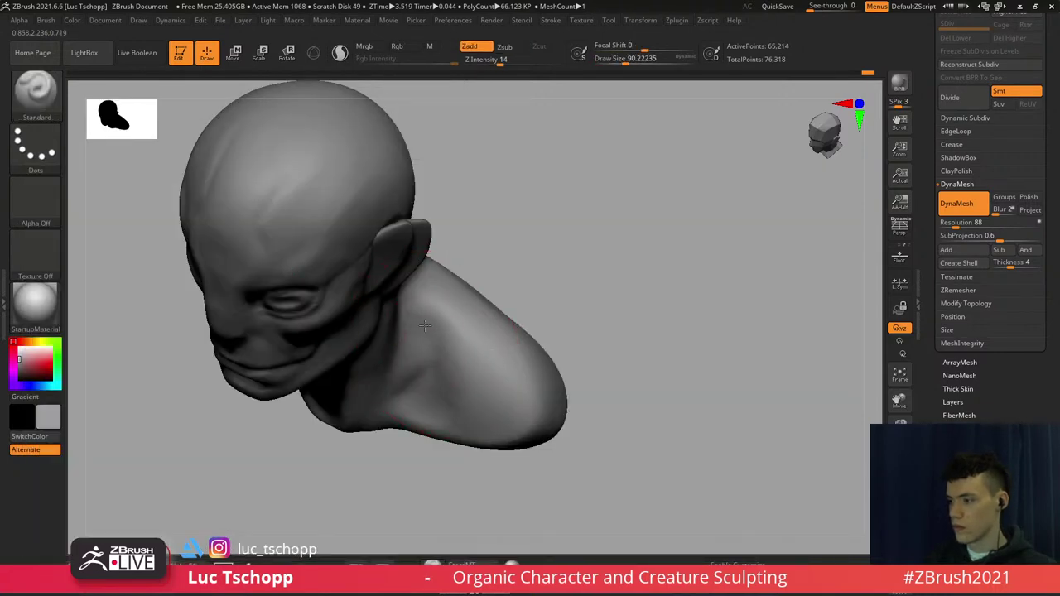
pyautogui.moveTo(430, 321); pyautogui.dragTo(418, 266, button='right')
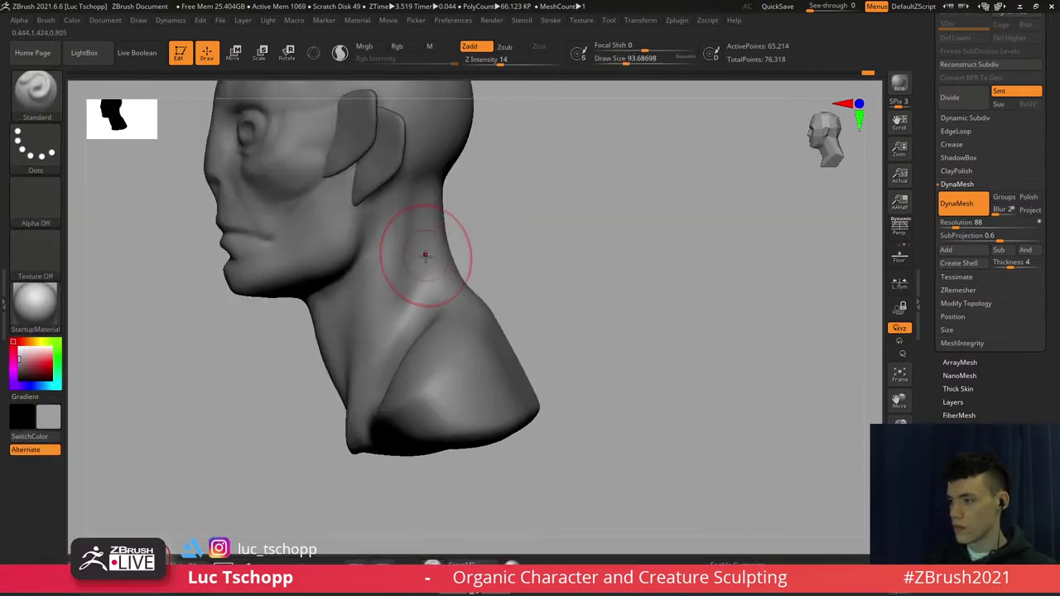
pyautogui.moveTo(417, 236); pyautogui.dragTo(412, 214)
pyautogui.press('s')
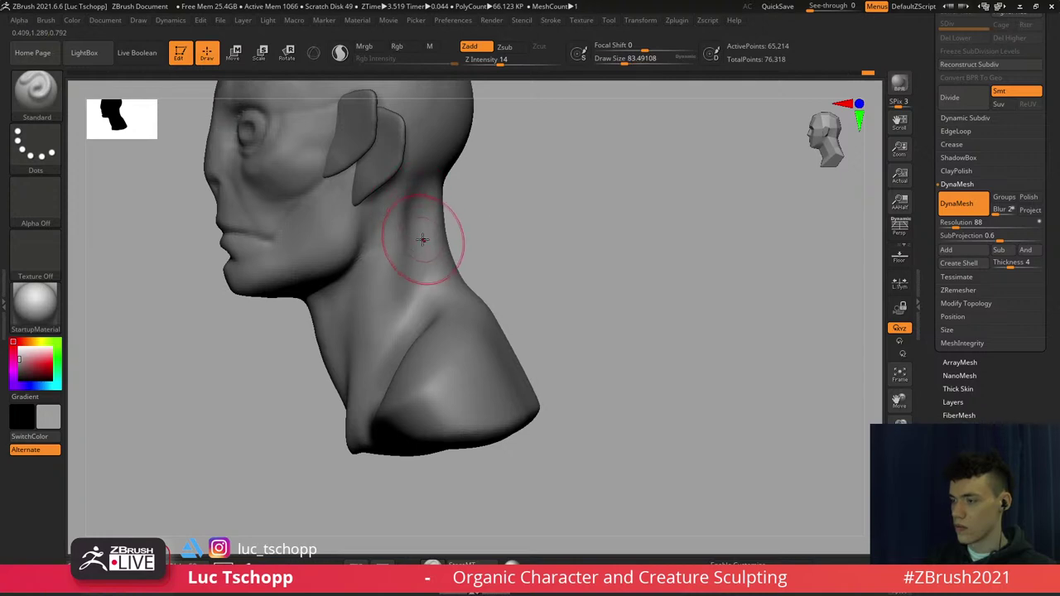
pyautogui.moveTo(423, 239); pyautogui.dragTo(418, 257, button='right')
# Return to the custom clay brush and set a smaller Draw Size from a rear three-quarter view
pyautogui.press('b')
pyautogui.click(737, 199)
pyautogui.moveTo(502, 210); pyautogui.dragTo(447, 220, button='right')
pyautogui.press('s')
pyautogui.moveTo(448, 220); pyautogui.dragTo(440, 221)
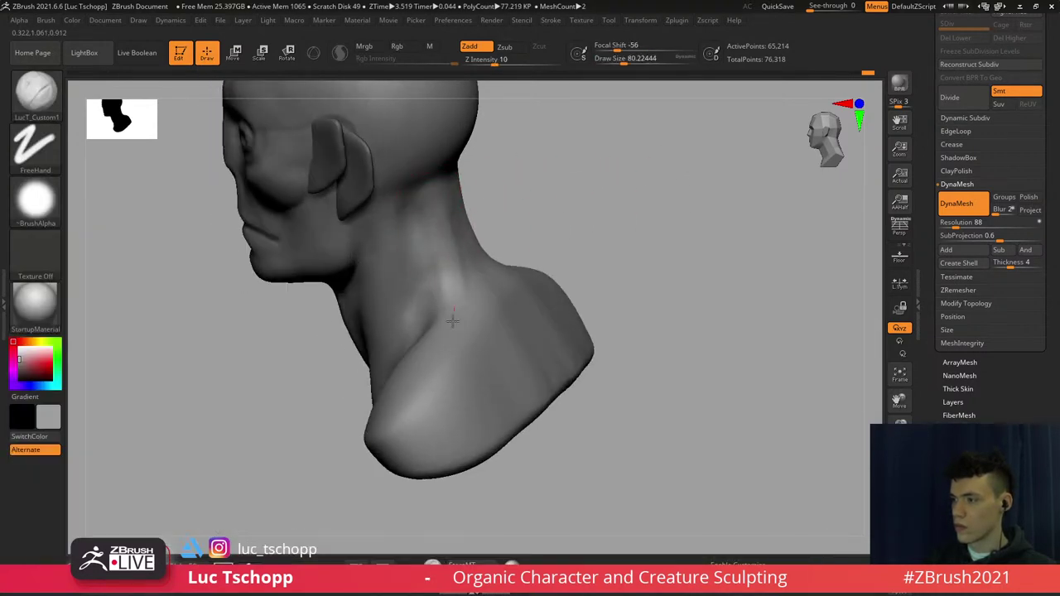
pyautogui.moveTo(452, 322); pyautogui.dragTo(452, 350, button='right')
pyautogui.press('s')
pyautogui.moveTo(458, 311); pyautogui.dragTo(467, 311)
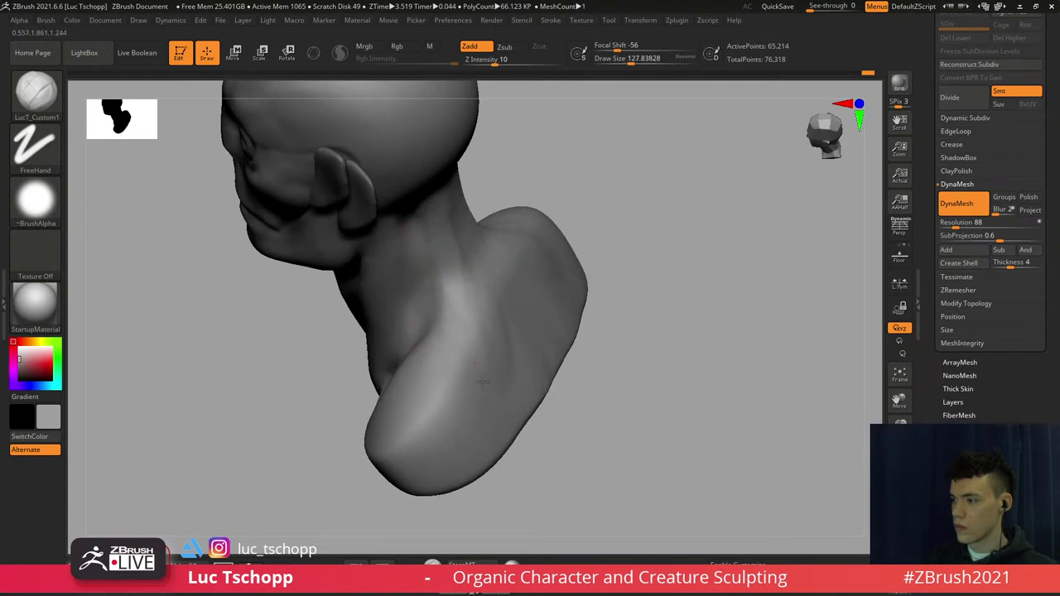
# Build up and smooth the back of the shoulder with a much larger brush
pyautogui.press('s')
pyautogui.moveTo(428, 414); pyautogui.dragTo(440, 414)
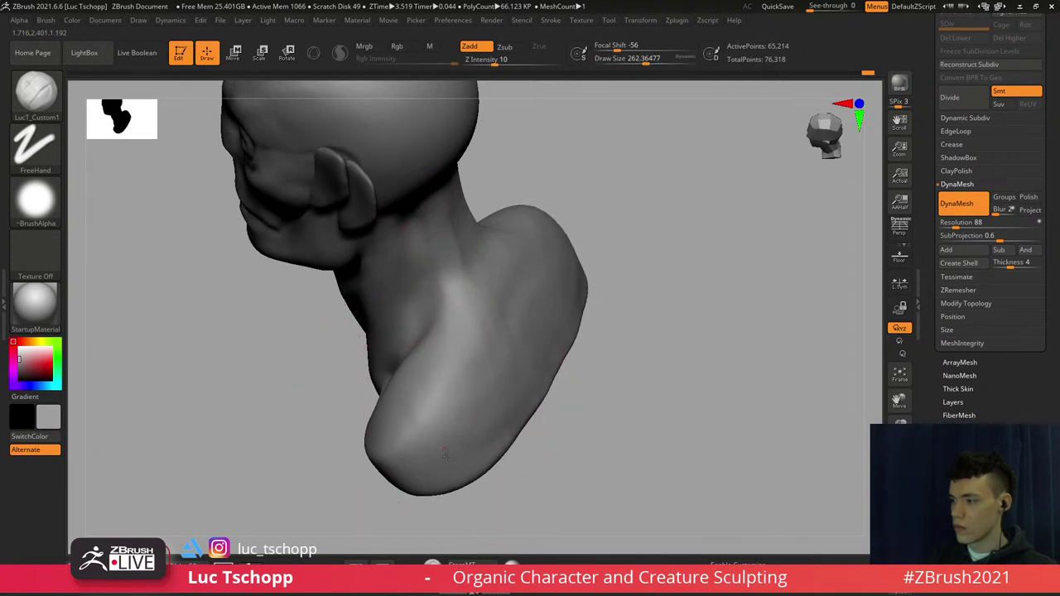
pyautogui.moveTo(488, 321); pyautogui.dragTo(477, 351)
pyautogui.moveTo(435, 405)
pyautogui.keyDown('shift'); pyautogui.mouseDown()
pyautogui.moveTo(459, 421)
pyautogui.moveTo(440, 448)
pyautogui.moveTo(475, 424)
pyautogui.mouseUp(); pyautogui.keyUp('shift')
pyautogui.press('s')
pyautogui.press('s')
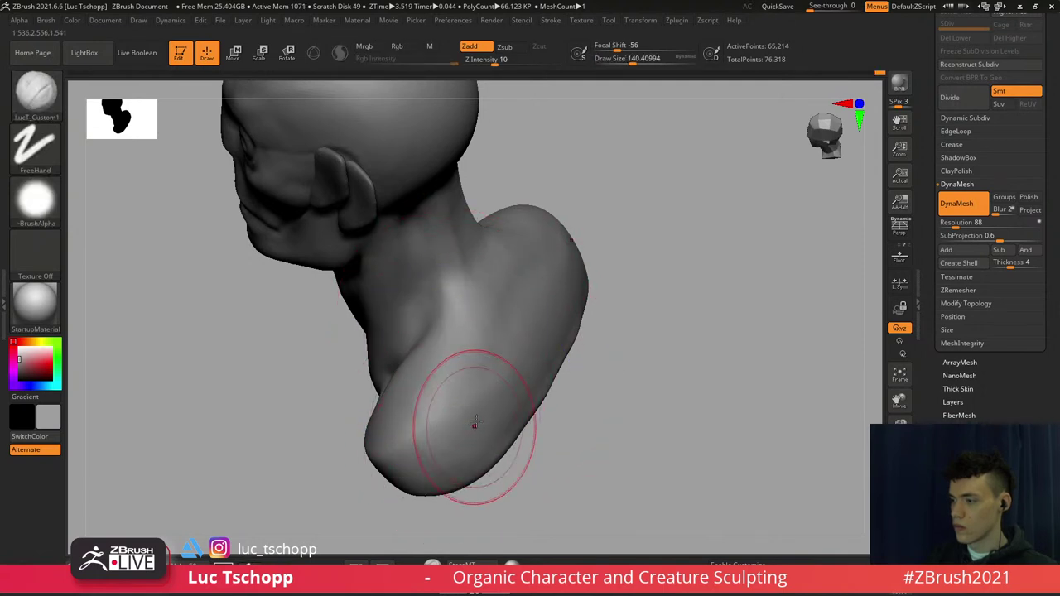
pyautogui.press('shift')
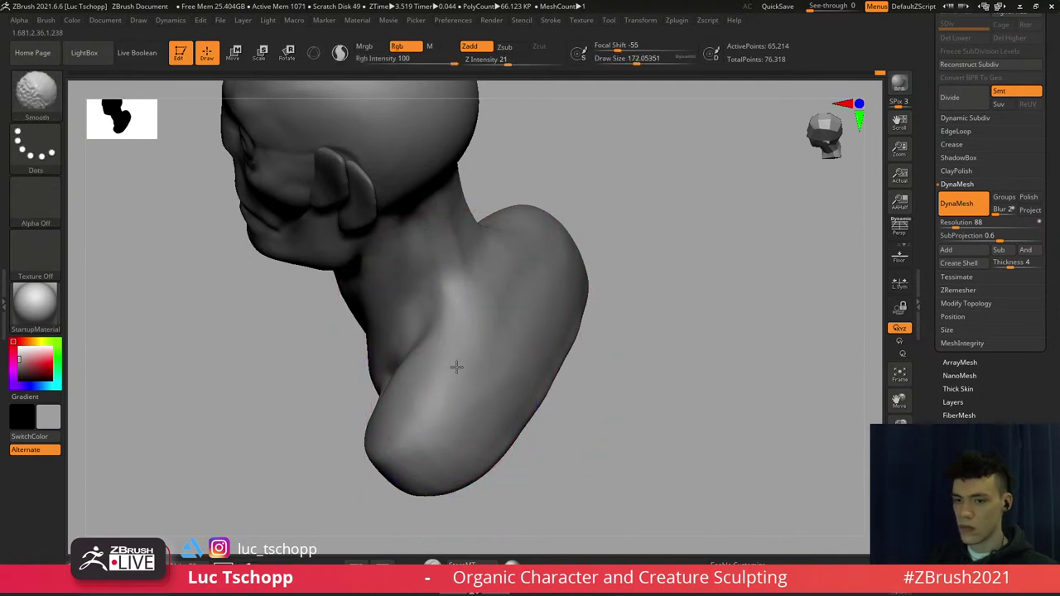
# Sculpt a muscle form down the side of the neck from a side profile
pyautogui.moveTo(456, 367); pyautogui.dragTo(466, 296, button='right')
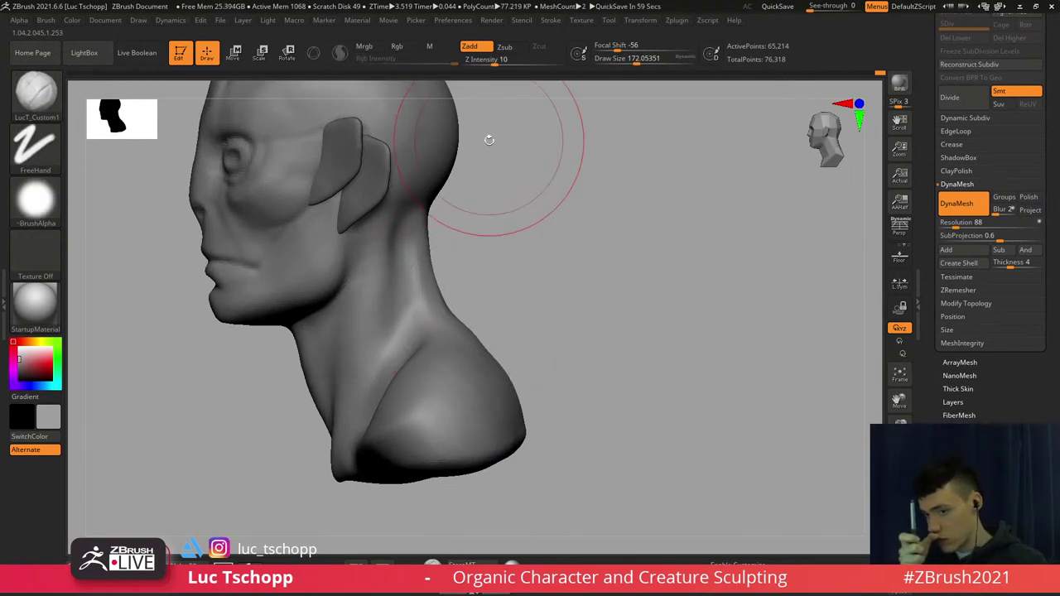
pyautogui.moveTo(445, 343)
pyautogui.keyDown('ctrl'); pyautogui.mouseDown(button='right')
pyautogui.moveTo(434, 318)
pyautogui.moveTo(406, 302)
pyautogui.moveTo(405, 406)
pyautogui.mouseUp(button='right'); pyautogui.keyUp('ctrl')
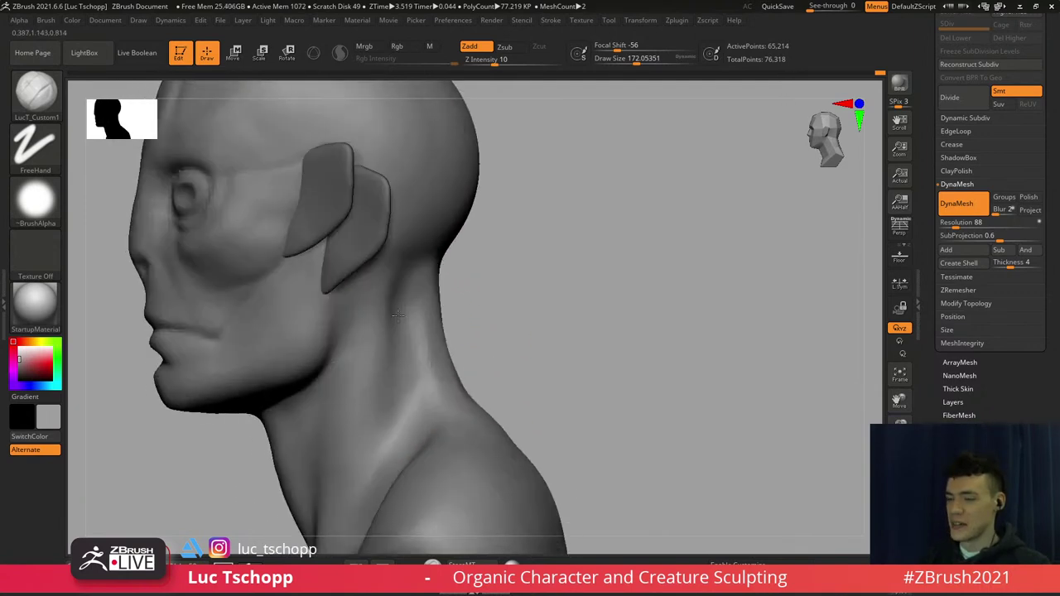
pyautogui.press('[')
pyautogui.keyDown('alt'); pyautogui.moveTo(413, 290); pyautogui.dragTo(441, 260, button='right'); pyautogui.keyUp('alt')
pyautogui.press('s')
pyautogui.moveTo(399, 281); pyautogui.dragTo(402, 281)
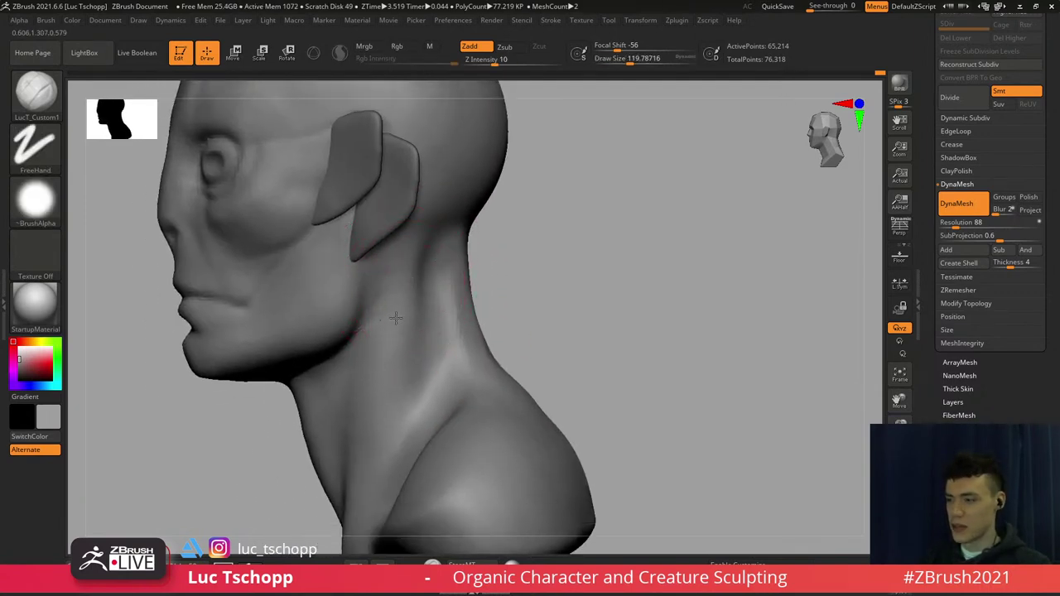
pyautogui.moveTo(396, 318); pyautogui.dragTo(390, 372)
pyautogui.moveTo(390, 372); pyautogui.dragTo(455, 371, button='right')
pyautogui.keyDown('alt'); pyautogui.moveTo(456, 371); pyautogui.dragTo(464, 334, button='right'); pyautogui.keyUp('alt')
pyautogui.press('s')
pyautogui.moveTo(412, 333); pyautogui.dragTo(411, 334)
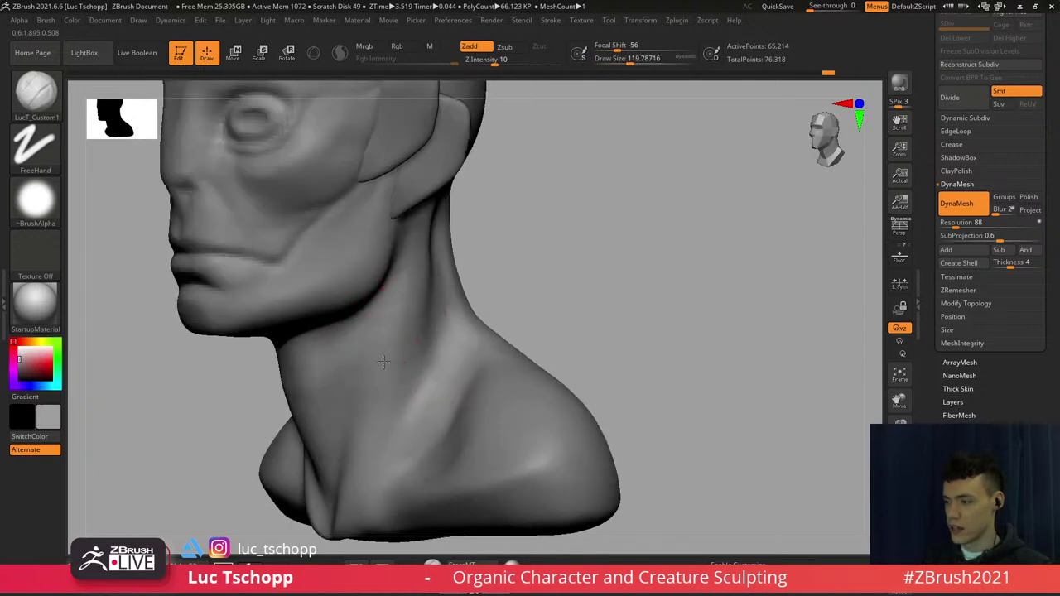
# Smooth and reshape the neck just below the ear from a side view
pyautogui.moveTo(420, 281)
pyautogui.keyDown('alt'); pyautogui.mouseDown(button='right')
pyautogui.moveTo(411, 324)
pyautogui.moveTo(365, 323)
pyautogui.mouseUp(button='right'); pyautogui.keyUp('alt')
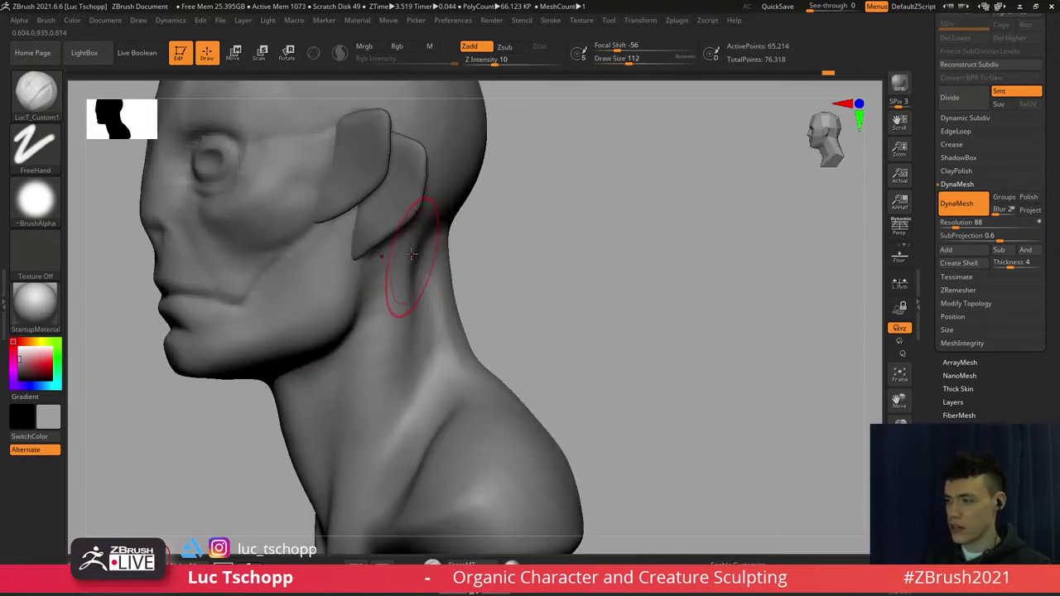
pyautogui.press('s')
pyautogui.moveTo(415, 245); pyautogui.dragTo(413, 245)
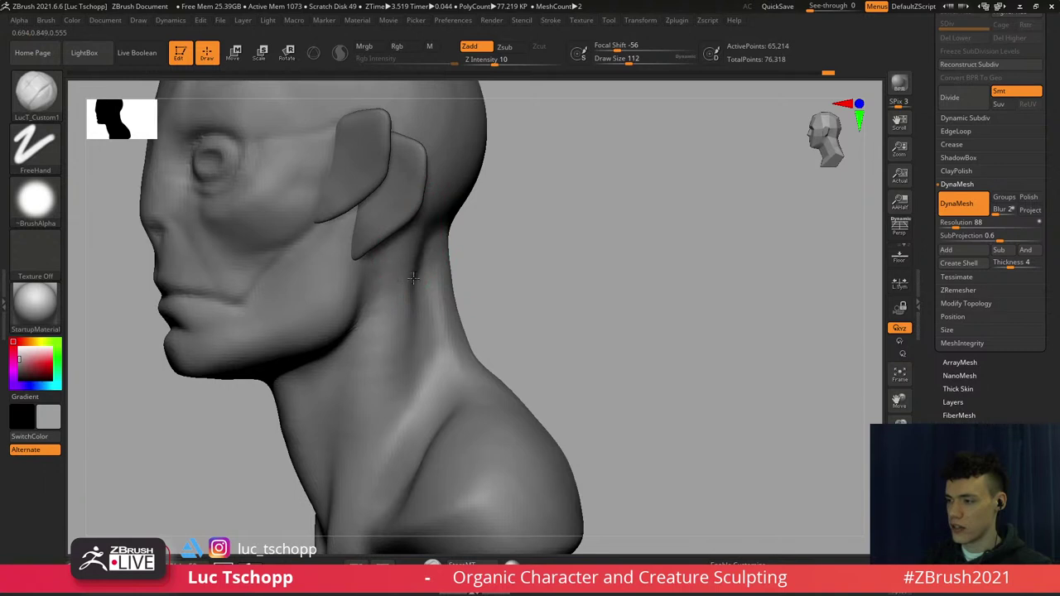
pyautogui.press('s')
pyautogui.moveTo(406, 291); pyautogui.dragTo(395, 290)
pyautogui.keyDown('alt'); pyautogui.moveTo(405, 248); pyautogui.dragTo(438, 221, button='right'); pyautogui.keyUp('alt')
pyautogui.press('s')
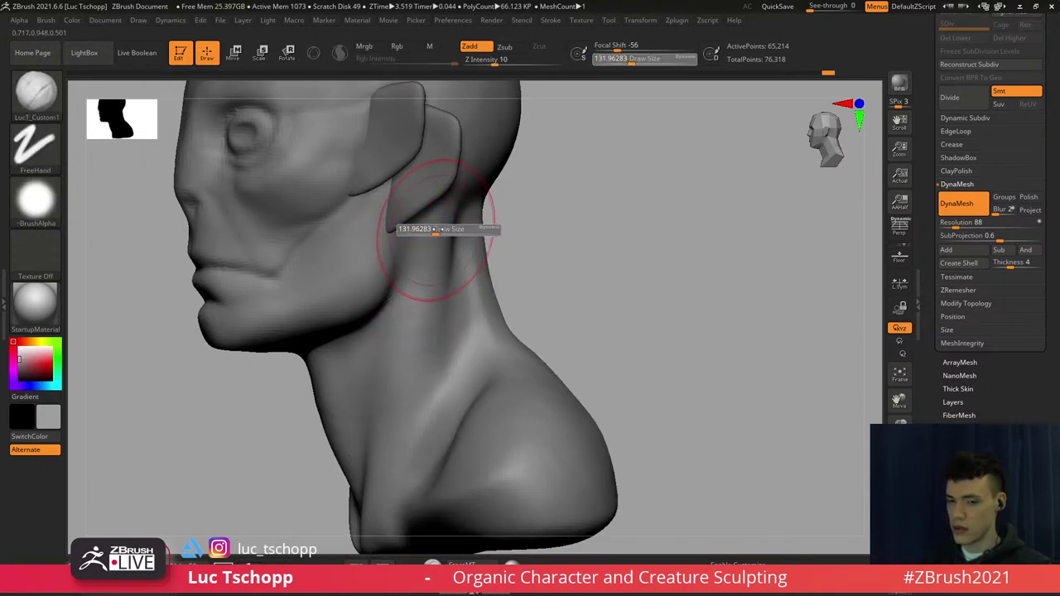
pyautogui.moveTo(439, 219); pyautogui.dragTo(440, 219)
pyautogui.moveTo(438, 228); pyautogui.dragTo(434, 247)
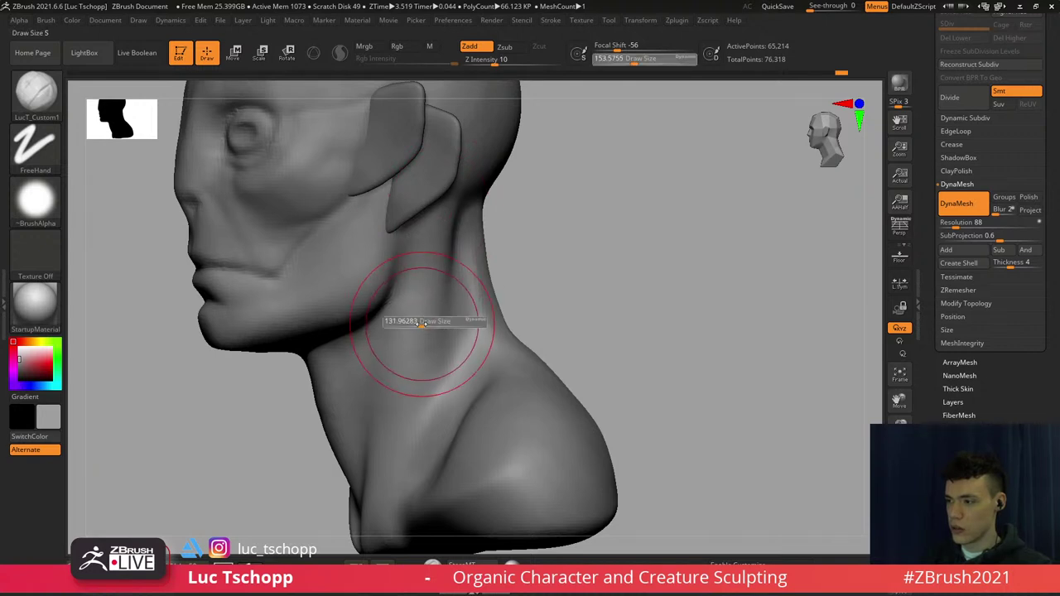
# Smooth the neck surface with a smaller brush and return the bust to a straight front view
pyautogui.keyDown('alt'); pyautogui.moveTo(415, 337); pyautogui.dragTo(420, 318, button='right'); pyautogui.keyUp('alt')
pyautogui.press('s')
pyautogui.moveTo(420, 319); pyautogui.dragTo(418, 319)
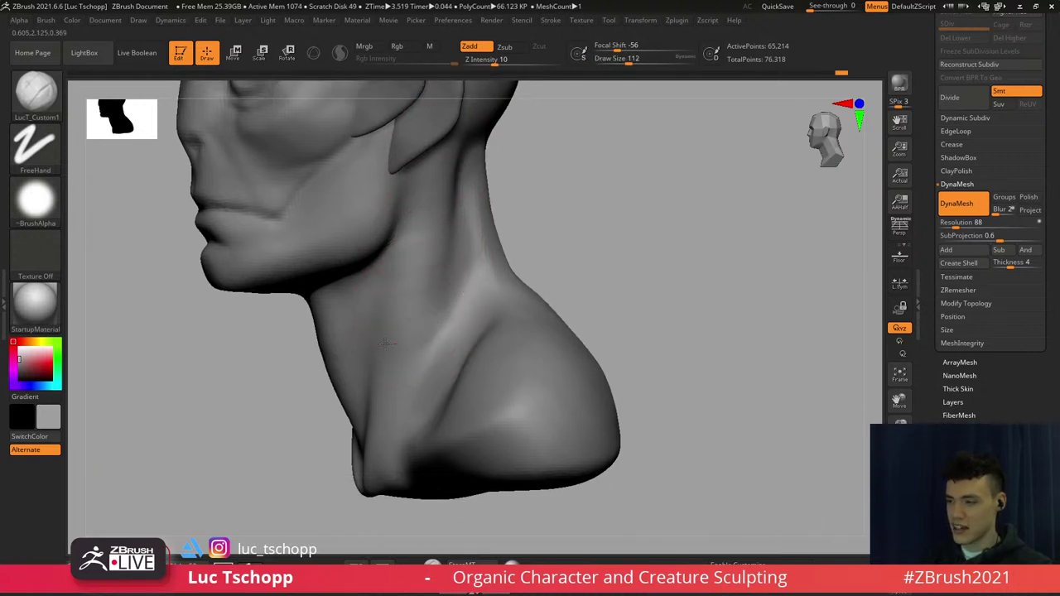
pyautogui.moveTo(389, 374); pyautogui.dragTo(390, 374)
pyautogui.moveTo(398, 335)
pyautogui.keyDown('shift'); pyautogui.mouseDown()
pyautogui.moveTo(407, 303)
pyautogui.moveTo(397, 286)
pyautogui.mouseUp(); pyautogui.keyUp('shift')
pyautogui.moveTo(392, 277)
pyautogui.mouseDown(button='right')
pyautogui.moveTo(433, 326)
pyautogui.moveTo(379, 302)
pyautogui.moveTo(461, 277)
pyautogui.mouseUp(button='right')
# Carve a crease on the throat beneath the jawline with the DamStandard brush
pyautogui.press('b')
pyautogui.press('d')
pyautogui.press('s')
pyautogui.press('s')
pyautogui.moveTo(328, 277); pyautogui.dragTo(331, 278)
pyautogui.press('s')
pyautogui.moveTo(337, 300); pyautogui.dragTo(343, 325)
# Build up the shoulder with the custom clay brush at about size 140, redoing the first stroke
pyautogui.keyDown('alt'); pyautogui.moveTo(437, 315); pyautogui.dragTo(421, 275, button='right'); pyautogui.keyUp('alt')
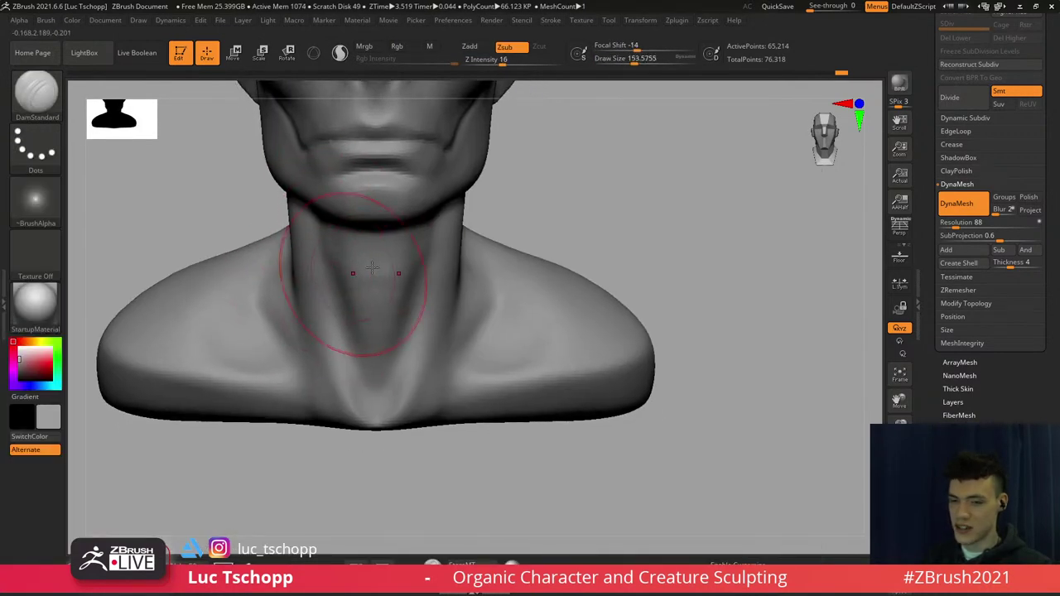
pyautogui.press('b')
pyautogui.click(789, 202)
pyautogui.keyDown('alt'); pyautogui.moveTo(487, 267); pyautogui.dragTo(461, 303, button='right'); pyautogui.keyUp('alt')
pyautogui.moveTo(501, 181); pyautogui.dragTo(488, 213, button='right')
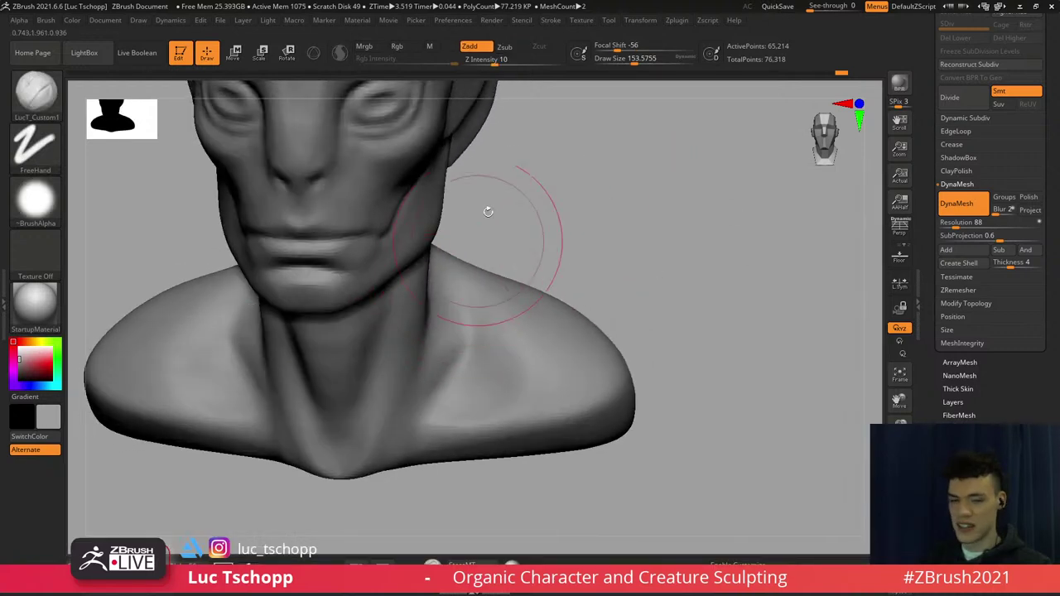
pyautogui.keyDown('alt'); pyautogui.moveTo(432, 327); pyautogui.dragTo(439, 377, button='right'); pyautogui.keyUp('alt')
pyautogui.moveTo(497, 331); pyautogui.dragTo(443, 329, button='right')
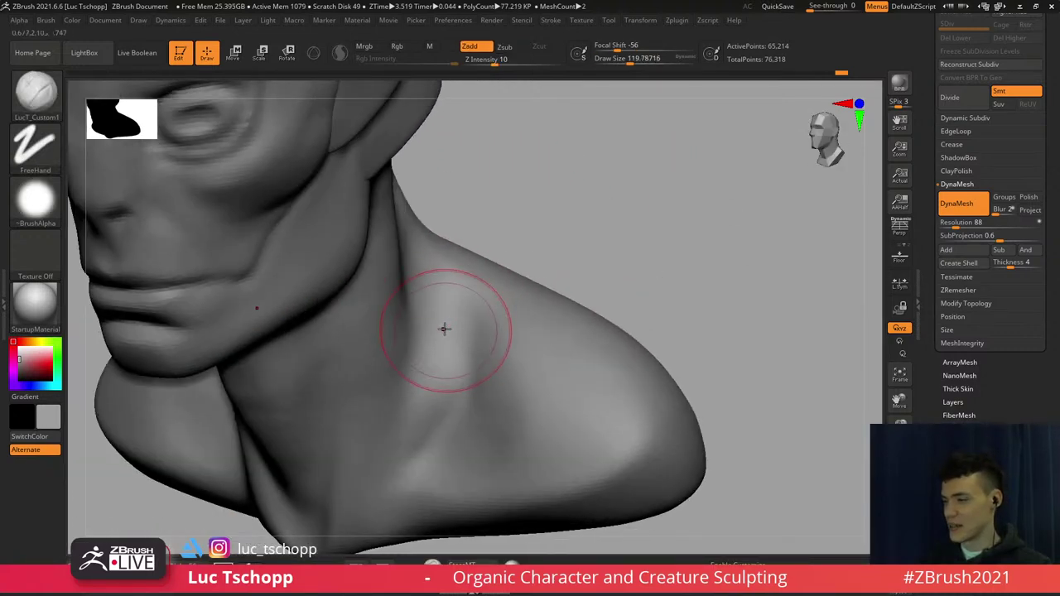
pyautogui.press('s')
pyautogui.moveTo(442, 329); pyautogui.dragTo(431, 329)
pyautogui.moveTo(463, 328)
pyautogui.mouseDown(button='right')
pyautogui.moveTo(439, 340)
pyautogui.moveTo(443, 318)
pyautogui.mouseUp(button='right')
pyautogui.hotkey('ctrl', 'z')
pyautogui.moveTo(430, 341)
pyautogui.mouseDown()
pyautogui.moveTo(438, 330)
pyautogui.moveTo(418, 330)
pyautogui.mouseUp()
pyautogui.press('s')
pyautogui.moveTo(429, 333); pyautogui.dragTo(489, 343, button='right')
# Soften the shoulder crease from above with the brush at about size 116
pyautogui.moveTo(434, 379)
pyautogui.keyDown('ctrl'); pyautogui.mouseDown(button='right')
pyautogui.moveTo(434, 346)
pyautogui.moveTo(455, 309)
pyautogui.moveTo(414, 317)
pyautogui.mouseUp(button='right'); pyautogui.keyUp('ctrl')
pyautogui.keyDown('ctrl'); pyautogui.moveTo(441, 323); pyautogui.dragTo(443, 337, button='right'); pyautogui.keyUp('ctrl')
pyautogui.press('s')
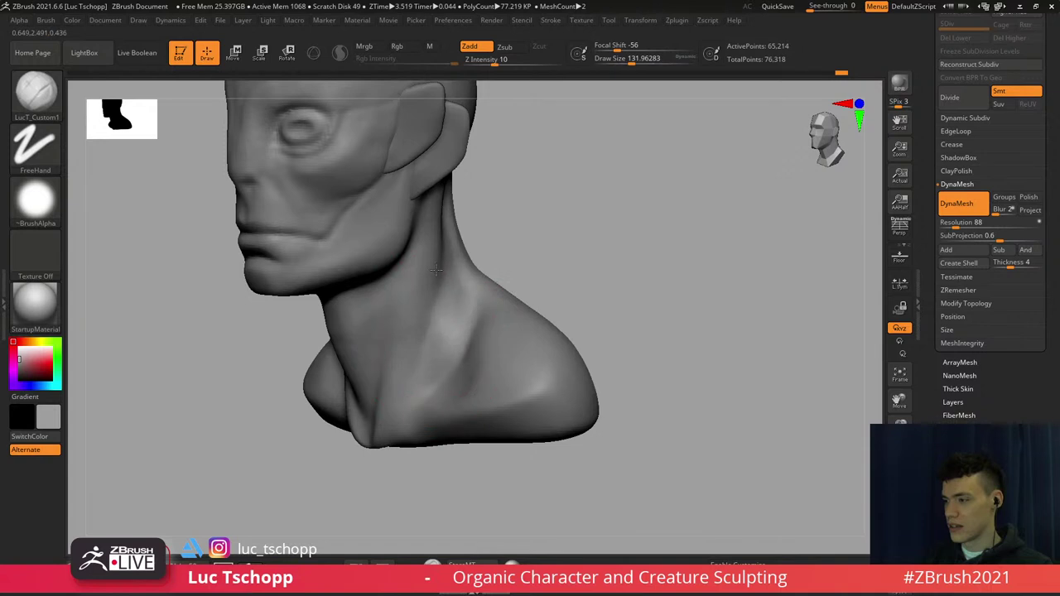
pyautogui.moveTo(436, 269)
pyautogui.mouseDown(button='right')
pyautogui.moveTo(437, 289)
pyautogui.moveTo(497, 319)
pyautogui.moveTo(488, 371)
pyautogui.mouseUp(button='right')
pyautogui.press('s')
pyautogui.moveTo(487, 373); pyautogui.dragTo(479, 378)
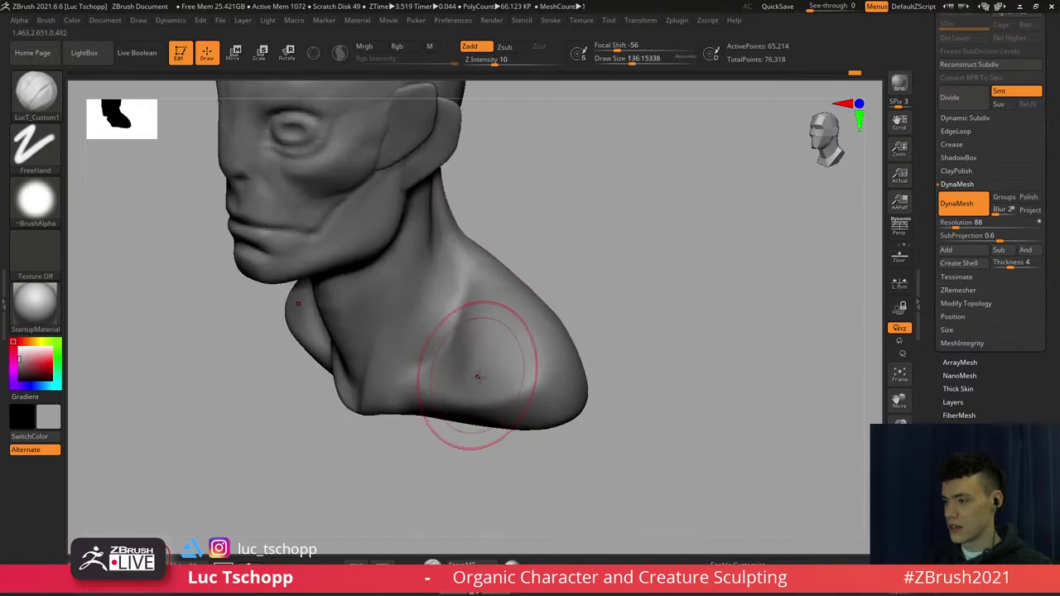
pyautogui.moveTo(481, 275); pyautogui.dragTo(482, 285, button='right')
pyautogui.press('s')
pyautogui.moveTo(483, 271); pyautogui.dragTo(478, 270)
pyautogui.moveTo(474, 212); pyautogui.dragTo(461, 231, button='right')
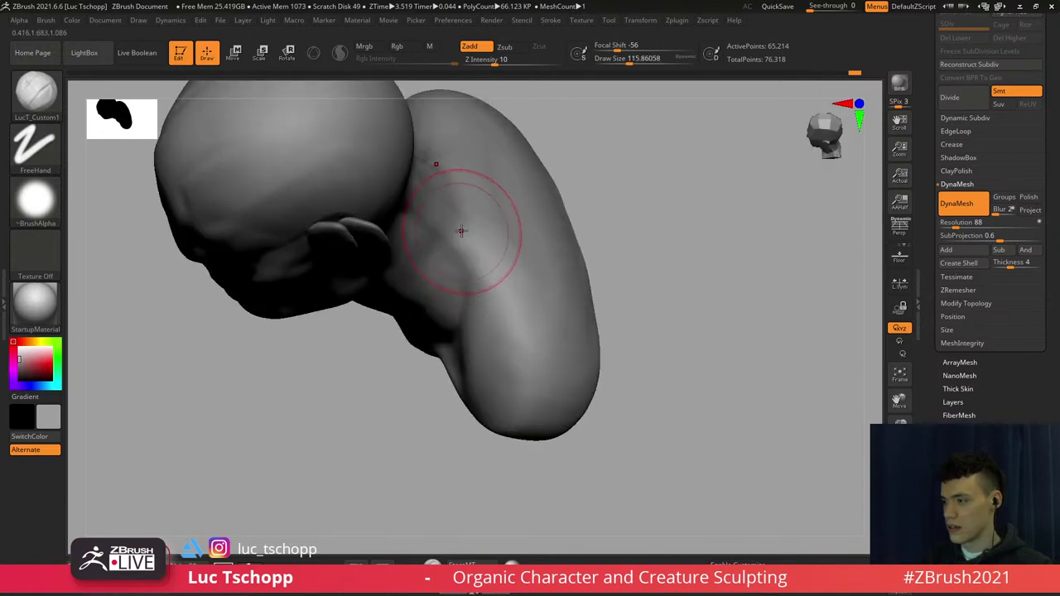
pyautogui.moveTo(460, 231); pyautogui.dragTo(461, 215)
pyautogui.moveTo(460, 218); pyautogui.dragTo(441, 177, button='right')
pyautogui.press('s')
pyautogui.moveTo(401, 187)
pyautogui.mouseDown()
pyautogui.moveTo(480, 225)
pyautogui.moveTo(476, 217)
pyautogui.mouseUp()
# Reshape the side of the neck with the Move brush at about size 163
pyautogui.press('b')
pyautogui.press('s')
pyautogui.press('t')
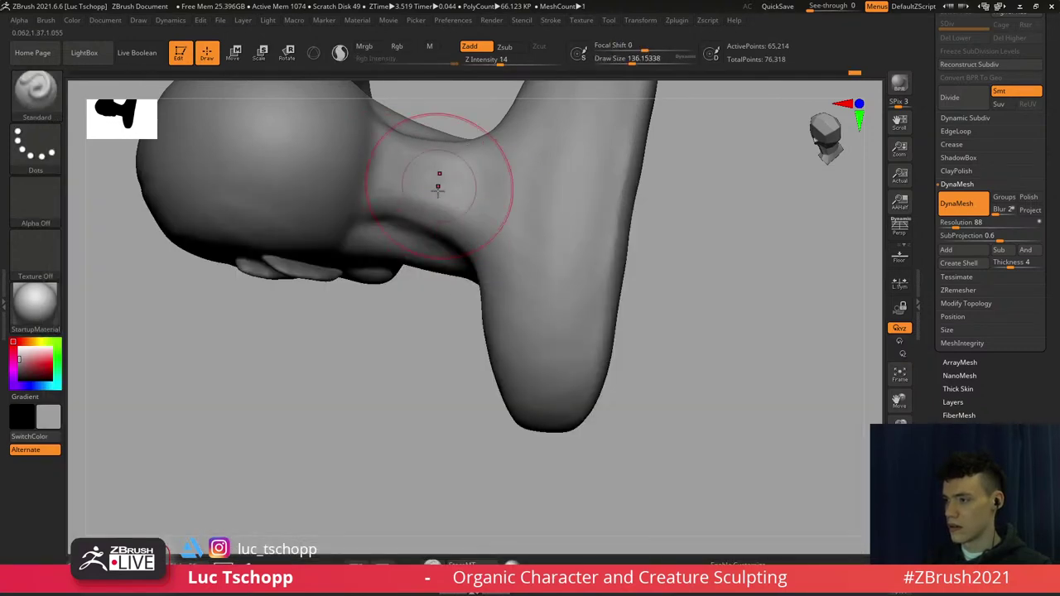
pyautogui.moveTo(461, 197)
pyautogui.mouseDown(button='right')
pyautogui.moveTo(467, 166)
pyautogui.moveTo(456, 187)
pyautogui.moveTo(482, 221)
pyautogui.mouseUp(button='right')
pyautogui.press('b')
pyautogui.press('m')
pyautogui.press('v')
pyautogui.press('s')
pyautogui.moveTo(465, 269); pyautogui.dragTo(473, 269)
pyautogui.moveTo(477, 272); pyautogui.dragTo(463, 274)
pyautogui.moveTo(462, 273); pyautogui.dragTo(443, 270, button='right')
# Alternate between the Standard and Move brushes, resizing to about 158, 172 and then 108
pyautogui.press('b')
pyautogui.press('s')
pyautogui.press('t')
pyautogui.press('s')
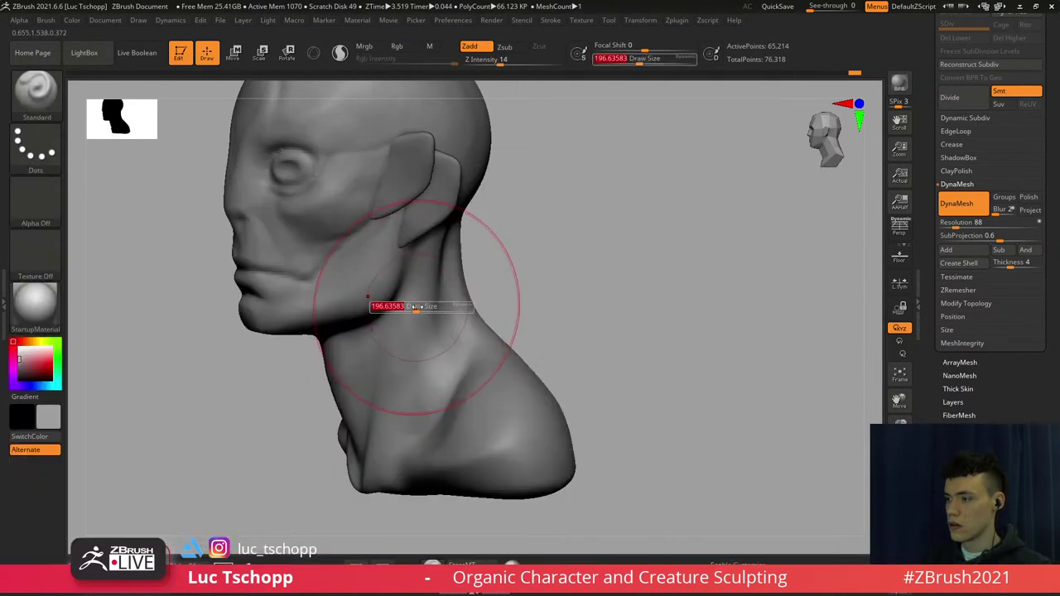
pyautogui.moveTo(417, 307); pyautogui.dragTo(427, 301, button='right')
pyautogui.press('s')
pyautogui.moveTo(428, 302); pyautogui.dragTo(423, 302)
pyautogui.keyDown('shift'); pyautogui.moveTo(409, 311); pyautogui.dragTo(418, 310, button='right'); pyautogui.keyUp('shift')
pyautogui.keyDown('alt'); pyautogui.moveTo(340, 328); pyautogui.dragTo(403, 288, button='right'); pyautogui.keyUp('alt')
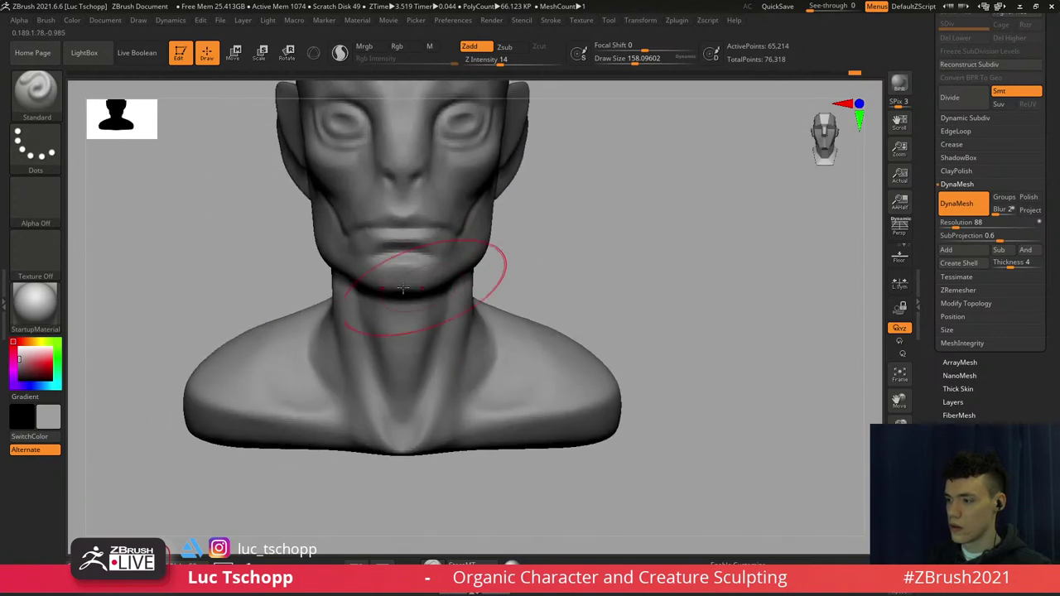
pyautogui.press('b')
pyautogui.press('m')
pyautogui.press('v')
pyautogui.press('s')
pyautogui.moveTo(340, 309); pyautogui.dragTo(343, 309)
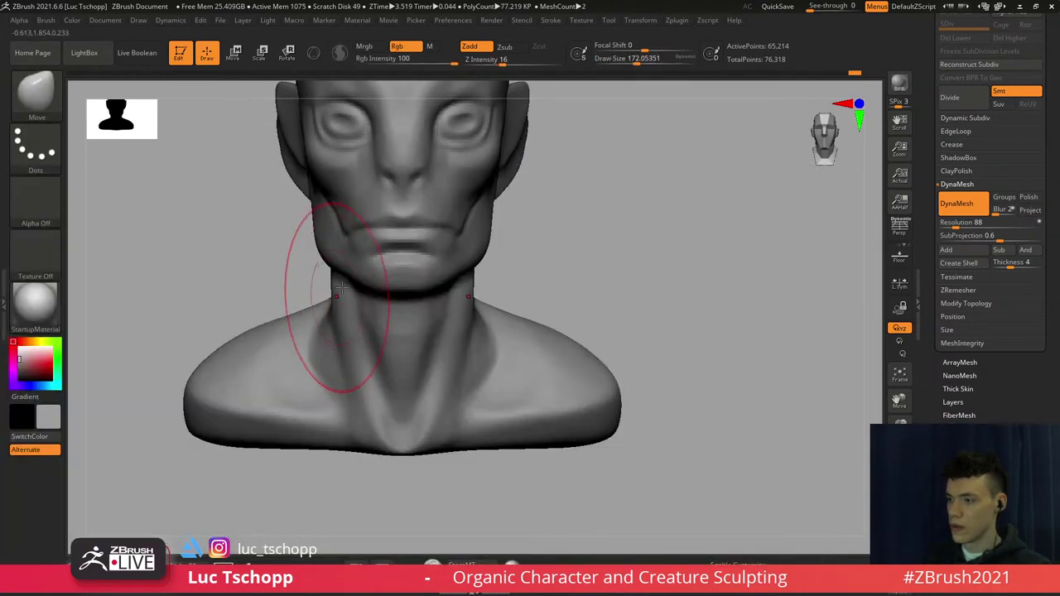
pyautogui.moveTo(342, 287); pyautogui.dragTo(320, 262, button='right')
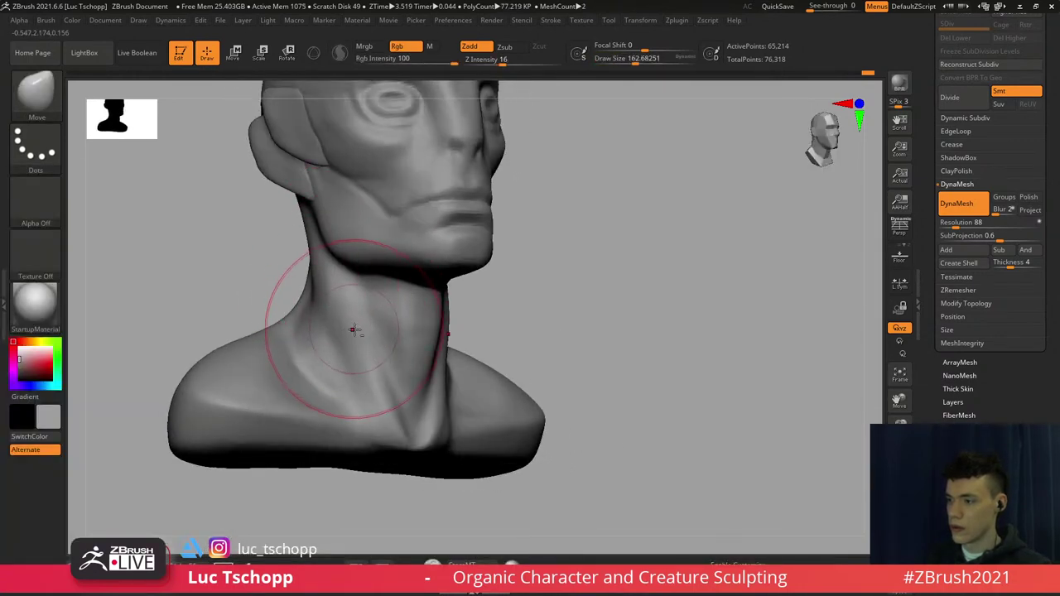
pyautogui.press('s')
pyautogui.moveTo(355, 329); pyautogui.dragTo(347, 331)
pyautogui.moveTo(357, 338); pyautogui.dragTo(379, 362, button='right')
# Sculpt a stroke down the front of the neck with the custom brush at size 74, then smooth it
pyautogui.press('b')
pyautogui.press('s')
pyautogui.press('t')
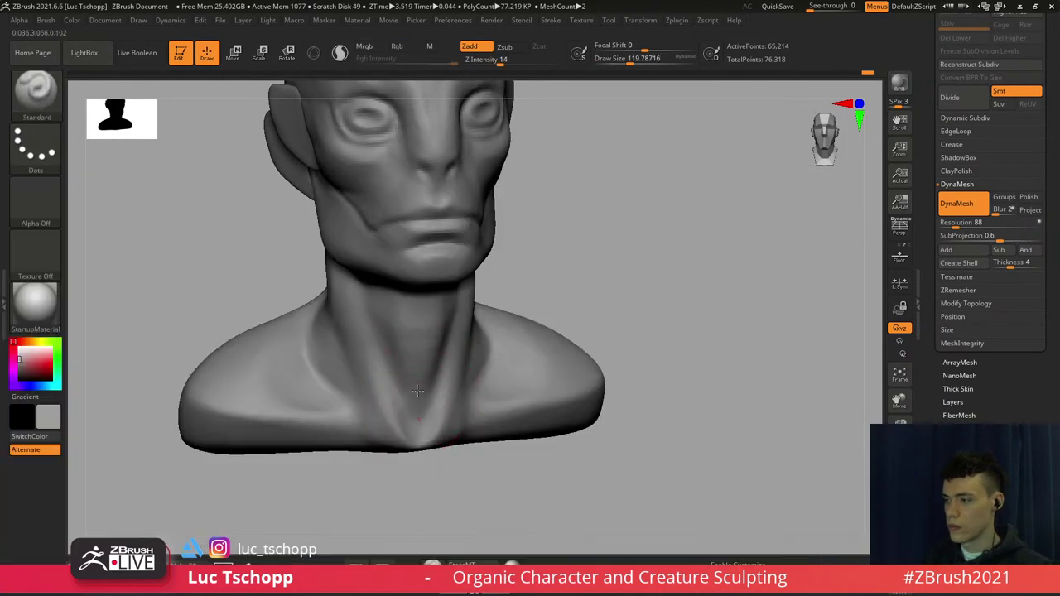
pyautogui.press('b')
pyautogui.click(777, 202)
pyautogui.moveTo(514, 331)
pyautogui.keyDown('alt'); pyautogui.mouseDown(button='right')
pyautogui.moveTo(512, 286)
pyautogui.moveTo(507, 308)
pyautogui.moveTo(460, 301)
pyautogui.moveTo(473, 306)
pyautogui.mouseUp(button='right'); pyautogui.keyUp('alt')
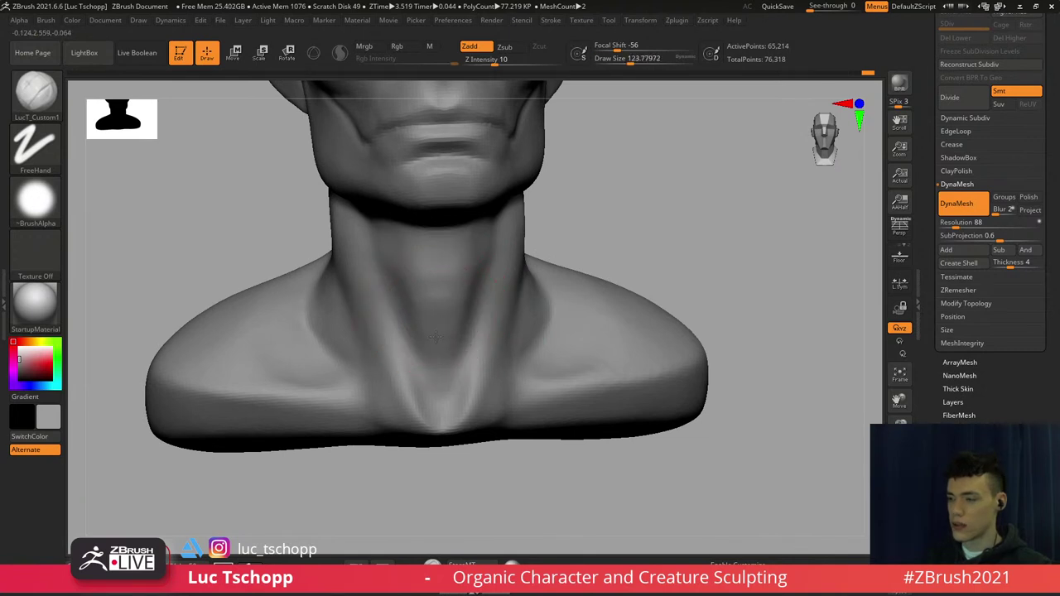
pyautogui.moveTo(431, 365)
pyautogui.keyDown('alt'); pyautogui.mouseDown(button='right')
pyautogui.moveTo(445, 386)
pyautogui.moveTo(431, 365)
pyautogui.mouseUp(button='right'); pyautogui.keyUp('alt')
pyautogui.press('[')
pyautogui.press('s')
pyautogui.moveTo(433, 364); pyautogui.dragTo(428, 364)
pyautogui.keyDown('alt'); pyautogui.moveTo(427, 355); pyautogui.dragTo(449, 329, button='right'); pyautogui.keyUp('alt')
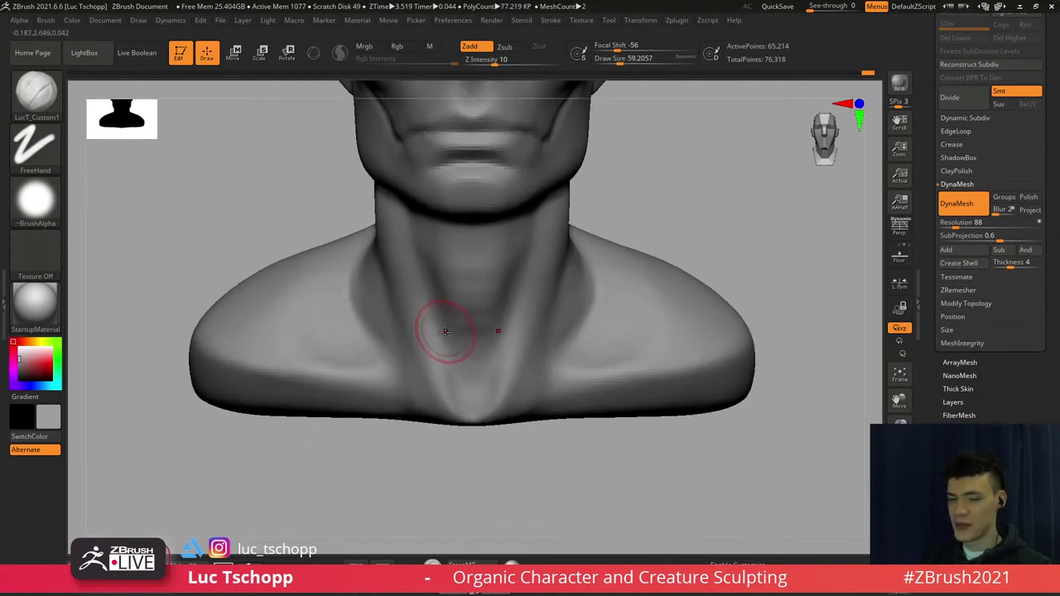
pyautogui.moveTo(453, 336); pyautogui.dragTo(452, 381)
# Smooth the side of the neck from three-quarter views with a slightly larger brush
pyautogui.keyDown('shift'); pyautogui.moveTo(452, 381); pyautogui.dragTo(460, 361); pyautogui.keyUp('shift')
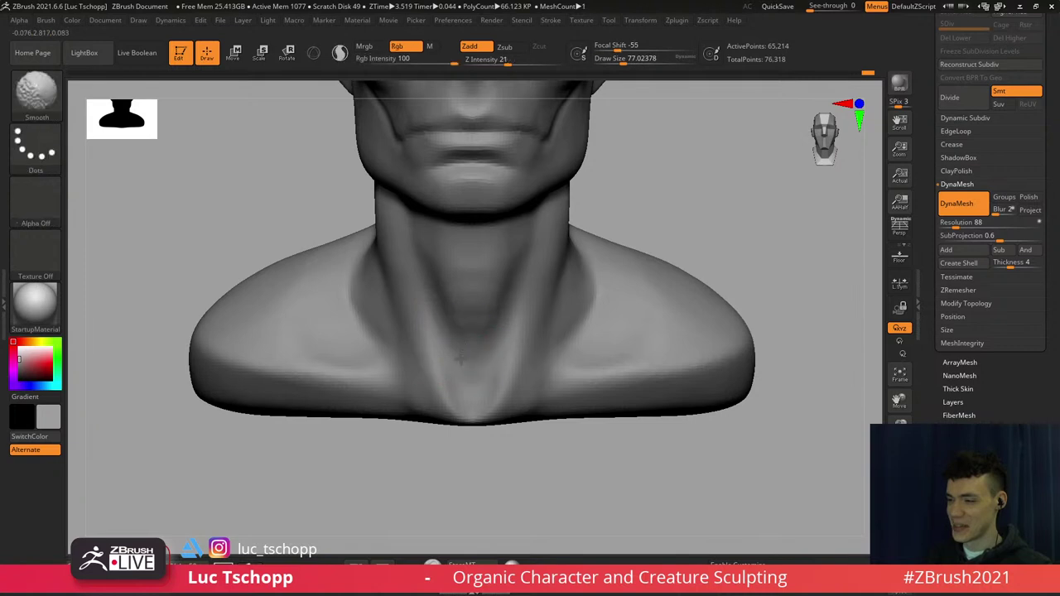
pyautogui.keyDown('alt'); pyautogui.moveTo(443, 296); pyautogui.dragTo(458, 345, button='right'); pyautogui.keyUp('alt')
pyautogui.moveTo(431, 319); pyautogui.dragTo(452, 301, button='right')
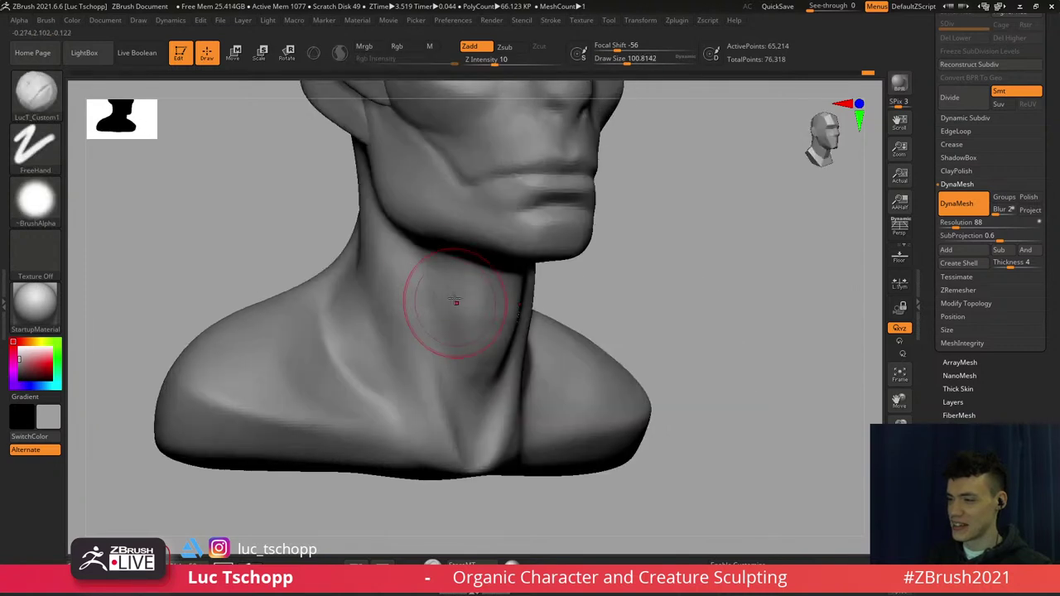
pyautogui.keyDown('shift'); pyautogui.moveTo(455, 301); pyautogui.dragTo(431, 292); pyautogui.keyUp('shift')
pyautogui.moveTo(407, 284); pyautogui.dragTo(434, 263, button='right')
pyautogui.press(']')
pyautogui.press(']')
pyautogui.keyDown('shift'); pyautogui.moveTo(435, 315); pyautogui.dragTo(442, 330); pyautogui.keyUp('shift')
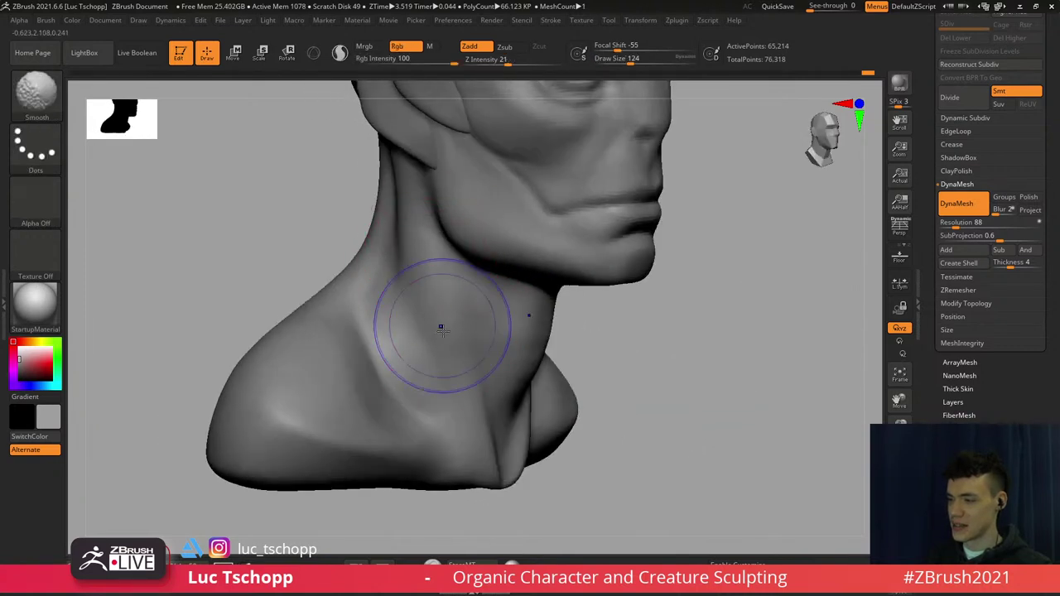
pyautogui.moveTo(448, 375)
pyautogui.mouseDown(button='right')
pyautogui.moveTo(464, 370)
pyautogui.moveTo(392, 350)
pyautogui.mouseUp(button='right')
# Pull the trapezius into shape with the Move brush and smooth beside the neck
pyautogui.press('b')
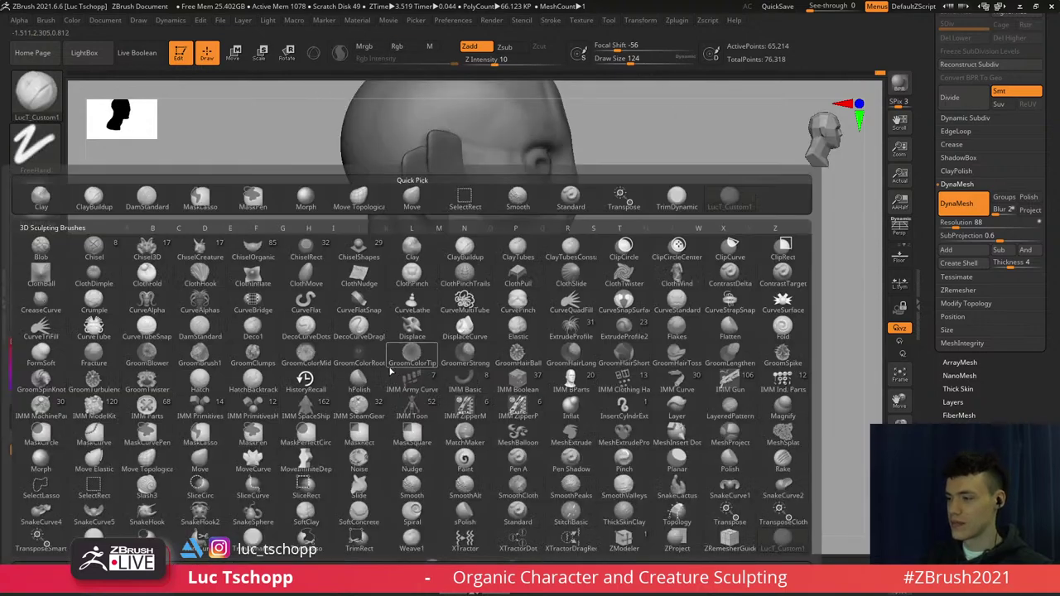
pyautogui.press('m')
pyautogui.press('v')
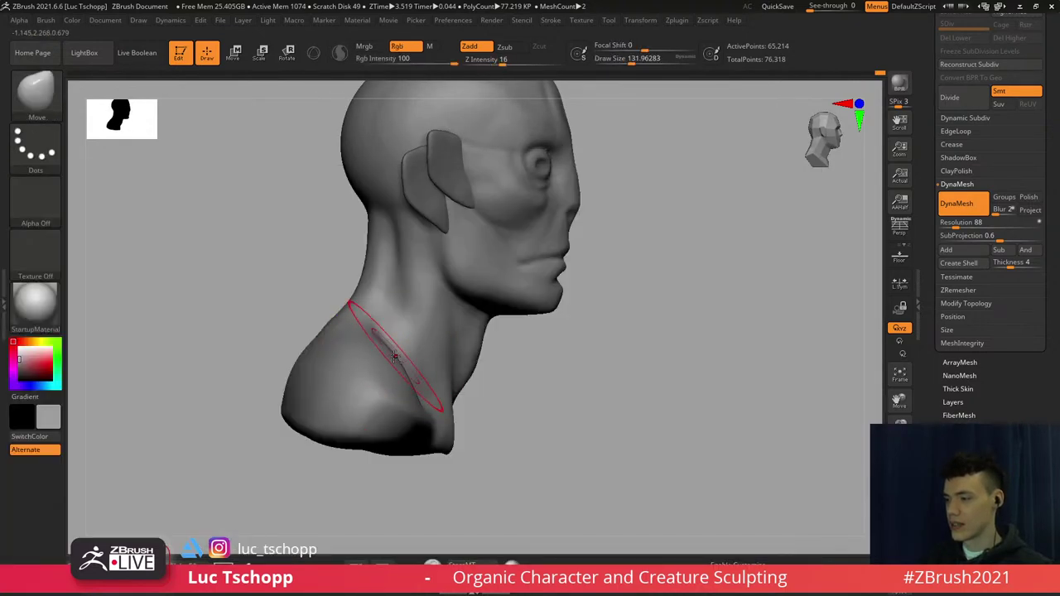
pyautogui.moveTo(372, 329); pyautogui.dragTo(368, 320)
pyautogui.moveTo(452, 397)
pyautogui.mouseDown(button='right')
pyautogui.moveTo(367, 407)
pyautogui.moveTo(377, 365)
pyautogui.mouseUp(button='right')
pyautogui.moveTo(447, 414)
pyautogui.keyDown('ctrl'); pyautogui.mouseDown(button='right')
pyautogui.moveTo(472, 386)
pyautogui.moveTo(371, 337)
pyautogui.mouseUp(button='right'); pyautogui.keyUp('ctrl')
pyautogui.keyDown('ctrl'); pyautogui.moveTo(370, 337); pyautogui.dragTo(397, 368, button='right'); pyautogui.keyUp('ctrl')
pyautogui.keyDown('shift'); pyautogui.moveTo(472, 348); pyautogui.dragTo(468, 353); pyautogui.keyUp('shift')
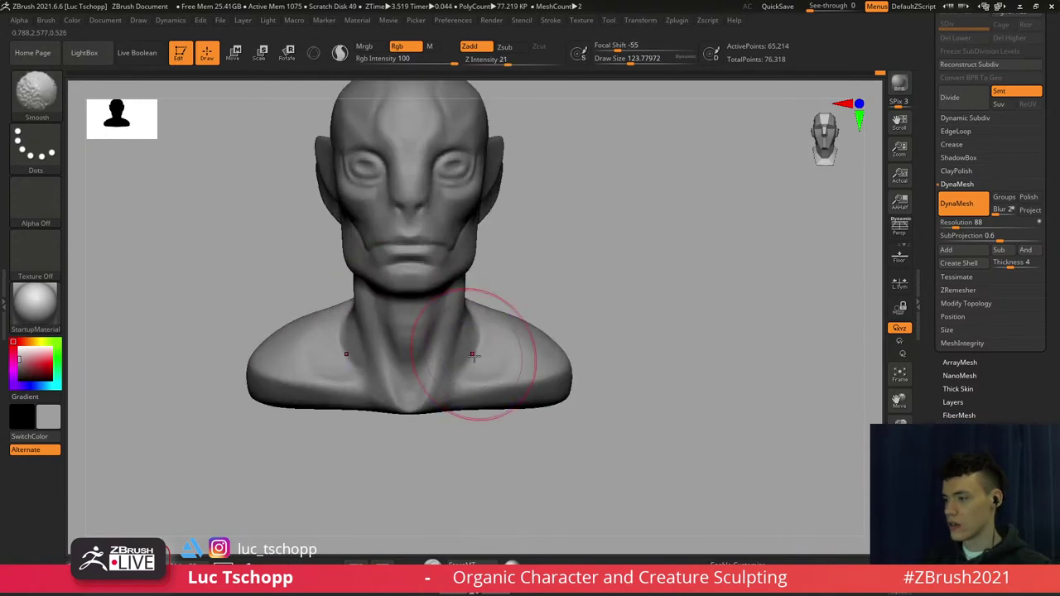
# Undo and redo the recent neck and shoulder edits, dismissing the subdivision prompt
pyautogui.press('b')
pyautogui.press('m')
pyautogui.press('v')
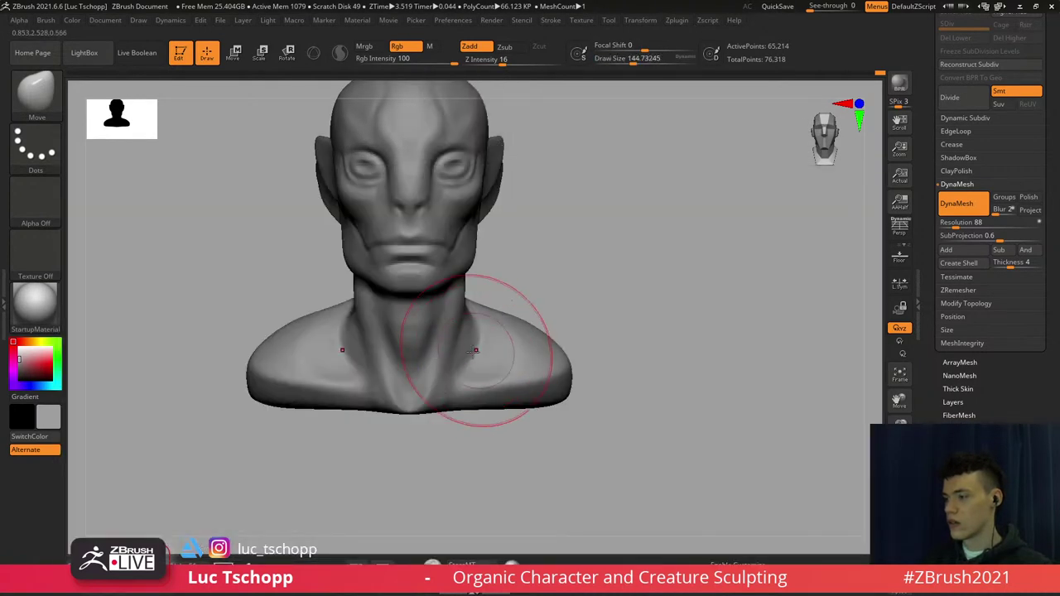
pyautogui.press('shift')
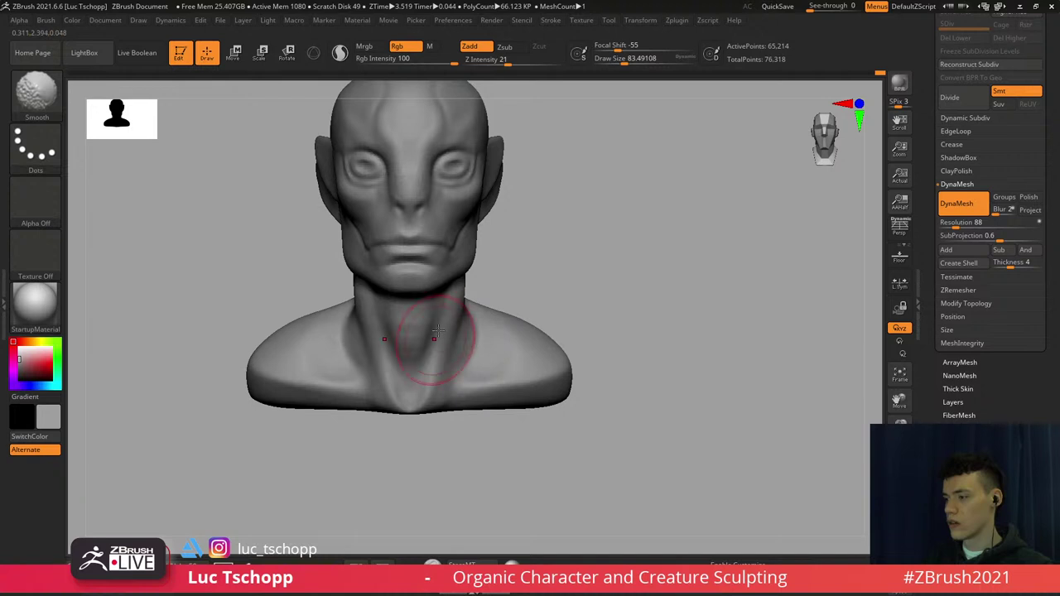
pyautogui.hotkey('ctrl', 'z')
pyautogui.hotkey('ctrl', 'shift', 'z')
pyautogui.hotkey('ctrl', 'shift', 'z')
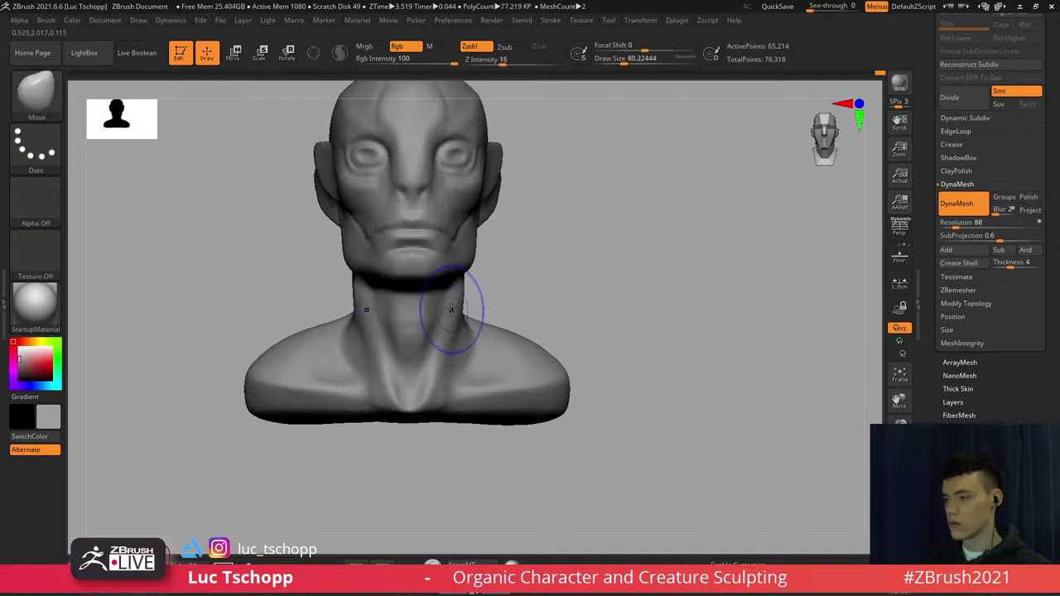
pyautogui.press('d')
pyautogui.press('Escape')
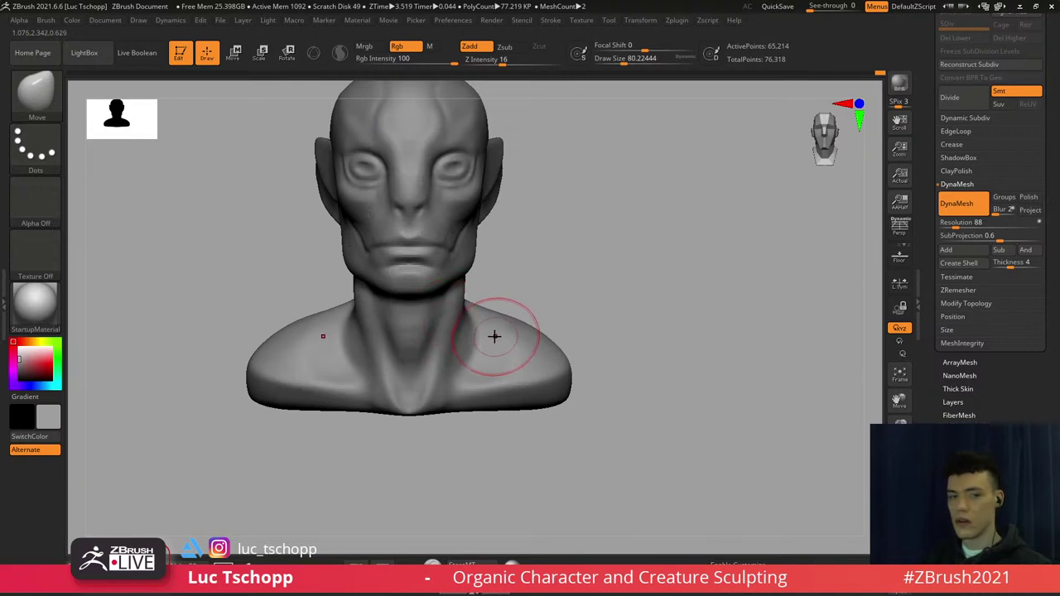
# Pull the shoulders and bottom centre of the bust downward with the Move brush at about size 293
pyautogui.press('b')
pyautogui.press('m')
pyautogui.press('v')
pyautogui.press('s')
pyautogui.moveTo(531, 336); pyautogui.dragTo(529, 354)
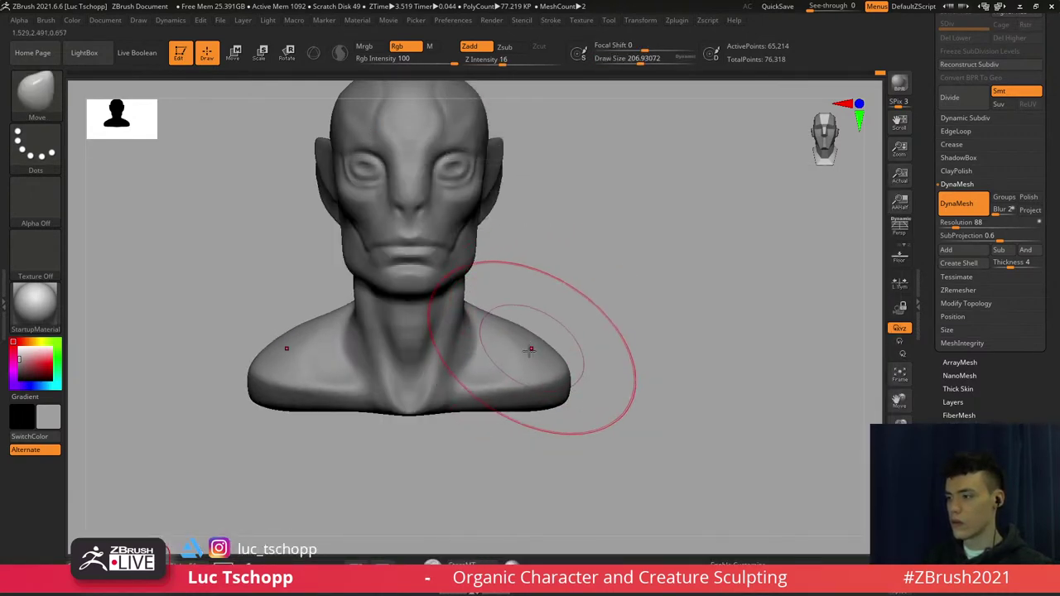
pyautogui.press('s')
pyautogui.moveTo(436, 401); pyautogui.dragTo(439, 401)
pyautogui.moveTo(439, 404); pyautogui.dragTo(439, 412)
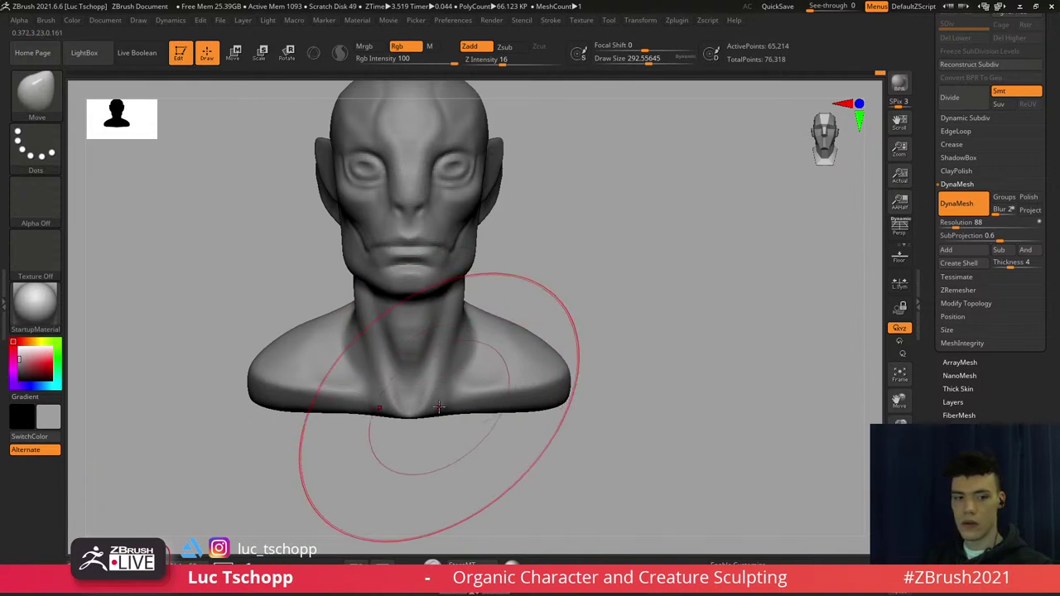
pyautogui.press('w')
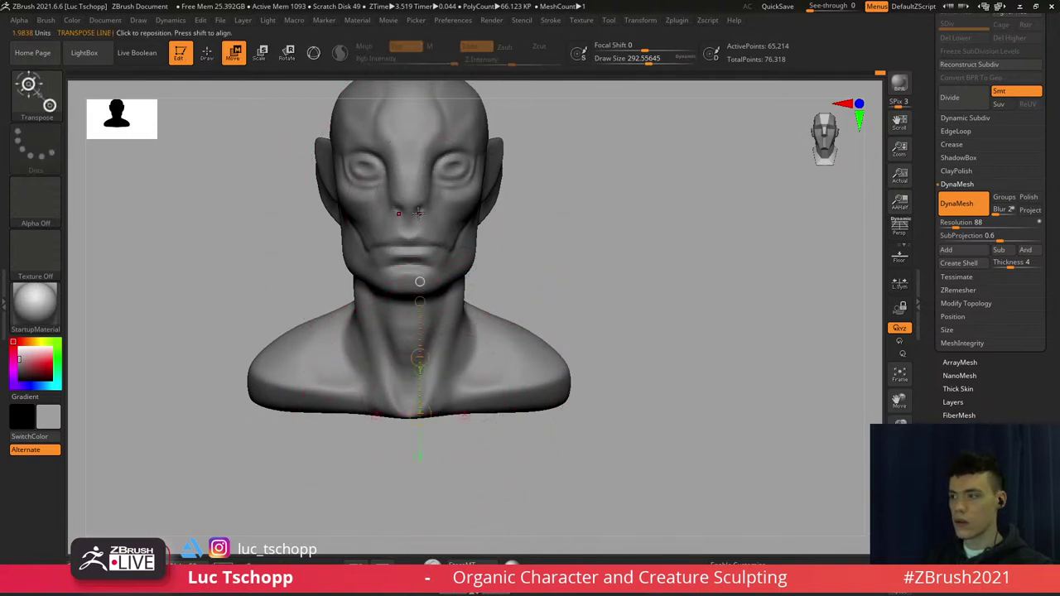
pyautogui.keyDown('shift'); pyautogui.moveTo(417, 420); pyautogui.dragTo(419, 418); pyautogui.keyUp('shift')
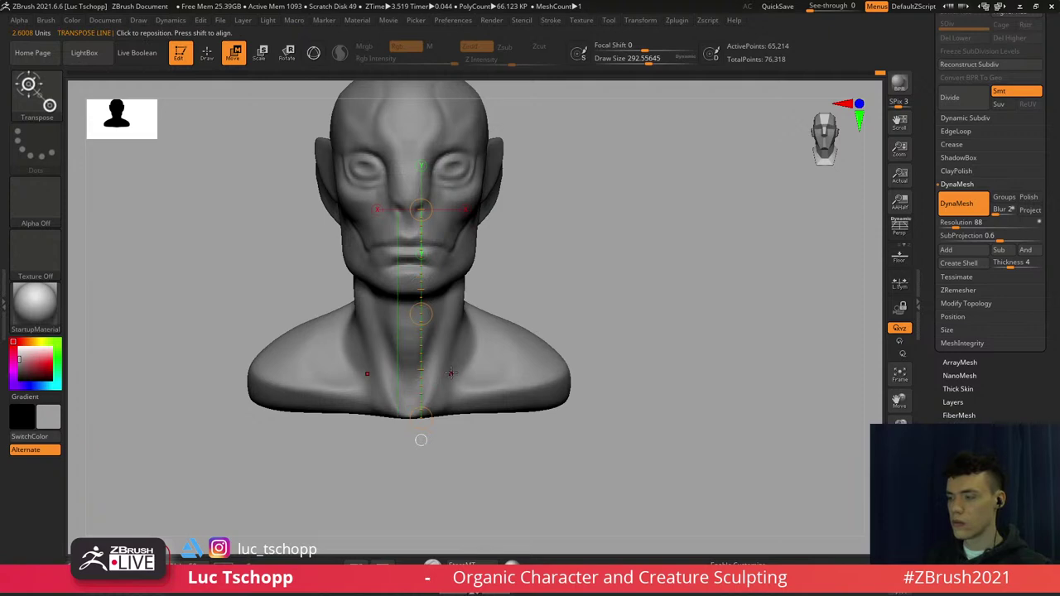
# Return to the Move brush and shrink it to 112
pyautogui.press('b')
pyautogui.press('m')
pyautogui.press('v')
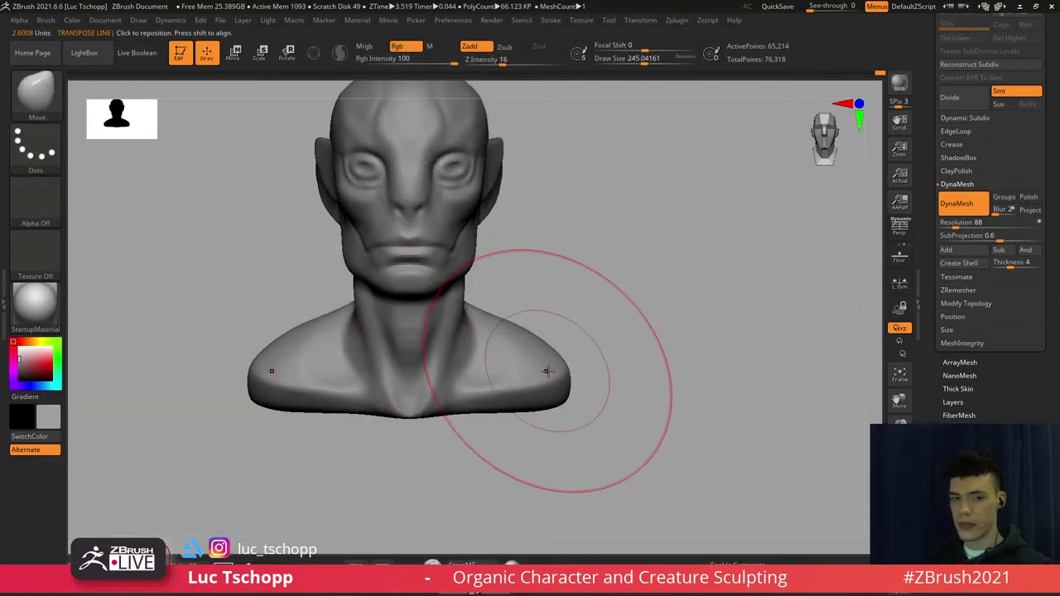
pyautogui.moveTo(555, 384); pyautogui.dragTo(538, 388, button='right')
pyautogui.press('s')
pyautogui.moveTo(543, 355); pyautogui.dragTo(526, 355)
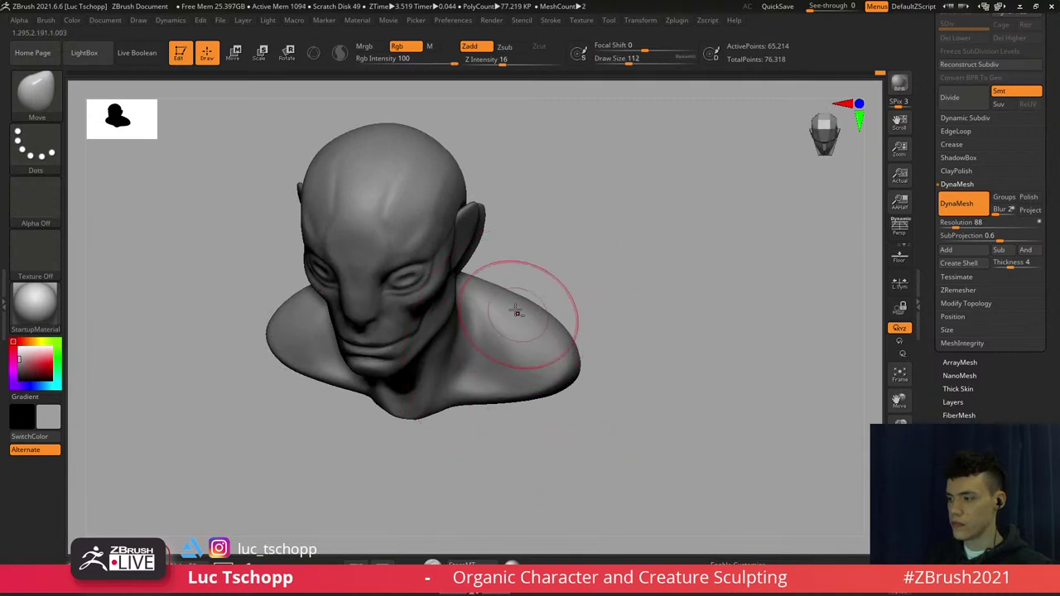
pyautogui.moveTo(517, 313); pyautogui.dragTo(492, 382, button='right')
# Smooth a spot on the bust with the custom brush at about size 154
pyautogui.press('b')
pyautogui.click(820, 200)
pyautogui.moveTo(543, 215); pyautogui.dragTo(451, 263, button='right')
pyautogui.press('s')
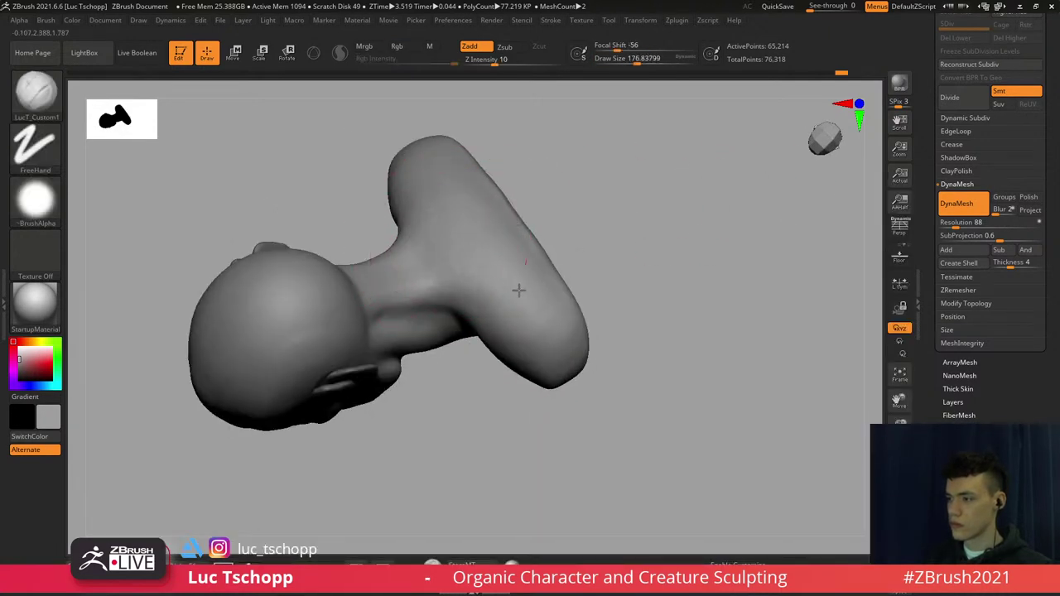
pyautogui.moveTo(553, 318); pyautogui.dragTo(553, 312)
pyautogui.press('s')
pyautogui.keyDown('shift'); pyautogui.moveTo(542, 306); pyautogui.dragTo(514, 282); pyautogui.keyUp('shift')
pyautogui.moveTo(514, 282)
pyautogui.mouseDown(button='right')
pyautogui.moveTo(530, 124)
pyautogui.moveTo(522, 427)
pyautogui.mouseUp(button='right')
pyautogui.keyDown('ctrl'); pyautogui.moveTo(522, 426); pyautogui.dragTo(564, 240, button='right'); pyautogui.keyUp('ctrl')
pyautogui.moveTo(563, 240); pyautogui.dragTo(578, 295, button='right')
pyautogui.moveTo(578, 295); pyautogui.dragTo(541, 333, button='right')
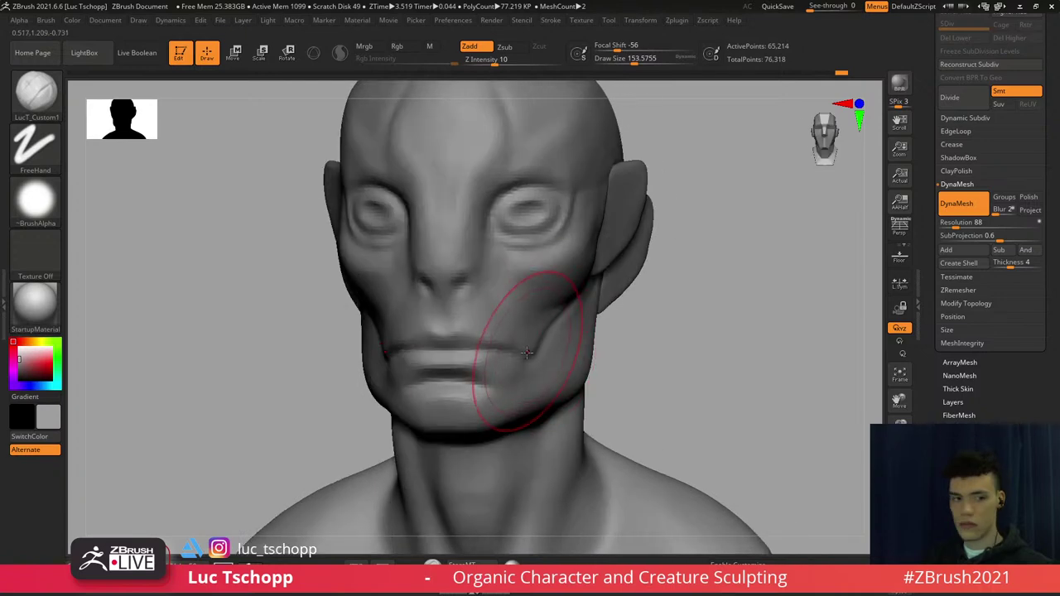
# Switch to the Move brush and frame the head and shoulders, nudging the size down
pyautogui.press('b')
pyautogui.press('m')
pyautogui.press('v')
pyautogui.keyDown('alt'); pyautogui.moveTo(500, 406); pyautogui.dragTo(527, 289, button='right'); pyautogui.keyUp('alt')
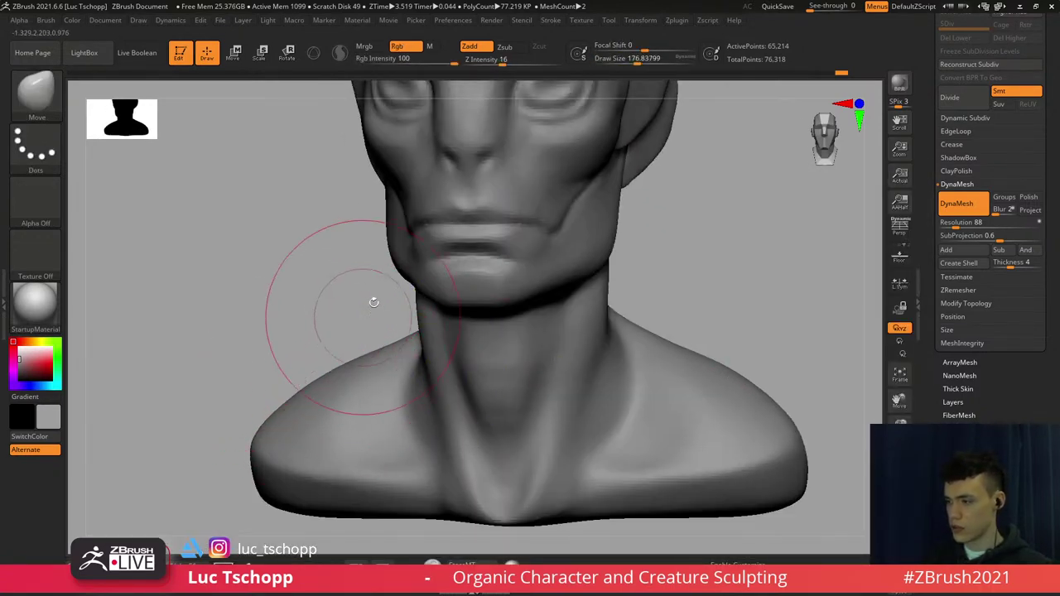
pyautogui.moveTo(497, 167)
pyautogui.keyDown('alt'); pyautogui.mouseDown(button='right')
pyautogui.moveTo(429, 386)
pyautogui.moveTo(465, 343)
pyautogui.moveTo(440, 369)
pyautogui.moveTo(445, 349)
pyautogui.mouseUp(button='right'); pyautogui.keyUp('alt')
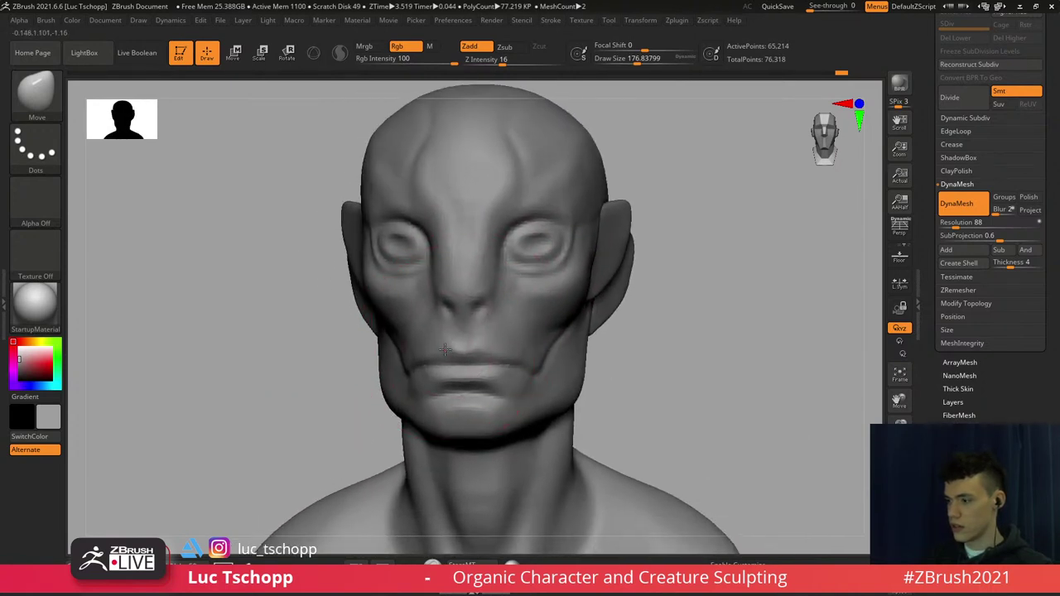
pyautogui.keyDown('alt'); pyautogui.moveTo(321, 530); pyautogui.dragTo(346, 363, button='right'); pyautogui.keyUp('alt')
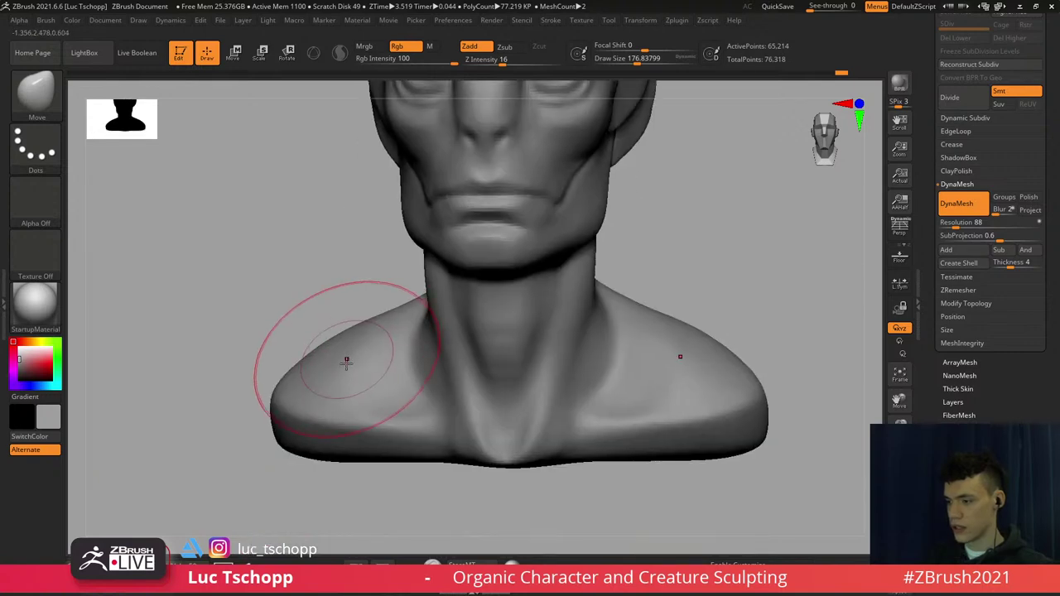
pyautogui.press('b')
pyautogui.press('m')
pyautogui.press('v')
pyautogui.press('s')
pyautogui.moveTo(306, 363)
pyautogui.mouseDown()
pyautogui.moveTo(326, 356)
pyautogui.moveTo(315, 355)
pyautogui.mouseUp()
# Activate the LucT_Custom1 brush with Draw Size about 223
pyautogui.press('s')
pyautogui.press('s')
pyautogui.keyDown('alt'); pyautogui.moveTo(355, 338); pyautogui.dragTo(338, 405, button='right'); pyautogui.keyUp('alt')
pyautogui.keyDown('alt'); pyautogui.moveTo(427, 256); pyautogui.dragTo(381, 381, button='right'); pyautogui.keyUp('alt')
pyautogui.press('b')
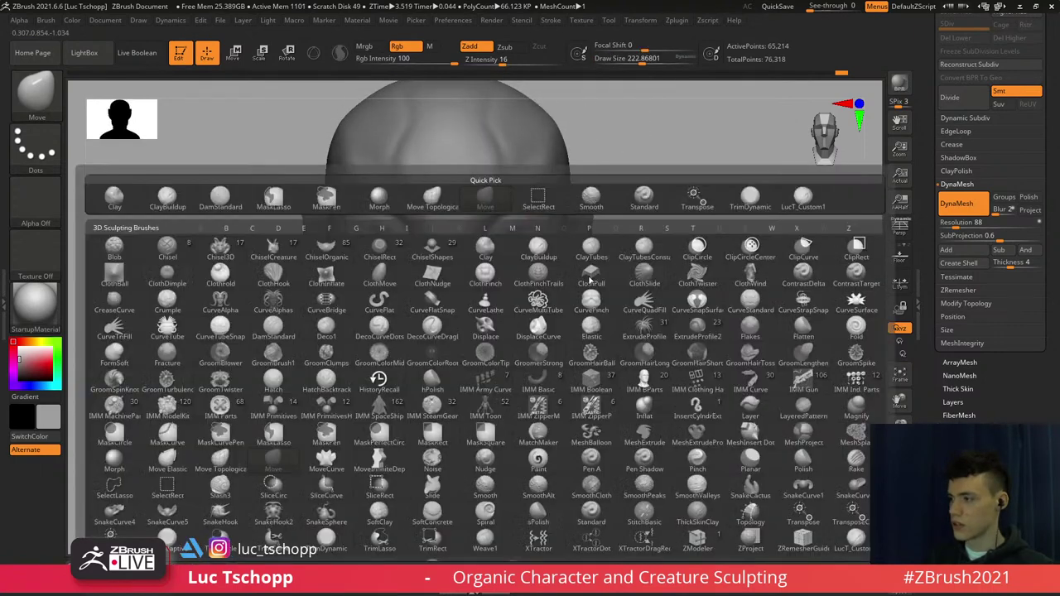
pyautogui.click(800, 202)
# Keep the LucT_Custom1 brush and frame the head in a straight front view
pyautogui.press('Escape')
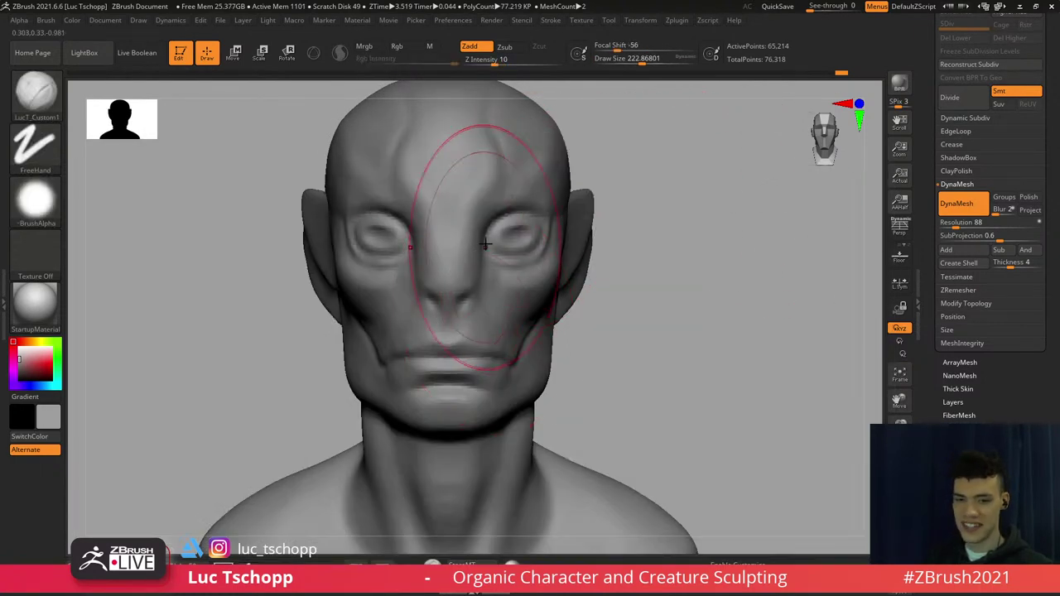
pyautogui.moveTo(466, 207)
pyautogui.keyDown('alt'); pyautogui.mouseDown(button='right')
pyautogui.moveTo(464, 244)
pyautogui.moveTo(486, 271)
pyautogui.mouseUp(button='right'); pyautogui.keyUp('alt')
pyautogui.press('b')
pyautogui.click(806, 195)
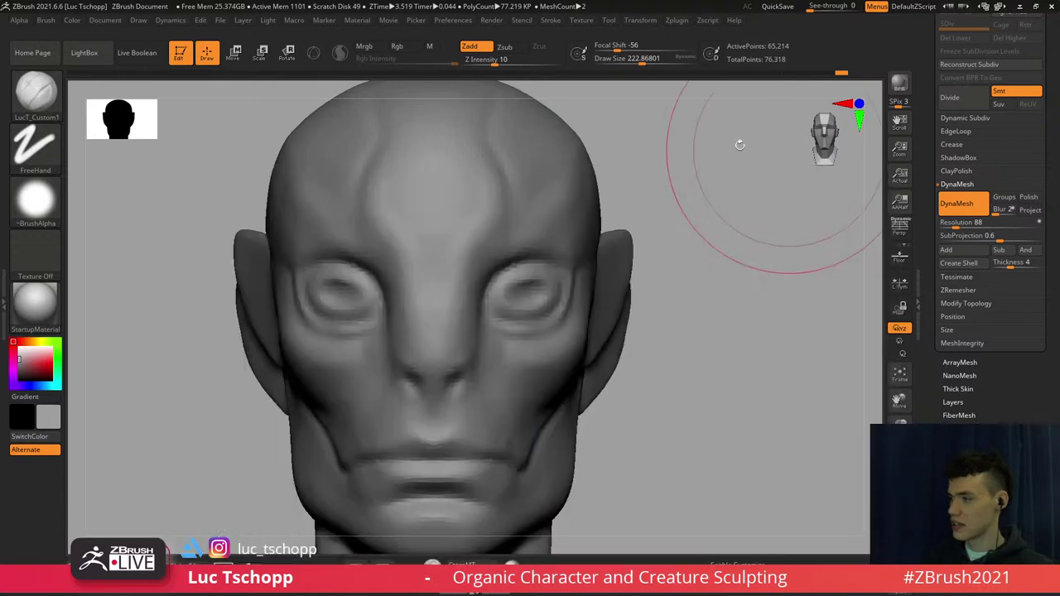
pyautogui.moveTo(511, 184)
pyautogui.keyDown('alt'); pyautogui.mouseDown(button='right')
pyautogui.moveTo(469, 256)
pyautogui.moveTo(481, 249)
pyautogui.moveTo(470, 282)
pyautogui.mouseUp(button='right'); pyautogui.keyUp('alt')
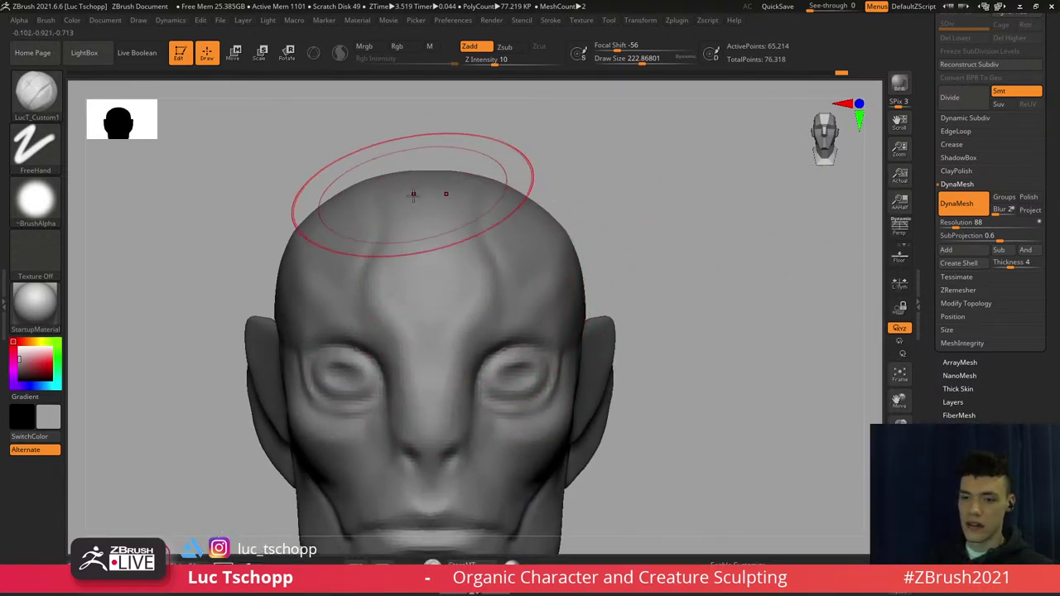
pyautogui.moveTo(447, 238); pyautogui.dragTo(438, 261, button='right')
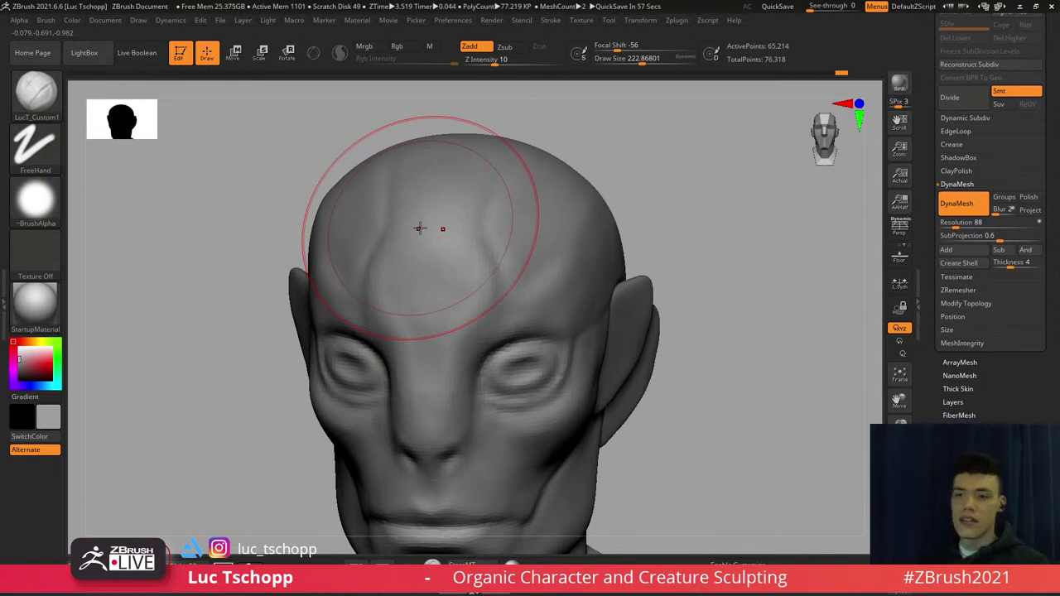
pyautogui.moveTo(488, 296)
pyautogui.keyDown('shift'); pyautogui.mouseDown(button='right')
pyautogui.moveTo(500, 324)
pyautogui.moveTo(471, 285)
pyautogui.mouseUp(button='right'); pyautogui.keyUp('shift')
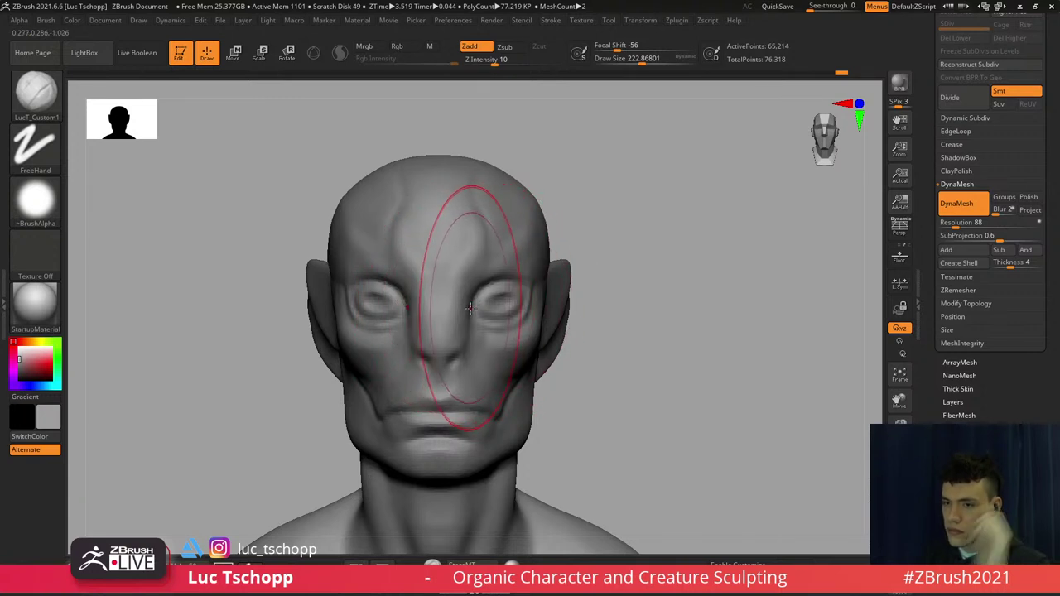
pyautogui.keyDown('alt'); pyautogui.moveTo(500, 325); pyautogui.dragTo(472, 296, button='right'); pyautogui.keyUp('alt')
pyautogui.moveTo(479, 345)
pyautogui.keyDown('alt'); pyautogui.mouseDown(button='right')
pyautogui.moveTo(448, 315)
pyautogui.moveTo(454, 327)
pyautogui.moveTo(425, 315)
pyautogui.moveTo(464, 351)
pyautogui.moveTo(423, 345)
pyautogui.mouseUp(button='right'); pyautogui.keyUp('alt')
# Lower the Draw Size and build up the cheek down to the jaw, Shift-smoothing it
pyautogui.press('[')
pyautogui.press('[')
pyautogui.press('[')
pyautogui.press('[')
pyautogui.press('[')
pyautogui.press('[')
pyautogui.press('[')
pyautogui.press('[')
pyautogui.press('[')
pyautogui.press('[')
pyautogui.press('[')
pyautogui.moveTo(470, 315); pyautogui.dragTo(445, 345)
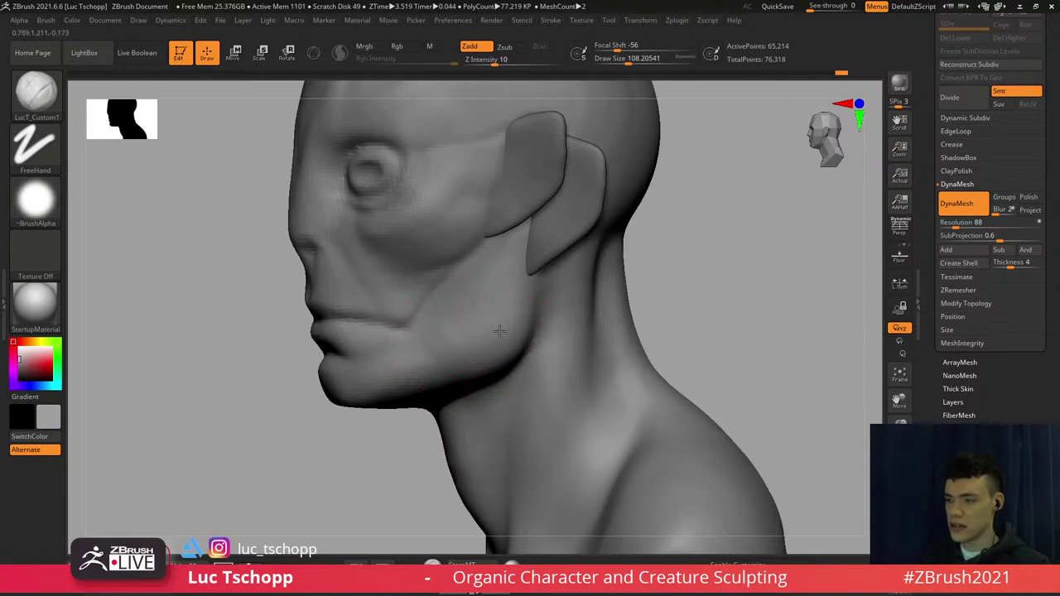
pyautogui.press('shift')
pyautogui.keyDown('shift'); pyautogui.moveTo(445, 352); pyautogui.dragTo(425, 382); pyautogui.keyUp('shift')
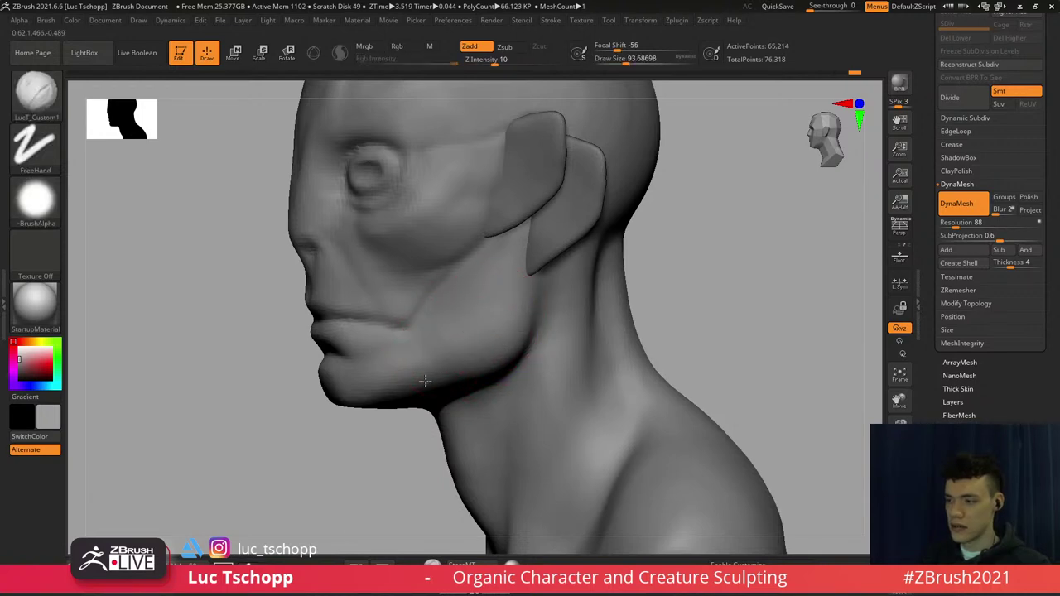
# Keep LucT_Custom1 active and set its Draw Size to about 94
pyautogui.press('b')
pyautogui.press('s')
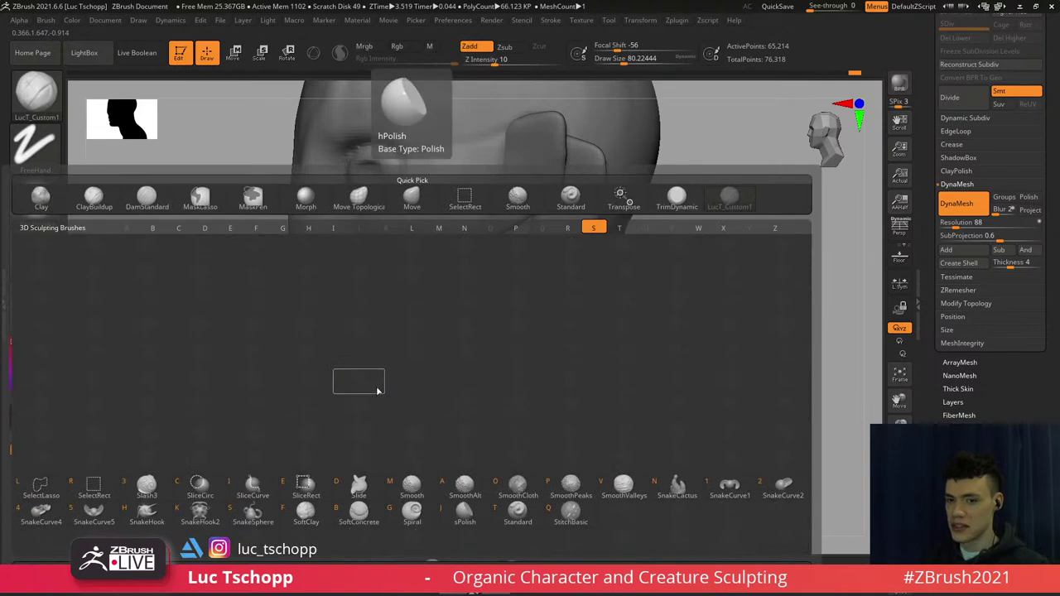
pyautogui.press('o')
pyautogui.press('b')
pyautogui.click(785, 211)
pyautogui.moveTo(419, 359); pyautogui.dragTo(452, 333, button='right')
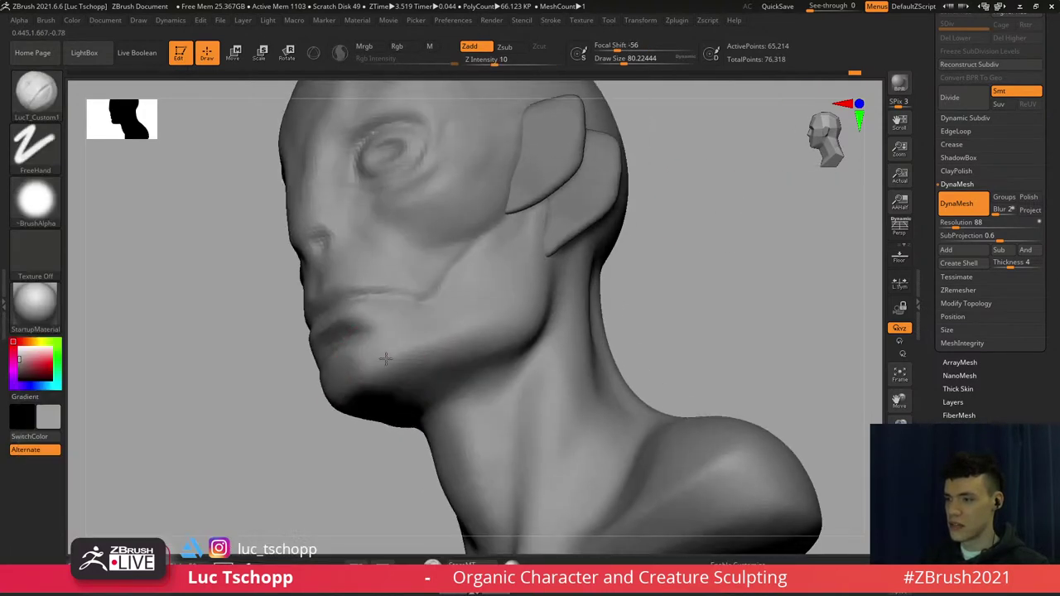
pyautogui.press('[')
pyautogui.press(']')
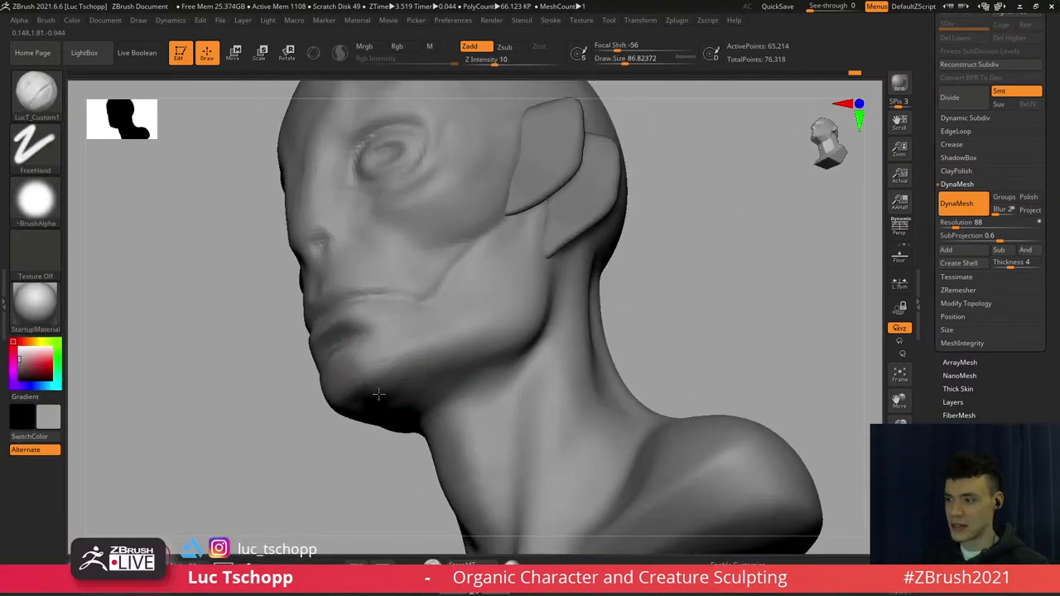
pyautogui.press('s')
pyautogui.press('shift')
pyautogui.press('s')
pyautogui.click(369, 398)
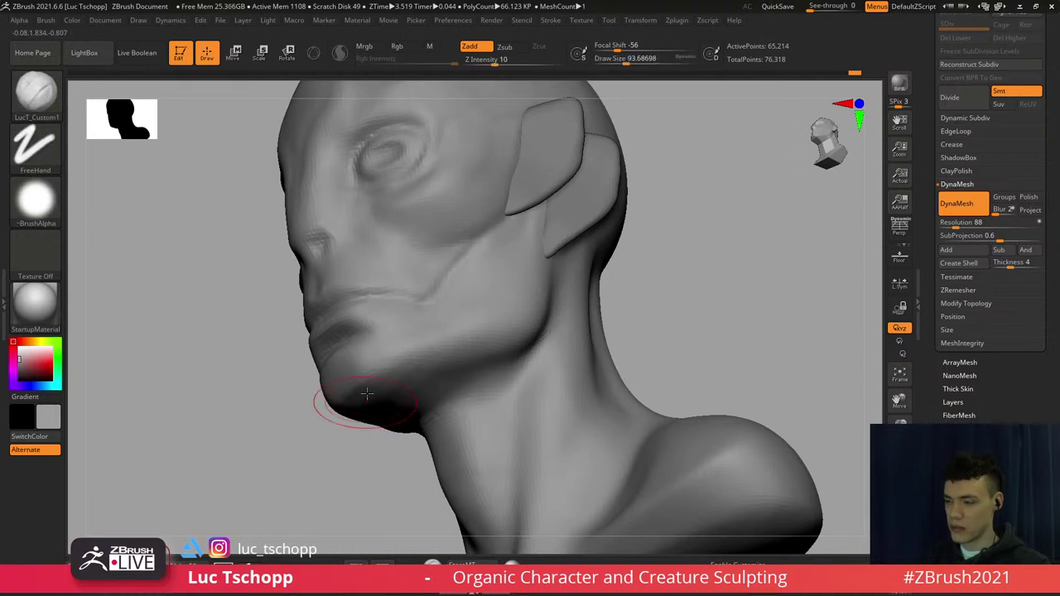
# Return to a front view and smooth the lips with a brush of about 87
pyautogui.moveTo(367, 393); pyautogui.dragTo(368, 397, button='right')
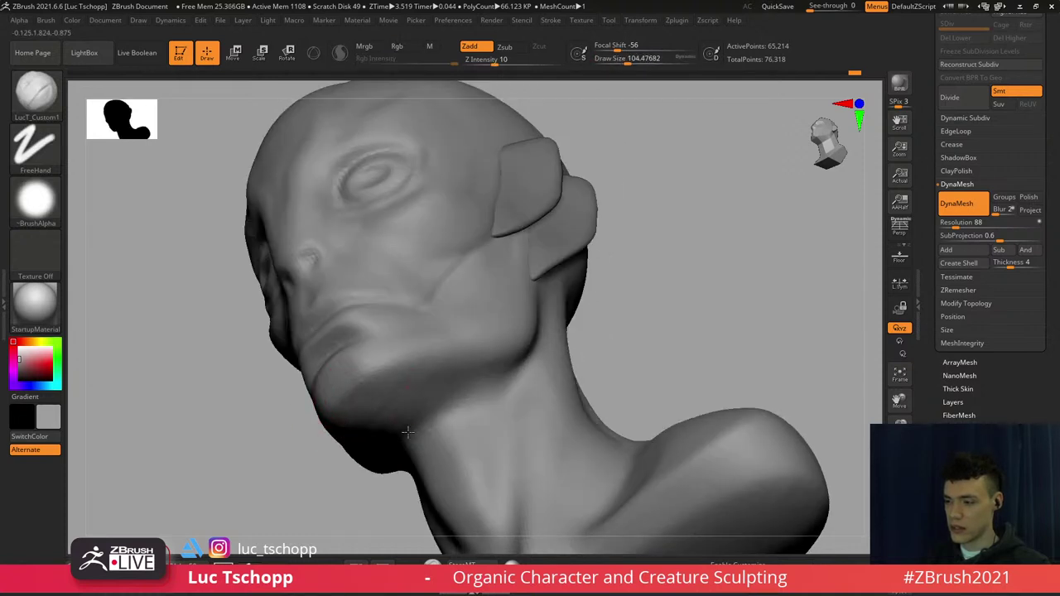
pyautogui.press('shift')
pyautogui.moveTo(364, 405)
pyautogui.mouseDown(button='right')
pyautogui.moveTo(407, 336)
pyautogui.moveTo(398, 324)
pyautogui.moveTo(436, 345)
pyautogui.moveTo(455, 319)
pyautogui.moveTo(393, 340)
pyautogui.moveTo(466, 340)
pyautogui.moveTo(446, 290)
pyautogui.moveTo(430, 324)
pyautogui.moveTo(439, 398)
pyautogui.moveTo(434, 355)
pyautogui.moveTo(450, 377)
pyautogui.mouseUp(button='right')
pyautogui.press('d')
pyautogui.press('Escape')
pyautogui.press('s')
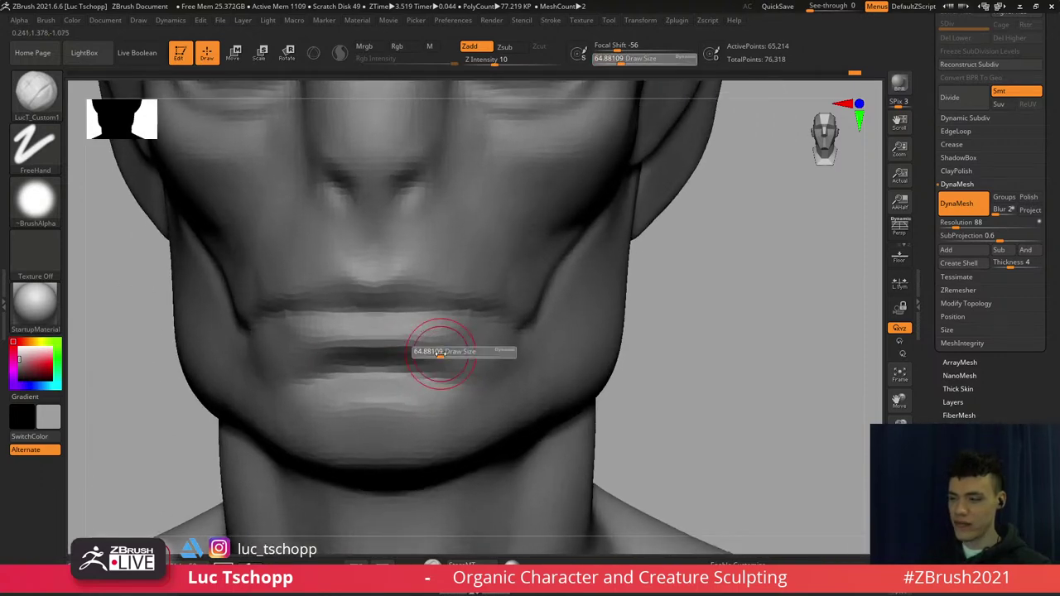
pyautogui.moveTo(437, 354); pyautogui.dragTo(442, 353)
pyautogui.press('d')
pyautogui.click(439, 356)
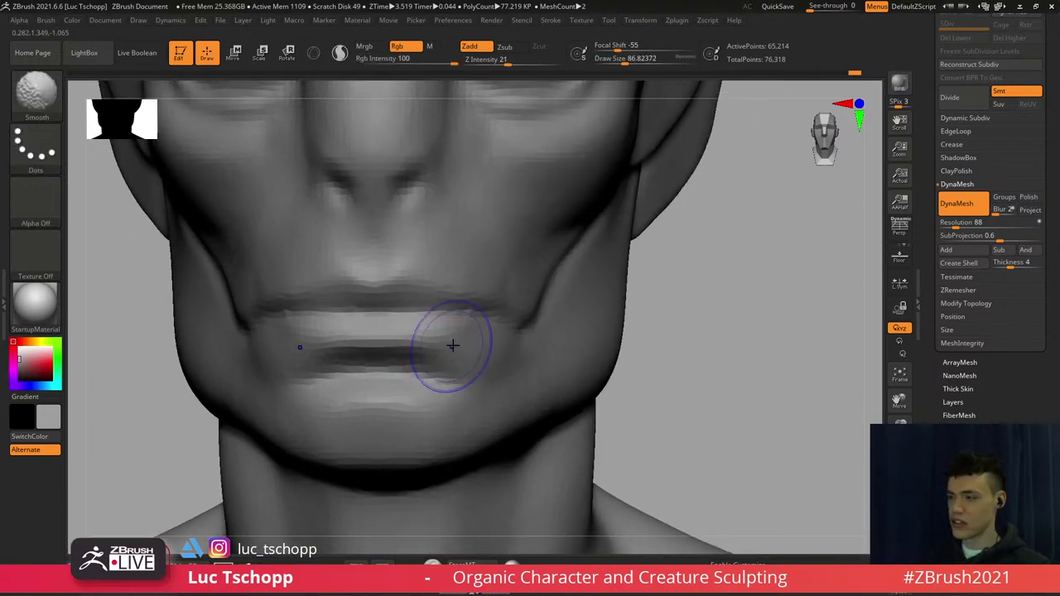
pyautogui.moveTo(452, 345)
pyautogui.keyDown('ctrl'); pyautogui.mouseDown(button='right')
pyautogui.moveTo(448, 354)
pyautogui.moveTo(492, 348)
pyautogui.moveTo(475, 318)
pyautogui.moveTo(488, 343)
pyautogui.mouseUp(button='right'); pyautogui.keyUp('ctrl')
# Sculpt a stroke across the forehead at Draw Size about 77 and smooth it
pyautogui.moveTo(436, 299)
pyautogui.keyDown('alt'); pyautogui.mouseDown(button='right')
pyautogui.moveTo(451, 350)
pyautogui.moveTo(409, 328)
pyautogui.mouseUp(button='right'); pyautogui.keyUp('alt')
pyautogui.press('s')
pyautogui.click(407, 328)
pyautogui.press('s')
pyautogui.click(439, 328)
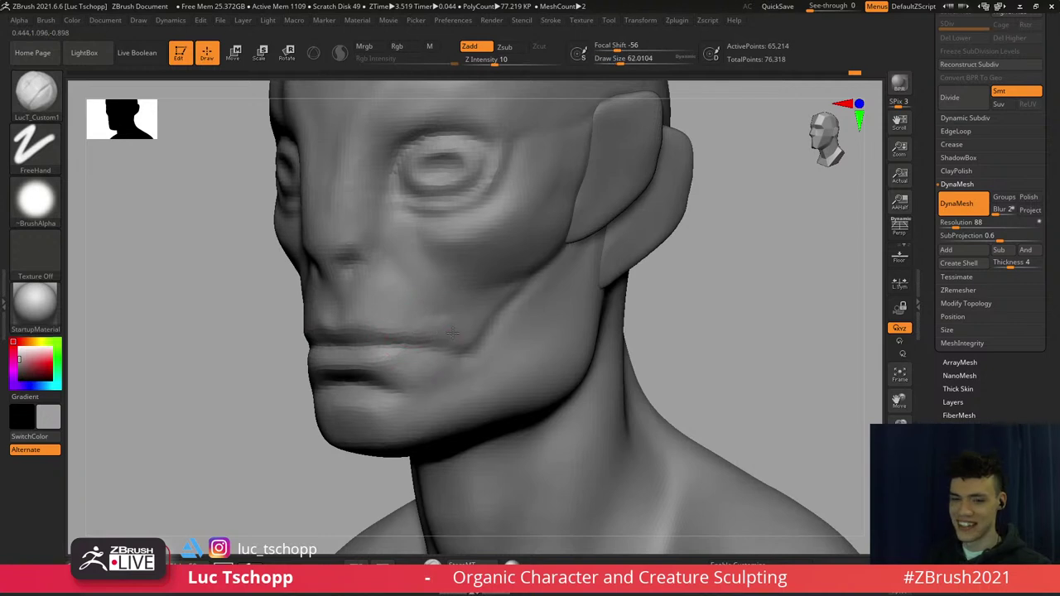
pyautogui.moveTo(430, 295)
pyautogui.keyDown('ctrl'); pyautogui.mouseDown(button='right')
pyautogui.moveTo(460, 344)
pyautogui.moveTo(497, 372)
pyautogui.mouseUp(button='right'); pyautogui.keyUp('ctrl')
pyautogui.press('s')
pyautogui.click(420, 274)
pyautogui.moveTo(388, 245); pyautogui.dragTo(400, 304)
pyautogui.moveTo(401, 304)
pyautogui.mouseDown(button='right')
pyautogui.moveTo(442, 307)
pyautogui.moveTo(448, 291)
pyautogui.moveTo(464, 308)
pyautogui.mouseUp(button='right')
# Build up the forehead above the brow at about 108 and smooth the brow
pyautogui.press('s')
pyautogui.click(419, 286)
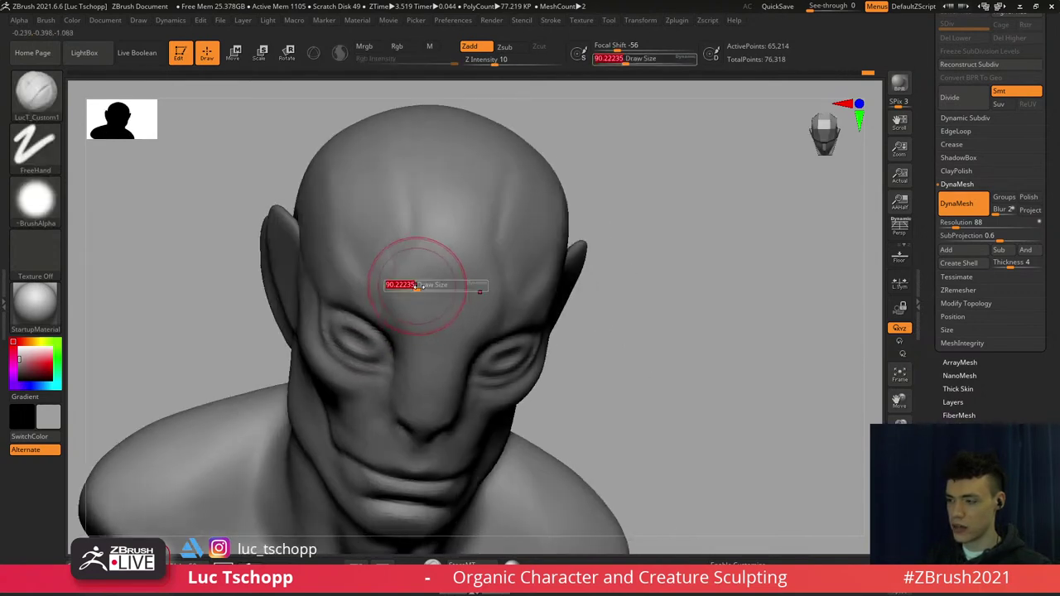
pyautogui.moveTo(419, 286); pyautogui.dragTo(421, 287)
pyautogui.moveTo(407, 264)
pyautogui.mouseDown()
pyautogui.moveTo(415, 293)
pyautogui.moveTo(444, 304)
pyautogui.mouseUp()
pyautogui.press('s')
pyautogui.press('s')
pyautogui.click(444, 269)
pyautogui.press('s')
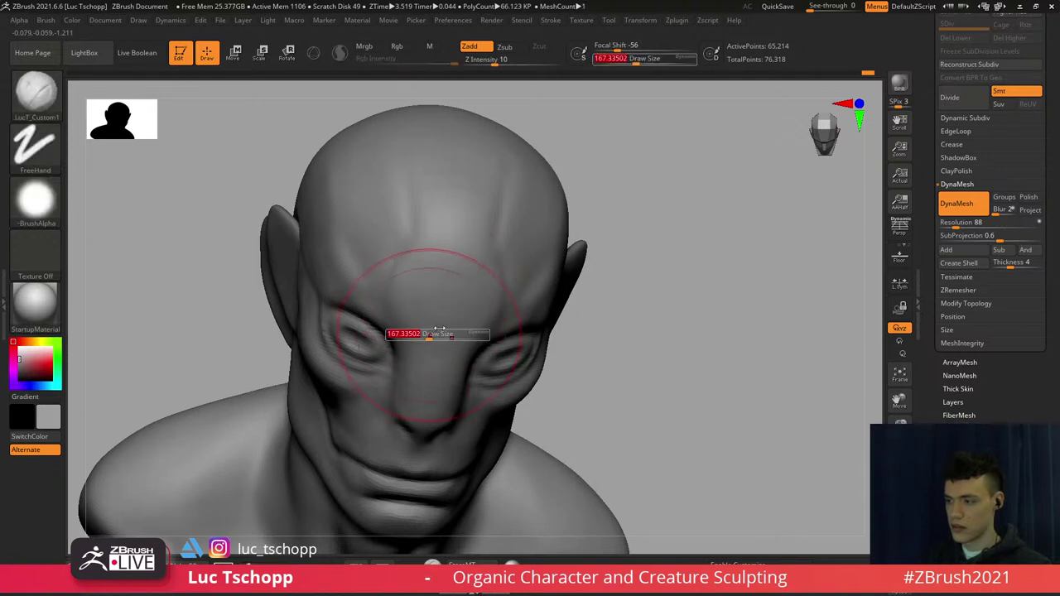
pyautogui.click(417, 337)
# Orbit to a side view of the neck and reduce the brush to about 68
pyautogui.keyDown('shift'); pyautogui.moveTo(445, 289); pyautogui.dragTo(454, 265, button='right'); pyautogui.keyUp('shift')
pyautogui.press('d')
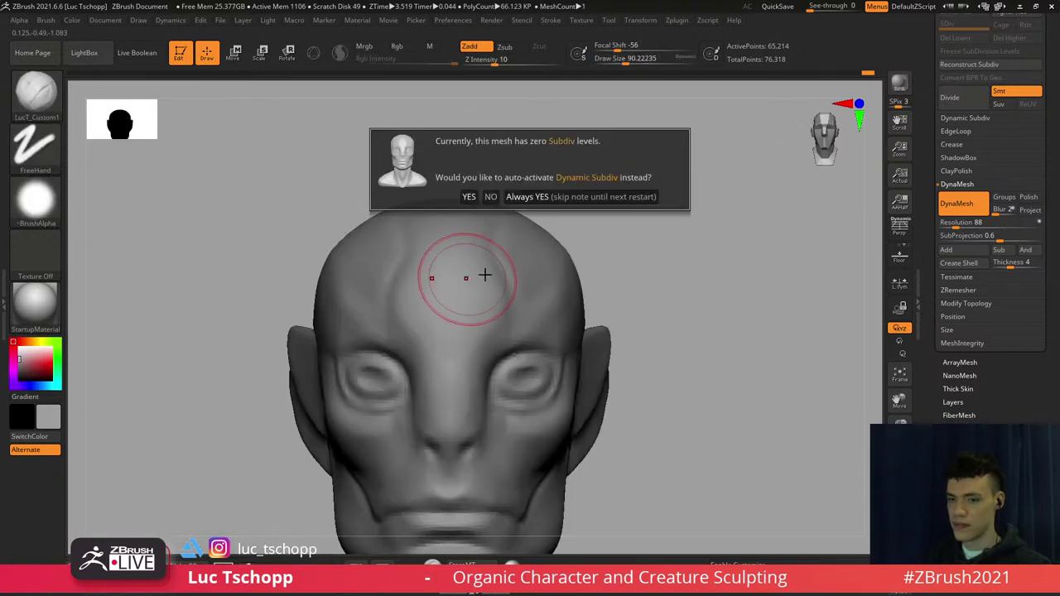
pyautogui.press('Escape')
pyautogui.keyDown('alt'); pyautogui.moveTo(460, 344); pyautogui.dragTo(406, 155, button='right'); pyautogui.keyUp('alt')
pyautogui.moveTo(455, 409)
pyautogui.keyDown('alt'); pyautogui.mouseDown(button='right')
pyautogui.moveTo(407, 343)
pyautogui.moveTo(445, 355)
pyautogui.moveTo(409, 347)
pyautogui.mouseUp(button='right'); pyautogui.keyUp('alt')
pyautogui.press('s')
pyautogui.moveTo(435, 343); pyautogui.dragTo(428, 343)
pyautogui.moveTo(464, 319); pyautogui.dragTo(390, 290, button='right')
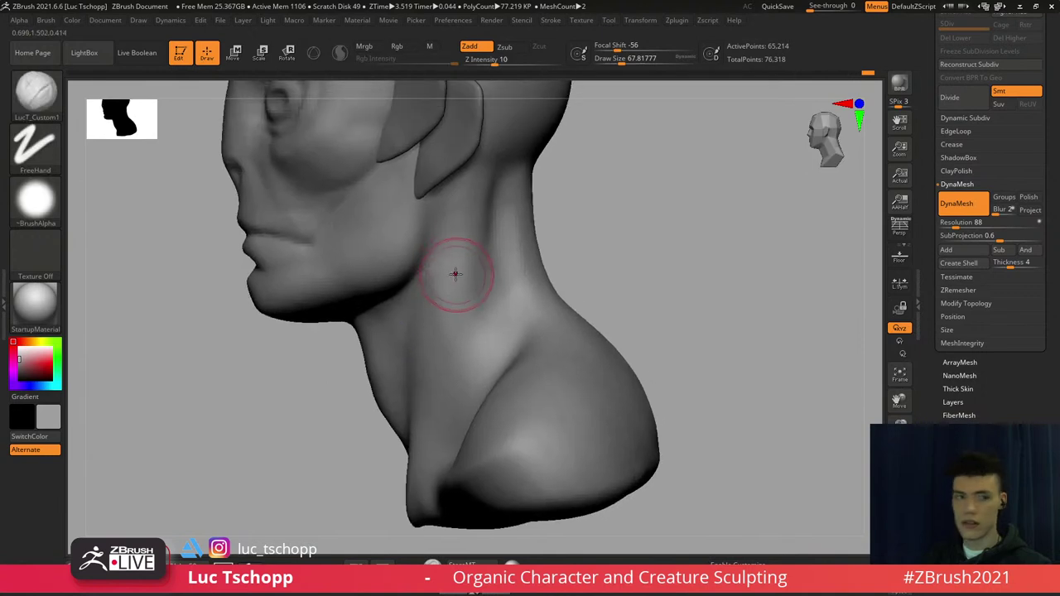
# Try Ctrl-masking patches on the side of the neck, undoing the attempts
pyautogui.press('ctrl')
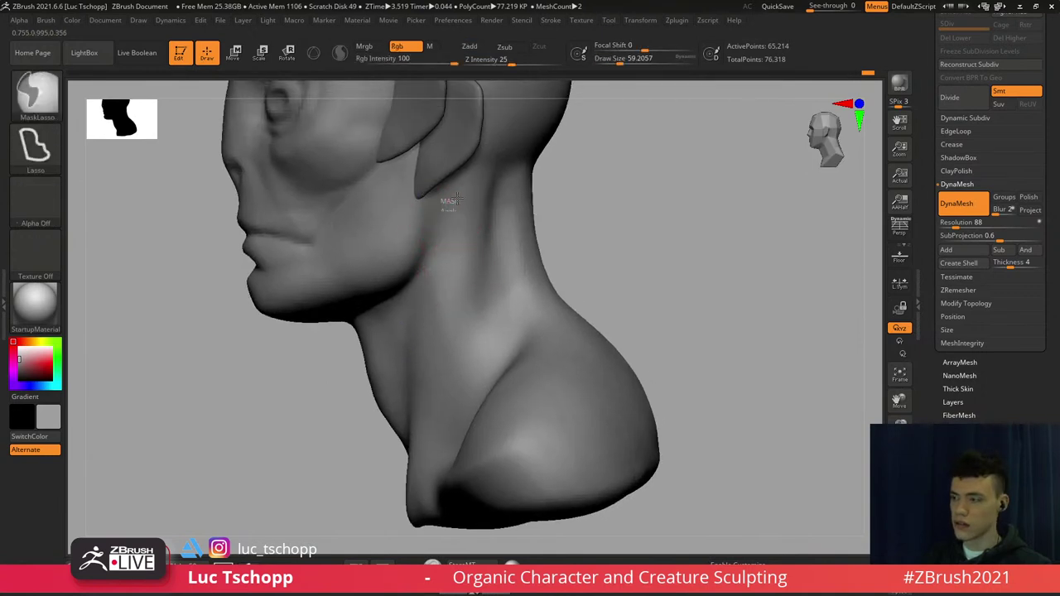
pyautogui.keyDown('ctrl'); pyautogui.moveTo(475, 256); pyautogui.dragTo(461, 248); pyautogui.keyUp('ctrl')
pyautogui.hotkey('ctrl', 'z')
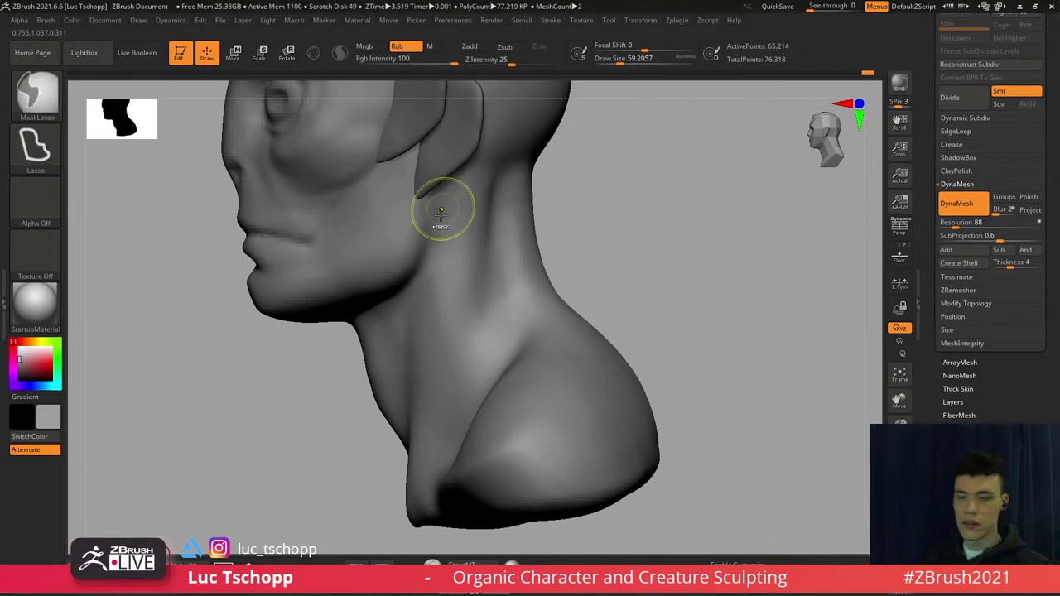
pyautogui.moveTo(437, 209)
pyautogui.keyDown('ctrl'); pyautogui.mouseDown()
pyautogui.moveTo(517, 162)
pyautogui.moveTo(444, 198)
pyautogui.mouseUp(); pyautogui.keyUp('ctrl')
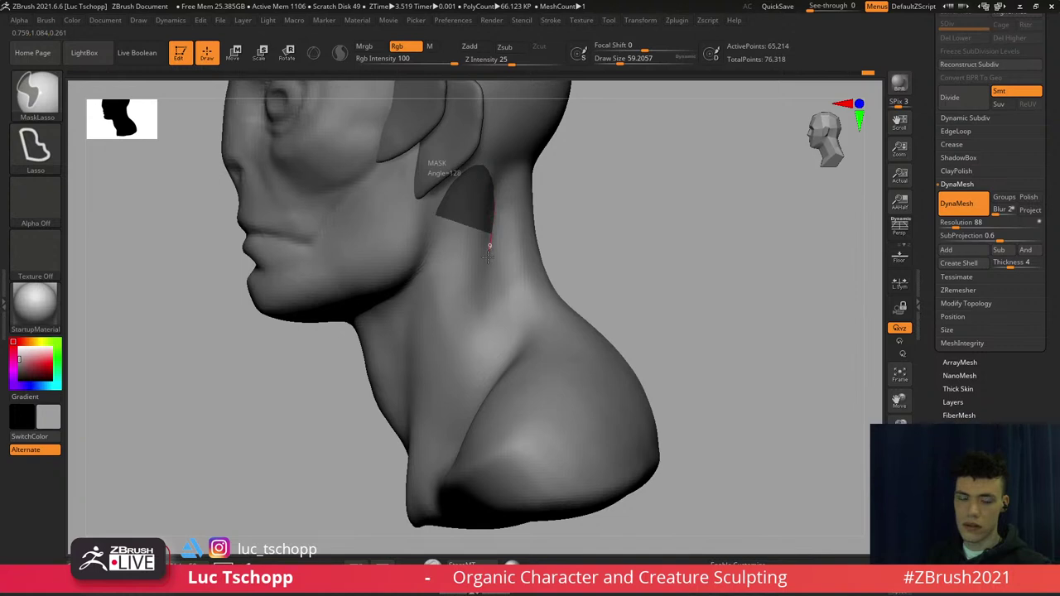
pyautogui.keyDown('ctrl'); pyautogui.moveTo(486, 258); pyautogui.dragTo(472, 247); pyautogui.keyUp('ctrl')
pyautogui.hotkey('ctrl', 'z')
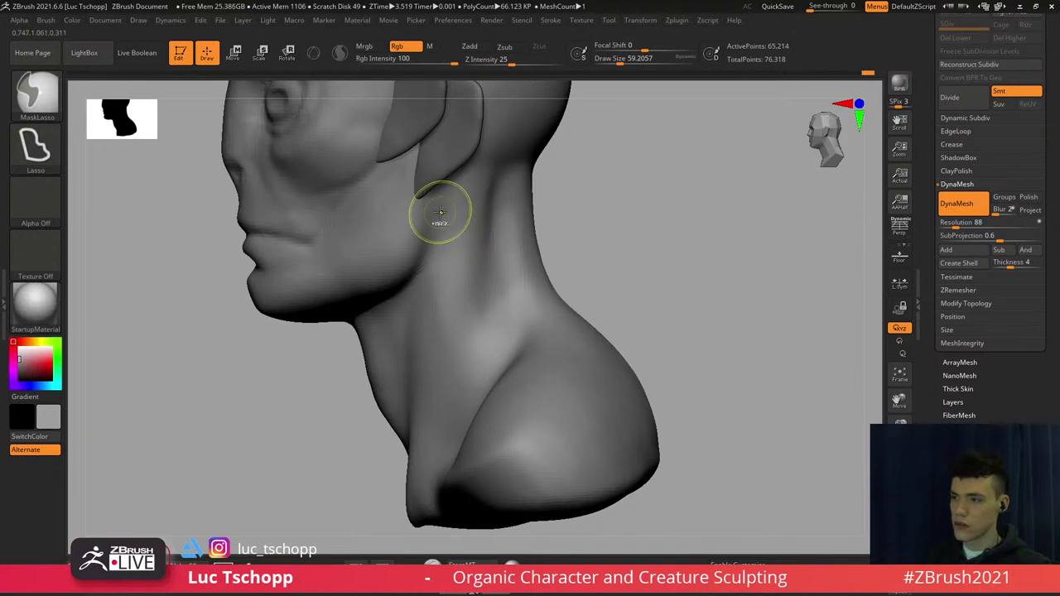
# Switch to MaskPen and paint a mask strip down the neck toward the collarbone
pyautogui.click(49, 98)
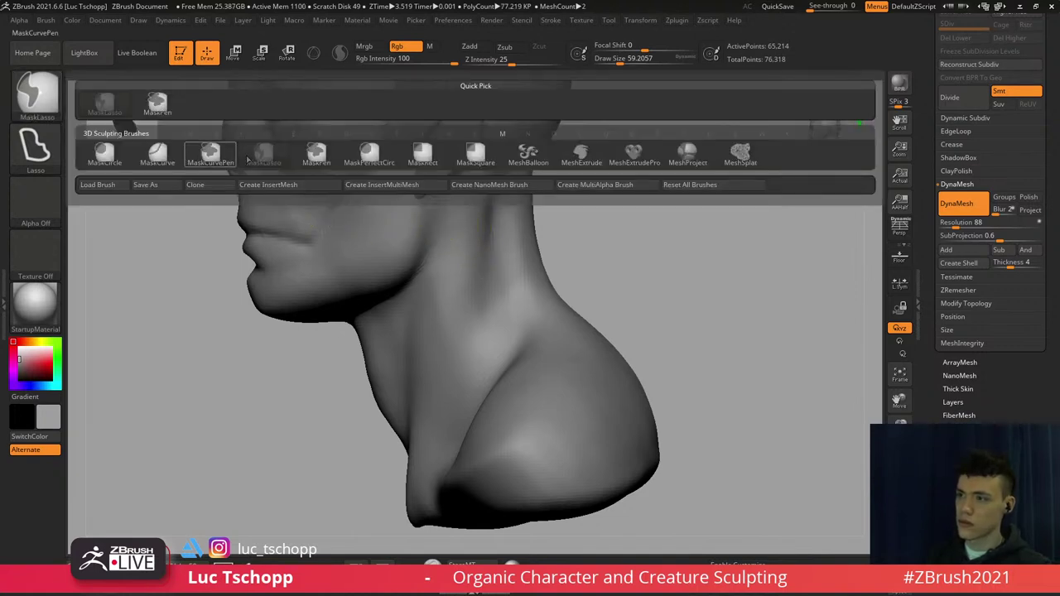
pyautogui.click(315, 154)
pyautogui.press('ctrl')
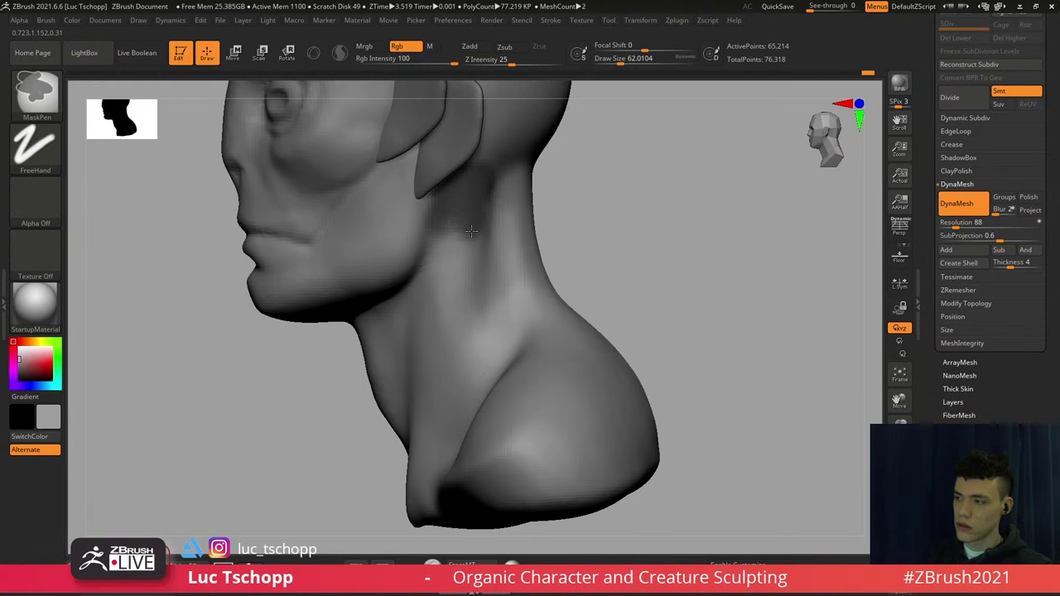
pyautogui.keyDown('ctrl'); pyautogui.moveTo(471, 231); pyautogui.dragTo(442, 385); pyautogui.keyUp('ctrl')
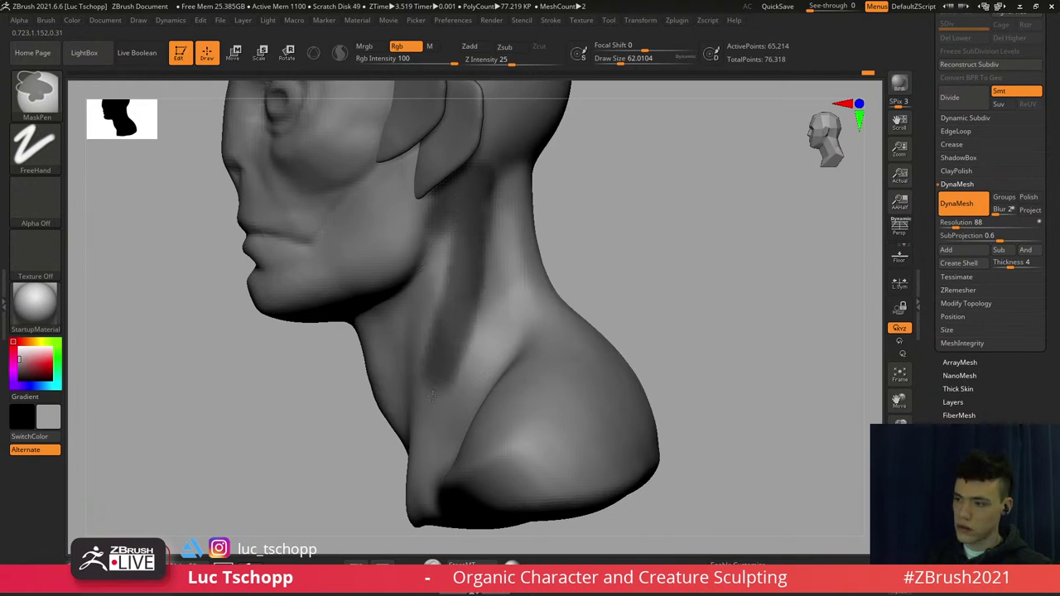
pyautogui.keyDown('alt'); pyautogui.moveTo(441, 384); pyautogui.dragTo(434, 300, button='right'); pyautogui.keyUp('alt')
pyautogui.moveTo(434, 300); pyautogui.dragTo(450, 300, button='right')
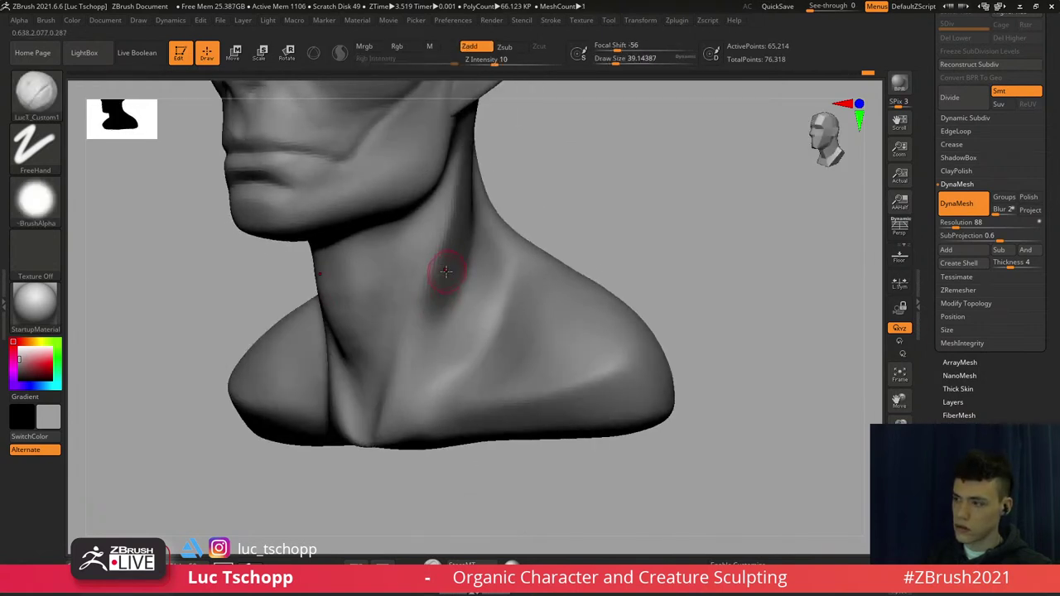
pyautogui.keyDown('ctrl'); pyautogui.moveTo(443, 293); pyautogui.dragTo(417, 350); pyautogui.keyUp('ctrl')
pyautogui.keyDown('ctrl'); pyautogui.moveTo(452, 266); pyautogui.dragTo(408, 367); pyautogui.keyUp('ctrl')
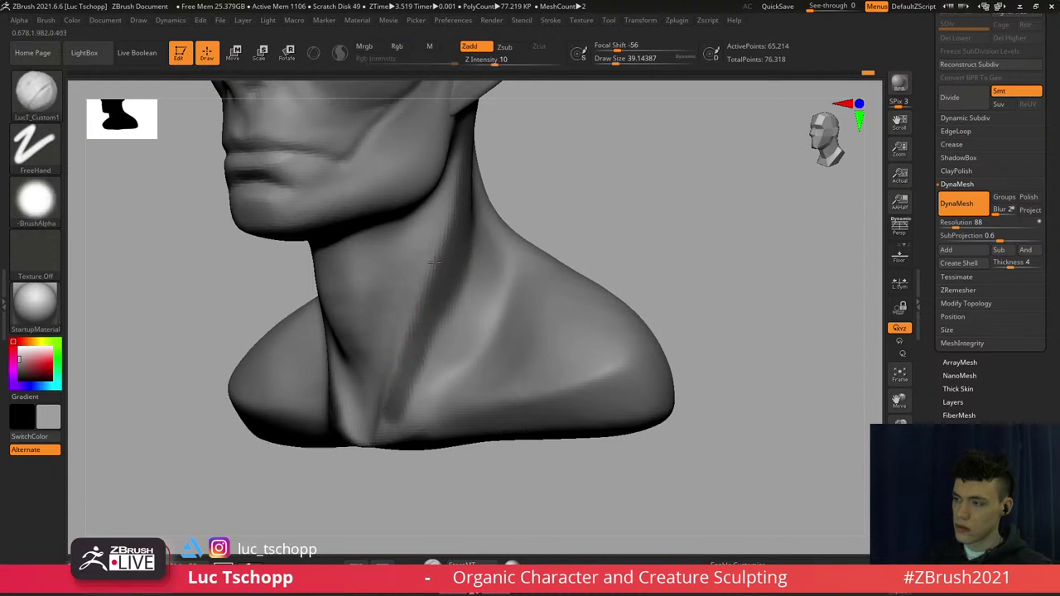
pyautogui.moveTo(415, 332)
pyautogui.mouseDown(button='right')
pyautogui.moveTo(348, 328)
pyautogui.moveTo(353, 391)
pyautogui.mouseUp(button='right')
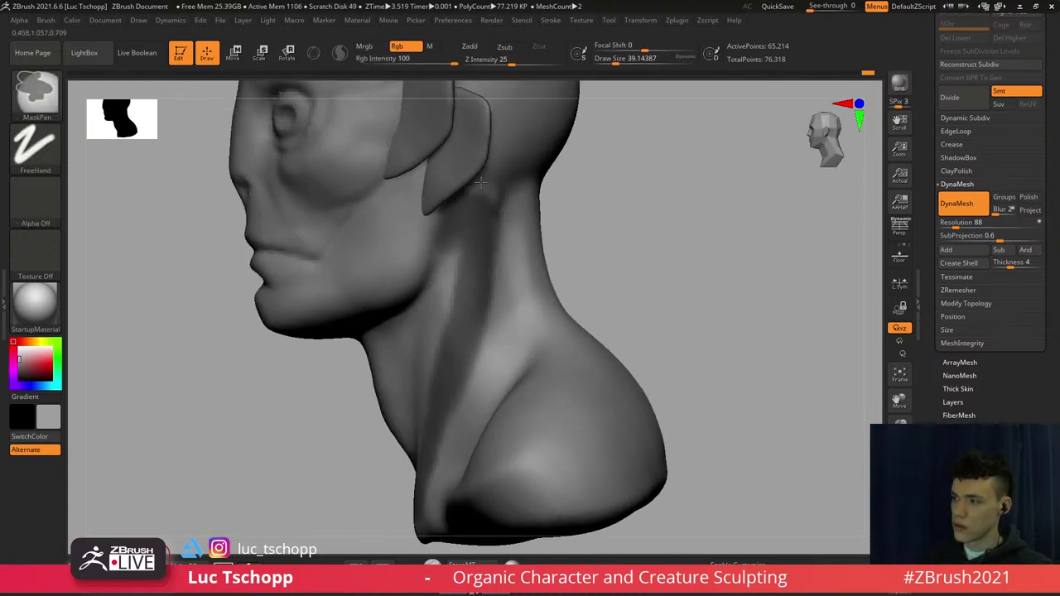
# Check the neck mask from behind and the side, adding mask with a size-37 brush
pyautogui.moveTo(480, 181); pyautogui.dragTo(503, 225, button='right')
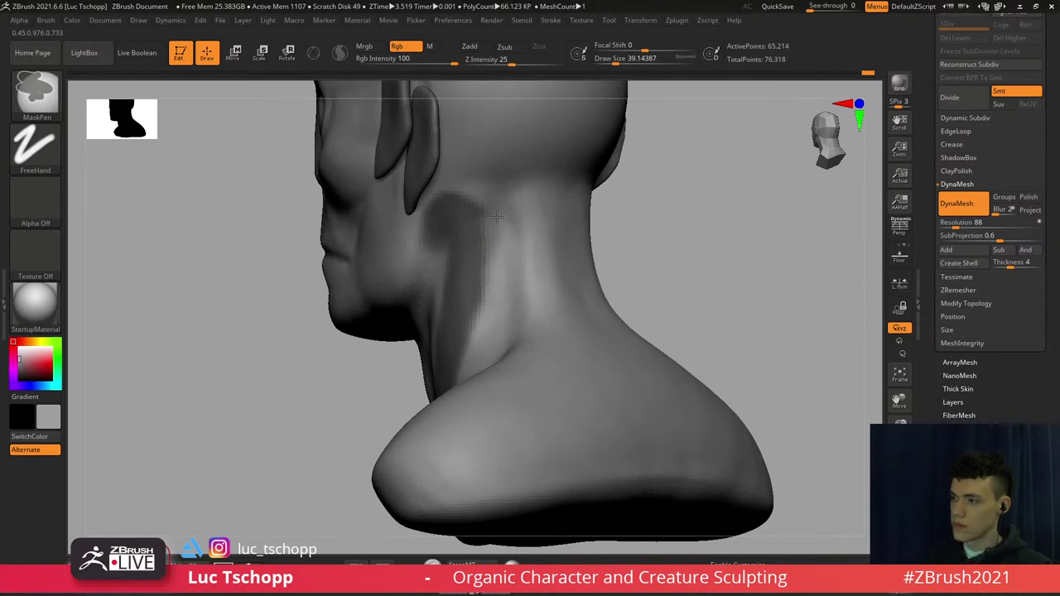
pyautogui.moveTo(503, 229); pyautogui.dragTo(556, 235, button='right')
pyautogui.moveTo(445, 250); pyautogui.dragTo(461, 241, button='right')
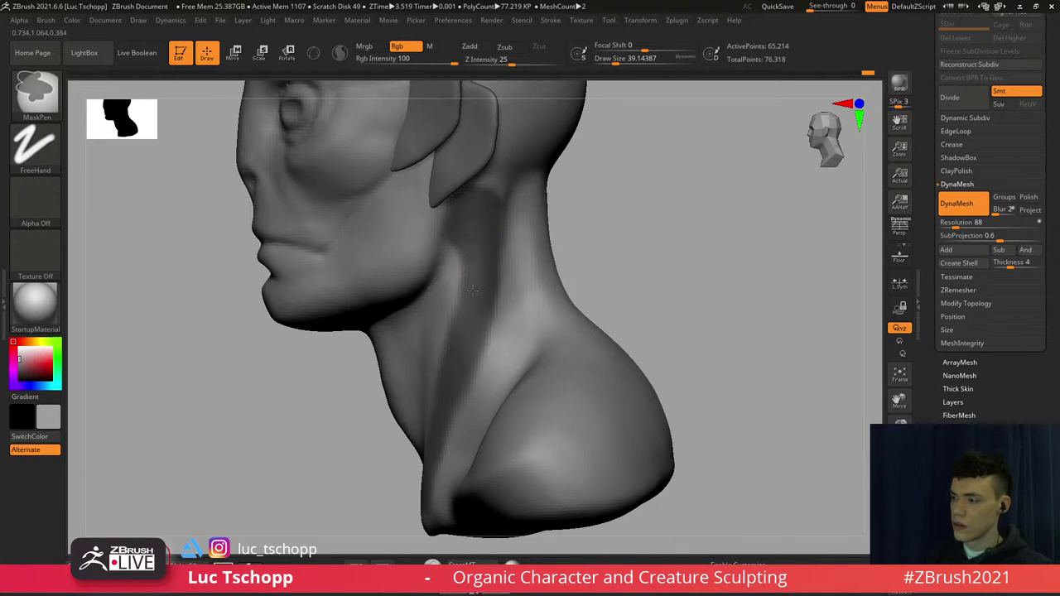
pyautogui.keyDown('alt'); pyautogui.moveTo(435, 351); pyautogui.dragTo(487, 250, button='right'); pyautogui.keyUp('alt')
pyautogui.keyDown('ctrl'); pyautogui.moveTo(477, 237); pyautogui.dragTo(471, 250); pyautogui.keyUp('ctrl')
pyautogui.moveTo(454, 291); pyautogui.dragTo(471, 269, button='right')
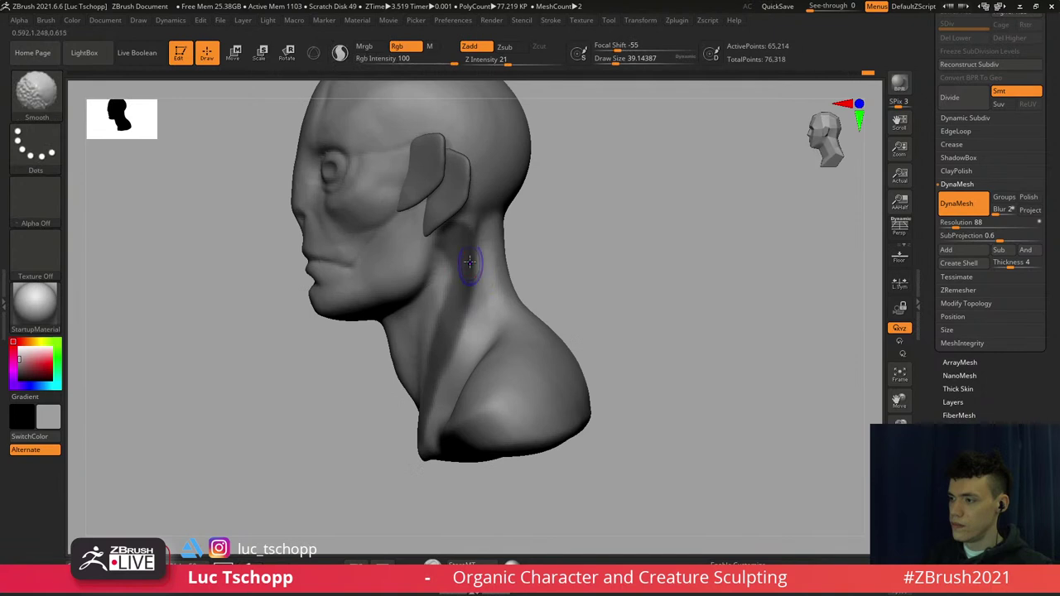
pyautogui.press('s')
pyautogui.press('s')
pyautogui.moveTo(449, 246); pyautogui.dragTo(442, 250)
pyautogui.moveTo(450, 247); pyautogui.dragTo(561, 221, button='right')
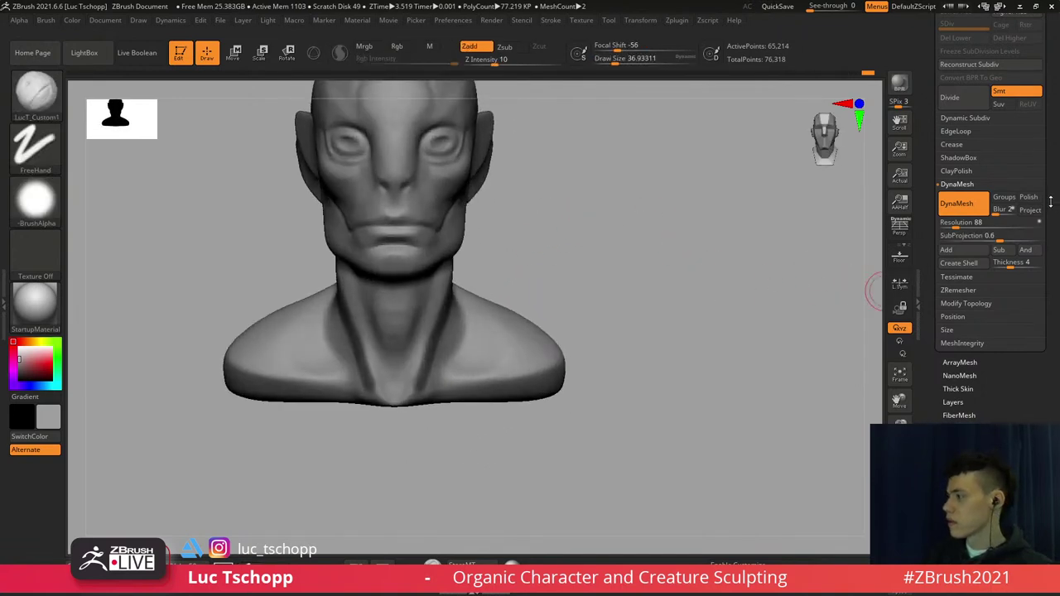
# Extract the masked neck bands as a thick shell and accept it as a new subtool
pyautogui.moveTo(1044, 236); pyautogui.dragTo(1044, 292)
pyautogui.scroll(1, 1044, 291)
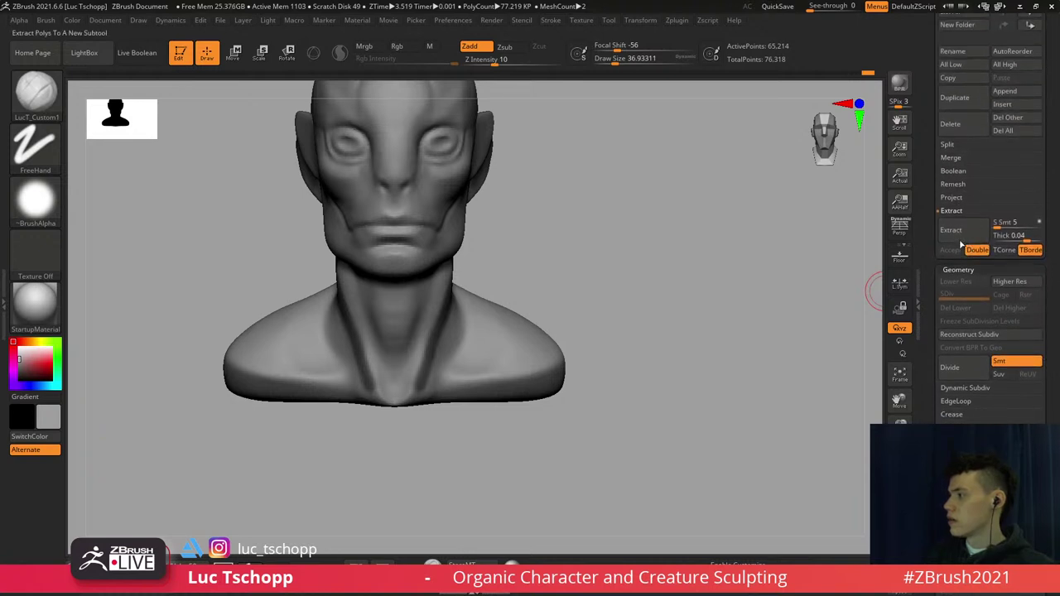
pyautogui.click(951, 229)
pyautogui.keyDown('ctrl'); pyautogui.moveTo(468, 247); pyautogui.dragTo(448, 309, button='right'); pyautogui.keyUp('ctrl')
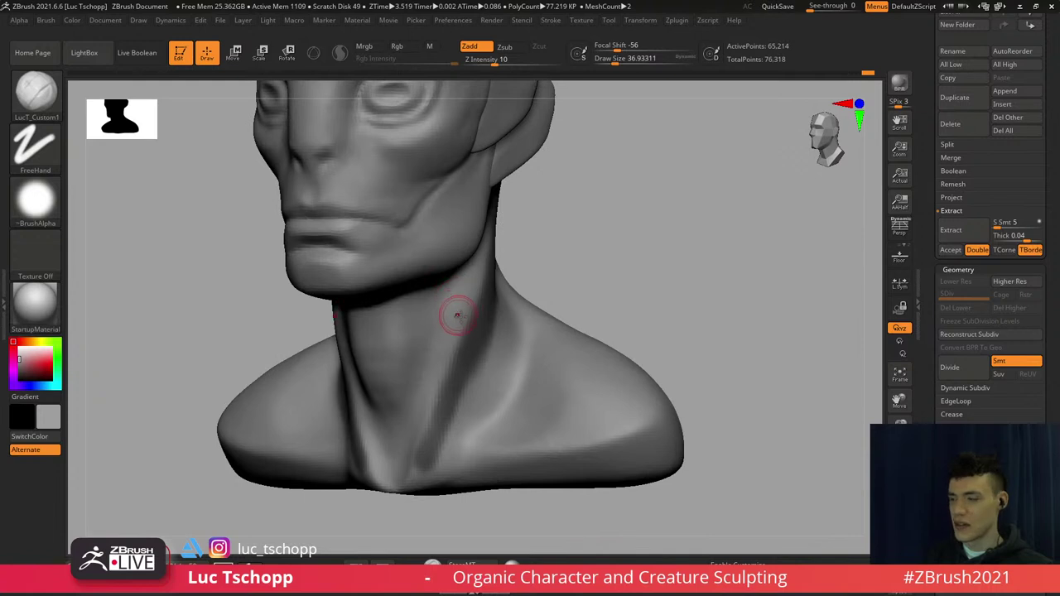
pyautogui.click(959, 233)
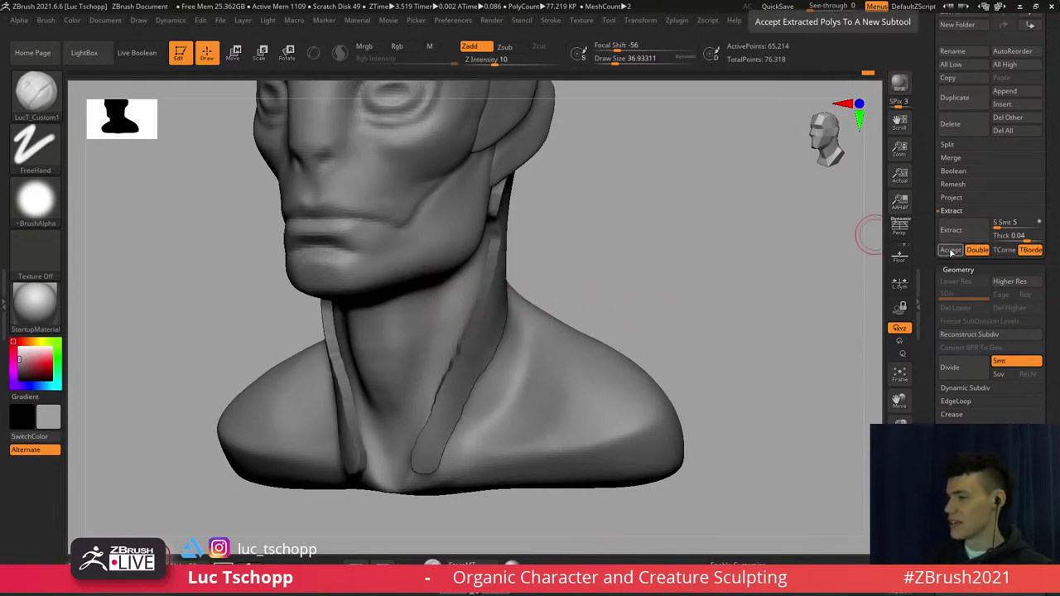
pyautogui.click(955, 255)
# Select the new Extract4 subtool and begin smoothing its surface
pyautogui.keyDown('alt'); pyautogui.click(464, 312); pyautogui.keyUp('alt')
pyautogui.press('s')
pyautogui.moveTo(464, 313)
pyautogui.mouseDown()
pyautogui.moveTo(476, 322)
pyautogui.moveTo(486, 303)
pyautogui.moveTo(474, 324)
pyautogui.mouseUp()
# Smooth the neck strip and its lower end with the brush enlarged to about 292
pyautogui.moveTo(534, 240); pyautogui.dragTo(483, 232, button='right')
pyautogui.press('s')
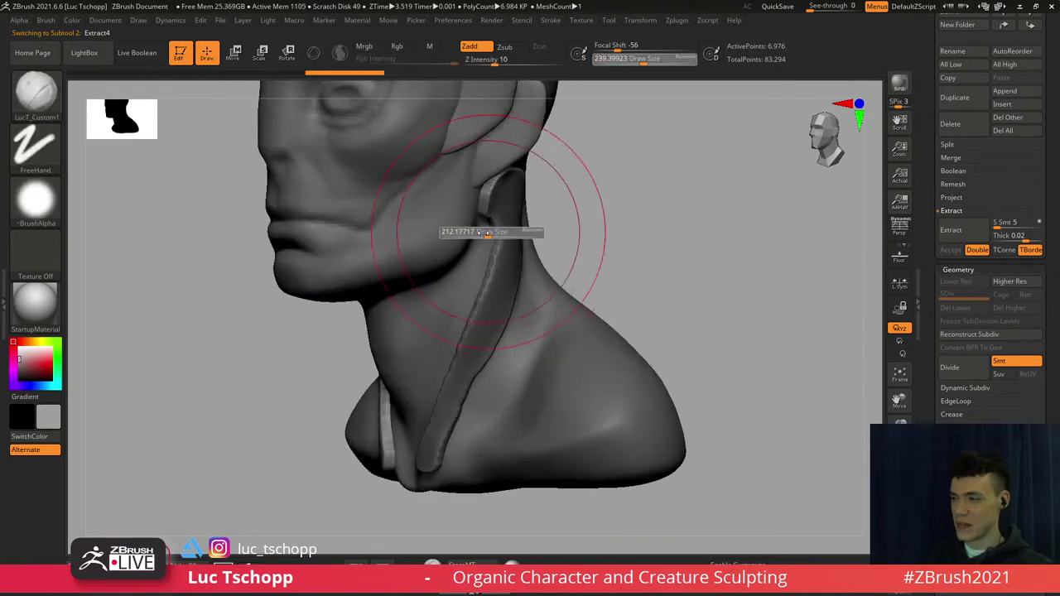
pyautogui.moveTo(483, 232); pyautogui.dragTo(492, 232)
pyautogui.keyDown('shift'); pyautogui.moveTo(492, 232); pyautogui.dragTo(495, 257); pyautogui.keyUp('shift')
pyautogui.moveTo(539, 227); pyautogui.dragTo(485, 220, button='right')
pyautogui.press('s')
pyautogui.moveTo(486, 220); pyautogui.dragTo(502, 220)
pyautogui.keyDown('shift'); pyautogui.moveTo(502, 221); pyautogui.dragTo(510, 204); pyautogui.keyUp('shift')
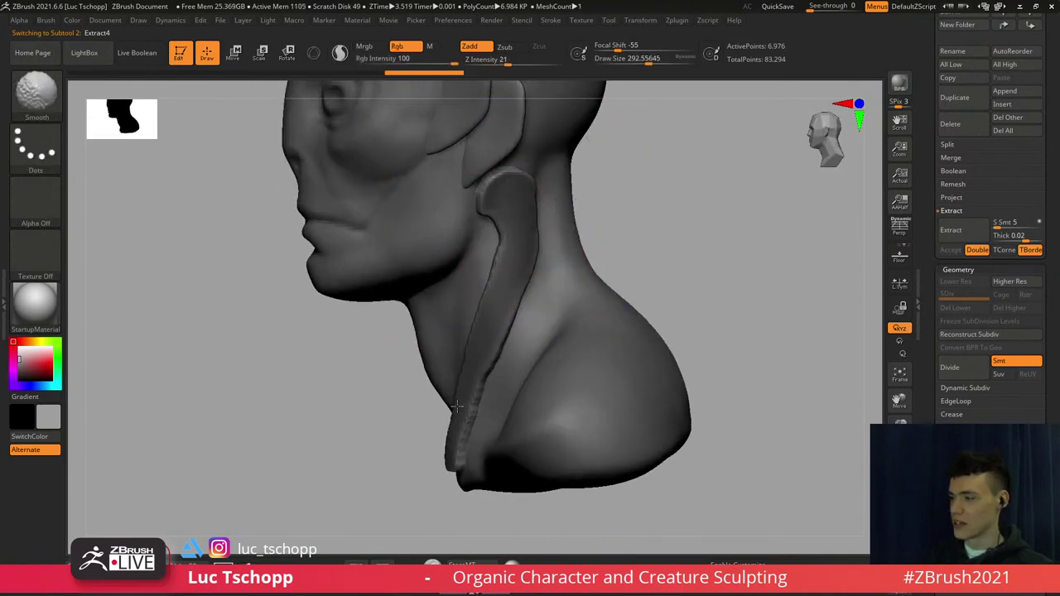
pyautogui.keyDown('shift'); pyautogui.moveTo(457, 407); pyautogui.dragTo(464, 404); pyautogui.keyUp('shift')
pyautogui.keyDown('alt'); pyautogui.moveTo(465, 404); pyautogui.dragTo(450, 367, button='right'); pyautogui.keyUp('alt')
# Clear the mask from the extracted strip and switch to a smaller Move brush, viewing the neck from behind
pyautogui.keyDown('ctrl'); pyautogui.keyDown('alt'); pyautogui.moveTo(455, 314); pyautogui.dragTo(467, 280); pyautogui.keyUp('alt'); pyautogui.keyUp('ctrl')
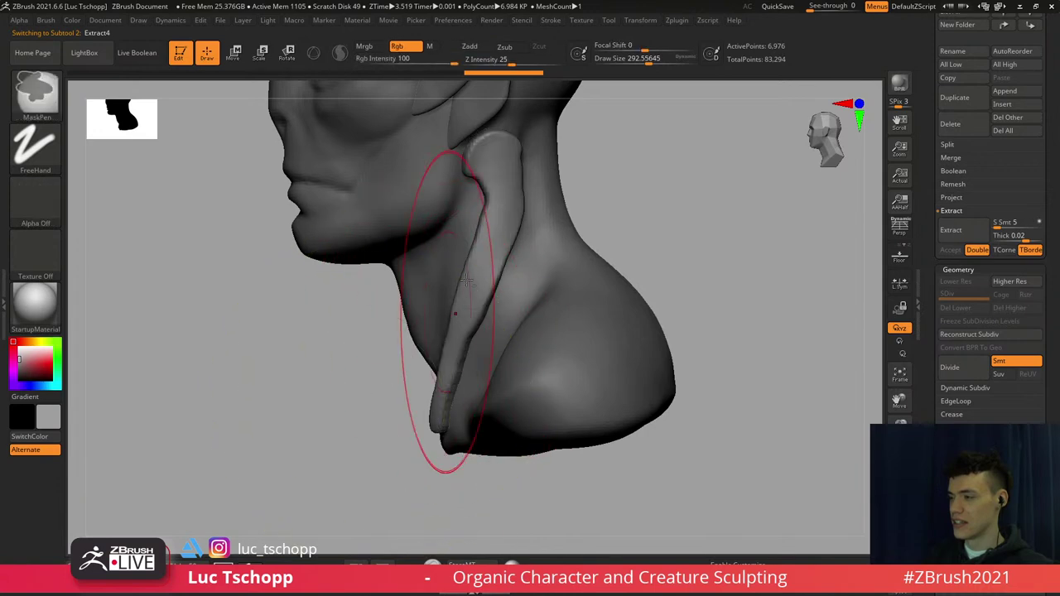
pyautogui.keyDown('alt'); pyautogui.moveTo(466, 280); pyautogui.dragTo(432, 373, button='right'); pyautogui.keyUp('alt')
pyautogui.moveTo(555, 347)
pyautogui.mouseDown(button='right')
pyautogui.moveTo(436, 324)
pyautogui.moveTo(402, 332)
pyautogui.mouseUp(button='right')
pyautogui.keyDown('ctrl'); pyautogui.moveTo(402, 331); pyautogui.dragTo(421, 335); pyautogui.keyUp('ctrl')
pyautogui.keyDown('shift'); pyautogui.moveTo(423, 336); pyautogui.dragTo(447, 324, button='right'); pyautogui.keyUp('shift')
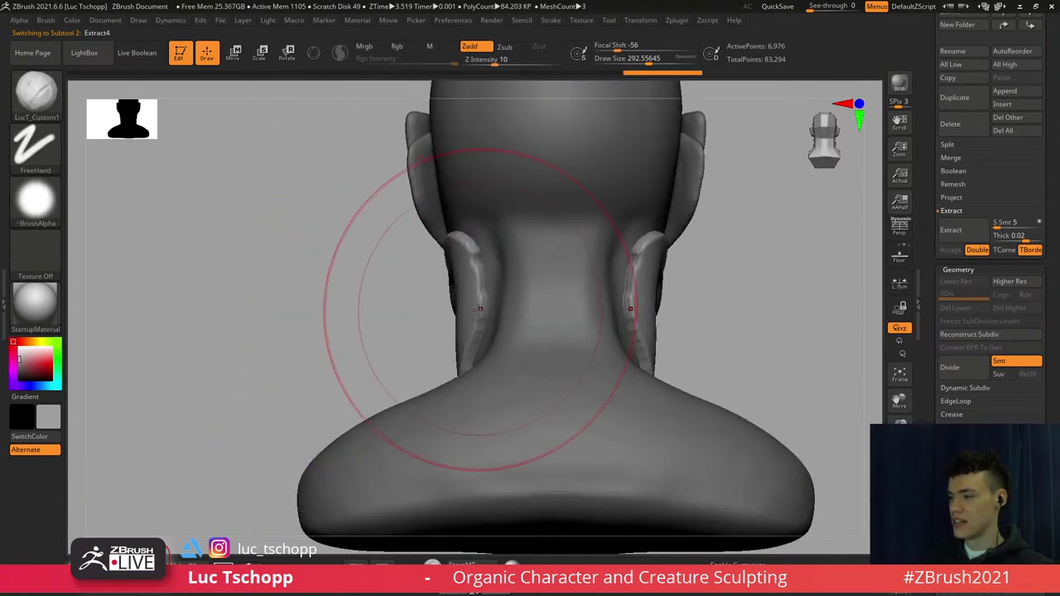
pyautogui.press('b')
pyautogui.press('m')
pyautogui.press('v')
pyautogui.press('s')
pyautogui.moveTo(485, 318); pyautogui.dragTo(471, 320)
# Push the neck strip outward from its inner edge down to its bottom at brush size about 112
pyautogui.press('s')
pyautogui.moveTo(473, 321); pyautogui.dragTo(477, 315)
pyautogui.press('s')
pyautogui.moveTo(475, 314); pyautogui.dragTo(435, 284)
pyautogui.moveTo(477, 247); pyautogui.dragTo(470, 244)
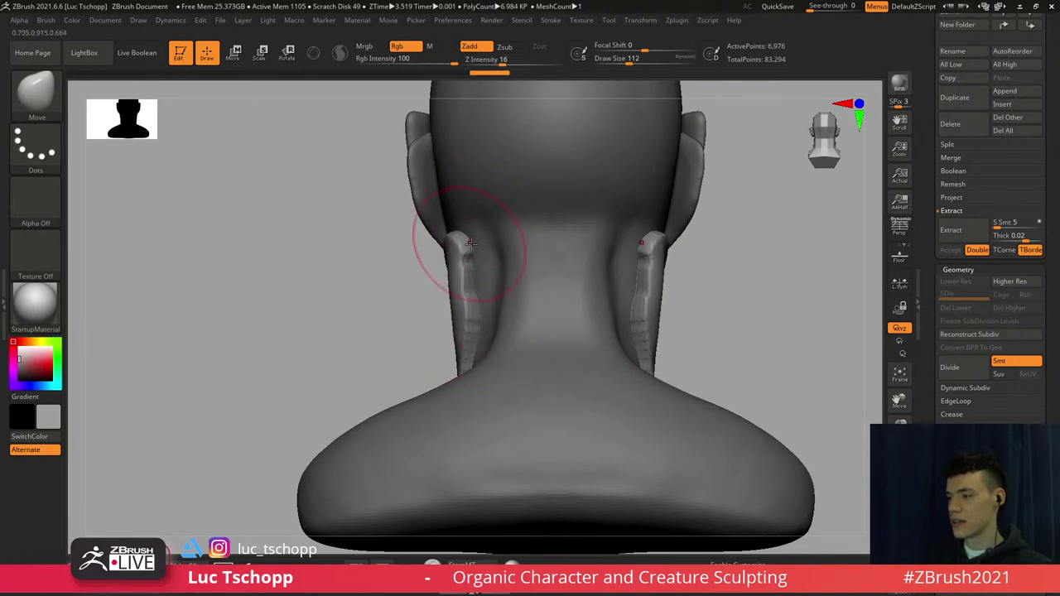
pyautogui.moveTo(463, 280)
pyautogui.mouseDown()
pyautogui.moveTo(444, 283)
pyautogui.moveTo(450, 327)
pyautogui.mouseUp()
pyautogui.moveTo(443, 323); pyautogui.dragTo(442, 348, button='right')
pyautogui.moveTo(455, 352); pyautogui.dragTo(448, 361)
pyautogui.moveTo(449, 270); pyautogui.dragTo(447, 267)
# Smooth both neck strips with a large brush from back and side views, then reduce it to about 153
pyautogui.press('s')
pyautogui.moveTo(447, 252); pyautogui.dragTo(464, 267)
pyautogui.press('s')
pyautogui.moveTo(464, 322)
pyautogui.keyDown('shift'); pyautogui.mouseDown()
pyautogui.moveTo(466, 348)
pyautogui.moveTo(458, 338)
pyautogui.mouseUp(); pyautogui.keyUp('shift')
pyautogui.moveTo(447, 274)
pyautogui.mouseDown(button='right')
pyautogui.moveTo(543, 235)
pyautogui.moveTo(573, 207)
pyautogui.mouseUp(button='right')
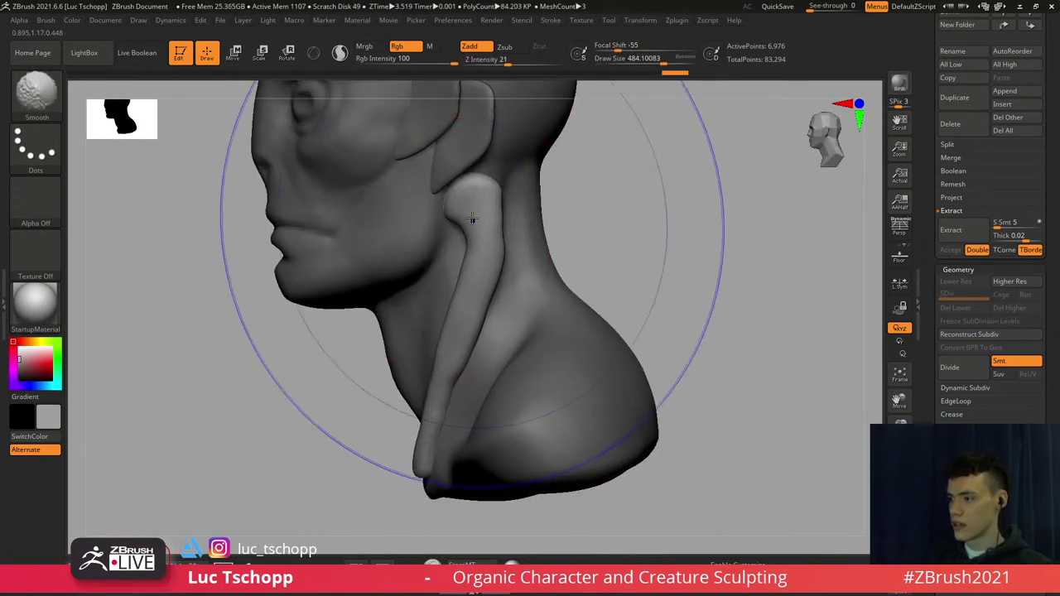
pyautogui.keyDown('shift'); pyautogui.moveTo(473, 220); pyautogui.dragTo(448, 317); pyautogui.keyUp('shift')
pyautogui.moveTo(448, 316)
pyautogui.mouseDown(button='right')
pyautogui.moveTo(500, 279)
pyautogui.moveTo(473, 298)
pyautogui.moveTo(487, 285)
pyautogui.mouseUp(button='right')
pyautogui.press('s')
pyautogui.moveTo(474, 307); pyautogui.dragTo(446, 308)
pyautogui.moveTo(448, 360); pyautogui.dragTo(482, 222, button='right')
# Pull the neck strand inward under the chin with the Move brush at about 94
pyautogui.press('b')
pyautogui.press('m')
pyautogui.press('v')
pyautogui.press('s')
pyautogui.moveTo(487, 222); pyautogui.dragTo(480, 221)
pyautogui.moveTo(482, 233); pyautogui.dragTo(484, 216, button='right')
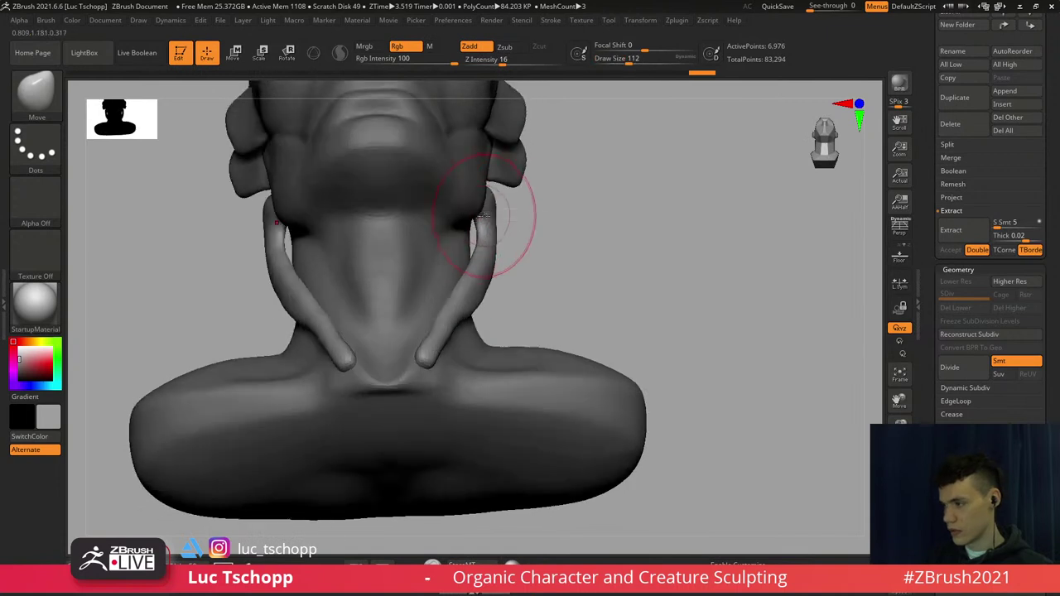
pyautogui.moveTo(475, 228); pyautogui.dragTo(474, 228)
pyautogui.moveTo(477, 238); pyautogui.dragTo(472, 240)
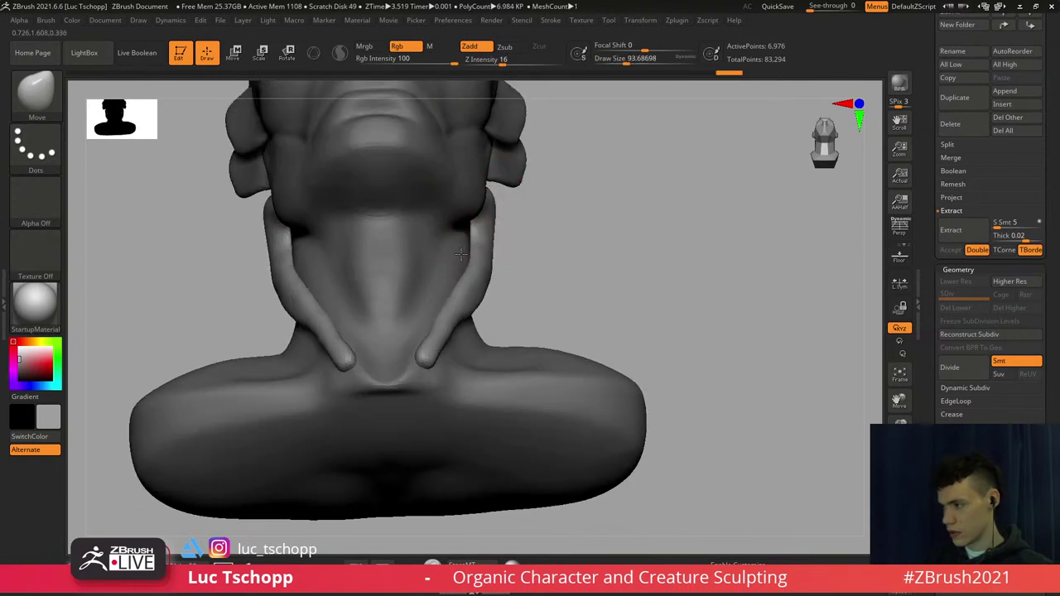
# Nudge the neck strands inward at brush size about 104, then zoom out to the whole bust
pyautogui.moveTo(432, 254); pyautogui.dragTo(445, 301, button='right')
pyautogui.press('s')
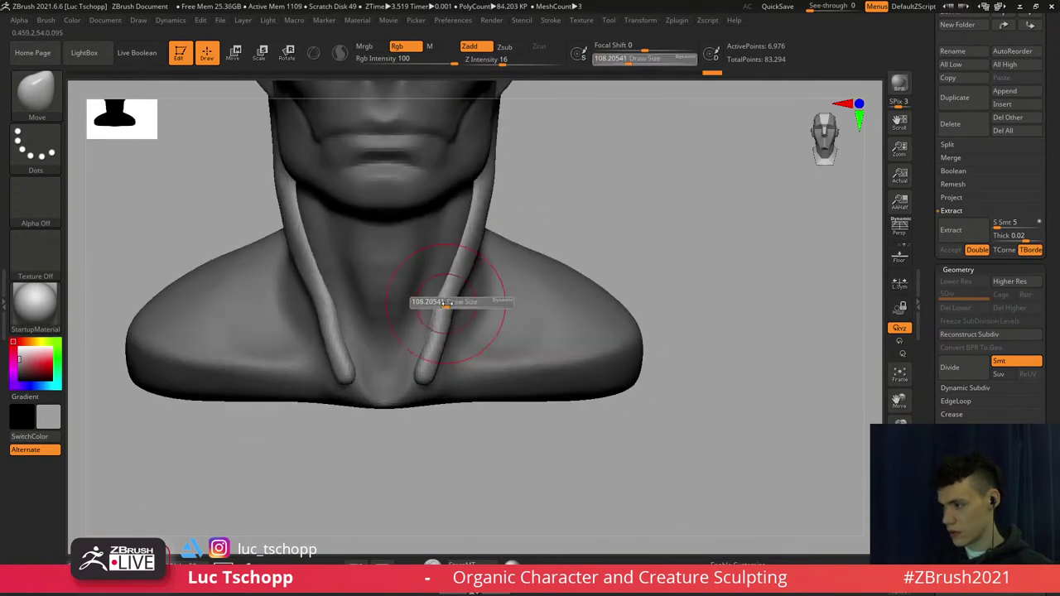
pyautogui.moveTo(445, 302); pyautogui.dragTo(452, 301)
pyautogui.moveTo(436, 366)
pyautogui.mouseDown()
pyautogui.moveTo(416, 351)
pyautogui.moveTo(440, 305)
pyautogui.mouseUp()
pyautogui.press('s')
pyautogui.press('s')
pyautogui.moveTo(437, 304)
pyautogui.keyDown('ctrl'); pyautogui.mouseDown(button='right')
pyautogui.moveTo(465, 261)
pyautogui.moveTo(467, 278)
pyautogui.moveTo(436, 272)
pyautogui.mouseUp(button='right'); pyautogui.keyUp('ctrl')
pyautogui.keyDown('alt'); pyautogui.moveTo(436, 272); pyautogui.dragTo(473, 272, button='right'); pyautogui.keyUp('alt')
# Select the head mesh and pull the cheeks inward with the Move brush
pyautogui.keyDown('alt'); pyautogui.click(471, 273); pyautogui.keyUp('alt')
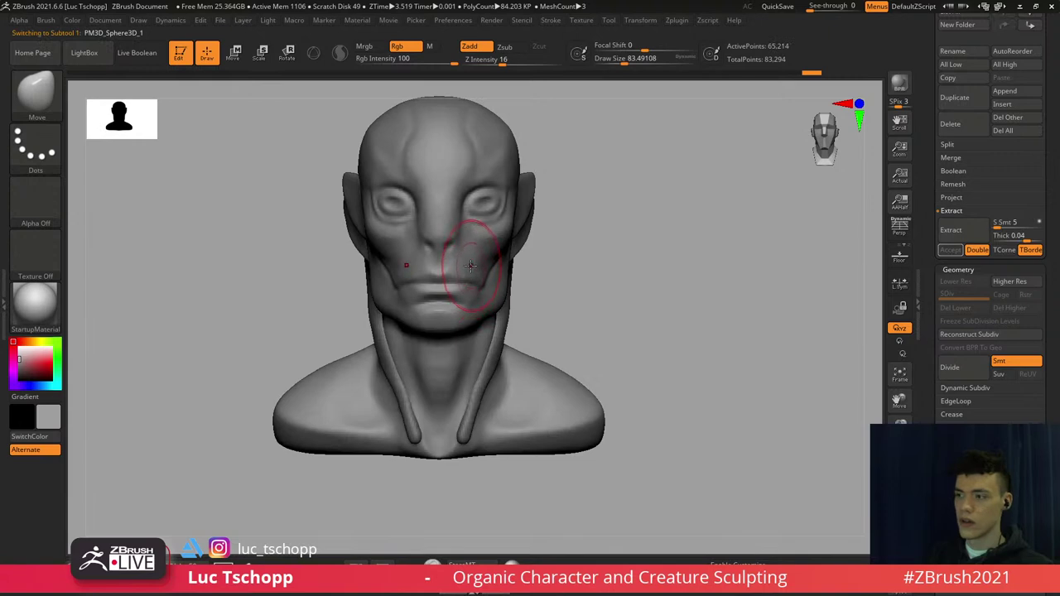
pyautogui.press('b')
pyautogui.press('m')
pyautogui.press('v')
pyautogui.press('s')
pyautogui.moveTo(409, 251); pyautogui.dragTo(398, 230)
pyautogui.press('s')
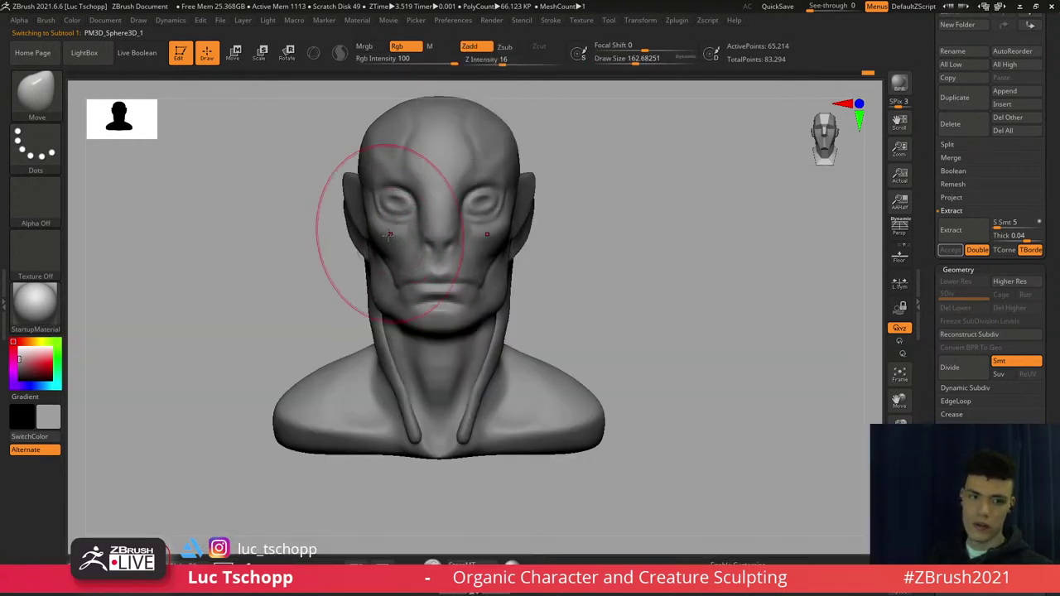
# Turn the bust to a three-quarter view and shrink the brush from about 77 to 14
pyautogui.keyDown('alt'); pyautogui.moveTo(418, 351); pyautogui.dragTo(420, 307, button='right'); pyautogui.keyUp('alt')
pyautogui.press('s')
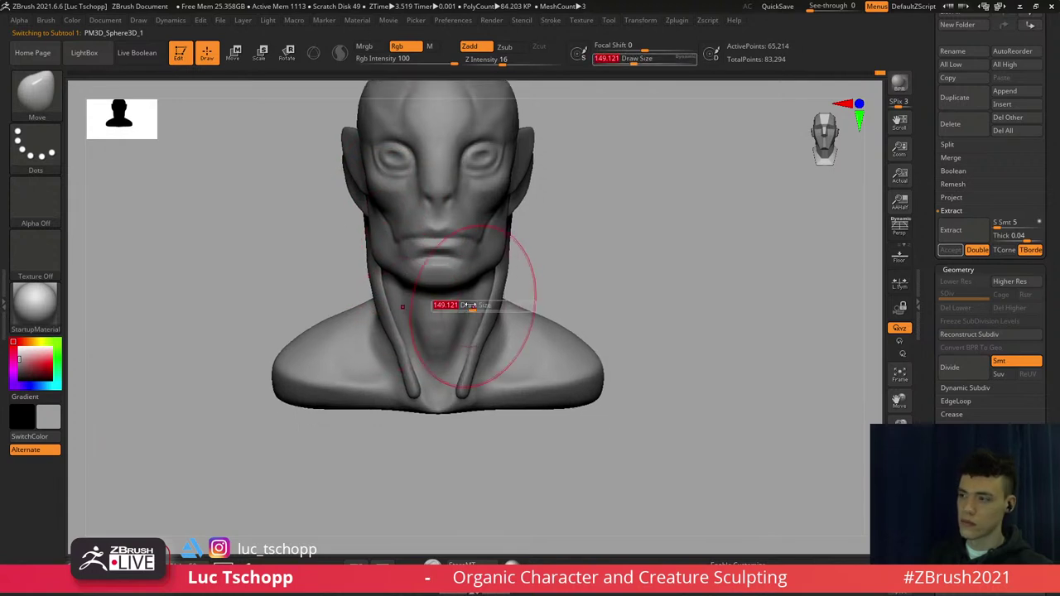
pyautogui.moveTo(469, 308); pyautogui.dragTo(459, 308)
pyautogui.moveTo(506, 310); pyautogui.dragTo(449, 315, button='right')
pyautogui.press('s')
pyautogui.moveTo(506, 277); pyautogui.dragTo(498, 270)
pyautogui.press('s')
# Return to the neck strips and pick the custom sculpting brush at a larger size
pyautogui.keyDown('alt'); pyautogui.click(511, 226); pyautogui.keyUp('alt')
pyautogui.moveTo(511, 225)
pyautogui.mouseDown(button='right')
pyautogui.moveTo(505, 219)
pyautogui.moveTo(515, 249)
pyautogui.mouseUp(button='right')
pyautogui.press('b')
pyautogui.click(884, 200)
pyautogui.moveTo(479, 217); pyautogui.dragTo(526, 189, button='right')
pyautogui.press('s')
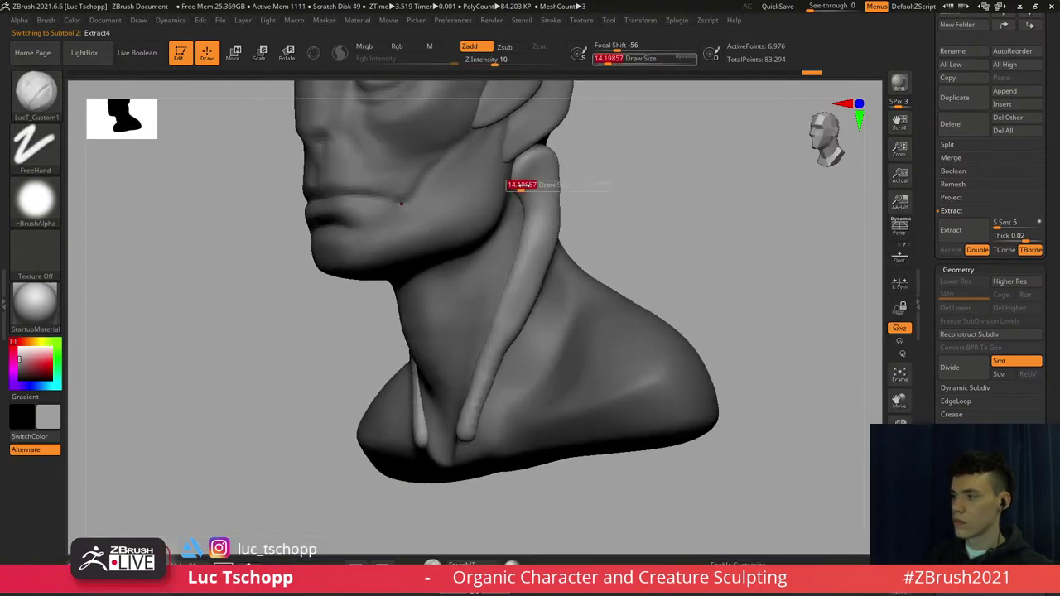
pyautogui.moveTo(524, 185)
pyautogui.mouseDown()
pyautogui.moveTo(540, 185)
pyautogui.moveTo(544, 168)
pyautogui.mouseUp()
pyautogui.press('s')
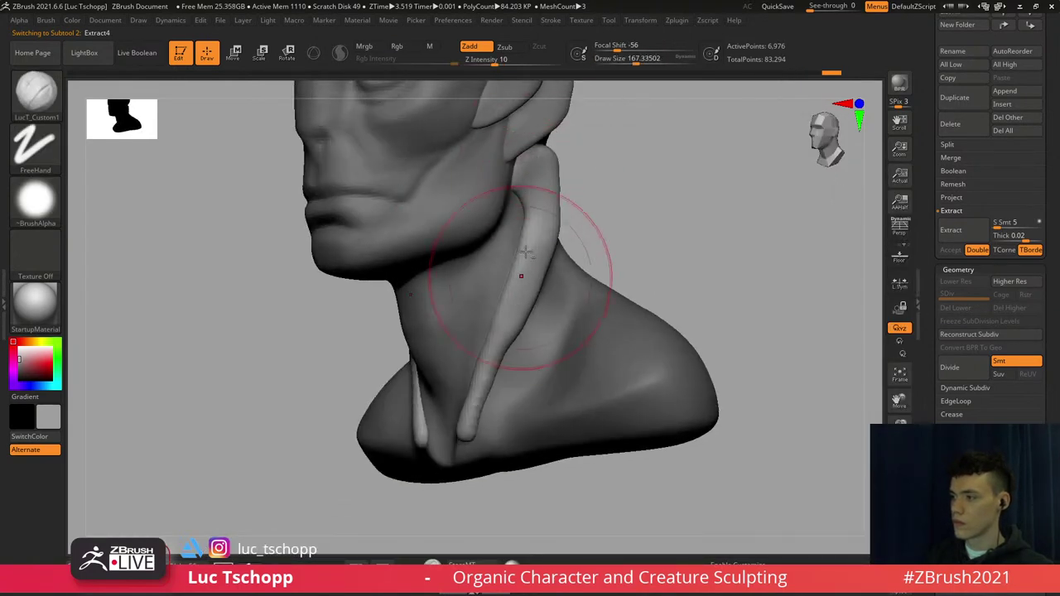
# Switch to the Standard brush at size about 112
pyautogui.moveTo(480, 352)
pyautogui.mouseDown(button='right')
pyautogui.moveTo(502, 333)
pyautogui.moveTo(507, 301)
pyautogui.moveTo(487, 325)
pyautogui.mouseUp(button='right')
pyautogui.press('b')
pyautogui.press('s')
pyautogui.press('t')
pyautogui.press('s')
pyautogui.moveTo(473, 358); pyautogui.dragTo(453, 361)
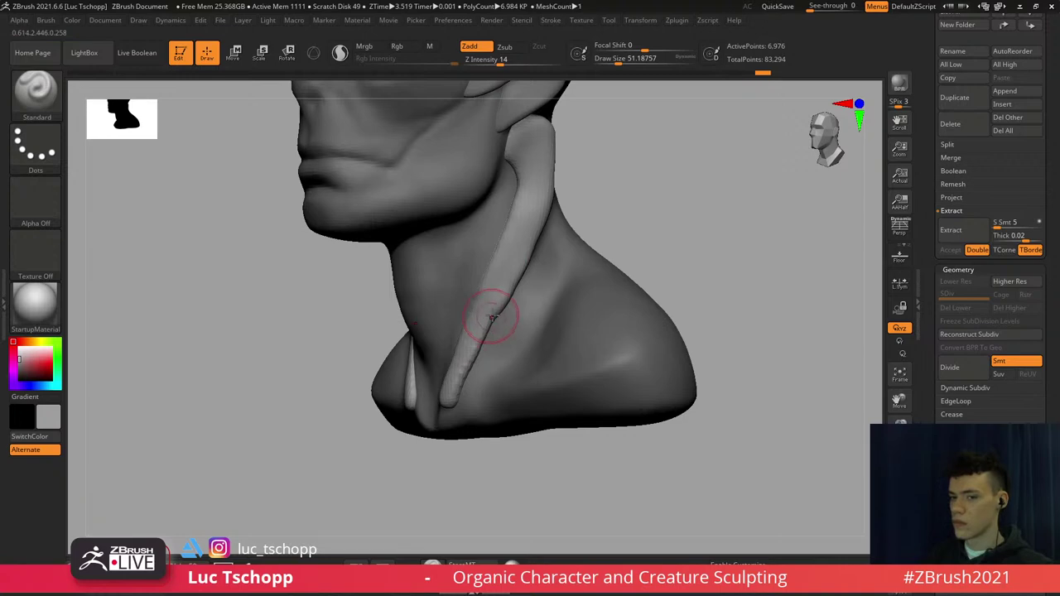
# Try the Move Topological brush at about 37 from a front view, then pick the custom brush
pyautogui.press('b')
pyautogui.press('m')
pyautogui.press('t')
pyautogui.moveTo(492, 318); pyautogui.dragTo(500, 316, button='right')
pyautogui.press('s')
pyautogui.moveTo(501, 318); pyautogui.dragTo(498, 321)
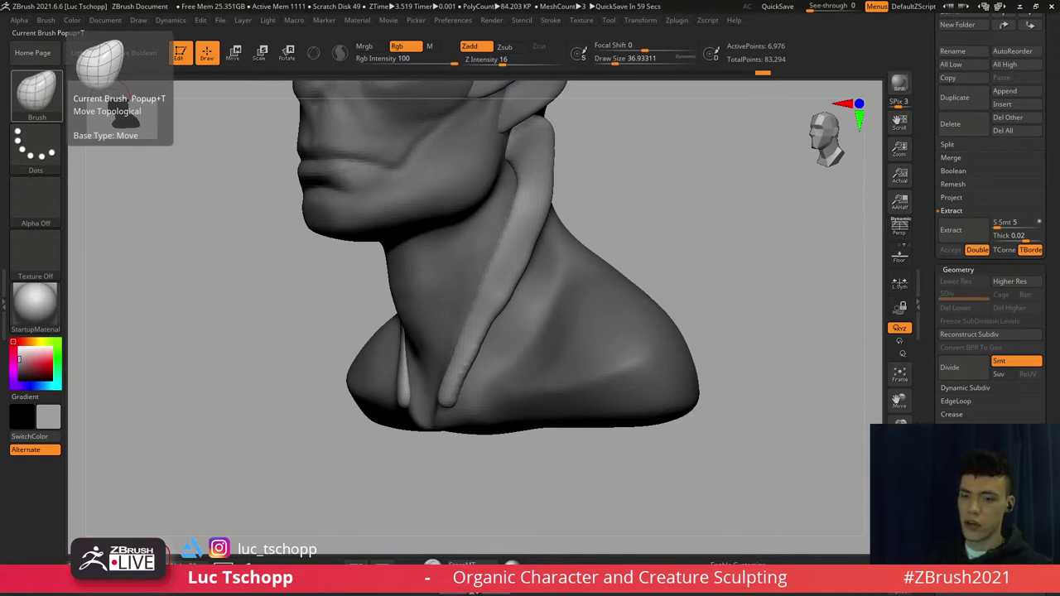
pyautogui.moveTo(434, 324)
pyautogui.mouseDown(button='right')
pyautogui.moveTo(442, 265)
pyautogui.moveTo(425, 289)
pyautogui.moveTo(456, 333)
pyautogui.moveTo(432, 353)
pyautogui.moveTo(421, 335)
pyautogui.moveTo(458, 259)
pyautogui.mouseUp(button='right')
pyautogui.press('b')
pyautogui.press('l')
pyautogui.press('t')
# Return to the Move Topological brush and size it between about 71 and 80
pyautogui.moveTo(457, 258); pyautogui.dragTo(447, 250, button='right')
pyautogui.press('b')
pyautogui.press('m')
pyautogui.press('t')
pyautogui.press('s')
pyautogui.moveTo(448, 251); pyautogui.dragTo(454, 250)
pyautogui.press('s')
pyautogui.press('s')
pyautogui.moveTo(456, 249); pyautogui.dragTo(491, 243, button='right')
pyautogui.press('s')
pyautogui.moveTo(456, 254); pyautogui.dragTo(455, 255)
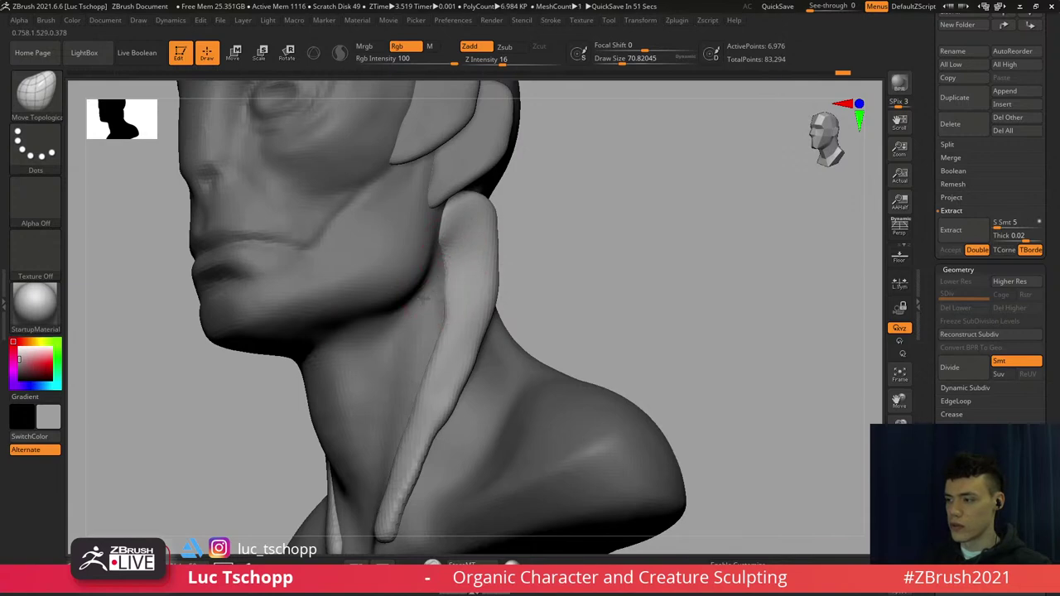
# Reshape and thin the strips' lower ends, enlarging the brush from about 87 to 124
pyautogui.keyDown('shift'); pyautogui.moveTo(424, 299); pyautogui.dragTo(461, 311, button='right'); pyautogui.keyUp('shift')
pyautogui.keyDown('alt'); pyautogui.moveTo(409, 424); pyautogui.dragTo(436, 275, button='right'); pyautogui.keyUp('alt')
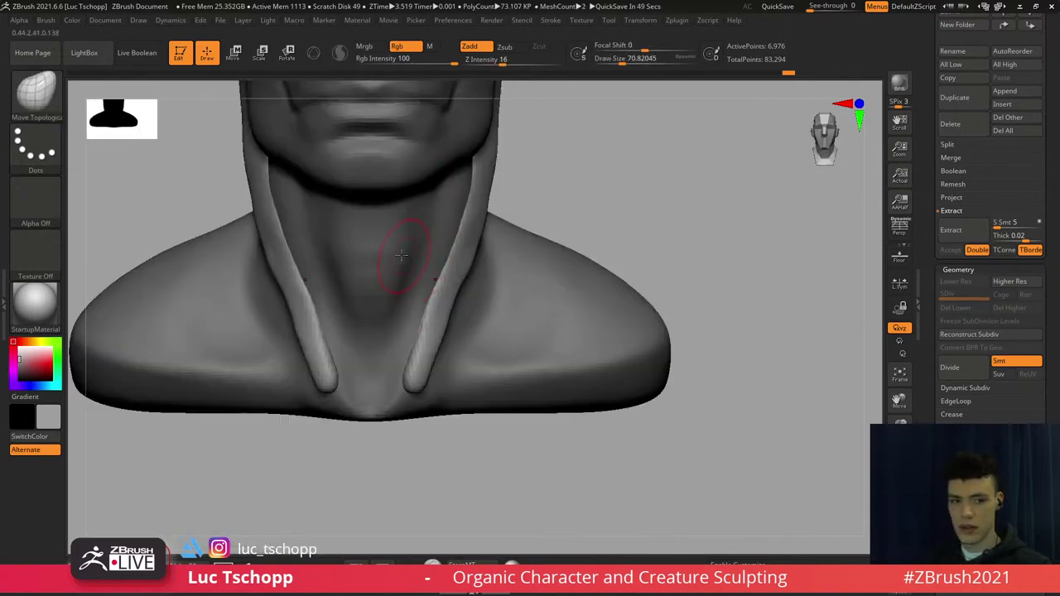
pyautogui.moveTo(446, 296); pyautogui.dragTo(449, 296)
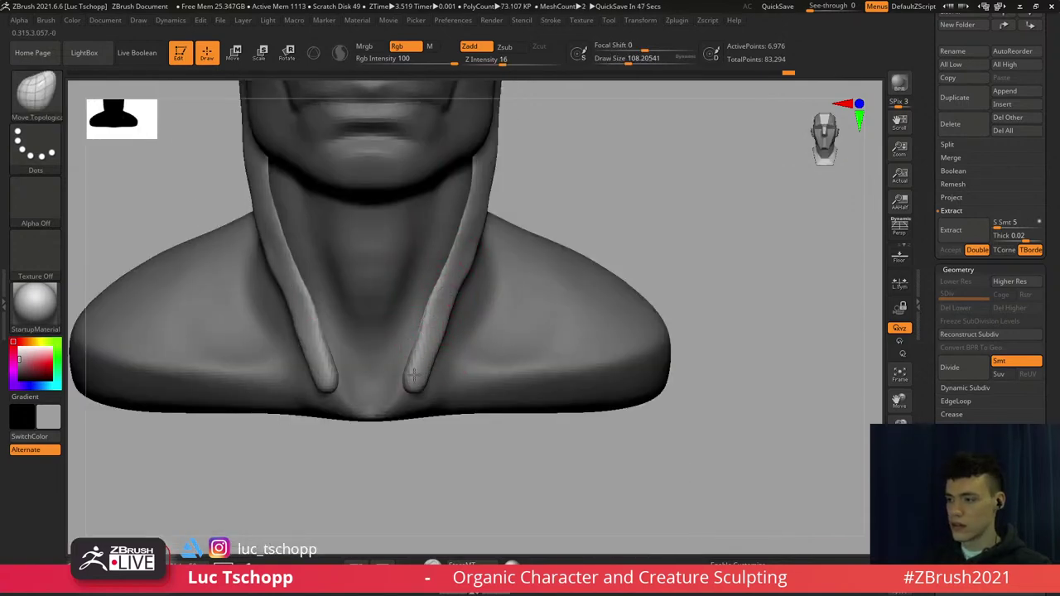
pyautogui.moveTo(424, 370); pyautogui.dragTo(416, 374)
pyautogui.press('s')
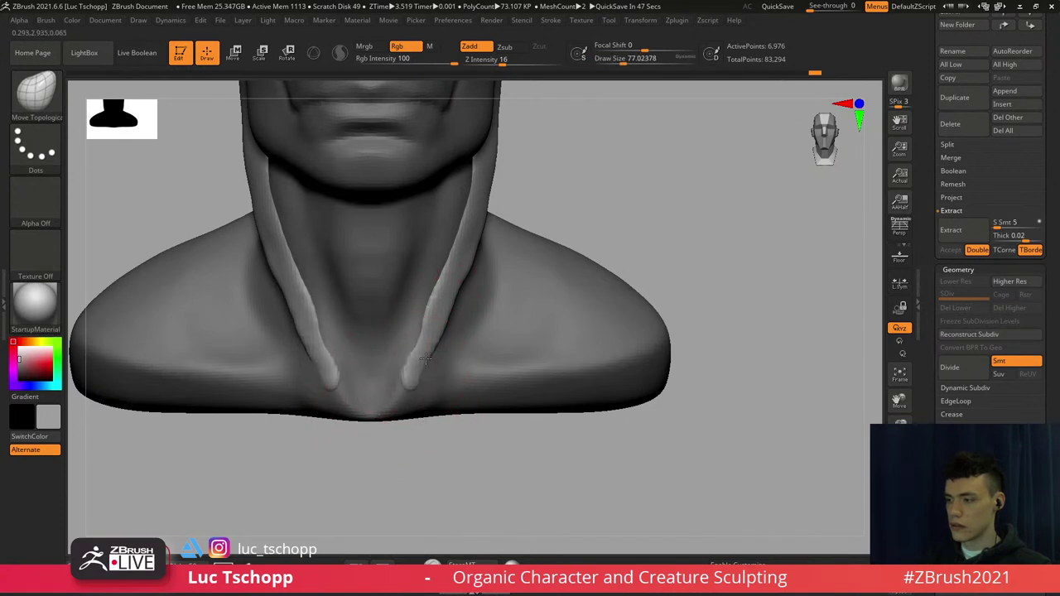
pyautogui.press('s')
pyautogui.moveTo(422, 338); pyautogui.dragTo(430, 337)
pyautogui.moveTo(534, 319); pyautogui.dragTo(489, 288, button='right')
# Switch to the Standard brush and carve along the neck strip's edge
pyautogui.press('b')
pyautogui.press('s')
pyautogui.press('t')
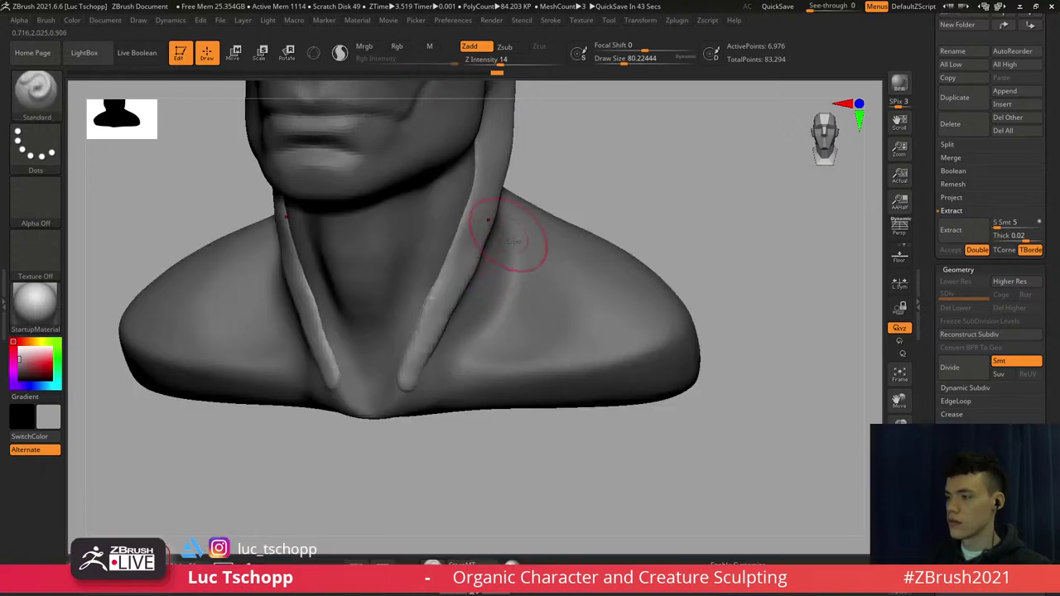
pyautogui.moveTo(513, 237); pyautogui.dragTo(492, 227, button='right')
pyautogui.press('b')
pyautogui.press('s')
pyautogui.press('t')
pyautogui.keyDown('alt'); pyautogui.moveTo(494, 222); pyautogui.dragTo(497, 203); pyautogui.keyUp('alt')
pyautogui.moveTo(497, 203)
pyautogui.mouseDown(button='right')
pyautogui.moveTo(488, 245)
pyautogui.moveTo(495, 199)
pyautogui.mouseUp(button='right')
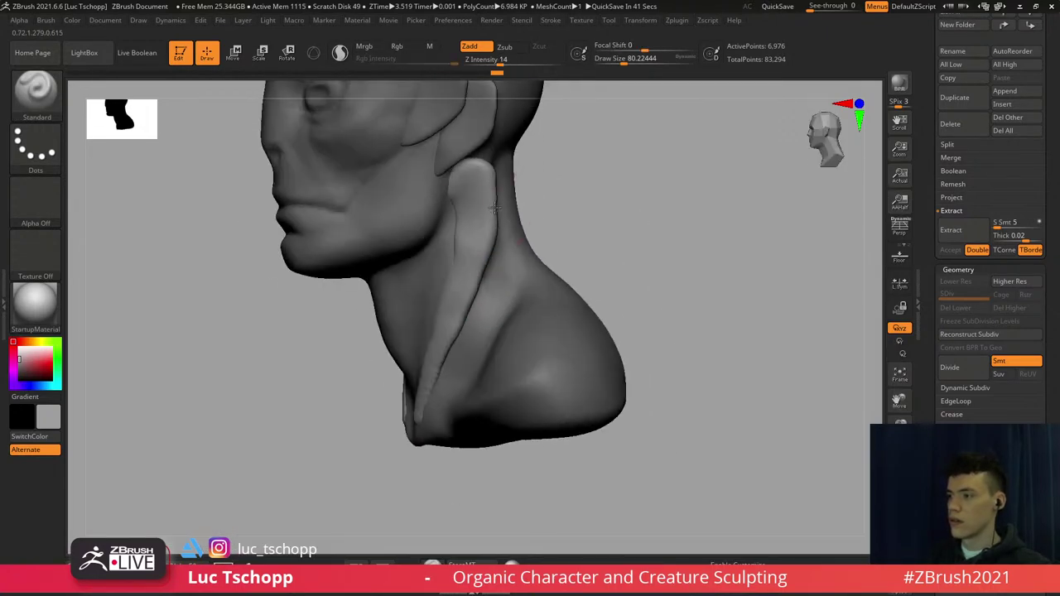
# Carve down the neck strip's edge from a three-quarter view at brush size about 32
pyautogui.press('s')
pyautogui.moveTo(496, 190)
pyautogui.mouseDown()
pyautogui.moveTo(481, 189)
pyautogui.moveTo(487, 218)
pyautogui.mouseUp()
pyautogui.press('s')
pyautogui.press('s')
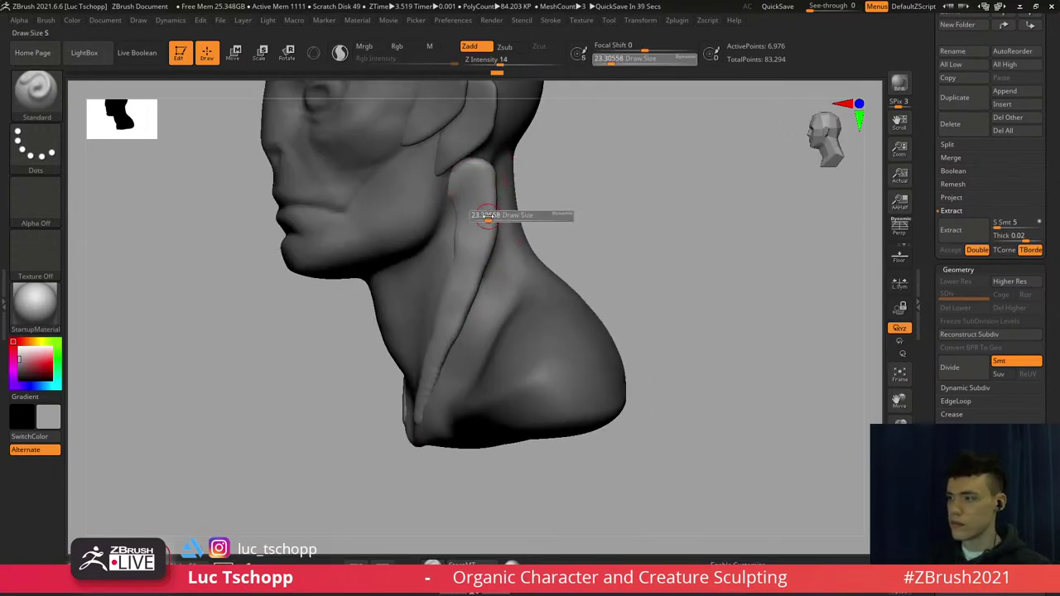
pyautogui.moveTo(449, 292); pyautogui.dragTo(468, 305, button='right')
pyautogui.press('s')
pyautogui.moveTo(459, 308); pyautogui.dragTo(463, 307)
pyautogui.moveTo(469, 292); pyautogui.dragTo(424, 385)
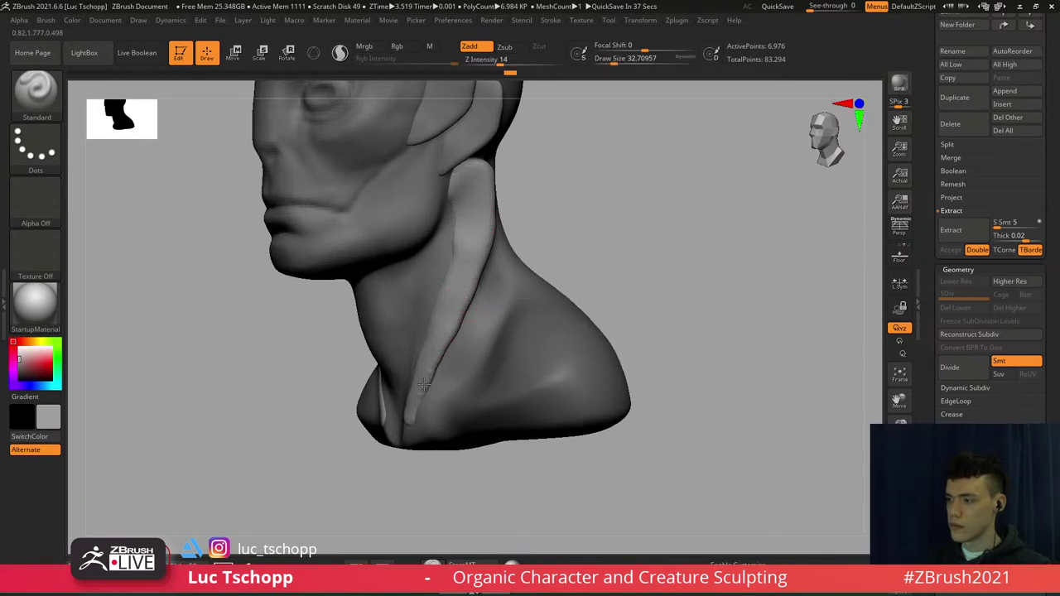
# Pick the MaskPen brush and try drawing a mask beside the neck
pyautogui.press('b')
pyautogui.press('c')
pyautogui.press('b')
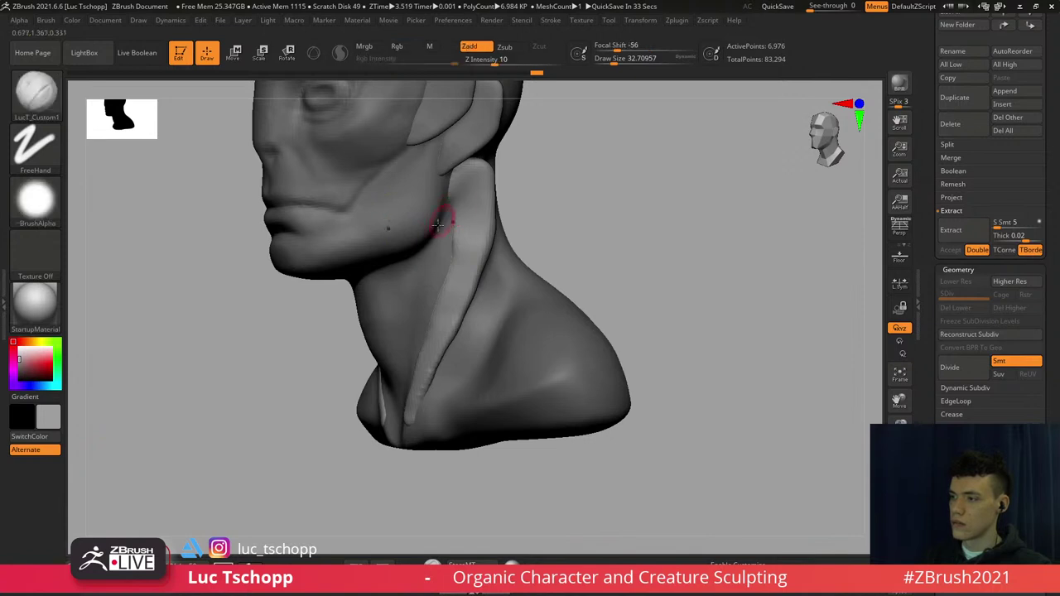
pyautogui.moveTo(305, 345)
pyautogui.keyDown('ctrl'); pyautogui.mouseDown()
pyautogui.moveTo(320, 284)
pyautogui.moveTo(398, 187)
pyautogui.mouseUp(); pyautogui.keyUp('ctrl')
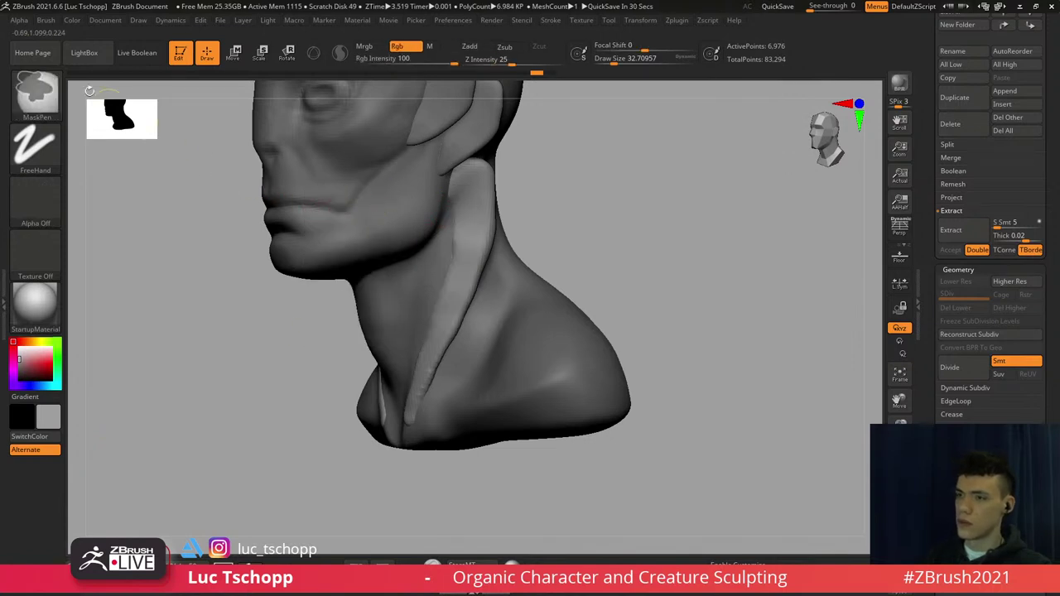
# Try MaskLasso over the jaw and neck with LazyMouse toggled on and off, then undo the mask
pyautogui.keyDown('ctrl'); pyautogui.click(36, 96); pyautogui.keyUp('ctrl')
pyautogui.click(264, 152)
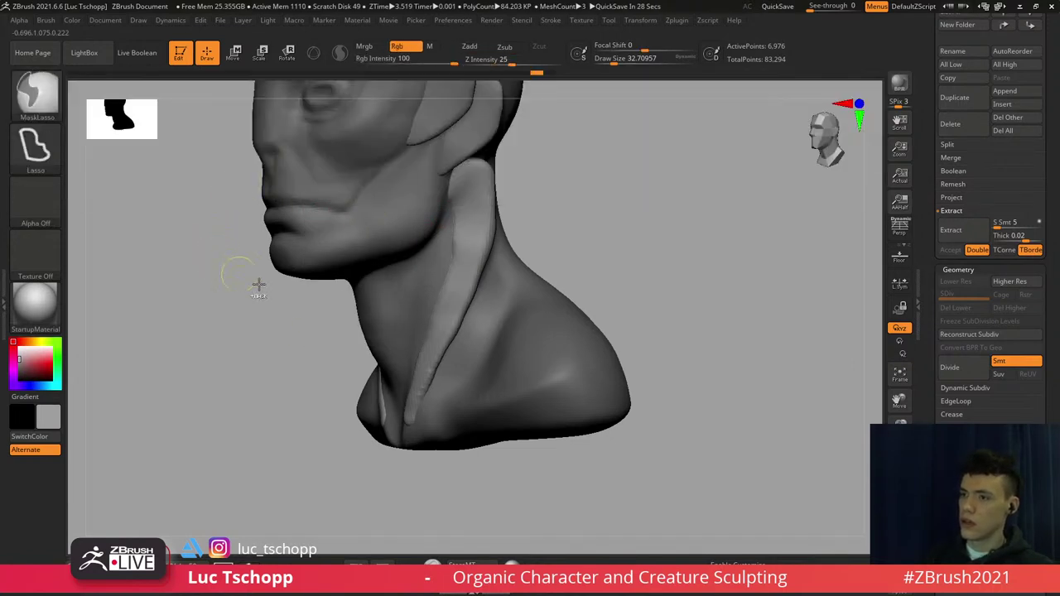
pyautogui.moveTo(259, 284)
pyautogui.keyDown('ctrl'); pyautogui.mouseDown()
pyautogui.moveTo(349, 178)
pyautogui.moveTo(421, 160)
pyautogui.moveTo(460, 184)
pyautogui.moveTo(451, 295)
pyautogui.moveTo(396, 419)
pyautogui.mouseUp(); pyautogui.keyUp('ctrl')
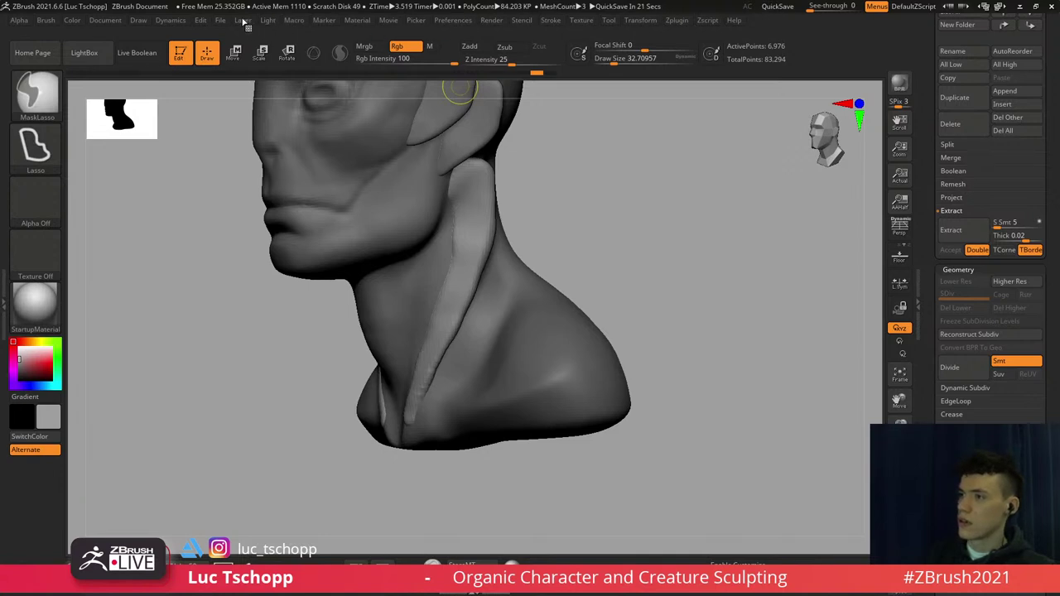
pyautogui.click(552, 22)
pyautogui.keyDown('ctrl'); pyautogui.click(579, 214); pyautogui.keyUp('ctrl')
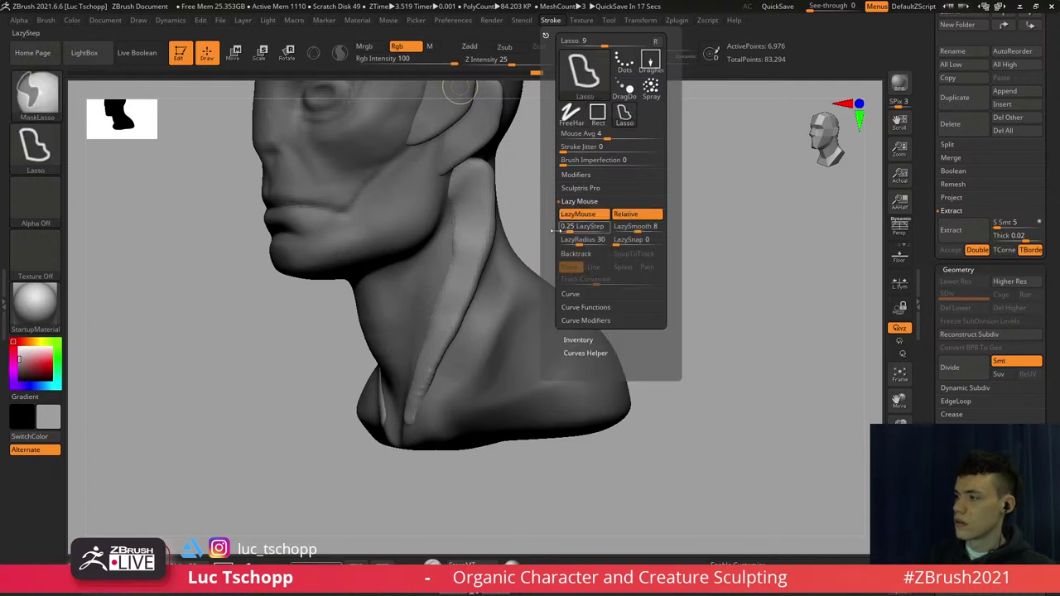
pyautogui.click(545, 22)
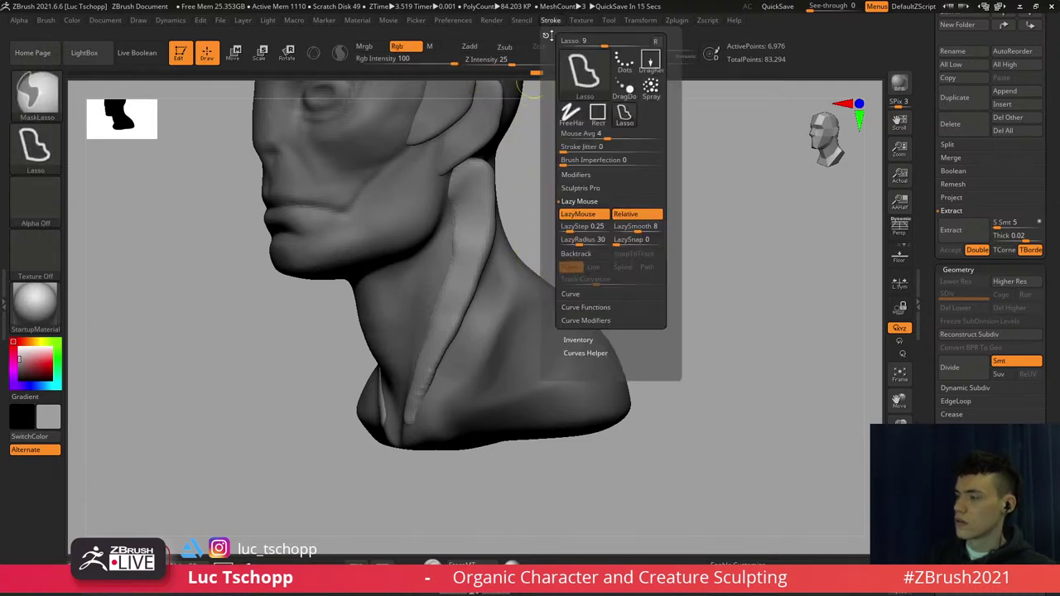
pyautogui.keyDown('ctrl'); pyautogui.click(589, 215); pyautogui.keyUp('ctrl')
pyautogui.moveTo(179, 307)
pyautogui.keyDown('ctrl'); pyautogui.mouseDown()
pyautogui.moveTo(348, 420)
pyautogui.moveTo(492, 232)
pyautogui.mouseUp(); pyautogui.keyUp('ctrl')
pyautogui.hotkey('ctrl', 'z')
# From near-profile, lasso-mask the jaw and pull the neck-strip top up and back with the Move brush
pyautogui.moveTo(432, 236); pyautogui.dragTo(397, 251, button='right')
pyautogui.moveTo(313, 344)
pyautogui.keyDown('ctrl'); pyautogui.mouseDown()
pyautogui.moveTo(368, 244)
pyautogui.moveTo(451, 179)
pyautogui.moveTo(461, 215)
pyautogui.moveTo(452, 296)
pyautogui.moveTo(364, 490)
pyautogui.moveTo(355, 480)
pyautogui.mouseUp(); pyautogui.keyUp('ctrl')
pyautogui.press('b')
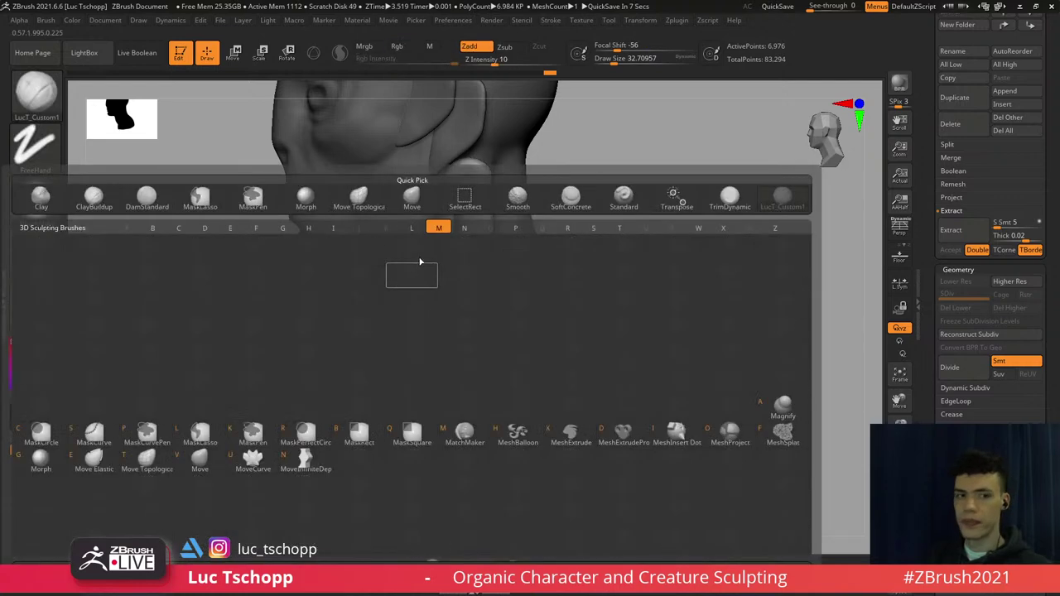
pyautogui.press('m')
pyautogui.press('v')
pyautogui.moveTo(492, 167); pyautogui.dragTo(505, 152)
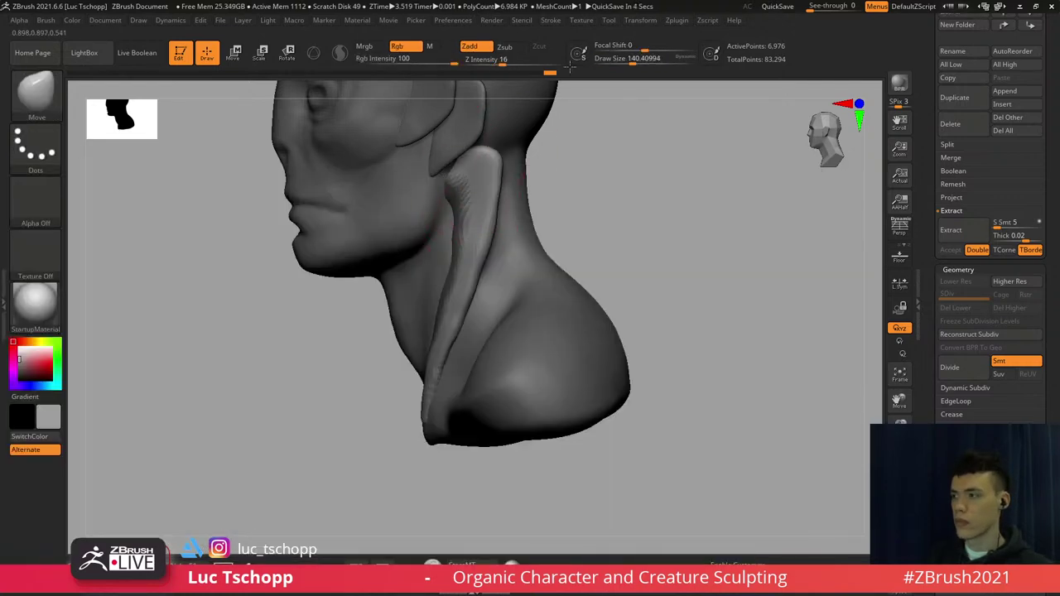
# With brush sizes about 116 and 172, nudge the strips slightly outward from behind
pyautogui.moveTo(483, 156)
pyautogui.mouseDown(button='right')
pyautogui.moveTo(519, 154)
pyautogui.moveTo(389, 156)
pyautogui.mouseUp(button='right')
pyautogui.press('s')
pyautogui.click(483, 155)
pyautogui.press('s')
pyautogui.click(503, 159)
pyautogui.moveTo(495, 158)
pyautogui.mouseDown()
pyautogui.moveTo(461, 160)
pyautogui.moveTo(491, 226)
pyautogui.mouseUp()
pyautogui.press('s')
pyautogui.click(477, 186)
pyautogui.moveTo(491, 224); pyautogui.dragTo(617, 212, button='right')
pyautogui.keyDown('ctrl'); pyautogui.moveTo(515, 181); pyautogui.dragTo(489, 141, button='right'); pyautogui.keyUp('ctrl')
pyautogui.moveTo(487, 218); pyautogui.dragTo(495, 277, button='right')
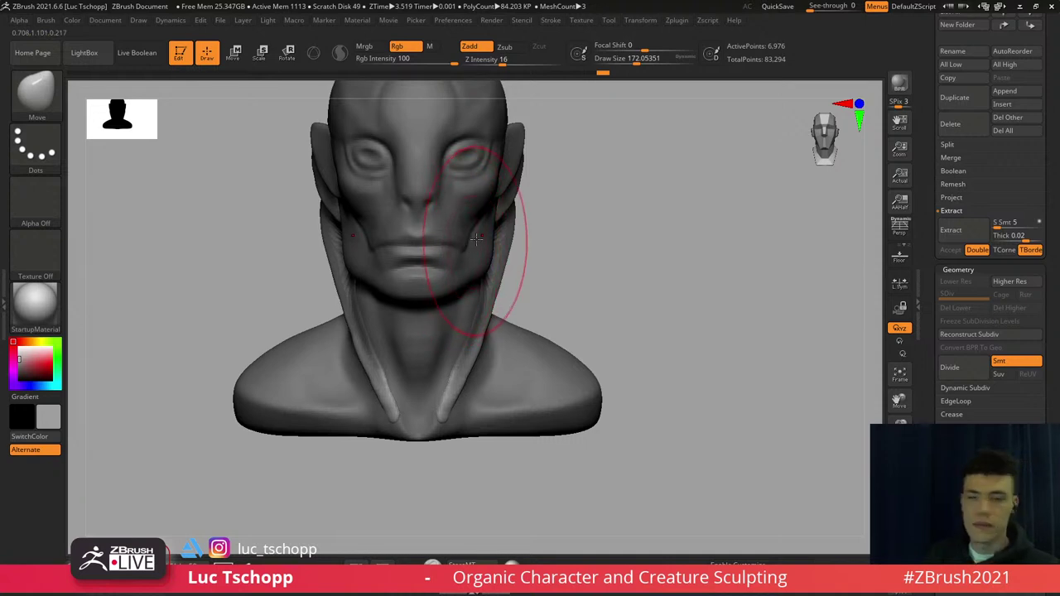
# Pull the collar strips outward with a Move brush of about 245, then switch to smoothing
pyautogui.press('s')
pyautogui.moveTo(497, 231); pyautogui.dragTo(493, 232)
pyautogui.moveTo(501, 272)
pyautogui.mouseDown()
pyautogui.moveTo(514, 287)
pyautogui.moveTo(492, 313)
pyautogui.mouseUp()
pyautogui.press('s')
pyautogui.press('shift')
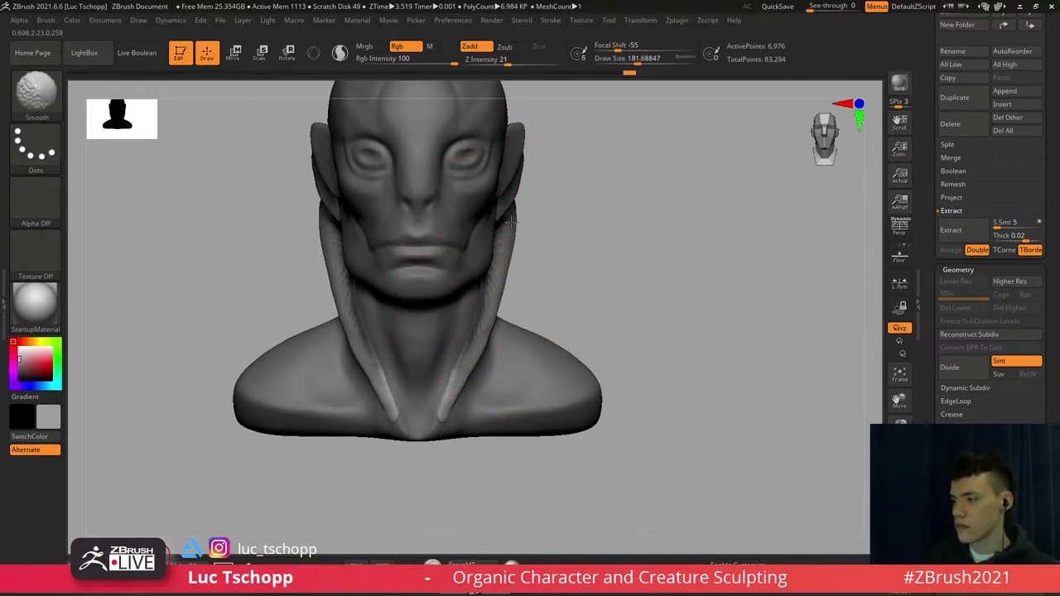
pyautogui.moveTo(471, 355)
pyautogui.mouseDown(button='right')
pyautogui.moveTo(440, 311)
pyautogui.moveTo(489, 259)
pyautogui.mouseUp(button='right')
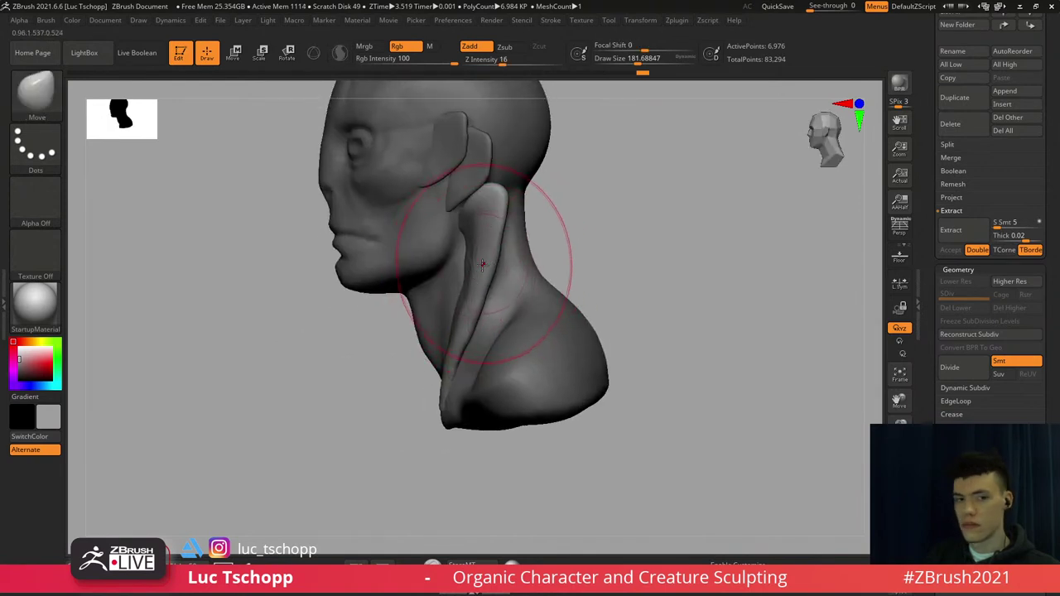
# Undo the last strip change, then reshape and smooth the strip top near the ear at size 83-87
pyautogui.press('s')
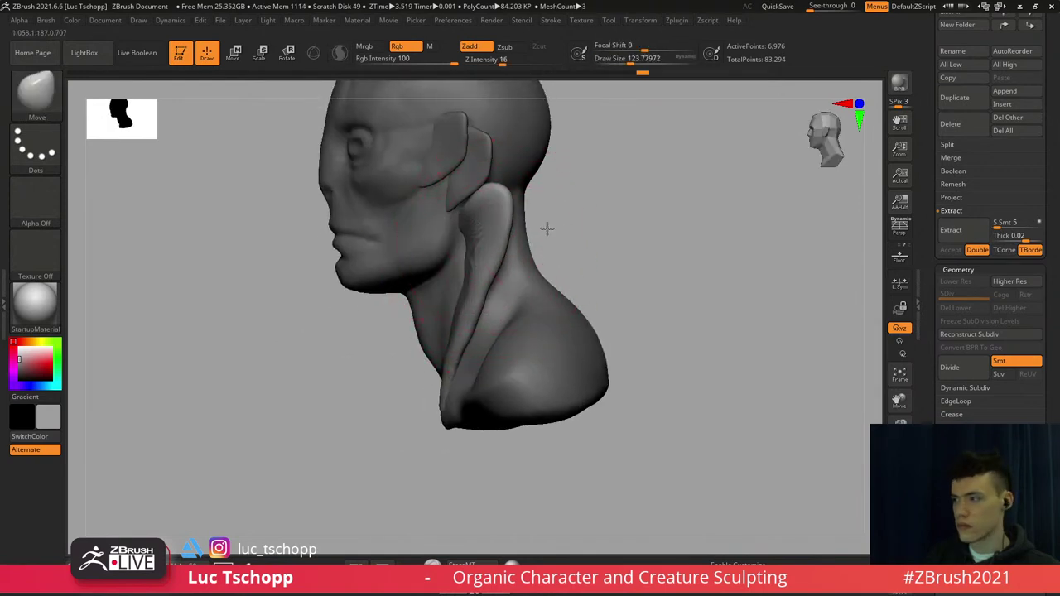
pyautogui.hotkey('ctrl', 'z')
pyautogui.press('s')
pyautogui.click(508, 232)
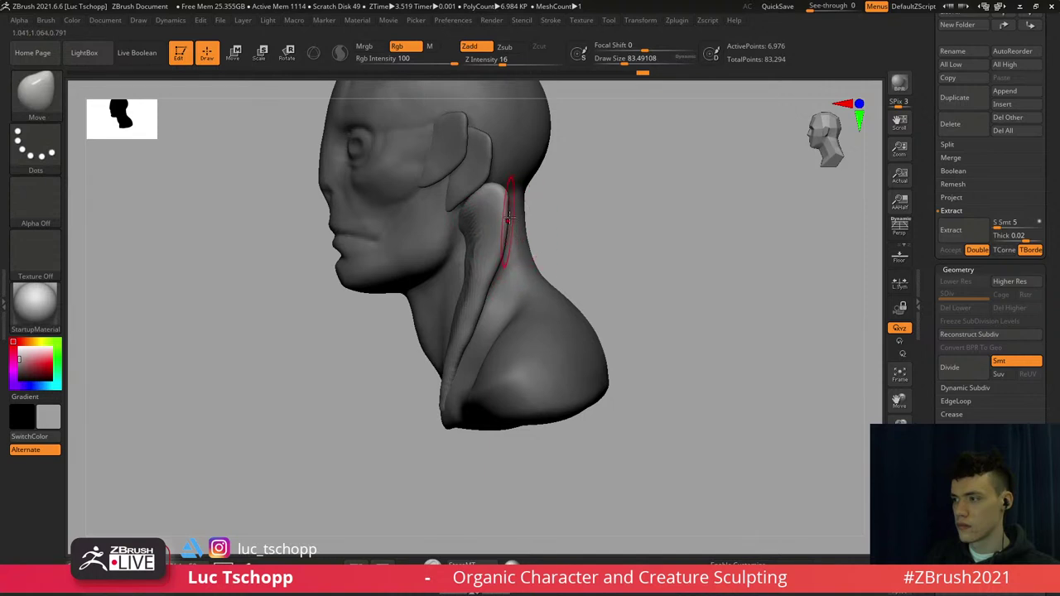
pyautogui.moveTo(510, 217); pyautogui.dragTo(514, 220, button='right')
pyautogui.press('s')
pyautogui.click(515, 220)
pyautogui.moveTo(512, 215); pyautogui.dragTo(499, 220)
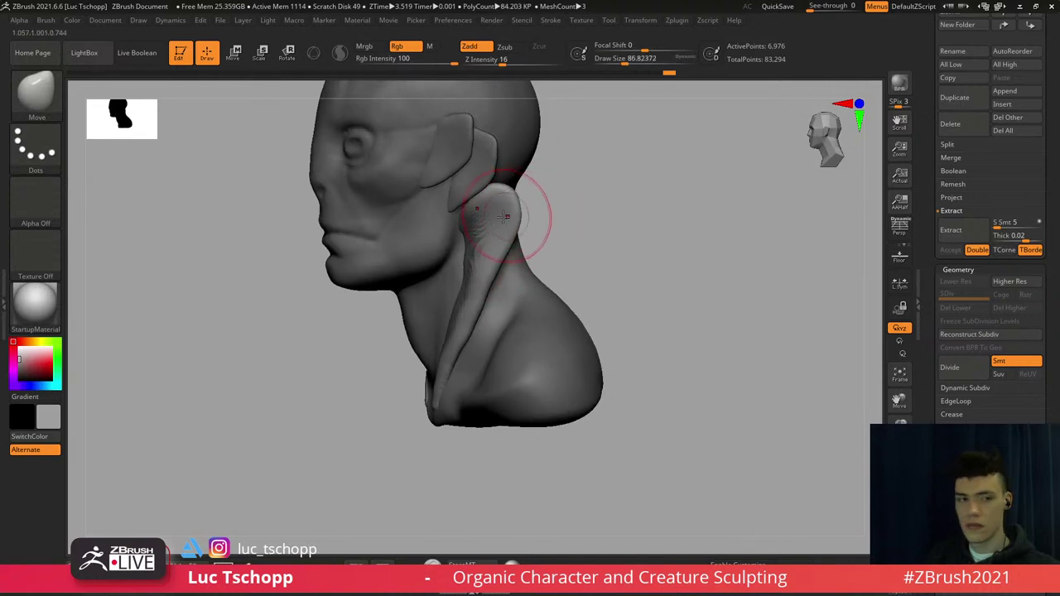
pyautogui.moveTo(490, 218); pyautogui.dragTo(502, 200, button='right')
pyautogui.press('s')
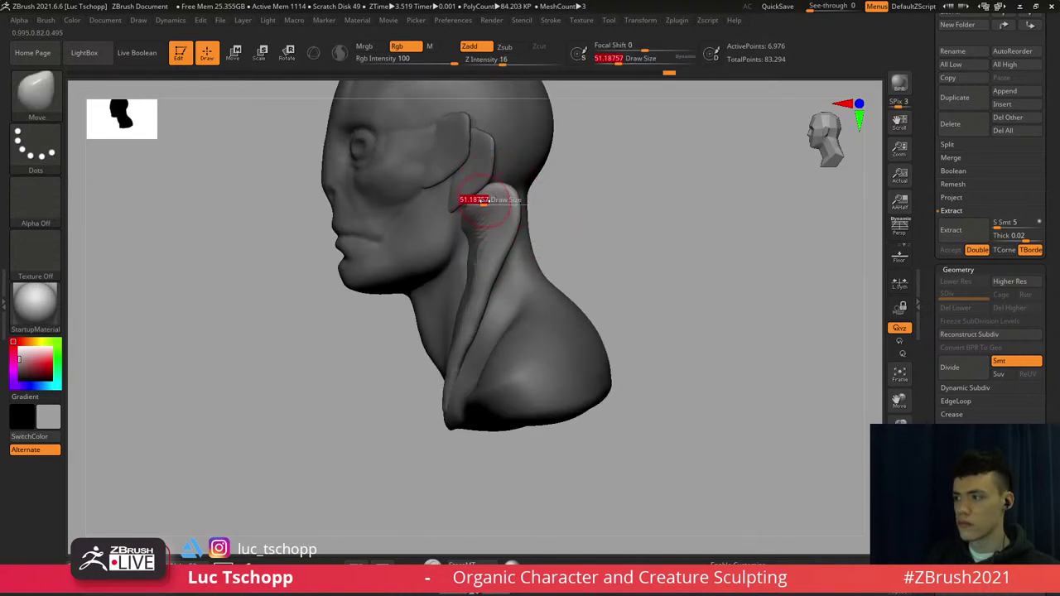
pyautogui.keyDown('ctrl'); pyautogui.moveTo(575, 168); pyautogui.dragTo(563, 187); pyautogui.keyUp('ctrl')
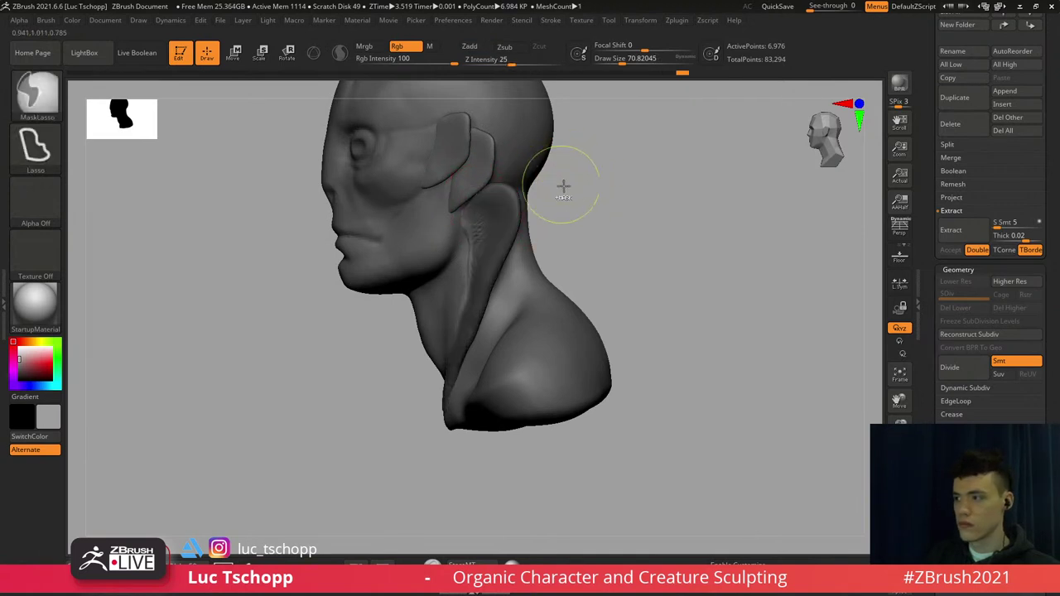
# From the front, pull the collar strip edges outward symmetrically with brush sizes 104-145
pyautogui.moveTo(500, 235); pyautogui.dragTo(495, 264, button='right')
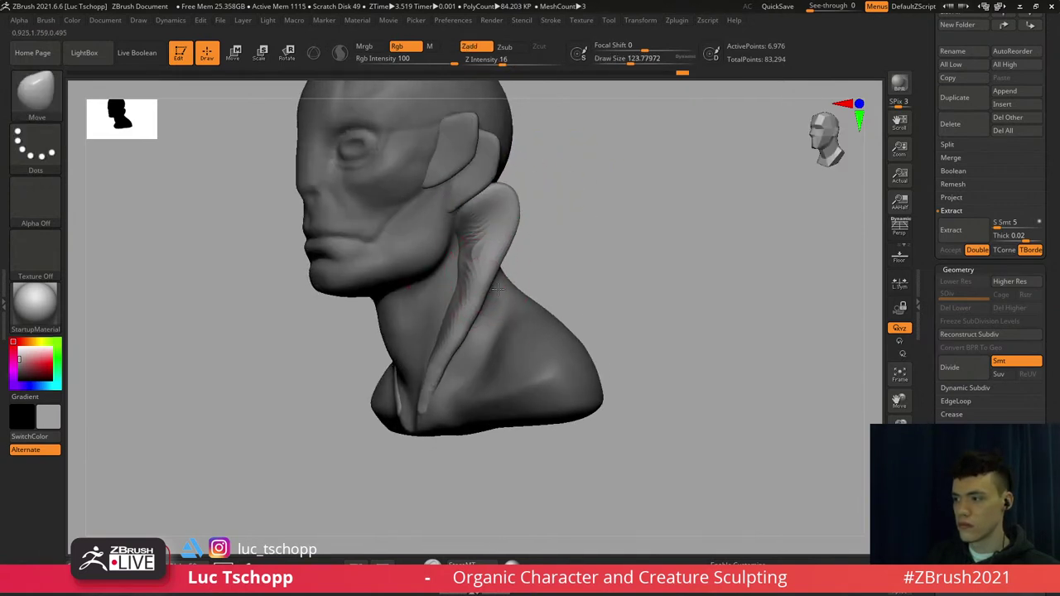
pyautogui.moveTo(461, 325); pyautogui.dragTo(447, 329)
pyautogui.moveTo(447, 328)
pyautogui.mouseDown(button='right')
pyautogui.moveTo(453, 297)
pyautogui.moveTo(461, 305)
pyautogui.mouseUp(button='right')
pyautogui.press('s')
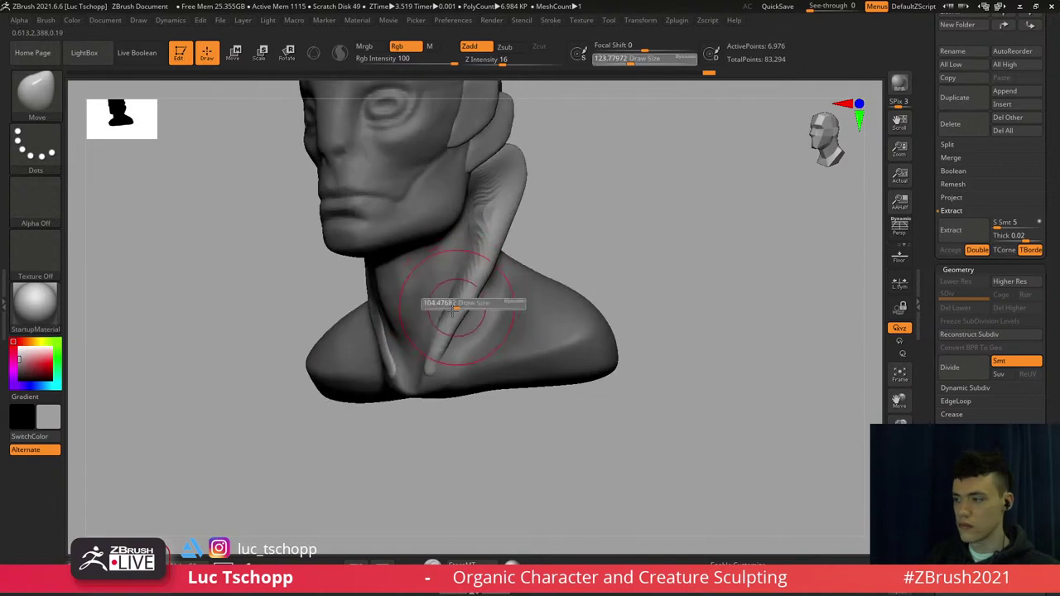
pyautogui.moveTo(460, 305); pyautogui.dragTo(457, 305)
pyautogui.moveTo(454, 317); pyautogui.dragTo(474, 311, button='right')
pyautogui.press('s')
pyautogui.moveTo(467, 304); pyautogui.dragTo(470, 304)
pyautogui.keyDown('shift'); pyautogui.moveTo(471, 303); pyautogui.dragTo(475, 289, button='right'); pyautogui.keyUp('shift')
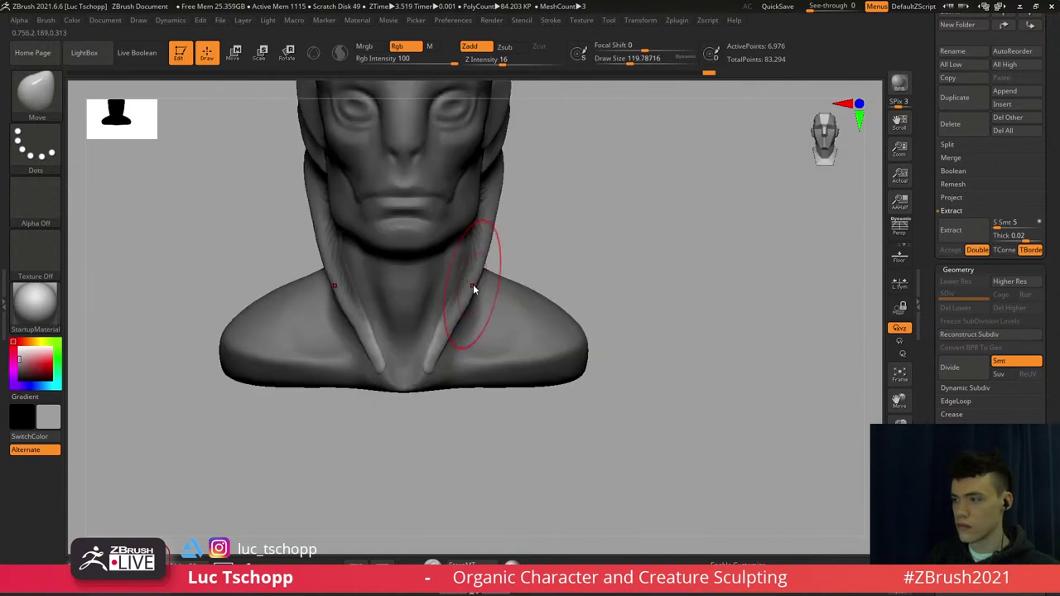
pyautogui.press('s')
pyautogui.moveTo(475, 290); pyautogui.dragTo(480, 288)
pyautogui.moveTo(488, 279); pyautogui.dragTo(494, 274)
pyautogui.moveTo(505, 207); pyautogui.dragTo(472, 290, button='right')
# Smooth the edge of the ear flap from a low rear view, brush 128 down to 71
pyautogui.press('shift')
pyautogui.moveTo(472, 290)
pyautogui.keyDown('ctrl'); pyautogui.mouseDown(button='right')
pyautogui.moveTo(508, 270)
pyautogui.moveTo(467, 257)
pyautogui.moveTo(458, 294)
pyautogui.moveTo(490, 240)
pyautogui.mouseUp(button='right'); pyautogui.keyUp('ctrl')
pyautogui.press('s')
pyautogui.moveTo(491, 235); pyautogui.dragTo(487, 236)
pyautogui.moveTo(470, 242); pyautogui.dragTo(472, 225, button='right')
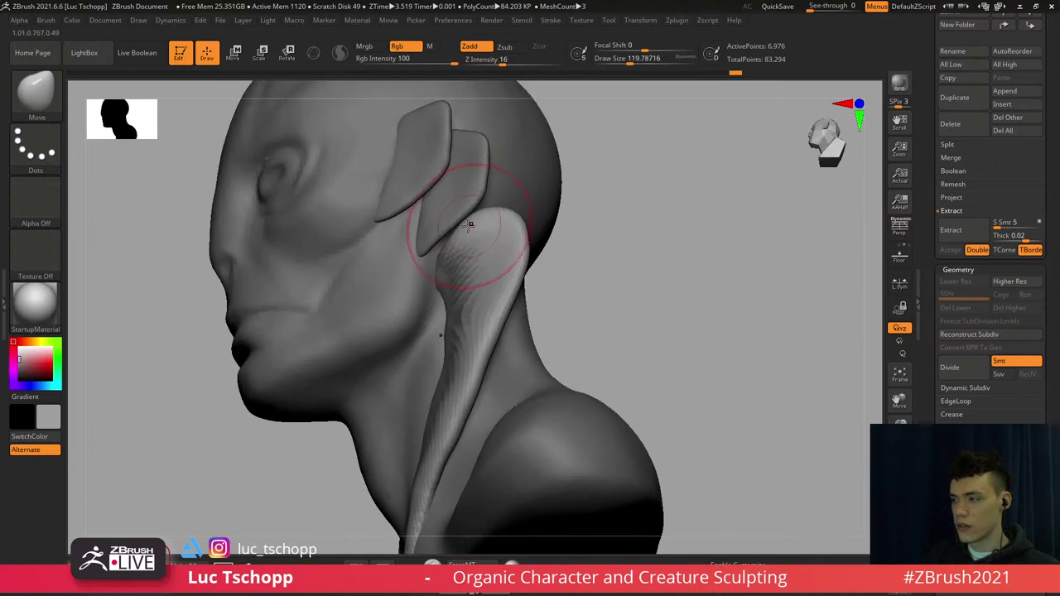
pyautogui.press('s')
pyautogui.moveTo(480, 229); pyautogui.dragTo(477, 230)
pyautogui.moveTo(479, 222); pyautogui.dragTo(470, 225, button='right')
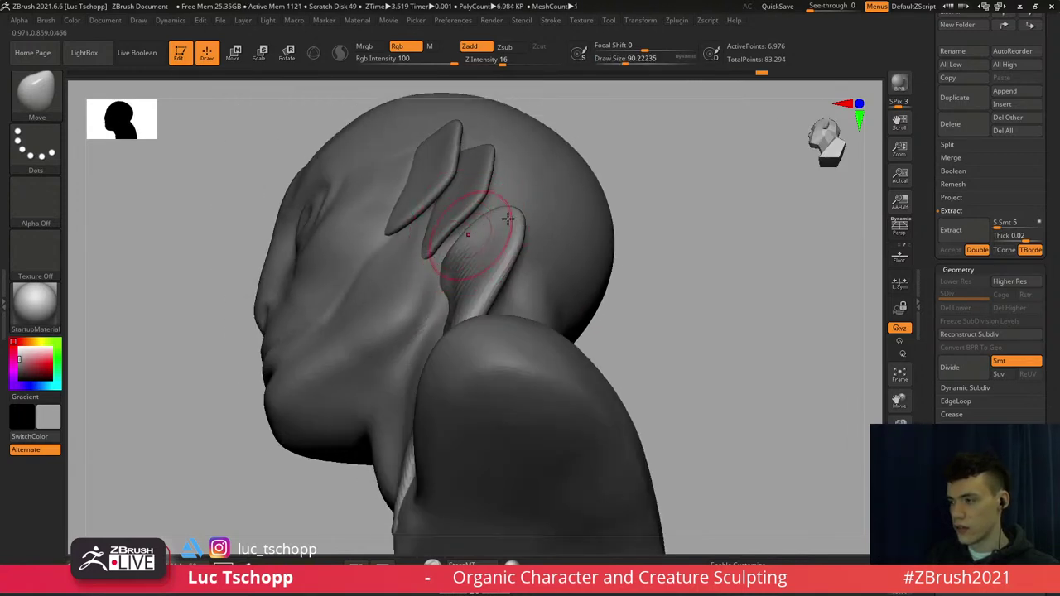
pyautogui.keyDown('shift'); pyautogui.moveTo(466, 281); pyautogui.dragTo(524, 218); pyautogui.keyUp('shift')
pyautogui.press('s')
pyautogui.moveTo(455, 259); pyautogui.dragTo(452, 260)
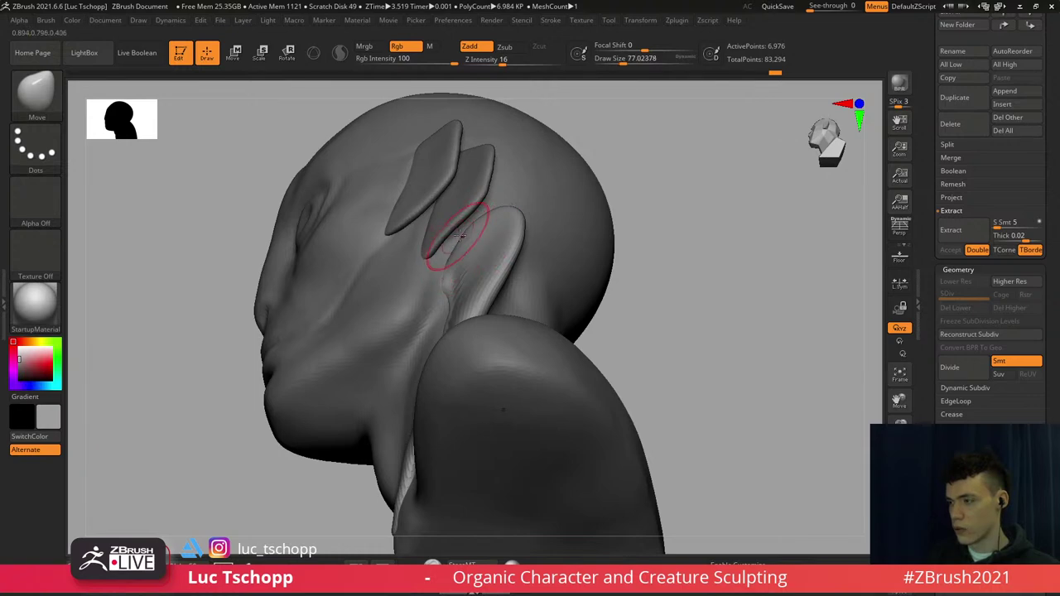
# Turn the bust back to the face and make the head sphere the active subtool
pyautogui.moveTo(477, 225)
pyautogui.mouseDown(button='right')
pyautogui.moveTo(498, 284)
pyautogui.moveTo(488, 303)
pyautogui.moveTo(487, 275)
pyautogui.mouseUp(button='right')
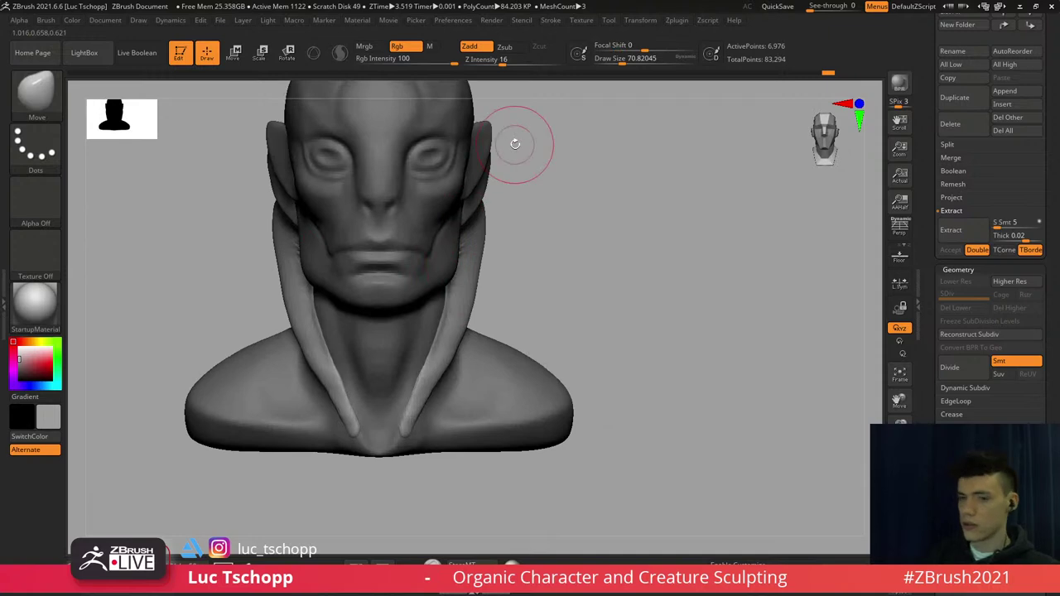
pyautogui.moveTo(0, 259); pyautogui.dragTo(0, 246, button='right')
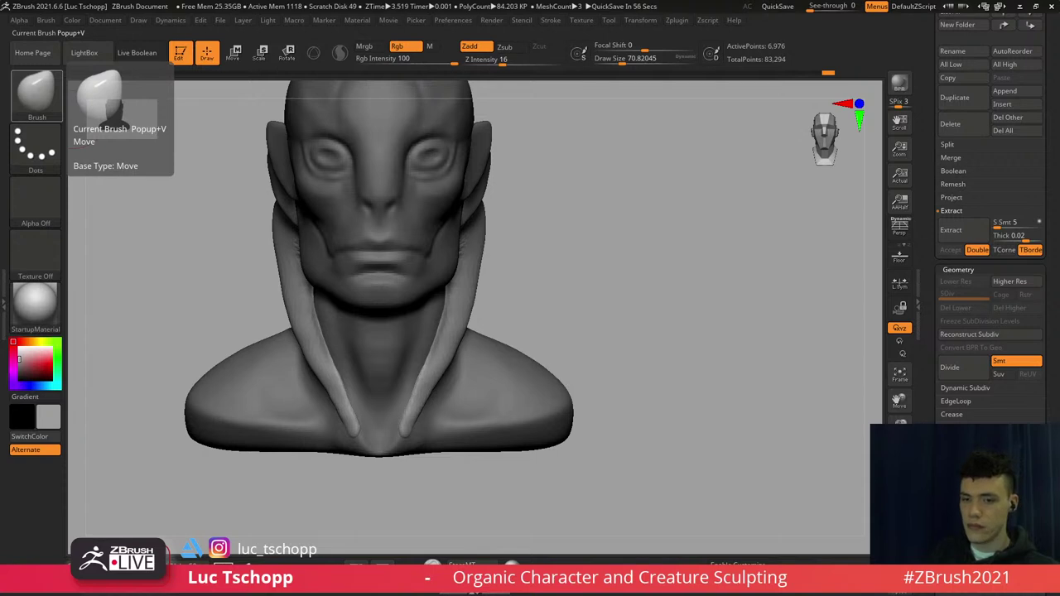
pyautogui.moveTo(395, 205)
pyautogui.keyDown('alt'); pyautogui.mouseDown(button='right')
pyautogui.moveTo(394, 284)
pyautogui.moveTo(420, 254)
pyautogui.mouseUp(button='right'); pyautogui.keyUp('alt')
pyautogui.keyDown('alt'); pyautogui.click(402, 286); pyautogui.keyUp('alt')
# Pick the Move brush at size 51 and select the neck-strip subtool
pyautogui.press('b')
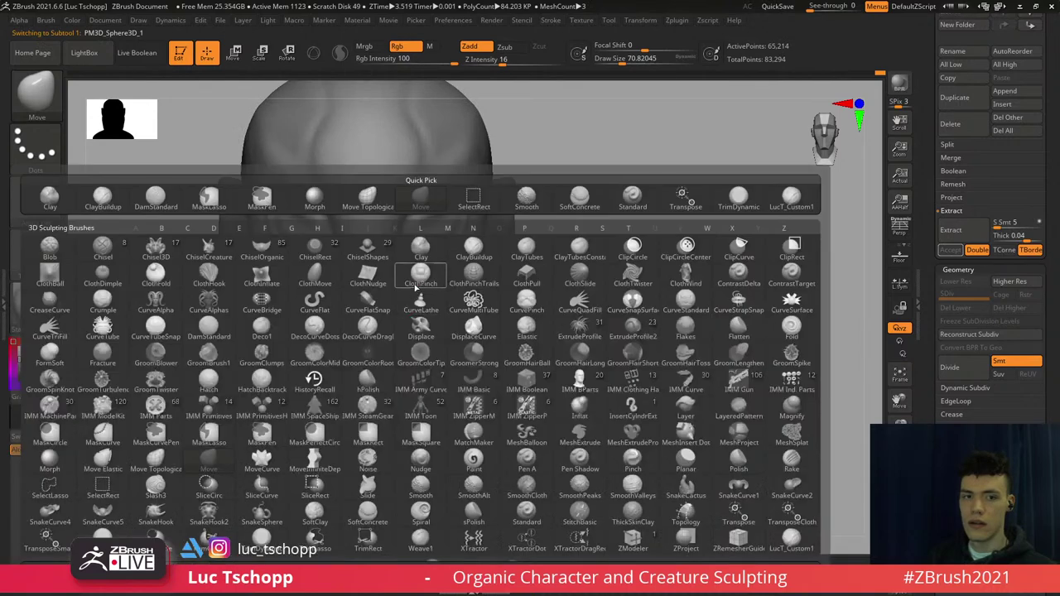
pyautogui.press('m')
pyautogui.press('v')
pyautogui.press('s')
pyautogui.moveTo(420, 252); pyautogui.dragTo(416, 247)
pyautogui.press('s')
pyautogui.press('s')
pyautogui.moveTo(471, 435)
pyautogui.keyDown('alt'); pyautogui.mouseDown(button='right')
pyautogui.moveTo(464, 360)
pyautogui.moveTo(428, 302)
pyautogui.mouseUp(button='right'); pyautogui.keyUp('alt')
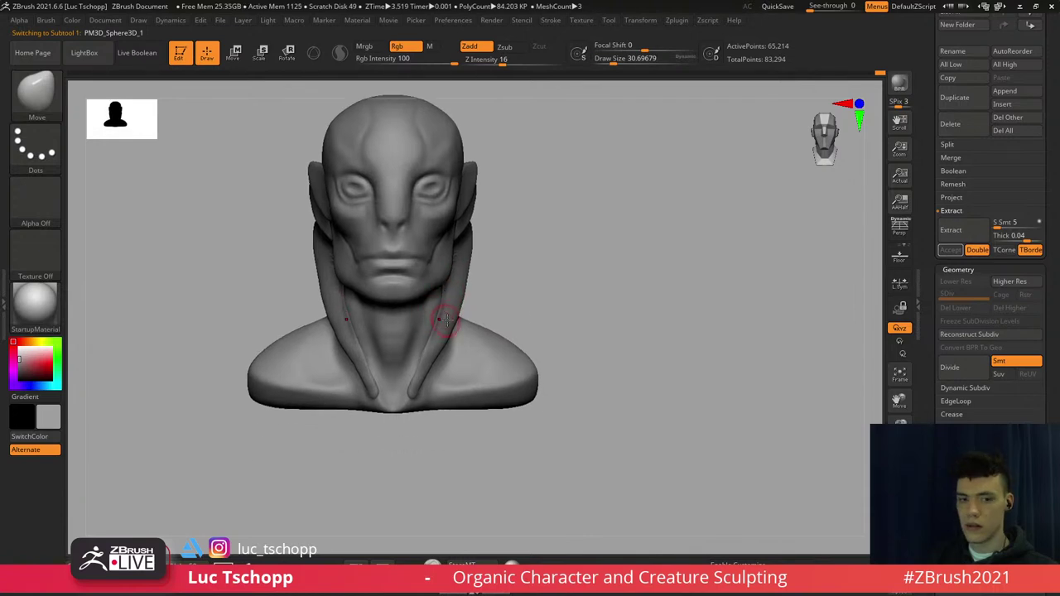
pyautogui.keyDown('alt'); pyautogui.click(451, 304); pyautogui.keyUp('alt')
# Cycle through lasso and smooth modes, shrink the brush, and return to the Move brush
pyautogui.press('b')
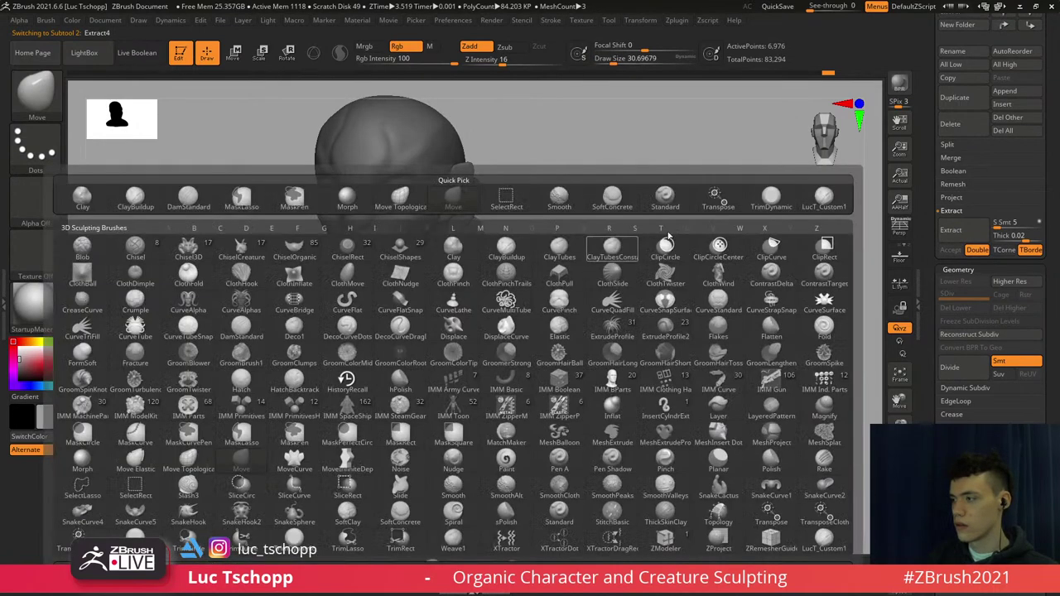
pyautogui.press('m')
pyautogui.press('l')
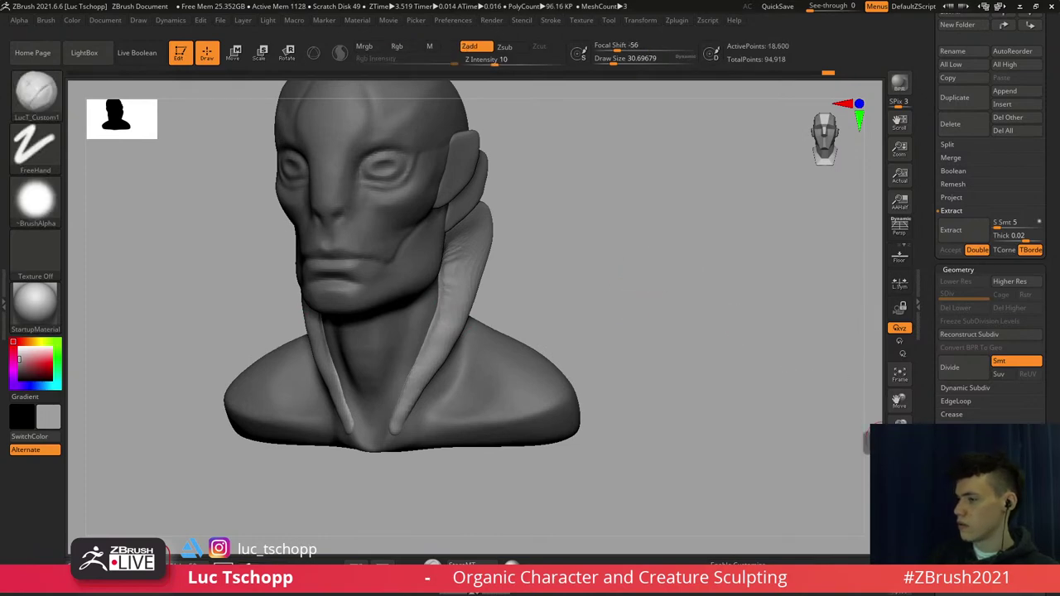
pyautogui.press('shift')
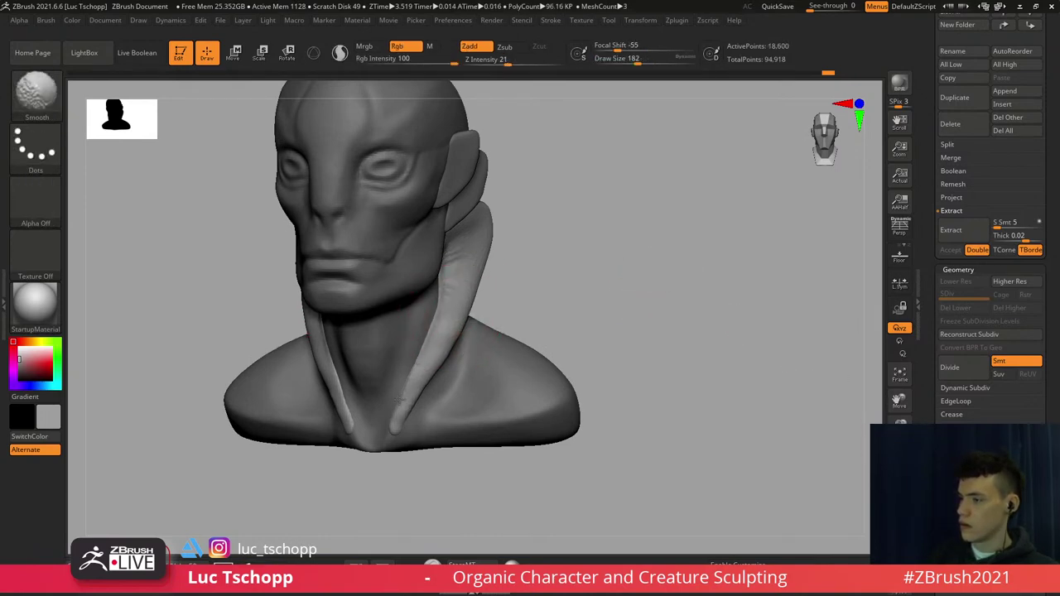
pyautogui.press('b')
pyautogui.press('Escape')
pyautogui.press('[')
pyautogui.press('[')
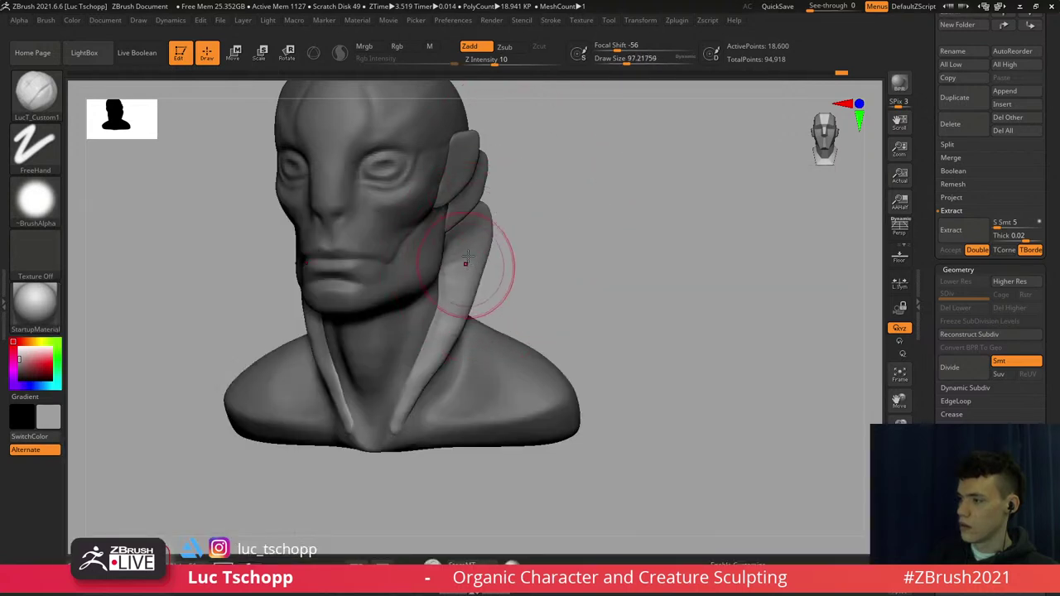
pyautogui.press('shift')
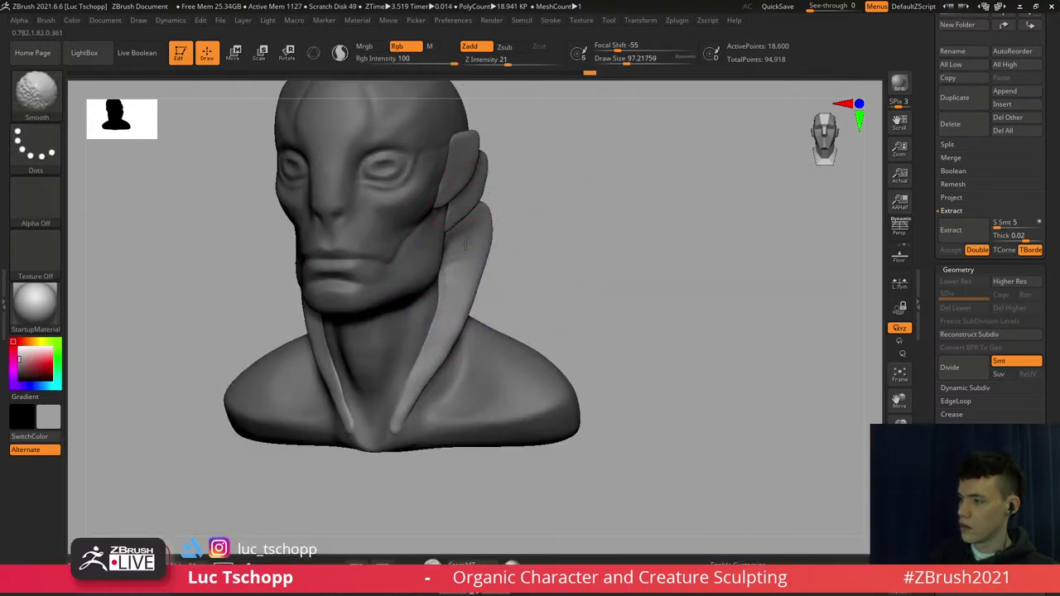
pyautogui.moveTo(593, 248); pyautogui.dragTo(424, 232)
pyautogui.press('b')
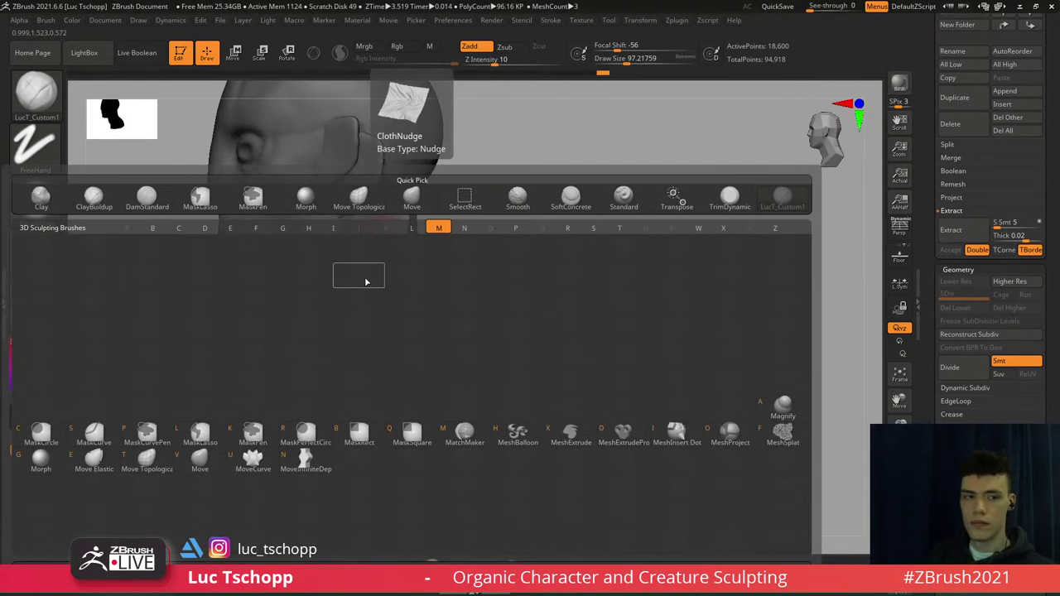
pyautogui.press('m')
pyautogui.press('v')
# Pull the neck strip's edge outward and reshape its top, brush 128 down to 71
pyautogui.press('s')
pyautogui.moveTo(367, 266); pyautogui.dragTo(377, 265)
pyautogui.press('shift')
pyautogui.press('s')
pyautogui.moveTo(406, 221); pyautogui.dragTo(396, 238)
pyautogui.press('shift')
pyautogui.press('s')
pyautogui.moveTo(396, 238); pyautogui.dragTo(412, 239, button='right')
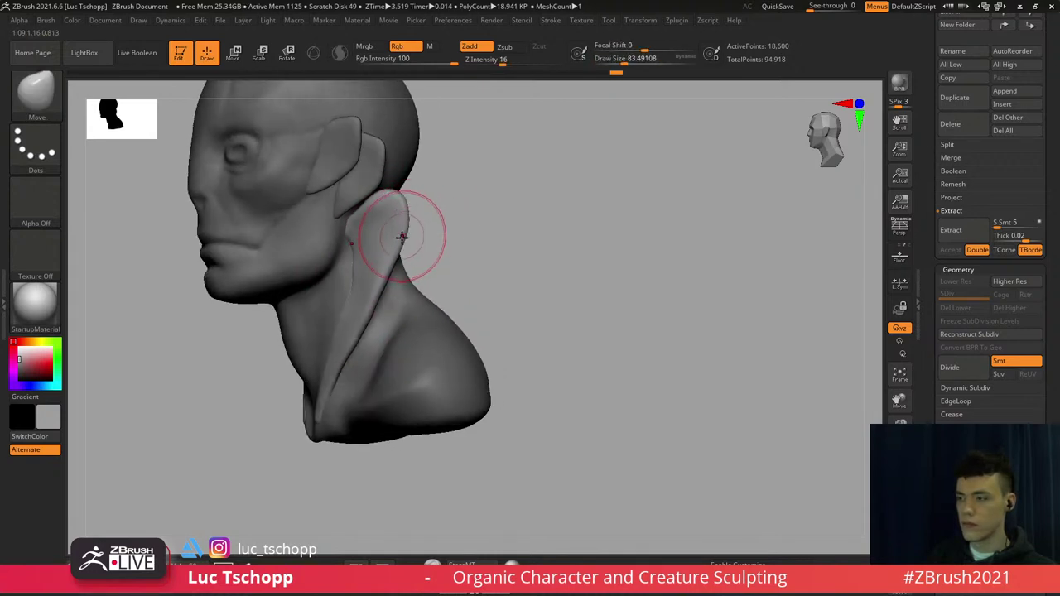
pyautogui.moveTo(399, 236)
pyautogui.mouseDown()
pyautogui.moveTo(429, 230)
pyautogui.moveTo(394, 251)
pyautogui.mouseUp()
pyautogui.press('s')
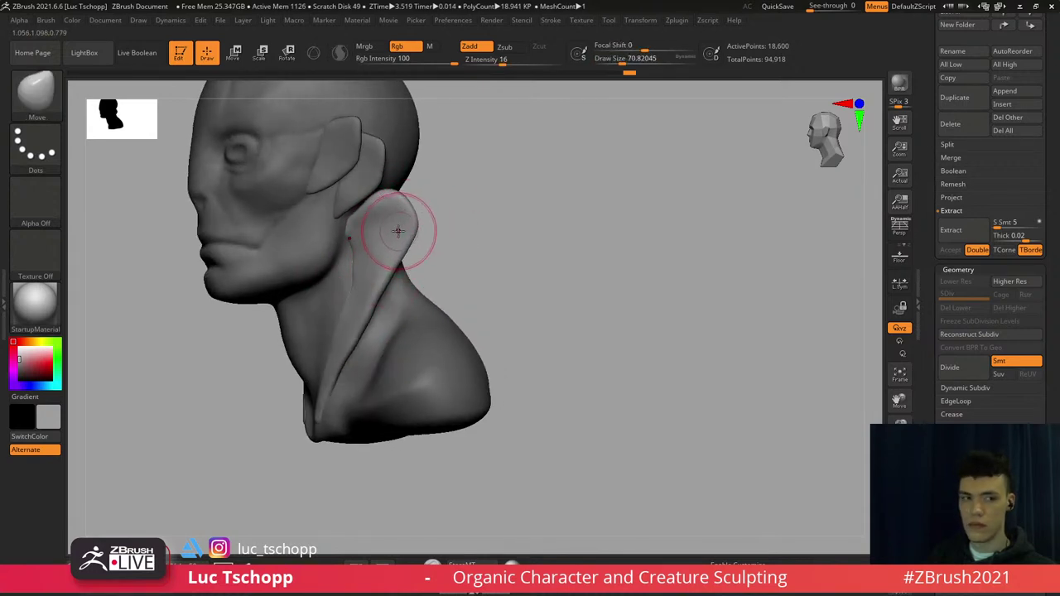
pyautogui.moveTo(399, 231); pyautogui.dragTo(388, 227, button='right')
pyautogui.moveTo(411, 184); pyautogui.dragTo(403, 191)
# Smooth the neck strip surface from profile with a brush of about 68
pyautogui.press('s')
pyautogui.moveTo(397, 197); pyautogui.dragTo(370, 203)
pyautogui.press('s')
pyautogui.moveTo(369, 224); pyautogui.dragTo(372, 208, button='right')
pyautogui.press('s')
pyautogui.moveTo(365, 207); pyautogui.dragTo(363, 208)
pyautogui.moveTo(359, 207); pyautogui.dragTo(356, 221, button='right')
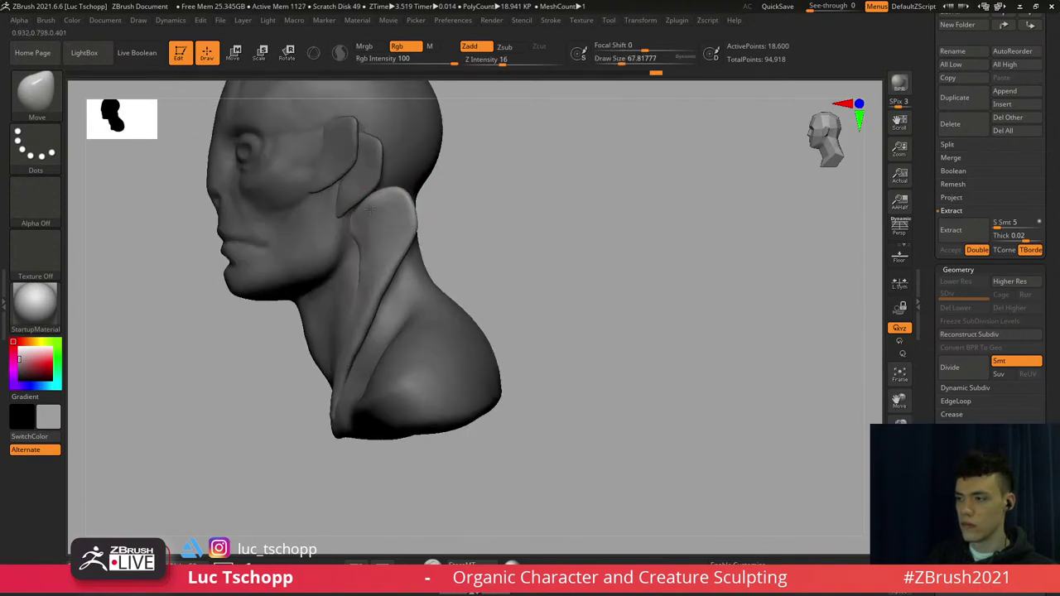
pyautogui.moveTo(355, 215)
pyautogui.keyDown('shift'); pyautogui.mouseDown()
pyautogui.moveTo(354, 206)
pyautogui.moveTo(390, 198)
pyautogui.moveTo(365, 200)
pyautogui.mouseUp(); pyautogui.keyUp('shift')
pyautogui.press('s')
# Sculpt a crease line along the neck with a brush around 132, slightly reduced
pyautogui.press('s')
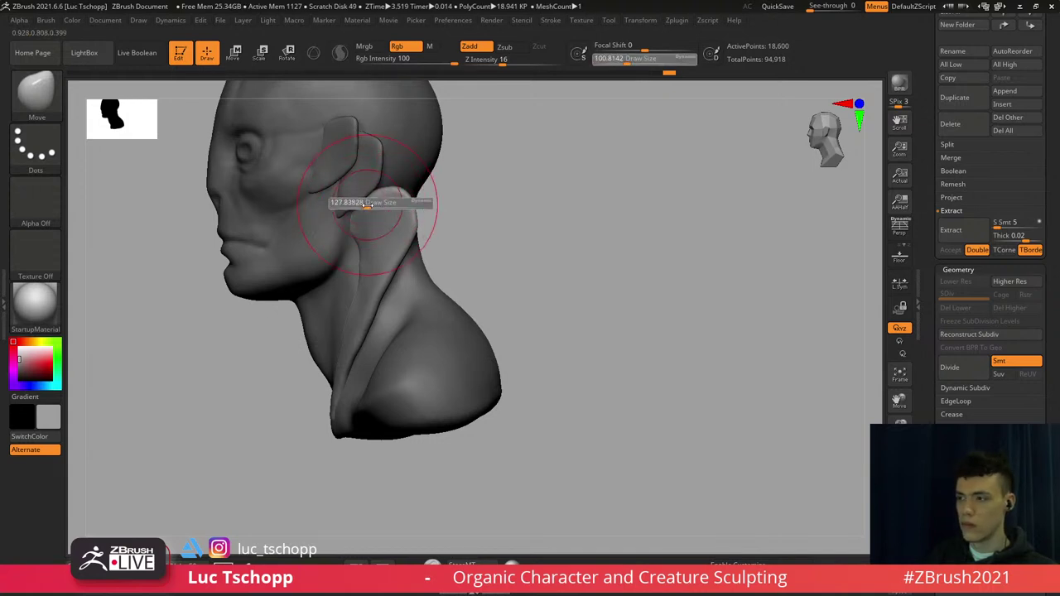
pyautogui.keyDown('shift'); pyautogui.moveTo(360, 255); pyautogui.dragTo(361, 287); pyautogui.keyUp('shift')
pyautogui.press('s')
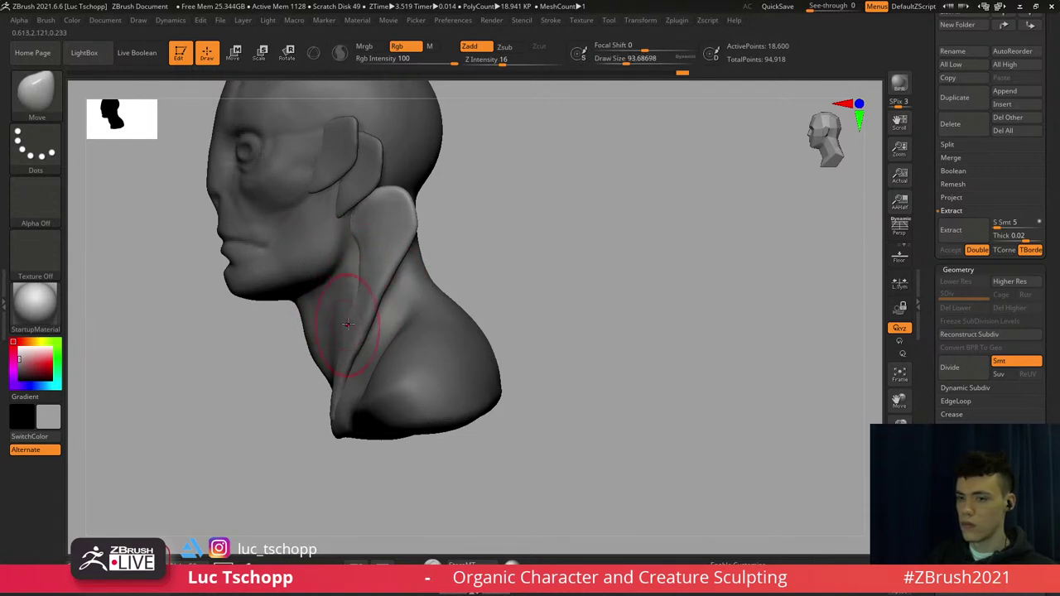
pyautogui.keyDown('alt'); pyautogui.moveTo(357, 323); pyautogui.dragTo(362, 298, button='right'); pyautogui.keyUp('alt')
pyautogui.moveTo(367, 308); pyautogui.dragTo(368, 289)
pyautogui.press('s')
pyautogui.moveTo(400, 251); pyautogui.dragTo(409, 222)
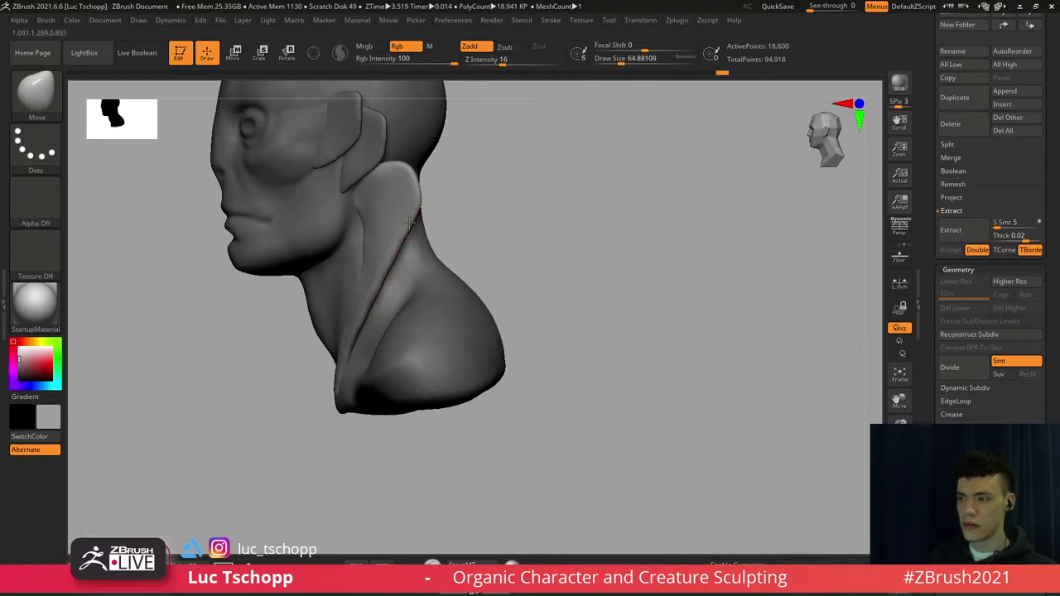
# Smooth the collar strip with the LucT_Custom1 brush at size 116, then shrink it to 51
pyautogui.press('b')
pyautogui.press('b')
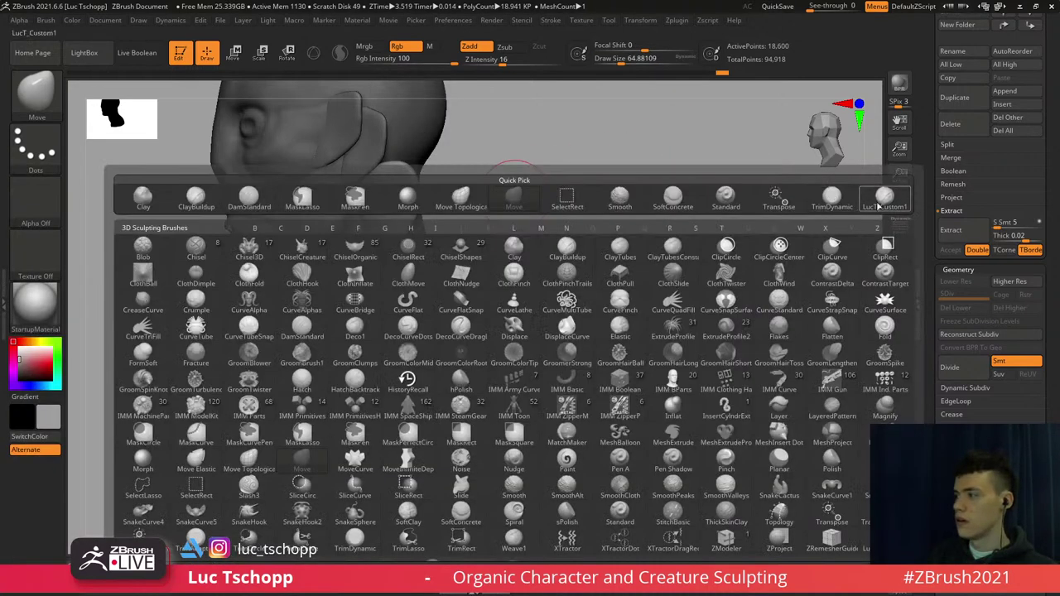
pyautogui.click(879, 204)
pyautogui.moveTo(389, 220); pyautogui.dragTo(414, 217, button='right')
pyautogui.press('s')
pyautogui.moveTo(395, 218); pyautogui.dragTo(400, 218)
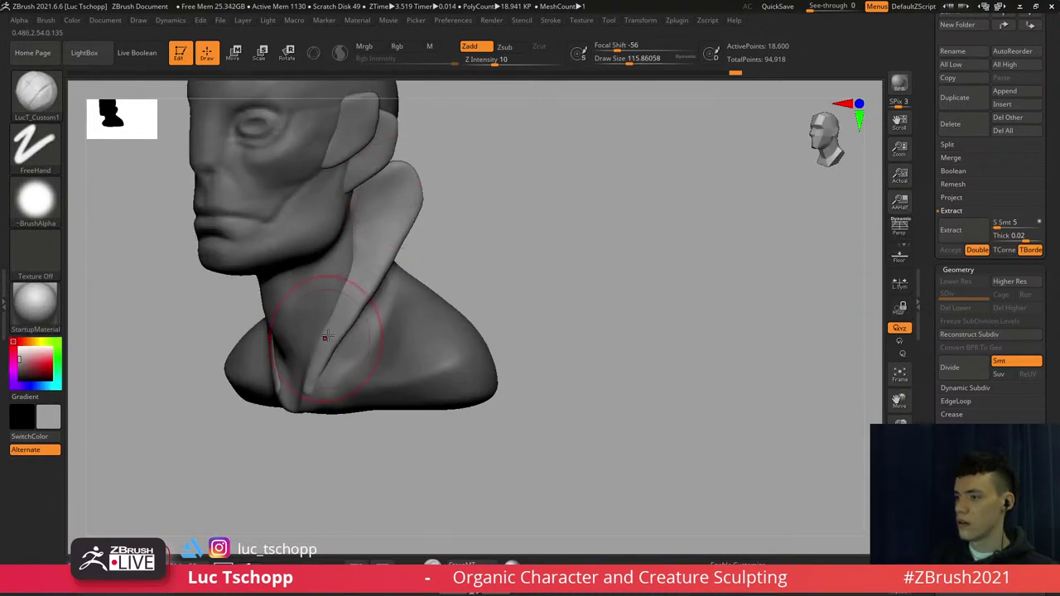
pyautogui.keyDown('shift'); pyautogui.moveTo(327, 339); pyautogui.dragTo(375, 238); pyautogui.keyUp('shift')
pyautogui.keyDown('alt'); pyautogui.moveTo(375, 231); pyautogui.dragTo(407, 310, button='right'); pyautogui.keyUp('alt')
pyautogui.moveTo(407, 311)
pyautogui.keyDown('shift'); pyautogui.mouseDown(button='right')
pyautogui.moveTo(433, 293)
pyautogui.moveTo(419, 278)
pyautogui.moveTo(426, 231)
pyautogui.moveTo(414, 280)
pyautogui.moveTo(396, 276)
pyautogui.moveTo(407, 305)
pyautogui.mouseUp(button='right'); pyautogui.keyUp('shift')
pyautogui.press('s')
pyautogui.moveTo(414, 310); pyautogui.dragTo(406, 311)
pyautogui.moveTo(394, 341); pyautogui.dragTo(397, 310, button='right')
# From left profile, mask the strip's upper part and turn it into its own polygroup
pyautogui.press('b')
pyautogui.press('m')
pyautogui.press('v')
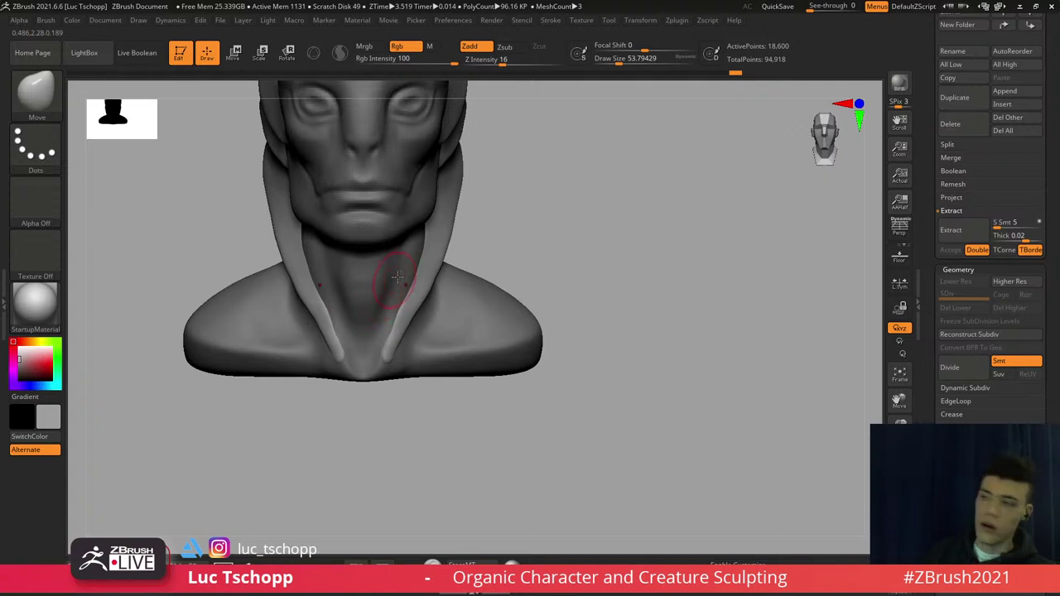
pyautogui.moveTo(416, 265); pyautogui.dragTo(273, 256, button='right')
pyautogui.keyDown('alt'); pyautogui.moveTo(274, 256); pyautogui.dragTo(228, 331, button='right'); pyautogui.keyUp('alt')
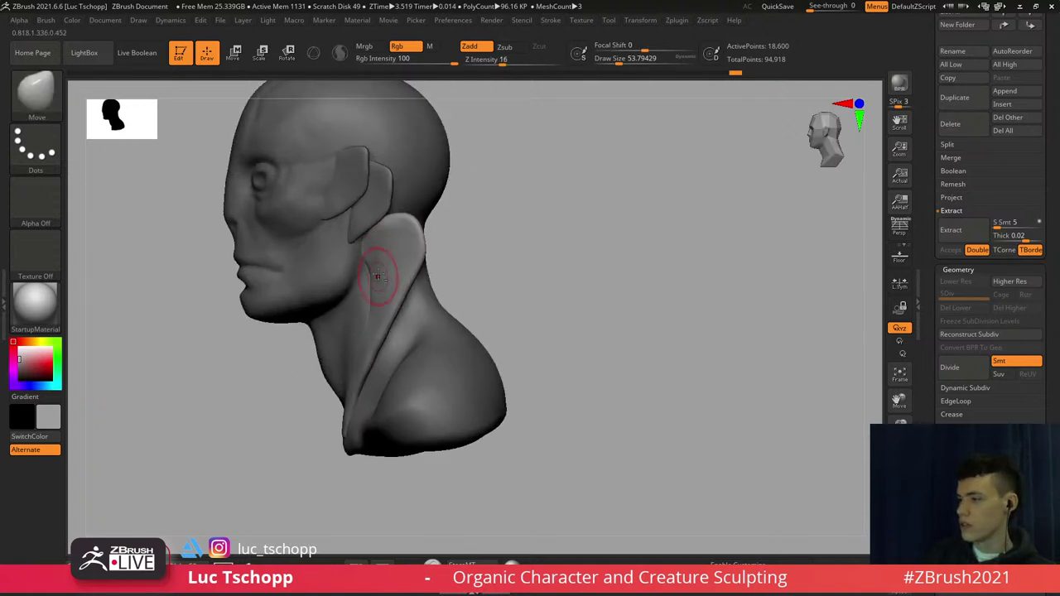
pyautogui.keyDown('alt'); pyautogui.moveTo(378, 277); pyautogui.dragTo(398, 247, button='right'); pyautogui.keyUp('alt')
pyautogui.moveTo(178, 239)
pyautogui.keyDown('ctrl'); pyautogui.mouseDown()
pyautogui.moveTo(410, 141)
pyautogui.moveTo(455, 215)
pyautogui.moveTo(447, 252)
pyautogui.moveTo(319, 310)
pyautogui.mouseUp(); pyautogui.keyUp('ctrl')
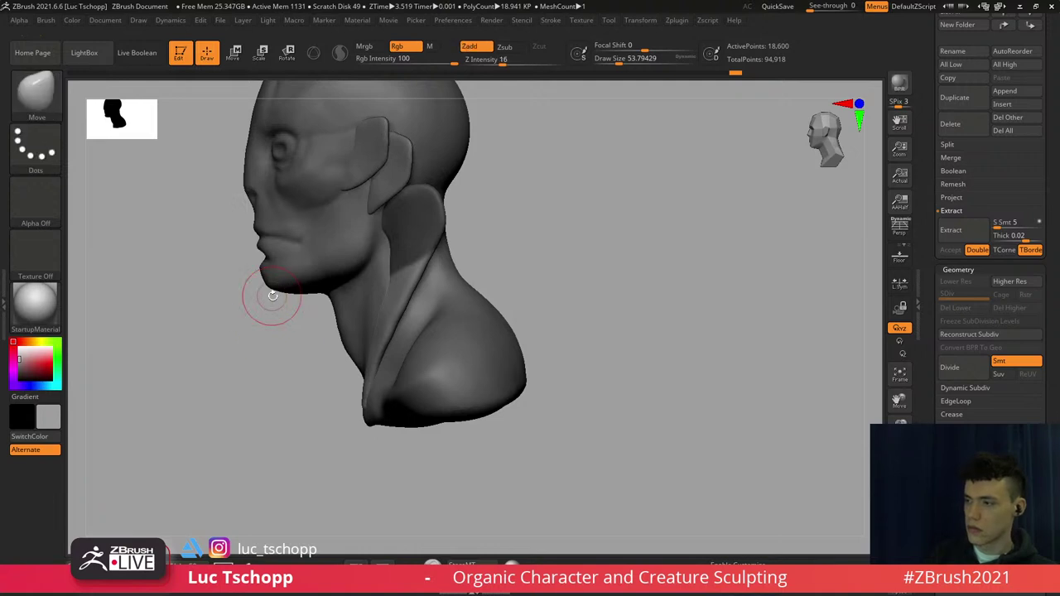
pyautogui.hotkey('ctrl', 'w')
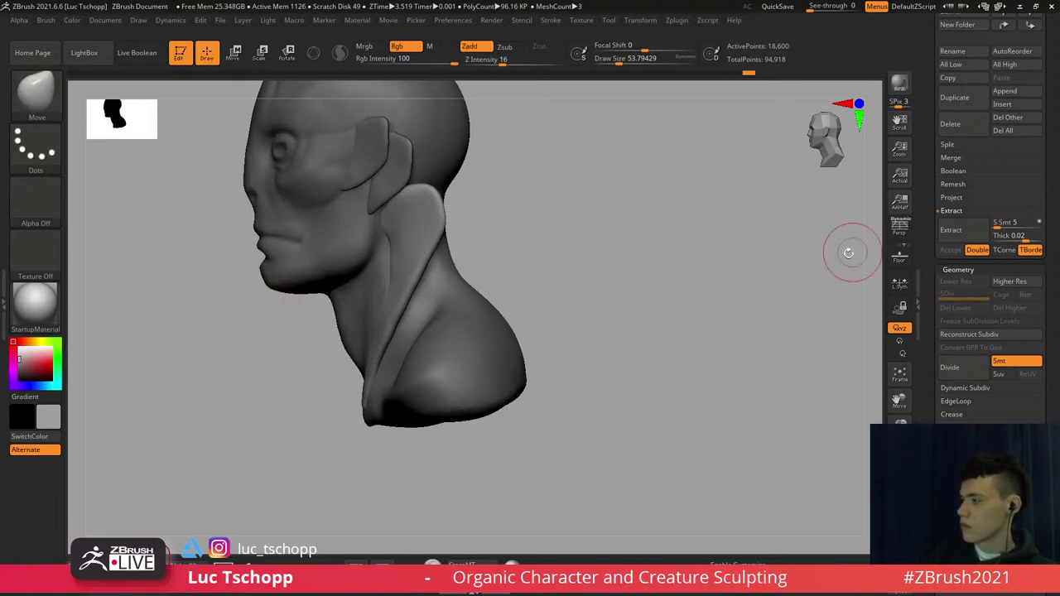
pyautogui.hotkey('shift', 'f')
pyautogui.hotkey('shift', 'f')
pyautogui.moveTo(1054, 362); pyautogui.dragTo(1043, 276)
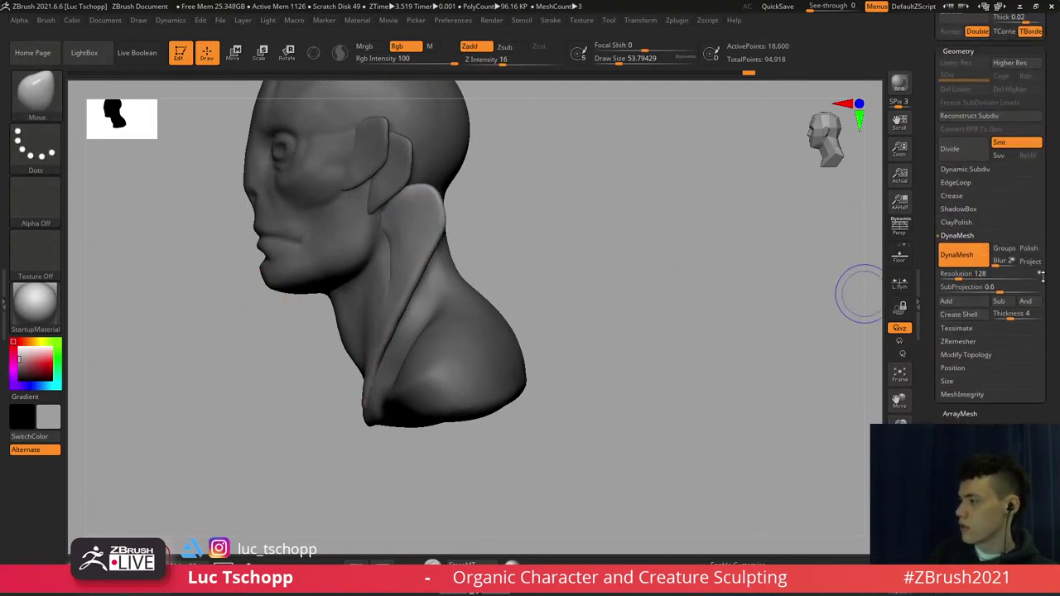
# DynaMesh the neck strips along the polygroup border and smooth the seam on the neck
pyautogui.keyDown('ctrl'); pyautogui.moveTo(540, 198); pyautogui.dragTo(684, 307); pyautogui.keyUp('ctrl')
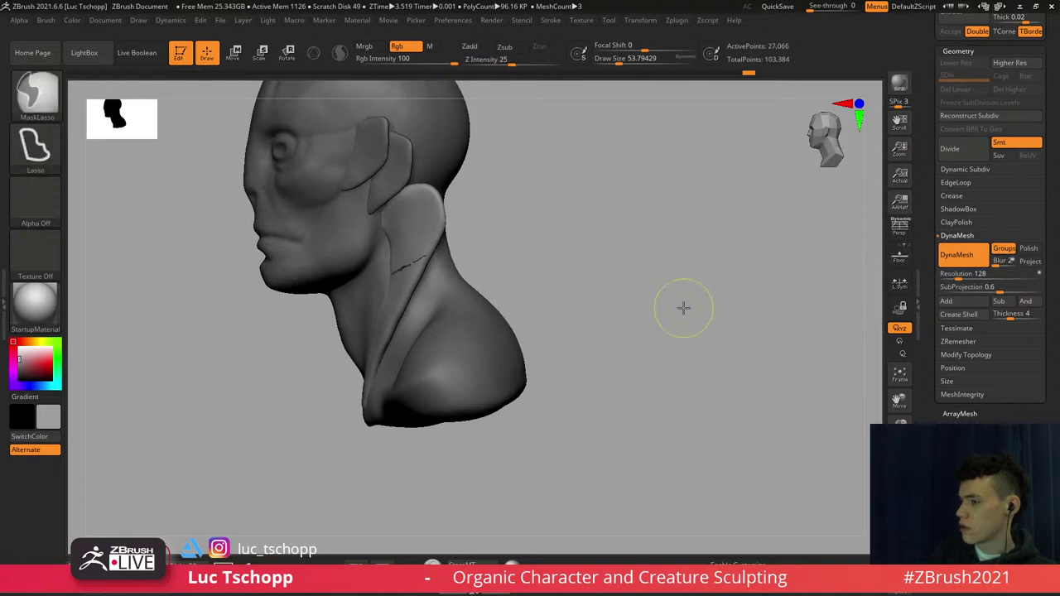
pyautogui.press('shift')
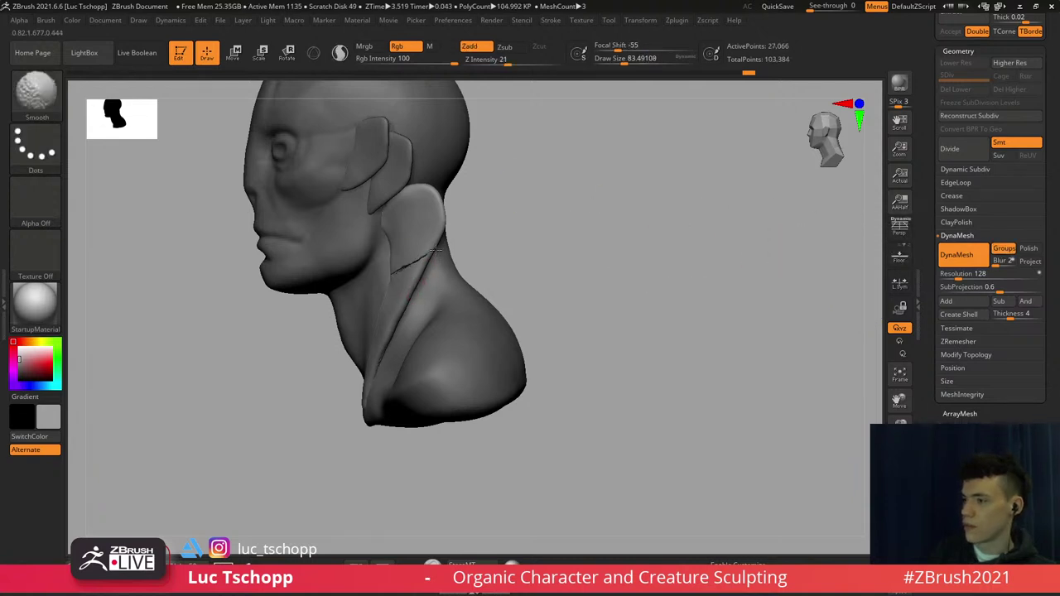
pyautogui.keyDown('shift'); pyautogui.moveTo(436, 250); pyautogui.dragTo(420, 260); pyautogui.keyUp('shift')
pyautogui.hotkey('shift', 'f')
pyautogui.hotkey('shift', 'f')
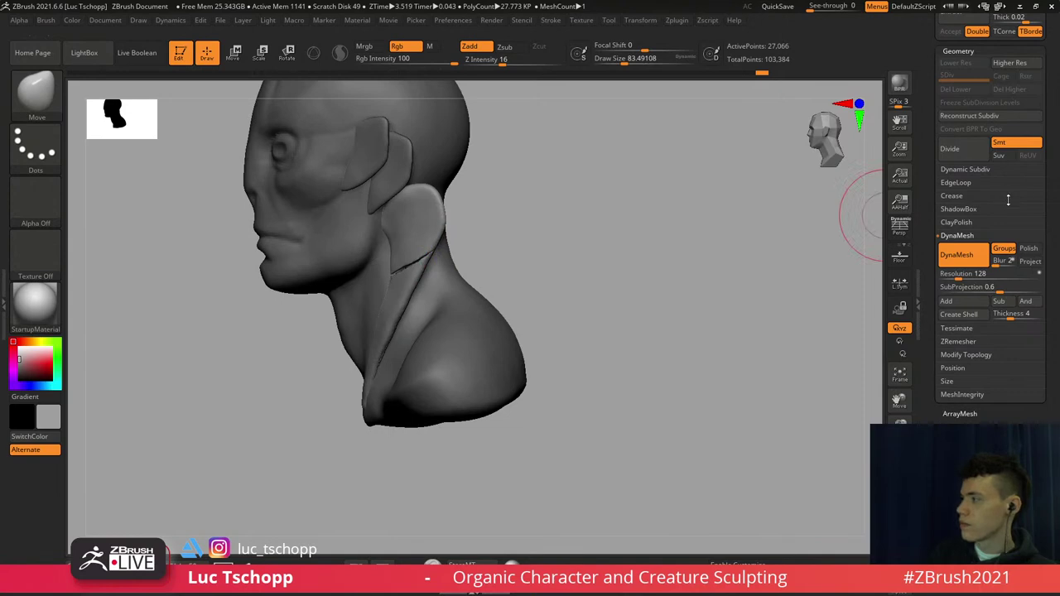
pyautogui.moveTo(1057, 184); pyautogui.dragTo(1044, 302)
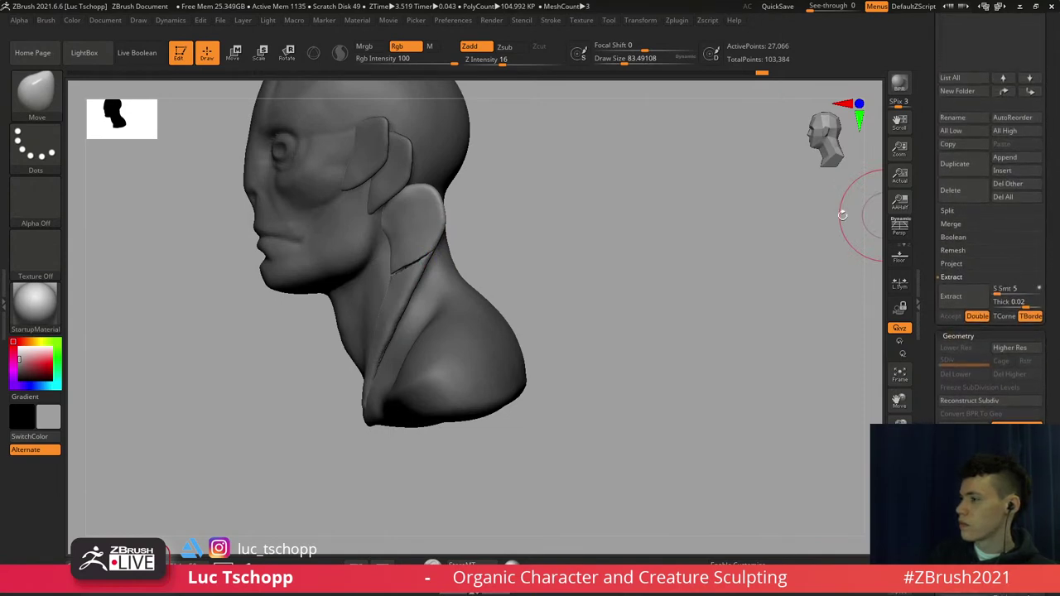
# Pick the Move Topological brush at about size 116, then remesh the strips again to separate them
pyautogui.press('b')
pyautogui.press('m')
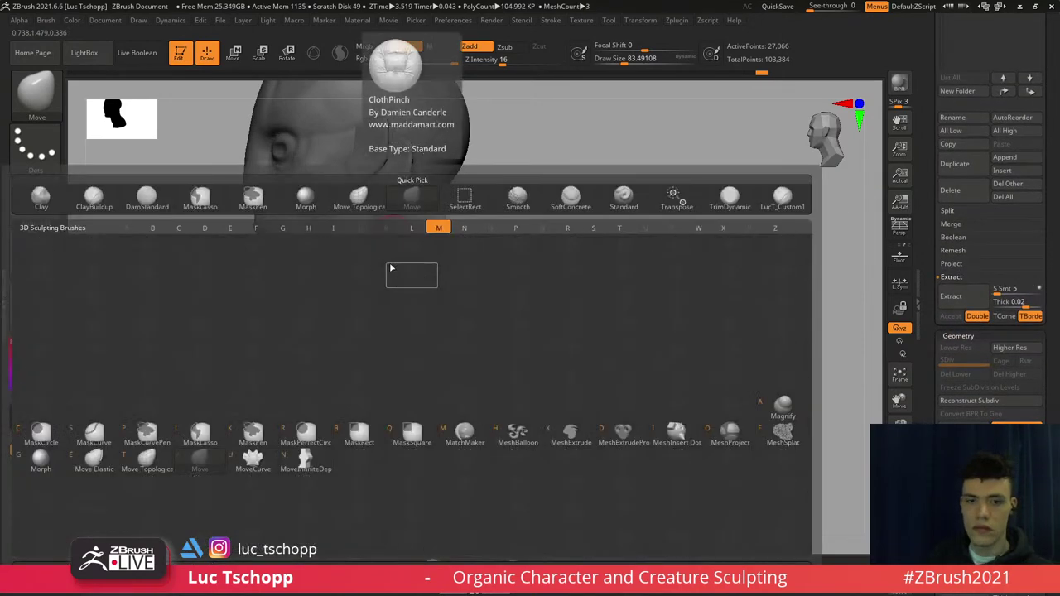
pyautogui.press('t')
pyautogui.keyDown('shift'); pyautogui.moveTo(392, 267); pyautogui.dragTo(433, 272, button='right'); pyautogui.keyUp('shift')
pyautogui.press('s')
pyautogui.moveTo(400, 271); pyautogui.dragTo(407, 271)
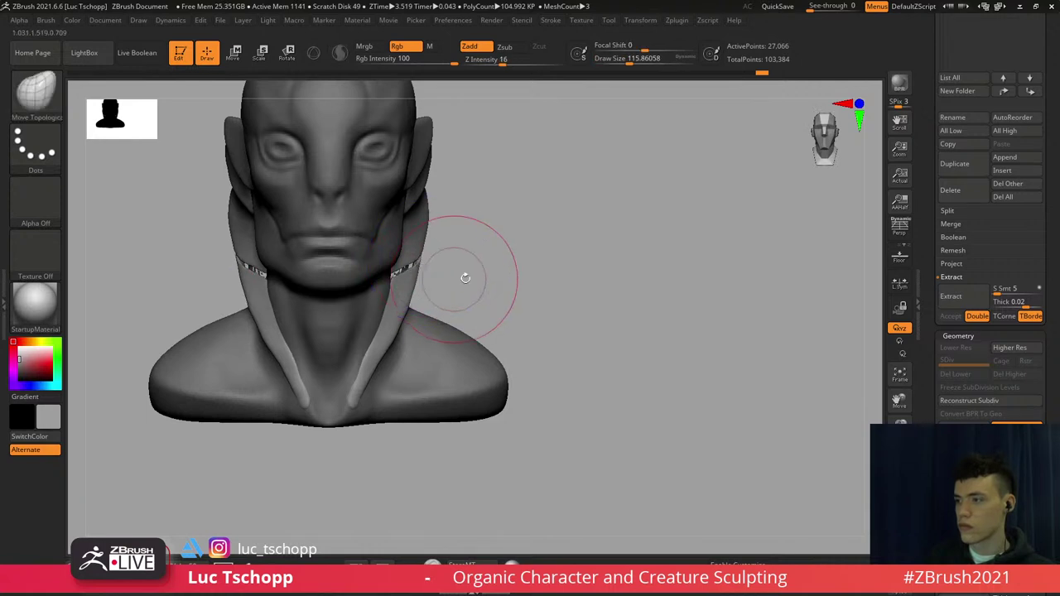
pyautogui.keyDown('ctrl'); pyautogui.moveTo(586, 241); pyautogui.dragTo(688, 419); pyautogui.keyUp('ctrl')
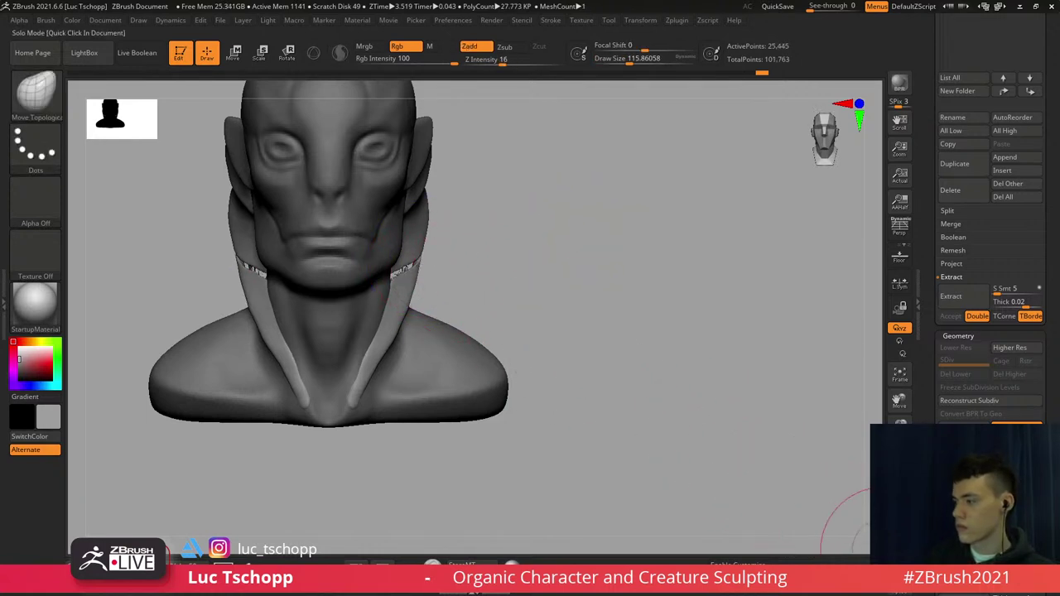
# Isolate the neck strip pieces with polygroups shown and undo the remesh cuts to rejoin them
pyautogui.click(895, 549)
pyautogui.moveTo(568, 328); pyautogui.dragTo(519, 317)
pyautogui.press('f')
pyautogui.hotkey('shift', 'f')
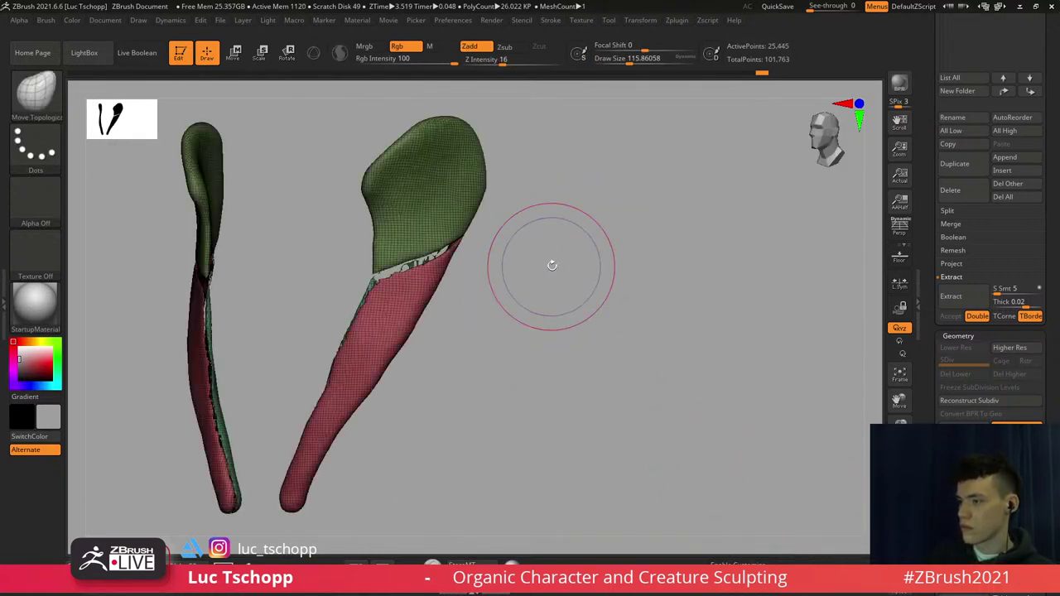
pyautogui.moveTo(552, 265); pyautogui.dragTo(618, 267)
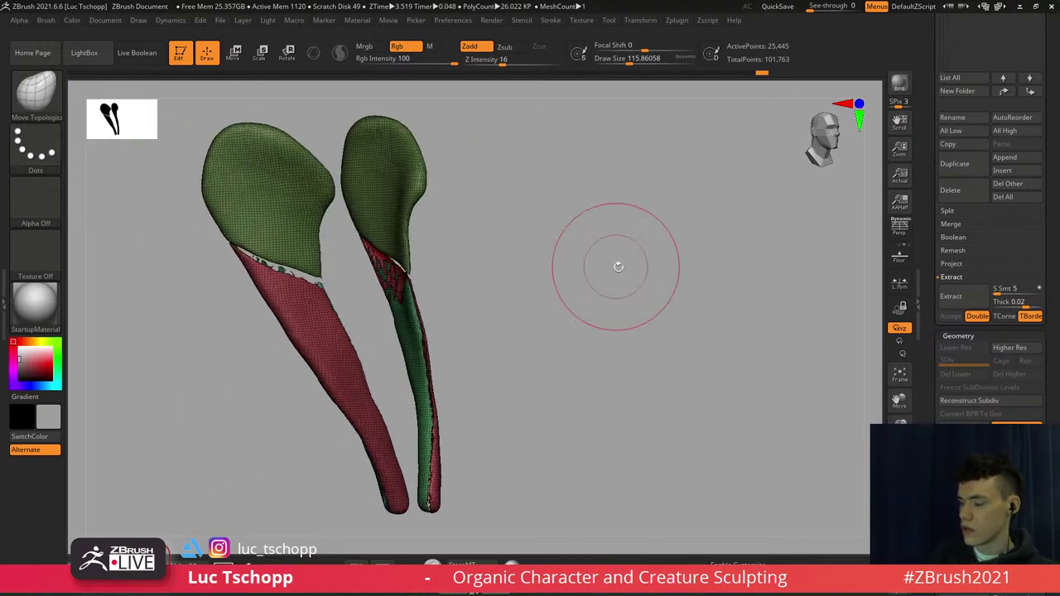
pyautogui.hotkey('ctrl', 'z')
pyautogui.hotkey('ctrl', 'z')
pyautogui.hotkey('ctrl', 'z')
pyautogui.hotkey('ctrl', 'z')
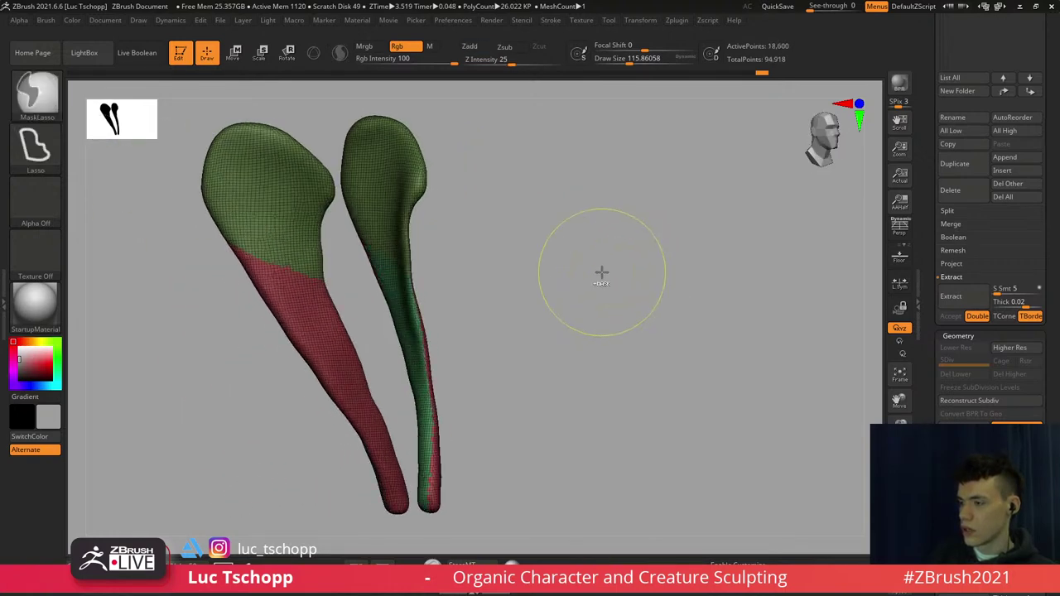
pyautogui.moveTo(603, 272); pyautogui.dragTo(583, 274)
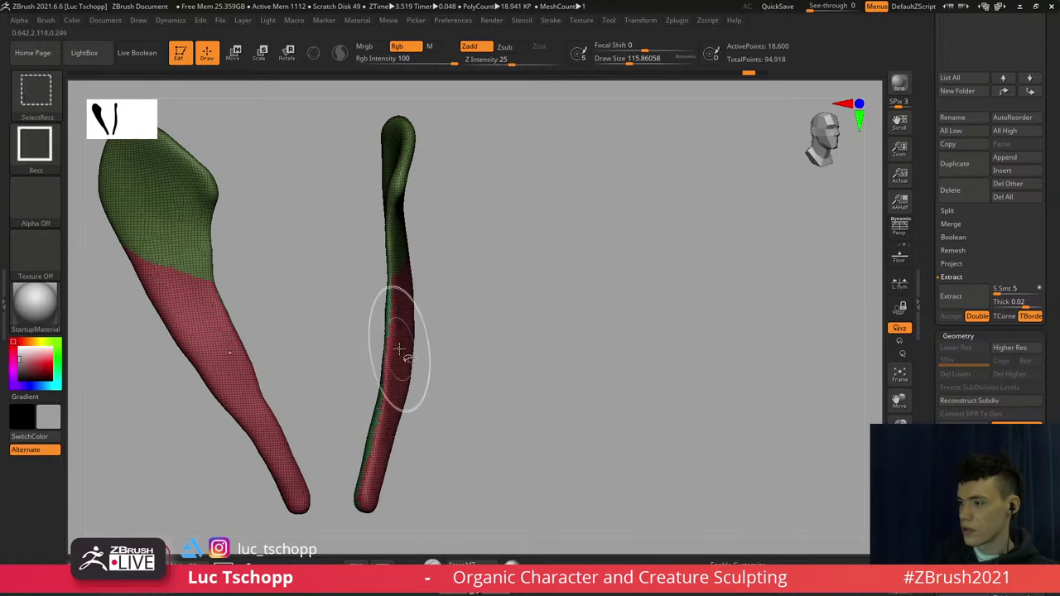
# Hide the stalk pieces by polygroup, keeping only the two lobes visible, and view from the front
pyautogui.keyDown('ctrl'); pyautogui.keyDown('shift'); pyautogui.click(401, 350); pyautogui.keyUp('shift'); pyautogui.keyUp('ctrl')
pyautogui.keyDown('ctrl'); pyautogui.keyDown('shift'); pyautogui.moveTo(499, 272); pyautogui.dragTo(476, 303); pyautogui.keyUp('shift'); pyautogui.keyUp('ctrl')
pyautogui.moveTo(426, 329); pyautogui.dragTo(456, 340)
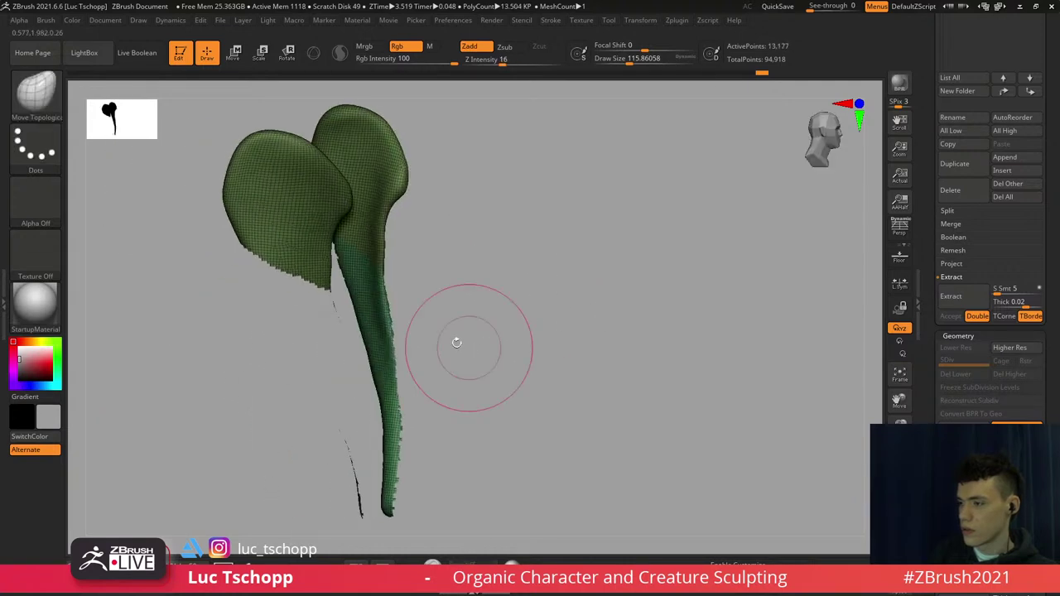
pyautogui.keyDown('ctrl'); pyautogui.keyDown('shift'); pyautogui.click(383, 338); pyautogui.keyUp('shift'); pyautogui.keyUp('ctrl')
pyautogui.moveTo(542, 293)
pyautogui.keyDown('shift'); pyautogui.mouseDown()
pyautogui.moveTo(571, 258)
pyautogui.moveTo(595, 286)
pyautogui.moveTo(857, 285)
pyautogui.mouseUp(); pyautogui.keyUp('shift')
# Regroup the lower pieces with Ctrl+W, DynaMesh the two straps, and reveal the bust again
pyautogui.hotkey('ctrl', 'w')
pyautogui.keyDown('ctrl'); pyautogui.keyDown('shift'); pyautogui.click(594, 316); pyautogui.keyUp('shift'); pyautogui.keyUp('ctrl')
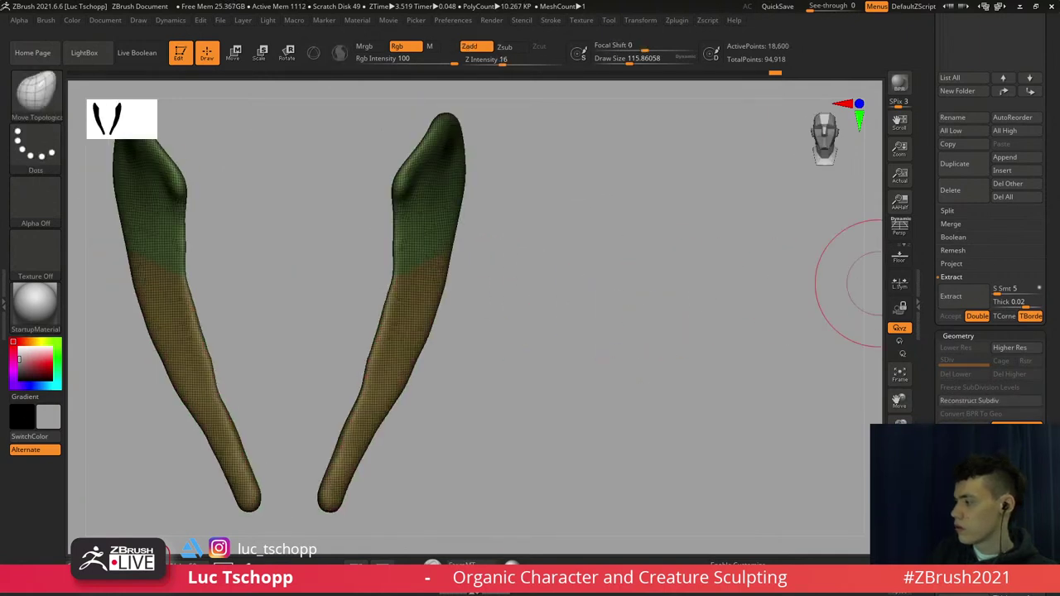
pyautogui.keyDown('ctrl'); pyautogui.moveTo(570, 298); pyautogui.dragTo(627, 352); pyautogui.keyUp('ctrl')
pyautogui.keyDown('alt'); pyautogui.moveTo(653, 333); pyautogui.dragTo(616, 284); pyautogui.keyUp('alt')
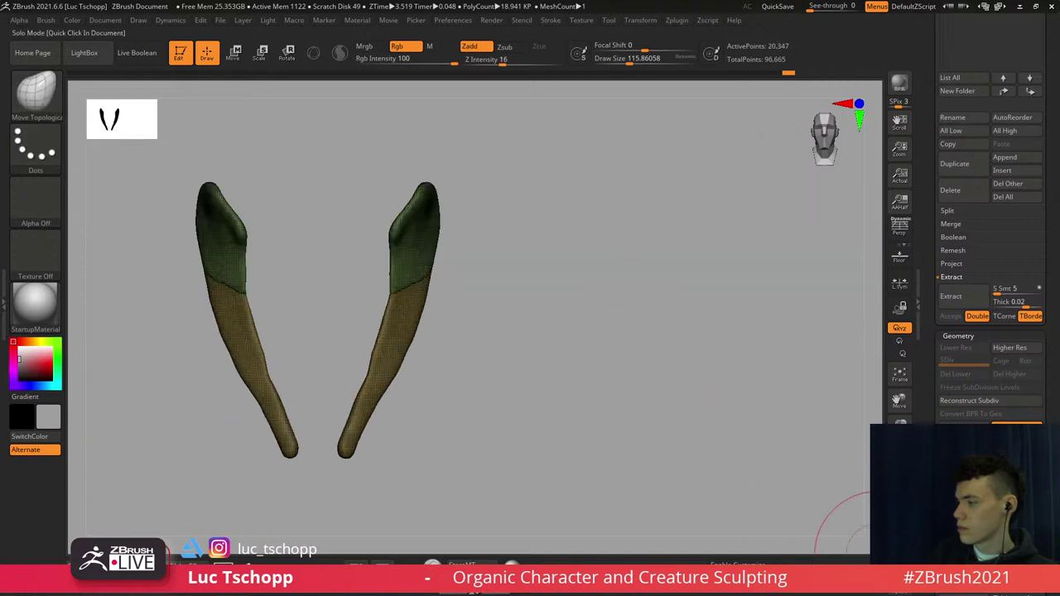
pyautogui.click(898, 558)
pyautogui.keyDown('alt'); pyautogui.moveTo(328, 300); pyautogui.dragTo(337, 258, button='right'); pyautogui.keyUp('alt')
pyautogui.moveTo(431, 253)
pyautogui.mouseDown(button='right')
pyautogui.moveTo(378, 258)
pyautogui.moveTo(390, 269)
pyautogui.mouseUp(button='right')
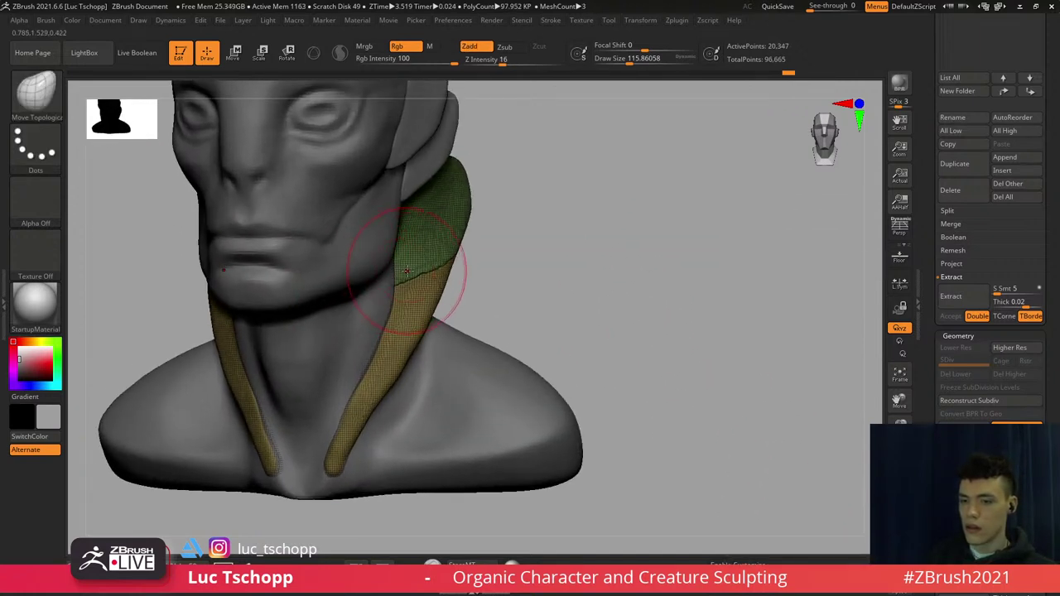
# Smooth the seam between the green and orange groups on the strips
pyautogui.press('s')
pyautogui.press('shift')
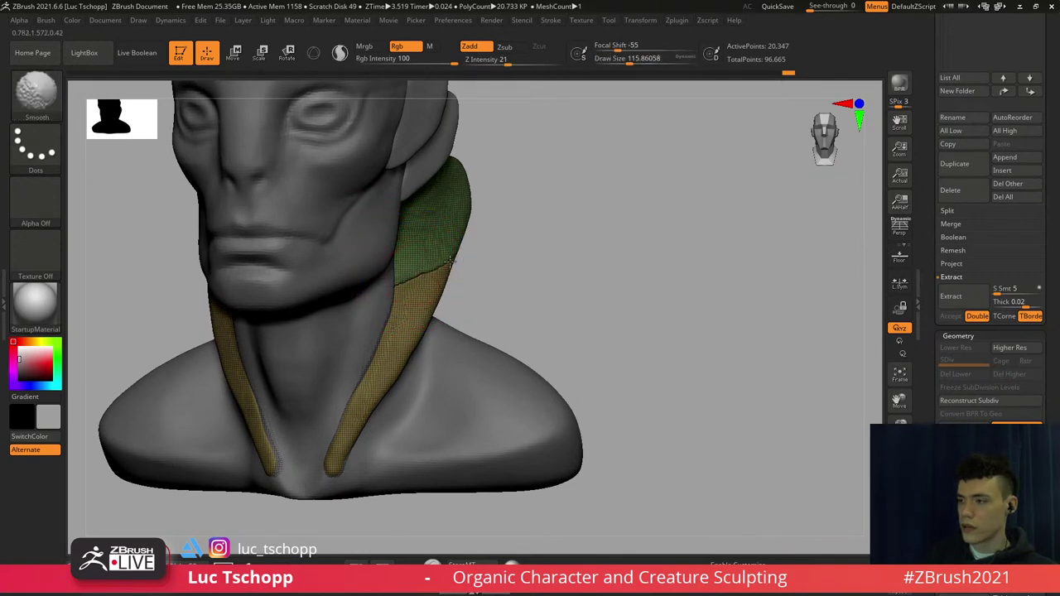
pyautogui.keyDown('shift'); pyautogui.moveTo(450, 262); pyautogui.dragTo(436, 266); pyautogui.keyUp('shift')
pyautogui.keyDown('shift'); pyautogui.moveTo(425, 269); pyautogui.dragTo(433, 283); pyautogui.keyUp('shift')
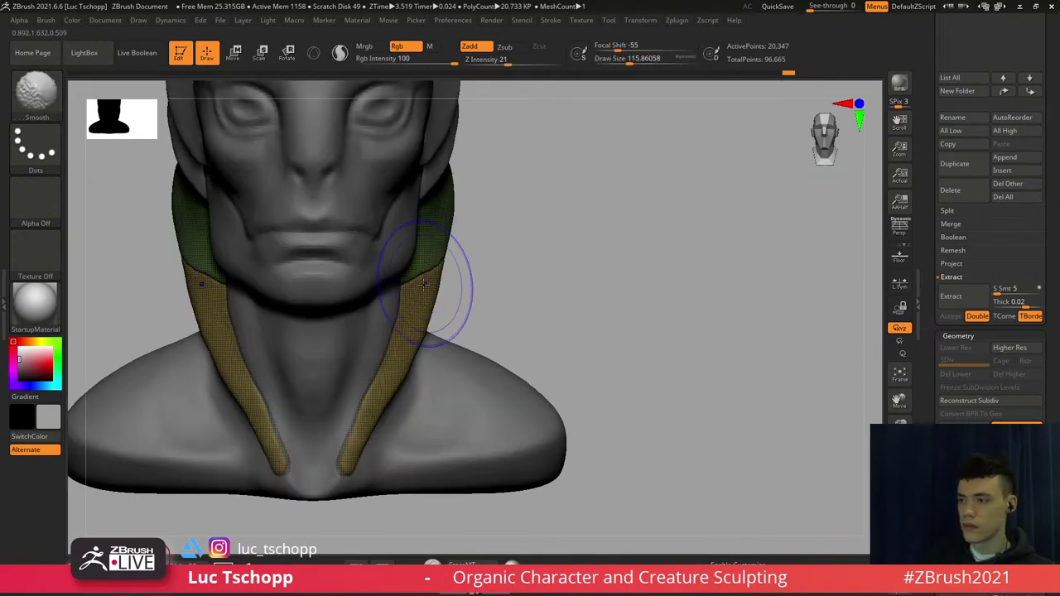
pyautogui.keyDown('alt'); pyautogui.moveTo(399, 352); pyautogui.dragTo(416, 279, button='right'); pyautogui.keyUp('alt')
pyautogui.hotkey('shift', 'f')
pyautogui.moveTo(415, 232)
pyautogui.keyDown('alt'); pyautogui.mouseDown(button='right')
pyautogui.moveTo(422, 305)
pyautogui.moveTo(407, 245)
pyautogui.mouseUp(button='right'); pyautogui.keyUp('alt')
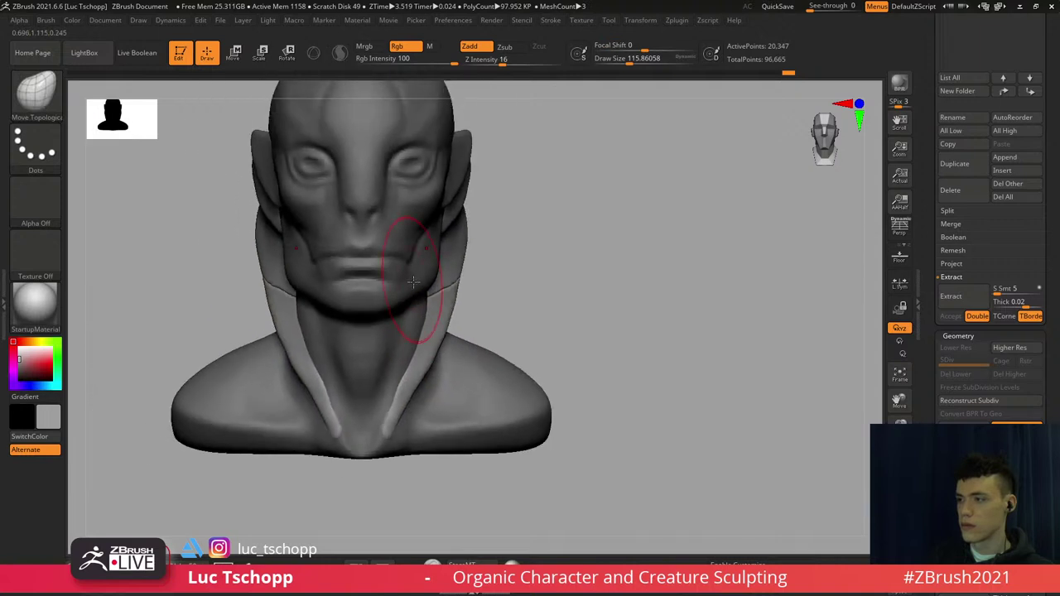
pyautogui.keyDown('alt'); pyautogui.moveTo(424, 287); pyautogui.dragTo(422, 273, button='right'); pyautogui.keyUp('alt')
# Select the Extract4 subtool and switch to an enlarged Move Topological brush
pyautogui.keyDown('alt'); pyautogui.click(413, 272); pyautogui.keyUp('alt')
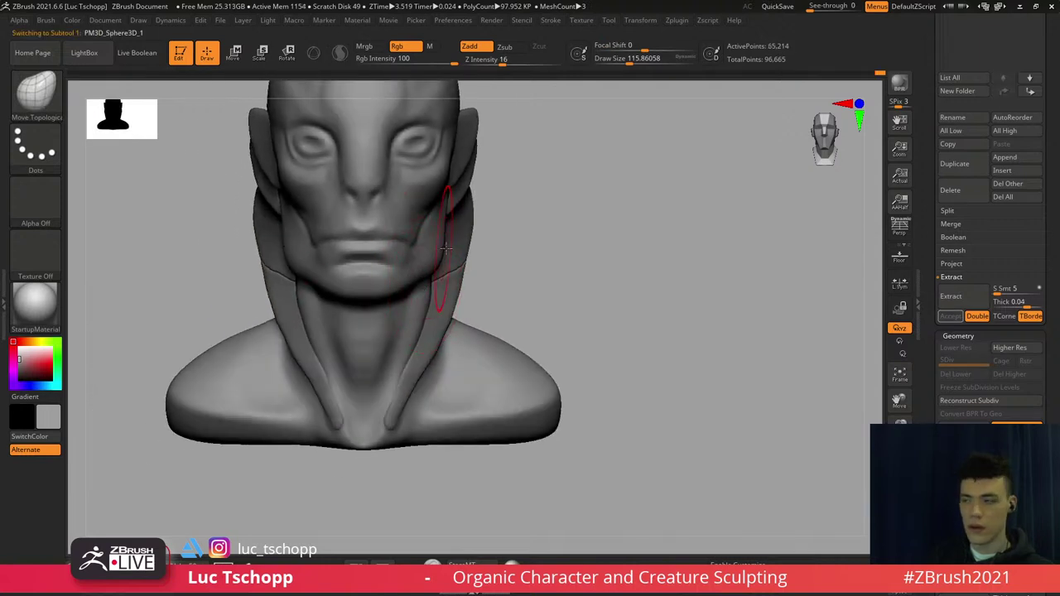
pyautogui.keyDown('alt'); pyautogui.click(458, 256); pyautogui.keyUp('alt')
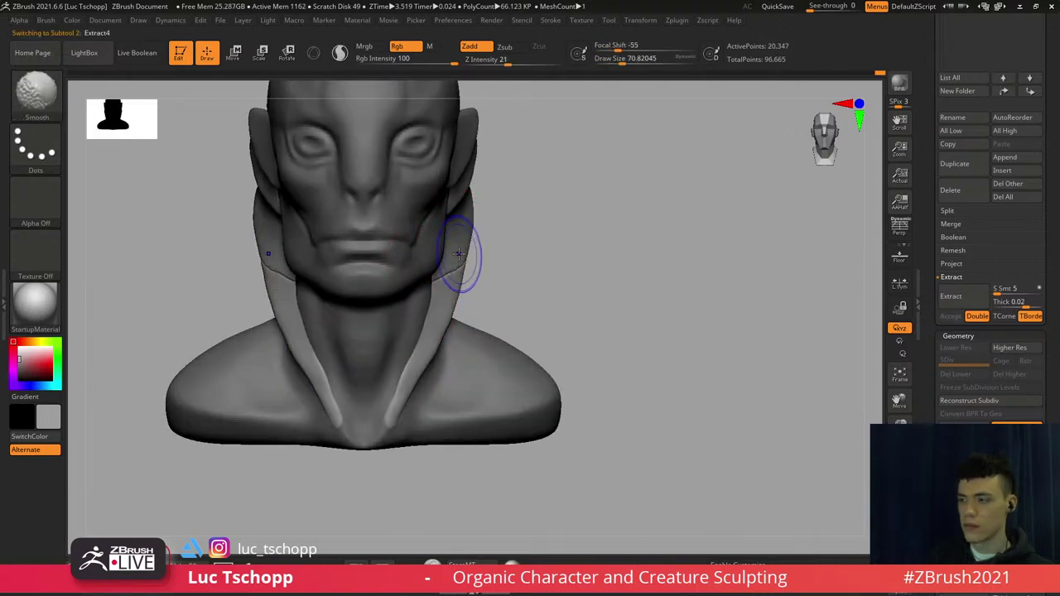
pyautogui.press('b')
pyautogui.press('m')
pyautogui.press('v')
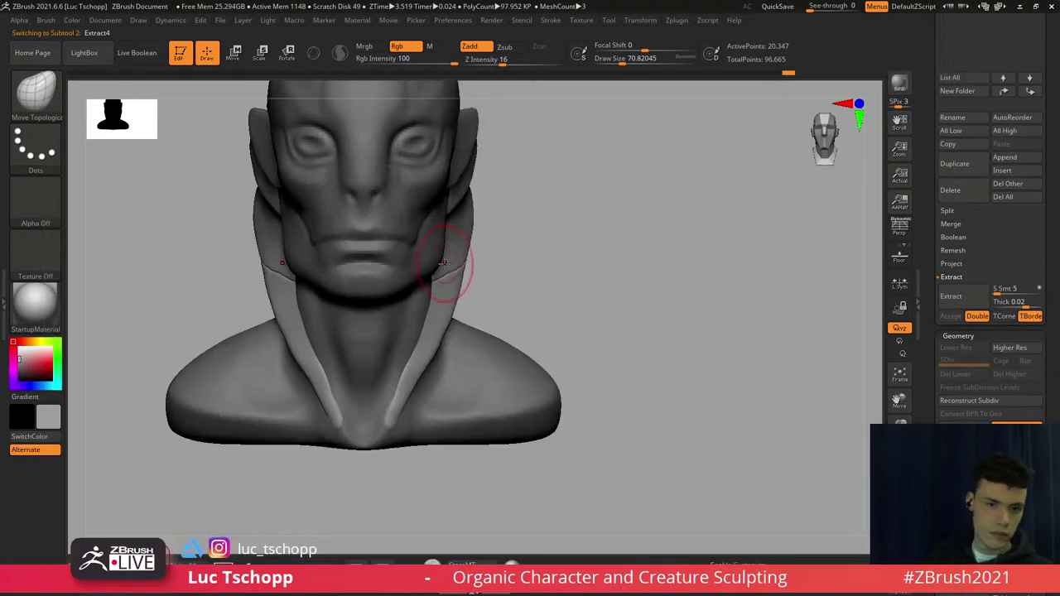
pyautogui.press(']')
pyautogui.press(']')
pyautogui.press(']')
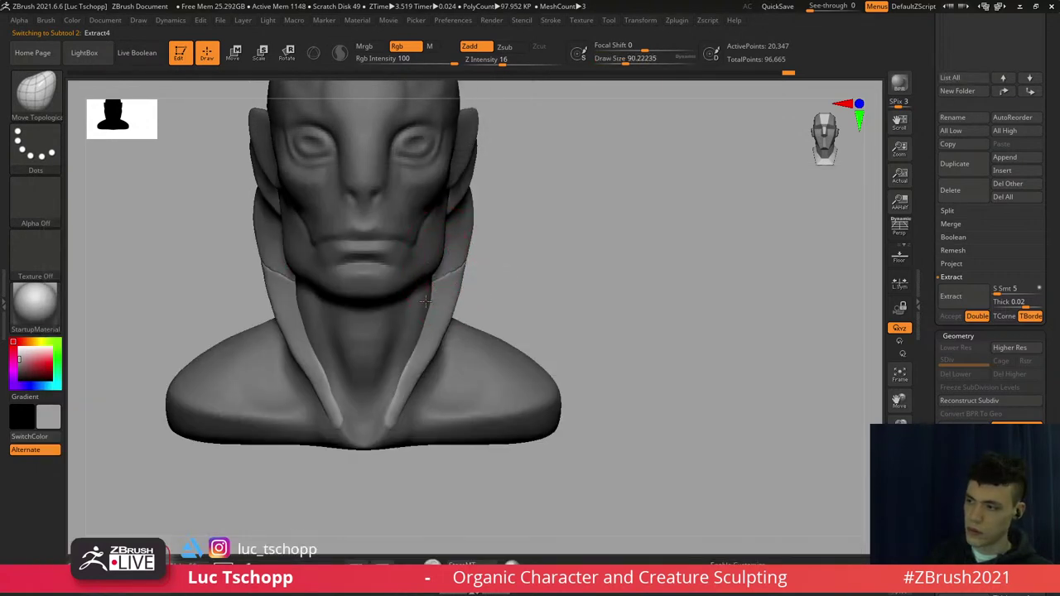
pyautogui.hotkey('shift', 'f')
pyautogui.hotkey('shift', 'f')
pyautogui.press('b')
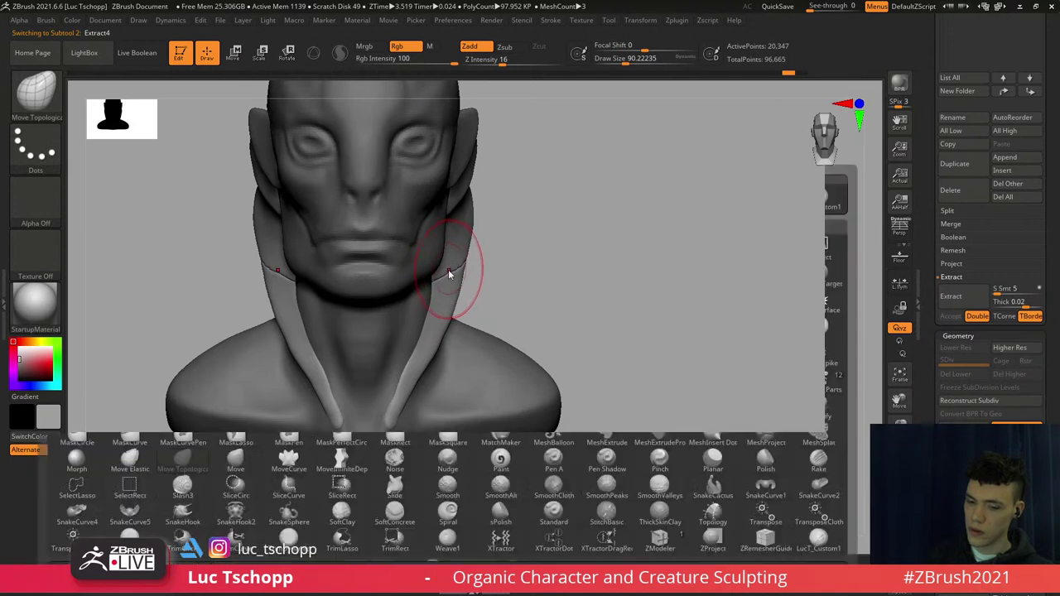
pyautogui.press('s')
# From a near-profile view, pull the upper flap's lower tip upward and shape its edge
pyautogui.moveTo(420, 297); pyautogui.dragTo(369, 294, button='right')
pyautogui.press(']')
pyautogui.press(']')
pyautogui.press(']')
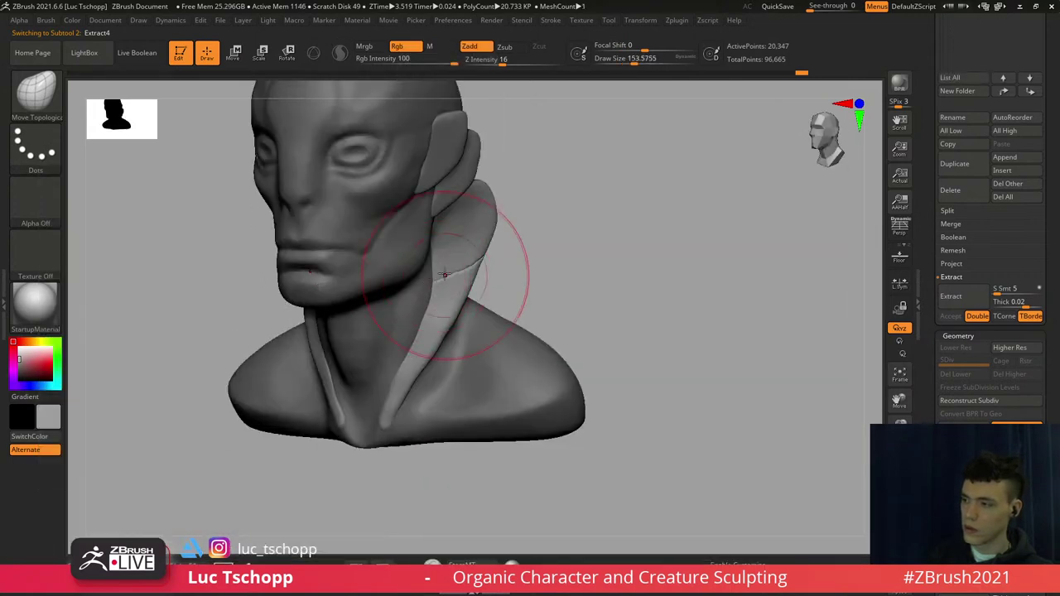
pyautogui.keyDown('shift'); pyautogui.moveTo(454, 276); pyautogui.dragTo(340, 272, button='right'); pyautogui.keyUp('shift')
pyautogui.press('s')
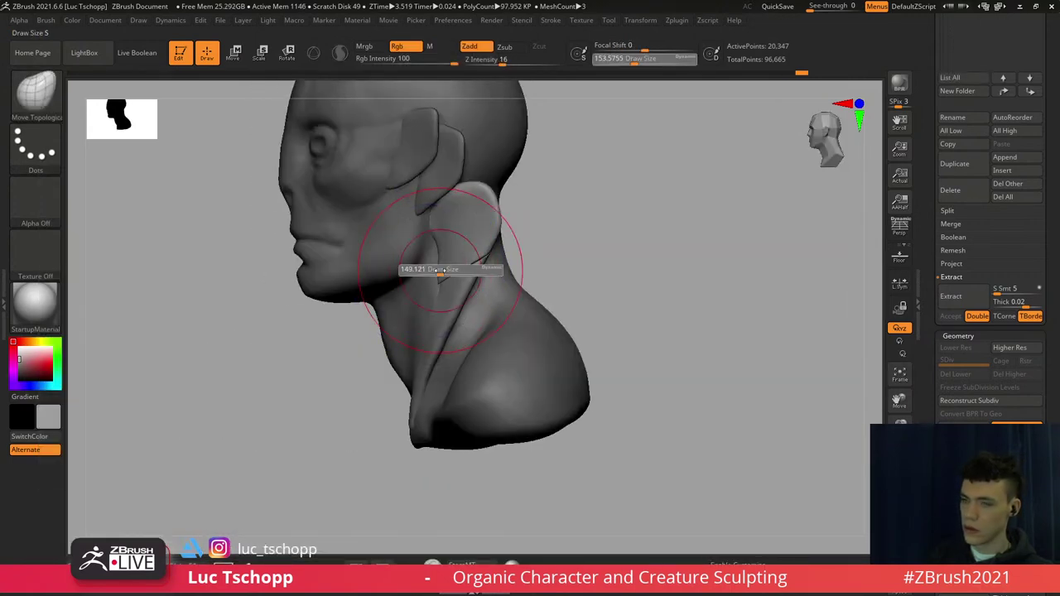
pyautogui.click(442, 268)
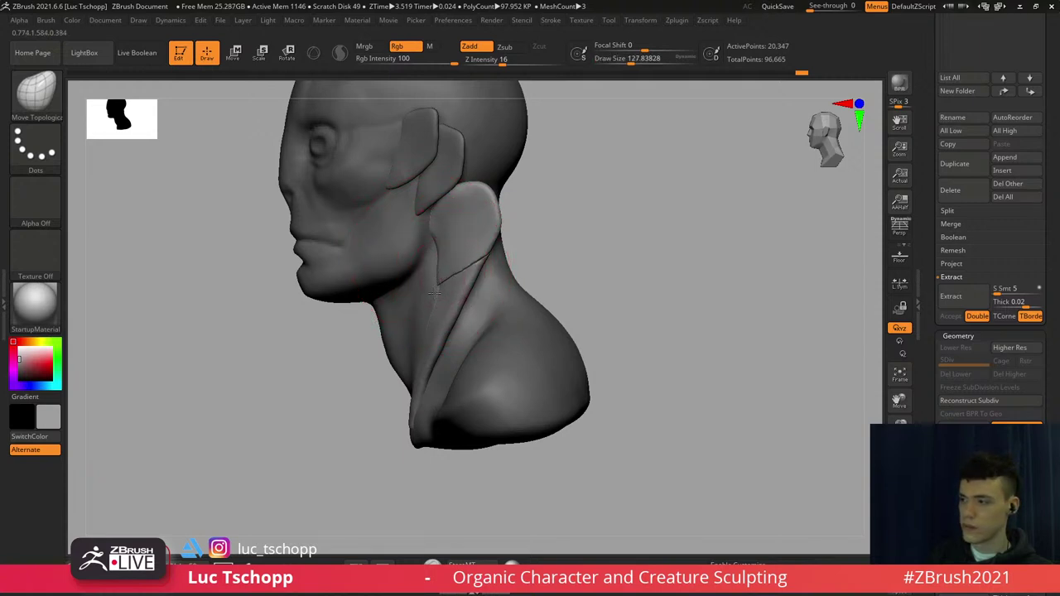
pyautogui.press('[')
pyautogui.moveTo(435, 295); pyautogui.dragTo(440, 278)
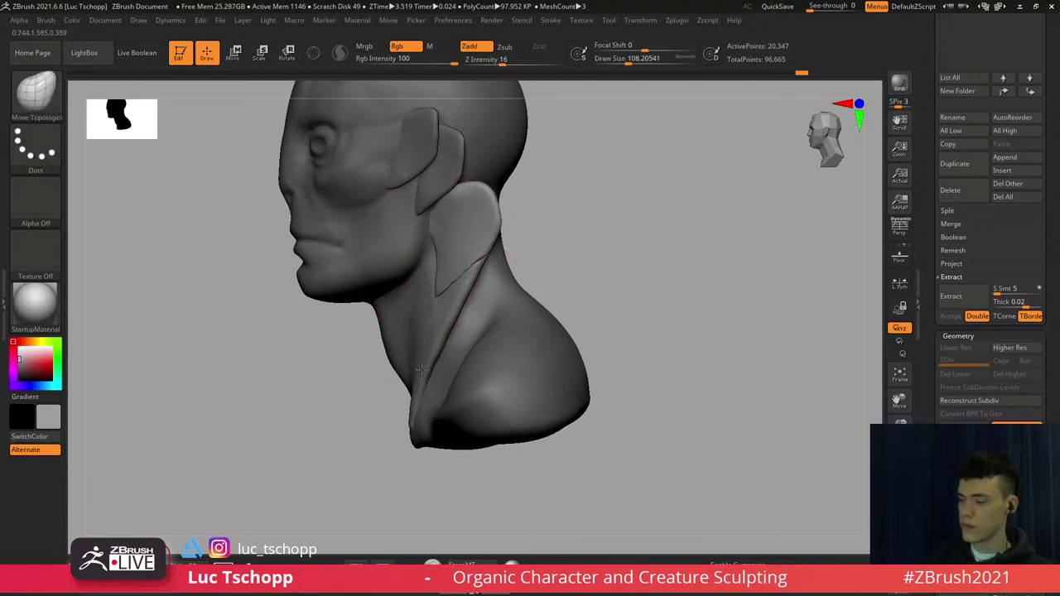
pyautogui.press('s')
pyautogui.click(497, 247)
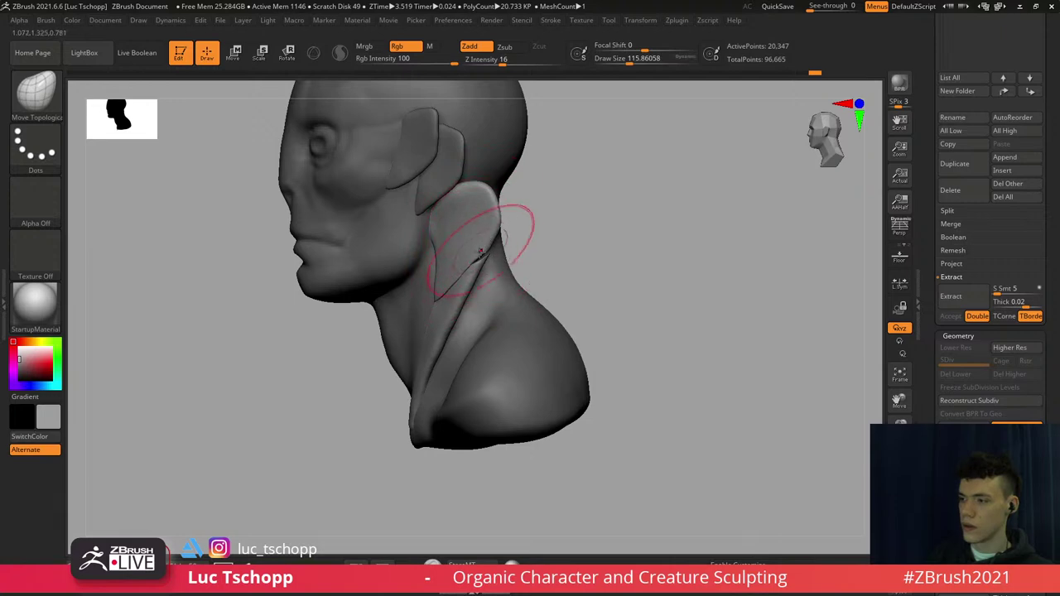
pyautogui.moveTo(478, 263); pyautogui.dragTo(470, 281)
# Return to the front view and mask the upper flaps of the straps
pyautogui.moveTo(453, 294); pyautogui.dragTo(472, 296, button='right')
pyautogui.press('s')
pyautogui.click(443, 321)
pyautogui.press('w')
pyautogui.keyDown('ctrl'); pyautogui.click(435, 329); pyautogui.keyUp('ctrl')
pyautogui.press('b')
pyautogui.press('m')
pyautogui.press('t')
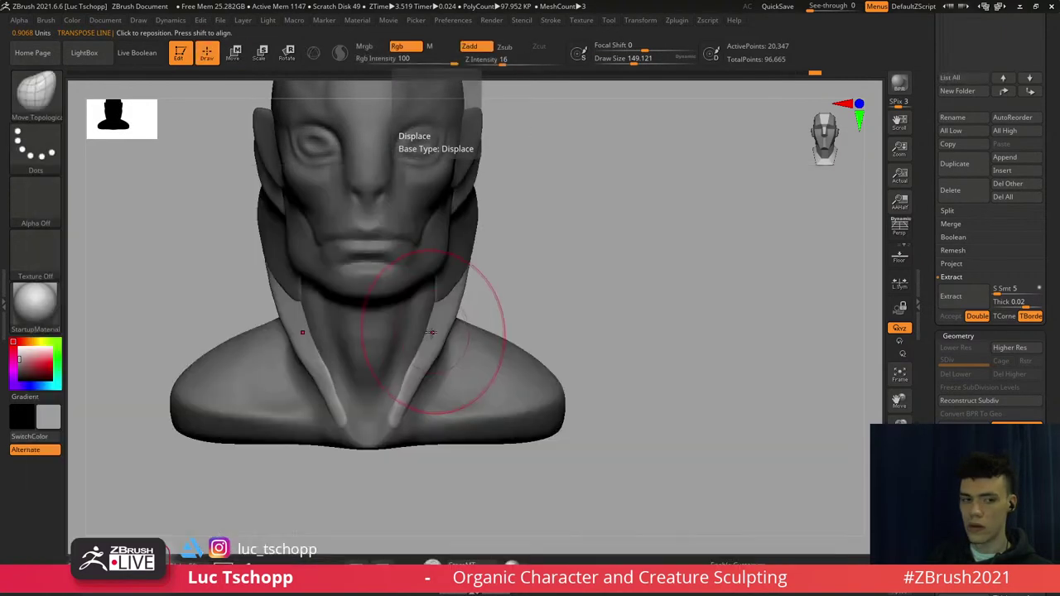
# Enlarge the Move Topological brush to about 186
pyautogui.keyDown('alt'); pyautogui.moveTo(432, 327); pyautogui.dragTo(430, 299, button='right'); pyautogui.keyUp('alt')
pyautogui.press('s')
pyautogui.click(438, 302)
pyautogui.press('s')
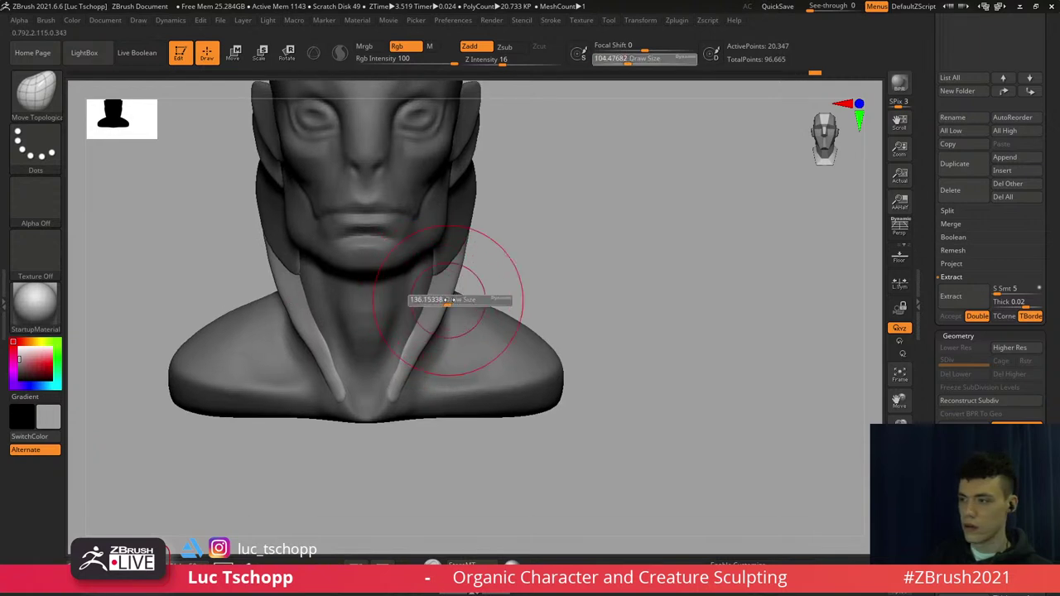
pyautogui.click(450, 301)
pyautogui.press('s')
pyautogui.click(458, 278)
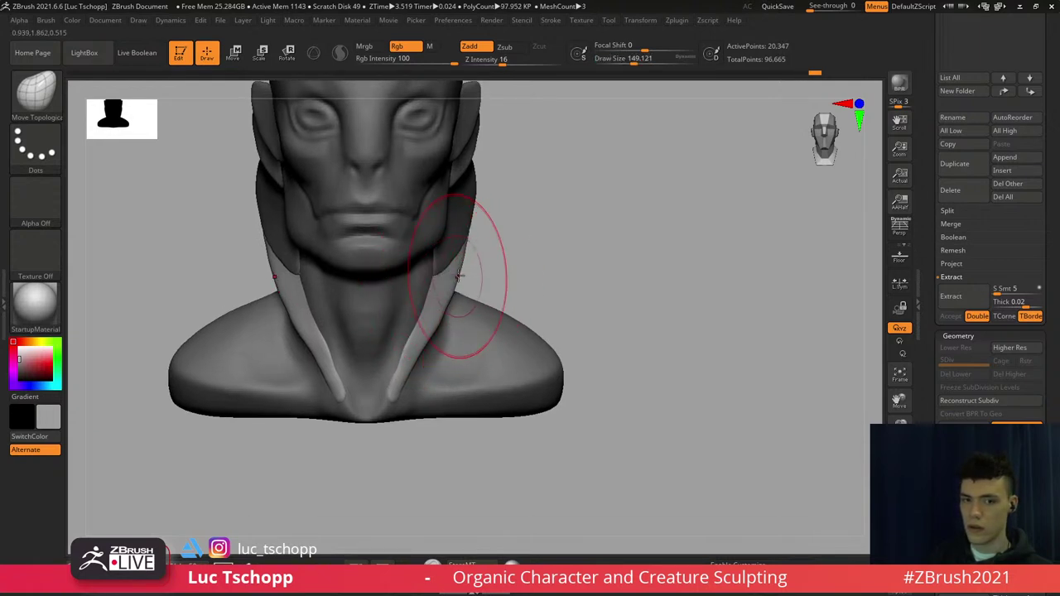
pyautogui.press('s')
pyautogui.click(460, 281)
pyautogui.press('s')
pyautogui.click(286, 280)
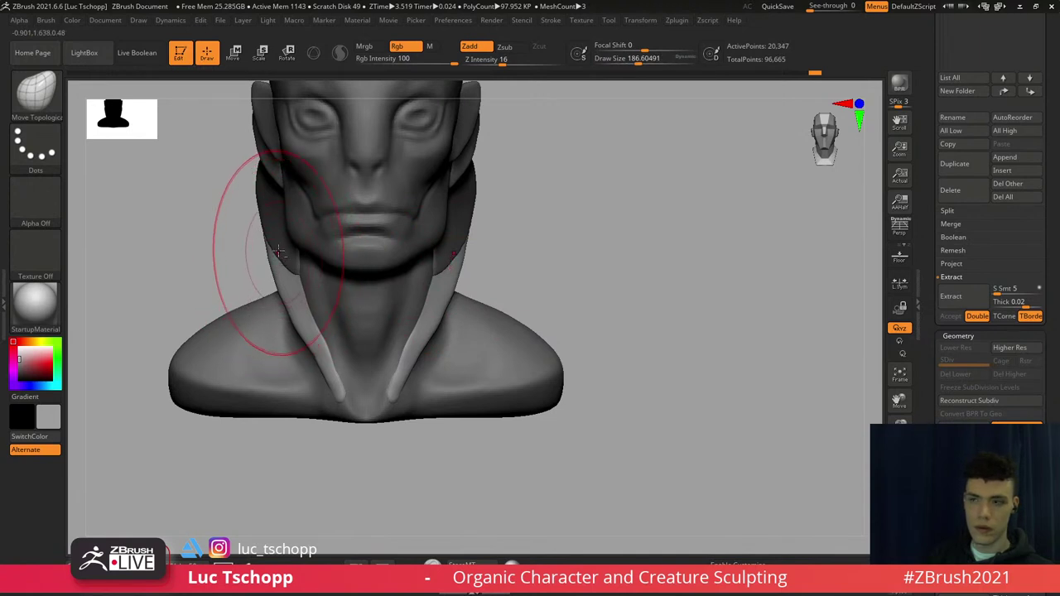
# Invert the mask and pull the strap flares outward and upward, ending with brush size about 120
pyautogui.moveTo(280, 253)
pyautogui.keyDown('alt'); pyautogui.mouseDown(button='right')
pyautogui.moveTo(296, 275)
pyautogui.moveTo(299, 263)
pyautogui.mouseUp(button='right'); pyautogui.keyUp('alt')
pyautogui.keyDown('ctrl'); pyautogui.click(258, 269); pyautogui.keyUp('ctrl')
pyautogui.press('s')
pyautogui.click(330, 222)
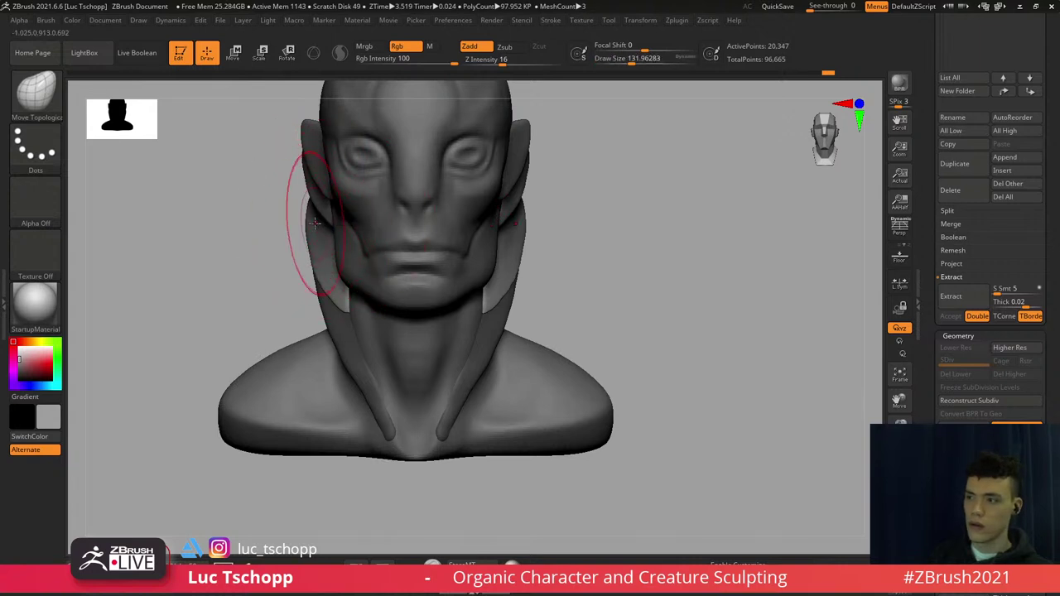
pyautogui.moveTo(307, 222); pyautogui.dragTo(263, 185)
pyautogui.press('s')
pyautogui.click(306, 203)
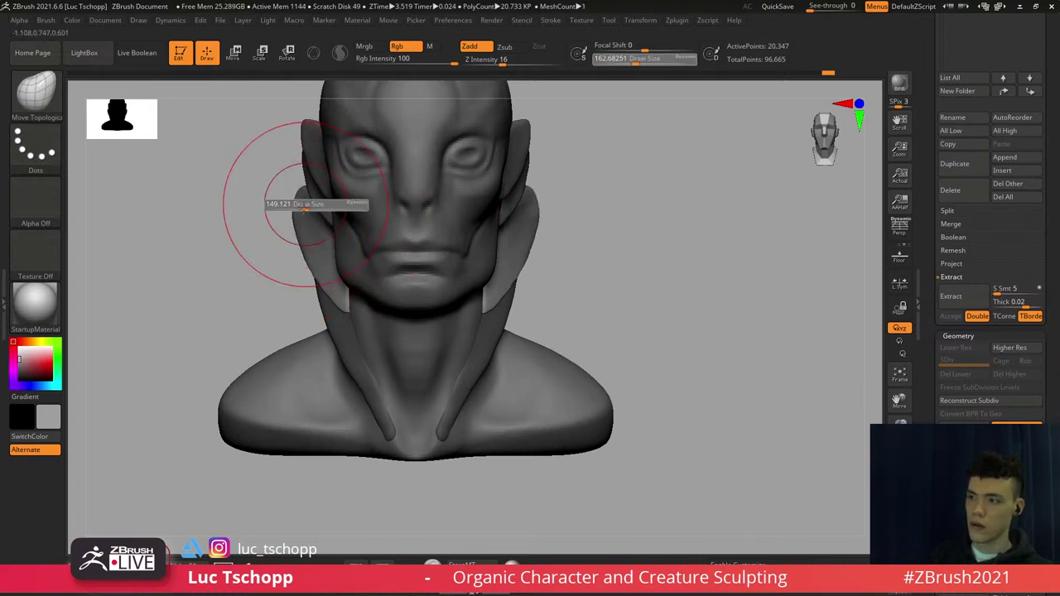
pyautogui.moveTo(308, 243); pyautogui.dragTo(295, 241)
pyautogui.keyDown('ctrl'); pyautogui.click(296, 295); pyautogui.keyUp('ctrl')
pyautogui.press('s')
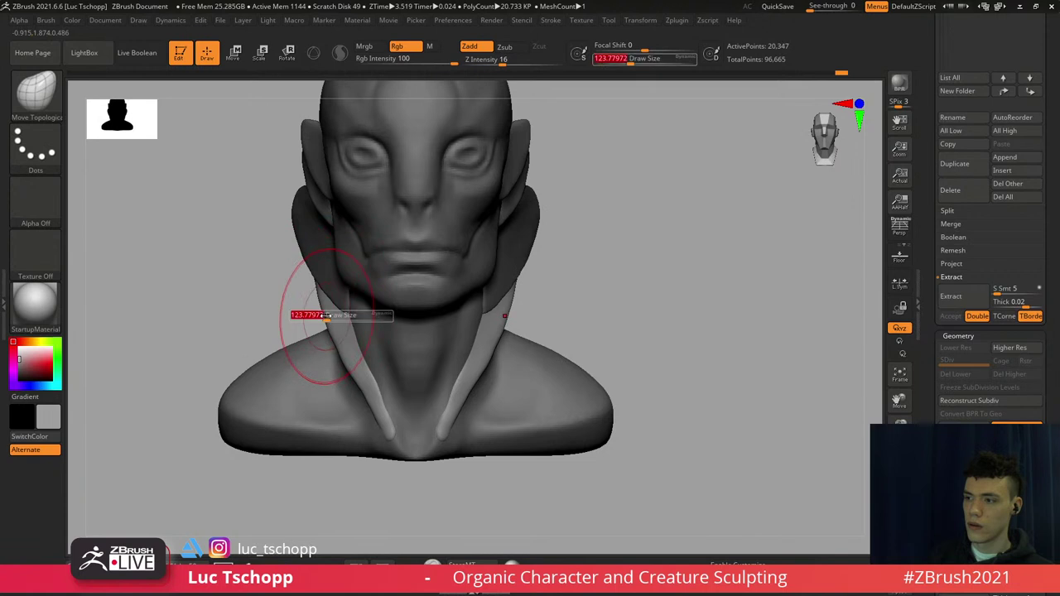
pyautogui.click(324, 316)
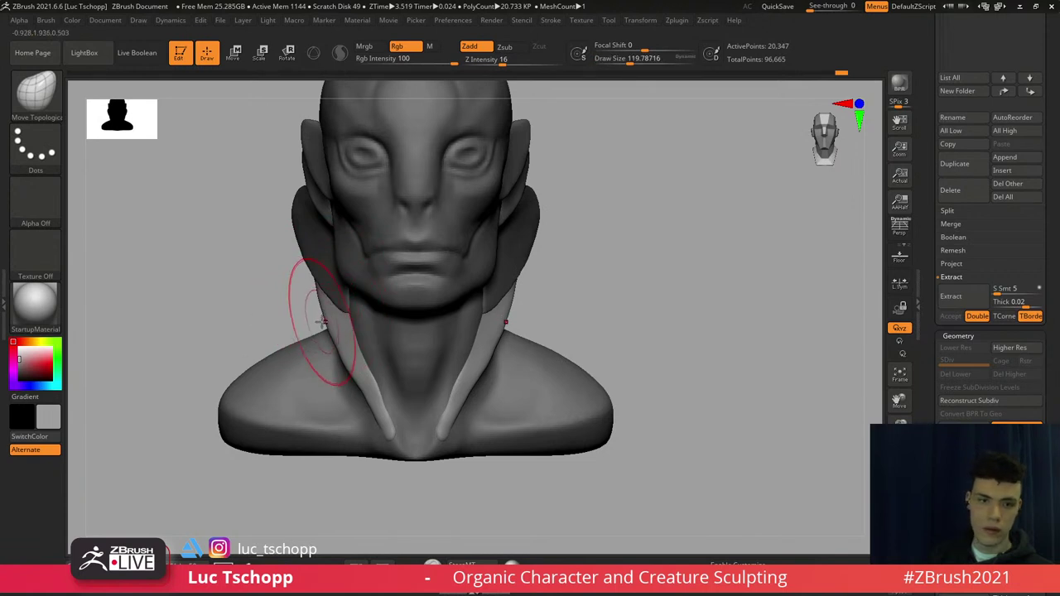
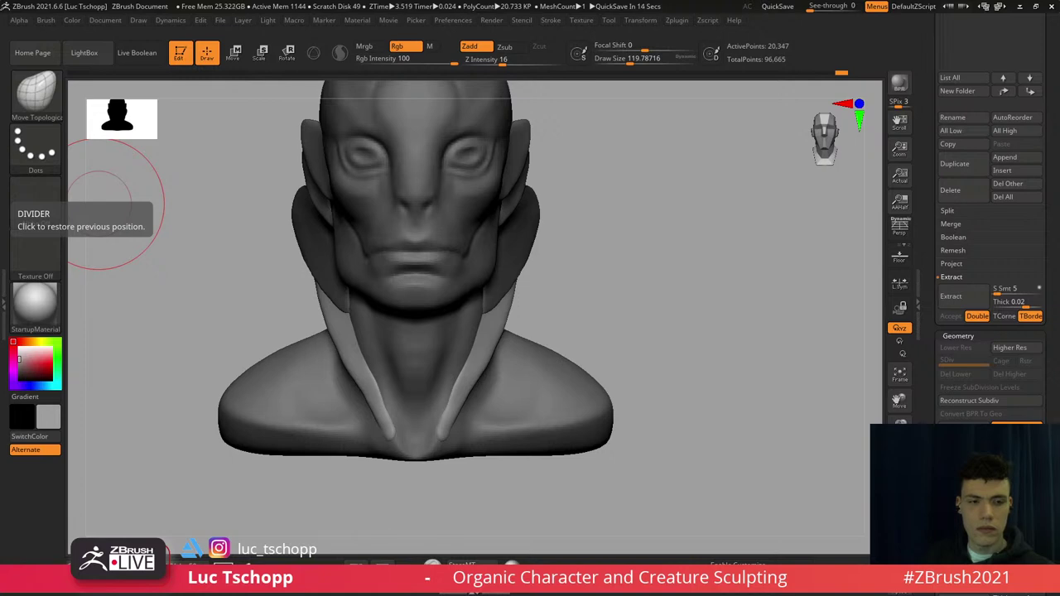
# From a left side view, invert the mask and nudge the lower fin's left edge inward with a smaller Move brush, then re-invert
pyautogui.moveTo(643, 261)
pyautogui.mouseDown()
pyautogui.moveTo(572, 265)
pyautogui.moveTo(439, 228)
pyautogui.moveTo(534, 253)
pyautogui.moveTo(560, 240)
pyautogui.mouseUp()
pyautogui.keyDown('ctrl'); pyautogui.click(535, 252); pyautogui.keyUp('ctrl')
pyautogui.press('b')
pyautogui.press('m')
pyautogui.press('v')
pyautogui.press('[')
pyautogui.moveTo(394, 270); pyautogui.dragTo(401, 274)
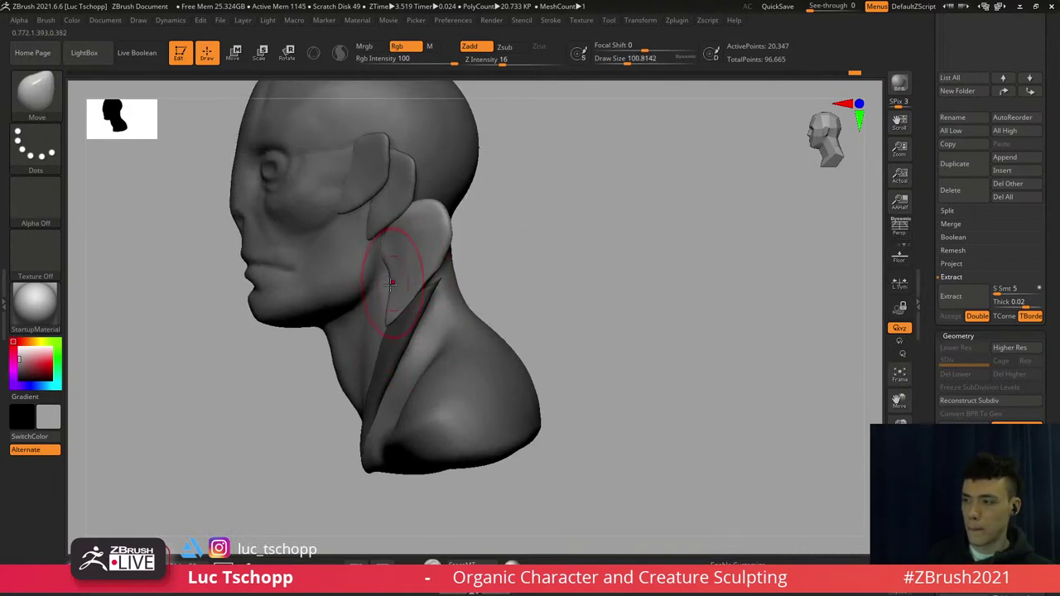
pyautogui.keyDown('ctrl'); pyautogui.click(501, 295); pyautogui.keyUp('ctrl')
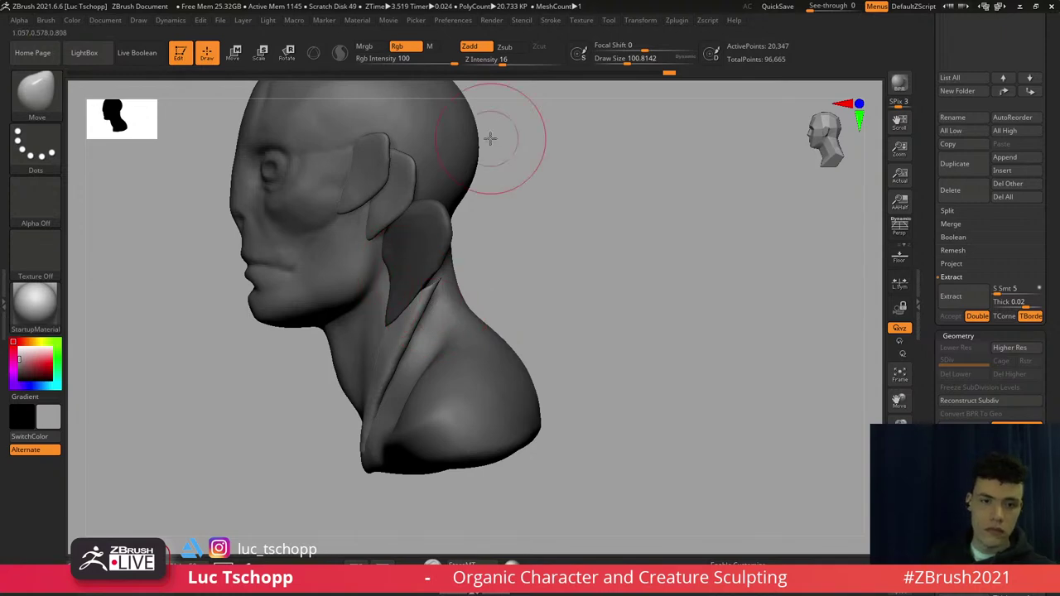
# Orbit to a side profile, smooth the neck flap surface, then undo that change
pyautogui.moveTo(468, 166); pyautogui.dragTo(587, 178, button='right')
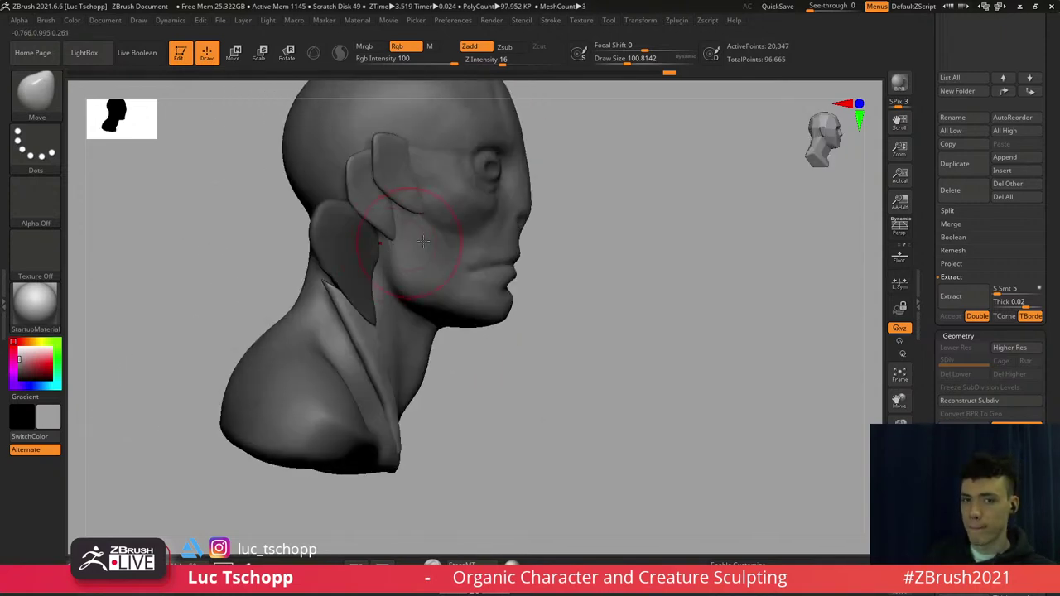
pyautogui.moveTo(456, 241); pyautogui.dragTo(445, 247, button='right')
pyautogui.moveTo(445, 247); pyautogui.dragTo(424, 254)
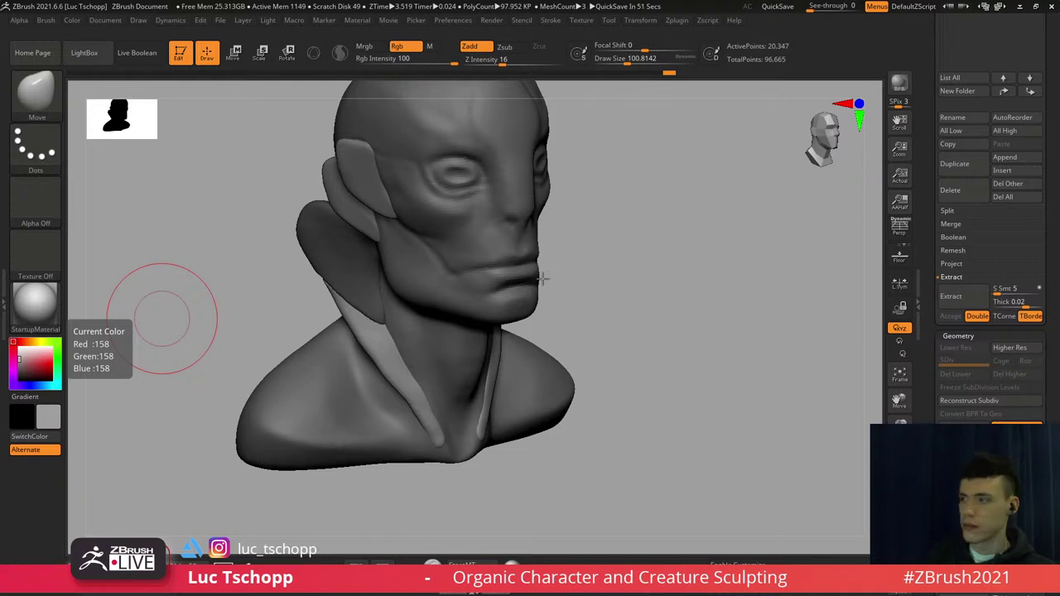
pyautogui.moveTo(542, 279)
pyautogui.mouseDown(button='right')
pyautogui.moveTo(621, 263)
pyautogui.moveTo(646, 275)
pyautogui.mouseUp(button='right')
pyautogui.keyDown('shift'); pyautogui.moveTo(481, 249); pyautogui.dragTo(473, 297); pyautogui.keyUp('shift')
pyautogui.press('s')
pyautogui.moveTo(473, 297)
pyautogui.mouseDown(button='right')
pyautogui.moveTo(503, 300)
pyautogui.moveTo(458, 250)
pyautogui.mouseUp(button='right')
pyautogui.hotkey('ctrl', 'z')
pyautogui.hotkey('ctrl', 'z')
pyautogui.hotkey('ctrl', 'z')
pyautogui.hotkey('ctrl', 'z')
pyautogui.hotkey('ctrl', 'z')
pyautogui.hotkey('ctrl', 'z')
pyautogui.hotkey('ctrl', 'z')
# Pull the flap's top up and back with the Move brush, sized to about 172
pyautogui.press('b')
pyautogui.press('m')
pyautogui.press('v')
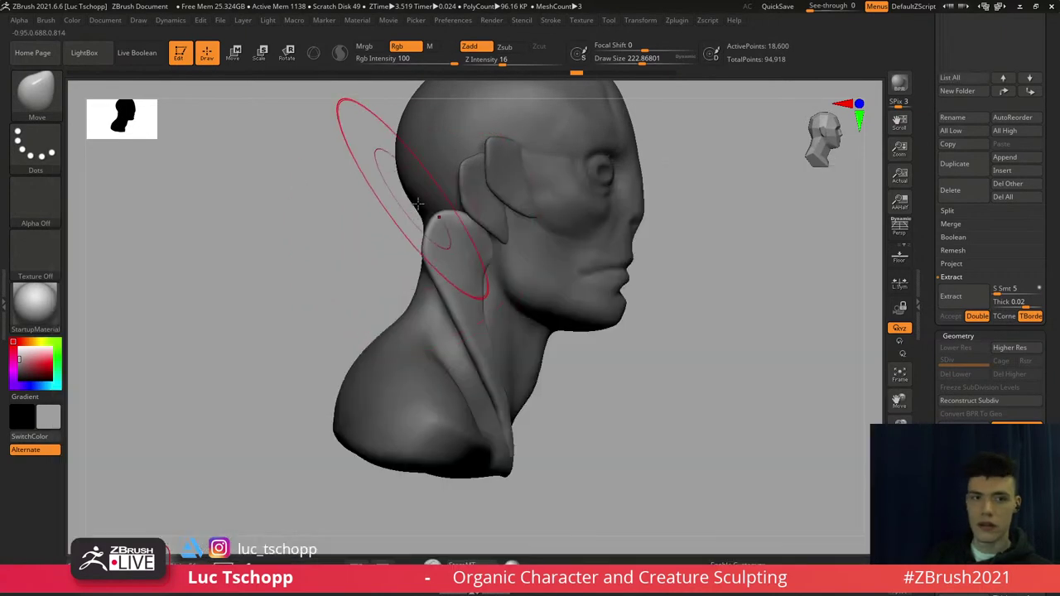
pyautogui.press('s')
pyautogui.moveTo(437, 215)
pyautogui.mouseDown()
pyautogui.moveTo(426, 216)
pyautogui.moveTo(435, 208)
pyautogui.moveTo(425, 195)
pyautogui.mouseUp()
pyautogui.click(406, 158)
pyautogui.press('s')
pyautogui.press('s')
pyautogui.press('s')
pyautogui.moveTo(420, 241); pyautogui.dragTo(429, 242)
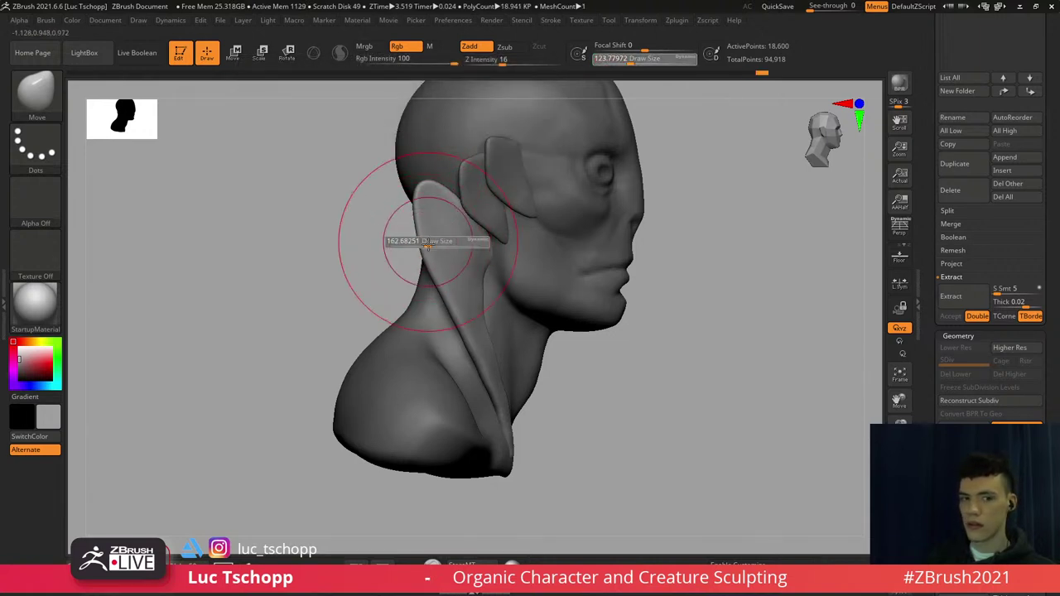
pyautogui.keyDown('alt'); pyautogui.moveTo(452, 296); pyautogui.dragTo(431, 235, button='right'); pyautogui.keyUp('alt')
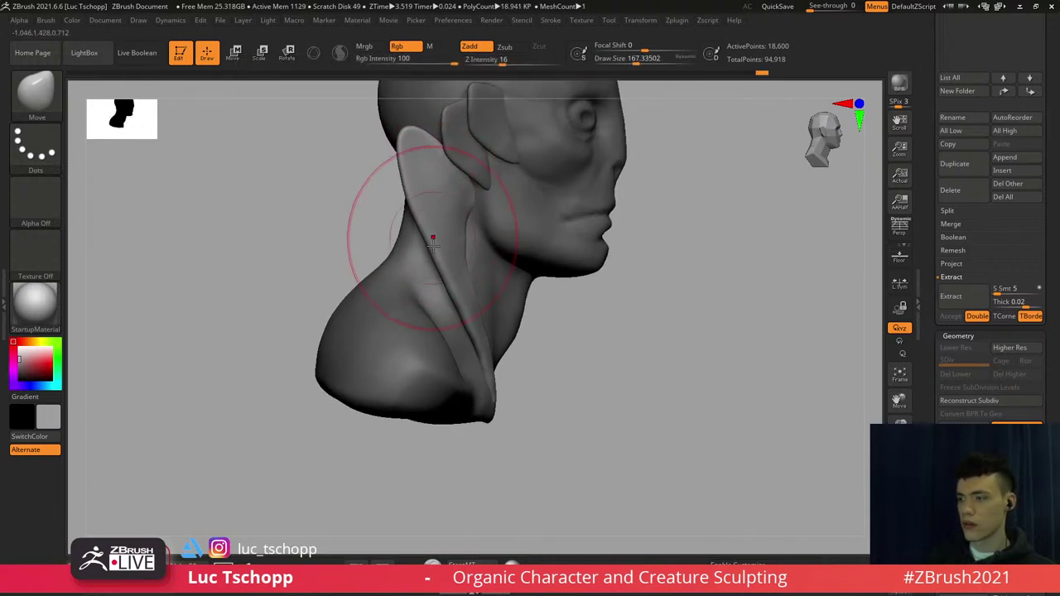
pyautogui.press('s')
pyautogui.moveTo(471, 280)
pyautogui.mouseDown()
pyautogui.moveTo(485, 282)
pyautogui.moveTo(473, 290)
pyautogui.moveTo(481, 329)
pyautogui.mouseUp()
pyautogui.keyDown('alt'); pyautogui.moveTo(480, 318); pyautogui.dragTo(459, 303, button='right'); pyautogui.keyUp('alt')
# Switch to the PM3D_Sphere3D_1 head mesh and push the front of the neck outward
pyautogui.keyDown('alt'); pyautogui.click(458, 291); pyautogui.keyUp('alt')
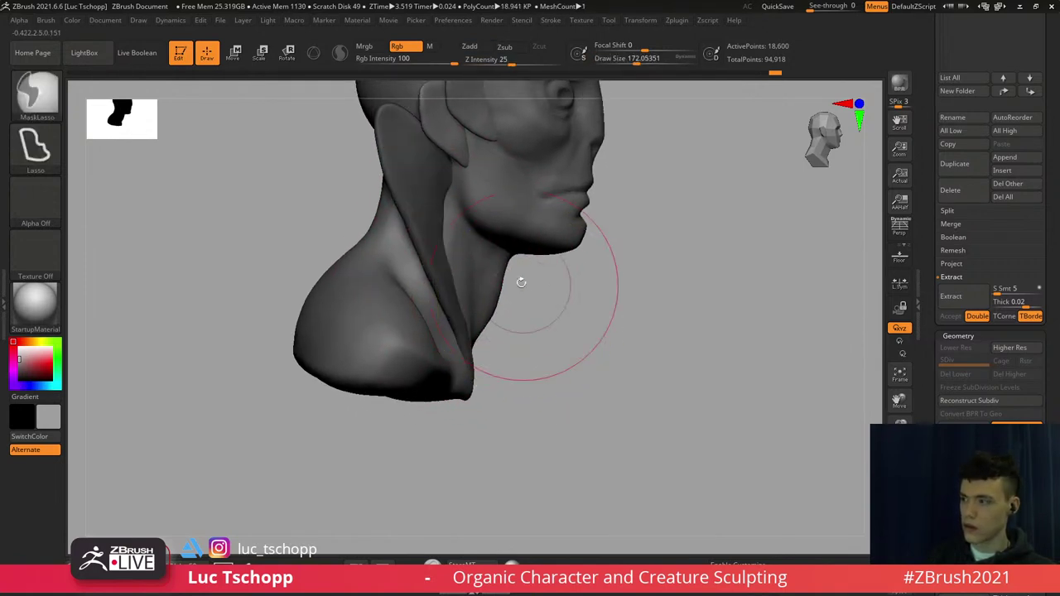
pyautogui.press('s')
pyautogui.moveTo(511, 270); pyautogui.dragTo(497, 272)
pyautogui.keyDown('alt'); pyautogui.click(495, 273); pyautogui.keyUp('alt')
pyautogui.press('s')
pyautogui.moveTo(506, 274)
pyautogui.mouseDown()
pyautogui.moveTo(519, 274)
pyautogui.moveTo(507, 277)
pyautogui.mouseUp()
# Reduce the brush size and frame the jaw, lips and chin from below
pyautogui.press('s')
pyautogui.press('s')
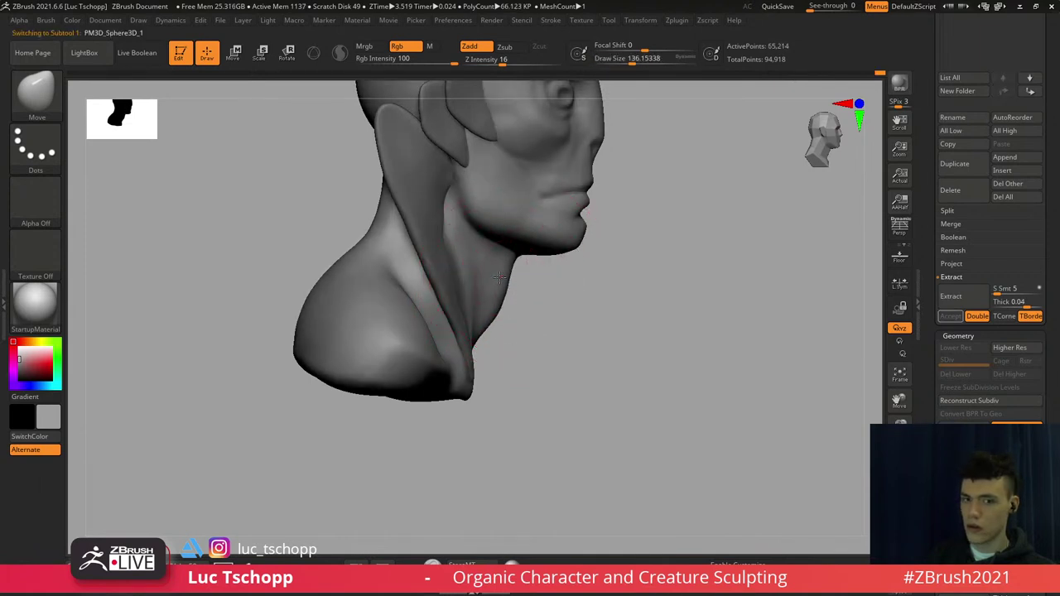
pyautogui.moveTo(540, 258)
pyautogui.keyDown('alt'); pyautogui.mouseDown(button='right')
pyautogui.moveTo(451, 235)
pyautogui.moveTo(497, 235)
pyautogui.mouseUp(button='right'); pyautogui.keyUp('alt')
pyautogui.moveTo(539, 204); pyautogui.dragTo(537, 157, button='right')
pyautogui.press('s')
pyautogui.moveTo(524, 191); pyautogui.dragTo(520, 191)
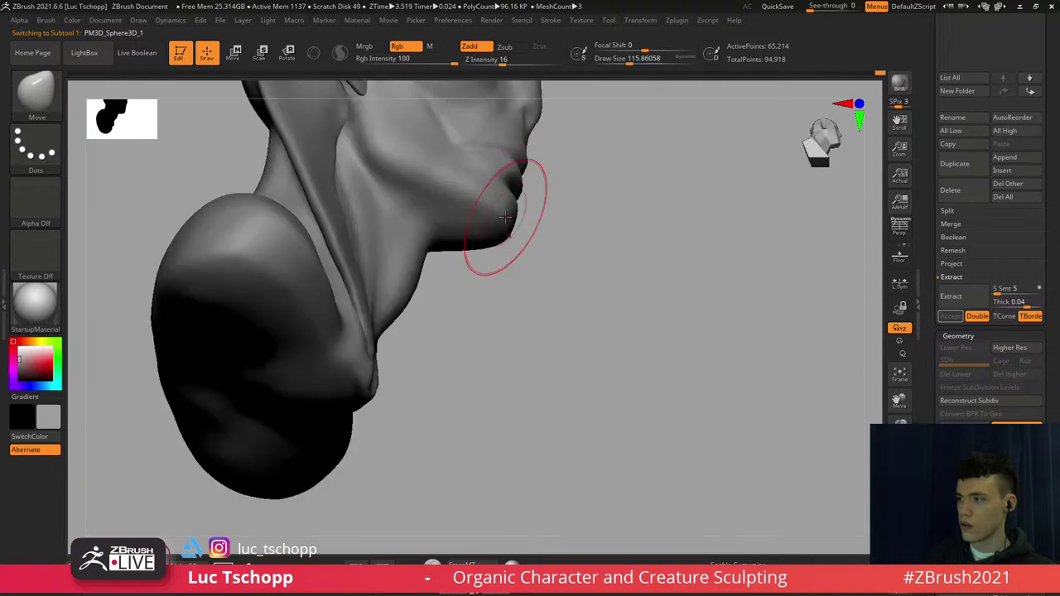
pyautogui.moveTo(502, 246); pyautogui.dragTo(522, 286, button='right')
pyautogui.press('s')
pyautogui.moveTo(529, 219); pyautogui.dragTo(525, 219)
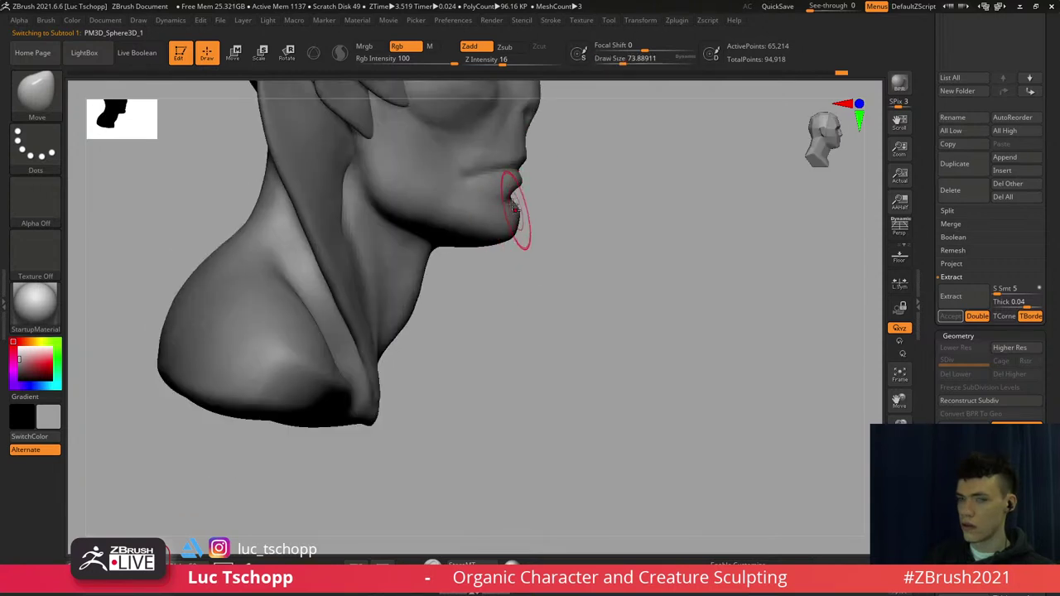
pyautogui.moveTo(520, 202)
pyautogui.keyDown('alt'); pyautogui.mouseDown(button='right')
pyautogui.moveTo(499, 253)
pyautogui.moveTo(530, 250)
pyautogui.mouseUp(button='right'); pyautogui.keyUp('alt')
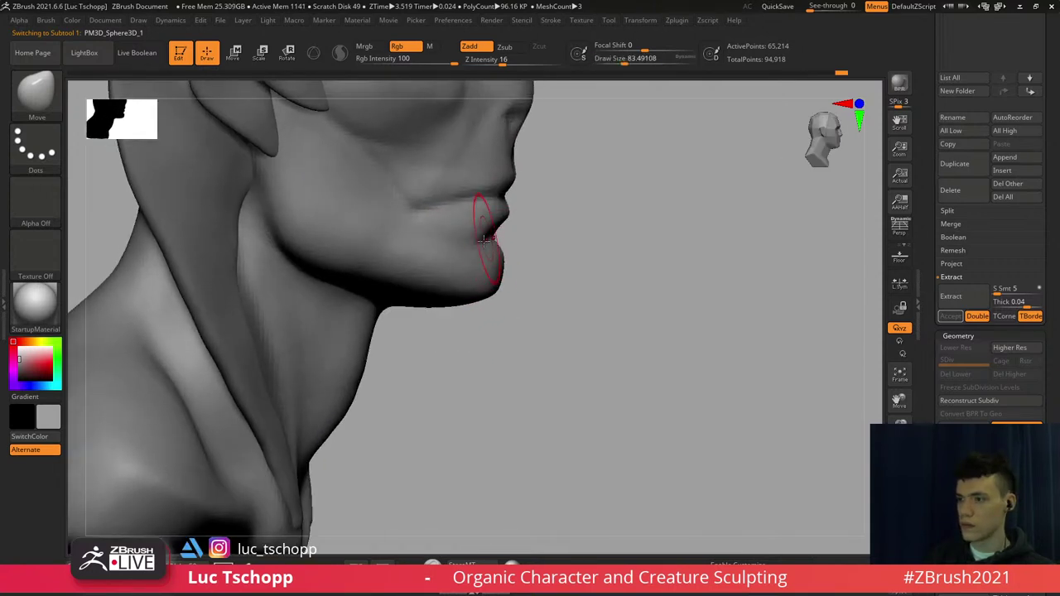
pyautogui.moveTo(404, 265)
pyautogui.keyDown('alt'); pyautogui.mouseDown(button='right')
pyautogui.moveTo(351, 246)
pyautogui.moveTo(451, 270)
pyautogui.mouseUp(button='right'); pyautogui.keyUp('alt')
pyautogui.keyDown('alt'); pyautogui.moveTo(332, 321); pyautogui.dragTo(474, 311, button='right'); pyautogui.keyUp('alt')
# Fit the bust in view and smooth the neck surface from a three-quarter angle
pyautogui.keyDown('ctrl'); pyautogui.moveTo(610, 428); pyautogui.dragTo(624, 452); pyautogui.keyUp('ctrl')
pyautogui.press('f')
pyautogui.moveTo(543, 343); pyautogui.dragTo(504, 364, button='right')
pyautogui.keyDown('shift'); pyautogui.moveTo(502, 367); pyautogui.dragTo(495, 355); pyautogui.keyUp('shift')
pyautogui.moveTo(495, 355); pyautogui.dragTo(464, 303, button='right')
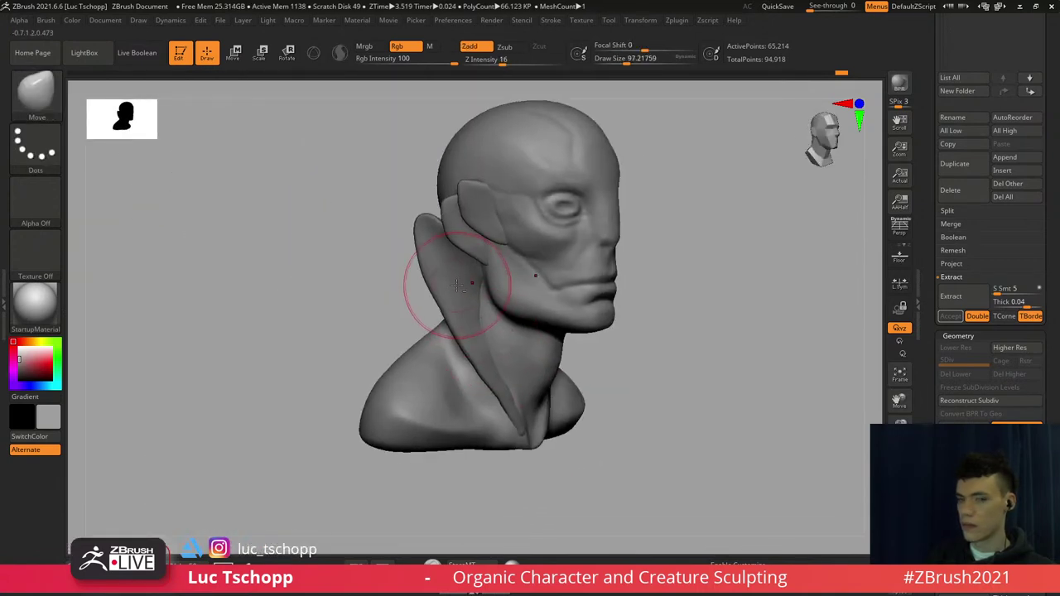
# Select the Extract4 piece behind the ear and clear its mask, brush at about 124
pyautogui.keyDown('alt'); pyautogui.click(455, 283); pyautogui.keyUp('alt')
pyautogui.moveTo(431, 260); pyautogui.dragTo(461, 237, button='right')
pyautogui.press('s')
pyautogui.moveTo(461, 238); pyautogui.dragTo(459, 238)
pyautogui.keyDown('ctrl'); pyautogui.moveTo(354, 242); pyautogui.dragTo(370, 275); pyautogui.keyUp('ctrl')
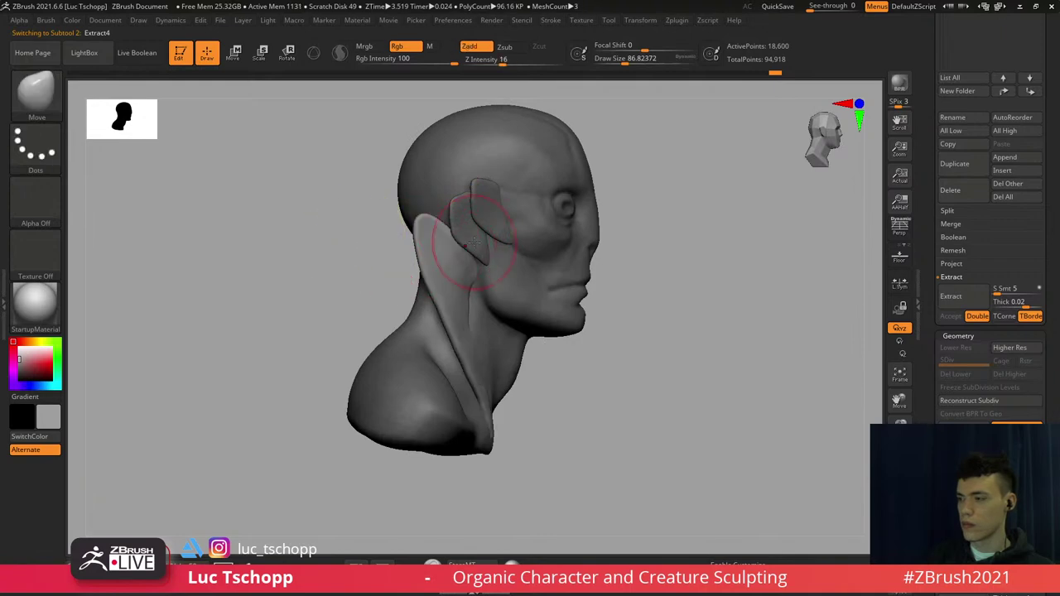
pyautogui.press('s')
pyautogui.moveTo(473, 243); pyautogui.dragTo(484, 246)
# Choose the LucT_Custom1 brush at a smaller size and bring the neck strip into view
pyautogui.click(36, 91)
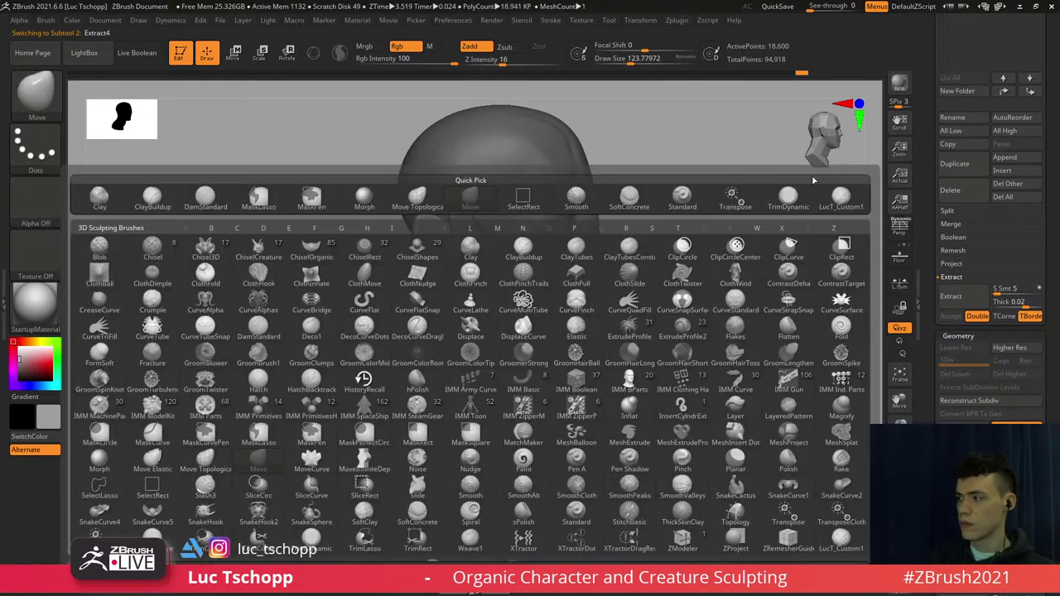
pyautogui.click(841, 199)
pyautogui.moveTo(481, 221); pyautogui.dragTo(448, 237, button='right')
pyautogui.press('s')
pyautogui.moveTo(447, 238); pyautogui.dragTo(434, 241)
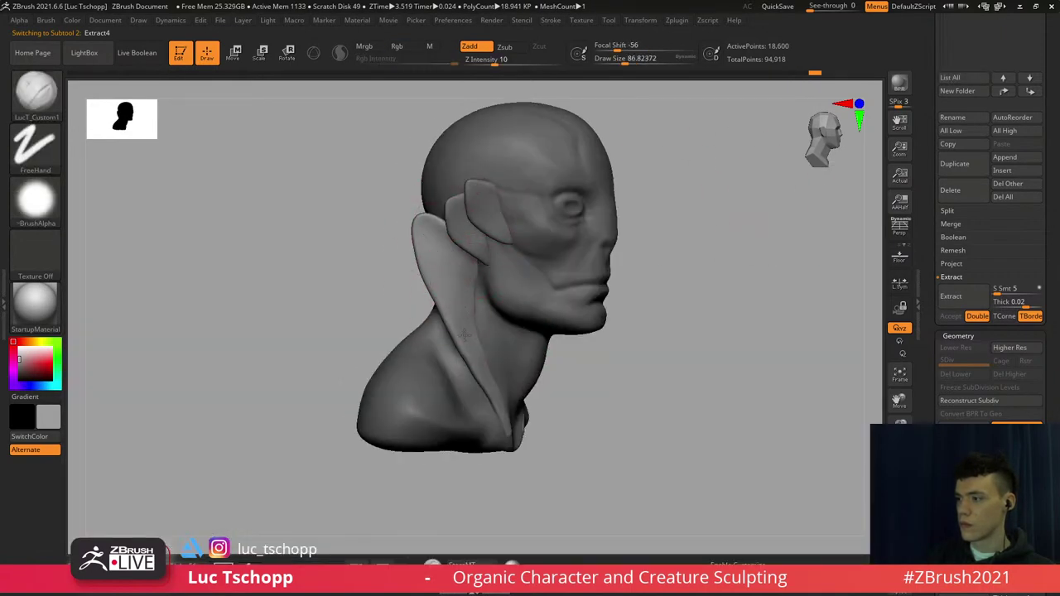
pyautogui.moveTo(470, 362)
pyautogui.mouseDown(button='right')
pyautogui.moveTo(447, 286)
pyautogui.moveTo(456, 260)
pyautogui.mouseUp(button='right')
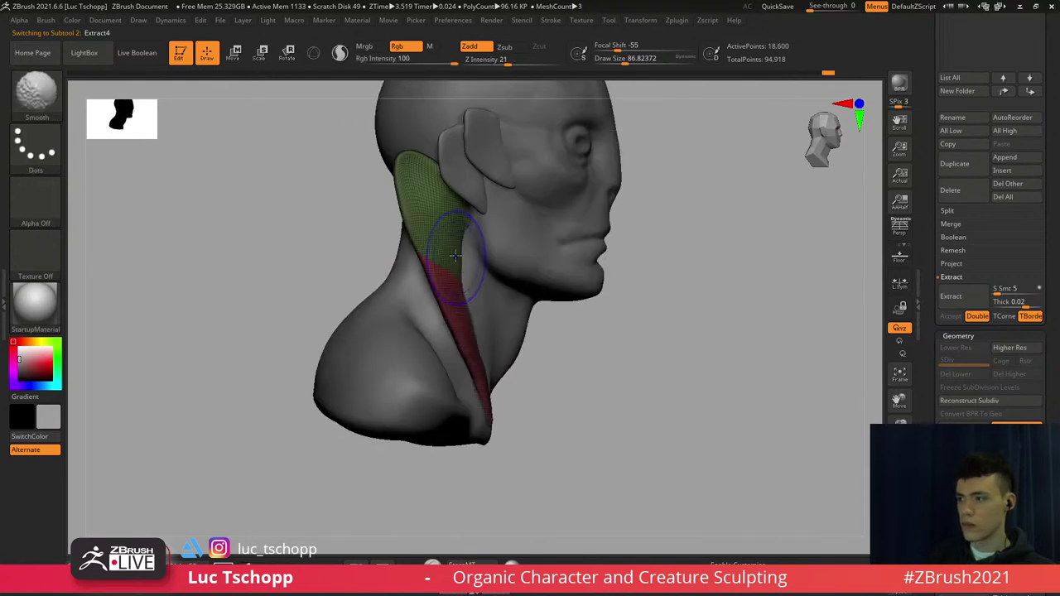
# Duplicate the neck muscle strip with Transpose Move, redoing it so the copy sits just beside the original
pyautogui.press('w')
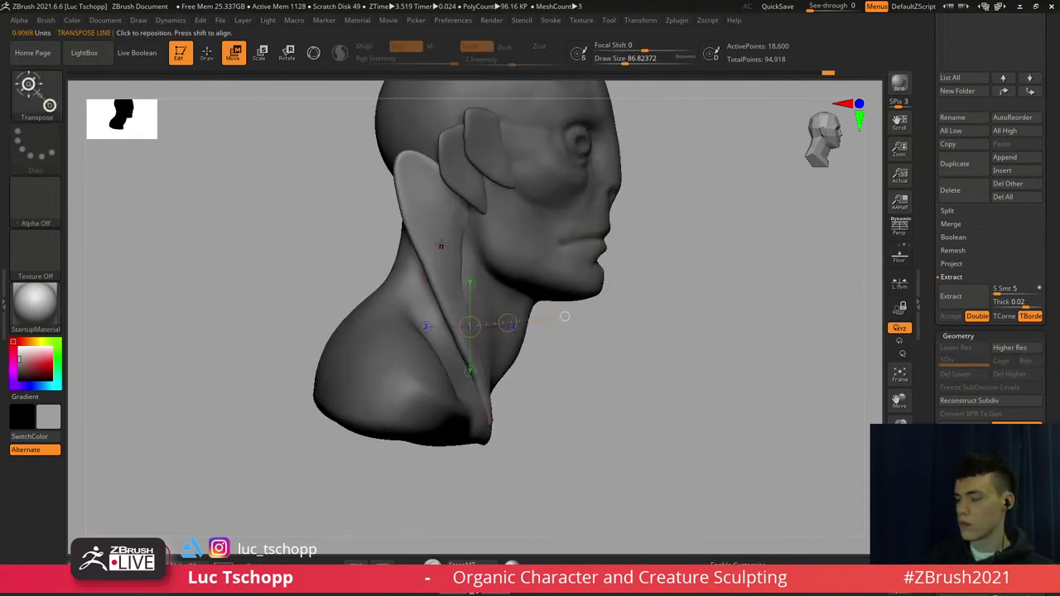
pyautogui.click(442, 256)
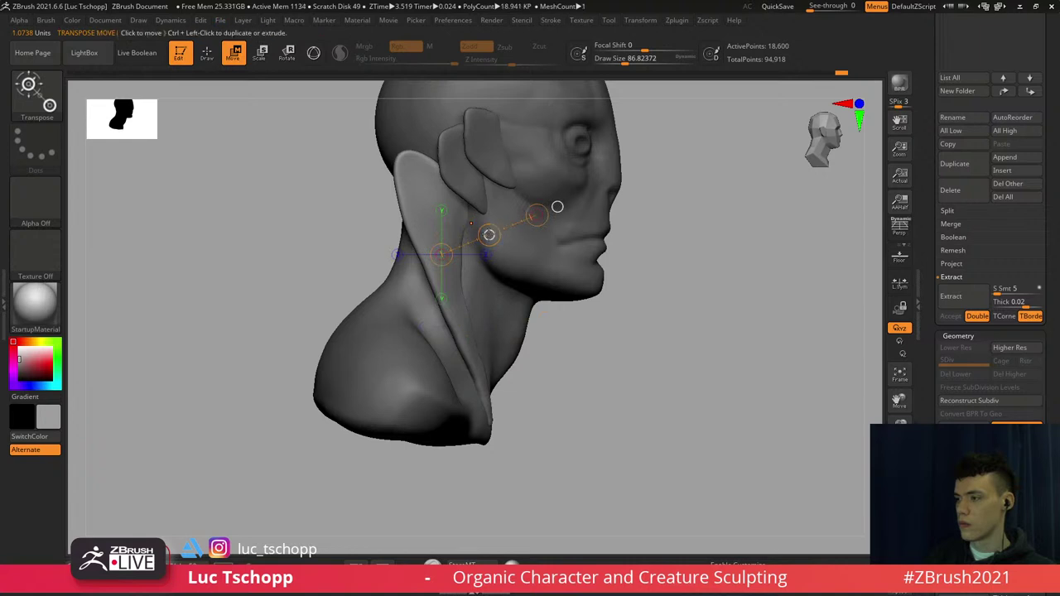
pyautogui.keyDown('ctrl'); pyautogui.moveTo(489, 235); pyautogui.dragTo(155, 341); pyautogui.keyUp('ctrl')
pyautogui.keyDown('ctrl'); pyautogui.moveTo(476, 263); pyautogui.dragTo(474, 312, button='right'); pyautogui.keyUp('ctrl')
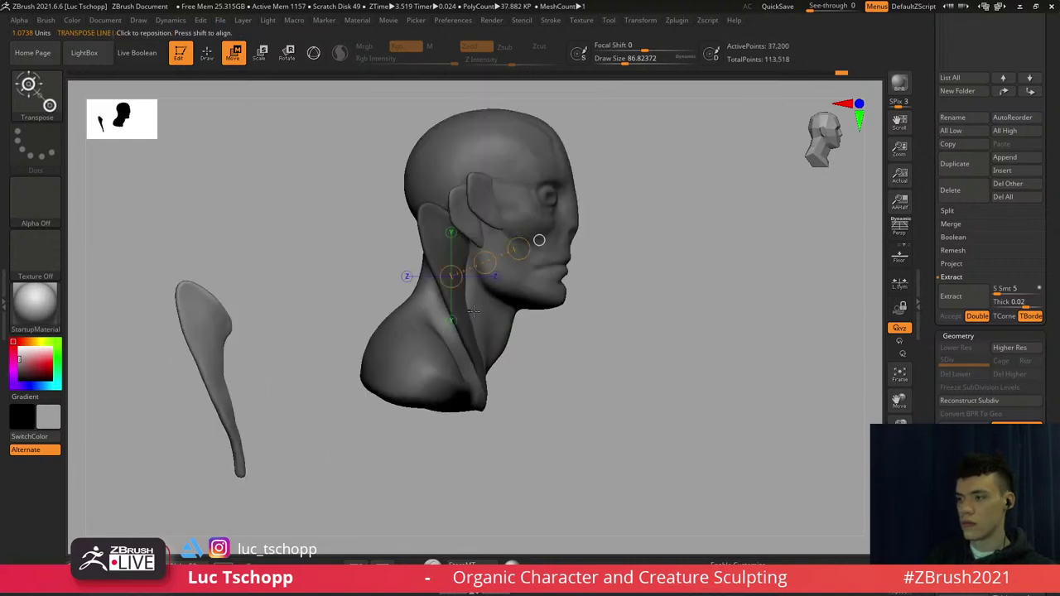
pyautogui.hotkey('ctrl', 'z')
pyautogui.keyDown('ctrl'); pyautogui.moveTo(485, 263); pyautogui.dragTo(474, 266); pyautogui.keyUp('ctrl')
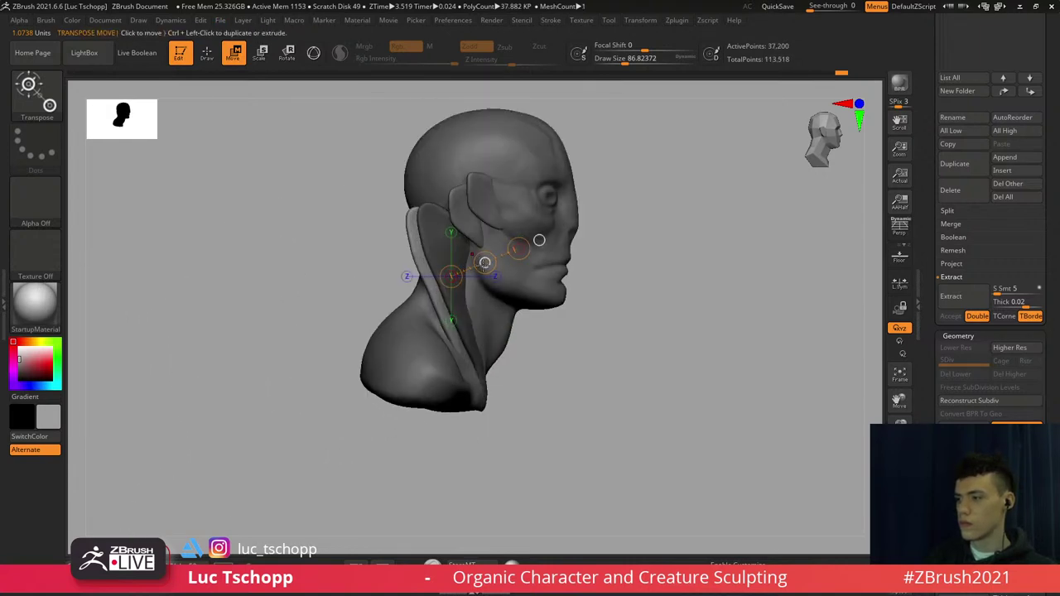
# Lay the transpose line along the copied strip from the collarbone to its top
pyautogui.moveTo(418, 224); pyautogui.dragTo(480, 381)
pyautogui.press('r')
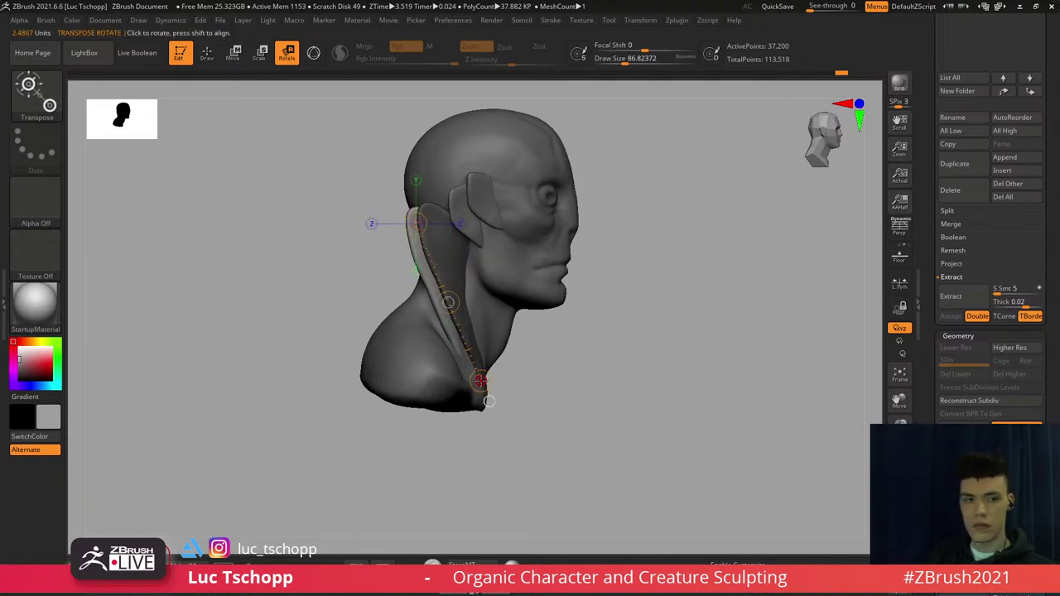
pyautogui.press('w')
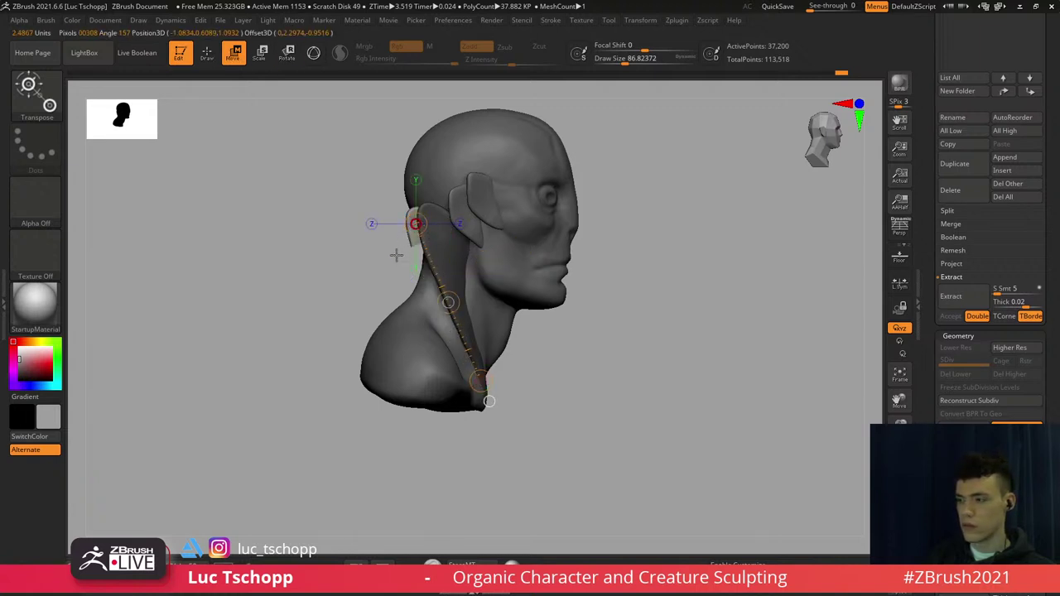
pyautogui.click(489, 401)
pyautogui.moveTo(485, 372)
pyautogui.mouseDown()
pyautogui.moveTo(425, 200)
pyautogui.moveTo(414, 196)
pyautogui.moveTo(401, 237)
pyautogui.mouseUp()
# Pick the Move Topological brush at about size 187 and turn the bust to a back view
pyautogui.press('b')
pyautogui.press('m')
pyautogui.press('t')
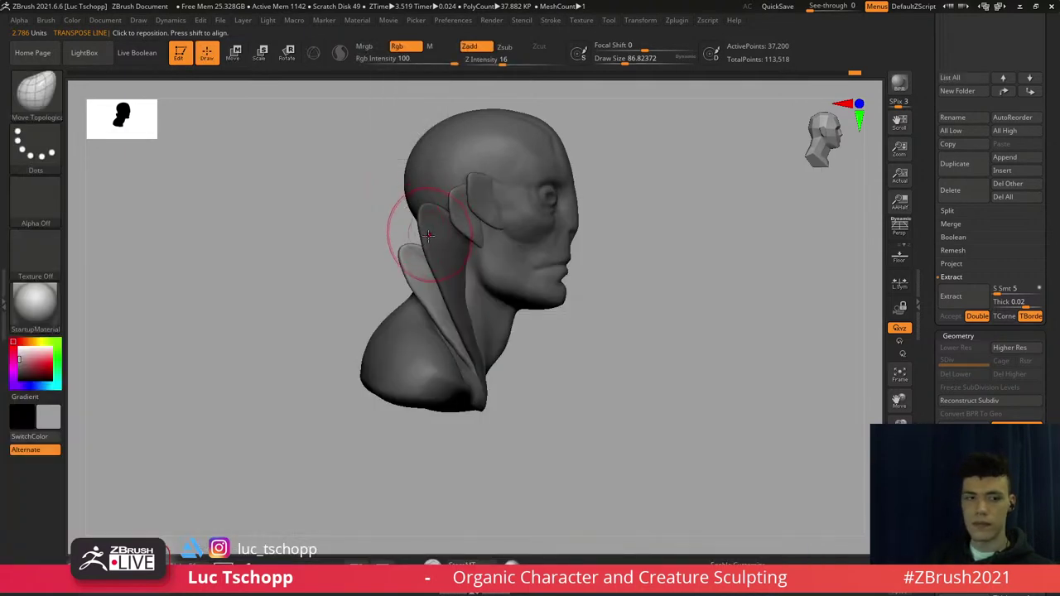
pyautogui.moveTo(428, 236)
pyautogui.keyDown('ctrl'); pyautogui.mouseDown(button='right')
pyautogui.moveTo(420, 267)
pyautogui.moveTo(431, 253)
pyautogui.moveTo(440, 268)
pyautogui.moveTo(500, 251)
pyautogui.mouseUp(button='right'); pyautogui.keyUp('ctrl')
pyautogui.keyDown('alt'); pyautogui.moveTo(358, 246); pyautogui.dragTo(409, 235, button='right'); pyautogui.keyUp('alt')
pyautogui.press('s')
pyautogui.moveTo(331, 257); pyautogui.dragTo(328, 271)
# Pull both lower ear lobes inward symmetrically with the brush at about 124
pyautogui.press('s')
pyautogui.moveTo(350, 255)
pyautogui.mouseDown()
pyautogui.moveTo(341, 257)
pyautogui.moveTo(353, 276)
pyautogui.moveTo(344, 247)
pyautogui.mouseUp()
pyautogui.press('s')
pyautogui.press('s')
pyautogui.moveTo(336, 248); pyautogui.dragTo(360, 249)
pyautogui.moveTo(361, 250); pyautogui.dragTo(454, 246, button='right')
pyautogui.keyDown('alt'); pyautogui.moveTo(390, 270); pyautogui.dragTo(423, 272, button='right'); pyautogui.keyUp('alt')
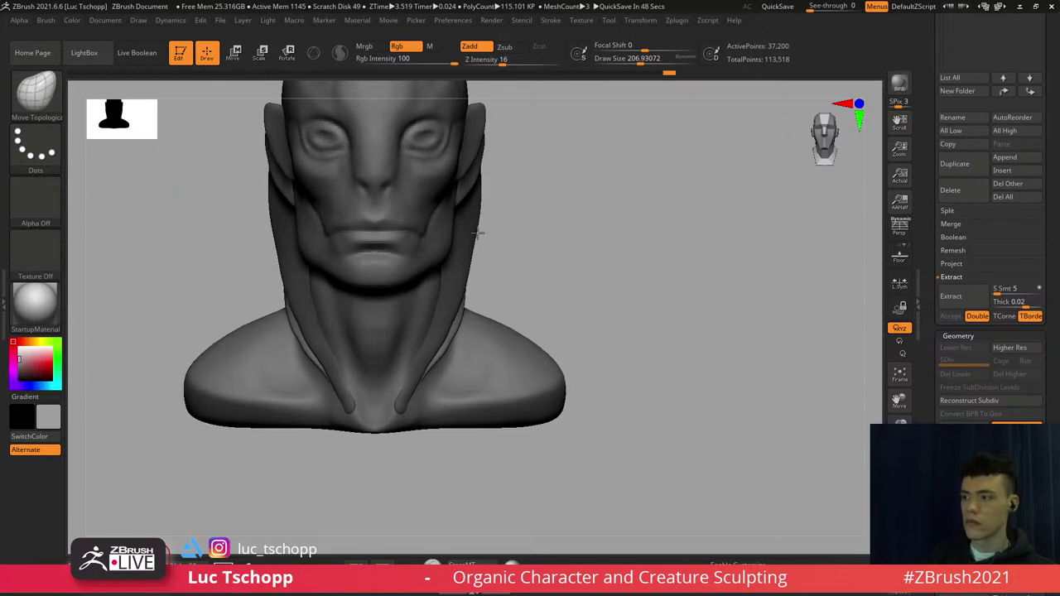
# From the back view, pull the upper and lower ear flaps outward, then shrink the brush to about 140
pyautogui.keyDown('alt'); pyautogui.moveTo(440, 253); pyautogui.dragTo(464, 257, button='right'); pyautogui.keyUp('alt')
pyautogui.press('s')
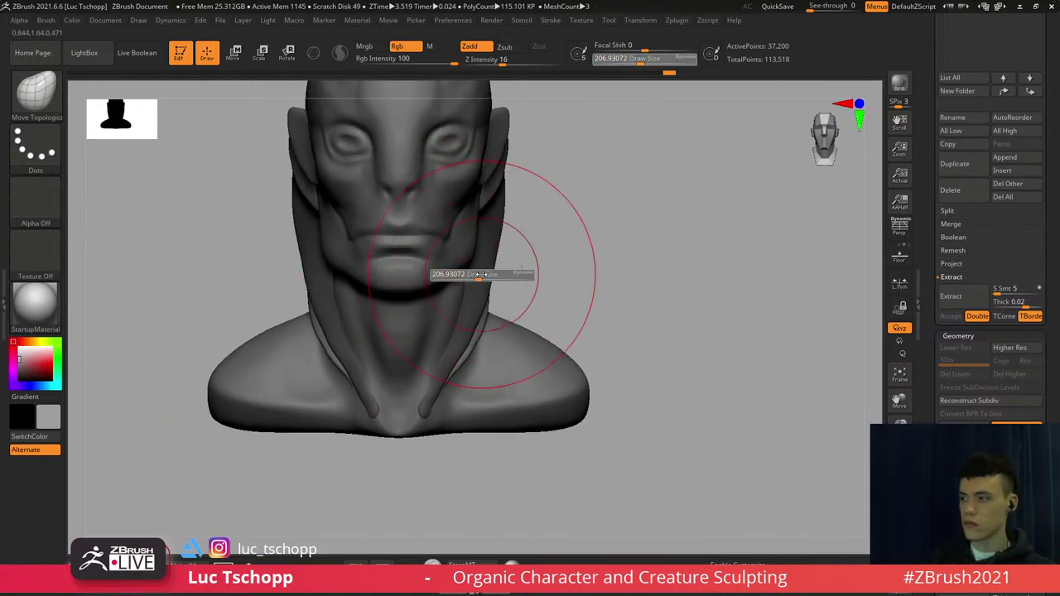
pyautogui.click(481, 276)
pyautogui.moveTo(509, 263)
pyautogui.mouseDown(button='right')
pyautogui.moveTo(436, 282)
pyautogui.moveTo(331, 278)
pyautogui.mouseUp(button='right')
pyautogui.press('s')
pyautogui.click(511, 238)
pyautogui.moveTo(510, 237); pyautogui.dragTo(482, 236)
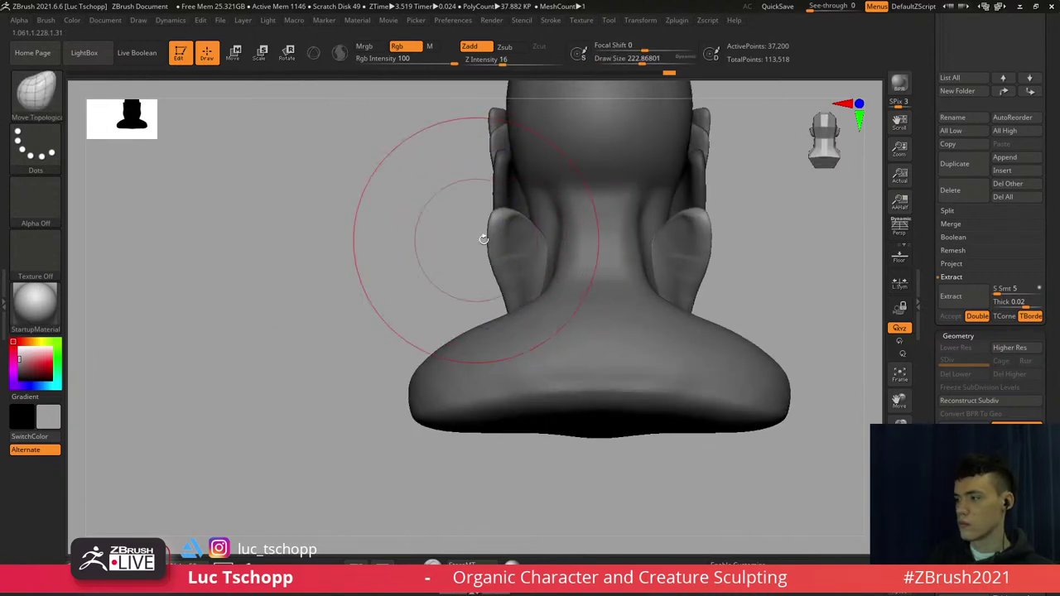
pyautogui.press('s')
pyautogui.click(497, 247)
pyautogui.moveTo(503, 285); pyautogui.dragTo(486, 289)
pyautogui.press('s')
pyautogui.click(495, 287)
pyautogui.moveTo(490, 282); pyautogui.dragTo(605, 274, button='right')
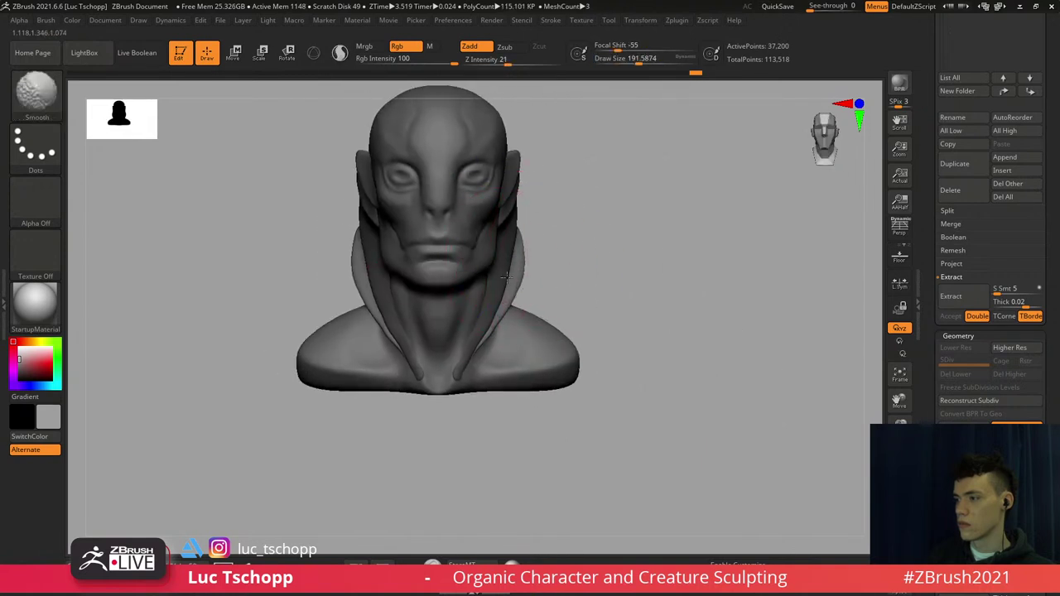
pyautogui.keyDown('shift'); pyautogui.moveTo(500, 305); pyautogui.dragTo(485, 336); pyautogui.keyUp('shift')
pyautogui.keyDown('ctrl'); pyautogui.moveTo(530, 295); pyautogui.dragTo(527, 280, button='right'); pyautogui.keyUp('ctrl')
# Invert the collar mask, inspect beneath the chin, then invert the mask back
pyautogui.keyDown('ctrl'); pyautogui.click(540, 277); pyautogui.keyUp('ctrl')
pyautogui.press('s')
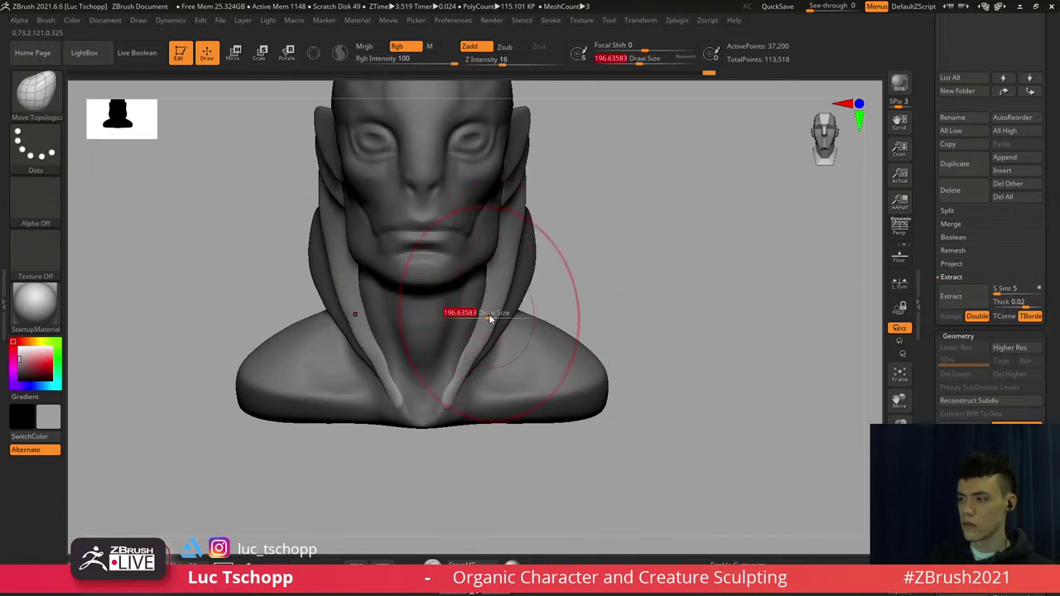
pyautogui.moveTo(489, 314); pyautogui.dragTo(495, 316)
pyautogui.press('s')
pyautogui.moveTo(515, 264); pyautogui.dragTo(508, 260)
pyautogui.moveTo(508, 261); pyautogui.dragTo(523, 211, button='right')
pyautogui.press('s')
pyautogui.moveTo(530, 209); pyautogui.dragTo(521, 208)
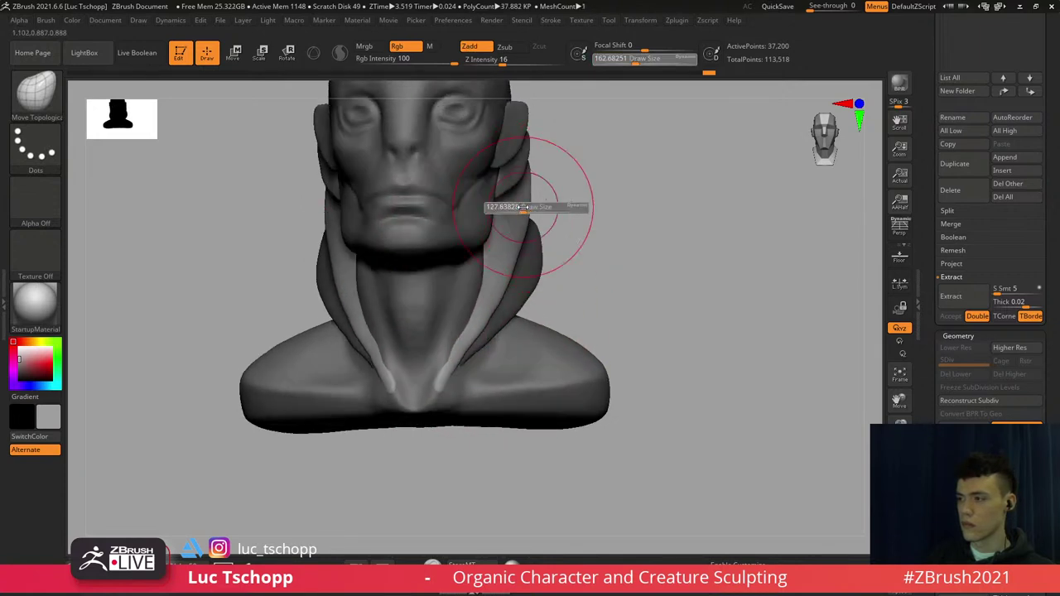
pyautogui.moveTo(508, 242); pyautogui.dragTo(515, 277, button='right')
pyautogui.keyDown('ctrl'); pyautogui.click(551, 276); pyautogui.keyUp('ctrl')
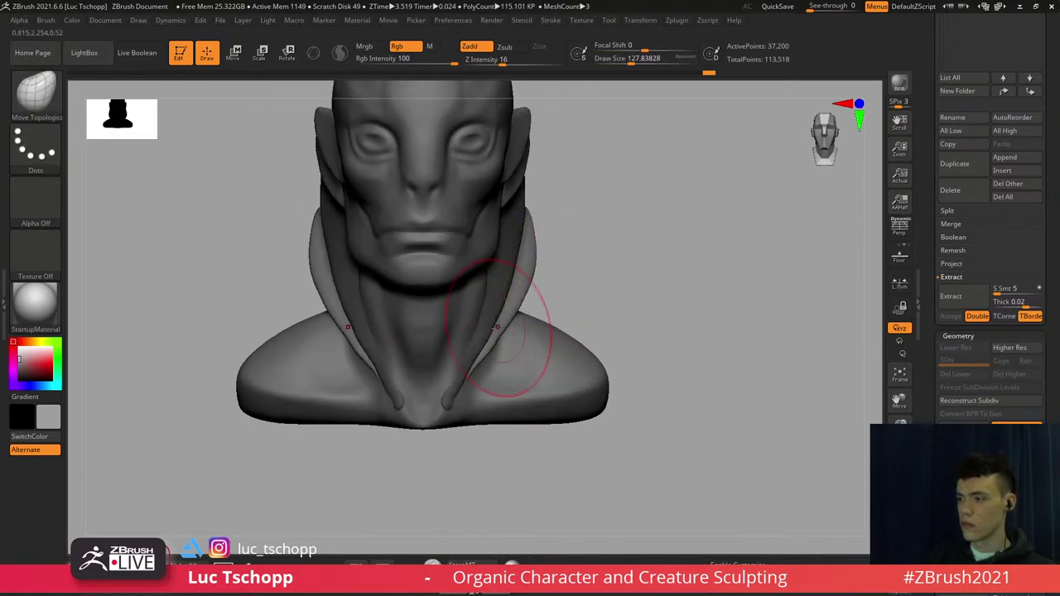
pyautogui.press('s')
pyautogui.moveTo(490, 333); pyautogui.dragTo(495, 334)
pyautogui.moveTo(487, 325)
pyautogui.keyDown('ctrl'); pyautogui.mouseDown(button='right')
pyautogui.moveTo(497, 355)
pyautogui.moveTo(492, 343)
pyautogui.mouseUp(button='right'); pyautogui.keyUp('ctrl')
# Make the inner collar (Extract4) the active subtool and clear its mask
pyautogui.keyDown('alt'); pyautogui.click(475, 331); pyautogui.keyUp('alt')
pyautogui.press('s')
pyautogui.moveTo(474, 341); pyautogui.dragTo(468, 340)
pyautogui.press('[')
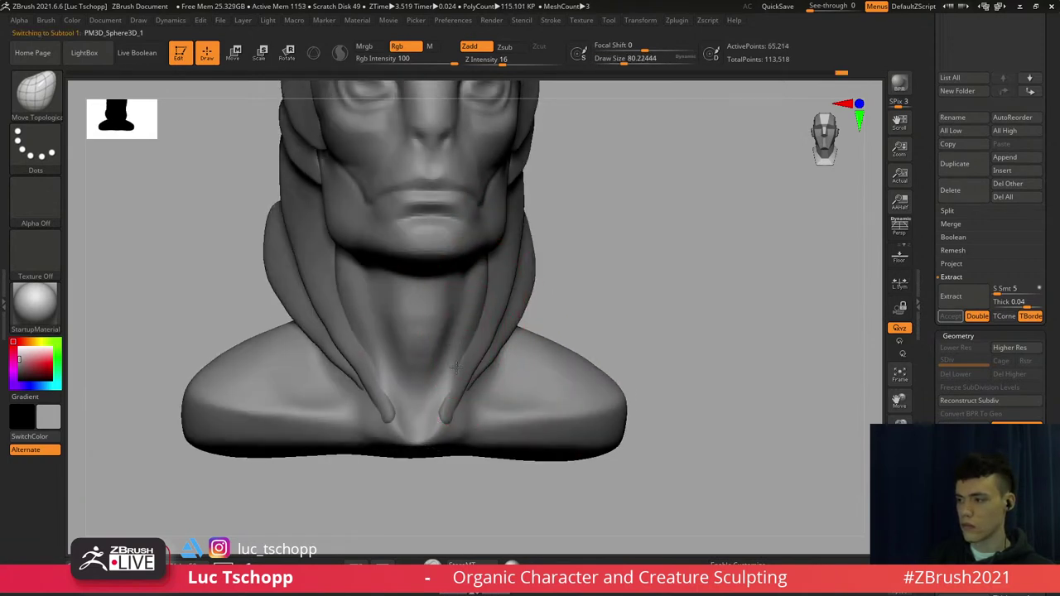
pyautogui.moveTo(472, 283)
pyautogui.keyDown('shift'); pyautogui.mouseDown(button='right')
pyautogui.moveTo(501, 321)
pyautogui.moveTo(522, 293)
pyautogui.moveTo(489, 304)
pyautogui.mouseUp(button='right'); pyautogui.keyUp('shift')
pyautogui.press('s')
pyautogui.moveTo(516, 297); pyautogui.dragTo(513, 297)
pyautogui.keyDown('alt'); pyautogui.click(510, 286); pyautogui.keyUp('alt')
pyautogui.keyDown('ctrl'); pyautogui.moveTo(503, 257); pyautogui.dragTo(500, 278, button='right'); pyautogui.keyUp('ctrl')
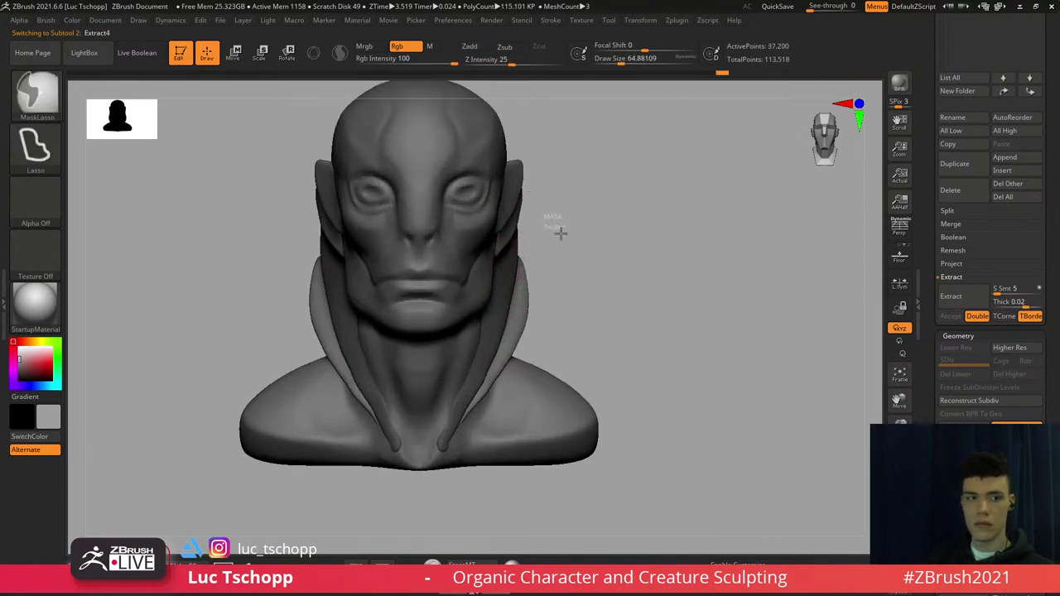
pyautogui.keyDown('ctrl'); pyautogui.moveTo(561, 233); pyautogui.dragTo(579, 243); pyautogui.keyUp('ctrl')
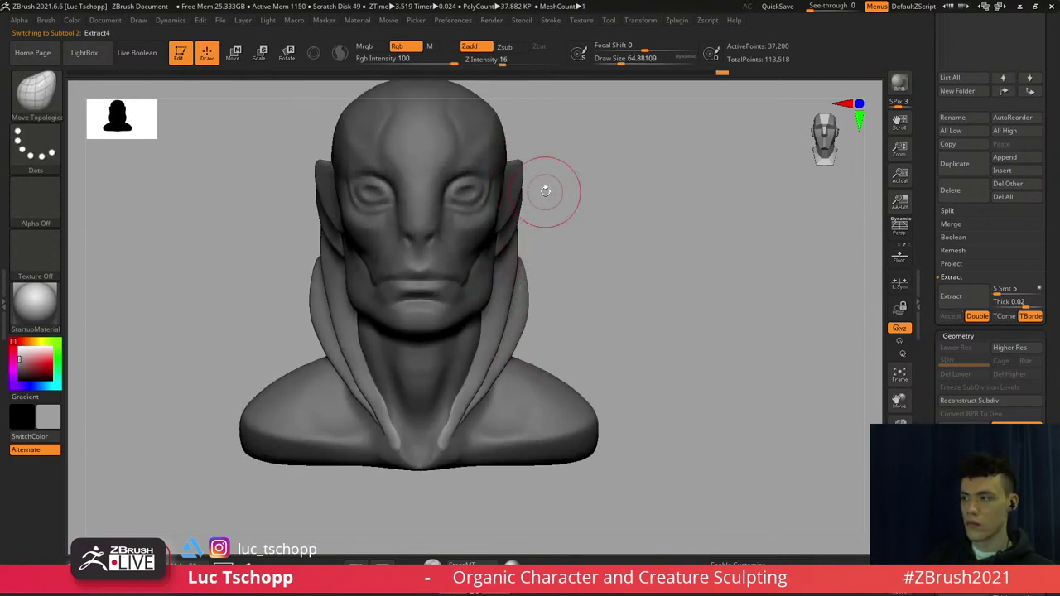
# On the ear flap piece, use Move Topological at size about 162 to reshape the left flap
pyautogui.keyDown('alt'); pyautogui.click(522, 176); pyautogui.keyUp('alt')
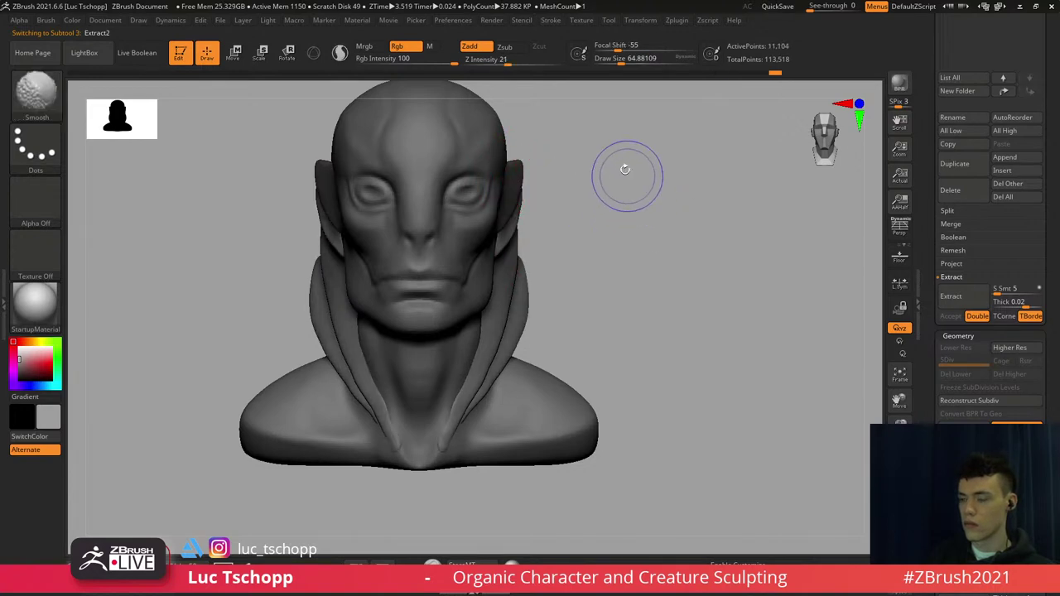
pyautogui.press('b')
pyautogui.press('m')
pyautogui.press('t')
pyautogui.press('s')
pyautogui.moveTo(503, 262); pyautogui.dragTo(520, 256)
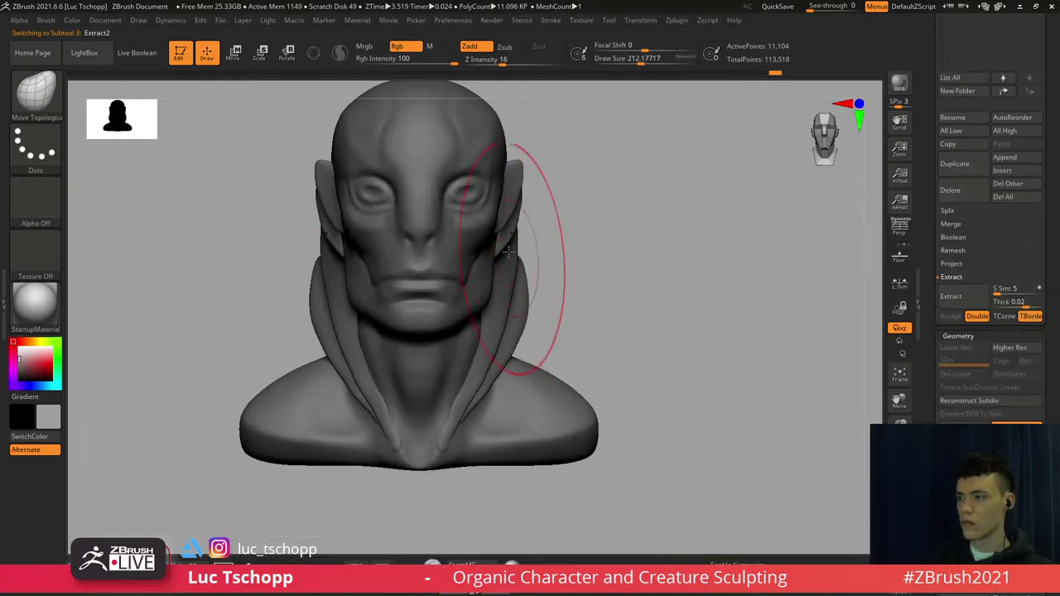
pyautogui.keyDown('alt'); pyautogui.moveTo(450, 229); pyautogui.dragTo(476, 256, button='right'); pyautogui.keyUp('alt')
pyautogui.keyDown('alt'); pyautogui.moveTo(391, 250); pyautogui.dragTo(444, 286, button='right'); pyautogui.keyUp('alt')
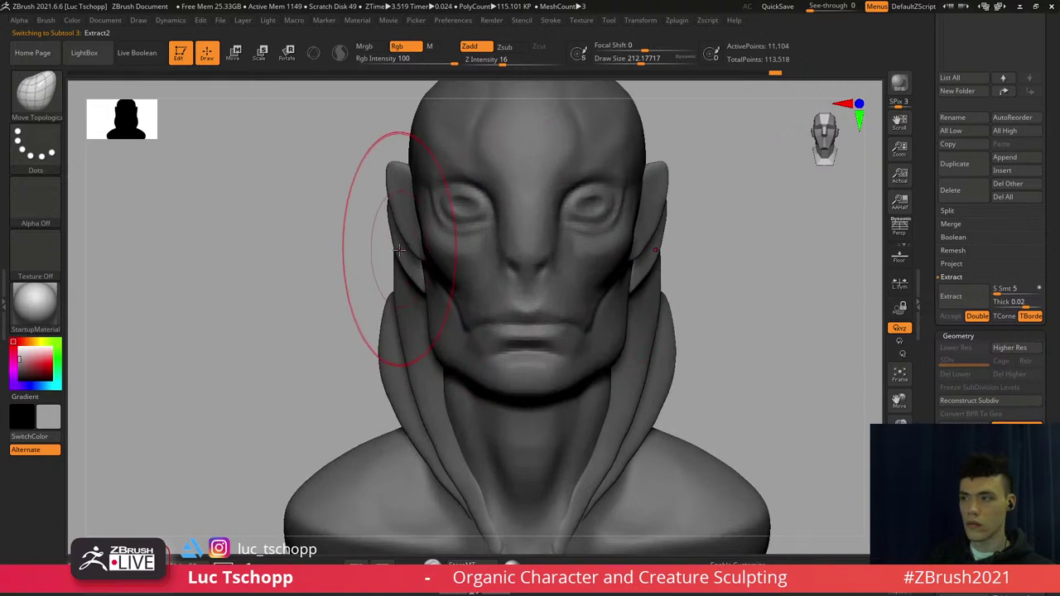
pyautogui.moveTo(370, 235); pyautogui.dragTo(403, 229, button='right')
pyautogui.press('s')
pyautogui.moveTo(389, 220); pyautogui.dragTo(350, 227)
pyautogui.keyDown('shift'); pyautogui.moveTo(354, 241); pyautogui.dragTo(332, 241, button='right'); pyautogui.keyUp('shift')
pyautogui.moveTo(339, 265)
pyautogui.keyDown('alt'); pyautogui.mouseDown(button='right')
pyautogui.moveTo(339, 227)
pyautogui.moveTo(357, 195)
pyautogui.mouseUp(button='right'); pyautogui.keyUp('alt')
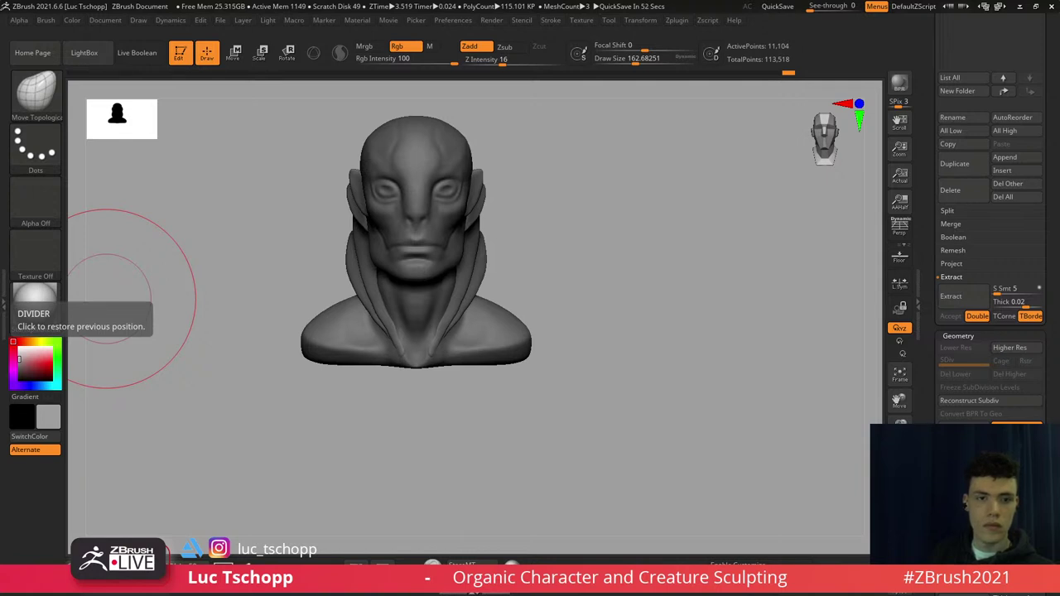
# Make the head mesh active with the Move brush at size about 116
pyautogui.keyDown('alt'); pyautogui.moveTo(395, 196); pyautogui.dragTo(373, 243, button='right'); pyautogui.keyUp('alt')
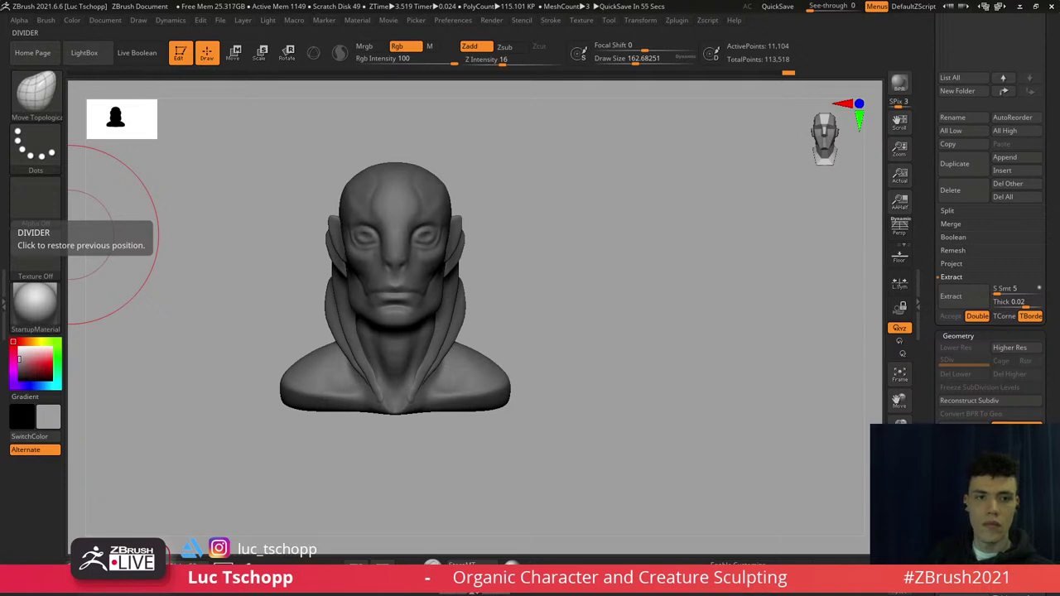
pyautogui.keyDown('ctrl'); pyautogui.moveTo(389, 240); pyautogui.dragTo(412, 321, button='right'); pyautogui.keyUp('ctrl')
pyautogui.keyDown('alt'); pyautogui.click(406, 278); pyautogui.keyUp('alt')
pyautogui.press('b')
pyautogui.press('m')
pyautogui.press('v')
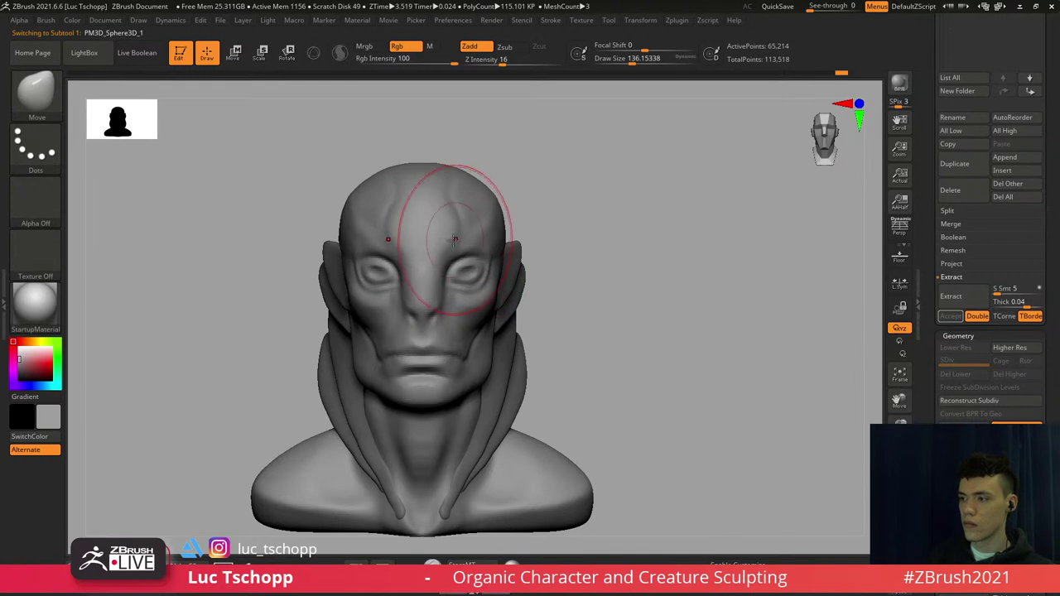
pyautogui.moveTo(457, 239); pyautogui.dragTo(467, 244, button='right')
pyautogui.moveTo(355, 252)
pyautogui.keyDown('alt'); pyautogui.mouseDown(button='right')
pyautogui.moveTo(450, 243)
pyautogui.moveTo(445, 308)
pyautogui.mouseUp(button='right'); pyautogui.keyUp('alt')
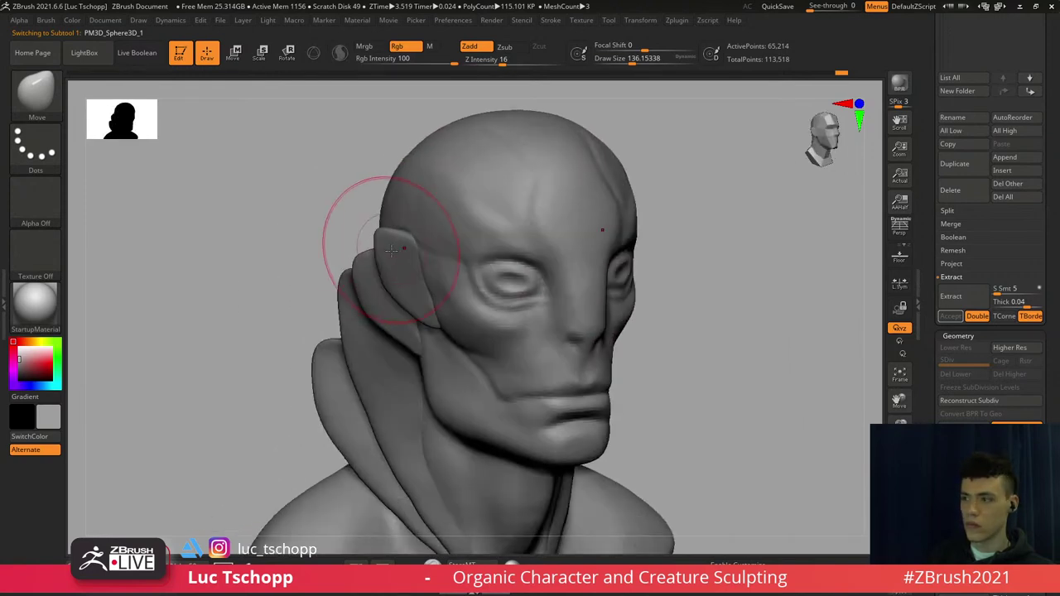
pyautogui.press('s')
pyautogui.click(393, 266)
pyautogui.moveTo(393, 266)
pyautogui.keyDown('shift'); pyautogui.mouseDown(button='right')
pyautogui.moveTo(411, 261)
pyautogui.moveTo(392, 262)
pyautogui.mouseUp(button='right'); pyautogui.keyUp('shift')
pyautogui.press('s')
# Back on the ear flap piece, use Move Topological at about 124 to pull the front flap's edge outward
pyautogui.click(402, 262)
pyautogui.keyDown('alt'); pyautogui.click(397, 261); pyautogui.keyUp('alt')
pyautogui.press('b')
pyautogui.press('m')
pyautogui.press('t')
pyautogui.press('s')
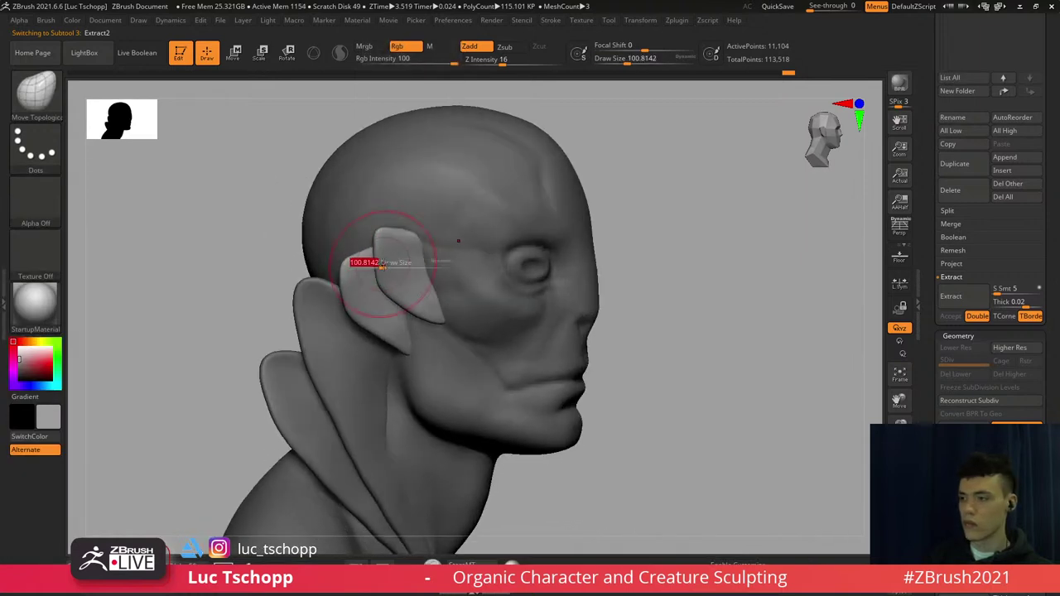
pyautogui.click(385, 265)
pyautogui.moveTo(375, 270); pyautogui.dragTo(370, 269)
# Nudge the front flap's top edge upward and pull the rear flap's edge outward with a brush of about 80
pyautogui.press('s')
pyautogui.click(404, 252)
pyautogui.moveTo(397, 232); pyautogui.dragTo(399, 222)
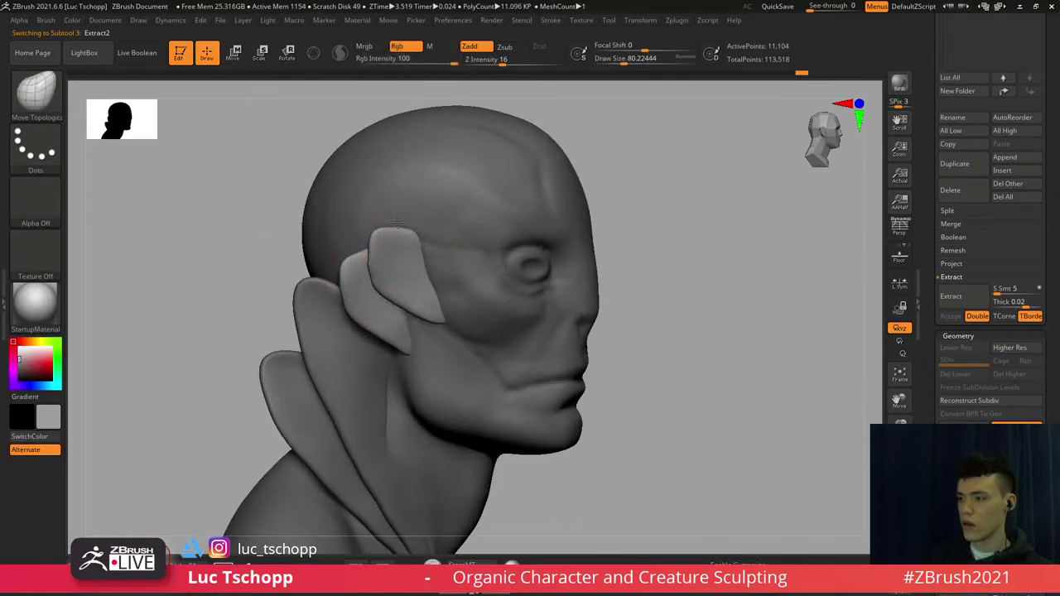
pyautogui.moveTo(349, 284); pyautogui.dragTo(344, 286, button='right')
pyautogui.press('s')
pyautogui.click(349, 286)
pyautogui.moveTo(344, 294); pyautogui.dragTo(337, 297)
pyautogui.moveTo(361, 258)
pyautogui.mouseDown(button='right')
pyautogui.moveTo(372, 250)
pyautogui.moveTo(358, 248)
pyautogui.moveTo(365, 325)
pyautogui.moveTo(389, 287)
pyautogui.mouseUp(button='right')
pyautogui.press('s')
pyautogui.click(364, 251)
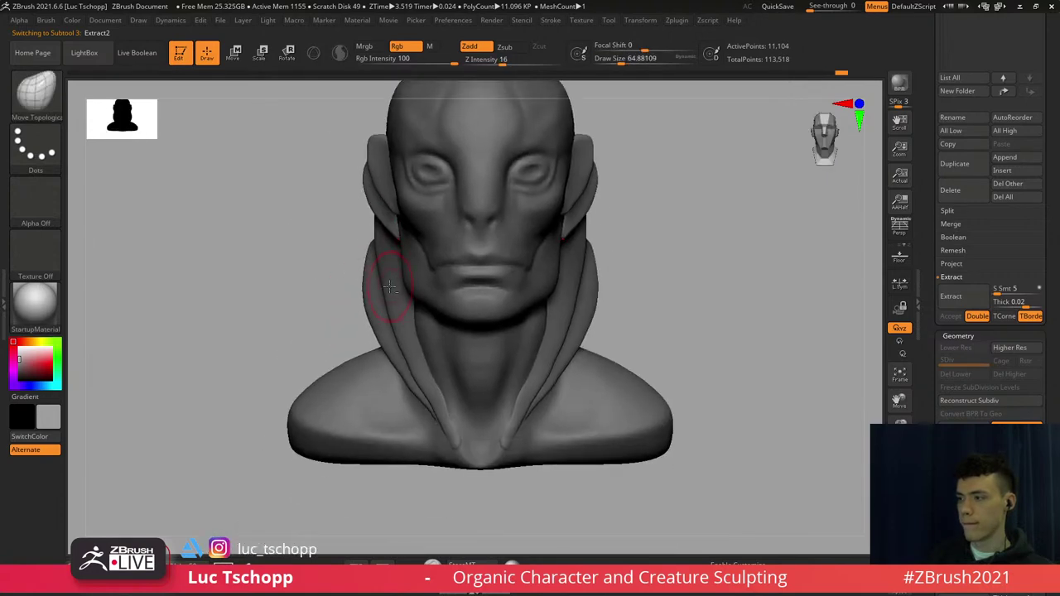
# Make the head mesh active with the Move brush and resize it
pyautogui.keyDown('alt'); pyautogui.click(432, 259); pyautogui.keyUp('alt')
pyautogui.moveTo(432, 259)
pyautogui.keyDown('alt'); pyautogui.mouseDown(button='right')
pyautogui.moveTo(388, 292)
pyautogui.moveTo(388, 311)
pyautogui.moveTo(390, 282)
pyautogui.moveTo(392, 300)
pyautogui.mouseUp(button='right'); pyautogui.keyUp('alt')
pyautogui.press('b')
pyautogui.press('m')
pyautogui.press('v')
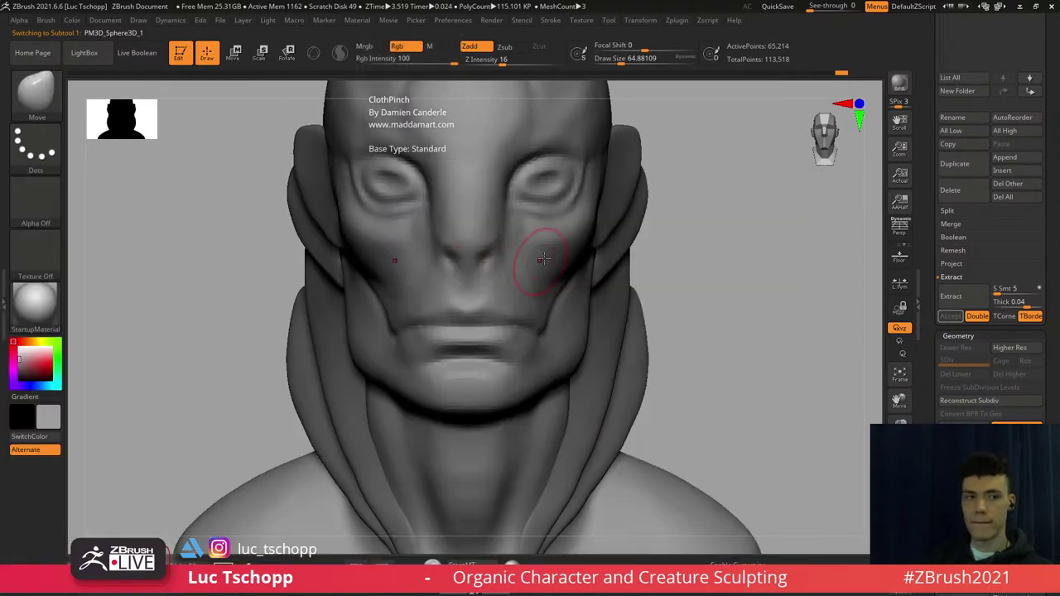
pyautogui.moveTo(603, 258)
pyautogui.mouseDown(button='right')
pyautogui.moveTo(561, 248)
pyautogui.moveTo(591, 238)
pyautogui.mouseUp(button='right')
pyautogui.press('s')
pyautogui.moveTo(591, 238); pyautogui.dragTo(586, 251)
pyautogui.press('s')
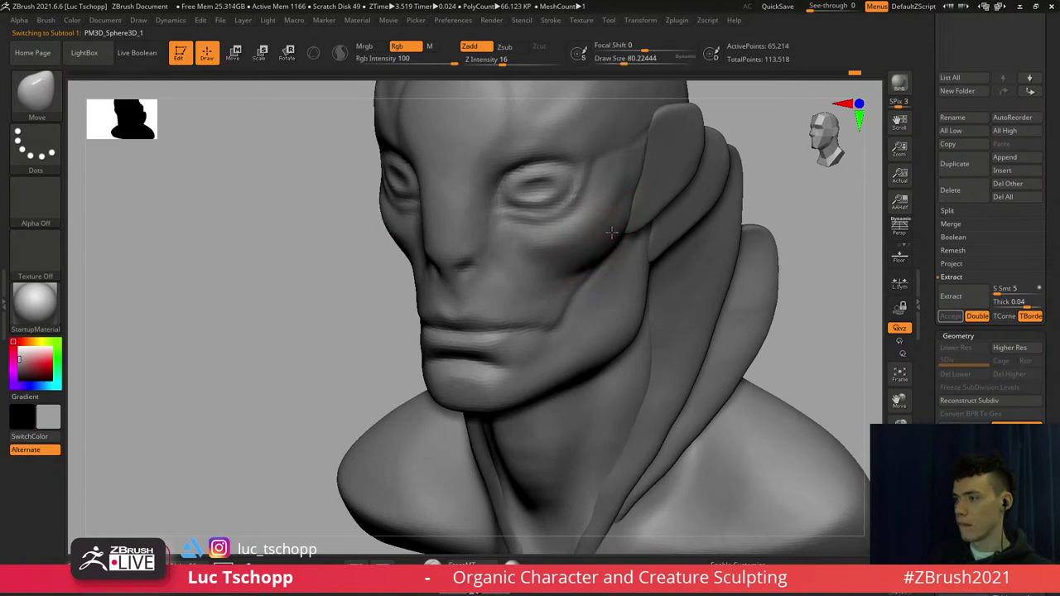
# Switch to the LucT_Custom1 brush at size about 108 and subdivide the head mesh once
pyautogui.press('b')
pyautogui.click(996, 194)
pyautogui.moveTo(667, 227); pyautogui.dragTo(609, 221, button='right')
pyautogui.press('d')
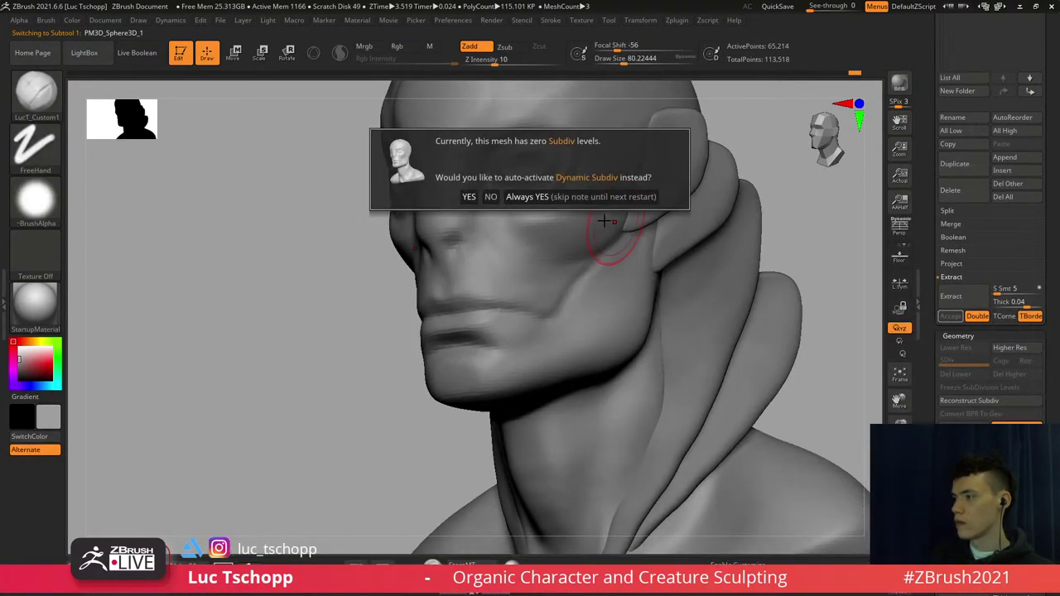
pyautogui.press('s')
pyautogui.moveTo(579, 224); pyautogui.dragTo(584, 223)
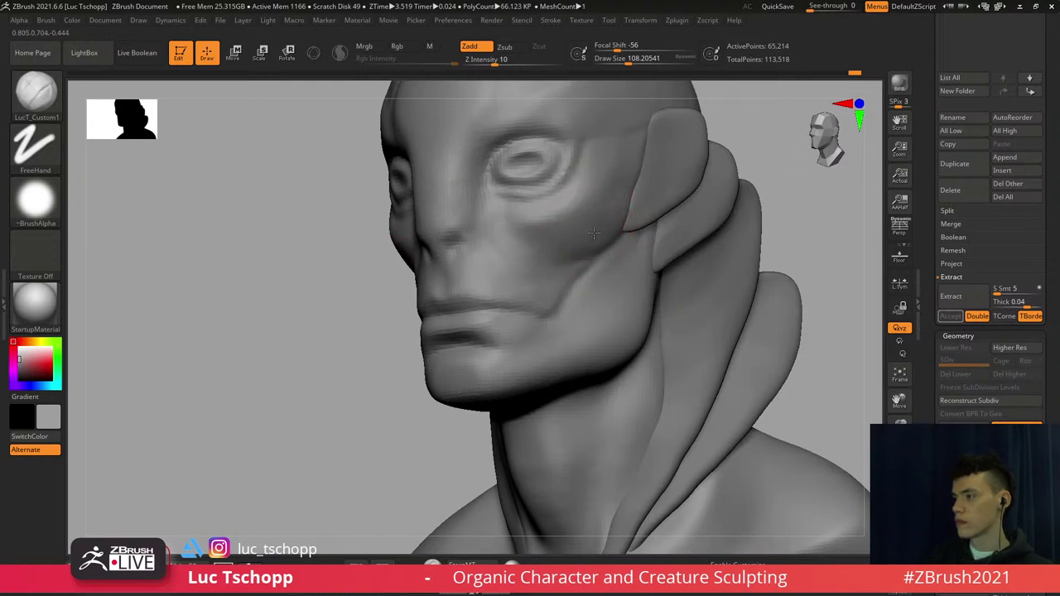
pyautogui.moveTo(580, 227)
pyautogui.keyDown('shift'); pyautogui.mouseDown(button='right')
pyautogui.moveTo(590, 198)
pyautogui.moveTo(542, 217)
pyautogui.moveTo(547, 247)
pyautogui.moveTo(493, 232)
pyautogui.moveTo(471, 301)
pyautogui.moveTo(662, 241)
pyautogui.mouseUp(button='right'); pyautogui.keyUp('shift')
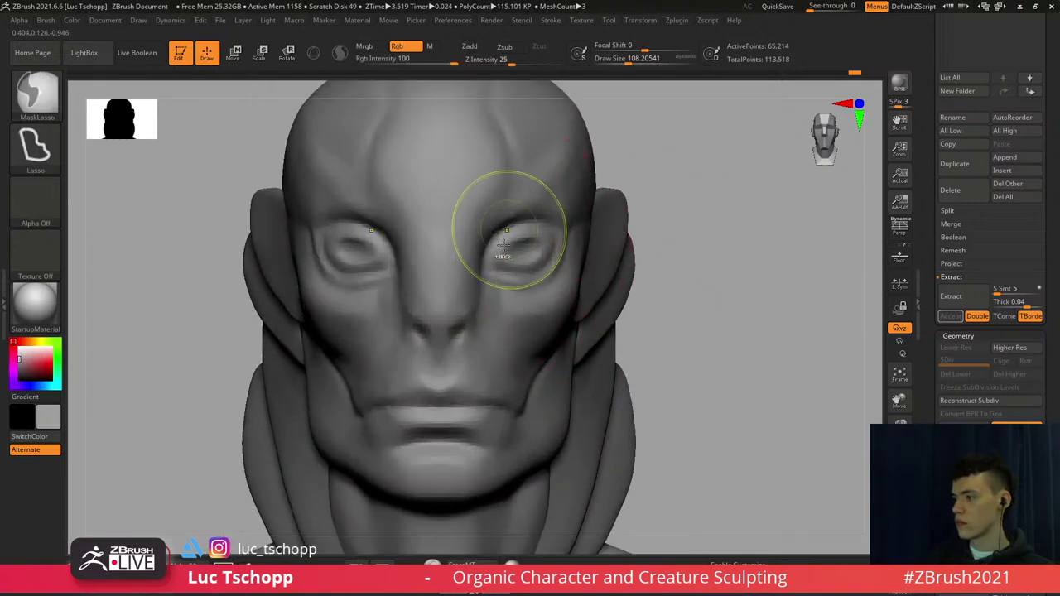
pyautogui.hotkey('ctrl', 'd')
# With a brush of about 35, deepen the inner upper-eyelid crease
pyautogui.keyDown('ctrl'); pyautogui.moveTo(503, 239); pyautogui.dragTo(605, 212, button='right'); pyautogui.keyUp('ctrl')
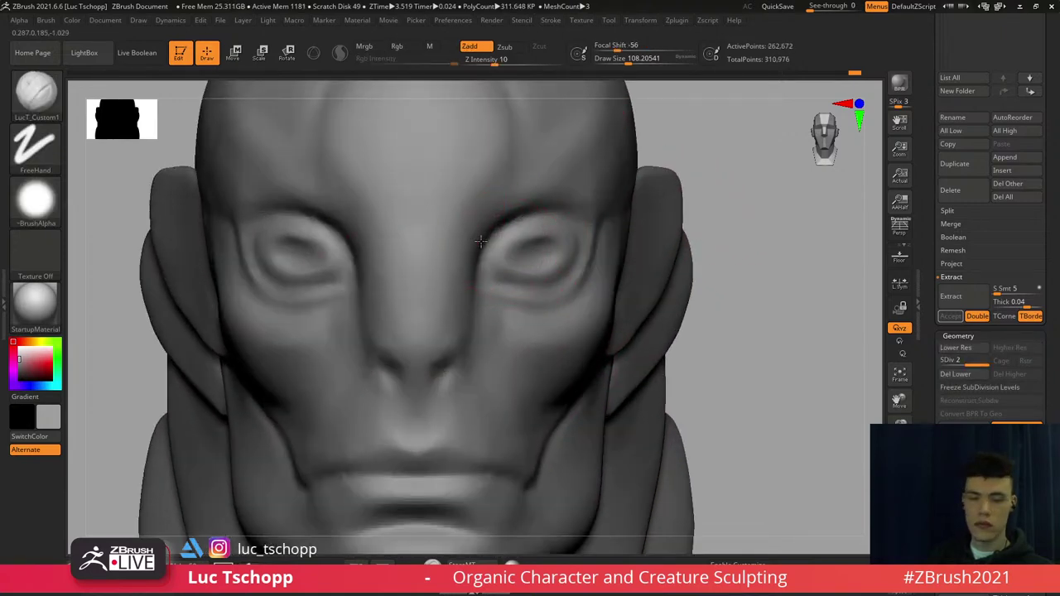
pyautogui.moveTo(481, 241); pyautogui.dragTo(451, 231, button='right')
pyautogui.press('s')
pyautogui.moveTo(511, 237)
pyautogui.mouseDown()
pyautogui.moveTo(494, 238)
pyautogui.moveTo(515, 234)
pyautogui.mouseUp()
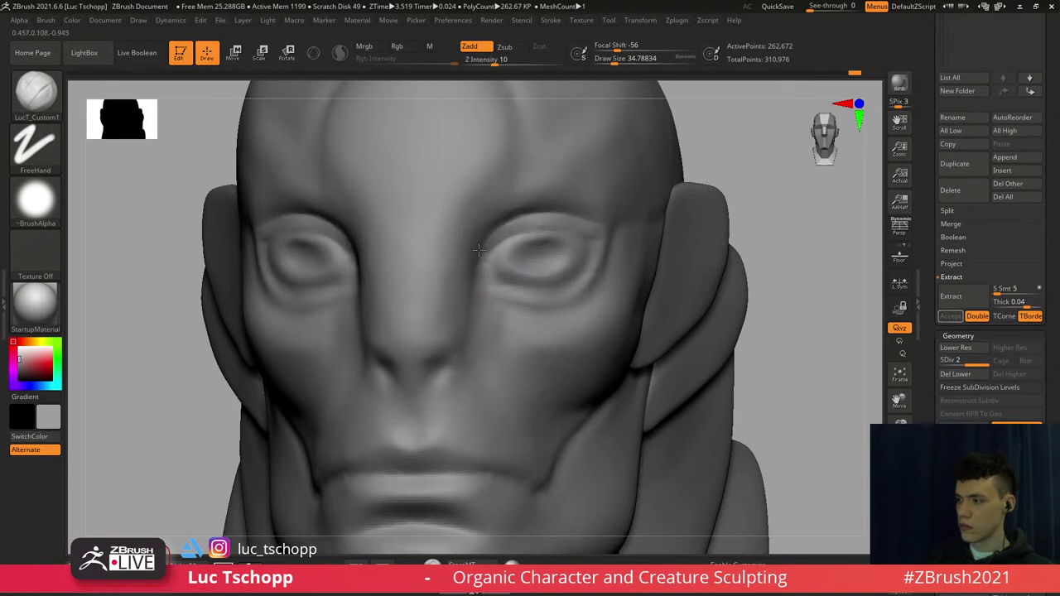
pyautogui.keyDown('shift'); pyautogui.moveTo(526, 232); pyautogui.dragTo(544, 238, button='right'); pyautogui.keyUp('shift')
pyautogui.moveTo(492, 252); pyautogui.dragTo(519, 231)
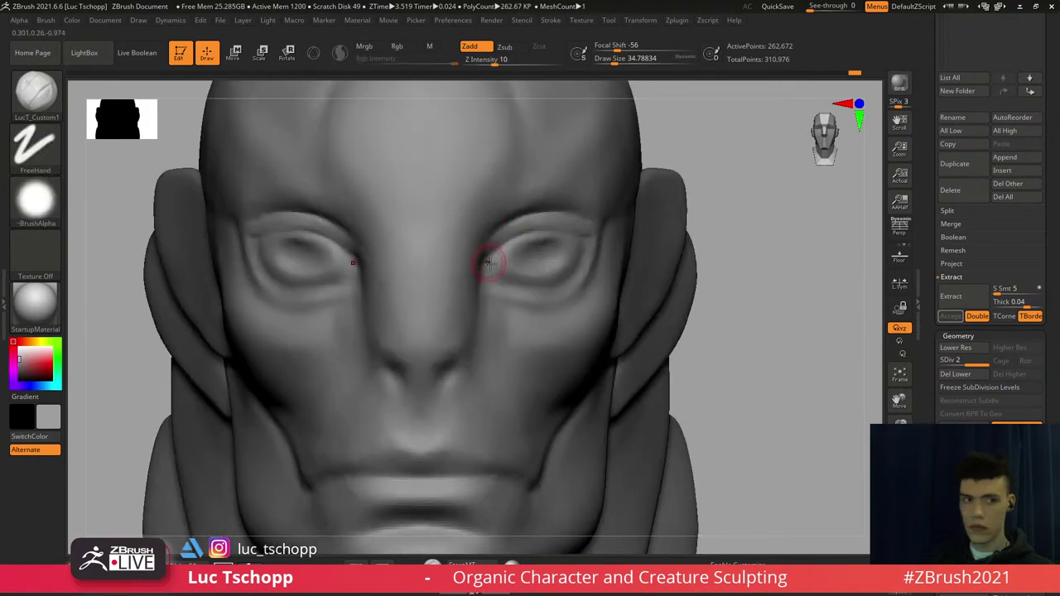
pyautogui.moveTo(489, 263)
pyautogui.mouseDown(button='right')
pyautogui.moveTo(499, 251)
pyautogui.moveTo(468, 253)
pyautogui.mouseUp(button='right')
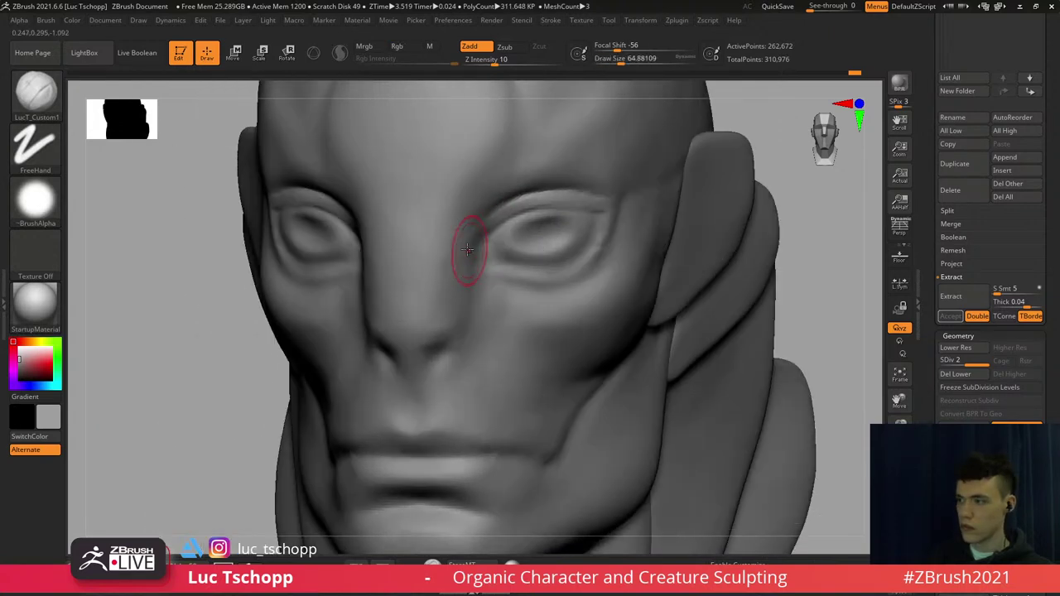
pyautogui.press(']')
pyautogui.press(']')
pyautogui.moveTo(452, 319); pyautogui.dragTo(435, 303, button='right')
# Try DamStandard, then sculpt detail beside the nostril with the Standard brush at about 49
pyautogui.press('b')
pyautogui.press('d')
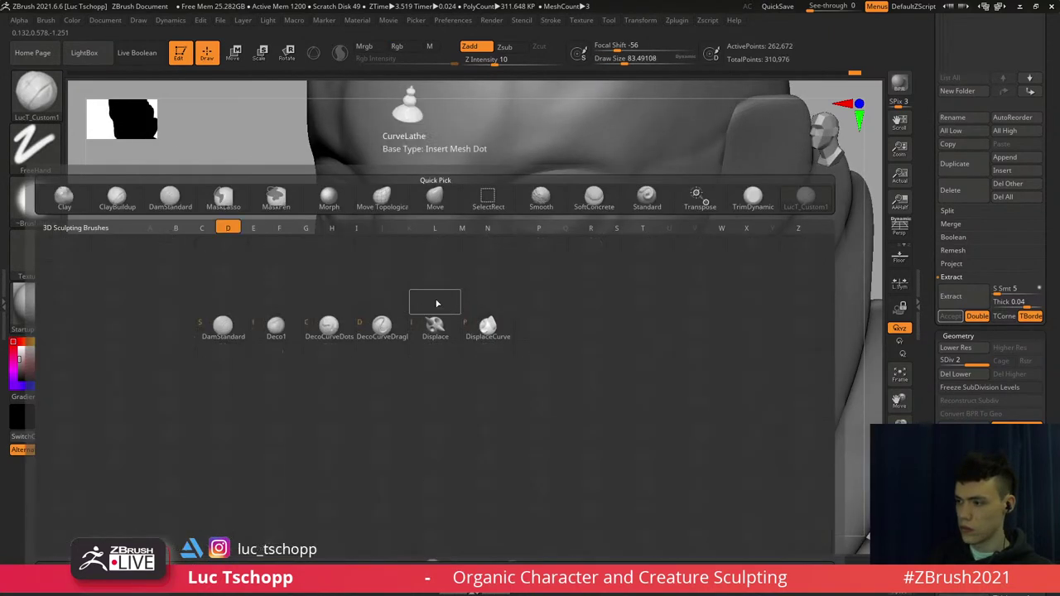
pyautogui.press('s')
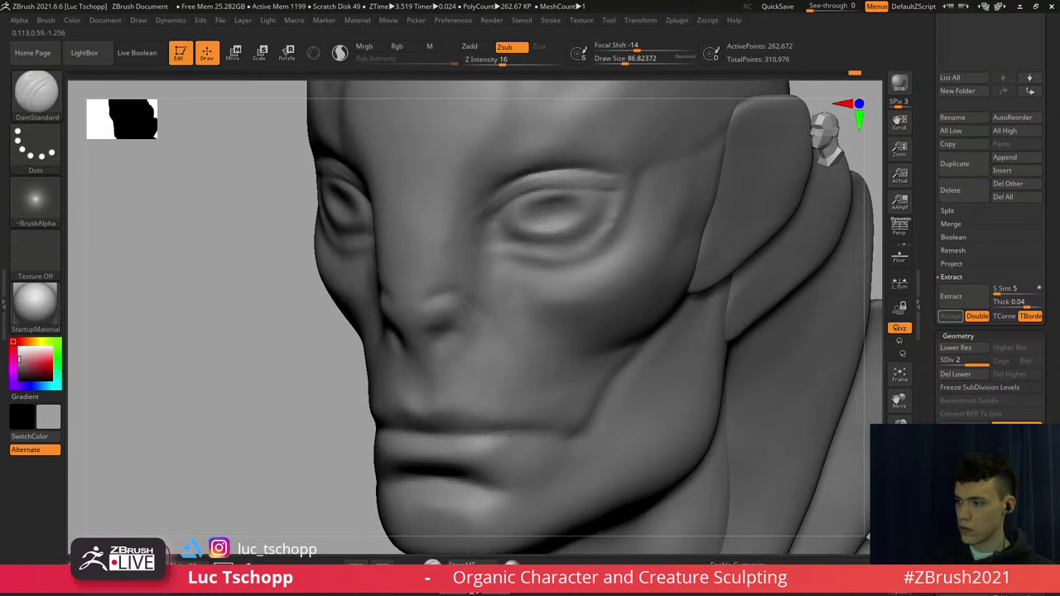
pyautogui.moveTo(441, 335); pyautogui.dragTo(452, 328, button='right')
pyautogui.press('b')
pyautogui.press('s')
pyautogui.press('t')
# Step down a subdivision level and pick another sculpting brush sized about 77
pyautogui.press('s')
pyautogui.moveTo(452, 326); pyautogui.dragTo(446, 342)
pyautogui.moveTo(446, 338)
pyautogui.keyDown('ctrl'); pyautogui.mouseDown(button='right')
pyautogui.moveTo(422, 253)
pyautogui.moveTo(466, 240)
pyautogui.moveTo(473, 273)
pyautogui.moveTo(512, 285)
pyautogui.mouseUp(button='right'); pyautogui.keyUp('ctrl')
pyautogui.press('b')
pyautogui.press('m')
pyautogui.press('v')
pyautogui.hotkey('shift', 'd')
# Return to LucT_Custom1 and shrink it to about 49 while framing the face from the left
pyautogui.press('s')
pyautogui.moveTo(512, 285); pyautogui.dragTo(517, 285)
pyautogui.moveTo(510, 285)
pyautogui.mouseDown(button='right')
pyautogui.moveTo(567, 280)
pyautogui.moveTo(502, 291)
pyautogui.mouseUp(button='right')
pyautogui.press('b')
pyautogui.click(913, 200)
pyautogui.press('s')
pyautogui.moveTo(499, 288); pyautogui.dragTo(505, 287)
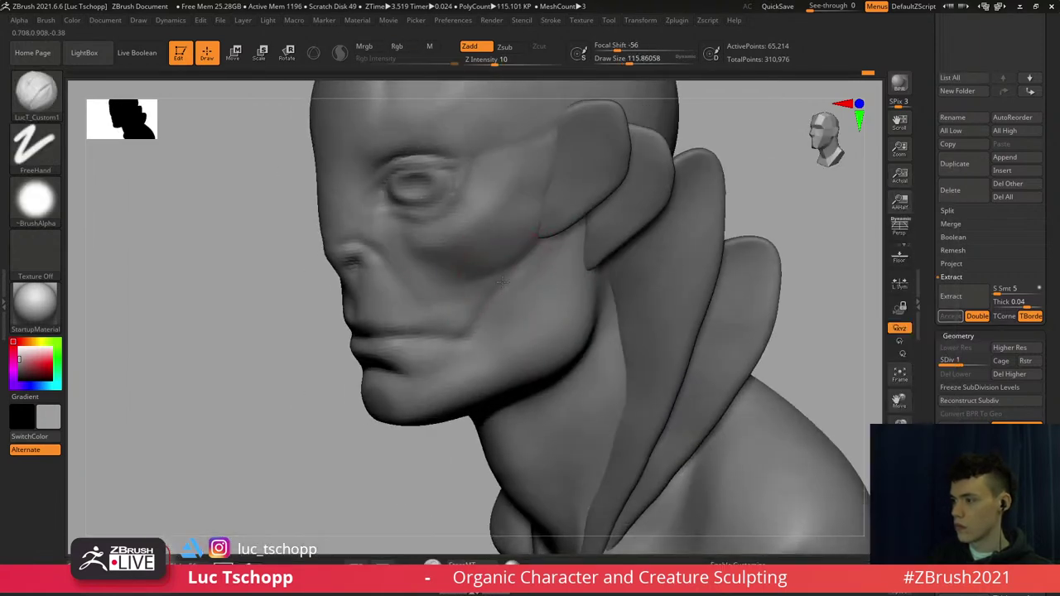
pyautogui.moveTo(532, 330); pyautogui.dragTo(531, 319, button='right')
pyautogui.keyDown('alt'); pyautogui.moveTo(439, 249); pyautogui.dragTo(443, 293, button='right'); pyautogui.keyUp('alt')
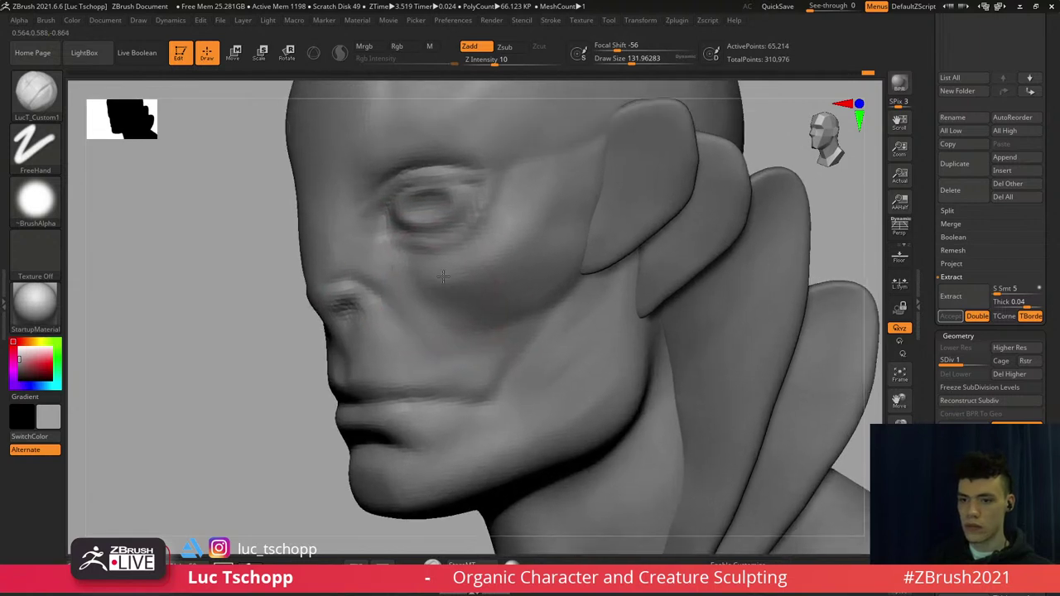
pyautogui.moveTo(416, 239); pyautogui.dragTo(429, 243, button='right')
pyautogui.moveTo(430, 276)
pyautogui.mouseDown()
pyautogui.moveTo(420, 275)
pyautogui.moveTo(448, 282)
pyautogui.mouseUp()
pyautogui.press('[')
# Check the face from front, three-quarter and profile views, setting the brush to about 77
pyautogui.moveTo(434, 269)
pyautogui.keyDown('alt'); pyautogui.mouseDown(button='right')
pyautogui.moveTo(435, 287)
pyautogui.moveTo(495, 286)
pyautogui.moveTo(413, 288)
pyautogui.moveTo(436, 306)
pyautogui.mouseUp(button='right'); pyautogui.keyUp('alt')
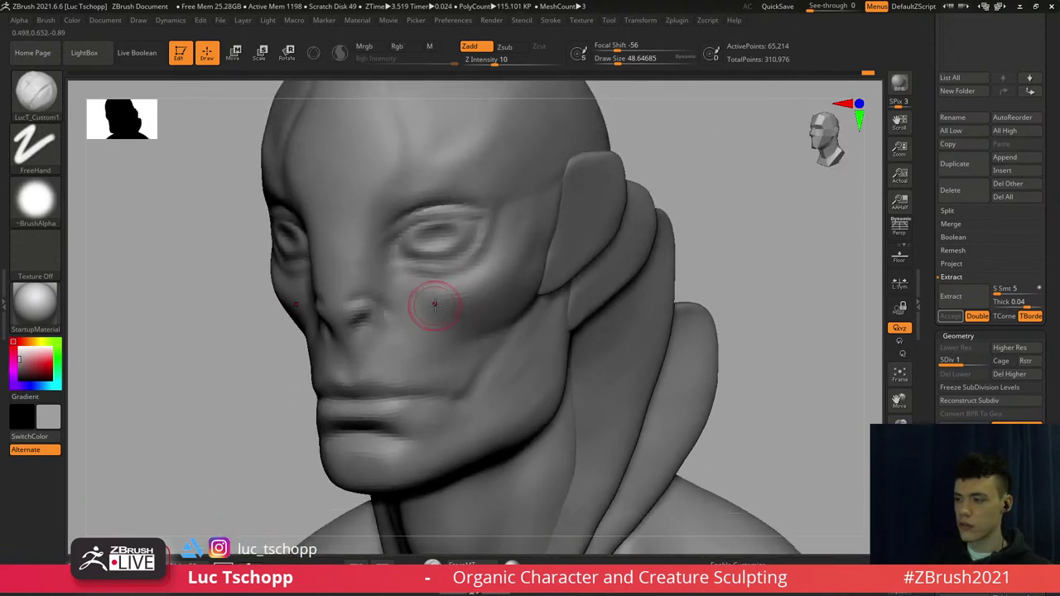
pyautogui.press('s')
pyautogui.moveTo(436, 306); pyautogui.dragTo(441, 306)
pyautogui.moveTo(402, 310)
pyautogui.keyDown('alt'); pyautogui.mouseDown(button='right')
pyautogui.moveTo(443, 303)
pyautogui.moveTo(420, 309)
pyautogui.moveTo(401, 293)
pyautogui.mouseUp(button='right'); pyautogui.keyUp('alt')
pyautogui.moveTo(373, 308)
pyautogui.mouseDown(button='right')
pyautogui.moveTo(420, 303)
pyautogui.moveTo(487, 244)
pyautogui.mouseUp(button='right')
pyautogui.press('s')
pyautogui.click(499, 254)
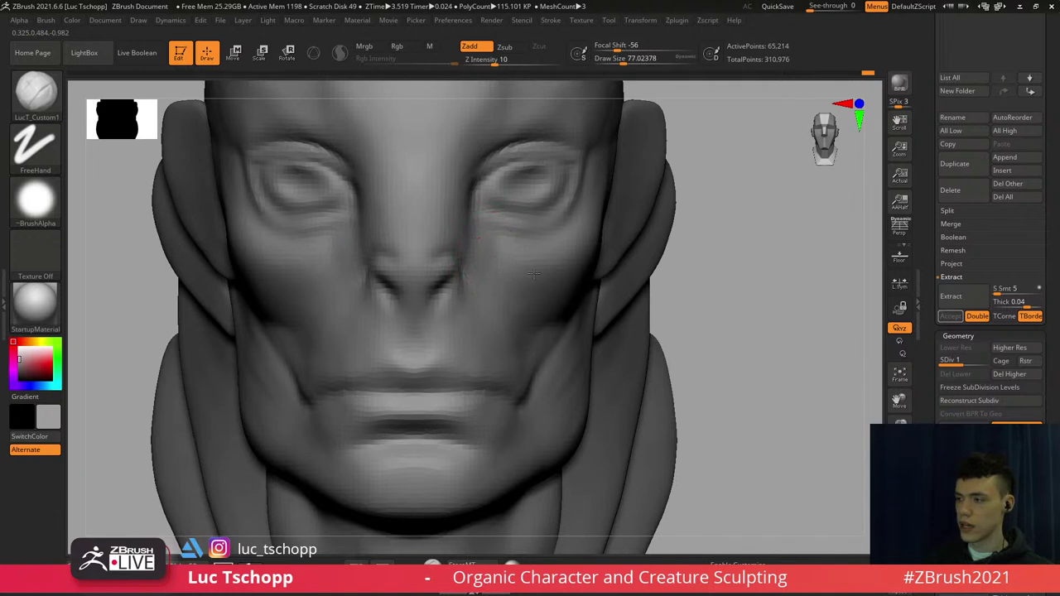
# Deepen the cheek fold beside the nose, checking the result at the higher subdivision level
pyautogui.moveTo(506, 255); pyautogui.dragTo(475, 240)
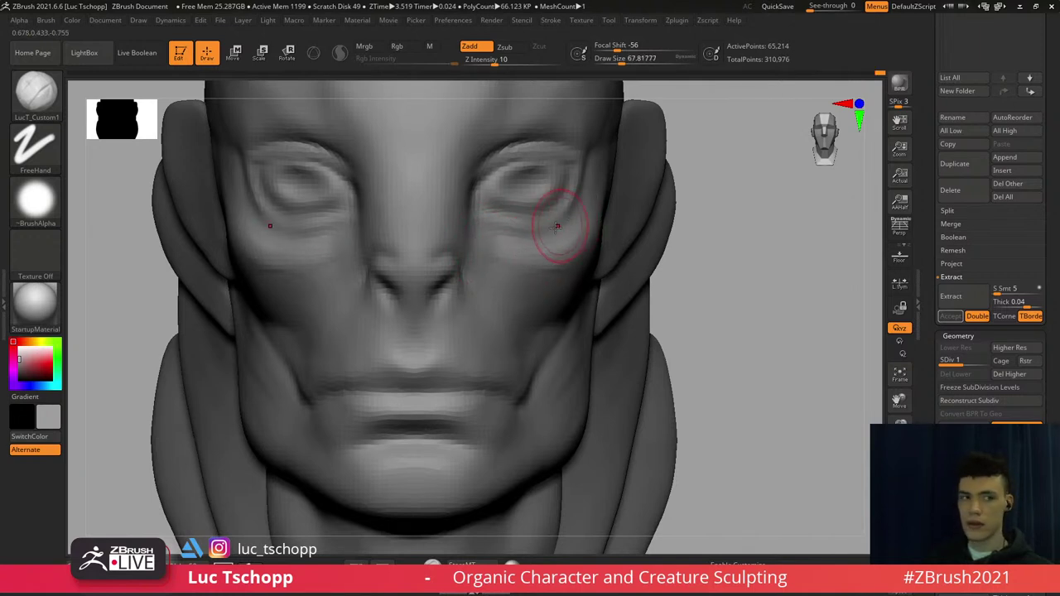
pyautogui.press('d')
pyautogui.moveTo(530, 215)
pyautogui.keyDown('alt'); pyautogui.mouseDown(button='right')
pyautogui.moveTo(546, 269)
pyautogui.moveTo(537, 169)
pyautogui.moveTo(551, 236)
pyautogui.moveTo(540, 219)
pyautogui.mouseUp(button='right'); pyautogui.keyUp('alt')
pyautogui.hotkey('shift', 'd')
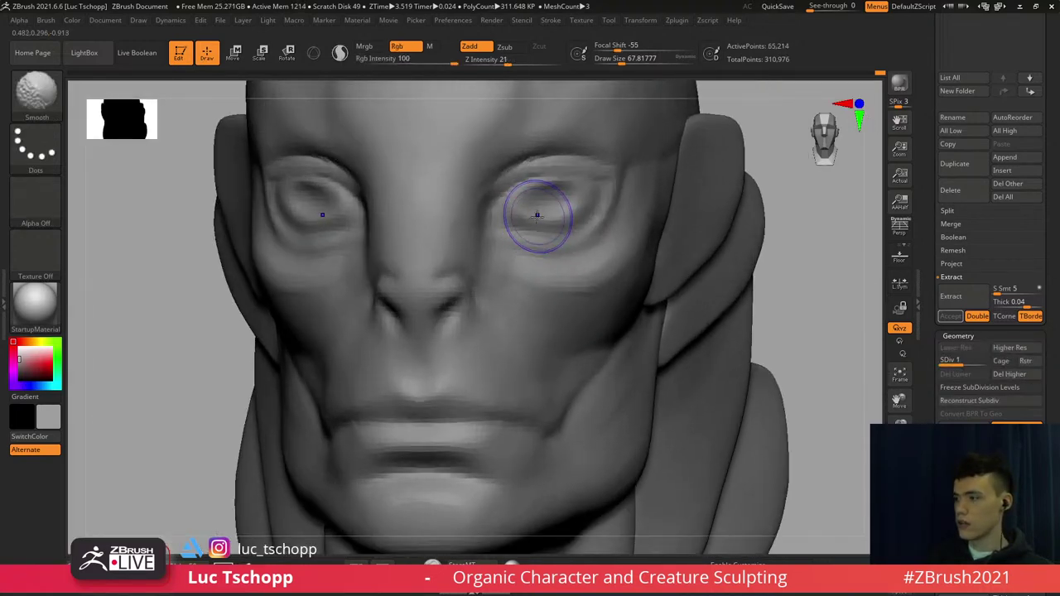
# Shape the eyelids with LucT_Custom1 at SDiv 2, brush shrunk to about 51, with Shift-smoothing
pyautogui.press('b')
pyautogui.click(870, 202)
pyautogui.press('d')
pyautogui.press('[')
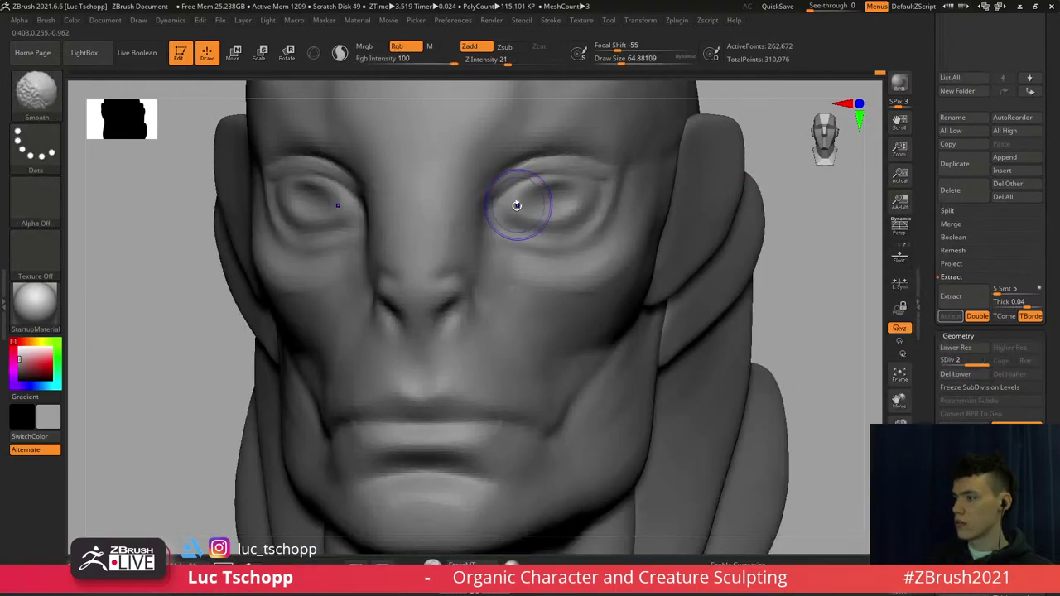
pyautogui.hotkey('shift', 'd')
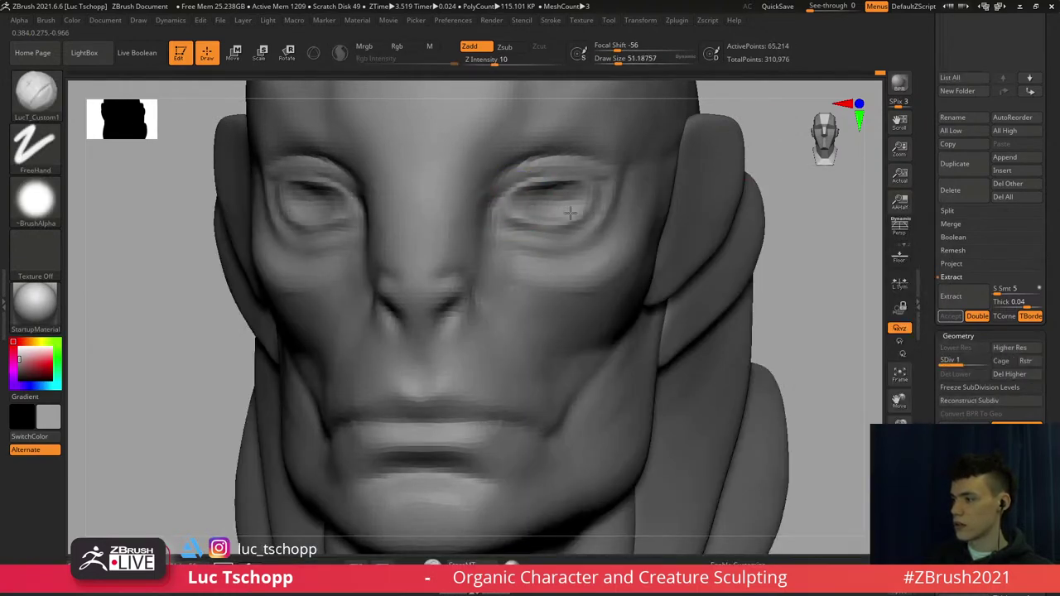
pyautogui.press('[')
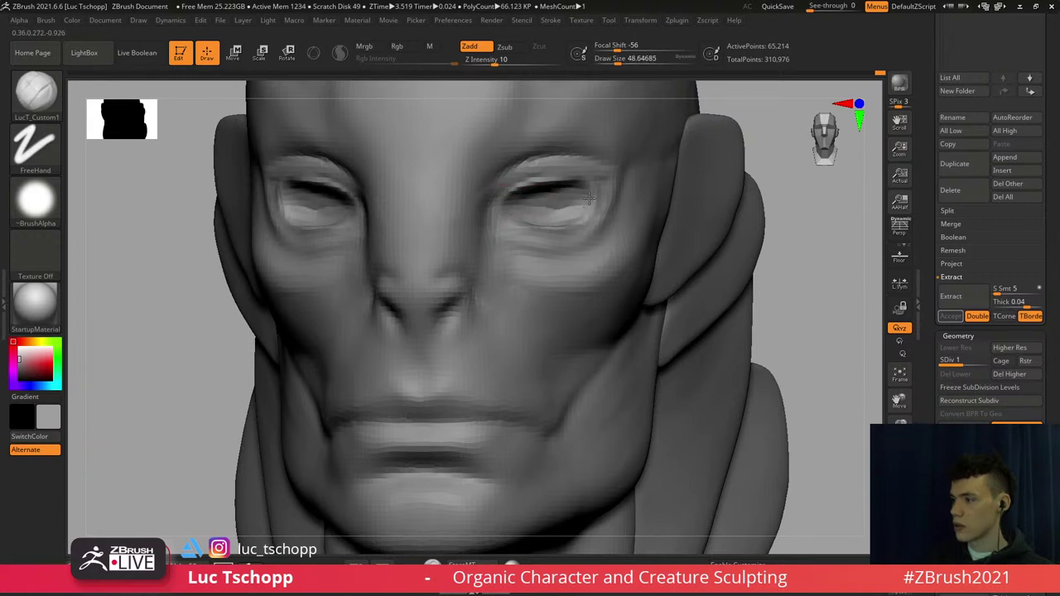
pyautogui.press('shift')
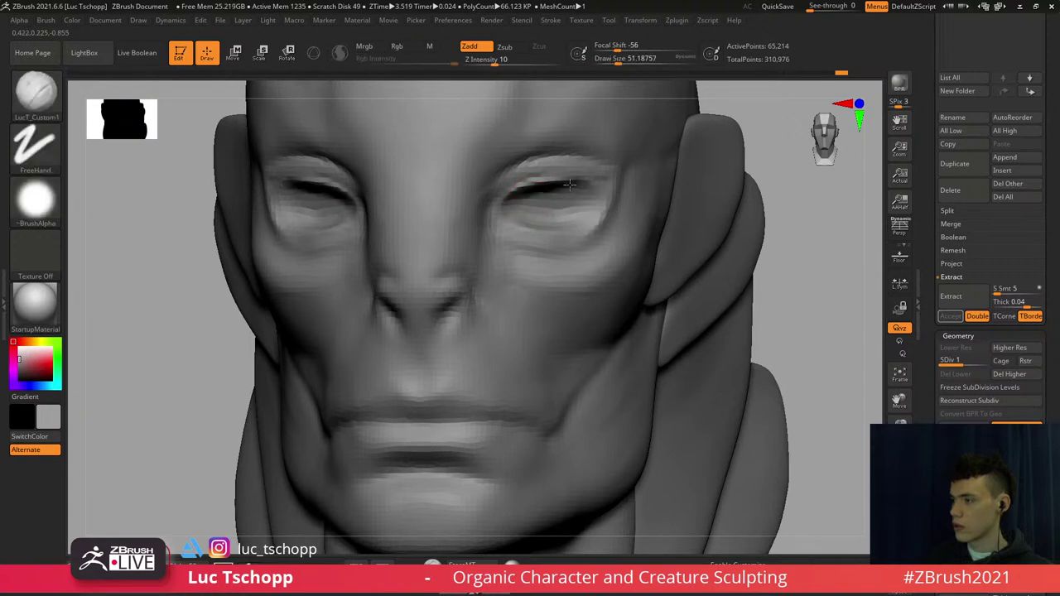
pyautogui.press('d')
pyautogui.moveTo(540, 196)
pyautogui.mouseDown(button='right')
pyautogui.moveTo(522, 208)
pyautogui.moveTo(530, 197)
pyautogui.mouseUp(button='right')
# Smooth the skin around the eye with brush sizes between about 49 and 54
pyautogui.press(']')
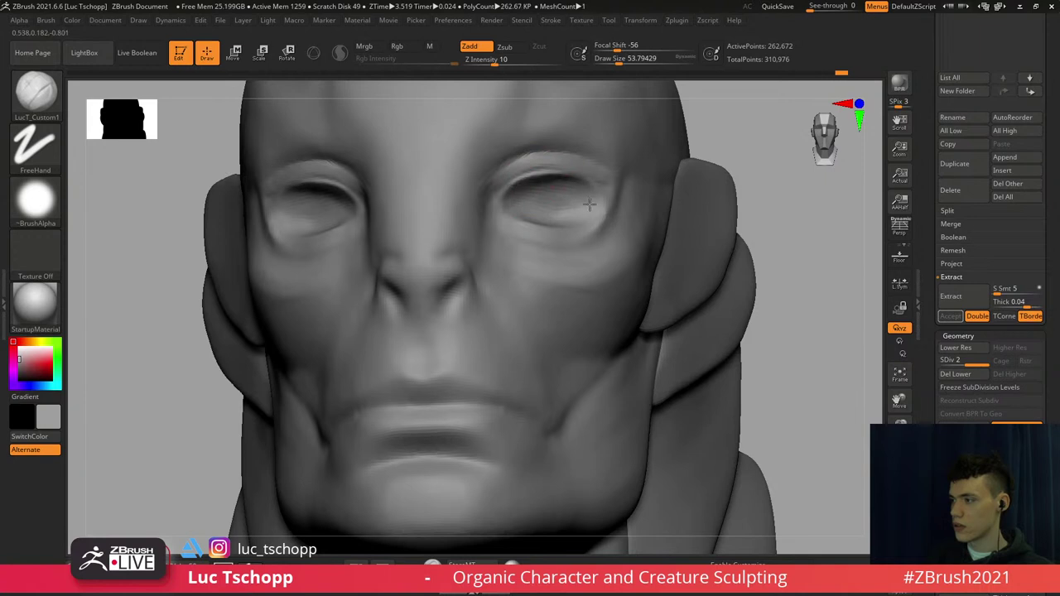
pyautogui.keyDown('shift'); pyautogui.moveTo(526, 214); pyautogui.dragTo(538, 207, button='right'); pyautogui.keyUp('shift')
pyautogui.press('s')
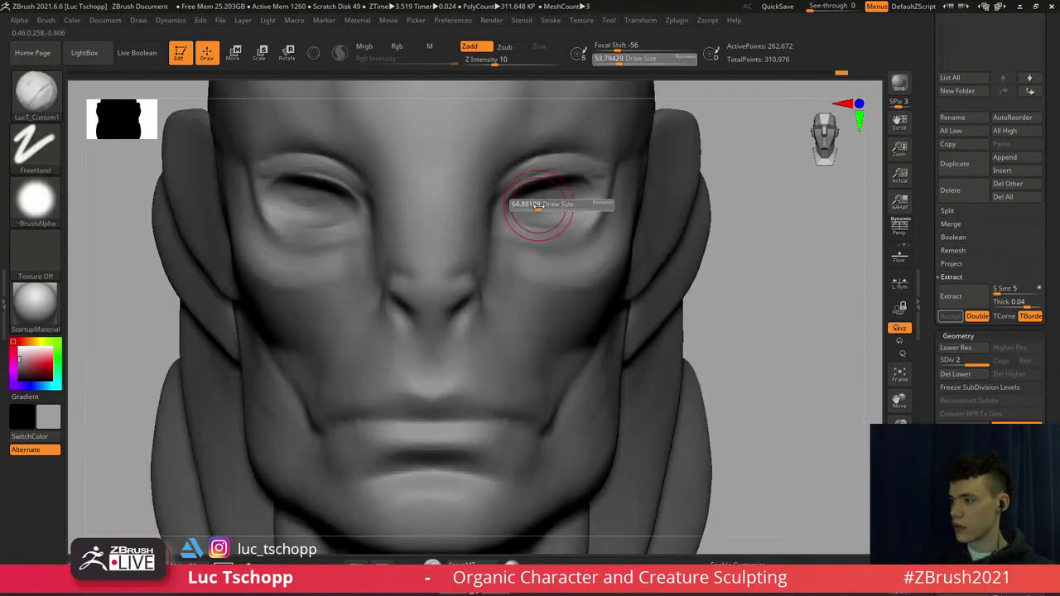
pyautogui.moveTo(539, 206); pyautogui.dragTo(536, 207)
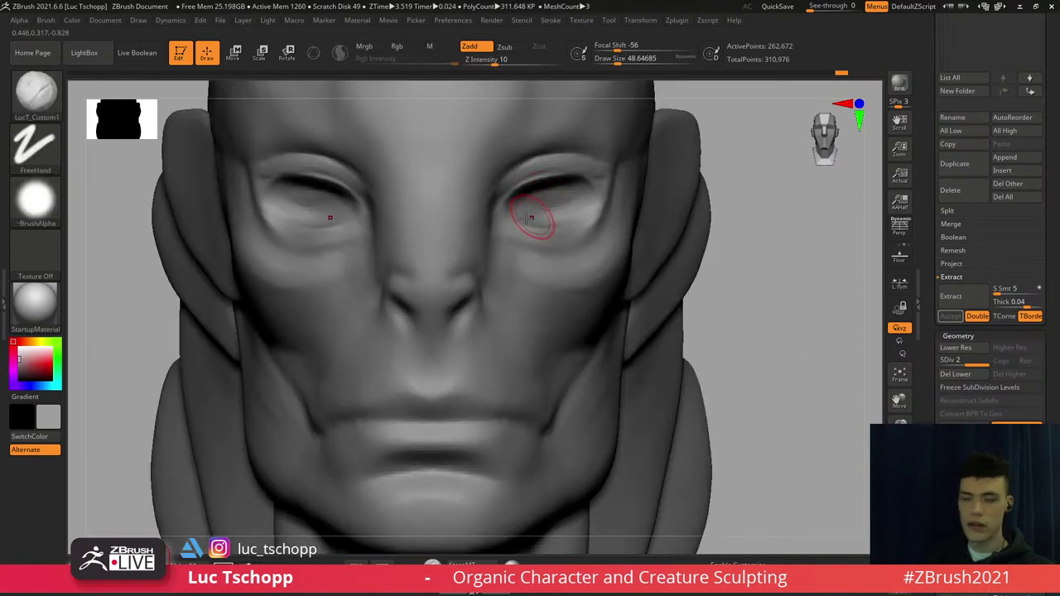
pyautogui.moveTo(535, 218); pyautogui.dragTo(514, 207, button='right')
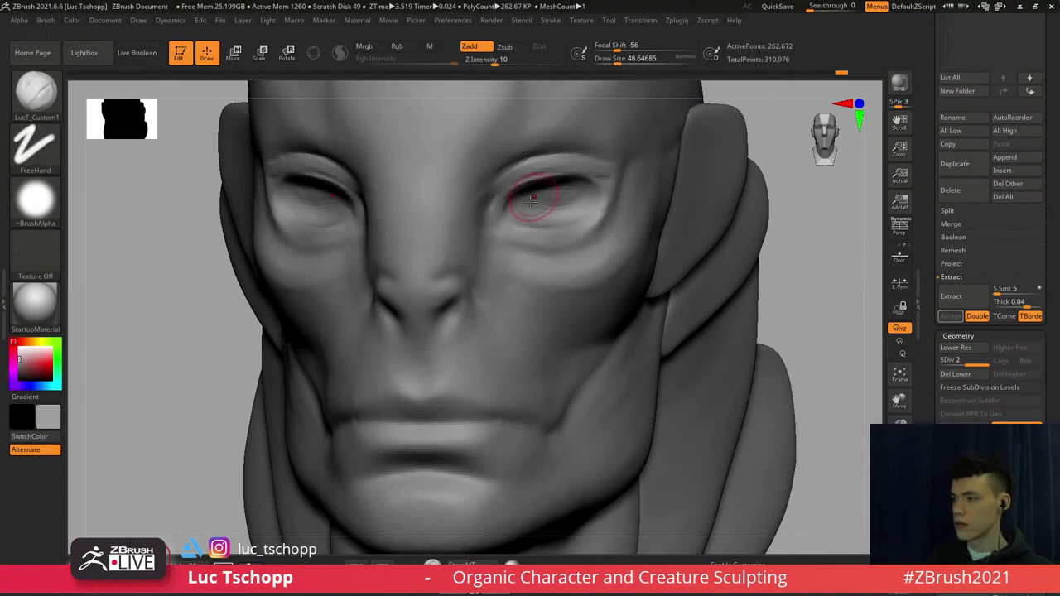
pyautogui.press('s')
pyautogui.moveTo(562, 208); pyautogui.dragTo(566, 208)
pyautogui.keyDown('shift'); pyautogui.moveTo(560, 211); pyautogui.dragTo(526, 207); pyautogui.keyUp('shift')
pyautogui.moveTo(530, 212)
pyautogui.keyDown('alt'); pyautogui.mouseDown(button='right')
pyautogui.moveTo(489, 149)
pyautogui.moveTo(530, 242)
pyautogui.moveTo(583, 278)
pyautogui.moveTo(572, 261)
pyautogui.moveTo(580, 216)
pyautogui.mouseUp(button='right'); pyautogui.keyUp('alt')
pyautogui.moveTo(580, 215)
pyautogui.mouseDown(button='right')
pyautogui.moveTo(532, 237)
pyautogui.moveTo(614, 231)
pyautogui.mouseUp(button='right')
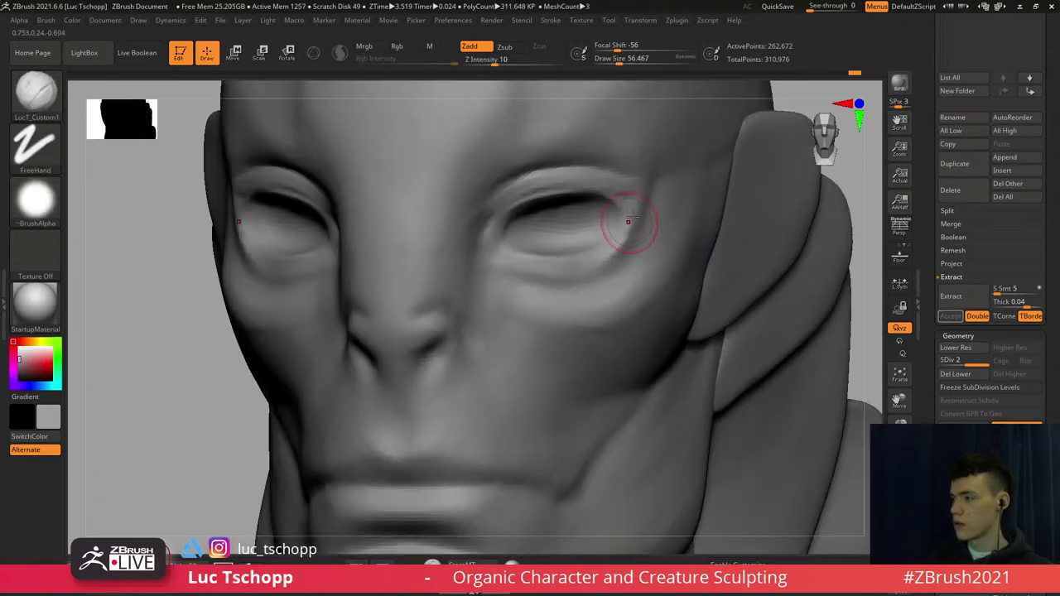
pyautogui.moveTo(570, 169)
pyautogui.keyDown('ctrl'); pyautogui.mouseDown(button='right')
pyautogui.moveTo(602, 117)
pyautogui.moveTo(643, 128)
pyautogui.mouseUp(button='right'); pyautogui.keyUp('ctrl')
# Select the Move brush at size about 44 and return to SDiv 2, zoomed on the face
pyautogui.press('b')
pyautogui.press('m')
pyautogui.press('v')
pyautogui.press('s')
pyautogui.moveTo(518, 298); pyautogui.dragTo(511, 290)
pyautogui.hotkey('shift', 'd')
pyautogui.press('d')
pyautogui.moveTo(533, 260)
pyautogui.mouseDown(button='right')
pyautogui.moveTo(499, 255)
pyautogui.moveTo(492, 265)
pyautogui.mouseUp(button='right')
# Smooth around the eye with the custom sculpting brush at size about 83
pyautogui.press('b')
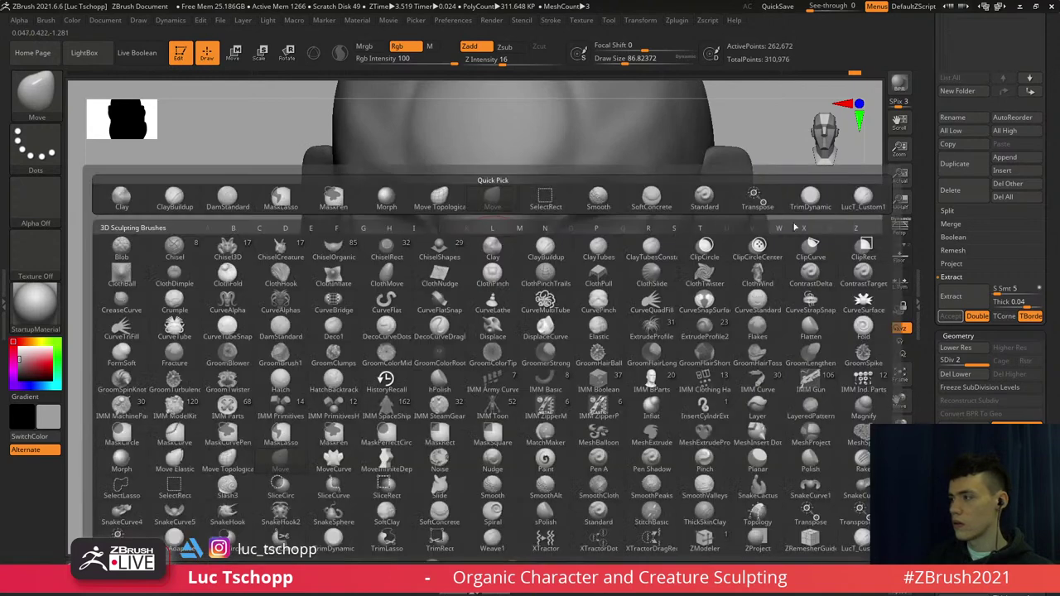
pyautogui.click(863, 198)
pyautogui.keyDown('alt'); pyautogui.moveTo(525, 177); pyautogui.dragTo(501, 213, button='right'); pyautogui.keyUp('alt')
pyautogui.press('b')
pyautogui.press('d')
pyautogui.press('s')
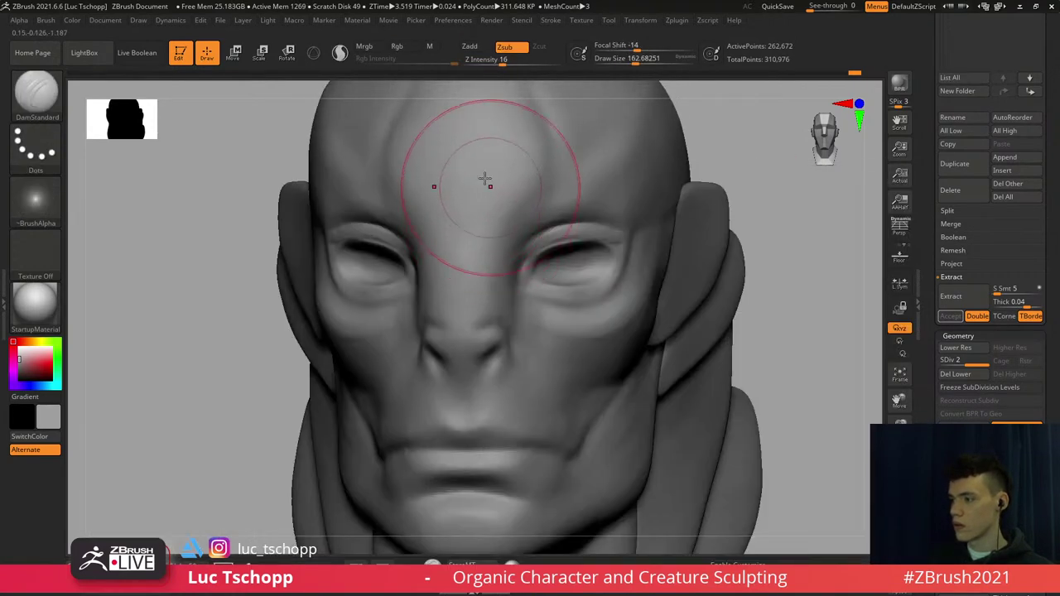
pyautogui.press('b')
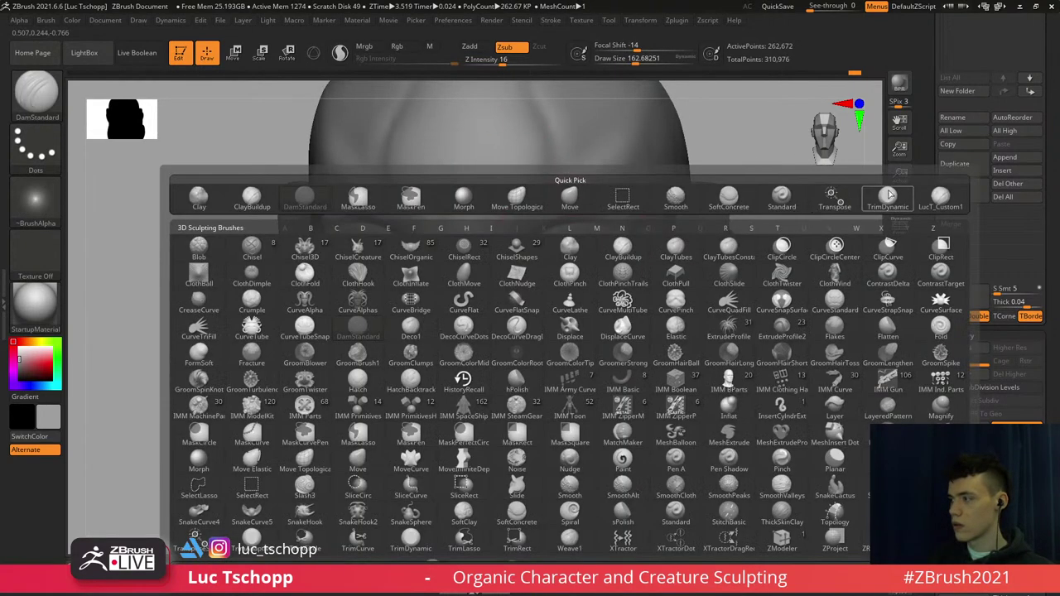
pyautogui.click(891, 197)
pyautogui.moveTo(536, 223); pyautogui.dragTo(495, 218, button='right')
pyautogui.press('s')
pyautogui.moveTo(498, 210); pyautogui.dragTo(488, 207)
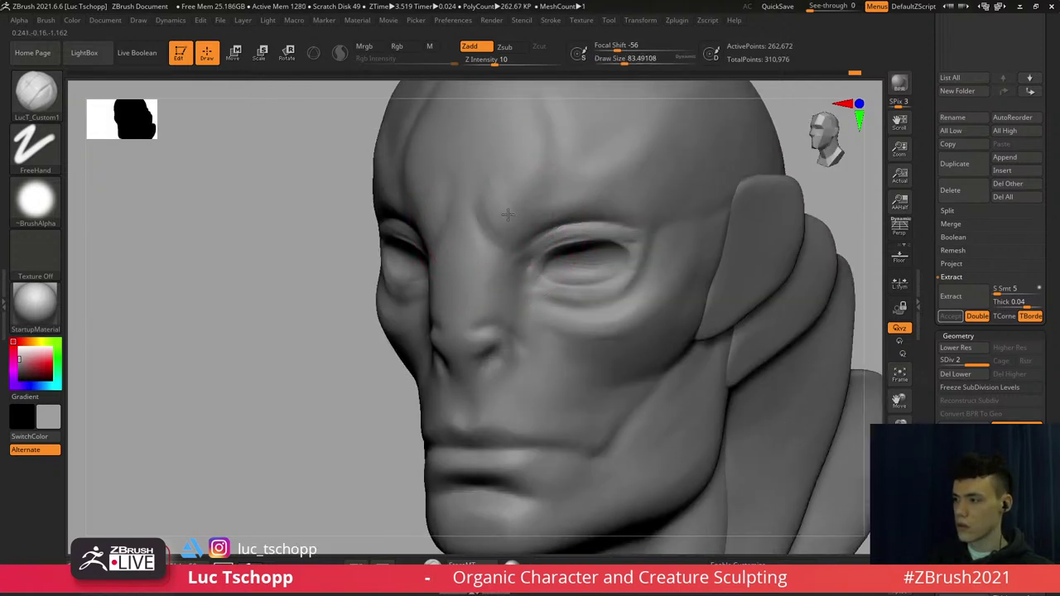
pyautogui.press('shift')
pyautogui.moveTo(485, 212)
pyautogui.keyDown('ctrl'); pyautogui.mouseDown(button='right')
pyautogui.moveTo(497, 133)
pyautogui.moveTo(517, 219)
pyautogui.mouseUp(button='right'); pyautogui.keyUp('ctrl')
# Carve a crease along the inner eye corner with DamStandard
pyautogui.press('b')
pyautogui.press('d')
pyautogui.press('s')
pyautogui.press('b')
pyautogui.press('d')
pyautogui.press('s')
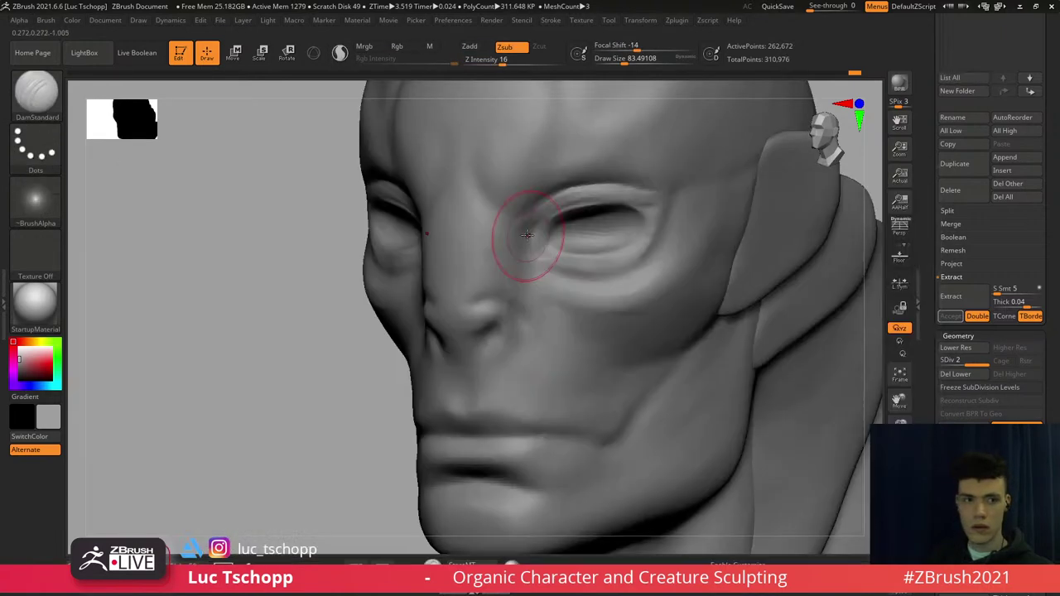
pyautogui.press('s')
pyautogui.moveTo(525, 230); pyautogui.dragTo(524, 229)
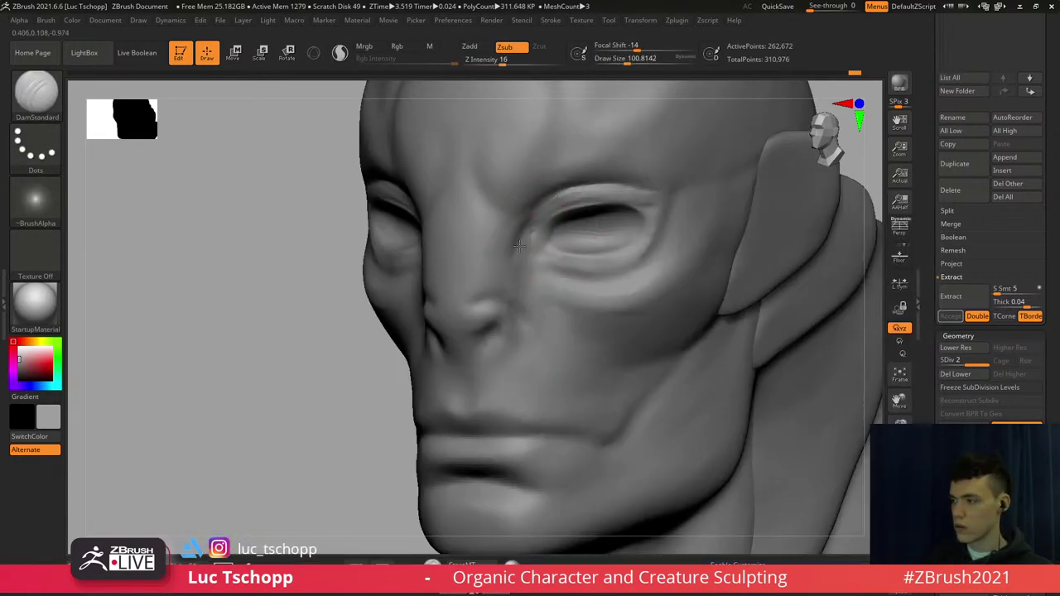
# Smooth the bridge of the nose with the custom brush at a slightly smaller size
pyautogui.press('b')
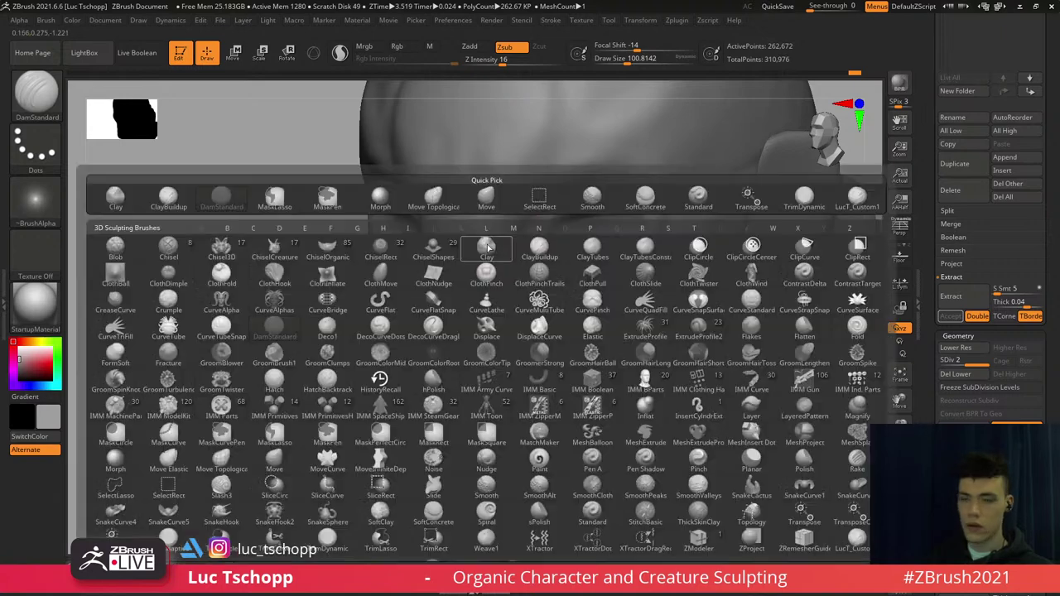
pyautogui.click(850, 204)
pyautogui.moveTo(495, 227)
pyautogui.keyDown('ctrl'); pyautogui.mouseDown(button='right')
pyautogui.moveTo(488, 248)
pyautogui.moveTo(481, 224)
pyautogui.mouseUp(button='right'); pyautogui.keyUp('ctrl')
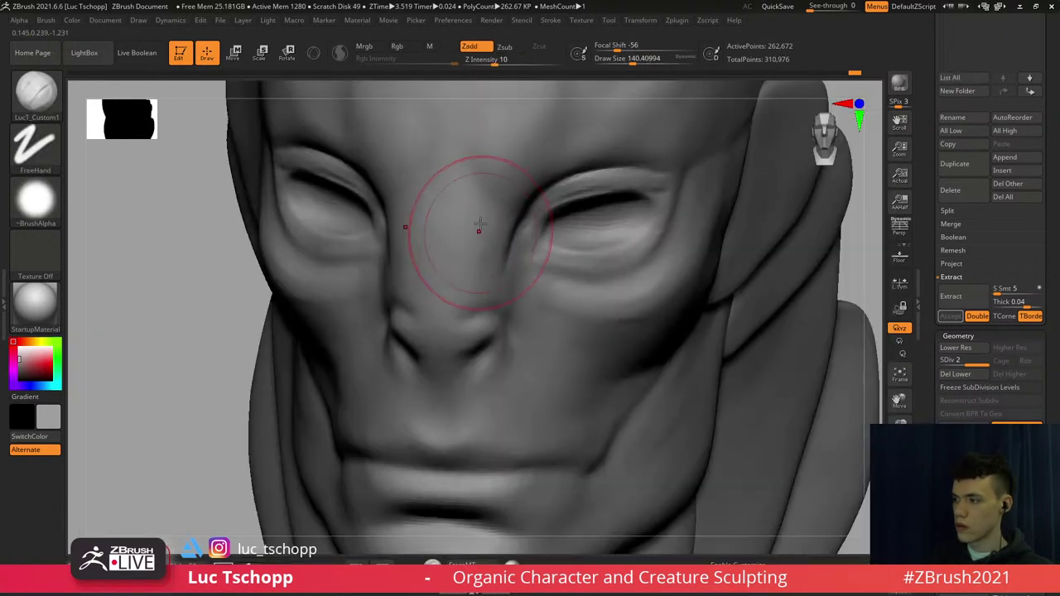
pyautogui.press('s')
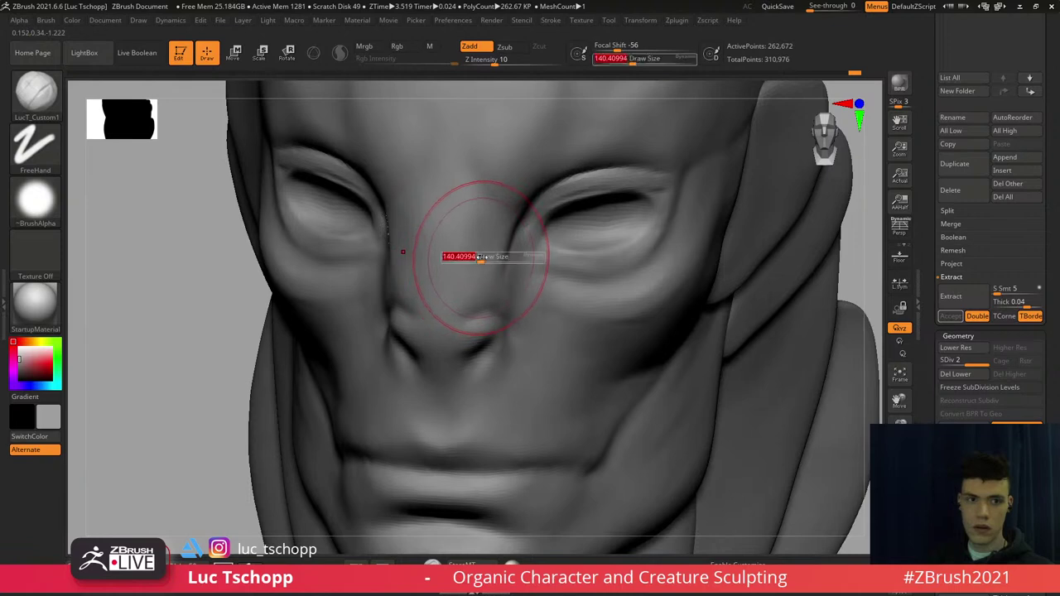
pyautogui.moveTo(481, 256); pyautogui.dragTo(480, 256)
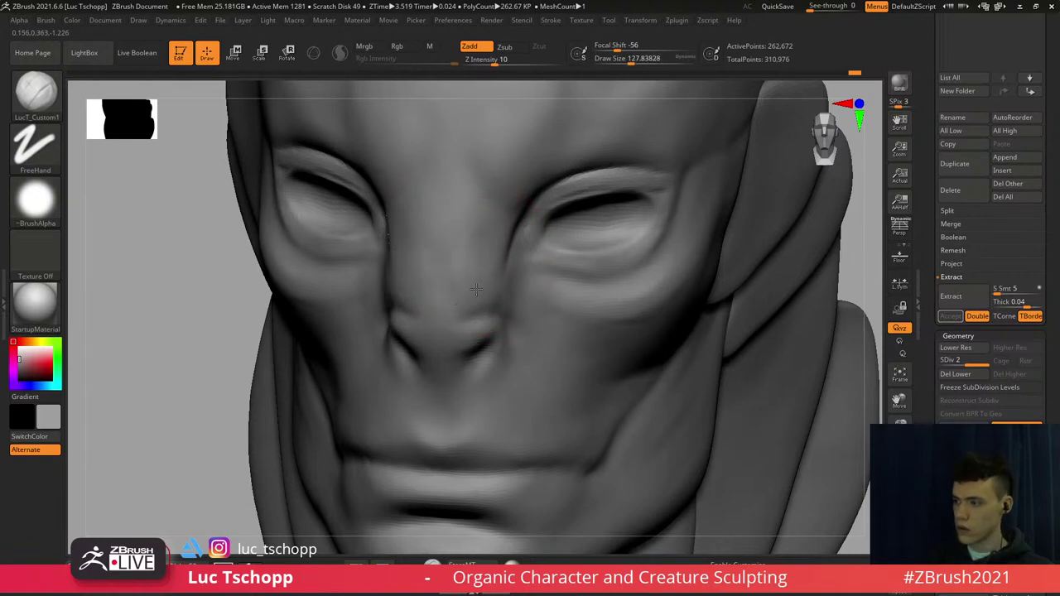
pyautogui.moveTo(466, 314)
pyautogui.keyDown('shift'); pyautogui.mouseDown()
pyautogui.moveTo(454, 315)
pyautogui.moveTo(469, 329)
pyautogui.mouseUp(); pyautogui.keyUp('shift')
pyautogui.keyDown('shift'); pyautogui.moveTo(514, 207); pyautogui.dragTo(519, 163, button='right'); pyautogui.keyUp('shift')
pyautogui.press('f')
pyautogui.moveTo(497, 282)
pyautogui.keyDown('shift'); pyautogui.mouseDown(button='right')
pyautogui.moveTo(507, 320)
pyautogui.moveTo(481, 272)
pyautogui.moveTo(503, 309)
pyautogui.moveTo(431, 273)
pyautogui.mouseUp(button='right'); pyautogui.keyUp('shift')
# Select DamStandard, undo the last nose and cheek stroke, and enlarge the brush to about 149
pyautogui.press('s')
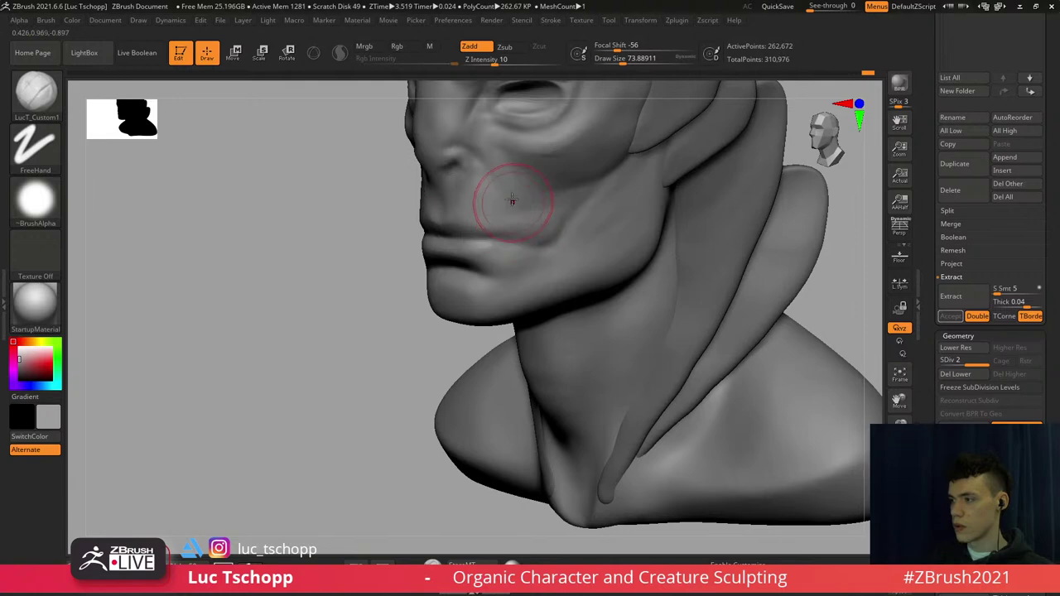
pyautogui.moveTo(507, 188)
pyautogui.keyDown('alt'); pyautogui.mouseDown(button='right')
pyautogui.moveTo(515, 235)
pyautogui.moveTo(511, 213)
pyautogui.mouseUp(button='right'); pyautogui.keyUp('alt')
pyautogui.press('b')
pyautogui.press('d')
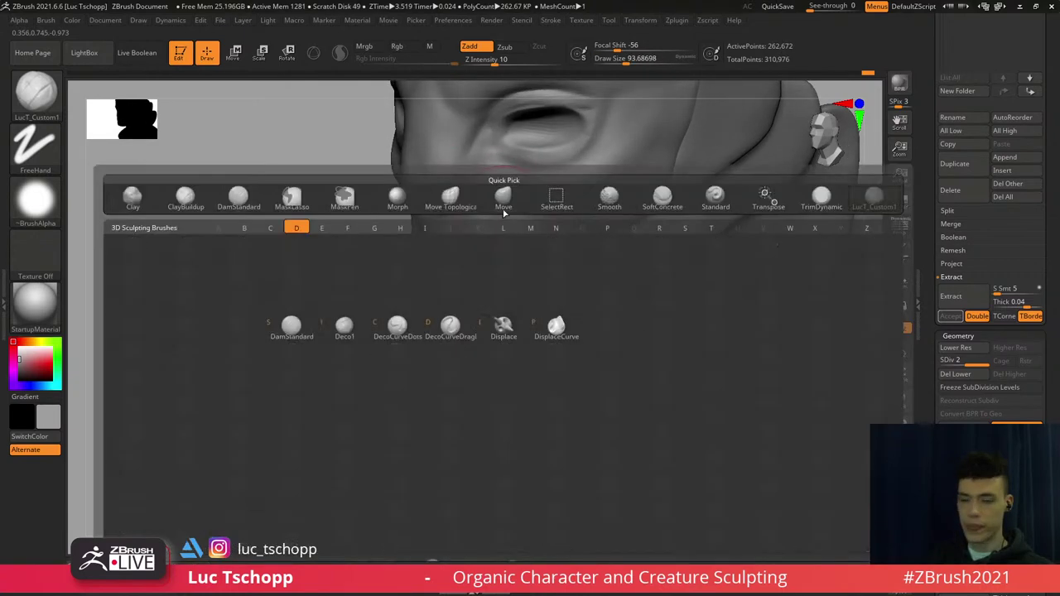
pyautogui.press('s')
pyautogui.hotkey('ctrl', 'z')
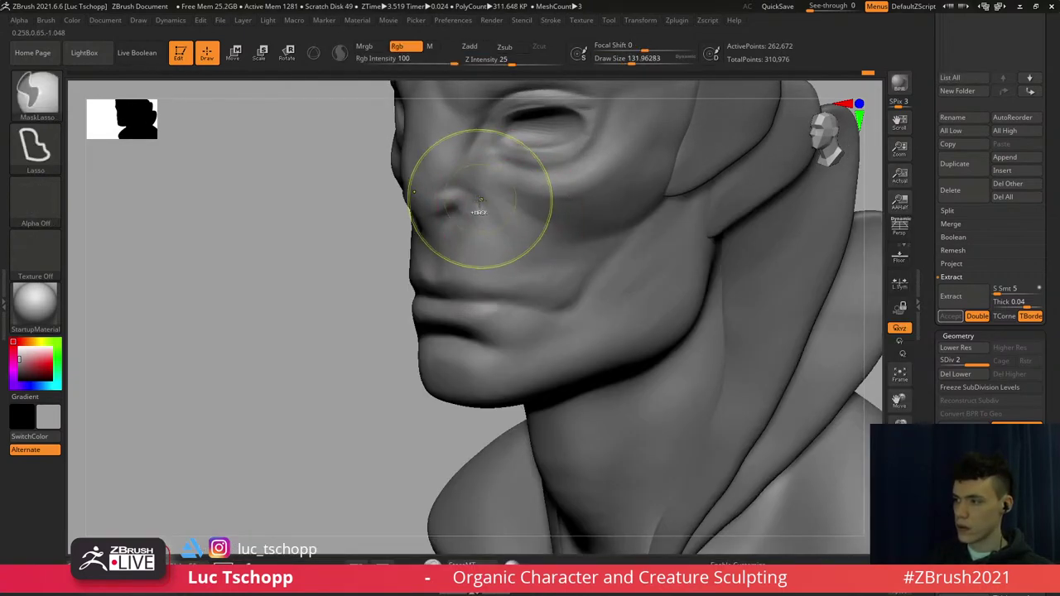
pyautogui.press('s')
pyautogui.moveTo(470, 196); pyautogui.dragTo(474, 196)
pyautogui.keyDown('ctrl'); pyautogui.moveTo(498, 215); pyautogui.dragTo(499, 246, button='right'); pyautogui.keyUp('ctrl')
pyautogui.moveTo(500, 246)
pyautogui.mouseDown(button='right')
pyautogui.moveTo(522, 244)
pyautogui.moveTo(509, 227)
pyautogui.moveTo(501, 238)
pyautogui.moveTo(512, 199)
pyautogui.mouseUp(button='right')
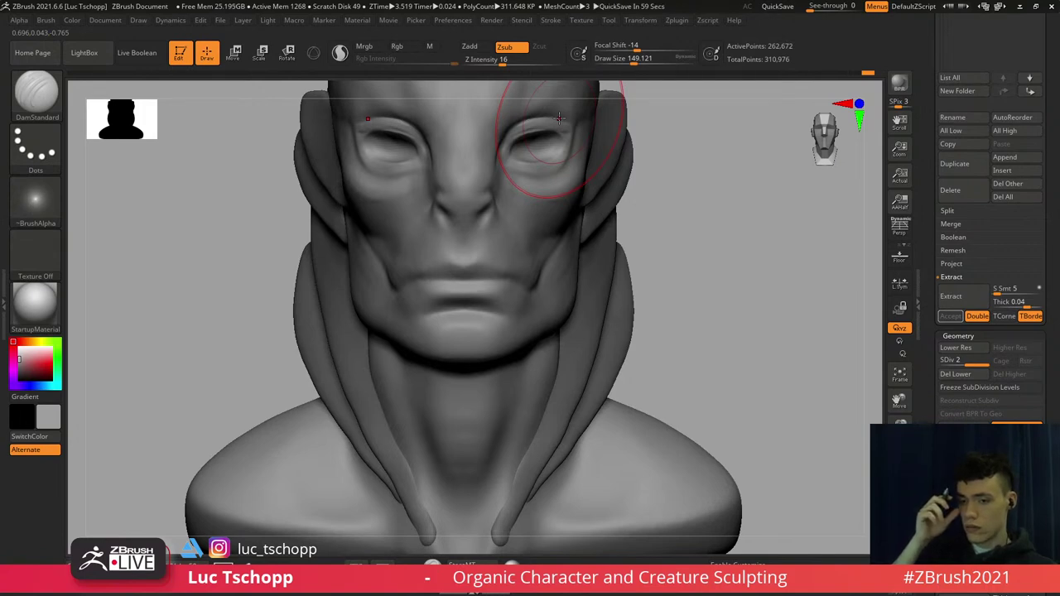
pyautogui.moveTo(488, 226)
pyautogui.keyDown('alt'); pyautogui.mouseDown(button='right')
pyautogui.moveTo(482, 280)
pyautogui.moveTo(505, 277)
pyautogui.mouseUp(button='right'); pyautogui.keyUp('alt')
# Drop to SDiv 1 and reshape the cheek beside the mouth corner, toward the jaw
pyautogui.press('b')
pyautogui.press('m')
pyautogui.press('v')
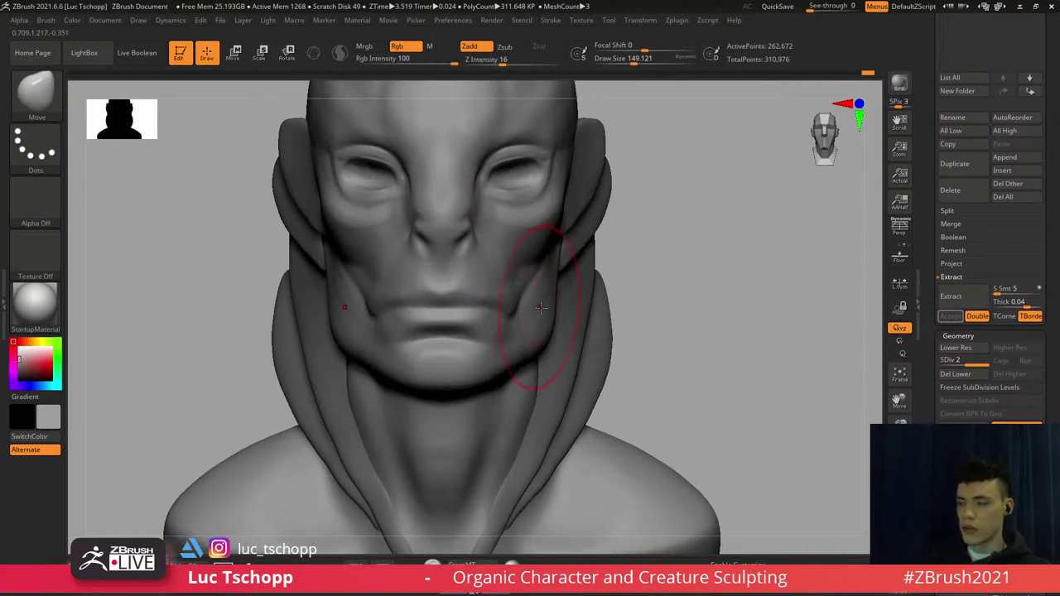
pyautogui.hotkey('shift', 'd')
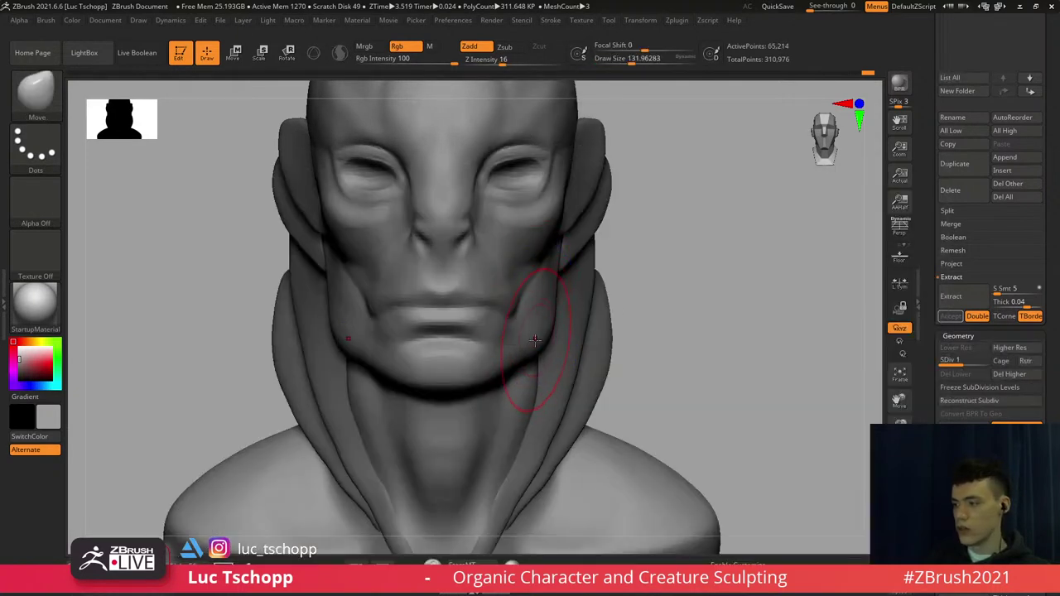
pyautogui.press('b')
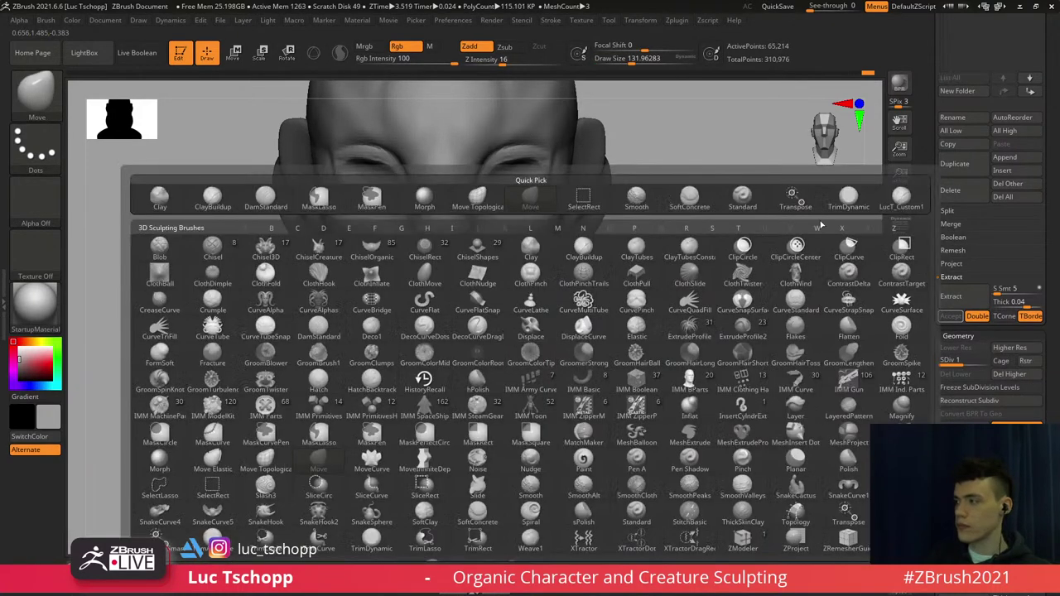
pyautogui.click(898, 207)
# At SDiv 2, frame the head and shoulders and set the brush size to about 101
pyautogui.press('d')
pyautogui.moveTo(528, 295)
pyautogui.mouseDown(button='right')
pyautogui.moveTo(502, 300)
pyautogui.moveTo(533, 326)
pyautogui.moveTo(520, 386)
pyautogui.moveTo(493, 334)
pyautogui.moveTo(522, 319)
pyautogui.mouseUp(button='right')
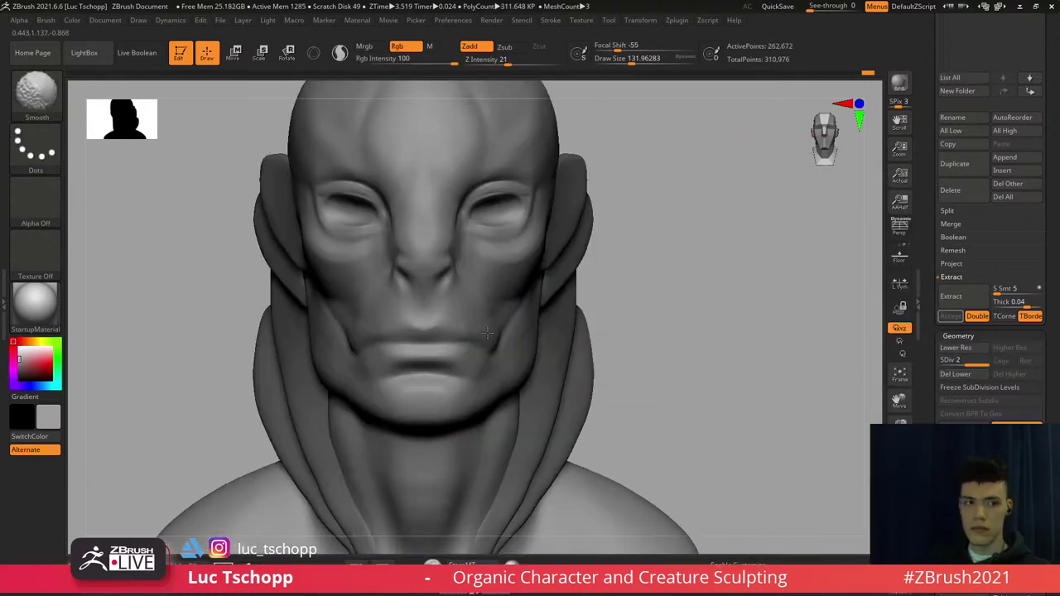
pyautogui.moveTo(490, 266)
pyautogui.mouseDown(button='right')
pyautogui.moveTo(480, 286)
pyautogui.moveTo(515, 309)
pyautogui.moveTo(535, 291)
pyautogui.moveTo(480, 286)
pyautogui.mouseUp(button='right')
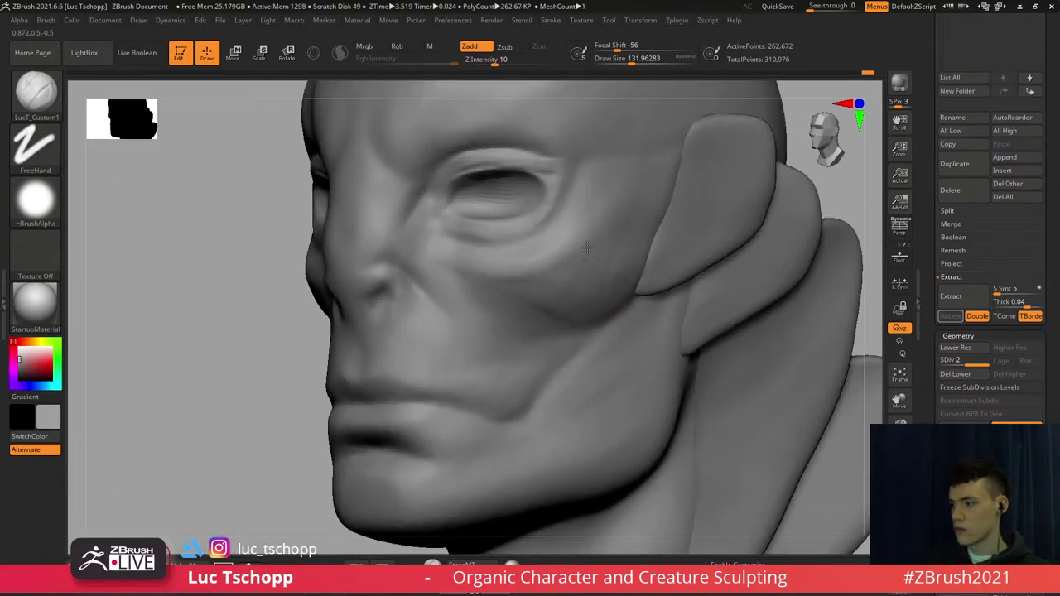
pyautogui.moveTo(587, 248)
pyautogui.mouseDown(button='right')
pyautogui.moveTo(568, 264)
pyautogui.moveTo(530, 240)
pyautogui.moveTo(469, 240)
pyautogui.mouseUp(button='right')
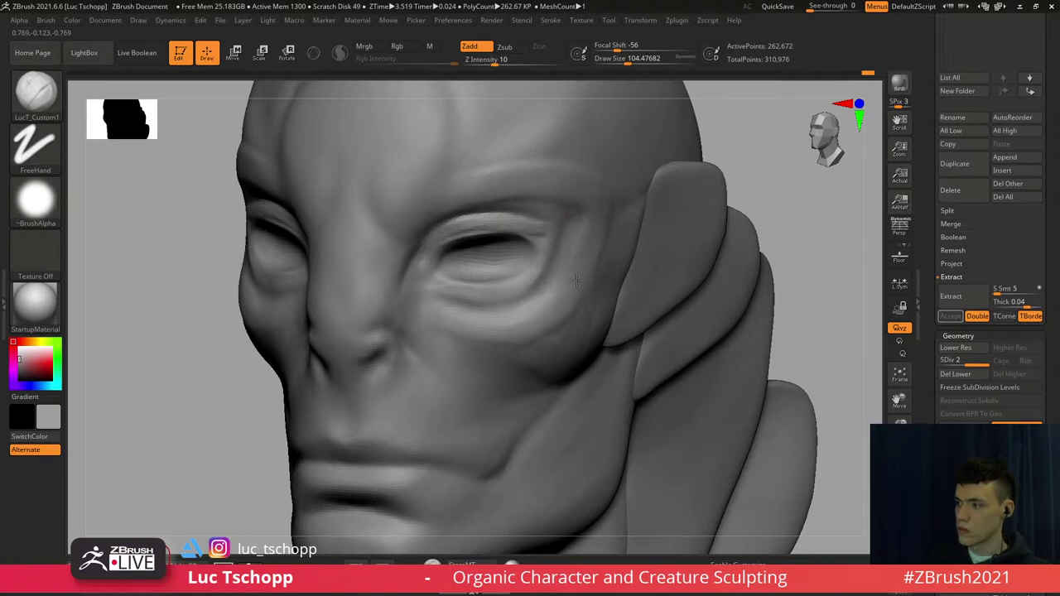
pyautogui.moveTo(572, 289)
pyautogui.keyDown('shift'); pyautogui.mouseDown(button='right')
pyautogui.moveTo(615, 286)
pyautogui.moveTo(565, 232)
pyautogui.moveTo(549, 235)
pyautogui.moveTo(536, 197)
pyautogui.mouseUp(button='right'); pyautogui.keyUp('shift')
pyautogui.press('s')
pyautogui.moveTo(548, 205); pyautogui.dragTo(541, 205)
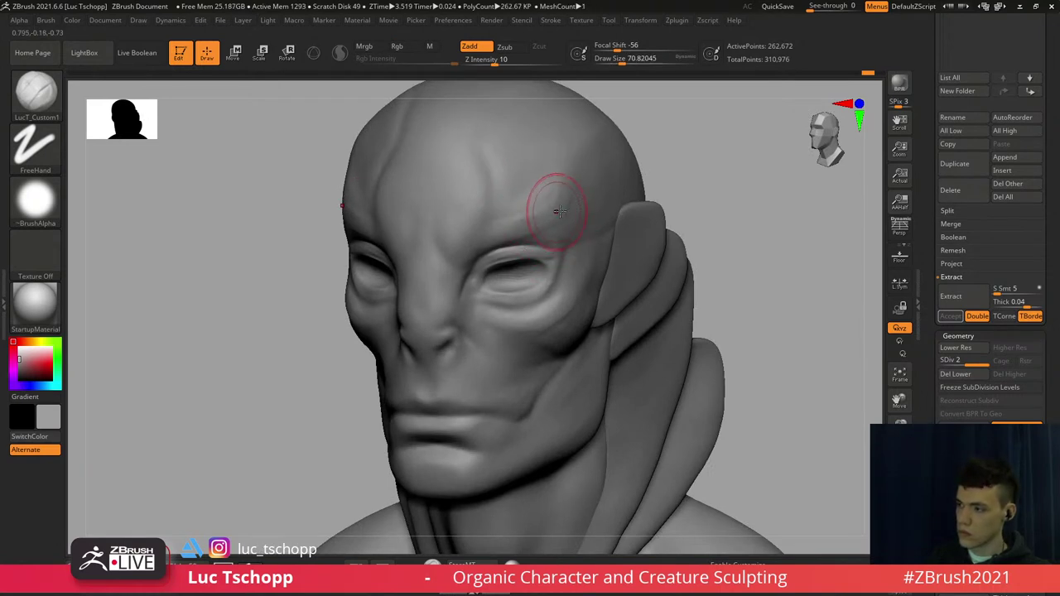
pyautogui.moveTo(579, 274); pyautogui.dragTo(586, 274)
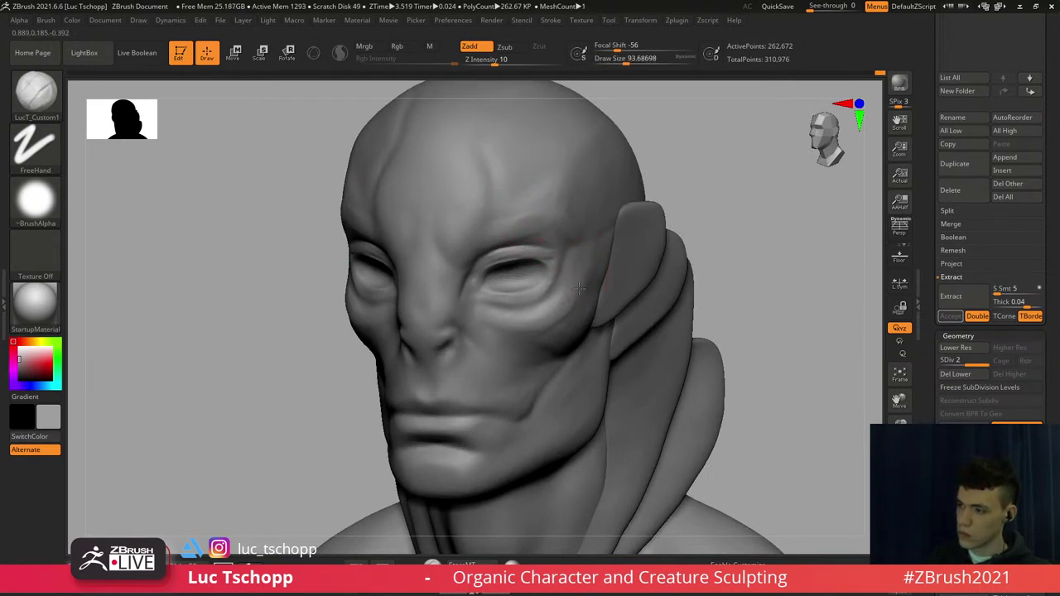
pyautogui.moveTo(554, 319)
pyautogui.keyDown('alt'); pyautogui.mouseDown(button='right')
pyautogui.moveTo(545, 252)
pyautogui.moveTo(473, 313)
pyautogui.mouseUp(button='right'); pyautogui.keyUp('alt')
pyautogui.press('s')
pyautogui.moveTo(472, 324)
pyautogui.mouseDown()
pyautogui.moveTo(488, 305)
pyautogui.moveTo(493, 336)
pyautogui.mouseUp()
# Toggle between SDiv 1 and 2 and shrink the brush to about 41 in front view
pyautogui.hotkey('shift', 'd')
pyautogui.press('s')
pyautogui.press('[')
pyautogui.press('d')
pyautogui.press('s')
pyautogui.keyDown('shift'); pyautogui.moveTo(500, 351); pyautogui.dragTo(495, 323, button='right'); pyautogui.keyUp('shift')
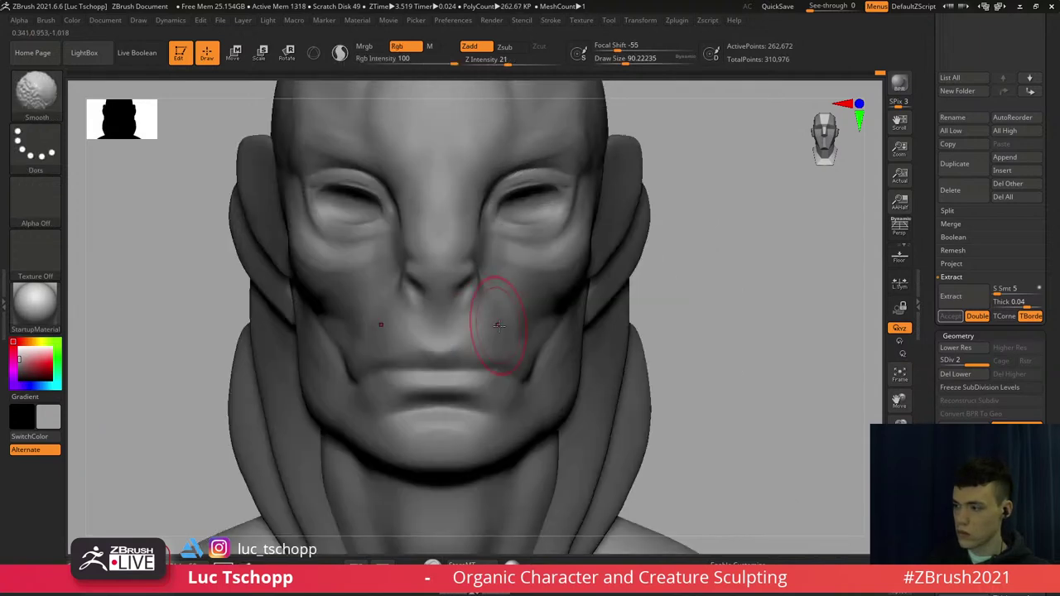
pyautogui.press('s')
pyautogui.moveTo(496, 323); pyautogui.dragTo(476, 337)
# Smooth the eyelids at SDiv 2 from a straight front view
pyautogui.keyDown('ctrl'); pyautogui.moveTo(509, 315); pyautogui.dragTo(515, 265, button='right'); pyautogui.keyUp('ctrl')
pyautogui.hotkey('shift', 'd')
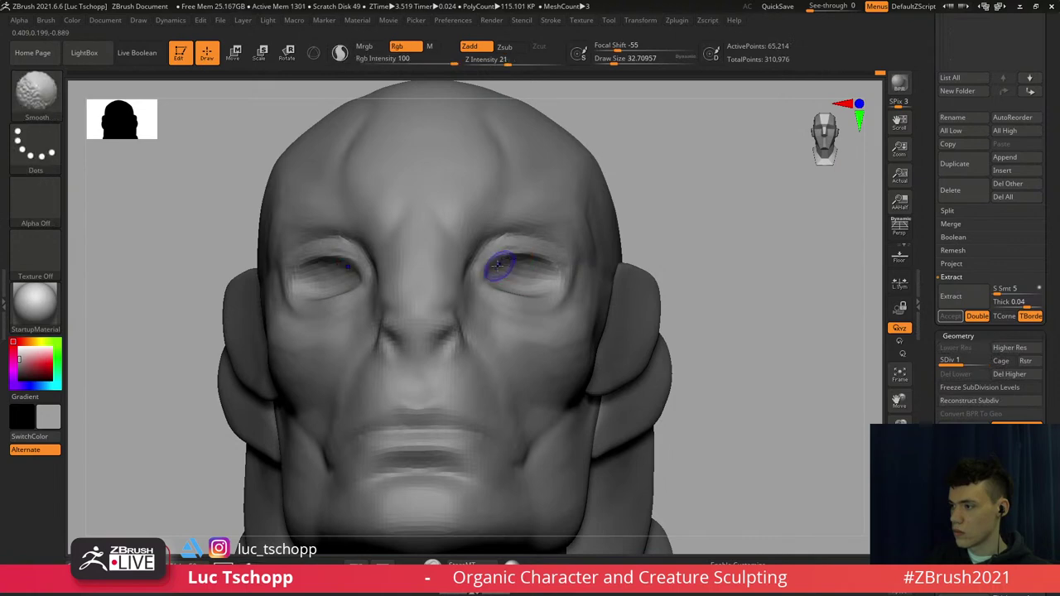
pyautogui.press('d')
pyautogui.moveTo(510, 255)
pyautogui.keyDown('ctrl'); pyautogui.mouseDown(button='right')
pyautogui.moveTo(512, 235)
pyautogui.moveTo(491, 267)
pyautogui.mouseUp(button='right'); pyautogui.keyUp('ctrl')
pyautogui.press('s')
pyautogui.press('shift')
pyautogui.press('b')
pyautogui.press('s')
pyautogui.press('t')
pyautogui.press('s')
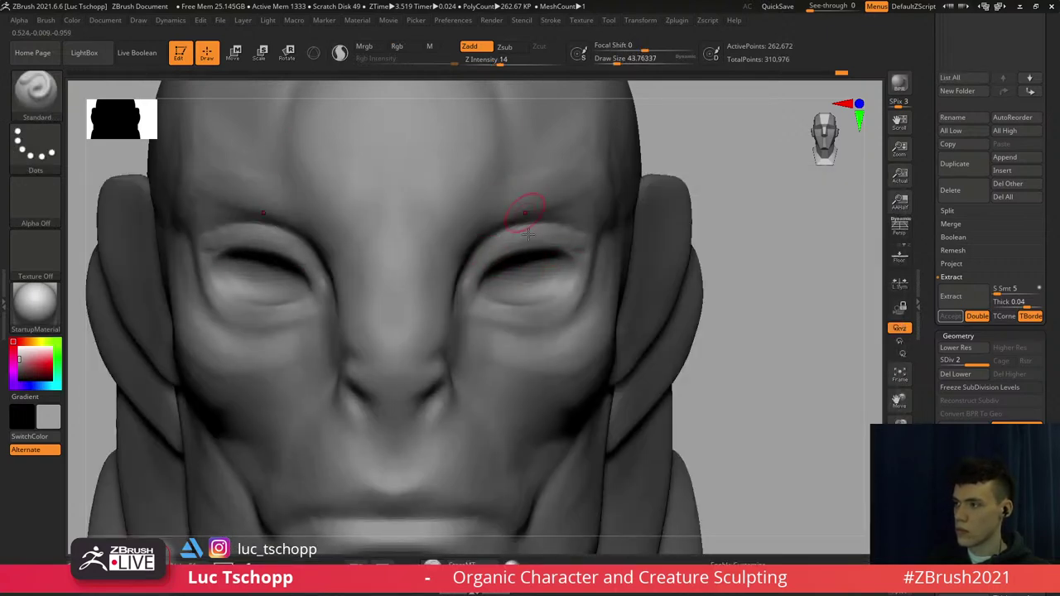
# Orbit the bust to a three-quarter view and scroll the Tool palette to Geometry and DynaMesh
pyautogui.keyDown('ctrl'); pyautogui.moveTo(536, 282); pyautogui.dragTo(509, 255, button='right'); pyautogui.keyUp('ctrl')
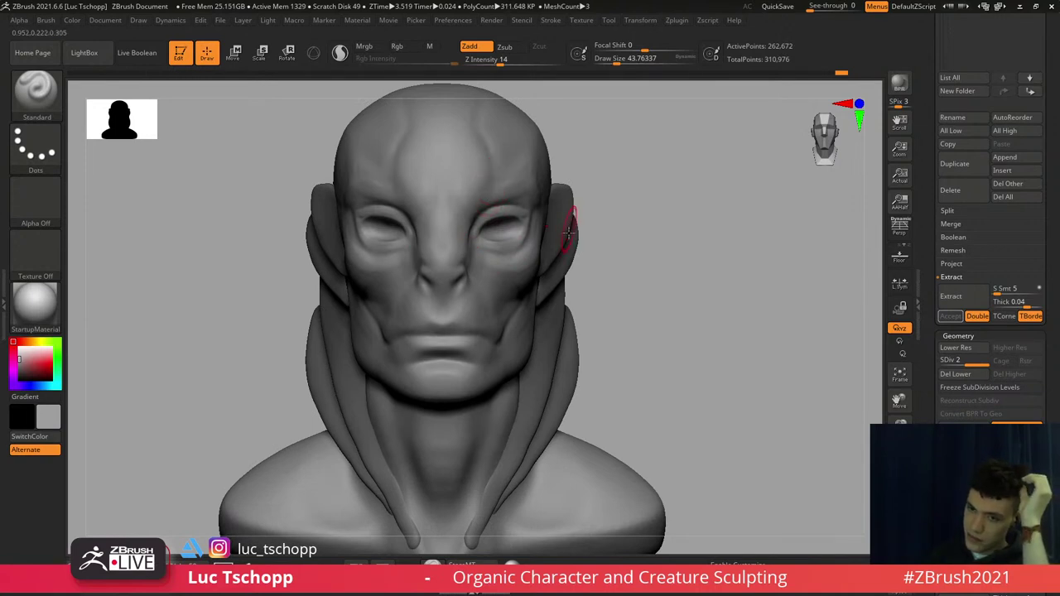
pyautogui.moveTo(650, 236); pyautogui.dragTo(602, 233, button='right')
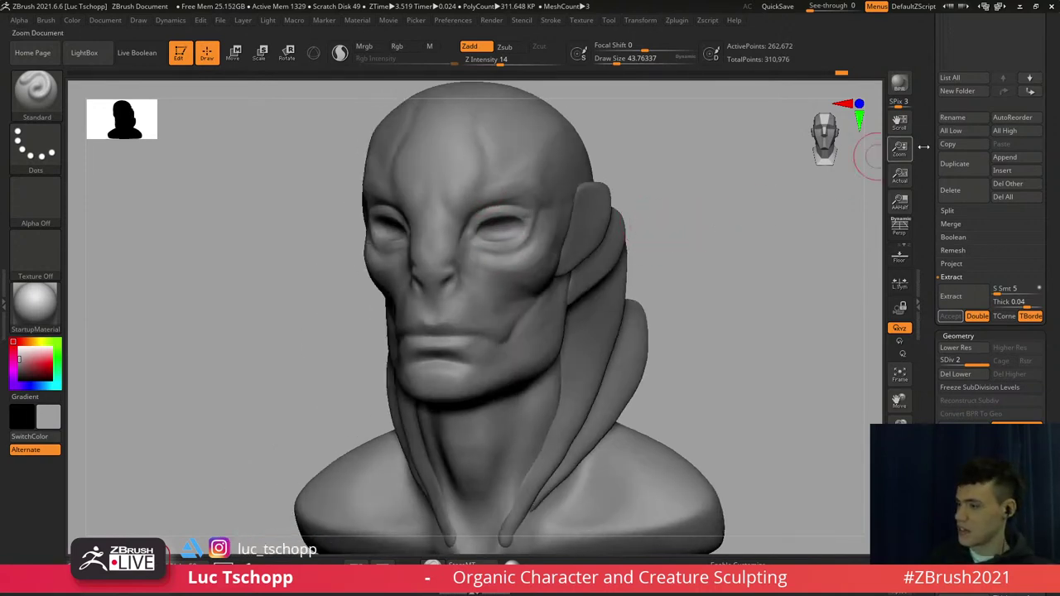
pyautogui.moveTo(1043, 163); pyautogui.dragTo(1036, 62)
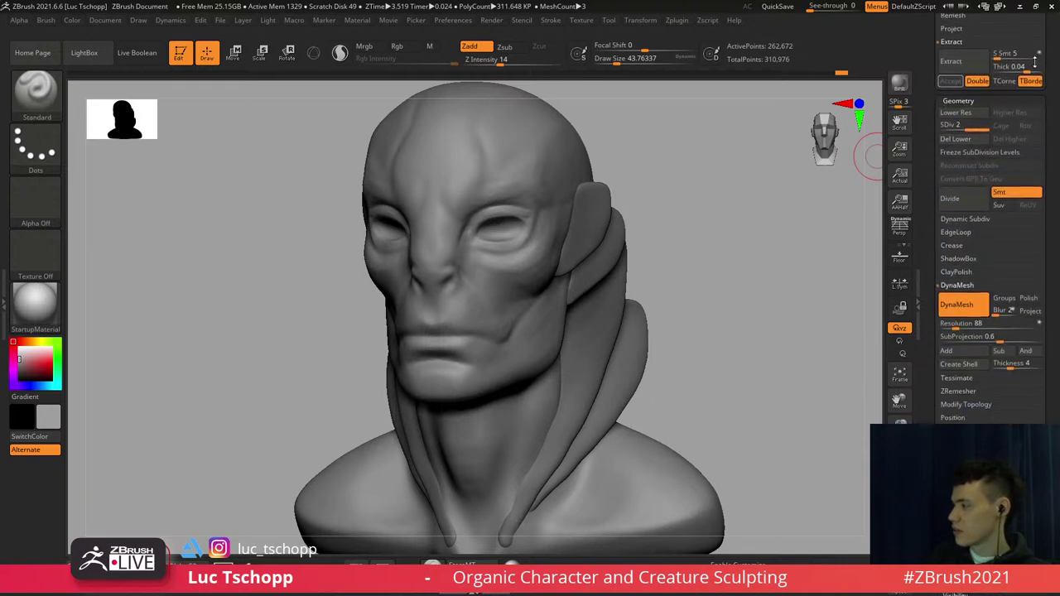
pyautogui.scroll(-2, 1034, 61)
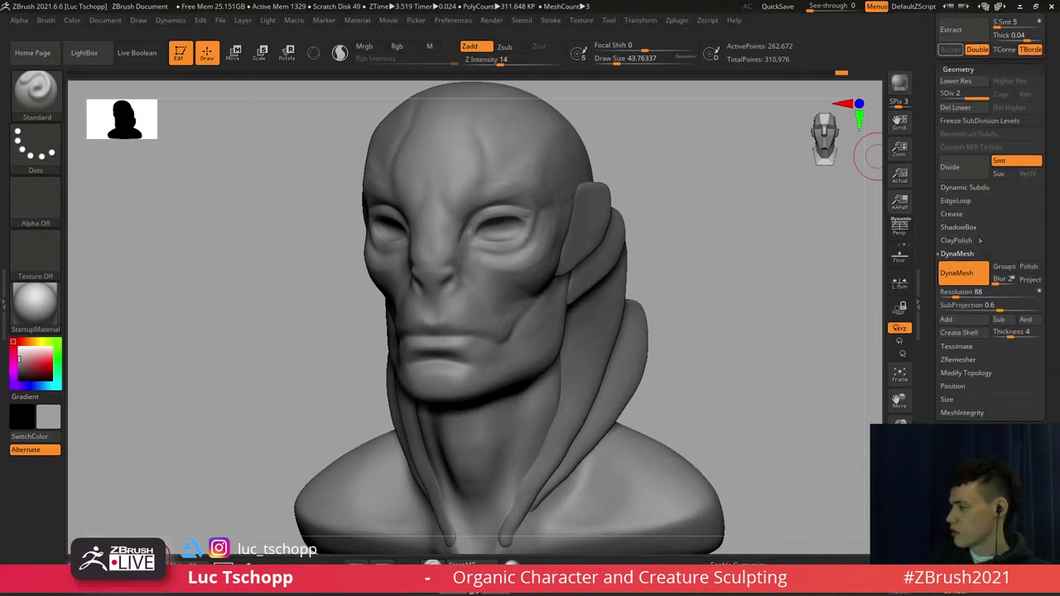
# Append a Sphere3D subtool and move it out beside the head with Transpose Move
pyautogui.moveTo(1045, 212); pyautogui.dragTo(1043, 326)
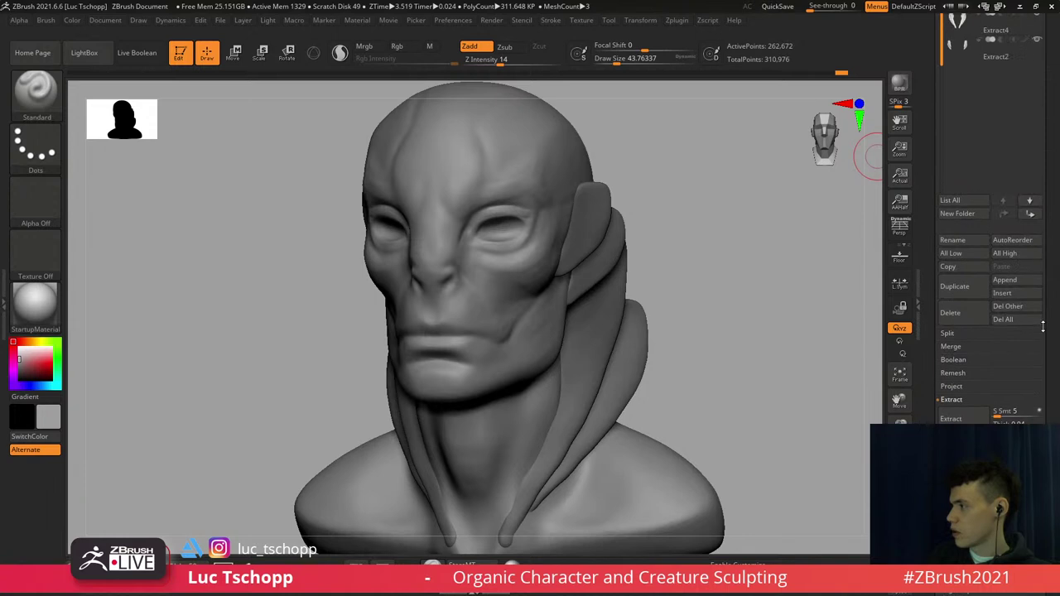
pyautogui.click(1018, 281)
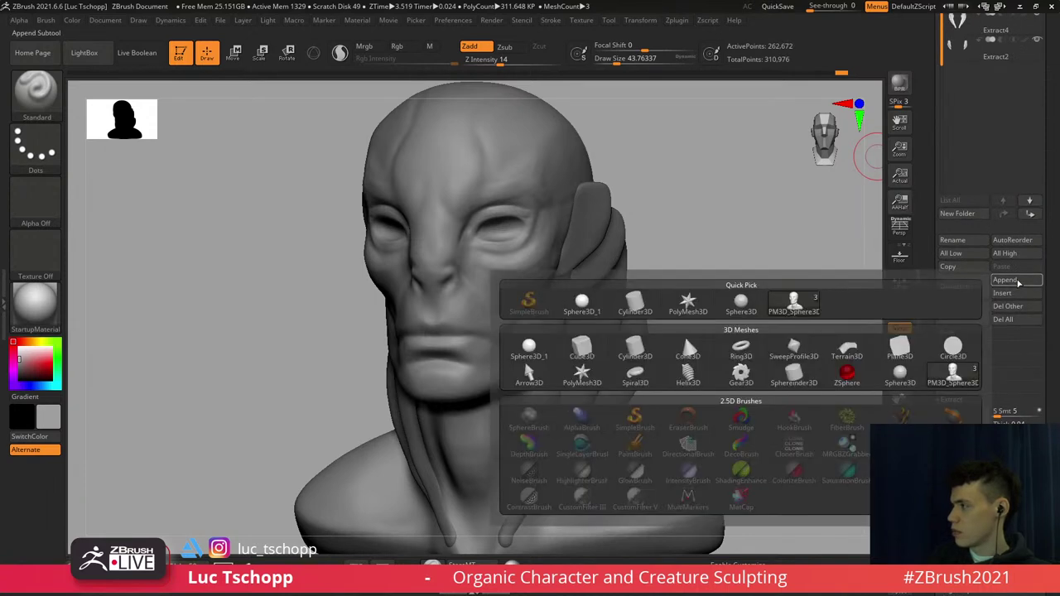
pyautogui.click(538, 354)
pyautogui.keyDown('shift'); pyautogui.moveTo(663, 332); pyautogui.dragTo(642, 328); pyautogui.keyUp('shift')
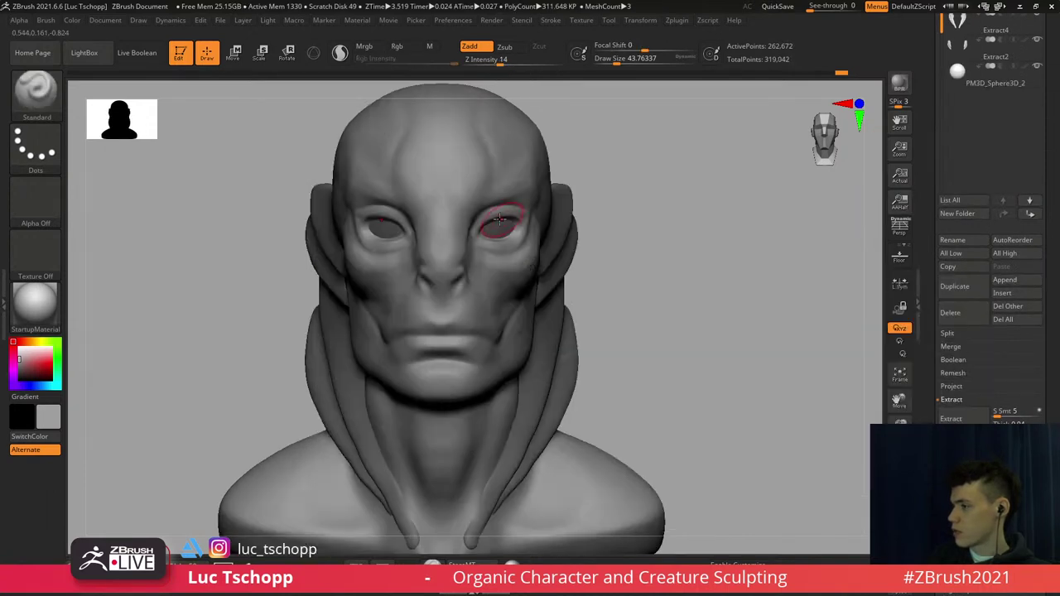
pyautogui.keyDown('alt'); pyautogui.click(503, 231); pyautogui.keyUp('alt')
pyautogui.press('w')
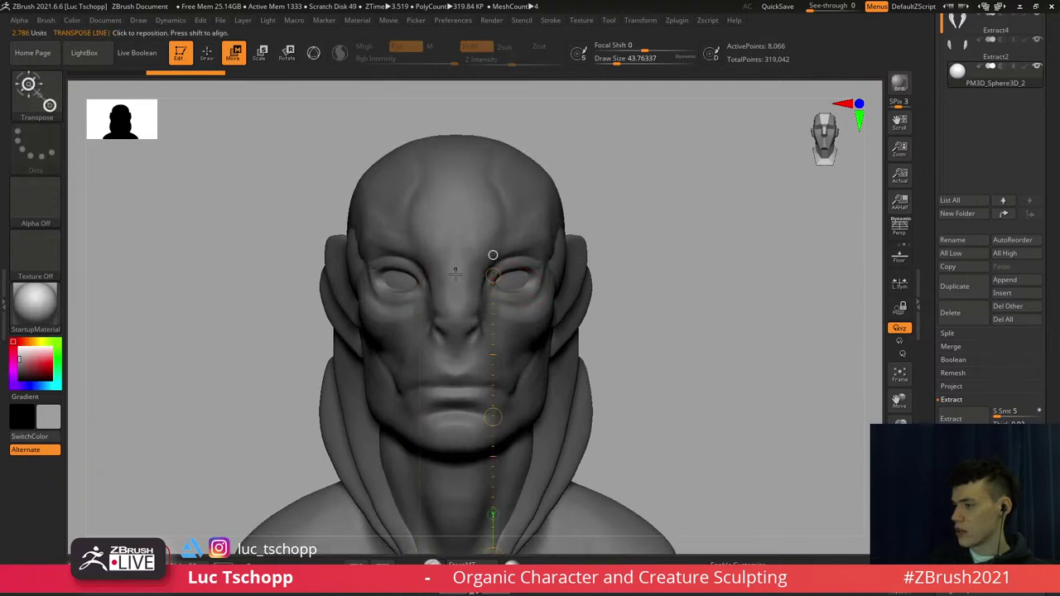
pyautogui.moveTo(558, 272); pyautogui.dragTo(707, 271)
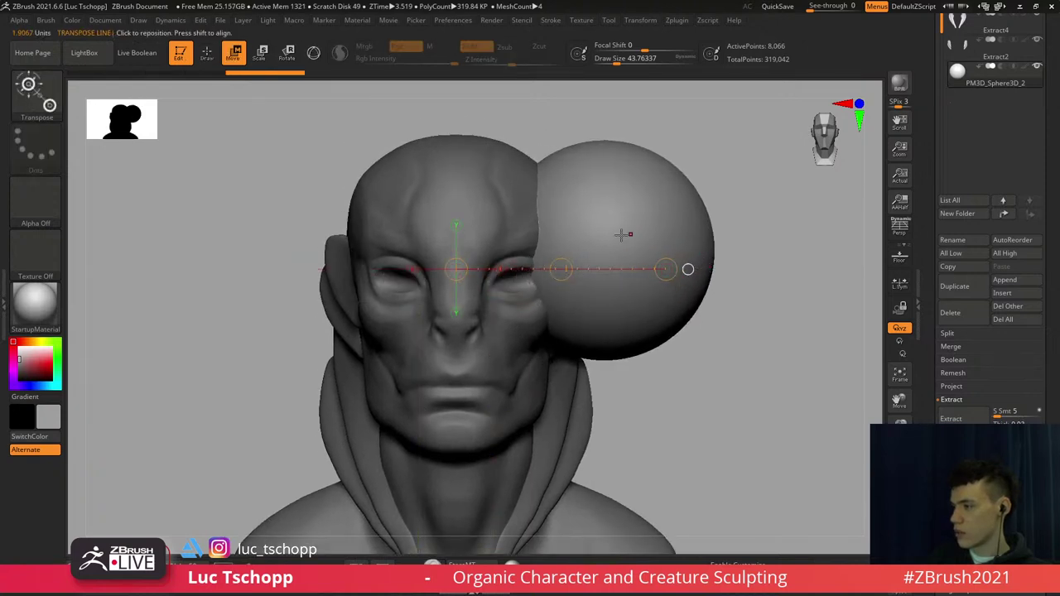
pyautogui.keyDown('shift'); pyautogui.moveTo(605, 240); pyautogui.dragTo(626, 243); pyautogui.keyUp('shift')
# Scale the sphere down to eyeball size with Transpose Scale
pyautogui.press('e')
pyautogui.moveTo(765, 239); pyautogui.dragTo(686, 246)
pyautogui.moveTo(763, 240); pyautogui.dragTo(684, 242)
pyautogui.moveTo(762, 240); pyautogui.dragTo(684, 242)
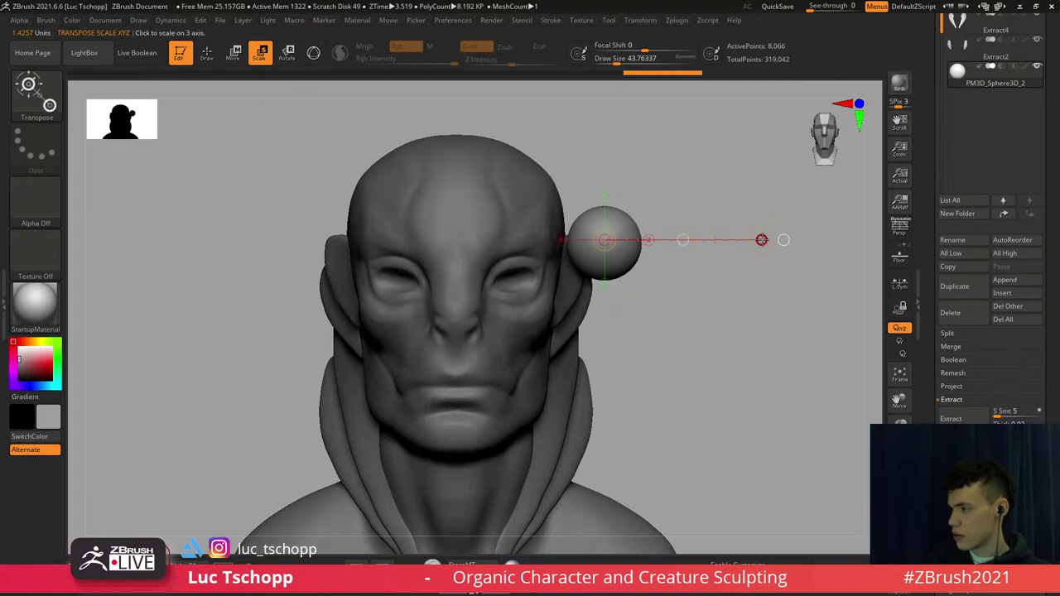
pyautogui.moveTo(762, 240); pyautogui.dragTo(602, 243)
# Seat the eyeball into the eye socket using the Gizmo, then frame the whole bust
pyautogui.click(314, 53)
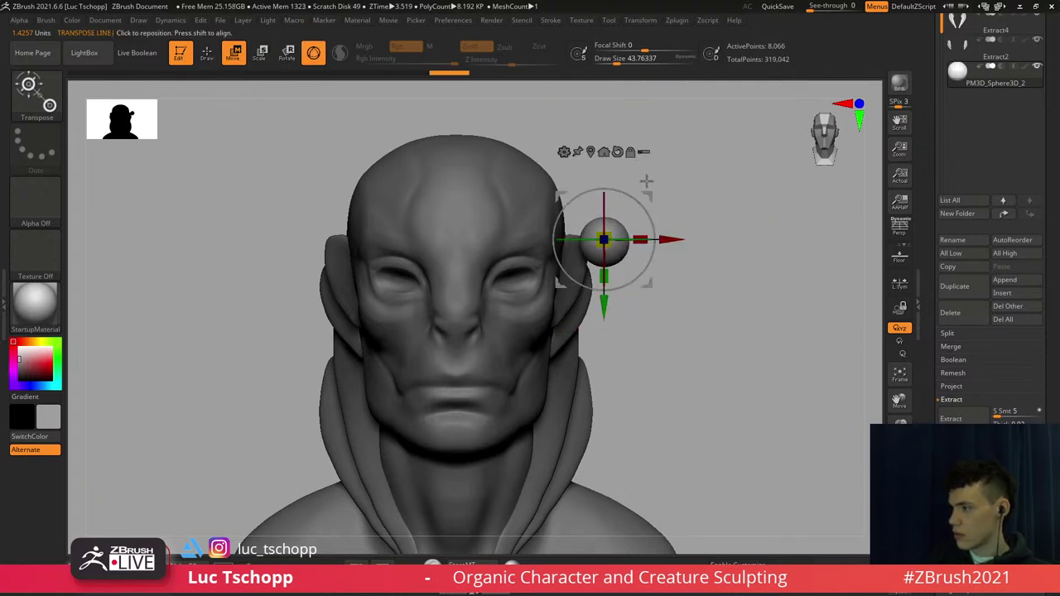
pyautogui.moveTo(650, 200); pyautogui.dragTo(555, 236)
pyautogui.moveTo(555, 236); pyautogui.dragTo(548, 267, button='right')
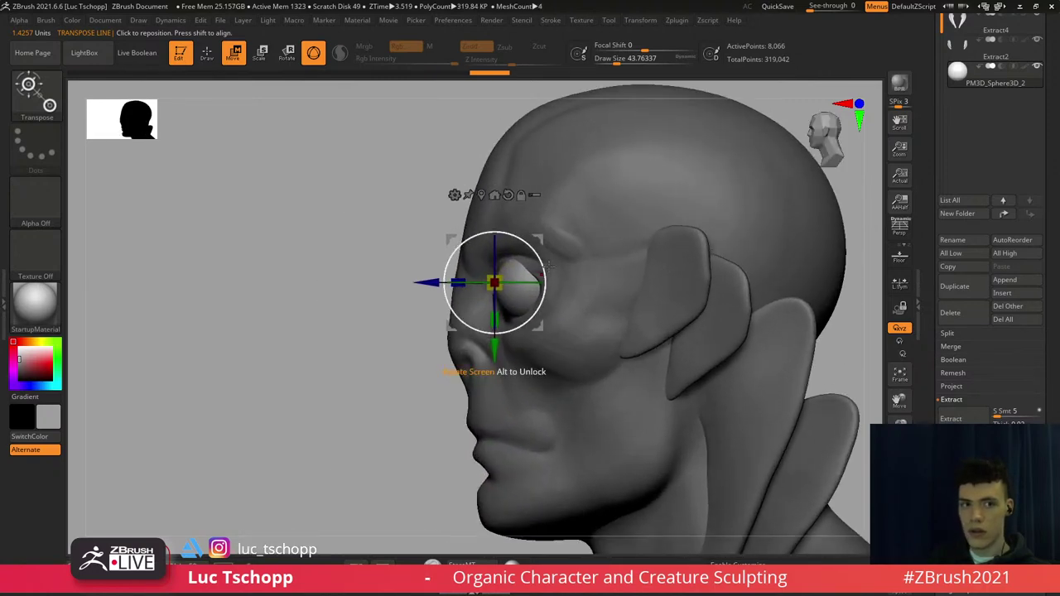
pyautogui.moveTo(422, 283); pyautogui.dragTo(435, 283)
pyautogui.keyDown('shift'); pyautogui.moveTo(293, 183); pyautogui.dragTo(350, 190, button='right'); pyautogui.keyUp('shift')
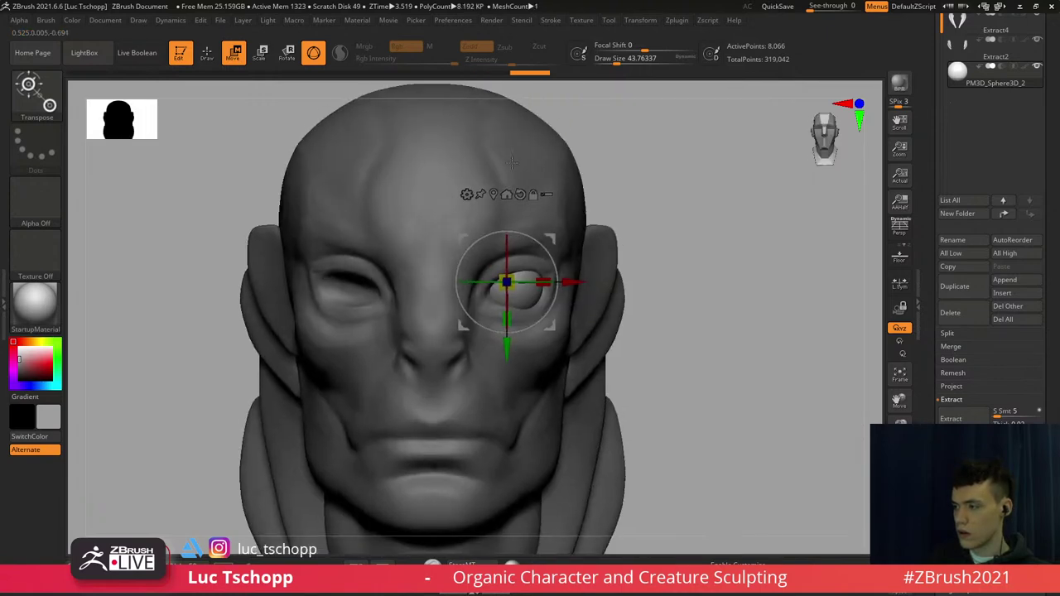
pyautogui.press('f')
pyautogui.moveTo(1047, 305); pyautogui.dragTo(1041, 186)
# Mirror the eyeball into the opposite socket with Mirror And Weld
pyautogui.scroll(-5, 1041, 186)
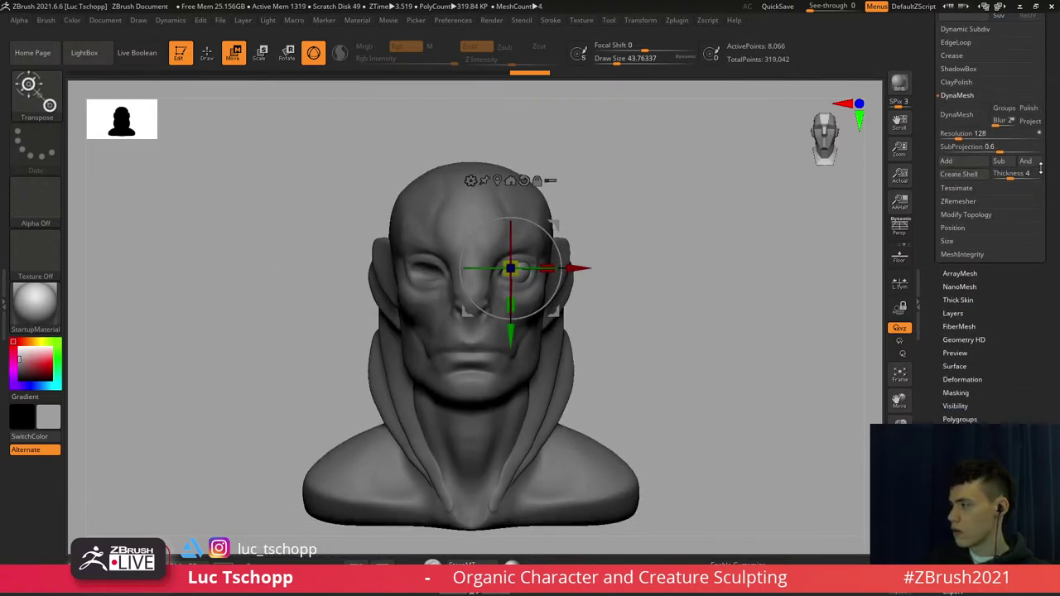
pyautogui.click(963, 194)
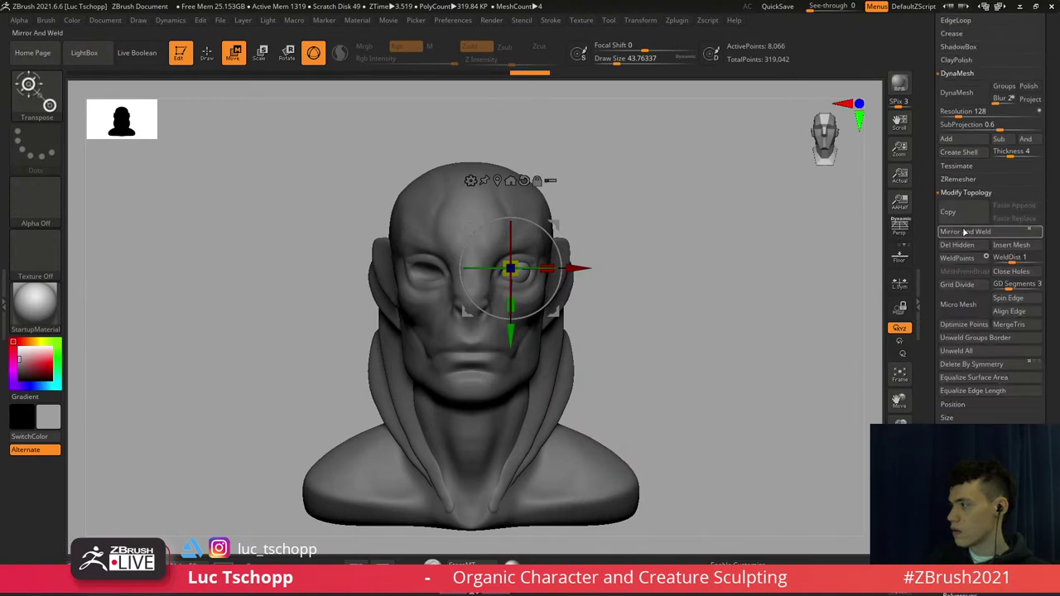
pyautogui.click(965, 233)
pyautogui.click(964, 192)
# With the head see-through, spread the eyes apart, lower them and enlarge both slightly
pyautogui.keyDown('alt'); pyautogui.moveTo(593, 296); pyautogui.dragTo(540, 340, button='right'); pyautogui.keyUp('alt')
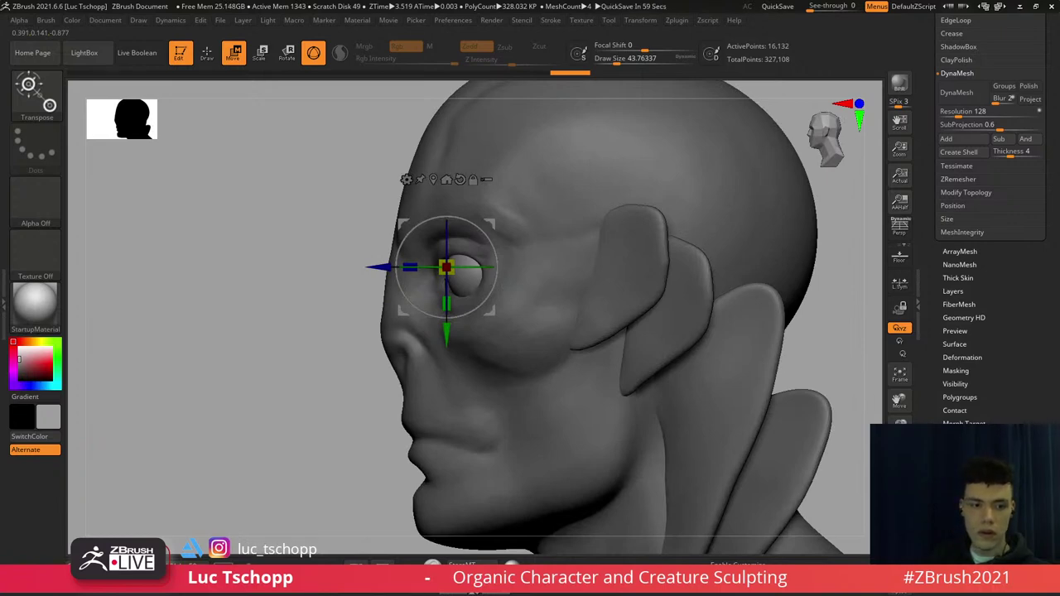
pyautogui.moveTo(344, 278); pyautogui.dragTo(456, 257, button='right')
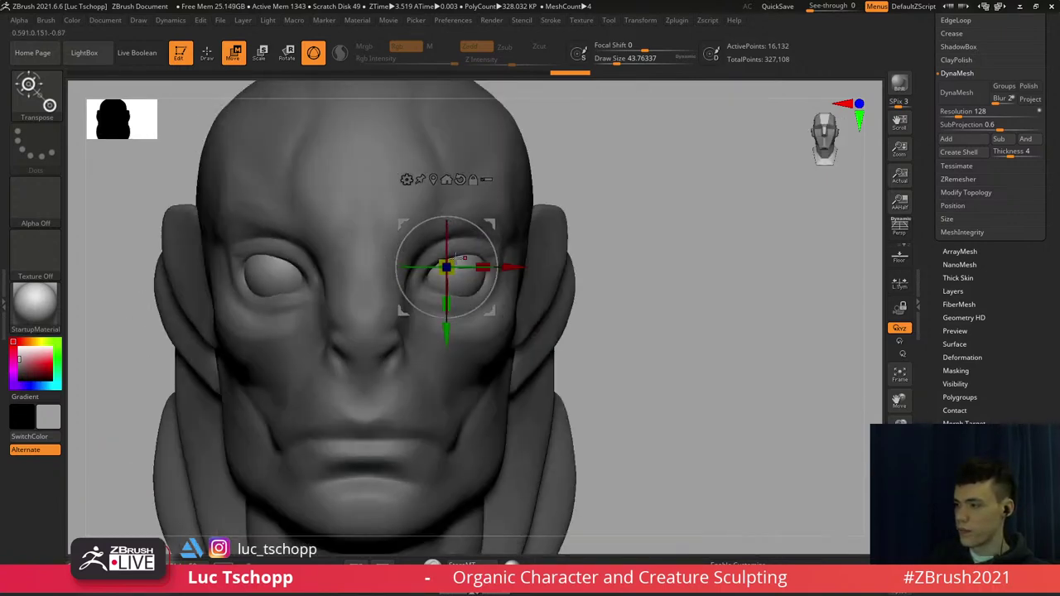
pyautogui.moveTo(459, 259); pyautogui.dragTo(509, 267)
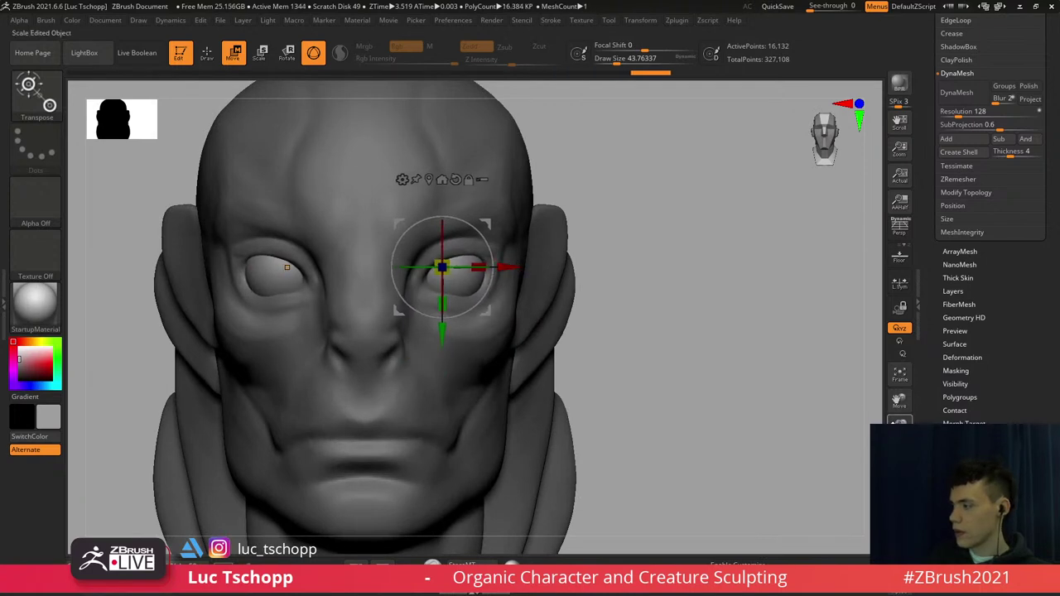
pyautogui.click(900, 507)
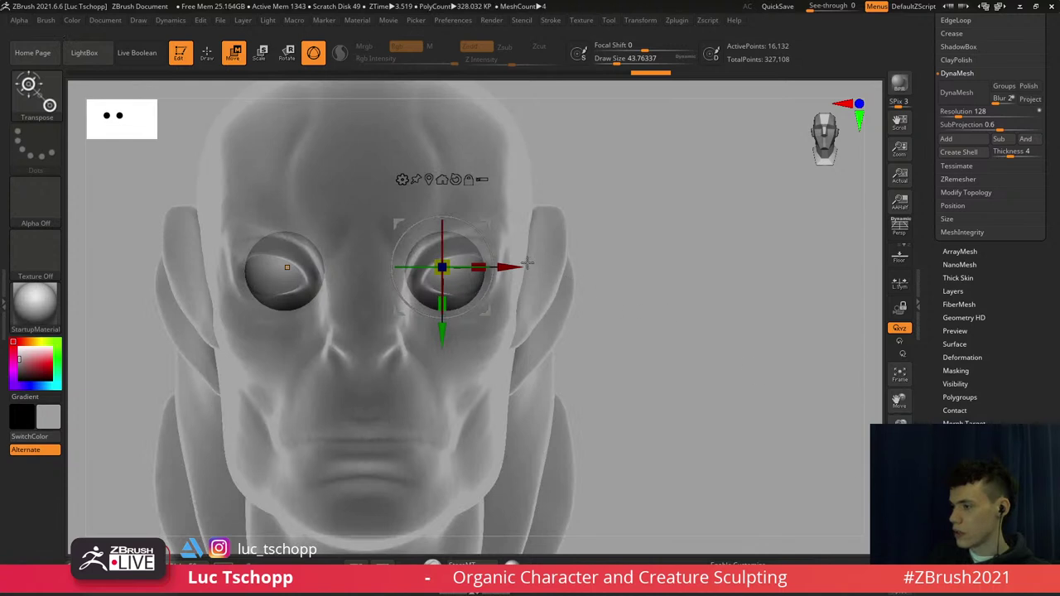
pyautogui.moveTo(517, 263); pyautogui.dragTo(523, 264)
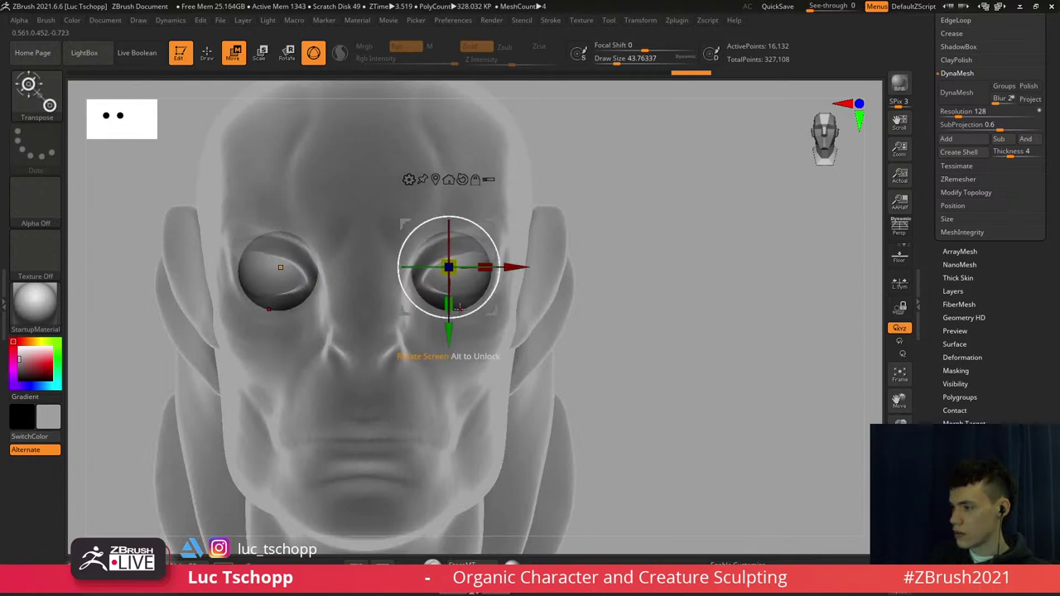
pyautogui.moveTo(448, 329); pyautogui.dragTo(455, 339)
pyautogui.moveTo(525, 271); pyautogui.dragTo(525, 272)
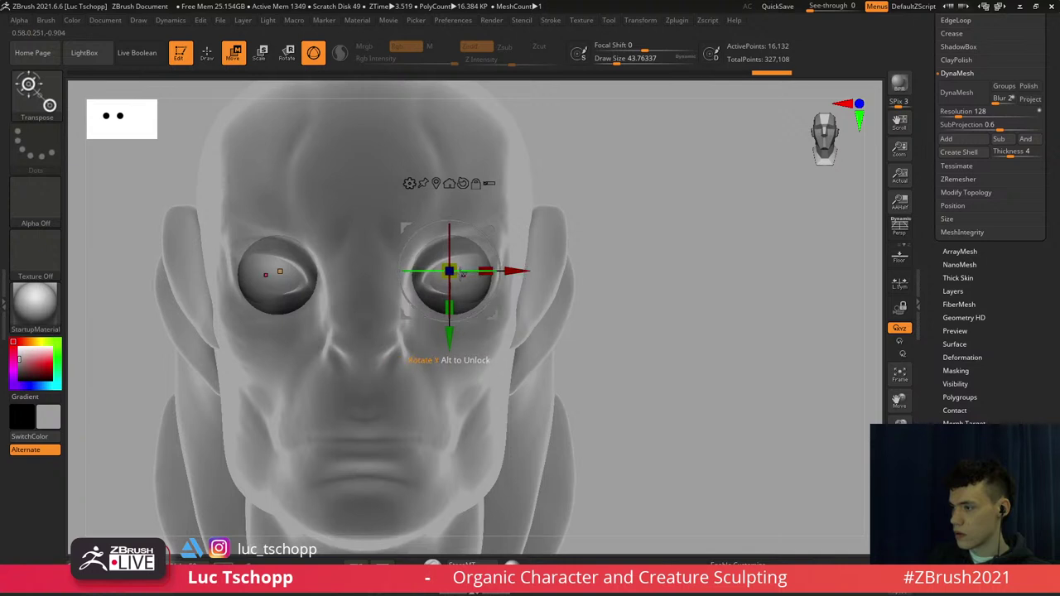
pyautogui.moveTo(455, 273); pyautogui.dragTo(510, 277)
# Make the head solid again and fine-tune the eyes' spacing
pyautogui.click(899, 503)
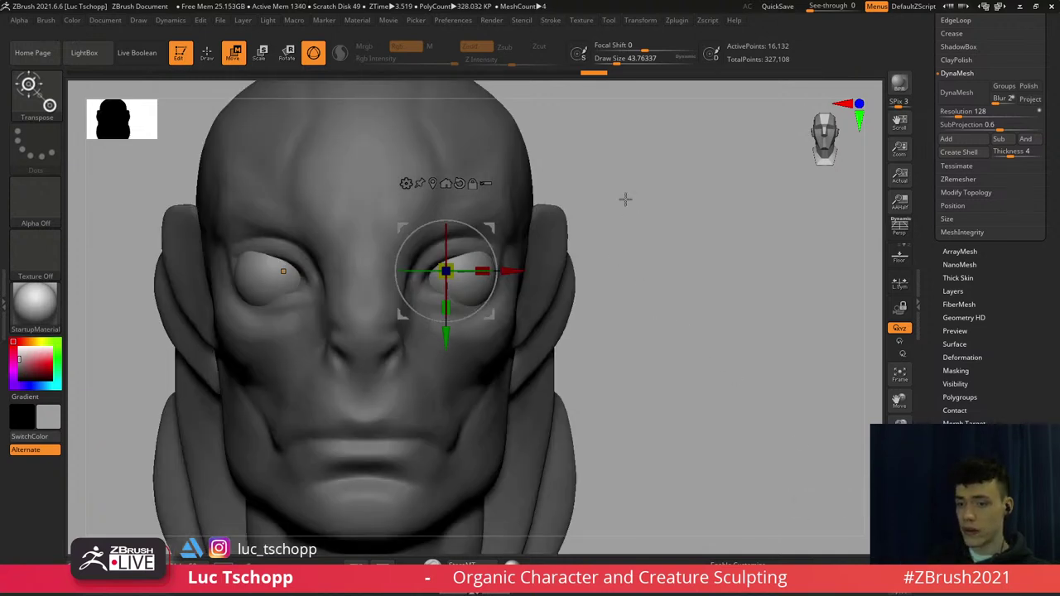
pyautogui.keyDown('alt'); pyautogui.moveTo(627, 197); pyautogui.dragTo(609, 223); pyautogui.keyUp('alt')
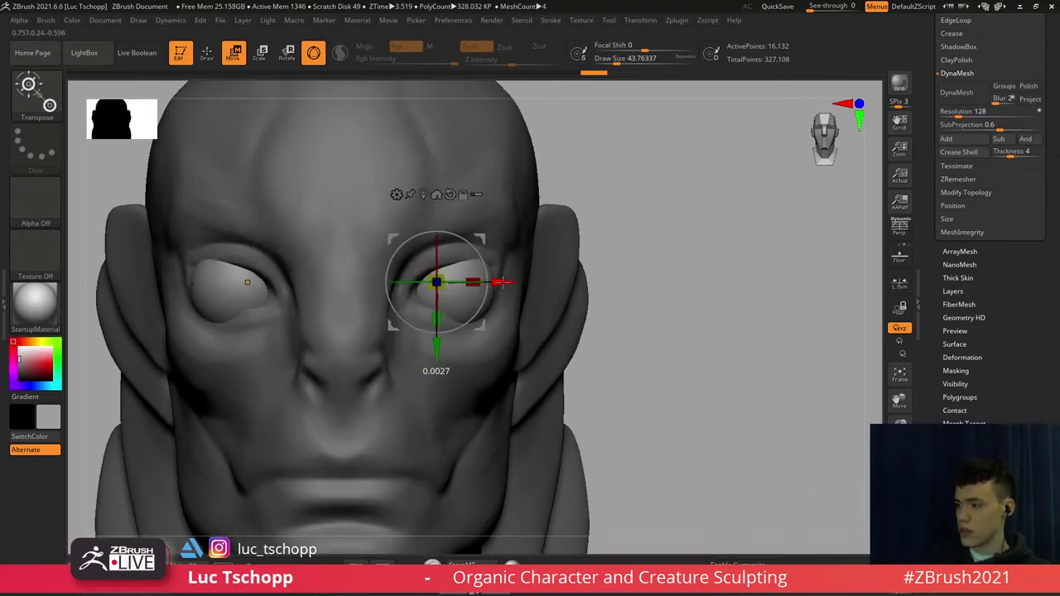
pyautogui.moveTo(502, 282); pyautogui.dragTo(500, 283)
# Reshape the eyelids and outer cheek around the eye with an enlarged Move brush
pyautogui.keyDown('alt'); pyautogui.click(489, 198); pyautogui.keyUp('alt')
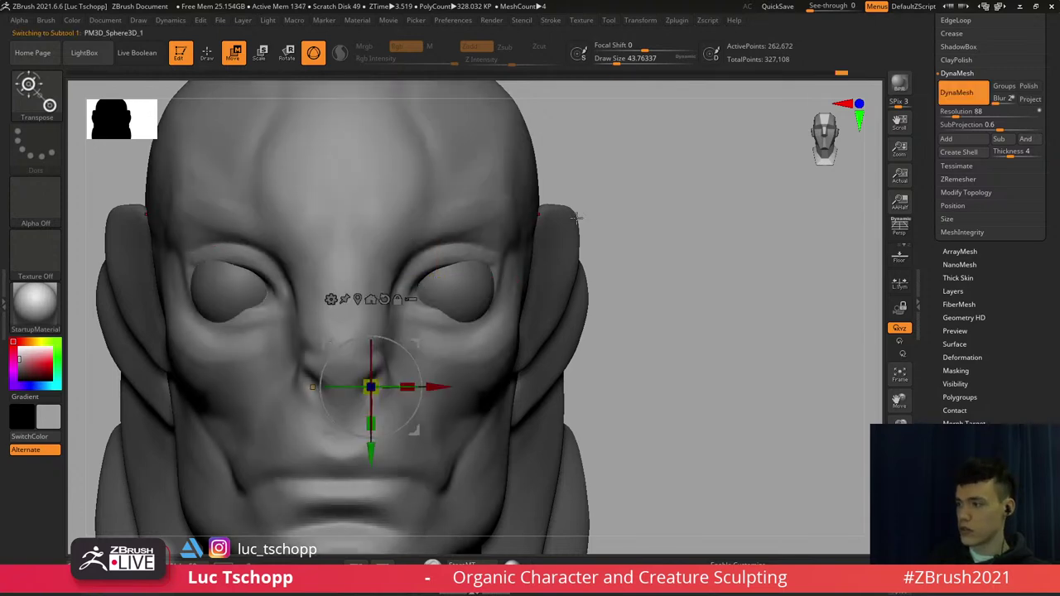
pyautogui.press('b')
pyautogui.press('m')
pyautogui.press('v')
pyautogui.hotkey('shift', 'd')
pyautogui.press('s')
pyautogui.moveTo(459, 310); pyautogui.dragTo(487, 309)
pyautogui.moveTo(510, 292); pyautogui.dragTo(485, 306, button='right')
pyautogui.moveTo(485, 304); pyautogui.dragTo(472, 316)
# Shift the eyeball sideways with the gizmo and check its placement
pyautogui.press('s')
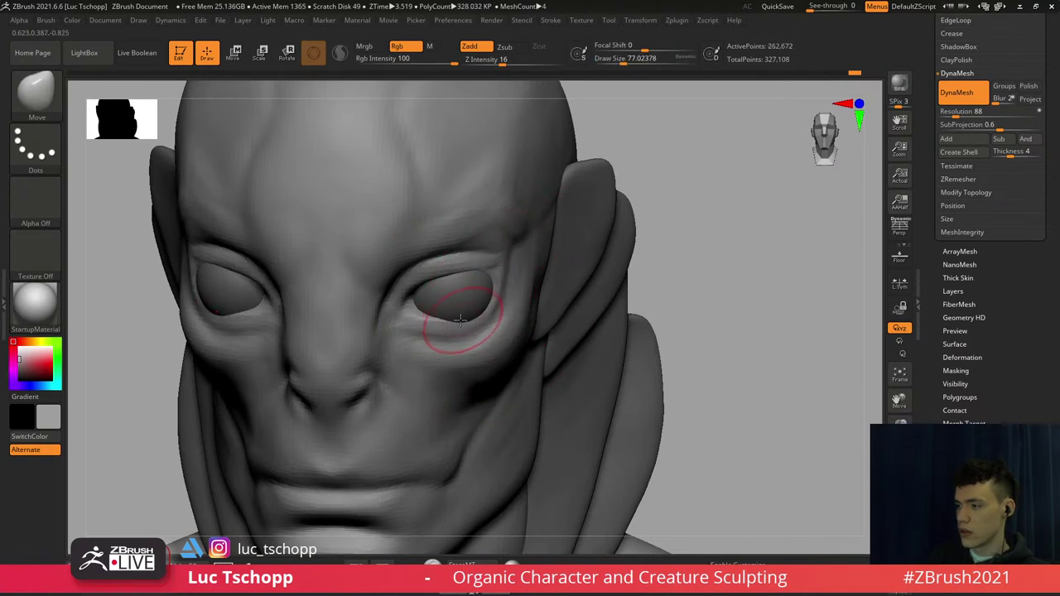
pyautogui.moveTo(461, 319); pyautogui.dragTo(508, 284, button='right')
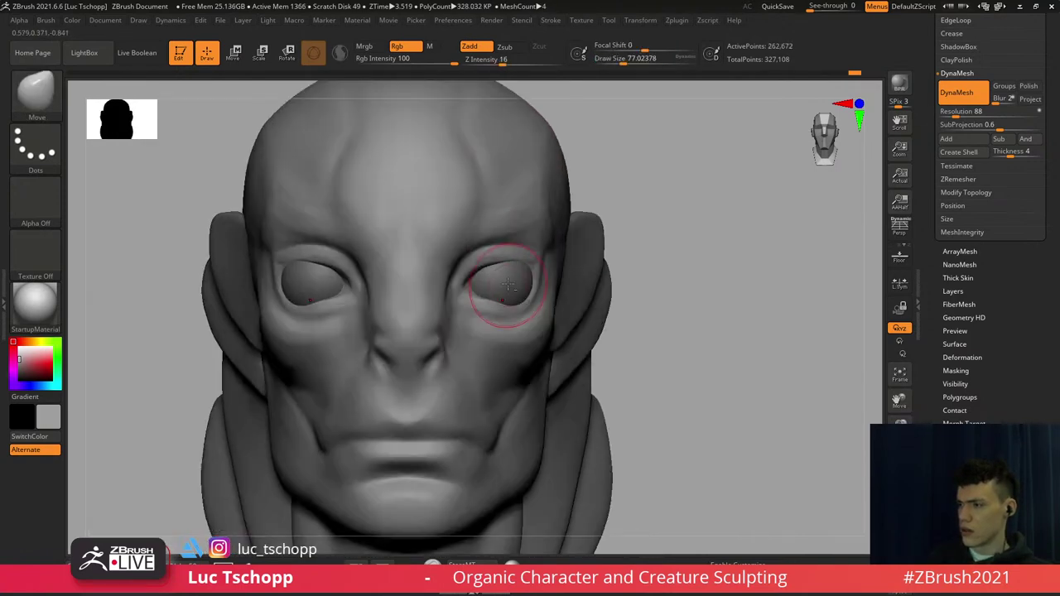
pyautogui.keyDown('alt'); pyautogui.click(507, 284); pyautogui.keyUp('alt')
pyautogui.press('w')
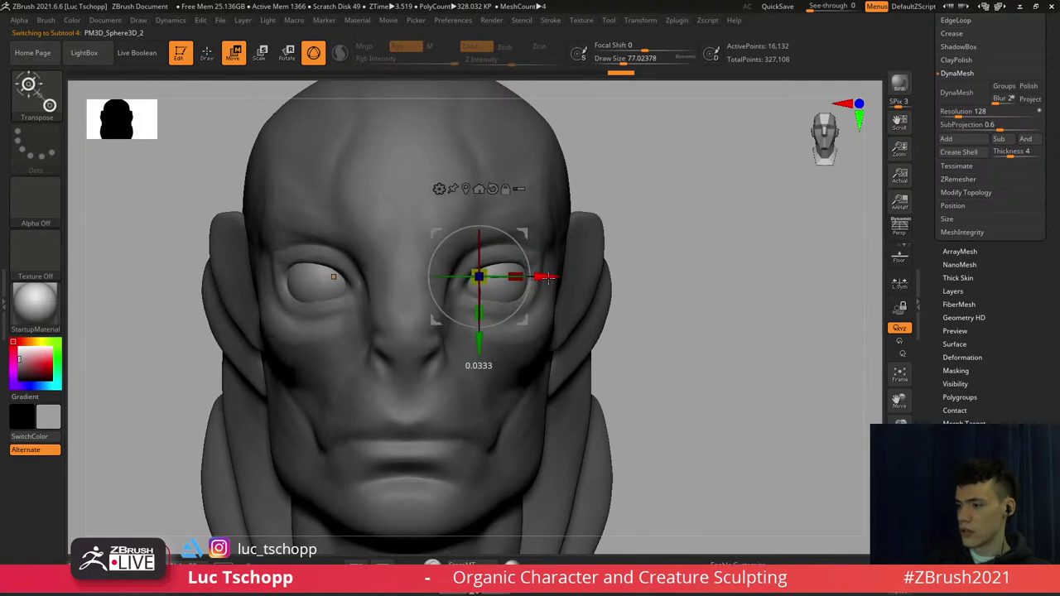
pyautogui.moveTo(548, 278); pyautogui.dragTo(546, 278)
pyautogui.moveTo(527, 375)
pyautogui.mouseDown(button='right')
pyautogui.moveTo(554, 354)
pyautogui.moveTo(530, 355)
pyautogui.moveTo(534, 365)
pyautogui.mouseUp(button='right')
# Raise the head's subdivision level and smooth the cheek bulge into the face
pyautogui.keyDown('alt'); pyautogui.click(535, 364); pyautogui.keyUp('alt')
pyautogui.press('b')
pyautogui.press('Escape')
pyautogui.press('q')
pyautogui.moveTo(564, 295)
pyautogui.keyDown('alt'); pyautogui.mouseDown(button='right')
pyautogui.moveTo(505, 323)
pyautogui.moveTo(503, 314)
pyautogui.mouseUp(button='right'); pyautogui.keyUp('alt')
pyautogui.moveTo(504, 313); pyautogui.dragTo(475, 313, button='right')
pyautogui.press('s')
pyautogui.moveTo(457, 316); pyautogui.dragTo(450, 338)
pyautogui.press('d')
pyautogui.press('s')
pyautogui.press('shift')
pyautogui.press('s')
pyautogui.keyDown('shift'); pyautogui.moveTo(461, 335); pyautogui.dragTo(487, 292); pyautogui.keyUp('shift')
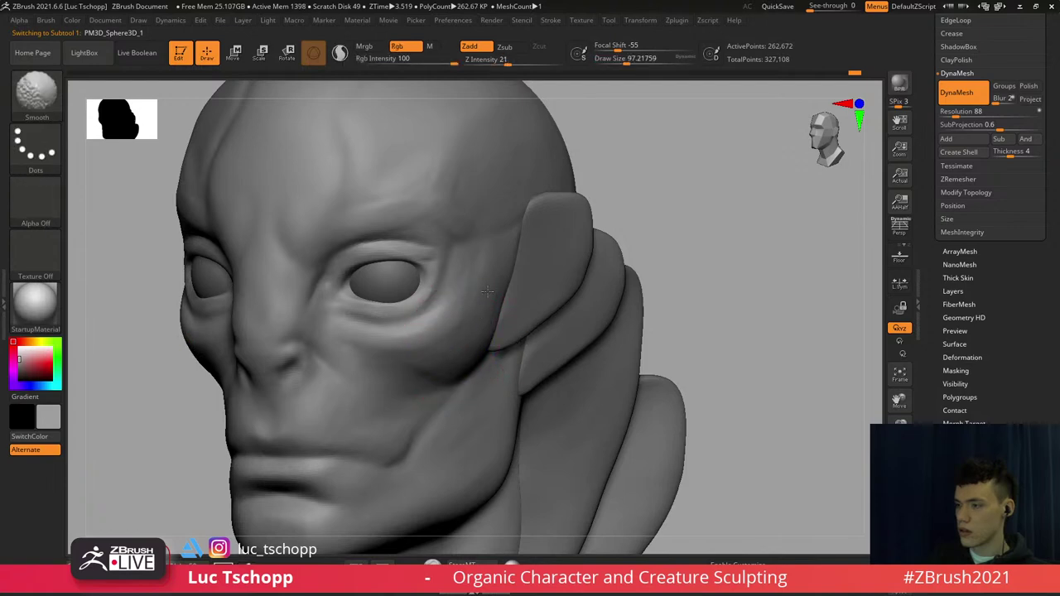
# Work the eye area with smaller DamStandard and Standard brushes from a straight front view
pyautogui.moveTo(399, 318)
pyautogui.keyDown('alt'); pyautogui.mouseDown(button='right')
pyautogui.moveTo(464, 320)
pyautogui.moveTo(375, 304)
pyautogui.mouseUp(button='right'); pyautogui.keyUp('alt')
pyautogui.press('b')
pyautogui.press('d')
pyautogui.press('s')
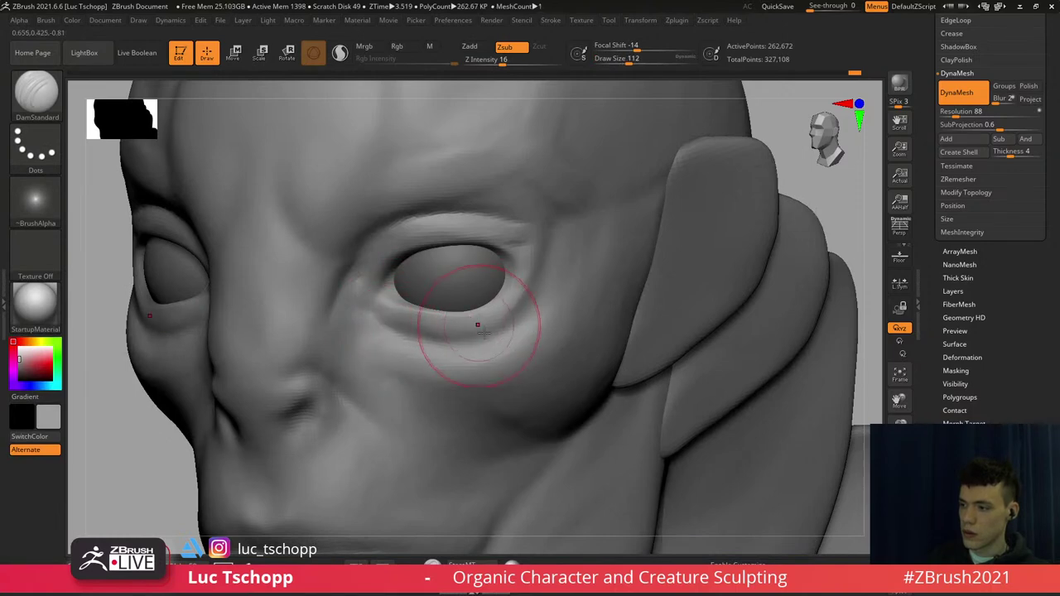
pyautogui.moveTo(484, 333); pyautogui.dragTo(501, 344, button='right')
pyautogui.press('b')
pyautogui.press('s')
pyautogui.press('t')
pyautogui.press('s')
pyautogui.moveTo(416, 315); pyautogui.dragTo(399, 315)
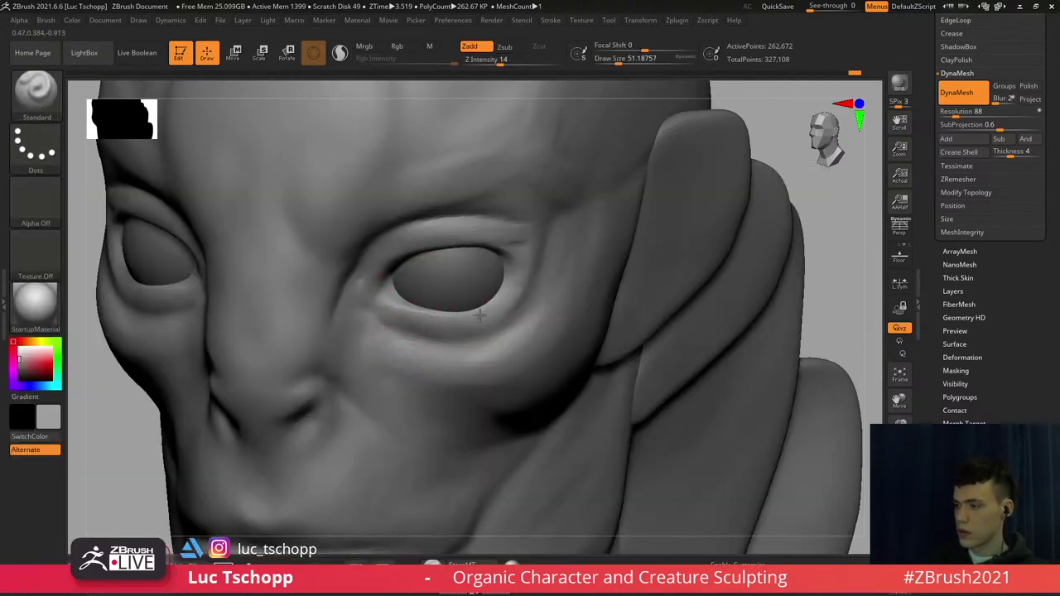
pyautogui.keyDown('shift'); pyautogui.moveTo(375, 304); pyautogui.dragTo(385, 284, button='right'); pyautogui.keyUp('shift')
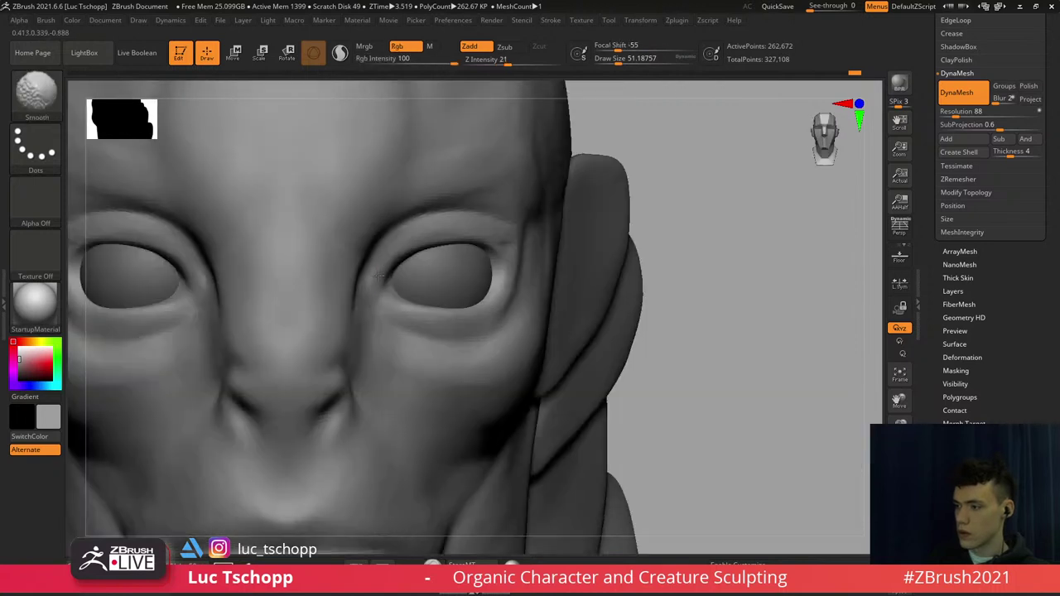
pyautogui.press('s')
pyautogui.moveTo(386, 284); pyautogui.dragTo(381, 283)
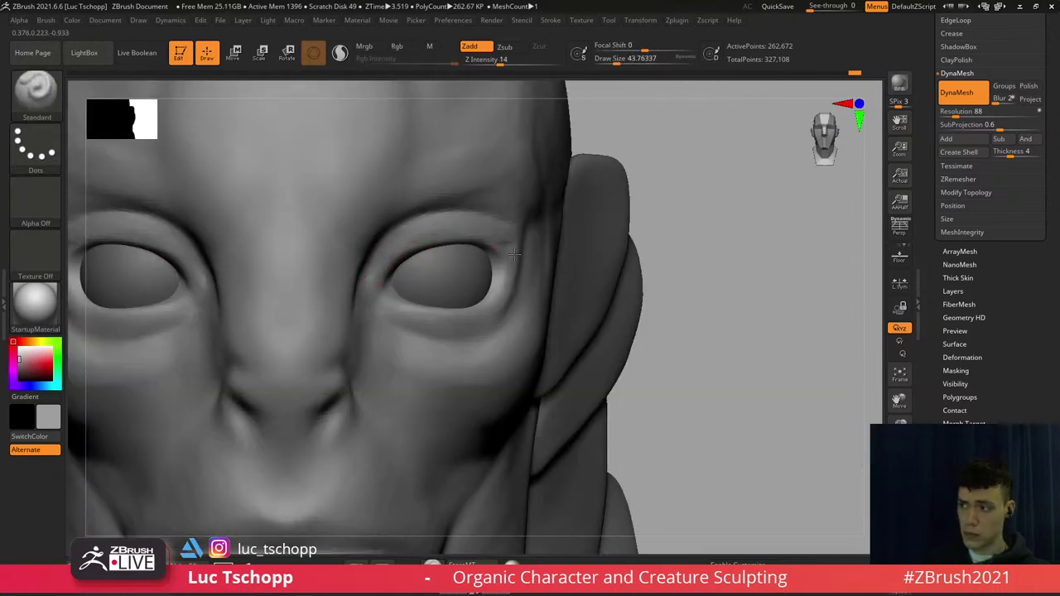
# Carve creases along the eyelid rims with DamStandard, then frame the bust facing front
pyautogui.press('b')
pyautogui.press('d')
pyautogui.press('s')
pyautogui.moveTo(504, 271); pyautogui.dragTo(490, 259, button='right')
pyautogui.press('s')
pyautogui.moveTo(490, 259); pyautogui.dragTo(511, 257)
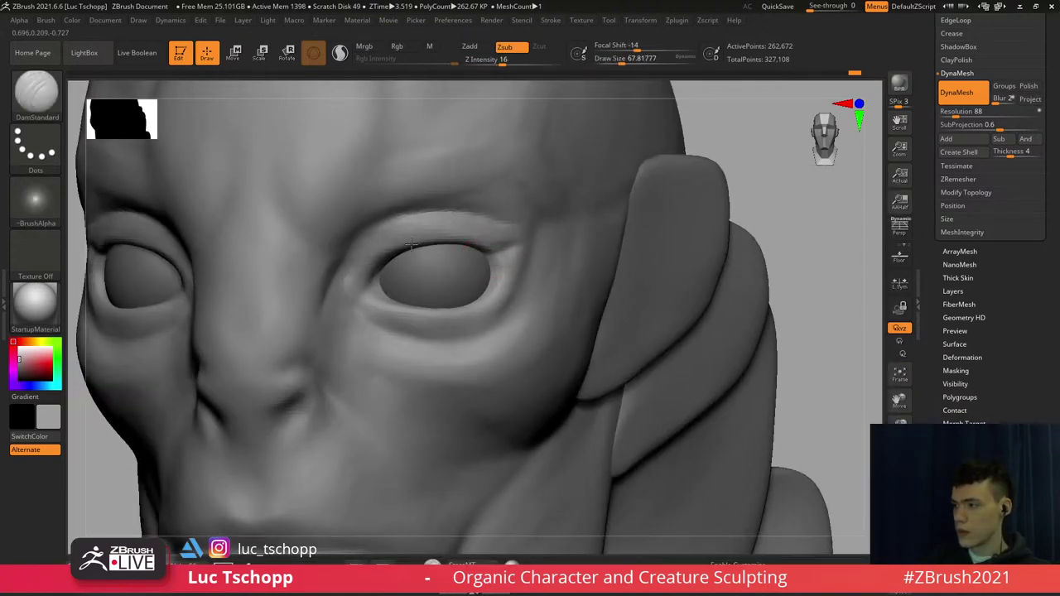
pyautogui.press('f')
pyautogui.keyDown('alt'); pyautogui.moveTo(452, 349); pyautogui.dragTo(448, 303, button='right'); pyautogui.keyUp('alt')
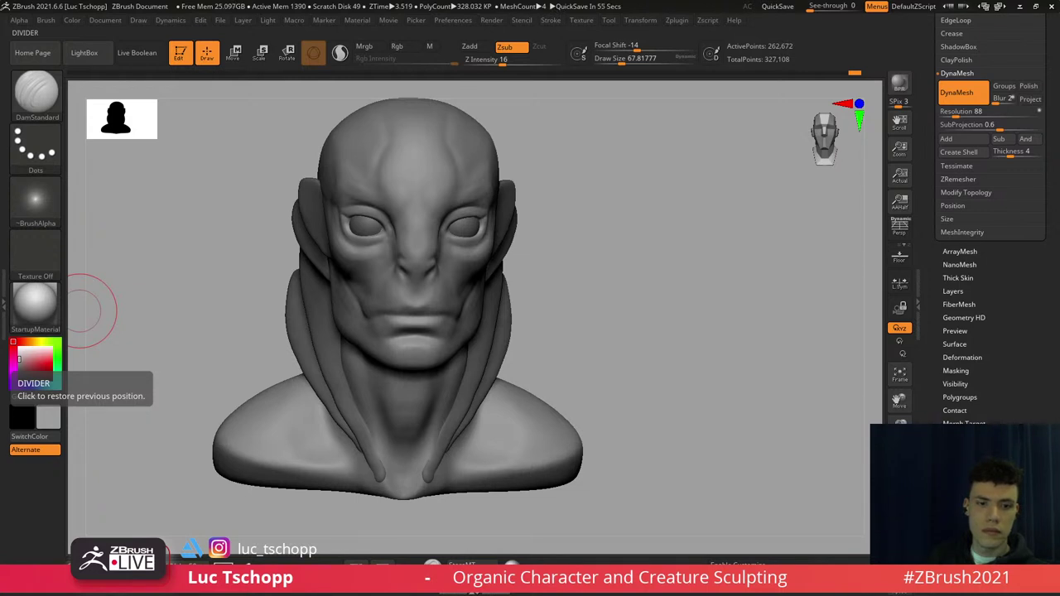
# Turn the head to its right profile with the Move brush at size 112
pyautogui.moveTo(630, 286)
pyautogui.mouseDown(button='right')
pyautogui.moveTo(525, 243)
pyautogui.moveTo(493, 276)
pyautogui.mouseUp(button='right')
pyautogui.keyDown('ctrl'); pyautogui.moveTo(493, 276); pyautogui.dragTo(497, 282, button='right'); pyautogui.keyUp('ctrl')
pyautogui.press('b')
pyautogui.press('m')
pyautogui.press('v')
pyautogui.press('s')
pyautogui.moveTo(485, 298); pyautogui.dragTo(492, 298)
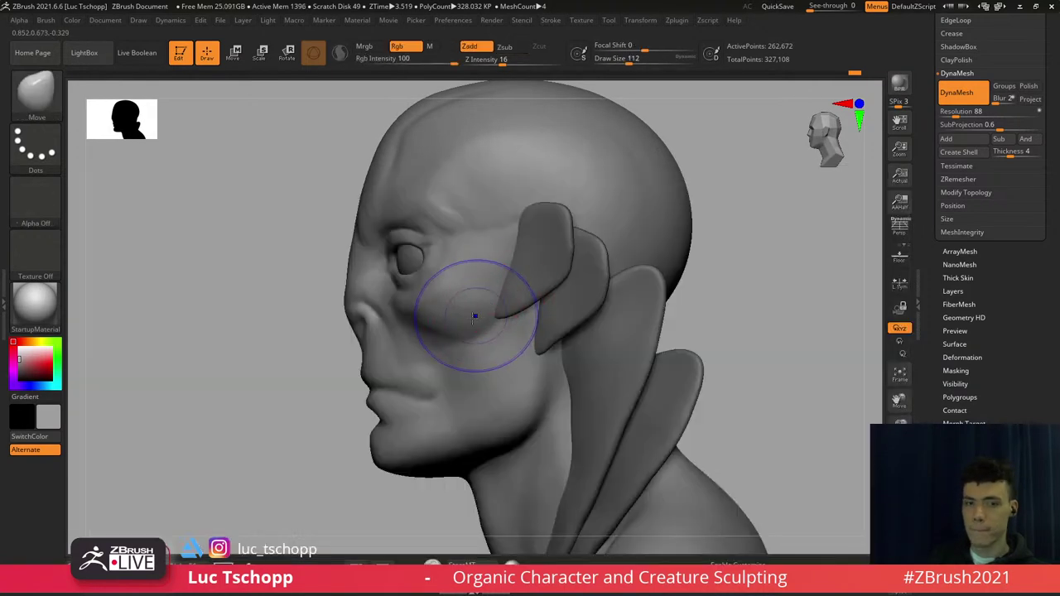
pyautogui.keyDown('alt'); pyautogui.click(475, 316); pyautogui.keyUp('alt')
pyautogui.moveTo(441, 330); pyautogui.dragTo(537, 317, button='right')
# Reshape the nose profile with a size-200 Move brush, undoing a stray DamStandard brow crease
pyautogui.press('b')
pyautogui.press('m')
pyautogui.press('v')
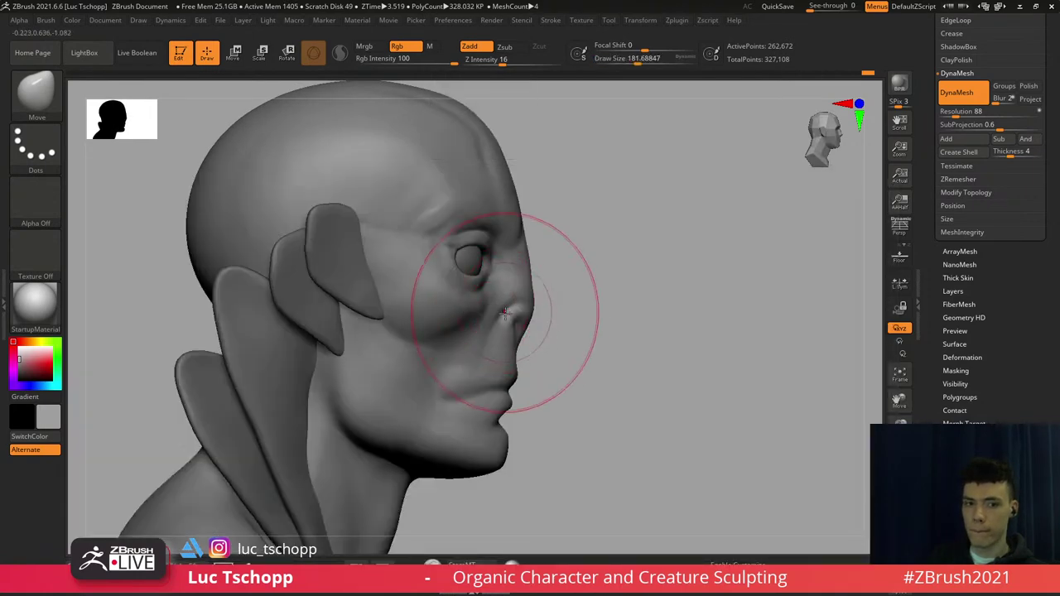
pyautogui.press('s')
pyautogui.moveTo(531, 310)
pyautogui.mouseDown()
pyautogui.moveTo(548, 304)
pyautogui.moveTo(506, 284)
pyautogui.mouseUp()
pyautogui.press('s')
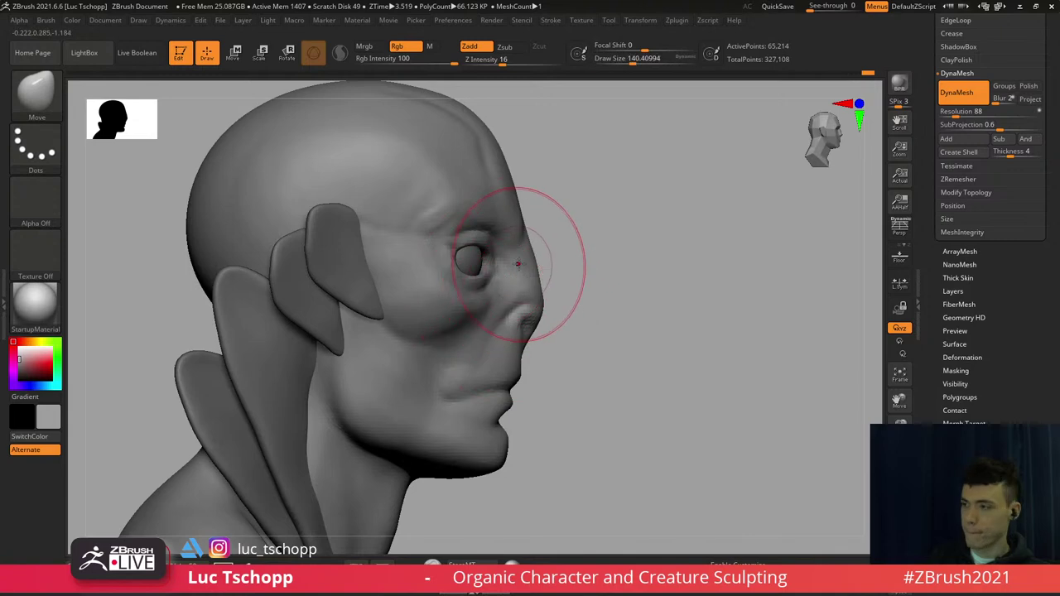
pyautogui.press('b')
pyautogui.press('d')
pyautogui.press('s')
pyautogui.press('s')
pyautogui.moveTo(512, 243); pyautogui.dragTo(506, 243)
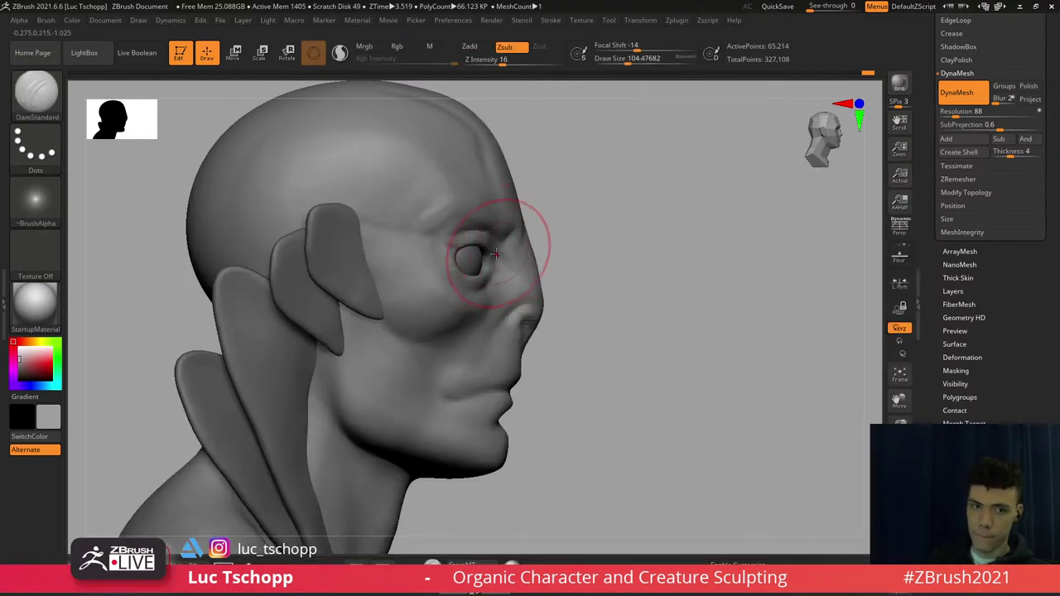
pyautogui.hotkey('ctrl', 'z')
# Resize the brush between about 140 and 190, then switch to the custom build-up brush
pyautogui.press('s')
pyautogui.moveTo(500, 247); pyautogui.dragTo(505, 247)
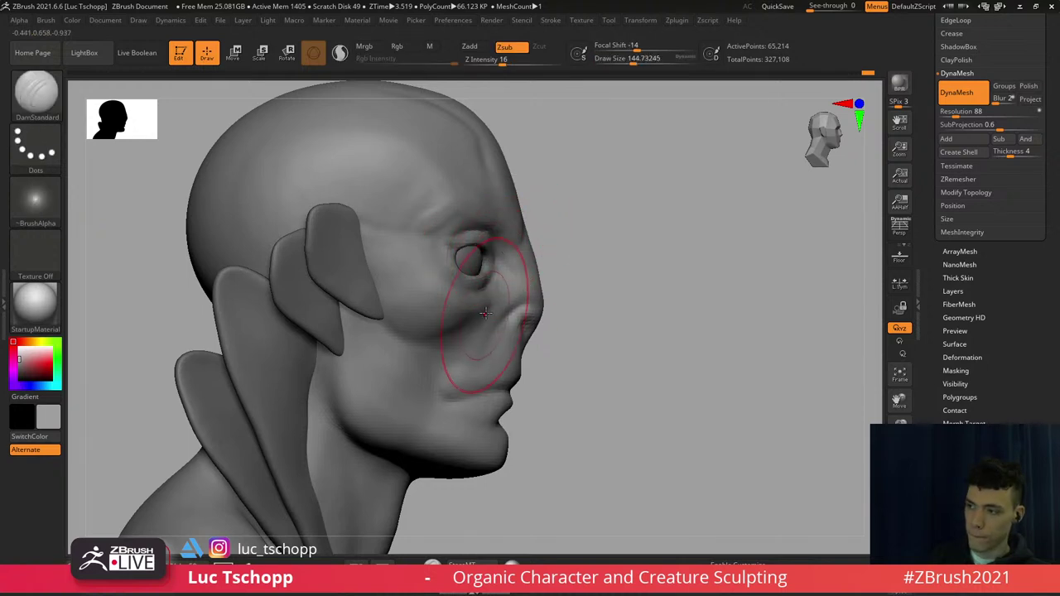
pyautogui.press('s')
pyautogui.moveTo(489, 308); pyautogui.dragTo(494, 297)
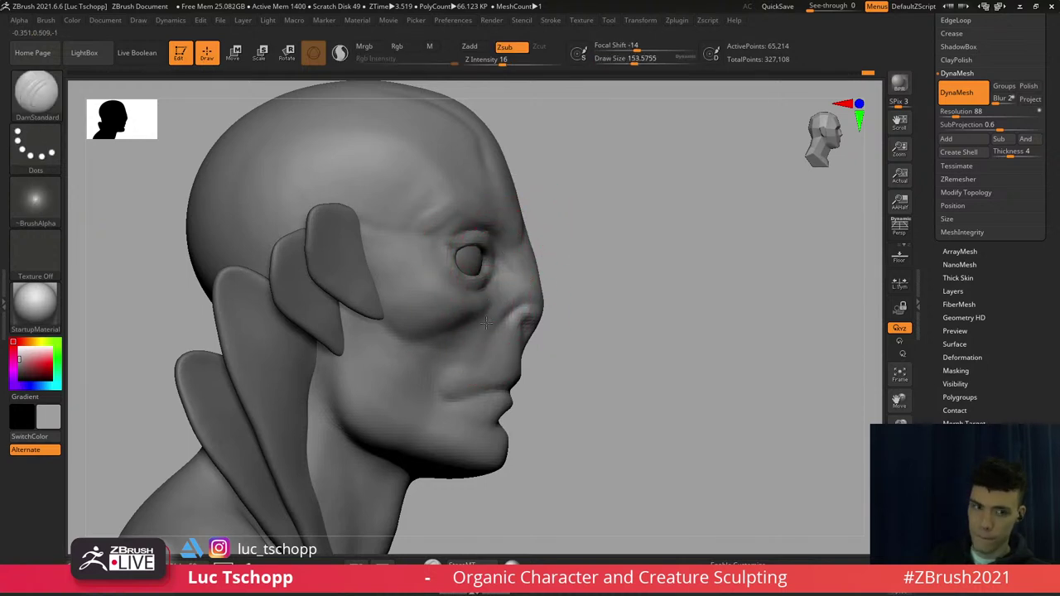
pyautogui.press('s')
pyautogui.press('s')
pyautogui.moveTo(358, 366)
pyautogui.mouseDown()
pyautogui.moveTo(349, 370)
pyautogui.moveTo(342, 331)
pyautogui.mouseUp()
pyautogui.press('s')
pyautogui.press('s')
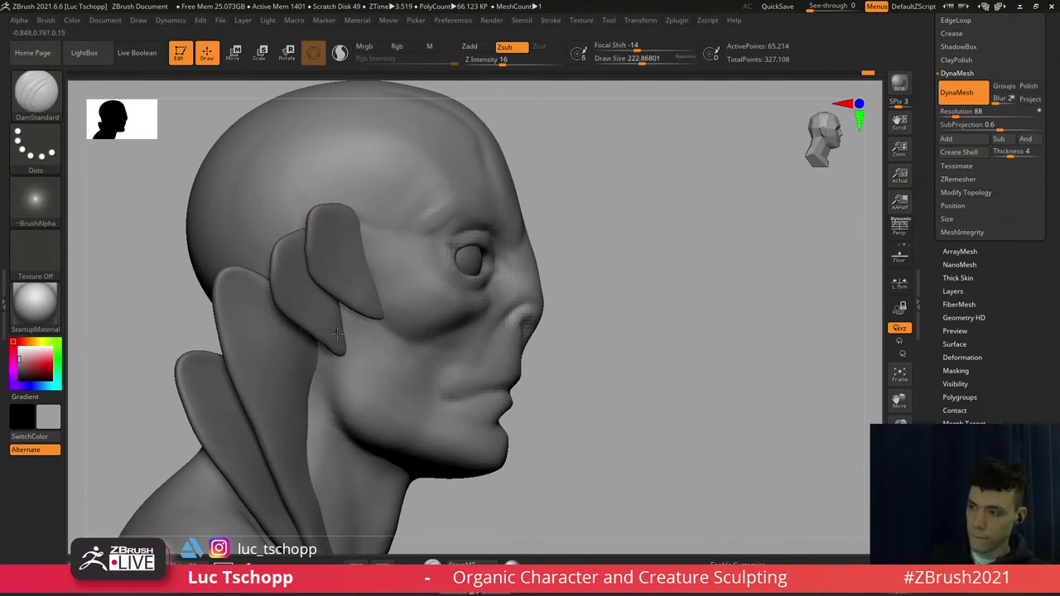
pyautogui.press('b')
pyautogui.click(784, 207)
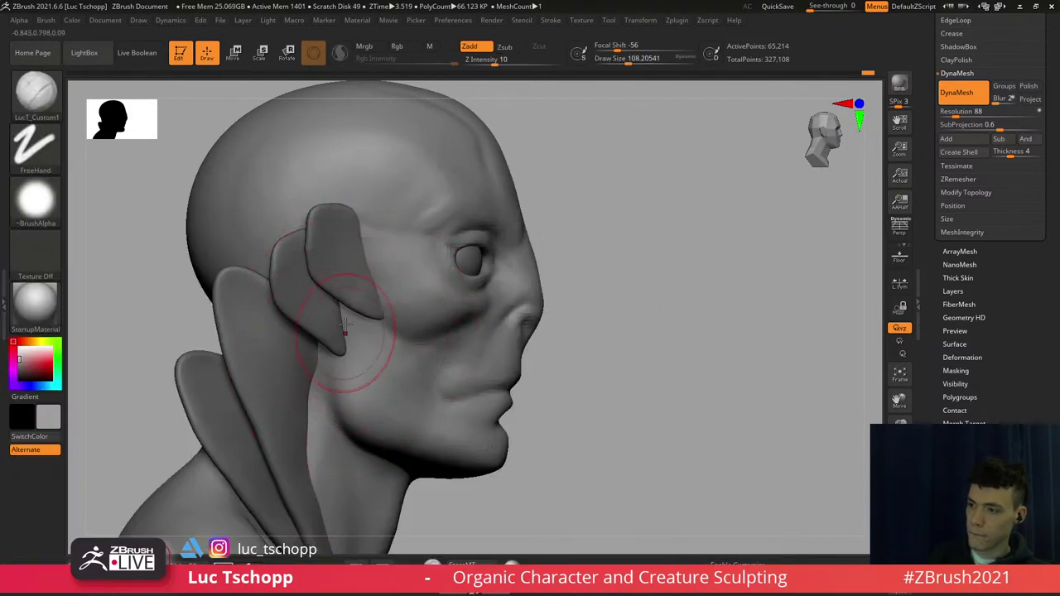
# Pull the chin's lower edge and underside with the Move brush at about 116–128
pyautogui.press('b')
pyautogui.press('m')
pyautogui.press('v')
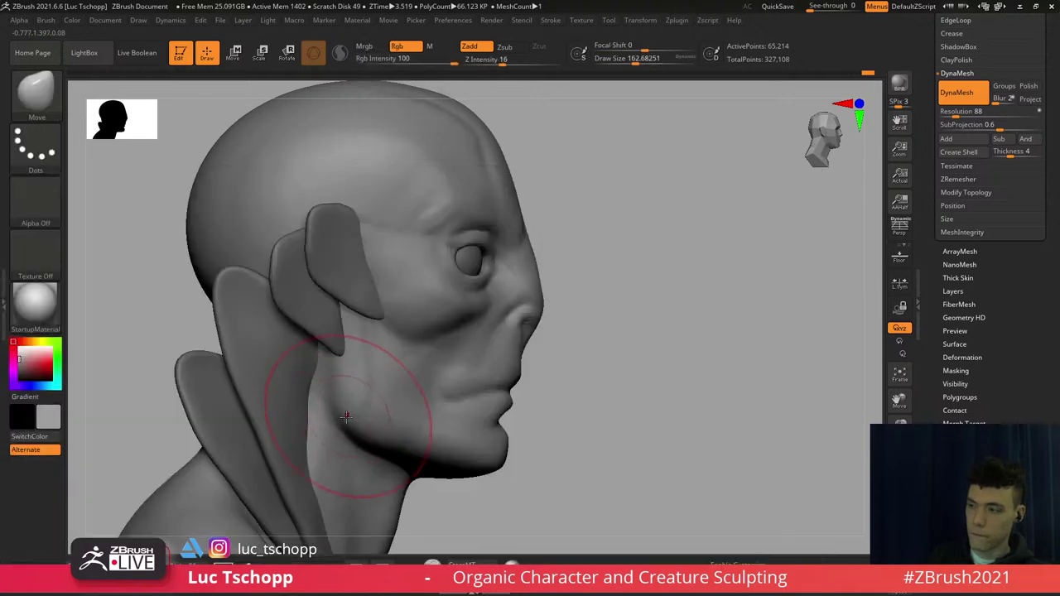
pyautogui.press('s')
pyautogui.moveTo(345, 421)
pyautogui.mouseDown()
pyautogui.moveTo(357, 406)
pyautogui.moveTo(362, 432)
pyautogui.mouseUp()
pyautogui.keyDown('alt'); pyautogui.moveTo(428, 458); pyautogui.dragTo(431, 438, button='right'); pyautogui.keyUp('alt')
pyautogui.press('s')
pyautogui.moveTo(455, 439); pyautogui.dragTo(445, 442)
pyautogui.moveTo(451, 445)
pyautogui.mouseDown()
pyautogui.moveTo(452, 454)
pyautogui.moveTo(462, 446)
pyautogui.mouseUp()
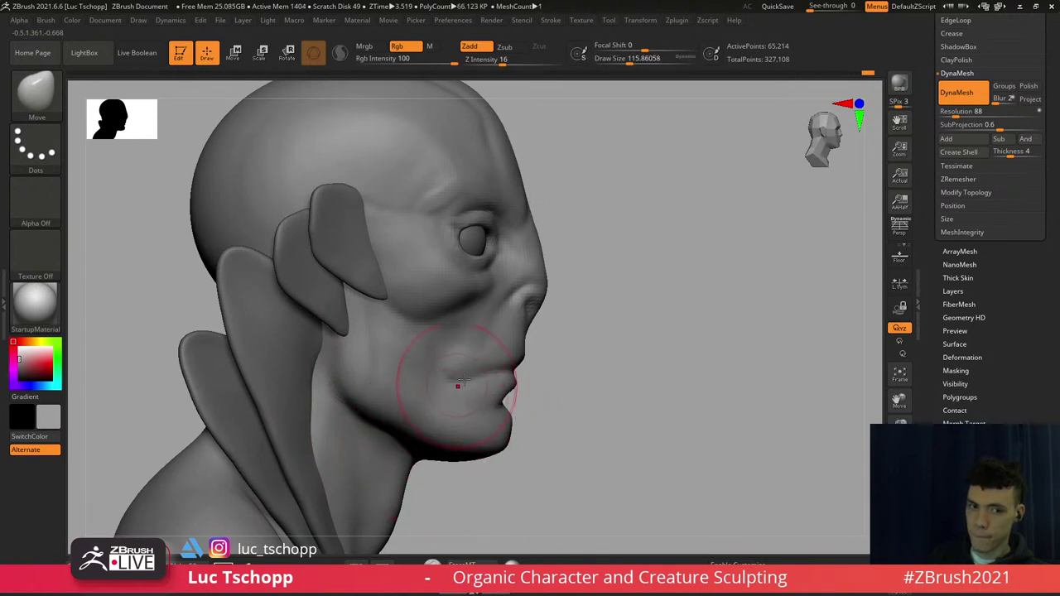
pyautogui.press('s')
pyautogui.moveTo(471, 379); pyautogui.dragTo(462, 374)
pyautogui.press('s')
# Raise the head one subdivision level and set DamStandard to about size 87
pyautogui.press('d')
pyautogui.keyDown('ctrl'); pyautogui.moveTo(403, 328); pyautogui.dragTo(348, 253, button='right'); pyautogui.keyUp('ctrl')
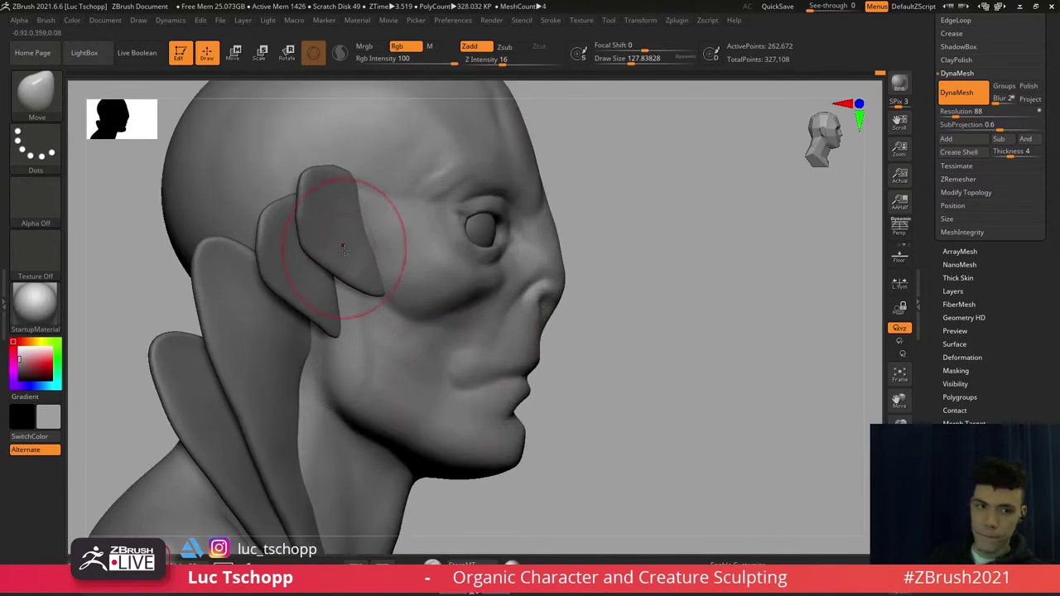
pyautogui.press('b')
pyautogui.press('d')
pyautogui.press('s')
pyautogui.press('s')
pyautogui.moveTo(376, 308); pyautogui.dragTo(370, 308)
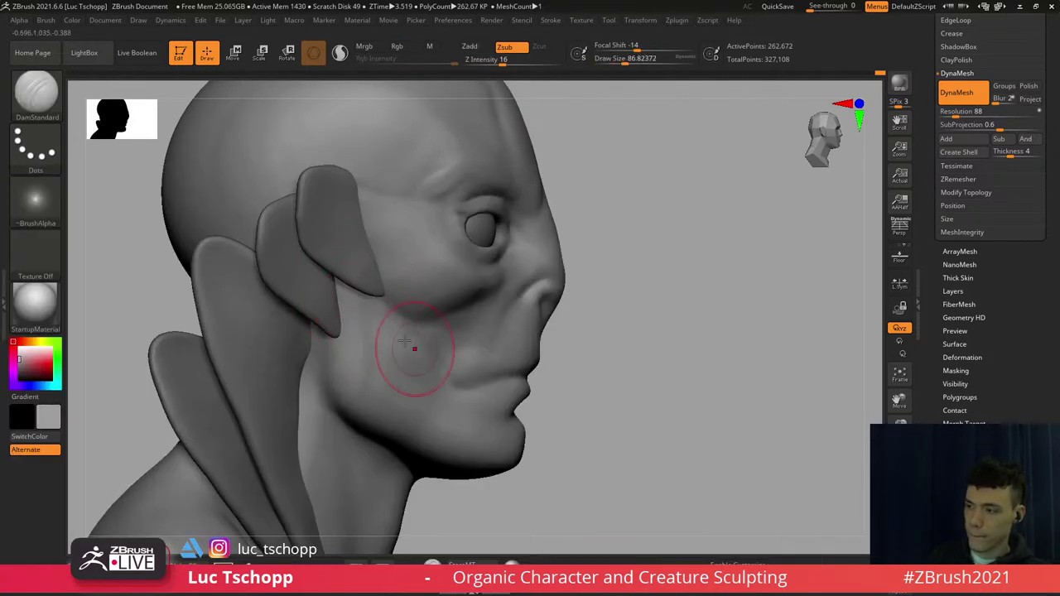
# Deepen the cheek crease beside the mouth with DamStandard at a brush size of about 62
pyautogui.moveTo(398, 335); pyautogui.dragTo(299, 352, button='right')
pyautogui.keyDown('ctrl'); pyautogui.moveTo(417, 351); pyautogui.dragTo(366, 301, button='right'); pyautogui.keyUp('ctrl')
pyautogui.keyDown('ctrl'); pyautogui.moveTo(439, 328); pyautogui.dragTo(421, 292, button='right'); pyautogui.keyUp('ctrl')
pyautogui.moveTo(421, 292); pyautogui.dragTo(400, 288, button='right')
pyautogui.press('s')
pyautogui.moveTo(412, 281); pyautogui.dragTo(409, 282)
pyautogui.press('s')
pyautogui.moveTo(448, 247); pyautogui.dragTo(443, 248)
pyautogui.moveTo(403, 289); pyautogui.dragTo(462, 243)
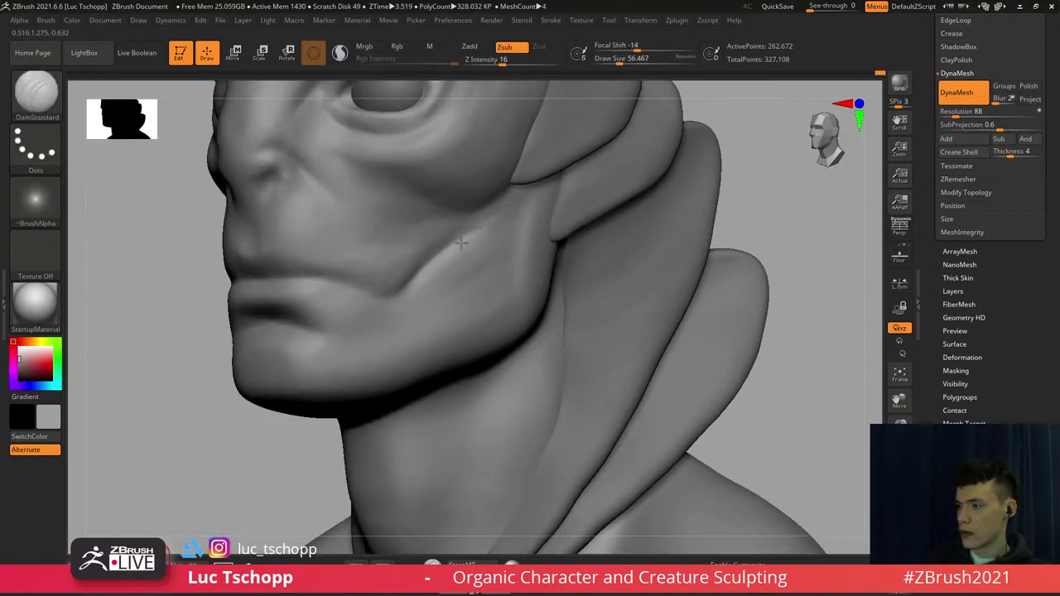
# Sculpt a small mark at the mouth corner with the LucT_Custom1 brush at size about 33–46
pyautogui.keyDown('ctrl'); pyautogui.moveTo(407, 282); pyautogui.dragTo(425, 335, button='right'); pyautogui.keyUp('ctrl')
pyautogui.keyDown('ctrl'); pyautogui.moveTo(425, 334); pyautogui.dragTo(373, 267, button='right'); pyautogui.keyUp('ctrl')
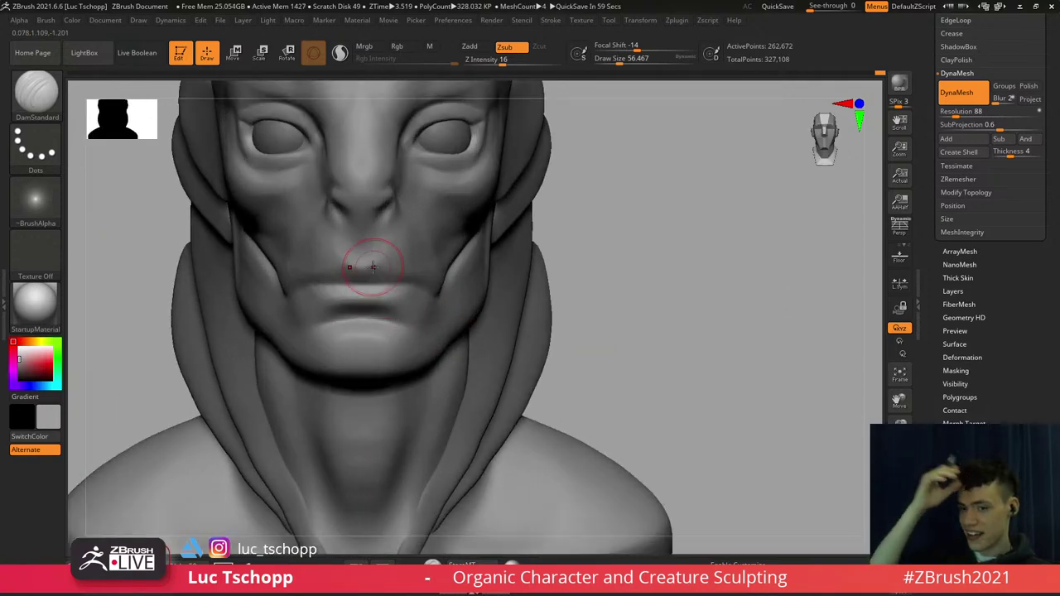
pyautogui.moveTo(373, 267)
pyautogui.keyDown('alt'); pyautogui.mouseDown(button='right')
pyautogui.moveTo(432, 341)
pyautogui.moveTo(415, 315)
pyautogui.mouseUp(button='right'); pyautogui.keyUp('alt')
pyautogui.press('b')
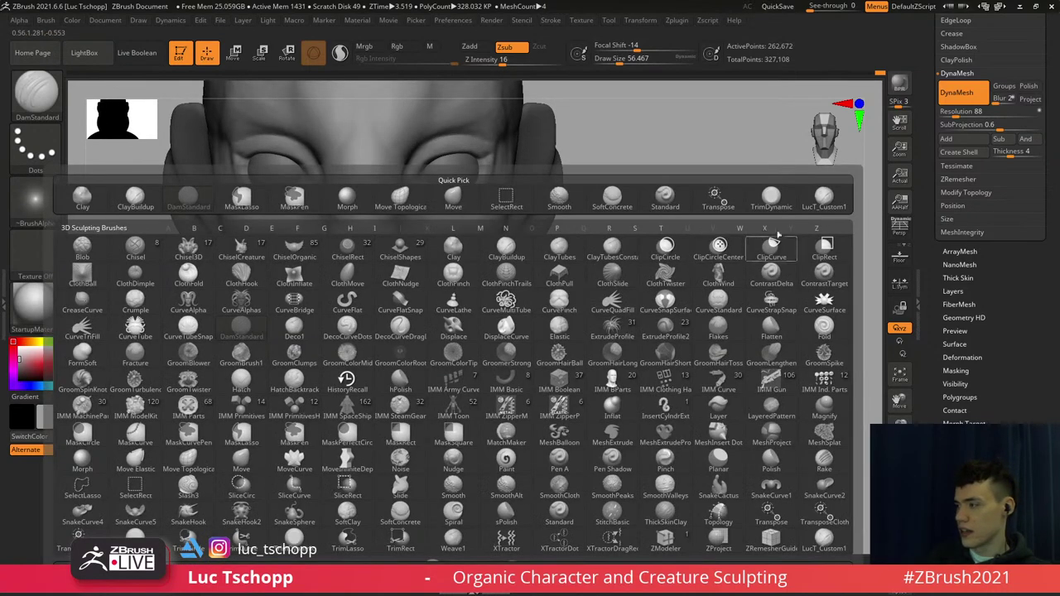
pyautogui.click(825, 200)
pyautogui.moveTo(518, 273)
pyautogui.keyDown('alt'); pyautogui.mouseDown(button='right')
pyautogui.moveTo(502, 305)
pyautogui.moveTo(412, 316)
pyautogui.moveTo(416, 354)
pyautogui.mouseUp(button='right'); pyautogui.keyUp('alt')
pyautogui.press('s')
pyautogui.moveTo(487, 310); pyautogui.dragTo(431, 373)
pyautogui.keyDown('alt'); pyautogui.moveTo(389, 352); pyautogui.dragTo(426, 335, button='right'); pyautogui.keyUp('alt')
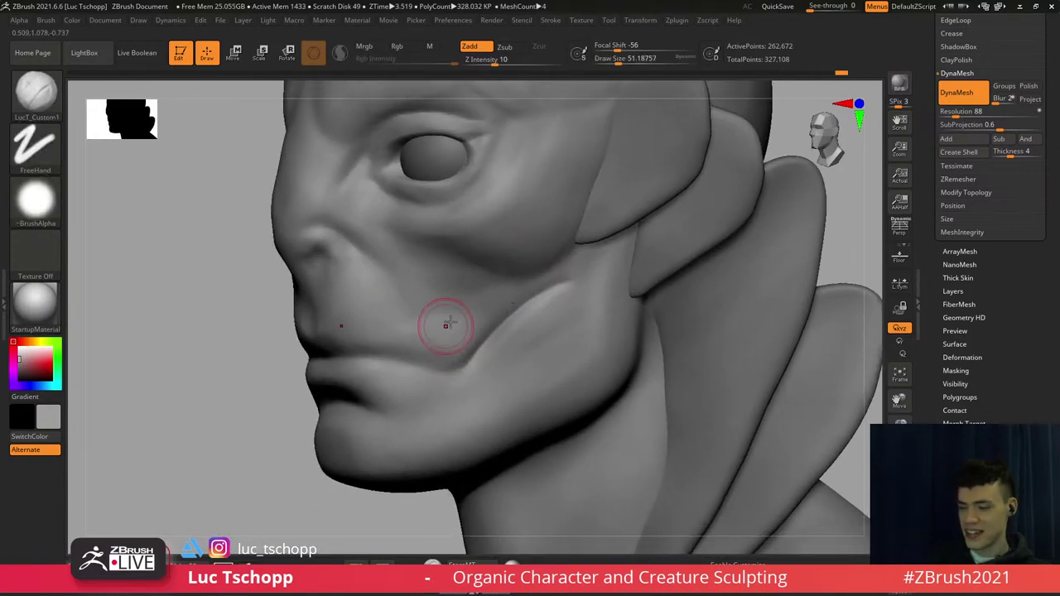
pyautogui.press('s')
pyautogui.moveTo(449, 325)
pyautogui.mouseDown()
pyautogui.moveTo(463, 349)
pyautogui.moveTo(411, 353)
pyautogui.mouseUp()
pyautogui.press('s')
pyautogui.keyDown('alt'); pyautogui.moveTo(406, 341); pyautogui.dragTo(448, 330, button='right'); pyautogui.keyUp('alt')
# Smooth the mouth corner and the area around the mouth at brush sizes about 68–108
pyautogui.press('s')
pyautogui.moveTo(435, 321); pyautogui.dragTo(469, 326)
pyautogui.moveTo(486, 333)
pyautogui.keyDown('alt'); pyautogui.mouseDown(button='right')
pyautogui.moveTo(457, 308)
pyautogui.moveTo(489, 316)
pyautogui.mouseUp(button='right'); pyautogui.keyUp('alt')
pyautogui.press('s')
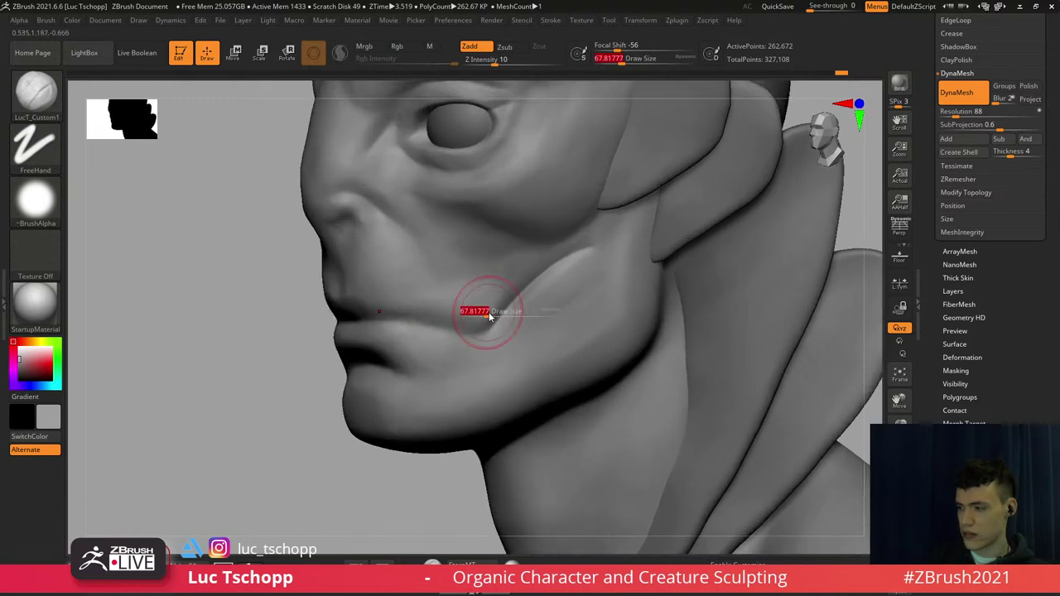
pyautogui.keyDown('shift'); pyautogui.moveTo(482, 318); pyautogui.dragTo(464, 305); pyautogui.keyUp('shift')
pyautogui.moveTo(457, 301)
pyautogui.keyDown('alt'); pyautogui.mouseDown(button='right')
pyautogui.moveTo(471, 334)
pyautogui.moveTo(502, 336)
pyautogui.mouseUp(button='right'); pyautogui.keyUp('alt')
pyautogui.moveTo(400, 319)
pyautogui.keyDown('alt'); pyautogui.mouseDown(button='right')
pyautogui.moveTo(443, 338)
pyautogui.moveTo(487, 315)
pyautogui.mouseUp(button='right'); pyautogui.keyUp('alt')
pyautogui.press('s')
pyautogui.moveTo(443, 314)
pyautogui.mouseDown()
pyautogui.moveTo(458, 325)
pyautogui.moveTo(443, 317)
pyautogui.mouseUp()
pyautogui.press('s')
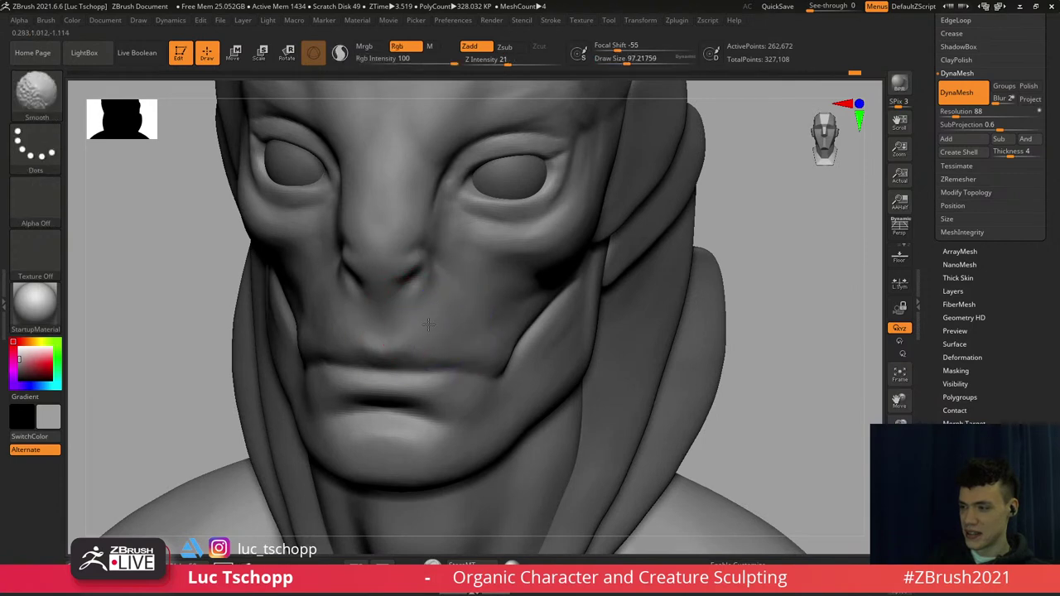
pyautogui.keyDown('alt'); pyautogui.moveTo(439, 315); pyautogui.dragTo(485, 331, button='right'); pyautogui.keyUp('alt')
# Smooth the nose with a brush of about 116–136
pyautogui.keyDown('shift'); pyautogui.moveTo(451, 334); pyautogui.dragTo(451, 340); pyautogui.keyUp('shift')
pyautogui.moveTo(452, 339)
pyautogui.keyDown('ctrl'); pyautogui.mouseDown(button='right')
pyautogui.moveTo(434, 287)
pyautogui.moveTo(436, 332)
pyautogui.mouseUp(button='right'); pyautogui.keyUp('ctrl')
pyautogui.moveTo(461, 246)
pyautogui.mouseDown(button='right')
pyautogui.moveTo(406, 232)
pyautogui.moveTo(420, 255)
pyautogui.mouseUp(button='right')
pyautogui.press('s')
pyautogui.moveTo(403, 266); pyautogui.dragTo(409, 265)
pyautogui.press('s')
pyautogui.keyDown('shift'); pyautogui.moveTo(405, 258); pyautogui.dragTo(403, 246); pyautogui.keyUp('shift')
pyautogui.moveTo(404, 247)
pyautogui.mouseDown(button='right')
pyautogui.moveTo(439, 257)
pyautogui.moveTo(426, 267)
pyautogui.moveTo(421, 252)
pyautogui.moveTo(410, 301)
pyautogui.mouseUp(button='right')
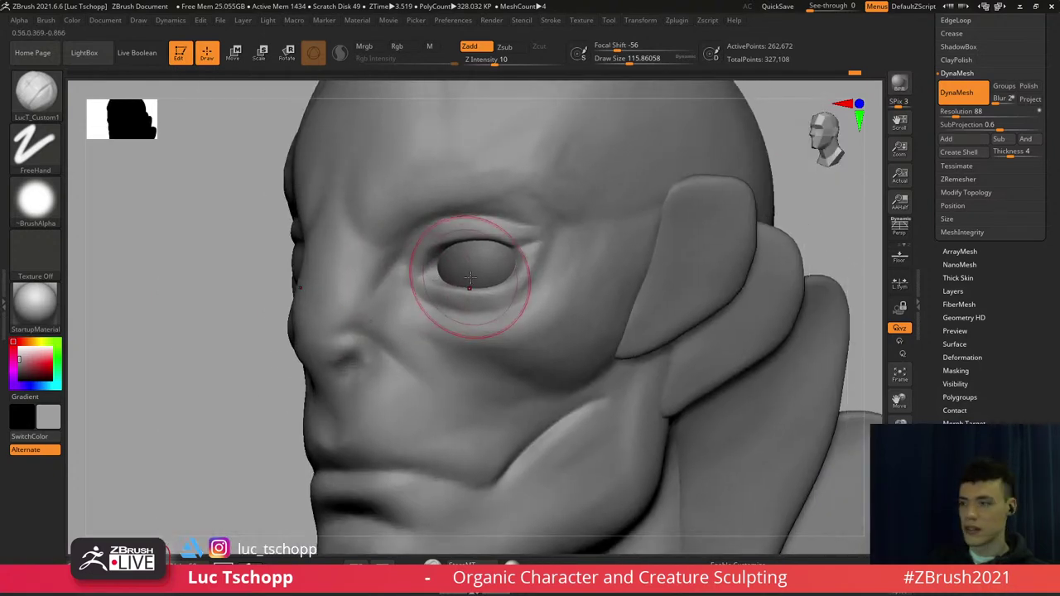
# Shape the cheek below the eye from a left-side view
pyautogui.moveTo(470, 279); pyautogui.dragTo(498, 272, button='right')
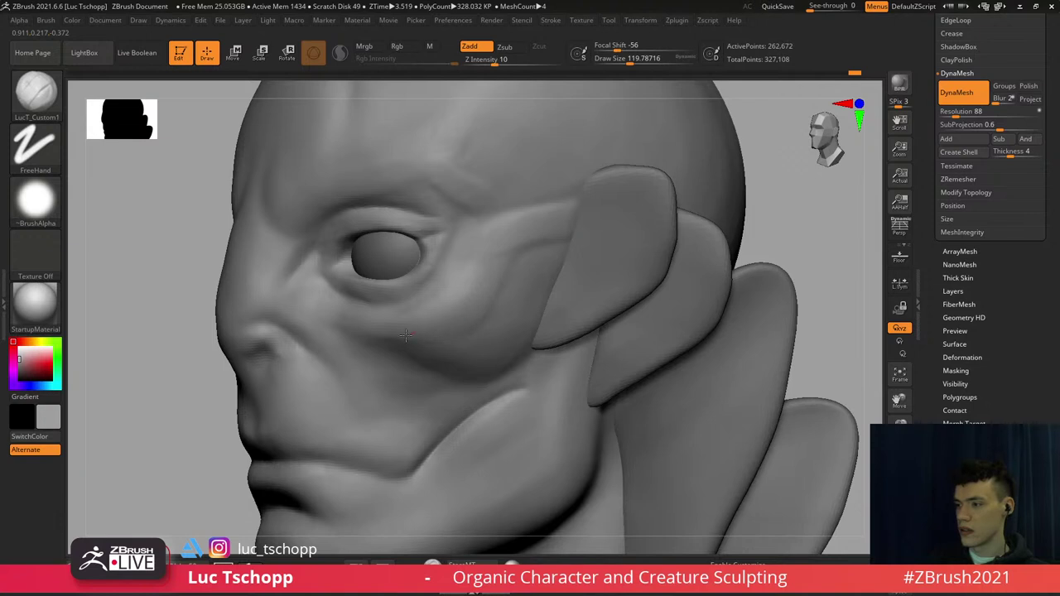
pyautogui.moveTo(406, 336); pyautogui.dragTo(413, 341)
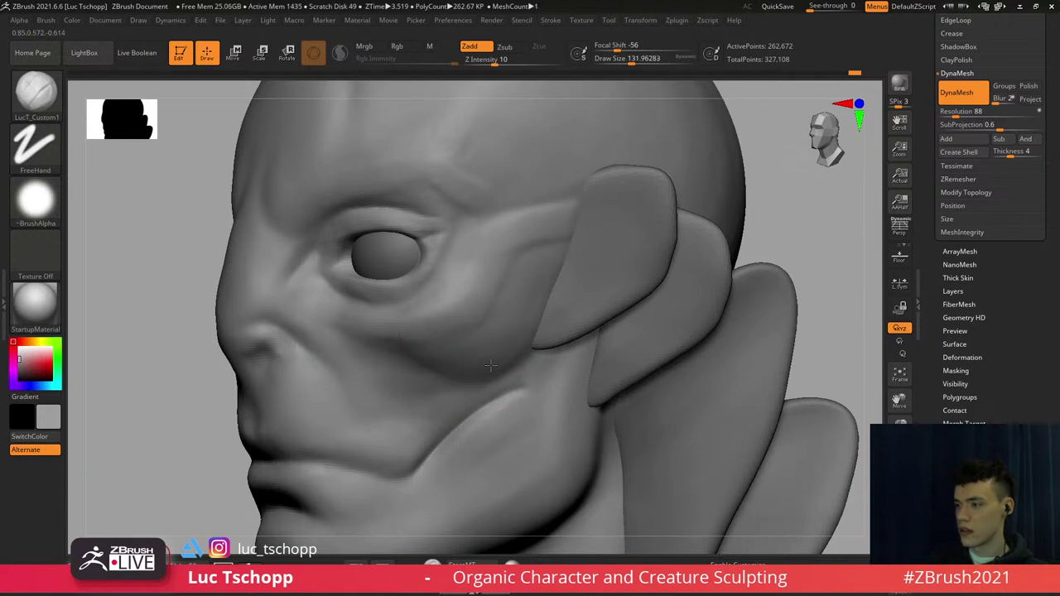
pyautogui.moveTo(495, 340)
pyautogui.keyDown('alt'); pyautogui.mouseDown(button='right')
pyautogui.moveTo(424, 334)
pyautogui.moveTo(433, 384)
pyautogui.moveTo(423, 303)
pyautogui.moveTo(469, 289)
pyautogui.mouseUp(button='right'); pyautogui.keyUp('alt')
pyautogui.moveTo(421, 322)
pyautogui.mouseDown(button='right')
pyautogui.moveTo(435, 287)
pyautogui.moveTo(436, 296)
pyautogui.mouseUp(button='right')
# Smooth the nose area, then switch to the Move brush at a lower subdivision level
pyautogui.press('s')
pyautogui.moveTo(442, 292); pyautogui.dragTo(445, 293)
pyautogui.moveTo(419, 282); pyautogui.dragTo(441, 275, button='right')
pyautogui.press('s')
pyautogui.moveTo(415, 277); pyautogui.dragTo(432, 275)
pyautogui.press('b')
pyautogui.press('m')
pyautogui.press('v')
pyautogui.press('s')
pyautogui.hotkey('shift', 'd')
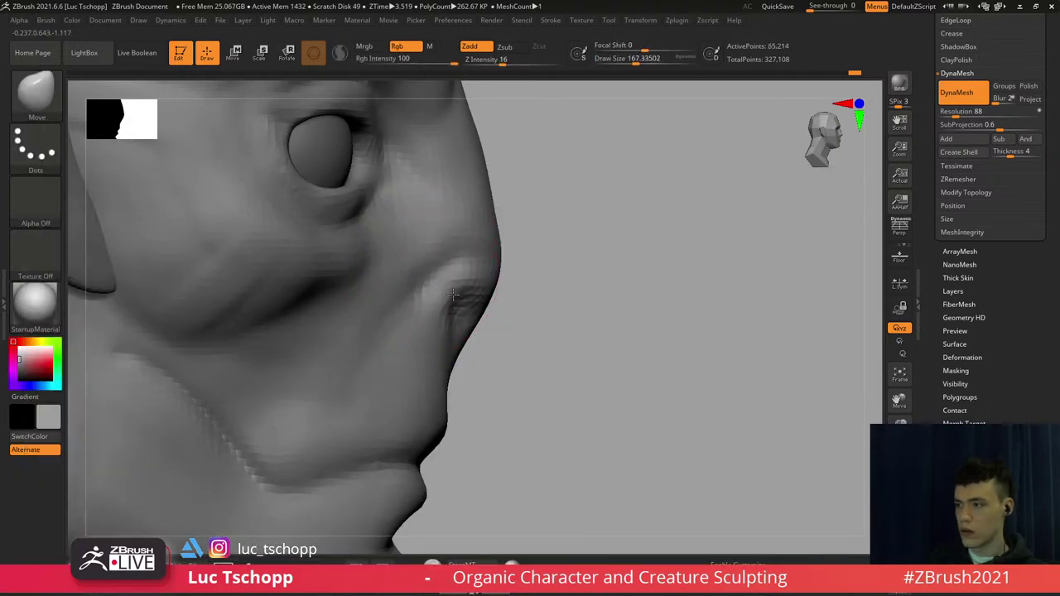
# Shape the flare of the nostril with the Move brush at size about 101
pyautogui.press('s')
pyautogui.moveTo(483, 308); pyautogui.dragTo(478, 310)
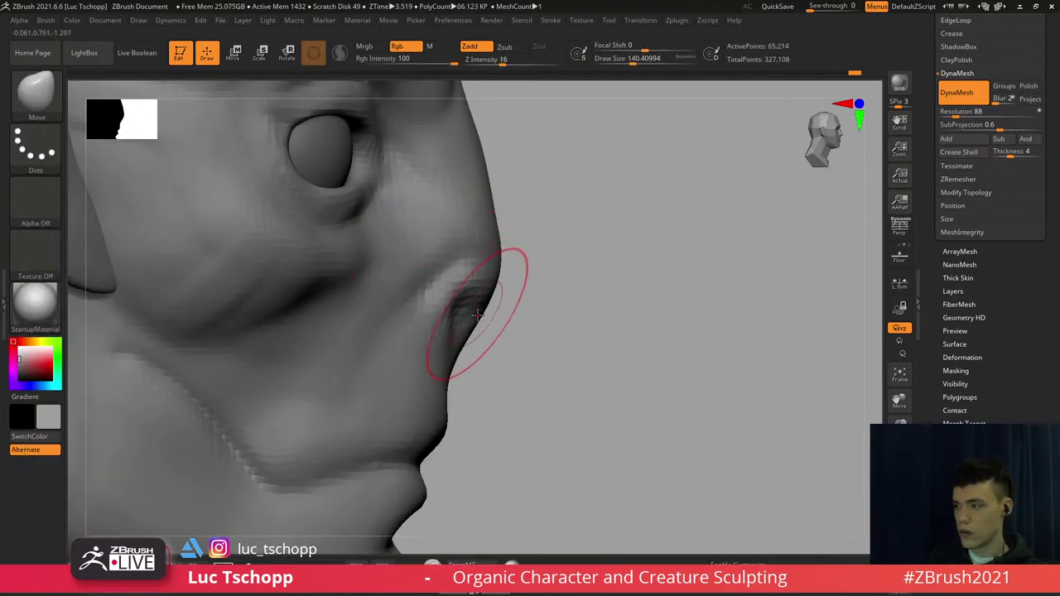
pyautogui.keyDown('ctrl'); pyautogui.moveTo(497, 332); pyautogui.dragTo(500, 261, button='right'); pyautogui.keyUp('ctrl')
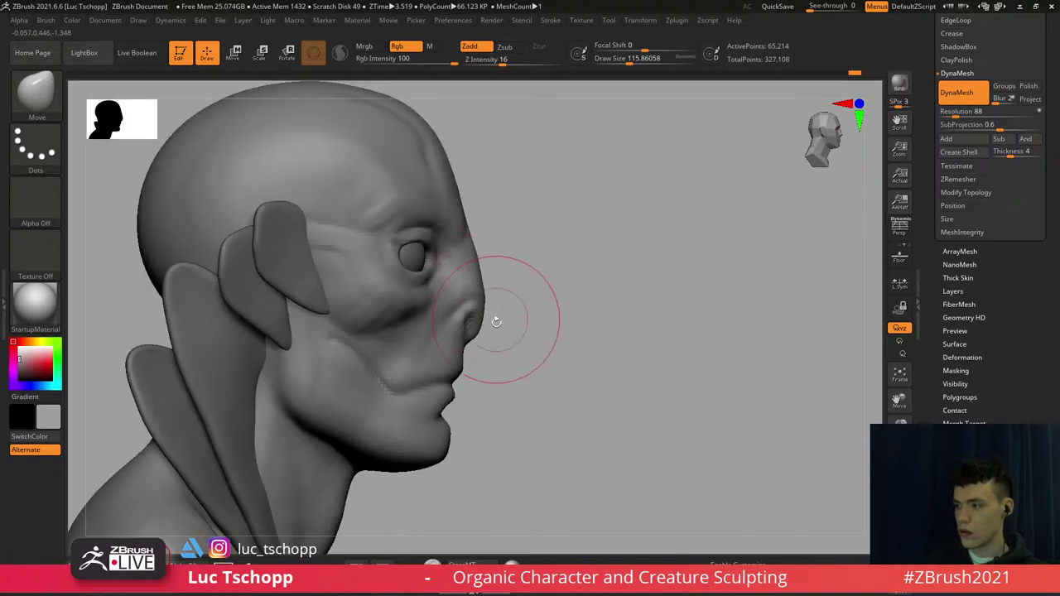
pyautogui.moveTo(488, 332)
pyautogui.keyDown('alt'); pyautogui.mouseDown(button='right')
pyautogui.moveTo(492, 273)
pyautogui.moveTo(481, 290)
pyautogui.mouseUp(button='right'); pyautogui.keyUp('alt')
pyautogui.hotkey('shift', 'd')
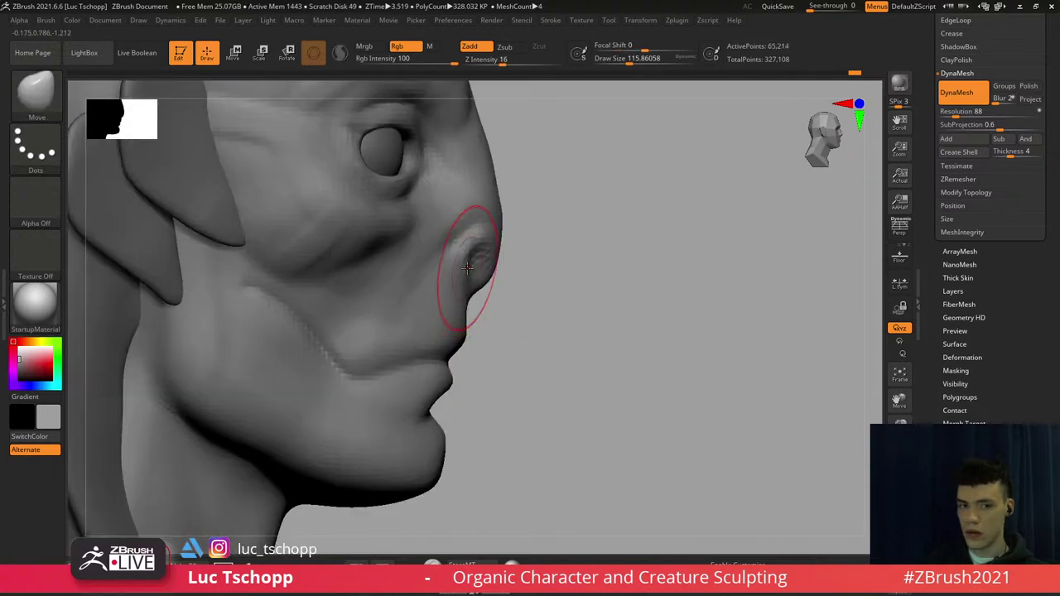
pyautogui.press('s')
pyautogui.moveTo(469, 267); pyautogui.dragTo(462, 267)
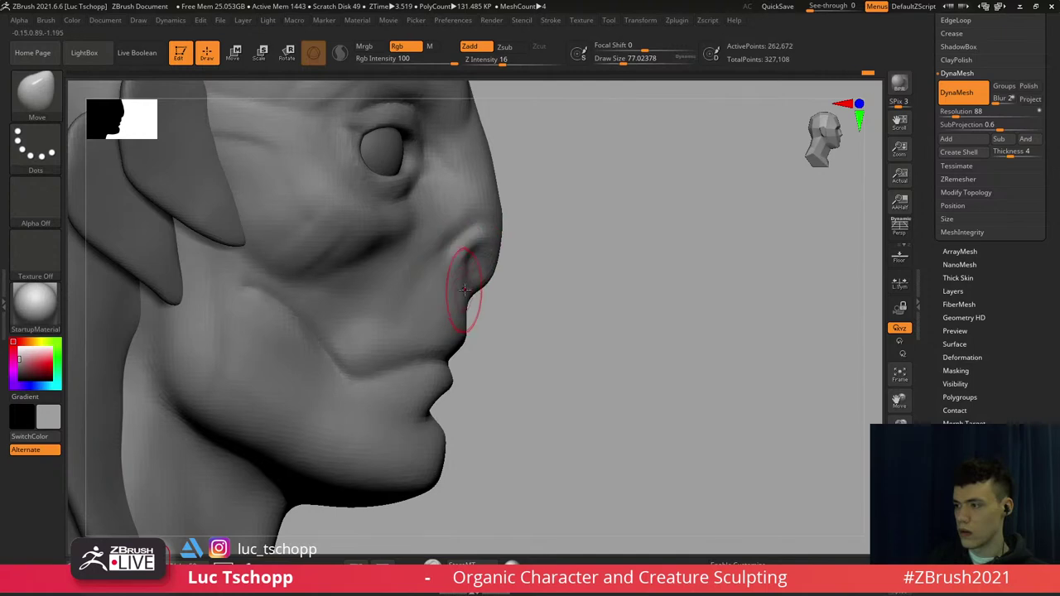
# Smooth the nose from the front at size about 140 and raise the subdivision level
pyautogui.moveTo(465, 290); pyautogui.dragTo(411, 286, button='right')
pyautogui.hotkey('shift', 'd')
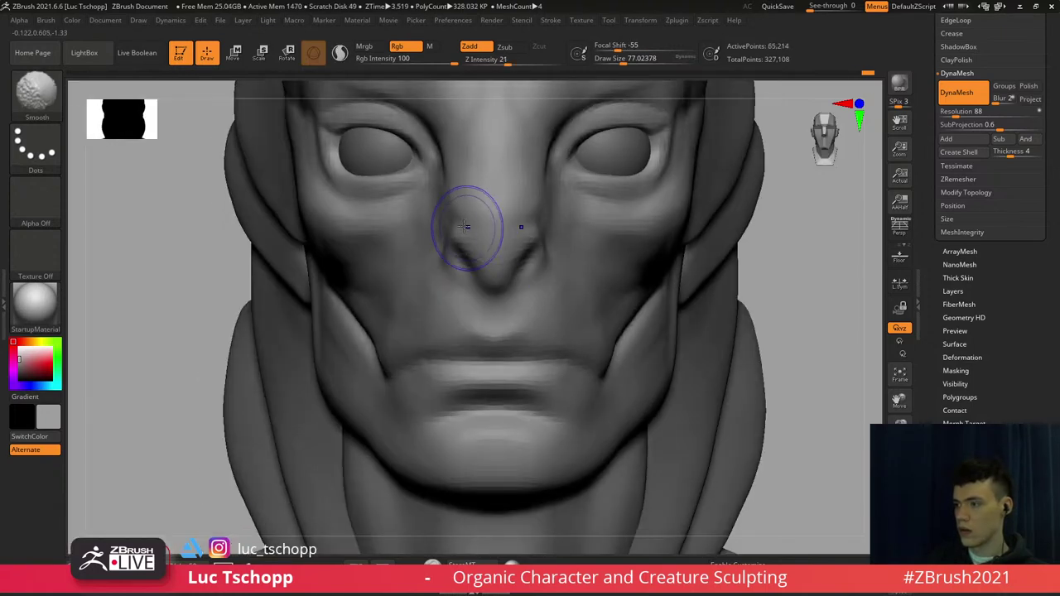
pyautogui.press('s')
pyautogui.moveTo(452, 228); pyautogui.dragTo(459, 229)
pyautogui.press('b')
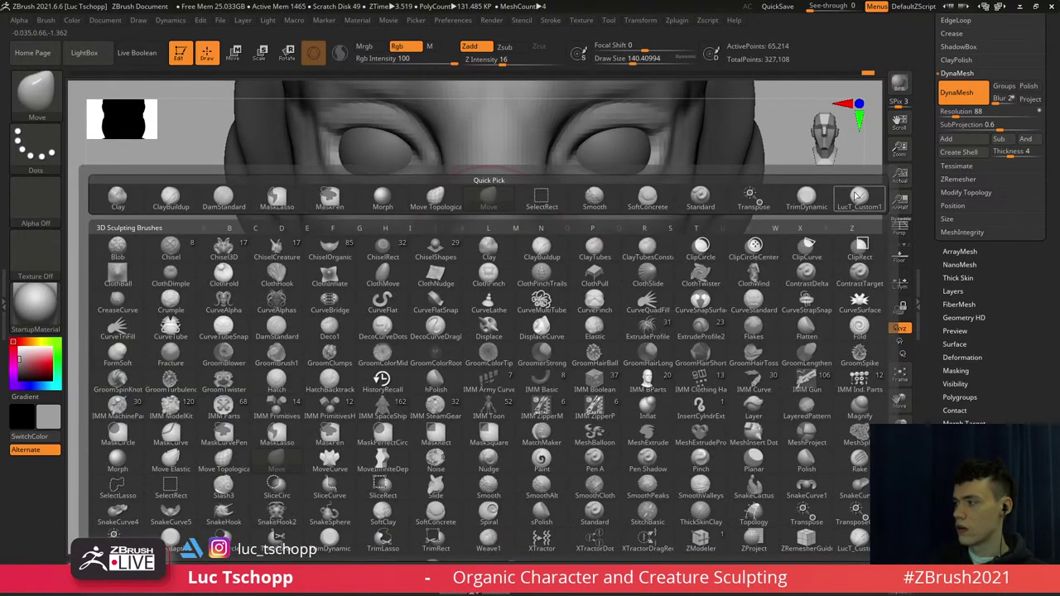
pyautogui.click(860, 199)
pyautogui.press('d')
pyautogui.keyDown('alt'); pyautogui.moveTo(545, 201); pyautogui.dragTo(462, 296, button='right'); pyautogui.keyUp('alt')
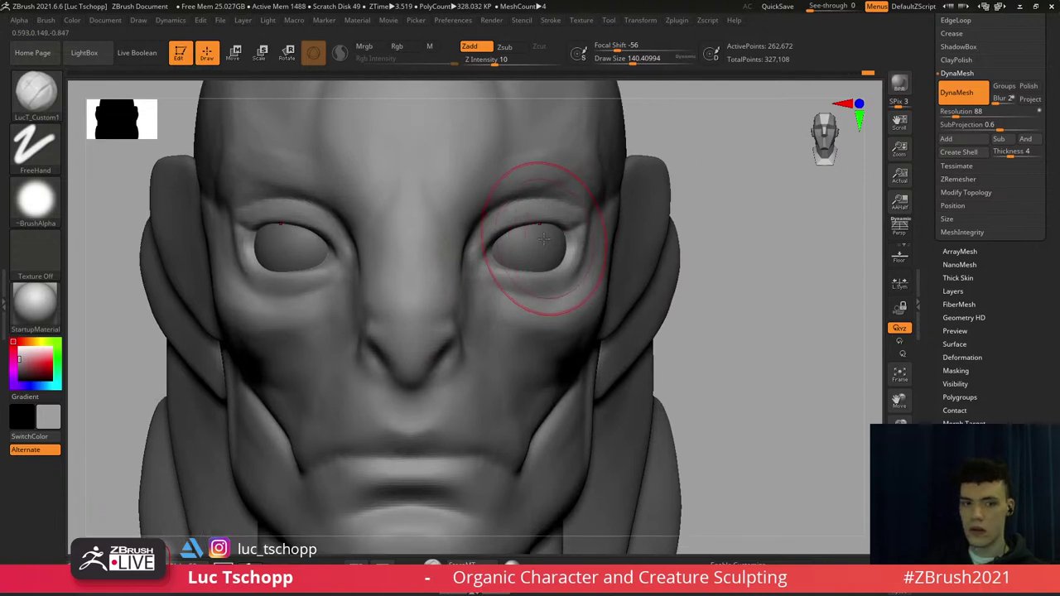
# Pull the inner eye corners slightly down with the Move brush at size about 124
pyautogui.press('b')
pyautogui.press('m')
pyautogui.press('v')
pyautogui.press('s')
pyautogui.moveTo(554, 231); pyautogui.dragTo(553, 226)
pyautogui.press('s')
pyautogui.moveTo(570, 224); pyautogui.dragTo(567, 225)
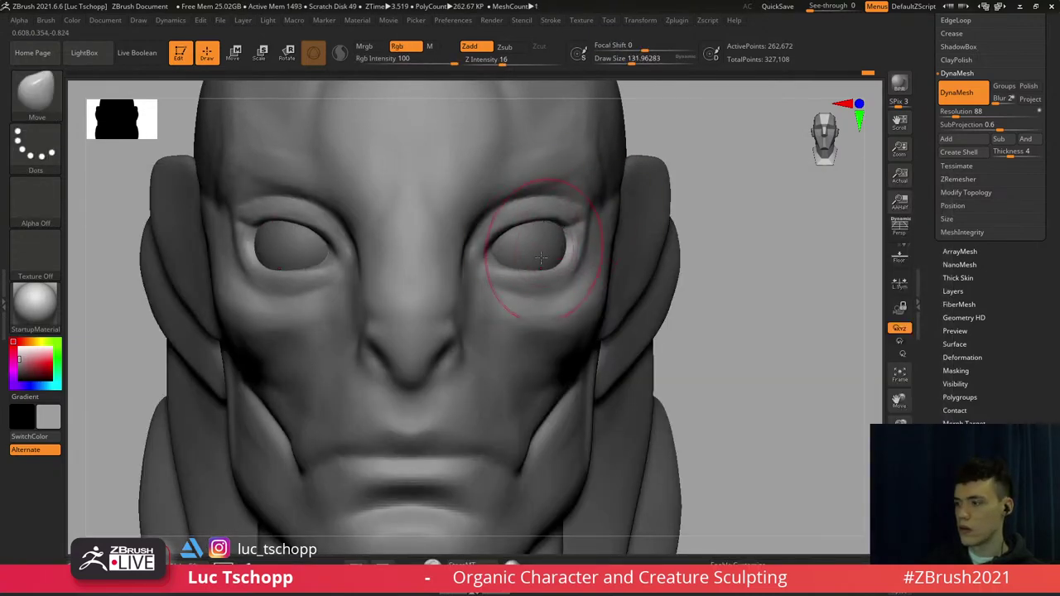
pyautogui.press('[')
pyautogui.press('[')
pyautogui.moveTo(495, 266); pyautogui.dragTo(501, 277)
pyautogui.moveTo(503, 278); pyautogui.dragTo(517, 137, button='right')
pyautogui.keyDown('alt'); pyautogui.moveTo(503, 399); pyautogui.dragTo(501, 309, button='right'); pyautogui.keyUp('alt')
pyautogui.moveTo(584, 282); pyautogui.dragTo(506, 268, button='right')
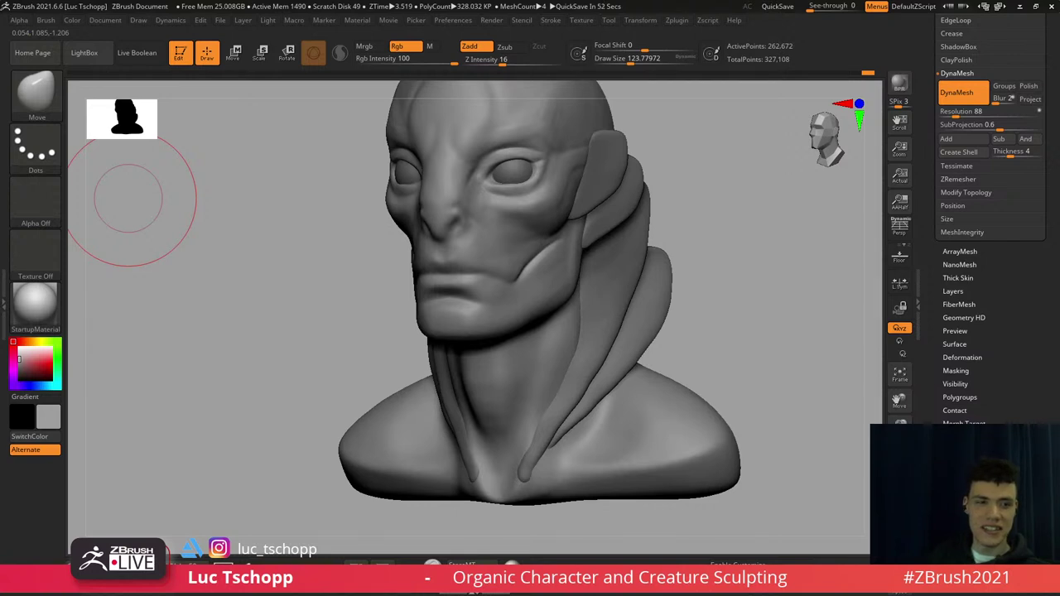
# Switch the view to perspective with an 85 mm camera focal length
pyautogui.moveTo(433, 286); pyautogui.dragTo(639, 291)
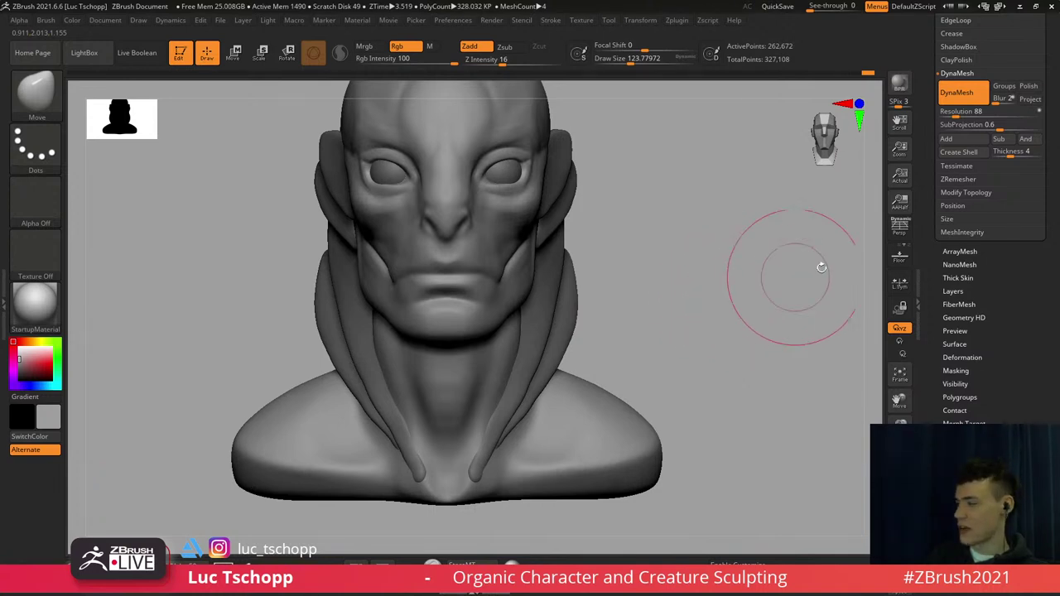
pyautogui.click(900, 225)
pyautogui.keyDown('alt'); pyautogui.moveTo(553, 243); pyautogui.dragTo(558, 258, button='right'); pyautogui.keyUp('alt')
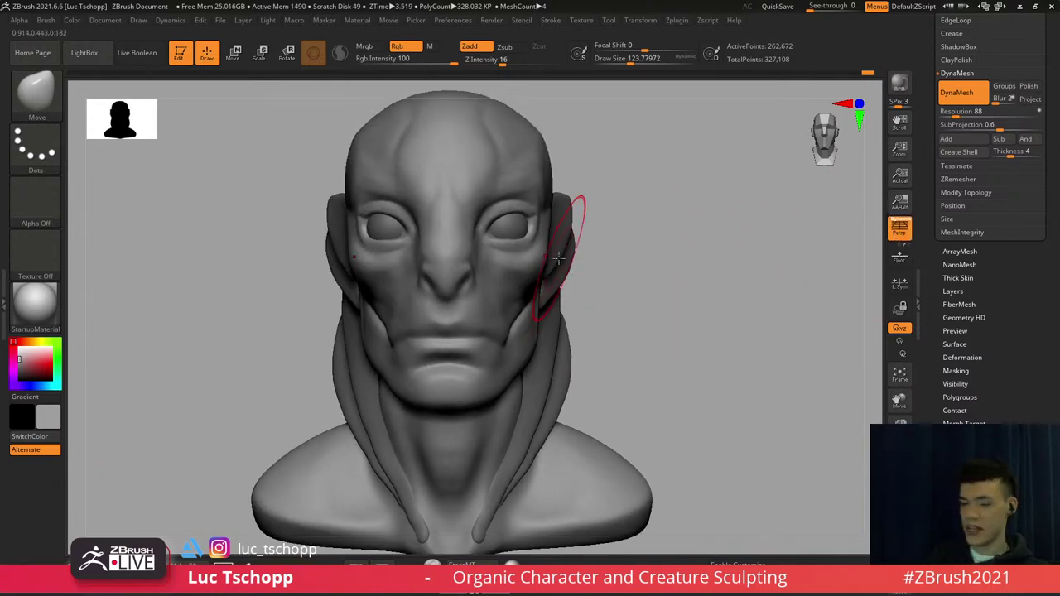
pyautogui.click(136, 23)
pyautogui.click(248, 362)
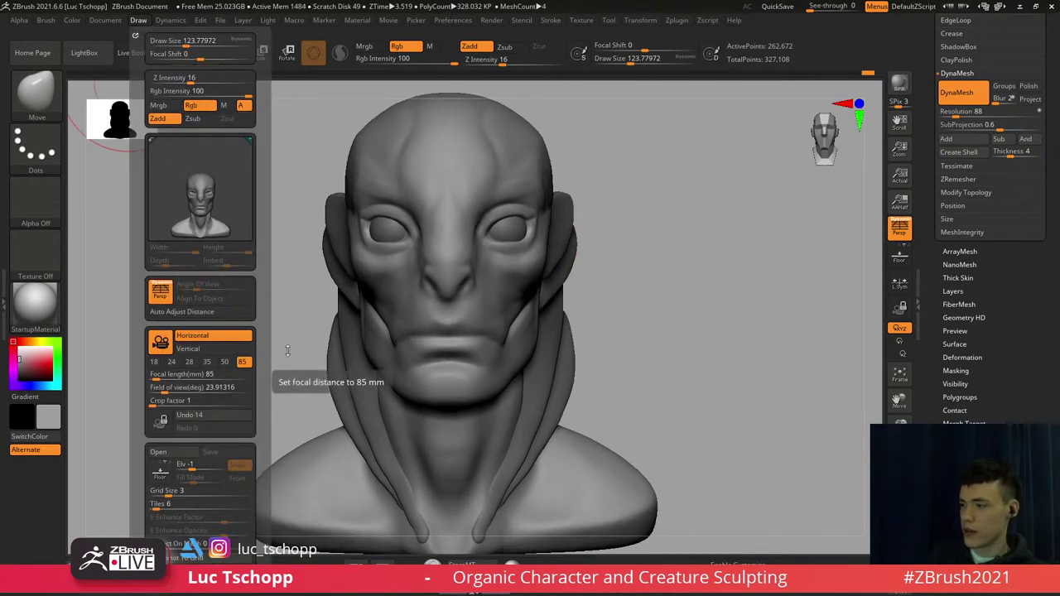
pyautogui.moveTo(539, 305)
pyautogui.keyDown('ctrl'); pyautogui.mouseDown(button='right')
pyautogui.moveTo(487, 274)
pyautogui.moveTo(490, 286)
pyautogui.mouseUp(button='right'); pyautogui.keyUp('ctrl')
pyautogui.moveTo(539, 244)
pyautogui.mouseDown(button='right')
pyautogui.moveTo(507, 241)
pyautogui.moveTo(461, 266)
pyautogui.moveTo(495, 276)
pyautogui.moveTo(461, 324)
pyautogui.moveTo(394, 311)
pyautogui.mouseUp(button='right')
# Sculpt the cheek folds beside the mouth corners with LucT_Custom1 at size about 56
pyautogui.press('b')
pyautogui.click(863, 199)
pyautogui.press('s')
pyautogui.press('s')
pyautogui.moveTo(530, 293); pyautogui.dragTo(545, 290)
pyautogui.press('s')
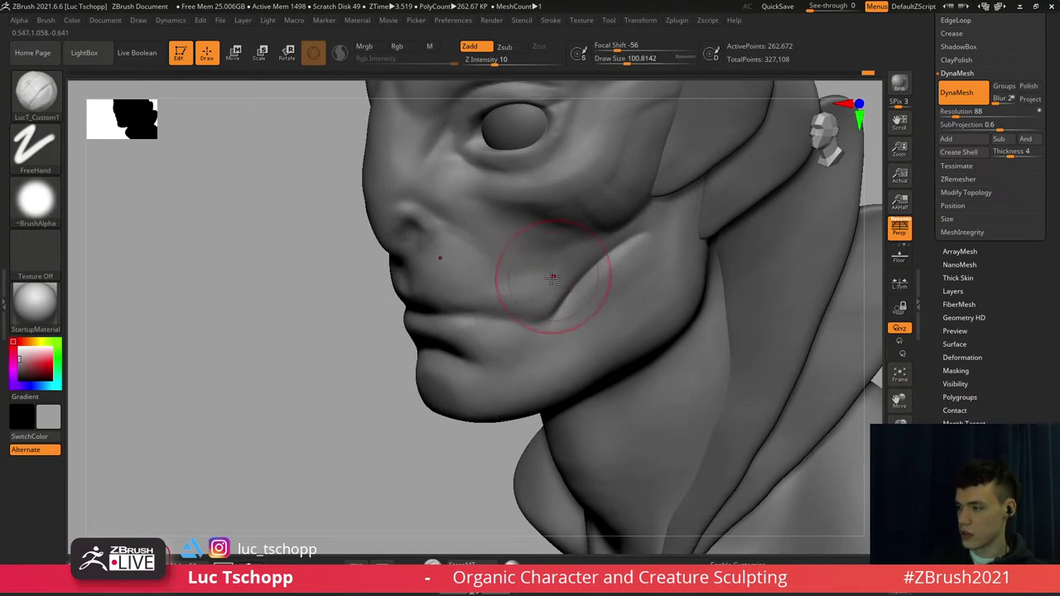
pyautogui.moveTo(485, 314); pyautogui.dragTo(487, 308, button='right')
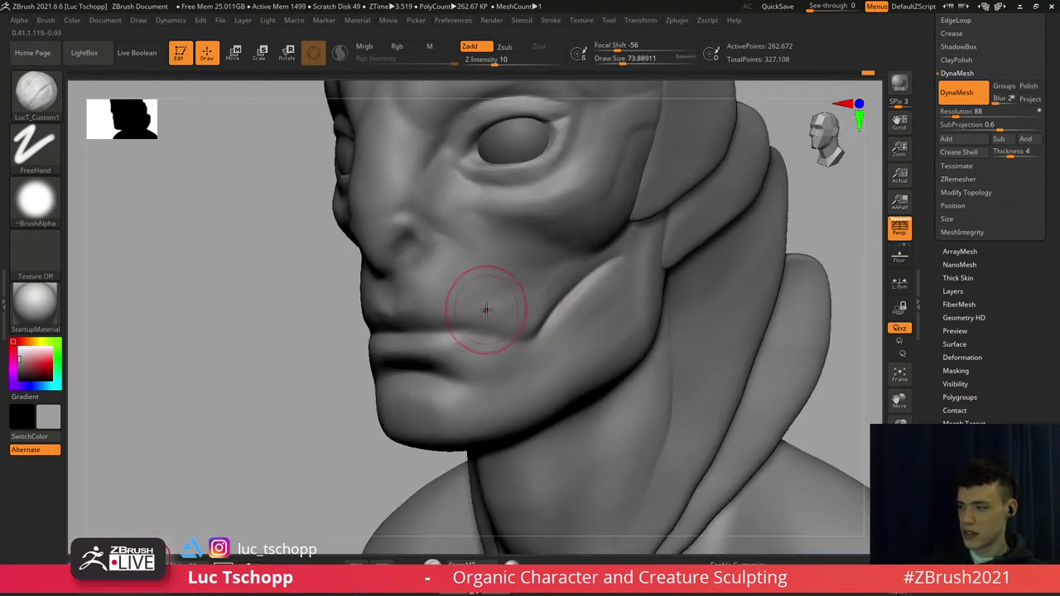
pyautogui.press('s')
pyautogui.moveTo(483, 308); pyautogui.dragTo(515, 328)
pyautogui.press('s')
pyautogui.press('s')
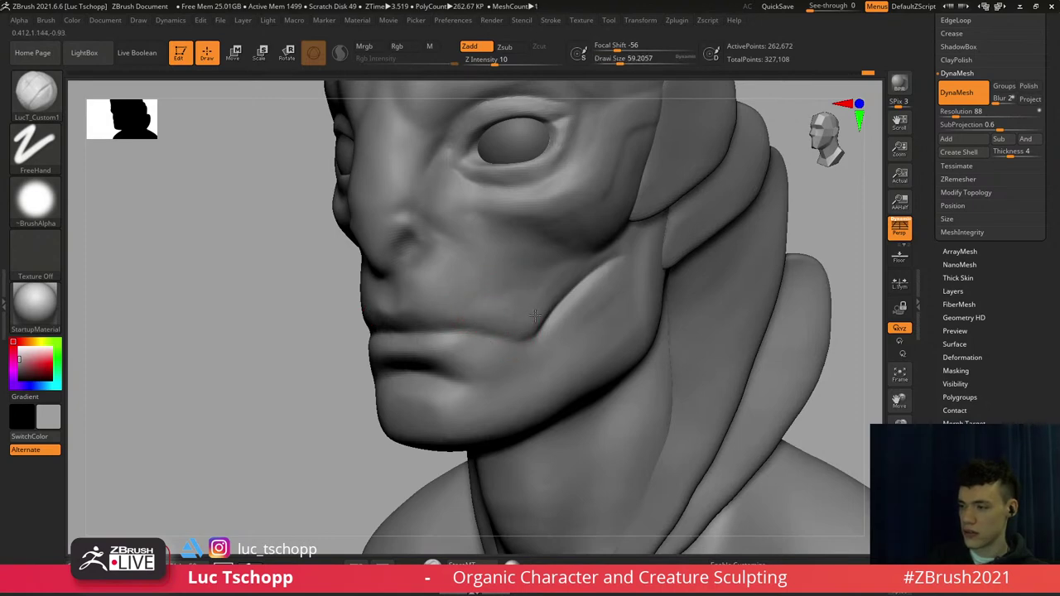
pyautogui.keyDown('alt'); pyautogui.moveTo(494, 337); pyautogui.dragTo(549, 336, button='right'); pyautogui.keyUp('alt')
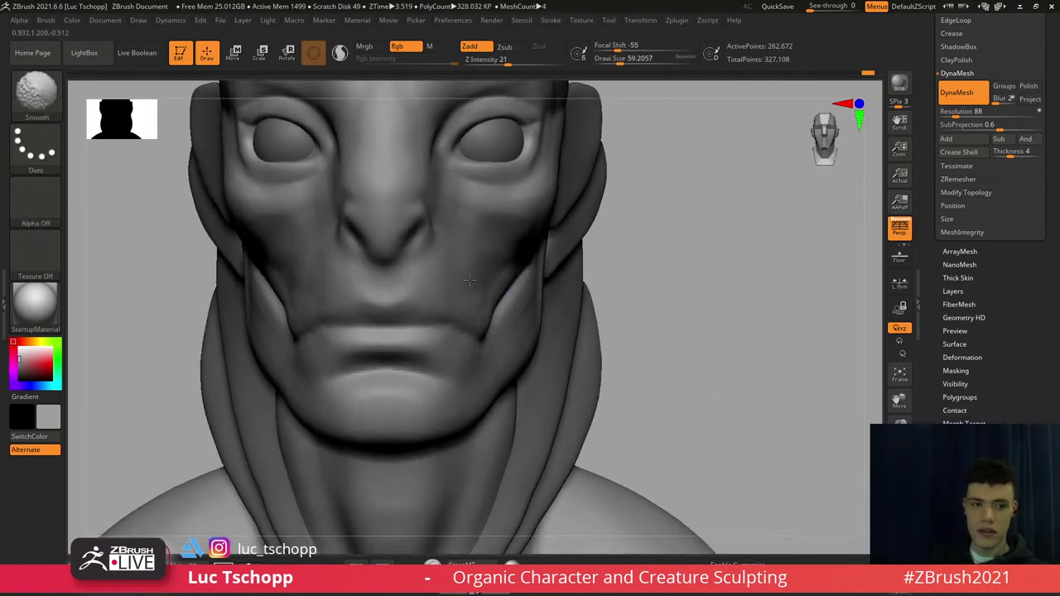
# Reframe the whole bust from a raised angle and undo a stray forehead mask
pyautogui.keyDown('ctrl'); pyautogui.moveTo(498, 281); pyautogui.dragTo(472, 192, button='right'); pyautogui.keyUp('ctrl')
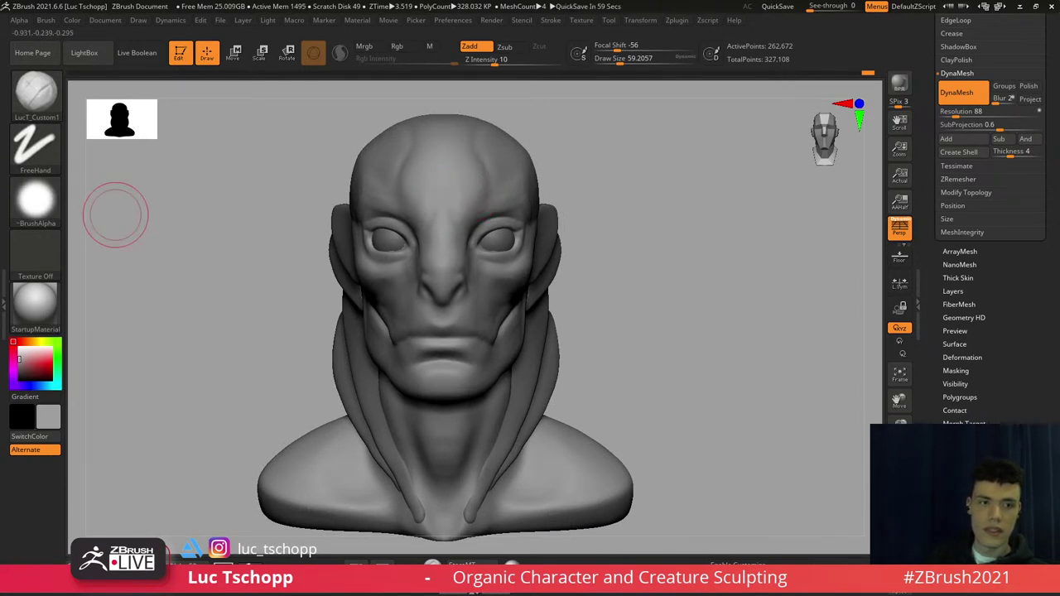
pyautogui.moveTo(422, 204)
pyautogui.keyDown('alt'); pyautogui.mouseDown(button='right')
pyautogui.moveTo(411, 192)
pyautogui.moveTo(397, 319)
pyautogui.mouseUp(button='right'); pyautogui.keyUp('alt')
pyautogui.moveTo(489, 277); pyautogui.dragTo(431, 320, button='right')
pyautogui.press('s')
pyautogui.moveTo(470, 321)
pyautogui.mouseDown()
pyautogui.moveTo(450, 322)
pyautogui.moveTo(454, 233)
pyautogui.mouseUp()
pyautogui.press('ctrl')
pyautogui.hotkey('ctrl', 'z')
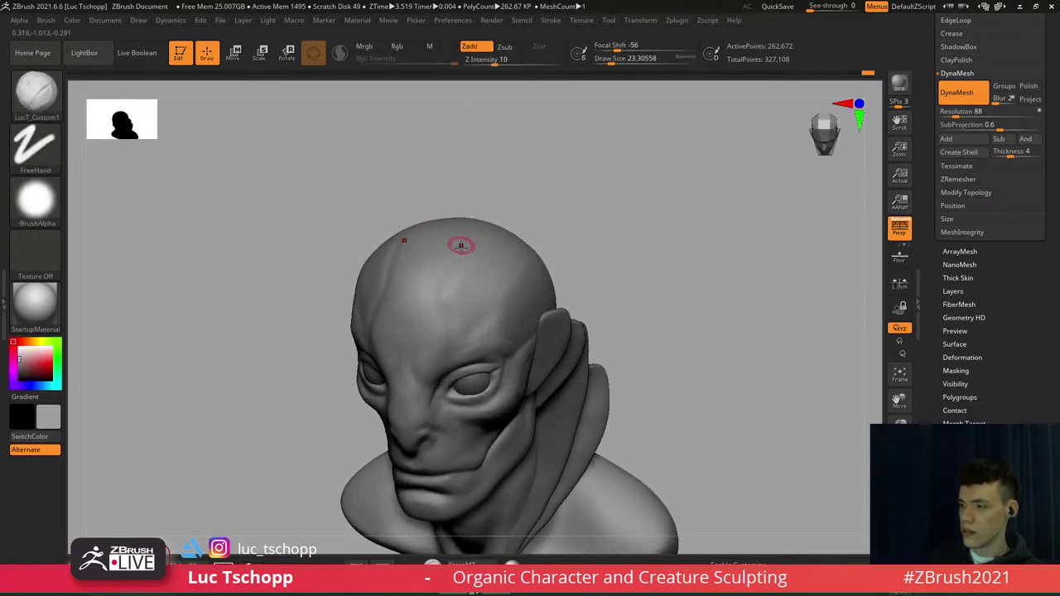
pyautogui.moveTo(462, 243); pyautogui.dragTo(447, 286, button='right')
# Pick the freehand MaskPen brush and paint a mask line up the forehead
pyautogui.keyDown('ctrl'); pyautogui.click(51, 108); pyautogui.keyUp('ctrl')
pyautogui.keyDown('ctrl'); pyautogui.click(316, 152); pyautogui.keyUp('ctrl')
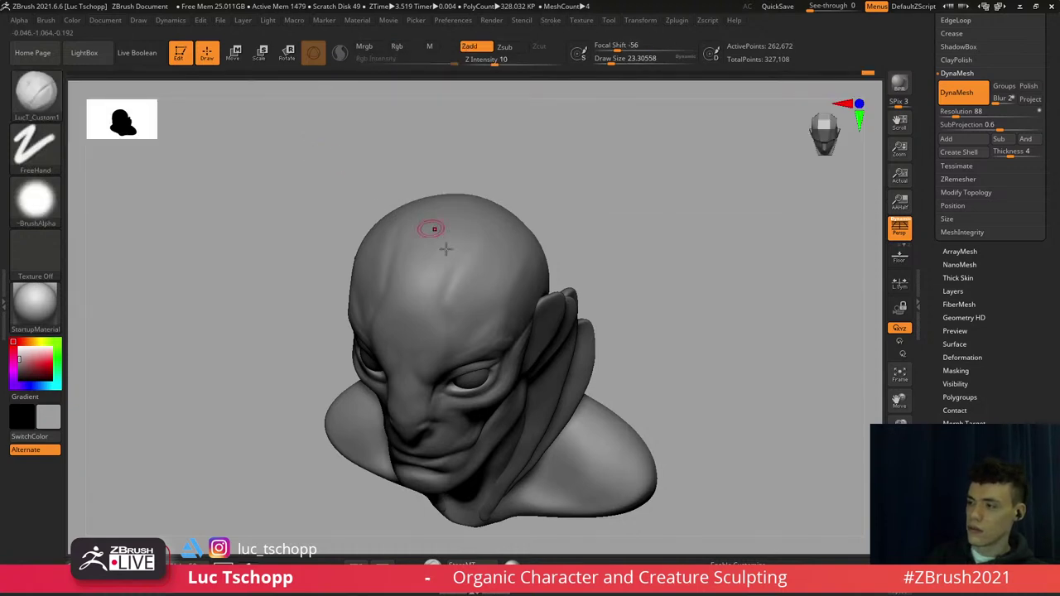
pyautogui.press('ctrl')
pyautogui.hotkey('ctrl', 'z')
pyautogui.keyDown('ctrl'); pyautogui.moveTo(454, 308); pyautogui.dragTo(486, 237); pyautogui.keyUp('ctrl')
pyautogui.press('s')
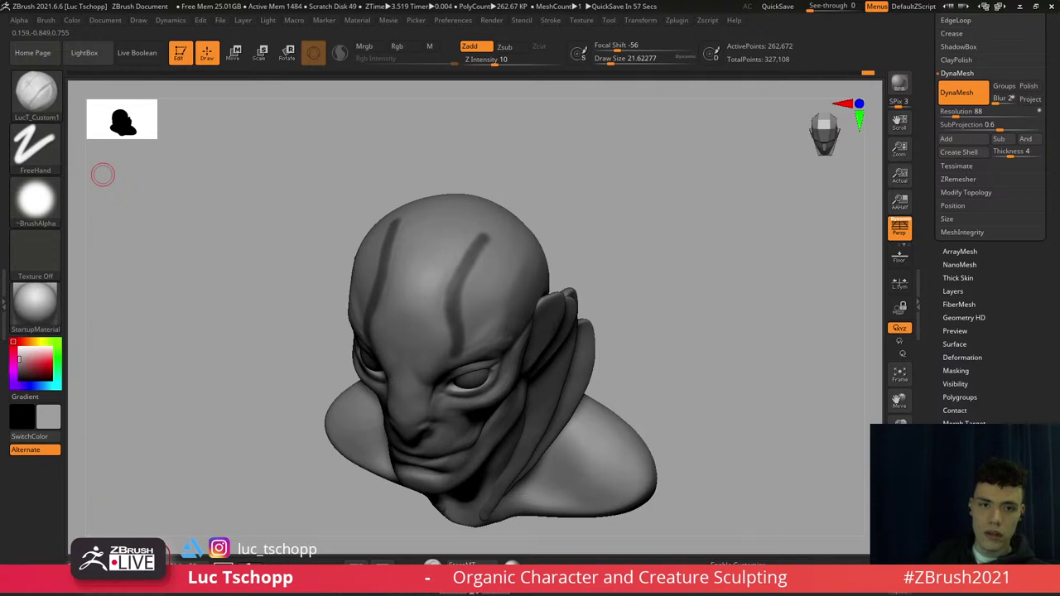
# Paint and join two continuous mask strips back over the skull top
pyautogui.moveTo(520, 256)
pyautogui.mouseDown(button='right')
pyautogui.moveTo(464, 284)
pyautogui.moveTo(473, 296)
pyautogui.mouseUp(button='right')
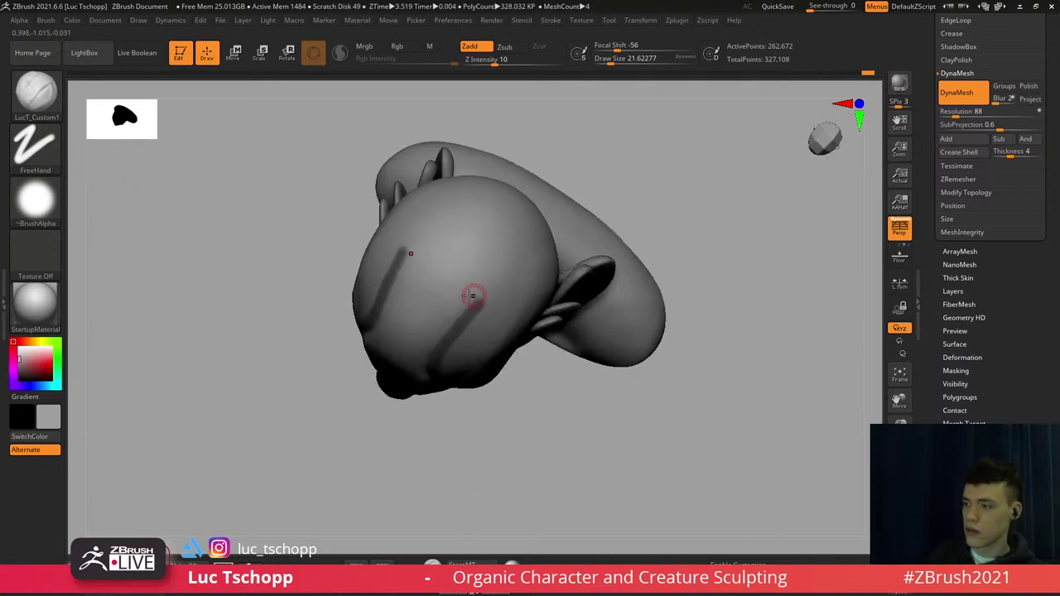
pyautogui.moveTo(512, 263)
pyautogui.keyDown('ctrl'); pyautogui.mouseDown()
pyautogui.moveTo(479, 307)
pyautogui.moveTo(509, 258)
pyautogui.mouseUp(); pyautogui.keyUp('ctrl')
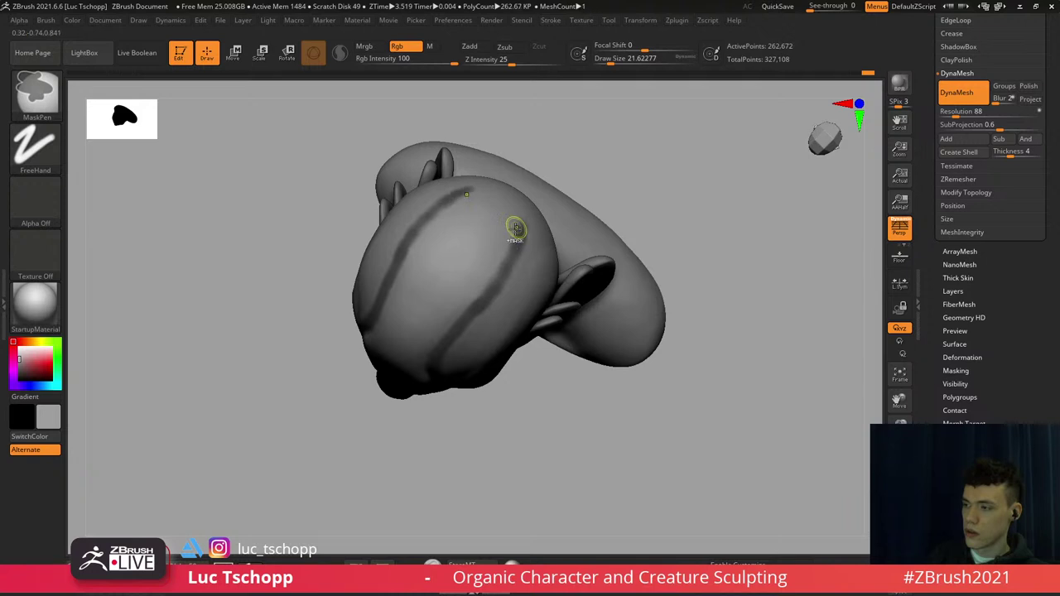
pyautogui.moveTo(514, 230); pyautogui.dragTo(523, 258, button='right')
pyautogui.keyDown('ctrl'); pyautogui.moveTo(536, 207); pyautogui.dragTo(528, 224); pyautogui.keyUp('ctrl')
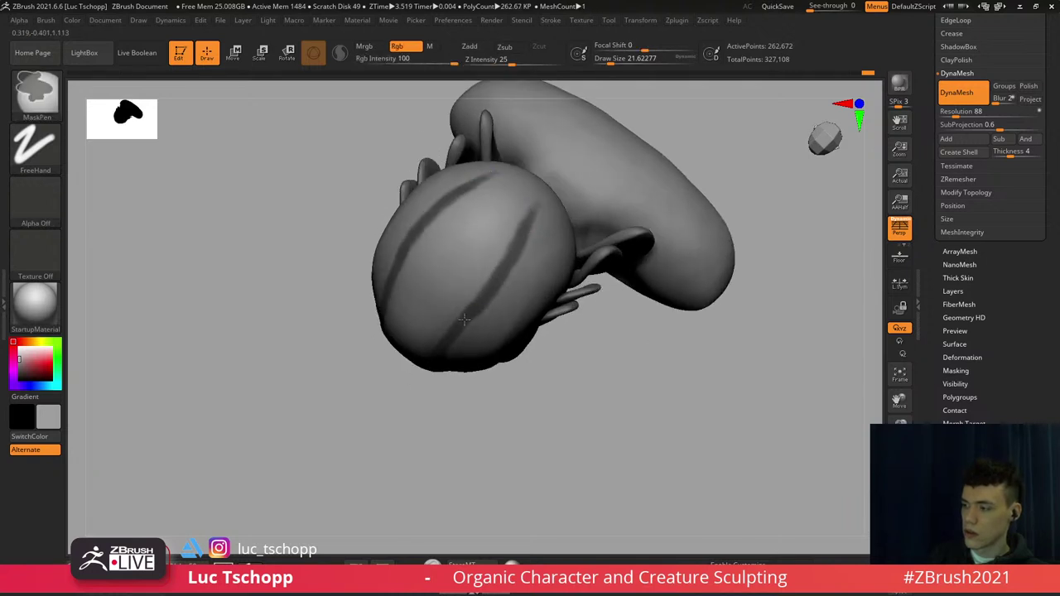
pyautogui.moveTo(464, 320)
pyautogui.mouseDown(button='right')
pyautogui.moveTo(501, 265)
pyautogui.moveTo(531, 248)
pyautogui.mouseUp(button='right')
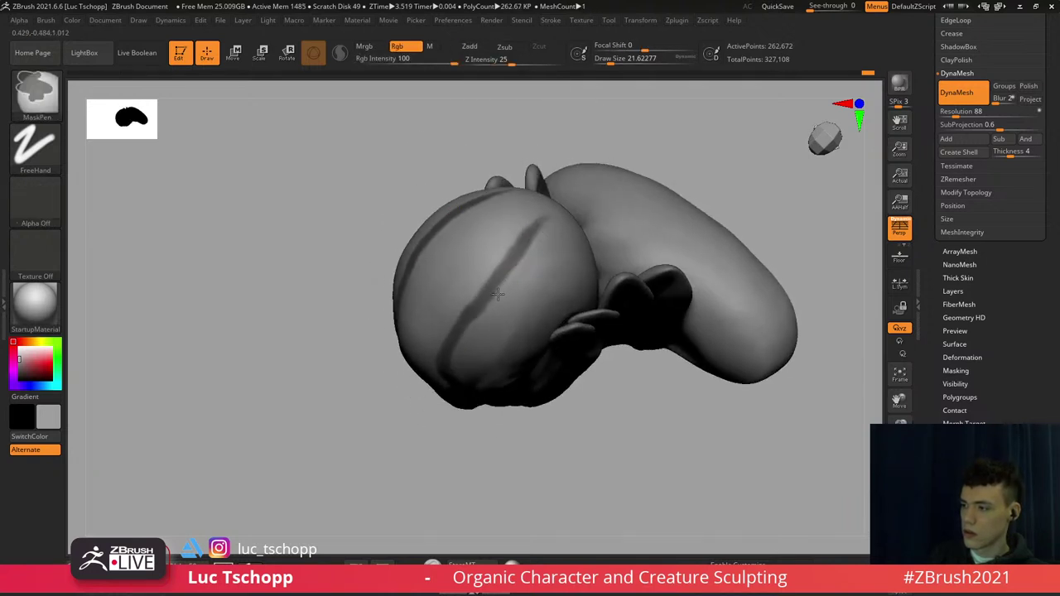
pyautogui.moveTo(465, 336); pyautogui.dragTo(515, 255, button='right')
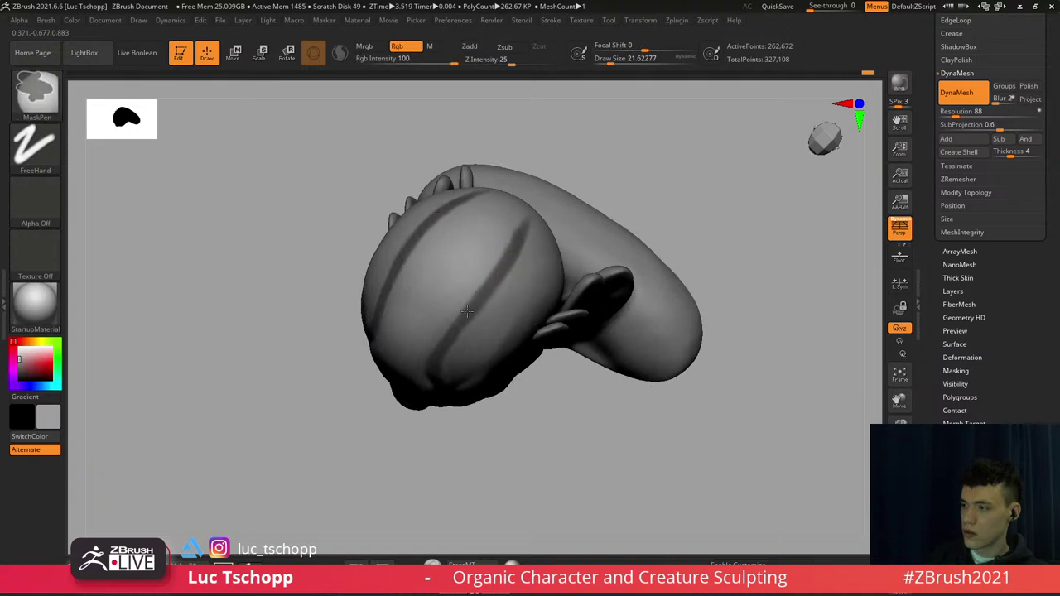
pyautogui.moveTo(468, 312); pyautogui.dragTo(481, 184, button='right')
pyautogui.keyDown('alt'); pyautogui.moveTo(497, 328); pyautogui.dragTo(540, 192, button='right'); pyautogui.keyUp('alt')
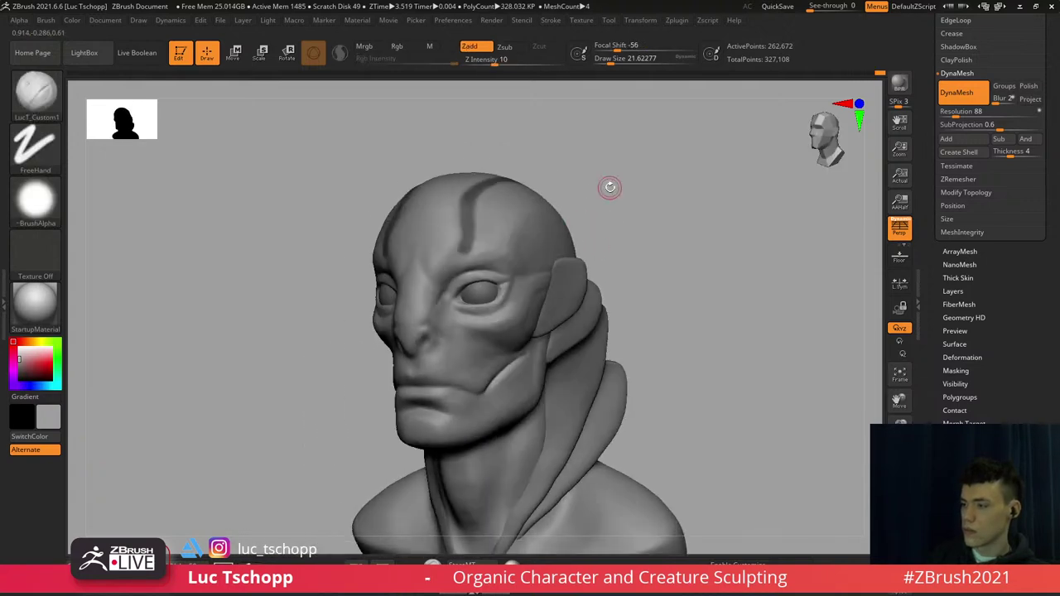
pyautogui.moveTo(1030, 252); pyautogui.dragTo(1018, 401)
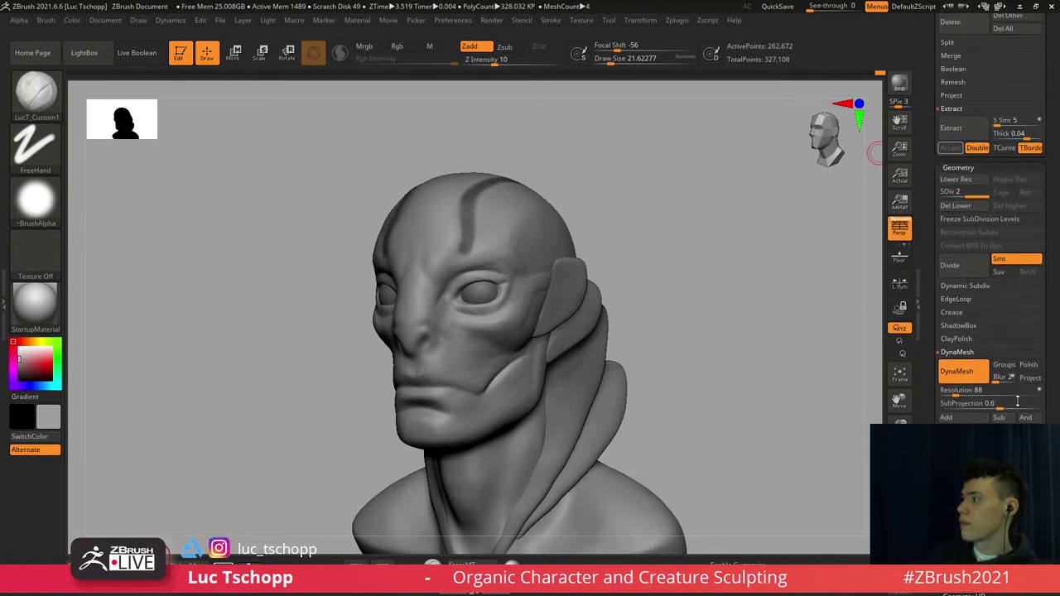
# Extract the masked strips into a new Extract5 subtool and smooth them
pyautogui.click(971, 131)
pyautogui.click(952, 148)
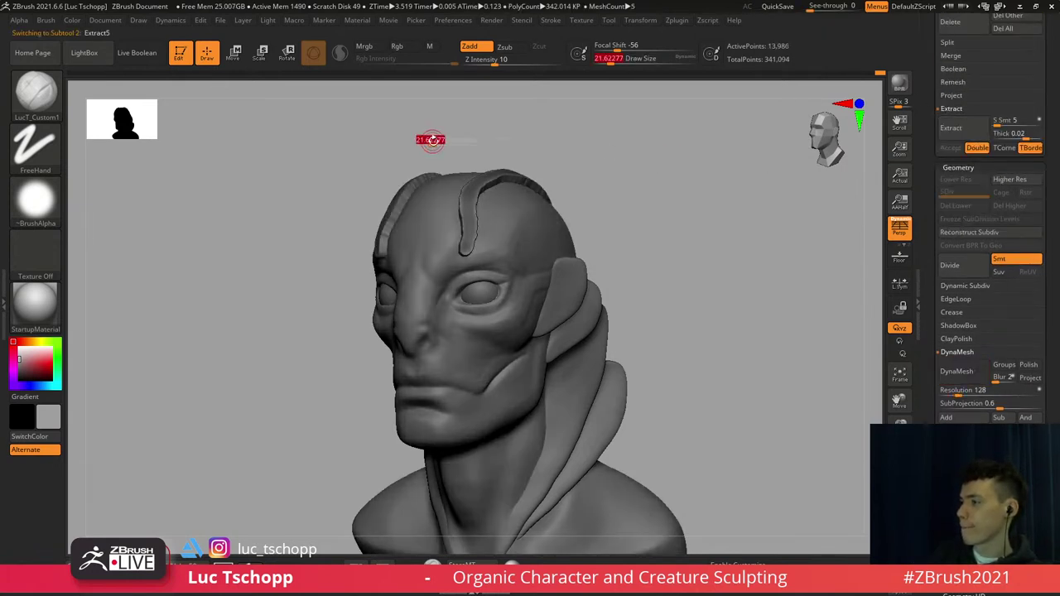
pyautogui.moveTo(477, 145); pyautogui.dragTo(554, 157)
pyautogui.moveTo(473, 192)
pyautogui.keyDown('shift'); pyautogui.mouseDown()
pyautogui.moveTo(467, 210)
pyautogui.moveTo(487, 181)
pyautogui.moveTo(472, 225)
pyautogui.moveTo(470, 203)
pyautogui.mouseUp(); pyautogui.keyUp('shift')
pyautogui.press('[')
pyautogui.moveTo(539, 169)
pyautogui.mouseDown()
pyautogui.moveTo(416, 172)
pyautogui.moveTo(431, 175)
pyautogui.mouseUp()
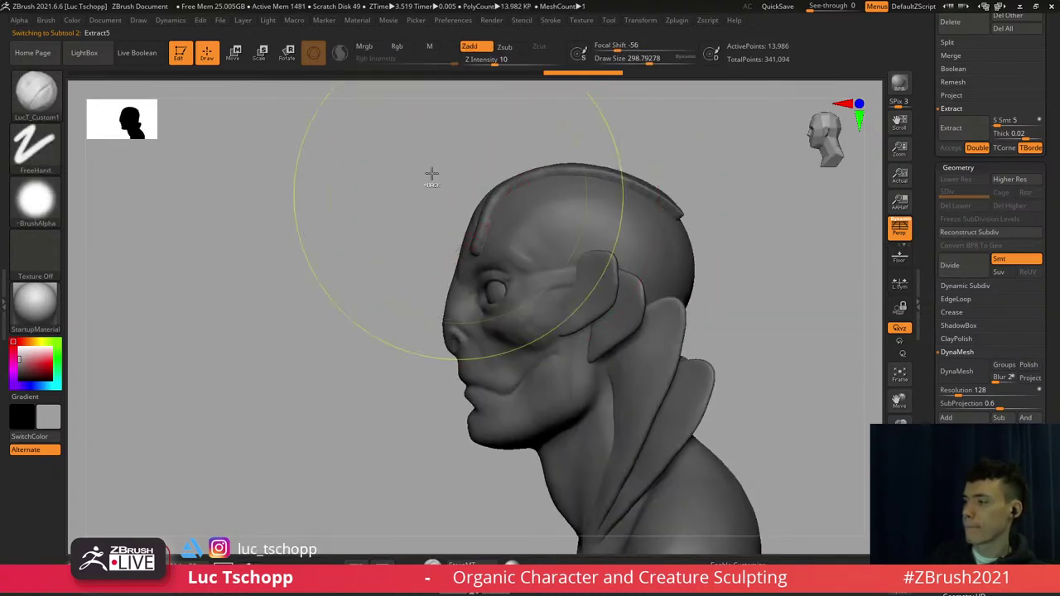
# Switch to a smaller Move brush and pull the front strip's contour into shape
pyautogui.press('b')
pyautogui.press('m')
pyautogui.press('v')
pyautogui.press('e')
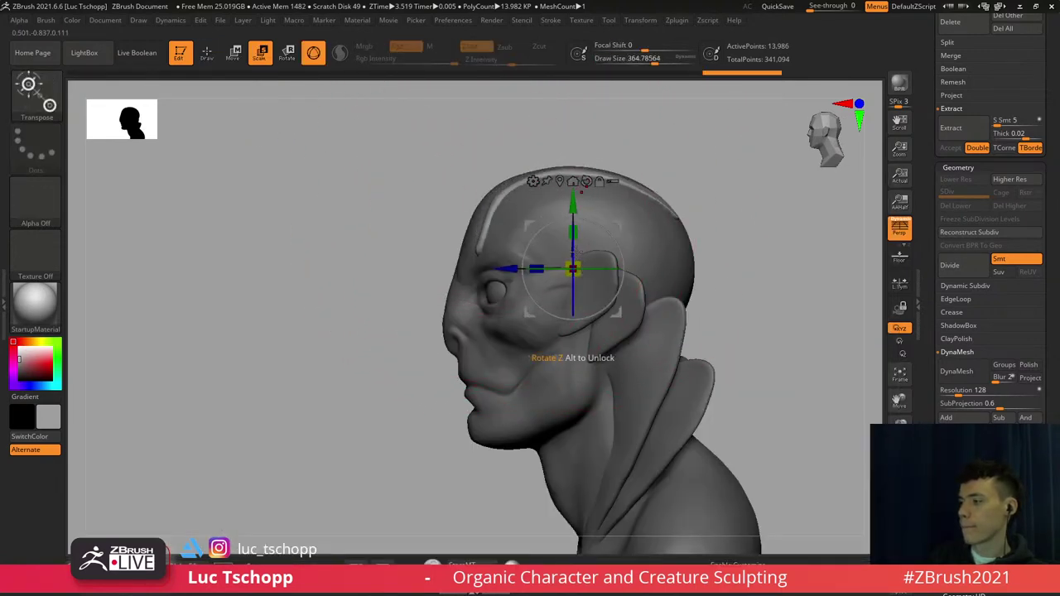
pyautogui.press('b')
pyautogui.press('m')
pyautogui.press('v')
pyautogui.press('s')
pyautogui.moveTo(520, 207); pyautogui.dragTo(509, 207)
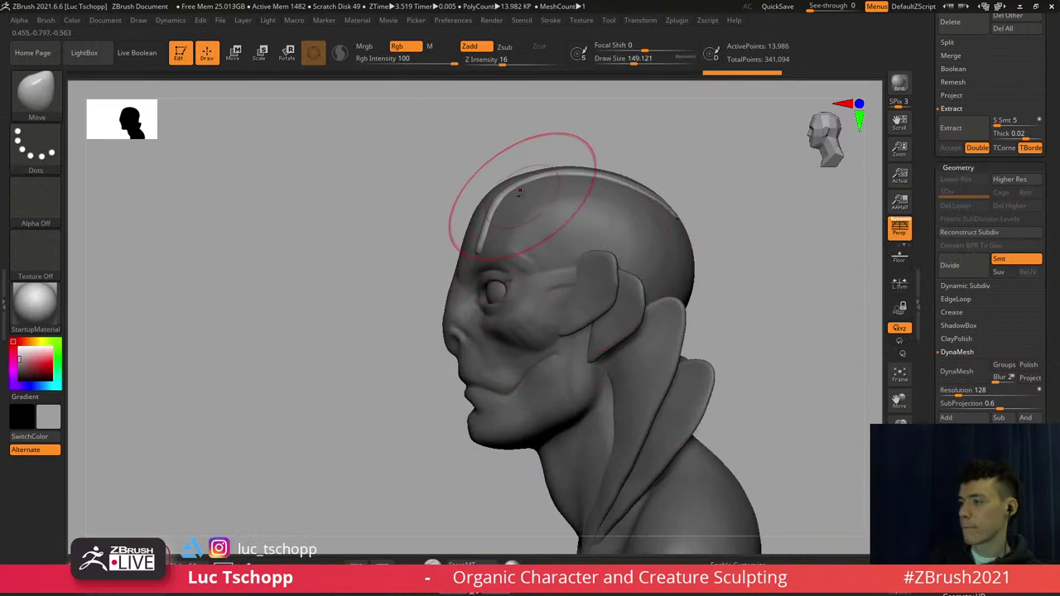
pyautogui.press('[')
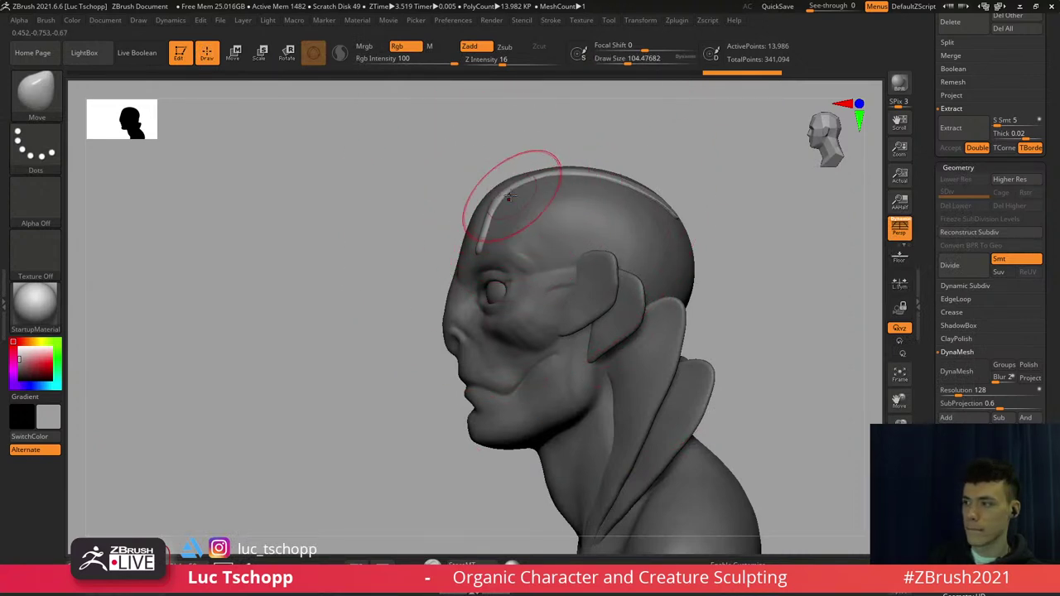
pyautogui.moveTo(502, 179); pyautogui.dragTo(558, 171)
# Reshape the skull-top ridge with a larger Move brush, smoothing along it
pyautogui.press('s')
pyautogui.moveTo(560, 169); pyautogui.dragTo(578, 155)
pyautogui.press('s')
pyautogui.moveTo(592, 171)
pyautogui.mouseDown()
pyautogui.moveTo(655, 183)
pyautogui.moveTo(520, 186)
pyautogui.mouseUp()
pyautogui.press('s')
pyautogui.keyDown('ctrl'); pyautogui.moveTo(518, 187); pyautogui.dragTo(493, 222, button='right'); pyautogui.keyUp('ctrl')
pyautogui.press('s')
pyautogui.moveTo(496, 210); pyautogui.dragTo(506, 211)
pyautogui.press('s')
pyautogui.moveTo(562, 177); pyautogui.dragTo(572, 177)
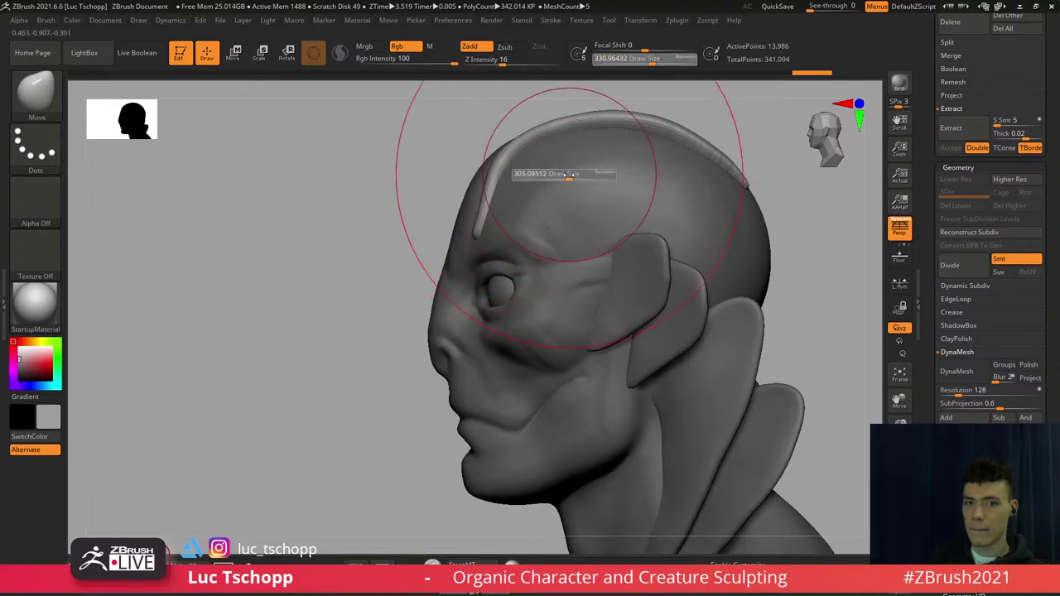
pyautogui.keyDown('alt'); pyautogui.moveTo(581, 174); pyautogui.dragTo(556, 172, button='right'); pyautogui.keyUp('alt')
pyautogui.moveTo(592, 138); pyautogui.dragTo(668, 139)
pyautogui.press('s')
pyautogui.press('s')
# Frame the whole head in three-quarter view and select the LucT_Custom1 brush
pyautogui.keyDown('ctrl'); pyautogui.moveTo(646, 158); pyautogui.dragTo(580, 136, button='right'); pyautogui.keyUp('ctrl')
pyautogui.moveTo(580, 137); pyautogui.dragTo(604, 184, button='right')
pyautogui.keyDown('alt'); pyautogui.moveTo(603, 183); pyautogui.dragTo(579, 252, button='right'); pyautogui.keyUp('alt')
pyautogui.moveTo(578, 253)
pyautogui.mouseDown(button='right')
pyautogui.moveTo(527, 184)
pyautogui.moveTo(566, 214)
pyautogui.moveTo(537, 194)
pyautogui.moveTo(478, 232)
pyautogui.moveTo(483, 284)
pyautogui.mouseUp(button='right')
pyautogui.press('b')
pyautogui.click(903, 201)
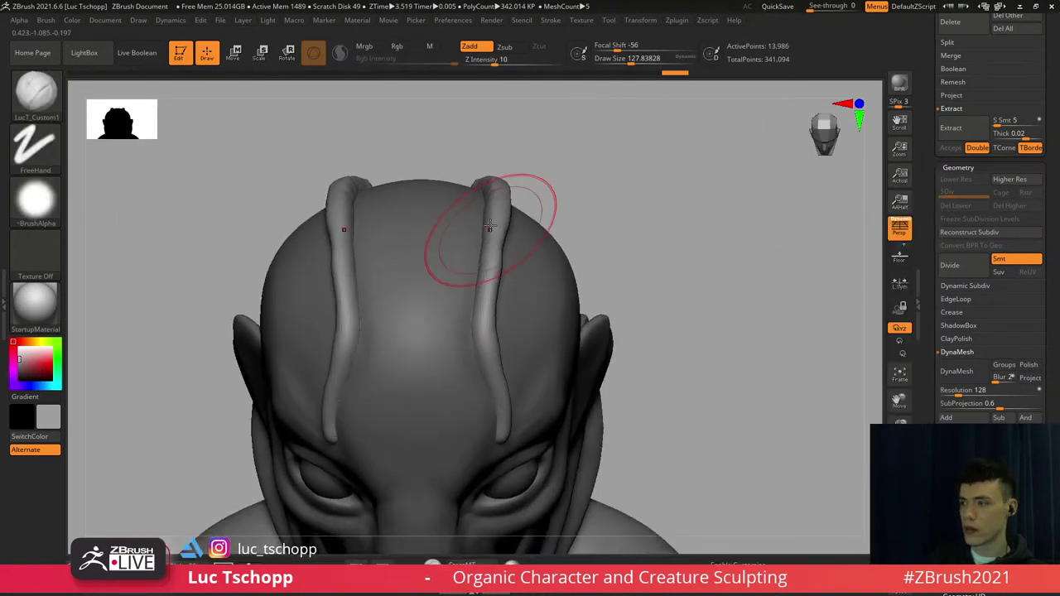
# Sculpt along both skull ridges with LucT_Custom1 from above the skull
pyautogui.press('s')
pyautogui.moveTo(493, 231); pyautogui.dragTo(486, 232)
pyautogui.moveTo(496, 238); pyautogui.dragTo(483, 153, button='right')
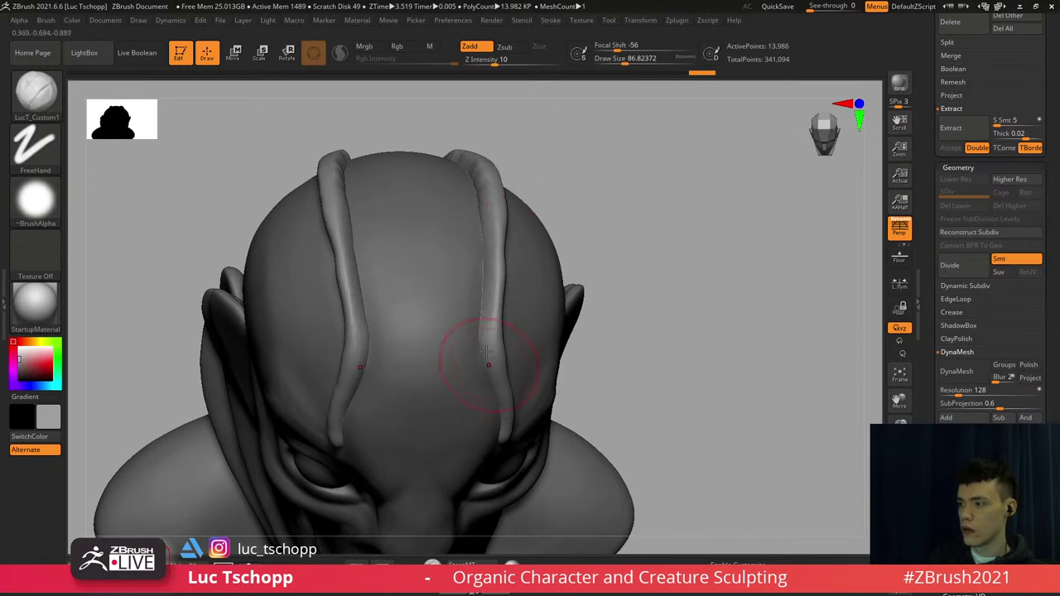
pyautogui.moveTo(477, 254); pyautogui.dragTo(469, 178)
pyautogui.keyDown('alt'); pyautogui.moveTo(483, 144); pyautogui.dragTo(483, 280, button='right'); pyautogui.keyUp('alt')
pyautogui.press('s')
pyautogui.moveTo(478, 246); pyautogui.dragTo(474, 213)
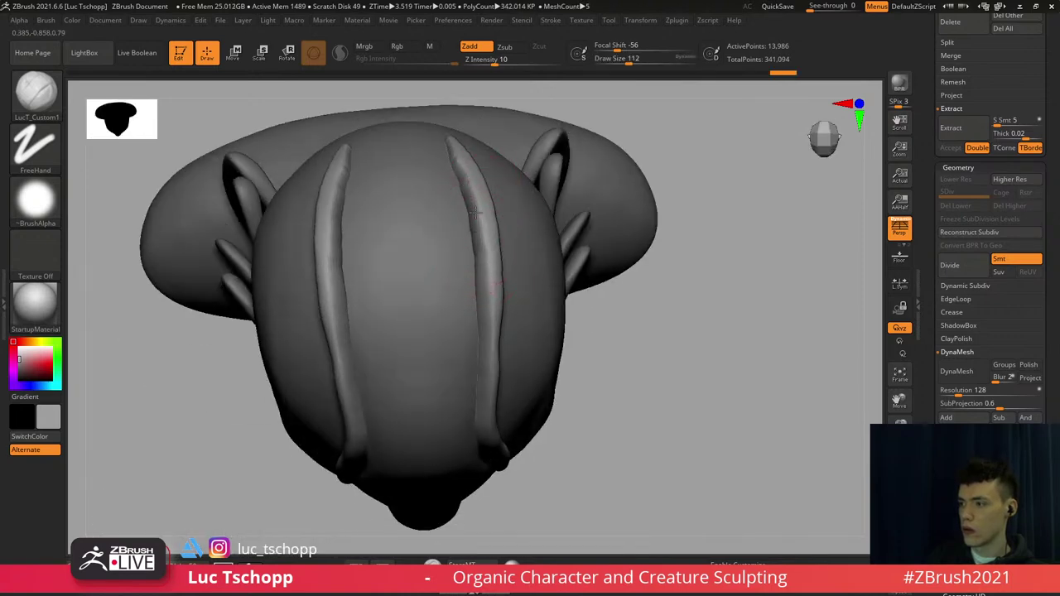
# Check the ridges from the side and front, briefly smoothing the strips
pyautogui.moveTo(483, 315)
pyautogui.mouseDown(button='right')
pyautogui.moveTo(525, 240)
pyautogui.moveTo(538, 150)
pyautogui.mouseUp(button='right')
pyautogui.press('s')
pyautogui.moveTo(536, 142); pyautogui.dragTo(540, 141)
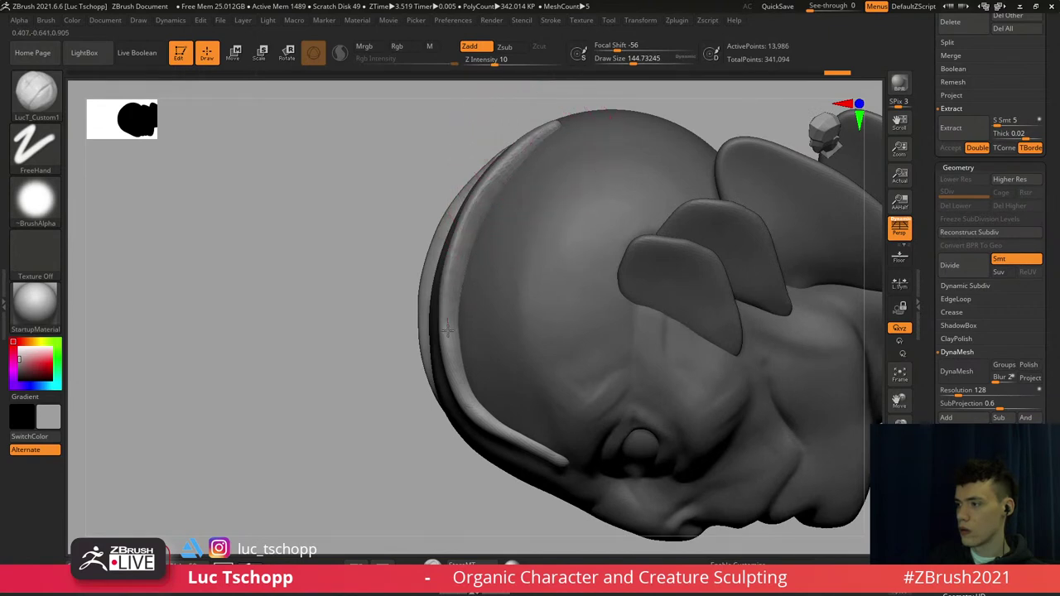
pyautogui.press('[')
pyautogui.moveTo(522, 437); pyautogui.dragTo(501, 290, button='right')
pyautogui.press(']')
pyautogui.press(']')
pyautogui.keyDown('shift'); pyautogui.moveTo(457, 364); pyautogui.dragTo(457, 411); pyautogui.keyUp('shift')
pyautogui.press(']')
pyautogui.moveTo(456, 406)
pyautogui.keyDown('ctrl'); pyautogui.mouseDown(button='right')
pyautogui.moveTo(439, 358)
pyautogui.moveTo(440, 219)
pyautogui.moveTo(482, 324)
pyautogui.moveTo(439, 336)
pyautogui.moveTo(442, 264)
pyautogui.mouseUp(button='right'); pyautogui.keyUp('ctrl')
# Sharpen the ridge tips with a smaller Pinch brush in three-quarter view
pyautogui.press('b')
pyautogui.press('p')
pyautogui.press('i')
pyautogui.keyDown('ctrl'); pyautogui.moveTo(442, 264); pyautogui.dragTo(466, 300, button='right'); pyautogui.keyUp('ctrl')
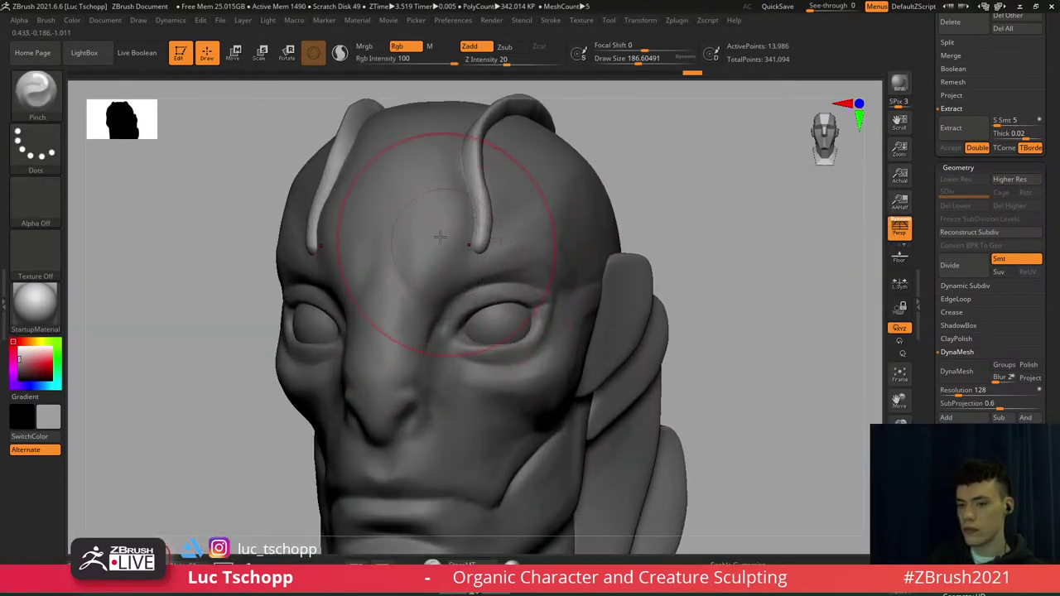
pyautogui.moveTo(450, 244)
pyautogui.mouseDown(button='right')
pyautogui.moveTo(464, 283)
pyautogui.moveTo(489, 248)
pyautogui.mouseUp(button='right')
pyautogui.press('s')
pyautogui.moveTo(491, 247)
pyautogui.mouseDown()
pyautogui.moveTo(480, 240)
pyautogui.moveTo(485, 260)
pyautogui.mouseUp()
pyautogui.press('s')
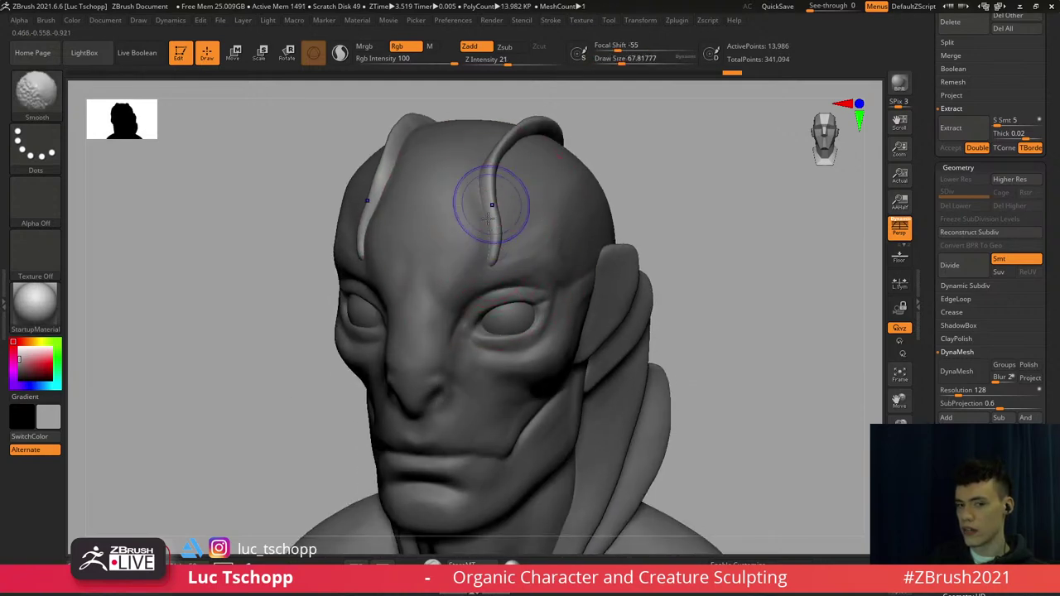
pyautogui.moveTo(492, 206)
pyautogui.keyDown('shift'); pyautogui.mouseDown(button='right')
pyautogui.moveTo(483, 211)
pyautogui.moveTo(500, 242)
pyautogui.mouseUp(button='right'); pyautogui.keyUp('shift')
# Pick the Standard brush, then return to the main head subtool with DamStandard
pyautogui.press('b')
pyautogui.press('s')
pyautogui.press('t')
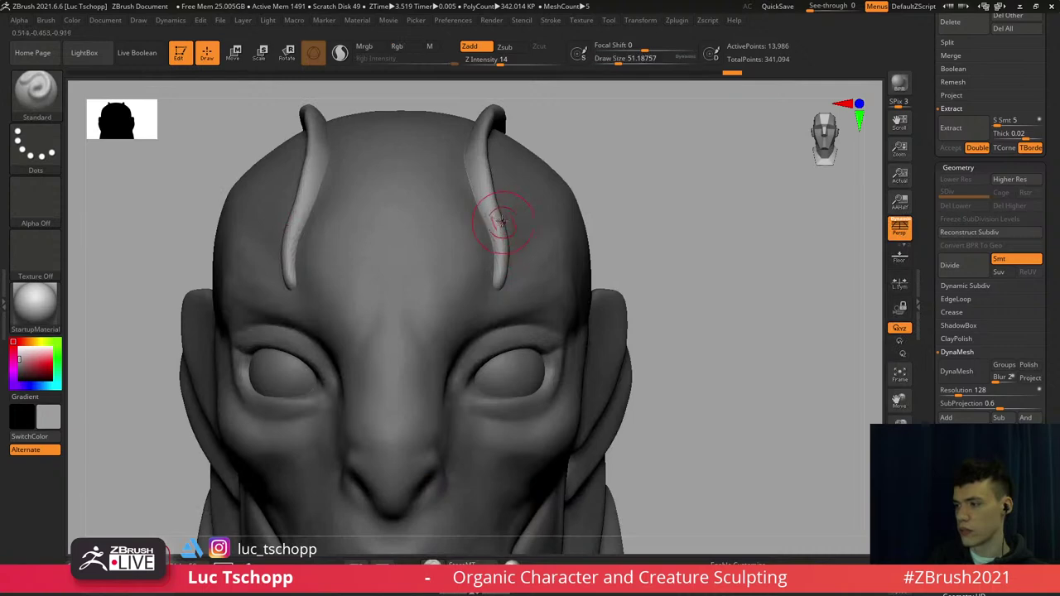
pyautogui.moveTo(485, 300)
pyautogui.keyDown('ctrl'); pyautogui.mouseDown(button='right')
pyautogui.moveTo(472, 241)
pyautogui.moveTo(490, 266)
pyautogui.moveTo(473, 290)
pyautogui.mouseUp(button='right'); pyautogui.keyUp('ctrl')
pyautogui.keyDown('alt'); pyautogui.click(471, 251); pyautogui.keyUp('alt')
pyautogui.press('b')
pyautogui.press('d')
pyautogui.press('s')
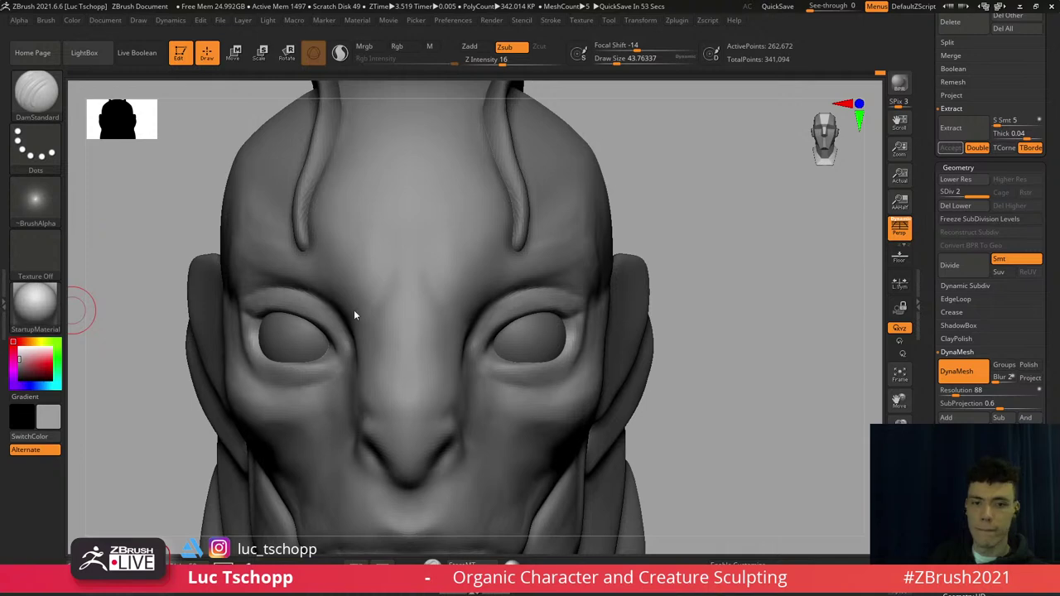
# Set the brush size to about 56 and move from TrimDynamic to LucT_Custom1
pyautogui.moveTo(355, 314)
pyautogui.mouseDown(button='right')
pyautogui.moveTo(341, 324)
pyautogui.moveTo(411, 233)
pyautogui.mouseUp(button='right')
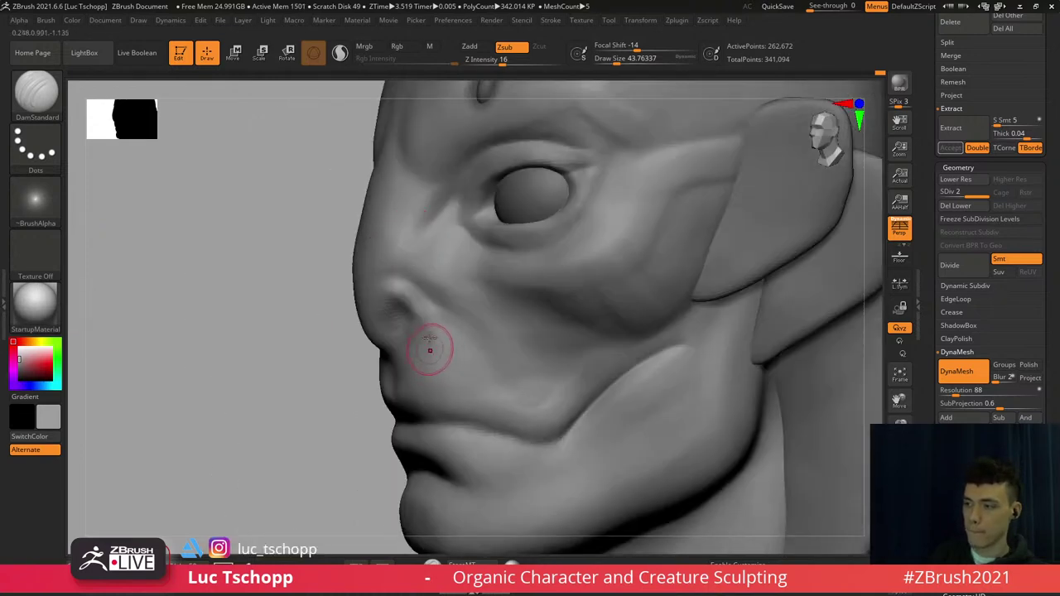
pyautogui.press('s')
pyautogui.moveTo(425, 320); pyautogui.dragTo(429, 320)
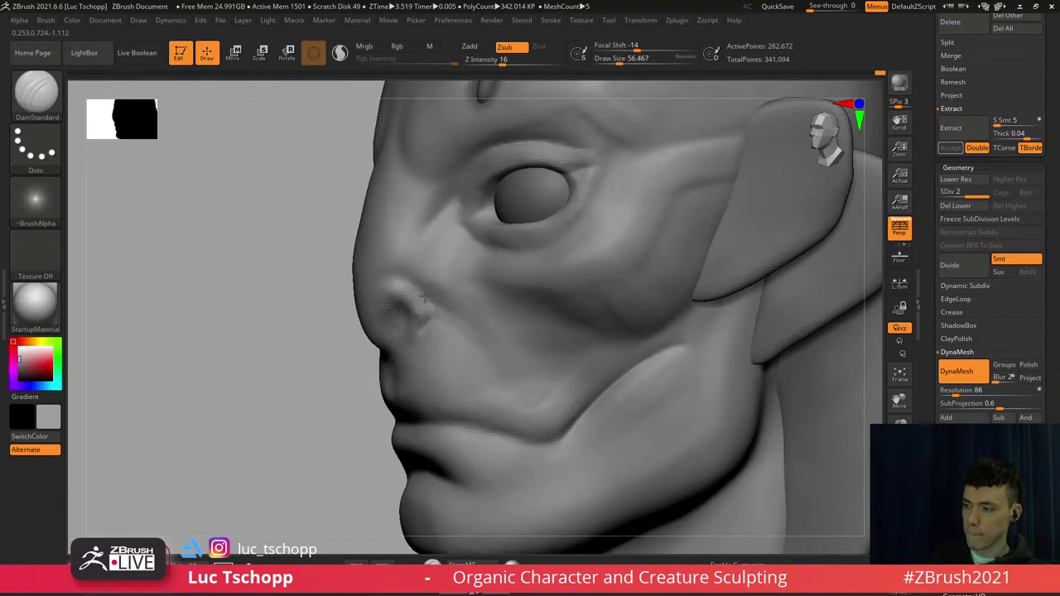
pyautogui.press('b')
pyautogui.press('t')
pyautogui.press('d')
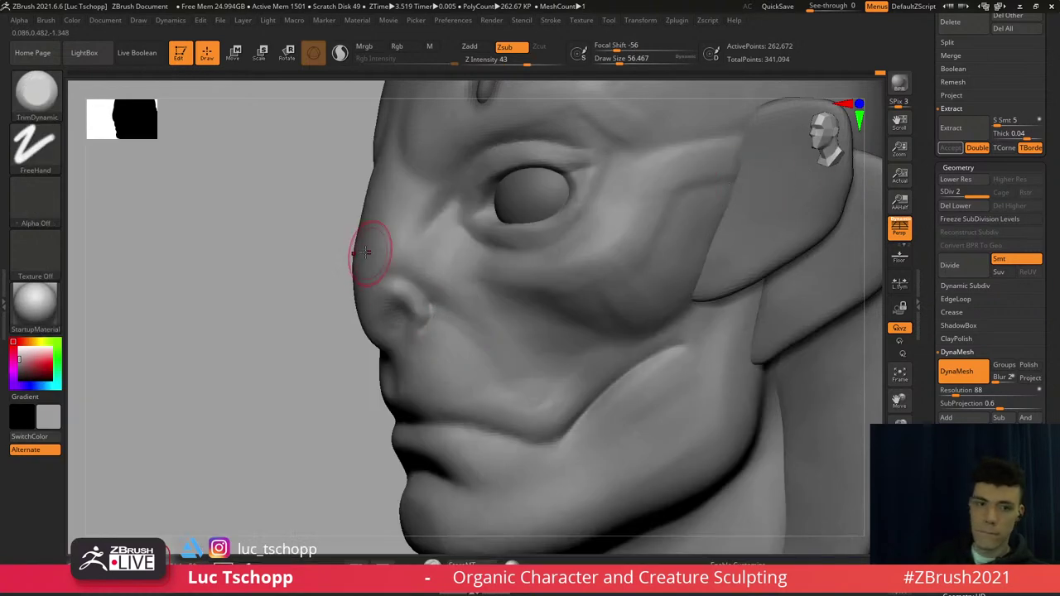
pyautogui.press('b')
pyautogui.click(43, 198)
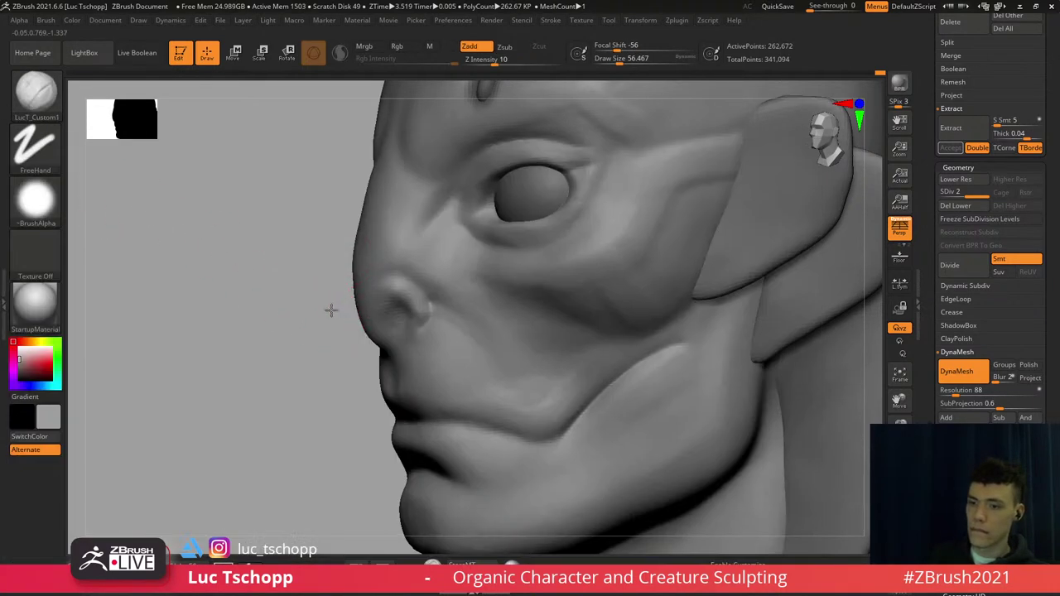
# Build up the upper eyelid area, growing the brush from about 68 to 112
pyautogui.moveTo(332, 309); pyautogui.dragTo(444, 290)
pyautogui.keyDown('ctrl'); pyautogui.moveTo(444, 290); pyautogui.dragTo(480, 212, button='right'); pyautogui.keyUp('ctrl')
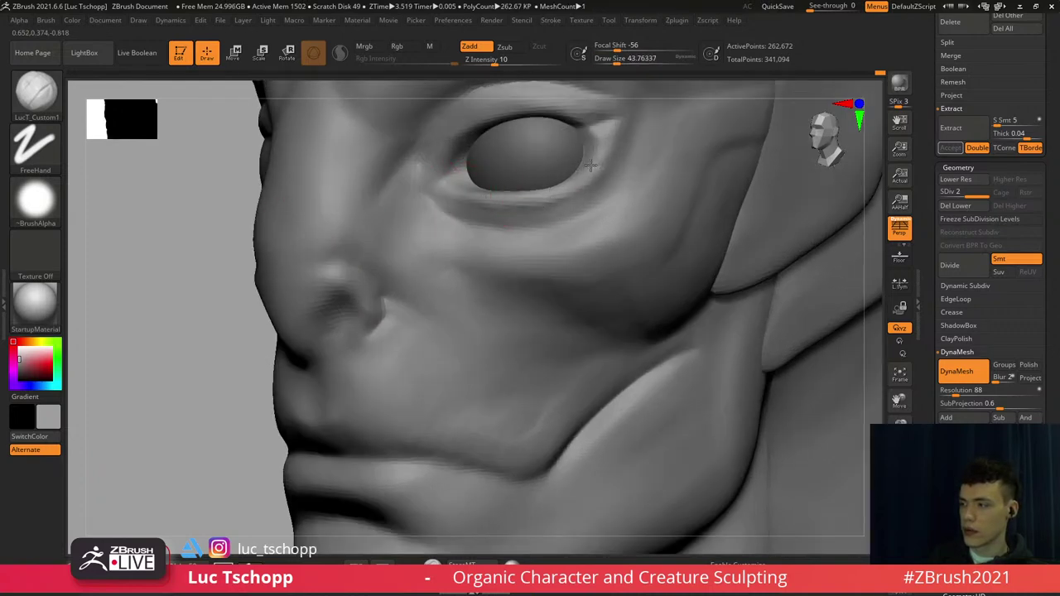
pyautogui.keyDown('alt'); pyautogui.moveTo(502, 196); pyautogui.dragTo(509, 249, button='right'); pyautogui.keyUp('alt')
pyautogui.moveTo(398, 214); pyautogui.dragTo(458, 201, button='right')
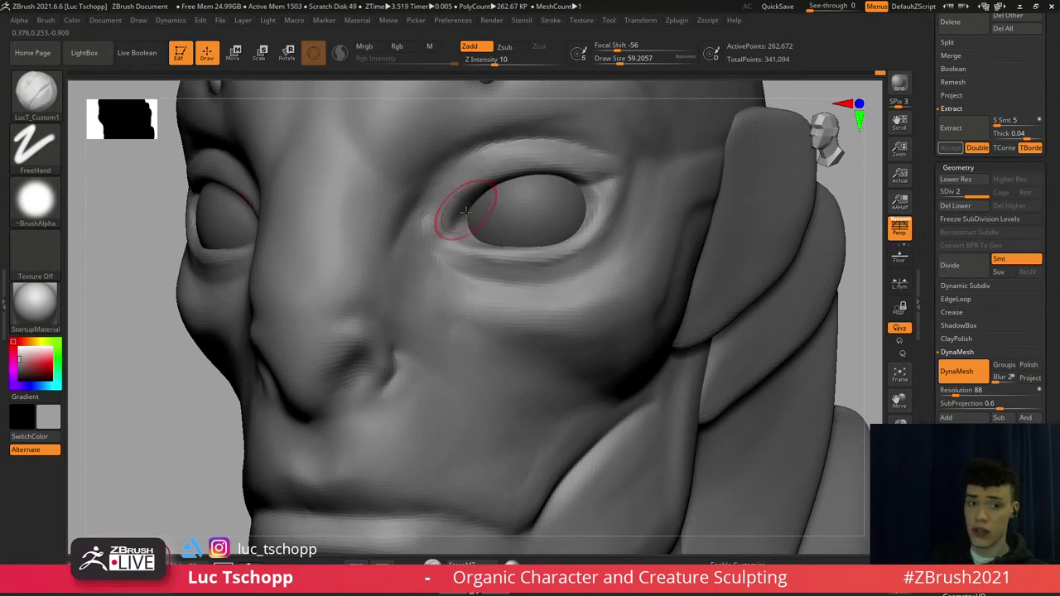
pyautogui.press('s')
pyautogui.moveTo(455, 199); pyautogui.dragTo(456, 199)
pyautogui.press('s')
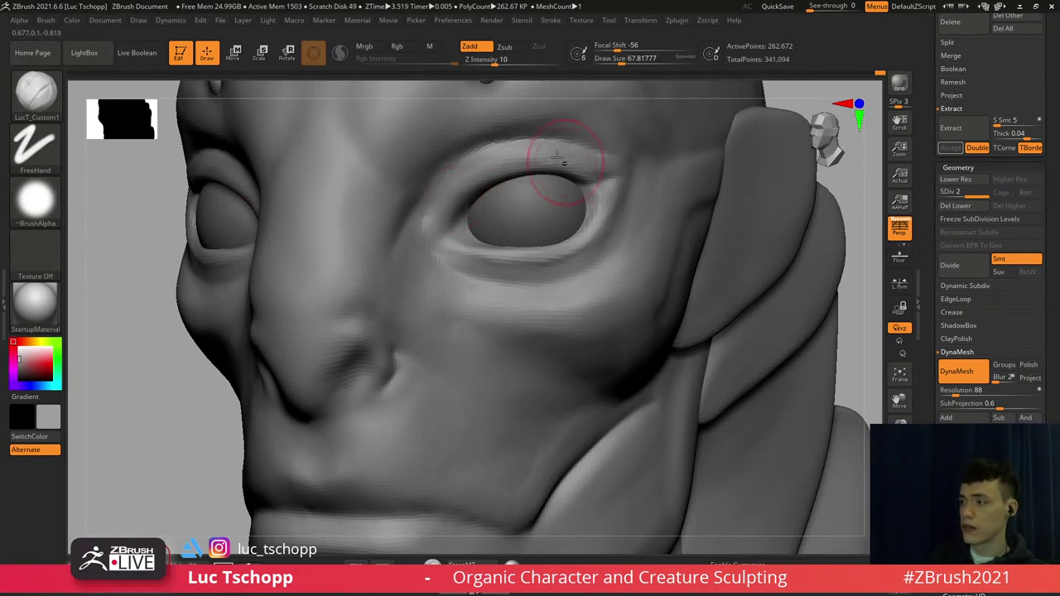
pyautogui.keyDown('alt'); pyautogui.moveTo(558, 158); pyautogui.dragTo(502, 247, button='right'); pyautogui.keyUp('alt')
pyautogui.press('s')
pyautogui.moveTo(483, 177); pyautogui.dragTo(478, 178)
pyautogui.press('s')
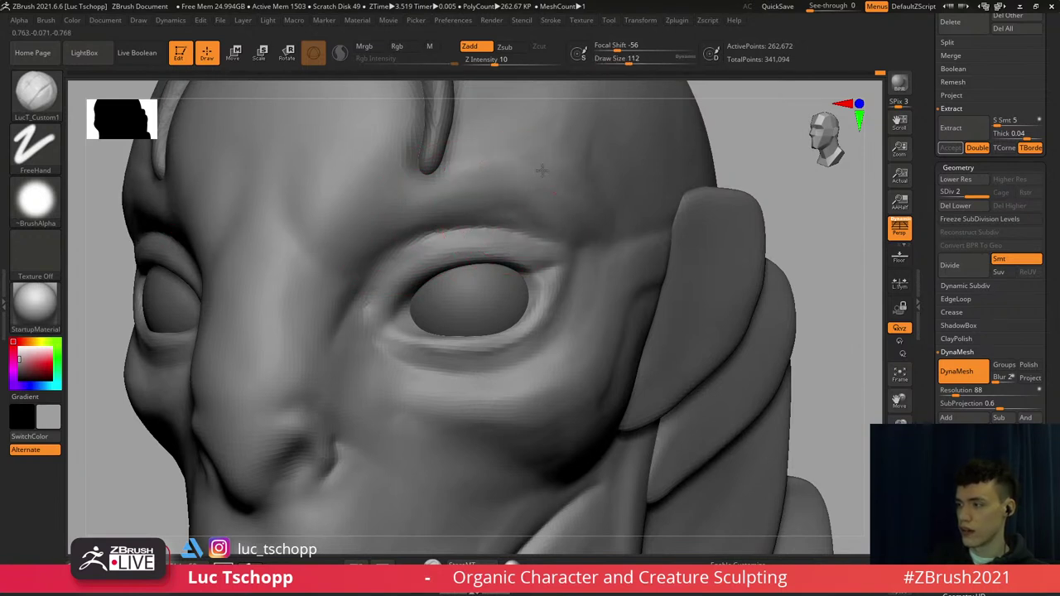
# Shrink the brush to about 68 and frame the whole bust from the front
pyautogui.moveTo(599, 234)
pyautogui.keyDown('ctrl'); pyautogui.mouseDown(button='right')
pyautogui.moveTo(522, 192)
pyautogui.moveTo(592, 237)
pyautogui.moveTo(523, 224)
pyautogui.moveTo(538, 273)
pyautogui.mouseUp(button='right'); pyautogui.keyUp('ctrl')
pyautogui.press('s')
pyautogui.moveTo(496, 196); pyautogui.dragTo(488, 195)
pyautogui.keyDown('alt'); pyautogui.moveTo(477, 191); pyautogui.dragTo(443, 254, button='right'); pyautogui.keyUp('alt')
pyautogui.keyDown('ctrl'); pyautogui.moveTo(442, 255); pyautogui.dragTo(455, 204, button='right'); pyautogui.keyUp('ctrl')
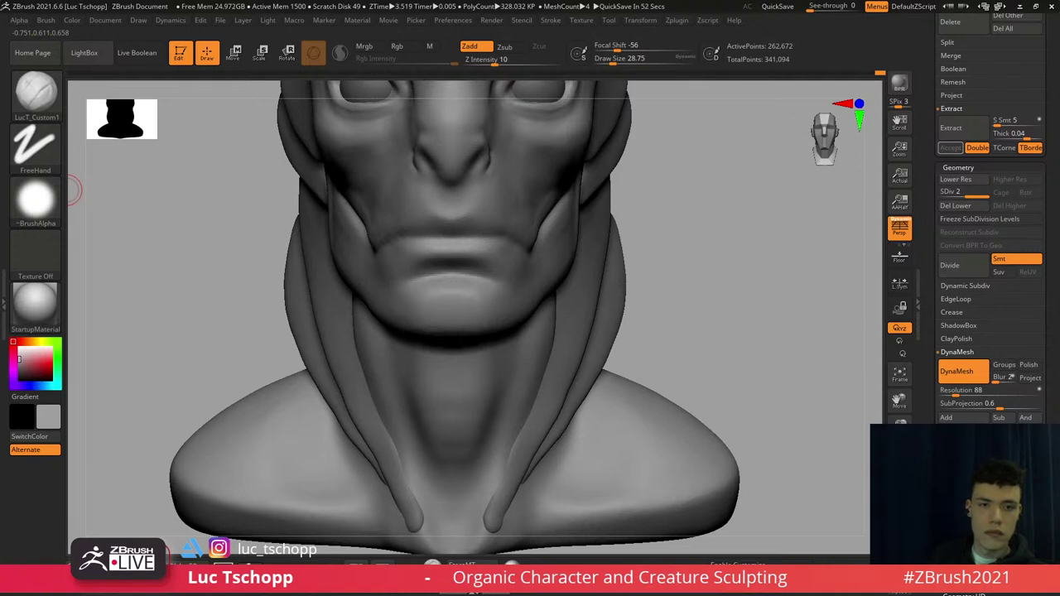
# At the lower subdivision level, push up the nose base with a size-46 Move brush and smooth beneath it
pyautogui.moveTo(451, 166)
pyautogui.mouseDown(button='right')
pyautogui.moveTo(432, 212)
pyautogui.moveTo(438, 199)
pyautogui.moveTo(434, 263)
pyautogui.mouseUp(button='right')
pyautogui.press('b')
pyautogui.press('m')
pyautogui.press('v')
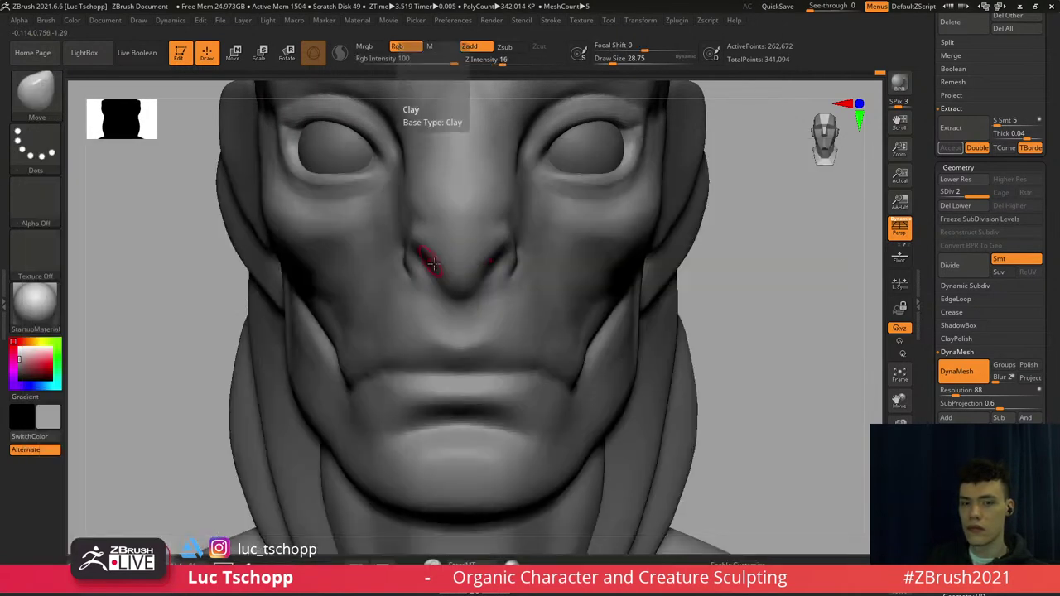
pyautogui.hotkey('shift', 'd')
pyautogui.press('s')
pyautogui.moveTo(461, 289)
pyautogui.mouseDown()
pyautogui.moveTo(470, 275)
pyautogui.moveTo(432, 253)
pyautogui.mouseUp()
pyautogui.press('s')
pyautogui.press('s')
pyautogui.press('d')
pyautogui.press('s')
pyautogui.hotkey('shift', 'd')
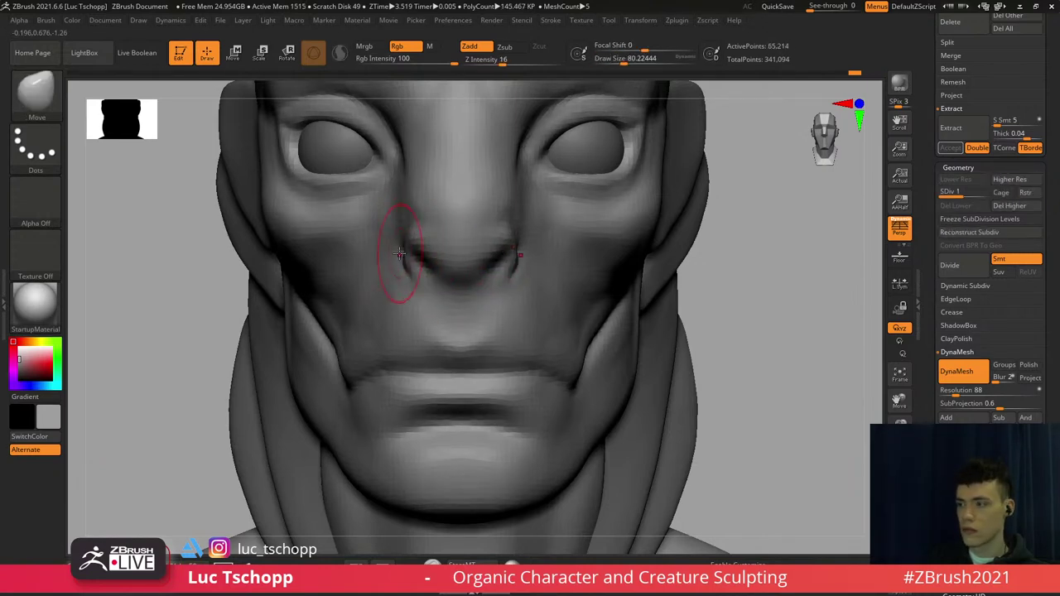
# Back at the higher subdivision, build up the nose bridge with the custom brush at about 104
pyautogui.press('b')
pyautogui.click(800, 173)
pyautogui.press('b')
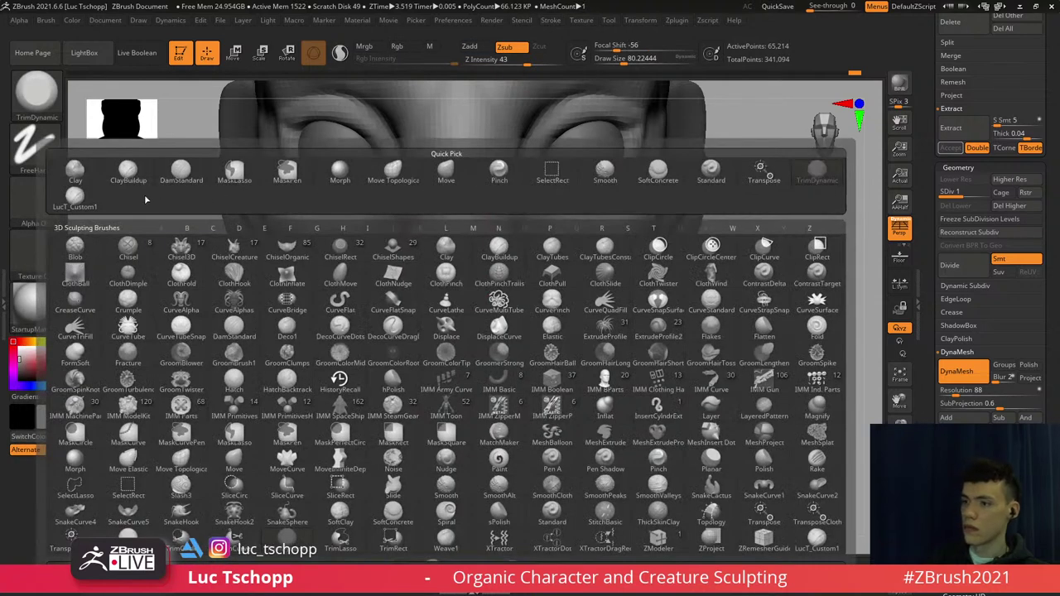
pyautogui.click(89, 207)
pyautogui.press('d')
pyautogui.moveTo(194, 178)
pyautogui.keyDown('alt'); pyautogui.mouseDown()
pyautogui.moveTo(168, 230)
pyautogui.moveTo(125, 229)
pyautogui.mouseUp(); pyautogui.keyUp('alt')
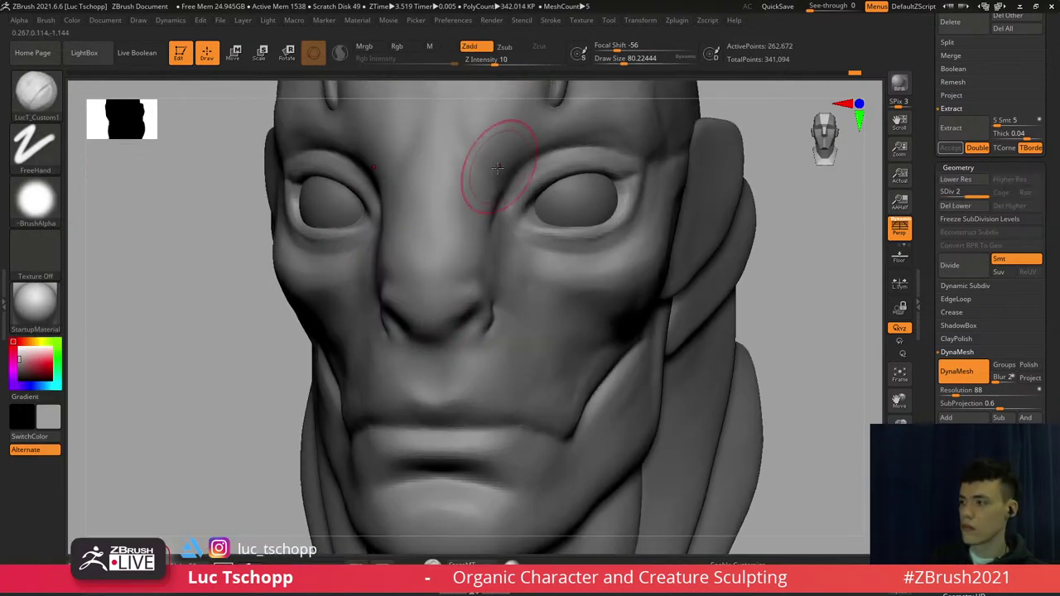
pyautogui.press('s')
pyautogui.moveTo(489, 175); pyautogui.dragTo(492, 175)
pyautogui.keyDown('alt'); pyautogui.moveTo(492, 175); pyautogui.dragTo(488, 199, button='right'); pyautogui.keyUp('alt')
pyautogui.press('s')
pyautogui.moveTo(484, 204); pyautogui.dragTo(485, 204)
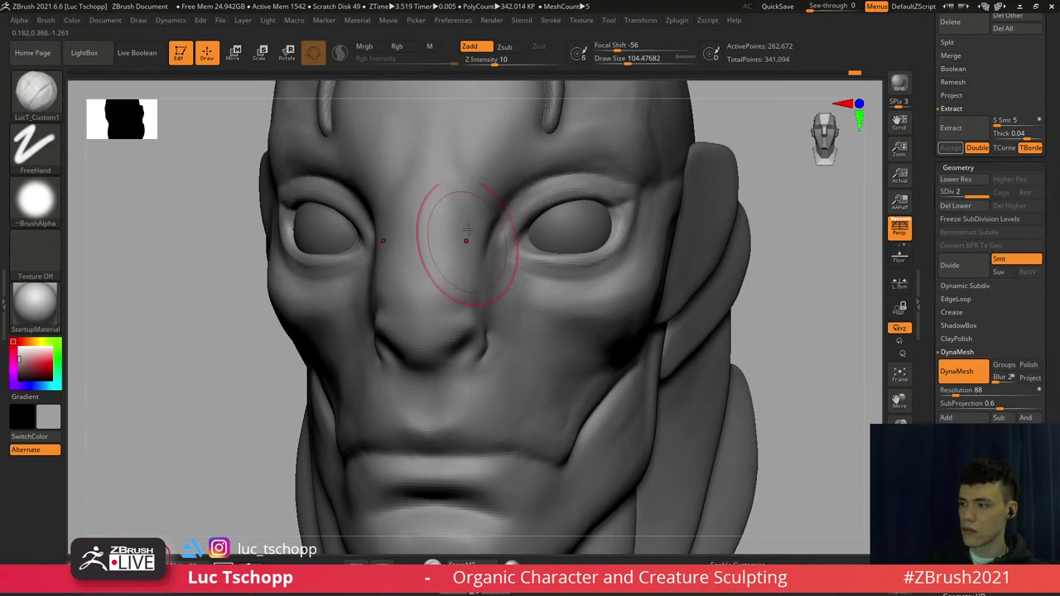
pyautogui.moveTo(456, 284); pyautogui.dragTo(453, 256)
# Smooth the nose bridge, enlarging the smoothing brush to about 128 then 163
pyautogui.press('s')
pyautogui.moveTo(460, 273); pyautogui.dragTo(462, 272)
pyautogui.moveTo(455, 227); pyautogui.dragTo(470, 250)
pyautogui.press('s')
pyautogui.moveTo(468, 261); pyautogui.dragTo(469, 261)
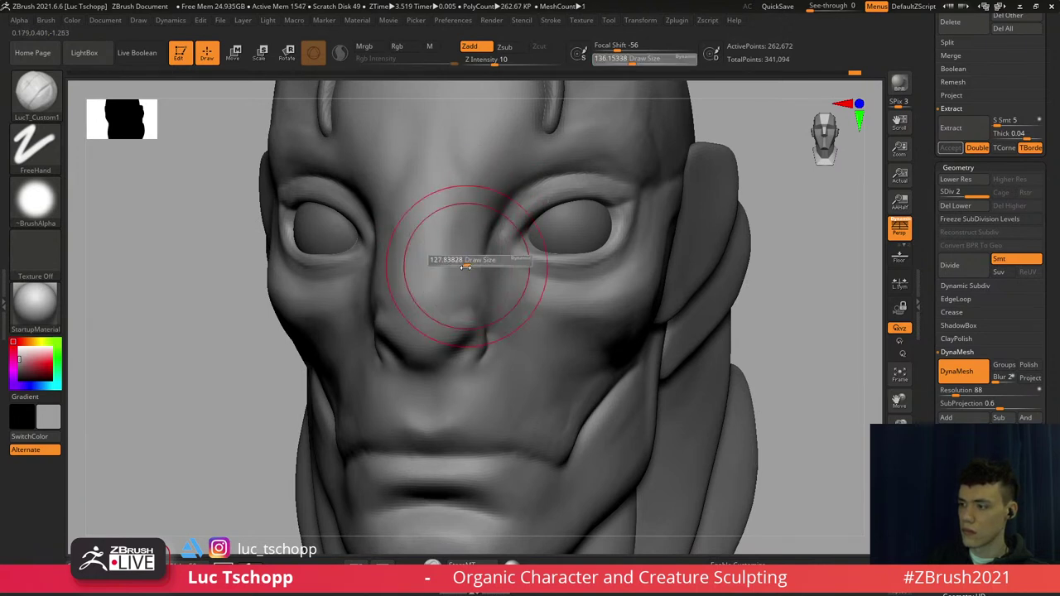
pyautogui.press('shift')
pyautogui.keyDown('shift'); pyautogui.moveTo(473, 233); pyautogui.dragTo(495, 247, button='right'); pyautogui.keyUp('shift')
pyautogui.press('s')
pyautogui.moveTo(458, 263); pyautogui.dragTo(452, 245)
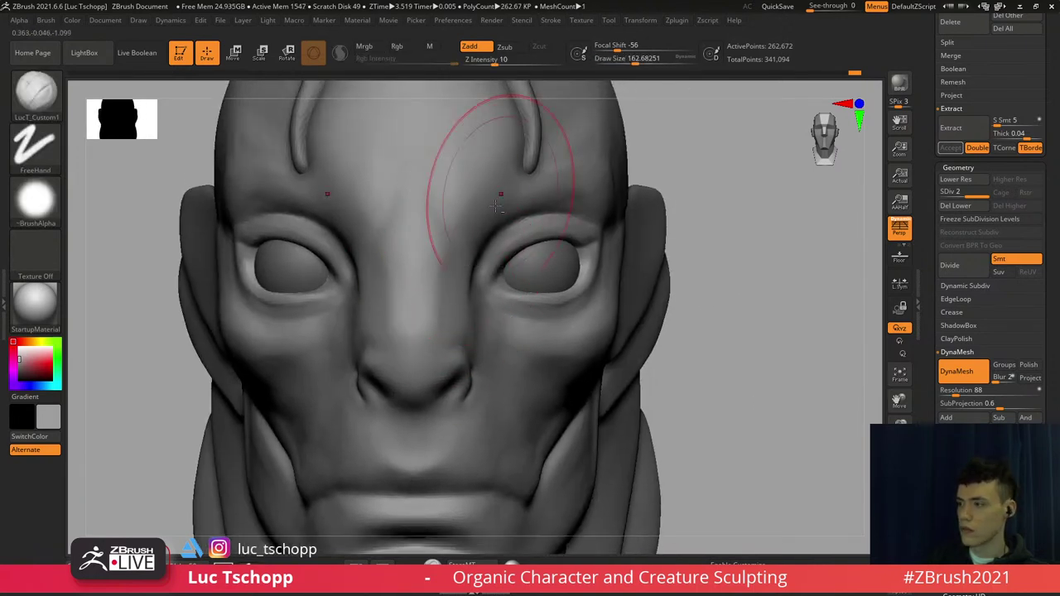
pyautogui.keyDown('alt'); pyautogui.moveTo(532, 177); pyautogui.dragTo(496, 213, button='right'); pyautogui.keyUp('alt')
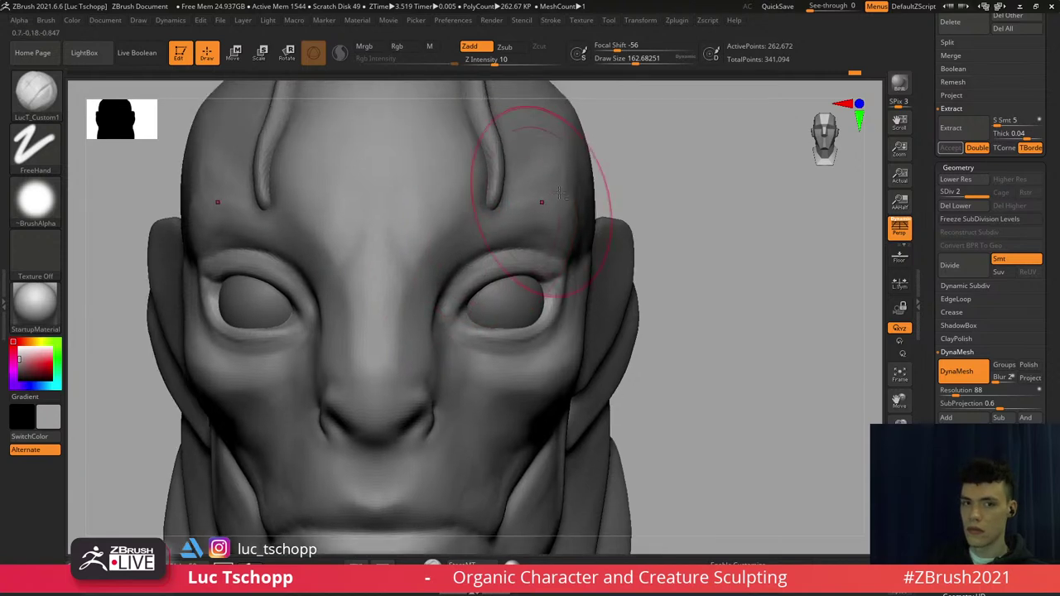
# Clear the mask and build up the brow ridge above the right eye with a size-80 Standard brush
pyautogui.keyDown('ctrl'); pyautogui.click(621, 177); pyautogui.keyUp('ctrl')
pyautogui.keyDown('ctrl'); pyautogui.click(648, 115); pyautogui.keyUp('ctrl')
pyautogui.press('b')
pyautogui.press('s')
pyautogui.press('t')
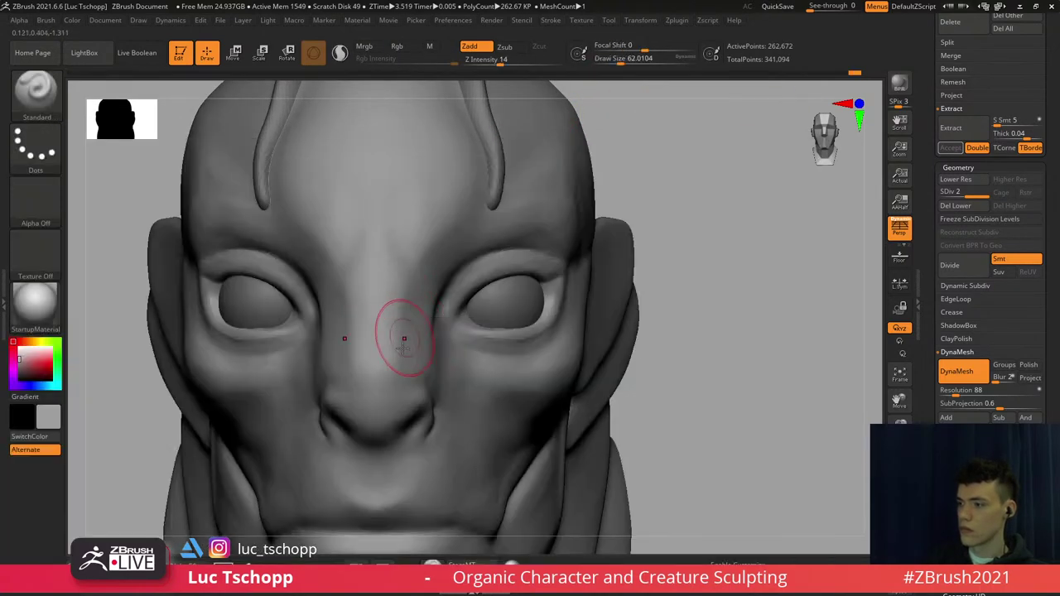
pyautogui.press('s')
pyautogui.moveTo(401, 356); pyautogui.dragTo(404, 357)
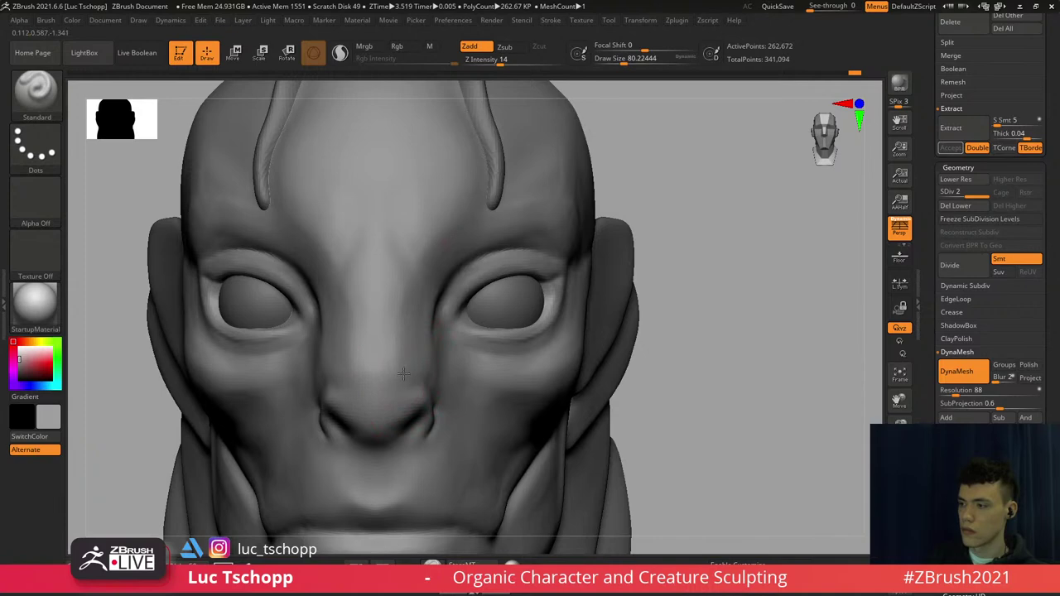
pyautogui.moveTo(441, 252); pyautogui.dragTo(497, 246)
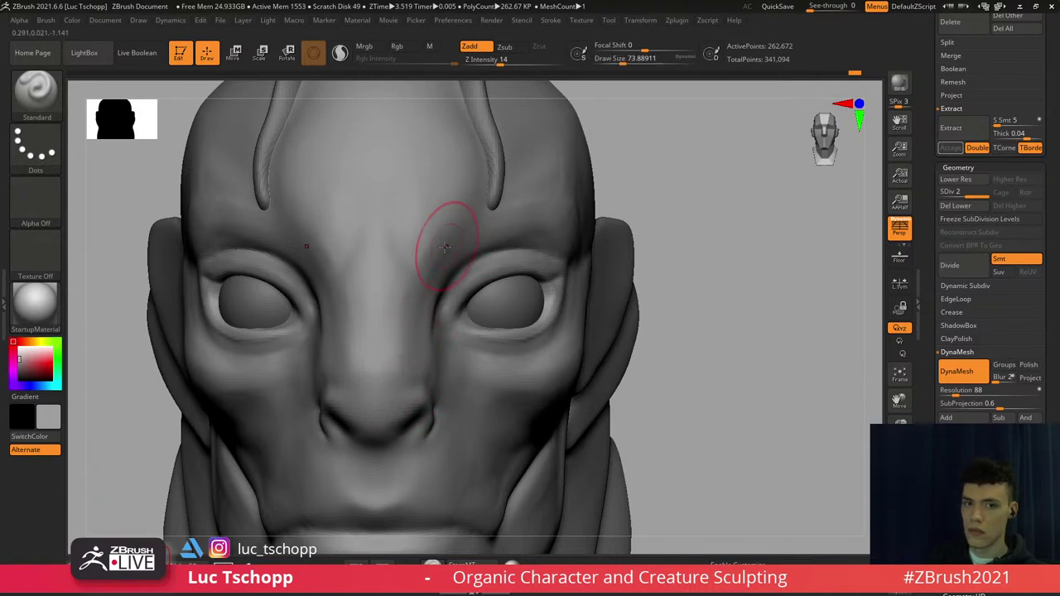
# Orbit around the bust to review the nose and brow, ending zoomed toward the mouth
pyautogui.moveTo(504, 210)
pyautogui.mouseDown(button='right')
pyautogui.moveTo(487, 227)
pyautogui.moveTo(448, 222)
pyautogui.moveTo(464, 218)
pyautogui.mouseUp(button='right')
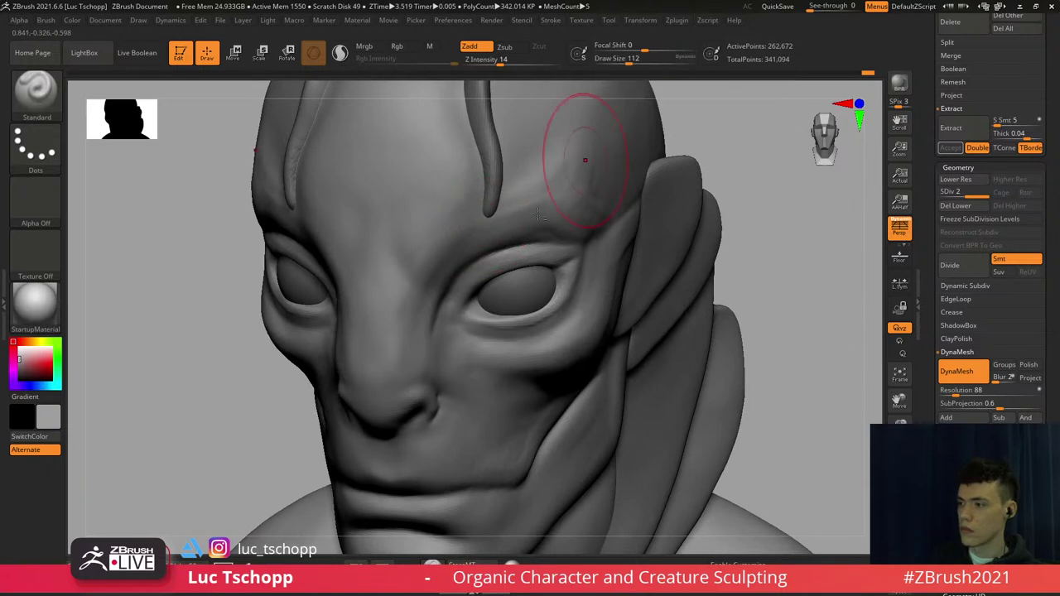
pyautogui.moveTo(586, 160)
pyautogui.keyDown('alt'); pyautogui.mouseDown(button='right')
pyautogui.moveTo(538, 223)
pyautogui.moveTo(522, 217)
pyautogui.moveTo(512, 232)
pyautogui.mouseUp(button='right'); pyautogui.keyUp('alt')
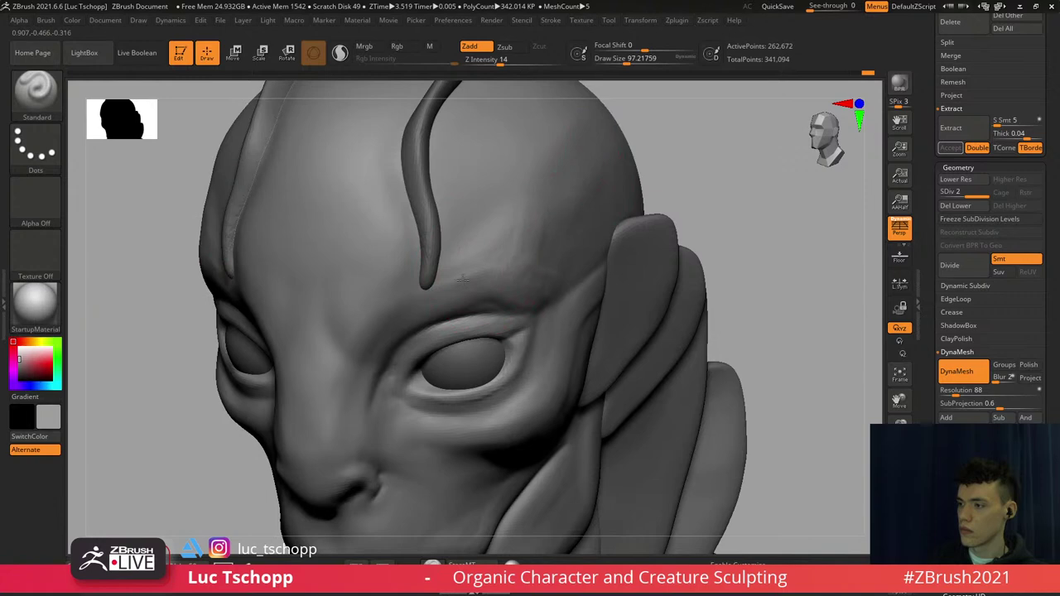
pyautogui.moveTo(358, 347); pyautogui.dragTo(464, 332, button='right')
pyautogui.moveTo(464, 332)
pyautogui.keyDown('ctrl'); pyautogui.mouseDown(button='right')
pyautogui.moveTo(457, 244)
pyautogui.moveTo(507, 251)
pyautogui.moveTo(456, 247)
pyautogui.moveTo(406, 269)
pyautogui.mouseUp(button='right'); pyautogui.keyUp('ctrl')
pyautogui.moveTo(513, 206)
pyautogui.keyDown('alt'); pyautogui.mouseDown(button='right')
pyautogui.moveTo(461, 243)
pyautogui.moveTo(471, 298)
pyautogui.mouseUp(button='right'); pyautogui.keyUp('alt')
pyautogui.keyDown('alt'); pyautogui.moveTo(522, 179); pyautogui.dragTo(526, 237, button='right'); pyautogui.keyUp('alt')
pyautogui.moveTo(526, 236); pyautogui.dragTo(509, 229, button='right')
pyautogui.keyDown('alt'); pyautogui.moveTo(411, 282); pyautogui.dragTo(432, 292, button='right'); pyautogui.keyUp('alt')
pyautogui.keyDown('alt'); pyautogui.moveTo(440, 437); pyautogui.dragTo(447, 251, button='right'); pyautogui.keyUp('alt')
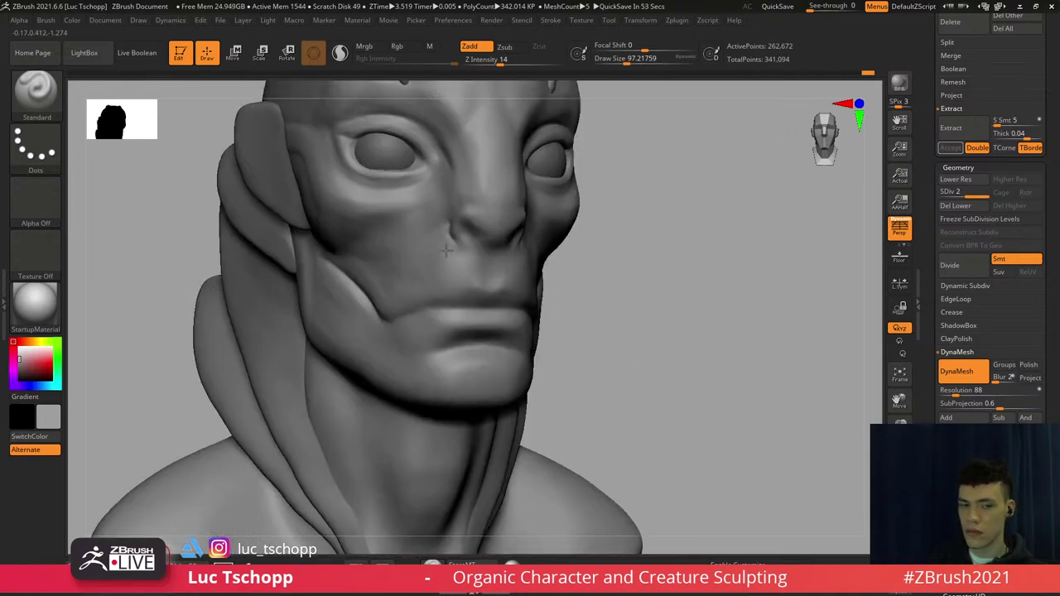
pyautogui.moveTo(435, 287)
pyautogui.keyDown('alt'); pyautogui.mouseDown(button='right')
pyautogui.moveTo(439, 324)
pyautogui.moveTo(452, 285)
pyautogui.mouseUp(button='right'); pyautogui.keyUp('alt')
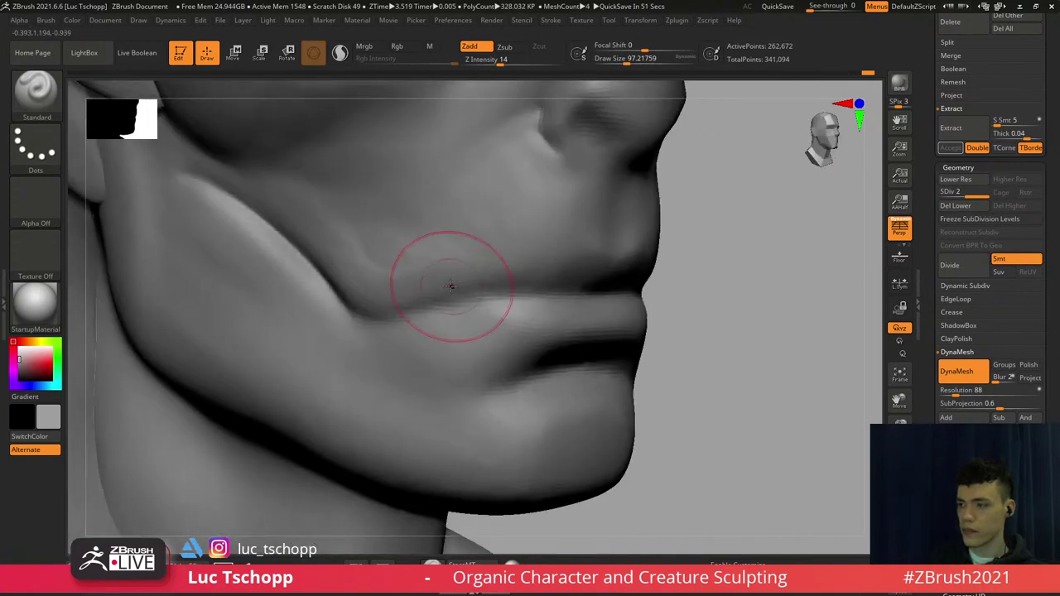
# With the custom brush, smooth the mouth-corner crease at size 44 and the cheek crease at 68
pyautogui.press('b')
pyautogui.press('m')
pyautogui.press('v')
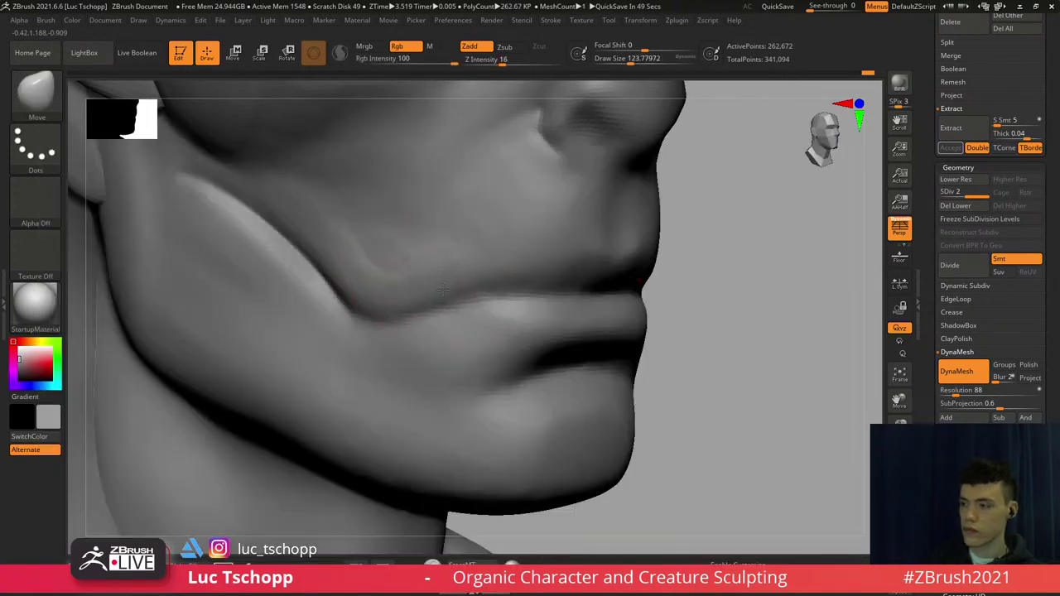
pyautogui.press('b')
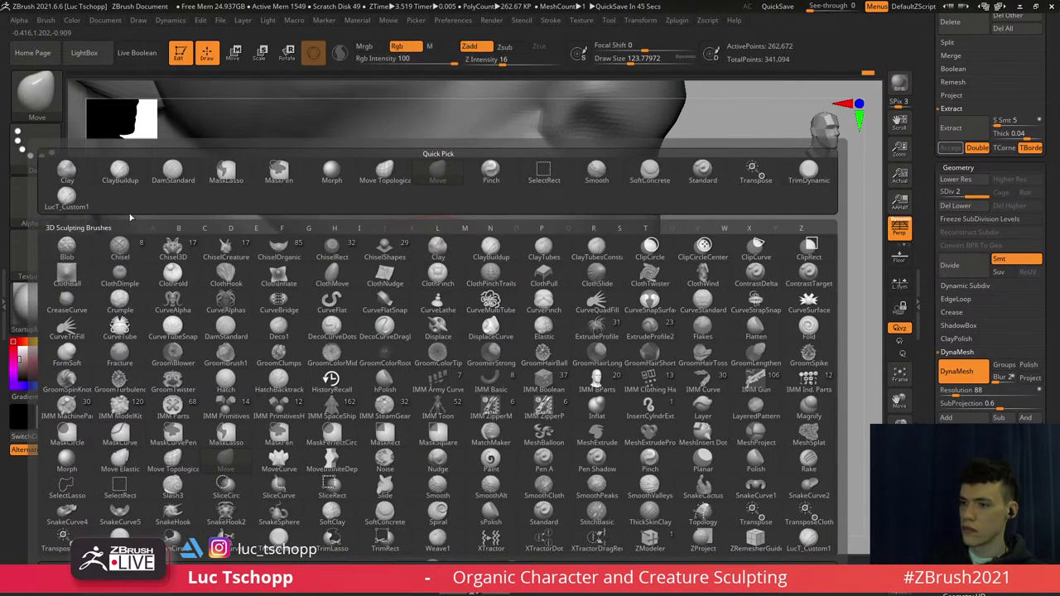
pyautogui.click(71, 197)
pyautogui.moveTo(336, 237)
pyautogui.mouseDown(button='right')
pyautogui.moveTo(438, 289)
pyautogui.moveTo(425, 313)
pyautogui.mouseUp(button='right')
pyautogui.press('s')
pyautogui.moveTo(438, 326); pyautogui.dragTo(392, 329)
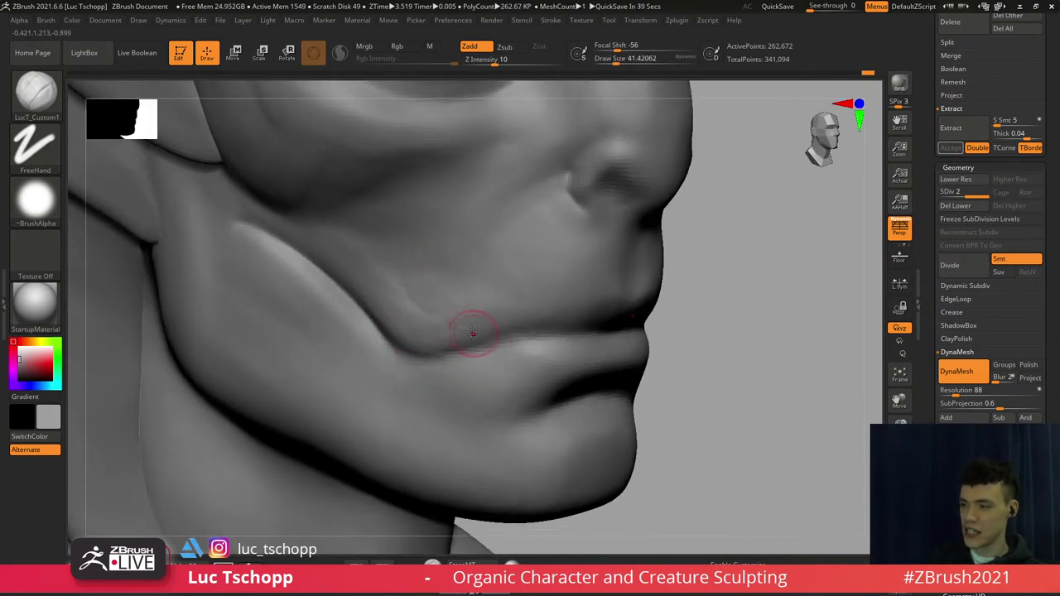
pyautogui.keyDown('shift'); pyautogui.moveTo(489, 304); pyautogui.dragTo(441, 307); pyautogui.keyUp('shift')
pyautogui.press('s')
pyautogui.moveTo(423, 304); pyautogui.dragTo(417, 307)
pyautogui.keyDown('ctrl'); pyautogui.moveTo(417, 308); pyautogui.dragTo(405, 298, button='right'); pyautogui.keyUp('ctrl')
# Set the brush to 48.65, then about 132, and bring the head back to a front view
pyautogui.keyDown('shift'); pyautogui.moveTo(405, 297); pyautogui.dragTo(387, 272); pyautogui.keyUp('shift')
pyautogui.keyDown('alt'); pyautogui.moveTo(356, 275); pyautogui.dragTo(421, 275, button='right'); pyautogui.keyUp('alt')
pyautogui.press('s')
pyautogui.moveTo(420, 275)
pyautogui.mouseDown()
pyautogui.moveTo(387, 257)
pyautogui.moveTo(426, 268)
pyautogui.mouseUp()
pyautogui.press('s')
pyautogui.press('s')
pyautogui.click(408, 275)
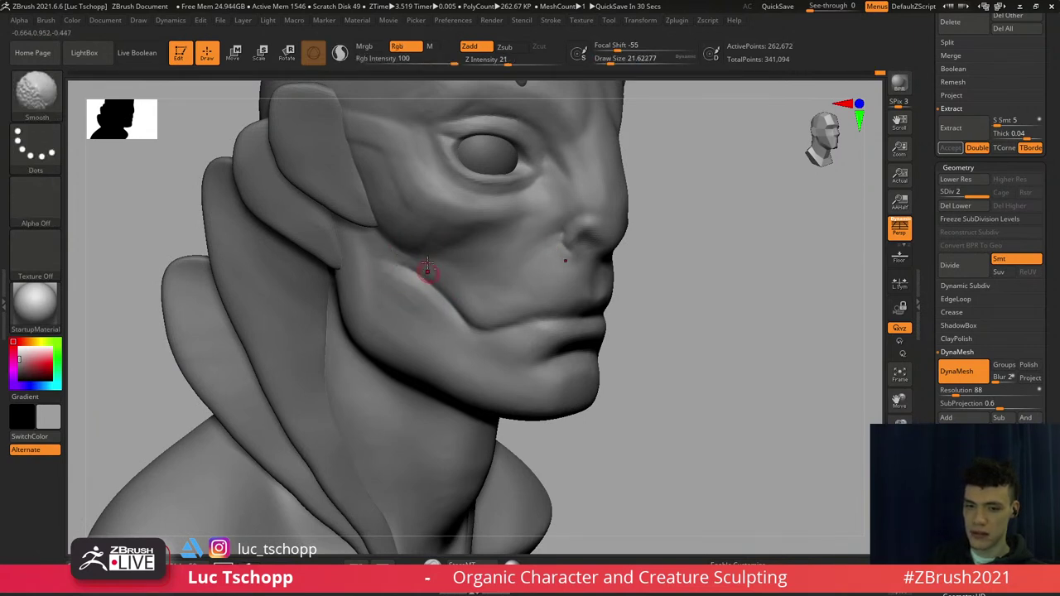
pyautogui.moveTo(426, 270)
pyautogui.keyDown('ctrl'); pyautogui.mouseDown(button='right')
pyautogui.moveTo(445, 327)
pyautogui.moveTo(497, 214)
pyautogui.moveTo(497, 184)
pyautogui.moveTo(502, 219)
pyautogui.mouseUp(button='right'); pyautogui.keyUp('ctrl')
pyautogui.press('s')
pyautogui.press('s')
pyautogui.moveTo(501, 219)
pyautogui.mouseDown()
pyautogui.moveTo(520, 194)
pyautogui.moveTo(478, 196)
pyautogui.moveTo(514, 196)
pyautogui.moveTo(463, 209)
pyautogui.mouseUp()
pyautogui.press('s')
pyautogui.press('s')
pyautogui.press('s')
pyautogui.press('s')
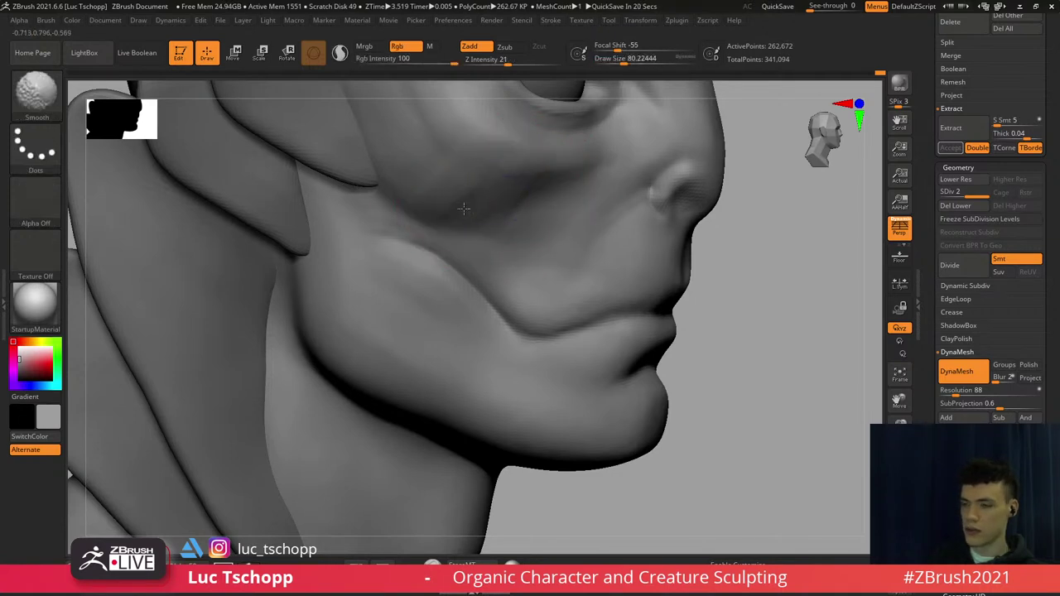
pyautogui.moveTo(485, 214)
pyautogui.keyDown('ctrl'); pyautogui.mouseDown(button='right')
pyautogui.moveTo(490, 204)
pyautogui.moveTo(423, 213)
pyautogui.mouseUp(button='right'); pyautogui.keyUp('ctrl')
pyautogui.keyDown('alt'); pyautogui.moveTo(530, 227); pyautogui.dragTo(445, 239, button='right'); pyautogui.keyUp('alt')
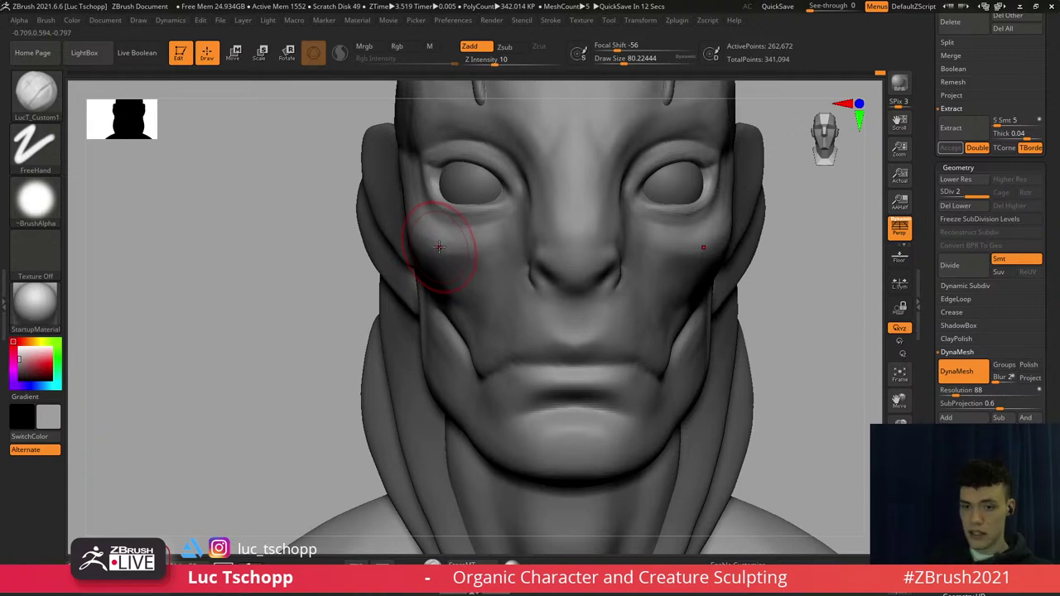
# Frame the bust, zoom to the eye, and ready the DamStandard brush at about 65
pyautogui.moveTo(498, 258); pyautogui.dragTo(311, 252, button='right')
pyautogui.moveTo(311, 252)
pyautogui.keyDown('ctrl'); pyautogui.mouseDown(button='right')
pyautogui.moveTo(311, 232)
pyautogui.moveTo(466, 240)
pyautogui.moveTo(437, 283)
pyautogui.moveTo(436, 271)
pyautogui.mouseUp(button='right'); pyautogui.keyUp('ctrl')
pyautogui.press('f')
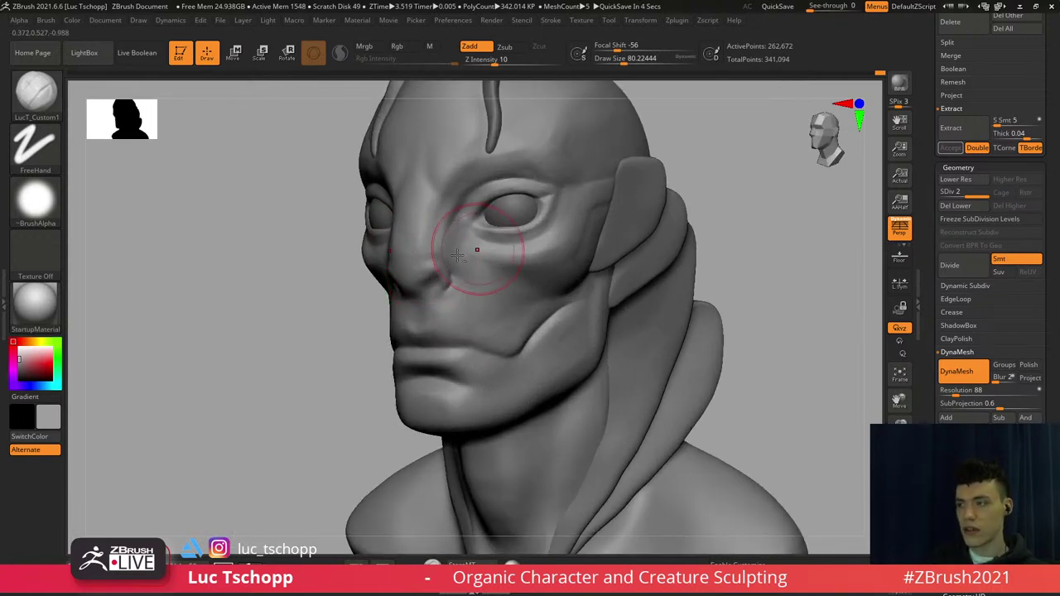
pyautogui.moveTo(504, 261)
pyautogui.keyDown('alt'); pyautogui.mouseDown(button='right')
pyautogui.moveTo(471, 275)
pyautogui.moveTo(456, 240)
pyautogui.moveTo(416, 212)
pyautogui.moveTo(401, 218)
pyautogui.mouseUp(button='right'); pyautogui.keyUp('alt')
pyautogui.press('b')
pyautogui.press('d')
pyautogui.press('s')
pyautogui.press('b')
pyautogui.press('d')
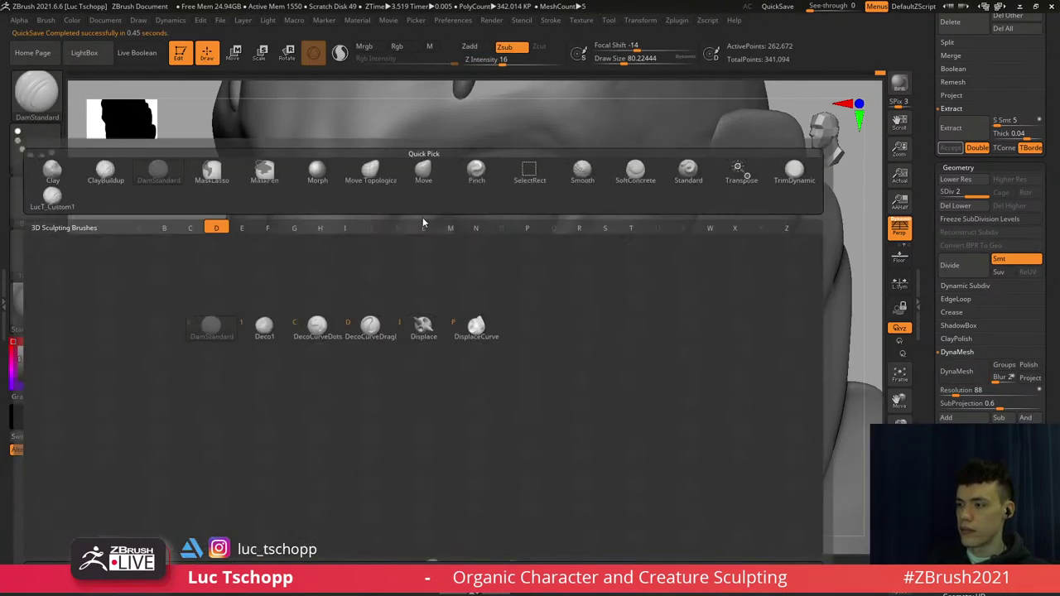
pyautogui.press('s')
pyautogui.press('b')
pyautogui.press('d')
pyautogui.press('s')
pyautogui.press('s')
pyautogui.moveTo(417, 226); pyautogui.dragTo(411, 227)
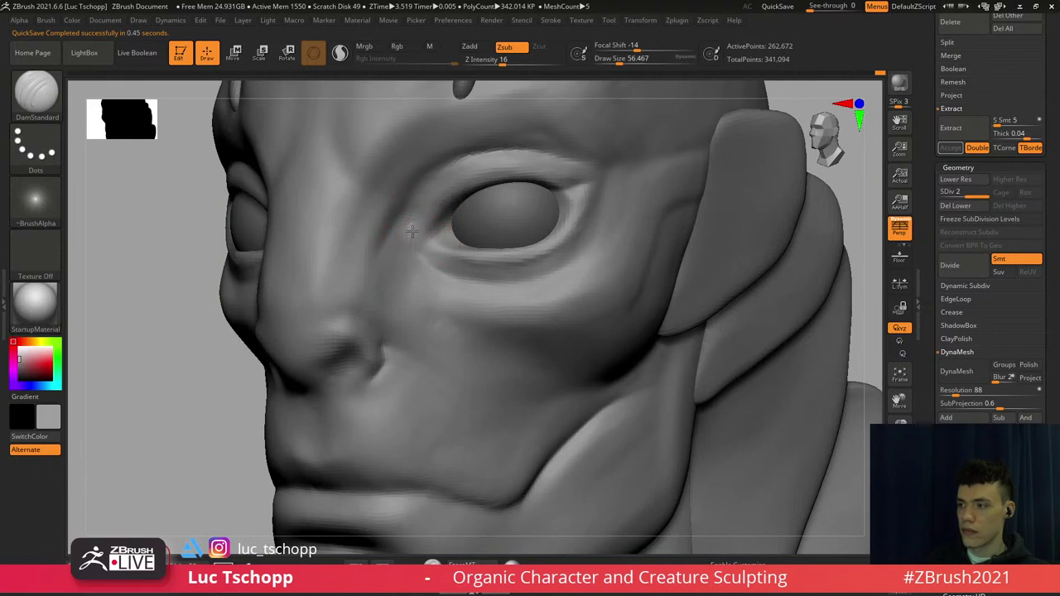
pyautogui.press('s')
pyautogui.moveTo(487, 159); pyautogui.dragTo(483, 160)
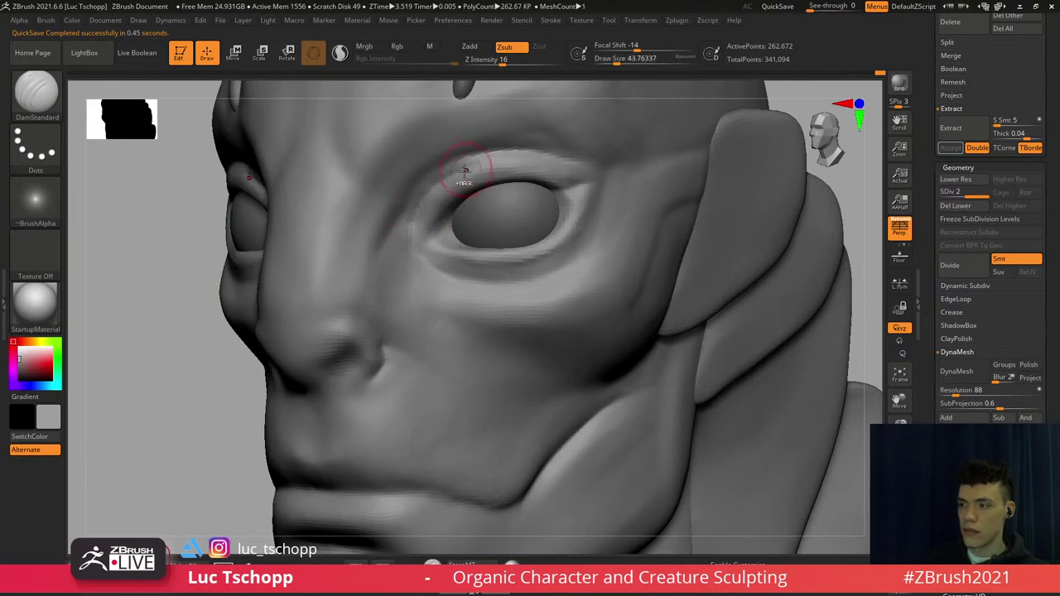
pyautogui.press(']')
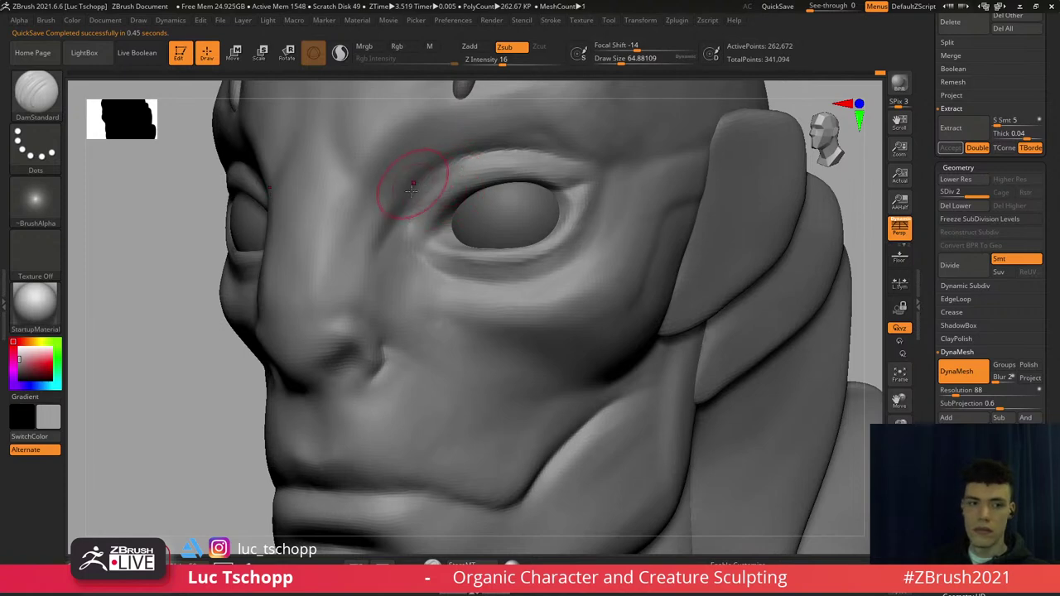
# From a front view, push the upper eyelids into shape with an enlarged Move brush
pyautogui.moveTo(437, 206); pyautogui.dragTo(450, 207, button='right')
pyautogui.press('b')
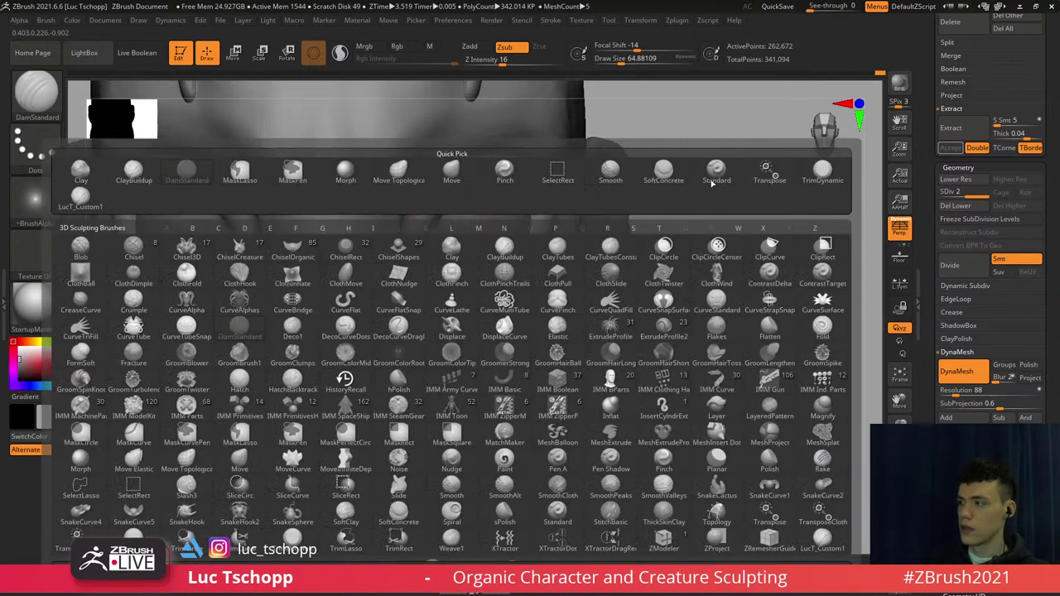
pyautogui.click(72, 198)
pyautogui.keyDown('shift'); pyautogui.moveTo(357, 208); pyautogui.dragTo(397, 204, button='right'); pyautogui.keyUp('shift')
pyautogui.press('b')
pyautogui.press('m')
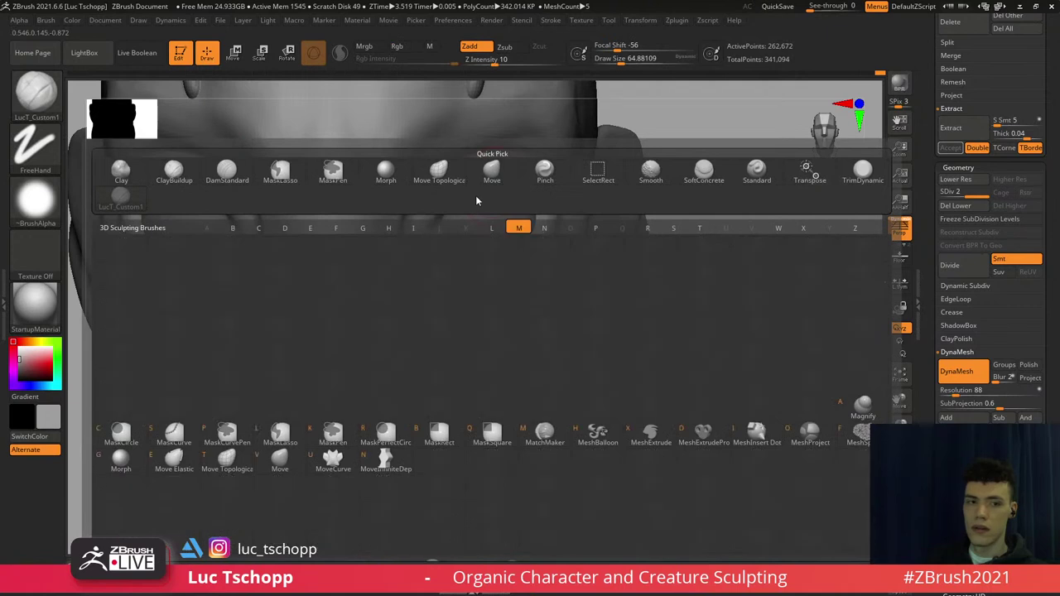
pyautogui.press('v')
pyautogui.press('s')
pyautogui.moveTo(470, 198); pyautogui.dragTo(507, 177)
pyautogui.press('s')
pyautogui.moveTo(539, 177); pyautogui.dragTo(531, 176)
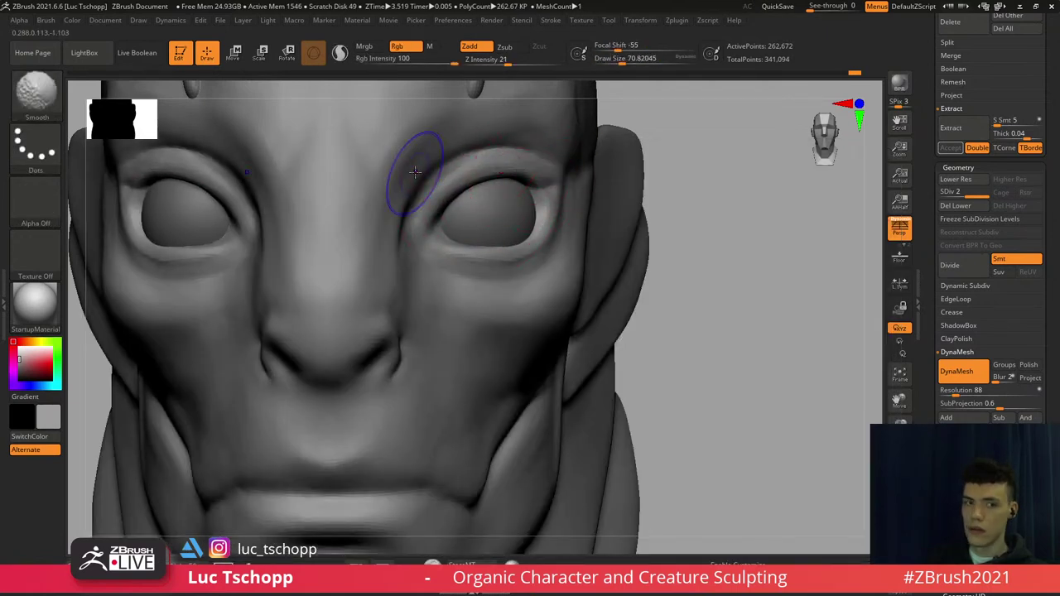
# At the lowest subdivision, reshape the eye area with a size-112 Move brush, then return to level 2
pyautogui.hotkey('shift', 'd')
pyautogui.press('s')
pyautogui.moveTo(416, 170); pyautogui.dragTo(422, 170)
pyautogui.keyDown('alt'); pyautogui.moveTo(422, 200); pyautogui.dragTo(416, 221, button='right'); pyautogui.keyUp('alt')
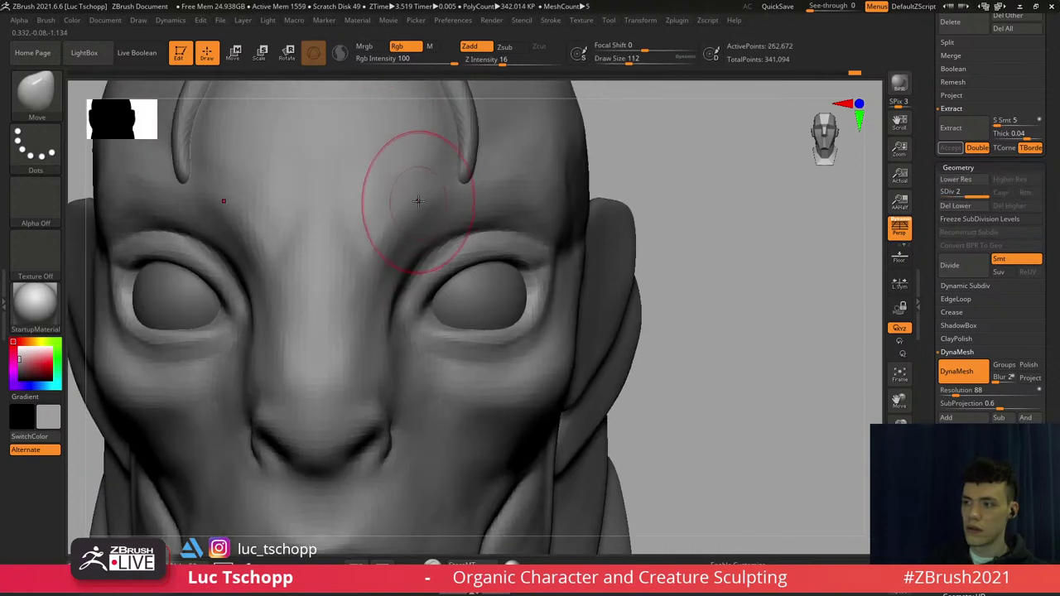
pyautogui.moveTo(480, 291); pyautogui.dragTo(486, 284)
pyautogui.press('d')
pyautogui.keyDown('ctrl'); pyautogui.moveTo(426, 273); pyautogui.dragTo(416, 227, button='right'); pyautogui.keyUp('ctrl')
# Switch to the Standard brush, reducing its size to about 56 and then 35
pyautogui.press('b')
pyautogui.press('s')
pyautogui.press('t')
pyautogui.press('s')
pyautogui.moveTo(418, 225); pyautogui.dragTo(412, 224)
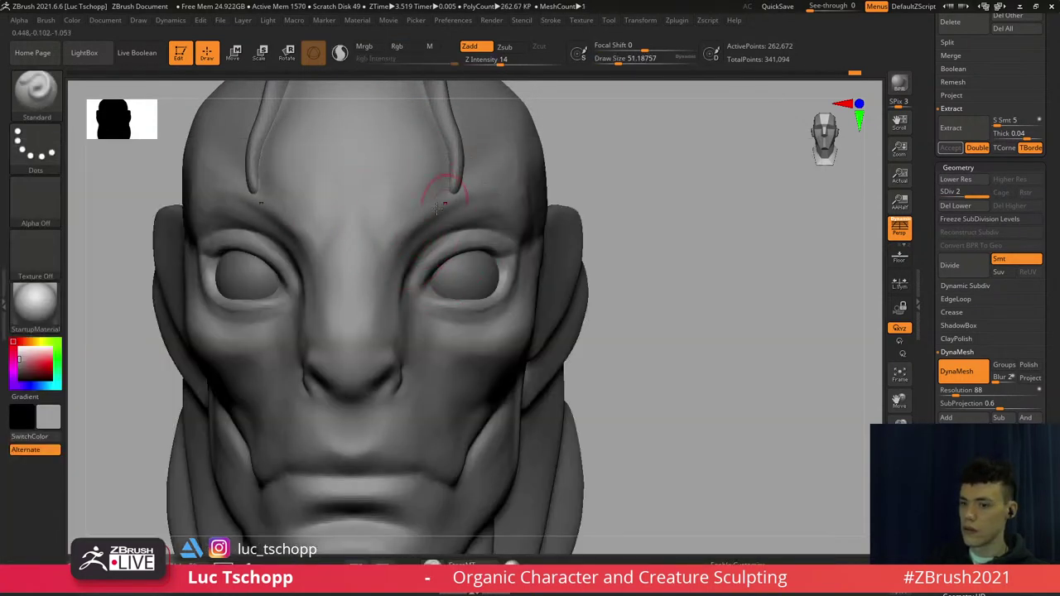
pyautogui.moveTo(446, 205); pyautogui.dragTo(406, 222, button='right')
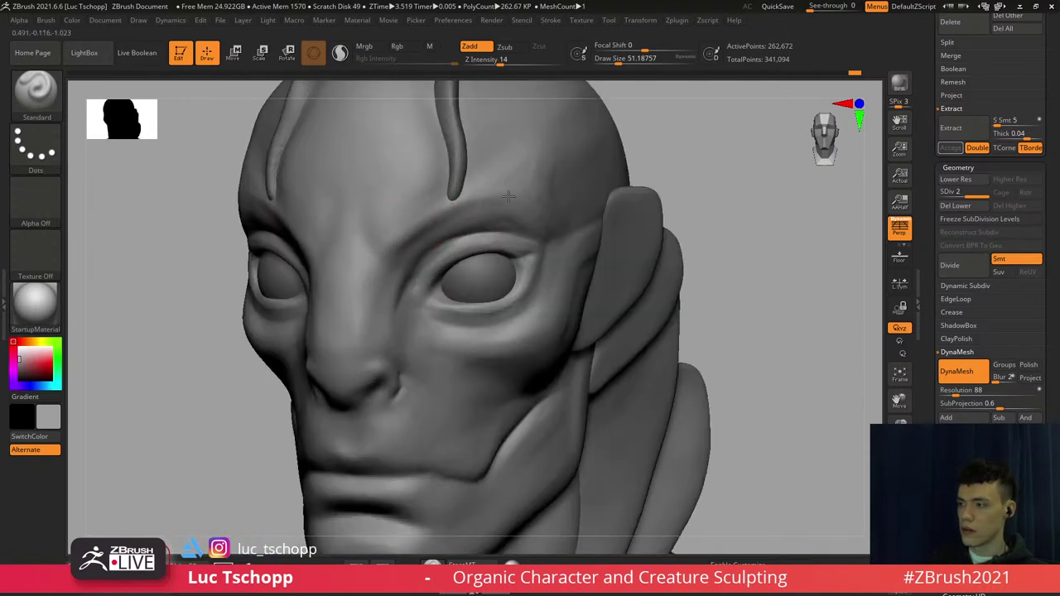
pyautogui.press('s')
pyautogui.moveTo(513, 197); pyautogui.dragTo(509, 197)
pyautogui.moveTo(403, 230)
pyautogui.keyDown('ctrl'); pyautogui.mouseDown(button='right')
pyautogui.moveTo(397, 274)
pyautogui.moveTo(443, 308)
pyautogui.mouseUp(button='right'); pyautogui.keyUp('ctrl')
pyautogui.moveTo(443, 308)
pyautogui.keyDown('alt'); pyautogui.mouseDown(button='right')
pyautogui.moveTo(447, 224)
pyautogui.moveTo(433, 224)
pyautogui.moveTo(490, 251)
pyautogui.moveTo(430, 289)
pyautogui.moveTo(417, 254)
pyautogui.moveTo(414, 272)
pyautogui.moveTo(466, 267)
pyautogui.mouseUp(button='right'); pyautogui.keyUp('alt')
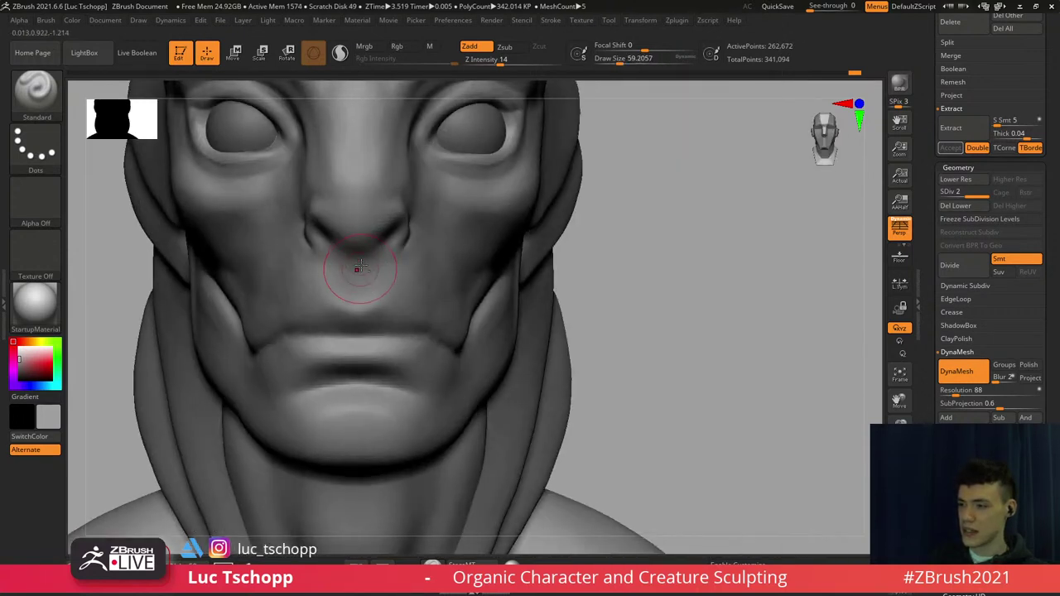
# Build up the upper lip edge toward the mouth corner, then drop the brush to about 41
pyautogui.moveTo(360, 310)
pyautogui.keyDown('ctrl'); pyautogui.mouseDown(button='right')
pyautogui.moveTo(367, 323)
pyautogui.moveTo(372, 304)
pyautogui.mouseUp(button='right'); pyautogui.keyUp('ctrl')
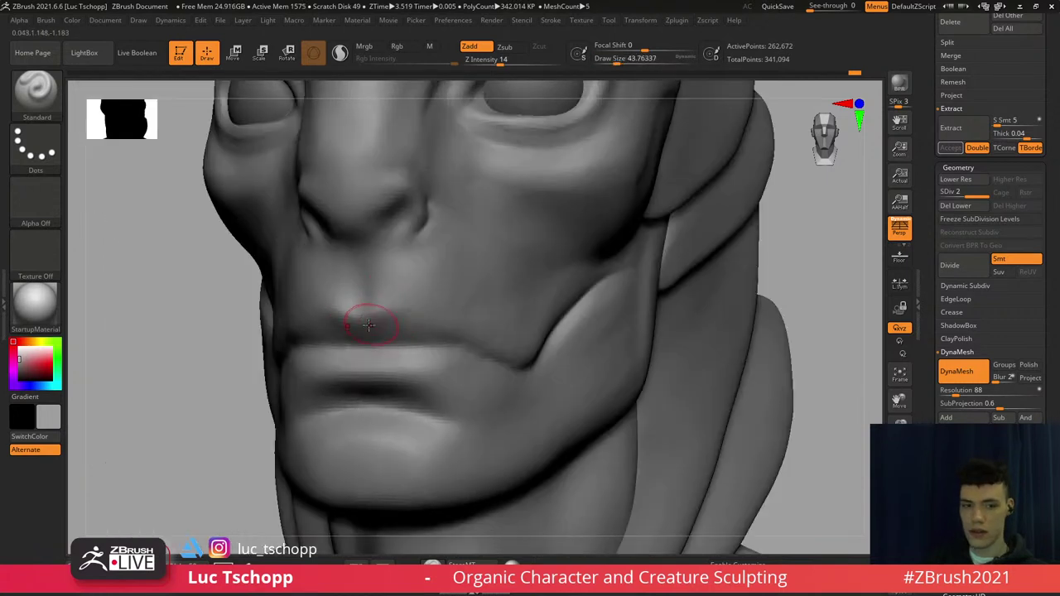
pyautogui.moveTo(415, 313)
pyautogui.keyDown('alt'); pyautogui.mouseDown(button='right')
pyautogui.moveTo(383, 308)
pyautogui.moveTo(395, 300)
pyautogui.mouseUp(button='right'); pyautogui.keyUp('alt')
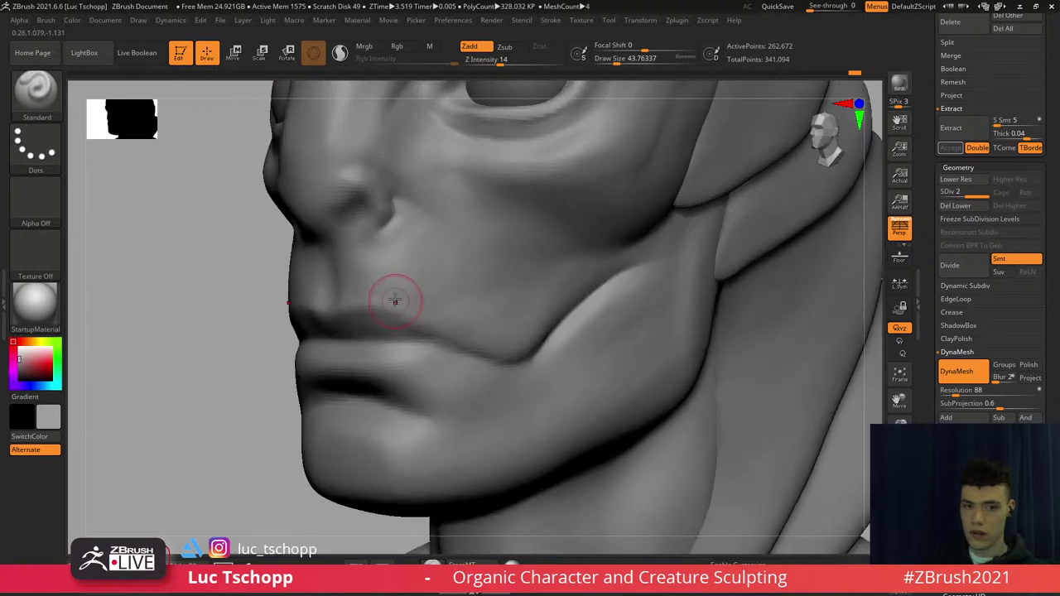
pyautogui.moveTo(439, 332); pyautogui.dragTo(401, 321)
pyautogui.press('s')
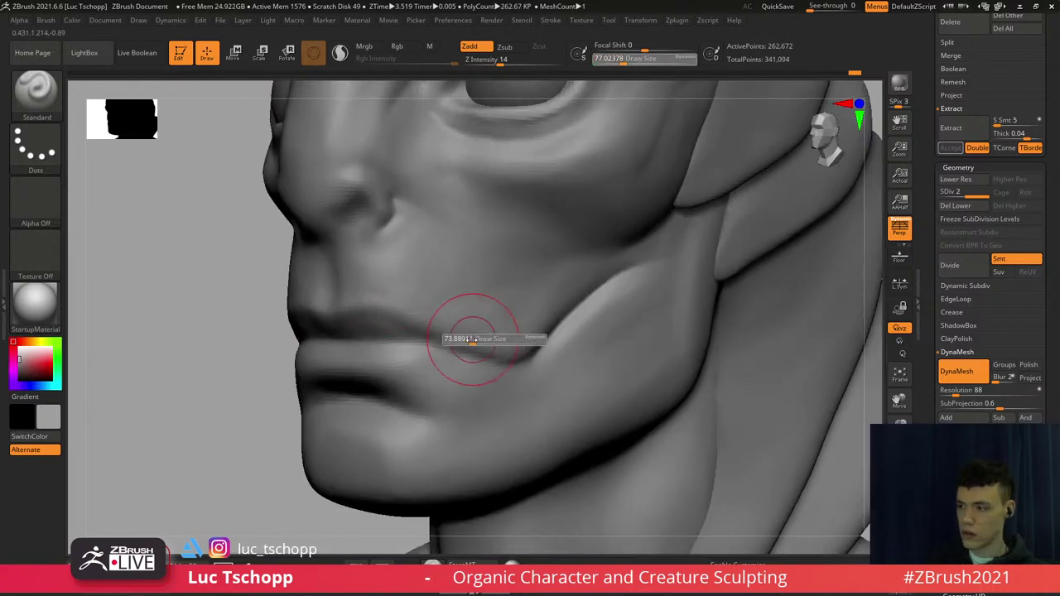
pyautogui.moveTo(477, 342); pyautogui.dragTo(468, 351)
pyautogui.press('s')
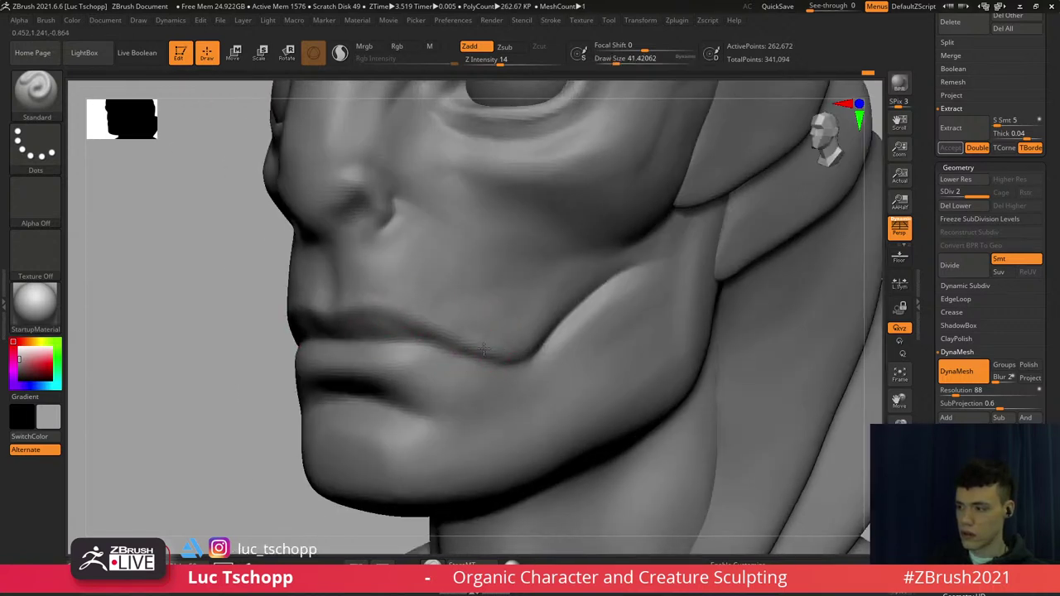
pyautogui.keyDown('ctrl'); pyautogui.moveTo(372, 295); pyautogui.dragTo(434, 277, button='right'); pyautogui.keyUp('ctrl')
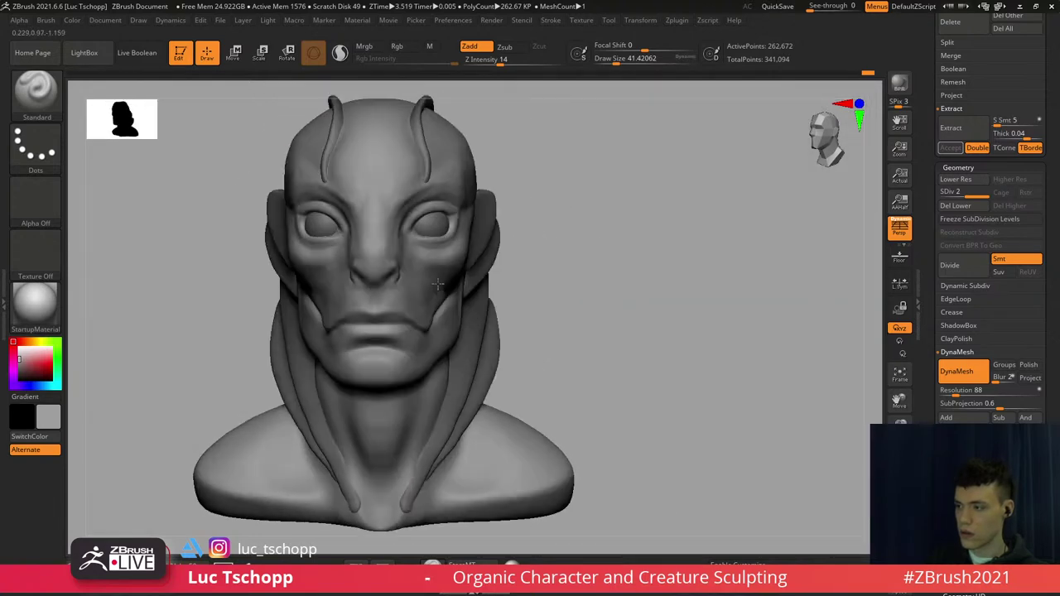
# Select the LucT_Custom1 brush and frame the nose from near-front at brush size 41
pyautogui.moveTo(402, 228)
pyautogui.keyDown('alt'); pyautogui.mouseDown(button='right')
pyautogui.moveTo(440, 198)
pyautogui.moveTo(530, 286)
pyautogui.moveTo(485, 320)
pyautogui.moveTo(445, 282)
pyautogui.moveTo(448, 265)
pyautogui.moveTo(476, 286)
pyautogui.mouseUp(button='right'); pyautogui.keyUp('alt')
pyautogui.press('s')
pyautogui.moveTo(475, 305); pyautogui.dragTo(479, 307)
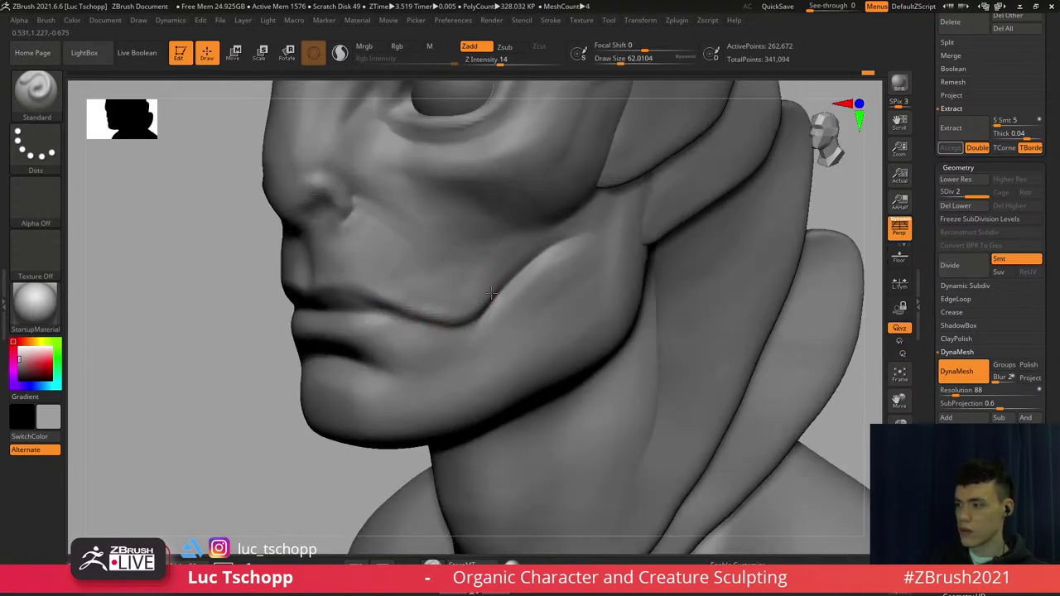
pyautogui.press('b')
pyautogui.press('b')
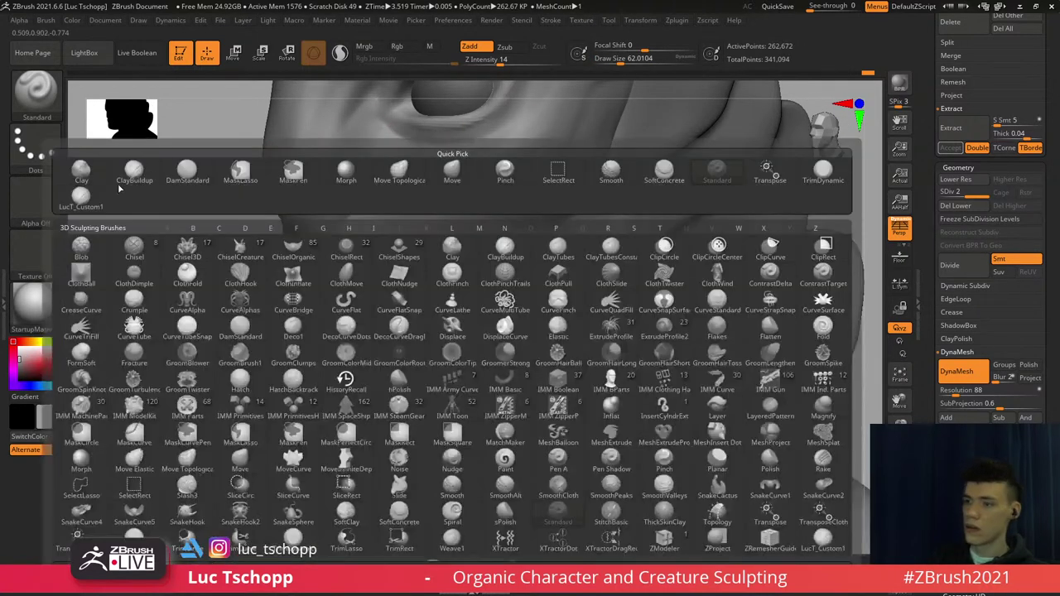
pyautogui.click(82, 196)
pyautogui.moveTo(374, 260)
pyautogui.mouseDown(button='right')
pyautogui.moveTo(464, 269)
pyautogui.moveTo(420, 272)
pyautogui.moveTo(412, 256)
pyautogui.moveTo(406, 263)
pyautogui.moveTo(447, 292)
pyautogui.mouseUp(button='right')
pyautogui.press('s')
pyautogui.moveTo(447, 293); pyautogui.dragTo(440, 293)
# Smooth the crease beside the nostril at brush size about 59, then enlarge to 112
pyautogui.moveTo(428, 293)
pyautogui.mouseDown(button='right')
pyautogui.moveTo(437, 279)
pyautogui.moveTo(430, 288)
pyautogui.mouseUp(button='right')
pyautogui.press('s')
pyautogui.moveTo(429, 290)
pyautogui.mouseDown()
pyautogui.moveTo(438, 281)
pyautogui.moveTo(445, 310)
pyautogui.moveTo(421, 303)
pyautogui.mouseUp()
pyautogui.press('s')
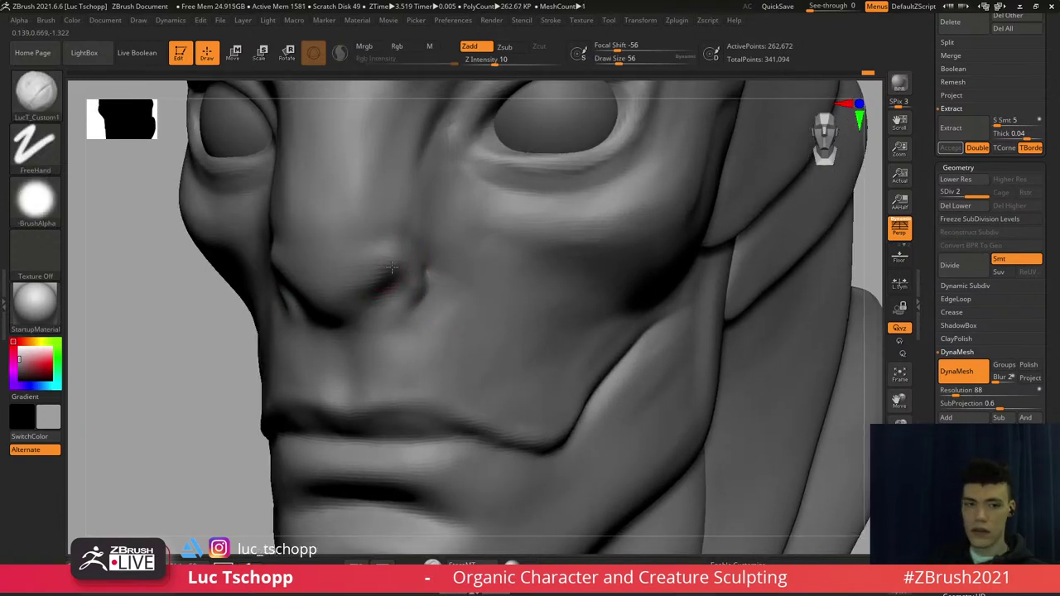
pyautogui.keyDown('ctrl'); pyautogui.moveTo(406, 252); pyautogui.dragTo(406, 262, button='right'); pyautogui.keyUp('ctrl')
pyautogui.press('s')
# Return from DamStandard to LucT_Custom1 and reduce the brush size to about 62
pyautogui.press('s')
pyautogui.moveTo(386, 252); pyautogui.dragTo(372, 264)
pyautogui.press('b')
pyautogui.press('d')
pyautogui.press('s')
pyautogui.press('s')
pyautogui.press('b')
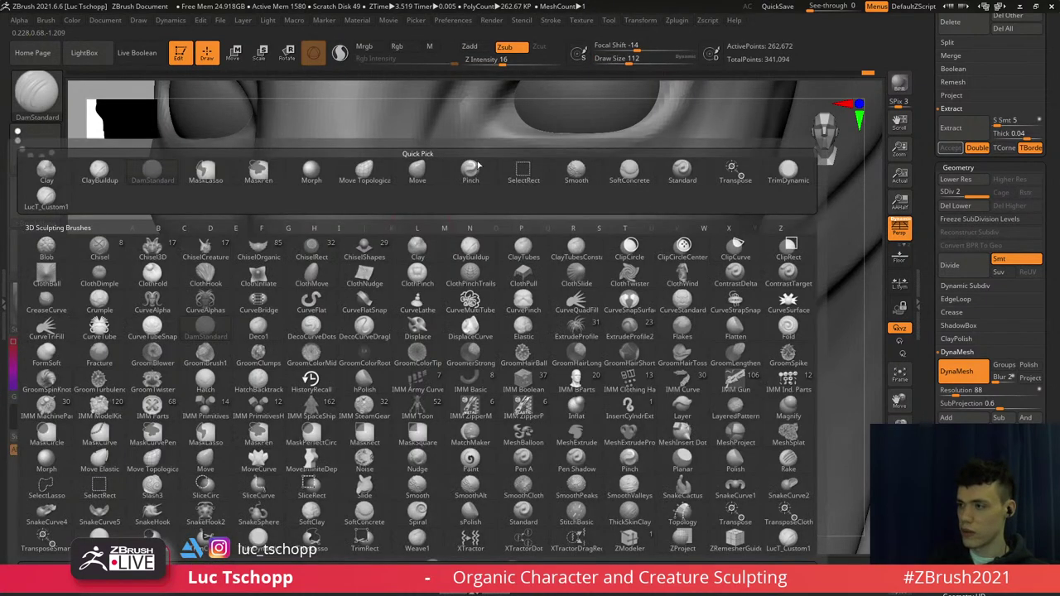
pyautogui.click(42, 202)
pyautogui.press('s')
pyautogui.moveTo(384, 256); pyautogui.dragTo(381, 263)
# Frame the nose wing and mouth from the front, with brush size about 77
pyautogui.press('s')
pyautogui.press('s')
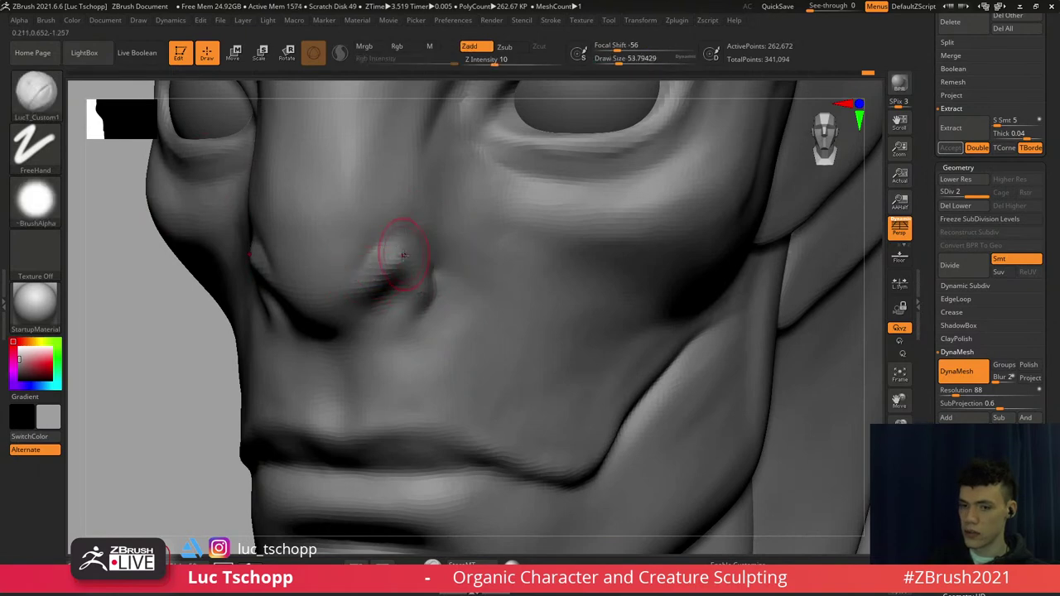
pyautogui.moveTo(398, 264)
pyautogui.keyDown('ctrl'); pyautogui.mouseDown(button='right')
pyautogui.moveTo(390, 273)
pyautogui.moveTo(371, 215)
pyautogui.moveTo(360, 211)
pyautogui.mouseUp(button='right'); pyautogui.keyUp('ctrl')
pyautogui.press('s')
pyautogui.moveTo(357, 213); pyautogui.dragTo(359, 213)
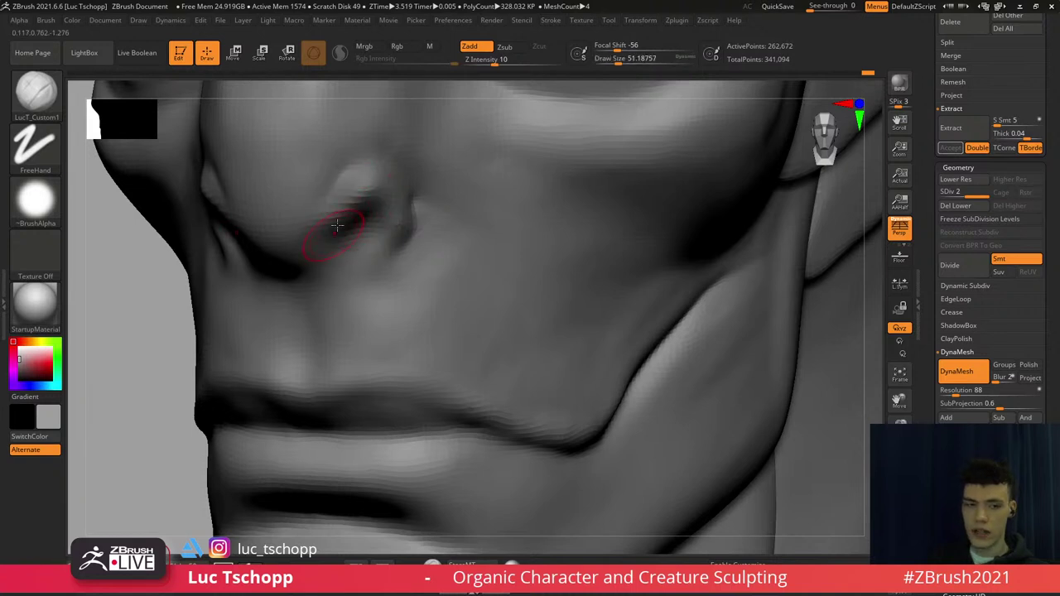
pyautogui.moveTo(337, 225); pyautogui.dragTo(363, 227, button='right')
pyautogui.press('s')
pyautogui.moveTo(330, 226); pyautogui.dragTo(334, 226)
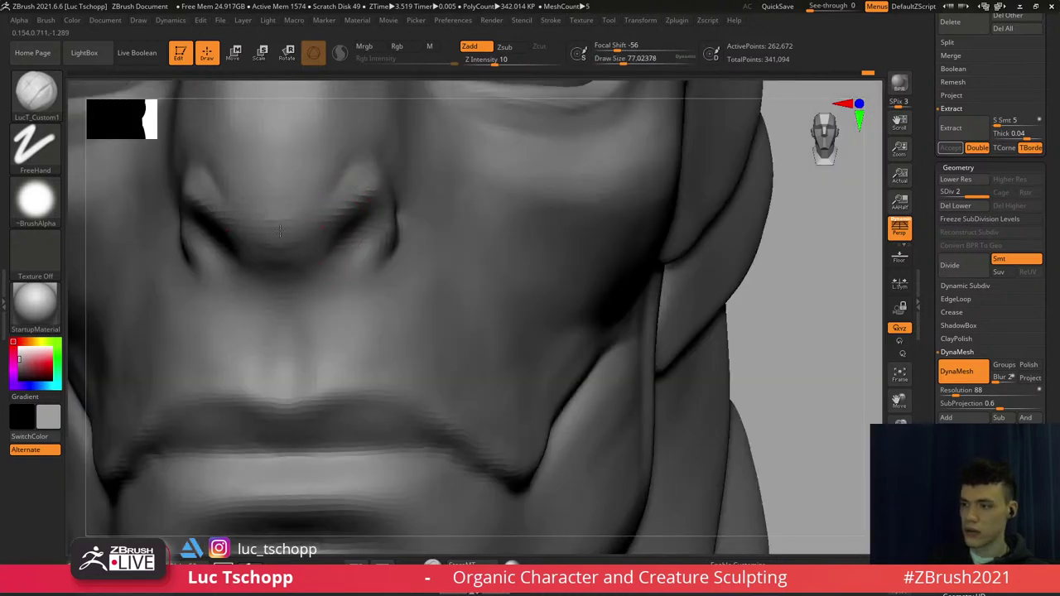
# Carve and smooth the base of the nose
pyautogui.moveTo(294, 271); pyautogui.dragTo(267, 279)
pyautogui.keyDown('shift'); pyautogui.moveTo(267, 279); pyautogui.dragTo(281, 279); pyautogui.keyUp('shift')
pyautogui.press('b')
pyautogui.press('d')
pyautogui.press('s')
pyautogui.press('s')
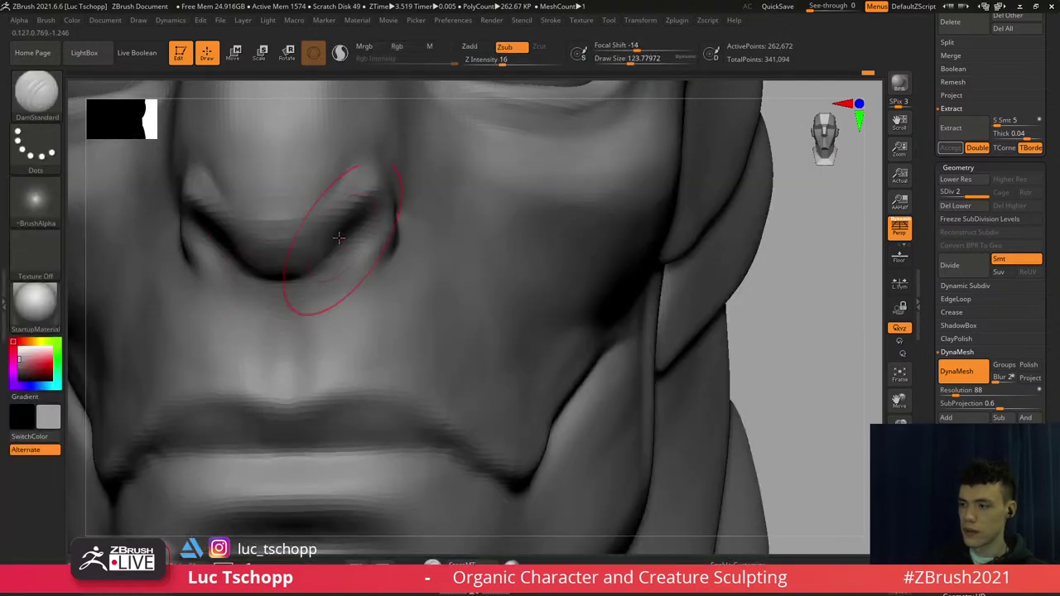
# Reframe on the front of the face and soften the nostril wing
pyautogui.moveTo(339, 238); pyautogui.dragTo(340, 255, button='right')
pyautogui.press('f')
pyautogui.keyDown('alt'); pyautogui.moveTo(462, 261); pyautogui.dragTo(362, 264, button='right'); pyautogui.keyUp('alt')
pyautogui.keyDown('ctrl'); pyautogui.moveTo(362, 263); pyautogui.dragTo(424, 243, button='right'); pyautogui.keyUp('ctrl')
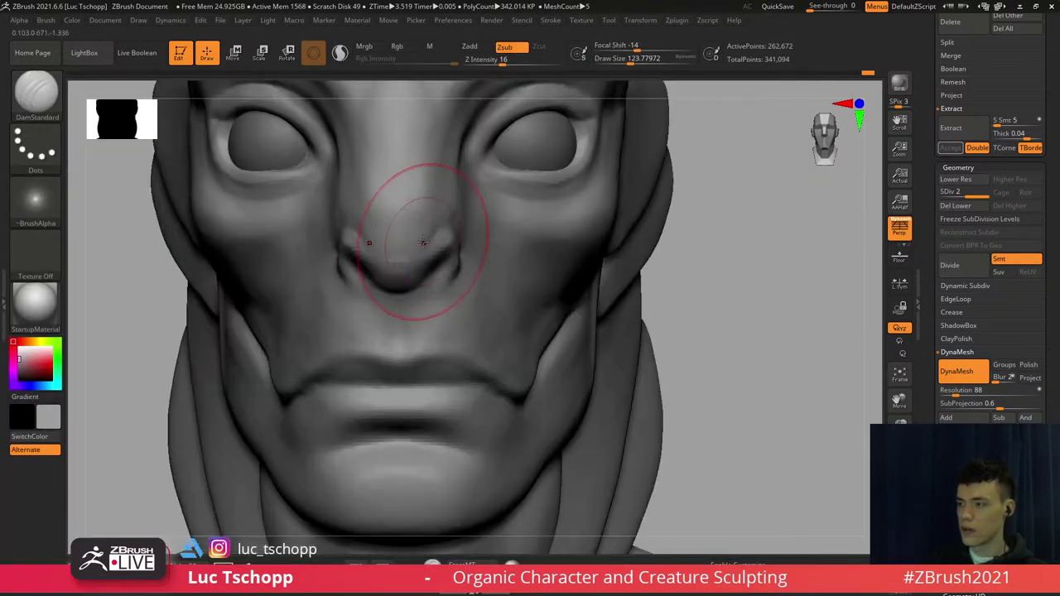
pyautogui.keyDown('shift'); pyautogui.moveTo(439, 239); pyautogui.dragTo(450, 241); pyautogui.keyUp('shift')
pyautogui.keyDown('alt'); pyautogui.moveTo(457, 293); pyautogui.dragTo(399, 323, button='right'); pyautogui.keyUp('alt')
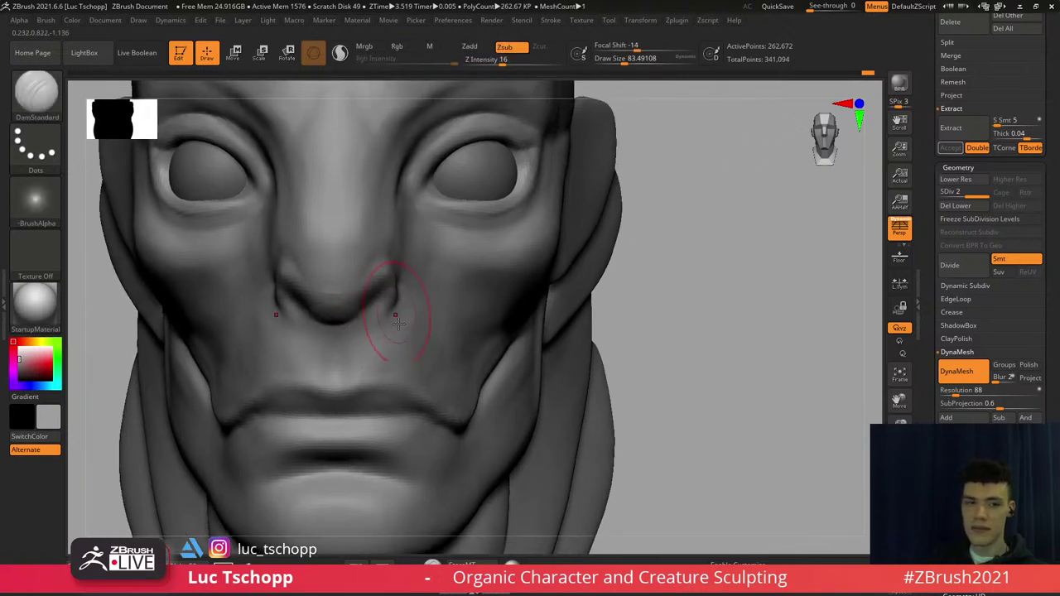
# Pick LucT_Custom1 and orbit to a three-quarter view for the brow, at brush size 54
pyautogui.press('b')
pyautogui.press('d')
pyautogui.press('s')
pyautogui.press('s')
pyautogui.moveTo(407, 230); pyautogui.dragTo(412, 231)
pyautogui.keyDown('alt'); pyautogui.moveTo(411, 193); pyautogui.dragTo(406, 257, button='right'); pyautogui.keyUp('alt')
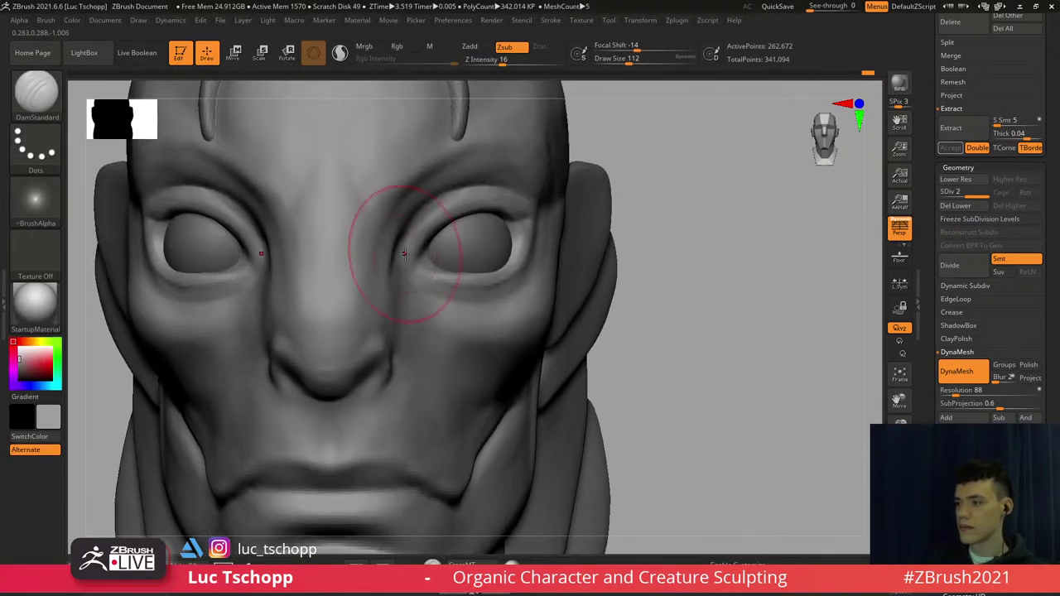
pyautogui.press('b')
pyautogui.click(41, 201)
pyautogui.moveTo(464, 239); pyautogui.dragTo(410, 248, button='right')
pyautogui.press('s')
pyautogui.moveTo(410, 248)
pyautogui.mouseDown()
pyautogui.moveTo(400, 249)
pyautogui.moveTo(448, 206)
pyautogui.moveTo(517, 178)
pyautogui.mouseUp()
pyautogui.press('s')
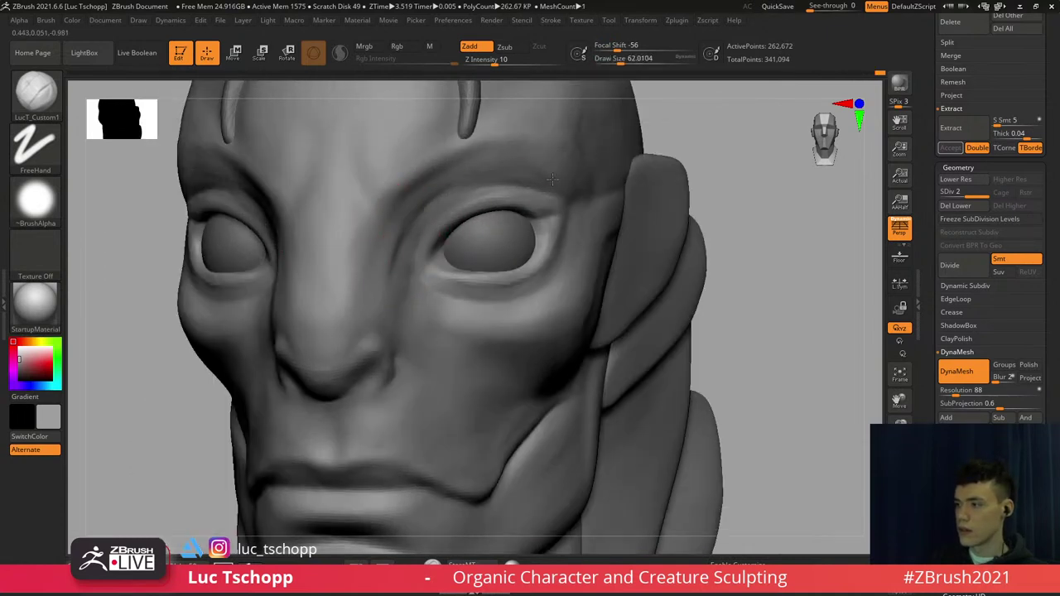
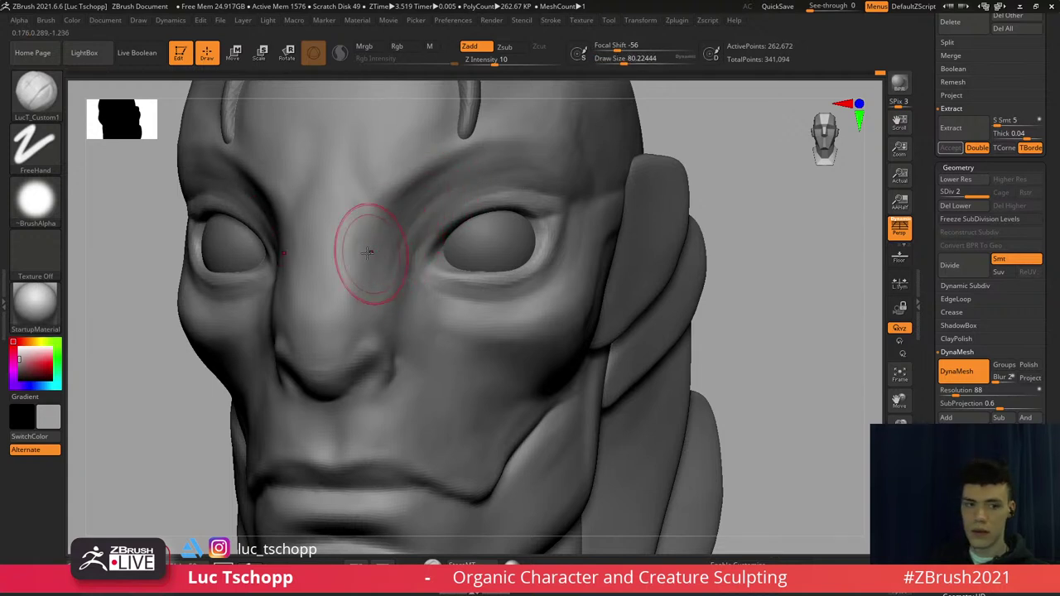
# Sculpt and smooth along the side of the nose bridge with the custom brush
pyautogui.press(']')
pyautogui.press(']')
pyautogui.moveTo(396, 222)
pyautogui.mouseDown()
pyautogui.moveTo(390, 267)
pyautogui.moveTo(389, 251)
pyautogui.mouseUp()
pyautogui.press('s')
pyautogui.keyDown('shift'); pyautogui.moveTo(398, 250); pyautogui.dragTo(423, 252, button='right'); pyautogui.keyUp('shift')
pyautogui.press('s')
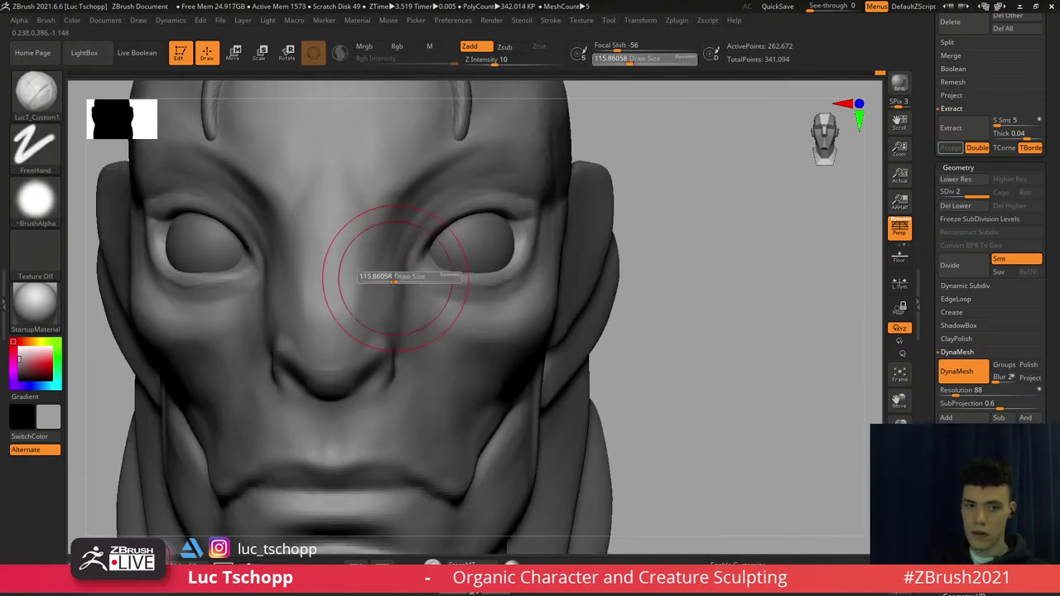
pyautogui.moveTo(393, 277); pyautogui.dragTo(390, 277)
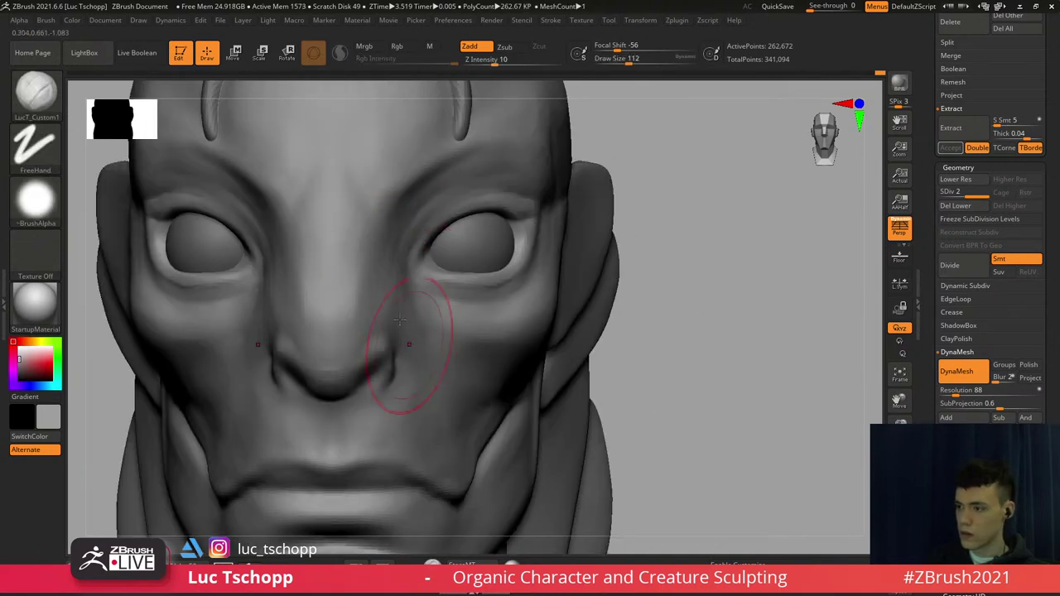
pyautogui.moveTo(426, 375)
pyautogui.keyDown('alt'); pyautogui.mouseDown(button='right')
pyautogui.moveTo(402, 307)
pyautogui.moveTo(360, 251)
pyautogui.moveTo(389, 263)
pyautogui.mouseUp(button='right'); pyautogui.keyUp('alt')
pyautogui.press(']')
pyautogui.press(']')
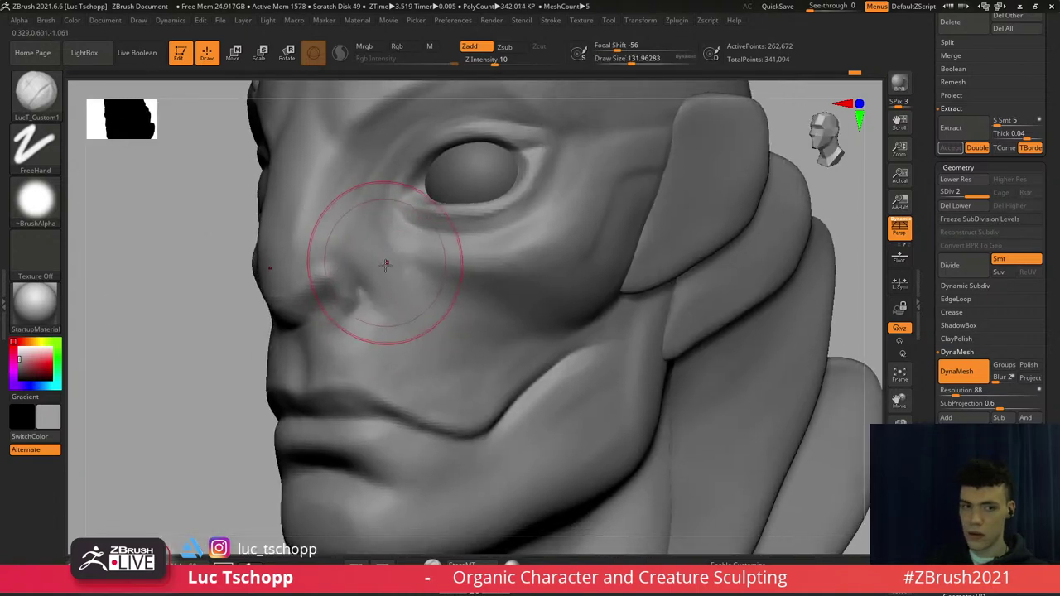
pyautogui.press(']')
pyautogui.press(']')
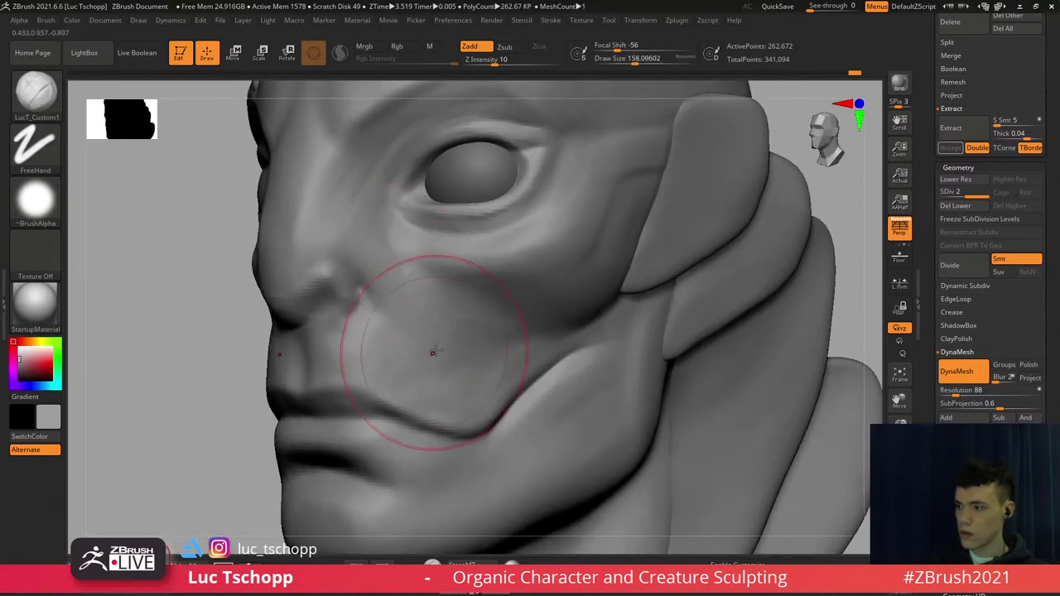
pyautogui.press(']')
pyautogui.press(']')
pyautogui.moveTo(389, 282)
pyautogui.keyDown('ctrl'); pyautogui.mouseDown(button='right')
pyautogui.moveTo(438, 258)
pyautogui.moveTo(410, 277)
pyautogui.moveTo(401, 261)
pyautogui.moveTo(401, 276)
pyautogui.moveTo(367, 286)
pyautogui.moveTo(443, 257)
pyautogui.moveTo(454, 235)
pyautogui.moveTo(446, 260)
pyautogui.mouseUp(button='right'); pyautogui.keyUp('ctrl')
pyautogui.press('[')
# Select the eyeball subtool and use Move to shift the eyeballs' inner corners slightly outward
pyautogui.keyDown('alt'); pyautogui.click(466, 255); pyautogui.keyUp('alt')
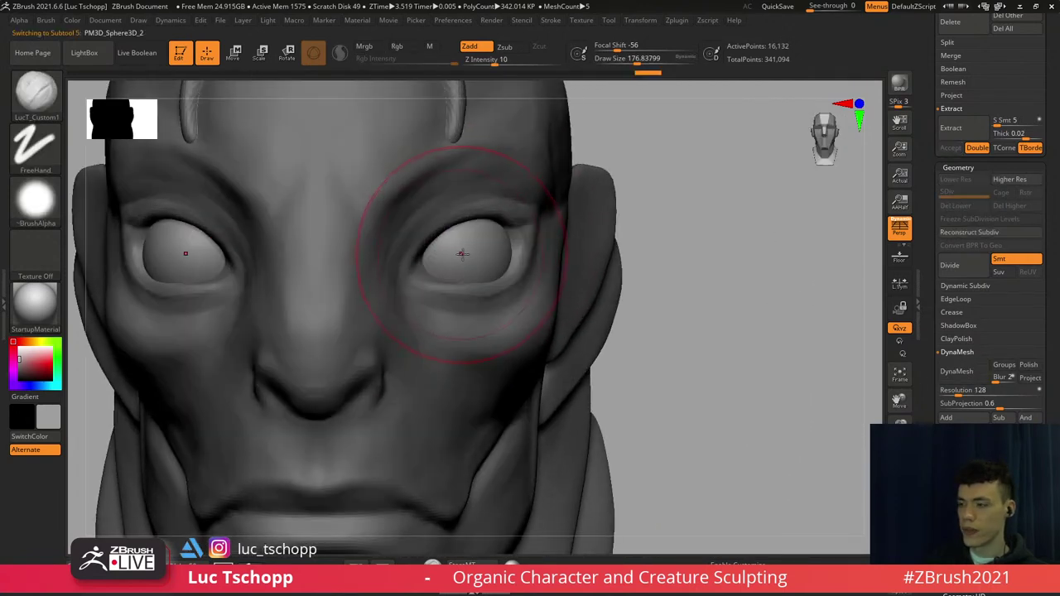
pyautogui.press('[')
pyautogui.press('[')
pyautogui.press('[')
pyautogui.press('[')
pyautogui.press('[')
pyautogui.press('[')
pyautogui.press('[')
pyautogui.press('b')
pyautogui.press('m')
pyautogui.press('v')
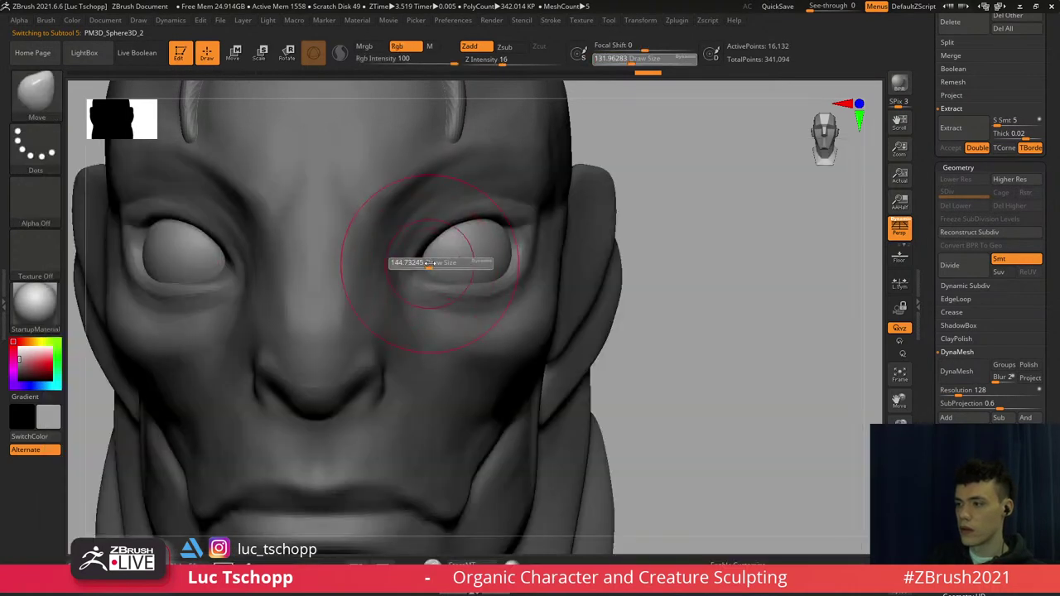
pyautogui.moveTo(420, 260); pyautogui.dragTo(426, 262)
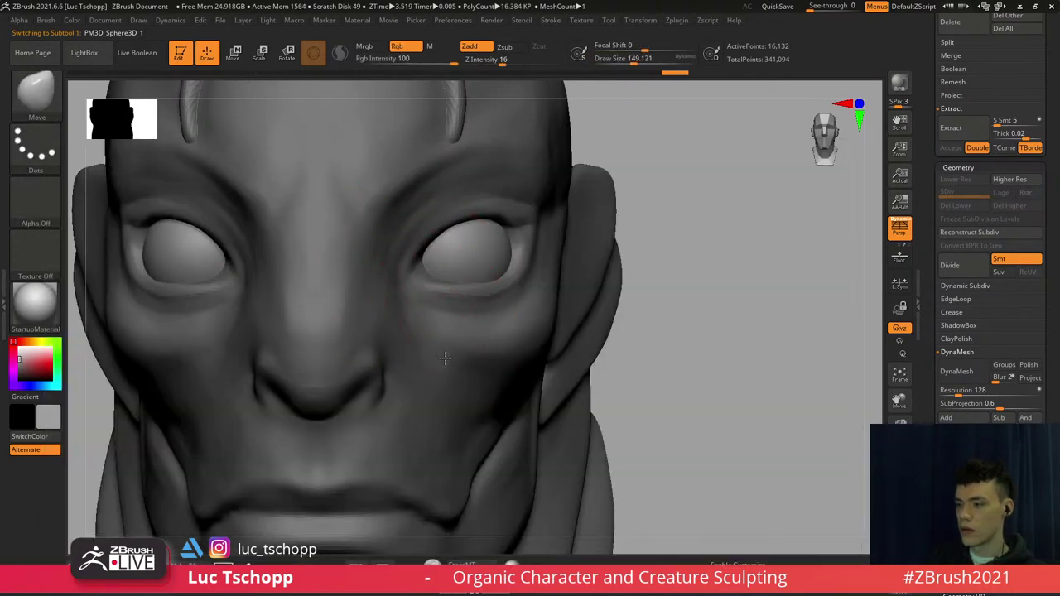
# Reselect the head subtool with the custom sculpting brush, framed on the mouth
pyautogui.keyDown('alt'); pyautogui.click(445, 358); pyautogui.keyUp('alt')
pyautogui.keyDown('ctrl'); pyautogui.moveTo(445, 358); pyautogui.dragTo(377, 261, button='right'); pyautogui.keyUp('ctrl')
pyautogui.press('b')
pyautogui.click(53, 197)
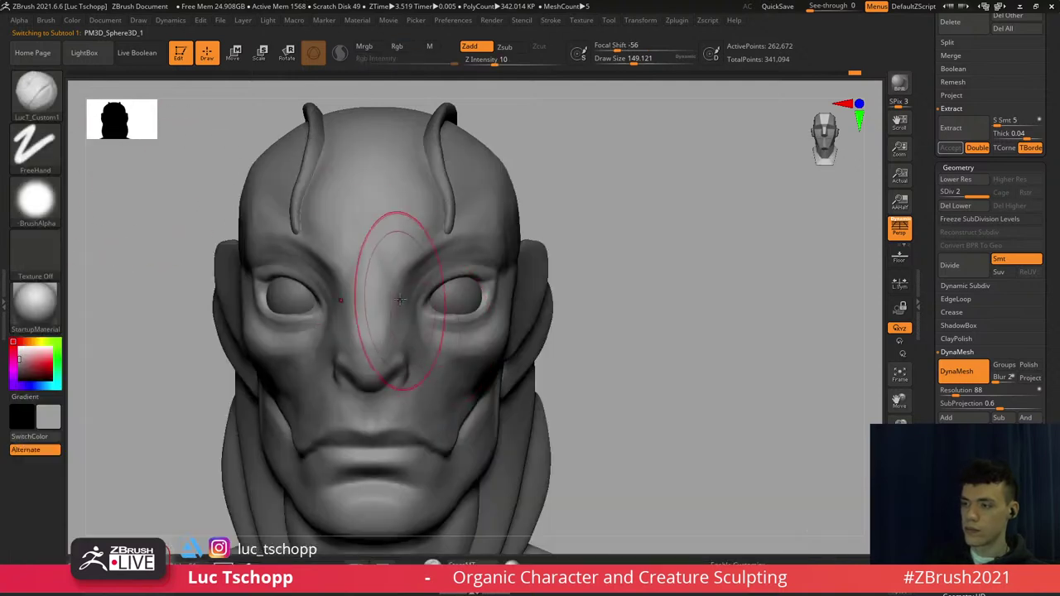
pyautogui.keyDown('alt'); pyautogui.moveTo(400, 300); pyautogui.dragTo(420, 277, button='right'); pyautogui.keyUp('alt')
pyautogui.moveTo(430, 340)
pyautogui.keyDown('alt'); pyautogui.mouseDown(button='right')
pyautogui.moveTo(443, 291)
pyautogui.moveTo(405, 306)
pyautogui.moveTo(392, 330)
pyautogui.mouseUp(button='right'); pyautogui.keyUp('alt')
# Smooth the chin and the crease between the lower lip and chin
pyautogui.keyDown('alt'); pyautogui.moveTo(389, 373); pyautogui.dragTo(402, 340, button='right'); pyautogui.keyUp('alt')
pyautogui.press('[')
pyautogui.press('[')
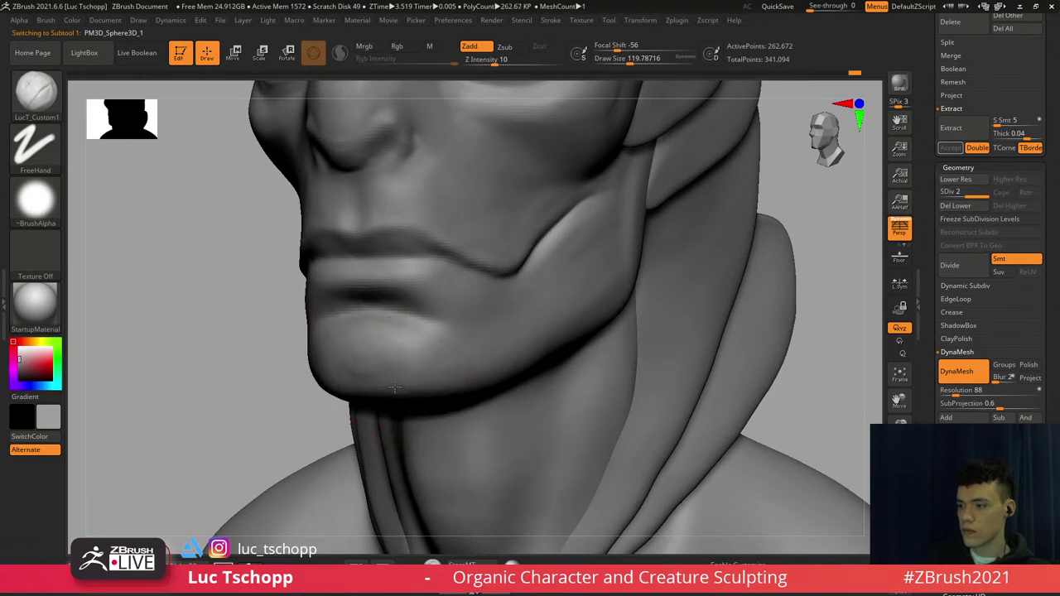
pyautogui.keyDown('shift'); pyautogui.moveTo(378, 396); pyautogui.dragTo(371, 356); pyautogui.keyUp('shift')
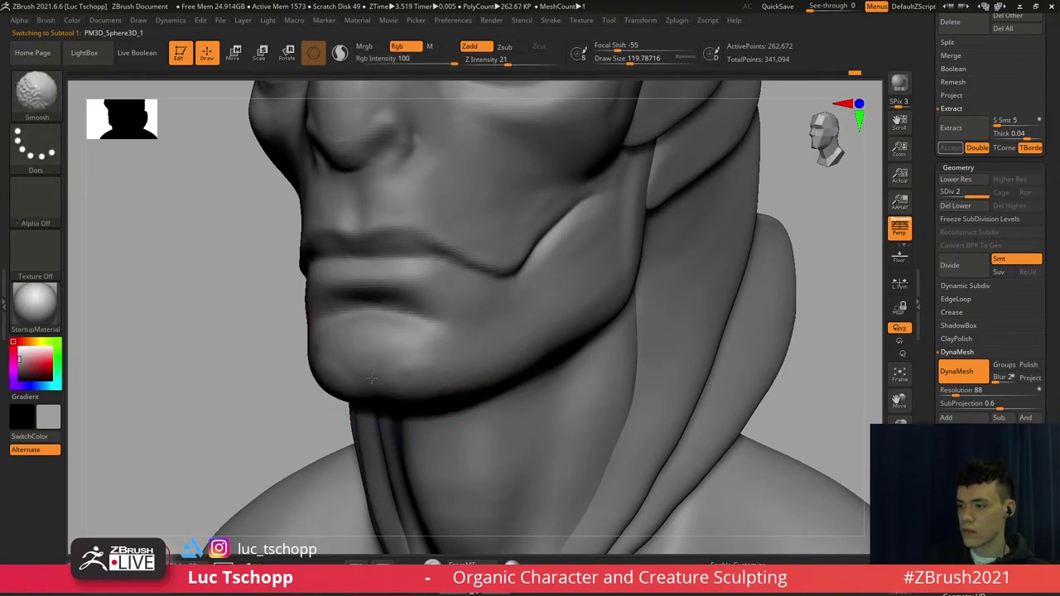
pyautogui.moveTo(370, 341); pyautogui.dragTo(411, 335, button='right')
pyautogui.press('[')
pyautogui.press('[')
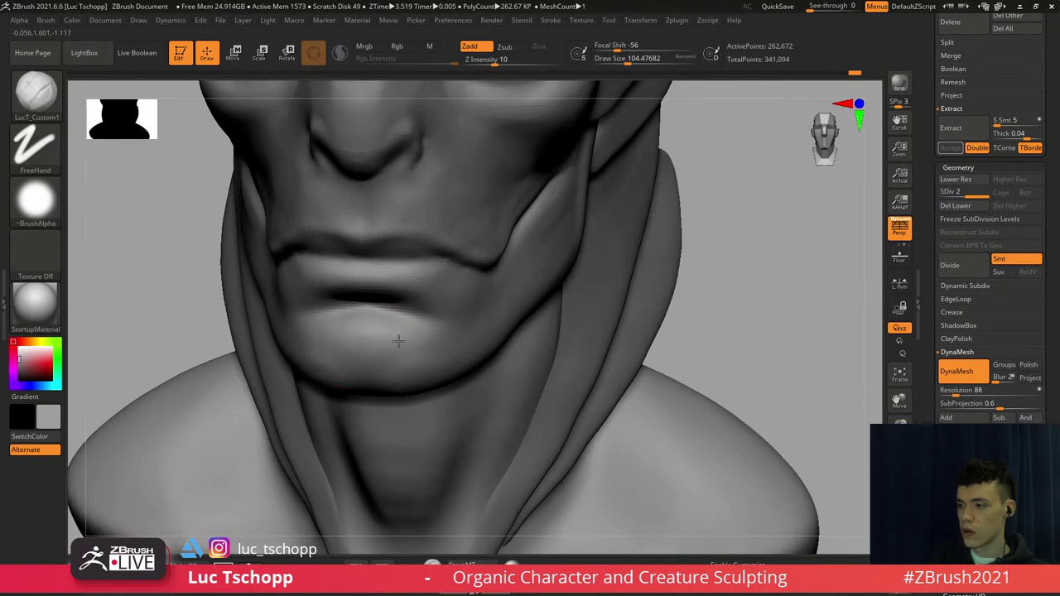
pyautogui.keyDown('shift'); pyautogui.moveTo(380, 341); pyautogui.dragTo(389, 312); pyautogui.keyUp('shift')
pyautogui.moveTo(388, 311)
pyautogui.mouseDown(button='right')
pyautogui.moveTo(401, 261)
pyautogui.moveTo(407, 295)
pyautogui.moveTo(386, 262)
pyautogui.mouseUp(button='right')
# Switch to a crease-carving brush and shrink it to about 49 around the mouth
pyautogui.press('b')
pyautogui.press('d')
pyautogui.press('s')
pyautogui.press('[')
pyautogui.press('[')
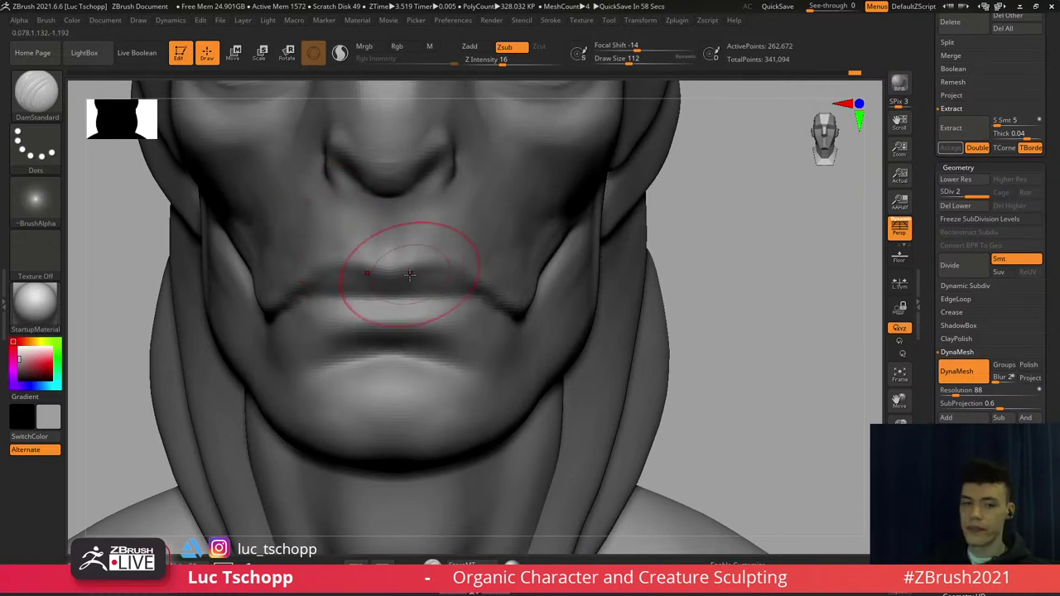
pyautogui.press('b')
pyautogui.press('s')
pyautogui.press('t')
pyautogui.press('s')
pyautogui.moveTo(397, 295); pyautogui.dragTo(389, 296)
pyautogui.moveTo(390, 305)
pyautogui.keyDown('alt'); pyautogui.mouseDown(button='right')
pyautogui.moveTo(396, 287)
pyautogui.moveTo(397, 298)
pyautogui.mouseUp(button='right'); pyautogui.keyUp('alt')
pyautogui.press('[')
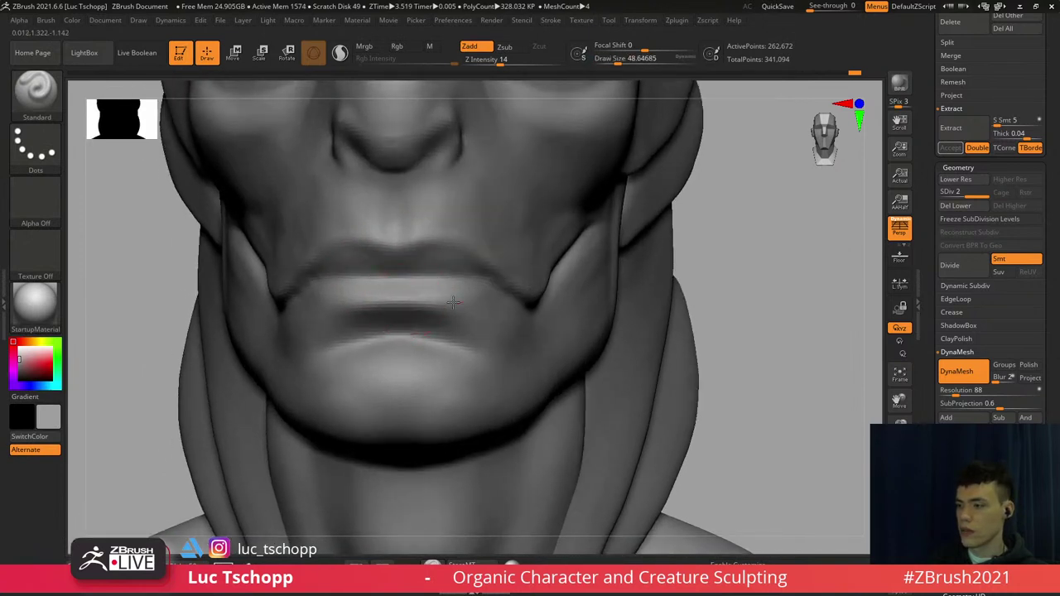
# Smooth the crease below the lower lip at brush size about 54
pyautogui.press('s')
pyautogui.click(429, 296)
pyautogui.keyDown('shift'); pyautogui.moveTo(426, 296); pyautogui.dragTo(417, 297); pyautogui.keyUp('shift')
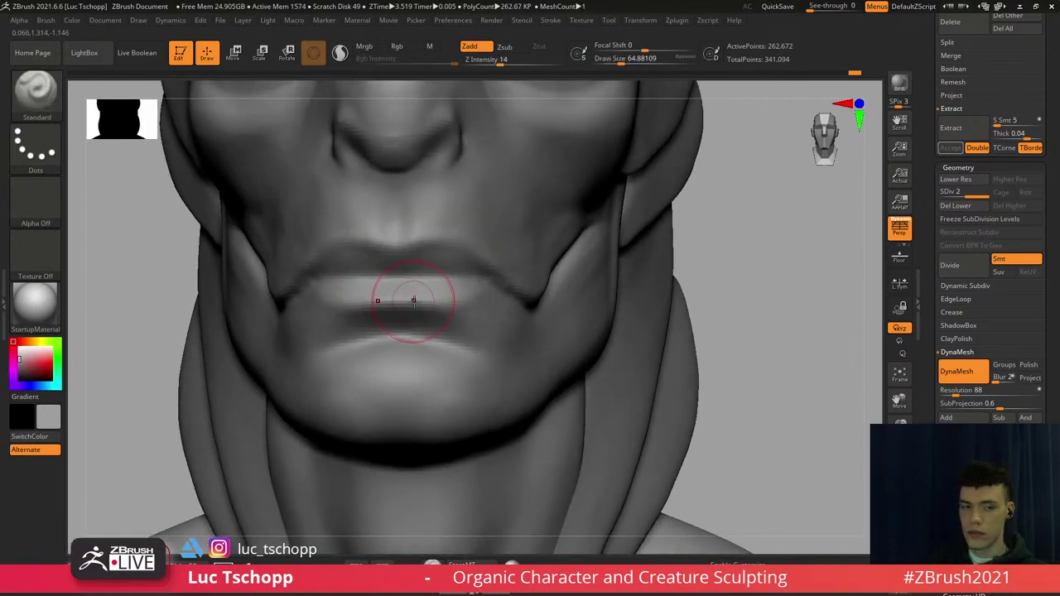
# Pick the custom sculpting brush at size about 51 and return to a front view
pyautogui.press('b')
pyautogui.click(80, 206)
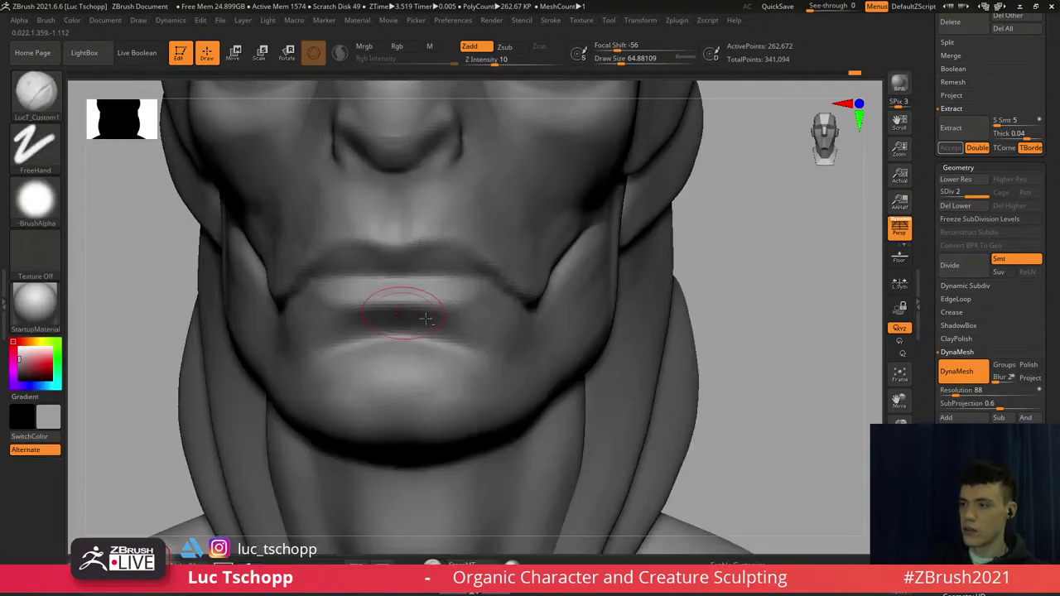
pyautogui.moveTo(403, 305); pyautogui.dragTo(431, 284, button='right')
pyautogui.press('s')
pyautogui.moveTo(432, 284); pyautogui.dragTo(445, 284)
pyautogui.press('s')
pyautogui.click(448, 286)
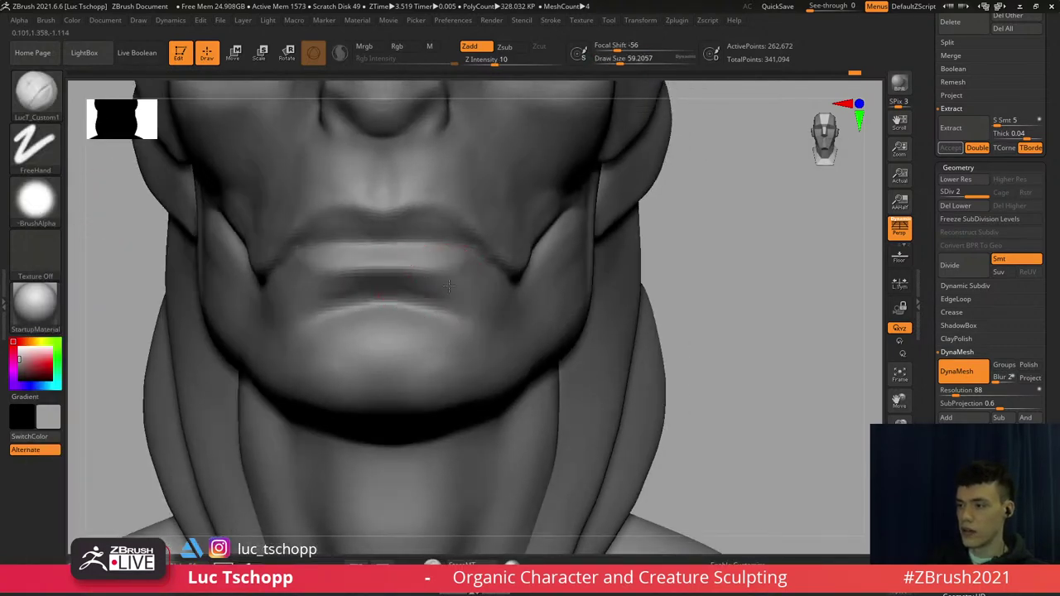
pyautogui.press('s')
pyautogui.click(439, 300)
pyautogui.keyDown('shift'); pyautogui.moveTo(407, 289); pyautogui.dragTo(410, 305, button='right'); pyautogui.keyUp('shift')
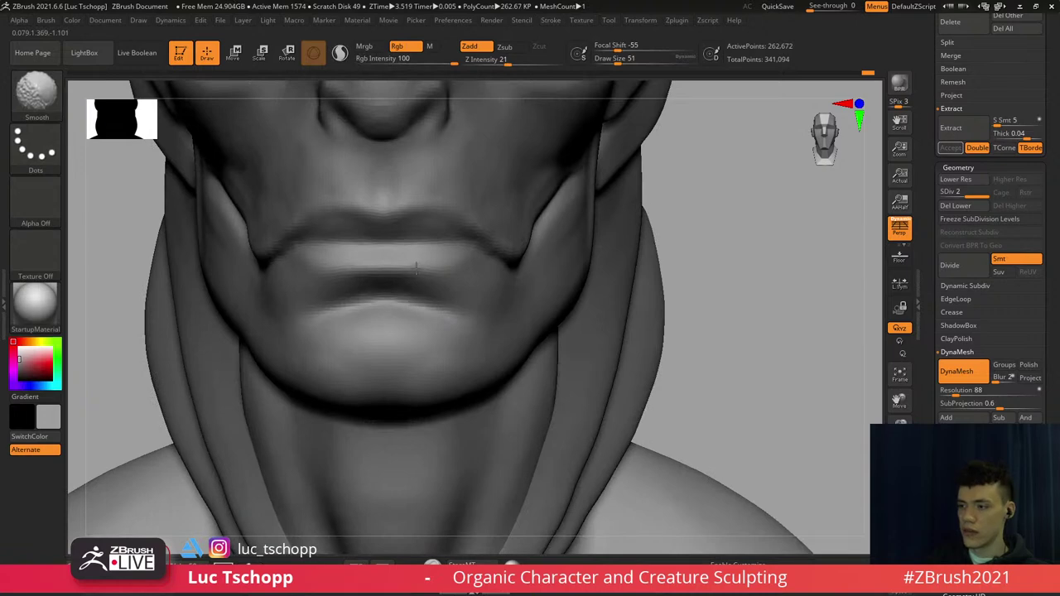
pyautogui.moveTo(396, 251); pyautogui.dragTo(406, 257, button='right')
# Nudge the upper lip edge with the Move brush, checking it from the side profile
pyautogui.press('b')
pyautogui.press('m')
pyautogui.press('v')
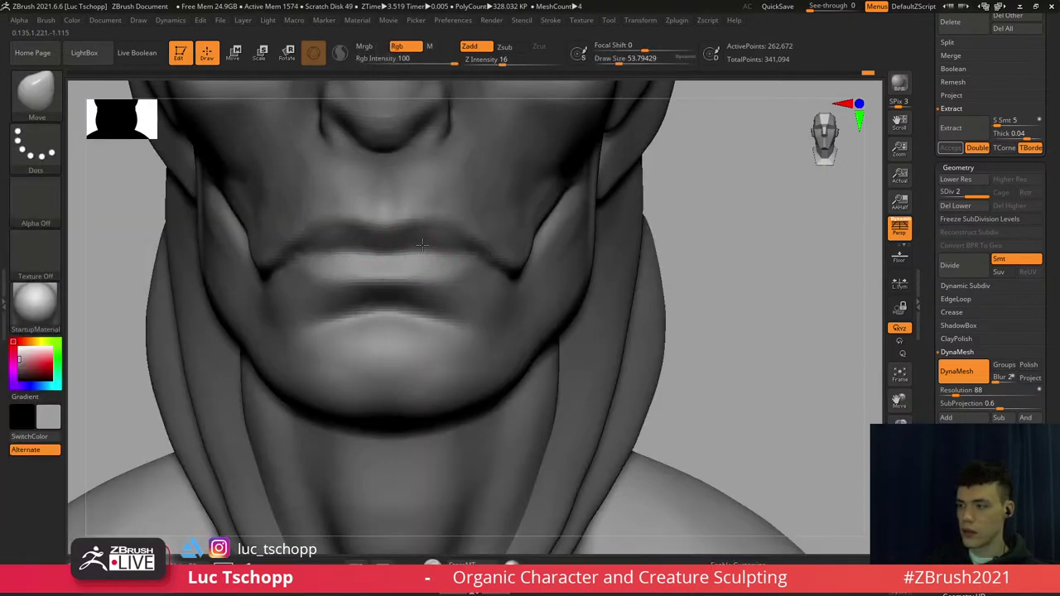
pyautogui.moveTo(431, 250); pyautogui.dragTo(435, 251)
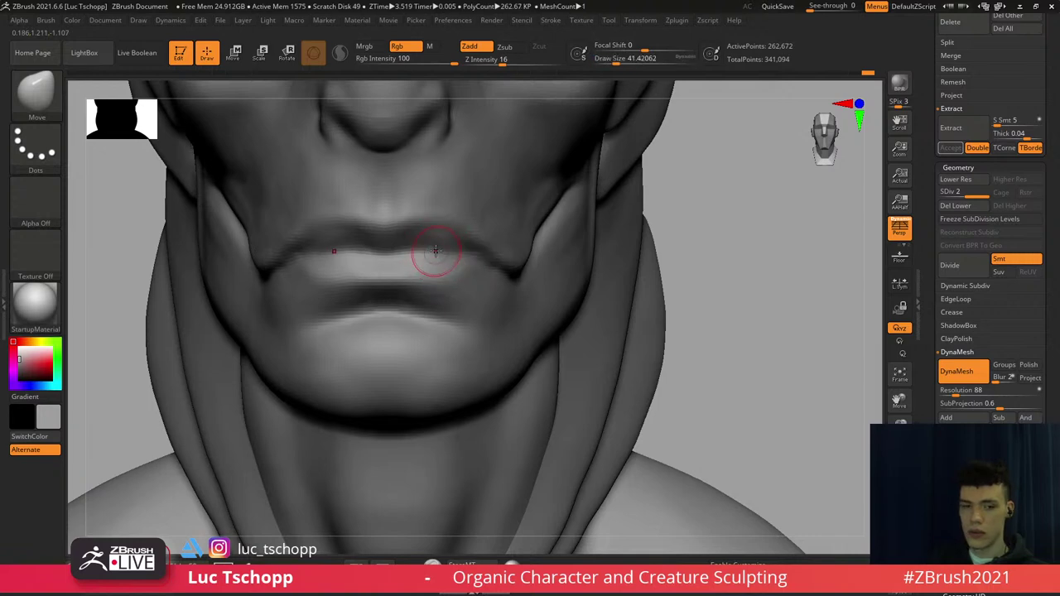
pyautogui.moveTo(460, 240); pyautogui.dragTo(457, 228, button='right')
pyautogui.press('s')
pyautogui.moveTo(457, 228); pyautogui.dragTo(465, 224)
pyautogui.moveTo(465, 224); pyautogui.dragTo(439, 216, button='right')
pyautogui.press('s')
pyautogui.moveTo(439, 215); pyautogui.dragTo(441, 216)
pyautogui.moveTo(452, 233); pyautogui.dragTo(458, 225, button='right')
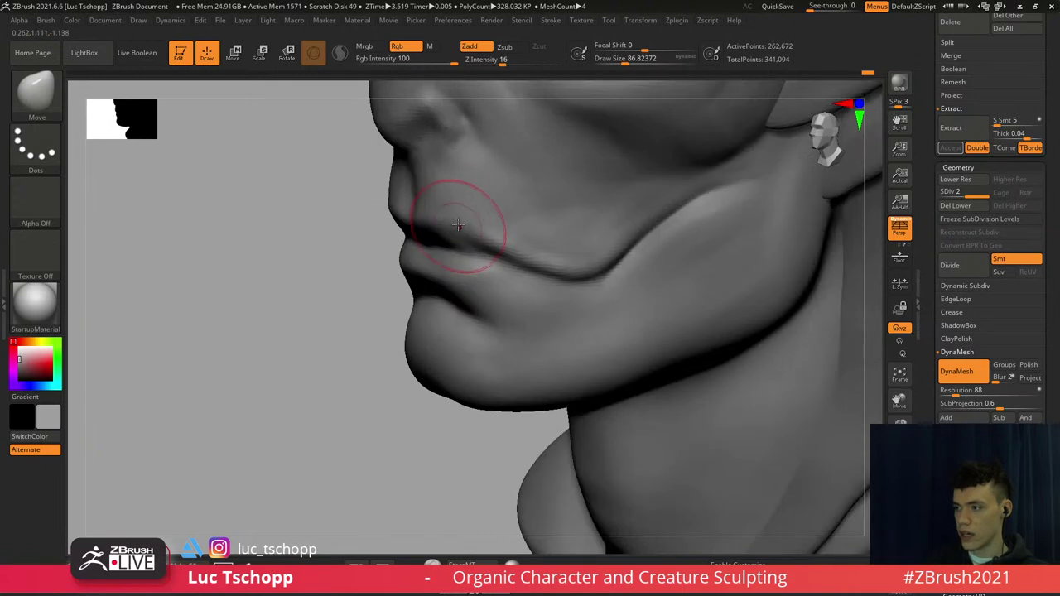
pyautogui.press('s')
pyautogui.moveTo(455, 224); pyautogui.dragTo(456, 222)
# Return to the custom brush and size it over the philtrum from a front view
pyautogui.press('b')
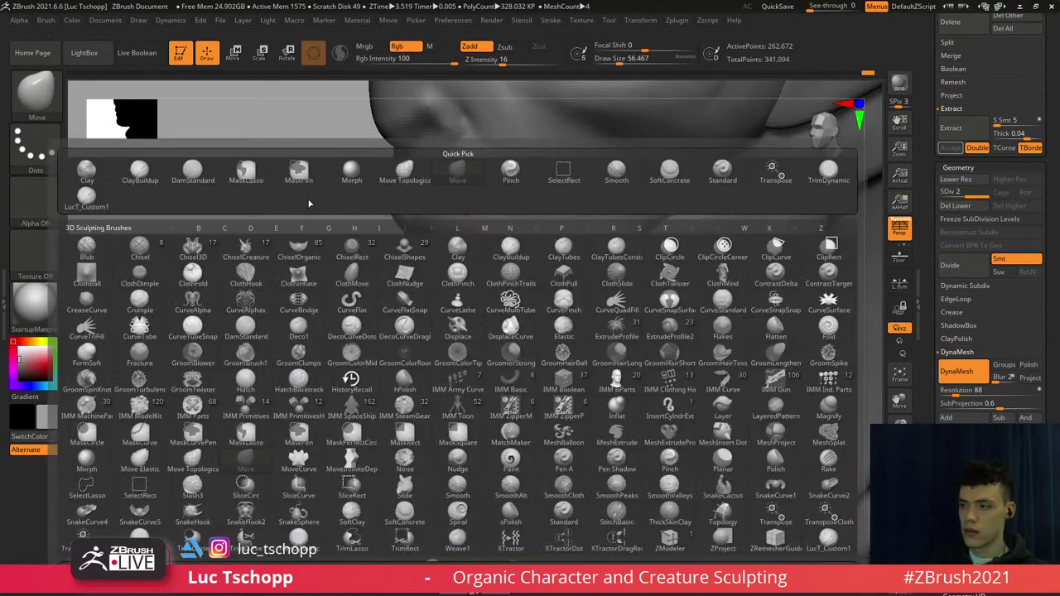
pyautogui.click(91, 206)
pyautogui.moveTo(455, 218); pyautogui.dragTo(410, 216, button='right')
pyautogui.press('s')
pyautogui.moveTo(401, 204); pyautogui.dragTo(402, 204)
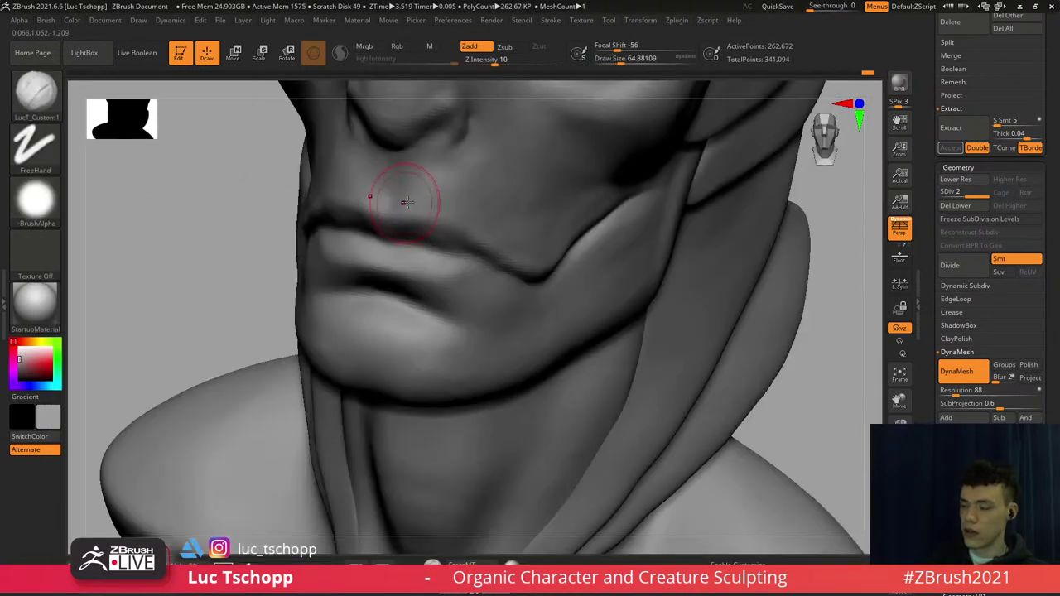
pyautogui.keyDown('shift'); pyautogui.moveTo(402, 204); pyautogui.dragTo(362, 231, button='right'); pyautogui.keyUp('shift')
pyautogui.press('s')
pyautogui.moveTo(362, 230); pyautogui.dragTo(363, 229)
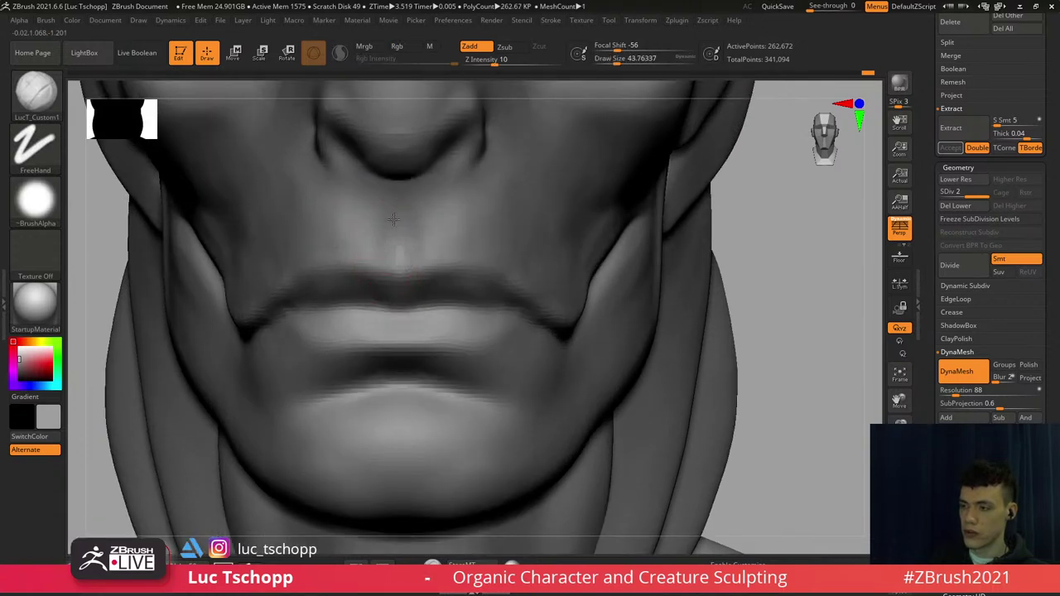
pyautogui.press('s')
pyautogui.moveTo(394, 238); pyautogui.dragTo(398, 232)
pyautogui.press('s')
pyautogui.keyDown('alt'); pyautogui.moveTo(401, 231); pyautogui.dragTo(410, 313, button='right'); pyautogui.keyUp('alt')
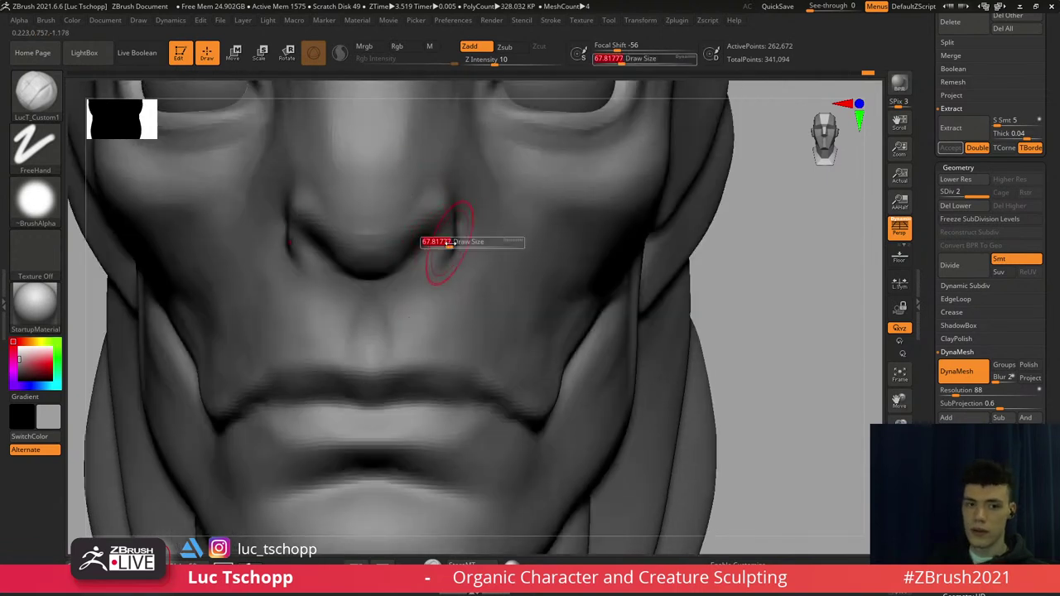
pyautogui.moveTo(449, 243); pyautogui.dragTo(458, 246)
pyautogui.press('s')
pyautogui.press('s')
pyautogui.press('s')
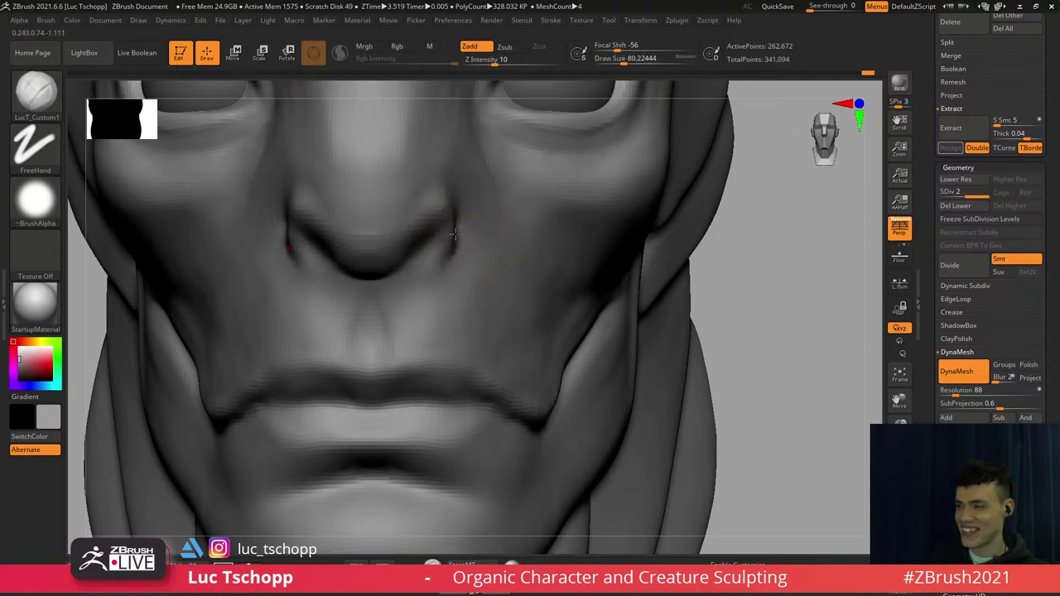
# Sculpt the nostril and smooth around it
pyautogui.press('shift')
pyautogui.moveTo(419, 254)
pyautogui.mouseDown(button='right')
pyautogui.moveTo(378, 242)
pyautogui.moveTo(405, 237)
pyautogui.mouseUp(button='right')
pyautogui.press('[')
pyautogui.press('s')
pyautogui.moveTo(409, 237); pyautogui.dragTo(405, 237)
pyautogui.moveTo(427, 232)
pyautogui.mouseDown()
pyautogui.moveTo(404, 247)
pyautogui.moveTo(414, 241)
pyautogui.mouseUp()
# Frame the whole bust and switch to a smaller build-up brush around size 33
pyautogui.press('s')
pyautogui.moveTo(402, 243); pyautogui.dragTo(424, 253)
pyautogui.moveTo(426, 282)
pyautogui.mouseDown(button='right')
pyautogui.moveTo(456, 273)
pyautogui.moveTo(439, 232)
pyautogui.moveTo(421, 258)
pyautogui.moveTo(420, 203)
pyautogui.moveTo(431, 250)
pyautogui.moveTo(478, 249)
pyautogui.moveTo(406, 263)
pyautogui.mouseUp(button='right')
pyautogui.press('f')
pyautogui.press('s')
pyautogui.moveTo(403, 287)
pyautogui.mouseDown()
pyautogui.moveTo(426, 284)
pyautogui.moveTo(387, 311)
pyautogui.mouseUp()
pyautogui.press('s')
pyautogui.press('b')
pyautogui.press('s')
pyautogui.press('t')
pyautogui.press('s')
pyautogui.press('s')
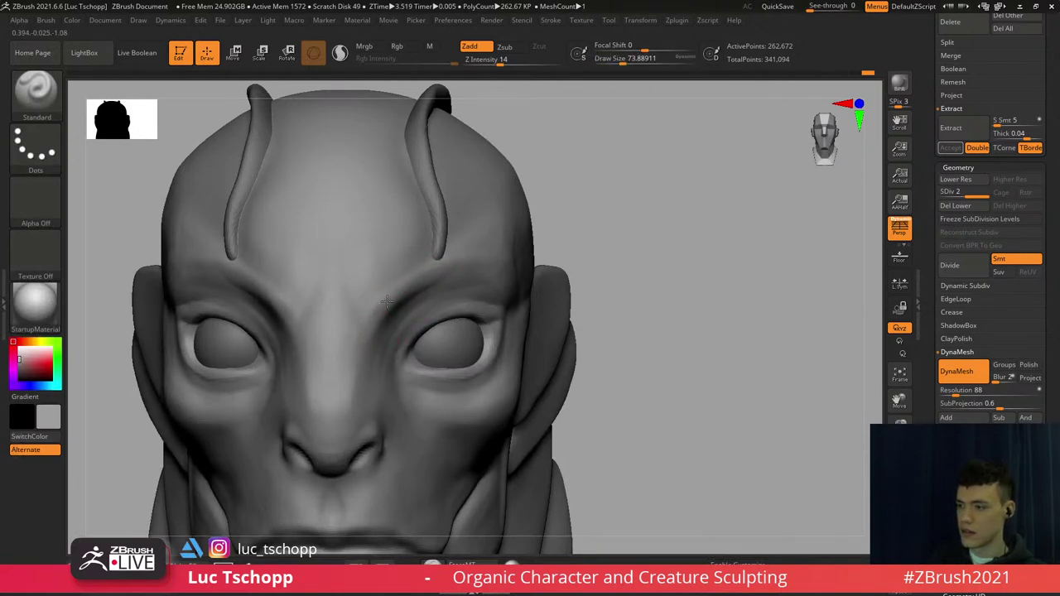
# Smooth and sculpt the temple area with the brush around size 46–65
pyautogui.moveTo(423, 279); pyautogui.dragTo(346, 308, button='right')
pyautogui.press('s')
pyautogui.moveTo(525, 226); pyautogui.dragTo(520, 226)
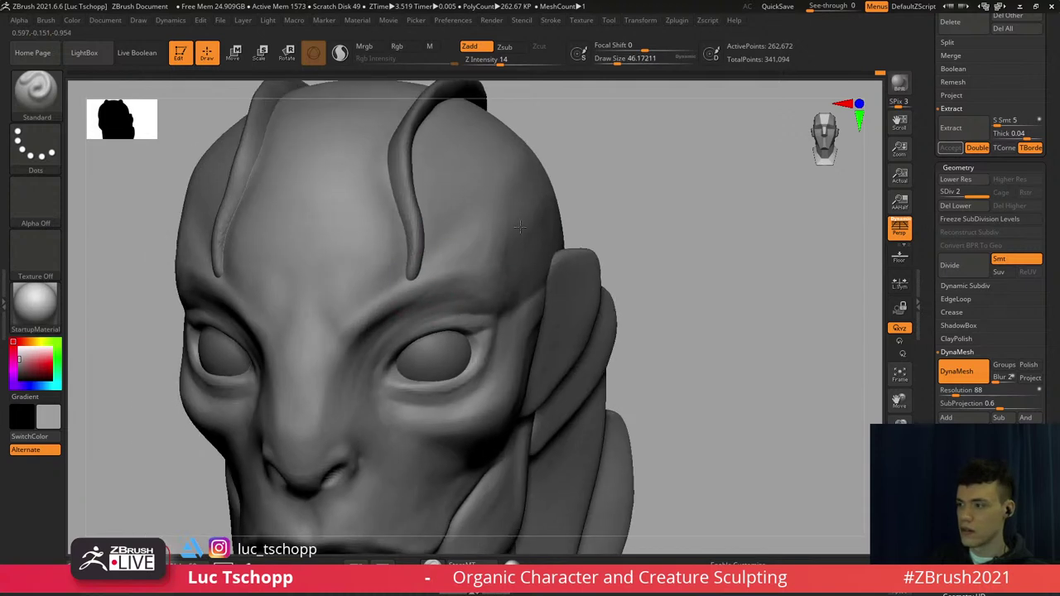
pyautogui.press('shift')
pyautogui.press('s')
pyautogui.moveTo(447, 275)
pyautogui.mouseDown()
pyautogui.moveTo(466, 266)
pyautogui.moveTo(497, 186)
pyautogui.mouseUp()
pyautogui.press('s')
pyautogui.keyDown('shift'); pyautogui.moveTo(497, 194); pyautogui.dragTo(522, 240, button='right'); pyautogui.keyUp('shift')
pyautogui.press('f')
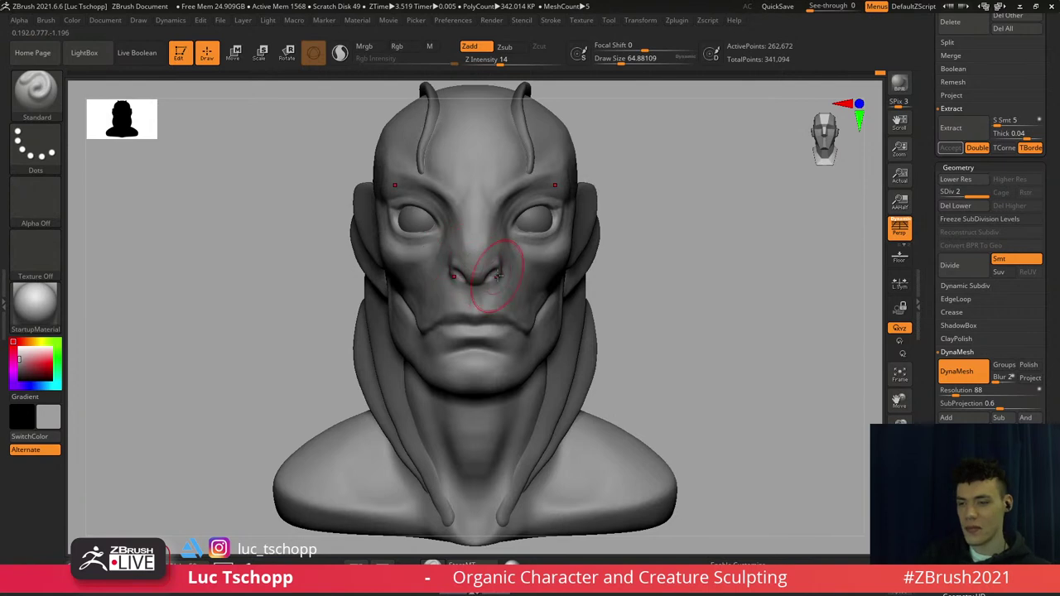
# Select LucT_Custom1 at about size 80 and smooth the cheek beside the nose
pyautogui.moveTo(499, 276)
pyautogui.keyDown('alt'); pyautogui.mouseDown(button='right')
pyautogui.moveTo(445, 260)
pyautogui.moveTo(445, 289)
pyautogui.mouseUp(button='right'); pyautogui.keyUp('alt')
pyautogui.press('b')
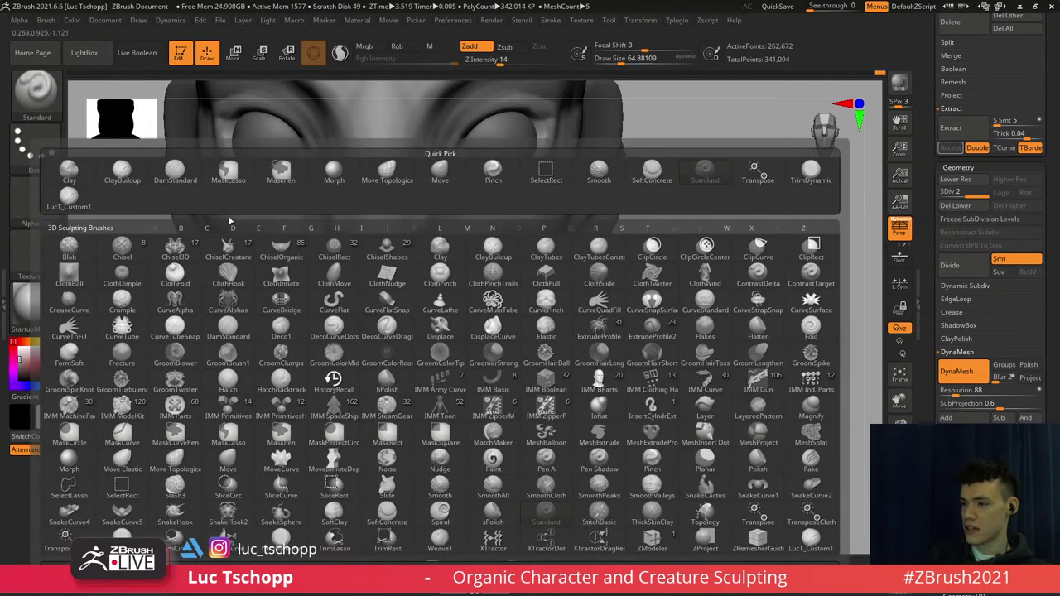
pyautogui.click(85, 208)
pyautogui.keyDown('ctrl'); pyautogui.moveTo(320, 260); pyautogui.dragTo(390, 289, button='right'); pyautogui.keyUp('ctrl')
pyautogui.moveTo(481, 303); pyautogui.dragTo(426, 329, button='right')
pyautogui.press('s')
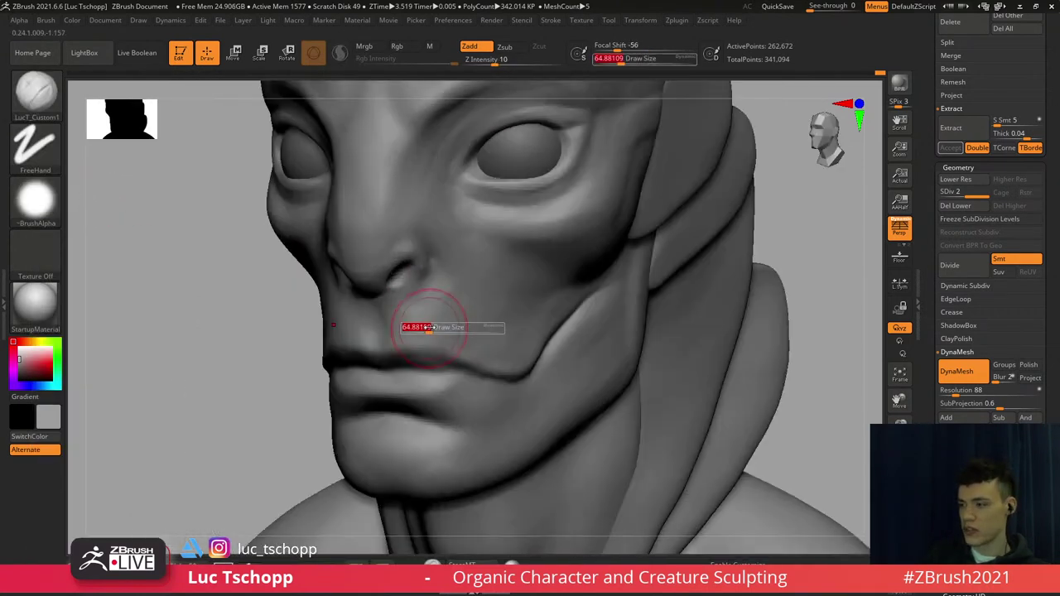
pyautogui.moveTo(426, 329)
pyautogui.mouseDown()
pyautogui.moveTo(437, 331)
pyautogui.moveTo(452, 306)
pyautogui.mouseUp()
pyautogui.press('s')
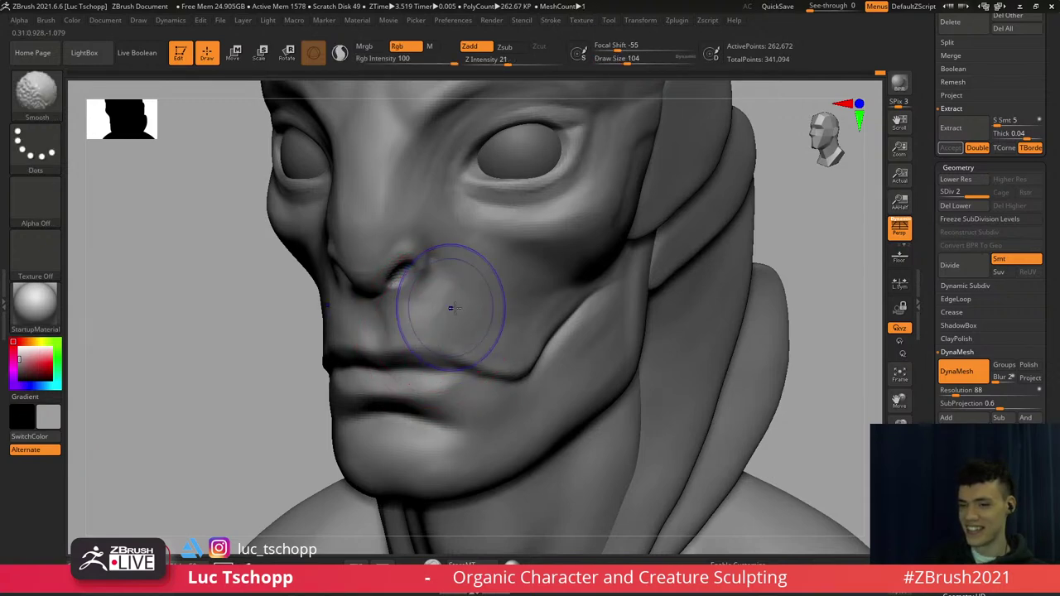
pyautogui.moveTo(452, 306)
pyautogui.keyDown('shift'); pyautogui.mouseDown(button='right')
pyautogui.moveTo(467, 305)
pyautogui.moveTo(431, 293)
pyautogui.moveTo(418, 254)
pyautogui.moveTo(424, 358)
pyautogui.moveTo(417, 298)
pyautogui.moveTo(393, 274)
pyautogui.moveTo(402, 335)
pyautogui.mouseUp(button='right'); pyautogui.keyUp('shift')
# Carve along the mouth line at brush size about 54 and reframe on the lower lip
pyautogui.press('s')
pyautogui.moveTo(413, 333); pyautogui.dragTo(404, 332)
pyautogui.moveTo(404, 333); pyautogui.dragTo(417, 332)
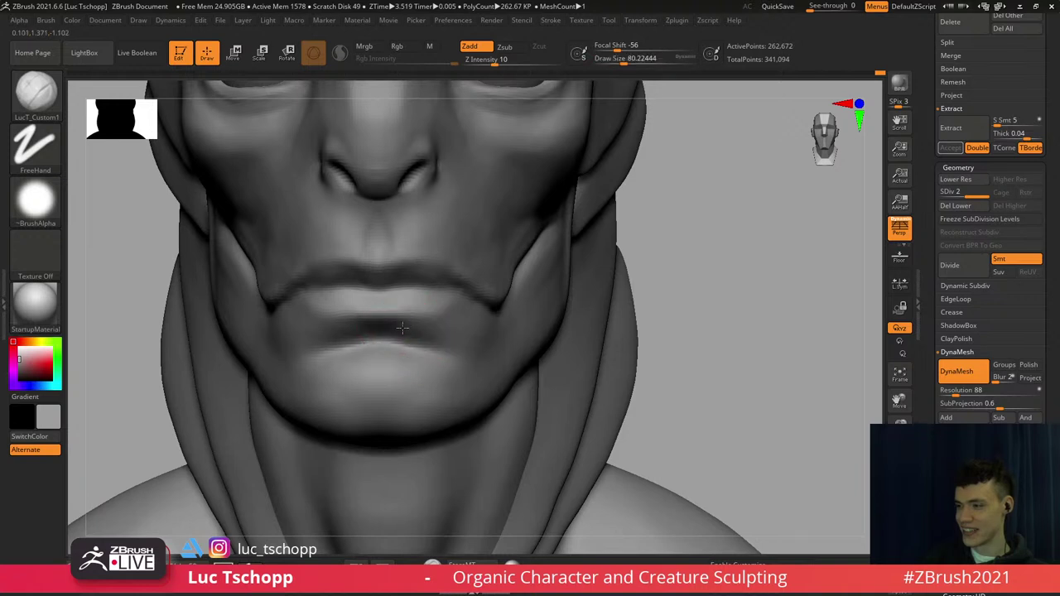
pyautogui.keyDown('alt'); pyautogui.moveTo(392, 362); pyautogui.dragTo(394, 305, button='right'); pyautogui.keyUp('alt')
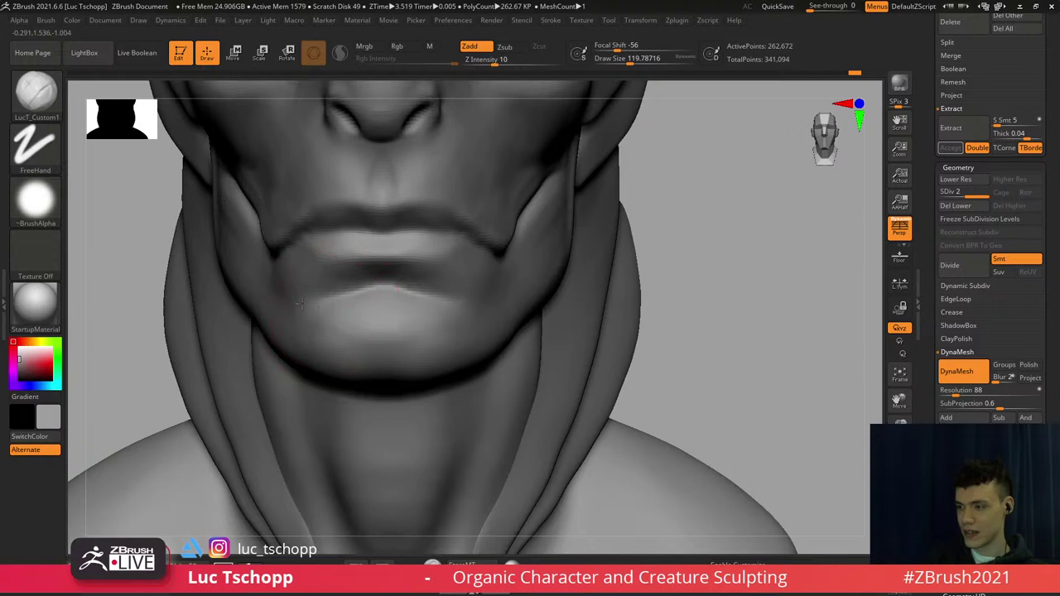
pyautogui.moveTo(346, 338)
pyautogui.mouseDown(button='right')
pyautogui.moveTo(426, 234)
pyautogui.moveTo(418, 281)
pyautogui.moveTo(364, 275)
pyautogui.moveTo(418, 331)
pyautogui.mouseUp(button='right')
pyautogui.keyDown('alt'); pyautogui.moveTo(424, 274); pyautogui.dragTo(418, 354, button='right'); pyautogui.keyUp('alt')
pyautogui.keyDown('alt'); pyautogui.moveTo(392, 236); pyautogui.dragTo(399, 284, button='right'); pyautogui.keyUp('alt')
pyautogui.press('s')
pyautogui.moveTo(398, 284)
pyautogui.mouseDown()
pyautogui.moveTo(355, 267)
pyautogui.moveTo(355, 256)
pyautogui.mouseUp()
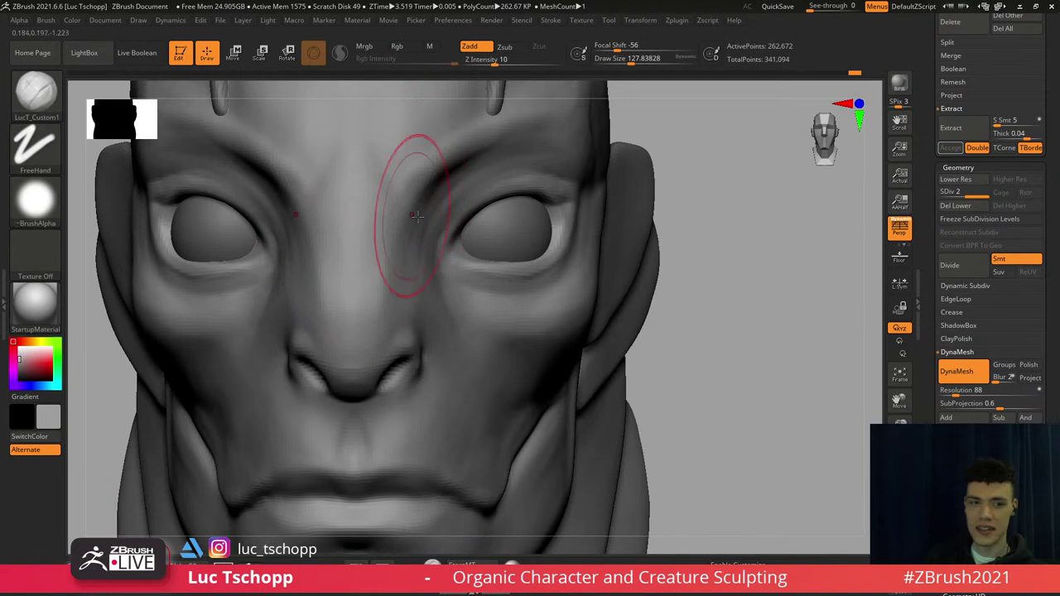
# Lift the inner eye corners and upper eyelids with the Move brush at size about 90
pyautogui.press('b')
pyautogui.press('m')
pyautogui.press('v')
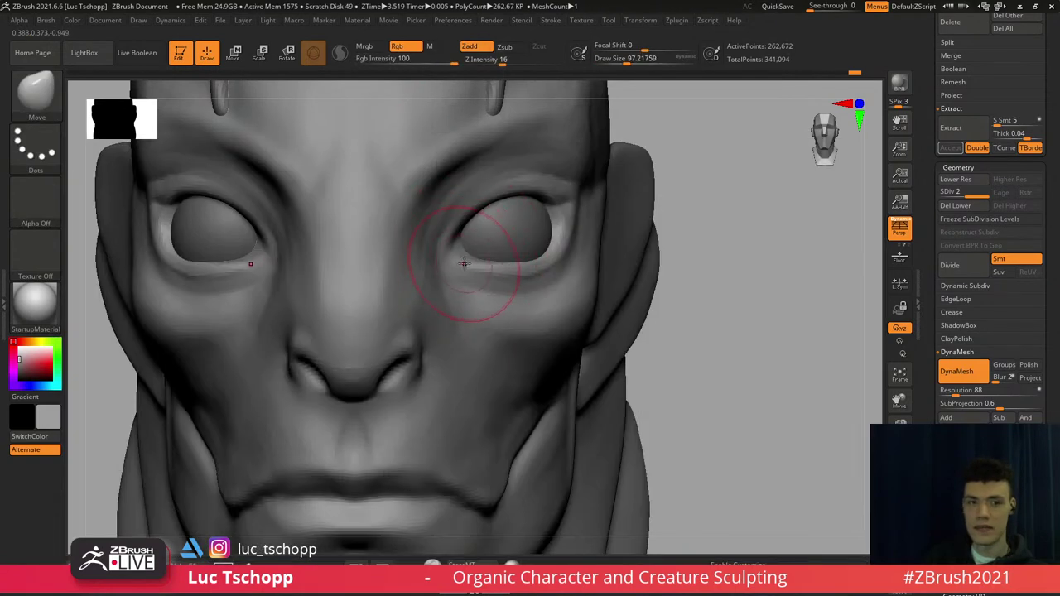
pyautogui.moveTo(457, 263); pyautogui.dragTo(456, 246)
pyautogui.press('s')
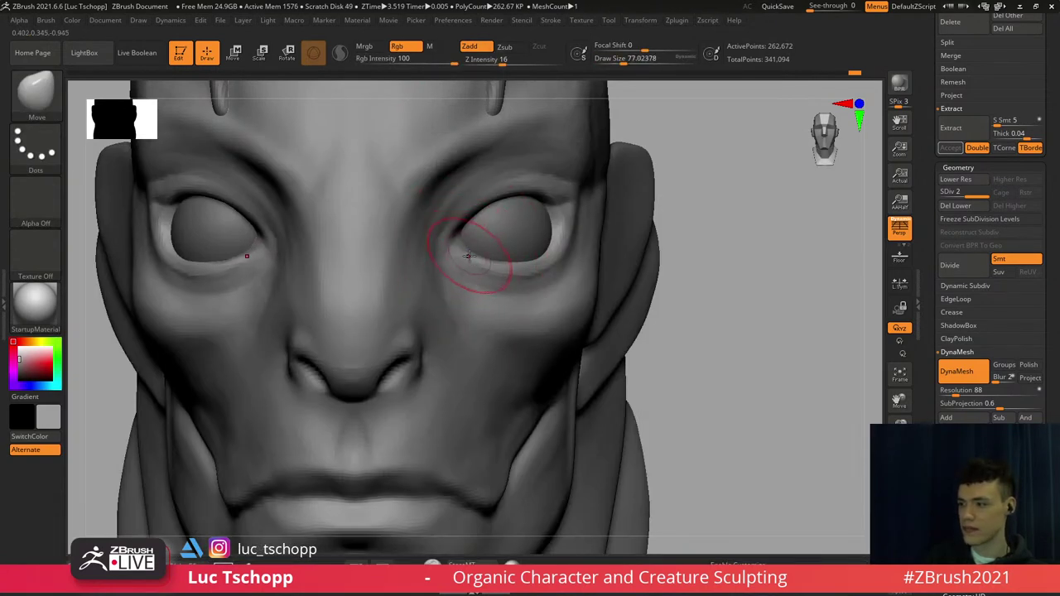
pyautogui.press('s')
pyautogui.moveTo(530, 262); pyautogui.dragTo(532, 262)
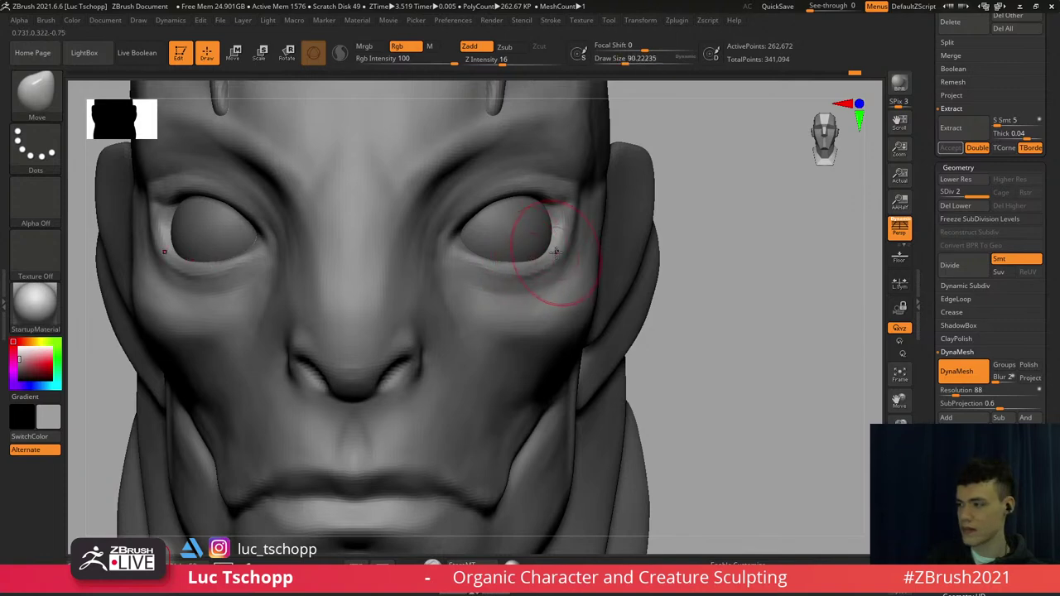
pyautogui.moveTo(489, 225); pyautogui.dragTo(486, 214)
pyautogui.keyDown('ctrl'); pyautogui.moveTo(485, 209); pyautogui.dragTo(494, 213, button='right'); pyautogui.keyUp('ctrl')
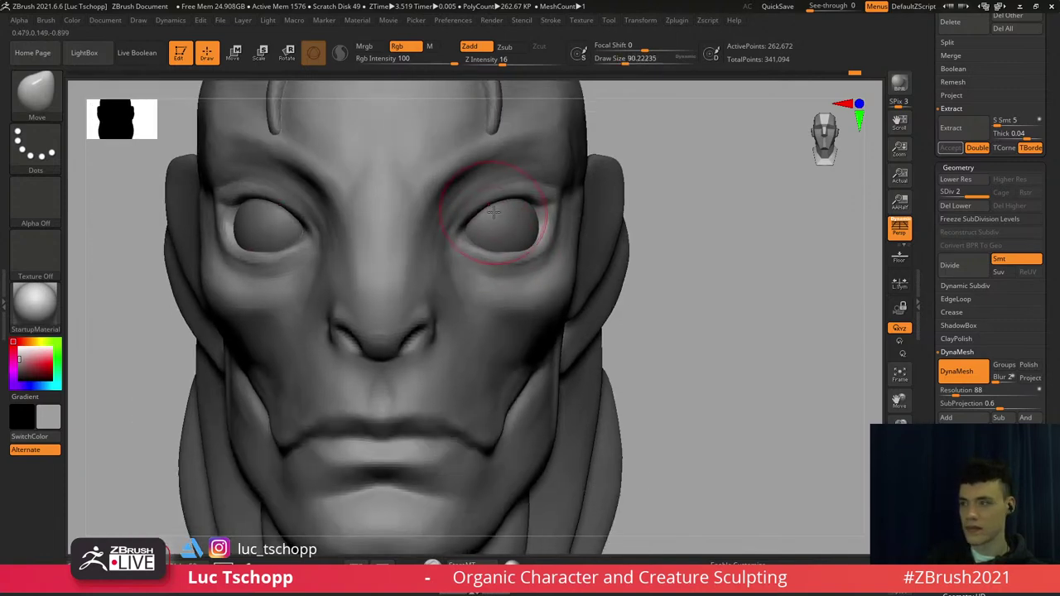
# Set up the Move brush at the lowest subdivision level with size about 100
pyautogui.press('b')
pyautogui.click(123, 194)
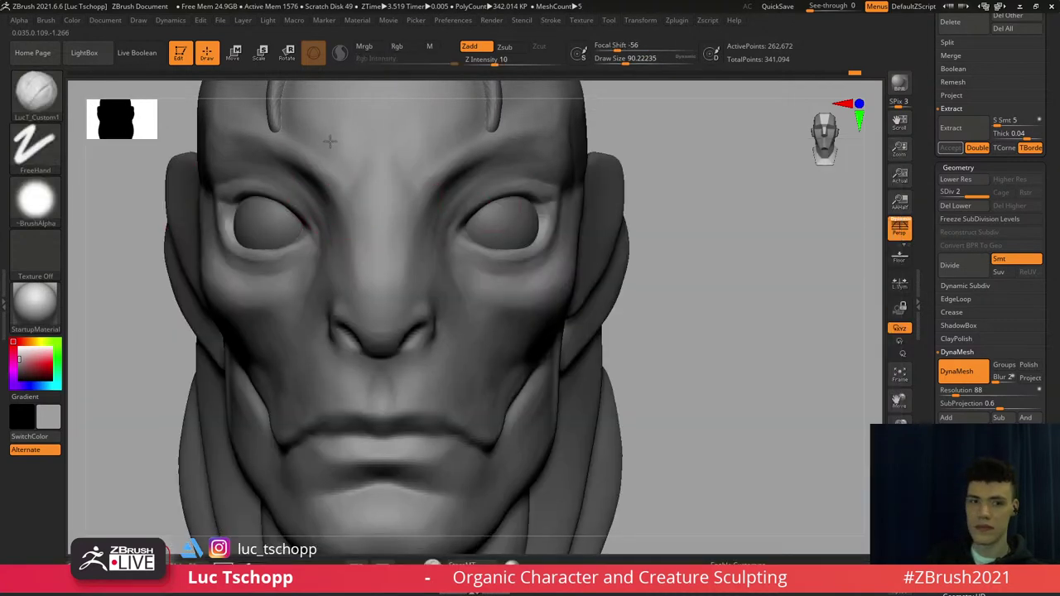
pyautogui.keyDown('ctrl'); pyautogui.moveTo(388, 191); pyautogui.dragTo(389, 163, button='right'); pyautogui.keyUp('ctrl')
pyautogui.press('b')
pyautogui.press('m')
pyautogui.press('v')
pyautogui.moveTo(412, 202); pyautogui.dragTo(427, 197, button='right')
pyautogui.hotkey('shift', 'd')
pyautogui.press('s')
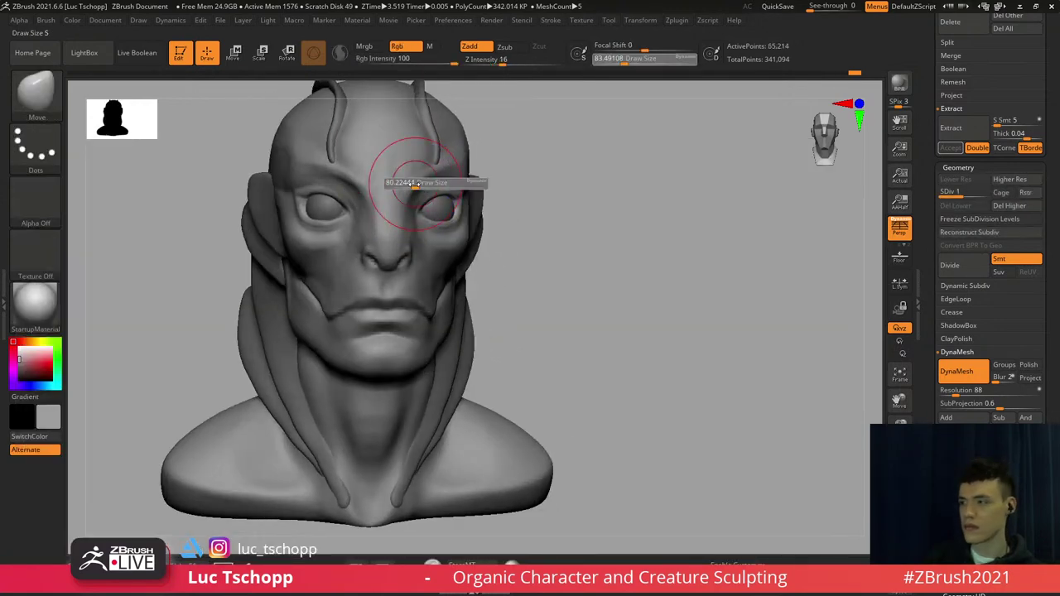
pyautogui.moveTo(413, 184)
pyautogui.mouseDown()
pyautogui.moveTo(457, 162)
pyautogui.moveTo(429, 196)
pyautogui.mouseUp()
pyautogui.press('s')
pyautogui.press('s')
# Nudge the cheek below the eye with a Move stroke at size about 90
pyautogui.press('s')
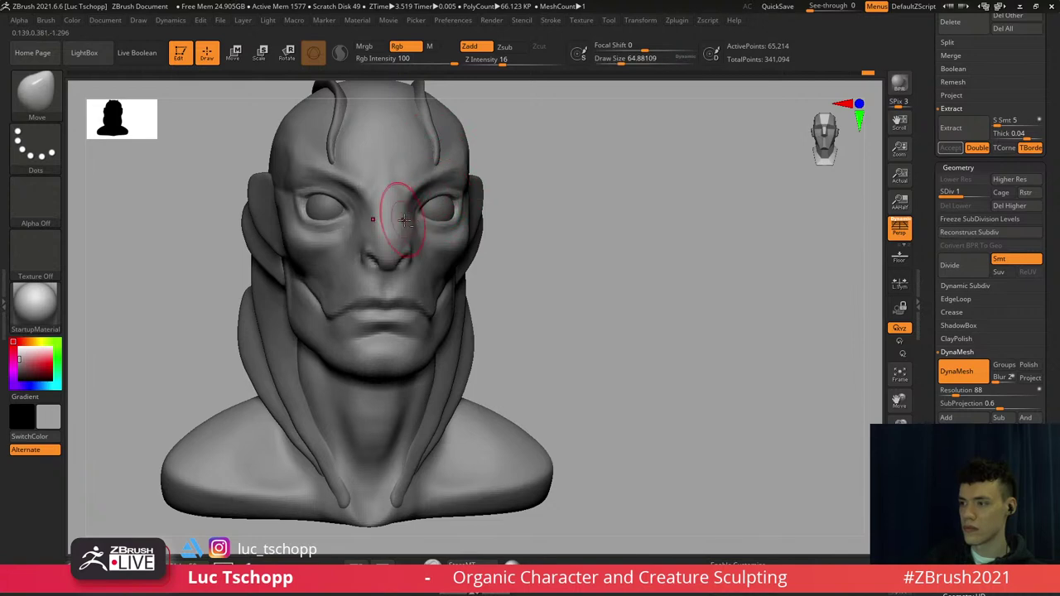
pyautogui.keyDown('alt'); pyautogui.moveTo(404, 220); pyautogui.dragTo(436, 226, button='right'); pyautogui.keyUp('alt')
pyautogui.press('d')
pyautogui.hotkey('shift', 'd')
pyautogui.keyDown('ctrl'); pyautogui.moveTo(352, 289); pyautogui.dragTo(372, 338, button='right'); pyautogui.keyUp('ctrl')
pyautogui.press('s')
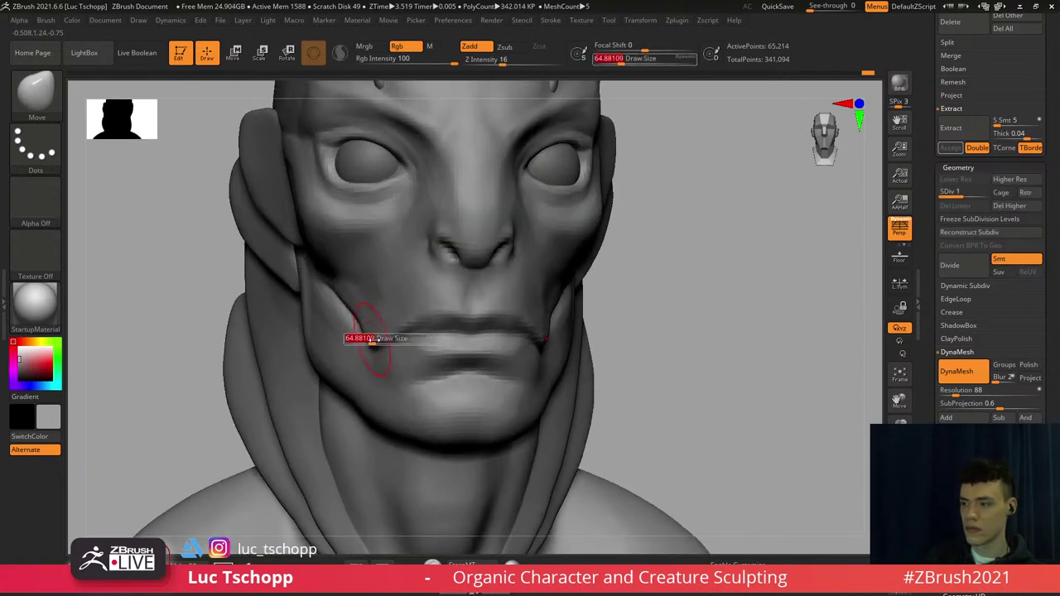
pyautogui.moveTo(373, 341); pyautogui.dragTo(384, 340)
pyautogui.moveTo(358, 310); pyautogui.dragTo(370, 315, button='right')
pyautogui.press('s')
pyautogui.moveTo(364, 316); pyautogui.dragTo(345, 304)
pyautogui.press('d')
pyautogui.keyDown('shift'); pyautogui.moveTo(338, 322); pyautogui.dragTo(307, 328, button='right'); pyautogui.keyUp('shift')
# Select LucT_Custom1 at size about 97 and turn the head toward a side profile
pyautogui.press('b')
pyautogui.click(40, 198)
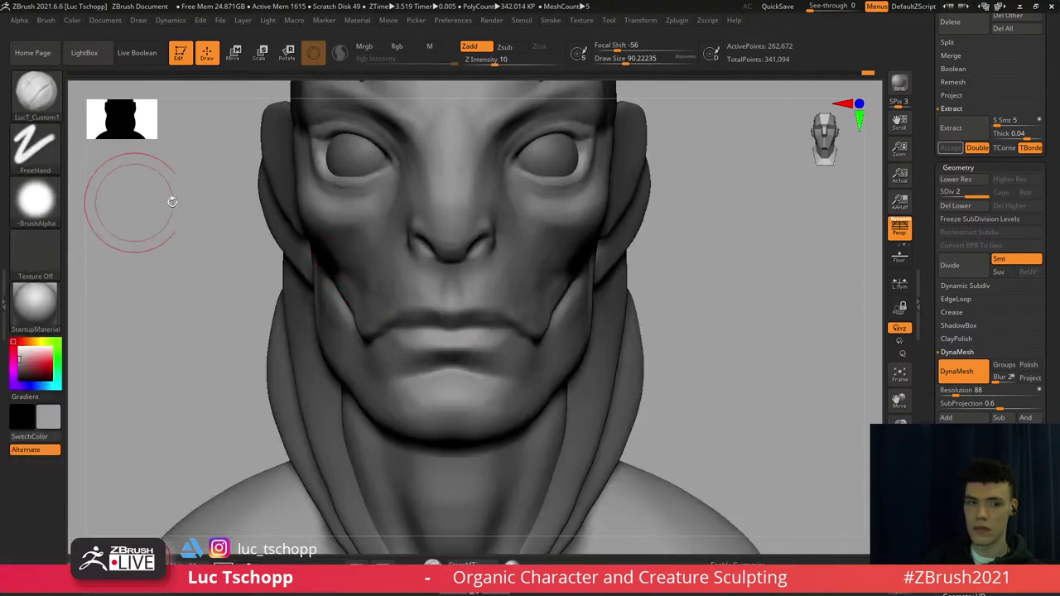
pyautogui.keyDown('alt'); pyautogui.moveTo(312, 242); pyautogui.dragTo(318, 302, button='right'); pyautogui.keyUp('alt')
pyautogui.moveTo(286, 240); pyautogui.dragTo(325, 236, button='right')
pyautogui.press('s')
pyautogui.moveTo(328, 236); pyautogui.dragTo(333, 248)
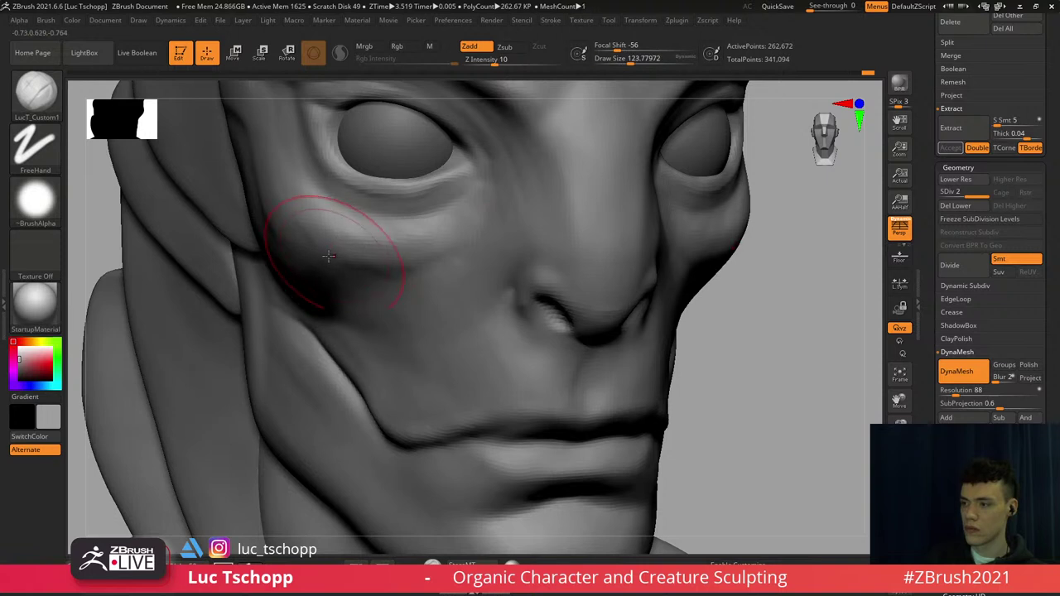
pyautogui.moveTo(329, 257); pyautogui.dragTo(344, 240, button='right')
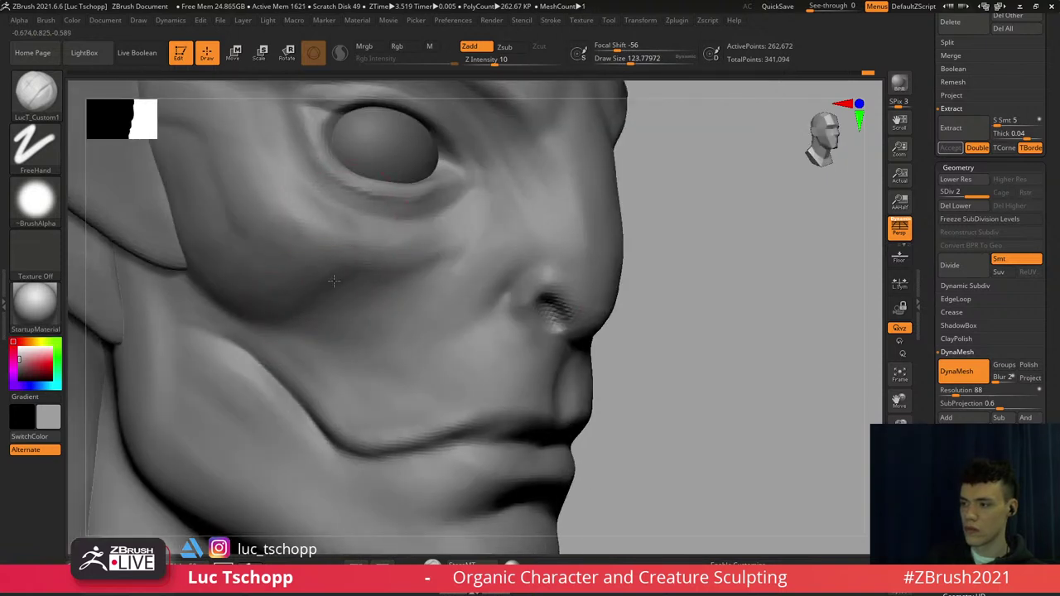
pyautogui.moveTo(339, 290); pyautogui.dragTo(357, 276, button='right')
pyautogui.press('f')
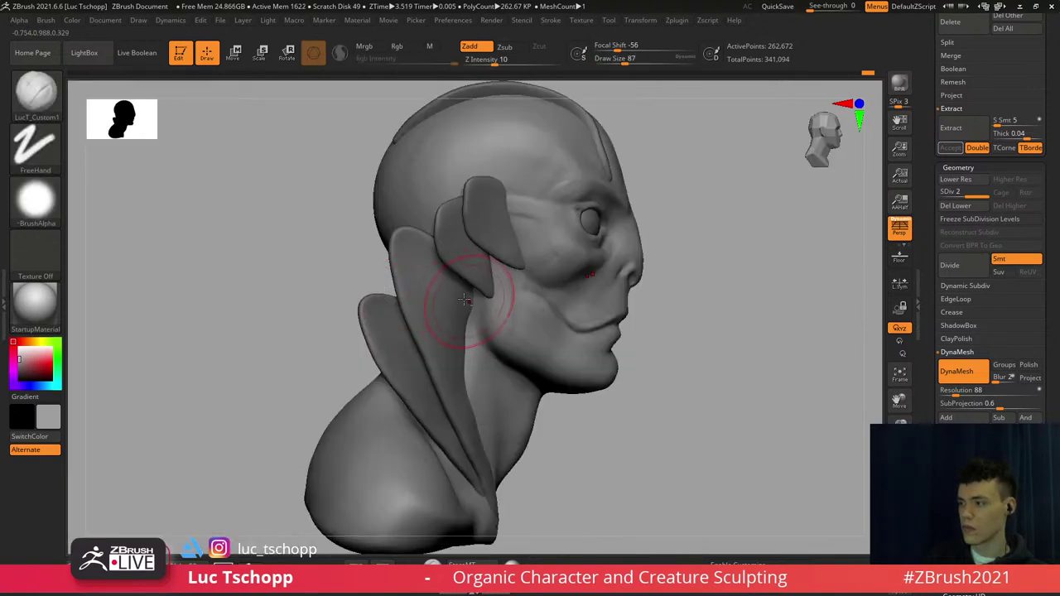
pyautogui.moveTo(465, 299)
pyautogui.keyDown('alt'); pyautogui.mouseDown(button='right')
pyautogui.moveTo(318, 271)
pyautogui.moveTo(469, 279)
pyautogui.mouseUp(button='right'); pyautogui.keyUp('alt')
# Smooth out the dark cheek crease below the eye at SDiv 1, Smooth brush size about 49
pyautogui.press('b')
pyautogui.press('m')
pyautogui.press('v')
pyautogui.hotkey('shift', 'd')
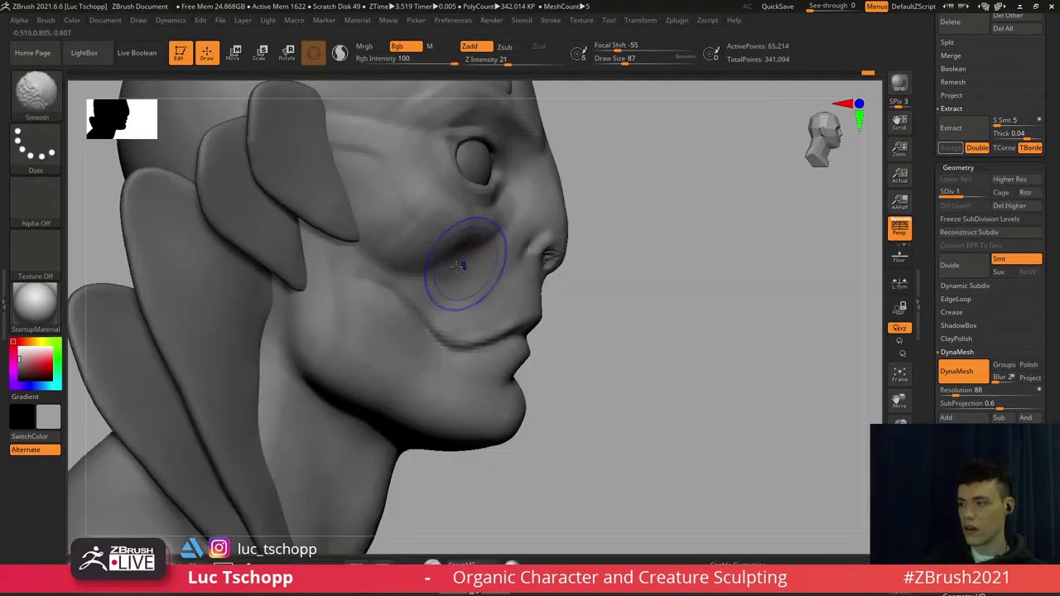
pyautogui.keyDown('shift'); pyautogui.moveTo(458, 266); pyautogui.dragTo(432, 274); pyautogui.keyUp('shift')
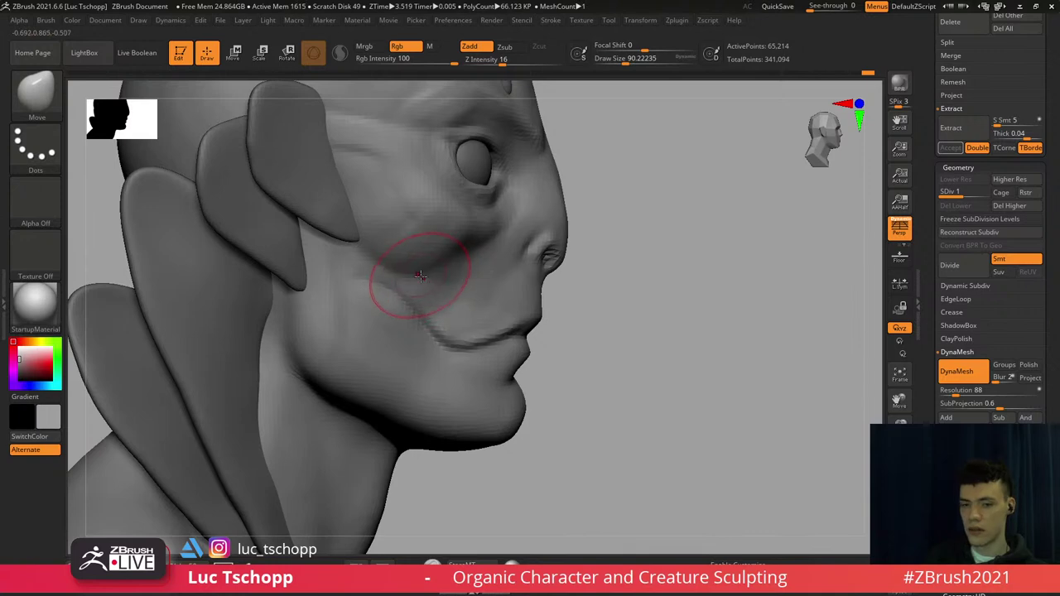
pyautogui.press('b')
pyautogui.click(78, 202)
pyautogui.moveTo(386, 235); pyautogui.dragTo(466, 263, button='right')
pyautogui.press('s')
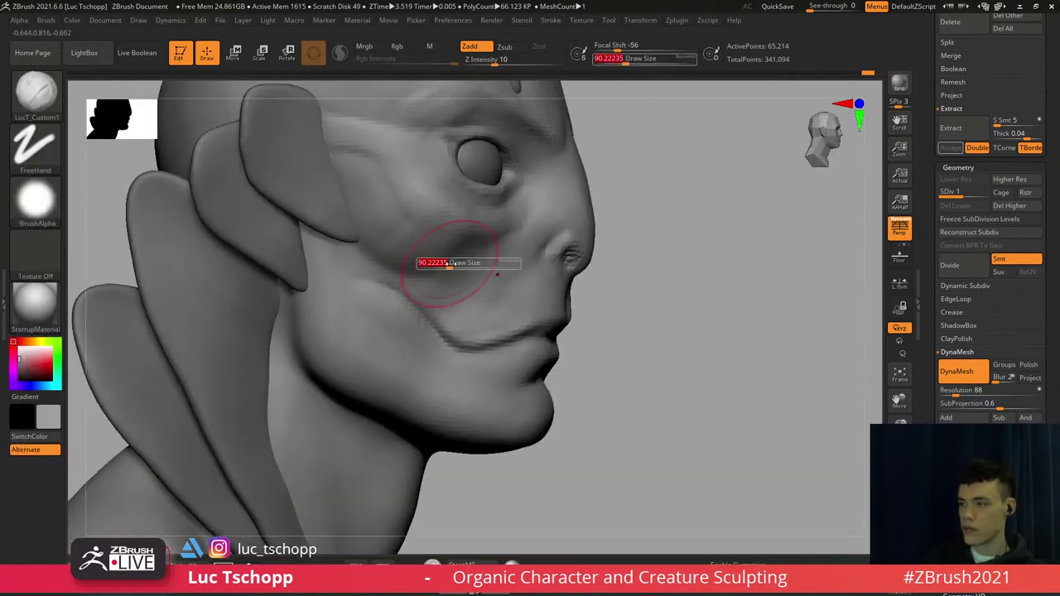
pyautogui.click(441, 268)
pyautogui.keyDown('shift'); pyautogui.moveTo(447, 269); pyautogui.dragTo(404, 252); pyautogui.keyUp('shift')
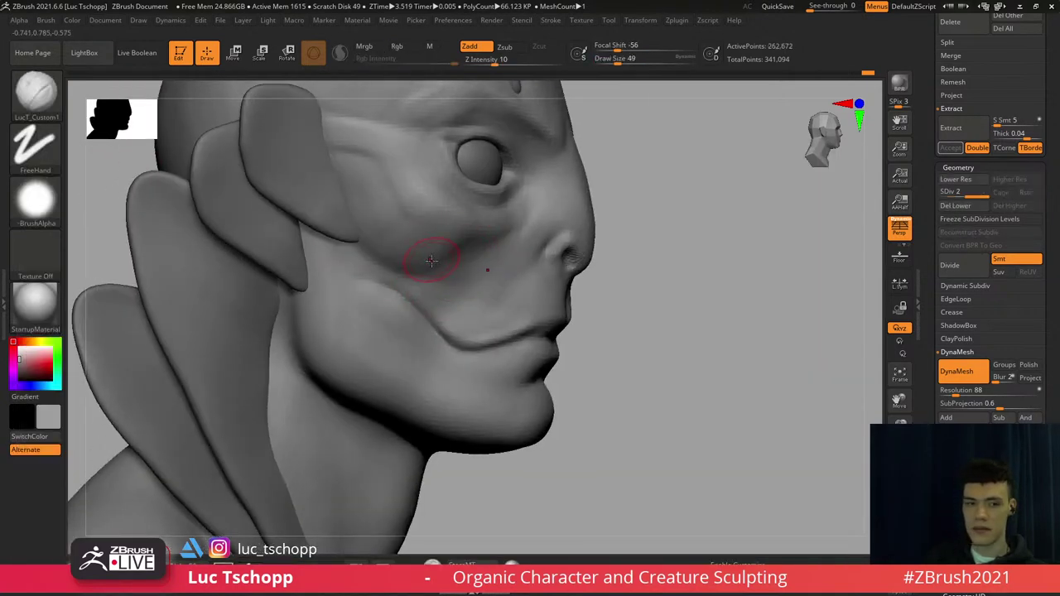
# At the higher subdivision, resculpt the cheek below the eye with a size-154 brush
pyautogui.press('d')
pyautogui.keyDown('ctrl'); pyautogui.moveTo(488, 268); pyautogui.dragTo(473, 198, button='right'); pyautogui.keyUp('ctrl')
pyautogui.moveTo(472, 232)
pyautogui.mouseDown(button='right')
pyautogui.moveTo(439, 264)
pyautogui.moveTo(436, 235)
pyautogui.moveTo(383, 348)
pyautogui.mouseUp(button='right')
pyautogui.moveTo(383, 348); pyautogui.dragTo(414, 331, button='right')
pyautogui.press('s')
pyautogui.click(345, 253)
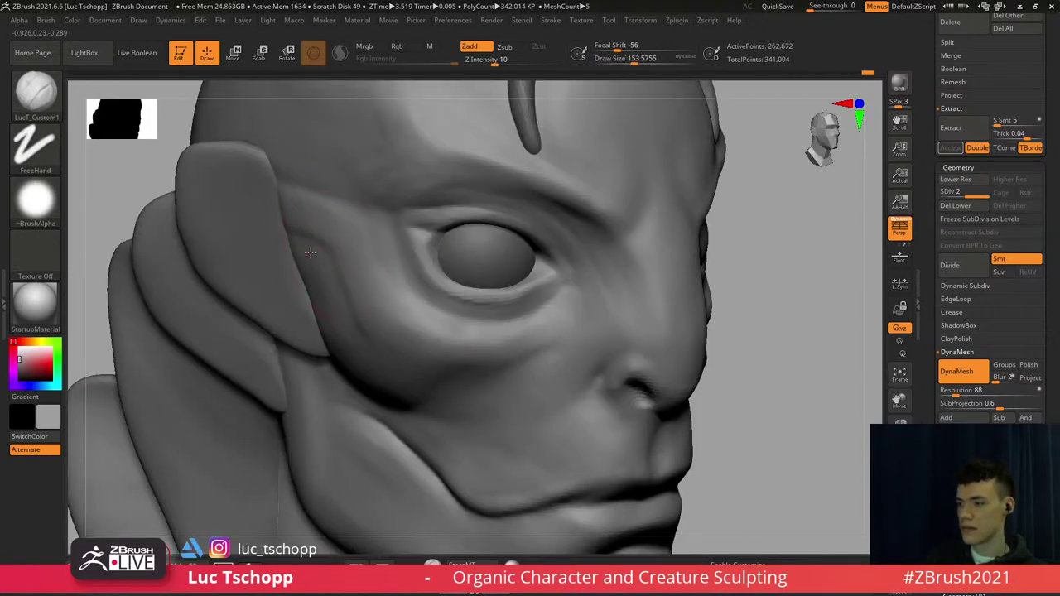
pyautogui.moveTo(368, 326); pyautogui.dragTo(362, 288)
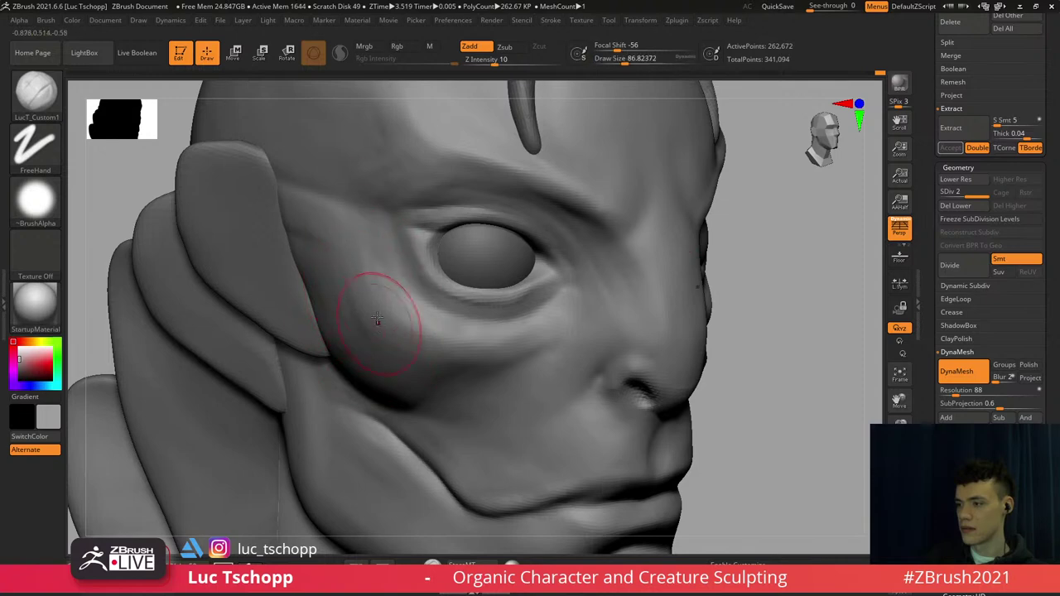
pyautogui.moveTo(499, 332)
pyautogui.keyDown('ctrl'); pyautogui.mouseDown(button='right')
pyautogui.moveTo(492, 217)
pyautogui.moveTo(508, 254)
pyautogui.moveTo(412, 230)
pyautogui.moveTo(469, 262)
pyautogui.moveTo(383, 248)
pyautogui.mouseUp(button='right'); pyautogui.keyUp('ctrl')
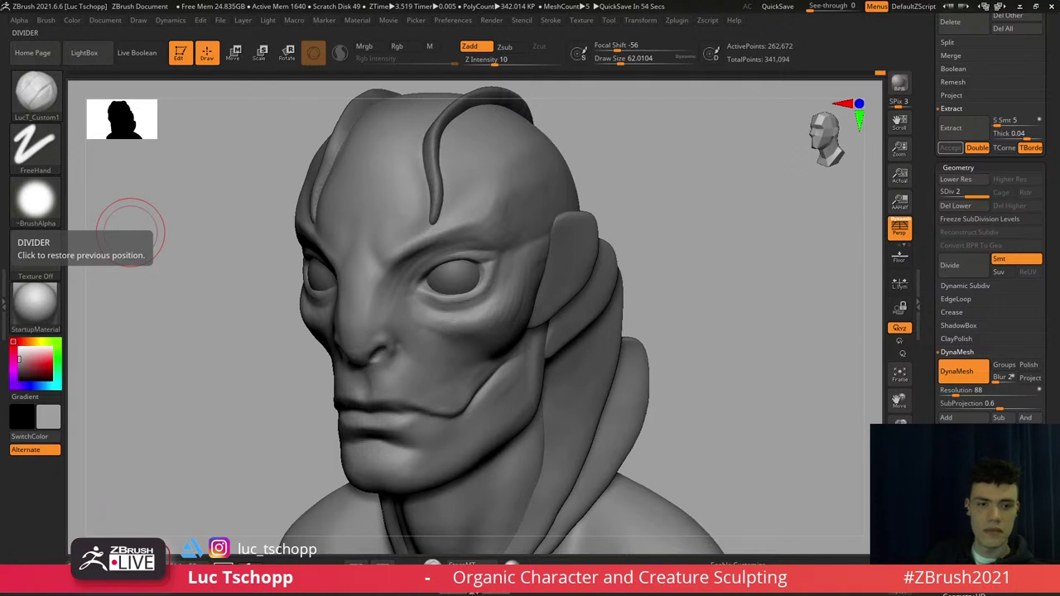
# Switch to the Standard brush and set its size to about 80
pyautogui.keyDown('ctrl'); pyautogui.moveTo(385, 301); pyautogui.dragTo(391, 321, button='right'); pyautogui.keyUp('ctrl')
pyautogui.moveTo(475, 261)
pyautogui.keyDown('alt'); pyautogui.mouseDown(button='right')
pyautogui.moveTo(386, 303)
pyautogui.moveTo(403, 355)
pyautogui.moveTo(387, 370)
pyautogui.moveTo(306, 401)
pyautogui.mouseUp(button='right'); pyautogui.keyUp('alt')
pyautogui.press('b')
pyautogui.press('s')
pyautogui.press('t')
pyautogui.press('s')
pyautogui.click(331, 405)
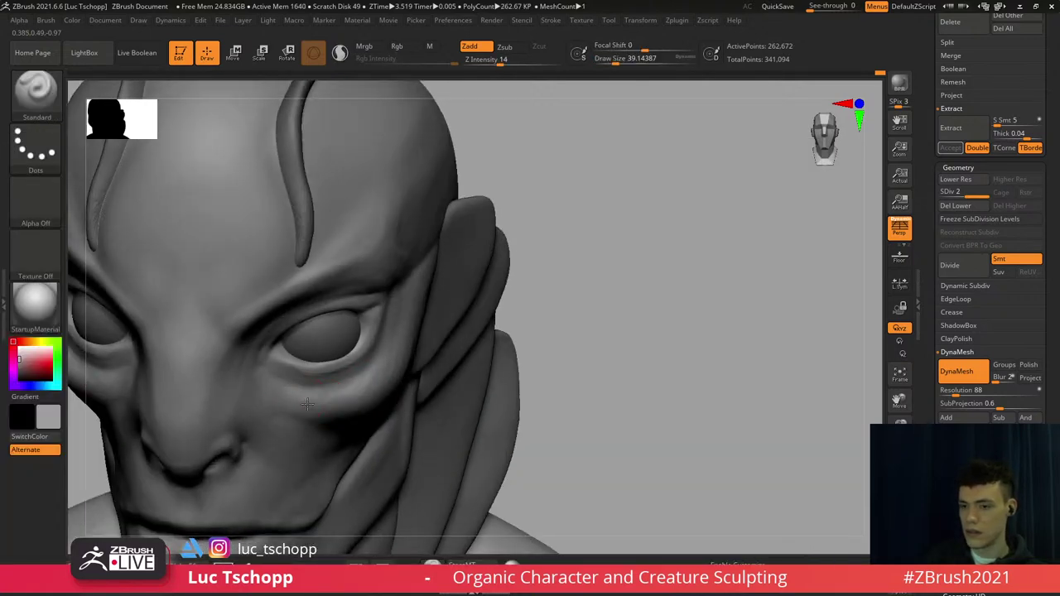
pyautogui.press('s')
pyautogui.click(370, 395)
# Build up the cheek below the eye with Standard strokes at sizes 80 and 68
pyautogui.moveTo(427, 388); pyautogui.dragTo(378, 384, button='right')
pyautogui.press('s')
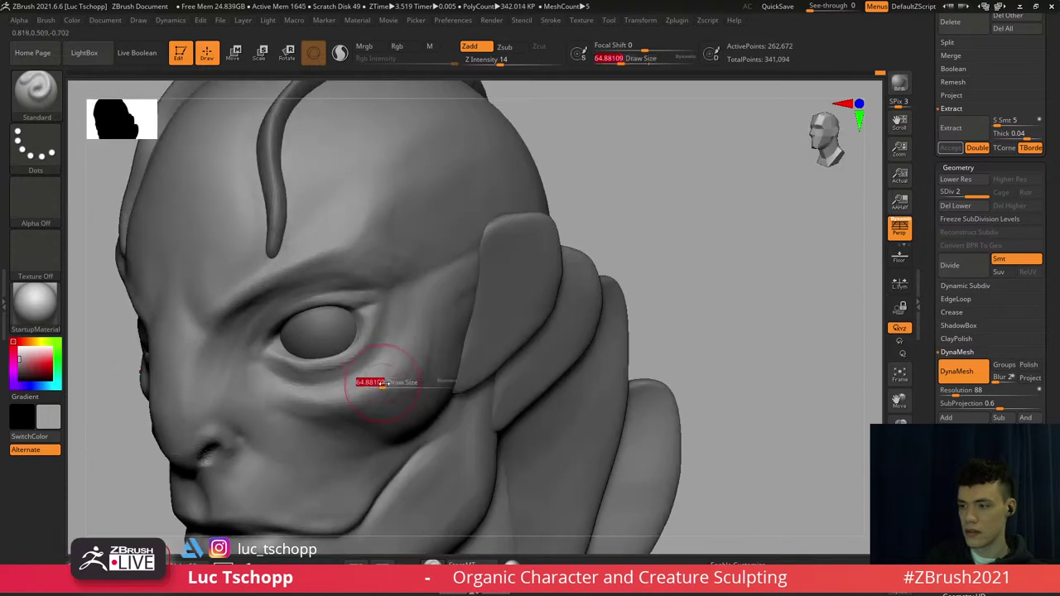
pyautogui.click(384, 383)
pyautogui.moveTo(384, 383); pyautogui.dragTo(375, 364)
pyautogui.moveTo(376, 365)
pyautogui.keyDown('alt'); pyautogui.mouseDown(button='right')
pyautogui.moveTo(369, 342)
pyautogui.moveTo(372, 369)
pyautogui.mouseUp(button='right'); pyautogui.keyUp('alt')
pyautogui.press('s')
pyautogui.click(376, 366)
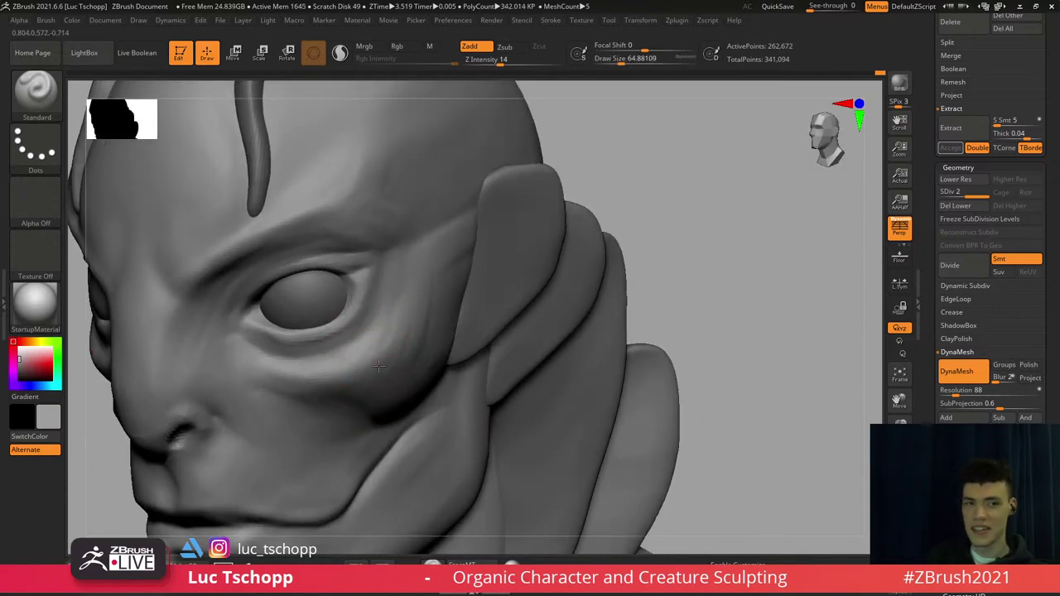
pyautogui.moveTo(397, 358); pyautogui.dragTo(417, 297)
pyautogui.moveTo(417, 297)
pyautogui.mouseDown(button='right')
pyautogui.moveTo(403, 294)
pyautogui.moveTo(401, 310)
pyautogui.mouseUp(button='right')
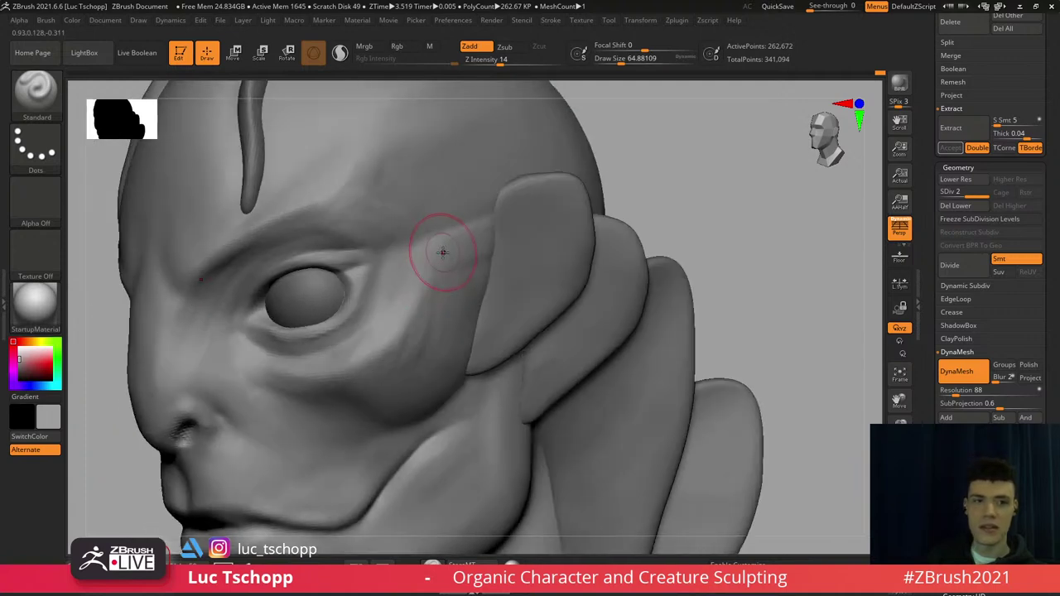
# Build up the temple in profile with LucT_Custom1, enlarging it from 65 to 97
pyautogui.press('b')
pyautogui.click(62, 198)
pyautogui.moveTo(405, 245); pyautogui.dragTo(365, 249, button='right')
pyautogui.press('s')
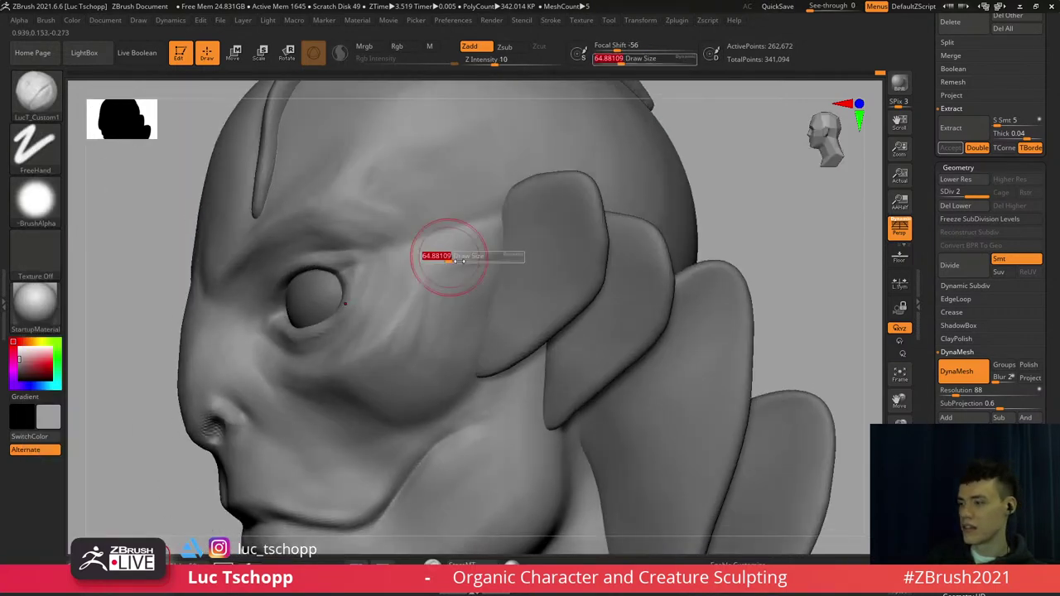
pyautogui.moveTo(447, 256)
pyautogui.mouseDown()
pyautogui.moveTo(461, 259)
pyautogui.moveTo(476, 330)
pyautogui.mouseUp()
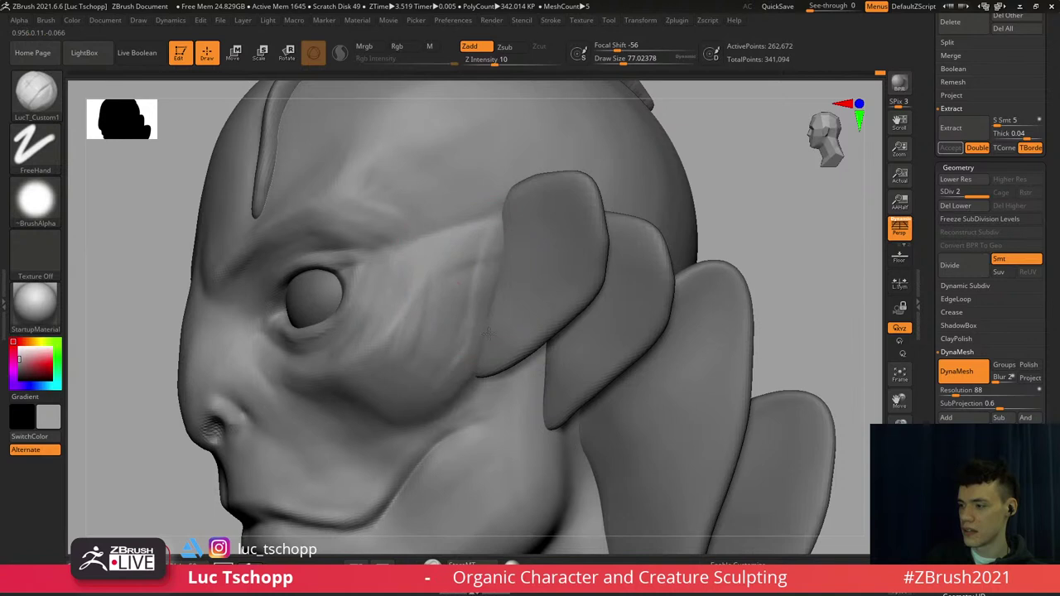
pyautogui.moveTo(475, 220); pyautogui.dragTo(447, 222, button='right')
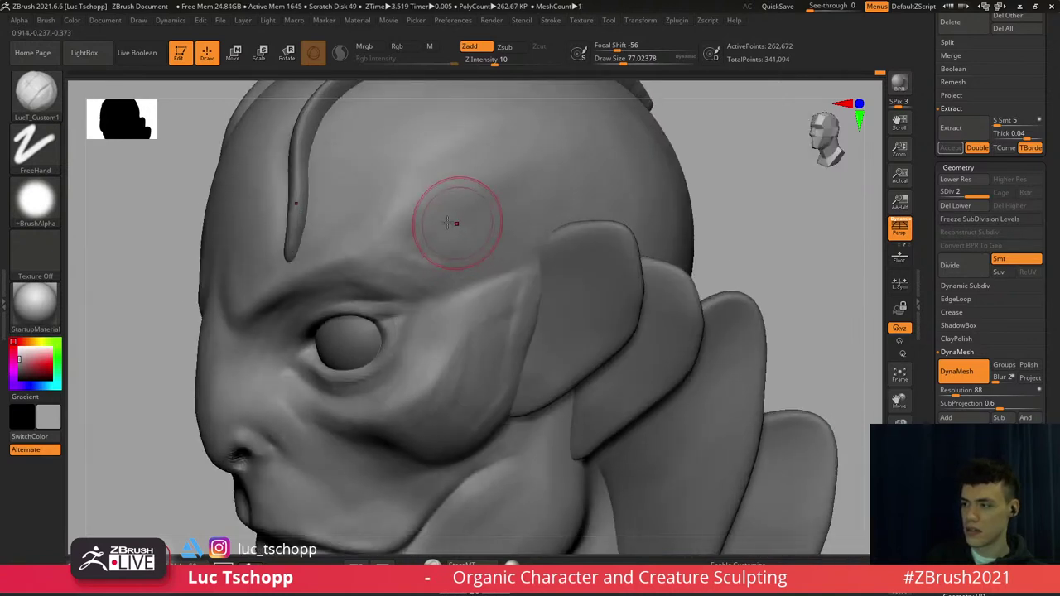
pyautogui.press('s')
pyautogui.moveTo(480, 230); pyautogui.dragTo(492, 240)
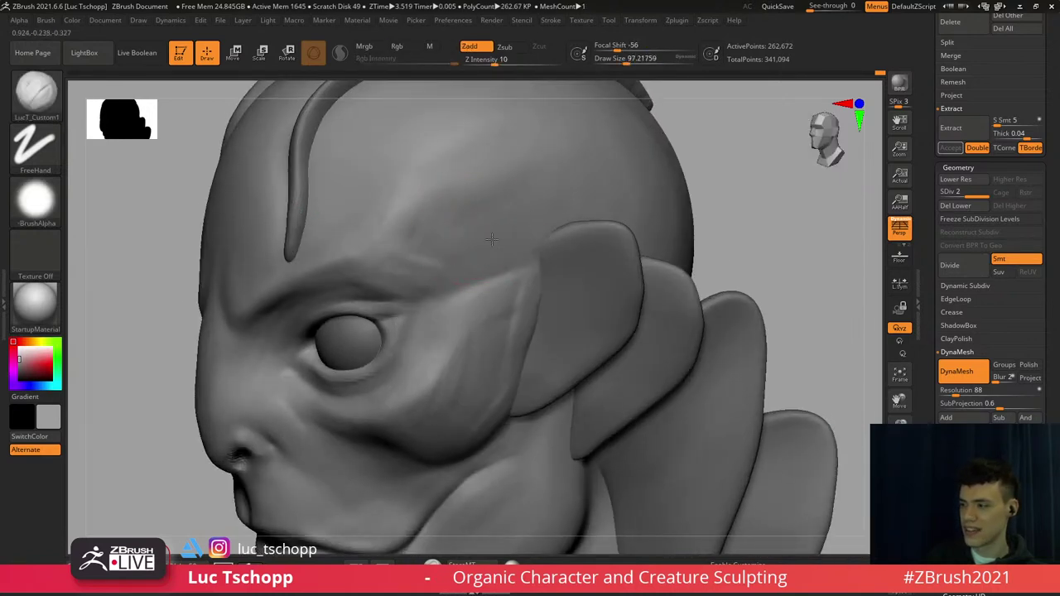
# Return to the Standard brush and snap the head back to front view
pyautogui.press('b')
pyautogui.press('s')
pyautogui.press('t')
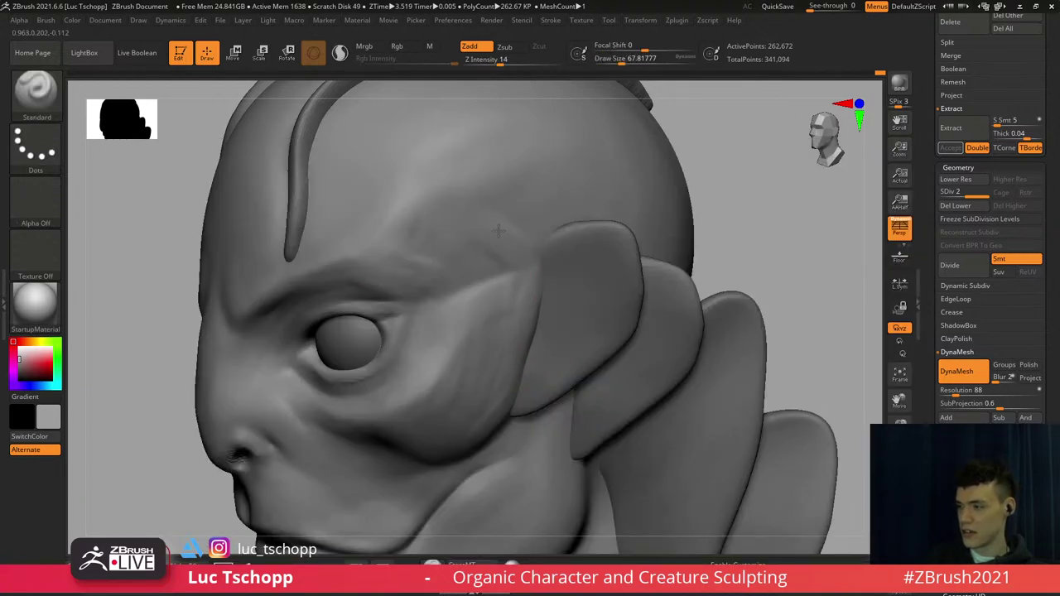
pyautogui.keyDown('ctrl'); pyautogui.moveTo(464, 294); pyautogui.dragTo(463, 257, button='right'); pyautogui.keyUp('ctrl')
pyautogui.moveTo(464, 281); pyautogui.dragTo(507, 307, button='right')
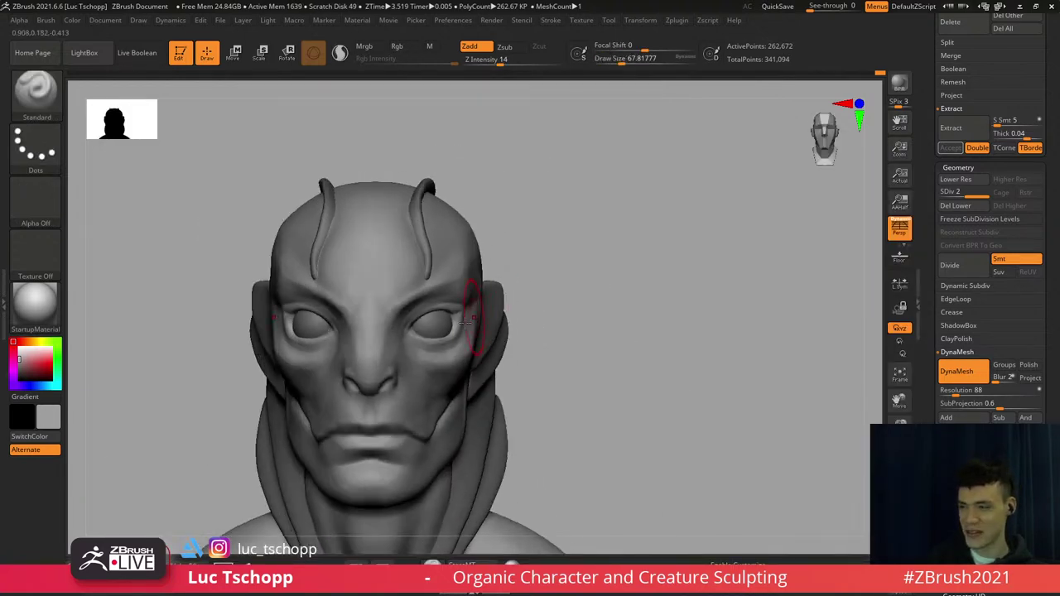
# Select the Move brush and enlarge it from about 77 to 163 around the face
pyautogui.moveTo(428, 344)
pyautogui.keyDown('alt'); pyautogui.mouseDown(button='right')
pyautogui.moveTo(472, 288)
pyautogui.moveTo(466, 325)
pyautogui.mouseUp(button='right'); pyautogui.keyUp('alt')
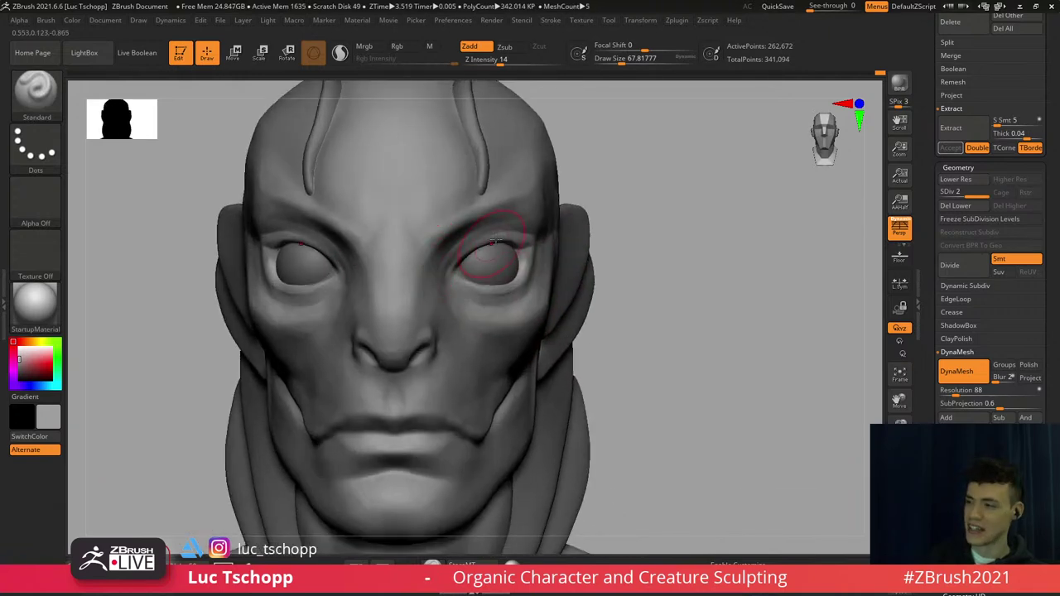
pyautogui.press('b')
pyautogui.press('m')
pyautogui.press('v')
pyautogui.moveTo(311, 248)
pyautogui.keyDown('alt'); pyautogui.mouseDown(button='right')
pyautogui.moveTo(346, 236)
pyautogui.moveTo(348, 258)
pyautogui.mouseUp(button='right'); pyautogui.keyUp('alt')
pyautogui.keyDown('alt'); pyautogui.moveTo(558, 252); pyautogui.dragTo(525, 248, button='right'); pyautogui.keyUp('alt')
pyautogui.press('s')
pyautogui.moveTo(579, 232); pyautogui.dragTo(583, 231)
pyautogui.press('s')
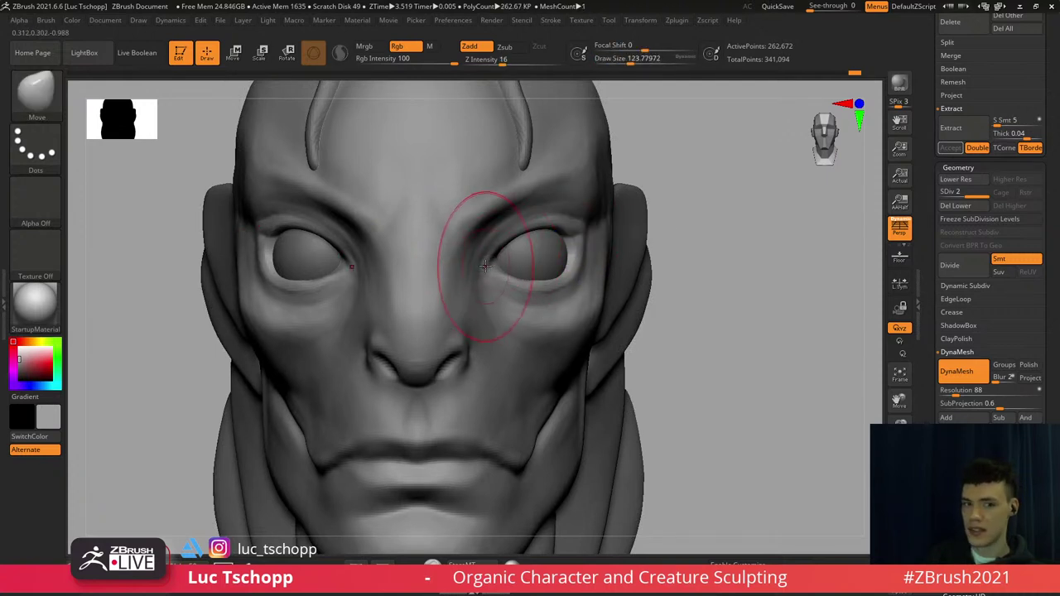
pyautogui.press('s')
pyautogui.moveTo(486, 266); pyautogui.dragTo(489, 266)
pyautogui.keyDown('alt'); pyautogui.moveTo(489, 266); pyautogui.dragTo(487, 236, button='right'); pyautogui.keyUp('alt')
# Push the temple and inner eye corner with Move, sizes stepping from 311 down to 68
pyautogui.press('s')
pyautogui.moveTo(550, 265); pyautogui.dragTo(598, 247)
pyautogui.press('s')
pyautogui.moveTo(605, 232); pyautogui.dragTo(585, 243, button='right')
pyautogui.press('s')
pyautogui.moveTo(585, 236); pyautogui.dragTo(589, 236)
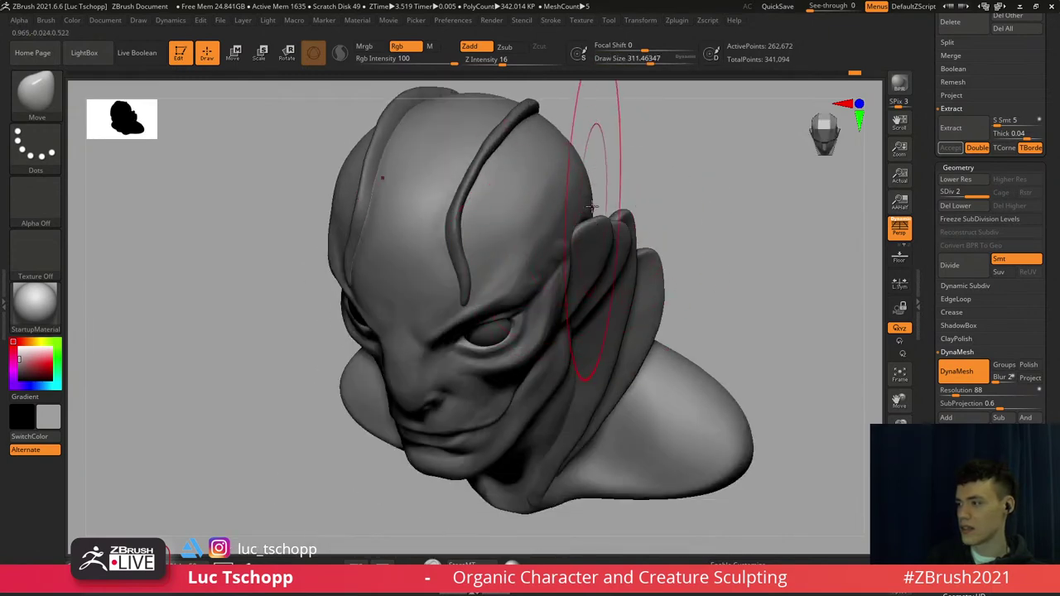
pyautogui.keyDown('shift'); pyautogui.moveTo(668, 209); pyautogui.dragTo(646, 220, button='right'); pyautogui.keyUp('shift')
pyautogui.press('s')
pyautogui.moveTo(599, 245)
pyautogui.mouseDown()
pyautogui.moveTo(594, 234)
pyautogui.moveTo(530, 233)
pyautogui.moveTo(525, 246)
pyautogui.mouseUp()
pyautogui.press('s')
pyautogui.press('s')
pyautogui.press('s')
pyautogui.moveTo(487, 292)
pyautogui.keyDown('alt'); pyautogui.mouseDown(button='right')
pyautogui.moveTo(479, 263)
pyautogui.moveTo(447, 273)
pyautogui.mouseUp(button='right'); pyautogui.keyUp('alt')
# Reshape both nostrils from front and side with Move at sizes 97 and 51
pyautogui.press('s')
pyautogui.moveTo(439, 270); pyautogui.dragTo(430, 267)
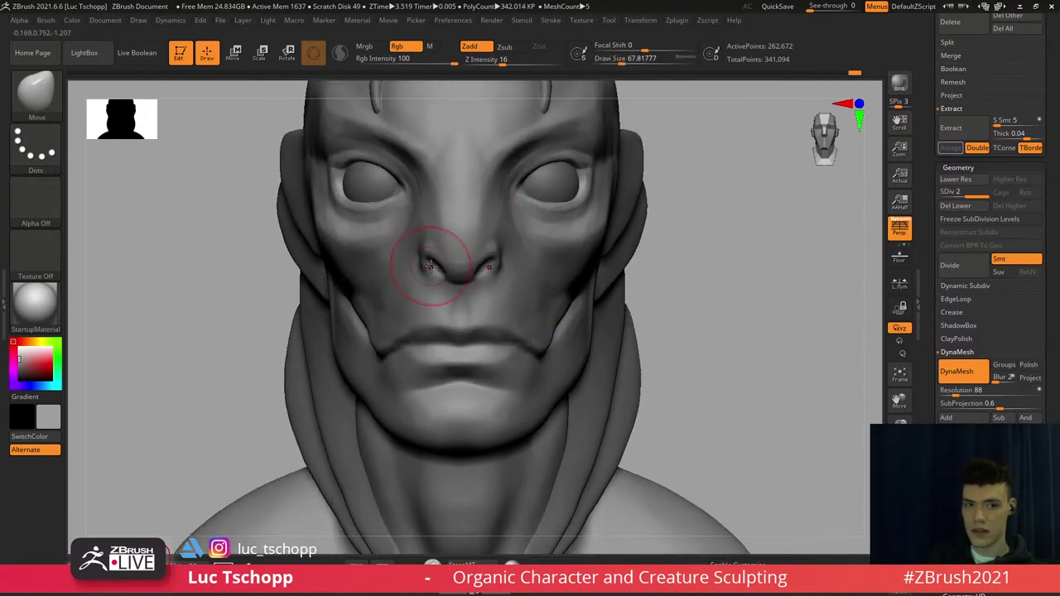
pyautogui.keyDown('ctrl'); pyautogui.moveTo(445, 275); pyautogui.dragTo(452, 284, button='right'); pyautogui.keyUp('ctrl')
pyautogui.moveTo(441, 278); pyautogui.dragTo(413, 254)
pyautogui.press('s')
pyautogui.moveTo(385, 249); pyautogui.dragTo(411, 246, button='right')
pyautogui.moveTo(412, 248); pyautogui.dragTo(408, 271)
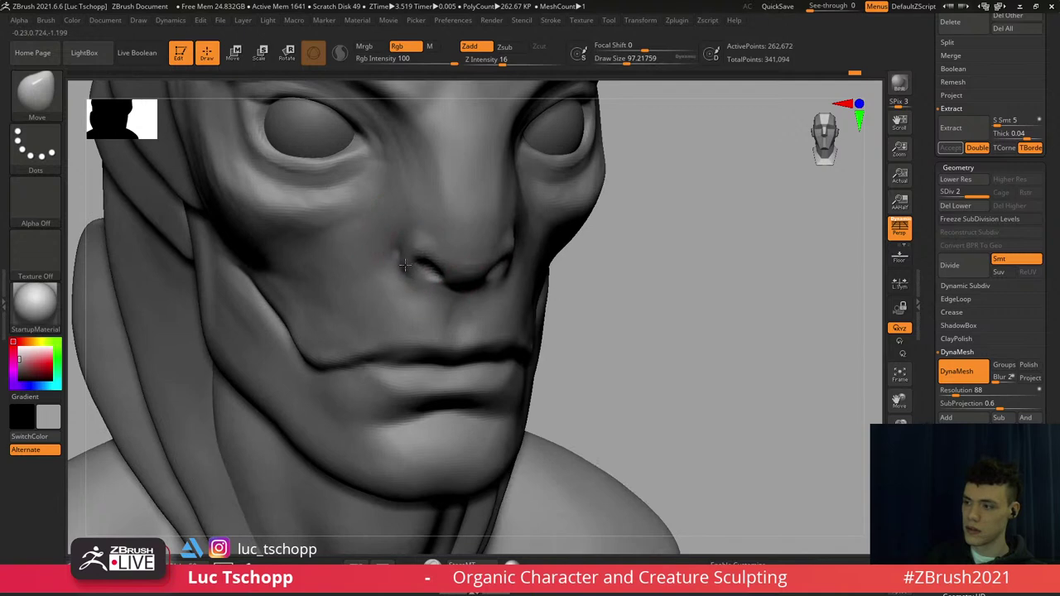
pyautogui.moveTo(405, 265); pyautogui.dragTo(456, 265, button='right')
pyautogui.moveTo(402, 285)
pyautogui.keyDown('ctrl'); pyautogui.mouseDown(button='right')
pyautogui.moveTo(404, 302)
pyautogui.moveTo(401, 292)
pyautogui.mouseUp(button='right'); pyautogui.keyUp('ctrl')
pyautogui.press('s')
pyautogui.moveTo(410, 294); pyautogui.dragTo(416, 292)
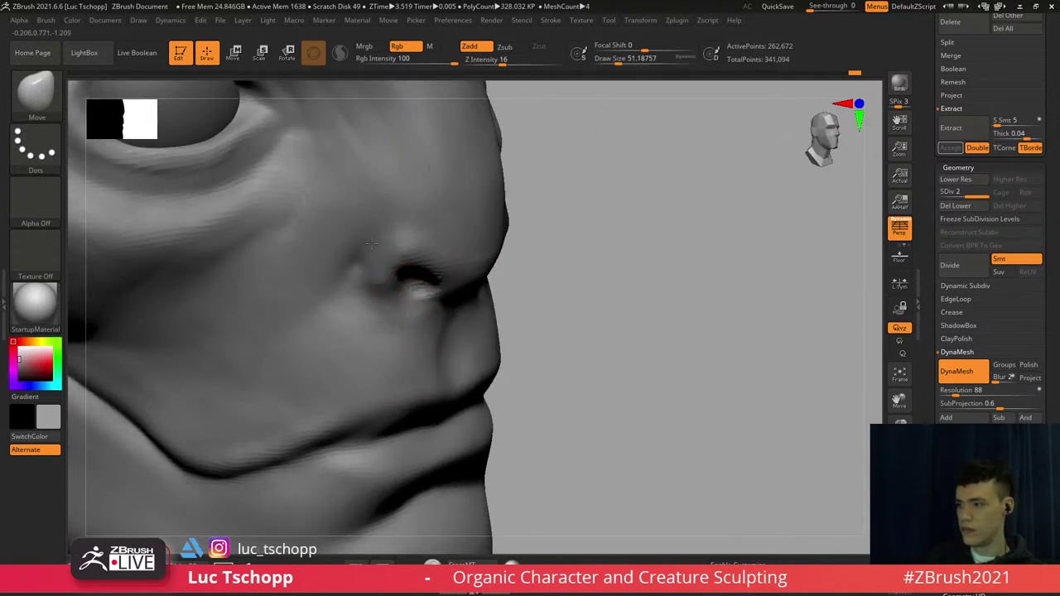
pyautogui.moveTo(419, 293)
pyautogui.keyDown('shift'); pyautogui.mouseDown(button='right')
pyautogui.moveTo(381, 292)
pyautogui.moveTo(450, 254)
pyautogui.mouseUp(button='right'); pyautogui.keyUp('shift')
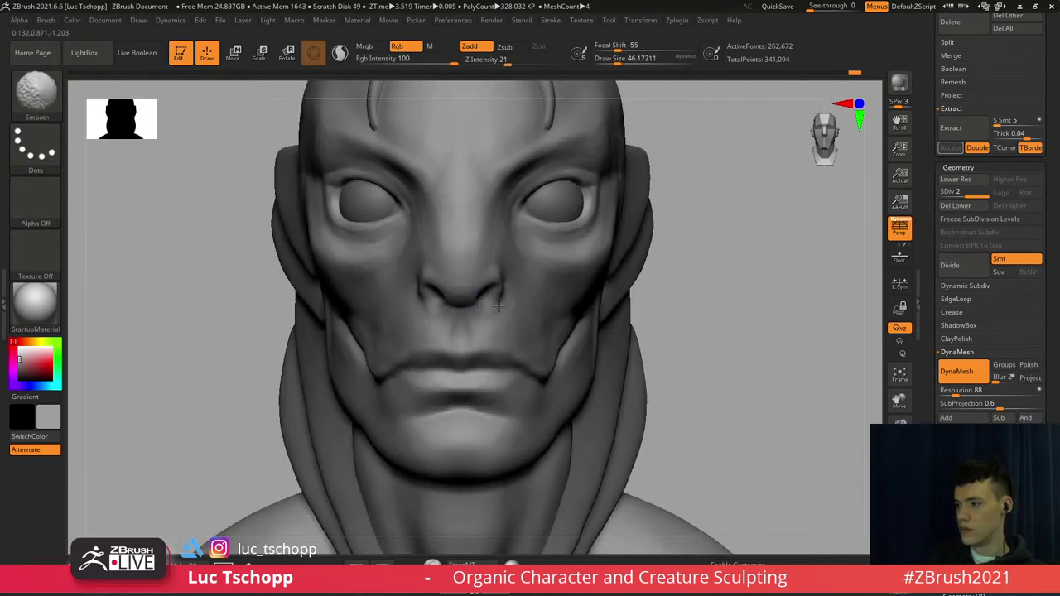
# Nudge the lower eyelid with Move at the lower subdivision, then zoom out frontally
pyautogui.moveTo(478, 324)
pyautogui.keyDown('ctrl'); pyautogui.mouseDown(button='right')
pyautogui.moveTo(454, 233)
pyautogui.moveTo(462, 288)
pyautogui.moveTo(467, 278)
pyautogui.mouseUp(button='right'); pyautogui.keyUp('ctrl')
pyautogui.press('b')
pyautogui.press('m')
pyautogui.press('v')
pyautogui.hotkey('shift', 'd')
pyautogui.press('s')
pyautogui.moveTo(466, 277); pyautogui.dragTo(515, 295)
pyautogui.moveTo(515, 295); pyautogui.dragTo(487, 316, button='right')
pyautogui.press('d')
pyautogui.moveTo(446, 216); pyautogui.dragTo(438, 172, button='right')
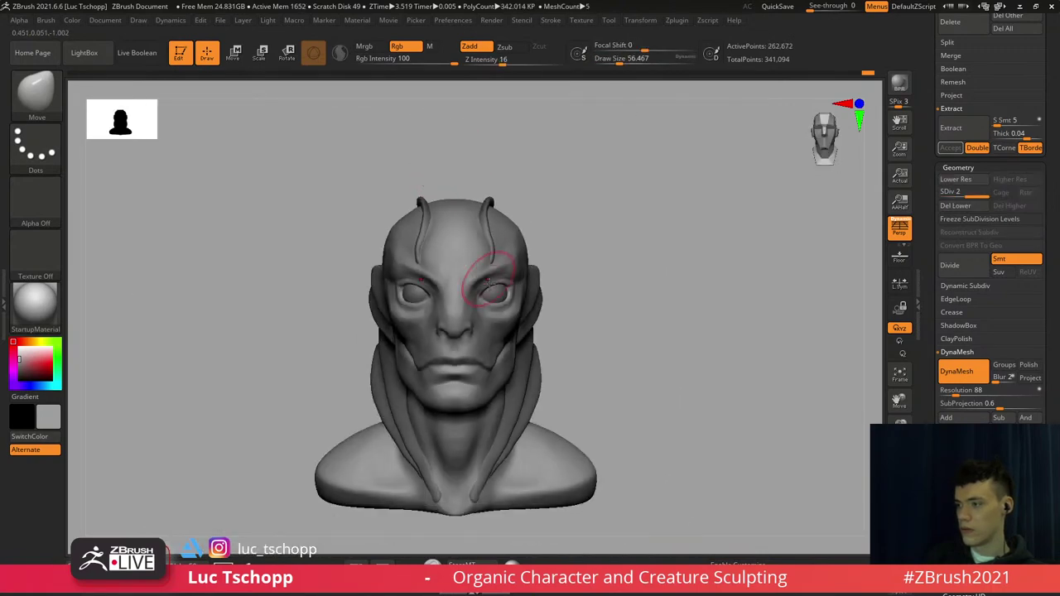
pyautogui.moveTo(477, 264)
pyautogui.keyDown('alt'); pyautogui.mouseDown(button='right')
pyautogui.moveTo(468, 245)
pyautogui.moveTo(477, 282)
pyautogui.mouseUp(button='right'); pyautogui.keyUp('alt')
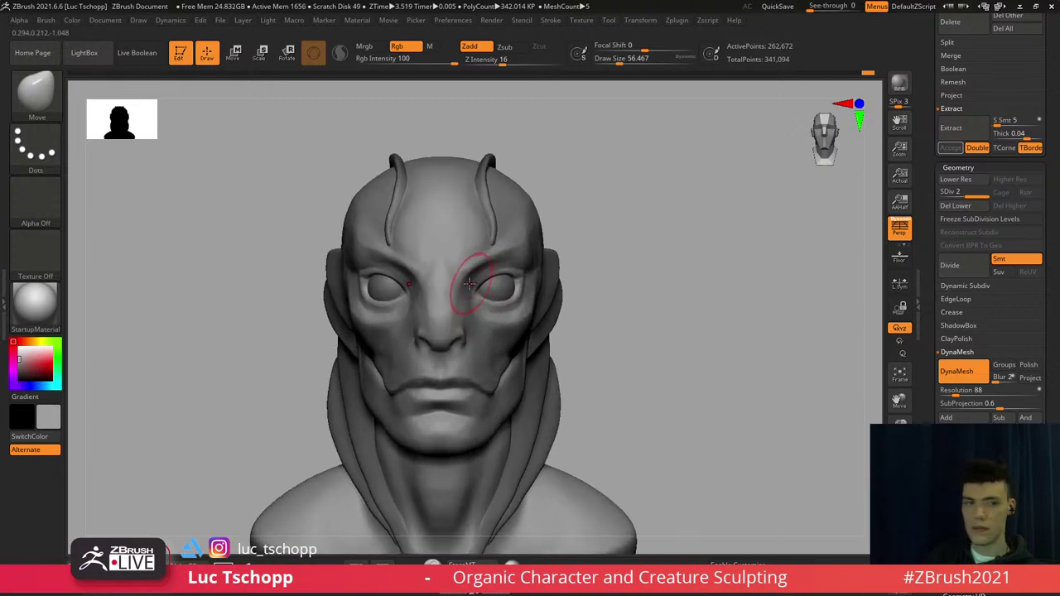
# Select LucT_Custom1 at subdivision level 1 with a Draw Size of about 87
pyautogui.press('b')
pyautogui.click(96, 202)
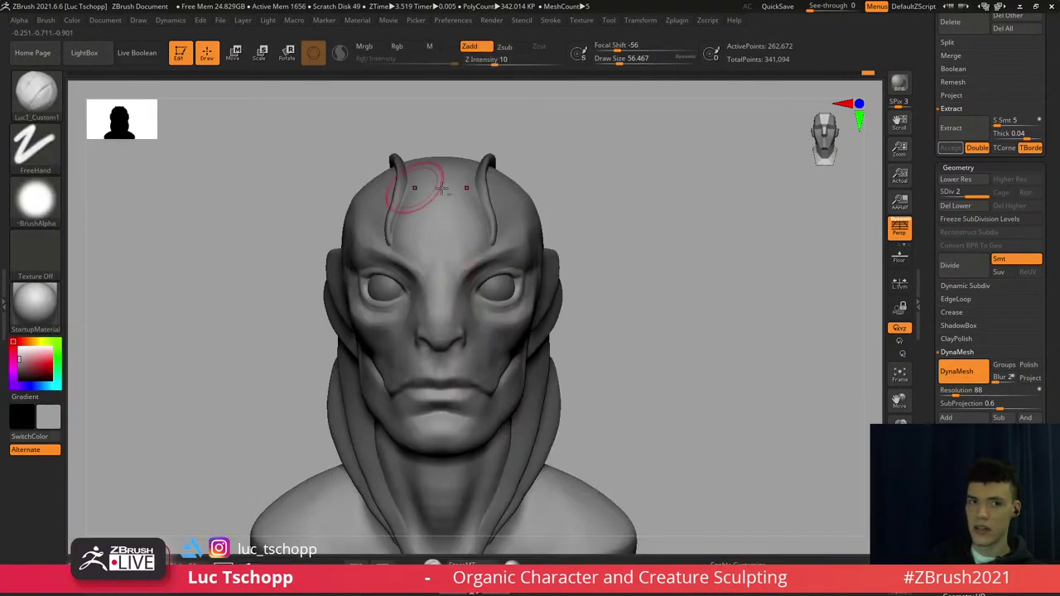
pyautogui.moveTo(456, 188)
pyautogui.keyDown('ctrl'); pyautogui.mouseDown(button='right')
pyautogui.moveTo(523, 212)
pyautogui.moveTo(502, 218)
pyautogui.mouseUp(button='right'); pyautogui.keyUp('ctrl')
pyautogui.hotkey('shift', 'd')
pyautogui.press('s')
pyautogui.moveTo(491, 218); pyautogui.dragTo(536, 205)
pyautogui.press('s')
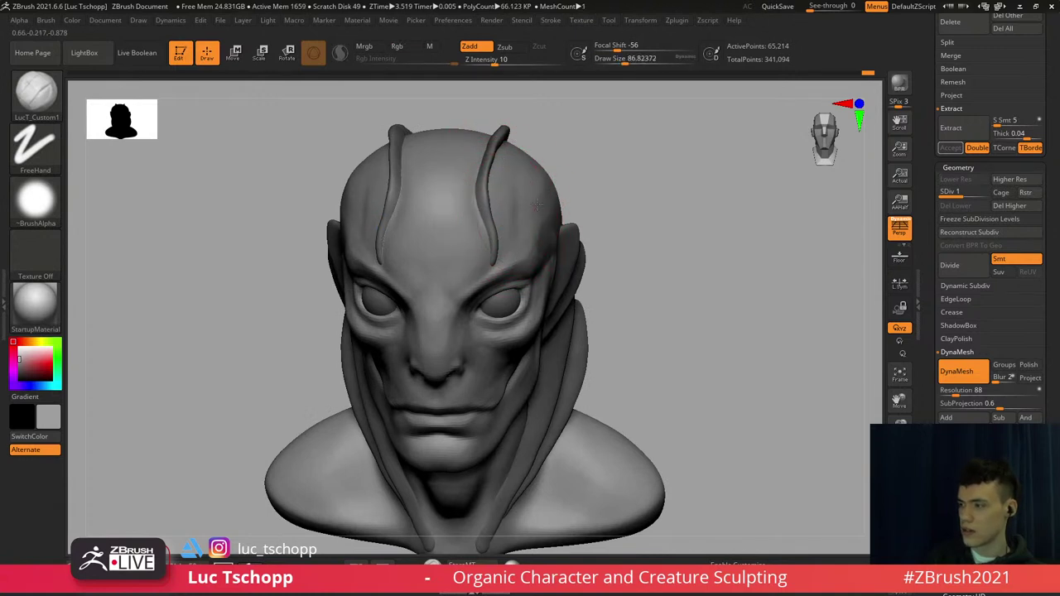
# Build up the brow and temple beside the antenna with a brush of about 62
pyautogui.moveTo(523, 225)
pyautogui.mouseDown(button='right')
pyautogui.moveTo(519, 205)
pyautogui.moveTo(520, 244)
pyautogui.moveTo(507, 253)
pyautogui.mouseUp(button='right')
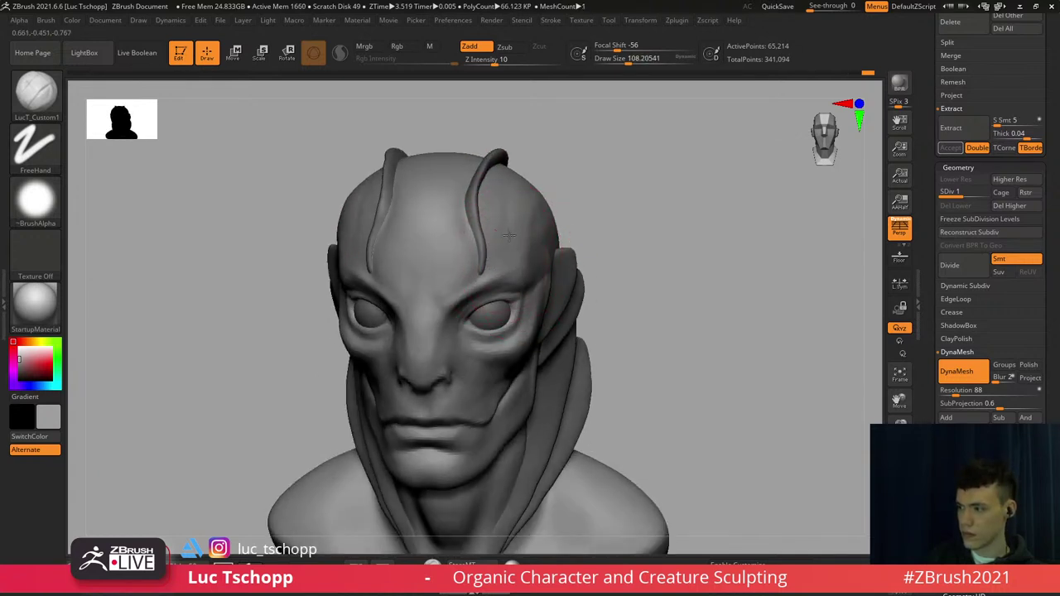
pyautogui.press(']')
pyautogui.keyDown('alt'); pyautogui.moveTo(522, 246); pyautogui.dragTo(466, 222, button='right'); pyautogui.keyUp('alt')
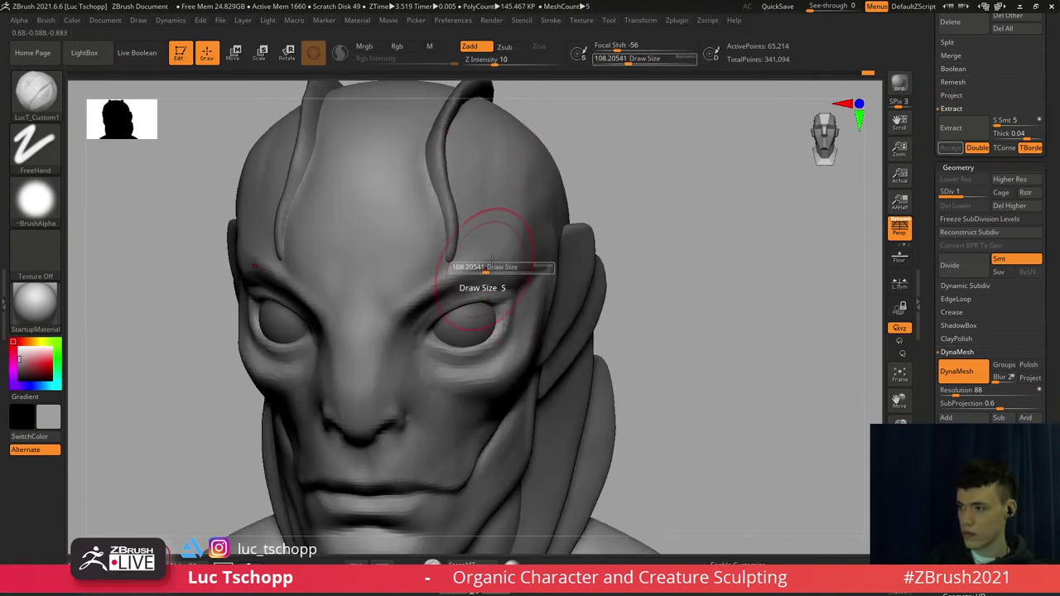
pyautogui.moveTo(493, 261); pyautogui.dragTo(454, 260, button='right')
pyautogui.press('s')
pyautogui.moveTo(487, 260); pyautogui.dragTo(479, 260)
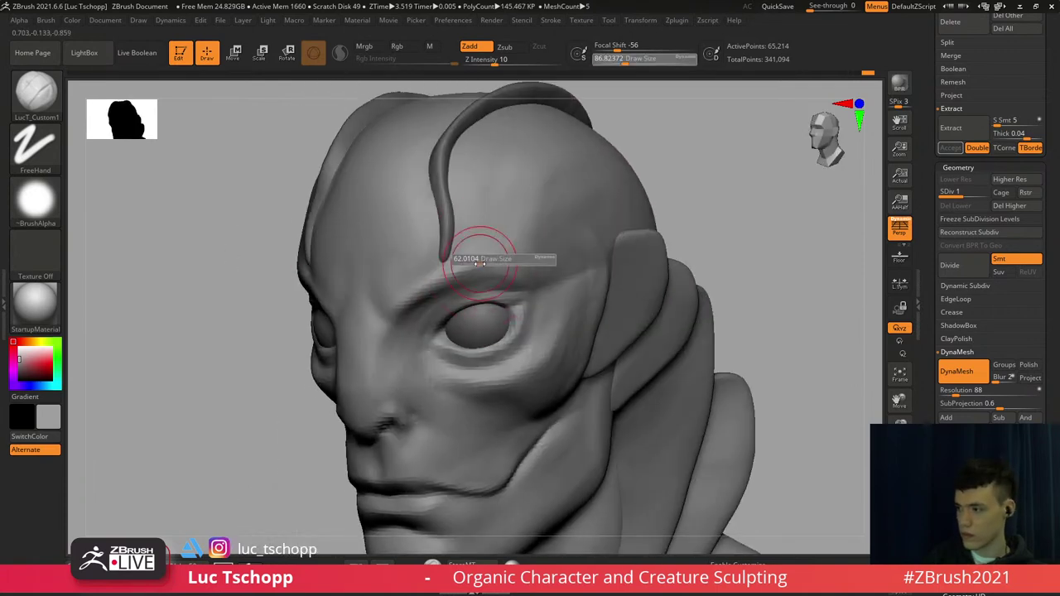
pyautogui.moveTo(552, 281)
pyautogui.mouseDown(button='right')
pyautogui.moveTo(520, 264)
pyautogui.moveTo(544, 300)
pyautogui.mouseUp(button='right')
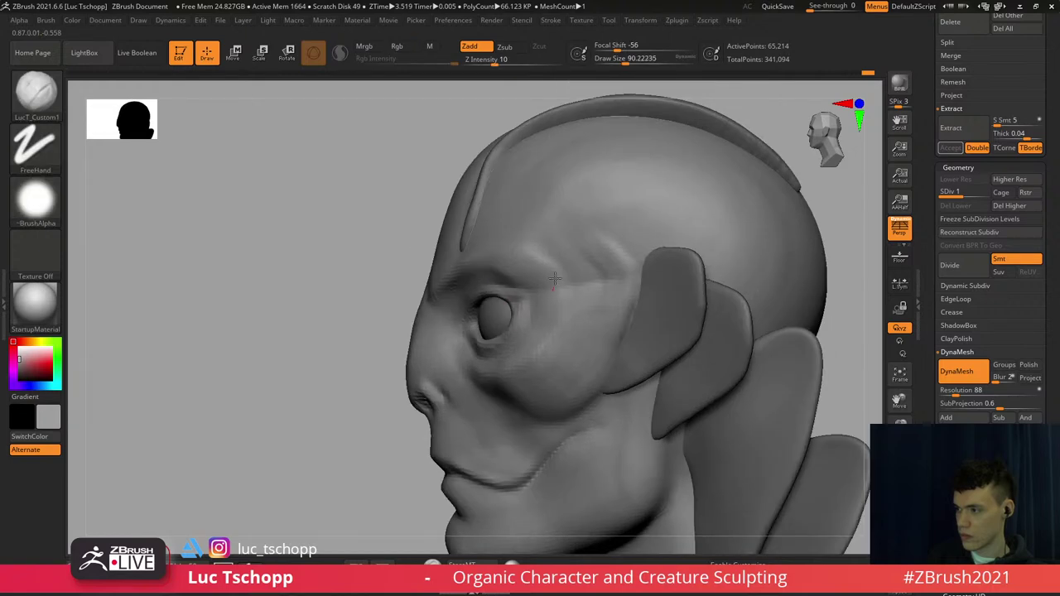
pyautogui.moveTo(520, 285); pyautogui.dragTo(507, 262, button='right')
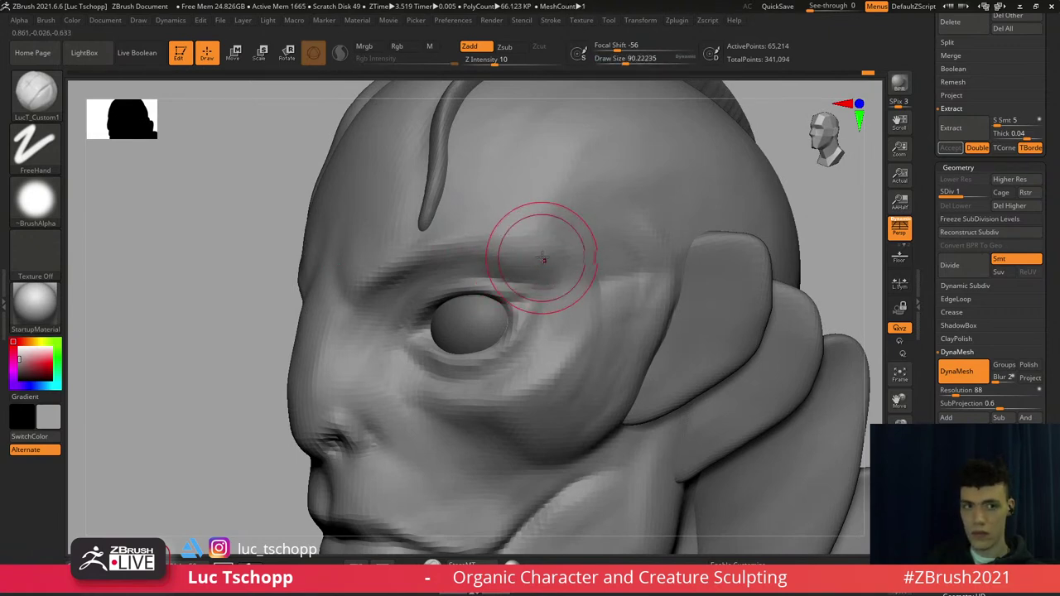
pyautogui.moveTo(538, 215)
pyautogui.mouseDown(button='right')
pyautogui.moveTo(519, 240)
pyautogui.moveTo(529, 204)
pyautogui.mouseUp(button='right')
# Pick LucT_Custom1 and smooth the brow surface from a three-quarter view
pyautogui.press('b')
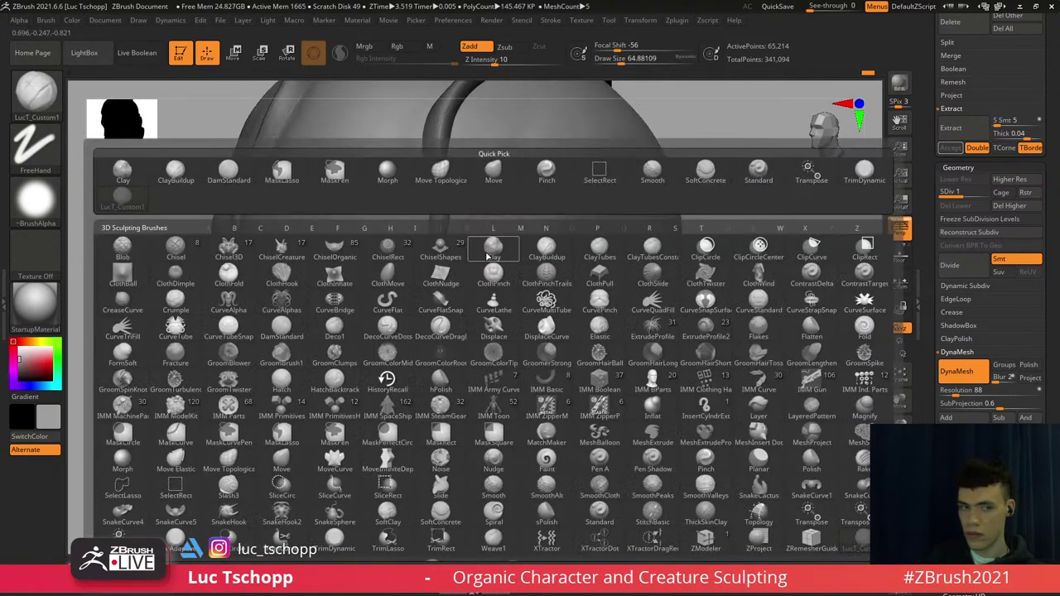
pyautogui.press('s')
pyautogui.press('t')
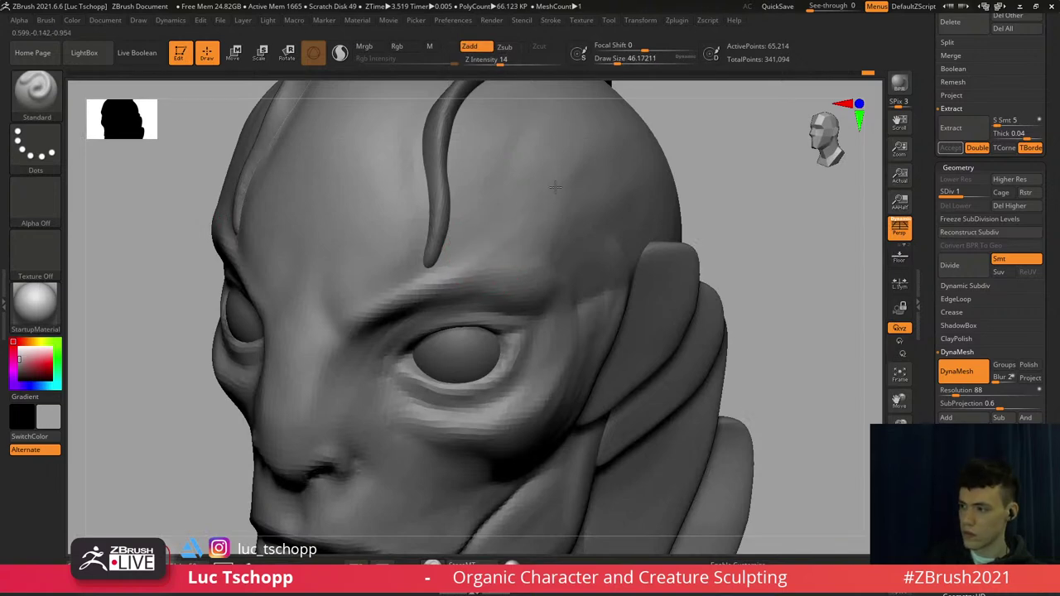
pyautogui.moveTo(482, 236)
pyautogui.keyDown('shift'); pyautogui.mouseDown(button='right')
pyautogui.moveTo(522, 240)
pyautogui.moveTo(509, 204)
pyautogui.moveTo(523, 216)
pyautogui.moveTo(480, 280)
pyautogui.moveTo(459, 252)
pyautogui.mouseUp(button='right'); pyautogui.keyUp('shift')
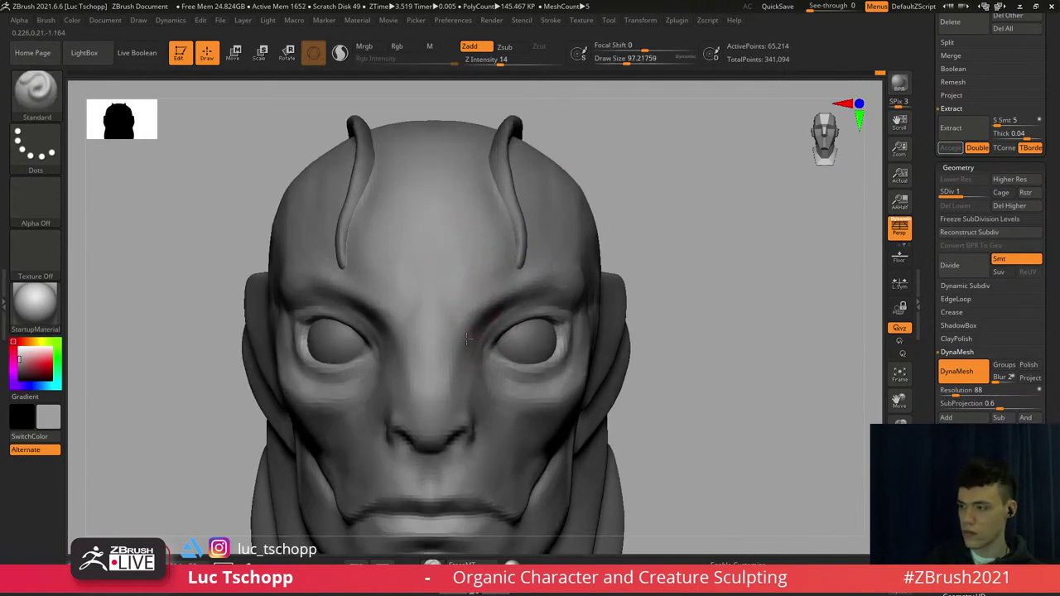
pyautogui.press('b')
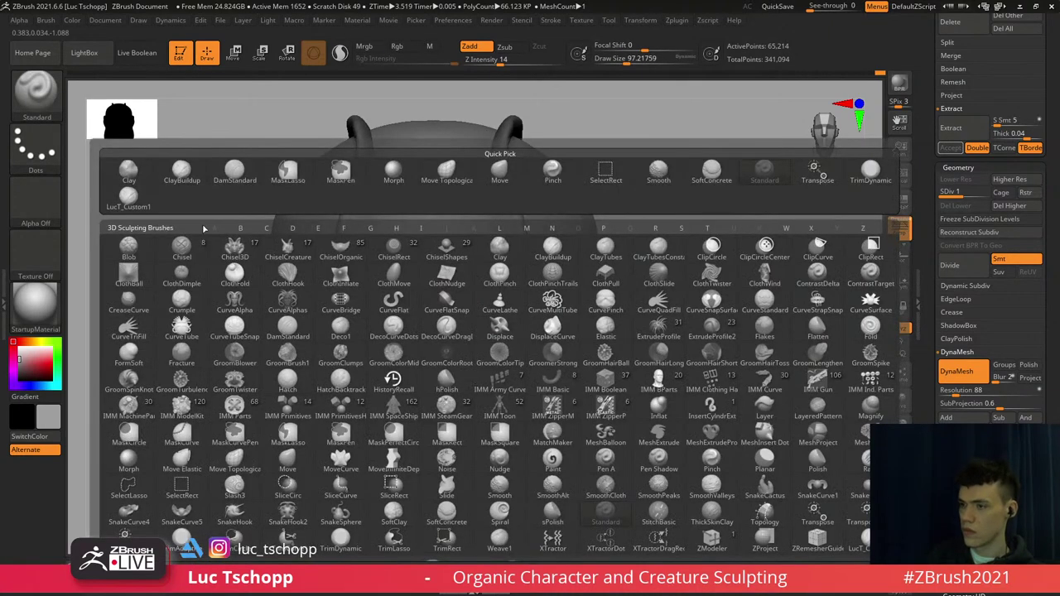
pyautogui.click(128, 198)
pyautogui.moveTo(279, 260); pyautogui.dragTo(452, 325, button='right')
pyautogui.press('[')
pyautogui.keyDown('shift'); pyautogui.moveTo(471, 355); pyautogui.dragTo(486, 325); pyautogui.keyUp('shift')
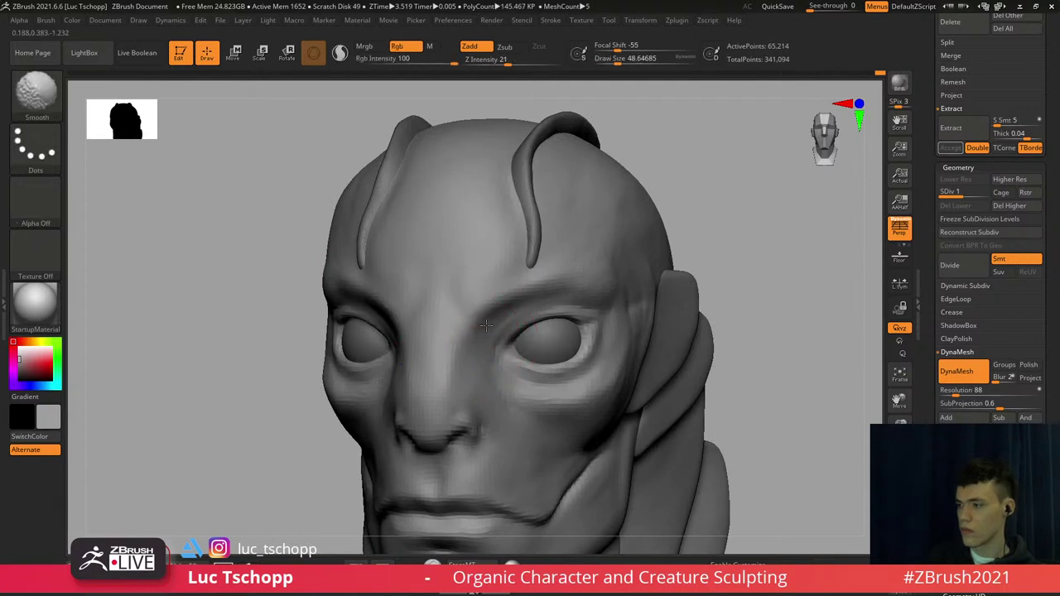
# At Draw Size about 120, build up and smooth the brow between the eyes
pyautogui.press('s')
pyautogui.moveTo(442, 290); pyautogui.dragTo(450, 287)
pyautogui.moveTo(450, 287); pyautogui.dragTo(438, 300, button='right')
pyautogui.press('s')
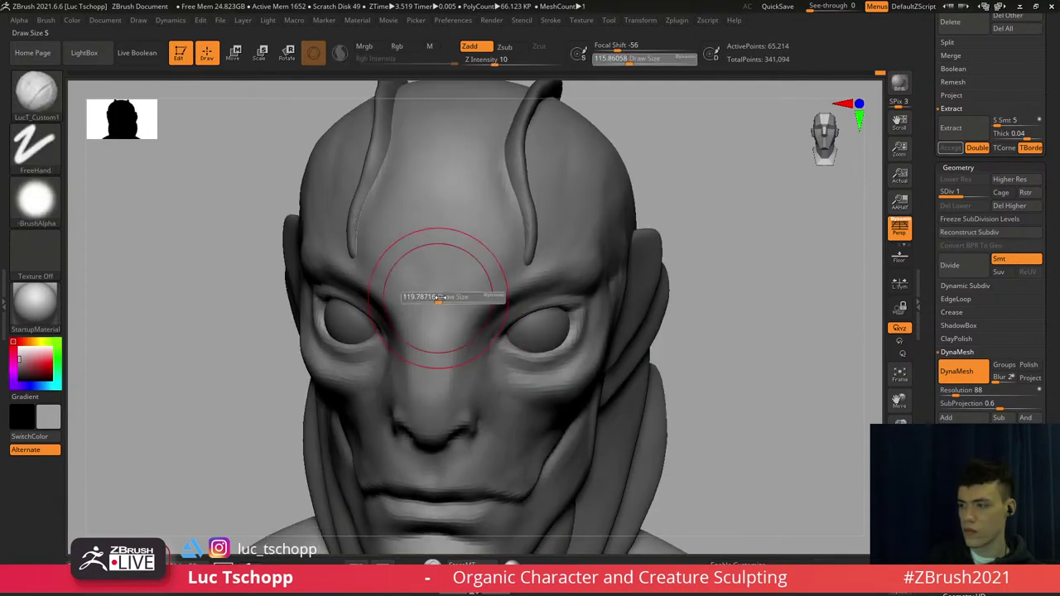
pyautogui.moveTo(421, 245); pyautogui.dragTo(387, 301)
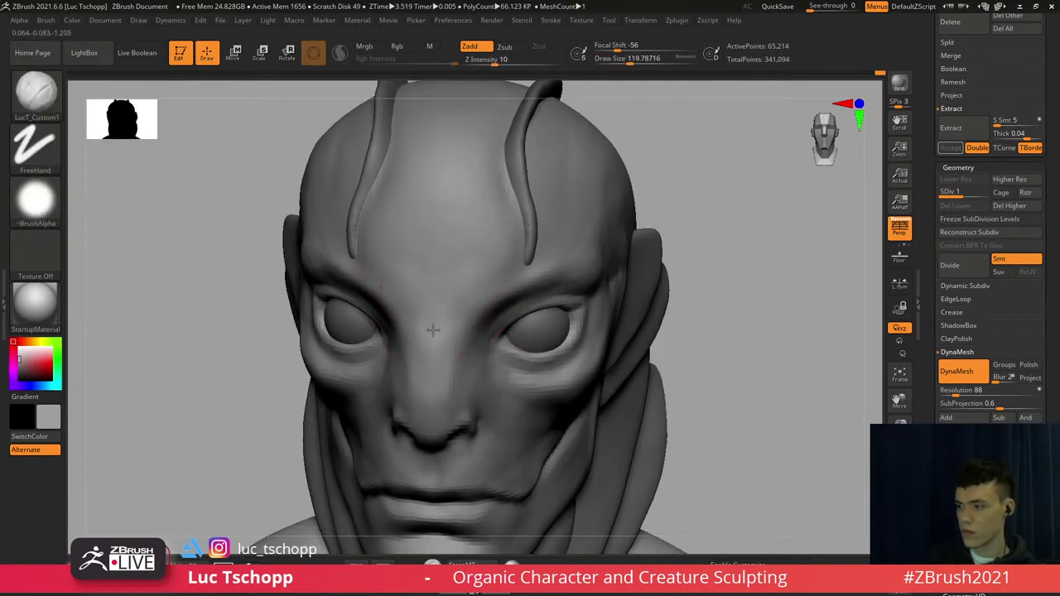
pyautogui.press('shift')
pyautogui.moveTo(436, 253)
pyautogui.mouseDown(button='right')
pyautogui.moveTo(464, 290)
pyautogui.moveTo(443, 248)
pyautogui.moveTo(423, 283)
pyautogui.moveTo(457, 320)
pyautogui.moveTo(468, 286)
pyautogui.moveTo(472, 323)
pyautogui.moveTo(461, 278)
pyautogui.mouseUp(button='right')
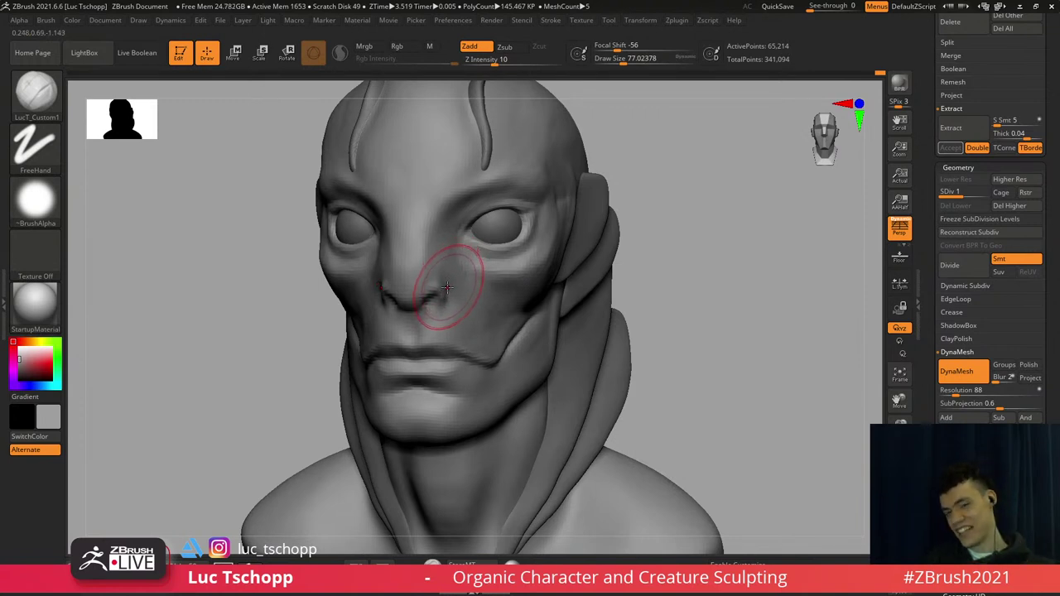
pyautogui.moveTo(456, 264)
pyautogui.mouseDown(button='right')
pyautogui.moveTo(444, 267)
pyautogui.moveTo(475, 308)
pyautogui.moveTo(452, 279)
pyautogui.moveTo(466, 303)
pyautogui.moveTo(489, 287)
pyautogui.mouseUp(button='right')
# Select the Move brush with B, M, V
pyautogui.press('b')
pyautogui.press('m')
pyautogui.press('v')
# Select LucT_Custom1, subdivide the head one more level, and set Draw Size near 94
pyautogui.press('b')
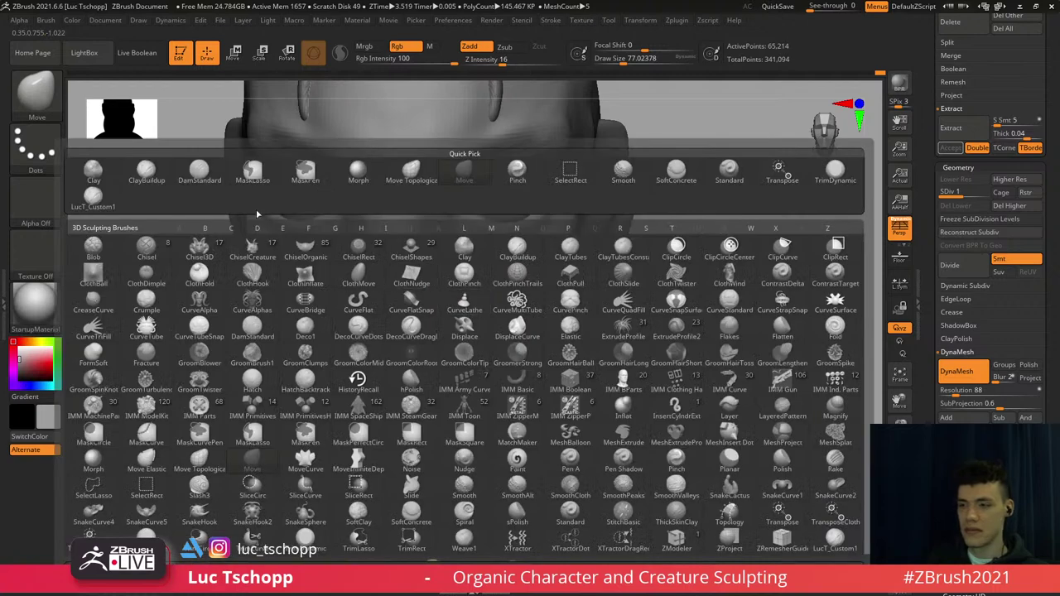
pyautogui.click(113, 207)
pyautogui.moveTo(415, 311)
pyautogui.mouseDown(button='right')
pyautogui.moveTo(404, 303)
pyautogui.moveTo(435, 291)
pyautogui.mouseUp(button='right')
pyautogui.press('s')
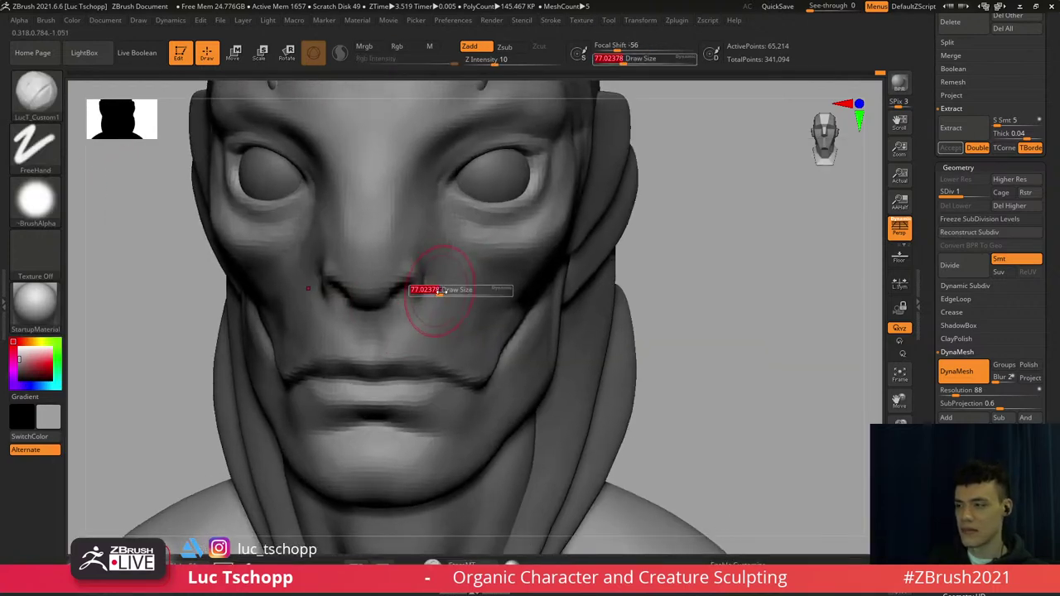
pyautogui.moveTo(438, 289); pyautogui.dragTo(438, 286)
pyautogui.moveTo(438, 286); pyautogui.dragTo(423, 277, button='right')
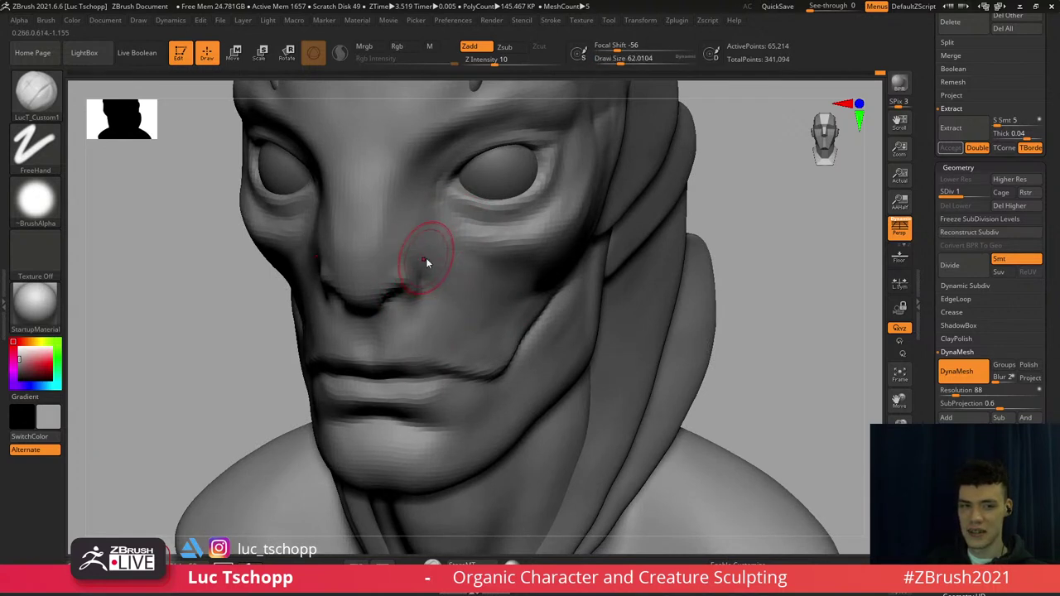
pyautogui.press('d')
pyautogui.press('s')
pyautogui.moveTo(450, 253)
pyautogui.mouseDown()
pyautogui.moveTo(474, 255)
pyautogui.moveTo(474, 280)
pyautogui.moveTo(444, 253)
pyautogui.mouseUp()
pyautogui.press('s')
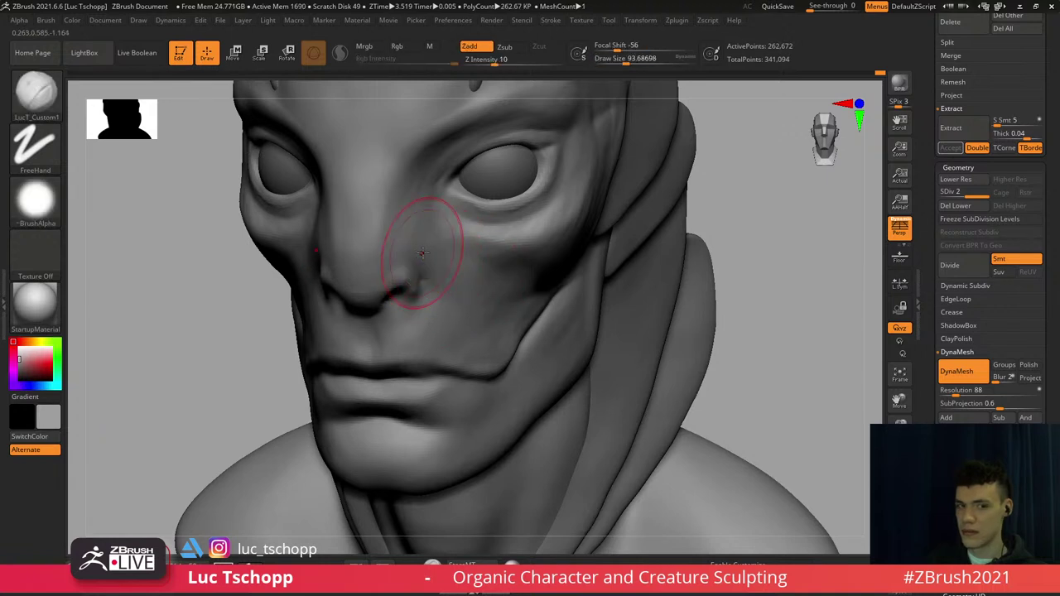
pyautogui.moveTo(405, 272)
pyautogui.mouseDown(button='right')
pyautogui.moveTo(347, 275)
pyautogui.moveTo(489, 278)
pyautogui.moveTo(390, 294)
pyautogui.moveTo(400, 284)
pyautogui.mouseUp(button='right')
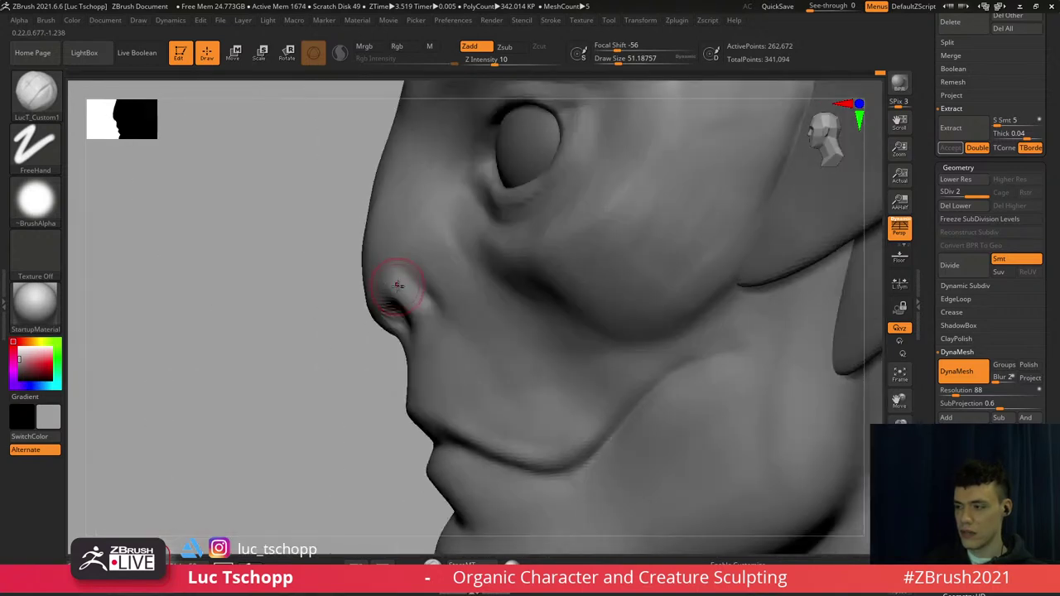
# Shift the nostril with an enlarged Move brush
pyautogui.press('b')
pyautogui.press('m')
pyautogui.press('v')
pyautogui.press('s')
pyautogui.moveTo(400, 284)
pyautogui.mouseDown()
pyautogui.moveTo(411, 284)
pyautogui.moveTo(383, 296)
pyautogui.mouseUp()
pyautogui.press('s')
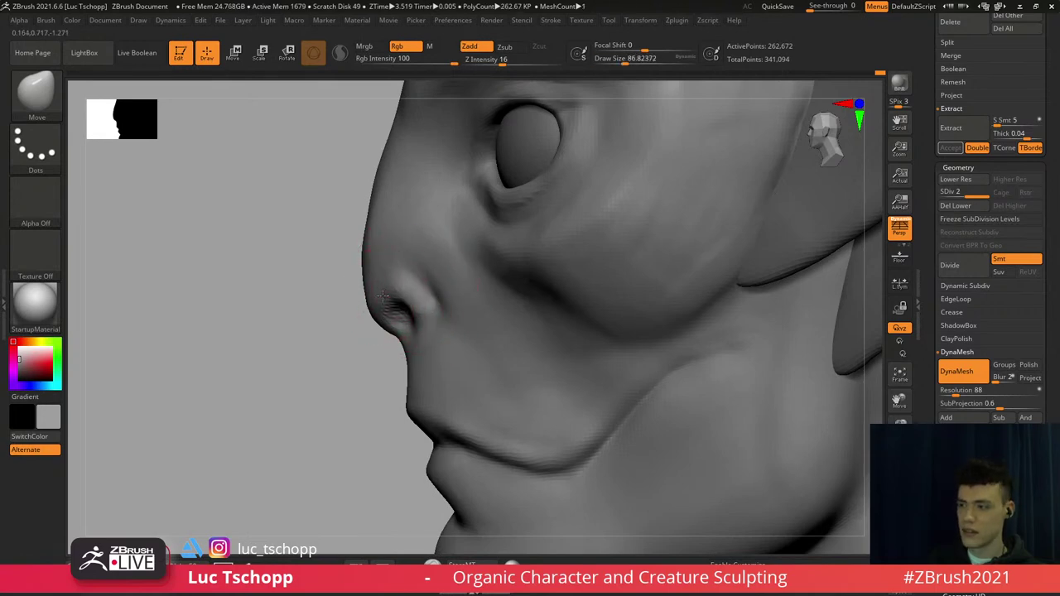
# Carve a crease around the nostril with DamStandard at about 94
pyautogui.press('b')
pyautogui.press('d')
pyautogui.press('s')
pyautogui.moveTo(383, 290); pyautogui.dragTo(406, 286, button='right')
pyautogui.press('b')
pyautogui.press('d')
pyautogui.press('s')
pyautogui.press('s')
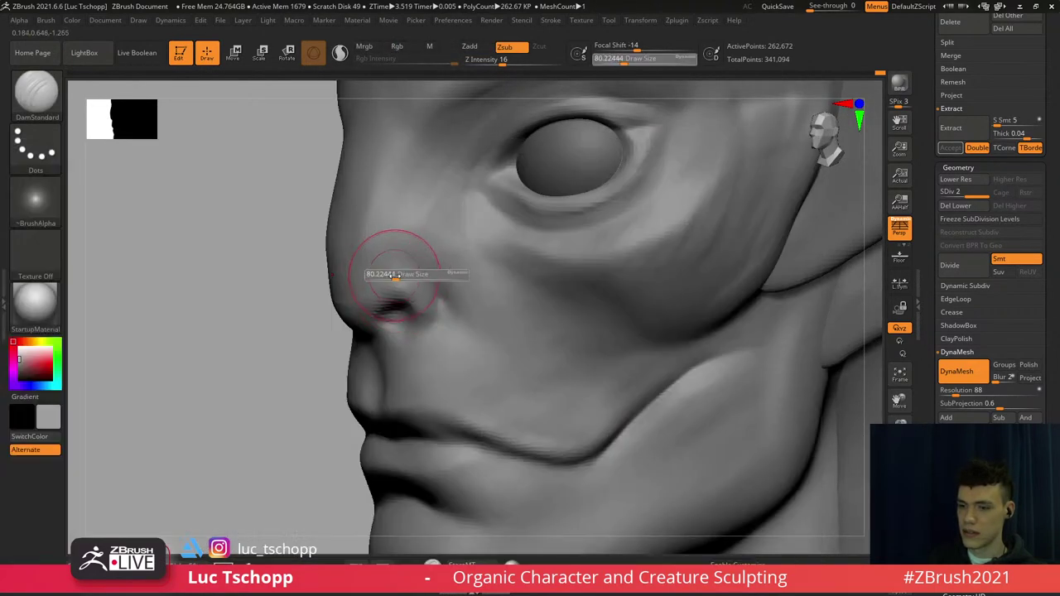
pyautogui.moveTo(398, 274)
pyautogui.mouseDown()
pyautogui.moveTo(384, 275)
pyautogui.moveTo(411, 274)
pyautogui.mouseUp()
pyautogui.press('s')
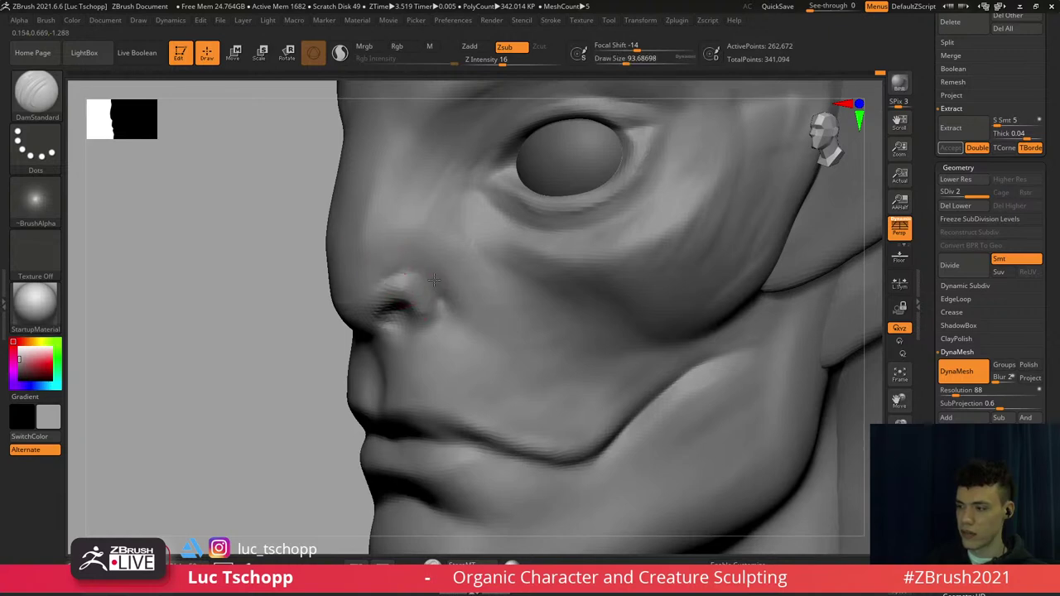
pyautogui.moveTo(440, 313); pyautogui.dragTo(433, 329)
# Smooth the surface beside the nose with LucT_Custom1 at about 87
pyautogui.press('b')
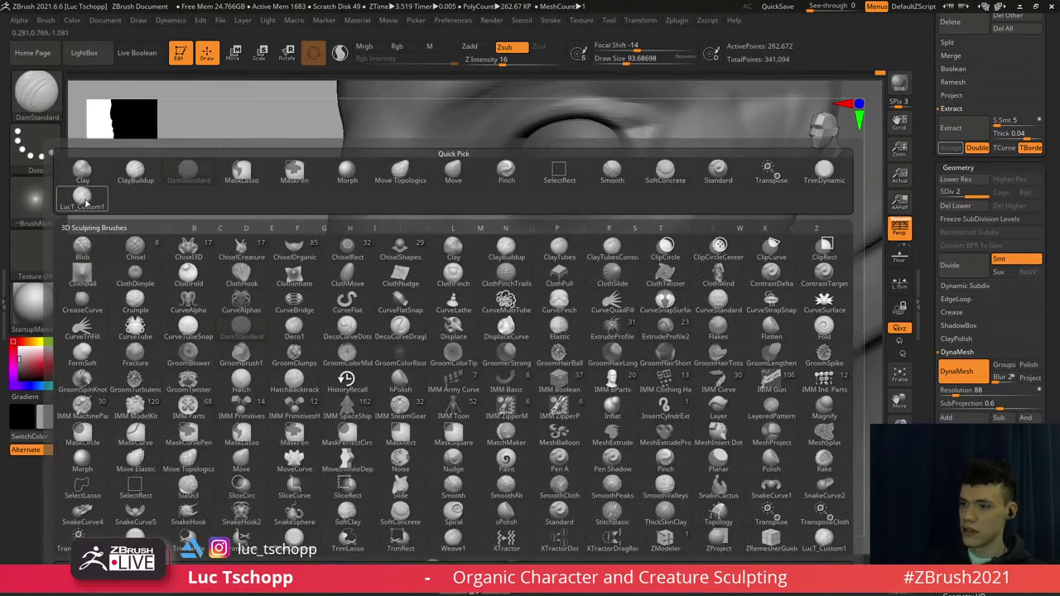
pyautogui.click(85, 199)
pyautogui.press('s')
pyautogui.moveTo(412, 267); pyautogui.dragTo(404, 266)
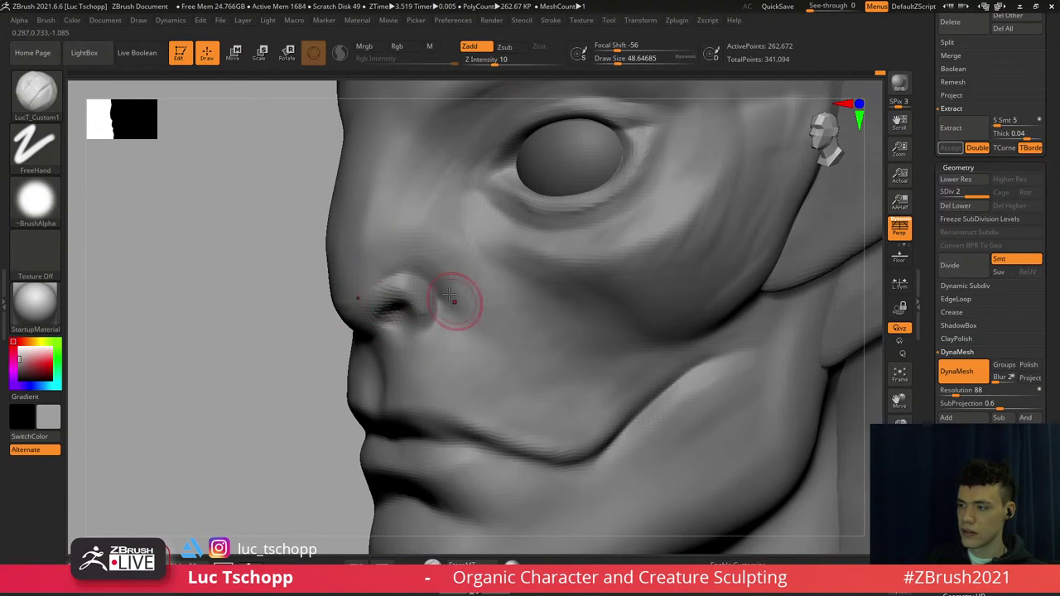
pyautogui.press('s')
pyautogui.moveTo(473, 303); pyautogui.dragTo(474, 303)
pyautogui.moveTo(476, 303); pyautogui.dragTo(427, 249, button='right')
pyautogui.press('s')
pyautogui.moveTo(411, 238); pyautogui.dragTo(419, 249)
pyautogui.moveTo(428, 260); pyautogui.dragTo(436, 269, button='right')
# Smooth the cheeks with a brush enlarged to about 172, then shrink it to 54
pyautogui.press('s')
pyautogui.moveTo(437, 270); pyautogui.dragTo(444, 270)
pyautogui.moveTo(440, 280)
pyautogui.keyDown('alt'); pyautogui.mouseDown(button='right')
pyautogui.moveTo(426, 234)
pyautogui.moveTo(423, 254)
pyautogui.mouseUp(button='right'); pyautogui.keyUp('alt')
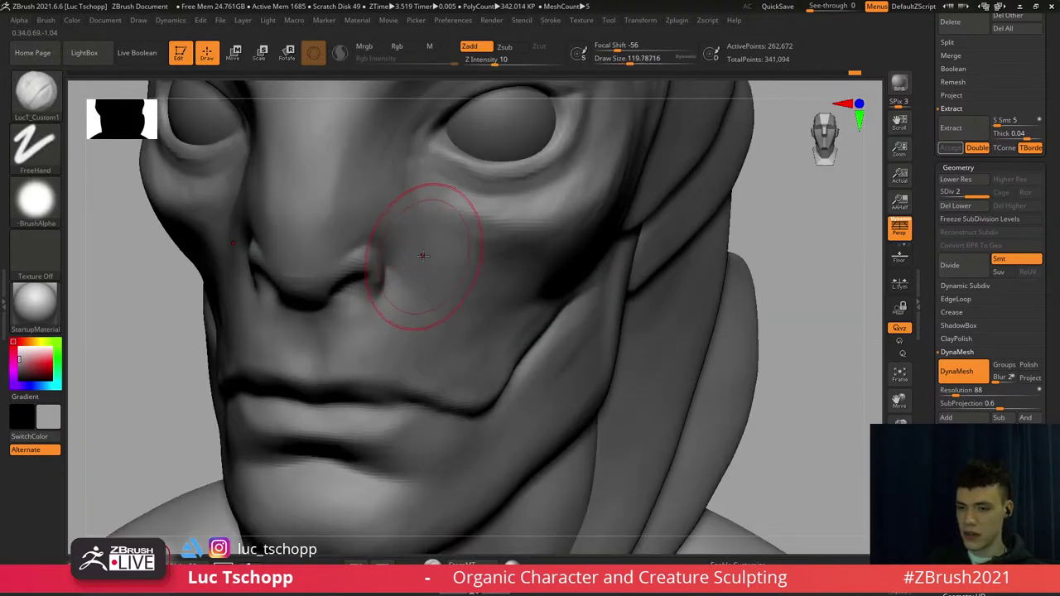
pyautogui.press('s')
pyautogui.moveTo(427, 252); pyautogui.dragTo(460, 269)
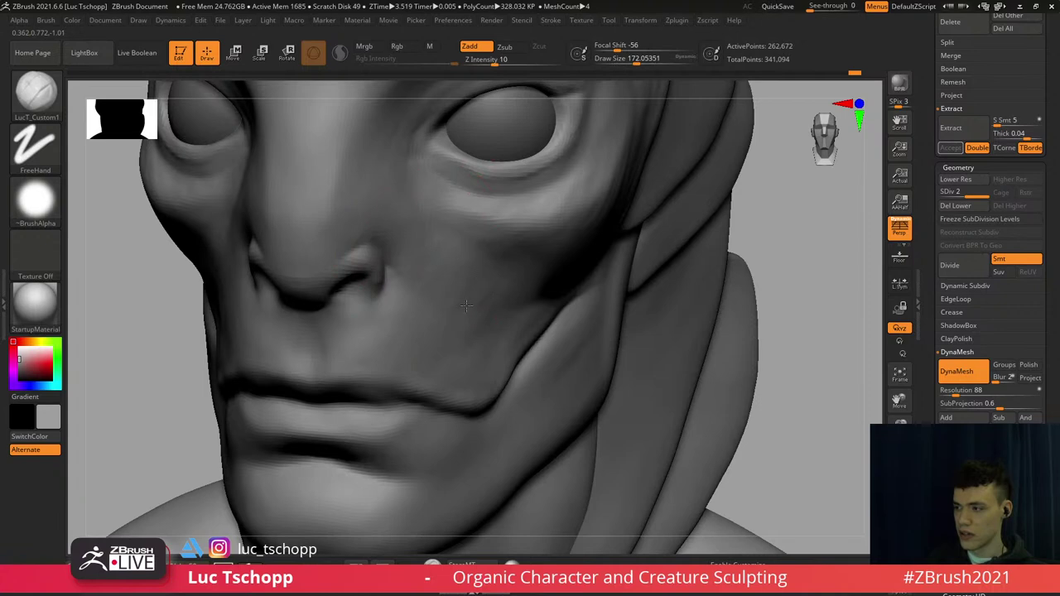
pyautogui.keyDown('shift'); pyautogui.moveTo(462, 322); pyautogui.dragTo(451, 303); pyautogui.keyUp('shift')
pyautogui.moveTo(440, 278)
pyautogui.mouseDown(button='right')
pyautogui.moveTo(451, 277)
pyautogui.moveTo(435, 261)
pyautogui.mouseUp(button='right')
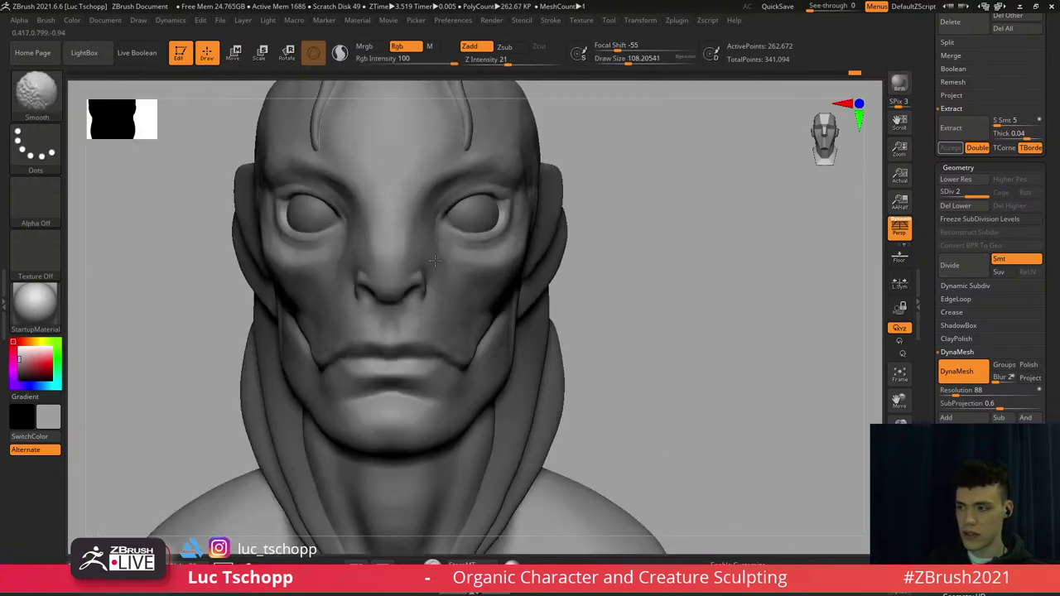
pyautogui.keyDown('alt'); pyautogui.moveTo(449, 307); pyautogui.dragTo(431, 291, button='right'); pyautogui.keyUp('alt')
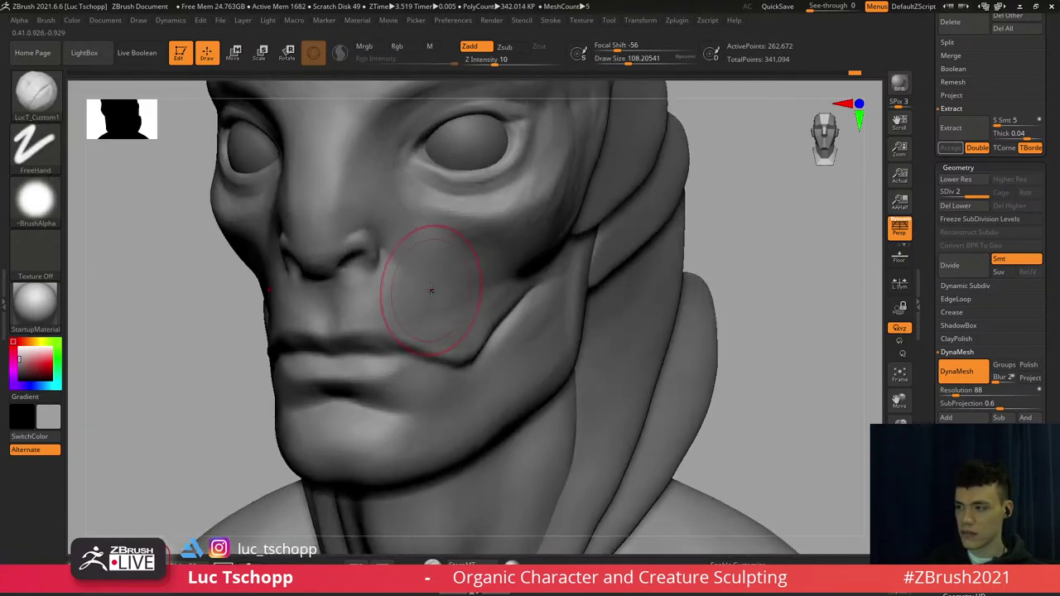
pyautogui.press('s')
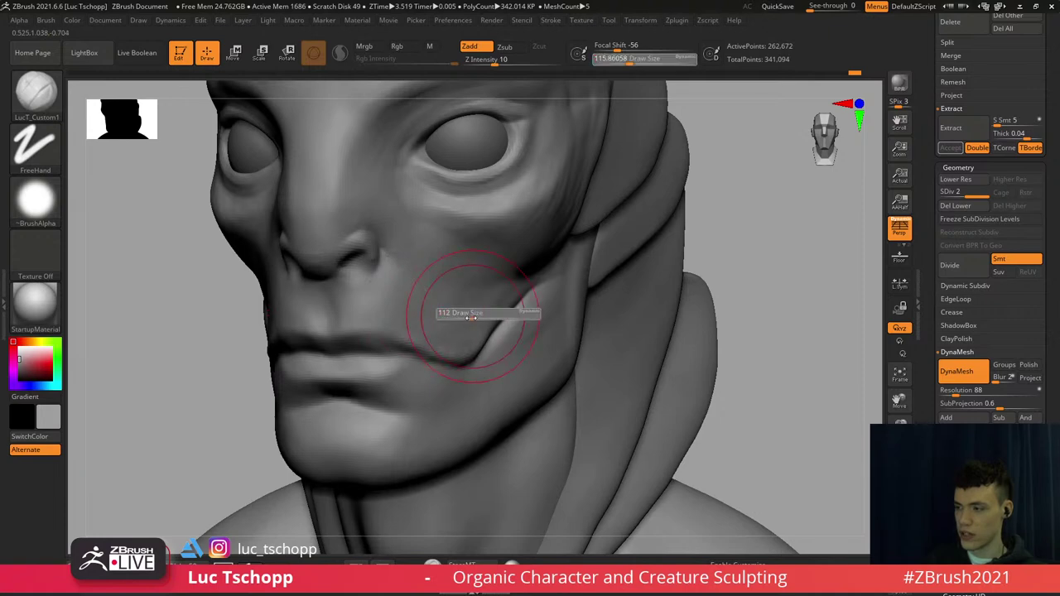
pyautogui.moveTo(476, 284)
pyautogui.keyDown('alt'); pyautogui.mouseDown(button='right')
pyautogui.moveTo(470, 315)
pyautogui.moveTo(420, 290)
pyautogui.mouseUp(button='right'); pyautogui.keyUp('alt')
pyautogui.moveTo(421, 253)
pyautogui.keyDown('ctrl'); pyautogui.mouseDown(button='right')
pyautogui.moveTo(412, 272)
pyautogui.moveTo(423, 299)
pyautogui.moveTo(418, 286)
pyautogui.mouseUp(button='right'); pyautogui.keyUp('ctrl')
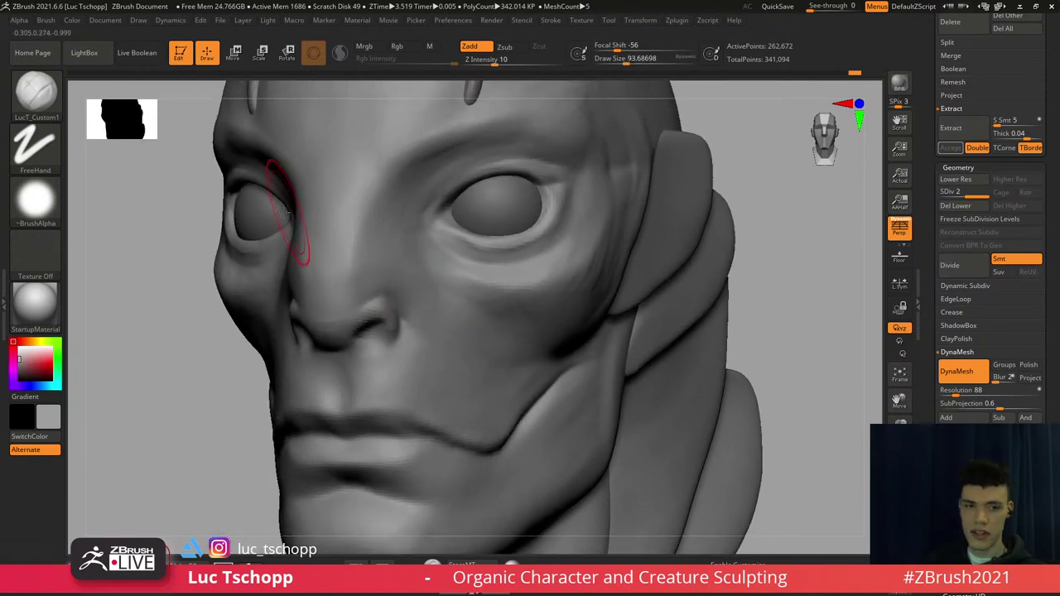
pyautogui.moveTo(301, 256); pyautogui.dragTo(329, 291, button='right')
pyautogui.press('s')
pyautogui.moveTo(319, 294); pyautogui.dragTo(304, 295)
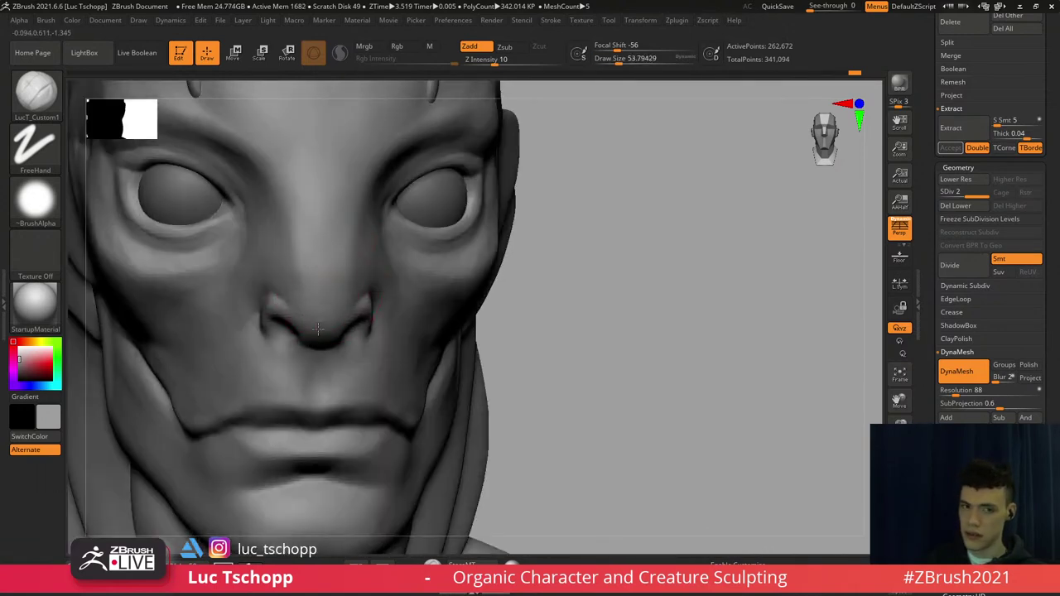
pyautogui.moveTo(318, 328); pyautogui.dragTo(355, 333, button='right')
# Pull the nose tip and bridge forward with the Move brush at about 149
pyautogui.press('b')
pyautogui.press('m')
pyautogui.press('v')
pyautogui.press('s')
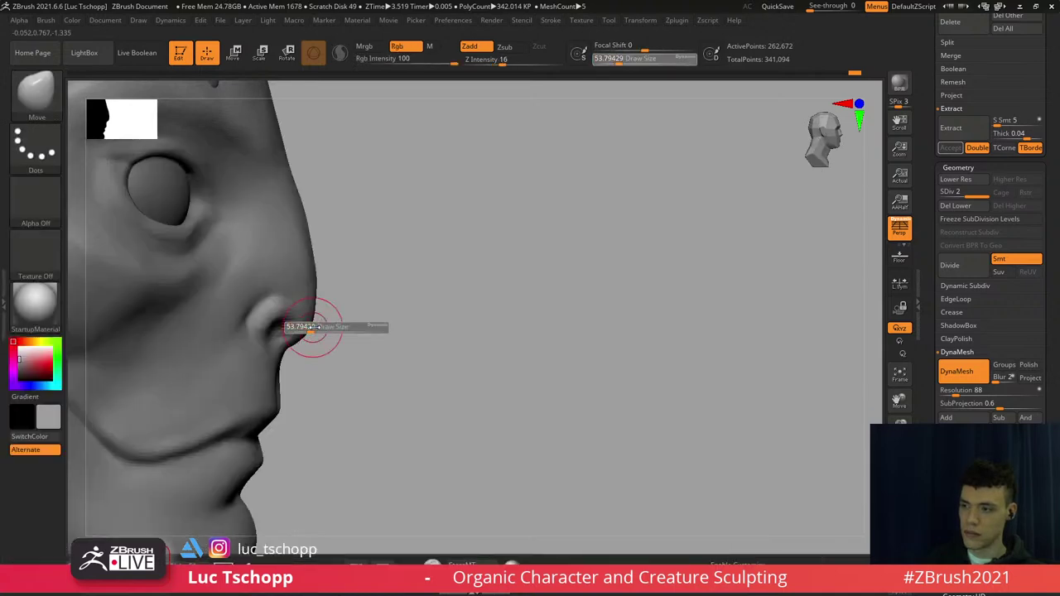
pyautogui.moveTo(314, 327); pyautogui.dragTo(322, 326)
pyautogui.keyDown('alt'); pyautogui.moveTo(319, 306); pyautogui.dragTo(381, 291, button='right'); pyautogui.keyUp('alt')
pyautogui.press('s')
pyautogui.moveTo(359, 286); pyautogui.dragTo(367, 287)
pyautogui.press('s')
pyautogui.moveTo(385, 237); pyautogui.dragTo(369, 226)
pyautogui.press('s')
pyautogui.moveTo(365, 281); pyautogui.dragTo(369, 282)
pyautogui.moveTo(420, 208)
pyautogui.mouseDown(button='right')
pyautogui.moveTo(307, 218)
pyautogui.moveTo(420, 256)
pyautogui.moveTo(396, 261)
pyautogui.moveTo(398, 303)
pyautogui.mouseUp(button='right')
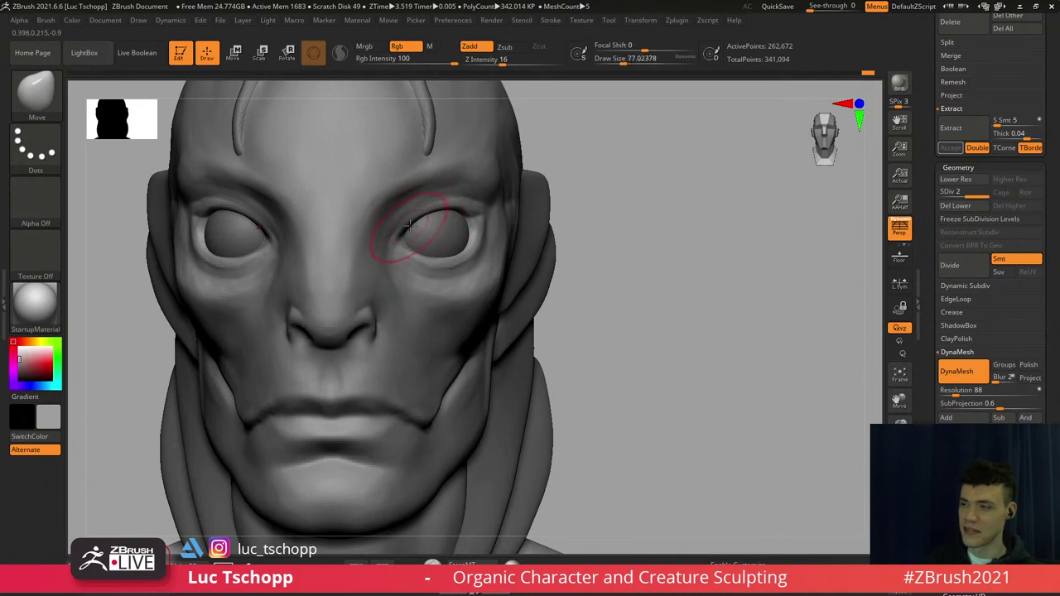
# Set the brush to about 90 and switch to DamStandard
pyautogui.keyDown('alt'); pyautogui.moveTo(407, 195); pyautogui.dragTo(409, 223, button='right'); pyautogui.keyUp('alt')
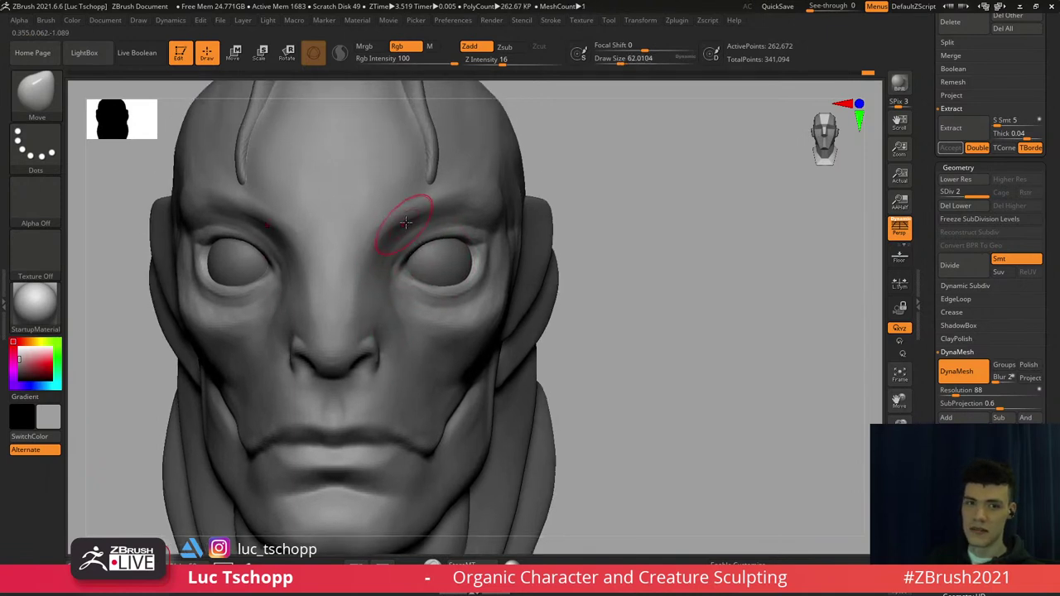
pyautogui.press('s')
pyautogui.click(384, 231)
pyautogui.press('s')
pyautogui.moveTo(375, 233); pyautogui.dragTo(381, 235)
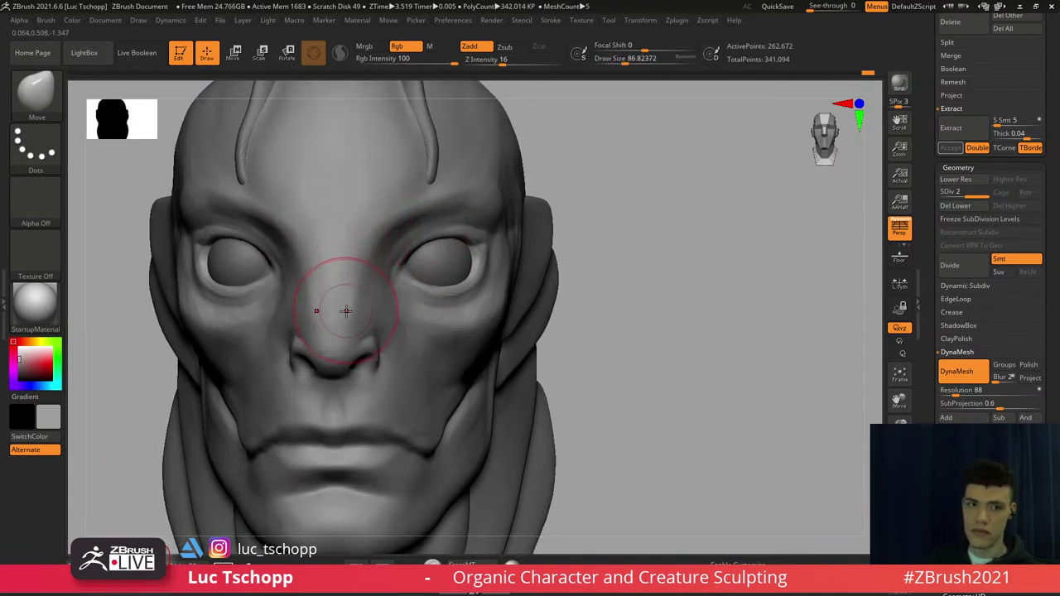
pyautogui.press('b')
pyautogui.press('d')
pyautogui.press('s')
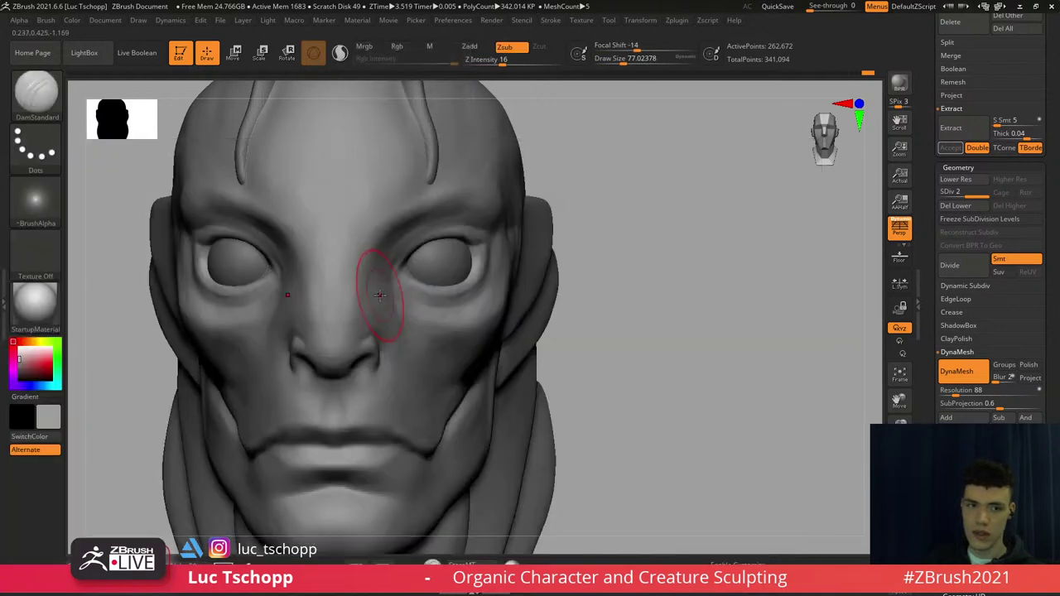
pyautogui.press('b')
pyautogui.press('d')
pyautogui.press('s')
pyautogui.press(']')
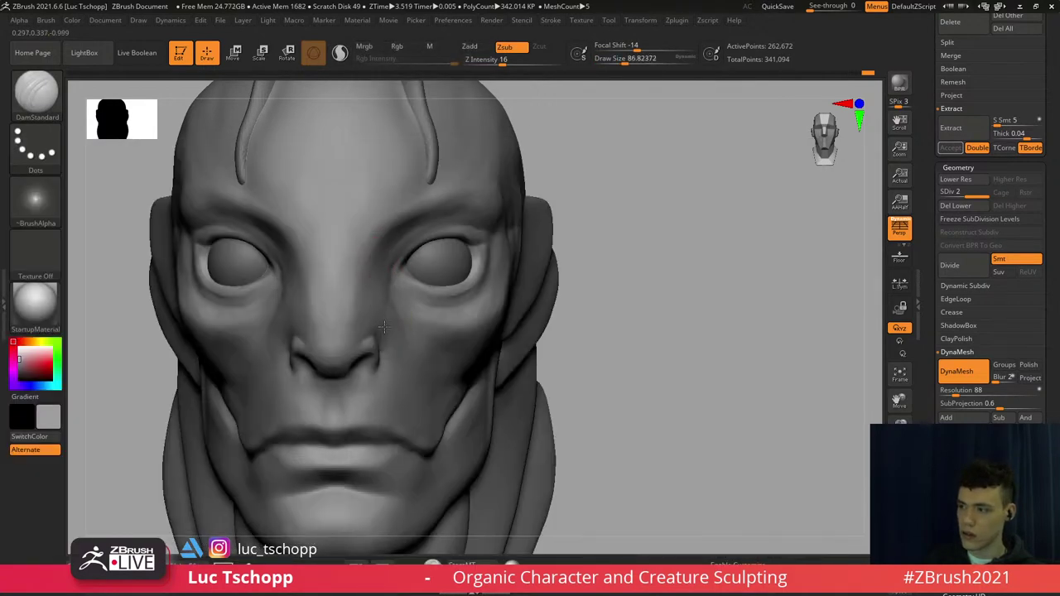
# Inspect the whole bust from three-quarter and front views, then close in on the nose
pyautogui.keyDown('ctrl'); pyautogui.moveTo(387, 277); pyautogui.dragTo(387, 120, button='right'); pyautogui.keyUp('ctrl')
pyautogui.keyDown('alt'); pyautogui.moveTo(429, 229); pyautogui.dragTo(457, 189, button='right'); pyautogui.keyUp('alt')
pyautogui.moveTo(464, 255); pyautogui.dragTo(391, 251, button='right')
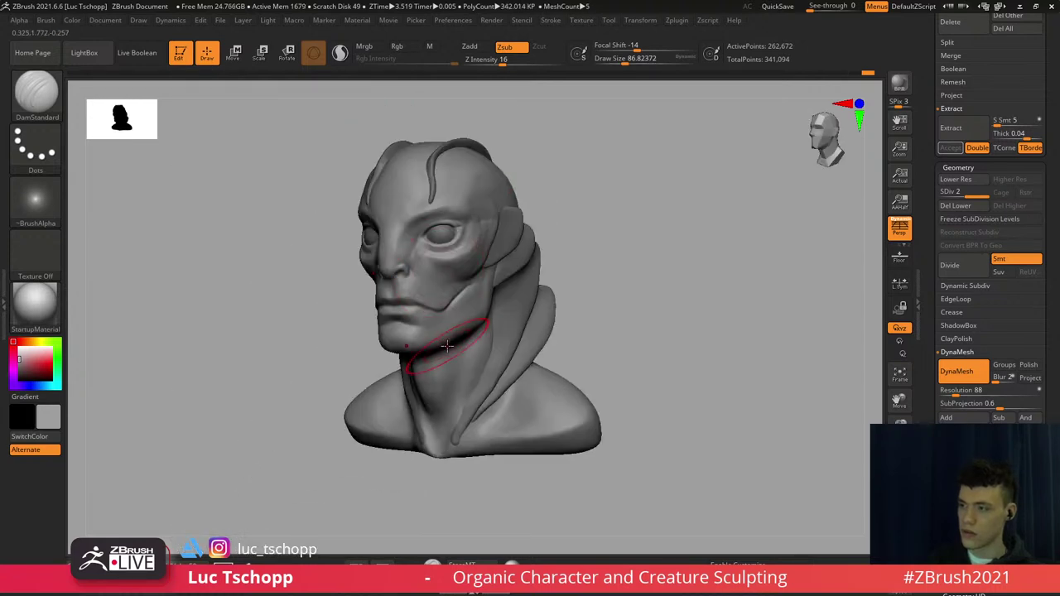
pyautogui.keyDown('shift'); pyautogui.moveTo(441, 335); pyautogui.dragTo(487, 318, button='right'); pyautogui.keyUp('shift')
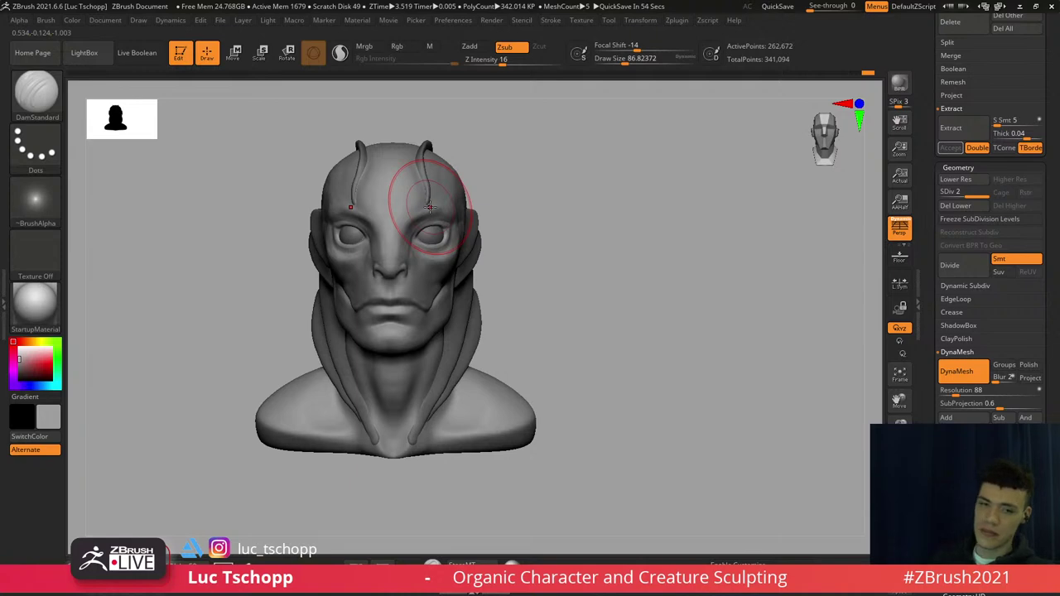
pyautogui.keyDown('alt'); pyautogui.moveTo(370, 288); pyautogui.dragTo(358, 247, button='right'); pyautogui.keyUp('alt')
pyautogui.keyDown('ctrl'); pyautogui.moveTo(359, 248); pyautogui.dragTo(328, 217, button='right'); pyautogui.keyUp('ctrl')
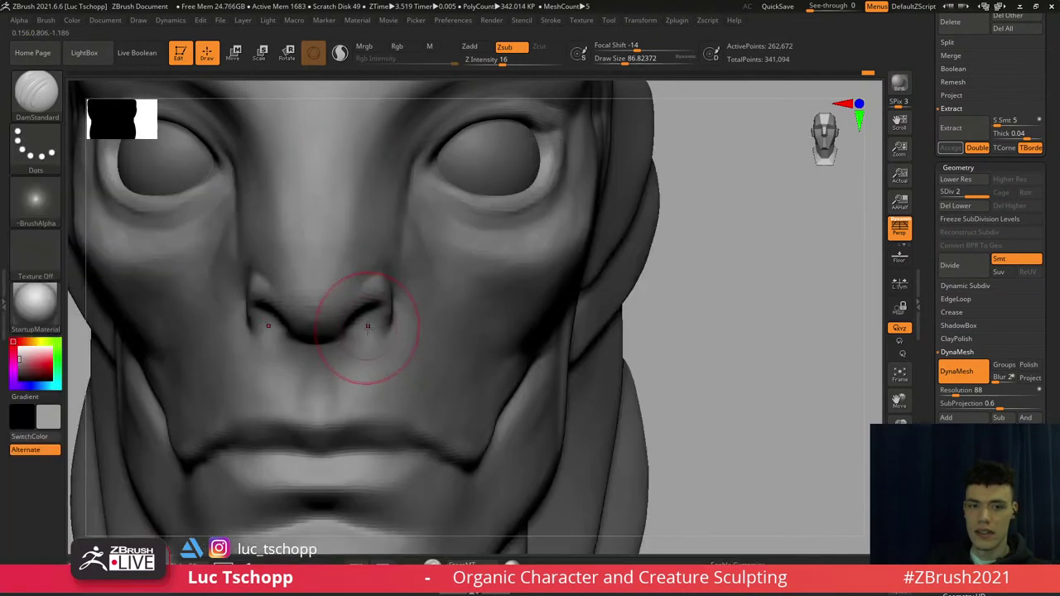
# Shrink DamStandard to about 41 and sharpen the creases along the nostril wings
pyautogui.press('s')
pyautogui.moveTo(368, 327); pyautogui.dragTo(358, 328)
pyautogui.moveTo(379, 343)
pyautogui.mouseDown(button='right')
pyautogui.moveTo(340, 340)
pyautogui.moveTo(392, 336)
pyautogui.mouseUp(button='right')
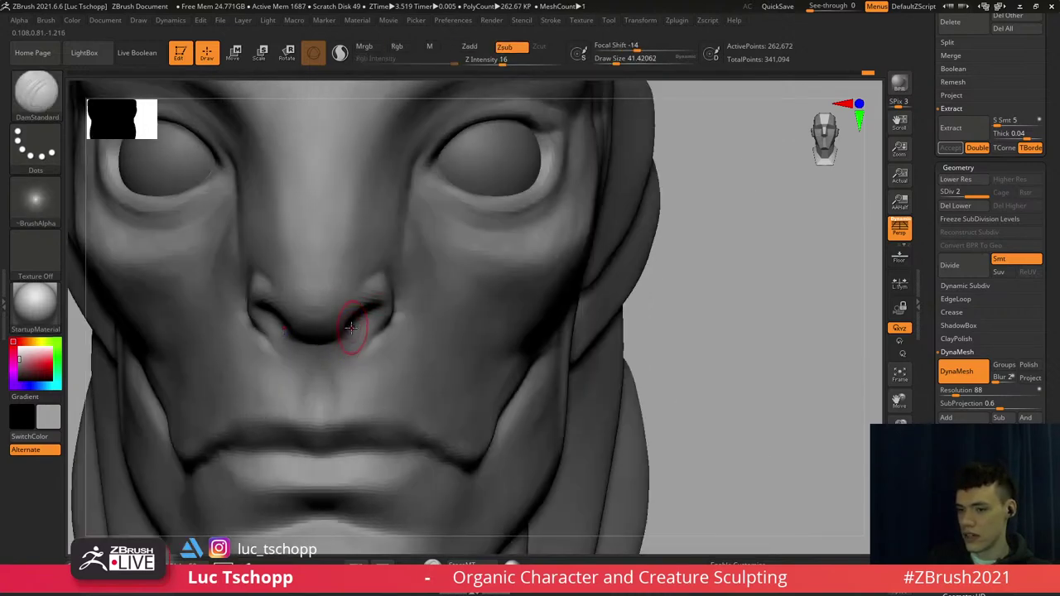
pyautogui.press('b')
pyautogui.click(53, 194)
# Switch to the Standard brush at about size 25 and turn the head to view the right eye
pyautogui.press('b')
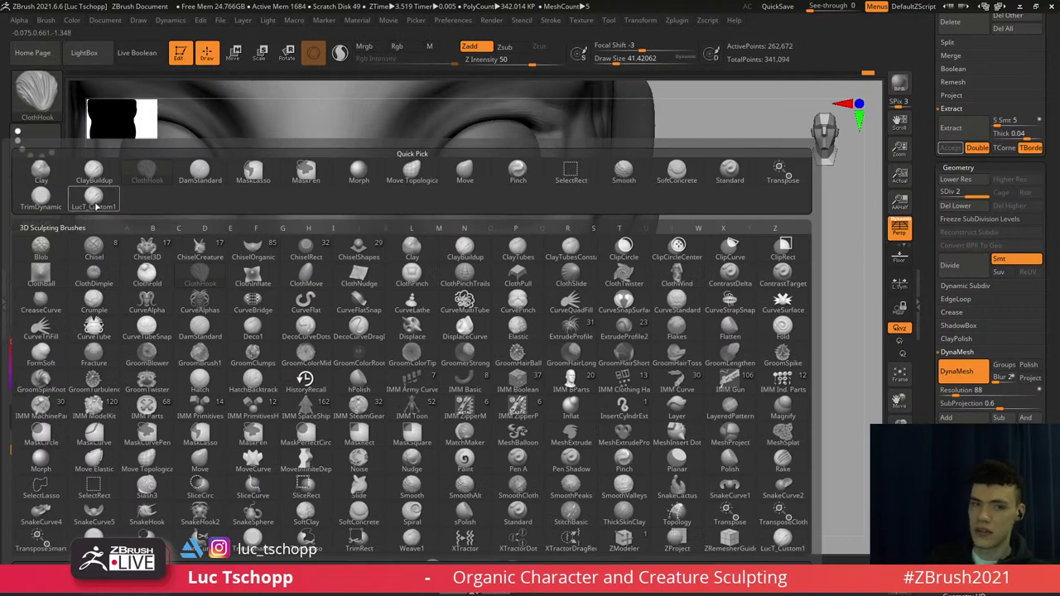
pyautogui.click(96, 206)
pyautogui.moveTo(281, 260); pyautogui.dragTo(271, 256, button='right')
pyautogui.keyDown('alt'); pyautogui.moveTo(331, 274); pyautogui.dragTo(255, 303, button='right'); pyautogui.keyUp('alt')
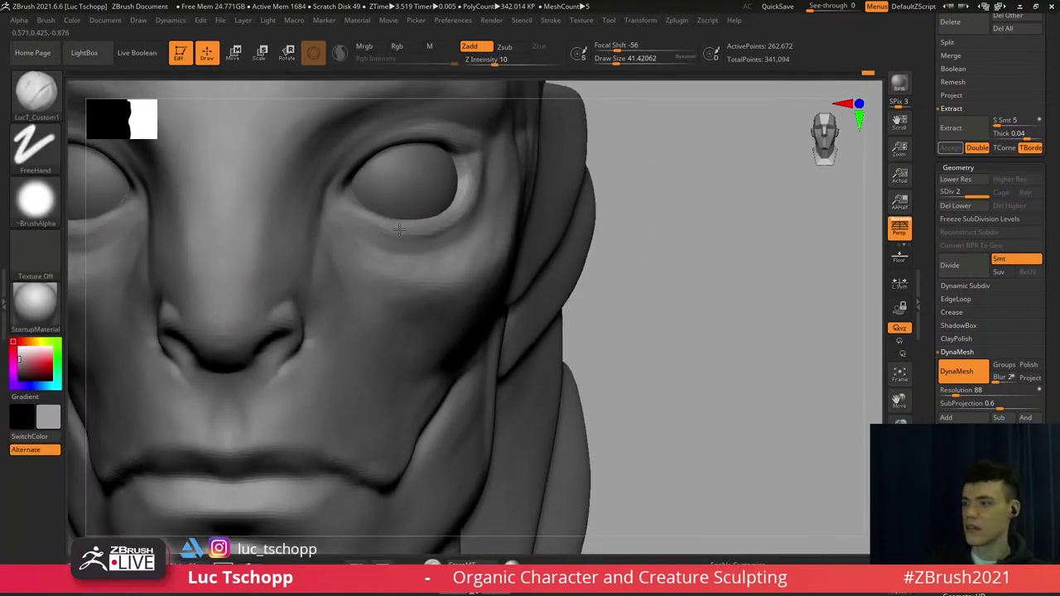
pyautogui.moveTo(400, 229); pyautogui.dragTo(394, 241, button='right')
pyautogui.press('b')
pyautogui.press('s')
pyautogui.press('t')
pyautogui.press('s')
pyautogui.moveTo(406, 230)
pyautogui.mouseDown()
pyautogui.moveTo(393, 229)
pyautogui.moveTo(423, 229)
pyautogui.mouseUp()
pyautogui.press('s')
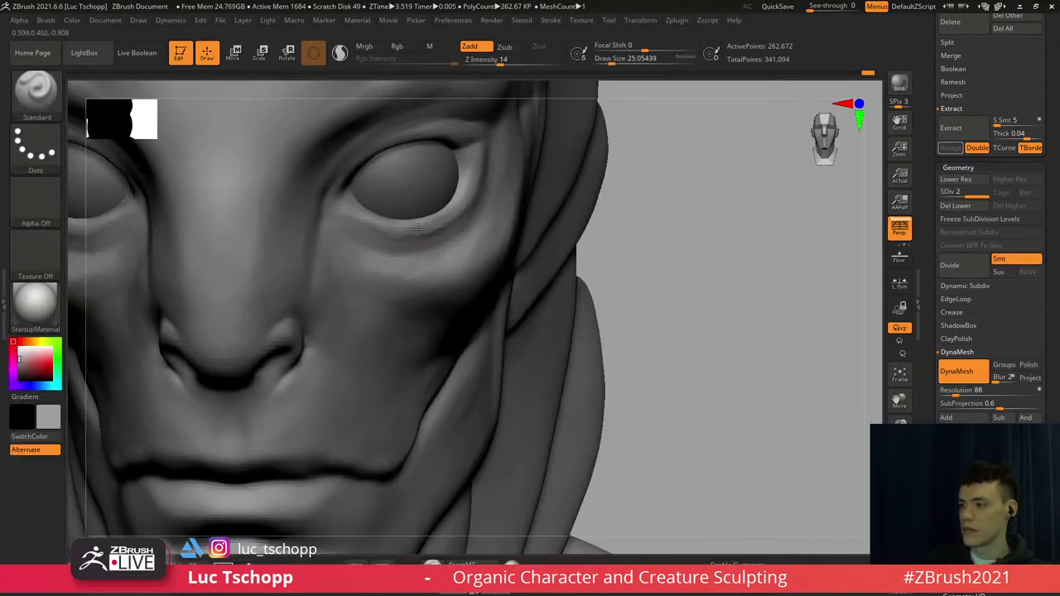
pyautogui.moveTo(430, 223)
pyautogui.mouseDown(button='right')
pyautogui.moveTo(452, 214)
pyautogui.moveTo(461, 222)
pyautogui.mouseUp(button='right')
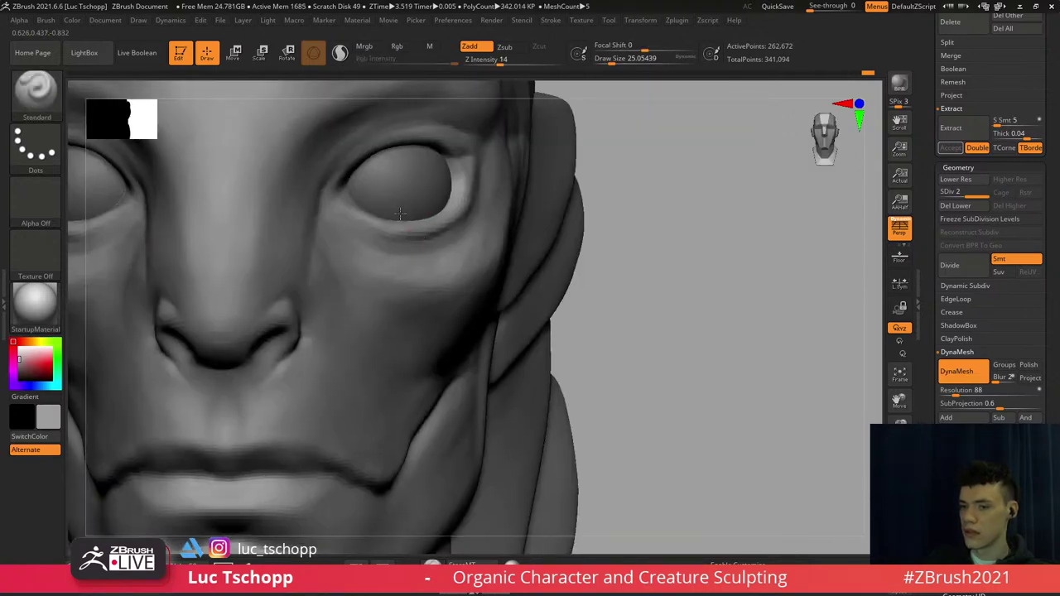
pyautogui.moveTo(452, 272)
pyautogui.keyDown('alt'); pyautogui.mouseDown(button='right')
pyautogui.moveTo(380, 221)
pyautogui.moveTo(386, 201)
pyautogui.moveTo(393, 207)
pyautogui.mouseUp(button='right'); pyautogui.keyUp('alt')
# Pull the outer corner of the right eye into a new shape with the Move brush
pyautogui.press('b')
pyautogui.press('m')
pyautogui.press('v')
pyautogui.moveTo(393, 204); pyautogui.dragTo(398, 193)
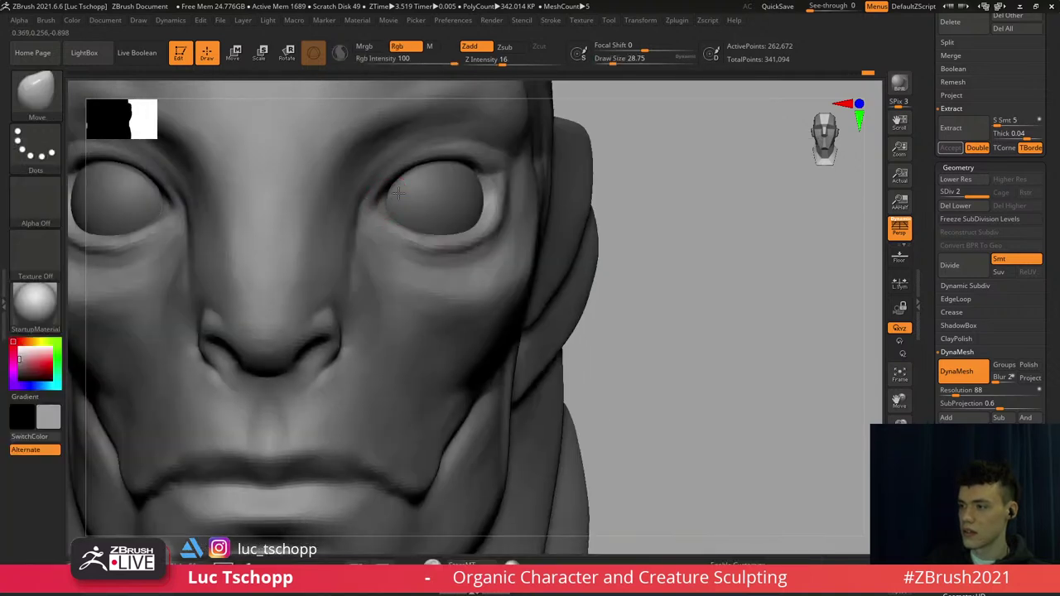
pyautogui.moveTo(396, 220)
pyautogui.keyDown('ctrl'); pyautogui.mouseDown(button='right')
pyautogui.moveTo(397, 230)
pyautogui.moveTo(406, 87)
pyautogui.mouseUp(button='right'); pyautogui.keyUp('ctrl')
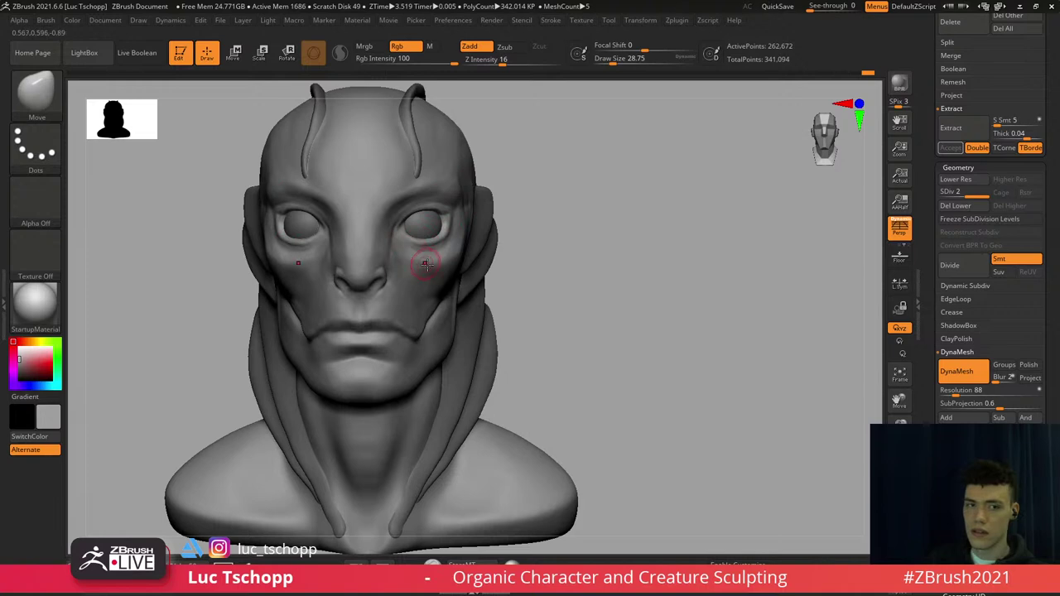
pyautogui.moveTo(427, 263)
pyautogui.keyDown('ctrl'); pyautogui.mouseDown(button='right')
pyautogui.moveTo(430, 184)
pyautogui.moveTo(434, 248)
pyautogui.mouseUp(button='right'); pyautogui.keyUp('ctrl')
pyautogui.keyDown('alt'); pyautogui.moveTo(441, 172); pyautogui.dragTo(430, 234, button='right'); pyautogui.keyUp('alt')
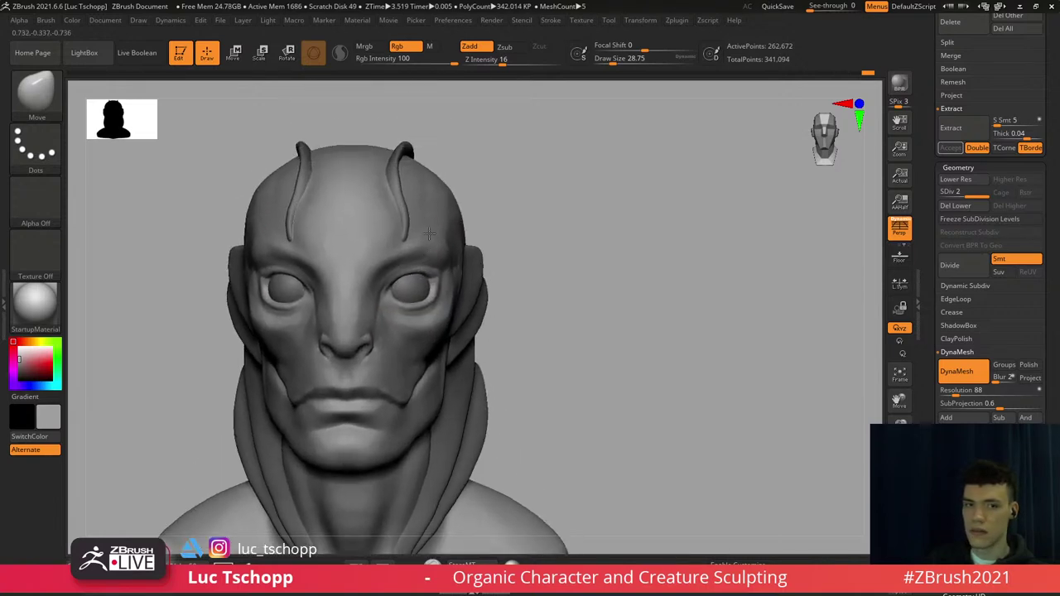
# Switch to LucT_Custom1 and enlarge it to about 149 over the top of the head
pyautogui.press('b')
pyautogui.click(108, 198)
pyautogui.keyDown('alt'); pyautogui.moveTo(343, 230); pyautogui.dragTo(332, 274, button='right'); pyautogui.keyUp('alt')
pyautogui.keyDown('ctrl'); pyautogui.moveTo(332, 274); pyautogui.dragTo(340, 334, button='right'); pyautogui.keyUp('ctrl')
pyautogui.moveTo(416, 224); pyautogui.dragTo(407, 255, button='right')
pyautogui.moveTo(413, 314)
pyautogui.mouseDown(button='right')
pyautogui.moveTo(421, 310)
pyautogui.moveTo(387, 322)
pyautogui.mouseUp(button='right')
pyautogui.press('s')
pyautogui.moveTo(413, 324); pyautogui.dragTo(430, 324)
pyautogui.moveTo(429, 315)
pyautogui.mouseDown(button='right')
pyautogui.moveTo(405, 282)
pyautogui.moveTo(407, 293)
pyautogui.mouseUp(button='right')
pyautogui.press('s')
pyautogui.moveTo(409, 277); pyautogui.dragTo(412, 276)
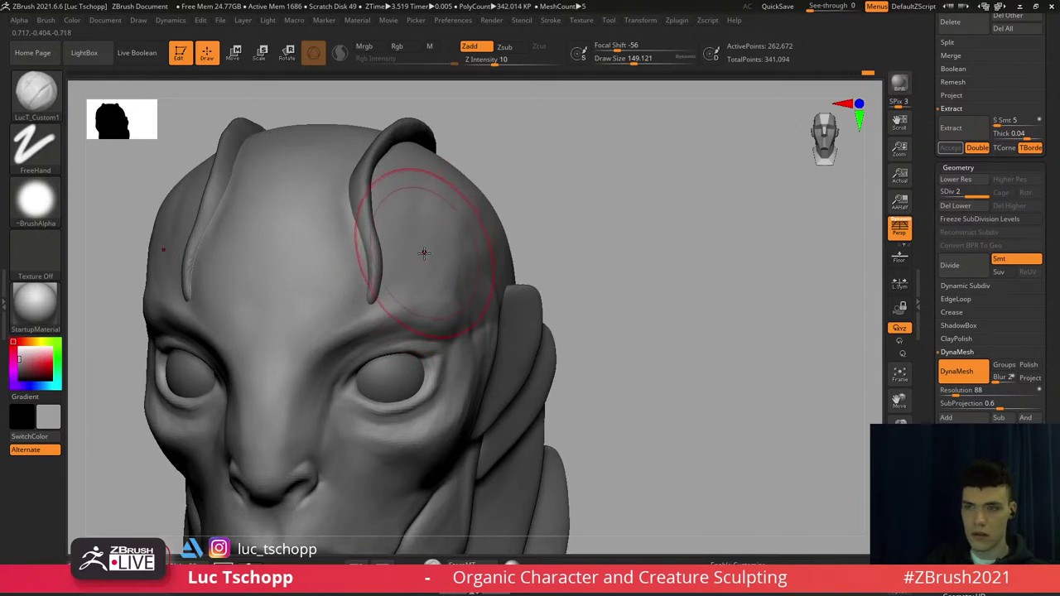
# On the Extract5 antennae subtool, push the antennae bases inward with a size-46 Move brush
pyautogui.keyDown('alt'); pyautogui.click(373, 259); pyautogui.keyUp('alt')
pyautogui.moveTo(373, 260)
pyautogui.keyDown('shift'); pyautogui.mouseDown(button='right')
pyautogui.moveTo(397, 268)
pyautogui.moveTo(398, 250)
pyautogui.moveTo(419, 262)
pyautogui.mouseUp(button='right'); pyautogui.keyUp('shift')
pyautogui.press('b')
pyautogui.press('m')
pyautogui.press('v')
pyautogui.press('s')
pyautogui.moveTo(339, 252)
pyautogui.mouseDown()
pyautogui.moveTo(327, 250)
pyautogui.moveTo(338, 254)
pyautogui.moveTo(324, 267)
pyautogui.mouseUp()
pyautogui.press('s')
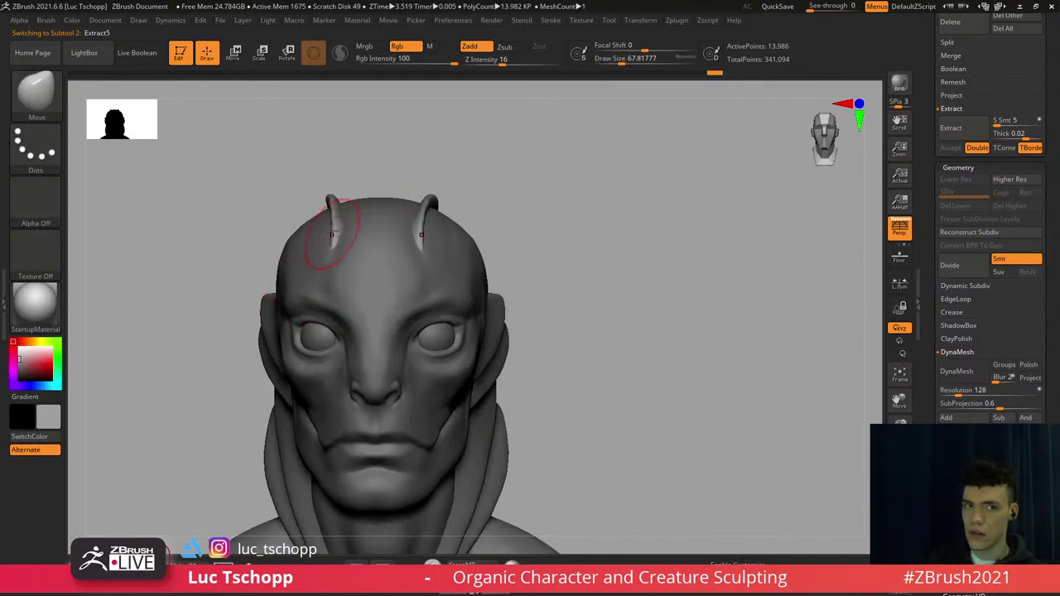
pyautogui.keyDown('alt'); pyautogui.moveTo(332, 236); pyautogui.dragTo(336, 253, button='right'); pyautogui.keyUp('alt')
pyautogui.press('s')
pyautogui.moveTo(336, 253); pyautogui.dragTo(344, 250)
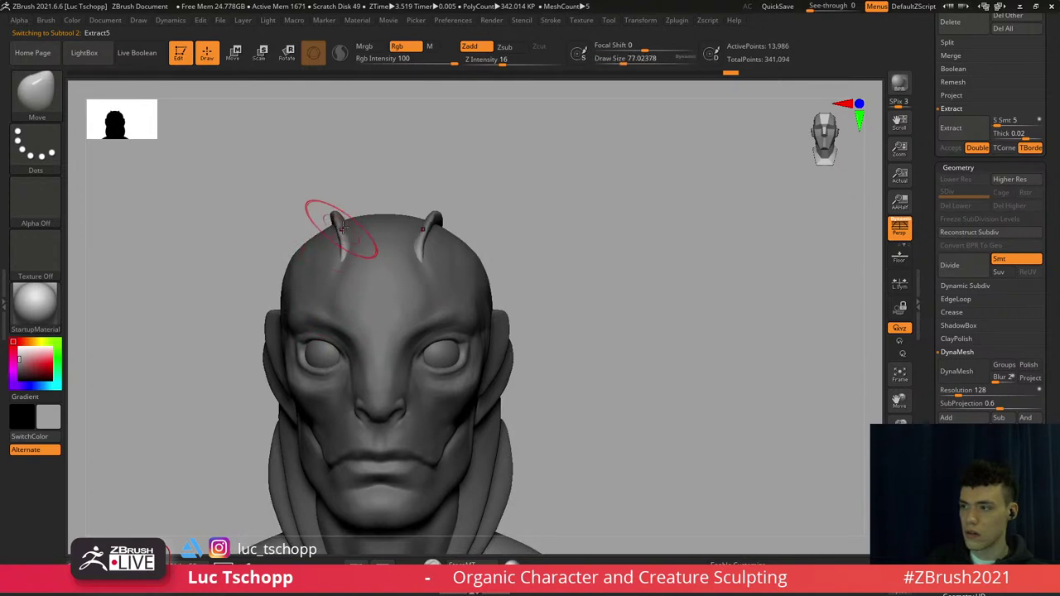
# Enlarge the Move brush to about 136 and reshape an antenna base from a three-quarter view
pyautogui.moveTo(345, 226); pyautogui.dragTo(415, 247, button='right')
pyautogui.press('s')
pyautogui.moveTo(336, 236)
pyautogui.mouseDown()
pyautogui.moveTo(347, 236)
pyautogui.moveTo(344, 249)
pyautogui.mouseUp()
pyautogui.press('s')
pyautogui.moveTo(345, 256); pyautogui.dragTo(350, 262)
# Reselect the head subtool, return to subdivision level 2 and switch to LucT_Custom1
pyautogui.keyDown('alt'); pyautogui.click(377, 292); pyautogui.keyUp('alt')
pyautogui.moveTo(377, 291); pyautogui.dragTo(456, 287, button='right')
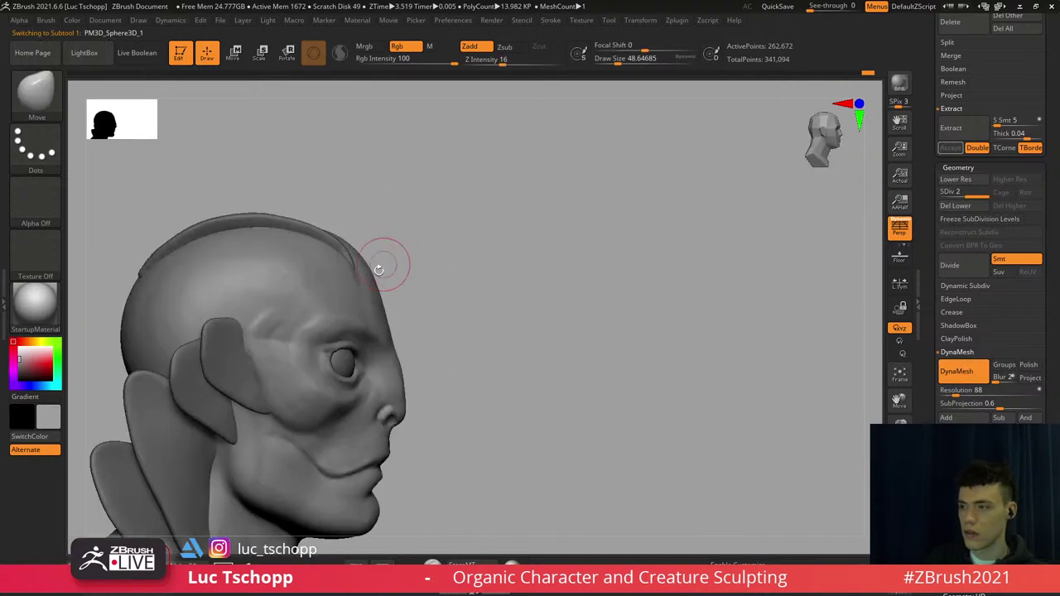
pyautogui.keyDown('alt'); pyautogui.moveTo(384, 269); pyautogui.dragTo(395, 252, button='right'); pyautogui.keyUp('alt')
pyautogui.hotkey('shift', 'd')
pyautogui.press('s')
pyautogui.moveTo(393, 301); pyautogui.dragTo(406, 302)
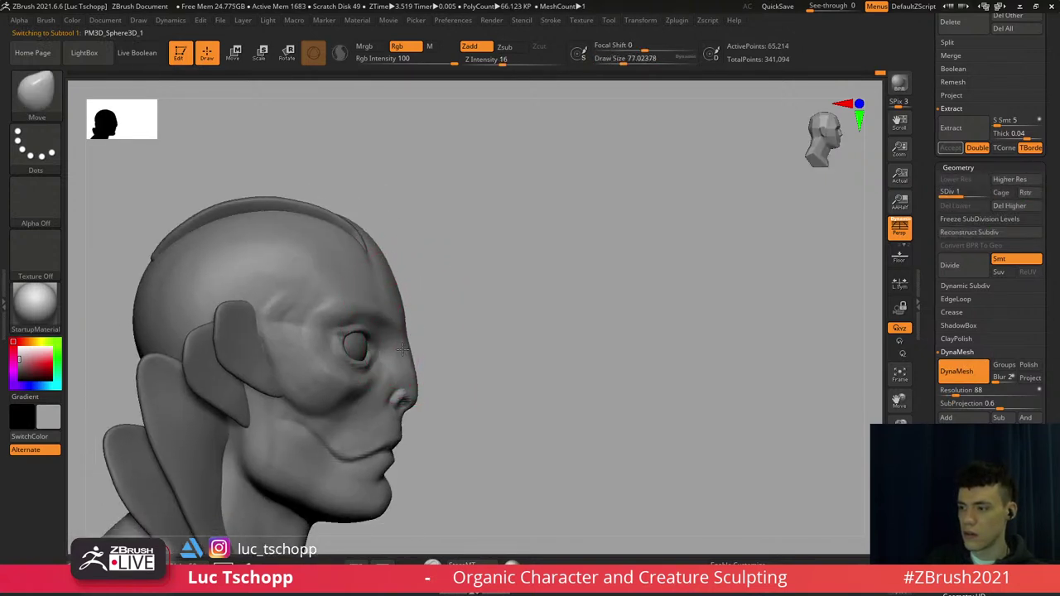
pyautogui.keyDown('alt'); pyautogui.moveTo(409, 360); pyautogui.dragTo(333, 257, button='right'); pyautogui.keyUp('alt')
pyautogui.press('d')
pyautogui.press('b')
pyautogui.click(92, 196)
pyautogui.moveTo(455, 270)
pyautogui.keyDown('alt'); pyautogui.mouseDown(button='right')
pyautogui.moveTo(414, 265)
pyautogui.moveTo(414, 308)
pyautogui.mouseUp(button='right'); pyautogui.keyUp('alt')
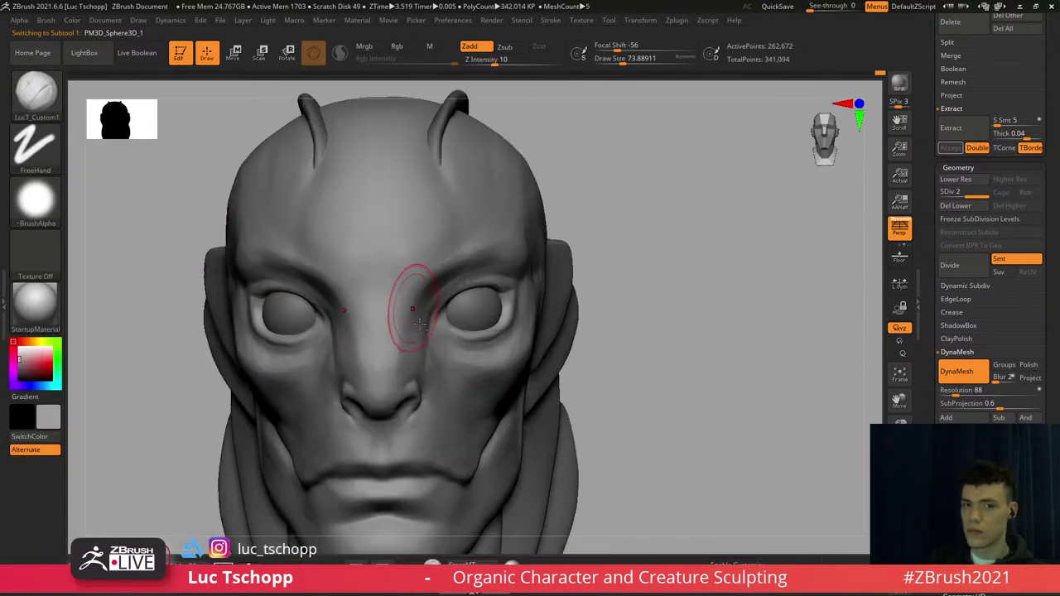
# Push the cheek with the Move brush at the lower subdivision level, sized down to about 94
pyautogui.moveTo(435, 373)
pyautogui.keyDown('alt'); pyautogui.mouseDown(button='right')
pyautogui.moveTo(384, 272)
pyautogui.moveTo(447, 290)
pyautogui.mouseUp(button='right'); pyautogui.keyUp('alt')
pyautogui.press('b')
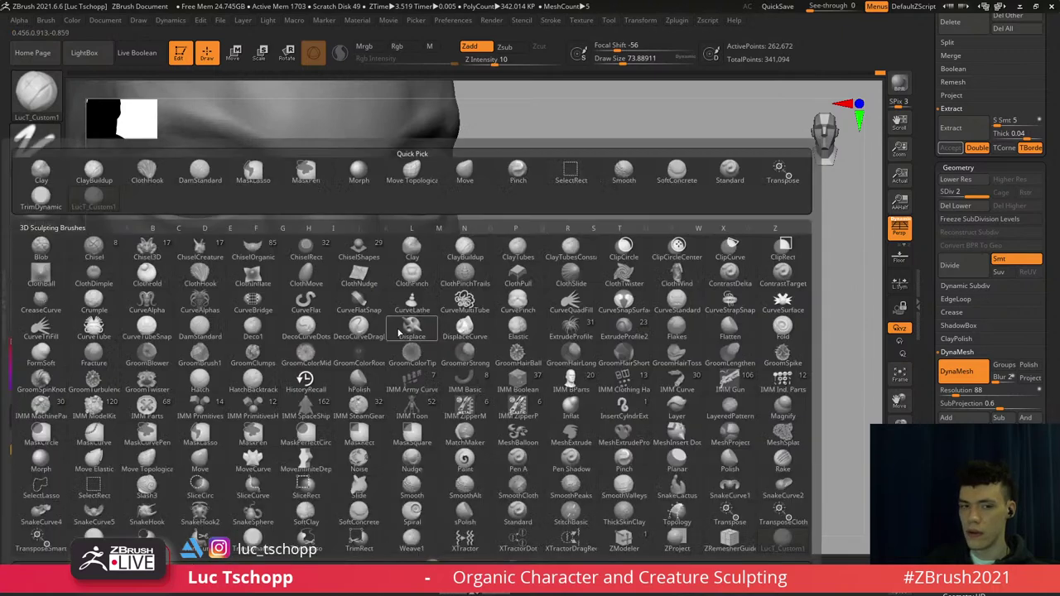
pyautogui.press('m')
pyautogui.press('v')
pyautogui.hotkey('shift', 'd')
pyautogui.moveTo(406, 319); pyautogui.dragTo(417, 319)
pyautogui.moveTo(507, 261)
pyautogui.mouseDown()
pyautogui.moveTo(470, 259)
pyautogui.moveTo(479, 248)
pyautogui.mouseUp()
pyautogui.moveTo(402, 310)
pyautogui.mouseDown(button='right')
pyautogui.moveTo(435, 315)
pyautogui.moveTo(401, 303)
pyautogui.mouseUp(button='right')
pyautogui.press('s')
pyautogui.moveTo(216, 326); pyautogui.dragTo(213, 327)
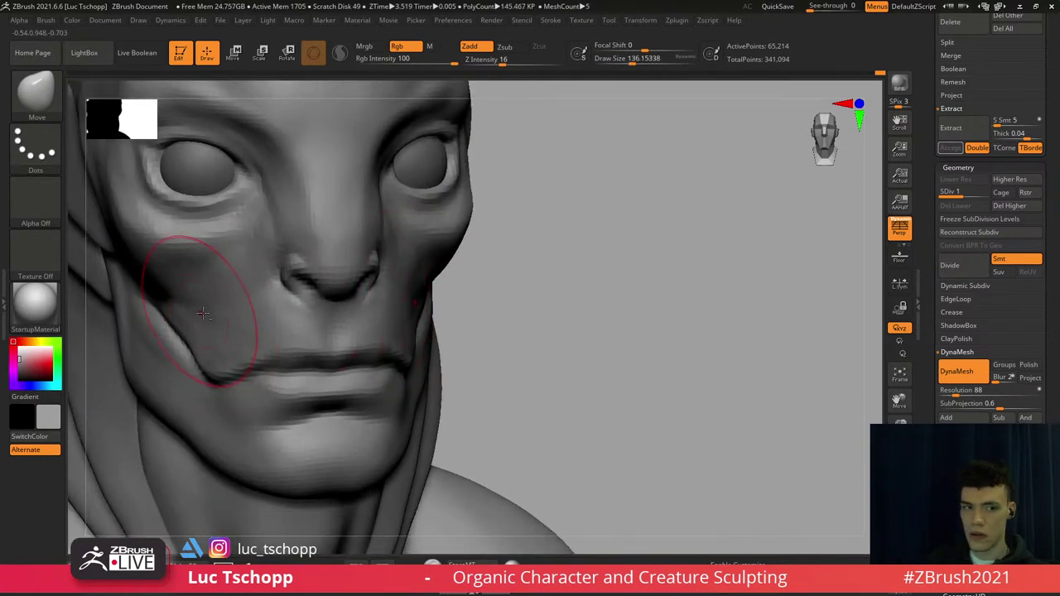
pyautogui.keyDown('alt'); pyautogui.moveTo(204, 307); pyautogui.dragTo(216, 313, button='right'); pyautogui.keyUp('alt')
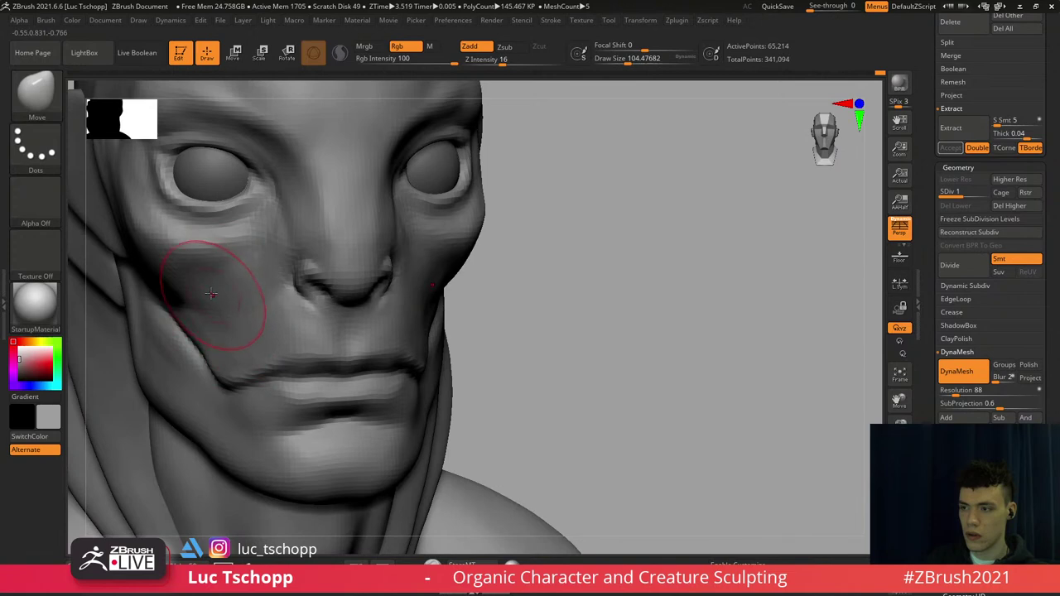
# Sculpt the cheek with LucT_Custom1 at about size 83, back at subdivision level 2
pyautogui.press('b')
pyautogui.click(95, 198)
pyautogui.moveTo(117, 270); pyautogui.dragTo(162, 290, button='right')
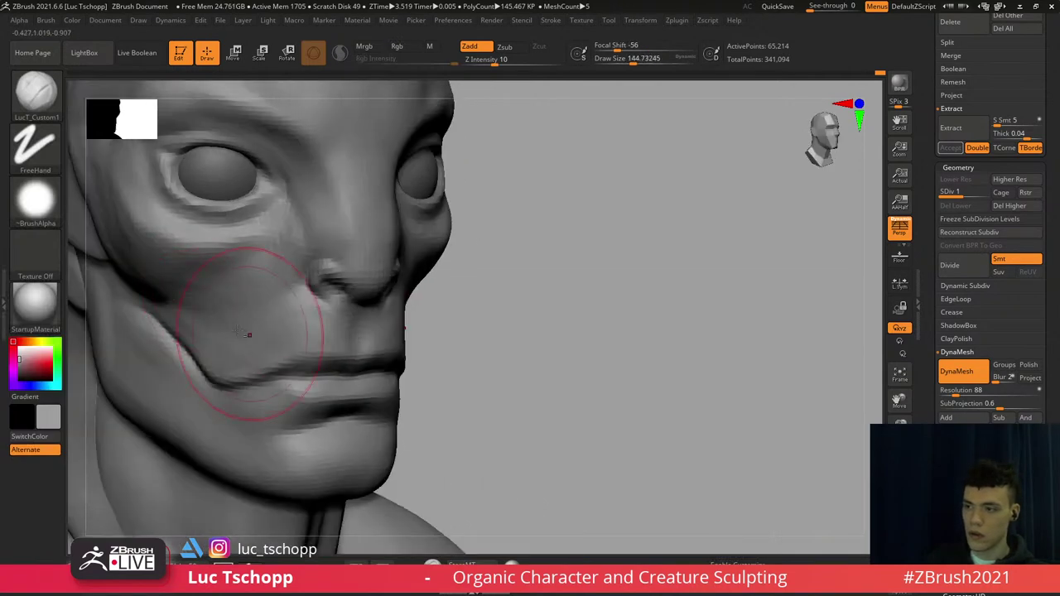
pyautogui.press('s')
pyautogui.moveTo(235, 332); pyautogui.dragTo(243, 349)
pyautogui.press('d')
pyautogui.keyDown('shift'); pyautogui.moveTo(225, 333); pyautogui.dragTo(210, 326, button='right'); pyautogui.keyUp('shift')
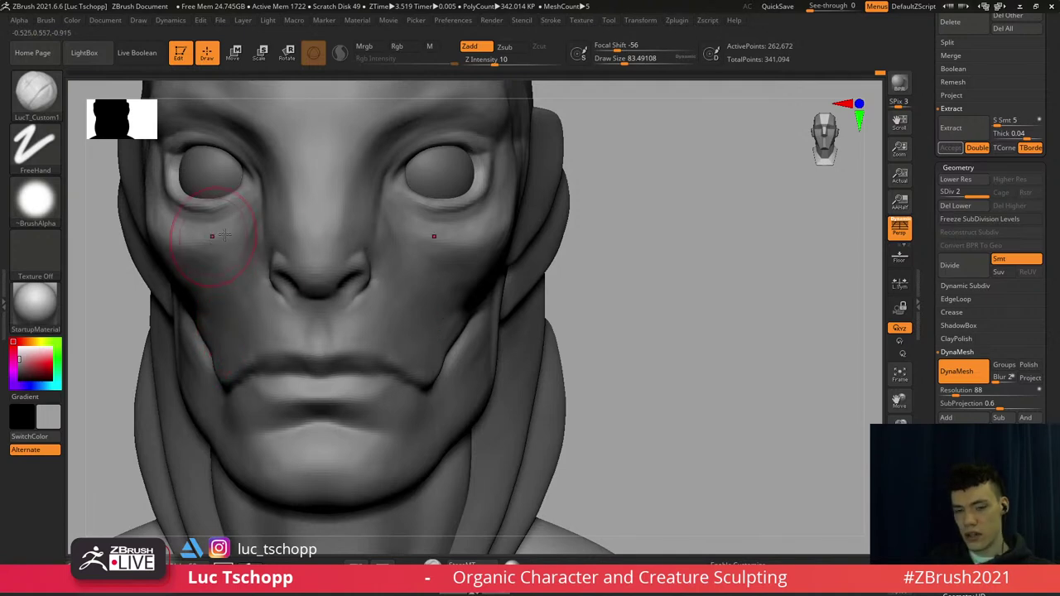
pyautogui.moveTo(348, 381)
pyautogui.keyDown('alt'); pyautogui.mouseDown(button='right')
pyautogui.moveTo(323, 282)
pyautogui.moveTo(367, 212)
pyautogui.moveTo(344, 272)
pyautogui.moveTo(321, 277)
pyautogui.mouseUp(button='right'); pyautogui.keyUp('alt')
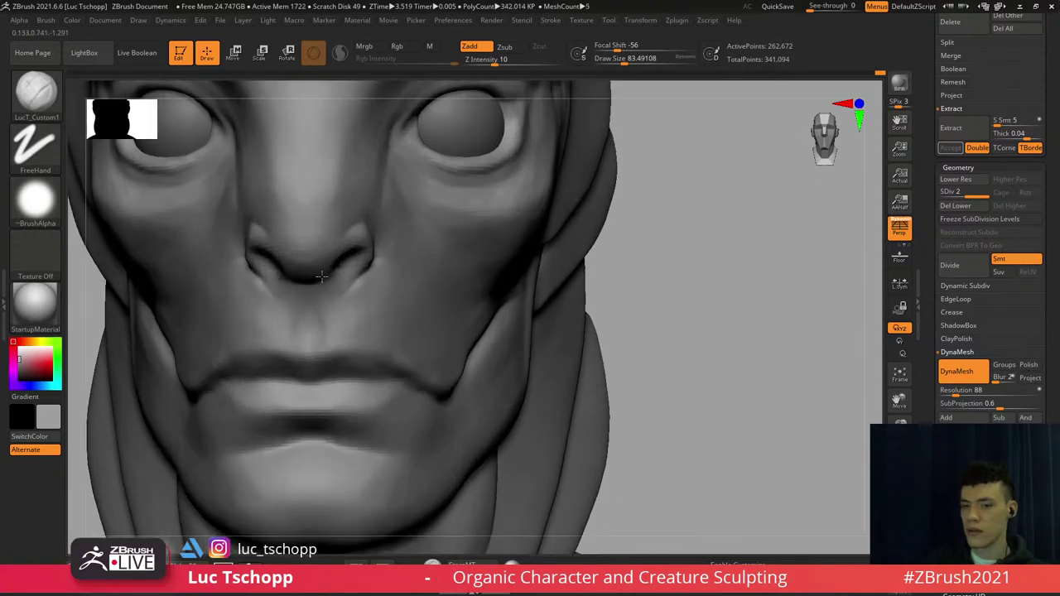
# Refine the nostril wing with a sculpting brush, then frame the bust in left profile
pyautogui.press('b')
pyautogui.click(157, 182)
pyautogui.moveTo(302, 227)
pyautogui.keyDown('ctrl'); pyautogui.mouseDown(button='right')
pyautogui.moveTo(357, 271)
pyautogui.moveTo(390, 279)
pyautogui.mouseUp(button='right'); pyautogui.keyUp('ctrl')
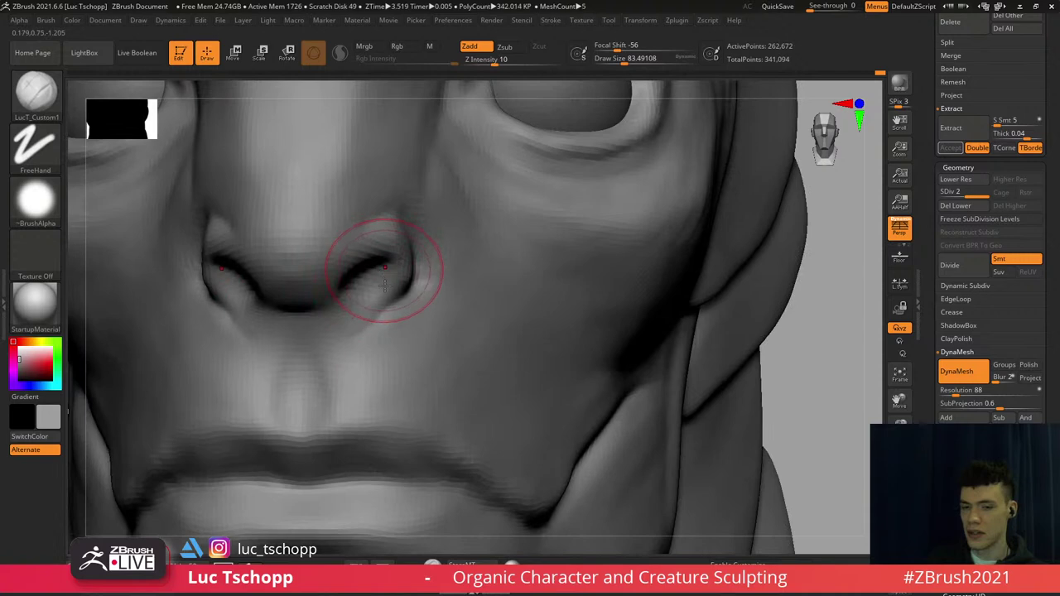
pyautogui.moveTo(383, 280); pyautogui.dragTo(383, 289)
pyautogui.press('f')
pyautogui.keyDown('alt'); pyautogui.moveTo(379, 296); pyautogui.dragTo(317, 309, button='right'); pyautogui.keyUp('alt')
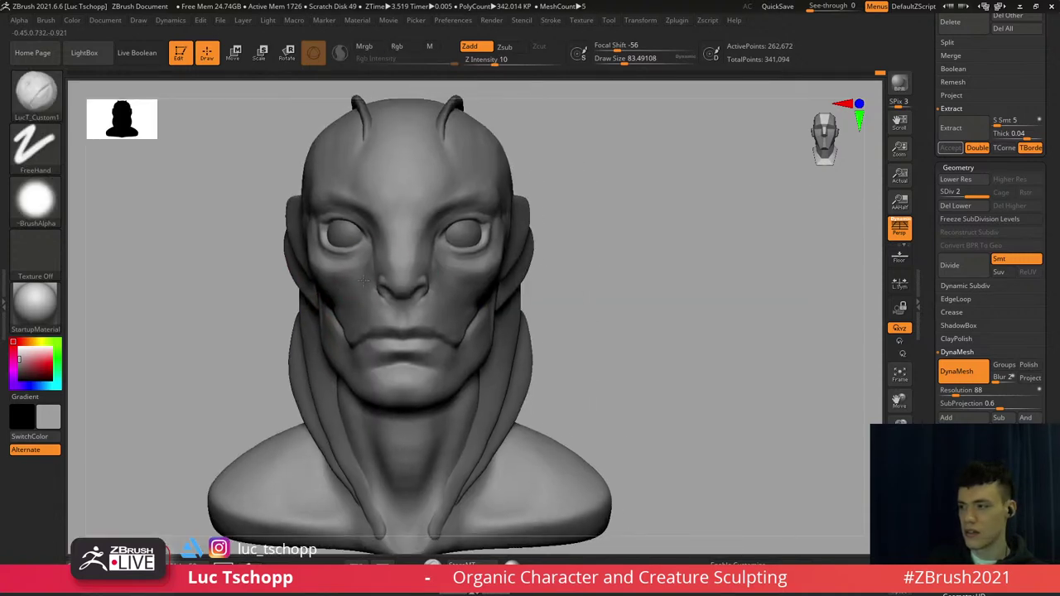
pyautogui.keyDown('alt'); pyautogui.moveTo(407, 205); pyautogui.dragTo(380, 280, button='right'); pyautogui.keyUp('alt')
pyautogui.moveTo(396, 222); pyautogui.dragTo(323, 233, button='right')
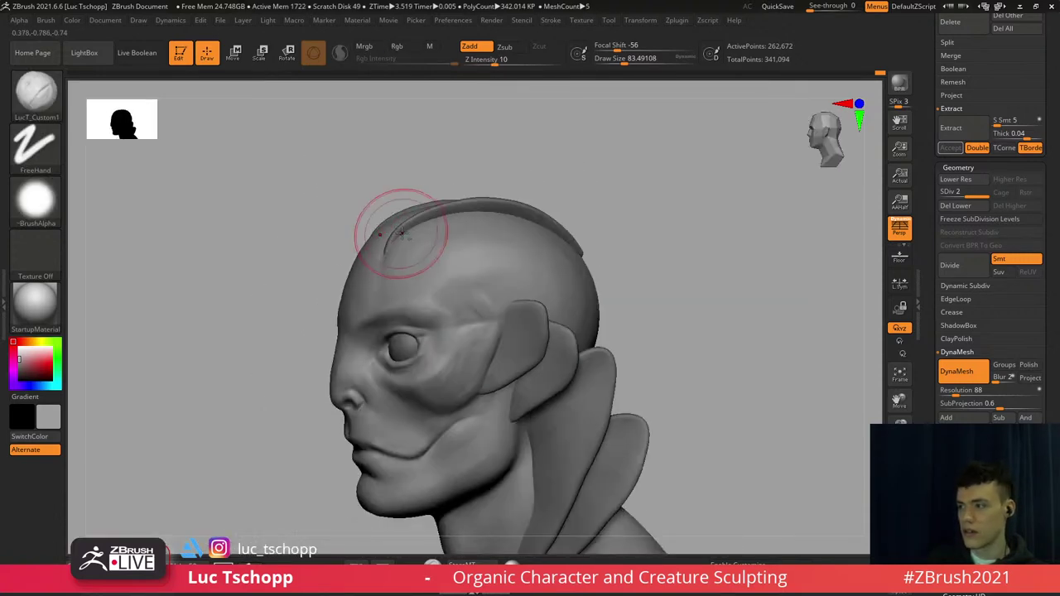
# Briefly select the Extract5 subtool, then reactivate the head and turn to a three-quarter view
pyautogui.keyDown('alt'); pyautogui.click(404, 230); pyautogui.keyUp('alt')
pyautogui.keyDown('alt'); pyautogui.moveTo(400, 288); pyautogui.dragTo(402, 220, button='right'); pyautogui.keyUp('alt')
pyautogui.keyDown('alt'); pyautogui.click(402, 221); pyautogui.keyUp('alt')
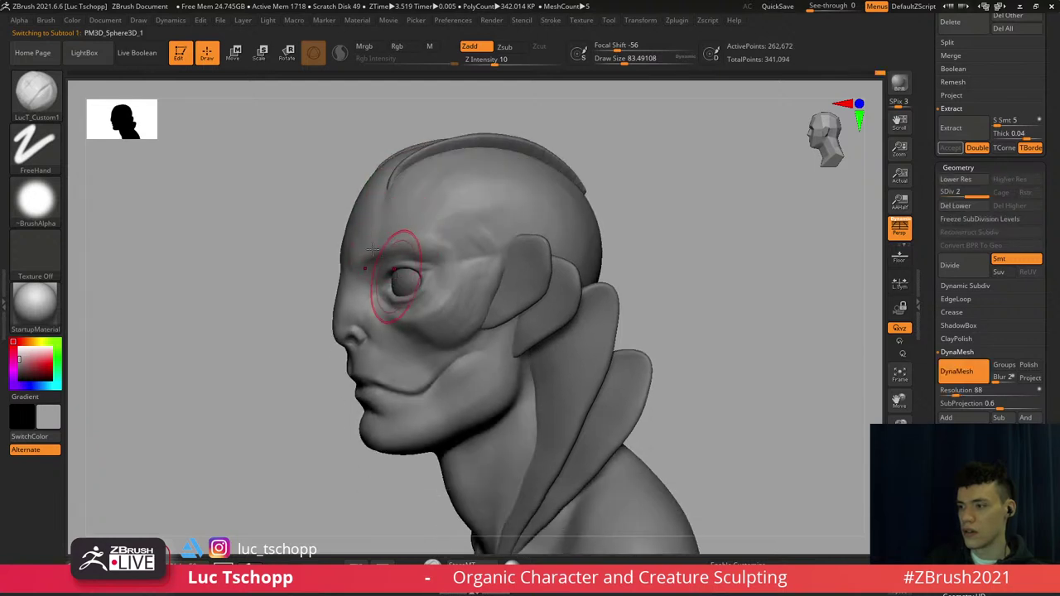
pyautogui.moveTo(435, 329)
pyautogui.keyDown('alt'); pyautogui.mouseDown(button='right')
pyautogui.moveTo(398, 298)
pyautogui.moveTo(401, 216)
pyautogui.mouseUp(button='right'); pyautogui.keyUp('alt')
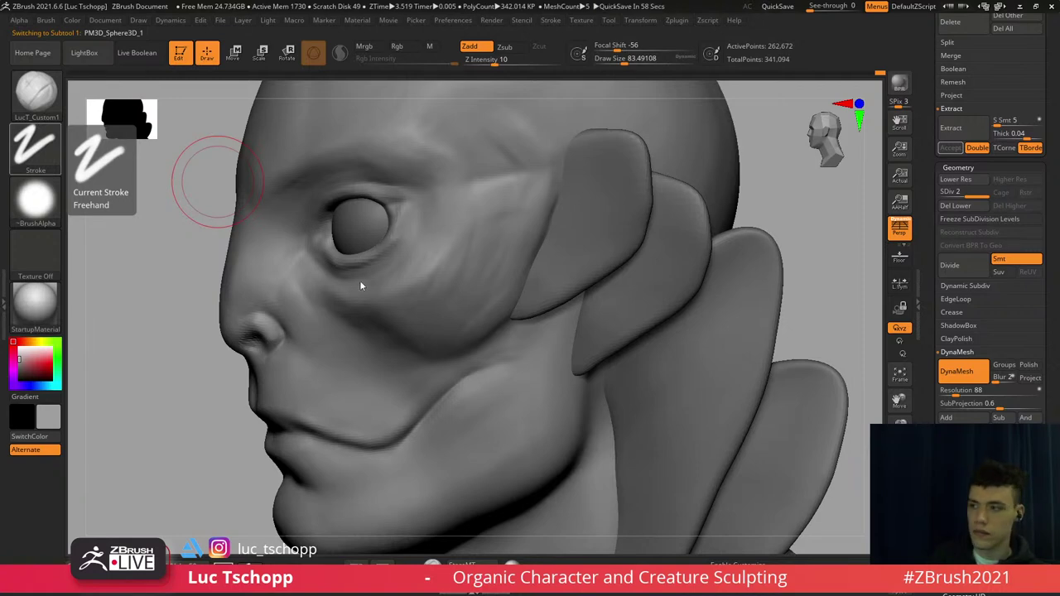
pyautogui.moveTo(361, 286)
pyautogui.mouseDown(button='right')
pyautogui.moveTo(409, 282)
pyautogui.moveTo(449, 289)
pyautogui.moveTo(455, 303)
pyautogui.moveTo(435, 303)
pyautogui.moveTo(502, 284)
pyautogui.mouseUp(button='right')
# Set up the Move brush at about size 94 and frame the mouth from the front
pyautogui.press('b')
pyautogui.press('m')
pyautogui.press('v')
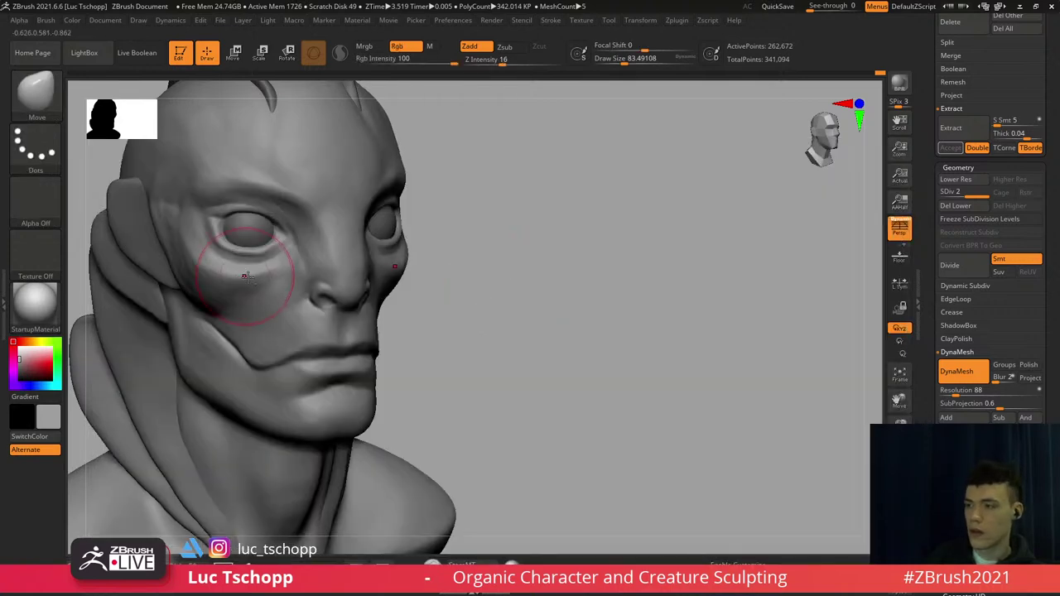
pyautogui.moveTo(248, 278)
pyautogui.keyDown('alt'); pyautogui.mouseDown(button='right')
pyautogui.moveTo(265, 265)
pyautogui.moveTo(229, 274)
pyautogui.mouseUp(button='right'); pyautogui.keyUp('alt')
pyautogui.hotkey('shift', 'd')
pyautogui.press('s')
pyautogui.moveTo(235, 284); pyautogui.dragTo(258, 273)
pyautogui.press('d')
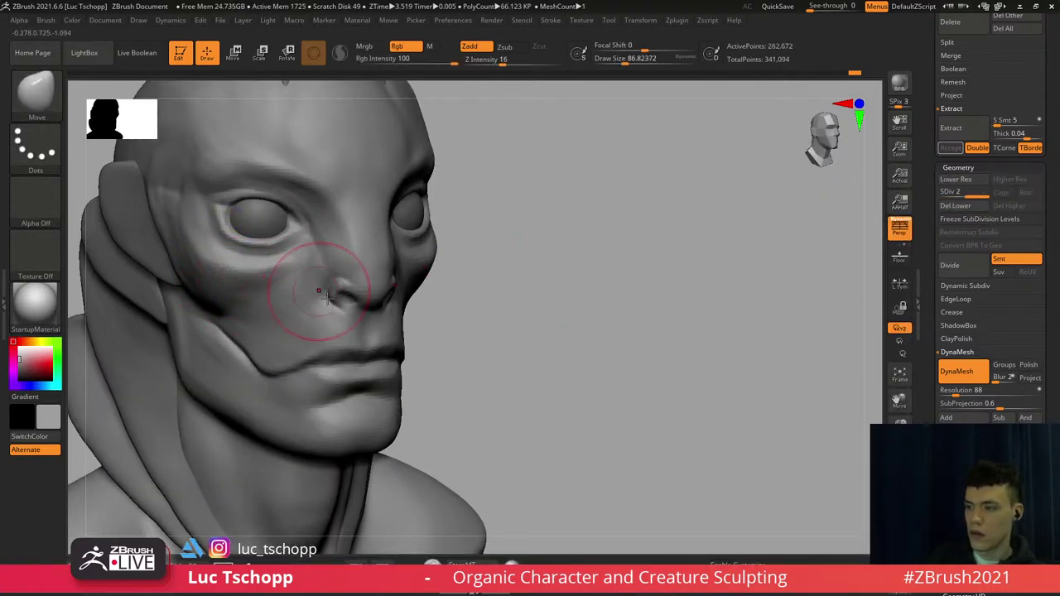
pyautogui.moveTo(328, 299)
pyautogui.mouseDown(button='right')
pyautogui.moveTo(256, 305)
pyautogui.moveTo(277, 278)
pyautogui.moveTo(356, 319)
pyautogui.moveTo(379, 308)
pyautogui.mouseUp(button='right')
pyautogui.press('s')
pyautogui.moveTo(379, 308); pyautogui.dragTo(360, 307)
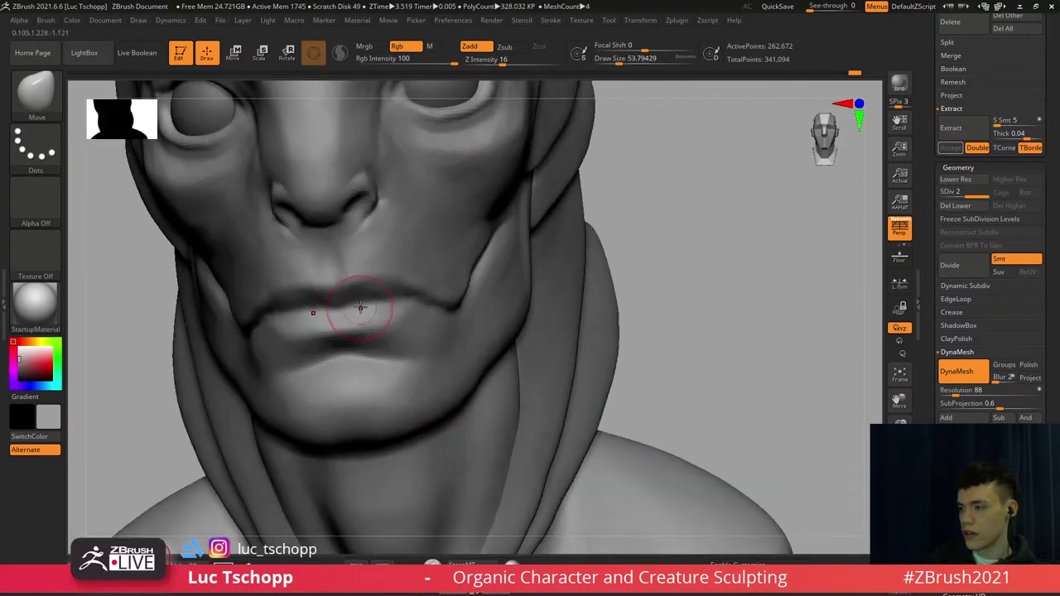
pyautogui.moveTo(361, 307); pyautogui.dragTo(383, 319, button='right')
# Mask along the lip line with a size-13 brush and invert the mask to free the lips
pyautogui.press('s')
pyautogui.moveTo(383, 320); pyautogui.dragTo(356, 322)
pyautogui.moveTo(306, 323); pyautogui.dragTo(326, 327, button='right')
pyautogui.press('s')
pyautogui.moveTo(329, 324); pyautogui.dragTo(323, 322)
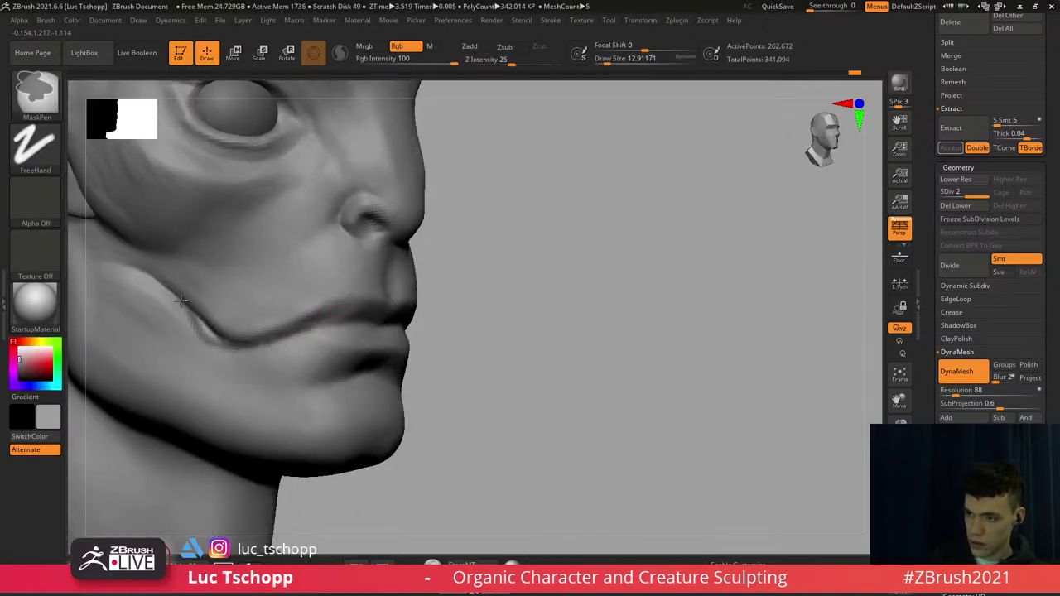
pyautogui.keyDown('ctrl'); pyautogui.moveTo(181, 301); pyautogui.dragTo(240, 333); pyautogui.keyUp('ctrl')
pyautogui.moveTo(239, 333)
pyautogui.keyDown('ctrl'); pyautogui.mouseDown(button='right')
pyautogui.moveTo(186, 311)
pyautogui.moveTo(199, 314)
pyautogui.mouseUp(button='right'); pyautogui.keyUp('ctrl')
pyautogui.press('s')
pyautogui.moveTo(199, 315); pyautogui.dragTo(201, 315)
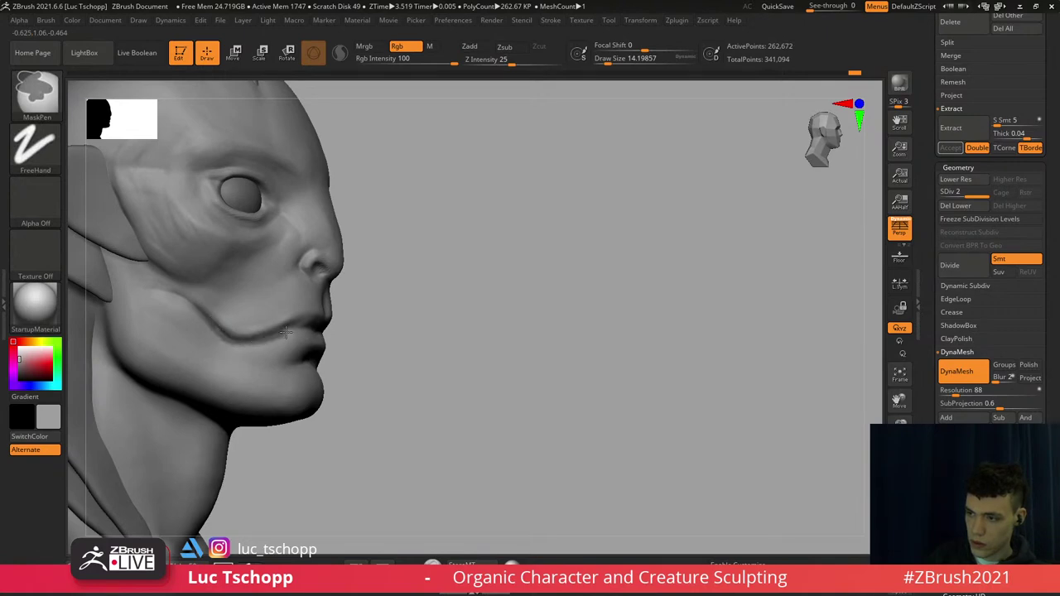
pyautogui.keyDown('ctrl'); pyautogui.moveTo(306, 329); pyautogui.dragTo(326, 322); pyautogui.keyUp('ctrl')
pyautogui.keyDown('shift'); pyautogui.moveTo(327, 321); pyautogui.dragTo(312, 308, button='right'); pyautogui.keyUp('shift')
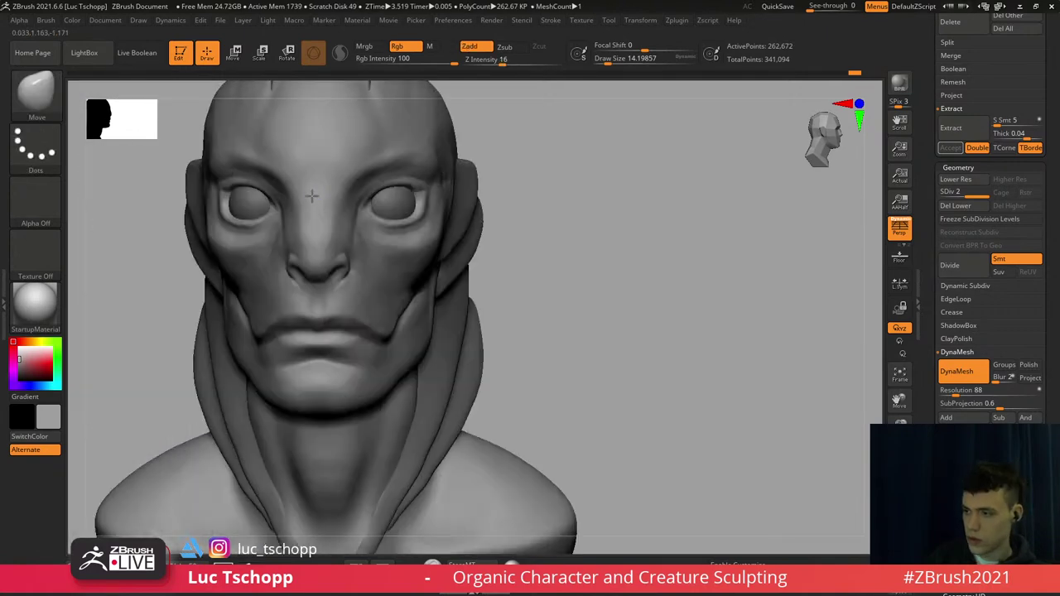
pyautogui.keyDown('ctrl'); pyautogui.click(516, 284); pyautogui.keyUp('ctrl')
pyautogui.moveTo(442, 284)
pyautogui.mouseDown(button='right')
pyautogui.moveTo(323, 277)
pyautogui.moveTo(277, 386)
pyautogui.moveTo(264, 382)
pyautogui.mouseUp(button='right')
# Lift the lips outward with the Move brush at about size 116
pyautogui.press('b')
pyautogui.press('m')
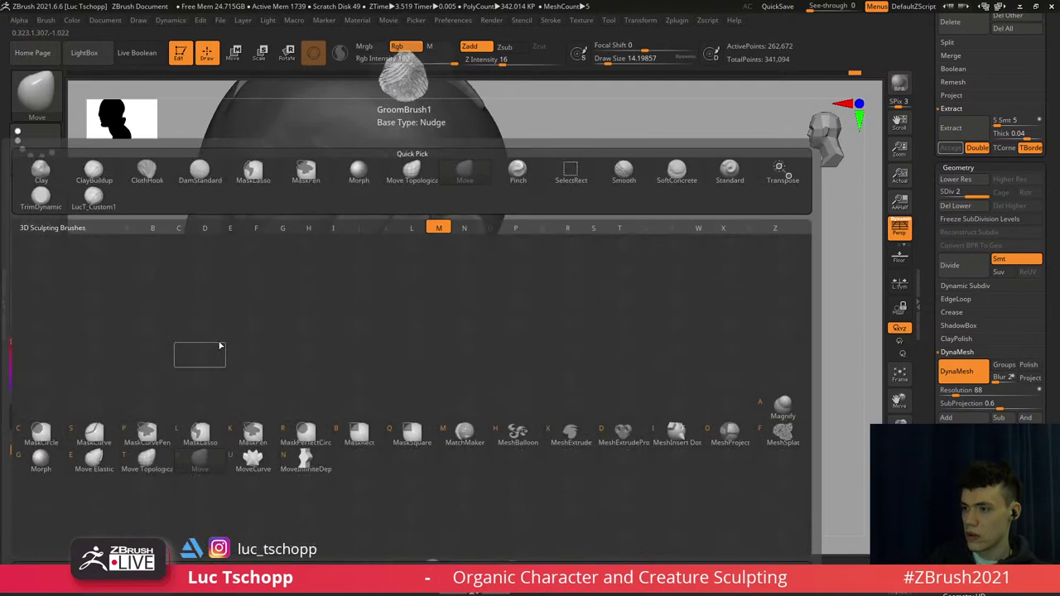
pyautogui.press('v')
pyautogui.press('s')
pyautogui.moveTo(222, 341)
pyautogui.mouseDown()
pyautogui.moveTo(264, 339)
pyautogui.moveTo(235, 325)
pyautogui.mouseUp()
pyautogui.moveTo(236, 326); pyautogui.dragTo(333, 331, button='right')
# Resize the Move brush to about 192 and pull the mouth corners down into the cheek
pyautogui.press('s')
pyautogui.moveTo(328, 330); pyautogui.dragTo(323, 337)
pyautogui.press('s')
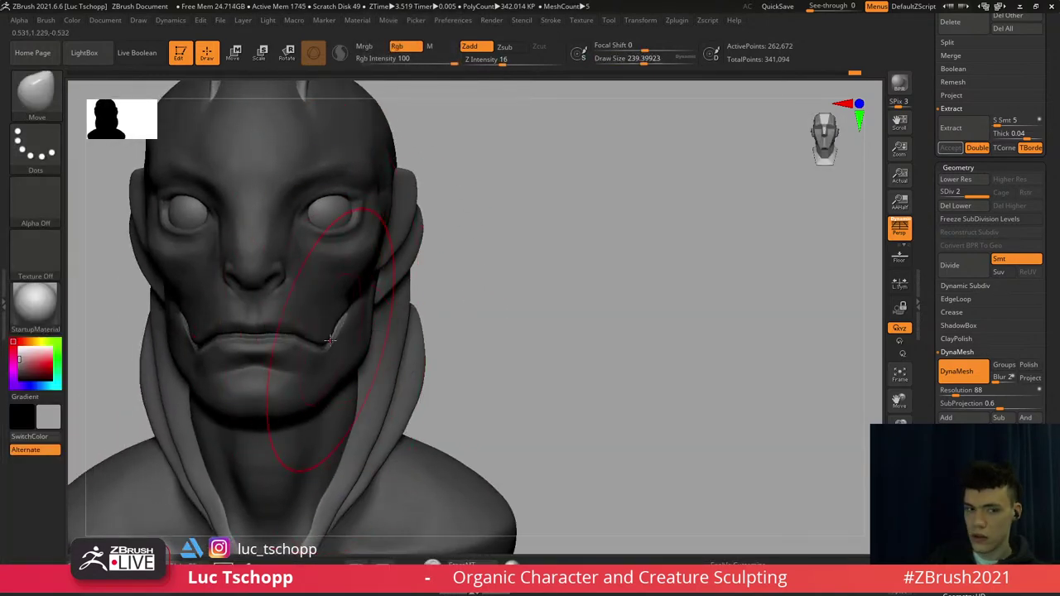
pyautogui.keyDown('ctrl'); pyautogui.moveTo(324, 342); pyautogui.dragTo(332, 341, button='right'); pyautogui.keyUp('ctrl')
pyautogui.press('s')
pyautogui.moveTo(331, 341); pyautogui.dragTo(330, 330)
pyautogui.keyDown('ctrl'); pyautogui.moveTo(330, 330); pyautogui.dragTo(329, 365, button='right'); pyautogui.keyUp('ctrl')
pyautogui.moveTo(330, 365)
pyautogui.mouseDown(button='right')
pyautogui.moveTo(278, 370)
pyautogui.moveTo(307, 382)
pyautogui.mouseUp(button='right')
pyautogui.moveTo(307, 383)
pyautogui.keyDown('ctrl'); pyautogui.mouseDown(button='right')
pyautogui.moveTo(331, 408)
pyautogui.moveTo(365, 290)
pyautogui.mouseUp(button='right'); pyautogui.keyUp('ctrl')
# Clear the mask from the head and shrink the brush to about 44
pyautogui.hotkey('ctrl', 'shift', 'a')
pyautogui.press('s')
pyautogui.moveTo(400, 327); pyautogui.dragTo(386, 328)
pyautogui.press('s')
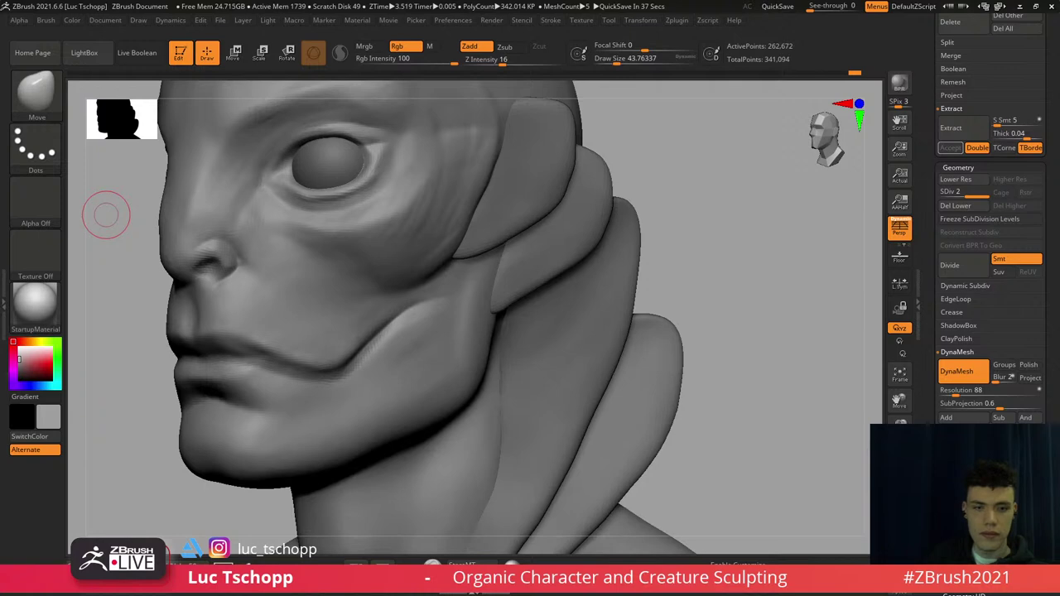
# Shrink the brush to about 15.5 and mask along the cheek crease toward the ear
pyautogui.moveTo(106, 216); pyautogui.dragTo(81, 227)
pyautogui.press('s')
pyautogui.moveTo(382, 347); pyautogui.dragTo(374, 346)
pyautogui.moveTo(374, 347); pyautogui.dragTo(386, 332, button='right')
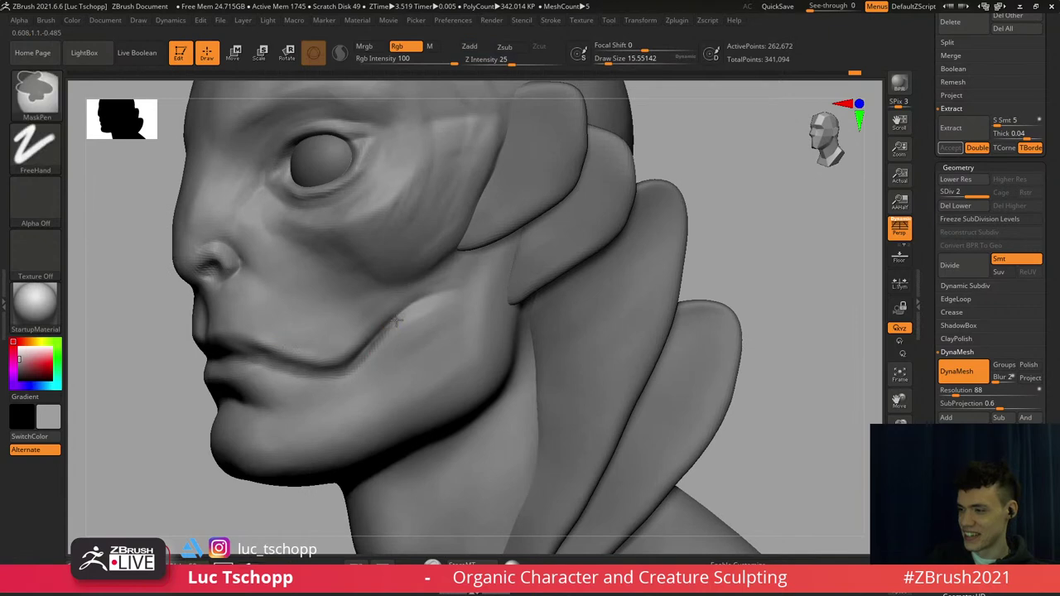
pyautogui.keyDown('ctrl'); pyautogui.moveTo(432, 296); pyautogui.dragTo(458, 292); pyautogui.keyUp('ctrl')
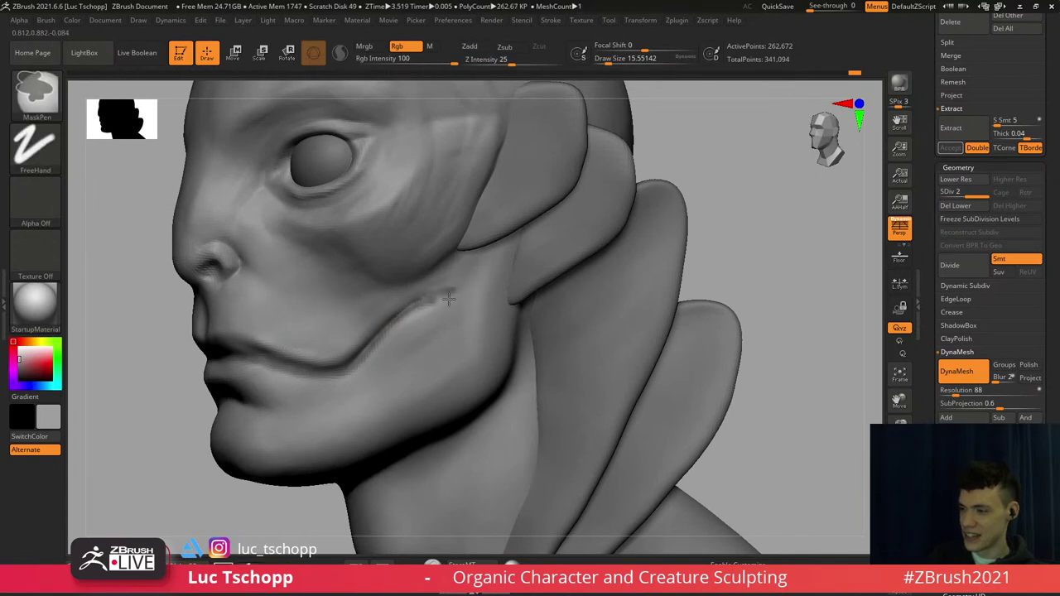
# Switch to the Move brush at about size 324 and shift the mouth corners slightly
pyautogui.moveTo(407, 328)
pyautogui.keyDown('ctrl'); pyautogui.mouseDown(button='right')
pyautogui.moveTo(241, 349)
pyautogui.moveTo(378, 336)
pyautogui.moveTo(334, 326)
pyautogui.mouseUp(button='right'); pyautogui.keyUp('ctrl')
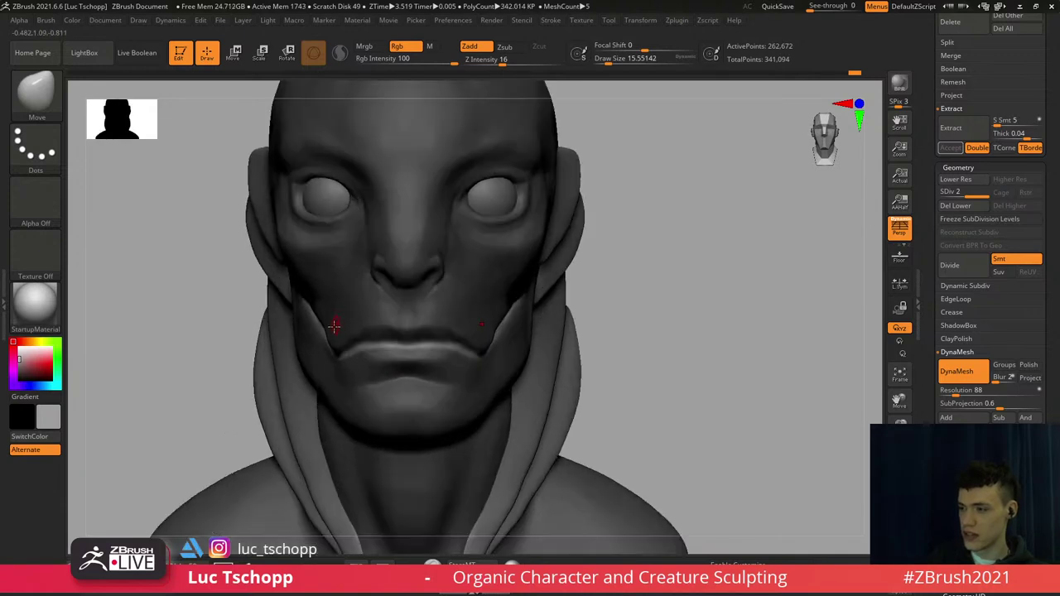
pyautogui.press('b')
pyautogui.press('m')
pyautogui.press('v')
pyautogui.press('s')
pyautogui.click(340, 338)
pyautogui.press('s')
pyautogui.moveTo(332, 337); pyautogui.dragTo(333, 334)
pyautogui.press('s')
pyautogui.moveTo(333, 333); pyautogui.dragTo(393, 338, button='right')
# Pull the lips into shape with the Move brush reduced to about 97
pyautogui.press('s')
pyautogui.moveTo(391, 338); pyautogui.dragTo(374, 335)
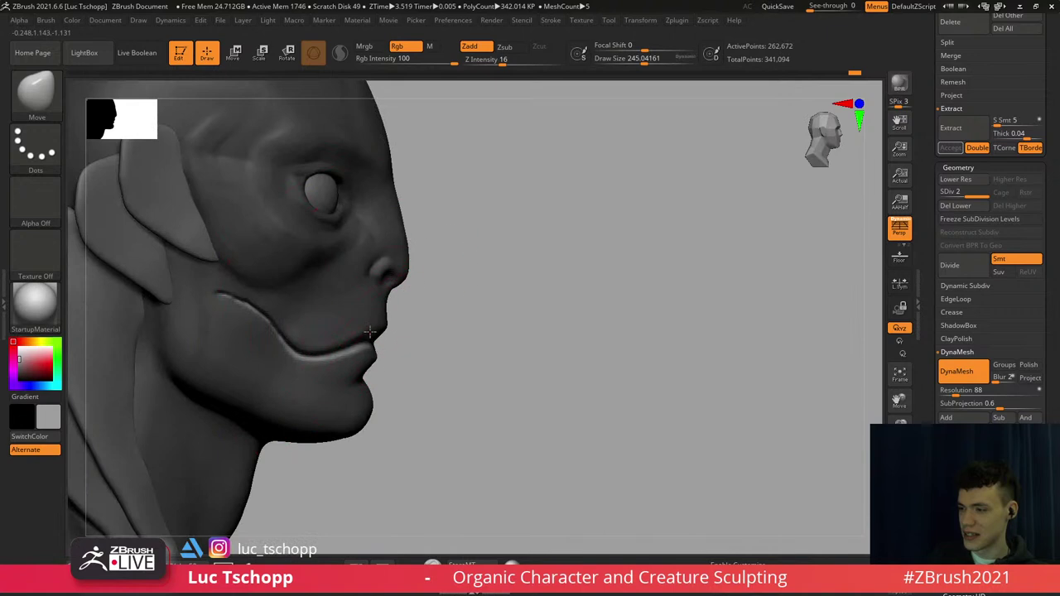
pyautogui.moveTo(439, 319); pyautogui.dragTo(372, 337, button='right')
pyautogui.press('s')
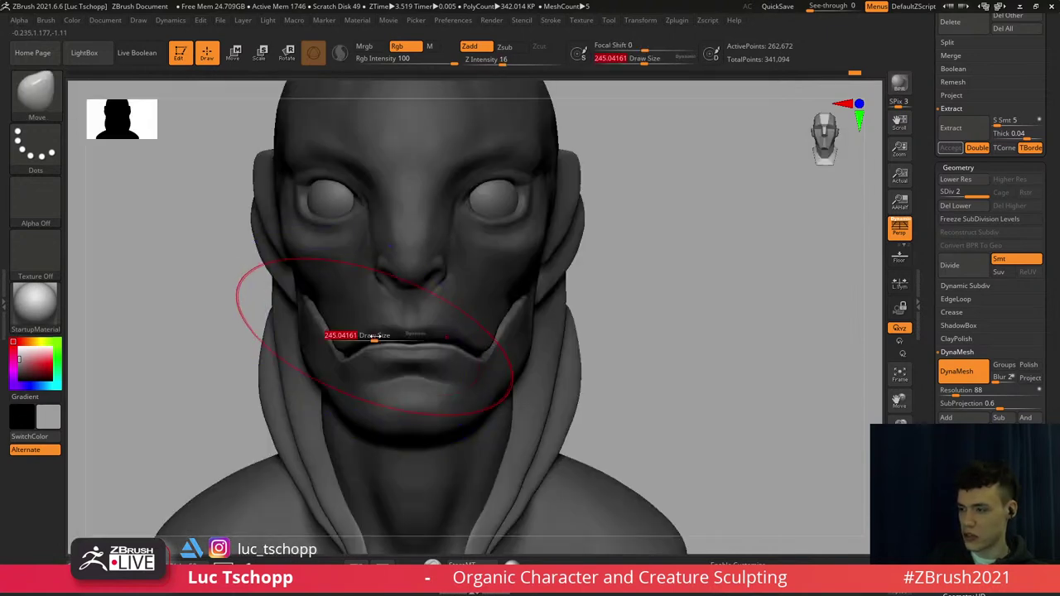
pyautogui.moveTo(385, 336)
pyautogui.mouseDown()
pyautogui.moveTo(374, 333)
pyautogui.moveTo(387, 321)
pyautogui.moveTo(396, 343)
pyautogui.mouseUp()
pyautogui.press('s')
pyautogui.moveTo(396, 343); pyautogui.dragTo(357, 342, button='right')
pyautogui.press('s')
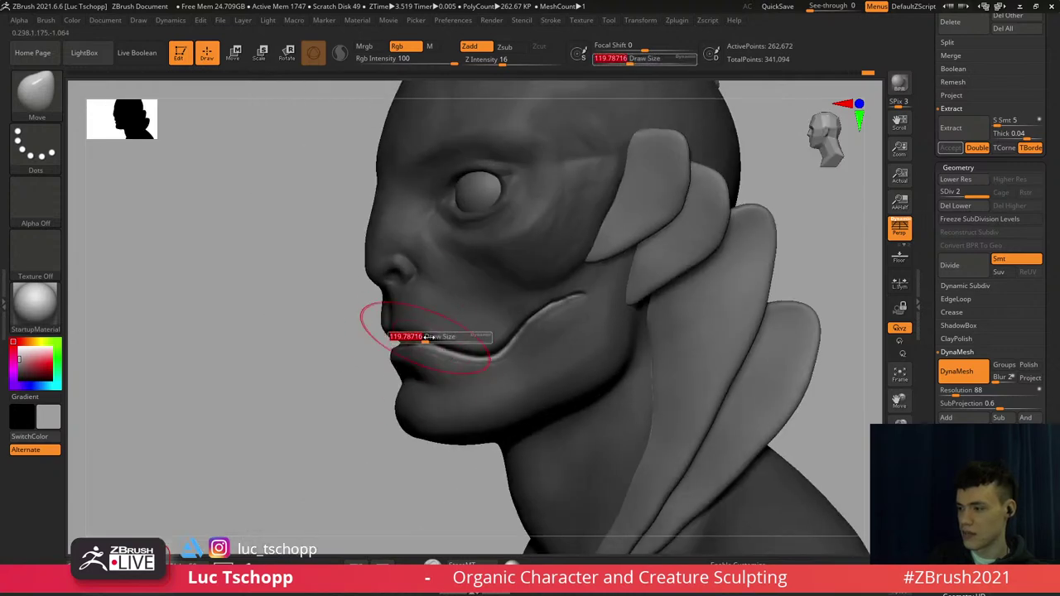
pyautogui.moveTo(424, 337); pyautogui.dragTo(437, 337)
pyautogui.press('s')
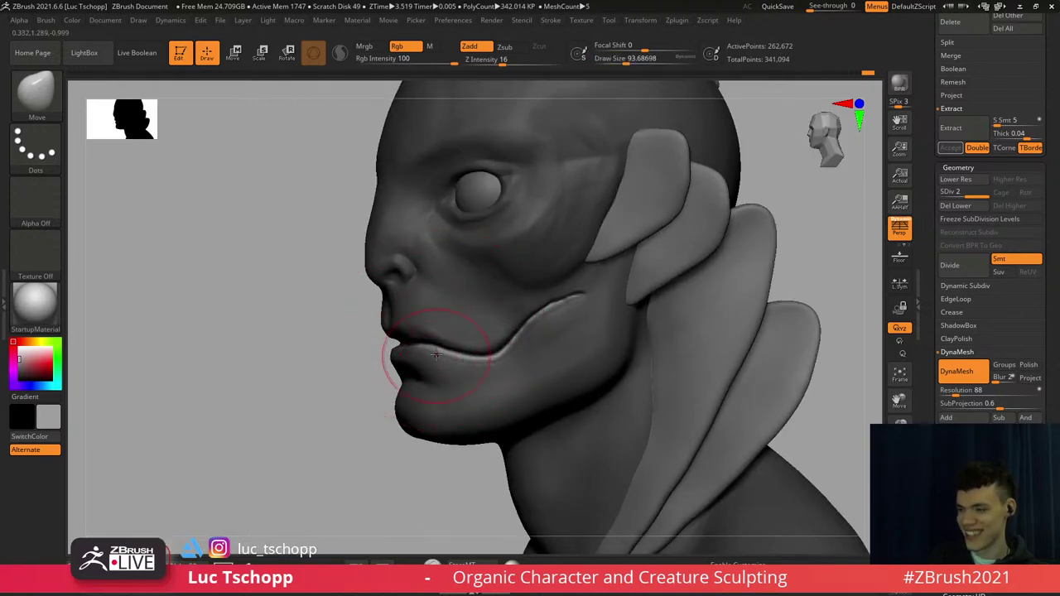
# Return the bust to a front view, clear the mask, and zoom in around the mouth
pyautogui.keyDown('alt'); pyautogui.moveTo(423, 350); pyautogui.dragTo(384, 339, button='right'); pyautogui.keyUp('alt')
pyautogui.press('s')
pyautogui.moveTo(443, 338); pyautogui.dragTo(448, 339)
pyautogui.moveTo(398, 333); pyautogui.dragTo(507, 332, button='right')
pyautogui.moveTo(507, 331)
pyautogui.keyDown('ctrl'); pyautogui.mouseDown(button='right')
pyautogui.moveTo(487, 296)
pyautogui.moveTo(509, 289)
pyautogui.mouseUp(button='right'); pyautogui.keyUp('ctrl')
pyautogui.keyDown('ctrl'); pyautogui.moveTo(510, 295); pyautogui.dragTo(517, 324); pyautogui.keyUp('ctrl')
pyautogui.keyDown('alt'); pyautogui.moveTo(500, 342); pyautogui.dragTo(507, 306, button='right'); pyautogui.keyUp('alt')
pyautogui.keyDown('ctrl'); pyautogui.moveTo(506, 307); pyautogui.dragTo(522, 352, button='right'); pyautogui.keyUp('ctrl')
pyautogui.moveTo(522, 339)
pyautogui.mouseDown(button='right')
pyautogui.moveTo(456, 317)
pyautogui.moveTo(514, 340)
pyautogui.mouseUp(button='right')
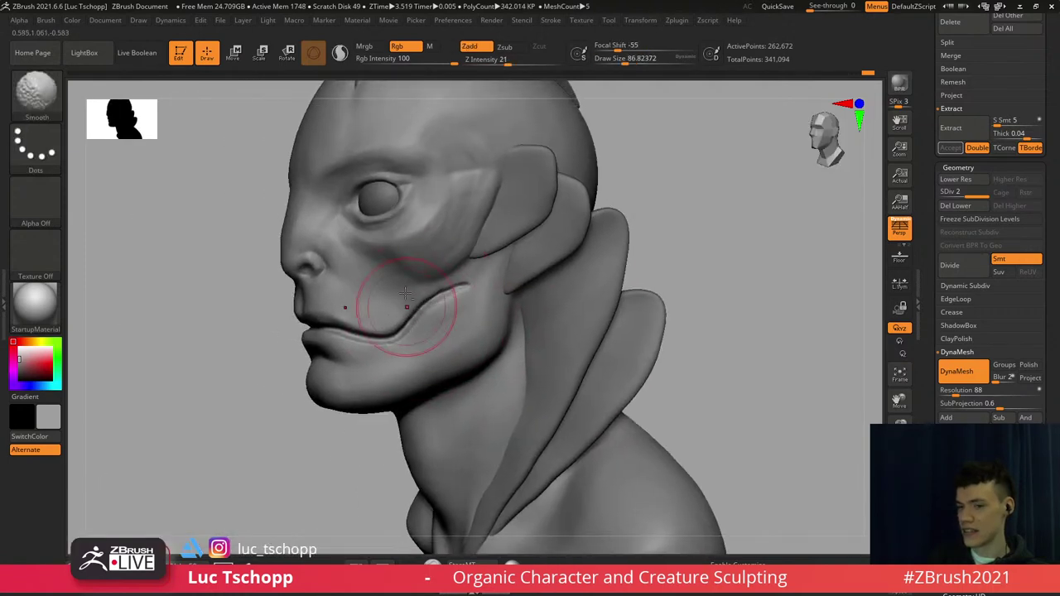
pyautogui.keyDown('ctrl'); pyautogui.moveTo(405, 294); pyautogui.dragTo(397, 333, button='right'); pyautogui.keyUp('ctrl')
# Choose the LucT_Custom1 clay brush and enlarge it
pyautogui.press('b')
pyautogui.press('s')
pyautogui.press('t')
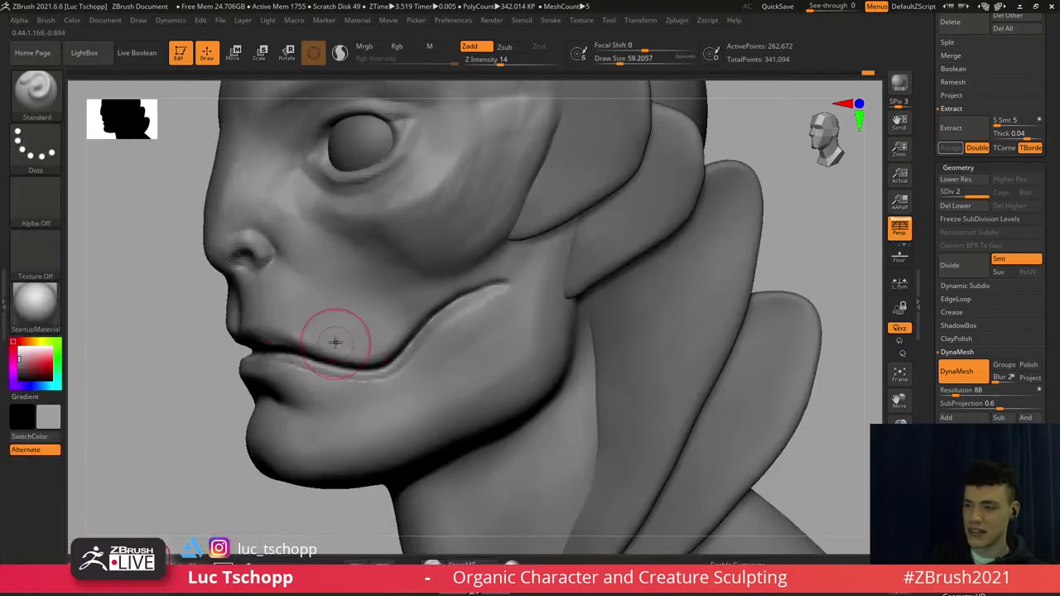
pyautogui.press('b')
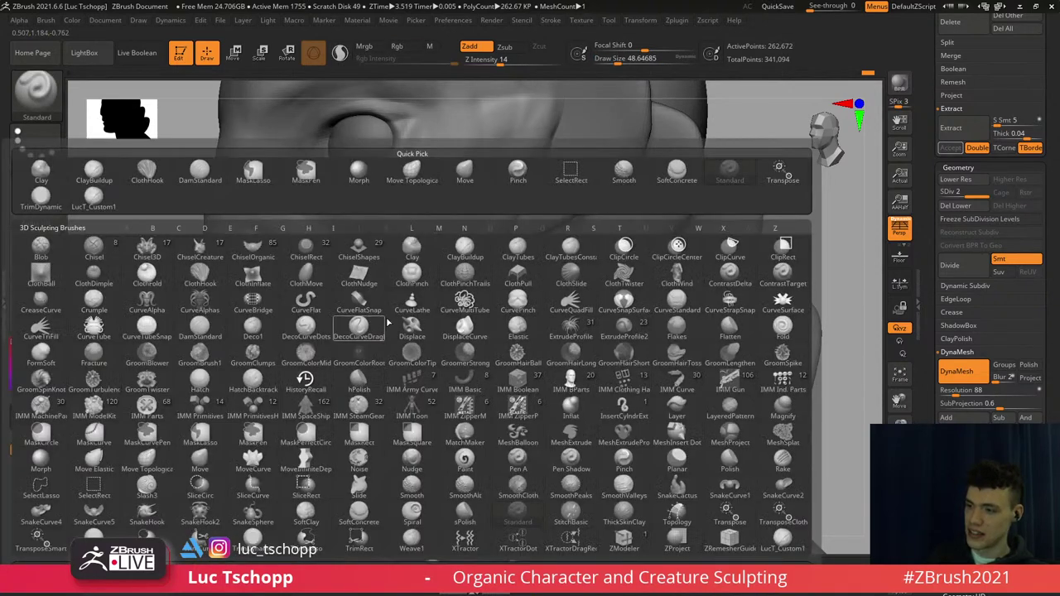
pyautogui.click(96, 200)
pyautogui.moveTo(215, 271); pyautogui.dragTo(336, 327, button='right')
pyautogui.press('s')
pyautogui.moveTo(334, 333); pyautogui.dragTo(342, 333)
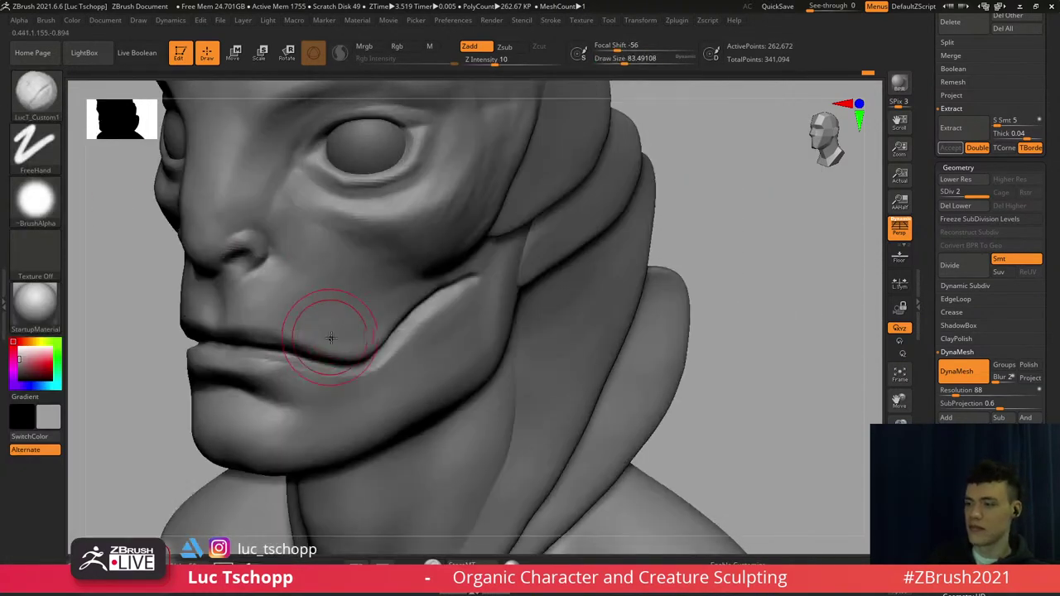
pyautogui.moveTo(351, 304)
pyautogui.mouseDown(button='right')
pyautogui.moveTo(329, 309)
pyautogui.moveTo(308, 343)
pyautogui.moveTo(301, 320)
pyautogui.moveTo(309, 328)
pyautogui.mouseUp(button='right')
# Switch to the Move brush at about size 112, viewing from under the chin
pyautogui.press('b')
pyautogui.click(307, 328)
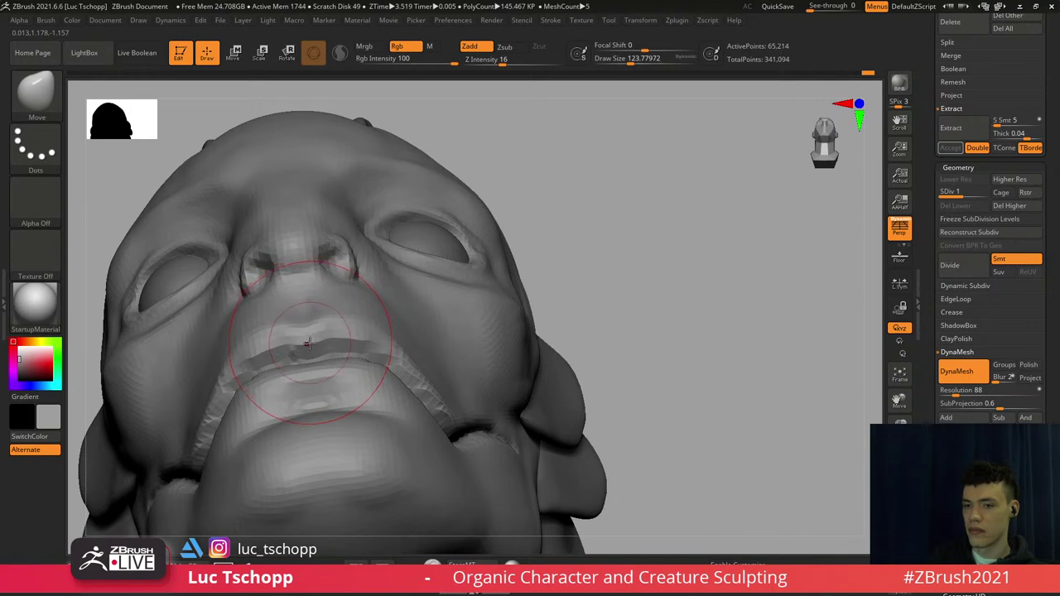
pyautogui.moveTo(303, 346); pyautogui.dragTo(322, 336, button='right')
pyautogui.press('s')
pyautogui.moveTo(323, 335); pyautogui.dragTo(309, 329)
pyautogui.moveTo(310, 319)
pyautogui.mouseDown(button='right')
pyautogui.moveTo(325, 352)
pyautogui.moveTo(337, 332)
pyautogui.mouseUp(button='right')
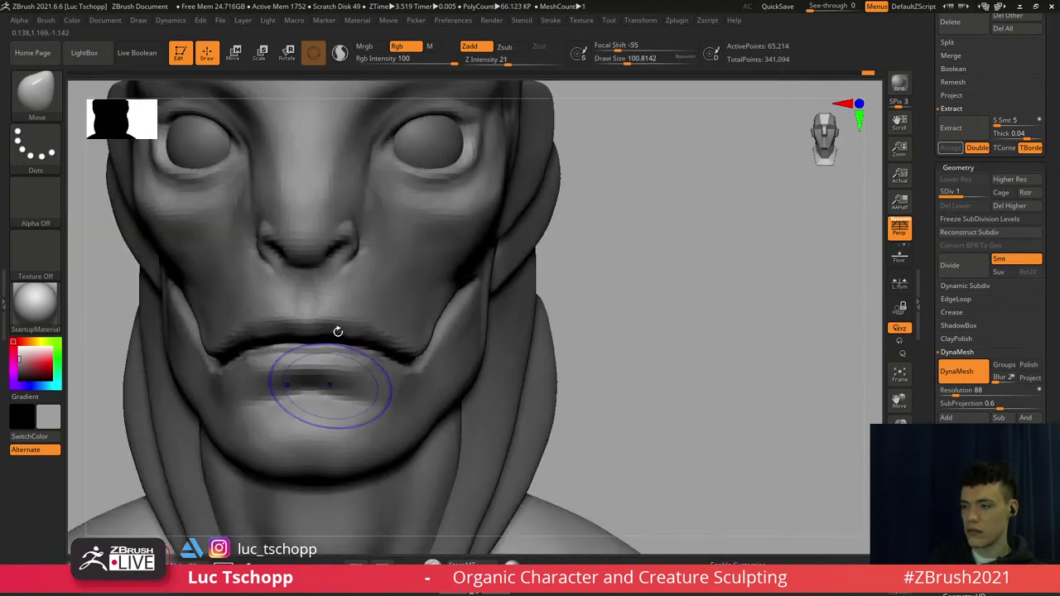
# At the higher subdivision level, work the lips with LucT_Custom1 at sizes 44 to 80
pyautogui.press('d')
pyautogui.press('b')
pyautogui.click(94, 196)
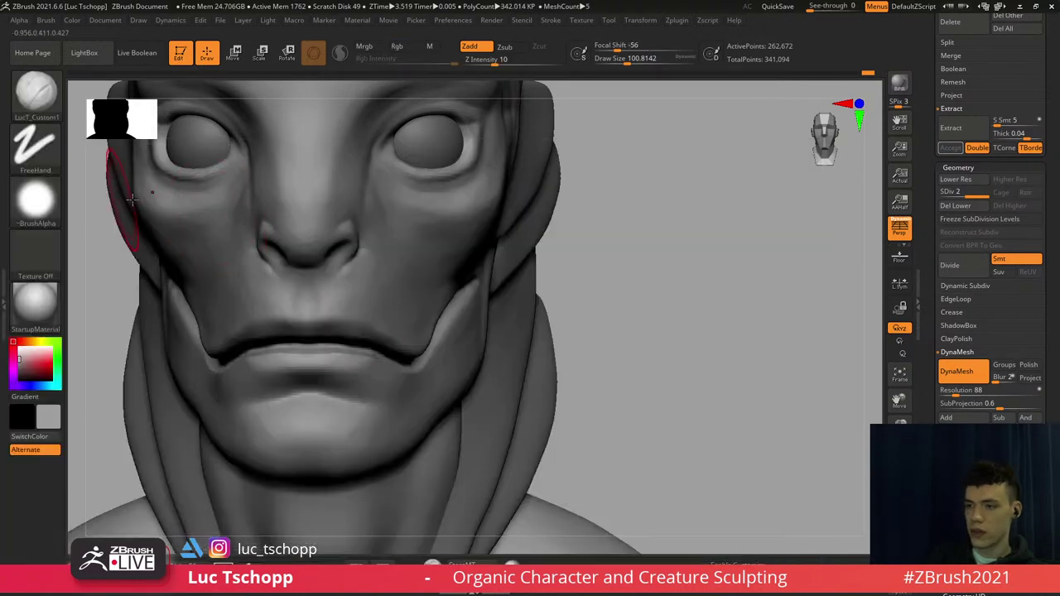
pyautogui.moveTo(447, 299); pyautogui.dragTo(380, 295, button='right')
pyautogui.press('s')
pyautogui.moveTo(380, 295); pyautogui.dragTo(373, 267)
pyautogui.press('s')
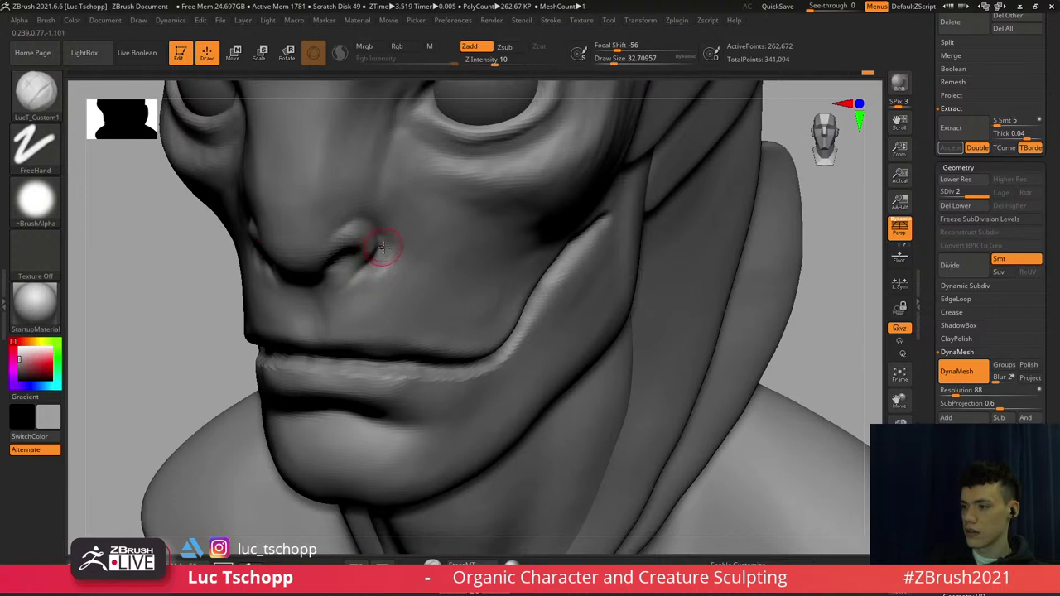
pyautogui.keyDown('ctrl'); pyautogui.moveTo(383, 247); pyautogui.dragTo(356, 207, button='right'); pyautogui.keyUp('ctrl')
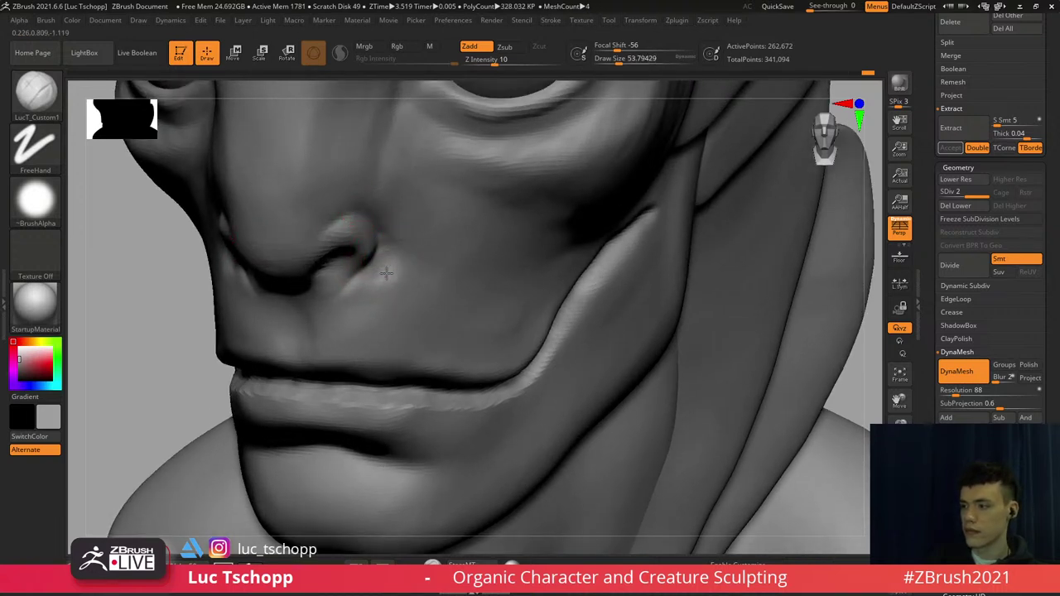
pyautogui.press('s')
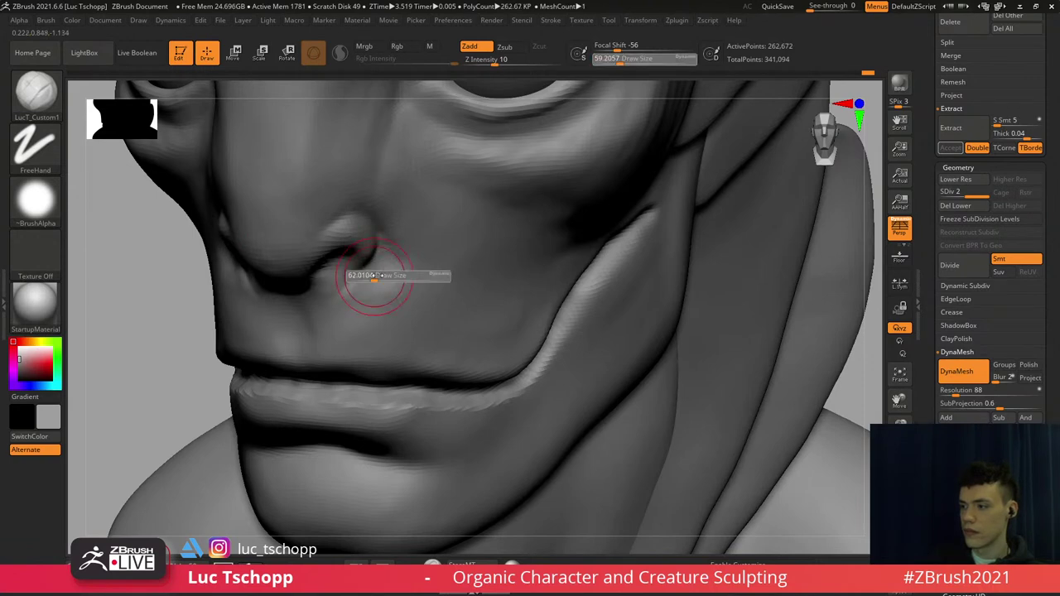
pyautogui.moveTo(374, 277); pyautogui.dragTo(380, 278)
pyautogui.moveTo(405, 250); pyautogui.dragTo(390, 273, button='right')
# Smooth and soften the crease beside the nostril with a brush around size 62
pyautogui.press('s')
pyautogui.moveTo(391, 272)
pyautogui.mouseDown()
pyautogui.moveTo(412, 296)
pyautogui.moveTo(397, 296)
pyautogui.mouseUp()
pyautogui.press('s')
pyautogui.keyDown('shift'); pyautogui.moveTo(394, 286); pyautogui.dragTo(386, 267); pyautogui.keyUp('shift')
pyautogui.press('b')
pyautogui.press('s')
pyautogui.press('t')
pyautogui.press('s')
pyautogui.press('f')
pyautogui.moveTo(386, 268)
pyautogui.keyDown('shift'); pyautogui.mouseDown(button='right')
pyautogui.moveTo(407, 284)
pyautogui.moveTo(448, 272)
pyautogui.moveTo(364, 273)
pyautogui.moveTo(407, 273)
pyautogui.moveTo(445, 252)
pyautogui.moveTo(406, 229)
pyautogui.mouseUp(button='right'); pyautogui.keyUp('shift')
# Build up form beside the nose with LucT_Custom1 enlarged to about 132
pyautogui.press('b')
pyautogui.press('s')
pyautogui.press('t')
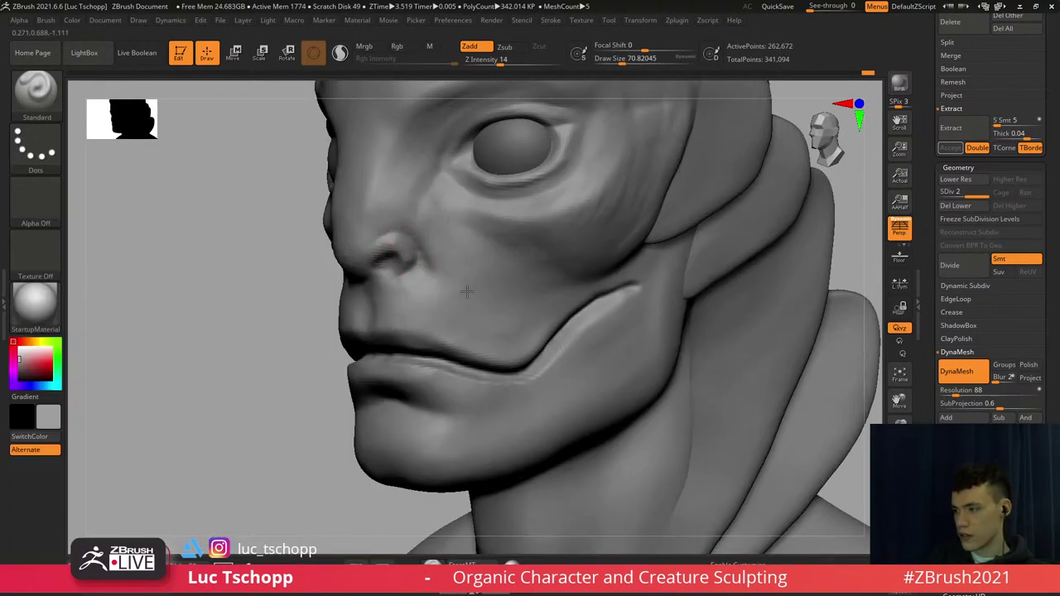
pyautogui.press('b')
pyautogui.click(152, 197)
pyautogui.press(']')
pyautogui.press(']')
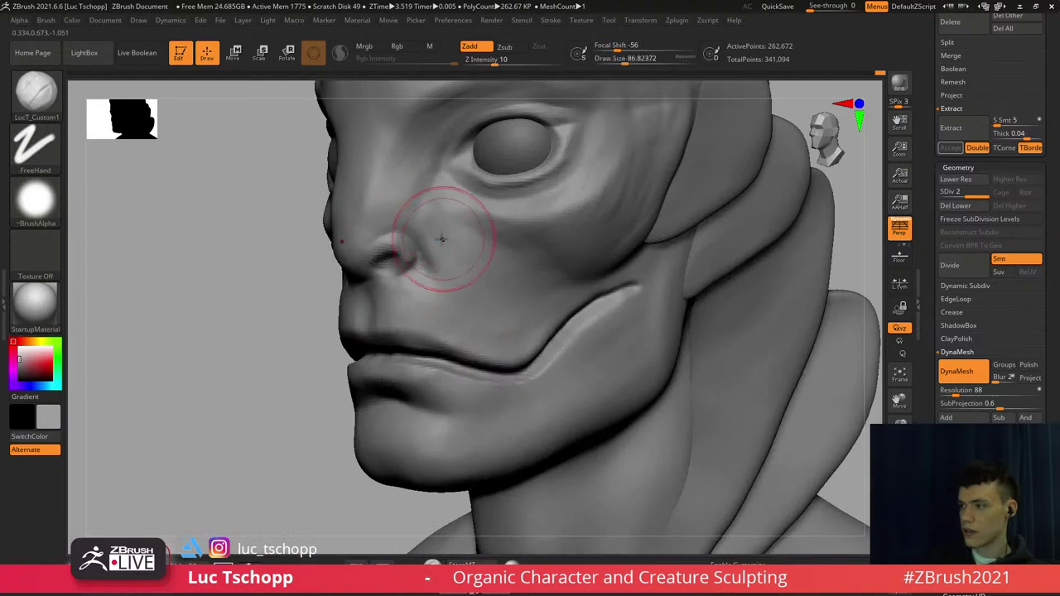
pyautogui.moveTo(442, 238); pyautogui.dragTo(454, 244)
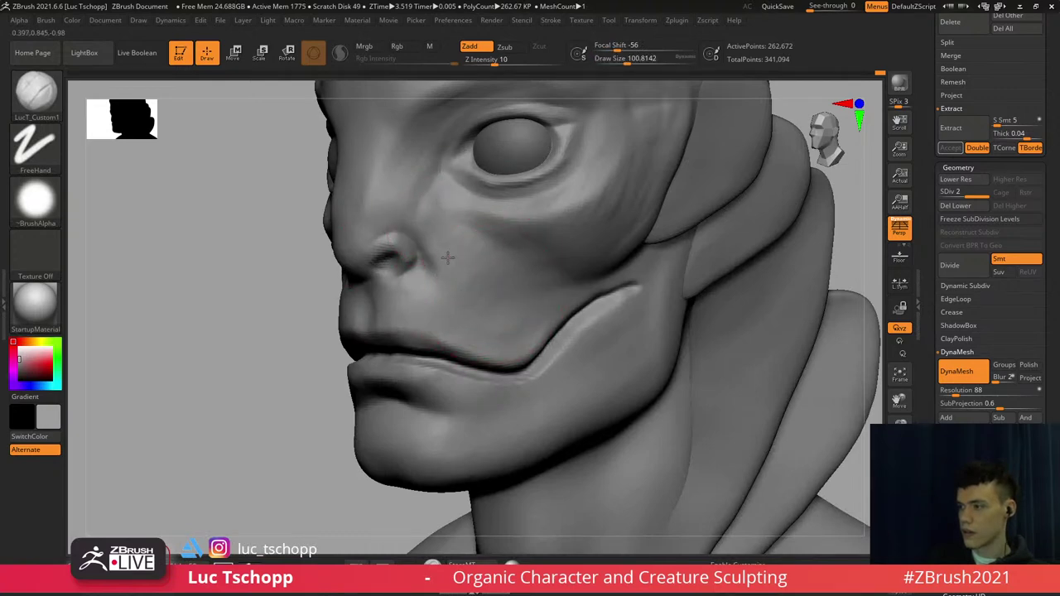
pyautogui.keyDown('ctrl'); pyautogui.moveTo(405, 250); pyautogui.dragTo(440, 283, button='right'); pyautogui.keyUp('ctrl')
# Select DamStandard, try masking the nostril, undo it, and shrink the brush to about 41
pyautogui.press('b')
pyautogui.press('d')
pyautogui.press('s')
pyautogui.press('[')
pyautogui.press('[')
pyautogui.press('s')
pyautogui.moveTo(369, 282)
pyautogui.mouseDown()
pyautogui.moveTo(376, 264)
pyautogui.moveTo(360, 280)
pyautogui.moveTo(372, 267)
pyautogui.mouseUp()
pyautogui.hotkey('ctrl', 'z')
pyautogui.press('s')
# Mask the nostril opening and invert the mask so only the nostril stays free
pyautogui.keyDown('ctrl'); pyautogui.moveTo(372, 270); pyautogui.dragTo(338, 222, button='right'); pyautogui.keyUp('ctrl')
pyautogui.keyDown('ctrl'); pyautogui.click(268, 324); pyautogui.keyUp('ctrl')
pyautogui.moveTo(321, 317)
pyautogui.mouseDown(button='right')
pyautogui.moveTo(364, 305)
pyautogui.moveTo(356, 324)
pyautogui.mouseUp(button='right')
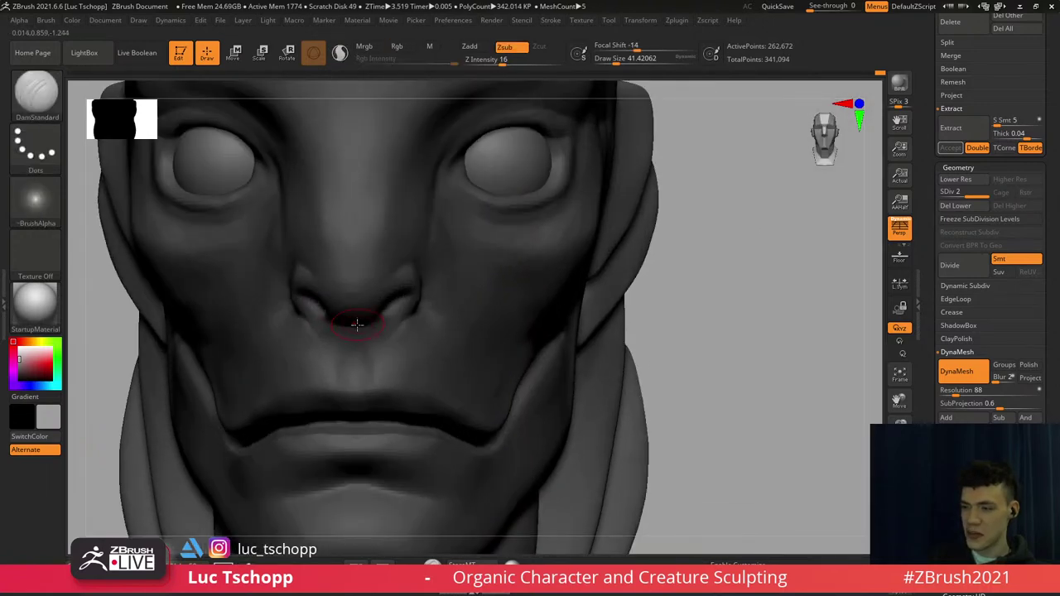
# Flare the nostril outward with the Move brush, sized up to about 62 then 167
pyautogui.press('b')
pyautogui.press('m')
pyautogui.press('v')
pyautogui.press('s')
pyautogui.moveTo(368, 290); pyautogui.dragTo(390, 288)
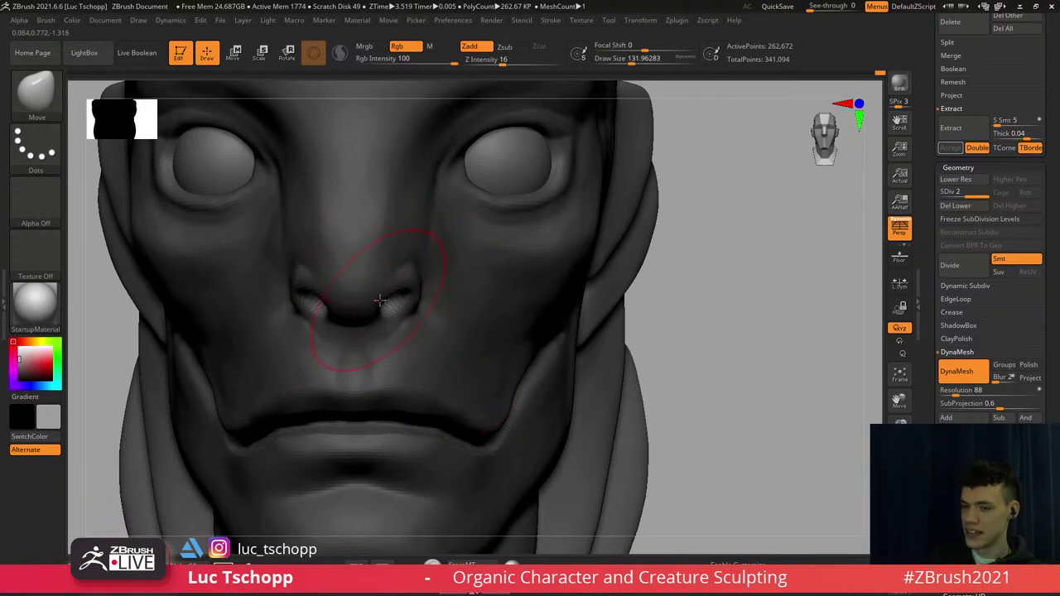
pyautogui.moveTo(380, 301)
pyautogui.mouseDown(button='right')
pyautogui.moveTo(331, 295)
pyautogui.moveTo(357, 264)
pyautogui.mouseUp(button='right')
pyautogui.press('s')
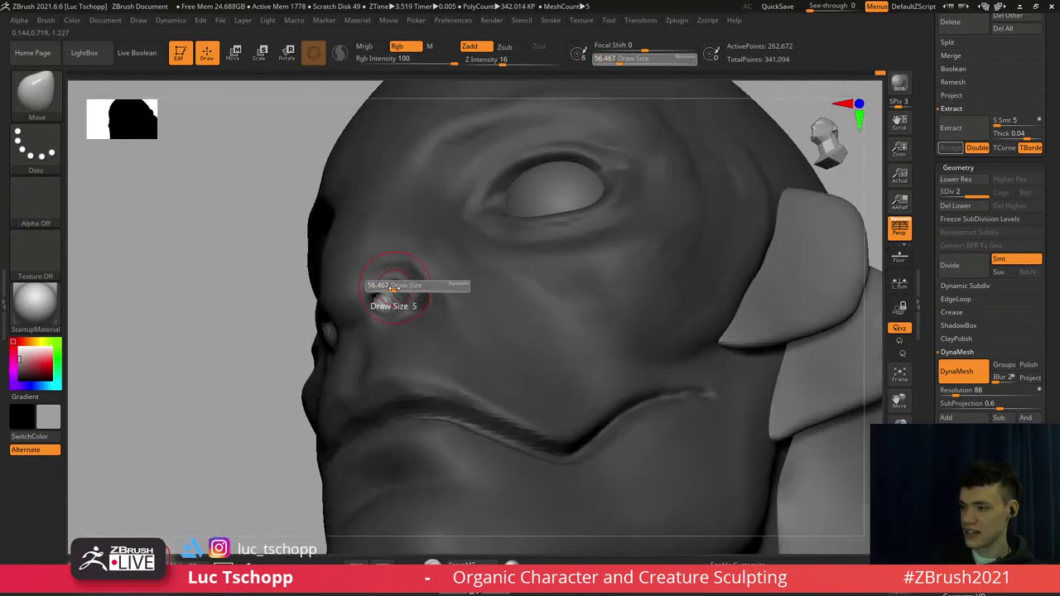
pyautogui.moveTo(393, 288); pyautogui.dragTo(401, 303)
pyautogui.keyDown('alt'); pyautogui.moveTo(397, 302); pyautogui.dragTo(395, 267, button='right'); pyautogui.keyUp('alt')
pyautogui.press('s')
pyautogui.moveTo(395, 266); pyautogui.dragTo(402, 268)
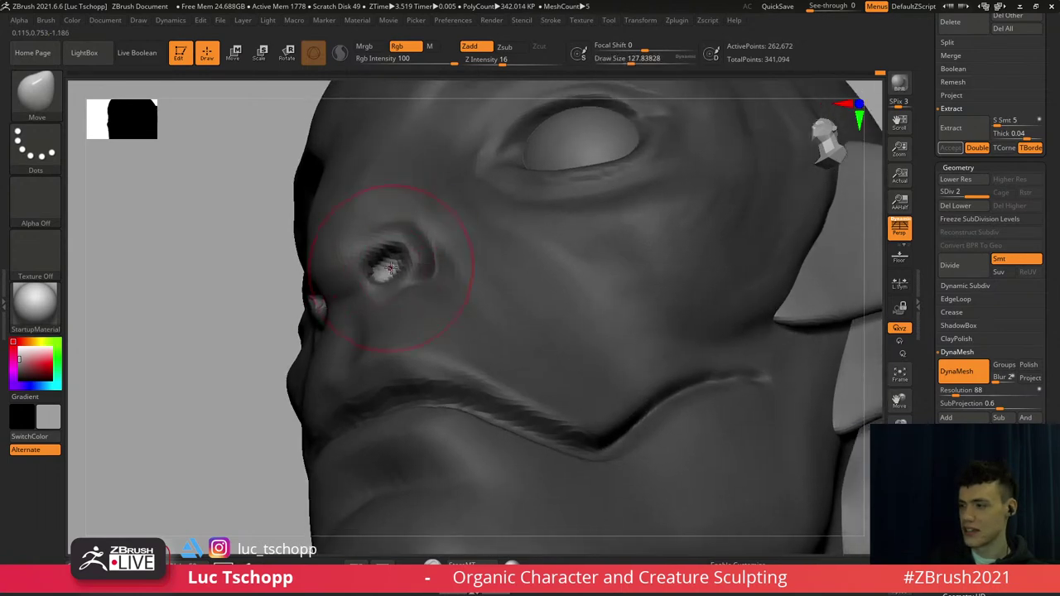
pyautogui.moveTo(400, 259); pyautogui.dragTo(370, 297, button='right')
# Clear all remaining mask from the head and take up LucT_Custom1 at the higher subdivision level
pyautogui.keyDown('ctrl'); pyautogui.moveTo(242, 312); pyautogui.dragTo(258, 356); pyautogui.keyUp('ctrl')
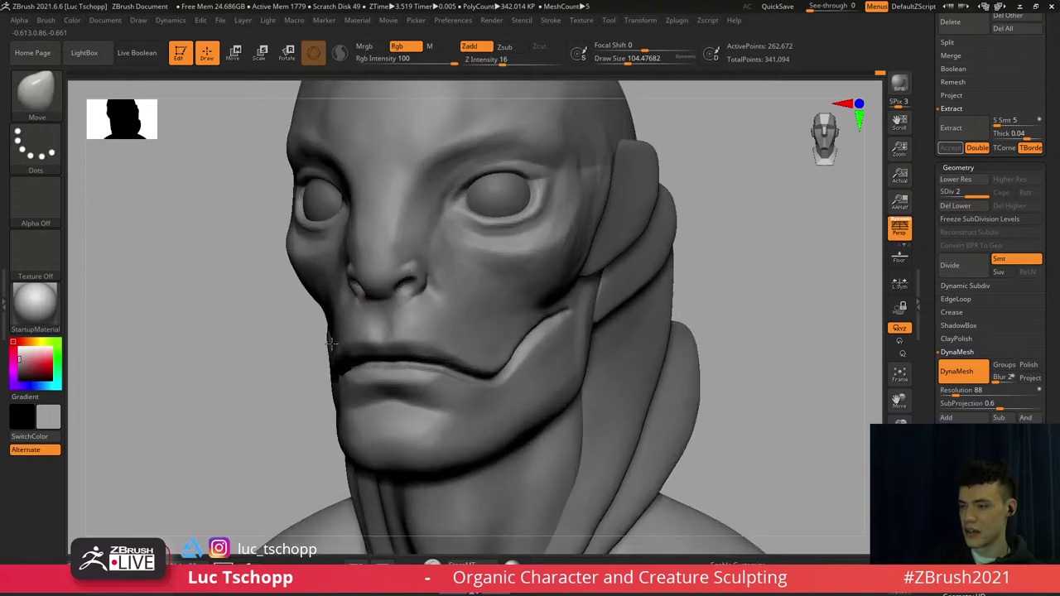
pyautogui.moveTo(350, 292)
pyautogui.keyDown('shift'); pyautogui.mouseDown(button='right')
pyautogui.moveTo(388, 293)
pyautogui.moveTo(354, 325)
pyautogui.moveTo(285, 333)
pyautogui.mouseUp(button='right'); pyautogui.keyUp('shift')
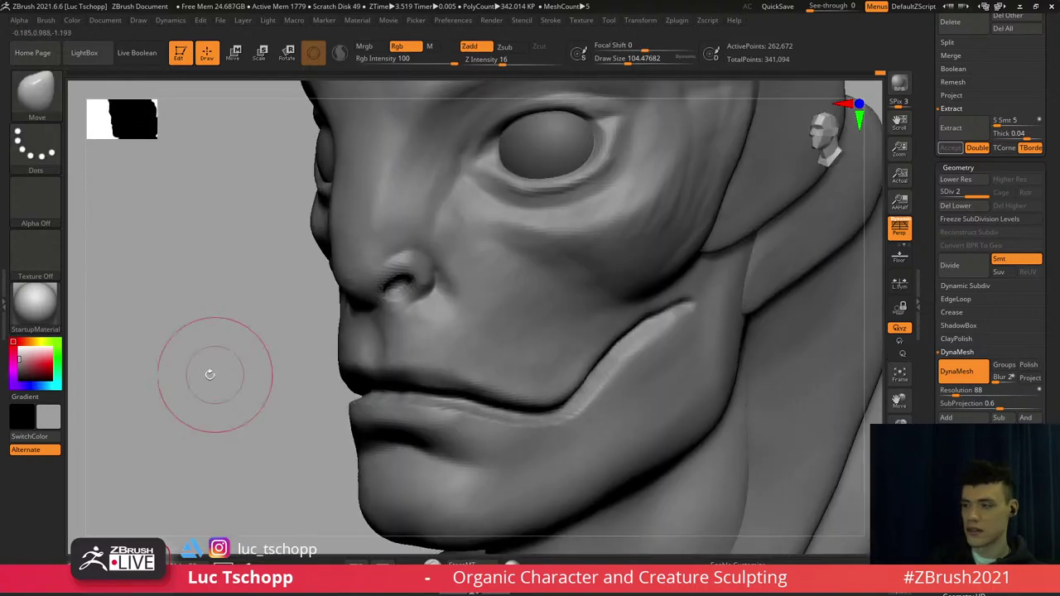
pyautogui.keyDown('ctrl'); pyautogui.moveTo(203, 369); pyautogui.dragTo(216, 397); pyautogui.keyUp('ctrl')
pyautogui.hotkey('shift', 'd')
pyautogui.hotkey('ctrl', 'd')
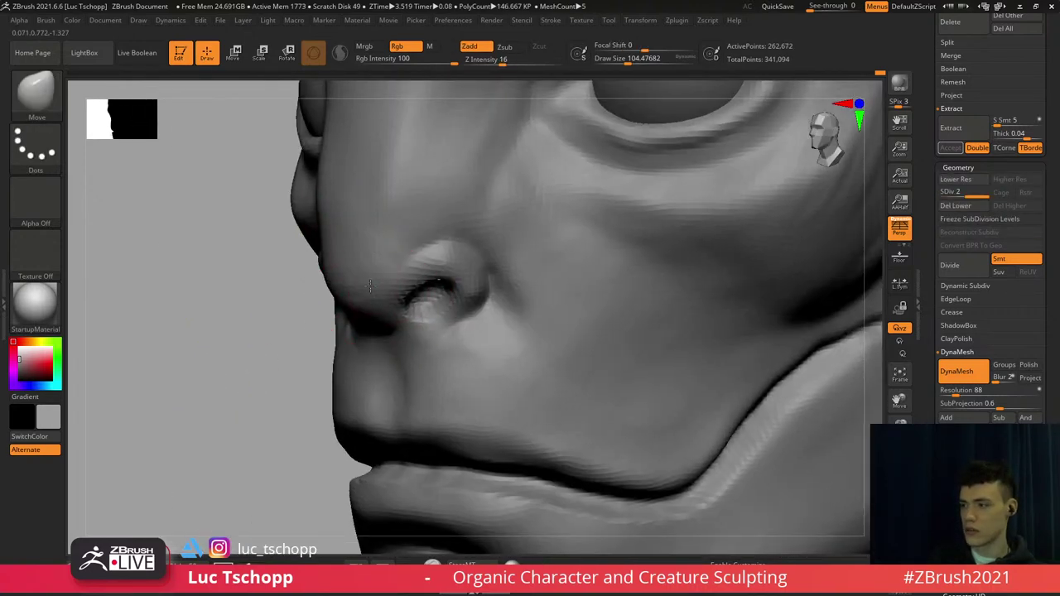
pyautogui.moveTo(390, 270)
pyautogui.keyDown('ctrl'); pyautogui.mouseDown(button='right')
pyautogui.moveTo(412, 294)
pyautogui.moveTo(365, 264)
pyautogui.moveTo(377, 332)
pyautogui.moveTo(414, 345)
pyautogui.moveTo(388, 319)
pyautogui.moveTo(396, 278)
pyautogui.moveTo(329, 287)
pyautogui.mouseUp(button='right'); pyautogui.keyUp('ctrl')
pyautogui.press('[')
pyautogui.press('b')
pyautogui.click(94, 197)
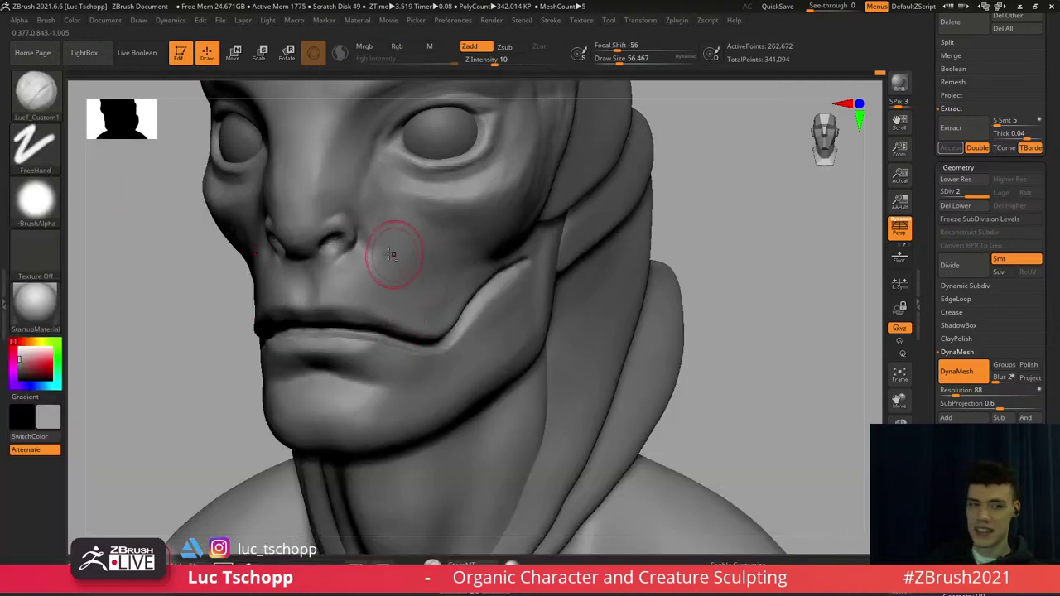
# Sculpt a short stroke along the jaw with the brush enlarged to about 71
pyautogui.moveTo(353, 335)
pyautogui.mouseDown(button='right')
pyautogui.moveTo(336, 412)
pyautogui.moveTo(334, 367)
pyautogui.moveTo(352, 364)
pyautogui.mouseUp(button='right')
pyautogui.press('s')
pyautogui.moveTo(333, 365); pyautogui.dragTo(339, 367)
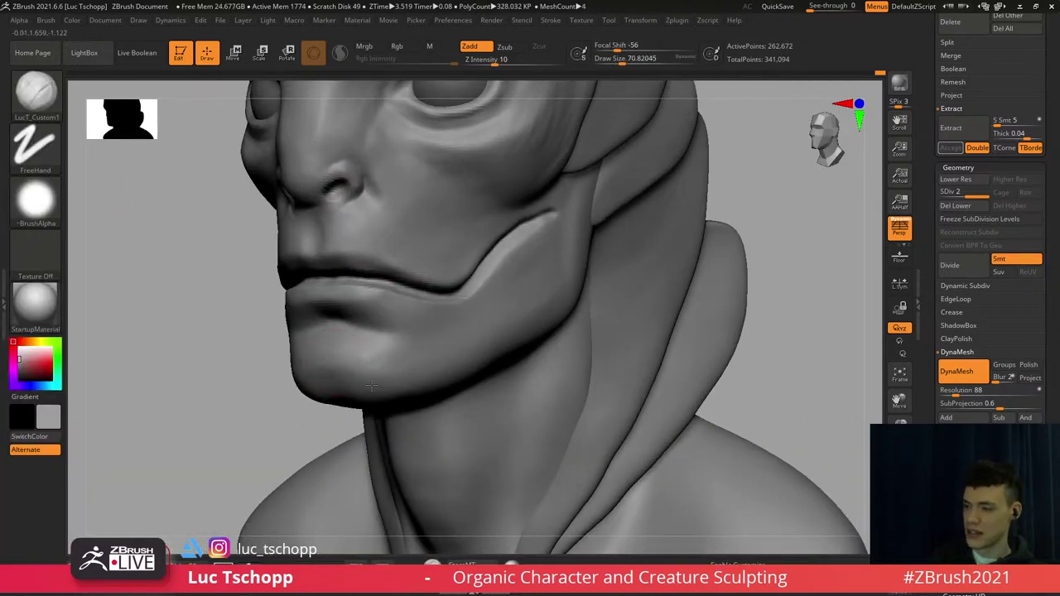
pyautogui.moveTo(430, 381); pyautogui.dragTo(476, 378)
pyautogui.moveTo(347, 352); pyautogui.dragTo(388, 350, button='right')
# Switch to DamStandard at about 177 and smooth the mouth corner and jaw below it
pyautogui.press('b')
pyautogui.press('d')
pyautogui.press('s')
pyautogui.press('s')
pyautogui.moveTo(377, 341); pyautogui.dragTo(382, 338)
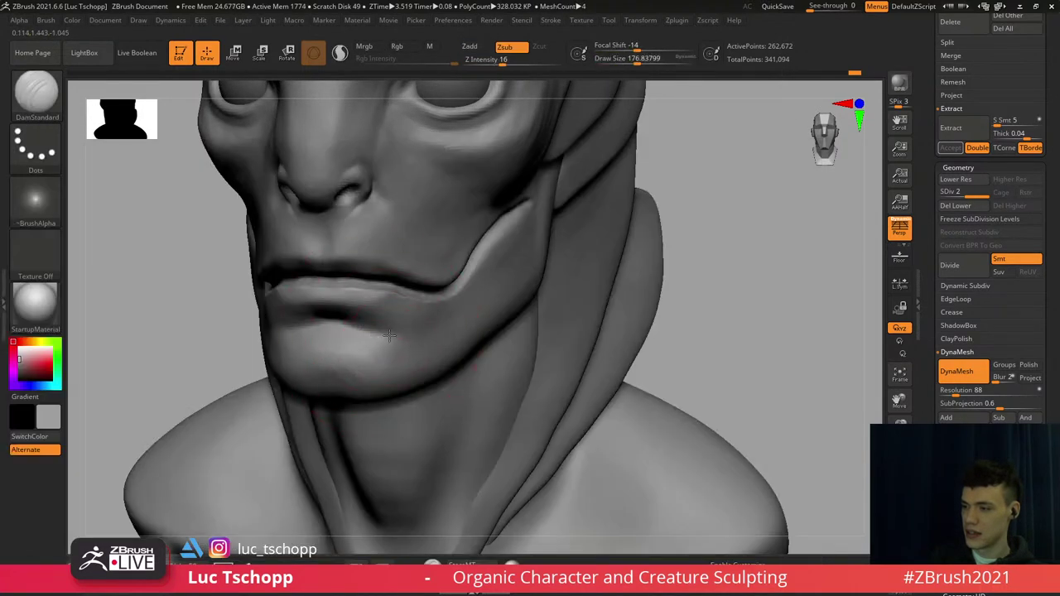
pyautogui.keyDown('shift'); pyautogui.moveTo(450, 329); pyautogui.dragTo(421, 338); pyautogui.keyUp('shift')
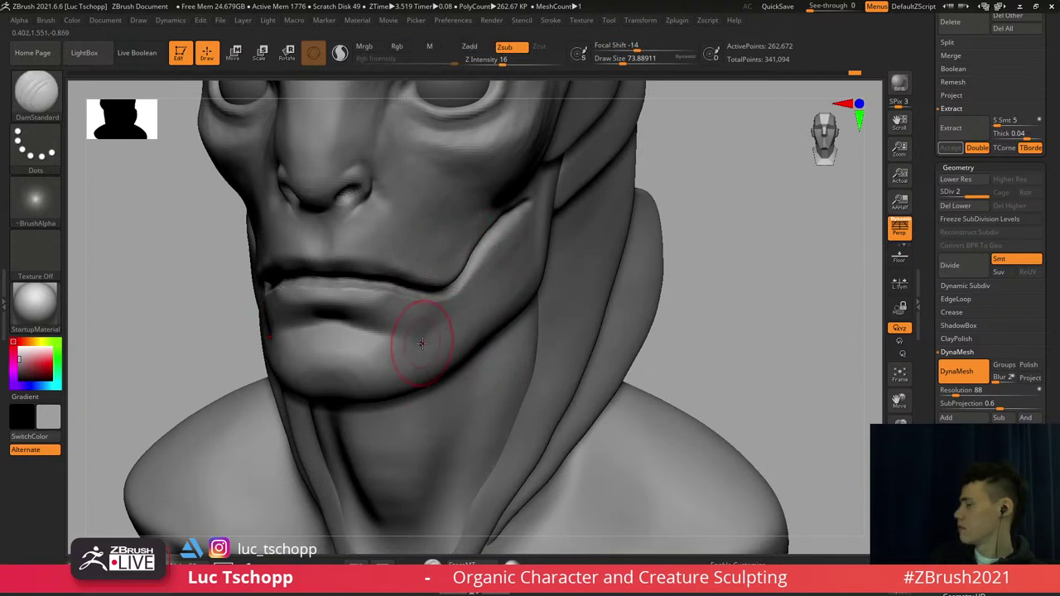
pyautogui.keyDown('ctrl'); pyautogui.moveTo(422, 343); pyautogui.dragTo(408, 315, button='right'); pyautogui.keyUp('ctrl')
pyautogui.keyDown('shift'); pyautogui.moveTo(408, 315); pyautogui.dragTo(406, 304); pyautogui.keyUp('shift')
pyautogui.keyDown('shift'); pyautogui.moveTo(406, 304); pyautogui.dragTo(399, 277, button='right'); pyautogui.keyUp('shift')
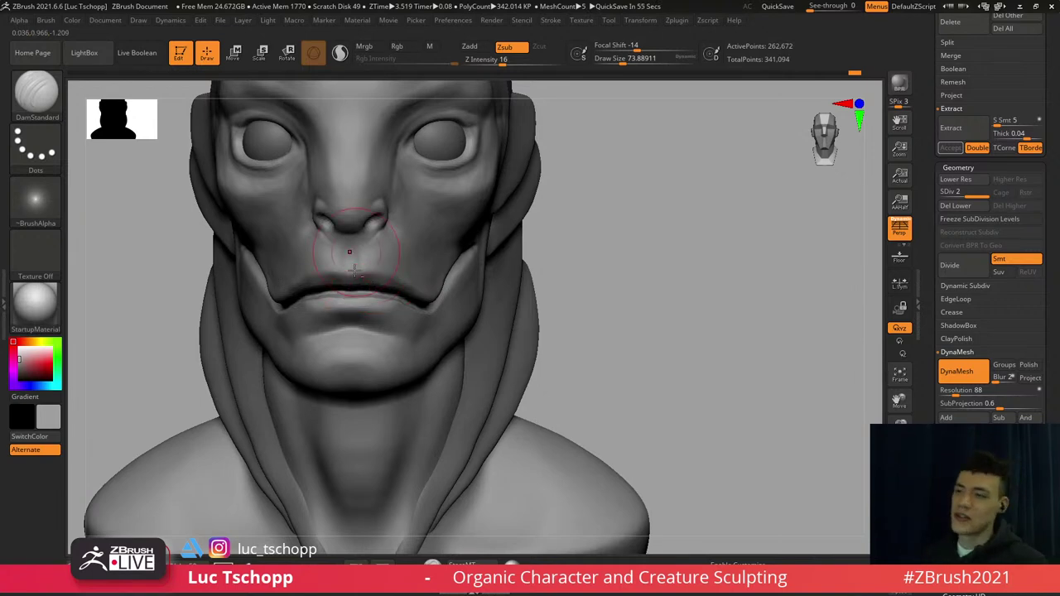
pyautogui.moveTo(350, 249)
pyautogui.keyDown('alt'); pyautogui.mouseDown(button='right')
pyautogui.moveTo(350, 284)
pyautogui.moveTo(404, 231)
pyautogui.mouseUp(button='right'); pyautogui.keyUp('alt')
# Return to LucT_Custom1 and sculpt a soft cheek stroke at a brush size around 90
pyautogui.press('b')
pyautogui.click(94, 197)
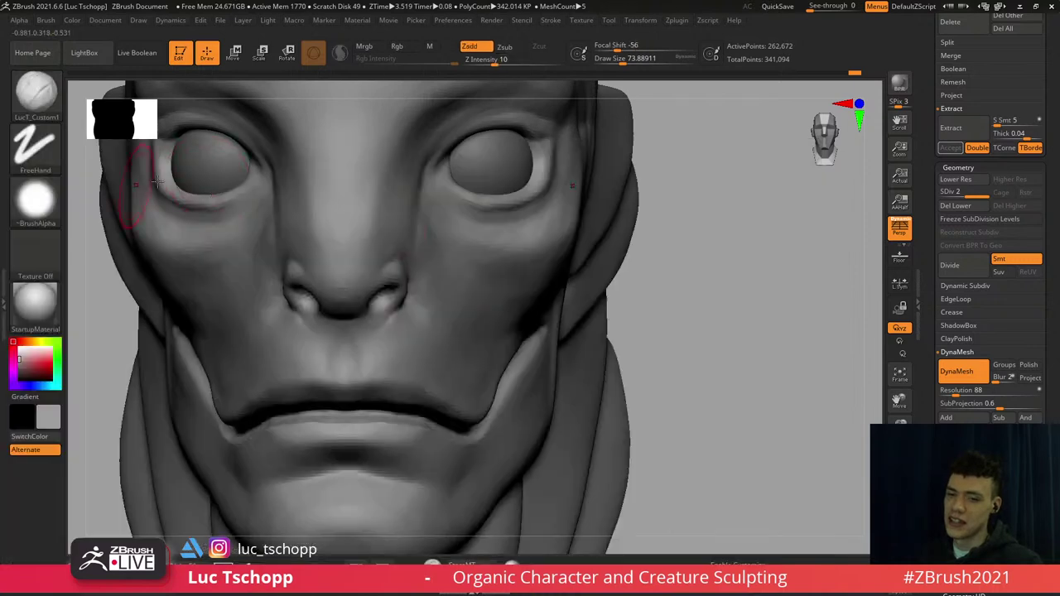
pyautogui.moveTo(477, 239); pyautogui.dragTo(421, 250, button='right')
pyautogui.press('[')
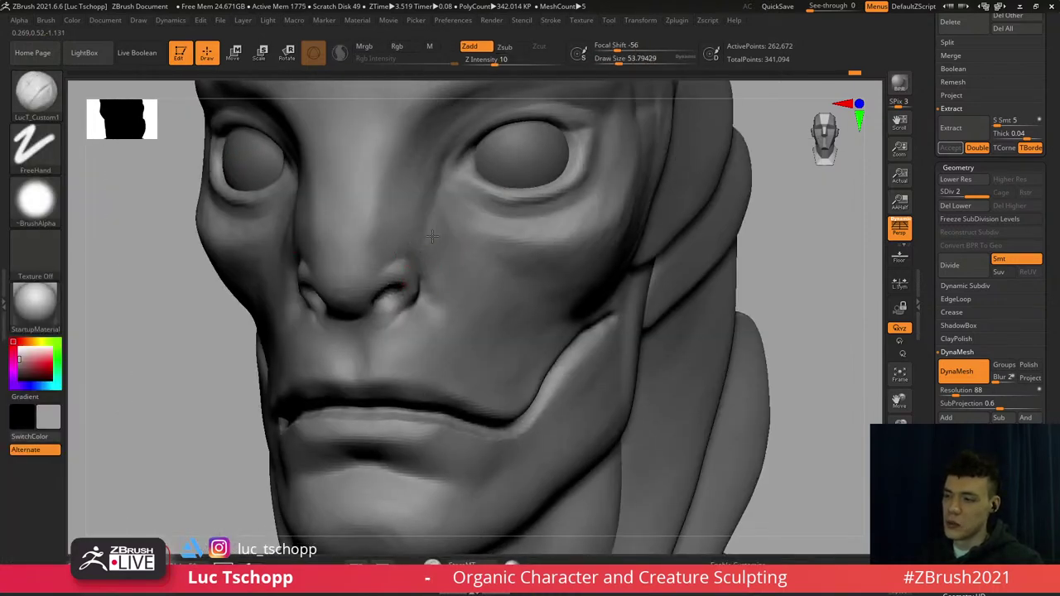
pyautogui.press('s')
pyautogui.moveTo(433, 237); pyautogui.dragTo(445, 247)
pyautogui.press('s')
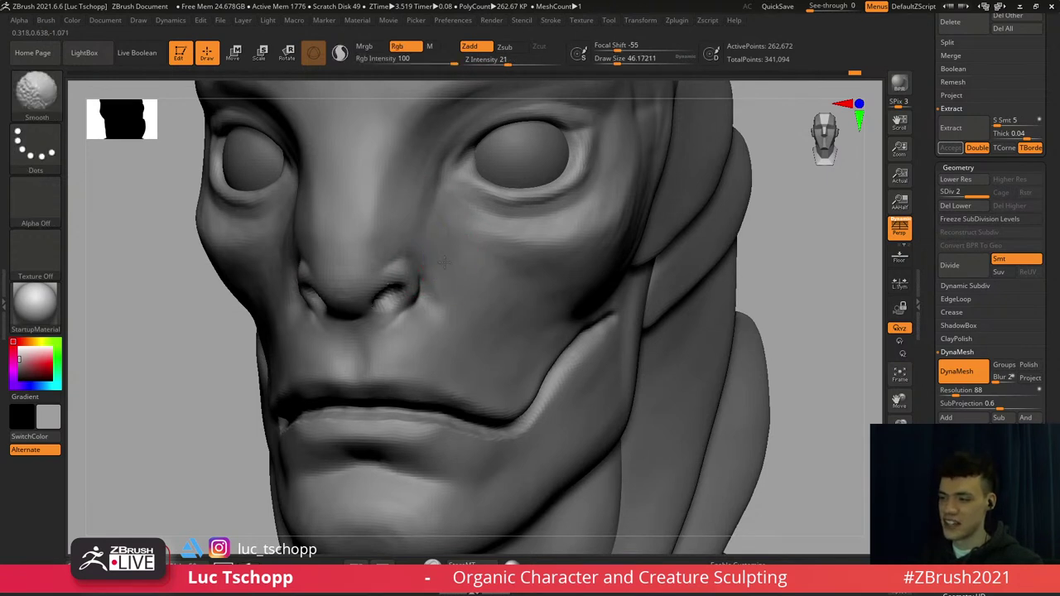
pyautogui.moveTo(446, 240); pyautogui.dragTo(411, 243, button='right')
pyautogui.press('s')
pyautogui.moveTo(410, 244)
pyautogui.mouseDown()
pyautogui.moveTo(400, 240)
pyautogui.moveTo(435, 286)
pyautogui.mouseUp()
pyautogui.press('s')
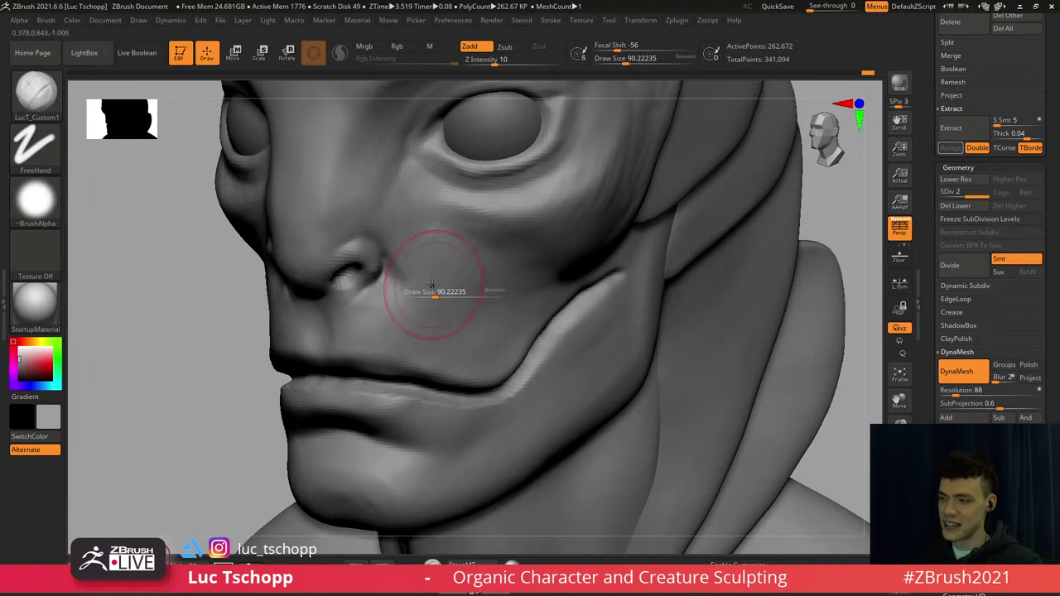
pyautogui.moveTo(442, 179)
pyautogui.keyDown('alt'); pyautogui.mouseDown(button='right')
pyautogui.moveTo(425, 196)
pyautogui.moveTo(426, 224)
pyautogui.moveTo(395, 216)
pyautogui.mouseUp(button='right'); pyautogui.keyUp('alt')
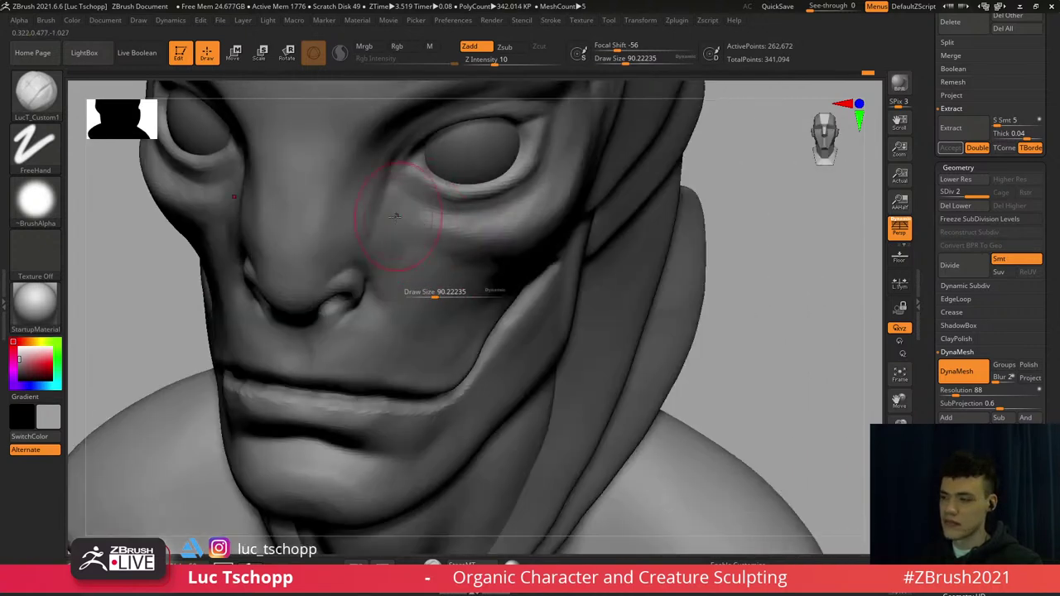
pyautogui.moveTo(432, 293); pyautogui.dragTo(438, 290)
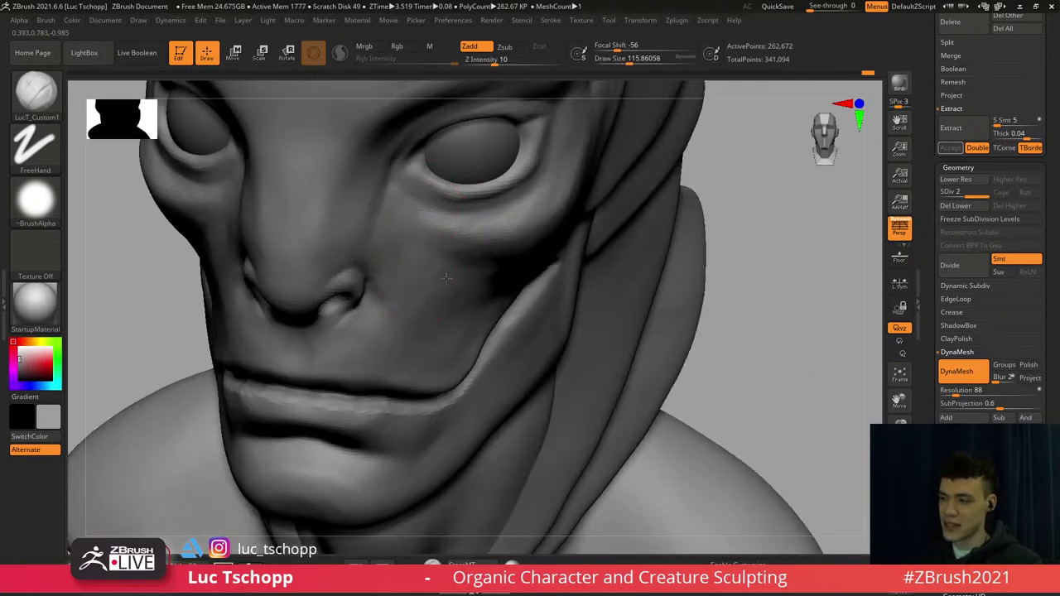
pyautogui.keyDown('ctrl'); pyautogui.moveTo(411, 297); pyautogui.dragTo(465, 220, button='right'); pyautogui.keyUp('ctrl')
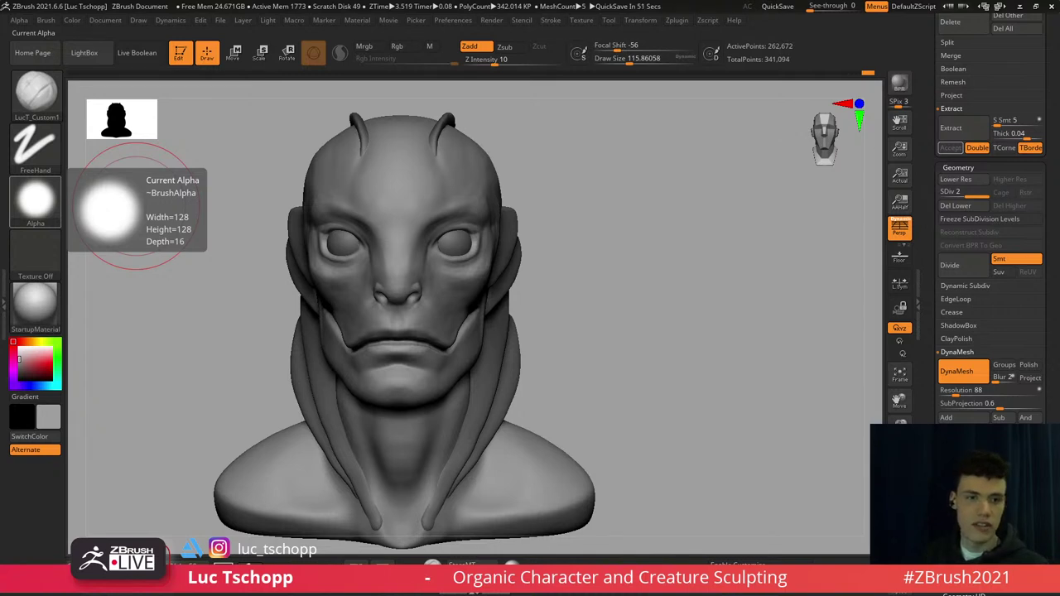
# Pick the Move brush at about 87 and drop the head to SDiv 1 with Shift+D
pyautogui.moveTo(444, 284)
pyautogui.mouseDown(button='right')
pyautogui.moveTo(389, 269)
pyautogui.moveTo(448, 227)
pyautogui.moveTo(440, 235)
pyautogui.mouseUp(button='right')
pyautogui.press('b')
pyautogui.press('m')
pyautogui.press('v')
pyautogui.hotkey('shift', 'd')
pyautogui.press('s')
pyautogui.moveTo(409, 251); pyautogui.dragTo(413, 251)
pyautogui.press('s')
pyautogui.moveTo(385, 284); pyautogui.dragTo(375, 285)
pyautogui.moveTo(352, 296); pyautogui.dragTo(327, 295, button='right')
# Set the brush to about 108 and make the head the active subtool again after the eye spheres
pyautogui.press('s')
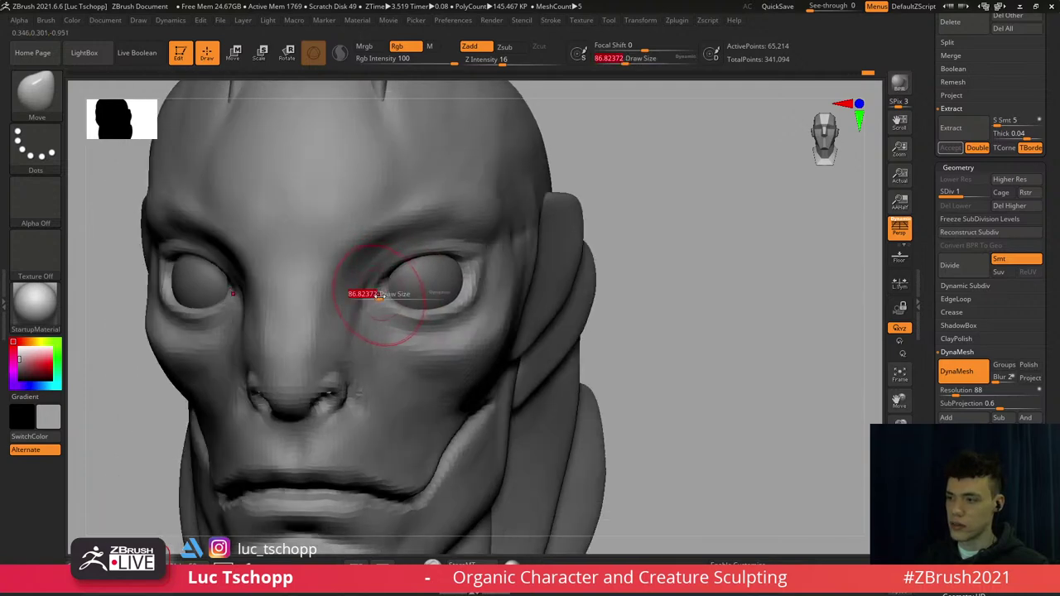
pyautogui.moveTo(379, 294); pyautogui.dragTo(381, 295)
pyautogui.keyDown('shift'); pyautogui.moveTo(372, 295); pyautogui.dragTo(414, 269, button='right'); pyautogui.keyUp('shift')
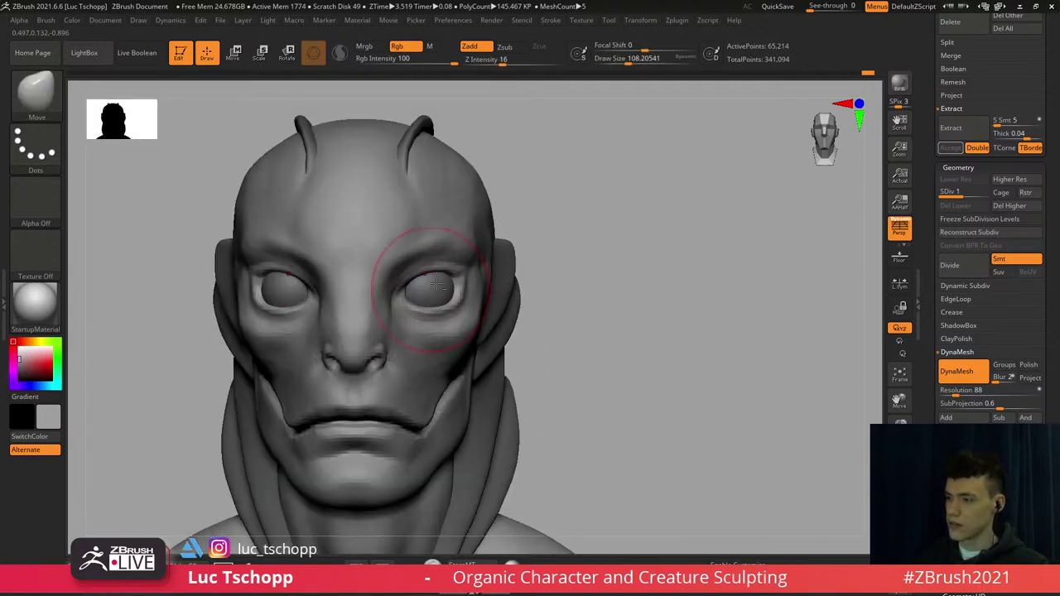
pyautogui.keyDown('alt'); pyautogui.click(435, 292); pyautogui.keyUp('alt')
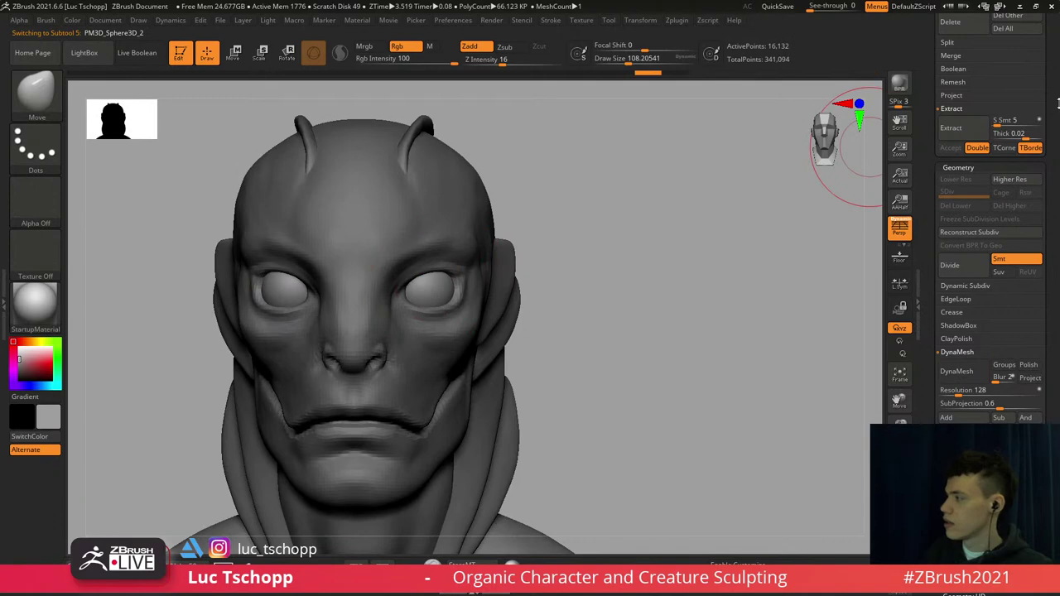
pyautogui.moveTo(1052, 149); pyautogui.dragTo(1054, 247)
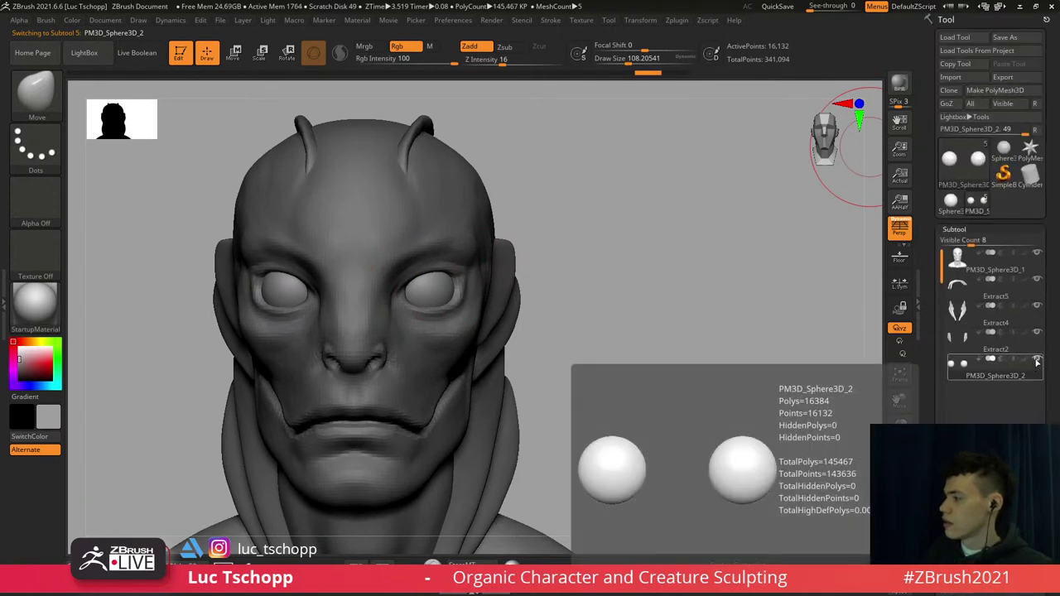
pyautogui.keyDown('alt'); pyautogui.click(434, 377); pyautogui.keyUp('alt')
pyautogui.keyDown('alt'); pyautogui.moveTo(439, 380); pyautogui.dragTo(526, 295, button='right'); pyautogui.keyUp('alt')
# Use the Move brush at about 62 on the area beside the nose
pyautogui.press('b')
pyautogui.press('m')
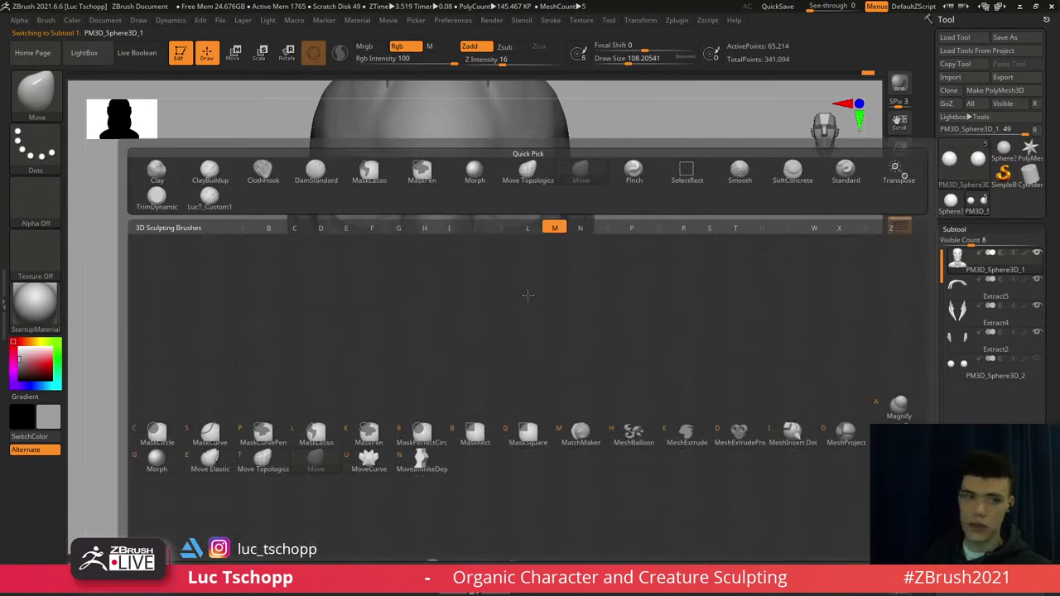
pyautogui.press('v')
pyautogui.press('s')
pyautogui.moveTo(487, 234); pyautogui.dragTo(462, 236)
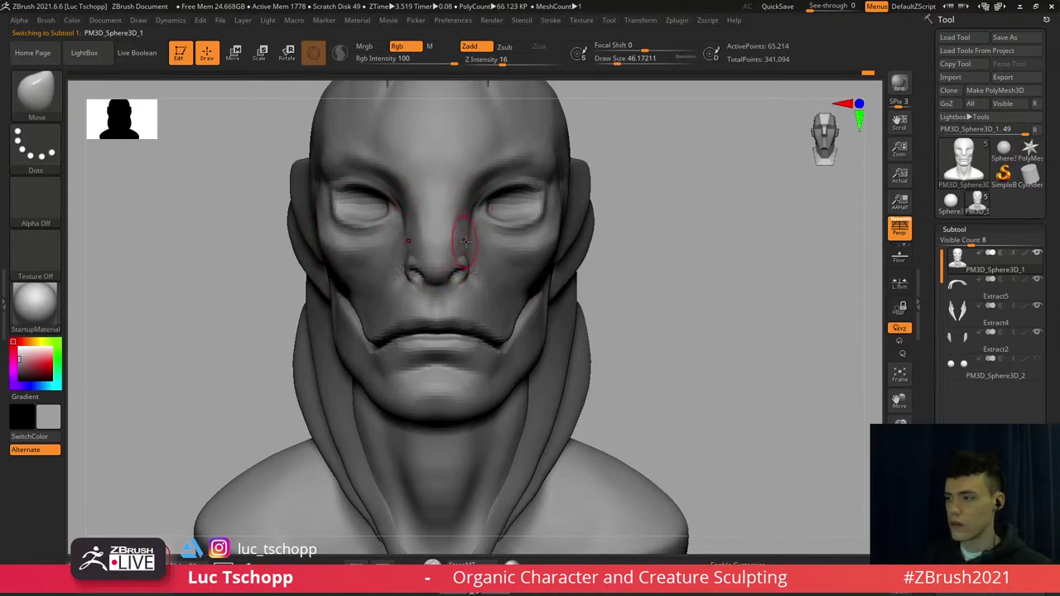
pyautogui.keyDown('shift'); pyautogui.moveTo(462, 226); pyautogui.dragTo(469, 215); pyautogui.keyUp('shift')
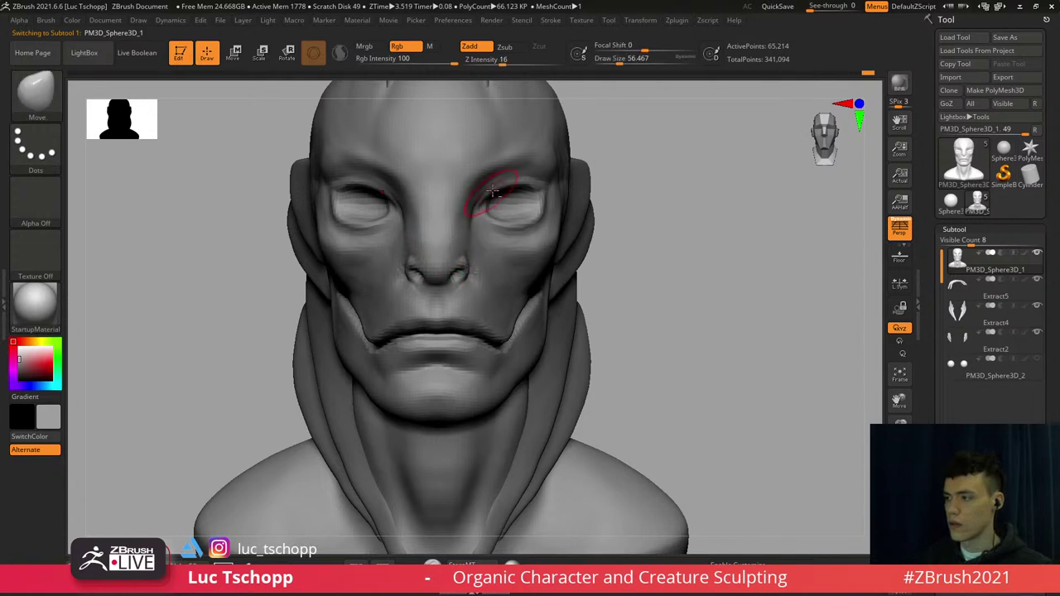
# Reshape the lower eyelid creases with the Move brush at about 68
pyautogui.keyDown('alt'); pyautogui.moveTo(489, 199); pyautogui.dragTo(484, 215, button='right'); pyautogui.keyUp('alt')
pyautogui.press('s')
pyautogui.moveTo(470, 219); pyautogui.dragTo(470, 201)
pyautogui.press('s')
pyautogui.moveTo(474, 196); pyautogui.dragTo(495, 232)
pyautogui.press('s')
pyautogui.press('s')
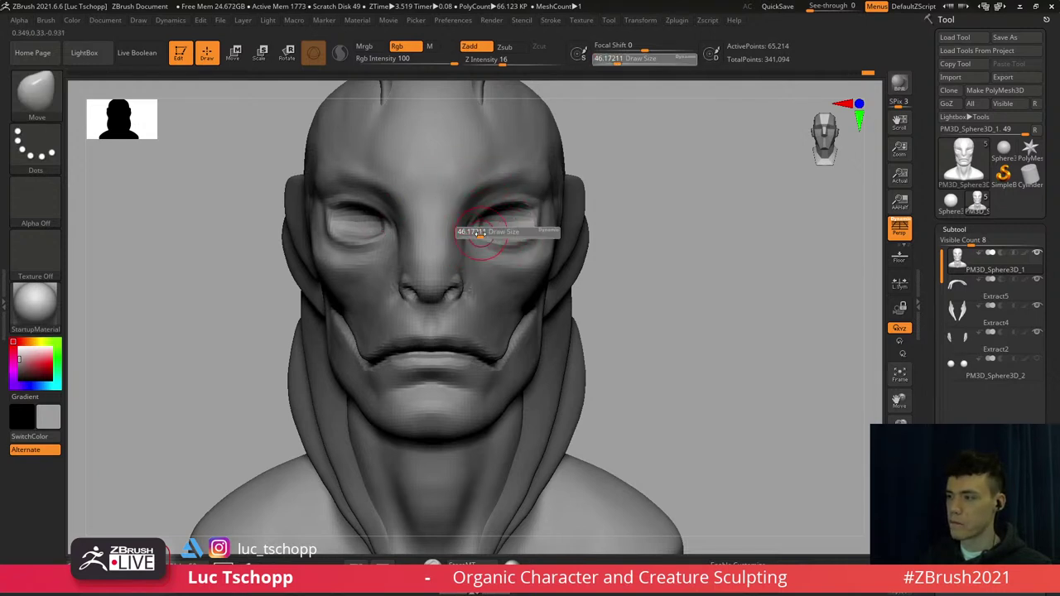
pyautogui.click(480, 233)
pyautogui.keyDown('alt'); pyautogui.moveTo(492, 246); pyautogui.dragTo(492, 236, button='right'); pyautogui.keyUp('alt')
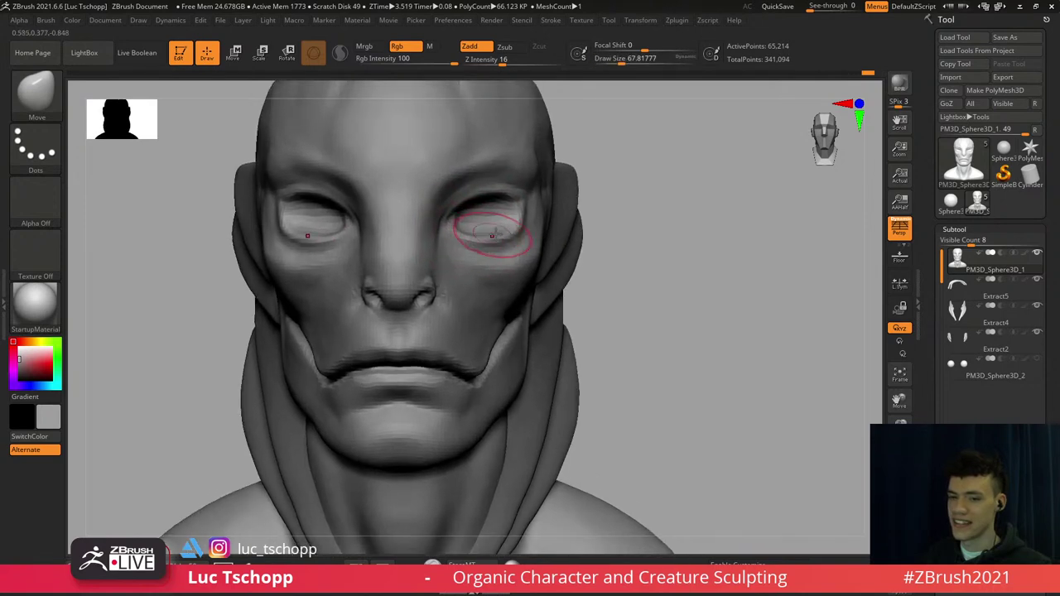
pyautogui.moveTo(495, 248); pyautogui.dragTo(501, 246)
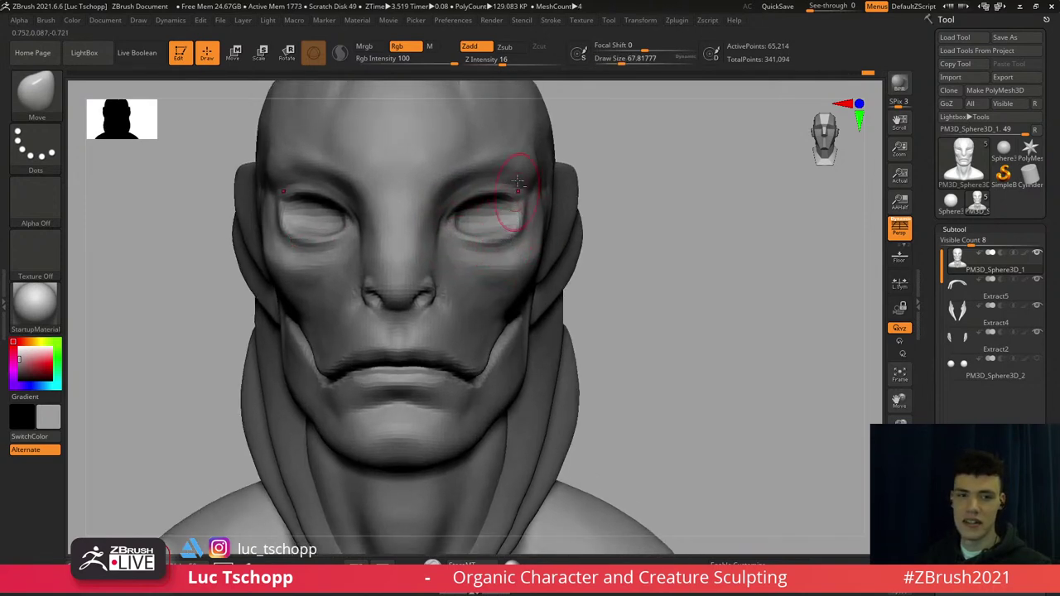
# Enlarge the brush to about 158 over the forehead and step the head back up with D
pyautogui.moveTo(517, 182)
pyautogui.keyDown('alt'); pyautogui.mouseDown(button='right')
pyautogui.moveTo(500, 244)
pyautogui.moveTo(450, 213)
pyautogui.mouseUp(button='right'); pyautogui.keyUp('alt')
pyautogui.keyDown('alt'); pyautogui.moveTo(292, 177); pyautogui.dragTo(326, 195, button='right'); pyautogui.keyUp('alt')
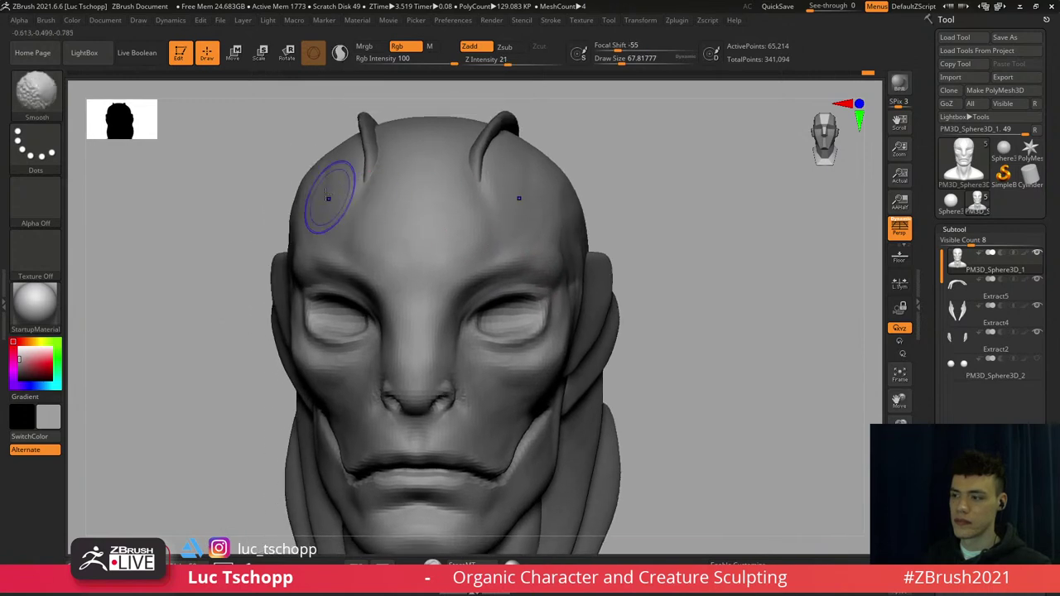
pyautogui.press('s')
pyautogui.moveTo(310, 182)
pyautogui.mouseDown()
pyautogui.moveTo(319, 184)
pyautogui.moveTo(307, 181)
pyautogui.mouseUp()
pyautogui.press('s')
pyautogui.keyDown('shift'); pyautogui.moveTo(365, 183); pyautogui.dragTo(411, 180, button='right'); pyautogui.keyUp('shift')
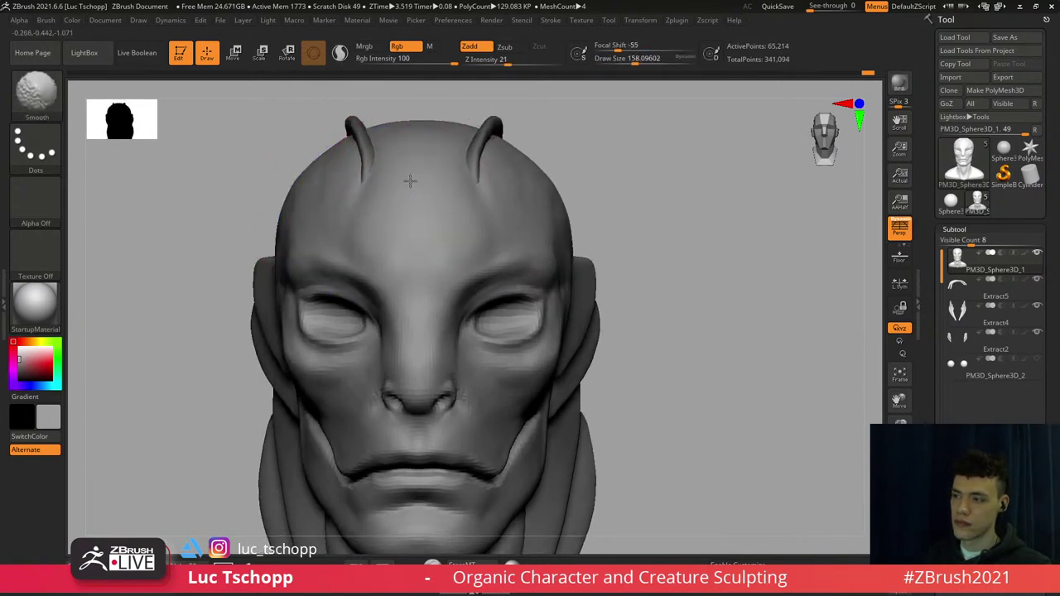
pyautogui.press('d')
pyautogui.moveTo(494, 246)
pyautogui.keyDown('ctrl'); pyautogui.mouseDown(button='right')
pyautogui.moveTo(481, 169)
pyautogui.moveTo(460, 306)
pyautogui.moveTo(361, 307)
pyautogui.mouseUp(button='right'); pyautogui.keyUp('ctrl')
pyautogui.keyDown('alt'); pyautogui.moveTo(483, 313); pyautogui.dragTo(386, 284, button='right'); pyautogui.keyUp('alt')
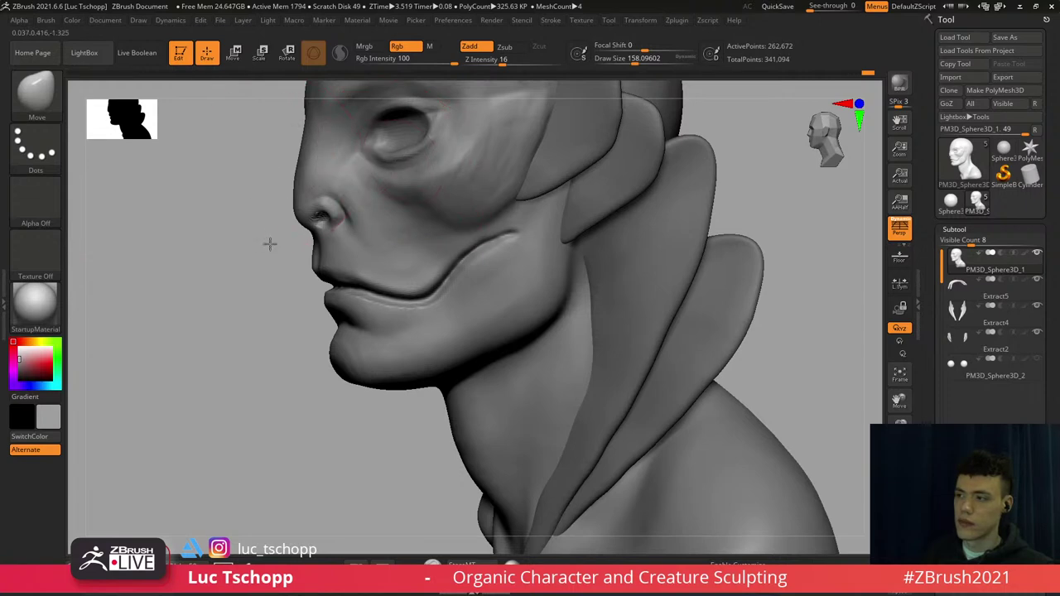
# Turn on Solo mode so only the head shows, hiding the neck strips
pyautogui.keyDown('alt'); pyautogui.moveTo(363, 150); pyautogui.dragTo(364, 352, button='right'); pyautogui.keyUp('alt')
pyautogui.keyDown('alt'); pyautogui.moveTo(326, 414); pyautogui.dragTo(371, 258, button='right'); pyautogui.keyUp('alt')
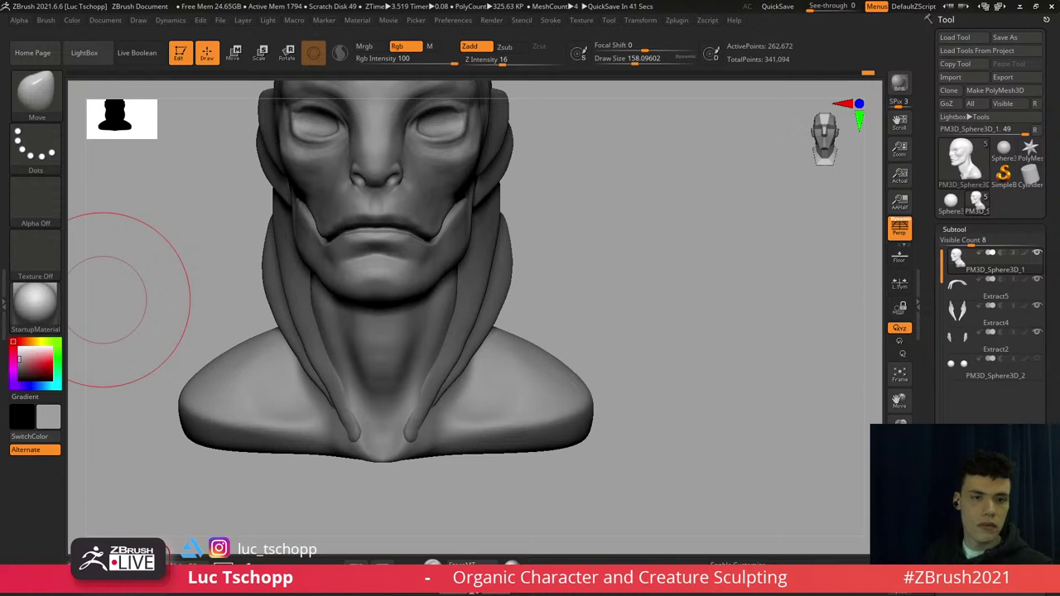
pyautogui.moveTo(464, 158); pyautogui.dragTo(409, 231, button='right')
pyautogui.moveTo(578, 219); pyautogui.dragTo(442, 228, button='right')
pyautogui.click(898, 522)
pyautogui.keyDown('ctrl'); pyautogui.moveTo(338, 241); pyautogui.dragTo(339, 157, button='right'); pyautogui.keyUp('ctrl')
pyautogui.moveTo(356, 216); pyautogui.dragTo(450, 207, button='right')
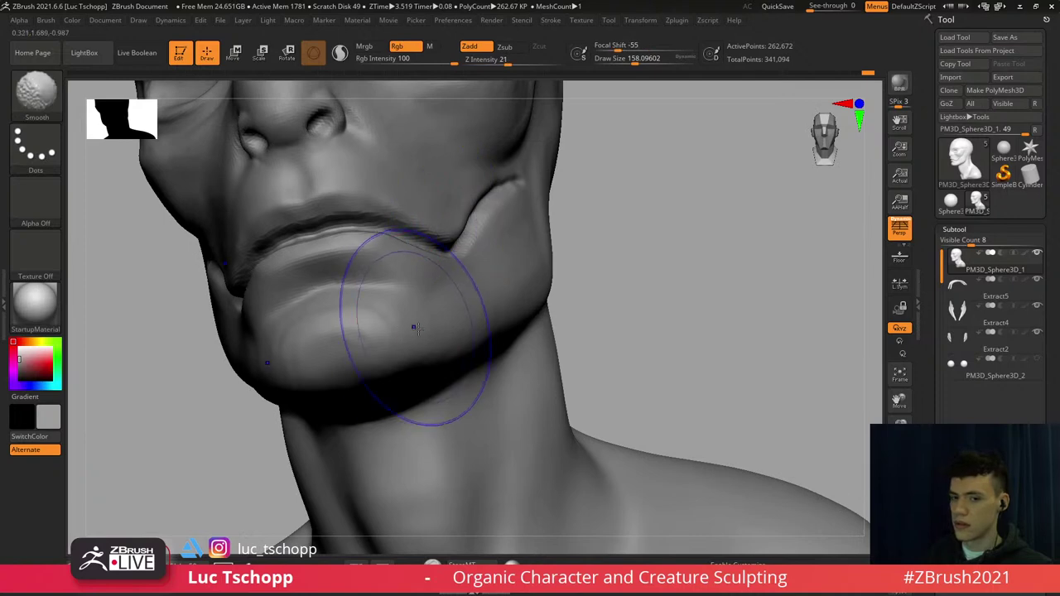
pyautogui.moveTo(442, 287)
pyautogui.keyDown('shift'); pyautogui.mouseDown(button='right')
pyautogui.moveTo(422, 299)
pyautogui.moveTo(452, 363)
pyautogui.mouseUp(button='right'); pyautogui.keyUp('shift')
# Pull the lips at the mouth corner and shape the lower lip with the Move brush at about 68
pyautogui.press('s')
pyautogui.click(398, 284)
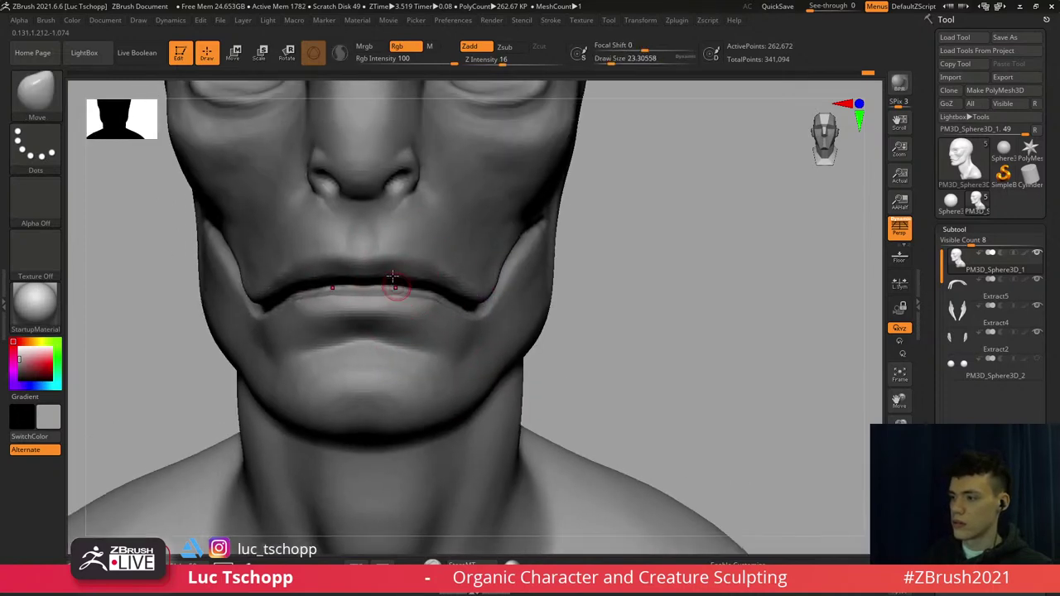
pyautogui.moveTo(400, 282); pyautogui.dragTo(388, 287, button='right')
pyautogui.moveTo(489, 285)
pyautogui.mouseDown(button='right')
pyautogui.moveTo(402, 279)
pyautogui.moveTo(480, 292)
pyautogui.moveTo(417, 286)
pyautogui.mouseUp(button='right')
pyautogui.press('s')
pyautogui.click(468, 290)
pyautogui.press('s')
pyautogui.click(486, 293)
pyautogui.moveTo(488, 316); pyautogui.dragTo(489, 320, button='right')
pyautogui.moveTo(488, 320); pyautogui.dragTo(492, 327)
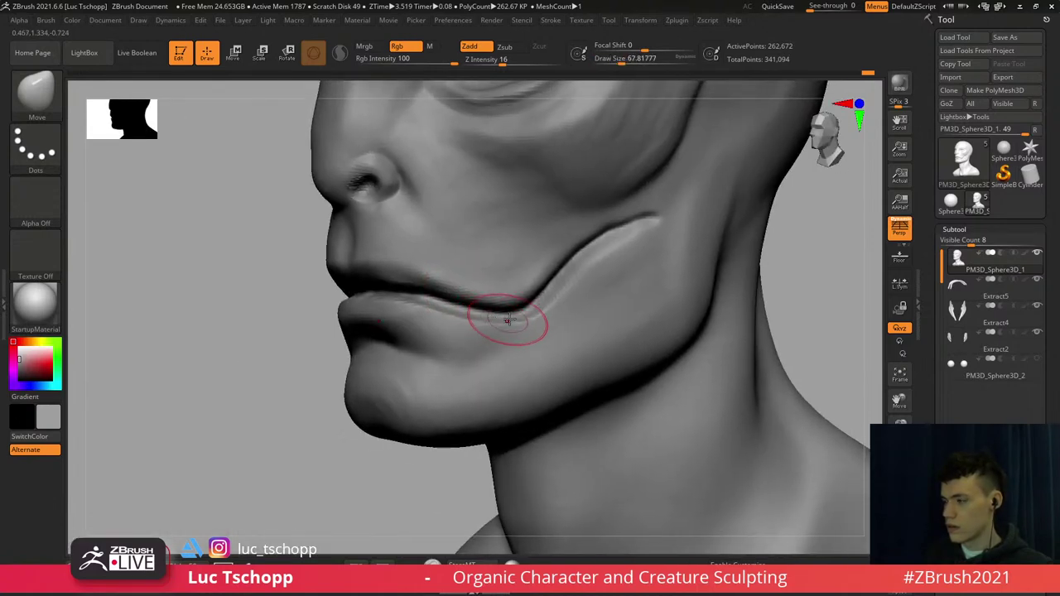
pyautogui.moveTo(510, 320); pyautogui.dragTo(507, 307, button='right')
pyautogui.press('s')
pyautogui.moveTo(556, 286)
pyautogui.mouseDown()
pyautogui.moveTo(545, 287)
pyautogui.moveTo(586, 259)
pyautogui.mouseUp()
# Carve the mouth crease with the Standard brush at about 27, then smooth it
pyautogui.press('b')
pyautogui.press('s')
pyautogui.press('t')
pyautogui.press('s')
pyautogui.click(553, 284)
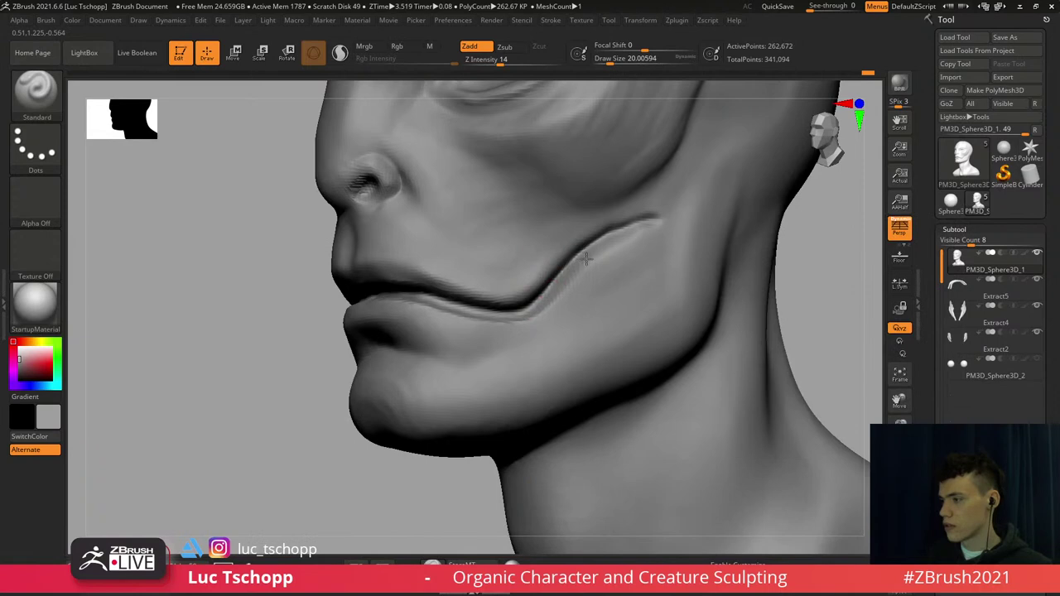
pyautogui.press('s')
pyautogui.click(575, 260)
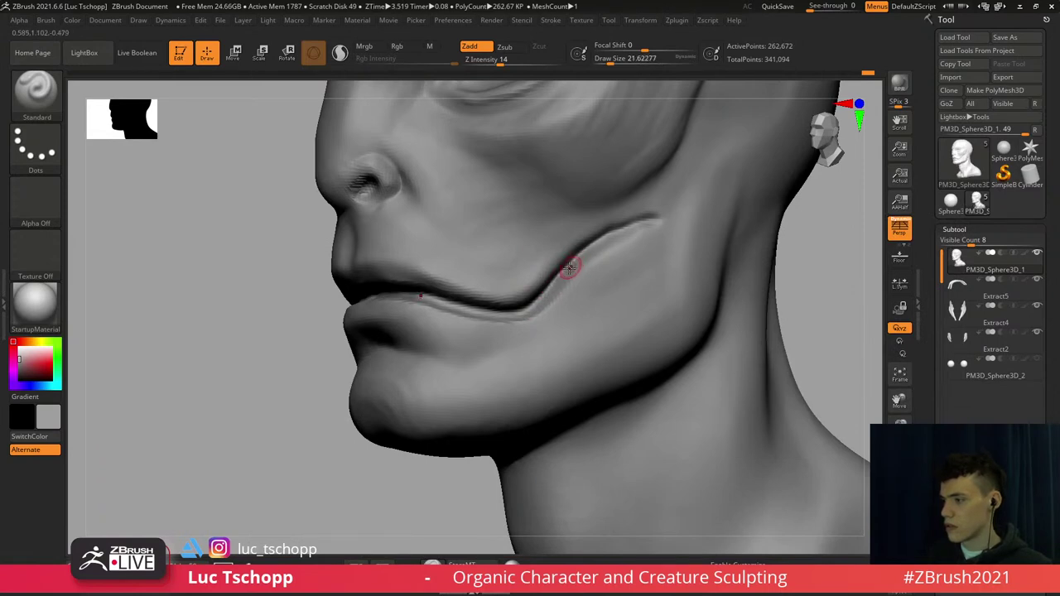
pyautogui.press('s')
pyautogui.click(571, 271)
pyautogui.hotkey('shift', 'f')
pyautogui.hotkey('shift', 'f')
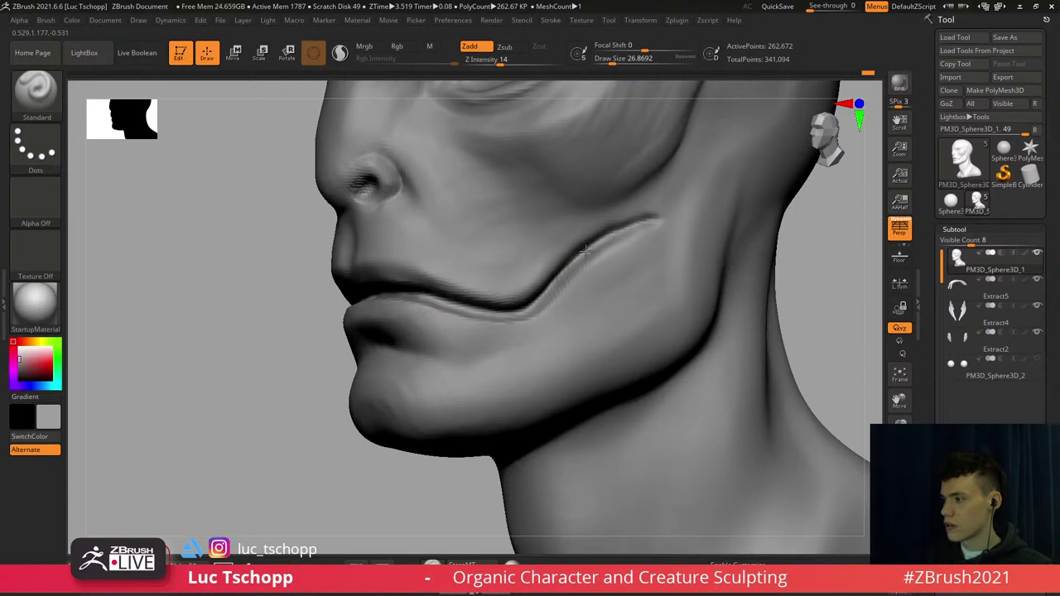
pyautogui.moveTo(445, 300)
pyautogui.mouseDown(button='right')
pyautogui.moveTo(436, 306)
pyautogui.moveTo(457, 311)
pyautogui.mouseUp(button='right')
pyautogui.press('f')
pyautogui.keyDown('shift'); pyautogui.moveTo(494, 340); pyautogui.dragTo(509, 329); pyautogui.keyUp('shift')
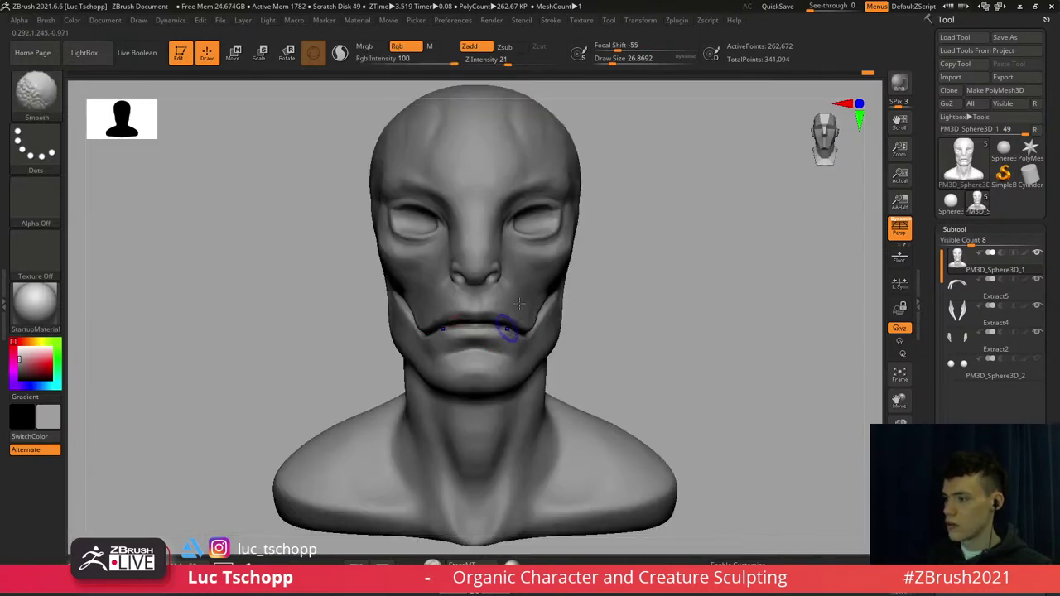
# Mask along the crease from the mouth corner to its tip across the cheek
pyautogui.moveTo(589, 374)
pyautogui.keyDown('alt'); pyautogui.mouseDown(button='right')
pyautogui.moveTo(540, 306)
pyautogui.moveTo(548, 341)
pyautogui.mouseUp(button='right'); pyautogui.keyUp('alt')
pyautogui.moveTo(549, 341); pyautogui.dragTo(480, 302, button='right')
pyautogui.moveTo(418, 266); pyautogui.dragTo(460, 277, button='right')
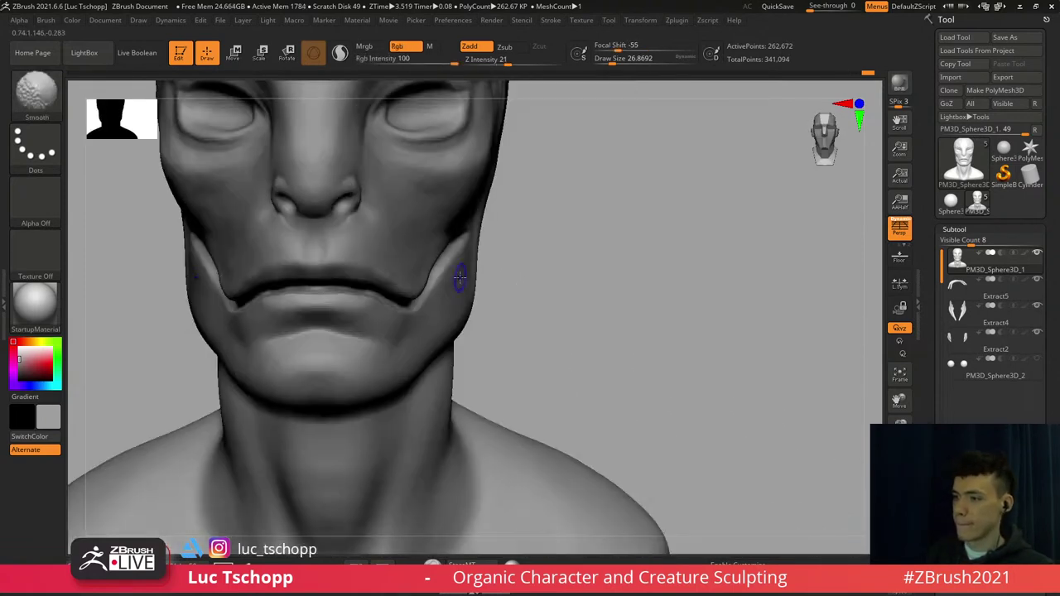
pyautogui.moveTo(316, 298)
pyautogui.mouseDown(button='right')
pyautogui.moveTo(323, 266)
pyautogui.moveTo(326, 287)
pyautogui.mouseUp(button='right')
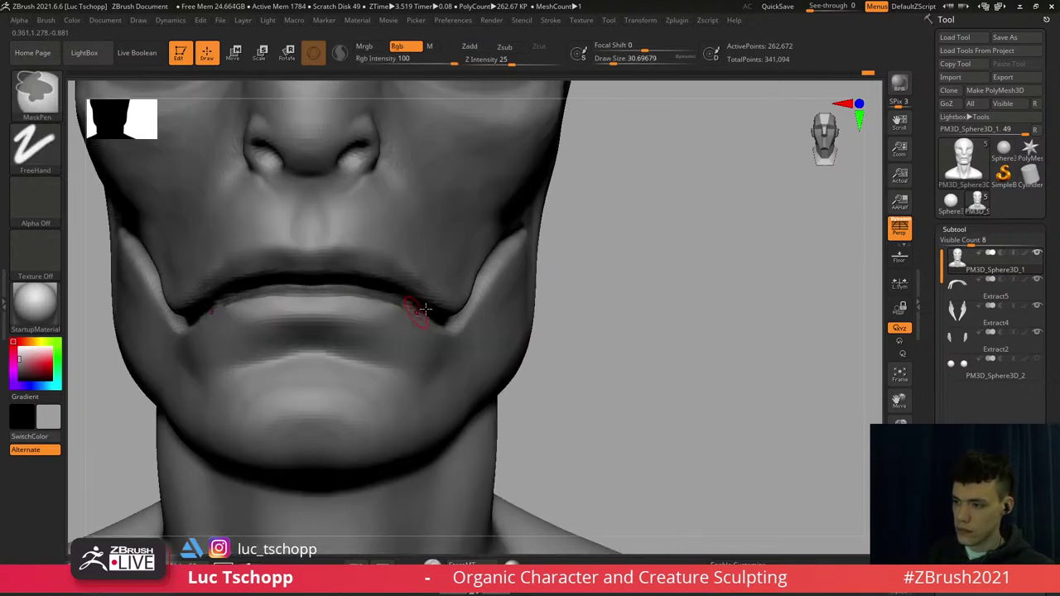
pyautogui.moveTo(425, 309); pyautogui.dragTo(404, 303, button='right')
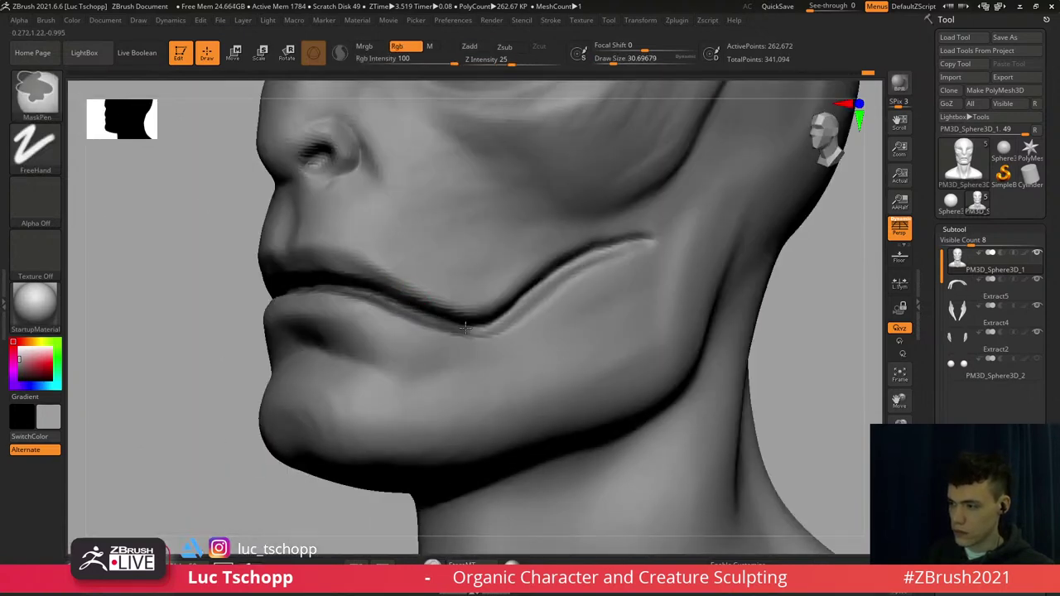
pyautogui.keyDown('alt'); pyautogui.moveTo(540, 290); pyautogui.dragTo(429, 307, button='right'); pyautogui.keyUp('alt')
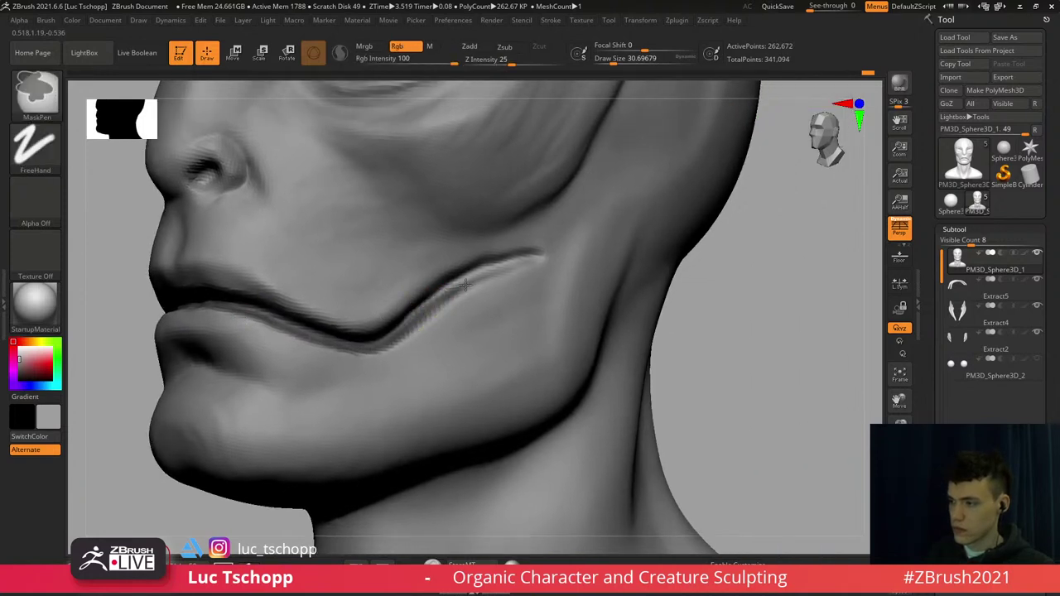
pyautogui.moveTo(466, 285)
pyautogui.keyDown('ctrl'); pyautogui.mouseDown()
pyautogui.moveTo(534, 259)
pyautogui.moveTo(414, 315)
pyautogui.mouseUp(); pyautogui.keyUp('ctrl')
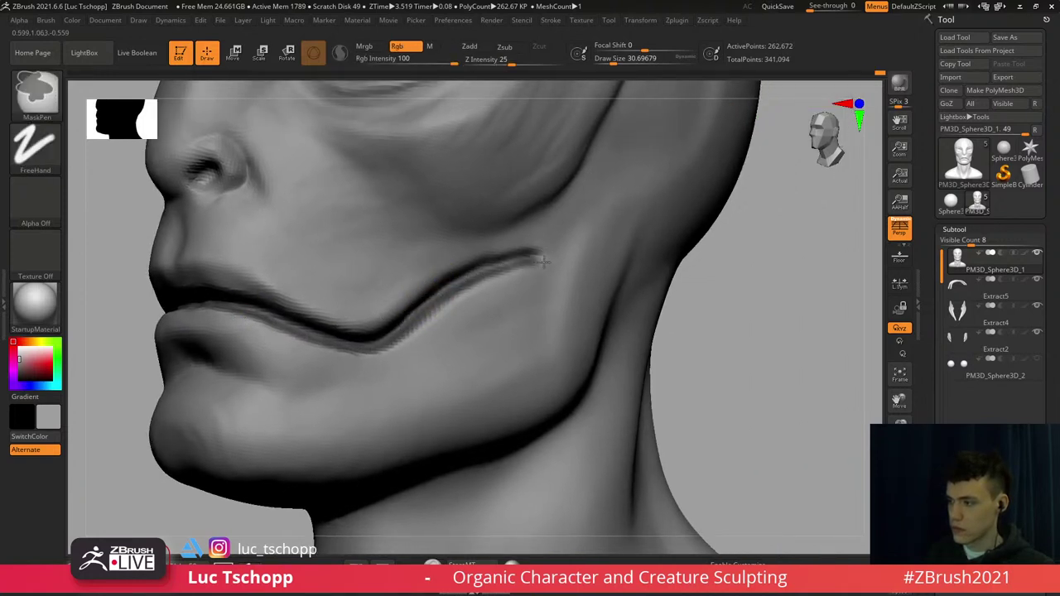
pyautogui.moveTo(329, 397)
pyautogui.keyDown('ctrl'); pyautogui.mouseDown(button='right')
pyautogui.moveTo(251, 398)
pyautogui.moveTo(287, 435)
pyautogui.moveTo(325, 415)
pyautogui.mouseUp(button='right'); pyautogui.keyUp('ctrl')
pyautogui.moveTo(326, 340)
pyautogui.keyDown('ctrl'); pyautogui.mouseDown(button='right')
pyautogui.moveTo(385, 375)
pyautogui.moveTo(386, 332)
pyautogui.moveTo(374, 326)
pyautogui.mouseUp(button='right'); pyautogui.keyUp('ctrl')
# Switch to the Move brush, shrink it to about 65, and turn the bust to a side profile
pyautogui.press('s')
pyautogui.press('b')
pyautogui.press('m')
pyautogui.press('v')
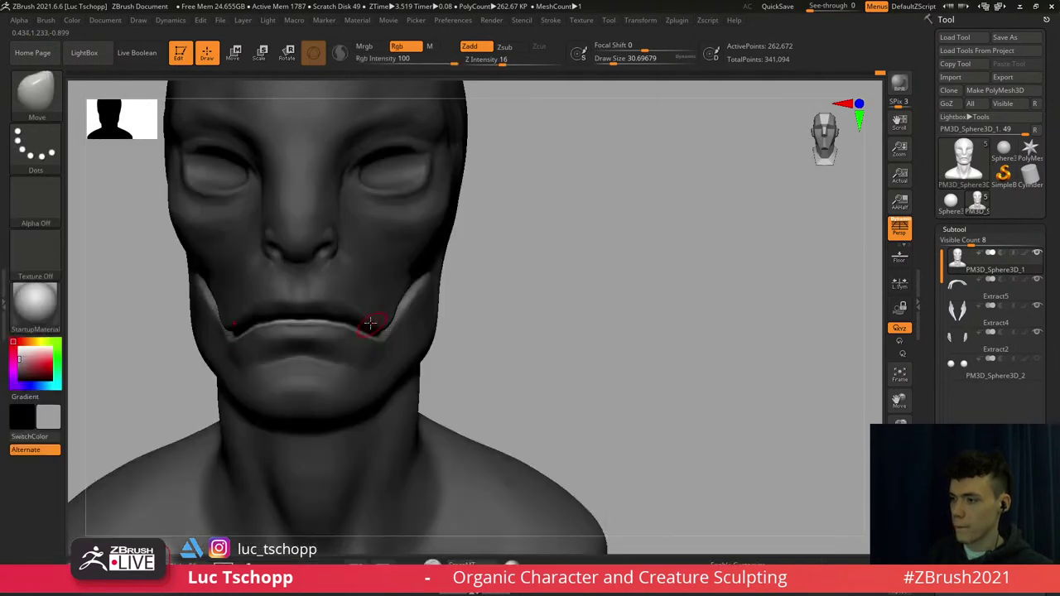
pyautogui.press('s')
pyautogui.moveTo(367, 324); pyautogui.dragTo(383, 328)
pyautogui.moveTo(331, 319)
pyautogui.mouseDown(button='right')
pyautogui.moveTo(298, 307)
pyautogui.moveTo(237, 319)
pyautogui.mouseUp(button='right')
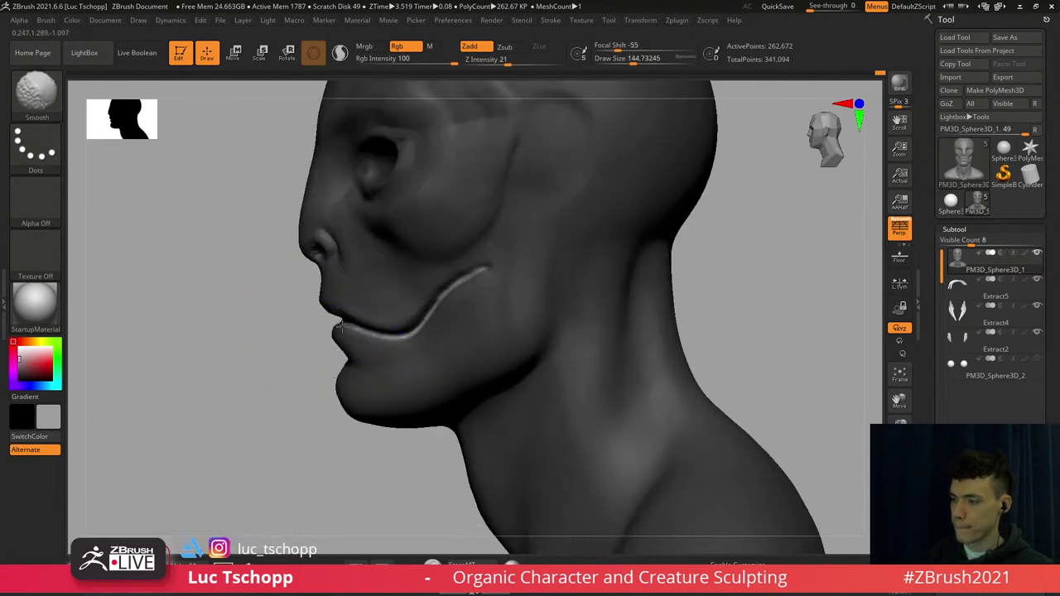
pyautogui.press('s')
pyautogui.moveTo(364, 316); pyautogui.dragTo(360, 316)
pyautogui.moveTo(350, 319); pyautogui.dragTo(361, 308, button='right')
pyautogui.press('s')
pyautogui.moveTo(359, 308); pyautogui.dragTo(349, 317)
pyautogui.press('s')
pyautogui.press('s')
pyautogui.moveTo(346, 340); pyautogui.dragTo(319, 341, button='right')
pyautogui.press('w')
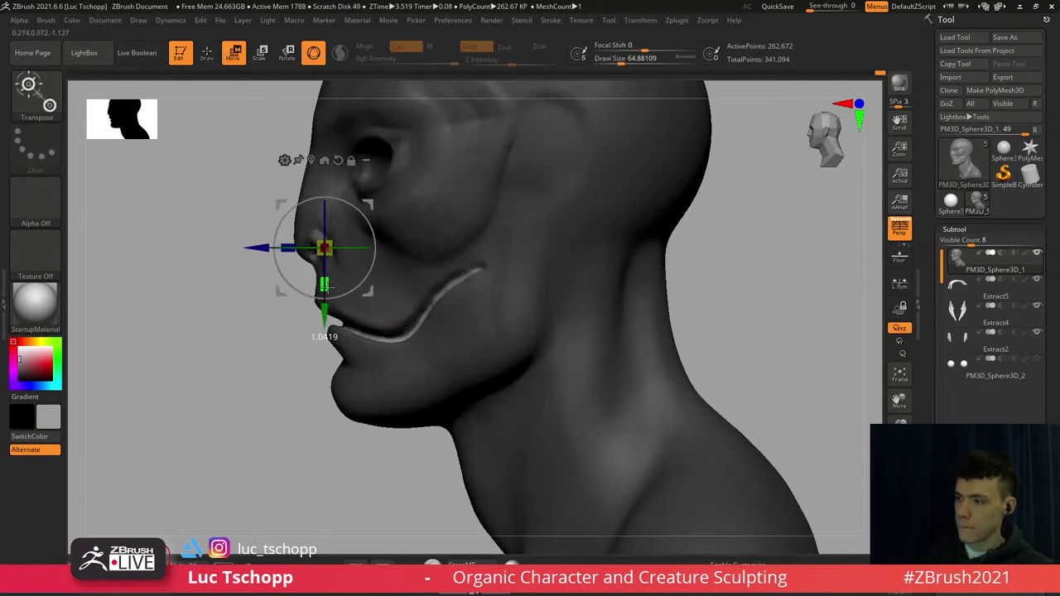
# Adjust the lip line with the Move brush and clear the mask from the head
pyautogui.press('b')
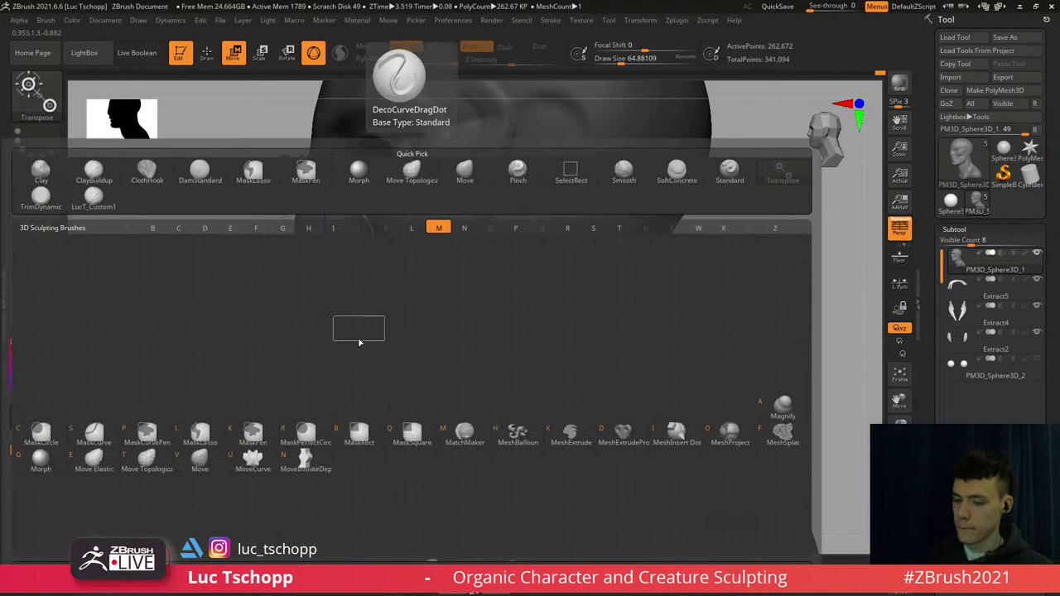
pyautogui.press('m')
pyautogui.press('v')
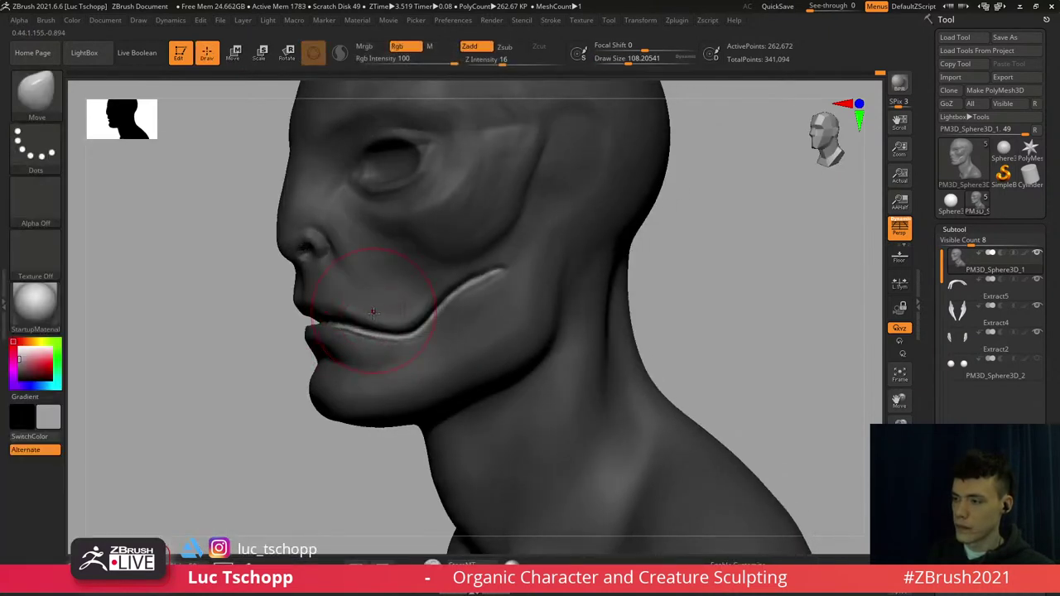
pyautogui.moveTo(403, 314); pyautogui.dragTo(440, 222, button='right')
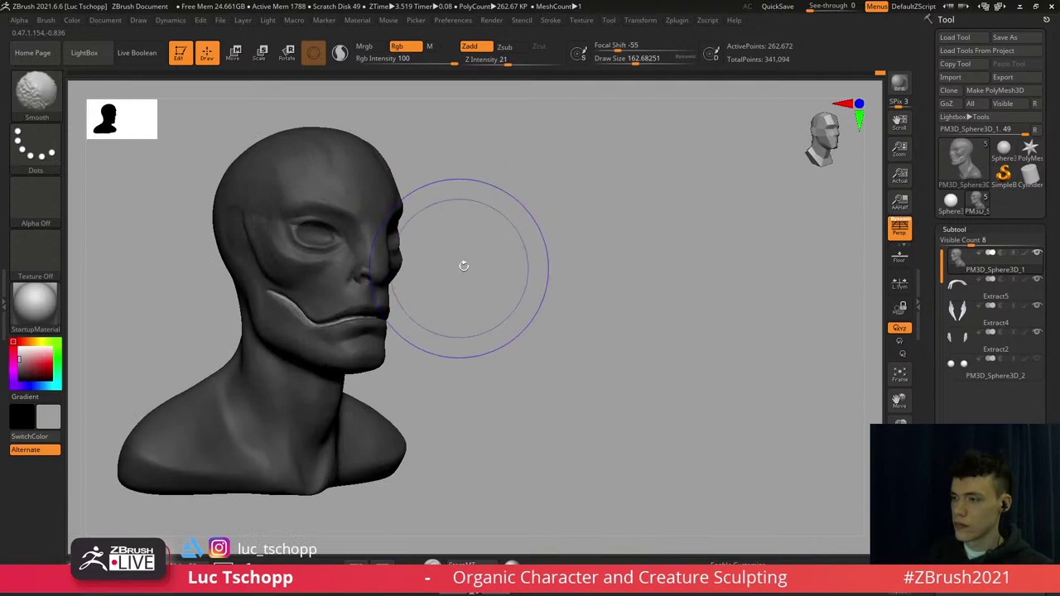
pyautogui.keyDown('shift'); pyautogui.moveTo(463, 265); pyautogui.dragTo(481, 243, button='right'); pyautogui.keyUp('shift')
pyautogui.keyDown('ctrl'); pyautogui.moveTo(480, 220); pyautogui.dragTo(482, 253); pyautogui.keyUp('ctrl')
pyautogui.keyDown('alt'); pyautogui.moveTo(483, 253); pyautogui.dragTo(519, 239, button='right'); pyautogui.keyUp('alt')
pyautogui.moveTo(518, 239)
pyautogui.keyDown('ctrl'); pyautogui.mouseDown(button='right')
pyautogui.moveTo(518, 290)
pyautogui.moveTo(422, 295)
pyautogui.moveTo(436, 298)
pyautogui.moveTo(435, 323)
pyautogui.mouseUp(button='right'); pyautogui.keyUp('ctrl')
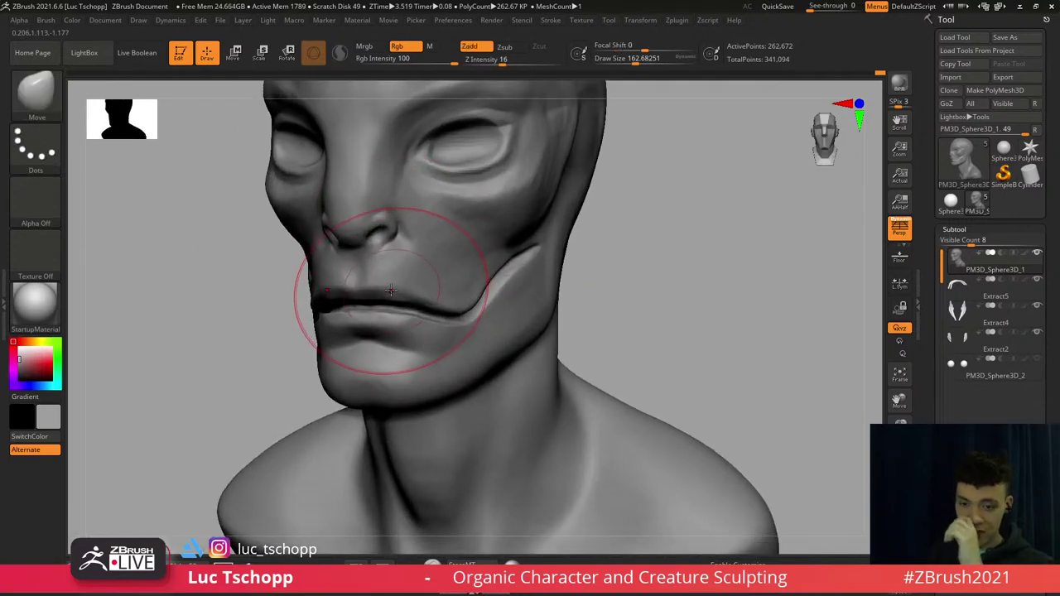
pyautogui.moveTo(425, 279)
pyautogui.keyDown('ctrl'); pyautogui.mouseDown(button='right')
pyautogui.moveTo(441, 312)
pyautogui.moveTo(338, 292)
pyautogui.mouseUp(button='right'); pyautogui.keyUp('ctrl')
# Sculpt a sharper ridge at the mouth corner with a smaller LucT_Custom1 brush
pyautogui.press('b')
pyautogui.click(124, 199)
pyautogui.press('s')
pyautogui.moveTo(484, 303); pyautogui.dragTo(470, 305)
pyautogui.moveTo(459, 314); pyautogui.dragTo(501, 280)
# Enlarge the LucT_Custom1 brush to about 145 and tilt the head down toward the forehead
pyautogui.moveTo(477, 186)
pyautogui.mouseDown(button='right')
pyautogui.moveTo(454, 178)
pyautogui.moveTo(456, 125)
pyautogui.mouseUp(button='right')
pyautogui.keyDown('alt'); pyautogui.moveTo(455, 124); pyautogui.dragTo(523, 198, button='right'); pyautogui.keyUp('alt')
pyautogui.moveTo(521, 251)
pyautogui.keyDown('alt'); pyautogui.mouseDown(button='right')
pyautogui.moveTo(473, 170)
pyautogui.moveTo(490, 161)
pyautogui.mouseUp(button='right'); pyautogui.keyUp('alt')
pyautogui.press('s')
pyautogui.moveTo(490, 162); pyautogui.dragTo(497, 162)
pyautogui.moveTo(482, 147); pyautogui.dragTo(473, 189, button='right')
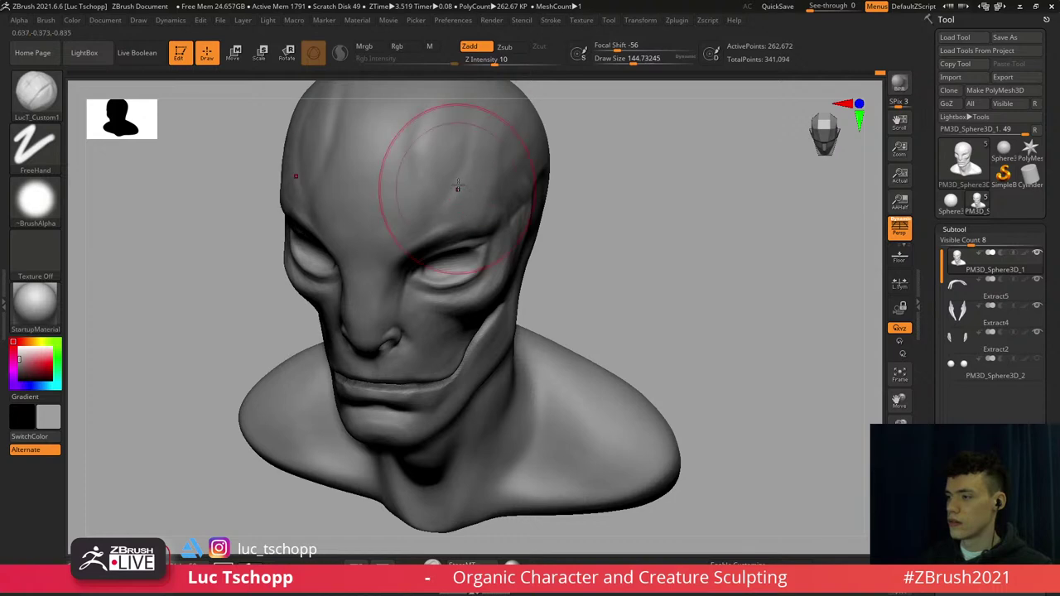
# Reduce the brush to 112 and sculpt a stroke across the forehead
pyautogui.press('s')
pyautogui.moveTo(441, 210); pyautogui.dragTo(435, 210)
pyautogui.moveTo(444, 134); pyautogui.dragTo(431, 132)
pyautogui.moveTo(445, 137)
pyautogui.keyDown('alt'); pyautogui.mouseDown(button='right')
pyautogui.moveTo(435, 218)
pyautogui.moveTo(445, 213)
pyautogui.mouseUp(button='right'); pyautogui.keyUp('alt')
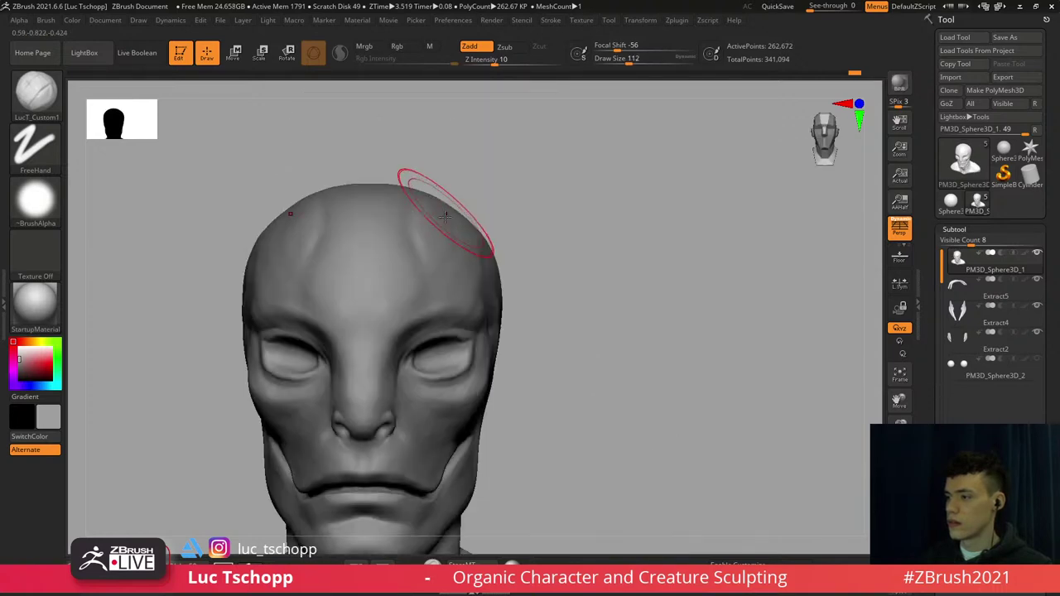
pyautogui.press('f')
pyautogui.keyDown('alt'); pyautogui.moveTo(528, 232); pyautogui.dragTo(516, 343, button='right'); pyautogui.keyUp('alt')
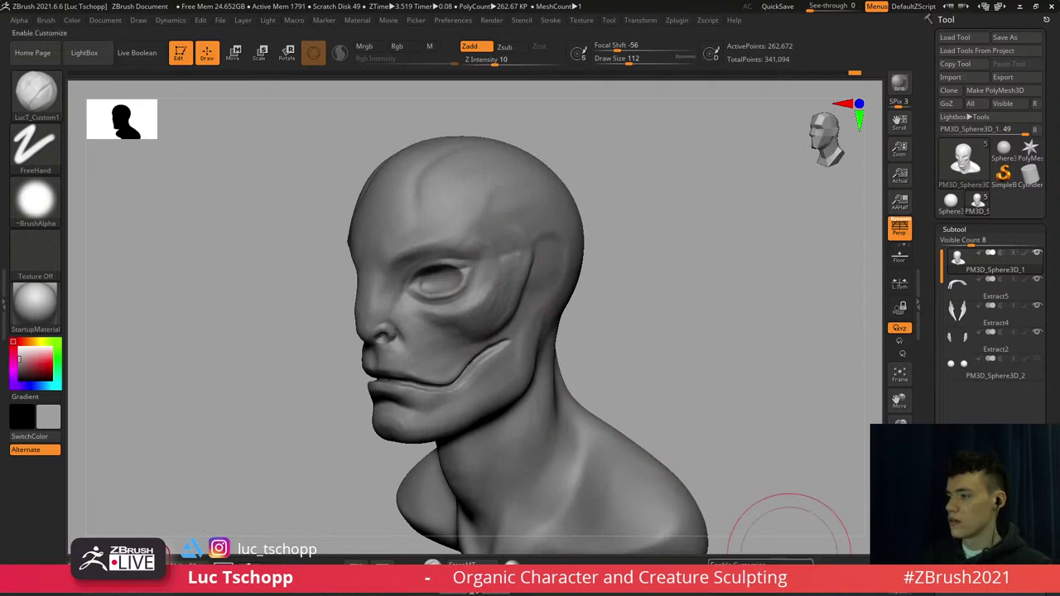
# Turn Solo off to show all subtools again and view the whole model
pyautogui.click(900, 554)
pyautogui.keyDown('ctrl'); pyautogui.moveTo(674, 365); pyautogui.dragTo(674, 299, button='right'); pyautogui.keyUp('ctrl')
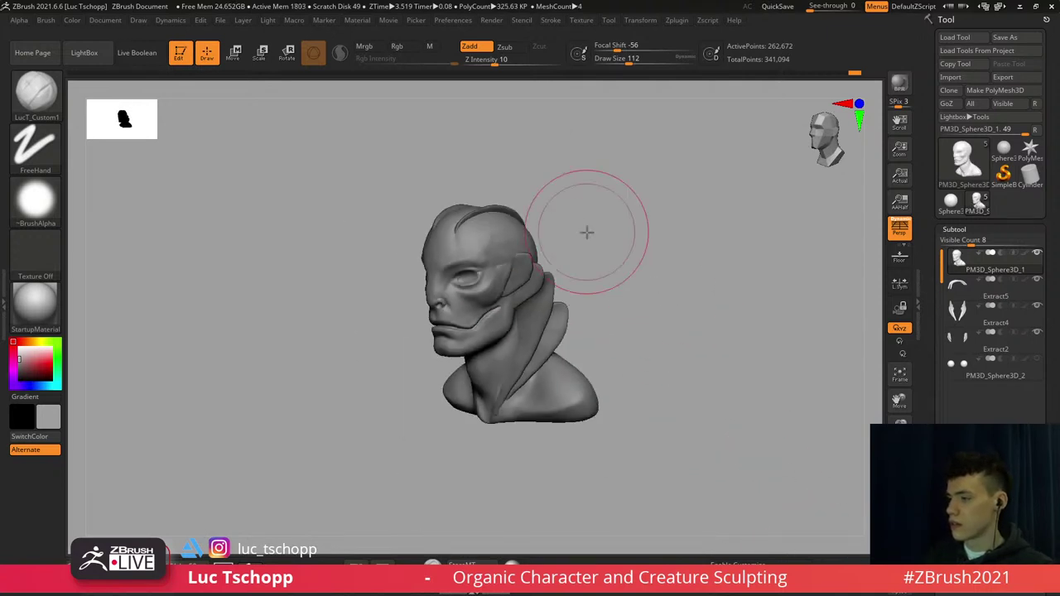
pyautogui.moveTo(587, 232)
pyautogui.keyDown('shift'); pyautogui.mouseDown(button='right')
pyautogui.moveTo(595, 240)
pyautogui.moveTo(577, 179)
pyautogui.mouseUp(button='right'); pyautogui.keyUp('shift')
pyautogui.moveTo(578, 179)
pyautogui.keyDown('ctrl'); pyautogui.mouseDown(button='right')
pyautogui.moveTo(674, 204)
pyautogui.moveTo(665, 204)
pyautogui.mouseUp(button='right'); pyautogui.keyUp('ctrl')
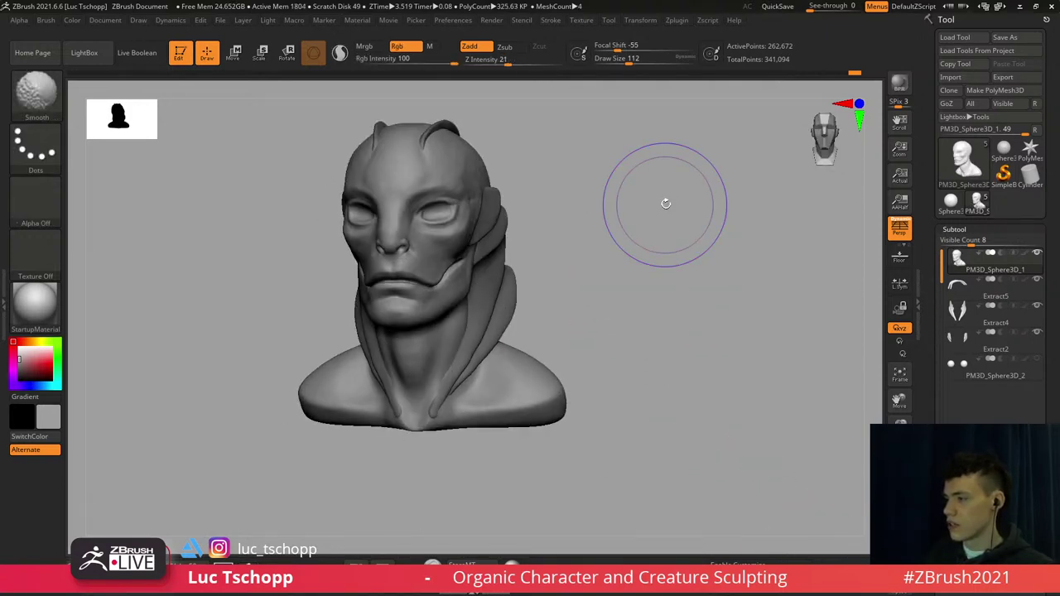
pyautogui.hotkey('shift', 'f')
pyautogui.hotkey('shift', 'f')
pyautogui.keyDown('alt'); pyautogui.moveTo(572, 176); pyautogui.dragTo(615, 211, button='right'); pyautogui.keyUp('alt')
pyautogui.moveTo(1049, 273); pyautogui.dragTo(1044, 17)
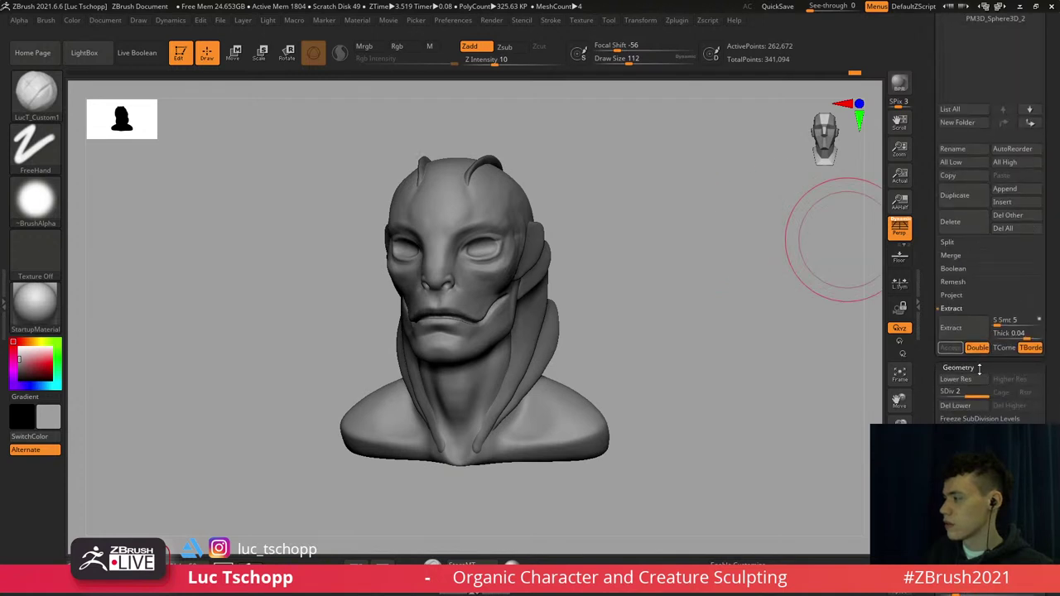
# Duplicate the head subtool as PM3D_Sphere3D_3 and show it alone with Solo
pyautogui.click(968, 195)
pyautogui.moveTo(553, 230)
pyautogui.keyDown('shift'); pyautogui.mouseDown(button='right')
pyautogui.moveTo(414, 232)
pyautogui.moveTo(423, 286)
pyautogui.moveTo(373, 238)
pyautogui.mouseUp(button='right'); pyautogui.keyUp('shift')
pyautogui.click(898, 535)
pyautogui.keyDown('alt'); pyautogui.moveTo(493, 204); pyautogui.dragTo(476, 238, button='right'); pyautogui.keyUp('alt')
pyautogui.moveTo(571, 249)
pyautogui.mouseDown(button='right')
pyautogui.moveTo(499, 261)
pyautogui.moveTo(551, 264)
pyautogui.mouseUp(button='right')
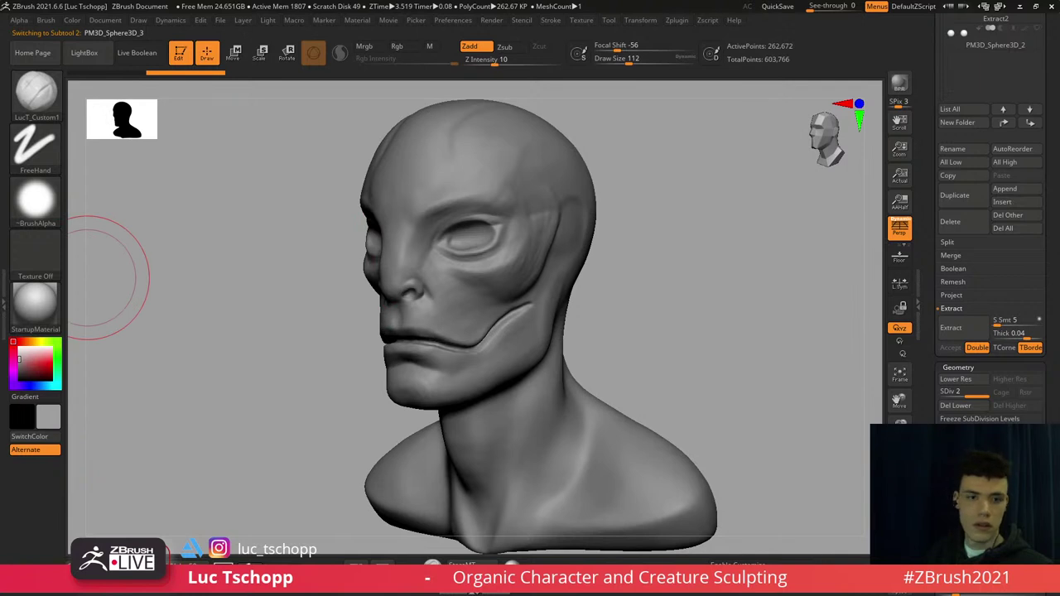
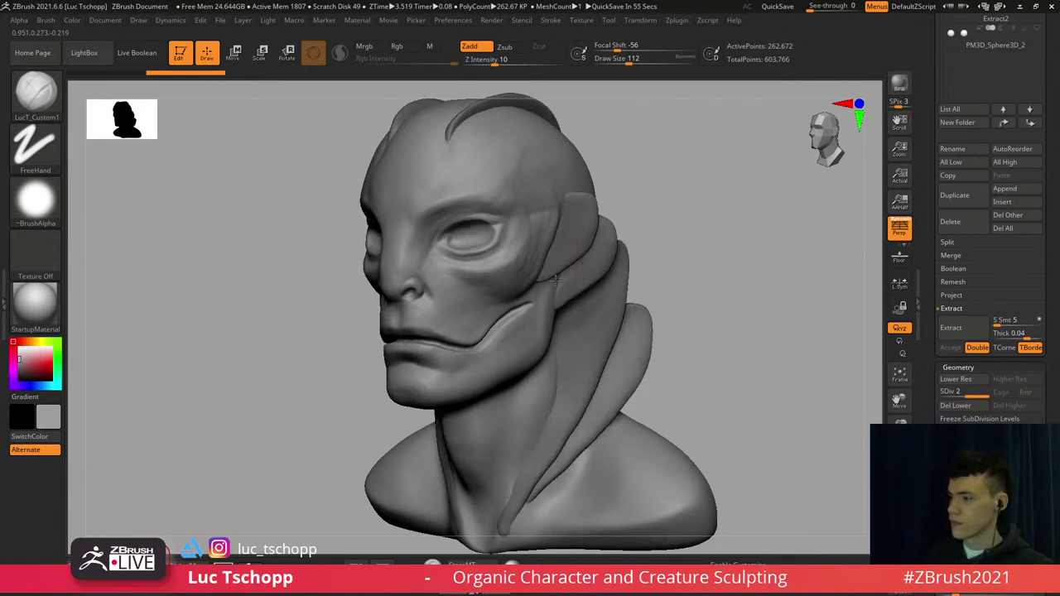
# Shrink the Standard brush to about 71 and sculpt along the cheek
pyautogui.moveTo(774, 407)
pyautogui.mouseDown(button='right')
pyautogui.moveTo(556, 221)
pyautogui.moveTo(526, 296)
pyautogui.mouseUp(button='right')
pyautogui.press('s')
pyautogui.moveTo(526, 296); pyautogui.dragTo(517, 307)
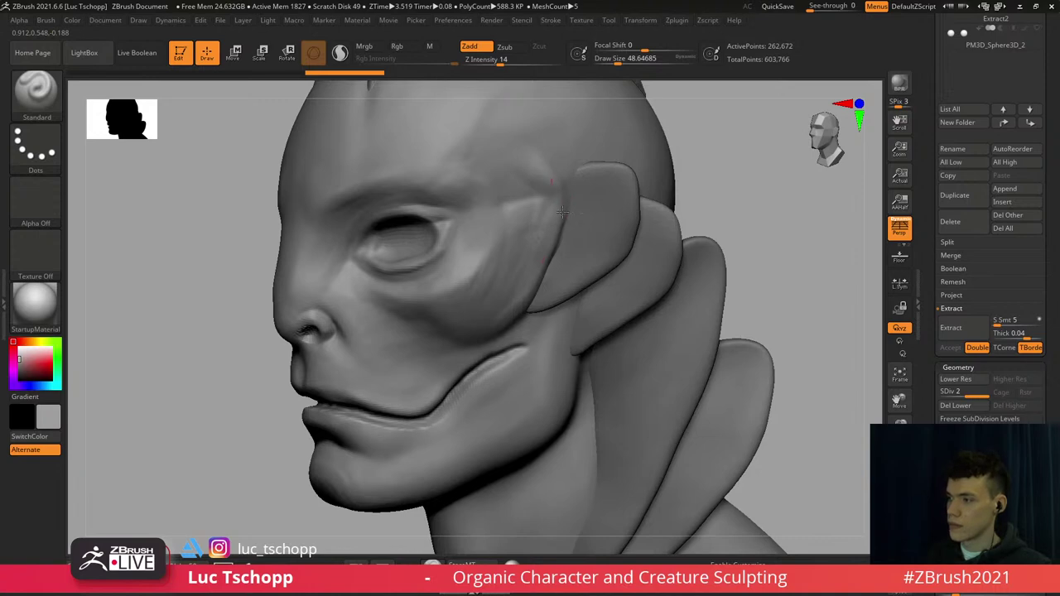
pyautogui.moveTo(540, 265); pyautogui.dragTo(502, 338)
pyautogui.moveTo(502, 338); pyautogui.dragTo(477, 334, button='right')
# Reshape the temple ridge with LucT_Custom1 at size 48.6, then select PM3D_Sphere3D_1
pyautogui.moveTo(546, 185); pyautogui.dragTo(557, 205)
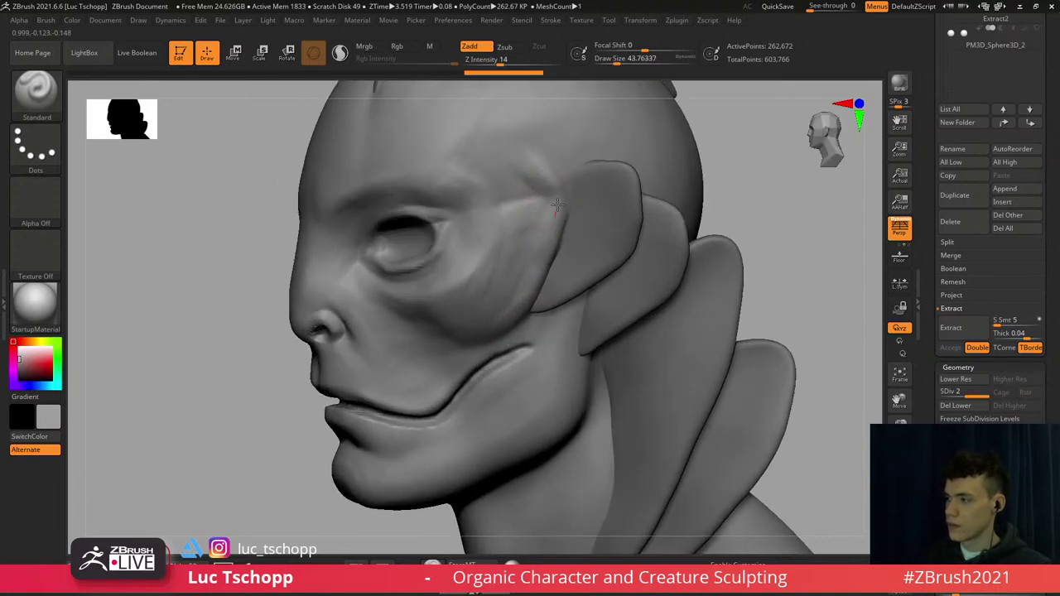
pyautogui.press('b')
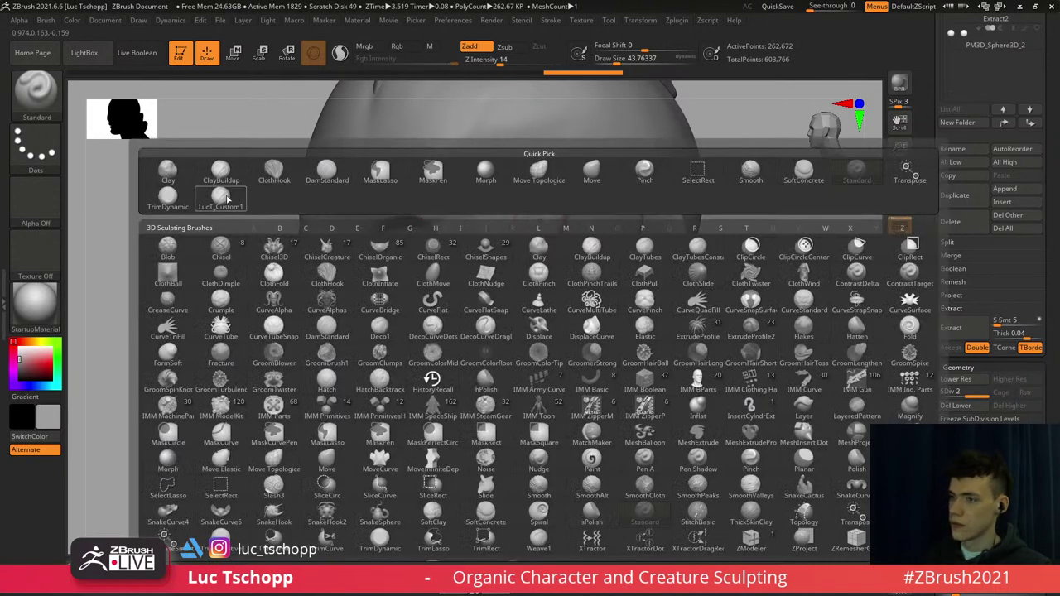
pyautogui.click(225, 200)
pyautogui.keyDown('alt'); pyautogui.moveTo(546, 172); pyautogui.dragTo(510, 217, button='right'); pyautogui.keyUp('alt')
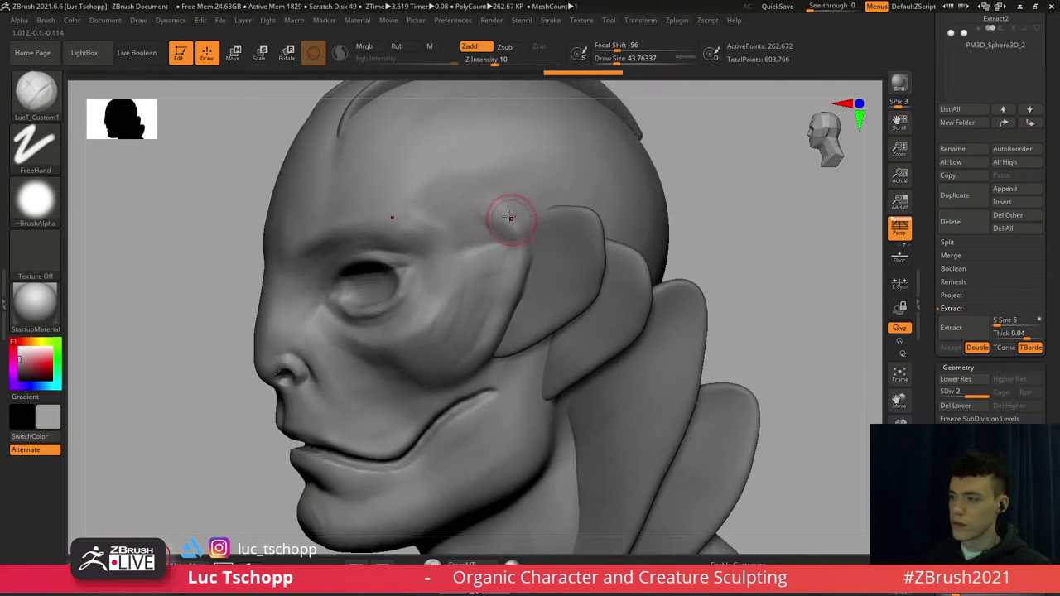
pyautogui.moveTo(519, 280); pyautogui.dragTo(517, 262)
pyautogui.moveTo(503, 205)
pyautogui.mouseDown()
pyautogui.moveTo(519, 262)
pyautogui.moveTo(507, 228)
pyautogui.mouseUp()
pyautogui.press('s')
pyautogui.click(514, 266)
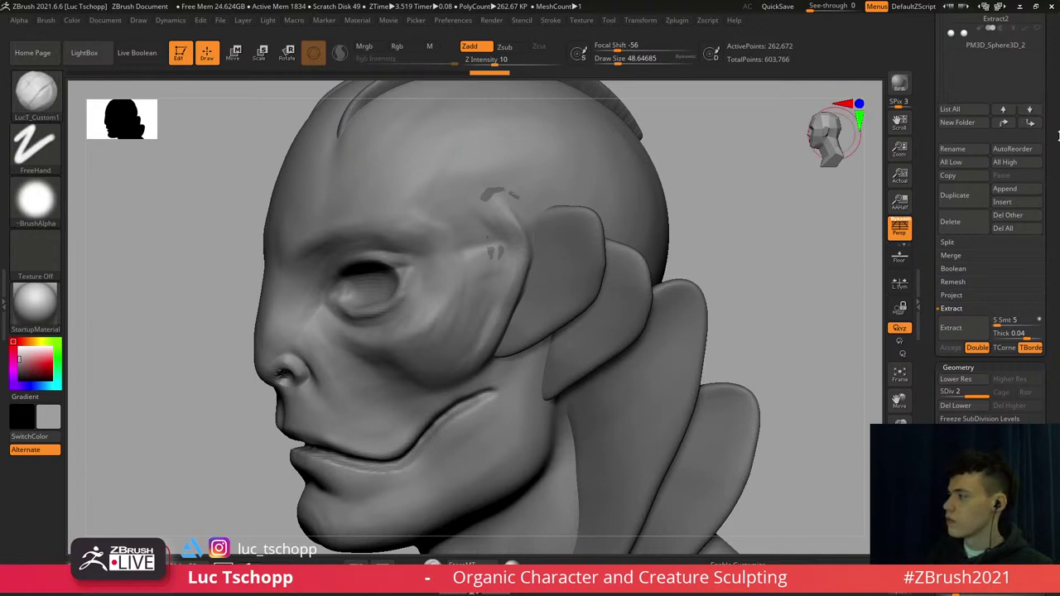
pyautogui.moveTo(1059, 135); pyautogui.dragTo(1039, 248)
pyautogui.click(959, 267)
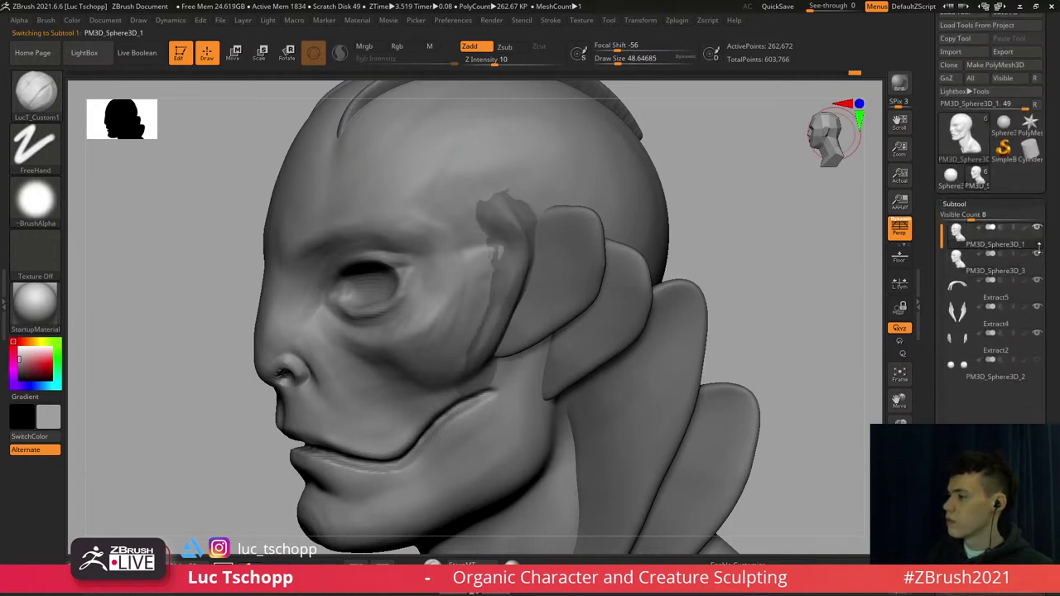
# Delete the PM3D_Sphere3D_1 subtool and confirm the deletion
pyautogui.scroll(-4, 1003, 306)
pyautogui.click(955, 361)
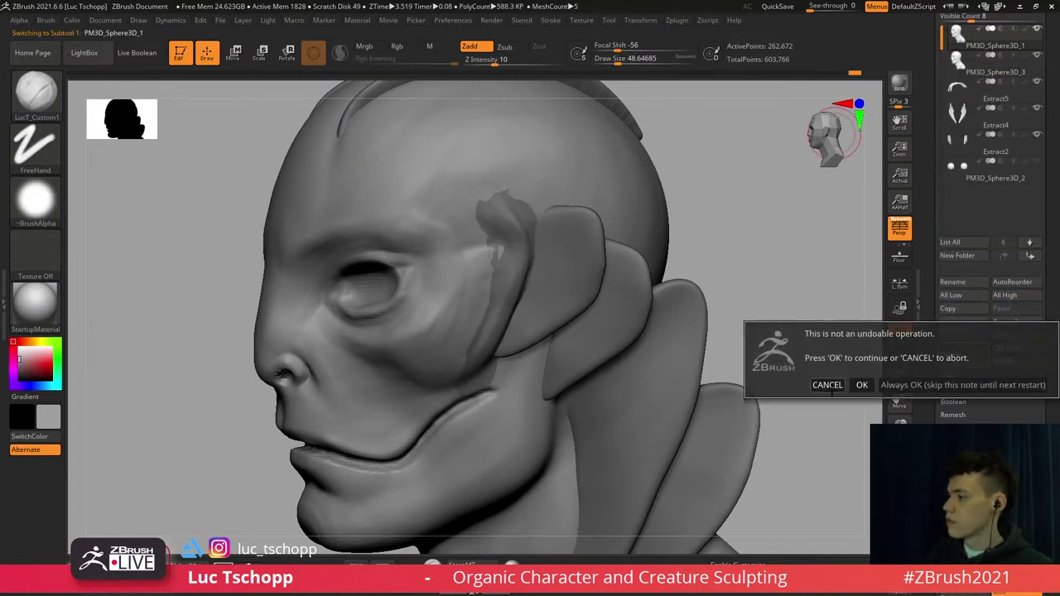
pyautogui.click(862, 386)
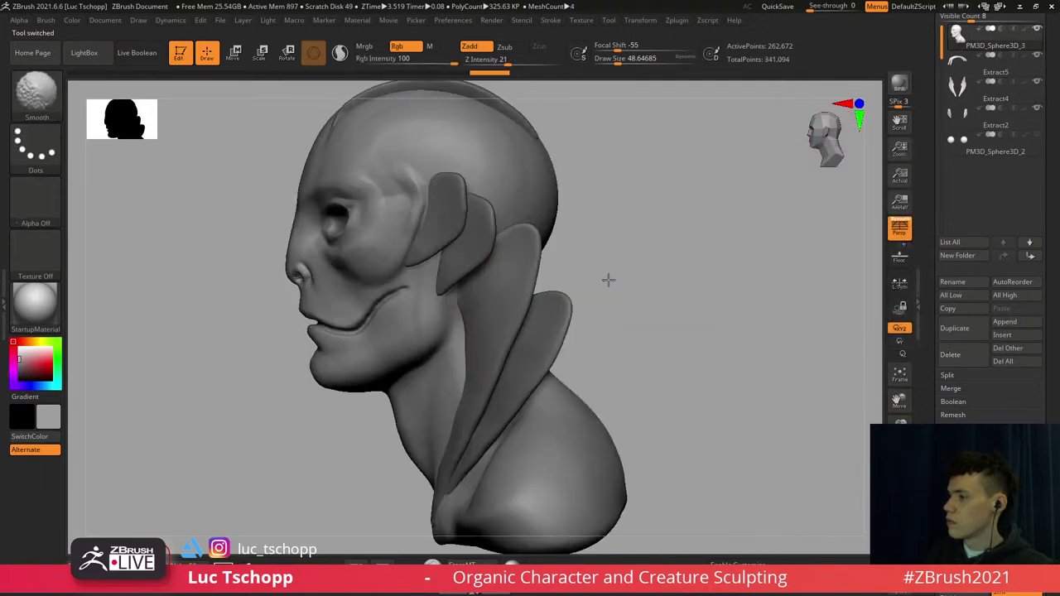
# Frame the whole bust and rotate it toward a front view
pyautogui.press('f')
pyautogui.moveTo(475, 243); pyautogui.dragTo(516, 244, button='right')
pyautogui.moveTo(456, 213); pyautogui.dragTo(499, 216, button='right')
pyautogui.keyDown('alt'); pyautogui.moveTo(559, 216); pyautogui.dragTo(605, 231, button='right'); pyautogui.keyUp('alt')
pyautogui.moveTo(604, 231); pyautogui.dragTo(654, 229, button='right')
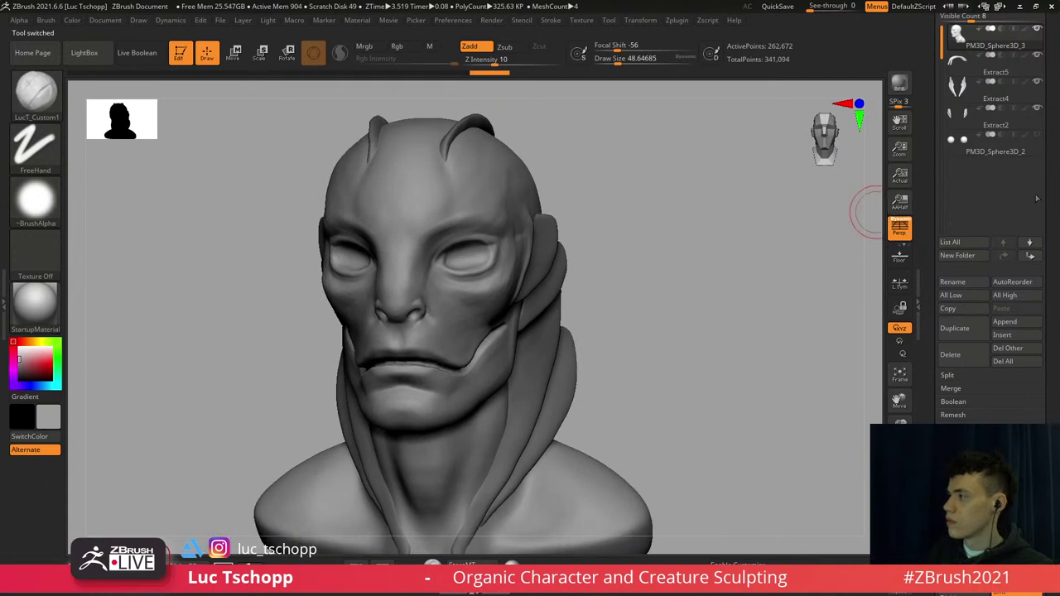
pyautogui.moveTo(1048, 198); pyautogui.dragTo(1047, 238)
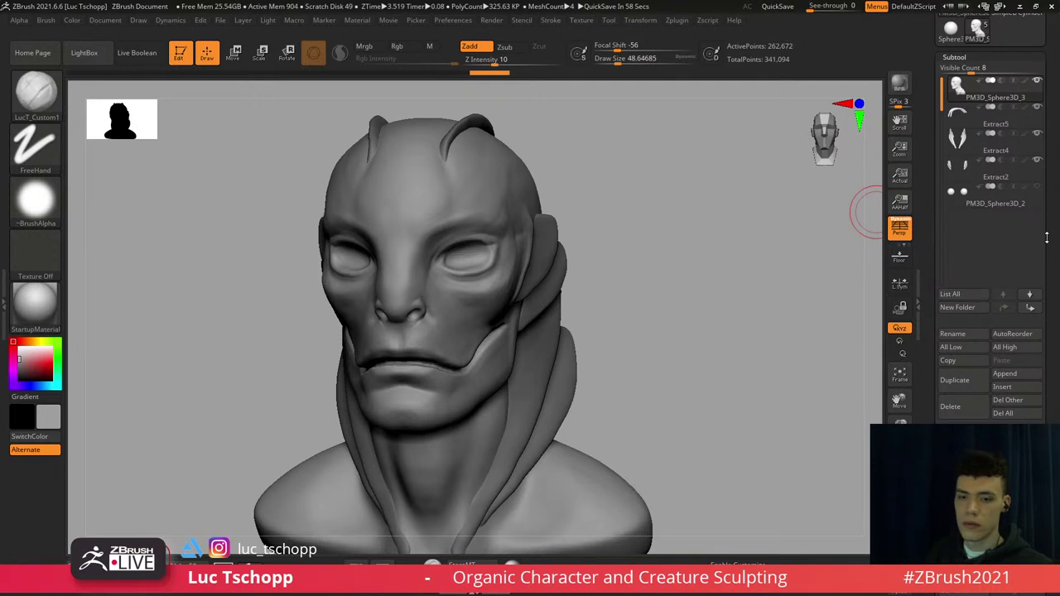
pyautogui.moveTo(1047, 237); pyautogui.dragTo(1048, 225)
# Duplicate the head subtool as PM3D_Sphere3D_4 and expand Modify Topology and ZRemesher
pyautogui.click(959, 356)
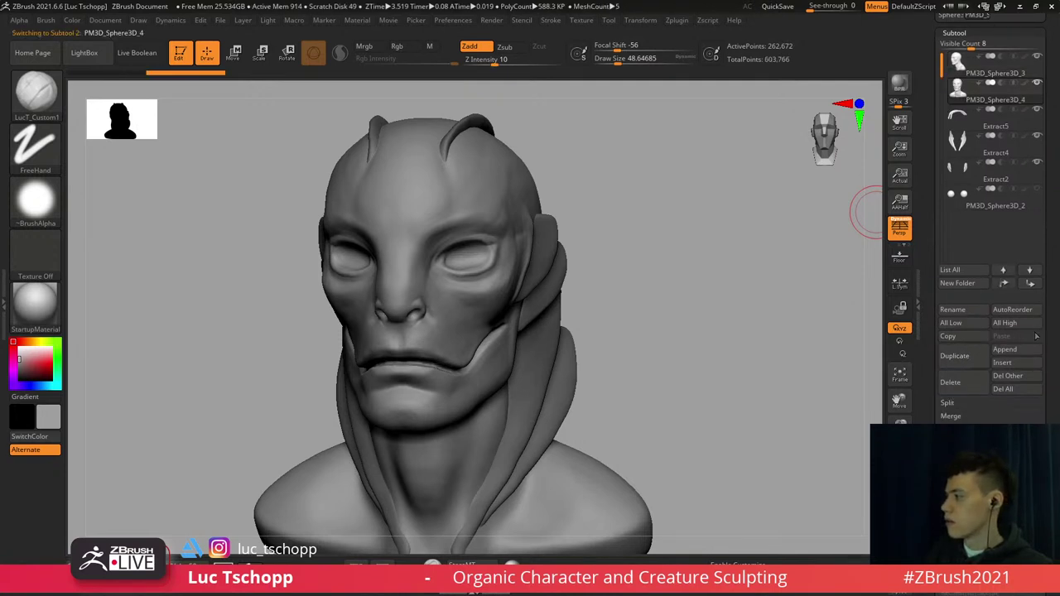
pyautogui.moveTo(1050, 338); pyautogui.dragTo(1051, 183)
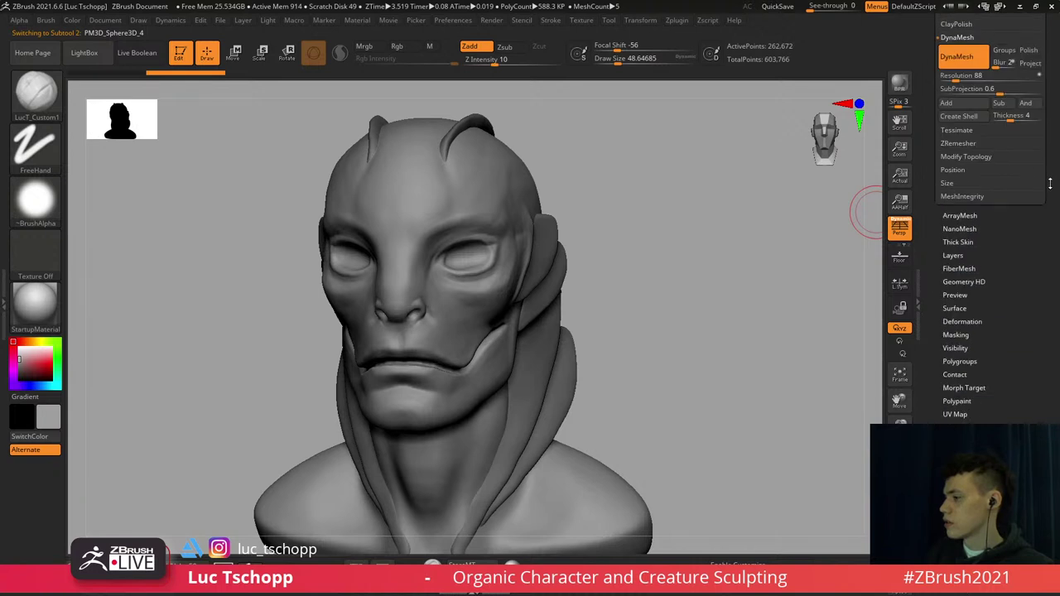
pyautogui.click(968, 157)
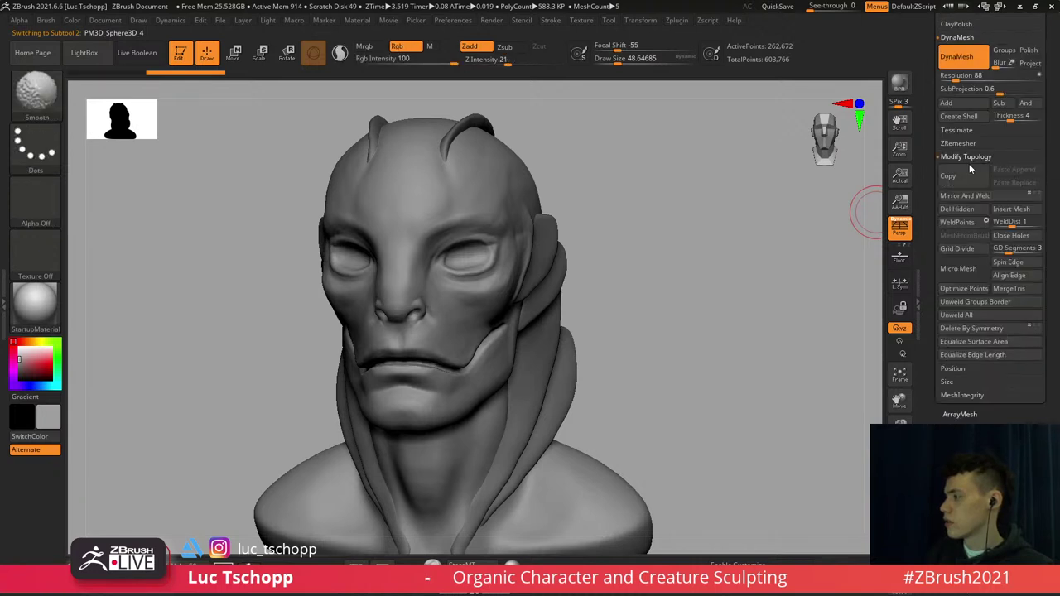
pyautogui.click(970, 146)
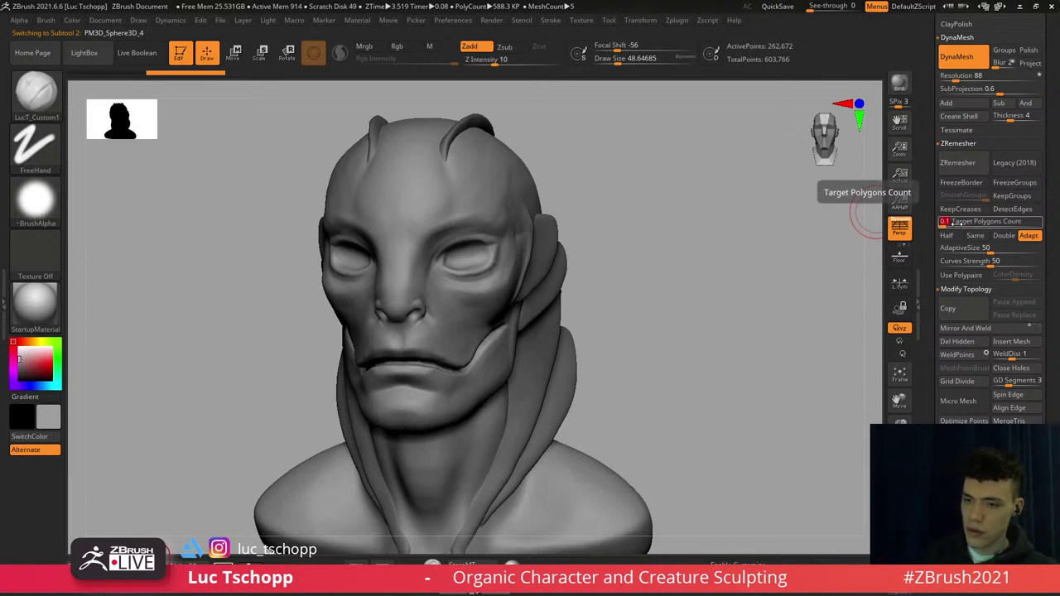
# Rotate and zoom to a close three-quarter view of the face
pyautogui.moveTo(304, 262); pyautogui.dragTo(360, 266)
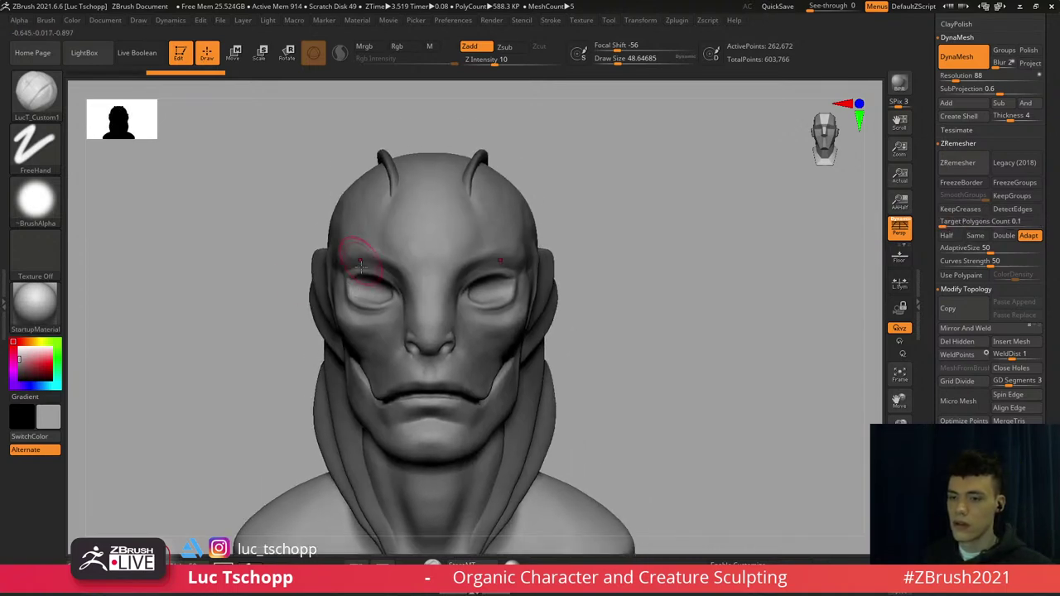
pyautogui.keyDown('ctrl'); pyautogui.moveTo(360, 265); pyautogui.dragTo(398, 273, button='right'); pyautogui.keyUp('ctrl')
pyautogui.moveTo(473, 281)
pyautogui.mouseDown(button='right')
pyautogui.moveTo(447, 277)
pyautogui.moveTo(452, 269)
pyautogui.moveTo(466, 288)
pyautogui.mouseUp(button='right')
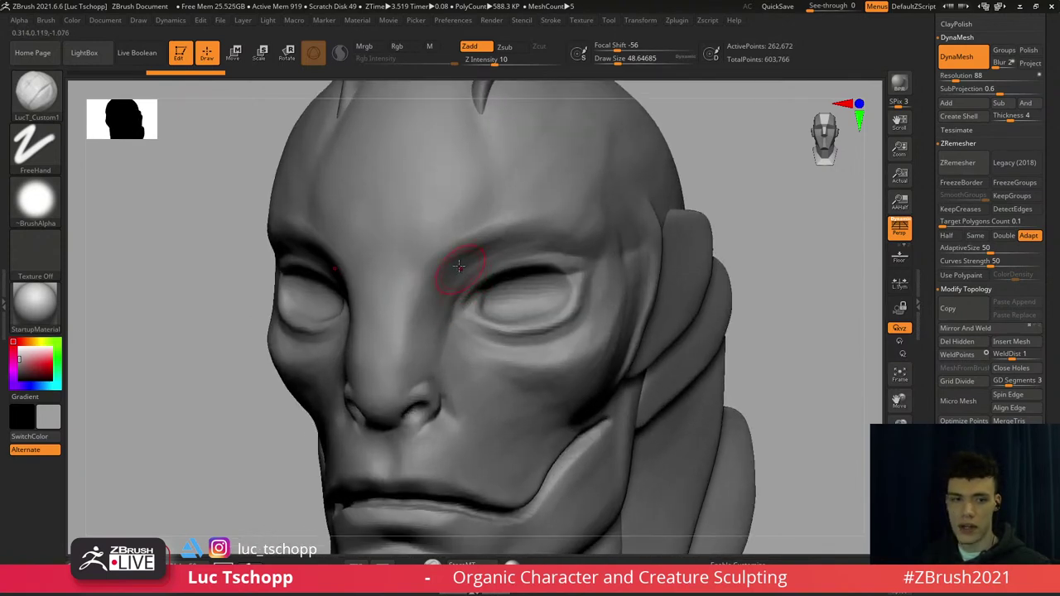
# Try a DamStandard crease above the eye, then undo it
pyautogui.press('b')
pyautogui.press('d')
pyautogui.press('s')
pyautogui.press('s')
pyautogui.moveTo(457, 257); pyautogui.dragTo(500, 261)
pyautogui.press('s')
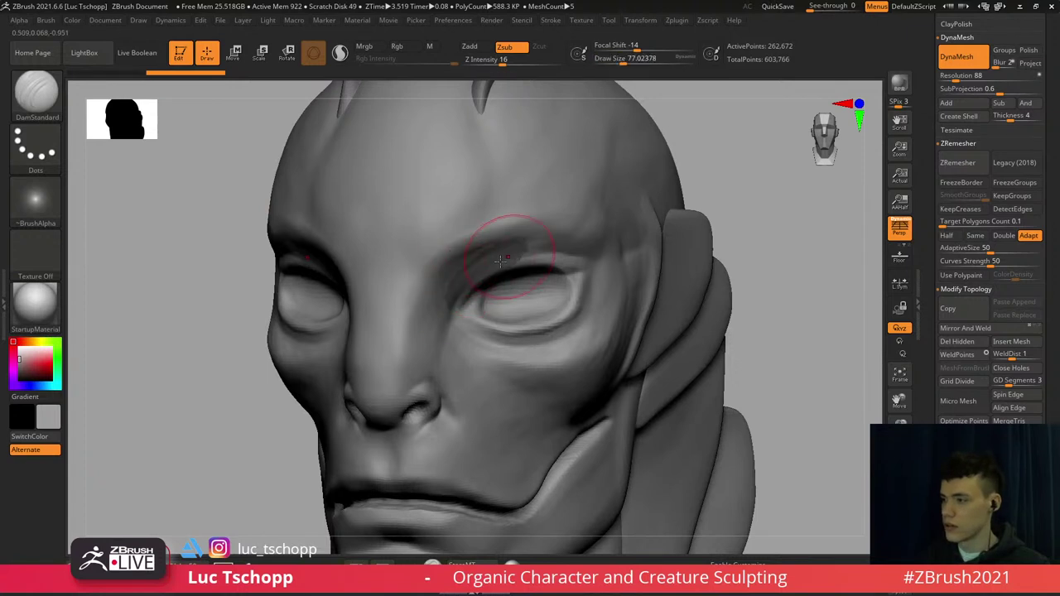
pyautogui.hotkey('ctrl', 'z')
# Select the ZRemesherGuides brush from the brush picker
pyautogui.moveTo(1041, 148); pyautogui.dragTo(1040, 568)
pyautogui.moveTo(1034, 34); pyautogui.dragTo(1028, 339)
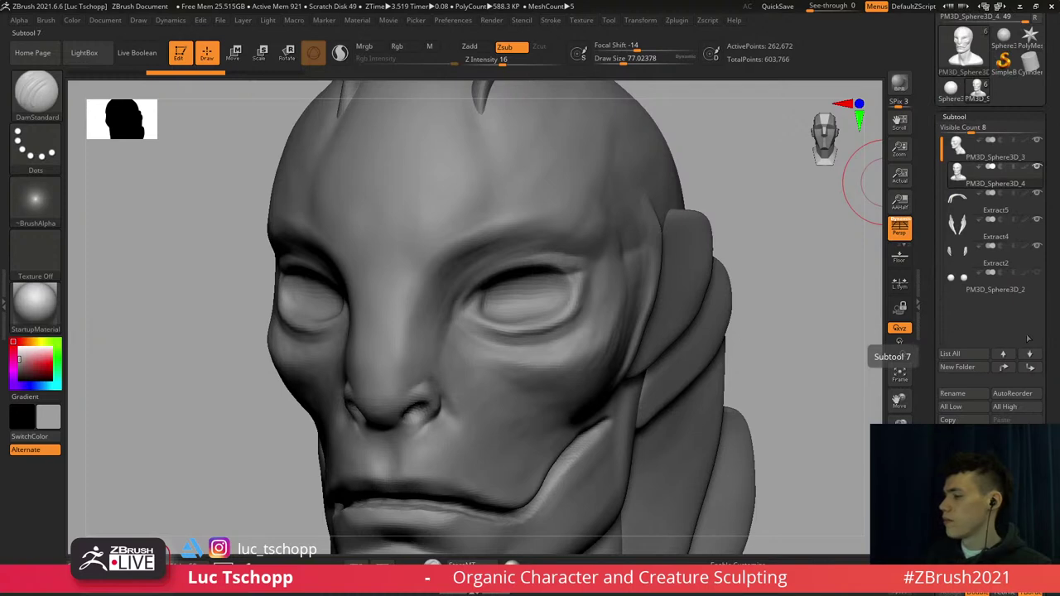
pyautogui.press('b')
pyautogui.press('z')
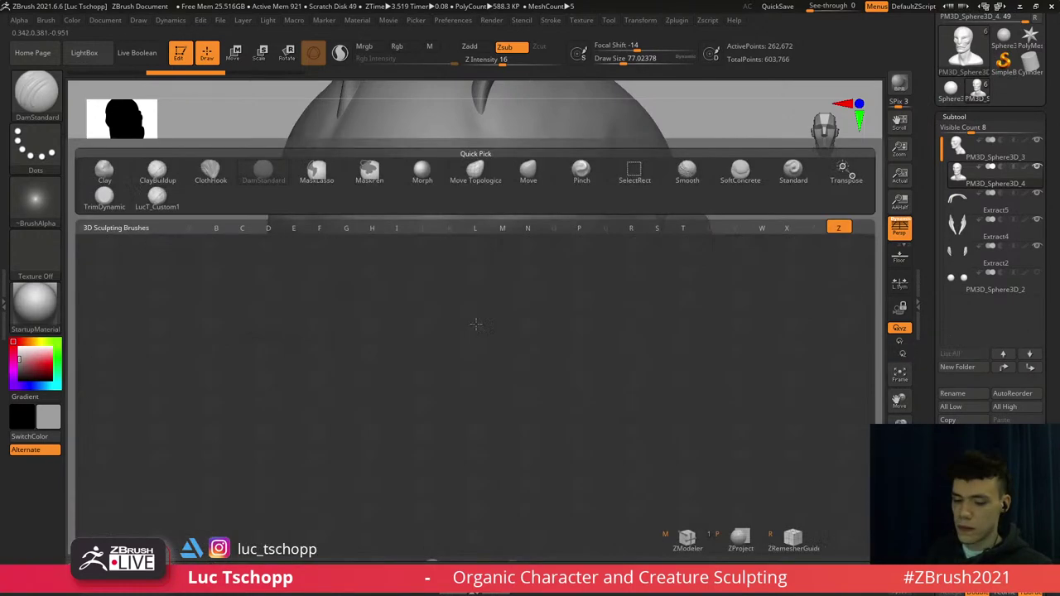
pyautogui.press('m')
pyautogui.press('Escape')
pyautogui.press('b')
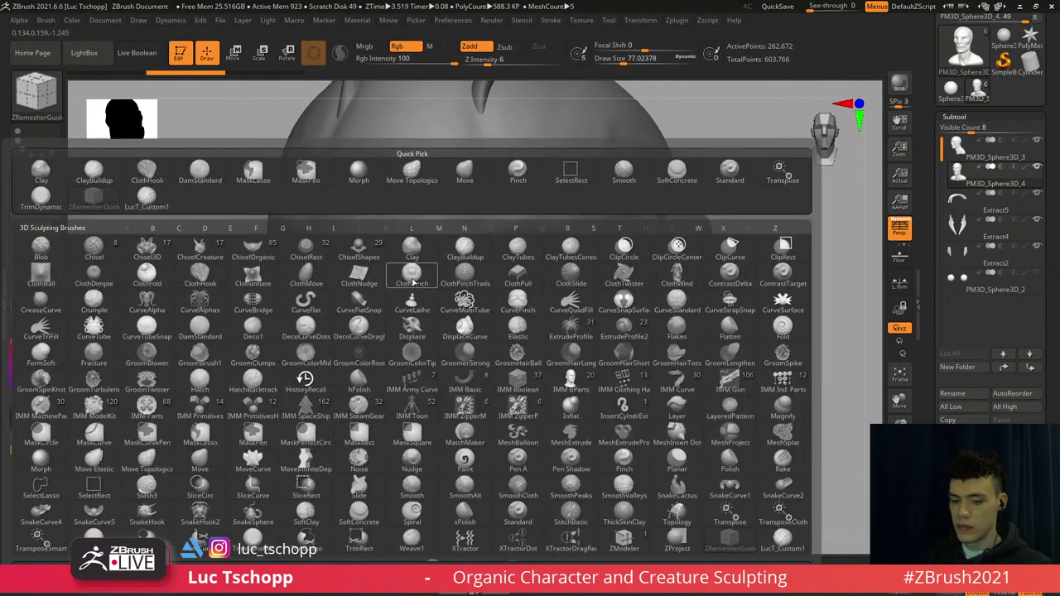
pyautogui.press('Escape')
# Draw a guide curve around the right eye and guides from its inner and outer corners
pyautogui.press('shift')
pyautogui.moveTo(421, 275)
pyautogui.mouseDown(button='right')
pyautogui.moveTo(507, 307)
pyautogui.moveTo(499, 241)
pyautogui.moveTo(467, 241)
pyautogui.mouseUp(button='right')
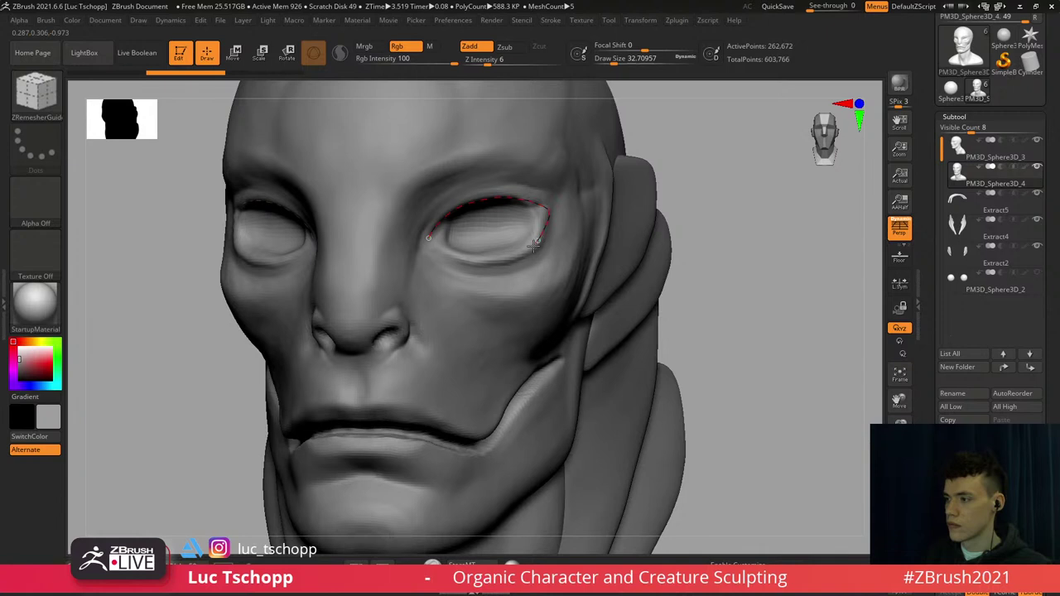
pyautogui.moveTo(421, 236)
pyautogui.mouseDown()
pyautogui.moveTo(440, 255)
pyautogui.moveTo(434, 278)
pyautogui.mouseUp()
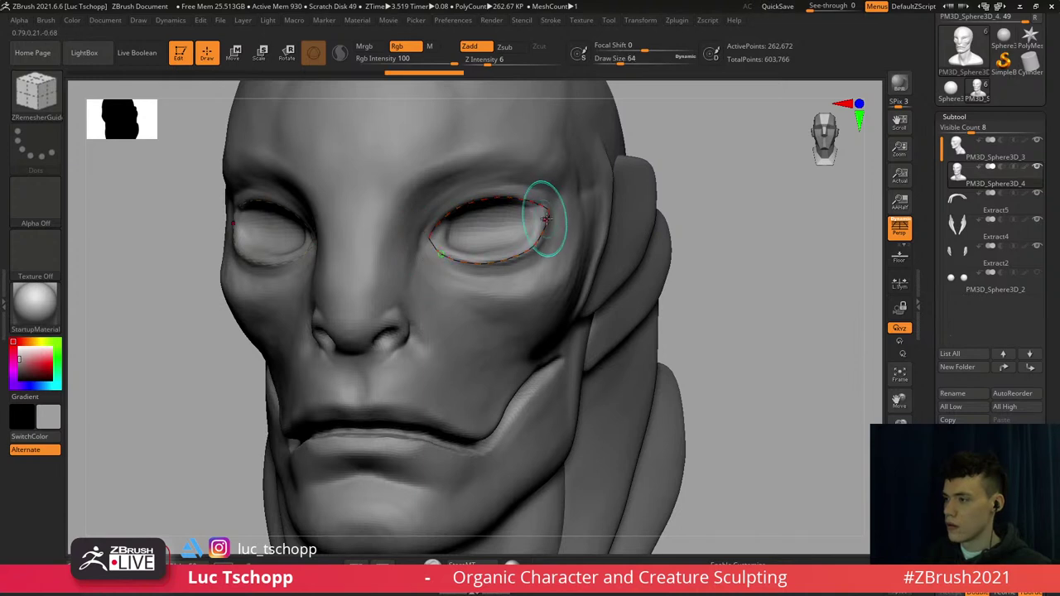
pyautogui.moveTo(547, 220); pyautogui.dragTo(476, 221, button='right')
pyautogui.moveTo(552, 212); pyautogui.dragTo(603, 198)
pyautogui.keyDown('alt'); pyautogui.moveTo(483, 237); pyautogui.dragTo(551, 205, button='right'); pyautogui.keyUp('alt')
pyautogui.moveTo(494, 210); pyautogui.dragTo(473, 229)
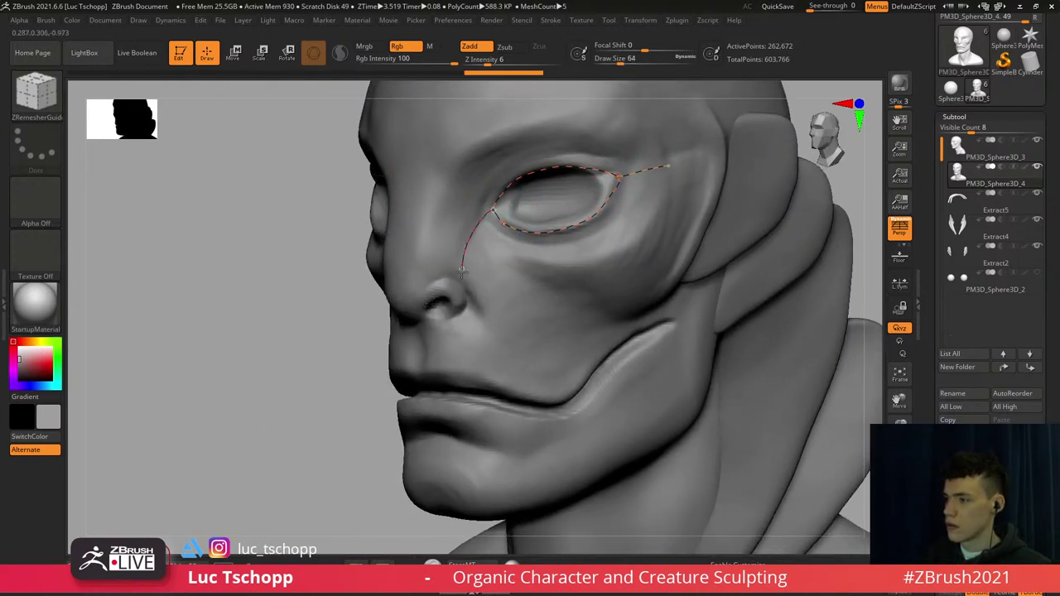
# Redraw the inner-corner guide leftward and run guides to the nose bridge and down the nose side
pyautogui.moveTo(462, 270); pyautogui.dragTo(463, 272)
pyautogui.hotkey('ctrl', 'z')
pyautogui.moveTo(494, 209); pyautogui.dragTo(403, 209)
pyautogui.moveTo(484, 172); pyautogui.dragTo(492, 166, button='right')
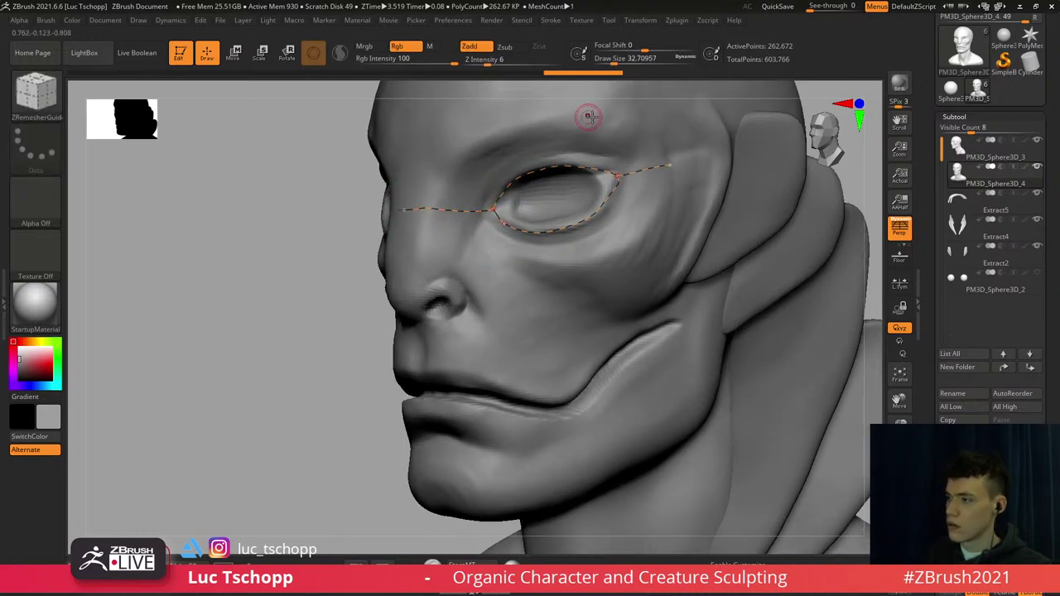
pyautogui.moveTo(436, 199); pyautogui.dragTo(416, 256)
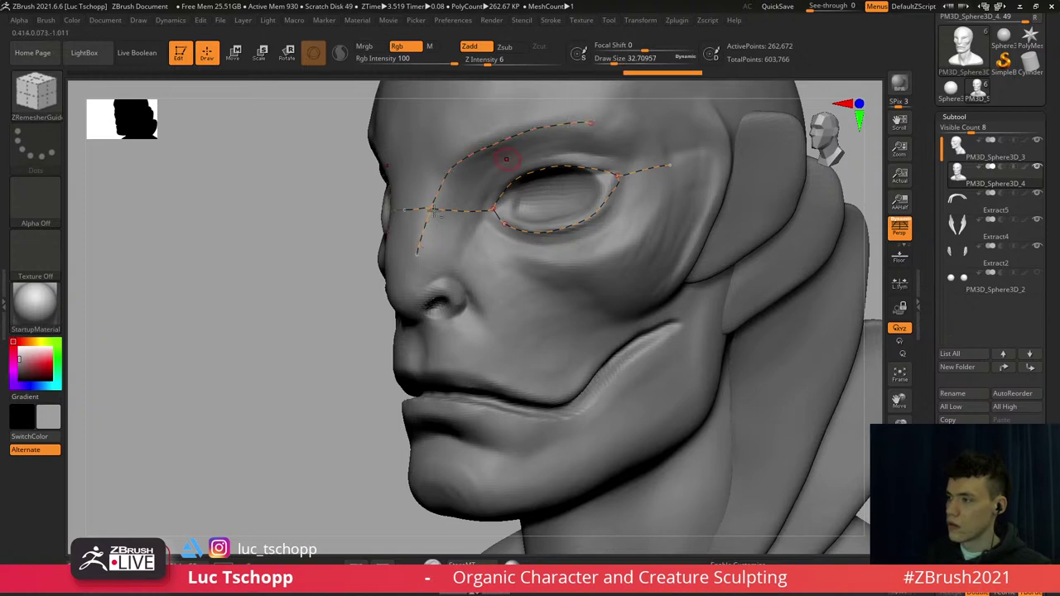
# Add a wider loop around the eye socket and a guide across the nose bridge
pyautogui.keyDown('alt'); pyautogui.moveTo(610, 118); pyautogui.dragTo(499, 192, button='right'); pyautogui.keyUp('alt')
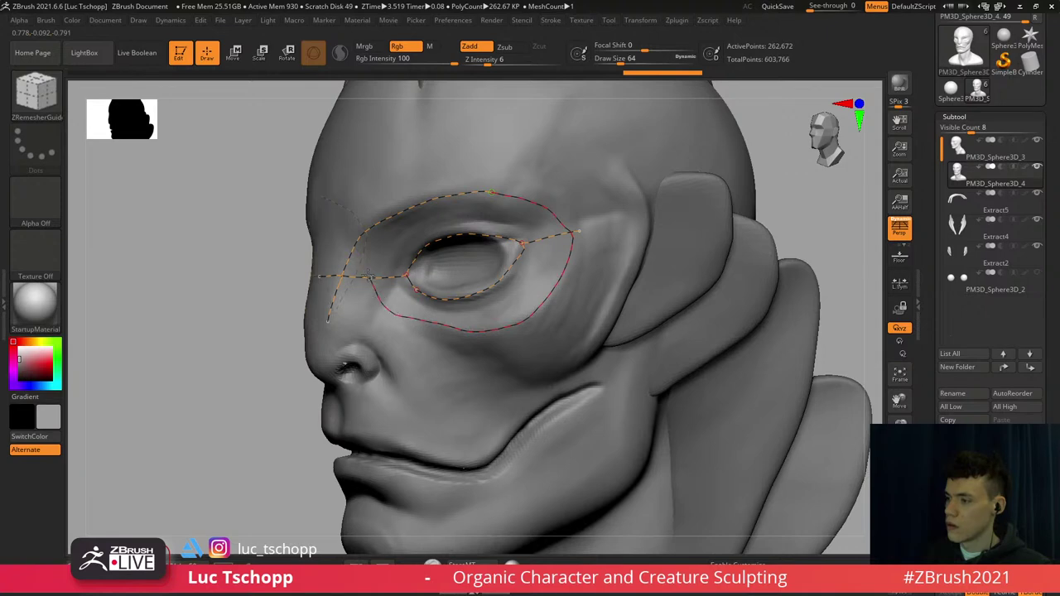
pyautogui.moveTo(365, 240); pyautogui.dragTo(365, 235)
pyautogui.moveTo(362, 231); pyautogui.dragTo(439, 244, button='right')
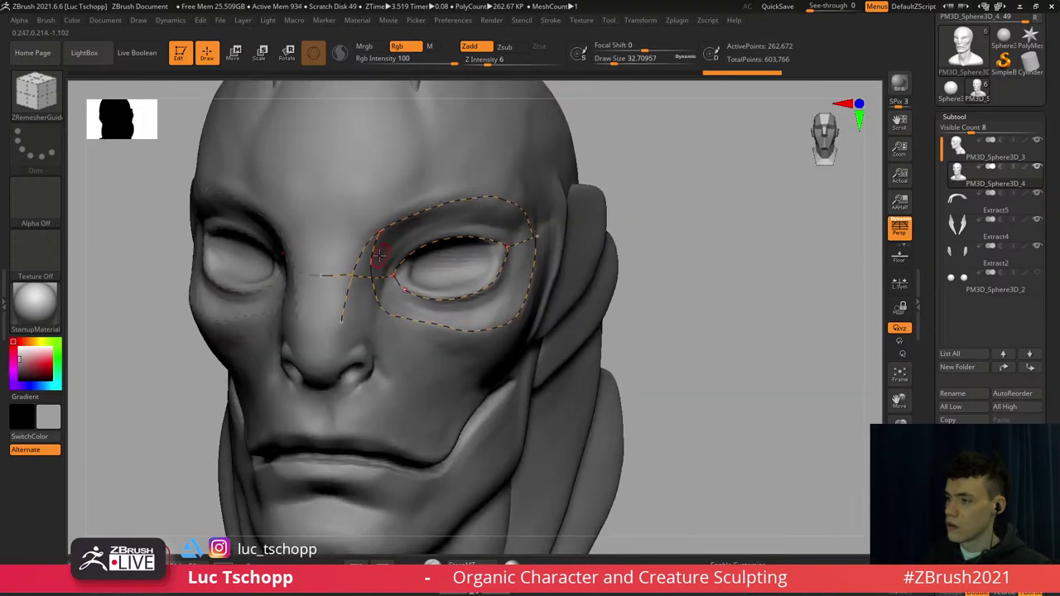
pyautogui.moveTo(388, 312); pyautogui.dragTo(379, 340)
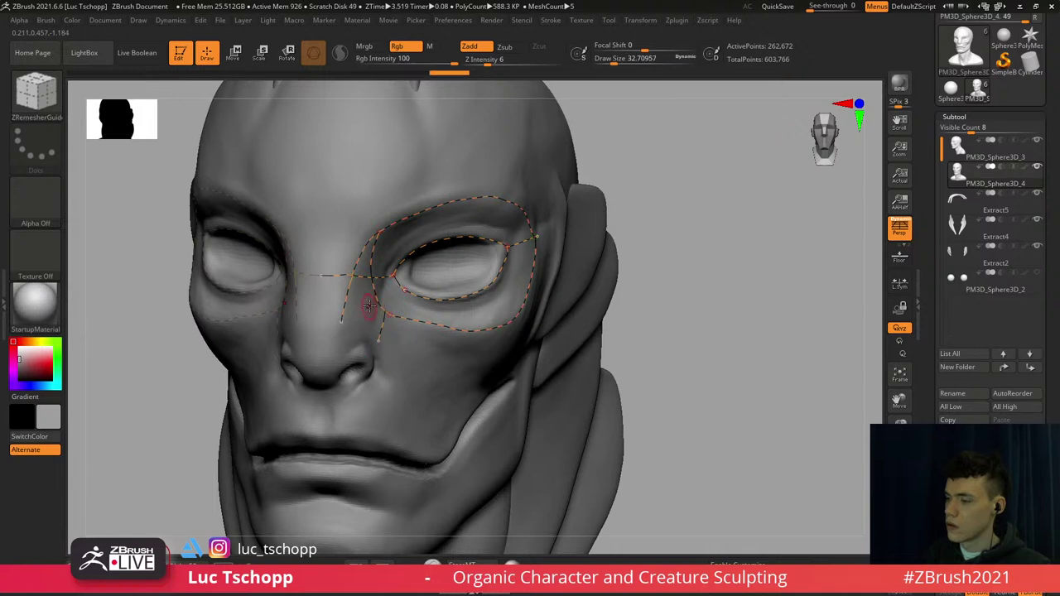
pyautogui.keyDown('alt'); pyautogui.moveTo(369, 259); pyautogui.dragTo(365, 264); pyautogui.keyUp('alt')
pyautogui.moveTo(373, 277); pyautogui.dragTo(319, 283, button='right')
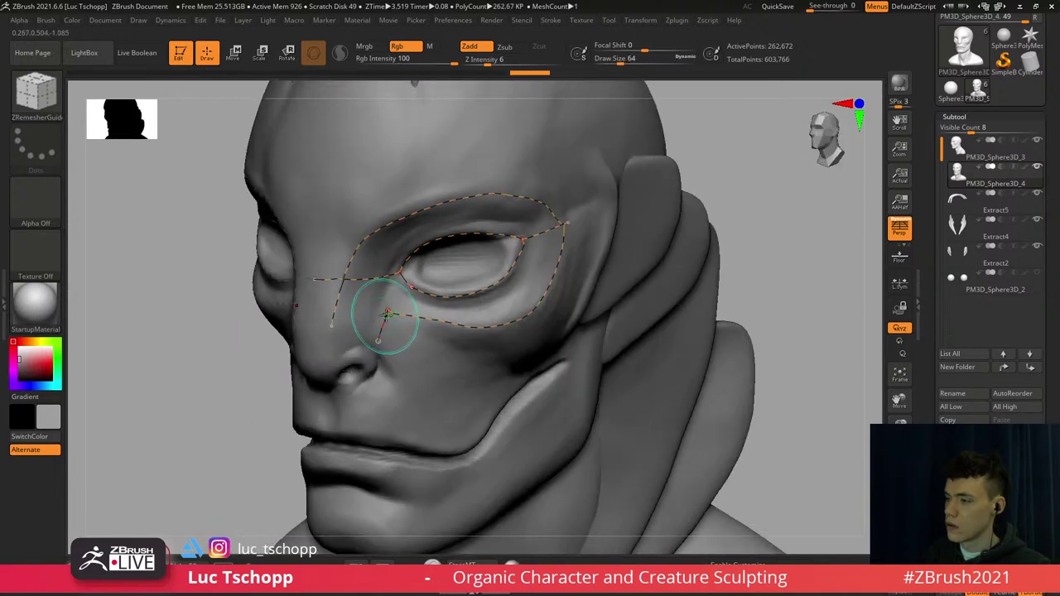
pyautogui.moveTo(387, 312); pyautogui.dragTo(309, 305)
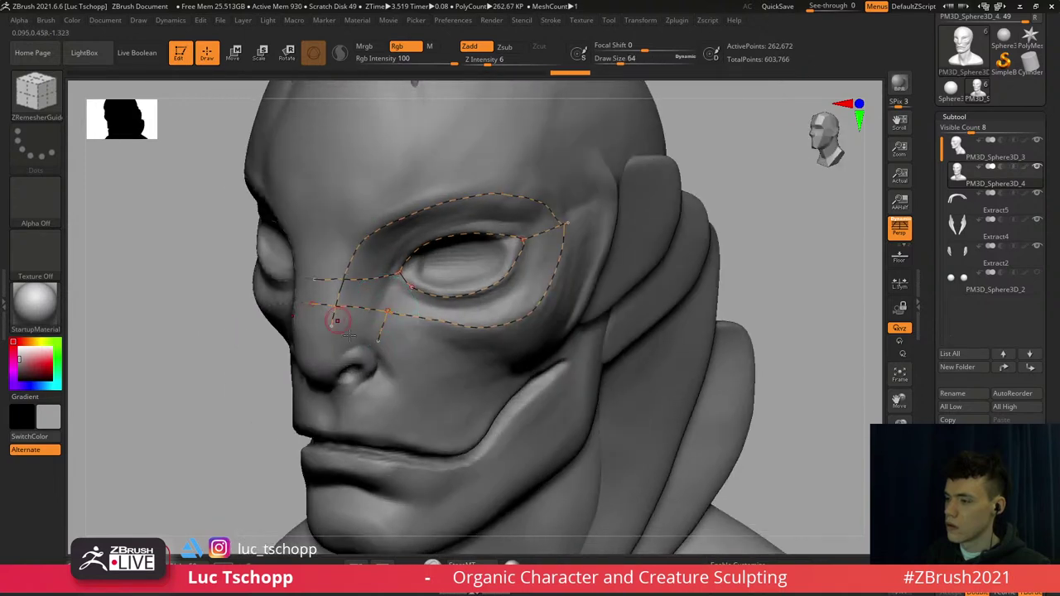
pyautogui.moveTo(334, 320)
pyautogui.keyDown('alt'); pyautogui.mouseDown(button='right')
pyautogui.moveTo(345, 261)
pyautogui.moveTo(347, 349)
pyautogui.mouseUp(button='right'); pyautogui.keyUp('alt')
# Draw guide curves looping around and inside the nostril
pyautogui.moveTo(345, 335); pyautogui.dragTo(355, 309)
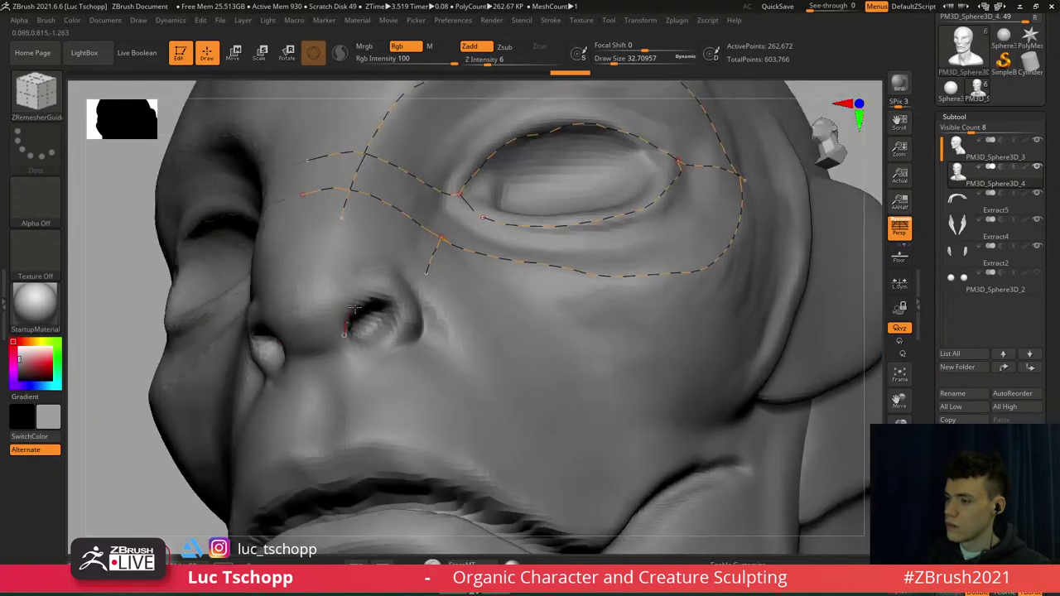
pyautogui.moveTo(352, 348); pyautogui.dragTo(343, 336)
pyautogui.moveTo(381, 331); pyautogui.dragTo(344, 331, button='right')
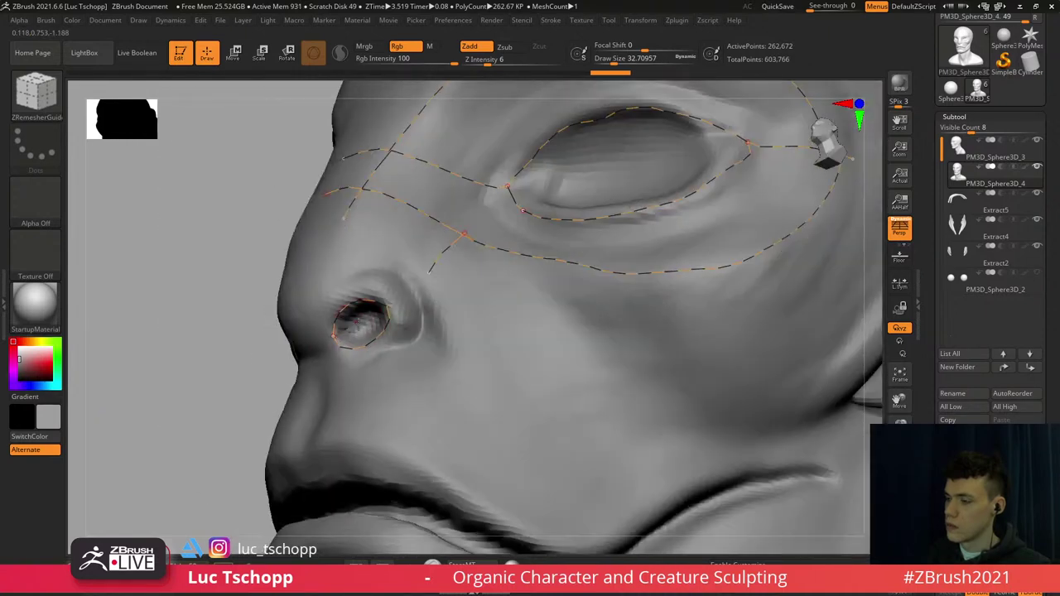
pyautogui.moveTo(346, 328)
pyautogui.mouseDown()
pyautogui.moveTo(369, 310)
pyautogui.moveTo(346, 330)
pyautogui.mouseUp()
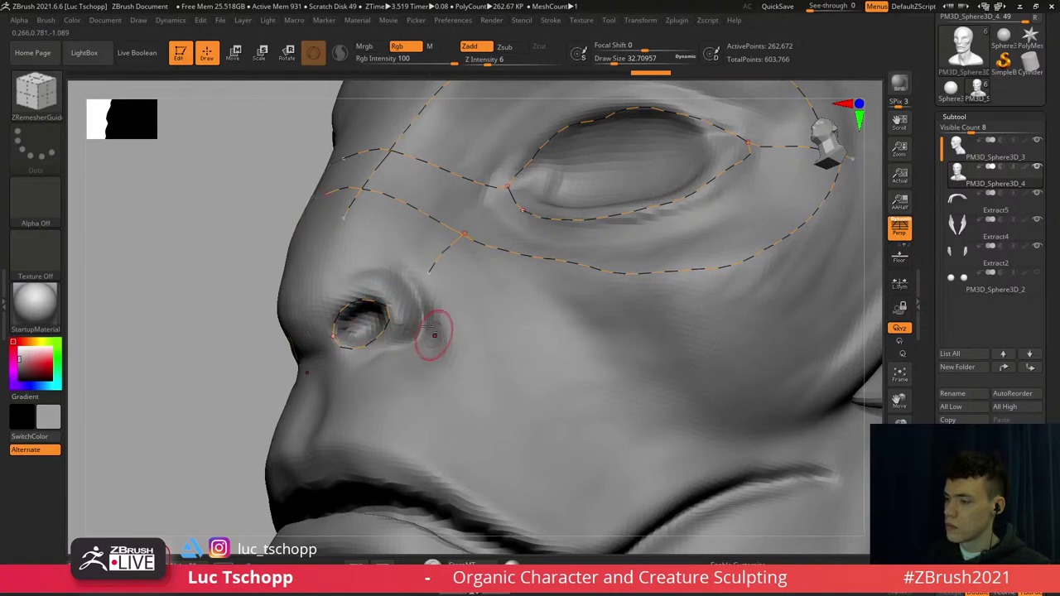
pyautogui.moveTo(436, 336)
pyautogui.keyDown('ctrl'); pyautogui.mouseDown(button='right')
pyautogui.moveTo(403, 350)
pyautogui.moveTo(444, 318)
pyautogui.mouseUp(button='right'); pyautogui.keyUp('ctrl')
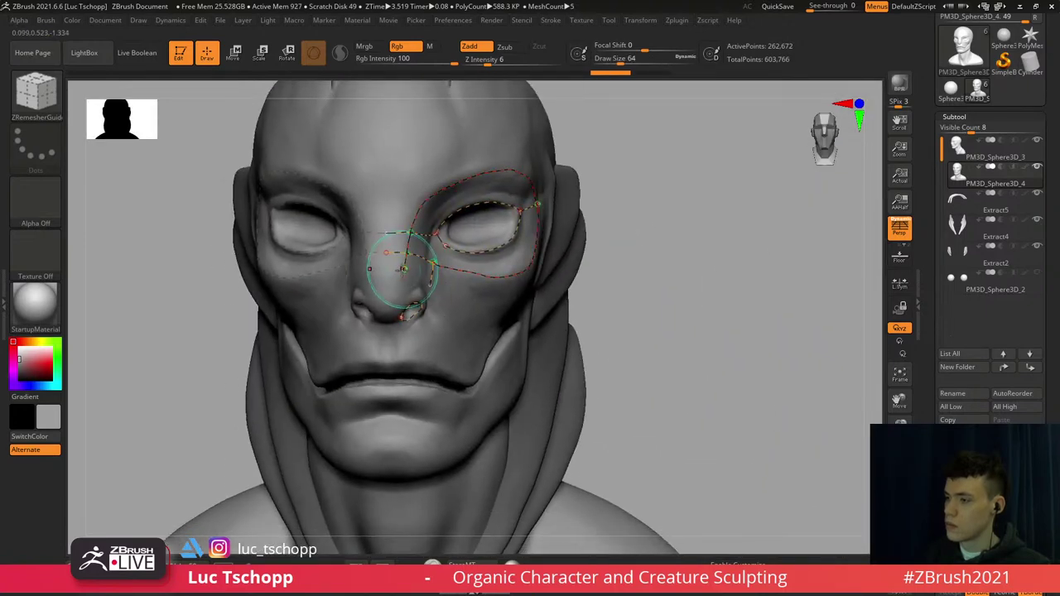
pyautogui.hotkey('ctrl', 'z')
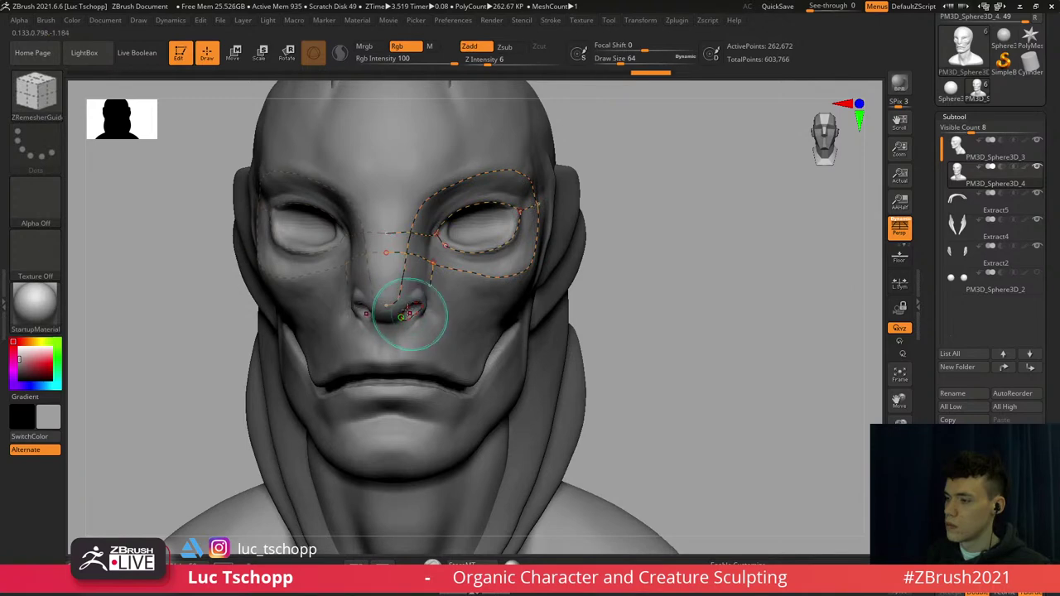
pyautogui.moveTo(409, 313)
pyautogui.mouseDown(button='right')
pyautogui.moveTo(376, 309)
pyautogui.moveTo(371, 288)
pyautogui.moveTo(431, 280)
pyautogui.mouseUp(button='right')
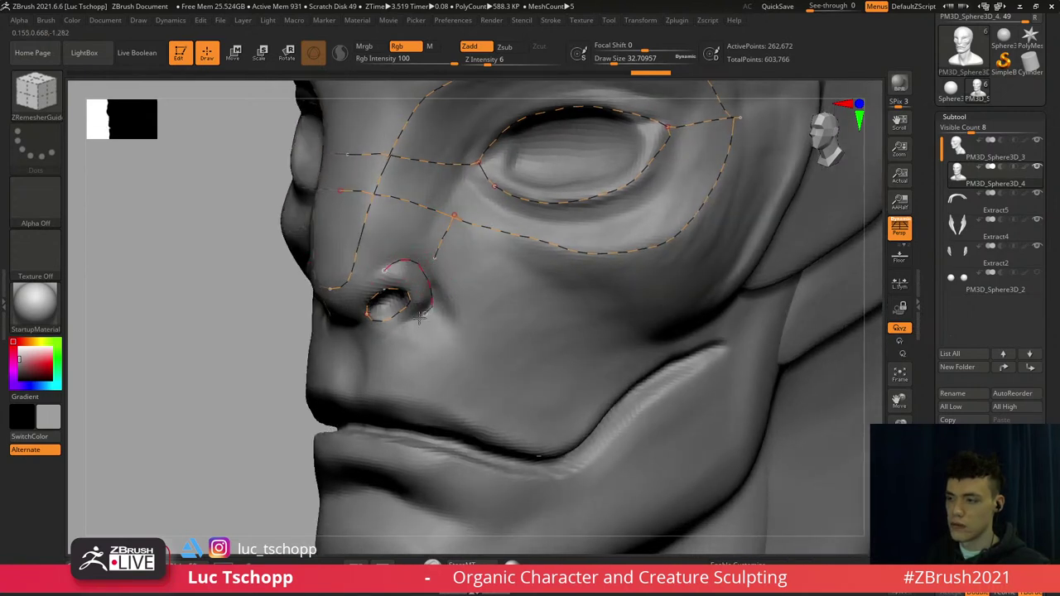
pyautogui.moveTo(421, 318); pyautogui.dragTo(399, 328)
# Shrink the brush to about 21.6 and draw a guide down the cheek fold beside the nose
pyautogui.moveTo(434, 261); pyautogui.dragTo(469, 331)
pyautogui.hotkey('ctrl', 'z')
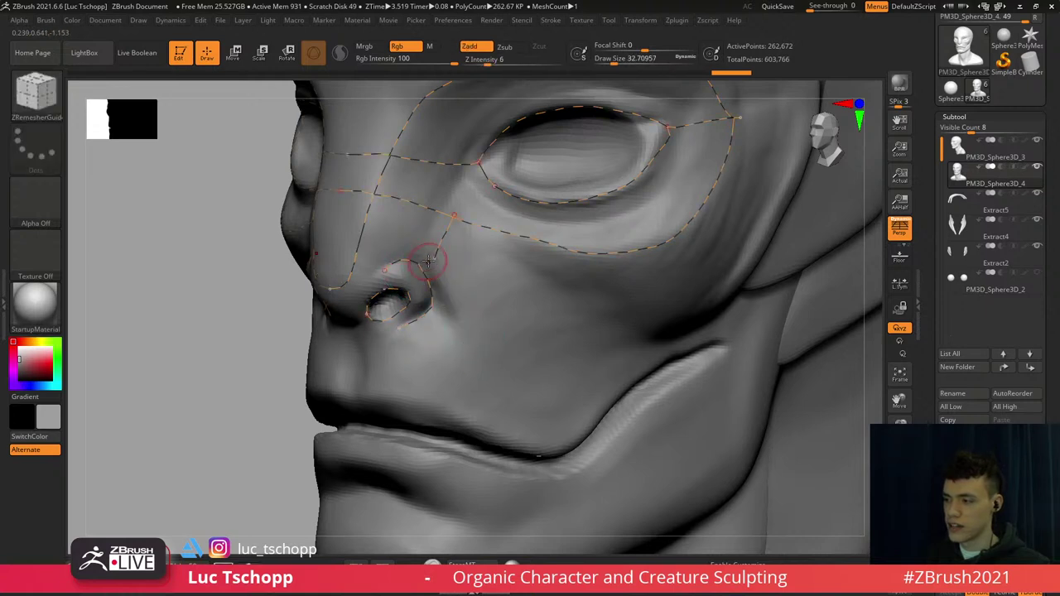
pyautogui.press('s')
pyautogui.moveTo(429, 261); pyautogui.dragTo(425, 259)
pyautogui.hotkey('ctrl', 'z')
pyautogui.moveTo(463, 319); pyautogui.dragTo(473, 343)
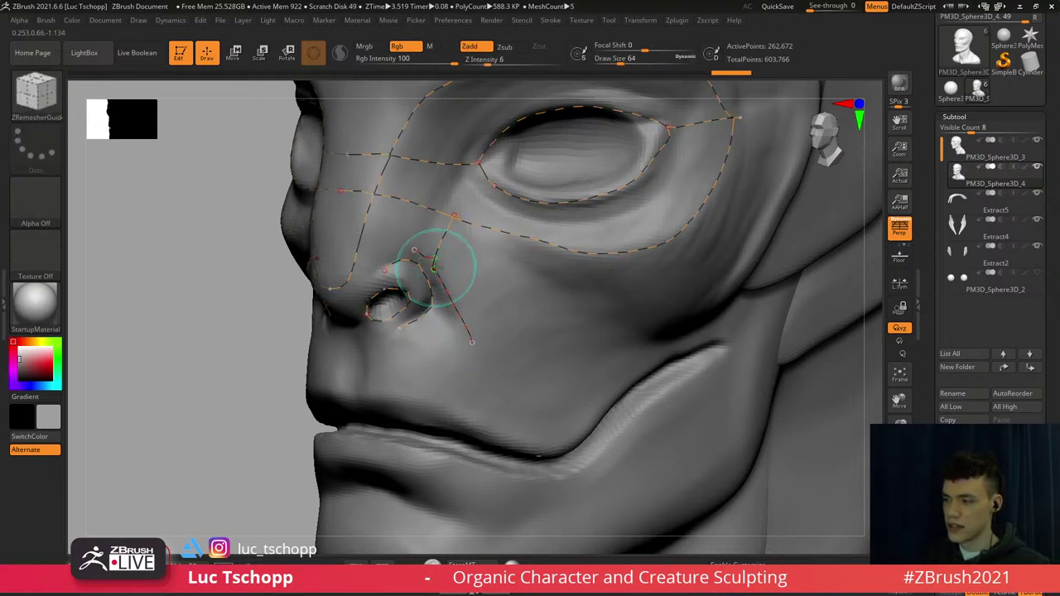
pyautogui.hotkey('ctrl', 'z')
pyautogui.moveTo(424, 236); pyautogui.dragTo(470, 263)
pyautogui.hotkey('ctrl', 'z')
pyautogui.moveTo(454, 216); pyautogui.dragTo(420, 263)
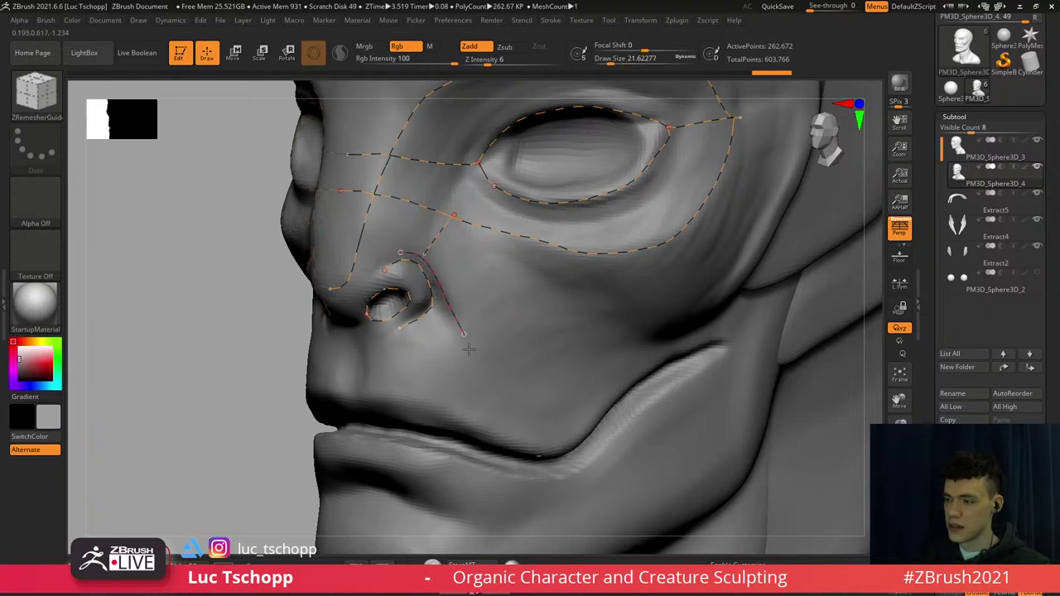
pyautogui.moveTo(469, 349); pyautogui.dragTo(466, 341)
pyautogui.hotkey('ctrl', 'z')
pyautogui.moveTo(467, 340)
pyautogui.keyDown('ctrl'); pyautogui.mouseDown(button='right')
pyautogui.moveTo(466, 303)
pyautogui.moveTo(530, 335)
pyautogui.mouseUp(button='right'); pyautogui.keyUp('ctrl')
# Move to the mouth, test a mouth-line guide, and settle the brush size at 39
pyautogui.keyDown('alt'); pyautogui.moveTo(497, 373); pyautogui.dragTo(469, 308, button='right'); pyautogui.keyUp('alt')
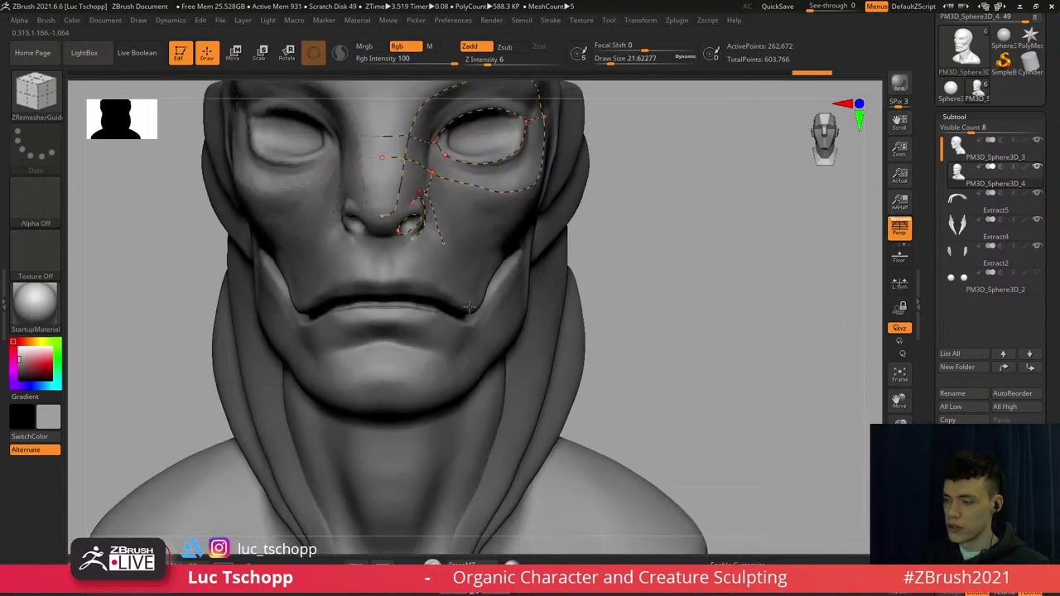
pyautogui.keyDown('ctrl'); pyautogui.moveTo(522, 282); pyautogui.dragTo(529, 270, button='right'); pyautogui.keyUp('ctrl')
pyautogui.press('s')
pyautogui.click(500, 270)
pyautogui.moveTo(613, 257); pyautogui.dragTo(539, 242, button='right')
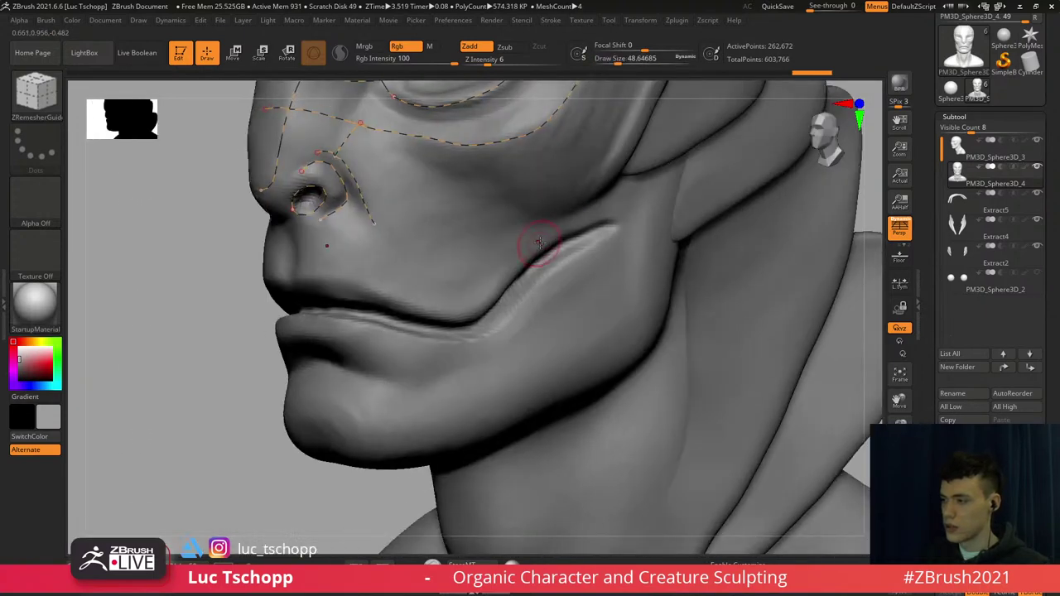
pyautogui.press(']')
pyautogui.press(']')
pyautogui.press(']')
pyautogui.moveTo(570, 232); pyautogui.dragTo(515, 270)
pyautogui.hotkey('ctrl', 'z')
pyautogui.press('s')
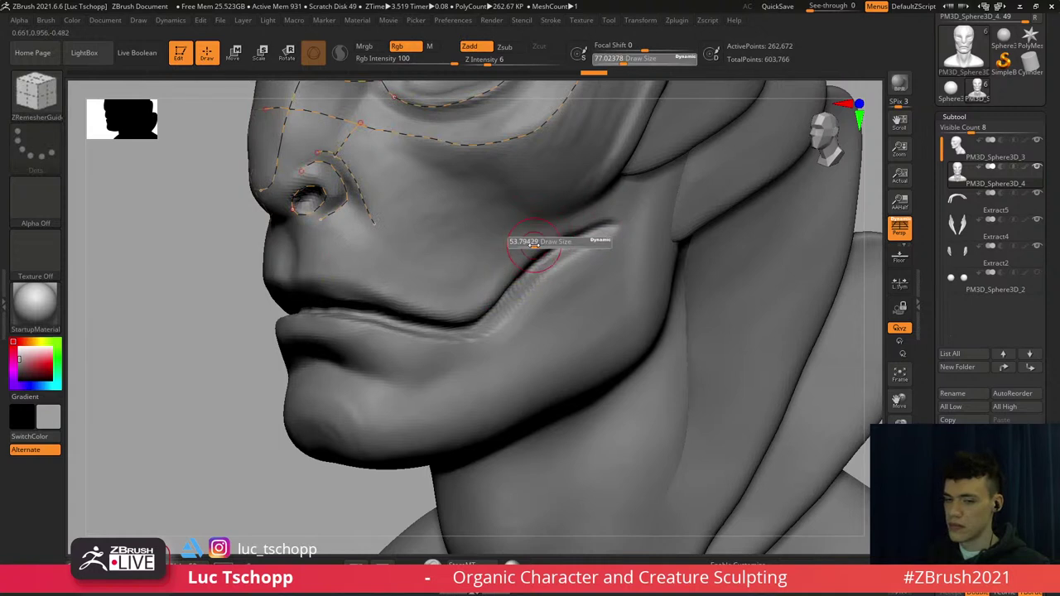
pyautogui.click(530, 241)
pyautogui.keyDown('alt'); pyautogui.moveTo(547, 249); pyautogui.dragTo(641, 216, button='right'); pyautogui.keyUp('alt')
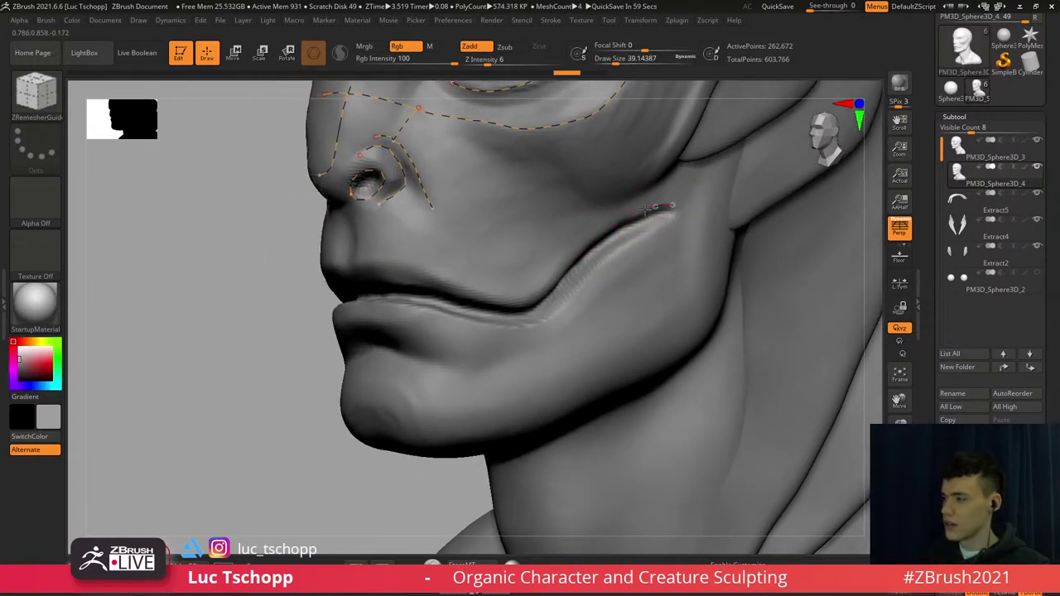
# Trace guides along the crease beside the mouth and the upper lip
pyautogui.moveTo(551, 281); pyautogui.dragTo(520, 298)
pyautogui.hotkey('ctrl', 'z')
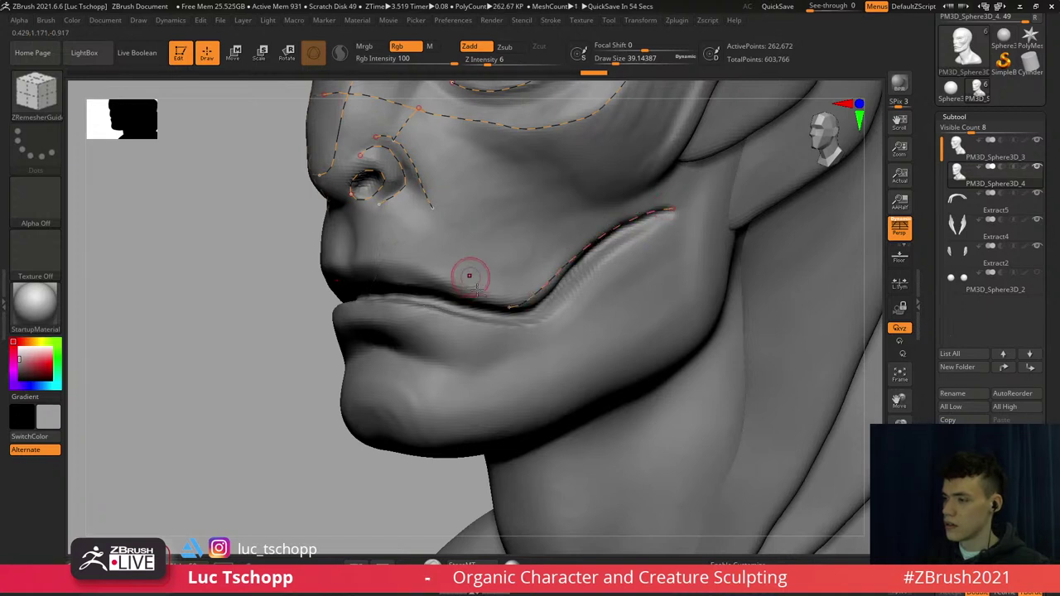
pyautogui.moveTo(476, 290)
pyautogui.keyDown('alt'); pyautogui.mouseDown(button='right')
pyautogui.moveTo(528, 319)
pyautogui.moveTo(543, 312)
pyautogui.mouseUp(button='right'); pyautogui.keyUp('alt')
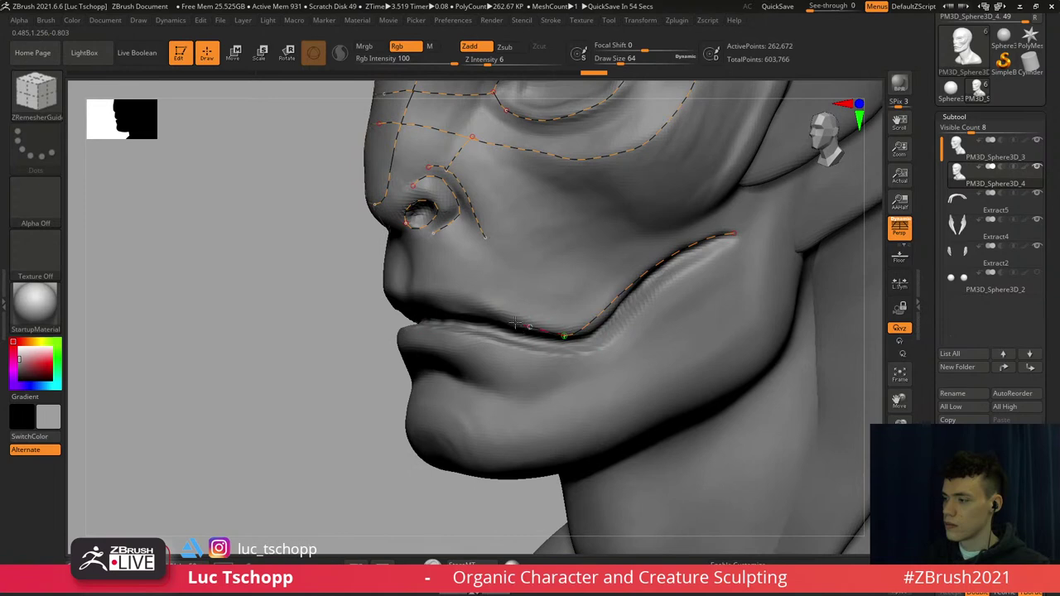
pyautogui.moveTo(477, 309); pyautogui.dragTo(469, 307)
pyautogui.moveTo(483, 291); pyautogui.dragTo(539, 263, button='right')
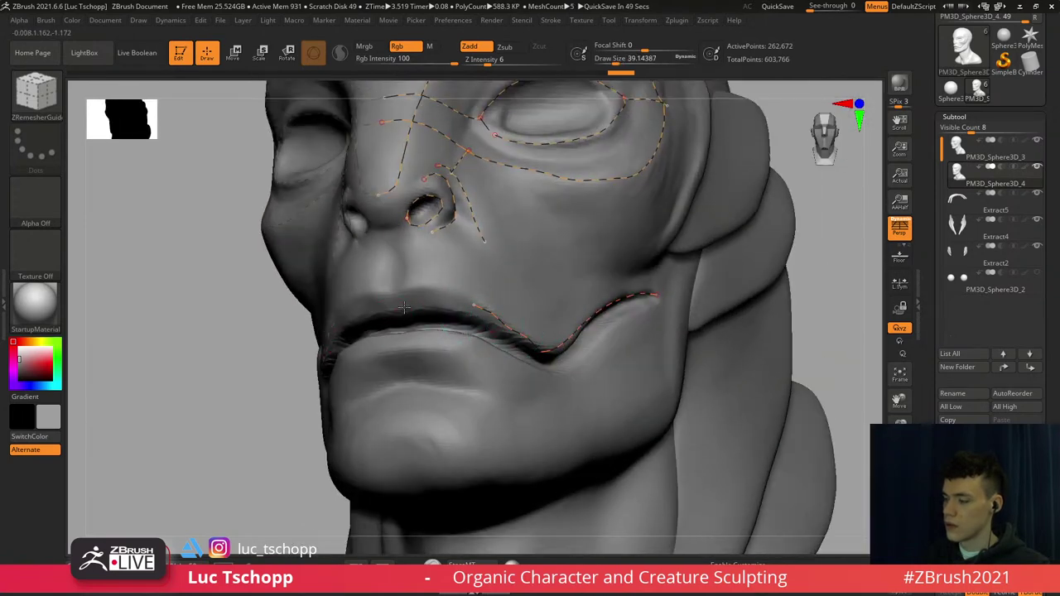
pyautogui.moveTo(500, 321); pyautogui.dragTo(470, 304)
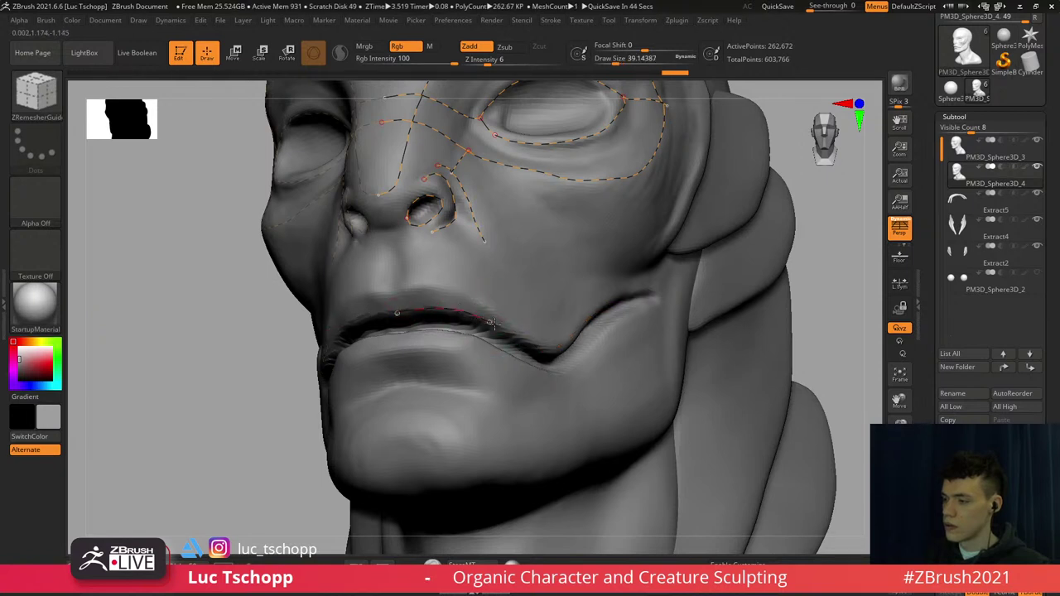
pyautogui.moveTo(511, 337); pyautogui.dragTo(511, 338)
pyautogui.moveTo(512, 337)
pyautogui.keyDown('alt'); pyautogui.mouseDown(button='right')
pyautogui.moveTo(440, 273)
pyautogui.moveTo(385, 267)
pyautogui.mouseUp(button='right'); pyautogui.keyUp('alt')
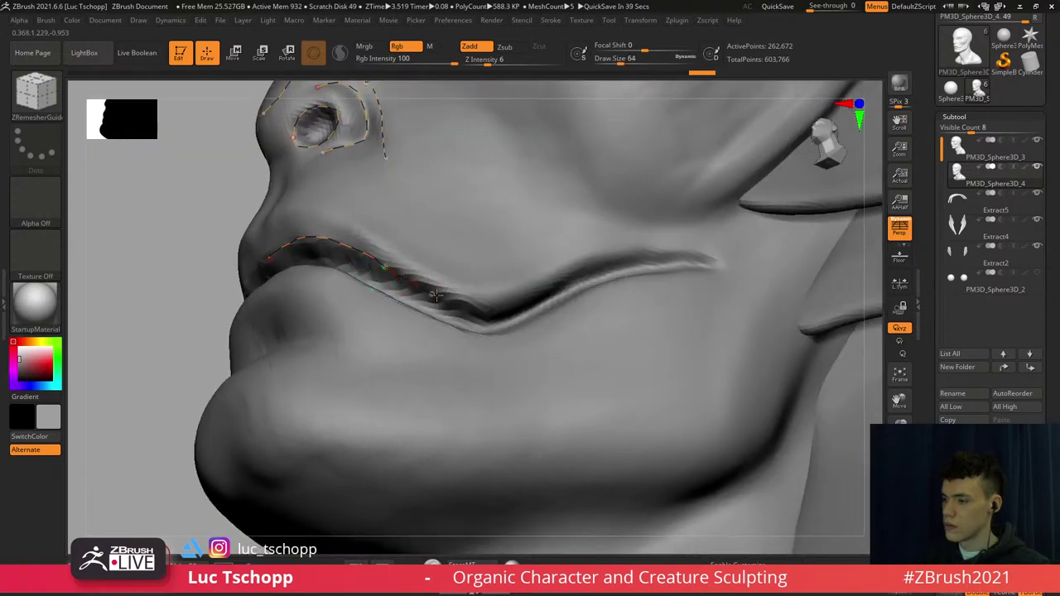
# Trace guides along the lower lip and extend the mouth guide onto the cheek
pyautogui.moveTo(521, 303); pyautogui.dragTo(526, 301)
pyautogui.moveTo(528, 286)
pyautogui.keyDown('alt'); pyautogui.mouseDown(button='right')
pyautogui.moveTo(439, 261)
pyautogui.moveTo(446, 274)
pyautogui.mouseUp(button='right'); pyautogui.keyUp('alt')
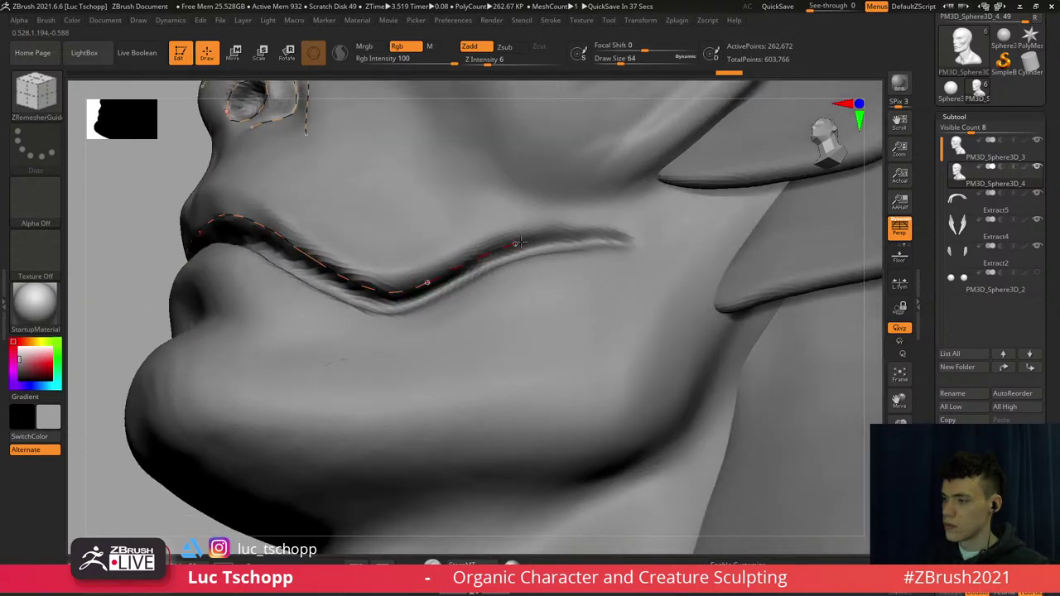
pyautogui.moveTo(653, 246); pyautogui.dragTo(651, 245)
pyautogui.moveTo(651, 245)
pyautogui.mouseDown(button='right')
pyautogui.moveTo(525, 268)
pyautogui.moveTo(454, 256)
pyautogui.moveTo(407, 284)
pyautogui.moveTo(349, 264)
pyautogui.mouseUp(button='right')
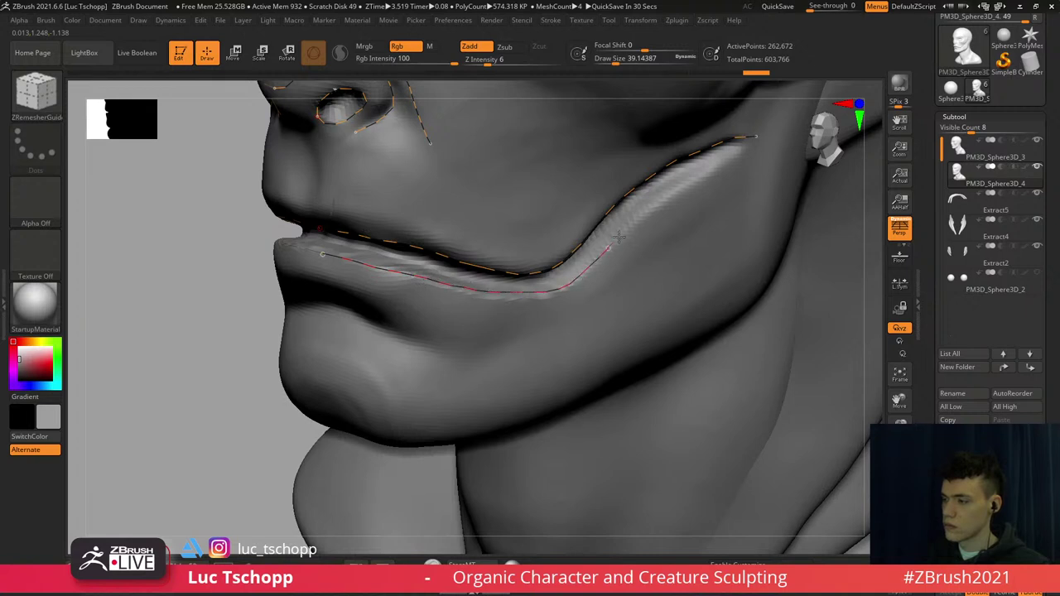
pyautogui.moveTo(619, 237); pyautogui.dragTo(629, 228)
pyautogui.keyDown('alt'); pyautogui.moveTo(629, 228); pyautogui.dragTo(498, 286, button='right'); pyautogui.keyUp('alt')
pyautogui.moveTo(486, 297); pyautogui.dragTo(512, 269)
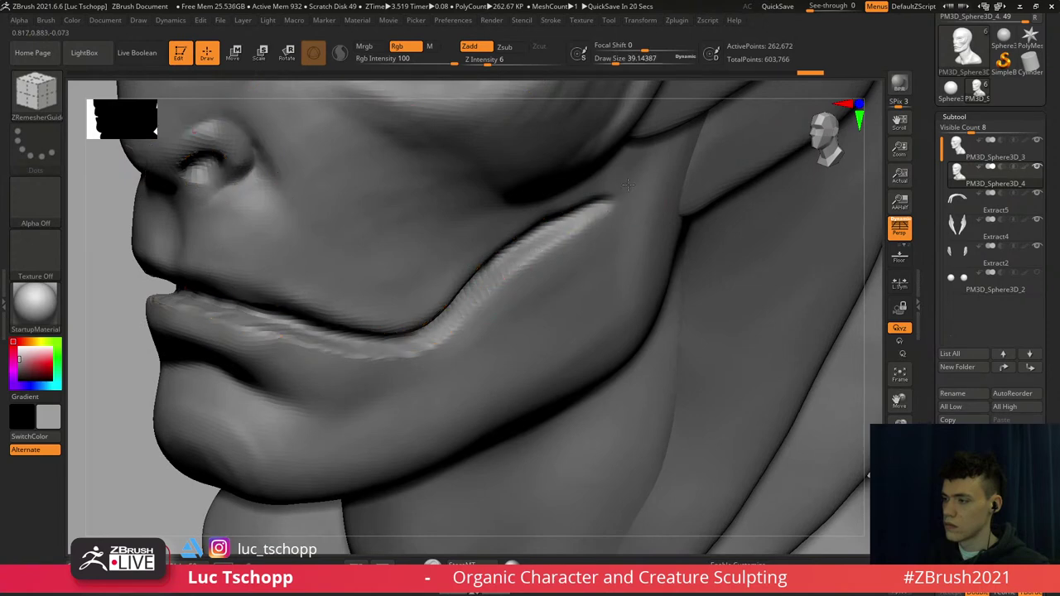
pyautogui.moveTo(637, 195); pyautogui.dragTo(623, 196, button='right')
pyautogui.moveTo(623, 195); pyautogui.dragTo(679, 190)
pyautogui.keyDown('ctrl'); pyautogui.moveTo(547, 214); pyautogui.dragTo(616, 211, button='right'); pyautogui.keyUp('ctrl')
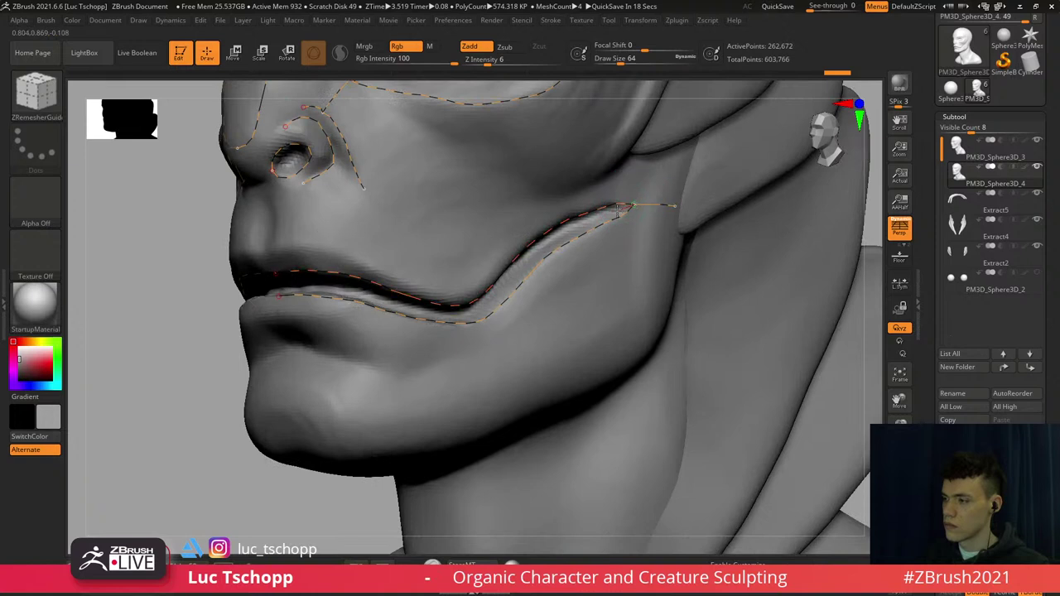
# Reduce the brush to about 18 and draw guides along the mouth and jaw creases
pyautogui.moveTo(555, 241)
pyautogui.mouseDown()
pyautogui.moveTo(543, 251)
pyautogui.moveTo(584, 230)
pyautogui.moveTo(618, 255)
pyautogui.mouseUp()
pyautogui.hotkey('ctrl', 'z')
pyautogui.press('s')
pyautogui.press('s')
pyautogui.moveTo(611, 234); pyautogui.dragTo(594, 230, button='right')
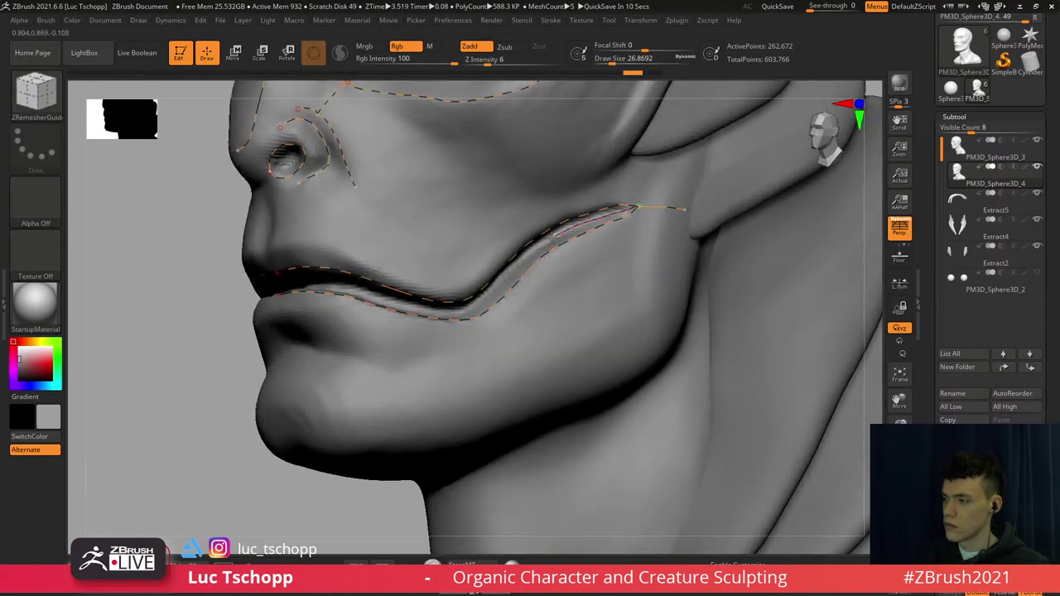
pyautogui.moveTo(518, 262); pyautogui.dragTo(516, 264)
pyautogui.moveTo(515, 264)
pyautogui.keyDown('alt'); pyautogui.mouseDown(button='right')
pyautogui.moveTo(564, 221)
pyautogui.moveTo(556, 244)
pyautogui.moveTo(547, 237)
pyautogui.mouseUp(button='right'); pyautogui.keyUp('alt')
pyautogui.click(572, 219)
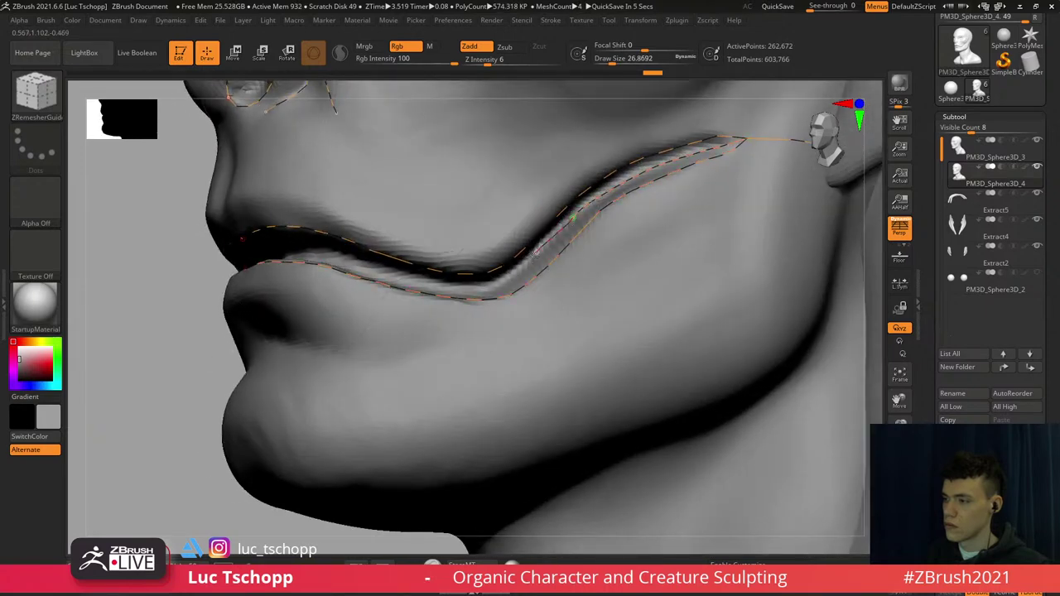
pyautogui.moveTo(497, 284); pyautogui.dragTo(475, 290)
# Extend the crease guide toward the lips, finish the lip-curve guide, and frame the bust
pyautogui.moveTo(426, 279); pyautogui.dragTo(552, 276, button='right')
pyautogui.moveTo(562, 277); pyautogui.dragTo(531, 277)
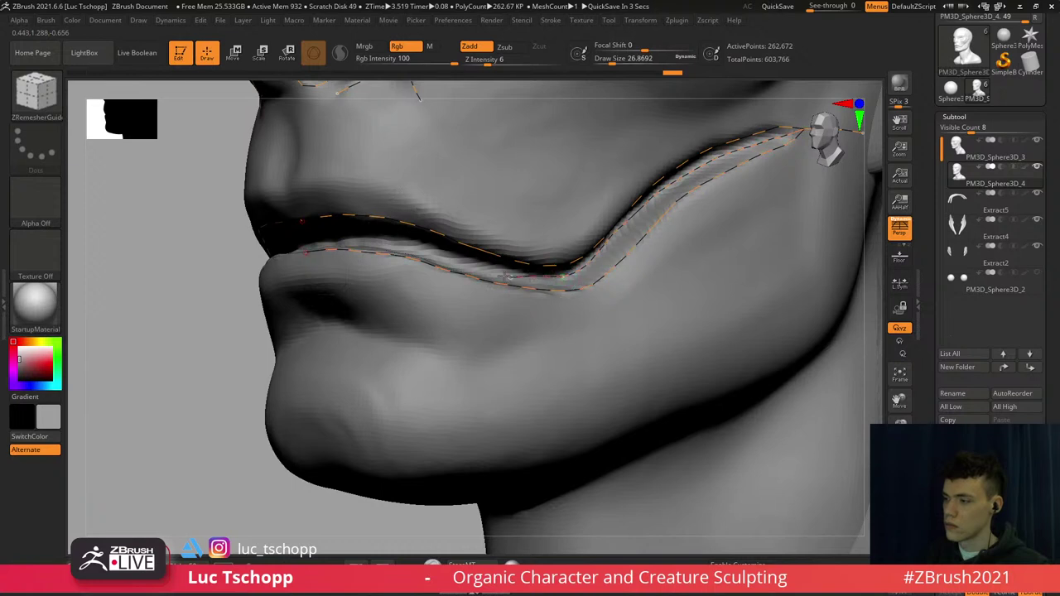
pyautogui.moveTo(433, 257); pyautogui.dragTo(431, 256)
pyautogui.keyDown('alt'); pyautogui.moveTo(411, 249); pyautogui.dragTo(535, 281, button='right'); pyautogui.keyUp('alt')
pyautogui.click(539, 282)
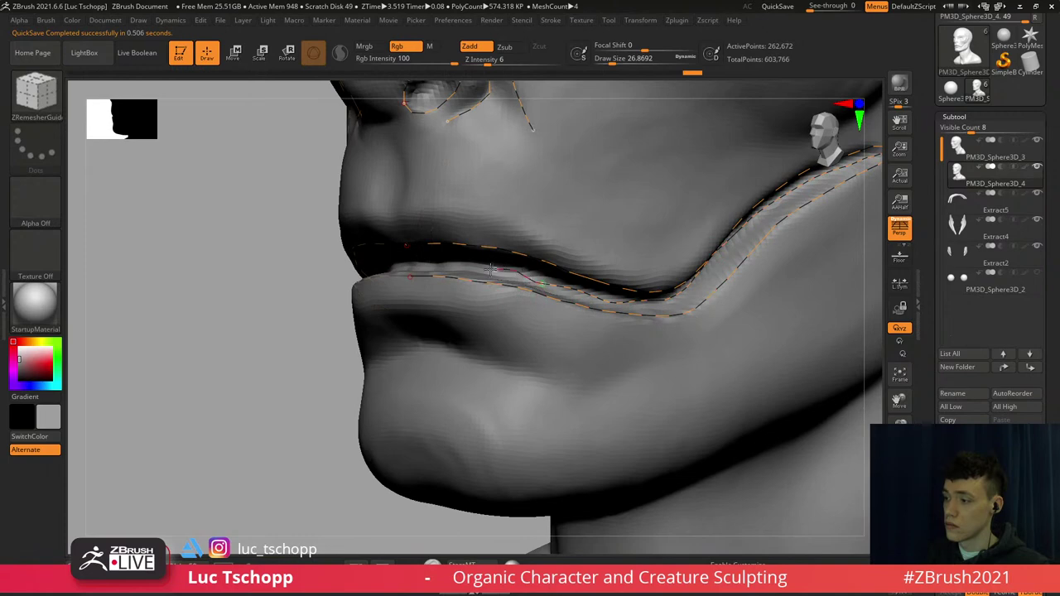
pyautogui.moveTo(454, 266); pyautogui.dragTo(438, 266)
pyautogui.keyDown('alt'); pyautogui.moveTo(517, 200); pyautogui.dragTo(398, 169, button='right'); pyautogui.keyUp('alt')
pyautogui.moveTo(476, 226)
pyautogui.keyDown('alt'); pyautogui.mouseDown(button='right')
pyautogui.moveTo(470, 166)
pyautogui.moveTo(457, 225)
pyautogui.moveTo(474, 242)
pyautogui.moveTo(443, 235)
pyautogui.moveTo(435, 256)
pyautogui.mouseUp(button='right'); pyautogui.keyUp('alt')
pyautogui.press('f')
pyautogui.press('s')
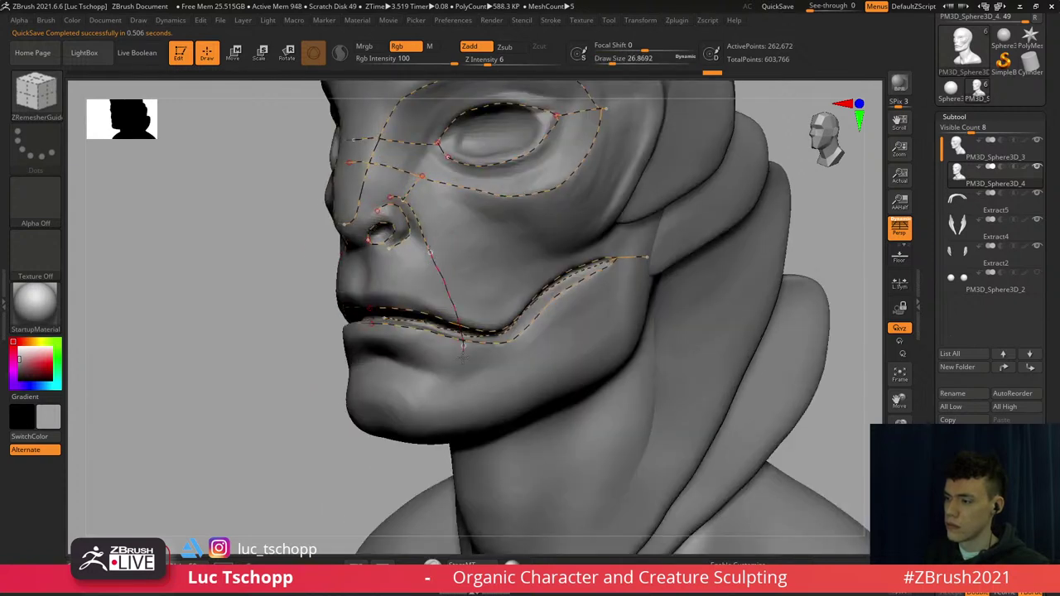
# Draw guide curves from the lip down to the chin and along the jawline, extending under the chin
pyautogui.moveTo(463, 351)
pyautogui.mouseDown()
pyautogui.moveTo(425, 376)
pyautogui.moveTo(388, 352)
pyautogui.mouseUp()
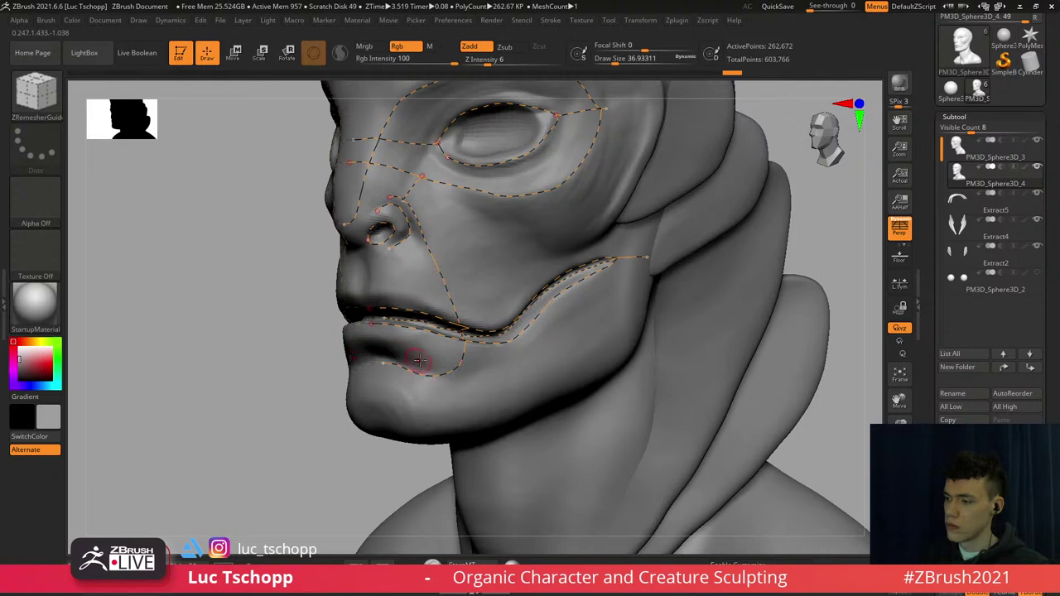
pyautogui.moveTo(443, 420)
pyautogui.mouseDown(button='right')
pyautogui.moveTo(436, 428)
pyautogui.moveTo(413, 361)
pyautogui.moveTo(416, 330)
pyautogui.mouseUp(button='right')
pyautogui.press('s')
pyautogui.moveTo(612, 223); pyautogui.dragTo(626, 222)
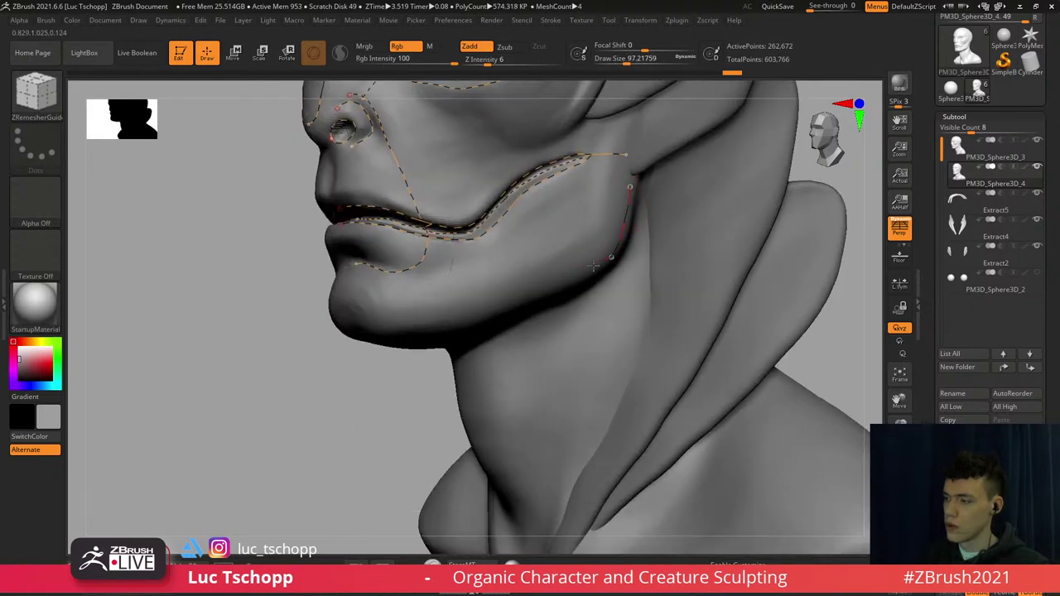
pyautogui.moveTo(485, 319); pyautogui.dragTo(390, 334)
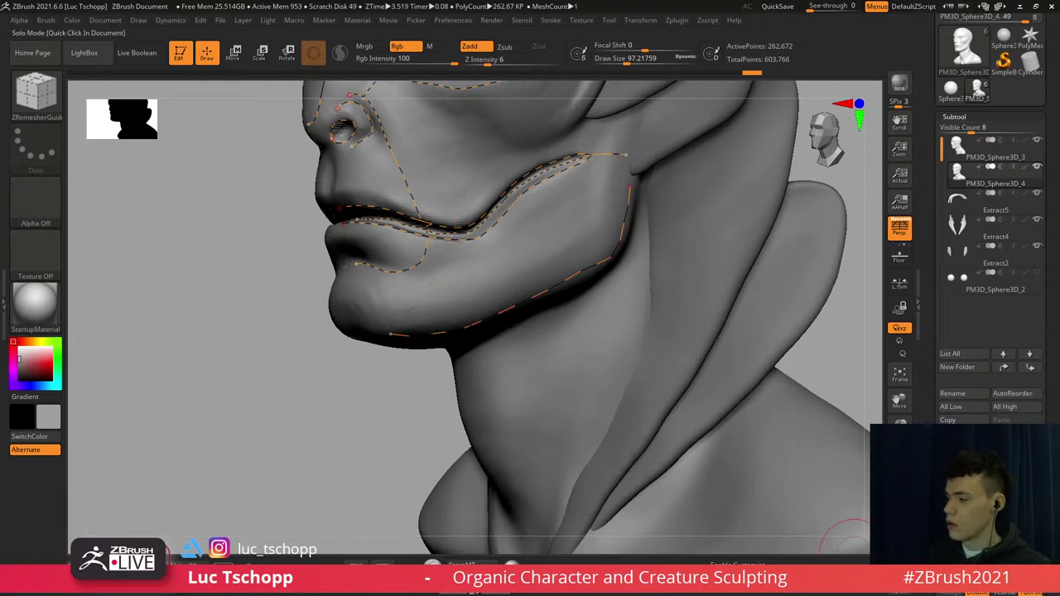
pyautogui.click(900, 540)
pyautogui.moveTo(553, 405); pyautogui.dragTo(617, 363, button='right')
pyautogui.moveTo(411, 316); pyautogui.dragTo(363, 320)
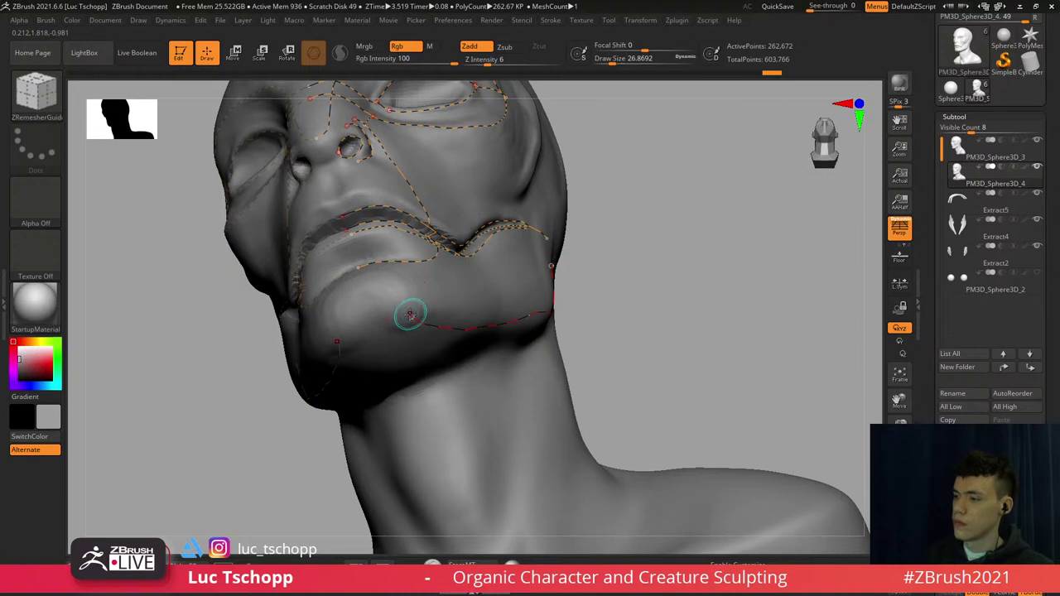
# At Draw Size about 17, join the eye guide's open end to its start at the inner corner
pyautogui.moveTo(372, 317); pyautogui.dragTo(464, 357, button='right')
pyautogui.moveTo(395, 154)
pyautogui.keyDown('alt'); pyautogui.mouseDown(button='right')
pyautogui.moveTo(423, 231)
pyautogui.moveTo(429, 304)
pyautogui.moveTo(415, 445)
pyautogui.mouseUp(button='right'); pyautogui.keyUp('alt')
pyautogui.click(429, 304)
pyautogui.keyDown('alt'); pyautogui.moveTo(502, 309); pyautogui.dragTo(446, 286, button='right'); pyautogui.keyUp('alt')
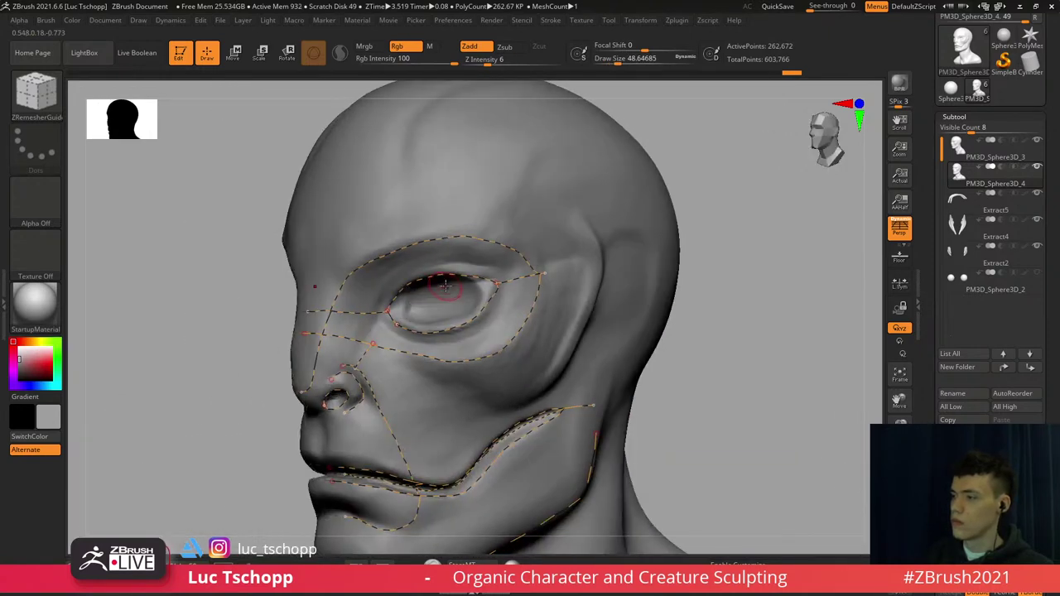
pyautogui.keyDown('ctrl'); pyautogui.moveTo(395, 314); pyautogui.dragTo(373, 356, button='right'); pyautogui.keyUp('ctrl')
pyautogui.moveTo(340, 303); pyautogui.dragTo(377, 297, button='right')
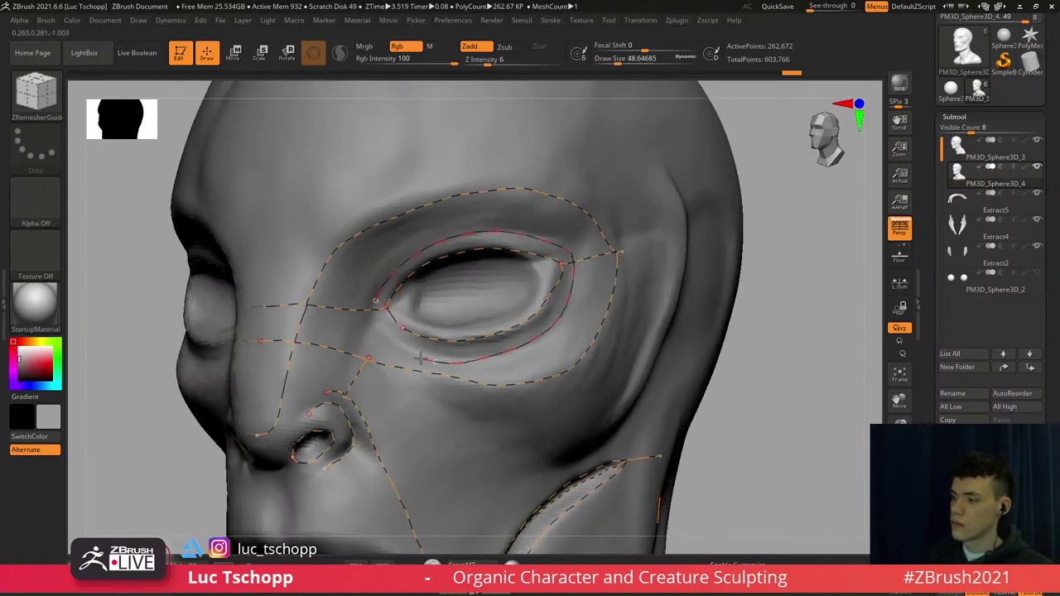
pyautogui.press('s')
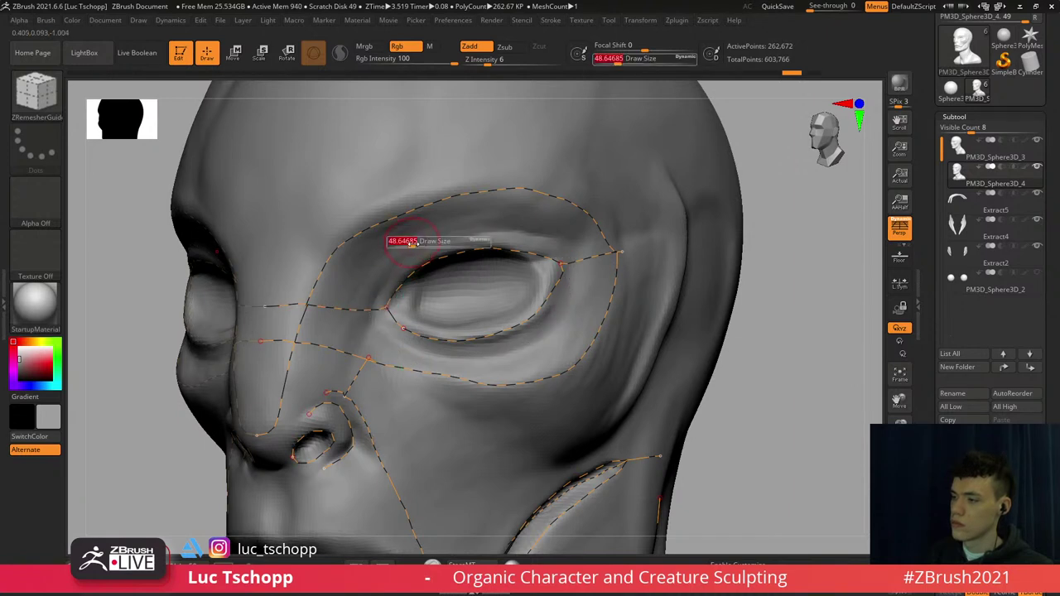
pyautogui.click(403, 246)
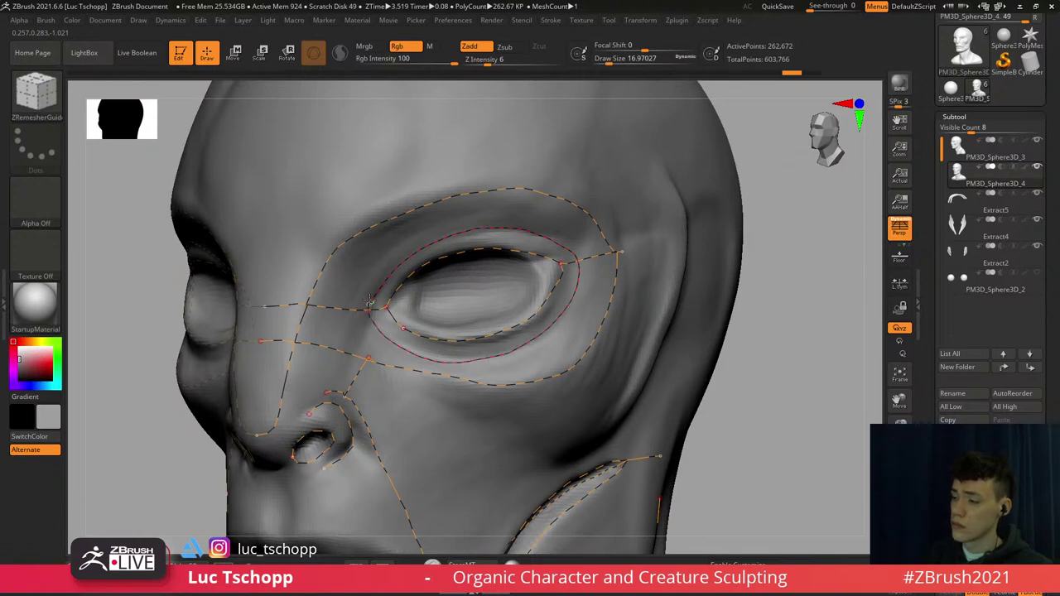
pyautogui.keyDown('ctrl'); pyautogui.moveTo(430, 308); pyautogui.dragTo(539, 355, button='right'); pyautogui.keyUp('ctrl')
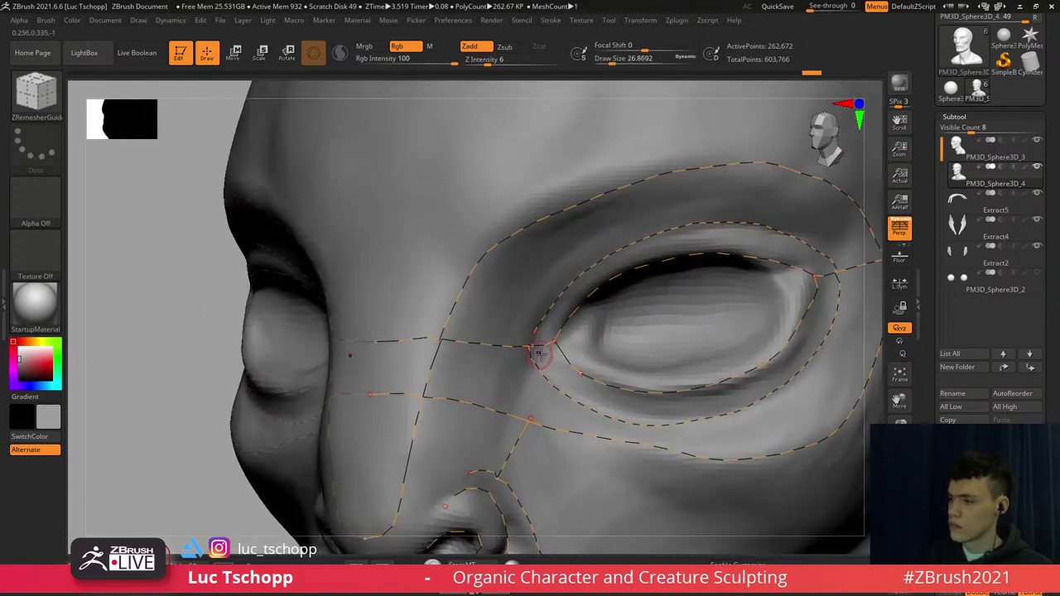
pyautogui.moveTo(534, 335); pyautogui.dragTo(527, 346)
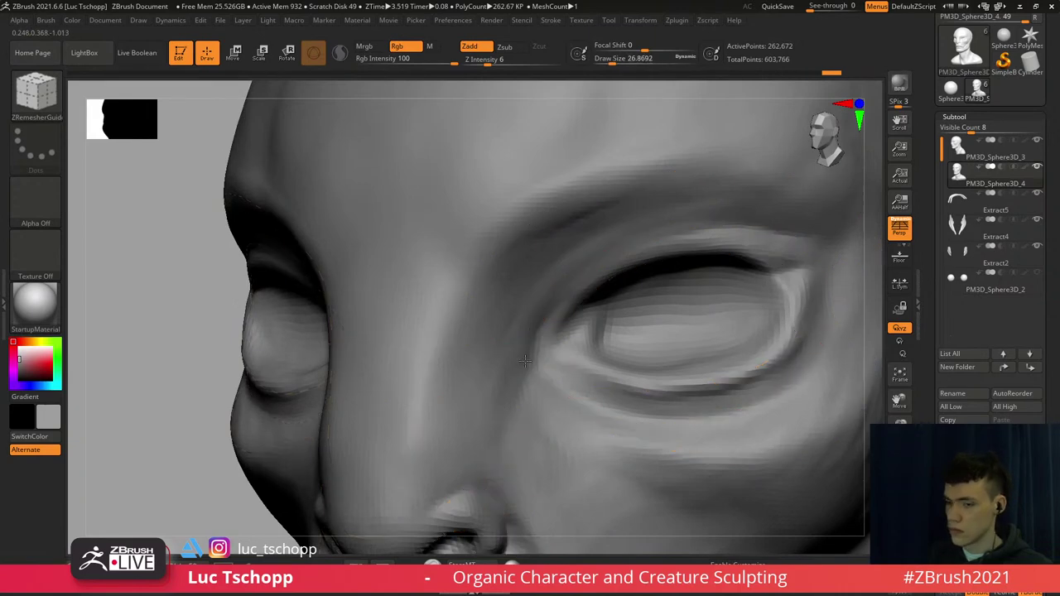
pyautogui.keyDown('ctrl'); pyautogui.moveTo(530, 364); pyautogui.dragTo(456, 294, button='right'); pyautogui.keyUp('ctrl')
pyautogui.moveTo(456, 294)
pyautogui.mouseDown(button='right')
pyautogui.moveTo(551, 348)
pyautogui.moveTo(458, 269)
pyautogui.moveTo(466, 280)
pyautogui.moveTo(449, 275)
pyautogui.moveTo(466, 279)
pyautogui.moveTo(587, 223)
pyautogui.mouseUp(button='right')
# Enlarge the brush to about 51 and start a guide curve on the temple
pyautogui.press('s')
pyautogui.moveTo(559, 180); pyautogui.dragTo(570, 185)
pyautogui.moveTo(568, 196)
pyautogui.keyDown('ctrl'); pyautogui.mouseDown(button='right')
pyautogui.moveTo(560, 175)
pyautogui.moveTo(573, 177)
pyautogui.mouseUp(button='right'); pyautogui.keyUp('ctrl')
pyautogui.moveTo(554, 183); pyautogui.dragTo(566, 200)
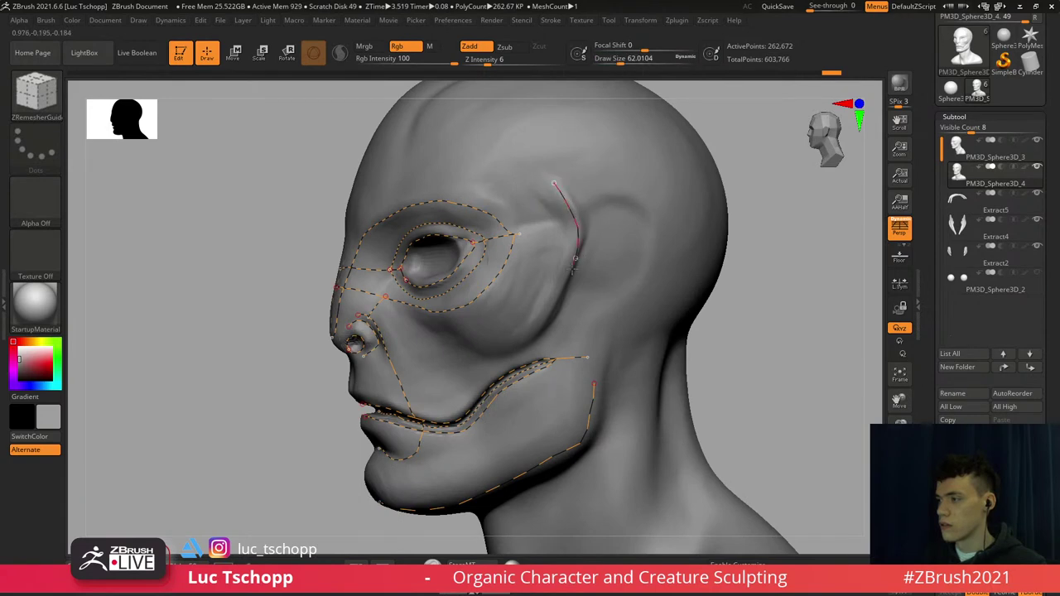
# With the brush at about 145, draw a guide across the neck behind the jaw toward the back
pyautogui.moveTo(502, 344); pyautogui.dragTo(554, 361, button='right')
pyautogui.keyDown('alt'); pyautogui.moveTo(554, 361); pyautogui.dragTo(507, 280, button='right'); pyautogui.keyUp('alt')
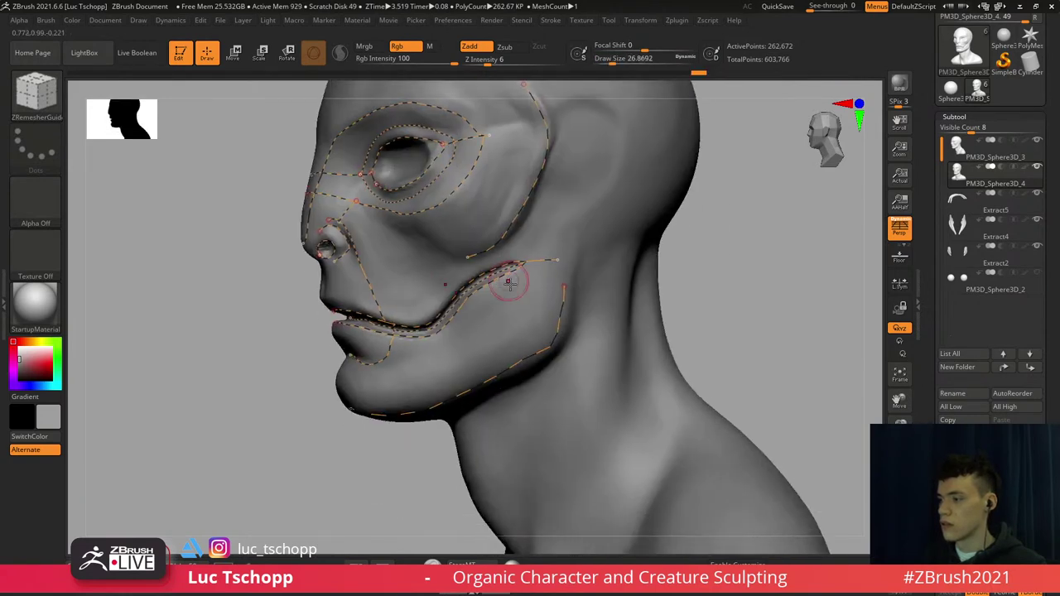
pyautogui.press('s')
pyautogui.moveTo(518, 290); pyautogui.dragTo(523, 290)
pyautogui.moveTo(597, 224)
pyautogui.keyDown('shift'); pyautogui.mouseDown(button='right')
pyautogui.moveTo(555, 214)
pyautogui.moveTo(506, 265)
pyautogui.mouseUp(button='right'); pyautogui.keyUp('shift')
pyautogui.press('s')
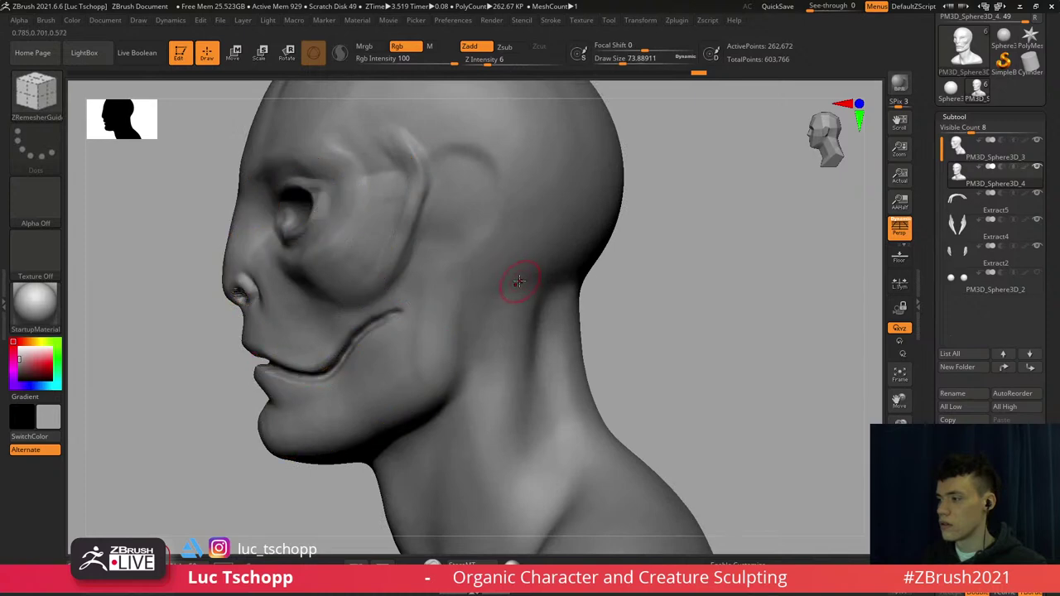
pyautogui.moveTo(507, 287); pyautogui.dragTo(517, 287)
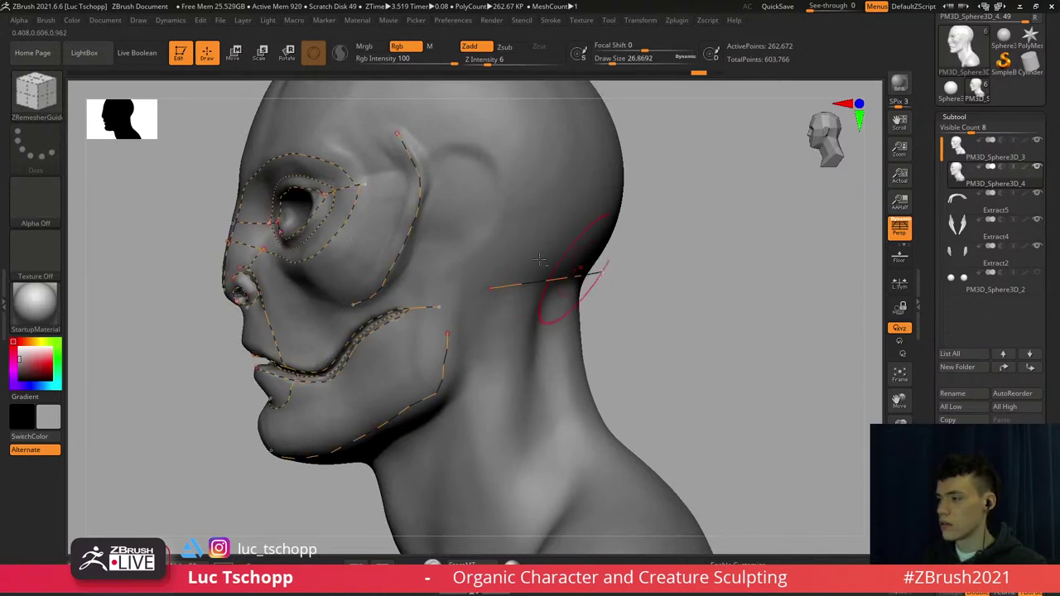
pyautogui.keyDown('ctrl'); pyautogui.moveTo(540, 261); pyautogui.dragTo(599, 236, button='right'); pyautogui.keyUp('ctrl')
pyautogui.moveTo(598, 236); pyautogui.dragTo(549, 276, button='right')
pyautogui.press('s')
pyautogui.moveTo(549, 277); pyautogui.dragTo(571, 276)
pyautogui.moveTo(519, 286); pyautogui.dragTo(551, 279)
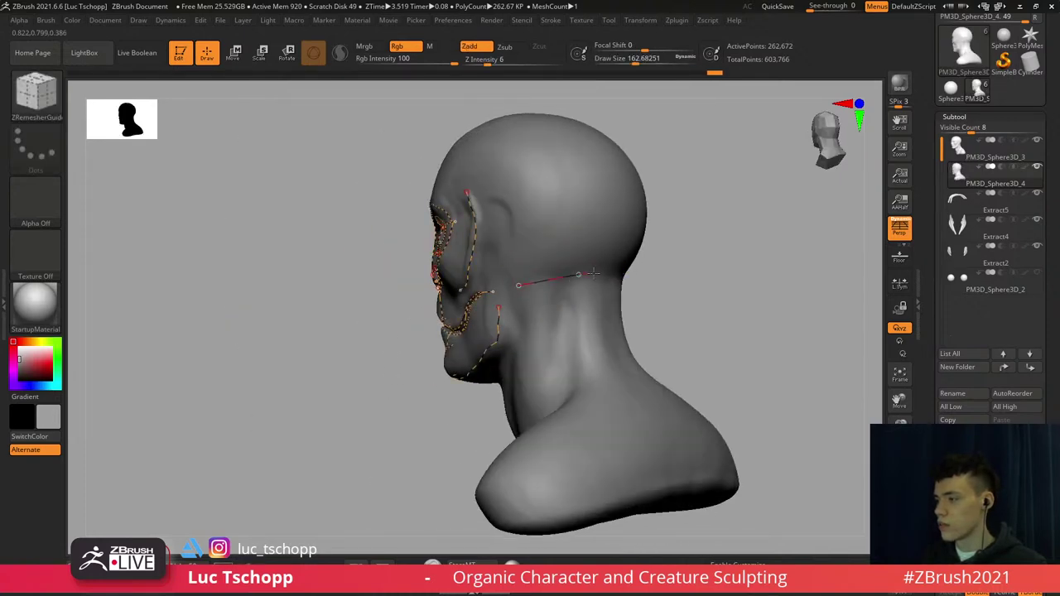
# Extend the jaw guide up the side of the head to the temple
pyautogui.moveTo(609, 273); pyautogui.dragTo(676, 284, button='right')
pyautogui.keyDown('alt'); pyautogui.moveTo(502, 307); pyautogui.dragTo(509, 294, button='right'); pyautogui.keyUp('alt')
pyautogui.moveTo(522, 247); pyautogui.dragTo(519, 164)
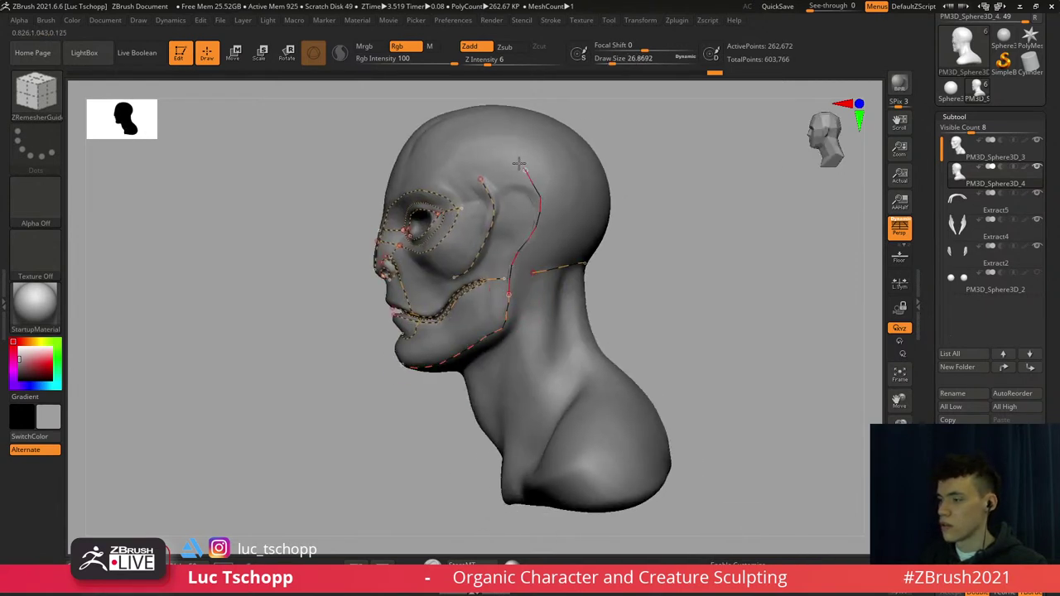
pyautogui.keyDown('alt'); pyautogui.moveTo(517, 189); pyautogui.dragTo(565, 261, button='right'); pyautogui.keyUp('alt')
pyautogui.moveTo(565, 261); pyautogui.dragTo(609, 261, button='right')
# Replace the undone brow-to-temple guide with a new guide stroke over the temple
pyautogui.press('s')
pyautogui.moveTo(489, 257)
pyautogui.mouseDown()
pyautogui.moveTo(475, 256)
pyautogui.moveTo(554, 218)
pyautogui.mouseUp()
pyautogui.moveTo(593, 221); pyautogui.dragTo(571, 218, button='right')
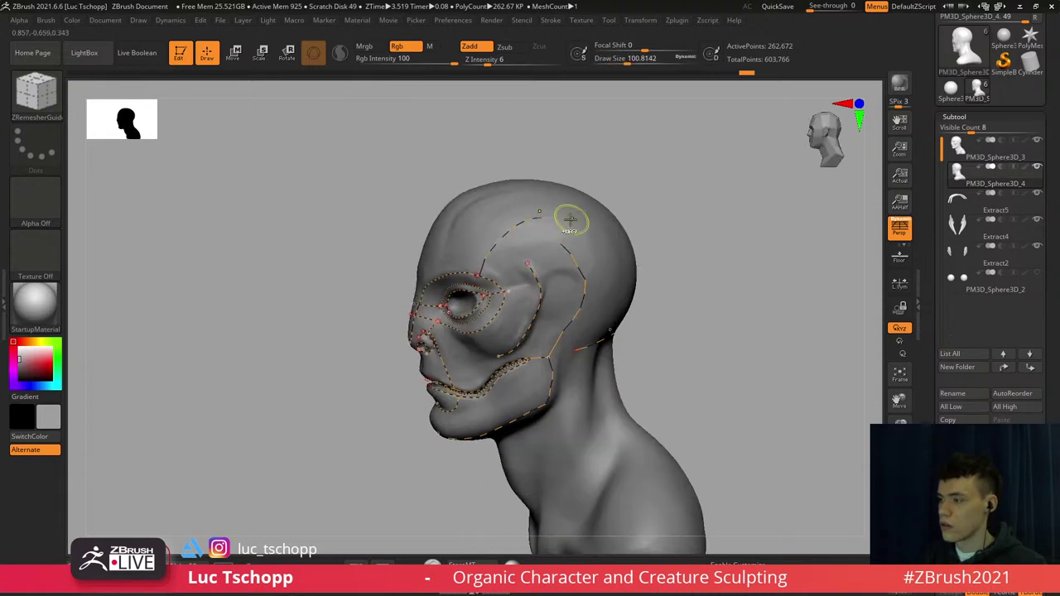
pyautogui.hotkey('ctrl', 'z')
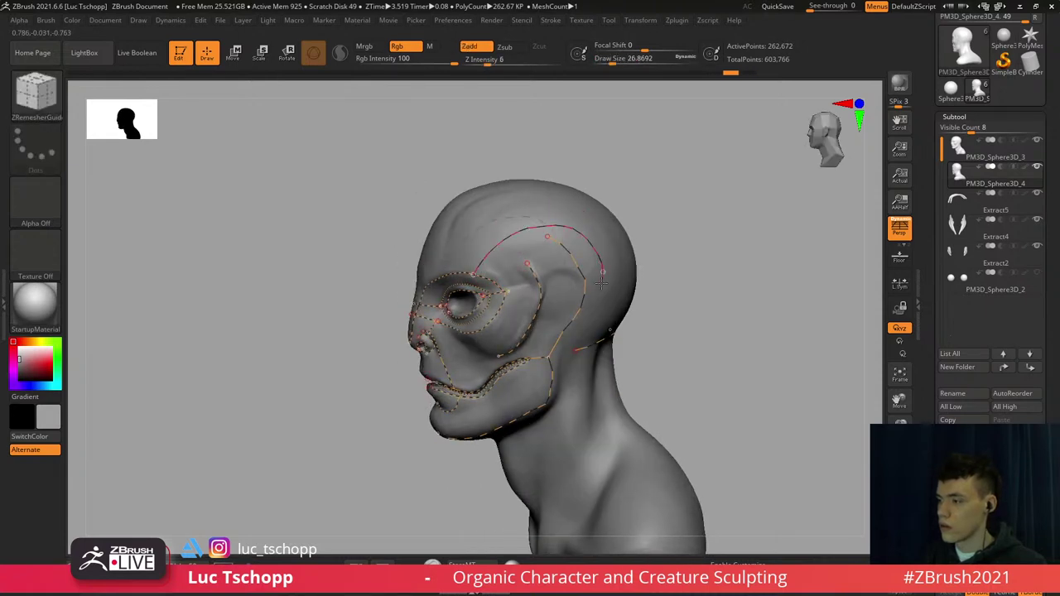
pyautogui.hotkey('ctrl', 'z')
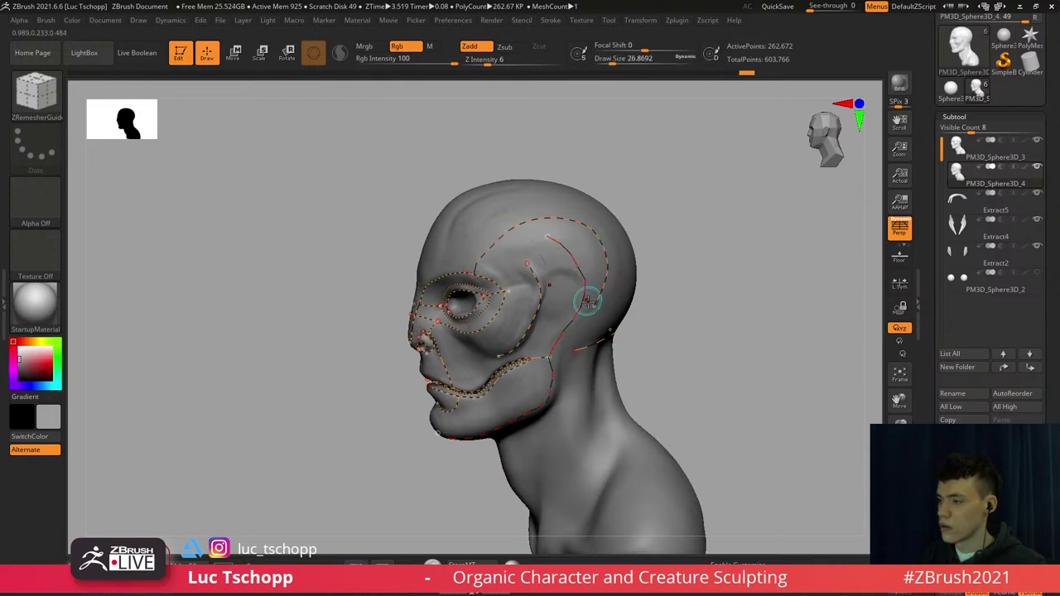
pyautogui.moveTo(588, 301); pyautogui.dragTo(588, 309, button='right')
pyautogui.moveTo(574, 315); pyautogui.dragTo(578, 314)
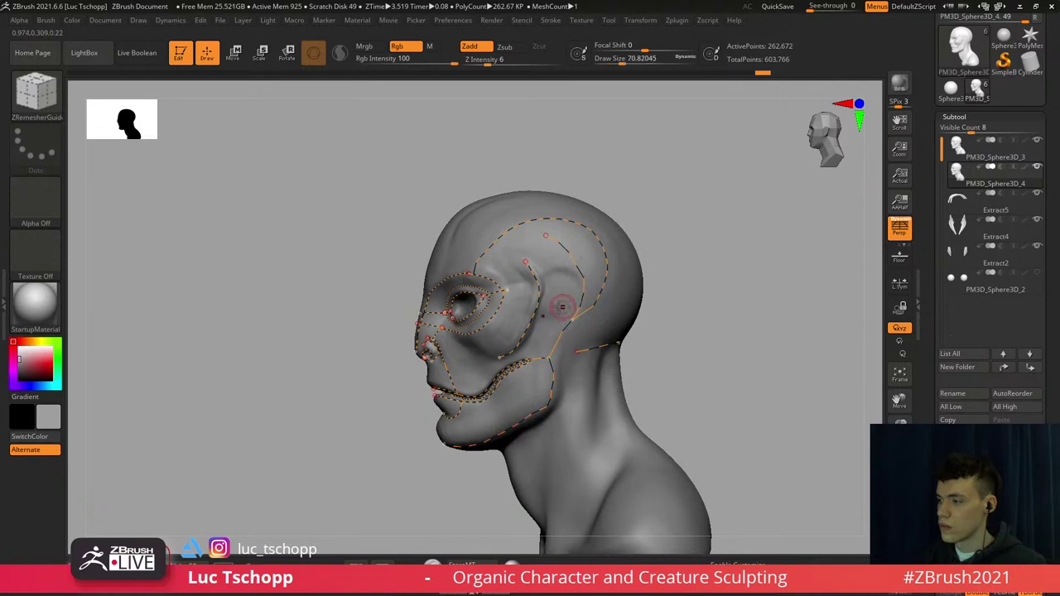
# Shrink the brush to about 27 and try a centre forehead guide, then undo it
pyautogui.moveTo(560, 307); pyautogui.dragTo(615, 305, button='right')
pyautogui.moveTo(493, 278); pyautogui.dragTo(453, 286, button='right')
pyautogui.press('s')
pyautogui.moveTo(453, 286); pyautogui.dragTo(444, 286)
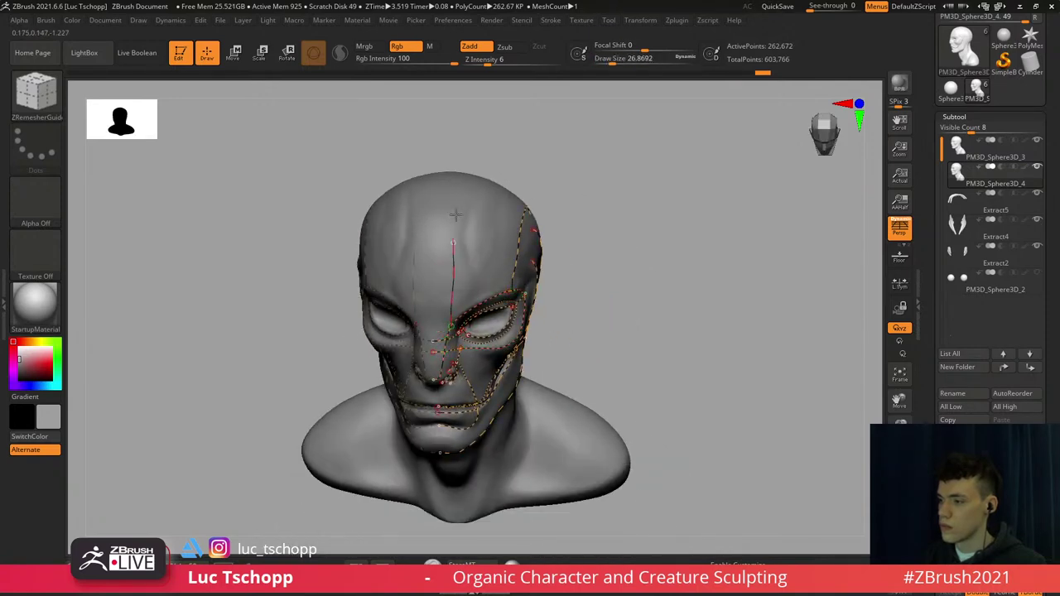
pyautogui.moveTo(456, 215); pyautogui.dragTo(454, 171)
pyautogui.hotkey('ctrl', 'z')
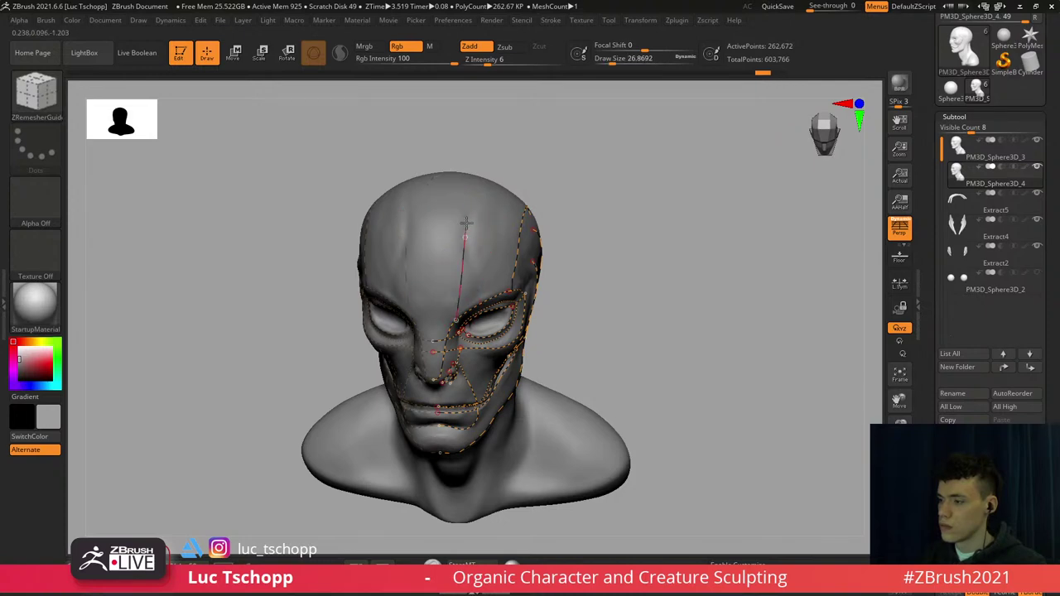
# Draw a guide curve down the back edge of the jaw
pyautogui.moveTo(481, 291)
pyautogui.keyDown('shift'); pyautogui.mouseDown(button='right')
pyautogui.moveTo(490, 170)
pyautogui.moveTo(539, 248)
pyautogui.mouseUp(button='right'); pyautogui.keyUp('shift')
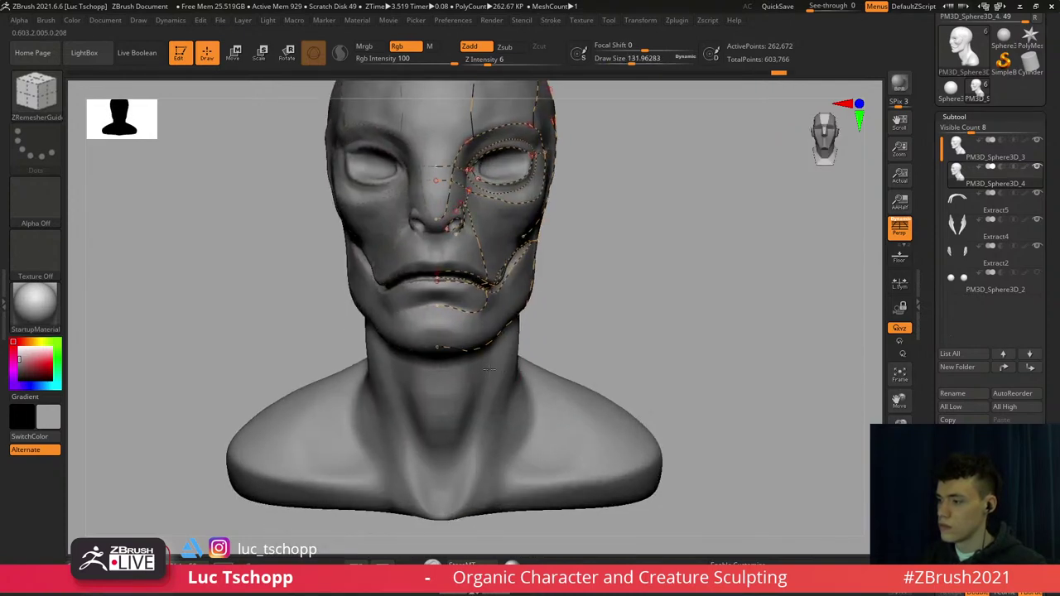
pyautogui.moveTo(567, 286)
pyautogui.mouseDown(button='right')
pyautogui.moveTo(502, 292)
pyautogui.moveTo(530, 196)
pyautogui.mouseUp(button='right')
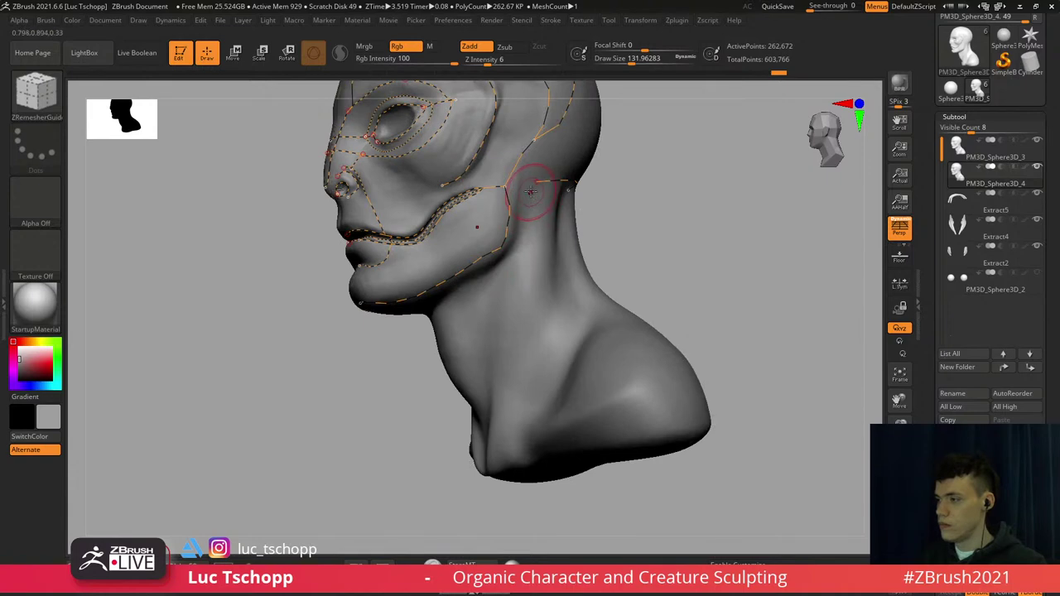
pyautogui.moveTo(521, 235); pyautogui.dragTo(515, 254)
pyautogui.moveTo(514, 253); pyautogui.dragTo(517, 251, button='right')
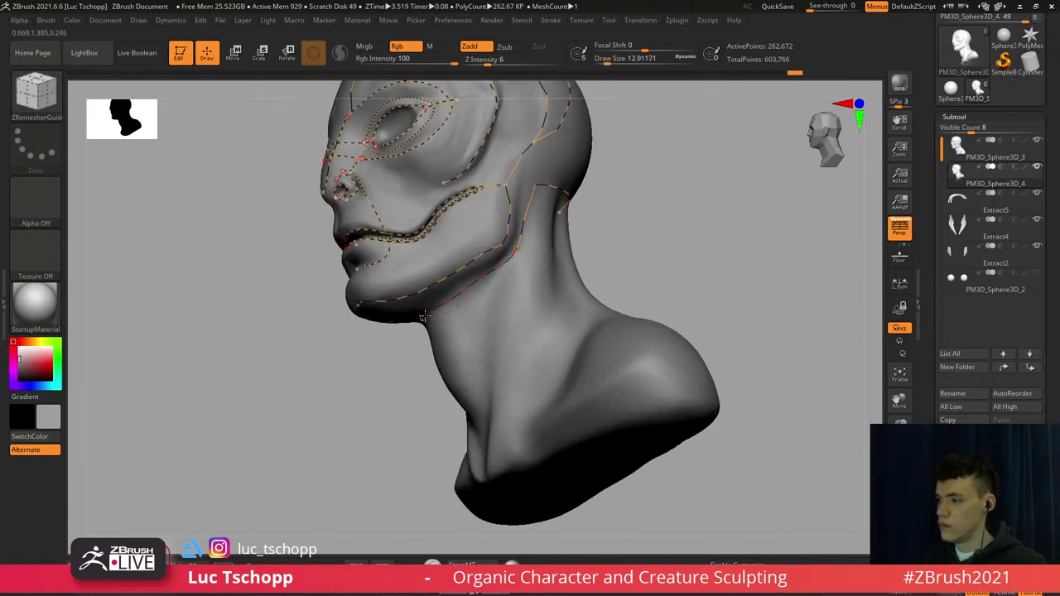
pyautogui.moveTo(424, 316); pyautogui.dragTo(423, 318)
pyautogui.moveTo(543, 153)
pyautogui.mouseDown(button='right')
pyautogui.moveTo(526, 188)
pyautogui.moveTo(507, 193)
pyautogui.moveTo(516, 171)
pyautogui.mouseUp(button='right')
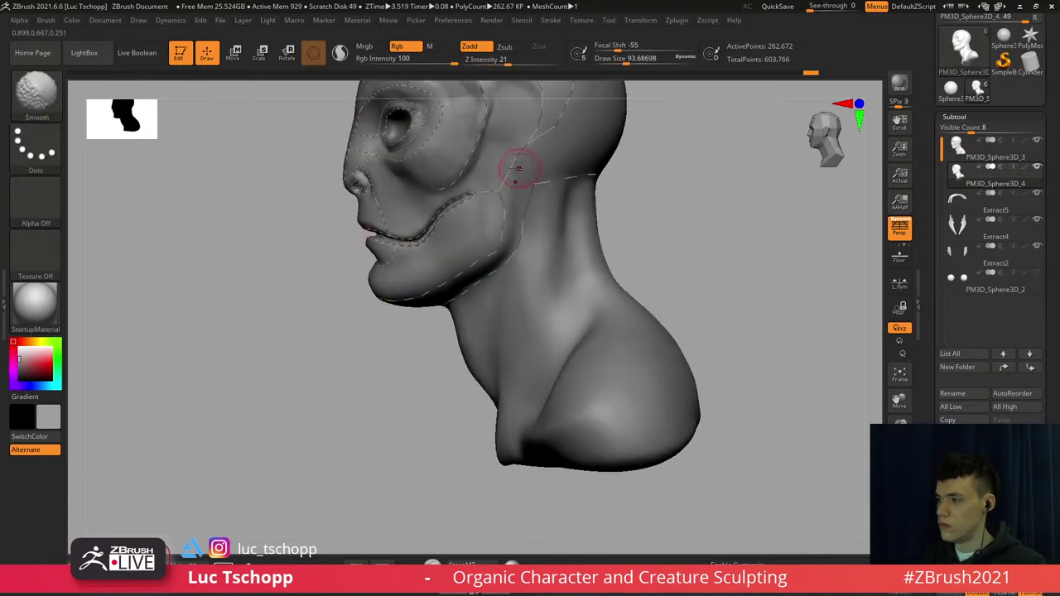
# Add a guide by the ear connecting it to the neck curve
pyautogui.moveTo(503, 220); pyautogui.dragTo(502, 217)
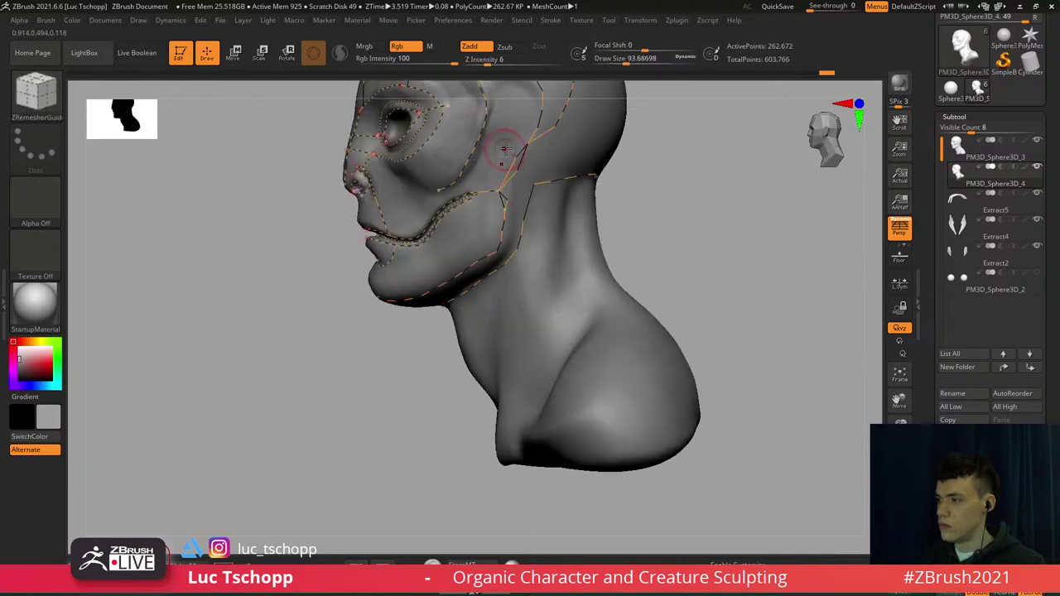
pyautogui.hotkey('ctrl', 'z')
pyautogui.moveTo(530, 179); pyautogui.dragTo(534, 184)
pyautogui.keyDown('alt'); pyautogui.moveTo(557, 230); pyautogui.dragTo(537, 218, button='right'); pyautogui.keyUp('alt')
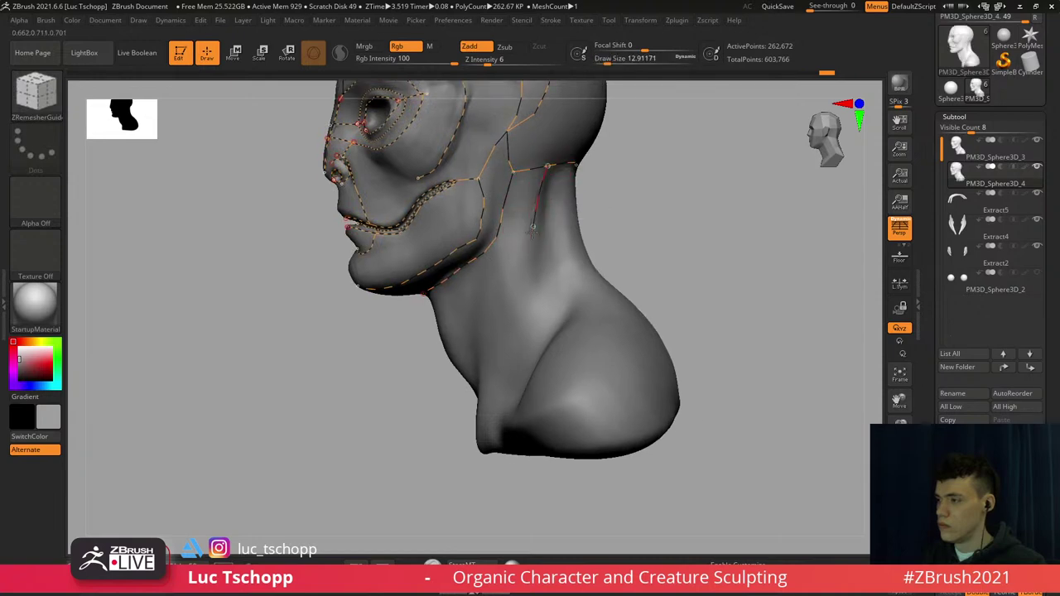
# Attempt guide strokes down the neck, undoing the unsatisfactory ones
pyautogui.moveTo(512, 315); pyautogui.dragTo(519, 289, button='right')
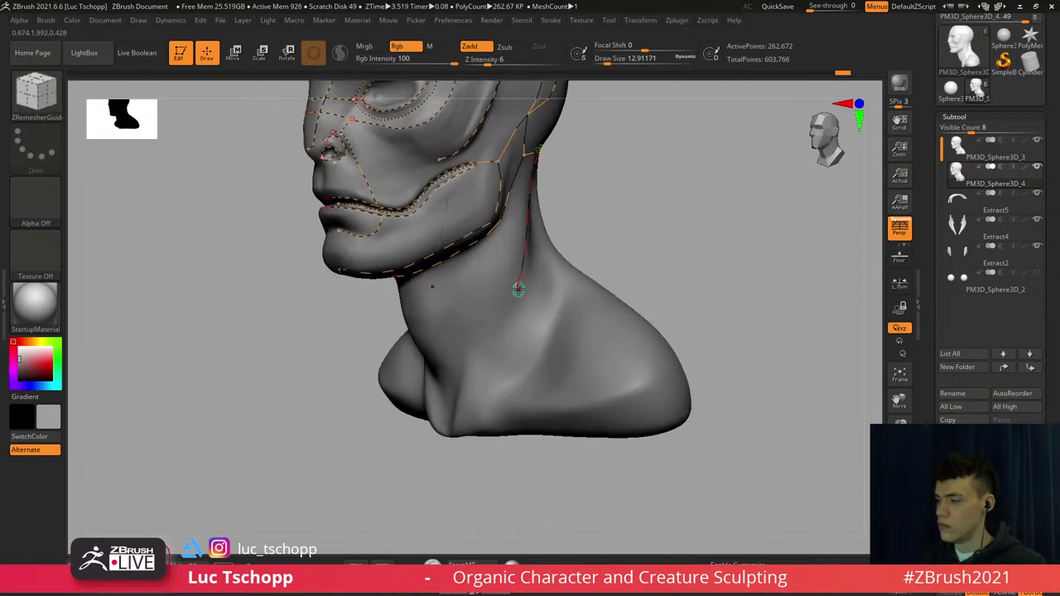
pyautogui.moveTo(511, 308); pyautogui.dragTo(498, 341)
pyautogui.hotkey('ctrl', 'z')
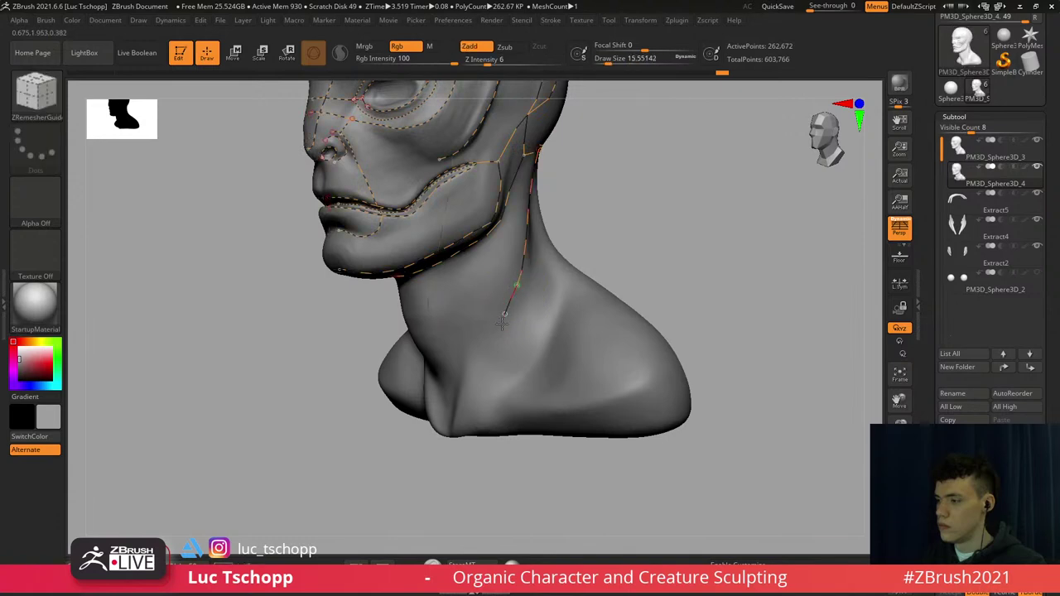
pyautogui.moveTo(474, 384); pyautogui.dragTo(467, 408)
pyautogui.moveTo(464, 386)
pyautogui.mouseDown(button='right')
pyautogui.moveTo(504, 377)
pyautogui.moveTo(470, 311)
pyautogui.moveTo(475, 291)
pyautogui.mouseUp(button='right')
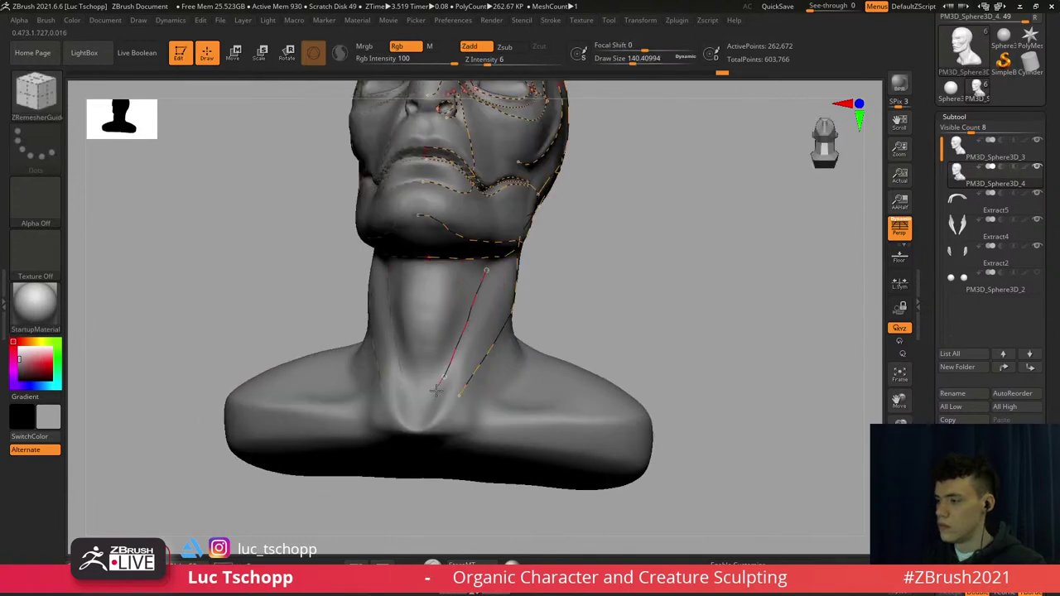
pyautogui.moveTo(437, 390); pyautogui.dragTo(429, 409)
pyautogui.hotkey('ctrl', 'z')
# At brush size about 119, draw a guide down the neck extending toward the shoulder
pyautogui.press('s')
pyautogui.click(483, 288)
pyautogui.moveTo(494, 275); pyautogui.dragTo(467, 322)
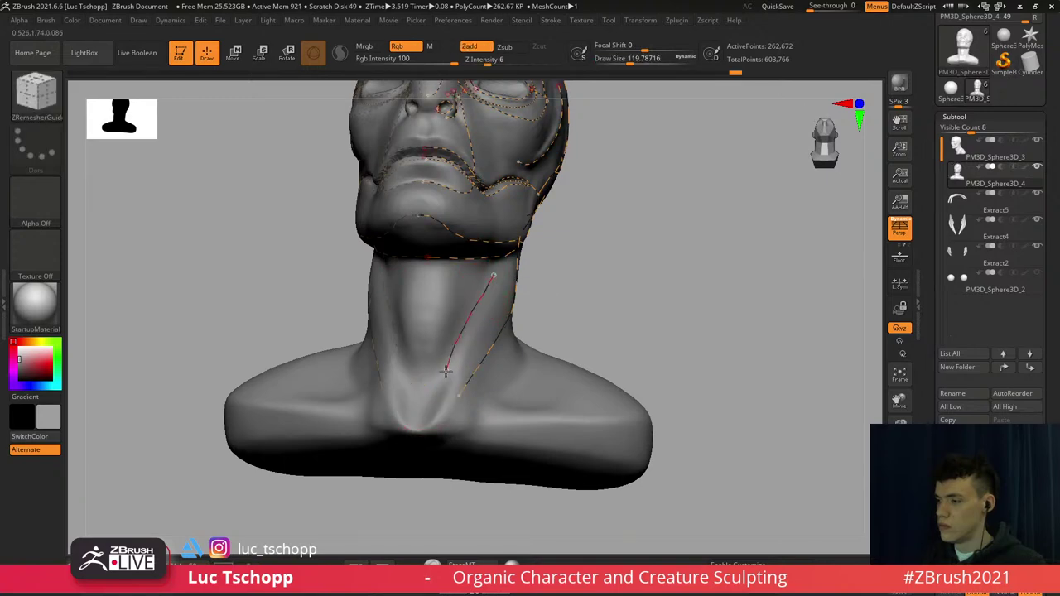
pyautogui.moveTo(446, 371); pyautogui.dragTo(446, 373)
pyautogui.moveTo(451, 325); pyautogui.dragTo(460, 364, button='right')
pyautogui.moveTo(488, 330); pyautogui.dragTo(454, 299, button='right')
pyautogui.moveTo(526, 279)
pyautogui.keyDown('alt'); pyautogui.mouseDown(button='right')
pyautogui.moveTo(482, 303)
pyautogui.moveTo(507, 290)
pyautogui.moveTo(502, 298)
pyautogui.mouseUp(button='right'); pyautogui.keyUp('alt')
pyautogui.moveTo(502, 299); pyautogui.dragTo(488, 307)
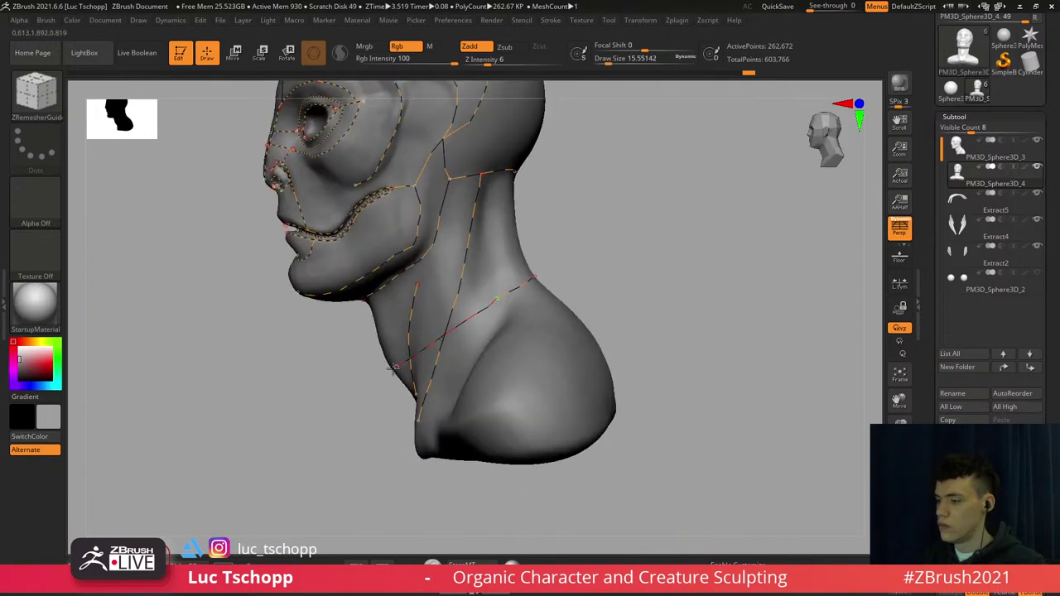
pyautogui.moveTo(386, 369); pyautogui.dragTo(447, 332, button='right')
# Undo that neck guide and shrink the brush to about 5
pyautogui.hotkey('ctrl', 'z')
pyautogui.press('s')
pyautogui.click(458, 316)
pyautogui.press('s')
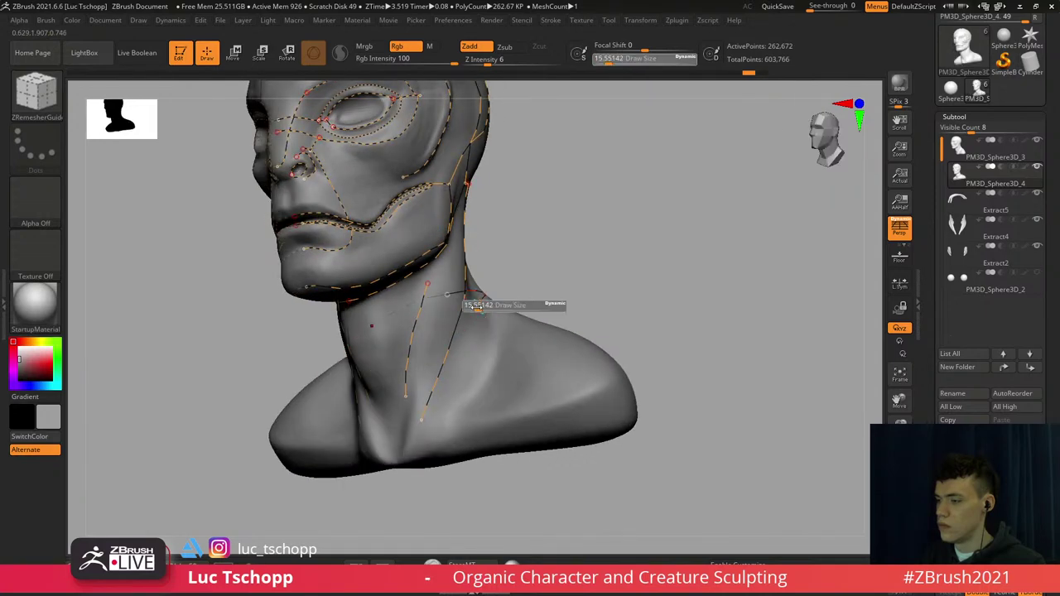
pyautogui.moveTo(476, 307); pyautogui.dragTo(470, 310)
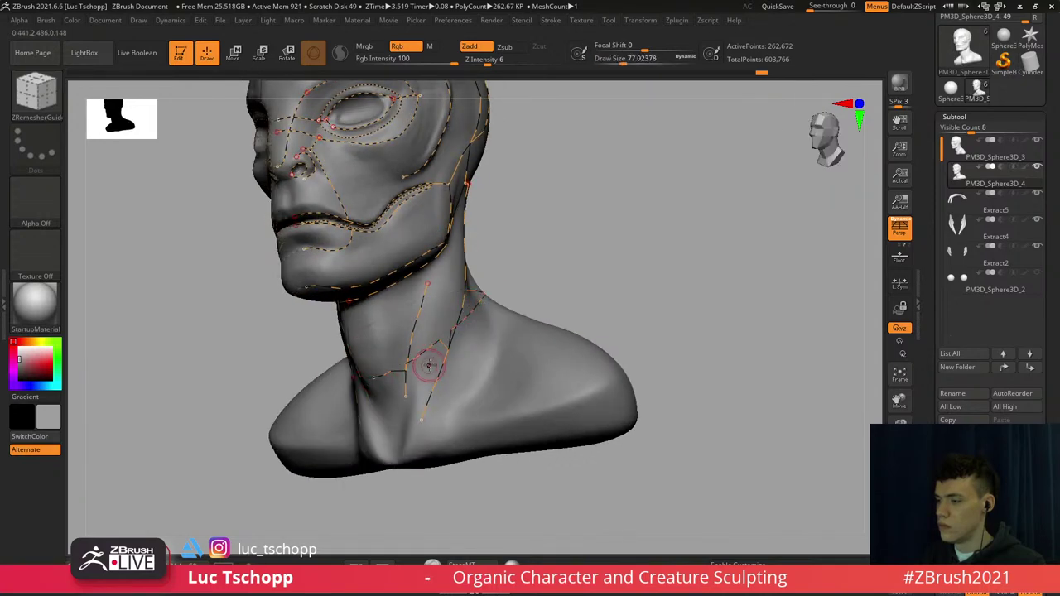
pyautogui.moveTo(439, 367)
pyautogui.mouseDown(button='right')
pyautogui.moveTo(428, 365)
pyautogui.moveTo(458, 325)
pyautogui.moveTo(484, 347)
pyautogui.moveTo(504, 338)
pyautogui.moveTo(485, 369)
pyautogui.moveTo(456, 326)
pyautogui.moveTo(411, 339)
pyautogui.moveTo(407, 330)
pyautogui.mouseUp(button='right')
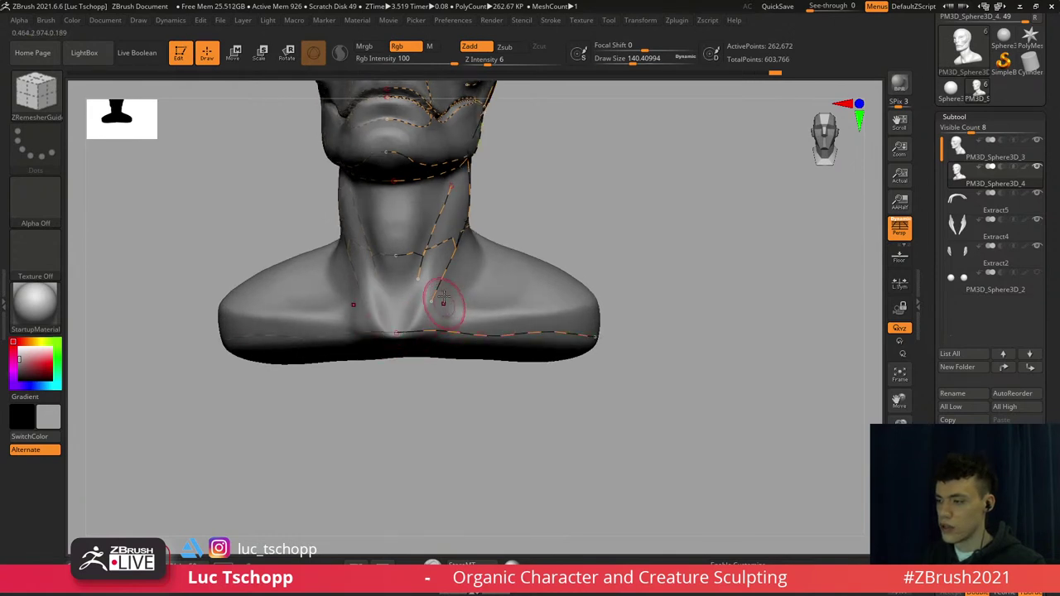
# Undo the last neck extension and extend the head guide down the back of the neck
pyautogui.moveTo(444, 298); pyautogui.dragTo(433, 295, button='right')
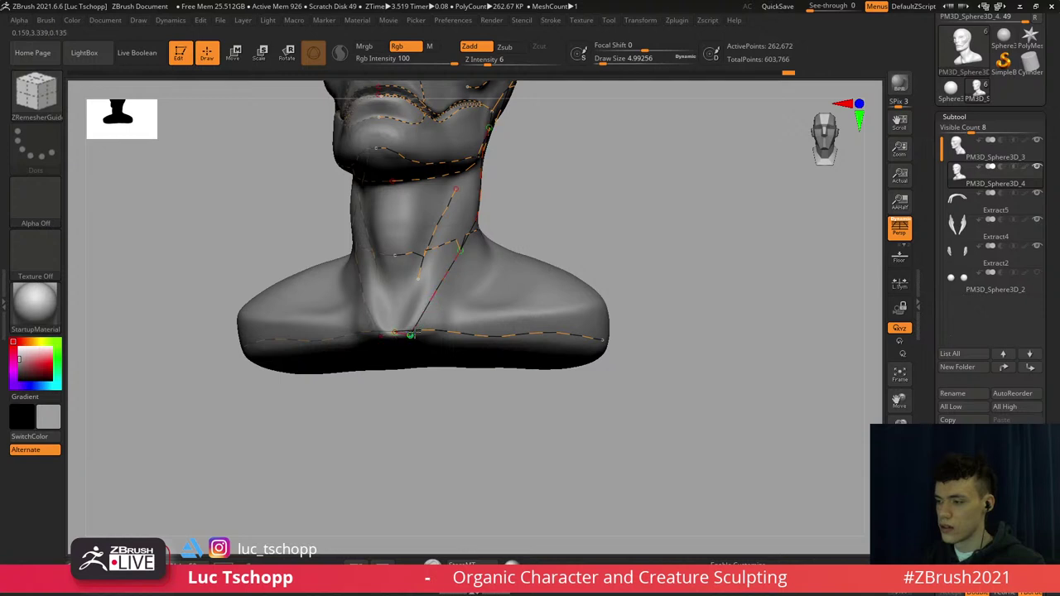
pyautogui.hotkey('ctrl', 'z')
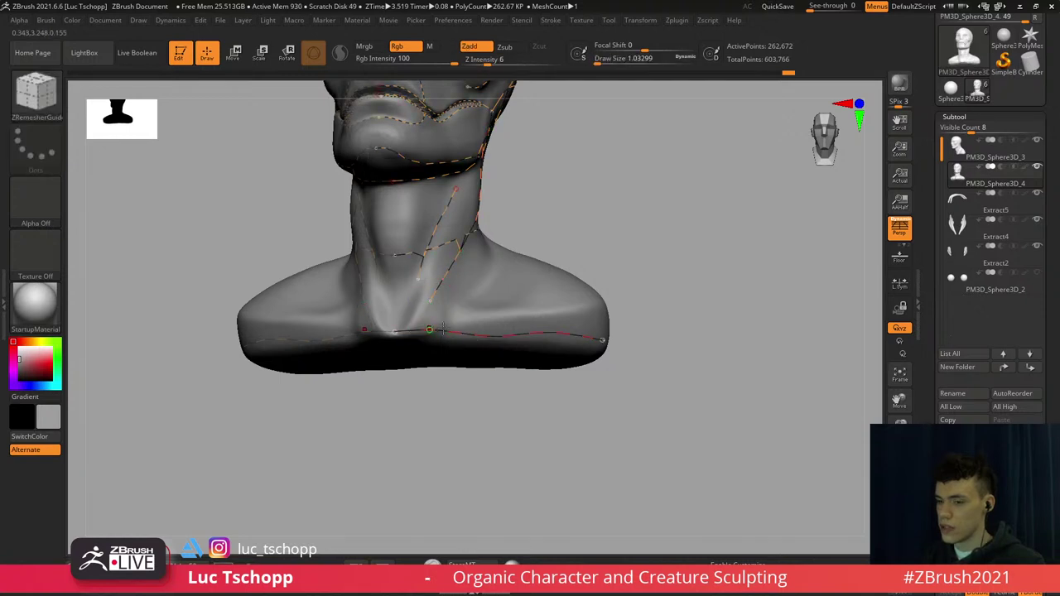
pyautogui.moveTo(445, 329); pyautogui.dragTo(480, 356, button='right')
pyautogui.moveTo(545, 308); pyautogui.dragTo(325, 307, button='right')
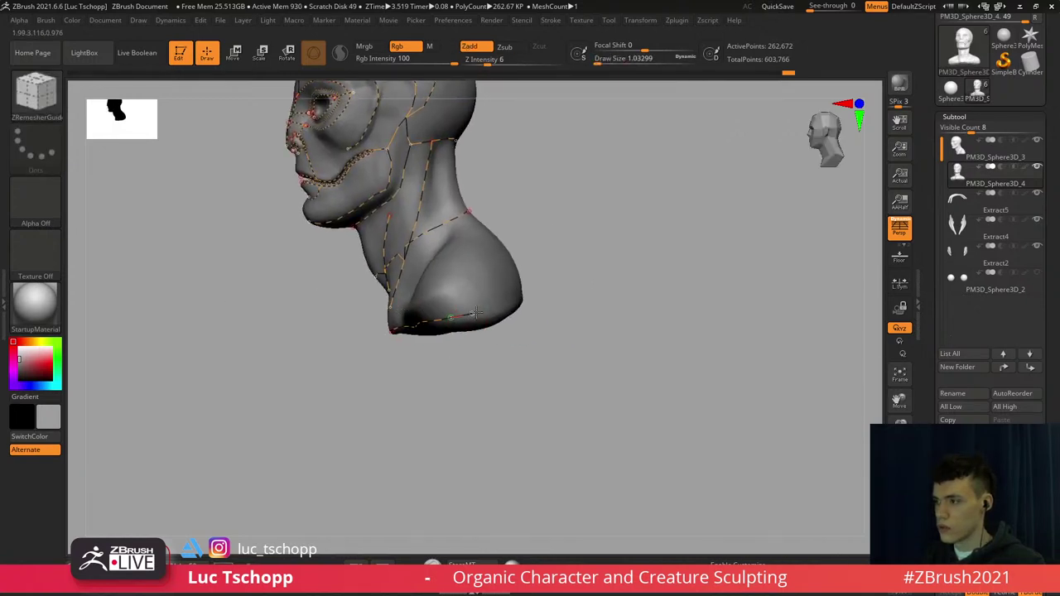
pyautogui.moveTo(498, 310); pyautogui.dragTo(413, 333, button='right')
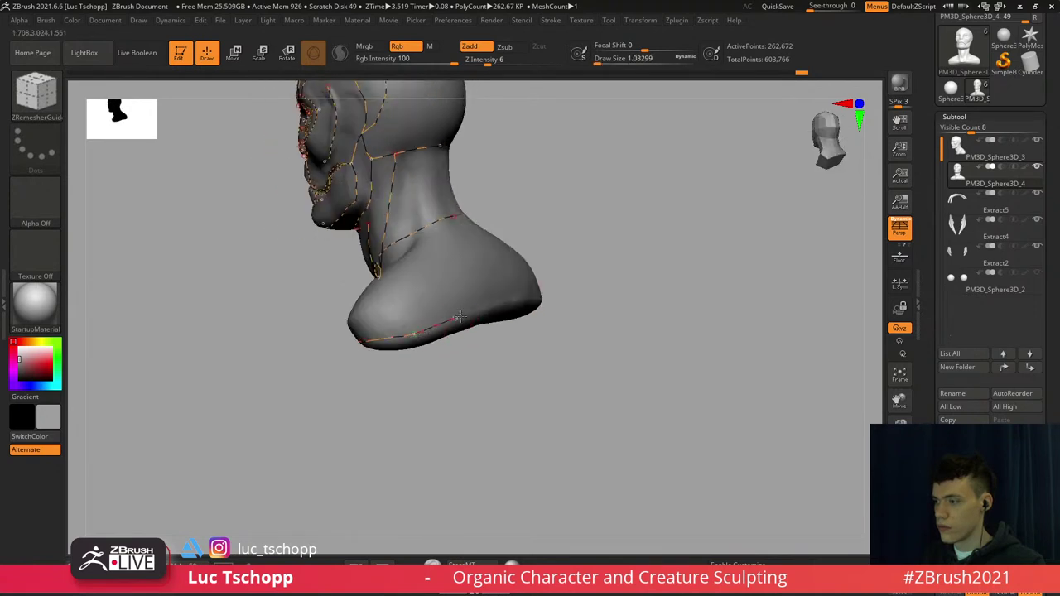
pyautogui.keyDown('alt'); pyautogui.moveTo(501, 294); pyautogui.dragTo(520, 420, button='right'); pyautogui.keyUp('alt')
pyautogui.moveTo(468, 257); pyautogui.dragTo(411, 227, button='right')
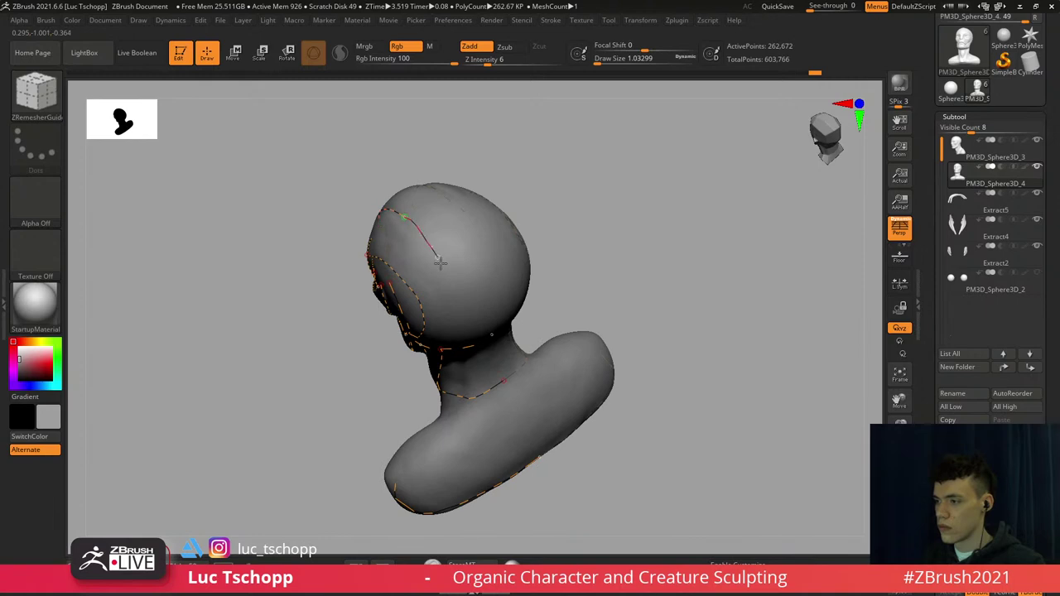
pyautogui.moveTo(466, 299); pyautogui.dragTo(471, 326, button='right')
pyautogui.moveTo(479, 361); pyautogui.dragTo(482, 372)
pyautogui.moveTo(482, 373); pyautogui.dragTo(535, 282, button='right')
pyautogui.moveTo(534, 282); pyautogui.dragTo(494, 261, button='right')
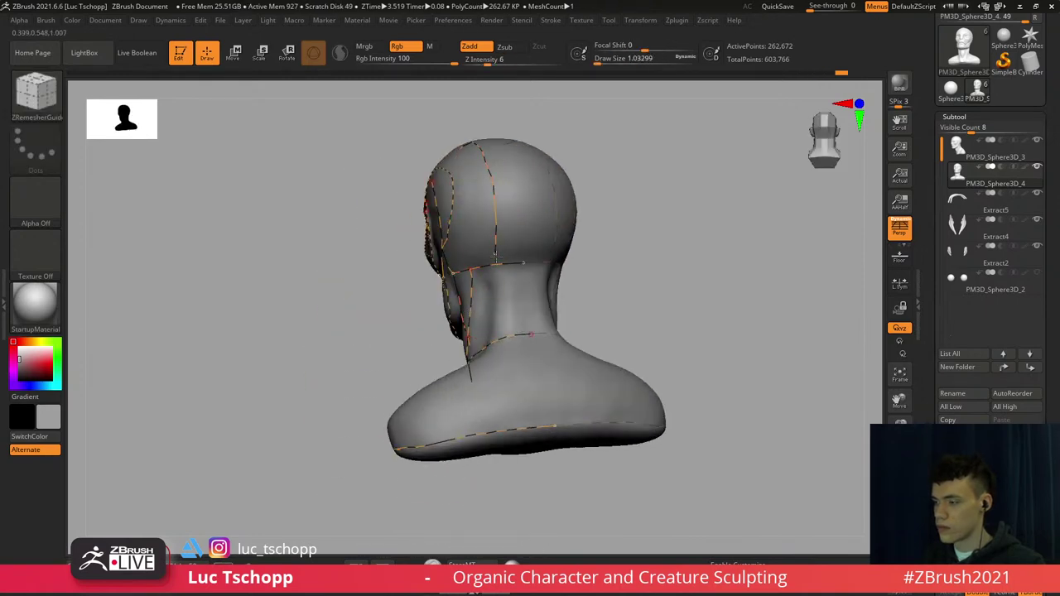
# Draw a shoulder guide, undo the neck extension, and reduce the Draw Size further
pyautogui.moveTo(522, 430); pyautogui.dragTo(437, 330, button='right')
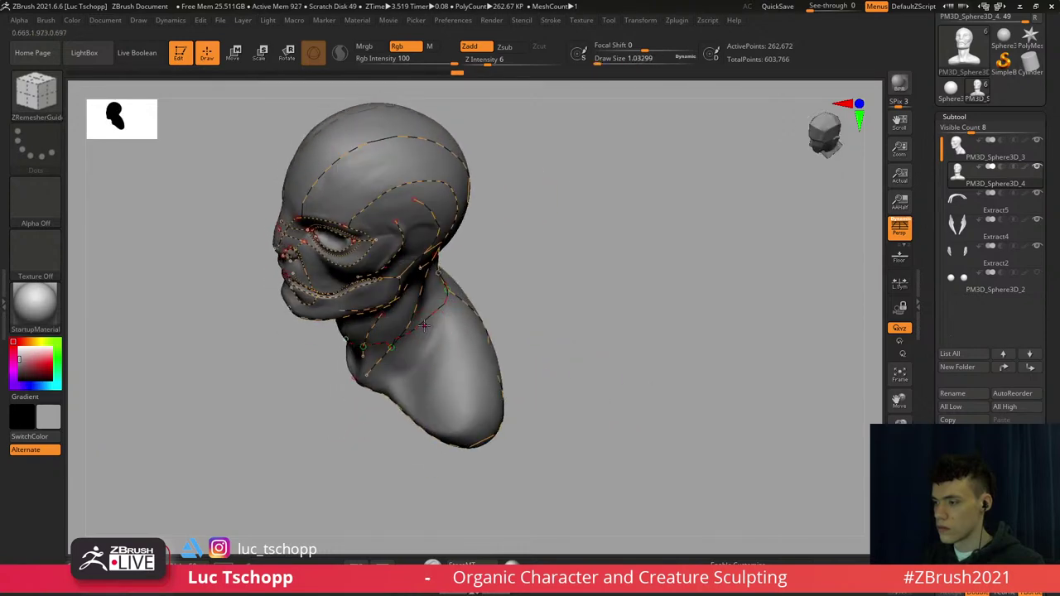
pyautogui.moveTo(472, 426); pyautogui.dragTo(472, 423)
pyautogui.moveTo(507, 377)
pyautogui.mouseDown(button='right')
pyautogui.moveTo(423, 334)
pyautogui.moveTo(497, 308)
pyautogui.moveTo(476, 421)
pyautogui.mouseUp(button='right')
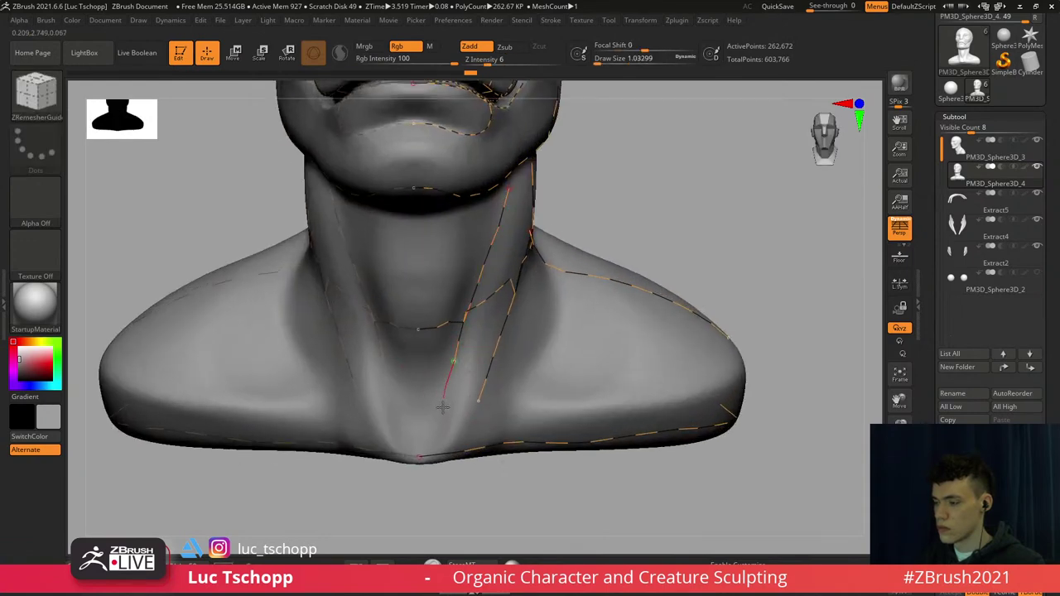
pyautogui.hotkey('ctrl', 'z')
pyautogui.press('s')
pyautogui.moveTo(474, 359); pyautogui.dragTo(464, 363)
pyautogui.press('s')
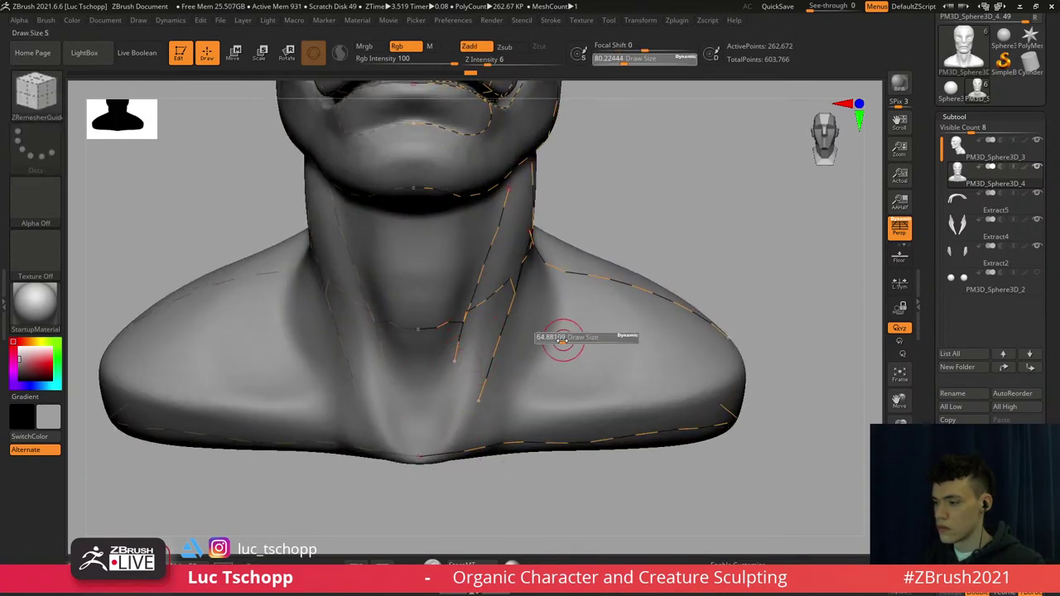
pyautogui.moveTo(565, 341); pyautogui.dragTo(550, 341)
# Remove the collarbone section and run the neck guide down to the bust's lower edge
pyautogui.hotkey('ctrl', 'z')
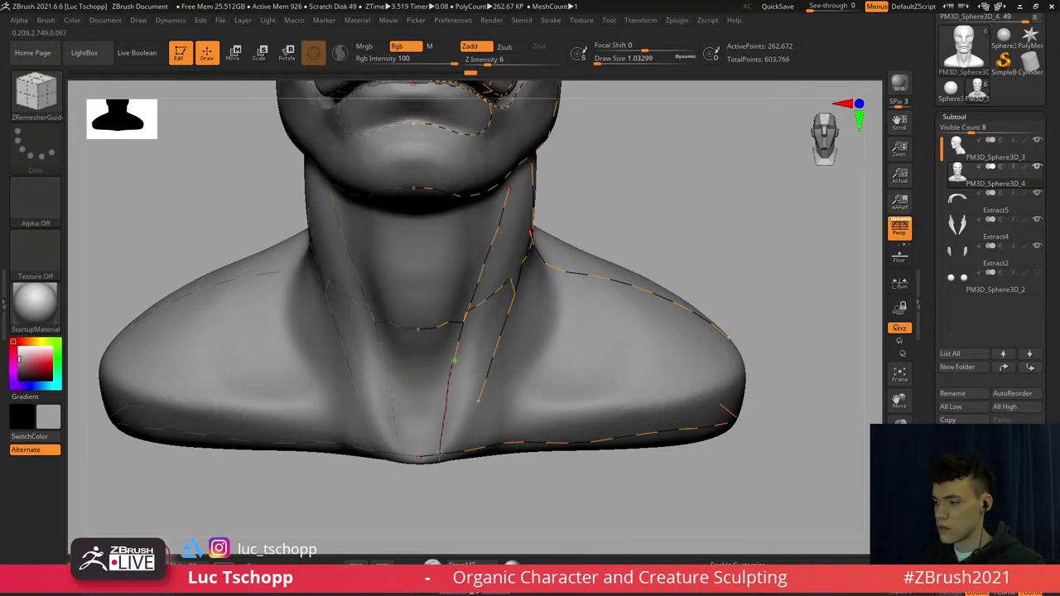
pyautogui.moveTo(479, 405); pyautogui.dragTo(469, 455)
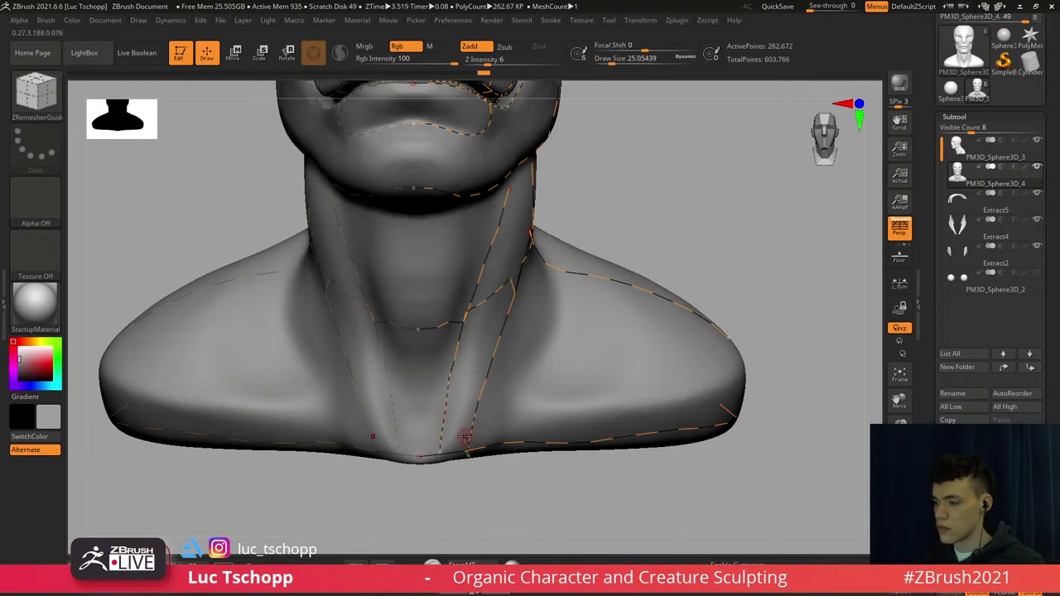
pyautogui.moveTo(466, 435); pyautogui.dragTo(457, 399, button='right')
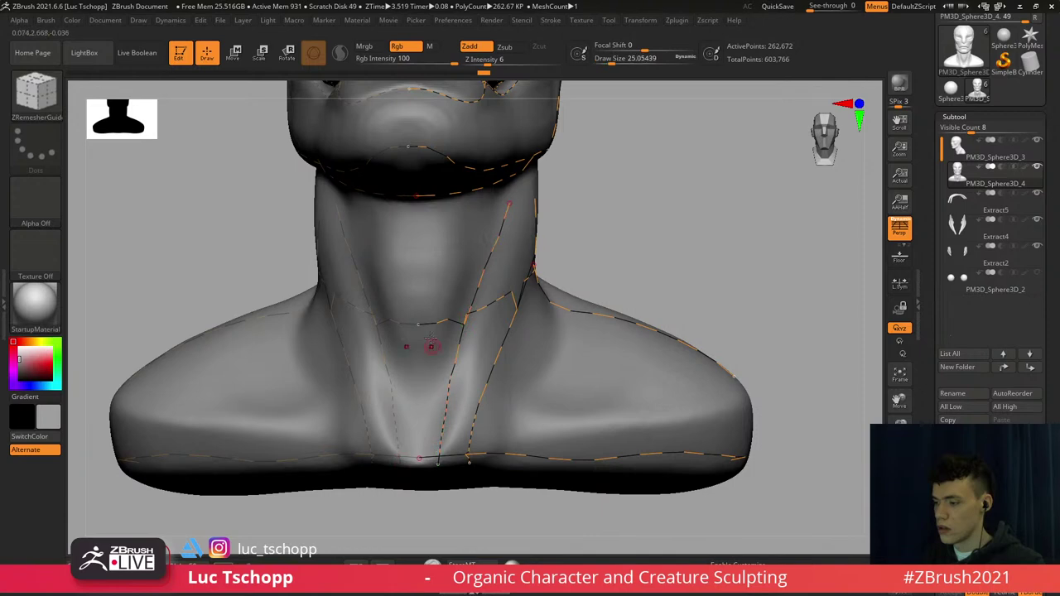
pyautogui.moveTo(431, 340); pyautogui.dragTo(482, 364, button='right')
pyautogui.keyDown('ctrl'); pyautogui.moveTo(482, 365); pyautogui.dragTo(492, 397, button='right'); pyautogui.keyUp('ctrl')
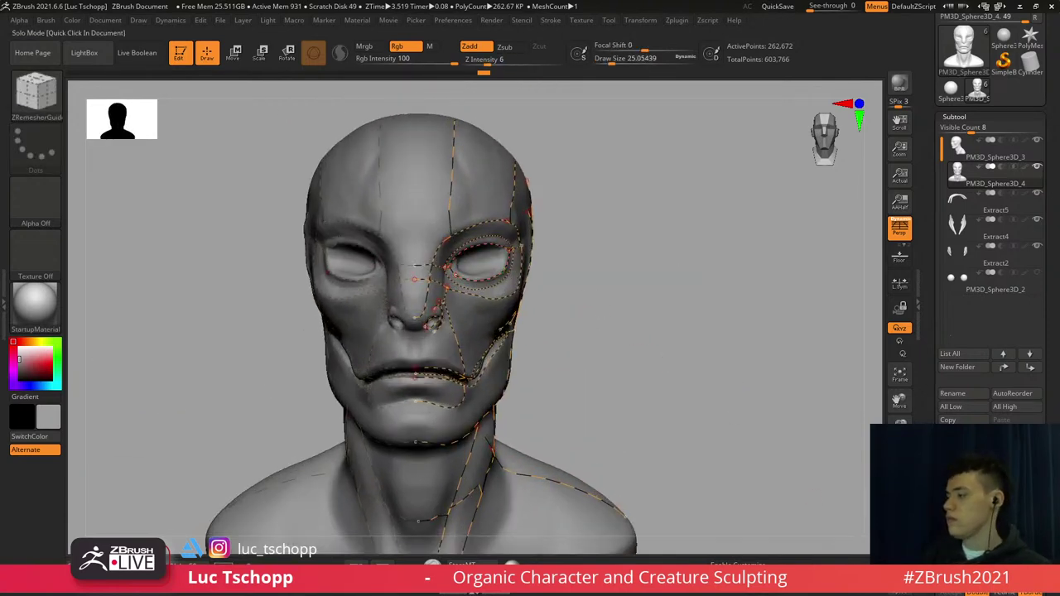
# Run ZRemesher under Geometry with Target Polygons Count 0.1, producing a 340-point head mesh
pyautogui.moveTo(1052, 393); pyautogui.dragTo(1052, 267)
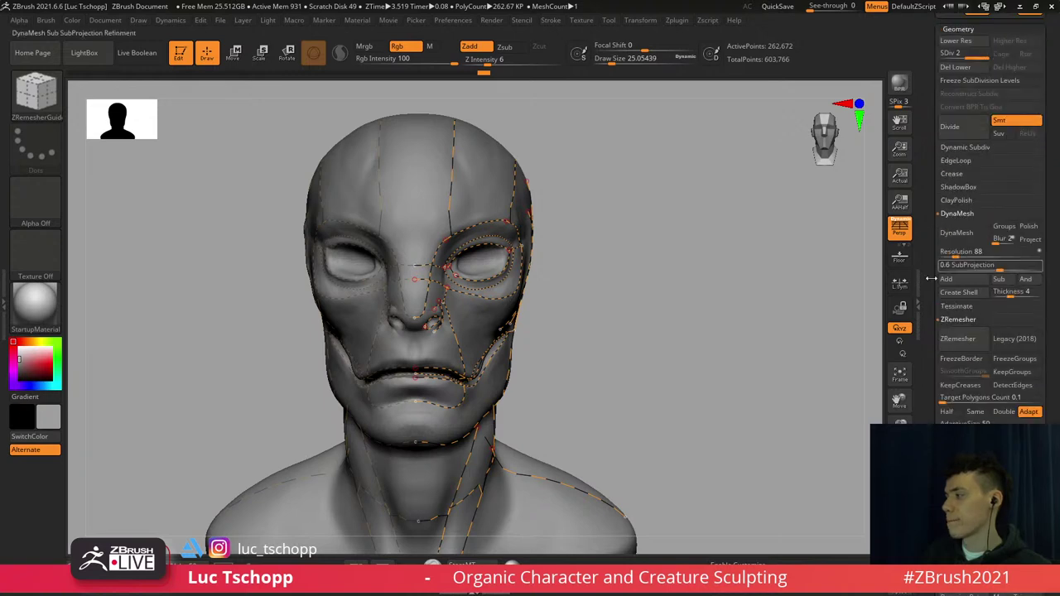
pyautogui.click(974, 344)
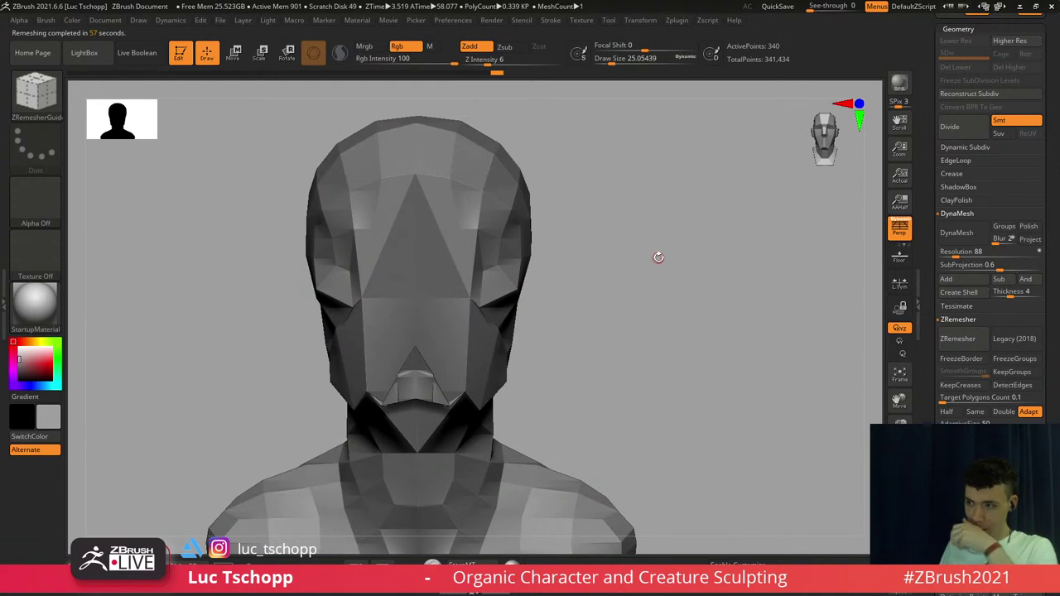
# Undo the coarse remesh and rerun ZRemesher at Target Polygons Count 1, yielding 2,232 points
pyautogui.moveTo(670, 246); pyautogui.dragTo(713, 290)
pyautogui.press('f')
pyautogui.hotkey('ctrl', 'z')
pyautogui.keyDown('shift'); pyautogui.moveTo(580, 274); pyautogui.dragTo(532, 268); pyautogui.keyUp('shift')
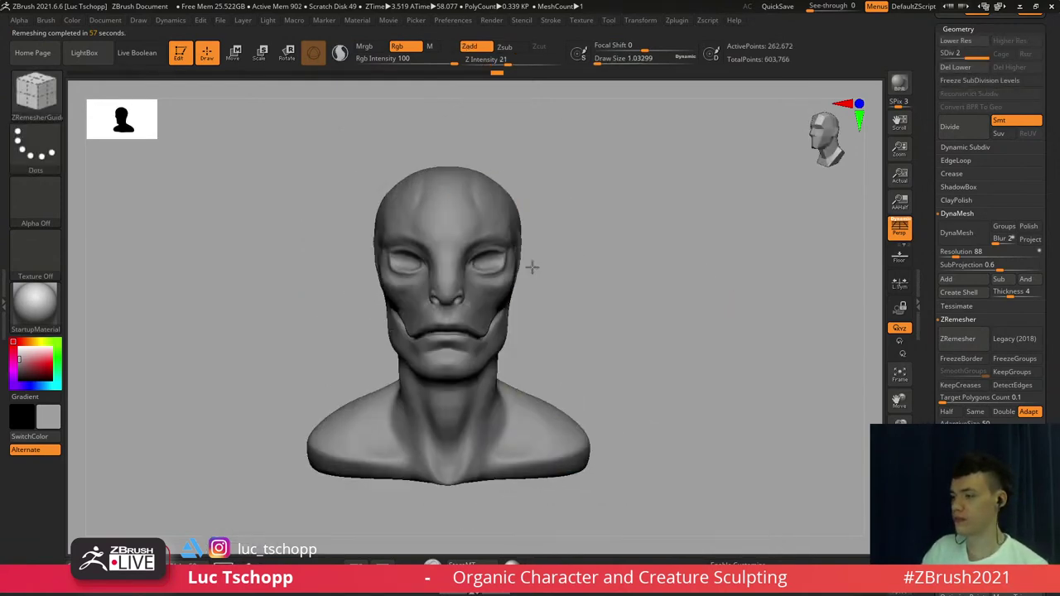
pyautogui.keyDown('alt'); pyautogui.moveTo(627, 307); pyautogui.dragTo(631, 251); pyautogui.keyUp('alt')
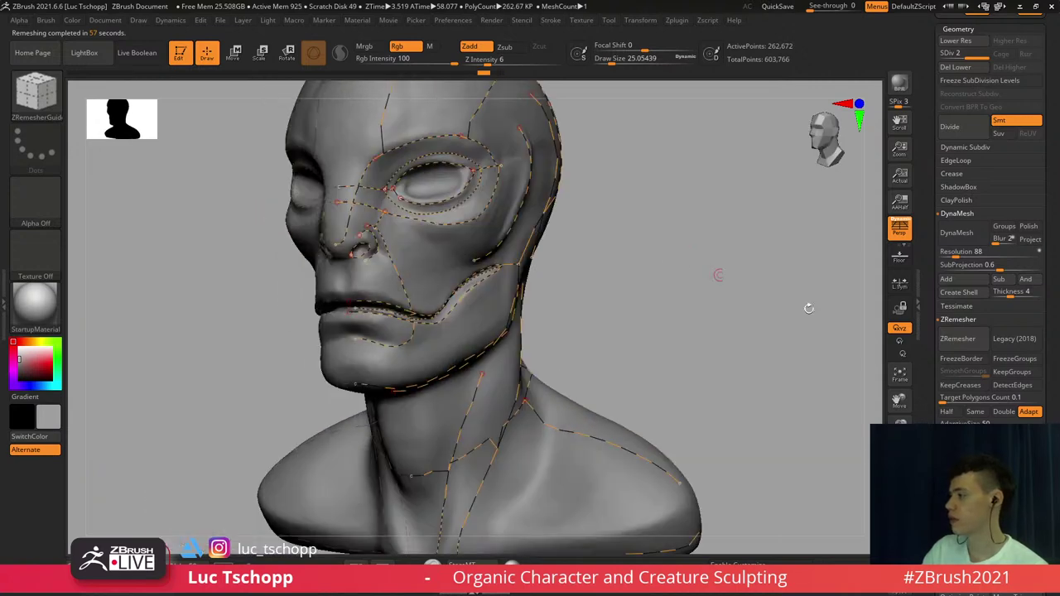
pyautogui.click(959, 397)
pyautogui.write('1')
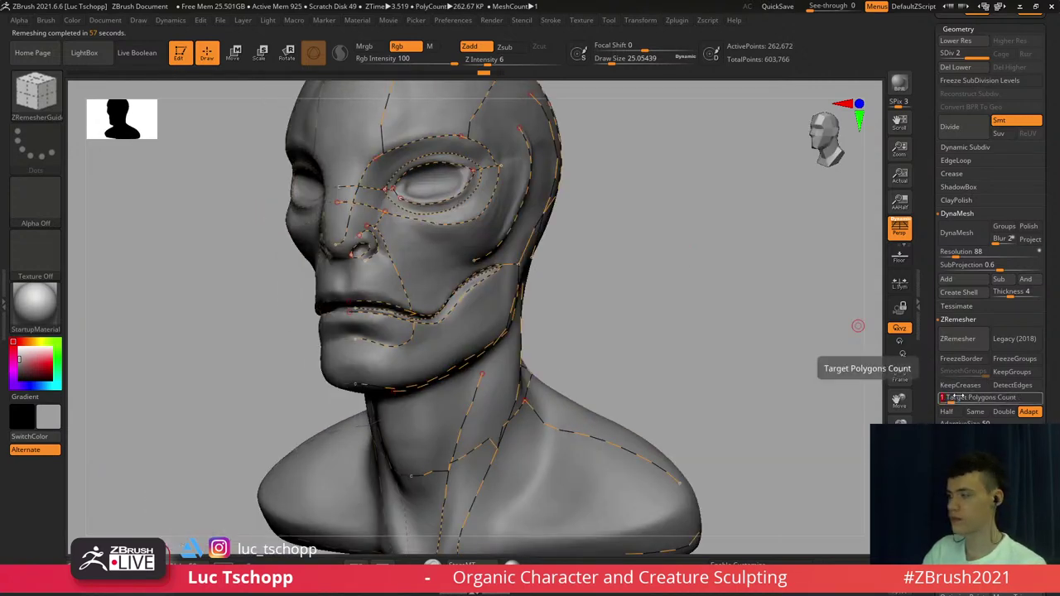
pyautogui.press('Return')
pyautogui.click(966, 333)
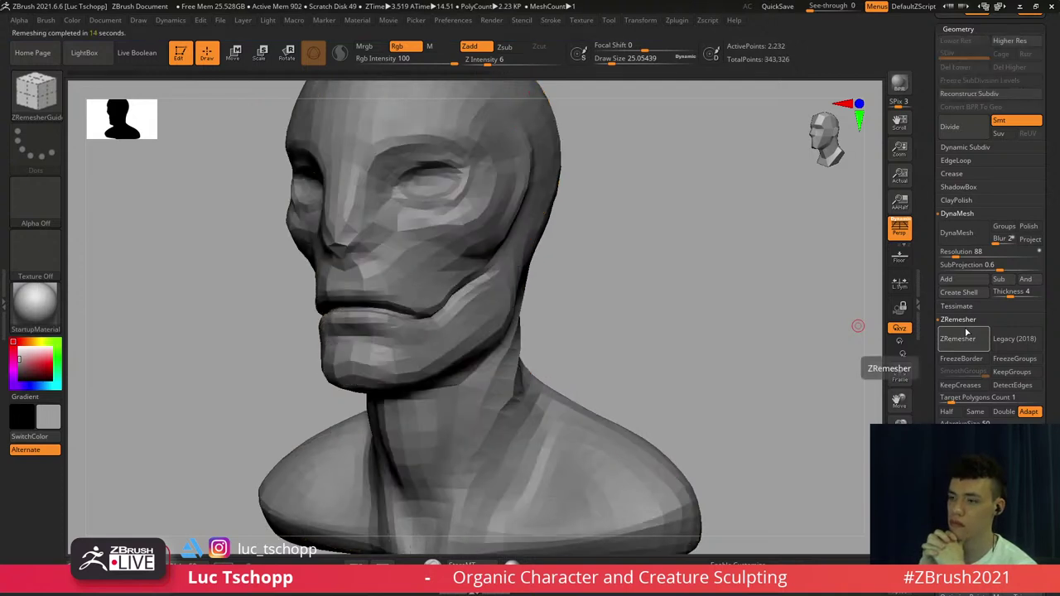
pyautogui.moveTo(573, 215); pyautogui.dragTo(613, 318)
pyautogui.hotkey('shift', 'f')
pyautogui.hotkey('shift', 'f')
pyautogui.click(969, 344)
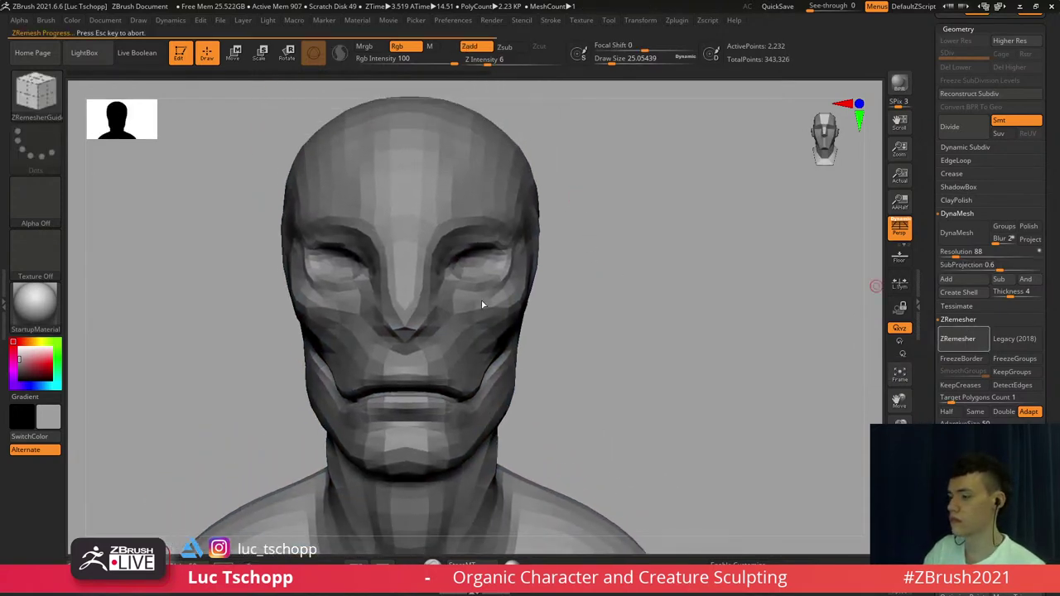
# Toggle Polyframe off, undo back to the guided detailed head, and pick the ZRemesherGuide brush (B, Z, R)
pyautogui.hotkey('shift', 'f')
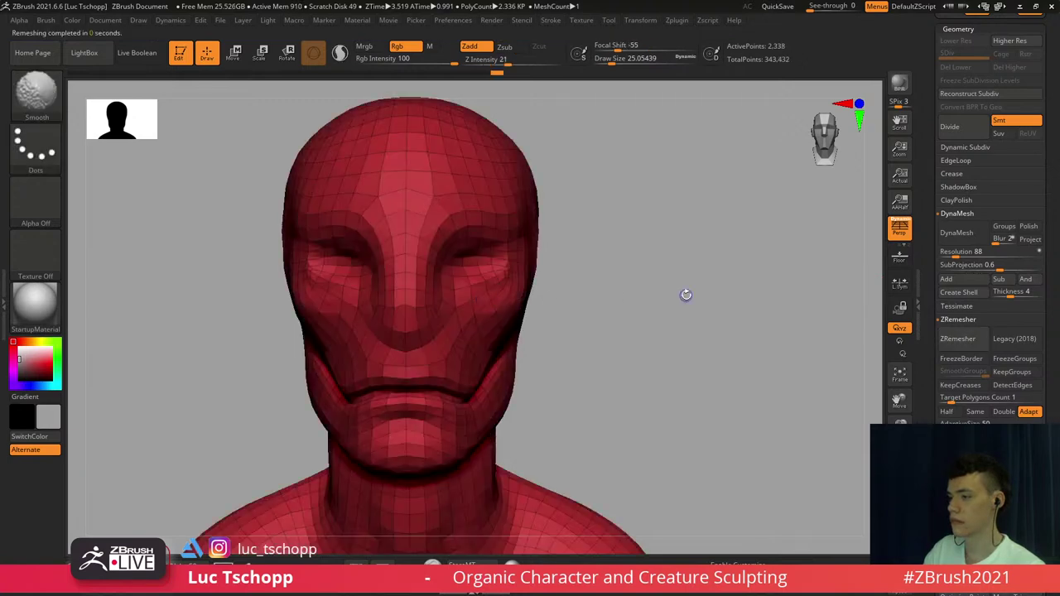
pyautogui.hotkey('shift', 'f')
pyautogui.hotkey('ctrl', 'z')
pyautogui.hotkey('ctrl', 'z')
pyautogui.moveTo(437, 296)
pyautogui.keyDown('ctrl'); pyautogui.mouseDown(button='right')
pyautogui.moveTo(475, 391)
pyautogui.moveTo(418, 334)
pyautogui.mouseUp(button='right'); pyautogui.keyUp('ctrl')
pyautogui.press('b')
pyautogui.press('z')
pyautogui.press('r')
# Draw guides under the nose to the midline and from the nose base down to the upper lip
pyautogui.moveTo(401, 455)
pyautogui.mouseDown(button='right')
pyautogui.moveTo(365, 379)
pyautogui.moveTo(335, 403)
pyautogui.mouseUp(button='right')
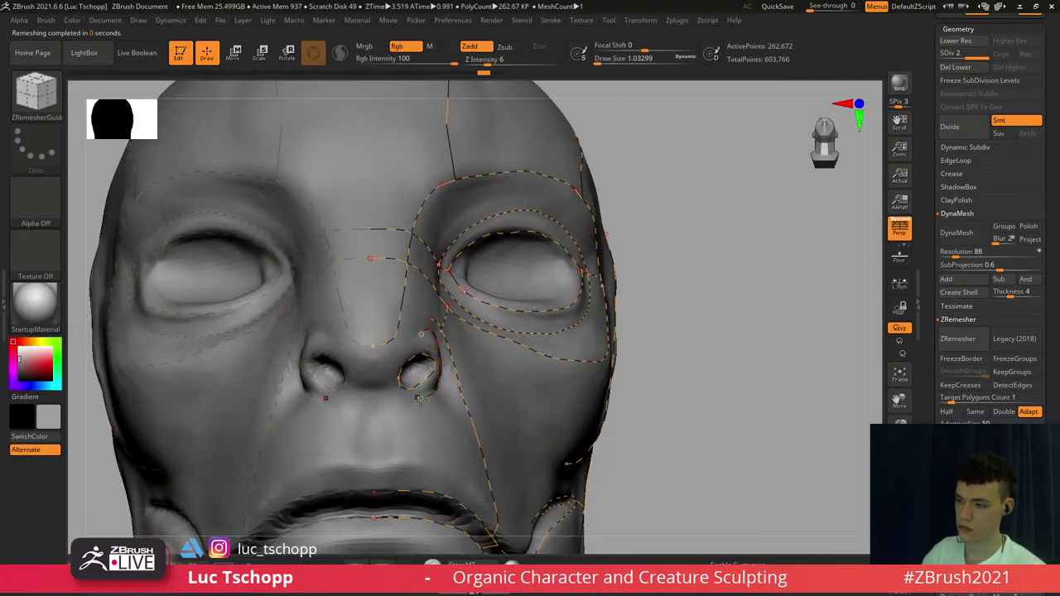
pyautogui.moveTo(408, 399); pyautogui.dragTo(372, 401)
pyautogui.moveTo(386, 391); pyautogui.dragTo(391, 417, button='right')
pyautogui.moveTo(391, 401)
pyautogui.mouseDown()
pyautogui.moveTo(395, 456)
pyautogui.moveTo(375, 492)
pyautogui.mouseUp()
pyautogui.moveTo(395, 409); pyautogui.dragTo(390, 377, button='right')
pyautogui.moveTo(387, 343); pyautogui.dragTo(387, 400)
pyautogui.keyDown('ctrl'); pyautogui.moveTo(409, 353); pyautogui.dragTo(409, 282, button='right'); pyautogui.keyUp('ctrl')
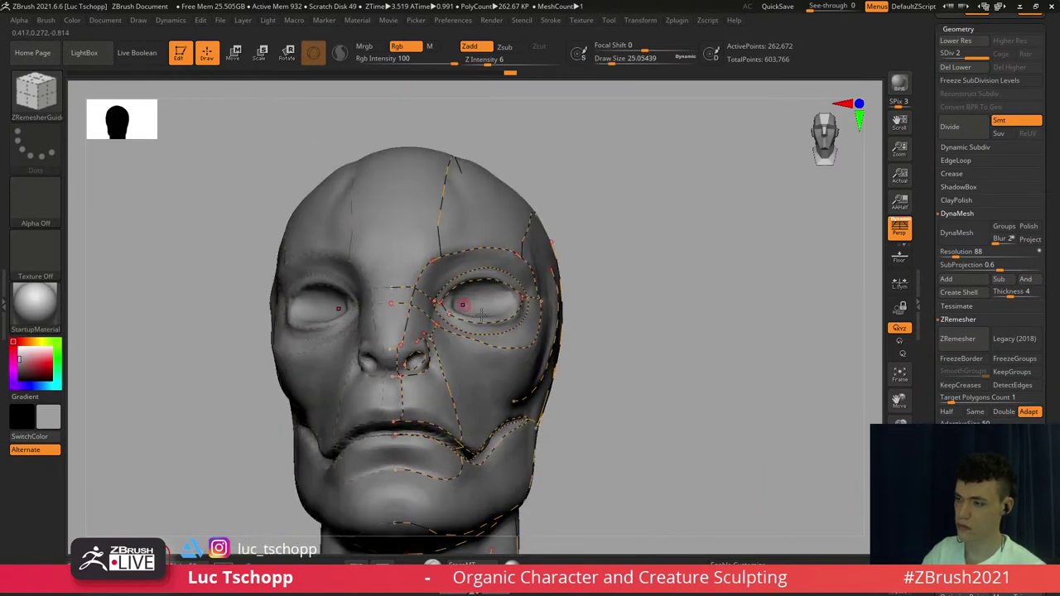
# Rerun ZRemesher on the guided head, check the new wireframe, and subdivide to 37,010 points
pyautogui.click(951, 339)
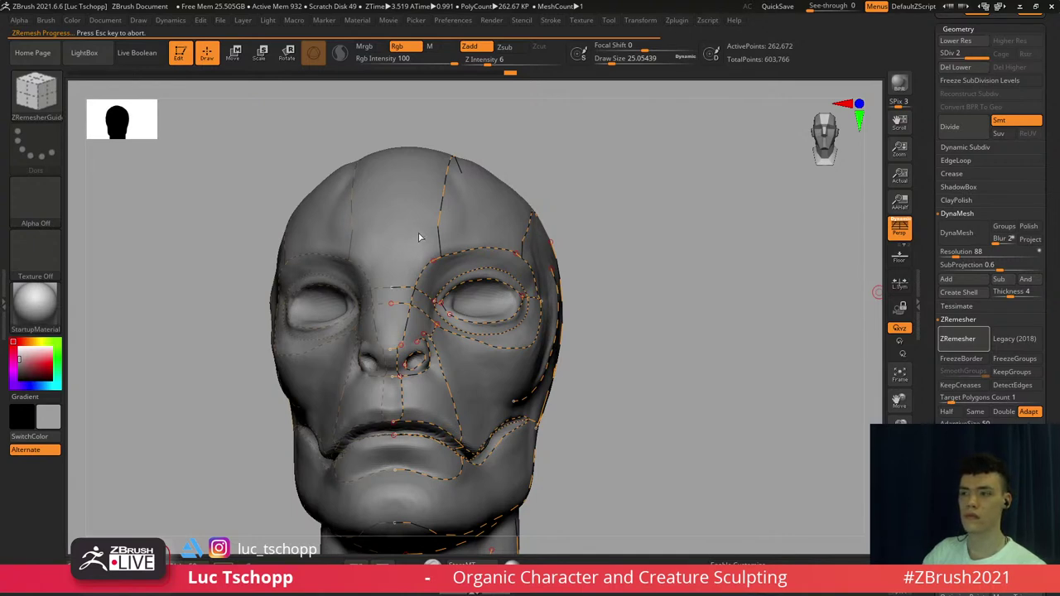
pyautogui.keyDown('shift'); pyautogui.moveTo(438, 223); pyautogui.dragTo(442, 255, button='right'); pyautogui.keyUp('shift')
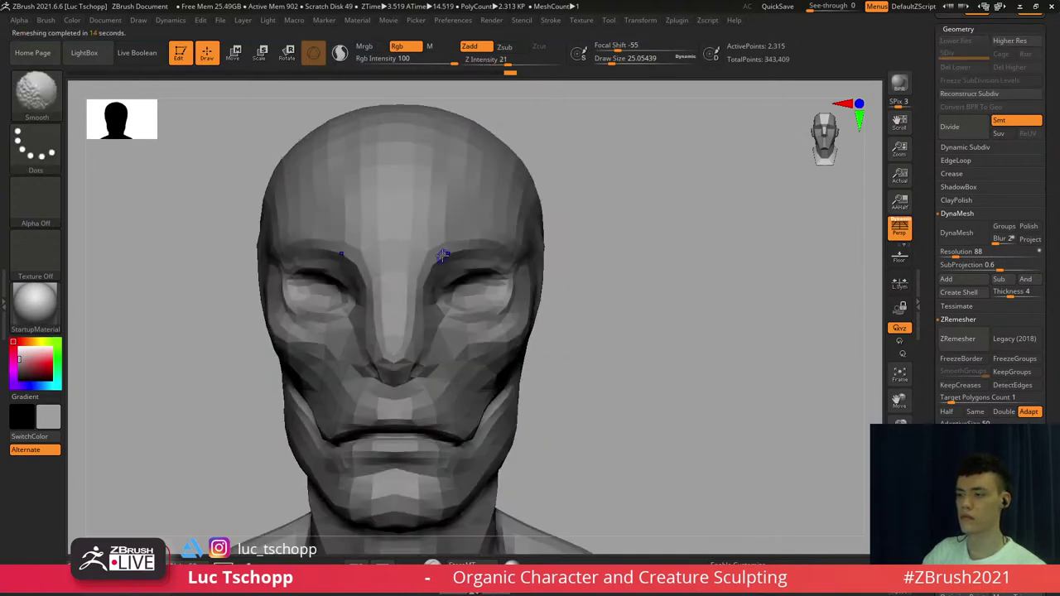
pyautogui.hotkey('shift', 'f')
pyautogui.hotkey('shift', 'f')
pyautogui.hotkey('ctrl', 'd')
pyautogui.hotkey('ctrl', 'd')
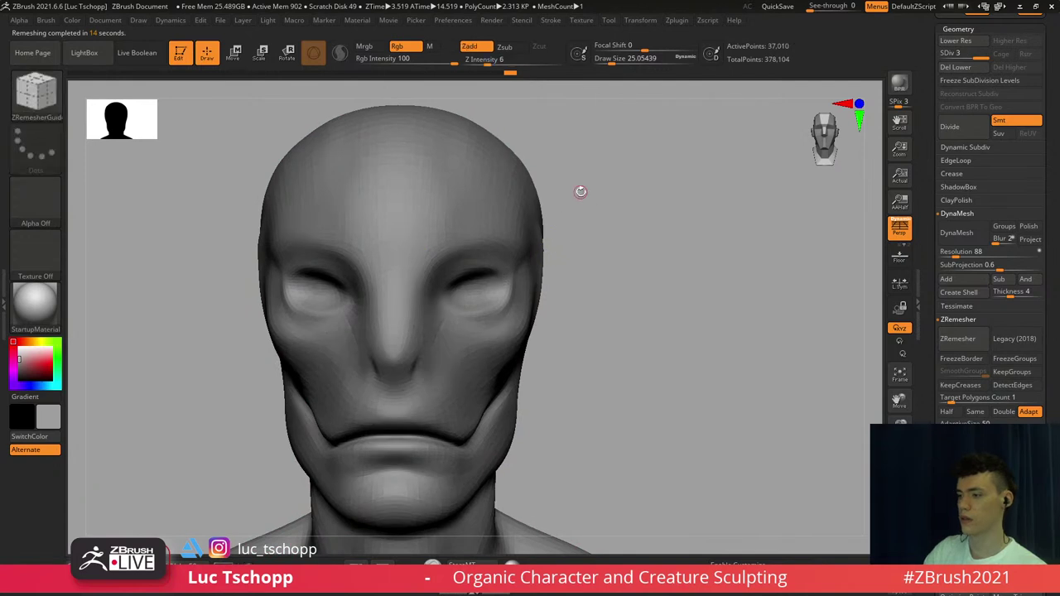
# From the lowest level, run Project All from the original head at each of the next two subdivision levels
pyautogui.keyDown('ctrl'); pyautogui.moveTo(602, 204); pyautogui.dragTo(537, 183, button='right'); pyautogui.keyUp('ctrl')
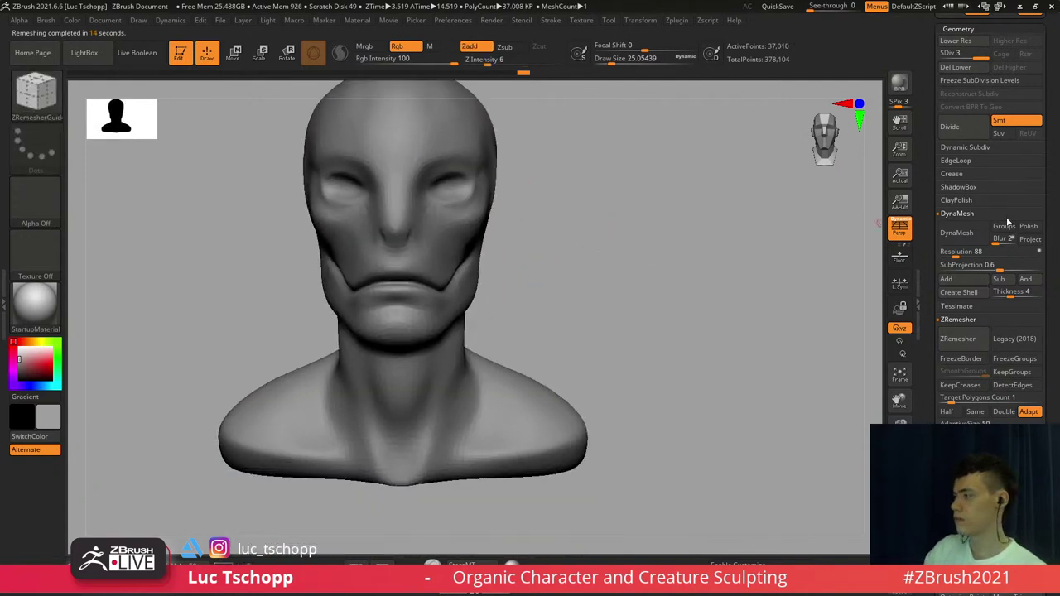
pyautogui.moveTo(1047, 220); pyautogui.dragTo(1038, 355)
pyautogui.hotkey('shift', 'd')
pyautogui.hotkey('shift', 'd')
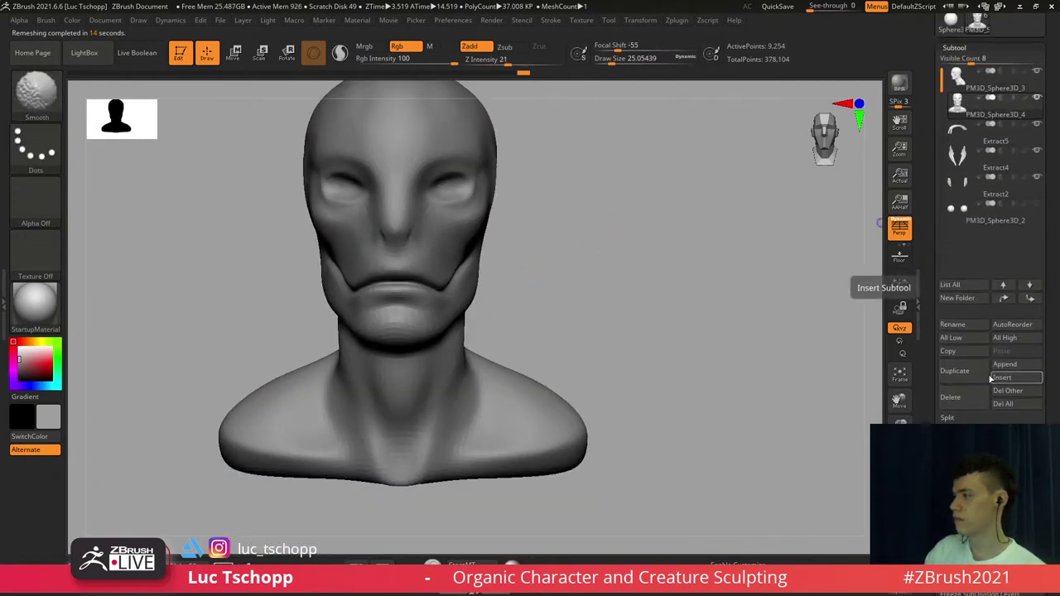
pyautogui.click(955, 511)
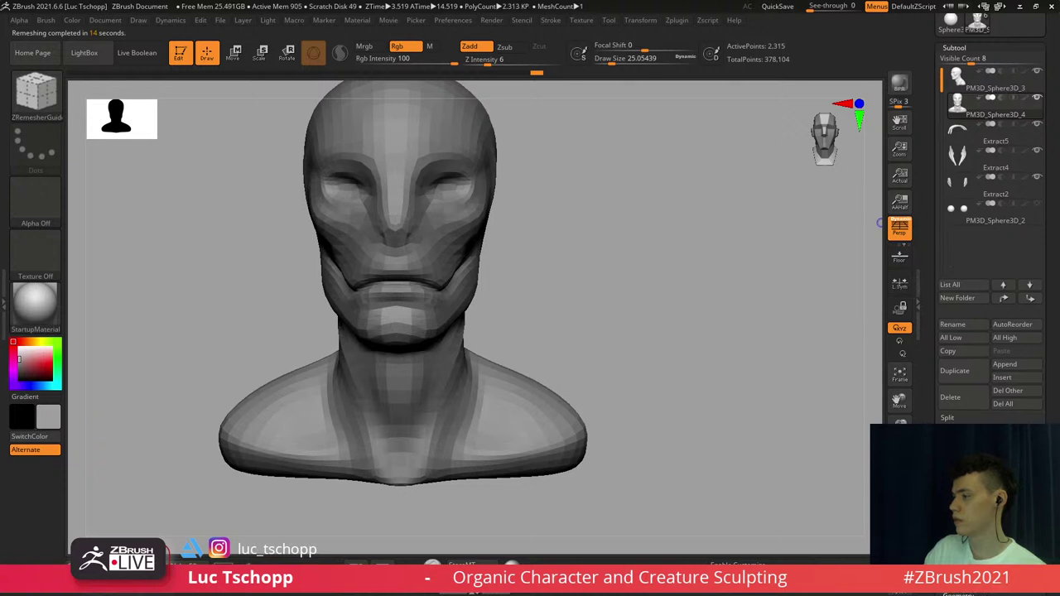
pyautogui.click(961, 488)
pyautogui.press('d')
pyautogui.click(961, 489)
pyautogui.press('d')
pyautogui.click(961, 489)
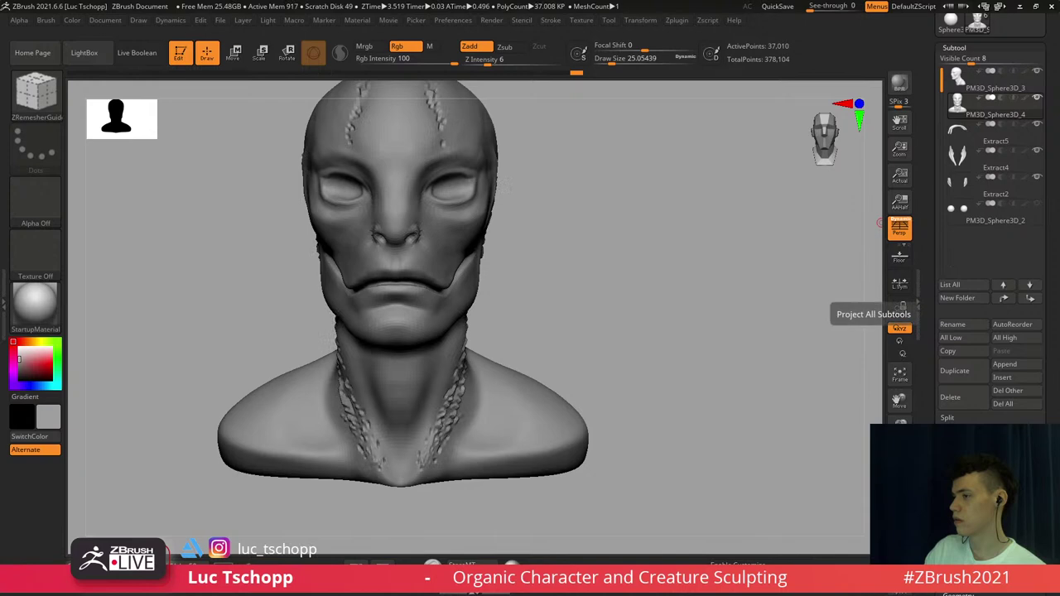
# Hide overlapping subtools, show the original sculpt, and reproject detail up to 148,034 active points
pyautogui.click(1037, 97)
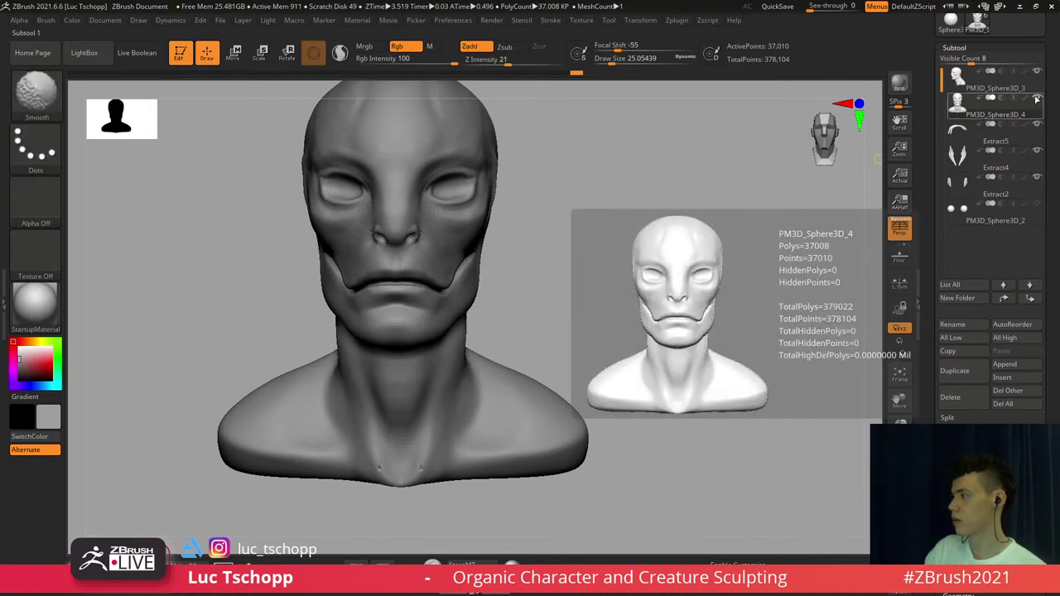
pyautogui.click(1037, 73)
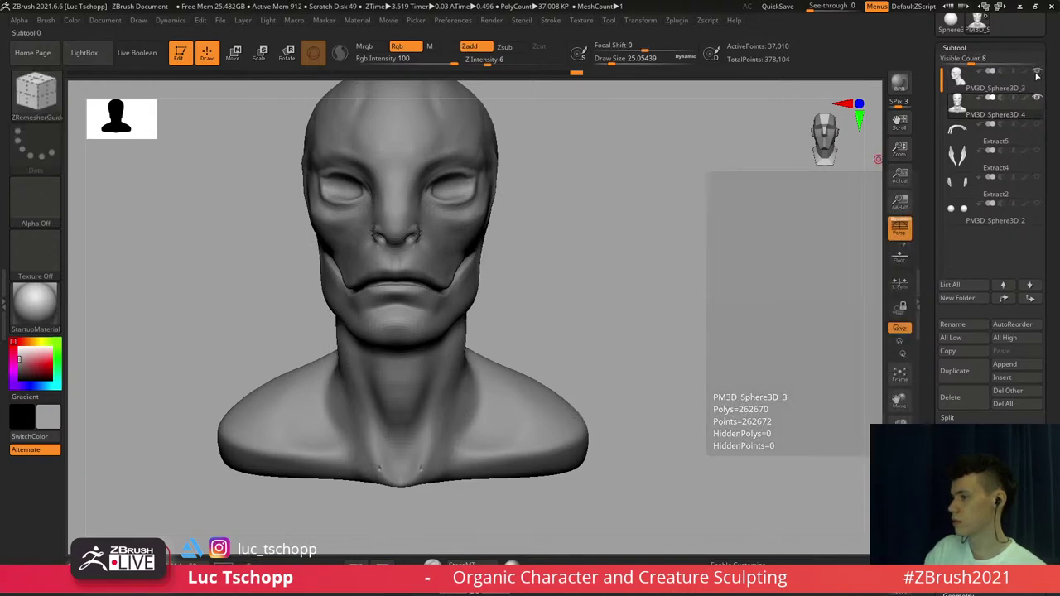
pyautogui.hotkey('shift', 'd')
pyautogui.hotkey('shift', 'd')
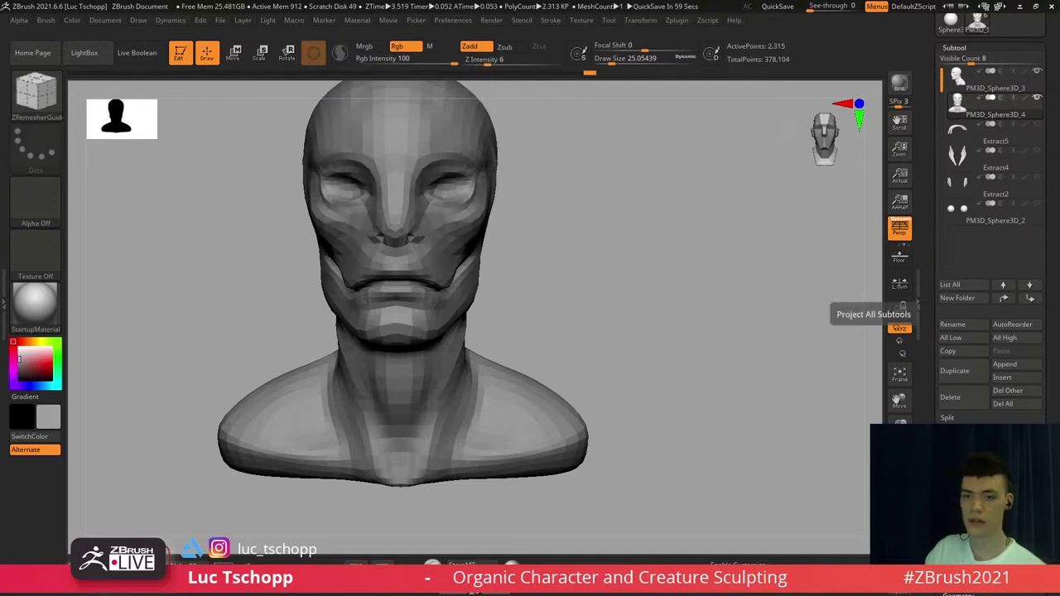
pyautogui.press('d')
pyautogui.click(963, 524)
pyautogui.press('d')
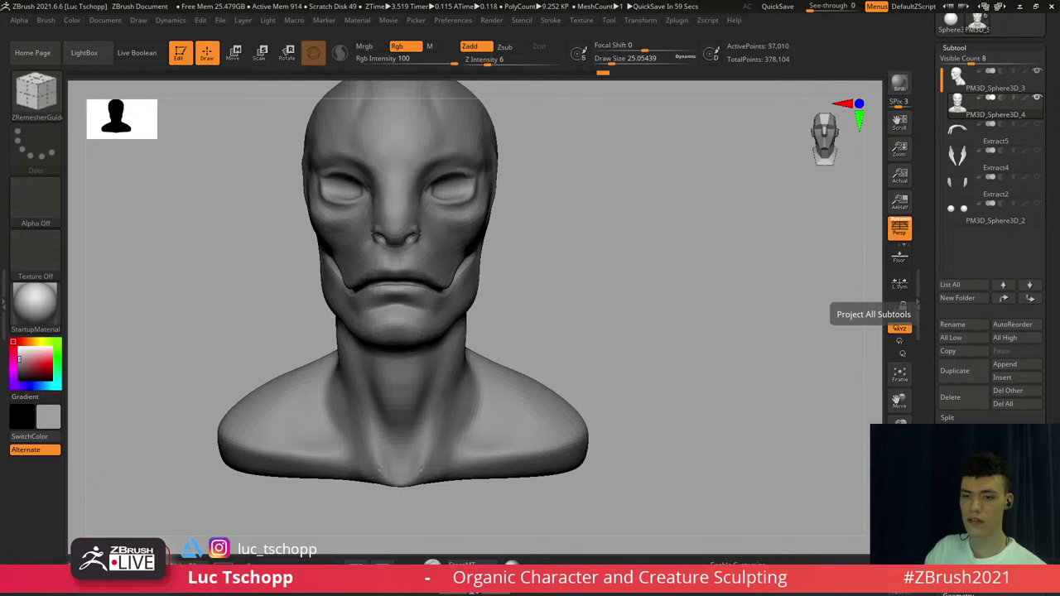
pyautogui.click(964, 524)
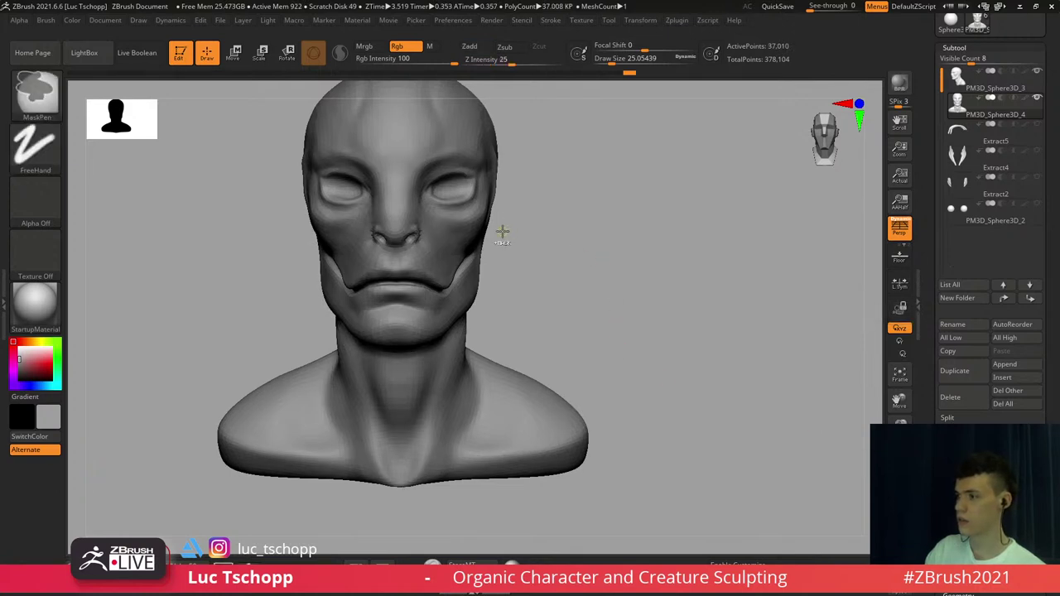
pyautogui.press('d')
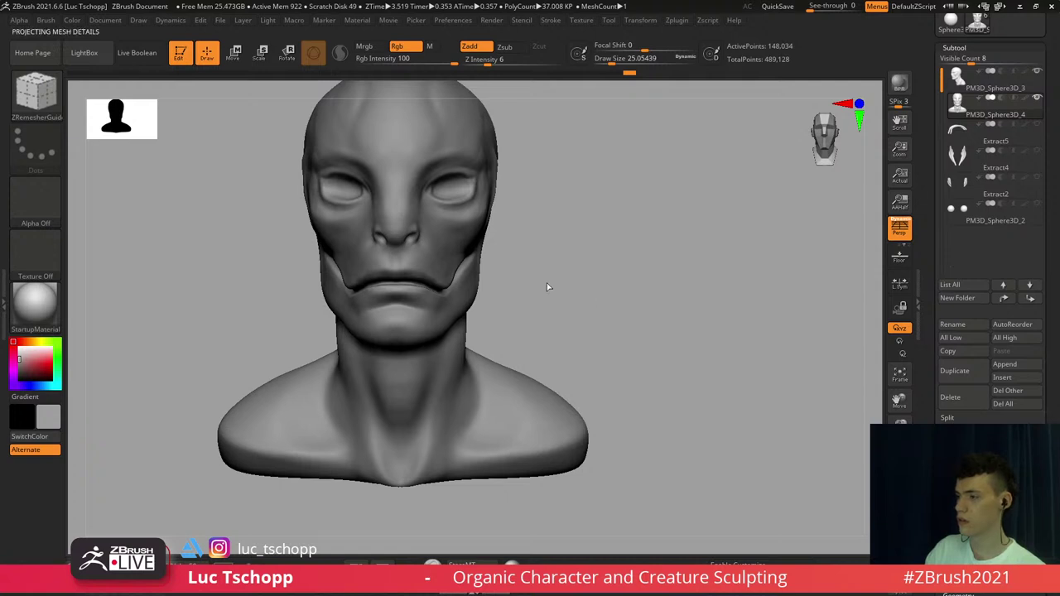
# Hide PM3D_Sphere3D_3 and show the horns, neck tendrils and side plates (Extract5, Extract4, Extract2), leaving the eyeballs hidden
pyautogui.press('f')
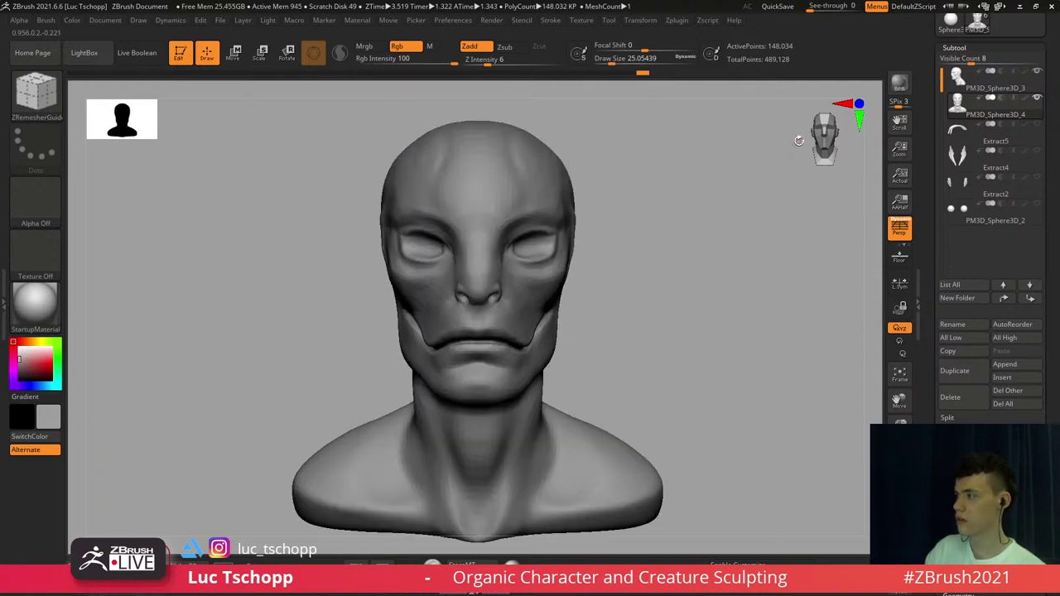
pyautogui.click(963, 523)
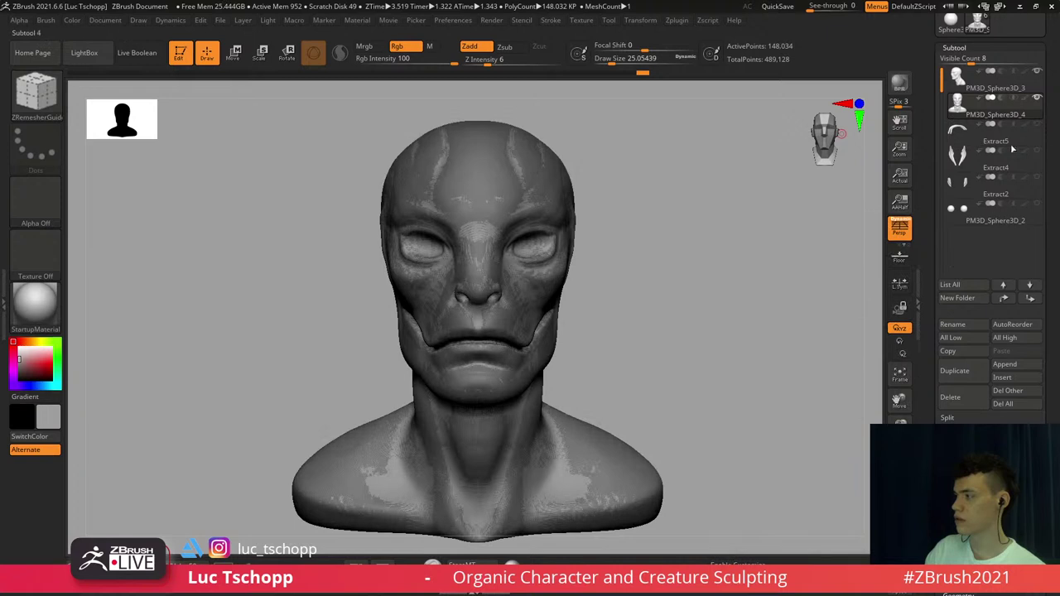
pyautogui.click(1037, 73)
pyautogui.click(1037, 125)
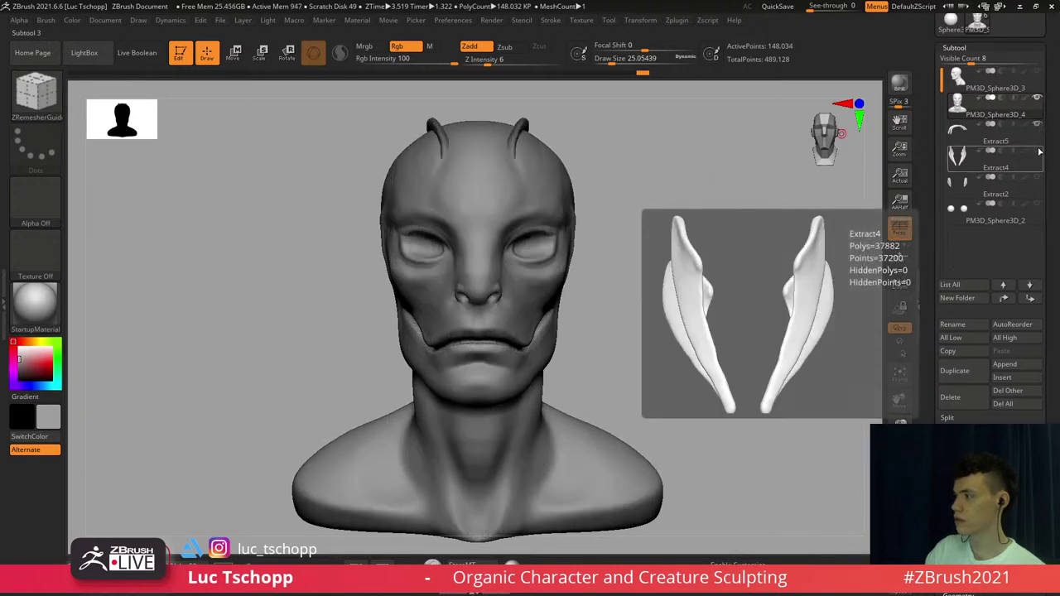
pyautogui.click(1038, 151)
pyautogui.click(1038, 178)
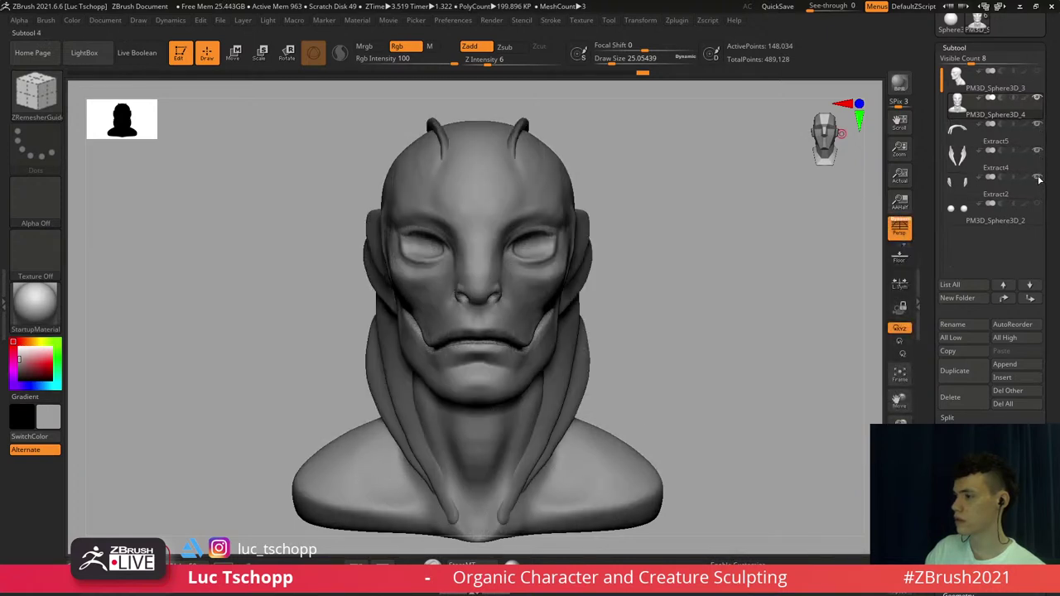
pyautogui.moveTo(652, 254)
pyautogui.keyDown('alt'); pyautogui.mouseDown()
pyautogui.moveTo(646, 216)
pyautogui.moveTo(655, 265)
pyautogui.mouseUp(); pyautogui.keyUp('alt')
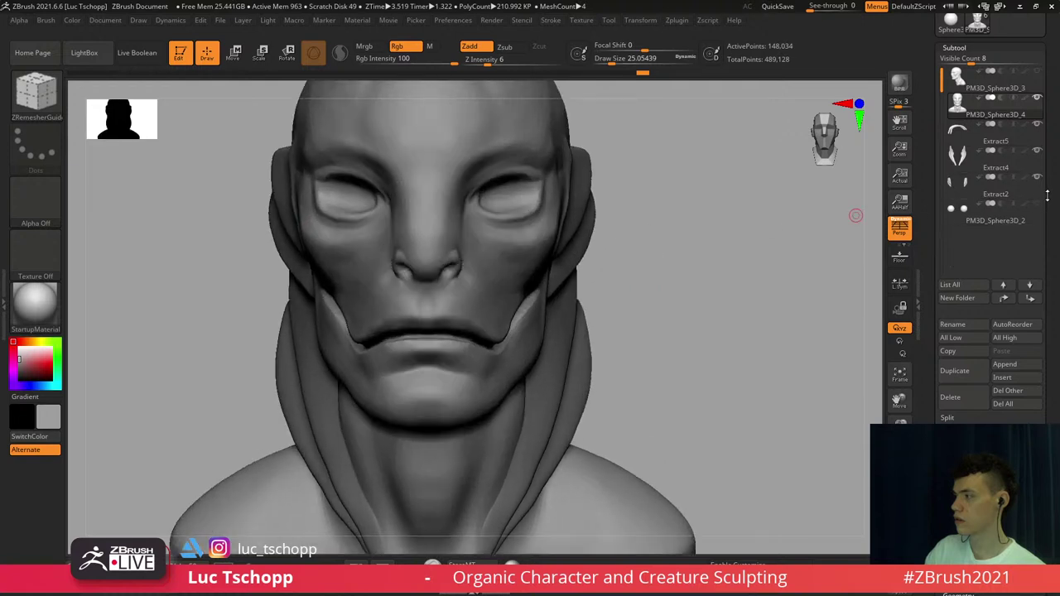
pyautogui.click(1037, 205)
pyautogui.click(1037, 205)
# Enlarge the brush and smooth the surface around the lips and the left mouth corner
pyautogui.keyDown('alt'); pyautogui.moveTo(515, 275); pyautogui.dragTo(529, 299, button='right'); pyautogui.keyUp('alt')
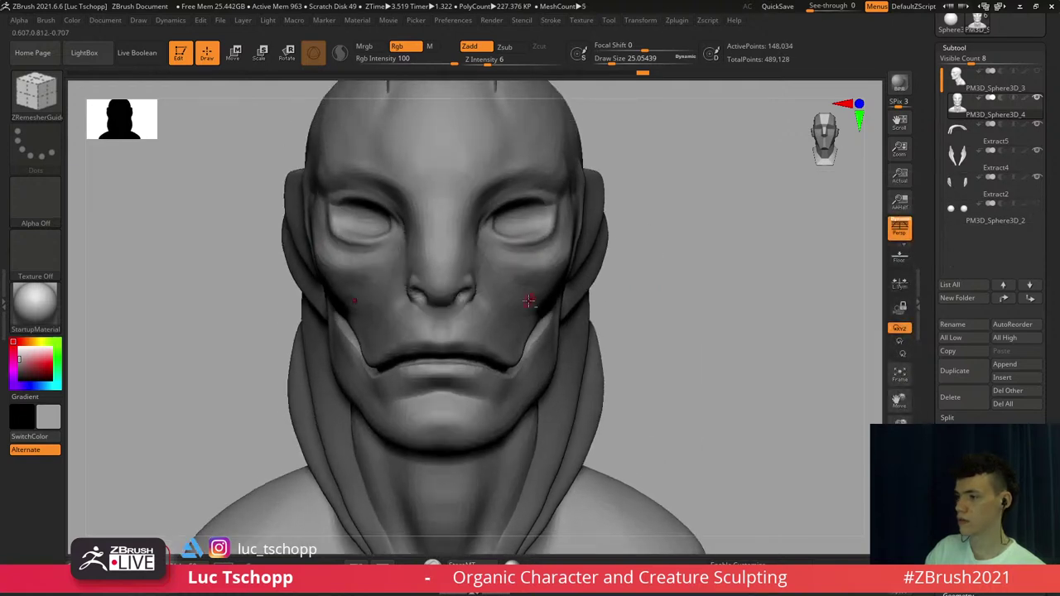
pyautogui.press('s')
pyautogui.click(425, 346)
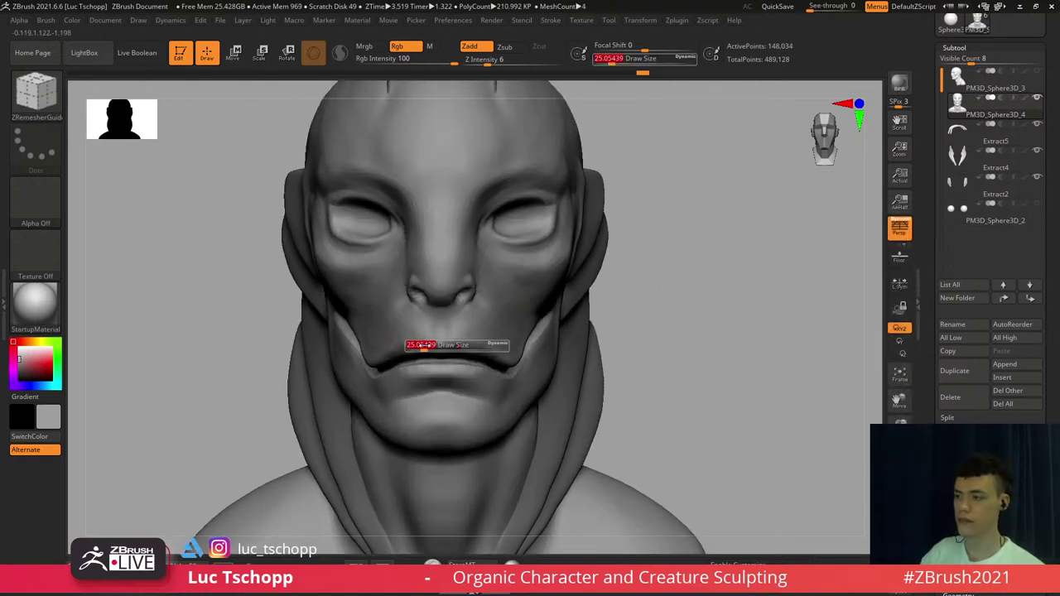
pyautogui.press('s')
pyautogui.moveTo(403, 370); pyautogui.dragTo(449, 372)
pyautogui.moveTo(449, 373)
pyautogui.mouseDown(button='right')
pyautogui.moveTo(448, 344)
pyautogui.moveTo(464, 389)
pyautogui.mouseUp(button='right')
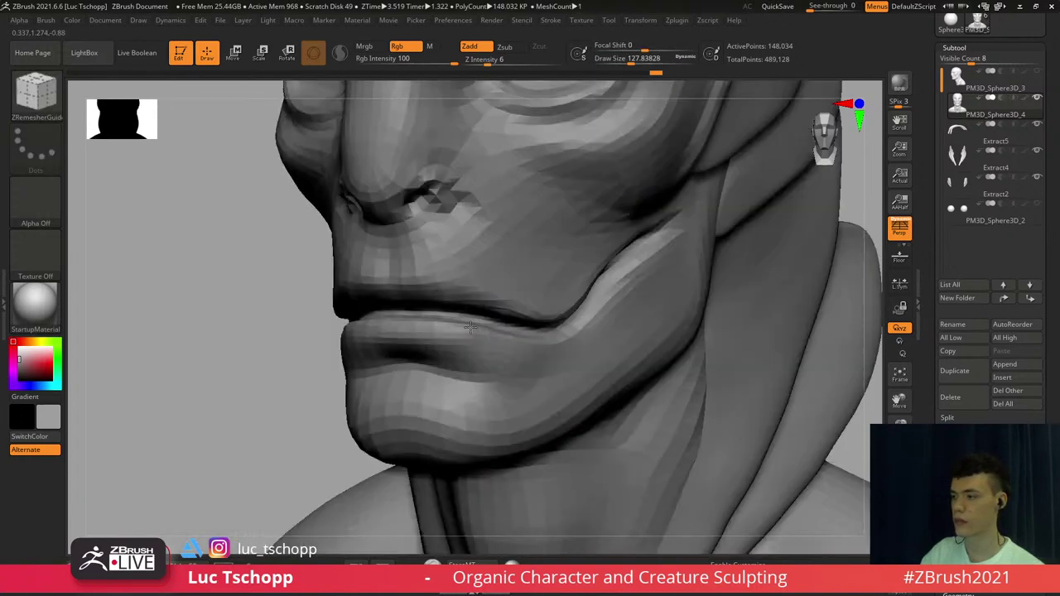
pyautogui.moveTo(531, 332); pyautogui.dragTo(493, 324, button='right')
pyautogui.press('s')
pyautogui.moveTo(492, 321); pyautogui.dragTo(486, 319)
pyautogui.keyDown('ctrl'); pyautogui.moveTo(486, 319); pyautogui.dragTo(477, 327, button='right'); pyautogui.keyUp('ctrl')
pyautogui.moveTo(477, 327)
pyautogui.mouseDown(button='right')
pyautogui.moveTo(467, 335)
pyautogui.moveTo(472, 298)
pyautogui.mouseUp(button='right')
# Drop a subdivision level and hide everything except the mouth region
pyautogui.press('f')
pyautogui.hotkey('shift', 'd')
pyautogui.hotkey('shift', 'd')
pyautogui.hotkey('shift', 'd')
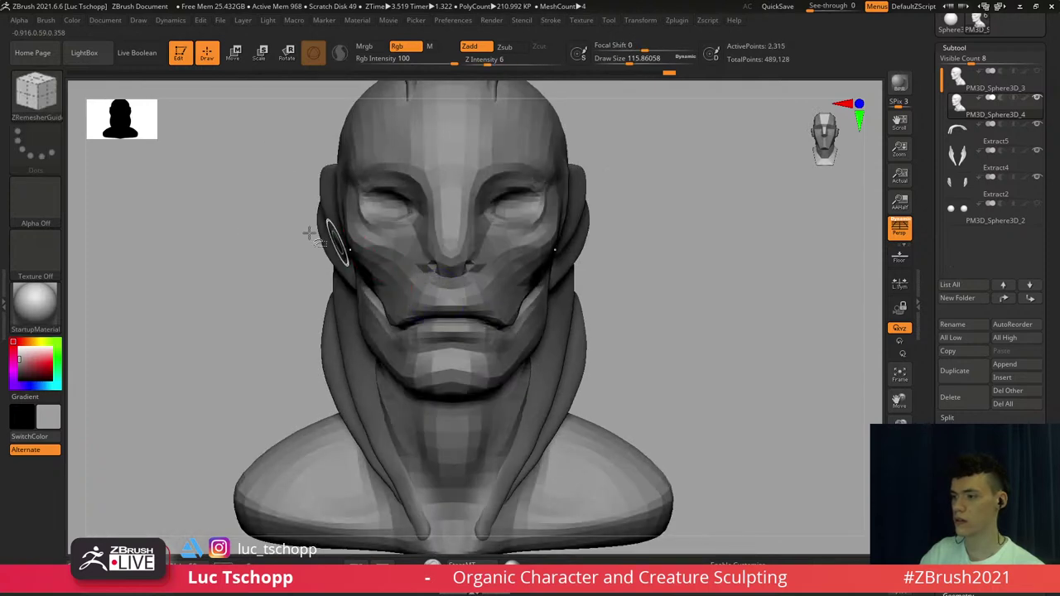
pyautogui.keyDown('ctrl'); pyautogui.keyDown('shift'); pyautogui.moveTo(297, 233); pyautogui.dragTo(647, 406); pyautogui.keyUp('shift'); pyautogui.keyUp('ctrl')
pyautogui.moveTo(597, 346); pyautogui.dragTo(477, 352, button='right')
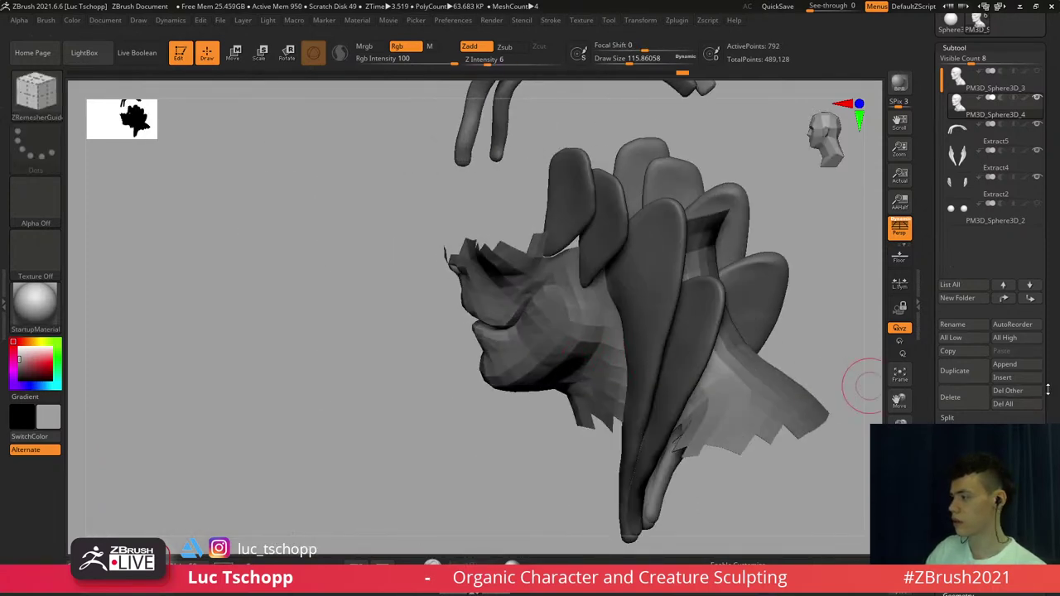
pyautogui.moveTo(1048, 390); pyautogui.dragTo(1026, 193)
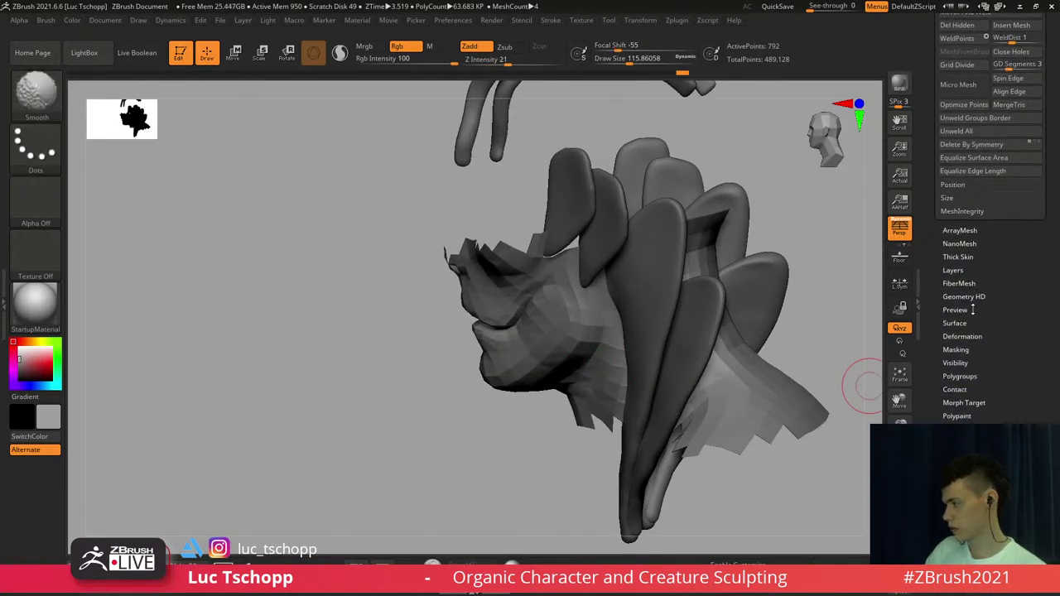
pyautogui.click(978, 336)
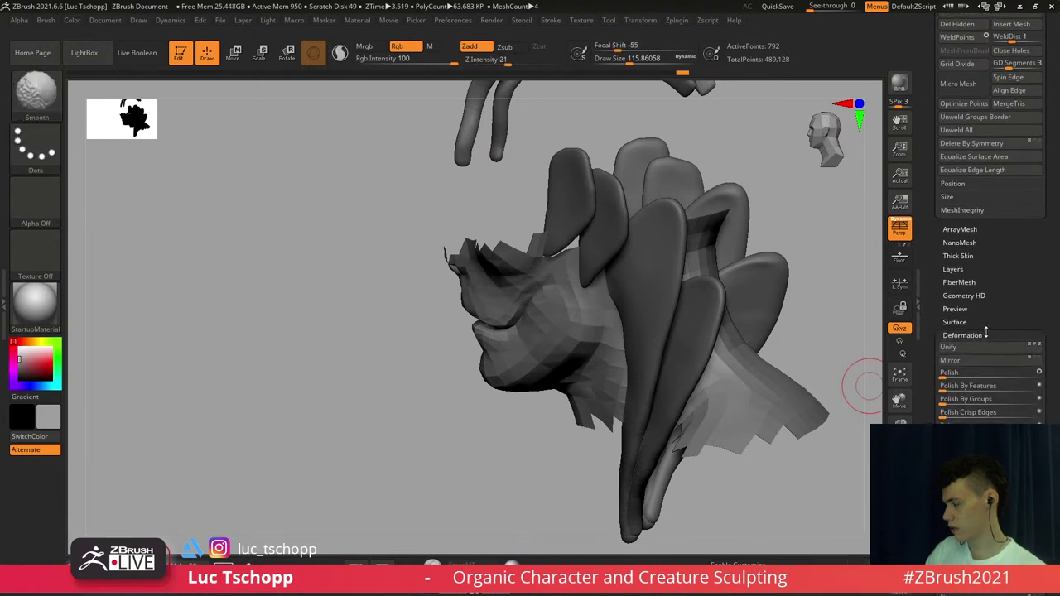
pyautogui.keyDown('shift'); pyautogui.click(986, 333); pyautogui.keyUp('shift')
pyautogui.moveTo(1013, 332)
pyautogui.mouseDown()
pyautogui.moveTo(1010, 237)
pyautogui.moveTo(1001, 249)
pyautogui.mouseUp()
pyautogui.press('shift')
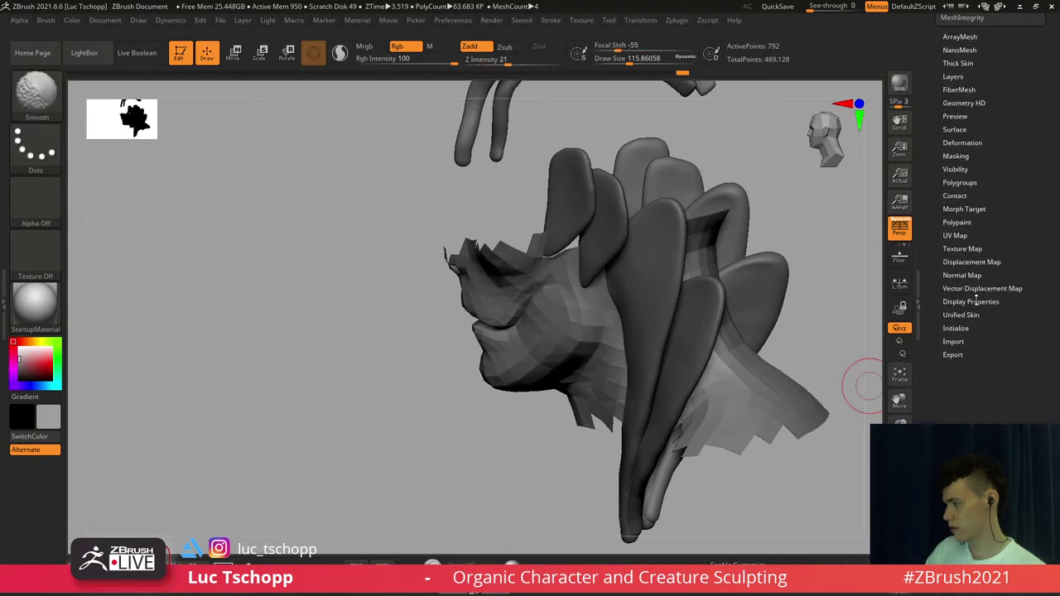
# Turn on Double in Display Properties and enable Solo so only the head subtool shows
pyautogui.keyDown('shift'); pyautogui.click(975, 301); pyautogui.keyUp('shift')
pyautogui.click(964, 341)
pyautogui.moveTo(626, 174)
pyautogui.keyDown('alt'); pyautogui.mouseDown(button='right')
pyautogui.moveTo(637, 253)
pyautogui.moveTo(655, 261)
pyautogui.mouseUp(button='right'); pyautogui.keyUp('alt')
pyautogui.click(900, 542)
pyautogui.keyDown('alt'); pyautogui.moveTo(662, 365); pyautogui.dragTo(653, 272, button='right'); pyautogui.keyUp('alt')
# Isolate just the mouth and jaw with SelectRect and pick a smaller Move brush (BMV)
pyautogui.hotkey('ctrl', 'shift')
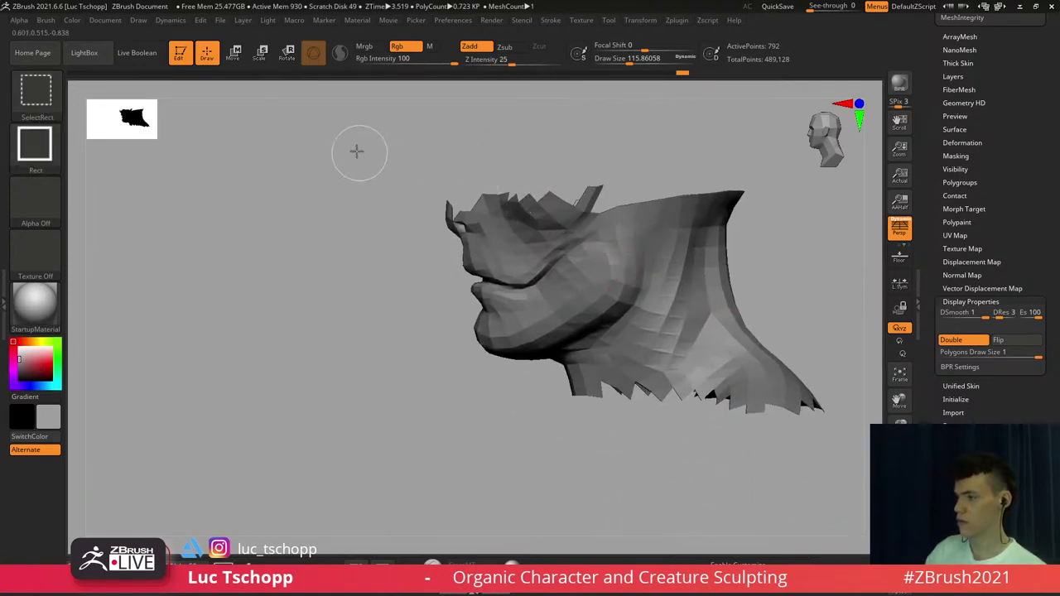
pyautogui.keyDown('ctrl'); pyautogui.keyDown('shift'); pyautogui.moveTo(357, 152); pyautogui.dragTo(638, 418); pyautogui.keyUp('shift'); pyautogui.keyUp('ctrl')
pyautogui.keyDown('ctrl'); pyautogui.moveTo(622, 277); pyautogui.dragTo(551, 398, button='right'); pyautogui.keyUp('ctrl')
pyautogui.moveTo(551, 397); pyautogui.dragTo(537, 265, button='right')
pyautogui.moveTo(538, 265)
pyautogui.keyDown('ctrl'); pyautogui.mouseDown(button='right')
pyautogui.moveTo(552, 330)
pyautogui.moveTo(528, 299)
pyautogui.moveTo(533, 285)
pyautogui.mouseUp(button='right'); pyautogui.keyUp('ctrl')
pyautogui.press('b')
pyautogui.press('m')
pyautogui.press('v')
pyautogui.press('s')
pyautogui.moveTo(533, 286); pyautogui.dragTo(520, 288)
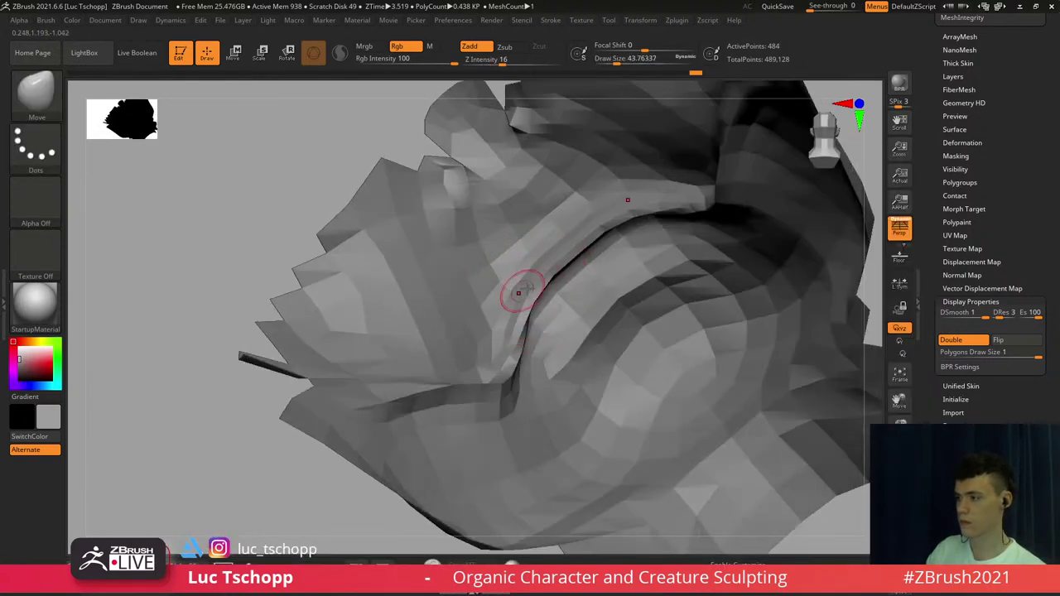
# Pull the lip edge up-left and drag the lip crease to the right with Move
pyautogui.moveTo(527, 289); pyautogui.dragTo(526, 293, button='right')
pyautogui.moveTo(526, 292); pyautogui.dragTo(464, 238)
pyautogui.moveTo(547, 262)
pyautogui.mouseDown()
pyautogui.moveTo(500, 231)
pyautogui.moveTo(563, 225)
pyautogui.mouseUp()
pyautogui.moveTo(504, 299)
pyautogui.mouseDown(button='right')
pyautogui.moveTo(489, 340)
pyautogui.moveTo(539, 351)
pyautogui.moveTo(547, 280)
pyautogui.mouseUp(button='right')
pyautogui.moveTo(594, 337); pyautogui.dragTo(580, 268, button='right')
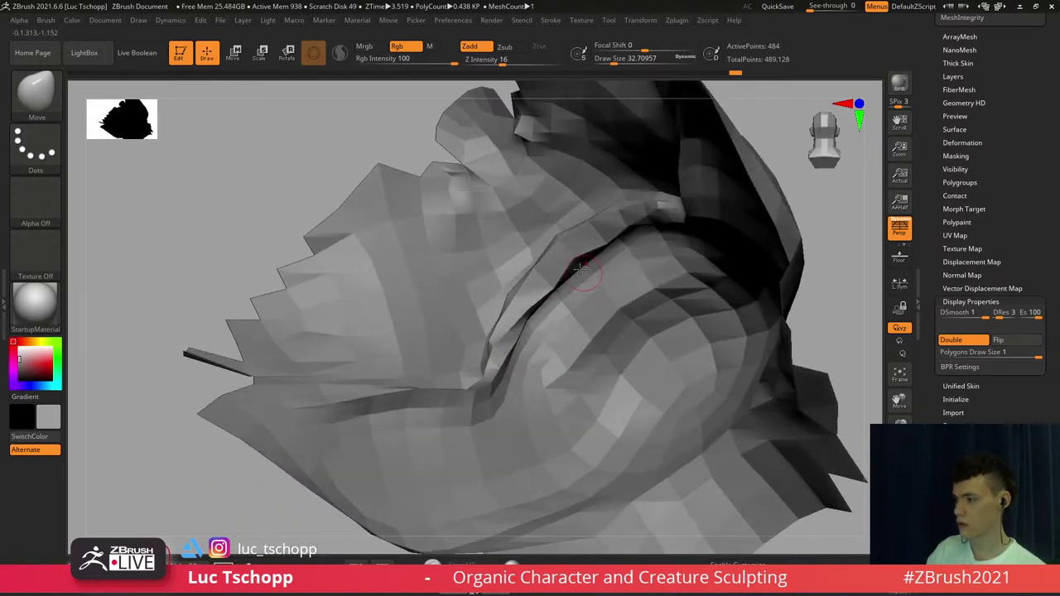
pyautogui.moveTo(539, 311)
pyautogui.mouseDown(button='right')
pyautogui.moveTo(524, 317)
pyautogui.moveTo(523, 331)
pyautogui.mouseUp(button='right')
pyautogui.moveTo(537, 312); pyautogui.dragTo(547, 319)
pyautogui.moveTo(536, 357); pyautogui.dragTo(565, 353)
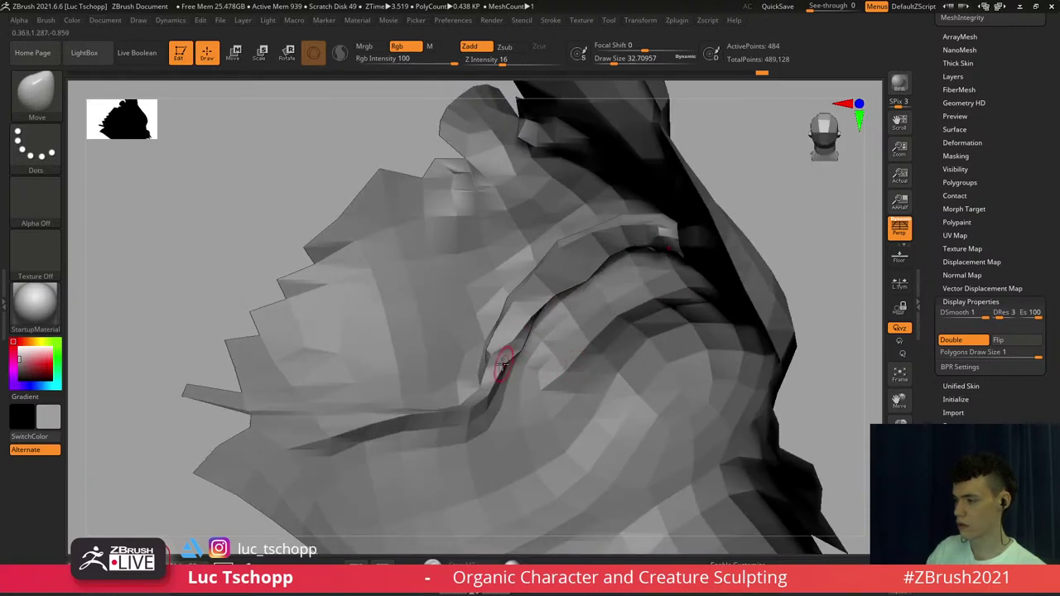
pyautogui.moveTo(502, 362)
pyautogui.mouseDown()
pyautogui.moveTo(532, 381)
pyautogui.moveTo(525, 389)
pyautogui.mouseUp()
pyautogui.moveTo(510, 406); pyautogui.dragTo(486, 403, button='right')
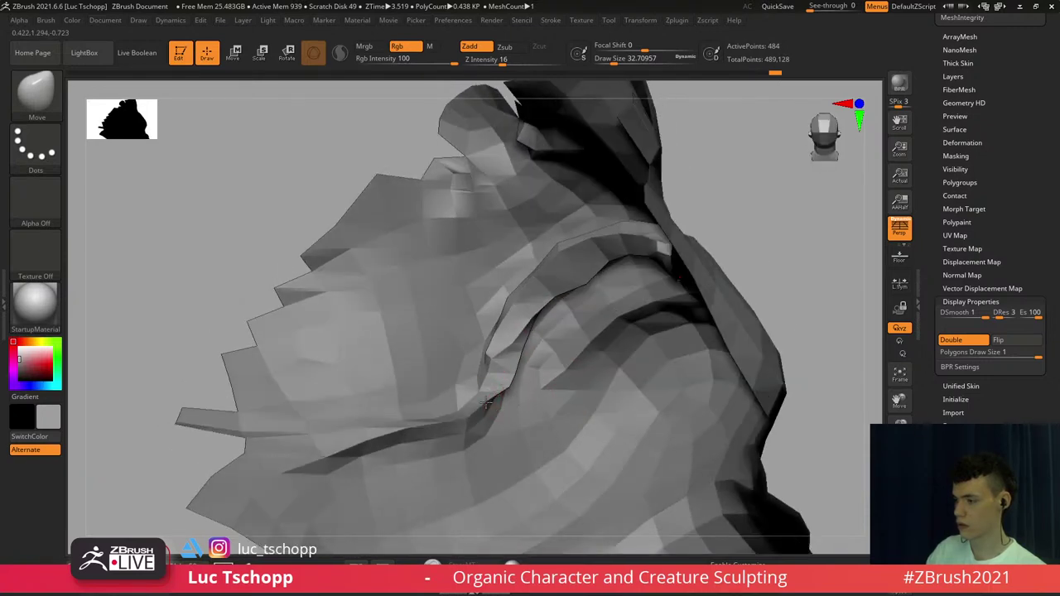
# Smooth the mouth area and preview it at a higher subdivision before dropping back down
pyautogui.press('shift')
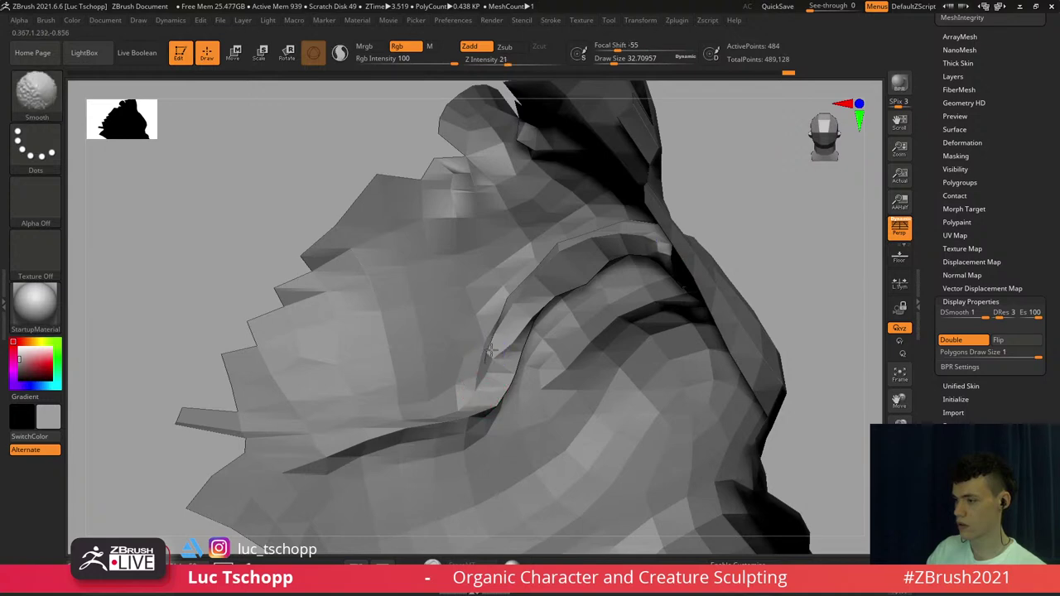
pyautogui.moveTo(555, 275)
pyautogui.mouseDown(button='right')
pyautogui.moveTo(461, 248)
pyautogui.moveTo(464, 198)
pyautogui.moveTo(497, 240)
pyautogui.mouseUp(button='right')
pyautogui.press('shift')
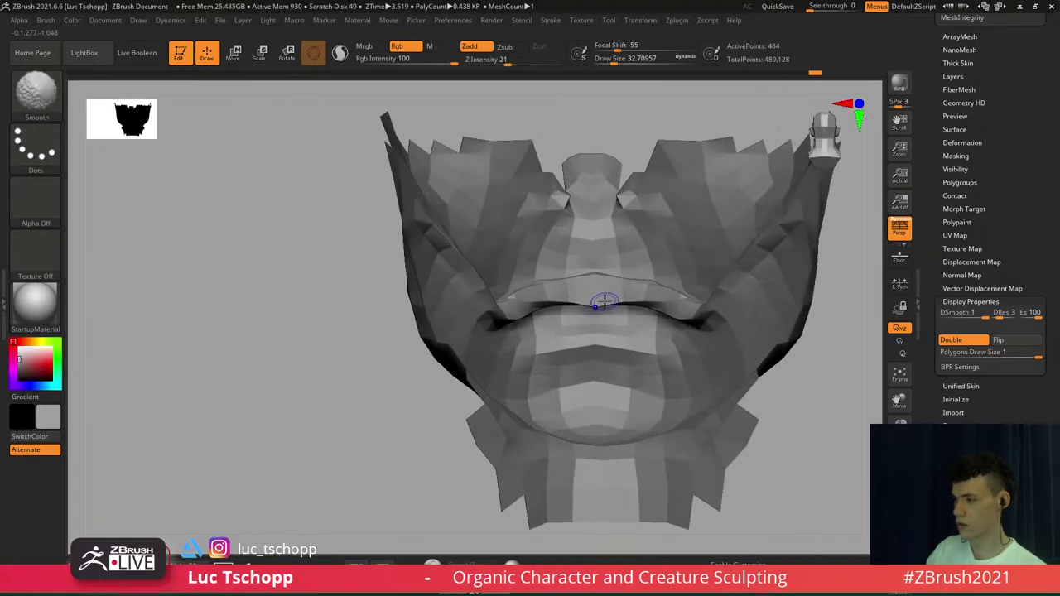
pyautogui.moveTo(594, 298)
pyautogui.mouseDown(button='right')
pyautogui.moveTo(609, 249)
pyautogui.moveTo(626, 308)
pyautogui.mouseUp(button='right')
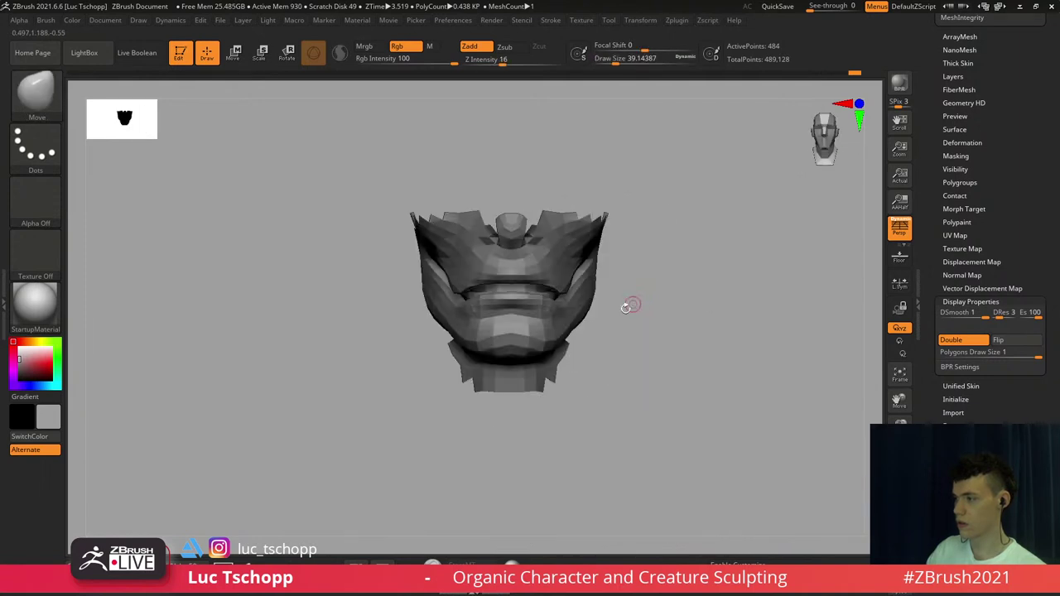
pyautogui.press('d')
pyautogui.press('d')
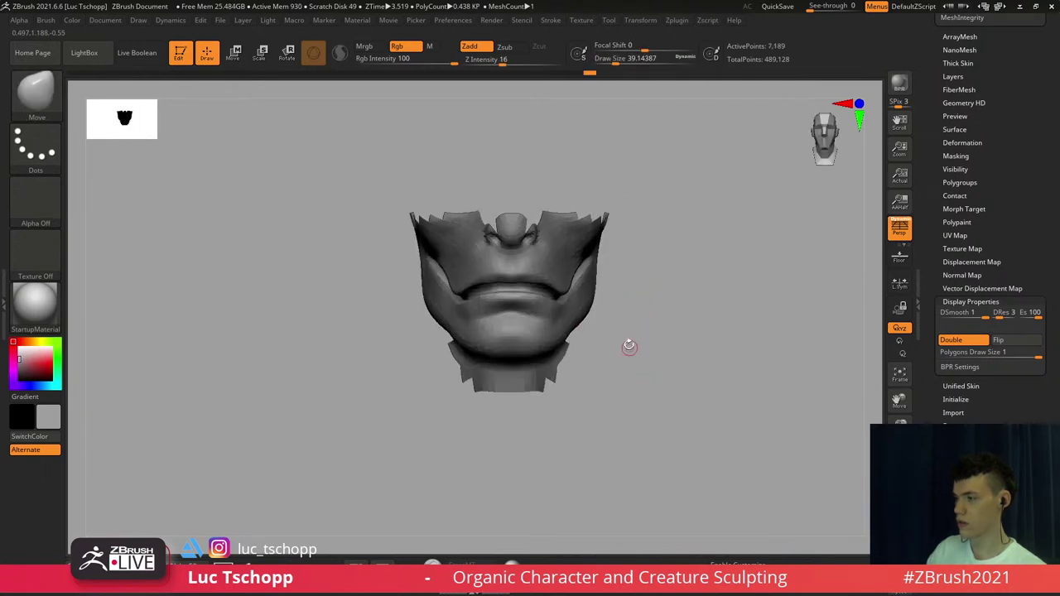
pyautogui.keyDown('ctrl'); pyautogui.moveTo(533, 288); pyautogui.dragTo(563, 290, button='right'); pyautogui.keyUp('ctrl')
pyautogui.hotkey('shift', 'd')
pyautogui.hotkey('shift', 'd')
pyautogui.moveTo(563, 289)
pyautogui.keyDown('ctrl'); pyautogui.mouseDown(button='right')
pyautogui.moveTo(584, 296)
pyautogui.moveTo(554, 293)
pyautogui.moveTo(576, 300)
pyautogui.moveTo(597, 348)
pyautogui.moveTo(571, 406)
pyautogui.moveTo(622, 253)
pyautogui.mouseUp(button='right'); pyautogui.keyUp('ctrl')
# Try the Standard brush, then return to Move at the lowest subdivision level
pyautogui.press('b')
pyautogui.press('s')
pyautogui.press('t')
pyautogui.press('b')
pyautogui.press('m')
pyautogui.press('v')
pyautogui.hotkey('shift', 'd')
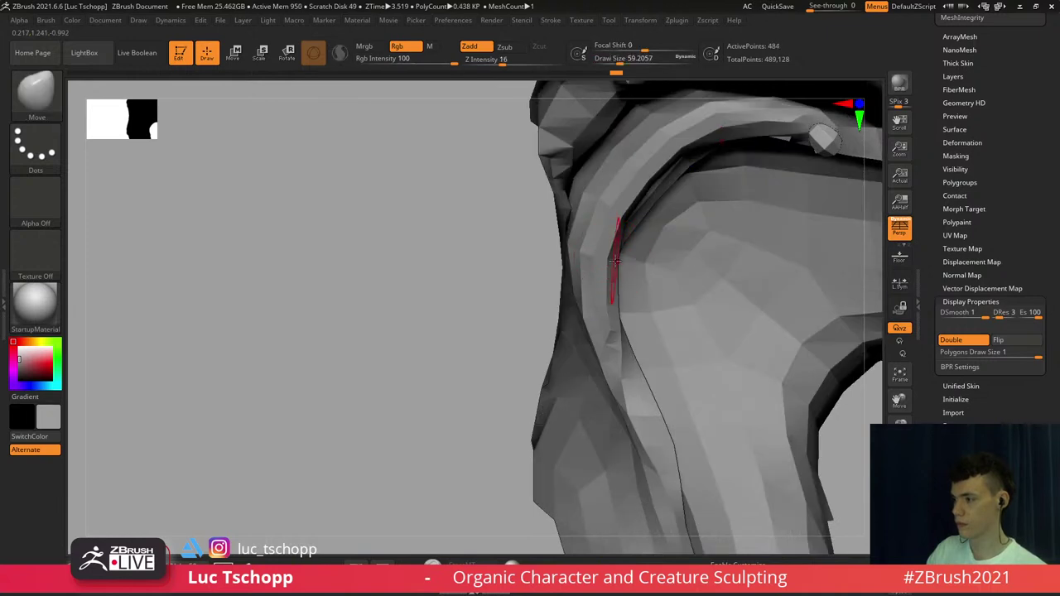
# Widen the inner lip edge and push it right and down, undoing and redoing one pull
pyautogui.hotkey('ctrl', 'z')
pyautogui.moveTo(649, 275); pyautogui.dragTo(641, 269)
pyautogui.press('s')
pyautogui.click(620, 262)
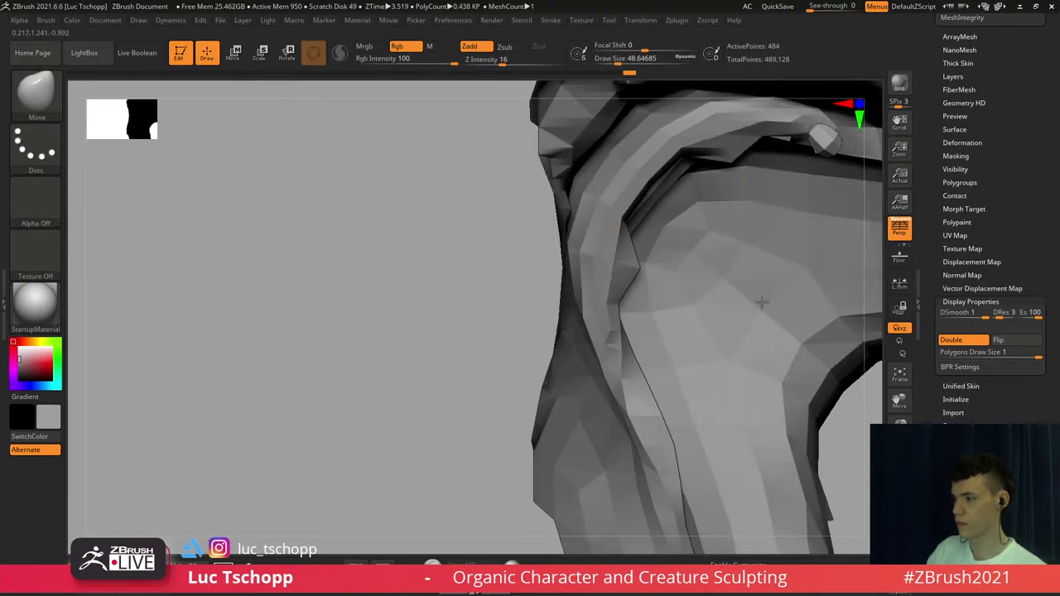
pyautogui.moveTo(627, 221); pyautogui.dragTo(656, 188)
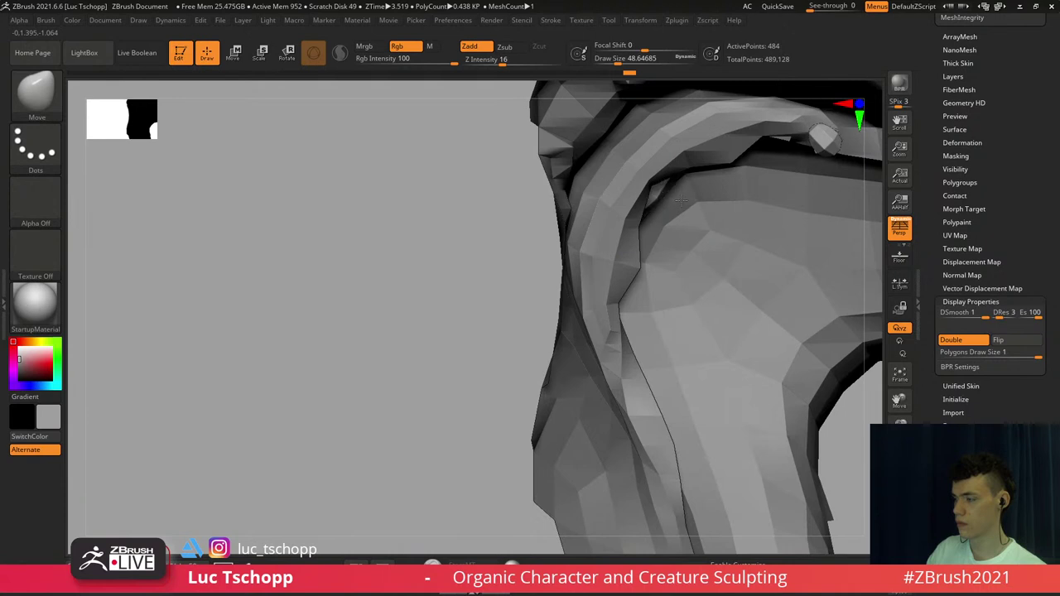
pyautogui.hotkey('ctrl', 'z')
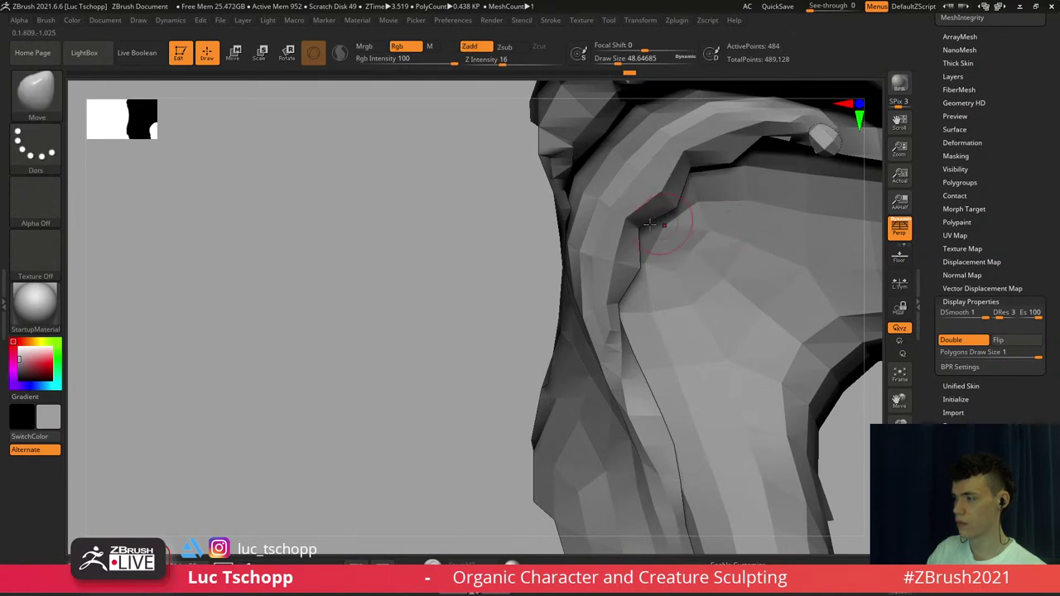
pyautogui.hotkey('ctrl', 'shift', 'z')
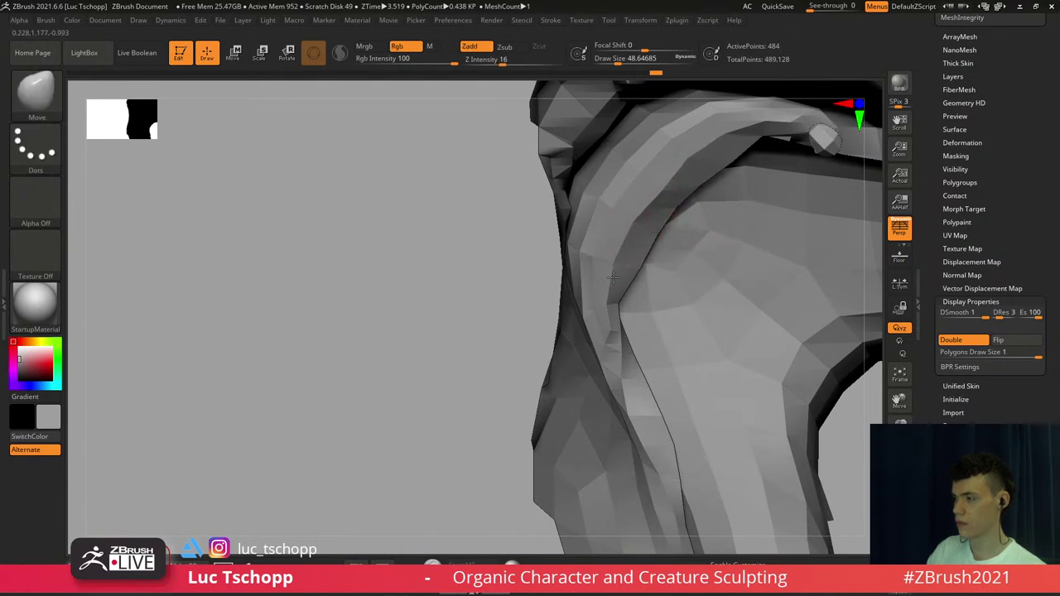
pyautogui.moveTo(639, 313); pyautogui.dragTo(651, 325)
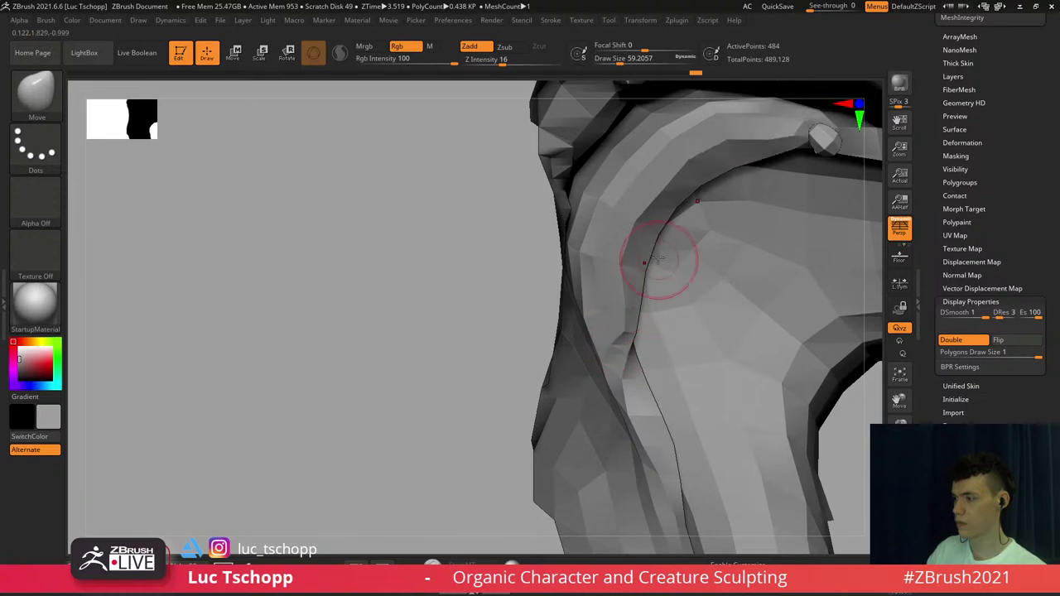
# Raise subdivision, smooth the band along the side plate edge, and unhide every part of the bust
pyautogui.press('d')
pyautogui.press('d')
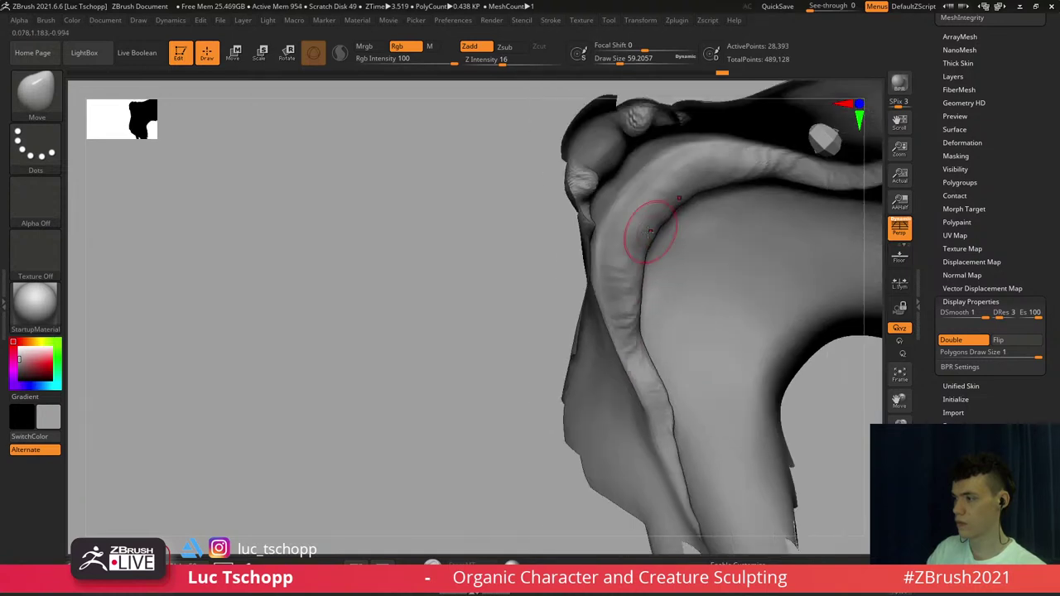
pyautogui.keyDown('shift'); pyautogui.moveTo(627, 261); pyautogui.dragTo(630, 282); pyautogui.keyUp('shift')
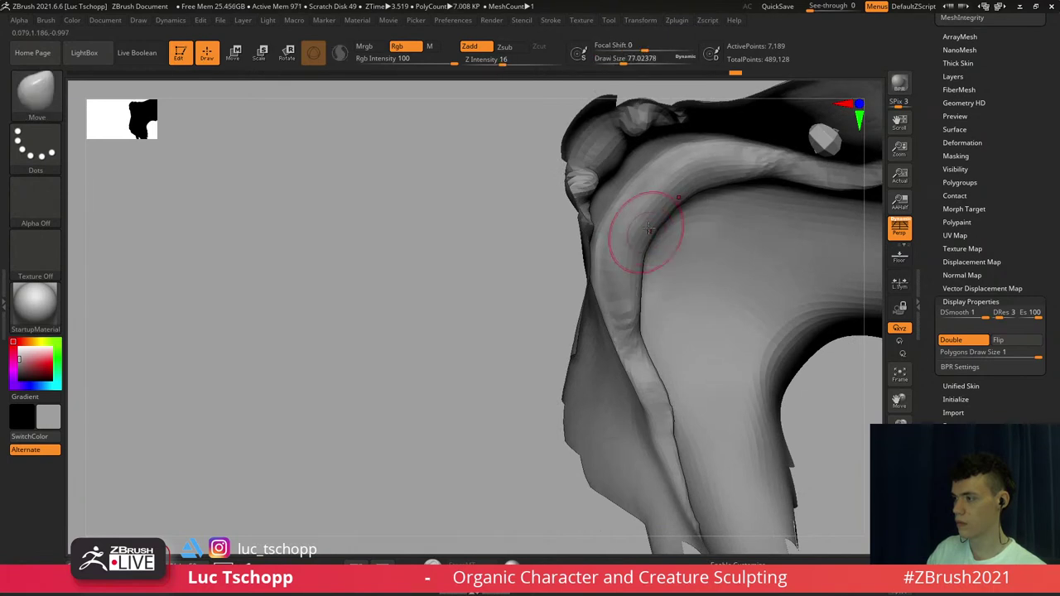
pyautogui.keyDown('shift'); pyautogui.moveTo(644, 234); pyautogui.dragTo(626, 294); pyautogui.keyUp('shift')
pyautogui.press('d')
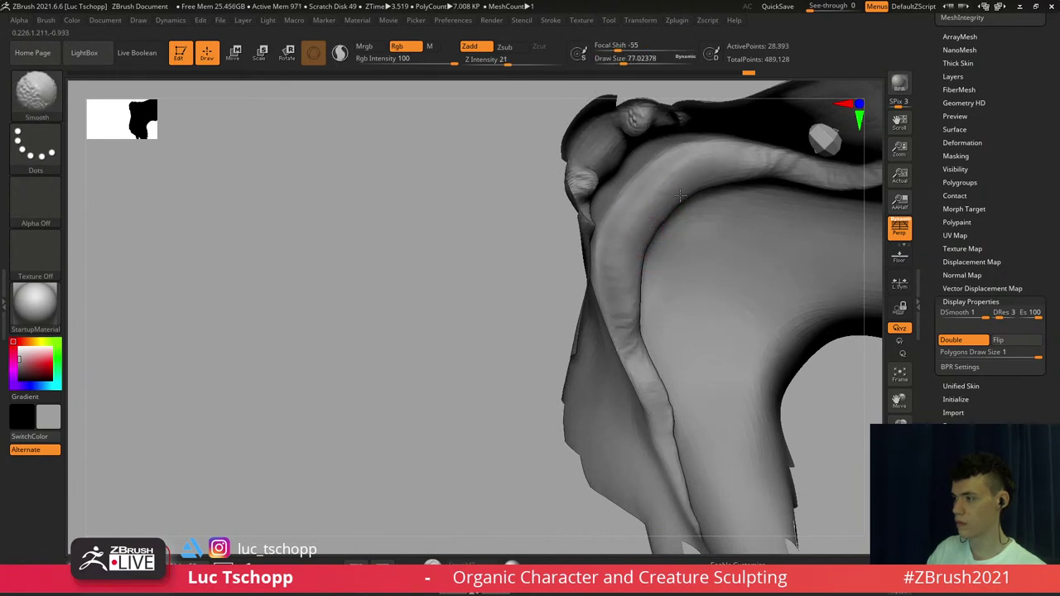
pyautogui.moveTo(635, 284)
pyautogui.mouseDown(button='right')
pyautogui.moveTo(638, 275)
pyautogui.moveTo(662, 288)
pyautogui.moveTo(632, 303)
pyautogui.moveTo(535, 282)
pyautogui.moveTo(675, 425)
pyautogui.mouseUp(button='right')
pyautogui.press('f')
pyautogui.click(815, 545)
# Unhide the full head and lasso-mask a region along the mouth line
pyautogui.keyDown('shift'); pyautogui.moveTo(523, 296); pyautogui.dragTo(498, 284, button='right'); pyautogui.keyUp('shift')
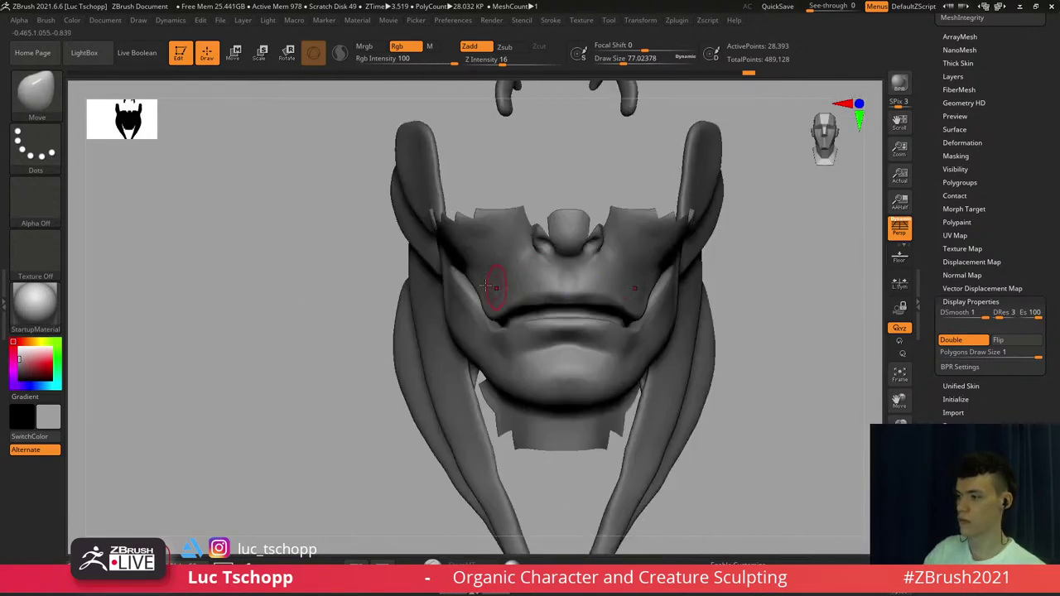
pyautogui.keyDown('ctrl'); pyautogui.keyDown('shift'); pyautogui.click(362, 312); pyautogui.keyUp('shift'); pyautogui.keyUp('ctrl')
pyautogui.moveTo(481, 328)
pyautogui.mouseDown(button='right')
pyautogui.moveTo(512, 331)
pyautogui.moveTo(511, 318)
pyautogui.moveTo(484, 377)
pyautogui.moveTo(414, 284)
pyautogui.moveTo(352, 268)
pyautogui.moveTo(388, 267)
pyautogui.mouseUp(button='right')
pyautogui.keyDown('ctrl'); pyautogui.click(39, 94); pyautogui.keyUp('ctrl')
pyautogui.keyDown('ctrl'); pyautogui.click(279, 160); pyautogui.keyUp('ctrl')
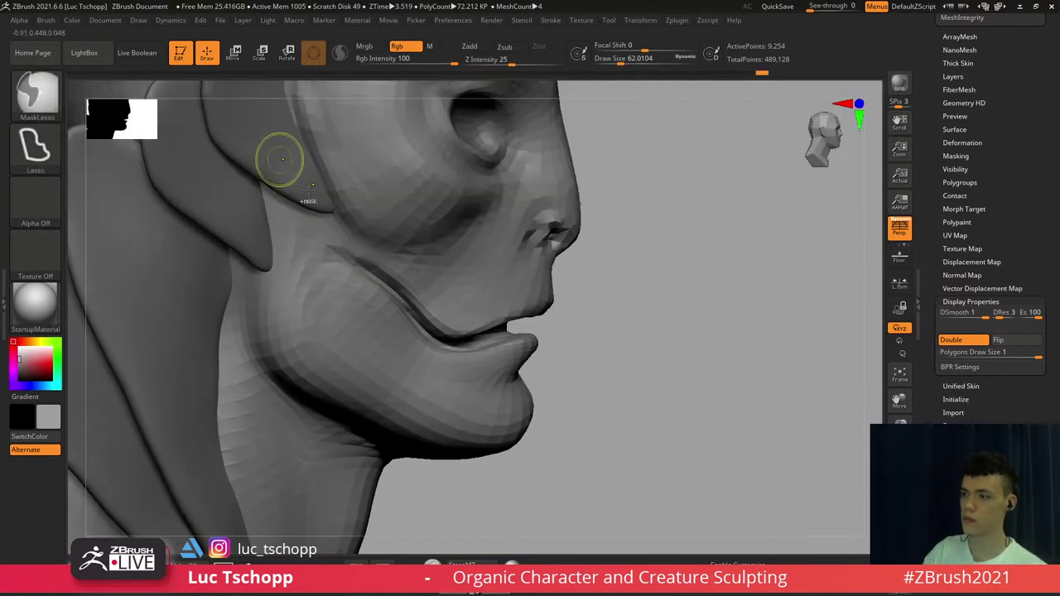
pyautogui.keyDown('ctrl'); pyautogui.moveTo(668, 216); pyautogui.dragTo(567, 319); pyautogui.keyUp('ctrl')
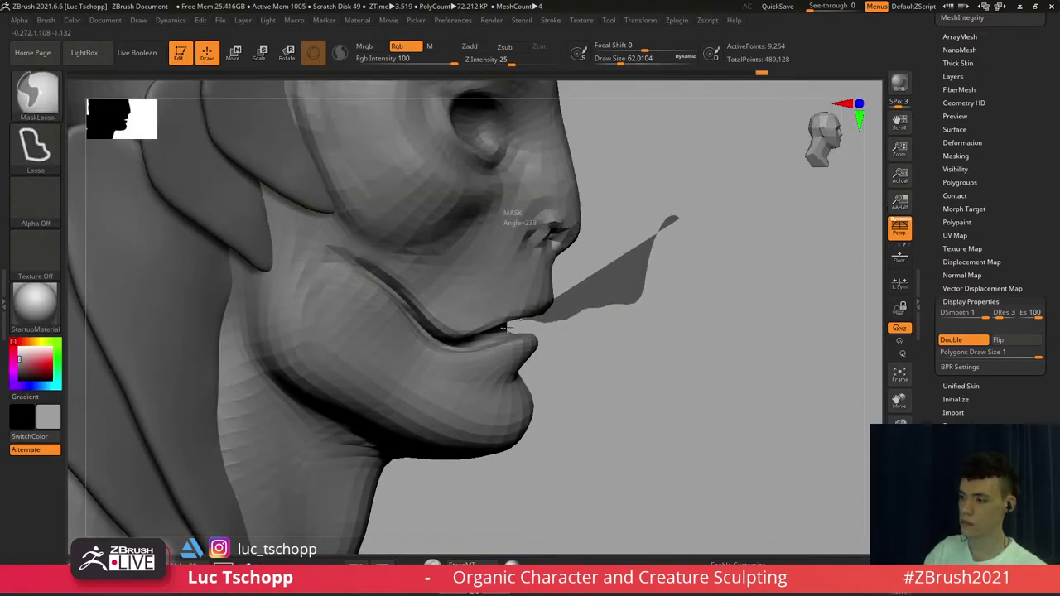
pyautogui.moveTo(449, 342)
pyautogui.keyDown('ctrl'); pyautogui.mouseDown()
pyautogui.moveTo(360, 267)
pyautogui.moveTo(720, 205)
pyautogui.moveTo(716, 214)
pyautogui.mouseUp(); pyautogui.keyUp('ctrl')
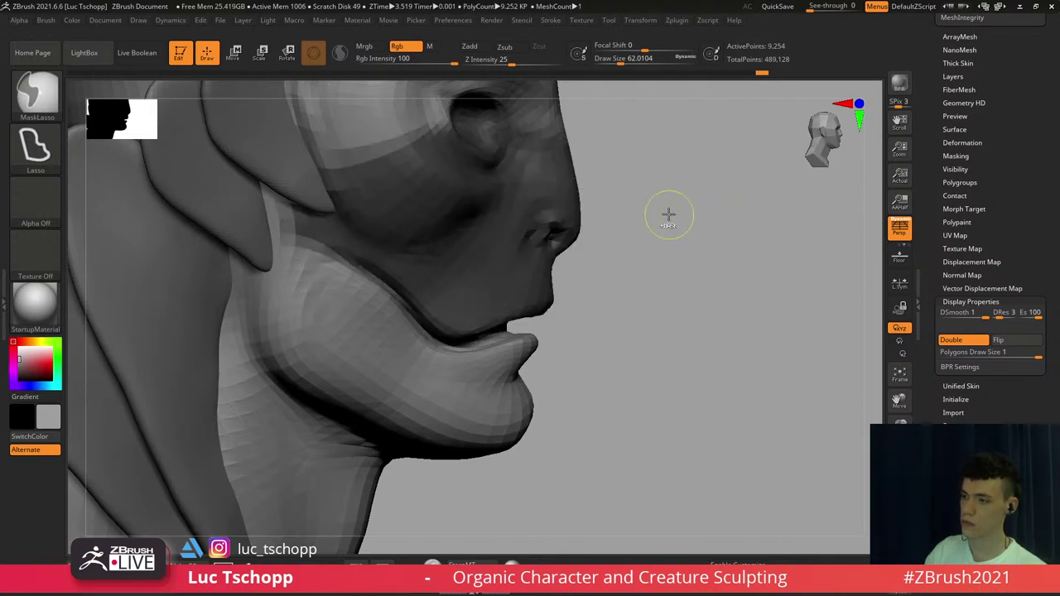
# Switch to the Move brush at about size 262 and invert the mask to free the cheek
pyautogui.press('b')
pyautogui.press('m')
pyautogui.press('v')
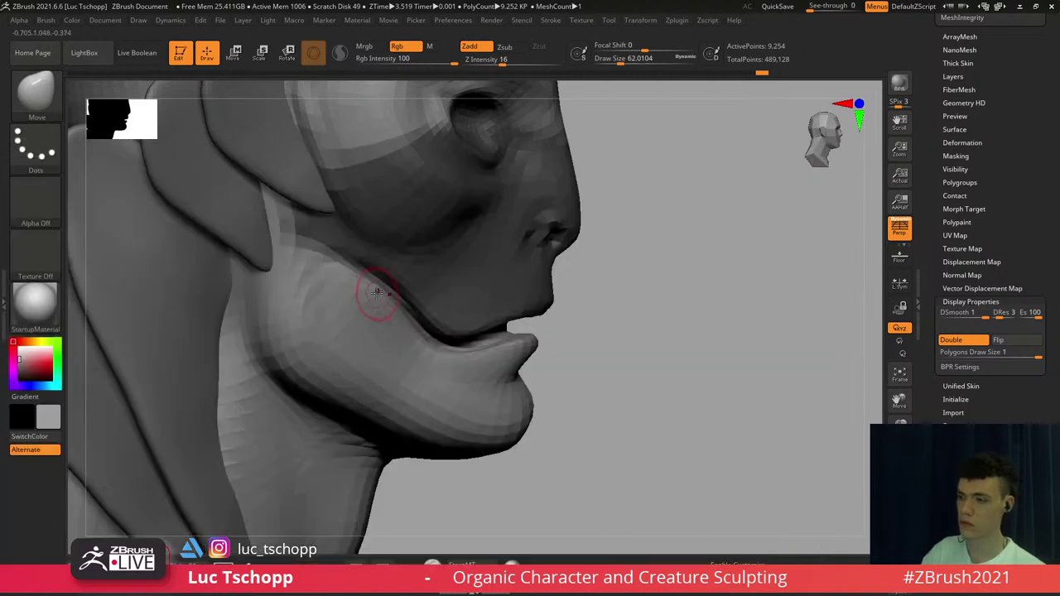
pyautogui.press('s')
pyautogui.moveTo(378, 291); pyautogui.dragTo(386, 291)
pyautogui.press('s')
pyautogui.press('s')
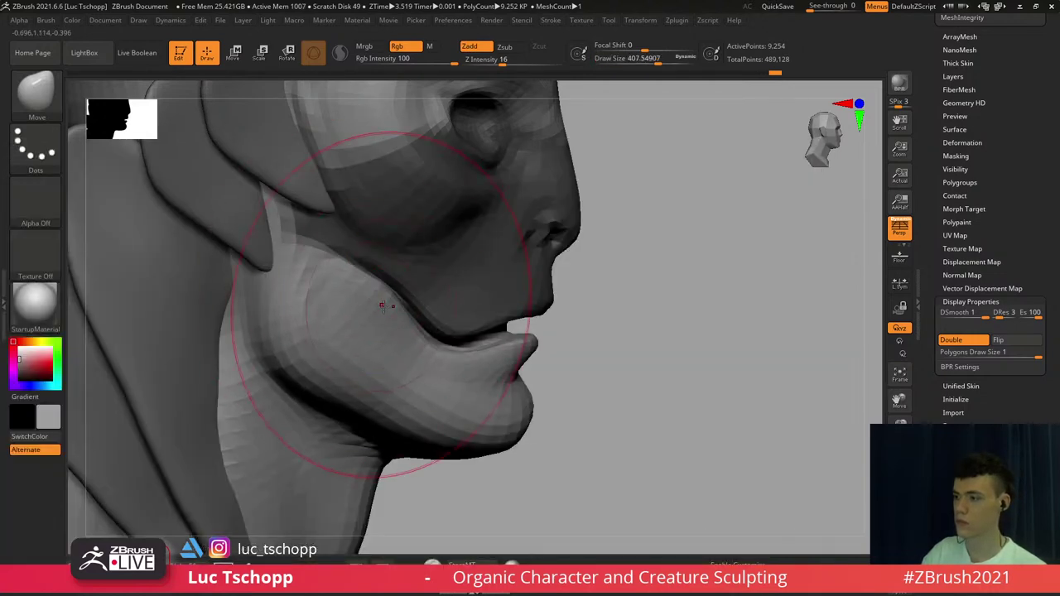
pyautogui.keyDown('ctrl'); pyautogui.click(627, 284); pyautogui.keyUp('ctrl')
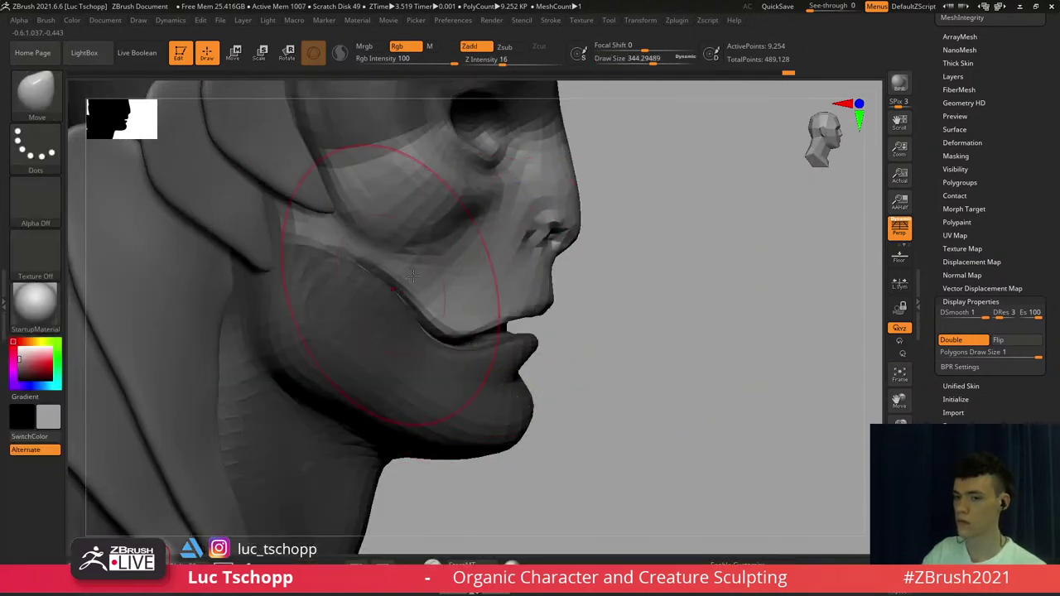
# Resize the Move brush to about 324, then 223, while framing a three-quarter view
pyautogui.moveTo(415, 271)
pyautogui.keyDown('alt'); pyautogui.mouseDown(button='right')
pyautogui.moveTo(435, 264)
pyautogui.moveTo(421, 267)
pyautogui.mouseUp(button='right'); pyautogui.keyUp('alt')
pyautogui.press('s')
pyautogui.moveTo(420, 268); pyautogui.dragTo(415, 265)
pyautogui.press('s')
pyautogui.moveTo(416, 265)
pyautogui.mouseDown(button='right')
pyautogui.moveTo(407, 264)
pyautogui.moveTo(423, 271)
pyautogui.mouseUp(button='right')
pyautogui.press('s')
pyautogui.moveTo(424, 272); pyautogui.dragTo(415, 271)
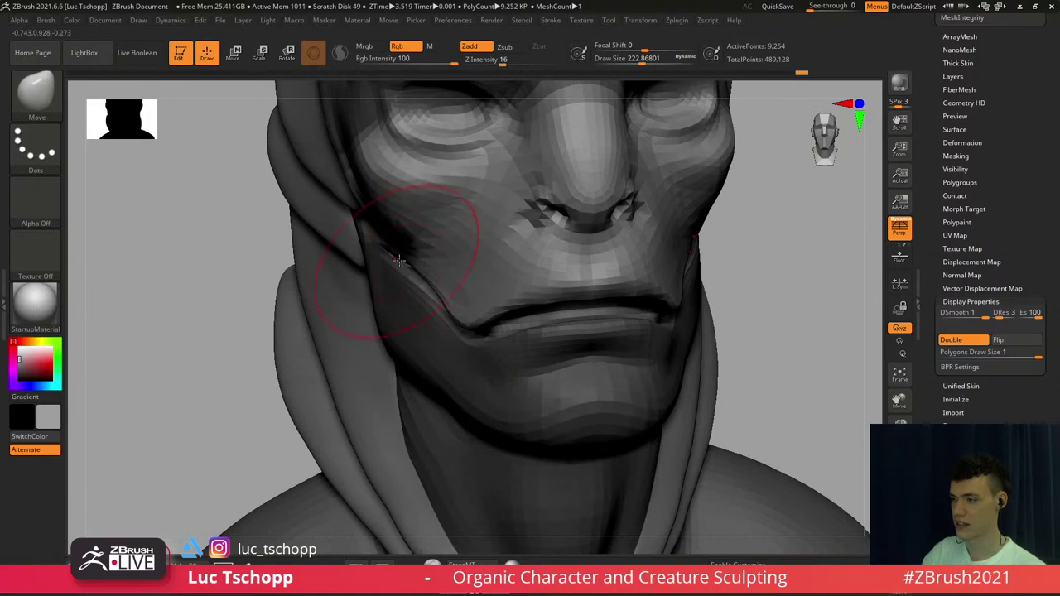
pyautogui.moveTo(399, 261); pyautogui.dragTo(408, 266, button='right')
# Set the brush to about 163, then 245, and pull the jaw fold edge beside the mouth
pyautogui.press('s')
pyautogui.moveTo(408, 263); pyautogui.dragTo(399, 254)
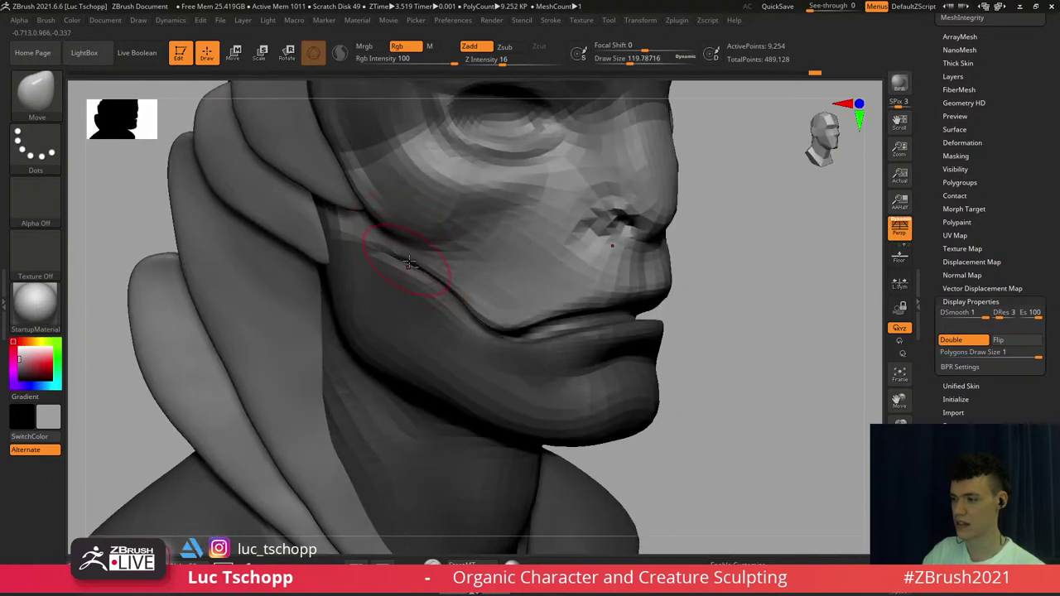
pyautogui.moveTo(428, 270); pyautogui.dragTo(429, 277, button='right')
pyautogui.press('s')
pyautogui.moveTo(421, 285)
pyautogui.mouseDown()
pyautogui.moveTo(444, 292)
pyautogui.moveTo(432, 286)
pyautogui.mouseUp()
pyautogui.press('s')
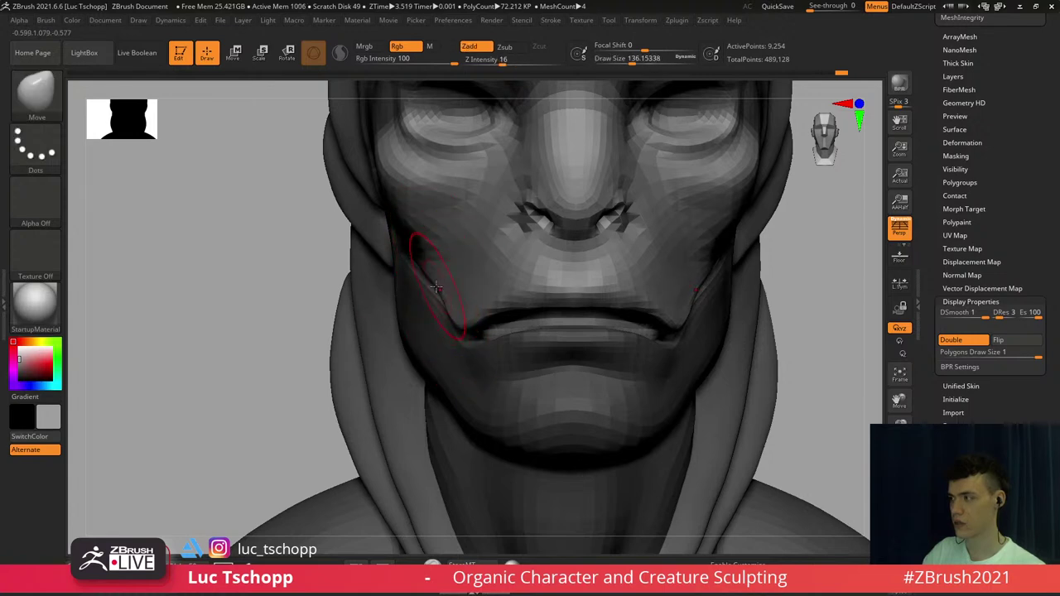
pyautogui.keyDown('alt'); pyautogui.moveTo(438, 345); pyautogui.dragTo(423, 314, button='right'); pyautogui.keyUp('alt')
# Invert the mask to free the jaw and set the brush to about 158 in profile
pyautogui.keyDown('ctrl'); pyautogui.click(276, 315); pyautogui.keyUp('ctrl')
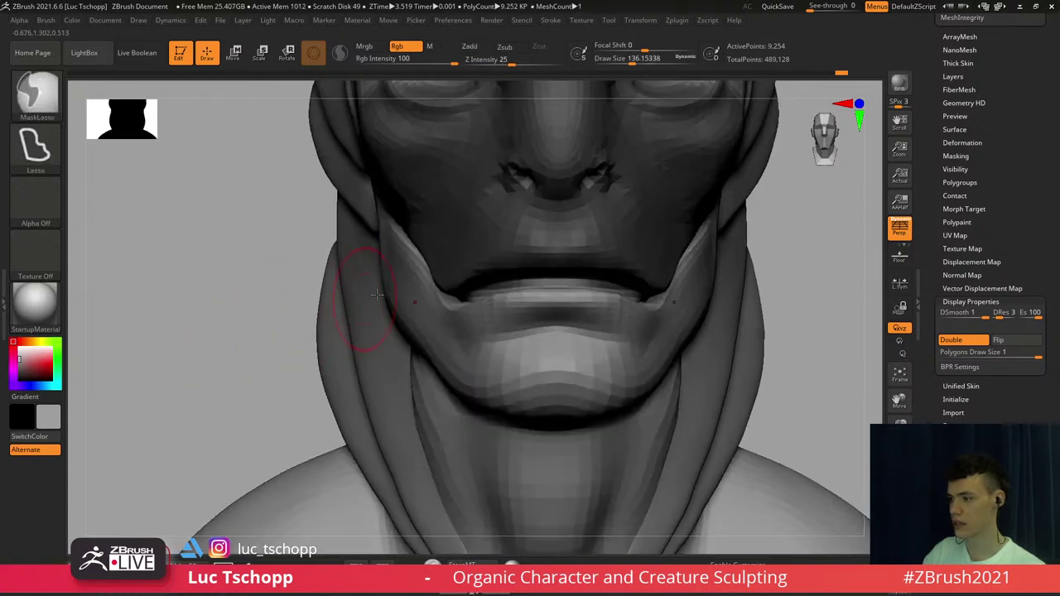
pyautogui.moveTo(386, 284); pyautogui.dragTo(466, 301, button='right')
pyautogui.press('s')
pyautogui.moveTo(466, 301); pyautogui.dragTo(472, 300)
pyautogui.moveTo(473, 300); pyautogui.dragTo(489, 302, button='right')
pyautogui.press('s')
pyautogui.moveTo(489, 303); pyautogui.dragTo(484, 303)
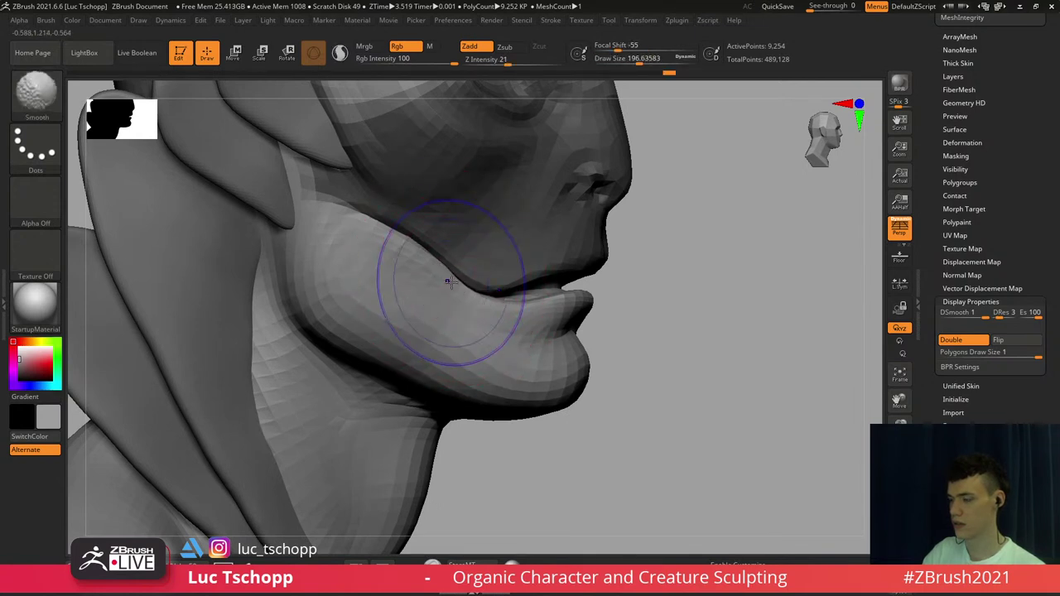
# Inspect the head's polygroups and wireframe, then zoom in on the mouth from several angles
pyautogui.hotkey('shift', 'f')
pyautogui.keyDown('ctrl'); pyautogui.moveTo(473, 304); pyautogui.dragTo(476, 277, button='right'); pyautogui.keyUp('ctrl')
pyautogui.moveTo(476, 278); pyautogui.dragTo(425, 290, button='right')
pyautogui.hotkey('shift', 'f')
pyautogui.moveTo(511, 295)
pyautogui.keyDown('alt'); pyautogui.mouseDown(button='right')
pyautogui.moveTo(469, 306)
pyautogui.moveTo(481, 309)
pyautogui.moveTo(483, 342)
pyautogui.moveTo(369, 348)
pyautogui.mouseUp(button='right'); pyautogui.keyUp('alt')
pyautogui.moveTo(445, 312); pyautogui.dragTo(388, 294, button='right')
pyautogui.moveTo(485, 291); pyautogui.dragTo(452, 315, button='right')
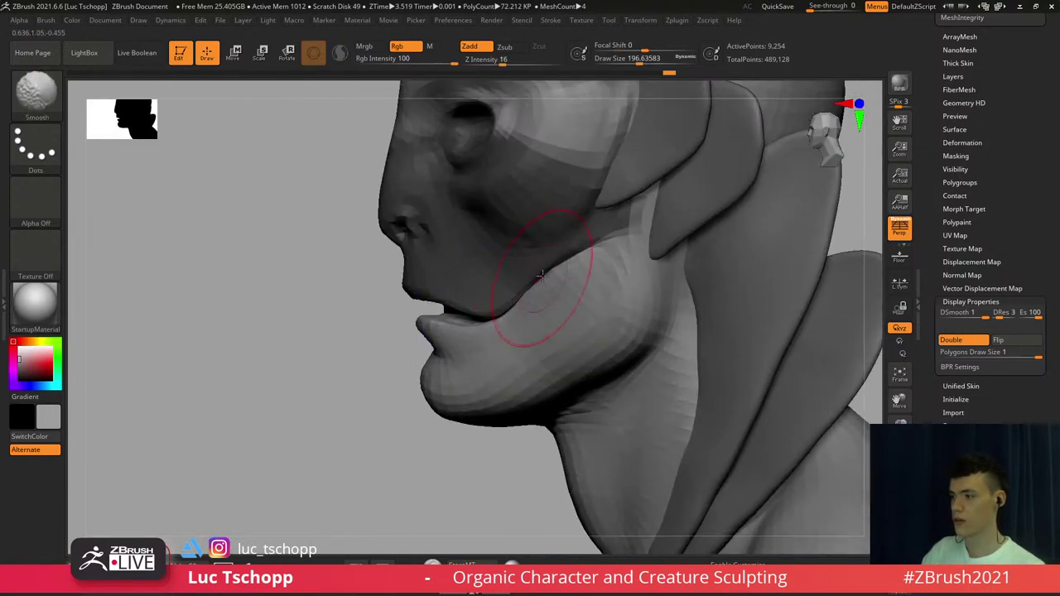
pyautogui.moveTo(392, 345); pyautogui.dragTo(458, 335, button='right')
# Invert the mask to free the jaw and reshape its fold with a size-422 Move brush
pyautogui.keyDown('ctrl'); pyautogui.click(334, 369); pyautogui.keyUp('ctrl')
pyautogui.keyDown('ctrl'); pyautogui.click(301, 353); pyautogui.keyUp('ctrl')
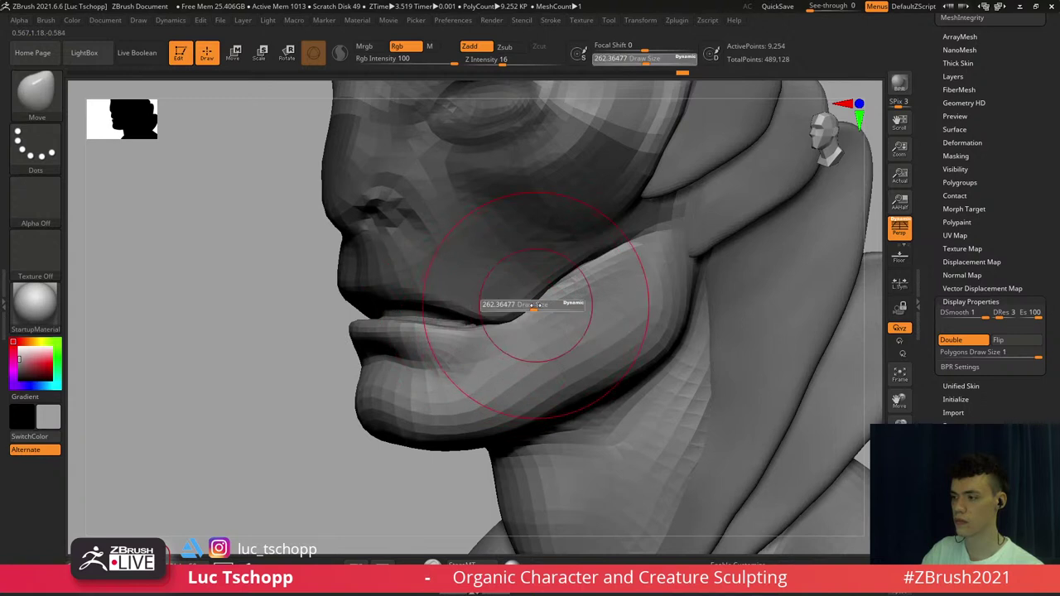
pyautogui.moveTo(537, 306); pyautogui.dragTo(550, 305)
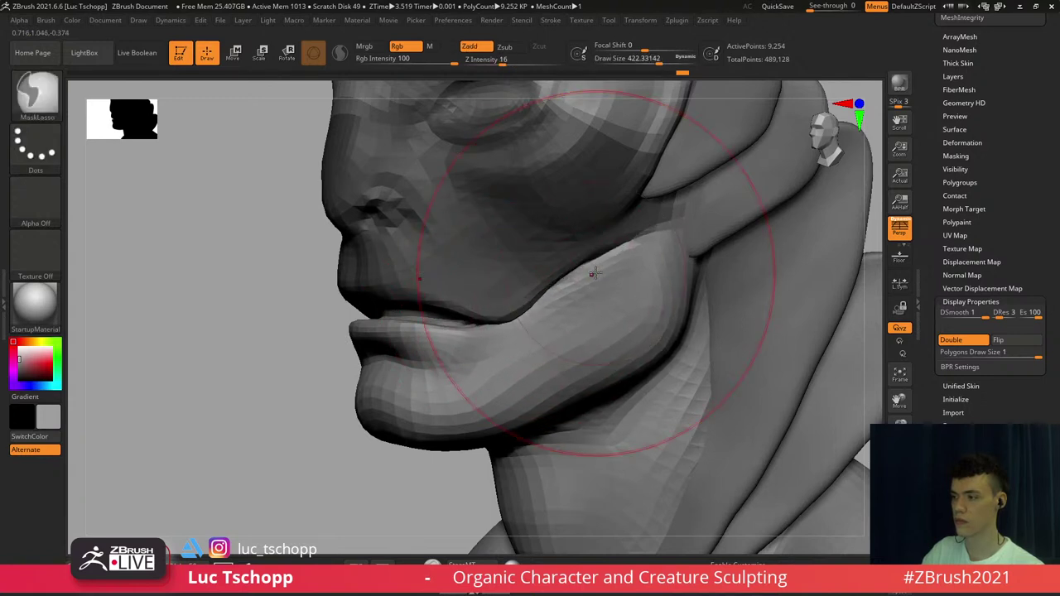
pyautogui.moveTo(594, 273); pyautogui.dragTo(588, 260)
# Pull the jaw edge near the mouth corner, return to the top subdivision level, and restore the upper-face mask
pyautogui.keyDown('ctrl'); pyautogui.click(316, 346); pyautogui.keyUp('ctrl')
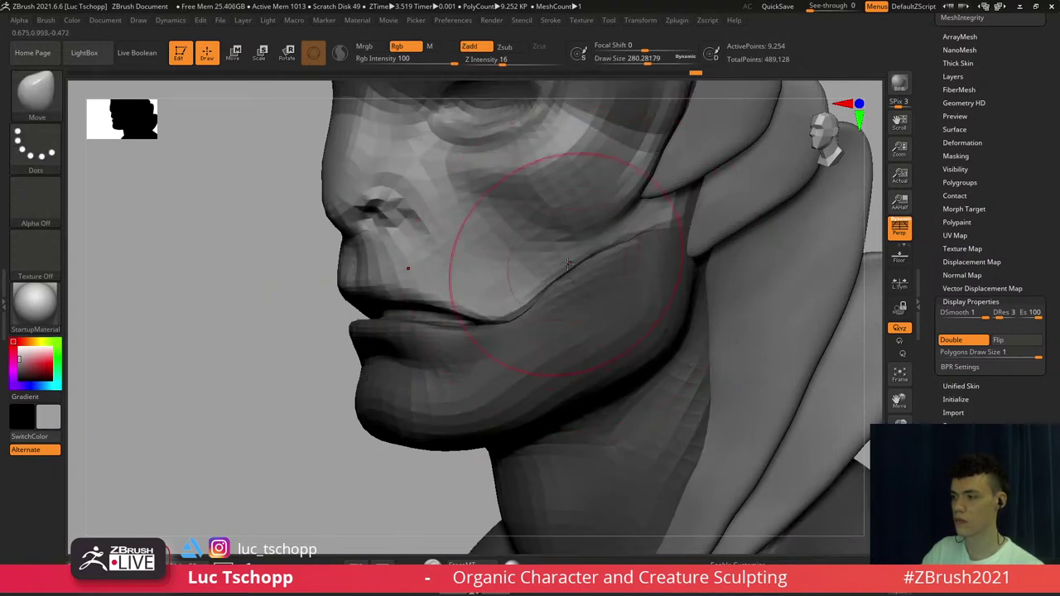
pyautogui.keyDown('ctrl'); pyautogui.click(293, 390); pyautogui.keyUp('ctrl')
pyautogui.moveTo(293, 391); pyautogui.dragTo(389, 385)
pyautogui.moveTo(257, 294)
pyautogui.mouseDown()
pyautogui.moveTo(265, 283)
pyautogui.moveTo(257, 303)
pyautogui.mouseUp()
pyautogui.moveTo(257, 303)
pyautogui.keyDown('ctrl'); pyautogui.mouseDown(button='right')
pyautogui.moveTo(248, 285)
pyautogui.moveTo(343, 270)
pyautogui.moveTo(433, 317)
pyautogui.moveTo(526, 276)
pyautogui.mouseUp(button='right'); pyautogui.keyUp('ctrl')
pyautogui.press('d')
pyautogui.press('d')
pyautogui.keyDown('ctrl'); pyautogui.moveTo(527, 275); pyautogui.dragTo(537, 269); pyautogui.keyUp('ctrl')
pyautogui.moveTo(498, 263); pyautogui.dragTo(412, 333, button='right')
pyautogui.hotkey('ctrl', 'z')
# Turn the masked upper face into its own polygroup at the lowest subdivision level
pyautogui.hotkey('shift', 'f')
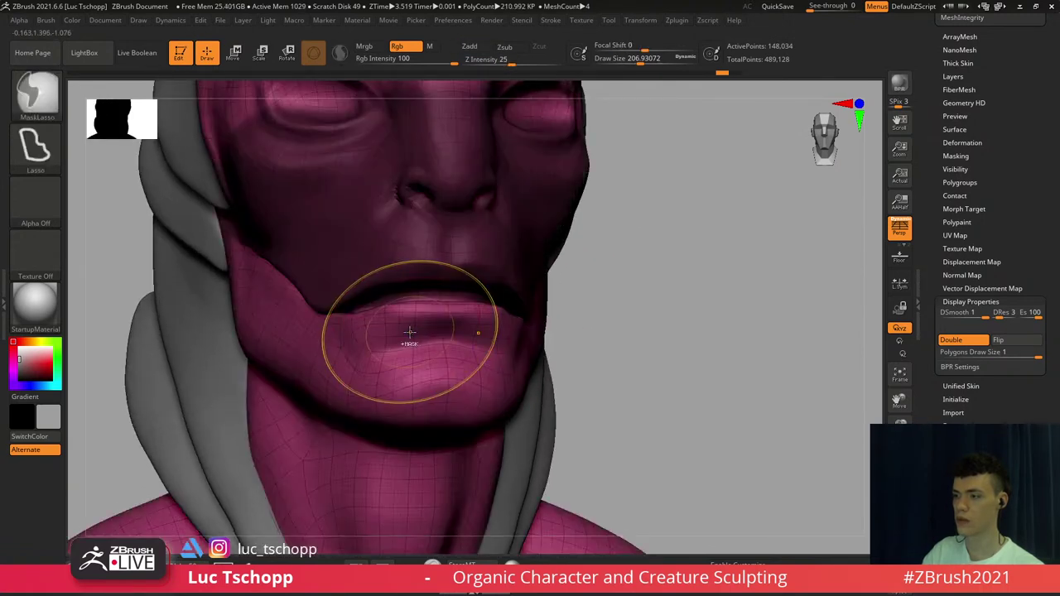
pyautogui.hotkey('ctrl', 'w')
pyautogui.hotkey('ctrl', 'z')
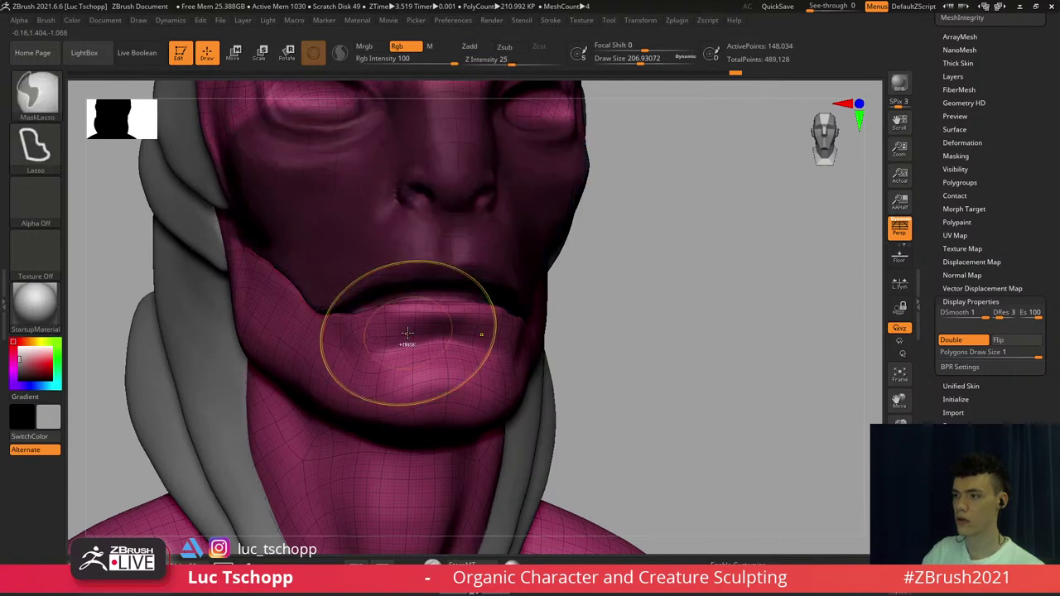
pyautogui.hotkey('shift', 'd')
pyautogui.hotkey('shift', 'd')
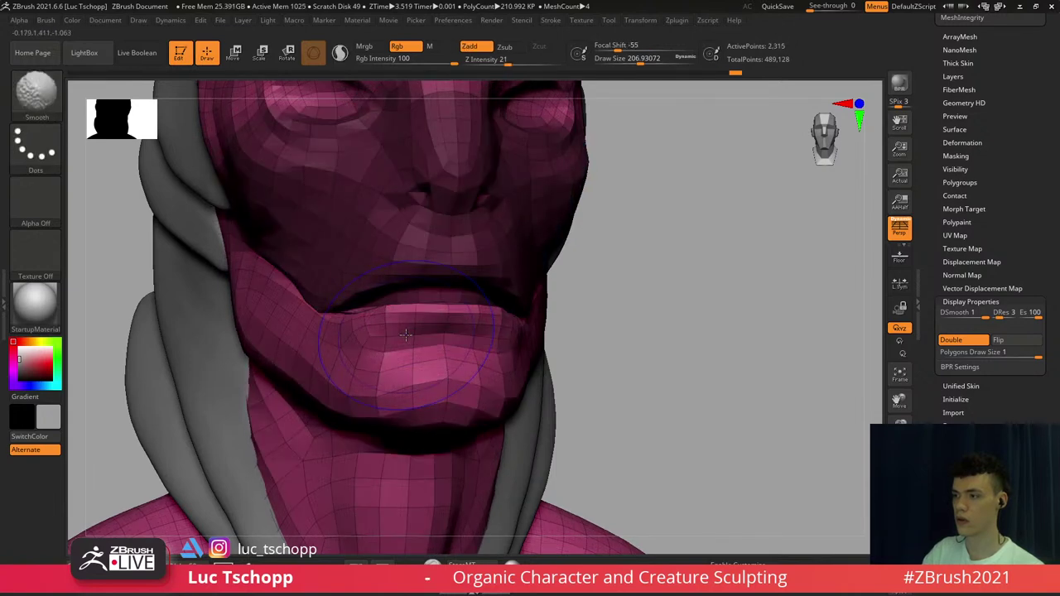
pyautogui.hotkey('ctrl', 'w')
pyautogui.hotkey('shift', 'f')
pyautogui.moveTo(406, 336)
pyautogui.keyDown('shift'); pyautogui.mouseDown(button='right')
pyautogui.moveTo(497, 332)
pyautogui.moveTo(507, 301)
pyautogui.moveTo(465, 318)
pyautogui.moveTo(483, 384)
pyautogui.mouseUp(button='right'); pyautogui.keyUp('shift')
pyautogui.press('d')
# Mask the upper-face polygroup and switch to the standard Move brush
pyautogui.press('w')
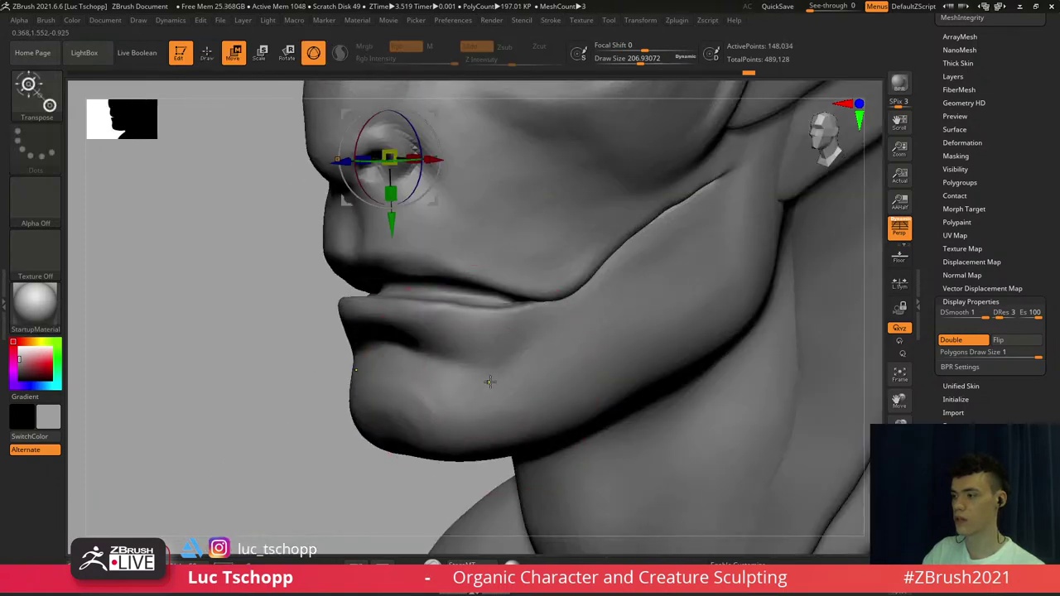
pyautogui.keyDown('ctrl'); pyautogui.click(490, 381); pyautogui.keyUp('ctrl')
pyautogui.press('b')
pyautogui.press('m')
pyautogui.press('t')
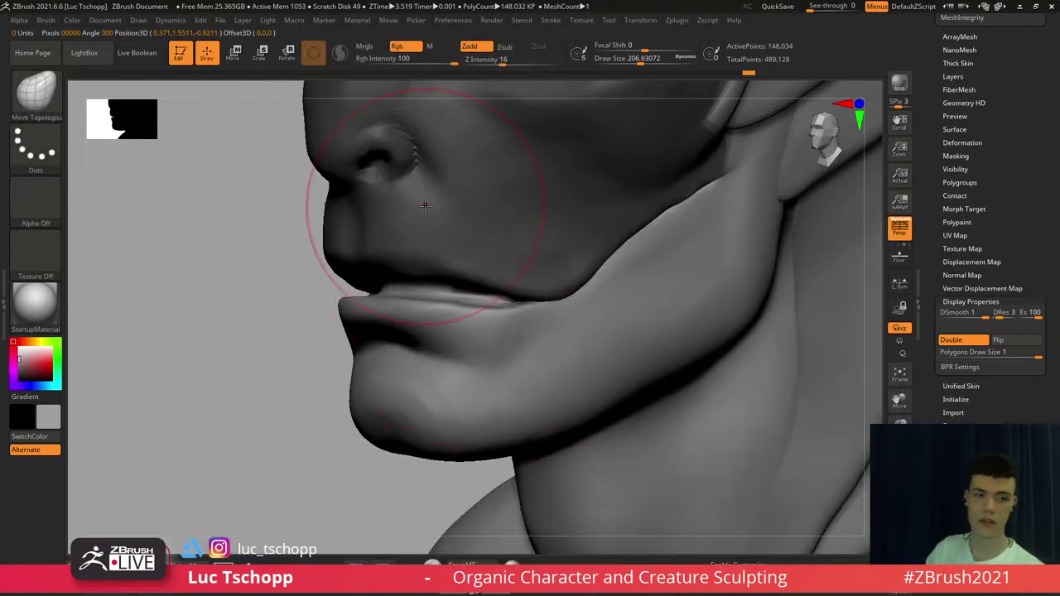
pyautogui.moveTo(551, 306)
pyautogui.mouseDown(button='right')
pyautogui.moveTo(480, 308)
pyautogui.moveTo(535, 308)
pyautogui.mouseUp(button='right')
pyautogui.press('b')
pyautogui.press('m')
pyautogui.press('v')
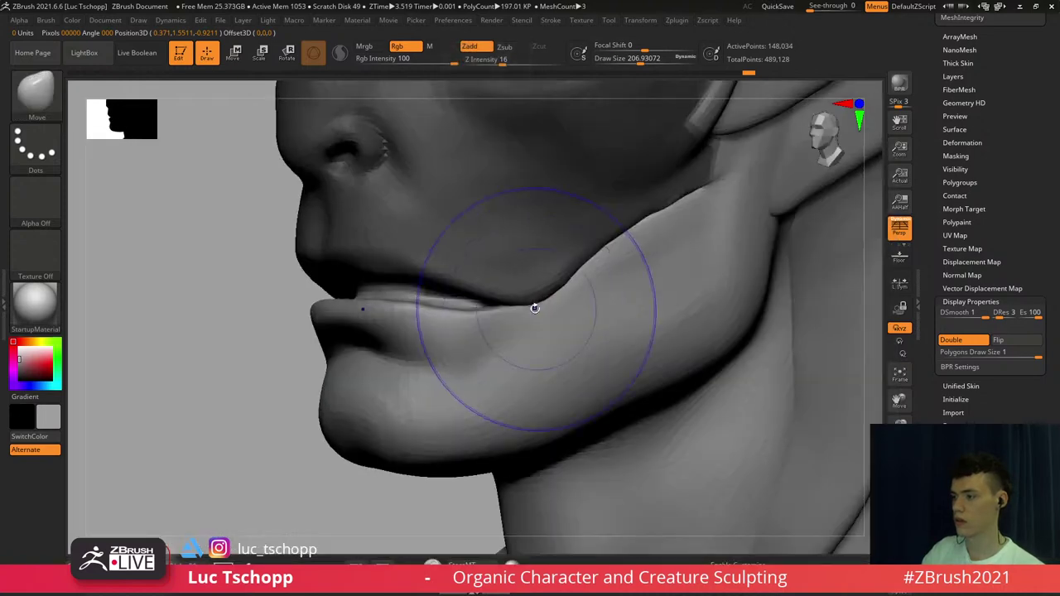
# Hide the upper-face polygroup and pull the lip edge upward with a size-251 brush
pyautogui.hotkey('shift', 'd')
pyautogui.hotkey('shift', 'd')
pyautogui.press('s')
pyautogui.moveTo(534, 304); pyautogui.dragTo(539, 303)
pyautogui.moveTo(539, 303); pyautogui.dragTo(510, 283, button='right')
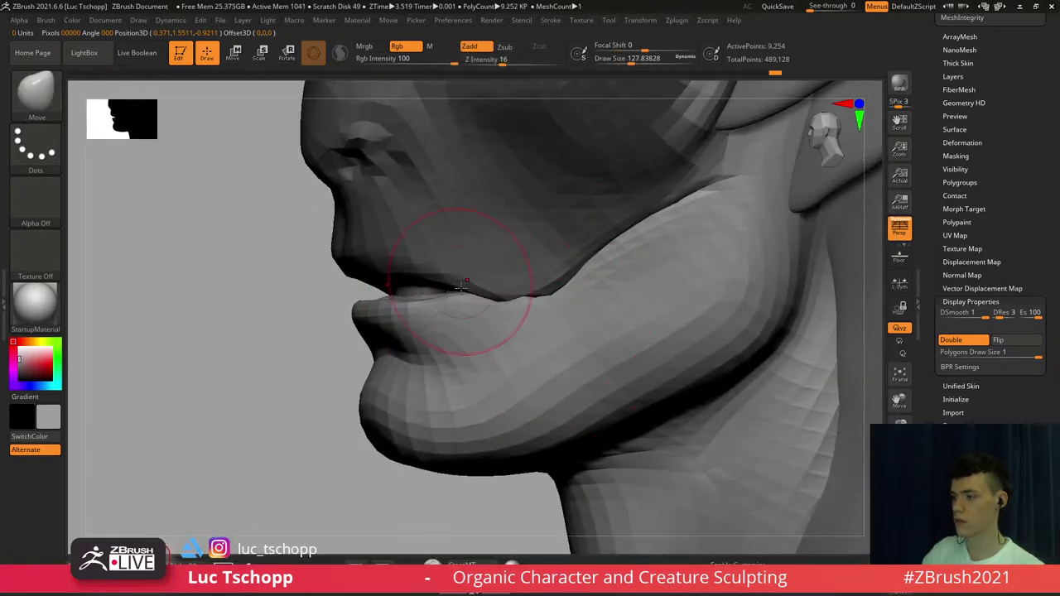
pyautogui.keyDown('ctrl'); pyautogui.keyDown('shift'); pyautogui.click(635, 318); pyautogui.keyUp('shift'); pyautogui.keyUp('ctrl')
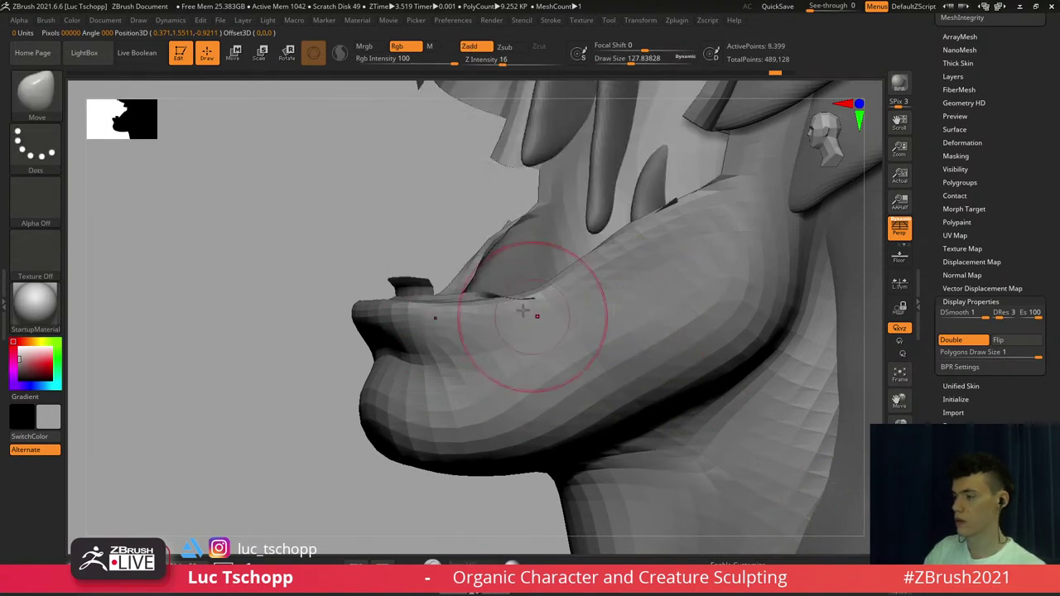
pyautogui.moveTo(531, 313); pyautogui.dragTo(525, 292, button='right')
pyautogui.press('s')
pyautogui.moveTo(524, 292)
pyautogui.mouseDown()
pyautogui.moveTo(535, 292)
pyautogui.moveTo(521, 270)
pyautogui.moveTo(547, 283)
pyautogui.moveTo(532, 262)
pyautogui.mouseUp()
# Nudge the jaw edge with a size-167 brush, then reveal the upper face in front view
pyautogui.press('s')
pyautogui.moveTo(659, 192); pyautogui.dragTo(658, 187)
pyautogui.moveTo(481, 277); pyautogui.dragTo(544, 275, button='right')
pyautogui.press('s')
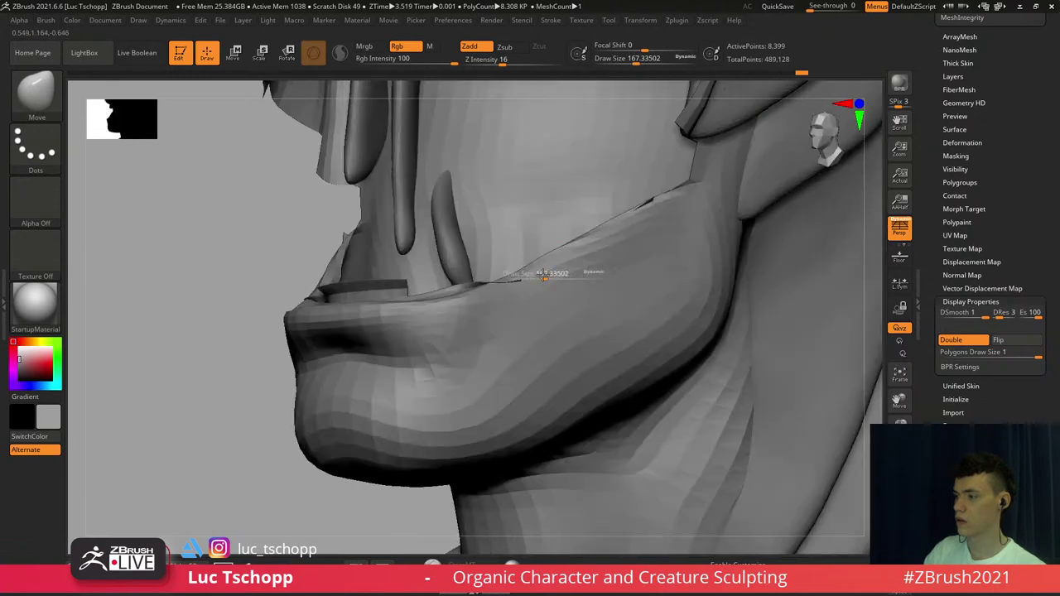
pyautogui.moveTo(367, 333); pyautogui.dragTo(364, 333)
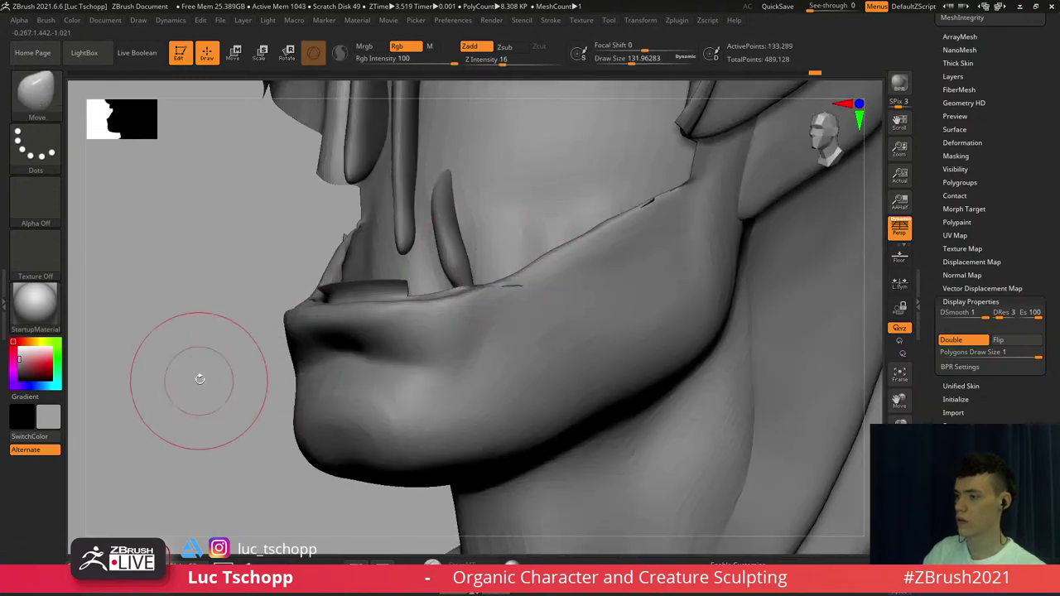
pyautogui.keyDown('ctrl'); pyautogui.keyDown('shift'); pyautogui.click(200, 397); pyautogui.keyUp('shift'); pyautogui.keyUp('ctrl')
pyautogui.moveTo(227, 403)
pyautogui.keyDown('shift'); pyautogui.mouseDown(button='right')
pyautogui.moveTo(330, 397)
pyautogui.moveTo(431, 326)
pyautogui.moveTo(338, 385)
pyautogui.mouseUp(button='right'); pyautogui.keyUp('shift')
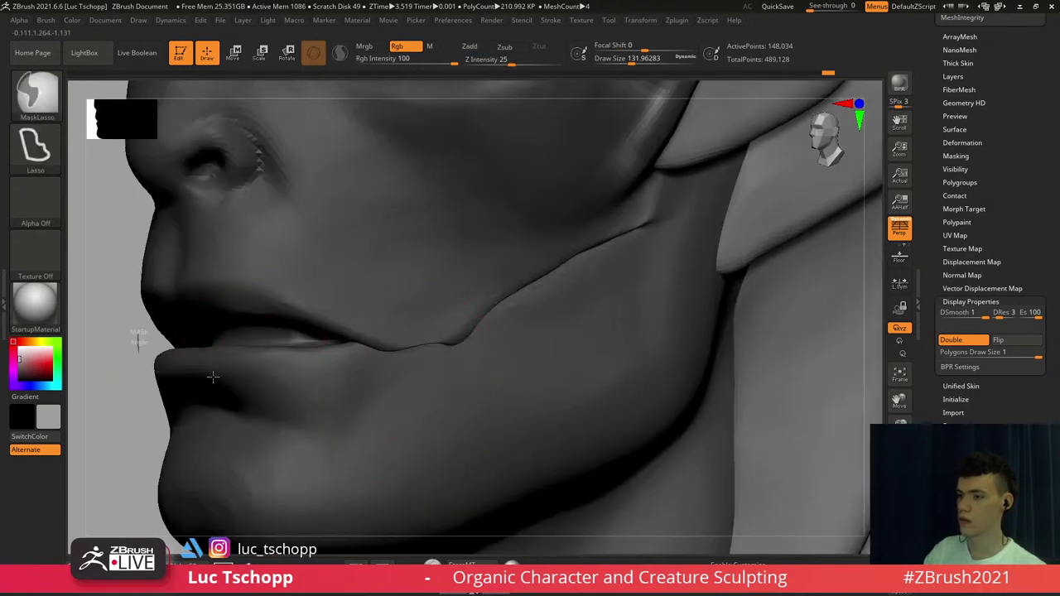
# Clear the face mask, drop to the lowest subdivision level and mask all but the upper lip
pyautogui.keyDown('ctrl'); pyautogui.moveTo(137, 340); pyautogui.dragTo(124, 357); pyautogui.keyUp('ctrl')
pyautogui.hotkey('shift', 'd')
pyautogui.press('s')
pyautogui.moveTo(443, 341); pyautogui.dragTo(437, 343)
pyautogui.moveTo(427, 299); pyautogui.dragTo(431, 267, button='right')
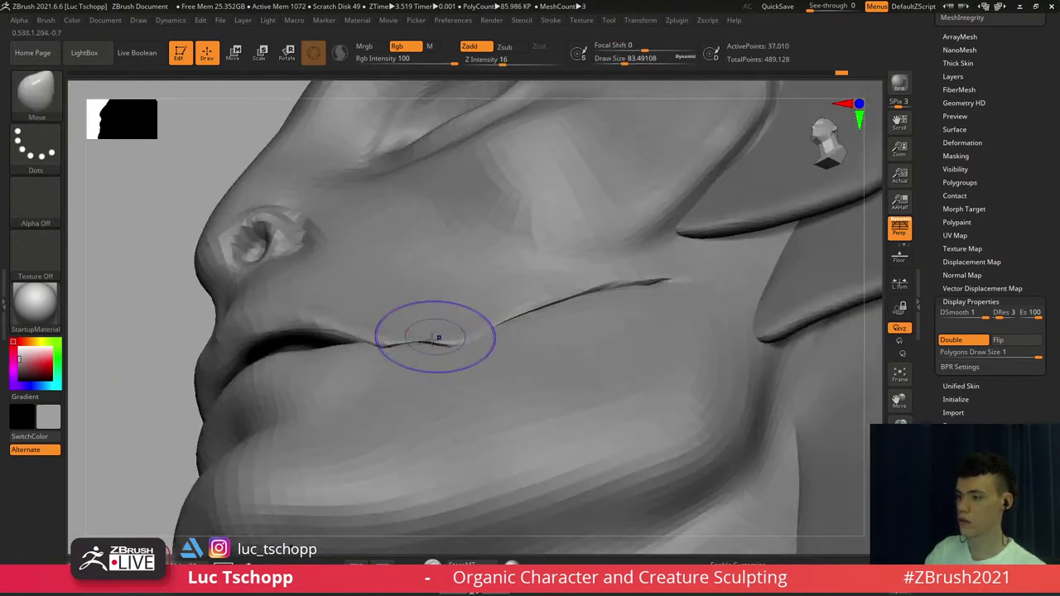
pyautogui.hotkey('shift', 'd')
pyautogui.press('s')
pyautogui.moveTo(431, 344); pyautogui.dragTo(427, 344)
pyautogui.hotkey('shift', 'd')
pyautogui.moveTo(434, 322); pyautogui.dragTo(430, 229, button='right')
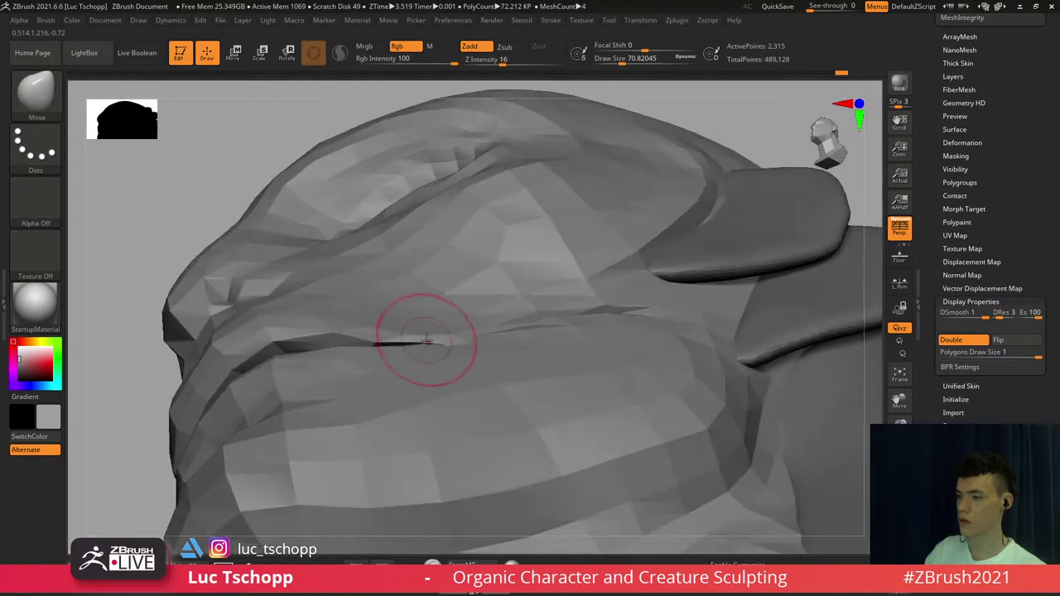
pyautogui.press('w')
pyautogui.keyDown('ctrl'); pyautogui.click(431, 323); pyautogui.keyUp('ctrl')
# Pull the upper lip edge into shape with Move Topological at brush size about 331
pyautogui.press('q')
pyautogui.press('b')
pyautogui.press('m')
pyautogui.press('t')
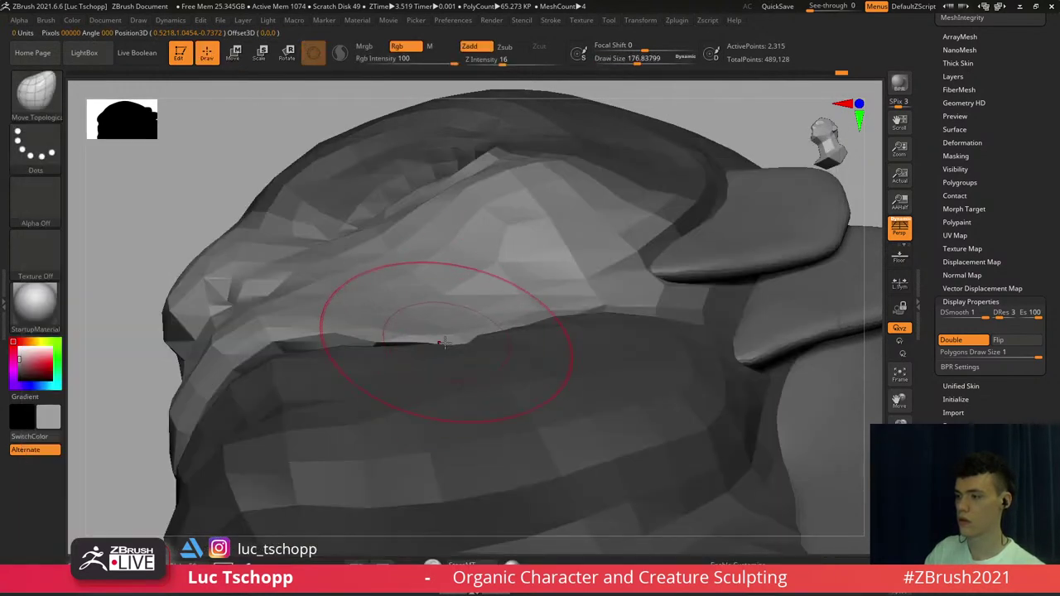
pyautogui.moveTo(454, 342); pyautogui.dragTo(454, 322, button='right')
pyautogui.press('s')
pyautogui.moveTo(451, 338); pyautogui.dragTo(455, 330)
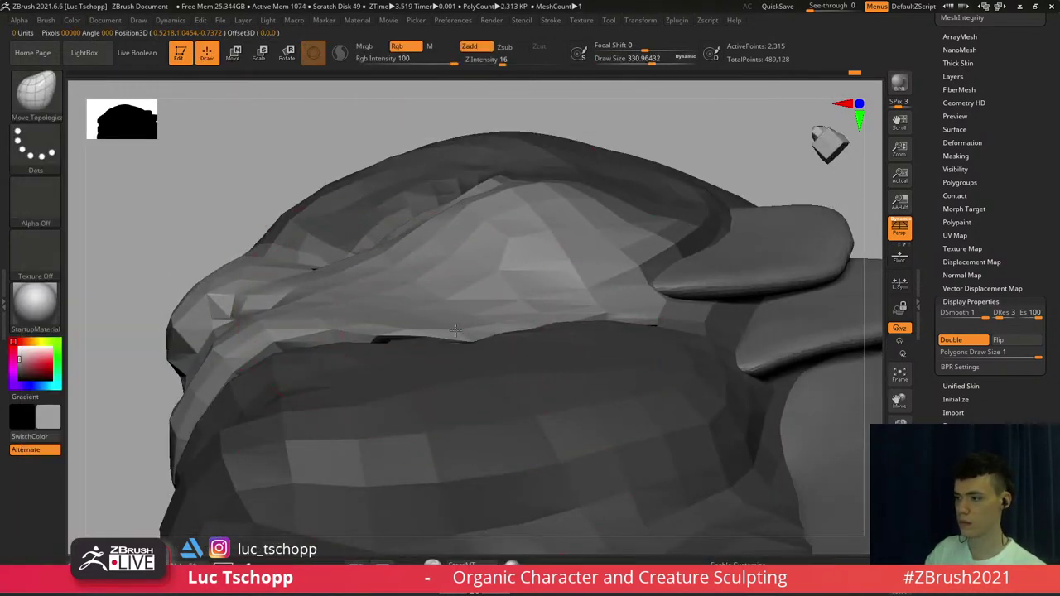
pyautogui.moveTo(479, 323); pyautogui.dragTo(422, 344, button='right')
pyautogui.press('s')
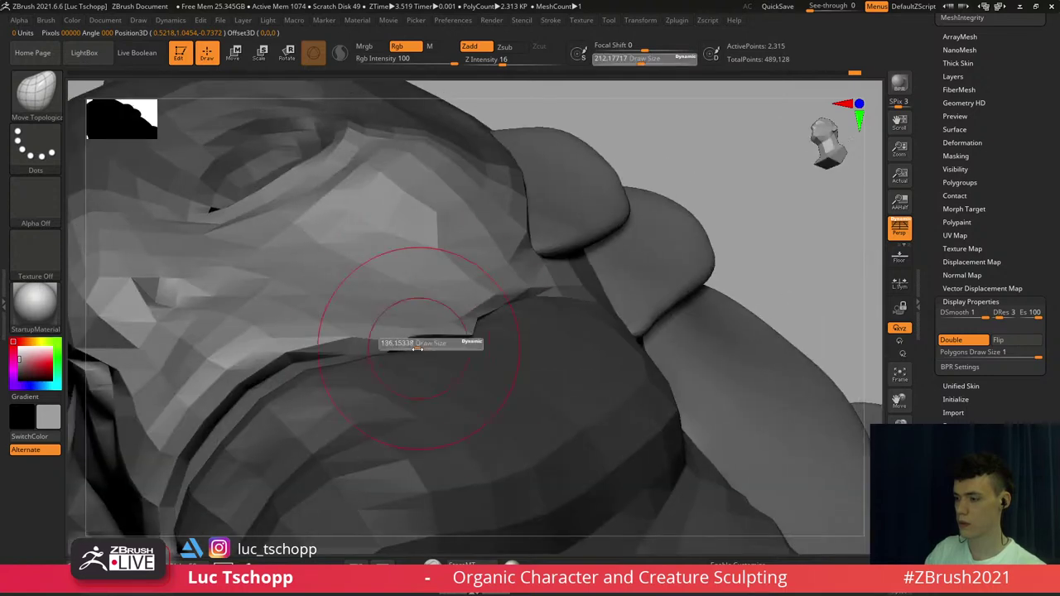
pyautogui.moveTo(423, 345); pyautogui.dragTo(410, 345)
# Isolate the mouth polygroup to inspect it, then reveal the whole mesh again
pyautogui.keyDown('ctrl'); pyautogui.keyDown('shift'); pyautogui.click(420, 300); pyautogui.keyUp('shift'); pyautogui.keyUp('ctrl')
pyautogui.moveTo(419, 301)
pyautogui.mouseDown(button='right')
pyautogui.moveTo(435, 273)
pyautogui.moveTo(473, 257)
pyautogui.moveTo(720, 267)
pyautogui.moveTo(473, 213)
pyautogui.moveTo(464, 321)
pyautogui.moveTo(485, 384)
pyautogui.moveTo(442, 263)
pyautogui.mouseUp(button='right')
pyautogui.keyDown('ctrl'); pyautogui.keyDown('shift'); pyautogui.click(473, 257); pyautogui.keyUp('shift'); pyautogui.keyUp('ctrl')
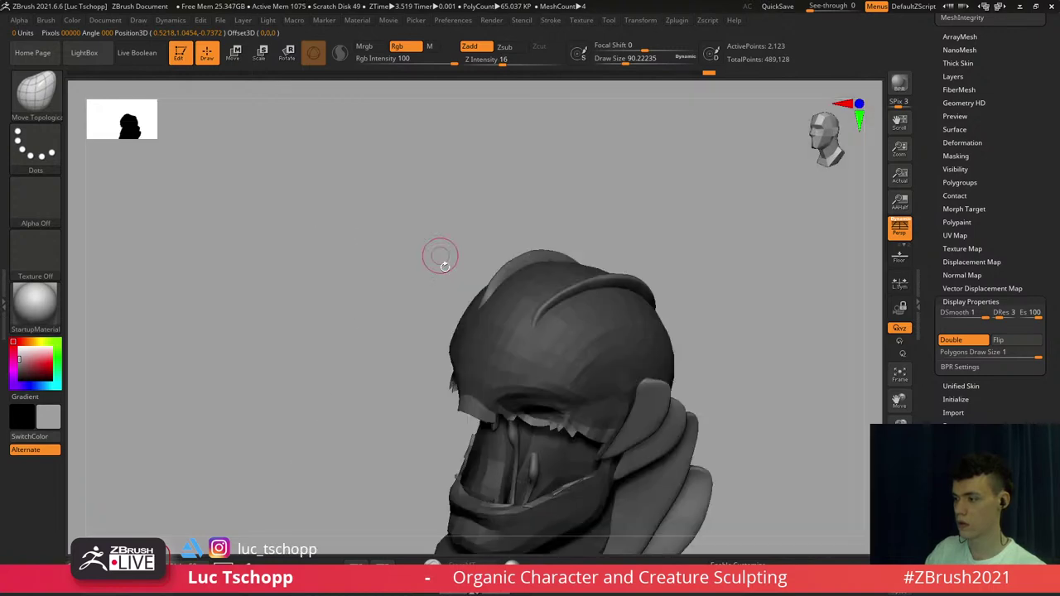
pyautogui.press('f')
pyautogui.keyDown('ctrl'); pyautogui.moveTo(440, 339); pyautogui.dragTo(426, 407, button='right'); pyautogui.keyUp('ctrl')
pyautogui.press('shift')
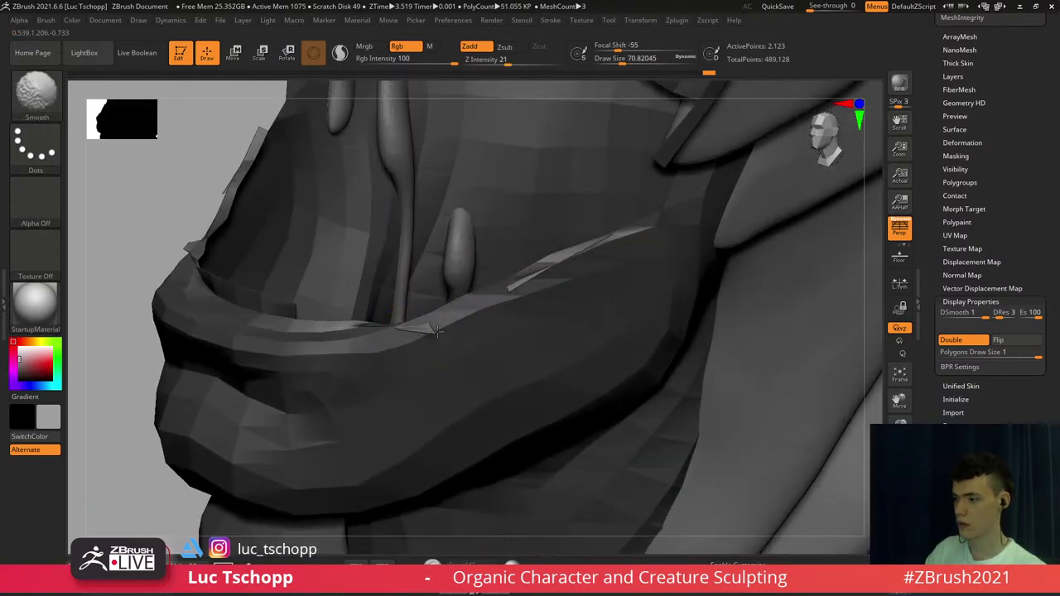
pyautogui.moveTo(439, 336)
pyautogui.mouseDown(button='right')
pyautogui.moveTo(263, 324)
pyautogui.moveTo(425, 304)
pyautogui.moveTo(406, 302)
pyautogui.mouseUp(button='right')
pyautogui.hotkey('ctrl', 'shift')
pyautogui.keyDown('ctrl'); pyautogui.keyDown('shift'); pyautogui.click(126, 337); pyautogui.keyUp('shift'); pyautogui.keyUp('ctrl')
# Shift-smooth the mouth-corner crease at the highest subdivision level
pyautogui.press('shift')
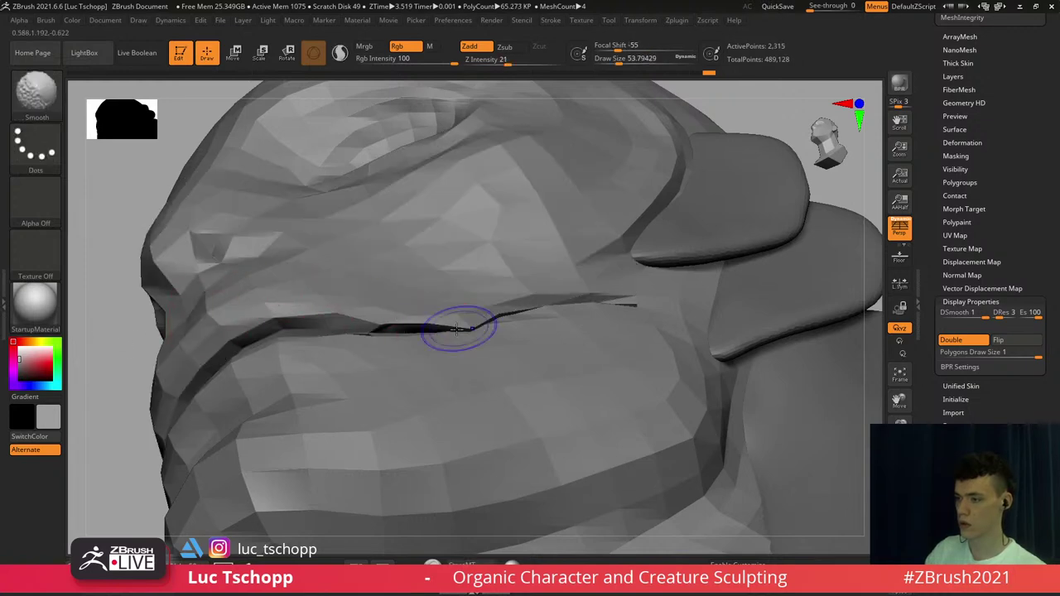
pyautogui.press('d')
pyautogui.press('d')
pyautogui.press('d')
pyautogui.moveTo(431, 329)
pyautogui.mouseDown(button='right')
pyautogui.moveTo(436, 376)
pyautogui.moveTo(530, 352)
pyautogui.moveTo(428, 324)
pyautogui.moveTo(448, 323)
pyautogui.mouseUp(button='right')
pyautogui.press('shift')
pyautogui.keyDown('shift'); pyautogui.moveTo(403, 339); pyautogui.dragTo(433, 336); pyautogui.keyUp('shift')
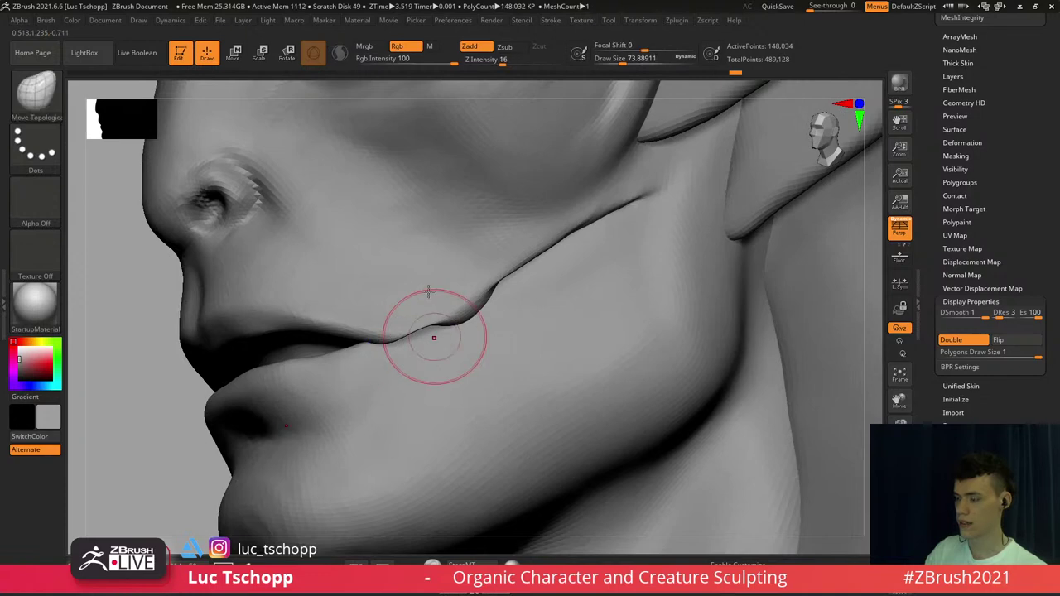
pyautogui.moveTo(433, 337)
pyautogui.mouseDown(button='right')
pyautogui.moveTo(430, 313)
pyautogui.moveTo(402, 322)
pyautogui.mouseUp(button='right')
pyautogui.keyDown('ctrl'); pyautogui.keyDown('shift'); pyautogui.click(430, 313); pyautogui.keyUp('shift'); pyautogui.keyUp('ctrl')
pyautogui.hotkey('ctrl', 'z')
# Choose the Inflat brush and smooth the mouth-corner crease across several subdivision levels
pyautogui.press('b')
pyautogui.press('i')
pyautogui.press('n')
pyautogui.hotkey('shift', 'd')
pyautogui.hotkey('shift', 'd')
pyautogui.press('shift')
pyautogui.hotkey('shift', 'd')
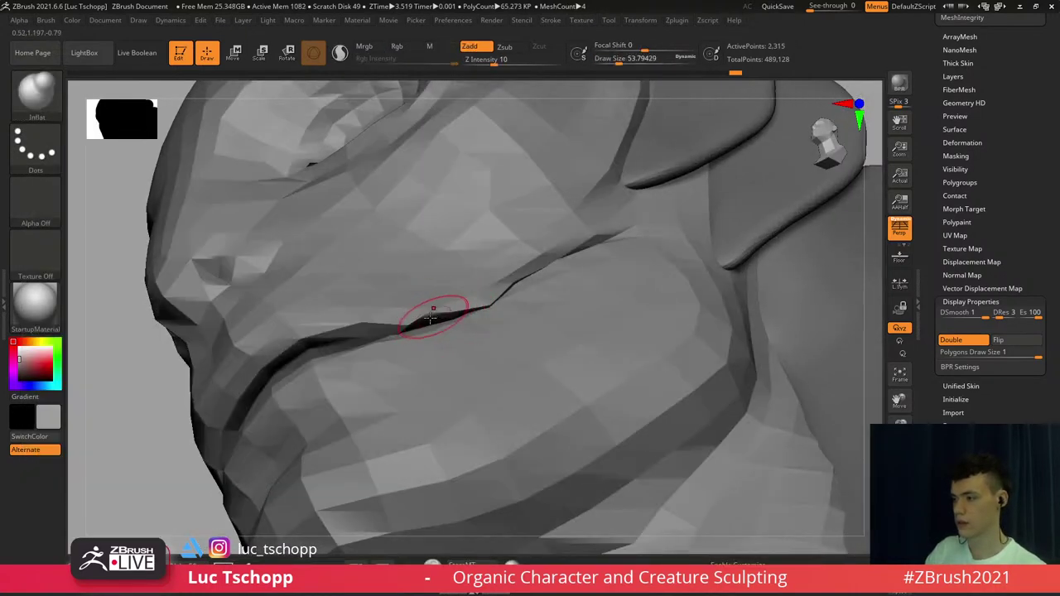
pyautogui.press('shift')
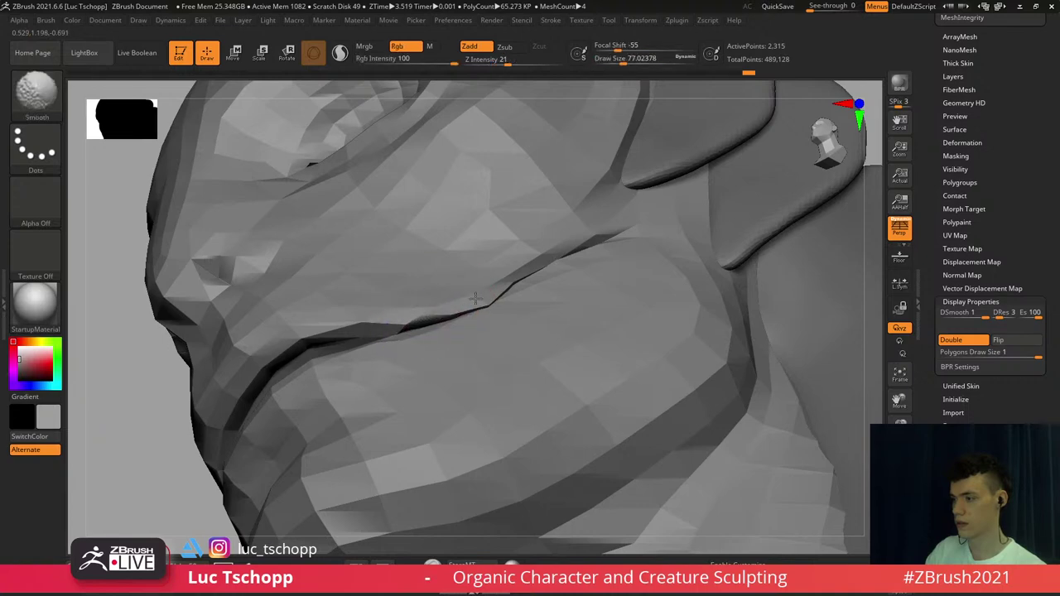
pyautogui.press('d')
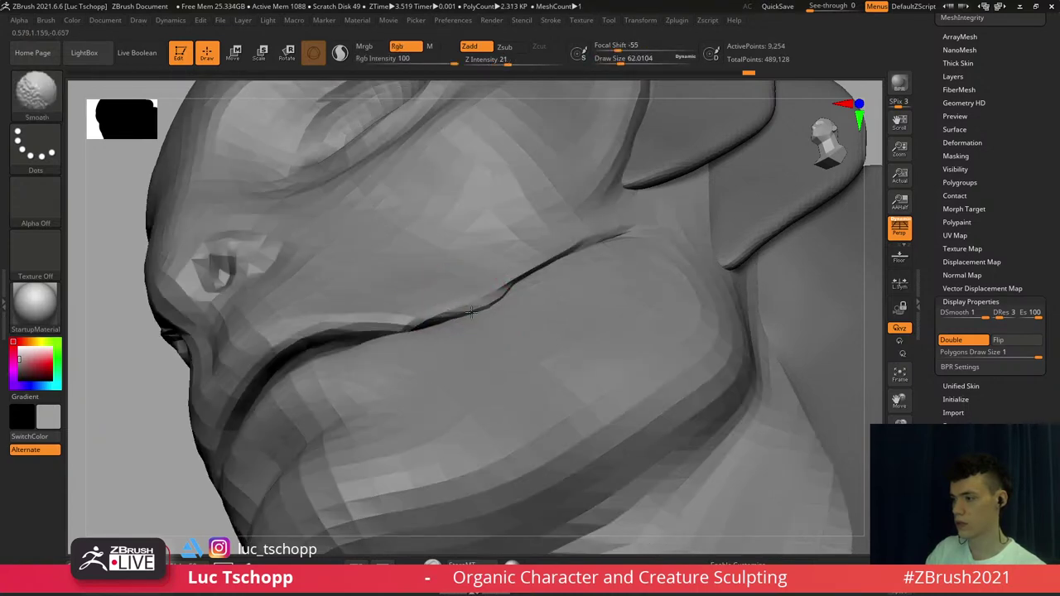
pyautogui.keyDown('shift'); pyautogui.moveTo(431, 320); pyautogui.dragTo(443, 316); pyautogui.keyUp('shift')
pyautogui.press('d')
pyautogui.moveTo(449, 313)
pyautogui.mouseDown(button='right')
pyautogui.moveTo(459, 358)
pyautogui.moveTo(489, 356)
pyautogui.mouseUp(button='right')
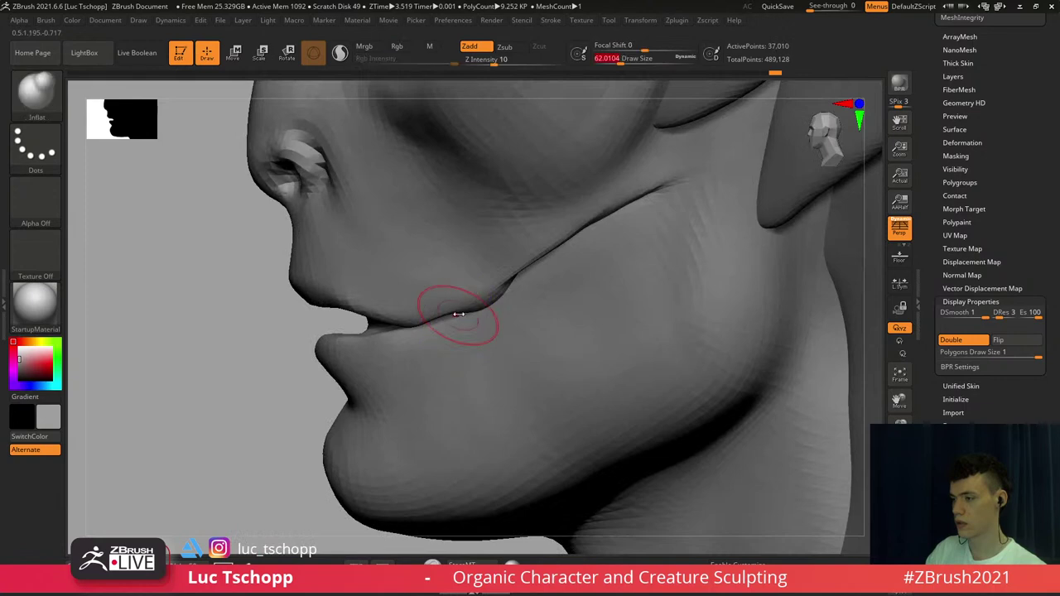
pyautogui.keyDown('shift'); pyautogui.moveTo(459, 312); pyautogui.dragTo(450, 319); pyautogui.keyUp('shift')
# Pull the mouth crease slightly down with Move Topological, then smooth it at higher detail
pyautogui.press('b')
pyautogui.press('m')
pyautogui.press('t')
pyautogui.moveTo(450, 318); pyautogui.dragTo(481, 318, button='right')
pyautogui.hotkey('shift', 'd')
pyautogui.hotkey('shift', 'd')
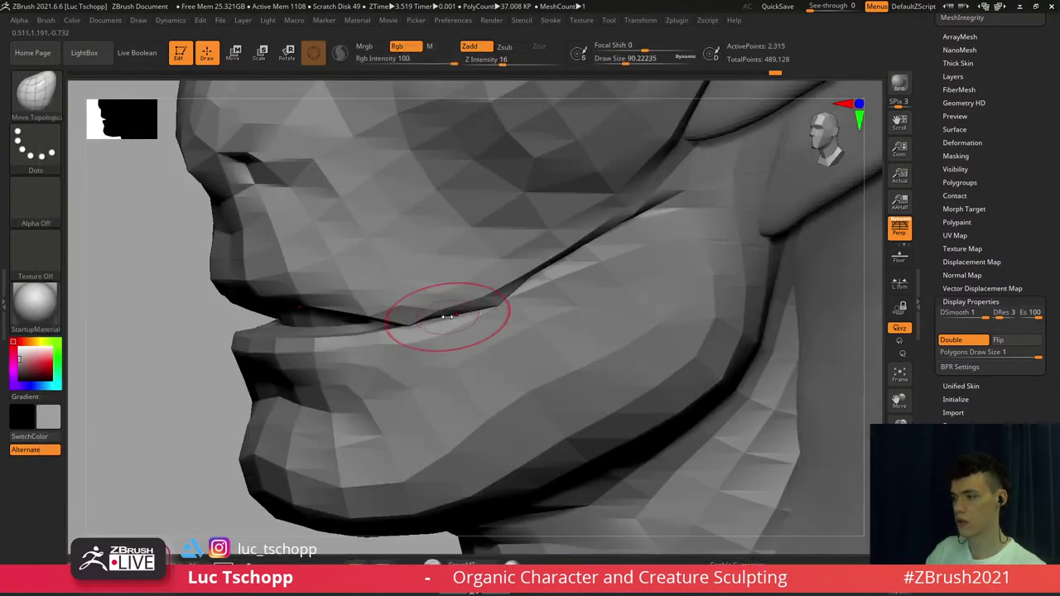
pyautogui.moveTo(444, 319); pyautogui.dragTo(438, 333)
pyautogui.press('d')
pyautogui.press('d')
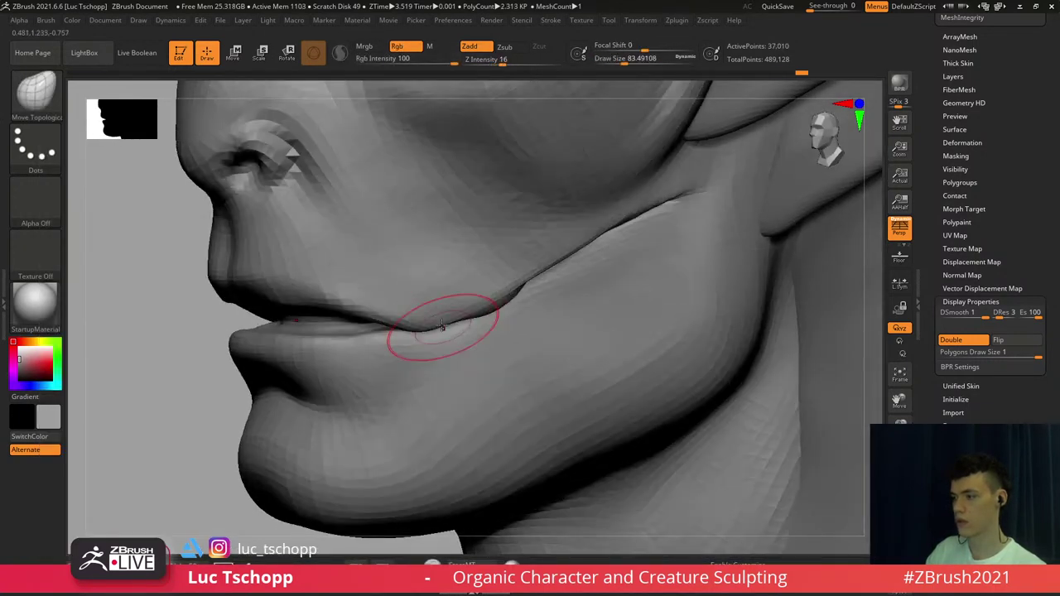
pyautogui.press('shift')
pyautogui.keyDown('shift'); pyautogui.moveTo(501, 304); pyautogui.dragTo(542, 270); pyautogui.keyUp('shift')
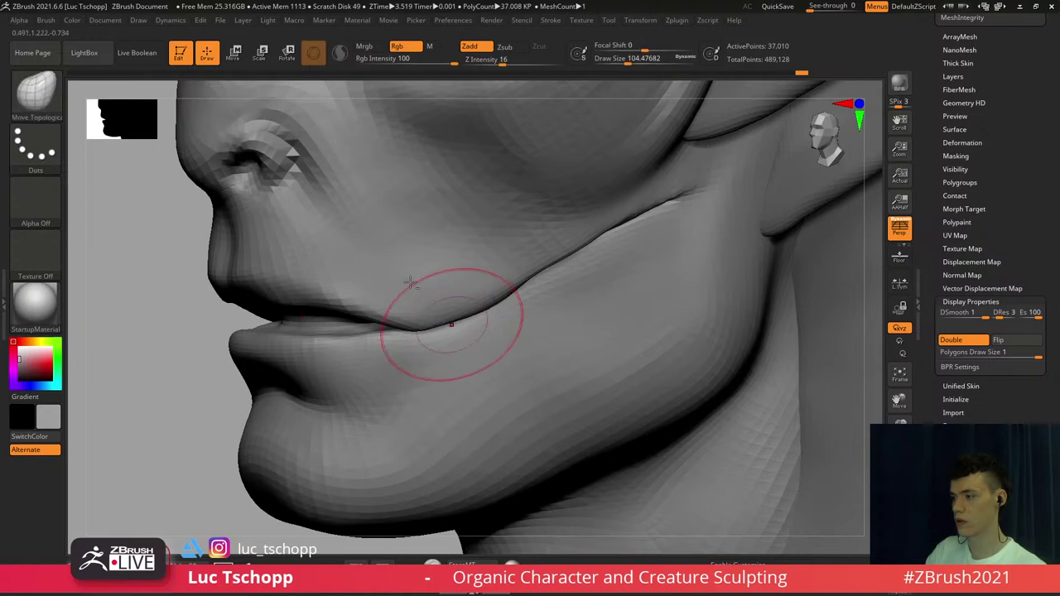
pyautogui.press('d')
pyautogui.keyDown('ctrl'); pyautogui.moveTo(452, 318); pyautogui.dragTo(389, 265, button='right'); pyautogui.keyUp('ctrl')
pyautogui.moveTo(389, 265)
pyautogui.mouseDown(button='right')
pyautogui.moveTo(427, 308)
pyautogui.moveTo(474, 317)
pyautogui.mouseUp(button='right')
pyautogui.moveTo(435, 282)
pyautogui.mouseDown(button='right')
pyautogui.moveTo(448, 275)
pyautogui.moveTo(466, 370)
pyautogui.moveTo(464, 360)
pyautogui.moveTo(526, 355)
pyautogui.mouseUp(button='right')
# Use the Move brush at size 163, drop two subdivision levels and set an exact side profile
pyautogui.press('b')
pyautogui.press('m')
pyautogui.press('v')
pyautogui.moveTo(331, 348); pyautogui.dragTo(466, 344, button='right')
pyautogui.press('s')
pyautogui.moveTo(347, 342); pyautogui.dragTo(355, 341)
pyautogui.hotkey('shift', 'd')
pyautogui.hotkey('shift', 'd')
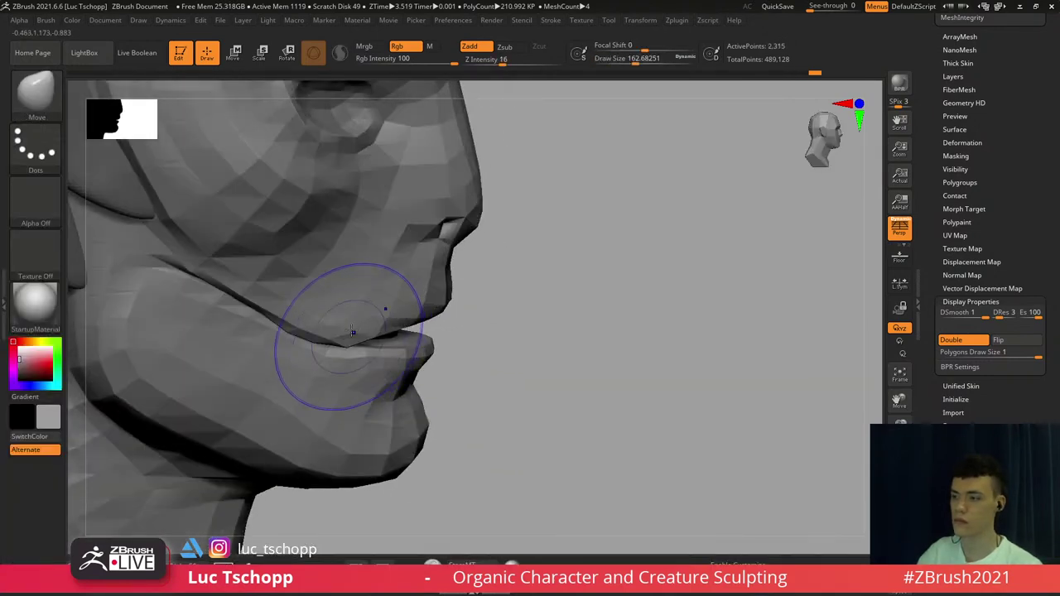
pyautogui.hotkey('shift', 'd')
pyautogui.press('w')
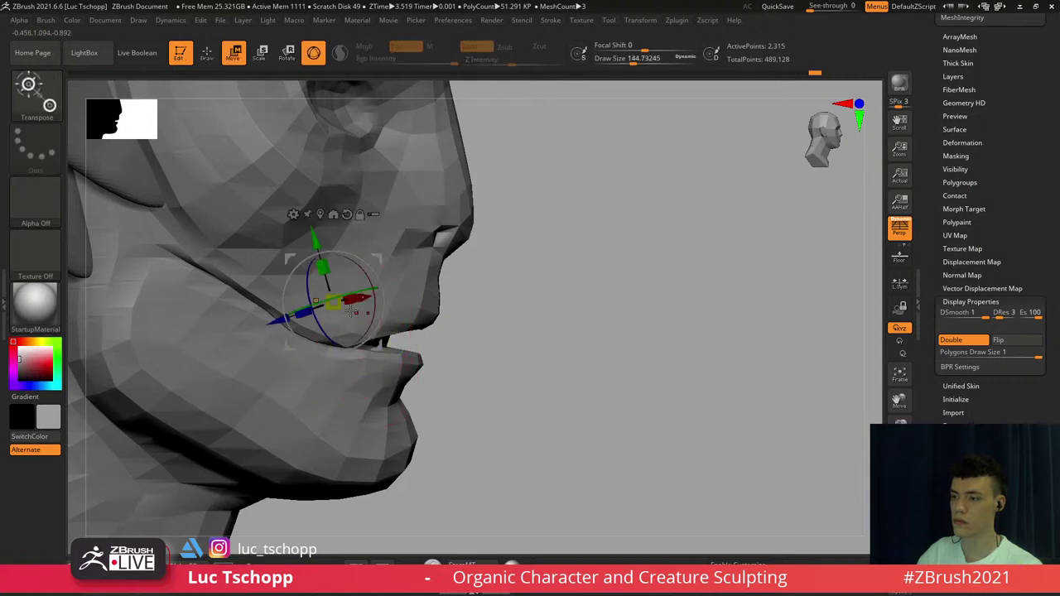
pyautogui.keyDown('shift'); pyautogui.moveTo(354, 338); pyautogui.dragTo(365, 331, button='right'); pyautogui.keyUp('shift')
pyautogui.press('b')
pyautogui.press('m')
pyautogui.press('t')
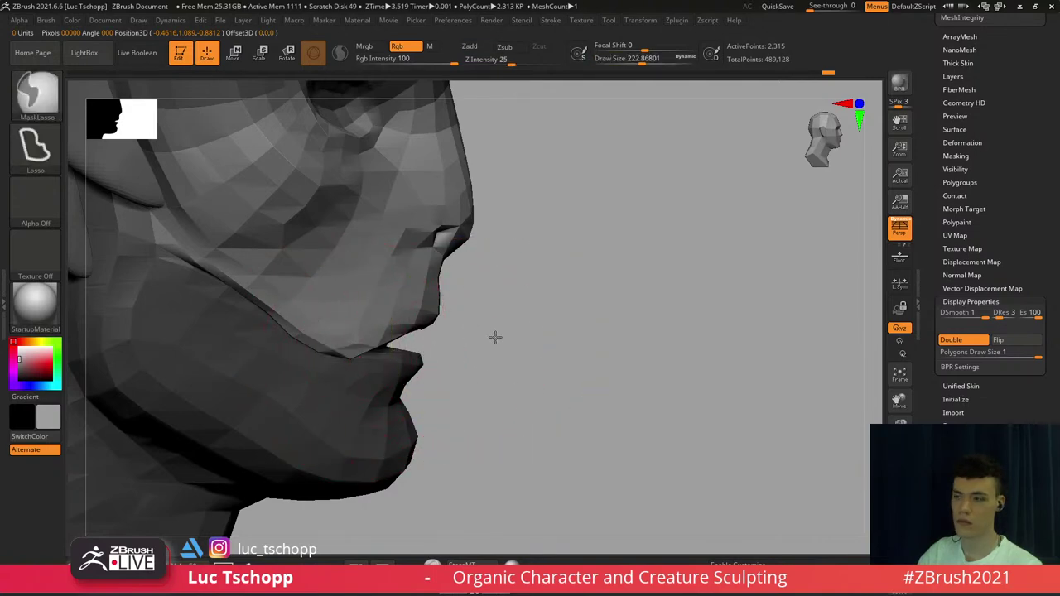
# Return to the highest subdivision, shrink the brush to about 136 and clear the face mask
pyautogui.press('d')
pyautogui.press('d')
pyautogui.press('d')
pyautogui.moveTo(472, 392); pyautogui.dragTo(360, 355, button='right')
pyautogui.press('s')
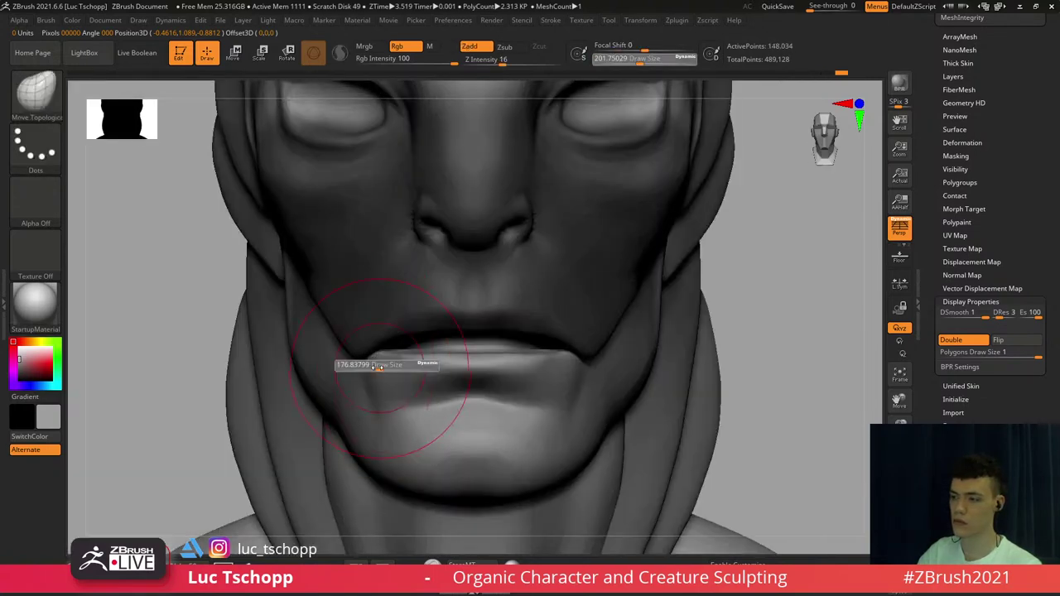
pyautogui.moveTo(389, 367); pyautogui.dragTo(378, 367)
pyautogui.keyDown('ctrl'); pyautogui.moveTo(203, 383); pyautogui.dragTo(188, 396); pyautogui.keyUp('ctrl')
pyautogui.moveTo(340, 369)
pyautogui.keyDown('ctrl'); pyautogui.mouseDown(button='right')
pyautogui.moveTo(406, 302)
pyautogui.moveTo(400, 277)
pyautogui.moveTo(435, 372)
pyautogui.mouseUp(button='right'); pyautogui.keyUp('ctrl')
# Mask the cheek beside the mouth with Move at size 202 on the lowest level, then undo it
pyautogui.press('b')
pyautogui.press('m')
pyautogui.press('v')
pyautogui.keyDown('alt'); pyautogui.moveTo(342, 328); pyautogui.dragTo(370, 360, button='right'); pyautogui.keyUp('alt')
pyautogui.hotkey('shift', 'd')
pyautogui.hotkey('shift', 'd')
pyautogui.hotkey('shift', 'd')
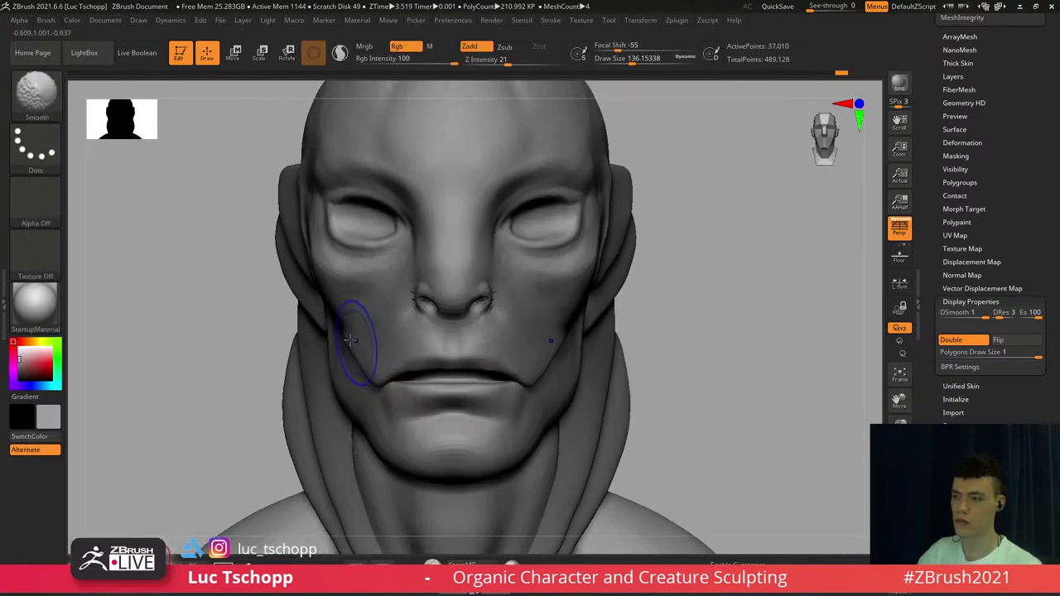
pyautogui.press('s')
pyautogui.moveTo(352, 342); pyautogui.dragTo(359, 343)
pyautogui.moveTo(348, 339); pyautogui.dragTo(358, 348)
pyautogui.hotkey('ctrl', 'z')
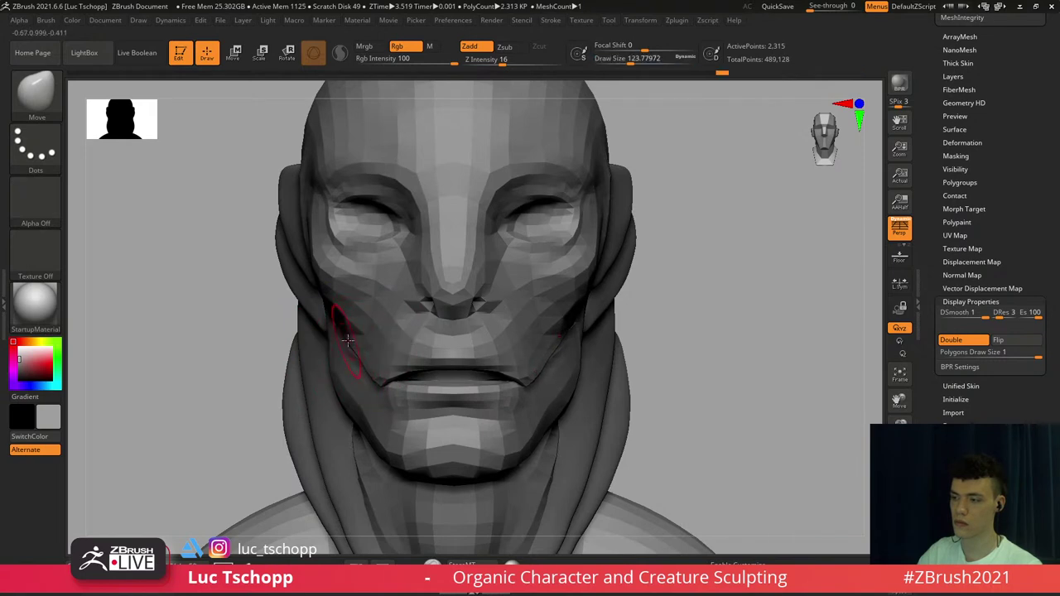
pyautogui.press('d')
pyautogui.press('d')
pyautogui.press('d')
pyautogui.keyDown('alt'); pyautogui.moveTo(383, 347); pyautogui.dragTo(349, 360, button='right'); pyautogui.keyUp('alt')
# Carve the crease below the eye with LucT_Custom1 at brush size about 136, smoothing around it
pyautogui.press('b')
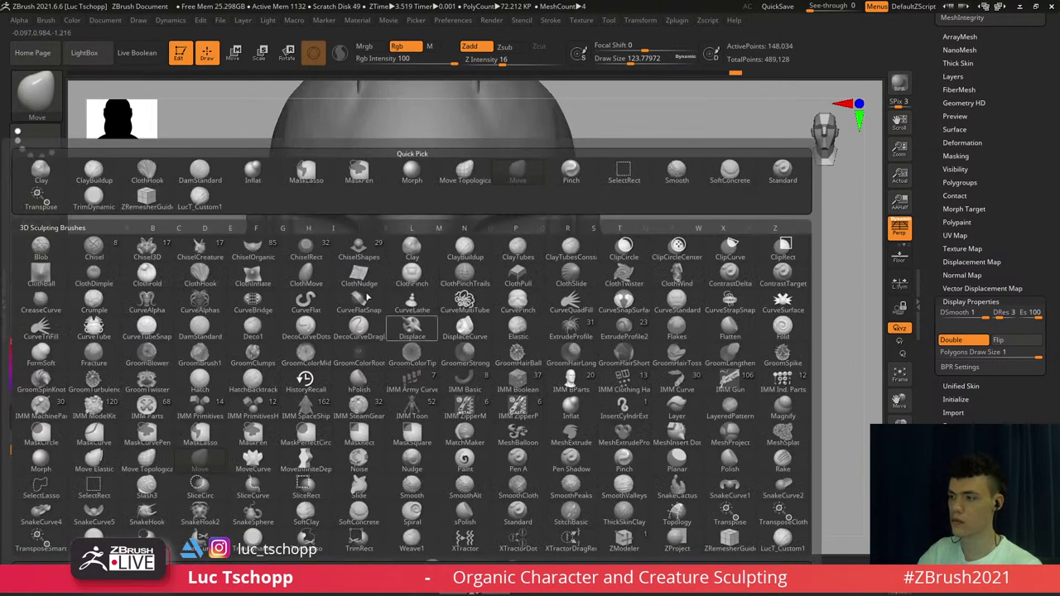
pyautogui.click(209, 207)
pyautogui.moveTo(514, 282)
pyautogui.keyDown('alt'); pyautogui.mouseDown(button='right')
pyautogui.moveTo(478, 277)
pyautogui.moveTo(485, 296)
pyautogui.moveTo(457, 294)
pyautogui.mouseUp(button='right'); pyautogui.keyUp('alt')
pyautogui.press('s')
pyautogui.moveTo(458, 293); pyautogui.dragTo(466, 279)
pyautogui.press('s')
pyautogui.moveTo(466, 276); pyautogui.dragTo(452, 270)
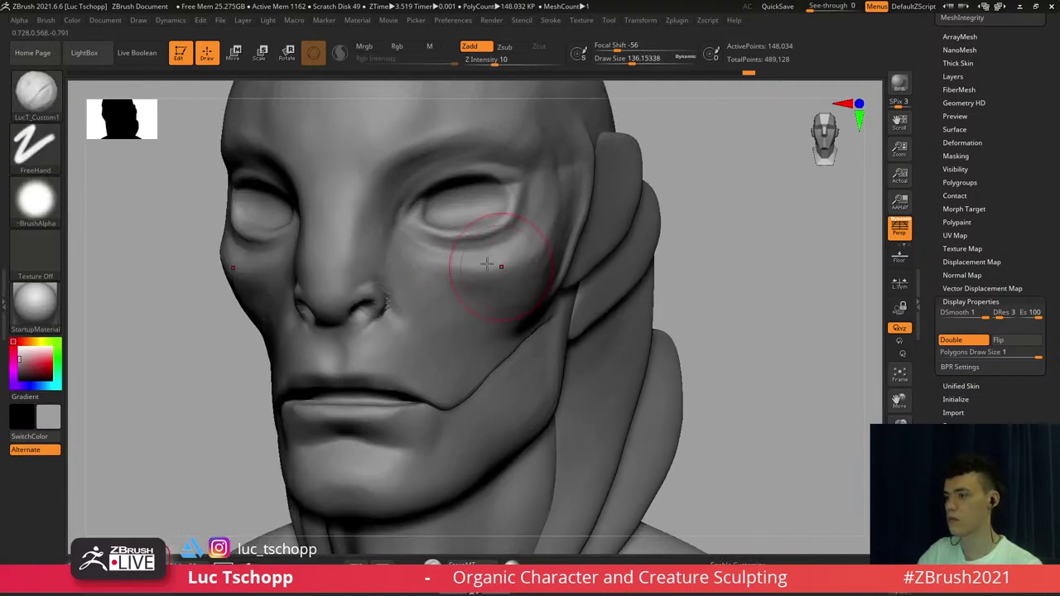
pyautogui.press('shift')
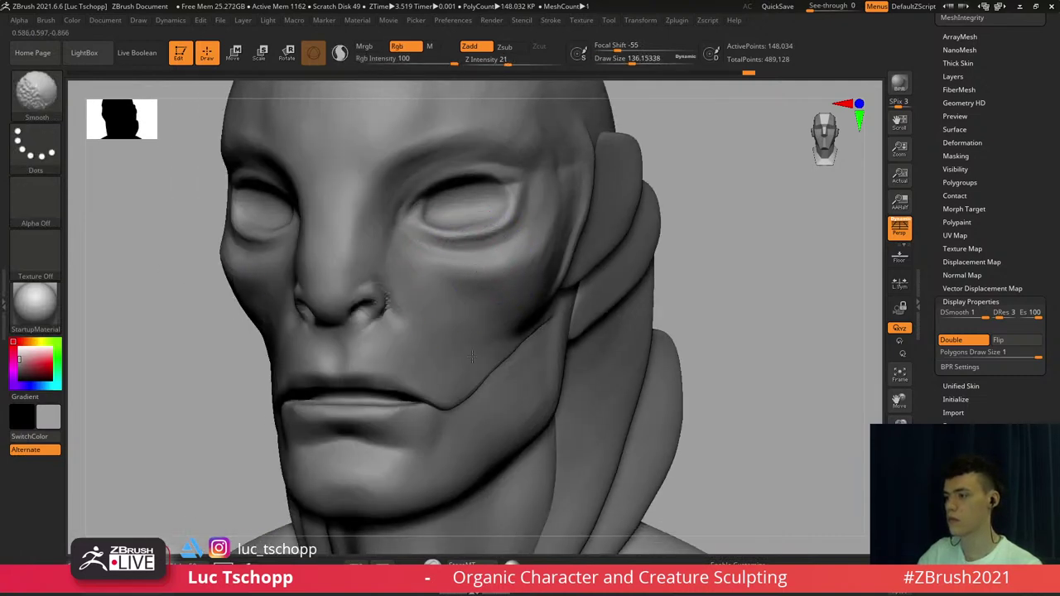
# Carve the cheek crease toward the mouth corner at brush size about 140, then view the bust front-on
pyautogui.moveTo(473, 357)
pyautogui.keyDown('alt'); pyautogui.mouseDown(button='right')
pyautogui.moveTo(480, 290)
pyautogui.moveTo(453, 310)
pyautogui.moveTo(433, 365)
pyautogui.mouseUp(button='right'); pyautogui.keyUp('alt')
pyautogui.press('s')
pyautogui.moveTo(433, 365); pyautogui.dragTo(431, 365)
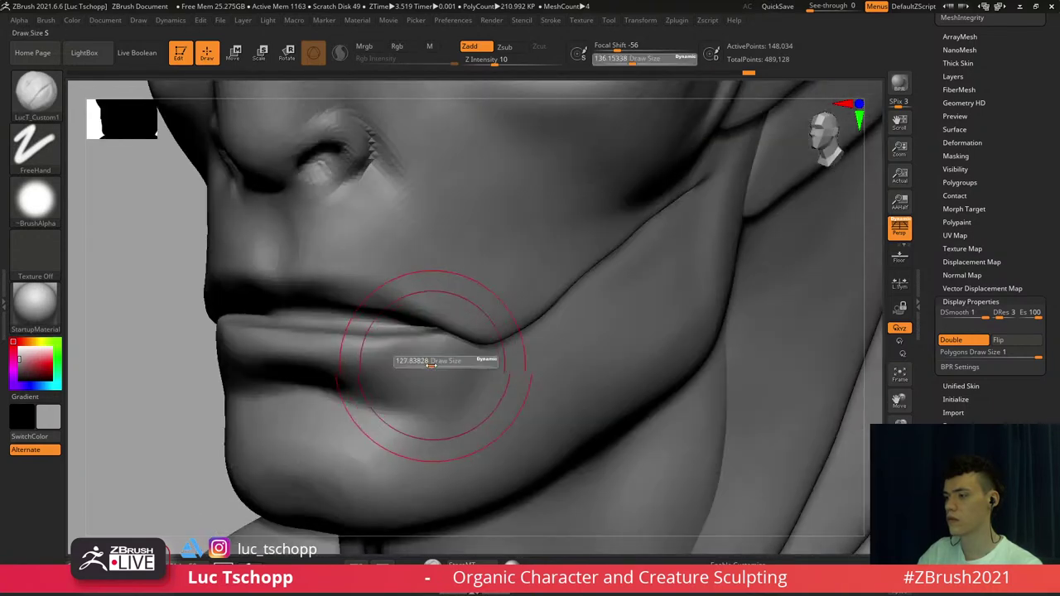
pyautogui.keyDown('alt'); pyautogui.moveTo(432, 366); pyautogui.dragTo(464, 341, button='right'); pyautogui.keyUp('alt')
pyautogui.press('s')
pyautogui.moveTo(462, 342)
pyautogui.mouseDown()
pyautogui.moveTo(449, 355)
pyautogui.moveTo(488, 384)
pyautogui.mouseUp()
pyautogui.keyDown('ctrl'); pyautogui.moveTo(485, 390); pyautogui.dragTo(485, 318, button='right'); pyautogui.keyUp('ctrl')
pyautogui.keyDown('shift'); pyautogui.moveTo(485, 318); pyautogui.dragTo(483, 305, button='right'); pyautogui.keyUp('shift')
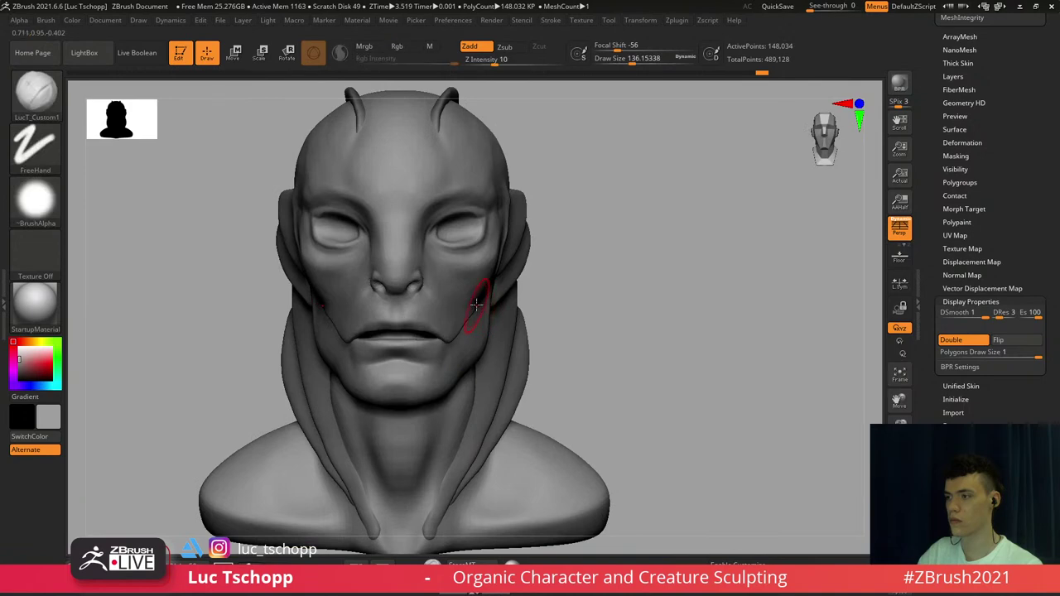
pyautogui.moveTo(470, 234)
pyautogui.keyDown('alt'); pyautogui.mouseDown(button='right')
pyautogui.moveTo(485, 265)
pyautogui.moveTo(473, 267)
pyautogui.mouseUp(button='right'); pyautogui.keyUp('alt')
pyautogui.press('b')
pyautogui.press('m')
pyautogui.press('v')
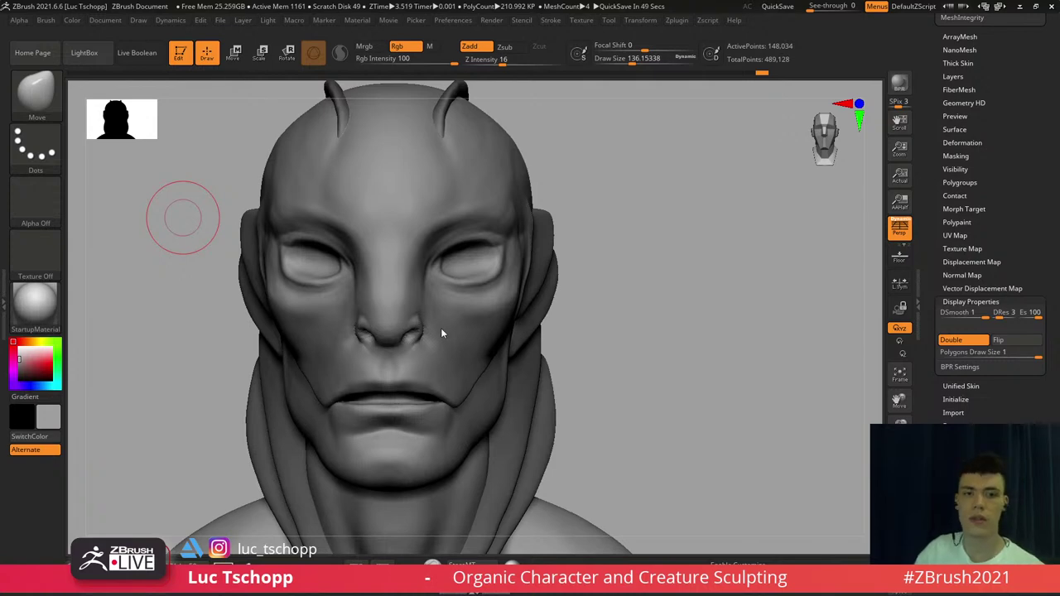
# Orbit under the jaw at the highest subdivision and mask everything except the face polygroup
pyautogui.moveTo(441, 333); pyautogui.dragTo(253, 335, button='right')
pyautogui.moveTo(486, 403)
pyautogui.keyDown('alt'); pyautogui.mouseDown(button='right')
pyautogui.moveTo(487, 337)
pyautogui.moveTo(486, 356)
pyautogui.mouseUp(button='right'); pyautogui.keyUp('alt')
pyautogui.moveTo(452, 327); pyautogui.dragTo(493, 317, button='right')
pyautogui.hotkey('shift', 'd')
pyautogui.hotkey('shift', 'd')
pyautogui.press('s')
pyautogui.moveTo(487, 328)
pyautogui.mouseDown()
pyautogui.moveTo(476, 330)
pyautogui.moveTo(489, 331)
pyautogui.mouseUp()
pyautogui.press('s')
pyautogui.press('d')
pyautogui.press('d')
pyautogui.moveTo(495, 352); pyautogui.dragTo(491, 273, button='right')
pyautogui.press('w')
pyautogui.keyDown('ctrl'); pyautogui.click(490, 306); pyautogui.keyUp('ctrl')
pyautogui.press('q')
# Pick a brush at a lower subdivision, zoom on the snout, and set Draw Size about 29
pyautogui.press('b')
pyautogui.press('m')
pyautogui.press('t')
pyautogui.moveTo(482, 356); pyautogui.dragTo(477, 324, button='right')
pyautogui.hotkey('shift', 'd')
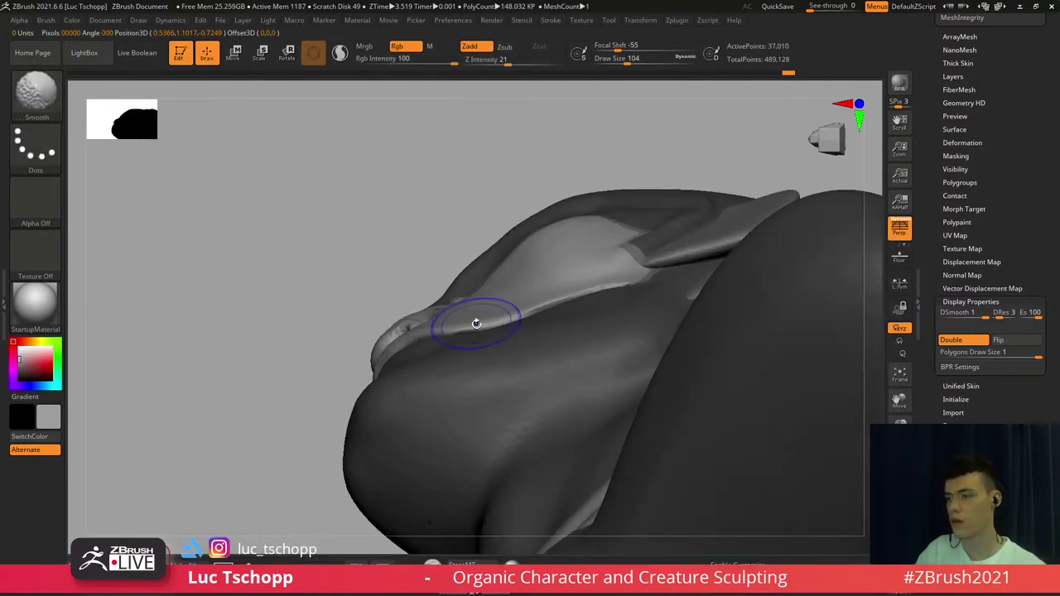
pyautogui.hotkey('shift', 'd')
pyautogui.press('s')
pyautogui.moveTo(470, 323); pyautogui.dragTo(478, 323)
pyautogui.press('s')
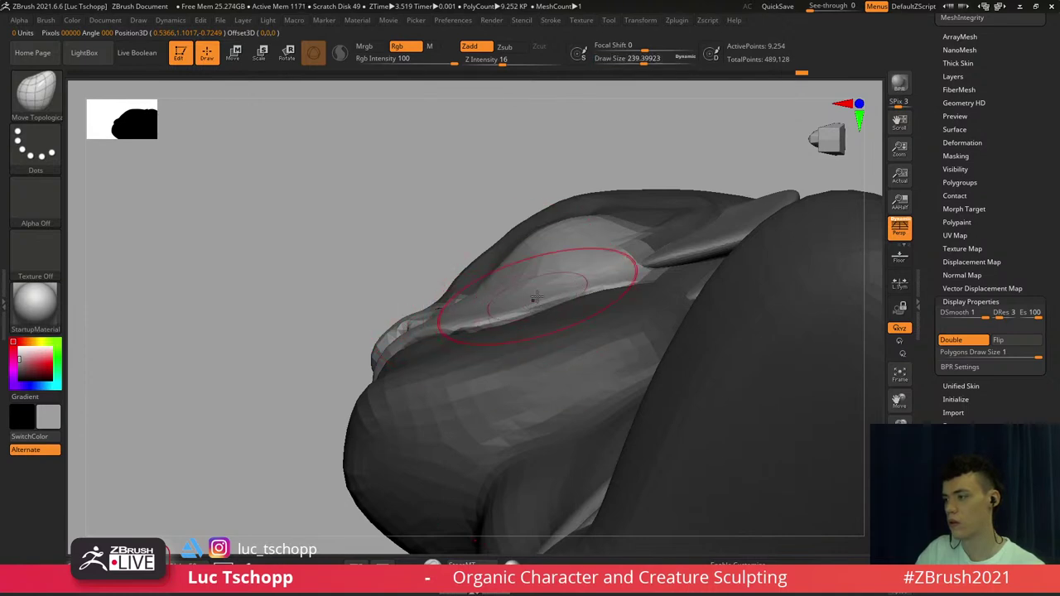
pyautogui.keyDown('ctrl'); pyautogui.moveTo(453, 252); pyautogui.dragTo(502, 357, button='right'); pyautogui.keyUp('ctrl')
pyautogui.press('s')
pyautogui.moveTo(502, 358); pyautogui.dragTo(478, 365)
# Smooth the mouth crease, clear the mask, and return to the Standard brush at size 29
pyautogui.press('shift')
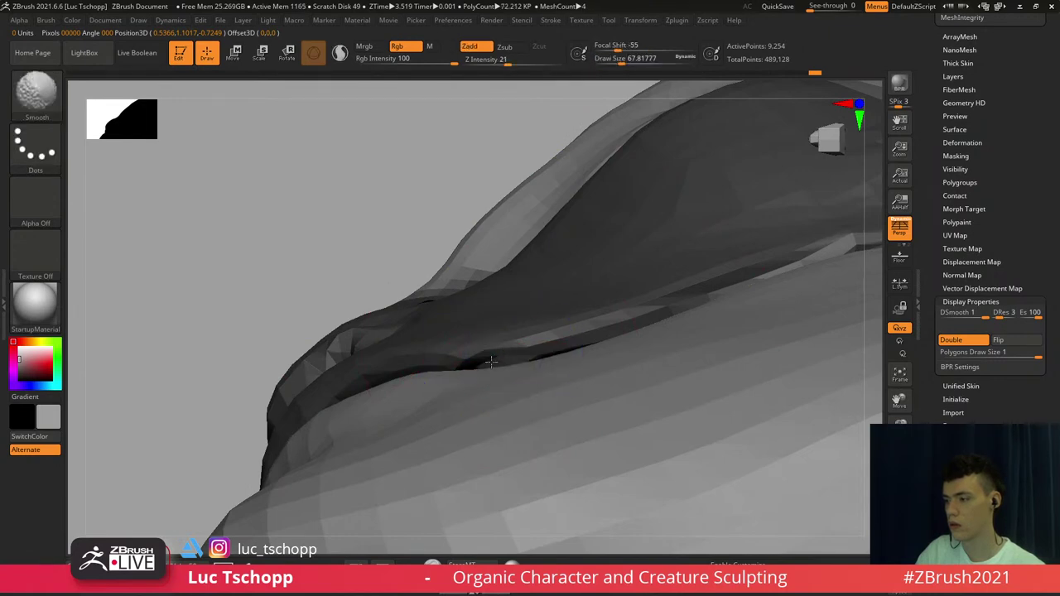
pyautogui.moveTo(475, 360); pyautogui.dragTo(481, 423, button='right')
pyautogui.moveTo(487, 382); pyautogui.dragTo(494, 355, button='right')
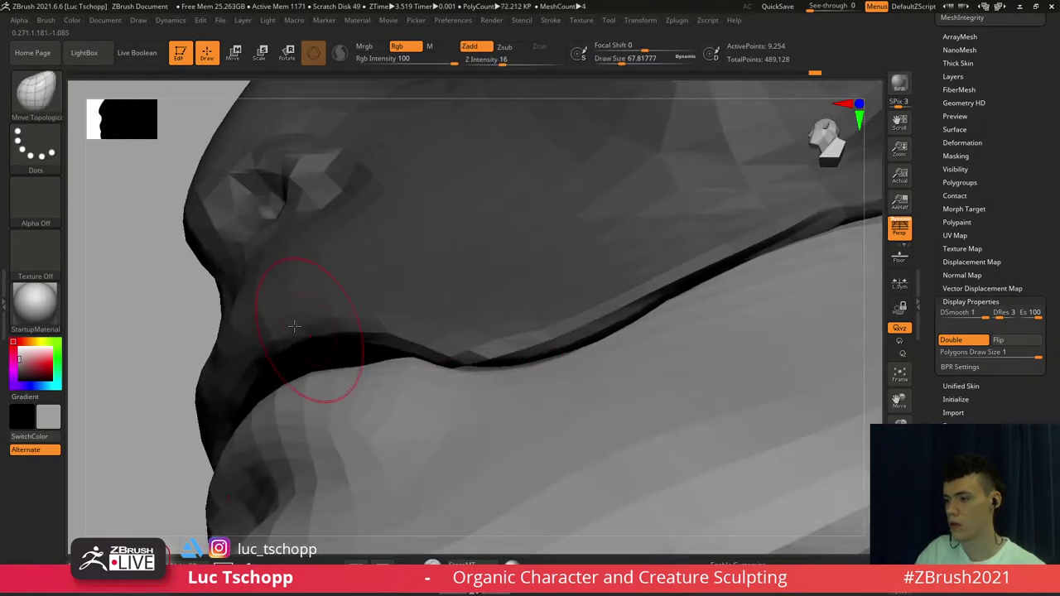
pyautogui.keyDown('ctrl'); pyautogui.moveTo(173, 348); pyautogui.dragTo(192, 365); pyautogui.keyUp('ctrl')
pyautogui.press('b')
pyautogui.press('s')
pyautogui.press('t')
pyautogui.press('s')
pyautogui.moveTo(488, 365); pyautogui.dragTo(479, 366)
pyautogui.moveTo(481, 365)
pyautogui.mouseDown(button='right')
pyautogui.moveTo(502, 367)
pyautogui.moveTo(487, 373)
pyautogui.mouseUp(button='right')
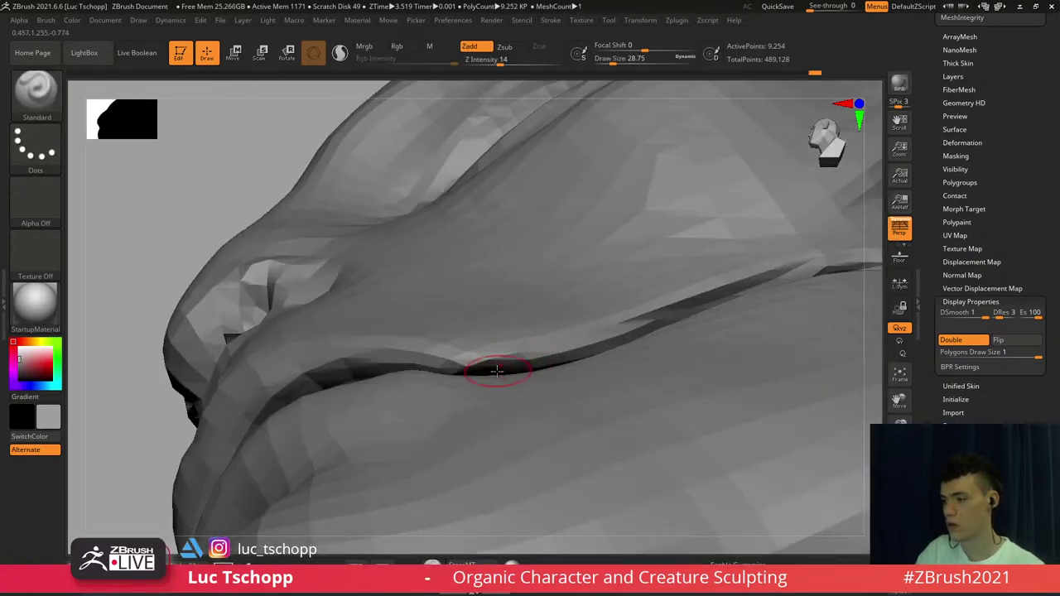
# Inflate and smooth the crease along the mouth, then return to the highest subdivision level
pyautogui.press('b')
pyautogui.press('i')
pyautogui.press('n')
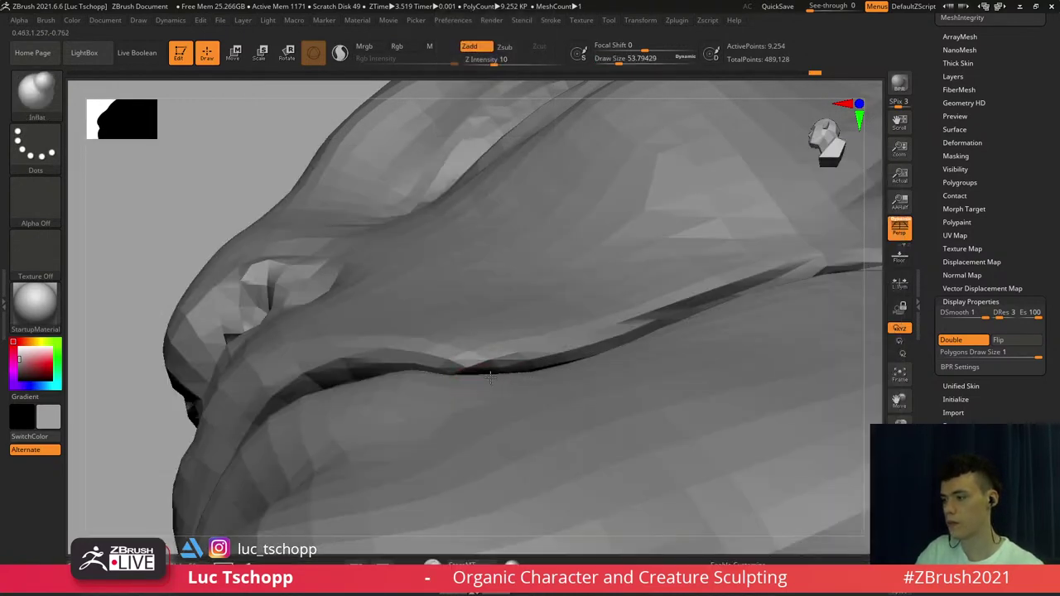
pyautogui.press('d')
pyautogui.keyDown('shift'); pyautogui.moveTo(489, 370); pyautogui.dragTo(496, 368); pyautogui.keyUp('shift')
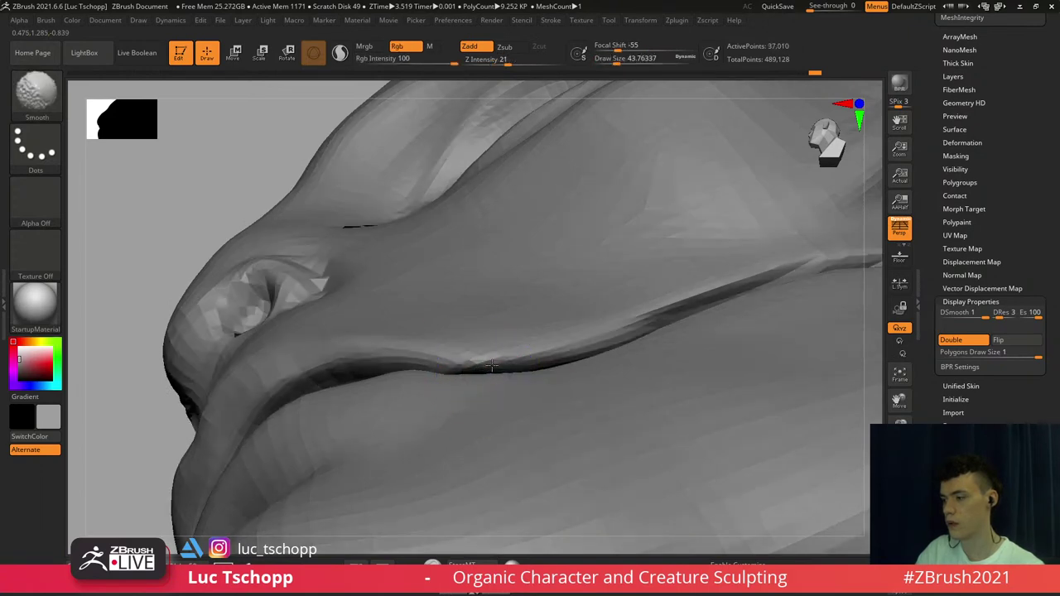
pyautogui.press('d')
pyautogui.moveTo(497, 362)
pyautogui.mouseDown(button='right')
pyautogui.moveTo(476, 409)
pyautogui.moveTo(496, 403)
pyautogui.moveTo(545, 517)
pyautogui.mouseUp(button='right')
pyautogui.moveTo(426, 260); pyautogui.dragTo(497, 257, button='right')
pyautogui.keyDown('ctrl'); pyautogui.moveTo(497, 257); pyautogui.dragTo(538, 238, button='right'); pyautogui.keyUp('ctrl')
# Switch to the Move brush at a lower subdivision with Draw Size about 90
pyautogui.press('b')
pyautogui.press('m')
pyautogui.press('v')
pyautogui.hotkey('shift', 'd')
pyautogui.press('s')
pyautogui.moveTo(523, 233); pyautogui.dragTo(560, 215)
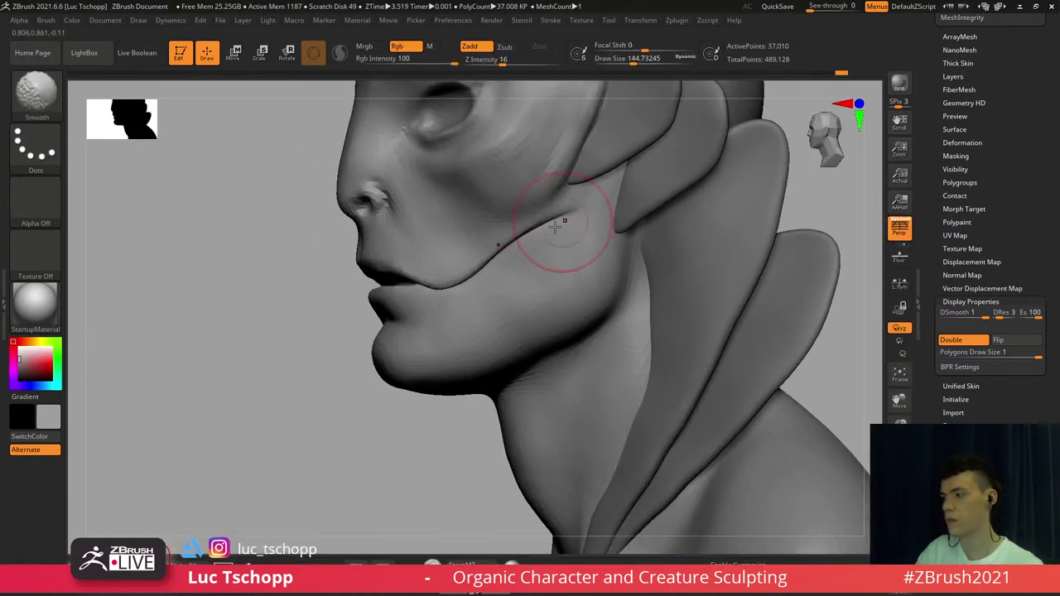
# Frame the whole bust at the highest subdivision with the Move brush active
pyautogui.moveTo(530, 240)
pyautogui.mouseDown(button='right')
pyautogui.moveTo(580, 246)
pyautogui.moveTo(415, 258)
pyautogui.moveTo(464, 272)
pyautogui.mouseUp(button='right')
pyautogui.press('f')
pyautogui.press('d')
pyautogui.press('b')
pyautogui.press('m')
pyautogui.press('v')
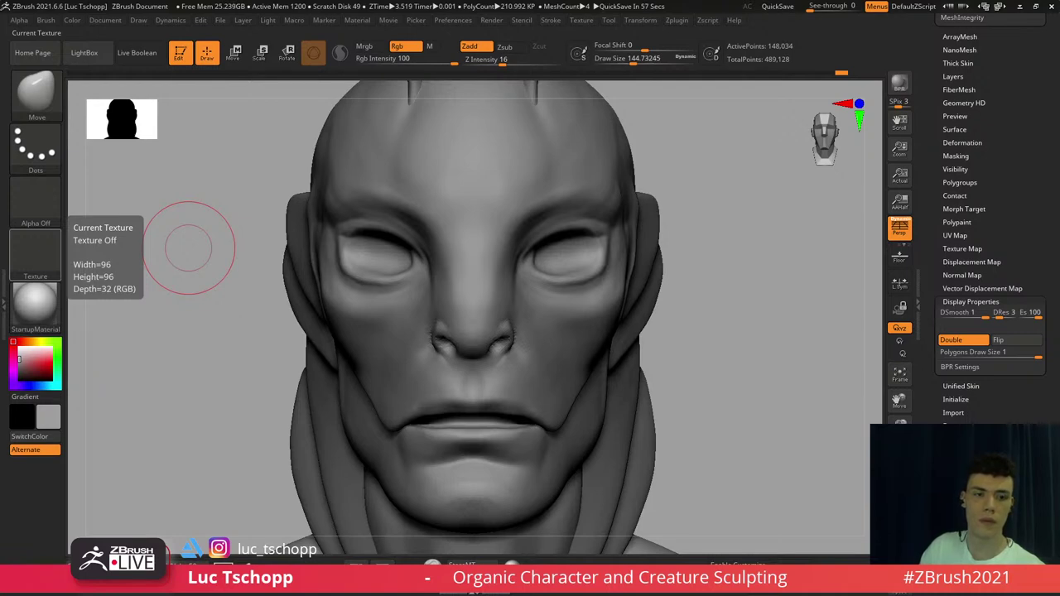
# Choose the custom additive brush and turn the head to its right profile
pyautogui.moveTo(512, 291); pyautogui.dragTo(422, 298, button='right')
pyautogui.keyDown('alt'); pyautogui.moveTo(519, 312); pyautogui.dragTo(486, 291, button='right'); pyautogui.keyUp('alt')
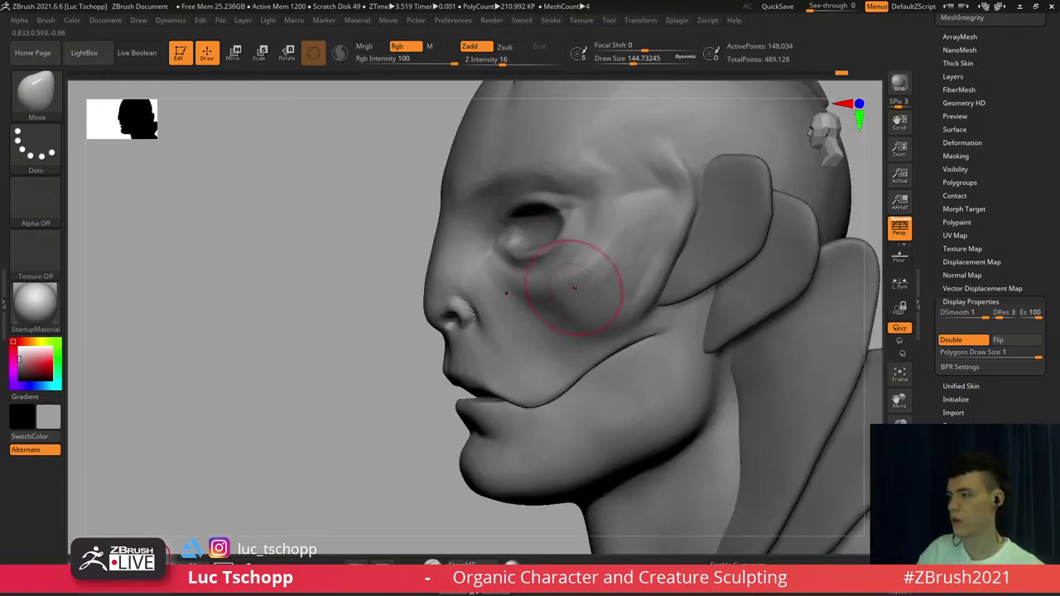
pyautogui.press('b')
pyautogui.click(363, 207)
pyautogui.moveTo(573, 263)
pyautogui.mouseDown(button='right')
pyautogui.moveTo(541, 267)
pyautogui.moveTo(640, 274)
pyautogui.mouseUp(button='right')
pyautogui.moveTo(522, 267)
pyautogui.mouseDown(button='right')
pyautogui.moveTo(476, 262)
pyautogui.moveTo(446, 238)
pyautogui.mouseUp(button='right')
# Switch to Move two subdivisions down, size about 136, and smooth the temple crease
pyautogui.press('b')
pyautogui.press('m')
pyautogui.press('v')
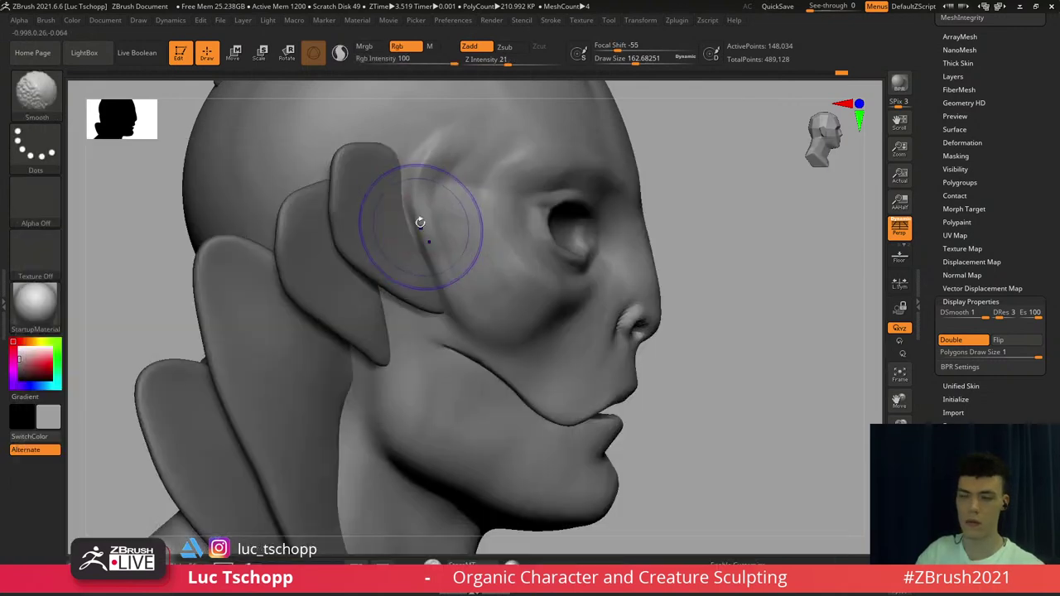
pyautogui.hotkey('shift', 'd')
pyautogui.hotkey('shift', 'd')
pyautogui.press('s')
pyautogui.moveTo(422, 217)
pyautogui.mouseDown()
pyautogui.moveTo(439, 230)
pyautogui.moveTo(431, 222)
pyautogui.mouseUp()
pyautogui.press('s')
# Resize the brush to about 250, return to full subdivision, and nudge the temple edge
pyautogui.moveTo(420, 214); pyautogui.dragTo(404, 217, button='right')
pyautogui.press('s')
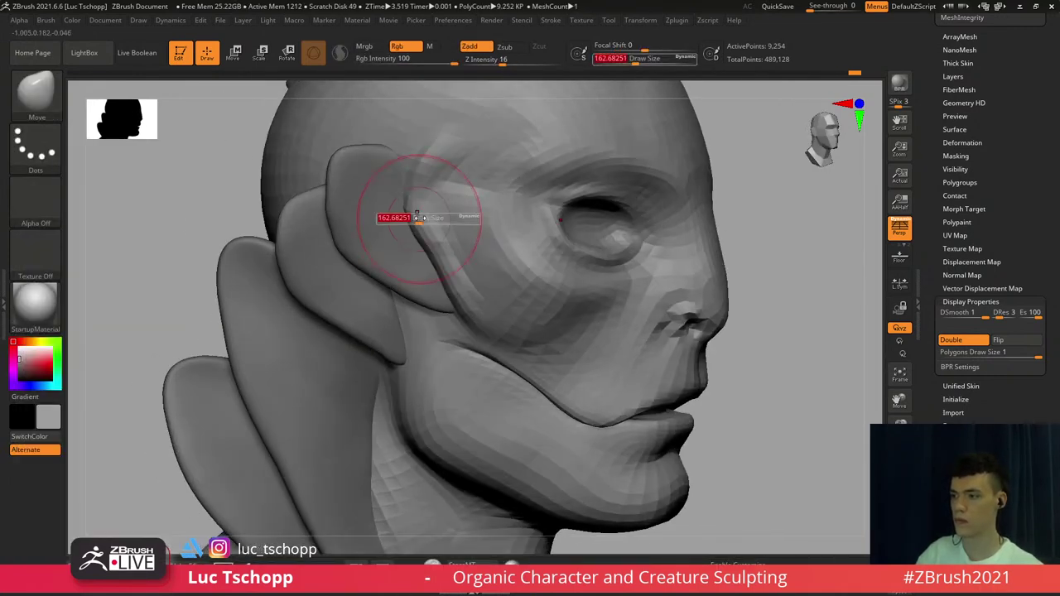
pyautogui.moveTo(420, 217)
pyautogui.mouseDown()
pyautogui.moveTo(437, 251)
pyautogui.moveTo(429, 261)
pyautogui.mouseUp()
pyautogui.press('s')
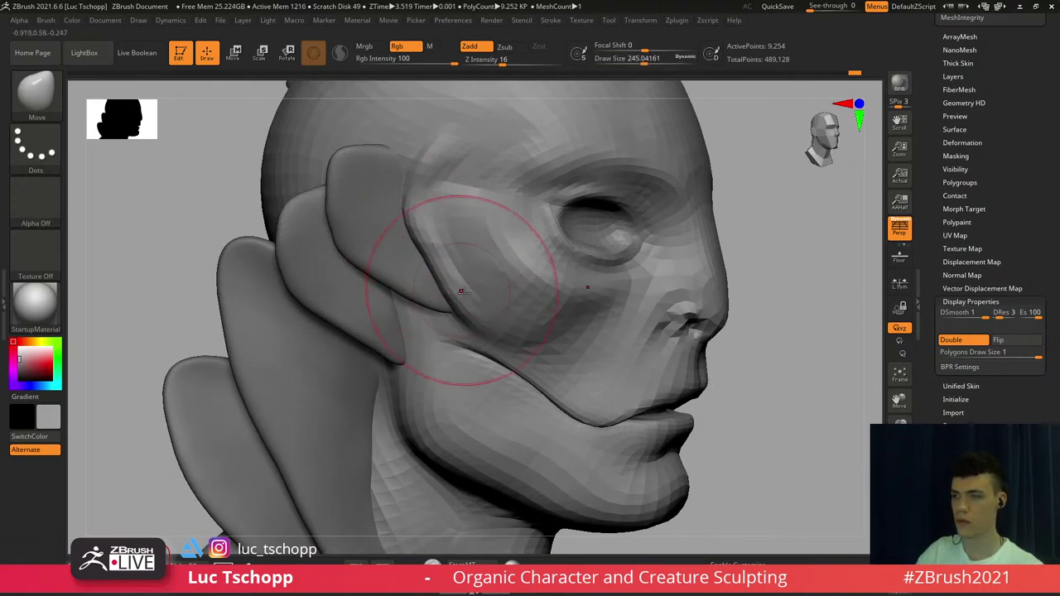
pyautogui.press('d')
pyautogui.press('d')
pyautogui.keyDown('shift'); pyautogui.moveTo(442, 261); pyautogui.dragTo(454, 222, button='right'); pyautogui.keyUp('shift')
# Select the DamStandard brush and shrink it to about 128
pyautogui.press('b')
pyautogui.press('d')
pyautogui.press('s')
pyautogui.press('b')
pyautogui.press('d')
pyautogui.press('s')
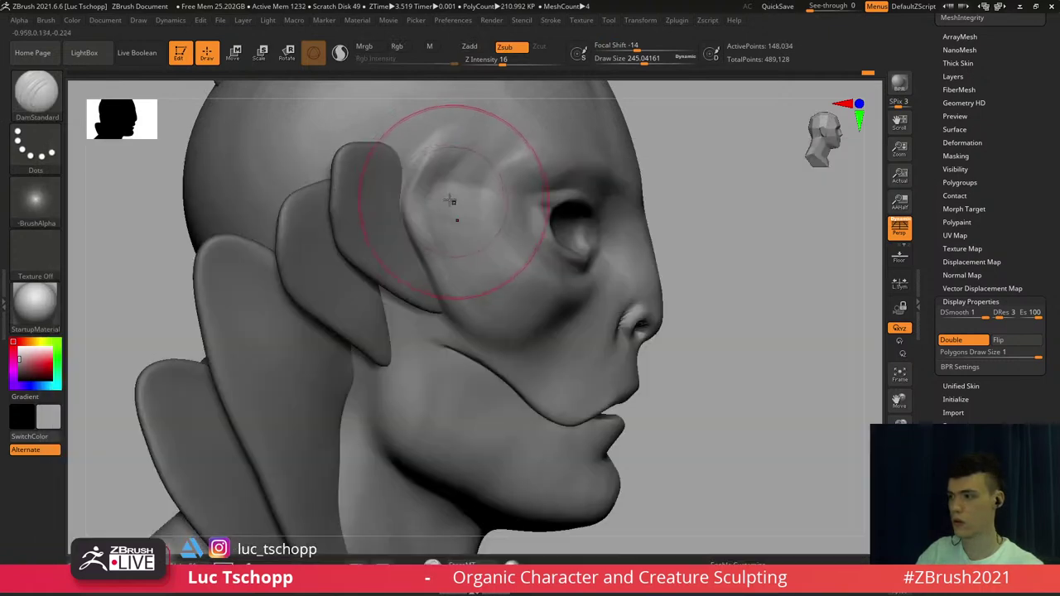
pyautogui.press('s')
pyautogui.moveTo(437, 195); pyautogui.dragTo(428, 194)
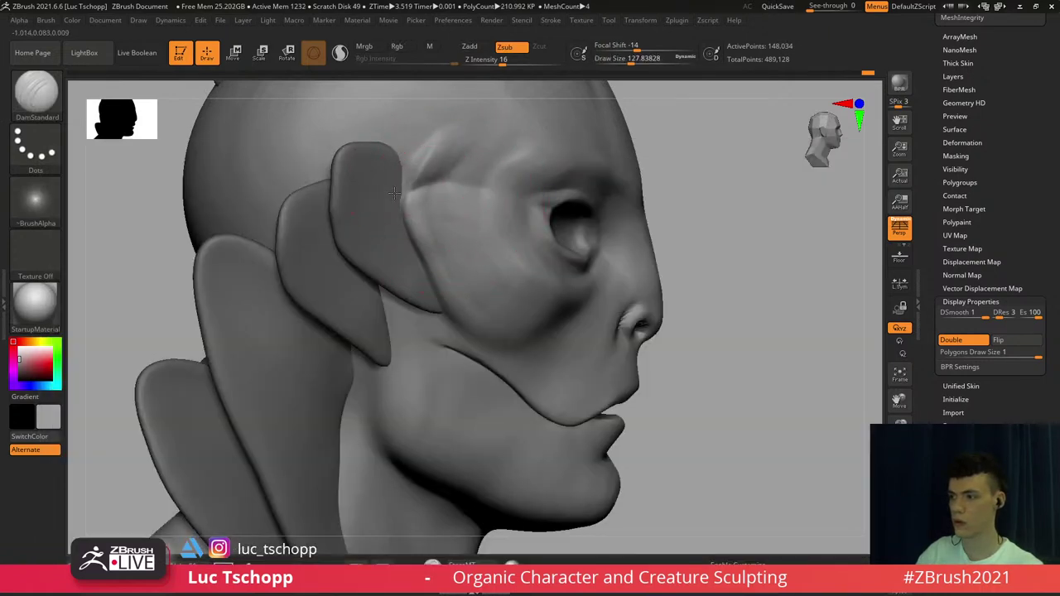
# Build and smooth a ridge along the temple with LucT_Custom1, sizes around 177 and 62
pyautogui.press('b')
pyautogui.click(267, 196)
pyautogui.press('s')
pyautogui.moveTo(450, 149); pyautogui.dragTo(408, 178)
pyautogui.moveTo(445, 143)
pyautogui.keyDown('shift'); pyautogui.mouseDown()
pyautogui.moveTo(430, 156)
pyautogui.moveTo(438, 177)
pyautogui.mouseUp(); pyautogui.keyUp('shift')
pyautogui.press('s')
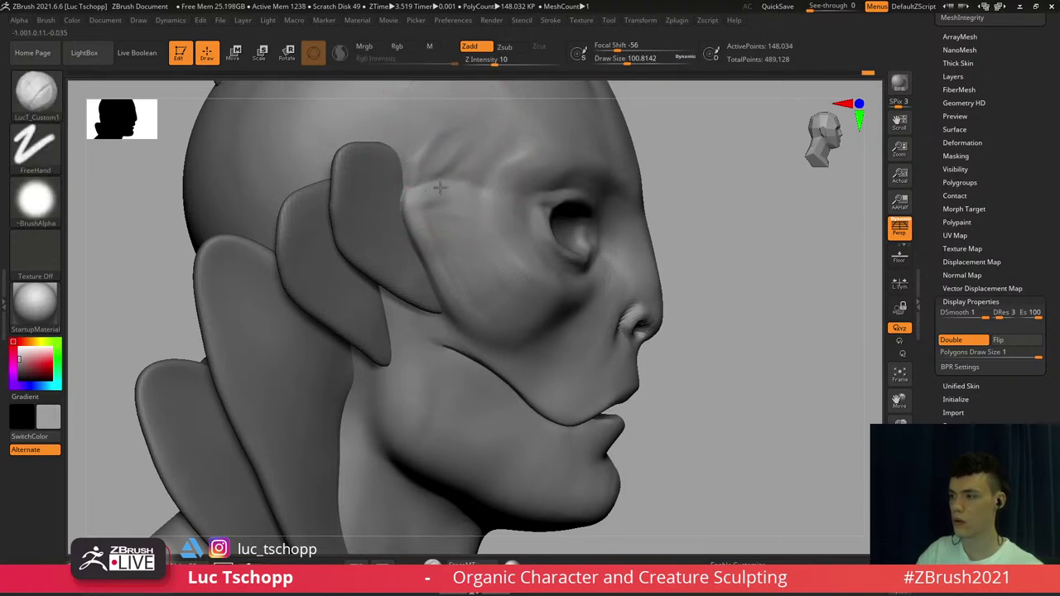
pyautogui.moveTo(492, 206)
pyautogui.mouseDown()
pyautogui.moveTo(434, 225)
pyautogui.moveTo(447, 288)
pyautogui.moveTo(460, 286)
pyautogui.mouseUp()
pyautogui.press('s')
pyautogui.press('s')
pyautogui.press('s')
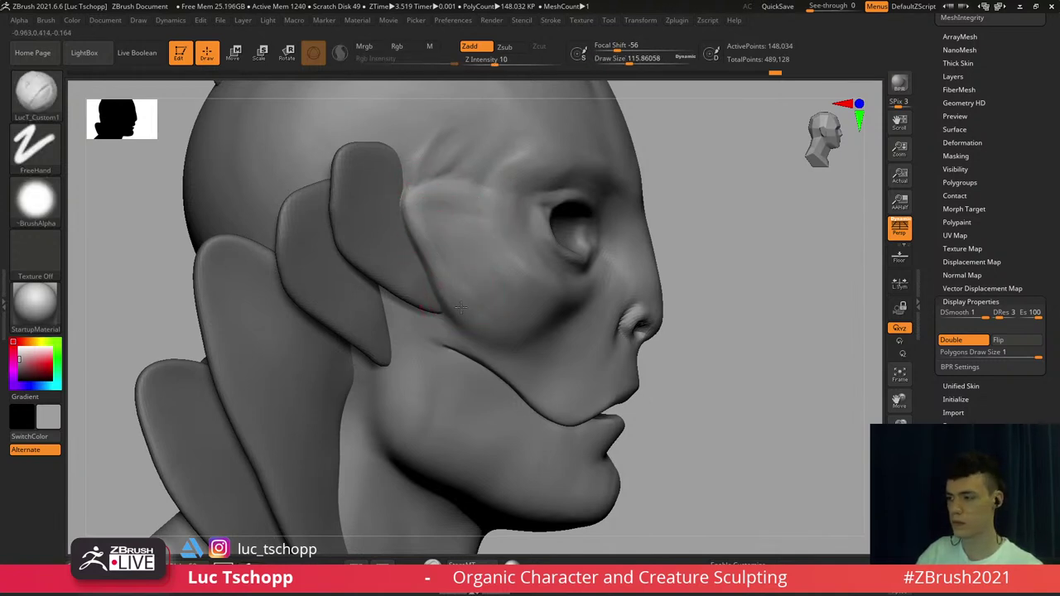
# Orbit the bust to a front view, briefly checking a lower subdivision level
pyautogui.keyDown('alt'); pyautogui.moveTo(482, 315); pyautogui.dragTo(483, 276, button='right'); pyautogui.keyUp('alt')
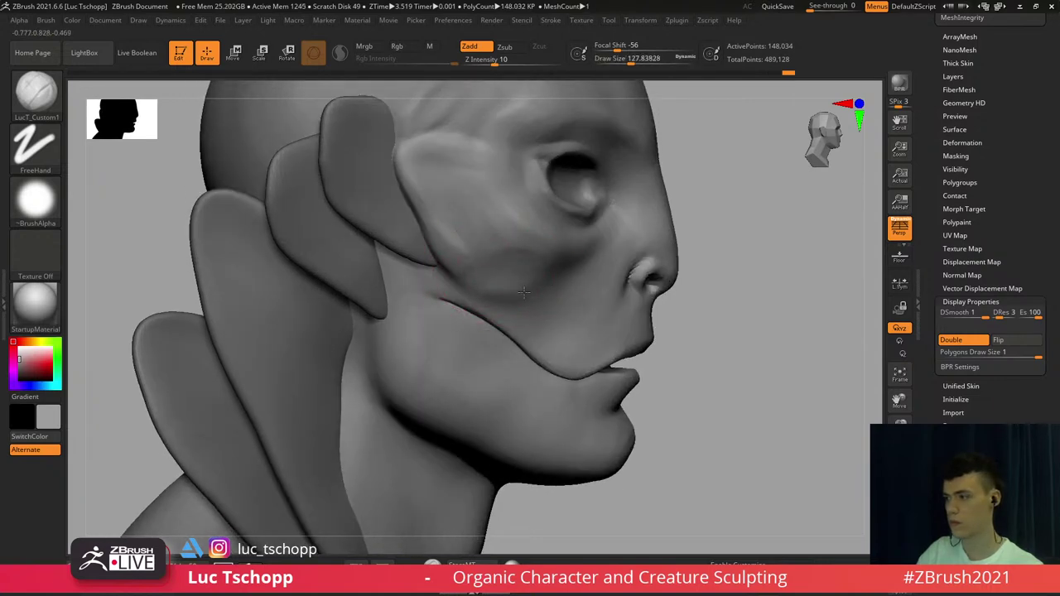
pyautogui.moveTo(524, 291)
pyautogui.mouseDown(button='right')
pyautogui.moveTo(502, 275)
pyautogui.moveTo(537, 260)
pyautogui.moveTo(514, 191)
pyautogui.mouseUp(button='right')
pyautogui.keyDown('shift'); pyautogui.moveTo(514, 190); pyautogui.dragTo(478, 268, button='right'); pyautogui.keyUp('shift')
pyautogui.moveTo(561, 304)
pyautogui.keyDown('alt'); pyautogui.mouseDown(button='right')
pyautogui.moveTo(503, 304)
pyautogui.moveTo(483, 317)
pyautogui.moveTo(484, 365)
pyautogui.mouseUp(button='right'); pyautogui.keyUp('alt')
pyautogui.moveTo(356, 273); pyautogui.dragTo(414, 263, button='right')
pyautogui.hotkey('shift', 'd')
pyautogui.hotkey('shift', 'd')
pyautogui.press('d')
pyautogui.press('d')
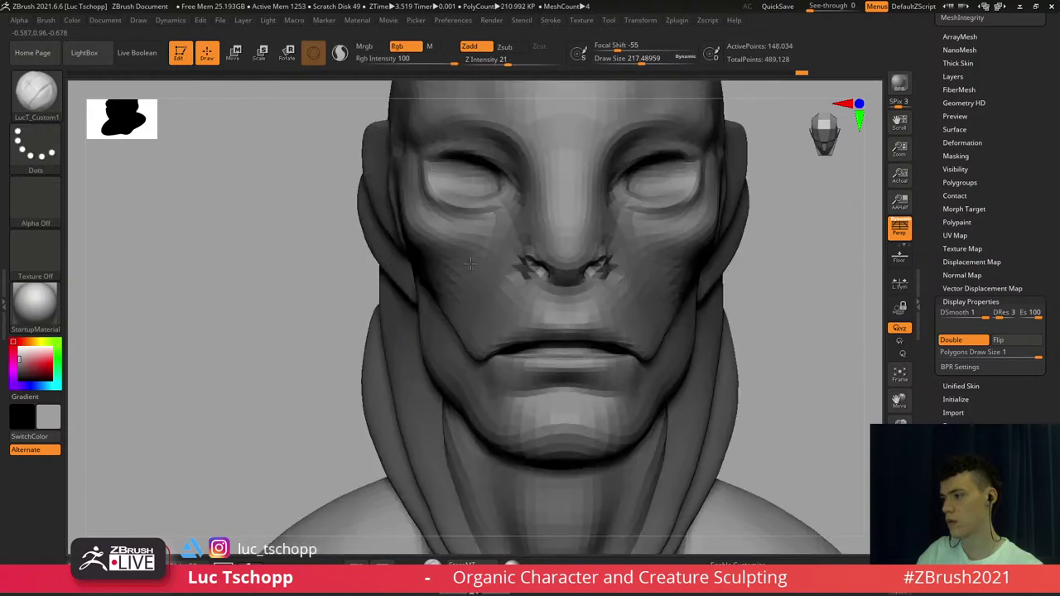
# Zoom in on the face and rotate through three-quarter views to the right profile
pyautogui.keyDown('ctrl'); pyautogui.moveTo(488, 335); pyautogui.dragTo(490, 293, button='right'); pyautogui.keyUp('ctrl')
pyautogui.keyDown('alt'); pyautogui.moveTo(545, 262); pyautogui.dragTo(473, 274, button='right'); pyautogui.keyUp('alt')
pyautogui.keyDown('ctrl'); pyautogui.moveTo(473, 274); pyautogui.dragTo(476, 333, button='right'); pyautogui.keyUp('ctrl')
pyautogui.moveTo(508, 254)
pyautogui.mouseDown(button='right')
pyautogui.moveTo(467, 267)
pyautogui.moveTo(489, 263)
pyautogui.mouseUp(button='right')
pyautogui.keyDown('ctrl'); pyautogui.moveTo(489, 292); pyautogui.dragTo(510, 281, button='right'); pyautogui.keyUp('ctrl')
pyautogui.keyDown('ctrl'); pyautogui.moveTo(547, 323); pyautogui.dragTo(549, 300, button='right'); pyautogui.keyUp('ctrl')
pyautogui.moveTo(563, 300); pyautogui.dragTo(526, 309, button='right')
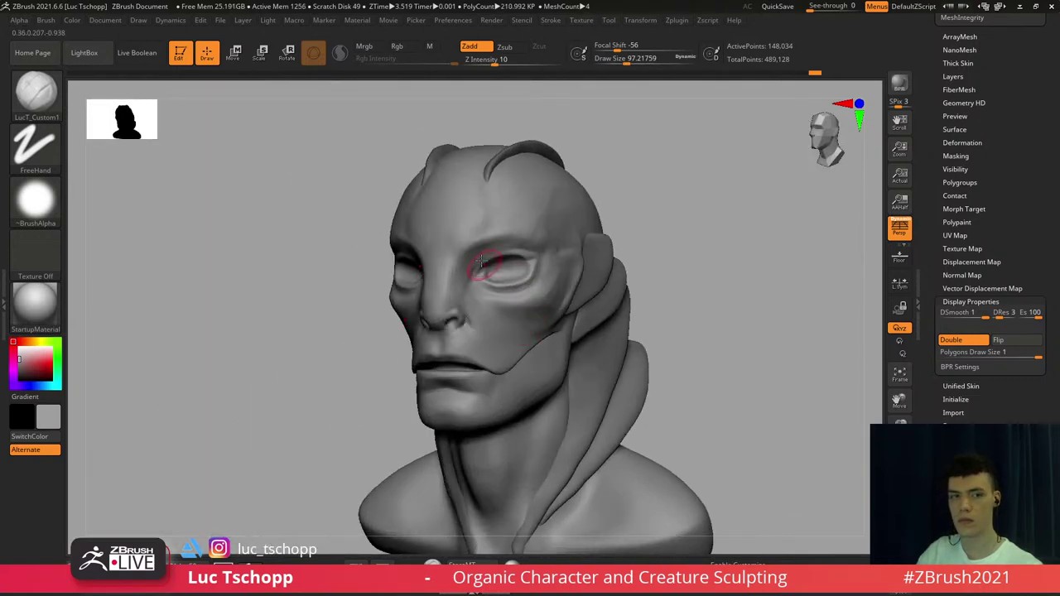
pyautogui.moveTo(485, 267); pyautogui.dragTo(543, 257, button='right')
pyautogui.moveTo(394, 246)
pyautogui.keyDown('shift'); pyautogui.mouseDown(button='right')
pyautogui.moveTo(383, 250)
pyautogui.moveTo(409, 249)
pyautogui.mouseUp(button='right'); pyautogui.keyUp('shift')
# Make the side plate the active subtool with the Move brush at about 74
pyautogui.keyDown('alt'); pyautogui.click(342, 246); pyautogui.keyUp('alt')
pyautogui.press('b')
pyautogui.press('m')
pyautogui.press('v')
pyautogui.press('s')
pyautogui.moveTo(411, 248); pyautogui.dragTo(407, 249)
# Return to the head subtool with LucT_Custom1 at Draw Size about 217
pyautogui.keyDown('alt'); pyautogui.click(401, 233); pyautogui.keyUp('alt')
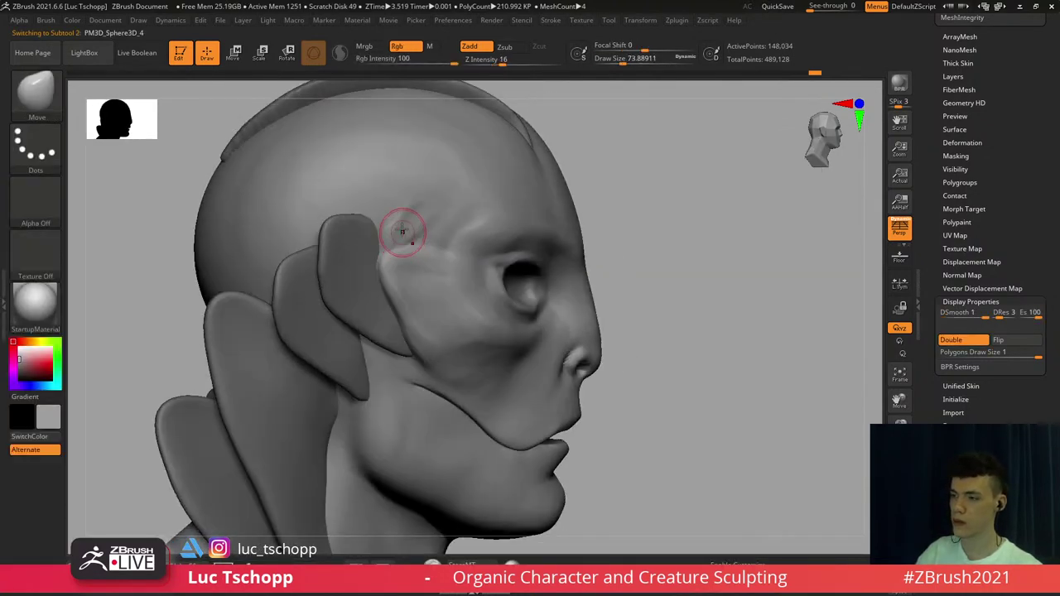
pyautogui.press('b')
pyautogui.click(203, 197)
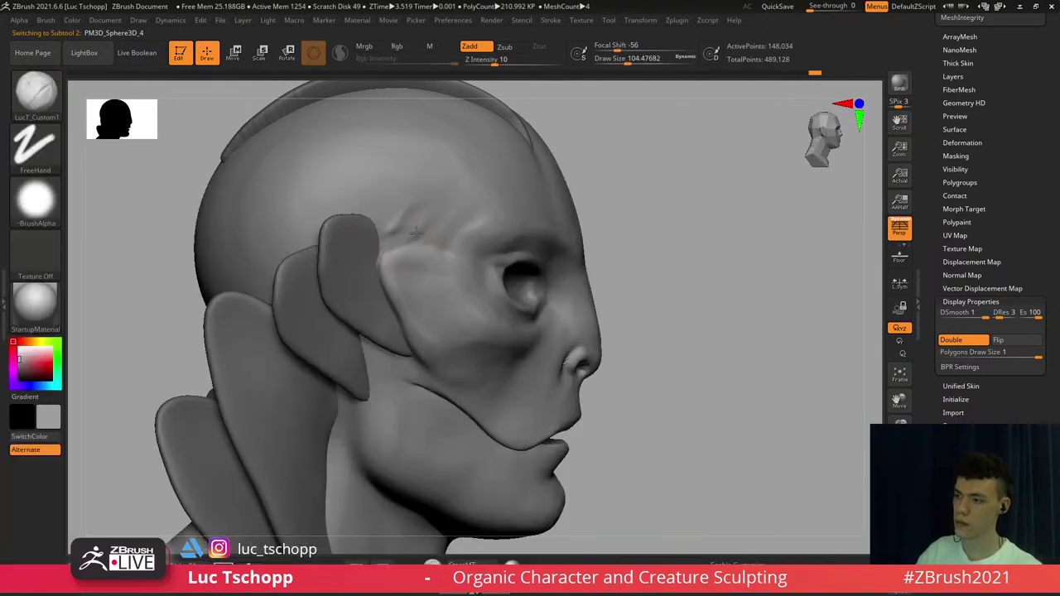
pyautogui.press('s')
pyautogui.moveTo(395, 218); pyautogui.dragTo(396, 217)
# Smooth the temple surface across subdivision levels with the brush reduced to about 101
pyautogui.hotkey('shift', 'd')
pyautogui.press('s')
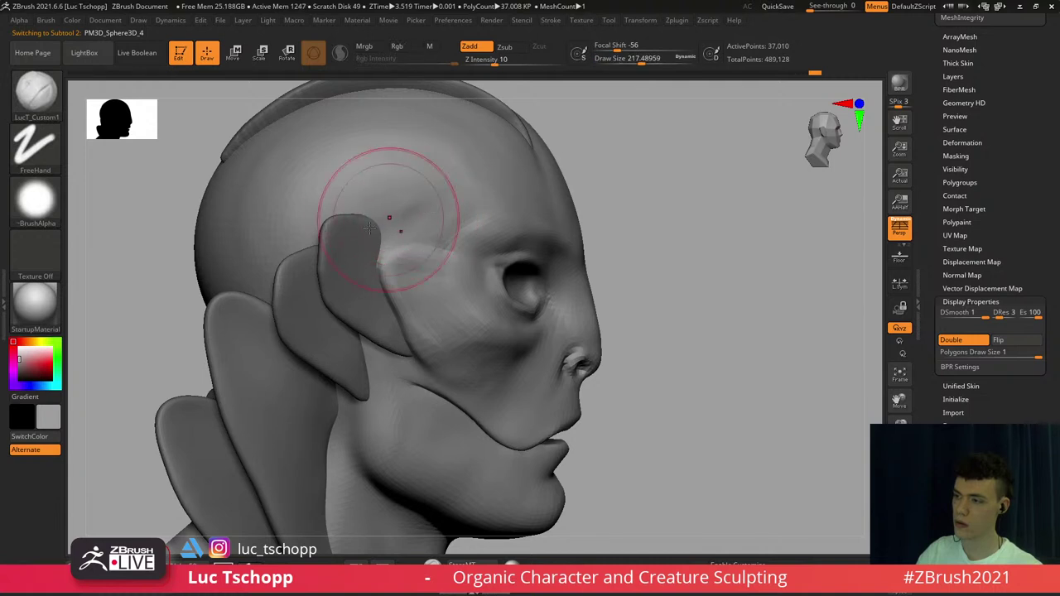
pyautogui.hotkey('shift', 'd')
pyautogui.keyDown('ctrl'); pyautogui.moveTo(402, 229); pyautogui.dragTo(404, 242, button='right'); pyautogui.keyUp('ctrl')
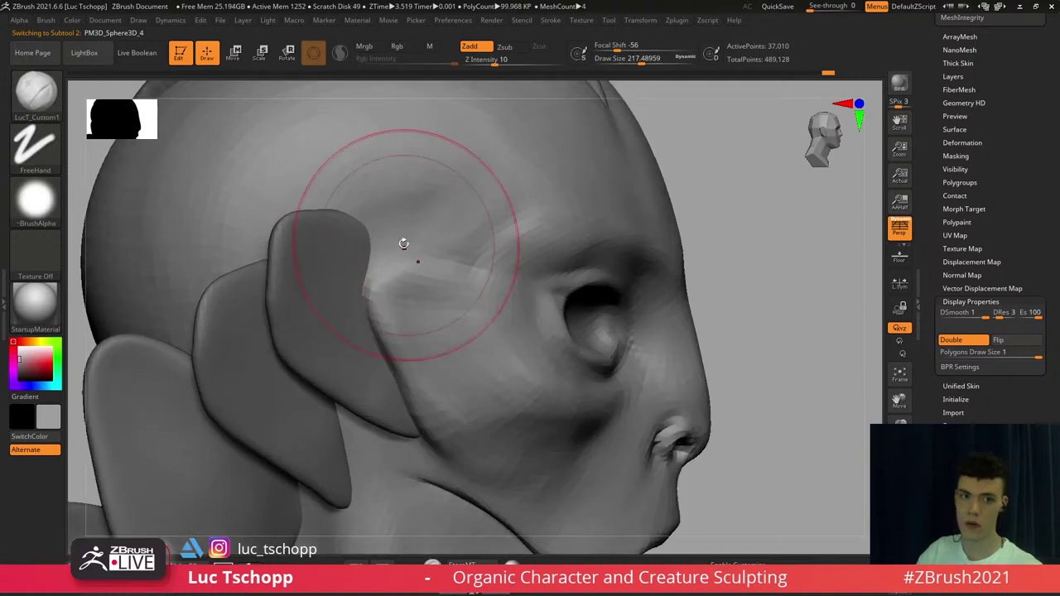
pyautogui.press('d')
pyautogui.press('s')
pyautogui.moveTo(406, 240); pyautogui.dragTo(388, 252)
pyautogui.press('s')
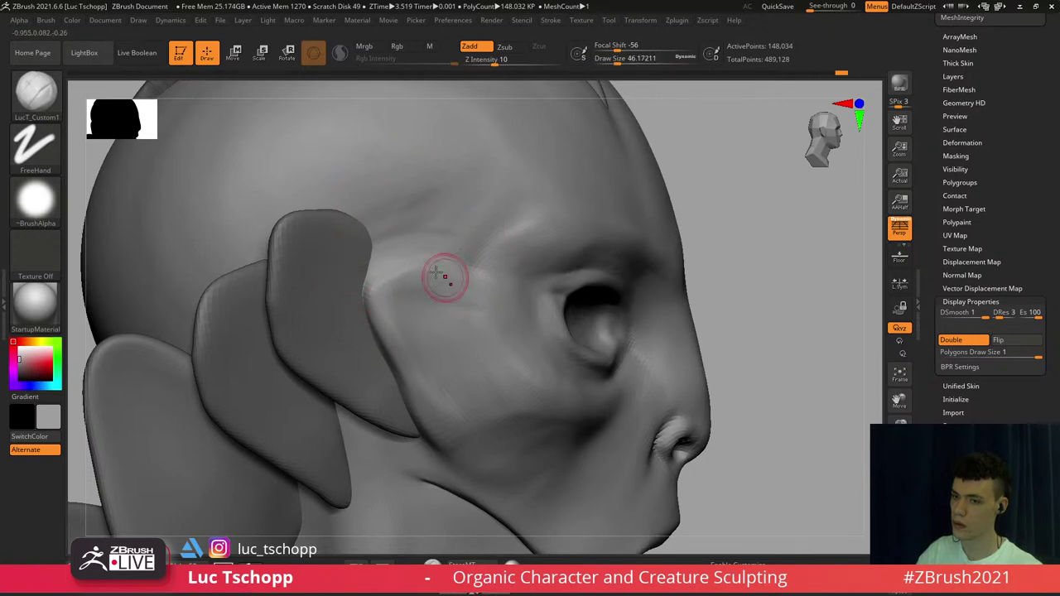
pyautogui.keyDown('shift'); pyautogui.moveTo(438, 274); pyautogui.dragTo(414, 267); pyautogui.keyUp('shift')
# Set DamStandard for carving and make the side plate the active subtool
pyautogui.press('b')
pyautogui.press('d')
pyautogui.press('s')
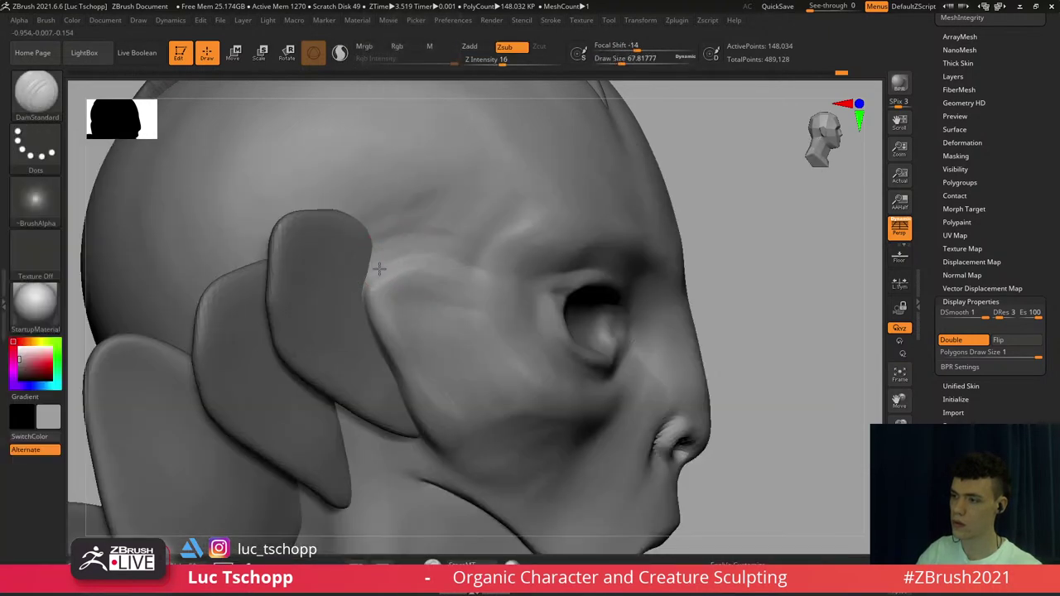
pyautogui.keyDown('alt'); pyautogui.click(346, 259); pyautogui.keyUp('alt')
# Pull the side plate's top corners outward with the Move Topological brush
pyautogui.press('b')
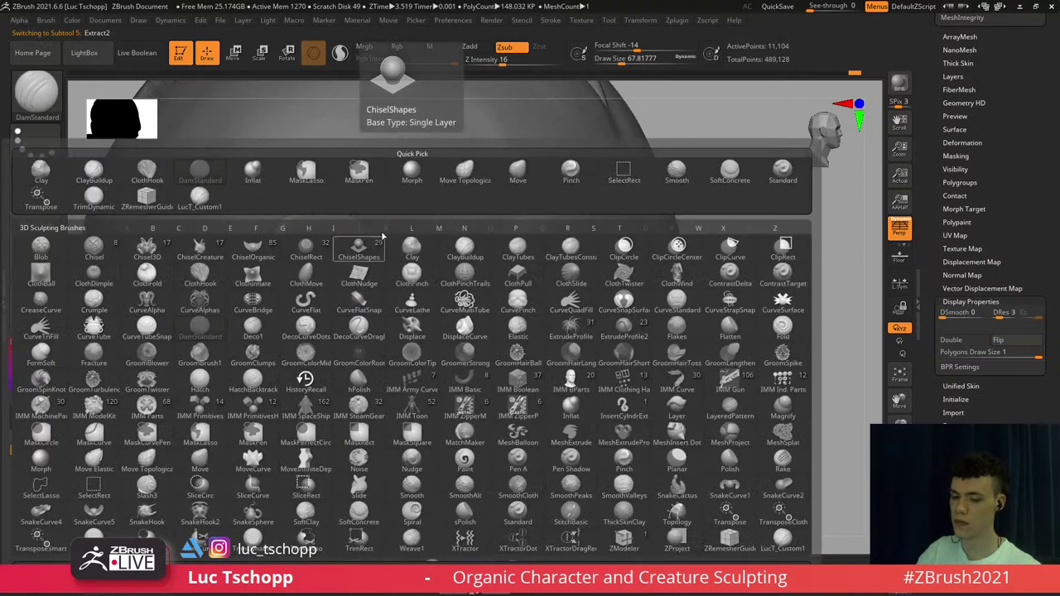
pyautogui.press('m')
pyautogui.press('t')
pyautogui.press('s')
pyautogui.moveTo(398, 234); pyautogui.dragTo(411, 235)
pyautogui.moveTo(378, 241)
pyautogui.mouseDown()
pyautogui.moveTo(439, 243)
pyautogui.moveTo(404, 245)
pyautogui.moveTo(412, 251)
pyautogui.mouseUp()
pyautogui.press('s')
# Rotate the head to a framed front view with the brush at about 140
pyautogui.press('s')
pyautogui.press('s')
pyautogui.moveTo(430, 251); pyautogui.dragTo(396, 251, button='right')
pyautogui.press('s')
pyautogui.moveTo(396, 251); pyautogui.dragTo(406, 251)
pyautogui.moveTo(456, 290); pyautogui.dragTo(381, 282, button='right')
pyautogui.press('s')
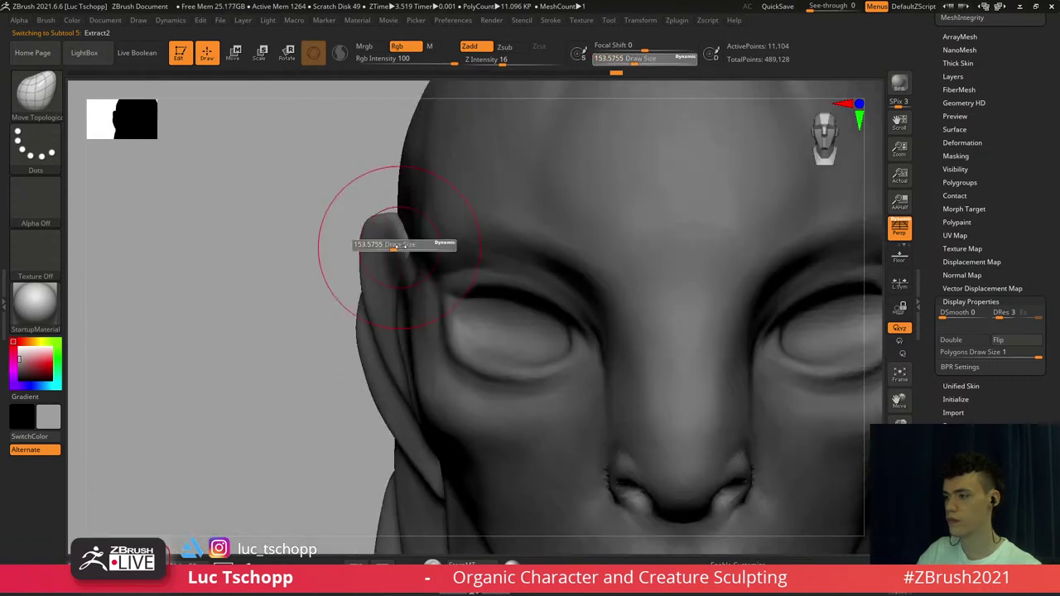
pyautogui.press('s')
pyautogui.moveTo(397, 246); pyautogui.dragTo(374, 224)
pyautogui.press('s')
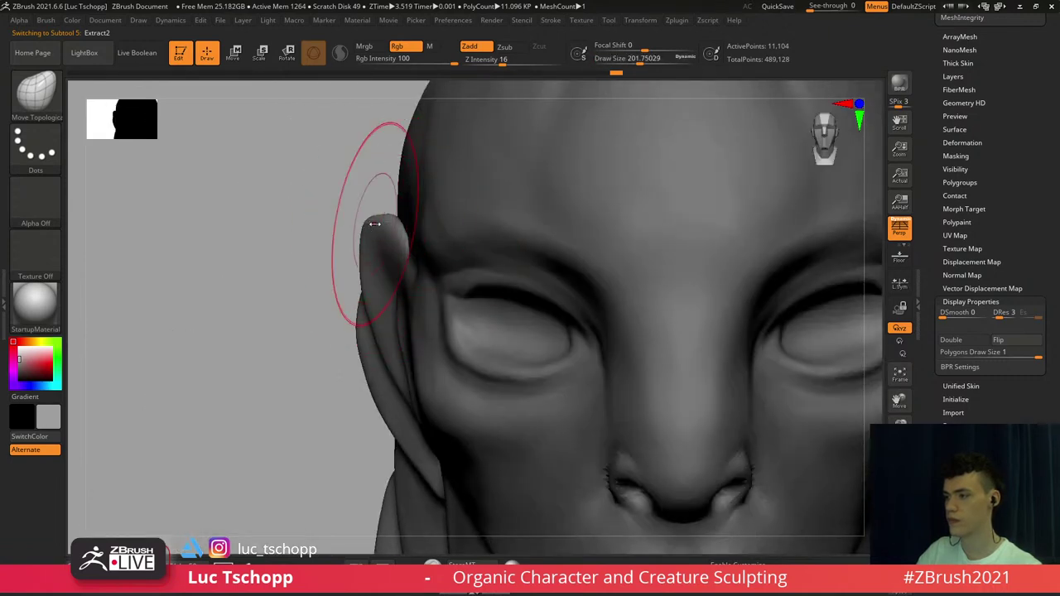
pyautogui.press('f')
# Pick the custom additive brush and shift the view of the head up
pyautogui.press('b')
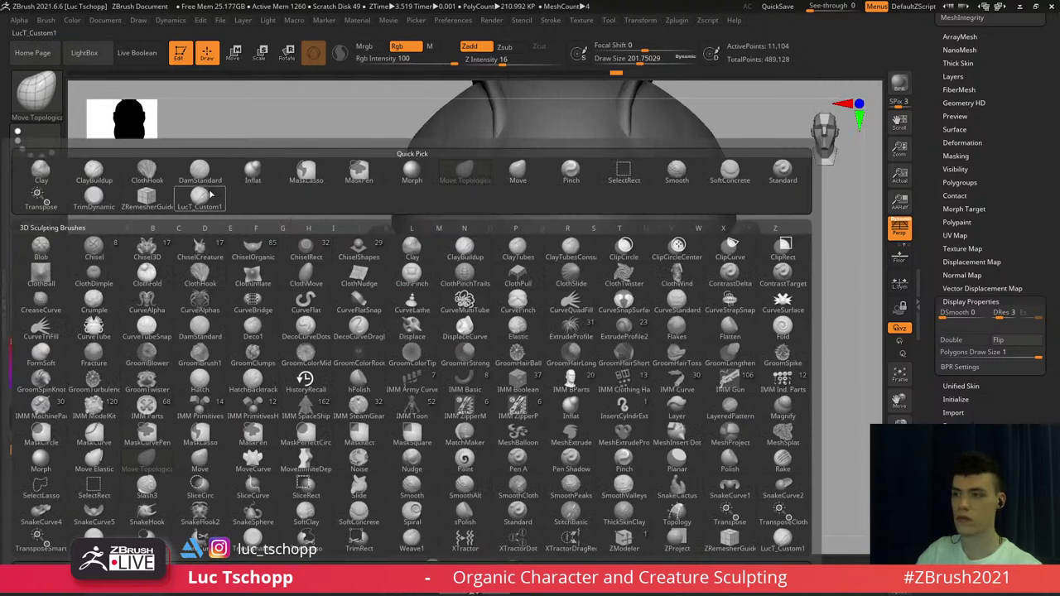
pyautogui.click(211, 194)
pyautogui.keyDown('alt'); pyautogui.moveTo(389, 310); pyautogui.dragTo(383, 267, button='right'); pyautogui.keyUp('alt')
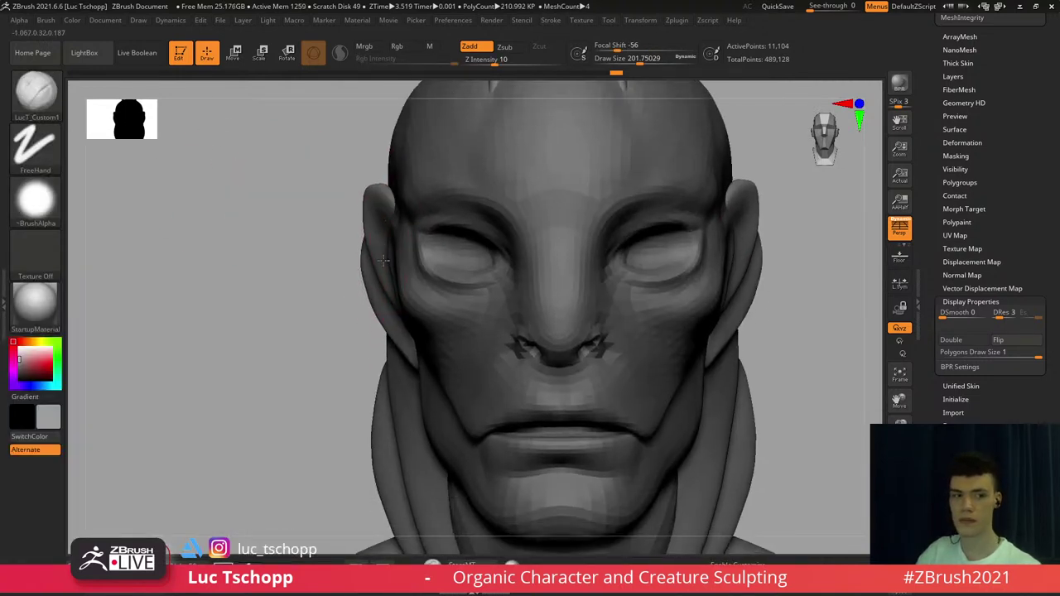
# Return to Move Topological, resize it from about 305 to 228, then select the head subtool
pyautogui.press('b')
pyautogui.press('m')
pyautogui.press('t')
pyautogui.press('s')
pyautogui.moveTo(381, 270)
pyautogui.mouseDown()
pyautogui.moveTo(365, 266)
pyautogui.moveTo(369, 290)
pyautogui.mouseUp()
pyautogui.press(']')
pyautogui.press('d')
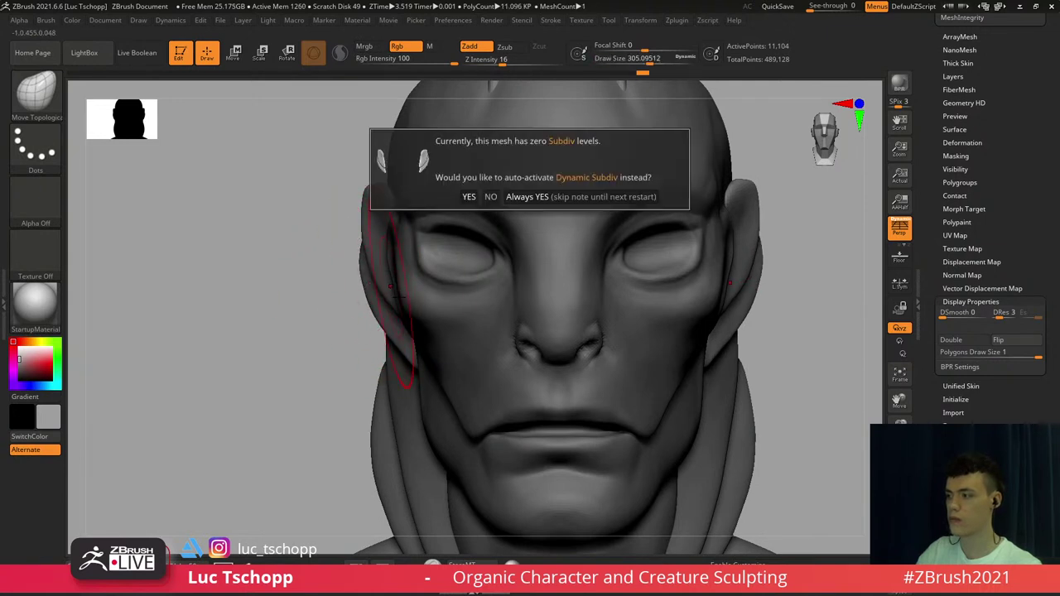
pyautogui.moveTo(428, 329)
pyautogui.keyDown('ctrl'); pyautogui.mouseDown(button='right')
pyautogui.moveTo(415, 269)
pyautogui.moveTo(365, 240)
pyautogui.moveTo(439, 256)
pyautogui.moveTo(491, 323)
pyautogui.moveTo(468, 190)
pyautogui.moveTo(482, 250)
pyautogui.moveTo(440, 192)
pyautogui.mouseUp(button='right'); pyautogui.keyUp('ctrl')
pyautogui.press('[')
pyautogui.keyDown('alt'); pyautogui.click(457, 185); pyautogui.keyUp('alt')
# Add and smooth crease strokes at the left temple beside the eye with LucT_Custom1
pyautogui.press('b')
pyautogui.click(257, 198)
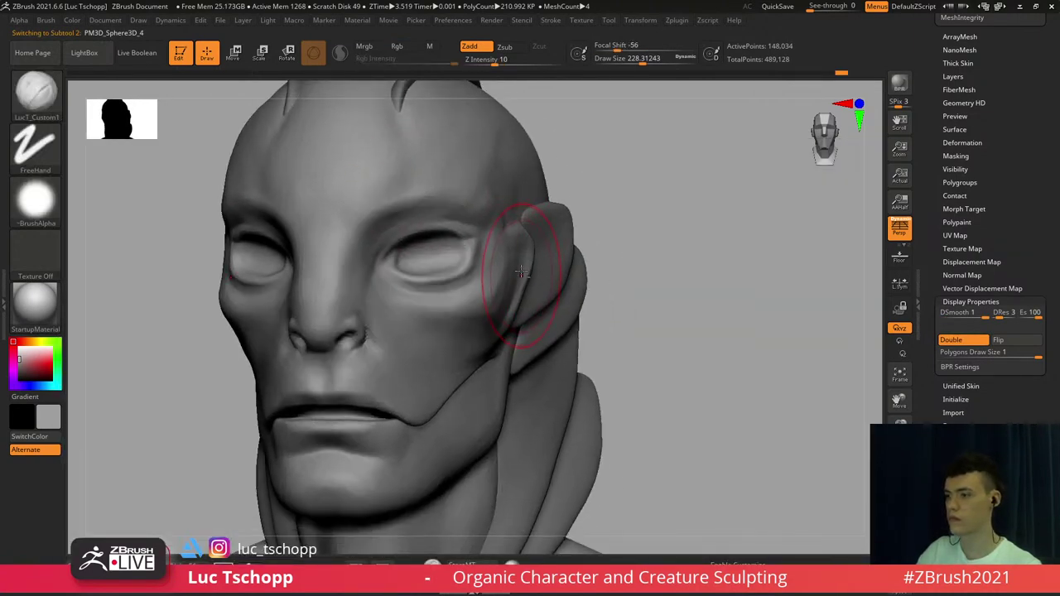
pyautogui.moveTo(522, 272); pyautogui.dragTo(502, 267, button='right')
pyautogui.moveTo(502, 267)
pyautogui.keyDown('alt'); pyautogui.mouseDown(button='right')
pyautogui.moveTo(510, 229)
pyautogui.moveTo(535, 232)
pyautogui.moveTo(521, 226)
pyautogui.mouseUp(button='right'); pyautogui.keyUp('alt')
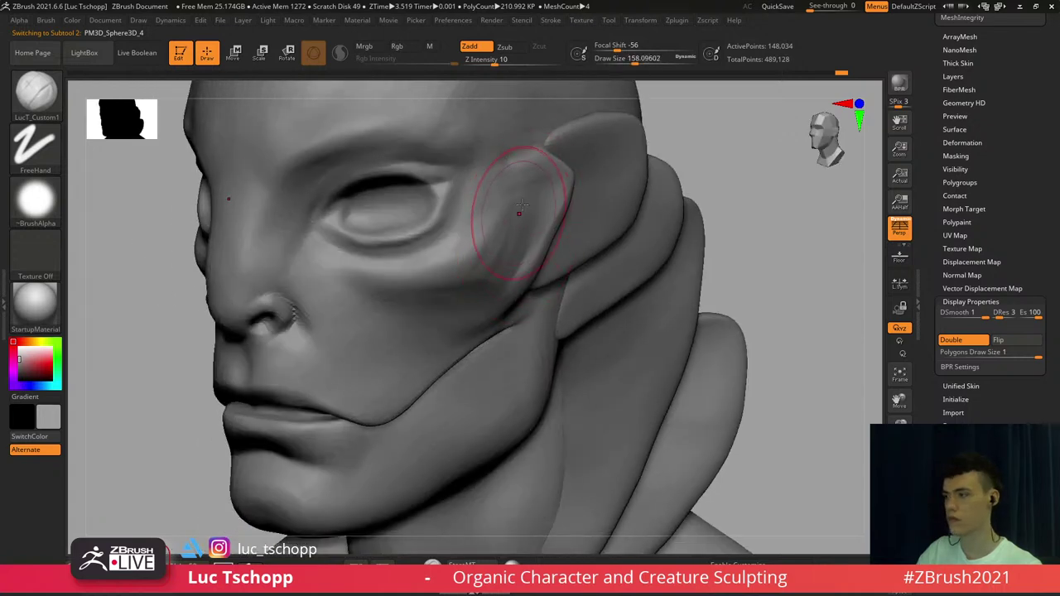
pyautogui.moveTo(525, 249); pyautogui.dragTo(524, 199)
pyautogui.moveTo(534, 194); pyautogui.dragTo(510, 188, button='right')
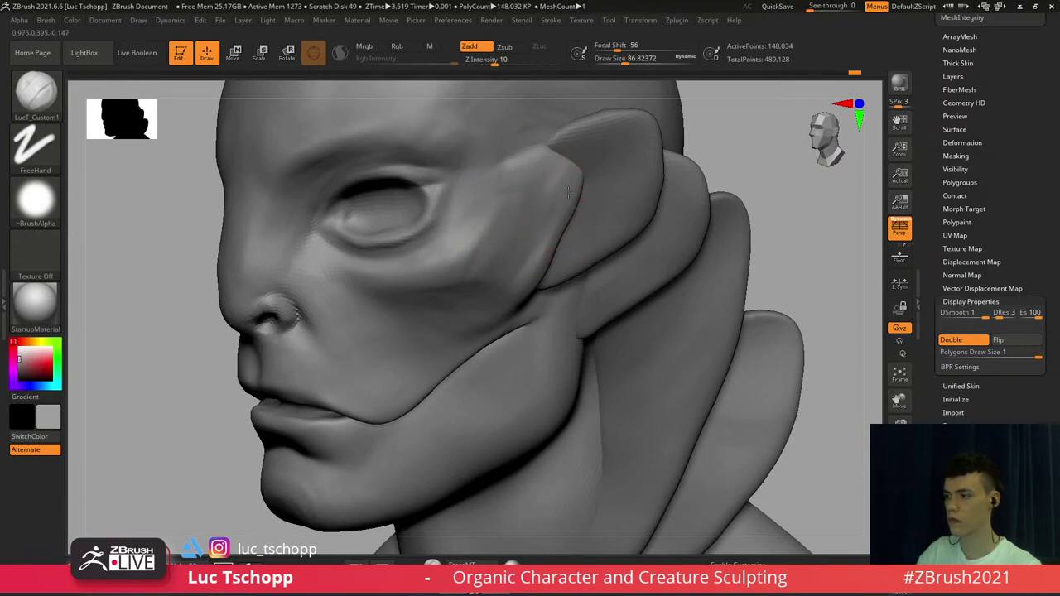
pyautogui.moveTo(521, 175)
pyautogui.mouseDown()
pyautogui.moveTo(523, 195)
pyautogui.moveTo(536, 178)
pyautogui.mouseUp()
pyautogui.moveTo(571, 172); pyautogui.dragTo(552, 167, button='right')
# Smooth the temple area with the Standard brush at about 120, then zoom out
pyautogui.press('b')
pyautogui.press('s')
pyautogui.press('t')
pyautogui.press('s')
pyautogui.moveTo(552, 167); pyautogui.dragTo(554, 166)
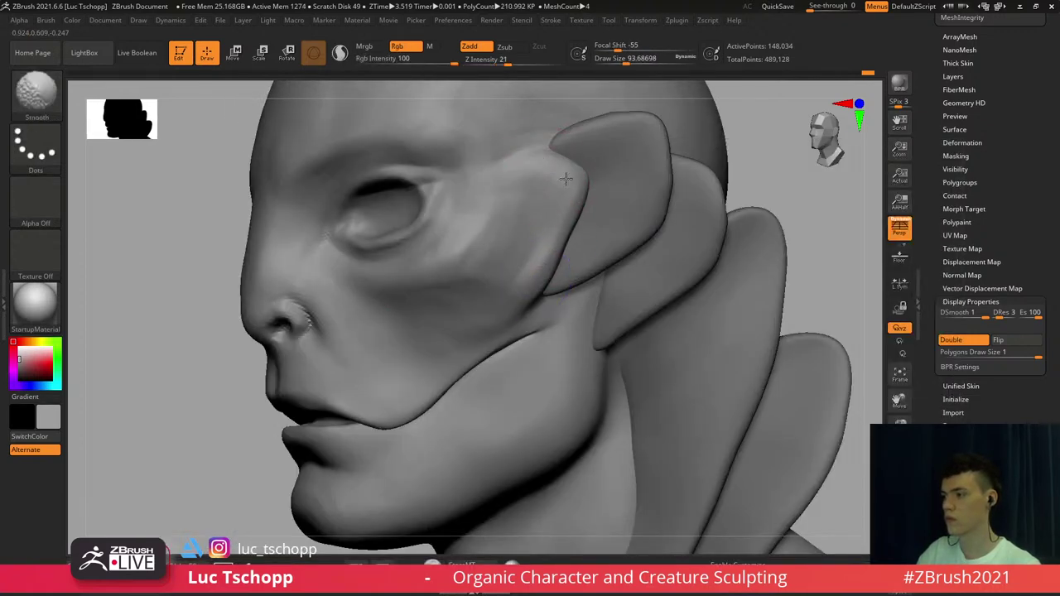
pyautogui.keyDown('shift'); pyautogui.moveTo(558, 175); pyautogui.dragTo(530, 174); pyautogui.keyUp('shift')
pyautogui.hotkey('shift', 'd')
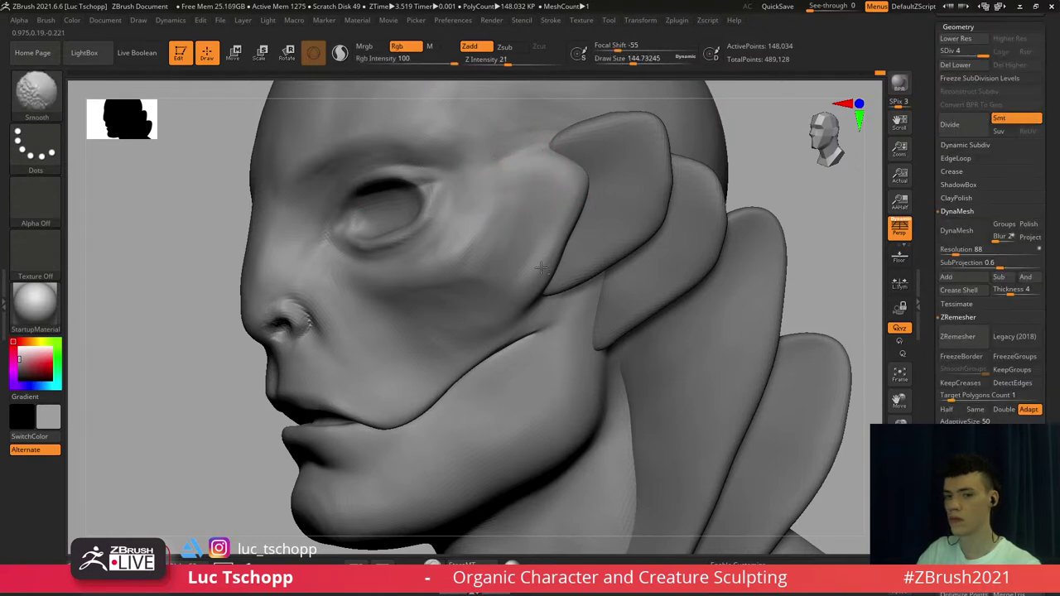
pyautogui.keyDown('ctrl'); pyautogui.moveTo(538, 217); pyautogui.dragTo(554, 298, button='right'); pyautogui.keyUp('ctrl')
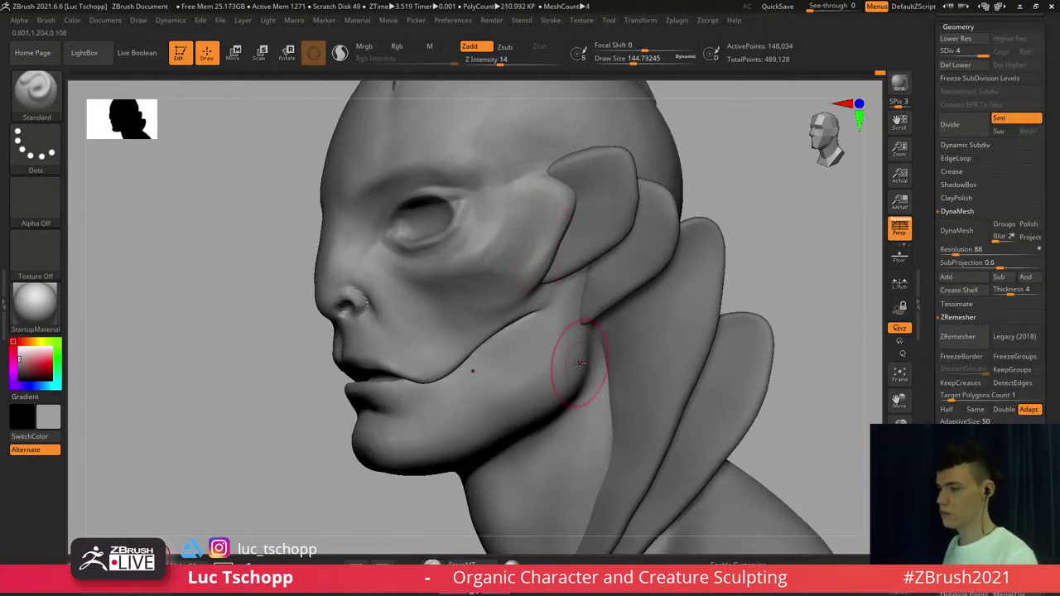
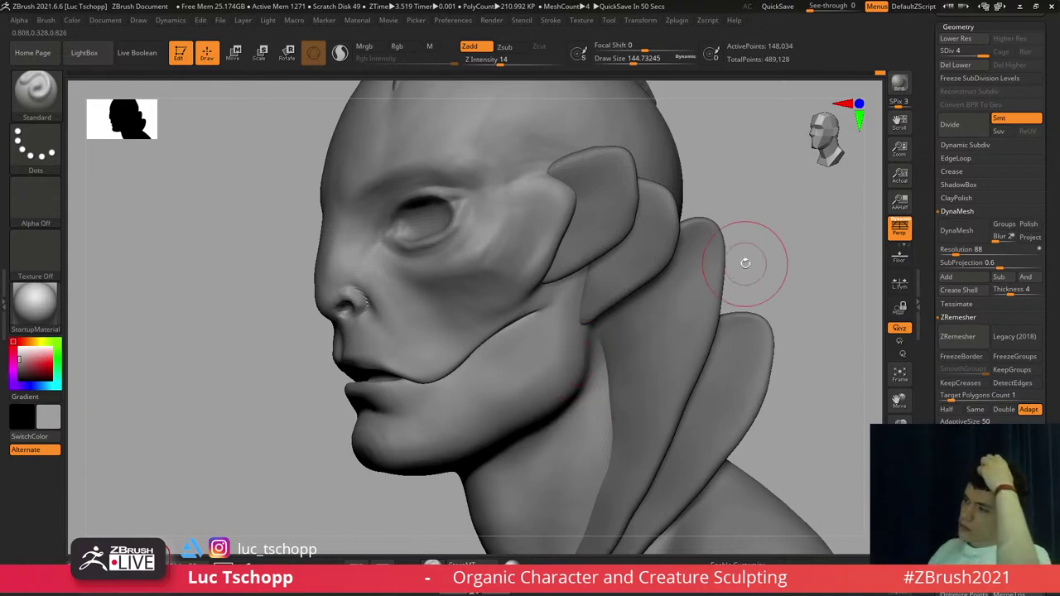
# Build up the cheekbone beside the eye with LucT_Custom1 at about size 97
pyautogui.moveTo(727, 227); pyautogui.dragTo(746, 228)
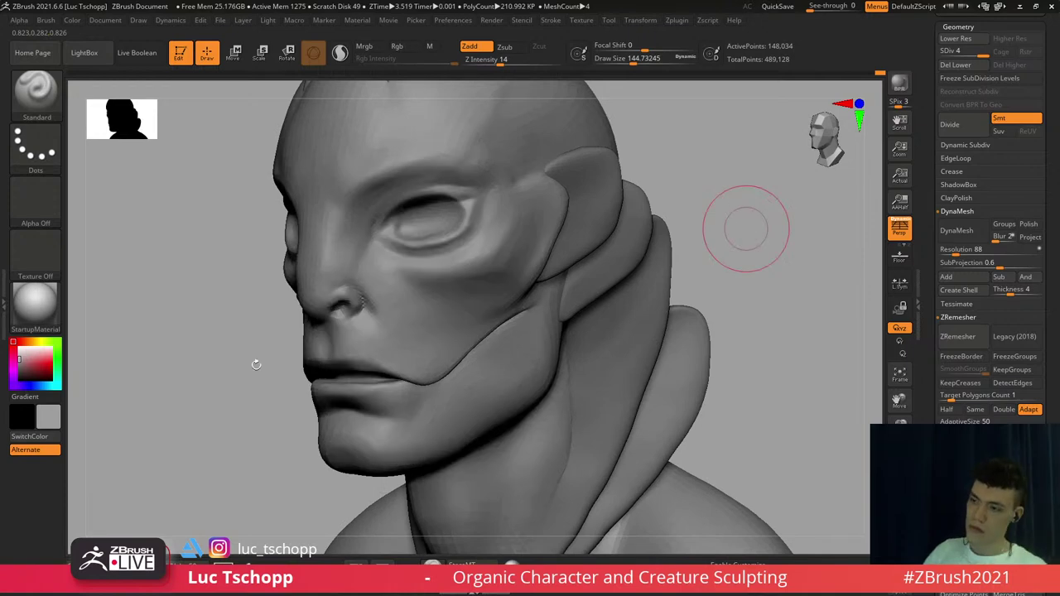
pyautogui.moveTo(190, 362); pyautogui.dragTo(255, 364)
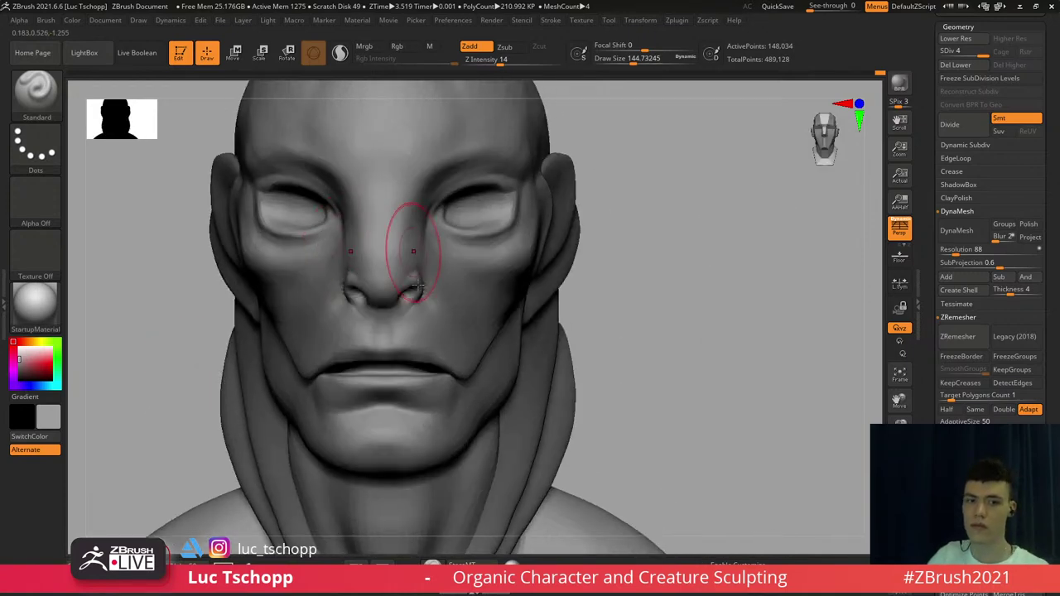
pyautogui.moveTo(419, 288); pyautogui.dragTo(431, 336, button='right')
pyautogui.moveTo(621, 282)
pyautogui.mouseDown(button='right')
pyautogui.moveTo(495, 268)
pyautogui.moveTo(408, 229)
pyautogui.mouseUp(button='right')
pyautogui.press('b')
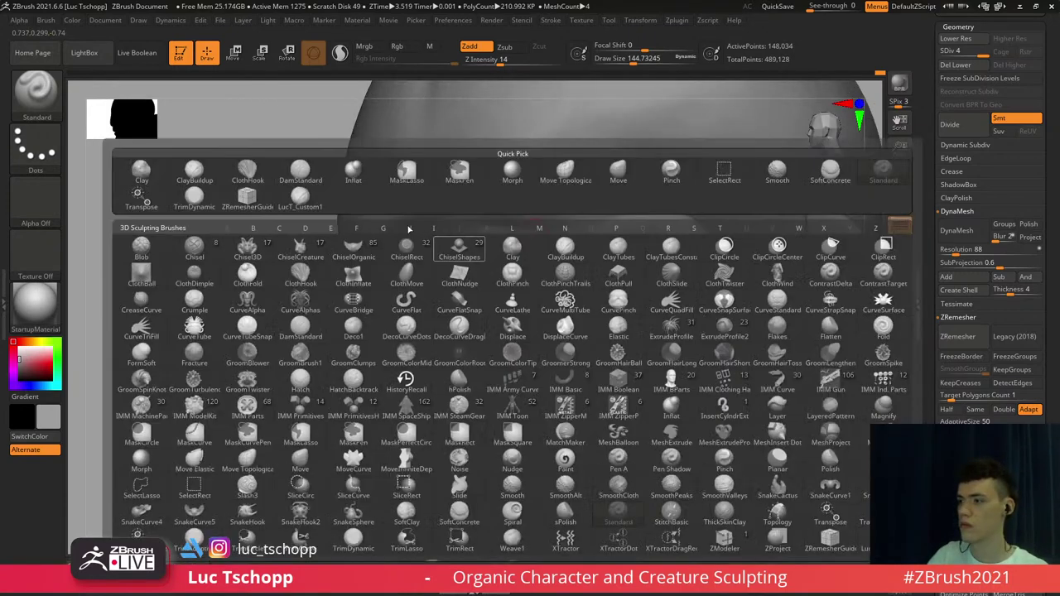
pyautogui.click(301, 197)
pyautogui.keyDown('alt'); pyautogui.moveTo(552, 225); pyautogui.dragTo(470, 253, button='right'); pyautogui.keyUp('alt')
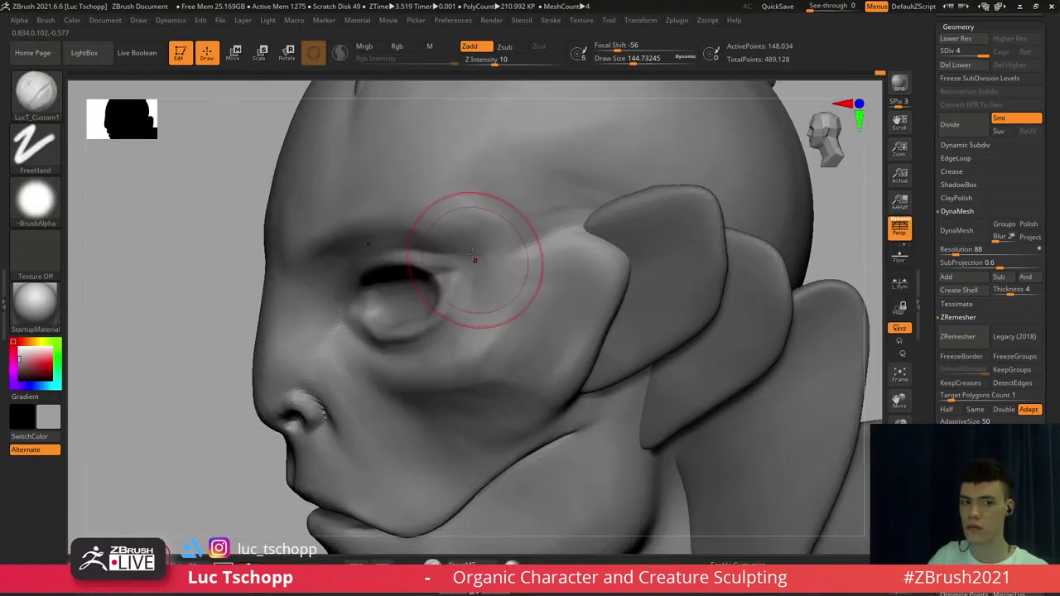
pyautogui.press('s')
pyautogui.moveTo(533, 265); pyautogui.dragTo(518, 266)
pyautogui.moveTo(519, 274); pyautogui.dragTo(535, 268, button='right')
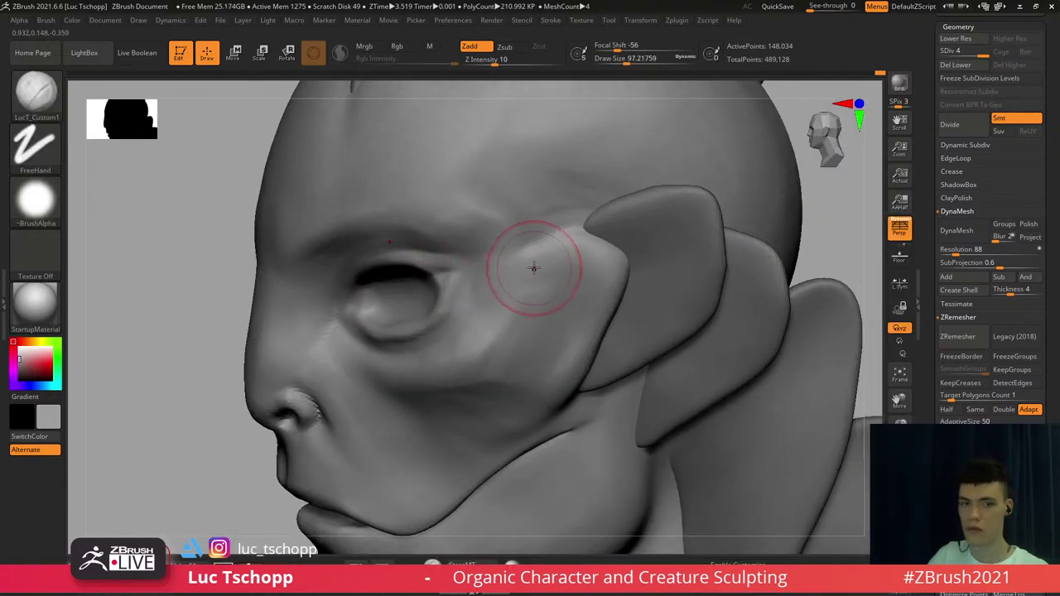
pyautogui.moveTo(540, 265)
pyautogui.mouseDown()
pyautogui.moveTo(503, 281)
pyautogui.moveTo(501, 292)
pyautogui.mouseUp()
pyautogui.keyDown('ctrl'); pyautogui.moveTo(507, 295); pyautogui.dragTo(452, 326, button='right'); pyautogui.keyUp('ctrl')
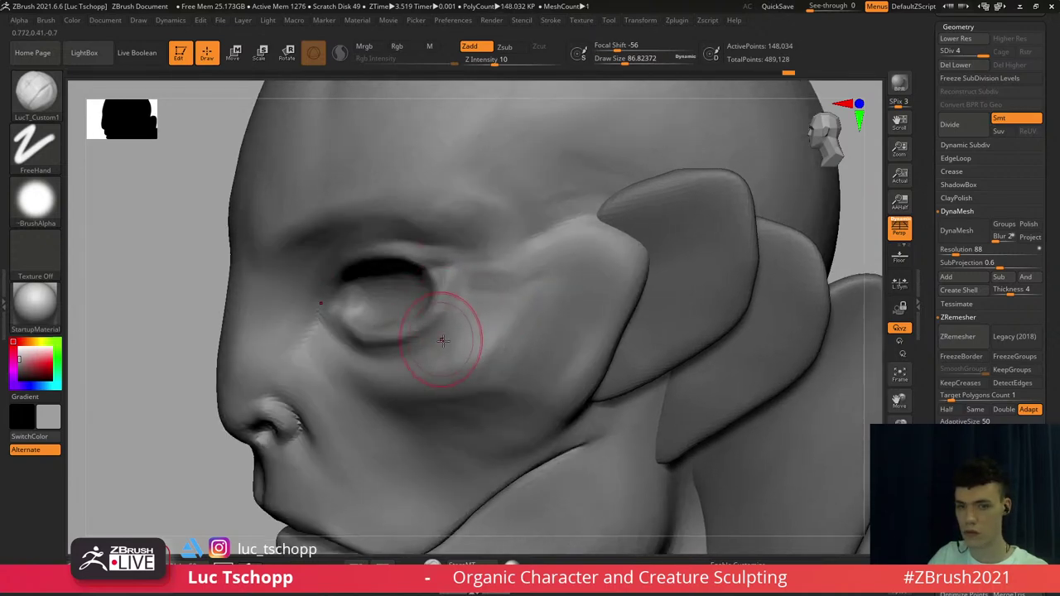
# Smooth the area under the eye with the Standard brush at about size 74
pyautogui.press('s')
pyautogui.moveTo(446, 368); pyautogui.dragTo(423, 369)
pyautogui.press('b')
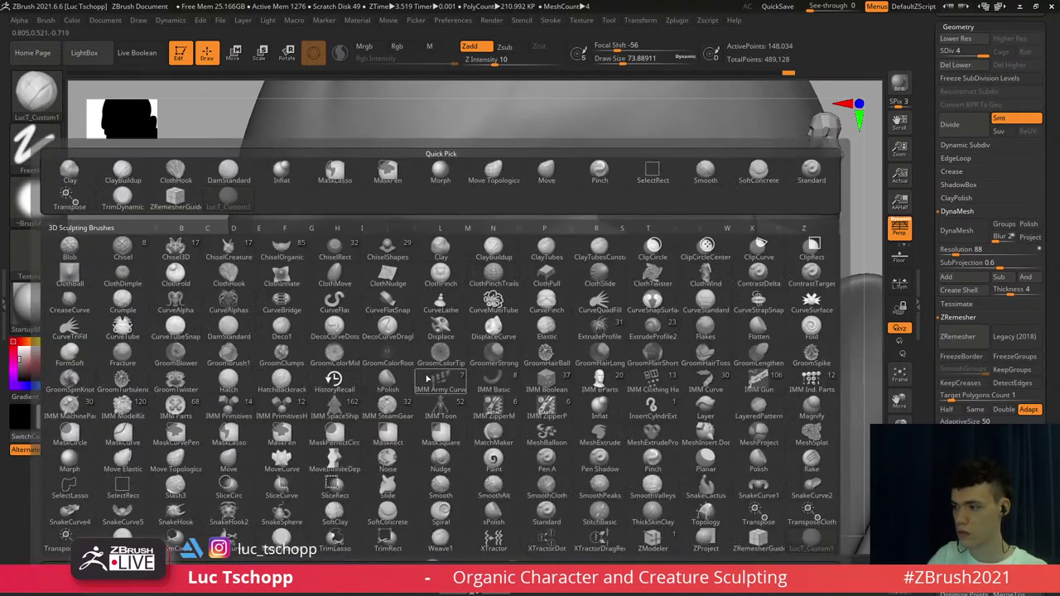
pyautogui.press('s')
pyautogui.press('t')
pyautogui.hotkey('shift', 'd')
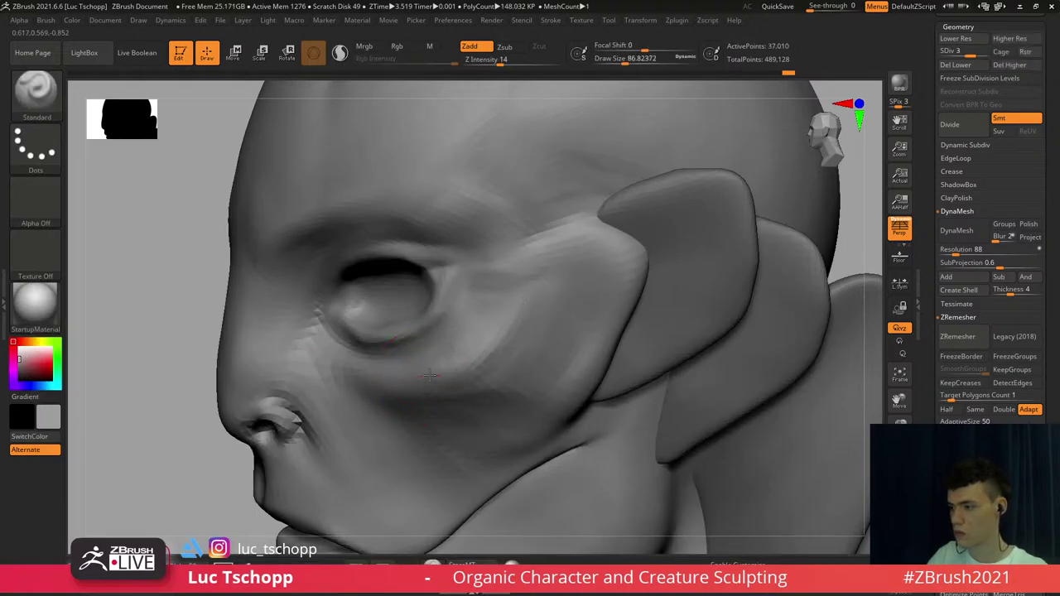
pyautogui.keyDown('shift'); pyautogui.moveTo(506, 325); pyautogui.dragTo(479, 321, button='right'); pyautogui.keyUp('shift')
pyautogui.press('d')
pyautogui.keyDown('shift'); pyautogui.moveTo(484, 333); pyautogui.dragTo(473, 341); pyautogui.keyUp('shift')
pyautogui.keyDown('alt'); pyautogui.moveTo(489, 323); pyautogui.dragTo(519, 242, button='right'); pyautogui.keyUp('alt')
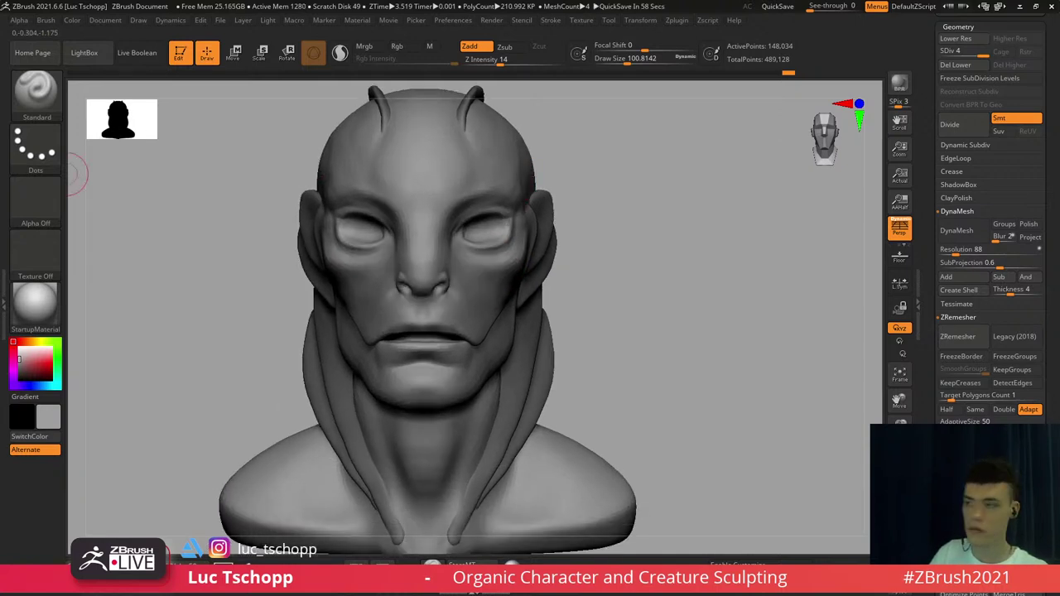
# Carve a crease beside the eye with DamStandard, then resize it to about 136
pyautogui.moveTo(516, 249); pyautogui.dragTo(456, 245, button='right')
pyautogui.moveTo(456, 245)
pyautogui.keyDown('ctrl'); pyautogui.mouseDown(button='right')
pyautogui.moveTo(466, 261)
pyautogui.moveTo(489, 232)
pyautogui.mouseUp(button='right'); pyautogui.keyUp('ctrl')
pyautogui.keyDown('ctrl'); pyautogui.moveTo(489, 232); pyautogui.dragTo(494, 249, button='right'); pyautogui.keyUp('ctrl')
pyautogui.press('b')
pyautogui.press('d')
pyautogui.press('s')
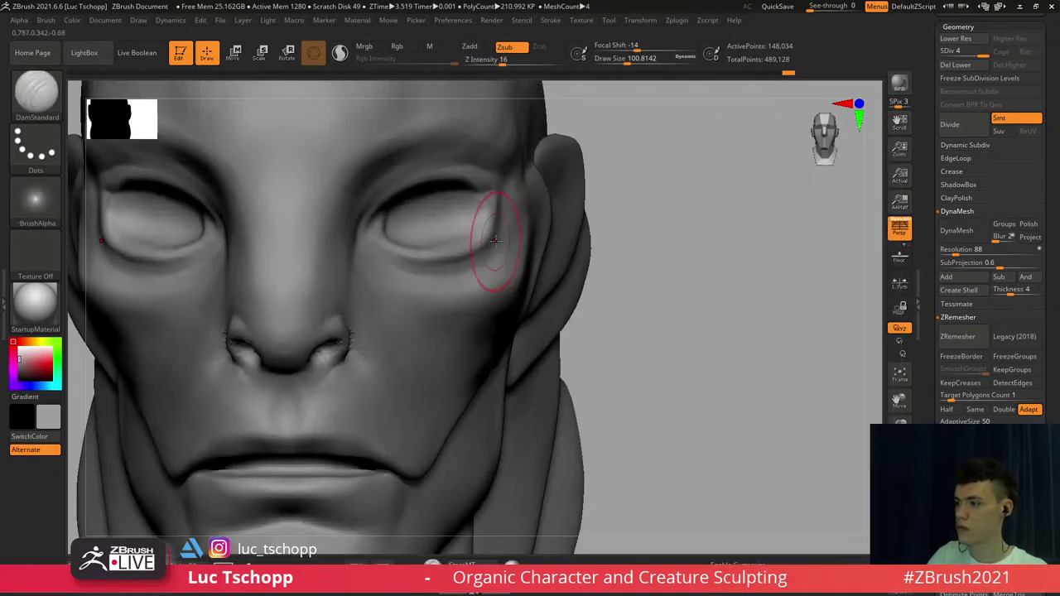
pyautogui.press('s')
pyautogui.moveTo(501, 240); pyautogui.dragTo(493, 258)
pyautogui.press('s')
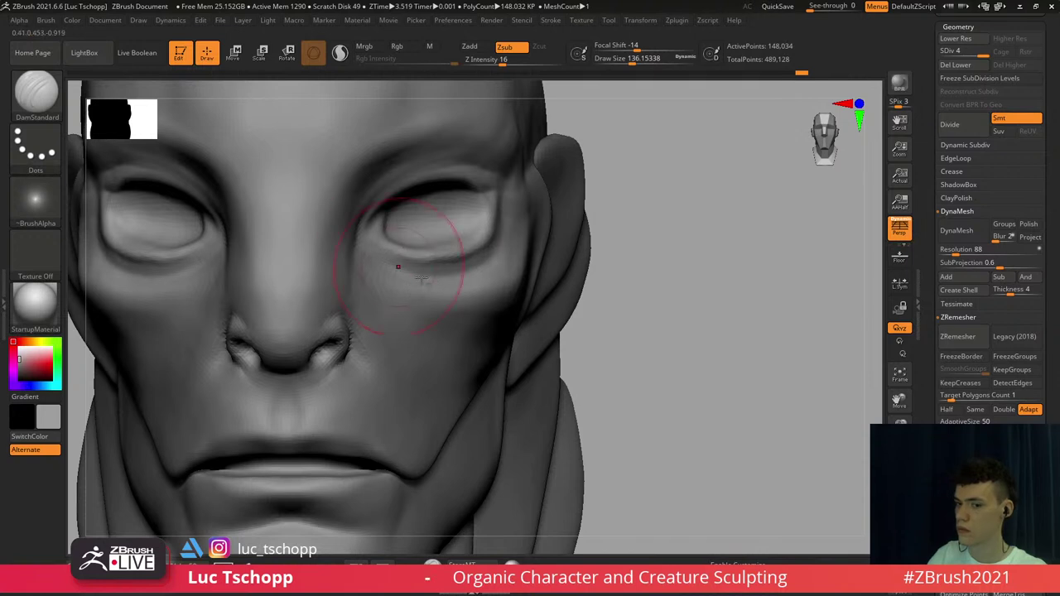
pyautogui.keyDown('ctrl'); pyautogui.moveTo(421, 278); pyautogui.dragTo(448, 163, button='right'); pyautogui.keyUp('ctrl')
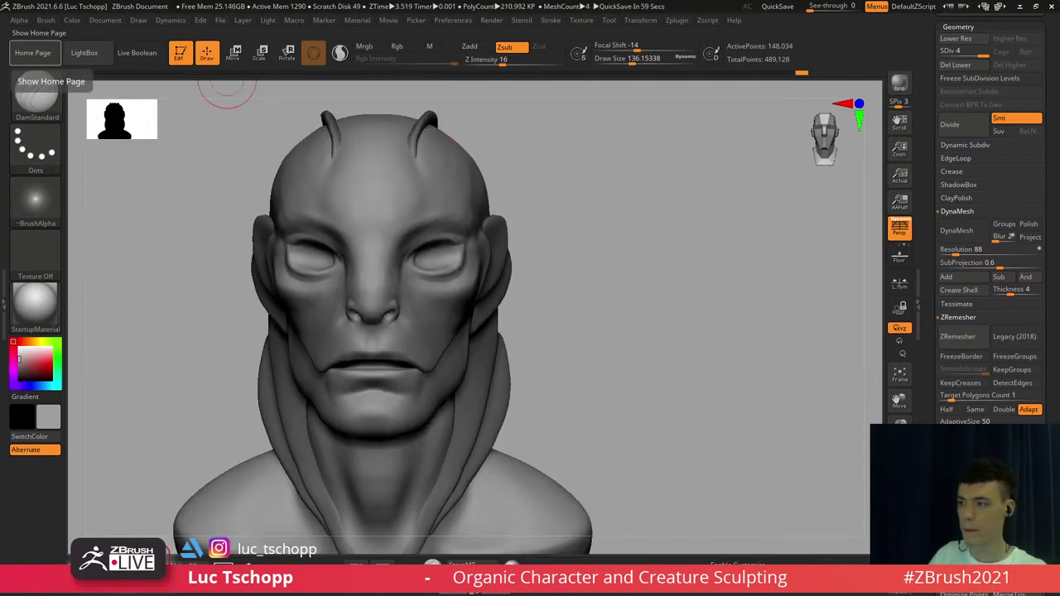
# Draw the nose-to-mouth-corner fold with the Standard brush at SDiv 3, size about 154
pyautogui.moveTo(526, 396)
pyautogui.mouseDown(button='right')
pyautogui.moveTo(423, 327)
pyautogui.moveTo(424, 363)
pyautogui.mouseUp(button='right')
pyautogui.press('b')
pyautogui.press('s')
pyautogui.press('t')
pyautogui.press('b')
pyautogui.press('s')
pyautogui.press('t')
pyautogui.press('s')
pyautogui.hotkey('shift', 'd')
pyautogui.press('s')
pyautogui.moveTo(440, 372); pyautogui.dragTo(433, 375)
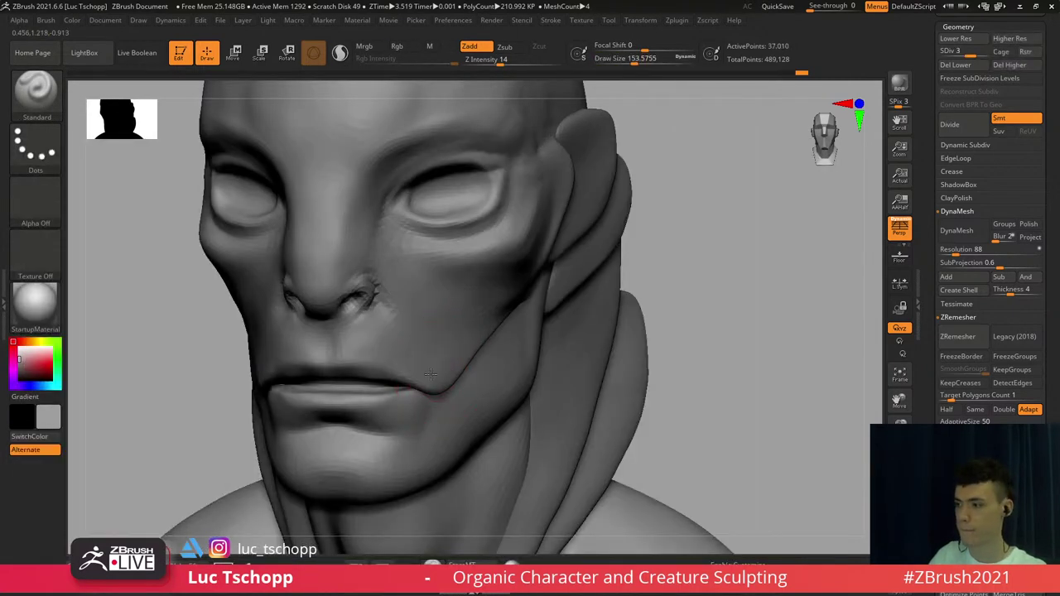
pyautogui.moveTo(492, 287); pyautogui.dragTo(535, 291, button='right')
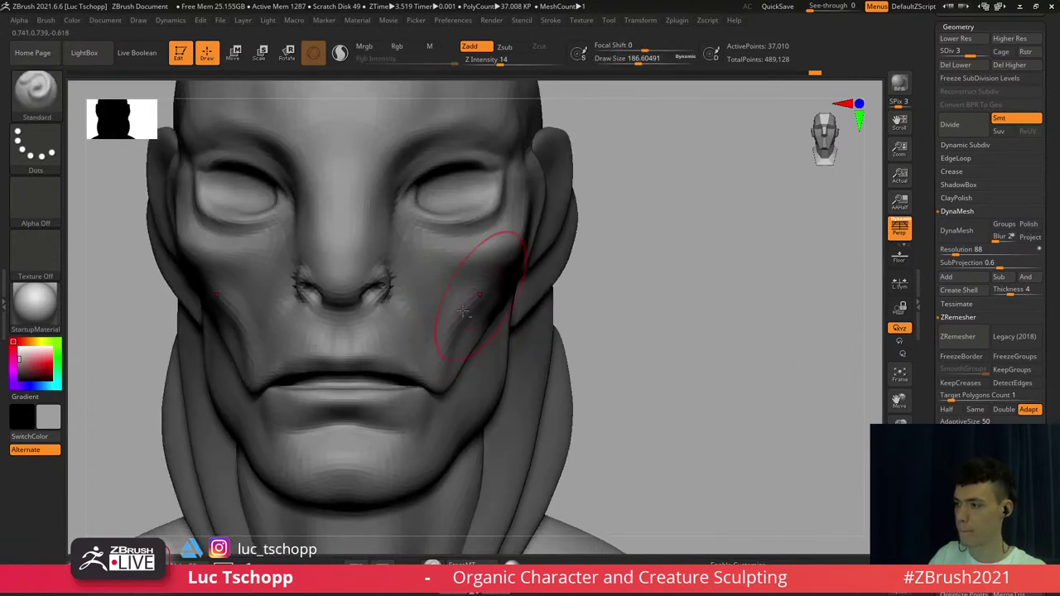
# Build up the cheek beside the nostril with LucT_Custom1 at SDiv 4, size about 97
pyautogui.press('b')
pyautogui.click(259, 203)
pyautogui.press('d')
pyautogui.moveTo(476, 283); pyautogui.dragTo(439, 303, button='right')
pyautogui.press('s')
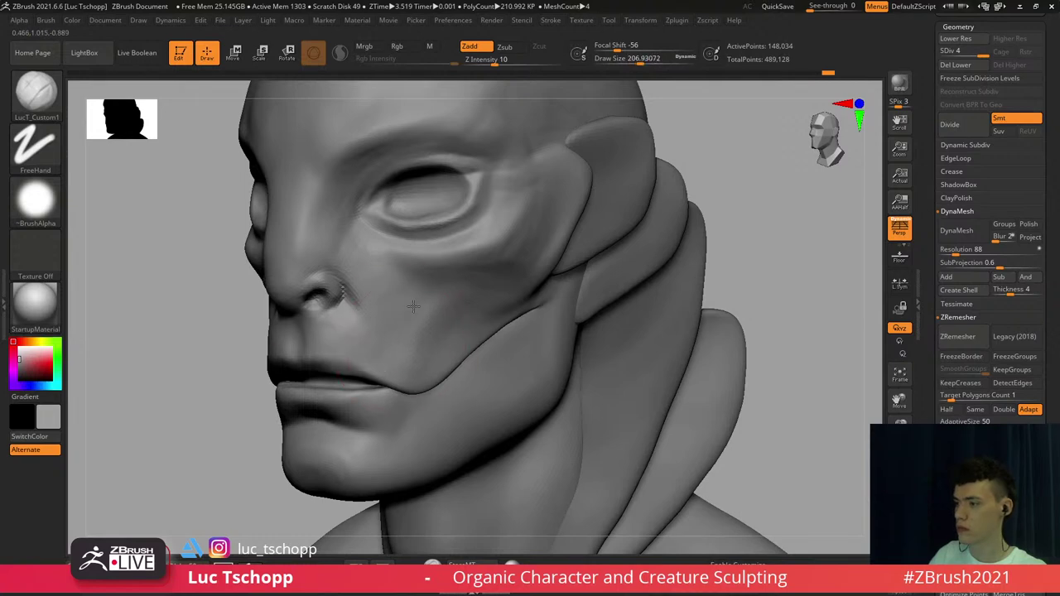
pyautogui.keyDown('ctrl'); pyautogui.moveTo(364, 288); pyautogui.dragTo(375, 310, button='right'); pyautogui.keyUp('ctrl')
pyautogui.press('s')
pyautogui.moveTo(383, 290); pyautogui.dragTo(371, 292)
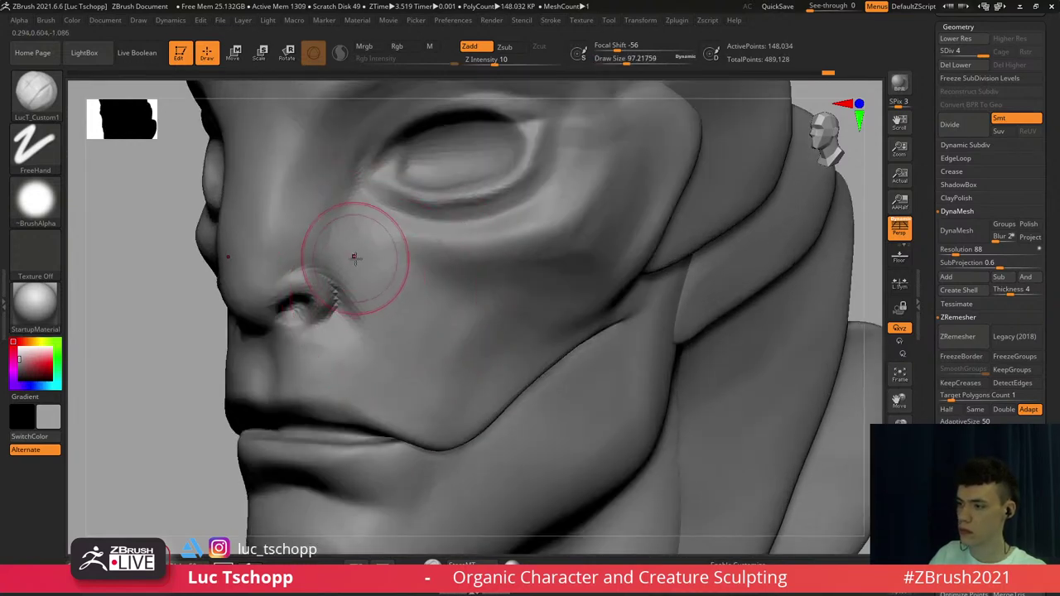
pyautogui.moveTo(353, 252)
pyautogui.mouseDown()
pyautogui.moveTo(339, 285)
pyautogui.moveTo(396, 312)
pyautogui.moveTo(370, 277)
pyautogui.mouseUp()
# Add short strokes to the cheek by the nostril at size 145 and smooth them
pyautogui.press('s')
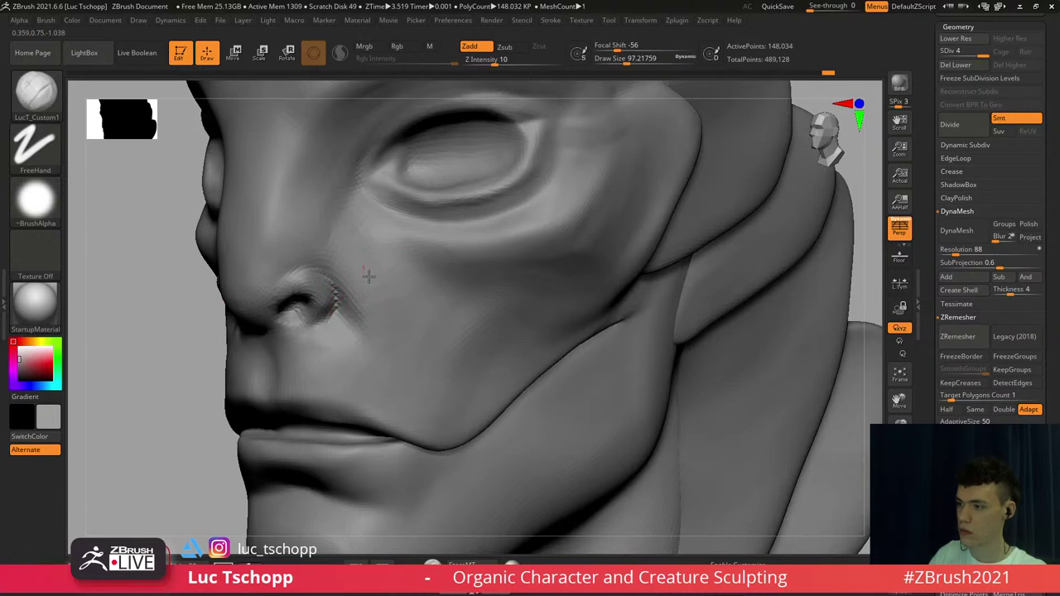
pyautogui.press('s')
pyautogui.moveTo(405, 353)
pyautogui.mouseDown()
pyautogui.moveTo(403, 335)
pyautogui.moveTo(397, 341)
pyautogui.mouseUp()
pyautogui.press('s')
pyautogui.keyDown('shift'); pyautogui.moveTo(384, 298); pyautogui.dragTo(383, 282); pyautogui.keyUp('shift')
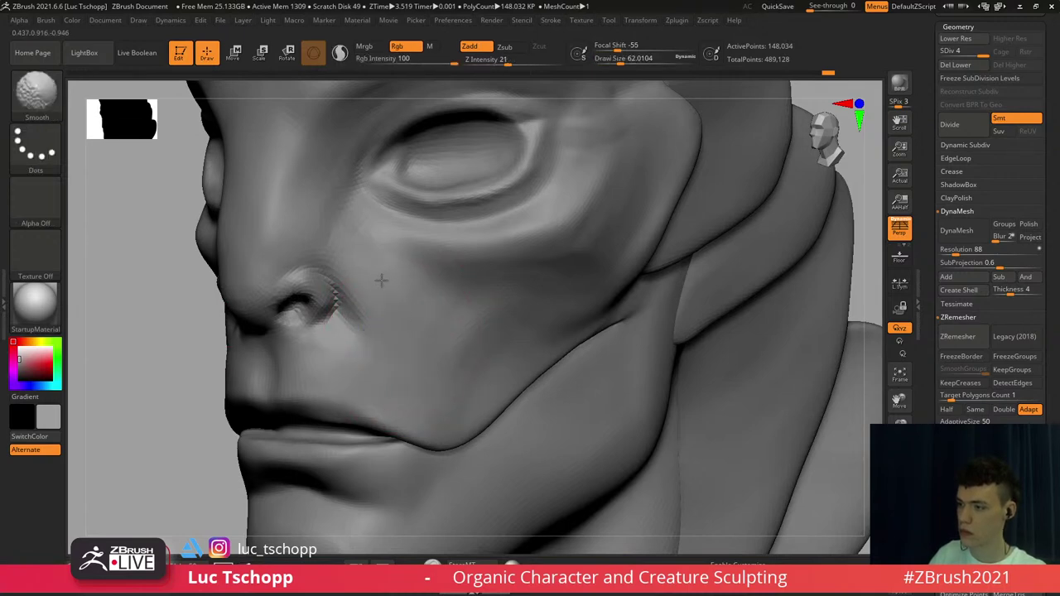
pyautogui.press('f')
pyautogui.moveTo(403, 304)
pyautogui.keyDown('shift'); pyautogui.mouseDown(button='right')
pyautogui.moveTo(416, 284)
pyautogui.moveTo(457, 285)
pyautogui.moveTo(451, 215)
pyautogui.mouseUp(button='right'); pyautogui.keyUp('shift')
# Switch to DamStandard and smooth the cheek below the eye
pyautogui.press('b')
pyautogui.press('d')
pyautogui.press('s')
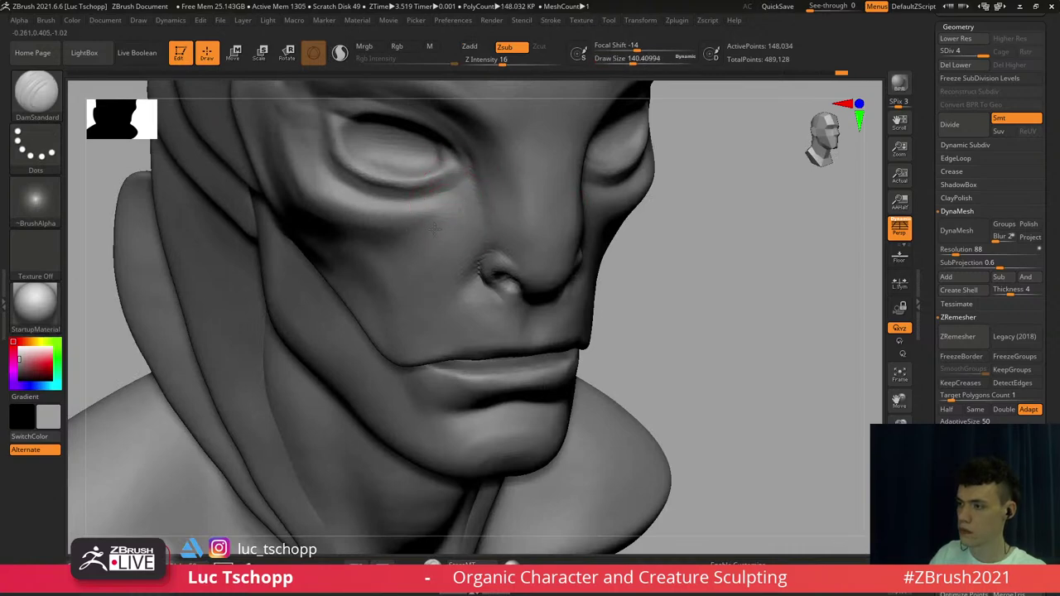
pyautogui.keyDown('shift'); pyautogui.moveTo(396, 236); pyautogui.dragTo(406, 242); pyautogui.keyUp('shift')
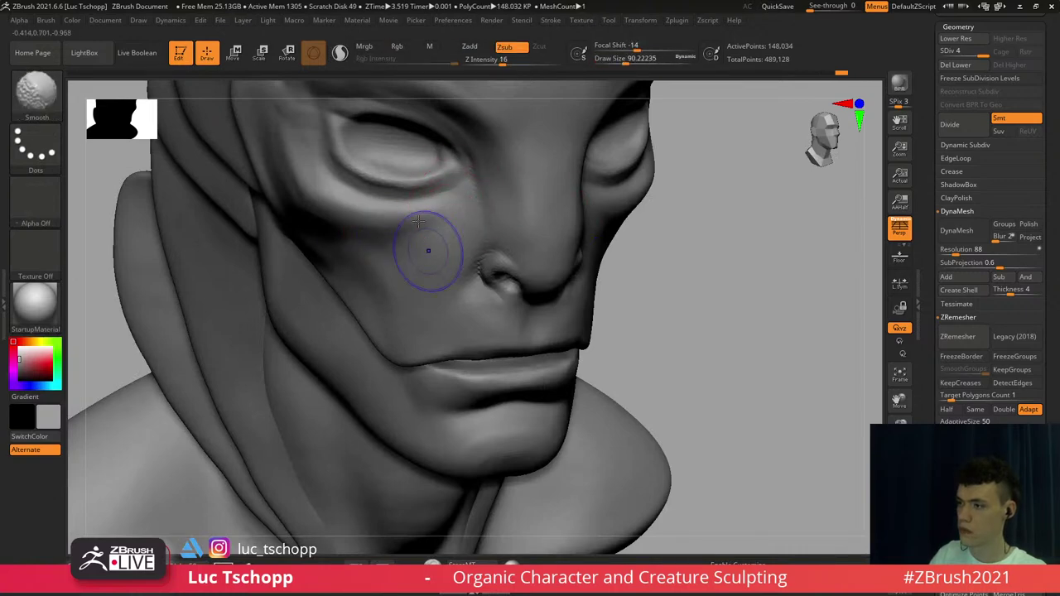
pyautogui.keyDown('shift'); pyautogui.moveTo(429, 248); pyautogui.dragTo(442, 236, button='right'); pyautogui.keyUp('shift')
pyautogui.press('f')
pyautogui.moveTo(539, 284); pyautogui.dragTo(490, 268, button='right')
pyautogui.press('shift')
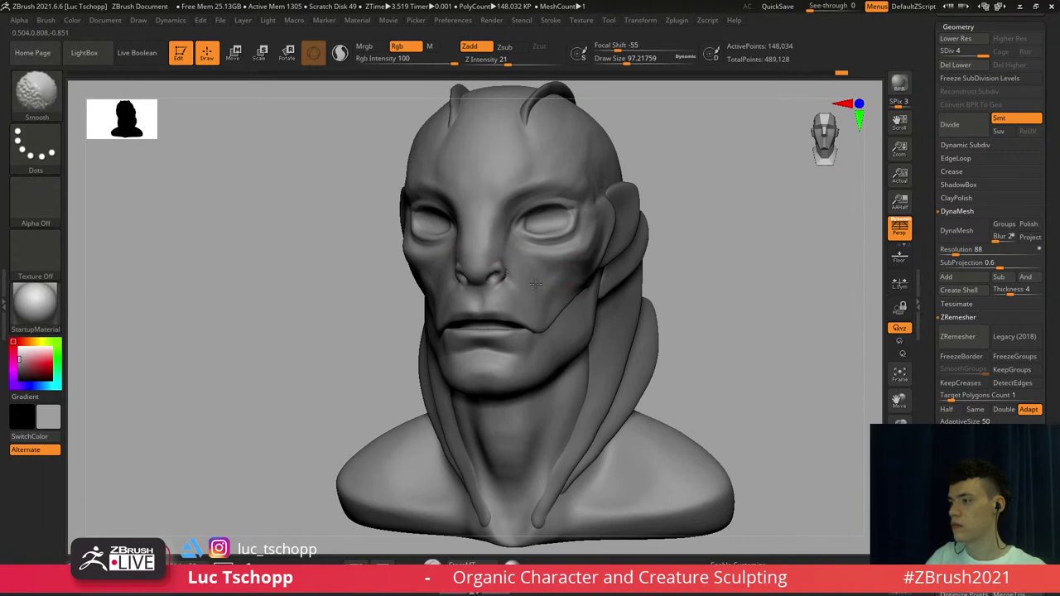
pyautogui.keyDown('shift'); pyautogui.moveTo(536, 284); pyautogui.dragTo(559, 280); pyautogui.keyUp('shift')
pyautogui.moveTo(541, 176)
pyautogui.keyDown('alt'); pyautogui.mouseDown(button='right')
pyautogui.moveTo(502, 229)
pyautogui.moveTo(518, 297)
pyautogui.mouseUp(button='right'); pyautogui.keyUp('alt')
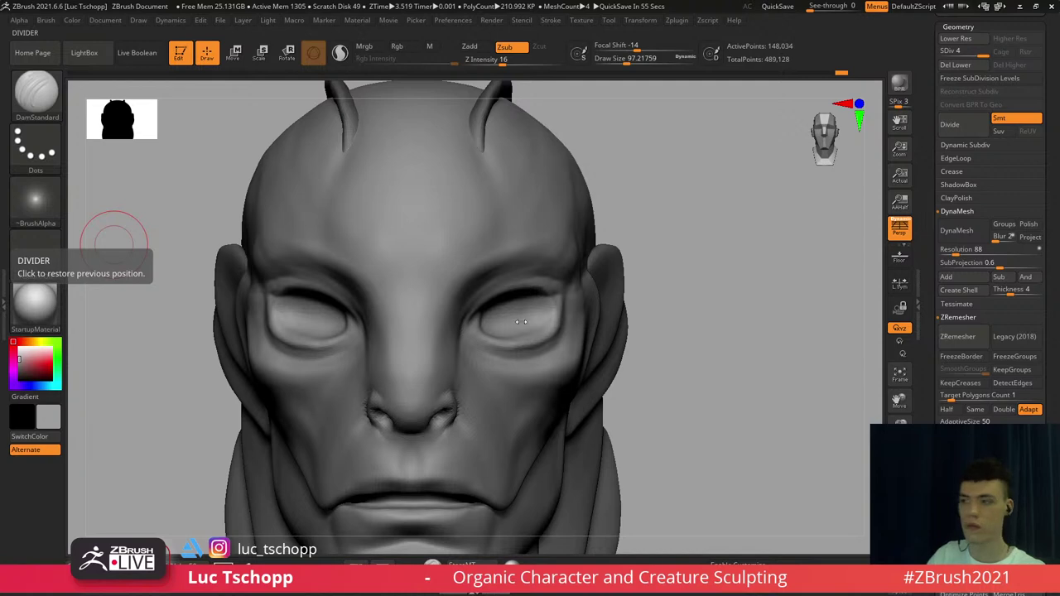
# Pick LucT_Custom1, shrink it to about 39, and frame the side of the nose
pyautogui.moveTo(521, 321); pyautogui.dragTo(550, 342, button='right')
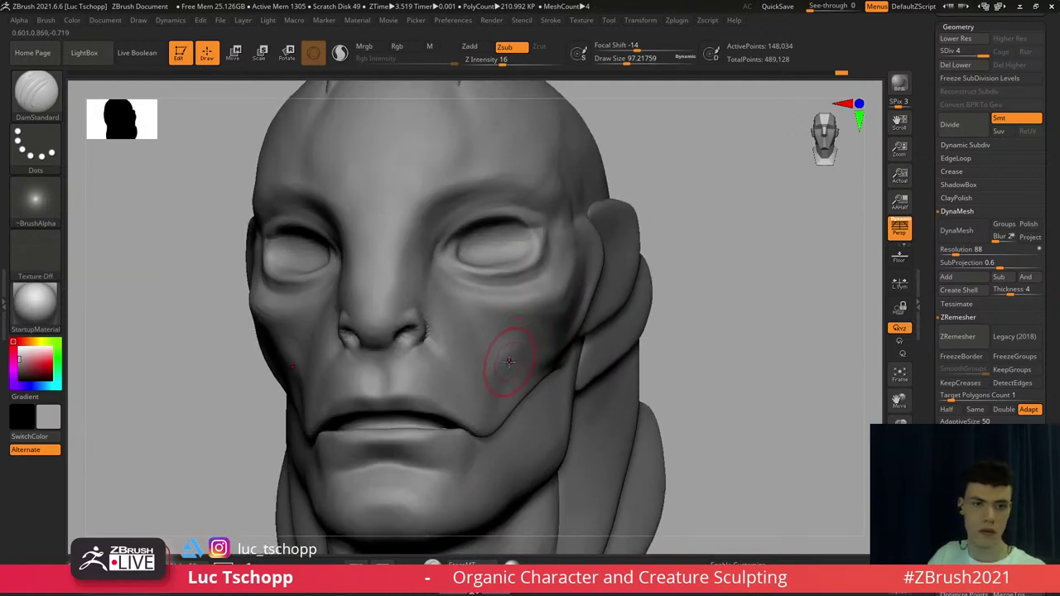
pyautogui.press('b')
pyautogui.press('s')
pyautogui.press('t')
pyautogui.press('s')
pyautogui.moveTo(506, 358); pyautogui.dragTo(511, 358)
pyautogui.moveTo(508, 359)
pyautogui.keyDown('ctrl'); pyautogui.mouseDown(button='right')
pyautogui.moveTo(498, 339)
pyautogui.moveTo(518, 333)
pyautogui.moveTo(499, 348)
pyautogui.moveTo(489, 381)
pyautogui.mouseUp(button='right'); pyautogui.keyUp('ctrl')
pyautogui.moveTo(489, 381)
pyautogui.mouseDown(button='right')
pyautogui.moveTo(389, 331)
pyautogui.moveTo(386, 257)
pyautogui.mouseUp(button='right')
pyautogui.press('b')
pyautogui.click(207, 203)
pyautogui.keyDown('ctrl'); pyautogui.moveTo(386, 256); pyautogui.dragTo(367, 330, button='right'); pyautogui.keyUp('ctrl')
pyautogui.press('[')
pyautogui.press('[')
pyautogui.press('[')
pyautogui.press('[')
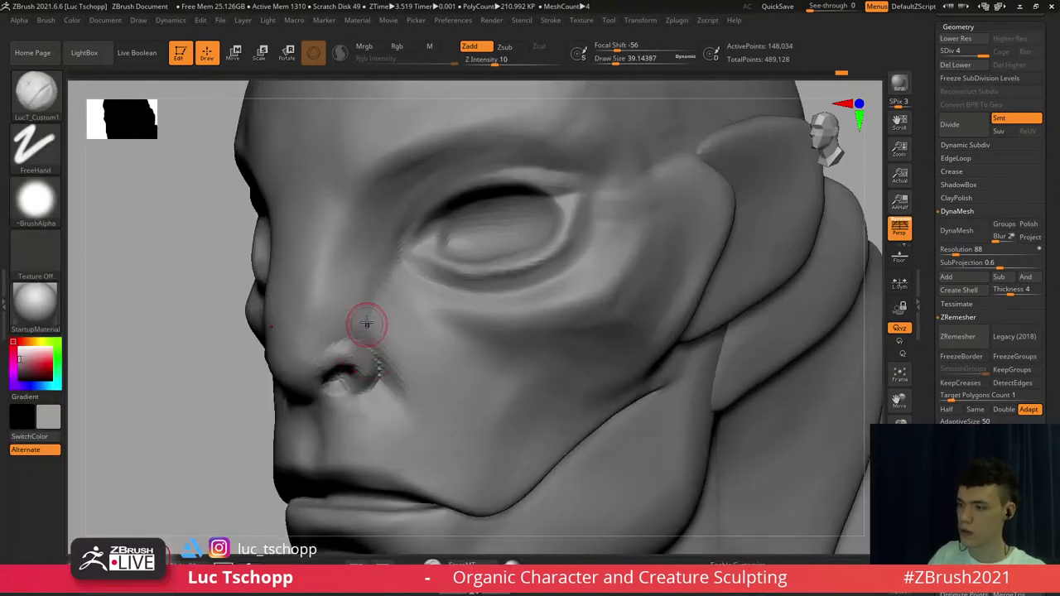
# Deepen the crease beside the nostril with the Standard brush
pyautogui.press('b')
pyautogui.press('s')
pyautogui.press('t')
pyautogui.press('s')
pyautogui.moveTo(389, 345)
pyautogui.mouseDown()
pyautogui.moveTo(397, 371)
pyautogui.moveTo(425, 393)
pyautogui.moveTo(421, 380)
pyautogui.mouseUp()
pyautogui.press('s')
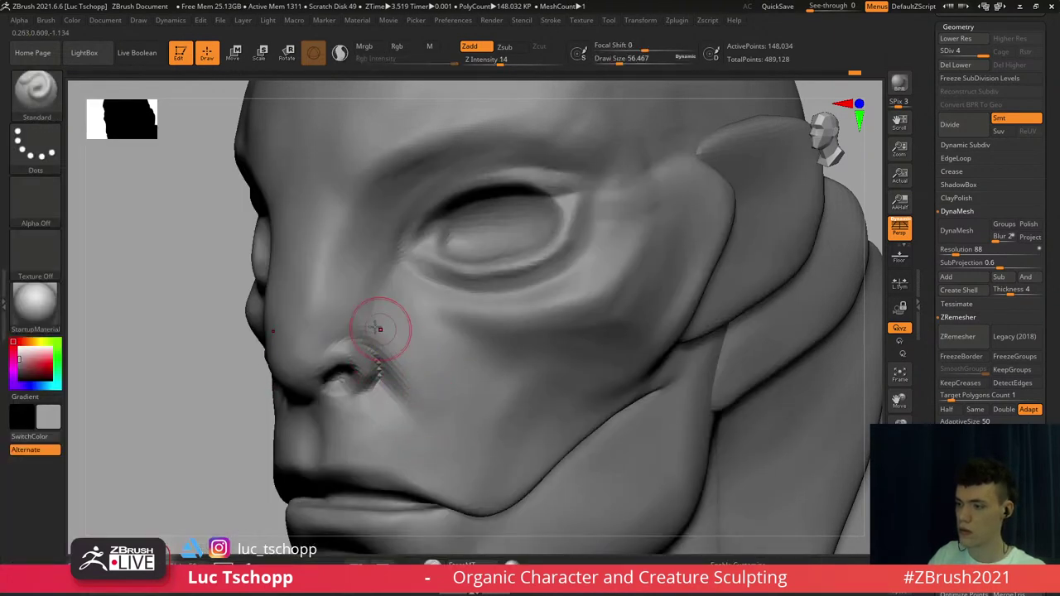
pyautogui.moveTo(329, 319); pyautogui.dragTo(356, 293, button='right')
# Crease the side of the nose into a V with DamStandard at about size 182
pyautogui.press('b')
pyautogui.press('d')
pyautogui.press('s')
pyautogui.press('s')
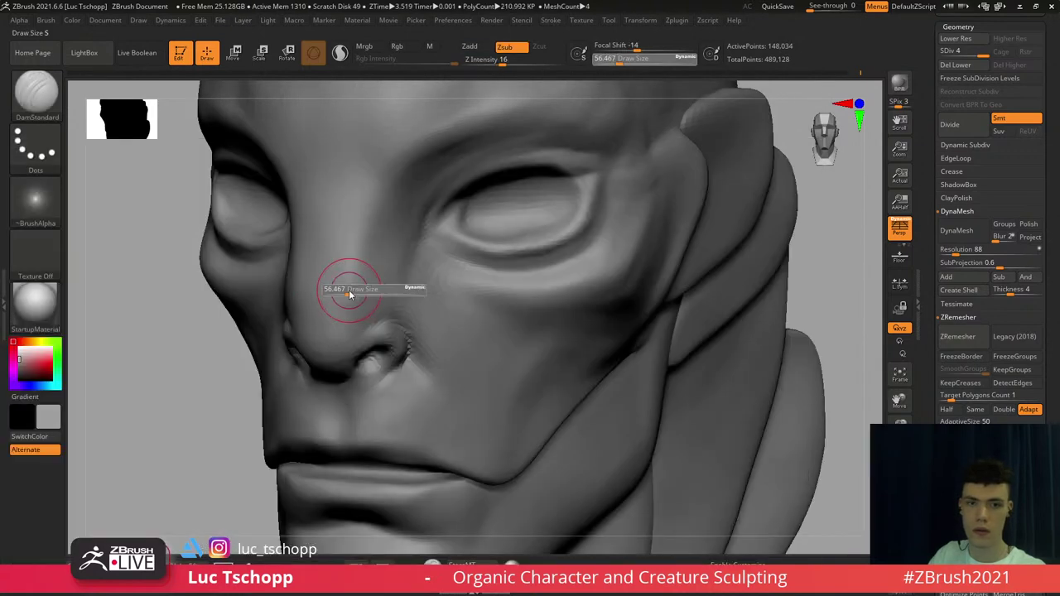
pyautogui.moveTo(351, 294)
pyautogui.mouseDown()
pyautogui.moveTo(360, 294)
pyautogui.moveTo(321, 332)
pyautogui.mouseUp()
pyautogui.moveTo(379, 283); pyautogui.dragTo(351, 328)
pyautogui.moveTo(328, 306); pyautogui.dragTo(357, 278, button='right')
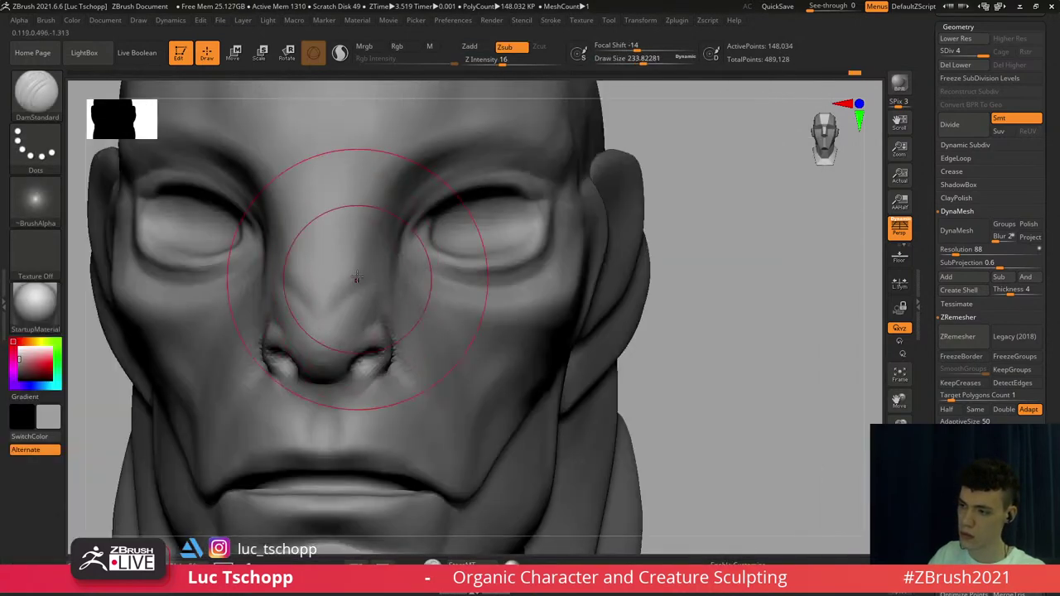
pyautogui.moveTo(357, 277); pyautogui.dragTo(336, 301)
# Build up and smooth the brow with LucT_Custom1 at sizes about 158 and 234
pyautogui.press('b')
pyautogui.click(200, 182)
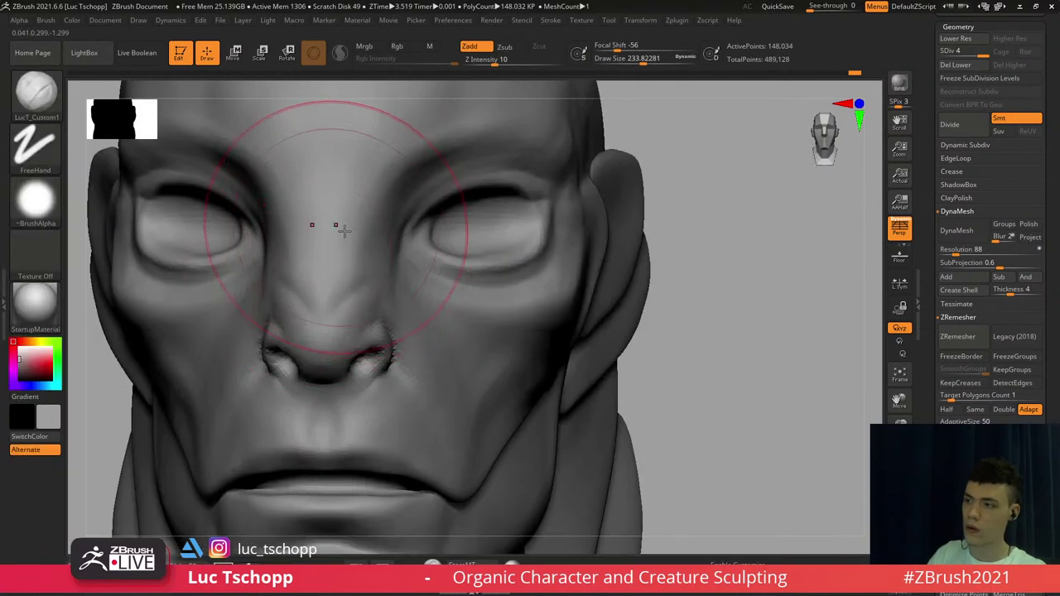
pyautogui.press('s')
pyautogui.moveTo(354, 220)
pyautogui.mouseDown()
pyautogui.moveTo(355, 265)
pyautogui.moveTo(335, 272)
pyautogui.moveTo(349, 284)
pyautogui.mouseUp()
pyautogui.press('s')
pyautogui.press('s')
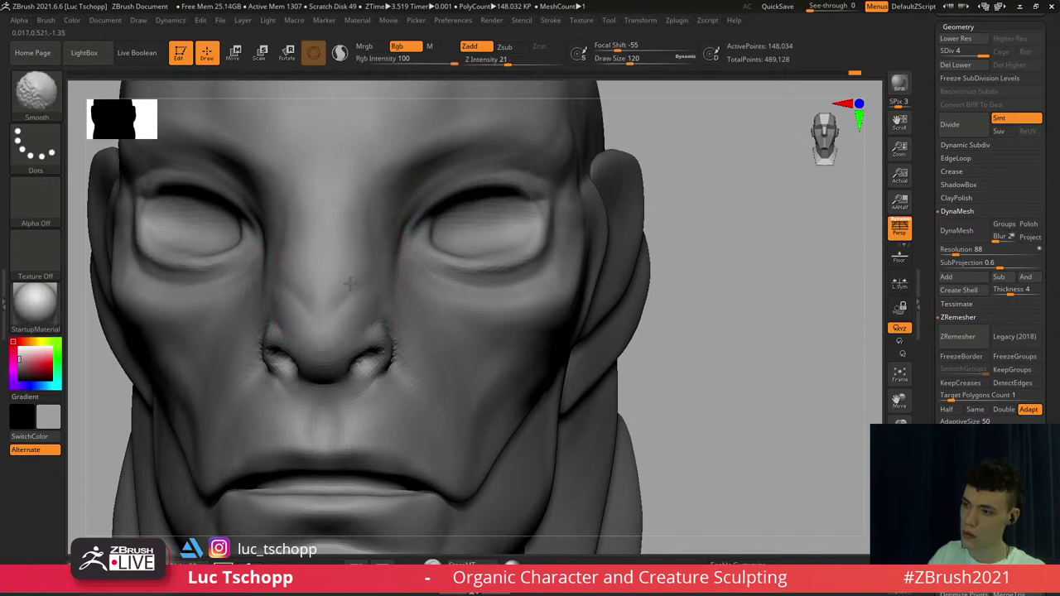
pyautogui.keyDown('alt'); pyautogui.moveTo(356, 111); pyautogui.dragTo(360, 207, button='right'); pyautogui.keyUp('alt')
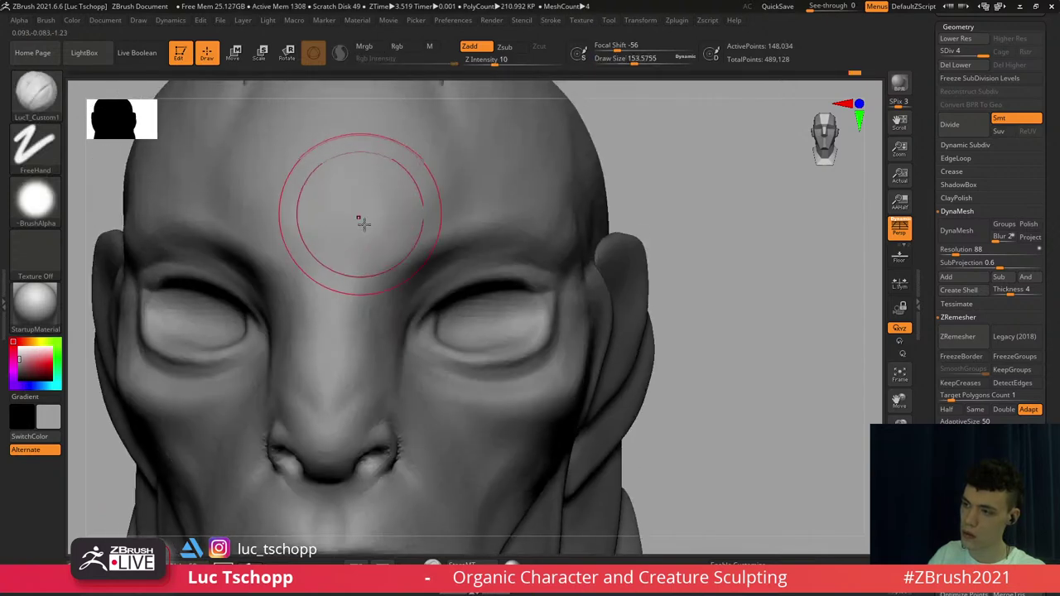
pyautogui.moveTo(364, 224)
pyautogui.mouseDown()
pyautogui.moveTo(375, 254)
pyautogui.moveTo(420, 185)
pyautogui.moveTo(448, 192)
pyautogui.mouseUp()
pyautogui.press('s')
pyautogui.moveTo(428, 203); pyautogui.dragTo(419, 239)
pyautogui.keyDown('shift'); pyautogui.moveTo(427, 180); pyautogui.dragTo(409, 207); pyautogui.keyUp('shift')
pyautogui.moveTo(409, 194)
pyautogui.mouseDown(button='right')
pyautogui.moveTo(423, 211)
pyautogui.moveTo(398, 217)
pyautogui.mouseUp(button='right')
# Reshape the nose tip at about size 116, then smooth the nose sides at about 87
pyautogui.keyDown('ctrl'); pyautogui.moveTo(397, 217); pyautogui.dragTo(405, 230, button='right'); pyautogui.keyUp('ctrl')
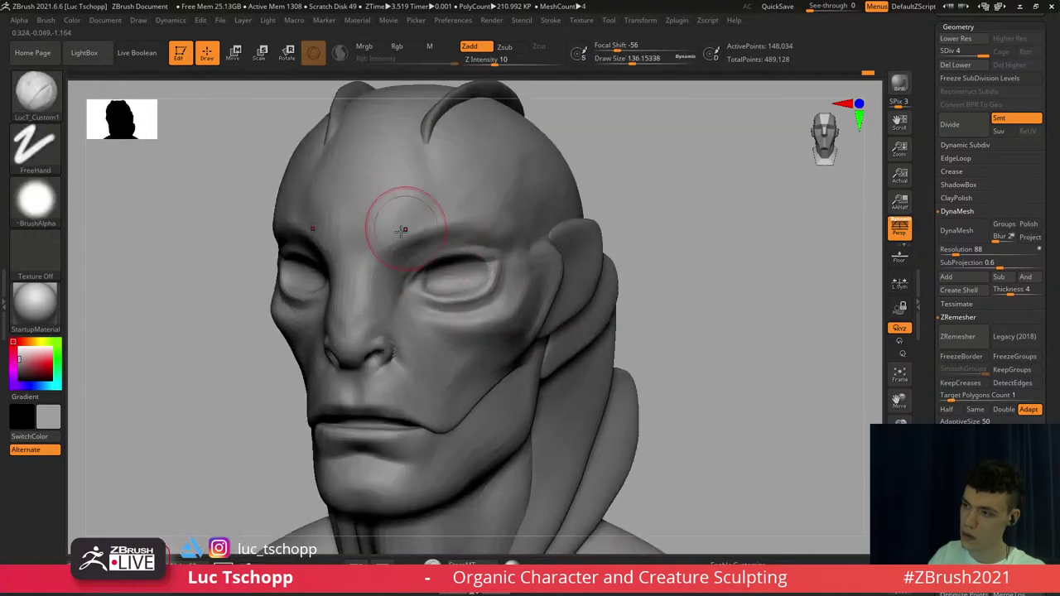
pyautogui.keyDown('shift'); pyautogui.moveTo(386, 249); pyautogui.dragTo(367, 280); pyautogui.keyUp('shift')
pyautogui.keyDown('ctrl'); pyautogui.moveTo(367, 279); pyautogui.dragTo(334, 321, button='right'); pyautogui.keyUp('ctrl')
pyautogui.press('s')
pyautogui.moveTo(337, 321); pyautogui.dragTo(330, 322)
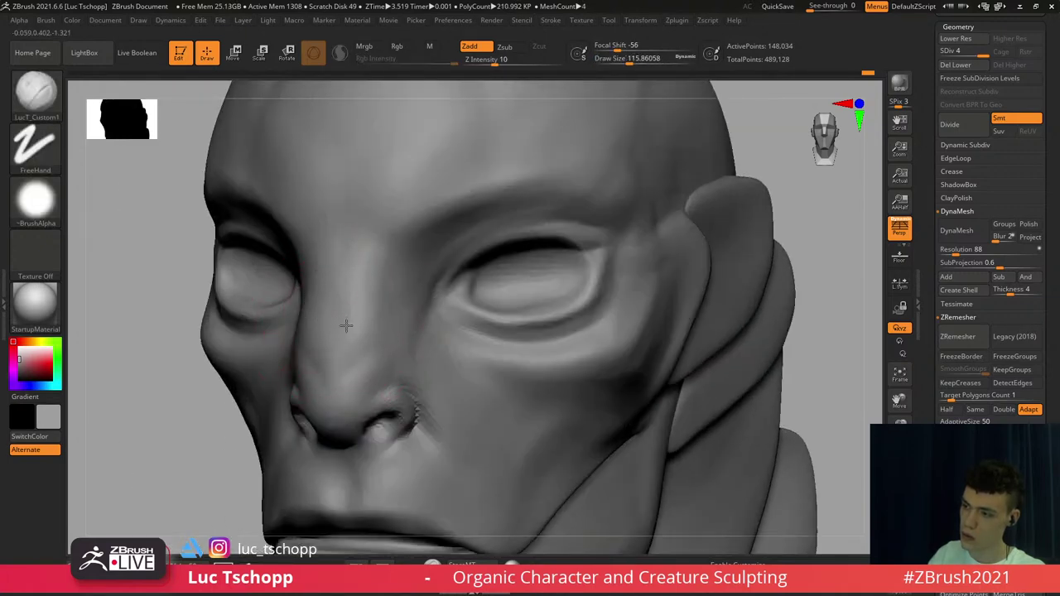
pyautogui.moveTo(334, 367); pyautogui.dragTo(338, 404)
pyautogui.press('s')
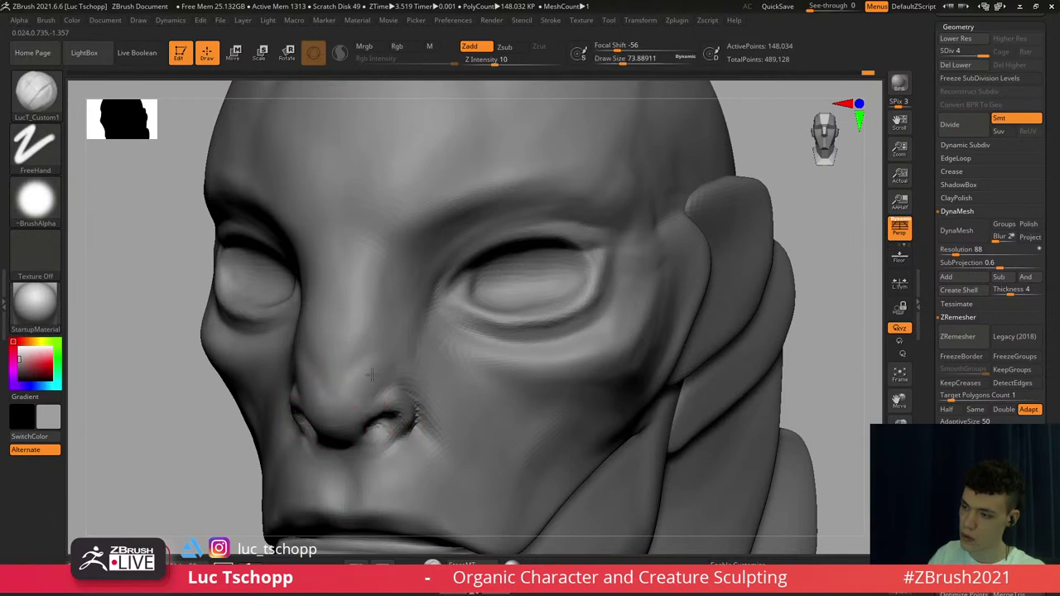
pyautogui.moveTo(353, 401); pyautogui.dragTo(365, 371)
pyautogui.keyDown('shift'); pyautogui.moveTo(364, 373); pyautogui.dragTo(377, 357); pyautogui.keyUp('shift')
# Select the Move brush and drop the mesh to subdivision level 2
pyautogui.moveTo(370, 348)
pyautogui.keyDown('shift'); pyautogui.mouseDown(button='right')
pyautogui.moveTo(406, 348)
pyautogui.moveTo(371, 331)
pyautogui.moveTo(406, 335)
pyautogui.mouseUp(button='right'); pyautogui.keyUp('shift')
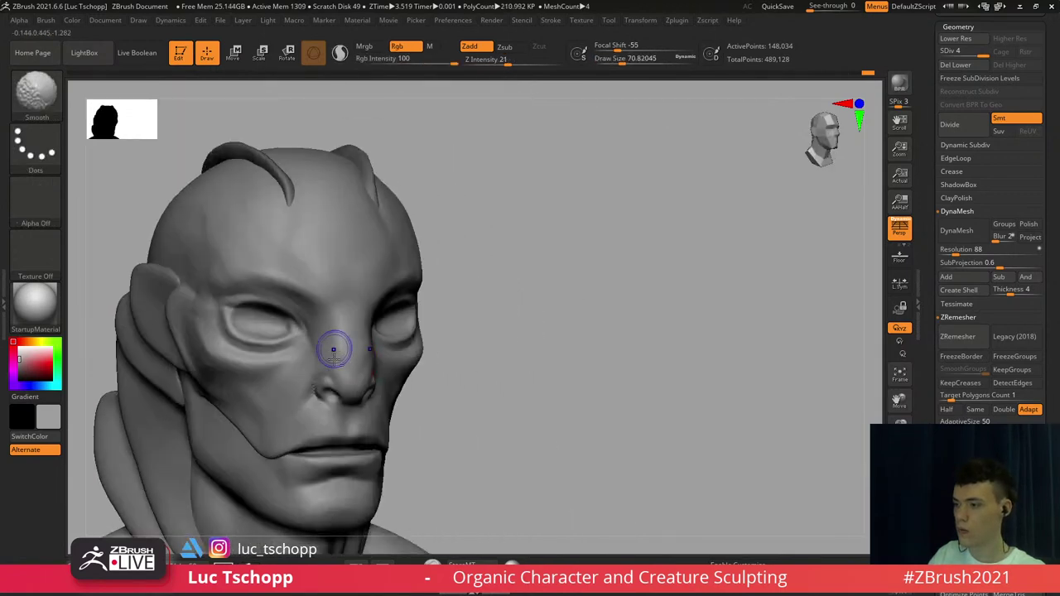
pyautogui.keyDown('alt'); pyautogui.moveTo(334, 356); pyautogui.dragTo(385, 246, button='right'); pyautogui.keyUp('alt')
pyautogui.moveTo(320, 253)
pyautogui.keyDown('alt'); pyautogui.mouseDown(button='right')
pyautogui.moveTo(342, 274)
pyautogui.moveTo(338, 310)
pyautogui.mouseUp(button='right'); pyautogui.keyUp('alt')
pyautogui.press('b')
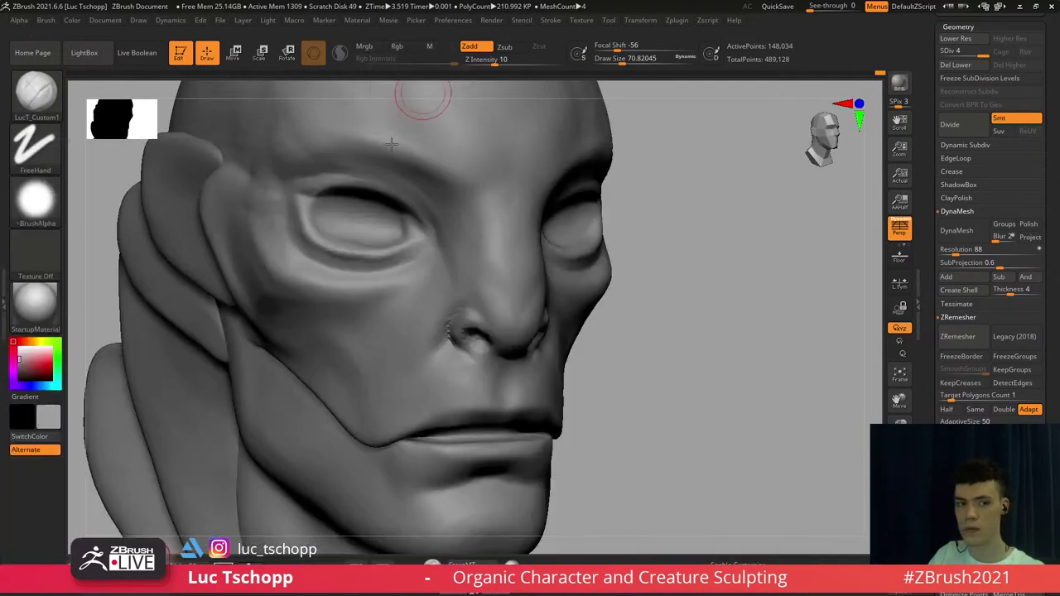
pyautogui.press('b')
pyautogui.press('m')
pyautogui.press('v')
pyautogui.hotkey('shift', 'd')
pyautogui.hotkey('shift', 'd')
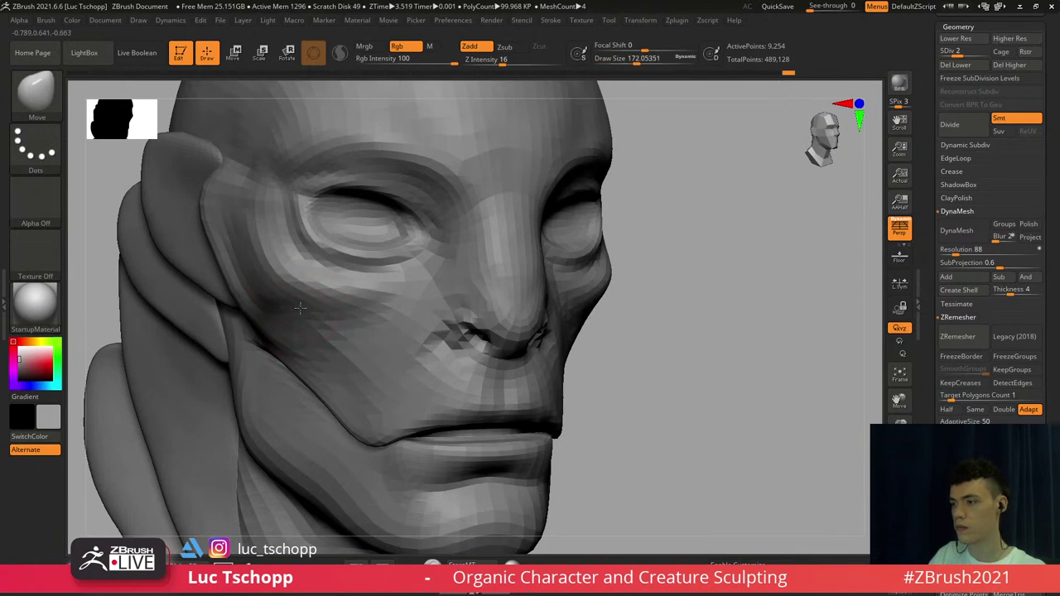
# Push both cheeks slightly outward with the Move brush, symmetry on
pyautogui.moveTo(300, 308); pyautogui.dragTo(292, 316)
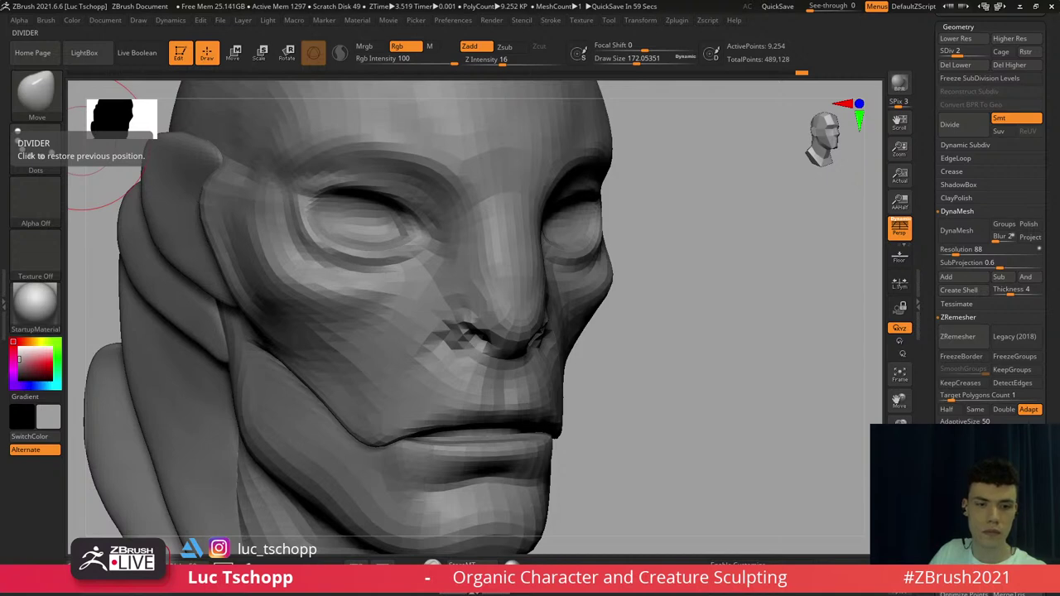
pyautogui.moveTo(374, 321)
pyautogui.mouseDown(button='right')
pyautogui.moveTo(323, 313)
pyautogui.moveTo(398, 313)
pyautogui.moveTo(355, 339)
pyautogui.moveTo(390, 348)
pyautogui.mouseUp(button='right')
pyautogui.press('d')
pyautogui.press('d')
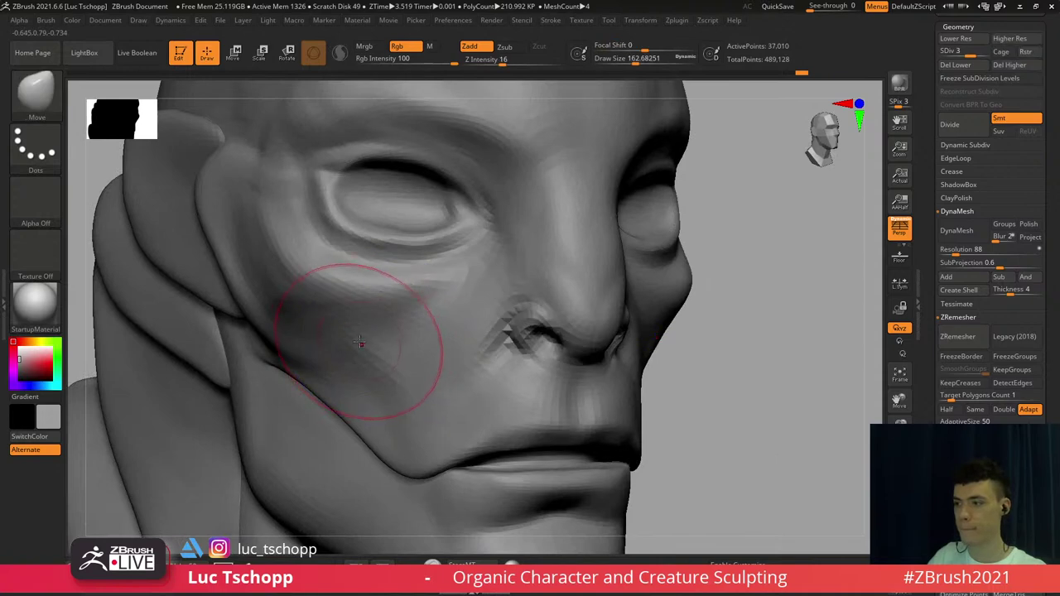
pyautogui.press('s')
pyautogui.moveTo(361, 348); pyautogui.dragTo(353, 348)
# At subdivision level 3, smooth the surface near the ear
pyautogui.hotkey('shift', 'd')
pyautogui.press('b')
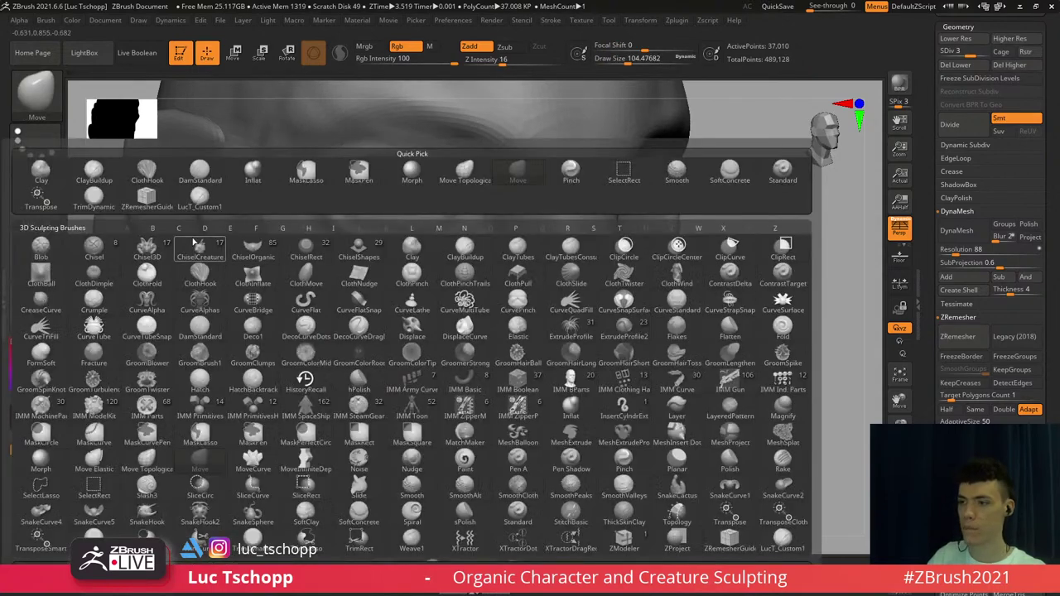
pyautogui.click(200, 199)
pyautogui.keyDown('shift'); pyautogui.moveTo(225, 241); pyautogui.dragTo(231, 257); pyautogui.keyUp('shift')
# At the lowest subdivision level, pull the face edge outward beside the ear with Move
pyautogui.hotkey('shift', 'd')
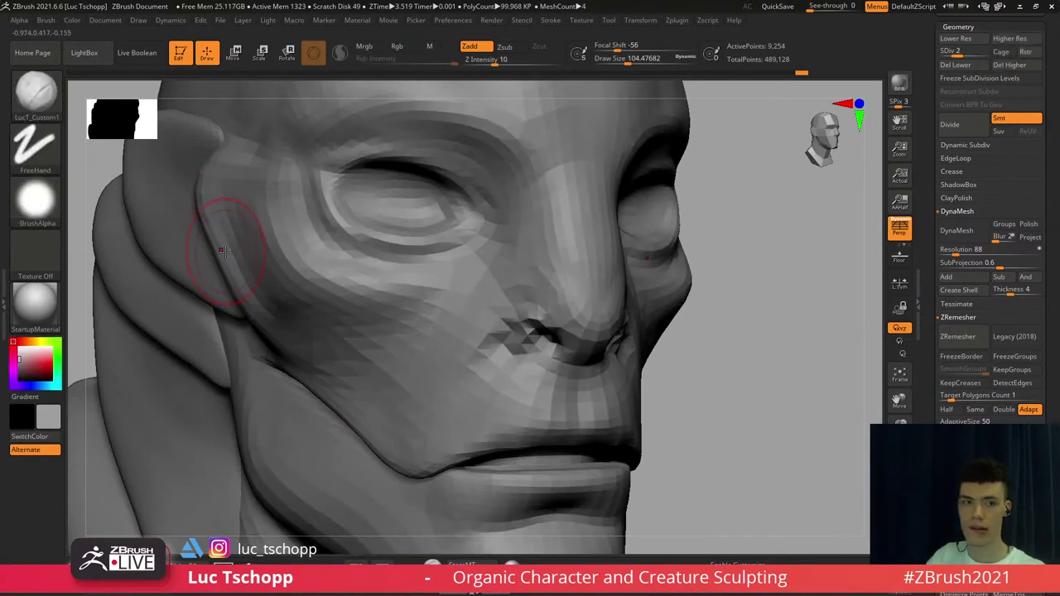
pyautogui.press('b')
pyautogui.press('m')
pyautogui.press('v')
pyautogui.moveTo(230, 244); pyautogui.dragTo(211, 232, button='right')
pyautogui.hotkey('shift', 'd')
pyautogui.press('s')
pyautogui.moveTo(204, 223); pyautogui.dragTo(213, 223)
pyautogui.moveTo(217, 228); pyautogui.dragTo(197, 208)
# Return the mesh to subdivision level 4 with brush size about 124, facing front
pyautogui.press('s')
pyautogui.moveTo(207, 199); pyautogui.dragTo(202, 195)
pyautogui.press('d')
pyautogui.press('d')
pyautogui.press('d')
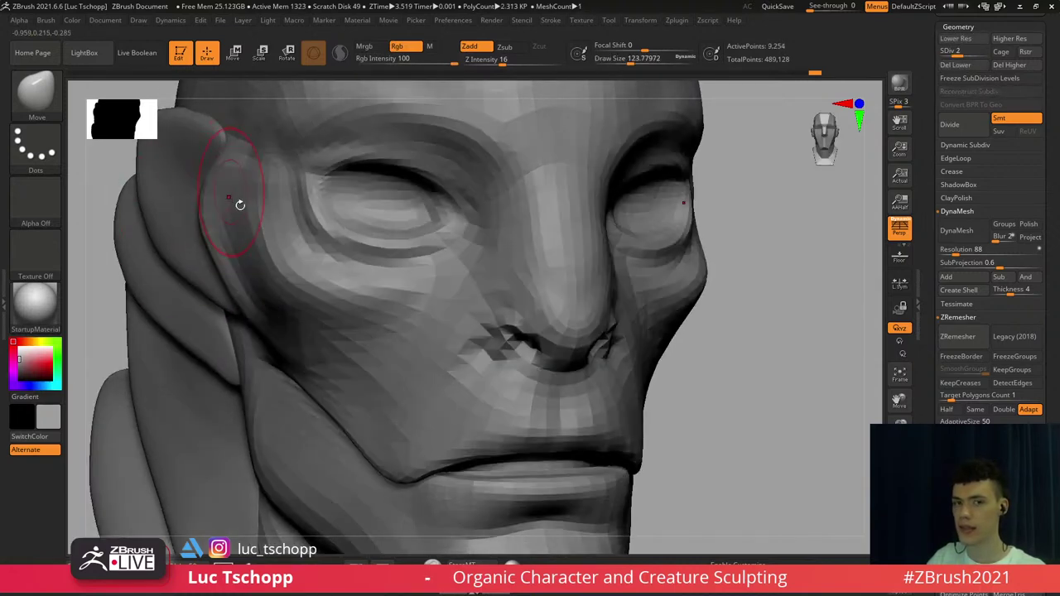
pyautogui.keyDown('ctrl'); pyautogui.moveTo(240, 203); pyautogui.dragTo(261, 290, button='right'); pyautogui.keyUp('ctrl')
pyautogui.moveTo(261, 290); pyautogui.dragTo(303, 269, button='right')
# Turn the head to a three-quarter view and select the DamStandard brush
pyautogui.moveTo(343, 331); pyautogui.dragTo(337, 279, button='right')
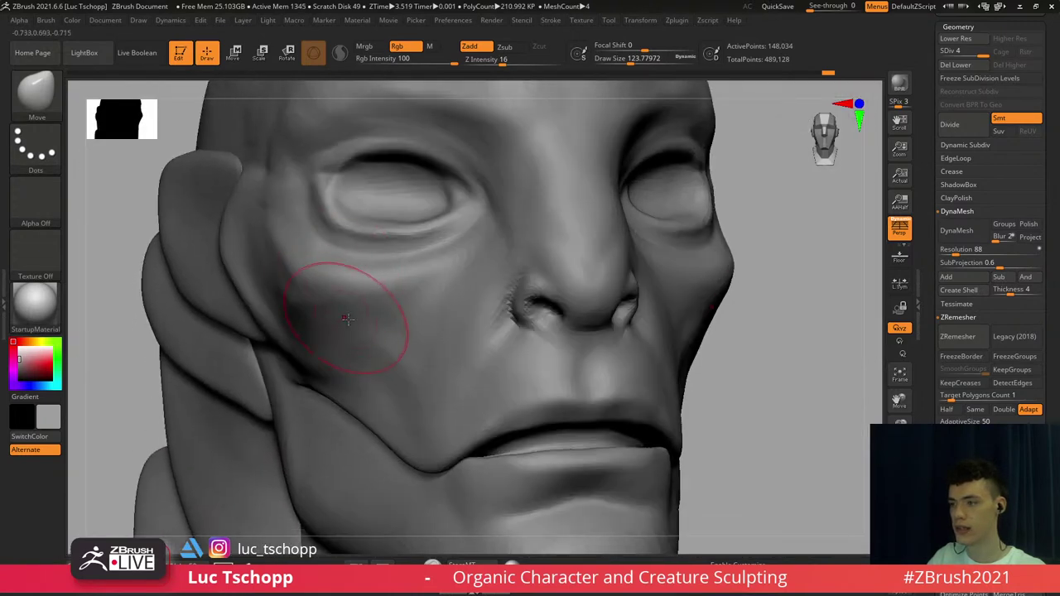
pyautogui.moveTo(348, 320)
pyautogui.keyDown('alt'); pyautogui.mouseDown(button='right')
pyautogui.moveTo(332, 271)
pyautogui.moveTo(321, 283)
pyautogui.mouseUp(button='right'); pyautogui.keyUp('alt')
pyautogui.press('b')
pyautogui.press('d')
pyautogui.press('s')
pyautogui.press('s')
# Switch to the Standard brush at subdivision level 3 with brush size about 116
pyautogui.press('b')
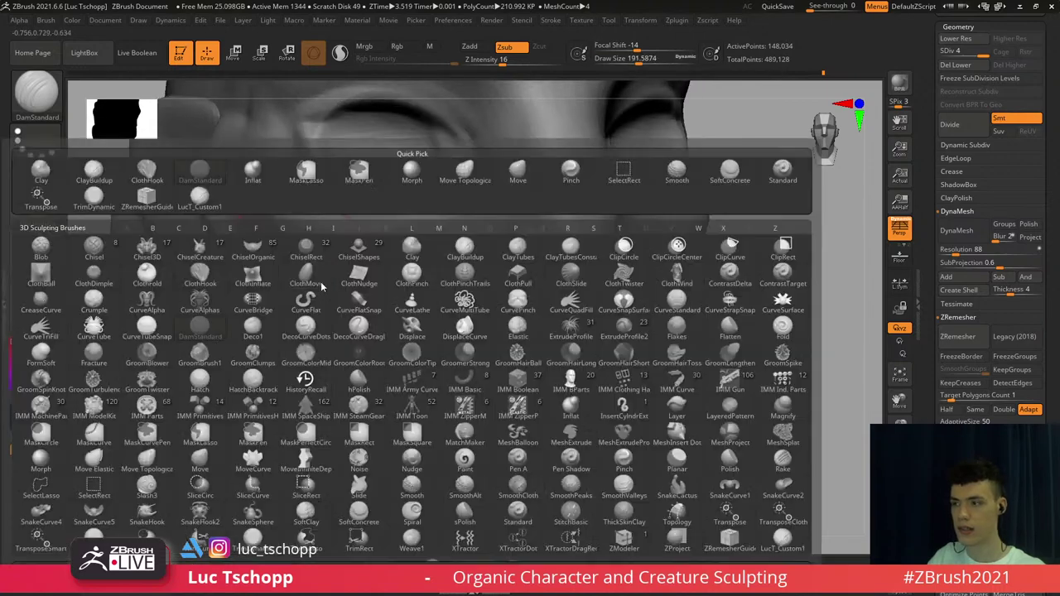
pyautogui.press('s')
pyautogui.press('t')
pyautogui.press('b')
pyautogui.press('s')
pyautogui.press('t')
pyautogui.press('s')
pyautogui.hotkey('shift', 'd')
pyautogui.press('s')
pyautogui.moveTo(341, 280); pyautogui.dragTo(356, 276)
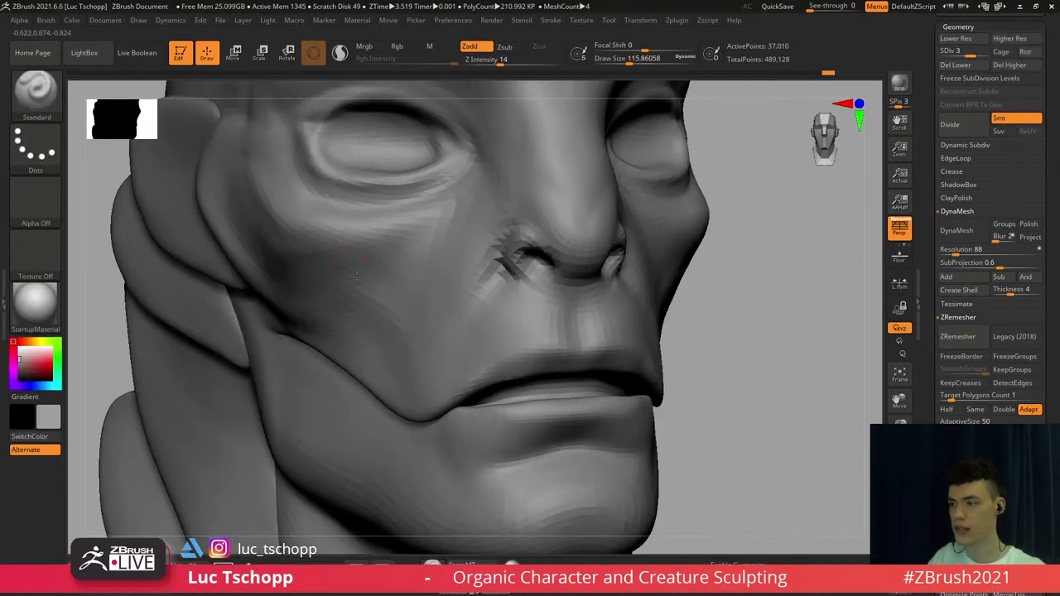
pyautogui.keyDown('alt'); pyautogui.moveTo(277, 288); pyautogui.dragTo(358, 304, button='right'); pyautogui.keyUp('alt')
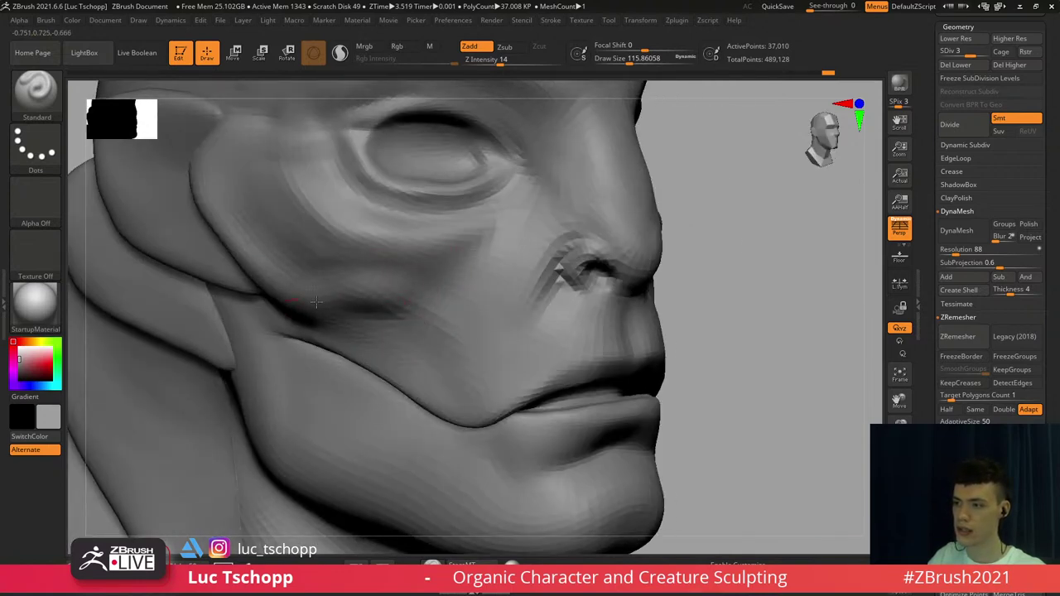
# At subdivision level 4, sculpt a short cheek stroke with LucT_Custom1 at size about 163
pyautogui.press('d')
pyautogui.press('b')
pyautogui.click(199, 199)
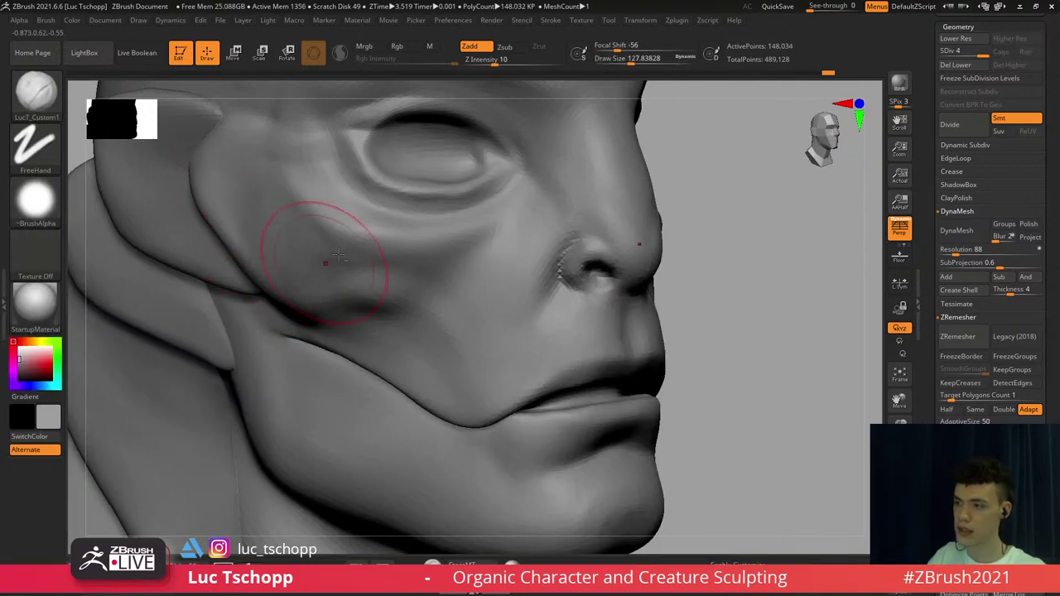
pyautogui.press(']')
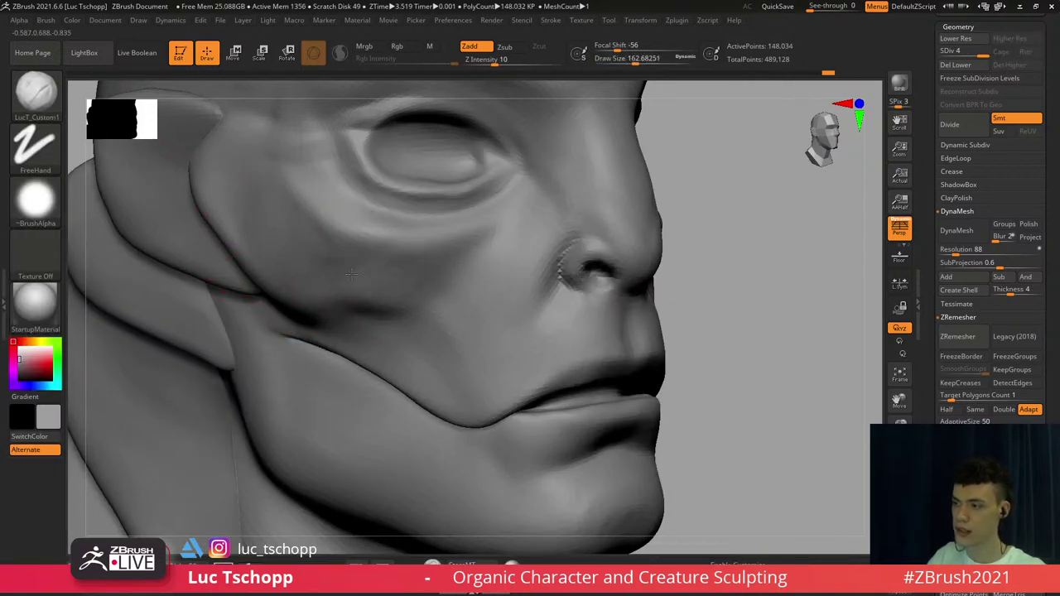
pyautogui.moveTo(353, 275); pyautogui.dragTo(370, 292)
# Smooth the ridge along the cheek edge with a brush of about 83
pyautogui.press('f')
pyautogui.moveTo(405, 230)
pyautogui.keyDown('shift'); pyautogui.mouseDown(button='right')
pyautogui.moveTo(528, 256)
pyautogui.moveTo(485, 217)
pyautogui.mouseUp(button='right'); pyautogui.keyUp('shift')
pyautogui.press('s')
pyautogui.moveTo(486, 216); pyautogui.dragTo(491, 216)
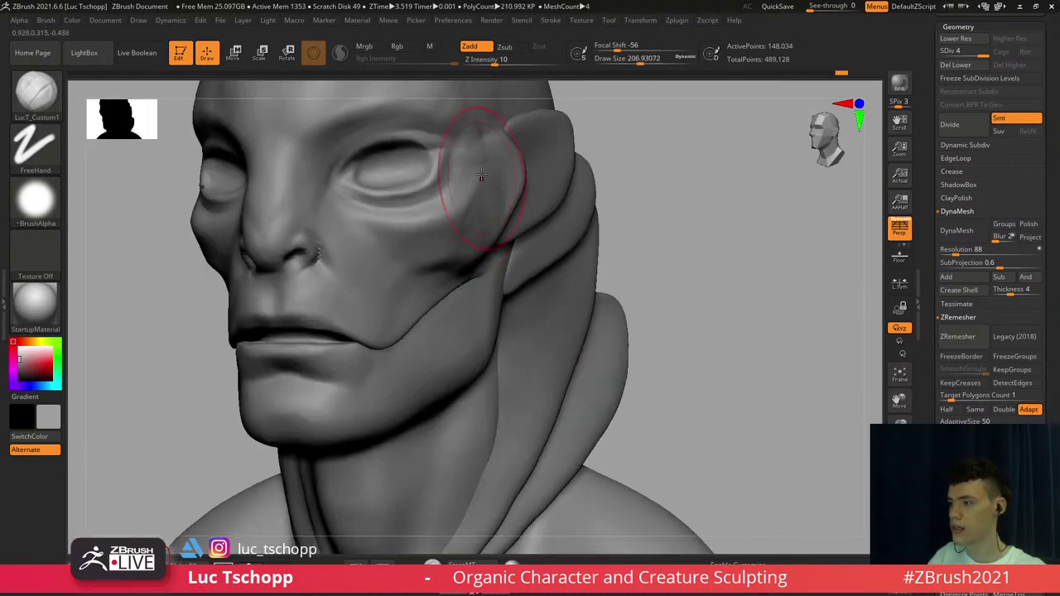
pyautogui.moveTo(490, 239)
pyautogui.keyDown('alt'); pyautogui.mouseDown(button='right')
pyautogui.moveTo(478, 296)
pyautogui.moveTo(543, 274)
pyautogui.mouseUp(button='right'); pyautogui.keyUp('alt')
pyautogui.moveTo(543, 273); pyautogui.dragTo(499, 219, button='right')
pyautogui.press('s')
pyautogui.moveTo(499, 219); pyautogui.dragTo(493, 219)
pyautogui.press('s')
pyautogui.moveTo(549, 180); pyautogui.dragTo(537, 178)
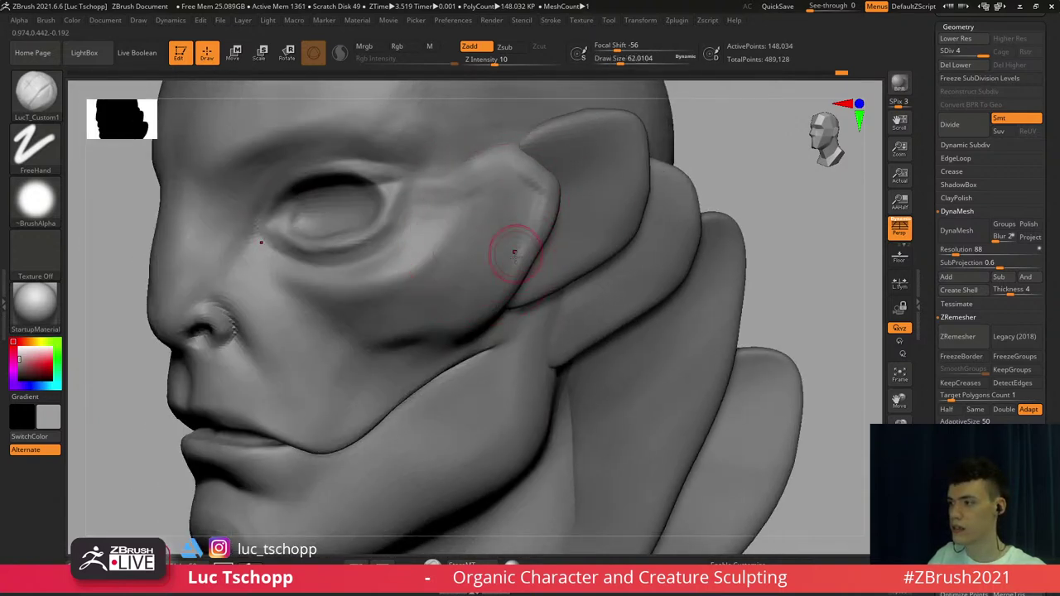
pyautogui.press('s')
pyautogui.moveTo(531, 192); pyautogui.dragTo(525, 199)
# Smooth the outer corner of the eye with the Standard brush at size about 62
pyautogui.moveTo(505, 237)
pyautogui.mouseDown(button='right')
pyautogui.moveTo(427, 247)
pyautogui.moveTo(507, 256)
pyautogui.mouseUp(button='right')
pyautogui.press('b')
pyautogui.press('d')
pyautogui.press('s')
pyautogui.press('s')
pyautogui.moveTo(398, 266); pyautogui.dragTo(390, 275)
pyautogui.keyDown('shift'); pyautogui.moveTo(386, 273); pyautogui.dragTo(402, 285, button='right'); pyautogui.keyUp('shift')
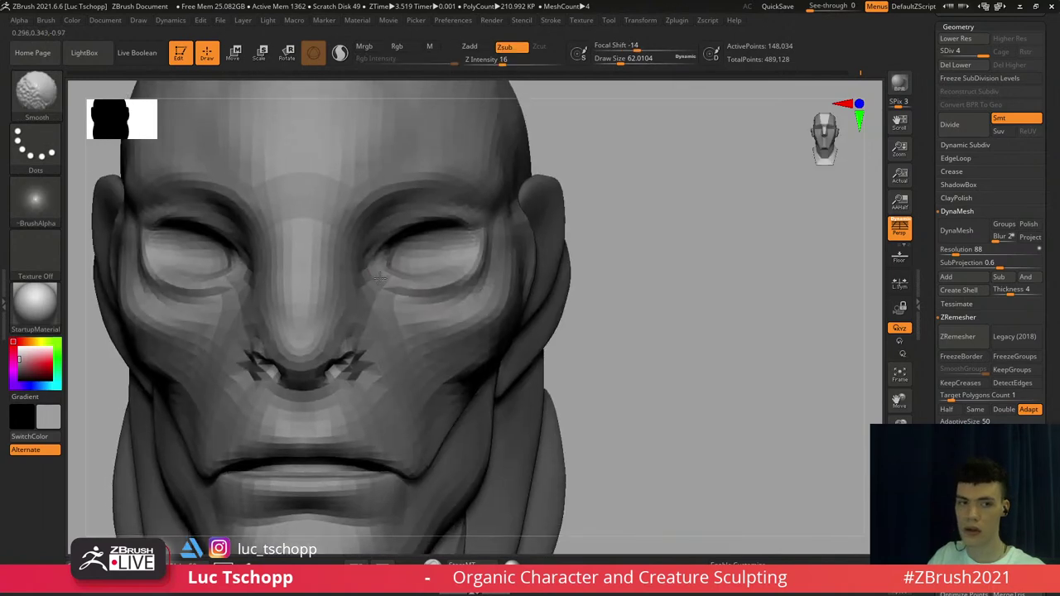
pyautogui.press('b')
pyautogui.press('s')
pyautogui.press('t')
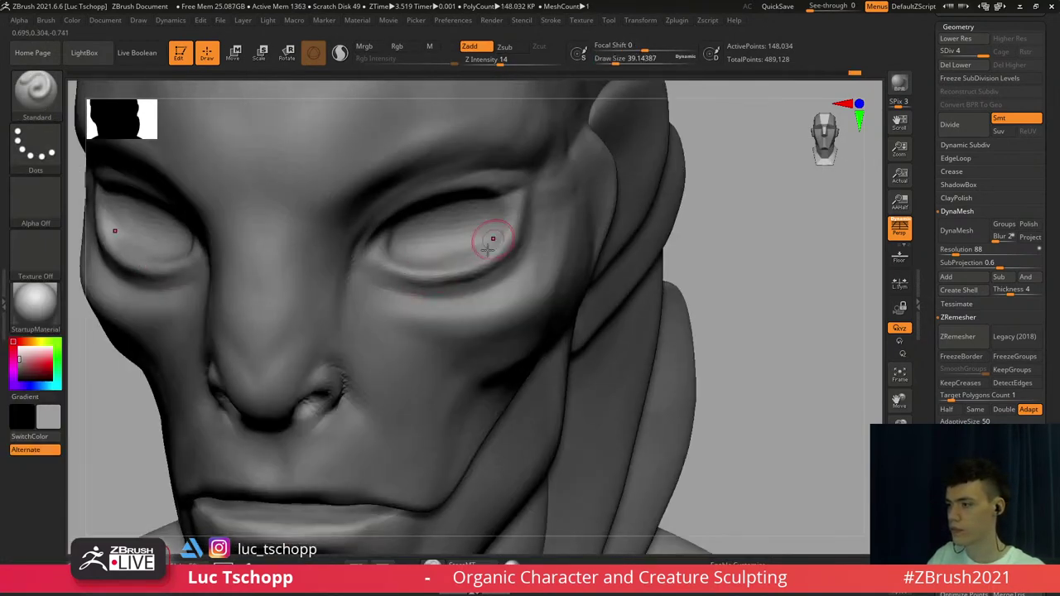
pyautogui.keyDown('shift'); pyautogui.moveTo(499, 243); pyautogui.dragTo(512, 246); pyautogui.keyUp('shift')
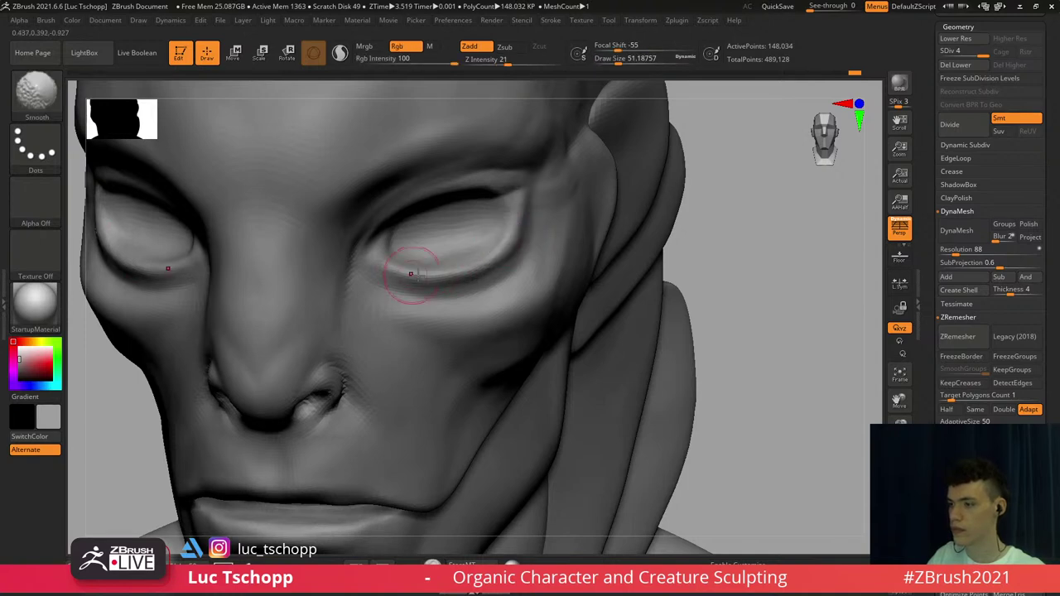
# Carve a crease under the eye with DamStandard at brush size about 239
pyautogui.press('b')
pyautogui.press('d')
pyautogui.press('s')
pyautogui.press('b')
pyautogui.press('d')
pyautogui.press('s')
pyautogui.press('s')
pyautogui.moveTo(408, 294); pyautogui.dragTo(426, 298)
pyautogui.moveTo(468, 288); pyautogui.dragTo(397, 302, button='right')
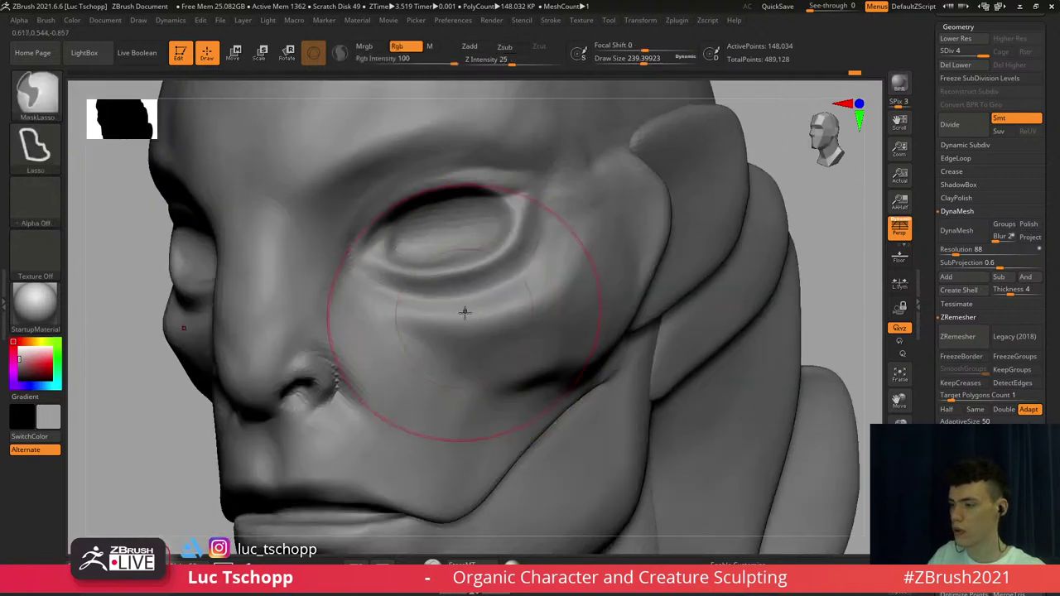
pyautogui.moveTo(445, 312); pyautogui.dragTo(584, 272)
pyautogui.keyDown('shift'); pyautogui.moveTo(427, 333); pyautogui.dragTo(513, 347, button='right'); pyautogui.keyUp('shift')
pyautogui.press('f')
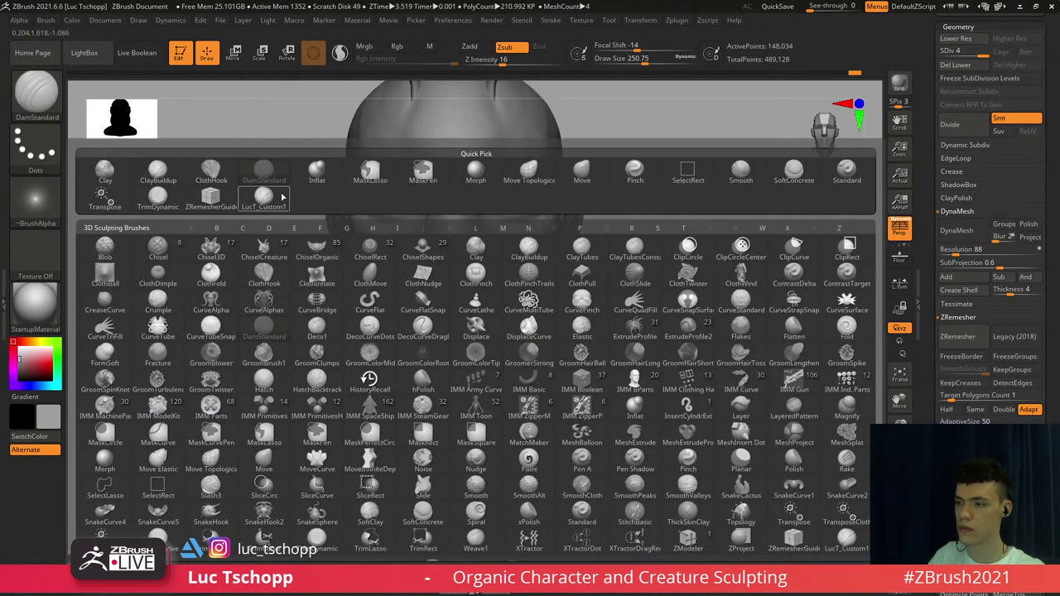
# Pick LucT_Custom1, then switch to the Move brush
pyautogui.click(280, 197)
pyautogui.press('b')
pyautogui.press('m')
pyautogui.press('v')
# Nudge the jaw edge outward with Move at subdivision level 2, then undo it
pyautogui.keyDown('ctrl'); pyautogui.moveTo(383, 351); pyautogui.dragTo(391, 358, button='right'); pyautogui.keyUp('ctrl')
pyautogui.hotkey('shift', 'd')
pyautogui.hotkey('shift', 'd')
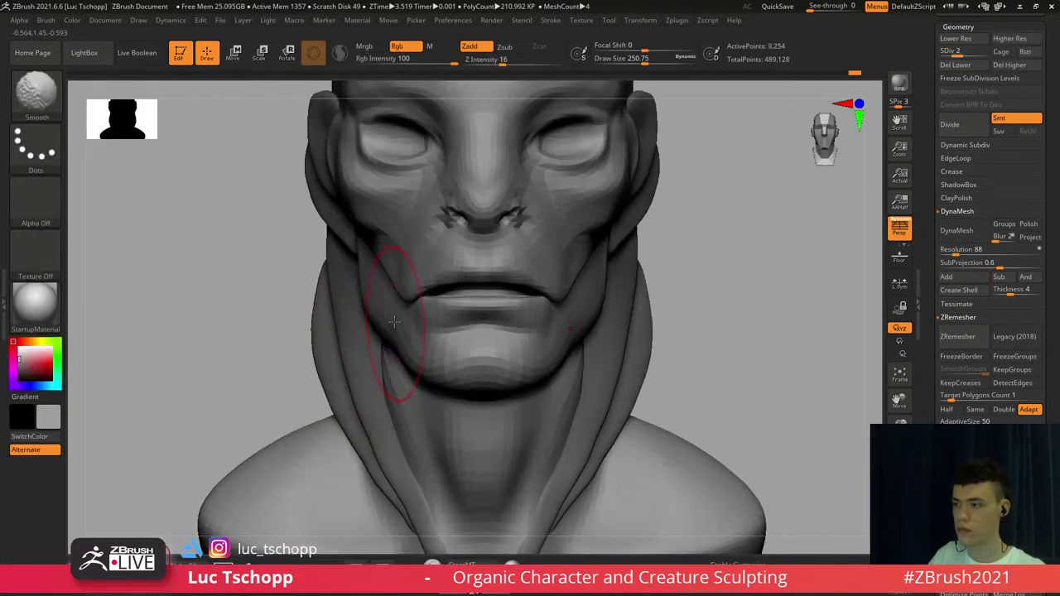
pyautogui.moveTo(347, 317); pyautogui.dragTo(376, 308, button='right')
pyautogui.press('s')
pyautogui.moveTo(377, 309); pyautogui.dragTo(362, 309)
pyautogui.moveTo(323, 309); pyautogui.dragTo(350, 308, button='right')
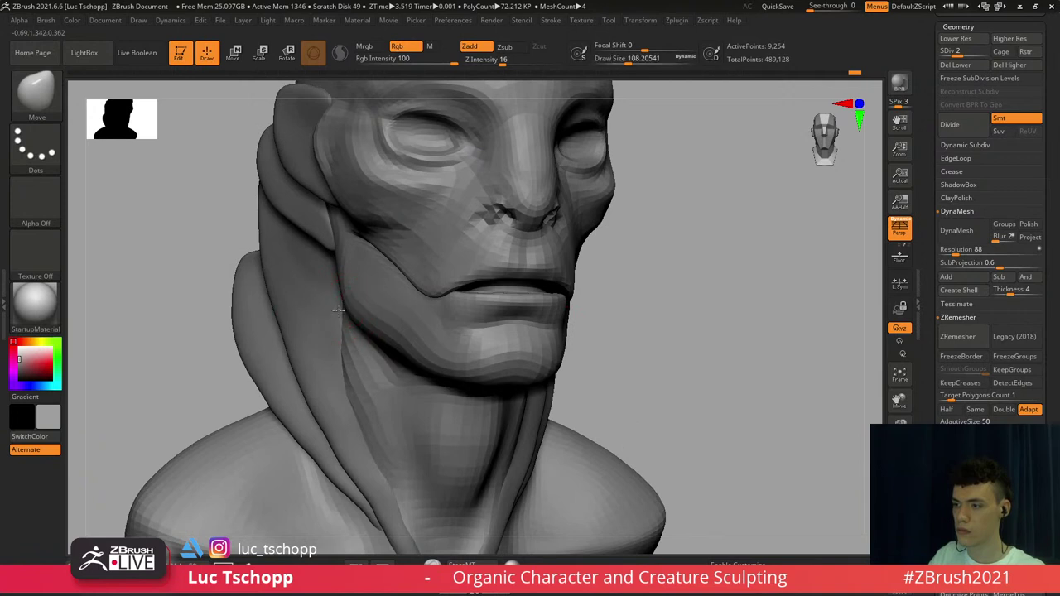
pyautogui.moveTo(338, 311); pyautogui.dragTo(350, 291)
pyautogui.hotkey('ctrl', 'z')
pyautogui.press('s')
pyautogui.press('s')
# Back at subdivision level 4, pick LucT_Custom1 at brush size about 154 near the jaw
pyautogui.press('d')
pyautogui.press('d')
pyautogui.keyDown('shift'); pyautogui.moveTo(347, 281); pyautogui.dragTo(374, 281, button='right'); pyautogui.keyUp('shift')
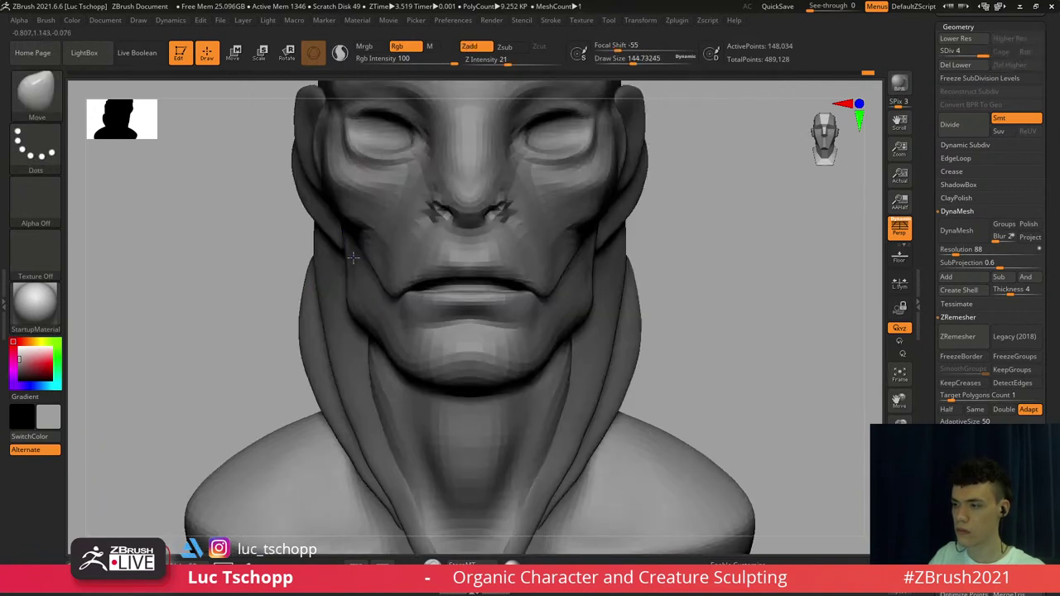
pyautogui.moveTo(376, 337); pyautogui.dragTo(373, 342, button='right')
pyautogui.press('b')
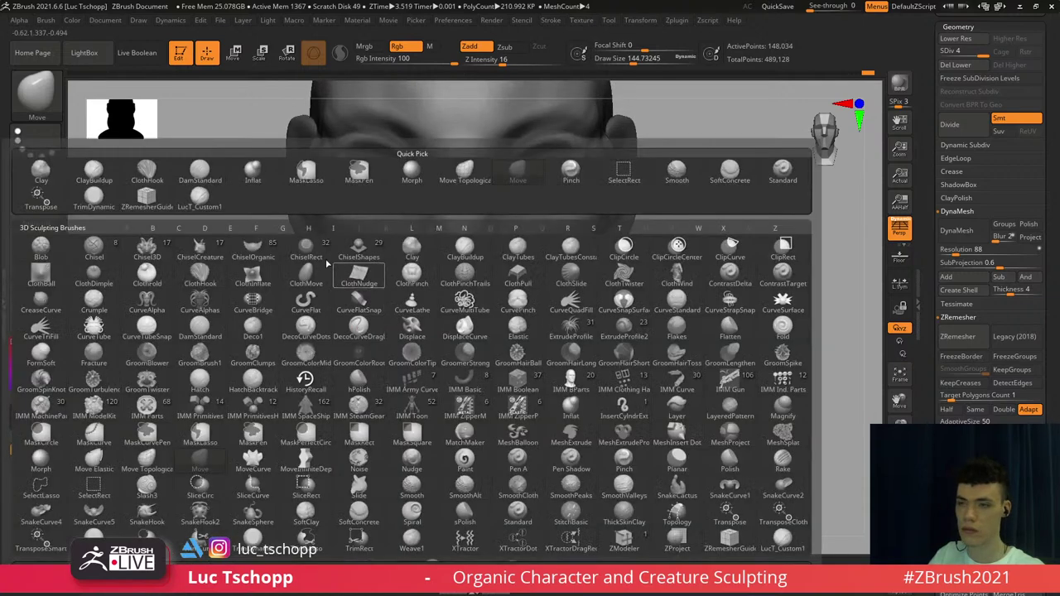
pyautogui.click(222, 196)
pyautogui.moveTo(310, 291); pyautogui.dragTo(362, 294, button='right')
pyautogui.keyDown('ctrl'); pyautogui.moveTo(434, 308); pyautogui.dragTo(433, 272, button='right'); pyautogui.keyUp('ctrl')
pyautogui.press('s')
pyautogui.moveTo(433, 273); pyautogui.dragTo(435, 273)
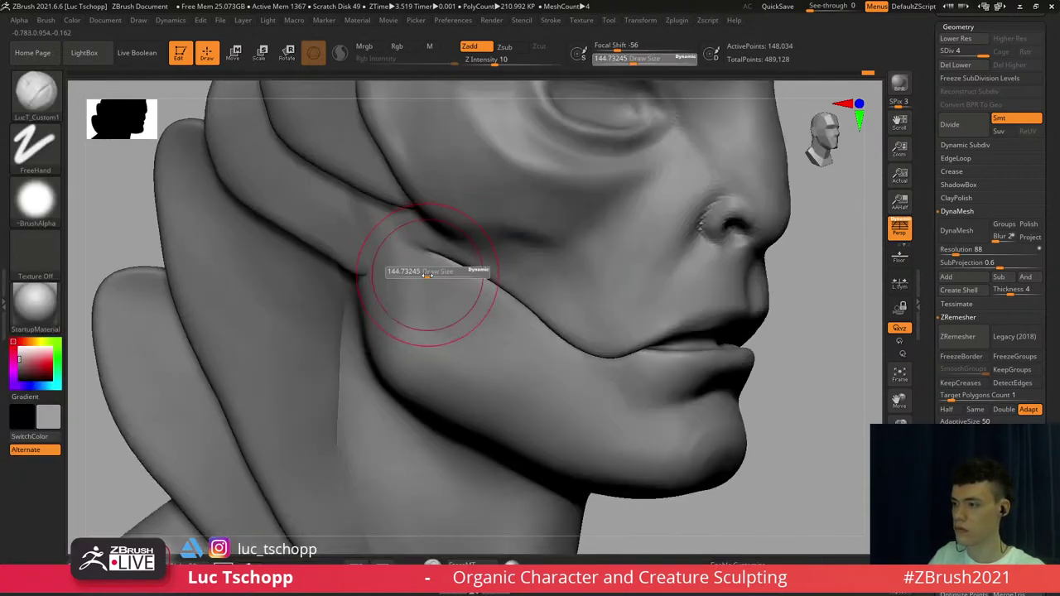
pyautogui.moveTo(415, 290); pyautogui.dragTo(384, 288, button='right')
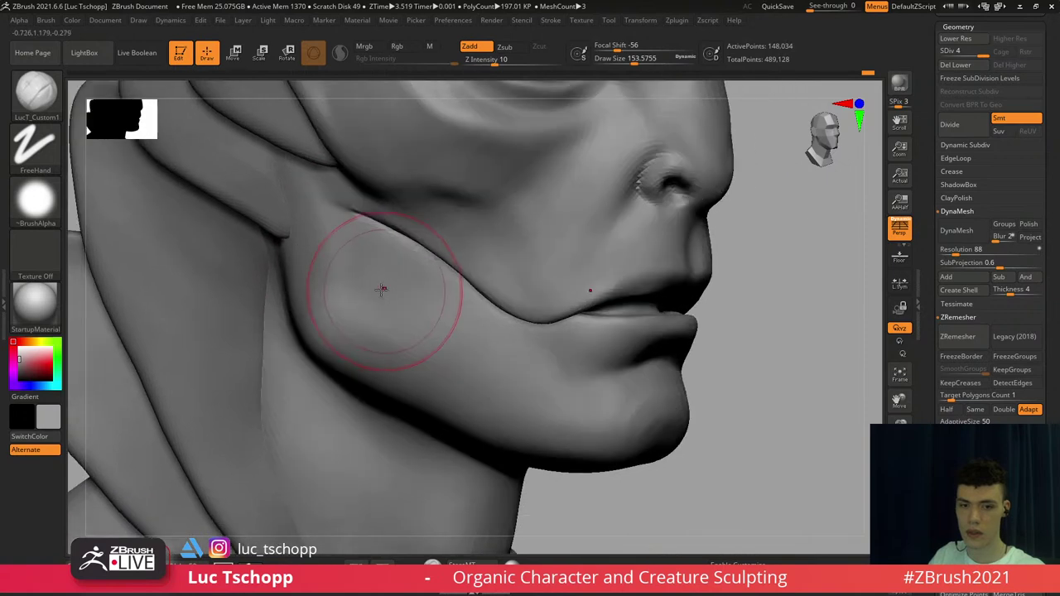
# Switch to the crease-cutting DamStandard brush at size about 223
pyautogui.press('b')
pyautogui.press('d')
pyautogui.press('s')
pyautogui.press('s')
pyautogui.moveTo(360, 272); pyautogui.dragTo(366, 265)
pyautogui.press('s')
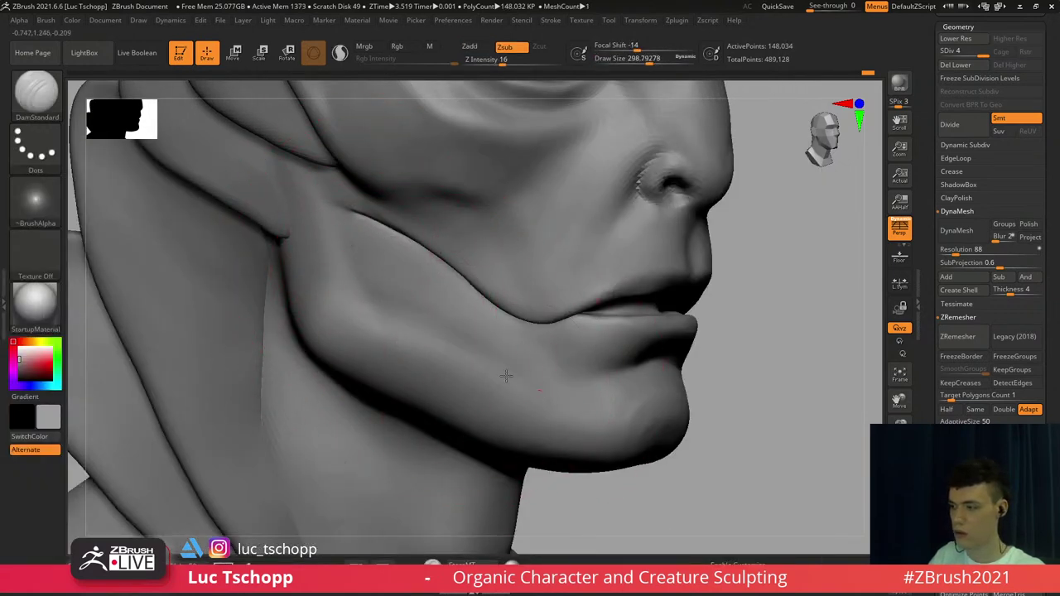
# Smooth the surface along the jaw using the Standard brush at size about 128
pyautogui.press('b')
pyautogui.press('s')
pyautogui.press('t')
pyautogui.press('s')
pyautogui.moveTo(530, 424)
pyautogui.mouseDown()
pyautogui.moveTo(544, 425)
pyautogui.moveTo(504, 421)
pyautogui.mouseUp()
pyautogui.press('s')
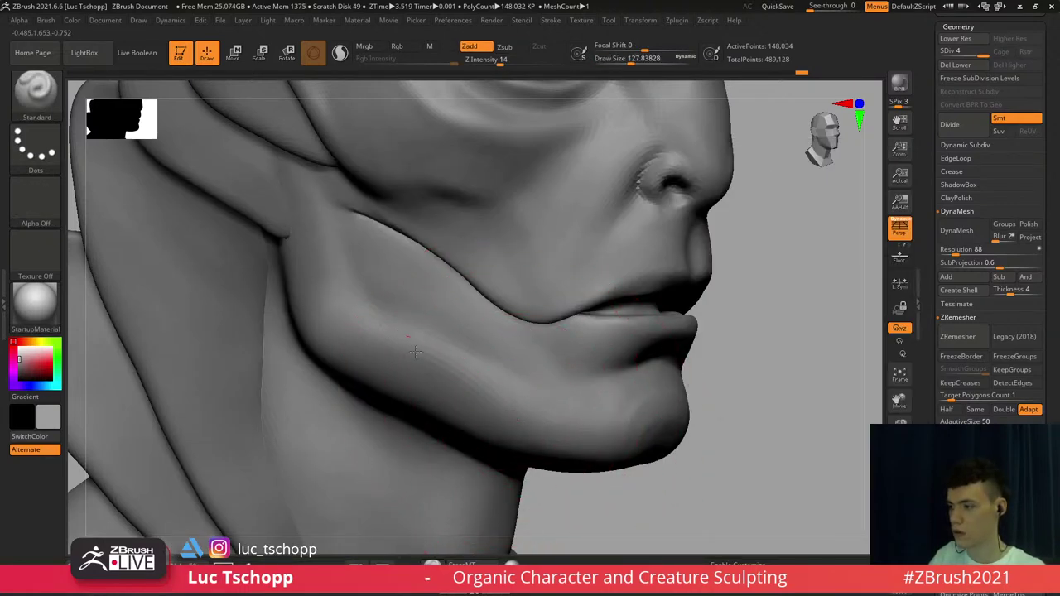
pyautogui.moveTo(595, 448)
pyautogui.mouseDown(button='right')
pyautogui.moveTo(500, 359)
pyautogui.moveTo(480, 360)
pyautogui.mouseUp(button='right')
pyautogui.press('s')
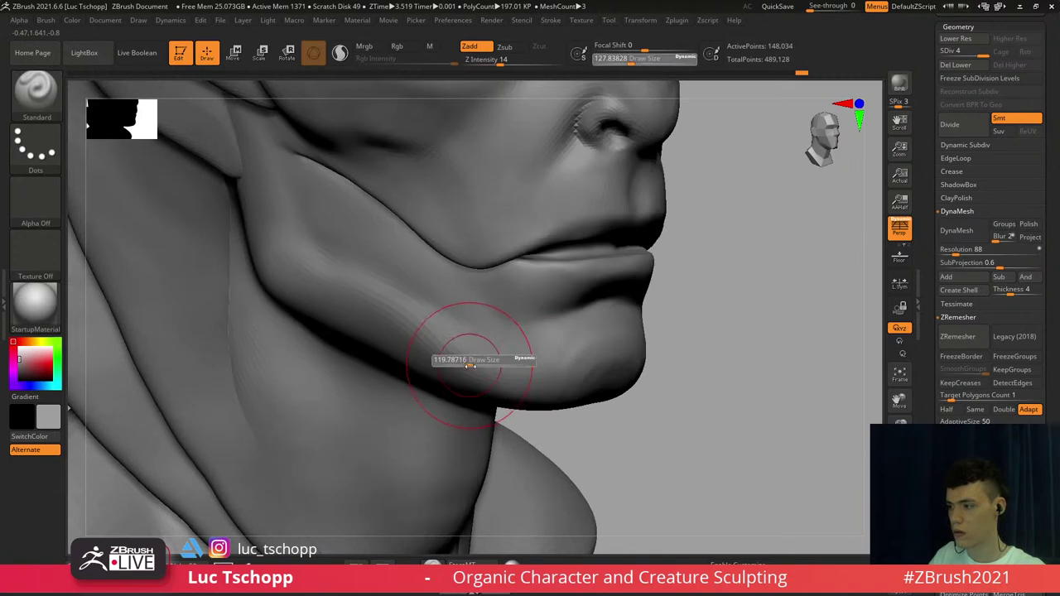
pyautogui.keyDown('shift'); pyautogui.moveTo(483, 388); pyautogui.dragTo(425, 333); pyautogui.keyUp('shift')
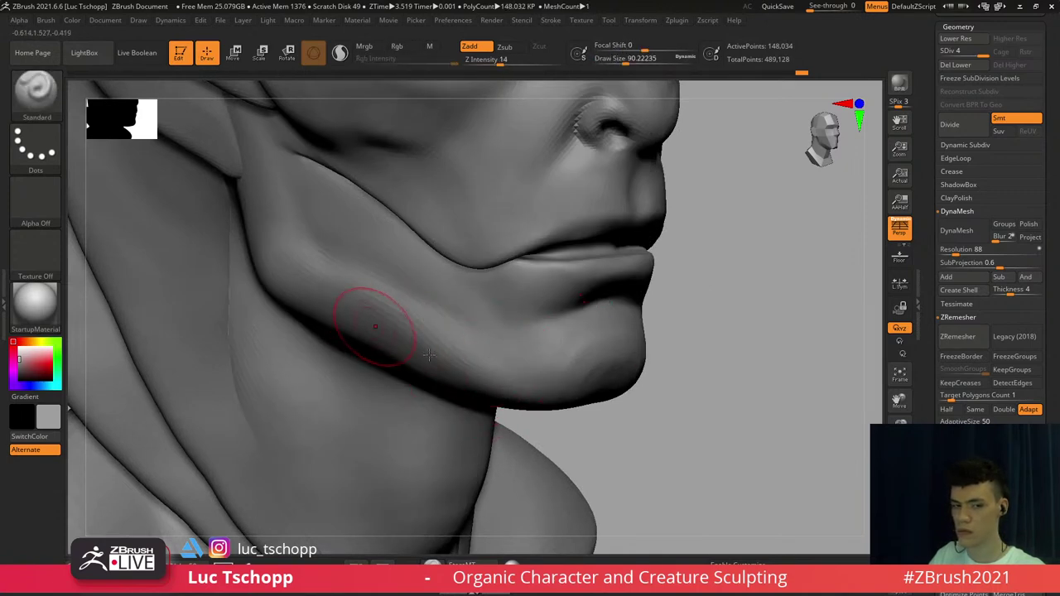
pyautogui.keyDown('alt'); pyautogui.moveTo(374, 327); pyautogui.dragTo(433, 357, button='right'); pyautogui.keyUp('alt')
# Build up the jowl beside the mouth corner with LucT_Custom1, brush sizes about 77 then 172
pyautogui.press('b')
pyautogui.click(206, 203)
pyautogui.moveTo(362, 306); pyautogui.dragTo(412, 313, button='right')
pyautogui.press('s')
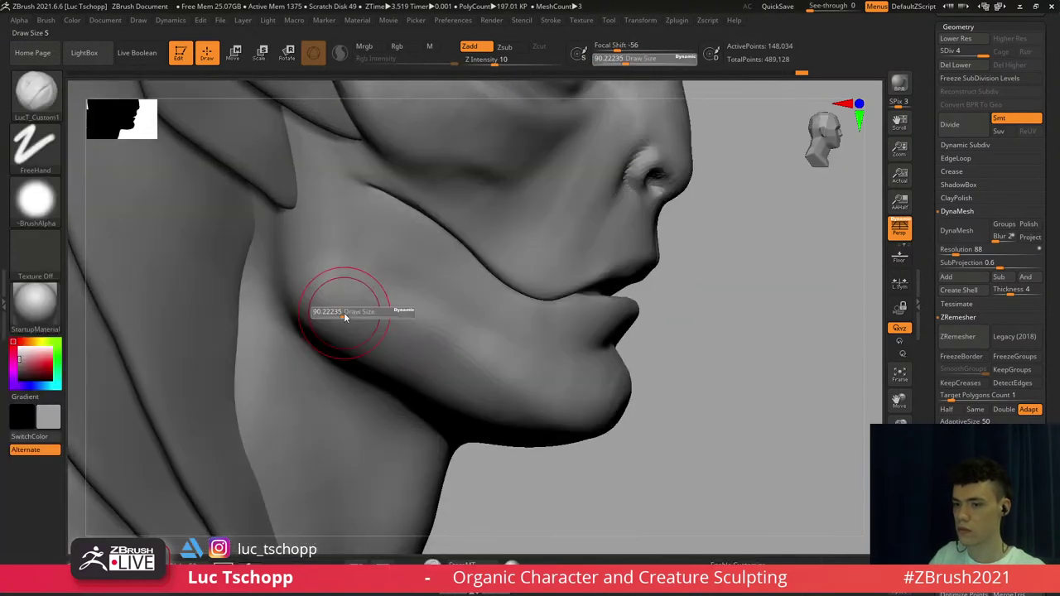
pyautogui.moveTo(345, 315); pyautogui.dragTo(339, 316)
pyautogui.press('s')
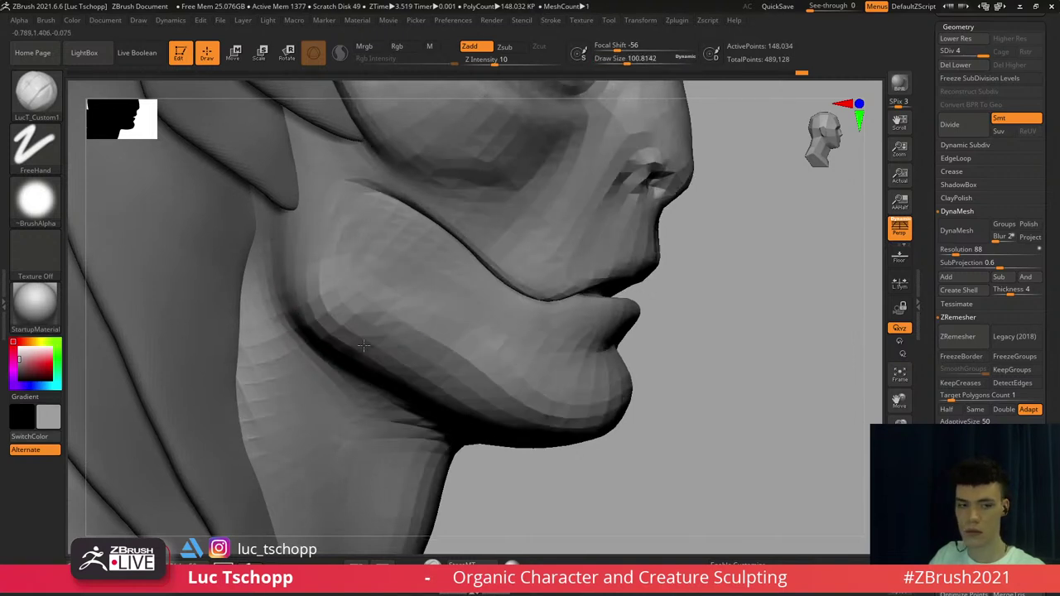
pyautogui.keyDown('alt'); pyautogui.moveTo(320, 304); pyautogui.dragTo(343, 328, button='right'); pyautogui.keyUp('alt')
pyautogui.press('s')
pyautogui.moveTo(343, 327); pyautogui.dragTo(353, 327)
pyautogui.moveTo(336, 279); pyautogui.dragTo(308, 286, button='right')
pyautogui.press('f')
pyautogui.moveTo(390, 319)
pyautogui.keyDown('alt'); pyautogui.mouseDown(button='right')
pyautogui.moveTo(395, 295)
pyautogui.moveTo(402, 315)
pyautogui.mouseUp(button='right'); pyautogui.keyUp('alt')
# Switch to the Move Topological brush and shrink it to about 182
pyautogui.press('b')
pyautogui.press('b')
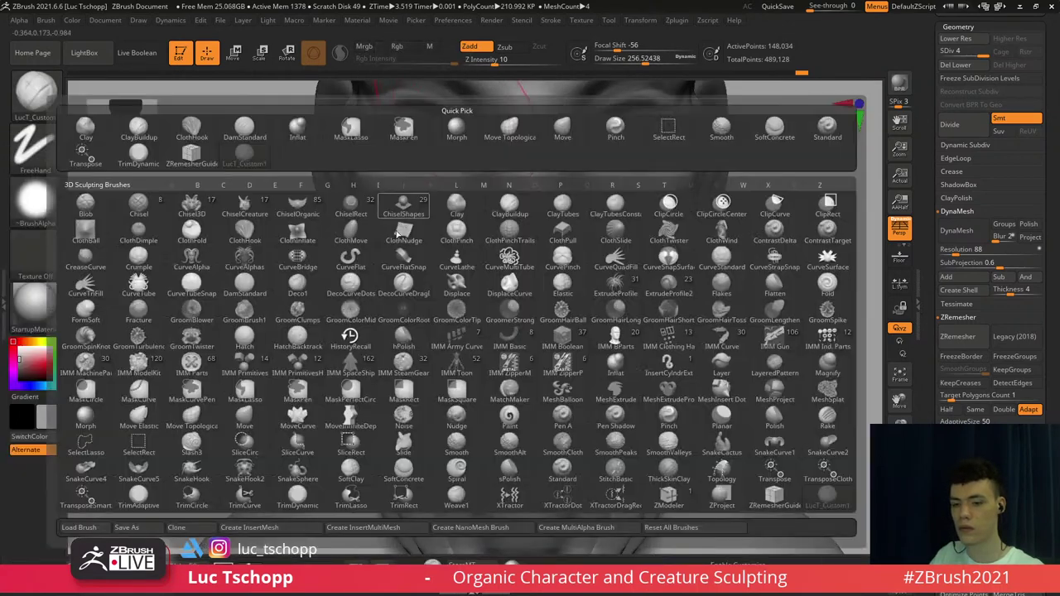
pyautogui.press('m')
pyautogui.press('t')
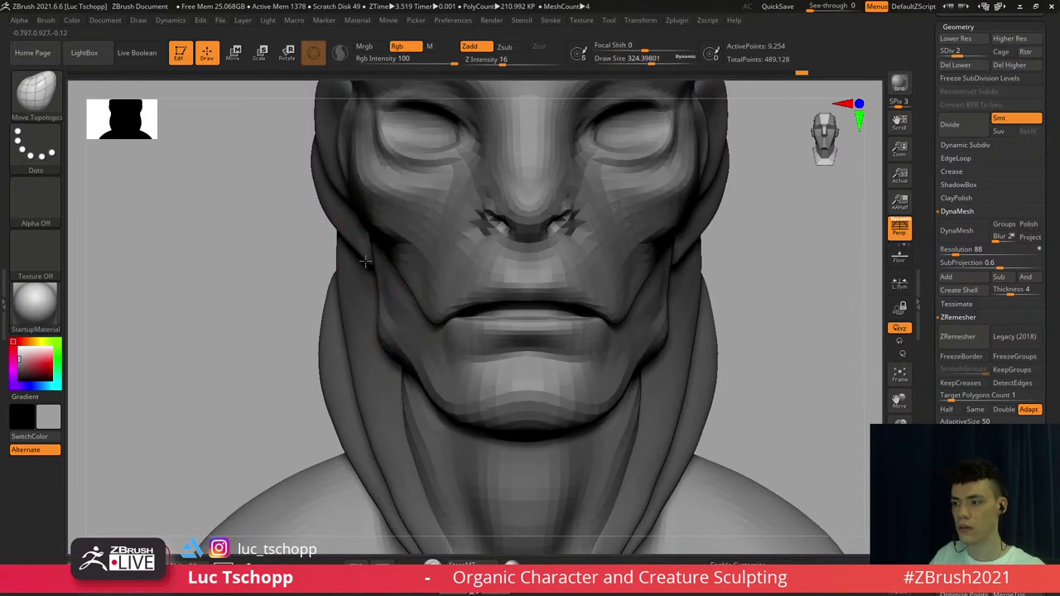
pyautogui.press('s')
pyautogui.moveTo(383, 289); pyautogui.dragTo(375, 289)
pyautogui.press('s')
pyautogui.moveTo(390, 328); pyautogui.dragTo(387, 329)
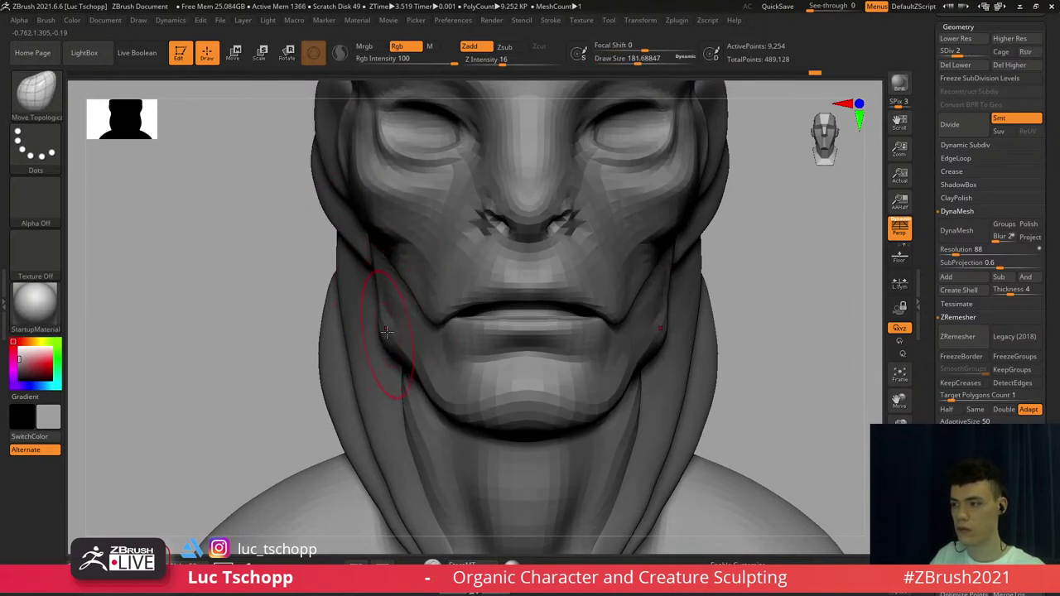
pyautogui.press('shift')
# At SDiv 3, pull the cheek fold beside the eye with the Move brush at about 116
pyautogui.press('d')
pyautogui.press('d')
pyautogui.moveTo(393, 255)
pyautogui.keyDown('alt'); pyautogui.mouseDown(button='right')
pyautogui.moveTo(386, 296)
pyautogui.moveTo(405, 294)
pyautogui.moveTo(386, 257)
pyautogui.moveTo(397, 286)
pyautogui.mouseUp(button='right'); pyautogui.keyUp('alt')
pyautogui.hotkey('shift', 'd')
pyautogui.press('b')
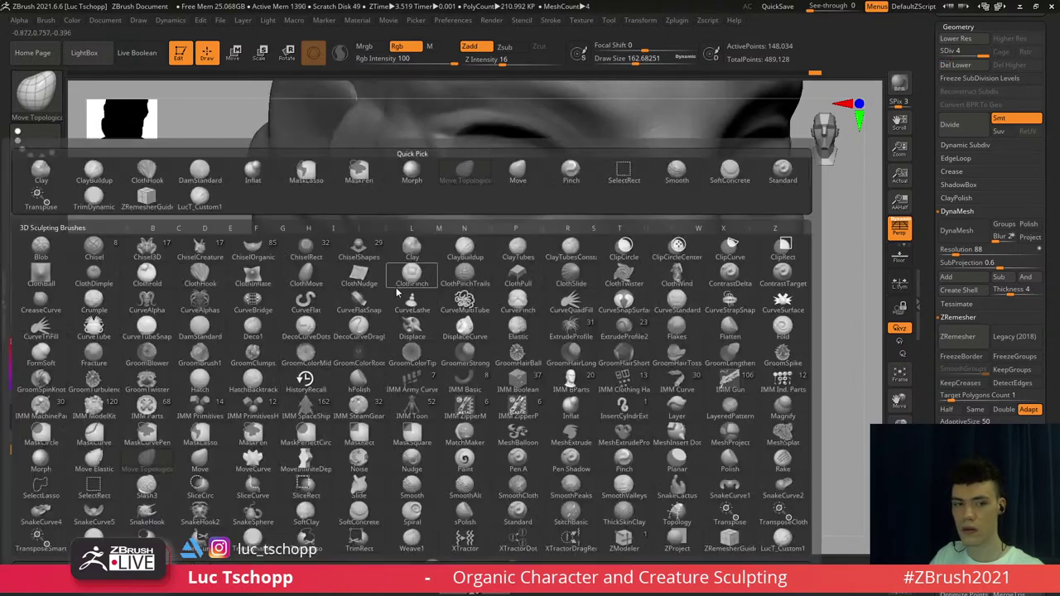
pyautogui.press('m')
pyautogui.press('v')
pyautogui.press('s')
pyautogui.moveTo(402, 285); pyautogui.dragTo(396, 272)
pyautogui.press('s')
pyautogui.moveTo(393, 273); pyautogui.dragTo(389, 265)
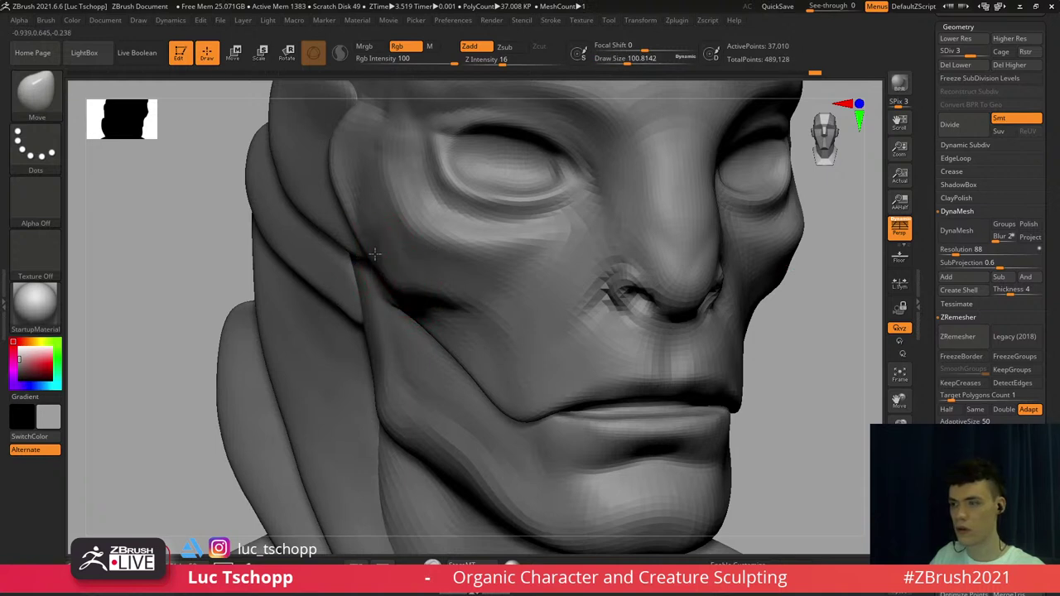
pyautogui.press('s')
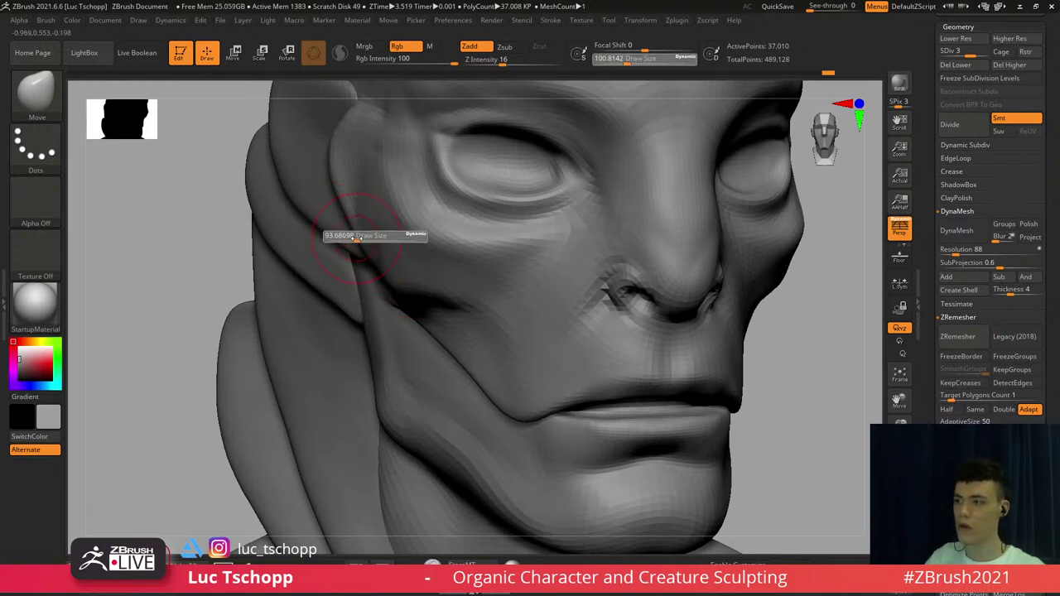
pyautogui.moveTo(352, 240); pyautogui.dragTo(360, 241)
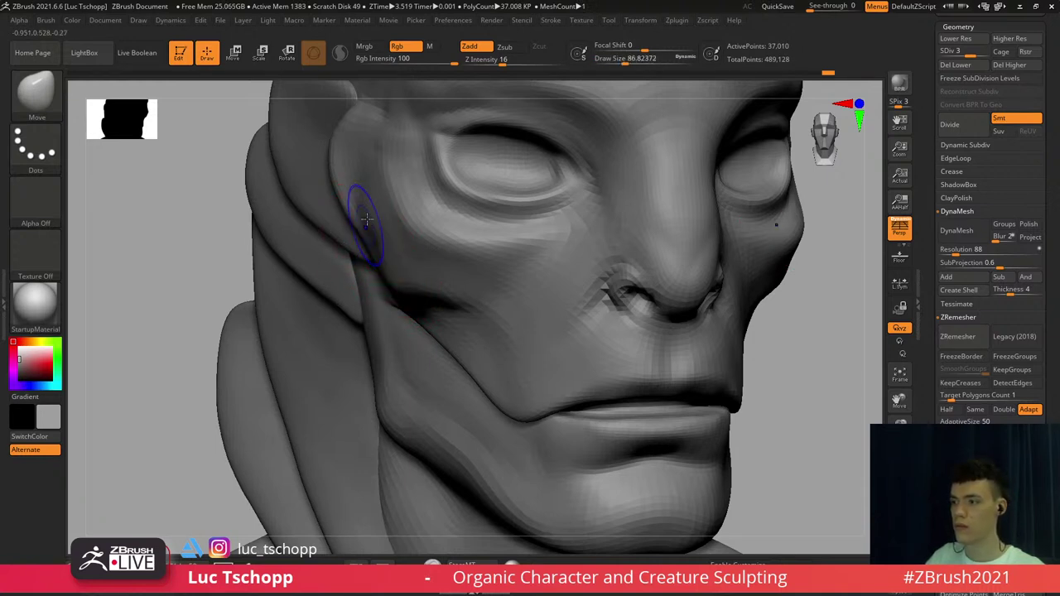
# At SDiv 4, sculpt the temple beside the eye with LucT_Custom1, then shrink it to about 94
pyautogui.press('b')
pyautogui.click(203, 199)
pyautogui.press('d')
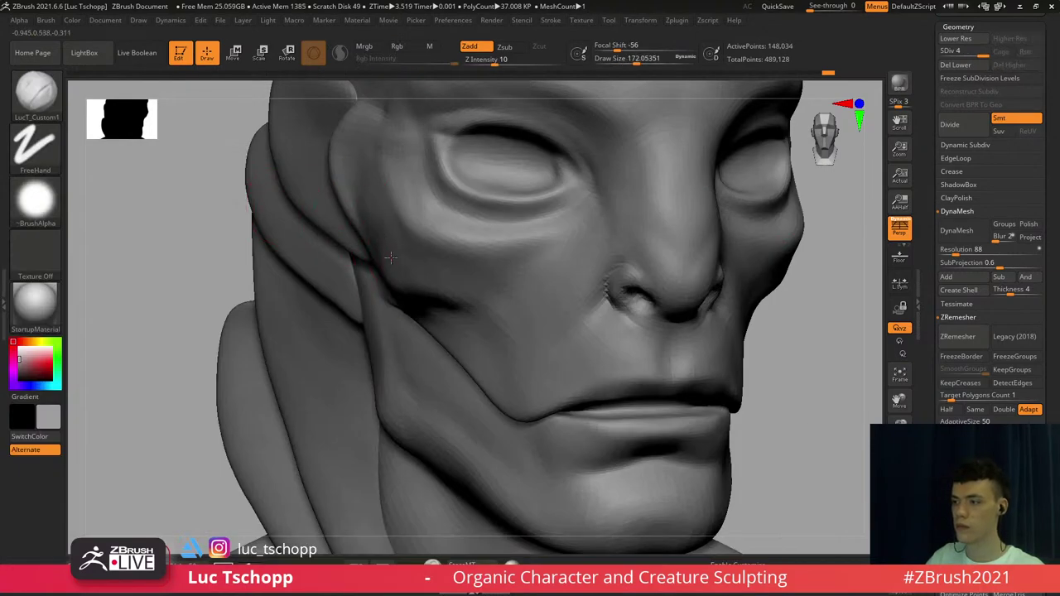
pyautogui.moveTo(391, 257)
pyautogui.mouseDown()
pyautogui.moveTo(379, 227)
pyautogui.moveTo(387, 232)
pyautogui.mouseUp()
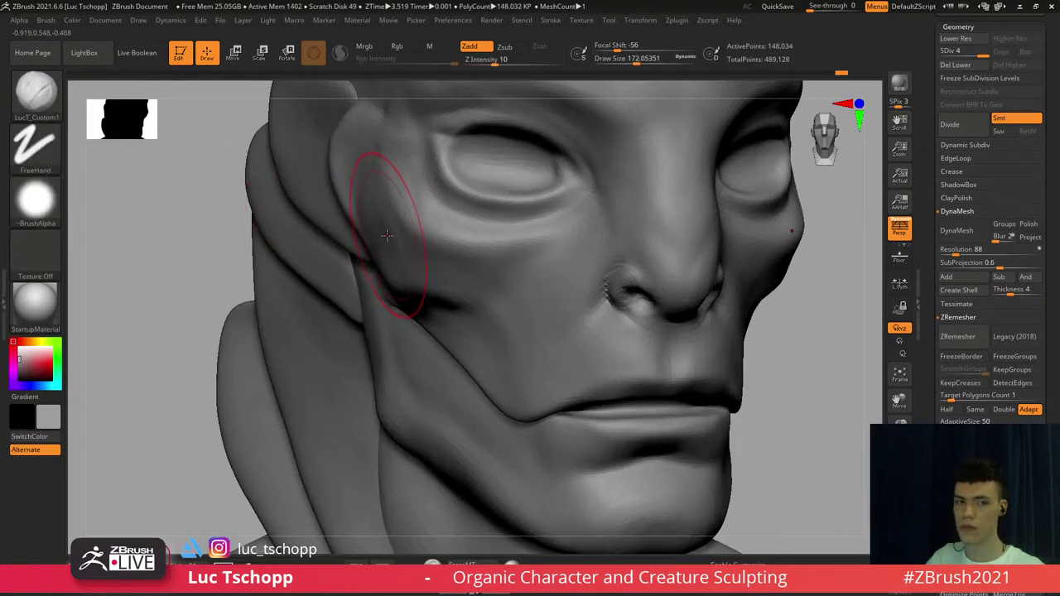
pyautogui.keyDown('alt'); pyautogui.moveTo(399, 169); pyautogui.dragTo(411, 227, button='right'); pyautogui.keyUp('alt')
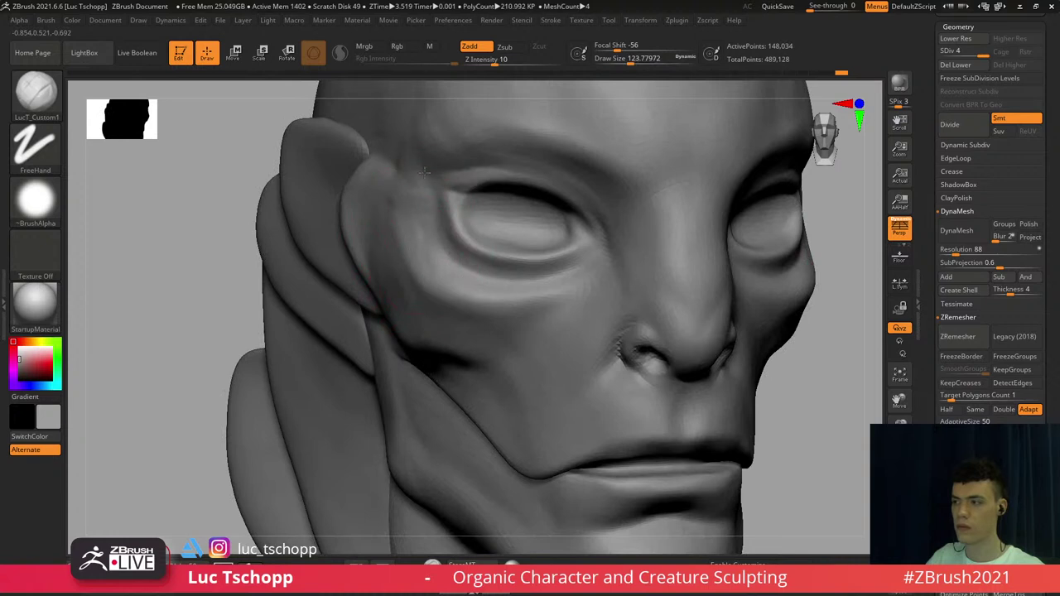
pyautogui.press('s')
pyautogui.moveTo(422, 174); pyautogui.dragTo(391, 200)
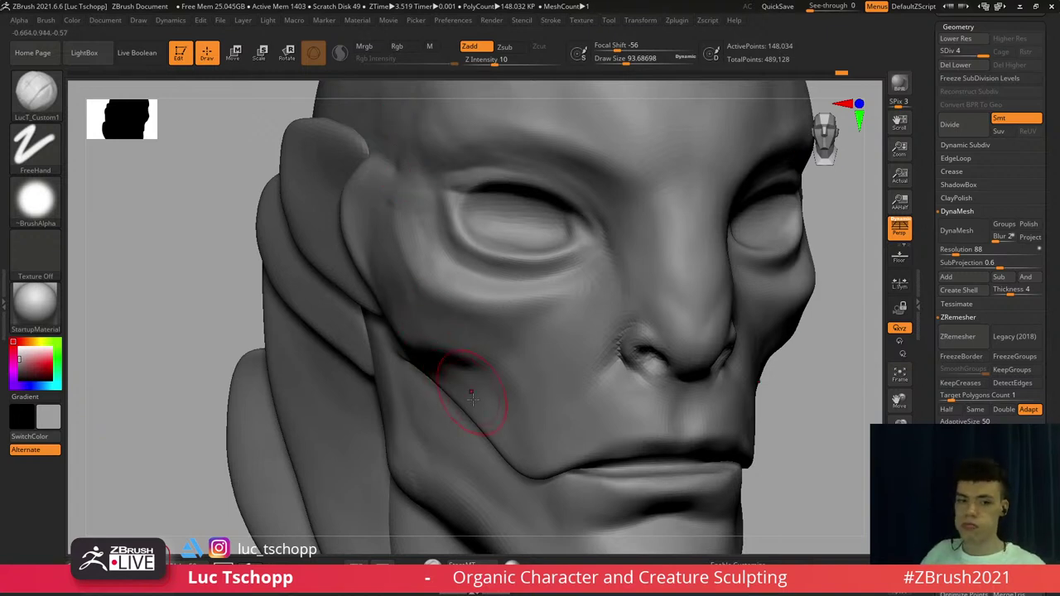
# Sculpt a fold beside the mouth corner with the brush enlarged to about 172
pyautogui.keyDown('alt'); pyautogui.moveTo(514, 462); pyautogui.dragTo(492, 429, button='right'); pyautogui.keyUp('alt')
pyautogui.press('s')
pyautogui.moveTo(490, 402); pyautogui.dragTo(502, 402)
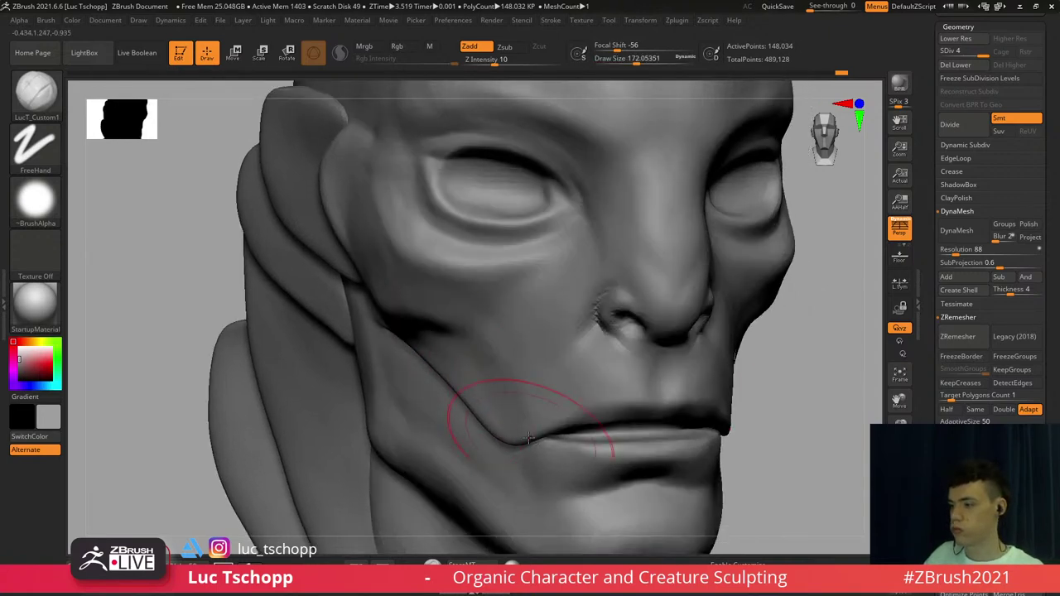
pyautogui.moveTo(530, 437)
pyautogui.mouseDown()
pyautogui.moveTo(504, 427)
pyautogui.moveTo(492, 380)
pyautogui.mouseUp()
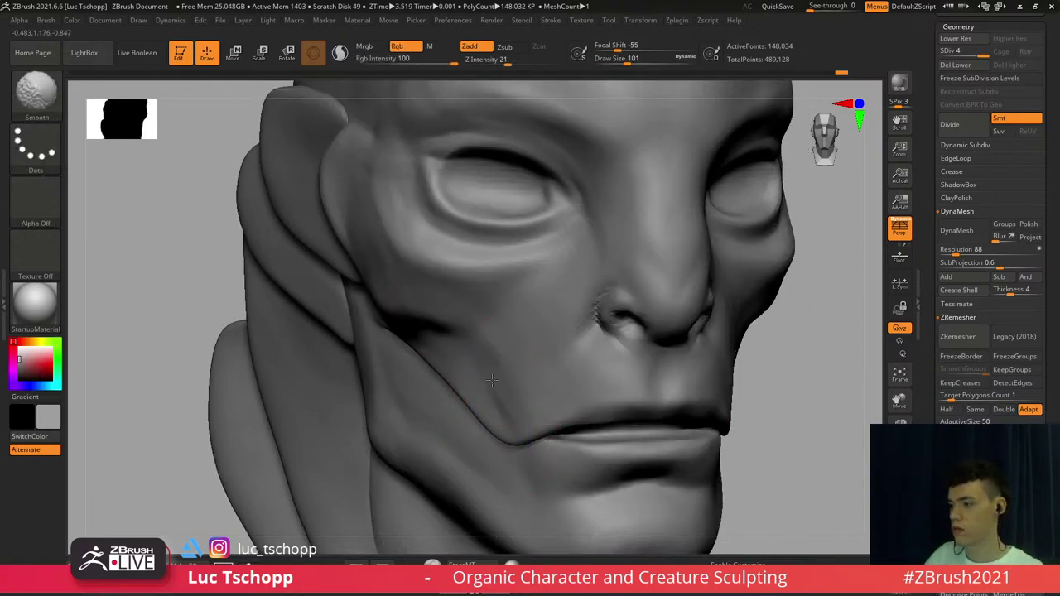
# Zoom in and sculpt beside and under the eye at a brush size of about 124
pyautogui.keyDown('alt'); pyautogui.moveTo(492, 380); pyautogui.dragTo(499, 468, button='right'); pyautogui.keyUp('alt')
pyautogui.keyDown('alt'); pyautogui.moveTo(405, 314); pyautogui.dragTo(411, 336, button='right'); pyautogui.keyUp('alt')
pyautogui.press('s')
pyautogui.moveTo(419, 328); pyautogui.dragTo(413, 327)
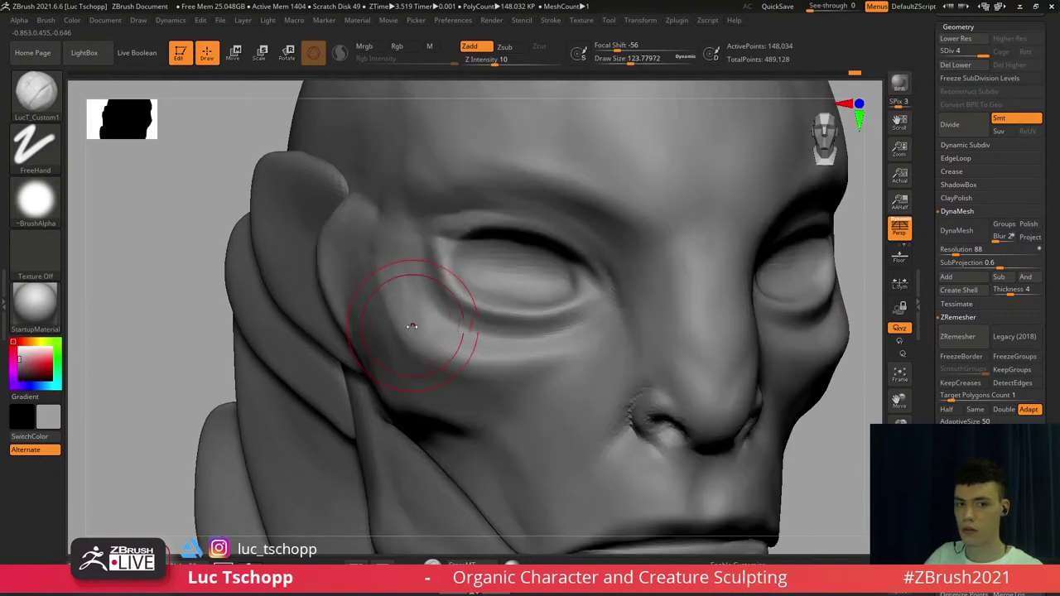
pyautogui.moveTo(413, 326); pyautogui.dragTo(430, 325, button='right')
pyautogui.press('s')
pyautogui.moveTo(432, 321); pyautogui.dragTo(406, 285)
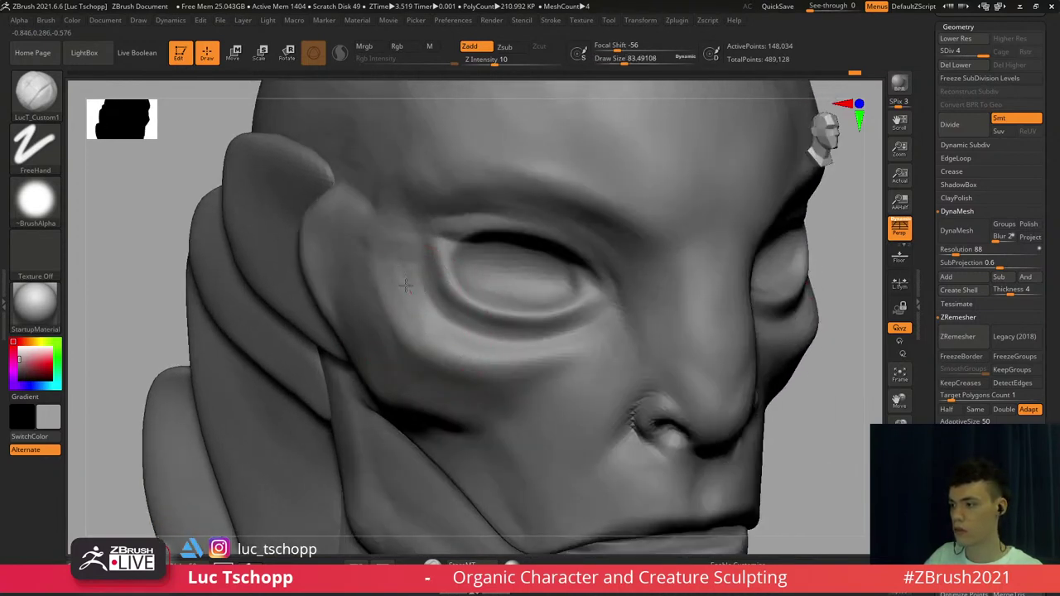
pyautogui.moveTo(486, 347)
pyautogui.mouseDown()
pyautogui.moveTo(551, 352)
pyautogui.moveTo(440, 330)
pyautogui.mouseUp()
# Build up the area below the eye with the Standard brush
pyautogui.press('shift')
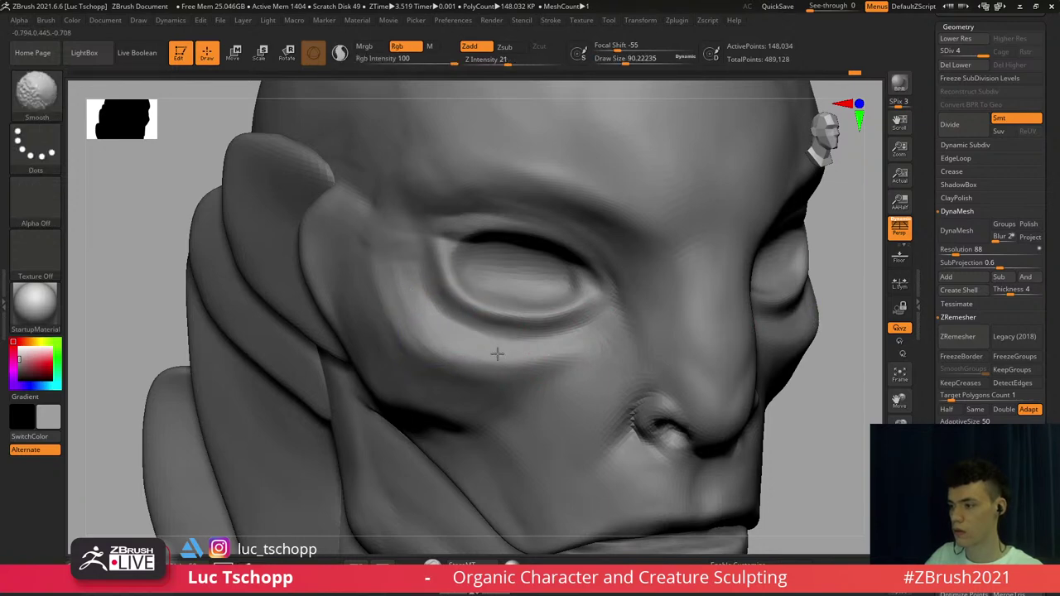
pyautogui.press('b')
pyautogui.press('s')
pyautogui.press('t')
pyautogui.press('[')
pyautogui.moveTo(429, 316)
pyautogui.mouseDown()
pyautogui.moveTo(446, 341)
pyautogui.moveTo(496, 356)
pyautogui.moveTo(578, 352)
pyautogui.moveTo(546, 330)
pyautogui.moveTo(566, 325)
pyautogui.moveTo(547, 334)
pyautogui.mouseUp()
# Set DamStandard to about 44, then switch to LucT_Custom1 at about 41
pyautogui.press('b')
pyautogui.press('d')
pyautogui.press('s')
pyautogui.press('s')
pyautogui.press('s')
pyautogui.press('s')
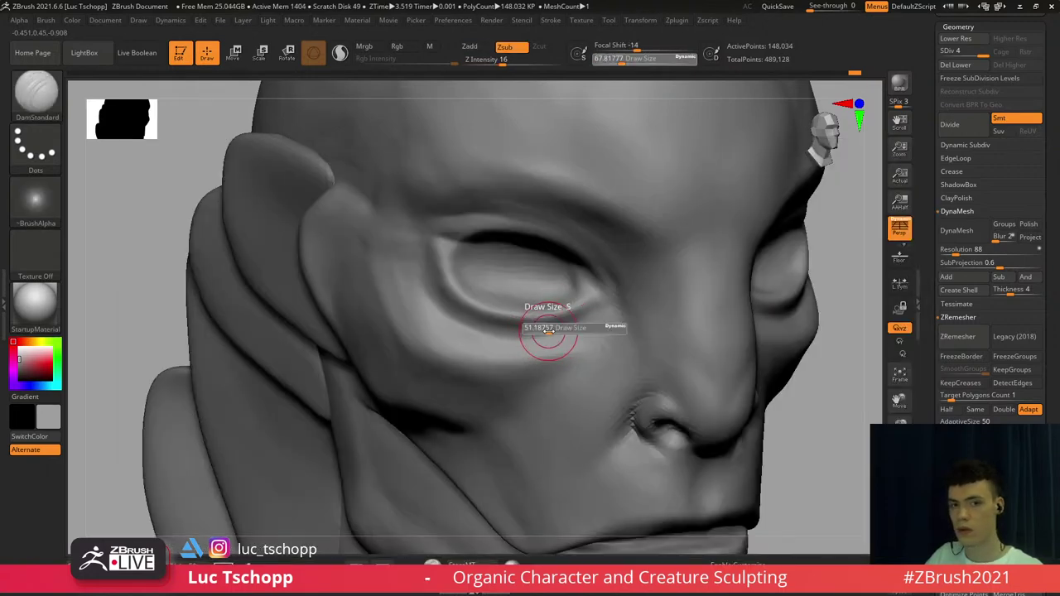
pyautogui.press('s')
pyautogui.moveTo(600, 299); pyautogui.dragTo(602, 300)
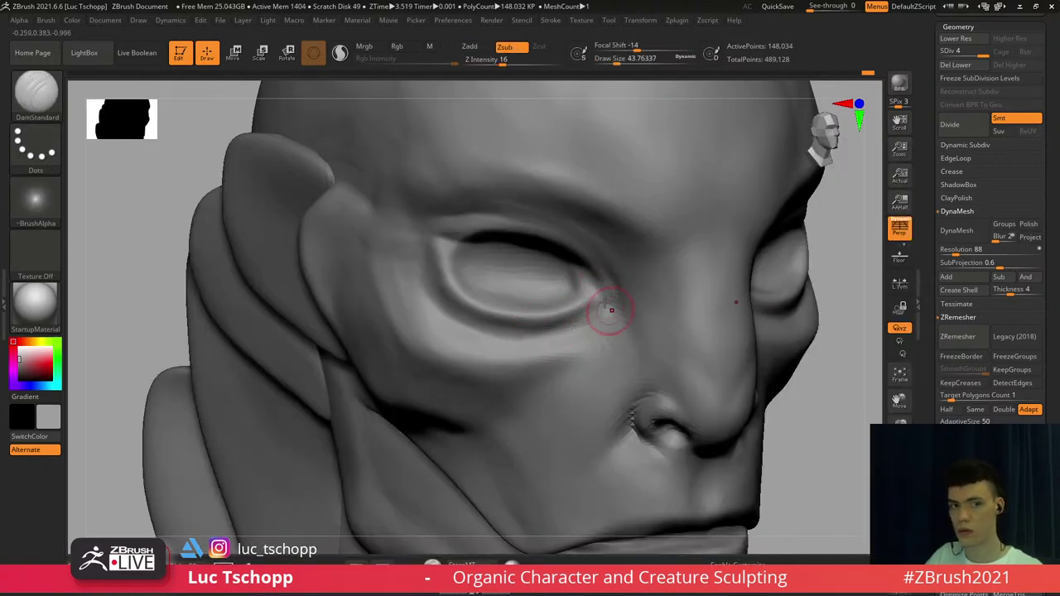
pyautogui.press('b')
pyautogui.click(388, 196)
pyautogui.keyDown('alt'); pyautogui.moveTo(461, 221); pyautogui.dragTo(464, 244, button='right'); pyautogui.keyUp('alt')
# Return the head to a front view and set the Standard brush to about 167
pyautogui.press('s')
pyautogui.moveTo(463, 245); pyautogui.dragTo(458, 249)
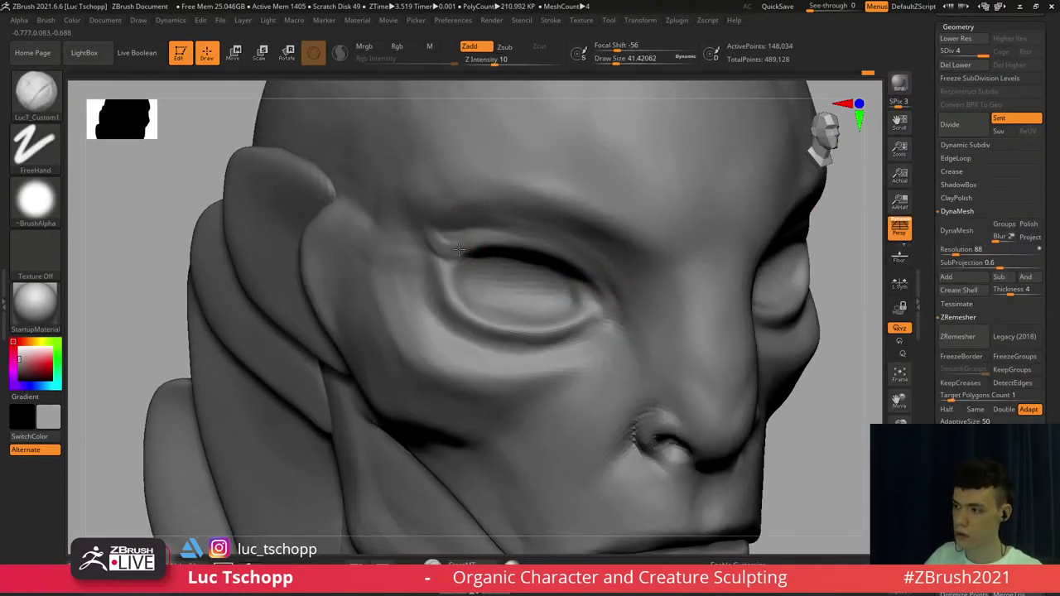
pyautogui.press('b')
pyautogui.press('s')
pyautogui.press('t')
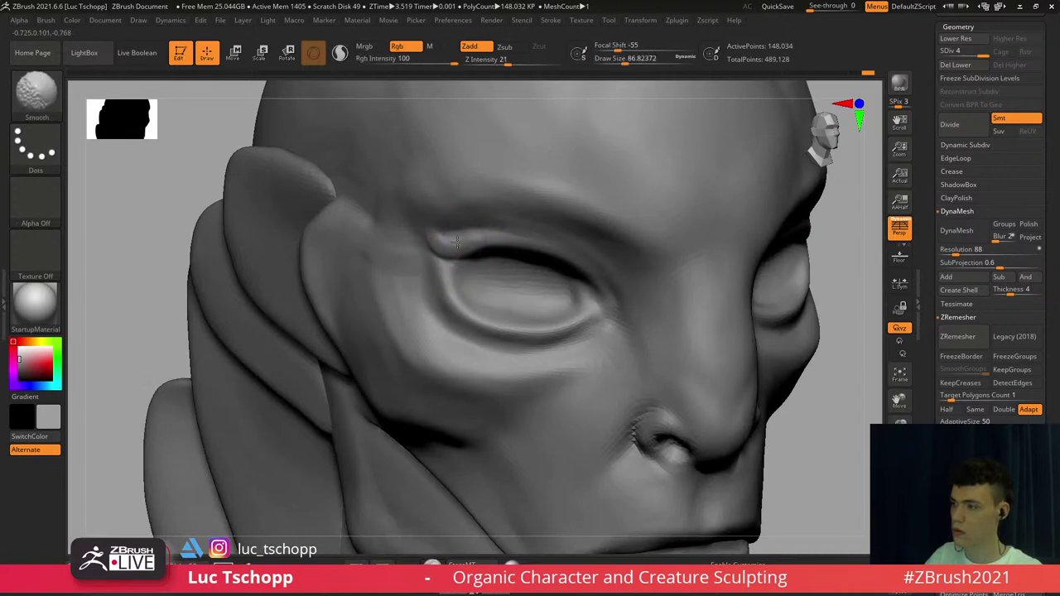
pyautogui.moveTo(489, 222); pyautogui.dragTo(502, 224, button='right')
pyautogui.keyDown('ctrl'); pyautogui.moveTo(502, 224); pyautogui.dragTo(506, 222, button='right'); pyautogui.keyUp('ctrl')
pyautogui.keyDown('ctrl'); pyautogui.moveTo(570, 277); pyautogui.dragTo(563, 261, button='right'); pyautogui.keyUp('ctrl')
pyautogui.moveTo(563, 261)
pyautogui.mouseDown(button='right')
pyautogui.moveTo(546, 261)
pyautogui.moveTo(485, 322)
pyautogui.mouseUp(button='right')
pyautogui.press('b')
pyautogui.press('s')
pyautogui.press('t')
pyautogui.press('s')
pyautogui.moveTo(484, 313); pyautogui.dragTo(498, 315)
# Pick the Move brush and step the mesh from SDiv 2 back up to SDiv 4
pyautogui.moveTo(546, 316)
pyautogui.mouseDown(button='right')
pyautogui.moveTo(519, 318)
pyautogui.moveTo(526, 311)
pyautogui.mouseUp(button='right')
pyautogui.press('b')
pyautogui.press('m')
pyautogui.press('v')
pyautogui.hotkey('shift', 'd')
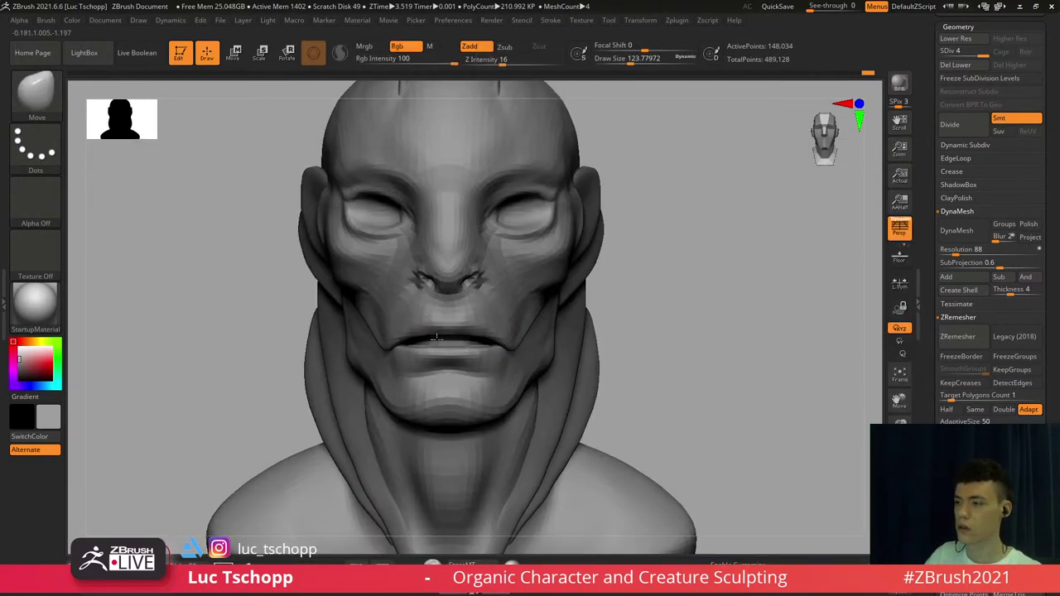
pyautogui.moveTo(414, 290)
pyautogui.keyDown('ctrl'); pyautogui.mouseDown(button='right')
pyautogui.moveTo(358, 323)
pyautogui.moveTo(385, 339)
pyautogui.mouseUp(button='right'); pyautogui.keyUp('ctrl')
pyautogui.hotkey('shift', 'd')
pyautogui.press('d')
pyautogui.press('d')
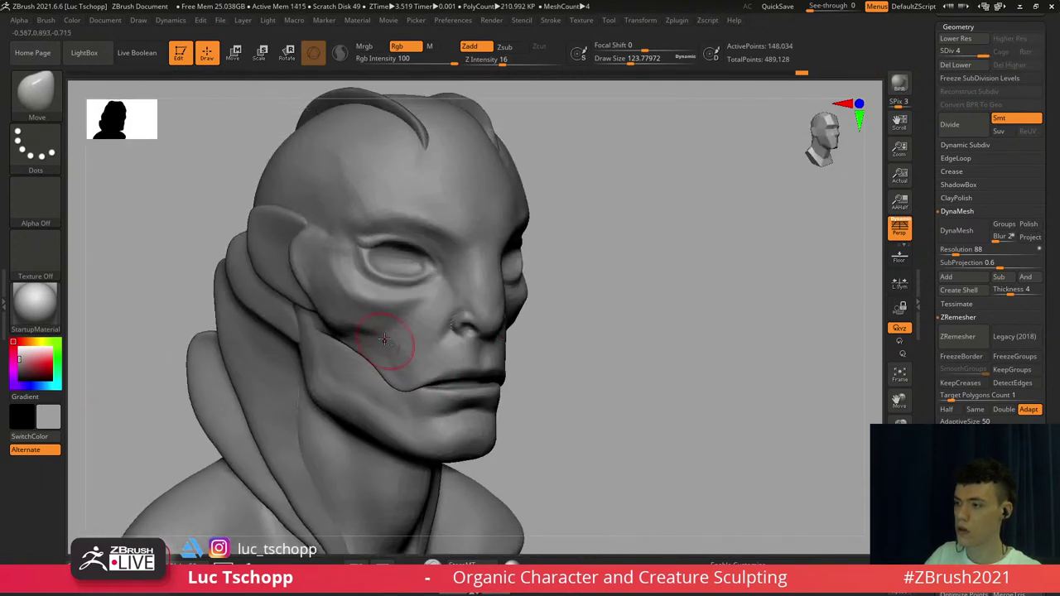
# Select LucT_Custom1 at about 87 and frame the temple toward the ear
pyautogui.press('b')
pyautogui.click(200, 207)
pyautogui.moveTo(422, 195)
pyautogui.keyDown('alt'); pyautogui.mouseDown(button='right')
pyautogui.moveTo(389, 258)
pyautogui.moveTo(373, 251)
pyautogui.moveTo(383, 266)
pyautogui.mouseUp(button='right'); pyautogui.keyUp('alt')
pyautogui.press('s')
pyautogui.moveTo(383, 265); pyautogui.dragTo(370, 260)
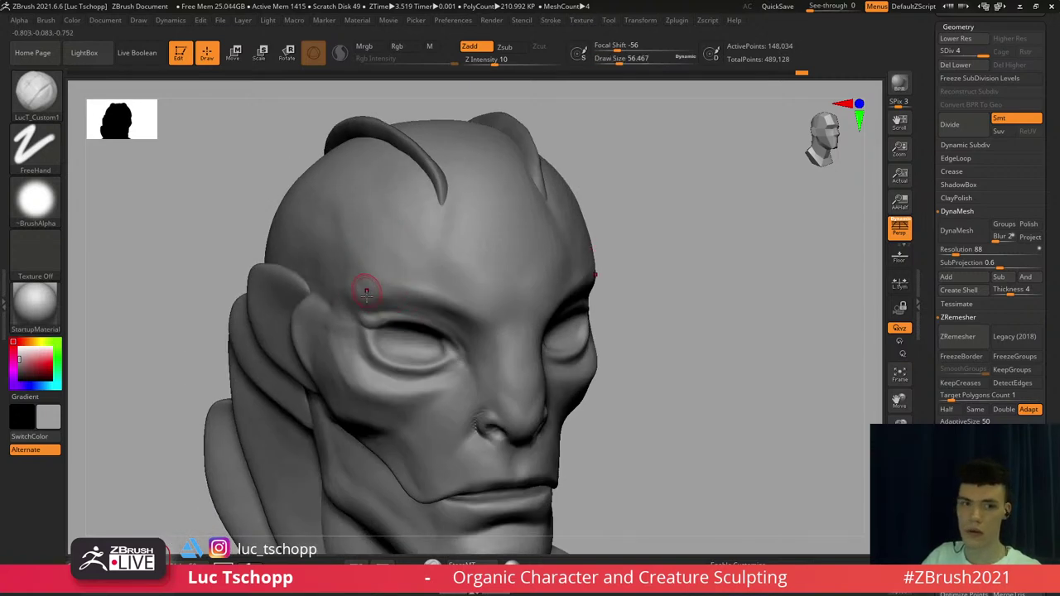
pyautogui.keyDown('ctrl'); pyautogui.moveTo(367, 296); pyautogui.dragTo(350, 313, button='right'); pyautogui.keyUp('ctrl')
pyautogui.press('s')
pyautogui.moveTo(350, 314); pyautogui.dragTo(359, 312)
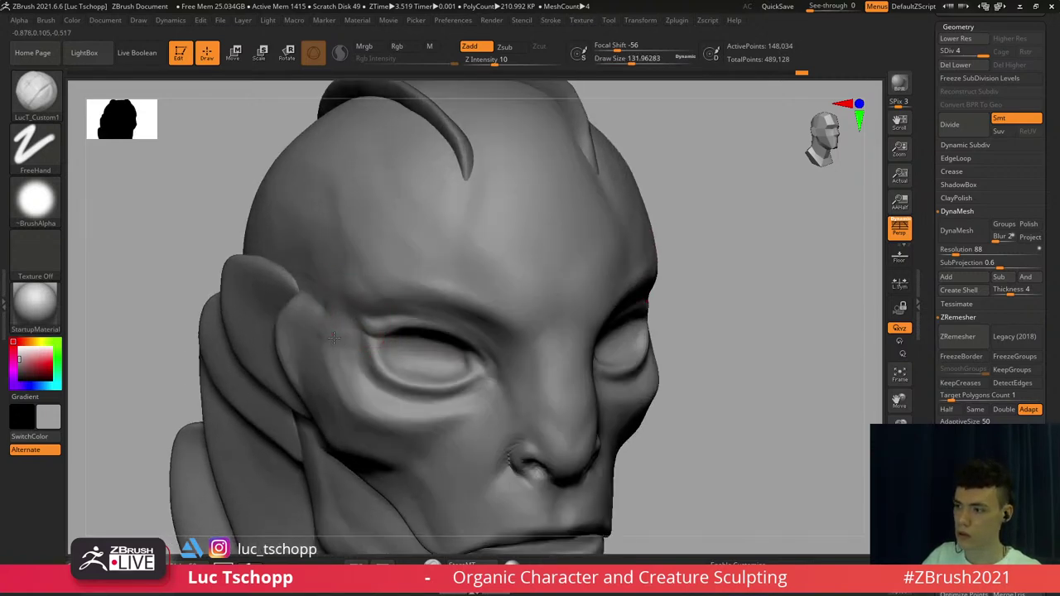
pyautogui.keyDown('alt'); pyautogui.moveTo(335, 314); pyautogui.dragTo(347, 303, button='right'); pyautogui.keyUp('alt')
pyautogui.press('s')
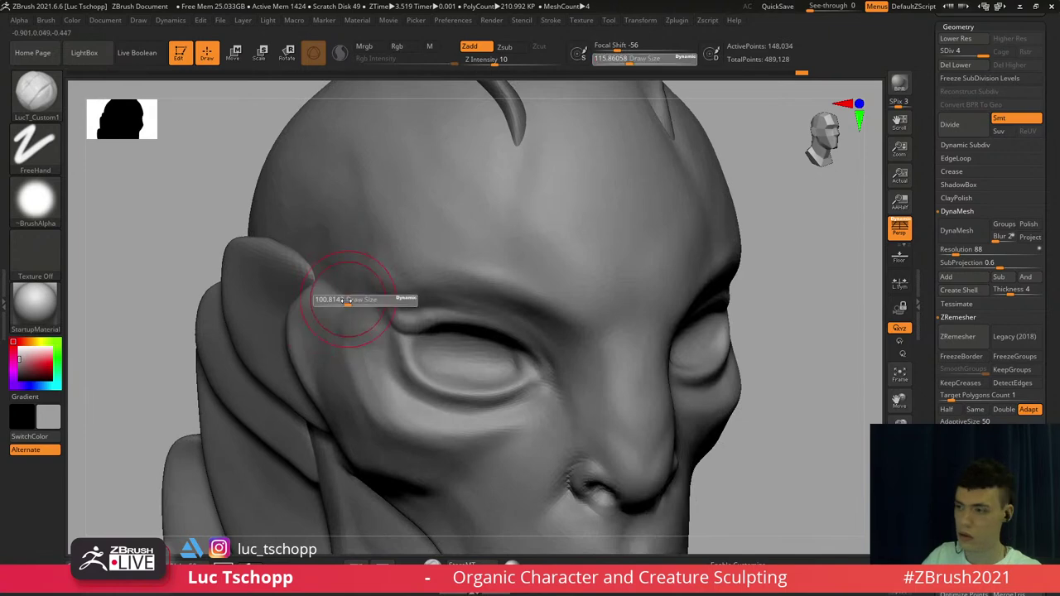
pyautogui.moveTo(347, 301); pyautogui.dragTo(331, 301)
pyautogui.moveTo(327, 304); pyautogui.dragTo(315, 295, button='right')
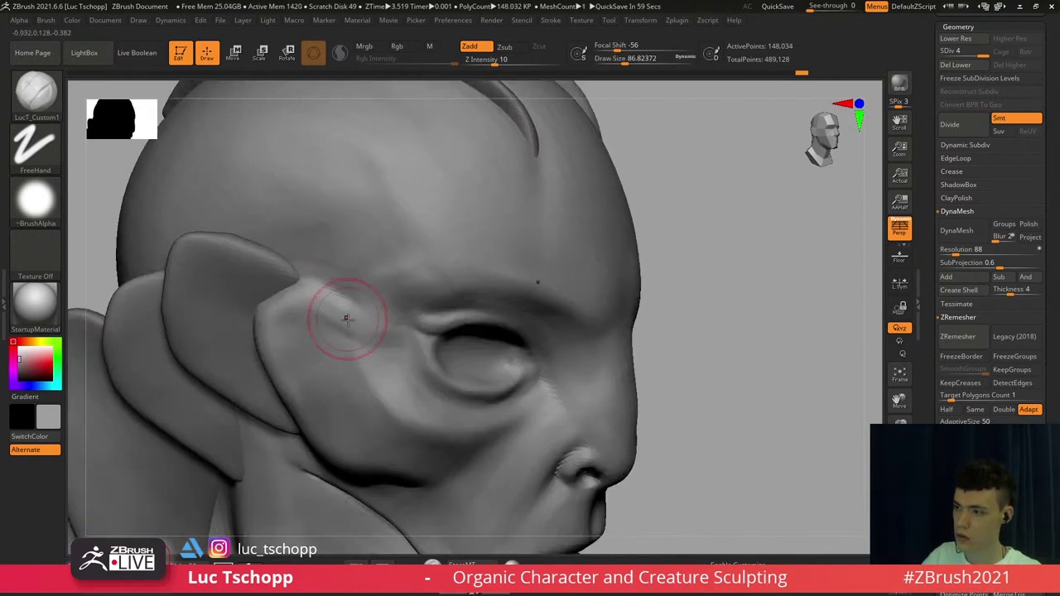
# Carve a crease along the temple near the ear with DamStandard at about 71
pyautogui.press('b')
pyautogui.press('d')
pyautogui.press('s')
pyautogui.press('s')
pyautogui.moveTo(328, 282); pyautogui.dragTo(323, 282)
pyautogui.moveTo(323, 282); pyautogui.dragTo(320, 284)
pyautogui.moveTo(319, 284); pyautogui.dragTo(313, 290, button='right')
pyautogui.press('b')
pyautogui.press('d')
pyautogui.press('s')
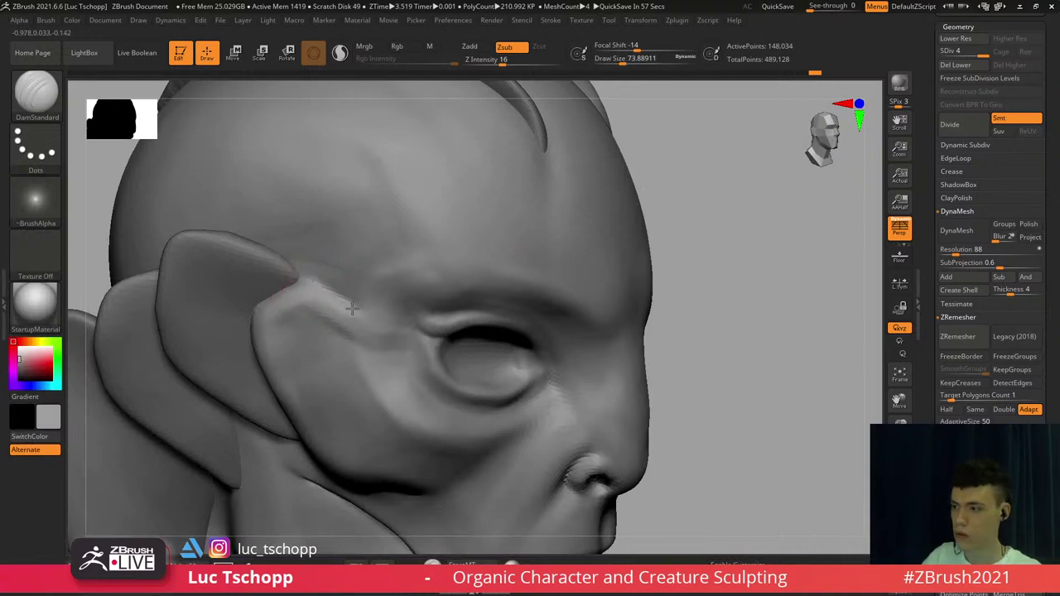
pyautogui.moveTo(294, 284); pyautogui.dragTo(304, 282)
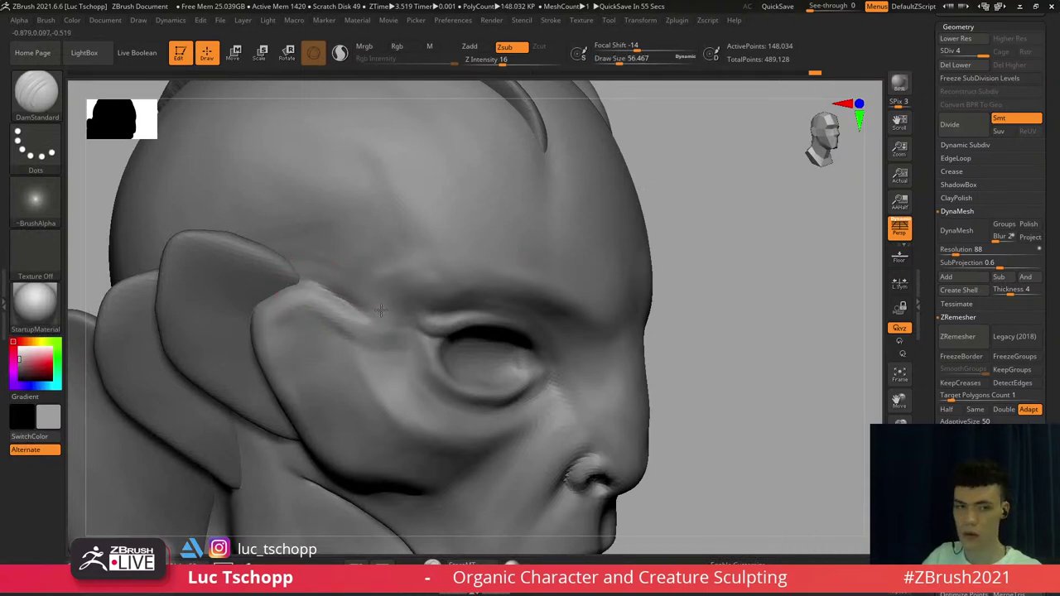
# Return to a front view and switch to LucT_Custom1 at a size of about 71
pyautogui.moveTo(381, 311); pyautogui.dragTo(395, 304, button='right')
pyautogui.press('s')
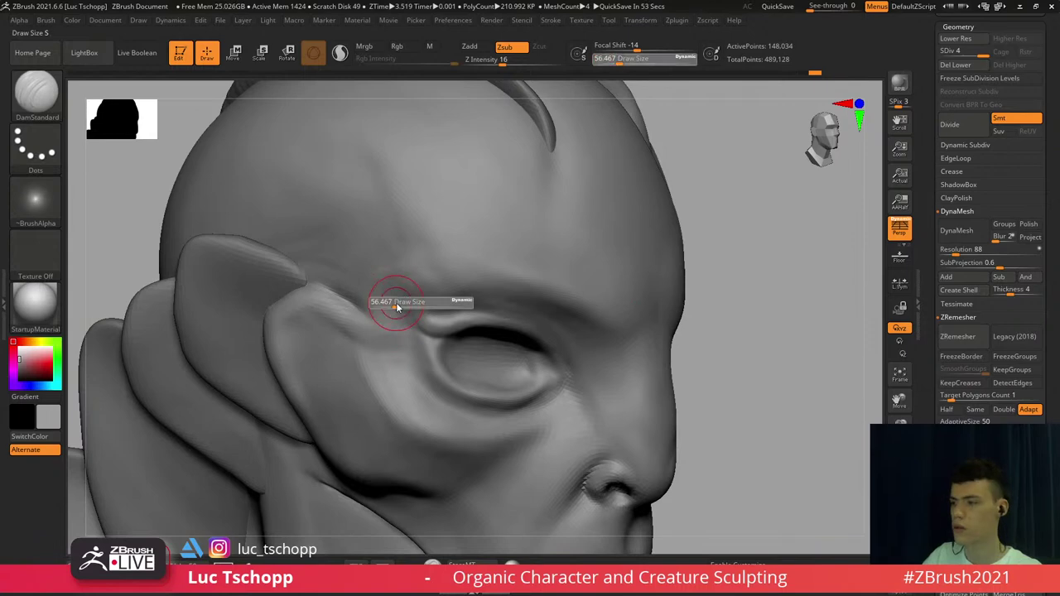
pyautogui.moveTo(396, 308); pyautogui.dragTo(401, 307)
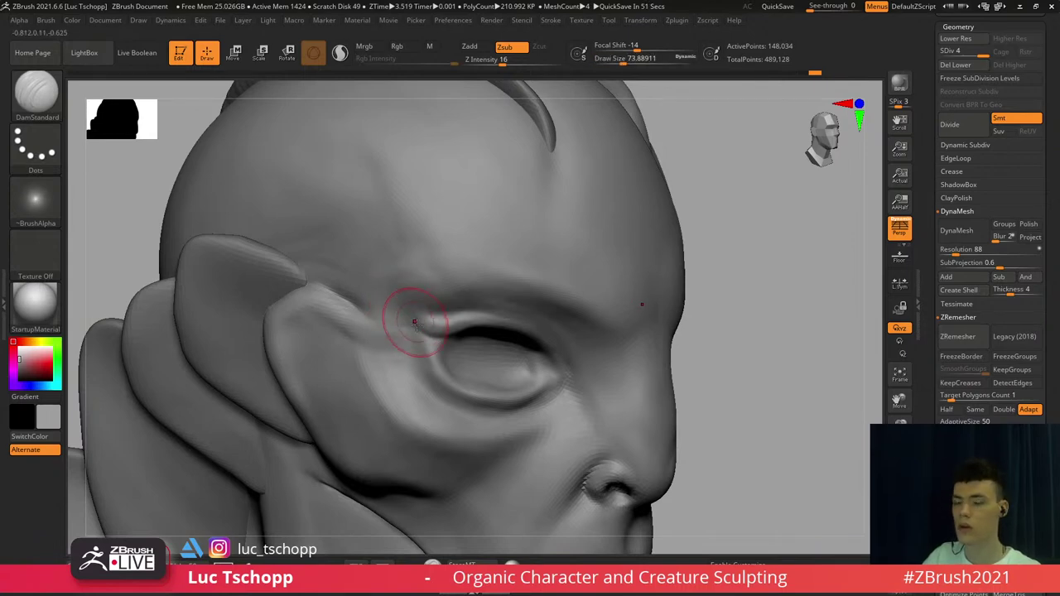
pyautogui.moveTo(373, 255)
pyautogui.keyDown('shift'); pyautogui.mouseDown(button='right')
pyautogui.moveTo(358, 254)
pyautogui.moveTo(397, 262)
pyautogui.moveTo(373, 277)
pyautogui.moveTo(358, 252)
pyautogui.mouseUp(button='right'); pyautogui.keyUp('shift')
pyautogui.press('f')
pyautogui.press('b')
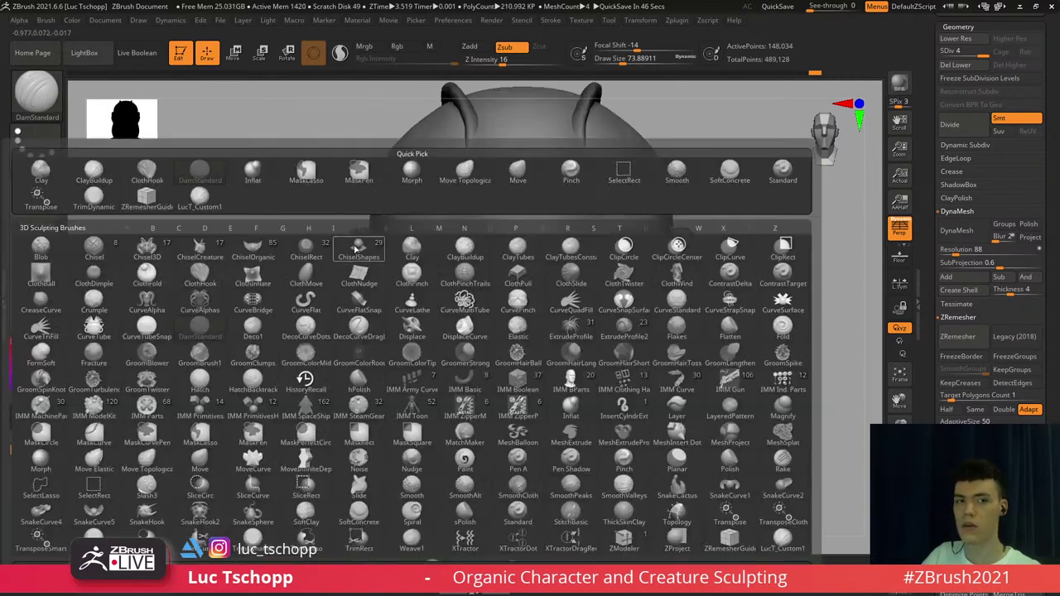
pyautogui.click(199, 201)
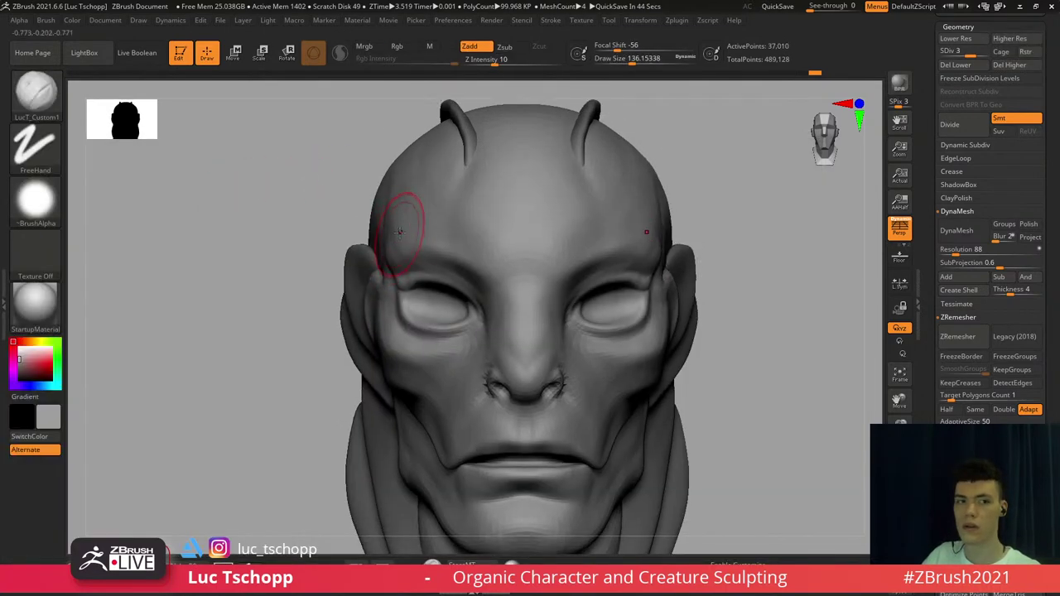
pyautogui.moveTo(413, 224); pyautogui.dragTo(442, 230, button='right')
pyautogui.press('s')
pyautogui.moveTo(426, 231); pyautogui.dragTo(407, 230)
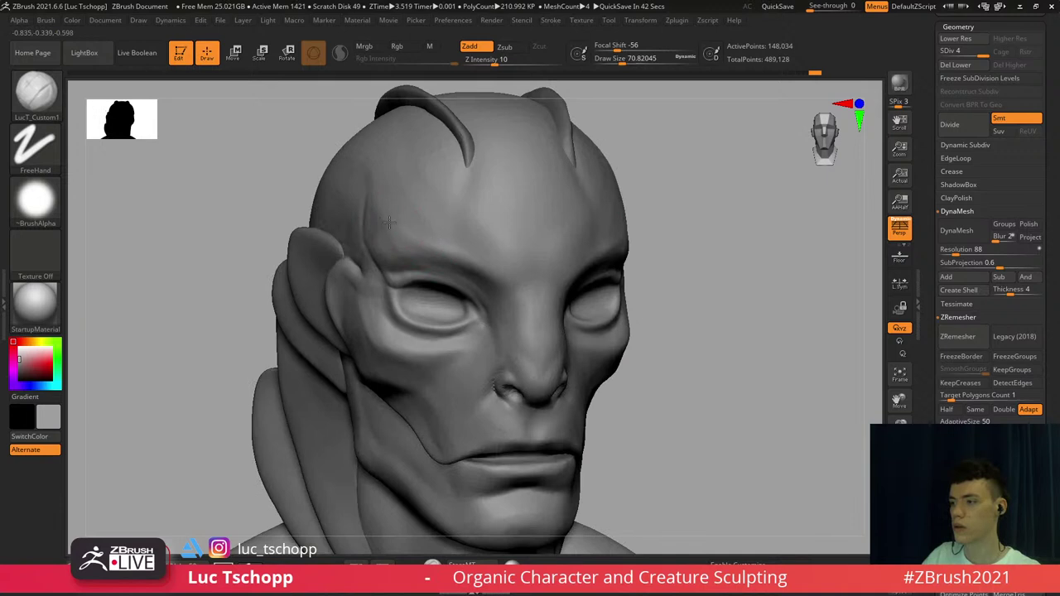
# Smooth the forehead above the left brow, enlarging the brush to about 154
pyautogui.keyDown('alt'); pyautogui.moveTo(399, 226); pyautogui.dragTo(389, 250, button='right'); pyautogui.keyUp('alt')
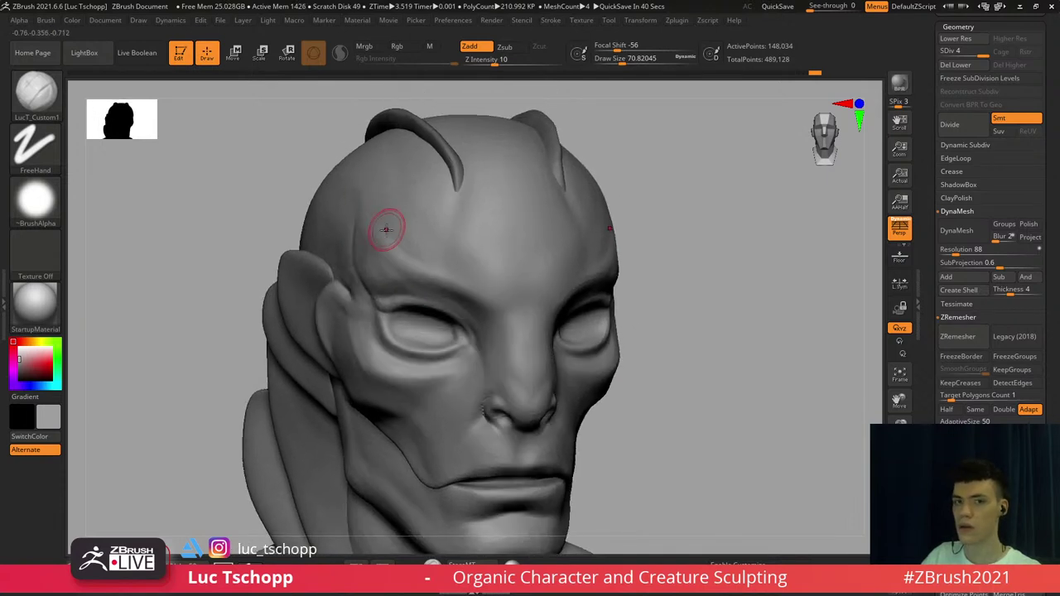
pyautogui.press('s')
pyautogui.press('shift')
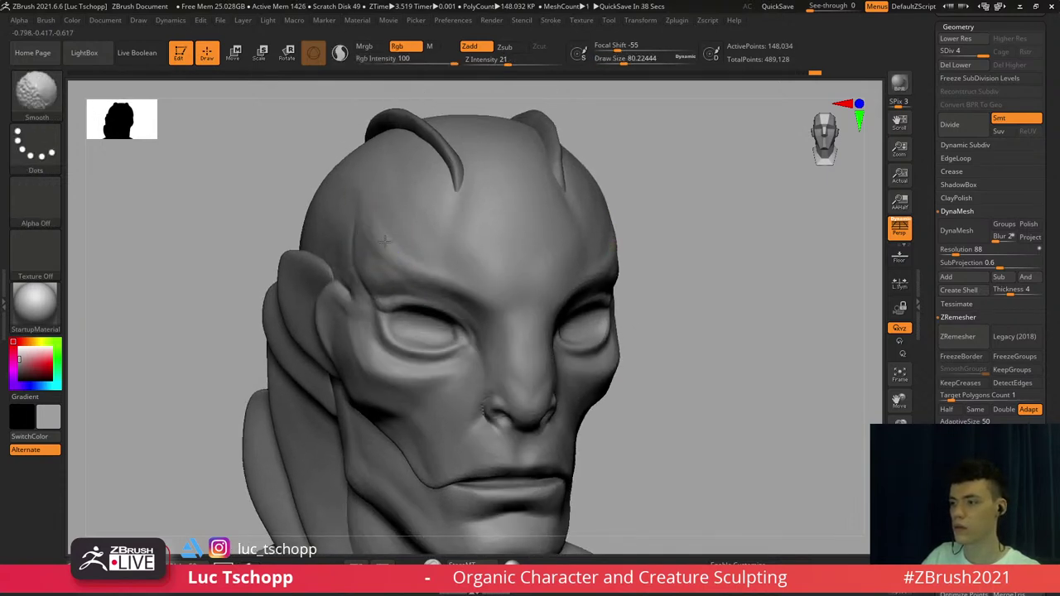
pyautogui.press('s')
pyautogui.moveTo(397, 245); pyautogui.dragTo(407, 243)
pyautogui.keyDown('alt'); pyautogui.moveTo(451, 239); pyautogui.dragTo(414, 254, button='right'); pyautogui.keyUp('alt')
pyautogui.press('s')
pyautogui.moveTo(425, 258); pyautogui.dragTo(434, 267)
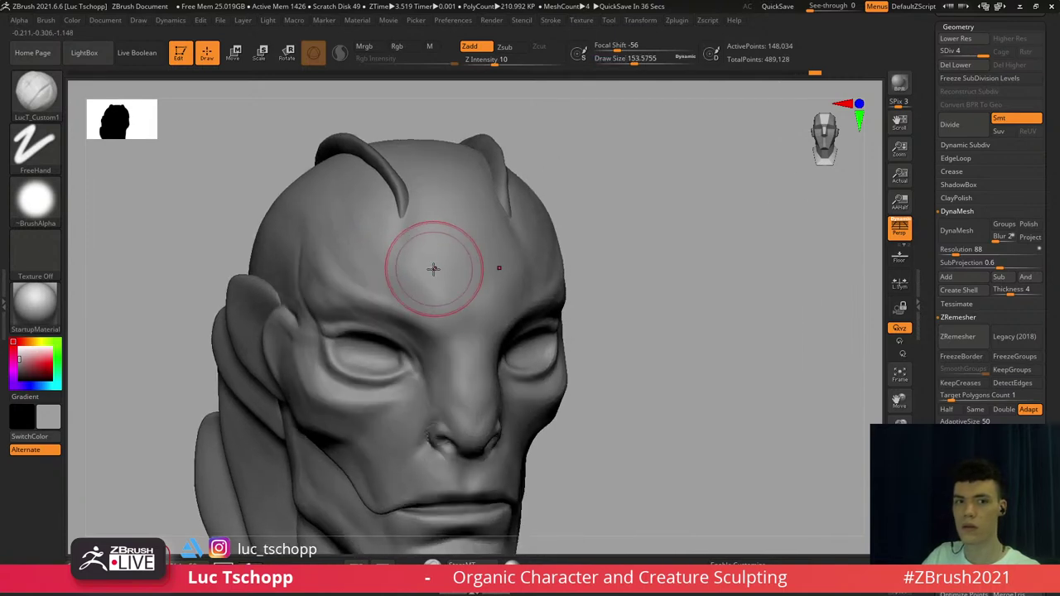
pyautogui.keyDown('shift'); pyautogui.moveTo(425, 269); pyautogui.dragTo(450, 194, button='right'); pyautogui.keyUp('shift')
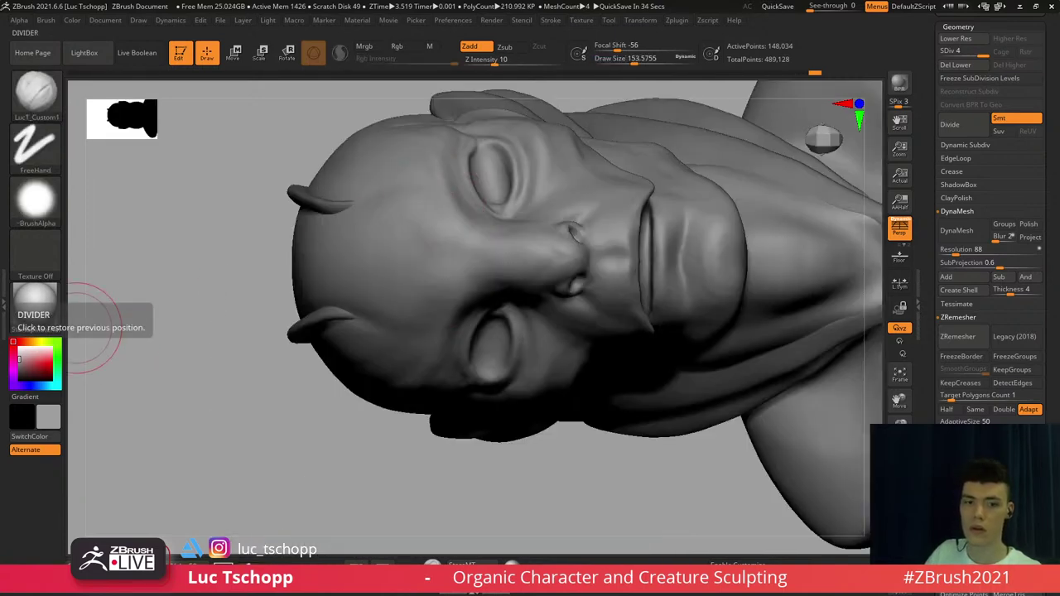
pyautogui.moveTo(284, 270)
pyautogui.mouseDown(button='right')
pyautogui.moveTo(517, 293)
pyautogui.moveTo(580, 166)
pyautogui.moveTo(601, 262)
pyautogui.moveTo(589, 260)
pyautogui.mouseUp(button='right')
# Pick DamStandard at about size 74 and carve creases into the brow above the eyes
pyautogui.press('b')
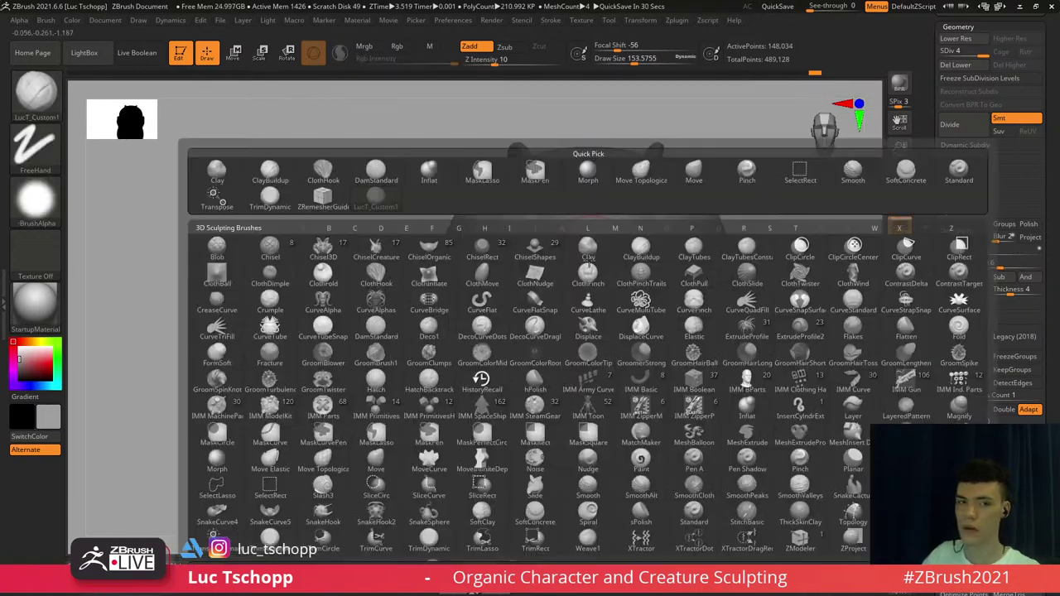
pyautogui.press('d')
pyautogui.press('s')
pyautogui.keyDown('alt'); pyautogui.moveTo(381, 331); pyautogui.dragTo(357, 337, button='right'); pyautogui.keyUp('alt')
pyautogui.press('b')
pyautogui.moveTo(405, 380); pyautogui.dragTo(447, 356, button='right')
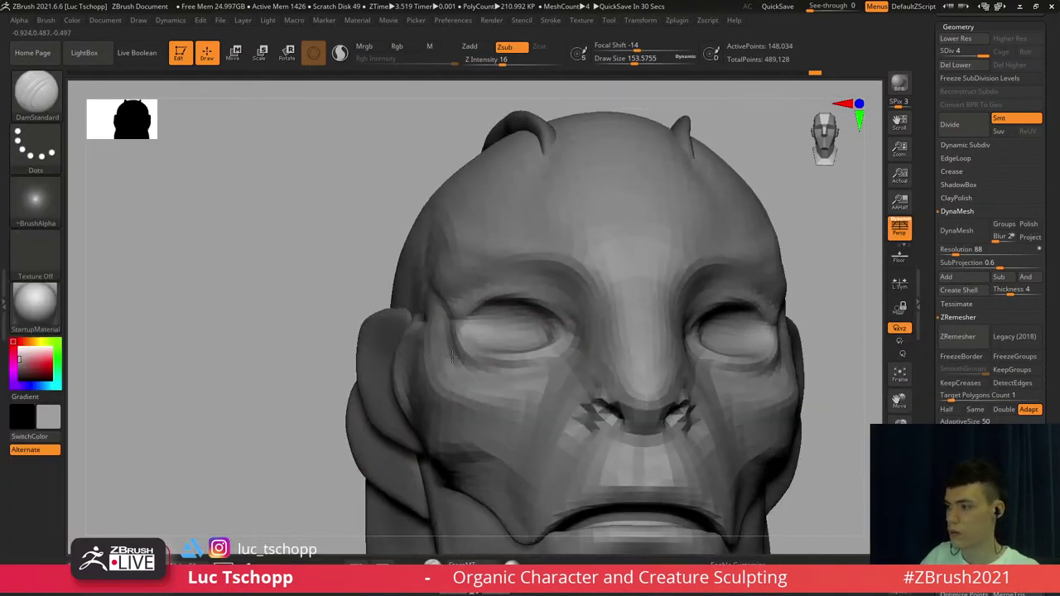
pyautogui.press('s')
pyautogui.moveTo(544, 289); pyautogui.dragTo(533, 289)
pyautogui.press('b')
pyautogui.press('d')
pyautogui.press('s')
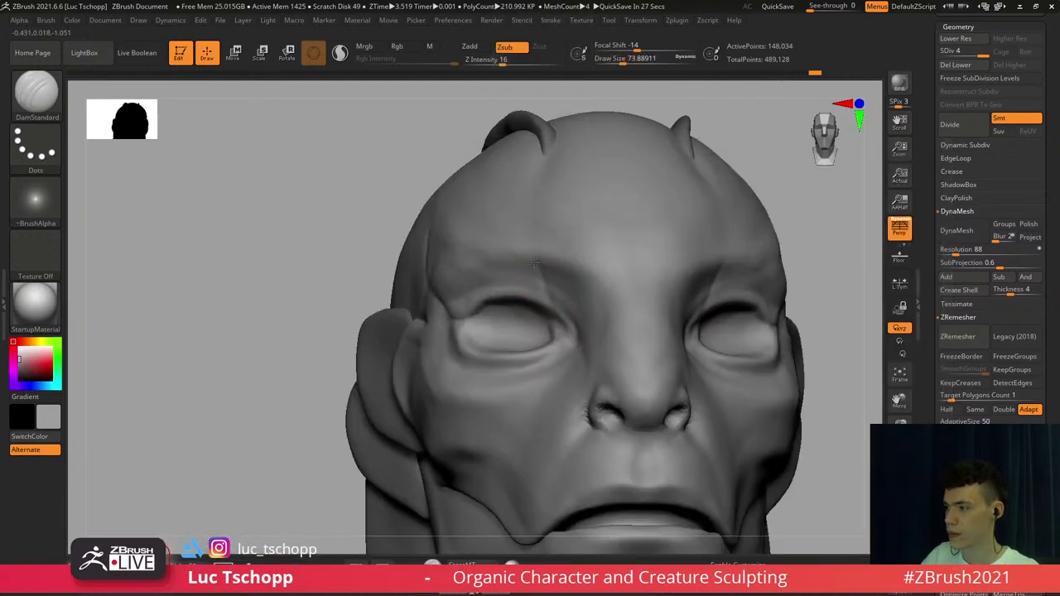
pyautogui.keyDown('shift'); pyautogui.moveTo(536, 307); pyautogui.dragTo(515, 329, button='right'); pyautogui.keyUp('shift')
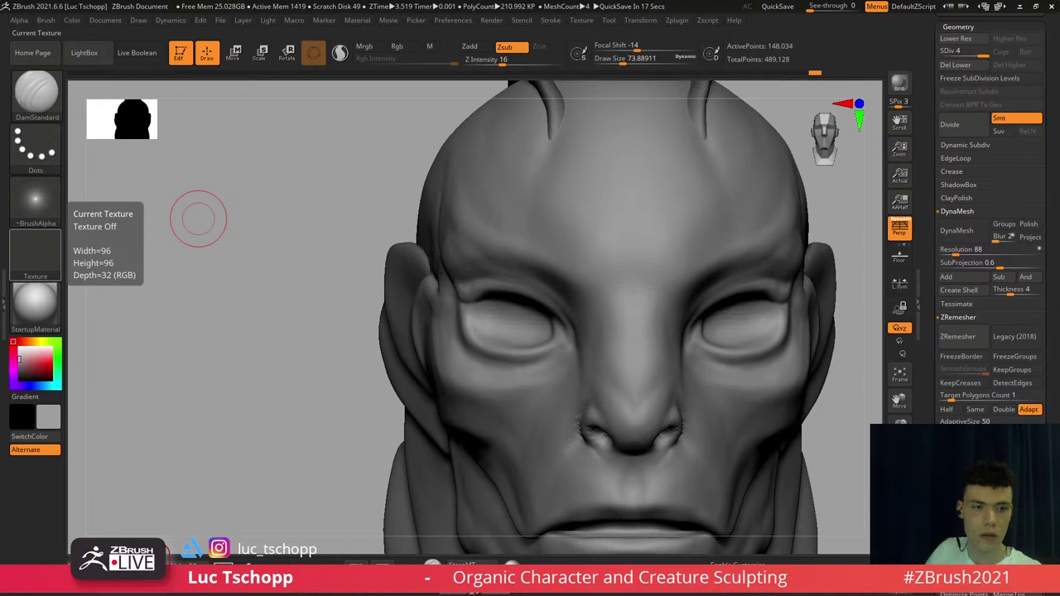
pyautogui.moveTo(642, 235); pyautogui.dragTo(627, 238, button='right')
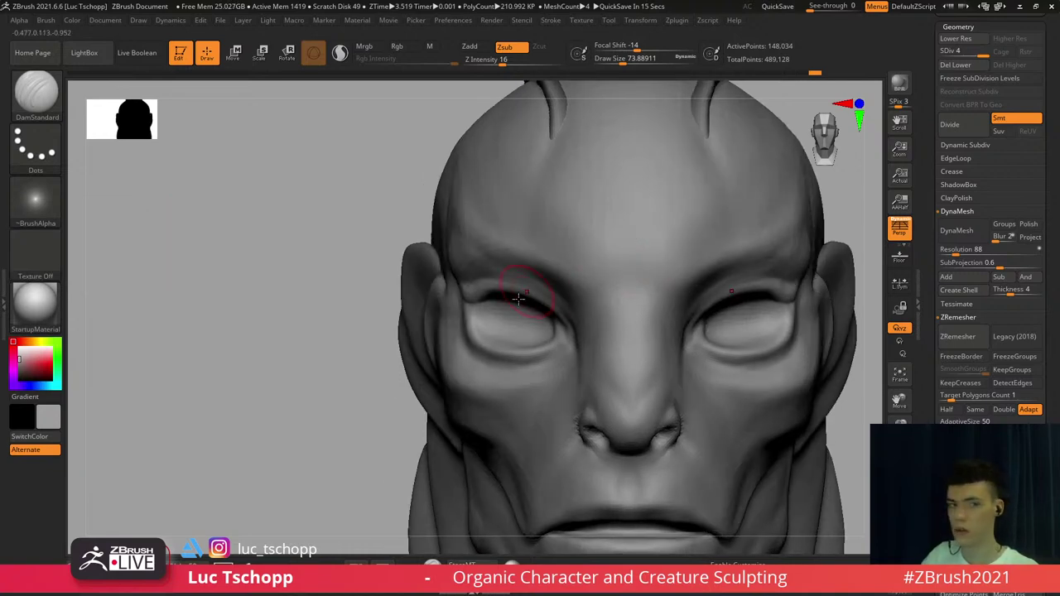
# Carve creases toward the left horn's base, varying the brush between about 71 and 90
pyautogui.press('b')
pyautogui.press('b')
pyautogui.press('d')
pyautogui.press('s')
pyautogui.moveTo(504, 301); pyautogui.dragTo(520, 278, button='right')
pyautogui.press('s')
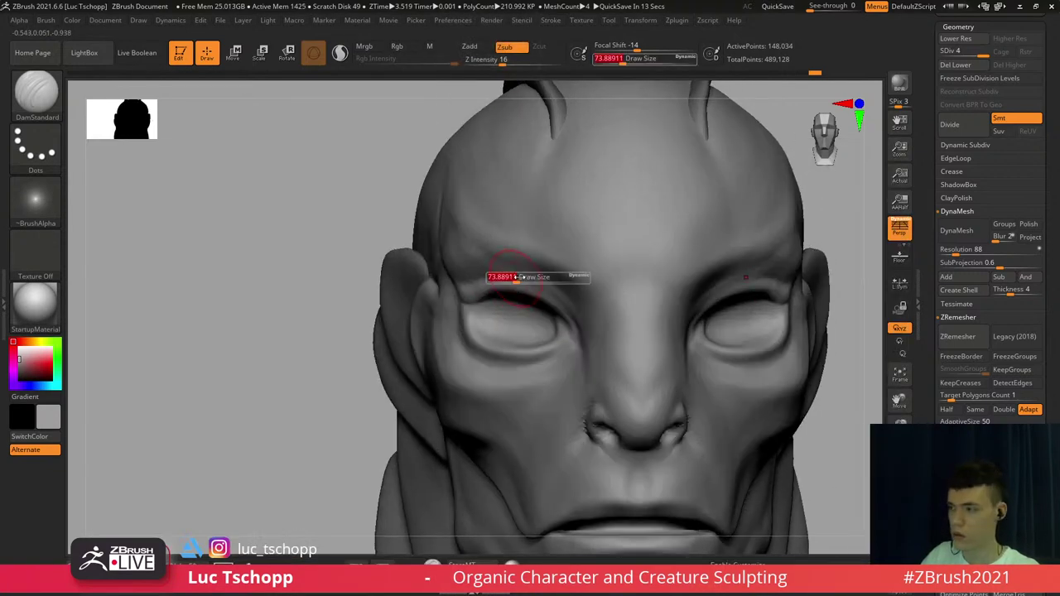
pyautogui.click(519, 278)
pyautogui.keyDown('alt'); pyautogui.moveTo(525, 130); pyautogui.dragTo(495, 222, button='right'); pyautogui.keyUp('alt')
pyautogui.press('s')
pyautogui.click(487, 267)
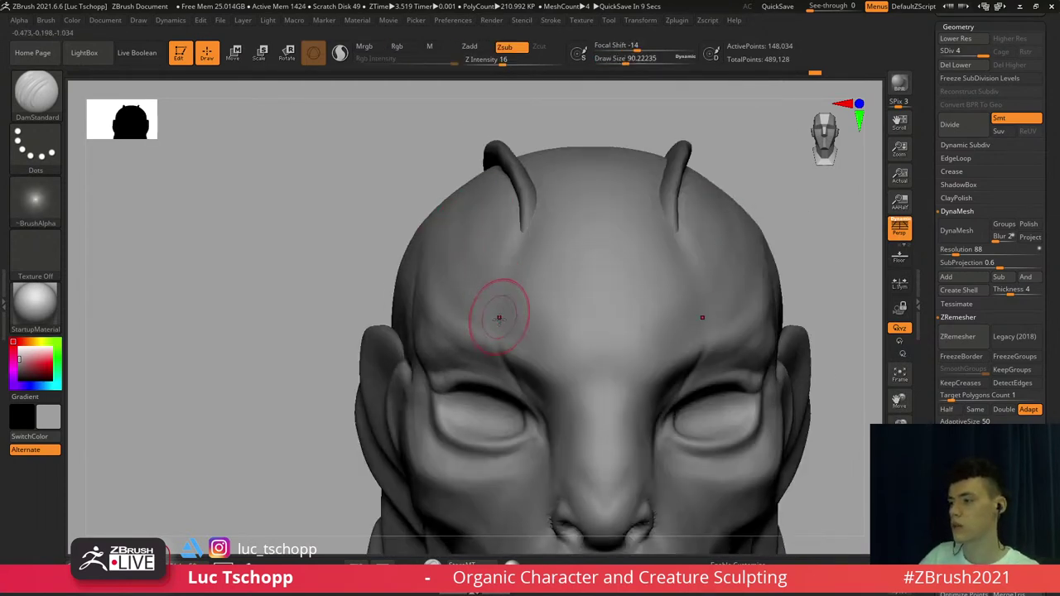
pyautogui.press('s')
pyautogui.click(487, 343)
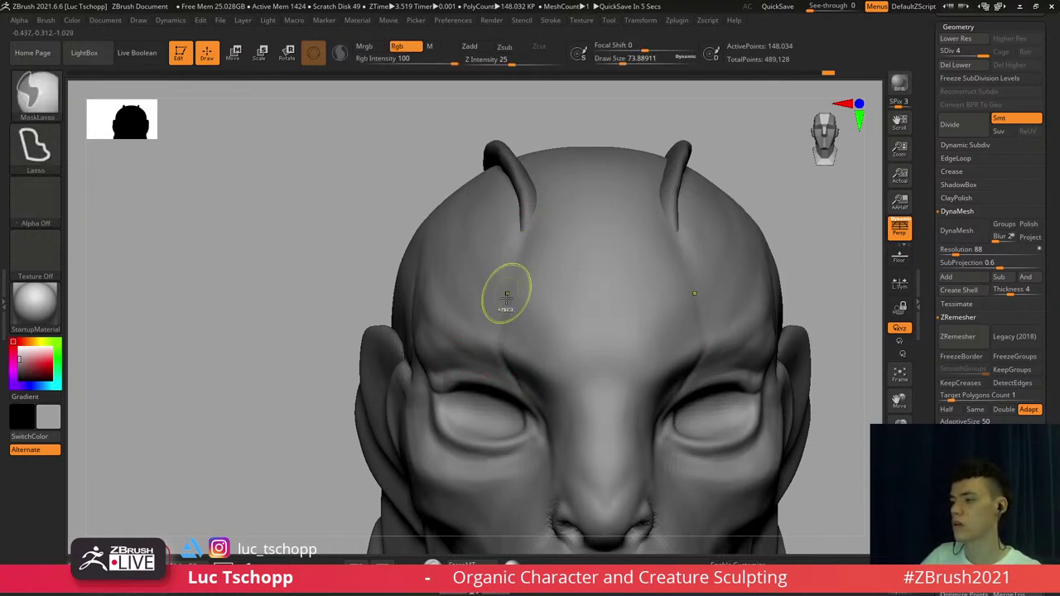
# Undo two missed crease strokes, resize the brush to about 68, and switch to LucT_Custom1
pyautogui.hotkey('ctrl', 'z')
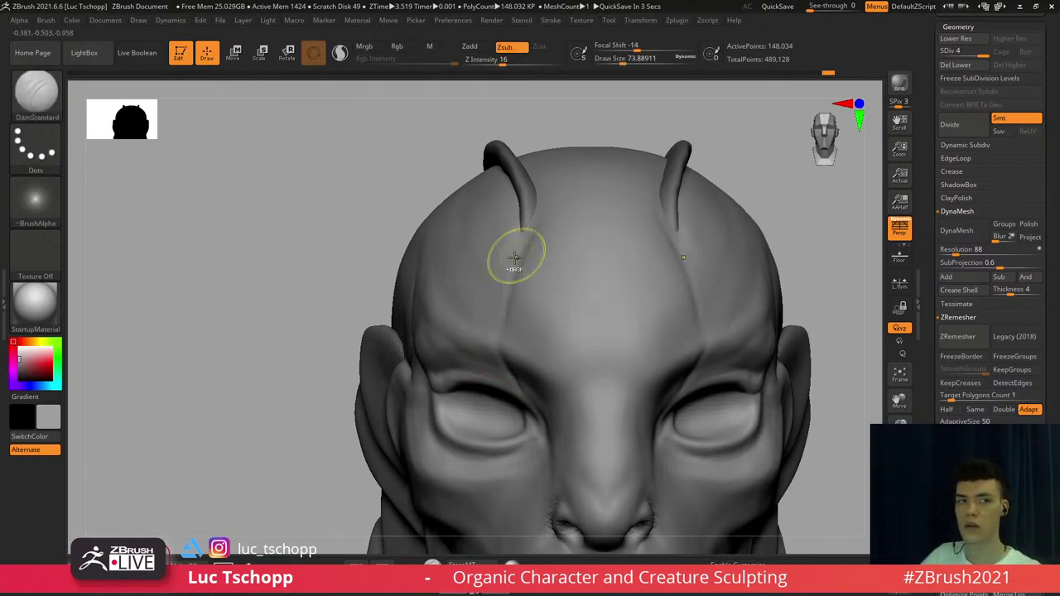
pyautogui.hotkey('ctrl', 'z')
pyautogui.press('s')
pyautogui.click(509, 268)
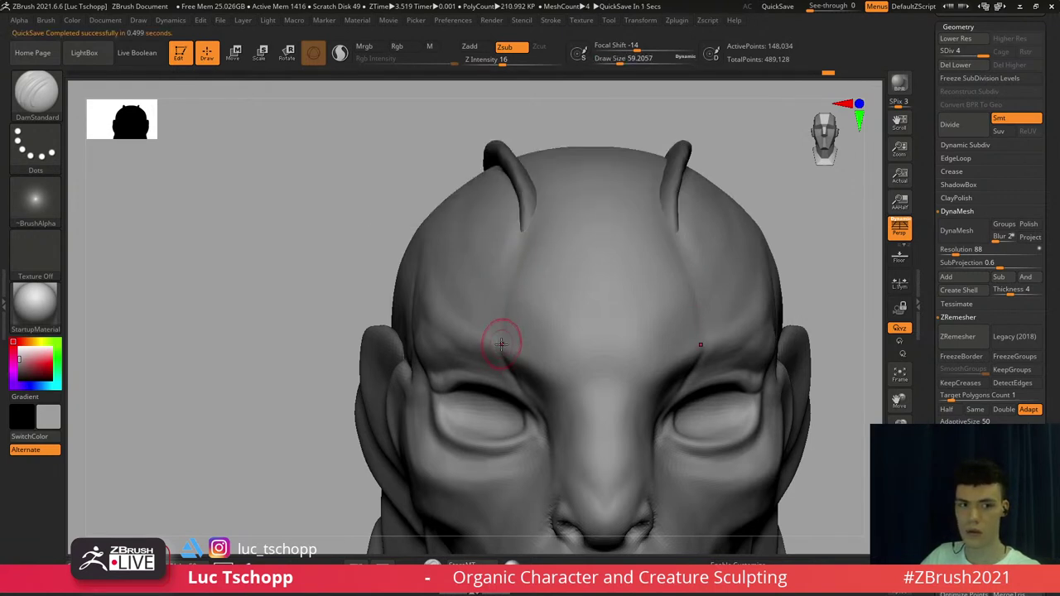
pyautogui.press(']')
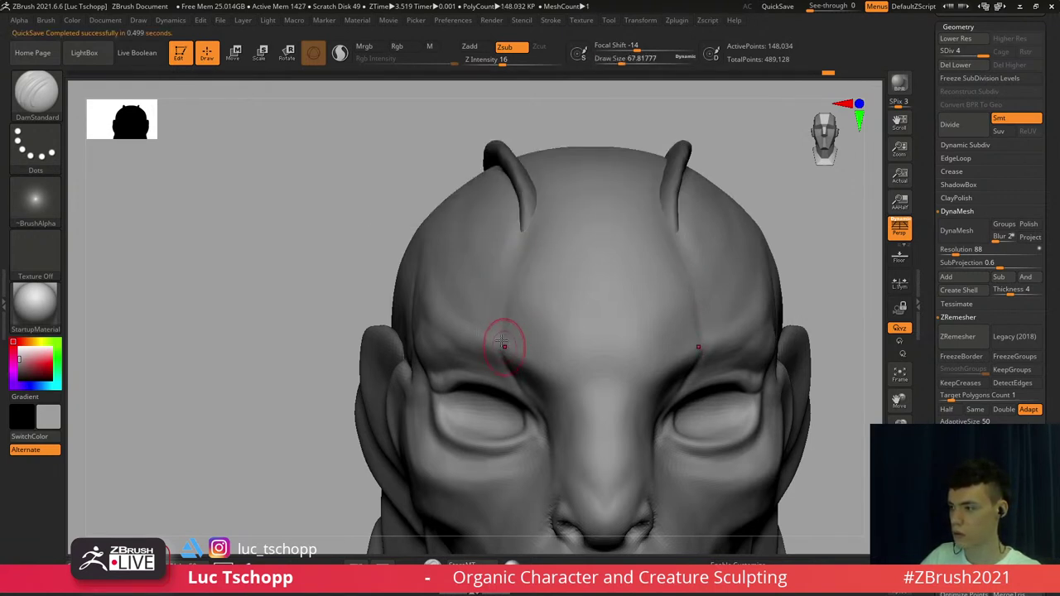
pyautogui.press('b')
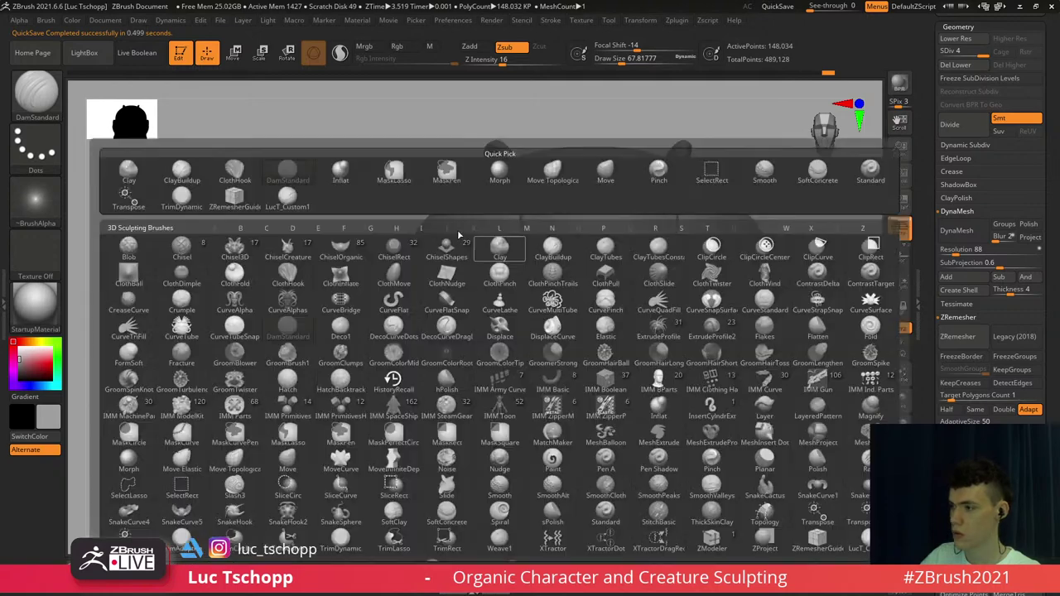
pyautogui.click(301, 192)
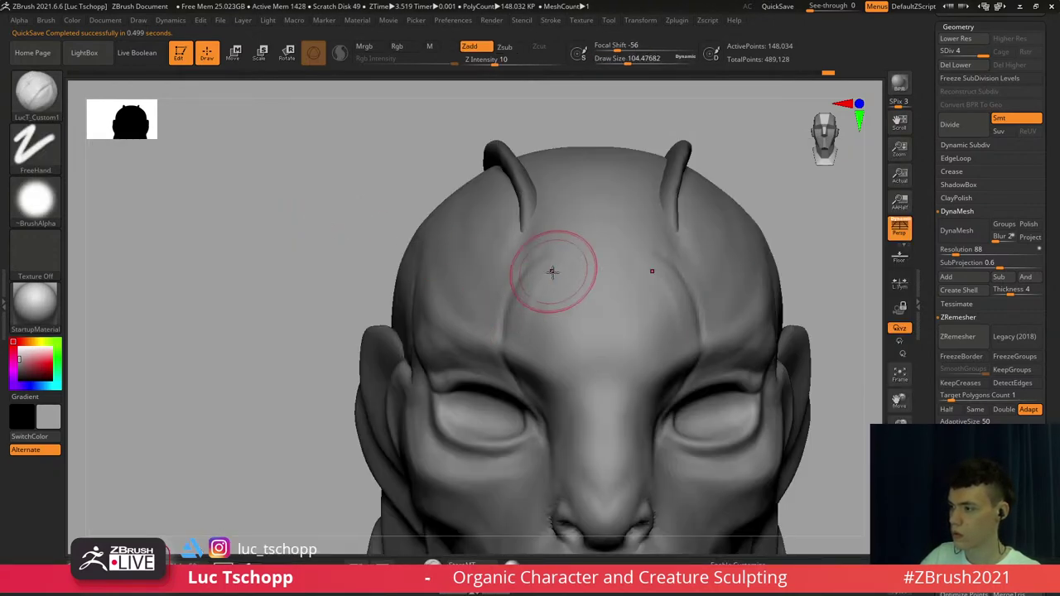
pyautogui.keyDown('shift'); pyautogui.moveTo(545, 278); pyautogui.dragTo(540, 257); pyautogui.keyUp('shift')
pyautogui.moveTo(540, 269); pyautogui.dragTo(572, 306, button='right')
# Select the horn piece and pull the forehead shape with a wide Move brush of about 835
pyautogui.keyDown('alt'); pyautogui.click(520, 208); pyautogui.keyUp('alt')
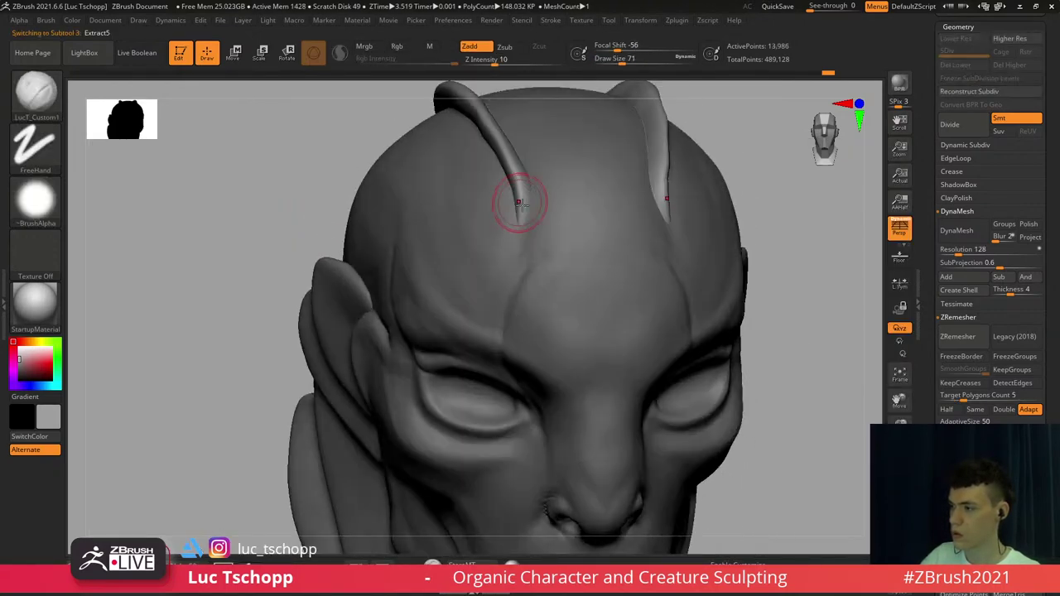
pyautogui.keyDown('ctrl'); pyautogui.moveTo(520, 207); pyautogui.dragTo(532, 120, button='right'); pyautogui.keyUp('ctrl')
pyautogui.press('b')
pyautogui.press('m')
pyautogui.press('v')
pyautogui.keyDown('shift'); pyautogui.moveTo(544, 247); pyautogui.dragTo(553, 236, button='right'); pyautogui.keyUp('shift')
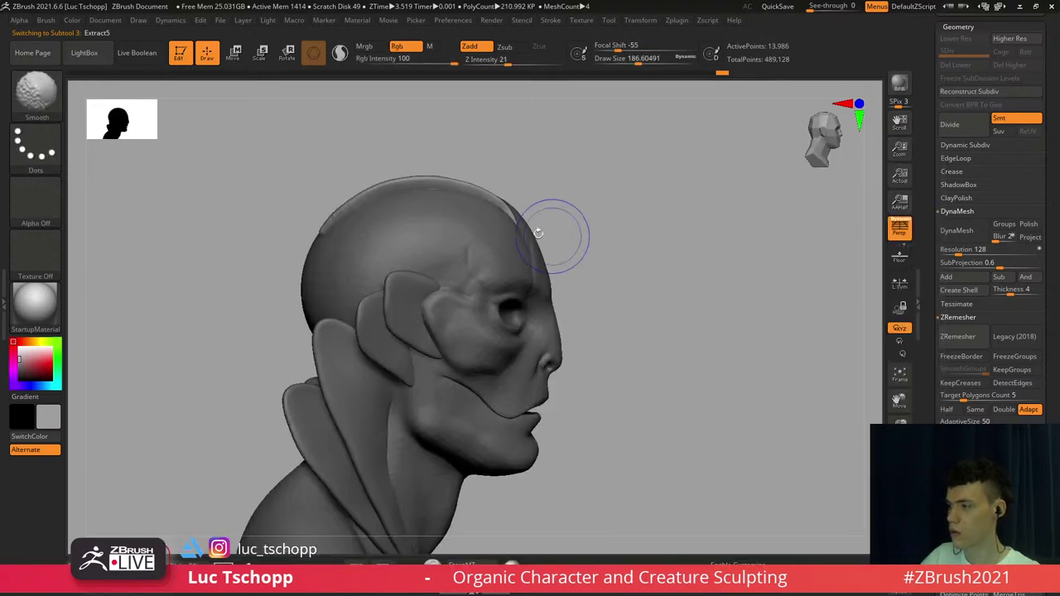
pyautogui.moveTo(503, 213); pyautogui.dragTo(527, 222)
pyautogui.hotkey('ctrl', 'z')
pyautogui.press('s')
pyautogui.moveTo(526, 222)
pyautogui.mouseDown()
pyautogui.moveTo(559, 212)
pyautogui.moveTo(530, 223)
pyautogui.mouseUp()
pyautogui.hotkey('ctrl', 'z')
pyautogui.press('s')
pyautogui.moveTo(527, 222)
pyautogui.mouseDown()
pyautogui.moveTo(543, 227)
pyautogui.moveTo(505, 220)
pyautogui.mouseUp()
pyautogui.press('s')
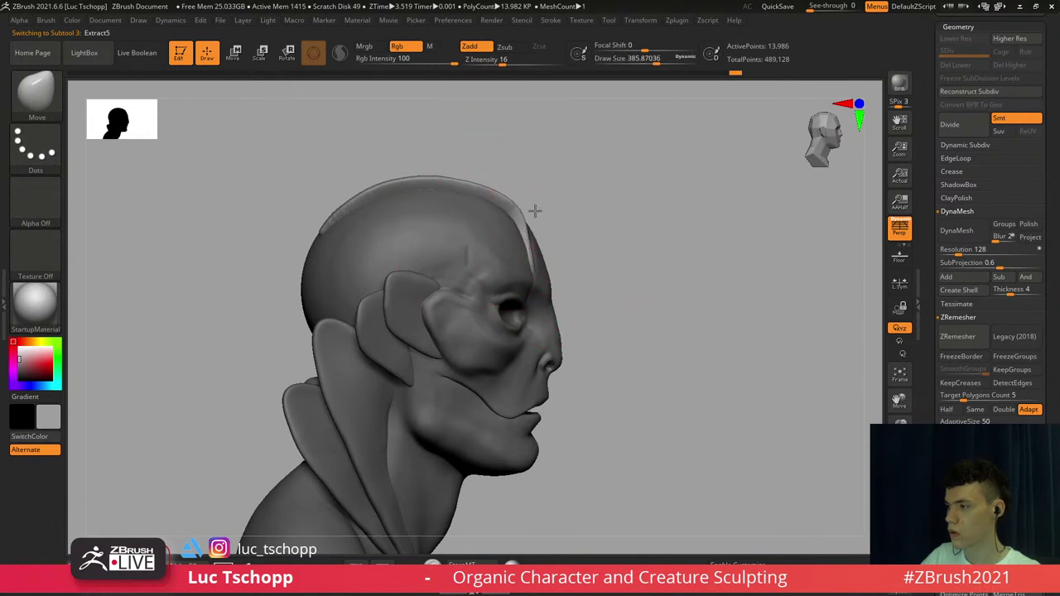
# Keep reshaping the forehead with the Move brush at sizes around 187–257 from several angles
pyautogui.press('s')
pyautogui.moveTo(533, 256); pyautogui.dragTo(524, 256)
pyautogui.moveTo(634, 248); pyautogui.dragTo(539, 241)
pyautogui.press('s')
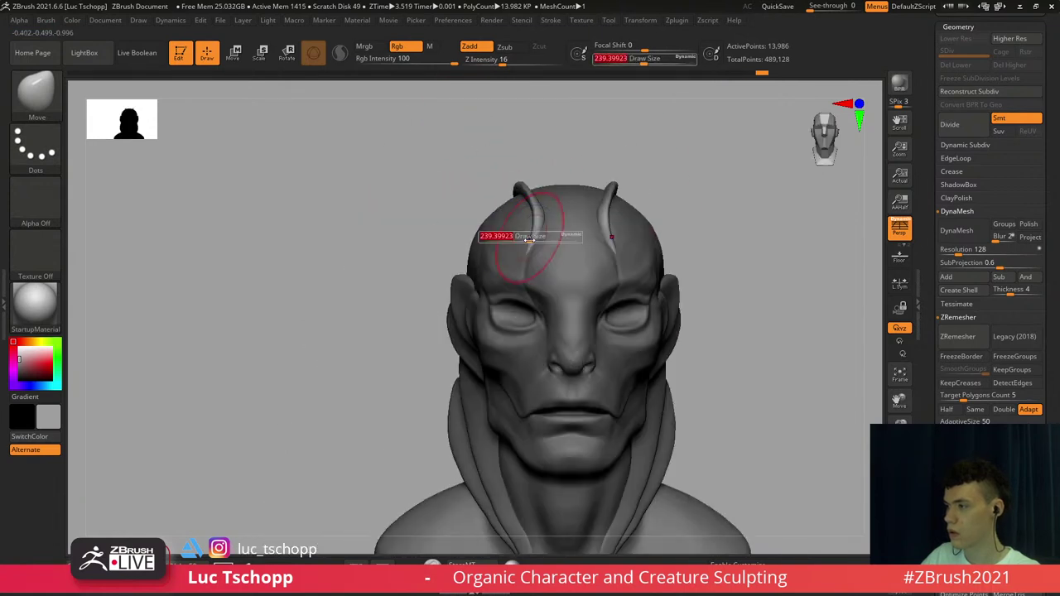
pyautogui.moveTo(528, 241)
pyautogui.keyDown('alt'); pyautogui.mouseDown(button='right')
pyautogui.moveTo(490, 247)
pyautogui.moveTo(500, 257)
pyautogui.mouseUp(button='right'); pyautogui.keyUp('alt')
pyautogui.press('s')
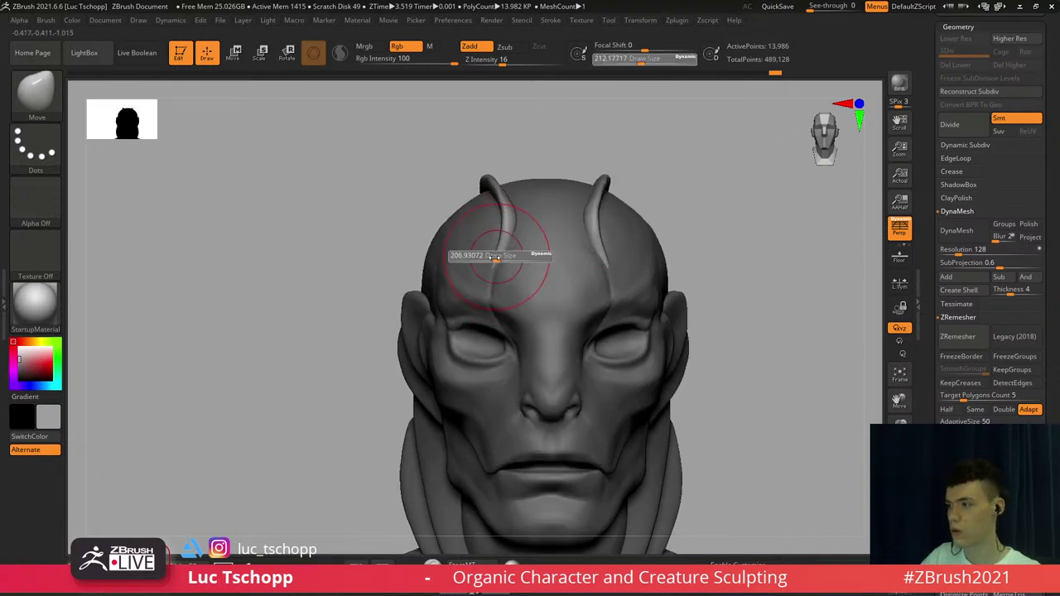
pyautogui.moveTo(503, 254); pyautogui.dragTo(495, 253)
pyautogui.moveTo(502, 253); pyautogui.dragTo(509, 267, button='right')
pyautogui.press('s')
pyautogui.moveTo(492, 250); pyautogui.dragTo(497, 249)
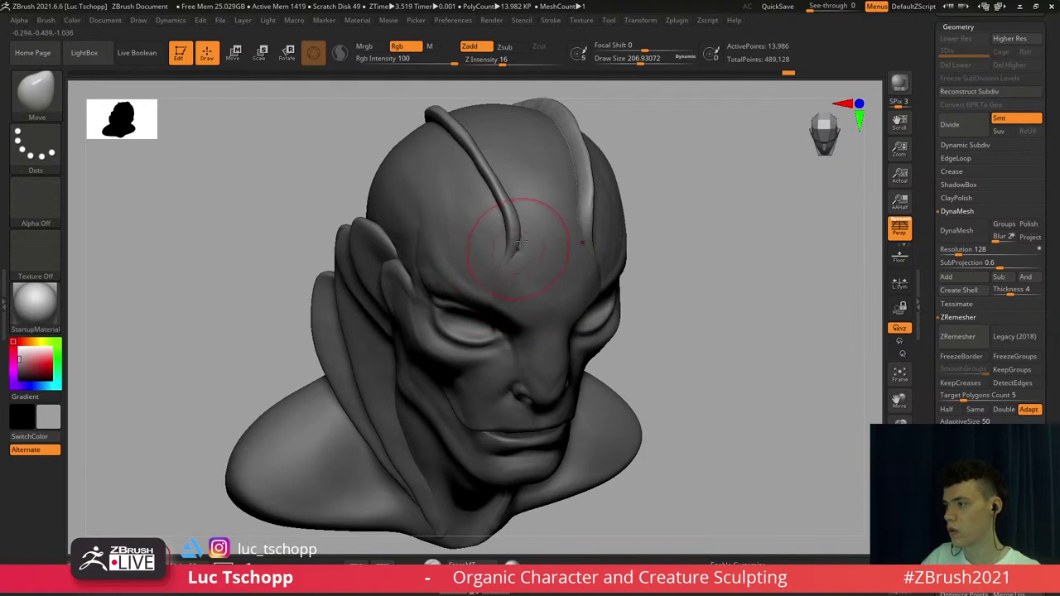
pyautogui.moveTo(515, 218); pyautogui.dragTo(494, 199, button='right')
pyautogui.moveTo(537, 239); pyautogui.dragTo(502, 250, button='right')
pyautogui.press('s')
pyautogui.moveTo(500, 254); pyautogui.dragTo(505, 254)
pyautogui.moveTo(513, 256); pyautogui.dragTo(520, 247, button='right')
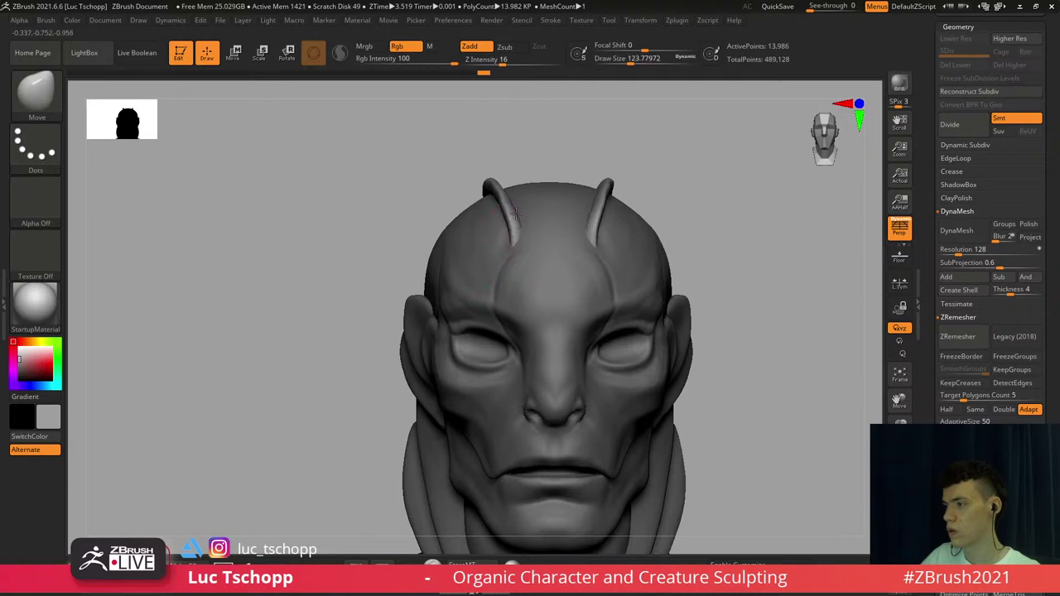
pyautogui.moveTo(510, 198); pyautogui.dragTo(525, 239, button='right')
# Smooth the left forehead ridge using LucT_Custom1 at about size 177
pyautogui.press('b')
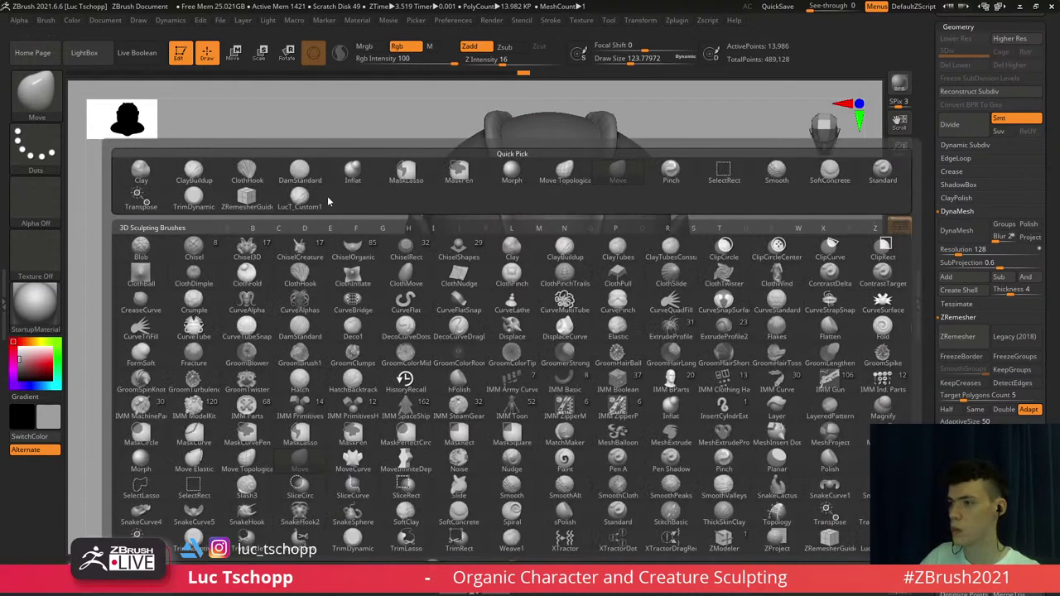
pyautogui.click(328, 202)
pyautogui.moveTo(452, 197)
pyautogui.mouseDown(button='right')
pyautogui.moveTo(512, 199)
pyautogui.moveTo(507, 211)
pyautogui.mouseUp(button='right')
pyautogui.press('s')
pyautogui.moveTo(506, 211); pyautogui.dragTo(512, 211)
pyautogui.moveTo(525, 298); pyautogui.dragTo(522, 270)
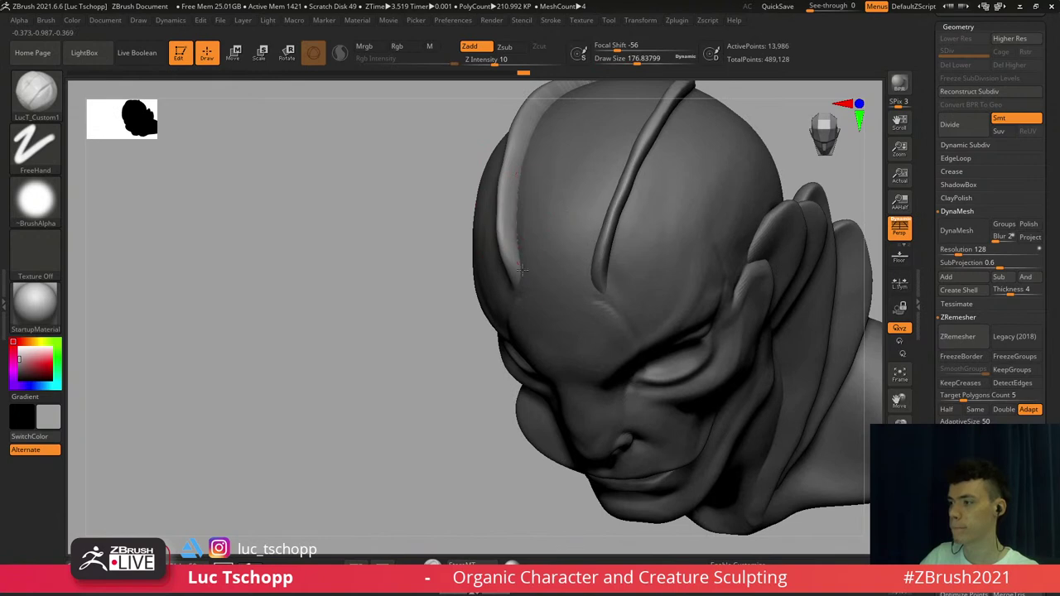
pyautogui.keyDown('shift'); pyautogui.moveTo(507, 169); pyautogui.dragTo(511, 210); pyautogui.keyUp('shift')
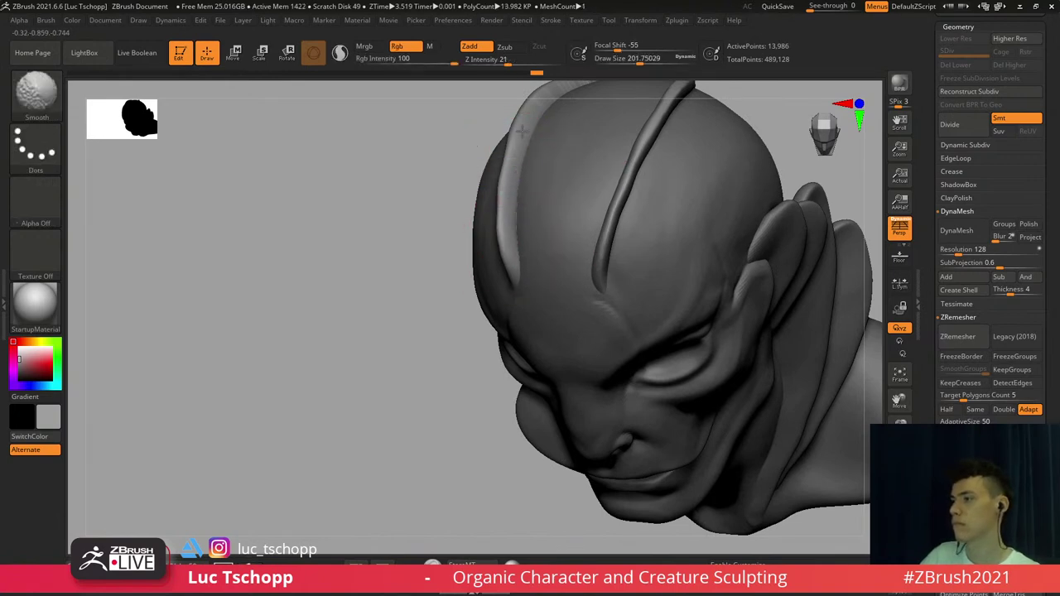
pyautogui.moveTo(518, 144); pyautogui.dragTo(555, 134, button='right')
# Reselect the head, choose the Standard brush at about 94, and frame the forehead and horns
pyautogui.keyDown('alt'); pyautogui.click(501, 306); pyautogui.keyUp('alt')
pyautogui.moveTo(502, 320)
pyautogui.keyDown('alt'); pyautogui.mouseDown(button='right')
pyautogui.moveTo(480, 263)
pyautogui.moveTo(496, 340)
pyautogui.mouseUp(button='right'); pyautogui.keyUp('alt')
pyautogui.press(']')
pyautogui.press(']')
pyautogui.press(']')
pyautogui.moveTo(430, 290); pyautogui.dragTo(410, 221, button='right')
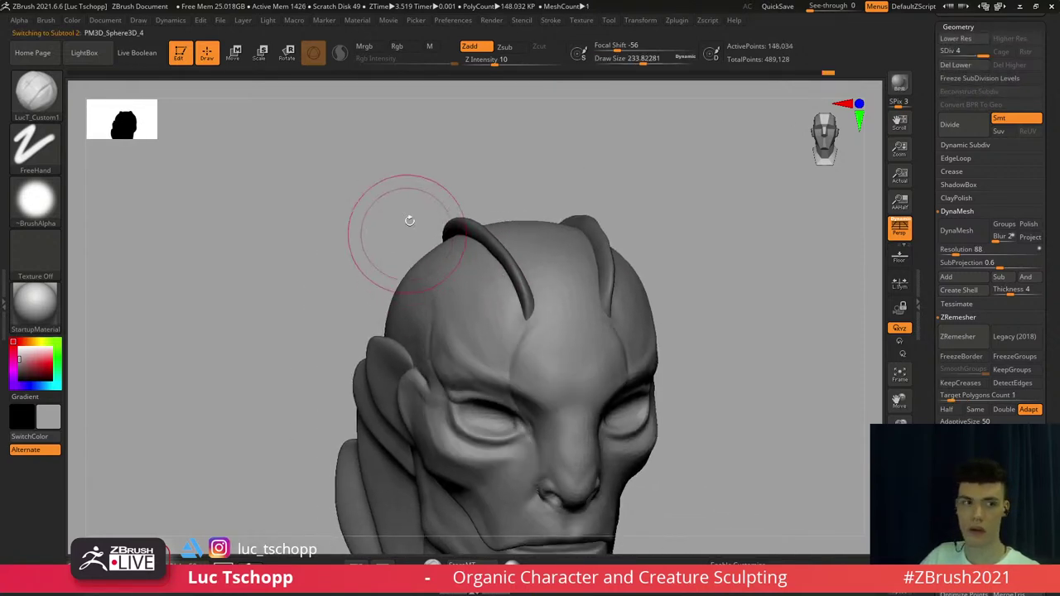
pyautogui.moveTo(456, 296)
pyautogui.mouseDown()
pyautogui.moveTo(440, 298)
pyautogui.moveTo(455, 328)
pyautogui.mouseUp()
pyautogui.press('b')
pyautogui.press('b')
pyautogui.press('s')
pyautogui.press('t')
pyautogui.hotkey('shift', 'd')
pyautogui.hotkey('shift', 'd')
pyautogui.press('s')
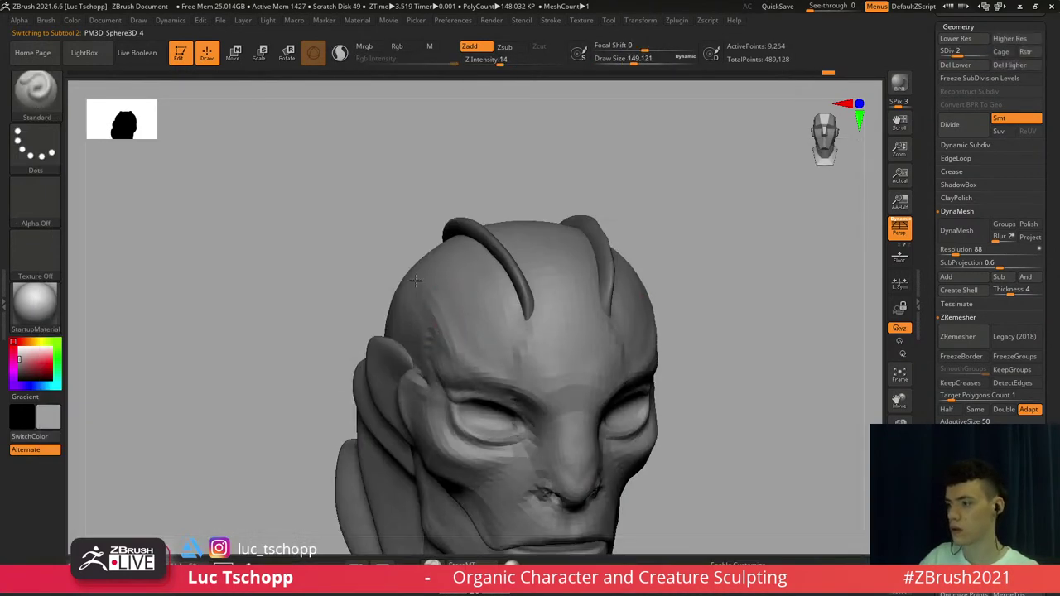
pyautogui.keyDown('shift'); pyautogui.moveTo(438, 322); pyautogui.dragTo(424, 293, button='right'); pyautogui.keyUp('shift')
pyautogui.press('d')
pyautogui.press('d')
pyautogui.keyDown('alt'); pyautogui.moveTo(490, 364); pyautogui.dragTo(450, 318, button='right'); pyautogui.keyUp('alt')
pyautogui.keyDown('alt'); pyautogui.moveTo(405, 245); pyautogui.dragTo(362, 386, button='right'); pyautogui.keyUp('alt')
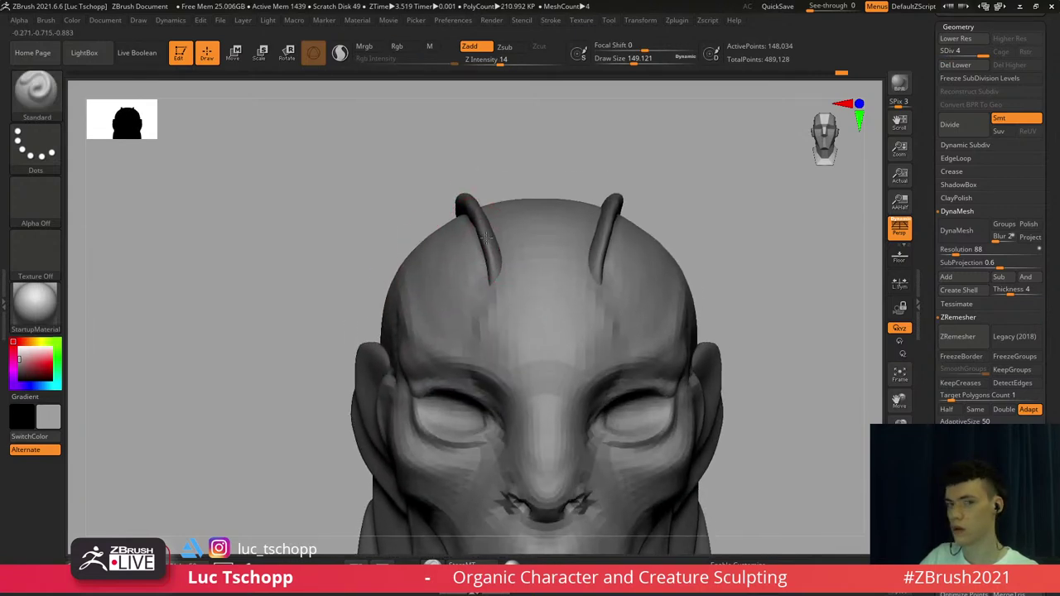
# Select the Extract5 antenna subtool and pinch the left antenna along its length with Pinch
pyautogui.keyDown('alt'); pyautogui.click(480, 245); pyautogui.keyUp('alt')
pyautogui.moveTo(480, 248)
pyautogui.mouseDown(button='right')
pyautogui.moveTo(507, 303)
pyautogui.moveTo(473, 282)
pyautogui.mouseUp(button='right')
pyautogui.press('b')
pyautogui.press('p')
pyautogui.press('i')
pyautogui.press('s')
pyautogui.moveTo(458, 247)
pyautogui.mouseDown()
pyautogui.moveTo(474, 247)
pyautogui.moveTo(498, 321)
pyautogui.moveTo(473, 272)
pyautogui.mouseUp()
pyautogui.press('s')
pyautogui.moveTo(470, 260); pyautogui.dragTo(497, 324)
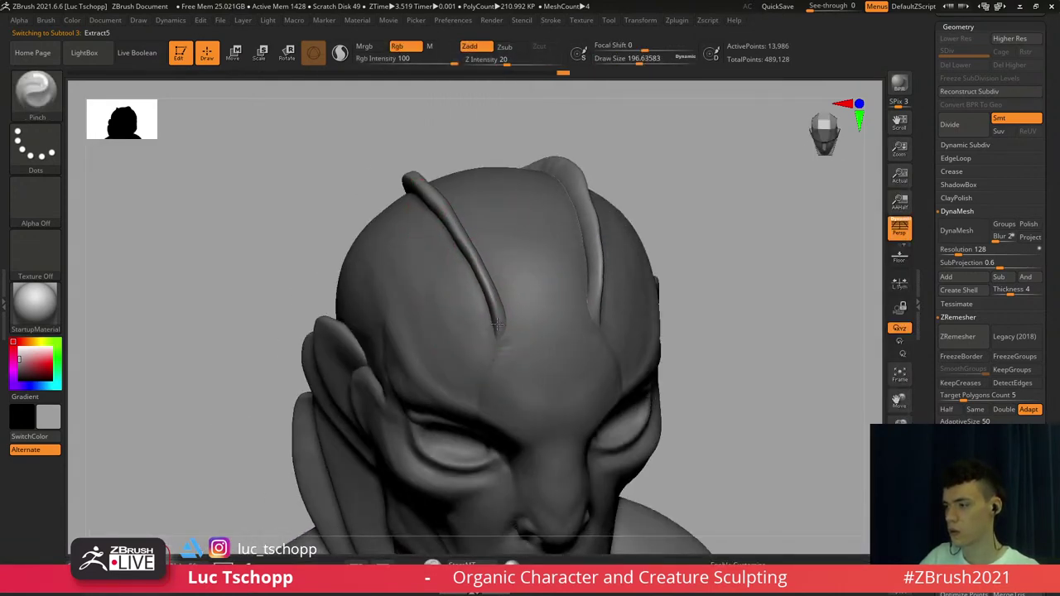
pyautogui.moveTo(454, 218); pyautogui.dragTo(420, 171)
# Smooth the right antenna, set a Move brush of about 120, and return to the head subtool
pyautogui.moveTo(534, 184); pyautogui.dragTo(489, 168, button='right')
pyautogui.moveTo(572, 202); pyautogui.dragTo(541, 222, button='right')
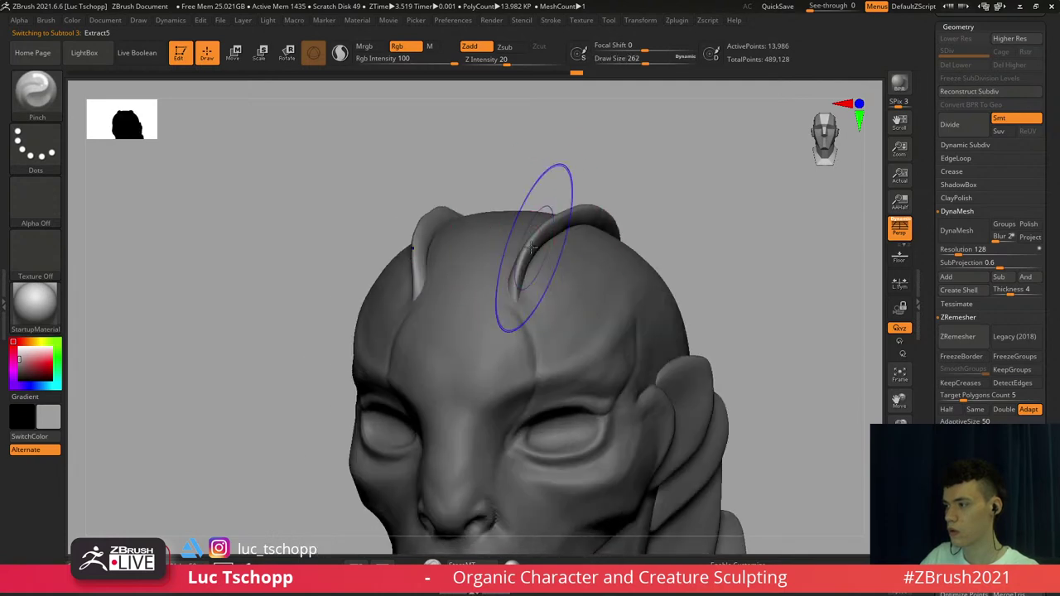
pyautogui.keyDown('shift'); pyautogui.moveTo(542, 246); pyautogui.dragTo(522, 266); pyautogui.keyUp('shift')
pyautogui.moveTo(522, 266)
pyautogui.keyDown('shift'); pyautogui.mouseDown(button='right')
pyautogui.moveTo(530, 256)
pyautogui.moveTo(541, 282)
pyautogui.mouseUp(button='right'); pyautogui.keyUp('shift')
pyautogui.press('b')
pyautogui.press('b')
pyautogui.press('b')
pyautogui.press('m')
pyautogui.press('v')
pyautogui.press('s')
pyautogui.moveTo(542, 288); pyautogui.dragTo(531, 289)
pyautogui.moveTo(537, 258)
pyautogui.keyDown('alt'); pyautogui.mouseDown(button='right')
pyautogui.moveTo(507, 132)
pyautogui.moveTo(518, 125)
pyautogui.moveTo(562, 267)
pyautogui.moveTo(584, 241)
pyautogui.mouseUp(button='right'); pyautogui.keyUp('alt')
pyautogui.keyDown('alt'); pyautogui.click(522, 136); pyautogui.keyUp('alt')
pyautogui.press('b')
# Sculpt along the lower eyelid with LucT_Custom1, shrinking the brush to about 33
pyautogui.click(351, 199)
pyautogui.press('s')
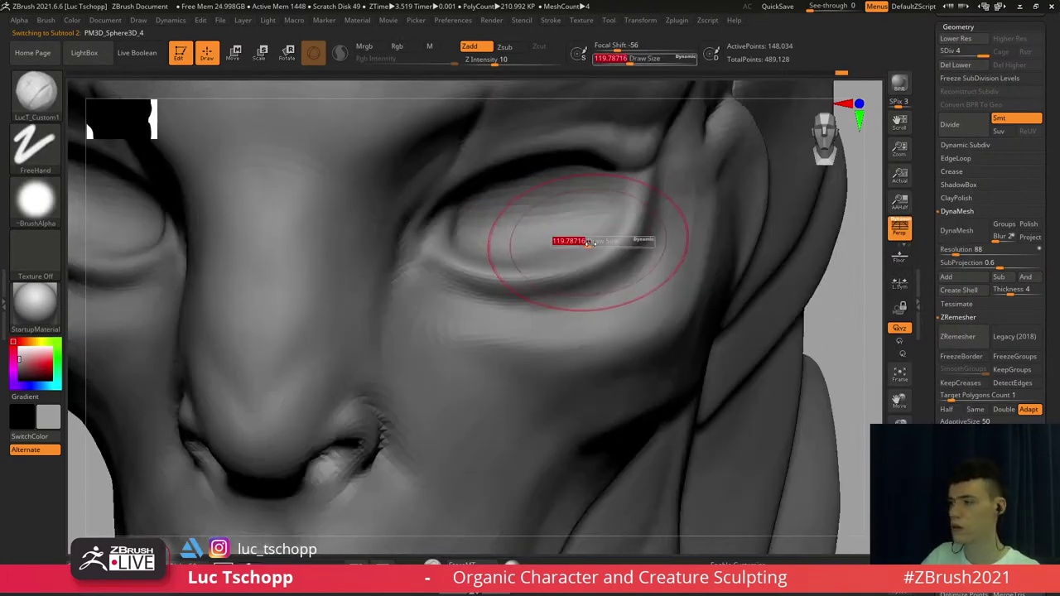
pyautogui.moveTo(587, 241); pyautogui.dragTo(583, 241)
pyautogui.moveTo(585, 243); pyautogui.dragTo(617, 244, button='right')
pyautogui.press('s')
pyautogui.moveTo(615, 243); pyautogui.dragTo(611, 241)
pyautogui.moveTo(611, 239); pyautogui.dragTo(636, 221, button='right')
pyautogui.press('s')
pyautogui.moveTo(636, 221); pyautogui.dragTo(634, 221)
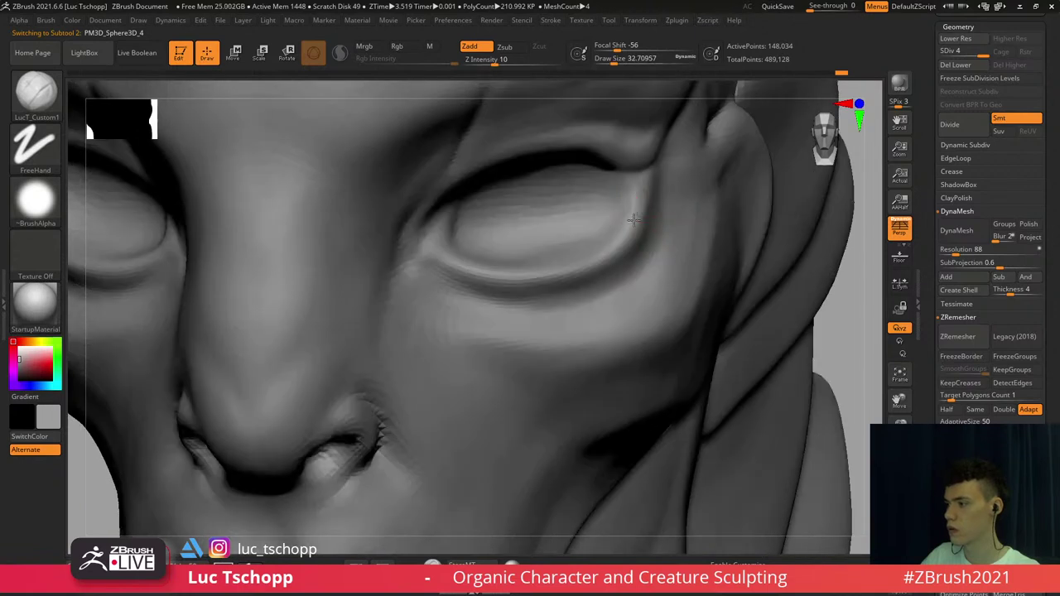
pyautogui.hotkey('ctrl', 'z')
pyautogui.moveTo(482, 270)
pyautogui.mouseDown()
pyautogui.moveTo(452, 256)
pyautogui.moveTo(464, 265)
pyautogui.mouseUp()
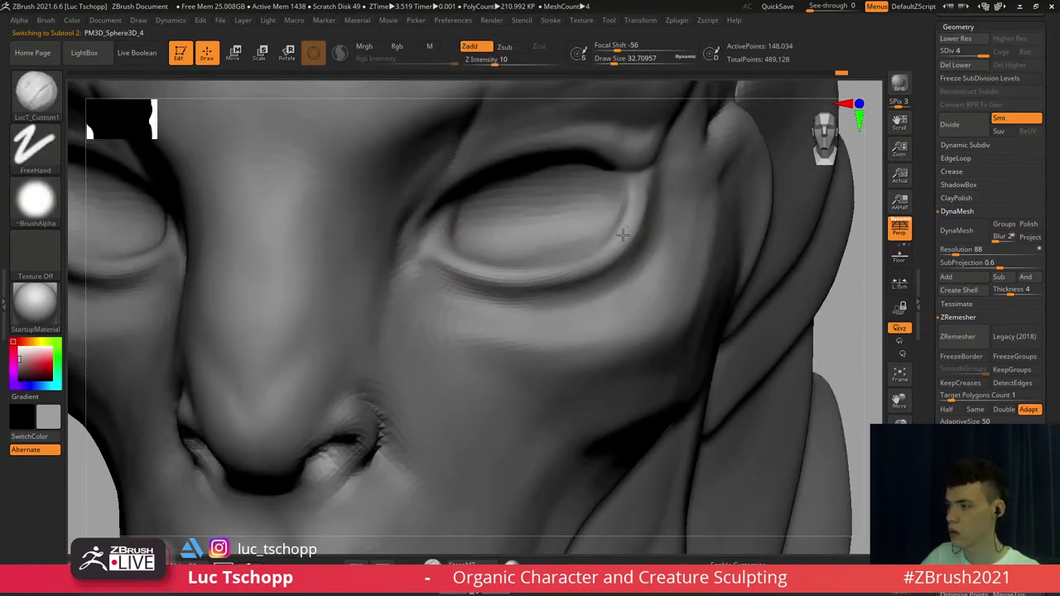
pyautogui.moveTo(444, 239)
pyautogui.keyDown('ctrl'); pyautogui.mouseDown(button='right')
pyautogui.moveTo(494, 221)
pyautogui.moveTo(545, 253)
pyautogui.moveTo(485, 260)
pyautogui.moveTo(513, 296)
pyautogui.mouseUp(button='right'); pyautogui.keyUp('ctrl')
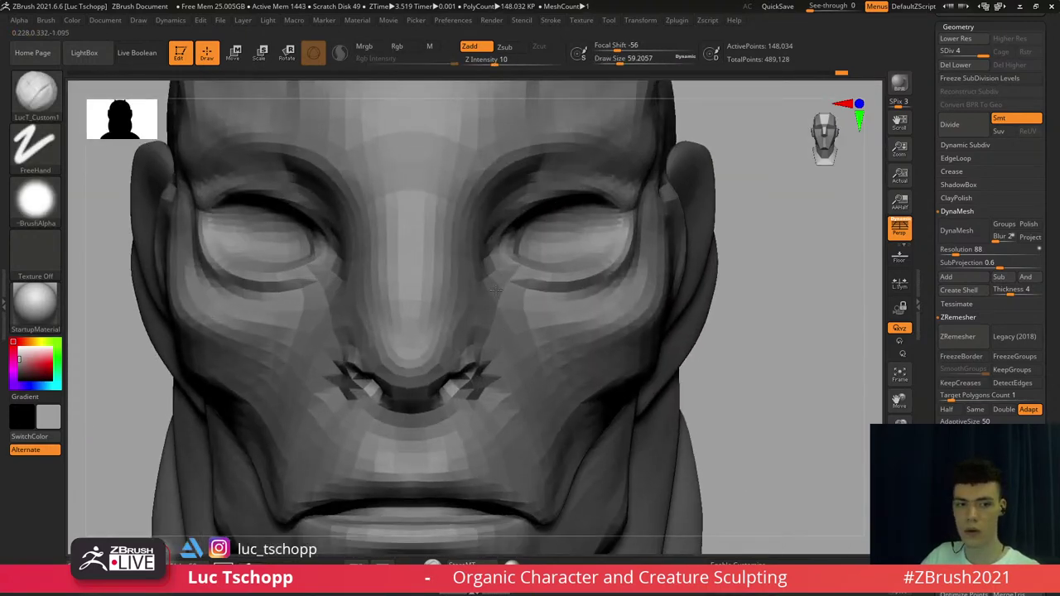
# Build up the lower eyelid with the Standard brush and Shift-smooth it
pyautogui.press('b')
pyautogui.press('d')
pyautogui.press('s')
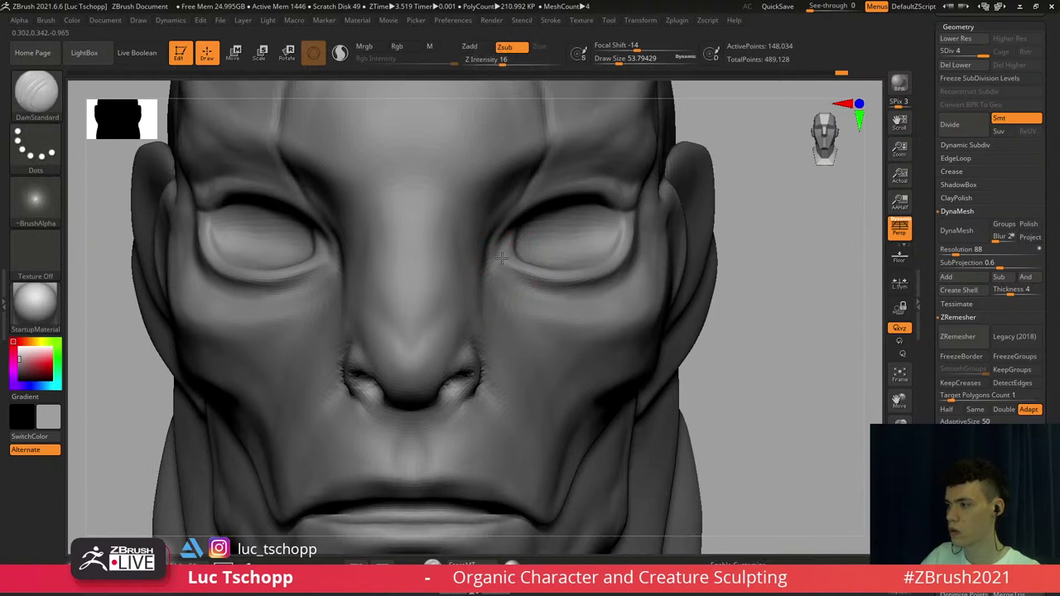
pyautogui.press('b')
pyautogui.press('s')
pyautogui.press('t')
pyautogui.moveTo(589, 284); pyautogui.dragTo(575, 277, button='right')
pyautogui.moveTo(563, 278); pyautogui.dragTo(607, 278)
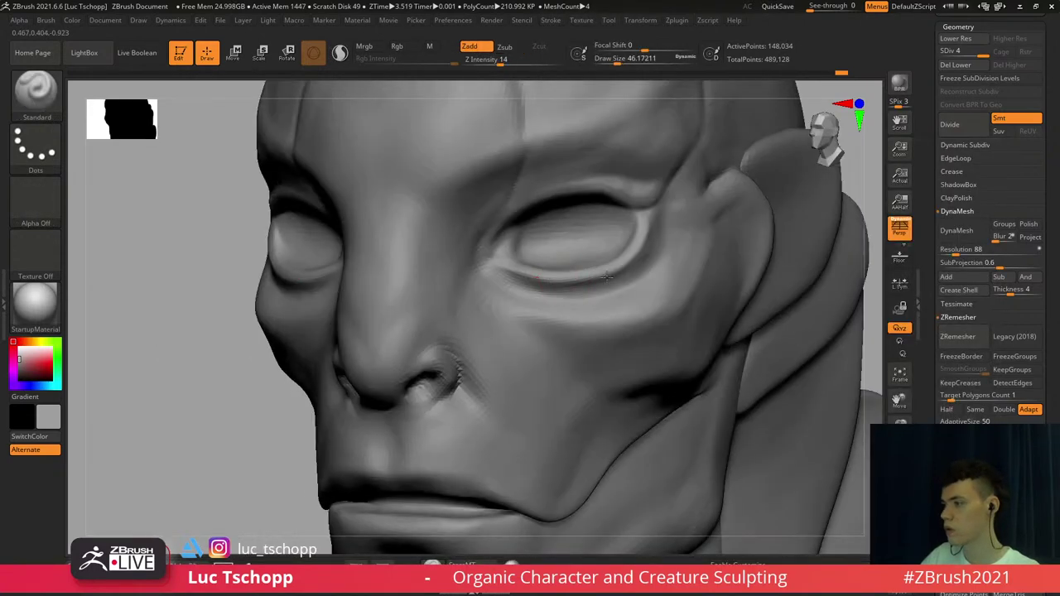
pyautogui.press('shift')
pyautogui.keyDown('shift'); pyautogui.moveTo(553, 287); pyautogui.dragTo(526, 300, button='right'); pyautogui.keyUp('shift')
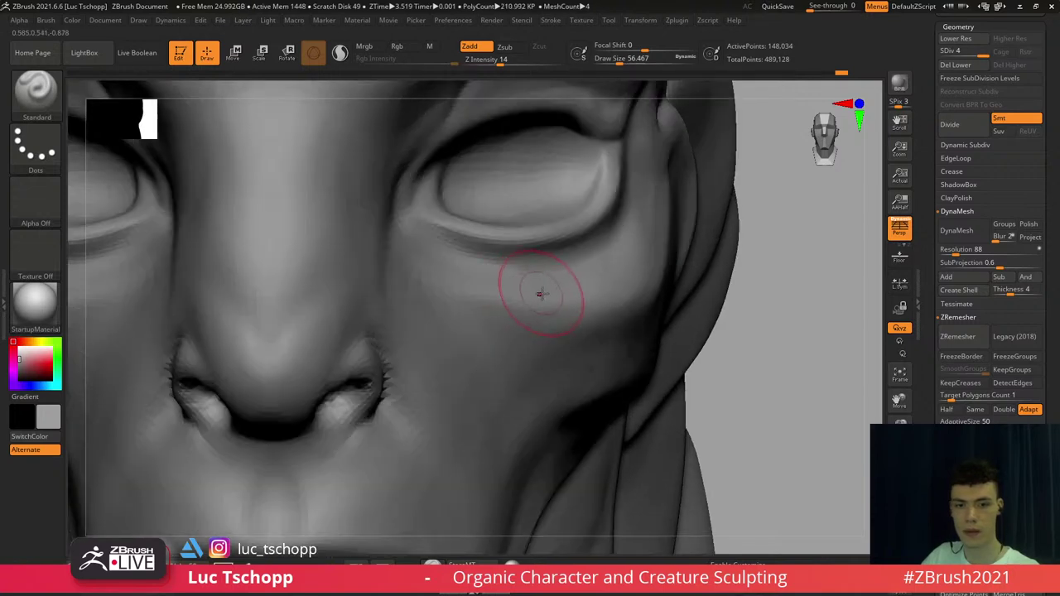
# Reselect the Standard brush and frame the whole head bust, zooming in on the face
pyautogui.press('b')
pyautogui.click(290, 201)
pyautogui.press('b')
pyautogui.press('s')
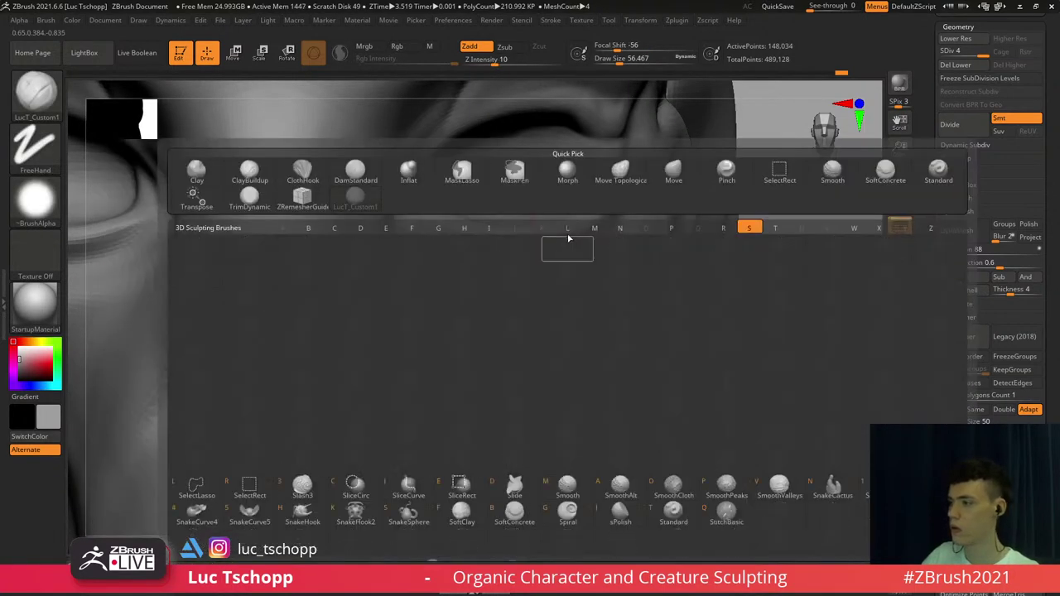
pyautogui.press('t')
pyautogui.press('f')
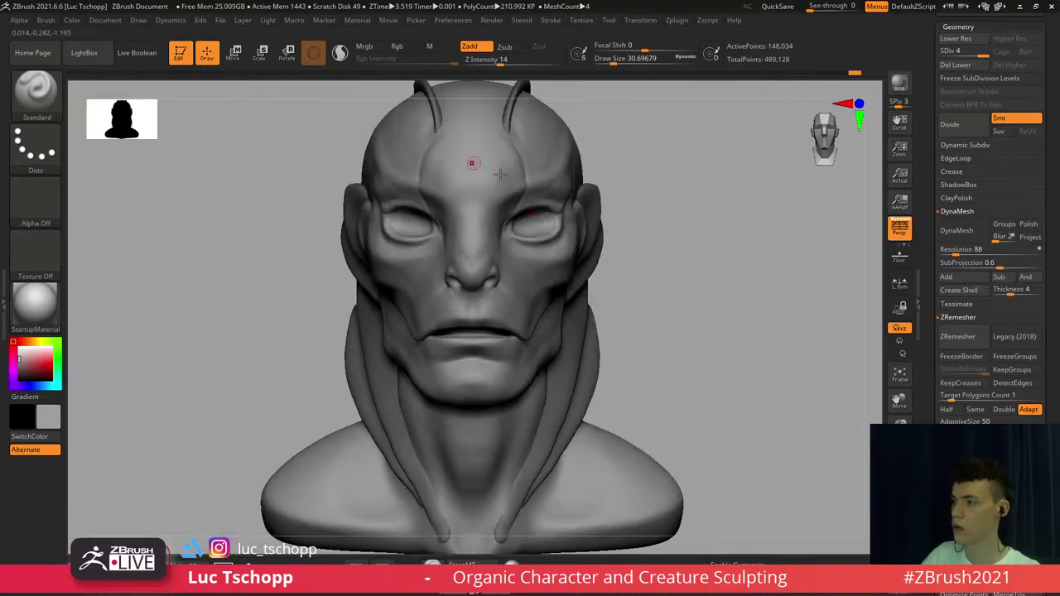
pyautogui.moveTo(563, 242)
pyautogui.keyDown('alt'); pyautogui.mouseDown(button='right')
pyautogui.moveTo(556, 278)
pyautogui.moveTo(527, 298)
pyautogui.mouseUp(button='right'); pyautogui.keyUp('alt')
# Try the Move brush at size about 140 on SDiv 2, then return to SDiv 4
pyautogui.press('b')
pyautogui.press('m')
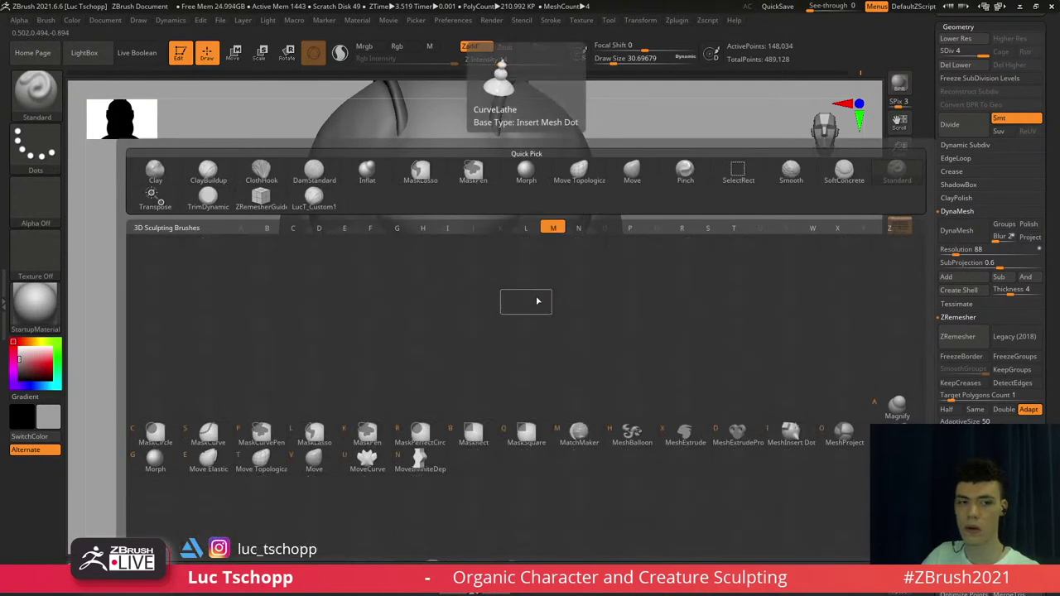
pyautogui.press('v')
pyautogui.hotkey('shift', 'd')
pyautogui.hotkey('shift', 'd')
pyautogui.press('s')
pyautogui.moveTo(535, 283); pyautogui.dragTo(542, 284)
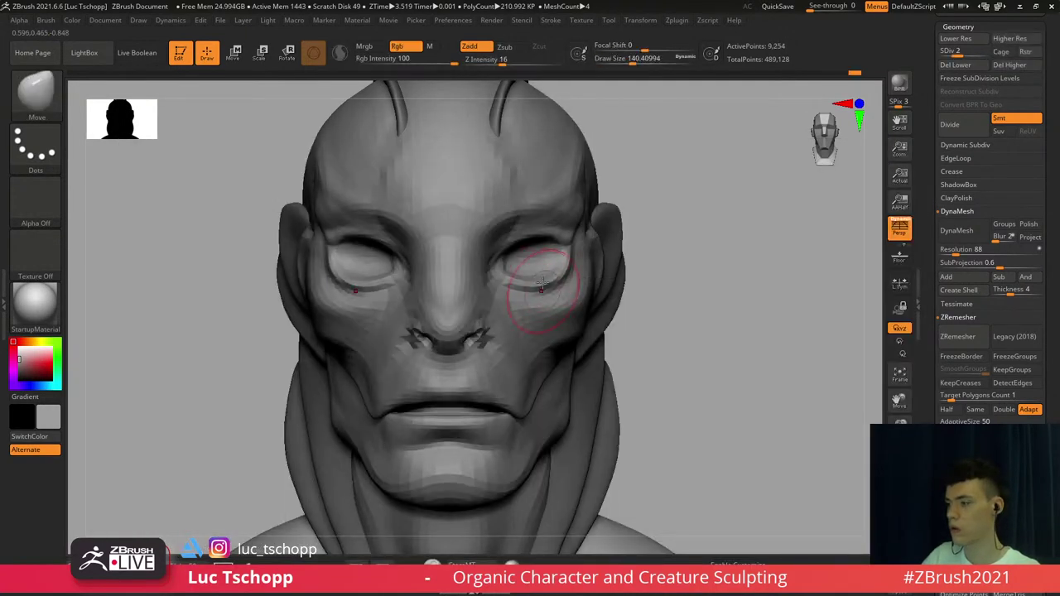
pyautogui.press('d')
pyautogui.press('d')
pyautogui.keyDown('ctrl'); pyautogui.moveTo(564, 310); pyautogui.dragTo(542, 290, button='right'); pyautogui.keyUp('ctrl')
pyautogui.keyDown('ctrl'); pyautogui.moveTo(542, 290); pyautogui.dragTo(509, 271, button='right'); pyautogui.keyUp('ctrl')
# Drop the head to SDiv 2 and set the Move brush to about 207
pyautogui.press('b')
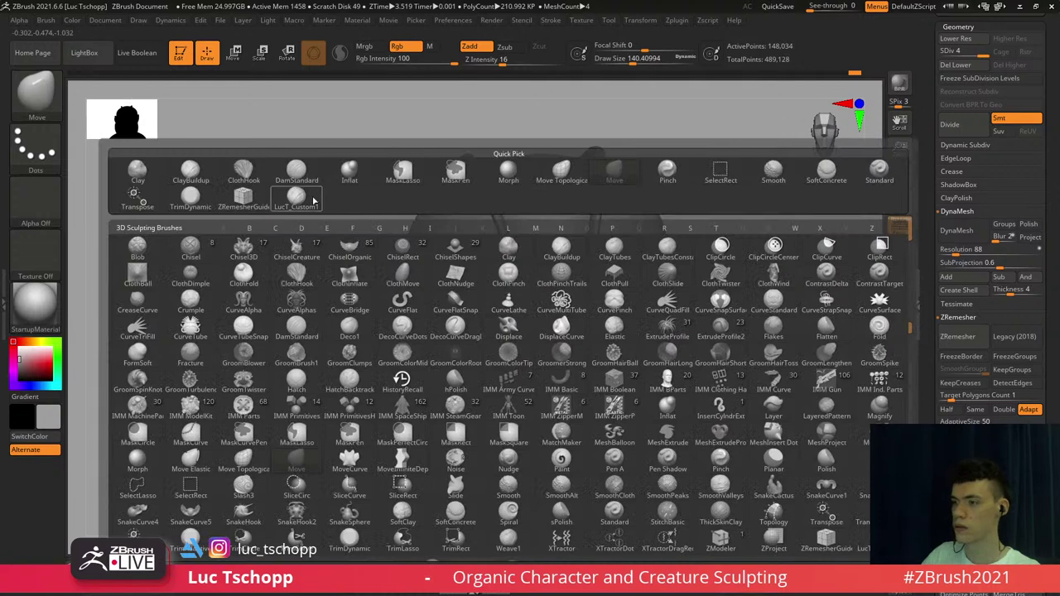
pyautogui.click(313, 202)
pyautogui.moveTo(409, 194)
pyautogui.mouseDown(button='right')
pyautogui.moveTo(433, 309)
pyautogui.moveTo(412, 333)
pyautogui.moveTo(429, 303)
pyautogui.moveTo(469, 335)
pyautogui.mouseUp(button='right')
pyautogui.hotkey('shift', 'd')
pyautogui.hotkey('shift', 'd')
pyautogui.press('b')
pyautogui.press('m')
pyautogui.press('v')
pyautogui.press('s')
pyautogui.moveTo(425, 333)
pyautogui.mouseDown()
pyautogui.moveTo(411, 329)
pyautogui.moveTo(433, 329)
pyautogui.mouseUp()
# Undo the Move stroke near the ear, return to SDiv 4, and reselect LucT_Custom1
pyautogui.hotkey('ctrl', 'z')
pyautogui.press('s')
pyautogui.press('d')
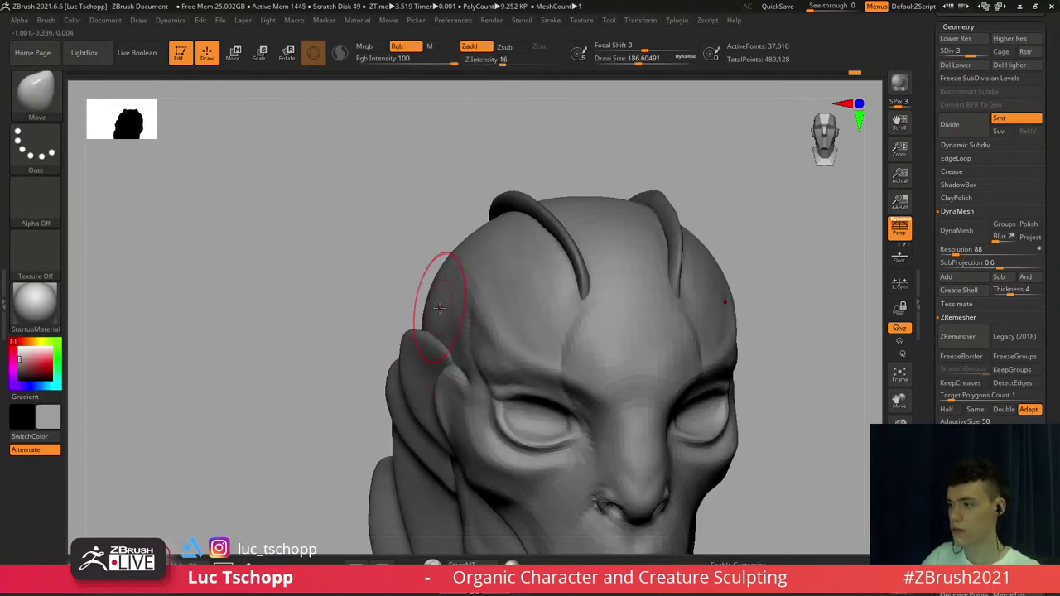
pyautogui.press('d')
pyautogui.moveTo(442, 301); pyautogui.dragTo(465, 313, button='right')
pyautogui.press('b')
pyautogui.click(252, 198)
# Shrink the brush to about 158 and sculpt and smooth a small stroke near the temple
pyautogui.moveTo(423, 263); pyautogui.dragTo(418, 243, button='right')
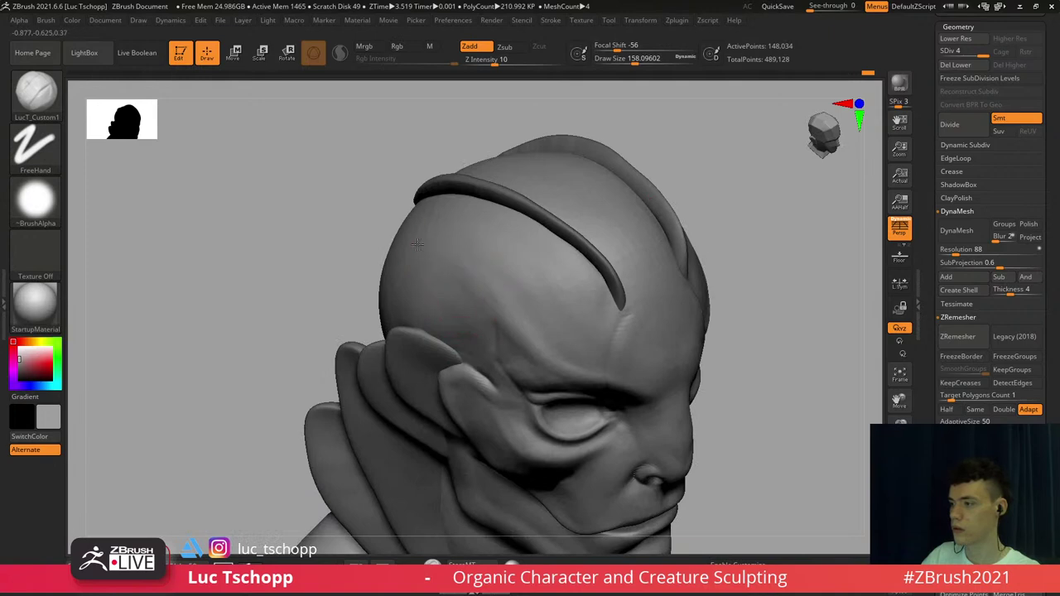
pyautogui.moveTo(486, 299); pyautogui.dragTo(457, 275)
pyautogui.keyDown('shift'); pyautogui.moveTo(461, 277); pyautogui.dragTo(485, 298); pyautogui.keyUp('shift')
pyautogui.moveTo(505, 289)
pyautogui.mouseDown(button='right')
pyautogui.moveTo(474, 286)
pyautogui.moveTo(499, 301)
pyautogui.moveTo(513, 285)
pyautogui.moveTo(444, 257)
pyautogui.mouseUp(button='right')
pyautogui.moveTo(462, 322)
pyautogui.keyDown('alt'); pyautogui.mouseDown(button='right')
pyautogui.moveTo(457, 290)
pyautogui.moveTo(432, 281)
pyautogui.mouseUp(button='right'); pyautogui.keyUp('alt')
# Soften and reshape the temple crease at brush sizes 124 to 167, undoing the last stroke
pyautogui.press('s')
pyautogui.moveTo(436, 287); pyautogui.dragTo(430, 286)
pyautogui.moveTo(417, 275); pyautogui.dragTo(431, 282, button='right')
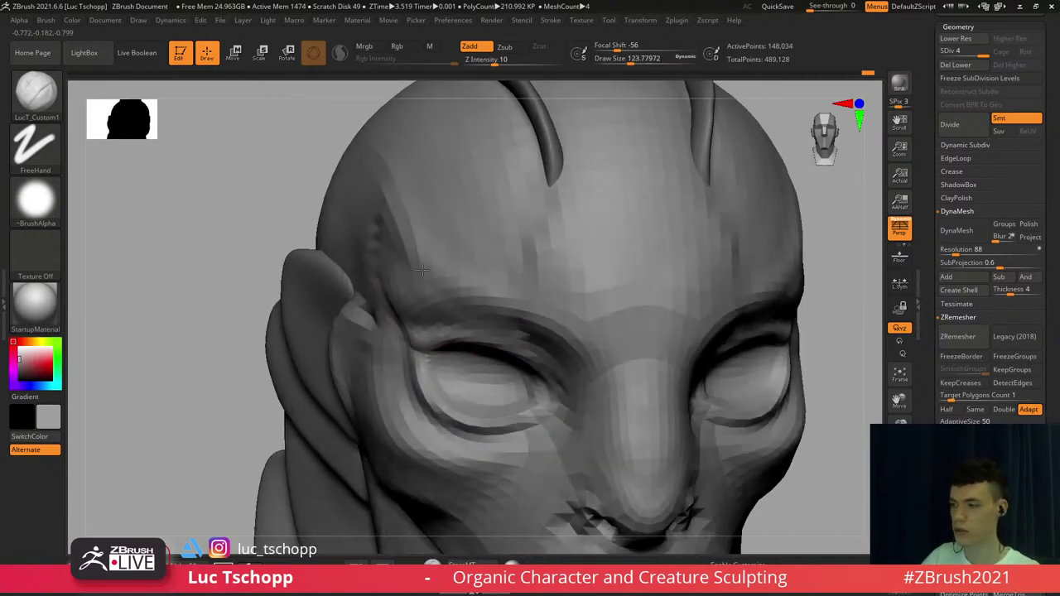
pyautogui.keyDown('shift'); pyautogui.moveTo(389, 265); pyautogui.dragTo(382, 217); pyautogui.keyUp('shift')
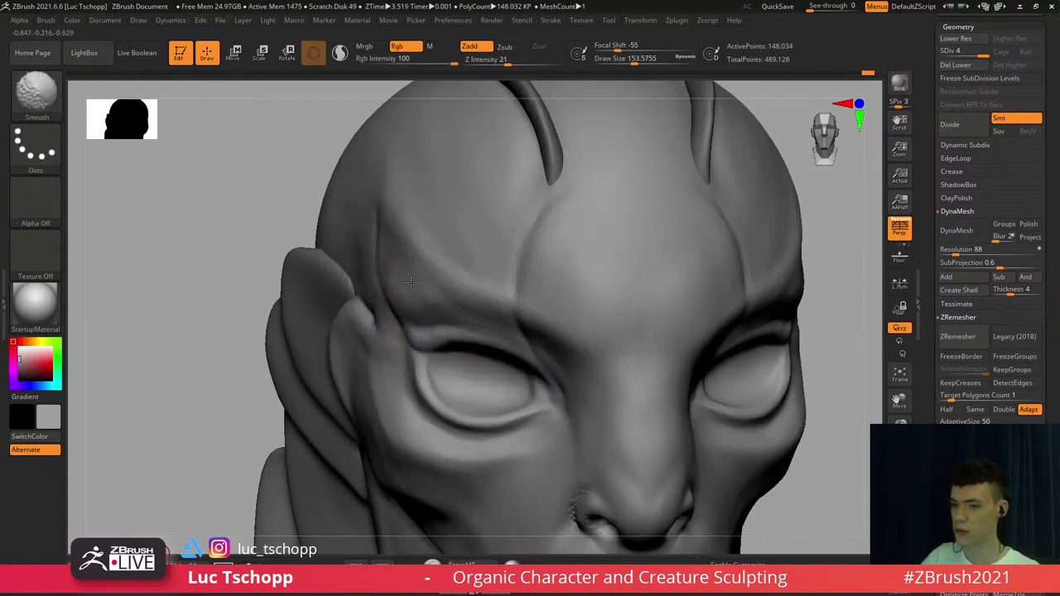
pyautogui.keyDown('alt'); pyautogui.moveTo(414, 262); pyautogui.dragTo(427, 276, button='right'); pyautogui.keyUp('alt')
pyautogui.press('s')
pyautogui.moveTo(430, 273); pyautogui.dragTo(419, 267)
pyautogui.press('s')
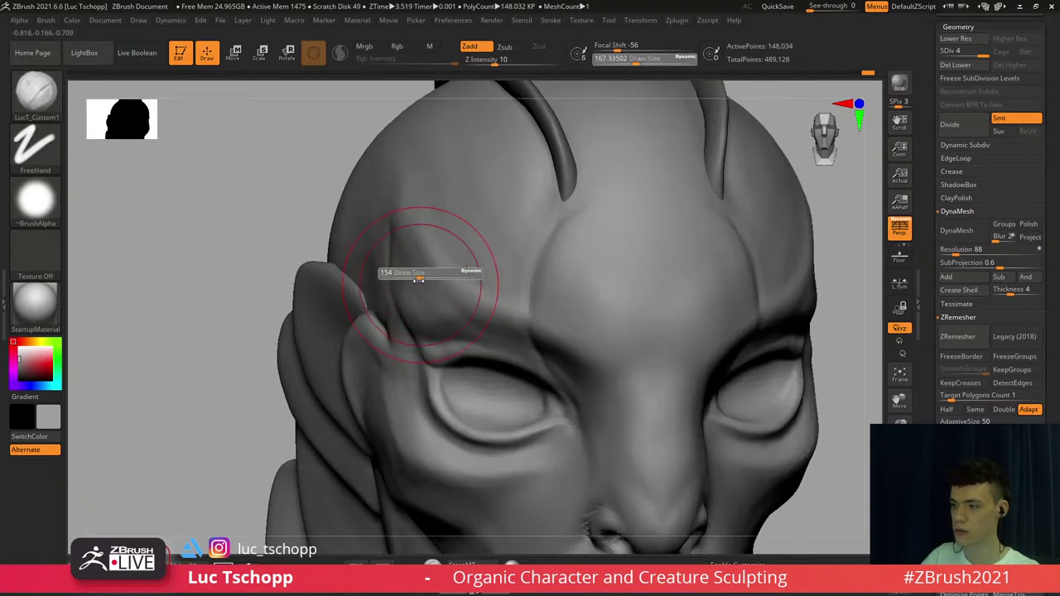
pyautogui.moveTo(420, 303)
pyautogui.keyDown('shift'); pyautogui.mouseDown()
pyautogui.moveTo(424, 244)
pyautogui.moveTo(419, 282)
pyautogui.mouseUp(); pyautogui.keyUp('shift')
pyautogui.press('s')
pyautogui.moveTo(420, 290); pyautogui.dragTo(396, 237)
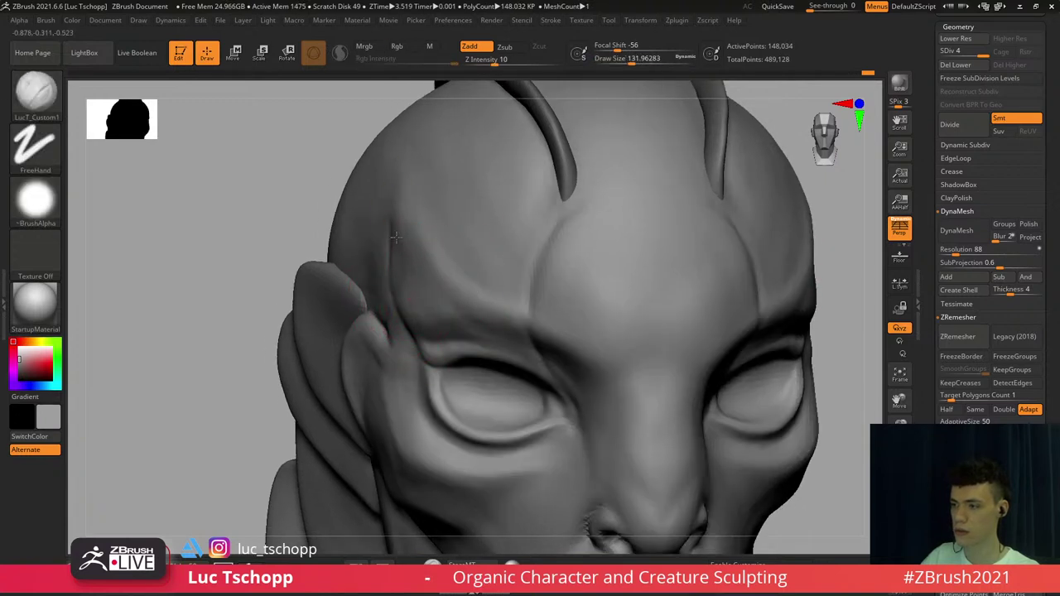
pyautogui.hotkey('ctrl', 'z')
# Sculpt a stroke along the temple at brush size about 74, then review the whole head
pyautogui.moveTo(402, 271); pyautogui.dragTo(421, 278, button='right')
pyautogui.press('s')
pyautogui.click(421, 280)
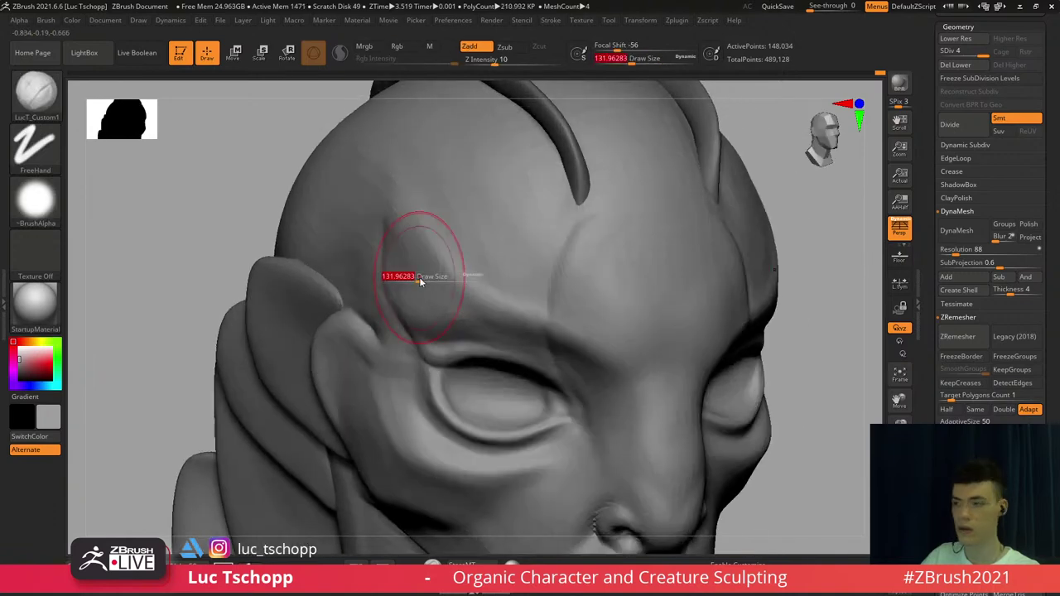
pyautogui.press('s')
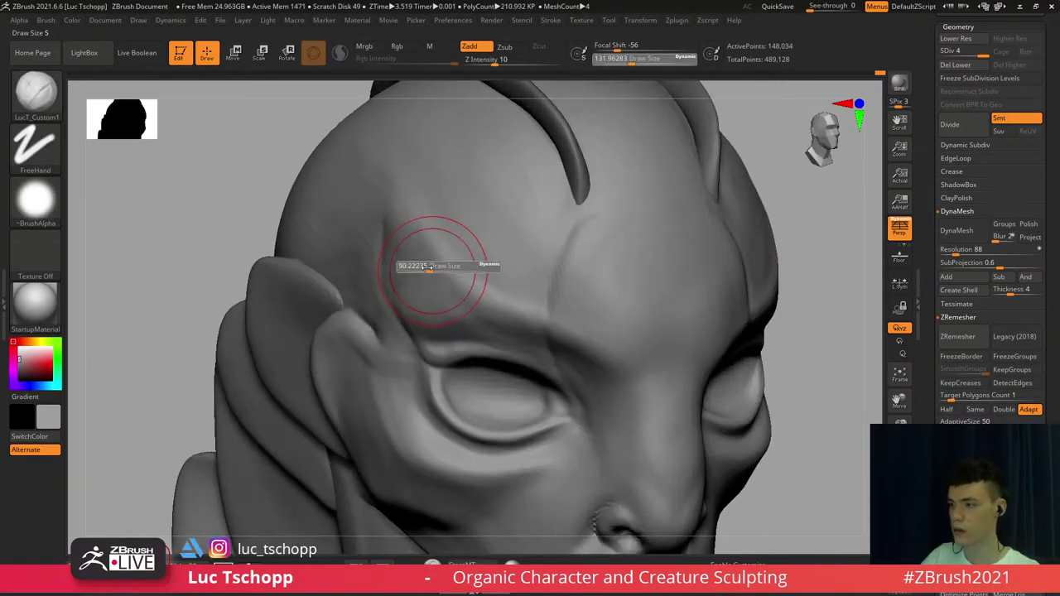
pyautogui.moveTo(434, 267); pyautogui.dragTo(426, 266)
pyautogui.moveTo(420, 205); pyautogui.dragTo(415, 240)
pyautogui.keyDown('shift'); pyautogui.moveTo(432, 239); pyautogui.dragTo(439, 270, button='right'); pyautogui.keyUp('shift')
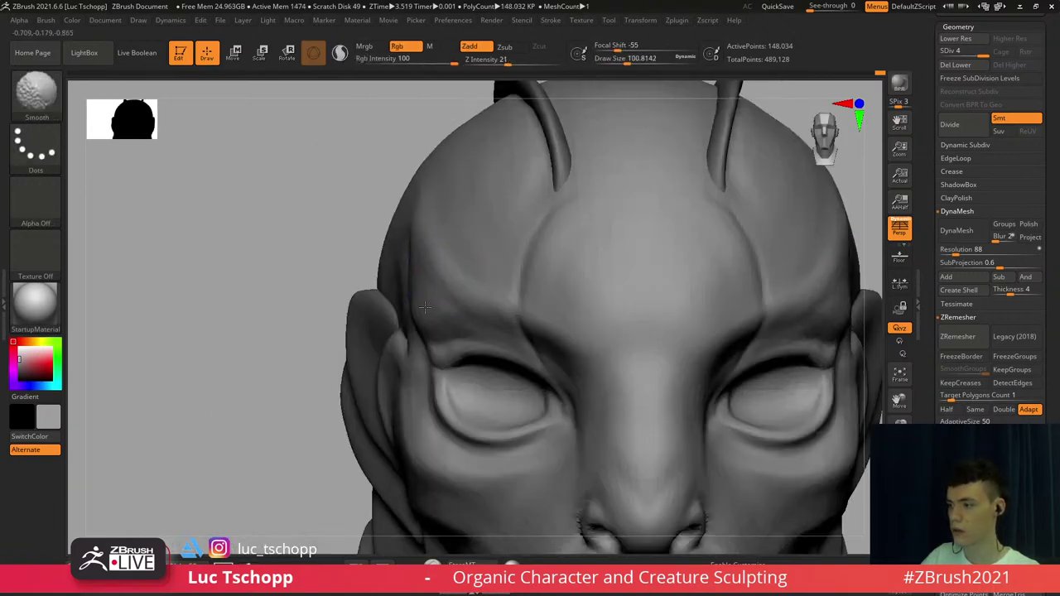
pyautogui.moveTo(421, 357)
pyautogui.keyDown('ctrl'); pyautogui.mouseDown(button='right')
pyautogui.moveTo(394, 130)
pyautogui.moveTo(792, 469)
pyautogui.mouseUp(button='right'); pyautogui.keyUp('ctrl')
pyautogui.keyDown('alt'); pyautogui.moveTo(654, 280); pyautogui.dragTo(425, 263, button='right'); pyautogui.keyUp('alt')
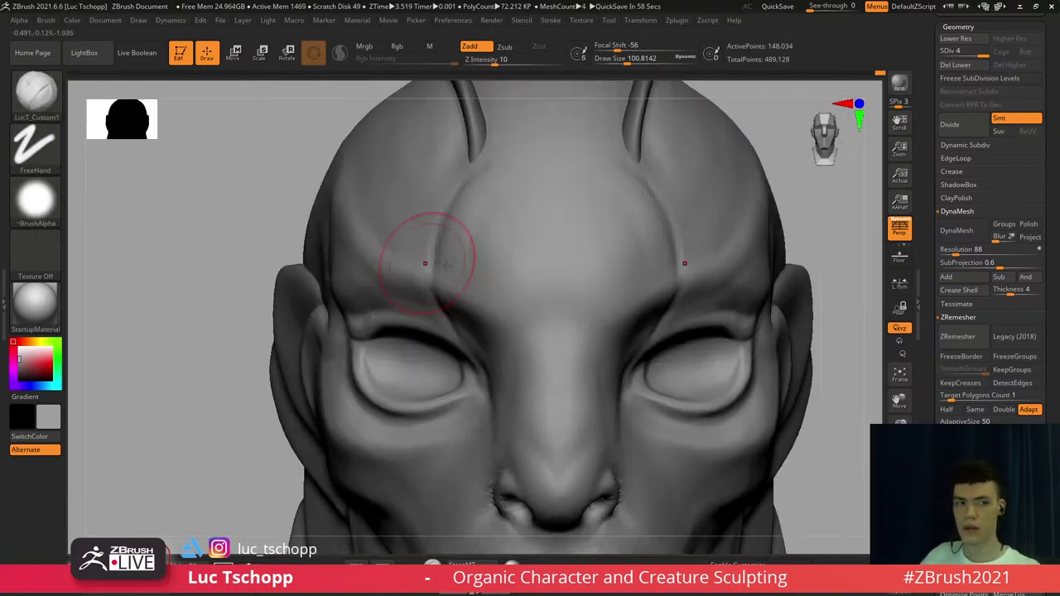
pyautogui.keyDown('alt'); pyautogui.moveTo(566, 282); pyautogui.dragTo(308, 285, button='right'); pyautogui.keyUp('alt')
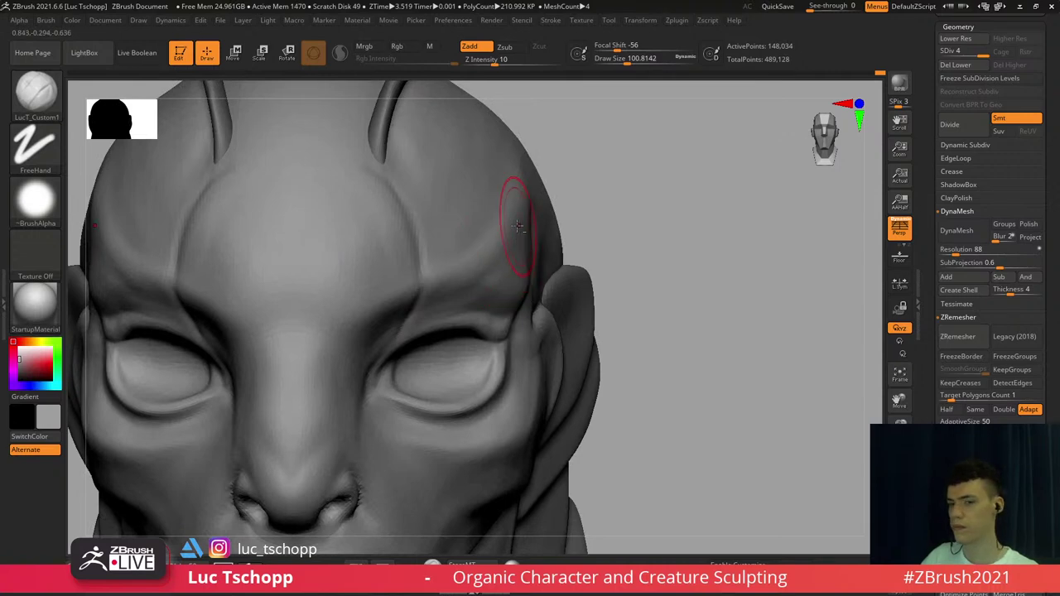
# Smooth the temple surface at a lower subdivision level, then return to SDiv 4 with brush size 97
pyautogui.hotkey('shift', 'd')
pyautogui.press('b')
pyautogui.press('m')
pyautogui.press('v')
pyautogui.hotkey('shift', 'd')
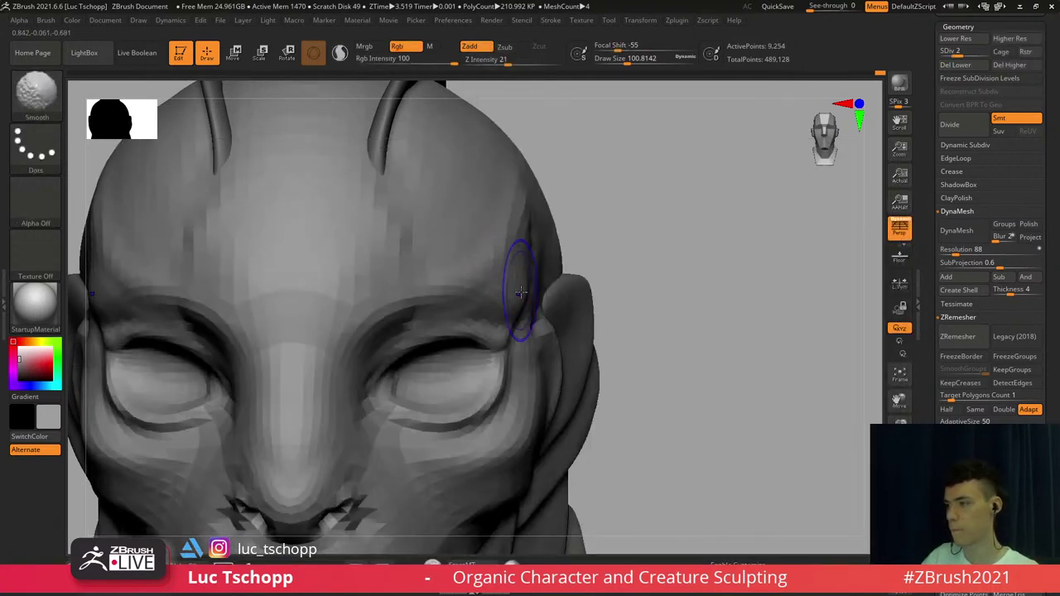
pyautogui.press('s')
pyautogui.moveTo(520, 293)
pyautogui.mouseDown()
pyautogui.moveTo(518, 271)
pyautogui.moveTo(507, 285)
pyautogui.mouseUp()
pyautogui.press('s')
pyautogui.press('d')
pyautogui.press('d')
pyautogui.keyDown('ctrl'); pyautogui.moveTo(506, 280); pyautogui.dragTo(496, 245, button='right'); pyautogui.keyUp('ctrl')
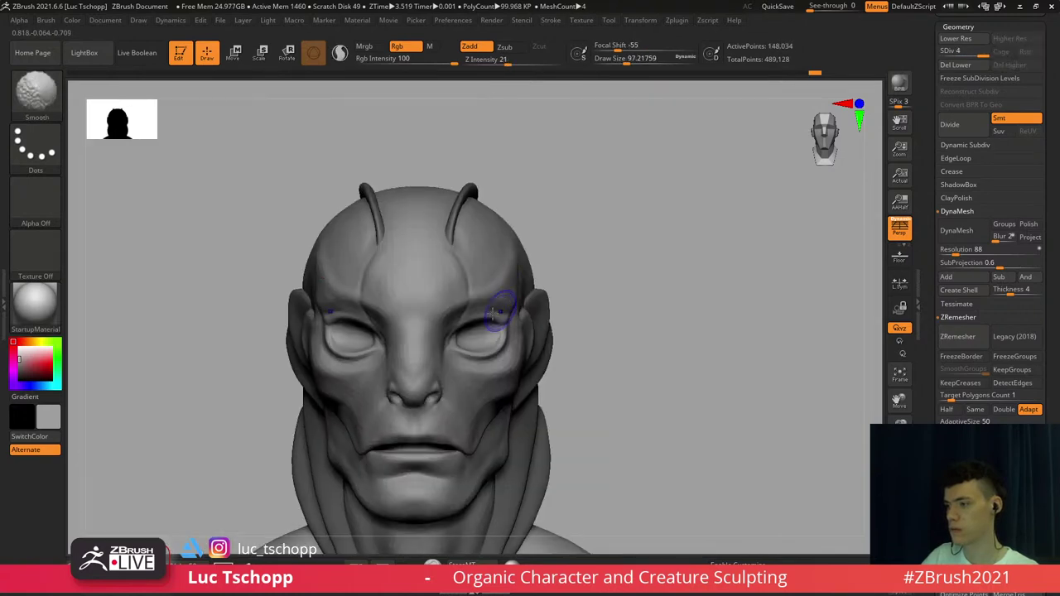
# Select the Standard brush, settle its size at about 140, and face the head straight on
pyautogui.keyDown('alt'); pyautogui.moveTo(493, 313); pyautogui.dragTo(530, 281, button='right'); pyautogui.keyUp('alt')
pyautogui.keyDown('ctrl'); pyautogui.moveTo(464, 273); pyautogui.dragTo(461, 303, button='right'); pyautogui.keyUp('ctrl')
pyautogui.press('b')
pyautogui.press('s')
pyautogui.press('t')
pyautogui.press('s')
pyautogui.moveTo(469, 310); pyautogui.dragTo(476, 310)
pyautogui.moveTo(518, 303); pyautogui.dragTo(485, 295, button='right')
pyautogui.press('s')
pyautogui.moveTo(487, 289); pyautogui.dragTo(497, 287)
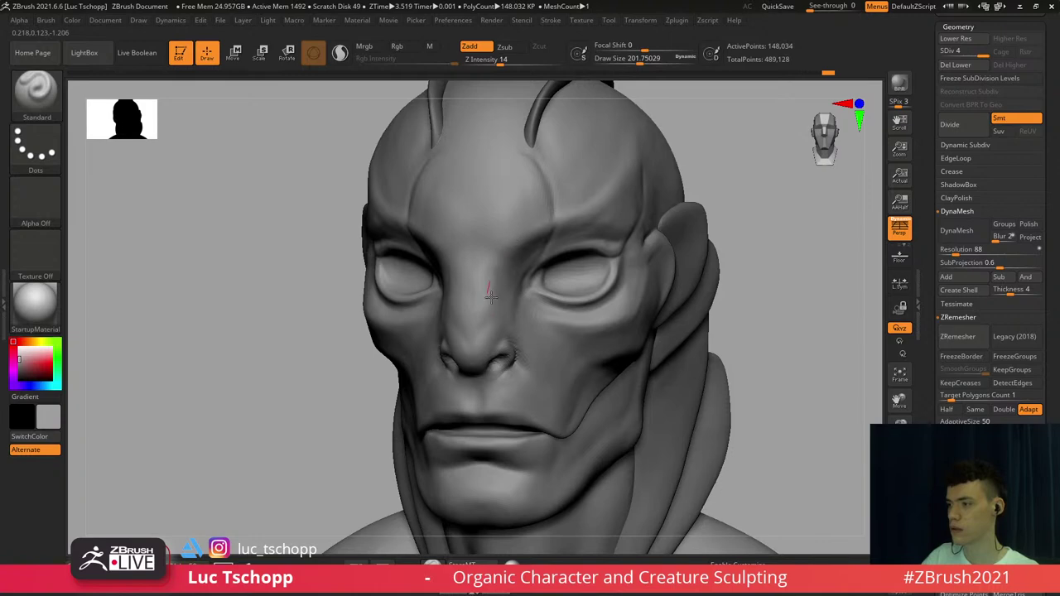
pyautogui.press('s')
pyautogui.moveTo(531, 209); pyautogui.dragTo(522, 210)
pyautogui.keyDown('shift'); pyautogui.moveTo(494, 302); pyautogui.dragTo(496, 332, button='right'); pyautogui.keyUp('shift')
# Try pulling the mouth corners with the Move brush at a lower subdivision level, then undo it
pyautogui.press('f')
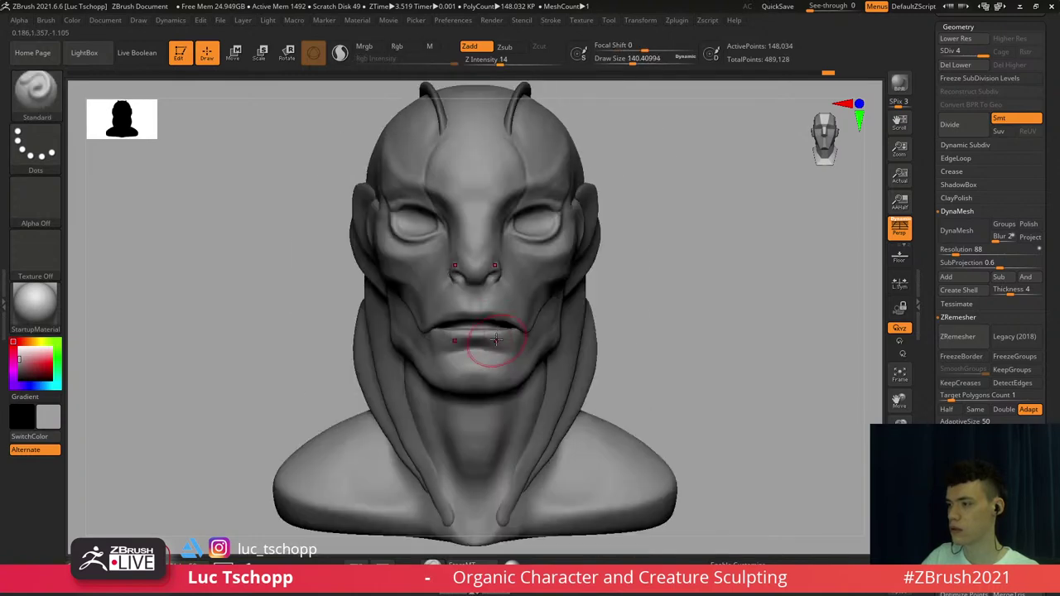
pyautogui.press('b')
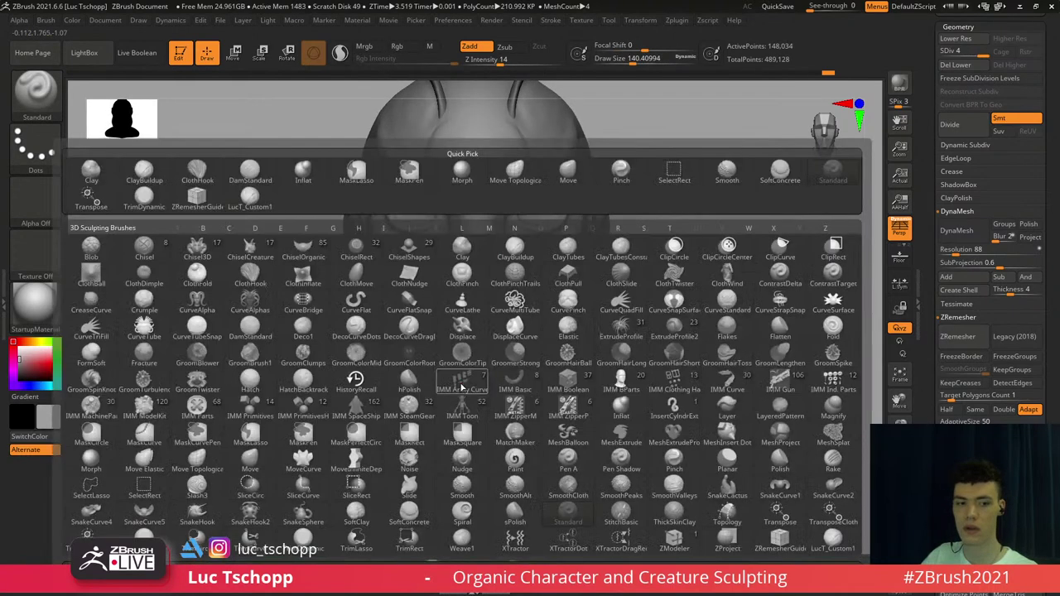
pyautogui.press('m')
pyautogui.press('v')
pyautogui.hotkey('shift', 'd')
pyautogui.press('b')
pyautogui.press('m')
pyautogui.press('v')
pyautogui.hotkey('shift', 'd')
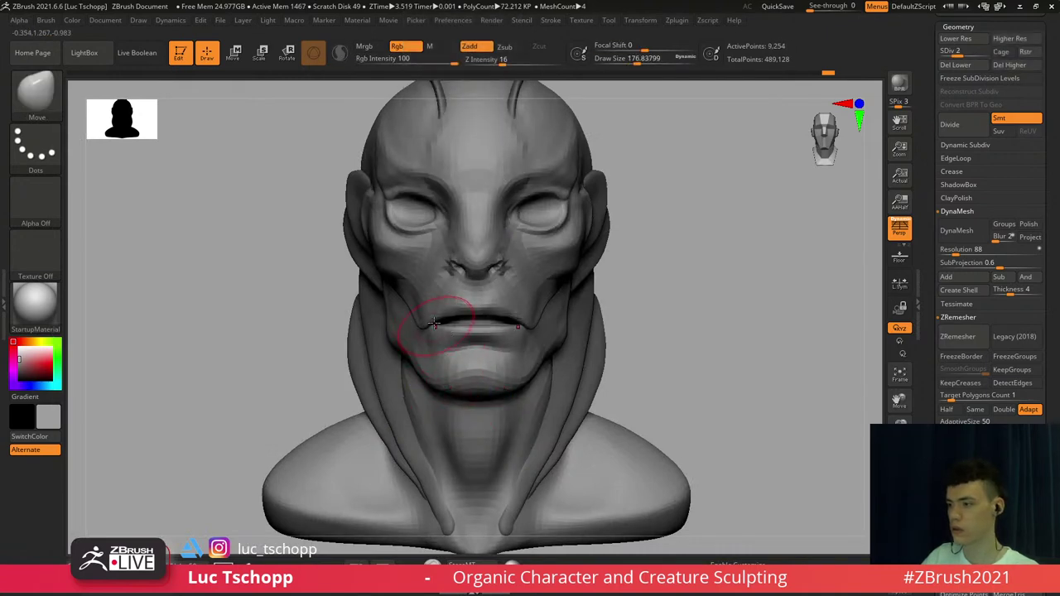
pyautogui.press(']')
pyautogui.moveTo(435, 324); pyautogui.dragTo(452, 332)
pyautogui.hotkey('ctrl', 'z')
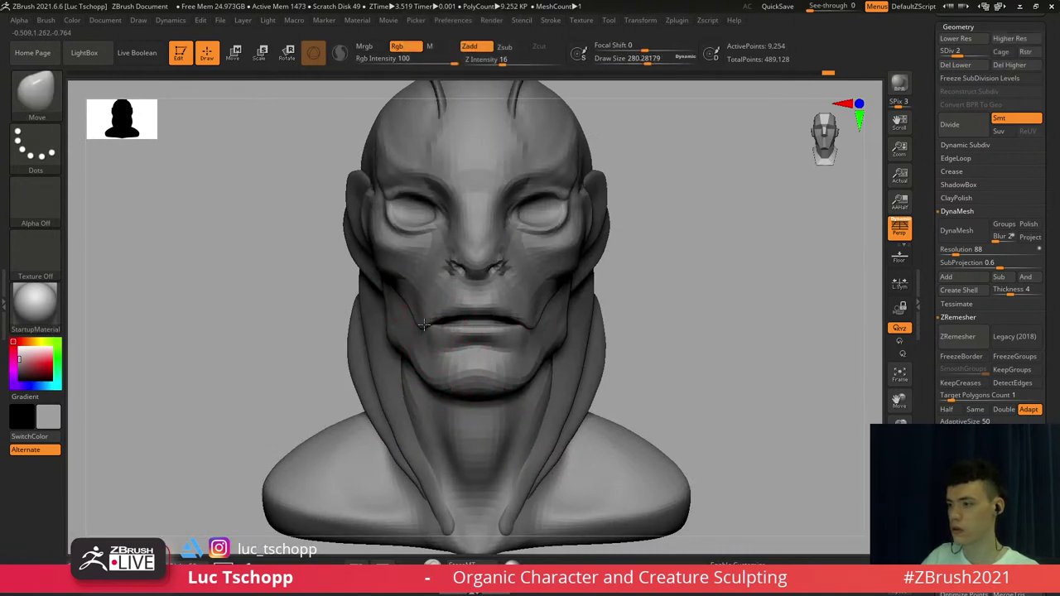
# Reshape the lower lip with Move Topological at the lowest subdivision level, brush size 192 then 112
pyautogui.moveTo(437, 318)
pyautogui.keyDown('ctrl'); pyautogui.mouseDown(button='right')
pyautogui.moveTo(480, 346)
pyautogui.moveTo(537, 336)
pyautogui.mouseUp(button='right'); pyautogui.keyUp('ctrl')
pyautogui.press('b')
pyautogui.press('m')
pyautogui.press('t')
pyautogui.hotkey('shift', 'd')
pyautogui.press('s')
pyautogui.moveTo(528, 317); pyautogui.dragTo(522, 316)
pyautogui.moveTo(520, 340); pyautogui.dragTo(505, 316, button='right')
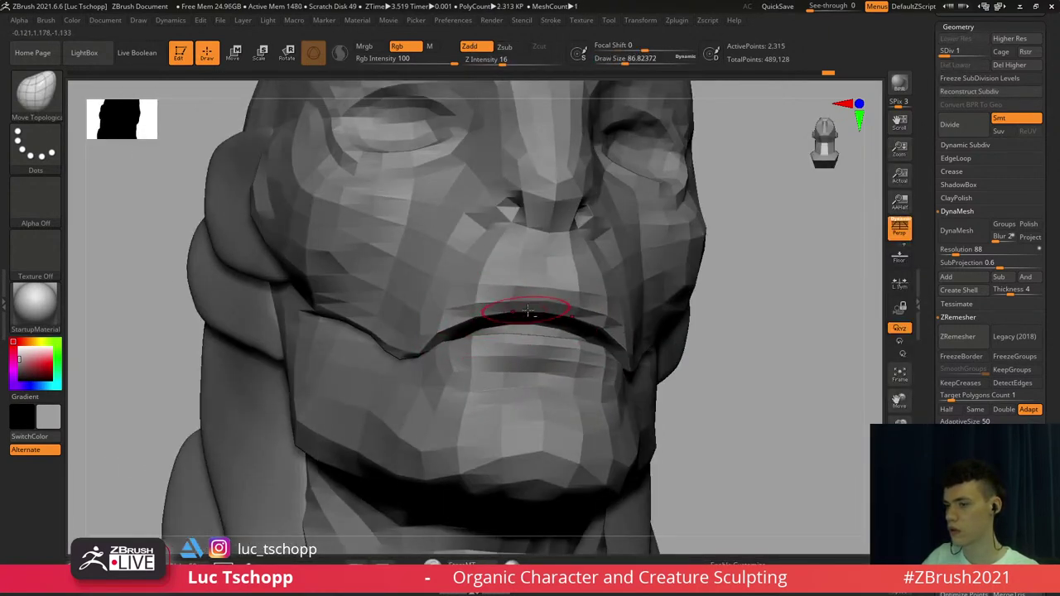
pyautogui.moveTo(537, 315)
pyautogui.mouseDown(button='right')
pyautogui.moveTo(516, 339)
pyautogui.moveTo(537, 343)
pyautogui.mouseUp(button='right')
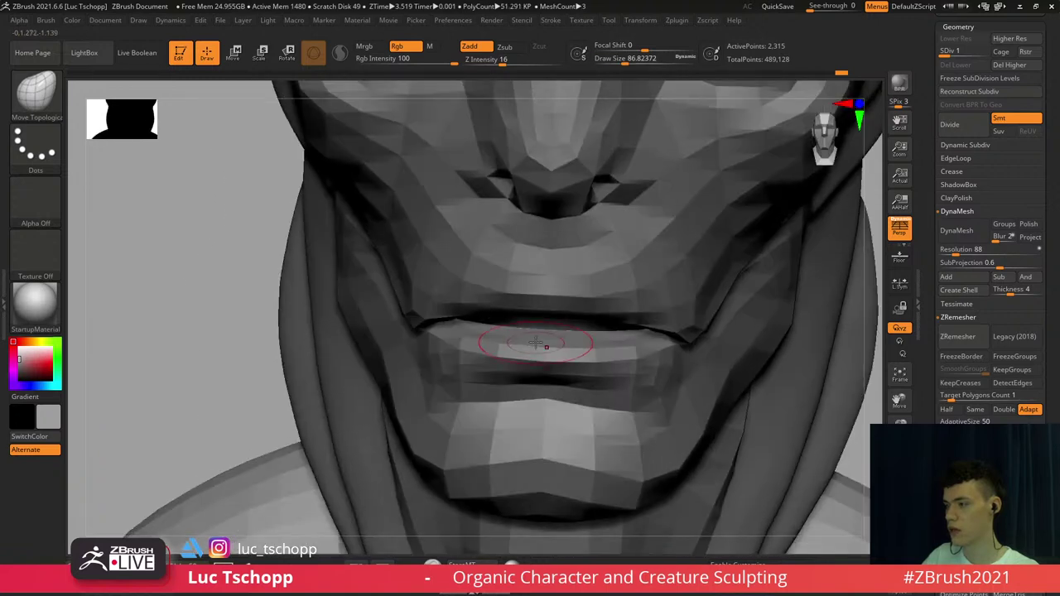
pyautogui.press('s')
pyautogui.moveTo(487, 341); pyautogui.dragTo(473, 329)
pyautogui.press('s')
pyautogui.moveTo(473, 328); pyautogui.dragTo(545, 337)
pyautogui.press('s')
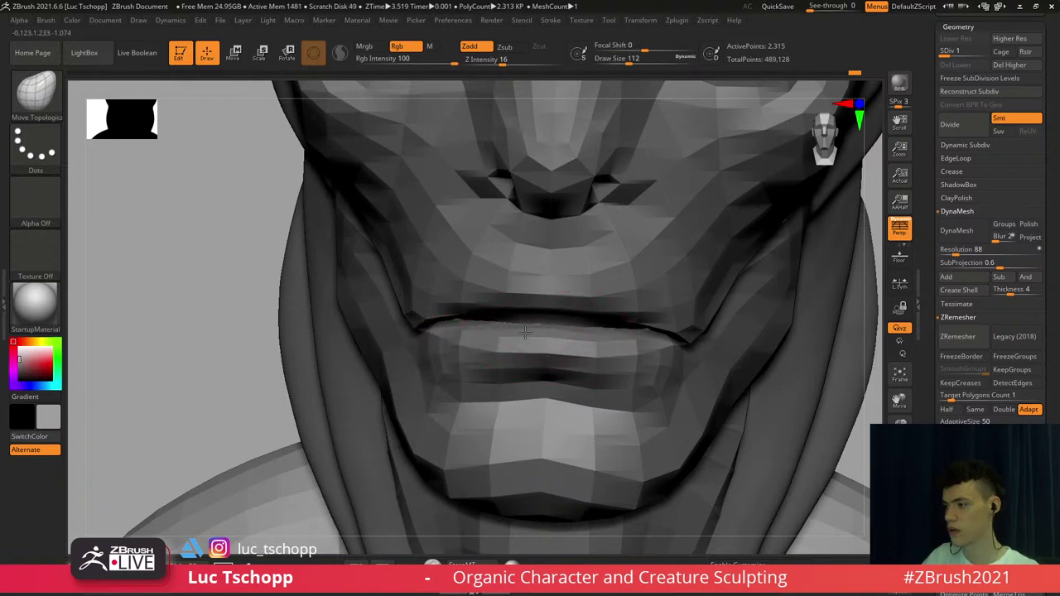
# Adjust the lower lip's edge from a three-quarter view with brush sizes about 90 and 77
pyautogui.moveTo(490, 334)
pyautogui.mouseDown(button='right')
pyautogui.moveTo(500, 301)
pyautogui.moveTo(474, 300)
pyautogui.moveTo(528, 292)
pyautogui.mouseUp(button='right')
pyautogui.press('s')
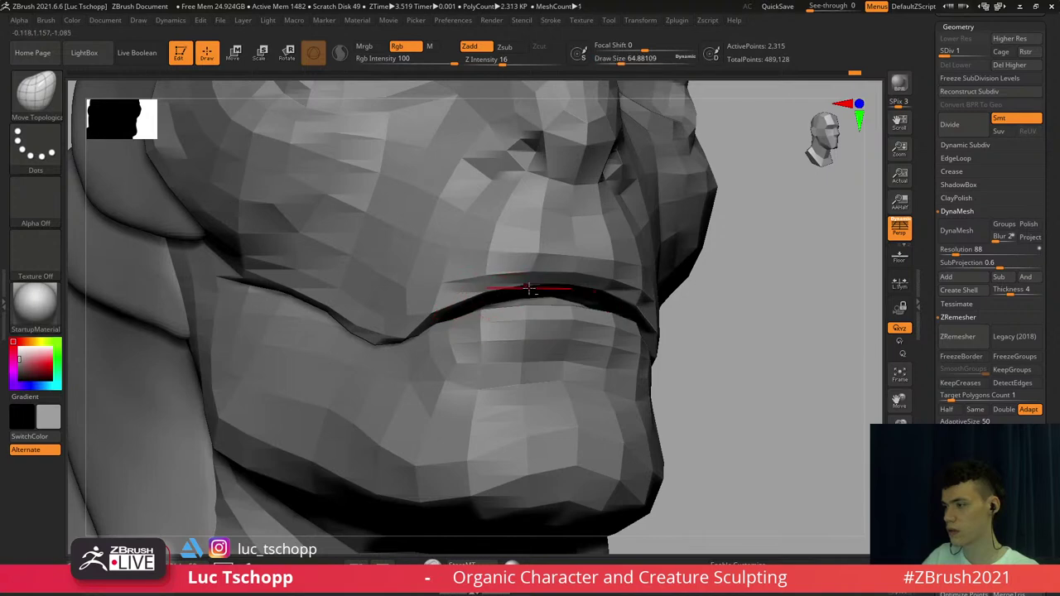
pyautogui.press('s')
pyautogui.moveTo(536, 287)
pyautogui.mouseDown()
pyautogui.moveTo(554, 296)
pyautogui.moveTo(525, 287)
pyautogui.mouseUp()
pyautogui.press('s')
pyautogui.moveTo(526, 287)
pyautogui.mouseDown(button='right')
pyautogui.moveTo(543, 289)
pyautogui.moveTo(545, 300)
pyautogui.mouseUp(button='right')
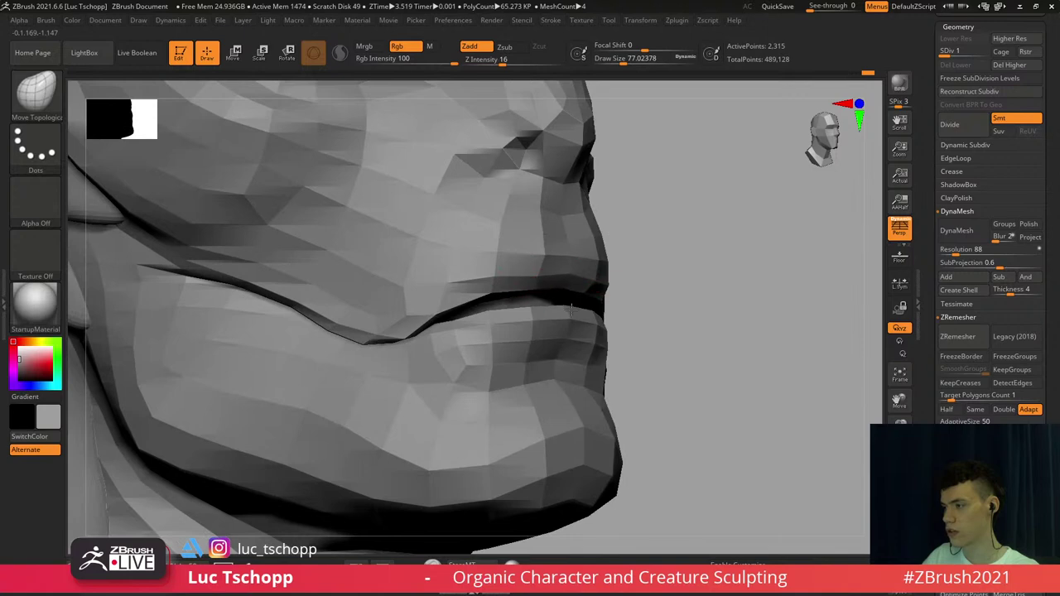
pyautogui.moveTo(526, 319); pyautogui.dragTo(509, 348, button='right')
# Return to the highest subdivision level and switch back to the custom sculpting brush at size 51
pyautogui.press('d')
pyautogui.press('d')
pyautogui.press('d')
pyautogui.press('f')
pyautogui.moveTo(579, 300)
pyautogui.keyDown('alt'); pyautogui.mouseDown(button='right')
pyautogui.moveTo(568, 315)
pyautogui.moveTo(557, 291)
pyautogui.moveTo(561, 369)
pyautogui.moveTo(521, 352)
pyautogui.mouseUp(button='right'); pyautogui.keyUp('alt')
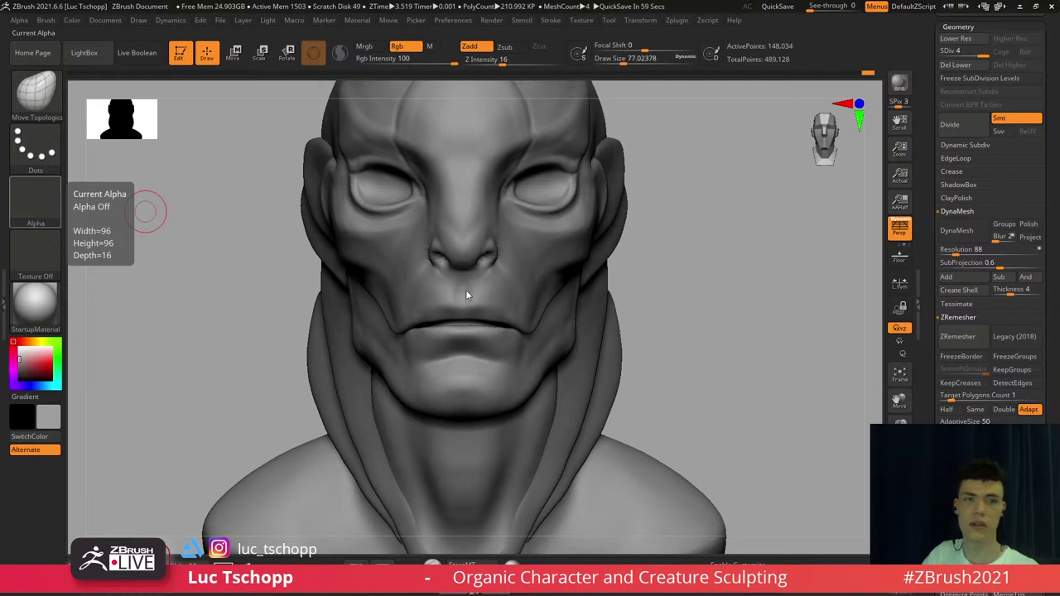
pyautogui.moveTo(466, 296)
pyautogui.mouseDown(button='right')
pyautogui.moveTo(509, 265)
pyautogui.moveTo(530, 208)
pyautogui.moveTo(514, 290)
pyautogui.mouseUp(button='right')
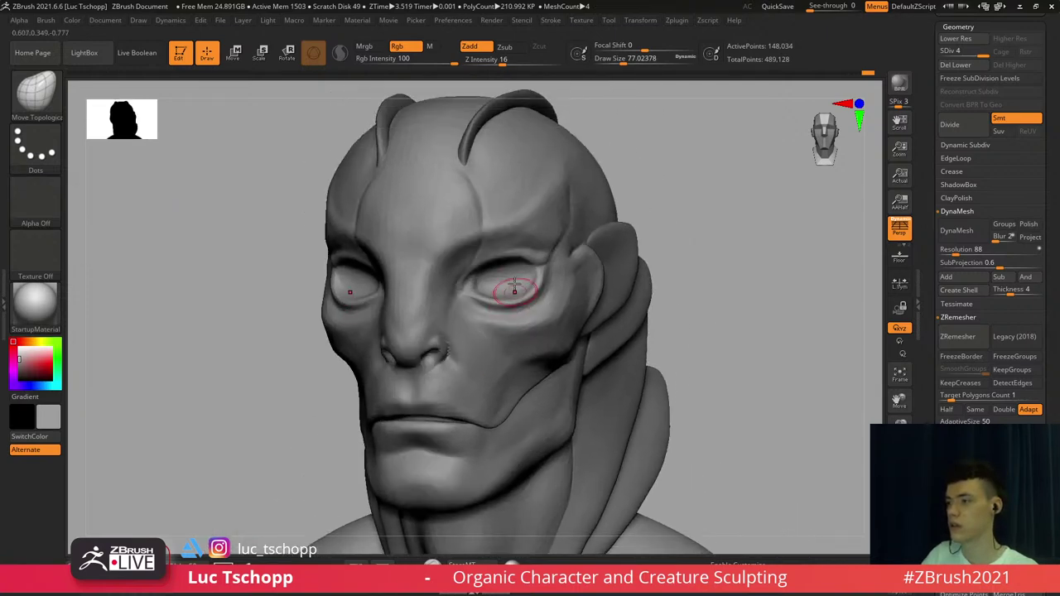
pyautogui.press('b')
pyautogui.click(250, 197)
pyautogui.moveTo(501, 249)
pyautogui.keyDown('ctrl'); pyautogui.mouseDown(button='right')
pyautogui.moveTo(502, 323)
pyautogui.moveTo(479, 284)
pyautogui.moveTo(504, 316)
pyautogui.mouseUp(button='right'); pyautogui.keyUp('ctrl')
pyautogui.press('s')
pyautogui.moveTo(504, 319); pyautogui.dragTo(496, 321)
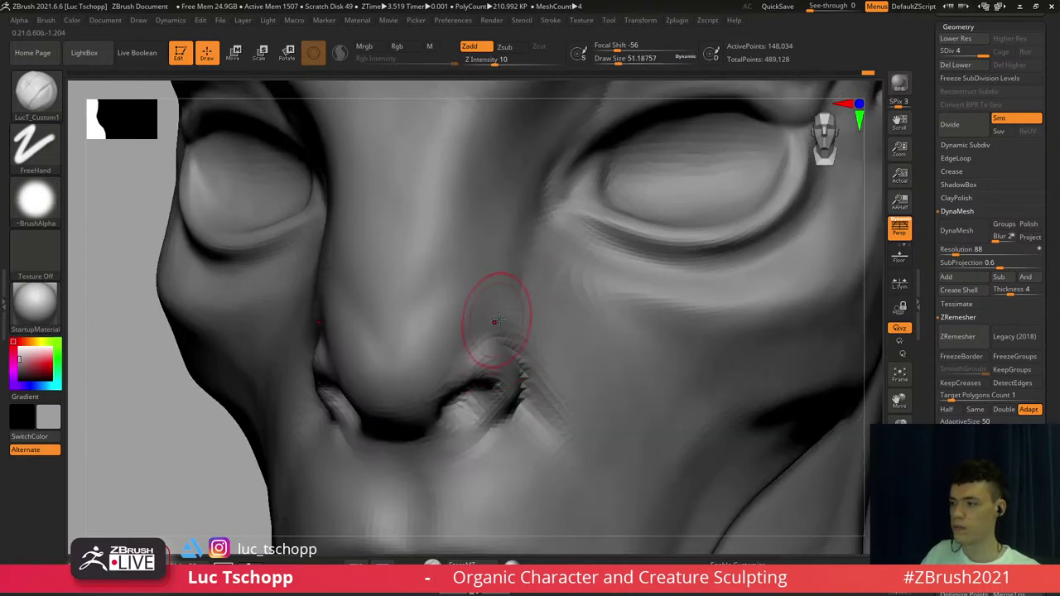
pyautogui.keyDown('ctrl'); pyautogui.moveTo(464, 289); pyautogui.dragTo(497, 294, button='right'); pyautogui.keyUp('ctrl')
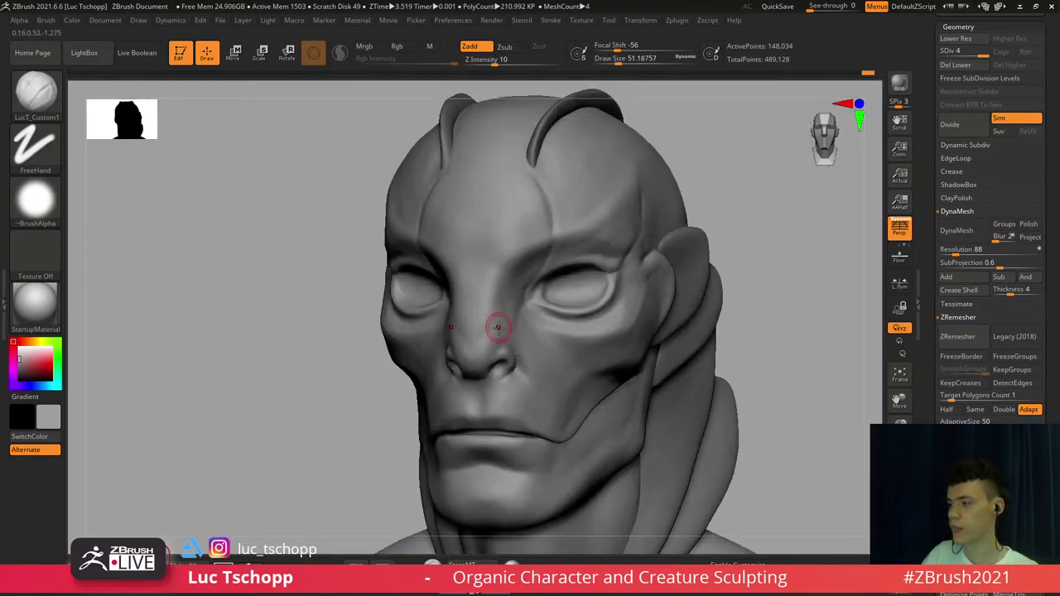
# Divide the head to another subdivision level with Ctrl+D and smooth the lip area at brush size 80
pyautogui.hotkey('ctrl', 'd')
pyautogui.keyDown('alt'); pyautogui.moveTo(509, 404); pyautogui.dragTo(488, 441, button='right'); pyautogui.keyUp('alt')
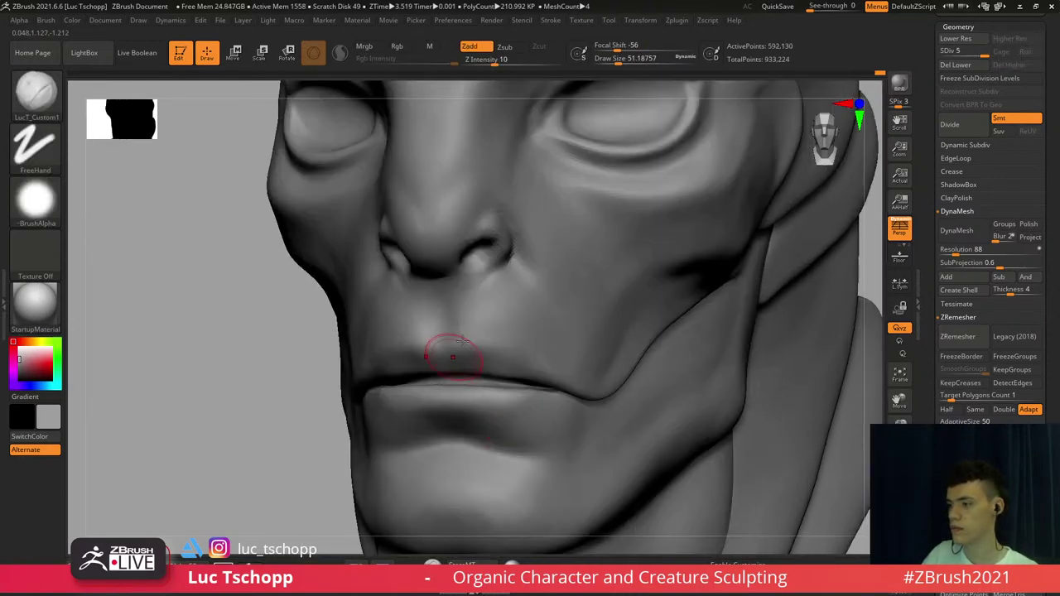
pyautogui.moveTo(462, 342)
pyautogui.mouseDown(button='right')
pyautogui.moveTo(507, 346)
pyautogui.moveTo(502, 319)
pyautogui.mouseUp(button='right')
pyautogui.press('s')
pyautogui.moveTo(411, 374); pyautogui.dragTo(405, 361)
pyautogui.press('s')
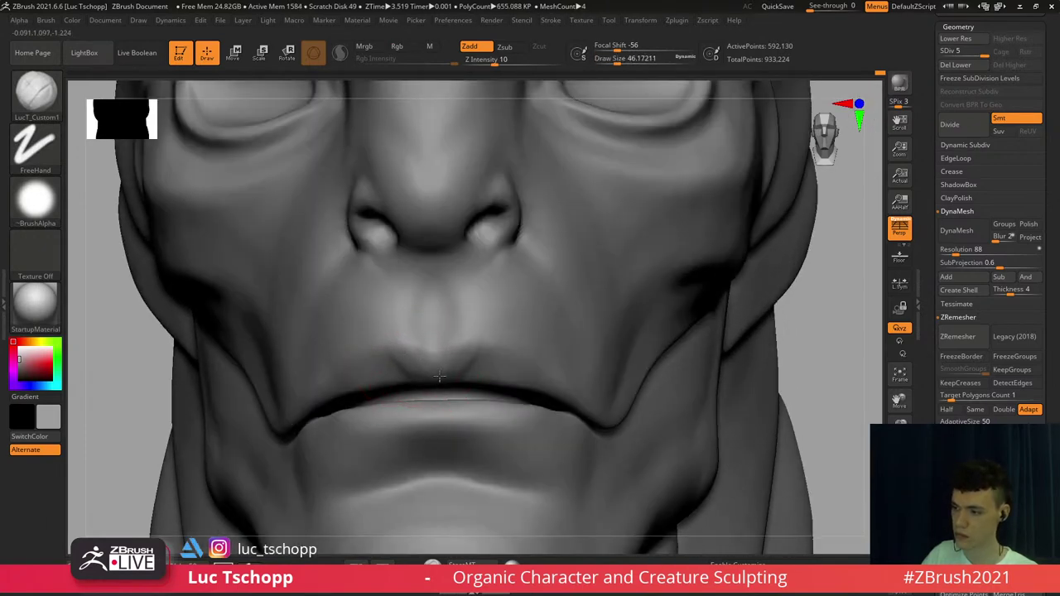
pyautogui.hotkey('shift', 'd')
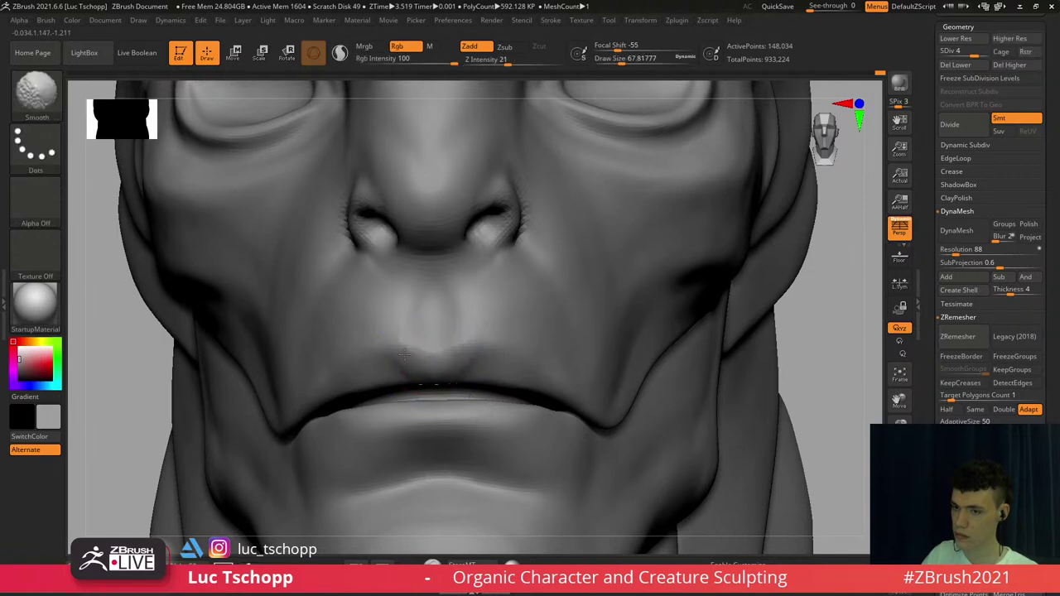
pyautogui.keyDown('shift'); pyautogui.moveTo(414, 364); pyautogui.dragTo(419, 360); pyautogui.keyUp('shift')
pyautogui.moveTo(416, 355)
pyautogui.keyDown('ctrl'); pyautogui.mouseDown(button='right')
pyautogui.moveTo(411, 346)
pyautogui.moveTo(419, 363)
pyautogui.moveTo(405, 338)
pyautogui.mouseUp(button='right'); pyautogui.keyUp('ctrl')
# Sculpt the philtrum groove above the upper lip and smooth the lip at brush size 71
pyautogui.press('s')
pyautogui.moveTo(405, 338); pyautogui.dragTo(404, 315)
pyautogui.press('s')
pyautogui.moveTo(391, 358); pyautogui.dragTo(385, 355)
pyautogui.keyDown('alt'); pyautogui.moveTo(469, 334); pyautogui.dragTo(444, 295, button='right'); pyautogui.keyUp('alt')
pyautogui.press('s')
pyautogui.moveTo(501, 348); pyautogui.dragTo(519, 344)
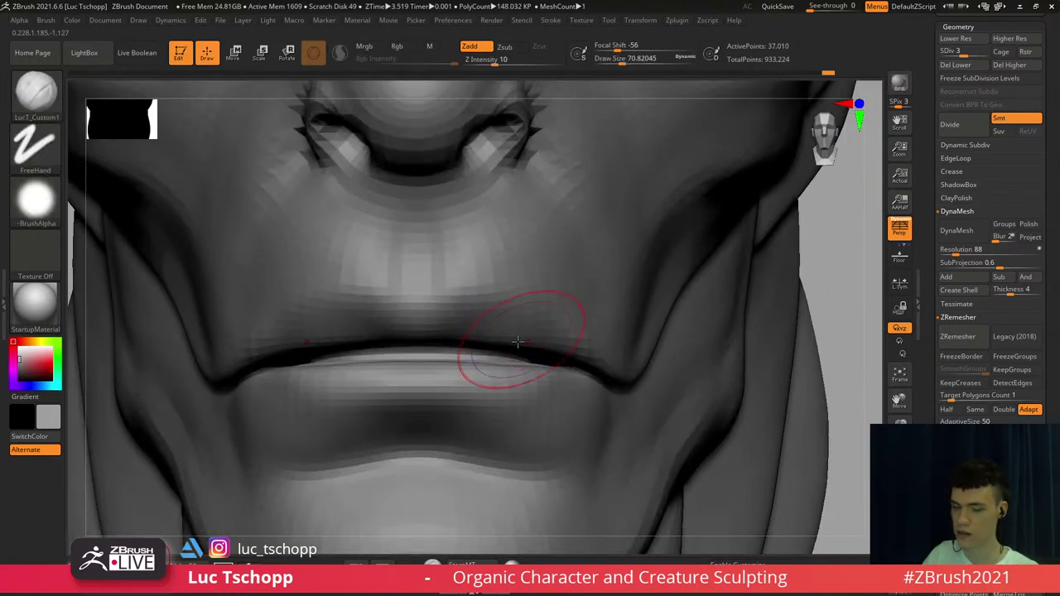
pyautogui.press('d')
pyautogui.keyDown('alt'); pyautogui.moveTo(514, 350); pyautogui.dragTo(512, 329, button='right'); pyautogui.keyUp('alt')
# Reshape the line between the lips with Move Topological at a lower level, brush size about 116
pyautogui.press('b')
pyautogui.press('m')
pyautogui.press('t')
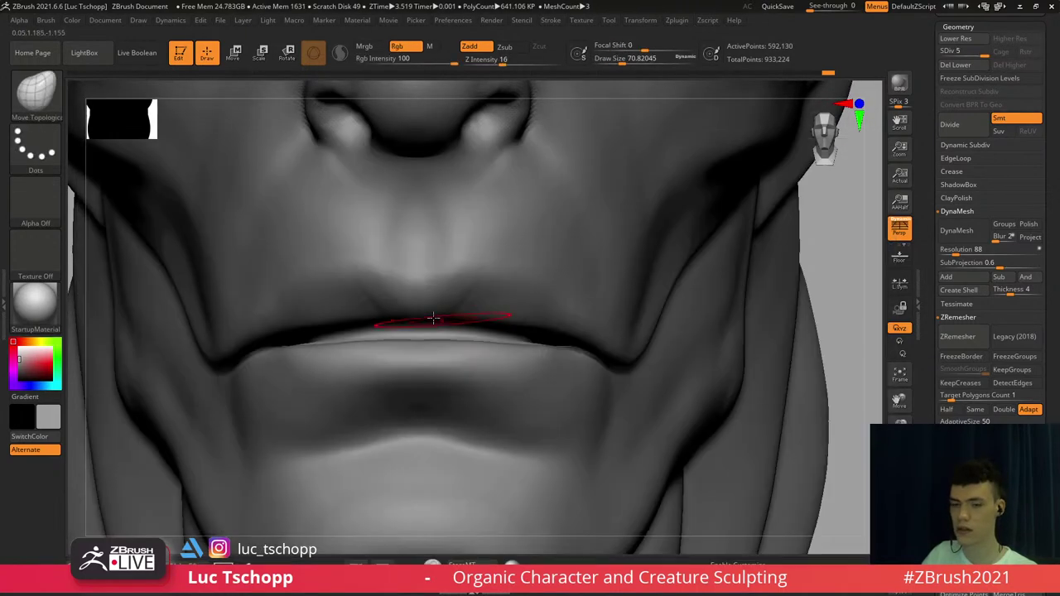
pyautogui.hotkey('shift', 'd')
pyautogui.press('s')
pyautogui.moveTo(446, 307); pyautogui.dragTo(441, 307)
pyautogui.press('s')
pyautogui.press(']')
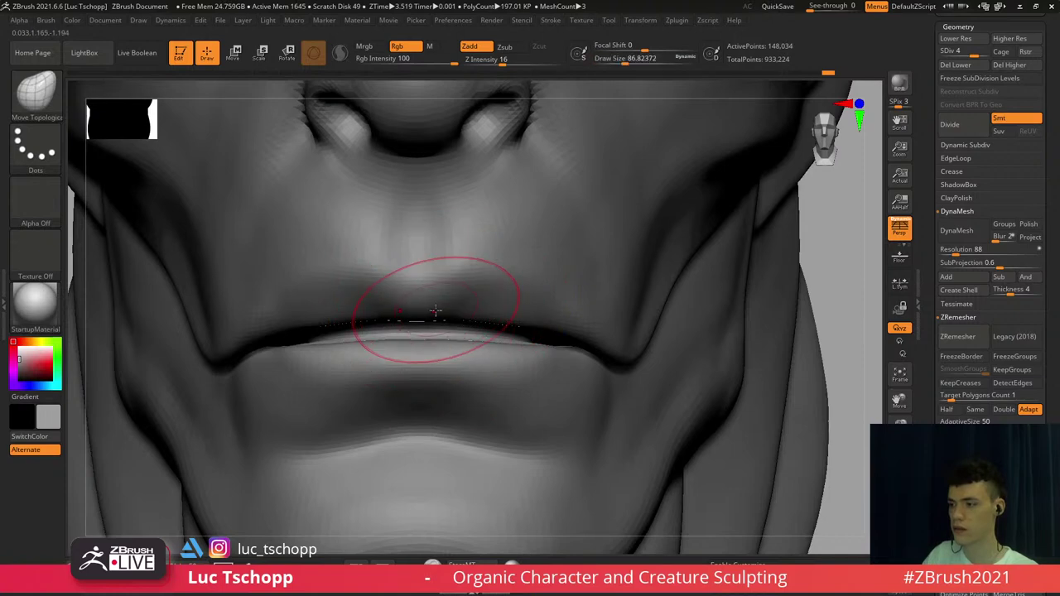
pyautogui.press('b')
pyautogui.press('m')
pyautogui.press('t')
pyautogui.hotkey('shift', 'd')
pyautogui.hotkey('shift', 'd')
pyautogui.press(']')
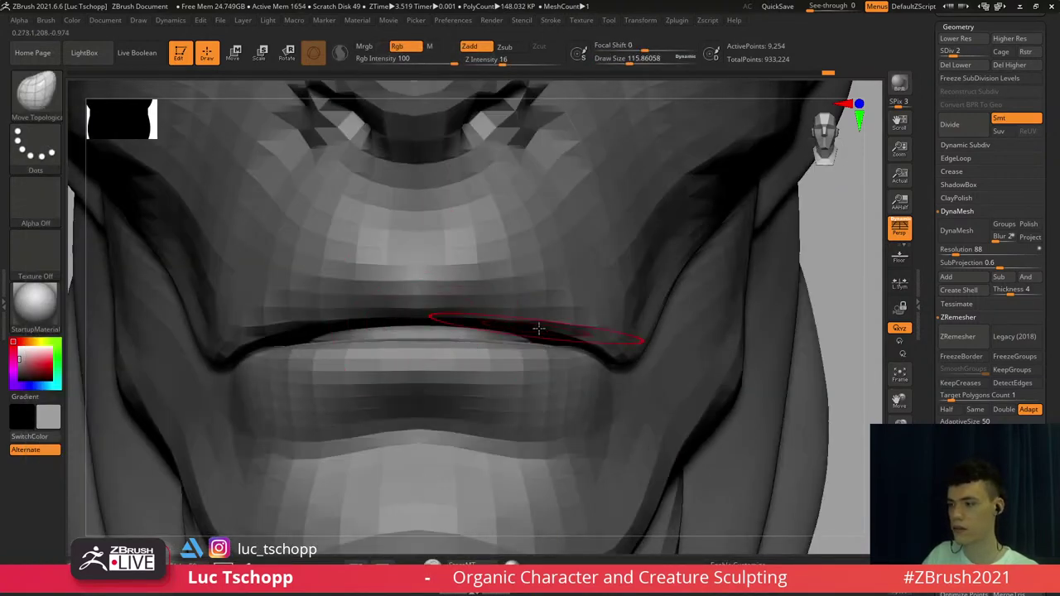
pyautogui.moveTo(541, 330)
pyautogui.mouseDown(button='right')
pyautogui.moveTo(514, 341)
pyautogui.moveTo(543, 340)
pyautogui.mouseUp(button='right')
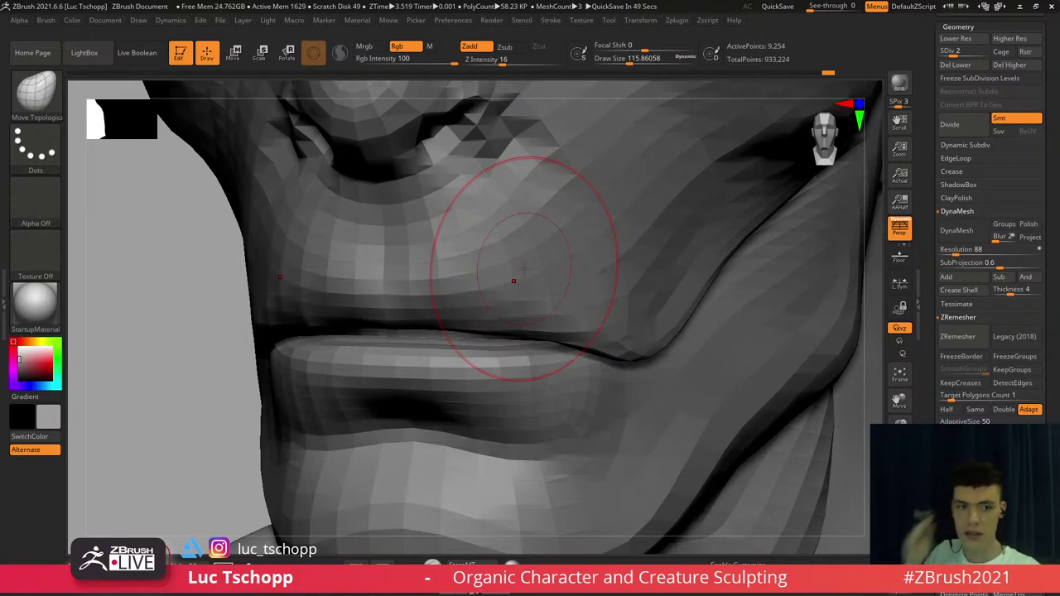
# Step back up the subdivision levels and switch back to the LucT_Custom1 sculpting brush
pyautogui.moveTo(525, 269); pyautogui.dragTo(618, 249, button='right')
pyautogui.press('d')
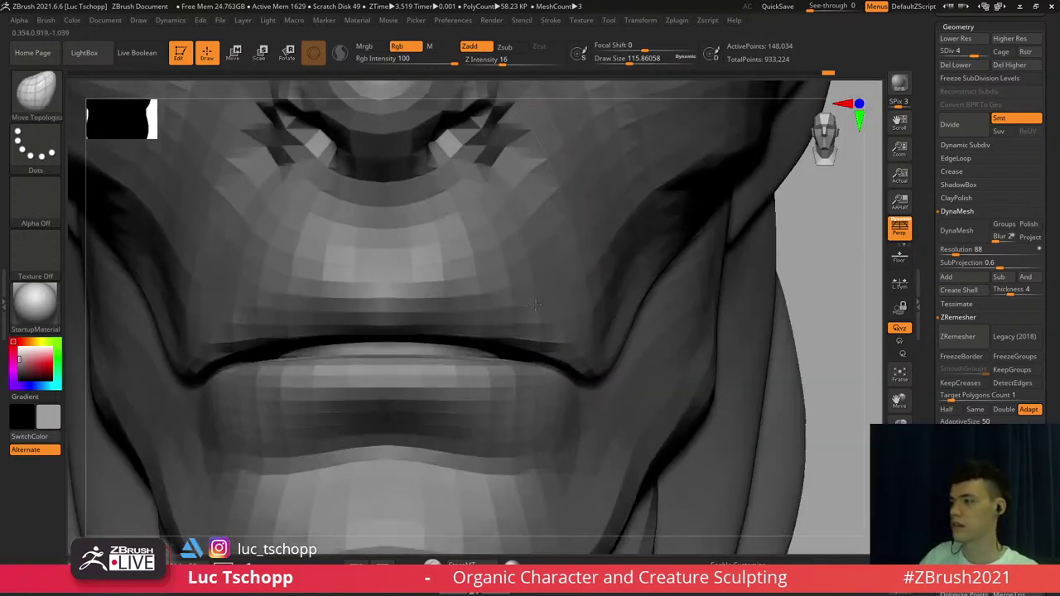
pyautogui.keyDown('alt'); pyautogui.moveTo(589, 161); pyautogui.dragTo(531, 309, button='right'); pyautogui.keyUp('alt')
pyautogui.press('d')
pyautogui.press('b')
pyautogui.click(319, 199)
pyautogui.keyDown('ctrl'); pyautogui.moveTo(520, 237); pyautogui.dragTo(501, 170, button='right'); pyautogui.keyUp('ctrl')
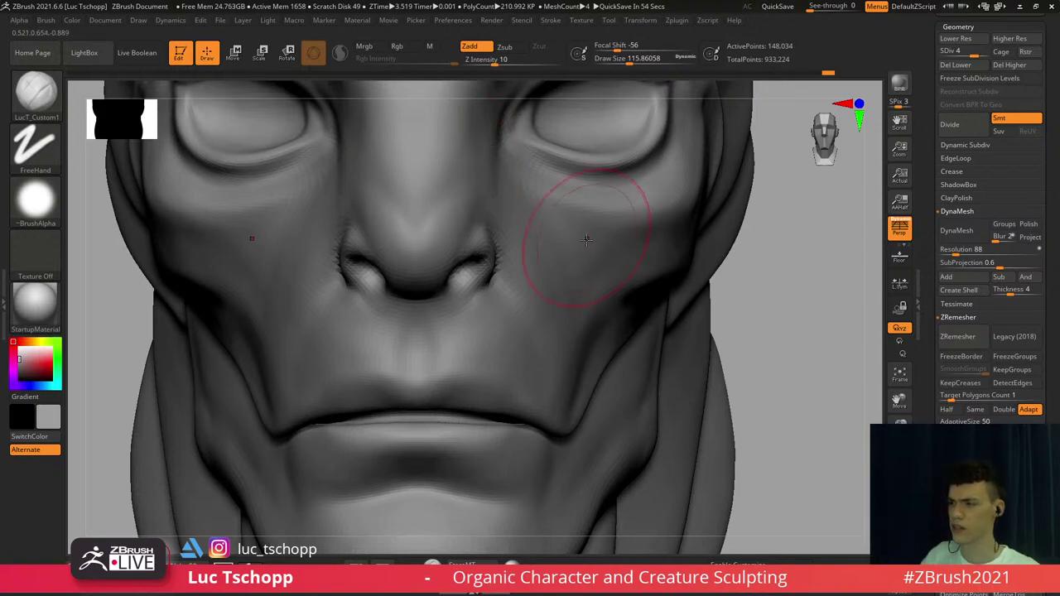
# Smooth the cheek below the eye at brush size about 149, then shape it with a clay stroke
pyautogui.moveTo(585, 228)
pyautogui.mouseDown(button='right')
pyautogui.moveTo(572, 246)
pyautogui.moveTo(489, 242)
pyautogui.mouseUp(button='right')
pyautogui.press('s')
pyautogui.moveTo(487, 241); pyautogui.dragTo(489, 241)
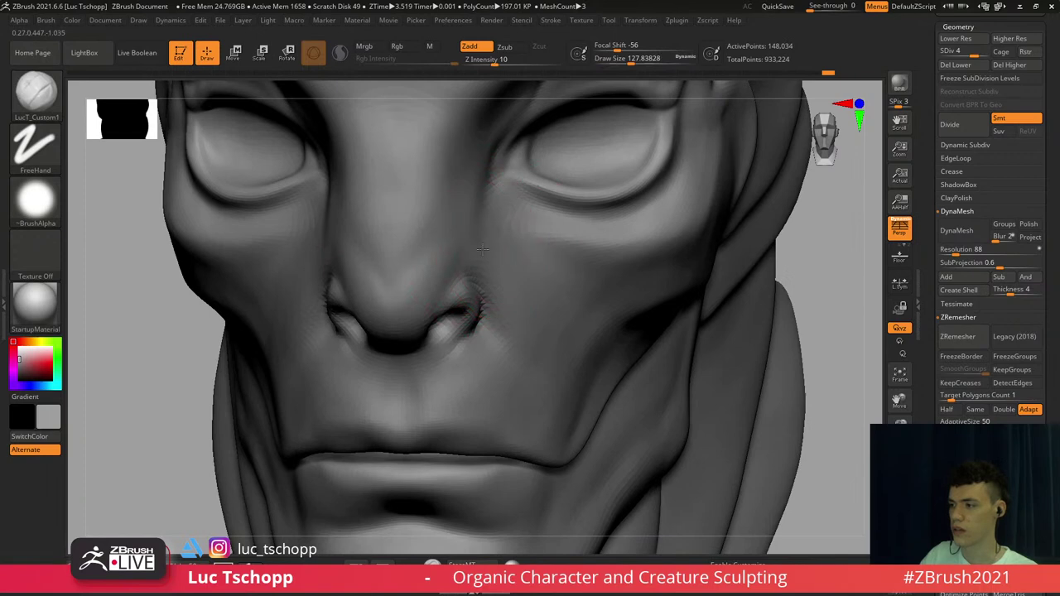
pyautogui.moveTo(506, 248)
pyautogui.keyDown('ctrl'); pyautogui.mouseDown(button='right')
pyautogui.moveTo(521, 308)
pyautogui.moveTo(570, 307)
pyautogui.moveTo(499, 304)
pyautogui.moveTo(511, 271)
pyautogui.mouseUp(button='right'); pyautogui.keyUp('ctrl')
pyautogui.press('s')
pyautogui.moveTo(511, 271); pyautogui.dragTo(514, 271)
pyautogui.press('shift')
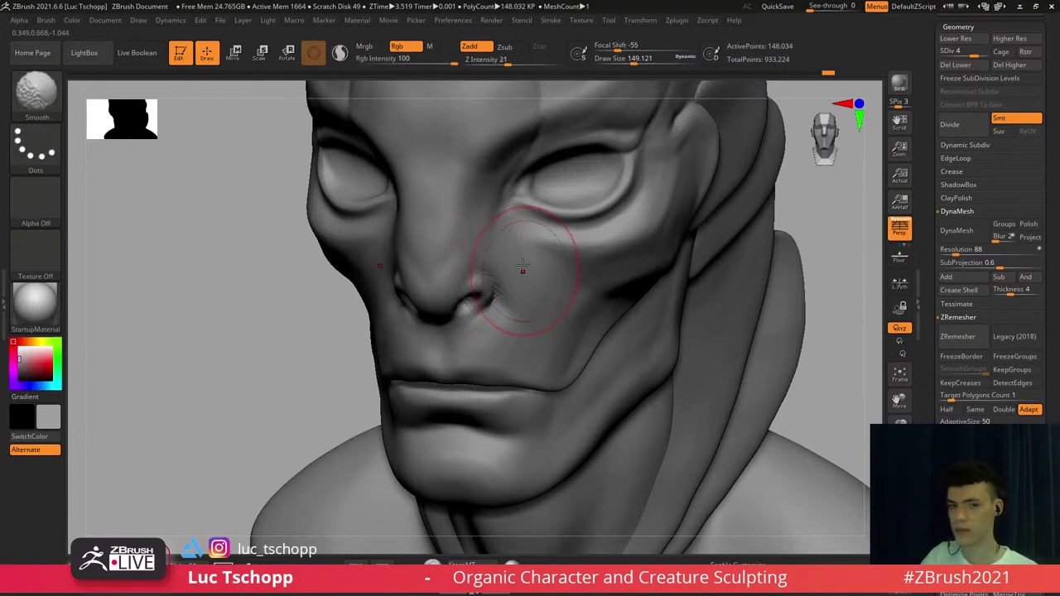
pyautogui.keyDown('ctrl'); pyautogui.moveTo(500, 258); pyautogui.dragTo(498, 234, button='right'); pyautogui.keyUp('ctrl')
pyautogui.press('d')
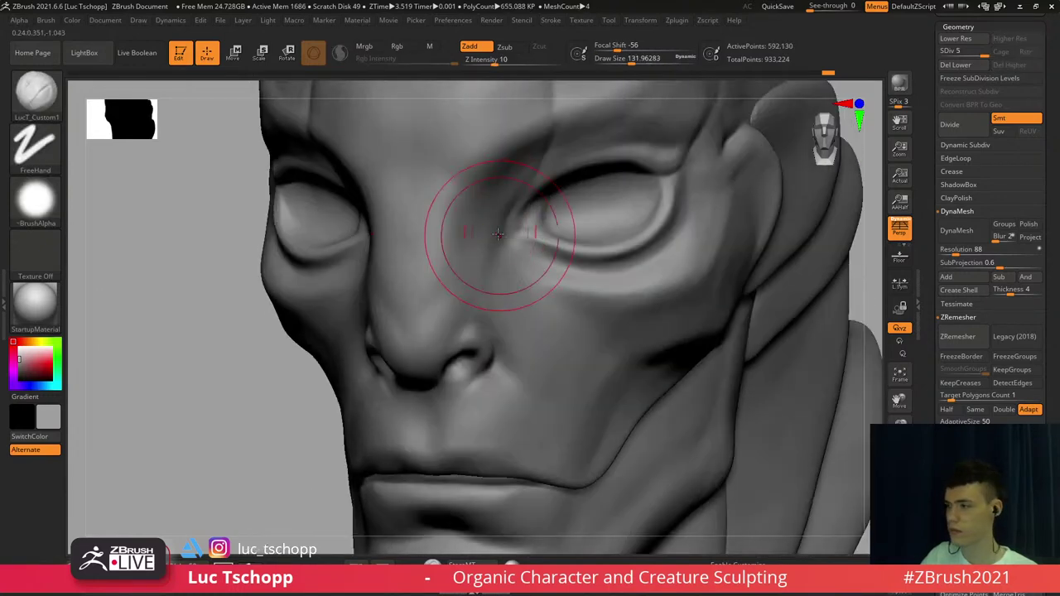
pyautogui.moveTo(507, 199); pyautogui.dragTo(492, 253)
# Smooth the cheek beside the nose at SDiv 3 with brush size about 124, then return to SDiv 5
pyautogui.press('s')
pyautogui.moveTo(492, 256); pyautogui.dragTo(487, 255)
pyautogui.moveTo(487, 240)
pyautogui.keyDown('shift'); pyautogui.mouseDown(button='right')
pyautogui.moveTo(511, 220)
pyautogui.moveTo(515, 166)
pyautogui.mouseUp(button='right'); pyautogui.keyUp('shift')
pyautogui.moveTo(511, 296)
pyautogui.keyDown('alt'); pyautogui.mouseDown(button='right')
pyautogui.moveTo(504, 267)
pyautogui.moveTo(507, 300)
pyautogui.mouseUp(button='right'); pyautogui.keyUp('alt')
pyautogui.moveTo(507, 300)
pyautogui.mouseDown(button='right')
pyautogui.moveTo(482, 297)
pyautogui.moveTo(531, 279)
pyautogui.moveTo(526, 271)
pyautogui.mouseUp(button='right')
pyautogui.press('s')
pyautogui.moveTo(525, 269); pyautogui.dragTo(531, 270)
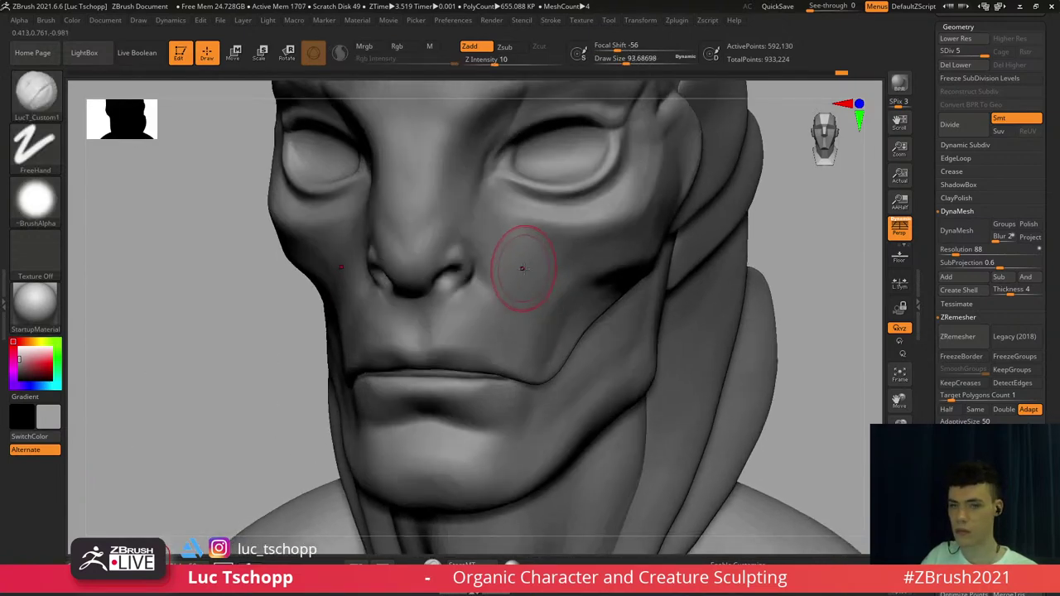
pyautogui.moveTo(523, 268); pyautogui.dragTo(538, 270, button='right')
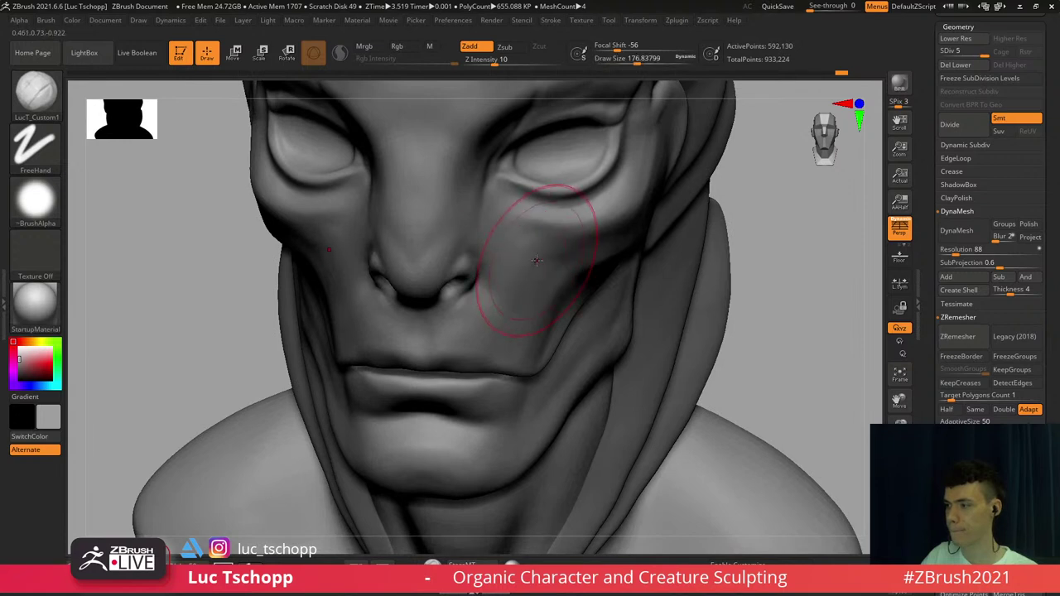
pyautogui.hotkey('shift', 'd')
pyautogui.hotkey('shift', 'd')
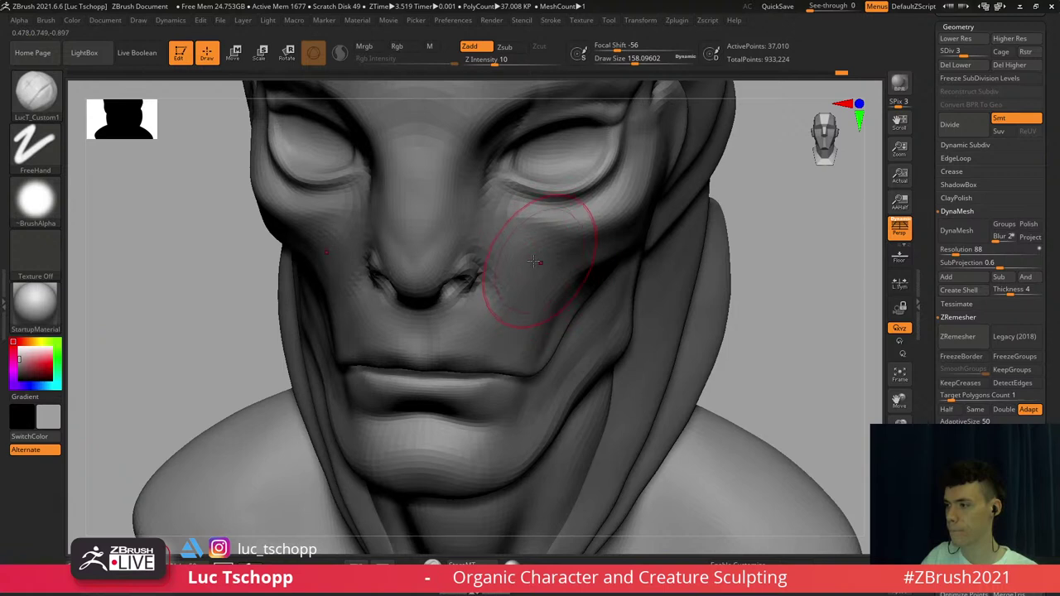
pyautogui.keyDown('shift'); pyautogui.moveTo(536, 263); pyautogui.dragTo(541, 290); pyautogui.keyUp('shift')
pyautogui.press('d')
pyautogui.press('d')
pyautogui.moveTo(532, 297)
pyautogui.keyDown('shift'); pyautogui.mouseDown(button='right')
pyautogui.moveTo(516, 303)
pyautogui.moveTo(539, 222)
pyautogui.moveTo(515, 303)
pyautogui.mouseUp(button='right'); pyautogui.keyUp('shift')
pyautogui.press('f')
# Nudge the brow and temple surface with the Move brush at subdivision level 3
pyautogui.hotkey('shift', 'd')
pyautogui.hotkey('shift', 'd')
pyautogui.press('b')
pyautogui.press('m')
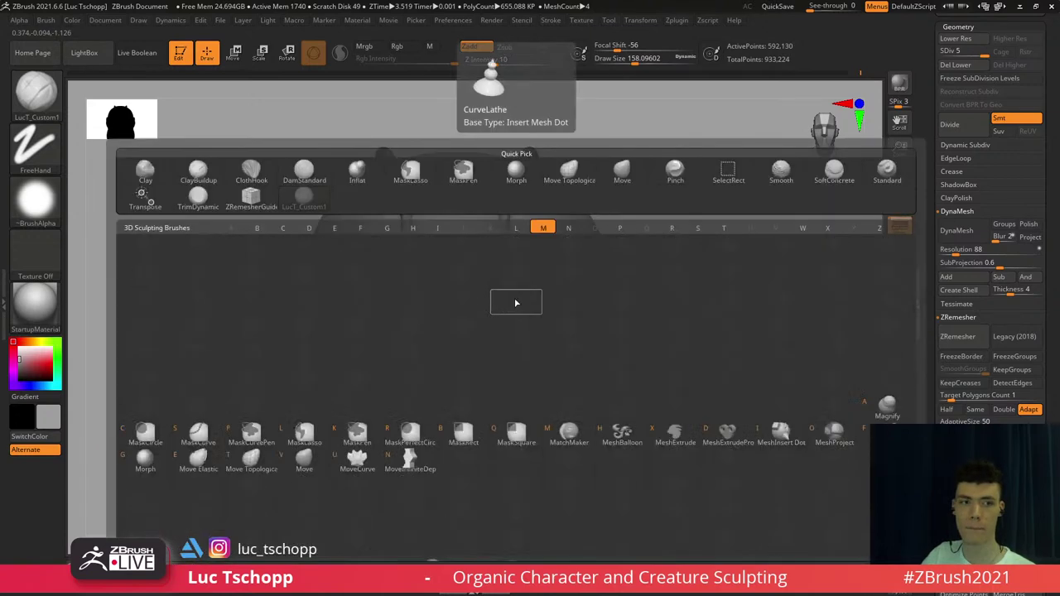
pyautogui.press('v')
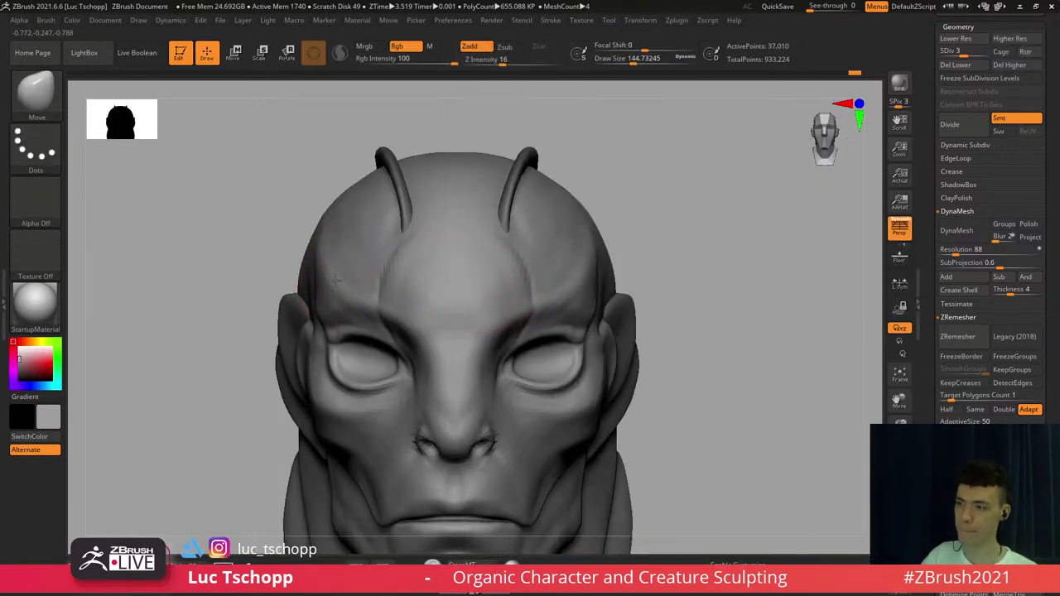
pyautogui.moveTo(349, 300); pyautogui.dragTo(344, 298)
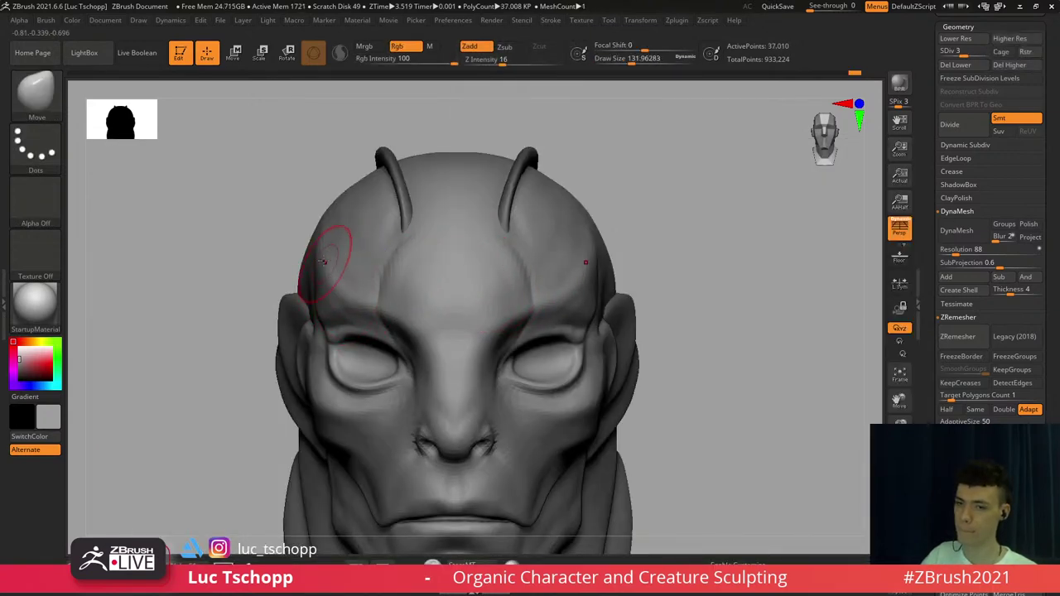
pyautogui.press('d')
pyautogui.keyDown('ctrl'); pyautogui.moveTo(370, 293); pyautogui.dragTo(368, 282, button='right'); pyautogui.keyUp('ctrl')
pyautogui.moveTo(447, 330)
pyautogui.keyDown('alt'); pyautogui.mouseDown(button='right')
pyautogui.moveTo(441, 296)
pyautogui.moveTo(446, 321)
pyautogui.mouseUp(button='right'); pyautogui.keyUp('alt')
# Drop back to SDiv 3 and resize the Move brush to about 132
pyautogui.hotkey('shift', 'd')
pyautogui.hotkey('shift', 'd')
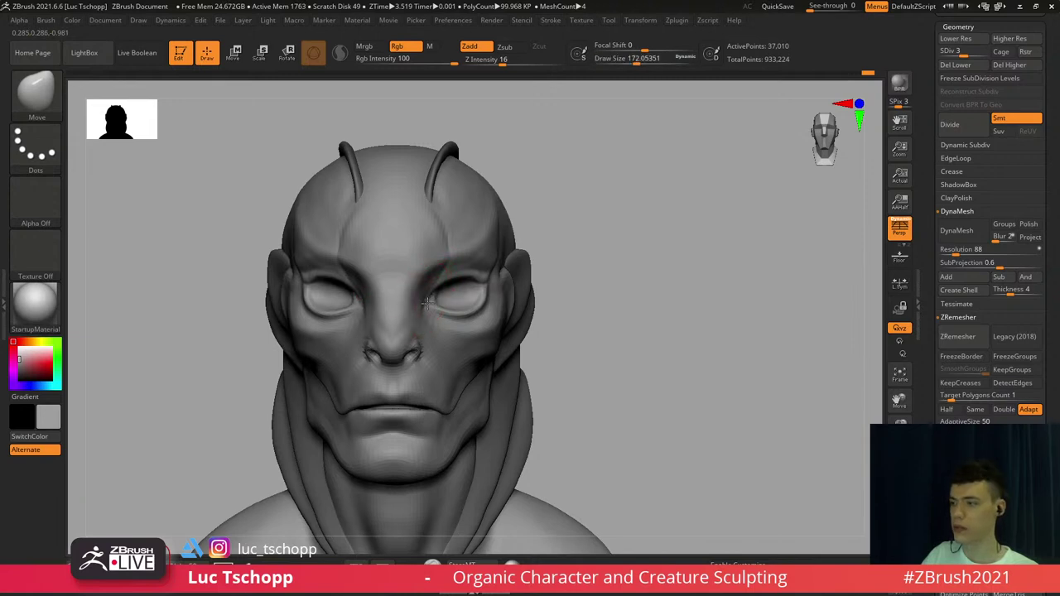
pyautogui.moveTo(443, 287)
pyautogui.keyDown('ctrl'); pyautogui.mouseDown(button='right')
pyautogui.moveTo(491, 300)
pyautogui.moveTo(473, 289)
pyautogui.mouseUp(button='right'); pyautogui.keyUp('ctrl')
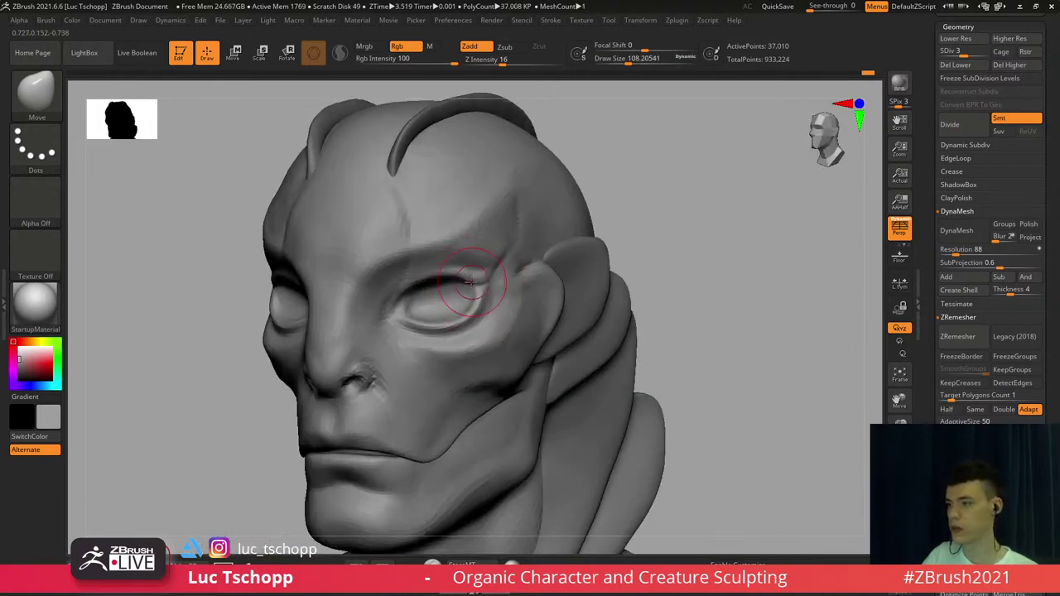
pyautogui.press('s')
pyautogui.moveTo(475, 275); pyautogui.dragTo(479, 284)
pyautogui.press('s')
pyautogui.press('s')
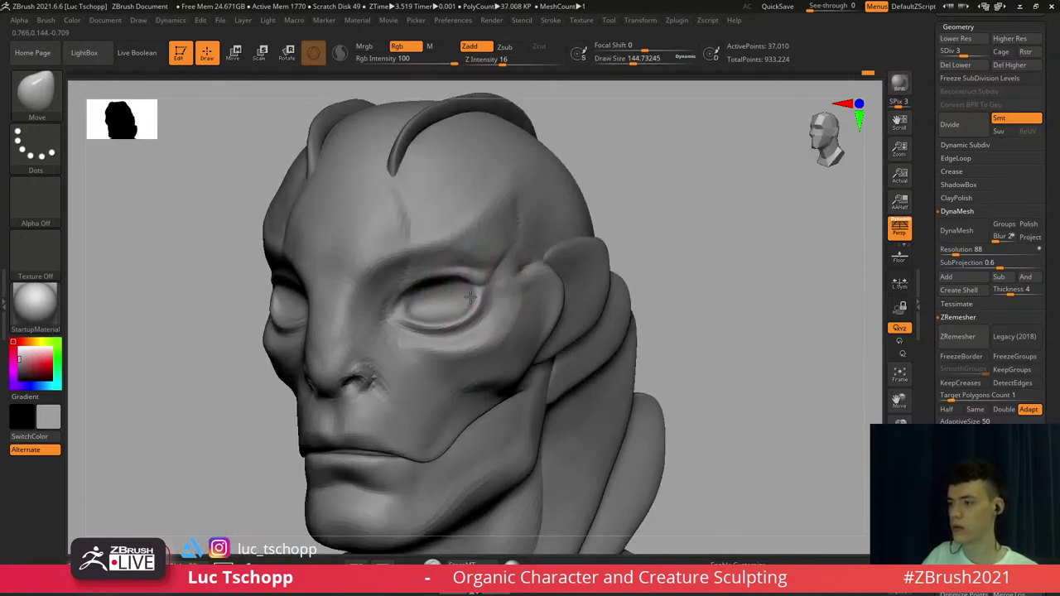
pyautogui.press('[')
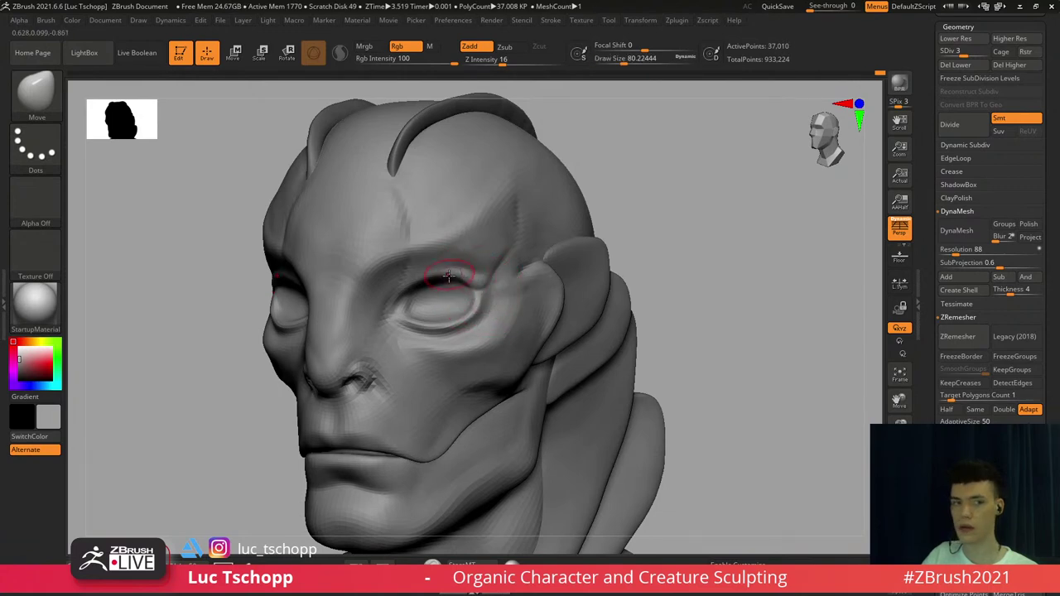
# Switch back to the custom sculpting brush and shrink it to about 71 near the eye
pyautogui.press('b')
pyautogui.click(394, 248)
pyautogui.keyDown('ctrl'); pyautogui.moveTo(423, 260); pyautogui.dragTo(451, 268, button='right'); pyautogui.keyUp('ctrl')
pyautogui.press('s')
pyautogui.moveTo(462, 266); pyautogui.dragTo(459, 266)
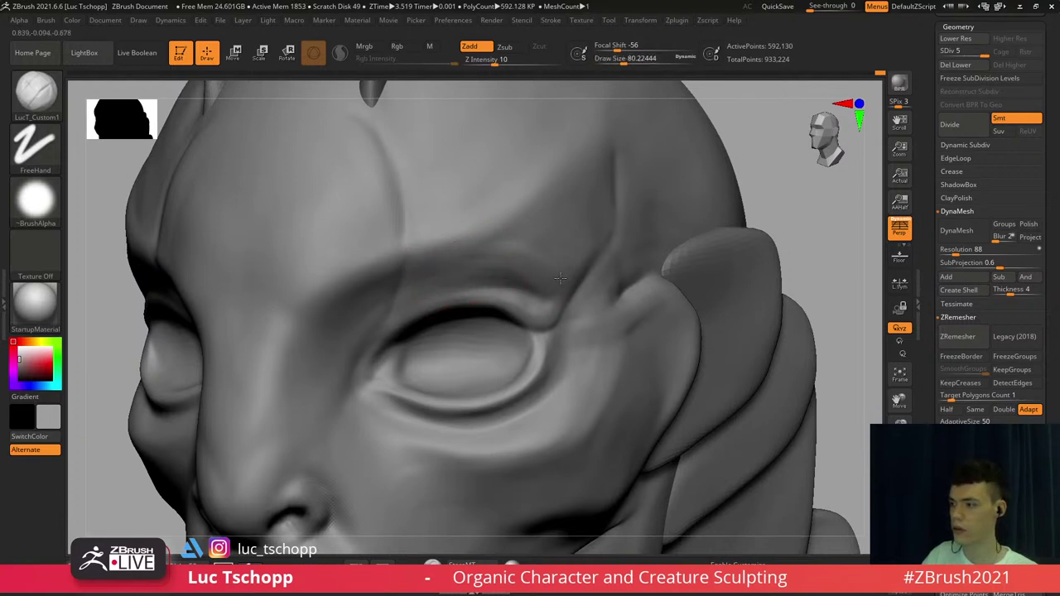
# Sculpt along the upper eyelid with the custom brush at subdivision level 4
pyautogui.hotkey('shift', 'd')
pyautogui.press('s')
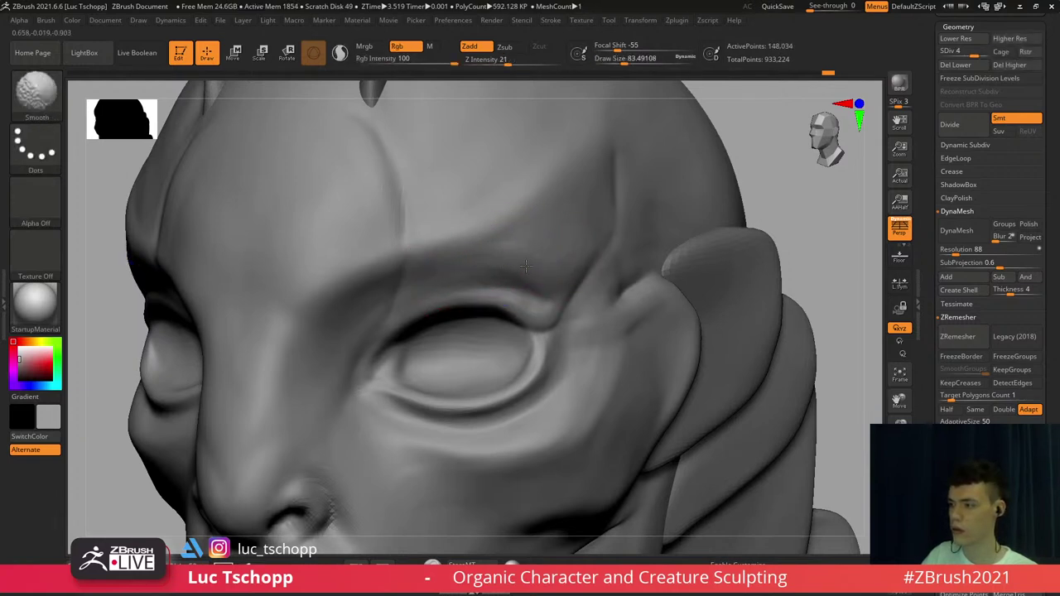
pyautogui.press('s')
pyautogui.moveTo(432, 290)
pyautogui.mouseDown()
pyautogui.moveTo(538, 300)
pyautogui.moveTo(534, 283)
pyautogui.mouseUp()
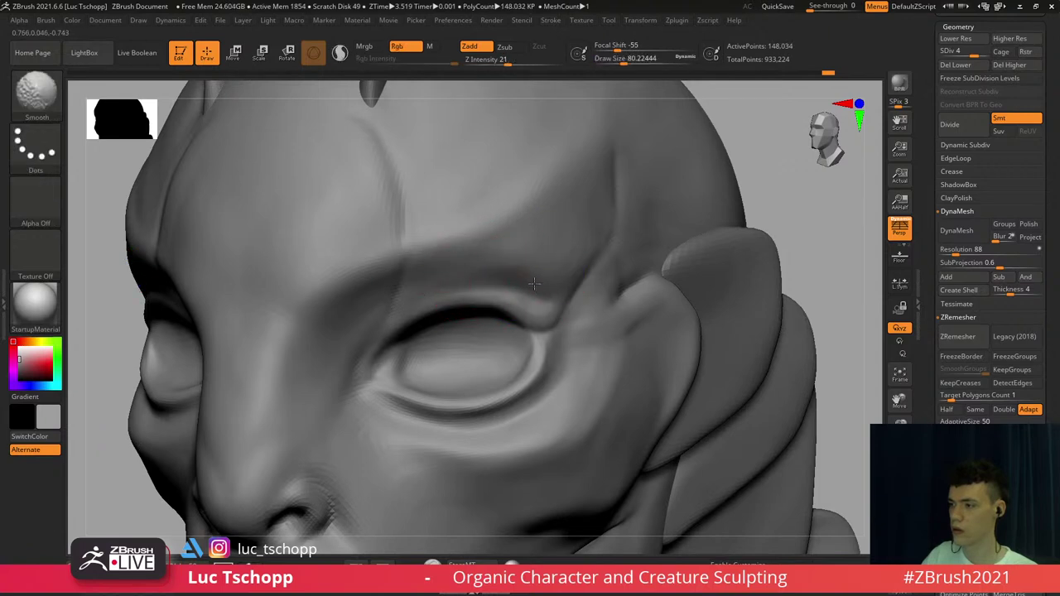
pyautogui.press('d')
pyautogui.keyDown('shift'); pyautogui.moveTo(433, 301); pyautogui.dragTo(443, 294, button='right'); pyautogui.keyUp('shift')
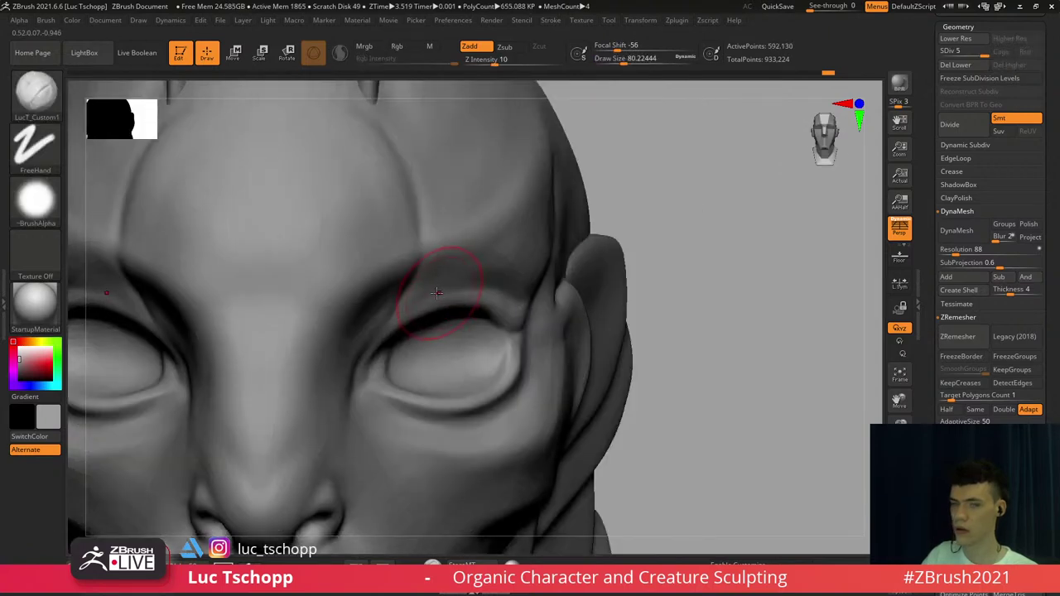
# Switch to the DamStandard crease brush at about size 54 and frame the bust front-on
pyautogui.press('b')
pyautogui.press('d')
pyautogui.press('s')
pyautogui.press('s')
pyautogui.moveTo(439, 300)
pyautogui.mouseDown()
pyautogui.moveTo(429, 297)
pyautogui.moveTo(461, 292)
pyautogui.moveTo(425, 306)
pyautogui.mouseUp()
pyautogui.press('s')
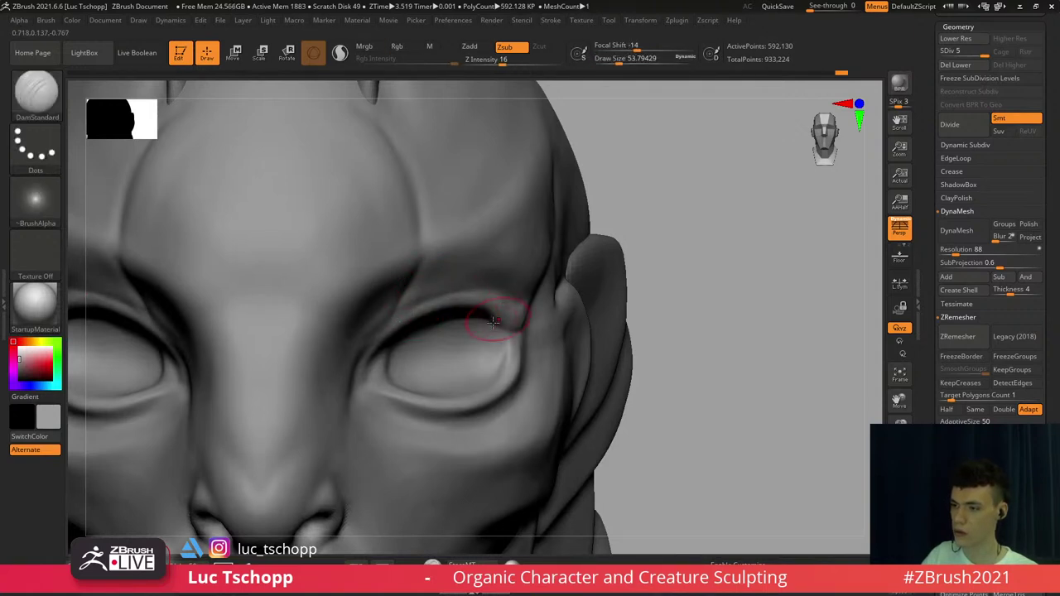
pyautogui.keyDown('ctrl'); pyautogui.moveTo(494, 322); pyautogui.dragTo(395, 267, button='right'); pyautogui.keyUp('ctrl')
pyautogui.moveTo(520, 286); pyautogui.dragTo(494, 275, button='right')
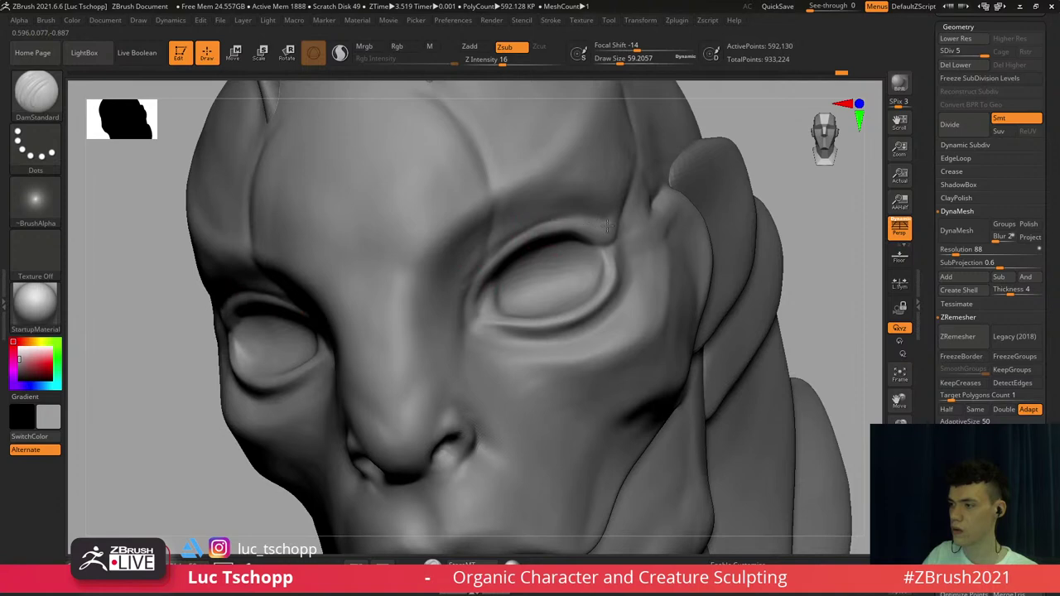
pyautogui.moveTo(551, 232)
pyautogui.keyDown('shift'); pyautogui.mouseDown(button='right')
pyautogui.moveTo(533, 236)
pyautogui.moveTo(536, 293)
pyautogui.mouseUp(button='right'); pyautogui.keyUp('shift')
pyautogui.press('f')
pyautogui.moveTo(502, 204)
pyautogui.keyDown('ctrl'); pyautogui.mouseDown(button='right')
pyautogui.moveTo(487, 246)
pyautogui.moveTo(500, 255)
pyautogui.moveTo(488, 263)
pyautogui.mouseUp(button='right'); pyautogui.keyUp('ctrl')
# Set the Standard brush to about size 41 and check the eye corner at subdivision levels 3 and 4
pyautogui.press('b')
pyautogui.press('s')
pyautogui.press('t')
pyautogui.press('[')
pyautogui.press('[')
pyautogui.hotkey('shift', 'd')
pyautogui.hotkey('shift', 'd')
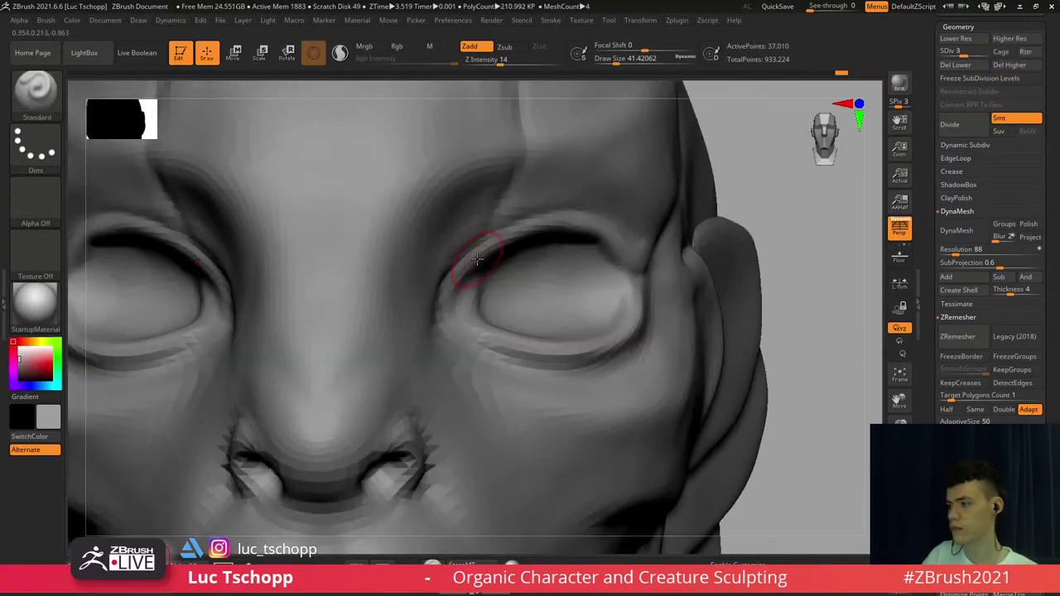
pyautogui.press('d')
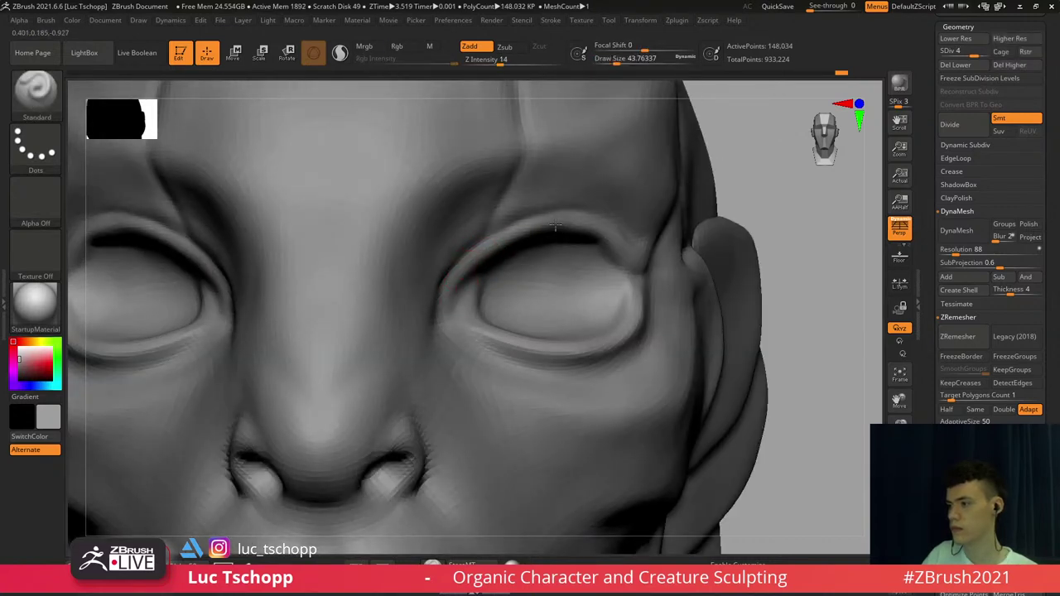
pyautogui.hotkey('shift', 'd')
pyautogui.hotkey('shift', 'd')
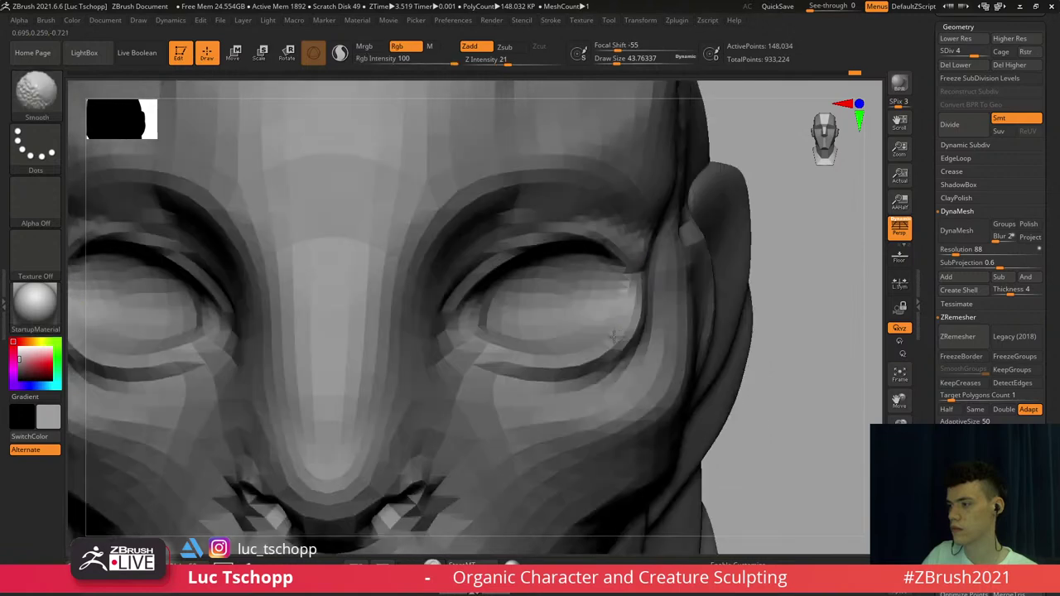
pyautogui.press('d')
pyautogui.press('d')
pyautogui.press('b')
pyautogui.moveTo(615, 344)
pyautogui.keyDown('ctrl'); pyautogui.mouseDown(button='right')
pyautogui.moveTo(539, 278)
pyautogui.moveTo(599, 316)
pyautogui.mouseUp(button='right'); pyautogui.keyUp('ctrl')
pyautogui.press('m')
pyautogui.press('v')
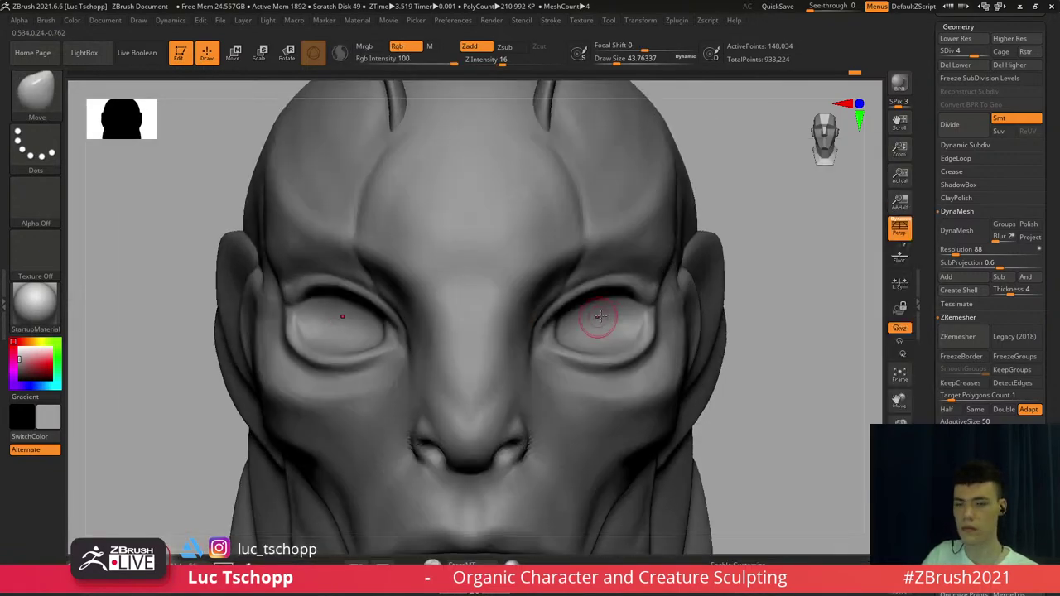
# Pick the custom sculpting brush and zoom to a three-quarter view of the lower face
pyautogui.press('b')
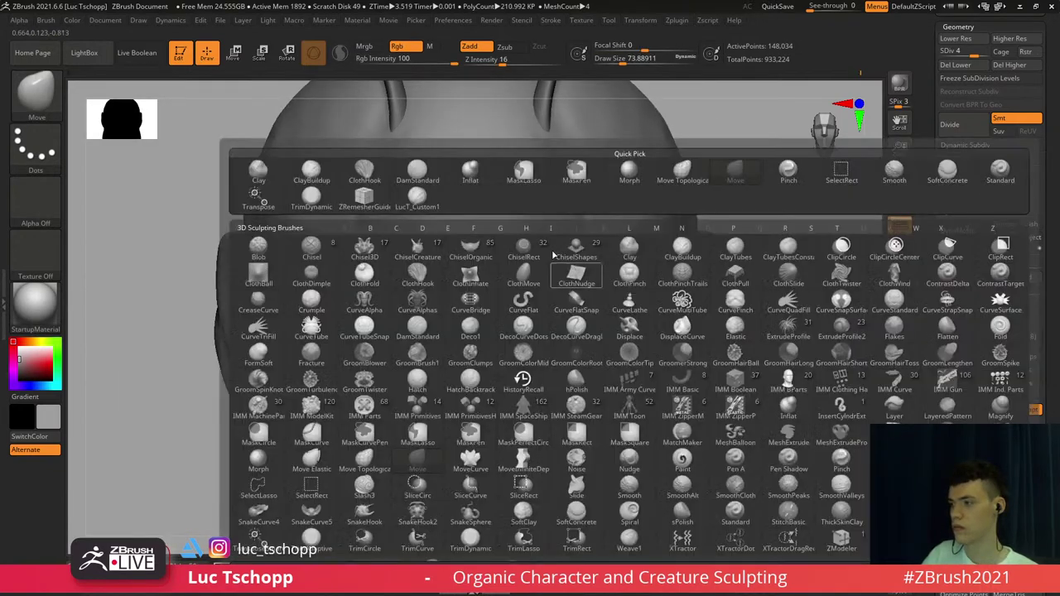
pyautogui.click(429, 199)
pyautogui.hotkey('shift', 'd')
# Switch to Move Topological at subdivision level 1 with brush size about 357, undoing a stray lip move
pyautogui.hotkey('shift', 'd')
pyautogui.moveTo(666, 265)
pyautogui.mouseDown(button='right')
pyautogui.moveTo(642, 252)
pyautogui.moveTo(671, 228)
pyautogui.moveTo(641, 272)
pyautogui.moveTo(550, 289)
pyautogui.mouseUp(button='right')
pyautogui.press('d')
pyautogui.press('d')
pyautogui.press('d')
pyautogui.moveTo(522, 362)
pyautogui.keyDown('ctrl'); pyautogui.mouseDown(button='right')
pyautogui.moveTo(532, 385)
pyautogui.moveTo(513, 366)
pyautogui.moveTo(530, 324)
pyautogui.moveTo(426, 320)
pyautogui.moveTo(381, 283)
pyautogui.moveTo(377, 297)
pyautogui.moveTo(315, 290)
pyautogui.mouseUp(button='right'); pyautogui.keyUp('ctrl')
pyautogui.press('b')
pyautogui.press('m')
pyautogui.press('t')
pyautogui.hotkey('shift', 'd')
pyautogui.hotkey('shift', 'd')
pyautogui.hotkey('shift', 'd')
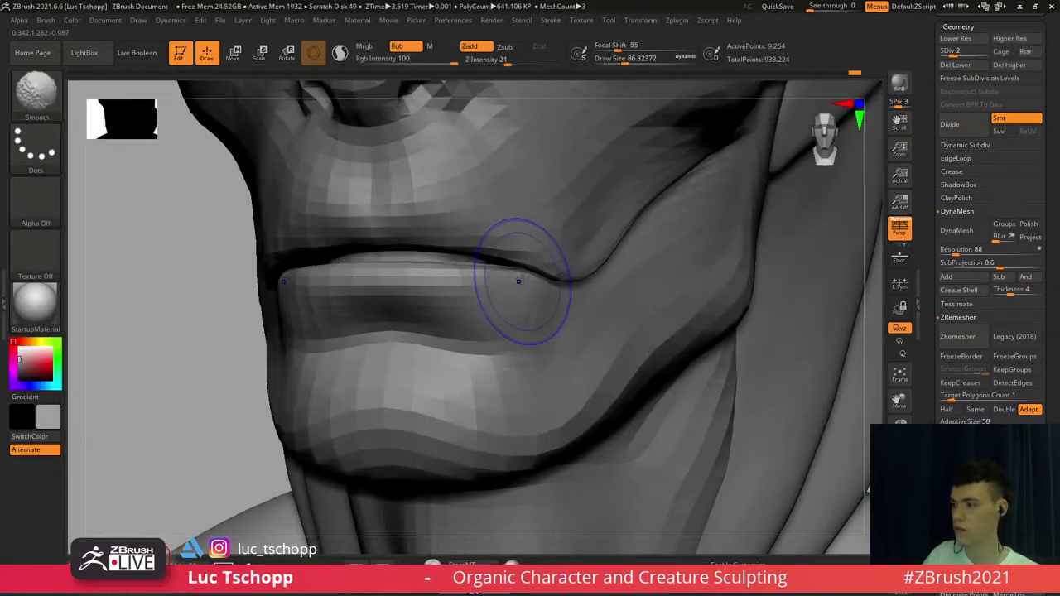
pyautogui.hotkey('shift', 'd')
pyautogui.press('s')
pyautogui.moveTo(518, 280); pyautogui.dragTo(538, 279)
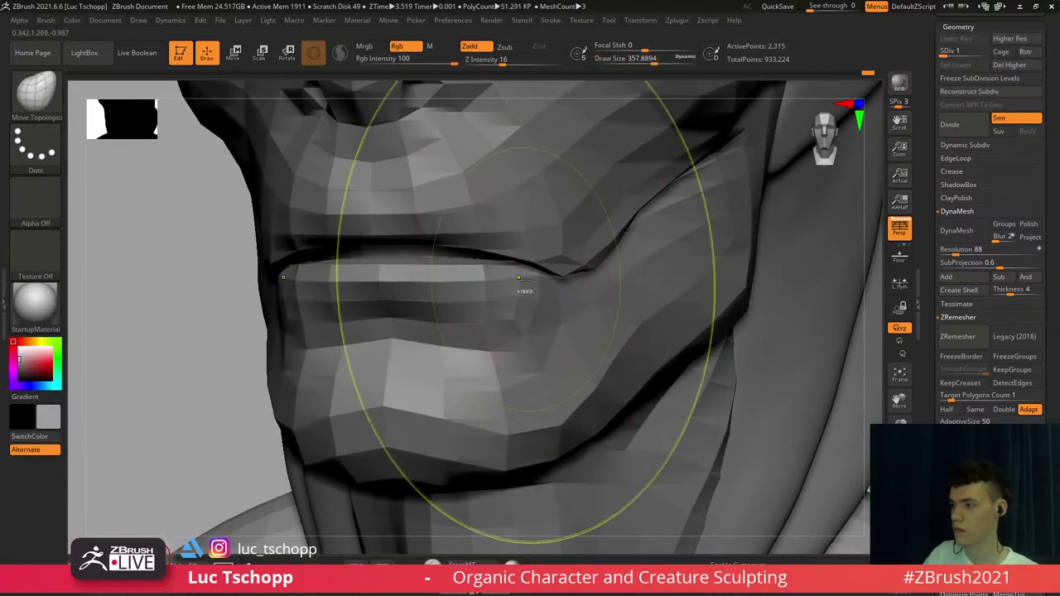
pyautogui.hotkey('ctrl', 'z')
# Pull the mouth corner upward with Move Topological, then step up to subdivision level 2
pyautogui.press('w')
pyautogui.keyDown('ctrl'); pyautogui.click(520, 298); pyautogui.keyUp('ctrl')
pyautogui.press('b')
pyautogui.press('m')
pyautogui.press('t')
pyautogui.press('s')
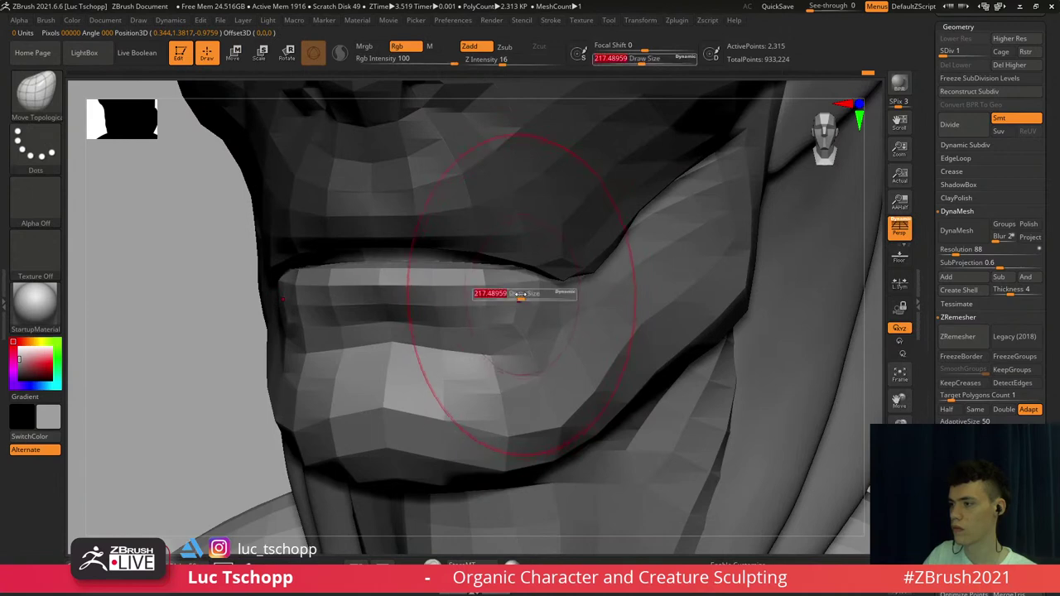
pyautogui.moveTo(543, 280); pyautogui.dragTo(546, 178)
pyautogui.keyDown('shift'); pyautogui.moveTo(547, 178); pyautogui.dragTo(555, 230, button='right'); pyautogui.keyUp('shift')
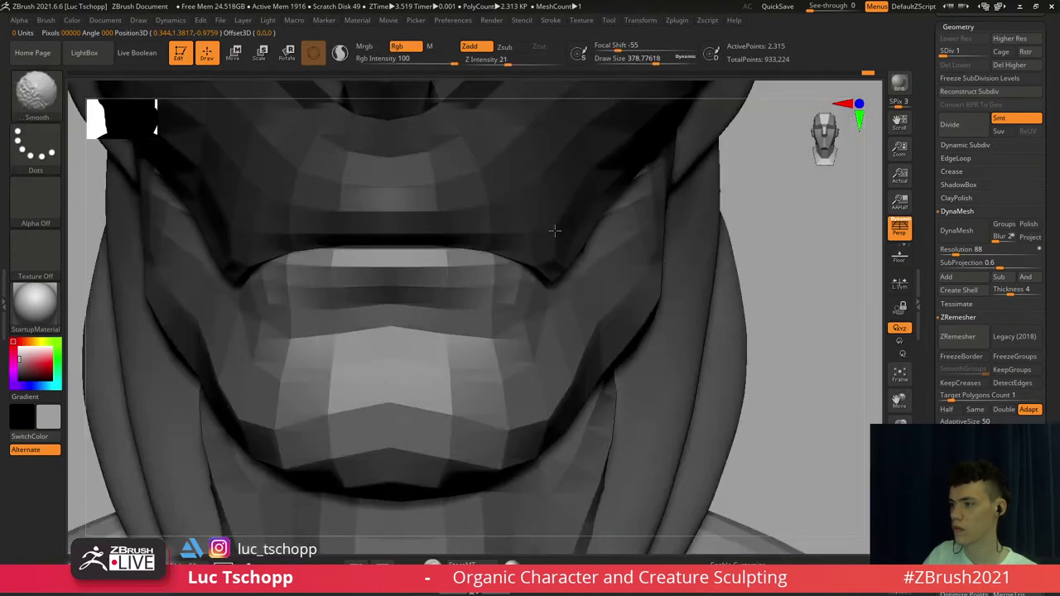
pyautogui.press('d')
pyautogui.press('d')
pyautogui.press('d')
pyautogui.press('d')
pyautogui.keyDown('ctrl'); pyautogui.moveTo(433, 237); pyautogui.dragTo(720, 251, button='right'); pyautogui.keyUp('ctrl')
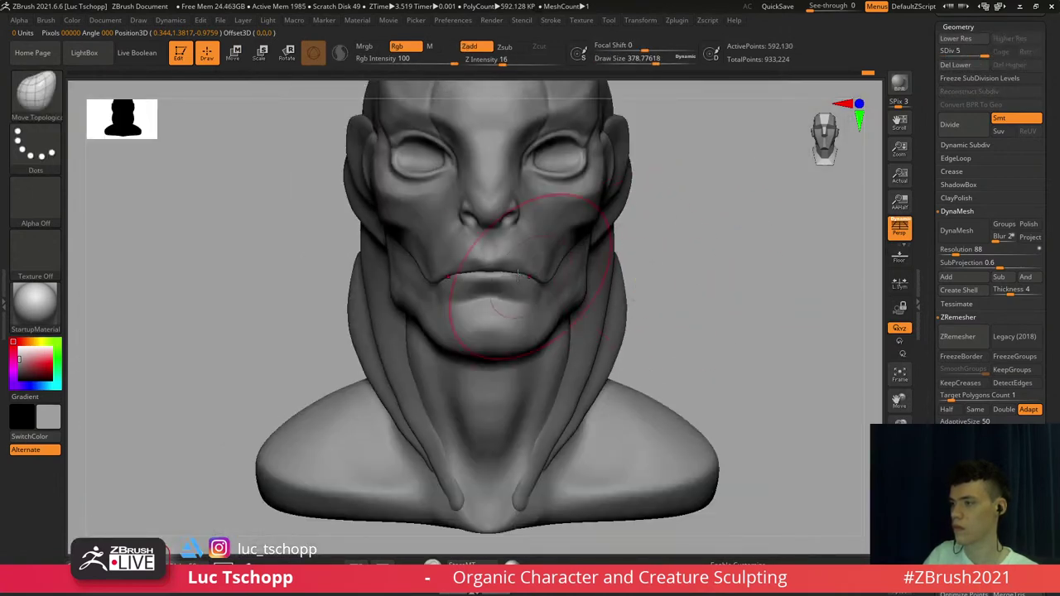
# Mask the upper face, isolate the mouth, and reshape the lips with a large brush (about 344–602)
pyautogui.hotkey('ctrl', 'h')
pyautogui.hotkey('shift', 'd')
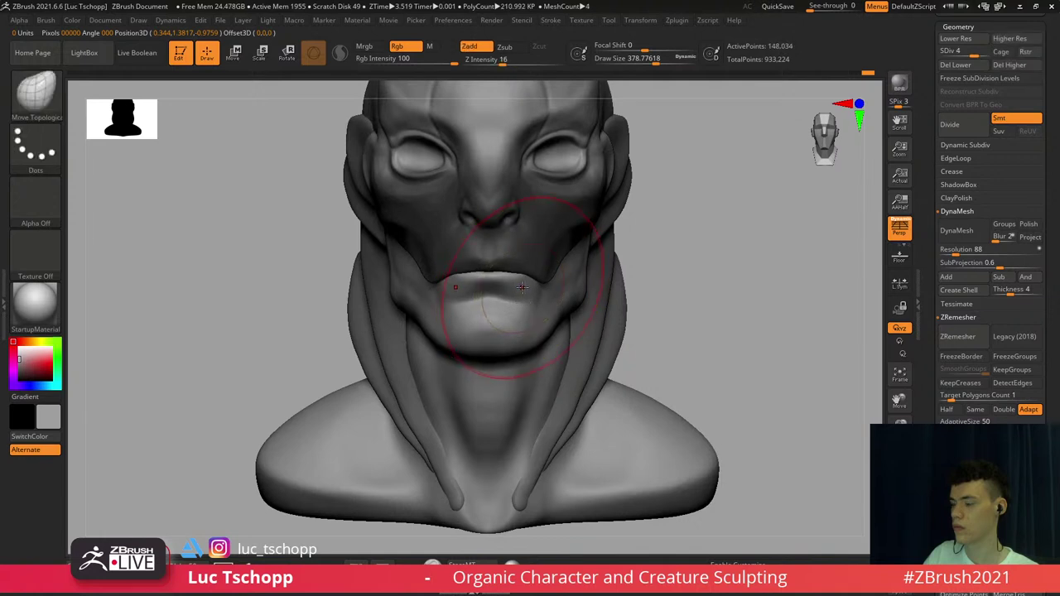
pyautogui.press('s')
pyautogui.click(522, 289)
pyautogui.hotkey('shift', 'd')
pyautogui.press('s')
pyautogui.hotkey('shift', 'd')
pyautogui.moveTo(510, 282)
pyautogui.mouseDown()
pyautogui.moveTo(533, 288)
pyautogui.moveTo(517, 284)
pyautogui.mouseUp()
pyautogui.press('s')
pyautogui.keyDown('ctrl'); pyautogui.keyDown('shift'); pyautogui.click(532, 309); pyautogui.keyUp('shift'); pyautogui.keyUp('ctrl')
pyautogui.moveTo(500, 270)
pyautogui.keyDown('ctrl'); pyautogui.mouseDown(button='right')
pyautogui.moveTo(485, 318)
pyautogui.moveTo(507, 264)
pyautogui.moveTo(485, 267)
pyautogui.moveTo(502, 235)
pyautogui.mouseUp(button='right'); pyautogui.keyUp('ctrl')
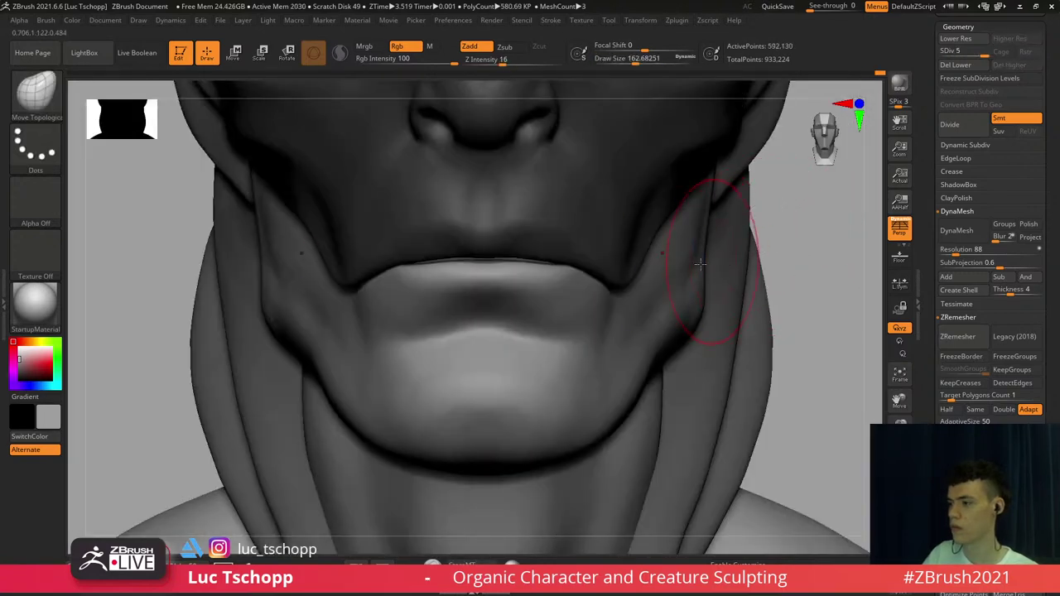
pyautogui.moveTo(509, 285)
pyautogui.mouseDown(button='right')
pyautogui.moveTo(486, 253)
pyautogui.moveTo(517, 269)
pyautogui.mouseUp(button='right')
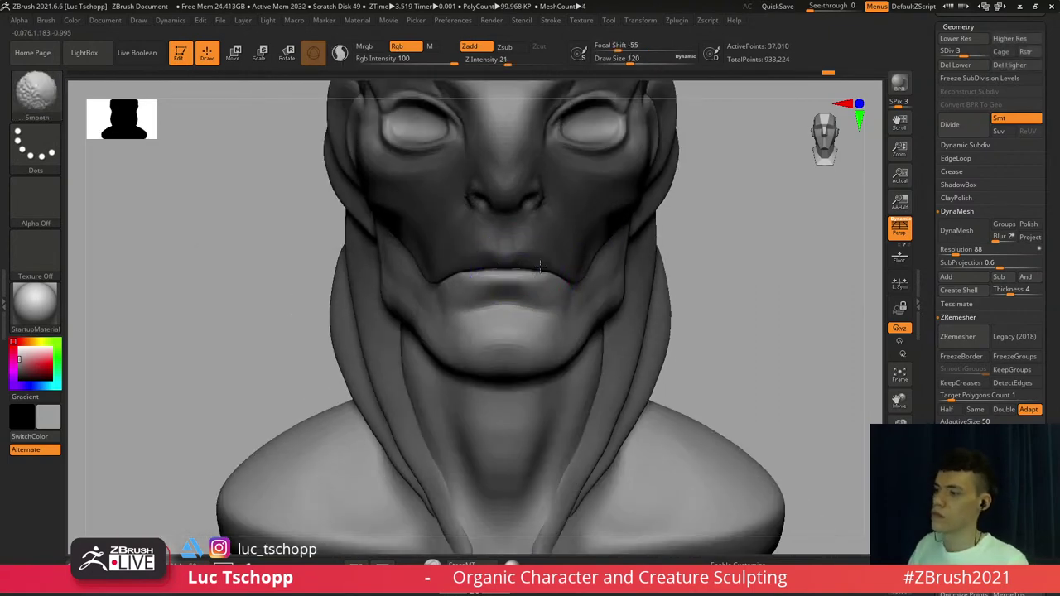
# Return to full resolution, choose the custom sculpting brush, and clear the mask from the face
pyautogui.press('d')
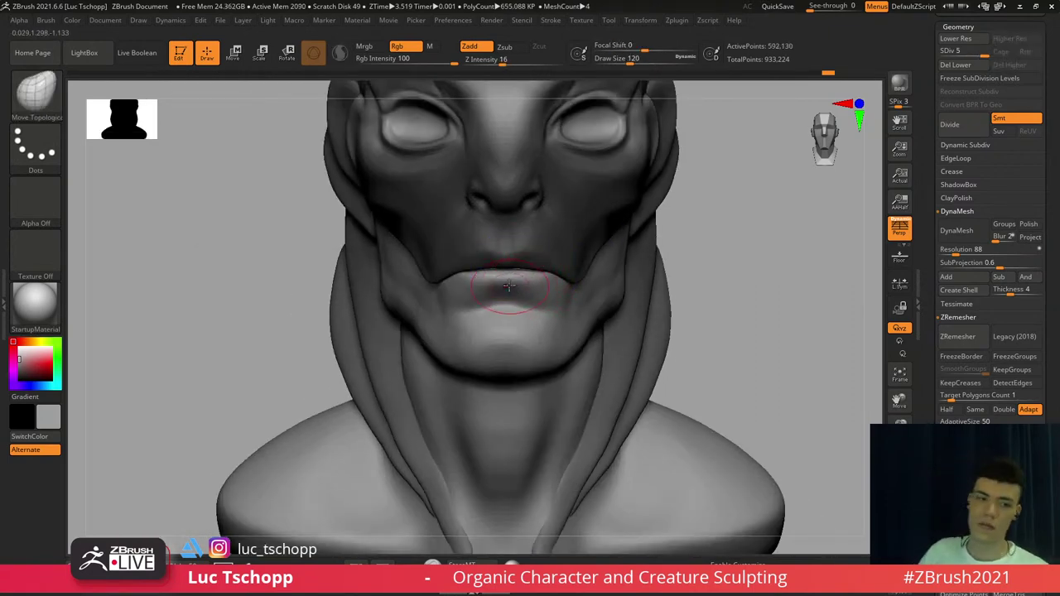
pyautogui.moveTo(541, 279); pyautogui.dragTo(522, 284, button='right')
pyautogui.press('b')
pyautogui.click(311, 197)
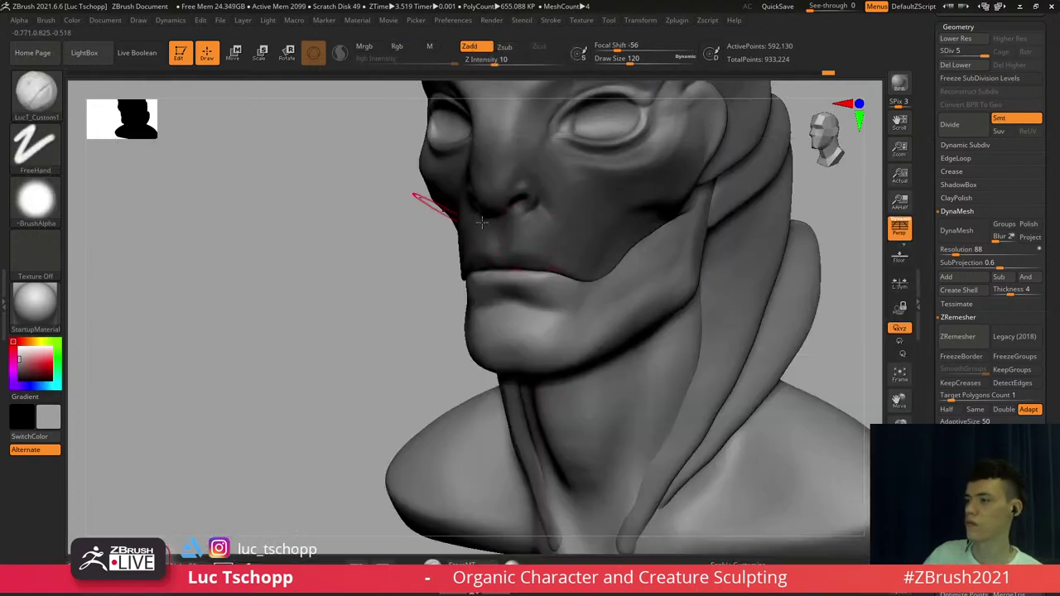
pyautogui.moveTo(433, 206)
pyautogui.mouseDown(button='right')
pyautogui.moveTo(489, 267)
pyautogui.moveTo(549, 257)
pyautogui.moveTo(537, 252)
pyautogui.moveTo(503, 336)
pyautogui.moveTo(518, 389)
pyautogui.mouseUp(button='right')
pyautogui.hotkey('ctrl', 'shift', 'a')
# Select the Move brush and review the reshaped mouth across subdivision levels
pyautogui.press('d')
pyautogui.press('d')
pyautogui.press('b')
pyautogui.press('m')
pyautogui.press('v')
pyautogui.hotkey('shift', 'd')
pyautogui.hotkey('shift', 'd')
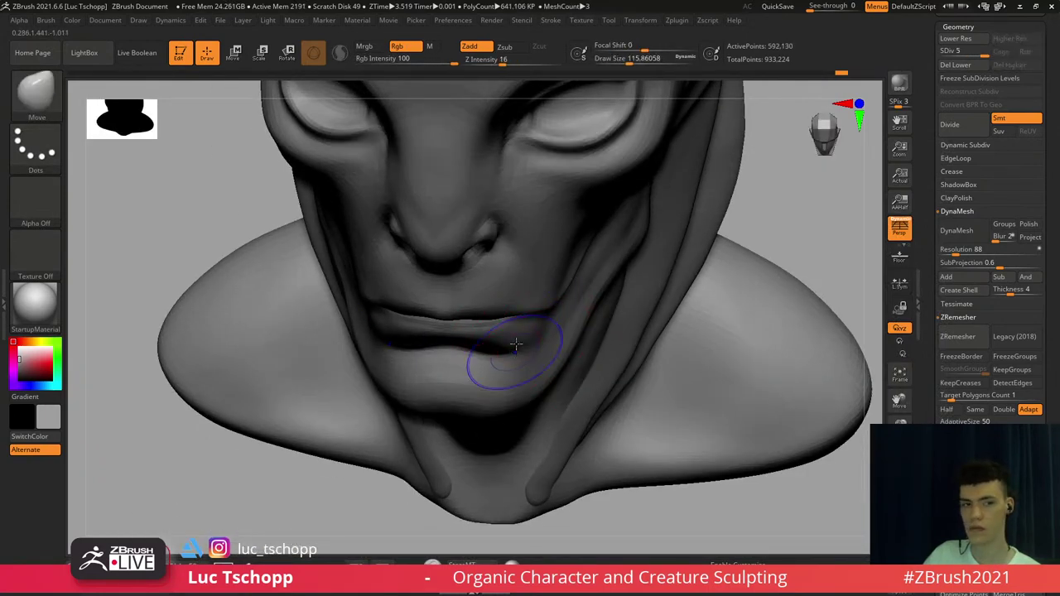
pyautogui.moveTo(519, 353); pyautogui.dragTo(519, 299, button='right')
pyautogui.press('d')
pyautogui.press('d')
pyautogui.moveTo(499, 362)
pyautogui.keyDown('alt'); pyautogui.mouseDown(button='right')
pyautogui.moveTo(499, 344)
pyautogui.moveTo(550, 286)
pyautogui.mouseUp(button='right'); pyautogui.keyUp('alt')
# Smooth the dark cheek crease at a lower subdivision level with a brush of about 158
pyautogui.press('b')
pyautogui.press('m')
pyautogui.press('v')
pyautogui.moveTo(282, 270); pyautogui.dragTo(308, 265, button='right')
pyautogui.hotkey('shift', 'd')
pyautogui.hotkey('shift', 'd')
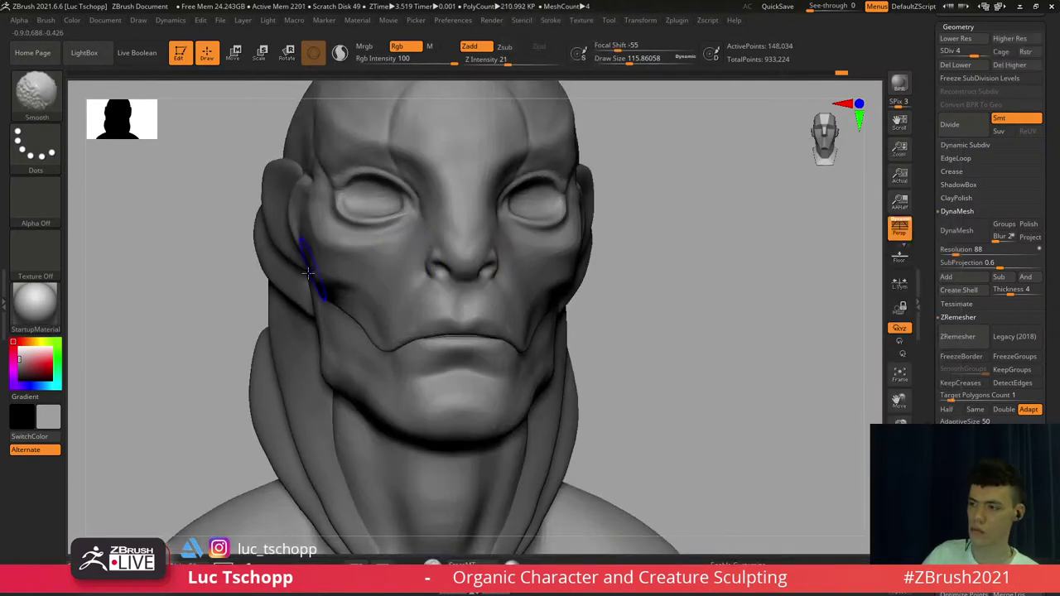
pyautogui.press('s')
pyautogui.moveTo(311, 282); pyautogui.dragTo(318, 282)
pyautogui.moveTo(317, 282); pyautogui.dragTo(333, 282, button='right')
pyautogui.press('s')
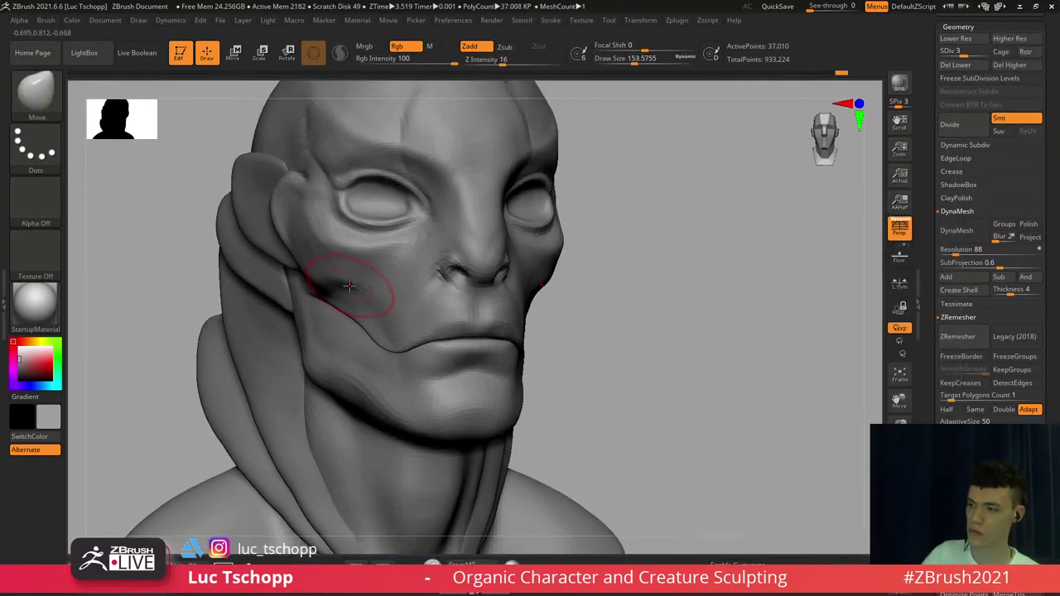
pyautogui.moveTo(349, 286)
pyautogui.keyDown('shift'); pyautogui.mouseDown()
pyautogui.moveTo(329, 283)
pyautogui.moveTo(346, 284)
pyautogui.mouseUp(); pyautogui.keyUp('shift')
pyautogui.press('d')
pyautogui.press('d')
pyautogui.moveTo(336, 273)
pyautogui.keyDown('shift'); pyautogui.mouseDown(button='right')
pyautogui.moveTo(381, 269)
pyautogui.moveTo(428, 300)
pyautogui.mouseUp(button='right'); pyautogui.keyUp('shift')
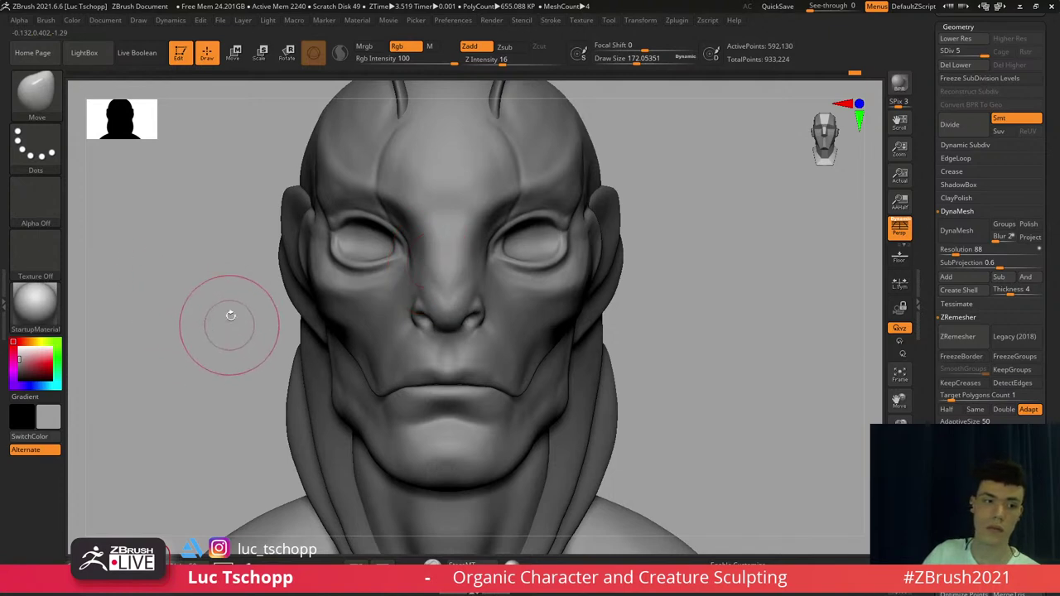
# Pick the custom sculpting brush and frame a three-quarter view of the cheek
pyautogui.moveTo(229, 325)
pyautogui.keyDown('ctrl'); pyautogui.mouseDown(button='right')
pyautogui.moveTo(249, 324)
pyautogui.moveTo(239, 328)
pyautogui.mouseUp(button='right'); pyautogui.keyUp('ctrl')
pyautogui.press('b')
pyautogui.click(201, 196)
pyautogui.keyDown('alt'); pyautogui.moveTo(211, 199); pyautogui.dragTo(369, 207, button='right'); pyautogui.keyUp('alt')
pyautogui.press('s')
pyautogui.moveTo(321, 176); pyautogui.dragTo(320, 176)
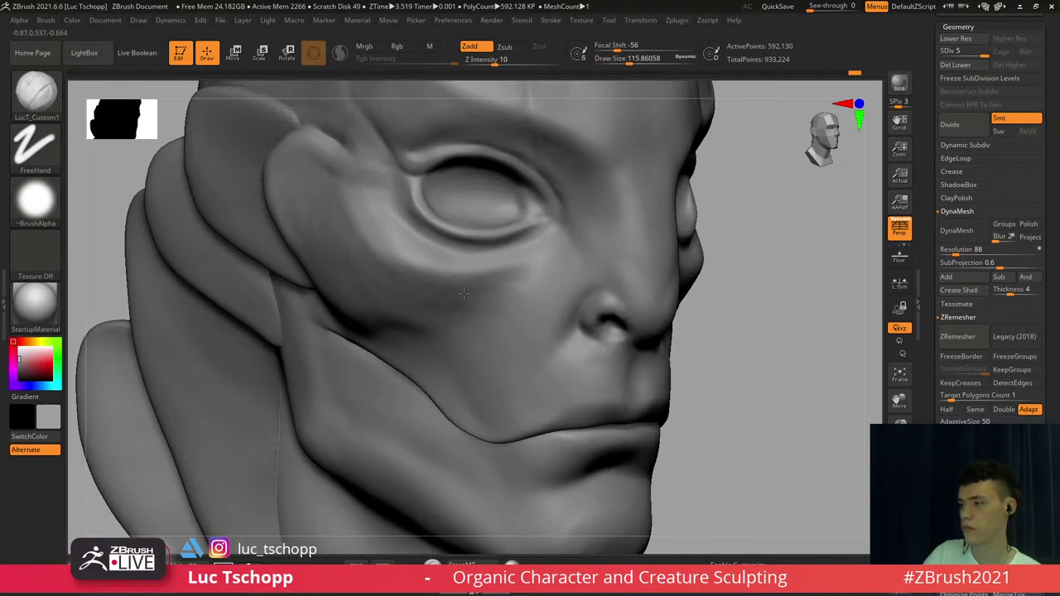
# Soften the cheek crease again one level lower, reducing the brush to about 172
pyautogui.press('s')
pyautogui.press('s')
pyautogui.hotkey('shift', 'd')
pyautogui.hotkey('shift', 'd')
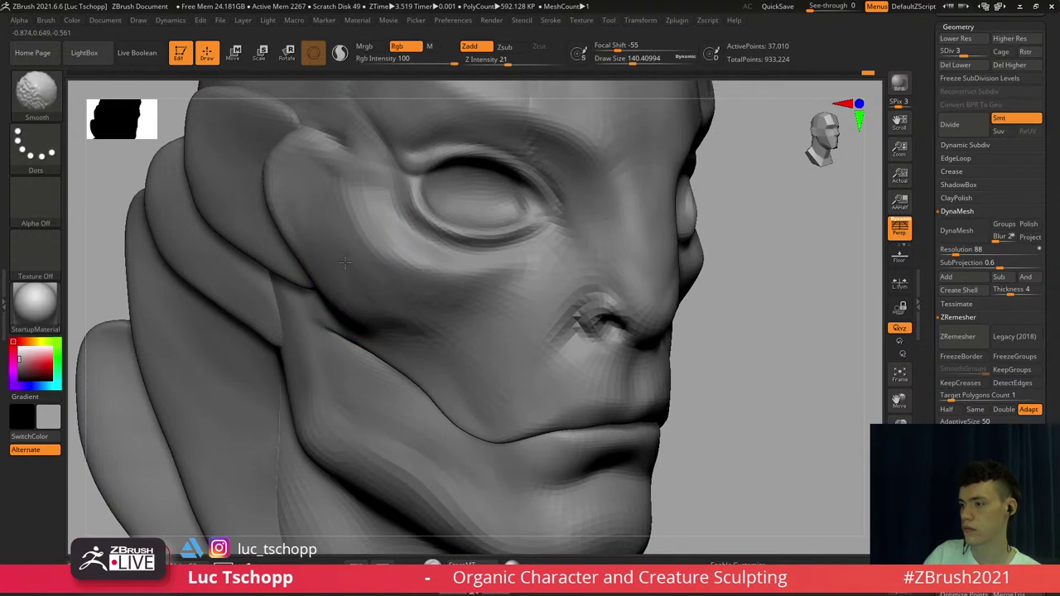
pyautogui.press('d')
pyautogui.press('s')
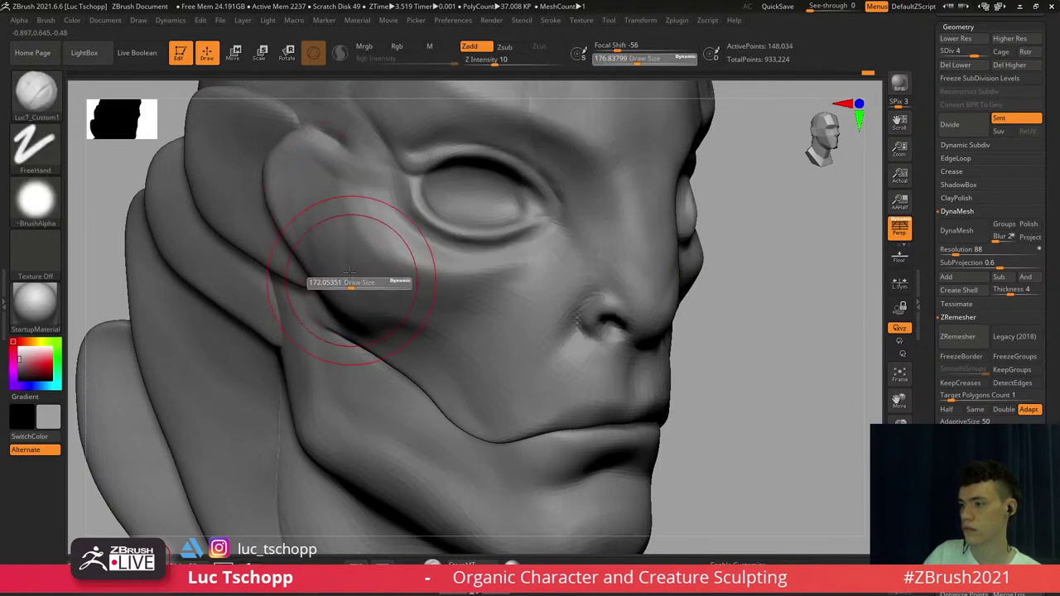
pyautogui.moveTo(351, 283)
pyautogui.mouseDown()
pyautogui.moveTo(356, 290)
pyautogui.moveTo(365, 278)
pyautogui.mouseUp()
pyautogui.press('d')
pyautogui.moveTo(446, 262)
pyautogui.keyDown('alt'); pyautogui.mouseDown(button='right')
pyautogui.moveTo(401, 285)
pyautogui.moveTo(483, 282)
pyautogui.moveTo(470, 304)
pyautogui.moveTo(371, 312)
pyautogui.mouseUp(button='right'); pyautogui.keyUp('alt')
# Drag the cheek slightly downward with an enlarged Move brush at lower subdivision
pyautogui.press('s')
pyautogui.press('b')
pyautogui.press('m')
pyautogui.press('v')
pyautogui.hotkey('shift', 'd')
pyautogui.hotkey('shift', 'd')
pyautogui.press('s')
pyautogui.moveTo(372, 311); pyautogui.dragTo(377, 312)
pyautogui.moveTo(360, 309); pyautogui.dragTo(356, 320)
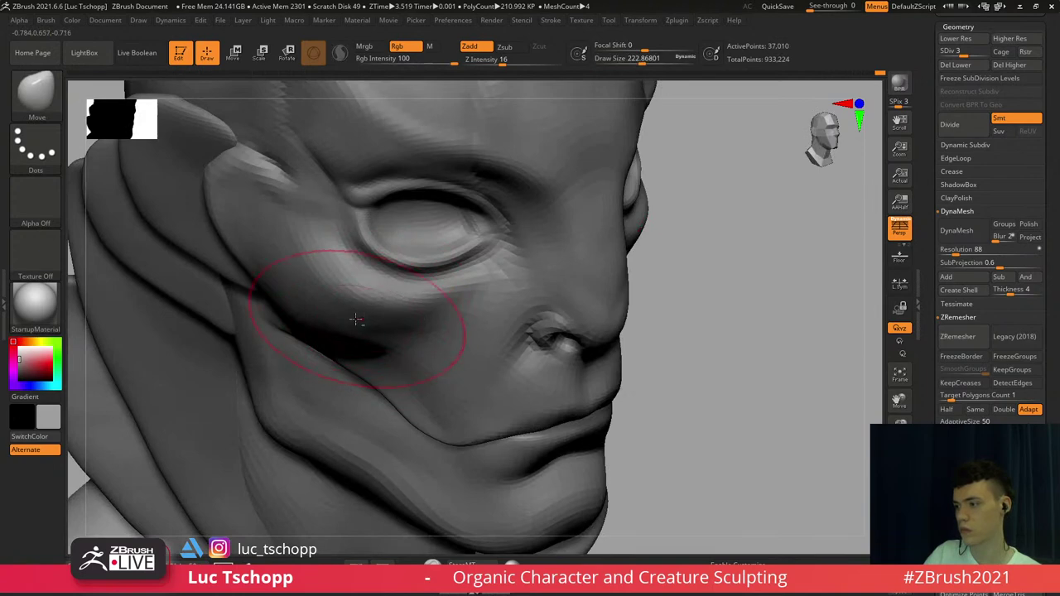
pyautogui.press('s')
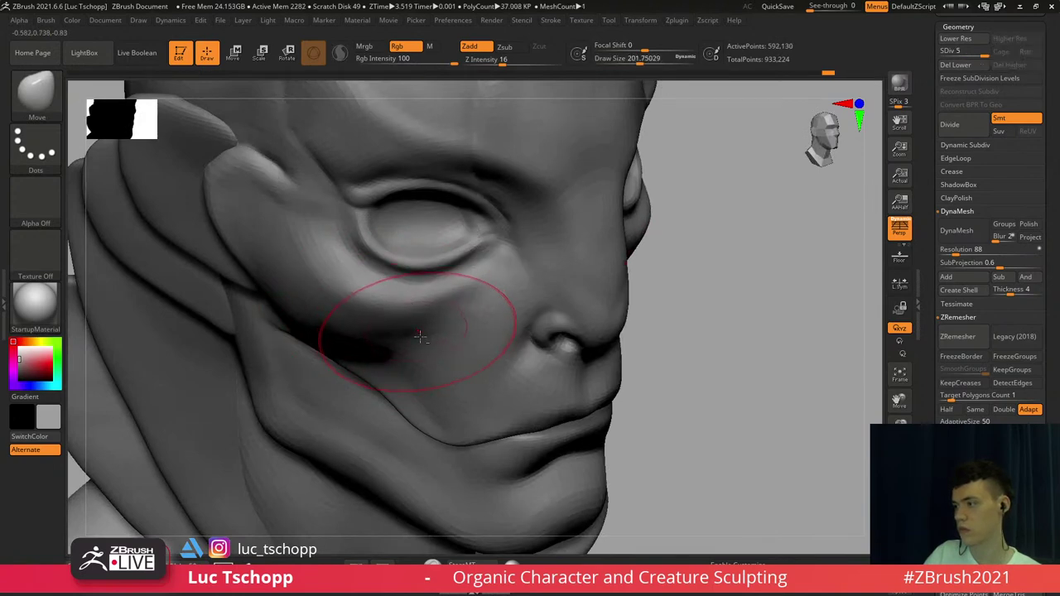
pyautogui.keyDown('ctrl'); pyautogui.moveTo(421, 337); pyautogui.dragTo(453, 343, button='right'); pyautogui.keyUp('ctrl')
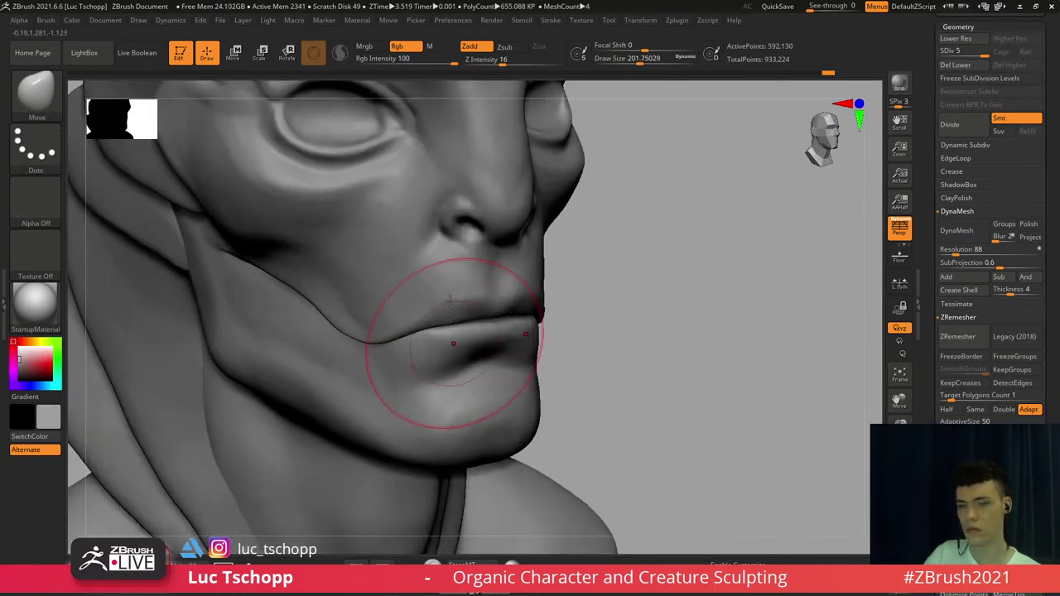
# At a low subdivision level, view the nose and mouth from under the chin and adjust them with Move
pyautogui.keyDown('ctrl'); pyautogui.moveTo(450, 301); pyautogui.dragTo(449, 331, button='right'); pyautogui.keyUp('ctrl')
pyautogui.moveTo(450, 332); pyautogui.dragTo(492, 310, button='right')
pyautogui.hotkey('shift', 'd')
pyautogui.hotkey('shift', 'd')
pyautogui.hotkey('shift', 'd')
pyautogui.press('s')
pyautogui.moveTo(494, 310); pyautogui.dragTo(490, 310)
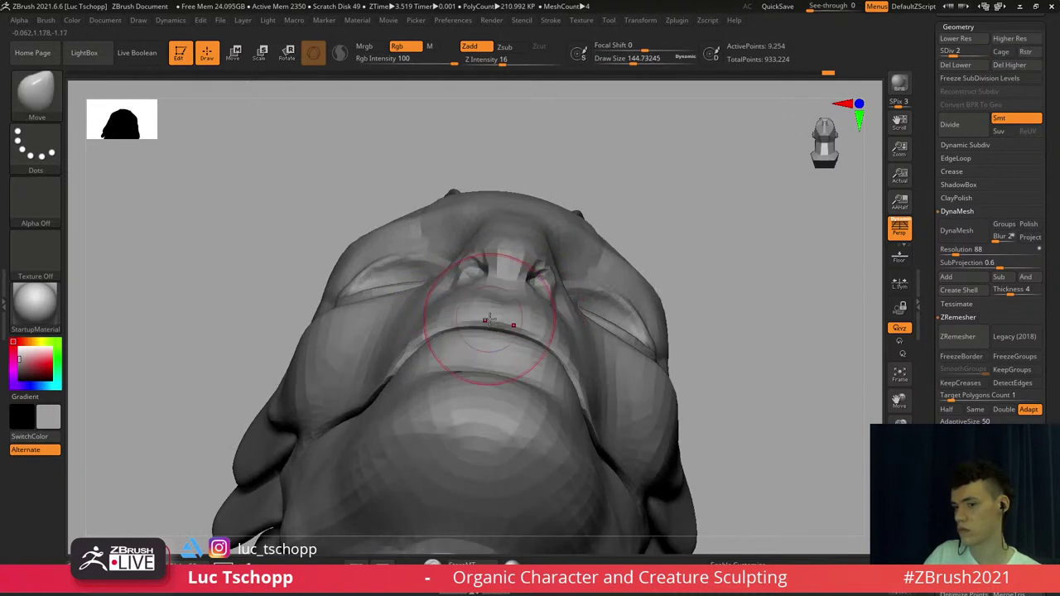
pyautogui.moveTo(490, 320); pyautogui.dragTo(475, 276, button='right')
# Shrink the brush to about 94 and switch to the LucT_Custom1 brush in front view
pyautogui.press('s')
pyautogui.moveTo(482, 271); pyautogui.dragTo(473, 274)
pyautogui.press('s')
pyautogui.press('s')
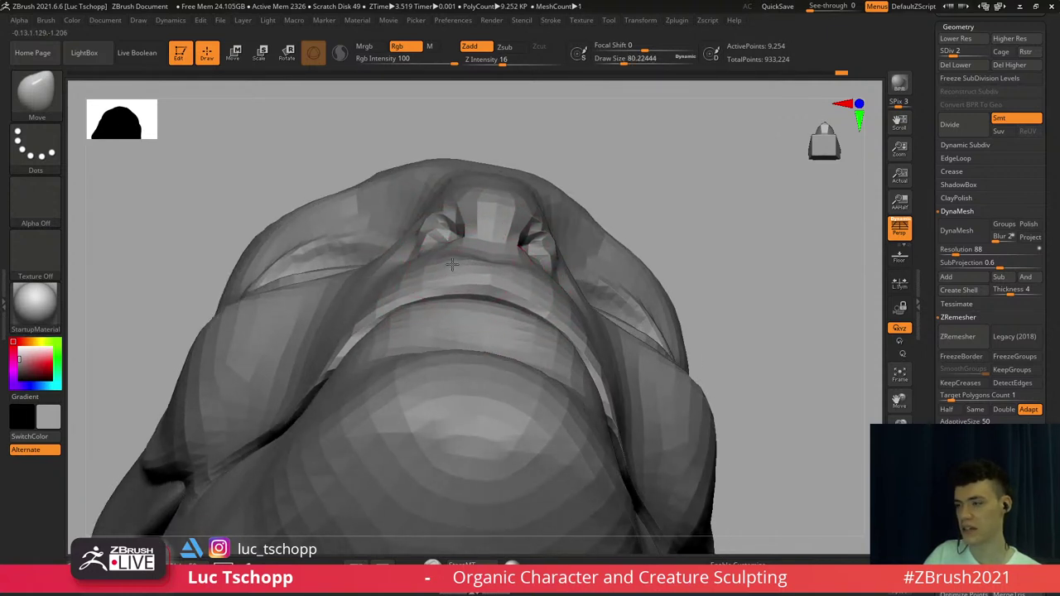
pyautogui.moveTo(449, 261); pyautogui.dragTo(452, 311, button='right')
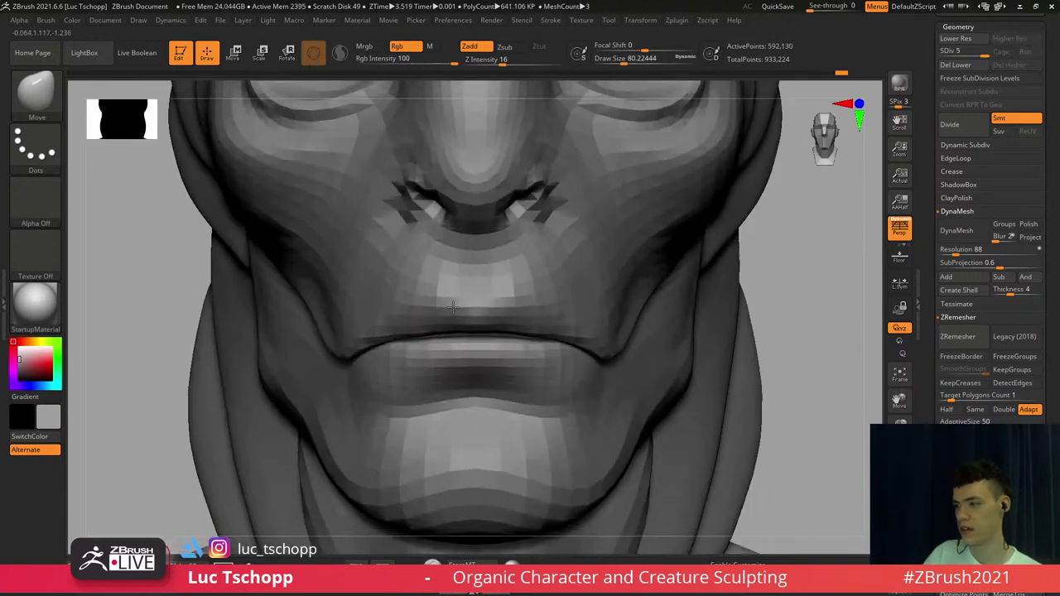
pyautogui.press('b')
pyautogui.click(241, 199)
pyautogui.keyDown('alt'); pyautogui.moveTo(421, 257); pyautogui.dragTo(381, 237, button='right'); pyautogui.keyUp('alt')
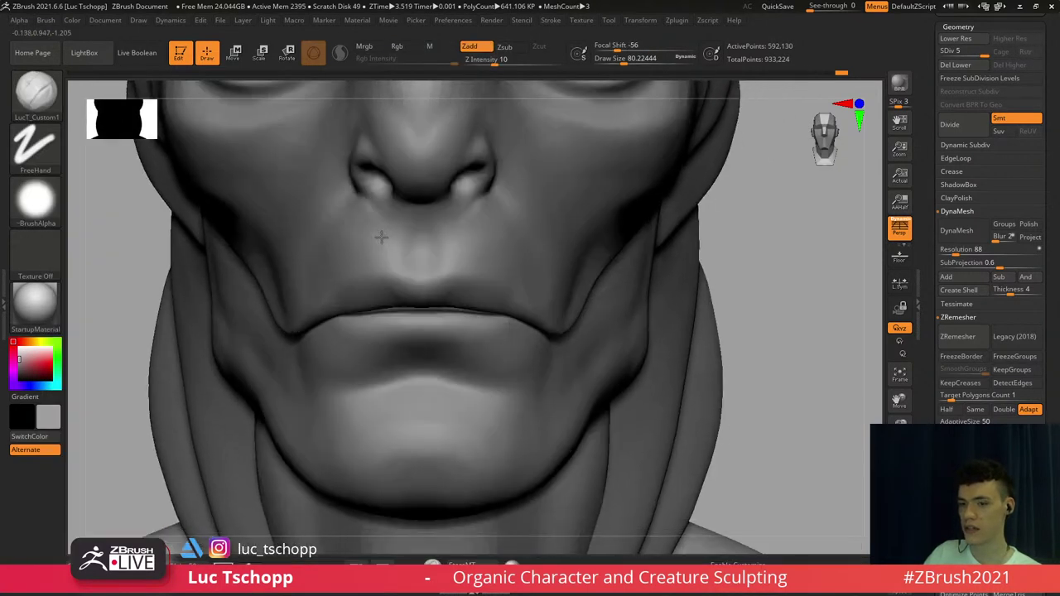
pyautogui.moveTo(439, 204)
pyautogui.mouseDown(button='right')
pyautogui.moveTo(453, 291)
pyautogui.moveTo(431, 311)
pyautogui.mouseUp(button='right')
# Carve the philtrum groove with DamStandard, then smooth the area above the upper lip
pyautogui.press('s')
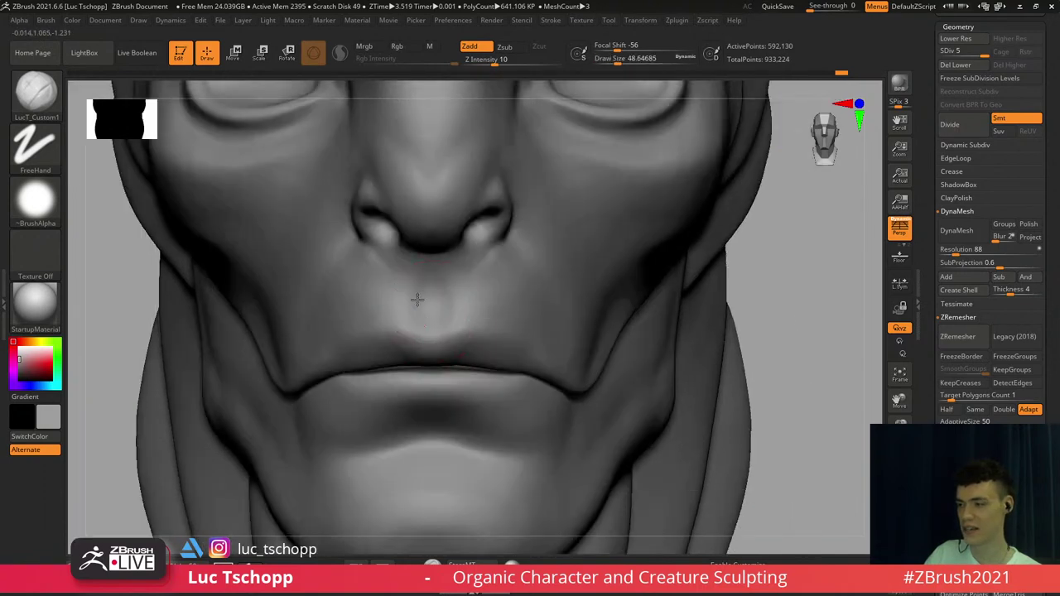
pyautogui.moveTo(453, 275)
pyautogui.mouseDown(button='right')
pyautogui.moveTo(422, 272)
pyautogui.moveTo(440, 250)
pyautogui.mouseUp(button='right')
pyautogui.press('b')
pyautogui.press('d')
pyautogui.press('s')
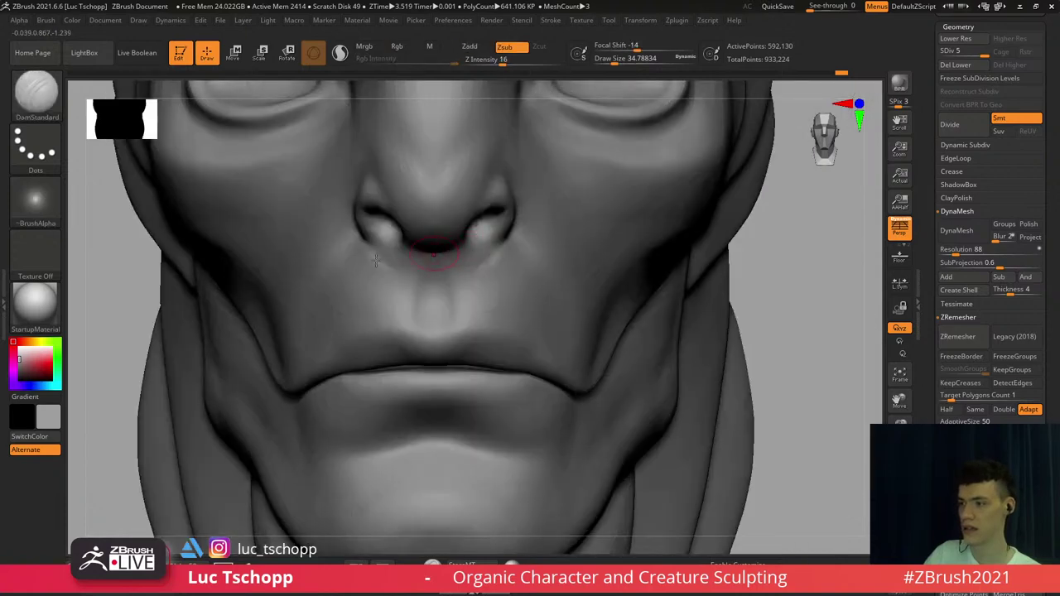
pyautogui.press('b')
pyautogui.click(211, 201)
pyautogui.keyDown('shift'); pyautogui.moveTo(456, 292); pyautogui.dragTo(456, 351); pyautogui.keyUp('shift')
pyautogui.keyDown('alt'); pyautogui.moveTo(431, 336); pyautogui.dragTo(416, 280, button='right'); pyautogui.keyUp('alt')
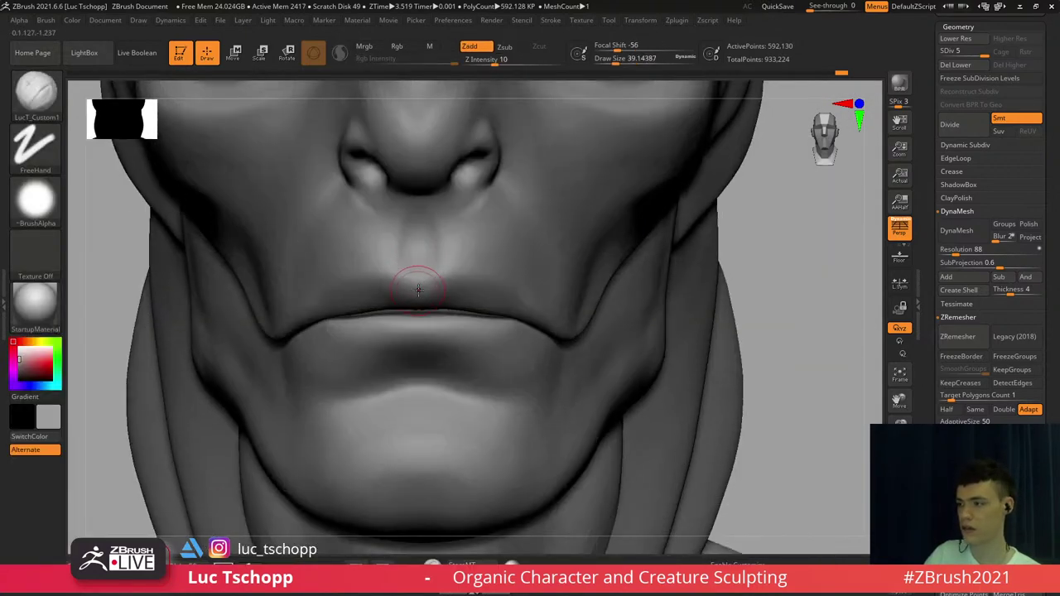
# Undo the bump on the upper lip and resculpt its form with LucT_Custom1
pyautogui.hotkey('shift', 'd')
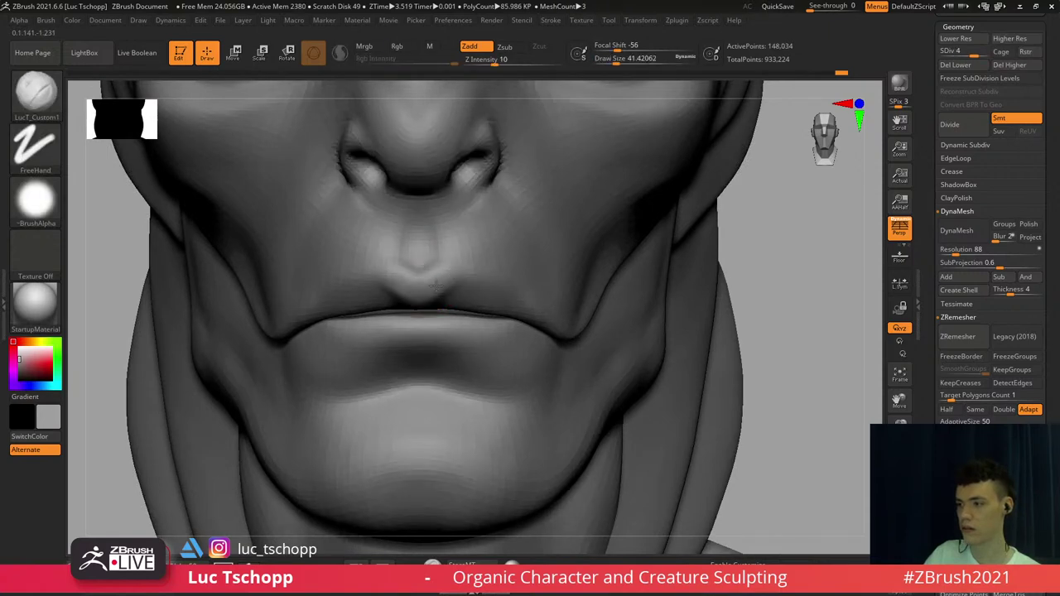
pyautogui.hotkey('ctrl', 'z')
pyautogui.press(']')
pyautogui.moveTo(439, 269); pyautogui.dragTo(430, 275, button='right')
pyautogui.press('s')
pyautogui.moveTo(433, 268); pyautogui.dragTo(428, 268)
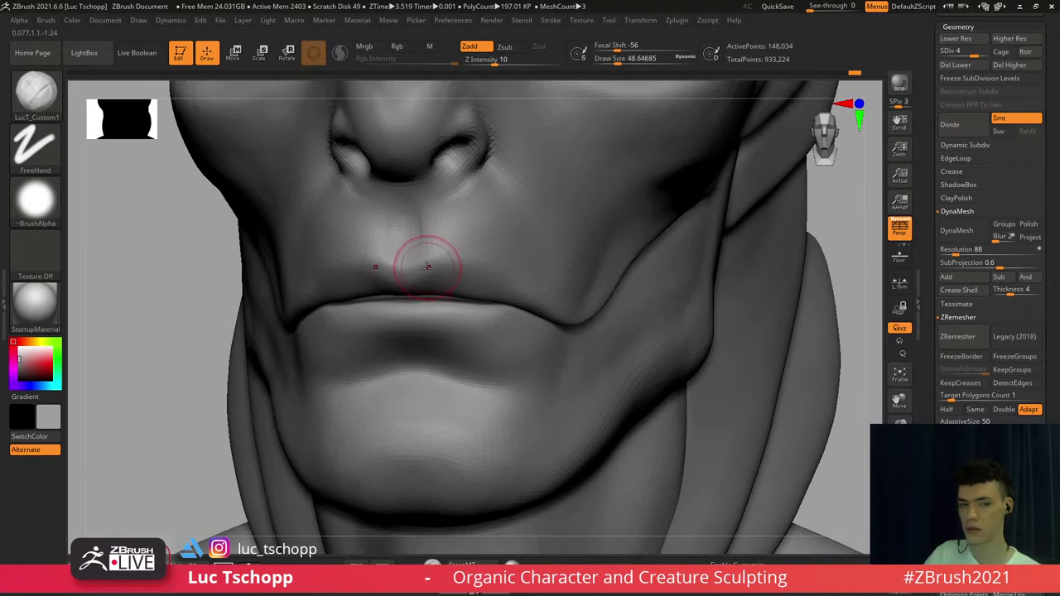
pyautogui.keyDown('alt'); pyautogui.moveTo(432, 278); pyautogui.dragTo(415, 281, button='right'); pyautogui.keyUp('alt')
pyautogui.press('s')
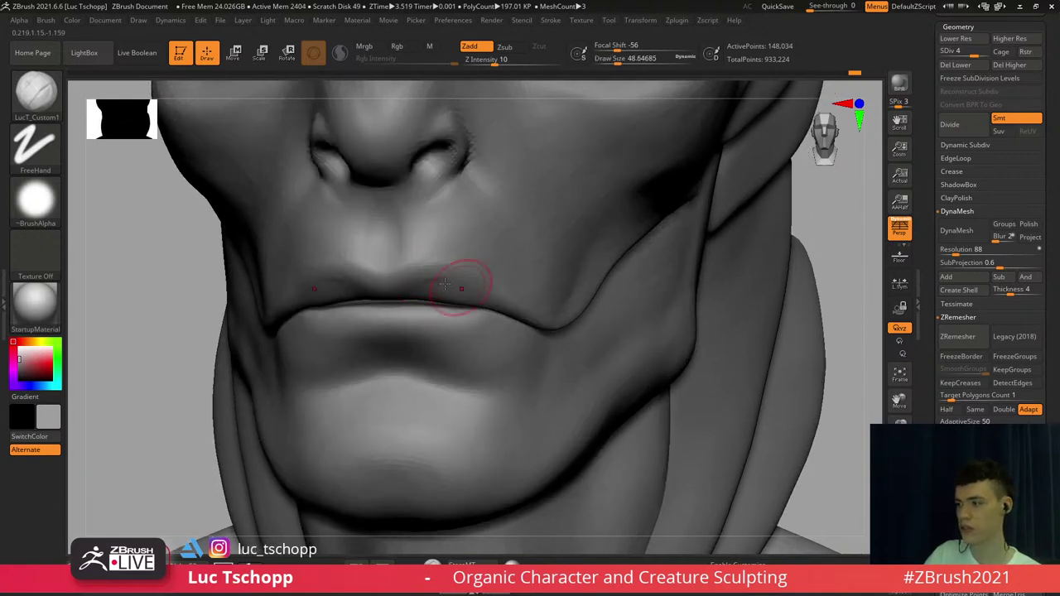
# Select the Standard brush and reduce its size to about 44
pyautogui.press('b')
pyautogui.press('s')
pyautogui.press('t')
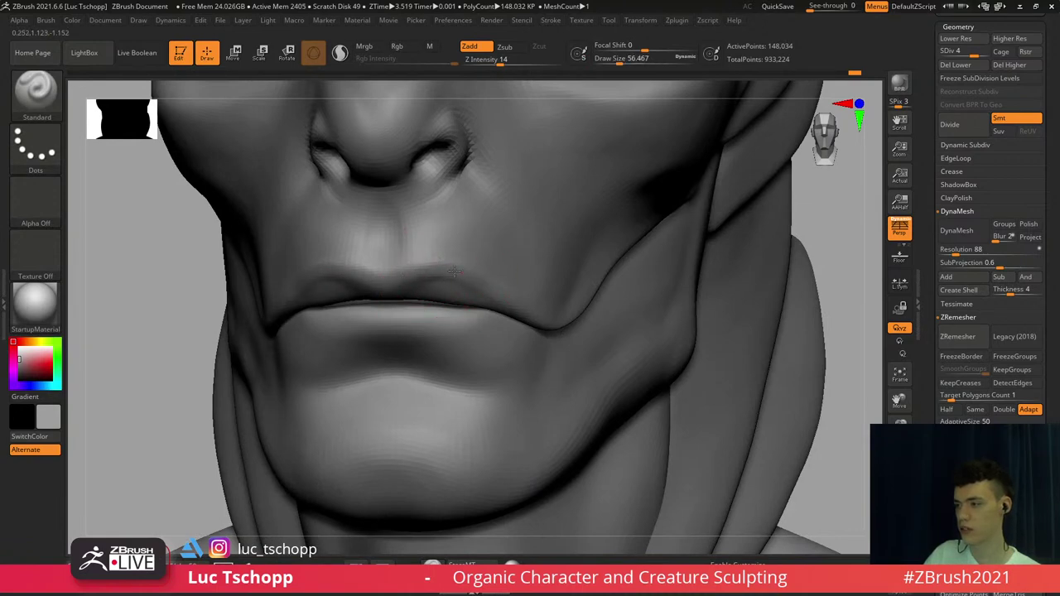
pyautogui.keyDown('ctrl'); pyautogui.moveTo(545, 312); pyautogui.dragTo(541, 255, button='right'); pyautogui.keyUp('ctrl')
pyautogui.press('s')
pyautogui.moveTo(494, 287); pyautogui.dragTo(491, 287)
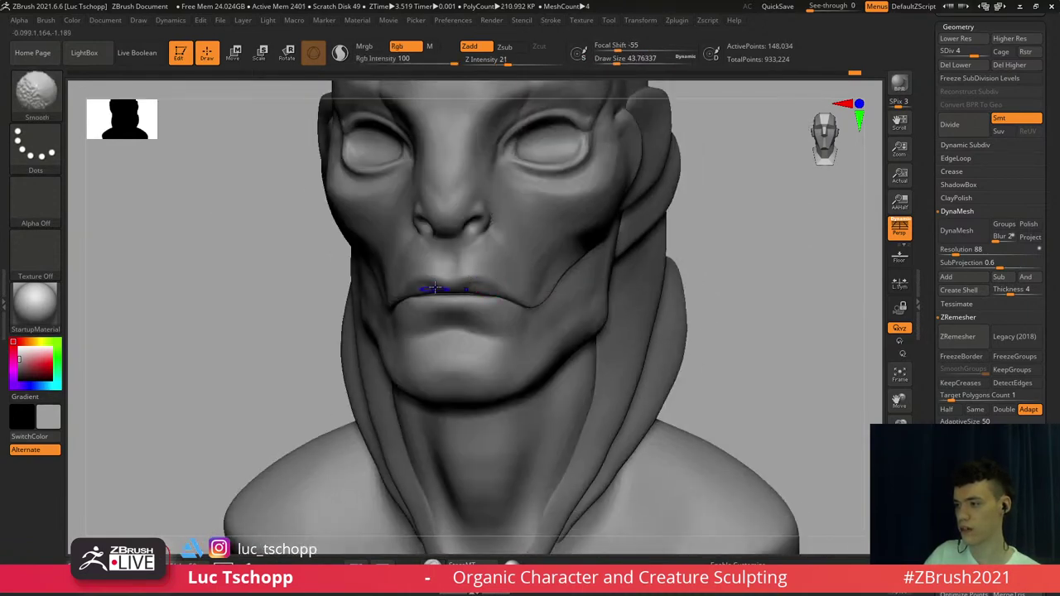
# Hide the jaw and neck, then sculpt the upper lip edge with LucT_Custom1 at size 51 on the top level
pyautogui.moveTo(435, 288); pyautogui.dragTo(451, 325, button='right')
pyautogui.keyDown('ctrl'); pyautogui.keyDown('shift'); pyautogui.click(489, 293); pyautogui.keyUp('shift'); pyautogui.keyUp('ctrl')
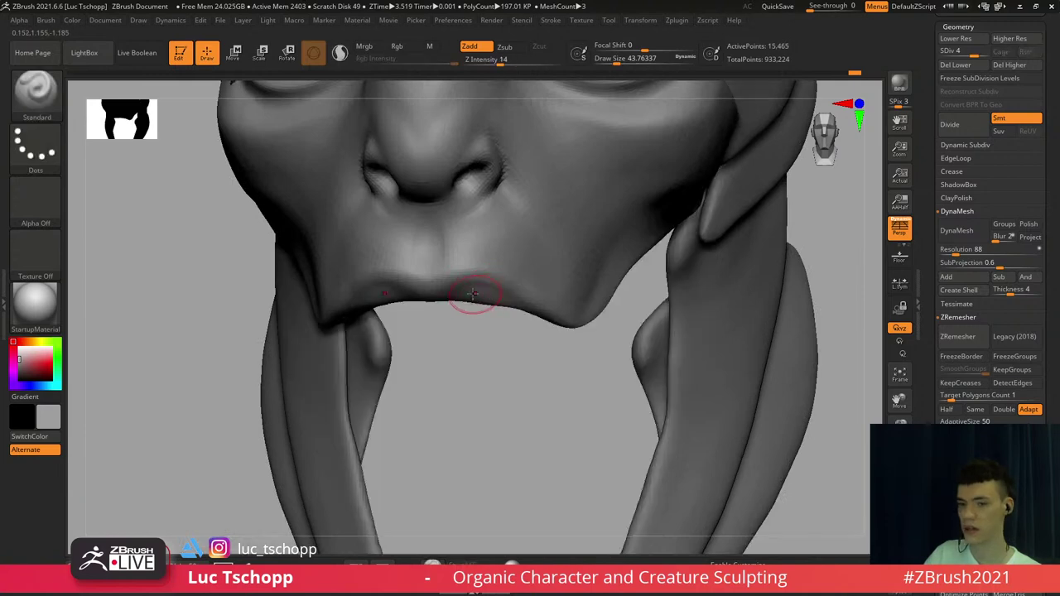
pyautogui.press('b')
pyautogui.click(277, 201)
pyautogui.press('d')
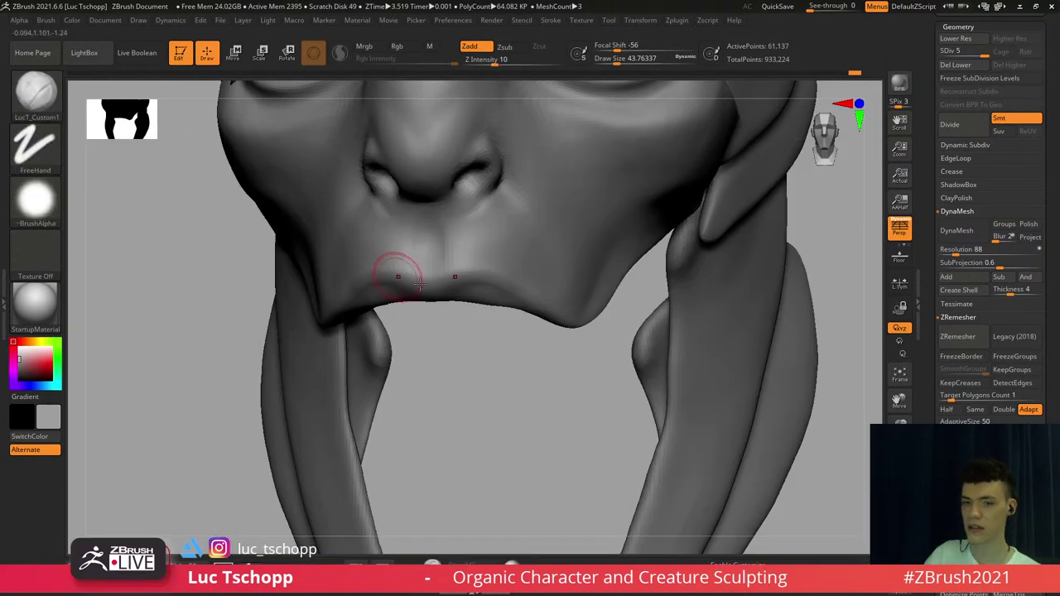
pyautogui.moveTo(399, 278)
pyautogui.keyDown('ctrl'); pyautogui.mouseDown(button='right')
pyautogui.moveTo(450, 294)
pyautogui.moveTo(428, 287)
pyautogui.mouseUp(button='right'); pyautogui.keyUp('ctrl')
pyautogui.press('s')
pyautogui.moveTo(429, 286); pyautogui.dragTo(433, 287)
pyautogui.moveTo(439, 290); pyautogui.dragTo(488, 308)
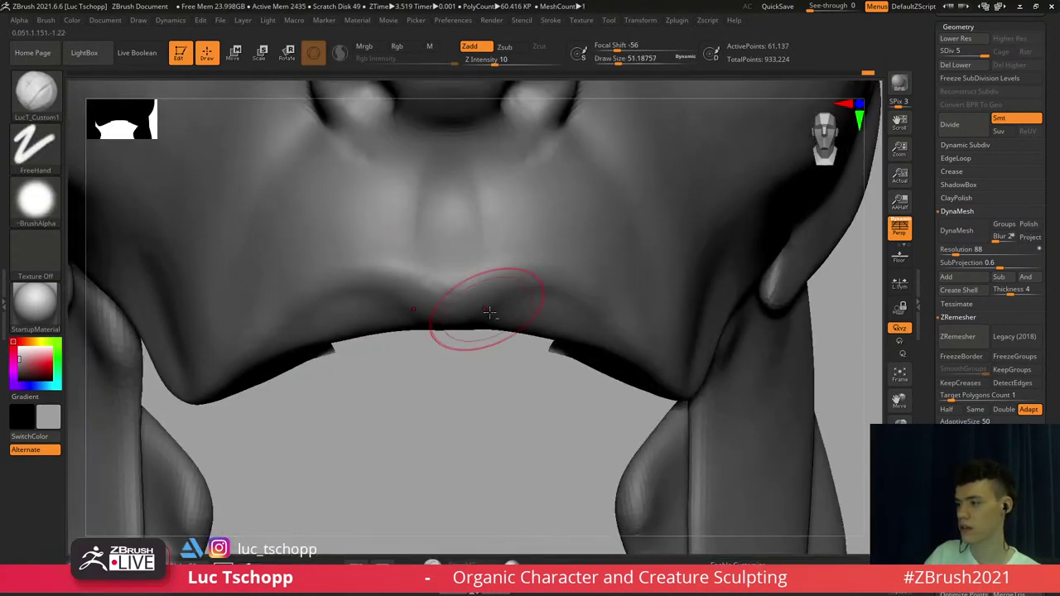
# Build up the underside of the upper lip with Standard and LucT_Custom1, ending in front view
pyautogui.moveTo(489, 296)
pyautogui.mouseDown(button='right')
pyautogui.moveTo(483, 264)
pyautogui.moveTo(462, 239)
pyautogui.mouseUp(button='right')
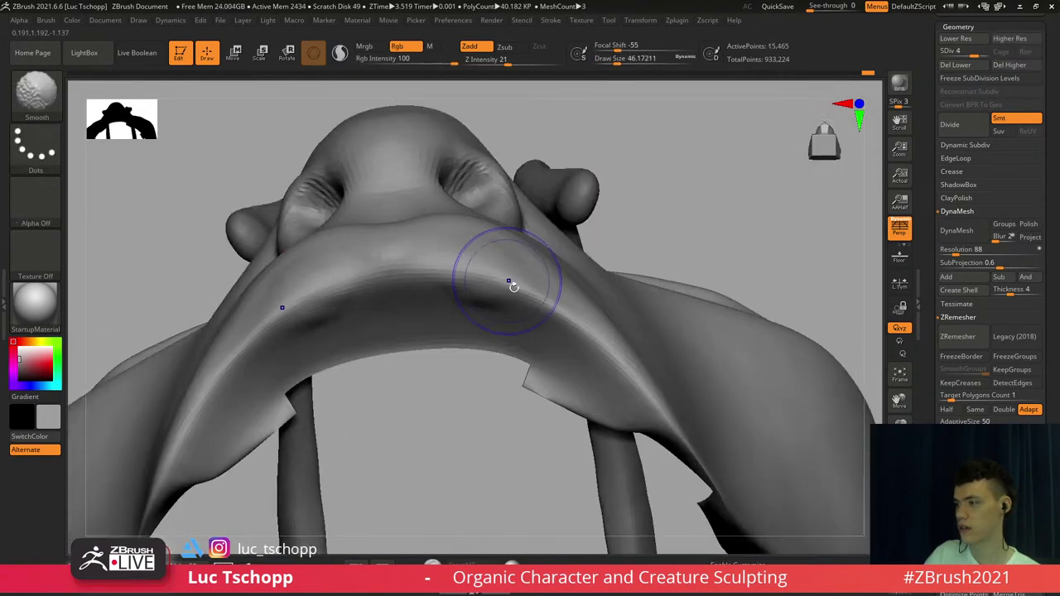
pyautogui.press('s')
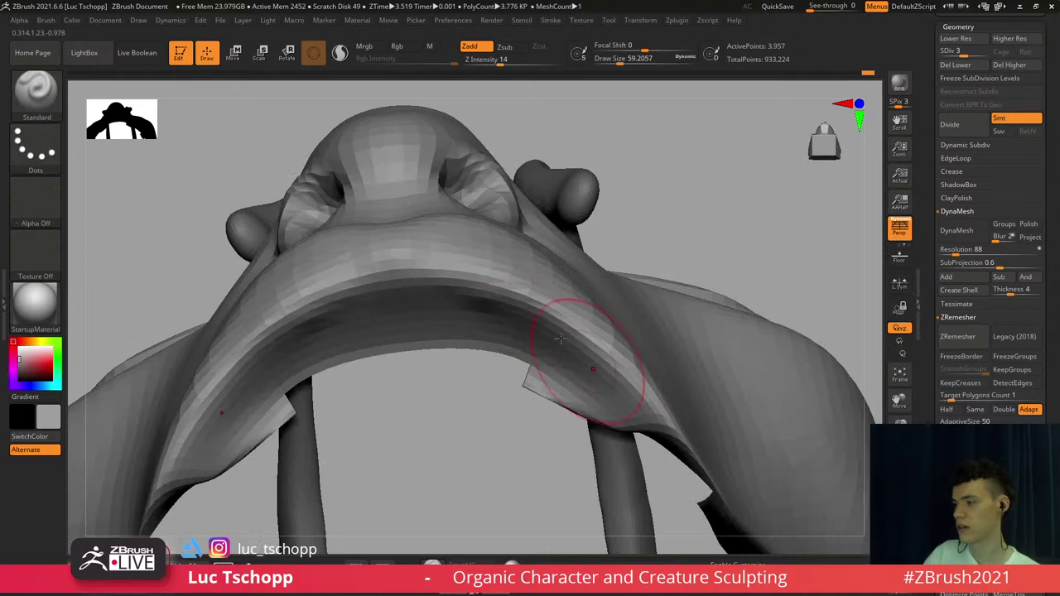
pyautogui.moveTo(561, 338)
pyautogui.mouseDown()
pyautogui.moveTo(598, 386)
pyautogui.moveTo(544, 342)
pyautogui.mouseUp()
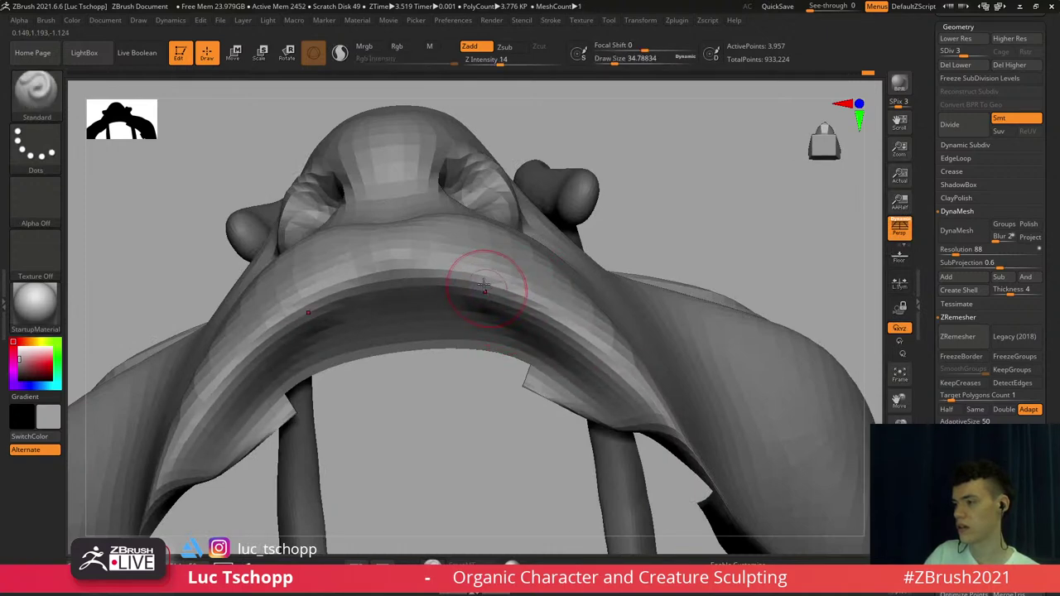
pyautogui.press('b')
pyautogui.click(274, 198)
pyautogui.press('d')
pyautogui.press('d')
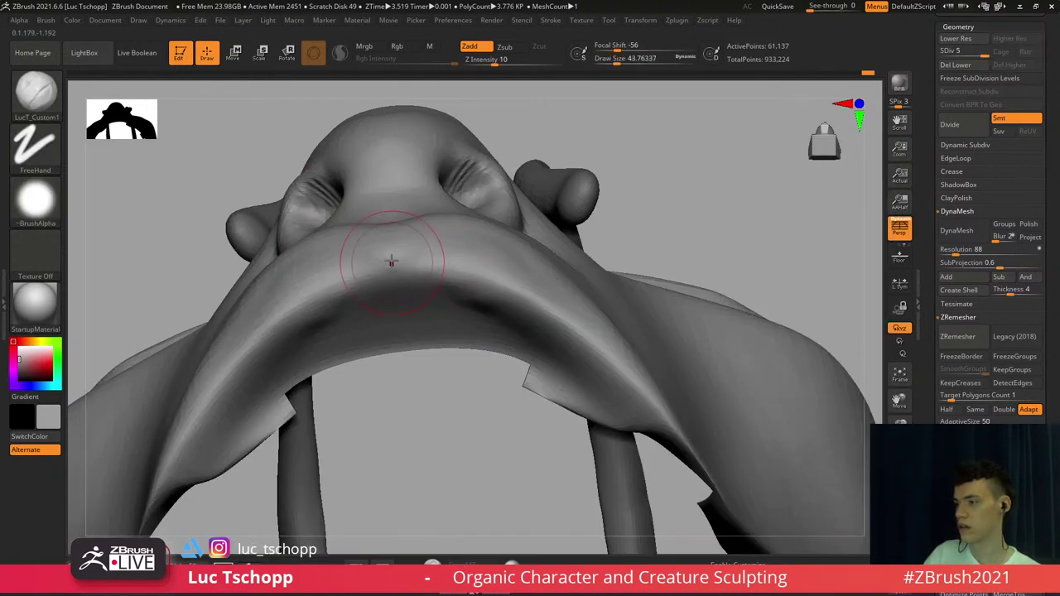
pyautogui.moveTo(392, 262); pyautogui.dragTo(390, 272)
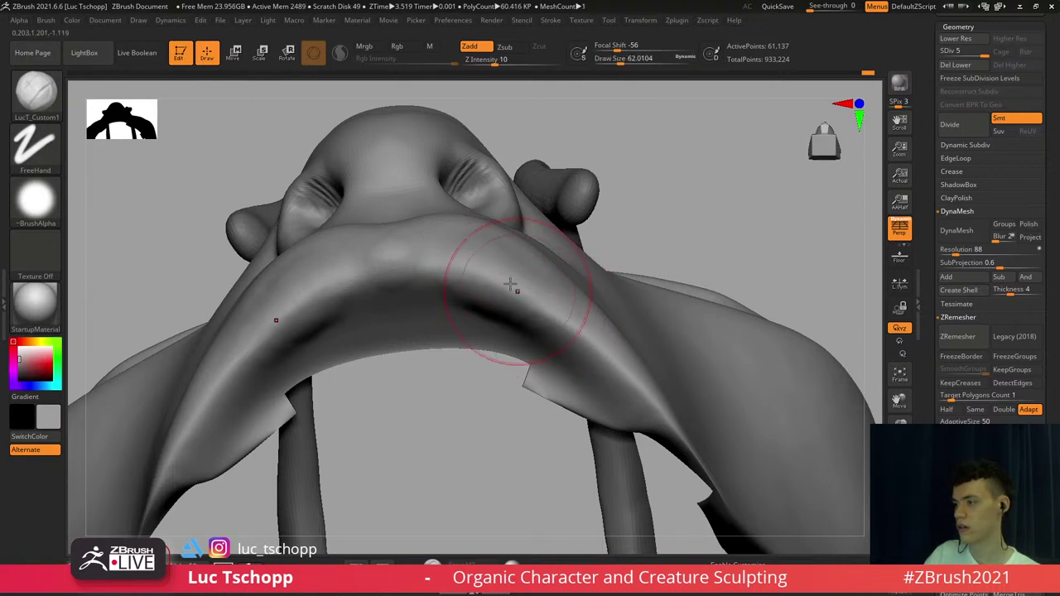
pyautogui.moveTo(517, 413)
pyautogui.mouseDown()
pyautogui.moveTo(525, 419)
pyautogui.moveTo(497, 356)
pyautogui.moveTo(486, 217)
pyautogui.mouseUp()
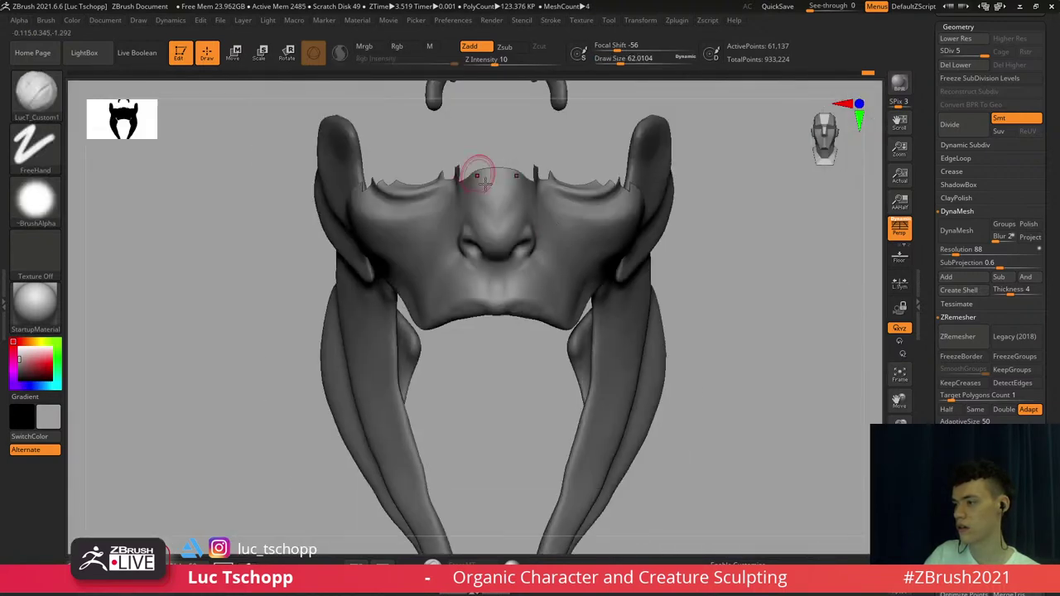
# Unhide the rest of the head and smooth the lips from a three-quarter view
pyautogui.keyDown('ctrl'); pyautogui.keyDown('shift'); pyautogui.click(731, 216); pyautogui.keyUp('shift'); pyautogui.keyUp('ctrl')
pyautogui.moveTo(556, 293)
pyautogui.keyDown('alt'); pyautogui.mouseDown(button='right')
pyautogui.moveTo(556, 243)
pyautogui.moveTo(497, 249)
pyautogui.mouseUp(button='right'); pyautogui.keyUp('alt')
pyautogui.keyDown('shift'); pyautogui.moveTo(505, 257); pyautogui.dragTo(510, 260); pyautogui.keyUp('shift')
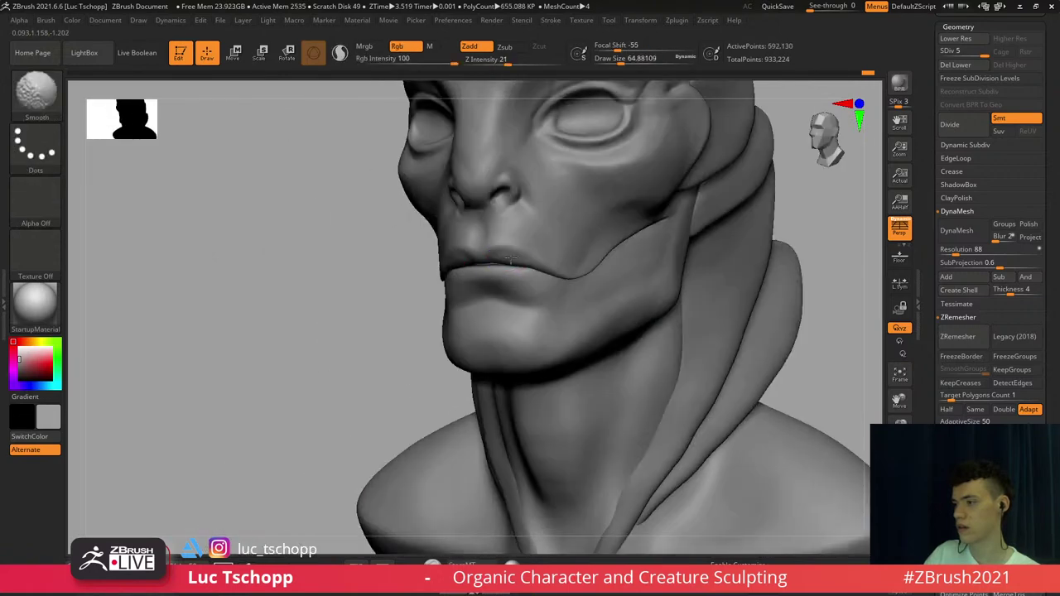
pyautogui.keyDown('alt'); pyautogui.moveTo(512, 254); pyautogui.dragTo(442, 250, button='right'); pyautogui.keyUp('alt')
pyautogui.moveTo(530, 215)
pyautogui.keyDown('ctrl'); pyautogui.mouseDown(button='right')
pyautogui.moveTo(549, 262)
pyautogui.moveTo(538, 268)
pyautogui.mouseUp(button='right'); pyautogui.keyUp('ctrl')
# Deepen the crease at the mouth corner with the Standard brush
pyautogui.press('b')
pyautogui.press('s')
pyautogui.press('t')
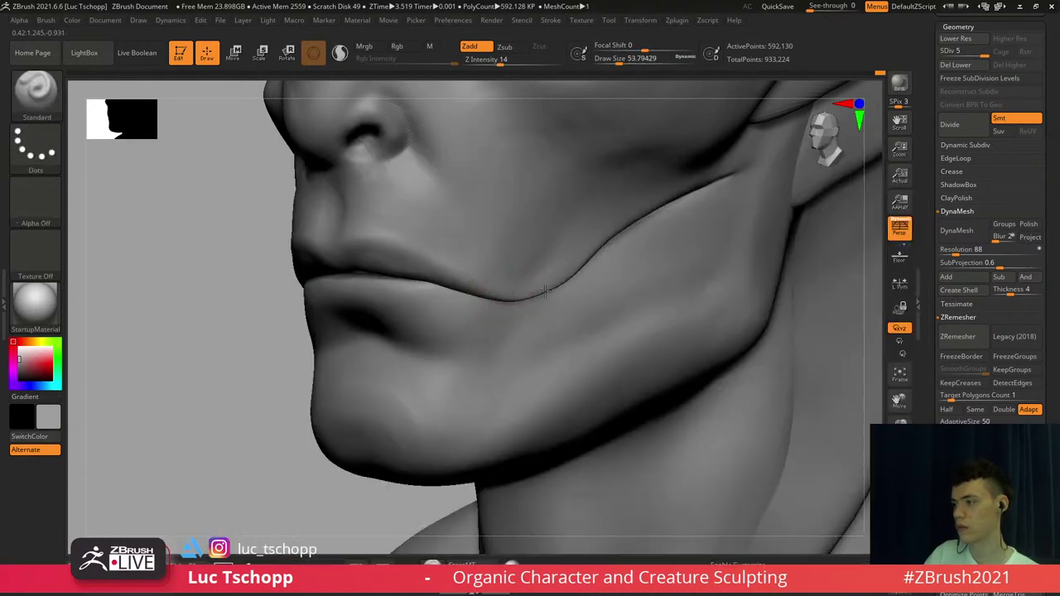
pyautogui.hotkey('ctrl', 'z')
pyautogui.moveTo(490, 284); pyautogui.dragTo(541, 292)
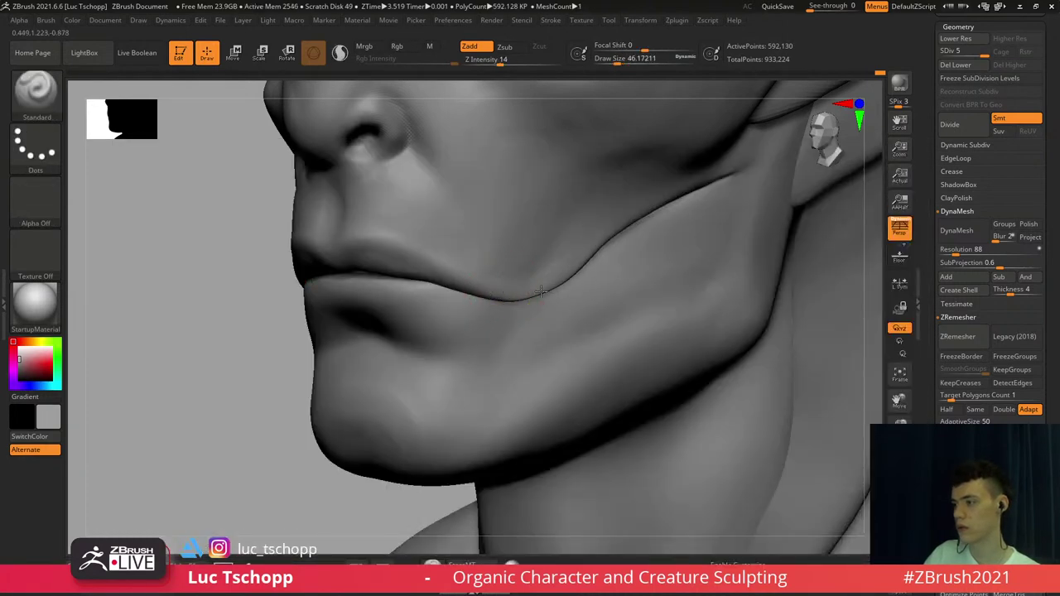
pyautogui.keyDown('ctrl'); pyautogui.moveTo(506, 294); pyautogui.dragTo(490, 254, button='right'); pyautogui.keyUp('ctrl')
# Pull the nostril wing into shape with the Move brush at a lower subdivision level
pyautogui.press('b')
pyautogui.press('m')
pyautogui.press('v')
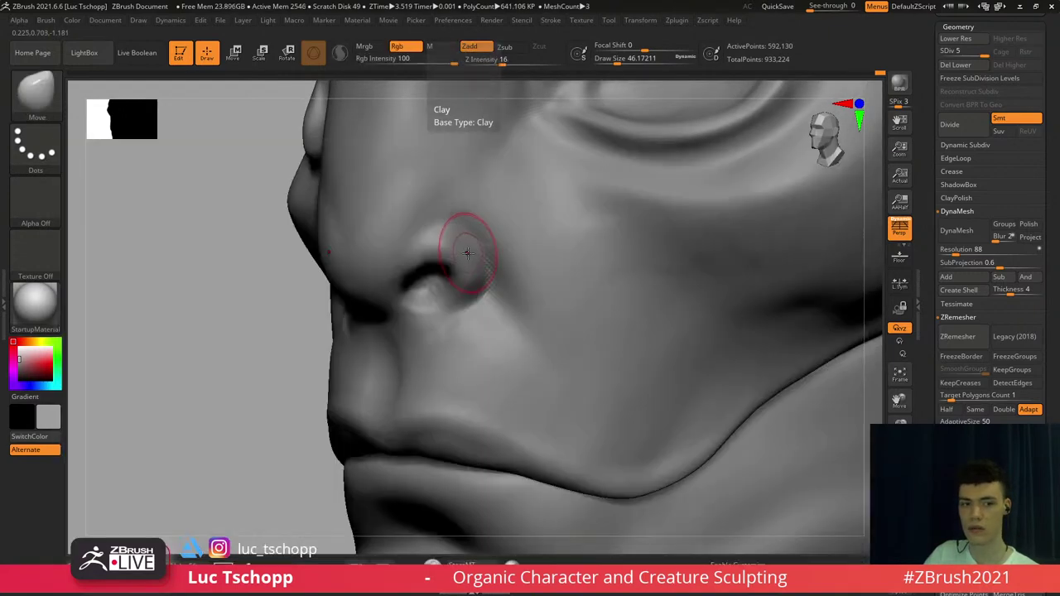
pyautogui.hotkey('shift', 'd')
pyautogui.press('s')
pyautogui.moveTo(479, 251); pyautogui.dragTo(456, 221)
pyautogui.press('s')
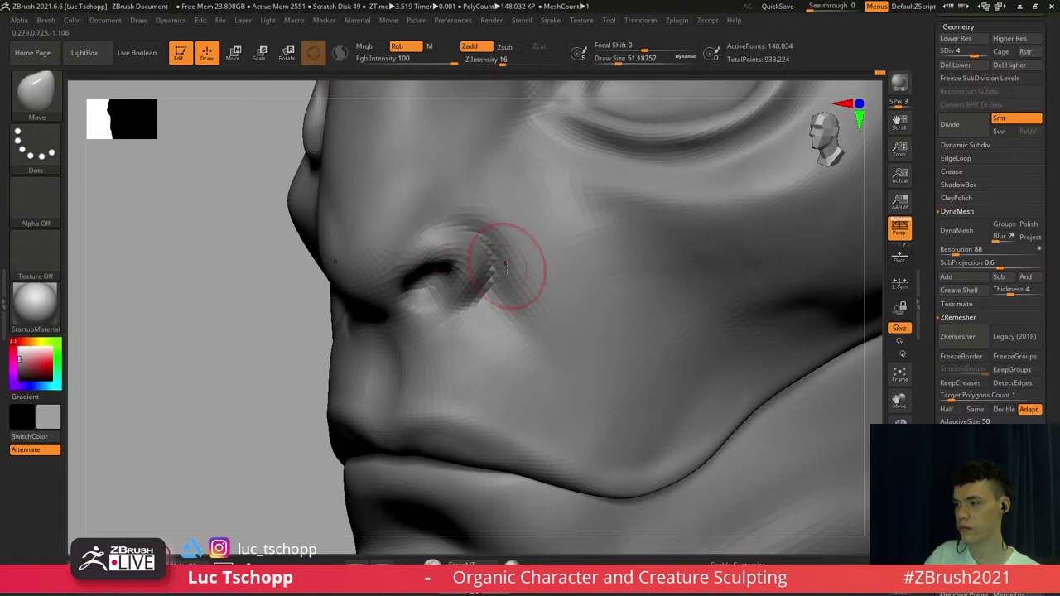
pyautogui.press('d')
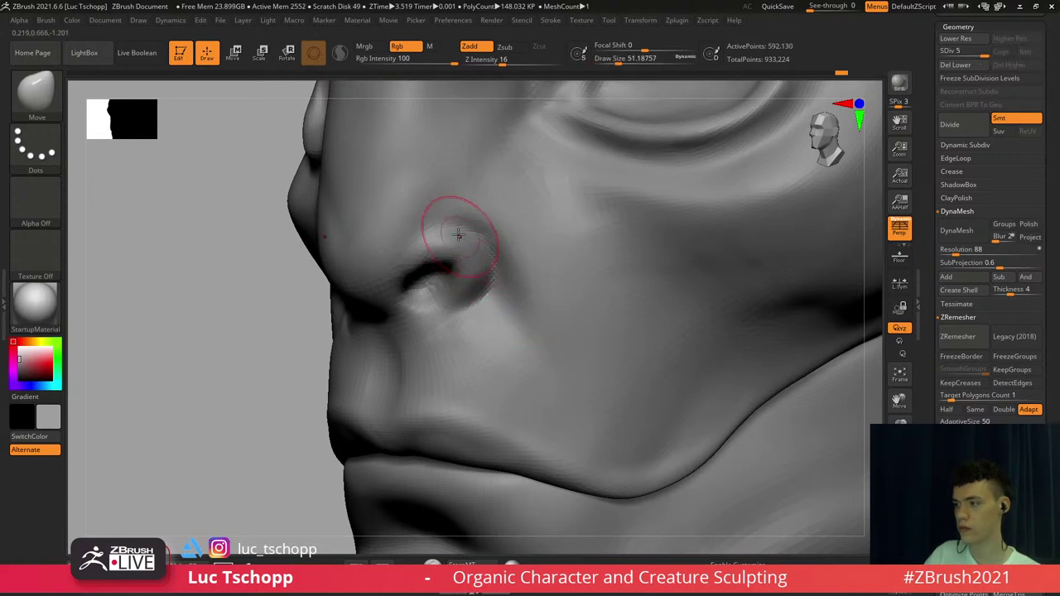
# Carve the crease around the nostril wing with DamStandard and smooth it
pyautogui.press('b')
pyautogui.press('d')
pyautogui.press('s')
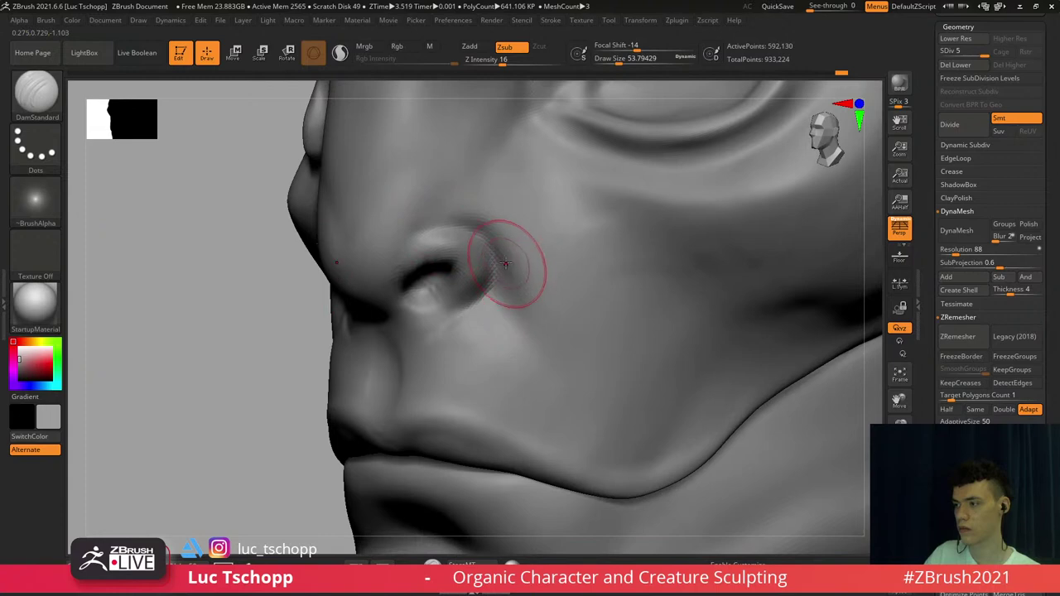
pyautogui.press('s')
pyautogui.moveTo(494, 253); pyautogui.dragTo(501, 287)
pyautogui.keyDown('alt'); pyautogui.moveTo(500, 289); pyautogui.dragTo(497, 265, button='right'); pyautogui.keyUp('alt')
pyautogui.keyDown('shift'); pyautogui.moveTo(491, 272); pyautogui.dragTo(490, 296); pyautogui.keyUp('shift')
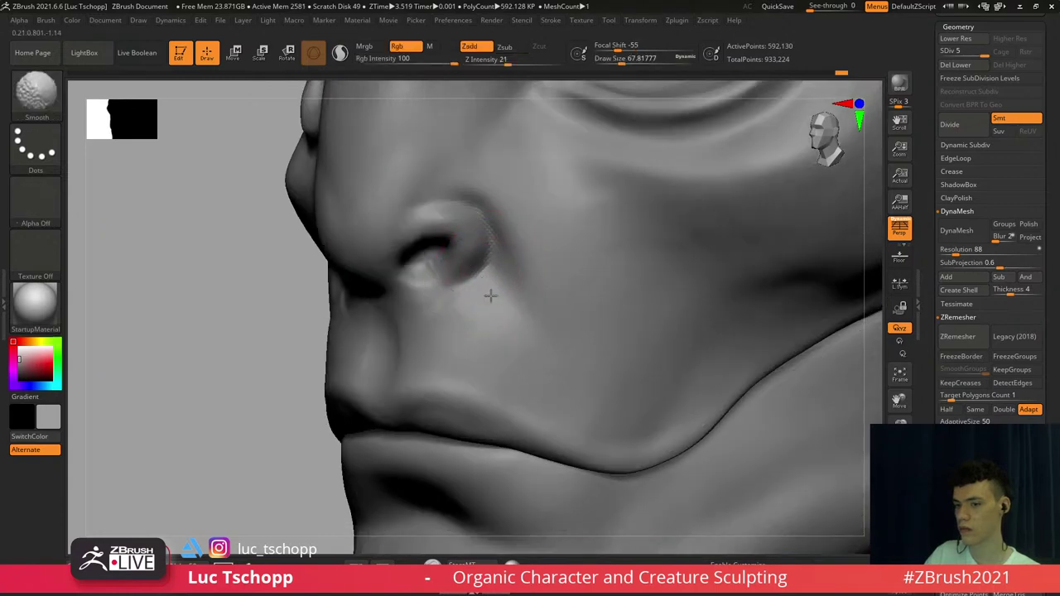
pyautogui.press('f')
pyautogui.moveTo(491, 296)
pyautogui.keyDown('shift'); pyautogui.mouseDown(button='right')
pyautogui.moveTo(522, 292)
pyautogui.moveTo(478, 285)
pyautogui.moveTo(503, 353)
pyautogui.mouseUp(button='right'); pyautogui.keyUp('shift')
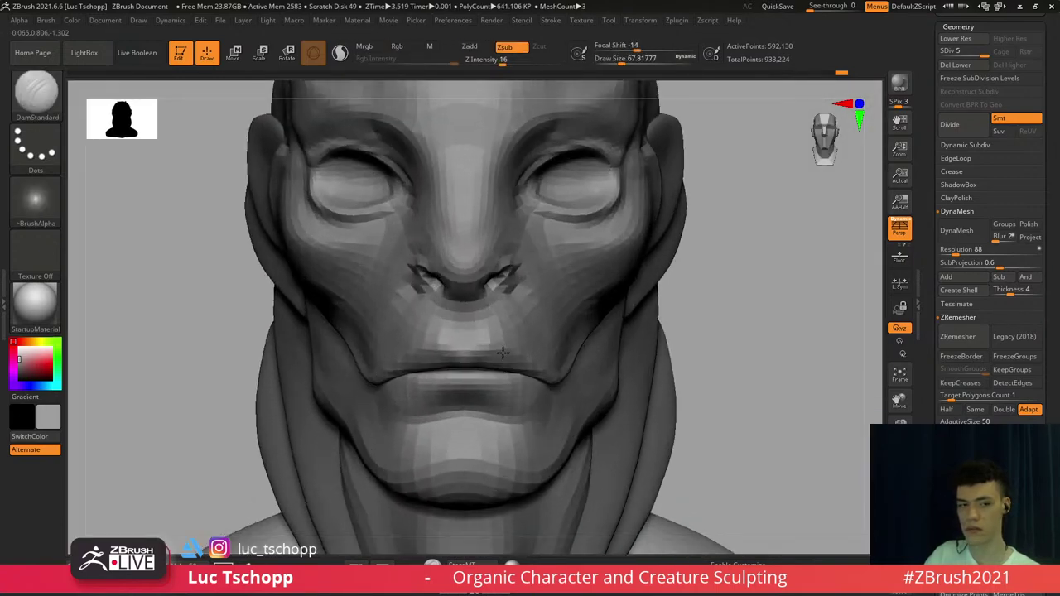
# Reshape the nose with broad Move strokes using a large brush at low subdivision
pyautogui.press('b')
pyautogui.press('m')
pyautogui.press('v')
pyautogui.hotkey('shift', 'd')
pyautogui.hotkey('shift', 'd')
pyautogui.press('s')
pyautogui.moveTo(476, 287); pyautogui.dragTo(482, 283)
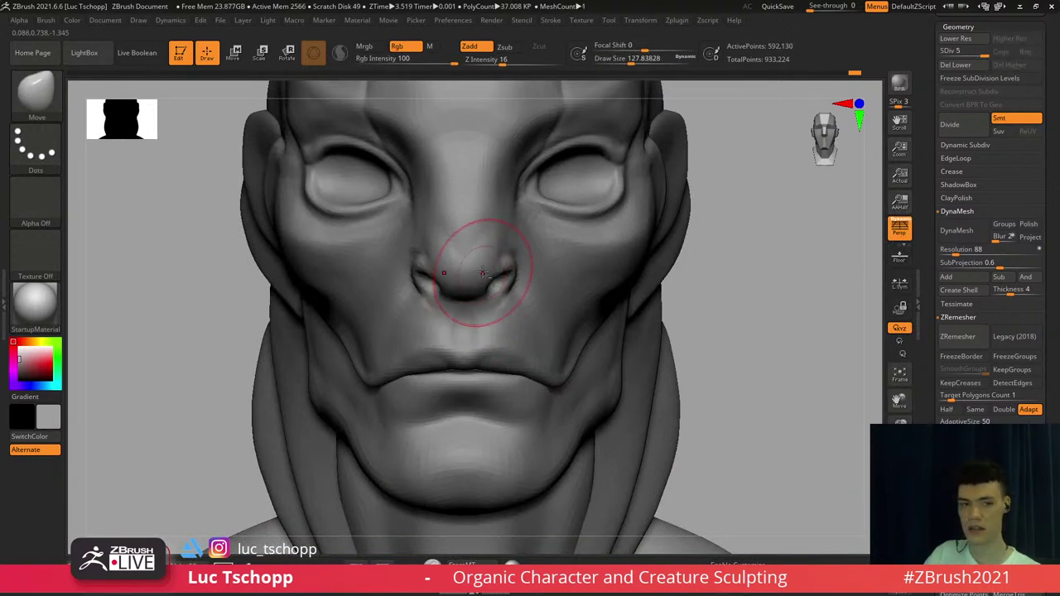
# Push the nostril area into shape at the top level, then enlarge the brush and reframe the bust
pyautogui.press('d')
pyautogui.keyDown('alt'); pyautogui.moveTo(504, 290); pyautogui.dragTo(493, 277, button='right'); pyautogui.keyUp('alt')
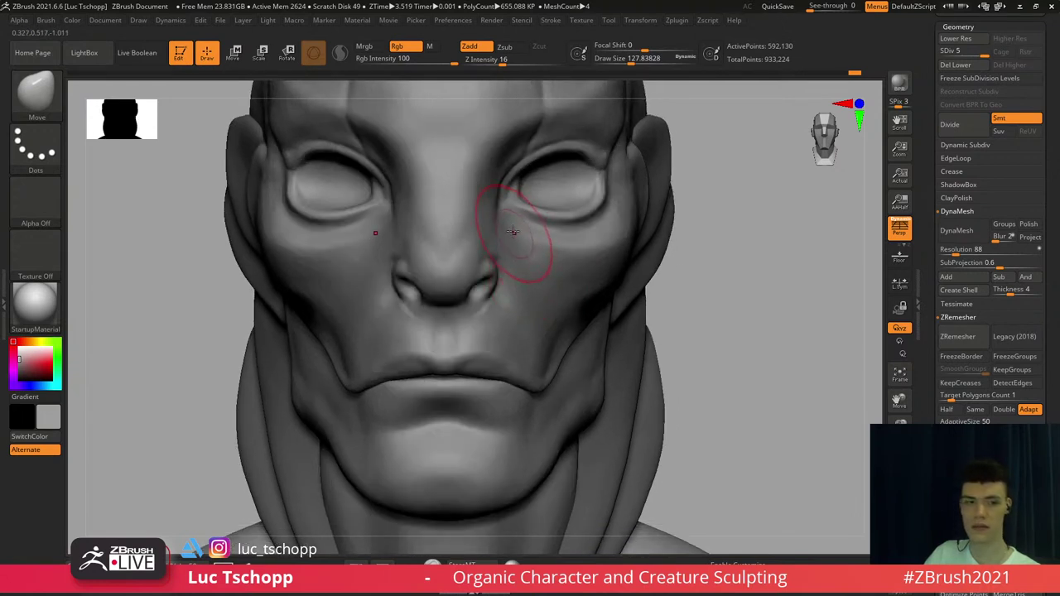
pyautogui.hotkey('shift', 'd')
pyautogui.hotkey('shift', 'd')
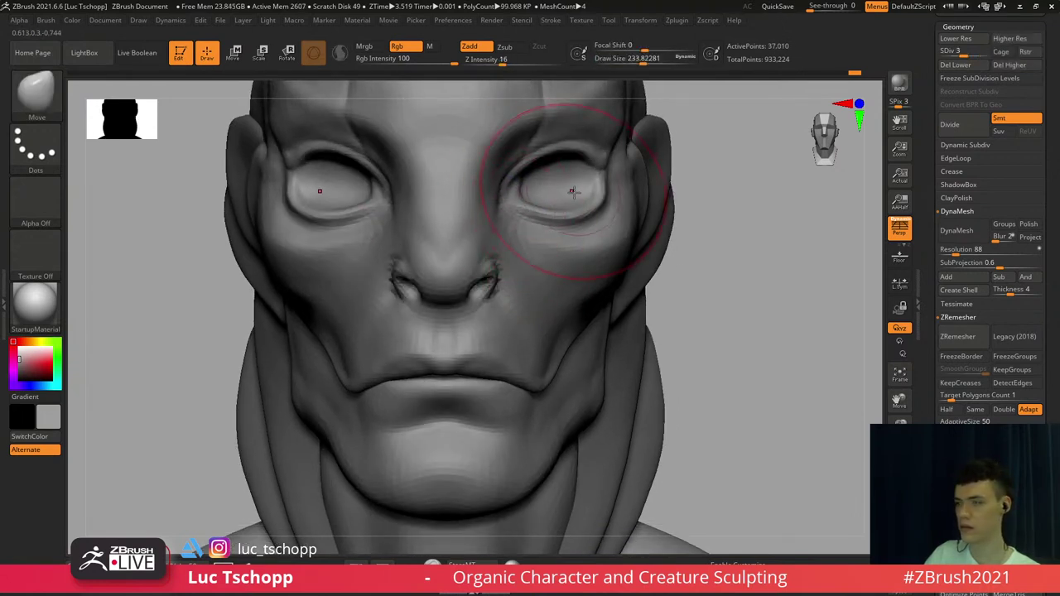
pyautogui.press('s')
pyautogui.moveTo(599, 183); pyautogui.dragTo(601, 182)
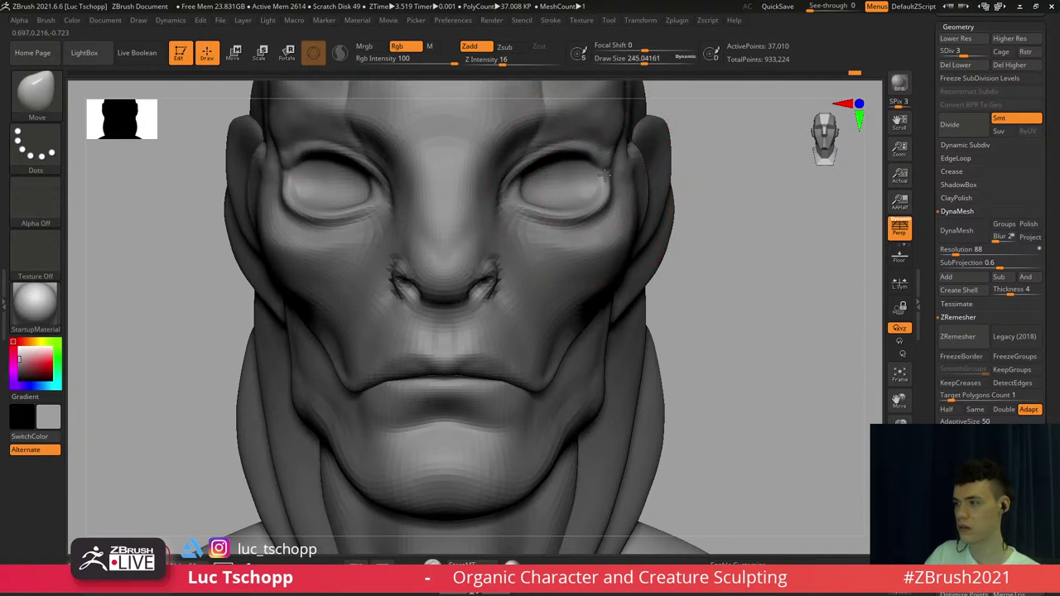
pyautogui.moveTo(553, 188)
pyautogui.keyDown('alt'); pyautogui.mouseDown(button='right')
pyautogui.moveTo(518, 155)
pyautogui.moveTo(510, 70)
pyautogui.moveTo(548, 292)
pyautogui.moveTo(537, 284)
pyautogui.mouseUp(button='right'); pyautogui.keyUp('alt')
pyautogui.press('d')
pyautogui.press('d')
# Smooth the fold beside the mouth corner at the lowest subdivision level and check it in profile
pyautogui.hotkey('shift', 'd')
pyautogui.hotkey('shift', 'd')
pyautogui.hotkey('shift', 'd')
pyautogui.press('s')
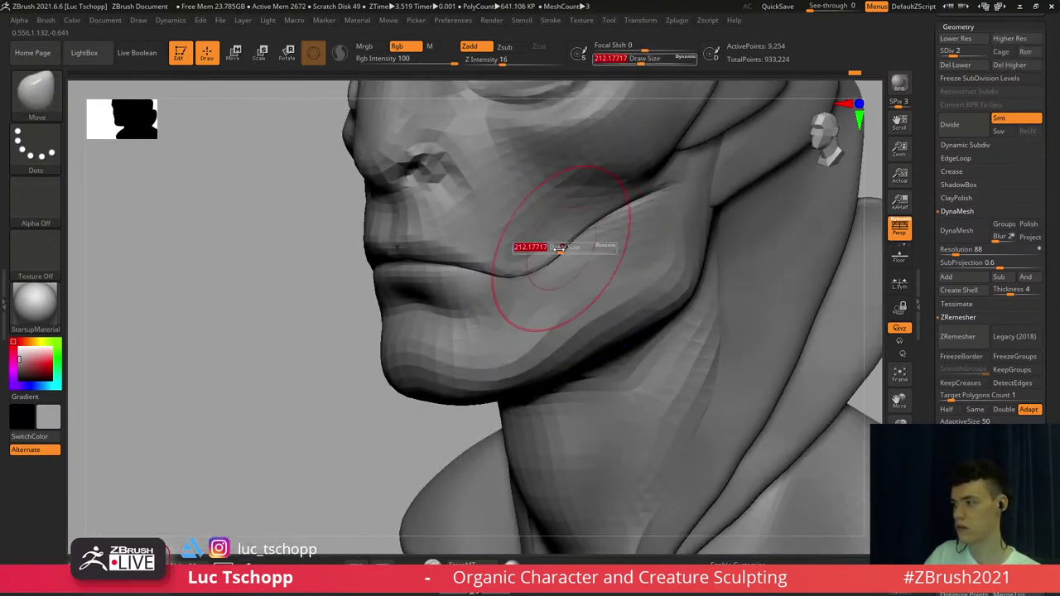
pyautogui.moveTo(562, 246); pyautogui.dragTo(548, 246)
pyautogui.keyDown('shift'); pyautogui.moveTo(659, 193); pyautogui.dragTo(642, 204); pyautogui.keyUp('shift')
pyautogui.press('d')
pyautogui.press('d')
pyautogui.moveTo(628, 218)
pyautogui.mouseDown(button='right')
pyautogui.moveTo(614, 238)
pyautogui.moveTo(611, 221)
pyautogui.moveTo(628, 255)
pyautogui.mouseUp(button='right')
# Smooth the mouth-corner fold again with a smaller brush at low subdivision
pyautogui.press('b')
pyautogui.press('s')
pyautogui.press('t')
pyautogui.hotkey('shift', 'd')
pyautogui.hotkey('shift', 'd')
pyautogui.press('s')
pyautogui.moveTo(545, 266); pyautogui.dragTo(545, 273)
pyautogui.moveTo(546, 274)
pyautogui.mouseDown(button='right')
pyautogui.moveTo(523, 271)
pyautogui.moveTo(522, 315)
pyautogui.moveTo(492, 279)
pyautogui.mouseUp(button='right')
# Build up the fold beside the mouth corner with Standard brush strokes
pyautogui.press('d')
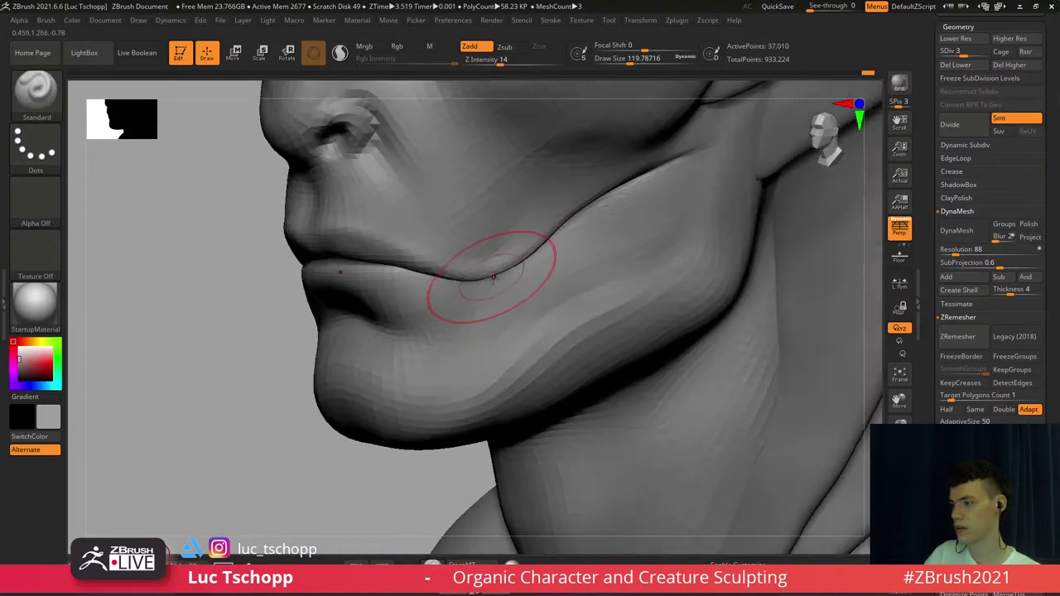
pyautogui.press('b')
pyautogui.press('s')
pyautogui.press('t')
pyautogui.press('s')
pyautogui.moveTo(492, 280); pyautogui.dragTo(466, 284)
pyautogui.moveTo(537, 280); pyautogui.dragTo(463, 291)
pyautogui.hotkey('ctrl', 'z')
pyautogui.press('s')
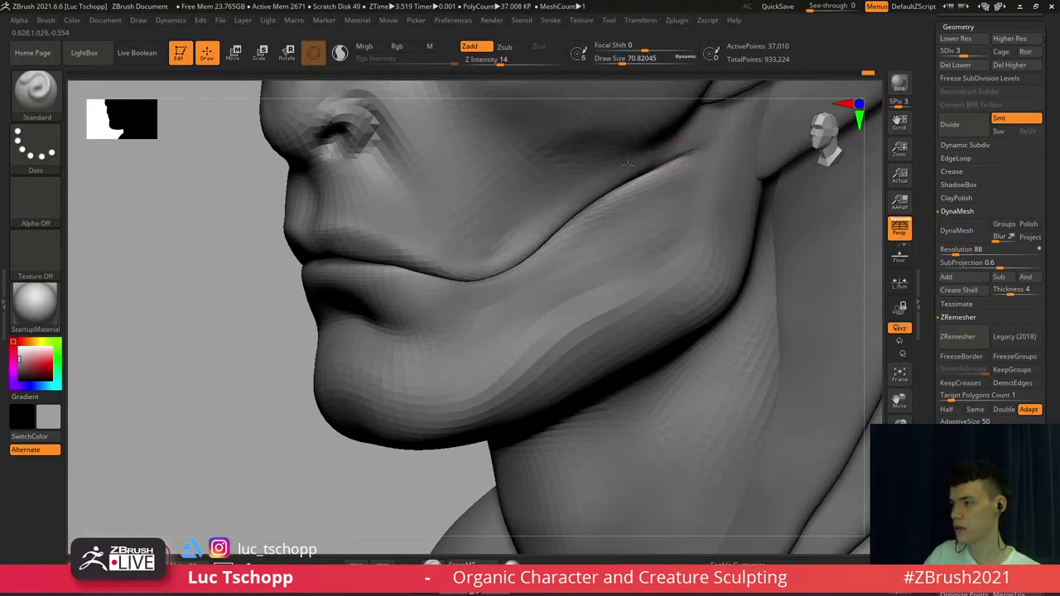
# Inspect the jaw fold in profile and three-quarter view at subdivision 5
pyautogui.press('d')
pyautogui.press('d')
pyautogui.keyDown('shift'); pyautogui.moveTo(544, 220); pyautogui.dragTo(489, 257, button='right'); pyautogui.keyUp('shift')
pyautogui.press('f')
pyautogui.moveTo(489, 256)
pyautogui.keyDown('ctrl'); pyautogui.mouseDown(button='right')
pyautogui.moveTo(464, 315)
pyautogui.moveTo(467, 304)
pyautogui.mouseUp(button='right'); pyautogui.keyUp('ctrl')
# Sharpen the upper lip edge with LucT_Custom1, smoothing with a reduced brush size
pyautogui.press('b')
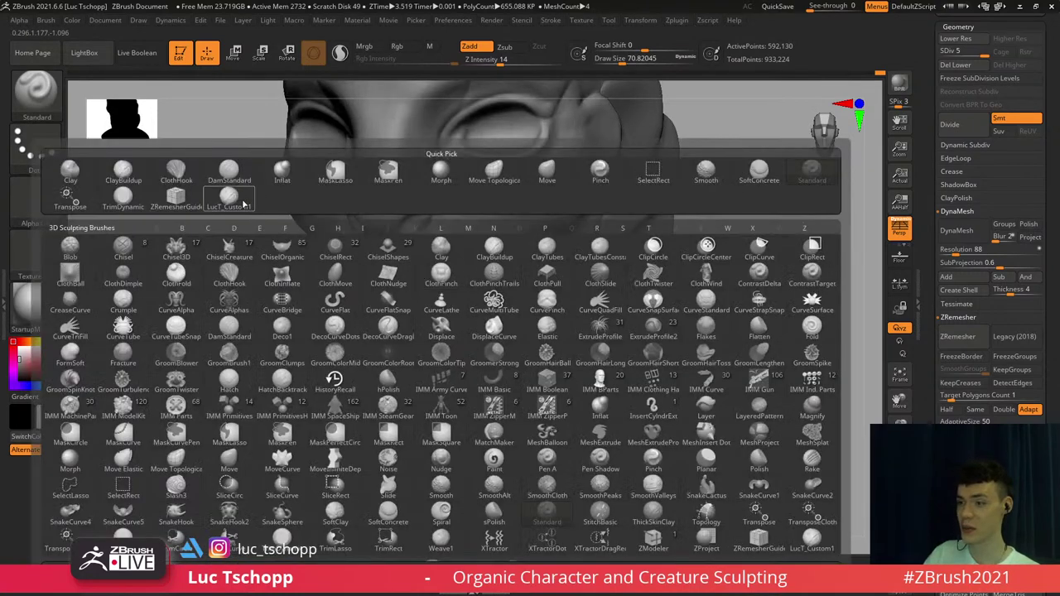
pyautogui.click(243, 204)
pyautogui.moveTo(464, 244)
pyautogui.keyDown('ctrl'); pyautogui.mouseDown(button='right')
pyautogui.moveTo(478, 278)
pyautogui.moveTo(479, 257)
pyautogui.moveTo(473, 293)
pyautogui.moveTo(361, 261)
pyautogui.moveTo(365, 273)
pyautogui.mouseUp(button='right'); pyautogui.keyUp('ctrl')
pyautogui.press('shift')
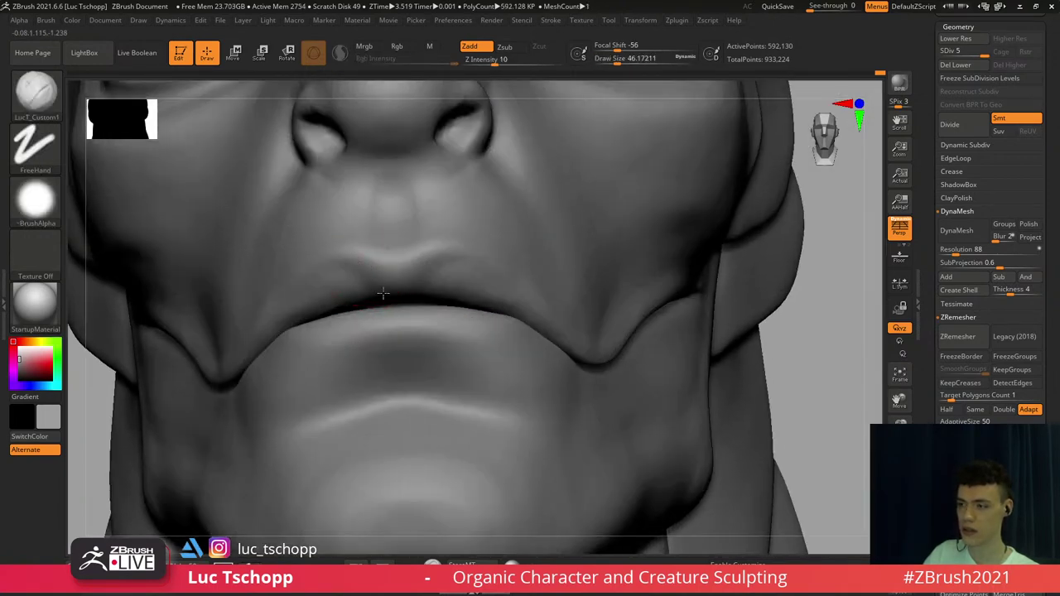
pyautogui.press('s')
pyautogui.moveTo(387, 272); pyautogui.dragTo(384, 272)
pyautogui.press('shift')
pyautogui.press('s')
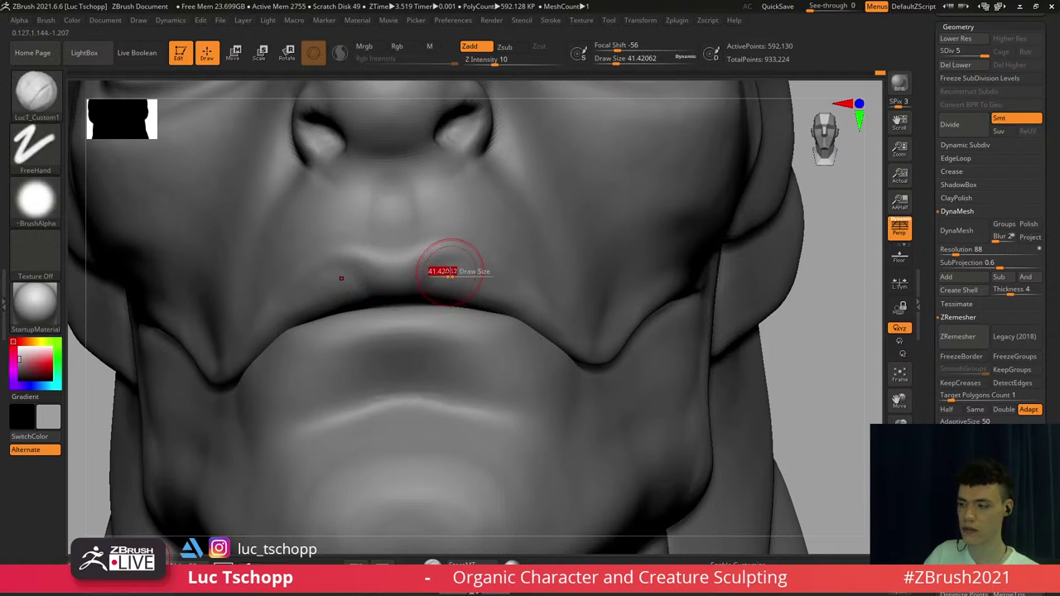
pyautogui.moveTo(483, 294); pyautogui.dragTo(471, 299)
pyautogui.press('shift')
# From a front view of the mouth, try a smaller DamStandard nostril stroke and undo it
pyautogui.keyDown('ctrl'); pyautogui.moveTo(425, 209); pyautogui.dragTo(428, 207, button='right'); pyautogui.keyUp('ctrl')
pyautogui.moveTo(471, 174); pyautogui.dragTo(424, 224, button='right')
pyautogui.press('s')
pyautogui.press('s')
pyautogui.moveTo(471, 226)
pyautogui.mouseDown()
pyautogui.moveTo(456, 215)
pyautogui.moveTo(461, 190)
pyautogui.moveTo(440, 215)
pyautogui.mouseUp()
pyautogui.press('b')
pyautogui.press('d')
pyautogui.press('s')
pyautogui.press('s')
pyautogui.press('shift')
pyautogui.hotkey('ctrl', 'z')
pyautogui.hotkey('ctrl', 'z')
pyautogui.hotkey('ctrl', 'z')
# Shape and build up the nostril rim with a smaller LucT_Custom1 brush
pyautogui.press('b')
pyautogui.click(229, 199)
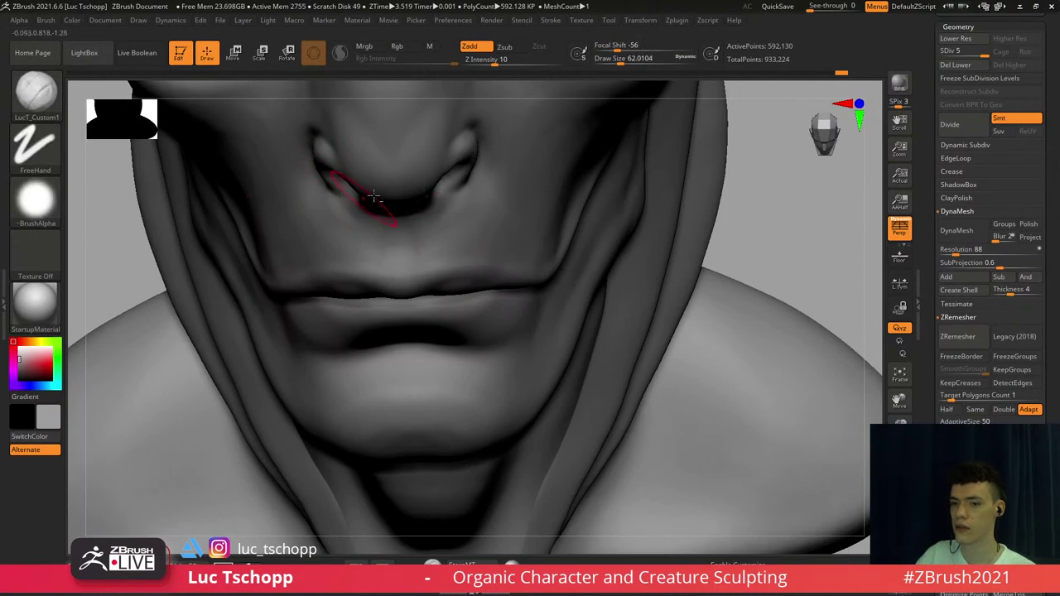
pyautogui.keyDown('ctrl'); pyautogui.moveTo(398, 214); pyautogui.dragTo(475, 203, button='right'); pyautogui.keyUp('ctrl')
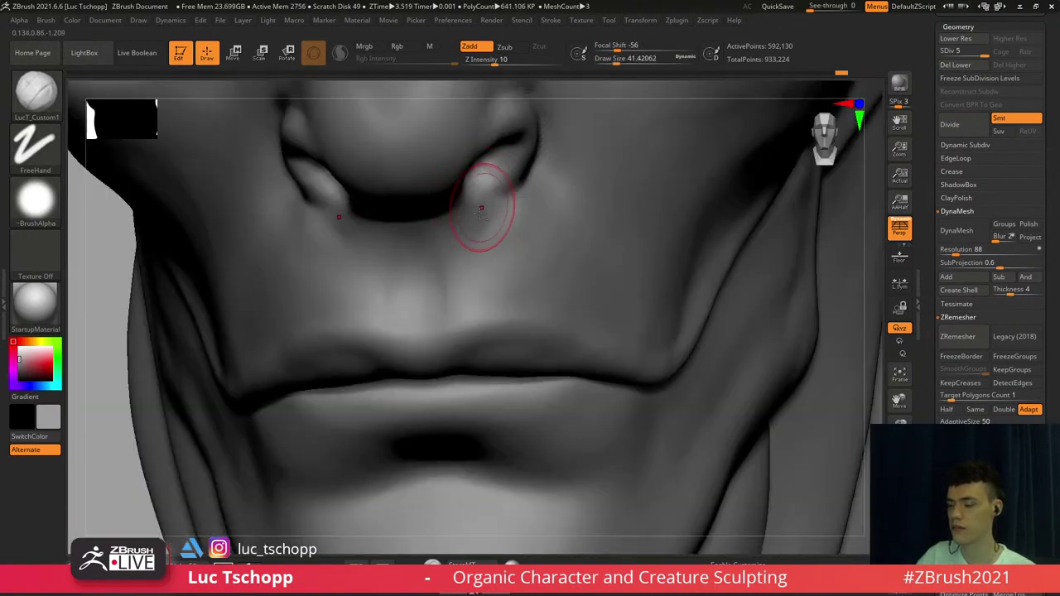
pyautogui.keyDown('shift'); pyautogui.moveTo(488, 217); pyautogui.dragTo(490, 210); pyautogui.keyUp('shift')
pyautogui.press('s')
pyautogui.press('s')
pyautogui.keyDown('shift'); pyautogui.moveTo(490, 225); pyautogui.dragTo(483, 218); pyautogui.keyUp('shift')
pyautogui.moveTo(483, 218)
pyautogui.mouseDown(button='right')
pyautogui.moveTo(493, 203)
pyautogui.moveTo(513, 205)
pyautogui.mouseUp(button='right')
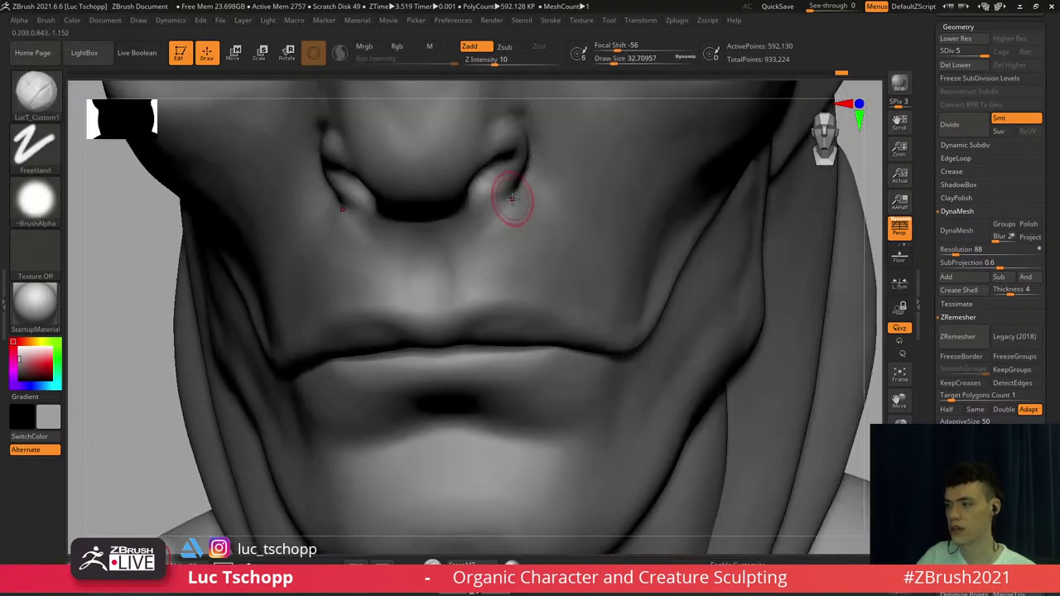
# Carve the inner nostril edge with DamStandard, then pick Move and drop one subdivision level
pyautogui.press('b')
pyautogui.press('d')
pyautogui.press('s')
pyautogui.press('s')
pyautogui.moveTo(515, 194); pyautogui.dragTo(521, 194)
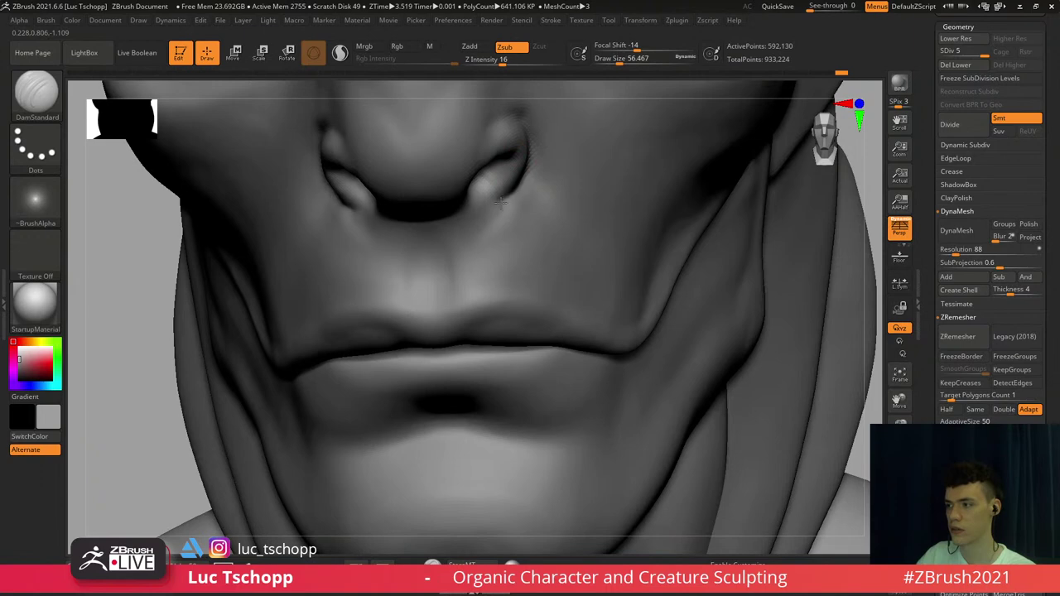
pyautogui.moveTo(500, 207)
pyautogui.mouseDown(button='right')
pyautogui.moveTo(485, 220)
pyautogui.moveTo(492, 197)
pyautogui.moveTo(454, 228)
pyautogui.mouseUp(button='right')
pyautogui.press('b')
pyautogui.press('m')
pyautogui.press('v')
pyautogui.hotkey('shift', 'd')
# Frame the bust in front view at a lower subdivision with a slightly larger Move brush
pyautogui.press('d')
pyautogui.press('f')
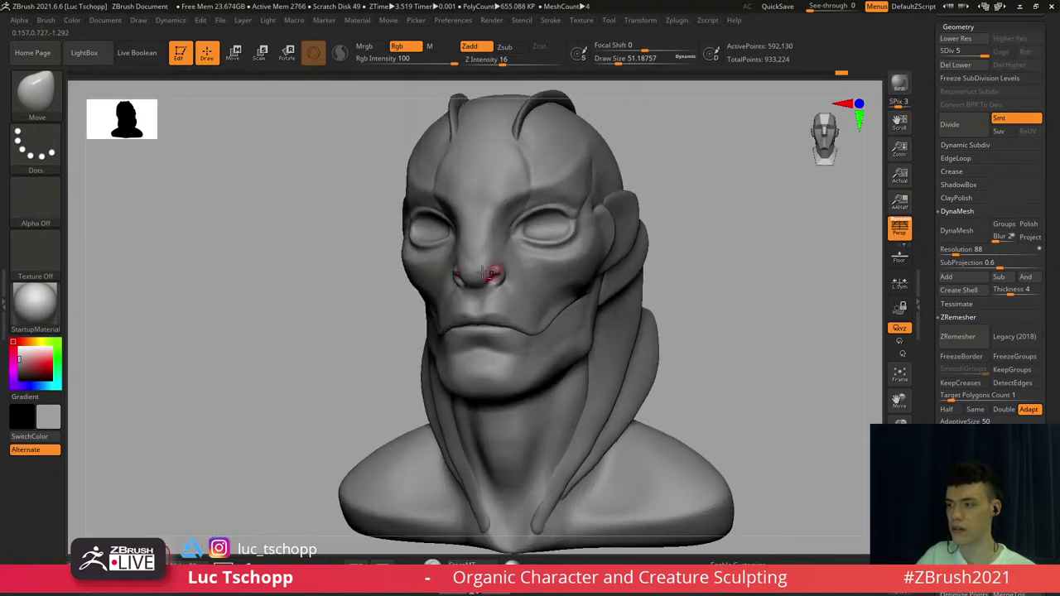
pyautogui.moveTo(492, 274)
pyautogui.mouseDown(button='right')
pyautogui.moveTo(457, 225)
pyautogui.moveTo(433, 232)
pyautogui.moveTo(443, 276)
pyautogui.moveTo(503, 262)
pyautogui.moveTo(489, 270)
pyautogui.mouseUp(button='right')
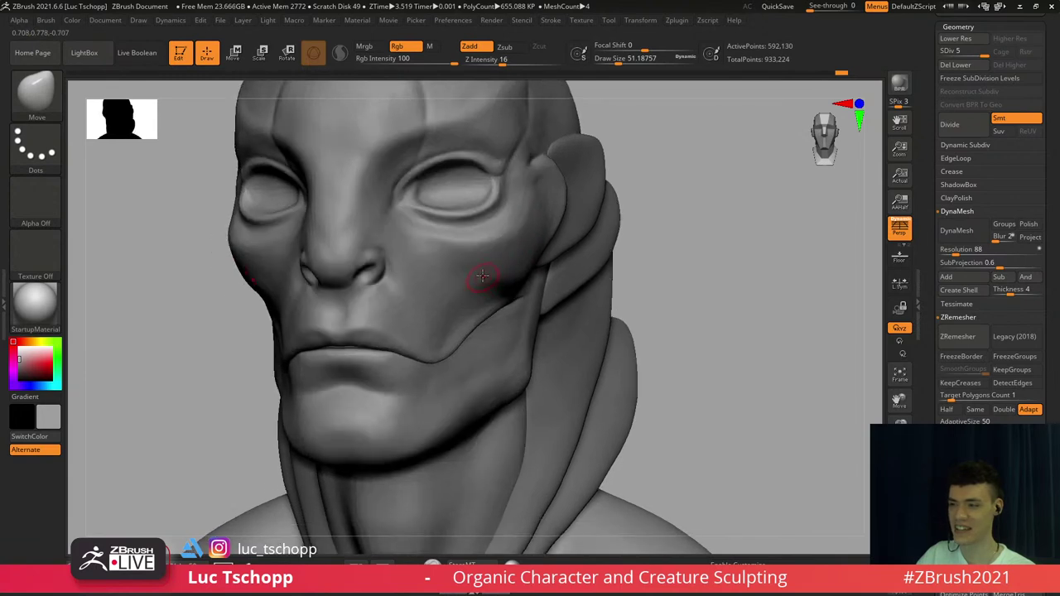
pyautogui.keyDown('shift'); pyautogui.moveTo(443, 235); pyautogui.dragTo(462, 258, button='right'); pyautogui.keyUp('shift')
pyautogui.hotkey('shift', 'd')
pyautogui.press('b')
pyautogui.press('m')
pyautogui.press('v')
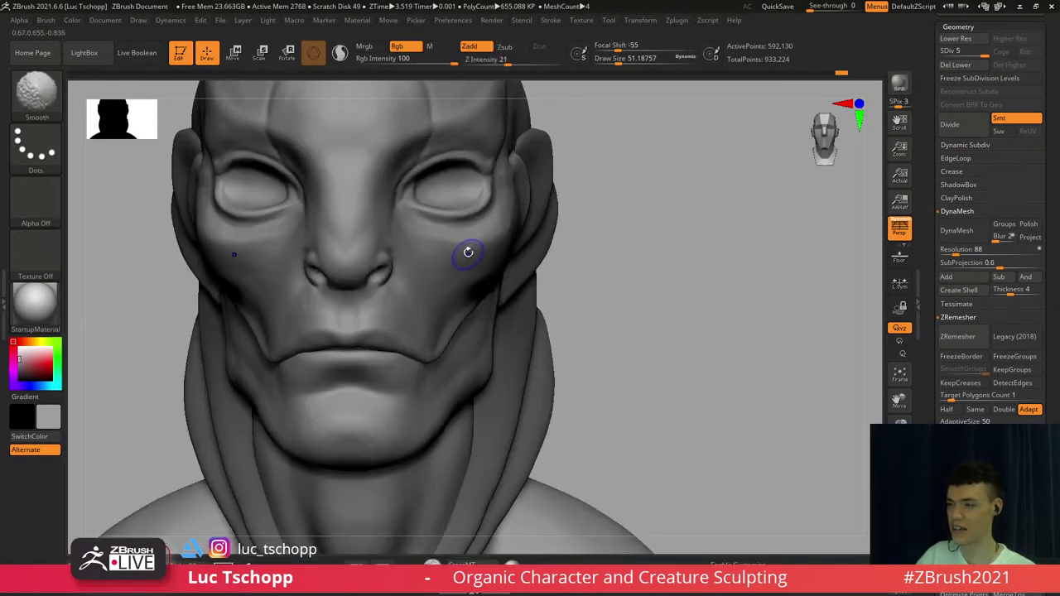
pyautogui.hotkey('shift', 'd')
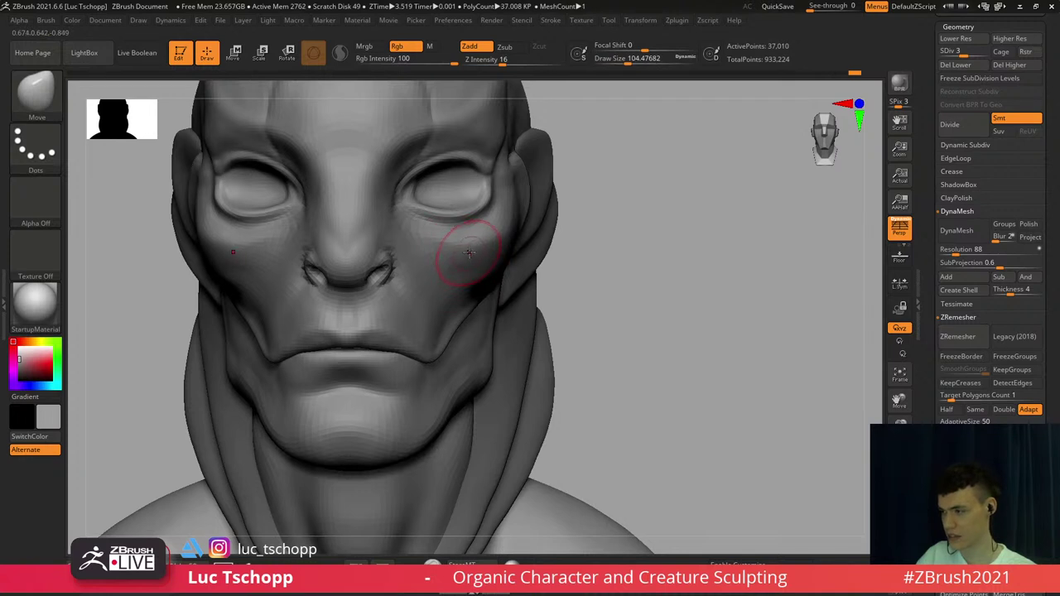
pyautogui.press('s')
pyautogui.click(469, 252)
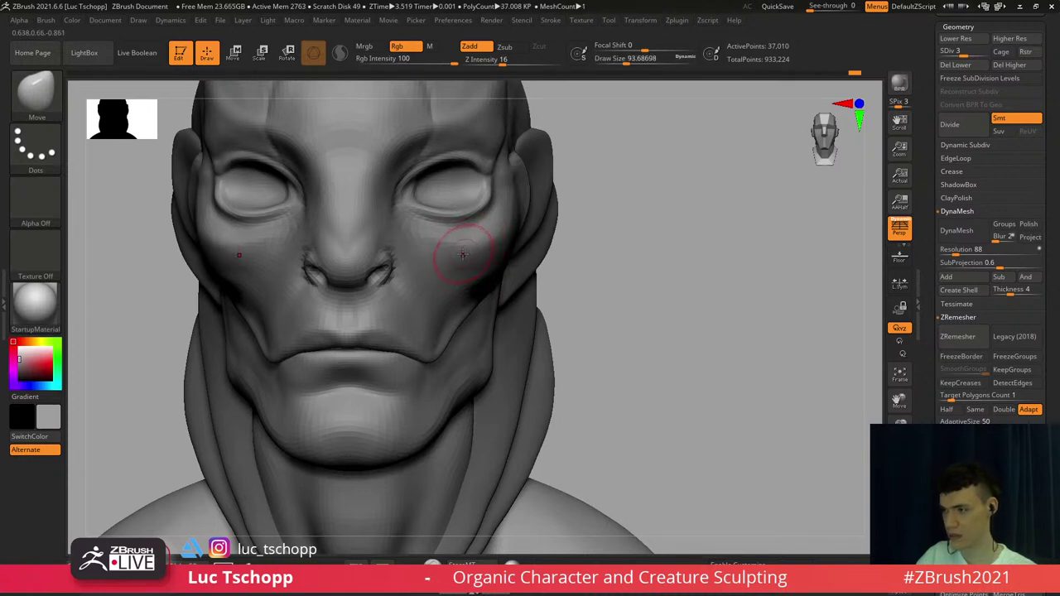
# Raise subdivision to levels 4 and 5 with the Move brush shrunk to about 56
pyautogui.keyDown('ctrl'); pyautogui.moveTo(459, 248); pyautogui.dragTo(450, 232, button='right'); pyautogui.keyUp('ctrl')
pyautogui.press('d')
pyautogui.press('s')
pyautogui.click(443, 219)
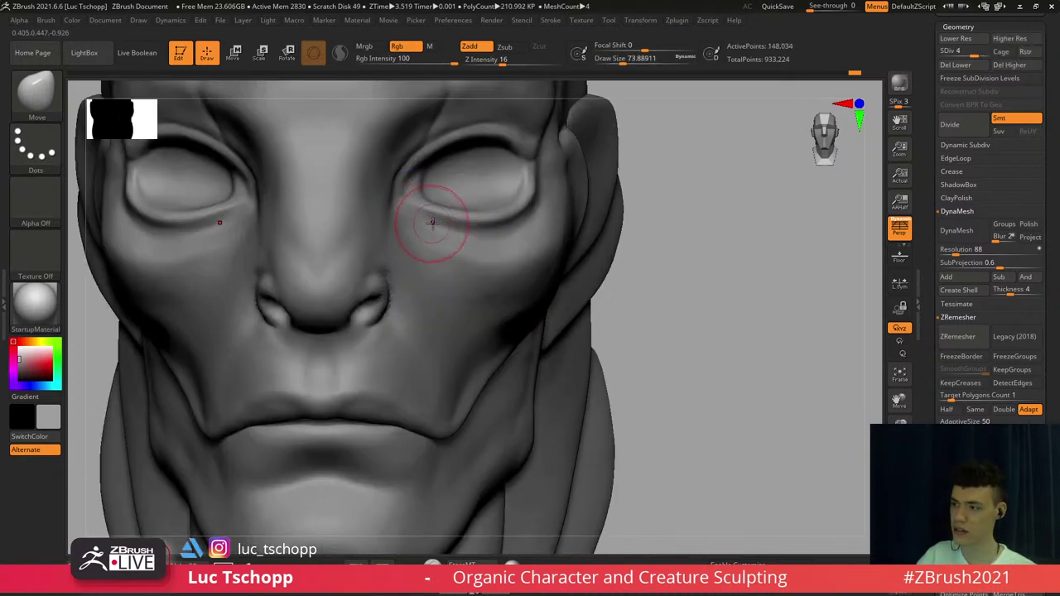
pyautogui.press('s')
pyautogui.click(432, 226)
pyautogui.press('d')
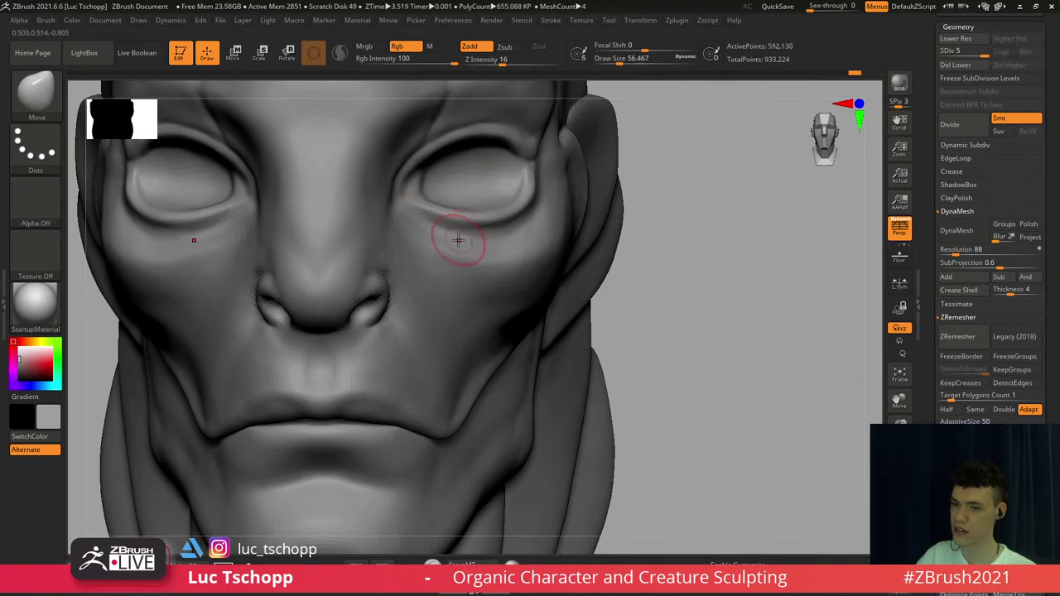
pyautogui.moveTo(458, 240)
pyautogui.keyDown('ctrl'); pyautogui.mouseDown(button='right')
pyautogui.moveTo(462, 256)
pyautogui.moveTo(449, 224)
pyautogui.mouseUp(button='right'); pyautogui.keyUp('ctrl')
pyautogui.keyDown('alt'); pyautogui.moveTo(563, 204); pyautogui.dragTo(561, 225, button='right'); pyautogui.keyUp('alt')
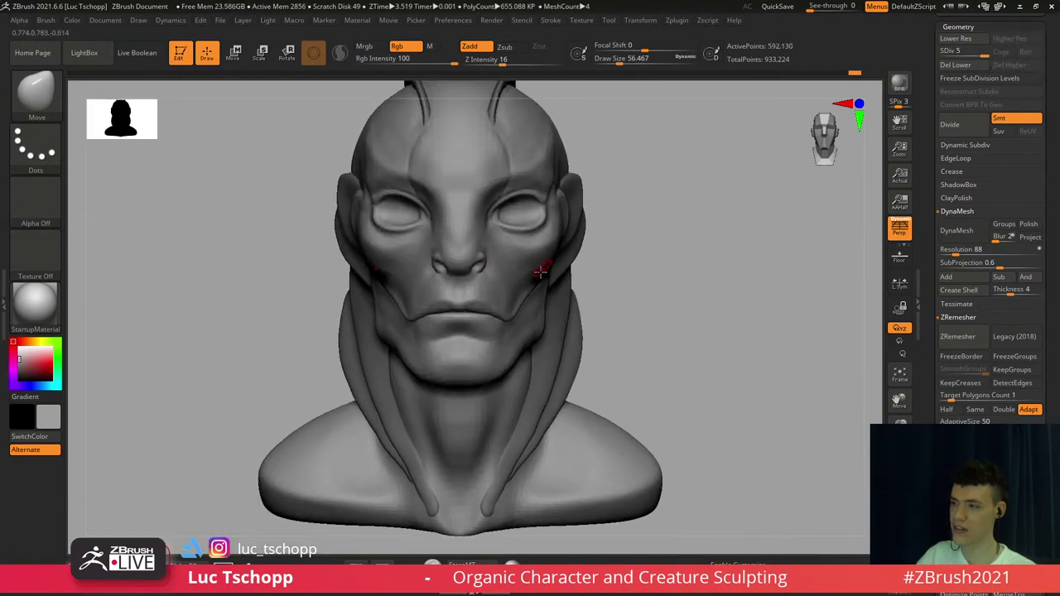
pyautogui.moveTo(542, 271); pyautogui.dragTo(460, 328, button='right')
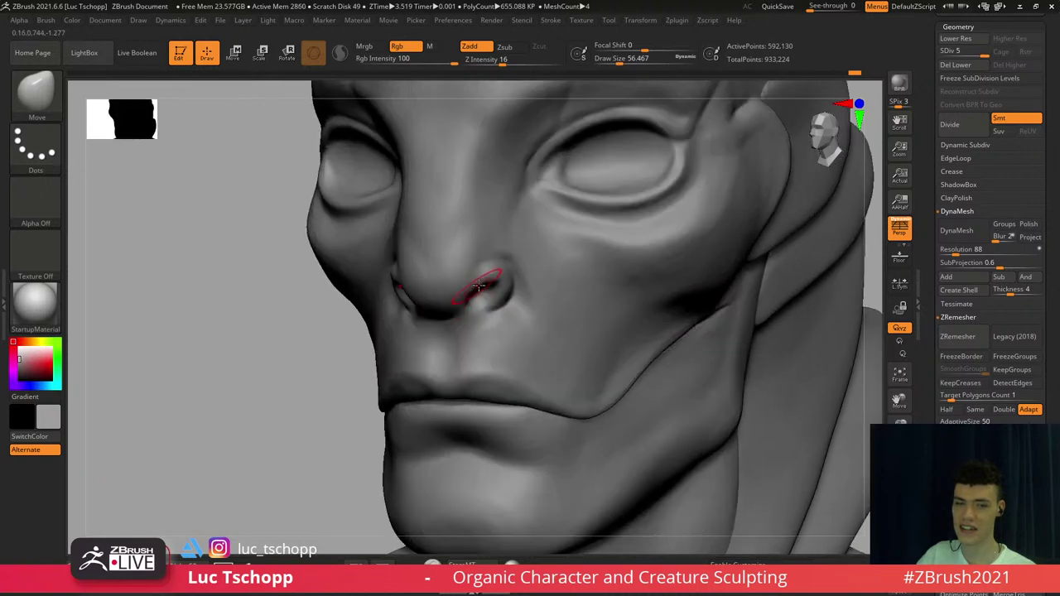
# Set LucT_Custom1 to about 65 on the nose, then drop to subdivision level 1
pyautogui.press('b')
pyautogui.click(305, 198)
pyautogui.moveTo(496, 290)
pyautogui.keyDown('alt'); pyautogui.mouseDown(button='right')
pyautogui.moveTo(466, 224)
pyautogui.moveTo(447, 211)
pyautogui.mouseUp(button='right'); pyautogui.keyUp('alt')
pyautogui.press('s')
pyautogui.moveTo(469, 201); pyautogui.dragTo(474, 202)
pyautogui.moveTo(346, 294)
pyautogui.mouseDown(button='right')
pyautogui.moveTo(371, 300)
pyautogui.moveTo(336, 310)
pyautogui.mouseUp(button='right')
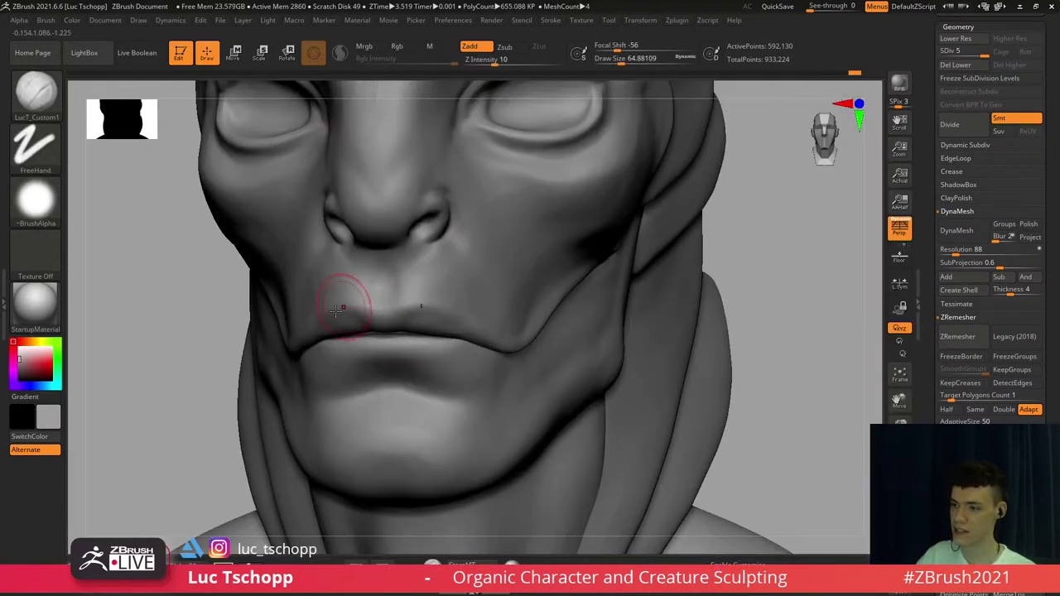
pyautogui.hotkey('shift', 'd')
pyautogui.hotkey('shift', 'd')
pyautogui.hotkey('shift', 'd')
pyautogui.hotkey('shift', 'd')
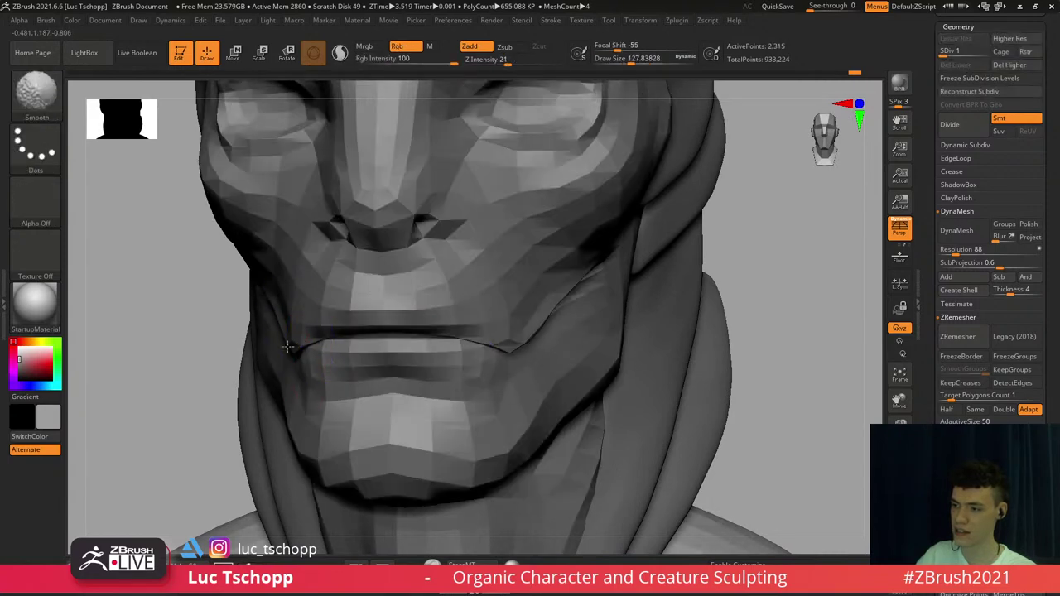
# Reposition the lips and jaw with Transpose Move at low subdivision, then select Standard
pyautogui.moveTo(416, 362); pyautogui.dragTo(562, 385, button='right')
pyautogui.press('w')
pyautogui.press('d')
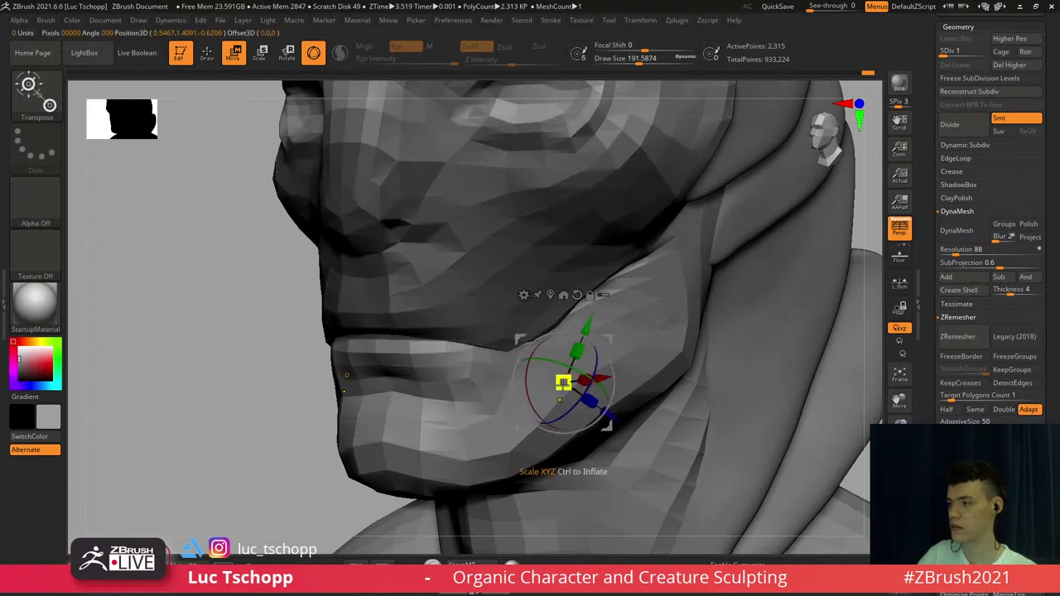
pyautogui.press('b')
pyautogui.press('s')
pyautogui.press('t')
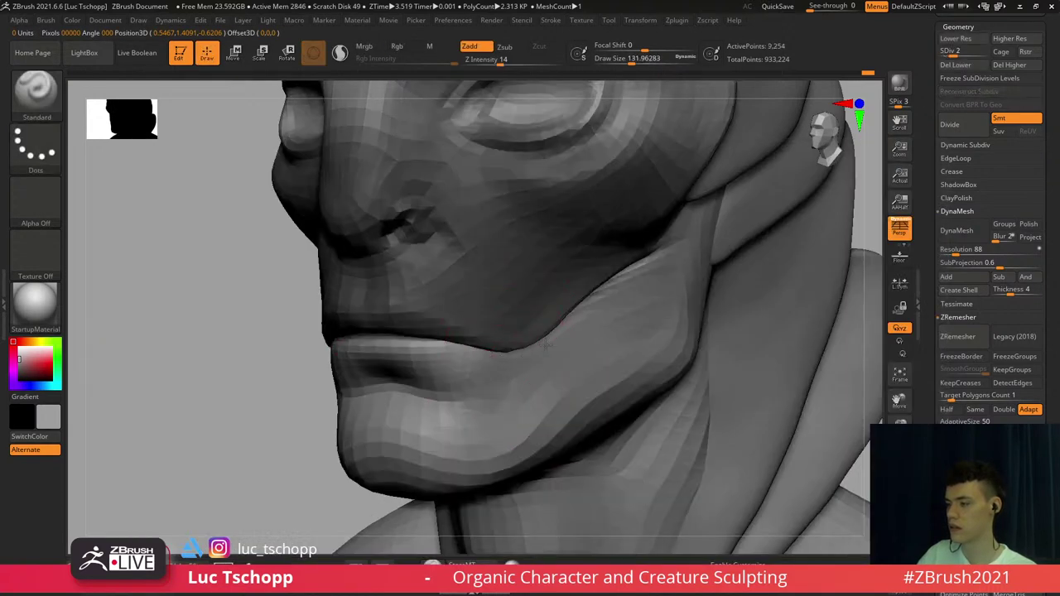
# Enlarge the brush to about 158 across subdivision levels 3–5 and switch to LucT_Custom1
pyautogui.moveTo(604, 289)
pyautogui.keyDown('shift'); pyautogui.mouseDown(button='right')
pyautogui.moveTo(561, 343)
pyautogui.moveTo(651, 284)
pyautogui.moveTo(615, 260)
pyautogui.moveTo(553, 299)
pyautogui.moveTo(484, 292)
pyautogui.moveTo(539, 295)
pyautogui.mouseUp(button='right'); pyautogui.keyUp('shift')
pyautogui.press('d')
pyautogui.press('d')
pyautogui.press(']')
pyautogui.hotkey('shift', 'd')
pyautogui.press('d')
pyautogui.press('d')
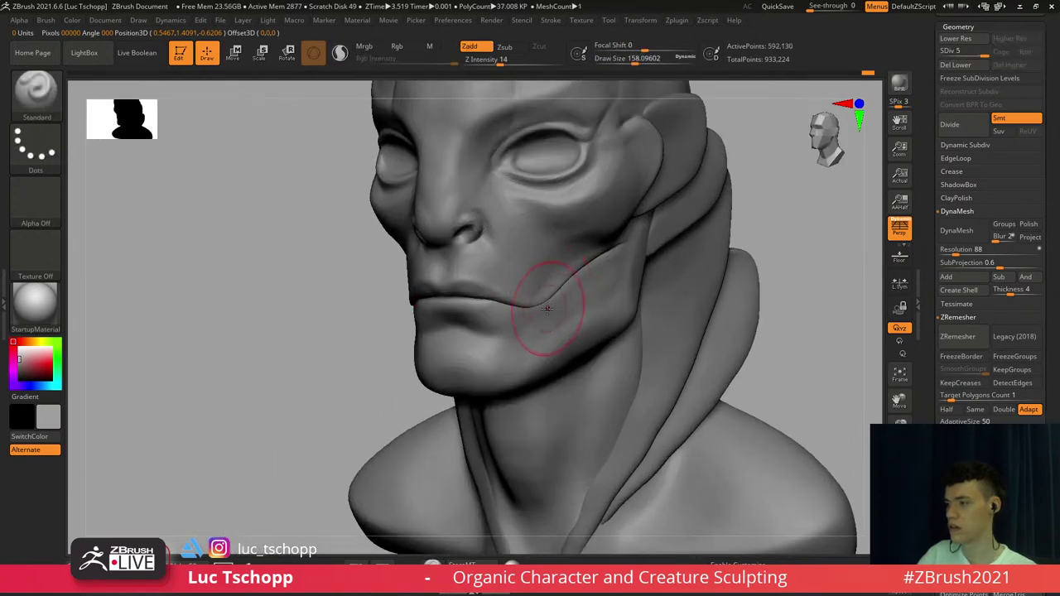
pyautogui.press('b')
pyautogui.click(314, 204)
pyautogui.moveTo(545, 313); pyautogui.dragTo(488, 286, button='right')
# Smooth the jaw line below the mouth with a Standard brush of about 202, ending at subdivision 5
pyautogui.press('b')
pyautogui.press('s')
pyautogui.press('t')
pyautogui.press('s')
pyautogui.press('b')
pyautogui.press('s')
pyautogui.press('t')
pyautogui.press(']')
pyautogui.hotkey('shift', 'd')
pyautogui.hotkey('shift', 'd')
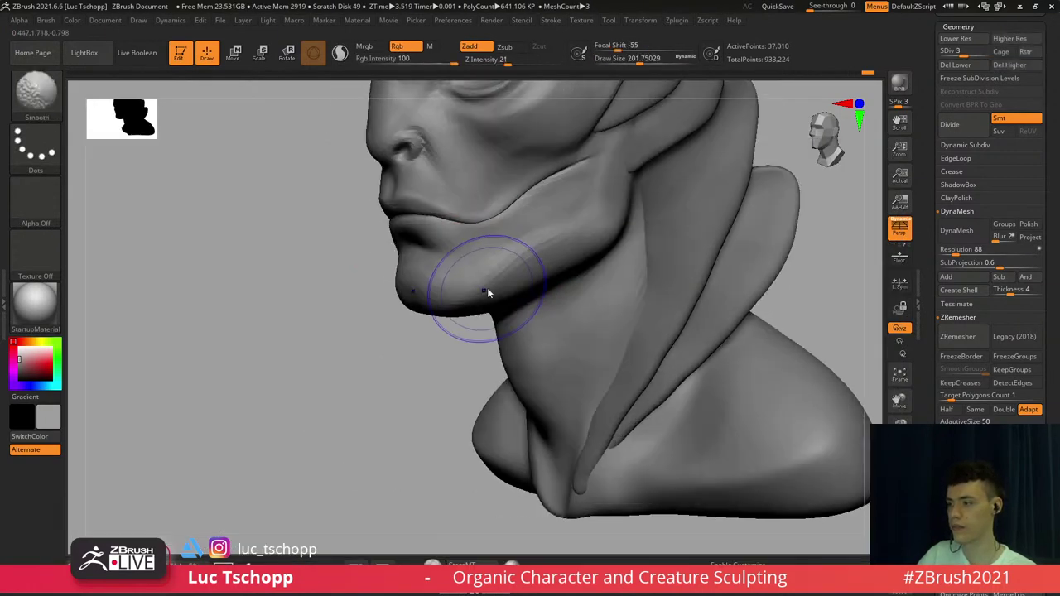
pyautogui.moveTo(489, 292)
pyautogui.mouseDown()
pyautogui.moveTo(557, 263)
pyautogui.moveTo(543, 237)
pyautogui.mouseUp()
pyautogui.press('d')
pyautogui.press('d')
pyautogui.moveTo(530, 235)
pyautogui.mouseDown(button='right')
pyautogui.moveTo(502, 238)
pyautogui.moveTo(544, 230)
pyautogui.moveTo(499, 259)
pyautogui.moveTo(547, 245)
pyautogui.mouseUp(button='right')
pyautogui.press('f')
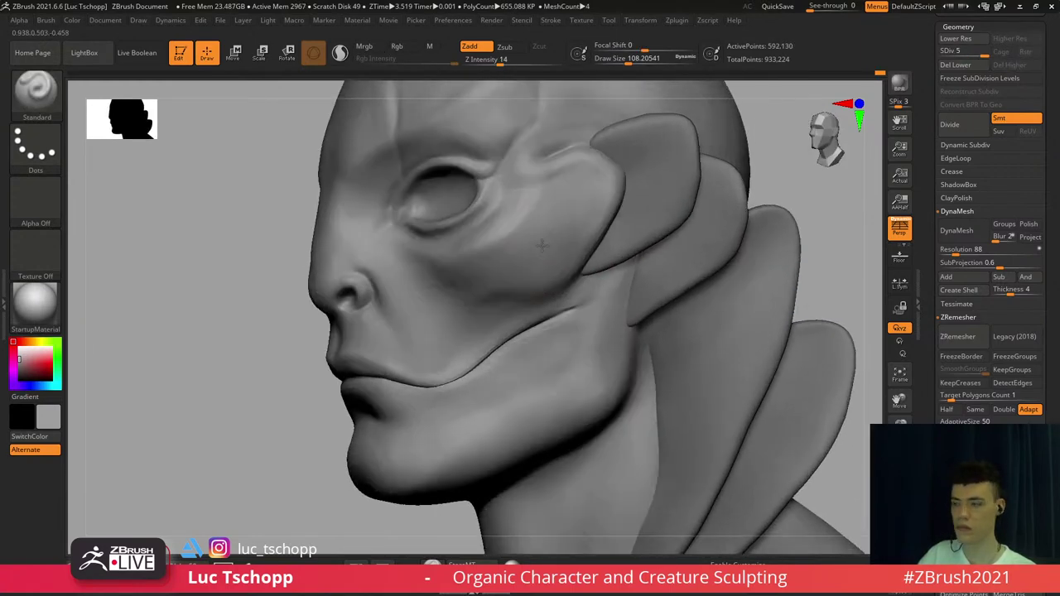
# Sculpt a ridge from the horn base down the forehead with the Standard brush at about 59
pyautogui.moveTo(464, 246)
pyautogui.mouseDown(button='right')
pyautogui.moveTo(497, 236)
pyautogui.moveTo(505, 329)
pyautogui.moveTo(506, 271)
pyautogui.moveTo(515, 309)
pyautogui.mouseUp(button='right')
pyautogui.press('b')
pyautogui.press('m')
pyautogui.press('v')
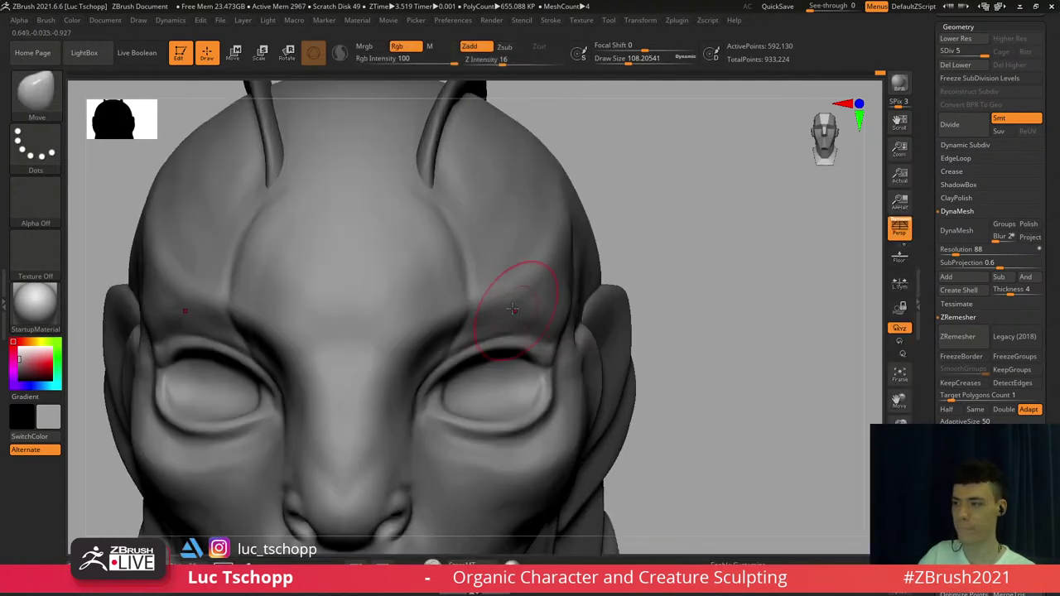
pyautogui.press('b')
pyautogui.press('s')
pyautogui.press('t')
pyautogui.press('s')
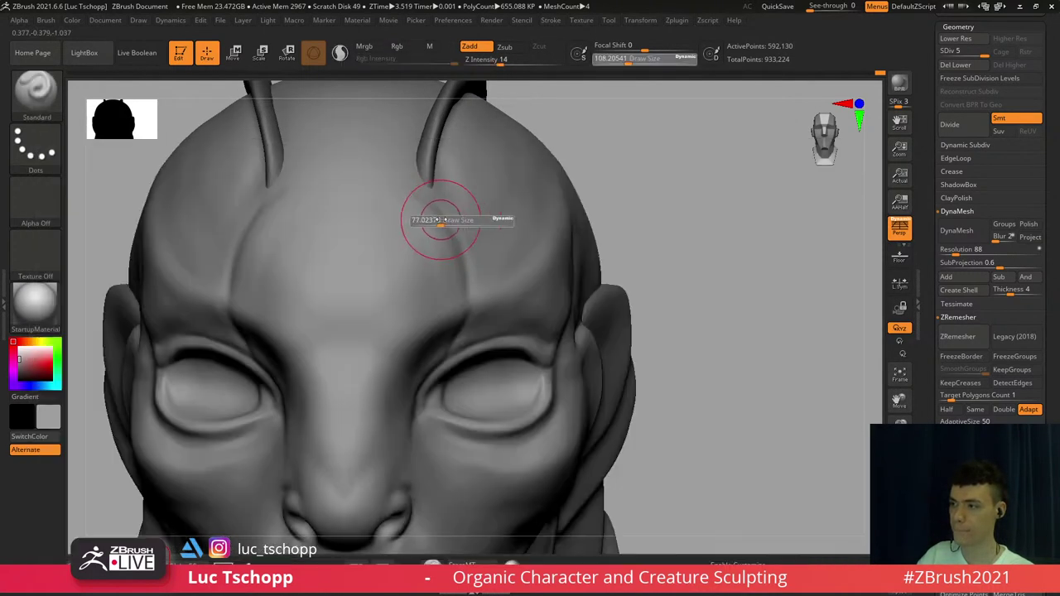
pyautogui.moveTo(440, 220); pyautogui.dragTo(439, 223)
pyautogui.press('s')
pyautogui.moveTo(427, 194); pyautogui.dragTo(448, 235)
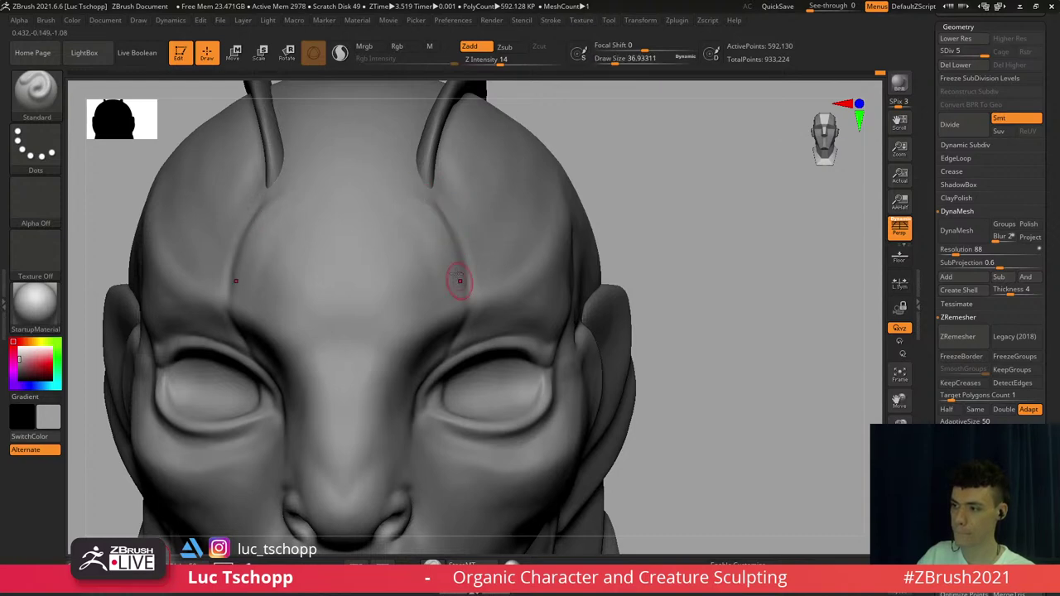
pyautogui.moveTo(417, 191); pyautogui.dragTo(437, 219, button='right')
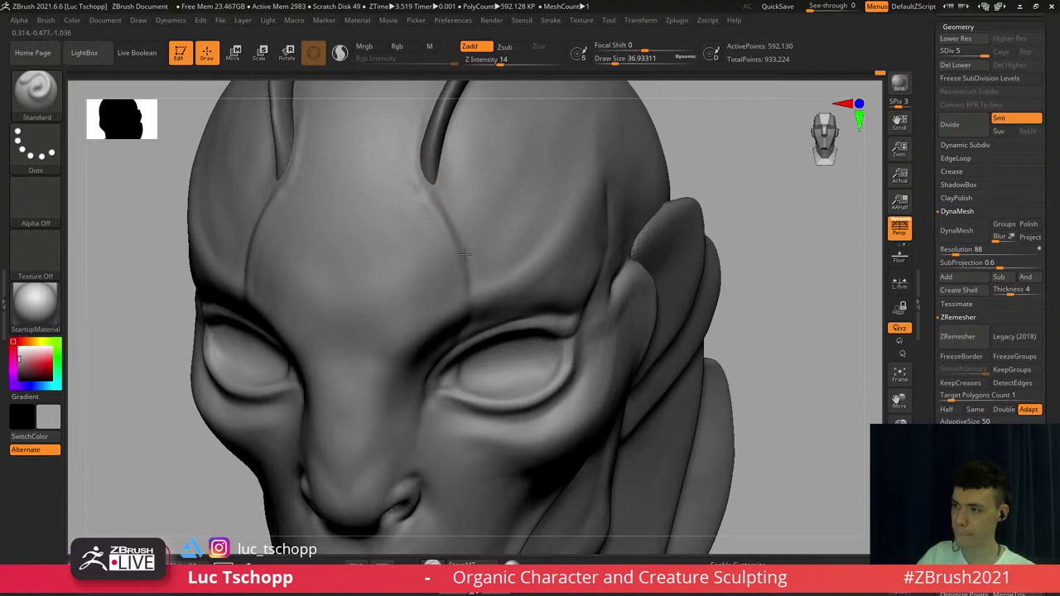
pyautogui.moveTo(458, 297); pyautogui.dragTo(461, 276, button='right')
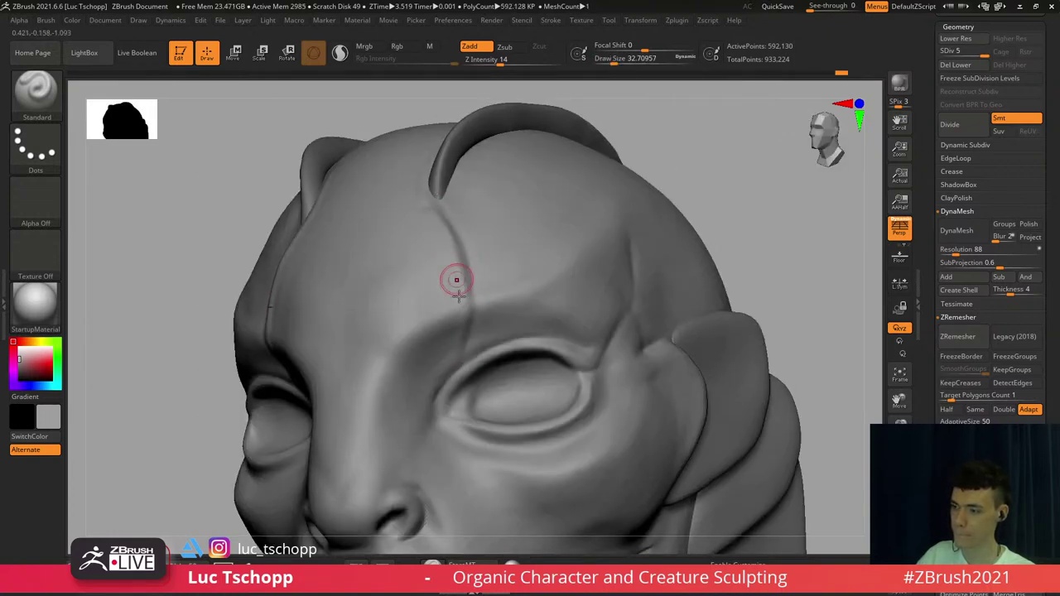
pyautogui.keyDown('alt'); pyautogui.moveTo(459, 297); pyautogui.dragTo(460, 274, button='right'); pyautogui.keyUp('alt')
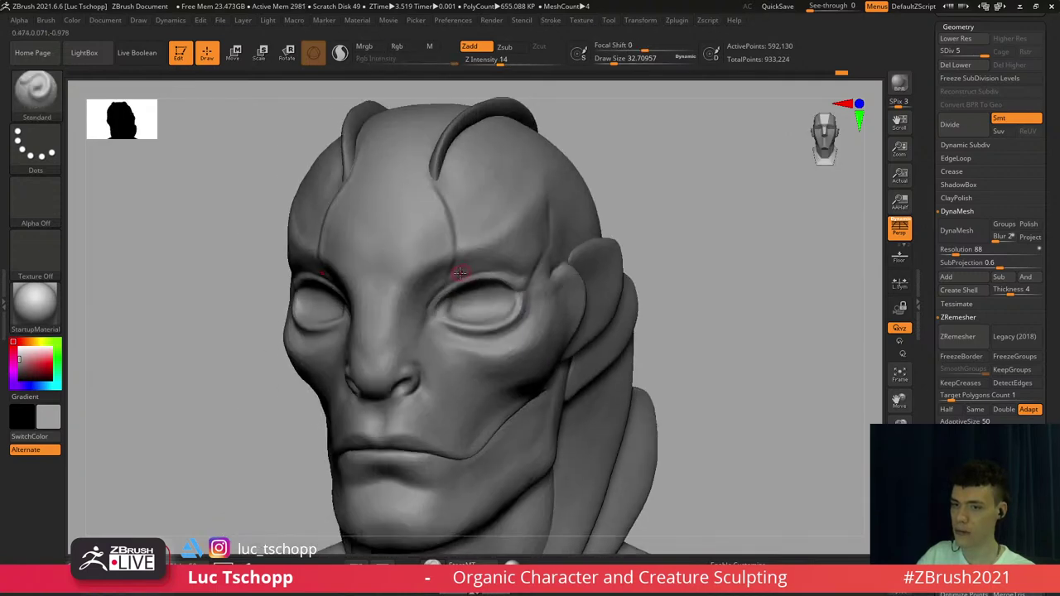
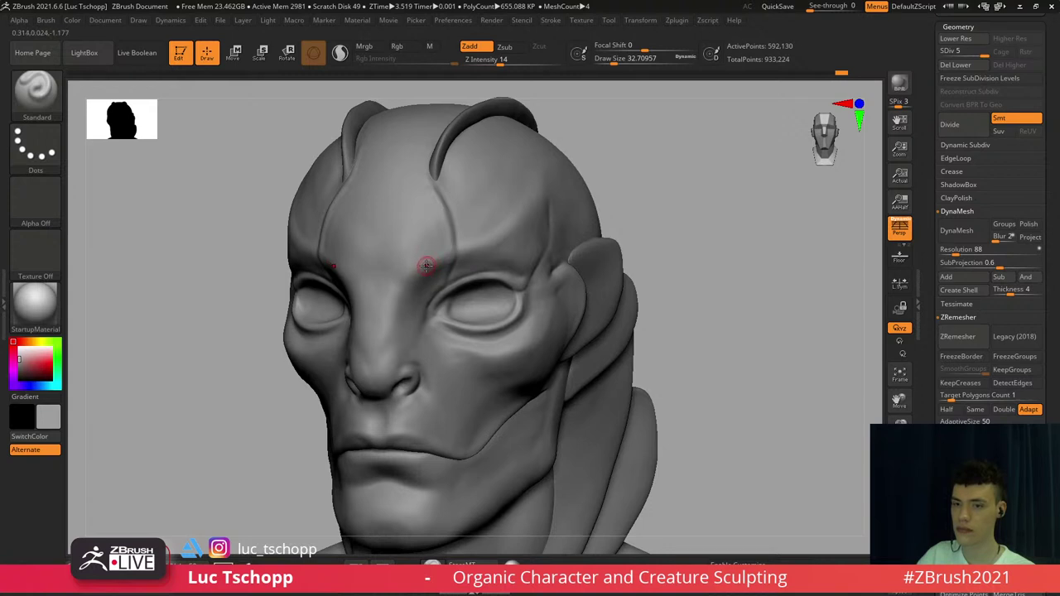
# Rotate the alien head to a straight front view and zoom in on the eyes
pyautogui.moveTo(420, 230)
pyautogui.mouseDown(button='right')
pyautogui.moveTo(410, 256)
pyautogui.moveTo(393, 241)
pyautogui.moveTo(434, 271)
pyautogui.moveTo(425, 279)
pyautogui.mouseUp(button='right')
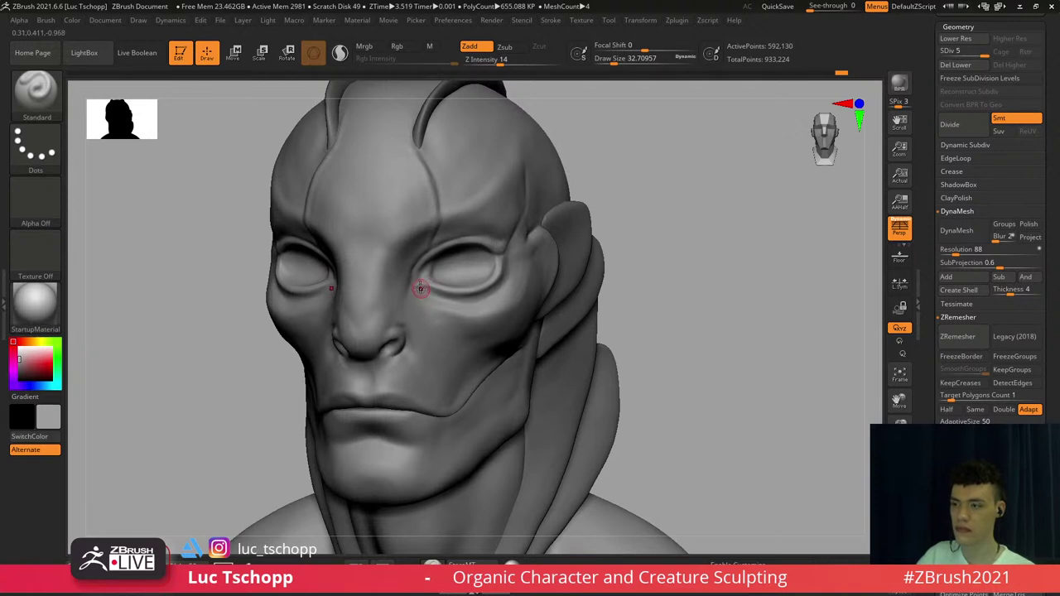
pyautogui.moveTo(421, 288)
pyautogui.keyDown('shift'); pyautogui.mouseDown(button='right')
pyautogui.moveTo(407, 268)
pyautogui.moveTo(417, 308)
pyautogui.mouseUp(button='right'); pyautogui.keyUp('shift')
# Switch to LucT_Custom1 and center the nose, sizing the brush from about 108 to 68
pyautogui.press('b')
pyautogui.click(200, 178)
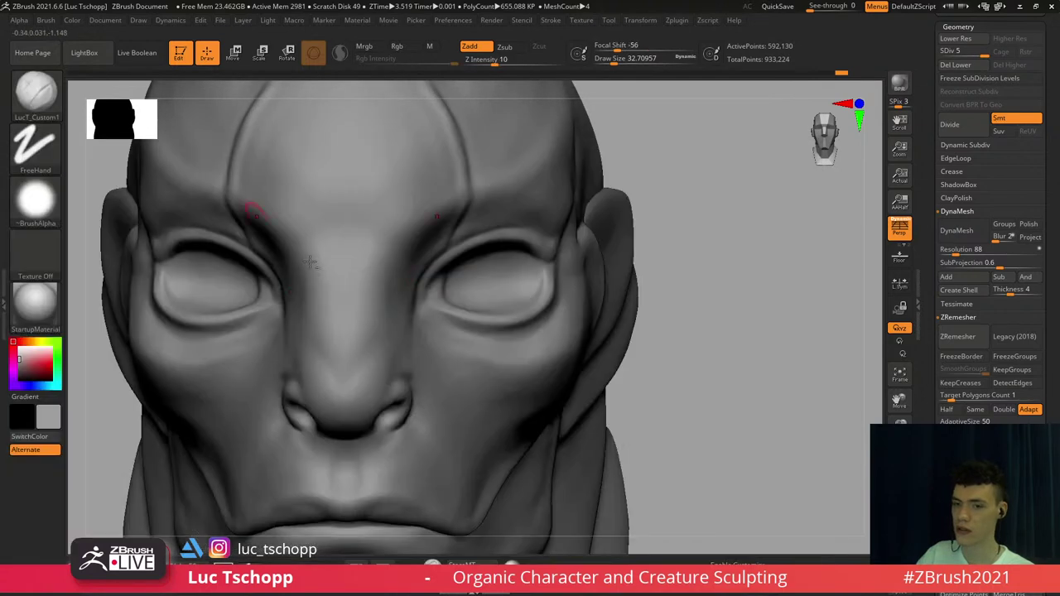
pyautogui.keyDown('alt'); pyautogui.moveTo(309, 262); pyautogui.dragTo(301, 221, button='right'); pyautogui.keyUp('alt')
pyautogui.press('s')
pyautogui.moveTo(346, 283); pyautogui.dragTo(361, 283)
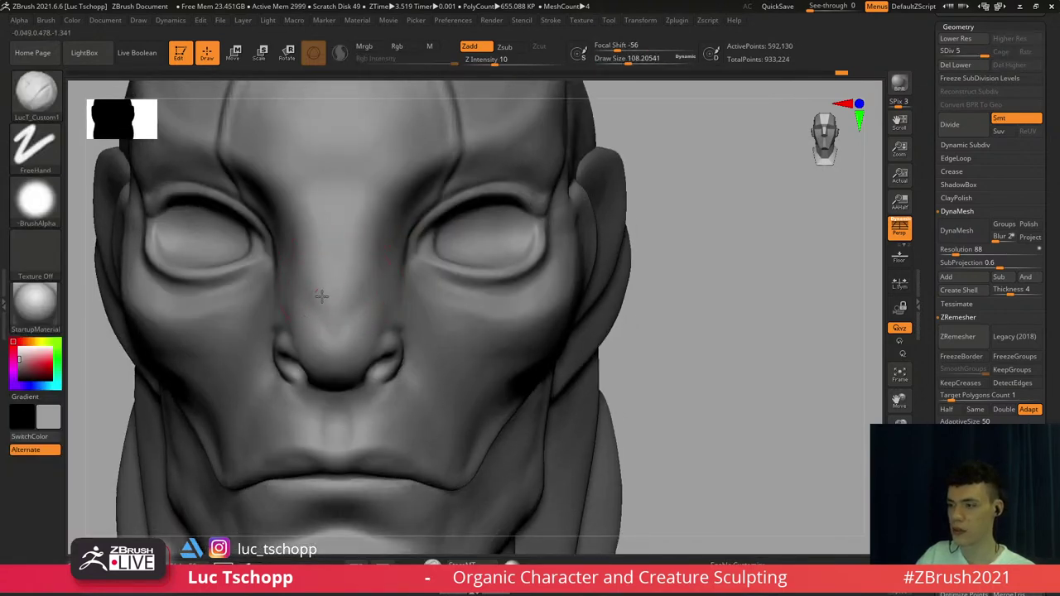
pyautogui.keyDown('alt'); pyautogui.moveTo(353, 274); pyautogui.dragTo(367, 223, button='right'); pyautogui.keyUp('alt')
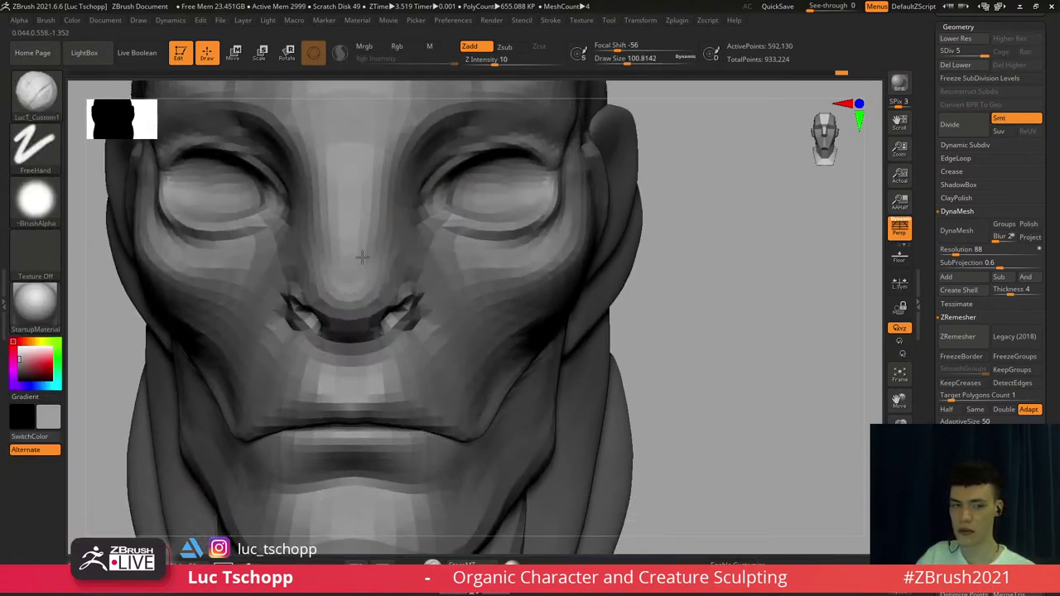
pyautogui.press('s')
pyautogui.moveTo(382, 301); pyautogui.dragTo(373, 302)
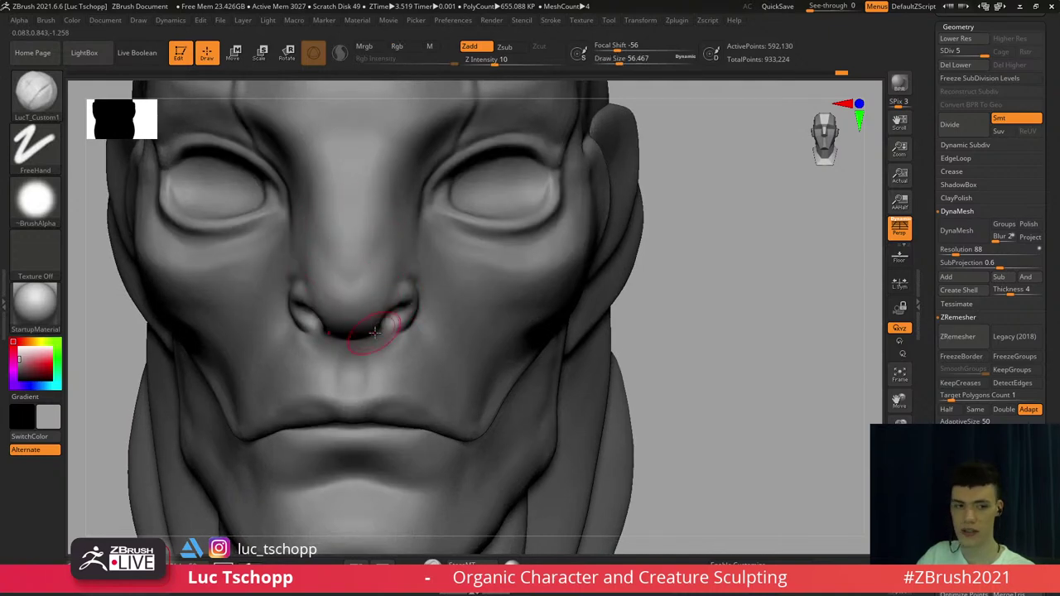
# Reshape the nostrils with the Move brush at about 163 on a lower subdivision level
pyautogui.press('b')
pyautogui.press('m')
pyautogui.press('v')
pyautogui.hotkey('shift', 'd')
pyautogui.hotkey('shift', 'd')
pyautogui.press('s')
pyautogui.moveTo(308, 314); pyautogui.dragTo(331, 326)
pyautogui.press('s')
pyautogui.press('s')
pyautogui.press('s')
pyautogui.press('s')
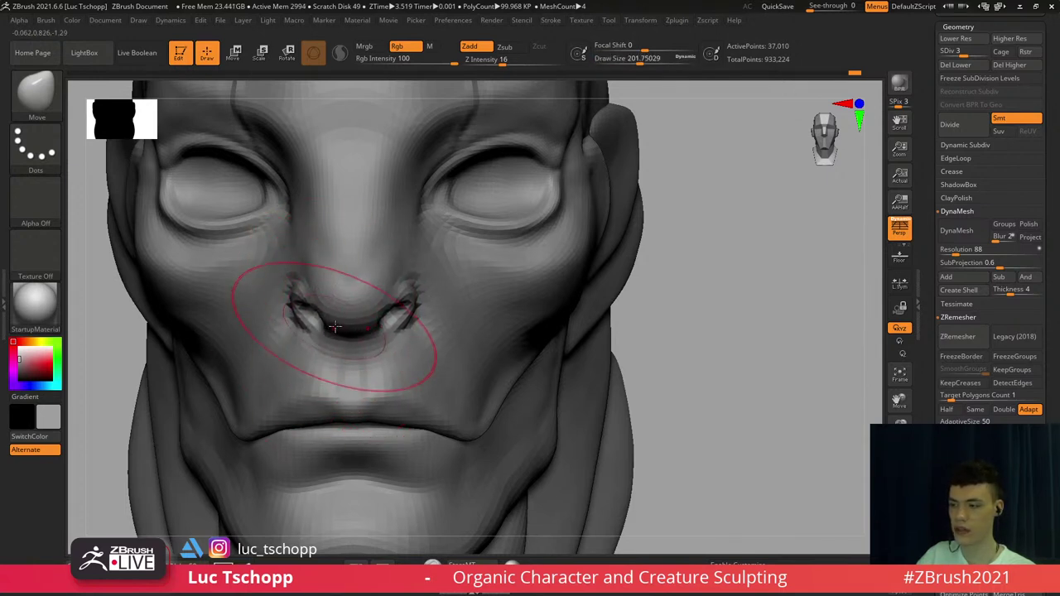
pyautogui.keyDown('alt'); pyautogui.moveTo(331, 312); pyautogui.dragTo(368, 363, button='right'); pyautogui.keyUp('alt')
pyautogui.press('s')
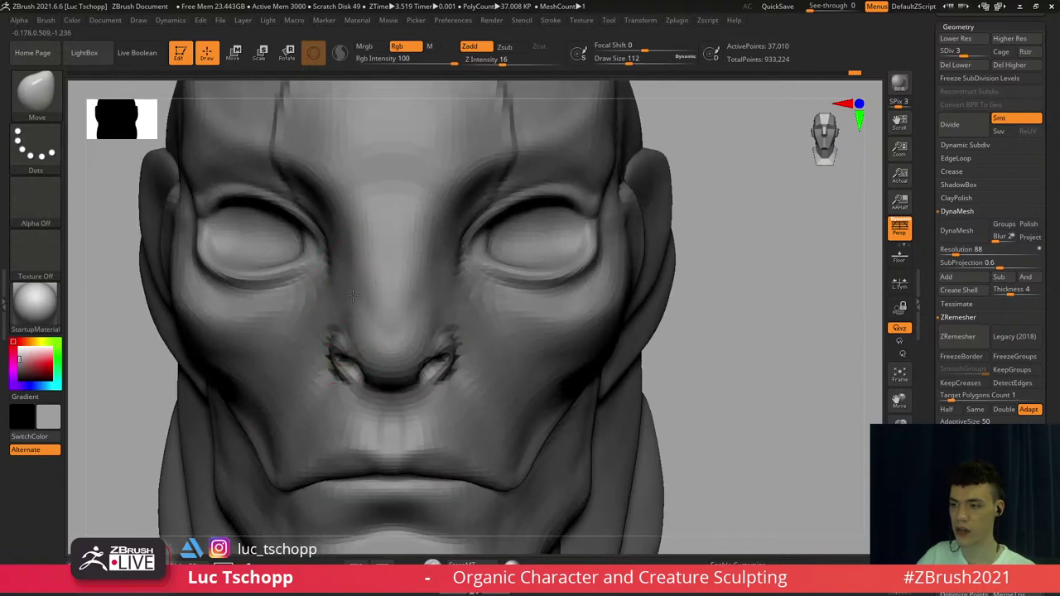
# Smooth the brow with LucT_Custom1 one level higher, then frame the bust and zoom to the jaw
pyautogui.press('d')
pyautogui.press('b')
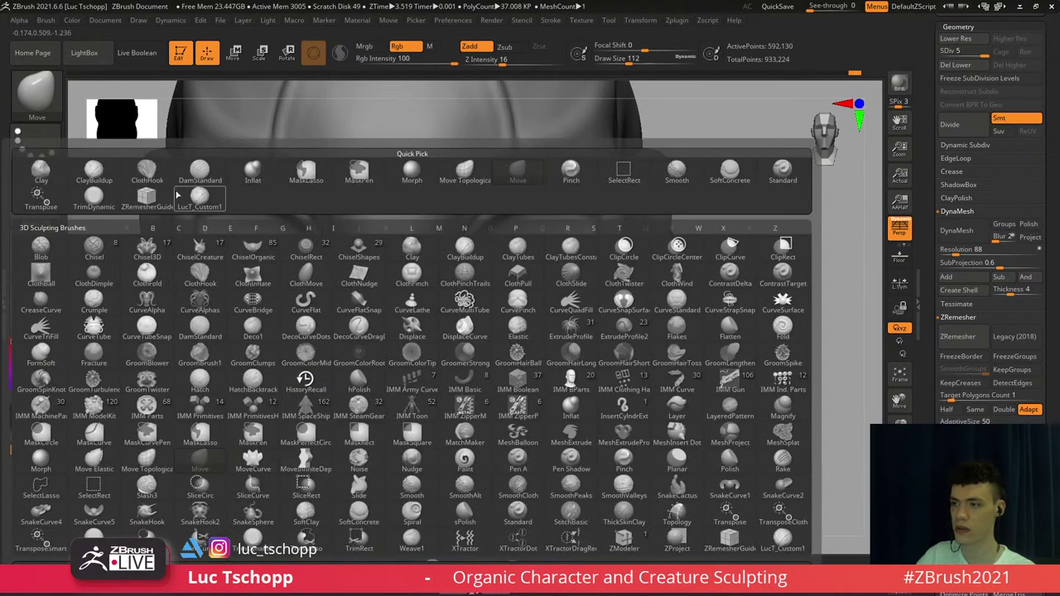
pyautogui.click(186, 198)
pyautogui.keyDown('shift'); pyautogui.moveTo(325, 220); pyautogui.dragTo(389, 199); pyautogui.keyUp('shift')
pyautogui.moveTo(444, 255)
pyautogui.mouseDown(button='right')
pyautogui.moveTo(444, 284)
pyautogui.moveTo(452, 265)
pyautogui.mouseUp(button='right')
pyautogui.press('f')
pyautogui.press('d')
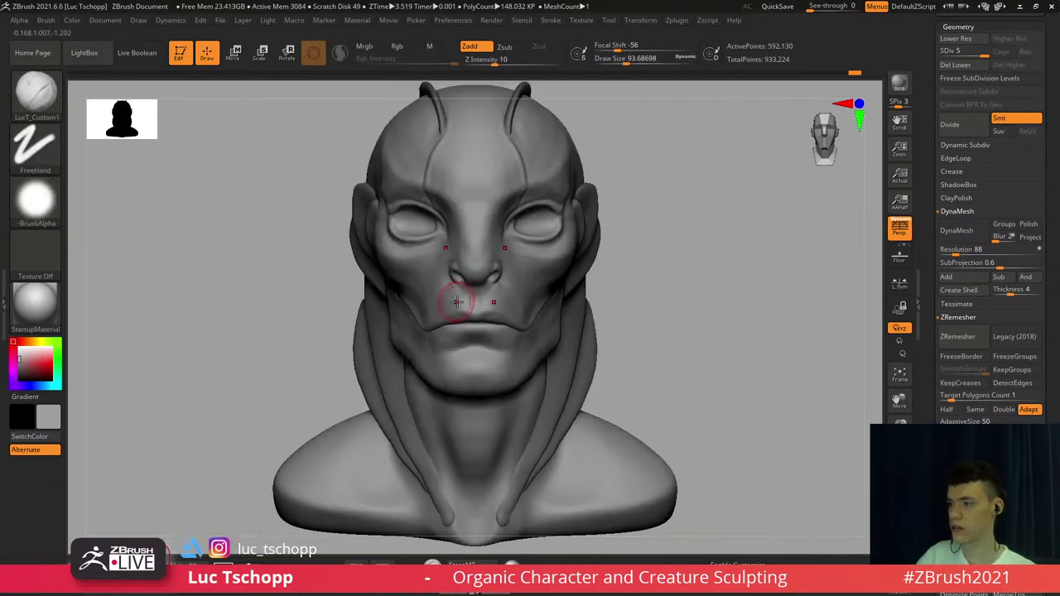
pyautogui.moveTo(460, 302); pyautogui.dragTo(473, 303, button='right')
pyautogui.moveTo(378, 299)
pyautogui.keyDown('alt'); pyautogui.mouseDown(button='right')
pyautogui.moveTo(418, 289)
pyautogui.moveTo(423, 340)
pyautogui.moveTo(452, 336)
pyautogui.mouseUp(button='right'); pyautogui.keyUp('alt')
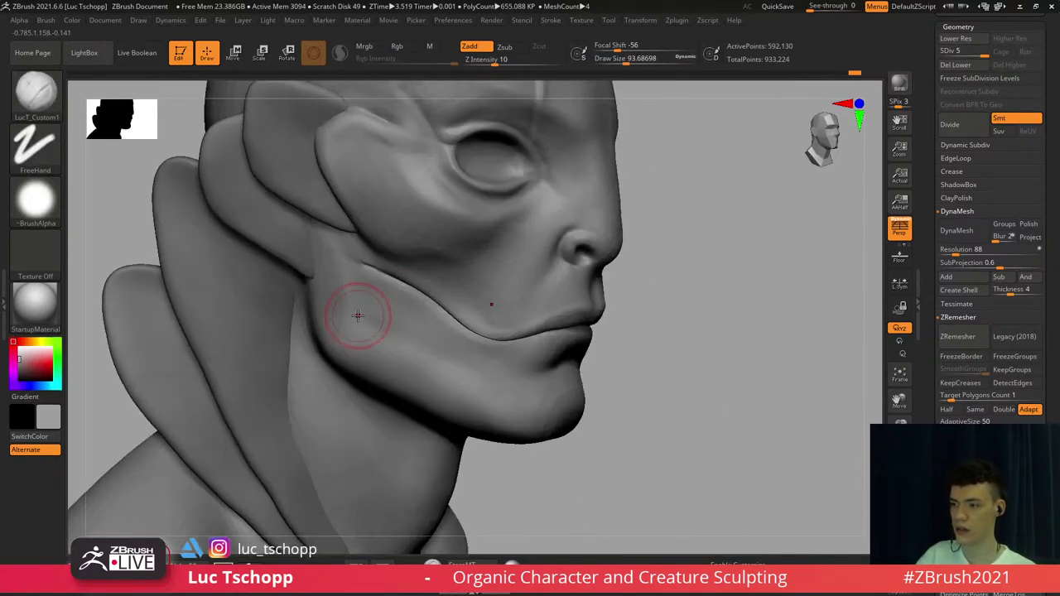
pyautogui.moveTo(346, 324); pyautogui.dragTo(370, 298, button='right')
# Smooth the jaw with a brush of about 172, then frame the bust at the highest subdivision
pyautogui.hotkey('shift', 'd')
pyautogui.press('s')
pyautogui.moveTo(335, 304); pyautogui.dragTo(354, 300)
pyautogui.press('s')
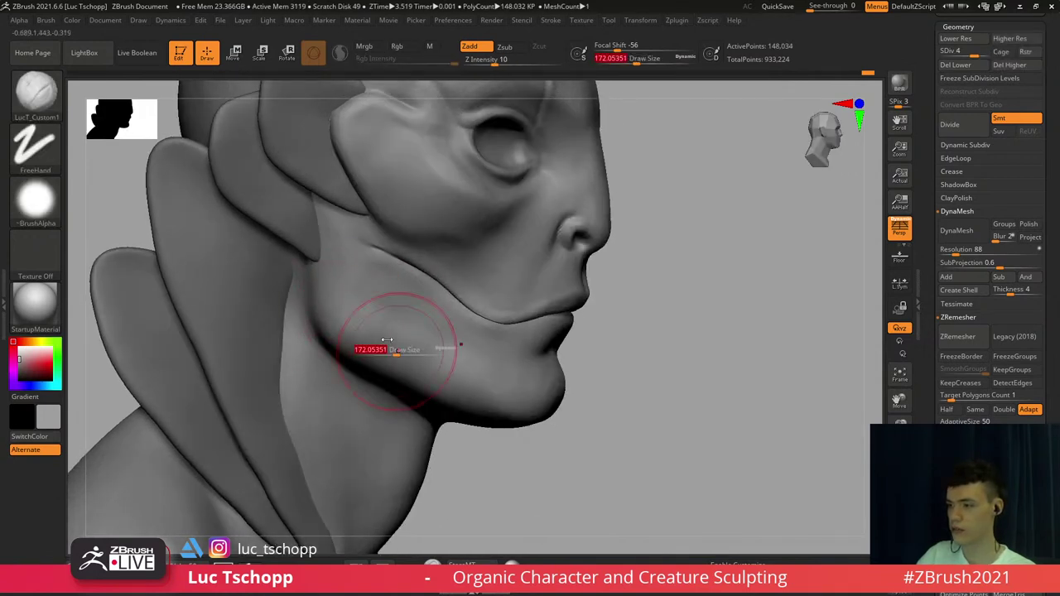
pyautogui.press('d')
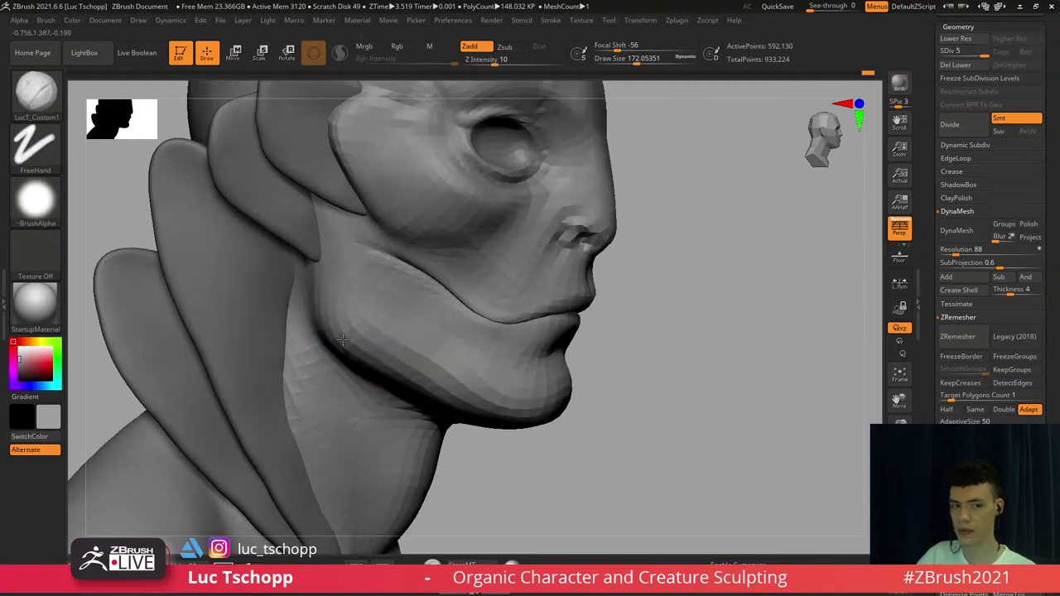
pyautogui.press('f')
pyautogui.keyDown('shift'); pyautogui.moveTo(422, 286); pyautogui.dragTo(377, 280, button='right'); pyautogui.keyUp('shift')
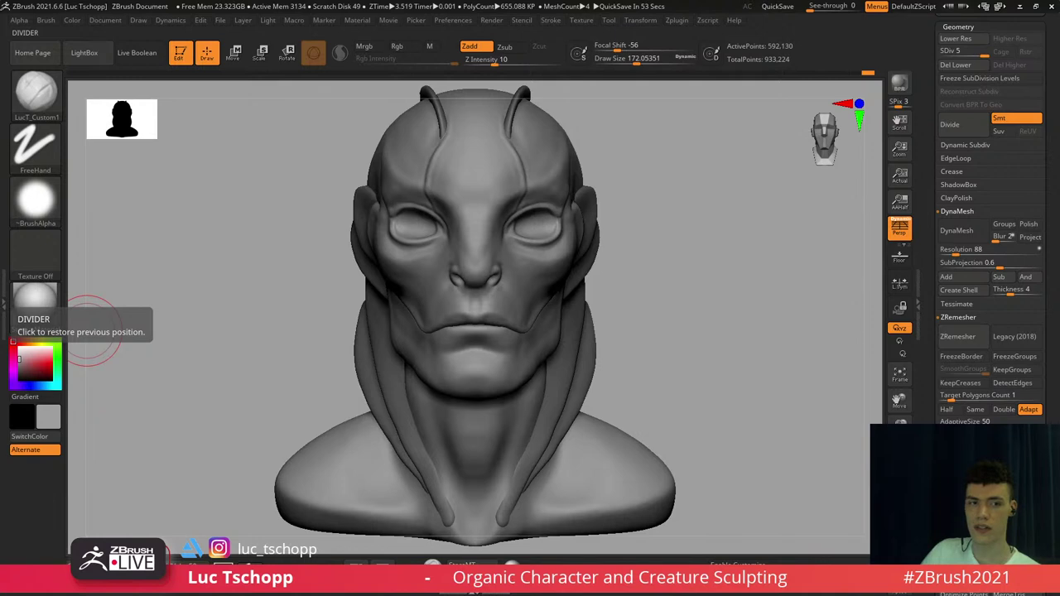
pyautogui.moveTo(418, 362)
pyautogui.mouseDown(button='right')
pyautogui.moveTo(440, 324)
pyautogui.moveTo(348, 281)
pyautogui.mouseUp(button='right')
# Pick the Standard brush at about 97 and turn the head toward profile
pyautogui.press('b')
pyautogui.press('s')
pyautogui.press('t')
pyautogui.press('s')
pyautogui.moveTo(372, 284); pyautogui.dragTo(361, 283)
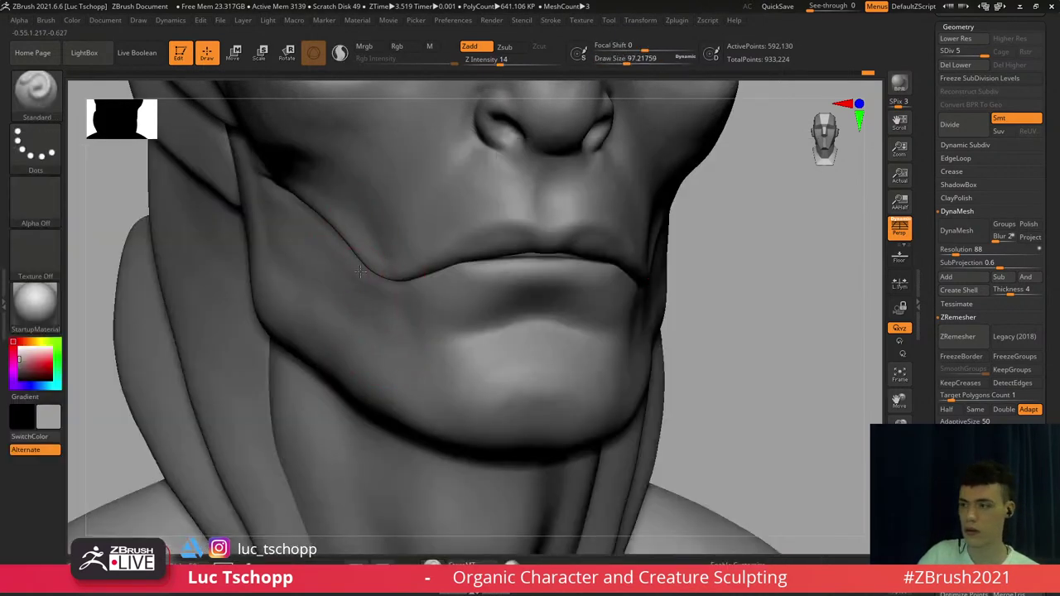
pyautogui.moveTo(360, 271)
pyautogui.mouseDown(button='right')
pyautogui.moveTo(387, 267)
pyautogui.moveTo(374, 241)
pyautogui.mouseUp(button='right')
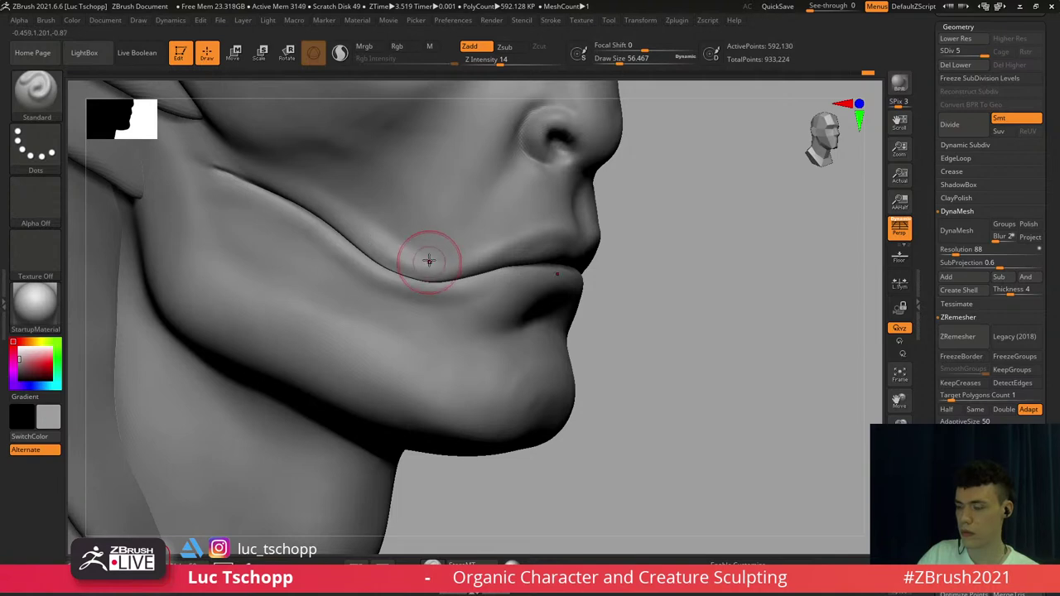
# Mask the lower face and neck and smooth the mouth-corner fold at a lower subdivision
pyautogui.press('w')
pyautogui.keyDown('ctrl'); pyautogui.click(430, 230); pyautogui.keyUp('ctrl')
pyautogui.press('b')
pyautogui.press('c')
pyautogui.press('b')
pyautogui.hotkey('shift', 'd')
pyautogui.hotkey('shift', 'd')
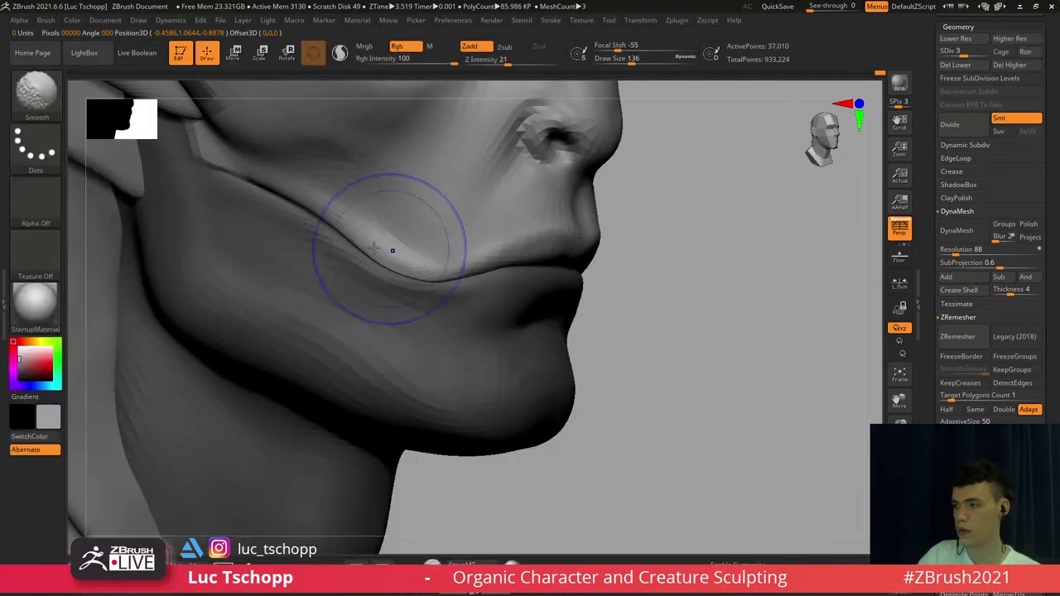
pyautogui.press('s')
pyautogui.moveTo(354, 230); pyautogui.dragTo(344, 230)
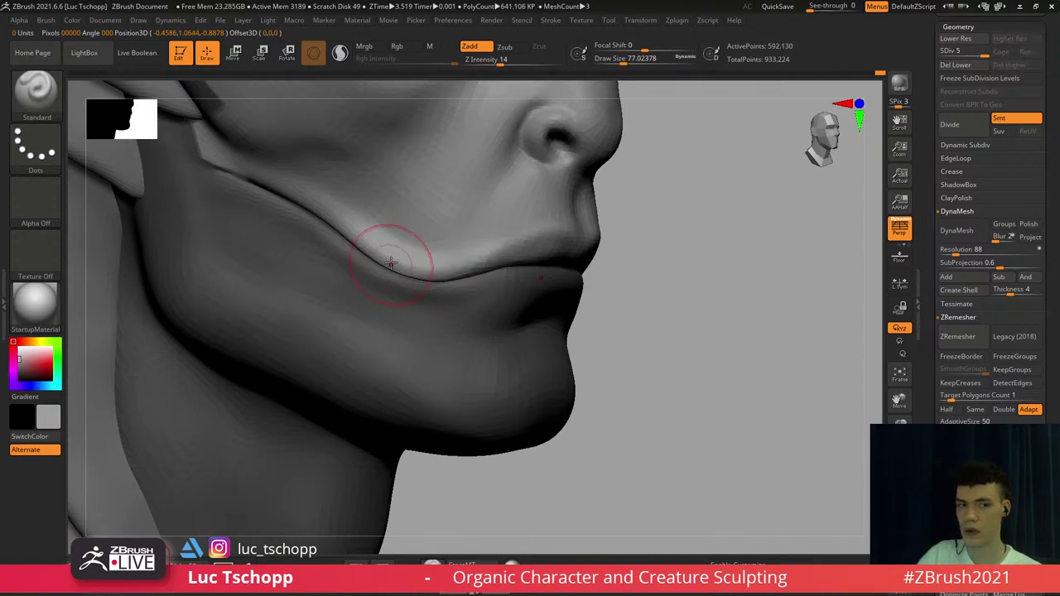
# Switch to DamStandard, clear the mask, and size the brush to about 167
pyautogui.keyDown('alt'); pyautogui.moveTo(427, 188); pyautogui.dragTo(400, 248, button='right'); pyautogui.keyUp('alt')
pyautogui.press('b')
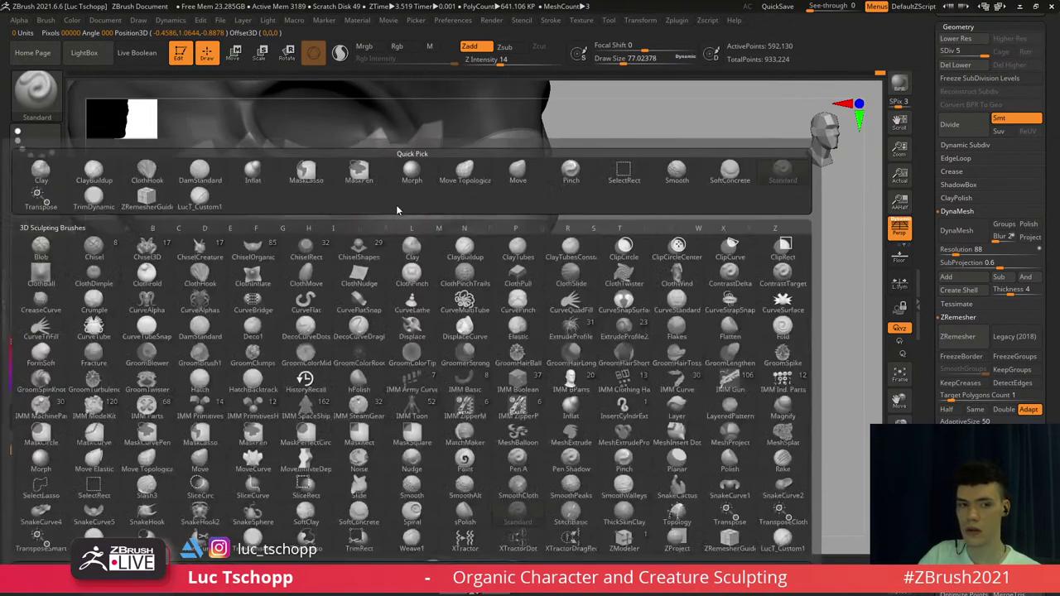
pyautogui.press('d')
pyautogui.press('s')
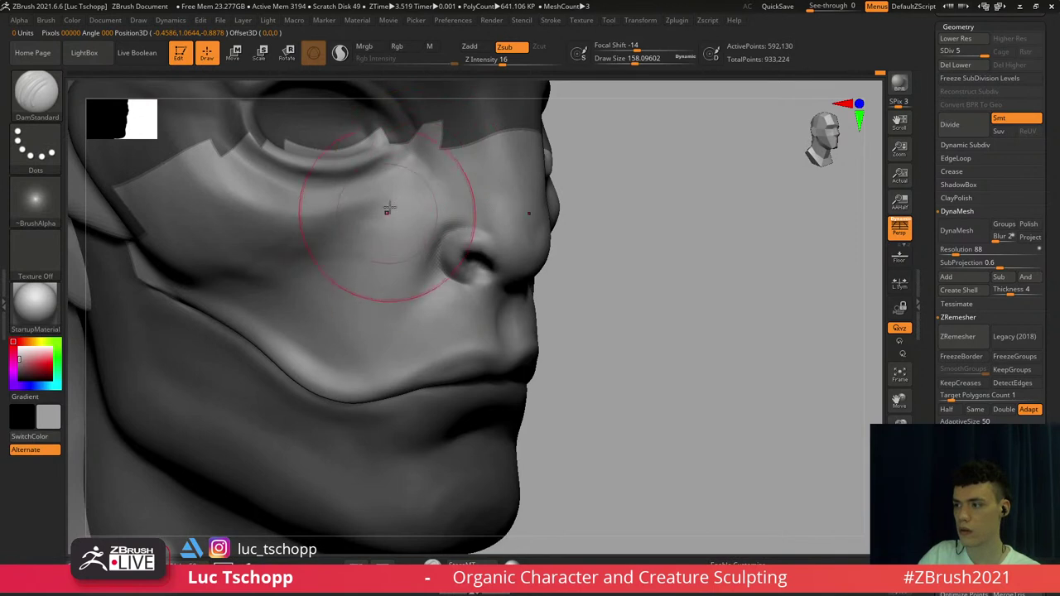
pyautogui.keyDown('ctrl'); pyautogui.moveTo(585, 166); pyautogui.dragTo(611, 191); pyautogui.keyUp('ctrl')
pyautogui.press('s')
pyautogui.moveTo(405, 189); pyautogui.dragTo(398, 189)
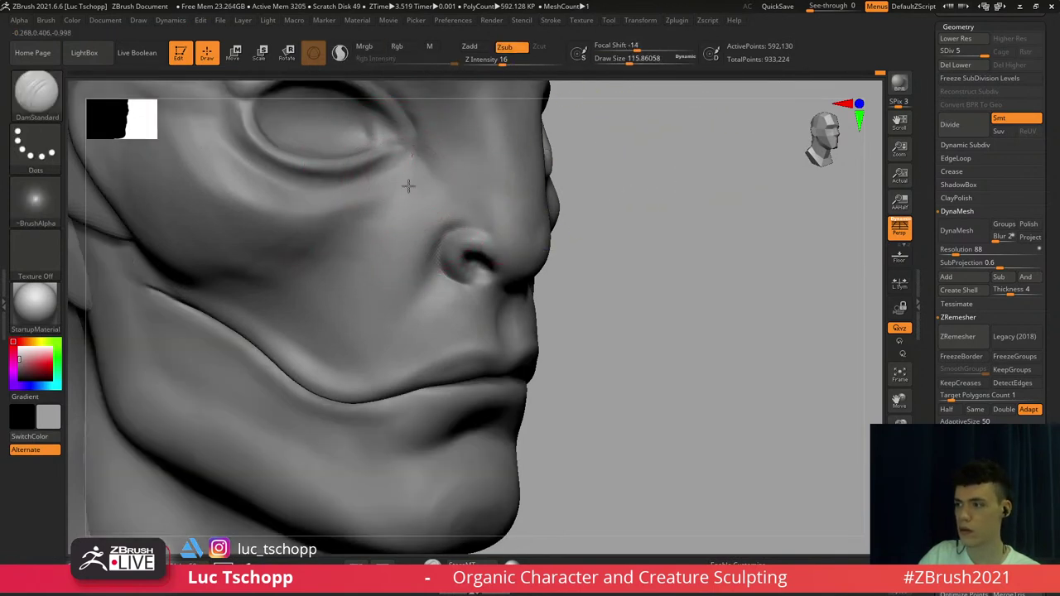
pyautogui.press('s')
pyautogui.moveTo(384, 238); pyautogui.dragTo(373, 239)
pyautogui.keyDown('alt'); pyautogui.moveTo(398, 207); pyautogui.dragTo(415, 224, button='right'); pyautogui.keyUp('alt')
pyautogui.press('s')
pyautogui.moveTo(425, 198); pyautogui.dragTo(419, 198)
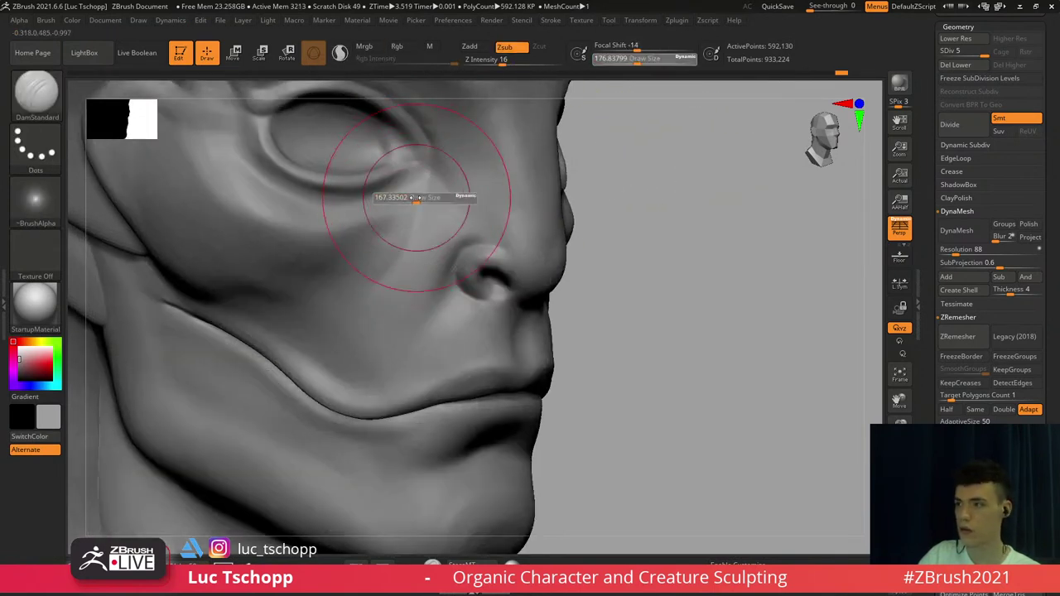
# Carve a crease at the eye corner with DamStandard at about 154
pyautogui.press('s')
pyautogui.moveTo(446, 139); pyautogui.dragTo(438, 139)
pyautogui.moveTo(420, 174)
pyautogui.keyDown('alt'); pyautogui.mouseDown(button='right')
pyautogui.moveTo(415, 238)
pyautogui.moveTo(387, 236)
pyautogui.mouseUp(button='right'); pyautogui.keyUp('alt')
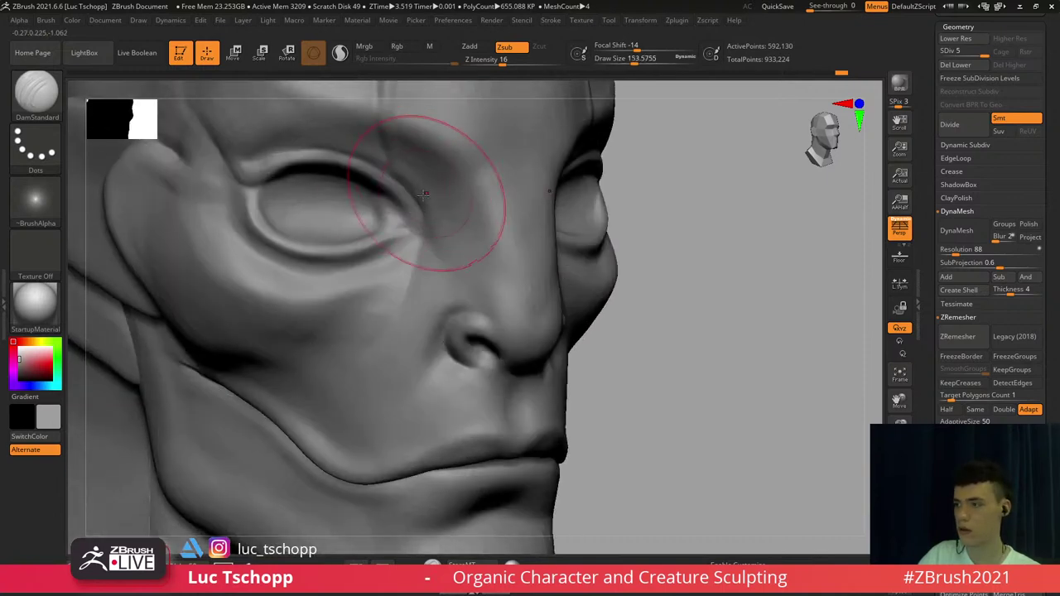
pyautogui.press('s')
pyautogui.moveTo(435, 236); pyautogui.dragTo(425, 237)
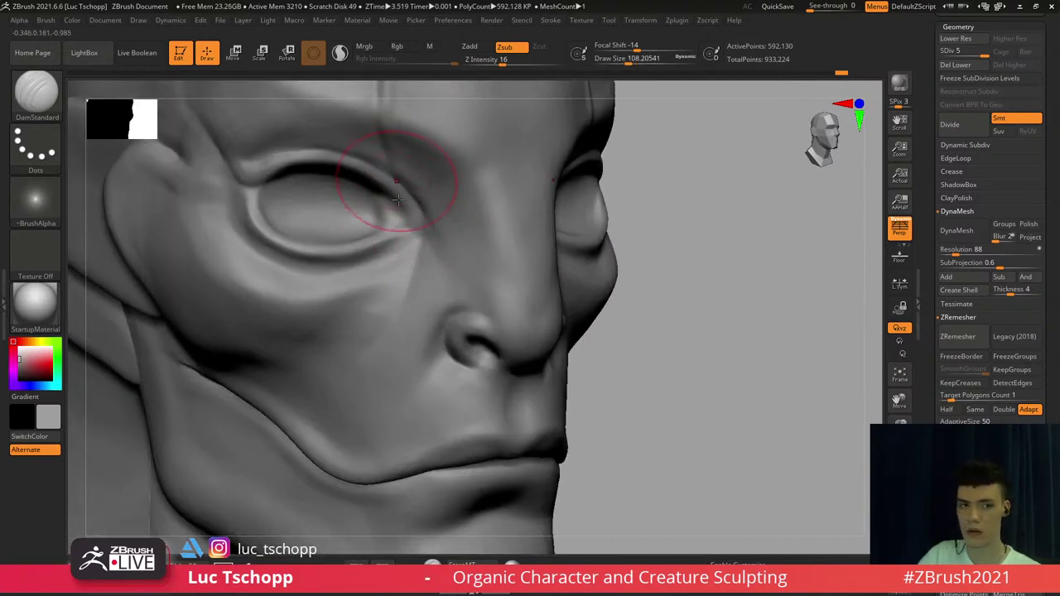
pyautogui.hotkey('ctrl', 'z')
pyautogui.moveTo(398, 200)
pyautogui.mouseDown()
pyautogui.moveTo(422, 232)
pyautogui.moveTo(413, 207)
pyautogui.mouseUp()
# Carve a crease beneath the eye with DamStandard shrunk to about 74
pyautogui.press('s')
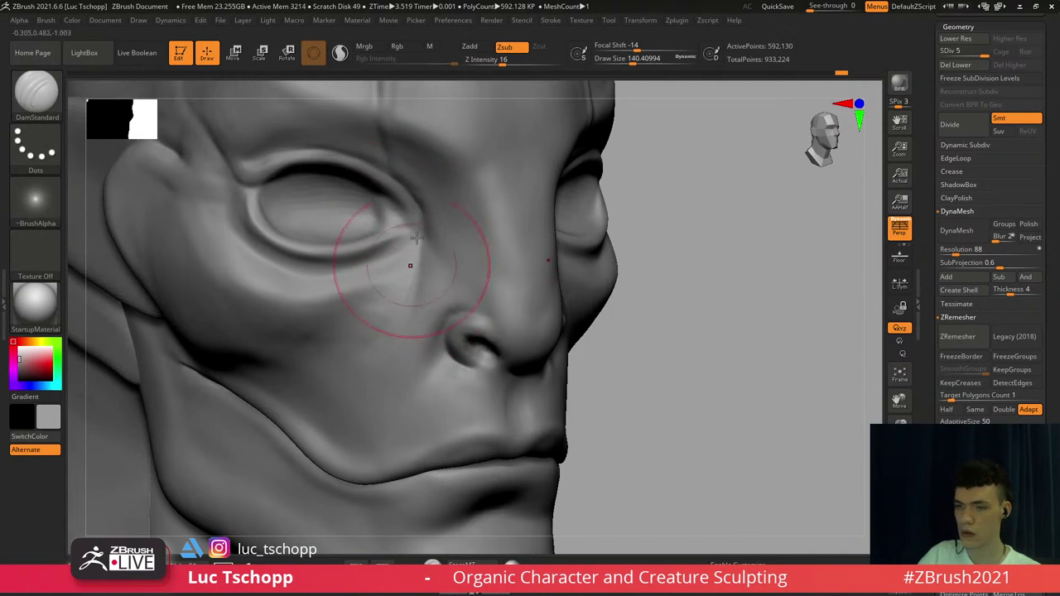
pyautogui.moveTo(392, 292); pyautogui.dragTo(416, 286, button='right')
pyautogui.press('s')
pyautogui.moveTo(414, 251); pyautogui.dragTo(413, 251)
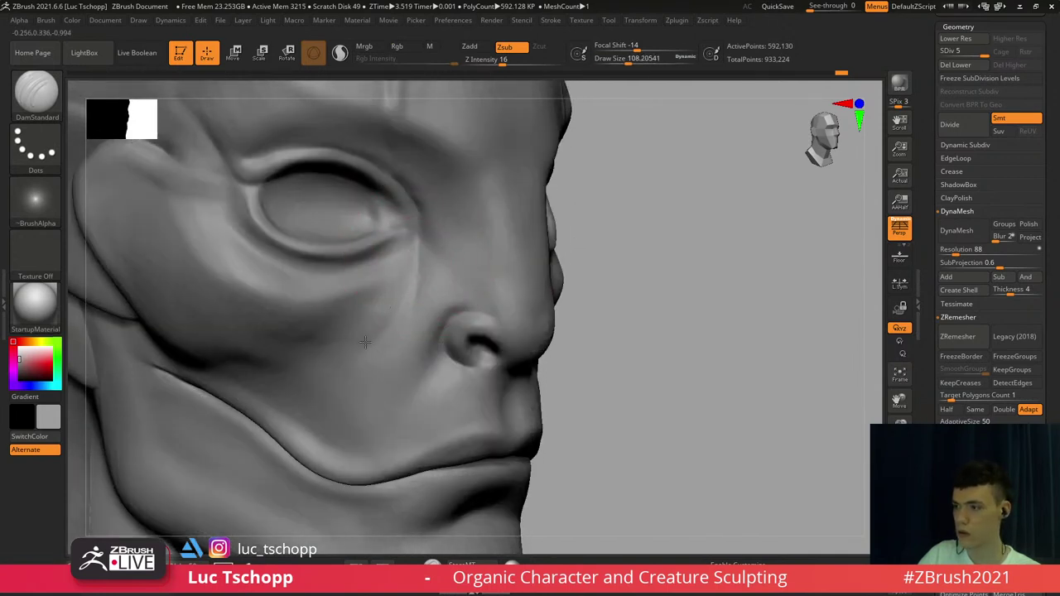
pyautogui.press('s')
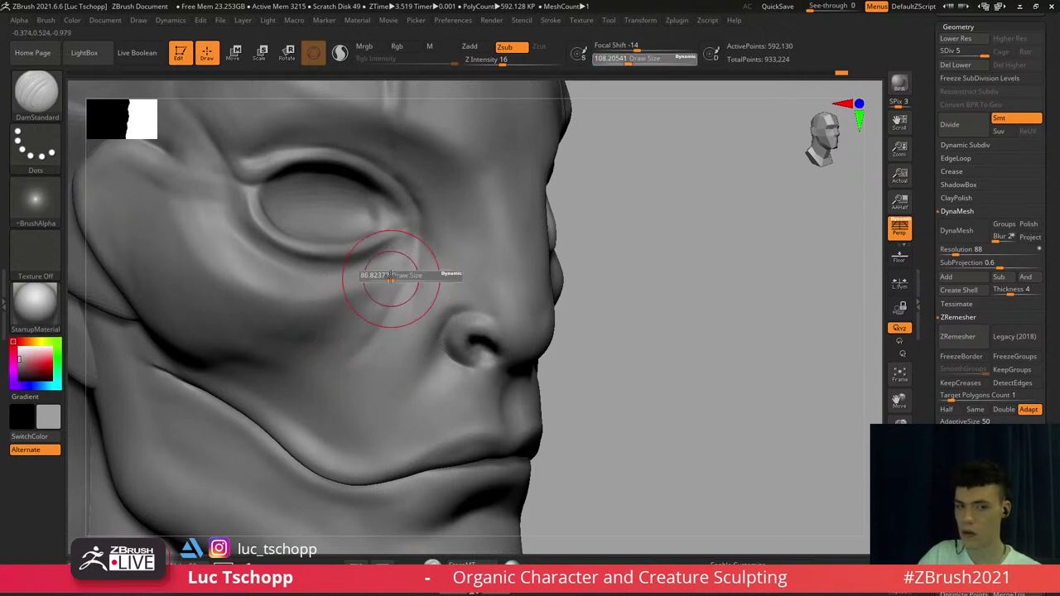
pyautogui.moveTo(396, 277); pyautogui.dragTo(392, 277)
pyautogui.moveTo(406, 245); pyautogui.dragTo(383, 331)
# Enlarge the brush to about 158 and zoom into the face at three-quarter view
pyautogui.moveTo(397, 363); pyautogui.dragTo(434, 307, button='right')
pyautogui.press('s')
pyautogui.moveTo(292, 316); pyautogui.dragTo(301, 316)
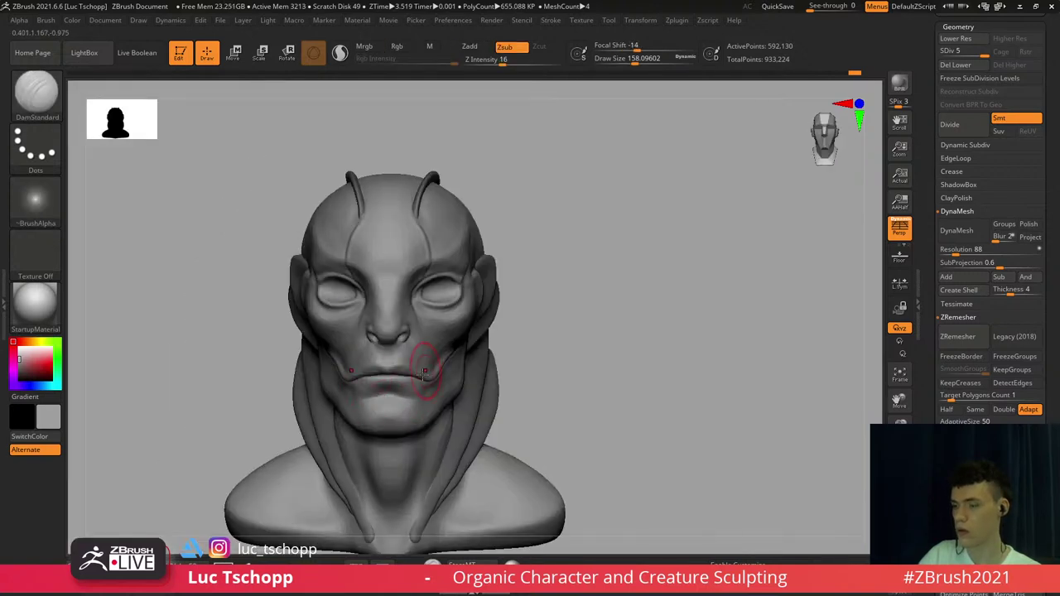
pyautogui.moveTo(423, 376)
pyautogui.keyDown('alt'); pyautogui.mouseDown(button='right')
pyautogui.moveTo(423, 319)
pyautogui.moveTo(391, 277)
pyautogui.moveTo(417, 275)
pyautogui.mouseUp(button='right'); pyautogui.keyUp('alt')
# Carve a crease beside the nostril, then smooth it with LucT_Custom1 at lower subdivision
pyautogui.moveTo(393, 278); pyautogui.dragTo(367, 296)
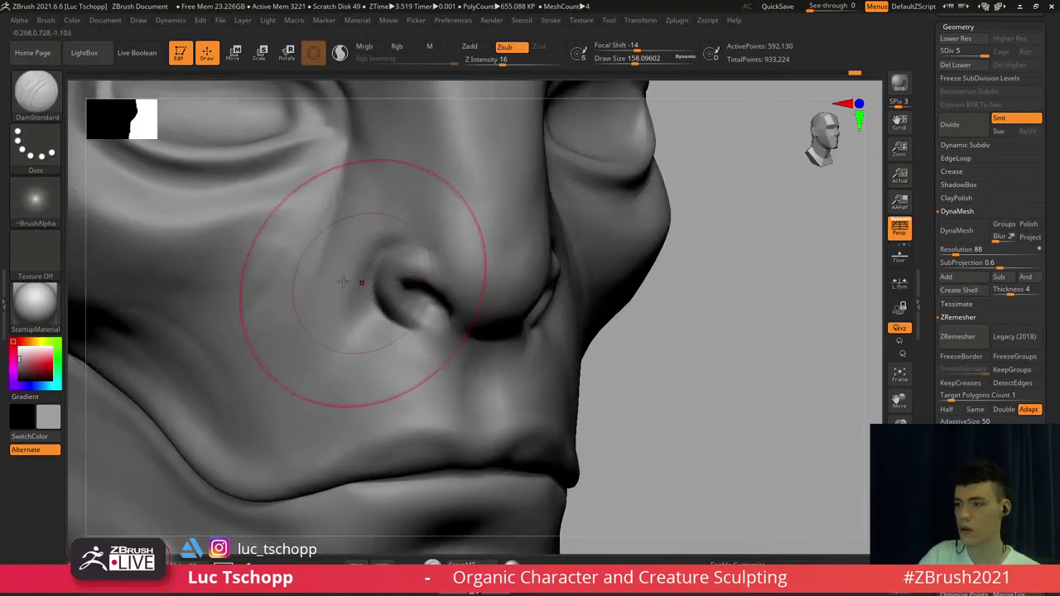
pyautogui.press('b')
pyautogui.click(336, 205)
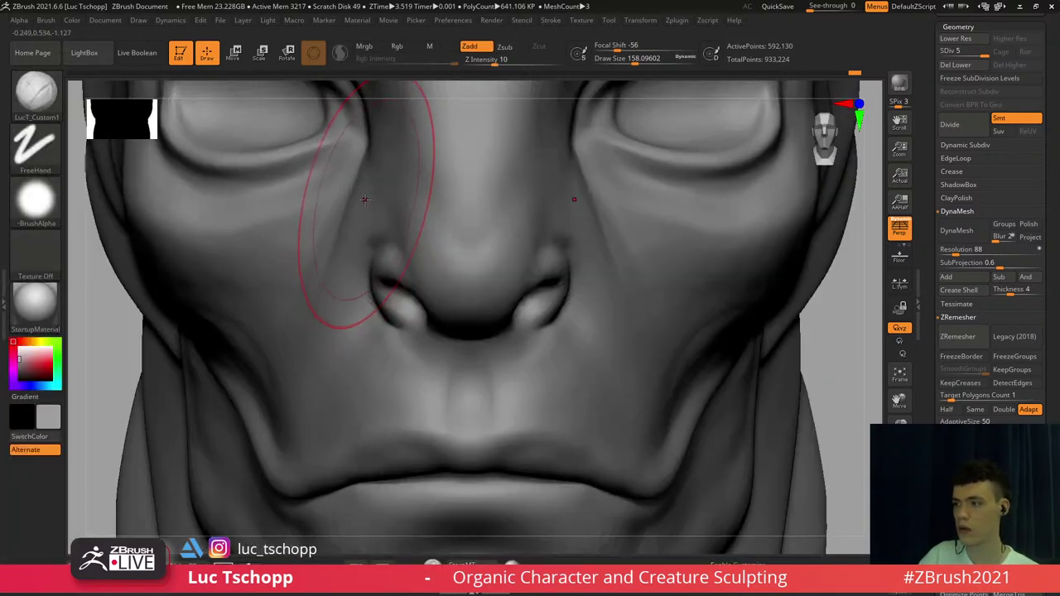
pyautogui.press('shift')
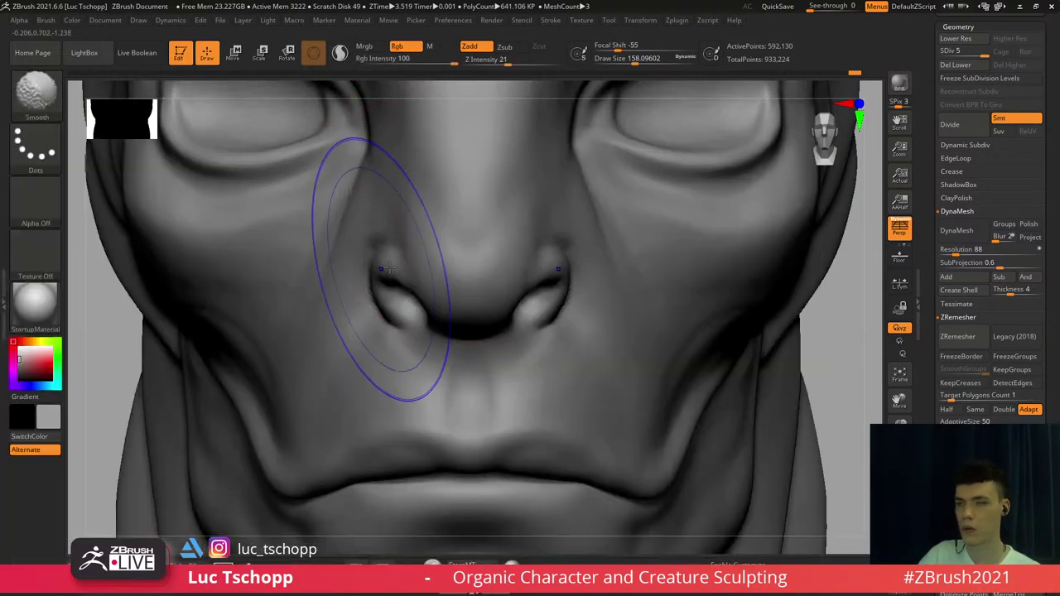
pyautogui.hotkey('shift', 'd')
pyautogui.hotkey('shift', 'd')
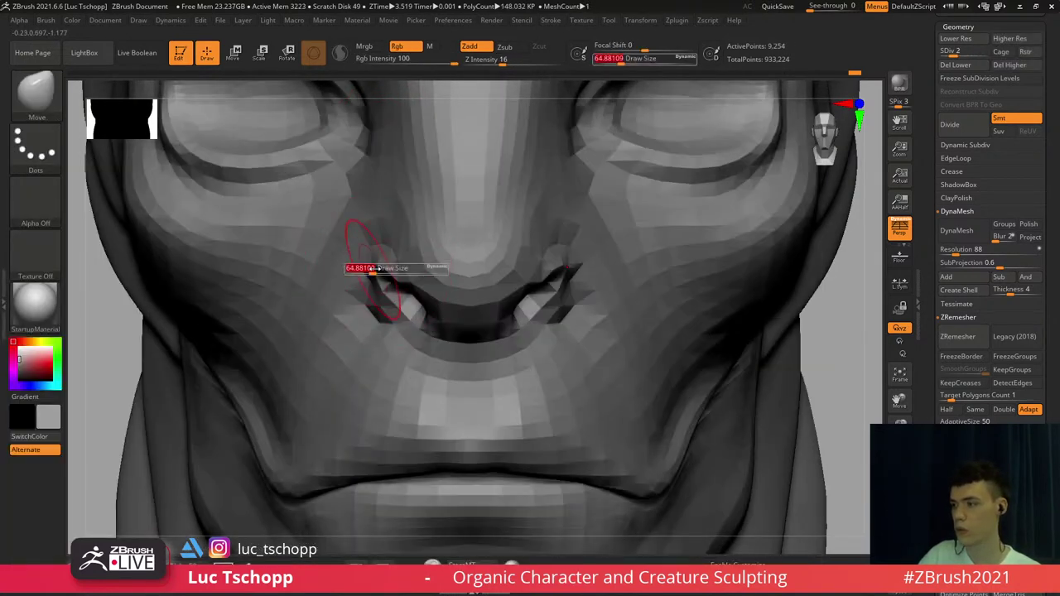
pyautogui.hotkey('shift', 'd')
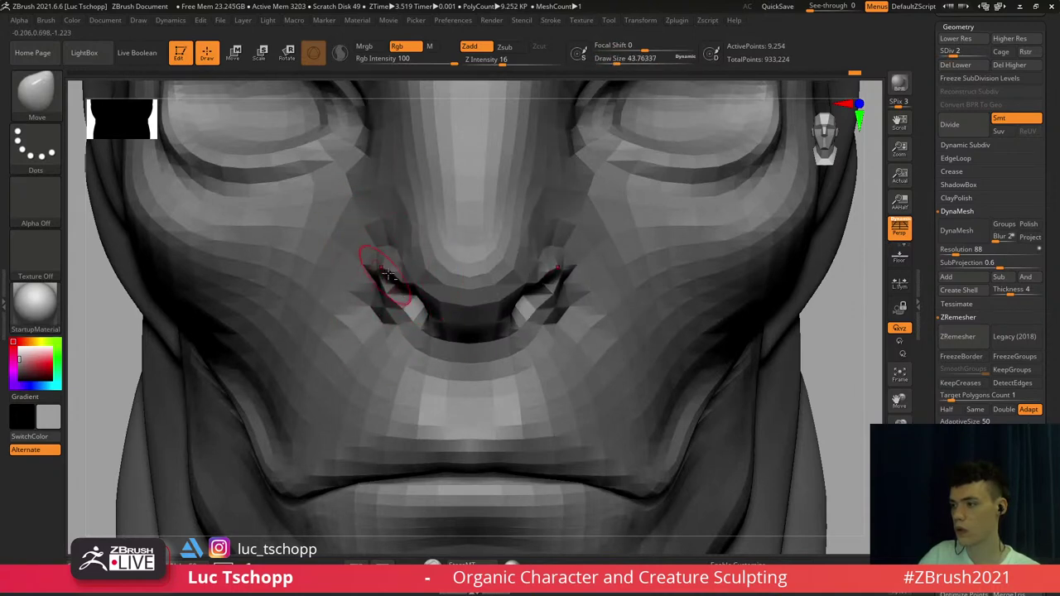
pyautogui.press('d')
pyautogui.press('d')
pyautogui.press('d')
# Reshape the nostril wing with the Move brush at about 100 on subdivision level 2
pyautogui.keyDown('alt'); pyautogui.moveTo(406, 277); pyautogui.dragTo(457, 267, button='right'); pyautogui.keyUp('alt')
pyautogui.moveTo(476, 312)
pyautogui.keyDown('alt'); pyautogui.mouseDown(button='right')
pyautogui.moveTo(485, 265)
pyautogui.moveTo(494, 273)
pyautogui.mouseUp(button='right'); pyautogui.keyUp('alt')
pyautogui.press('b')
pyautogui.press('m')
pyautogui.press('v')
pyautogui.hotkey('shift', 'd')
pyautogui.hotkey('shift', 'd')
pyautogui.press('s')
pyautogui.moveTo(495, 272); pyautogui.dragTo(517, 232)
pyautogui.hotkey('shift', 'd')
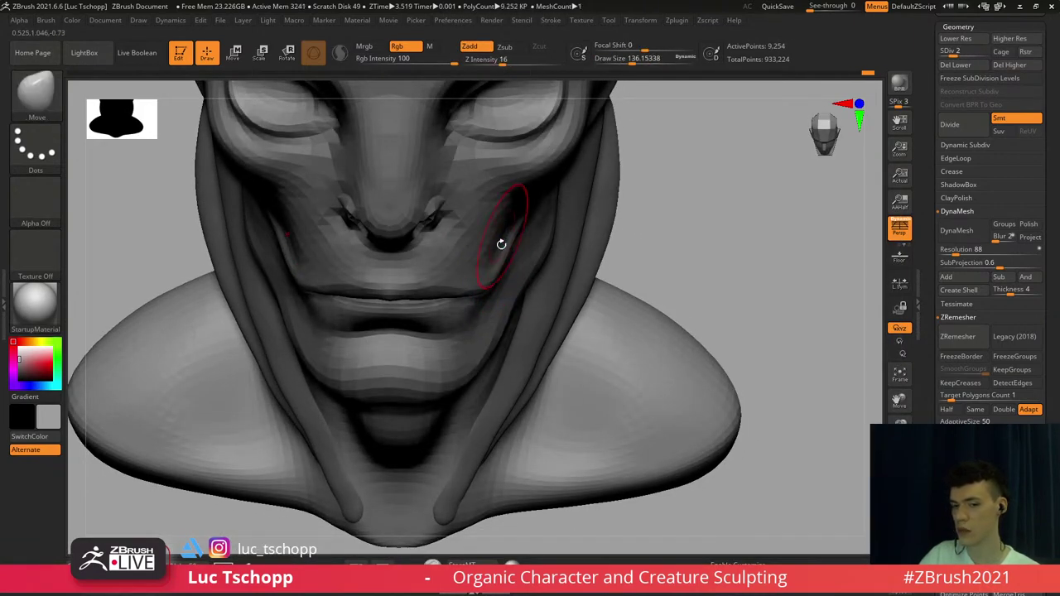
pyautogui.press('d')
pyautogui.press('d')
pyautogui.press('d')
# Frame the bust from the front, pick LucT_Custom1, and zoom in on the mouth and jaw
pyautogui.moveTo(471, 289)
pyautogui.mouseDown(button='right')
pyautogui.moveTo(479, 267)
pyautogui.moveTo(436, 262)
pyautogui.moveTo(451, 296)
pyautogui.moveTo(489, 287)
pyautogui.mouseUp(button='right')
pyautogui.press('f')
pyautogui.press('b')
pyautogui.press('Escape')
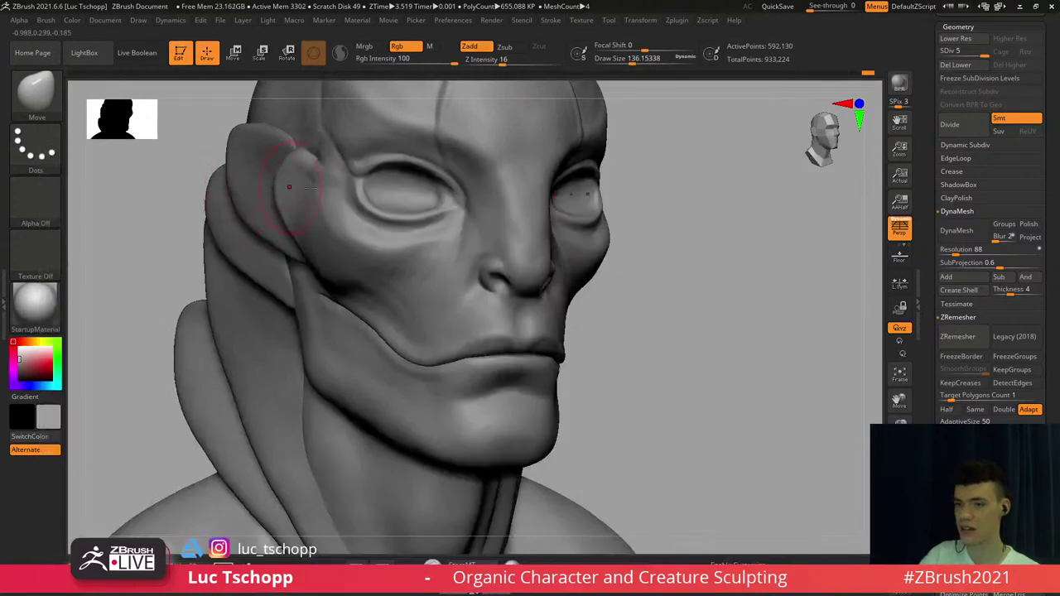
pyautogui.press('b')
pyautogui.click(200, 199)
pyautogui.moveTo(304, 202)
pyautogui.keyDown('alt'); pyautogui.mouseDown(button='right')
pyautogui.moveTo(393, 213)
pyautogui.moveTo(382, 217)
pyautogui.mouseUp(button='right'); pyautogui.keyUp('alt')
pyautogui.keyDown('alt'); pyautogui.moveTo(463, 440); pyautogui.dragTo(496, 257, button='right'); pyautogui.keyUp('alt')
pyautogui.keyDown('alt'); pyautogui.moveTo(617, 215); pyautogui.dragTo(447, 240, button='right'); pyautogui.keyUp('alt')
# Build up the lower lip with the Standard brush at subdivision level 3
pyautogui.press('b')
pyautogui.press('s')
pyautogui.press('t')
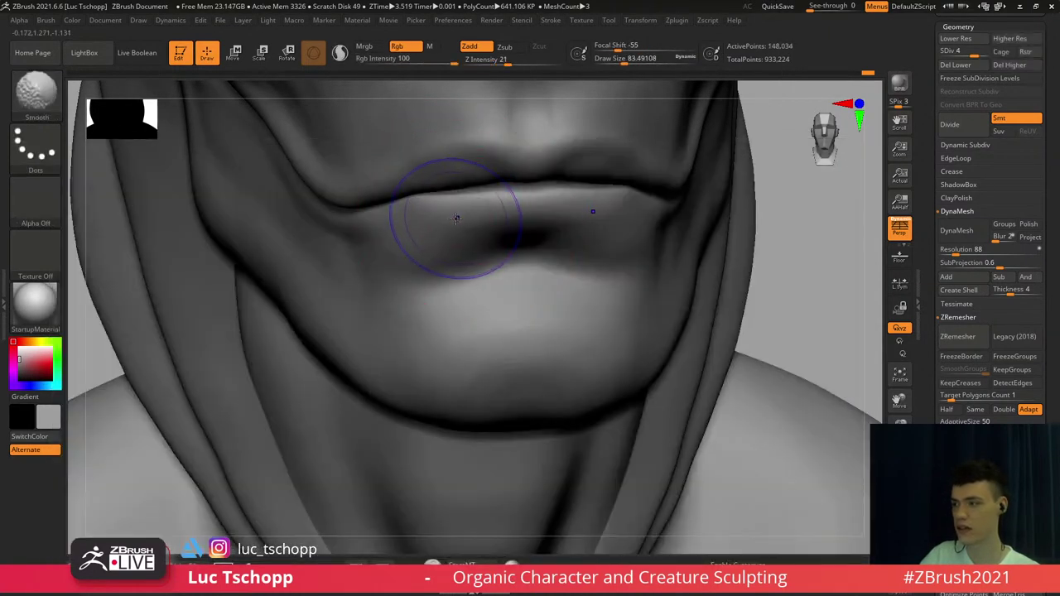
pyautogui.hotkey('shift', 'd')
pyautogui.hotkey('shift', 'd')
pyautogui.moveTo(570, 223); pyautogui.dragTo(441, 207)
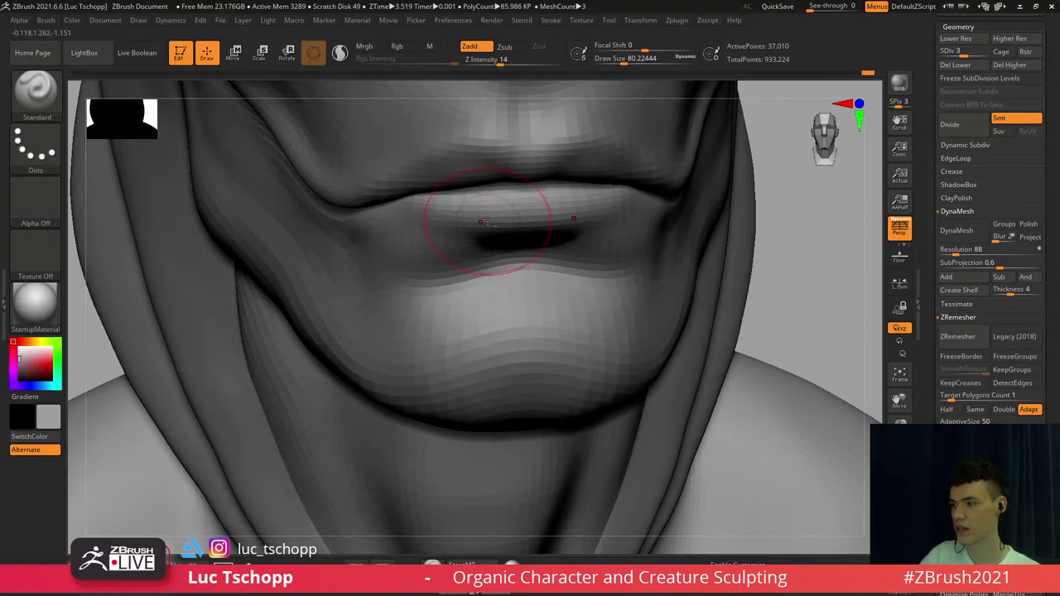
pyautogui.moveTo(488, 226); pyautogui.dragTo(431, 233, button='right')
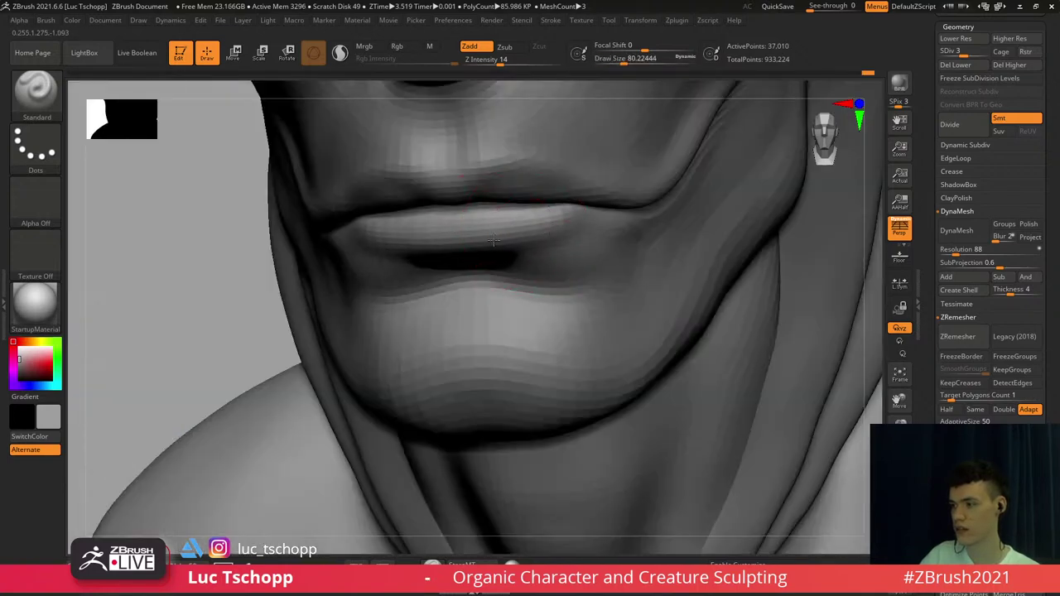
pyautogui.moveTo(534, 211)
pyautogui.mouseDown(button='right')
pyautogui.moveTo(530, 243)
pyautogui.moveTo(508, 214)
pyautogui.moveTo(402, 263)
pyautogui.mouseUp(button='right')
# Enlarge the brush to about 97, return to top subdivision, then shrink it to about 51
pyautogui.press('s')
pyautogui.moveTo(493, 262); pyautogui.dragTo(500, 262)
pyautogui.press('s')
pyautogui.moveTo(587, 224); pyautogui.dragTo(581, 223)
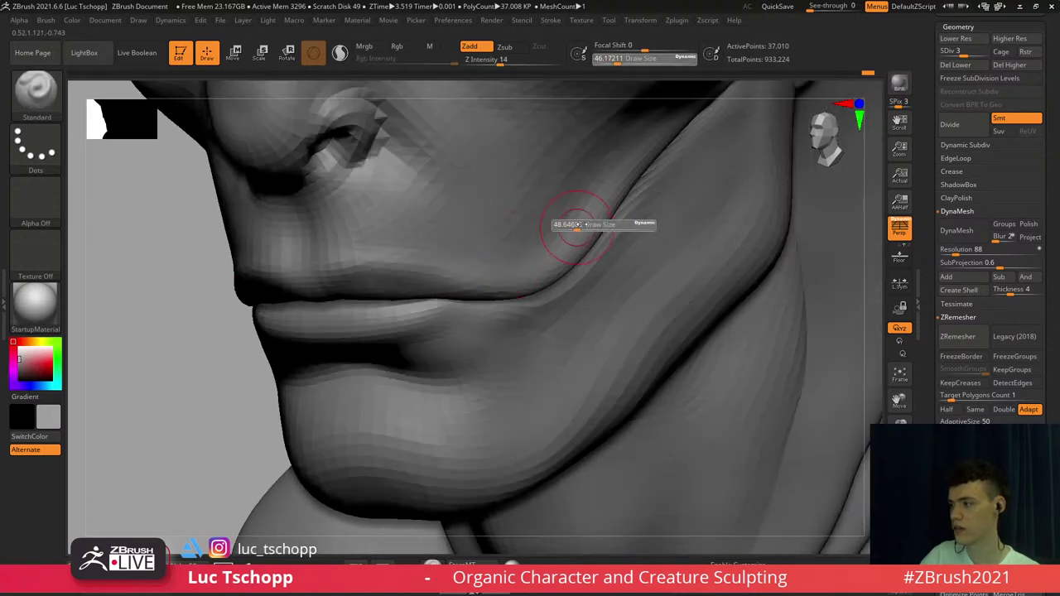
pyautogui.press('d')
pyautogui.press('d')
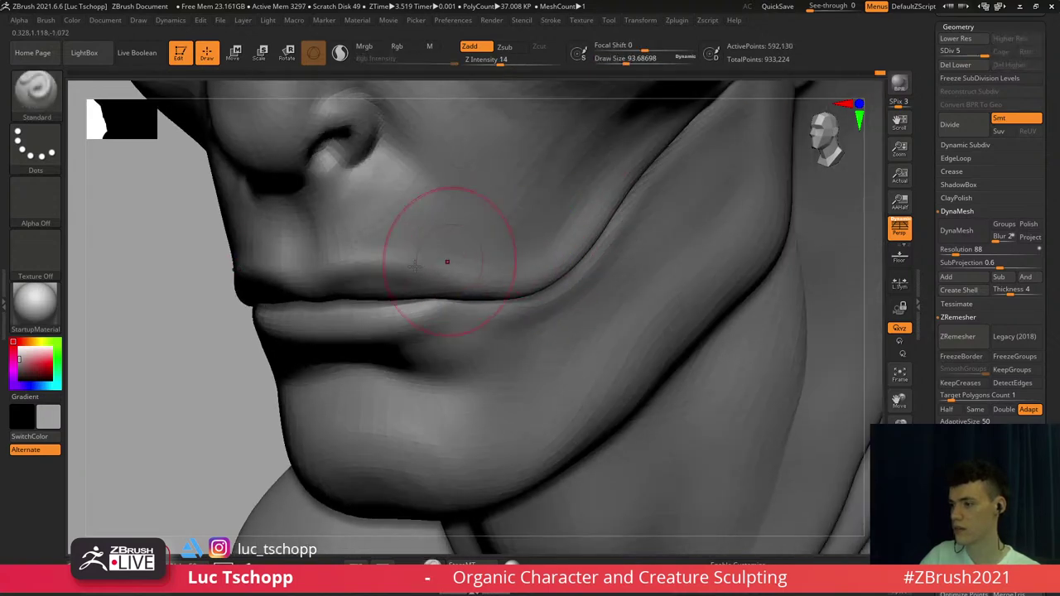
pyautogui.keyDown('shift'); pyautogui.moveTo(448, 260); pyautogui.dragTo(497, 259, button='right'); pyautogui.keyUp('shift')
pyautogui.keyDown('alt'); pyautogui.moveTo(315, 224); pyautogui.dragTo(477, 236, button='right'); pyautogui.keyUp('alt')
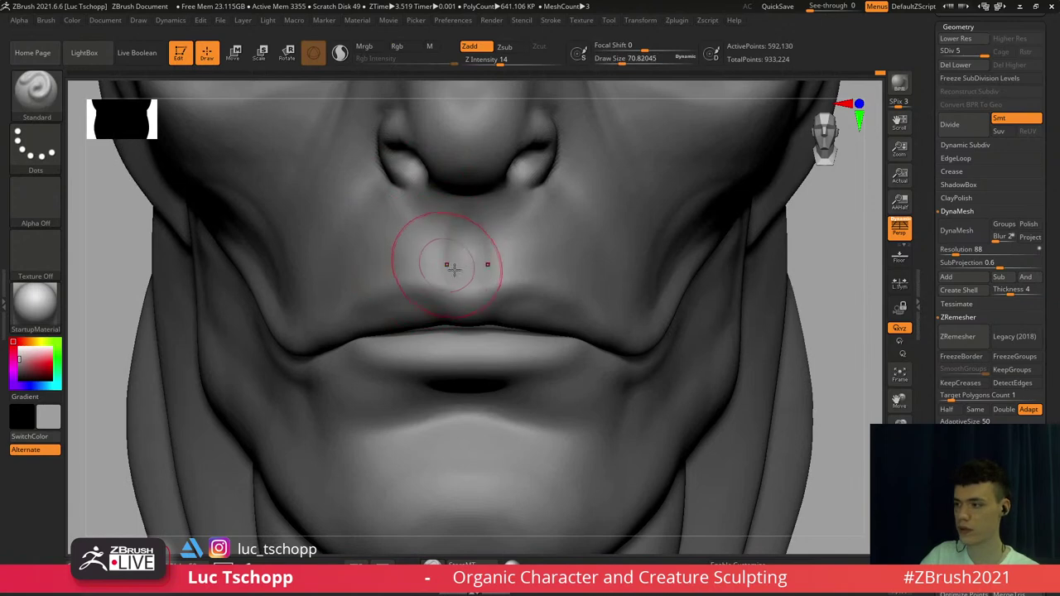
pyautogui.press('[')
pyautogui.press('[')
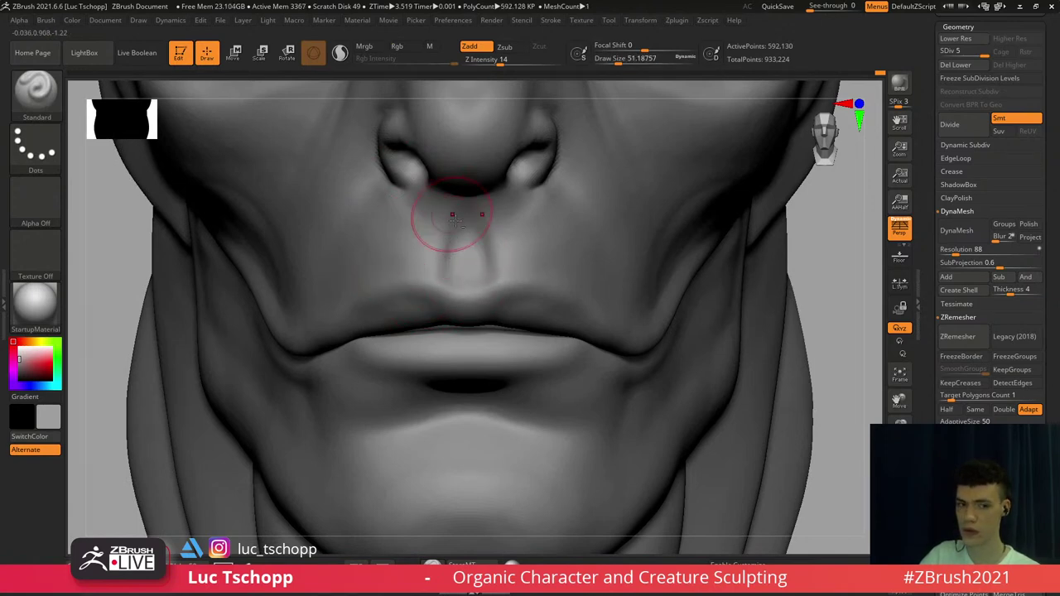
pyautogui.moveTo(452, 213)
pyautogui.keyDown('alt'); pyautogui.mouseDown(button='right')
pyautogui.moveTo(455, 243)
pyautogui.moveTo(530, 227)
pyautogui.mouseUp(button='right'); pyautogui.keyUp('alt')
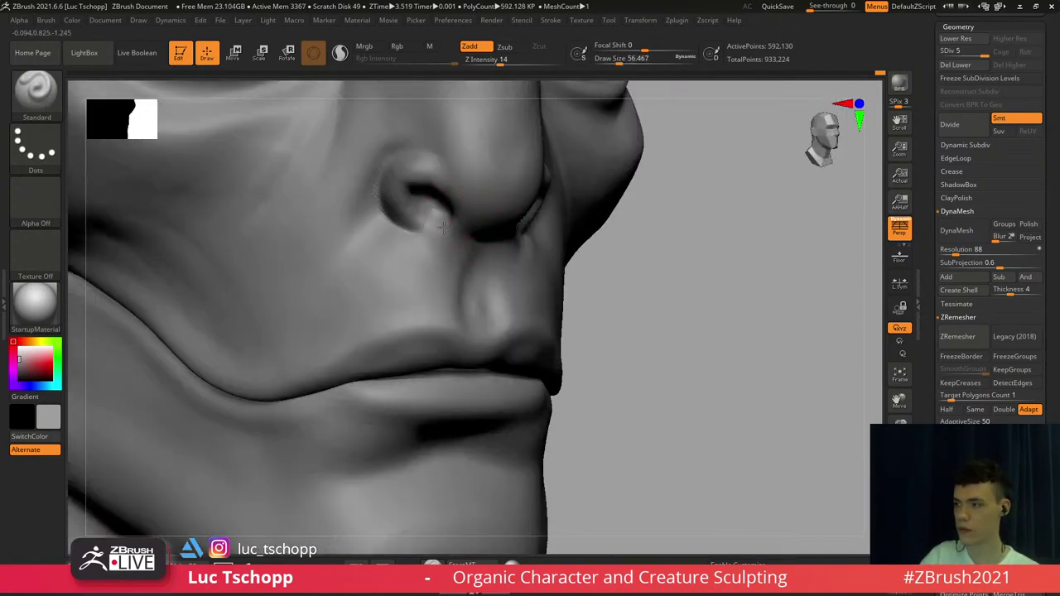
# Carve the nostril's lower rim and wing with LucT_Custom1, sizing it up to about 83
pyautogui.press('b')
pyautogui.click(210, 196)
pyautogui.moveTo(410, 222); pyautogui.dragTo(439, 208, button='right')
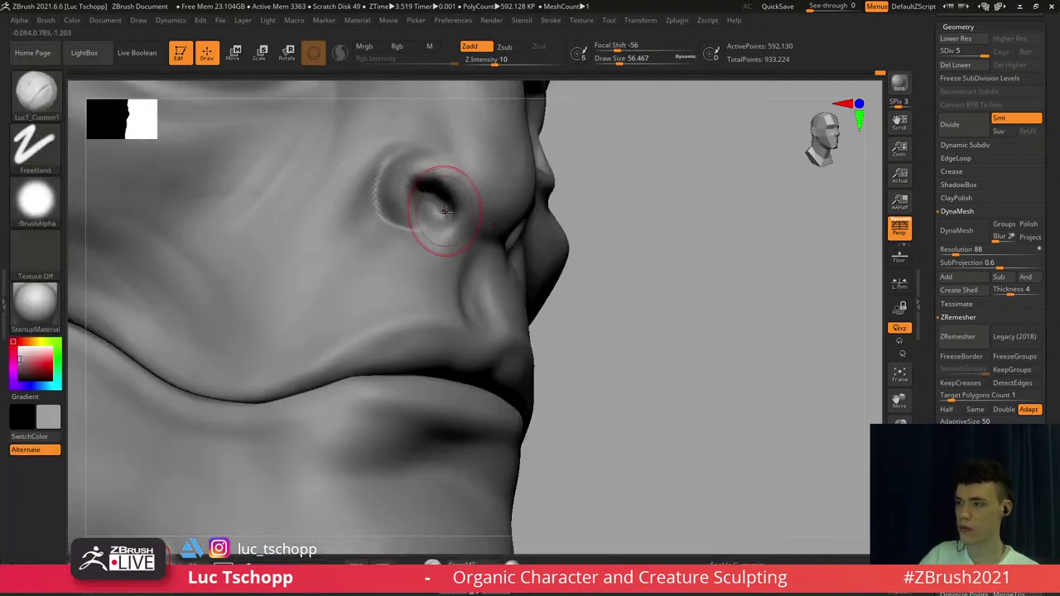
pyautogui.moveTo(436, 218); pyautogui.dragTo(432, 215)
pyautogui.press('s')
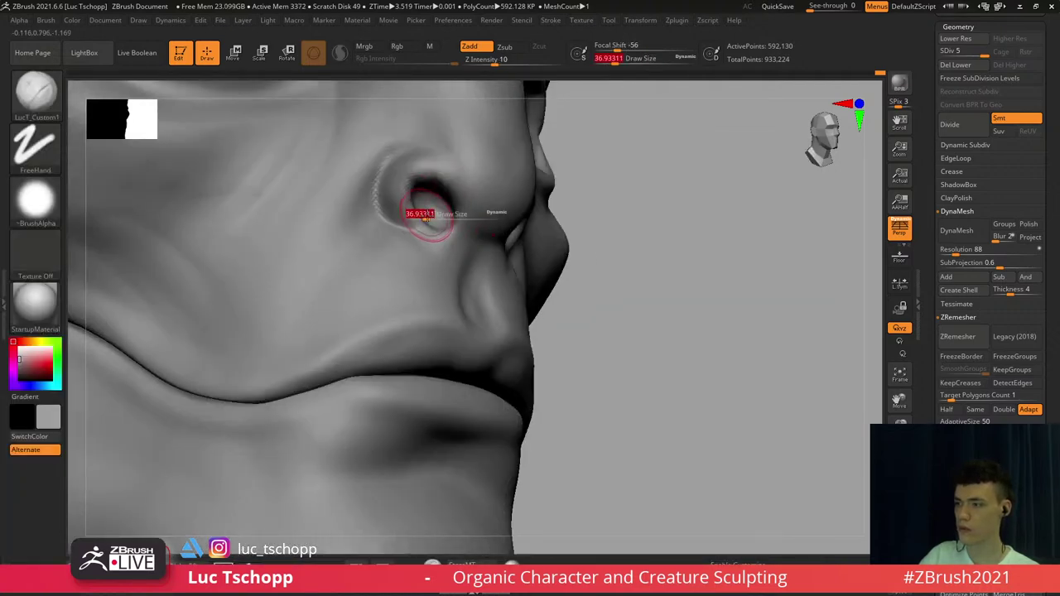
pyautogui.moveTo(383, 208); pyautogui.dragTo(429, 206, button='right')
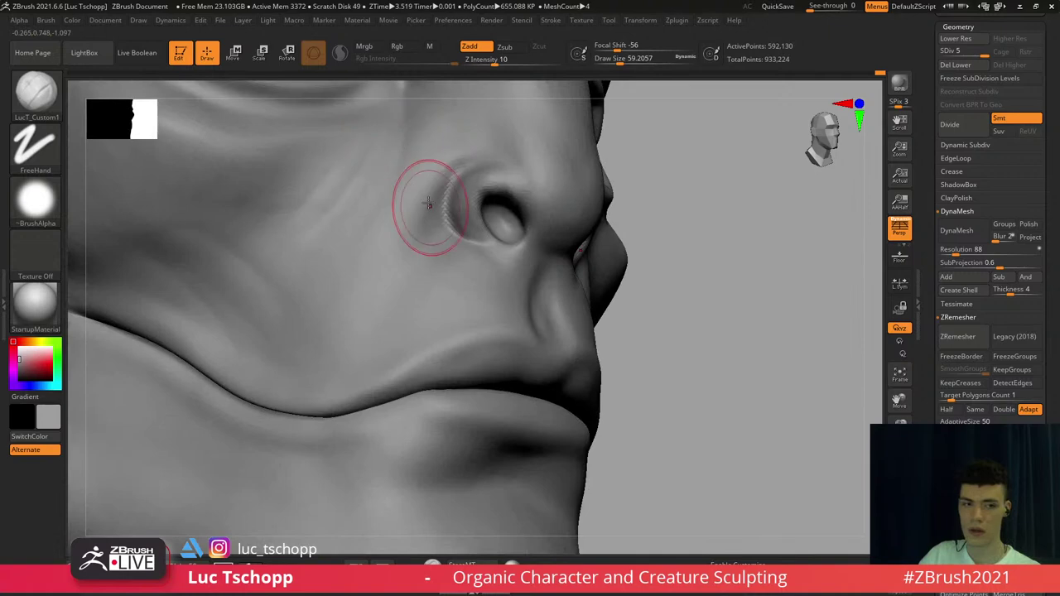
pyautogui.press('s')
pyautogui.moveTo(426, 204); pyautogui.dragTo(432, 204)
pyautogui.moveTo(436, 173); pyautogui.dragTo(444, 182, button='right')
pyautogui.moveTo(437, 184); pyautogui.dragTo(461, 163)
# Switch to the Move brush at a lower subdivision, sized about 70, over the mouth and nose
pyautogui.press('f')
pyautogui.moveTo(473, 180)
pyautogui.mouseDown(button='right')
pyautogui.moveTo(470, 265)
pyautogui.moveTo(384, 216)
pyautogui.mouseUp(button='right')
pyautogui.moveTo(383, 216)
pyautogui.keyDown('ctrl'); pyautogui.mouseDown(button='right')
pyautogui.moveTo(487, 292)
pyautogui.moveTo(496, 227)
pyautogui.mouseUp(button='right'); pyautogui.keyUp('ctrl')
pyautogui.press('b')
pyautogui.press('m')
pyautogui.press('v')
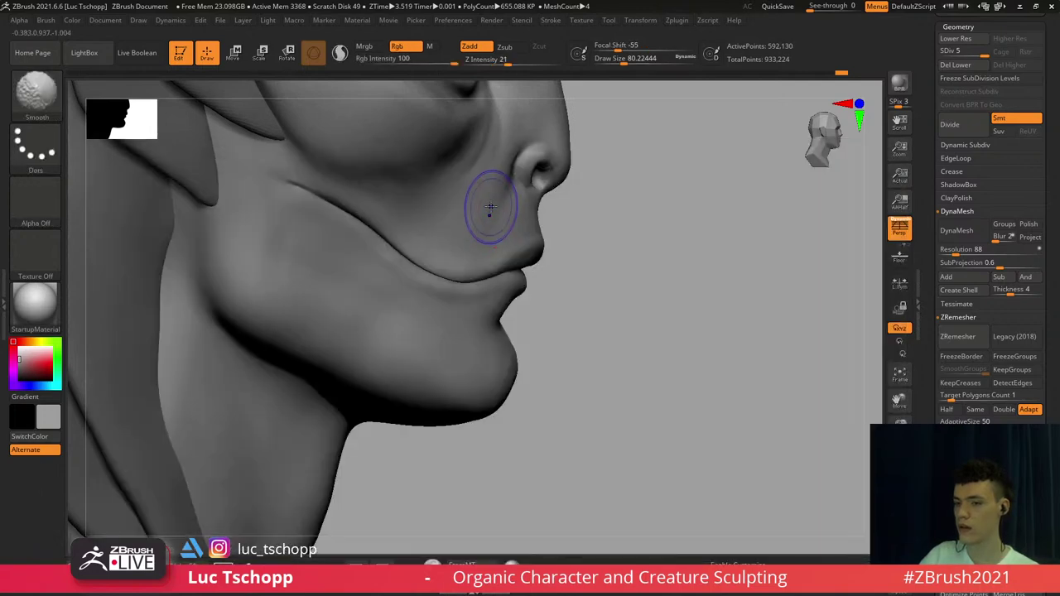
pyautogui.hotkey('shift', 'd')
pyautogui.hotkey('shift', 'd')
pyautogui.press('s')
pyautogui.moveTo(496, 202)
pyautogui.mouseDown()
pyautogui.moveTo(527, 169)
pyautogui.moveTo(544, 168)
pyautogui.mouseUp()
# Enlarge the Move brush to about 74 and frame the bust front-on at top subdivision
pyautogui.press('s')
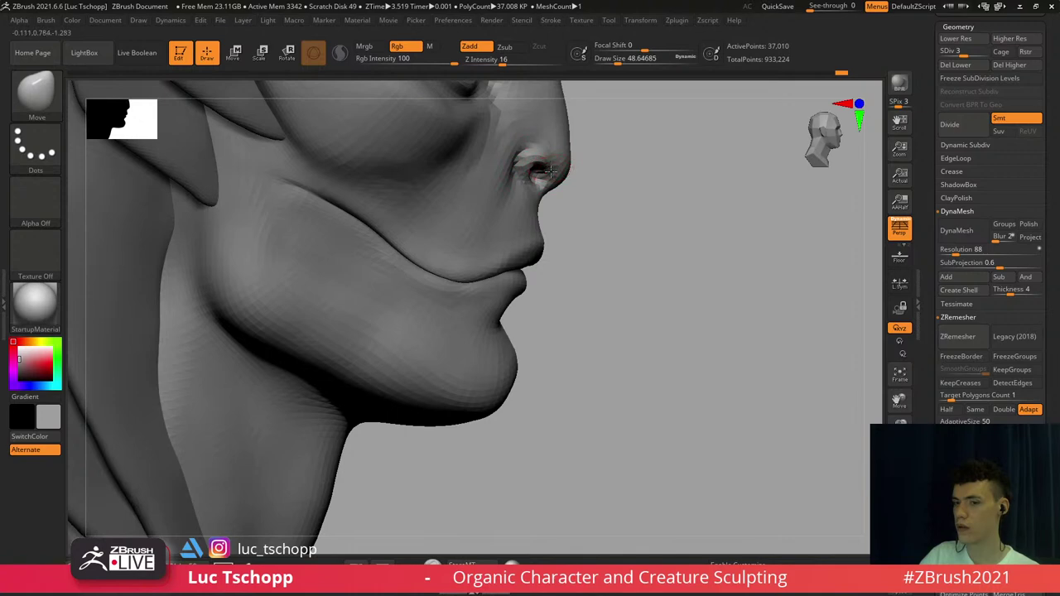
pyautogui.press('d')
pyautogui.press('d')
pyautogui.moveTo(547, 193); pyautogui.dragTo(505, 199, button='right')
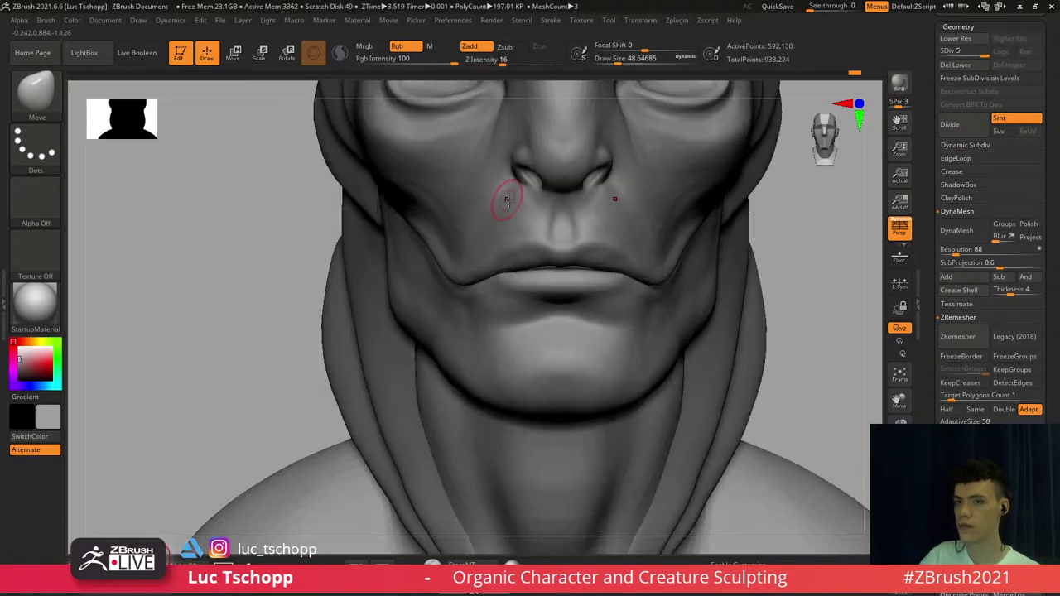
pyautogui.press('f')
pyautogui.moveTo(513, 276)
pyautogui.keyDown('alt'); pyautogui.mouseDown(button='right')
pyautogui.moveTo(504, 239)
pyautogui.moveTo(465, 250)
pyautogui.moveTo(496, 210)
pyautogui.moveTo(507, 228)
pyautogui.moveTo(490, 208)
pyautogui.mouseUp(button='right'); pyautogui.keyUp('alt')
# Pick LucT_Custom1 again and resize it from about 49 down to about 23
pyautogui.press('b')
pyautogui.click(275, 200)
pyautogui.press('s')
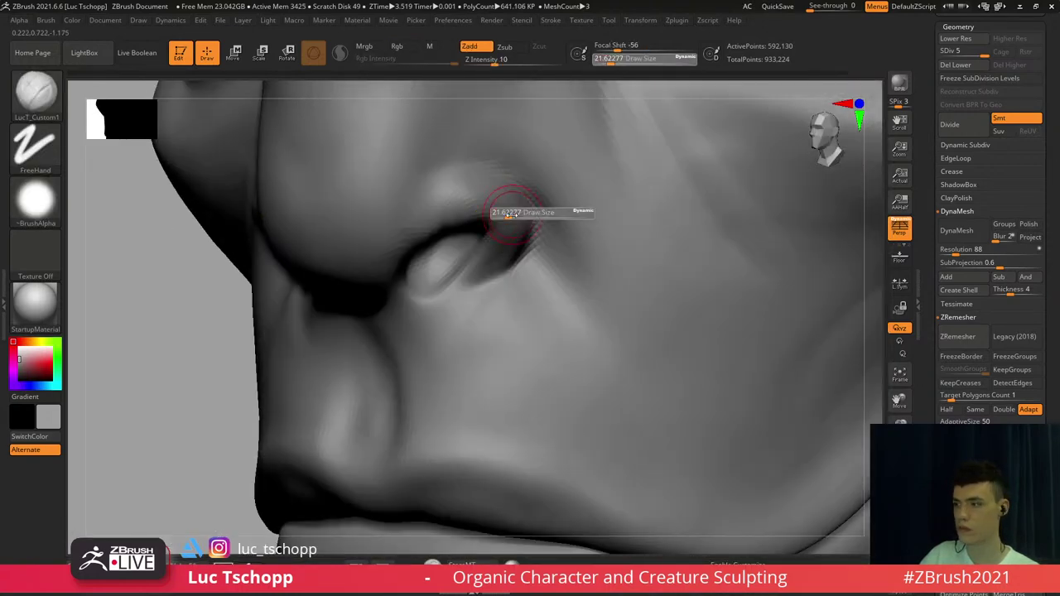
pyautogui.moveTo(508, 213)
pyautogui.mouseDown()
pyautogui.moveTo(481, 279)
pyautogui.moveTo(473, 263)
pyautogui.moveTo(453, 304)
pyautogui.mouseUp()
pyautogui.press('s')
# Select the Standard brush at size about 54 with the whole bust framed from the front
pyautogui.press('b')
pyautogui.press('s')
pyautogui.press('t')
pyautogui.press('s')
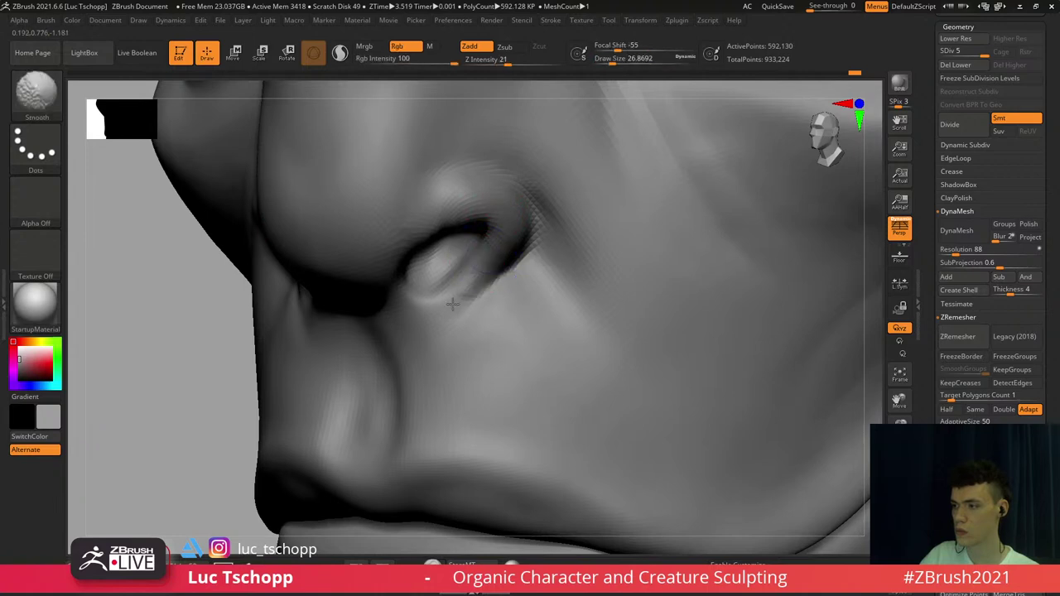
pyautogui.moveTo(454, 260)
pyautogui.mouseDown(button='right')
pyautogui.moveTo(505, 274)
pyautogui.moveTo(478, 266)
pyautogui.mouseUp(button='right')
pyautogui.press('f')
pyautogui.press('s')
pyautogui.click(473, 305)
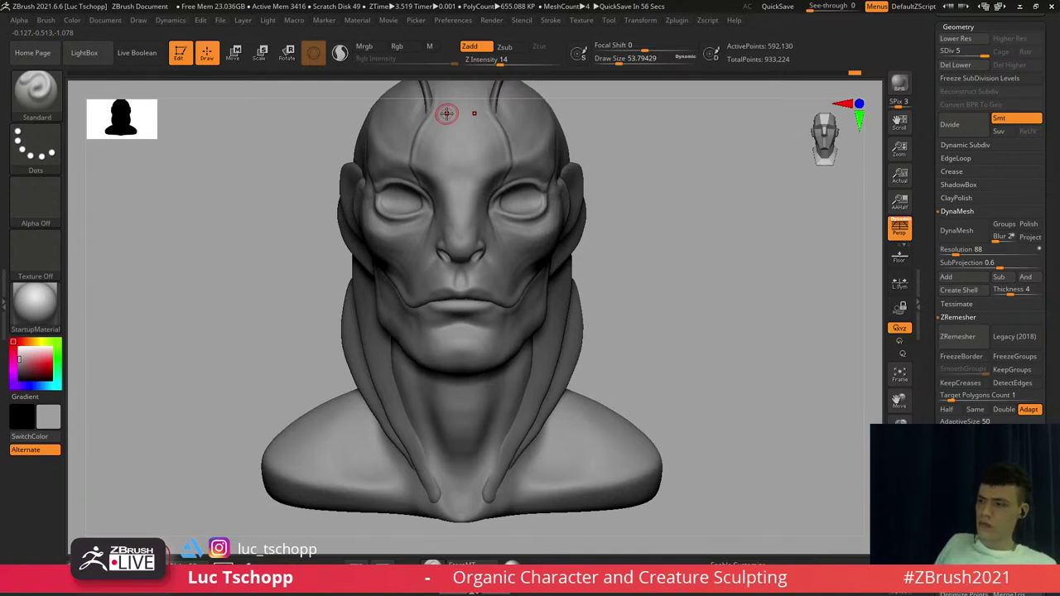
# Reshape the lower face with a Move brush of about 305 at the lowest subdivision
pyautogui.press('b')
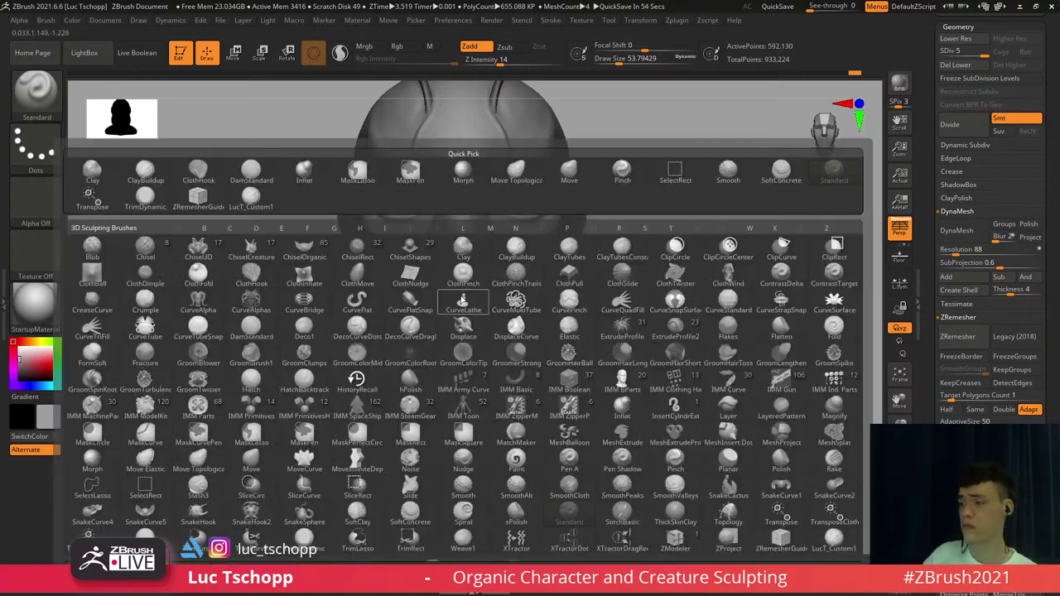
pyautogui.press('m')
pyautogui.press('v')
pyautogui.hotkey('shift', 'd')
pyautogui.hotkey('shift', 'd')
pyautogui.hotkey('shift', 'd')
pyautogui.hotkey('shift', 'd')
pyautogui.press('s')
pyautogui.moveTo(471, 301); pyautogui.dragTo(489, 306)
pyautogui.press('s')
pyautogui.moveTo(489, 306); pyautogui.dragTo(419, 308, button='right')
pyautogui.press('s')
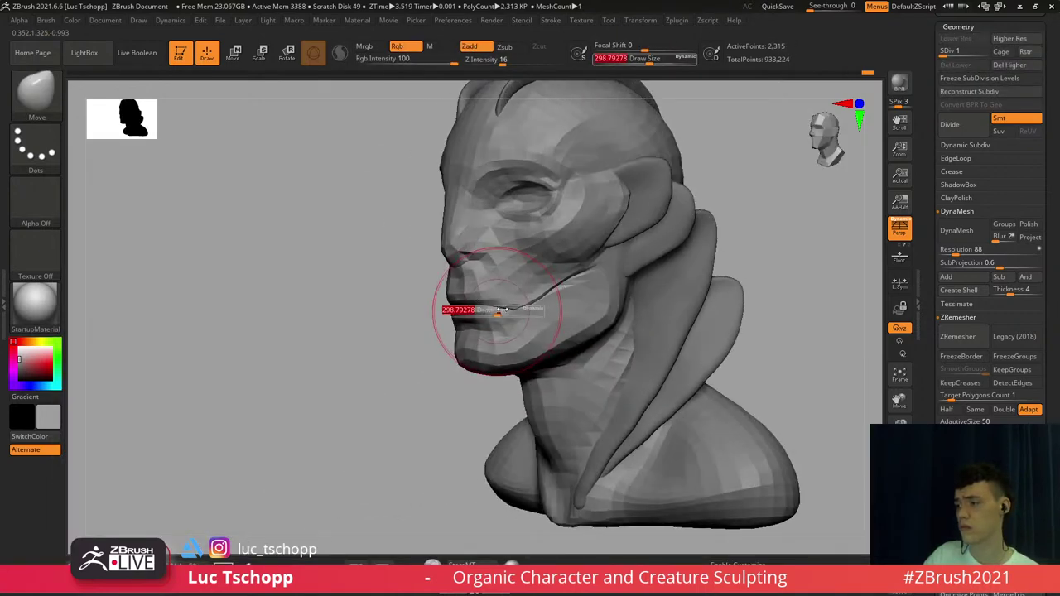
pyautogui.moveTo(502, 311); pyautogui.dragTo(499, 311)
pyautogui.moveTo(507, 309); pyautogui.dragTo(502, 318)
# Nudge the nostril into shape with the Move brush, then frame the bust front-on
pyautogui.press('d')
pyautogui.press('d')
pyautogui.press('d')
pyautogui.press('d')
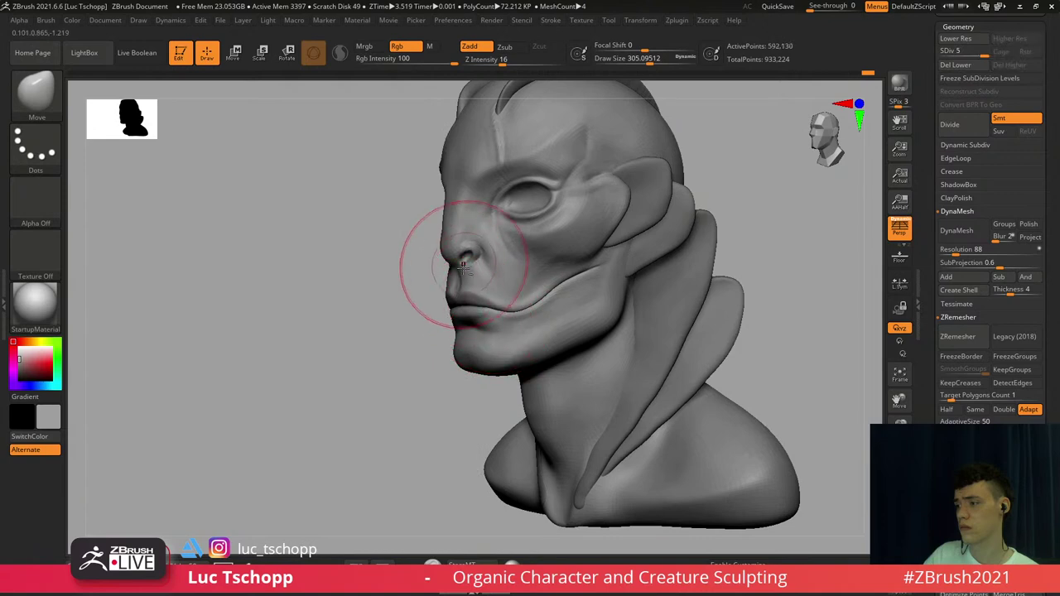
pyautogui.keyDown('ctrl'); pyautogui.moveTo(468, 261); pyautogui.dragTo(490, 303, button='right'); pyautogui.keyUp('ctrl')
pyautogui.press('b')
pyautogui.press('m')
pyautogui.press('v')
pyautogui.hotkey('shift', 'd')
pyautogui.hotkey('shift', 'd')
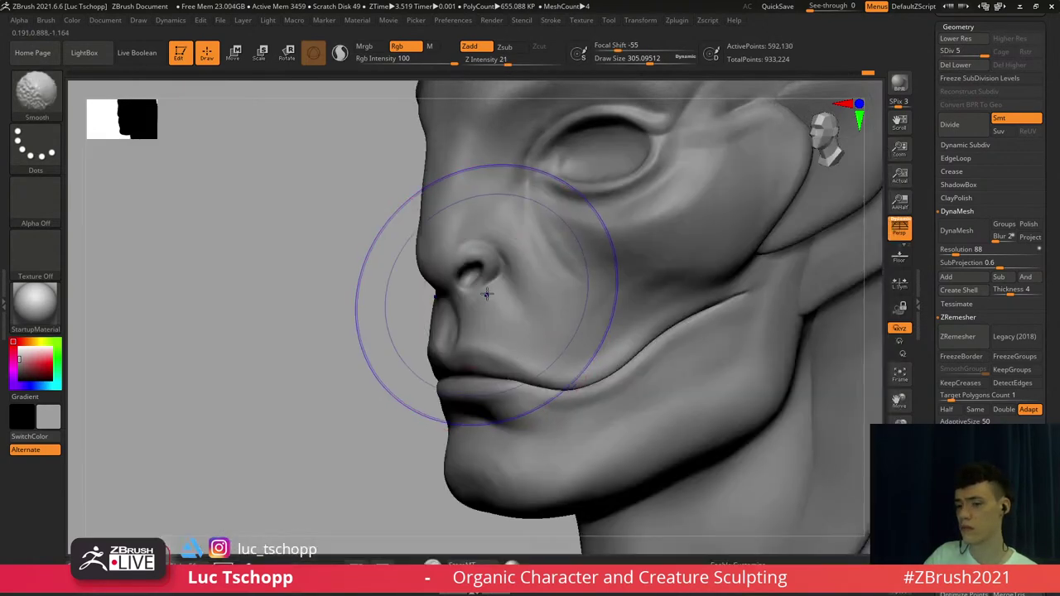
pyautogui.press('s')
pyautogui.moveTo(488, 293)
pyautogui.mouseDown()
pyautogui.moveTo(463, 290)
pyautogui.moveTo(487, 295)
pyautogui.mouseUp()
pyautogui.press('d')
pyautogui.press('d')
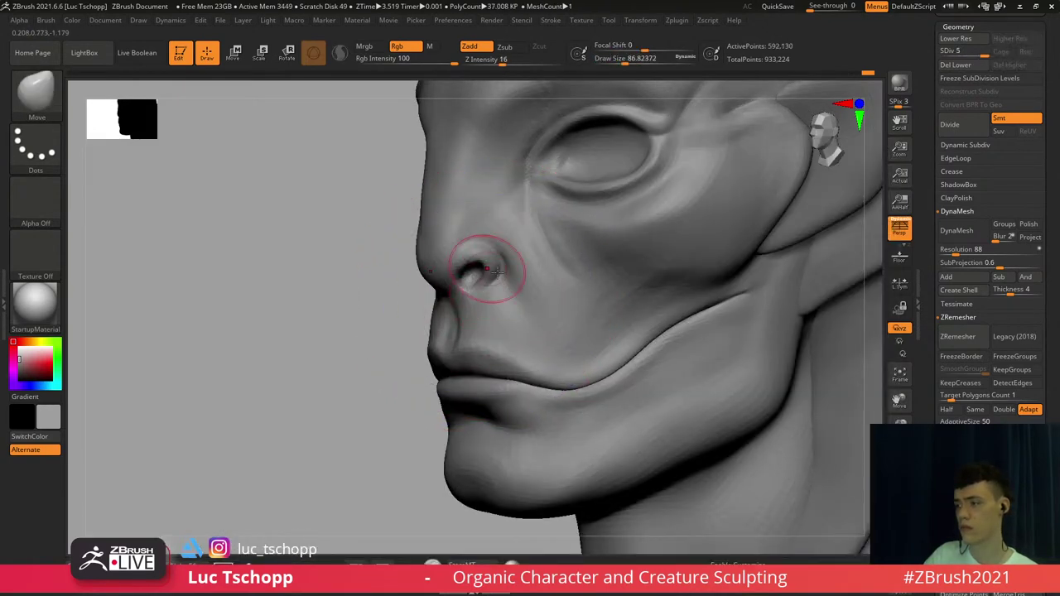
pyautogui.keyDown('shift'); pyautogui.moveTo(490, 267); pyautogui.dragTo(530, 267, button='right'); pyautogui.keyUp('shift')
pyautogui.press('f')
pyautogui.moveTo(518, 218)
pyautogui.keyDown('alt'); pyautogui.mouseDown(button='right')
pyautogui.moveTo(504, 272)
pyautogui.moveTo(540, 327)
pyautogui.moveTo(464, 311)
pyautogui.mouseUp(button='right'); pyautogui.keyUp('alt')
# Switch to LucT_Custom1 at about size 59 and view the eye side-on with a smaller brush
pyautogui.press('b')
pyautogui.press('s')
pyautogui.press('t')
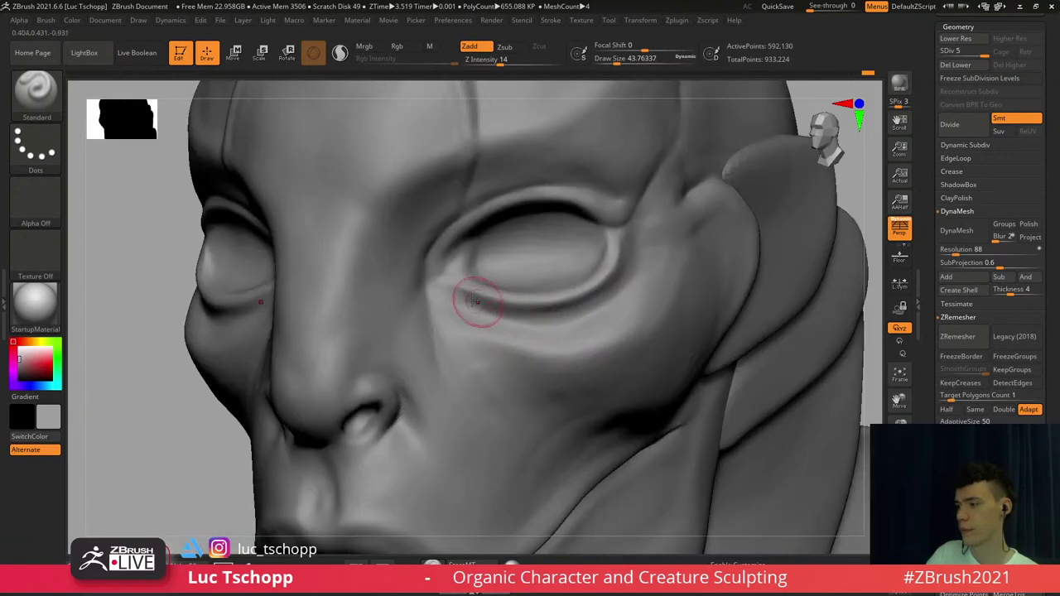
pyautogui.press('b')
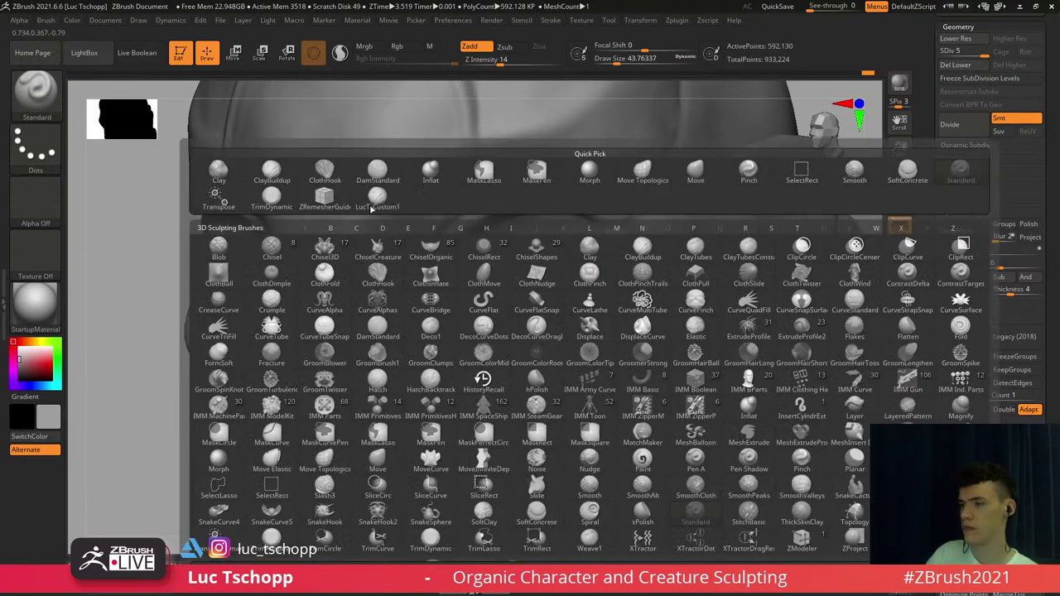
pyautogui.press('l')
pyautogui.press('t')
pyautogui.keyDown('alt'); pyautogui.moveTo(560, 310); pyautogui.dragTo(567, 285, button='right'); pyautogui.keyUp('alt')
pyautogui.press('s')
pyautogui.moveTo(512, 292); pyautogui.dragTo(516, 291)
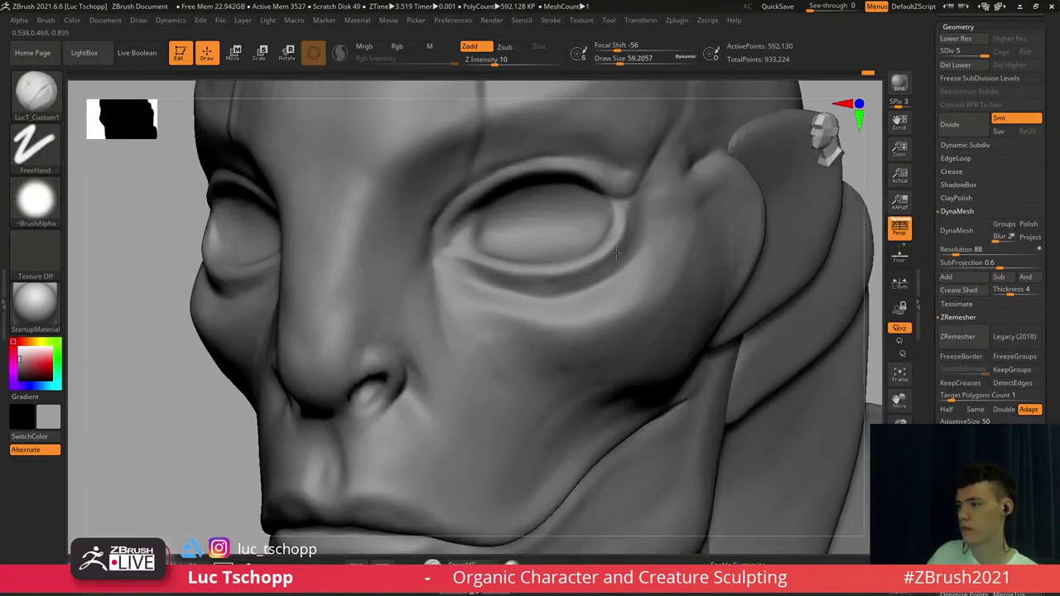
pyautogui.moveTo(628, 238); pyautogui.dragTo(596, 240, button='right')
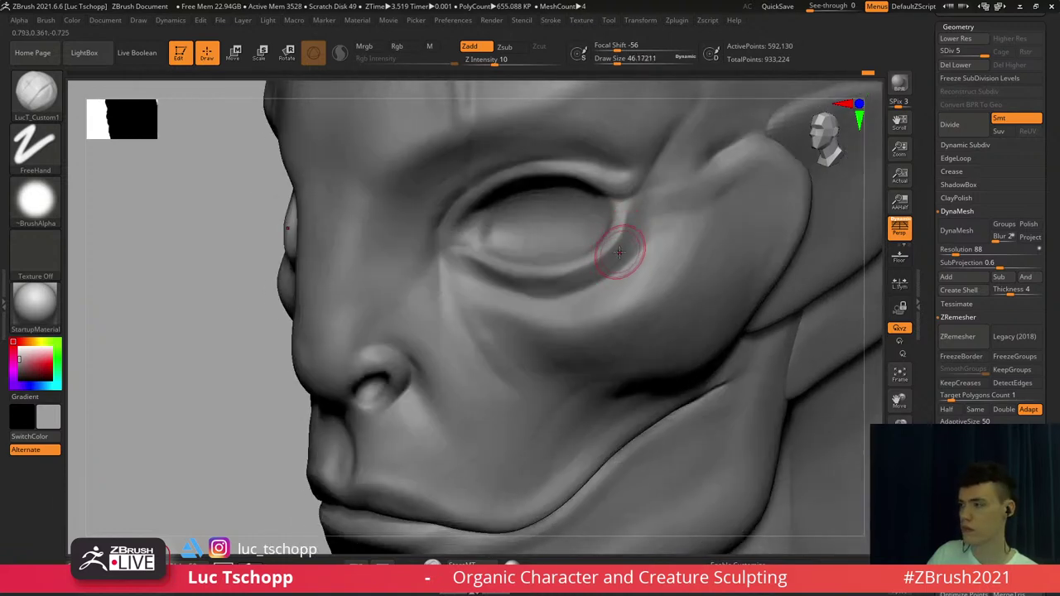
pyautogui.press('s')
pyautogui.moveTo(636, 222); pyautogui.dragTo(631, 222)
# Step down two subdivision levels and back up, then snap to an exact front view
pyautogui.hotkey('shift', 'd')
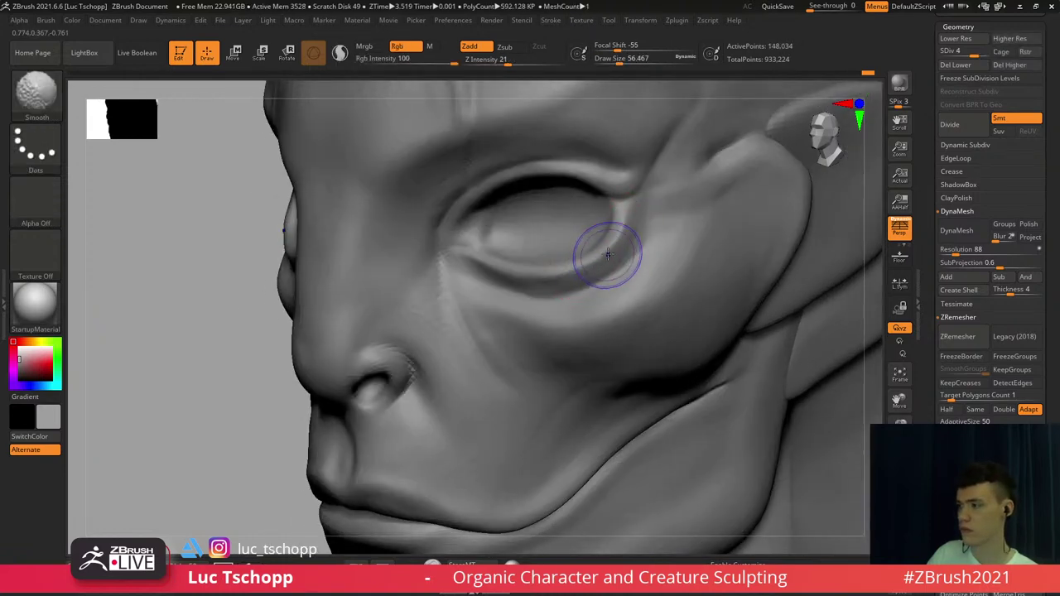
pyautogui.hotkey('shift', 'd')
pyautogui.press('d')
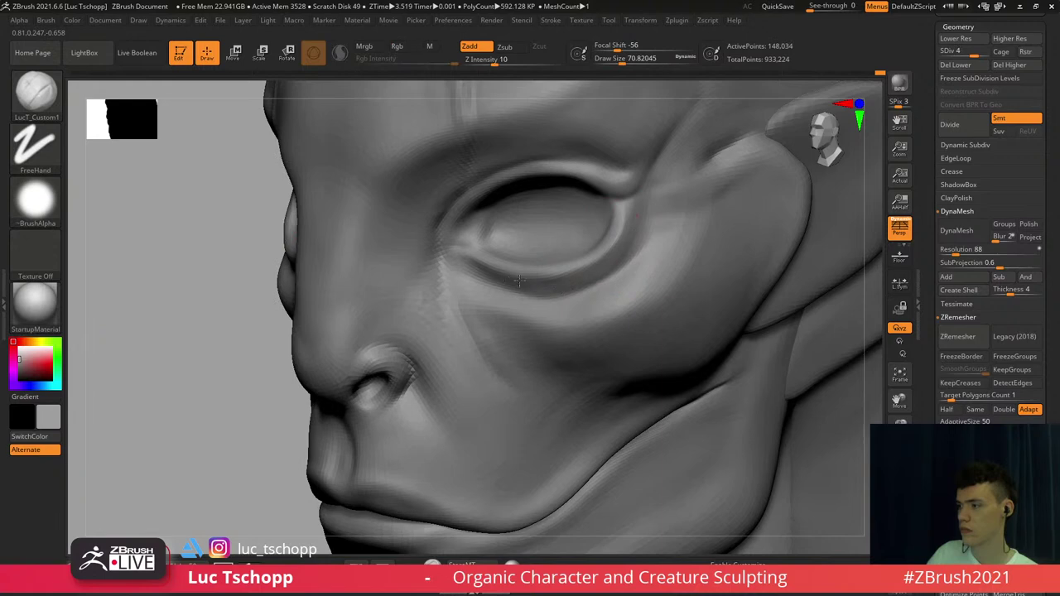
pyautogui.press('d')
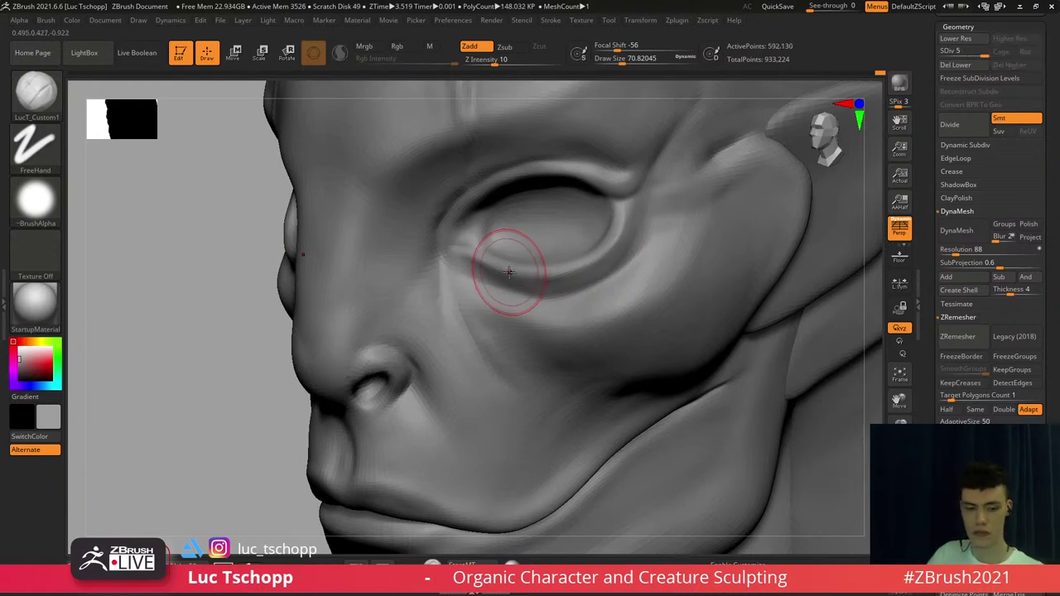
pyautogui.keyDown('shift'); pyautogui.moveTo(520, 285); pyautogui.dragTo(564, 269, button='right'); pyautogui.keyUp('shift')
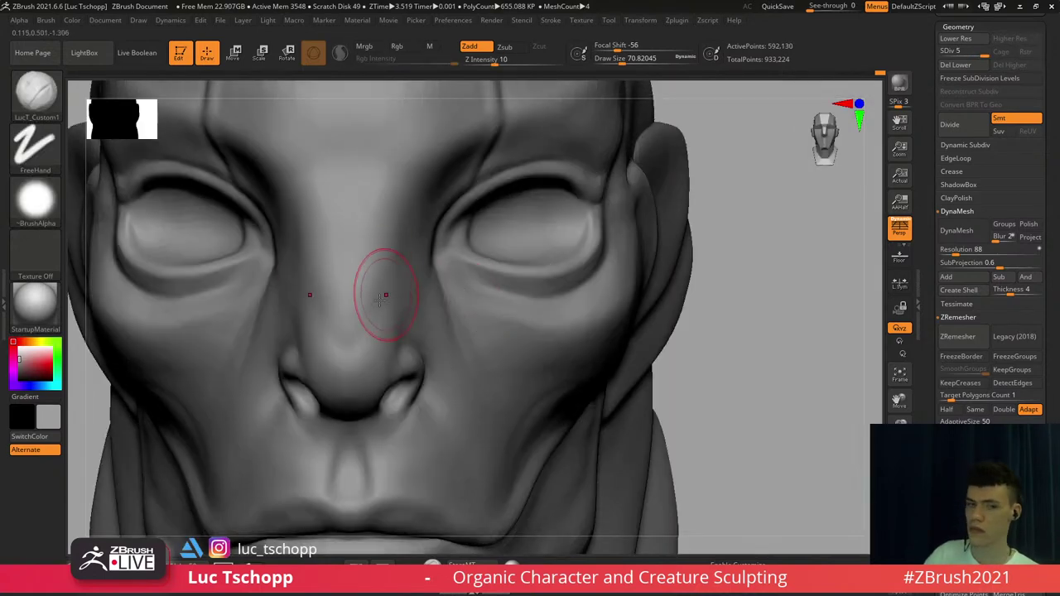
pyautogui.keyDown('alt'); pyautogui.moveTo(378, 300); pyautogui.dragTo(446, 290, button='right'); pyautogui.keyUp('alt')
# Enlarge the brush to about 104, then 239, and zoom out to the whole head
pyautogui.press('s')
pyautogui.moveTo(442, 300); pyautogui.dragTo(470, 236)
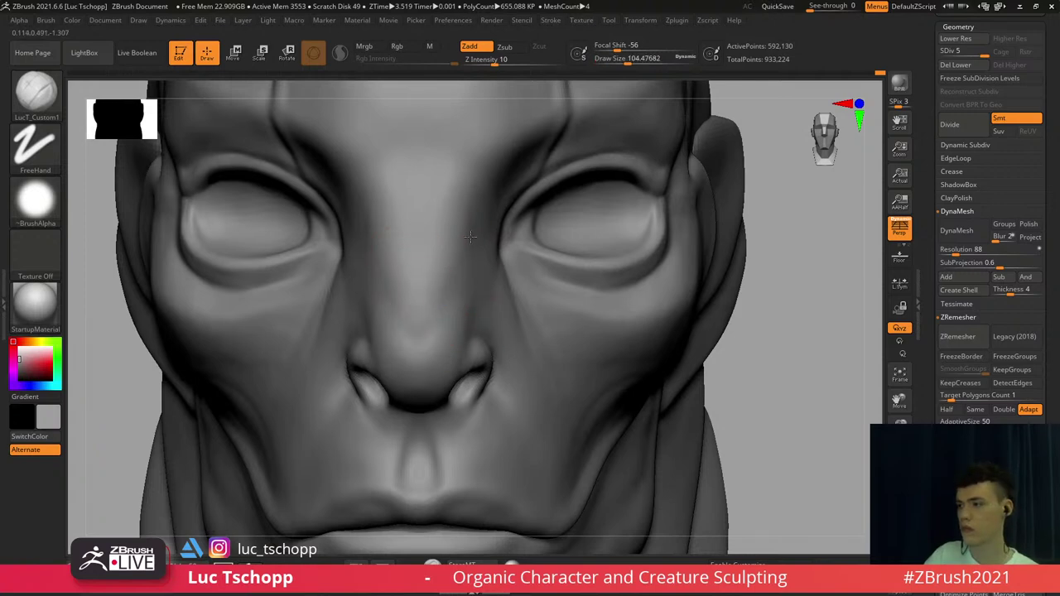
pyautogui.keyDown('alt'); pyautogui.moveTo(471, 231); pyautogui.dragTo(467, 273, button='right'); pyautogui.keyUp('alt')
pyautogui.press('s')
pyautogui.moveTo(476, 240); pyautogui.dragTo(464, 269)
pyautogui.moveTo(477, 266)
pyautogui.keyDown('ctrl'); pyautogui.mouseDown(button='right')
pyautogui.moveTo(465, 147)
pyautogui.moveTo(502, 241)
pyautogui.moveTo(504, 203)
pyautogui.mouseUp(button='right'); pyautogui.keyUp('ctrl')
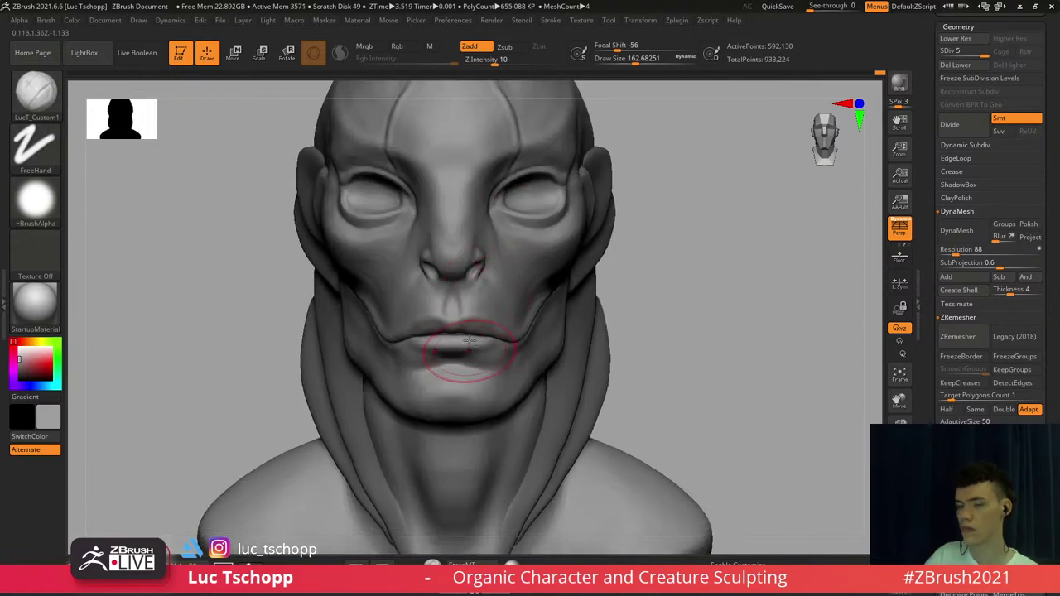
# Zoom onto the mouth and set Move Topological at subdivision level 2 with size about 100
pyautogui.keyDown('alt'); pyautogui.moveTo(470, 341); pyautogui.dragTo(479, 297, button='right'); pyautogui.keyUp('alt')
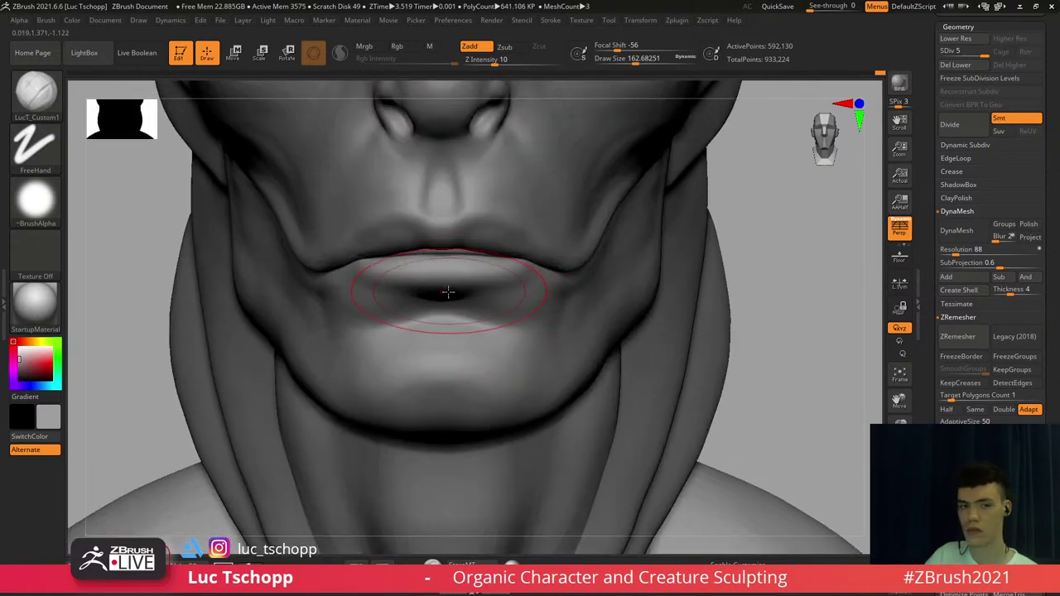
pyautogui.press('b')
pyautogui.press('m')
pyautogui.press('t')
pyautogui.hotkey('shift', 'd')
pyautogui.hotkey('shift', 'd')
pyautogui.press('s')
pyautogui.moveTo(473, 280)
pyautogui.mouseDown()
pyautogui.moveTo(492, 291)
pyautogui.moveTo(526, 272)
pyautogui.mouseUp()
pyautogui.hotkey('shift', 'd')
pyautogui.press('s')
# Build up the upper lip with the Standard brush at size about 62, at top subdivision
pyautogui.press('s')
pyautogui.press('d')
pyautogui.press('d')
pyautogui.press('d')
pyautogui.moveTo(551, 279)
pyautogui.mouseDown(button='right')
pyautogui.moveTo(508, 258)
pyautogui.moveTo(522, 281)
pyautogui.mouseUp(button='right')
pyautogui.press('b')
pyautogui.press('s')
pyautogui.press('t')
pyautogui.press('s')
pyautogui.moveTo(471, 252); pyautogui.dragTo(463, 250)
pyautogui.moveTo(473, 239); pyautogui.dragTo(534, 246, button='right')
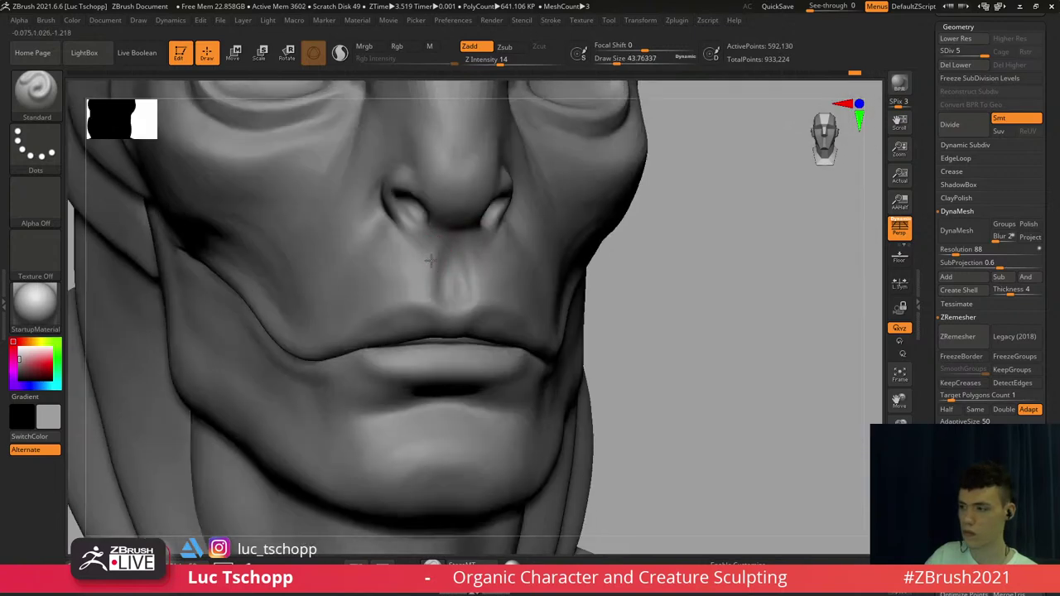
pyautogui.moveTo(422, 303)
pyautogui.mouseDown(button='right')
pyautogui.moveTo(474, 255)
pyautogui.moveTo(469, 269)
pyautogui.mouseUp(button='right')
pyautogui.moveTo(354, 318)
pyautogui.mouseDown()
pyautogui.moveTo(505, 270)
pyautogui.moveTo(358, 318)
pyautogui.mouseUp()
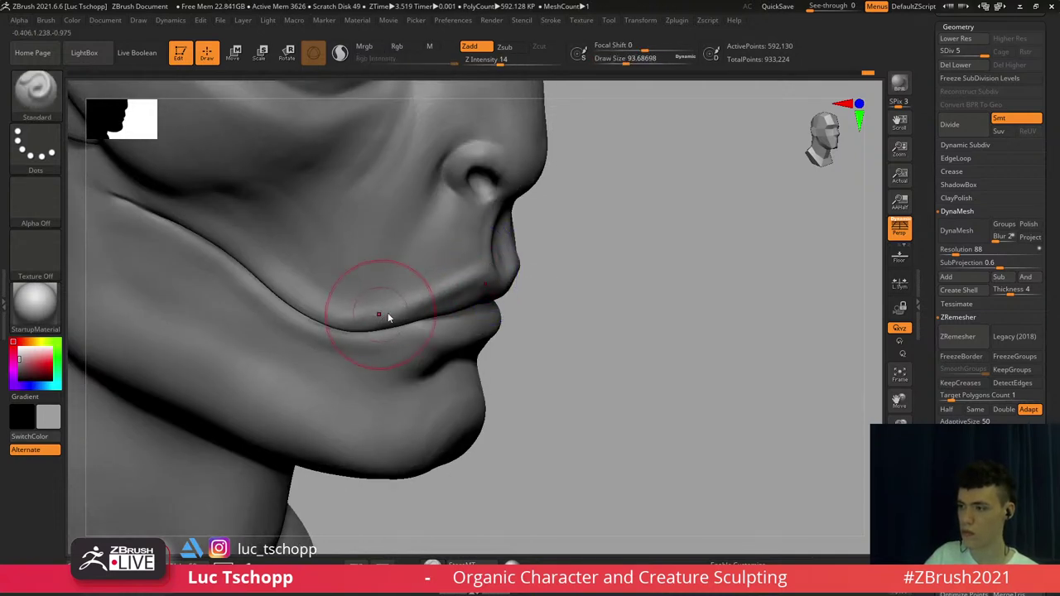
pyautogui.press('[')
pyautogui.press('[')
pyautogui.keyDown('ctrl'); pyautogui.moveTo(452, 300); pyautogui.dragTo(448, 237, button='right'); pyautogui.keyUp('ctrl')
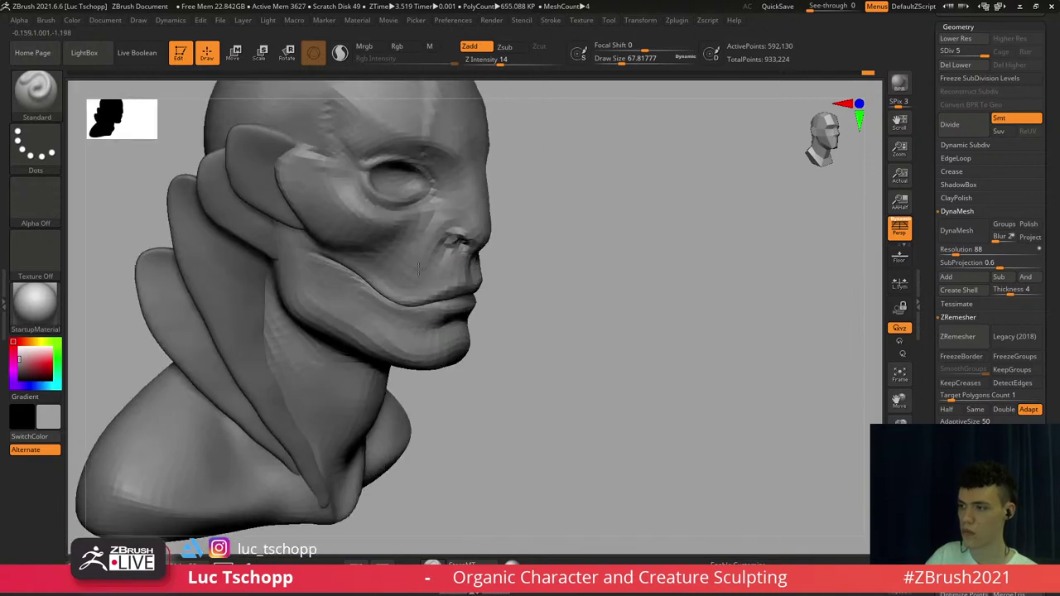
pyautogui.keyDown('shift'); pyautogui.moveTo(546, 203); pyautogui.dragTo(443, 338, button='right'); pyautogui.keyUp('shift')
# Carve the crease around the nostril wing with DamStandard at size about 25
pyautogui.press('b')
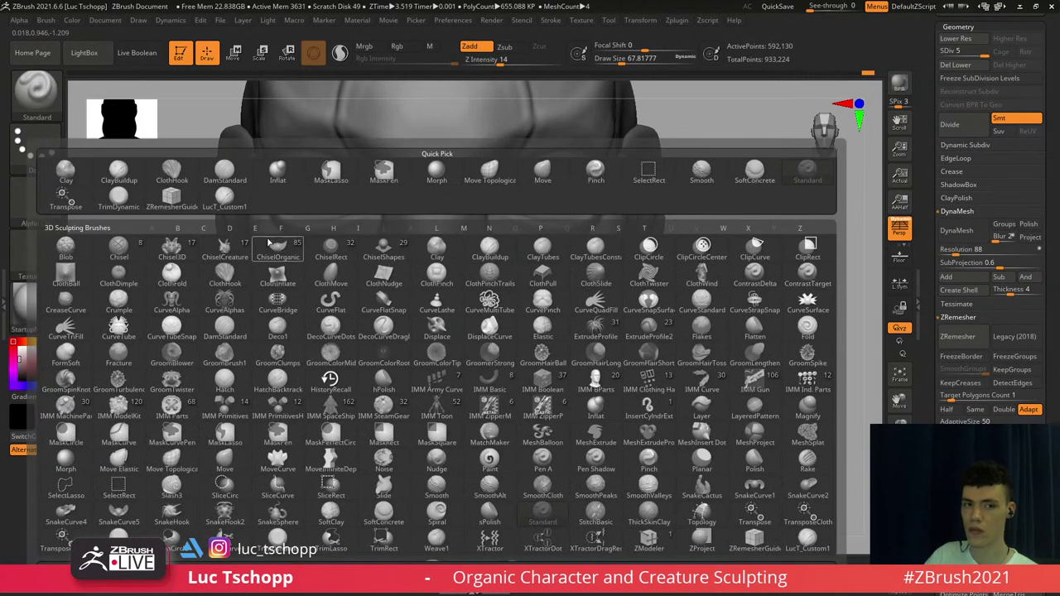
pyautogui.click(278, 245)
pyautogui.keyDown('ctrl'); pyautogui.moveTo(495, 262); pyautogui.dragTo(444, 237, button='right'); pyautogui.keyUp('ctrl')
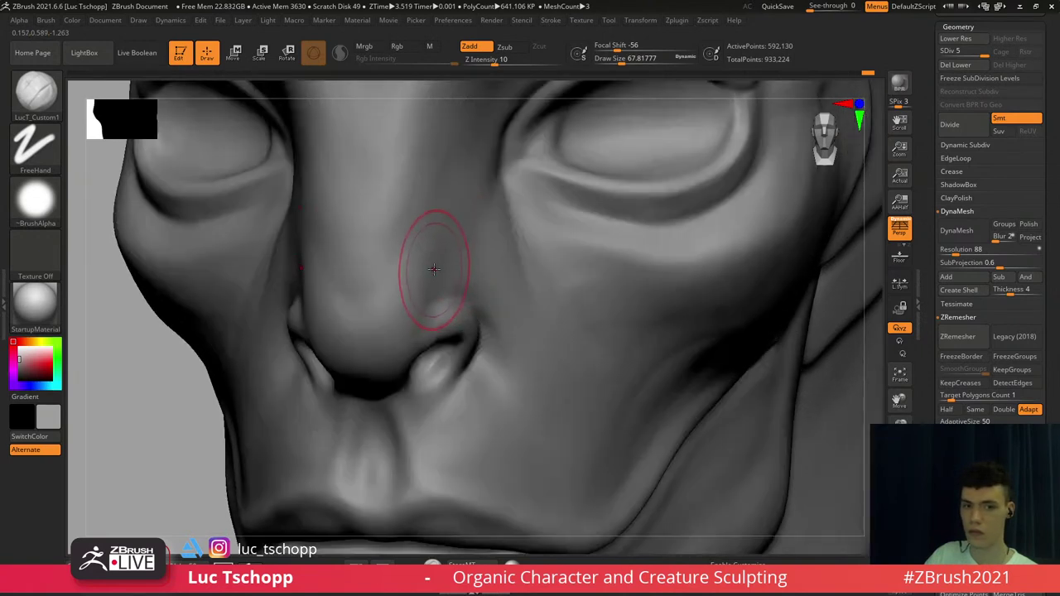
pyautogui.press('s')
pyautogui.moveTo(434, 270); pyautogui.dragTo(439, 266)
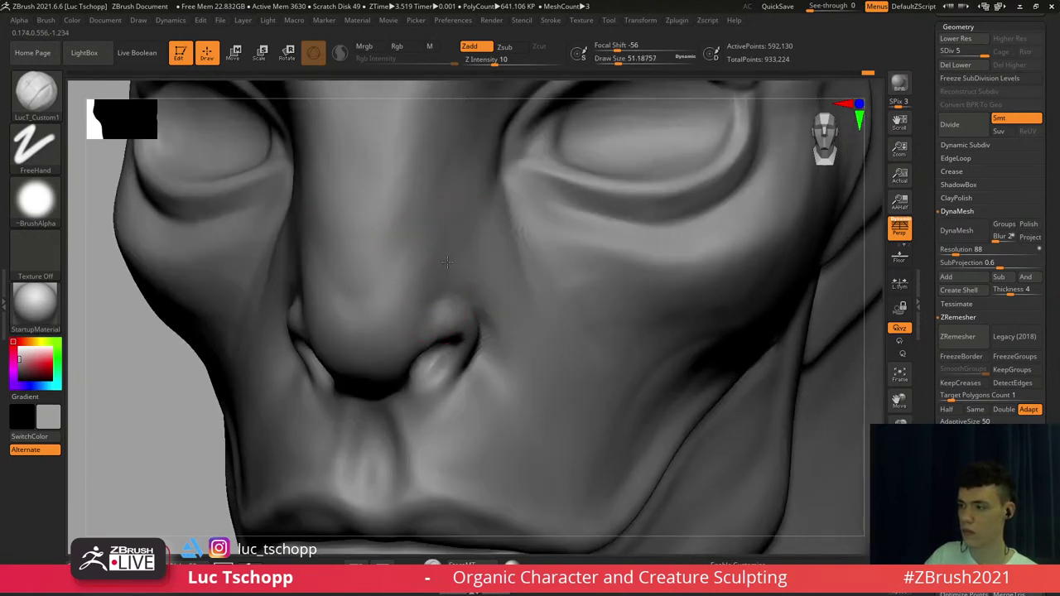
pyautogui.press('b')
pyautogui.press('d')
pyautogui.press('s')
pyautogui.moveTo(476, 290); pyautogui.dragTo(460, 293, button='right')
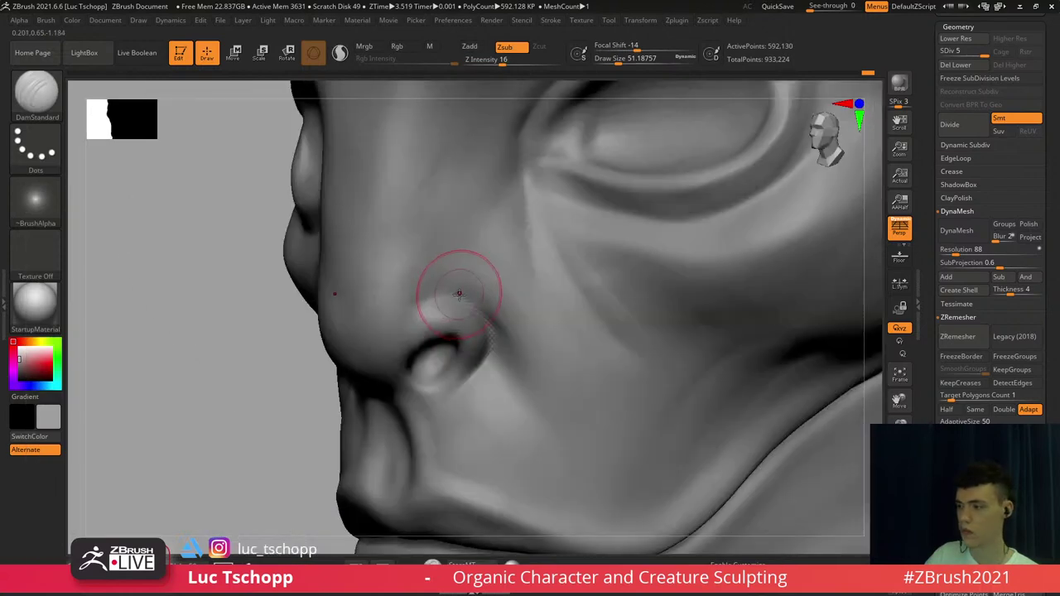
pyautogui.press('b')
pyautogui.press('d')
pyautogui.press('s')
pyautogui.press('s')
pyautogui.moveTo(460, 299); pyautogui.dragTo(446, 304)
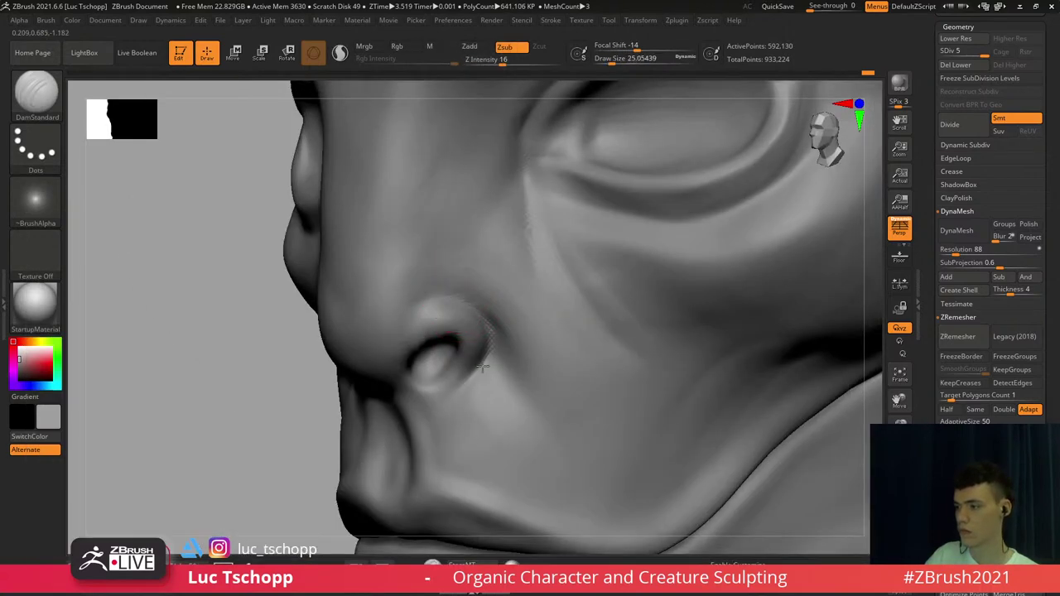
pyautogui.moveTo(483, 366); pyautogui.dragTo(469, 300, button='right')
# Soften the ridge of the philtrum with the Standard brush from a near-front view
pyautogui.press('s')
pyautogui.moveTo(469, 300); pyautogui.dragTo(470, 299)
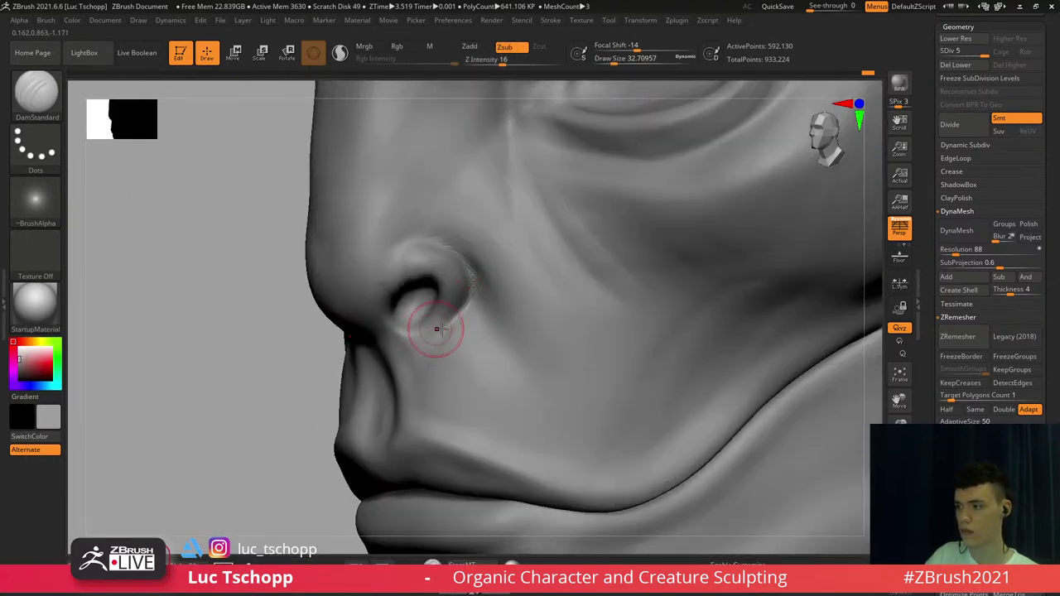
pyautogui.moveTo(437, 330); pyautogui.dragTo(428, 315, button='right')
pyautogui.press('b')
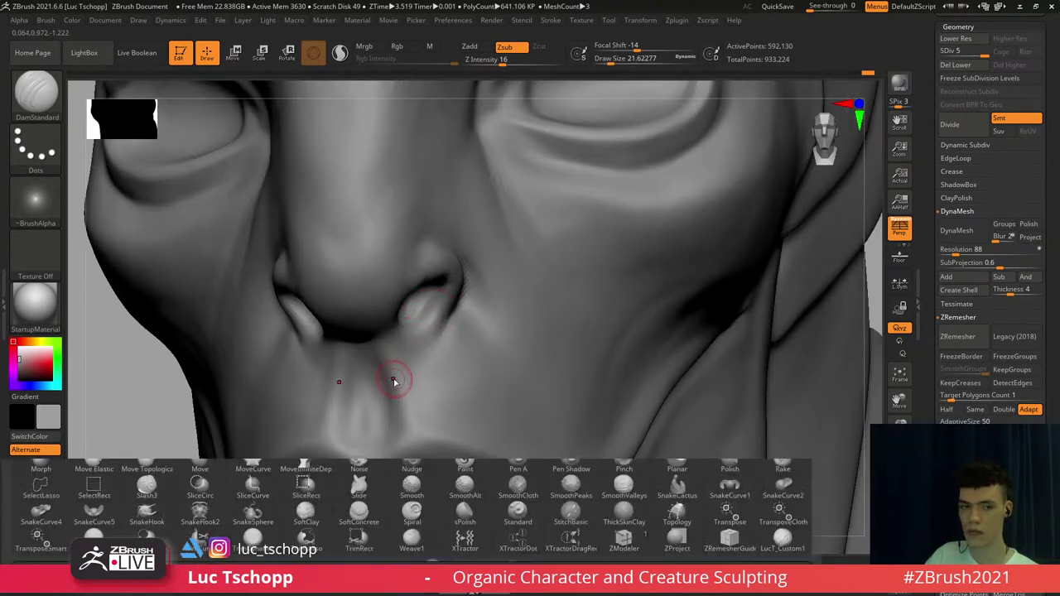
pyautogui.press('s')
pyautogui.press('t')
pyautogui.moveTo(369, 429)
pyautogui.keyDown('shift'); pyautogui.mouseDown()
pyautogui.moveTo(362, 440)
pyautogui.moveTo(361, 420)
pyautogui.mouseUp(); pyautogui.keyUp('shift')
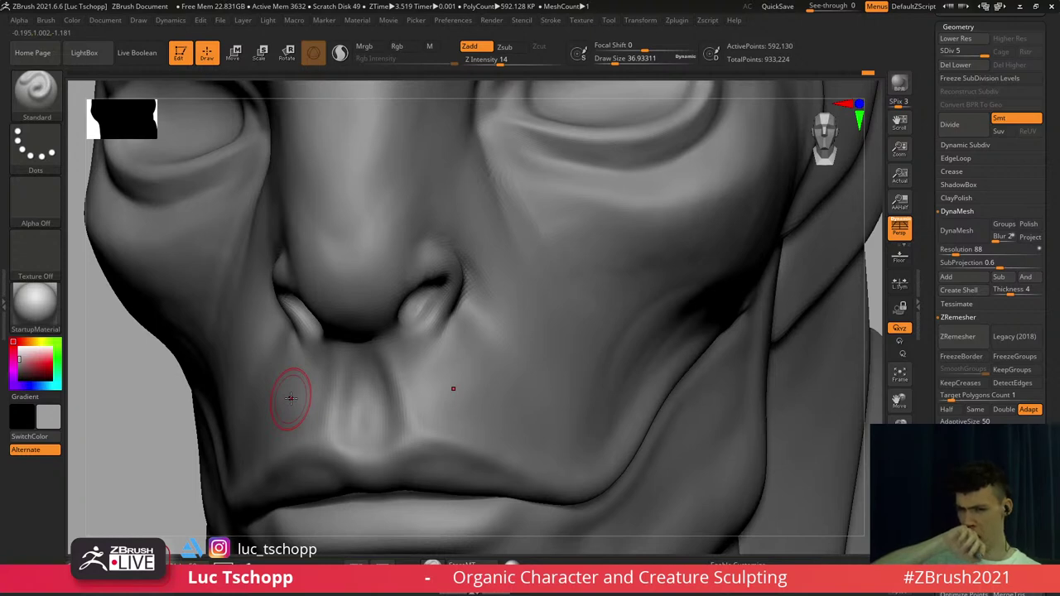
# Smooth the skin above the upper lip with the custom brush at a reduced size
pyautogui.moveTo(311, 349)
pyautogui.keyDown('shift'); pyautogui.mouseDown(button='right')
pyautogui.moveTo(307, 298)
pyautogui.moveTo(339, 347)
pyautogui.moveTo(322, 357)
pyautogui.mouseUp(button='right'); pyautogui.keyUp('shift')
pyautogui.press('b')
pyautogui.click(197, 201)
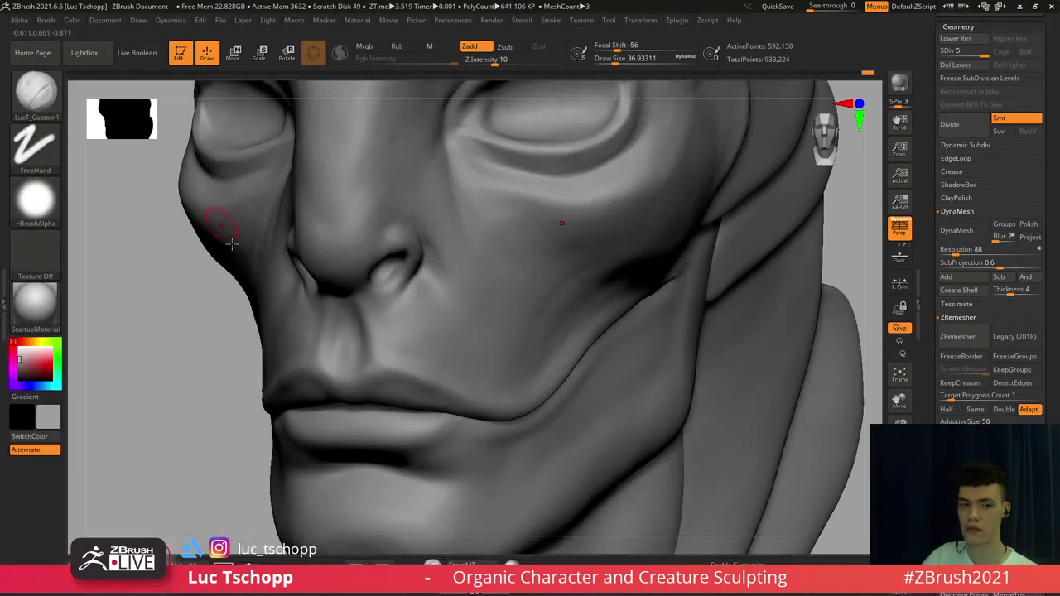
pyautogui.keyDown('ctrl'); pyautogui.moveTo(319, 319); pyautogui.dragTo(356, 390, button='right'); pyautogui.keyUp('ctrl')
pyautogui.press('s')
pyautogui.moveTo(356, 390); pyautogui.dragTo(372, 395)
pyautogui.keyDown('alt'); pyautogui.moveTo(372, 395); pyautogui.dragTo(370, 332, button='right'); pyautogui.keyUp('alt')
pyautogui.press('b')
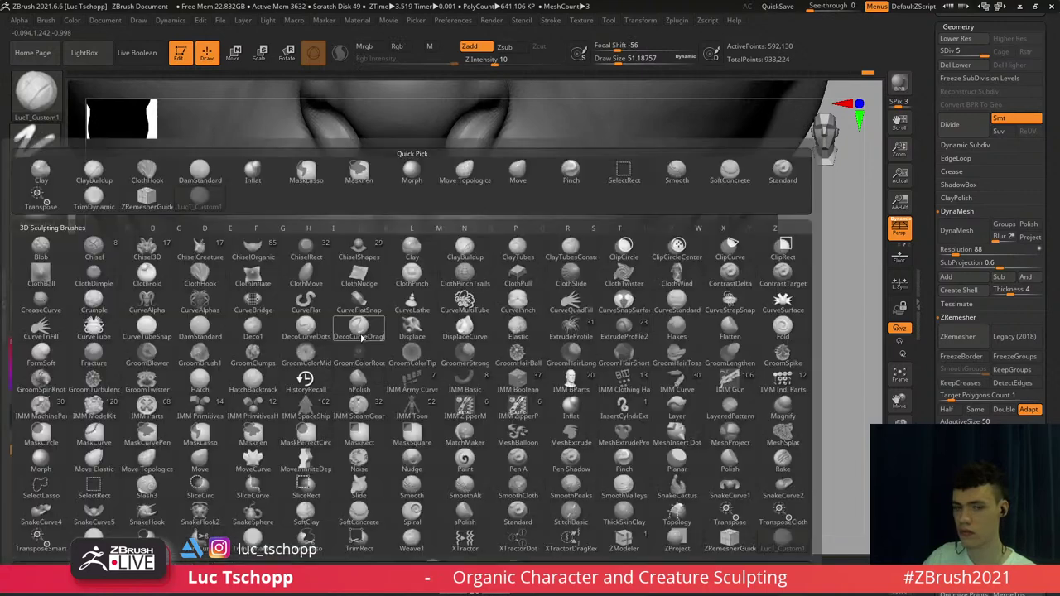
pyautogui.click(413, 170)
pyautogui.press('F1')
# Set up the Move brush at a lower subdivision level with size about 94
pyautogui.press('Escape')
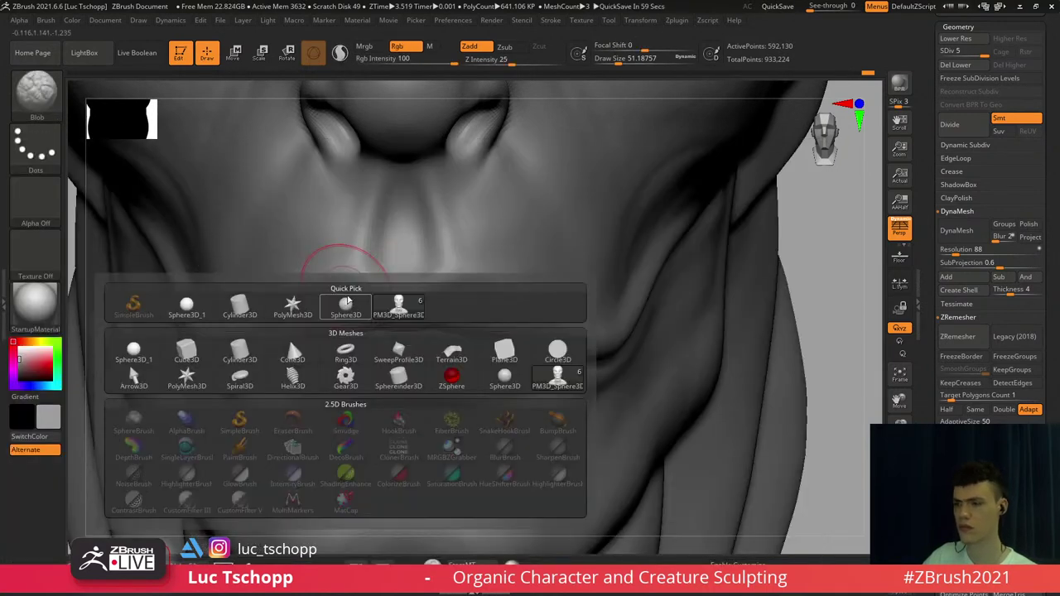
pyautogui.press('b')
pyautogui.press('m')
pyautogui.press('v')
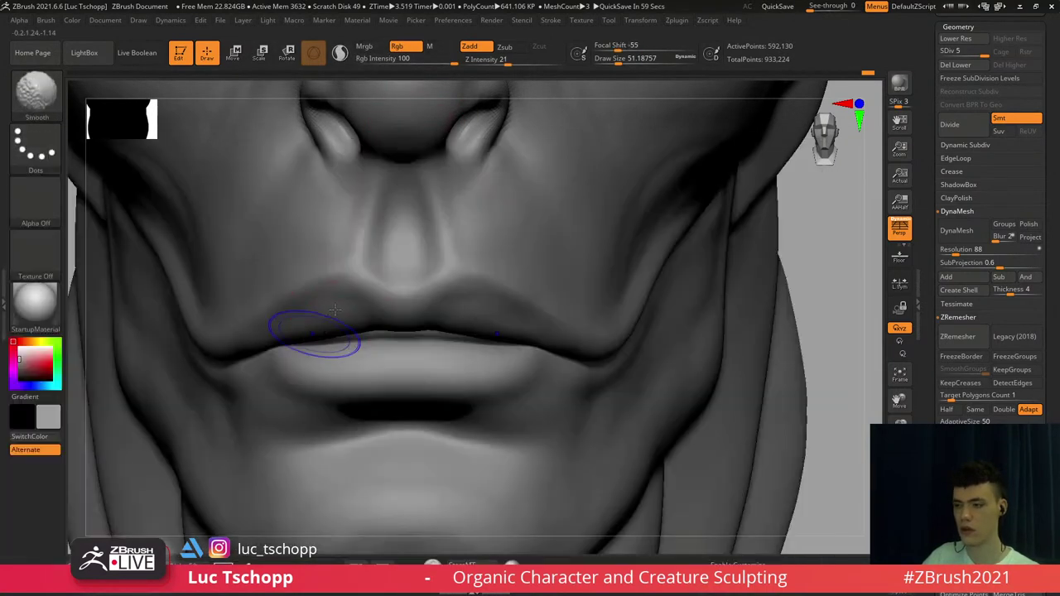
pyautogui.hotkey('shift', 'd')
pyautogui.press('s')
pyautogui.moveTo(301, 338); pyautogui.dragTo(308, 338)
pyautogui.hotkey('shift', 'd')
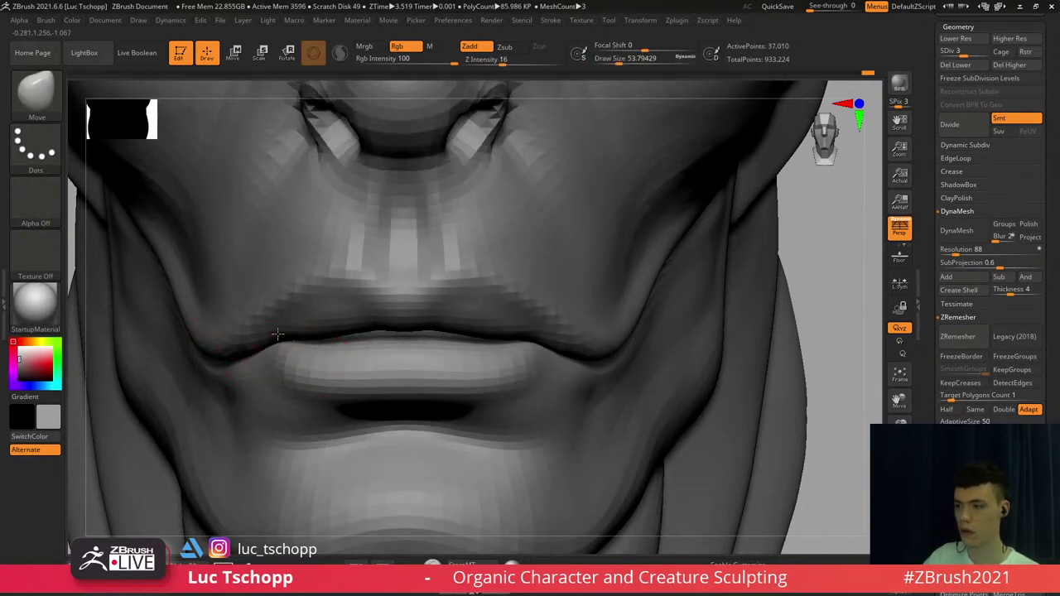
pyautogui.press('s')
pyautogui.moveTo(280, 335)
pyautogui.mouseDown()
pyautogui.moveTo(292, 340)
pyautogui.moveTo(280, 337)
pyautogui.mouseUp()
pyautogui.hotkey('ctrl', 'z')
# Nudge the upper lip edge into shape with the Move brush, checking it from several angles
pyautogui.press('s')
pyautogui.press('s')
pyautogui.press('s')
pyautogui.moveTo(278, 341)
pyautogui.keyDown('ctrl'); pyautogui.mouseDown(button='right')
pyautogui.moveTo(302, 352)
pyautogui.moveTo(364, 351)
pyautogui.moveTo(258, 357)
pyautogui.moveTo(273, 308)
pyautogui.mouseUp(button='right'); pyautogui.keyUp('ctrl')
pyautogui.press('s')
pyautogui.moveTo(279, 303); pyautogui.dragTo(286, 303)
pyautogui.press('s')
pyautogui.moveTo(286, 304)
pyautogui.mouseDown(button='right')
pyautogui.moveTo(225, 303)
pyautogui.moveTo(310, 293)
pyautogui.moveTo(305, 275)
pyautogui.moveTo(312, 325)
pyautogui.moveTo(294, 298)
pyautogui.mouseUp(button='right')
pyautogui.press('s')
pyautogui.press('s')
pyautogui.moveTo(290, 302); pyautogui.dragTo(299, 303)
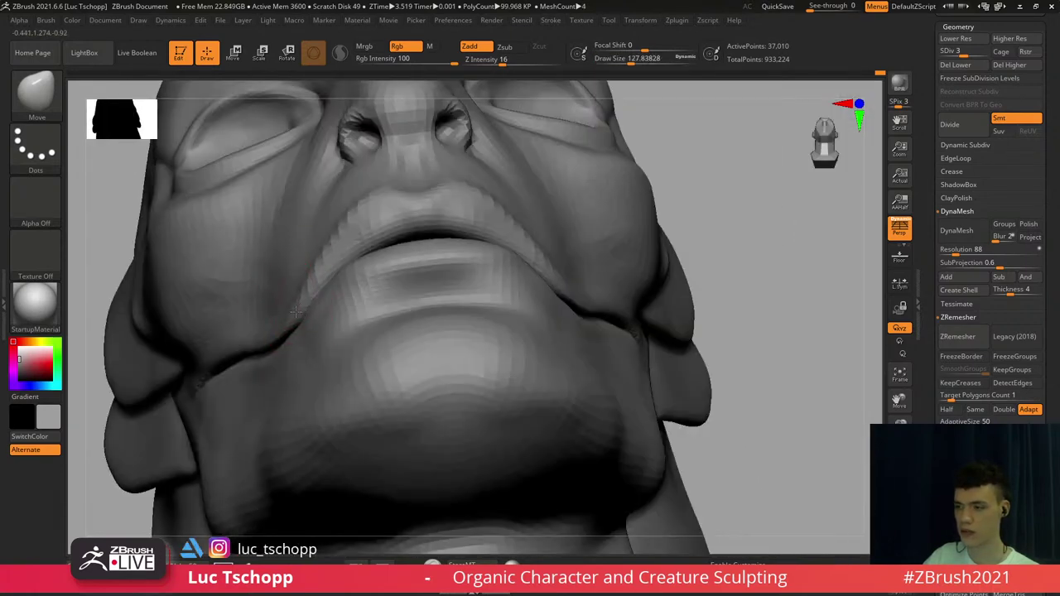
pyautogui.moveTo(296, 321)
pyautogui.keyDown('ctrl'); pyautogui.mouseDown(button='right')
pyautogui.moveTo(333, 271)
pyautogui.moveTo(341, 325)
pyautogui.moveTo(361, 332)
pyautogui.moveTo(373, 401)
pyautogui.moveTo(370, 340)
pyautogui.mouseUp(button='right'); pyautogui.keyUp('ctrl')
pyautogui.press('d')
pyautogui.press('d')
pyautogui.keyDown('shift'); pyautogui.moveTo(370, 340); pyautogui.dragTo(367, 323, button='right'); pyautogui.keyUp('shift')
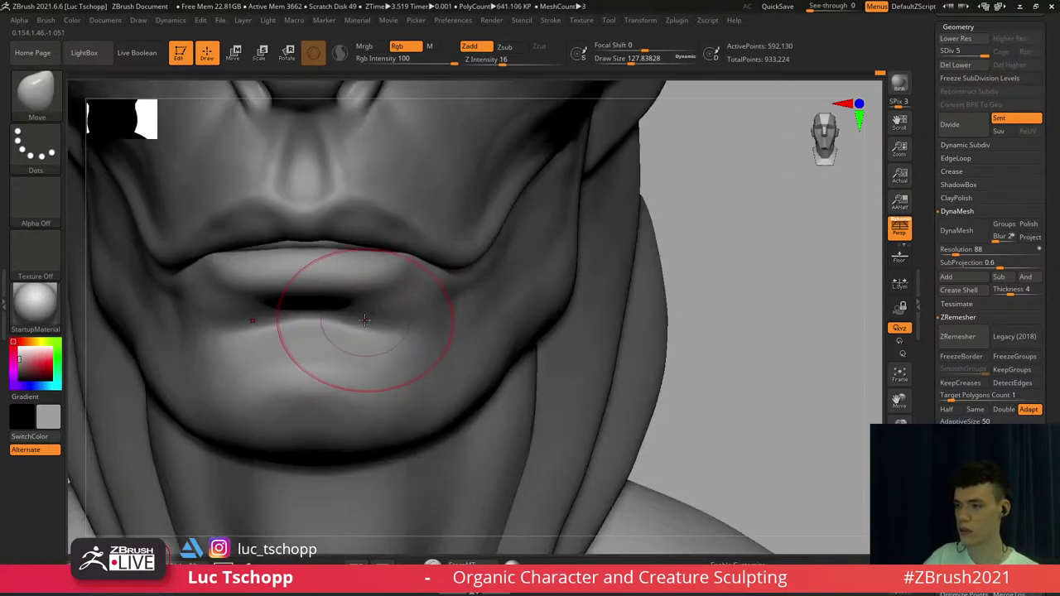
# Return to the custom sculpting brush at size about 46, centred on the mouth
pyautogui.press('b')
pyautogui.click(253, 198)
pyautogui.moveTo(294, 219)
pyautogui.keyDown('alt'); pyautogui.mouseDown(button='right')
pyautogui.moveTo(318, 276)
pyautogui.moveTo(377, 286)
pyautogui.mouseUp(button='right'); pyautogui.keyUp('alt')
pyautogui.keyDown('alt'); pyautogui.moveTo(454, 303); pyautogui.dragTo(438, 292, button='right'); pyautogui.keyUp('alt')
pyautogui.press('s')
pyautogui.moveTo(437, 292); pyautogui.dragTo(423, 290)
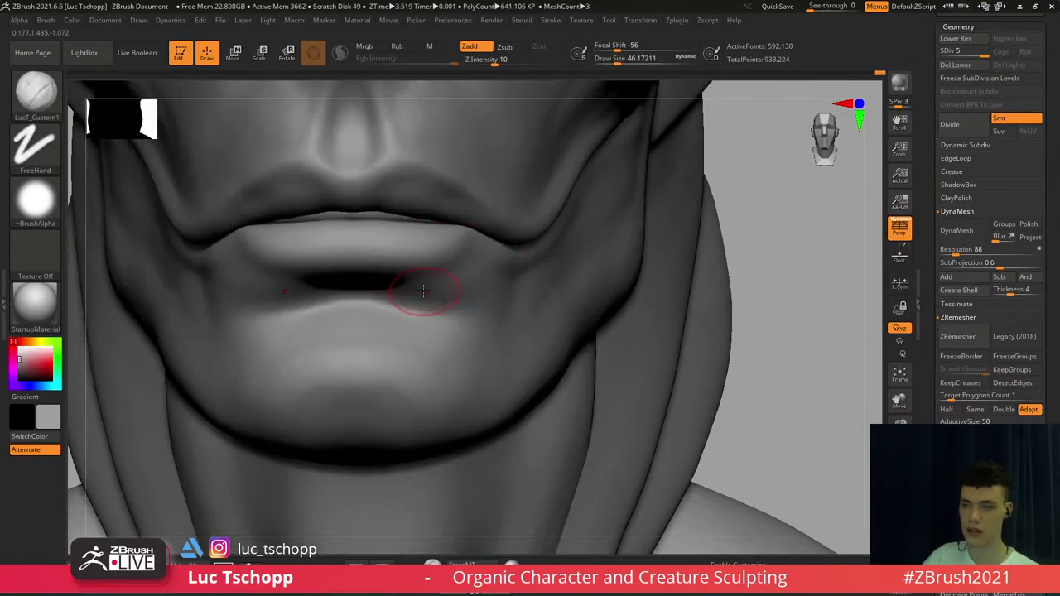
# Review the lips with Move Topological at size about 100 from front and side profiles
pyautogui.press('b')
pyautogui.press('m')
pyautogui.press('t')
pyautogui.moveTo(360, 257)
pyautogui.mouseDown(button='right')
pyautogui.moveTo(404, 249)
pyautogui.moveTo(309, 242)
pyautogui.mouseUp(button='right')
pyautogui.hotkey('shift', 'd')
pyautogui.hotkey('shift', 'd')
pyautogui.moveTo(379, 237)
pyautogui.keyDown('alt'); pyautogui.mouseDown(button='right')
pyautogui.moveTo(372, 284)
pyautogui.moveTo(440, 257)
pyautogui.mouseUp(button='right'); pyautogui.keyUp('alt')
pyautogui.press('s')
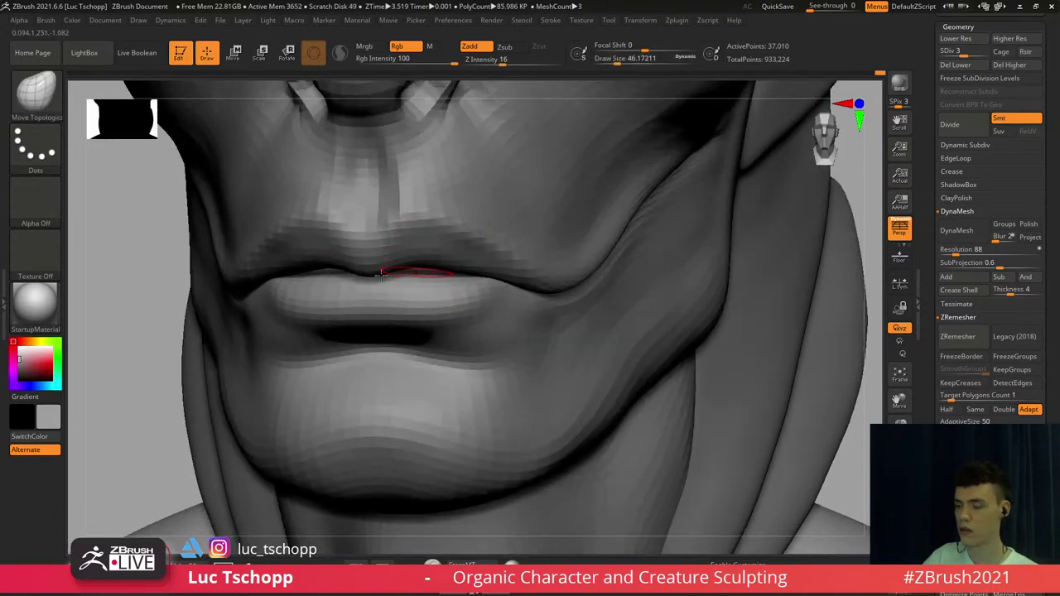
pyautogui.keyDown('shift'); pyautogui.moveTo(381, 275); pyautogui.dragTo(416, 260, button='right'); pyautogui.keyUp('shift')
pyautogui.press('s')
pyautogui.moveTo(384, 270)
pyautogui.mouseDown()
pyautogui.moveTo(395, 271)
pyautogui.moveTo(364, 267)
pyautogui.mouseUp()
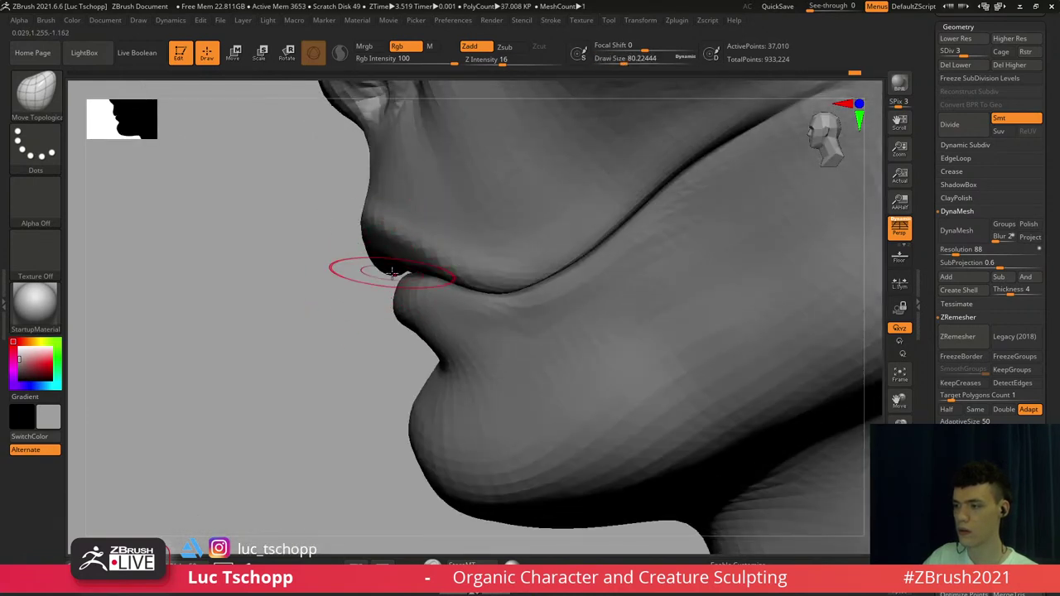
pyautogui.press('d')
pyautogui.press('d')
pyautogui.moveTo(392, 273); pyautogui.dragTo(412, 297, button='right')
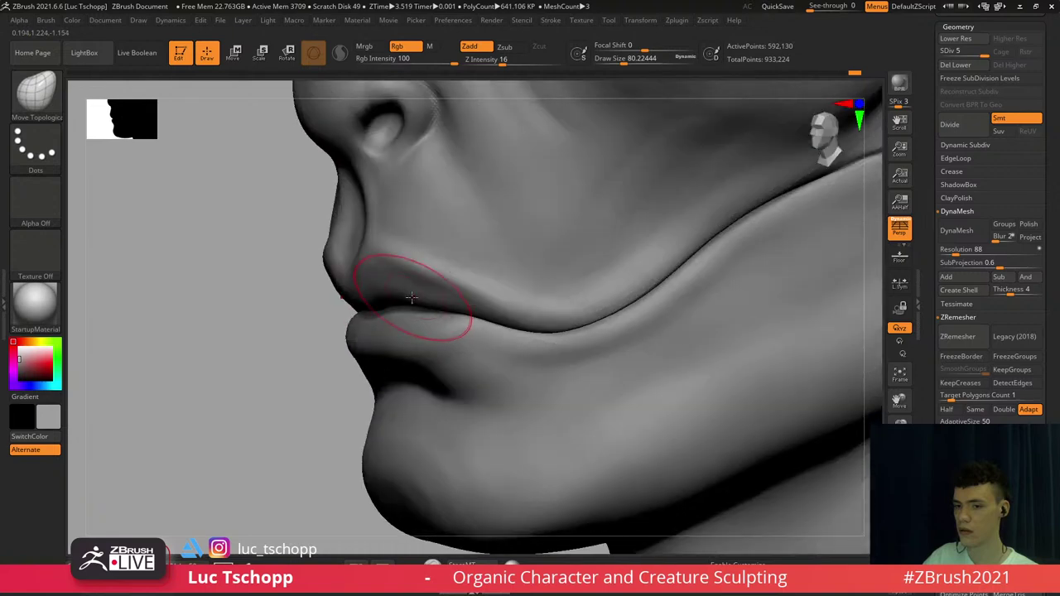
# Switch back to the custom brush at size about 30 in a three-quarter view of the lips
pyautogui.press('b')
pyautogui.click(254, 198)
pyautogui.moveTo(360, 226); pyautogui.dragTo(390, 257, button='right')
pyautogui.press('s')
pyautogui.moveTo(391, 259); pyautogui.dragTo(382, 263)
pyautogui.press('s')
# Shift-smooth the upper lip line near the mouth corner using the Standard brush
pyautogui.press('s')
pyautogui.press('s')
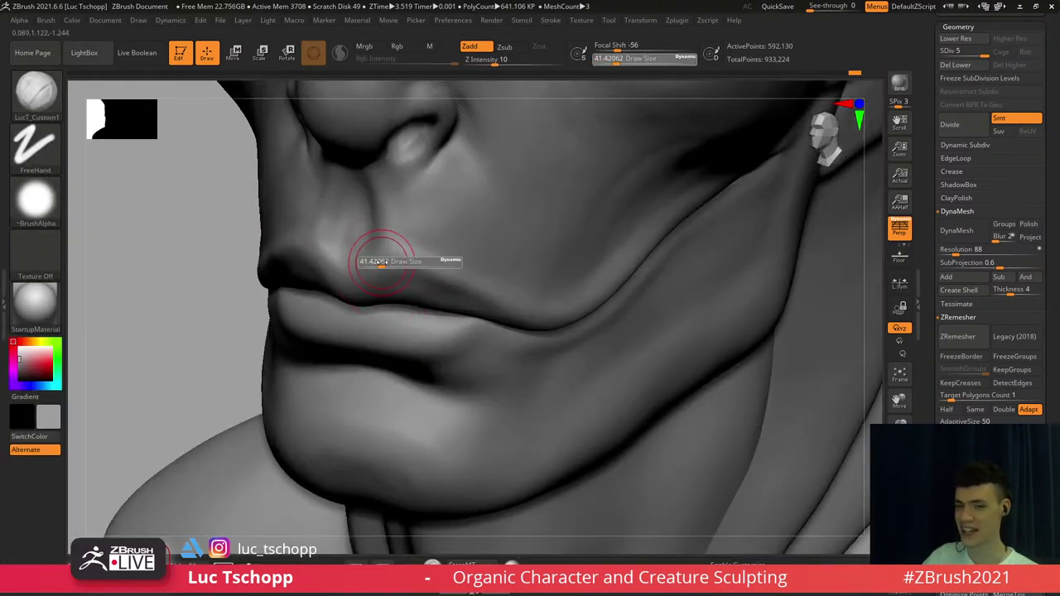
pyautogui.press('b')
pyautogui.press('s')
pyautogui.press('t')
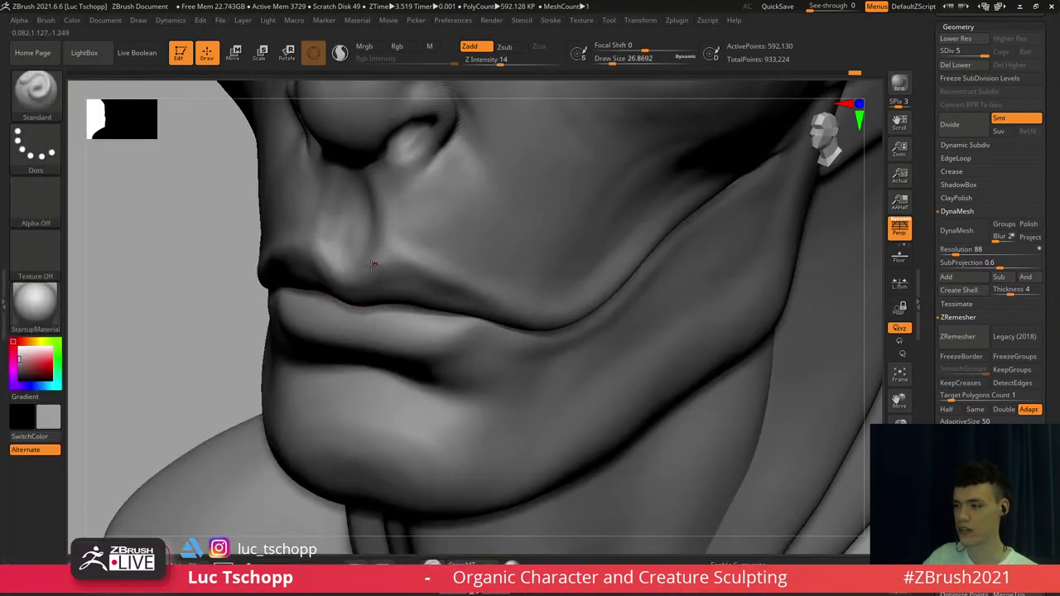
pyautogui.press('shift')
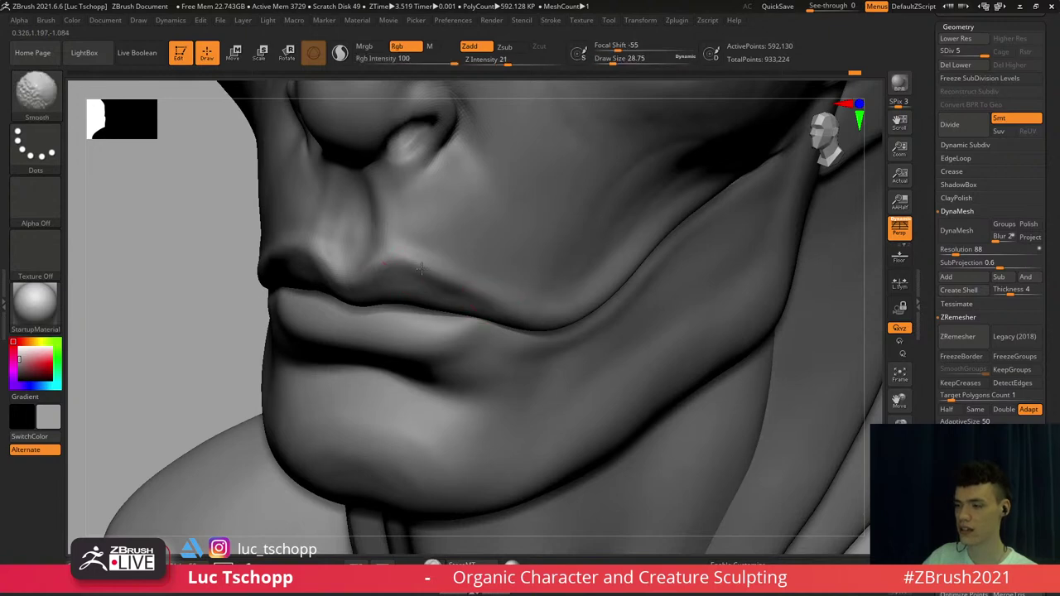
pyautogui.moveTo(353, 280); pyautogui.dragTo(419, 267, button='right')
pyautogui.press('s')
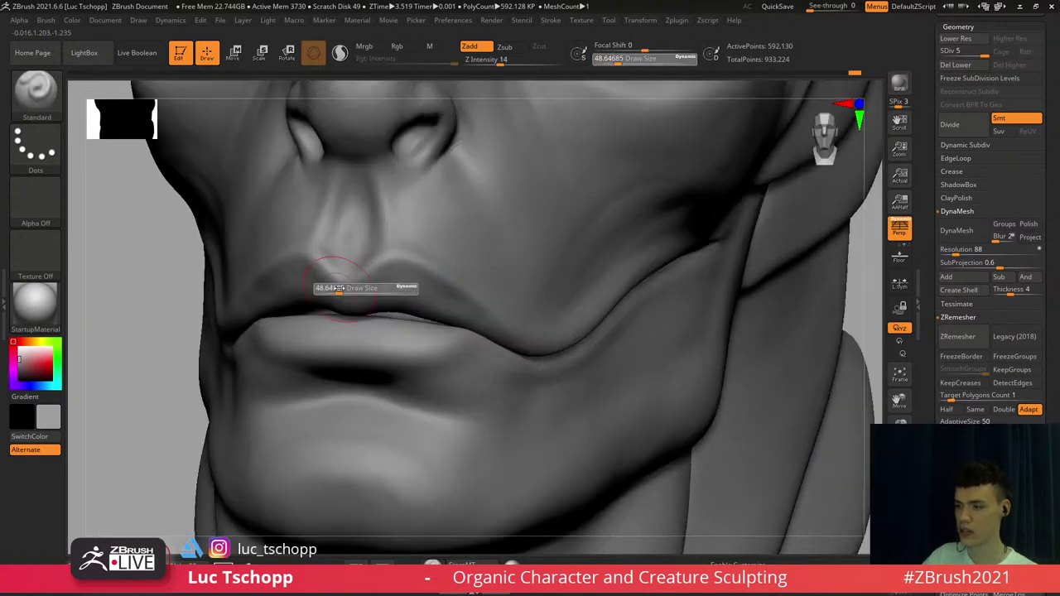
pyautogui.moveTo(362, 287); pyautogui.dragTo(370, 287)
pyautogui.keyDown('shift'); pyautogui.moveTo(376, 267); pyautogui.dragTo(396, 254); pyautogui.keyUp('shift')
# Carve a groove down the philtrum with LucT_Custom1 and smooth the stroke
pyautogui.press('b')
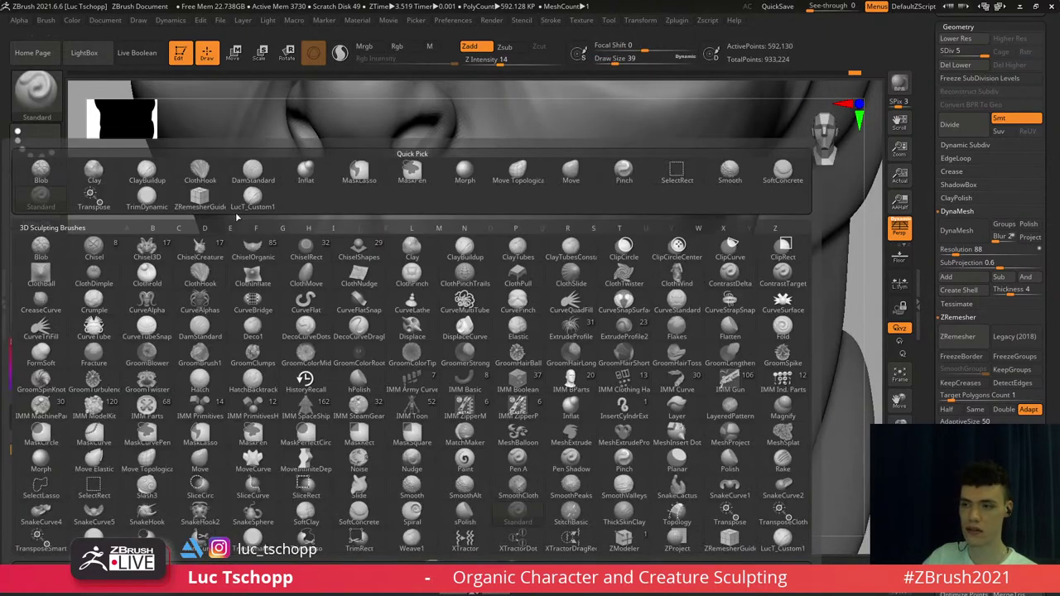
pyautogui.click(251, 199)
pyautogui.moveTo(298, 208)
pyautogui.keyDown('alt'); pyautogui.mouseDown(button='right')
pyautogui.moveTo(348, 245)
pyautogui.moveTo(413, 243)
pyautogui.mouseUp(button='right'); pyautogui.keyUp('alt')
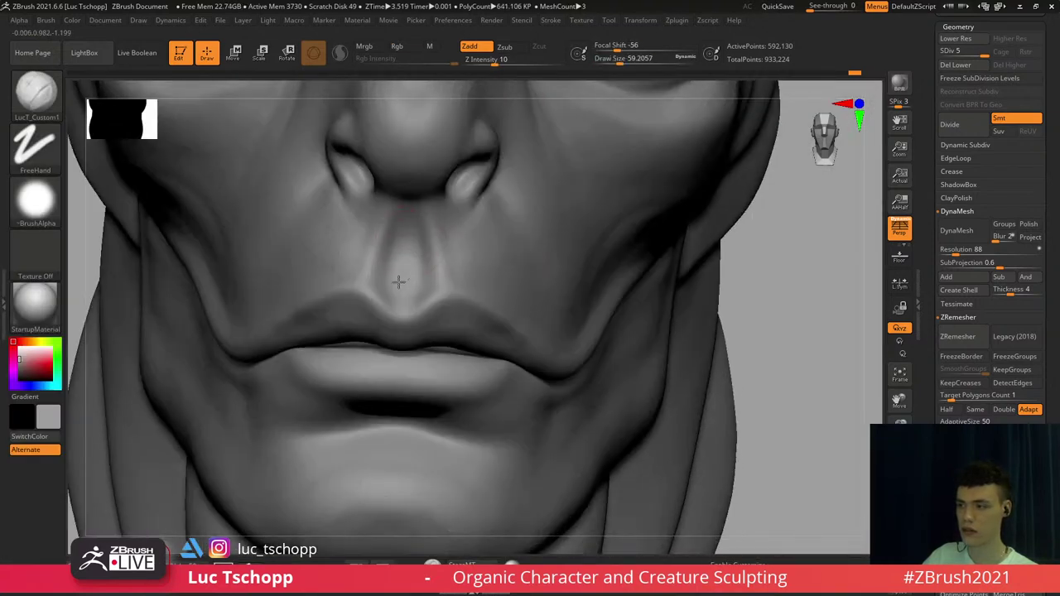
pyautogui.moveTo(398, 283); pyautogui.dragTo(396, 292)
pyautogui.keyDown('shift'); pyautogui.moveTo(401, 274); pyautogui.dragTo(392, 239); pyautogui.keyUp('shift')
pyautogui.moveTo(391, 237)
pyautogui.keyDown('shift'); pyautogui.mouseDown(button='right')
pyautogui.moveTo(402, 235)
pyautogui.moveTo(398, 298)
pyautogui.mouseUp(button='right'); pyautogui.keyUp('shift')
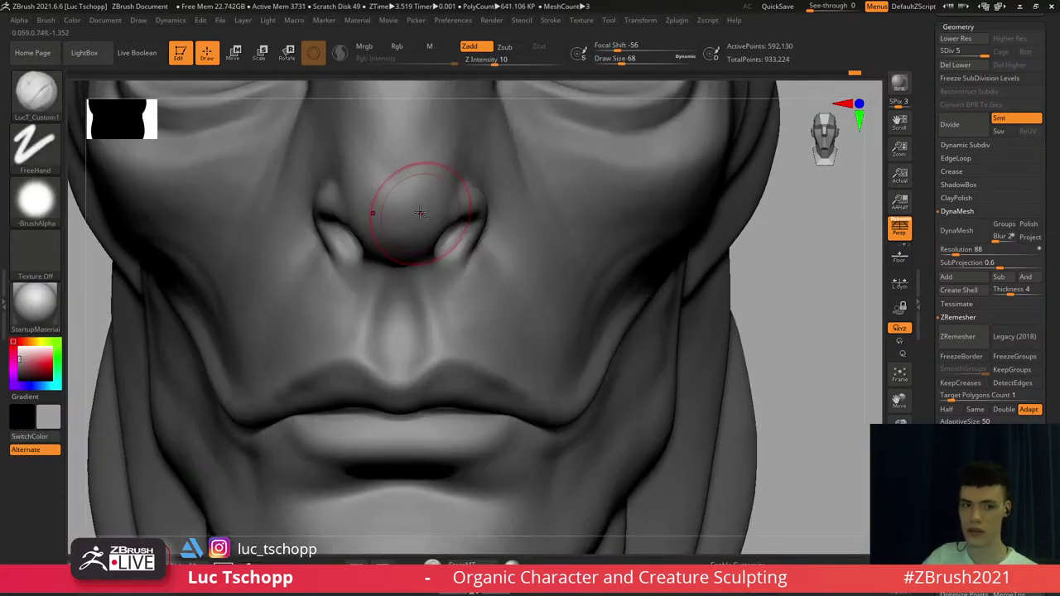
# Shape the nostril rim, deepen the nostril opening with a smaller brush, and smooth its edge
pyautogui.moveTo(461, 245)
pyautogui.mouseDown()
pyautogui.moveTo(454, 254)
pyautogui.moveTo(460, 238)
pyautogui.mouseUp()
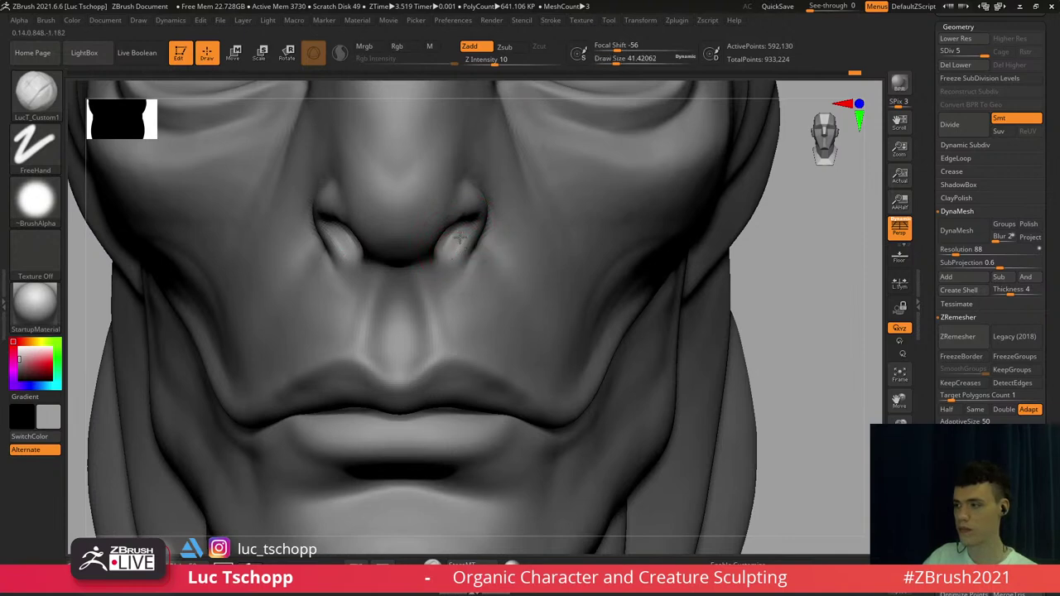
pyautogui.moveTo(432, 249); pyautogui.dragTo(530, 248, button='right')
pyautogui.press('s')
pyautogui.click(342, 244)
pyautogui.moveTo(320, 224); pyautogui.dragTo(319, 246)
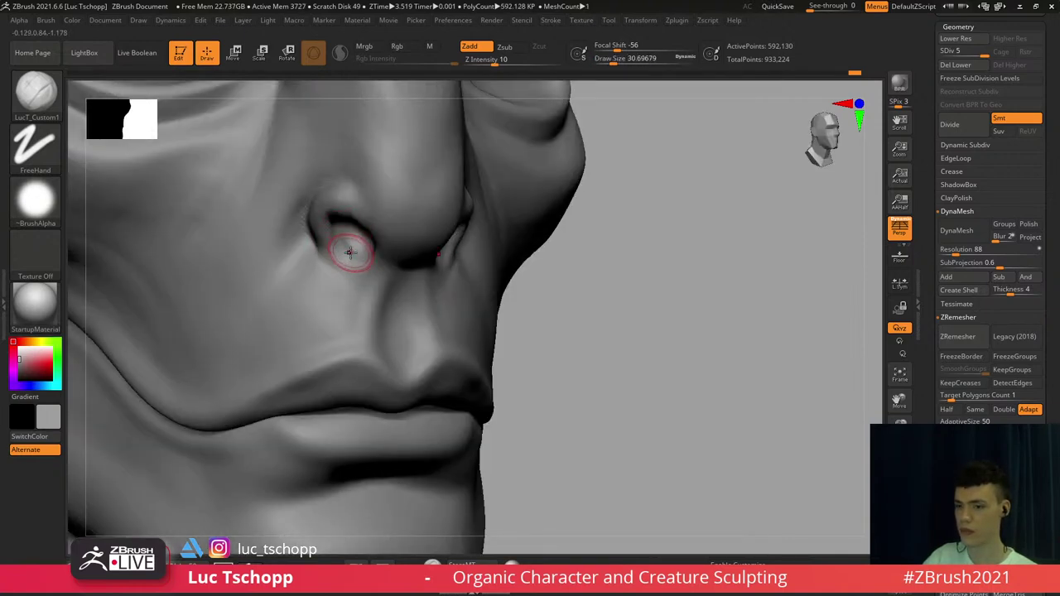
pyautogui.press('s')
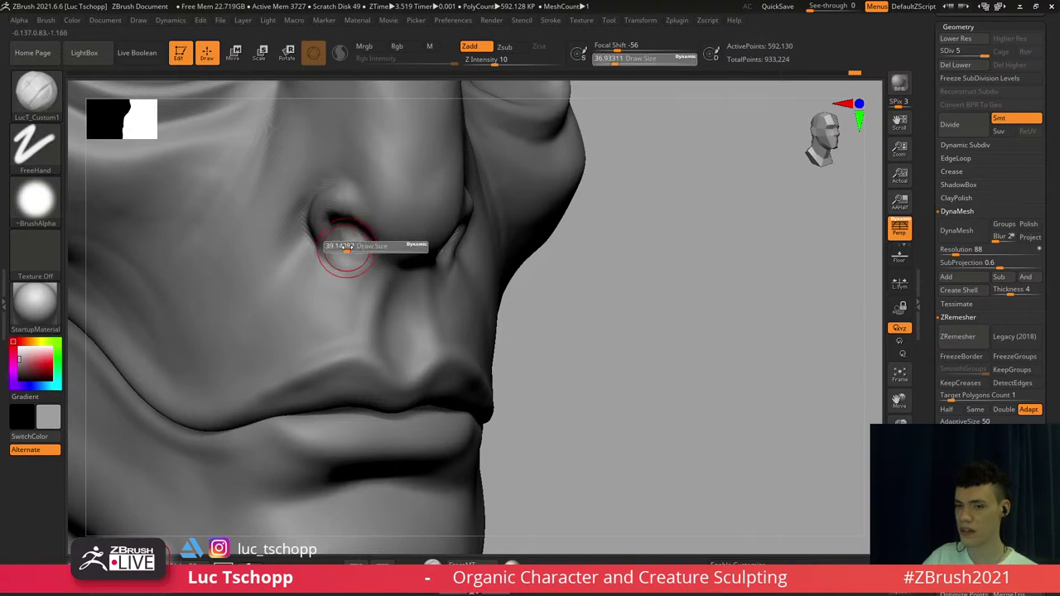
pyautogui.click(346, 249)
pyautogui.keyDown('ctrl'); pyautogui.moveTo(348, 260); pyautogui.dragTo(334, 248, button='right'); pyautogui.keyUp('ctrl')
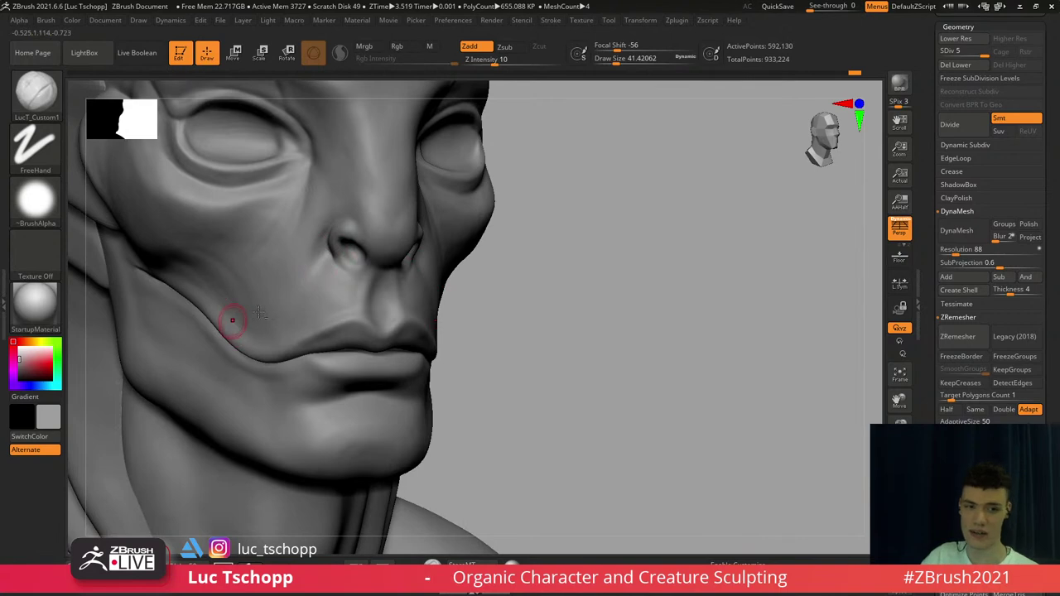
# Carve a sharp crease at the mouth corner with a slightly enlarged DamStandard brush
pyautogui.moveTo(233, 321)
pyautogui.keyDown('alt'); pyautogui.mouseDown(button='right')
pyautogui.moveTo(279, 298)
pyautogui.moveTo(279, 274)
pyautogui.mouseUp(button='right'); pyautogui.keyUp('alt')
pyautogui.press('s')
pyautogui.click(346, 342)
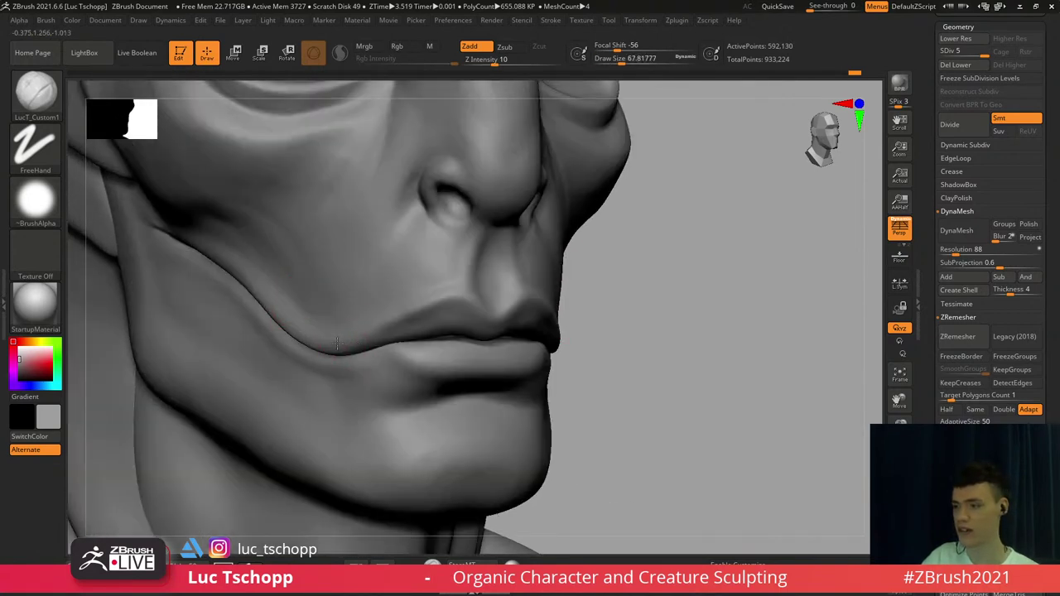
pyautogui.moveTo(351, 337); pyautogui.dragTo(358, 333, button='right')
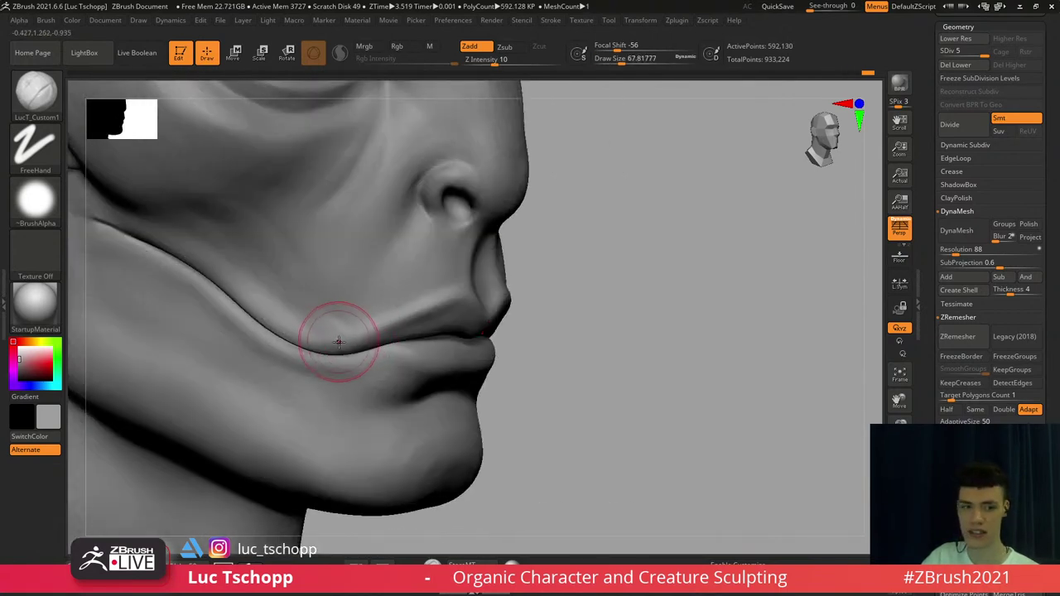
pyautogui.press('b')
pyautogui.press('d')
pyautogui.press('s')
pyautogui.press('s')
pyautogui.click(358, 342)
pyautogui.press('s')
pyautogui.click(369, 342)
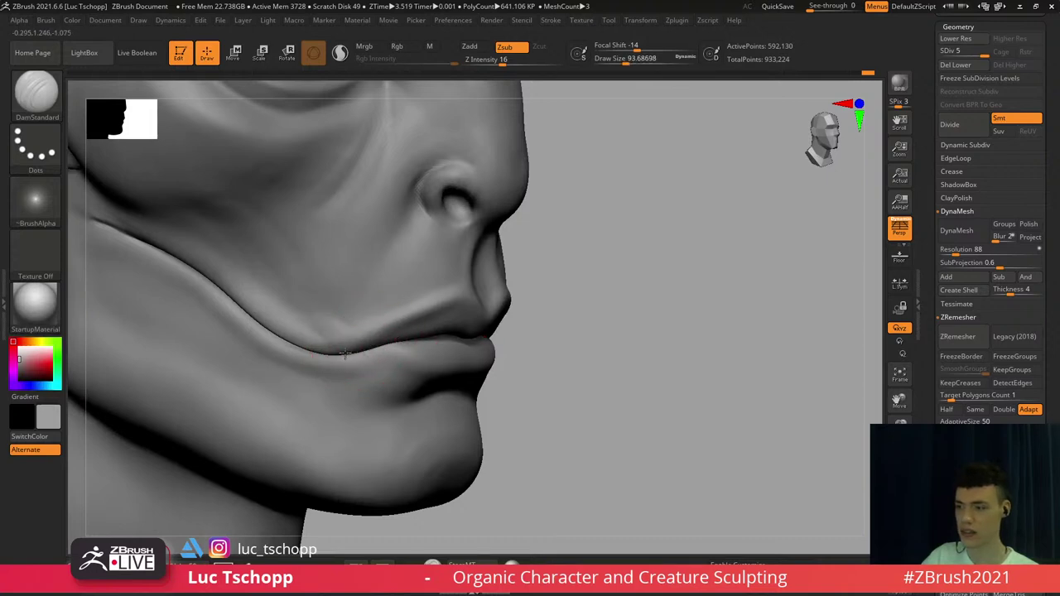
pyautogui.press('s')
pyautogui.click(346, 365)
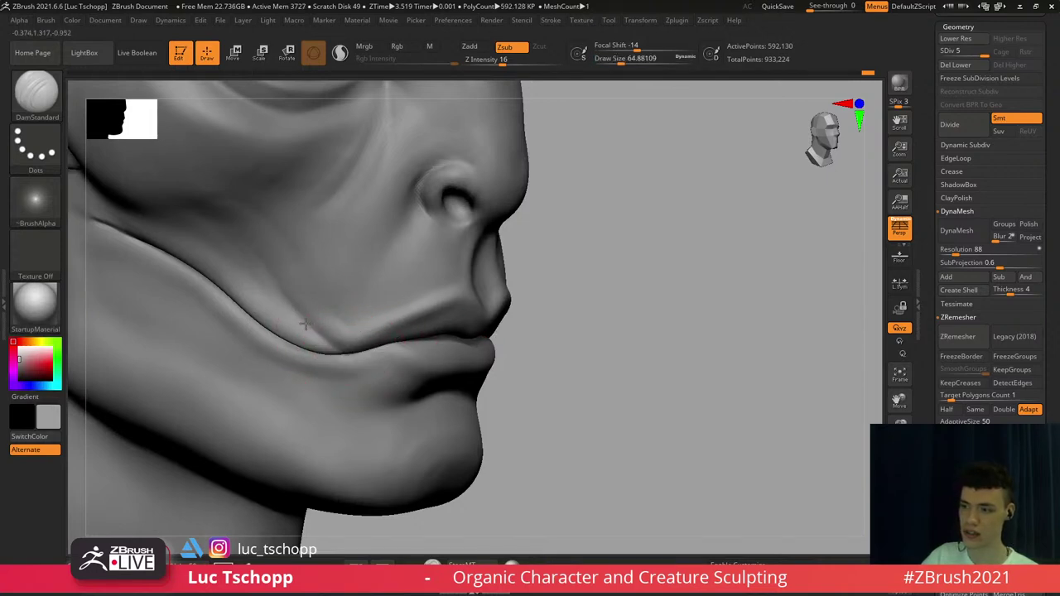
# Drop to a lower subdivision level and switch to the Move Topological brush for the lip
pyautogui.keyDown('ctrl'); pyautogui.moveTo(347, 355); pyautogui.dragTo(333, 366, button='right'); pyautogui.keyUp('ctrl')
pyautogui.press('b')
pyautogui.press('m')
pyautogui.press('v')
pyautogui.hotkey('shift', 'd')
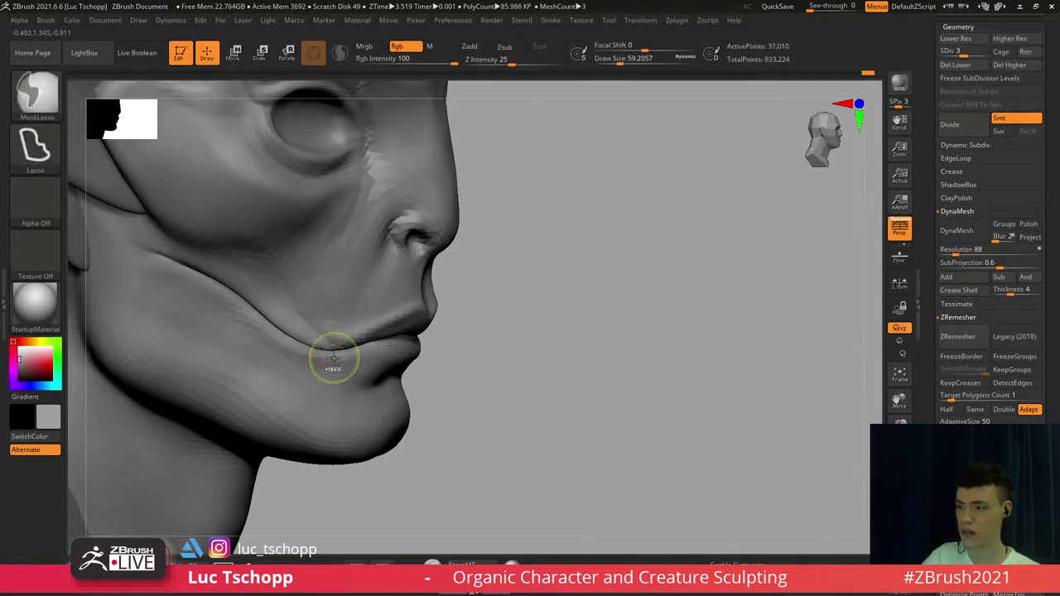
pyautogui.press('b')
pyautogui.press('m')
pyautogui.press('t')
pyautogui.press('s')
pyautogui.click(313, 347)
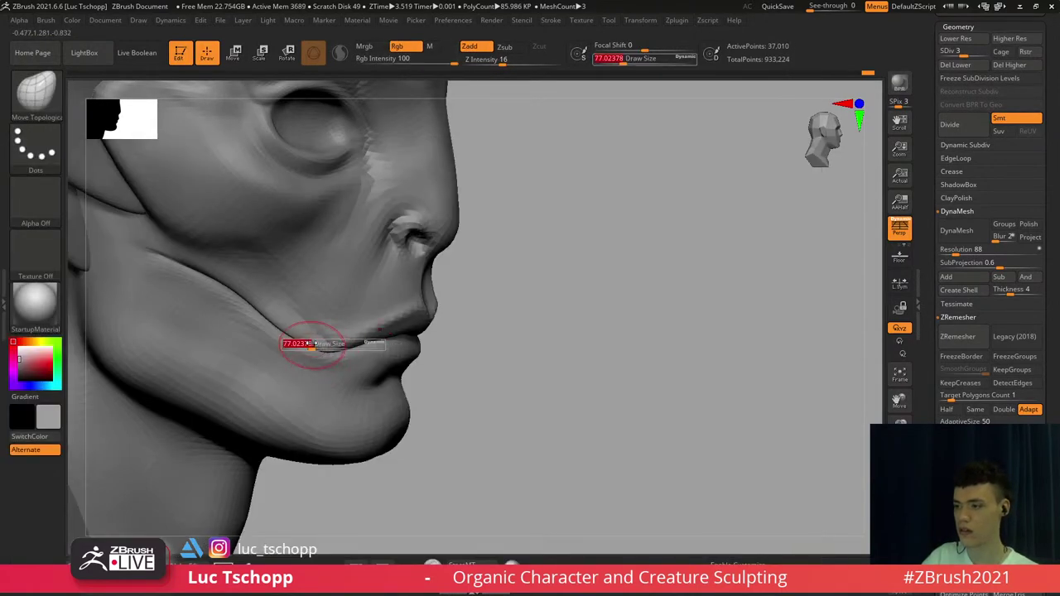
pyautogui.press('d')
pyautogui.press('d')
# Switch back to Standard with a larger size and turn the head to face front
pyautogui.keyDown('alt'); pyautogui.moveTo(234, 381); pyautogui.dragTo(304, 312, button='right'); pyautogui.keyUp('alt')
pyautogui.press('b')
pyautogui.press('s')
pyautogui.press('t')
pyautogui.press('s')
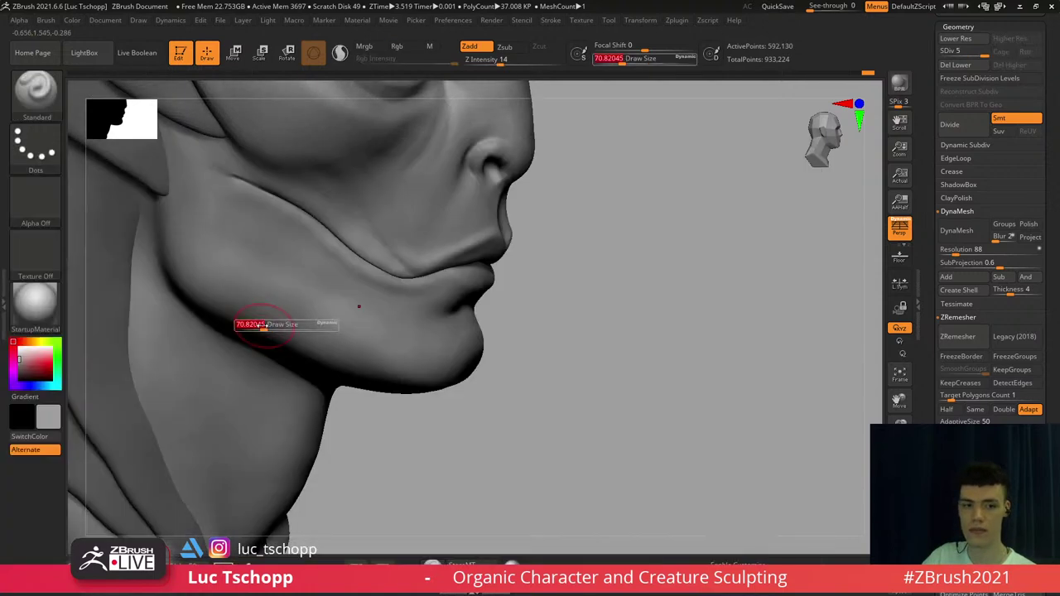
pyautogui.click(273, 329)
pyautogui.moveTo(447, 329)
pyautogui.mouseDown(button='right')
pyautogui.moveTo(310, 327)
pyautogui.moveTo(364, 331)
pyautogui.mouseUp(button='right')
# At subdivision level 3, push and nudge the jaw into shape with a large Move brush
pyautogui.press('b')
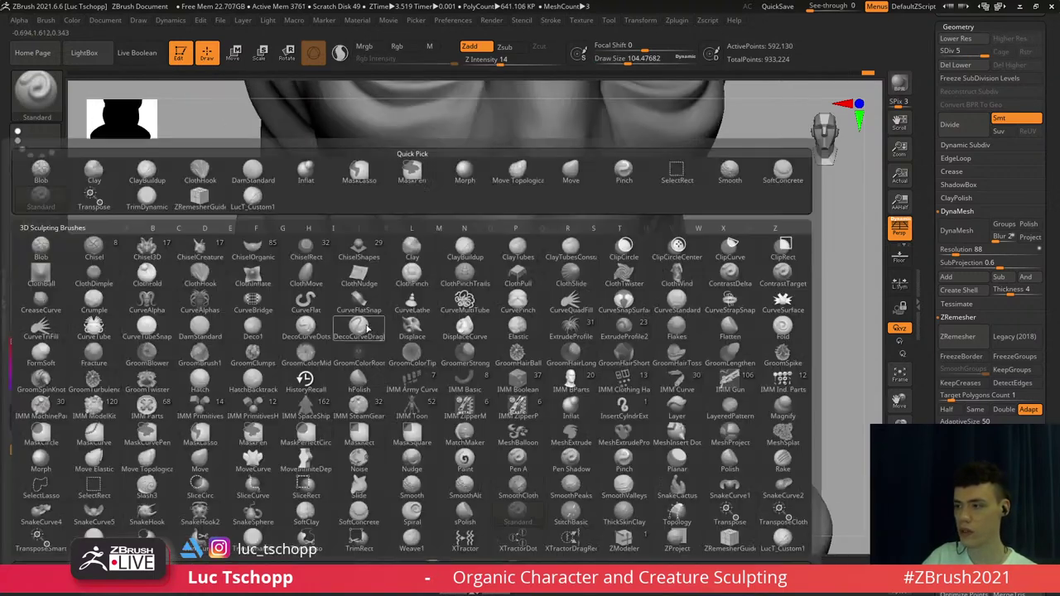
pyautogui.press('m')
pyautogui.press('v')
pyautogui.hotkey('shift', 'd')
pyautogui.hotkey('shift', 'd')
pyautogui.press('s')
pyautogui.click(403, 347)
pyautogui.moveTo(403, 347); pyautogui.dragTo(410, 353)
pyautogui.press('s')
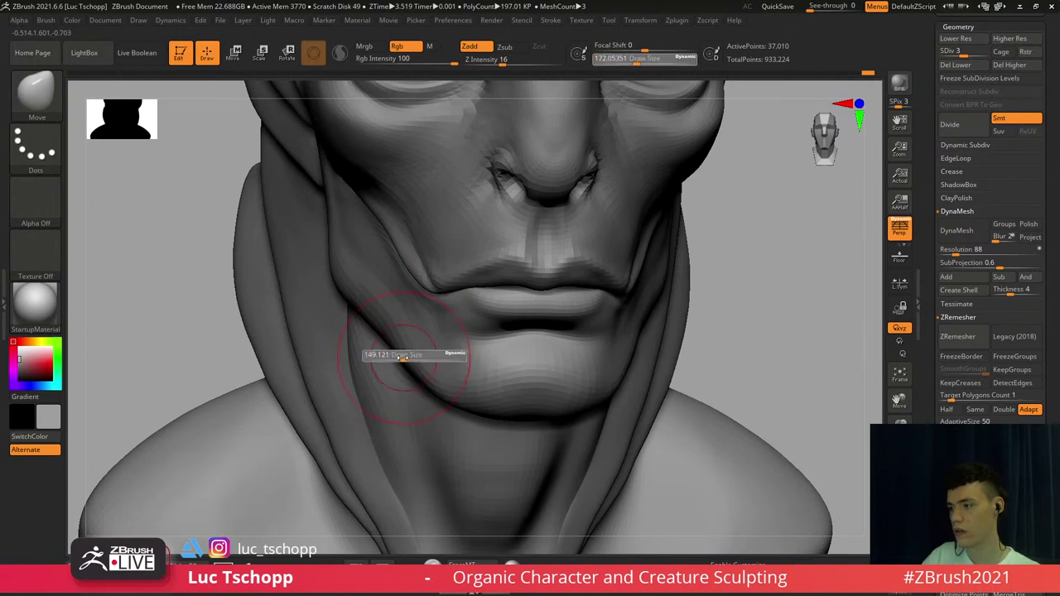
pyautogui.click(409, 355)
pyautogui.press('s')
pyautogui.click(373, 310)
pyautogui.moveTo(371, 310); pyautogui.dragTo(373, 315)
# Return to subdivision level 5 and pick LucT_Custom1 at draw size about 182
pyautogui.press('b')
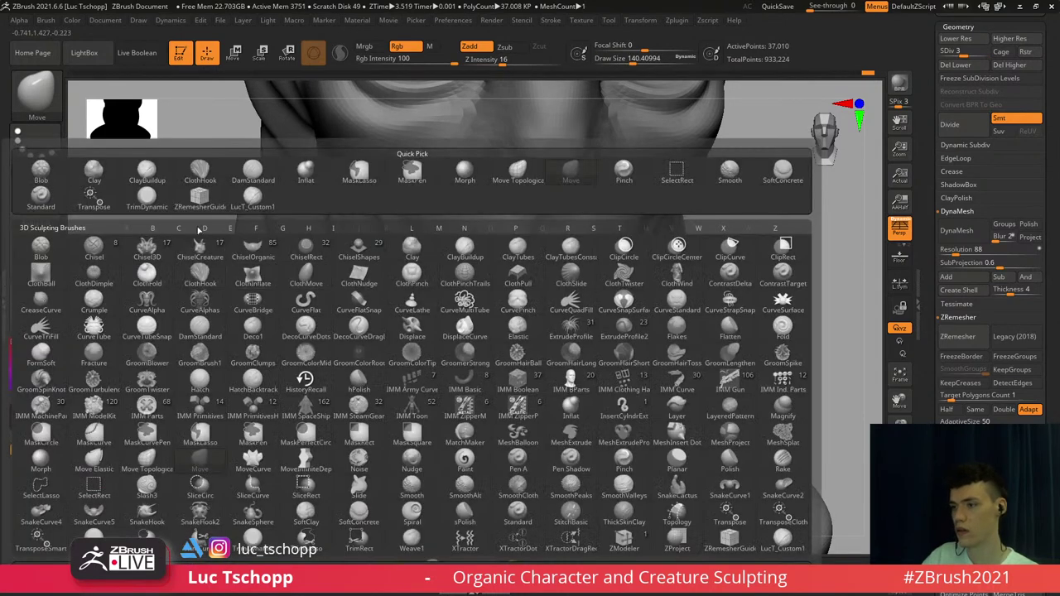
pyautogui.press('c')
pyautogui.press('b')
pyautogui.press('d')
pyautogui.press('d')
pyautogui.moveTo(319, 269)
pyautogui.mouseDown(button='right')
pyautogui.moveTo(362, 289)
pyautogui.moveTo(375, 281)
pyautogui.mouseUp(button='right')
pyautogui.press('s')
pyautogui.click(352, 279)
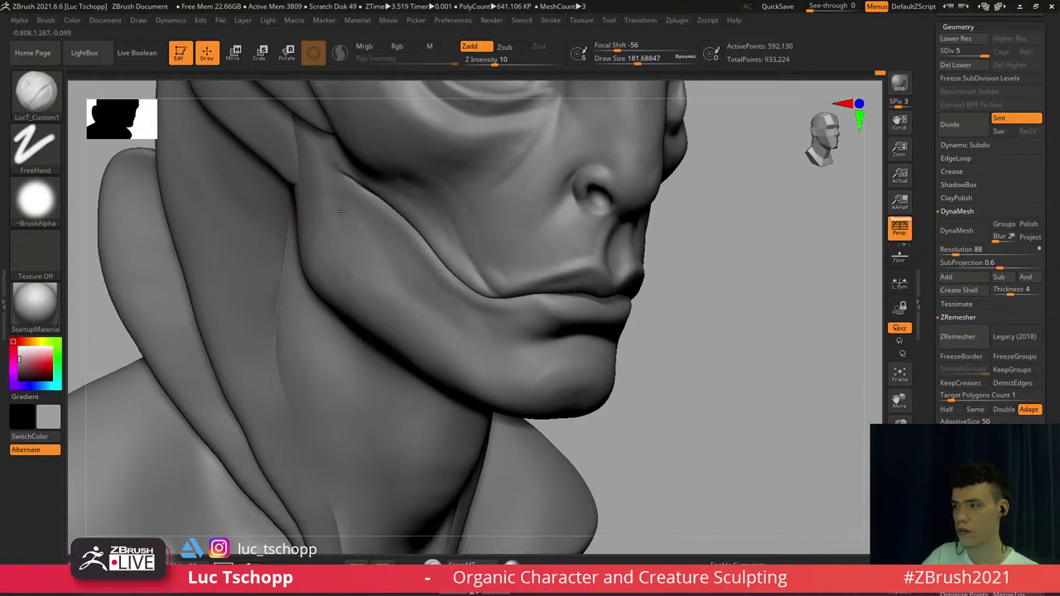
# Refine the jaw crease, then build up and smooth the cheek above the fold
pyautogui.moveTo(341, 211); pyautogui.dragTo(321, 225)
pyautogui.press('b')
pyautogui.press('s')
pyautogui.press('t')
pyautogui.hotkey('shift', 'd')
pyautogui.hotkey('shift', 'd')
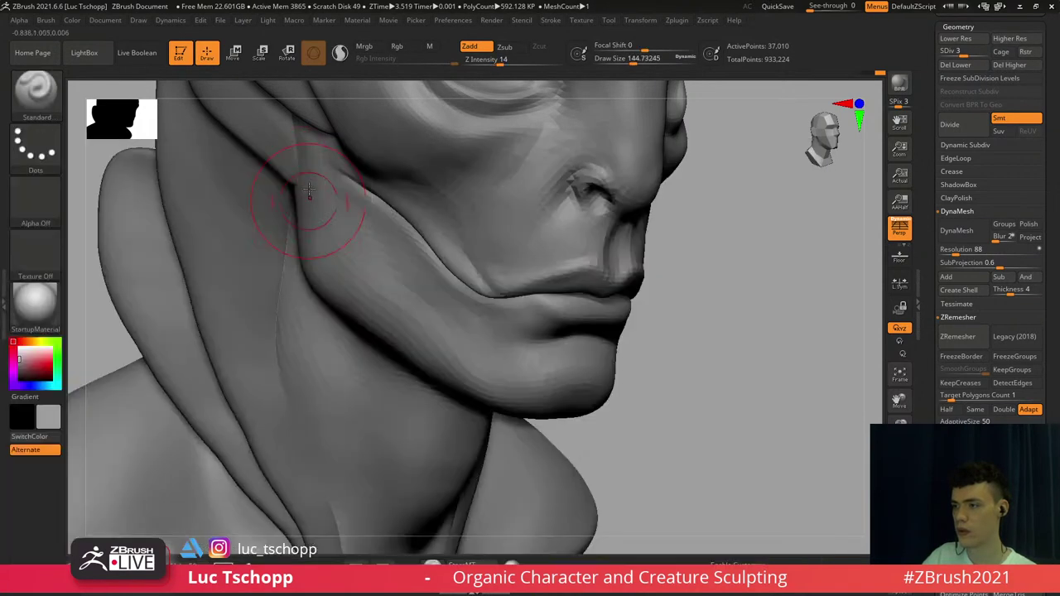
pyautogui.press('s')
pyautogui.click(364, 261)
pyautogui.moveTo(358, 225)
pyautogui.mouseDown()
pyautogui.moveTo(363, 300)
pyautogui.moveTo(357, 248)
pyautogui.mouseUp()
pyautogui.press('d')
pyautogui.press('d')
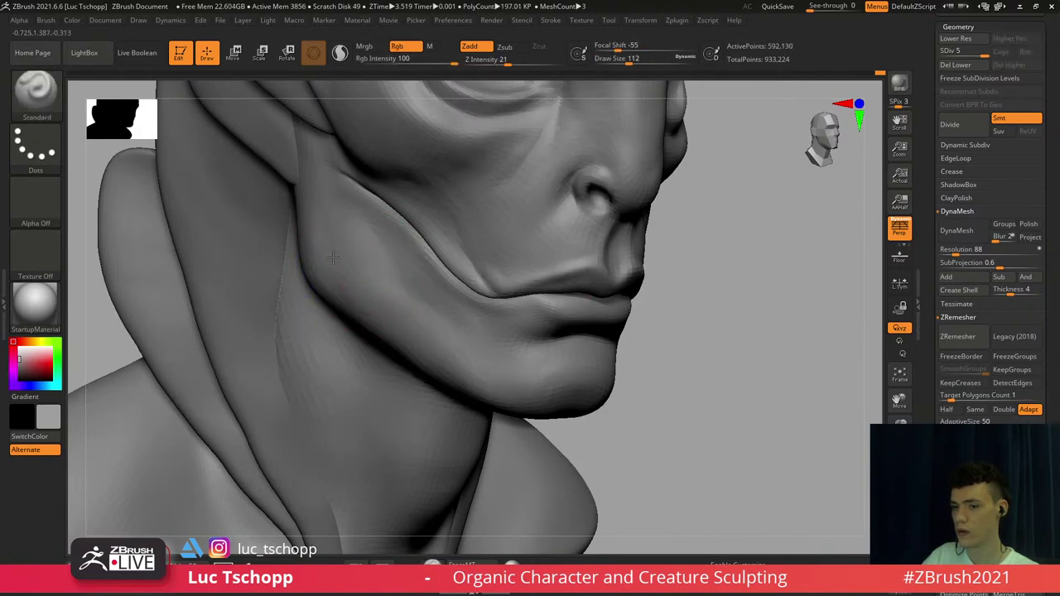
pyautogui.press('f')
pyautogui.keyDown('shift'); pyautogui.moveTo(367, 276); pyautogui.dragTo(348, 265, button='right'); pyautogui.keyUp('shift')
# Zoom in on the cheek from a three-quarter view and pick the custom detailing brush
pyautogui.keyDown('alt'); pyautogui.moveTo(398, 343); pyautogui.dragTo(331, 378, button='right'); pyautogui.keyUp('alt')
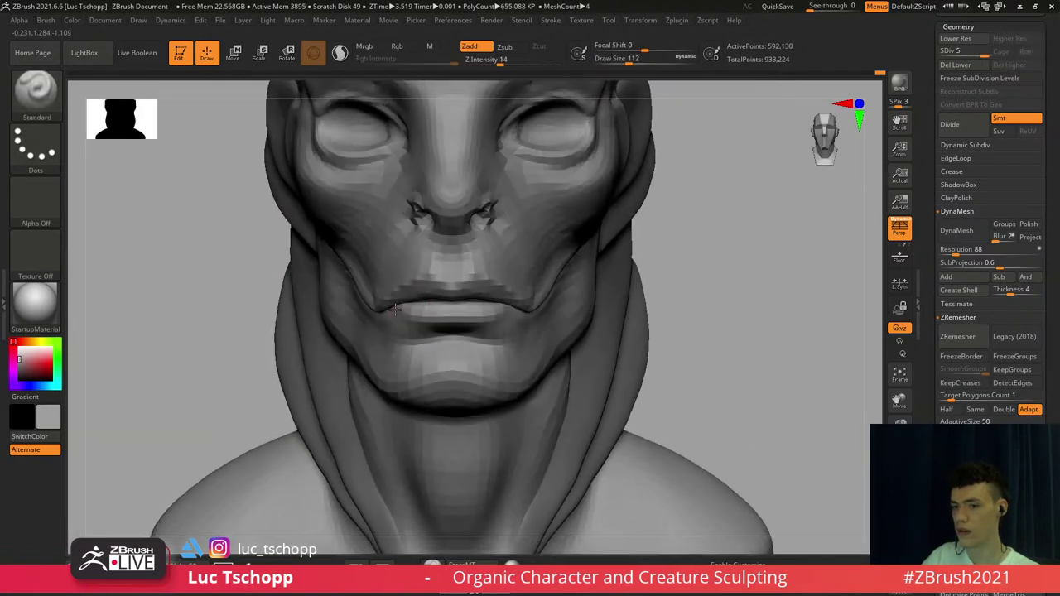
pyautogui.moveTo(390, 306)
pyautogui.mouseDown(button='right')
pyautogui.moveTo(311, 296)
pyautogui.moveTo(358, 313)
pyautogui.mouseUp(button='right')
pyautogui.moveTo(425, 304)
pyautogui.keyDown('alt'); pyautogui.mouseDown(button='right')
pyautogui.moveTo(380, 312)
pyautogui.moveTo(451, 318)
pyautogui.mouseUp(button='right'); pyautogui.keyUp('alt')
pyautogui.press('b')
pyautogui.click(336, 243)
pyautogui.keyDown('alt'); pyautogui.moveTo(329, 229); pyautogui.dragTo(299, 196, button='right'); pyautogui.keyUp('alt')
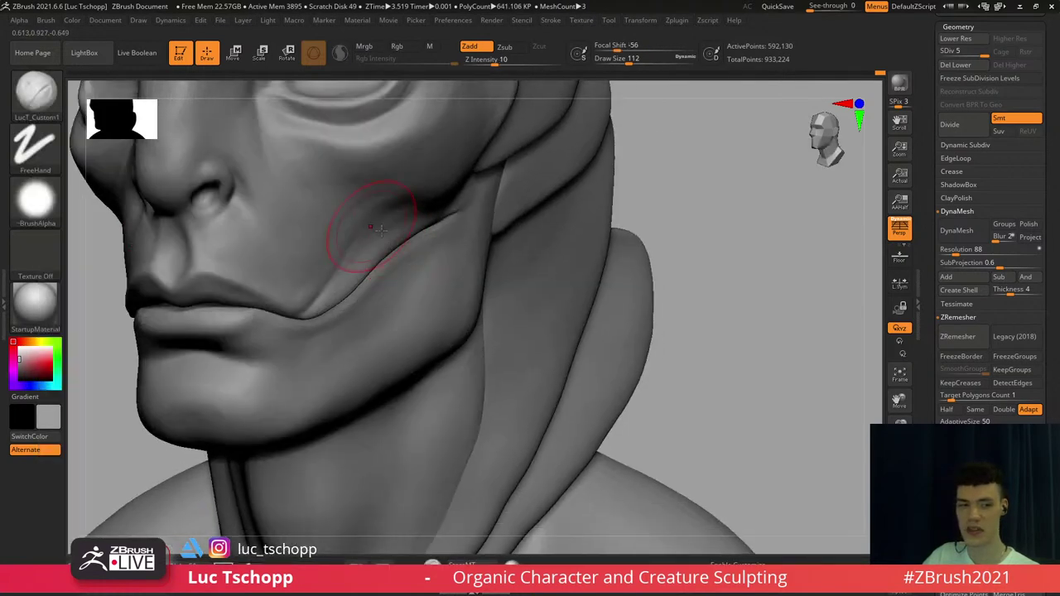
pyautogui.moveTo(435, 240); pyautogui.dragTo(382, 246, button='right')
# At a lower subdivision level, build up the cheek fold with the Standard brush
pyautogui.press('b')
pyautogui.press('s')
pyautogui.press('t')
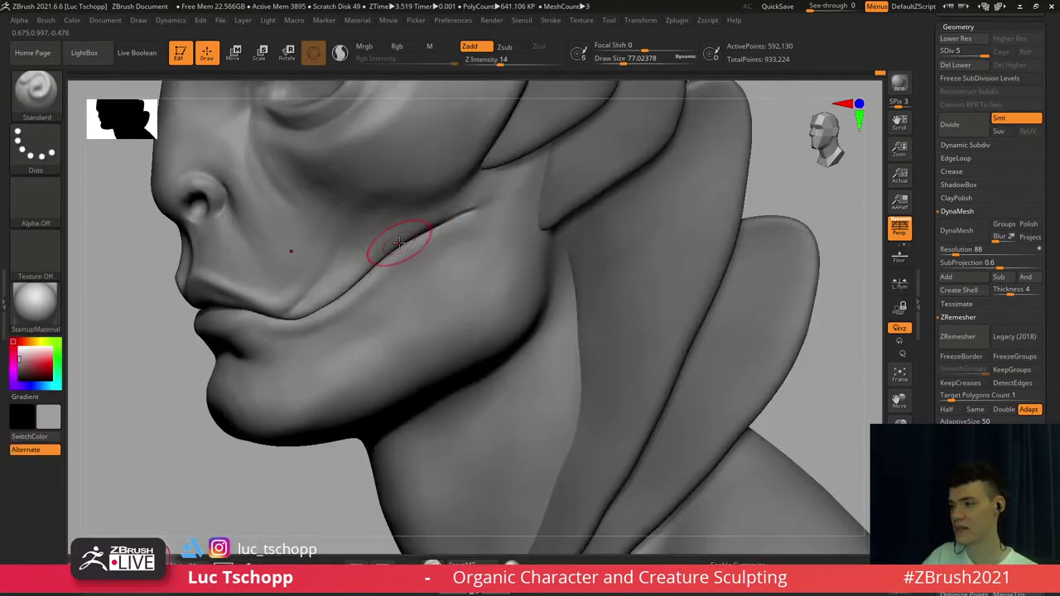
pyautogui.hotkey('shift', 'd')
pyautogui.hotkey('shift', 'd')
pyautogui.press('b')
pyautogui.press('s')
pyautogui.press('t')
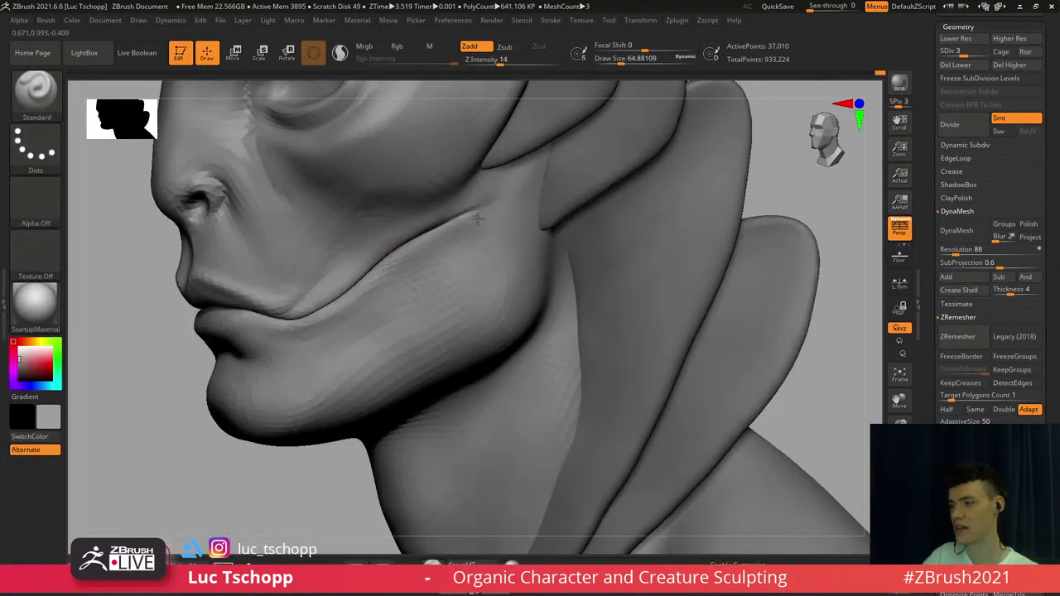
pyautogui.press('s')
pyautogui.moveTo(477, 218); pyautogui.dragTo(481, 214)
# Try the Move brush, then go back to a smaller Standard brush for finer detail
pyautogui.press('b')
pyautogui.press('m')
pyautogui.press('v')
pyautogui.press('s')
pyautogui.press('s')
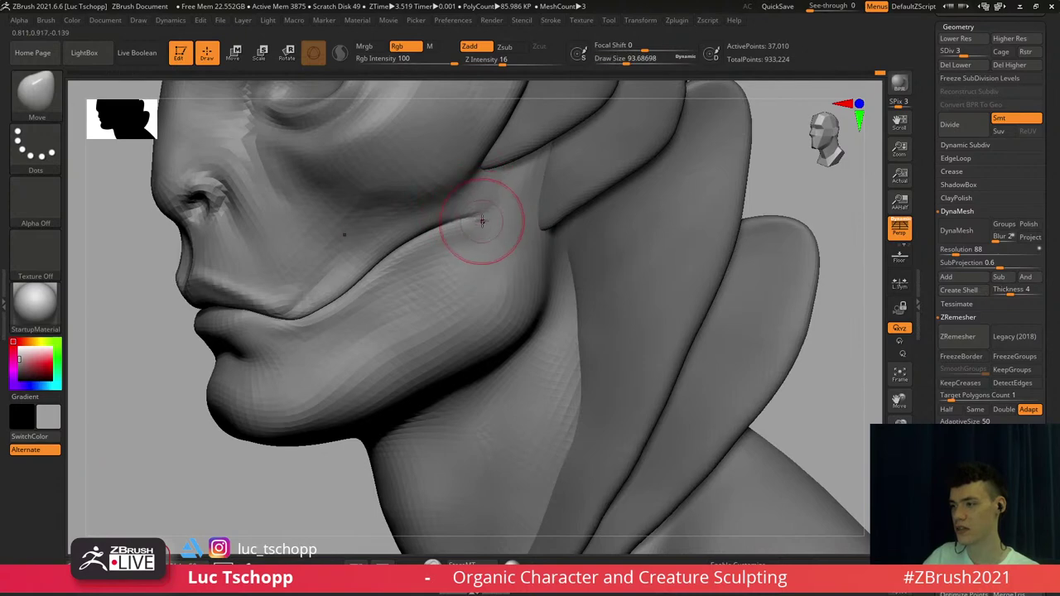
pyautogui.press('b')
pyautogui.press('s')
pyautogui.press('t')
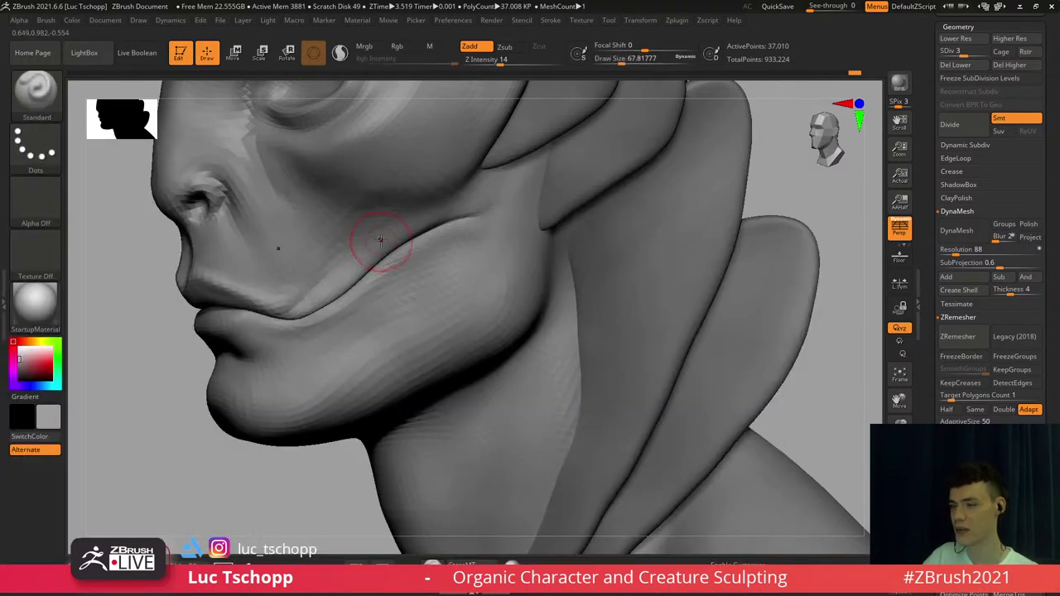
pyautogui.press('s')
pyautogui.moveTo(381, 246); pyautogui.dragTo(375, 247)
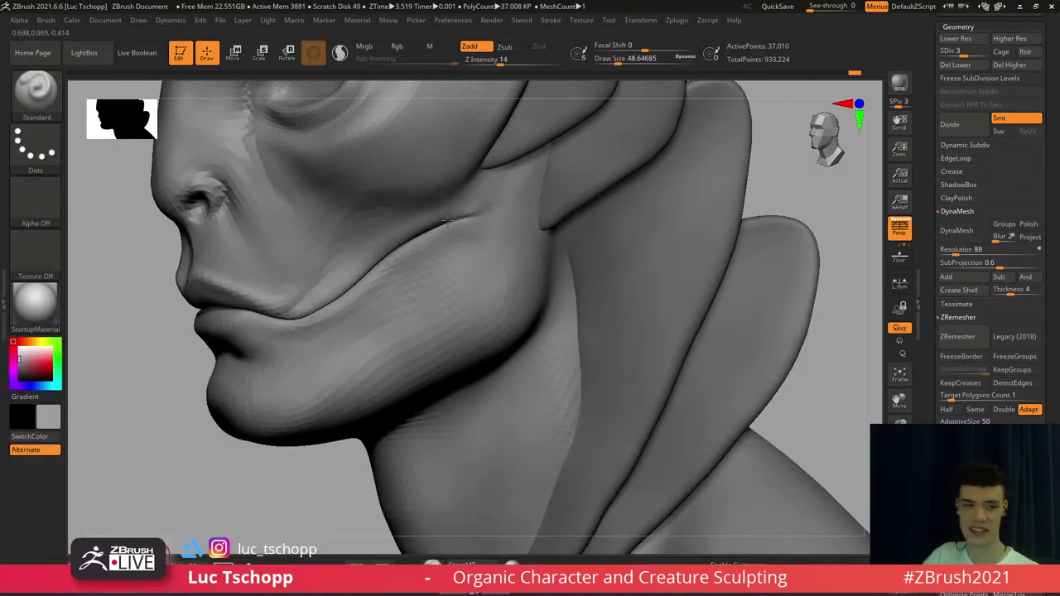
# Step up to subdivision level 5 and orbit the head to a straight front view
pyautogui.press('d')
pyautogui.press('d')
pyautogui.moveTo(411, 267); pyautogui.dragTo(324, 220, button='right')
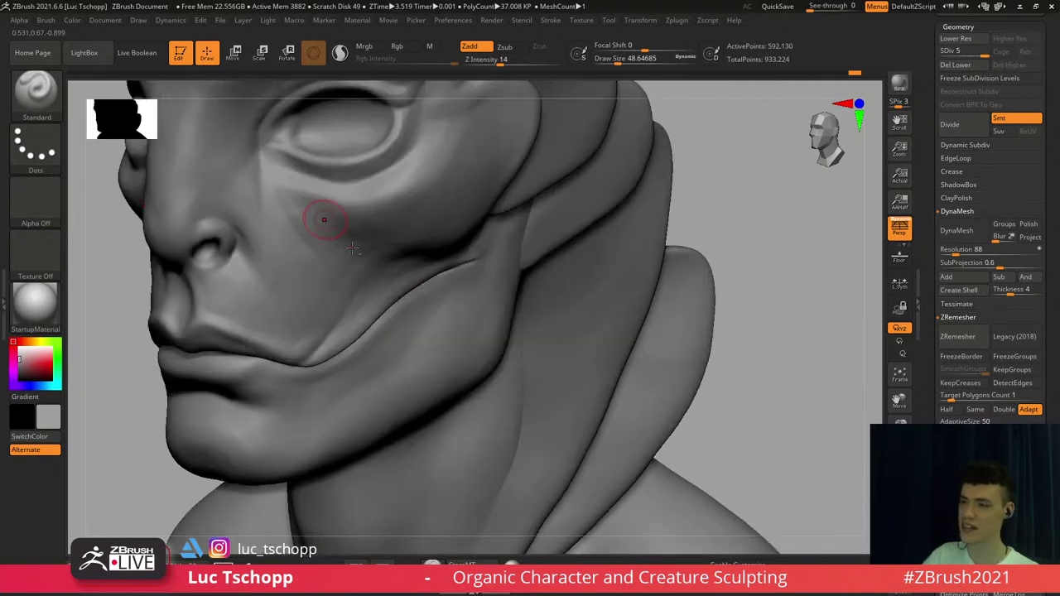
pyautogui.keyDown('alt'); pyautogui.moveTo(219, 116); pyautogui.dragTo(253, 168, button='right'); pyautogui.keyUp('alt')
pyautogui.moveTo(303, 206)
pyautogui.mouseDown(button='right')
pyautogui.moveTo(310, 217)
pyautogui.moveTo(353, 210)
pyautogui.moveTo(351, 239)
pyautogui.mouseUp(button='right')
# Shrink the brush to about 33, frame the whole bust, then zoom in on the mouth and chin
pyautogui.press('s')
pyautogui.moveTo(353, 241); pyautogui.dragTo(349, 241)
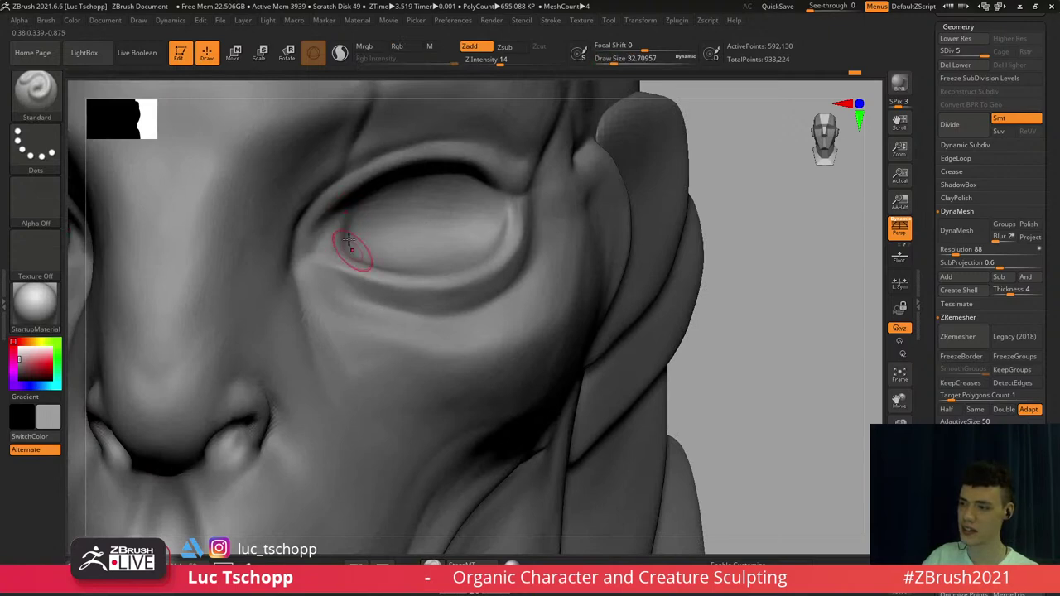
pyautogui.keyDown('ctrl'); pyautogui.moveTo(345, 248); pyautogui.dragTo(423, 172, button='right'); pyautogui.keyUp('ctrl')
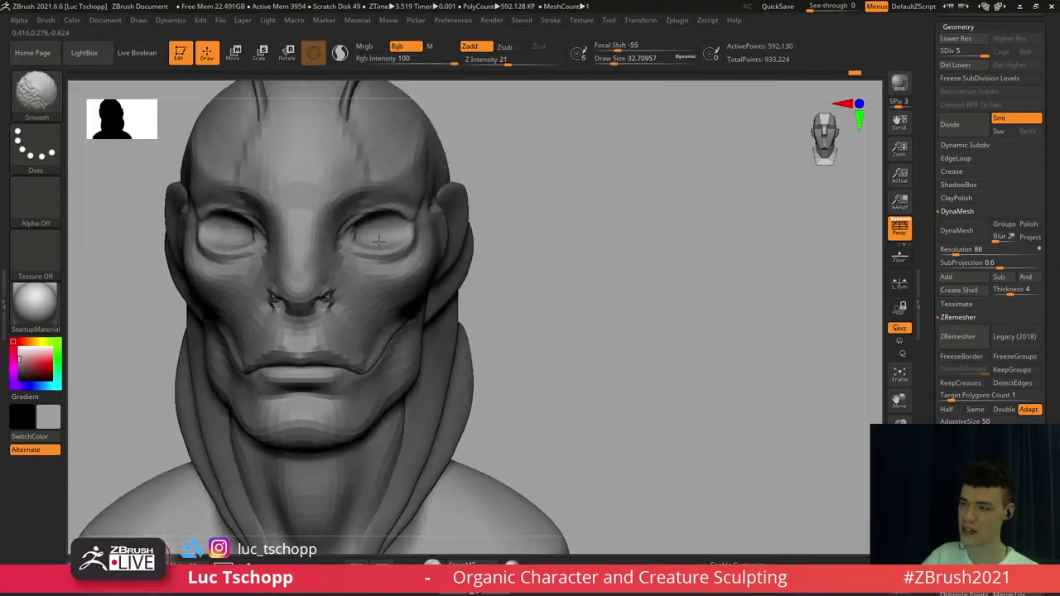
pyautogui.press('f')
pyautogui.moveTo(539, 352)
pyautogui.keyDown('alt'); pyautogui.mouseDown(button='right')
pyautogui.moveTo(506, 277)
pyautogui.moveTo(519, 333)
pyautogui.moveTo(326, 241)
pyautogui.mouseUp(button='right'); pyautogui.keyUp('alt')
# Push the upper lip into shape with Move Topological at size about 112 on subdivision level 2
pyautogui.press('b')
pyautogui.press('m')
pyautogui.press('t')
pyautogui.hotkey('shift', 'd')
pyautogui.hotkey('shift', 'd')
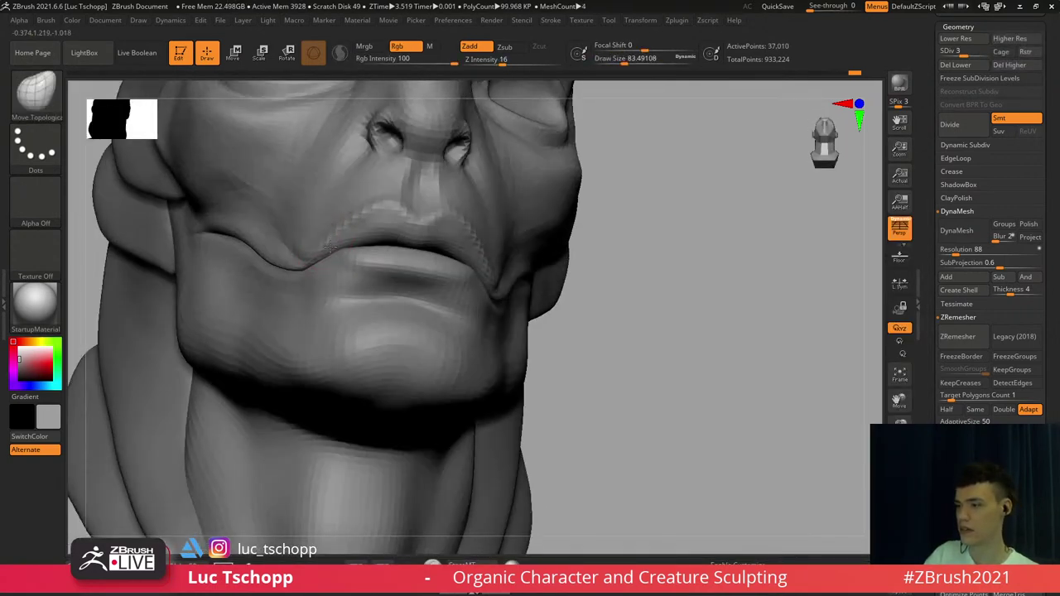
pyautogui.press('s')
pyautogui.moveTo(369, 217); pyautogui.dragTo(372, 213)
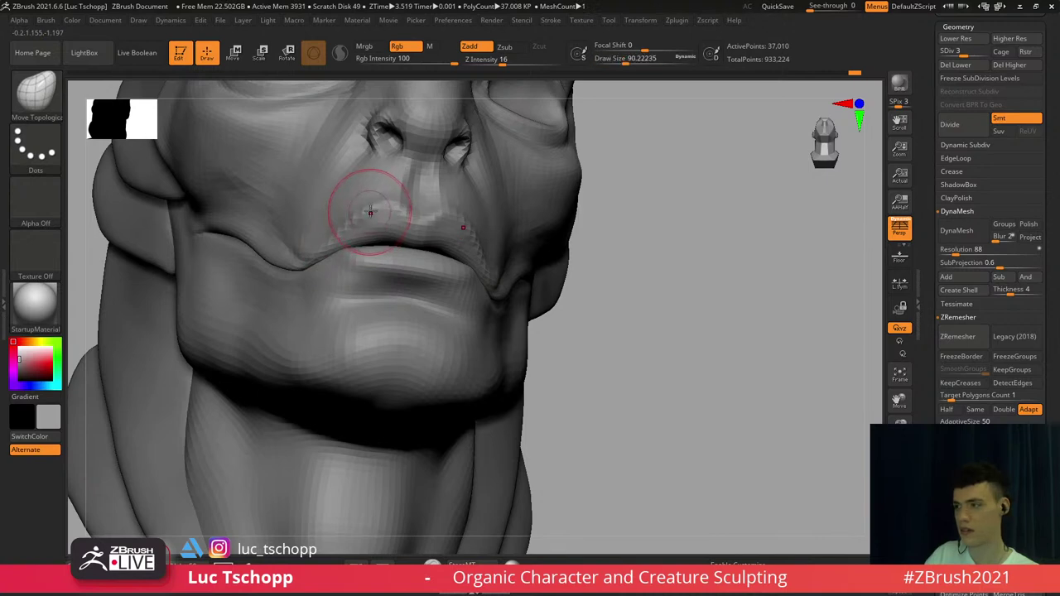
pyautogui.keyDown('shift'); pyautogui.moveTo(372, 214); pyautogui.dragTo(377, 211, button='right'); pyautogui.keyUp('shift')
pyautogui.press('s')
pyautogui.moveTo(373, 212); pyautogui.dragTo(374, 213)
pyautogui.hotkey('shift', 'd')
pyautogui.press('s')
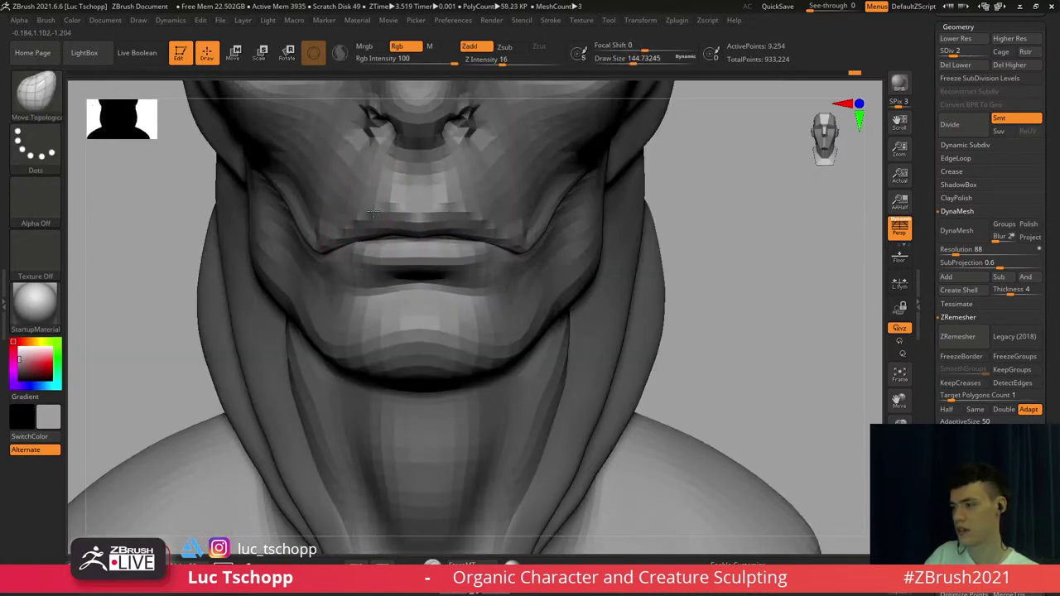
# Return to subdivision level 5 and orbit around the head to check the lip
pyautogui.press('d')
pyautogui.press('d')
pyautogui.press('d')
pyautogui.keyDown('ctrl'); pyautogui.moveTo(395, 254); pyautogui.dragTo(450, 285, button='right'); pyautogui.keyUp('ctrl')
pyautogui.keyDown('alt'); pyautogui.moveTo(462, 199); pyautogui.dragTo(455, 369, button='right'); pyautogui.keyUp('alt')
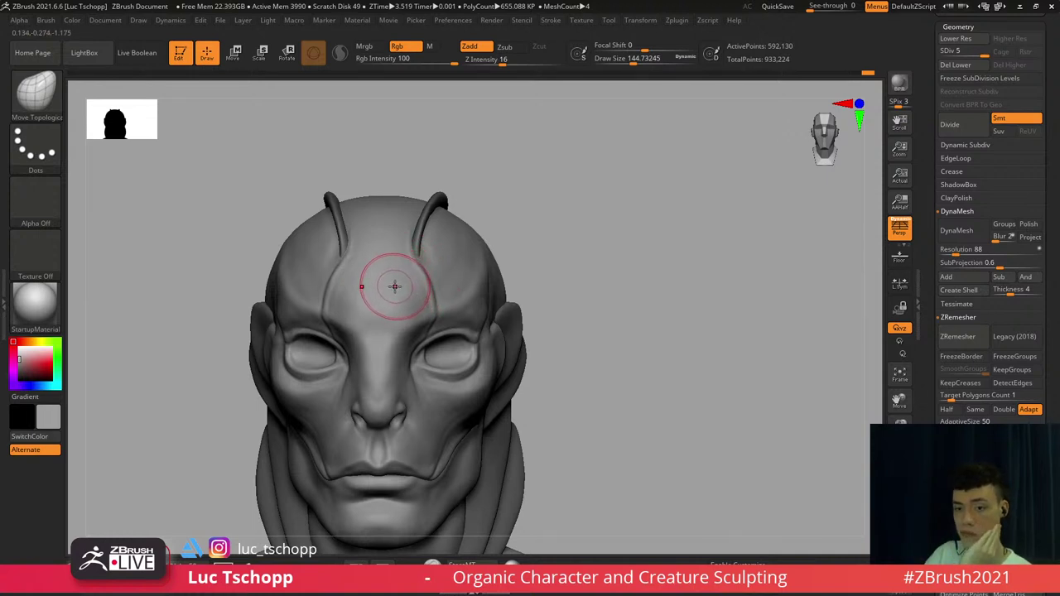
pyautogui.moveTo(420, 289); pyautogui.dragTo(395, 281, button='right')
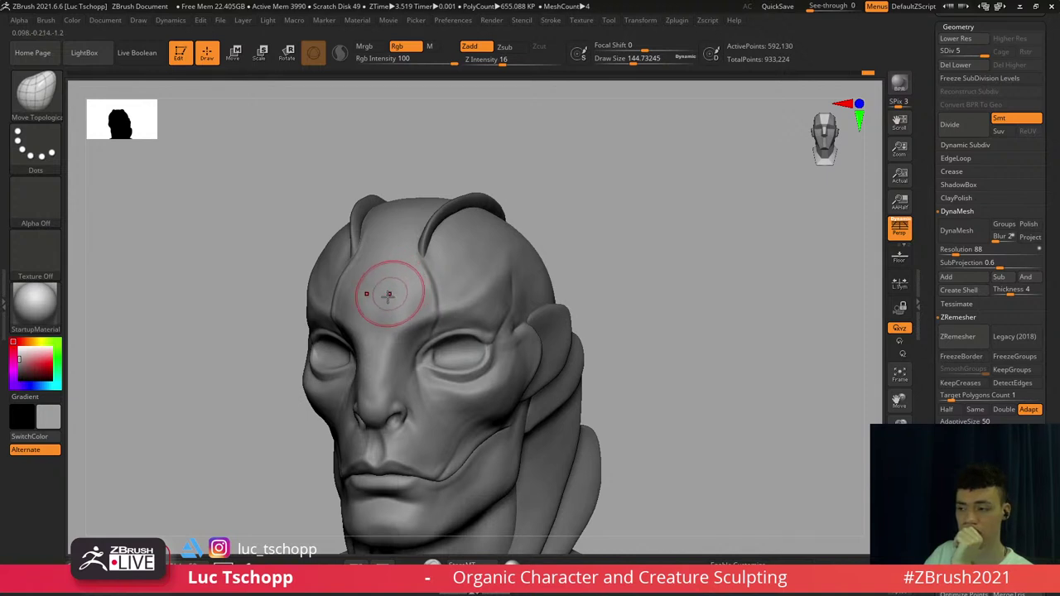
pyautogui.moveTo(389, 296); pyautogui.dragTo(417, 306, button='right')
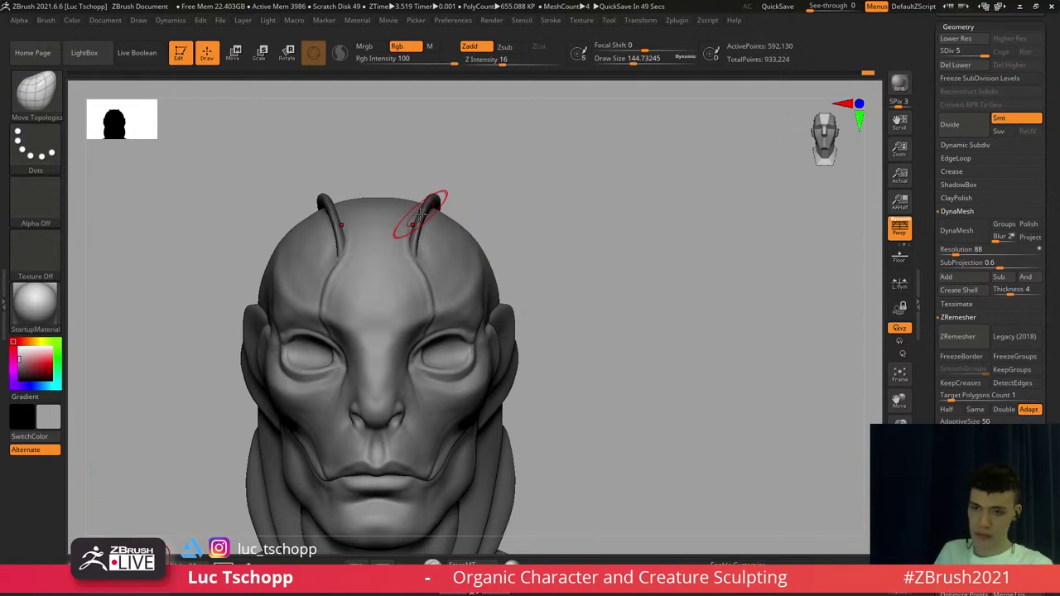
pyautogui.moveTo(329, 314)
pyautogui.keyDown('shift'); pyautogui.mouseDown(button='right')
pyautogui.moveTo(353, 317)
pyautogui.moveTo(341, 311)
pyautogui.moveTo(344, 333)
pyautogui.moveTo(347, 313)
pyautogui.moveTo(321, 330)
pyautogui.moveTo(356, 323)
pyautogui.moveTo(350, 252)
pyautogui.moveTo(187, 256)
pyautogui.mouseUp(button='right'); pyautogui.keyUp('shift')
# Reselect the Move Topological brush and drop to a lower subdivision level
pyautogui.press('b')
pyautogui.press('m')
pyautogui.press('t')
pyautogui.hotkey('shift', 'd')
pyautogui.hotkey('shift', 'd')
# Switch to DamStandard at the highest subdivision level, carving inward, with brush size about 65
pyautogui.press('d')
pyautogui.press('d')
pyautogui.press('b')
pyautogui.press('d')
pyautogui.press('s')
pyautogui.moveTo(415, 251); pyautogui.dragTo(319, 255, button='right')
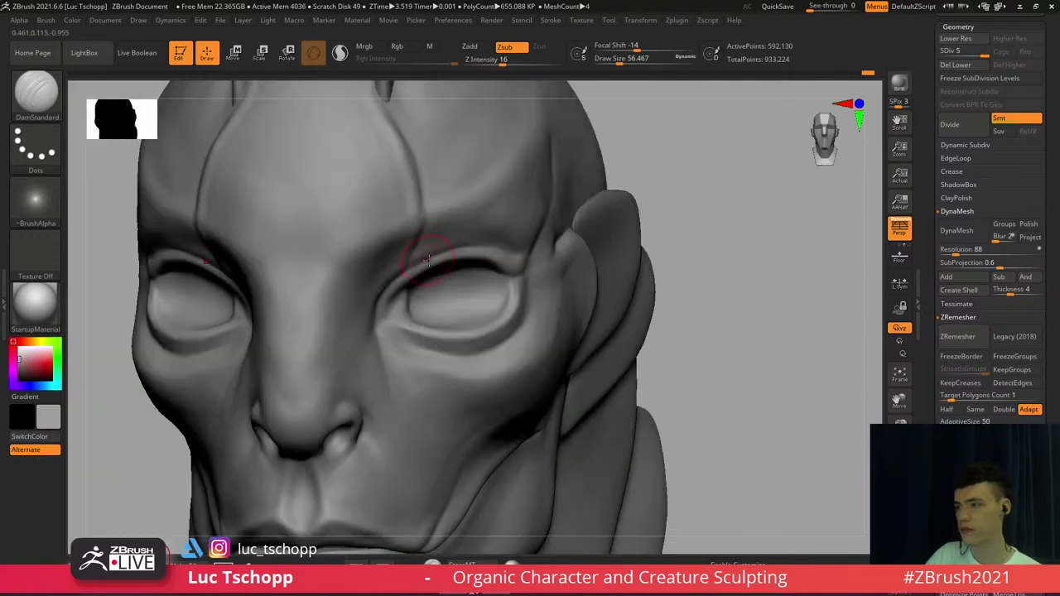
pyautogui.moveTo(408, 259); pyautogui.dragTo(396, 252, button='right')
pyautogui.press('s')
pyautogui.moveTo(403, 275); pyautogui.dragTo(409, 274)
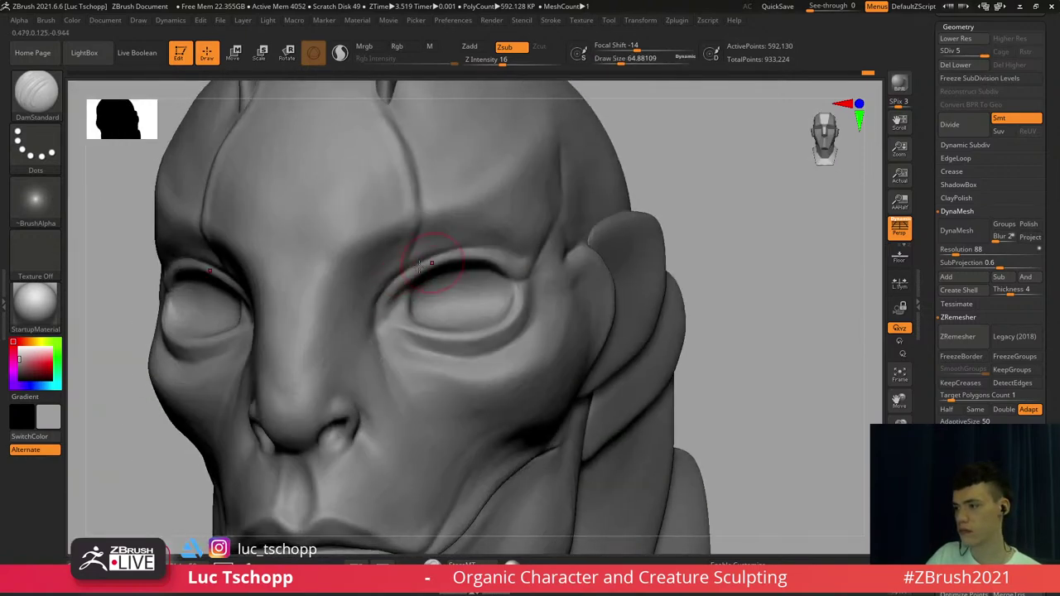
pyautogui.moveTo(418, 295)
pyautogui.keyDown('shift'); pyautogui.mouseDown(button='right')
pyautogui.moveTo(448, 314)
pyautogui.moveTo(407, 277)
pyautogui.moveTo(407, 309)
pyautogui.mouseUp(button='right'); pyautogui.keyUp('shift')
# Switch to the Move brush at a lower subdivision level, with brush size around 49
pyautogui.press('b')
pyautogui.press('m')
pyautogui.press('v')
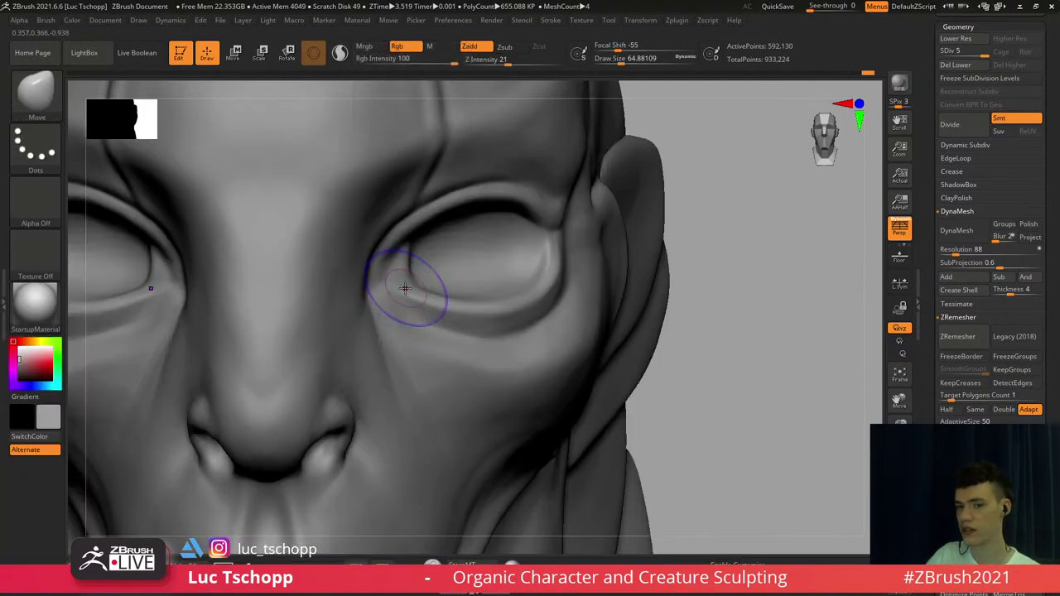
pyautogui.hotkey('shift', 'd')
pyautogui.hotkey('shift', 'd')
pyautogui.press('s')
pyautogui.moveTo(413, 284); pyautogui.dragTo(409, 284)
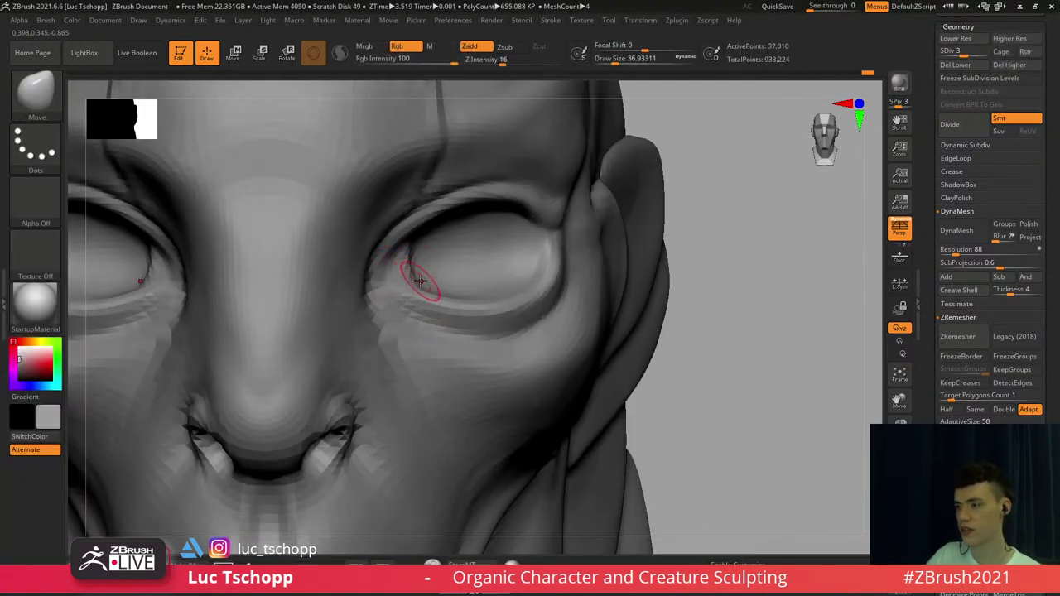
pyautogui.moveTo(420, 281); pyautogui.dragTo(411, 260, button='right')
pyautogui.press('d')
pyautogui.press('d')
pyautogui.press('s')
pyautogui.moveTo(408, 256); pyautogui.dragTo(410, 258)
# Carve a crease into the inner eye corner with LucT_Custom1, then frame the whole head
pyautogui.press('b')
pyautogui.press('m')
pyautogui.press('v')
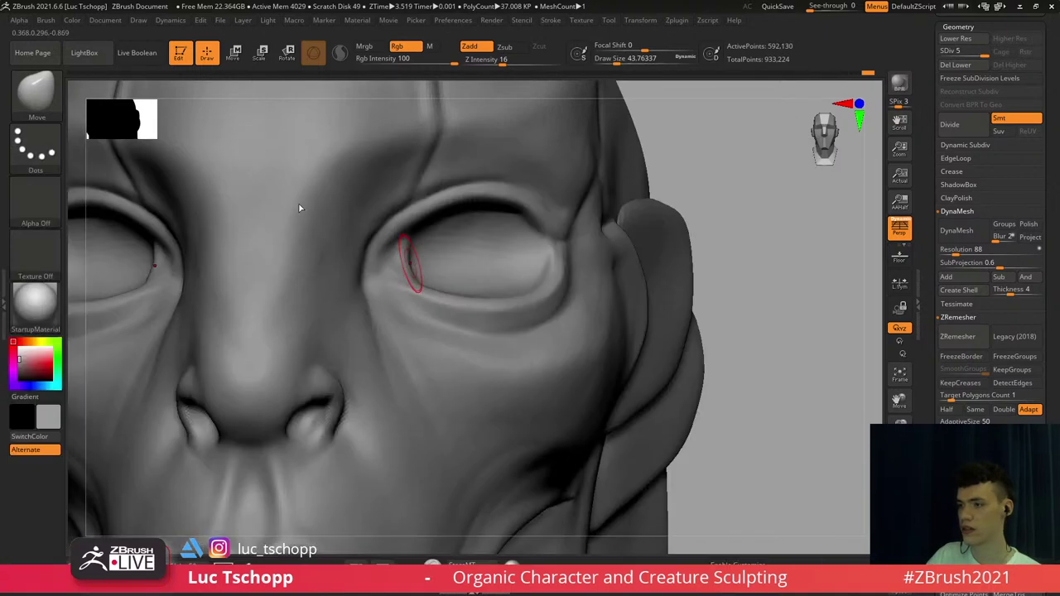
pyautogui.click(300, 208)
pyautogui.moveTo(435, 262)
pyautogui.mouseDown(button='right')
pyautogui.moveTo(405, 254)
pyautogui.moveTo(401, 263)
pyautogui.mouseUp(button='right')
pyautogui.press('s')
pyautogui.moveTo(409, 266); pyautogui.dragTo(420, 291)
pyautogui.moveTo(420, 286)
pyautogui.keyDown('ctrl'); pyautogui.mouseDown(button='right')
pyautogui.moveTo(414, 240)
pyautogui.moveTo(456, 232)
pyautogui.moveTo(485, 277)
pyautogui.moveTo(494, 242)
pyautogui.mouseUp(button='right'); pyautogui.keyUp('ctrl')
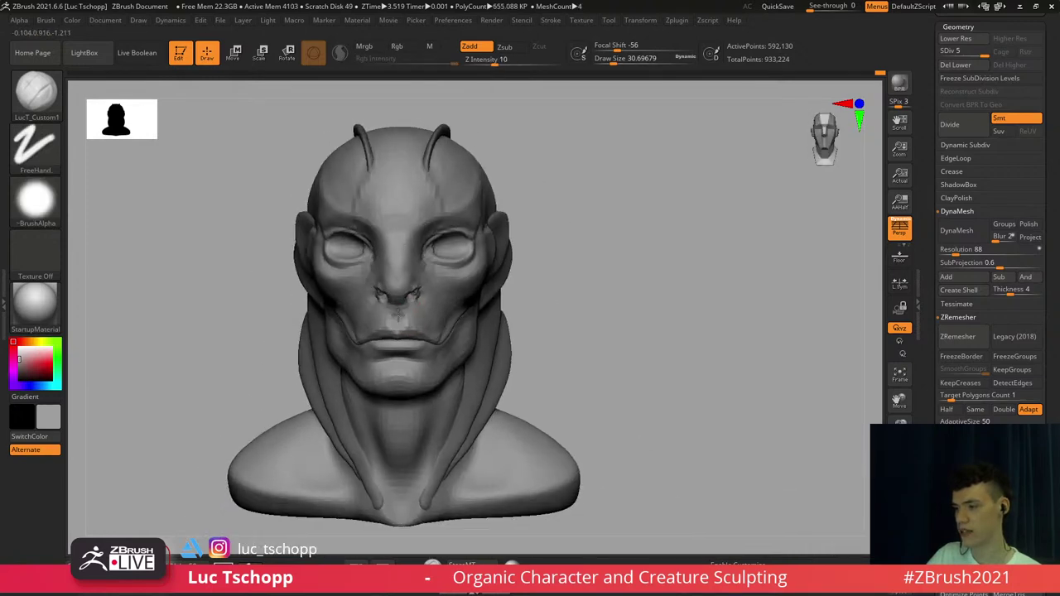
# Return to subdivision level 4, frame the face front-on, and set brush size about 97
pyautogui.hotkey('shift', 'd')
pyautogui.hotkey('shift', 'd')
pyautogui.hotkey('shift', 'd')
pyautogui.hotkey('shift', 'd')
pyautogui.keyDown('ctrl'); pyautogui.moveTo(400, 314); pyautogui.dragTo(427, 311, button='right'); pyautogui.keyUp('ctrl')
pyautogui.press('d')
pyautogui.press('d')
pyautogui.press('d')
pyautogui.press('d')
pyautogui.moveTo(430, 258); pyautogui.dragTo(452, 248, button='right')
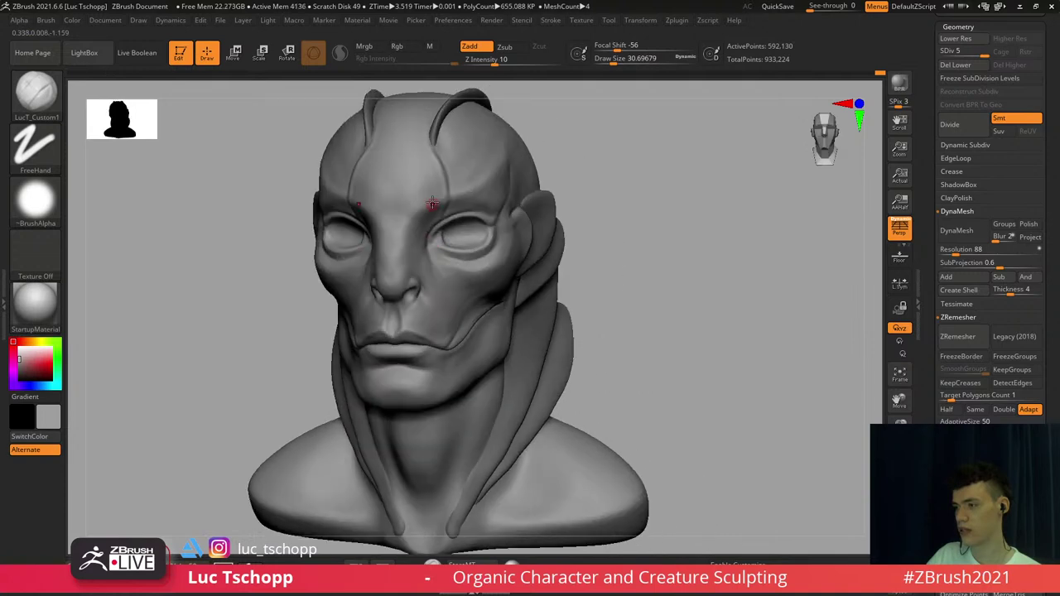
pyautogui.moveTo(433, 207); pyautogui.dragTo(431, 199, button='right')
pyautogui.keyDown('ctrl'); pyautogui.moveTo(429, 149); pyautogui.dragTo(432, 246, button='right'); pyautogui.keyUp('ctrl')
pyautogui.press('s')
pyautogui.moveTo(432, 247)
pyautogui.mouseDown()
pyautogui.moveTo(446, 247)
pyautogui.moveTo(427, 257)
pyautogui.mouseUp()
pyautogui.press('s')
pyautogui.keyDown('shift'); pyautogui.moveTo(430, 258); pyautogui.dragTo(421, 269); pyautogui.keyUp('shift')
pyautogui.keyDown('alt'); pyautogui.moveTo(403, 241); pyautogui.dragTo(398, 158, button='right'); pyautogui.keyUp('alt')
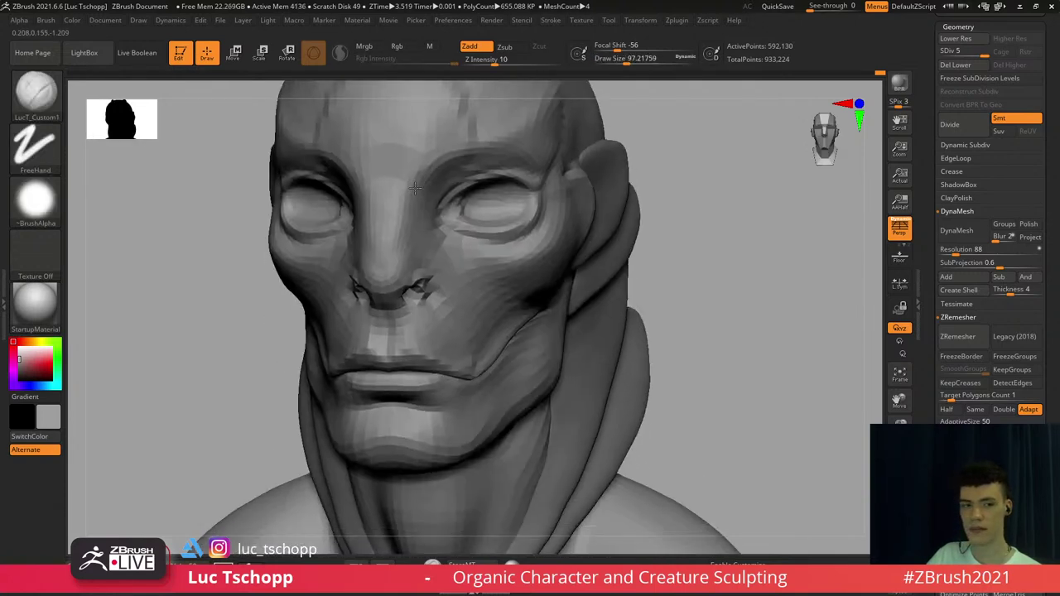
pyautogui.moveTo(422, 286)
pyautogui.keyDown('alt'); pyautogui.mouseDown(button='right')
pyautogui.moveTo(422, 207)
pyautogui.moveTo(423, 270)
pyautogui.moveTo(365, 273)
pyautogui.mouseUp(button='right'); pyautogui.keyUp('alt')
# Frame the mouth, moving between subdivision levels 4 and 5 with brush sizes about 49 and 84
pyautogui.hotkey('shift', 'd')
pyautogui.hotkey('shift', 'd')
pyautogui.press('s')
pyautogui.moveTo(436, 274)
pyautogui.mouseDown()
pyautogui.moveTo(426, 274)
pyautogui.moveTo(439, 274)
pyautogui.mouseUp()
pyautogui.press('s')
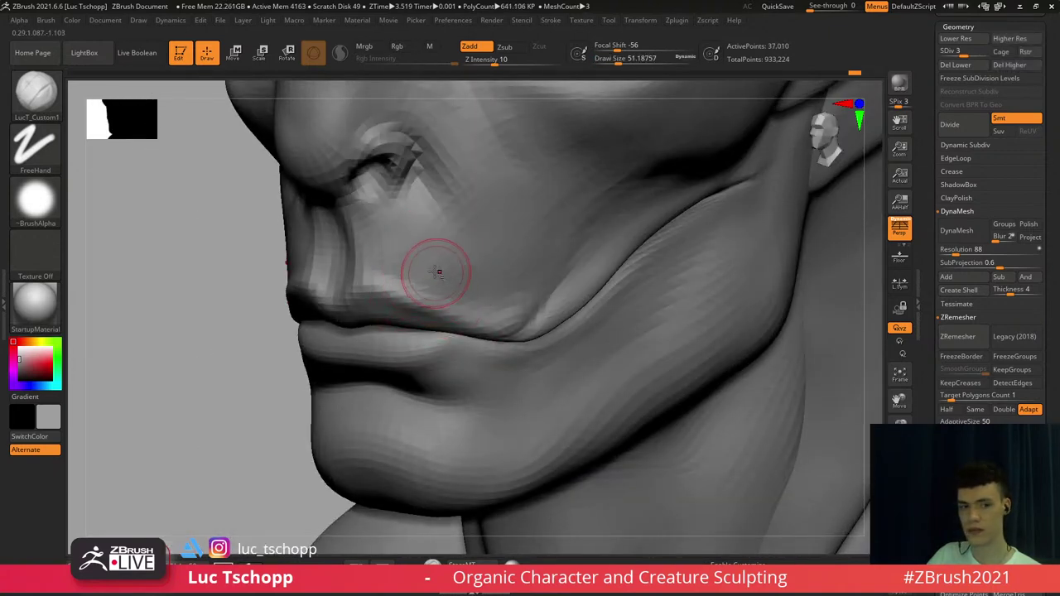
pyautogui.moveTo(437, 273); pyautogui.dragTo(464, 268, button='right')
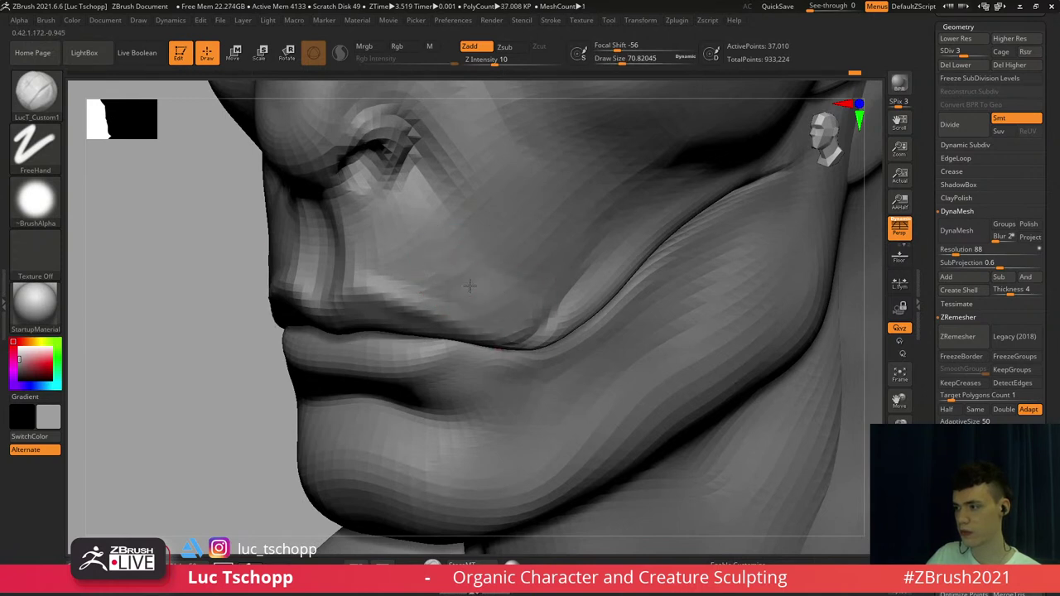
pyautogui.hotkey('ctrl', 'd')
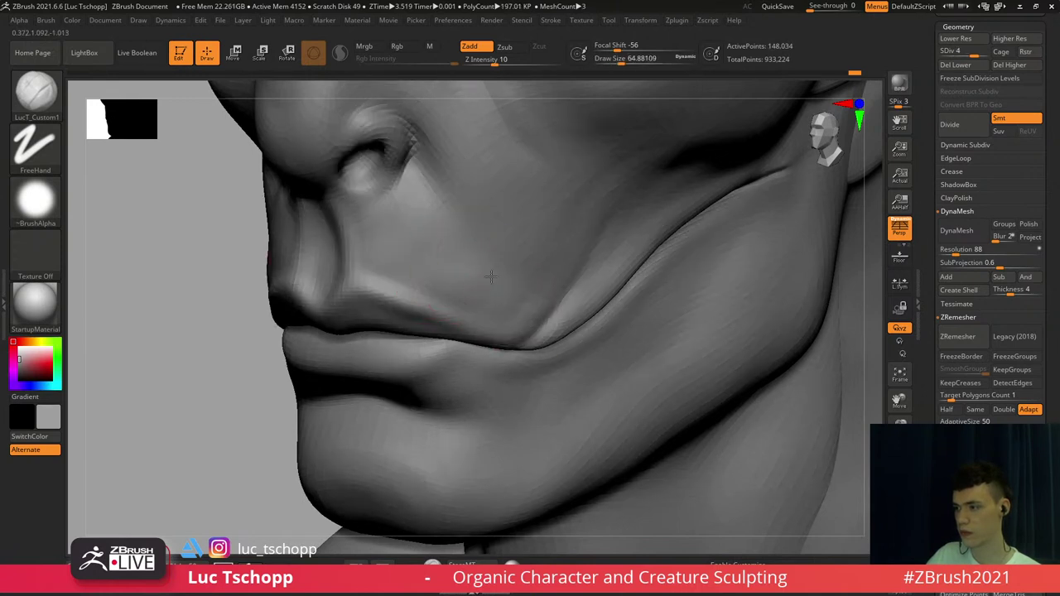
pyautogui.press('shift')
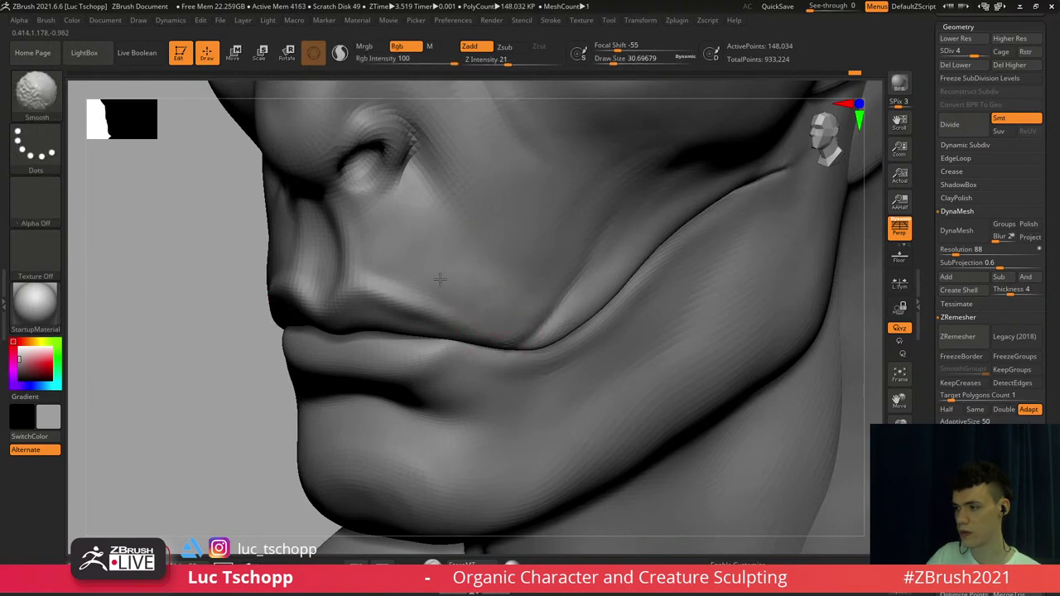
pyautogui.hotkey('ctrl', 'd')
pyautogui.moveTo(440, 279)
pyautogui.keyDown('alt'); pyautogui.mouseDown(button='right')
pyautogui.moveTo(404, 179)
pyautogui.moveTo(415, 192)
pyautogui.mouseUp(button='right'); pyautogui.keyUp('alt')
pyautogui.press('s')
pyautogui.moveTo(401, 282); pyautogui.dragTo(407, 282)
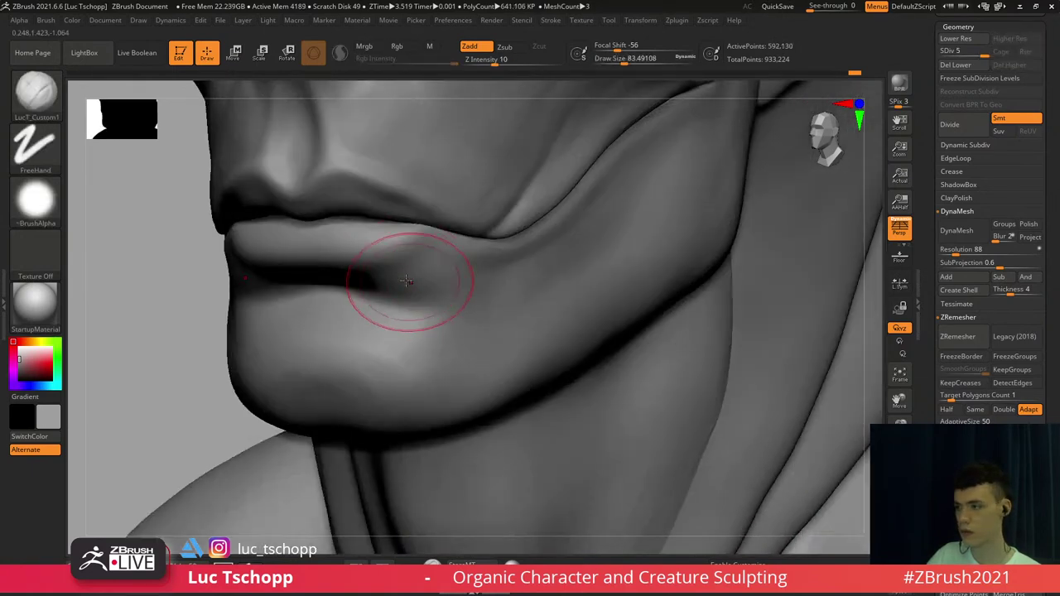
pyautogui.moveTo(450, 259); pyautogui.dragTo(494, 269, button='right')
pyautogui.hotkey('shift', 'd')
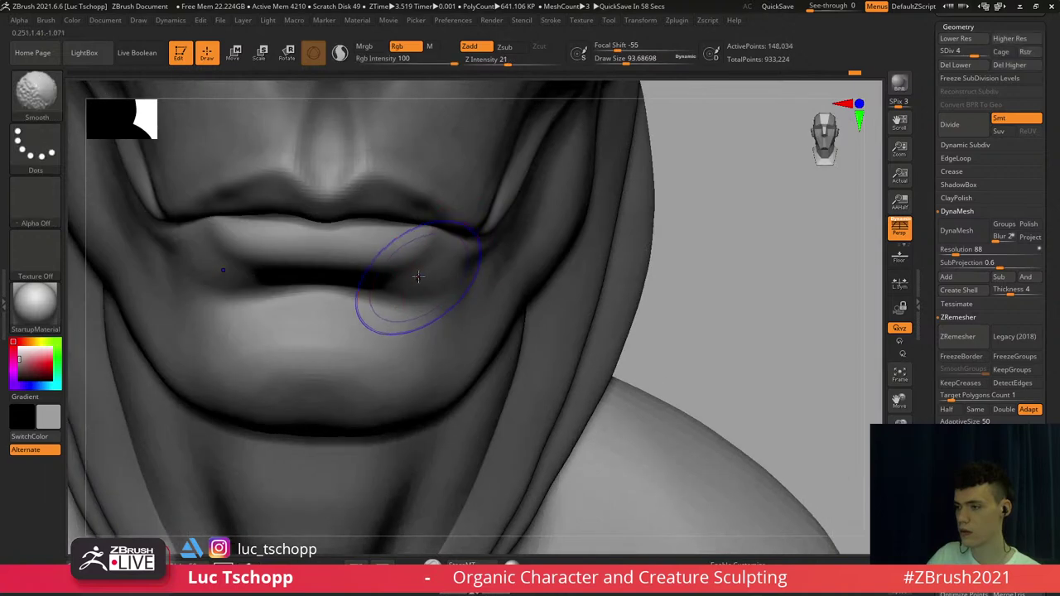
pyautogui.press('s')
pyautogui.moveTo(408, 279); pyautogui.dragTo(384, 278)
# Switch to the Standard brush at size about 46 and view the head symmetrically front-on
pyautogui.press('b')
pyautogui.press('s')
pyautogui.press('t')
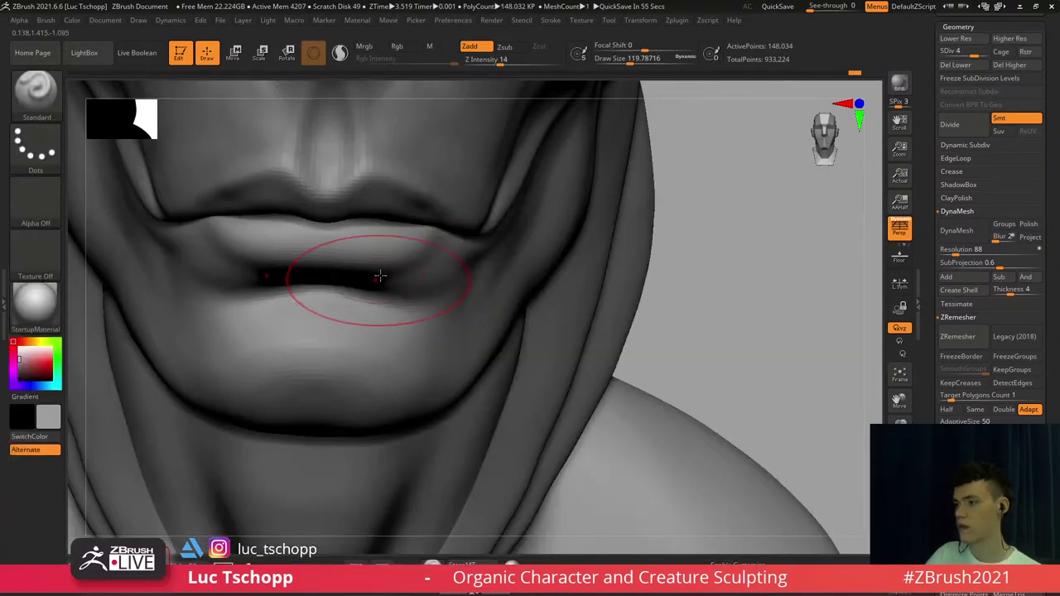
pyautogui.moveTo(384, 277); pyautogui.dragTo(366, 265, button='right')
pyautogui.press('s')
pyautogui.press('shift')
pyautogui.moveTo(397, 284); pyautogui.dragTo(390, 290)
pyautogui.press('s')
pyautogui.press('shift')
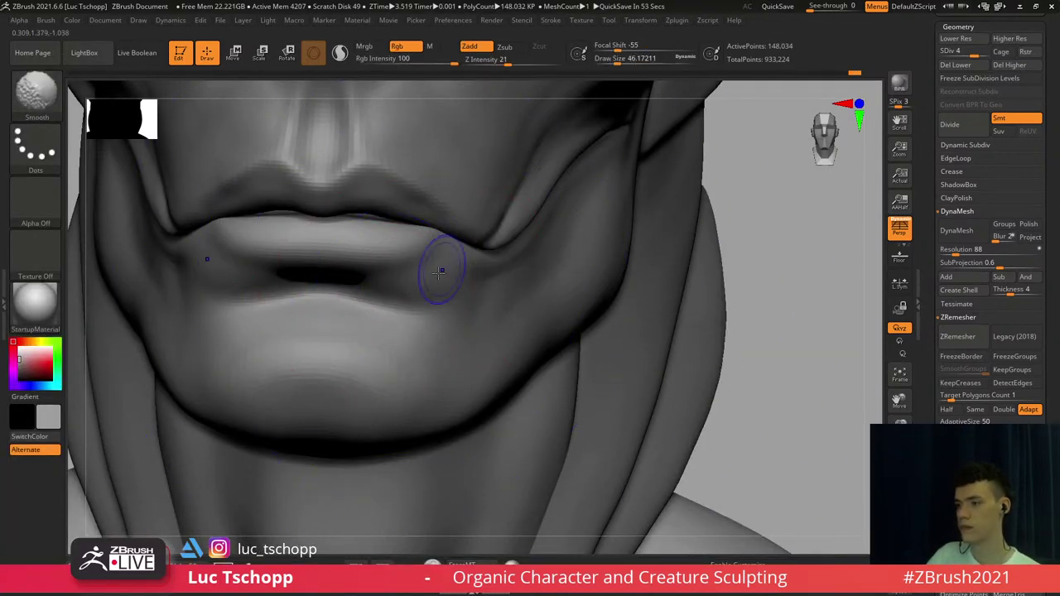
pyautogui.press('d')
pyautogui.moveTo(383, 320)
pyautogui.keyDown('shift'); pyautogui.mouseDown(button='right')
pyautogui.moveTo(413, 308)
pyautogui.moveTo(372, 301)
pyautogui.mouseUp(button='right'); pyautogui.keyUp('shift')
# Pick LucT_Custom1 at subdivision level 4 and sculpt along the corner of the mouth
pyautogui.press('b')
pyautogui.press('m')
pyautogui.press('v')
pyautogui.hotkey('shift', 'd')
pyautogui.hotkey('shift', 'd')
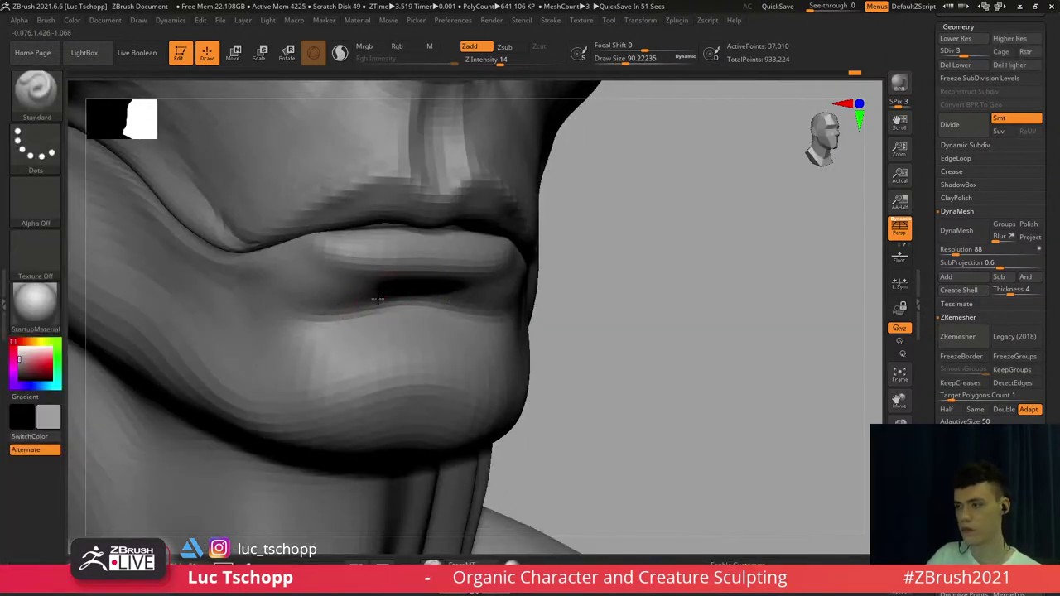
pyautogui.press('b')
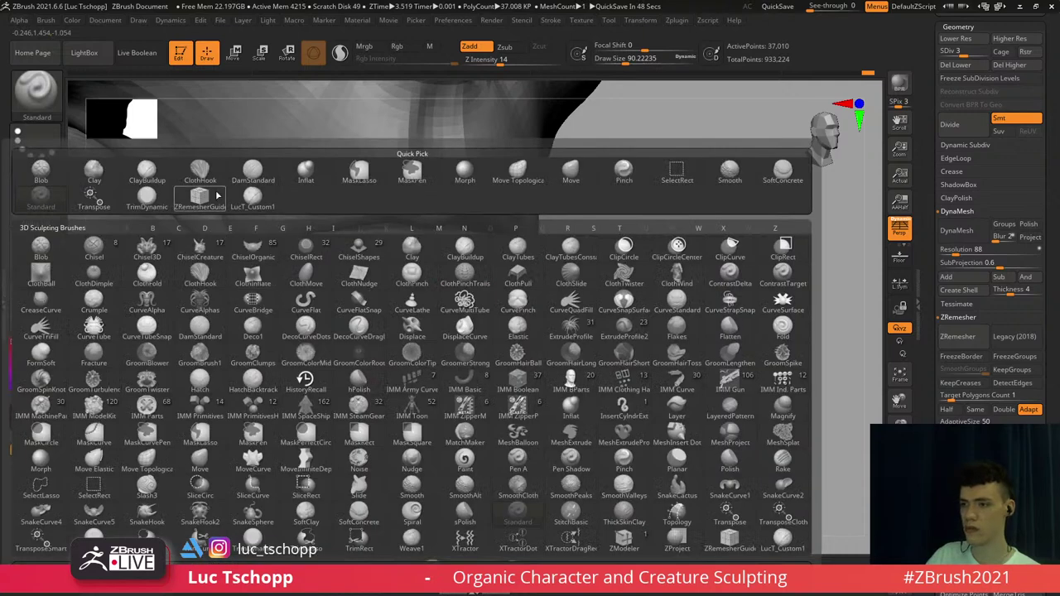
pyautogui.click(202, 198)
pyautogui.press('d')
pyautogui.keyDown('alt'); pyautogui.moveTo(305, 292); pyautogui.dragTo(391, 309, button='right'); pyautogui.keyUp('alt')
pyautogui.moveTo(392, 309)
pyautogui.mouseDown()
pyautogui.moveTo(344, 312)
pyautogui.moveTo(398, 302)
pyautogui.mouseUp()
# Smooth the mouth corner at brush size 59, then enlarge the brush to about 192
pyautogui.keyDown('alt'); pyautogui.moveTo(363, 309); pyautogui.dragTo(412, 357, button='right'); pyautogui.keyUp('alt')
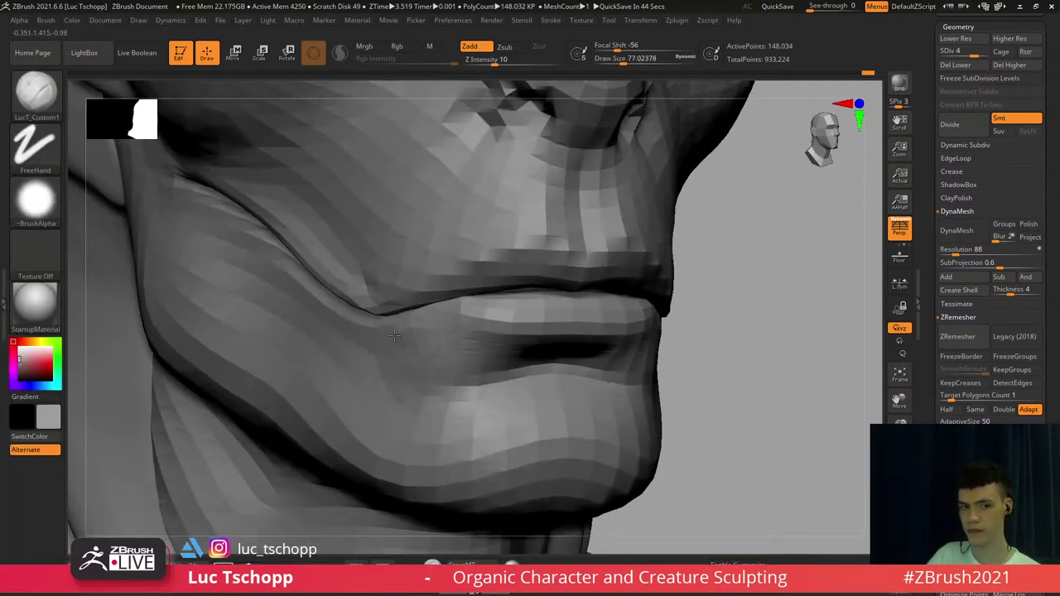
pyautogui.press('s')
pyautogui.moveTo(381, 331)
pyautogui.mouseDown()
pyautogui.moveTo(346, 315)
pyautogui.moveTo(323, 326)
pyautogui.mouseUp()
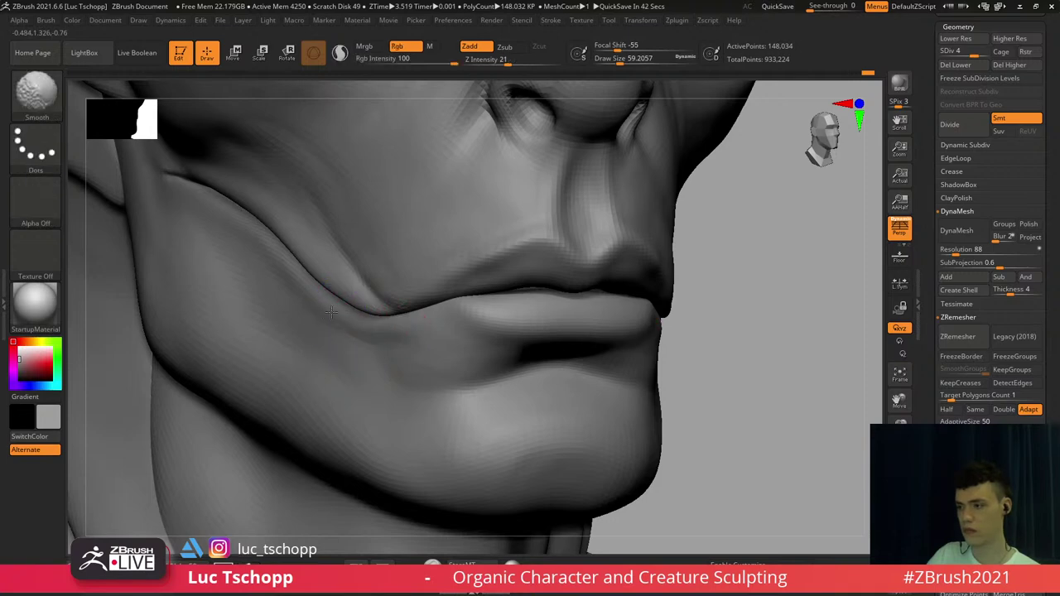
pyautogui.keyDown('alt'); pyautogui.moveTo(215, 330); pyautogui.dragTo(362, 298, button='right'); pyautogui.keyUp('alt')
pyautogui.press('s')
pyautogui.moveTo(341, 299); pyautogui.dragTo(350, 298)
pyautogui.moveTo(315, 286)
pyautogui.mouseDown()
pyautogui.moveTo(296, 297)
pyautogui.moveTo(364, 368)
pyautogui.mouseUp()
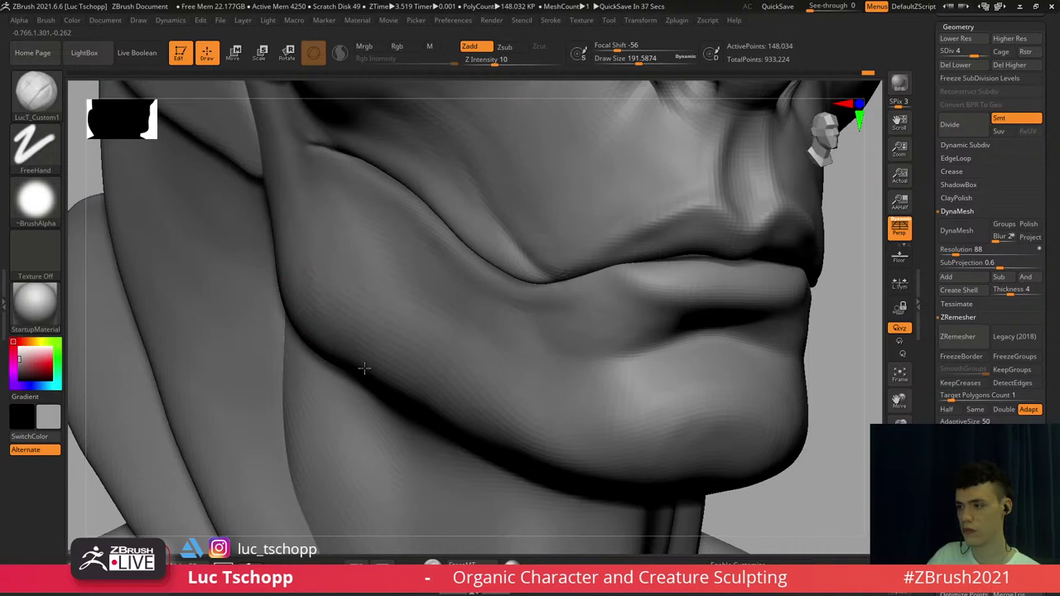
# Sculpt and deepen the crease along the jaw fold, then smooth it
pyautogui.keyDown('ctrl'); pyautogui.moveTo(405, 372); pyautogui.dragTo(326, 294, button='right'); pyautogui.keyUp('ctrl')
pyautogui.moveTo(316, 284); pyautogui.dragTo(295, 324)
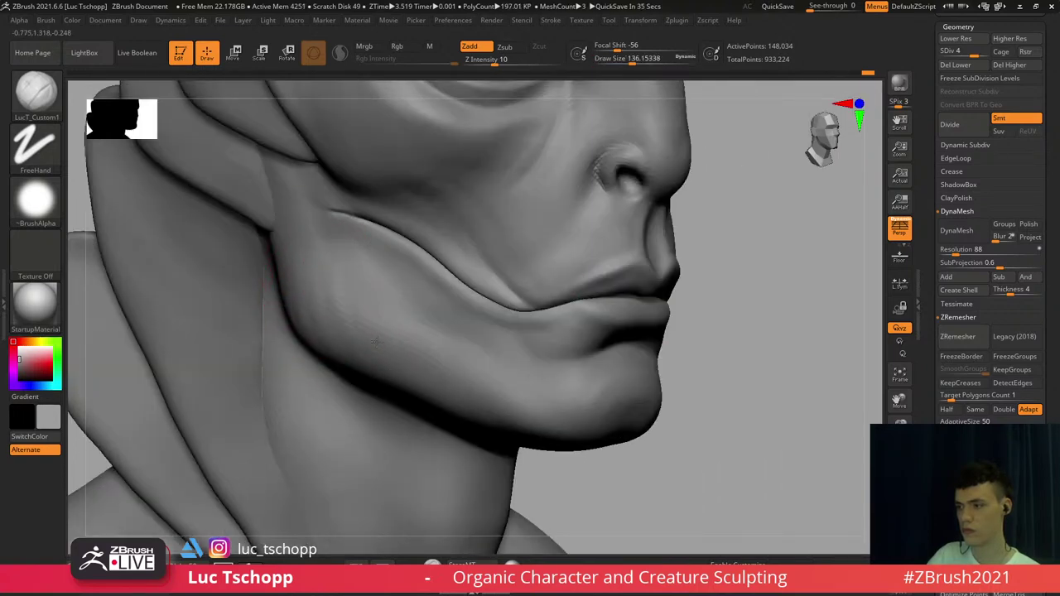
pyautogui.moveTo(376, 341); pyautogui.dragTo(412, 384)
pyautogui.moveTo(437, 312)
pyautogui.mouseDown()
pyautogui.moveTo(443, 365)
pyautogui.moveTo(362, 344)
pyautogui.mouseUp()
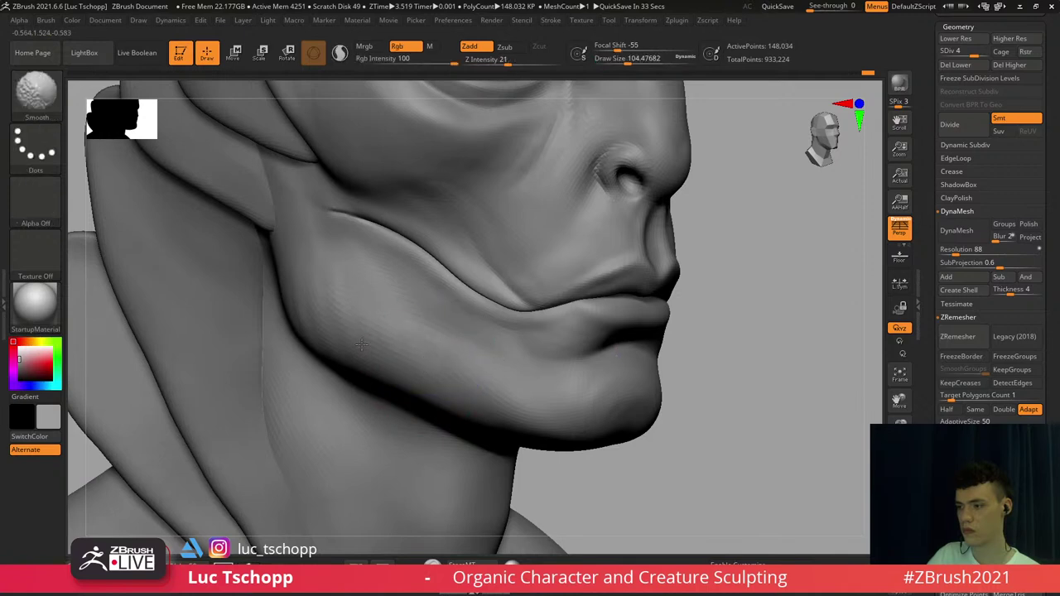
pyautogui.press('d')
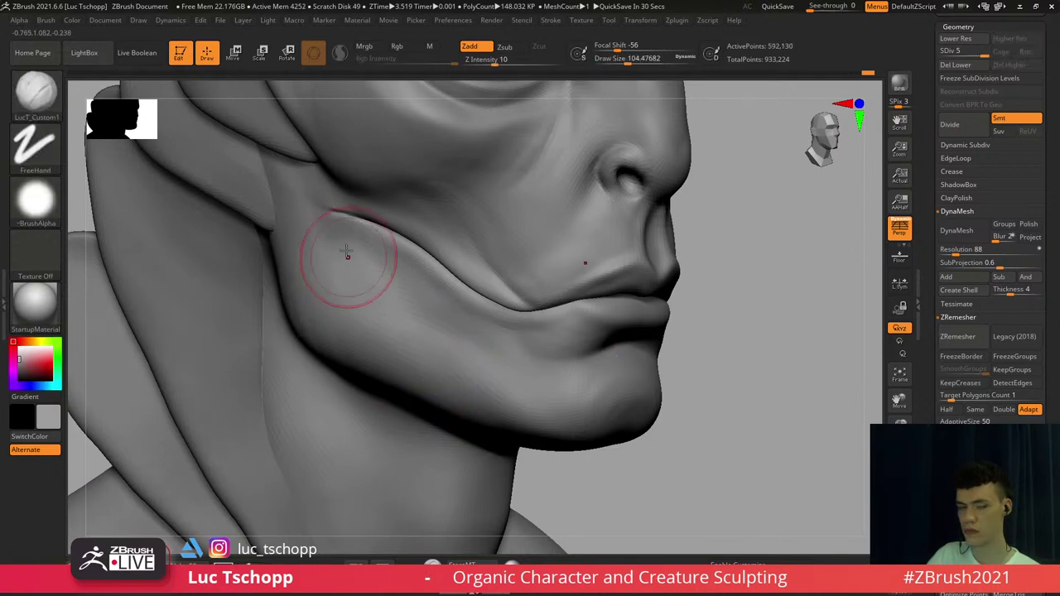
pyautogui.moveTo(347, 254)
pyautogui.keyDown('alt'); pyautogui.mouseDown(button='right')
pyautogui.moveTo(379, 319)
pyautogui.moveTo(397, 272)
pyautogui.mouseUp(button='right'); pyautogui.keyUp('alt')
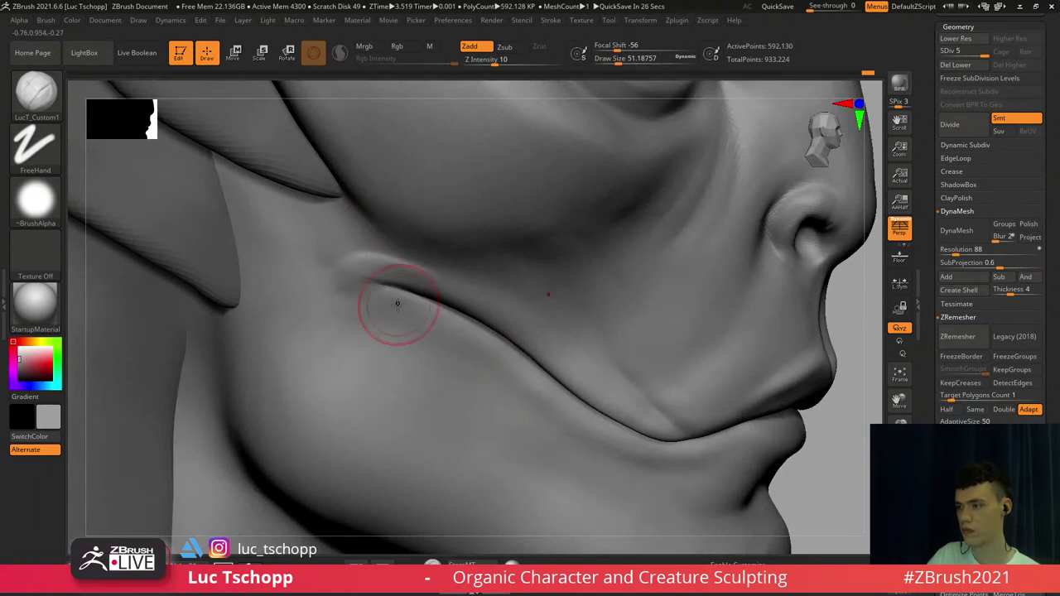
# Reshape the cheek fold with the Move brush at a lower subdivision level
pyautogui.press('b')
pyautogui.press('m')
pyautogui.press('v')
pyautogui.hotkey('shift', 'd')
pyautogui.hotkey('shift', 'd')
pyautogui.hotkey('shift', 'd')
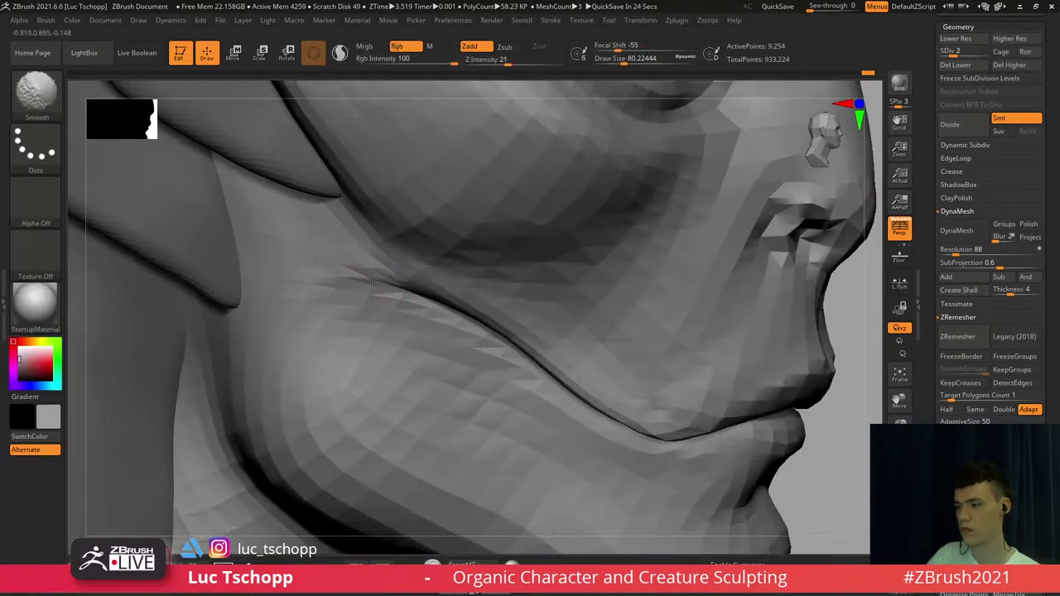
pyautogui.press('b')
pyautogui.press('m')
pyautogui.press('v')
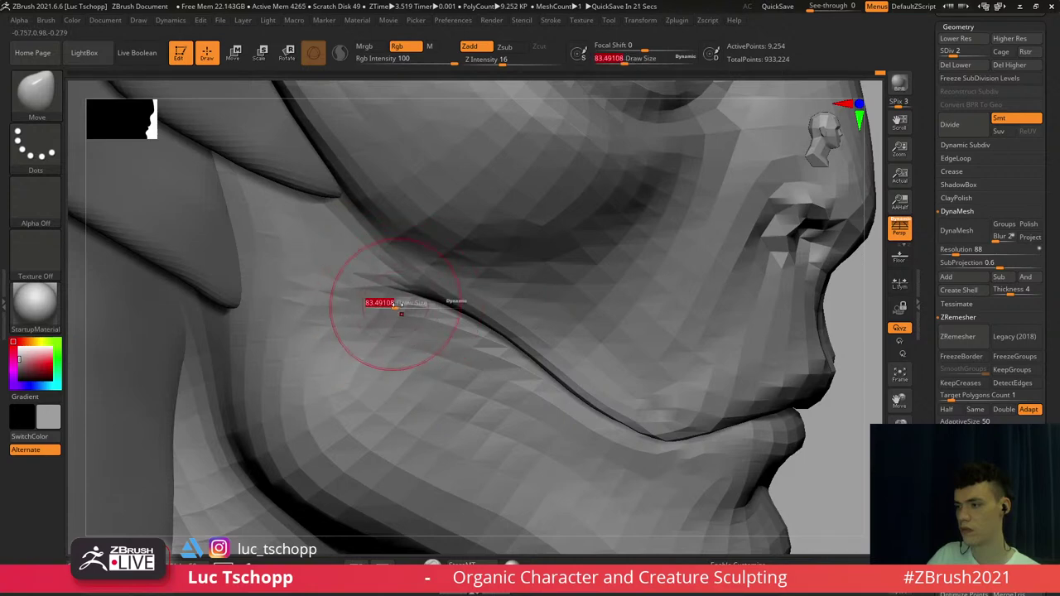
pyautogui.moveTo(406, 280); pyautogui.dragTo(406, 240, button='right')
# Return to top subdivision, frame the bust front-on, and scroll the tray up to the Subtool palette
pyautogui.press('d')
pyautogui.press('d')
pyautogui.press('d')
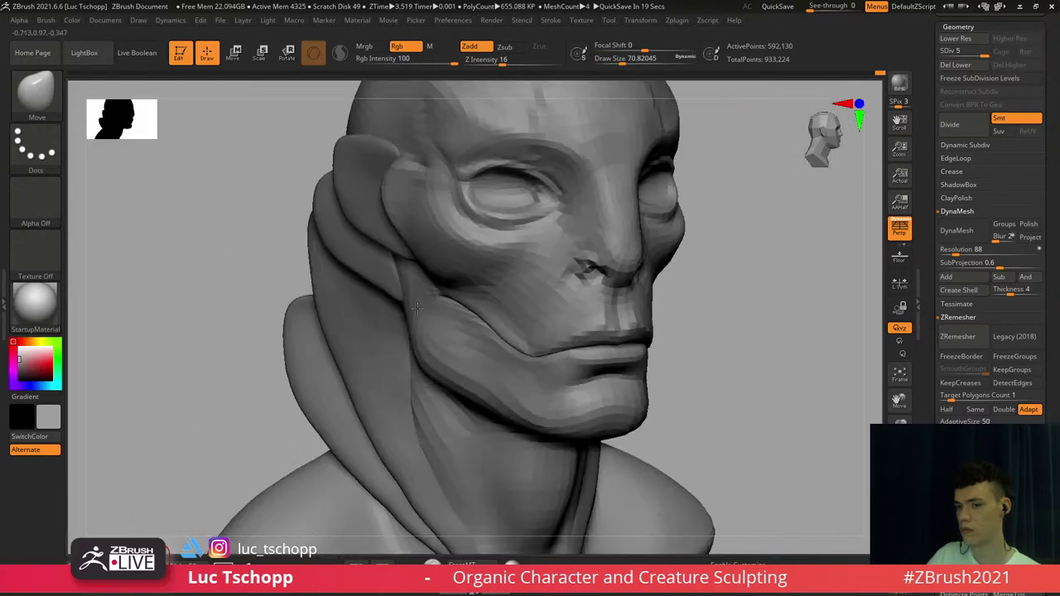
pyautogui.moveTo(431, 302); pyautogui.dragTo(364, 308, button='right')
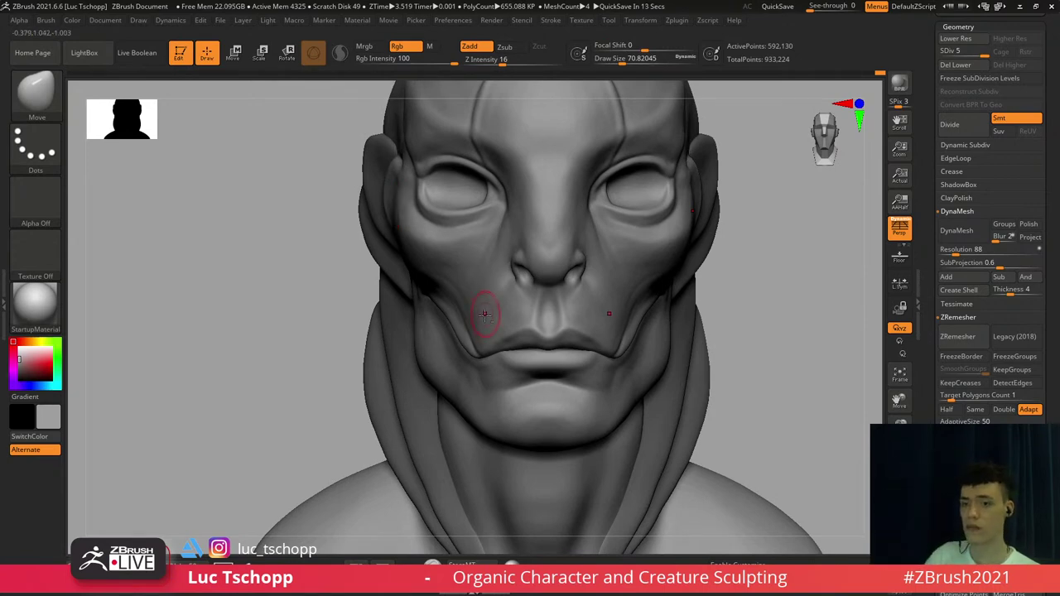
pyautogui.moveTo(485, 315)
pyautogui.keyDown('alt'); pyautogui.mouseDown(button='right')
pyautogui.moveTo(429, 307)
pyautogui.moveTo(489, 327)
pyautogui.moveTo(461, 320)
pyautogui.moveTo(485, 381)
pyautogui.moveTo(356, 286)
pyautogui.mouseUp(button='right'); pyautogui.keyUp('alt')
pyautogui.press('f')
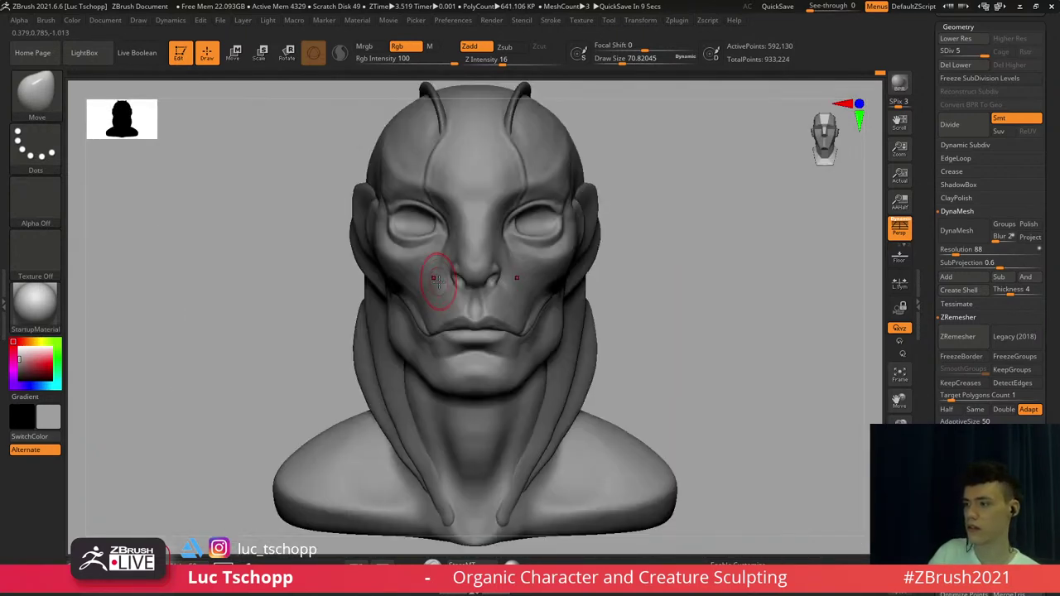
pyautogui.moveTo(622, 204)
pyautogui.keyDown('alt'); pyautogui.mouseDown(button='right')
pyautogui.moveTo(573, 215)
pyautogui.moveTo(608, 218)
pyautogui.mouseUp(button='right'); pyautogui.keyUp('alt')
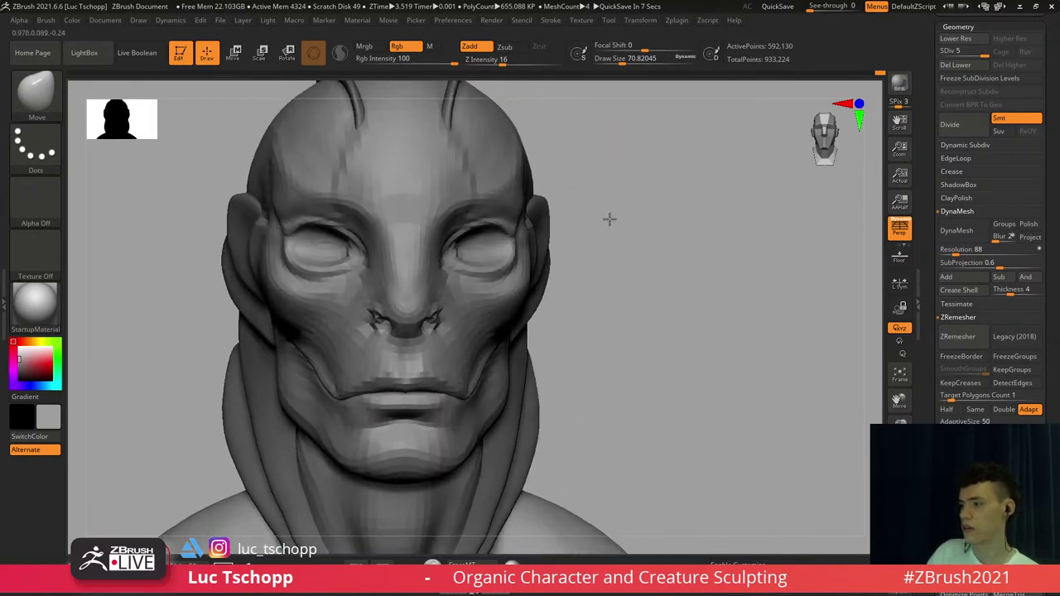
pyautogui.moveTo(1043, 150); pyautogui.dragTo(1041, 299)
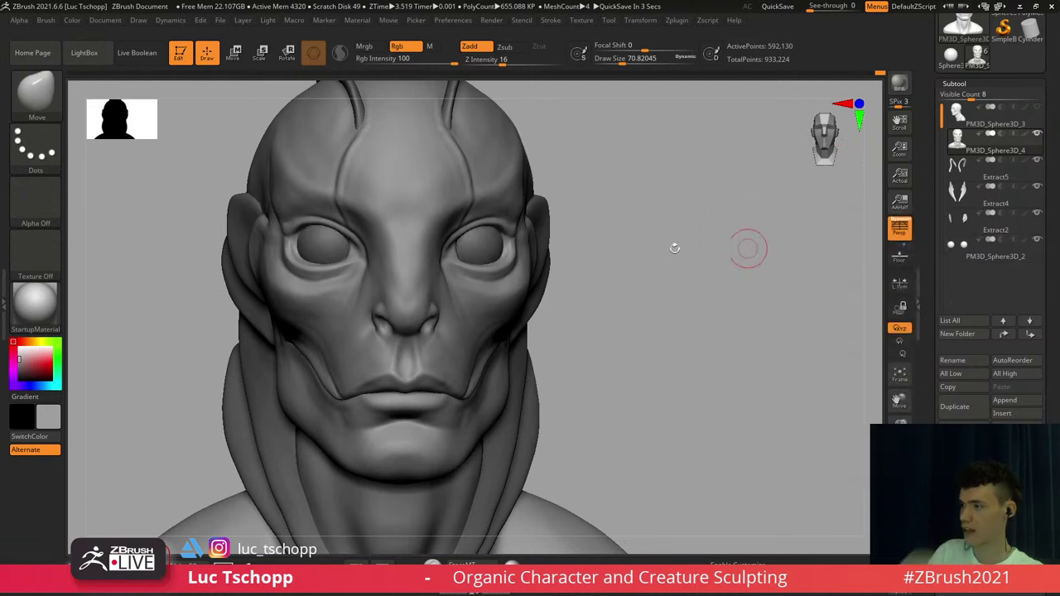
pyautogui.moveTo(600, 233); pyautogui.dragTo(582, 230, button='right')
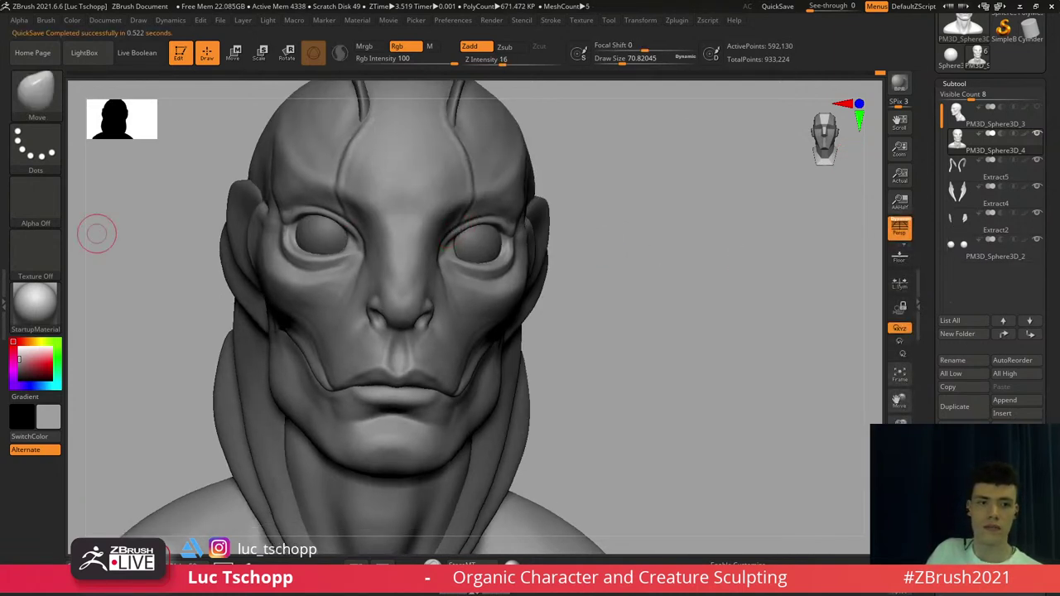
pyautogui.keyDown('shift'); pyautogui.moveTo(431, 195); pyautogui.dragTo(432, 295, button='right'); pyautogui.keyUp('shift')
# Select the eyeball subtool and rotate the eyeballs 90 degrees with Transpose Rotate
pyautogui.keyDown('alt'); pyautogui.click(551, 264); pyautogui.keyUp('alt')
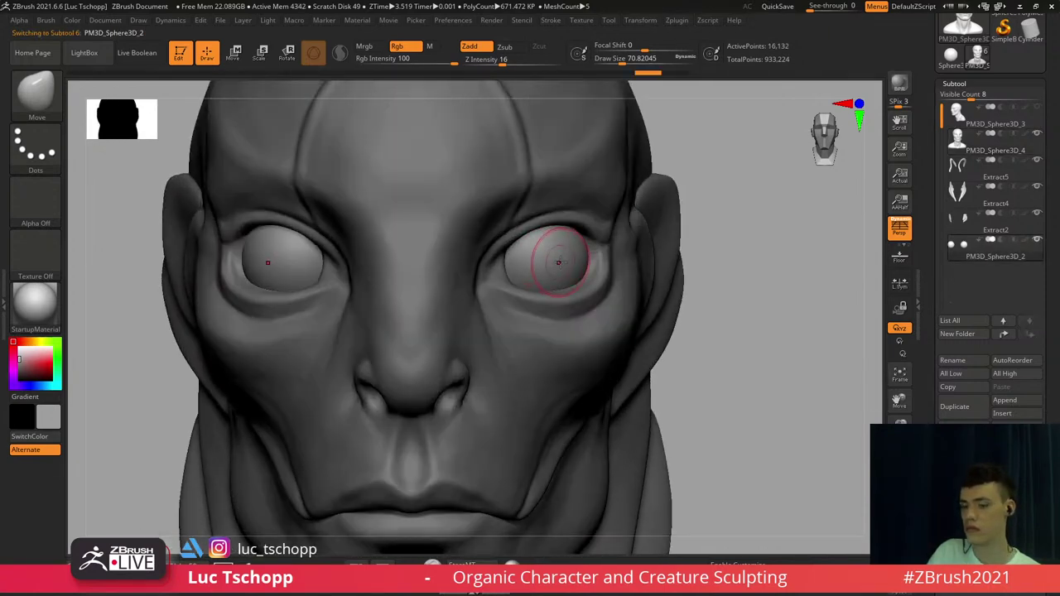
pyautogui.hotkey('shift', 'f')
pyautogui.keyDown('shift'); pyautogui.moveTo(663, 246); pyautogui.dragTo(522, 241, button='right'); pyautogui.keyUp('shift')
pyautogui.hotkey('shift', 'f')
pyautogui.press('r')
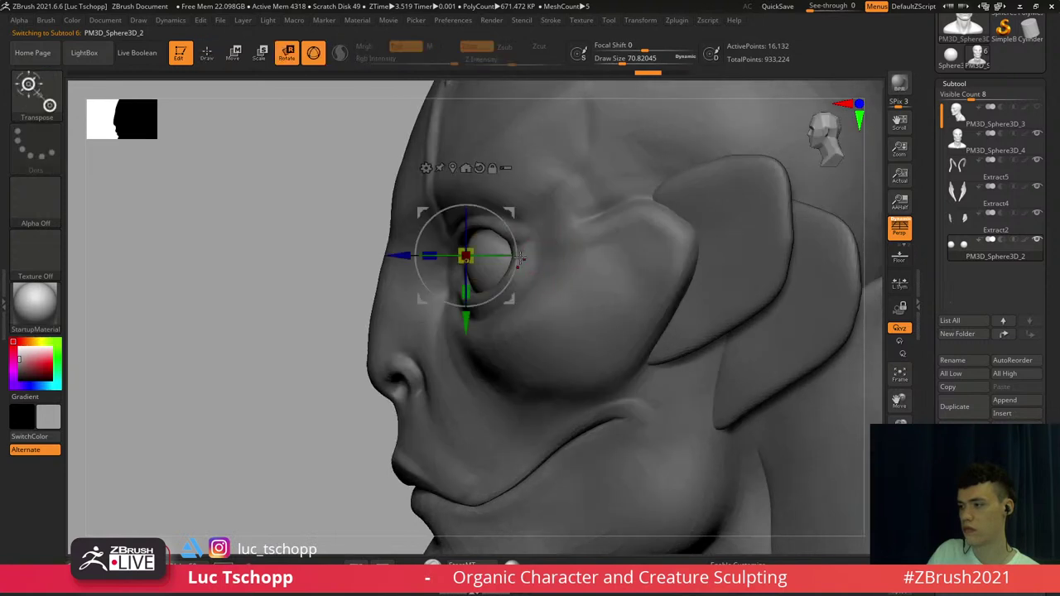
pyautogui.click(455, 169)
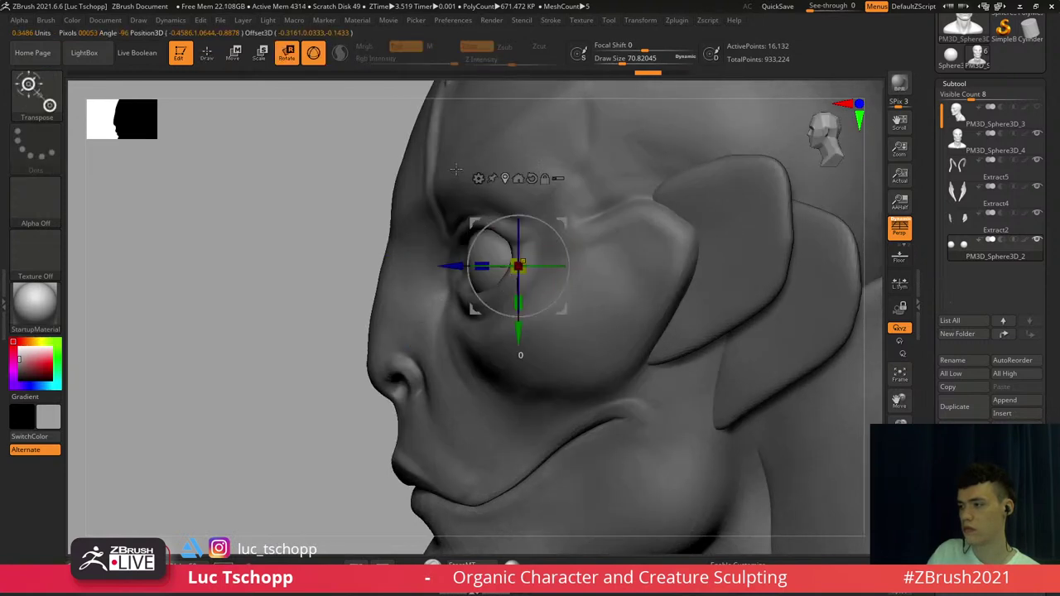
pyautogui.moveTo(491, 223); pyautogui.dragTo(457, 307)
# Slide the eyeballs sideways with Transpose Move to an offset of about 0.0493
pyautogui.moveTo(459, 331); pyautogui.dragTo(545, 369, button='right')
pyautogui.hotkey('shift', 'f')
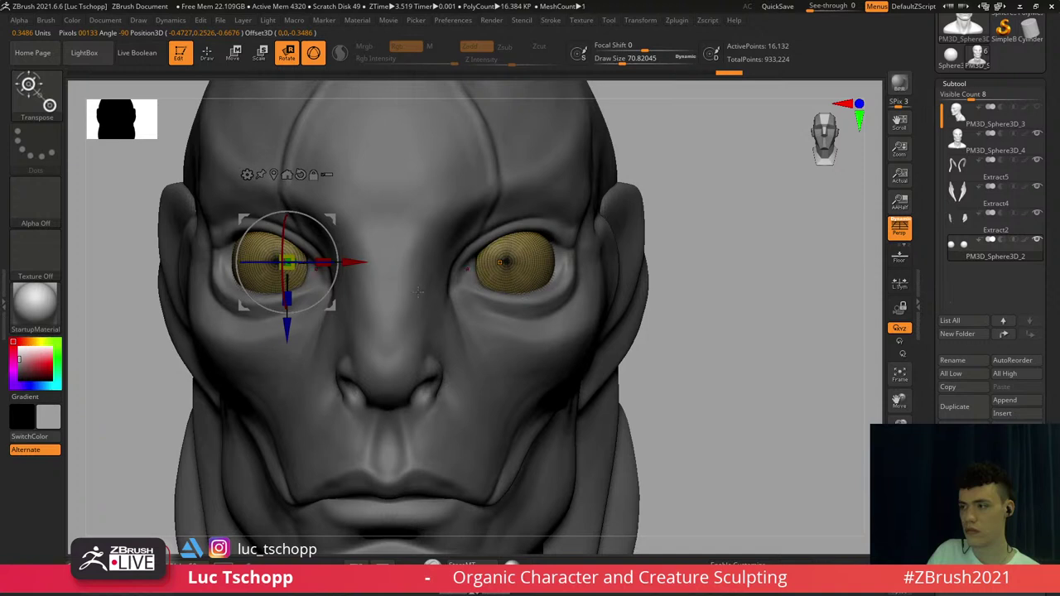
pyautogui.press('w')
pyautogui.moveTo(363, 262); pyautogui.dragTo(354, 260)
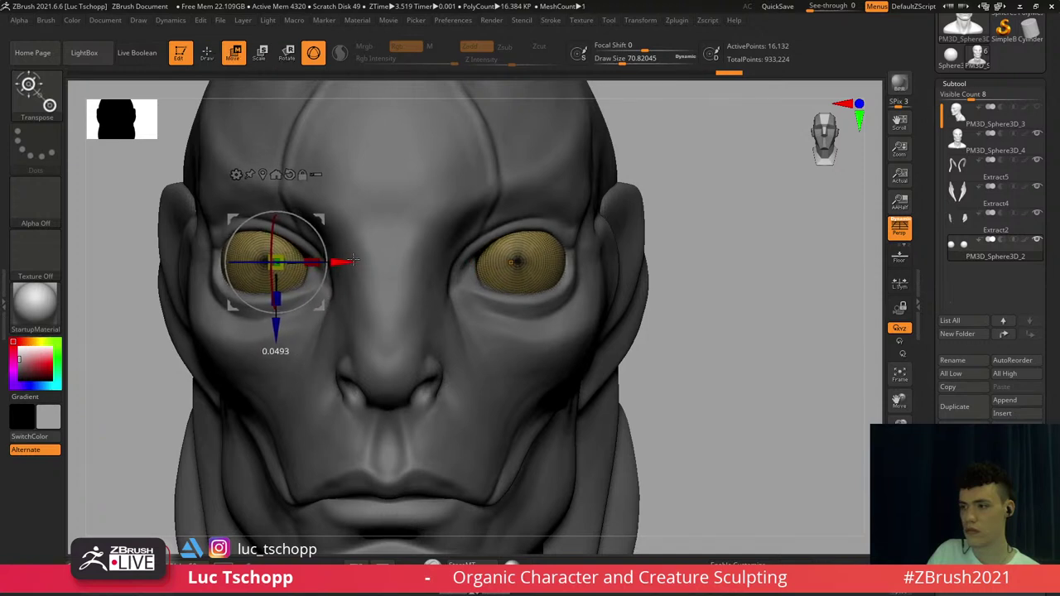
pyautogui.hotkey('shift', 'f')
pyautogui.keyDown('ctrl'); pyautogui.moveTo(660, 240); pyautogui.dragTo(568, 248, button='right'); pyautogui.keyUp('ctrl')
# Make the head subtool PM3D_Sphere3D_4 active with the Move brush and frame the eye area
pyautogui.keyDown('alt'); pyautogui.click(378, 203); pyautogui.keyUp('alt')
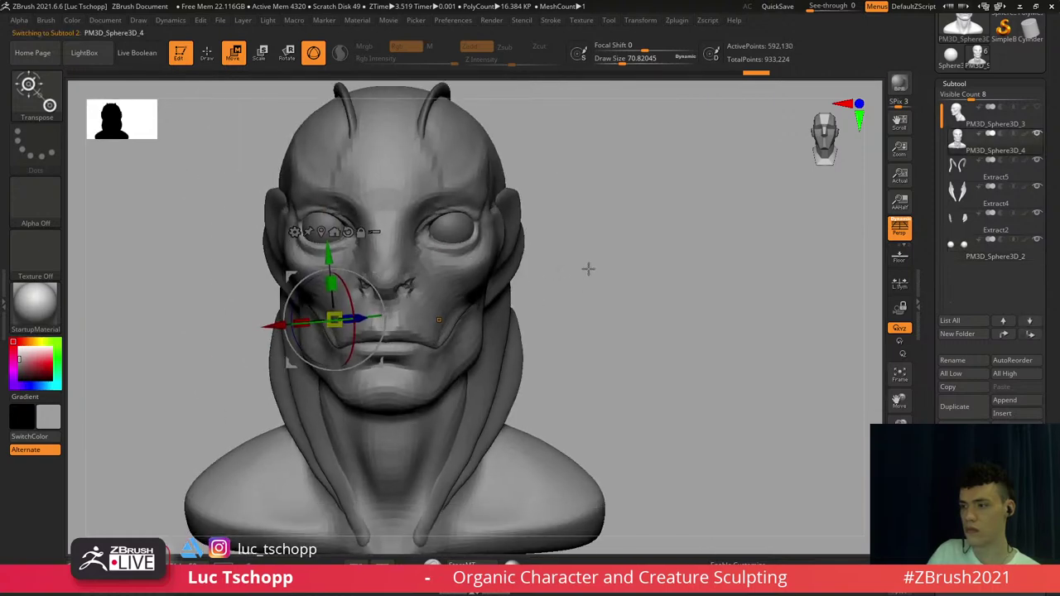
pyautogui.press('b')
pyautogui.press('m')
pyautogui.press('v')
pyautogui.keyDown('ctrl'); pyautogui.moveTo(327, 276); pyautogui.dragTo(357, 431, button='right'); pyautogui.keyUp('ctrl')
pyautogui.keyDown('alt'); pyautogui.moveTo(359, 343); pyautogui.dragTo(297, 400, button='right'); pyautogui.keyUp('alt')
# Pick the Move Topological brush (BMT) and smooth the inner eyelid corner at a lower subdivision
pyautogui.press('b')
pyautogui.press('m')
pyautogui.press('t')
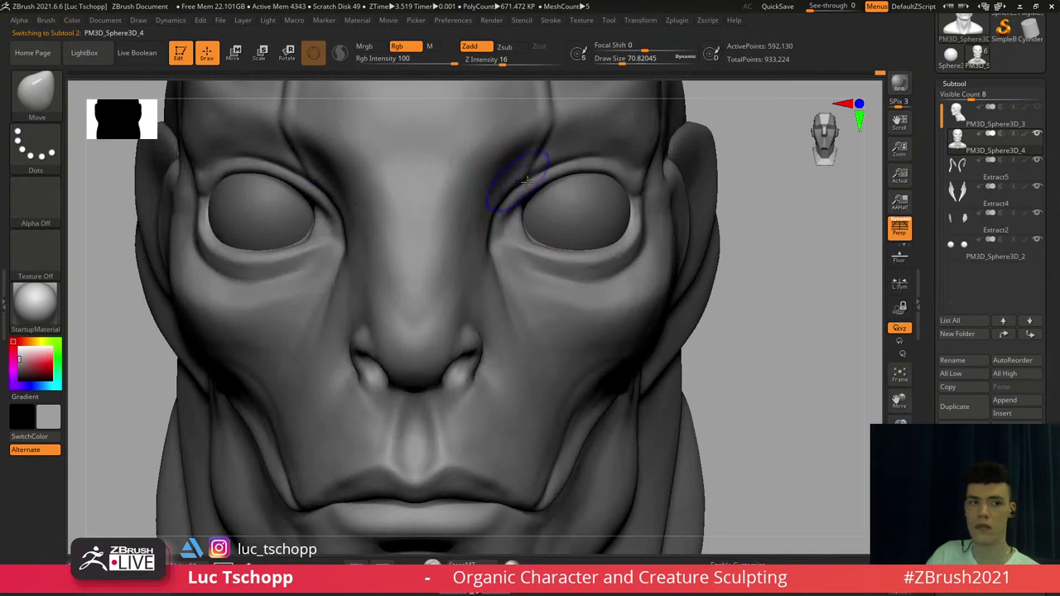
pyautogui.keyDown('shift'); pyautogui.moveTo(522, 184); pyautogui.dragTo(546, 203); pyautogui.keyUp('shift')
pyautogui.hotkey('shift', 'd')
pyautogui.hotkey('shift', 'd')
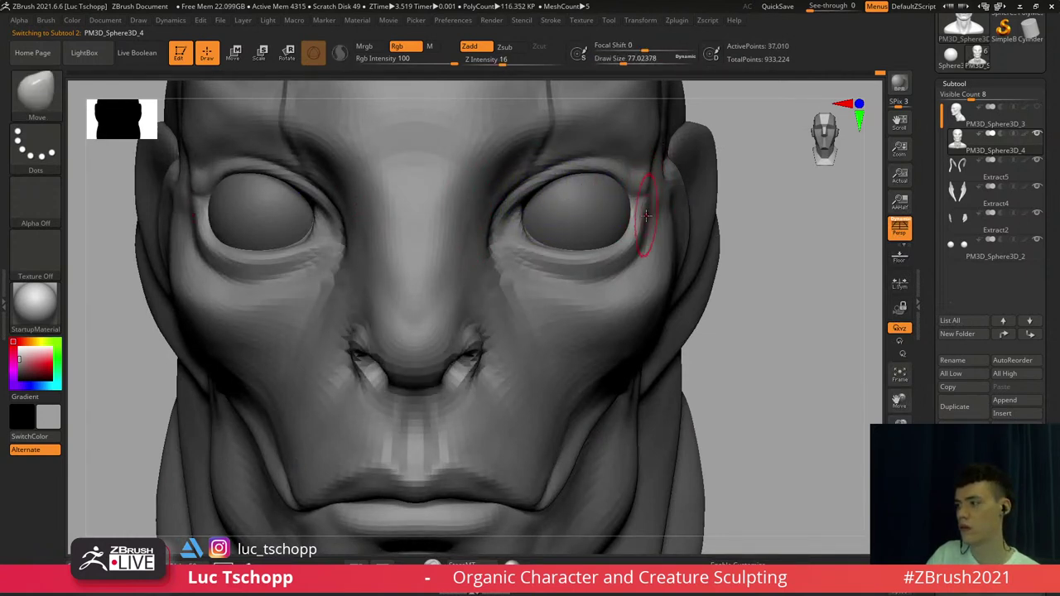
pyautogui.press('s')
pyautogui.click(647, 221)
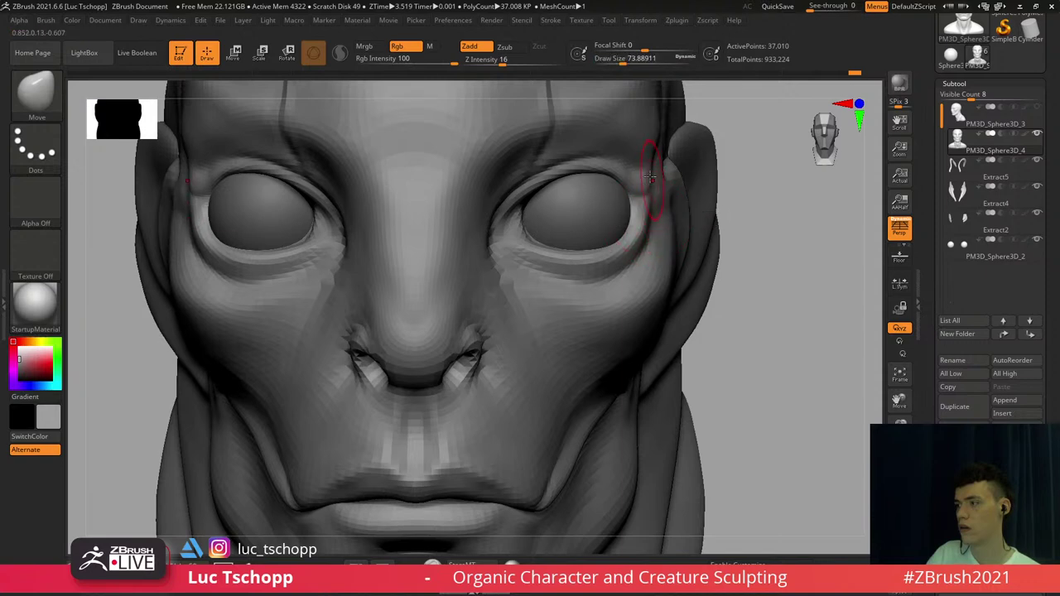
pyautogui.moveTo(638, 157)
pyautogui.keyDown('ctrl'); pyautogui.mouseDown(button='right')
pyautogui.moveTo(615, 160)
pyautogui.moveTo(575, 211)
pyautogui.moveTo(538, 227)
pyautogui.mouseUp(button='right'); pyautogui.keyUp('ctrl')
# Enlarge the brush to about 149 and push the lower eyelids up around the eyes
pyautogui.hotkey('shift', 'd')
pyautogui.hotkey('shift', 'd')
pyautogui.press('s')
pyautogui.click(543, 213)
pyautogui.press('s')
pyautogui.click(559, 210)
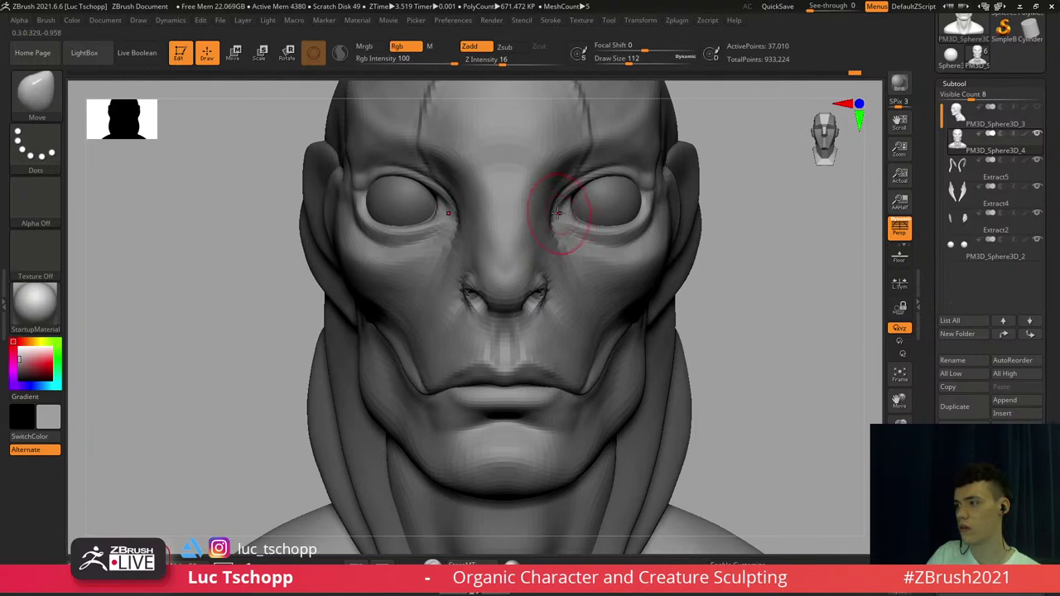
pyautogui.press('s')
pyautogui.click(563, 216)
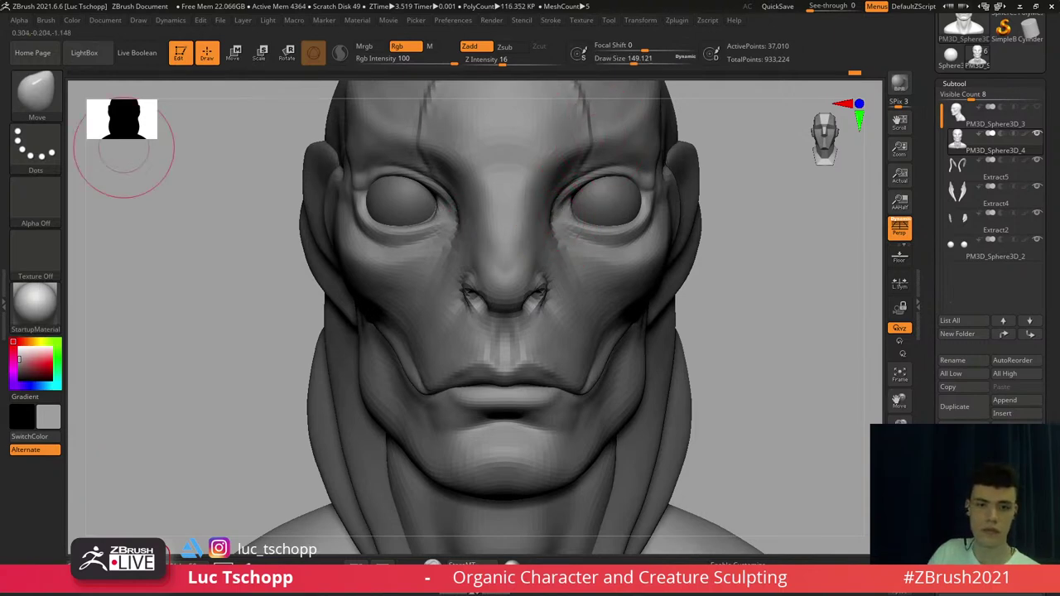
pyautogui.moveTo(125, 148); pyautogui.dragTo(174, 154)
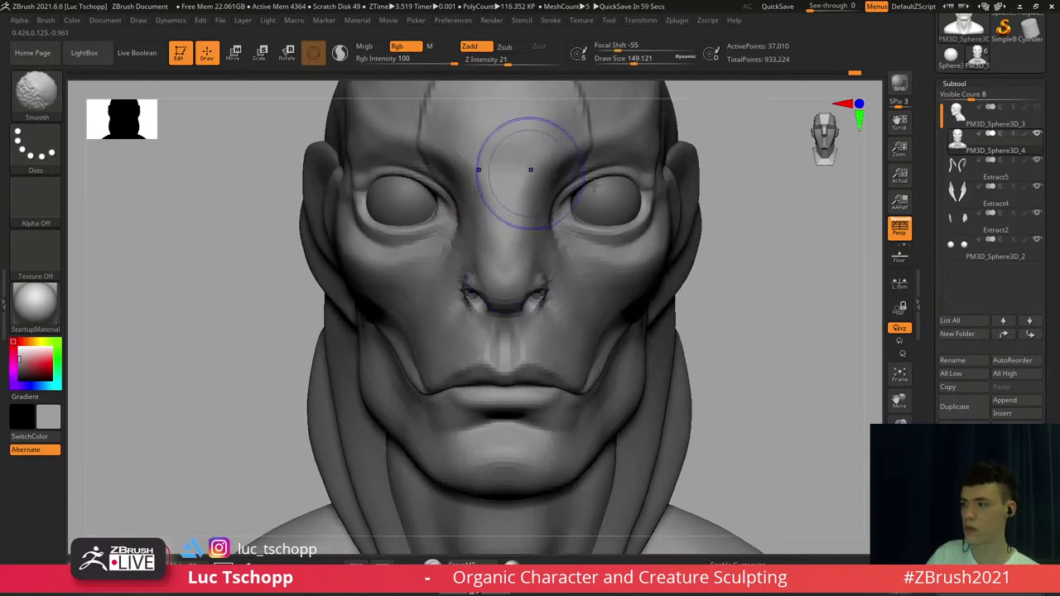
pyautogui.press('s')
pyautogui.click(619, 239)
pyautogui.moveTo(614, 242); pyautogui.dragTo(613, 237)
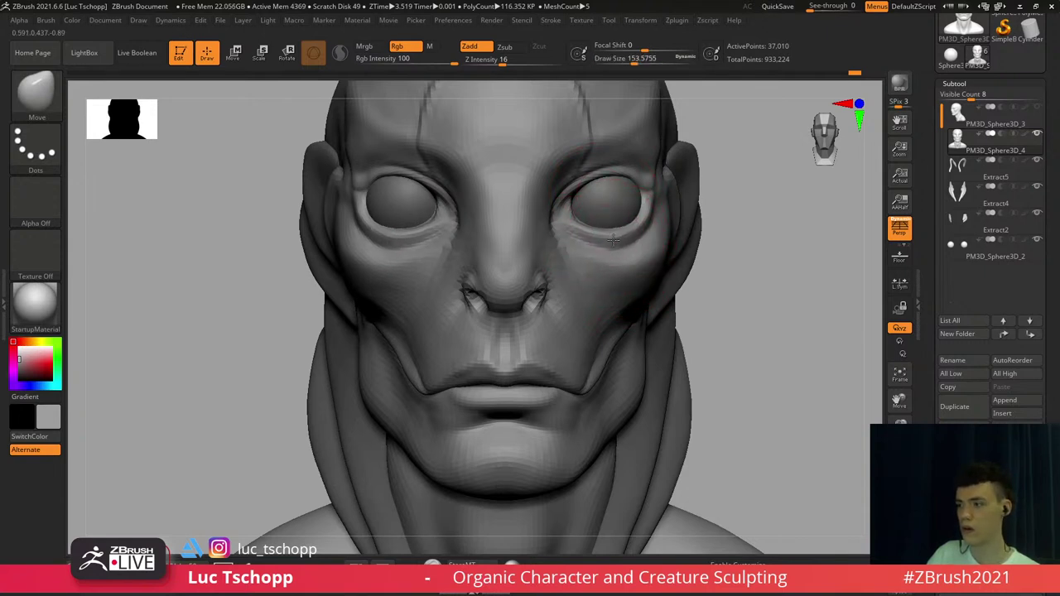
# Resize the brush to about 68–80 and smooth the cheek at the highest subdivision
pyautogui.press('s')
pyautogui.click(571, 222)
pyautogui.moveTo(571, 222)
pyautogui.mouseDown(button='right')
pyautogui.moveTo(564, 212)
pyautogui.moveTo(600, 242)
pyautogui.moveTo(591, 274)
pyautogui.mouseUp(button='right')
pyautogui.press(']')
pyautogui.press('d')
pyautogui.press('d')
pyautogui.keyDown('shift'); pyautogui.moveTo(589, 274); pyautogui.dragTo(602, 279); pyautogui.keyUp('shift')
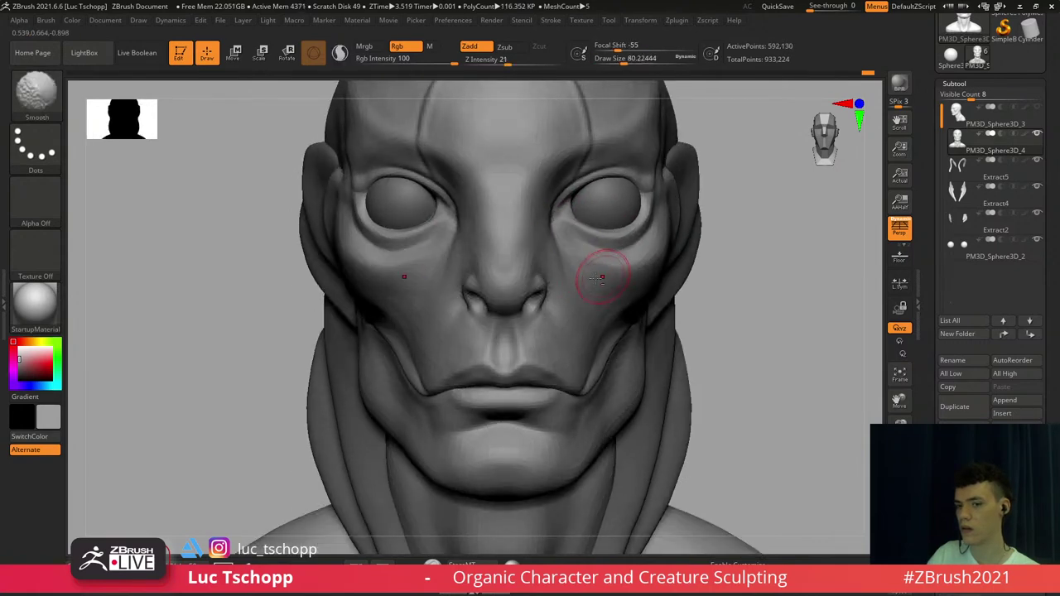
pyautogui.moveTo(602, 278); pyautogui.dragTo(573, 297, button='right')
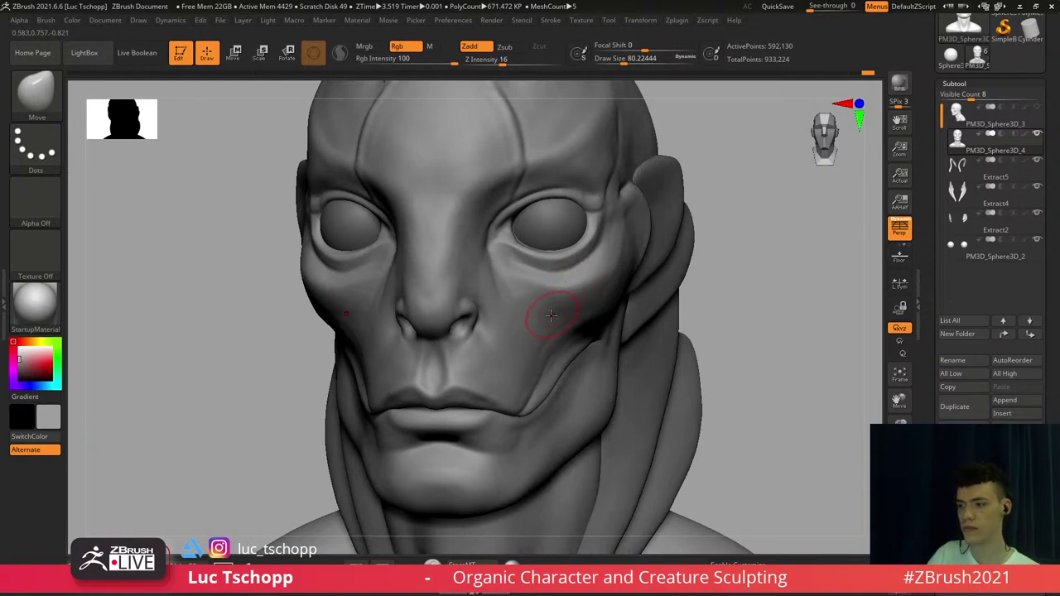
pyautogui.moveTo(538, 344)
pyautogui.keyDown('alt'); pyautogui.mouseDown(button='right')
pyautogui.moveTo(540, 289)
pyautogui.moveTo(522, 341)
pyautogui.mouseUp(button='right'); pyautogui.keyUp('alt')
# Smooth the cheek fold near the jaw at the lowest subdivision, then check the side view
pyautogui.hotkey('shift', 'd')
pyautogui.hotkey('shift', 'd')
pyautogui.hotkey('shift', 'd')
pyautogui.press('s')
pyautogui.moveTo(635, 284); pyautogui.dragTo(661, 284)
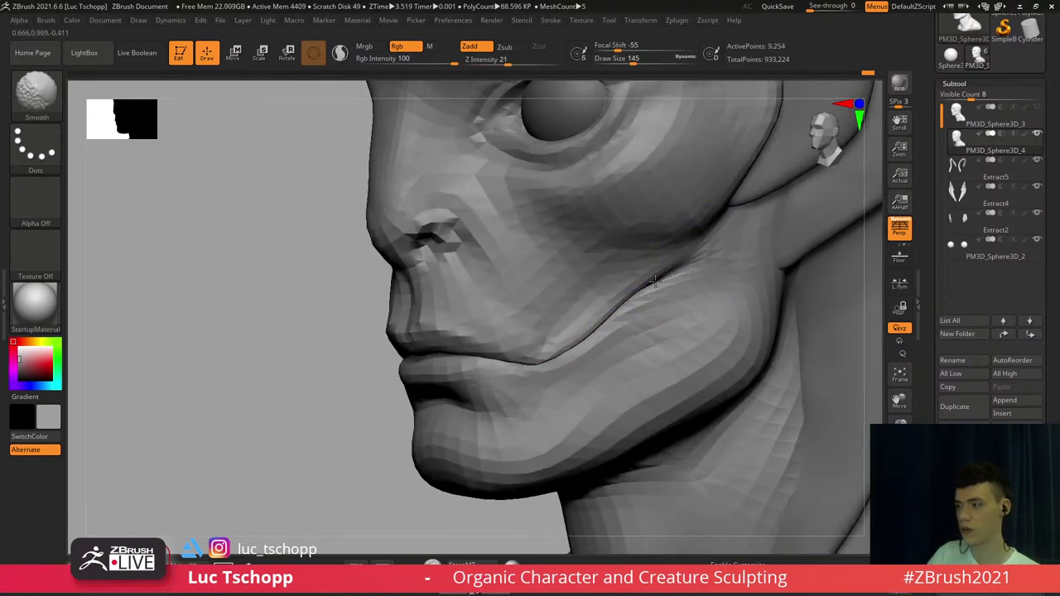
pyautogui.keyDown('shift'); pyautogui.moveTo(596, 335); pyautogui.dragTo(649, 285); pyautogui.keyUp('shift')
pyautogui.press('d')
pyautogui.press('d')
pyautogui.press('d')
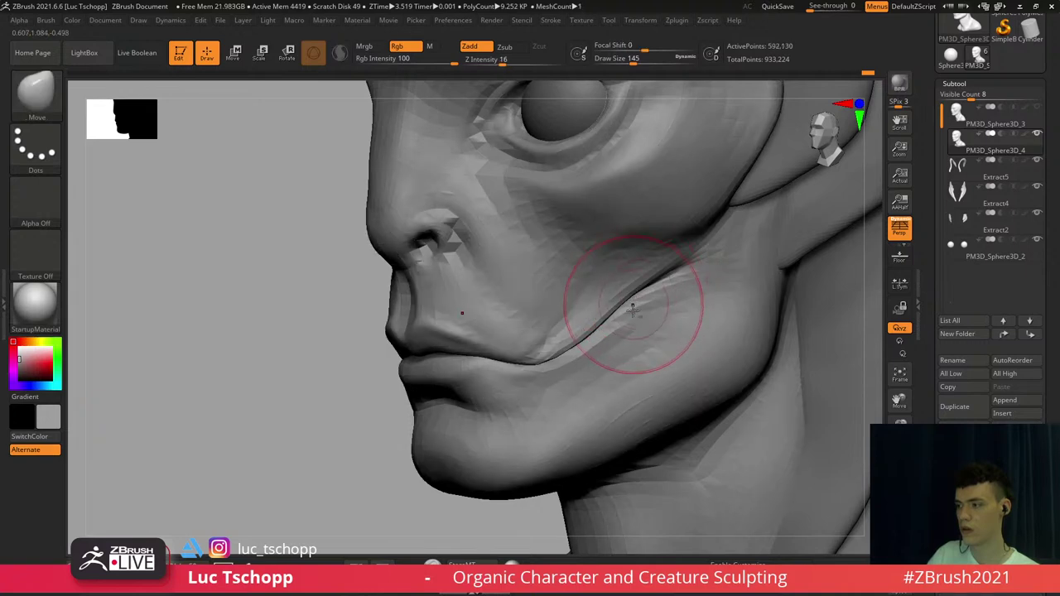
pyautogui.moveTo(599, 328)
pyautogui.mouseDown(button='right')
pyautogui.moveTo(575, 331)
pyautogui.moveTo(590, 344)
pyautogui.mouseUp(button='right')
pyautogui.moveTo(589, 344)
pyautogui.keyDown('ctrl'); pyautogui.mouseDown(button='right')
pyautogui.moveTo(574, 330)
pyautogui.moveTo(598, 318)
pyautogui.moveTo(598, 301)
pyautogui.moveTo(595, 318)
pyautogui.mouseUp(button='right'); pyautogui.keyUp('ctrl')
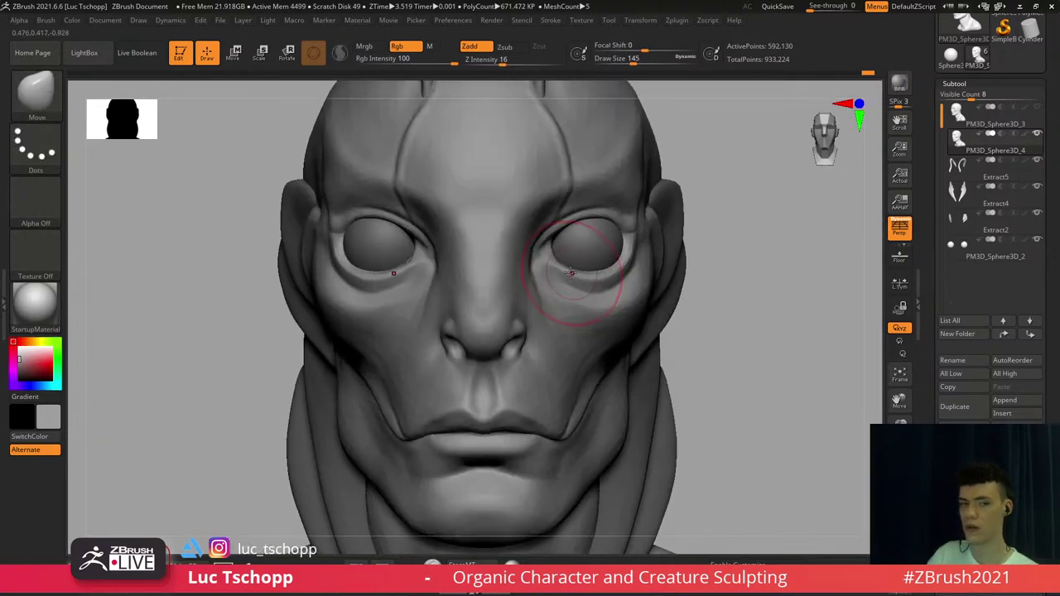
# Switch to the Move brush, lower the subdivision and undo the last eyelid deformation
pyautogui.press('b')
pyautogui.press('m')
pyautogui.press('v')
pyautogui.hotkey('shift', 'd')
pyautogui.hotkey('shift', 'd')
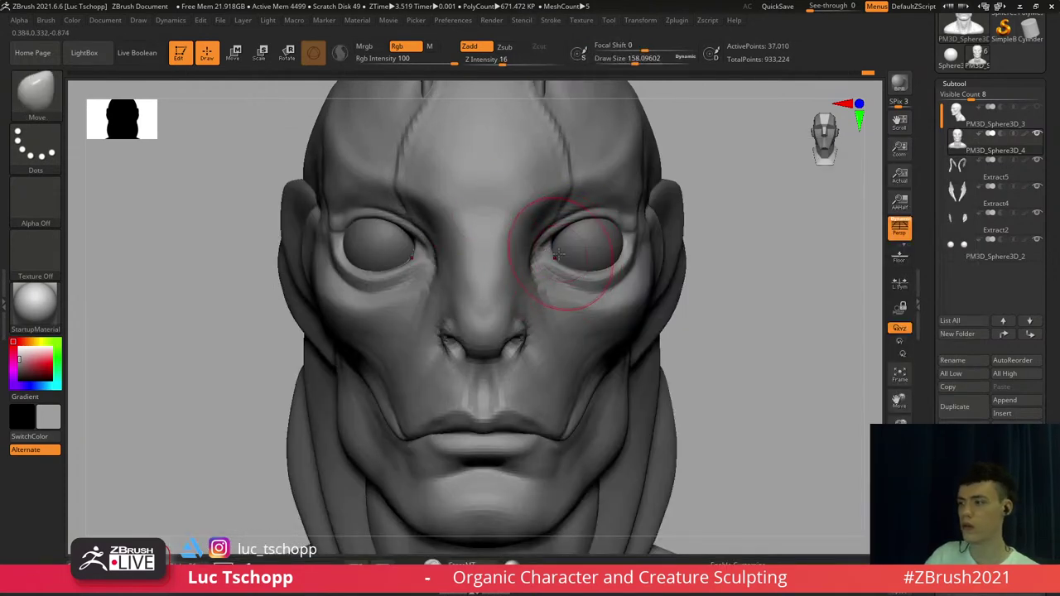
pyautogui.hotkey('ctrl', 'z')
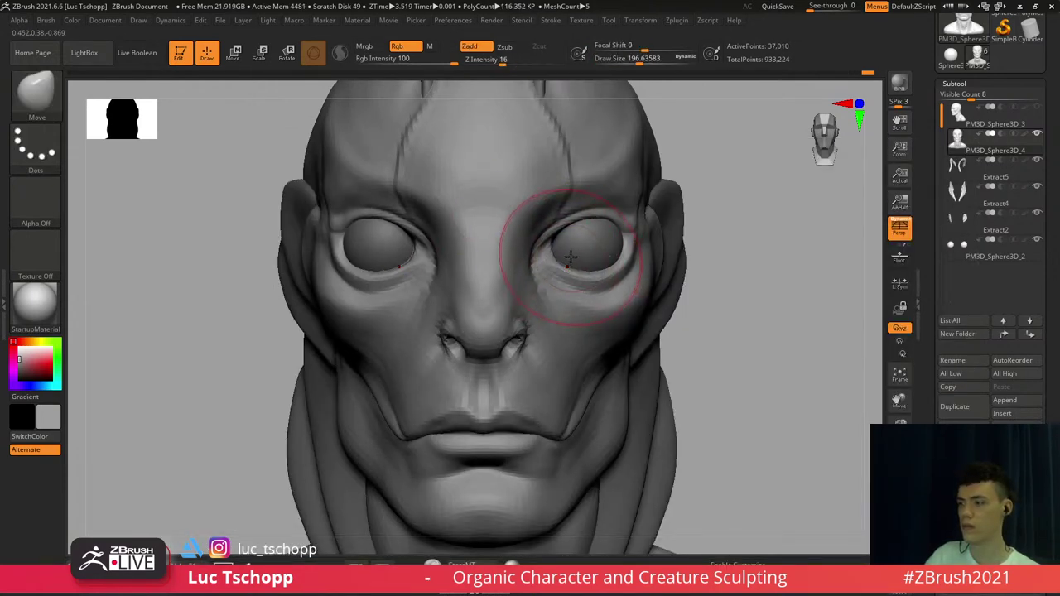
pyautogui.press('[')
pyautogui.press('[')
pyautogui.press('[')
pyautogui.press('[')
pyautogui.press('[')
pyautogui.press('[')
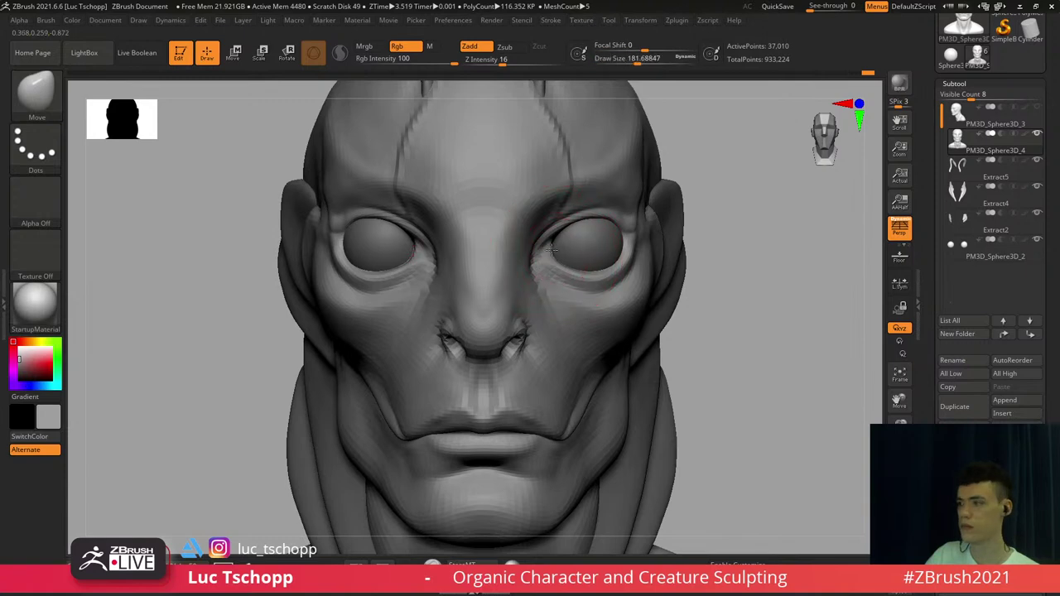
pyautogui.moveTo(603, 202); pyautogui.dragTo(506, 267, button='right')
# Adjust the brush size and make the PM3D_Sphere3D_2 eyeball subtool active
pyautogui.press('s')
pyautogui.moveTo(506, 270); pyautogui.dragTo(503, 267)
pyautogui.press('s')
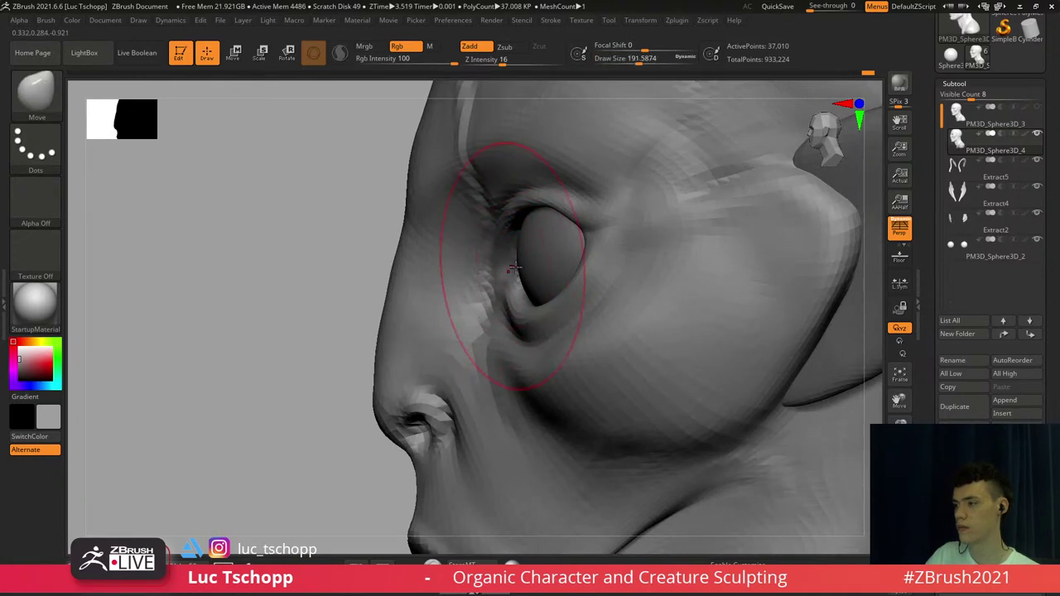
pyautogui.moveTo(524, 268); pyautogui.dragTo(572, 277, button='right')
pyautogui.press('s')
pyautogui.moveTo(553, 265); pyautogui.dragTo(543, 265)
pyautogui.moveTo(543, 267)
pyautogui.mouseDown(button='right')
pyautogui.moveTo(558, 292)
pyautogui.moveTo(564, 271)
pyautogui.mouseUp(button='right')
pyautogui.press('s')
pyautogui.moveTo(564, 271); pyautogui.dragTo(559, 271)
pyautogui.keyDown('alt'); pyautogui.click(540, 276); pyautogui.keyUp('alt')
pyautogui.keyDown('shift'); pyautogui.moveTo(540, 277); pyautogui.dragTo(556, 204, button='right'); pyautogui.keyUp('shift')
pyautogui.hotkey('shift', 'f')
pyautogui.hotkey('shift', 'f')
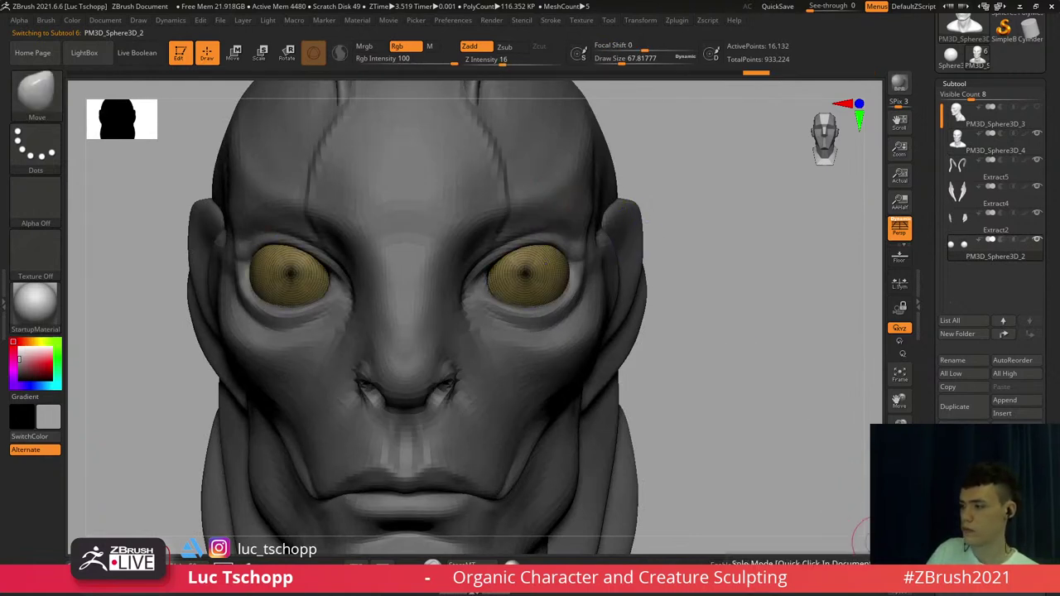
# Use the Transpose gizmo to scale the eyeballs and nudge them inward toward the nose
pyautogui.click(898, 540)
pyautogui.keyDown('shift'); pyautogui.moveTo(771, 391); pyautogui.dragTo(798, 538, button='right'); pyautogui.keyUp('shift')
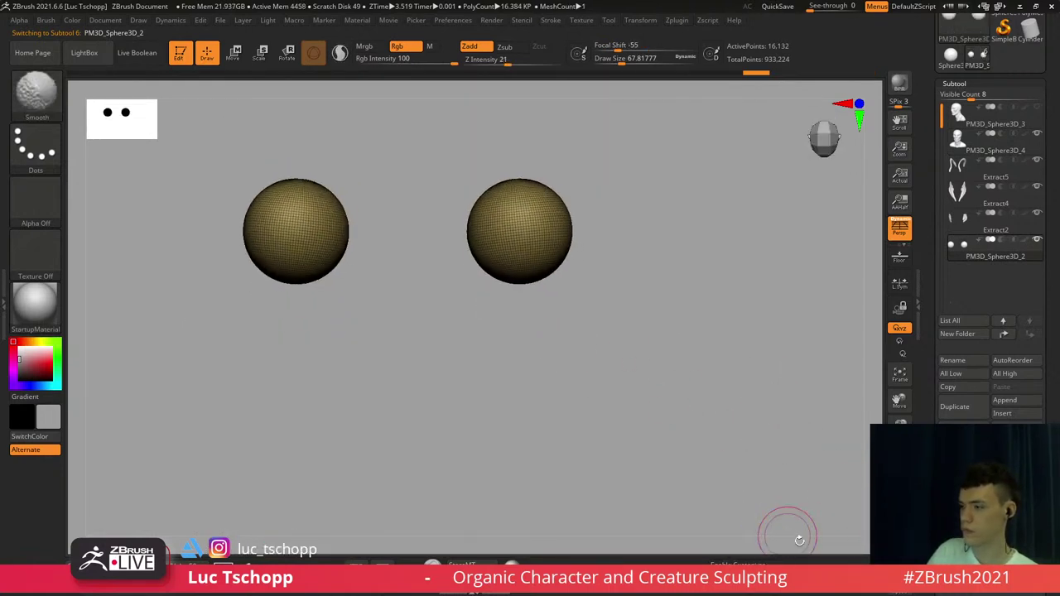
pyautogui.click(897, 540)
pyautogui.press('r')
pyautogui.keyDown('shift'); pyautogui.moveTo(649, 349); pyautogui.dragTo(592, 211, button='right'); pyautogui.keyUp('shift')
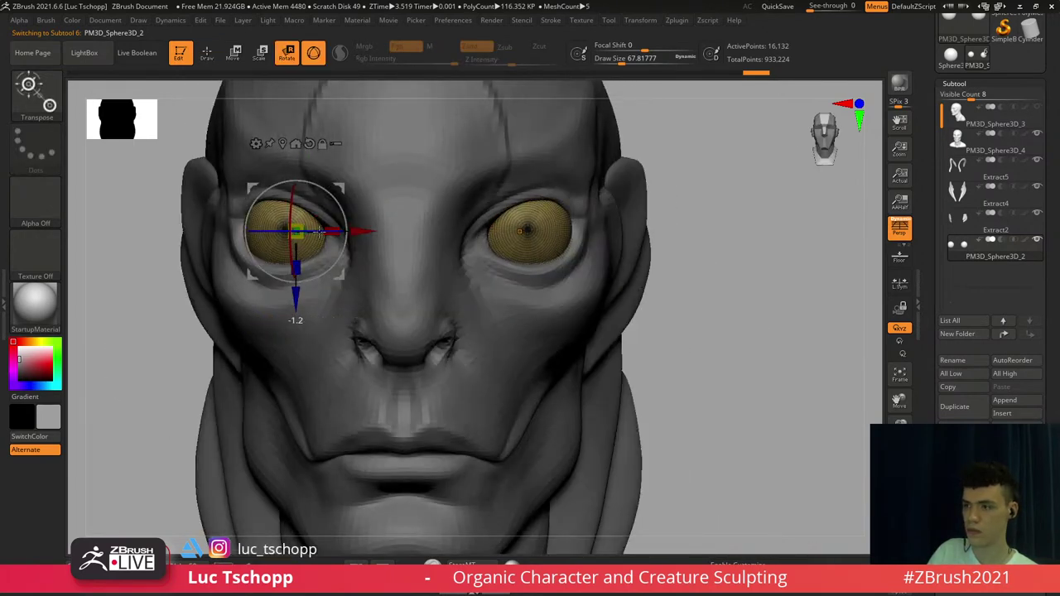
pyautogui.press('w')
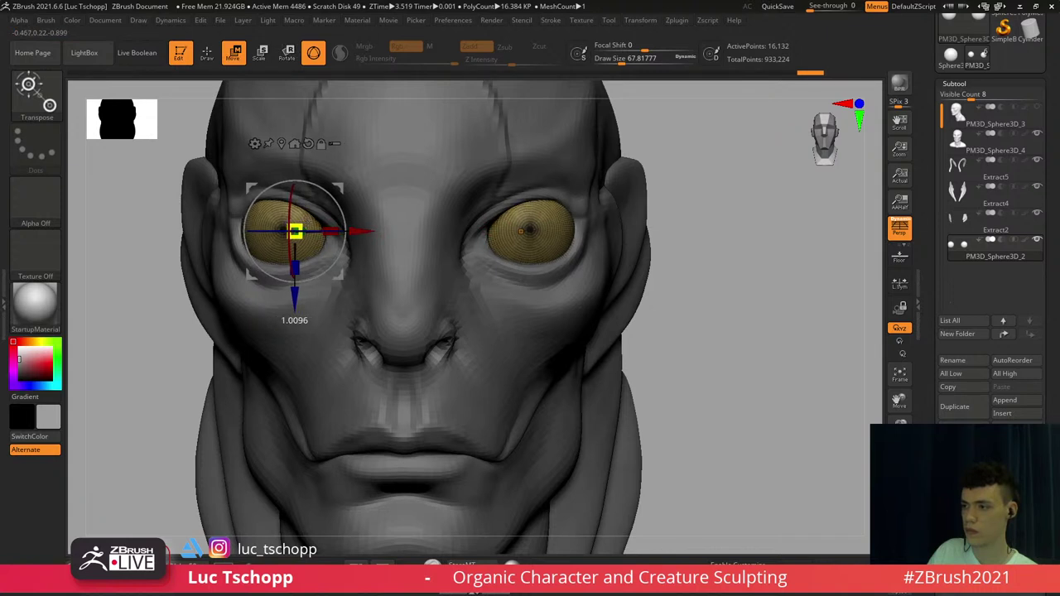
pyautogui.moveTo(303, 231); pyautogui.dragTo(306, 231)
pyautogui.moveTo(369, 232); pyautogui.dragTo(377, 232)
pyautogui.hotkey('shift', 'f')
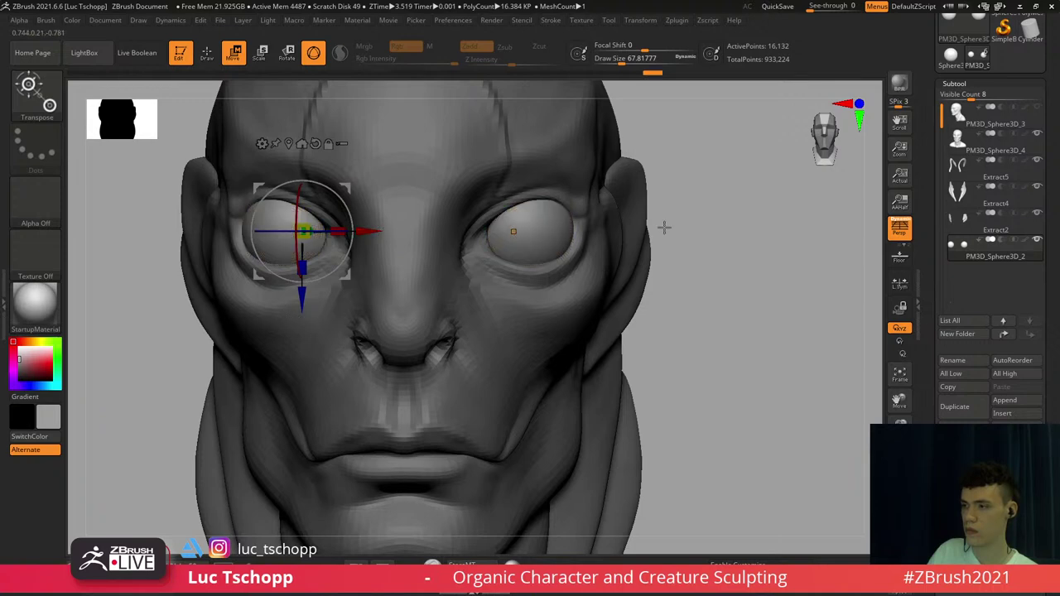
# Select the Standard brush, subdivide the eyeballs with Ctrl+D and fill them with the current colour
pyautogui.press('b')
pyautogui.press('s')
pyautogui.press('t')
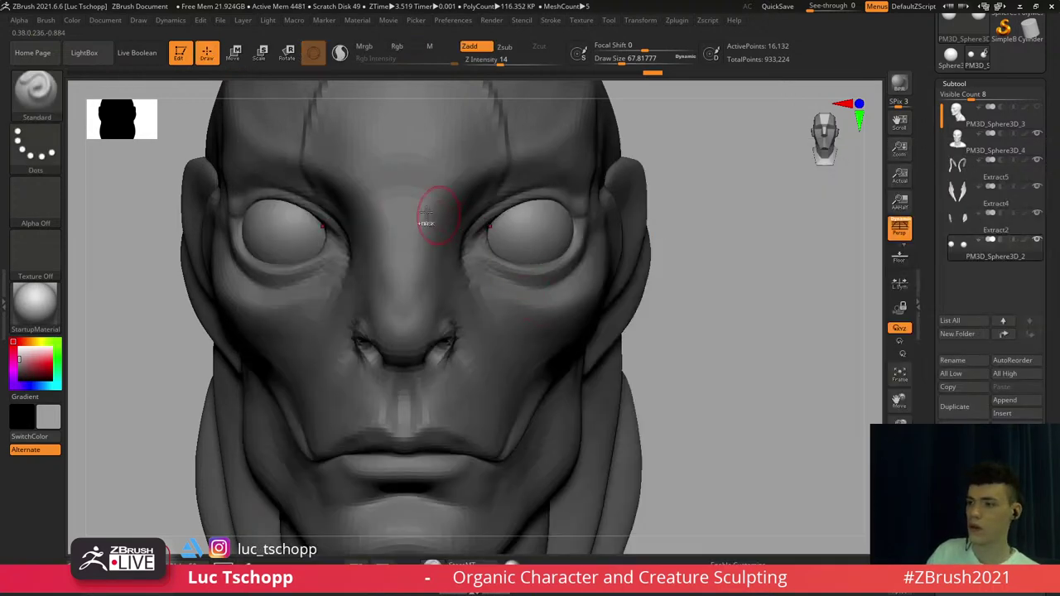
pyautogui.hotkey('ctrl', 'd')
pyautogui.click(74, 22)
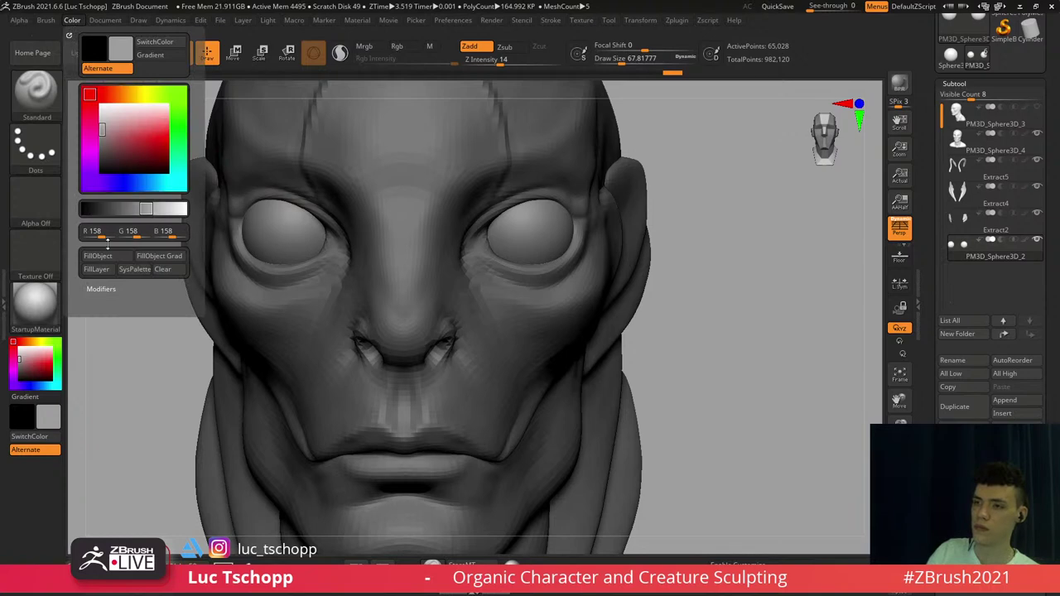
pyautogui.click(106, 256)
# Reselect the Standard brush (BST) and enlarge its draw size
pyautogui.press('b')
pyautogui.press('s')
pyautogui.press('t')
pyautogui.press('s')
pyautogui.click(545, 219)
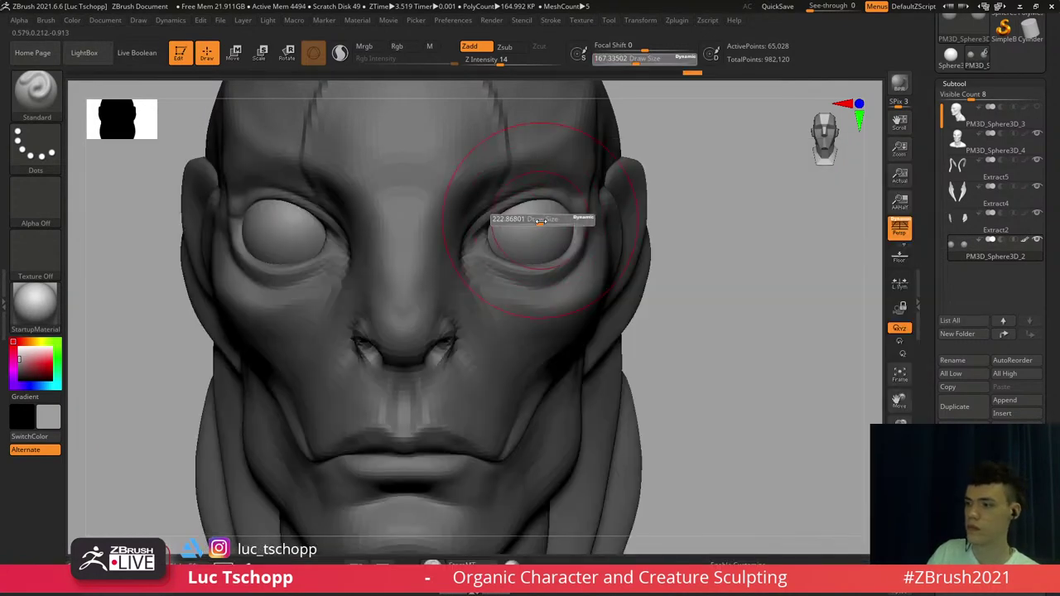
pyautogui.moveTo(458, 206)
pyautogui.keyDown('alt'); pyautogui.mouseDown(button='right')
pyautogui.moveTo(543, 246)
pyautogui.moveTo(405, 240)
pyautogui.moveTo(377, 252)
pyautogui.mouseUp(button='right'); pyautogui.keyUp('alt')
pyautogui.press('b')
pyautogui.press('s')
pyautogui.press('t')
# Try dusty pink and dark red, then fill the eyeballs with near-black (R 17, G 15, B 15)
pyautogui.click(24, 364)
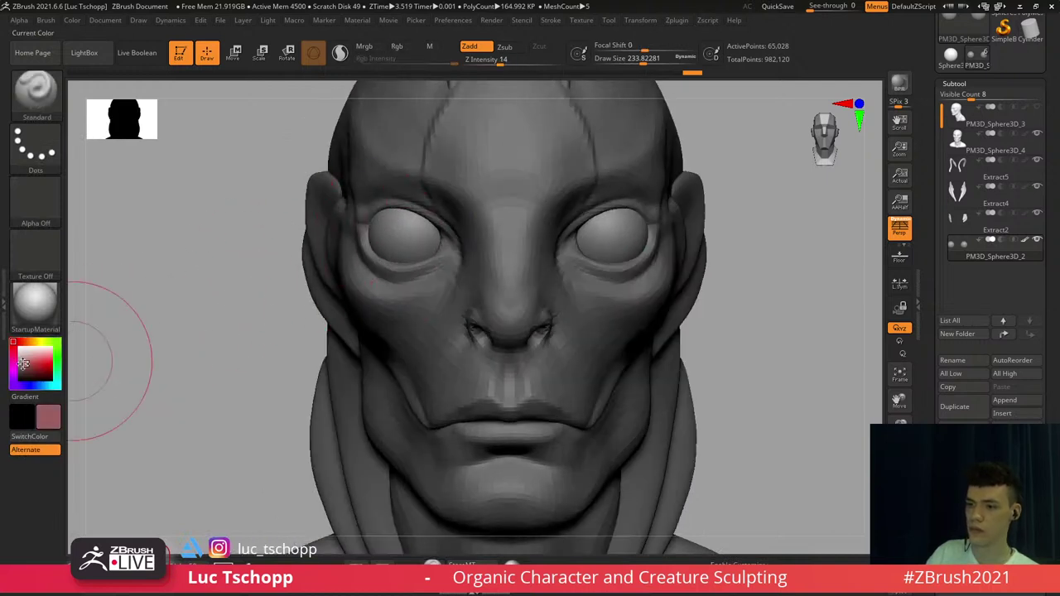
pyautogui.click(35, 368)
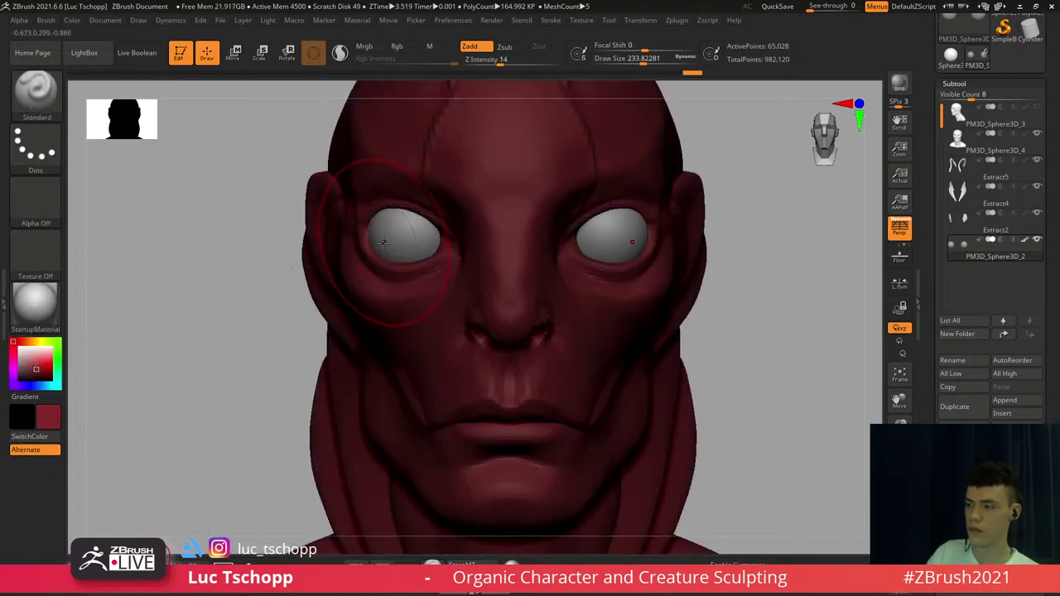
pyautogui.press('s')
pyautogui.moveTo(394, 242); pyautogui.dragTo(380, 243)
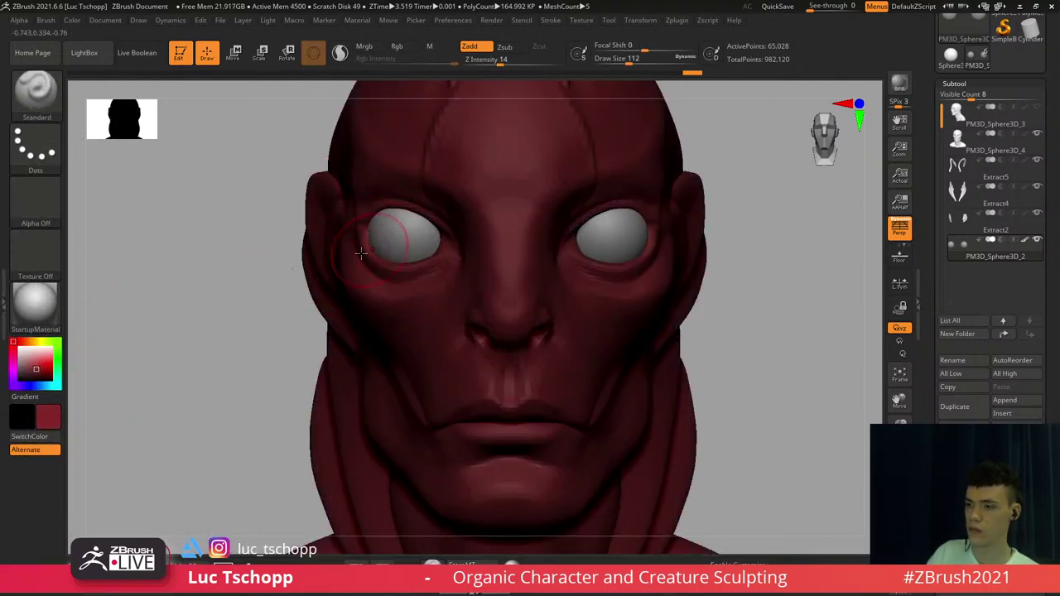
pyautogui.click(21, 378)
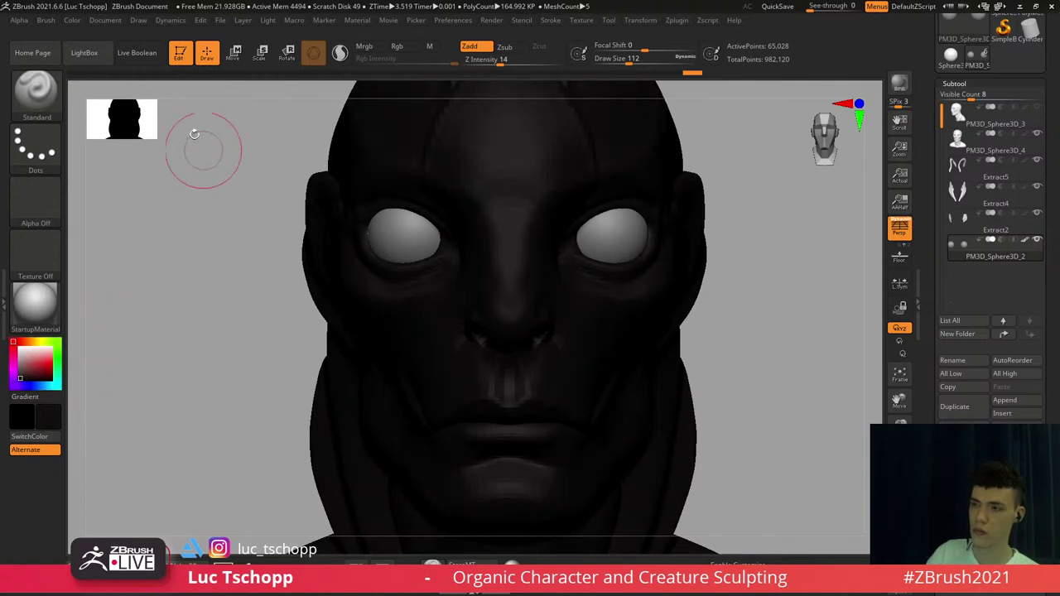
pyautogui.click(72, 21)
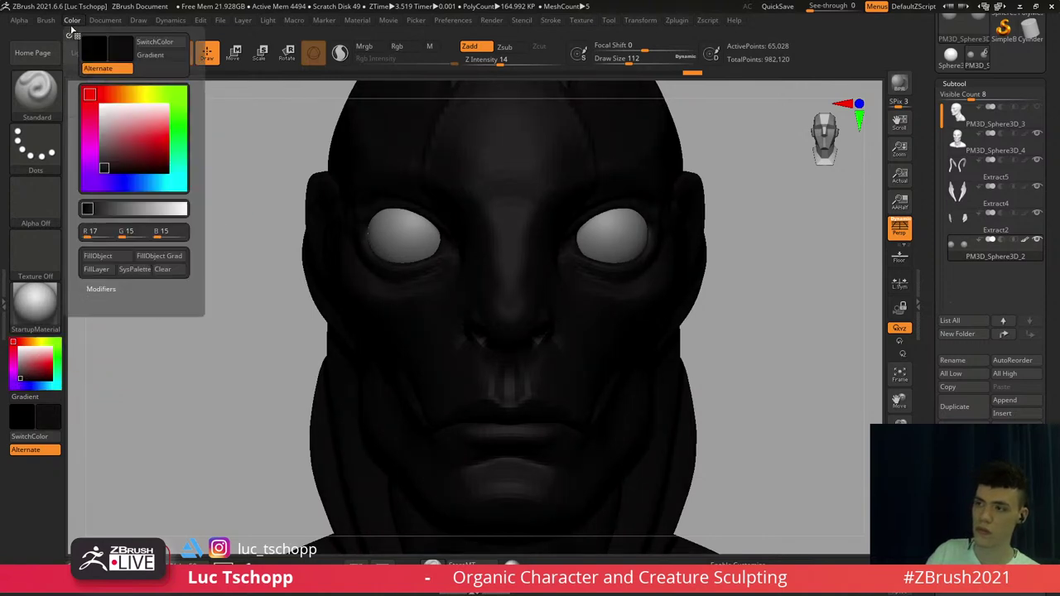
pyautogui.click(103, 256)
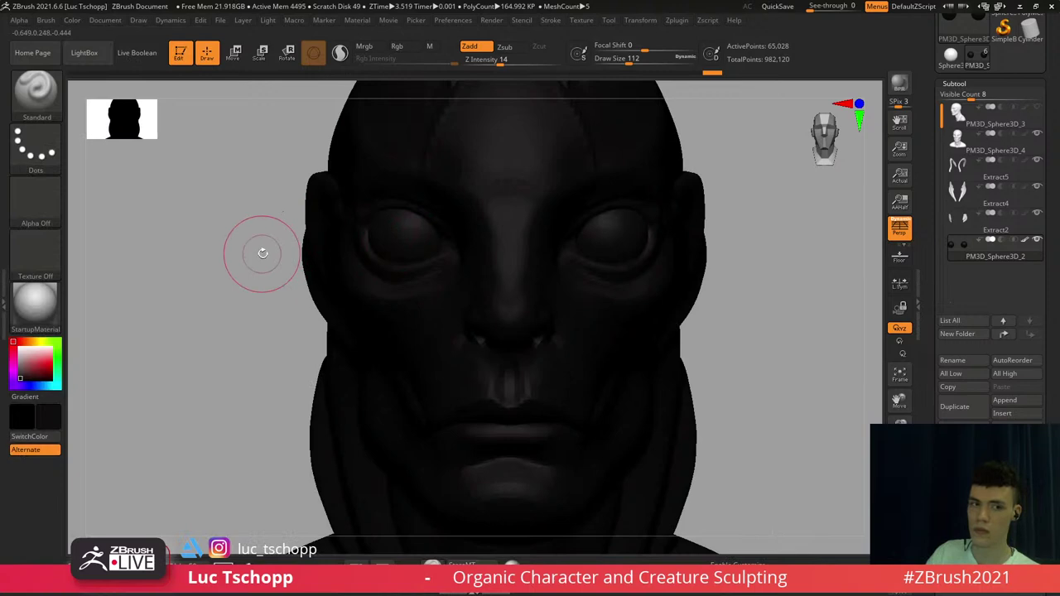
# Zoom in on the face and shrink the Standard brush to a small size
pyautogui.press('c')
pyautogui.keyDown('alt'); pyautogui.moveTo(274, 264); pyautogui.dragTo(290, 311); pyautogui.keyUp('alt')
pyautogui.press('b')
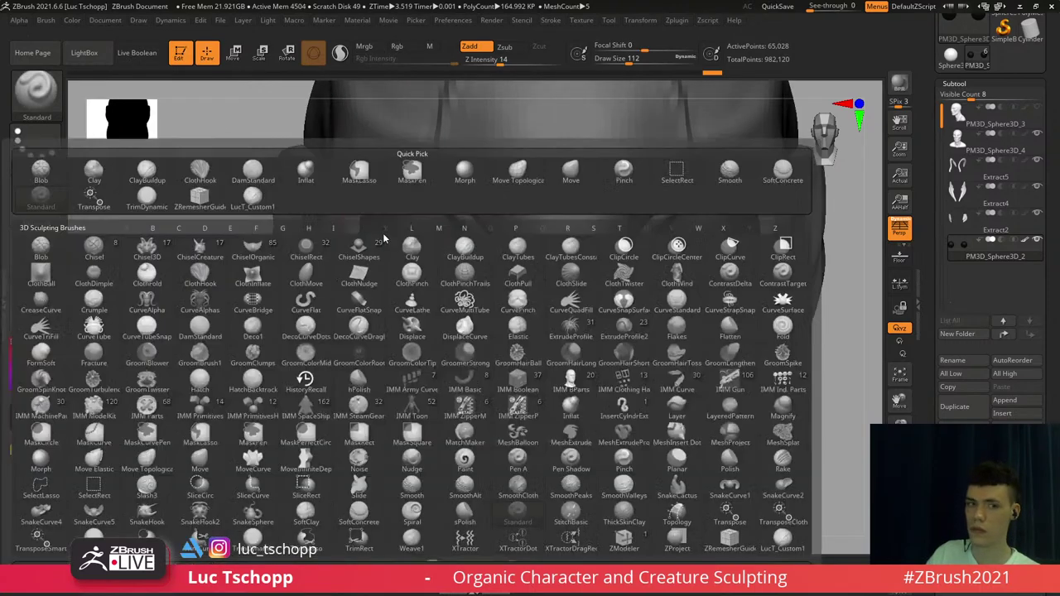
pyautogui.press('s')
pyautogui.press('t')
pyautogui.press('s')
pyautogui.moveTo(385, 238); pyautogui.dragTo(369, 238)
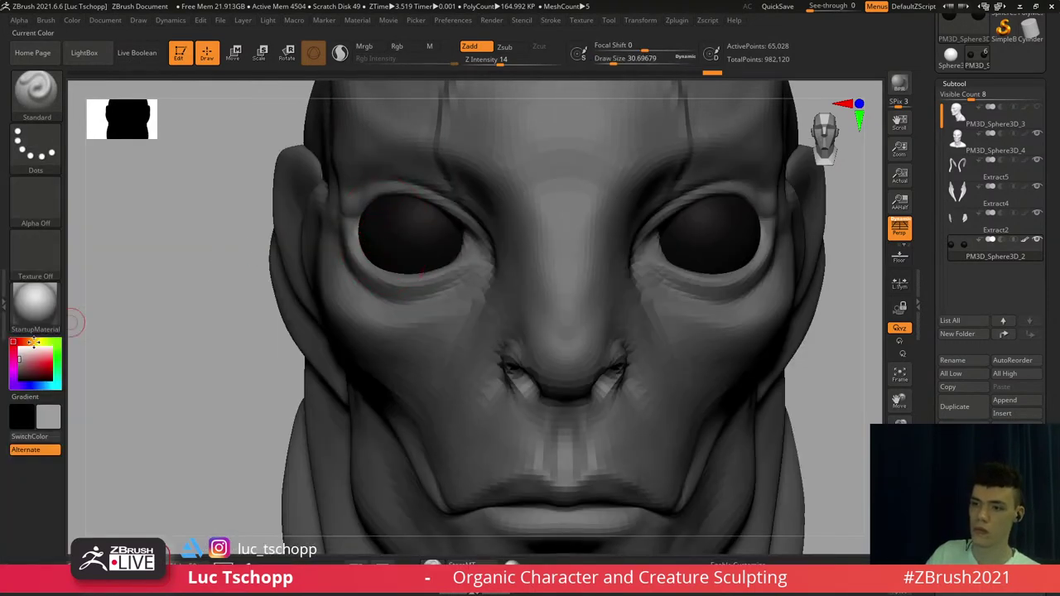
# Choose a muted golden orange skin colour and reframe the head to a front view
pyautogui.click(33, 341)
pyautogui.moveTo(33, 342); pyautogui.dragTo(38, 366)
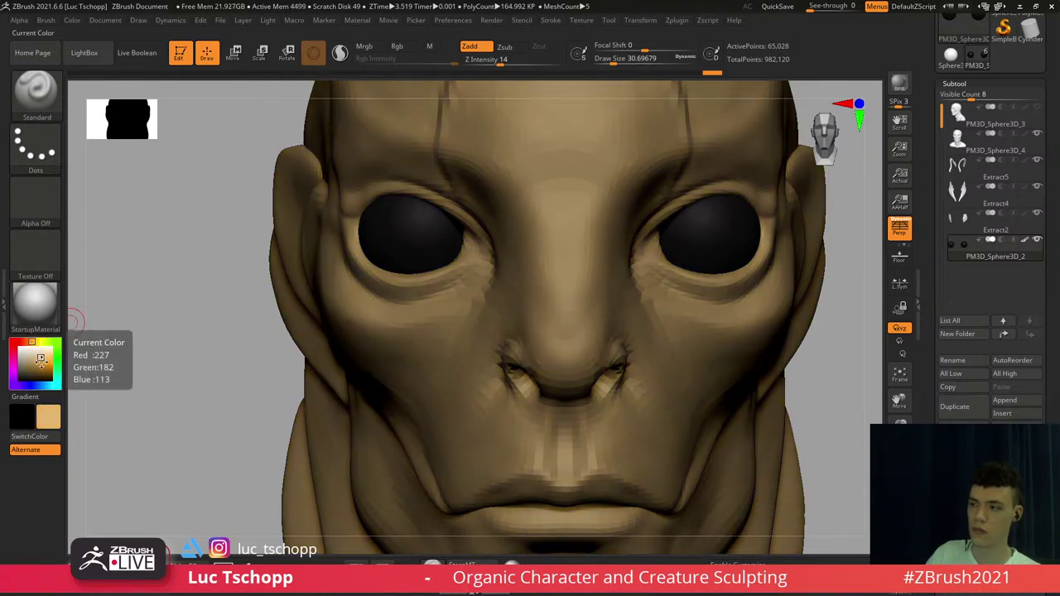
pyautogui.click(43, 363)
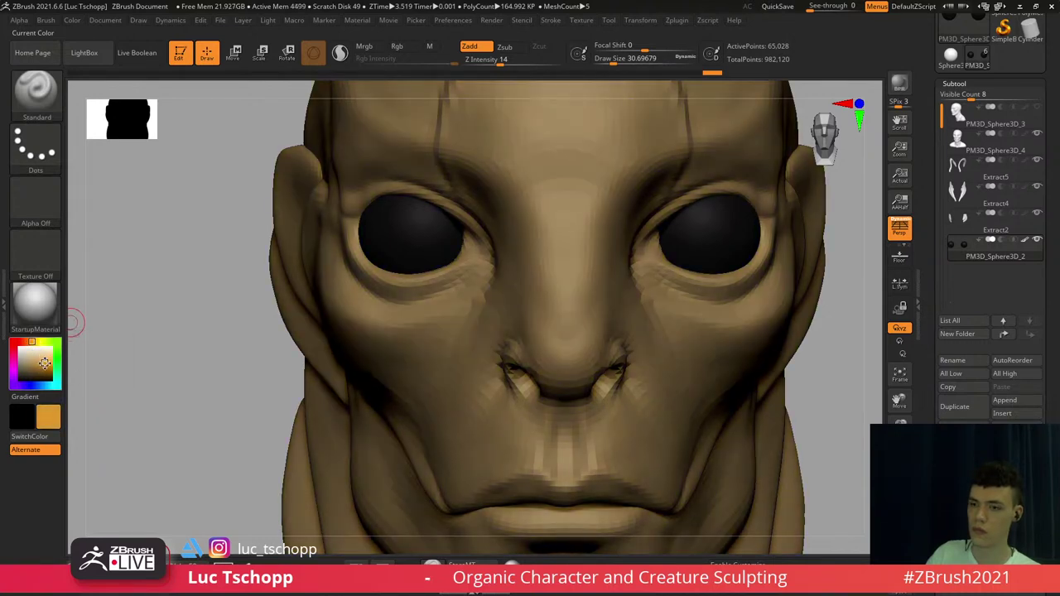
pyautogui.moveTo(443, 207)
pyautogui.keyDown('alt'); pyautogui.mouseDown(button='right')
pyautogui.moveTo(387, 209)
pyautogui.moveTo(305, 233)
pyautogui.mouseUp(button='right'); pyautogui.keyUp('alt')
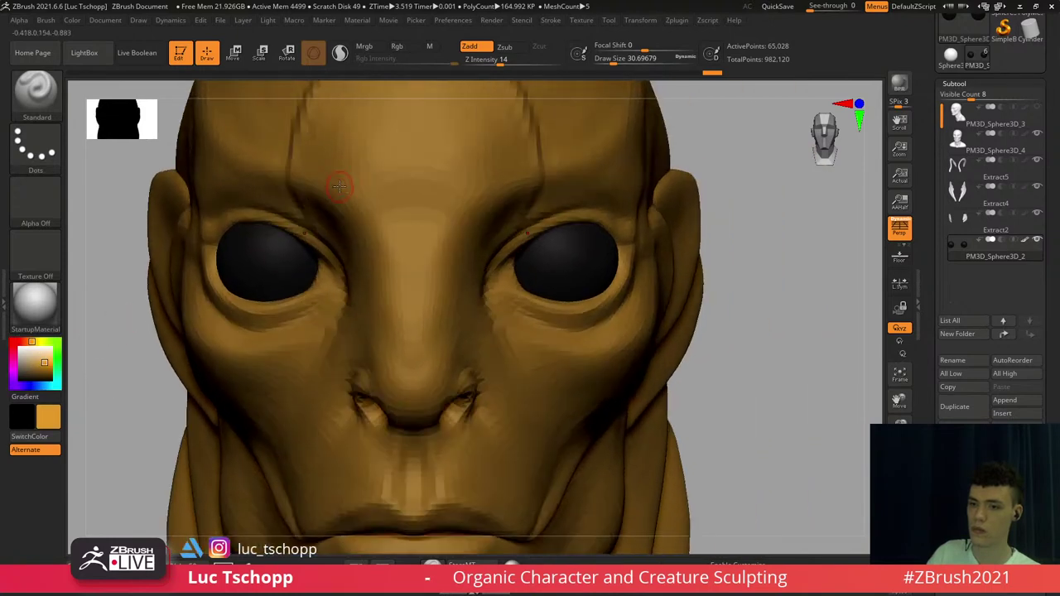
pyautogui.moveTo(522, 257); pyautogui.dragTo(494, 249, button='right')
pyautogui.moveTo(601, 255); pyautogui.dragTo(493, 241, button='right')
pyautogui.hotkey('shift', 'f')
pyautogui.hotkey('shift', 'f')
# Enlarge the brush and test-paint the eyes gold-brown, undoing each stroke so they stay black
pyautogui.press('s')
pyautogui.moveTo(504, 241); pyautogui.dragTo(555, 251)
pyautogui.hotkey('ctrl', 'z')
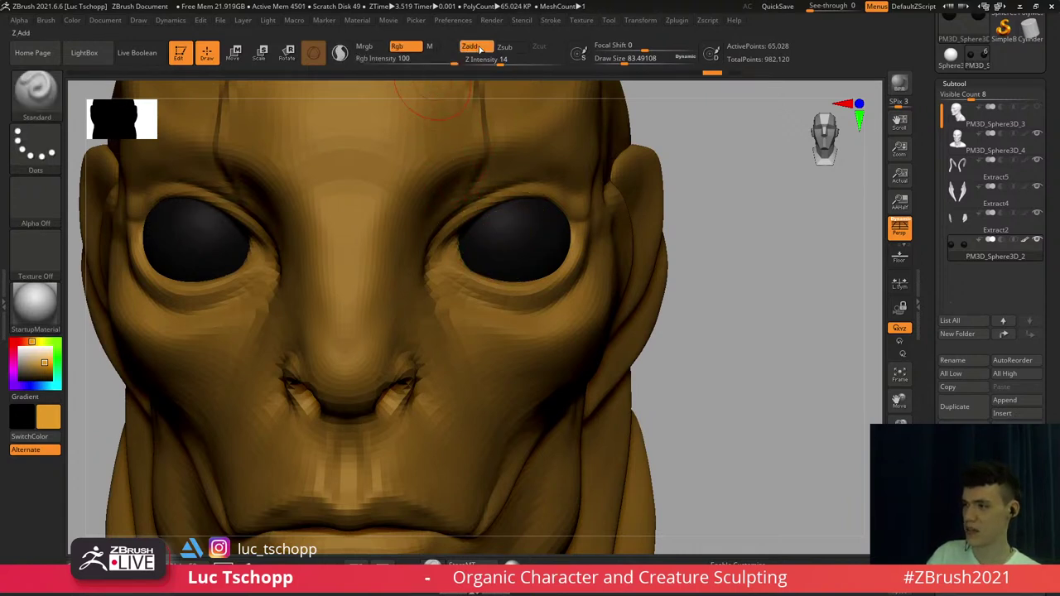
pyautogui.moveTo(507, 225)
pyautogui.mouseDown()
pyautogui.moveTo(497, 253)
pyautogui.moveTo(513, 265)
pyautogui.moveTo(552, 260)
pyautogui.moveTo(527, 270)
pyautogui.mouseUp()
pyautogui.hotkey('ctrl', 'z')
pyautogui.moveTo(515, 235)
pyautogui.keyDown('ctrl'); pyautogui.mouseDown(button='right')
pyautogui.moveTo(500, 232)
pyautogui.moveTo(516, 236)
pyautogui.mouseUp(button='right'); pyautogui.keyUp('ctrl')
pyautogui.moveTo(513, 246)
pyautogui.mouseDown()
pyautogui.moveTo(542, 251)
pyautogui.moveTo(535, 242)
pyautogui.moveTo(546, 244)
pyautogui.moveTo(547, 222)
pyautogui.moveTo(504, 233)
pyautogui.moveTo(521, 250)
pyautogui.moveTo(520, 241)
pyautogui.moveTo(497, 265)
pyautogui.moveTo(514, 239)
pyautogui.mouseUp()
pyautogui.hotkey('ctrl', 'z')
pyautogui.hotkey('ctrl', 'z')
pyautogui.press('s')
pyautogui.hotkey('ctrl', 'z')
pyautogui.press('s')
pyautogui.press('s')
pyautogui.press('s')
pyautogui.press('s')
pyautogui.press('s')
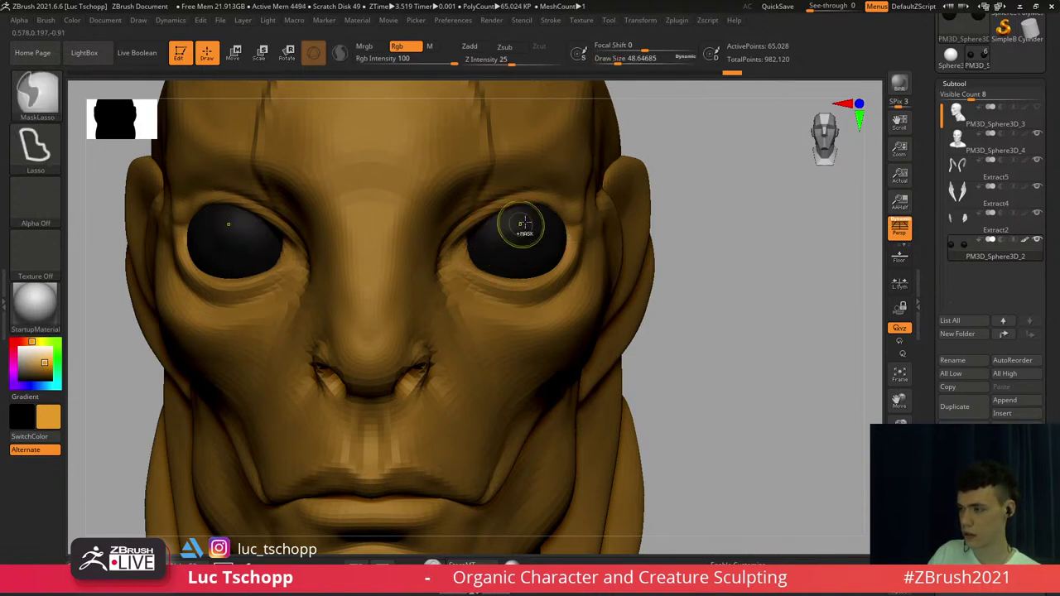
# Switch to a freehand mask brush and mask the centres of both eyeballs as pupils
pyautogui.click(45, 97)
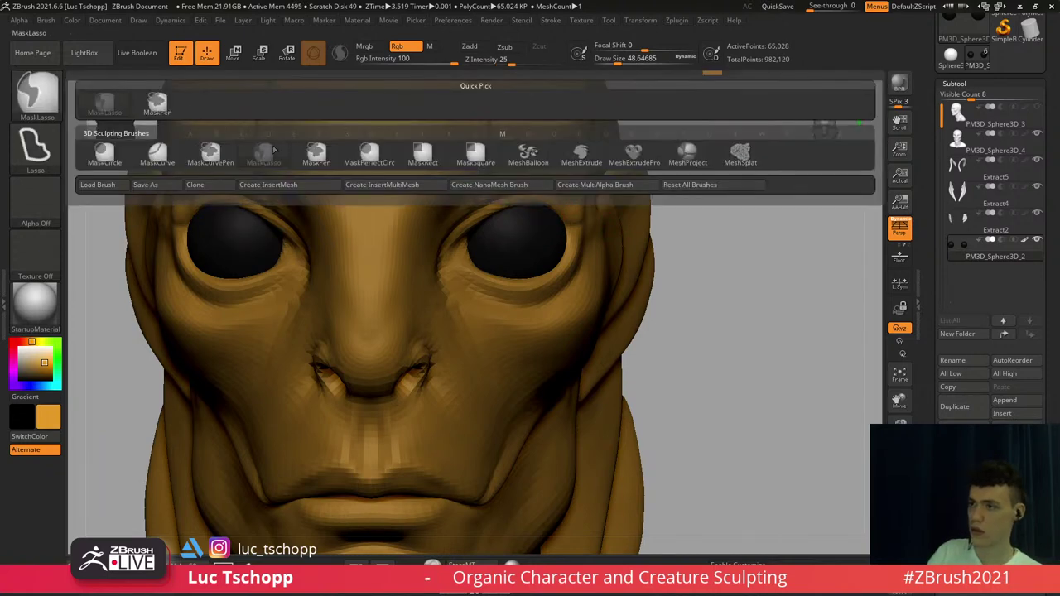
pyautogui.keyDown('ctrl'); pyautogui.click(309, 152); pyautogui.keyUp('ctrl')
pyautogui.hotkey('shift', 'f')
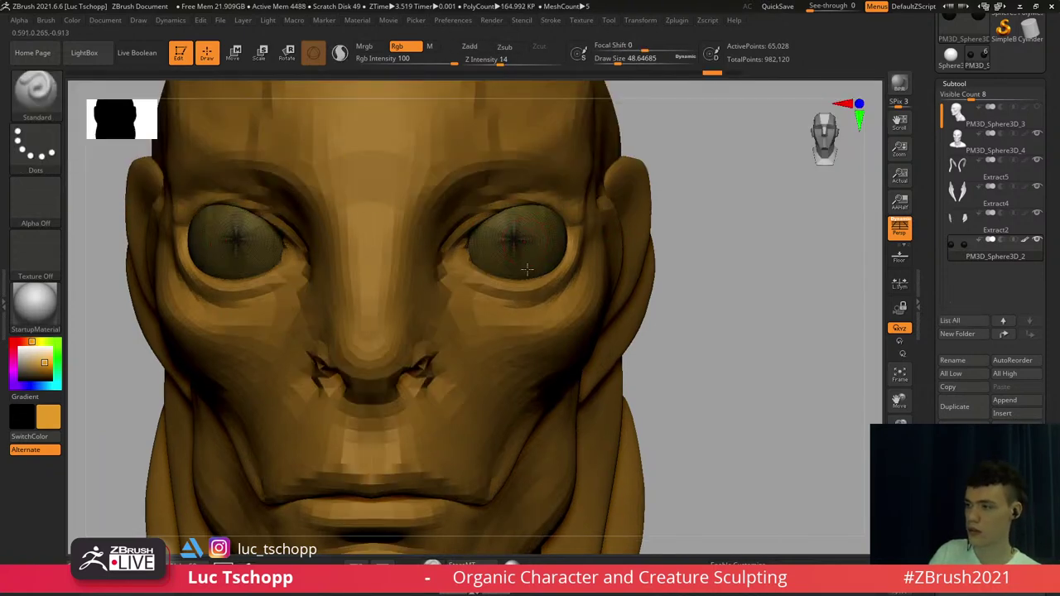
pyautogui.keyDown('ctrl'); pyautogui.moveTo(523, 241); pyautogui.dragTo(527, 267, button='right'); pyautogui.keyUp('ctrl')
pyautogui.press('s')
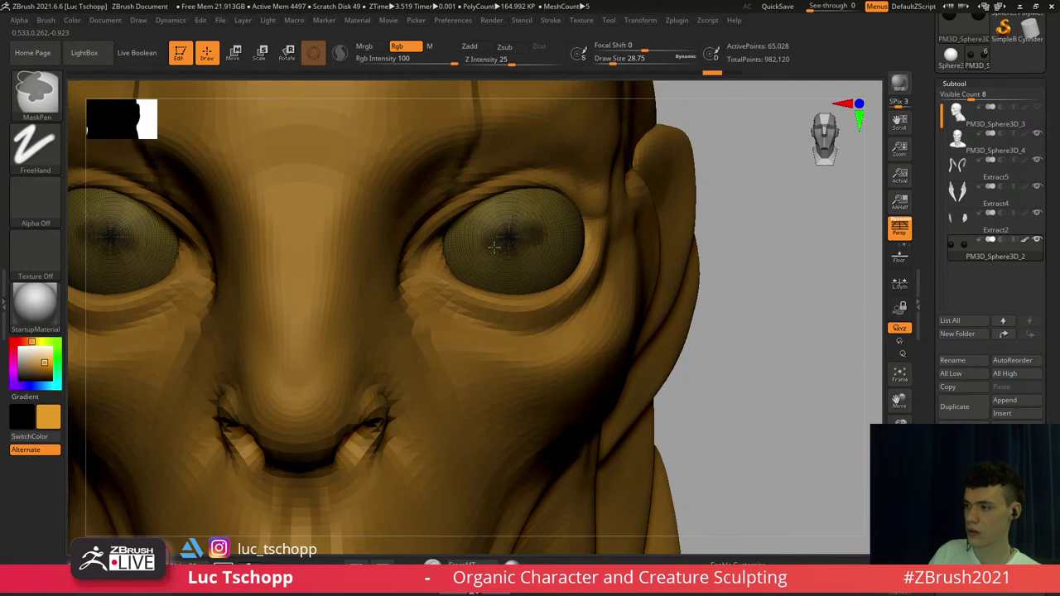
pyautogui.hotkey('ctrl', 'z')
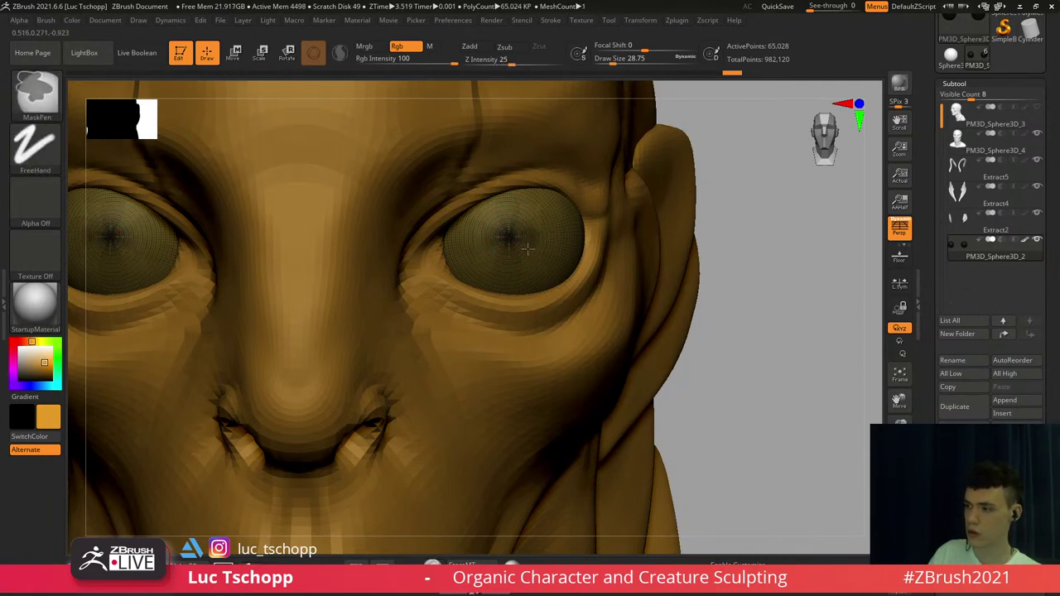
pyautogui.moveTo(527, 249)
pyautogui.keyDown('ctrl'); pyautogui.mouseDown()
pyautogui.moveTo(490, 251)
pyautogui.moveTo(528, 229)
pyautogui.mouseUp(); pyautogui.keyUp('ctrl')
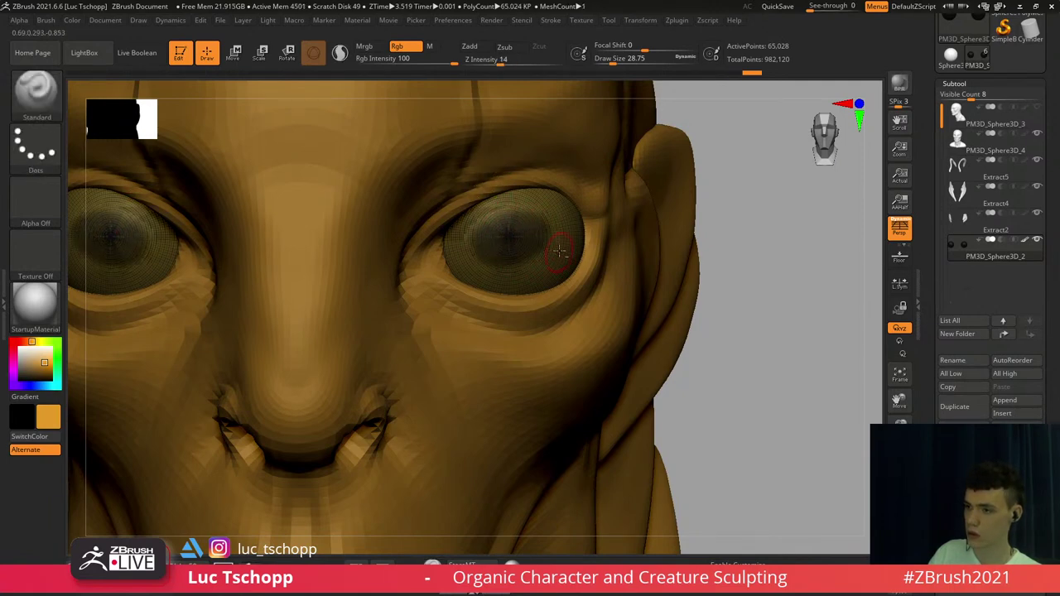
pyautogui.keyDown('ctrl'); pyautogui.moveTo(558, 249); pyautogui.dragTo(559, 211, button='right'); pyautogui.keyUp('ctrl')
# With Standard at size about 234 and Rgb only, paint orange around the pupils, then clear the mask
pyautogui.press('b')
pyautogui.press('s')
pyautogui.press('t')
pyautogui.hotkey('ctrl', 'z')
pyautogui.press('1')
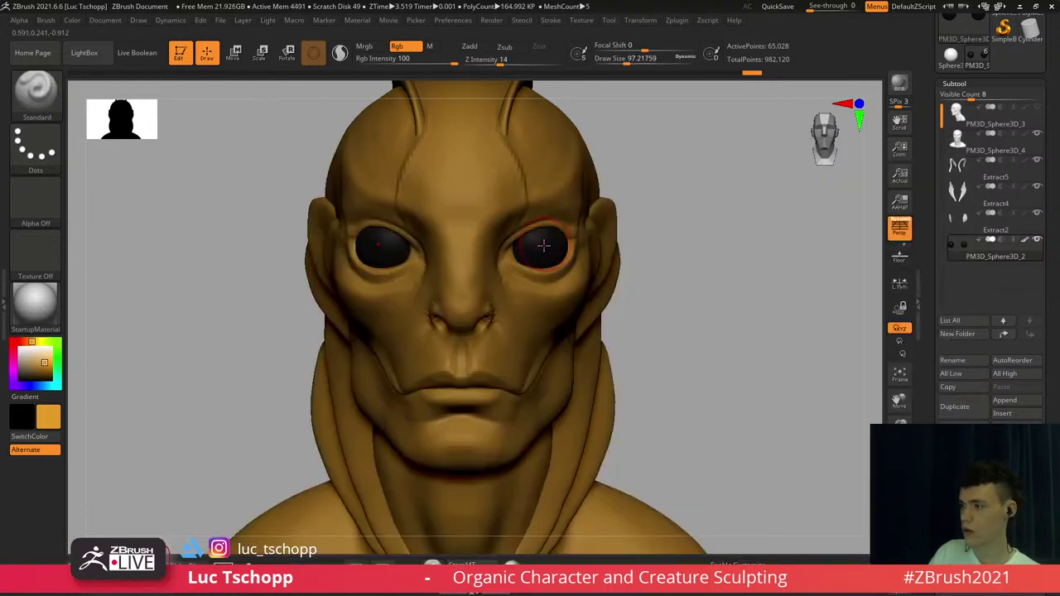
pyautogui.press('s')
pyautogui.click(550, 247)
pyautogui.moveTo(555, 235); pyautogui.dragTo(505, 250)
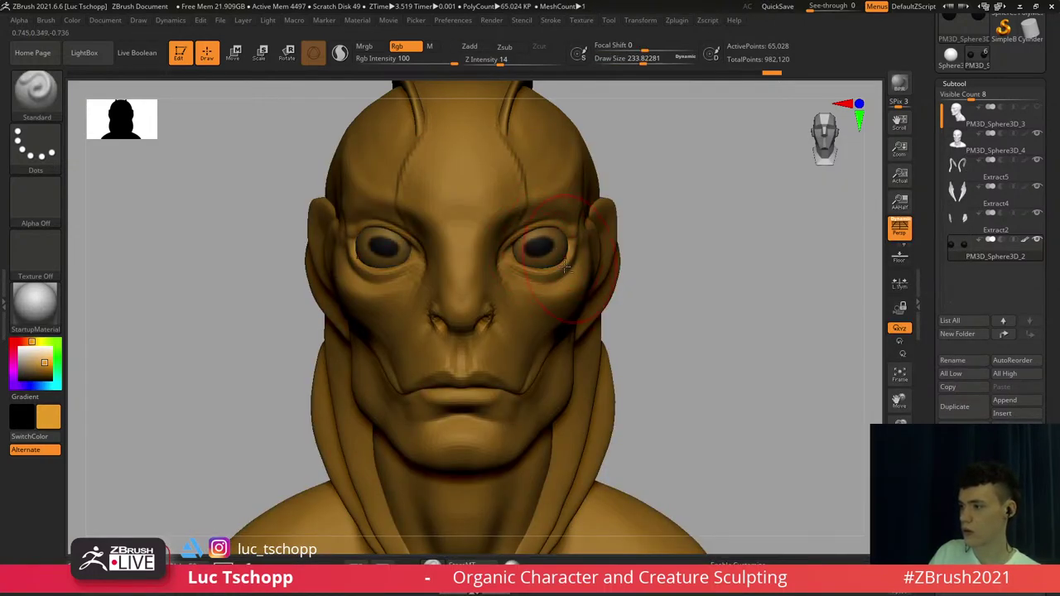
pyautogui.keyDown('ctrl'); pyautogui.moveTo(564, 267); pyautogui.dragTo(581, 212, button='right'); pyautogui.keyUp('ctrl')
pyautogui.keyDown('ctrl'); pyautogui.moveTo(588, 221); pyautogui.dragTo(619, 252); pyautogui.keyUp('ctrl')
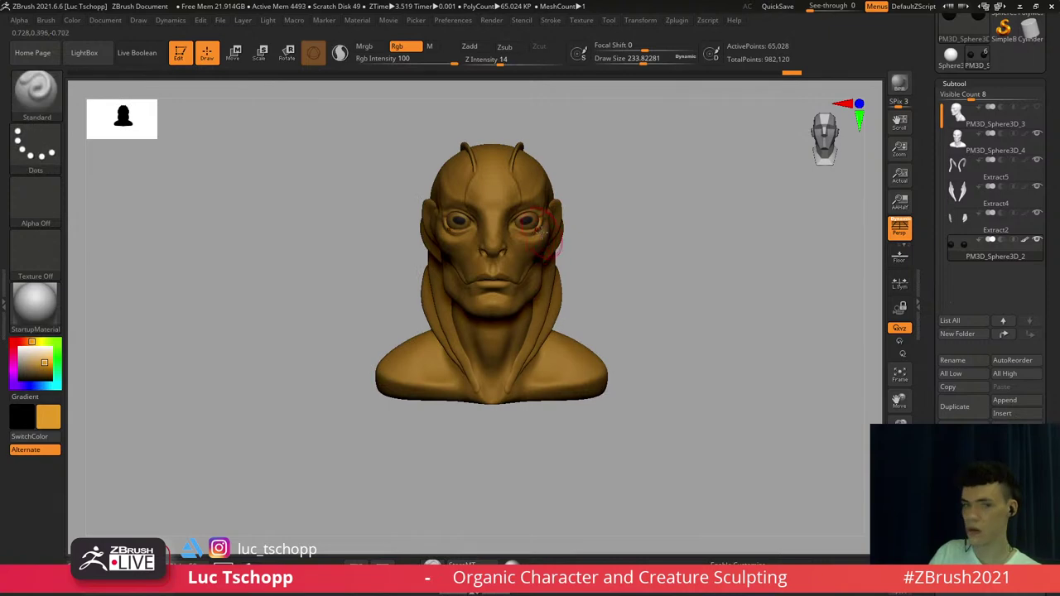
# Select the Move brush, pick background grey as the colour and turn the bust to front view
pyautogui.keyDown('alt'); pyautogui.moveTo(542, 232); pyautogui.dragTo(520, 323, button='right'); pyautogui.keyUp('alt')
pyautogui.press('b')
pyautogui.press('m')
pyautogui.press('v')
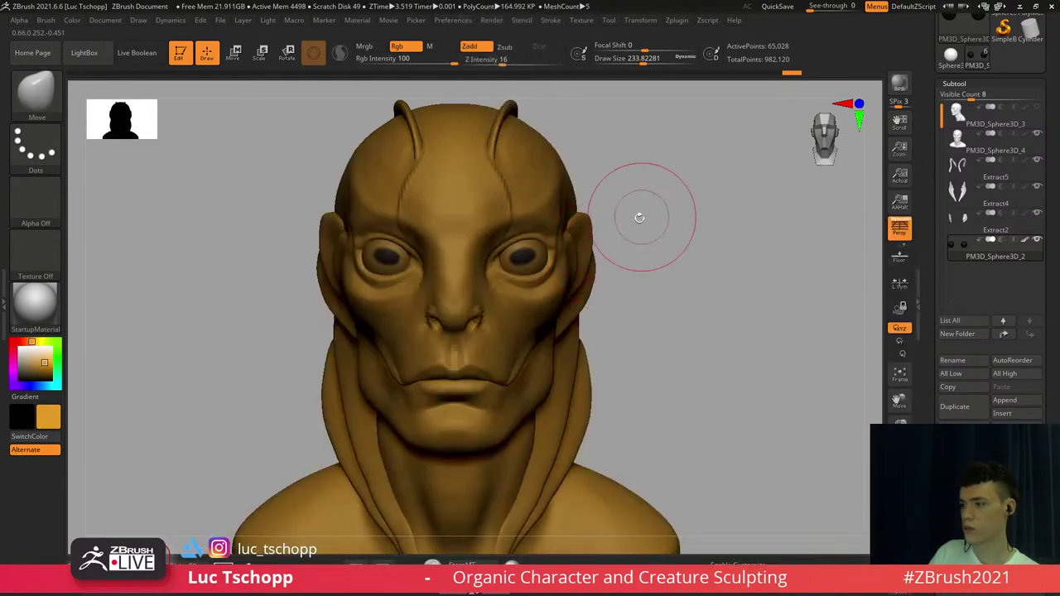
pyautogui.press('c')
pyautogui.keyDown('ctrl'); pyautogui.moveTo(582, 349); pyautogui.dragTo(578, 280, button='right'); pyautogui.keyUp('ctrl')
pyautogui.moveTo(577, 280)
pyautogui.keyDown('alt'); pyautogui.mouseDown(button='right')
pyautogui.moveTo(561, 261)
pyautogui.moveTo(557, 281)
pyautogui.mouseUp(button='right'); pyautogui.keyUp('alt')
pyautogui.moveTo(538, 259); pyautogui.dragTo(575, 254, button='right')
pyautogui.keyDown('alt'); pyautogui.moveTo(543, 197); pyautogui.dragTo(571, 257, button='right'); pyautogui.keyUp('alt')
# From a front view, scale the eyeballs up slightly with Transpose Scale
pyautogui.click(681, 20)
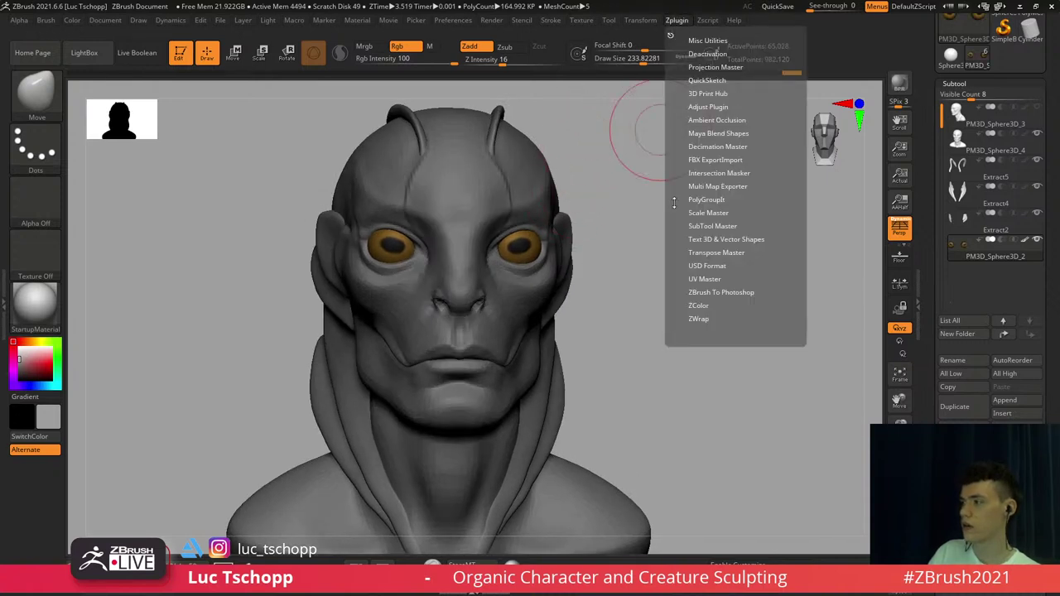
pyautogui.keyDown('shift'); pyautogui.moveTo(507, 243); pyautogui.dragTo(514, 246, button='right'); pyautogui.keyUp('shift')
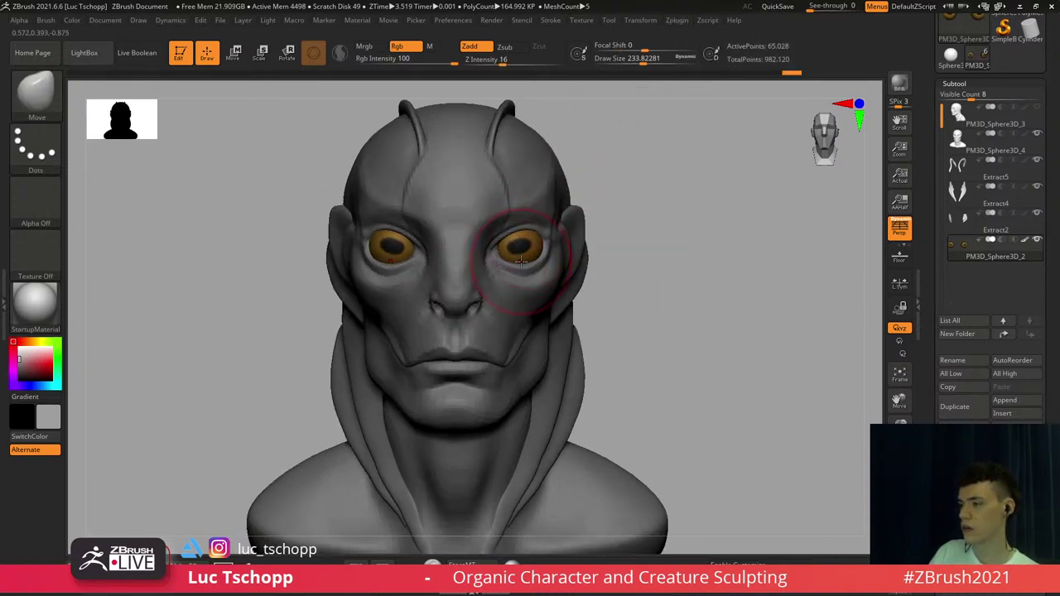
pyautogui.hotkey('shift', 'f')
pyautogui.hotkey('shift', 'f')
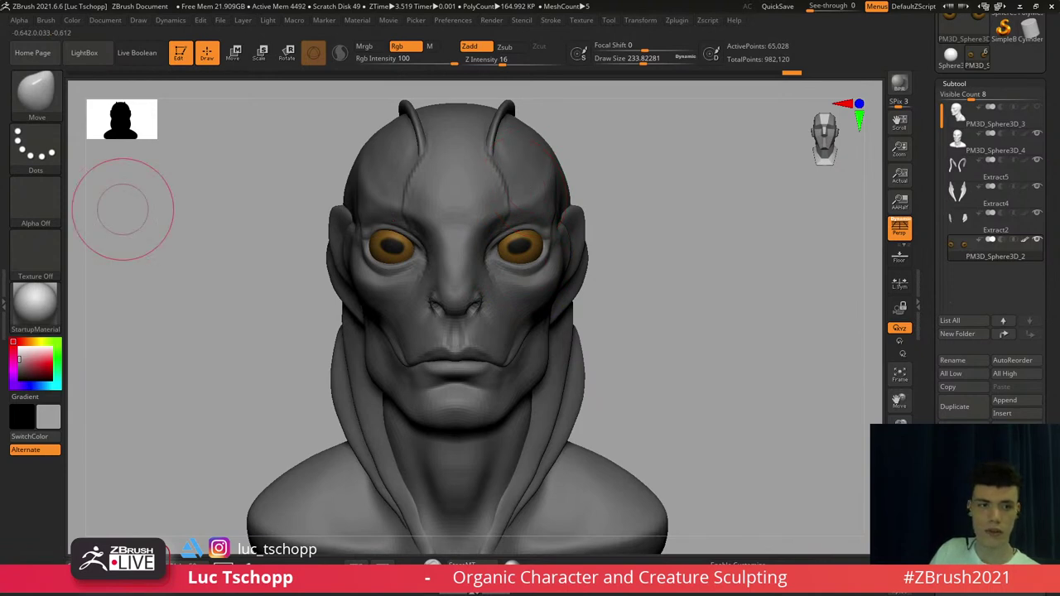
pyautogui.keyDown('shift'); pyautogui.moveTo(485, 193); pyautogui.dragTo(497, 278, button='right'); pyautogui.keyUp('shift')
pyautogui.press('e')
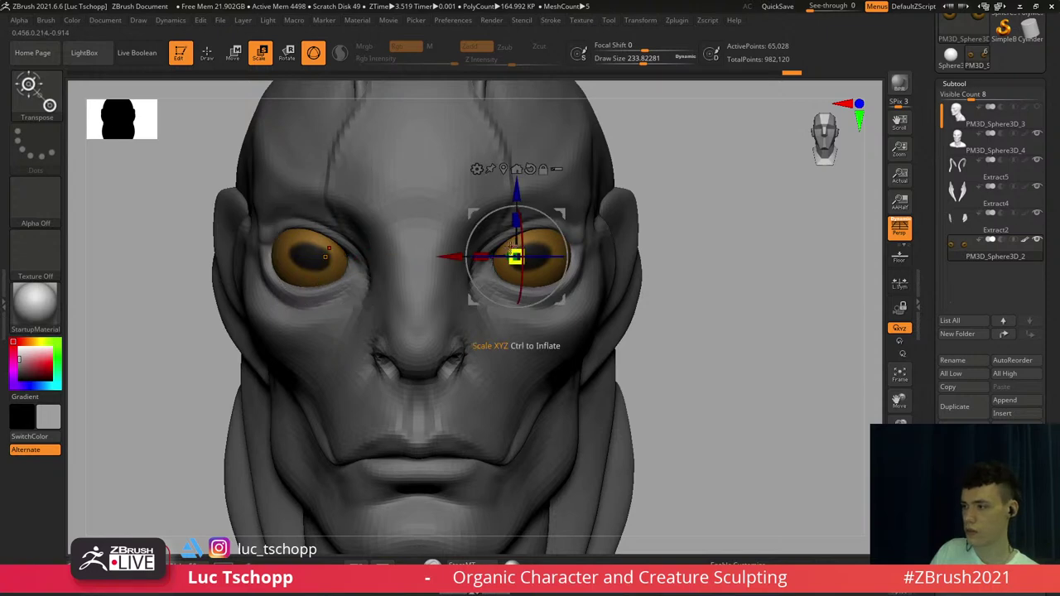
pyautogui.moveTo(511, 248); pyautogui.dragTo(512, 246)
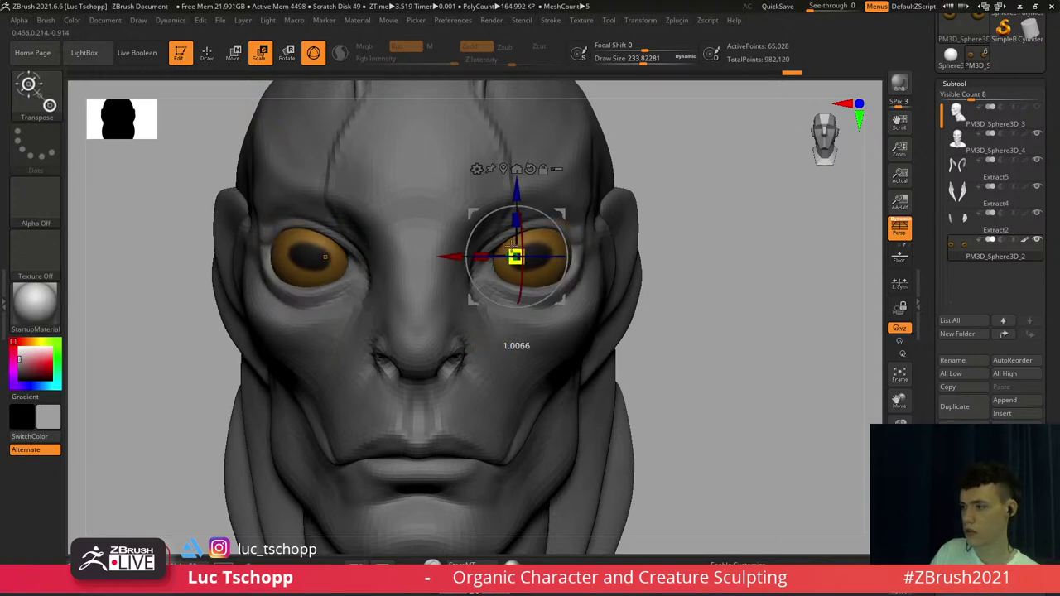
# Switch to the face subtool PM3D_Sphere3D_4 at its lowest subdivision with the Move brush
pyautogui.keyDown('alt'); pyautogui.click(522, 343); pyautogui.keyUp('alt')
pyautogui.press('q')
pyautogui.press('b')
pyautogui.press('m')
pyautogui.press('v')
pyautogui.hotkey('shift', 'd')
pyautogui.hotkey('shift', 'd')
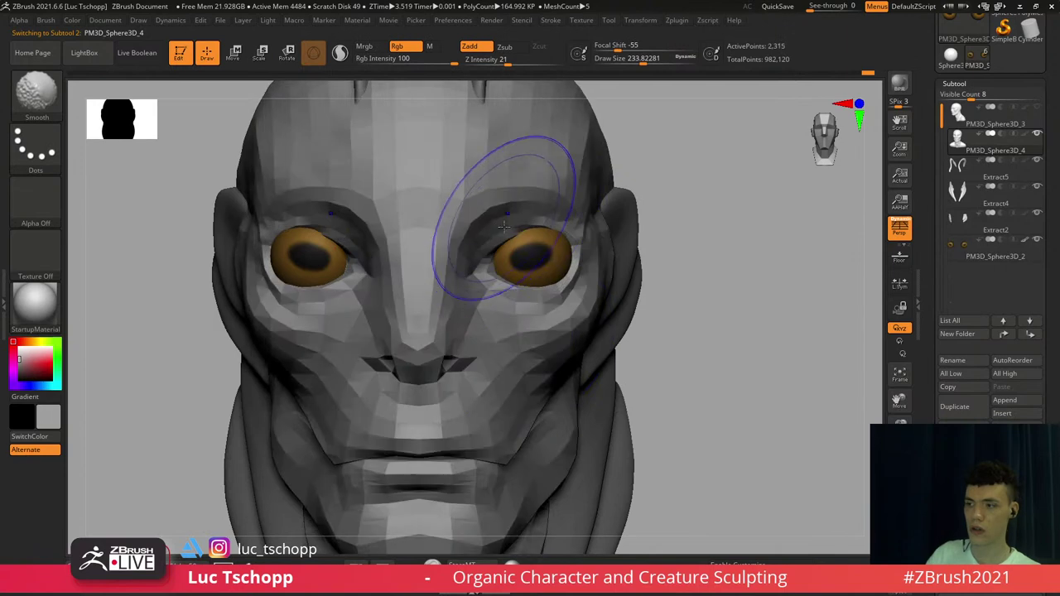
pyautogui.press('b')
pyautogui.press('m')
pyautogui.press('v')
# At low subdivision with a Move brush of about 234, push the left cheek's mouth crease down
pyautogui.moveTo(515, 295); pyautogui.dragTo(501, 322, button='right')
pyautogui.press('s')
pyautogui.moveTo(568, 301); pyautogui.dragTo(578, 300)
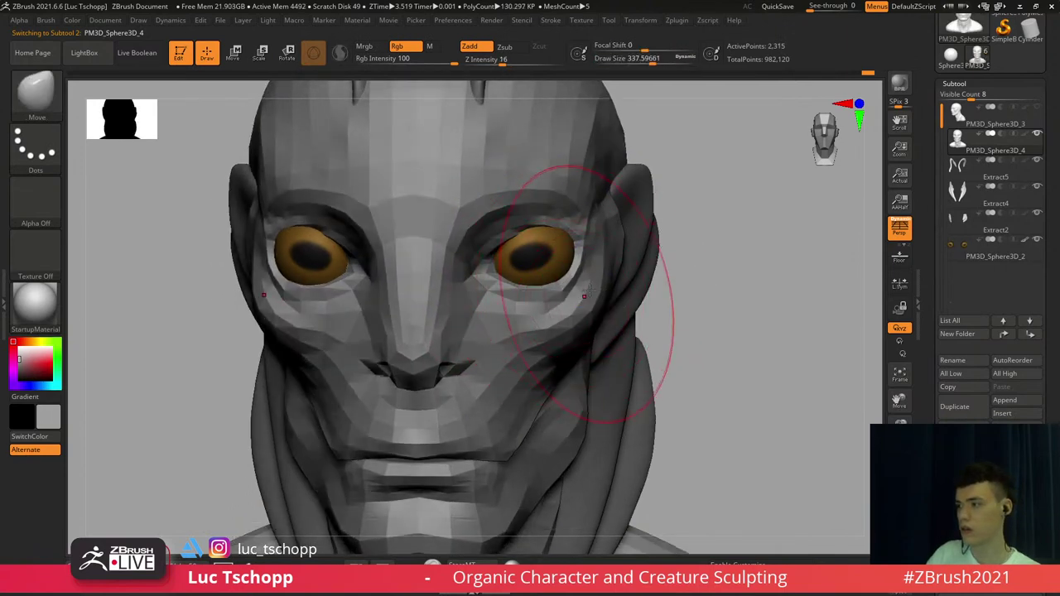
pyautogui.press('d')
pyautogui.press('d')
pyautogui.press('d')
pyautogui.press('d')
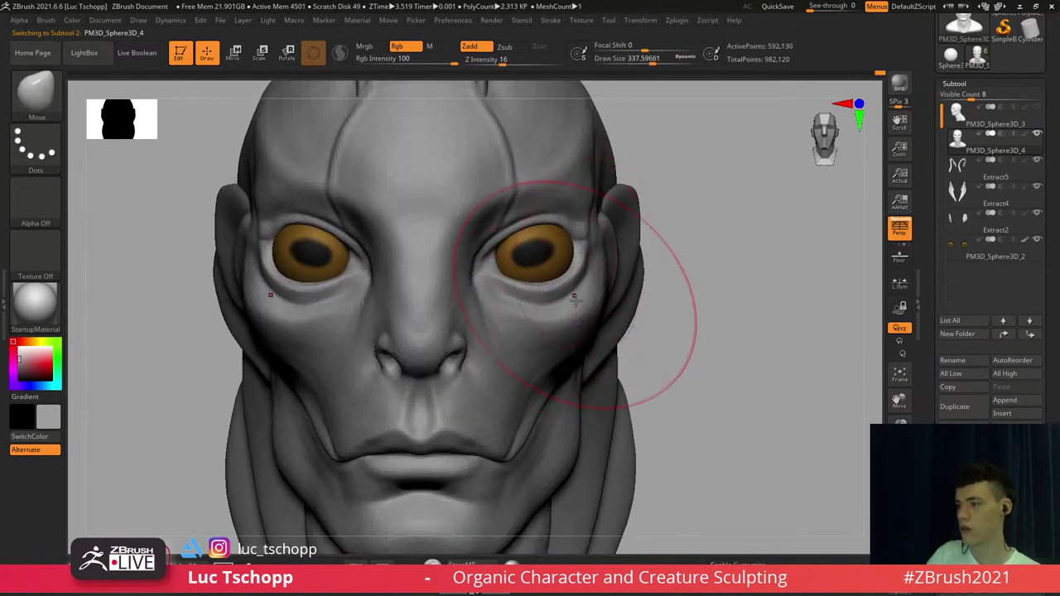
pyautogui.moveTo(574, 291)
pyautogui.keyDown('ctrl'); pyautogui.mouseDown(button='right')
pyautogui.moveTo(559, 326)
pyautogui.moveTo(552, 286)
pyautogui.moveTo(546, 320)
pyautogui.mouseUp(button='right'); pyautogui.keyUp('ctrl')
pyautogui.keyDown('alt'); pyautogui.moveTo(480, 309); pyautogui.dragTo(555, 276, button='right'); pyautogui.keyUp('alt')
pyautogui.hotkey('shift', 'd')
pyautogui.moveTo(414, 311)
pyautogui.mouseDown(button='right')
pyautogui.moveTo(467, 321)
pyautogui.moveTo(484, 270)
pyautogui.mouseUp(button='right')
pyautogui.hotkey('shift', 'd')
pyautogui.hotkey('shift', 'd')
pyautogui.press('s')
pyautogui.moveTo(481, 290); pyautogui.dragTo(471, 292)
pyautogui.press('s')
pyautogui.moveTo(491, 288); pyautogui.dragTo(492, 295)
# Shrink the Move brush to about 90 and examine the eye area in three-quarter and profile views
pyautogui.moveTo(512, 306)
pyautogui.keyDown('shift'); pyautogui.mouseDown(button='right')
pyautogui.moveTo(526, 286)
pyautogui.moveTo(517, 265)
pyautogui.mouseUp(button='right'); pyautogui.keyUp('shift')
pyautogui.press('s')
pyautogui.moveTo(513, 265); pyautogui.dragTo(506, 265)
pyautogui.moveTo(505, 261)
pyautogui.keyDown('ctrl'); pyautogui.mouseDown(button='right')
pyautogui.moveTo(512, 280)
pyautogui.moveTo(524, 272)
pyautogui.mouseUp(button='right'); pyautogui.keyUp('ctrl')
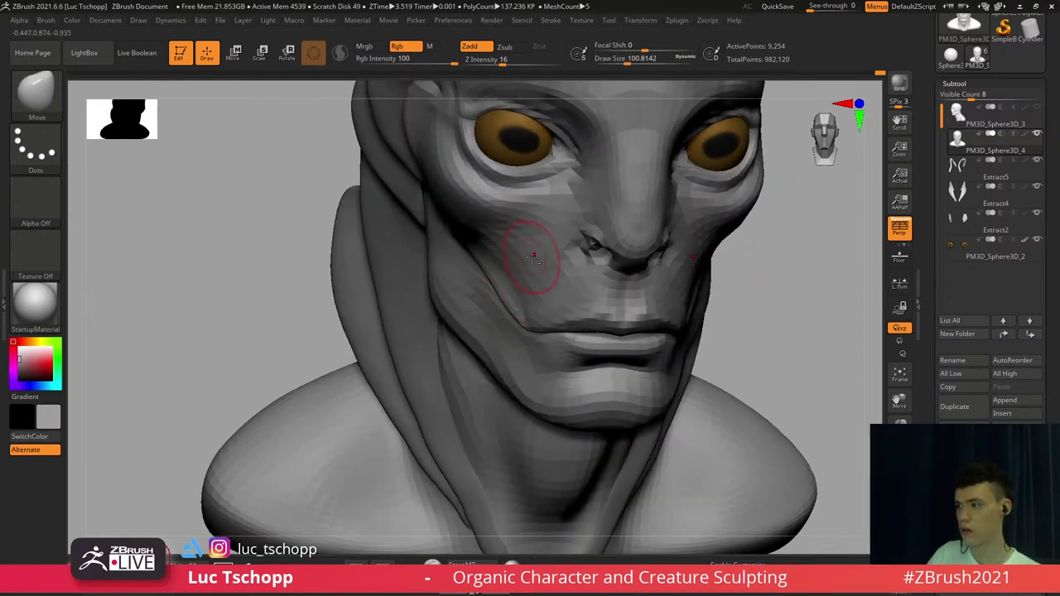
pyautogui.moveTo(542, 263); pyautogui.dragTo(563, 246, button='right')
pyautogui.press('s')
pyautogui.moveTo(563, 246); pyautogui.dragTo(560, 245)
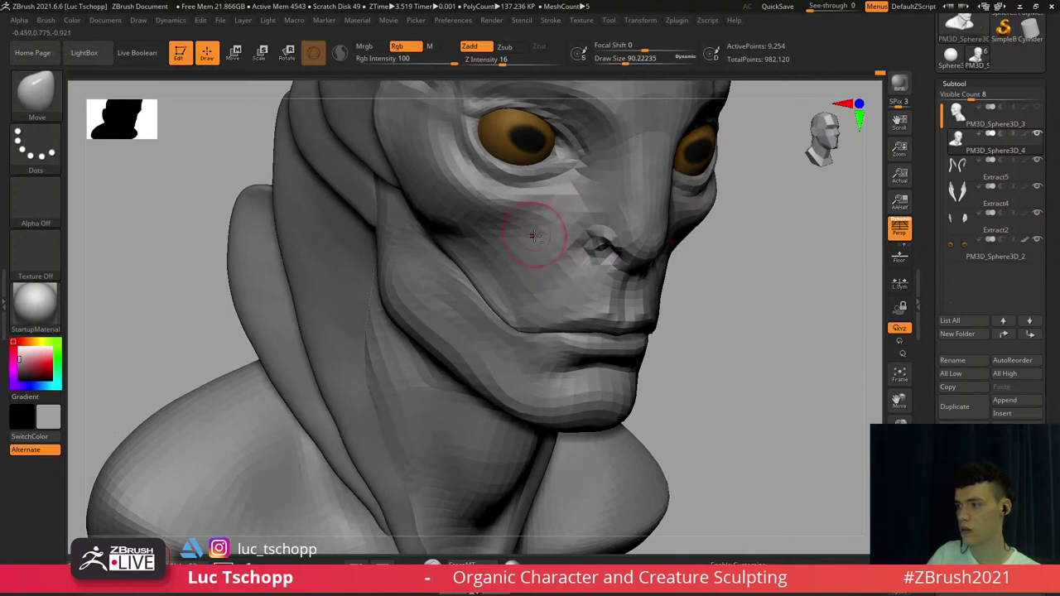
pyautogui.press('d')
pyautogui.press('d')
pyautogui.moveTo(560, 217)
pyautogui.keyDown('alt'); pyautogui.mouseDown(button='right')
pyautogui.moveTo(527, 331)
pyautogui.moveTo(502, 308)
pyautogui.moveTo(517, 279)
pyautogui.moveTo(528, 290)
pyautogui.mouseUp(button='right'); pyautogui.keyUp('alt')
pyautogui.keyDown('ctrl'); pyautogui.moveTo(528, 290); pyautogui.dragTo(525, 304, button='right'); pyautogui.keyUp('ctrl')
# Reshape the eyelid in profile with a Move brush of about 94, then return to front view
pyautogui.hotkey('shift', 'd')
pyautogui.hotkey('shift', 'd')
pyautogui.hotkey('shift', 'd')
pyautogui.press('d')
pyautogui.press('s')
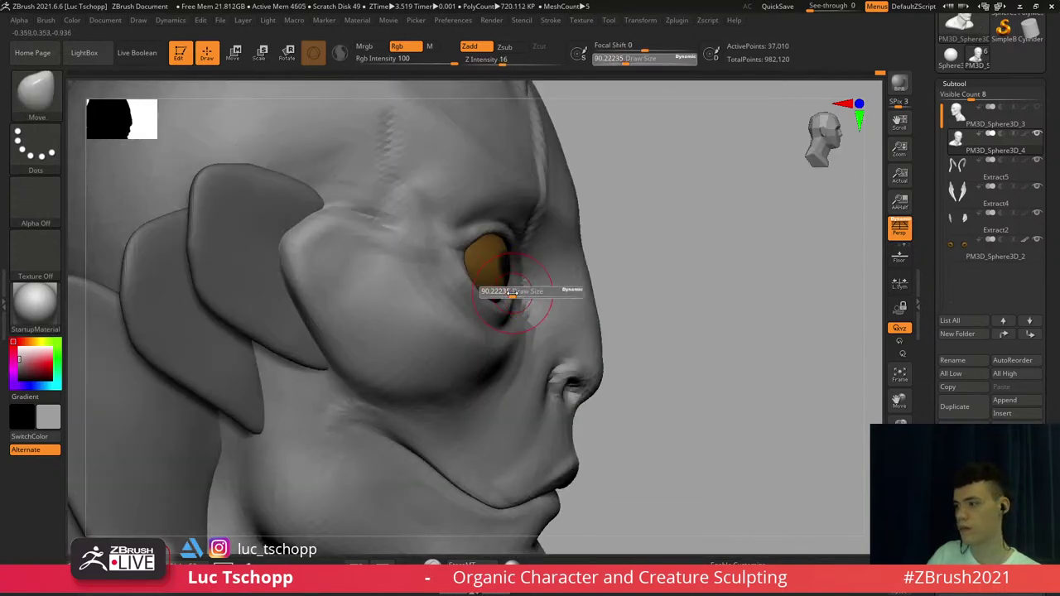
pyautogui.moveTo(523, 291); pyautogui.dragTo(460, 282)
pyautogui.press('s')
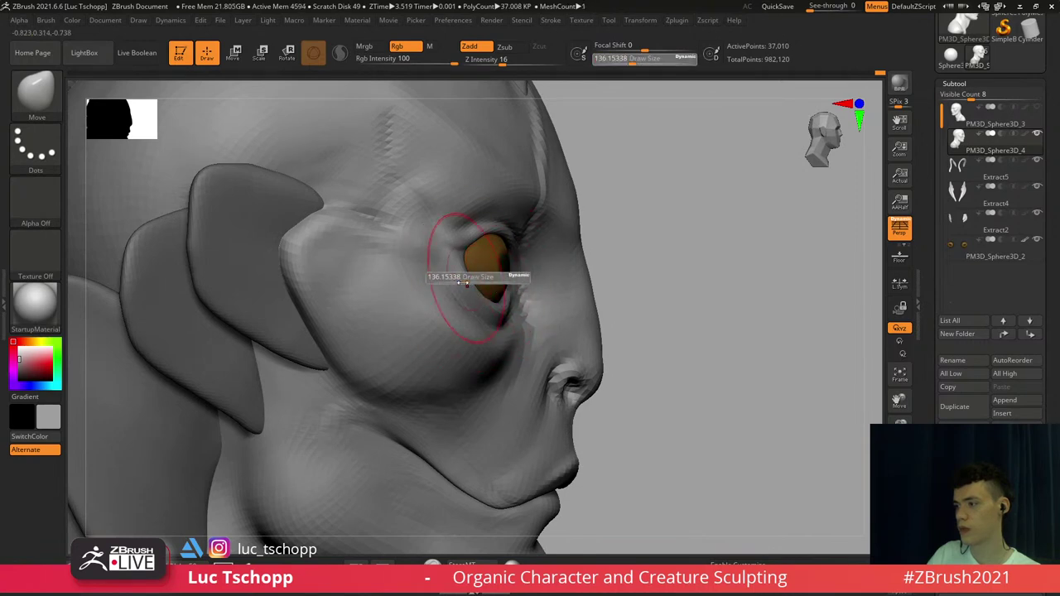
pyautogui.moveTo(459, 280); pyautogui.dragTo(424, 267, button='right')
pyautogui.press('d')
pyautogui.press('d')
pyautogui.press('f')
pyautogui.moveTo(538, 279)
pyautogui.keyDown('alt'); pyautogui.mouseDown(button='right')
pyautogui.moveTo(524, 303)
pyautogui.moveTo(497, 276)
pyautogui.moveTo(489, 244)
pyautogui.moveTo(490, 268)
pyautogui.mouseUp(button='right'); pyautogui.keyUp('alt')
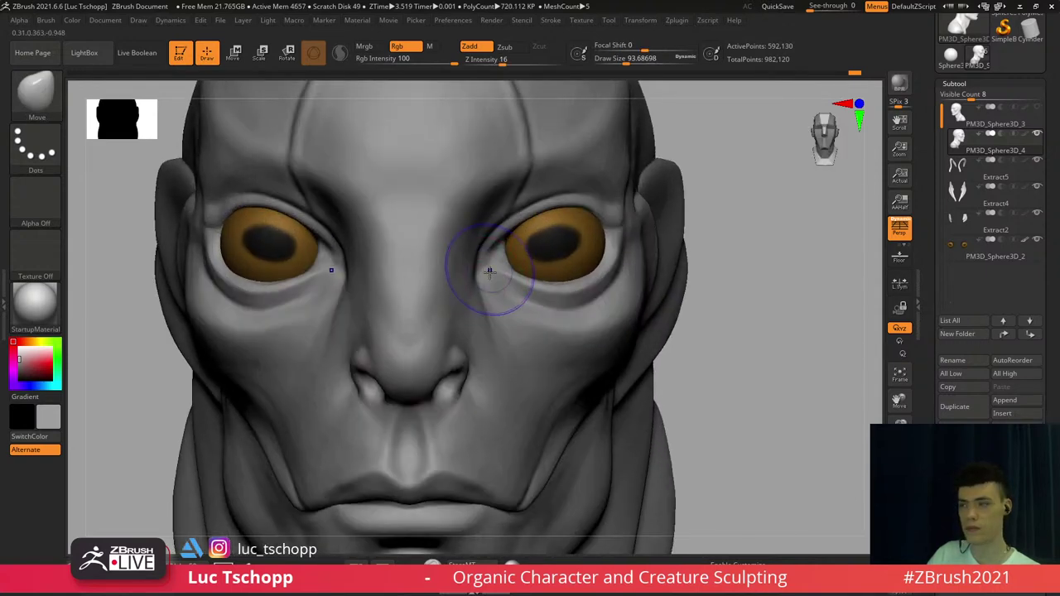
# At low subdivision, pull both inner eye corners around the eyeballs with a brush of about 87
pyautogui.hotkey('shift', 'd')
pyautogui.hotkey('shift', 'd')
pyautogui.press('s')
pyautogui.moveTo(508, 261); pyautogui.dragTo(495, 256)
pyautogui.press('s')
pyautogui.moveTo(494, 258); pyautogui.dragTo(496, 265)
# Select the Standard brush at size about 59 for colour painting
pyautogui.press('s')
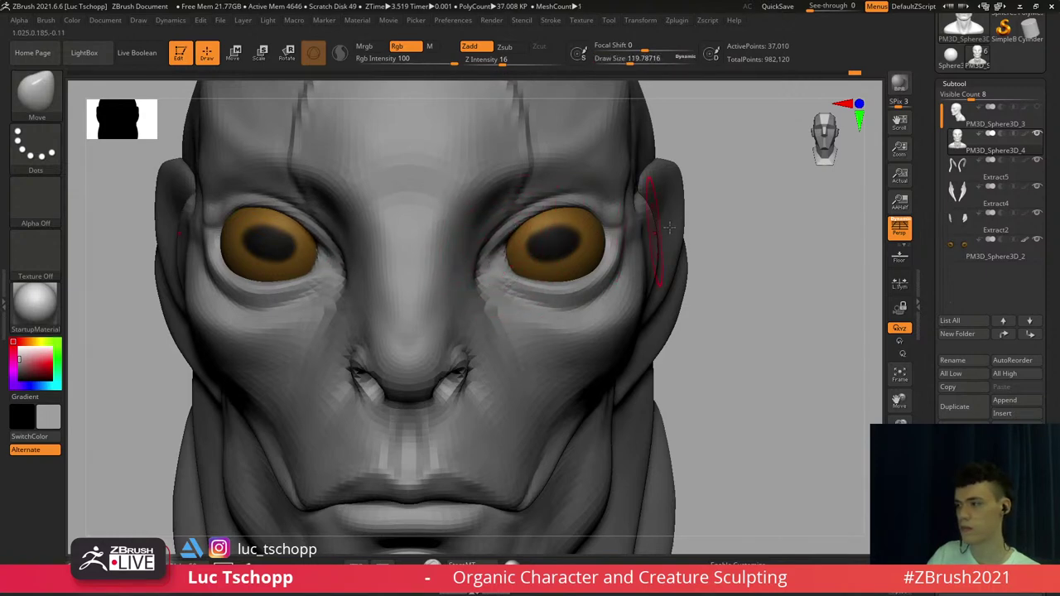
pyautogui.press('b')
pyautogui.press('s')
pyautogui.press('t')
pyautogui.press('s')
pyautogui.moveTo(560, 245); pyautogui.dragTo(550, 245)
pyautogui.keyDown('alt'); pyautogui.moveTo(551, 246); pyautogui.dragTo(521, 275, button='right'); pyautogui.keyUp('alt')
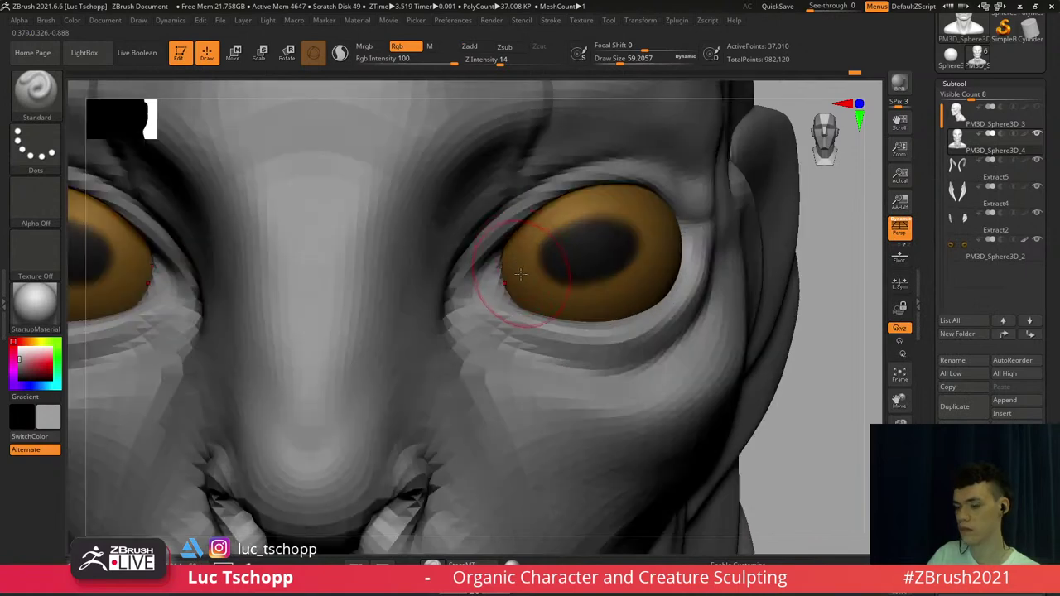
# Sample the eye's brown as the paint colour and shrink the Standard brush to about 39
pyautogui.press('c')
pyautogui.press('b')
pyautogui.press('s')
pyautogui.press('t')
pyautogui.press('s')
pyautogui.moveTo(529, 268); pyautogui.dragTo(526, 267)
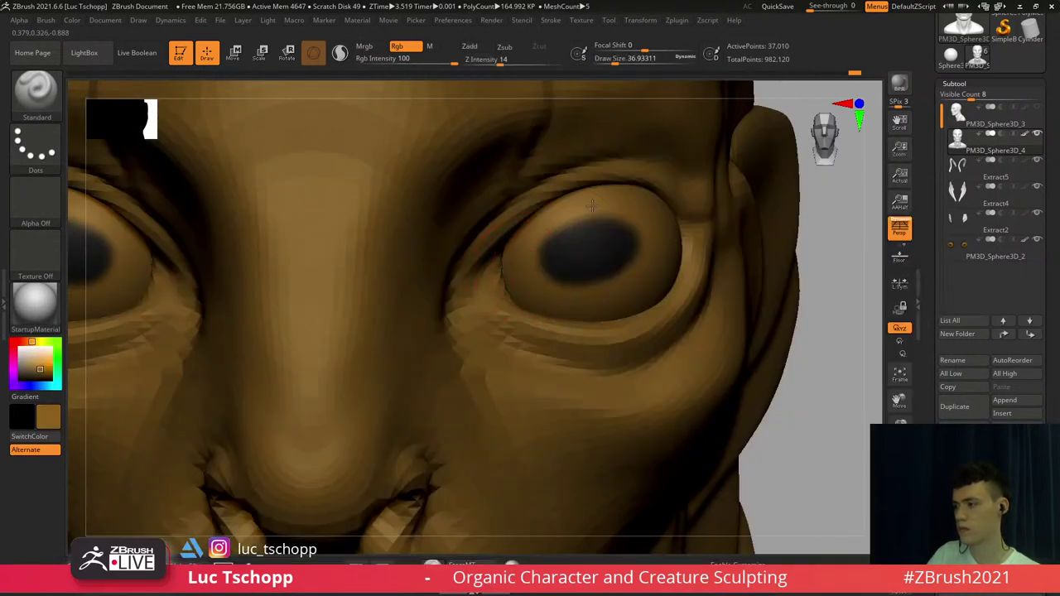
pyautogui.click(585, 207)
# Undo the stray white band, select eyeball subtool PM3D_Sphere3D_2, and sample the pupil's near-black
pyautogui.hotkey('ctrl', 'z')
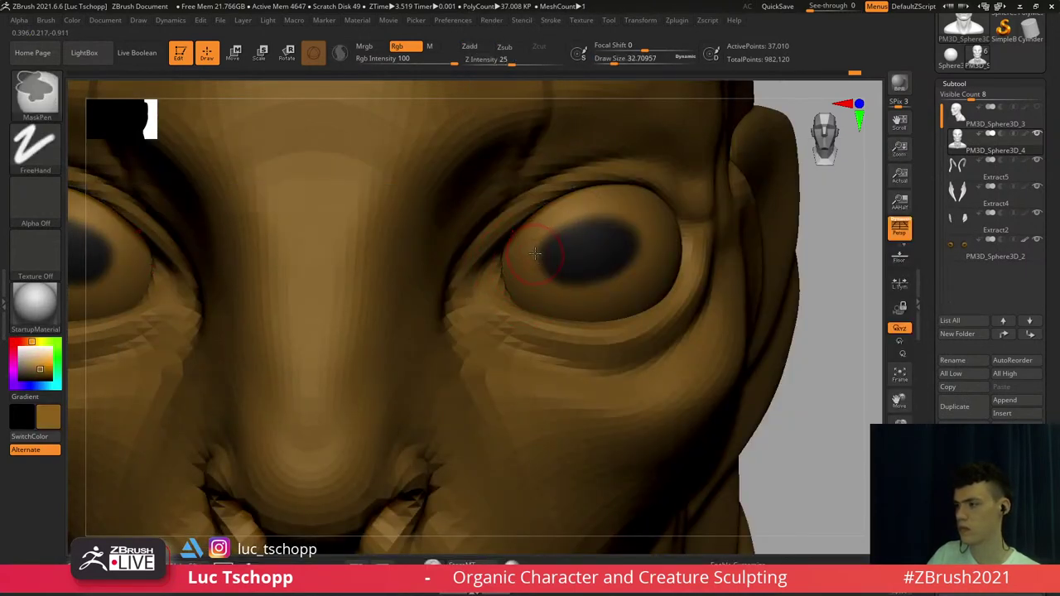
pyautogui.hotkey('shift', 'f')
pyautogui.hotkey('shift', 'f')
pyautogui.press('s')
pyautogui.keyDown('alt'); pyautogui.click(530, 256); pyautogui.keyUp('alt')
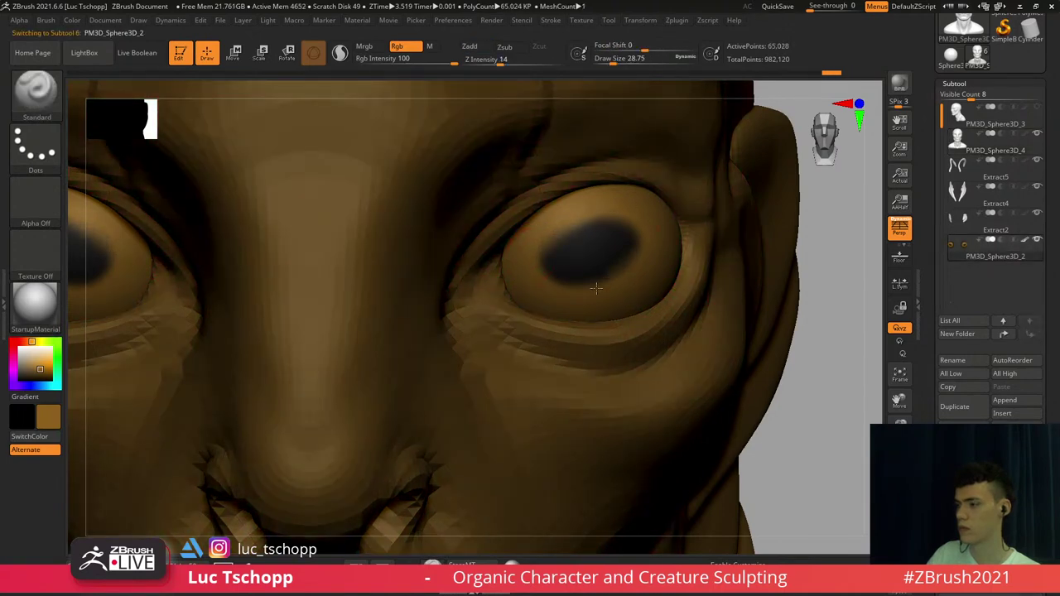
pyautogui.press('c')
pyautogui.keyDown('ctrl'); pyautogui.moveTo(572, 250); pyautogui.dragTo(583, 266, button='right'); pyautogui.keyUp('ctrl')
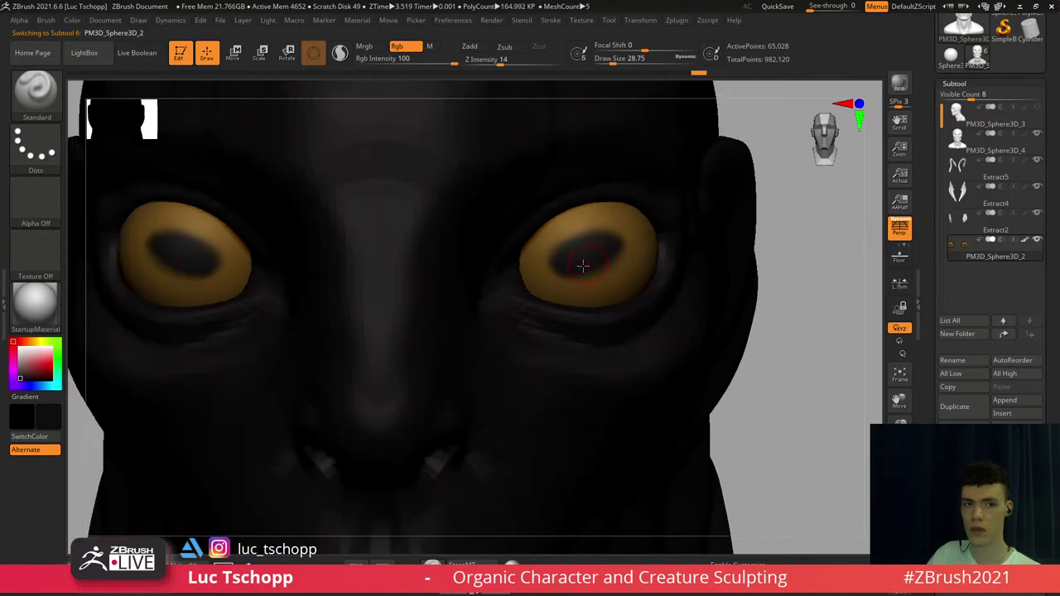
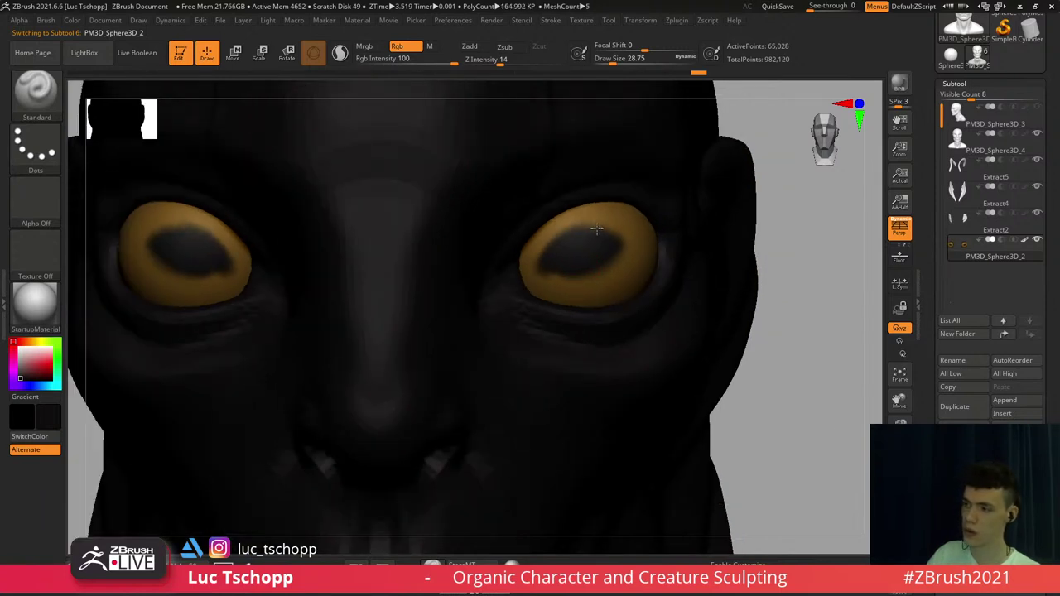
# Paint black strokes to enlarge and darken the pupils on both eyes, then check them
pyautogui.moveTo(598, 224); pyautogui.dragTo(620, 223)
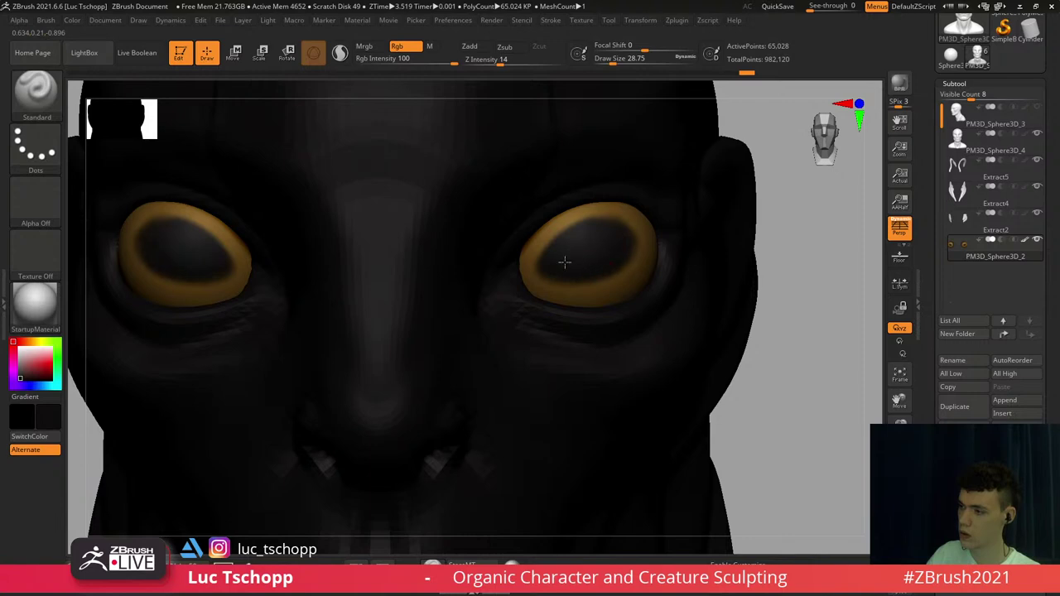
pyautogui.moveTo(557, 265); pyautogui.dragTo(570, 253)
pyautogui.keyDown('alt'); pyautogui.moveTo(770, 259); pyautogui.dragTo(757, 189); pyautogui.keyUp('alt')
pyautogui.press('c')
pyautogui.keyDown('alt'); pyautogui.moveTo(718, 241); pyautogui.dragTo(771, 222); pyautogui.keyUp('alt')
pyautogui.moveTo(729, 269); pyautogui.dragTo(664, 266)
pyautogui.keyDown('alt'); pyautogui.moveTo(664, 267); pyautogui.dragTo(666, 332); pyautogui.keyUp('alt')
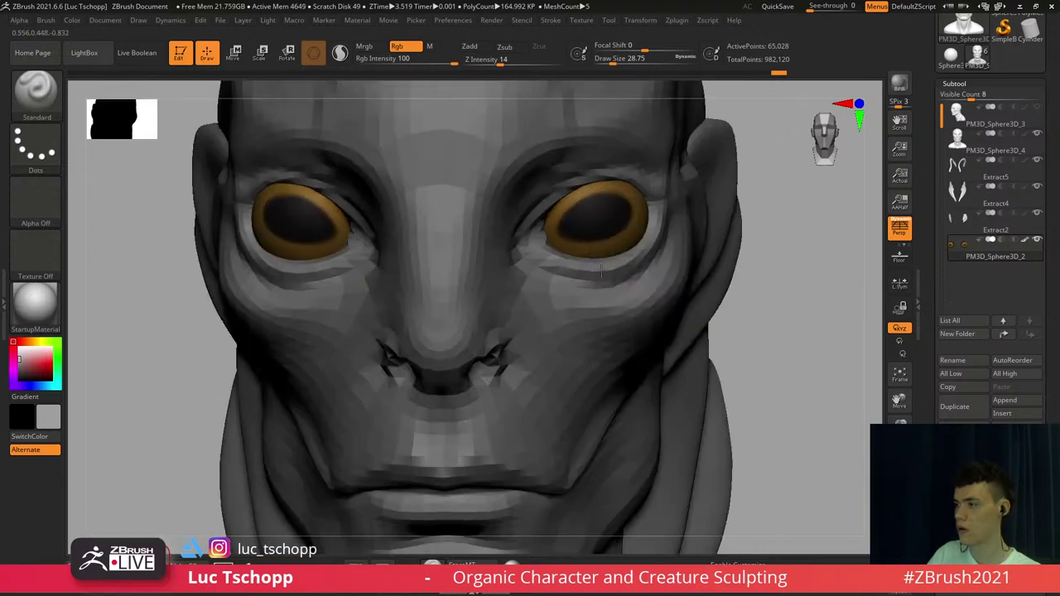
# Swap the main colour to preview the eyes, shrink the brush, and view the whole bust
pyautogui.press('c')
pyautogui.keyDown('ctrl'); pyautogui.moveTo(586, 266); pyautogui.dragTo(583, 298, button='right'); pyautogui.keyUp('ctrl')
pyautogui.press('b')
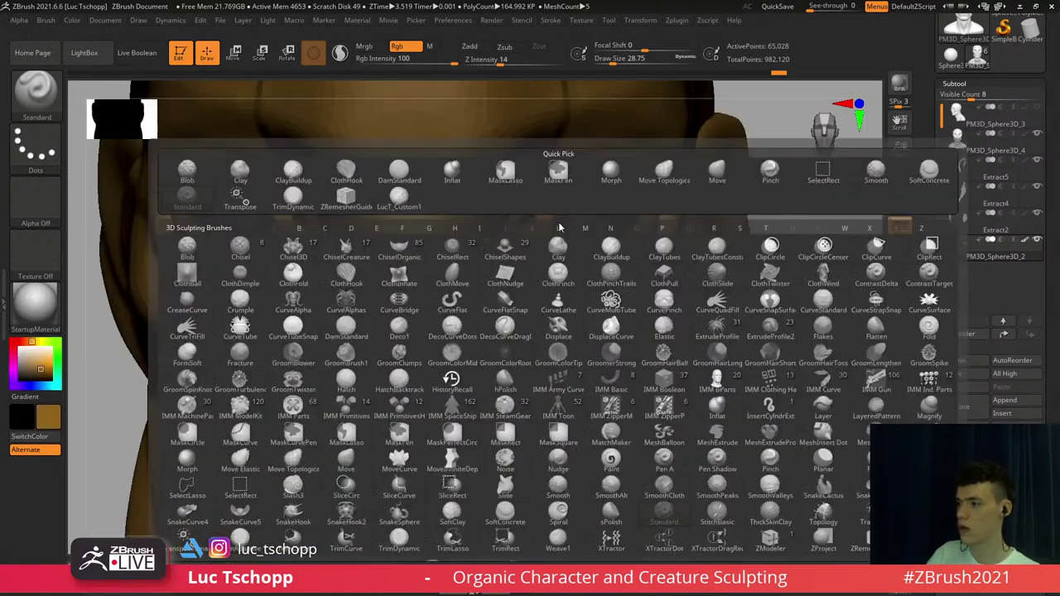
pyautogui.press('[')
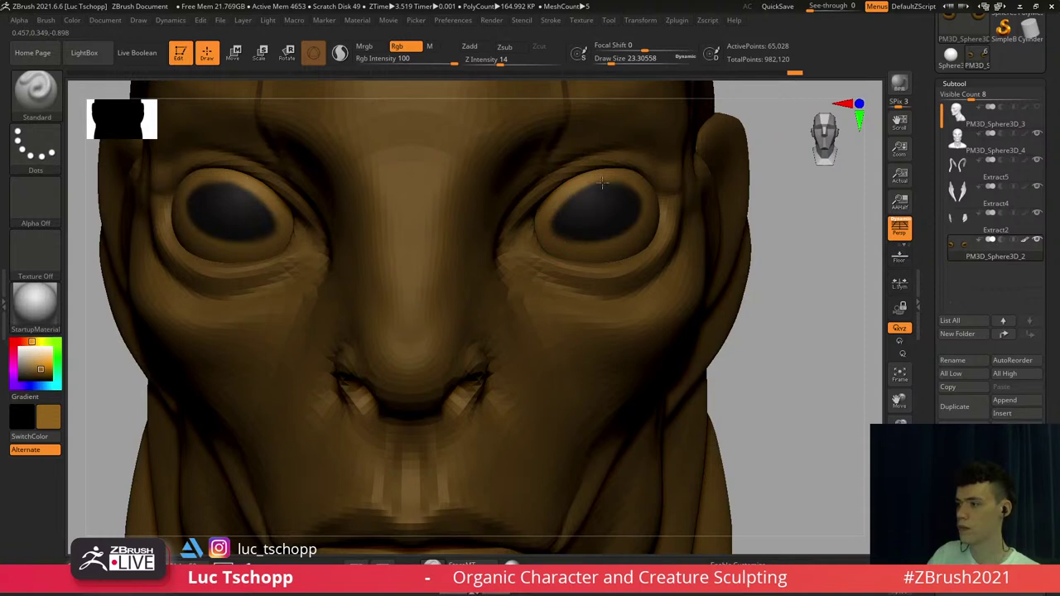
pyautogui.keyDown('ctrl'); pyautogui.moveTo(609, 319); pyautogui.dragTo(626, 263, button='right'); pyautogui.keyUp('ctrl')
pyautogui.press('c')
pyautogui.moveTo(552, 299)
pyautogui.keyDown('ctrl'); pyautogui.mouseDown(button='right')
pyautogui.moveTo(543, 271)
pyautogui.moveTo(530, 269)
pyautogui.moveTo(495, 327)
pyautogui.moveTo(496, 290)
pyautogui.mouseUp(button='right'); pyautogui.keyUp('ctrl')
# Select head subtool PM3D_Sphere3D_4 and the Move brush; undo a trial upper-lip push
pyautogui.keyDown('alt'); pyautogui.click(537, 278); pyautogui.keyUp('alt')
pyautogui.press('b')
pyautogui.press('m')
pyautogui.press('Escape')
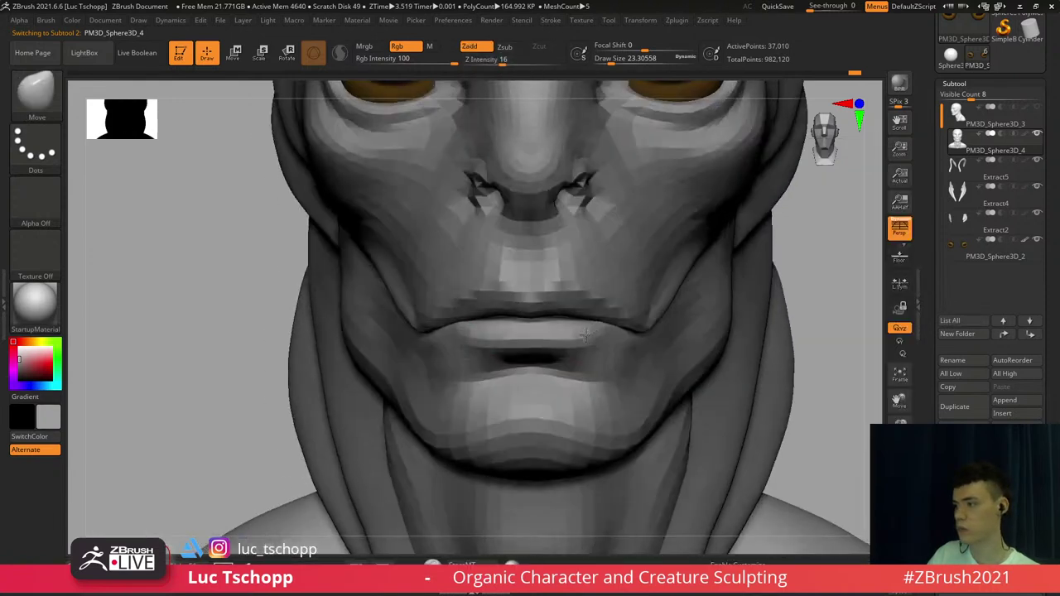
pyautogui.press('b')
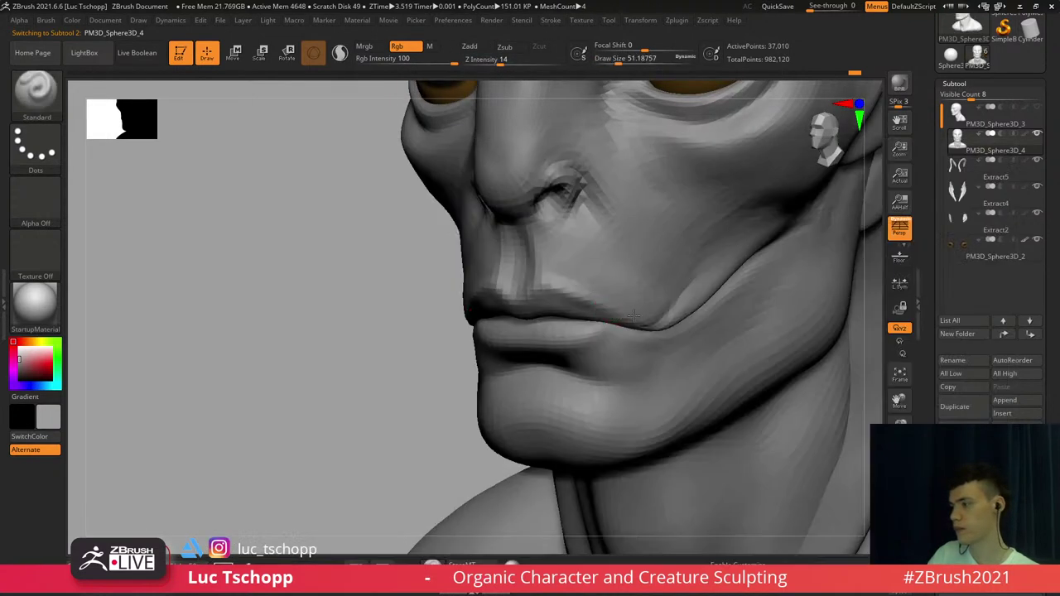
pyautogui.moveTo(634, 317); pyautogui.dragTo(669, 313)
pyautogui.hotkey('ctrl', 'z')
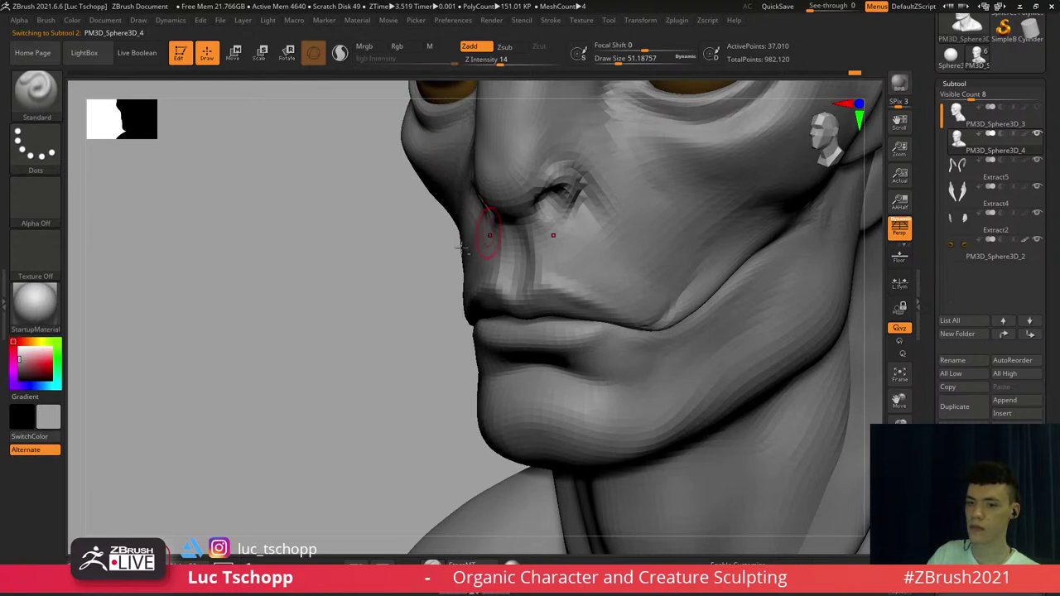
# Lower the subdivision level, enlarge the brush to about 207, and sculpt the cheek beside the mouth
pyautogui.keyDown('alt'); pyautogui.moveTo(461, 248); pyautogui.dragTo(398, 267, button='right'); pyautogui.keyUp('alt')
pyautogui.moveTo(497, 330)
pyautogui.mouseDown(button='right')
pyautogui.moveTo(498, 349)
pyautogui.moveTo(539, 359)
pyautogui.moveTo(519, 335)
pyautogui.mouseUp(button='right')
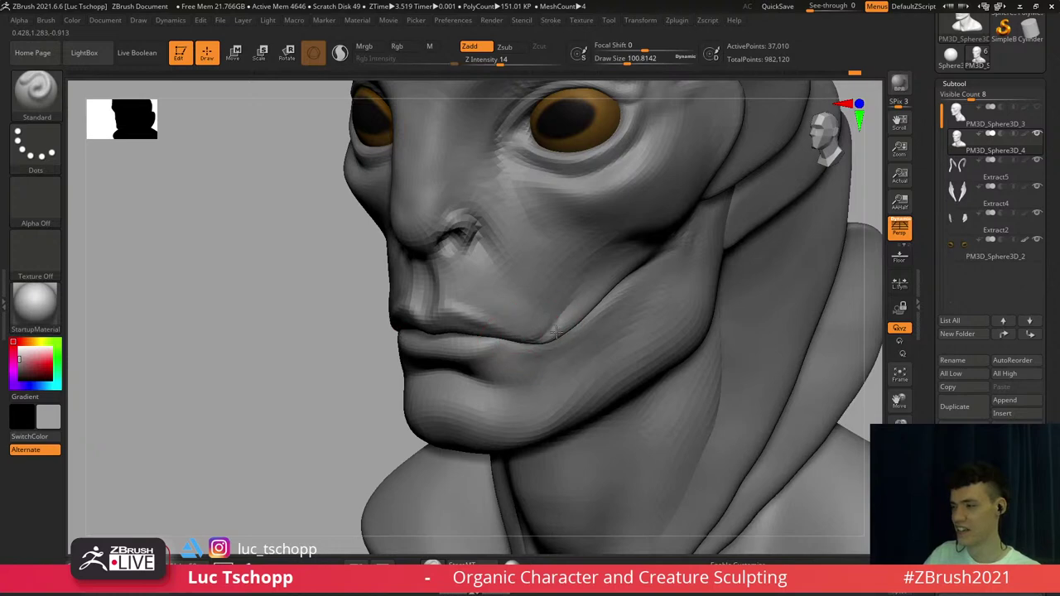
pyautogui.keyDown('ctrl'); pyautogui.moveTo(604, 287); pyautogui.dragTo(505, 307, button='right'); pyautogui.keyUp('ctrl')
pyautogui.moveTo(506, 307)
pyautogui.keyDown('shift'); pyautogui.mouseDown(button='right')
pyautogui.moveTo(549, 312)
pyautogui.moveTo(540, 290)
pyautogui.moveTo(518, 348)
pyautogui.mouseUp(button='right'); pyautogui.keyUp('shift')
pyautogui.press('d')
pyautogui.press('d')
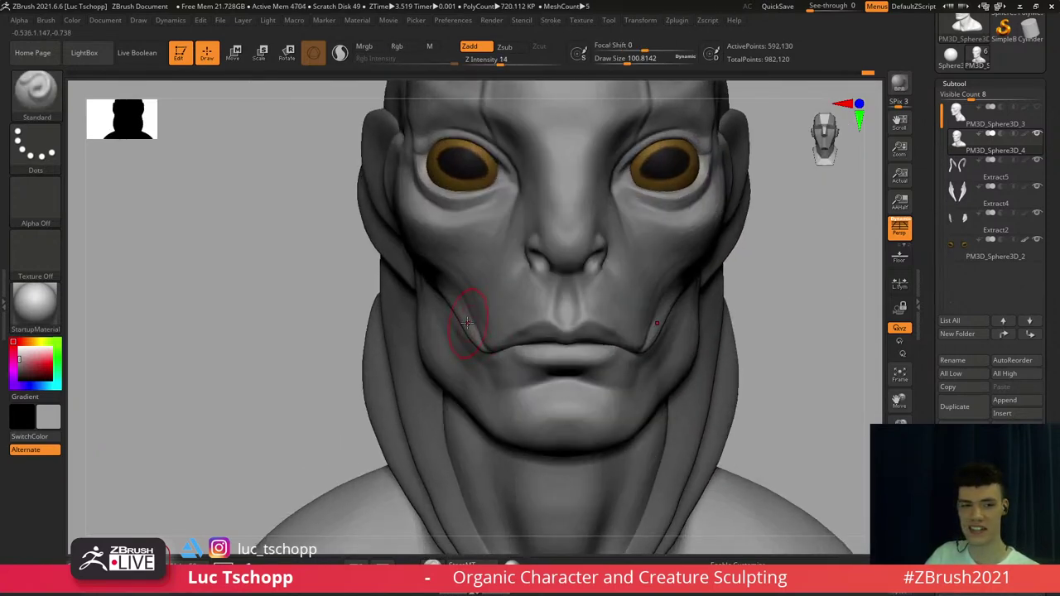
pyautogui.hotkey('shift', 'd')
pyautogui.hotkey('shift', 'd')
pyautogui.keyDown('ctrl'); pyautogui.moveTo(469, 313); pyautogui.dragTo(466, 332, button='right'); pyautogui.keyUp('ctrl')
pyautogui.press('s')
pyautogui.moveTo(462, 297); pyautogui.dragTo(483, 299)
pyautogui.press('s')
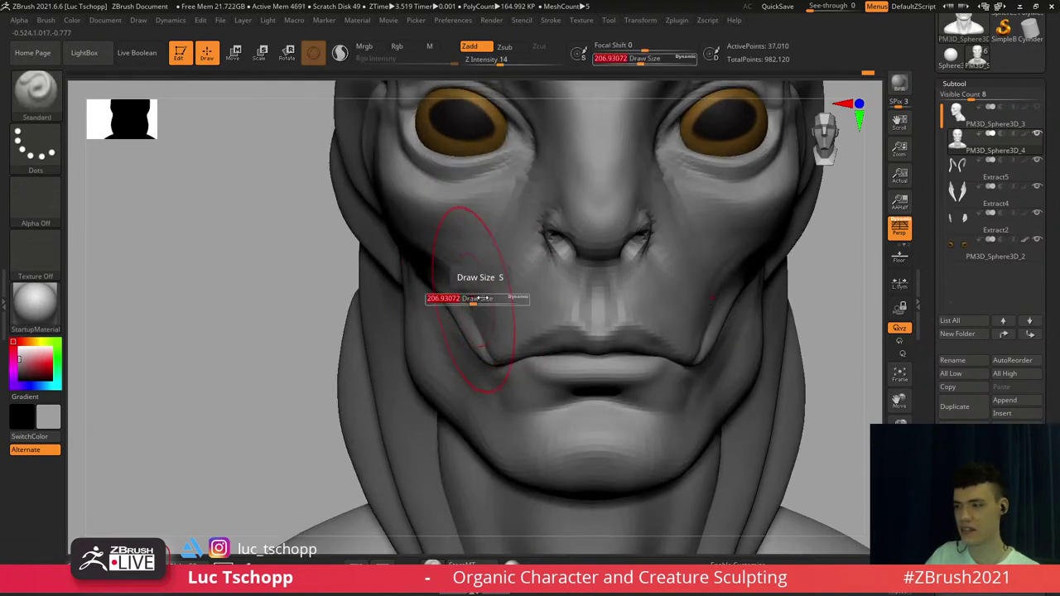
pyautogui.moveTo(497, 352); pyautogui.dragTo(480, 311)
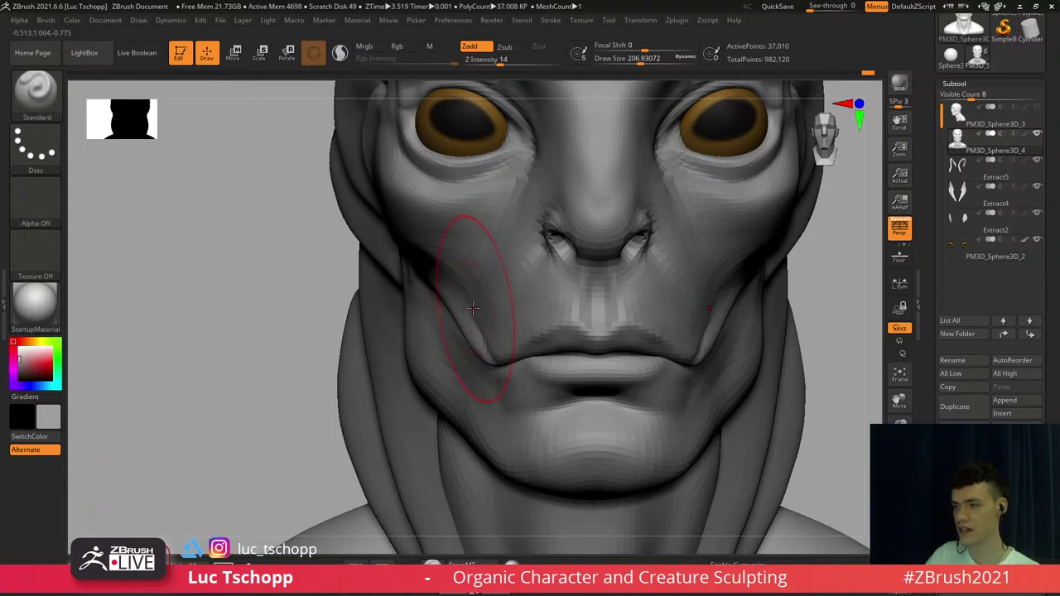
# In a three-quarter view, set the brush to about 207 and sculpt along the cheek
pyautogui.keyDown('alt'); pyautogui.moveTo(475, 281); pyautogui.dragTo(489, 309, button='right'); pyautogui.keyUp('alt')
pyautogui.press('s')
pyautogui.moveTo(486, 303); pyautogui.dragTo(483, 302)
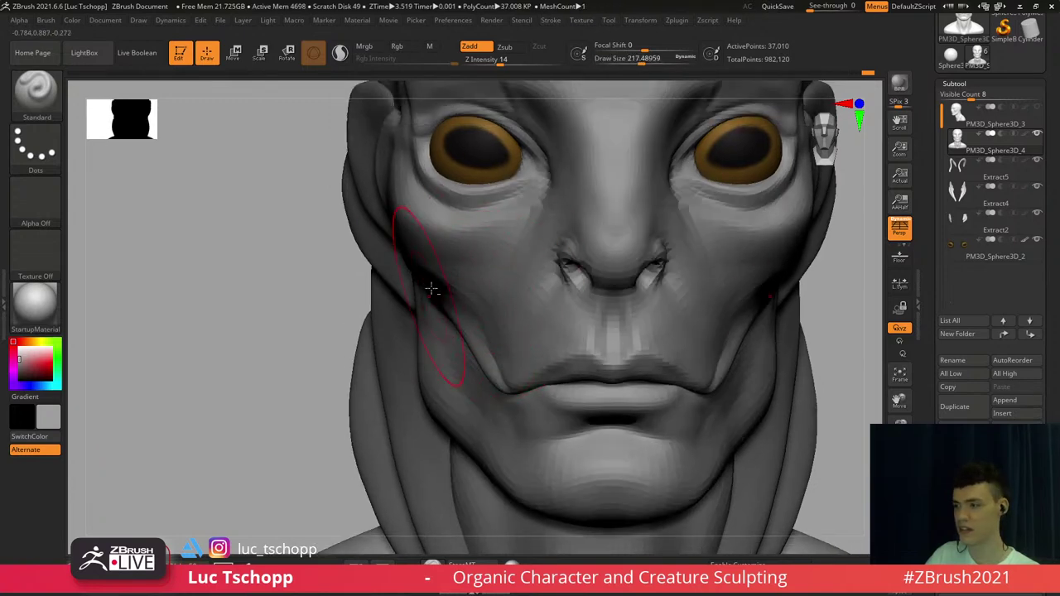
pyautogui.moveTo(431, 290); pyautogui.dragTo(467, 253, button='right')
pyautogui.press('s')
pyautogui.moveTo(466, 251); pyautogui.dragTo(464, 252)
pyautogui.moveTo(461, 253); pyautogui.dragTo(438, 254)
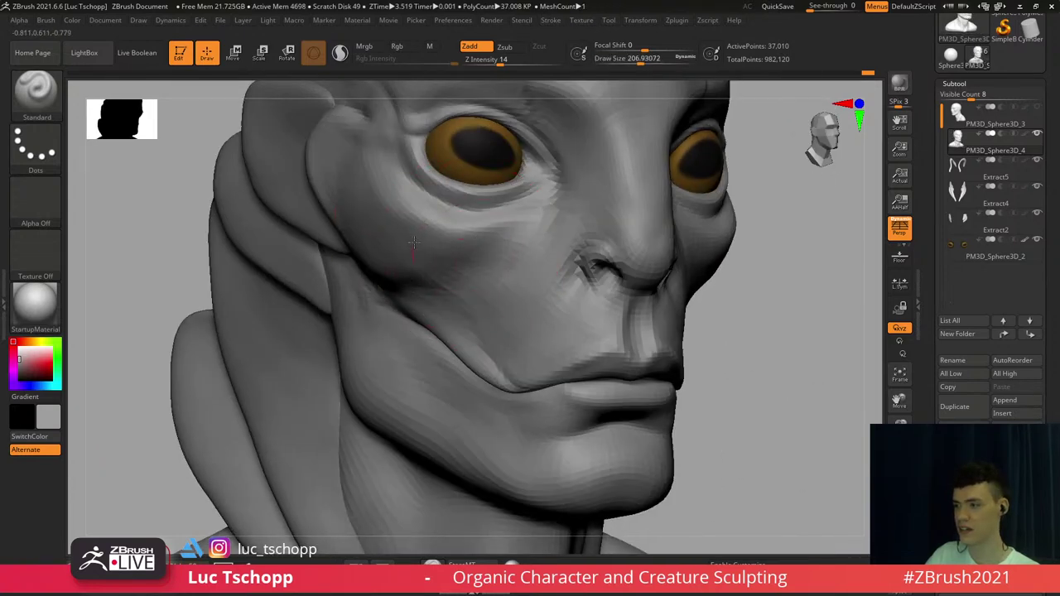
# Switch to the Move brush at size about 172 and adjust the subdivision level
pyautogui.moveTo(437, 249); pyautogui.dragTo(452, 255, button='right')
pyautogui.press('b')
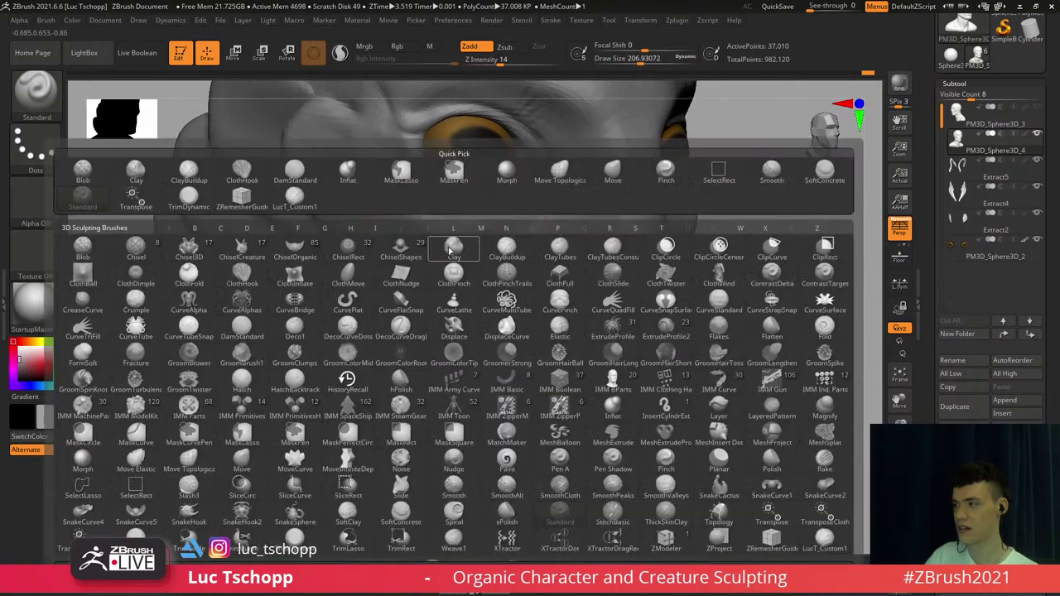
pyautogui.press('m')
pyautogui.press('v')
pyautogui.hotkey('shift', 'd')
pyautogui.press('s')
pyautogui.moveTo(435, 258); pyautogui.dragTo(431, 257)
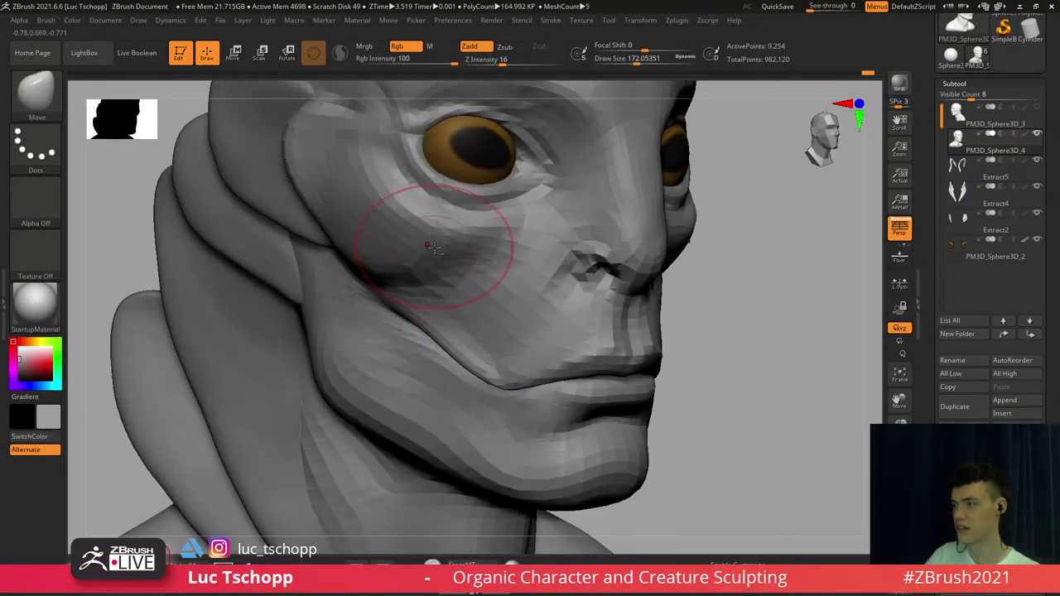
pyautogui.keyDown('shift'); pyautogui.moveTo(418, 266); pyautogui.dragTo(440, 330, button='right'); pyautogui.keyUp('shift')
pyautogui.press('d')
pyautogui.press('d')
# Select the LucT_Custom1 brush and smooth the edge of the cheek flap
pyautogui.keyDown('alt'); pyautogui.moveTo(378, 366); pyautogui.dragTo(436, 334, button='right'); pyautogui.keyUp('alt')
pyautogui.keyDown('ctrl'); pyautogui.moveTo(436, 334); pyautogui.dragTo(447, 363, button='right'); pyautogui.keyUp('ctrl')
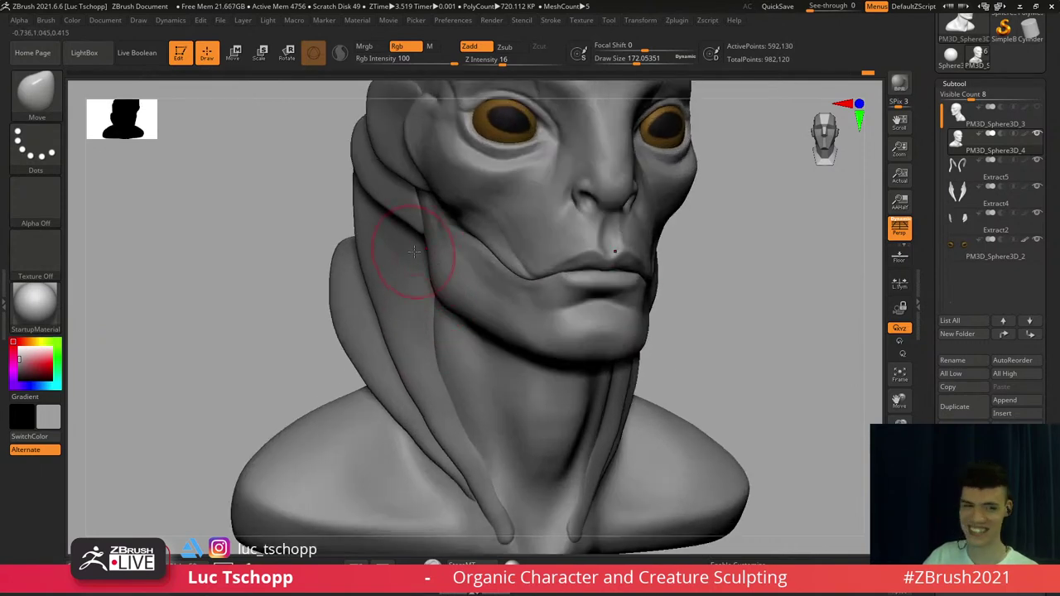
pyautogui.keyDown('alt'); pyautogui.moveTo(429, 262); pyautogui.dragTo(442, 334, button='right'); pyautogui.keyUp('alt')
pyautogui.moveTo(434, 282); pyautogui.dragTo(447, 280, button='right')
pyautogui.keyDown('alt'); pyautogui.moveTo(448, 280); pyautogui.dragTo(449, 302, button='right'); pyautogui.keyUp('alt')
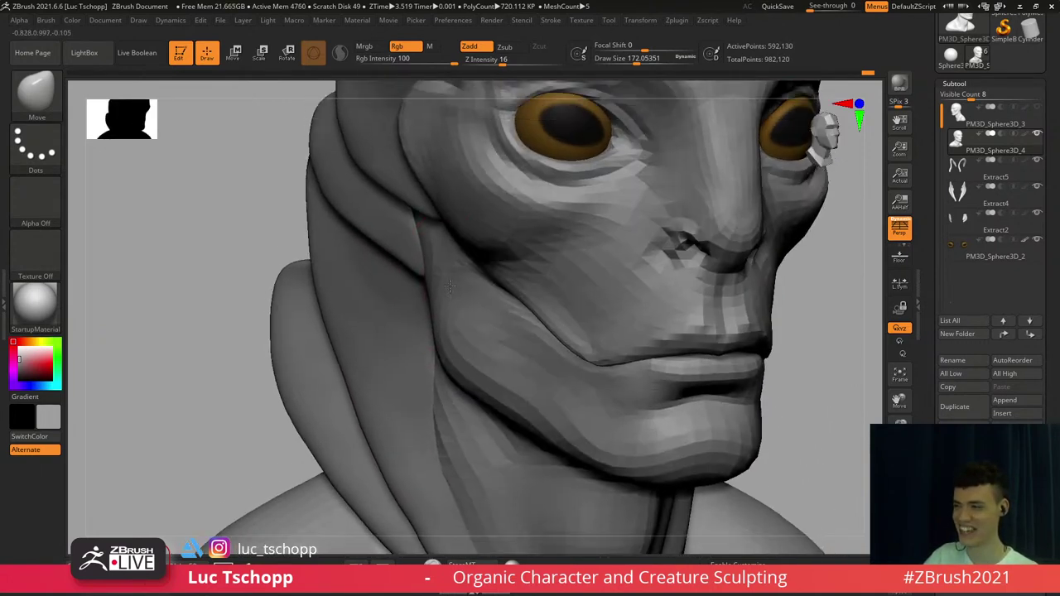
pyautogui.press('b')
pyautogui.click(444, 168)
pyautogui.moveTo(427, 157)
pyautogui.mouseDown(button='right')
pyautogui.moveTo(467, 162)
pyautogui.moveTo(484, 271)
pyautogui.mouseUp(button='right')
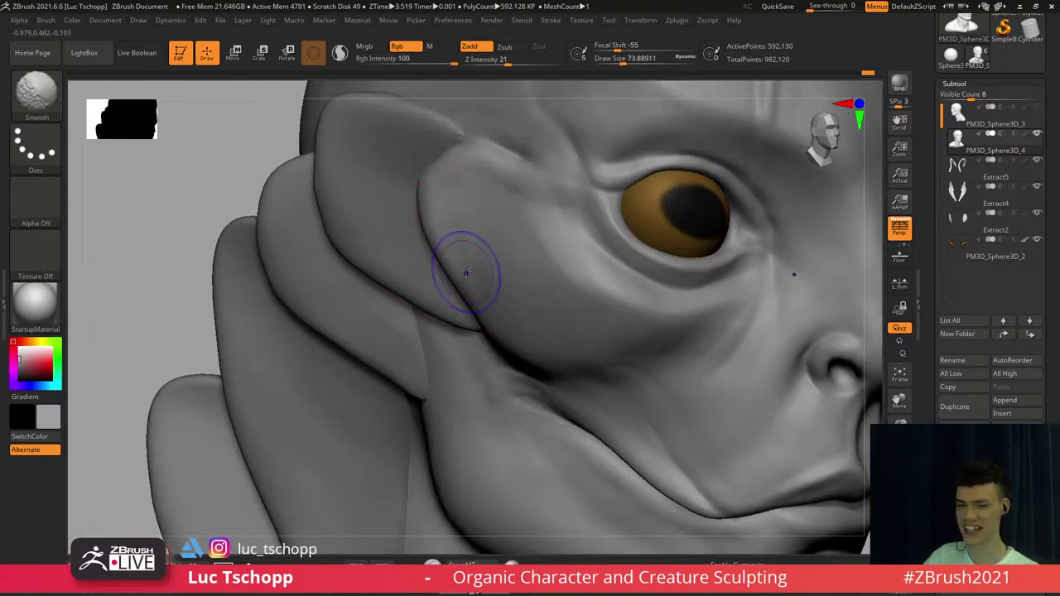
pyautogui.keyDown('shift'); pyautogui.moveTo(466, 273); pyautogui.dragTo(460, 259); pyautogui.keyUp('shift')
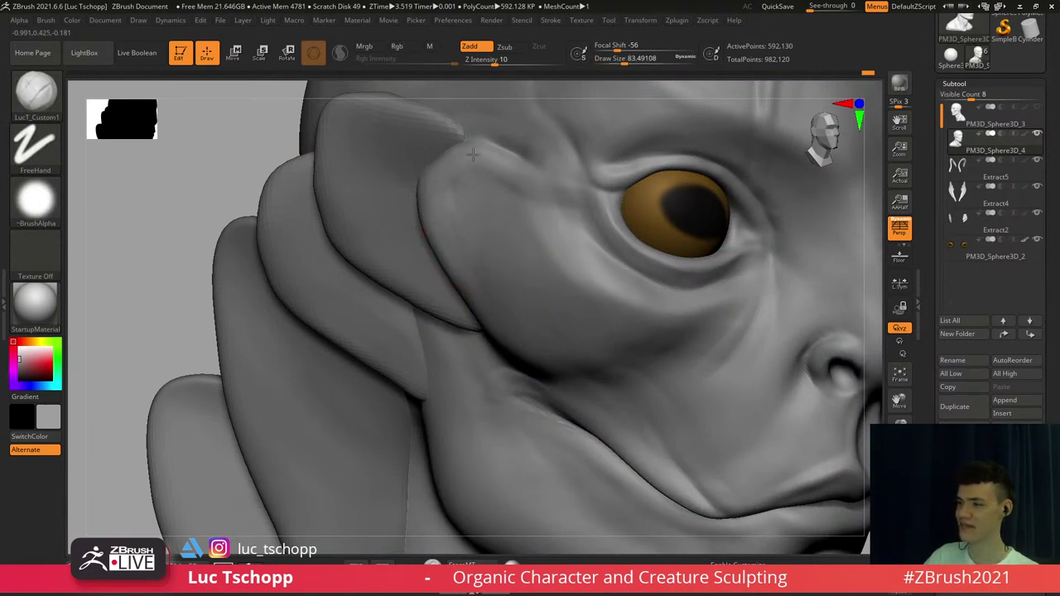
# Smooth the cheek flap's upper edge, then check the head in profile and three-quarter view
pyautogui.press('s')
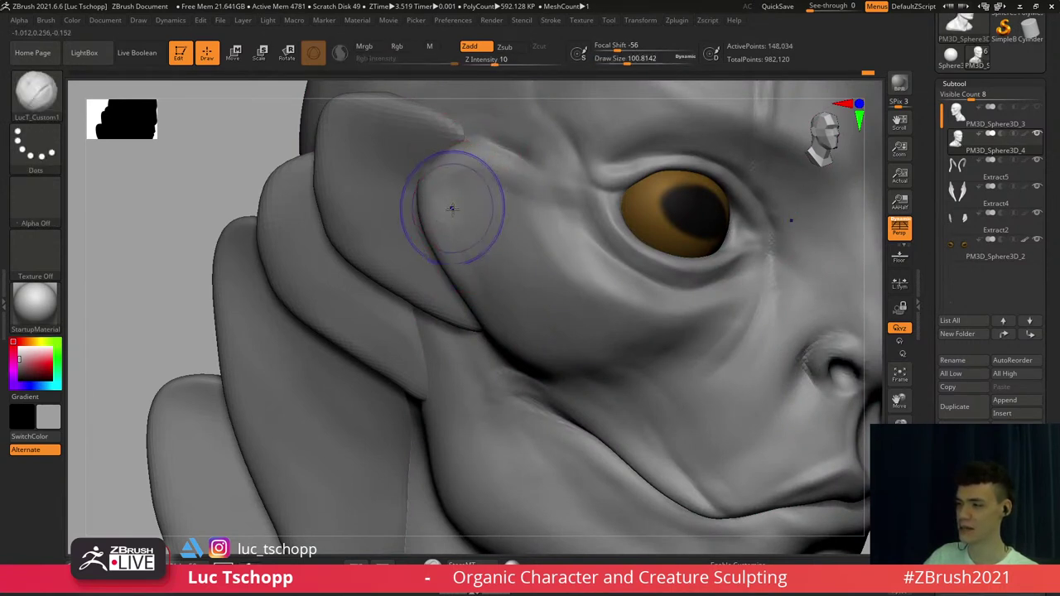
pyautogui.keyDown('shift'); pyautogui.moveTo(452, 208); pyautogui.dragTo(475, 215); pyautogui.keyUp('shift')
pyautogui.keyDown('shift'); pyautogui.moveTo(477, 255); pyautogui.dragTo(472, 258); pyautogui.keyUp('shift')
pyautogui.moveTo(472, 258); pyautogui.dragTo(539, 265, button='right')
pyautogui.press('f')
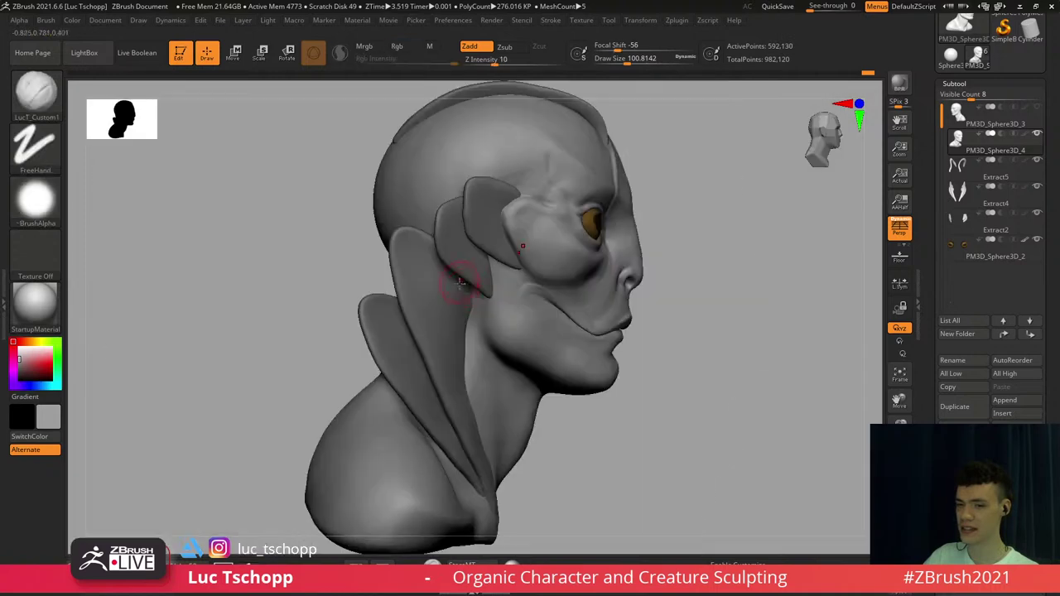
pyautogui.moveTo(571, 323)
pyautogui.mouseDown(button='right')
pyautogui.moveTo(460, 346)
pyautogui.moveTo(430, 313)
pyautogui.moveTo(452, 343)
pyautogui.moveTo(360, 335)
pyautogui.mouseUp(button='right')
pyautogui.keyDown('alt'); pyautogui.moveTo(458, 326); pyautogui.dragTo(457, 352, button='right'); pyautogui.keyUp('alt')
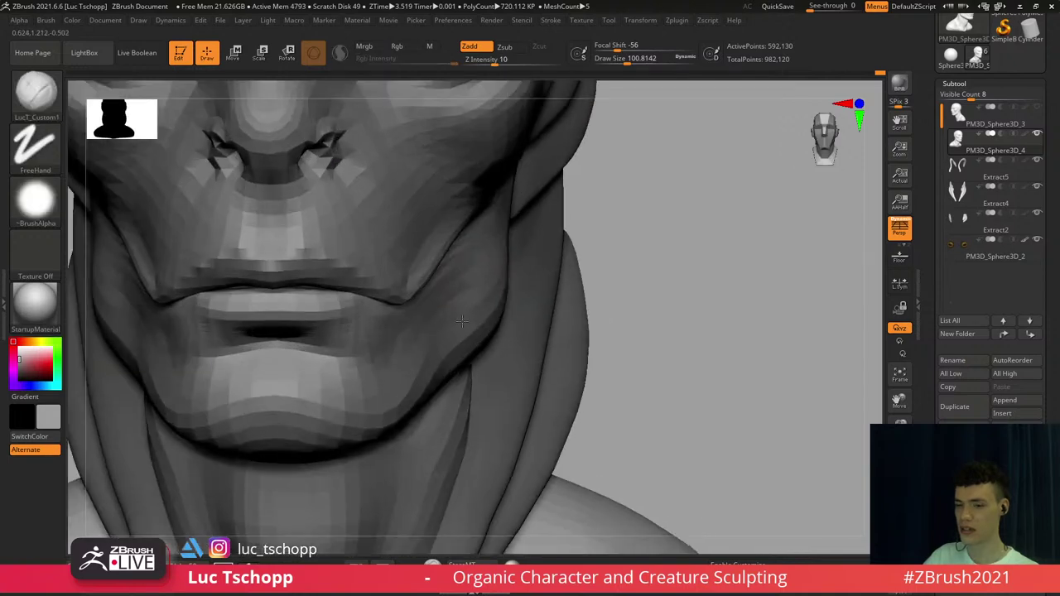
pyautogui.moveTo(457, 265); pyautogui.dragTo(402, 254, button='right')
# With the Standard brush at size about 74, deepen the crease running down the cheek
pyautogui.press('b')
pyautogui.press('s')
pyautogui.press('t')
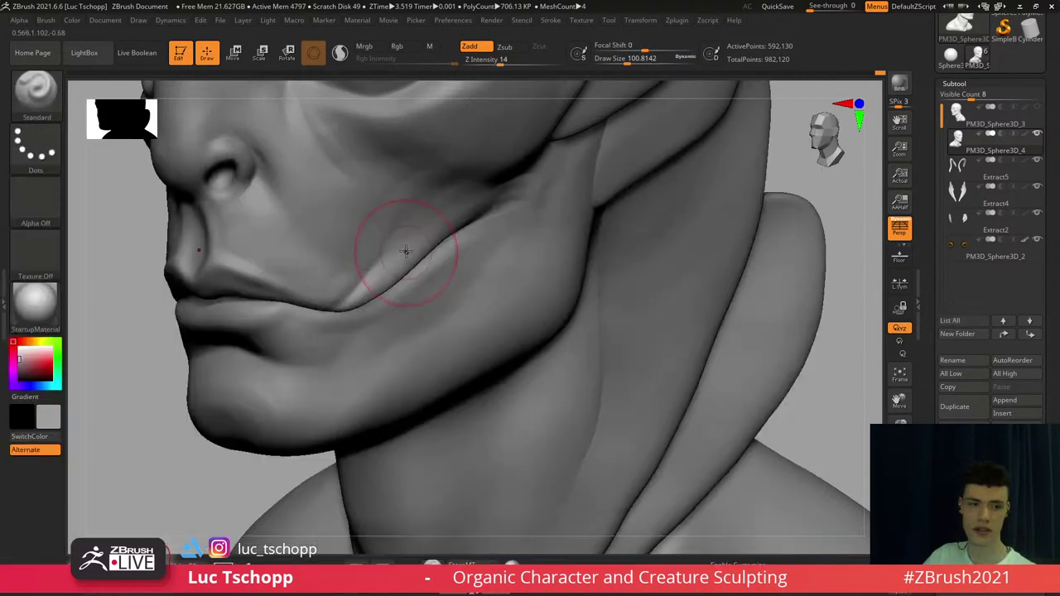
pyautogui.press('s')
pyautogui.moveTo(416, 256); pyautogui.dragTo(413, 258)
pyautogui.moveTo(487, 215); pyautogui.dragTo(448, 226, button='right')
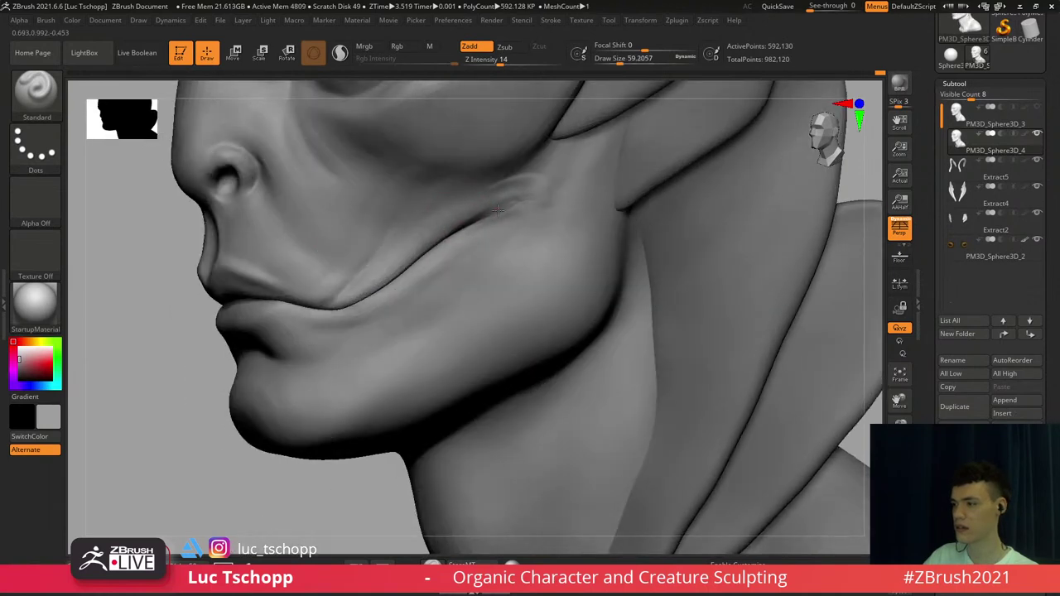
pyautogui.keyDown('shift'); pyautogui.moveTo(517, 198); pyautogui.dragTo(468, 215); pyautogui.keyUp('shift')
# Switch to the eye subtool and turn the head toward full profile
pyautogui.moveTo(439, 149)
pyautogui.keyDown('alt'); pyautogui.mouseDown(button='right')
pyautogui.moveTo(476, 319)
pyautogui.moveTo(456, 294)
pyautogui.mouseUp(button='right'); pyautogui.keyUp('alt')
pyautogui.keyDown('alt'); pyautogui.click(446, 290); pyautogui.keyUp('alt')
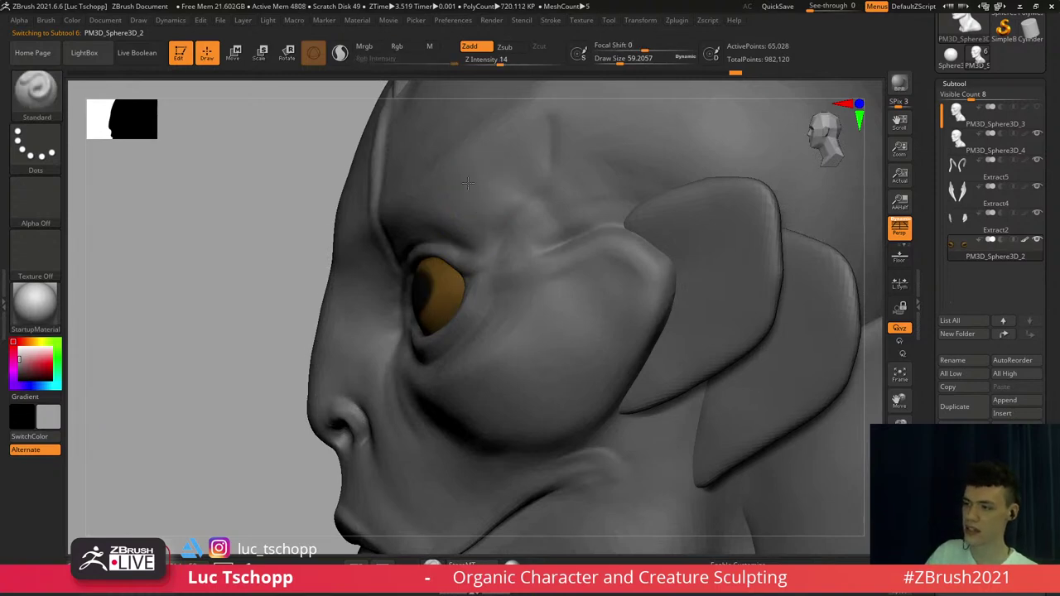
pyautogui.moveTo(483, 188); pyautogui.dragTo(451, 189, button='right')
pyautogui.moveTo(452, 189)
pyautogui.keyDown('ctrl'); pyautogui.mouseDown(button='right')
pyautogui.moveTo(427, 197)
pyautogui.moveTo(513, 217)
pyautogui.mouseUp(button='right'); pyautogui.keyUp('ctrl')
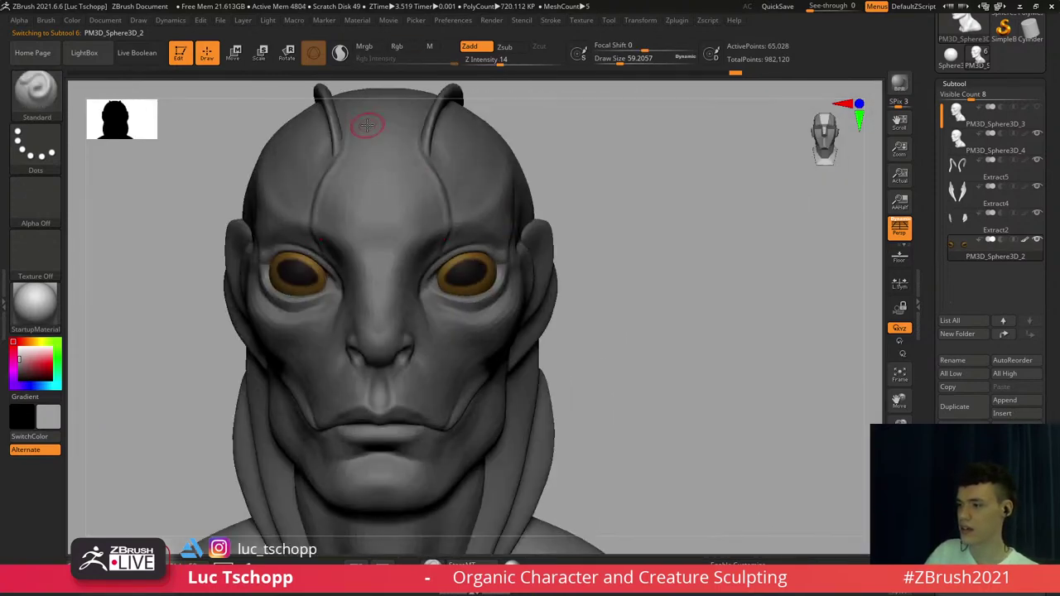
# Turn on material painting and try the ToyPlastic material on the head
pyautogui.click(438, 47)
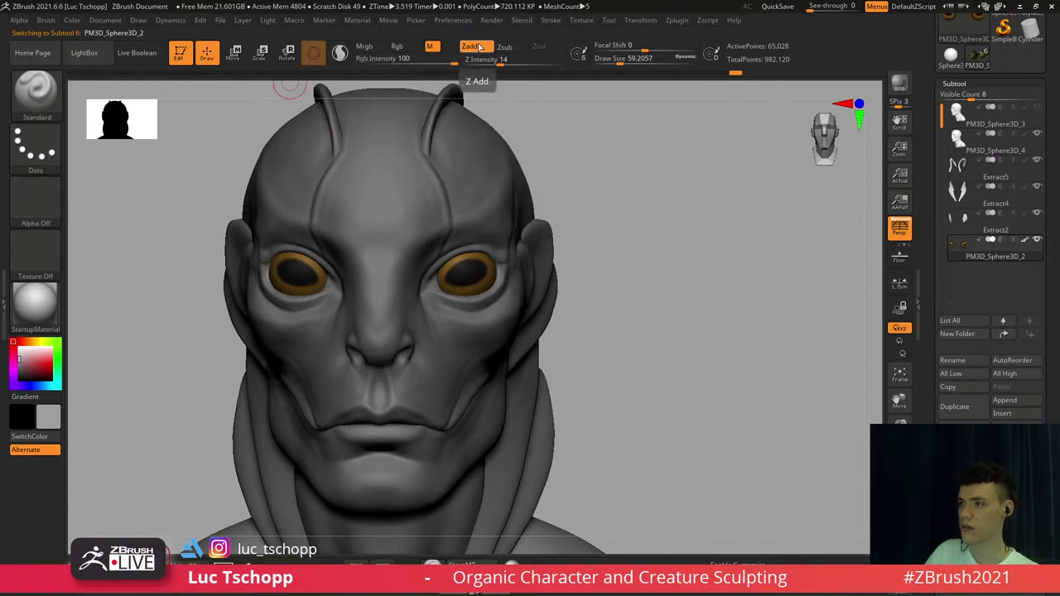
pyautogui.click(38, 305)
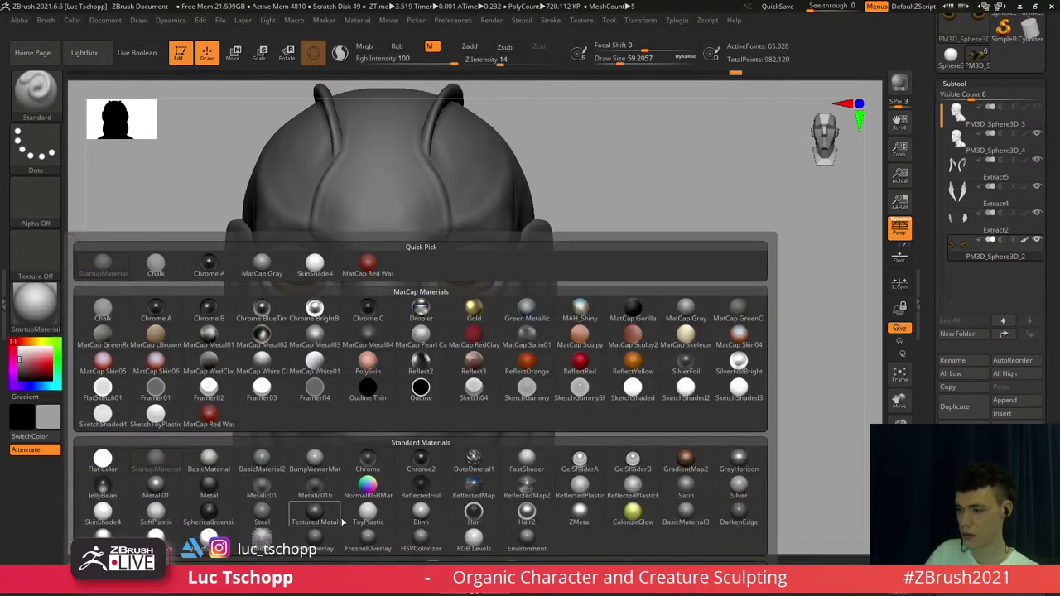
pyautogui.click(368, 514)
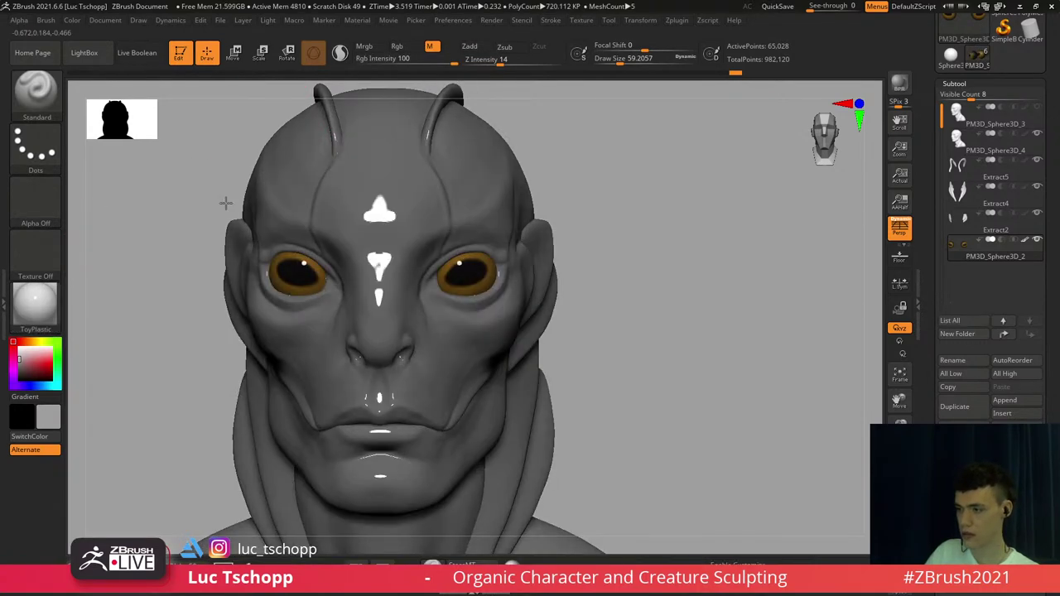
pyautogui.click(73, 20)
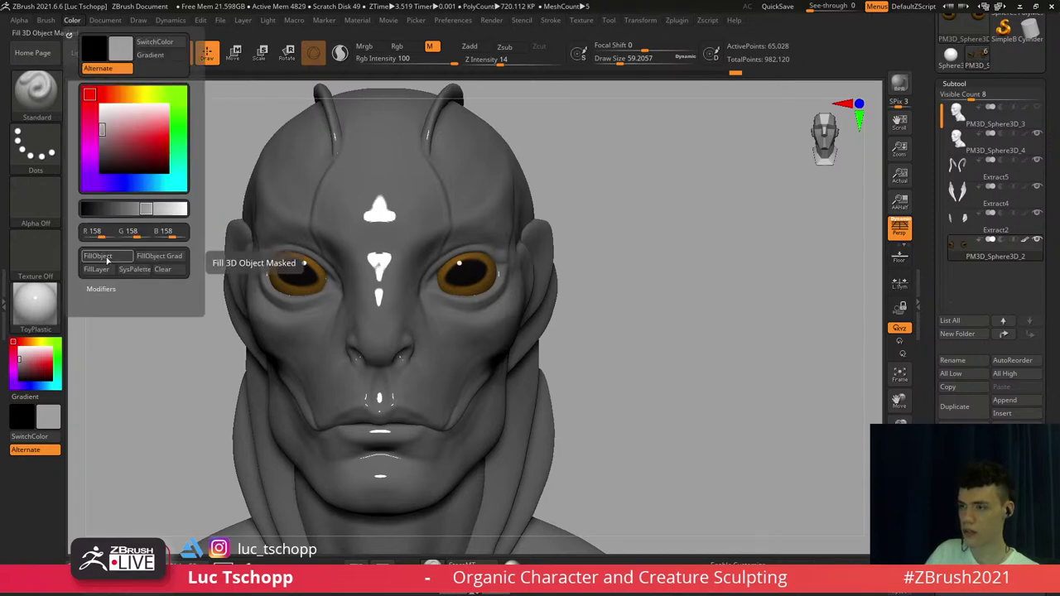
# Switch the display material to StartupMaterial and turn material painting back off
pyautogui.click(37, 307)
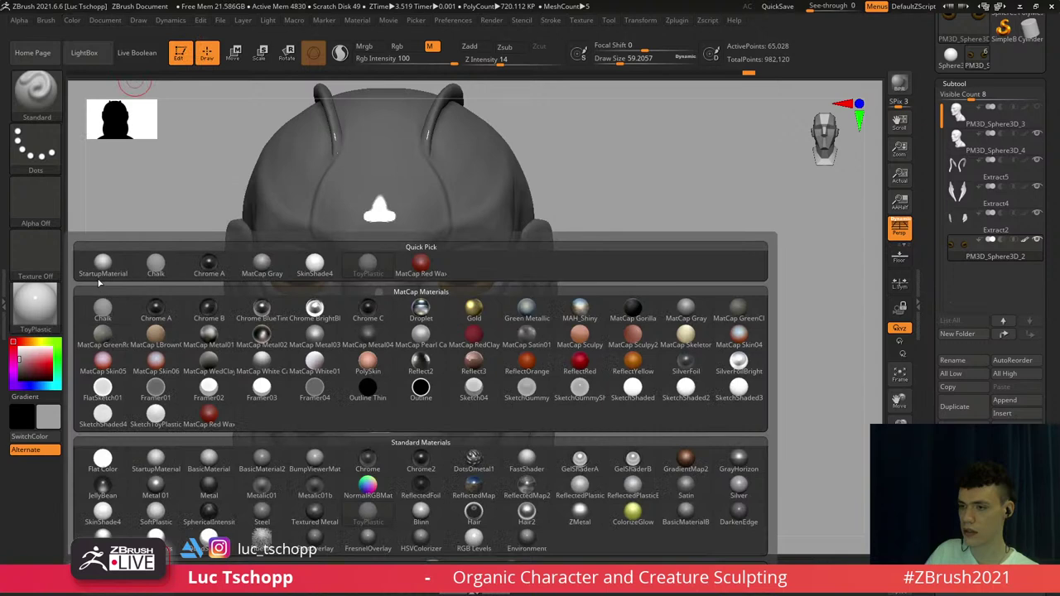
pyautogui.click(99, 270)
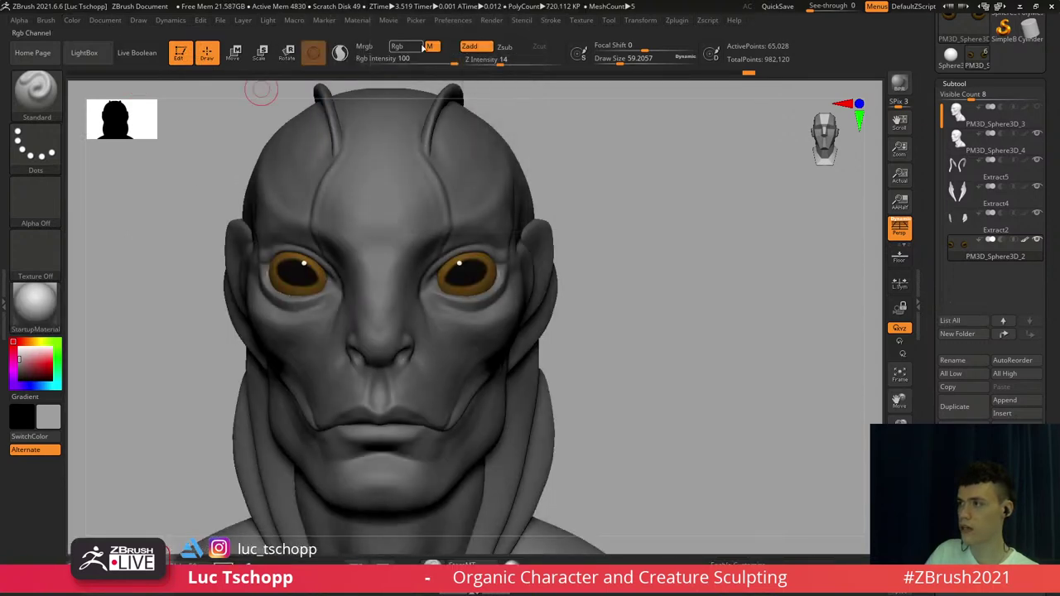
pyautogui.click(433, 53)
pyautogui.keyDown('alt'); pyautogui.moveTo(470, 263); pyautogui.dragTo(460, 207, button='right'); pyautogui.keyUp('alt')
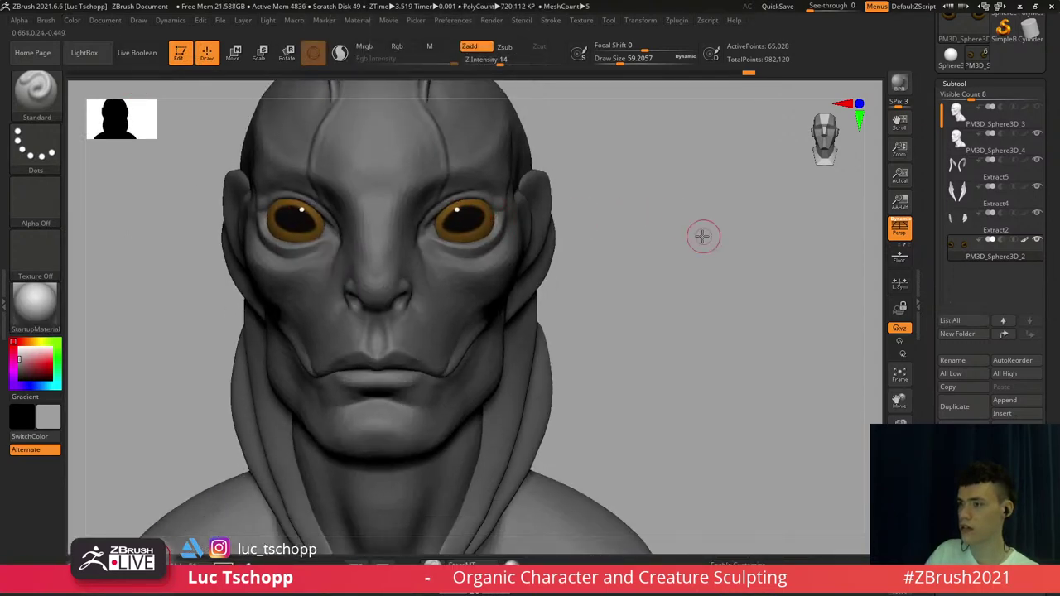
pyautogui.moveTo(703, 237); pyautogui.dragTo(663, 257)
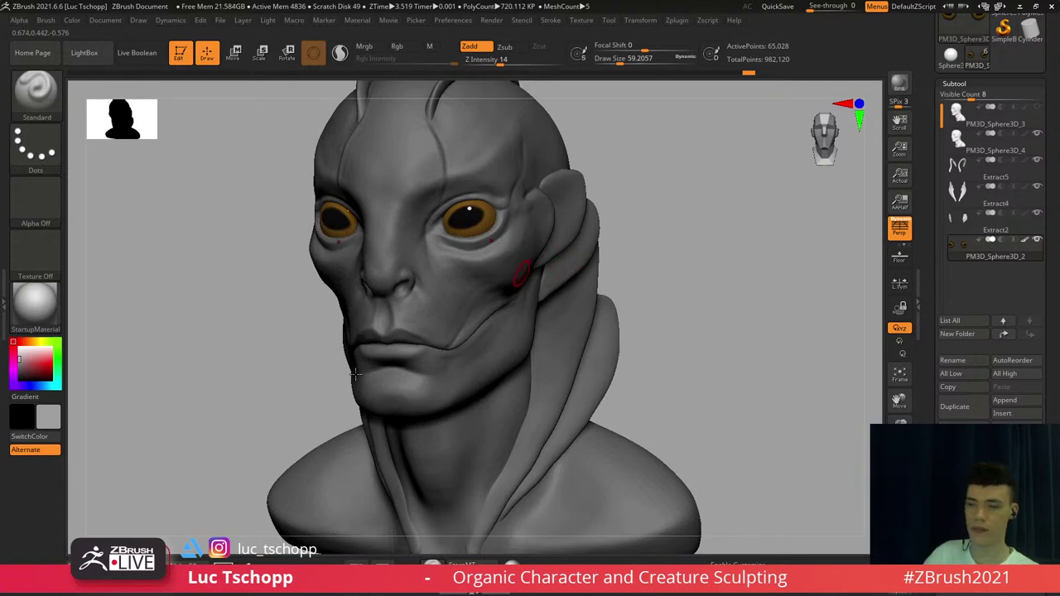
# Select head subtool PM3D_Sphere3D_4, lower its subdivisions, and nudge the lower lip with Move
pyautogui.keyDown('shift'); pyautogui.moveTo(355, 375); pyautogui.dragTo(505, 423, button='right'); pyautogui.keyUp('shift')
pyautogui.keyDown('alt'); pyautogui.moveTo(491, 457); pyautogui.dragTo(503, 224, button='right'); pyautogui.keyUp('alt')
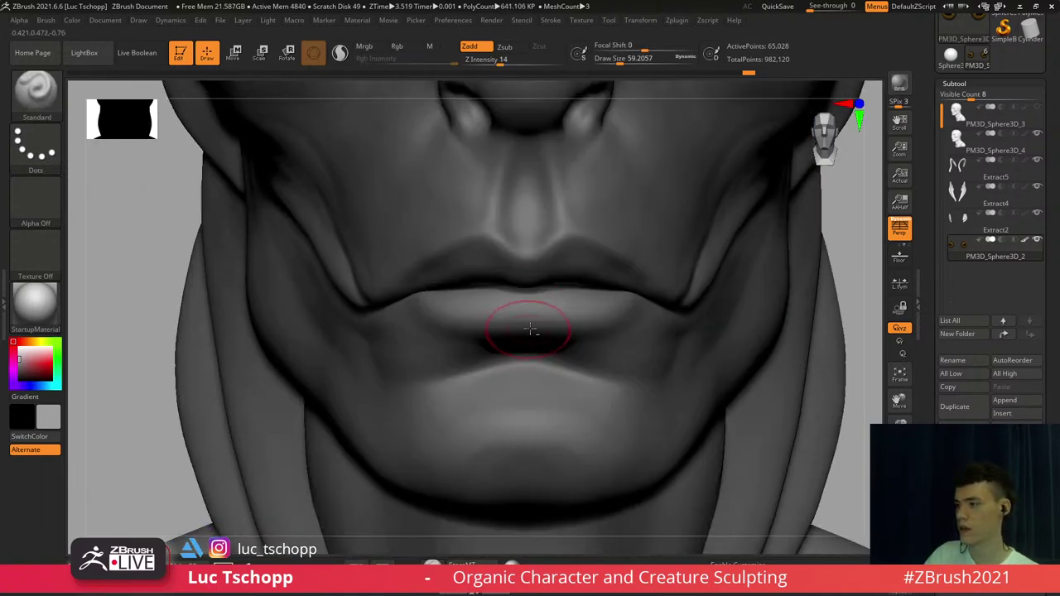
pyautogui.keyDown('alt'); pyautogui.click(532, 328); pyautogui.keyUp('alt')
pyautogui.press('b')
pyautogui.press('d')
pyautogui.press('s')
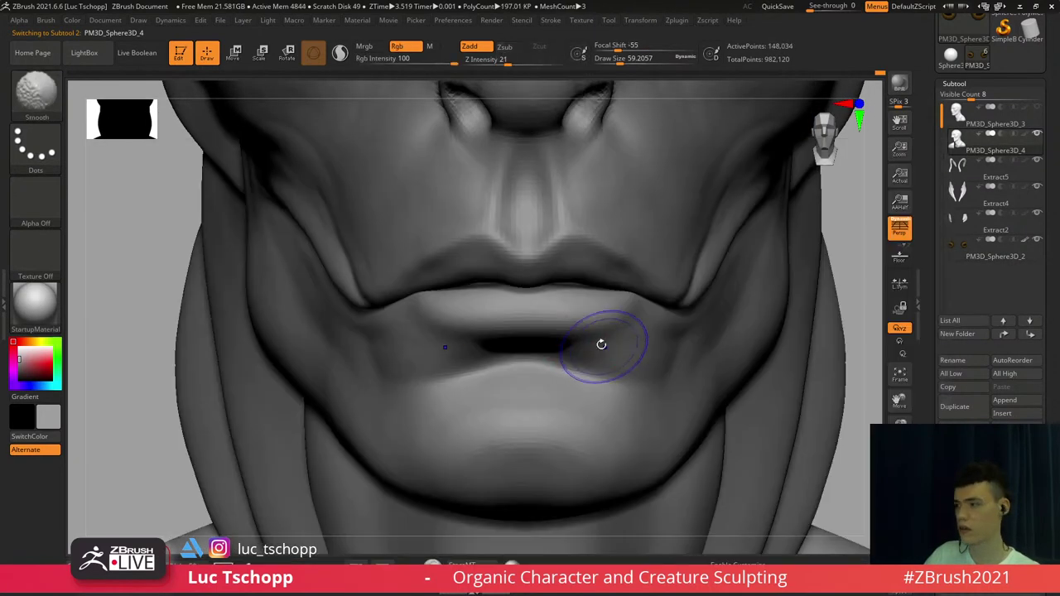
pyautogui.hotkey('shift', 'd')
pyautogui.hotkey('shift', 'd')
pyautogui.press('s')
pyautogui.moveTo(587, 361); pyautogui.dragTo(606, 376)
# Enlarge the brush and reshape the lips broadly with the Move Topological brush
pyautogui.press('s')
pyautogui.press('s')
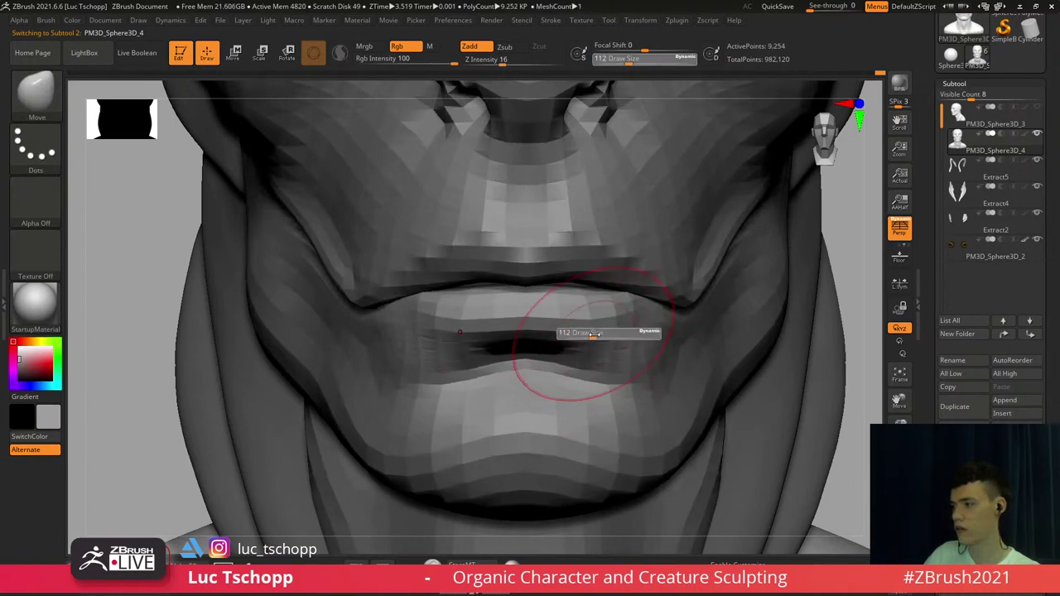
pyautogui.press(']')
pyautogui.press(']')
pyautogui.press(']')
pyautogui.press(']')
pyautogui.press('b')
pyautogui.press('m')
pyautogui.press('t')
pyautogui.moveTo(587, 335); pyautogui.dragTo(580, 349)
pyautogui.press('s')
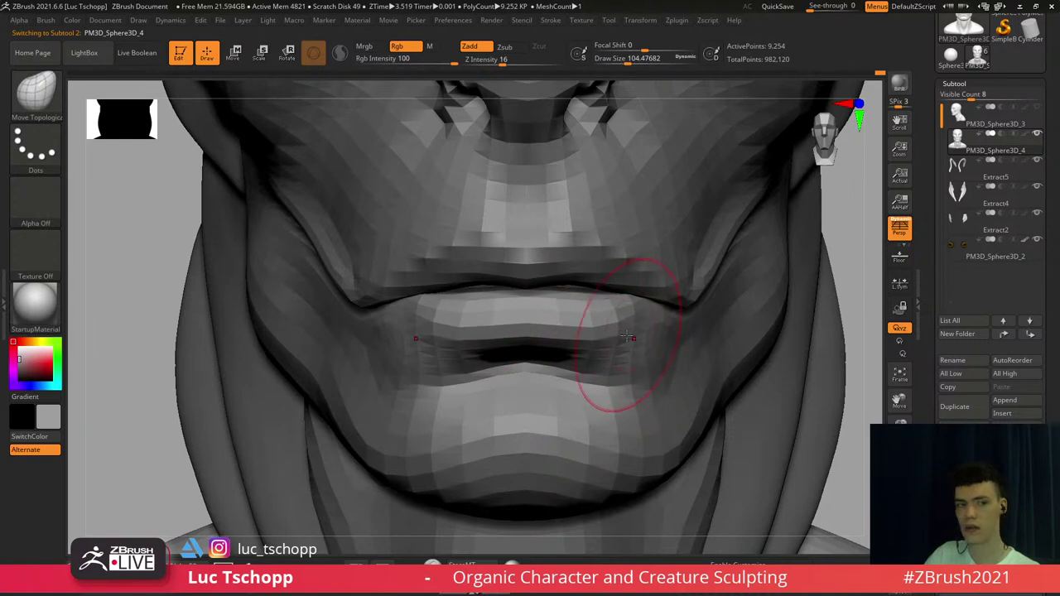
pyautogui.press('d')
pyautogui.press('d')
pyautogui.press('d')
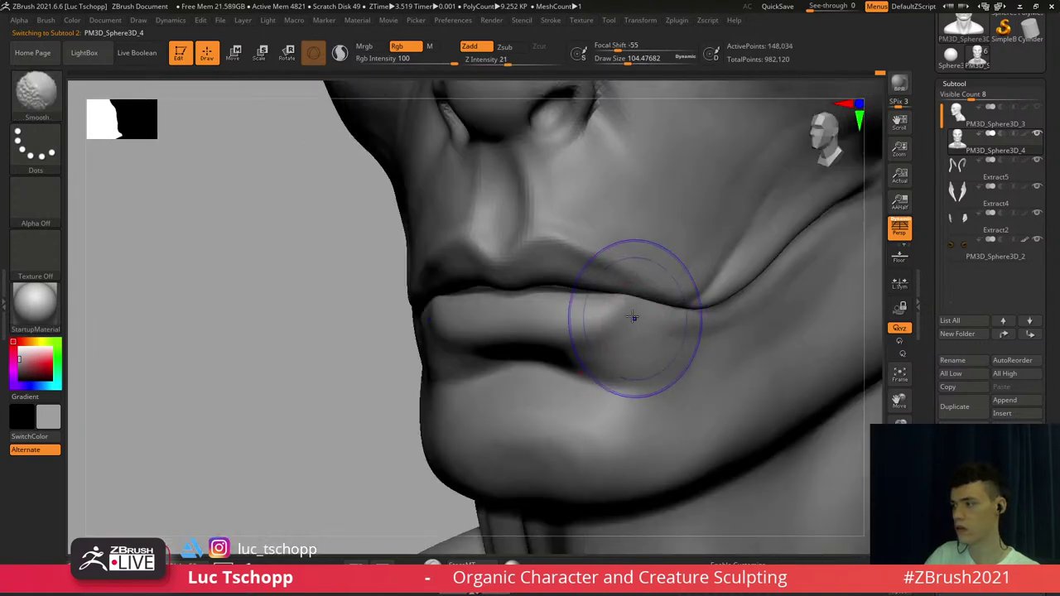
pyautogui.hotkey('shift', 'd')
pyautogui.hotkey('shift', 'd')
# In side profile, mask the upper face and set Move Topological to about size 77
pyautogui.keyDown('shift'); pyautogui.moveTo(635, 318); pyautogui.dragTo(580, 312, button='right'); pyautogui.keyUp('shift')
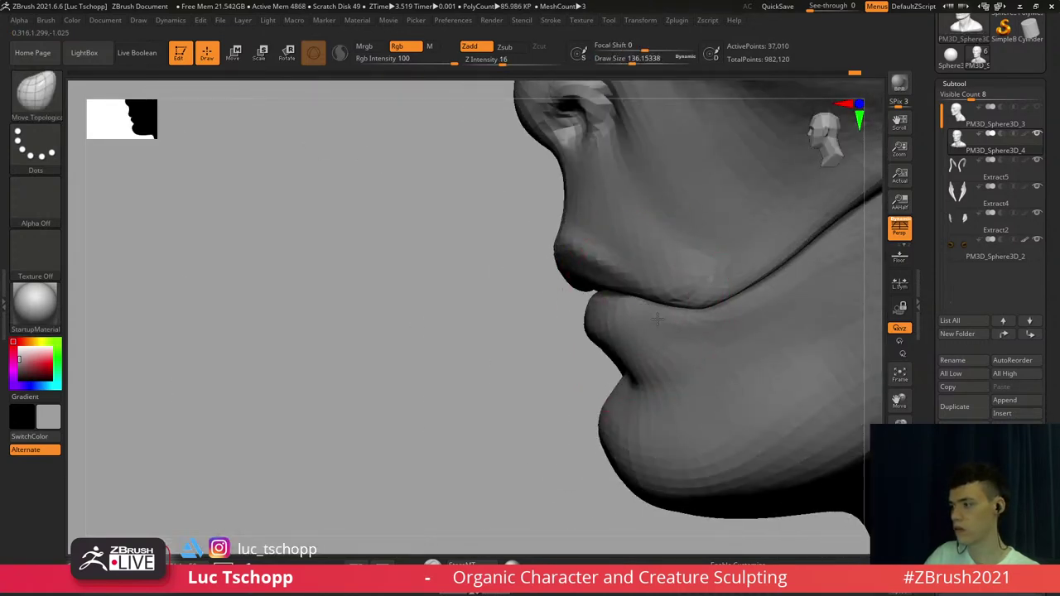
pyautogui.press('w')
pyautogui.keyDown('ctrl'); pyautogui.click(642, 329); pyautogui.keyUp('ctrl')
pyautogui.press('b')
pyautogui.press('m')
pyautogui.press('t')
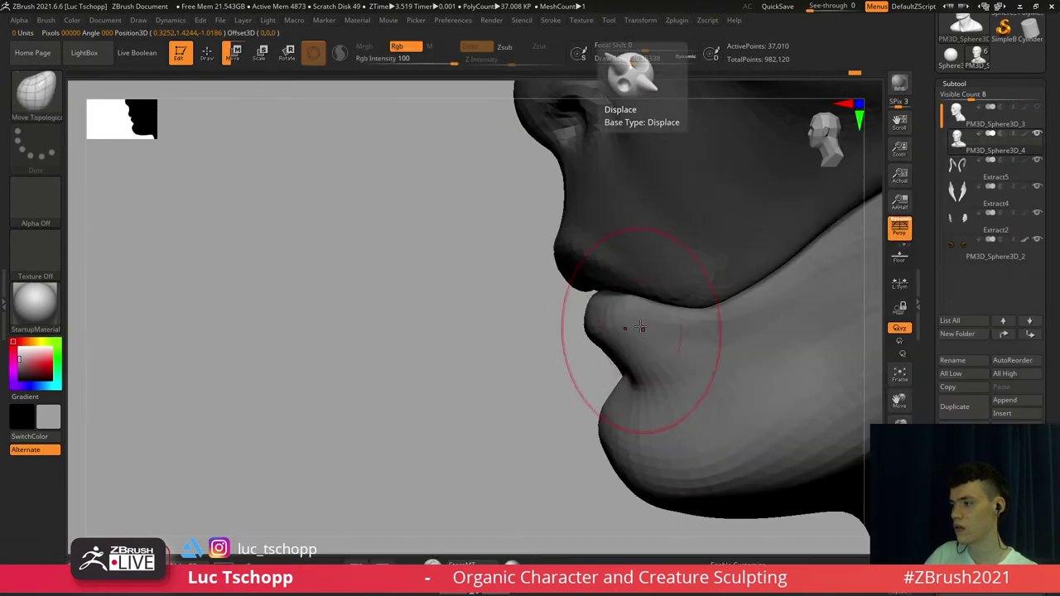
pyautogui.moveTo(642, 329); pyautogui.dragTo(644, 301, button='right')
pyautogui.hotkey('shift', 'd')
pyautogui.hotkey('shift', 'd')
pyautogui.press('[')
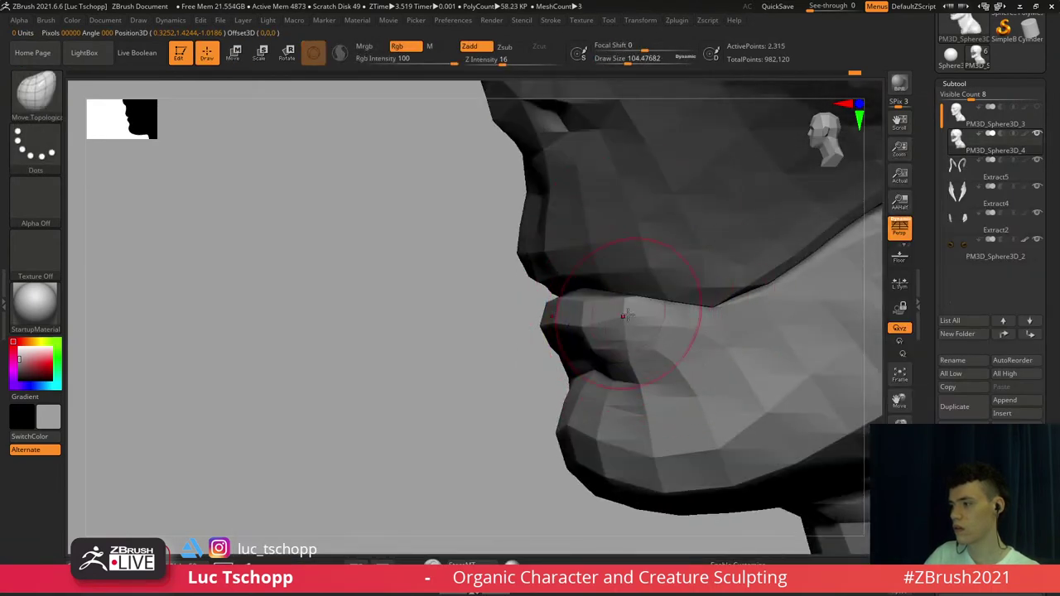
pyautogui.press('s')
pyautogui.click(664, 316)
# From the front view, hide the masked mid-face region
pyautogui.moveTo(641, 303); pyautogui.dragTo(692, 303, button='right')
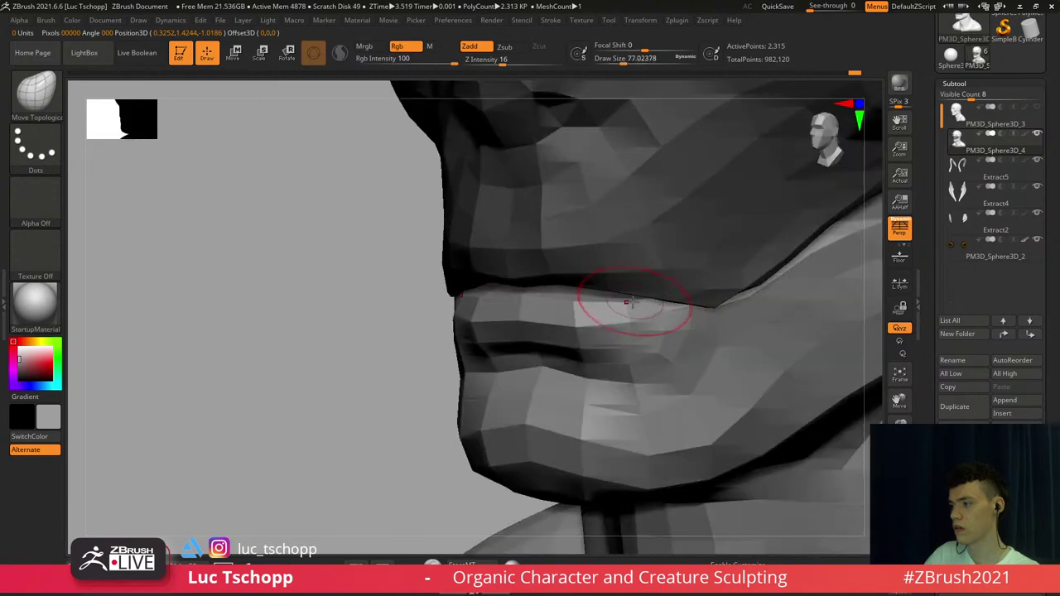
pyautogui.press('d')
pyautogui.press('d')
pyautogui.press('d')
pyautogui.moveTo(597, 305)
pyautogui.keyDown('shift'); pyautogui.mouseDown(button='right')
pyautogui.moveTo(561, 272)
pyautogui.moveTo(574, 255)
pyautogui.moveTo(611, 319)
pyautogui.mouseUp(button='right'); pyautogui.keyUp('shift')
pyautogui.press('d')
pyautogui.keyDown('ctrl'); pyautogui.keyDown('shift'); pyautogui.click(613, 338); pyautogui.keyUp('shift'); pyautogui.keyUp('ctrl')
# In profile at lower subdivision, smooth the upper lip, then reveal the hidden face
pyautogui.keyDown('ctrl'); pyautogui.moveTo(623, 273); pyautogui.dragTo(631, 322, button='right'); pyautogui.keyUp('ctrl')
pyautogui.moveTo(631, 321); pyautogui.dragTo(599, 316, button='right')
pyautogui.hotkey('shift', 'd')
pyautogui.hotkey('shift', 'd')
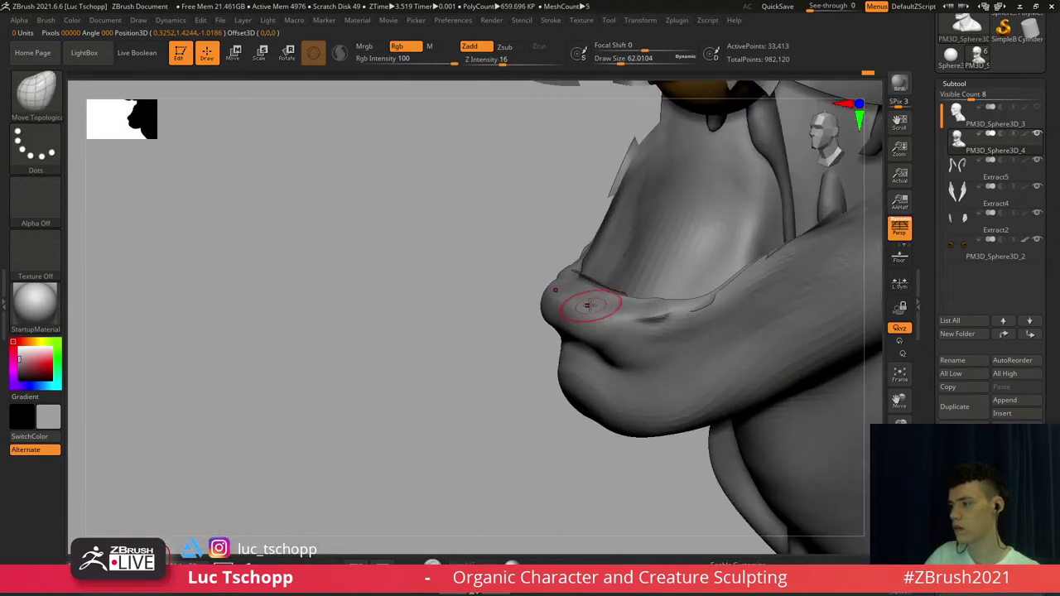
pyautogui.keyDown('shift'); pyautogui.moveTo(597, 304); pyautogui.dragTo(571, 306); pyautogui.keyUp('shift')
pyautogui.moveTo(568, 307)
pyautogui.keyDown('shift'); pyautogui.mouseDown(button='right')
pyautogui.moveTo(569, 374)
pyautogui.moveTo(585, 378)
pyautogui.mouseUp(button='right'); pyautogui.keyUp('shift')
pyautogui.keyDown('ctrl'); pyautogui.keyDown('shift'); pyautogui.click(564, 295); pyautogui.keyUp('shift'); pyautogui.keyUp('ctrl')
# Select the LucT_Custom1 brush, clear the face mask and turn the bust to a front view
pyautogui.press('b')
pyautogui.click(308, 199)
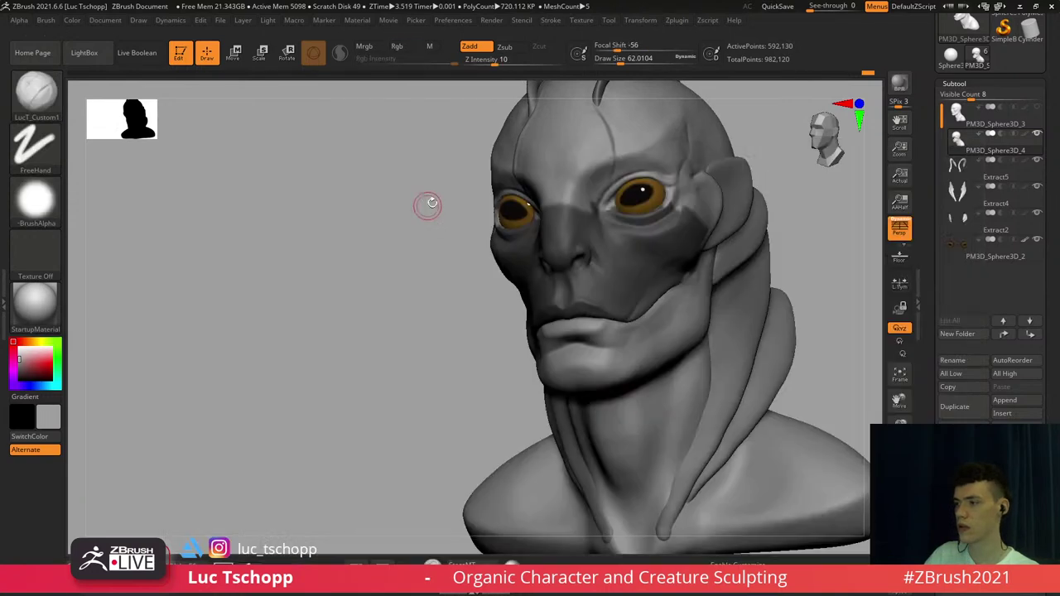
pyautogui.keyDown('ctrl'); pyautogui.moveTo(454, 277); pyautogui.dragTo(469, 303); pyautogui.keyUp('ctrl')
pyautogui.moveTo(474, 297)
pyautogui.mouseDown(button='right')
pyautogui.moveTo(531, 292)
pyautogui.moveTo(520, 300)
pyautogui.mouseUp(button='right')
pyautogui.moveTo(518, 358)
pyautogui.mouseDown(button='right')
pyautogui.moveTo(547, 308)
pyautogui.moveTo(549, 237)
pyautogui.moveTo(481, 339)
pyautogui.mouseUp(button='right')
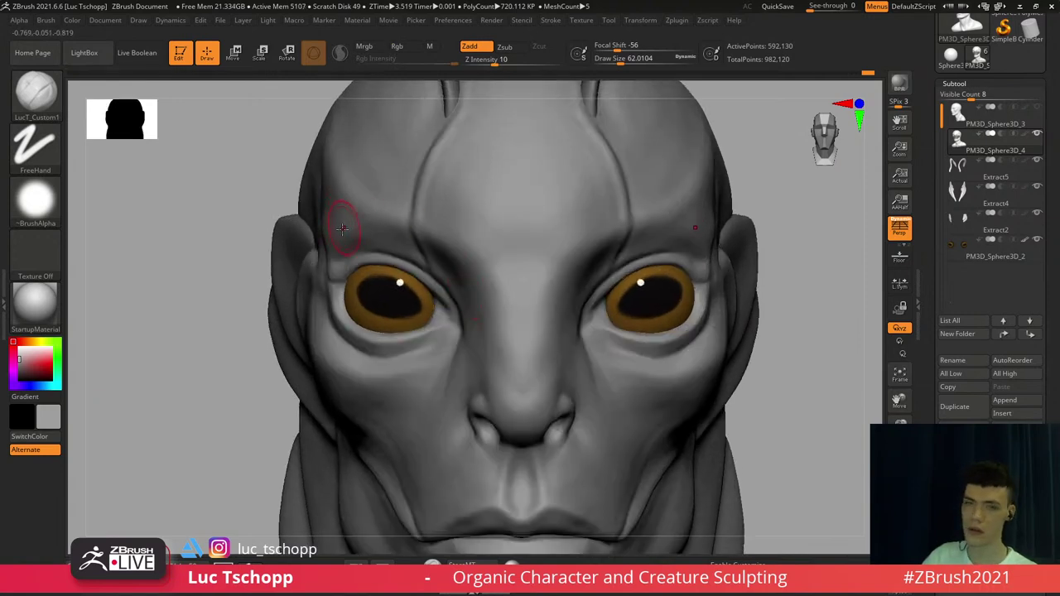
# With the Move brush at lower subdivision levels, smooth the temple beside the eye
pyautogui.press('b')
pyautogui.press('m')
pyautogui.press('v')
pyautogui.hotkey('shift', 'd')
pyautogui.moveTo(340, 229)
pyautogui.keyDown('ctrl'); pyautogui.mouseDown(button='right')
pyautogui.moveTo(335, 251)
pyautogui.moveTo(358, 254)
pyautogui.moveTo(335, 254)
pyautogui.mouseUp(button='right'); pyautogui.keyUp('ctrl')
pyautogui.hotkey('shift', 'd')
# Set the brush size to 112, then shrink it to about 80 while viewing the face from below
pyautogui.press('s')
pyautogui.moveTo(335, 254); pyautogui.dragTo(333, 255)
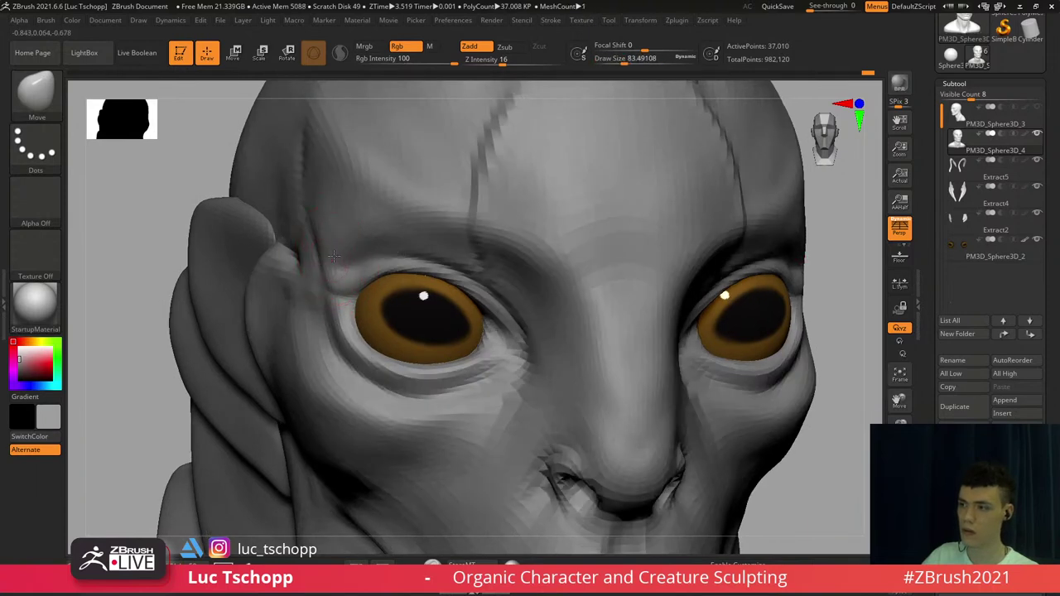
pyautogui.moveTo(358, 226); pyautogui.dragTo(360, 225)
pyautogui.moveTo(360, 225); pyautogui.dragTo(343, 264, button='right')
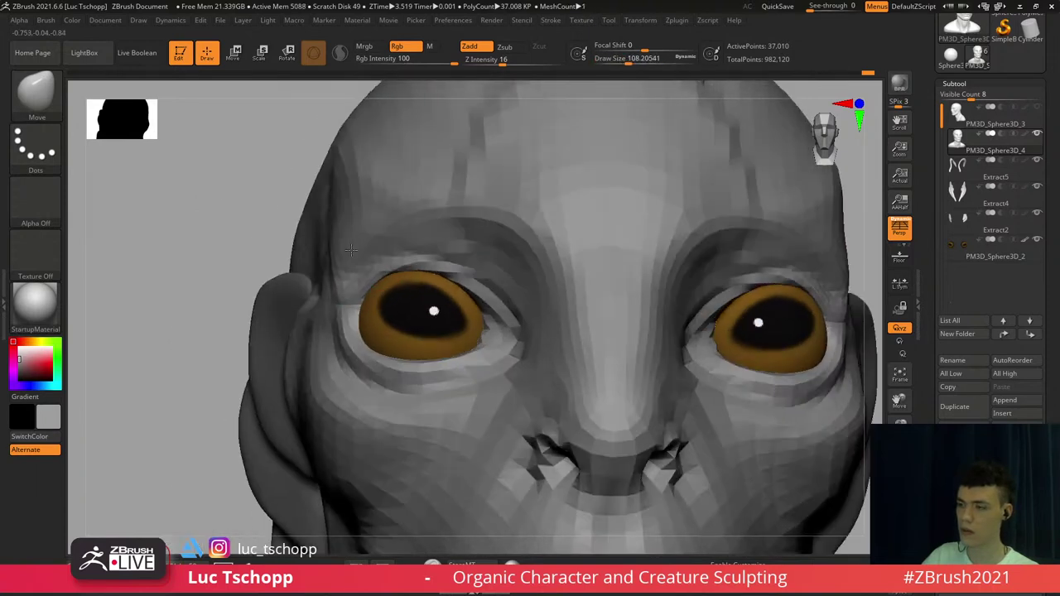
pyautogui.press('s')
pyautogui.moveTo(358, 222); pyautogui.dragTo(353, 222)
pyautogui.moveTo(356, 236)
pyautogui.mouseDown(button='right')
pyautogui.moveTo(365, 210)
pyautogui.moveTo(342, 213)
pyautogui.moveTo(324, 235)
pyautogui.moveTo(338, 267)
pyautogui.moveTo(361, 256)
pyautogui.moveTo(362, 297)
pyautogui.mouseUp(button='right')
# Switch back to the LucT_Custom1 brush and shift the bust down and right
pyautogui.press('b')
pyautogui.click(252, 200)
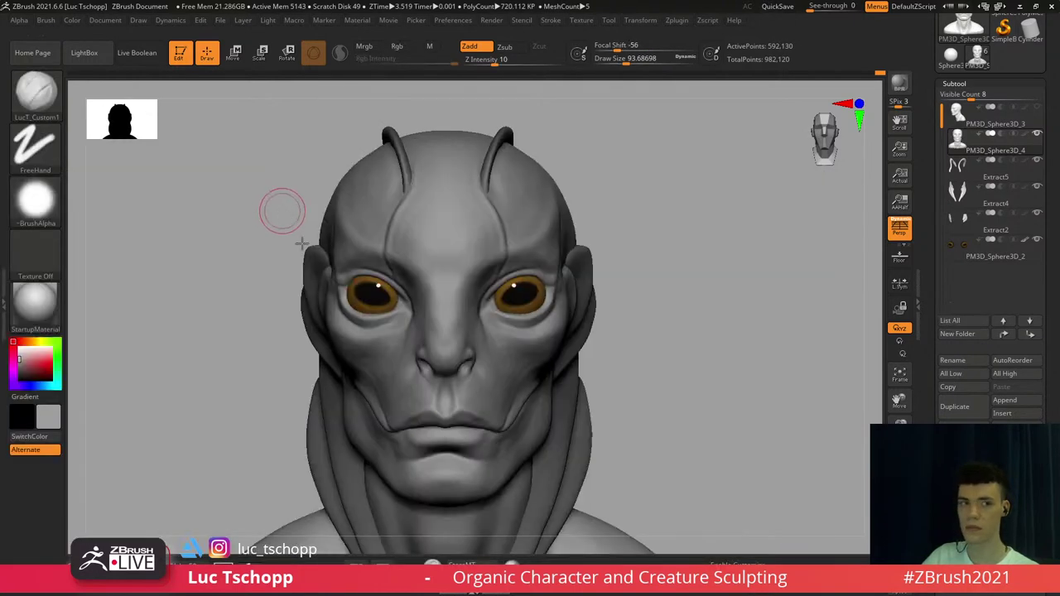
pyautogui.moveTo(306, 241)
pyautogui.keyDown('alt'); pyautogui.mouseDown(button='right')
pyautogui.moveTo(331, 283)
pyautogui.moveTo(357, 260)
pyautogui.moveTo(361, 277)
pyautogui.moveTo(378, 273)
pyautogui.mouseUp(button='right'); pyautogui.keyUp('alt')
# With the Standard brush at size 54, carve and smooth along the temple at lower subdivision
pyautogui.press('b')
pyautogui.press('s')
pyautogui.press('t')
pyautogui.press('s')
pyautogui.moveTo(375, 262); pyautogui.dragTo(370, 259)
pyautogui.moveTo(359, 259); pyautogui.dragTo(375, 267, button='right')
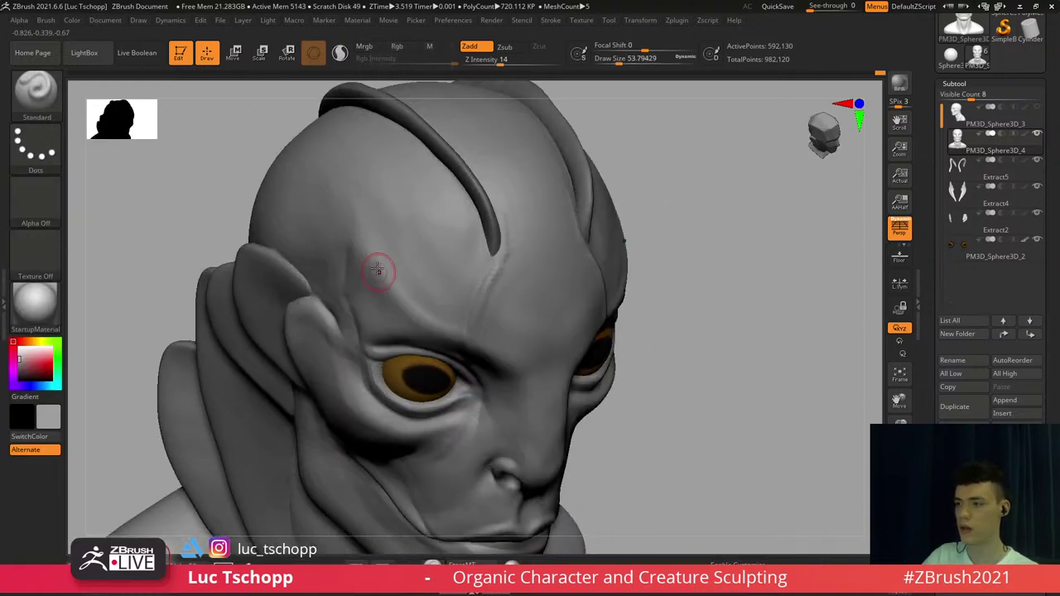
pyautogui.hotkey('shift', 'd')
pyautogui.moveTo(361, 242); pyautogui.dragTo(348, 206)
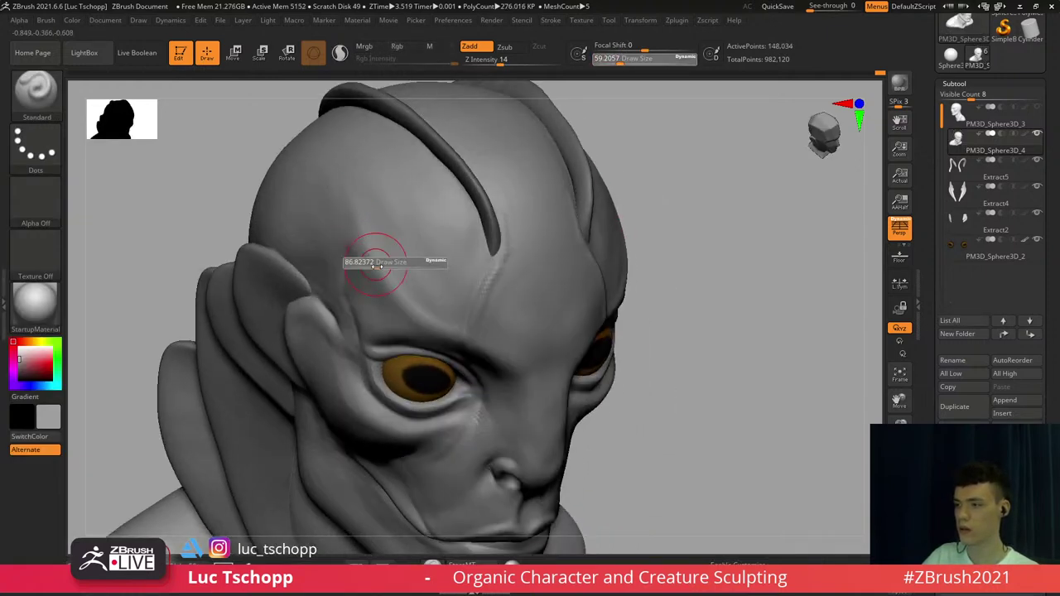
pyautogui.moveTo(362, 248); pyautogui.dragTo(353, 218)
pyautogui.moveTo(353, 217)
pyautogui.keyDown('shift'); pyautogui.mouseDown()
pyautogui.moveTo(343, 177)
pyautogui.moveTo(364, 225)
pyautogui.mouseUp(); pyautogui.keyUp('shift')
pyautogui.press('d')
# Inspect the bust from the front, zooming on the face, mouth and neck
pyautogui.moveTo(365, 227)
pyautogui.keyDown('shift'); pyautogui.mouseDown(button='right')
pyautogui.moveTo(370, 263)
pyautogui.moveTo(390, 225)
pyautogui.mouseUp(button='right'); pyautogui.keyUp('shift')
pyautogui.moveTo(411, 313)
pyautogui.keyDown('alt'); pyautogui.mouseDown(button='right')
pyautogui.moveTo(409, 280)
pyautogui.moveTo(410, 312)
pyautogui.mouseUp(button='right'); pyautogui.keyUp('alt')
pyautogui.moveTo(410, 312); pyautogui.dragTo(423, 313, button='right')
pyautogui.keyDown('alt'); pyautogui.moveTo(371, 282); pyautogui.dragTo(361, 199, button='right'); pyautogui.keyUp('alt')
pyautogui.moveTo(361, 199)
pyautogui.keyDown('ctrl'); pyautogui.mouseDown(button='right')
pyautogui.moveTo(365, 183)
pyautogui.moveTo(383, 261)
pyautogui.mouseUp(button='right'); pyautogui.keyUp('ctrl')
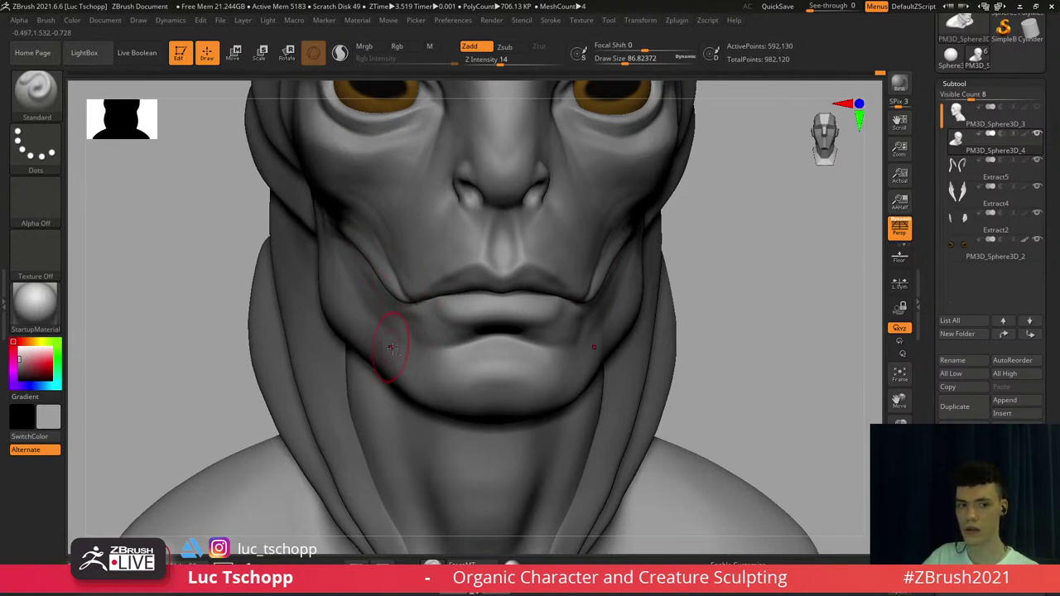
pyautogui.keyDown('alt'); pyautogui.moveTo(392, 348); pyautogui.dragTo(387, 249, button='right'); pyautogui.keyUp('alt')
pyautogui.moveTo(426, 335)
pyautogui.mouseDown(button='right')
pyautogui.moveTo(414, 352)
pyautogui.moveTo(385, 178)
pyautogui.moveTo(378, 199)
pyautogui.mouseUp(button='right')
pyautogui.keyDown('ctrl'); pyautogui.moveTo(375, 237); pyautogui.dragTo(396, 306, button='right'); pyautogui.keyUp('ctrl')
# Pick the Move brush at lower subdivision and size it to about 128, then 120
pyautogui.press('b')
pyautogui.press('m')
pyautogui.press('v')
pyautogui.hotkey('shift', 'd')
pyautogui.hotkey('shift', 'd')
pyautogui.press('s')
pyautogui.moveTo(360, 301); pyautogui.dragTo(366, 300)
pyautogui.moveTo(382, 303); pyautogui.dragTo(401, 329, button='right')
pyautogui.press('s')
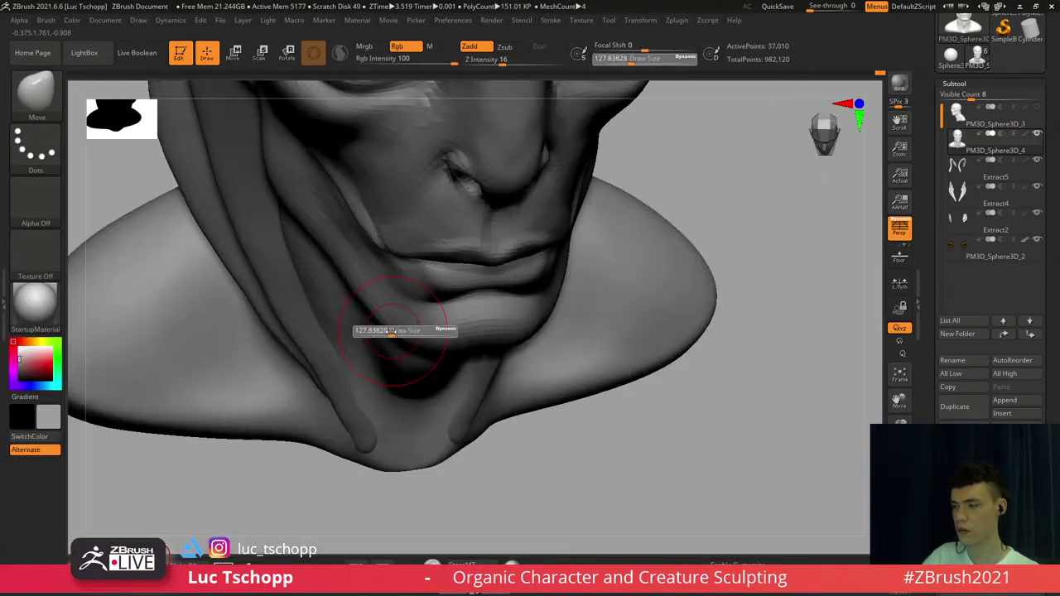
pyautogui.moveTo(395, 330); pyautogui.dragTo(400, 330)
pyautogui.press('s')
pyautogui.moveTo(373, 297); pyautogui.dragTo(366, 297)
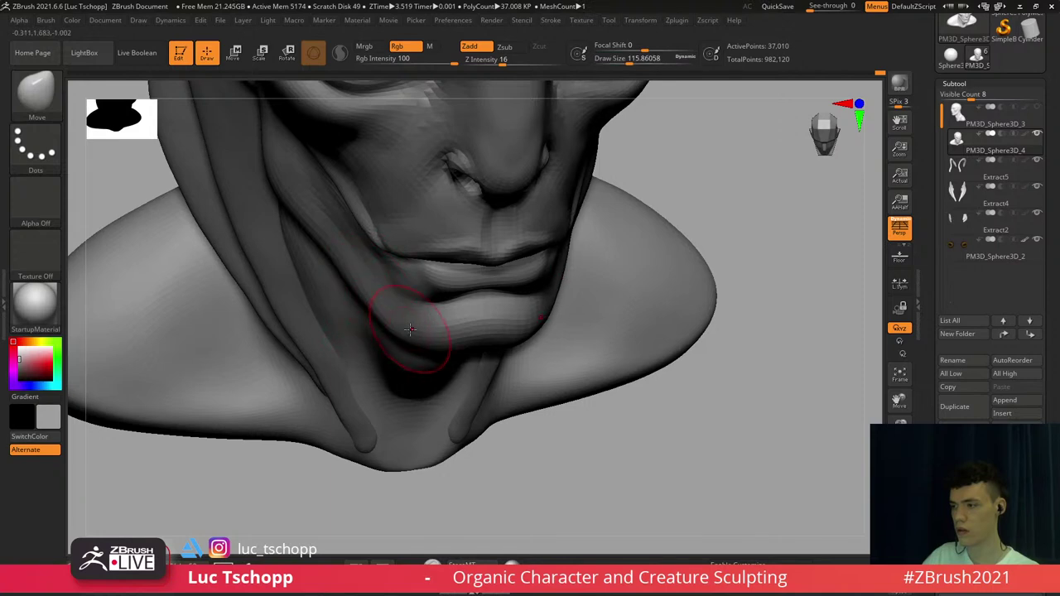
# Smooth the mouth corner, then return to full detail and frame the bust from the front
pyautogui.hotkey('shift', 'd')
pyautogui.hotkey('shift', 'd')
pyautogui.moveTo(426, 315)
pyautogui.keyDown('ctrl'); pyautogui.mouseDown(button='right')
pyautogui.moveTo(418, 293)
pyautogui.moveTo(437, 263)
pyautogui.mouseUp(button='right'); pyautogui.keyUp('ctrl')
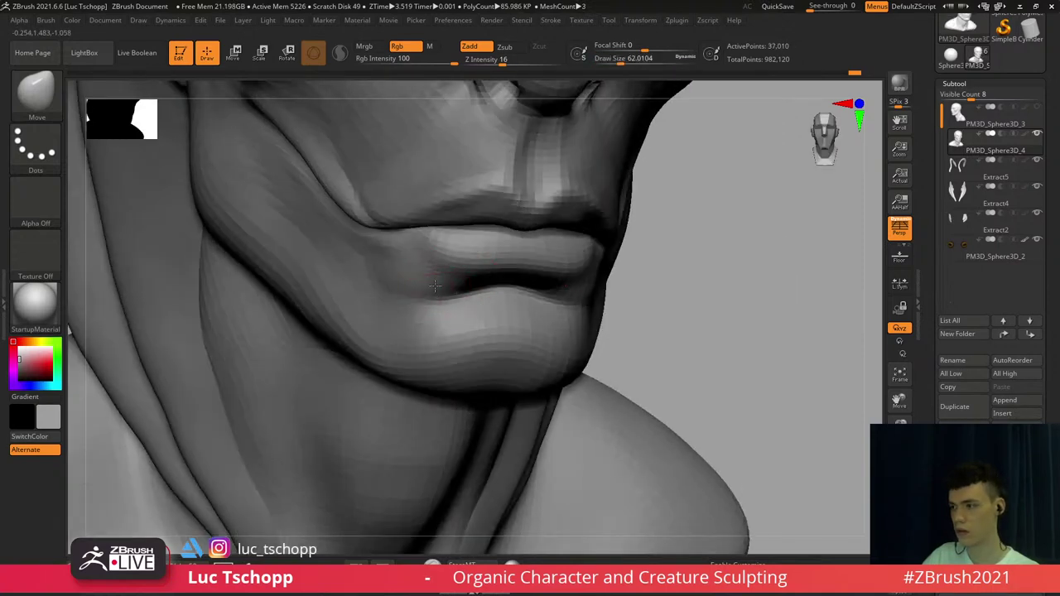
pyautogui.press('s')
pyautogui.moveTo(438, 277); pyautogui.dragTo(432, 276)
pyautogui.keyDown('shift'); pyautogui.moveTo(431, 282); pyautogui.dragTo(396, 292); pyautogui.keyUp('shift')
pyautogui.moveTo(401, 282)
pyautogui.keyDown('shift'); pyautogui.mouseDown(button='right')
pyautogui.moveTo(431, 280)
pyautogui.moveTo(415, 287)
pyautogui.mouseUp(button='right'); pyautogui.keyUp('shift')
pyautogui.press('d')
pyautogui.press('d')
pyautogui.press('f')
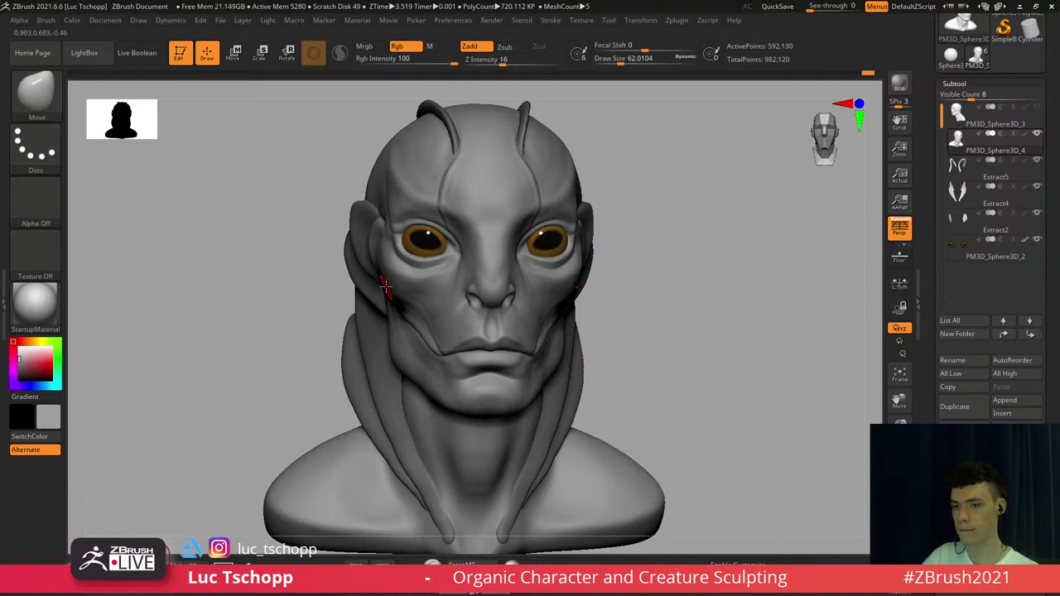
pyautogui.moveTo(385, 283)
pyautogui.mouseDown(button='right')
pyautogui.moveTo(378, 267)
pyautogui.moveTo(383, 283)
pyautogui.mouseUp(button='right')
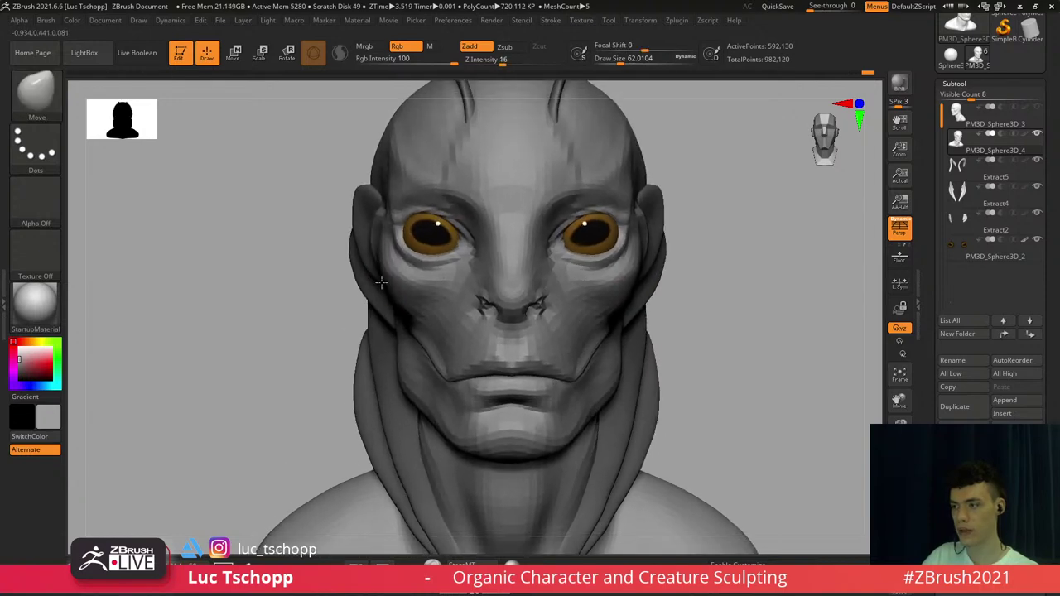
pyautogui.keyDown('ctrl'); pyautogui.moveTo(392, 227); pyautogui.dragTo(406, 237, button='right'); pyautogui.keyUp('ctrl')
# Drop two subdivision levels and enlarge the brush to about 83, then 101
pyautogui.hotkey('shift', 'd')
pyautogui.hotkey('shift', 'd')
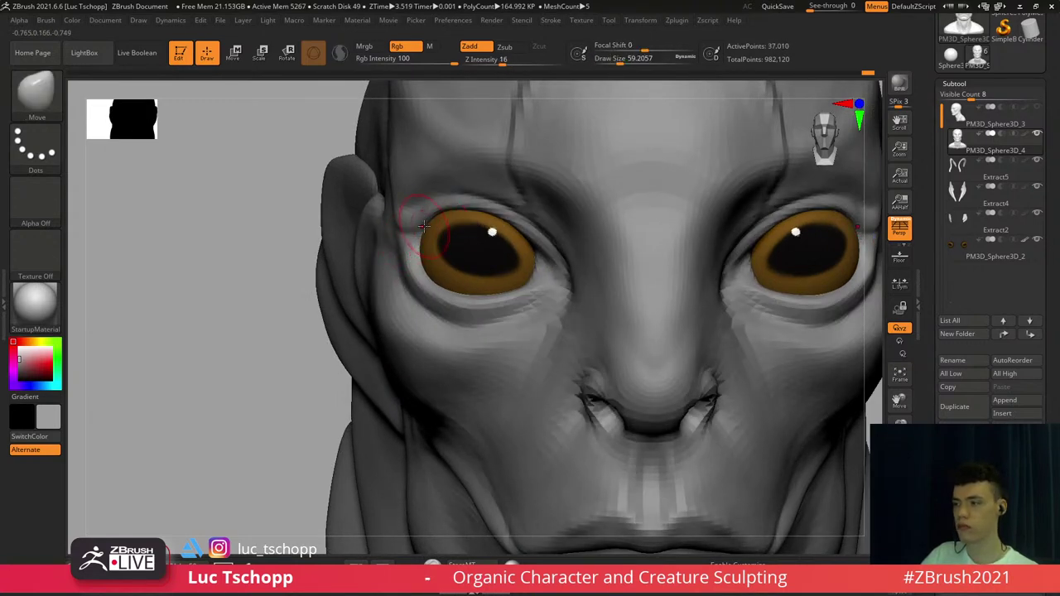
pyautogui.moveTo(420, 227); pyautogui.dragTo(423, 227)
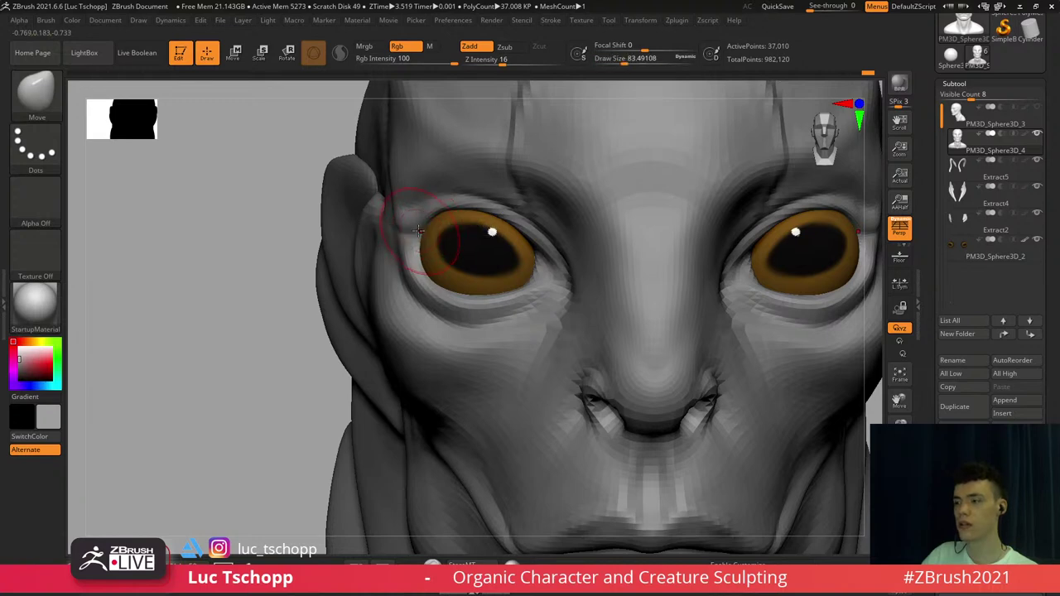
pyautogui.keyDown('alt'); pyautogui.moveTo(402, 219); pyautogui.dragTo(408, 239, button='right'); pyautogui.keyUp('alt')
pyautogui.press('s')
pyautogui.press('s')
pyautogui.moveTo(399, 241); pyautogui.dragTo(418, 263)
pyautogui.hotkey('shift', 'd')
pyautogui.hotkey('shift', 'd')
pyautogui.press('s')
# Push the lower eyelids into shape under each eye, then frame the bust at full resolution
pyautogui.press('s')
pyautogui.press('s')
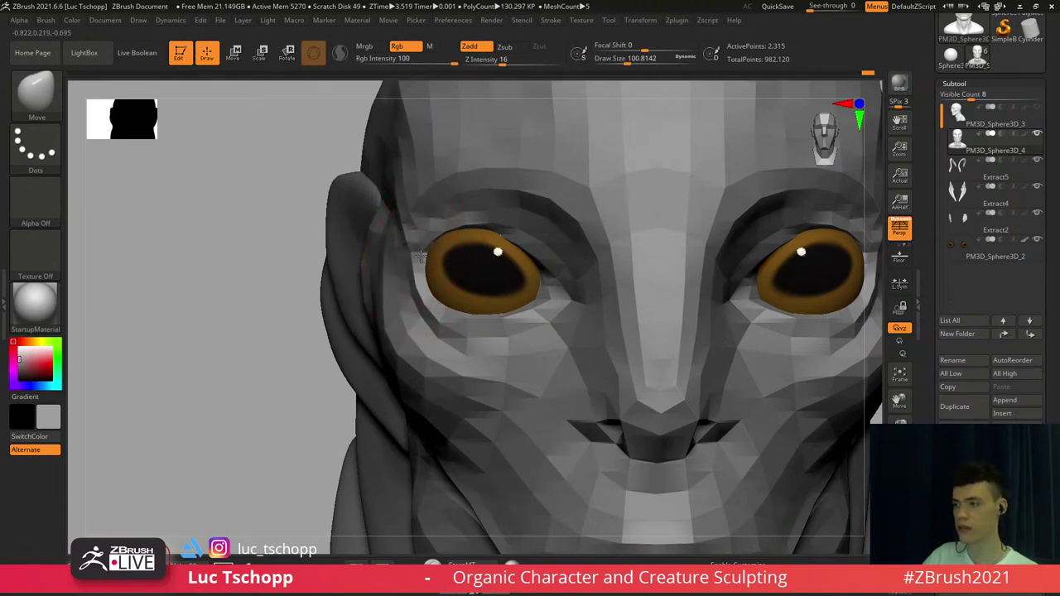
pyautogui.press('d')
pyautogui.press('d')
pyautogui.moveTo(426, 283); pyautogui.dragTo(451, 301, button='right')
pyautogui.press('s')
pyautogui.moveTo(451, 301); pyautogui.dragTo(464, 299)
pyautogui.press('s')
pyautogui.moveTo(469, 301)
pyautogui.mouseDown()
pyautogui.moveTo(499, 296)
pyautogui.moveTo(439, 300)
pyautogui.moveTo(495, 297)
pyautogui.mouseUp()
pyautogui.press('s')
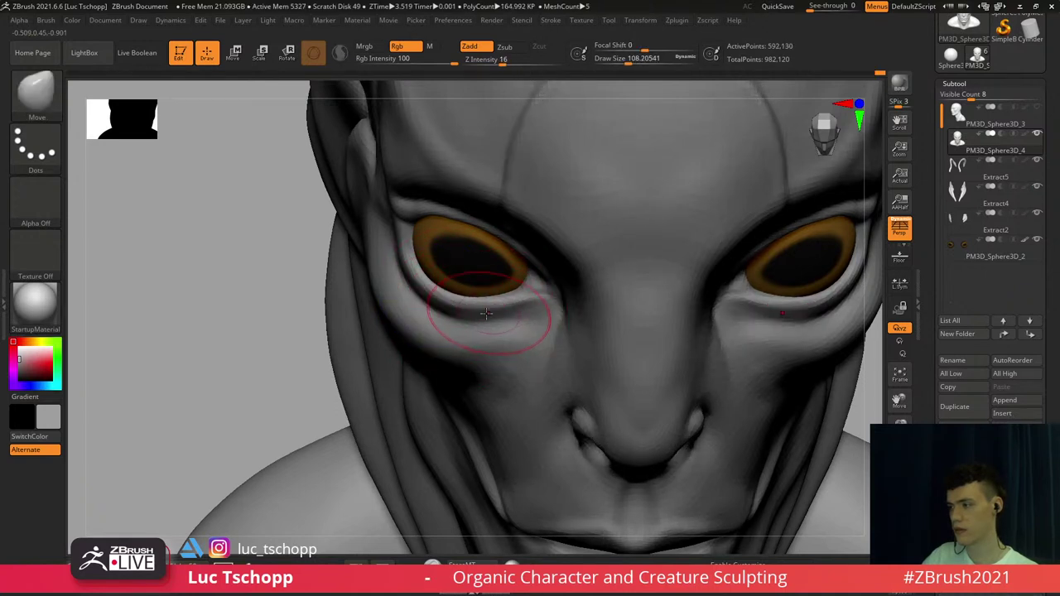
pyautogui.moveTo(491, 290)
pyautogui.keyDown('shift'); pyautogui.mouseDown(button='right')
pyautogui.moveTo(473, 265)
pyautogui.moveTo(425, 248)
pyautogui.moveTo(500, 205)
pyautogui.mouseUp(button='right'); pyautogui.keyUp('shift')
pyautogui.press('f')
pyautogui.press('d')
pyautogui.press('d')
# Soften the lower eyelid with the Standard brush at size 44 on a lower subdivision level
pyautogui.press('b')
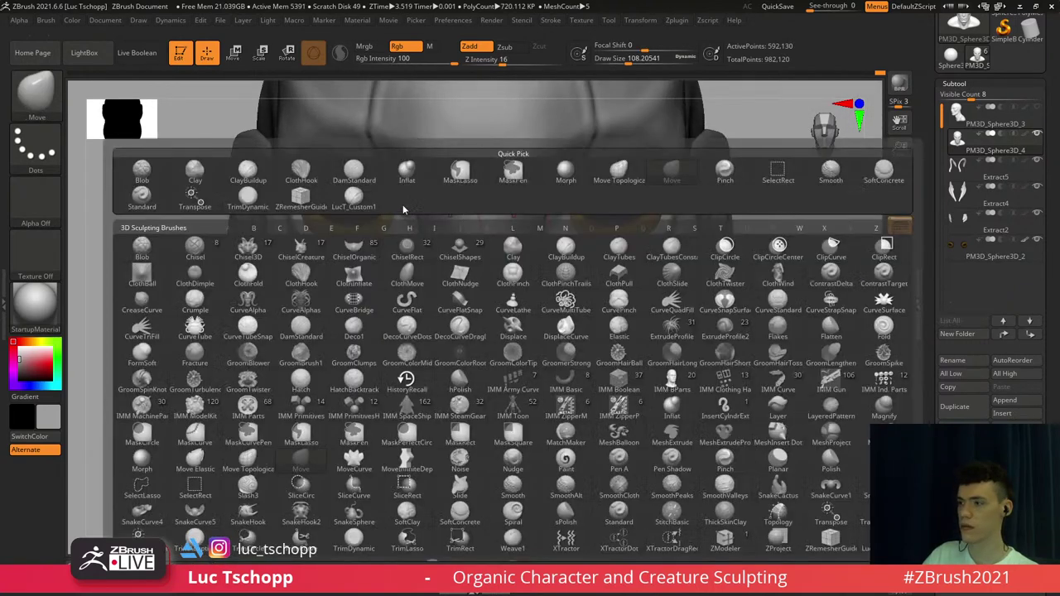
pyautogui.press('c')
pyautogui.press('b')
pyautogui.press('b')
pyautogui.press('s')
pyautogui.press('t')
pyautogui.press('s')
pyautogui.moveTo(661, 246); pyautogui.dragTo(655, 246)
pyautogui.moveTo(661, 247); pyautogui.dragTo(622, 249, button='right')
pyautogui.hotkey('shift', 'd')
pyautogui.hotkey('shift', 'd')
pyautogui.press('s')
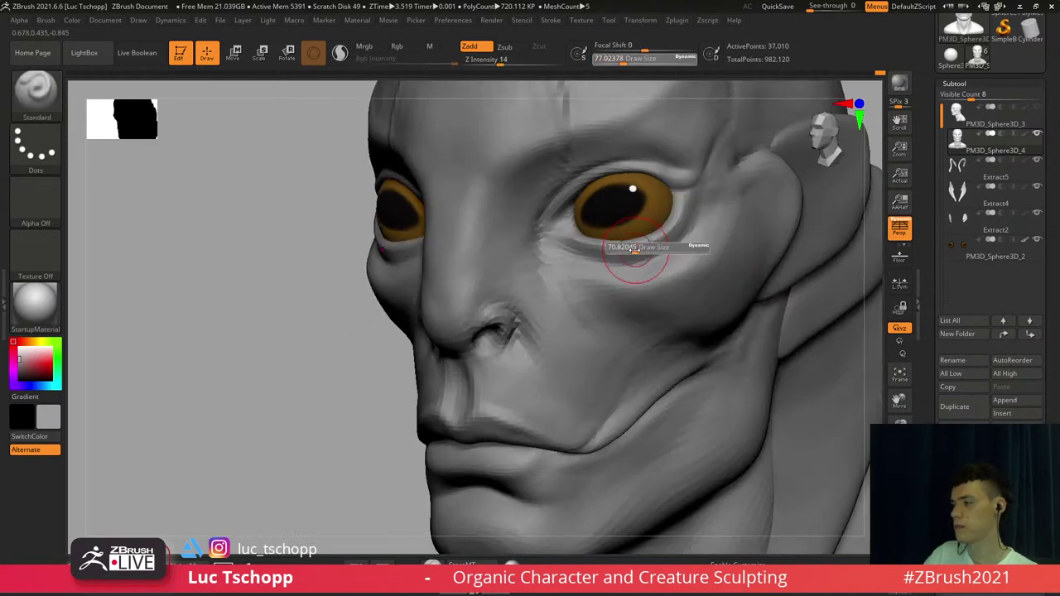
pyautogui.moveTo(636, 249); pyautogui.dragTo(618, 244)
pyautogui.moveTo(690, 205); pyautogui.dragTo(672, 233)
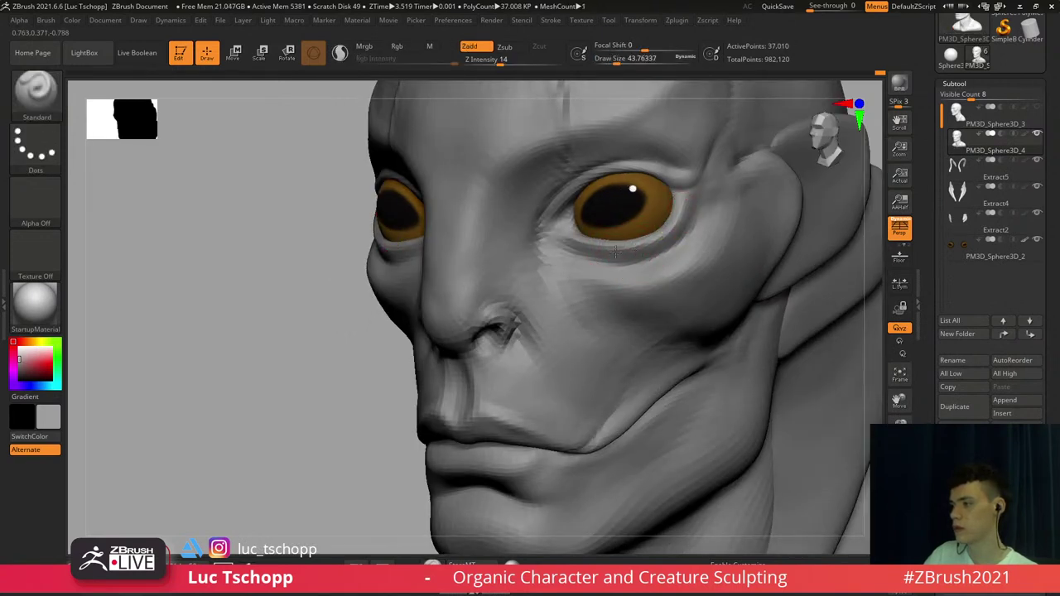
# Return to full resolution in front view and enlarge the brush to about 71
pyautogui.moveTo(518, 303)
pyautogui.keyDown('shift'); pyautogui.mouseDown(button='right')
pyautogui.moveTo(526, 310)
pyautogui.moveTo(531, 279)
pyautogui.moveTo(519, 292)
pyautogui.mouseUp(button='right'); pyautogui.keyUp('shift')
pyautogui.press('d')
pyautogui.press('d')
pyautogui.keyDown('ctrl'); pyautogui.moveTo(519, 284); pyautogui.dragTo(527, 292); pyautogui.keyUp('ctrl')
pyautogui.press('s')
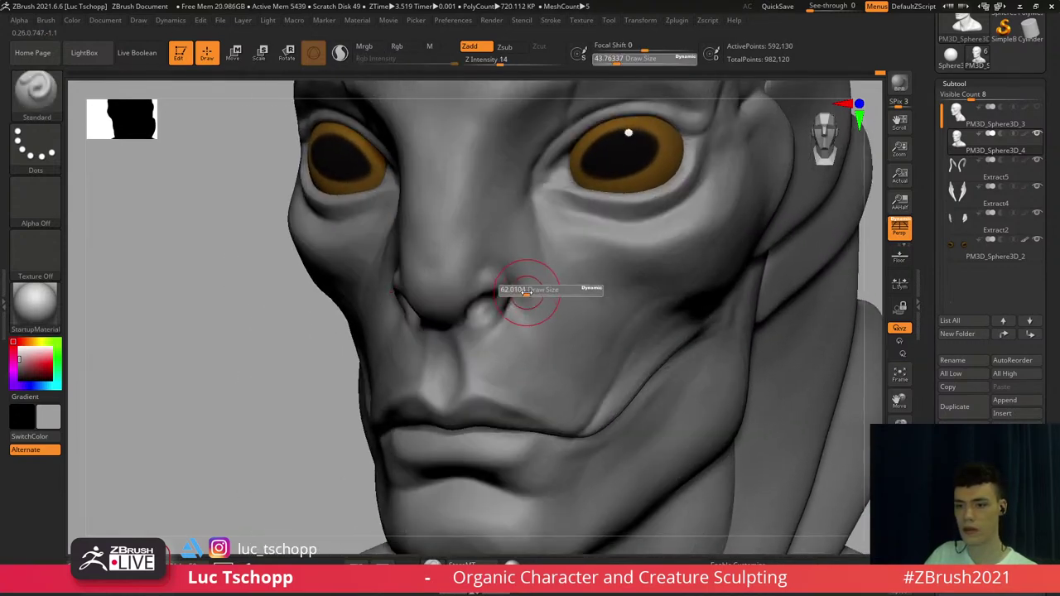
pyautogui.keyDown('alt'); pyautogui.moveTo(524, 288); pyautogui.dragTo(531, 288, button='right'); pyautogui.keyUp('alt')
pyautogui.press('s')
pyautogui.moveTo(530, 277); pyautogui.dragTo(531, 277)
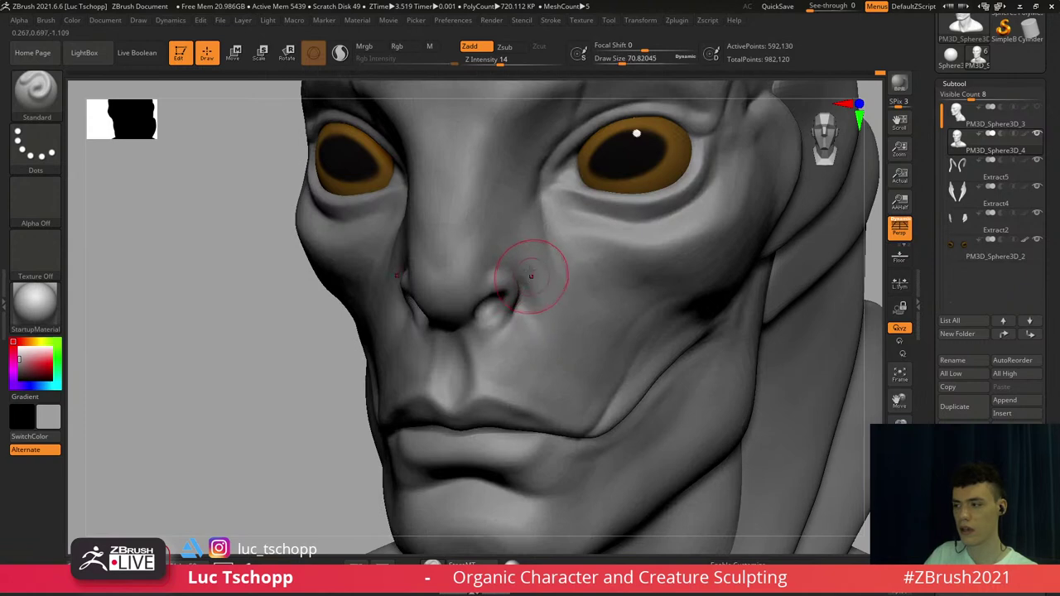
# Select LucT_Custom1 for the brow between the eyes, sizing it to 124, then 71
pyautogui.press('b')
pyautogui.click(387, 199)
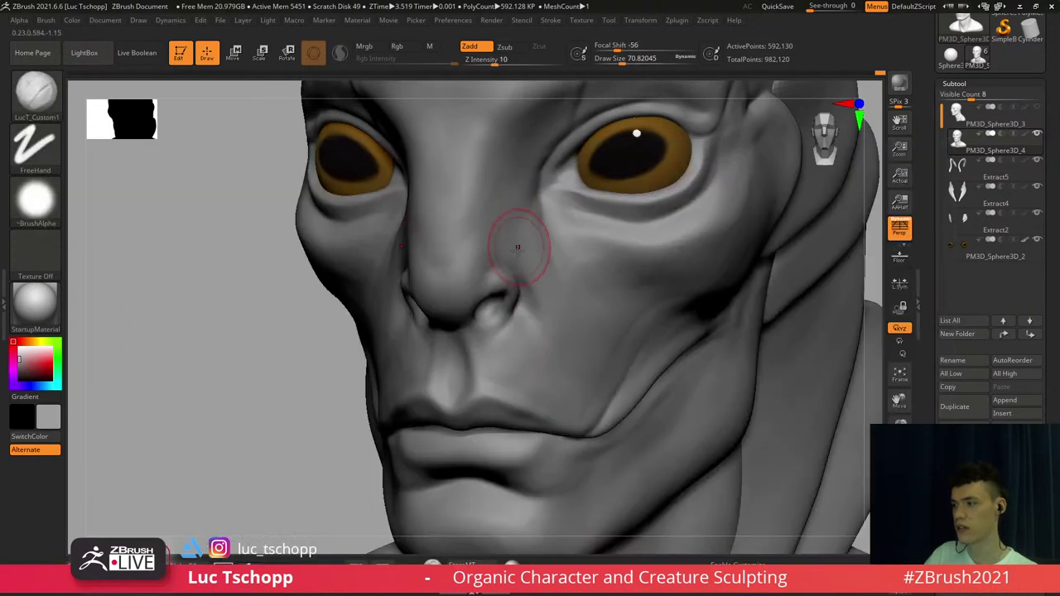
pyautogui.keyDown('ctrl'); pyautogui.moveTo(537, 244); pyautogui.dragTo(530, 251, button='right'); pyautogui.keyUp('ctrl')
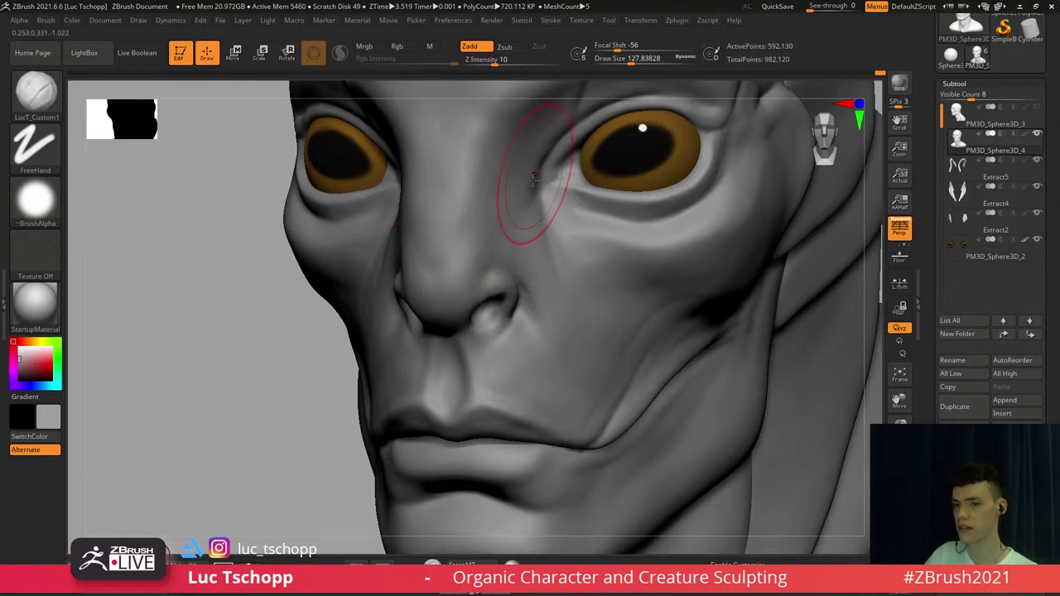
pyautogui.keyDown('alt'); pyautogui.moveTo(534, 180); pyautogui.dragTo(532, 208, button='right'); pyautogui.keyUp('alt')
pyautogui.press('s')
pyautogui.moveTo(521, 237); pyautogui.dragTo(520, 238)
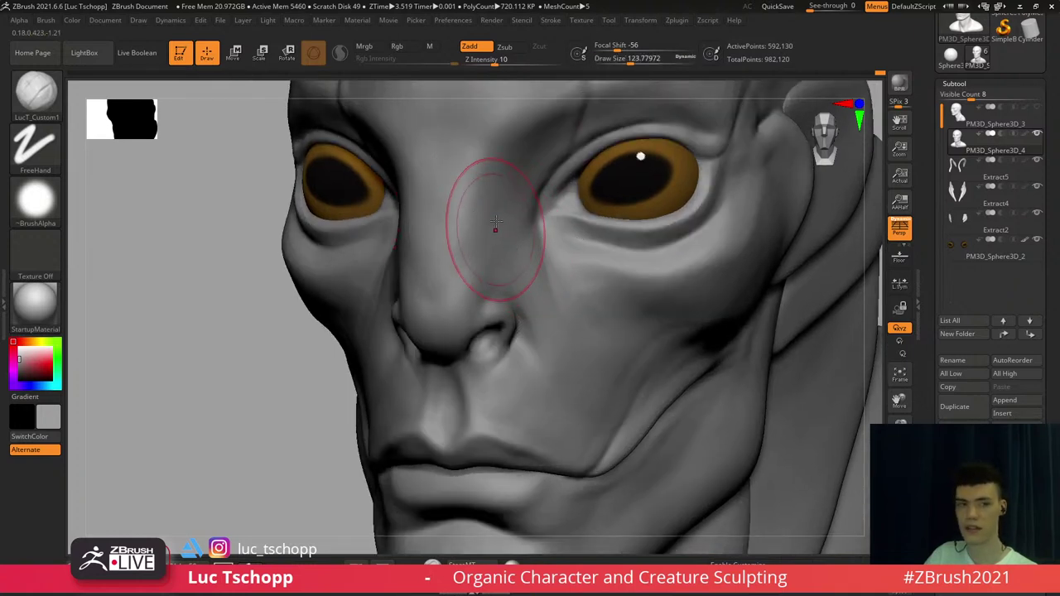
pyautogui.press('s')
pyautogui.moveTo(483, 273)
pyautogui.mouseDown()
pyautogui.moveTo(474, 273)
pyautogui.moveTo(490, 300)
pyautogui.mouseUp()
# Switch to the DamStandard crease brush, frame the bust and zoom in on the antennae
pyautogui.press('b')
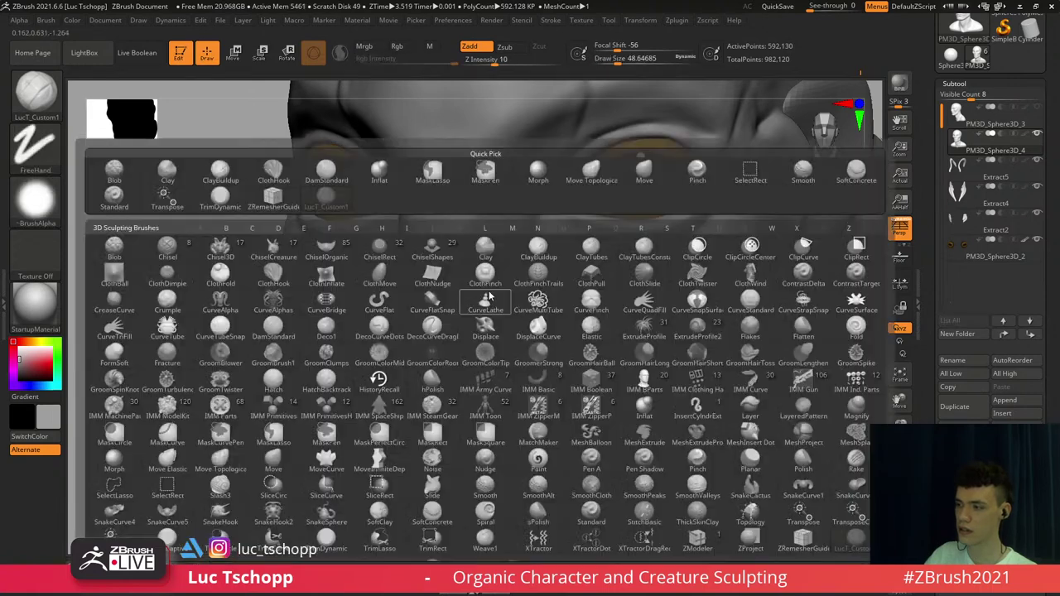
pyautogui.press('d')
pyautogui.press('s')
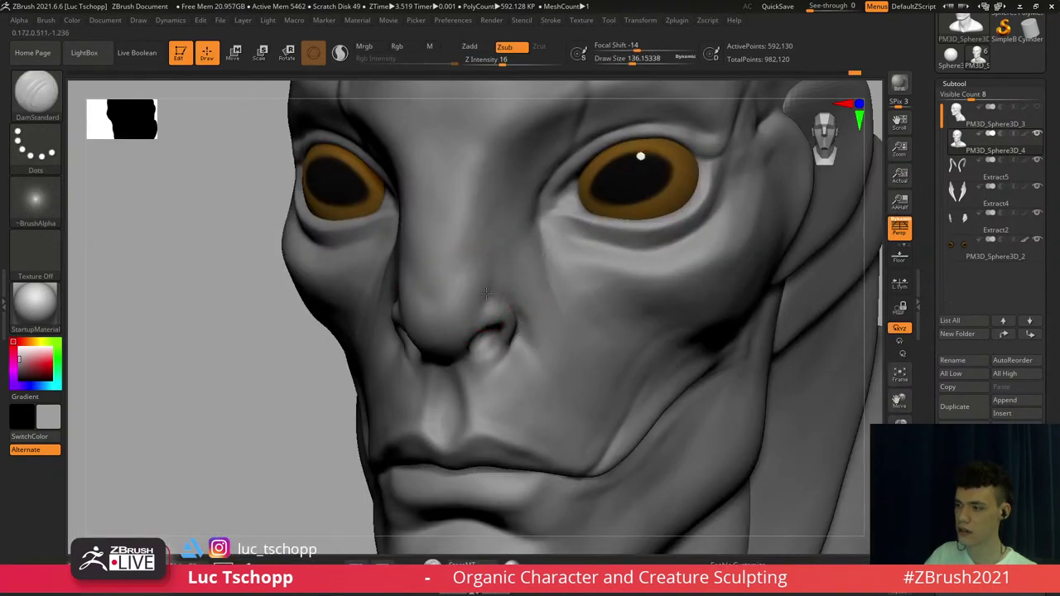
pyautogui.keyDown('shift'); pyautogui.moveTo(470, 258); pyautogui.dragTo(495, 262, button='right'); pyautogui.keyUp('shift')
pyautogui.press('f')
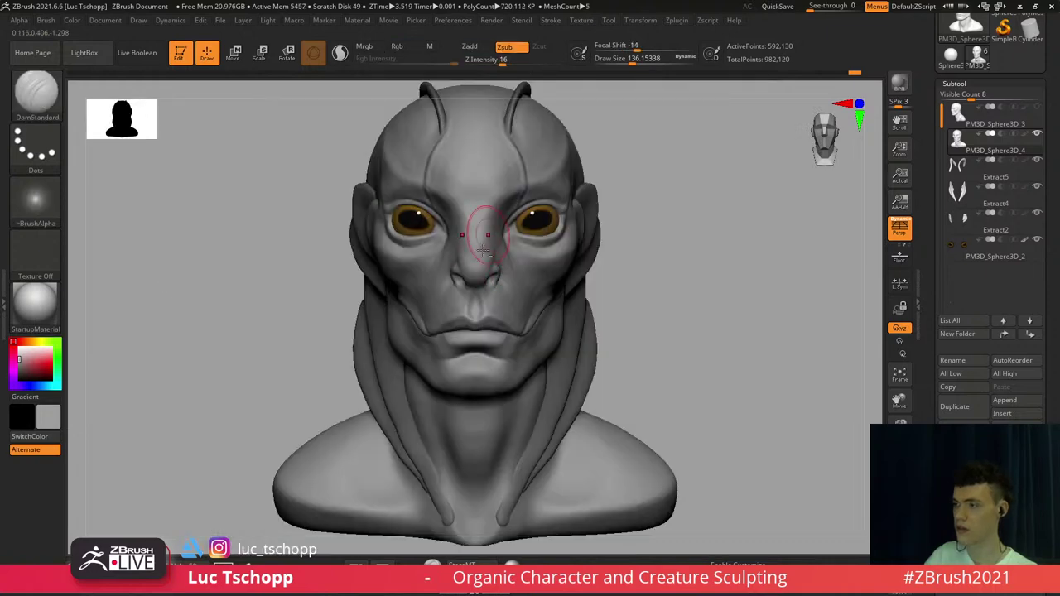
pyautogui.keyDown('alt'); pyautogui.moveTo(449, 335); pyautogui.dragTo(469, 360, button='right'); pyautogui.keyUp('alt')
pyautogui.keyDown('alt'); pyautogui.moveTo(469, 245); pyautogui.dragTo(484, 371, button='right'); pyautogui.keyUp('alt')
# Select the Extract5 antennae subtool and solo it, checking its wireframe
pyautogui.keyDown('alt'); pyautogui.click(473, 256); pyautogui.keyUp('alt')
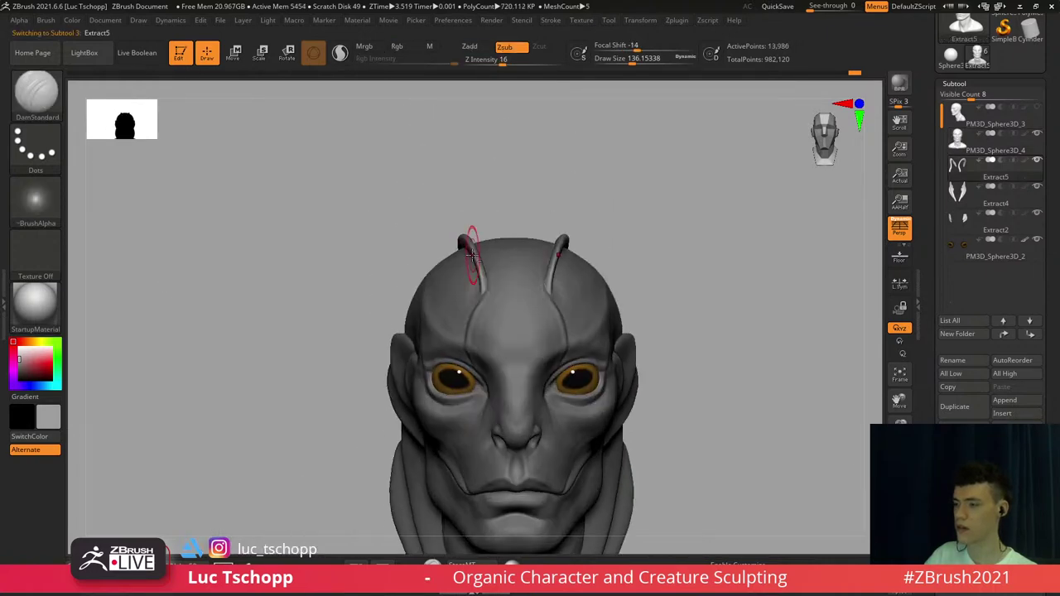
pyautogui.keyDown('ctrl'); pyautogui.moveTo(472, 251); pyautogui.dragTo(507, 269, button='right'); pyautogui.keyUp('ctrl')
pyautogui.hotkey('shift', 'f')
pyautogui.hotkey('shift', 'f')
pyautogui.click(897, 543)
pyautogui.moveTo(527, 392); pyautogui.dragTo(516, 360, button='right')
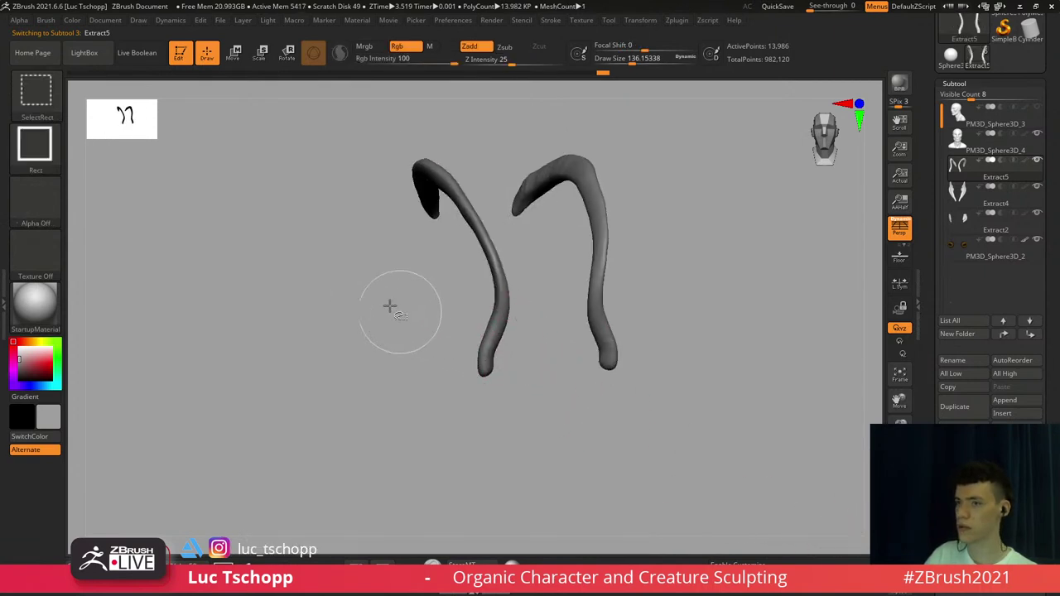
# Hide the lower ends of both antennae with SelectLasso, then show the full head again
pyautogui.keyDown('ctrl'); pyautogui.keyDown('shift'); pyautogui.click(51, 107); pyautogui.keyUp('shift'); pyautogui.keyUp('ctrl')
pyautogui.keyDown('ctrl'); pyautogui.keyDown('shift'); pyautogui.click(367, 152); pyautogui.keyUp('shift'); pyautogui.keyUp('ctrl')
pyautogui.moveTo(386, 352)
pyautogui.keyDown('ctrl'); pyautogui.keyDown('alt'); pyautogui.keyDown('shift'); pyautogui.mouseDown()
pyautogui.moveTo(426, 432)
pyautogui.moveTo(534, 315)
pyautogui.mouseUp(); pyautogui.keyUp('shift'); pyautogui.keyUp('alt'); pyautogui.keyUp('ctrl')
pyautogui.keyDown('ctrl'); pyautogui.keyDown('alt'); pyautogui.keyDown('shift'); pyautogui.moveTo(439, 315); pyautogui.dragTo(386, 307); pyautogui.keyUp('shift'); pyautogui.keyUp('alt'); pyautogui.keyUp('ctrl')
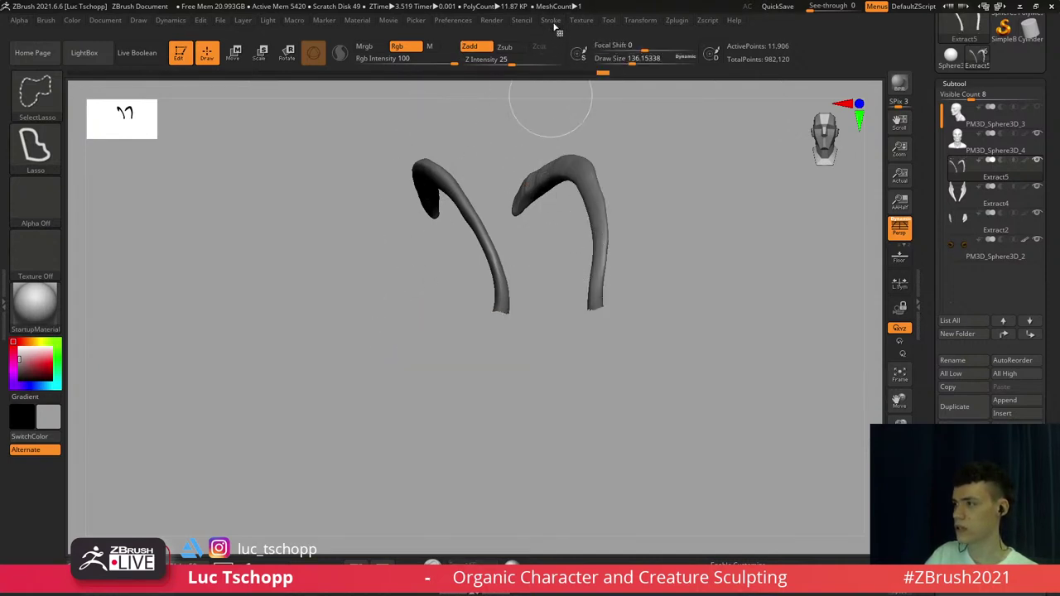
pyautogui.click(551, 20)
pyautogui.moveTo(421, 227)
pyautogui.mouseDown()
pyautogui.moveTo(430, 239)
pyautogui.moveTo(517, 241)
pyautogui.mouseUp()
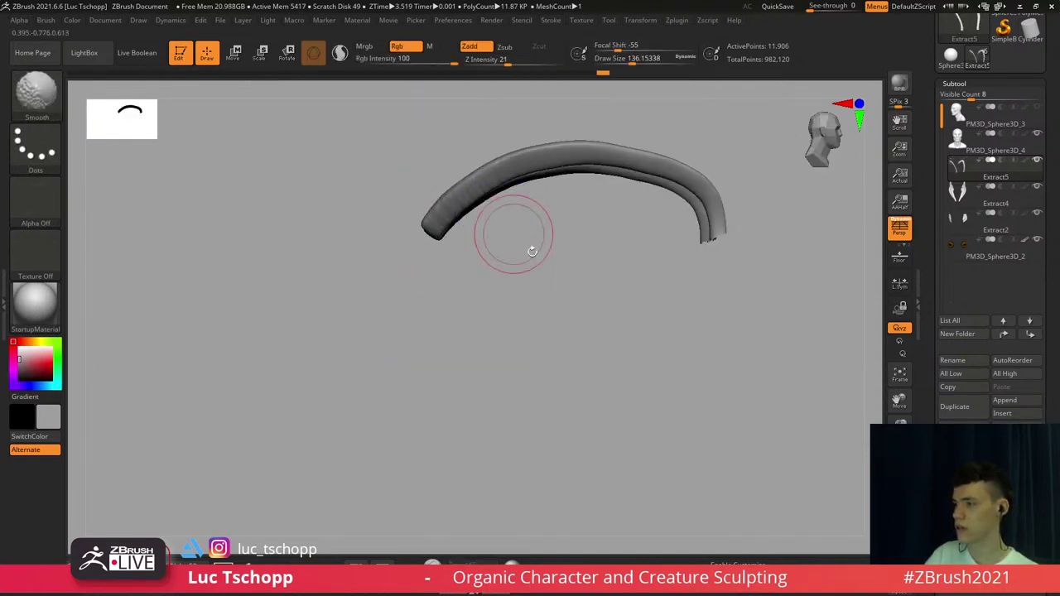
pyautogui.click(899, 535)
pyautogui.keyDown('ctrl'); pyautogui.moveTo(800, 512); pyautogui.dragTo(651, 280, button='right'); pyautogui.keyUp('ctrl')
pyautogui.moveTo(702, 338)
pyautogui.mouseDown(button='right')
pyautogui.moveTo(629, 325)
pyautogui.moveTo(612, 344)
pyautogui.mouseUp(button='right')
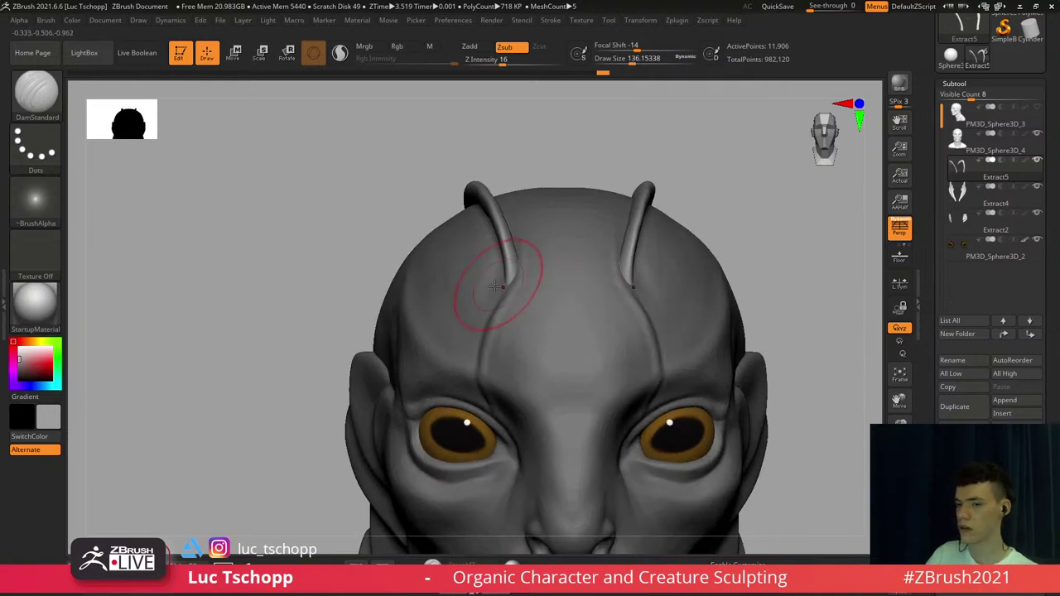
# With the Move brush at about size 197, pull the antenna bases into place
pyautogui.press('b')
pyautogui.press('m')
pyautogui.press('v')
pyautogui.moveTo(494, 292); pyautogui.dragTo(507, 299, button='right')
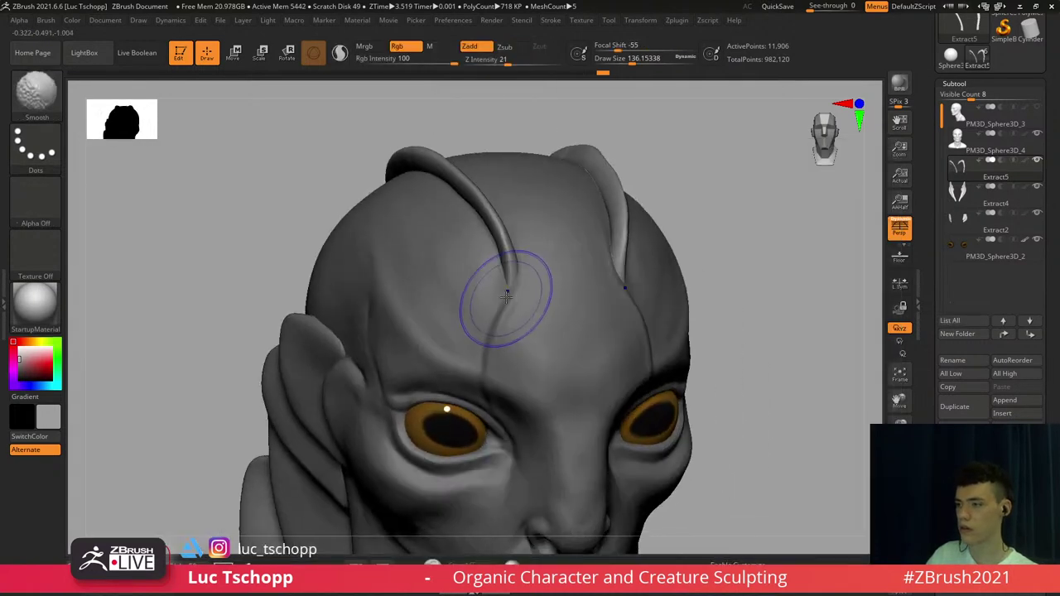
pyautogui.press('s')
pyautogui.moveTo(506, 301); pyautogui.dragTo(509, 300)
pyautogui.moveTo(512, 296); pyautogui.dragTo(520, 298)
pyautogui.keyDown('shift'); pyautogui.moveTo(516, 296); pyautogui.dragTo(508, 283, button='right'); pyautogui.keyUp('shift')
pyautogui.press('s')
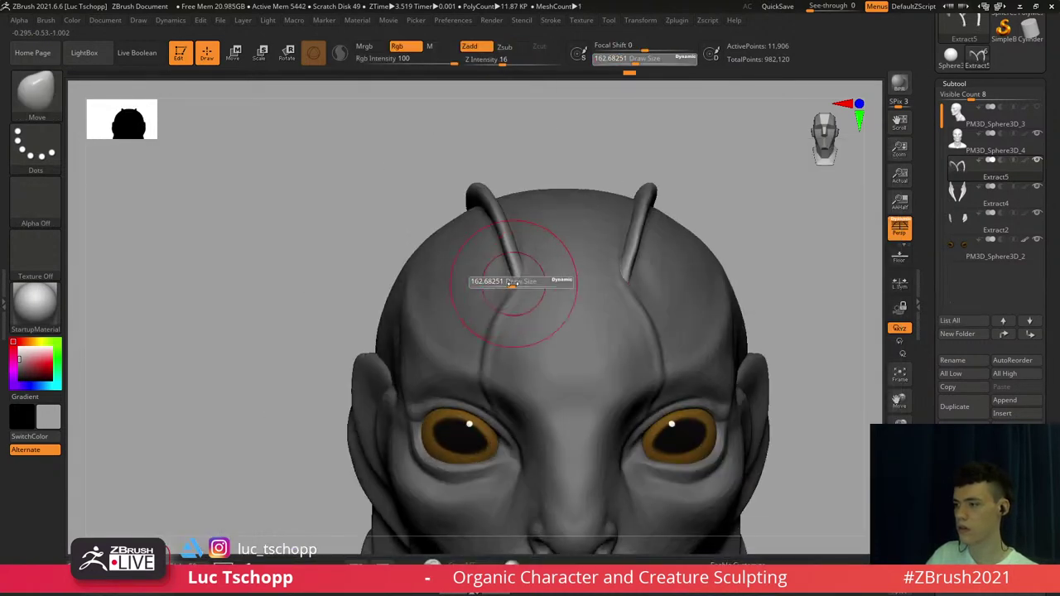
pyautogui.moveTo(508, 282); pyautogui.dragTo(513, 253)
pyautogui.press('s')
pyautogui.moveTo(506, 231); pyautogui.dragTo(502, 189)
# Sharpen the skull's crest strip with Pinch at size 305, smoothing its tip
pyautogui.moveTo(506, 180)
pyautogui.keyDown('alt'); pyautogui.mouseDown(button='right')
pyautogui.moveTo(514, 243)
pyautogui.moveTo(634, 230)
pyautogui.moveTo(630, 336)
pyautogui.mouseUp(button='right'); pyautogui.keyUp('alt')
pyautogui.moveTo(669, 257); pyautogui.dragTo(656, 294, button='right')
pyautogui.press('b')
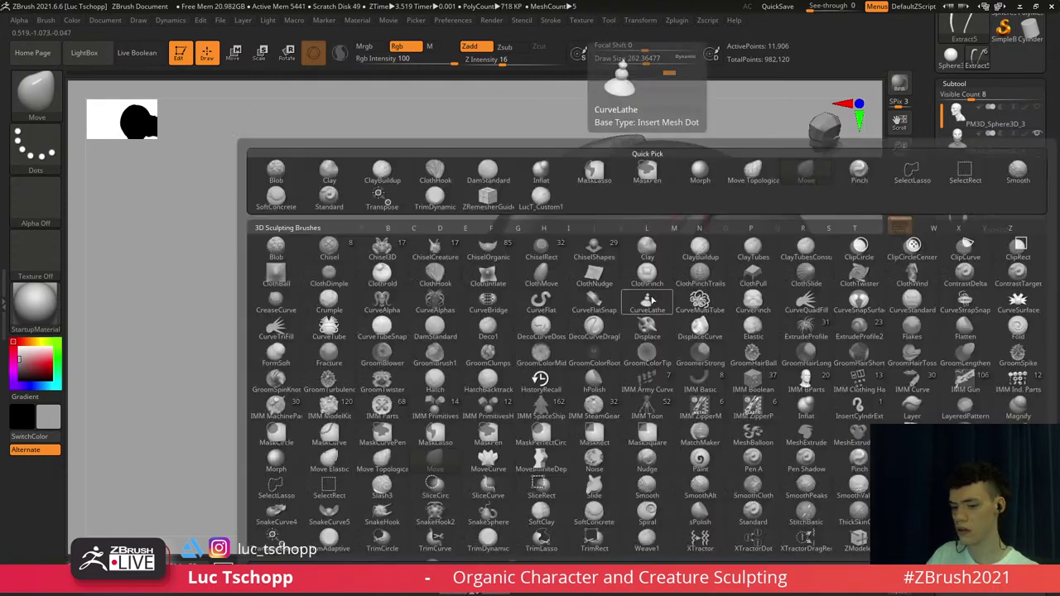
pyautogui.press('p')
pyautogui.press('i')
pyautogui.press('s')
pyautogui.moveTo(686, 241); pyautogui.dragTo(690, 240)
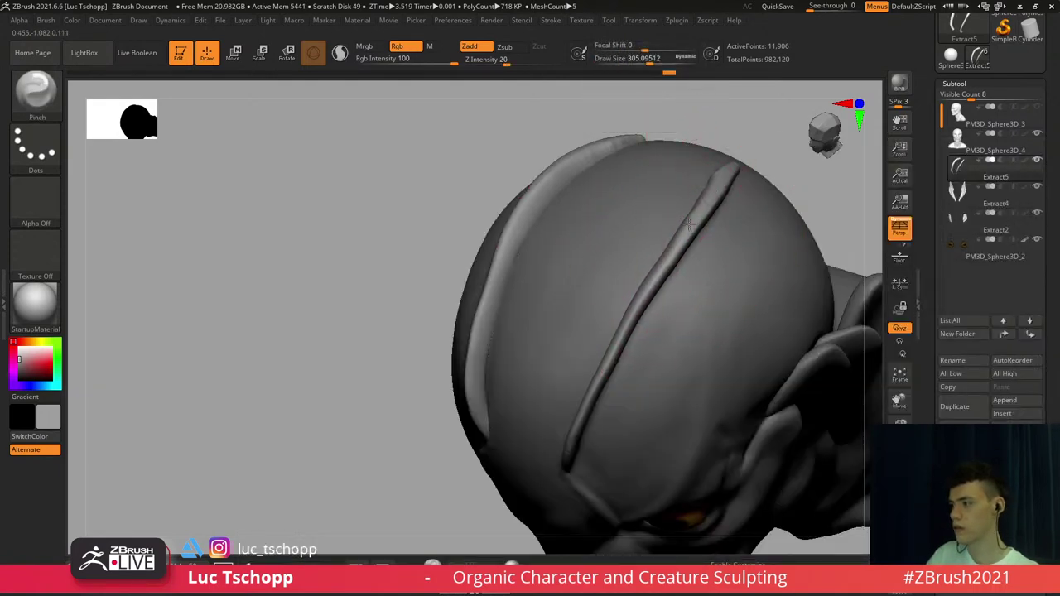
pyautogui.press('shift')
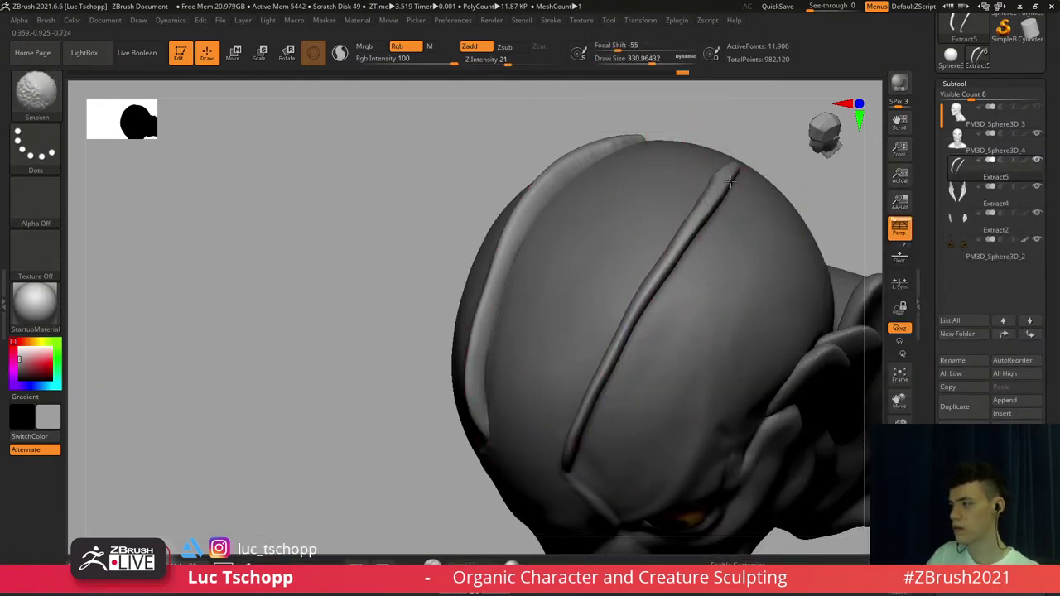
pyautogui.keyDown('shift'); pyautogui.moveTo(731, 182); pyautogui.dragTo(724, 189); pyautogui.keyUp('shift')
pyautogui.press('s')
pyautogui.moveTo(719, 195); pyautogui.dragTo(712, 195)
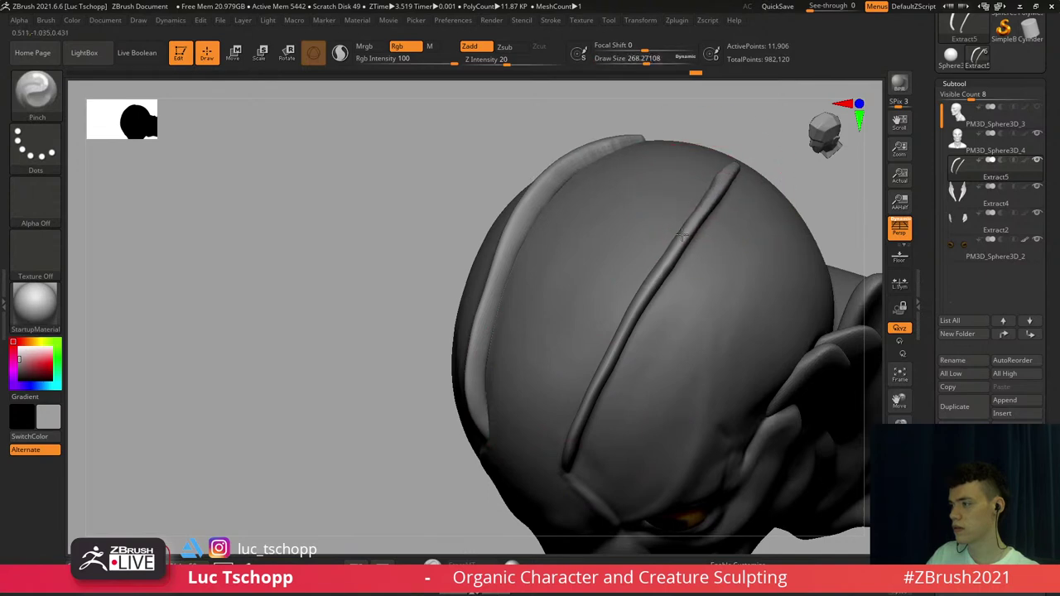
# Select the PM3D_Sphere3D_4 head subtool and pick the custom sculpting brush
pyautogui.moveTo(758, 160); pyautogui.dragTo(686, 256)
pyautogui.press('f')
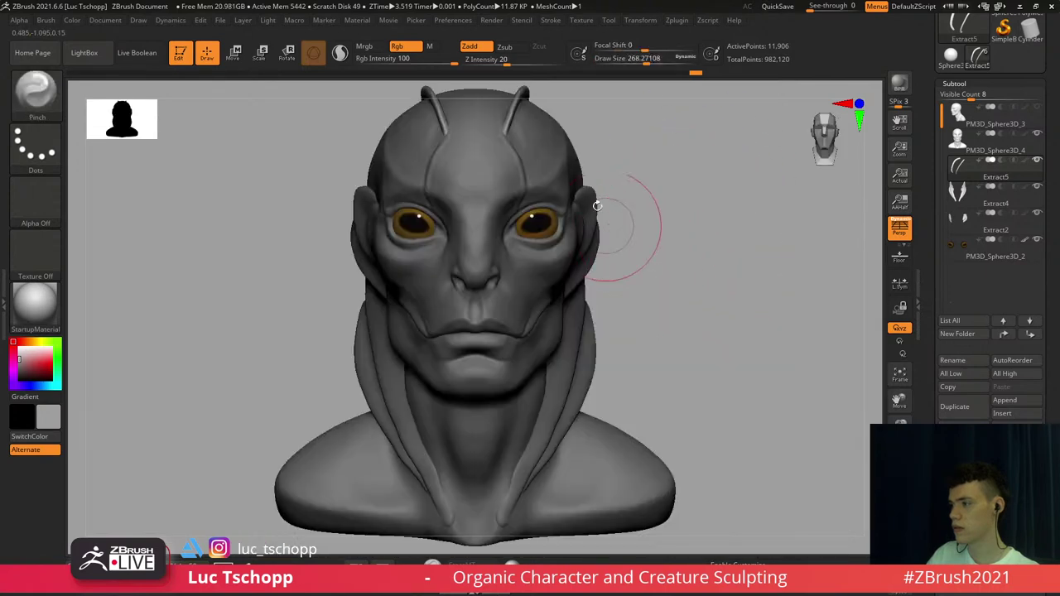
pyautogui.moveTo(595, 199)
pyautogui.keyDown('alt'); pyautogui.mouseDown()
pyautogui.moveTo(621, 269)
pyautogui.moveTo(625, 208)
pyautogui.moveTo(654, 218)
pyautogui.mouseUp(); pyautogui.keyUp('alt')
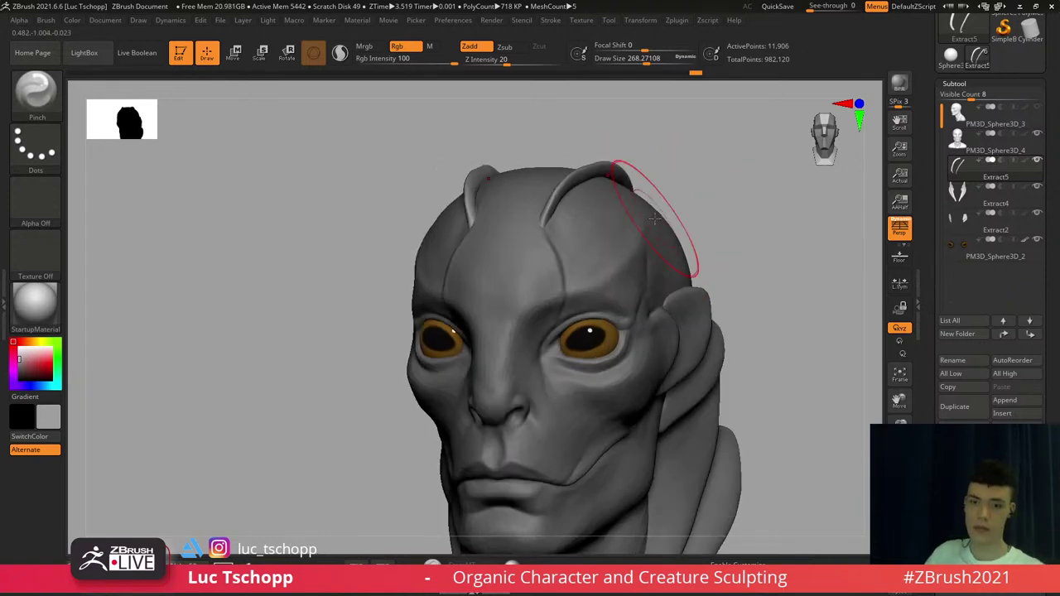
pyautogui.moveTo(598, 302)
pyautogui.keyDown('alt'); pyautogui.mouseDown(button='right')
pyautogui.moveTo(550, 202)
pyautogui.moveTo(588, 177)
pyautogui.moveTo(601, 195)
pyautogui.mouseUp(button='right'); pyautogui.keyUp('alt')
pyautogui.moveTo(721, 230)
pyautogui.mouseDown(button='right')
pyautogui.moveTo(698, 238)
pyautogui.moveTo(701, 272)
pyautogui.moveTo(688, 273)
pyautogui.mouseUp(button='right')
pyautogui.keyDown('alt'); pyautogui.moveTo(594, 239); pyautogui.dragTo(603, 319, button='right'); pyautogui.keyUp('alt')
pyautogui.keyDown('alt'); pyautogui.click(614, 336); pyautogui.keyUp('alt')
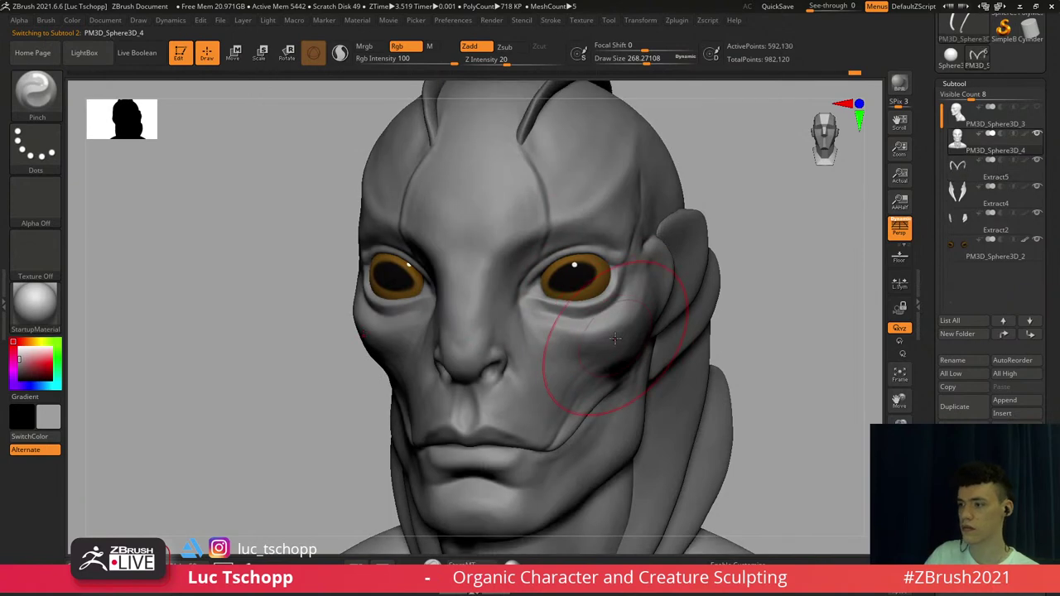
pyautogui.press('b')
pyautogui.click(441, 198)
pyautogui.moveTo(511, 303)
pyautogui.keyDown('shift'); pyautogui.mouseDown(button='right')
pyautogui.moveTo(563, 286)
pyautogui.moveTo(507, 367)
pyautogui.mouseUp(button='right'); pyautogui.keyUp('shift')
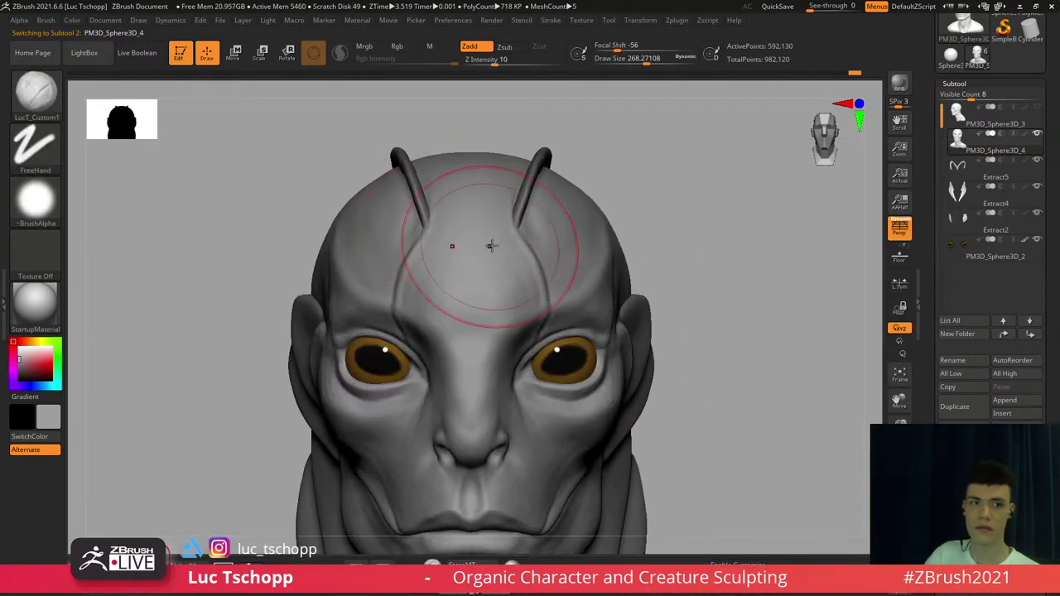
pyautogui.moveTo(547, 237); pyautogui.dragTo(500, 263, button='right')
# Carve a temple groove with DamStandard at size 149, then undo it
pyautogui.press('b')
pyautogui.press('d')
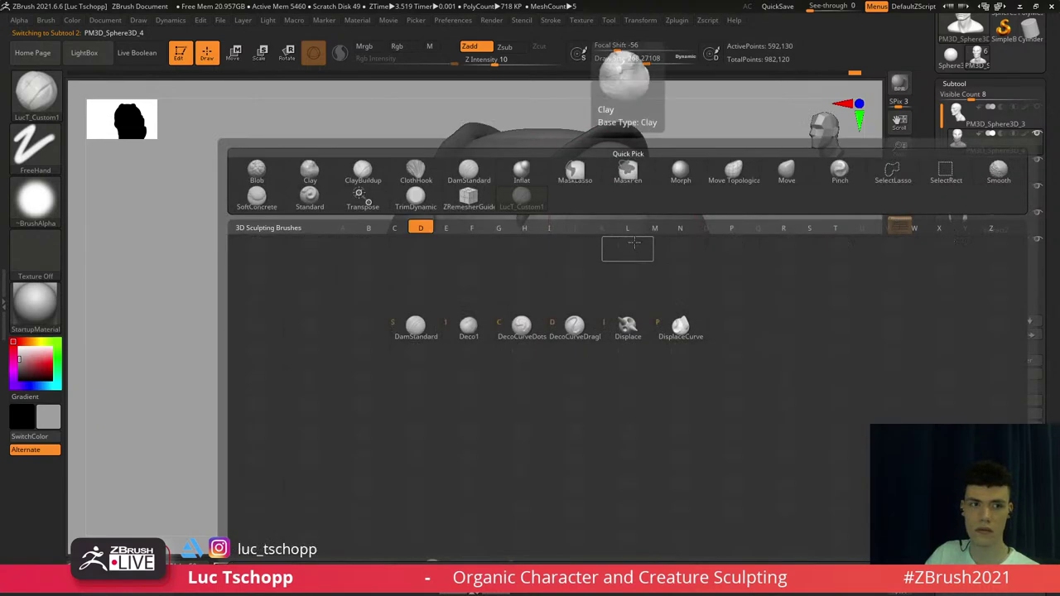
pyautogui.press('s')
pyautogui.moveTo(631, 244); pyautogui.dragTo(619, 281, button='right')
pyautogui.press('s')
pyautogui.moveTo(619, 281); pyautogui.dragTo(614, 281)
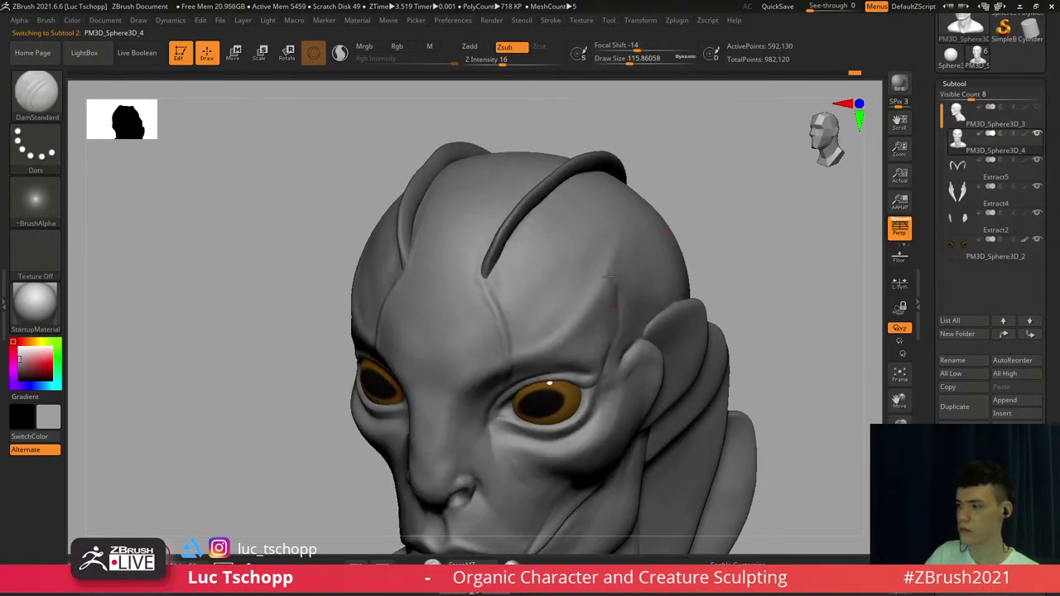
pyautogui.moveTo(623, 264); pyautogui.dragTo(611, 282, button='right')
pyautogui.moveTo(600, 295); pyautogui.dragTo(627, 247)
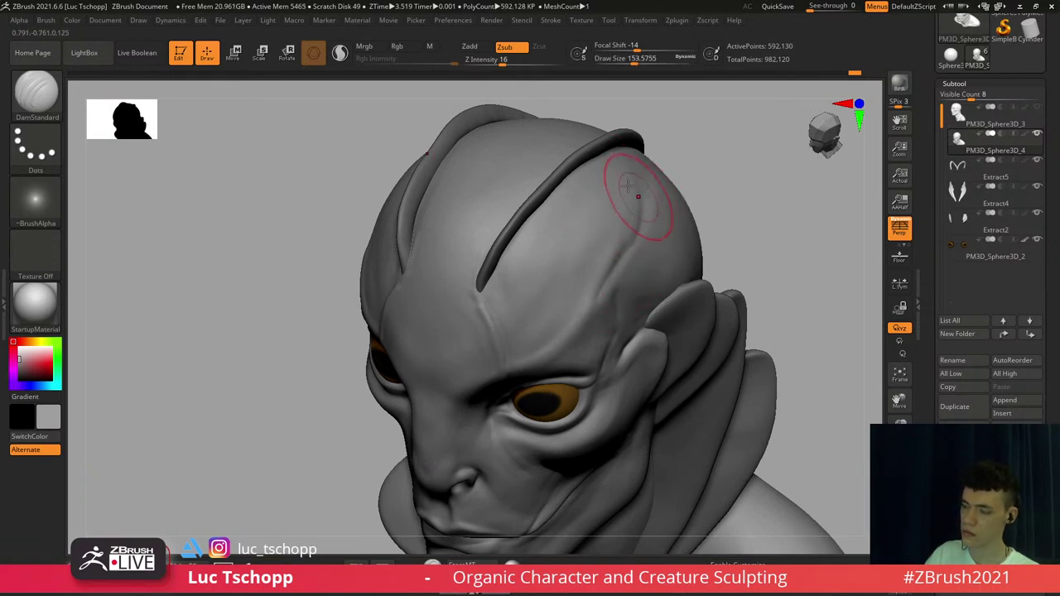
pyautogui.moveTo(627, 186); pyautogui.dragTo(635, 130, button='right')
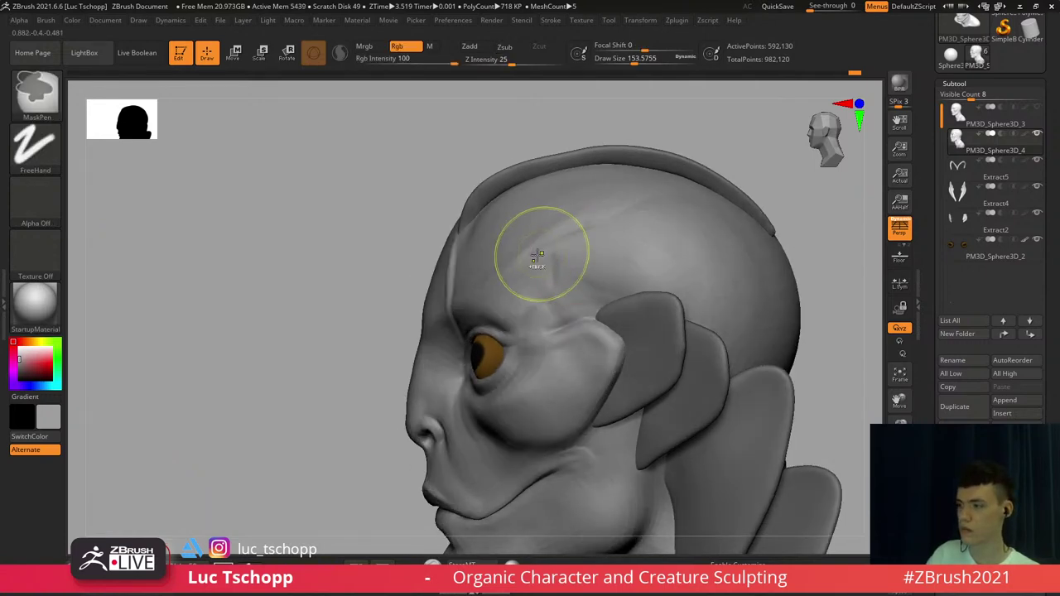
pyautogui.hotkey('ctrl', 'z')
pyautogui.hotkey('ctrl', 'z')
# Carve and sharpen a DamStandard crease toward the eye corner
pyautogui.click(502, 273)
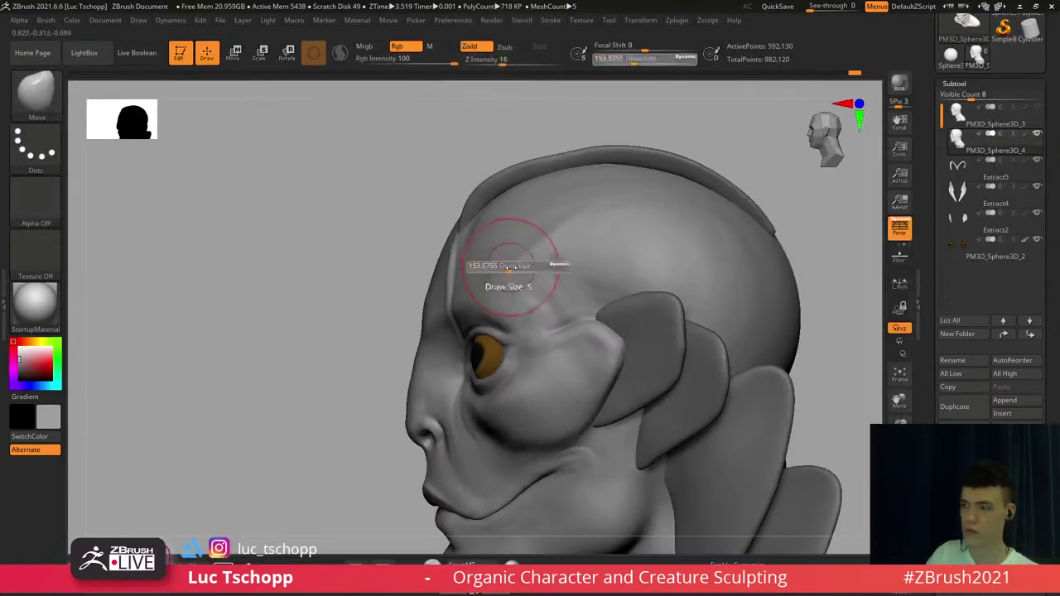
pyautogui.press('b')
pyautogui.press('d')
pyautogui.press('s')
pyautogui.press('b')
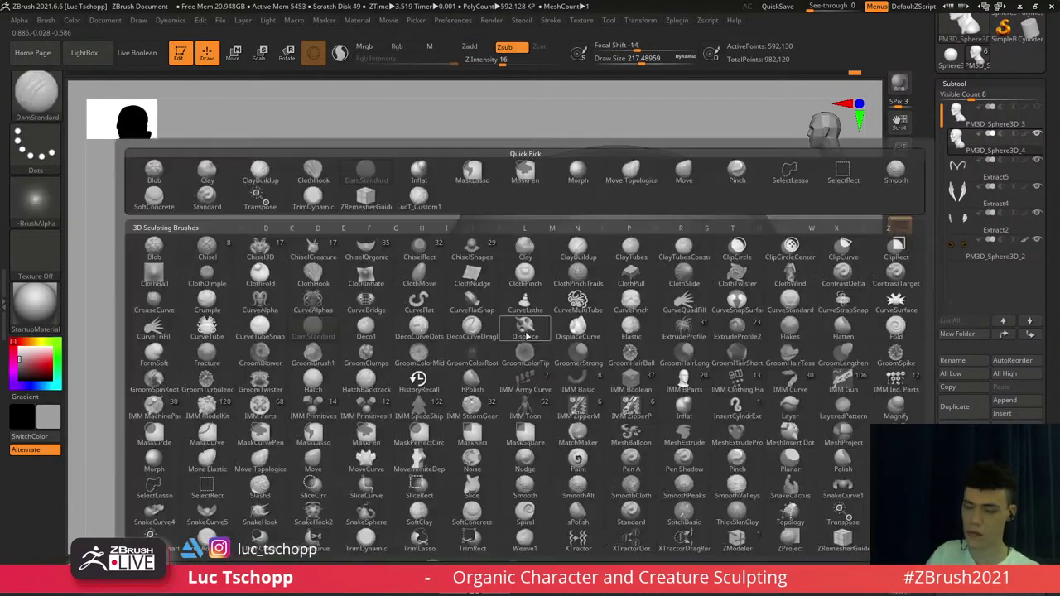
pyautogui.press('d')
pyautogui.press('s')
pyautogui.moveTo(464, 335); pyautogui.dragTo(522, 336, button='right')
pyautogui.press('s')
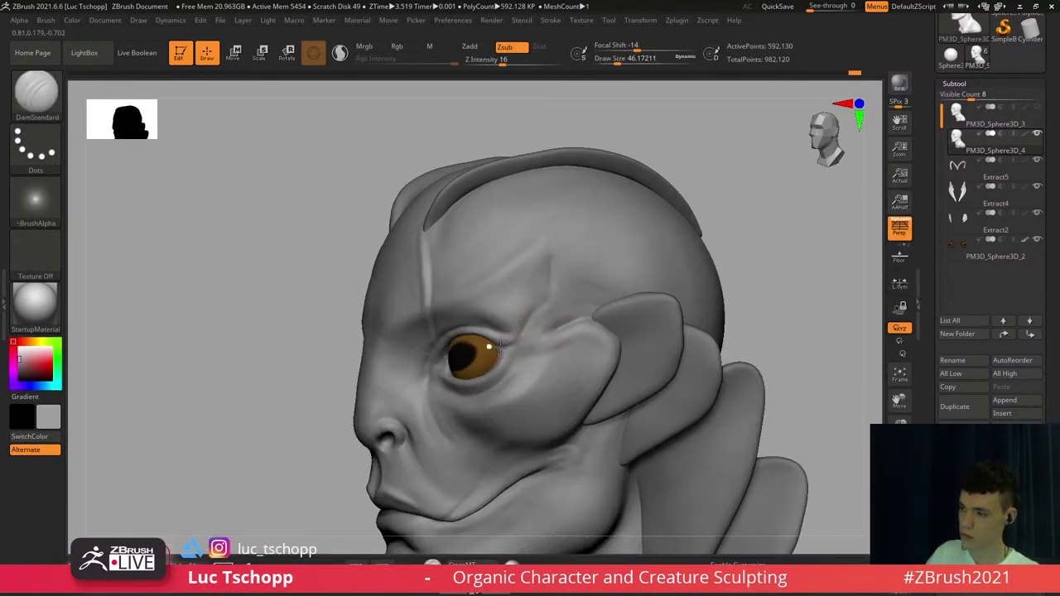
pyautogui.moveTo(537, 316)
pyautogui.mouseDown()
pyautogui.moveTo(523, 331)
pyautogui.moveTo(544, 304)
pyautogui.moveTo(548, 330)
pyautogui.mouseUp()
pyautogui.press('s')
pyautogui.press('s')
pyautogui.press('s')
pyautogui.moveTo(539, 343); pyautogui.dragTo(524, 341)
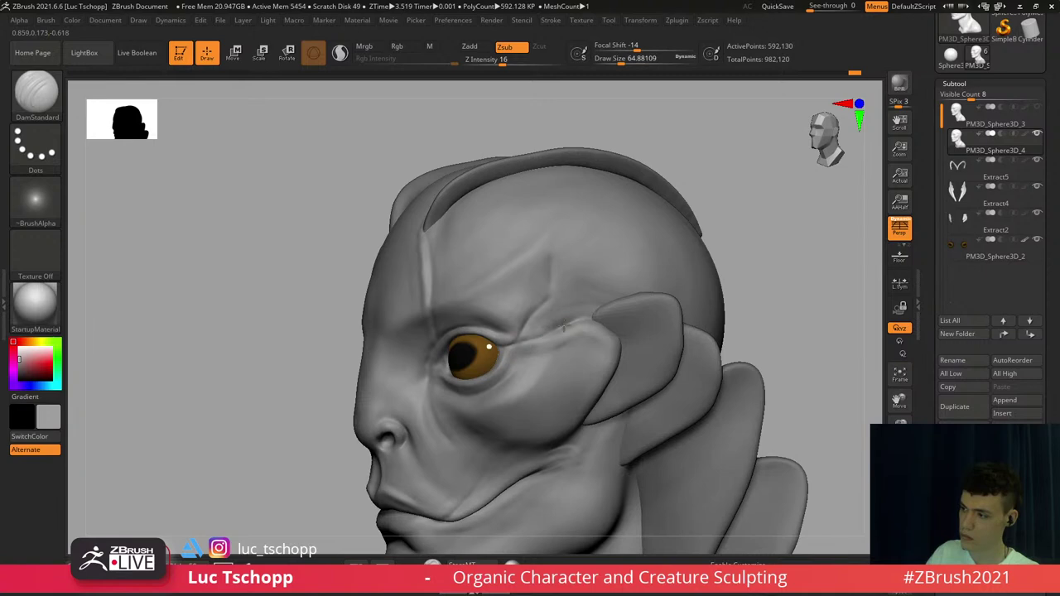
# Try the Move brush at size 80 on a lower subdivision, then return to DamStandard
pyautogui.hotkey('shift', 'd')
pyautogui.press('b')
pyautogui.press('m')
pyautogui.press('v')
pyautogui.press('s')
pyautogui.moveTo(579, 327); pyautogui.dragTo(584, 327)
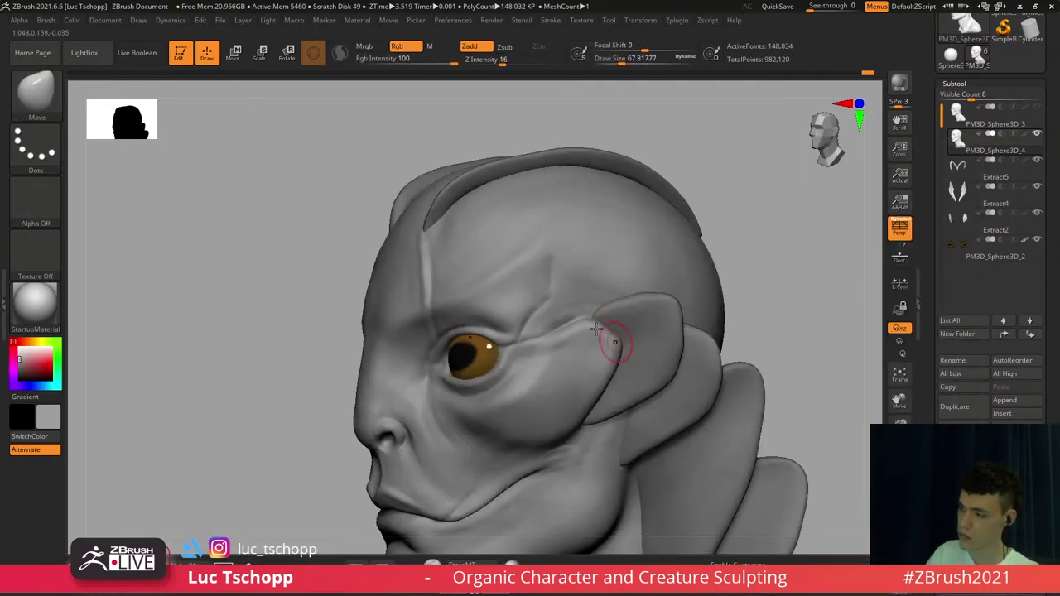
pyautogui.press('b')
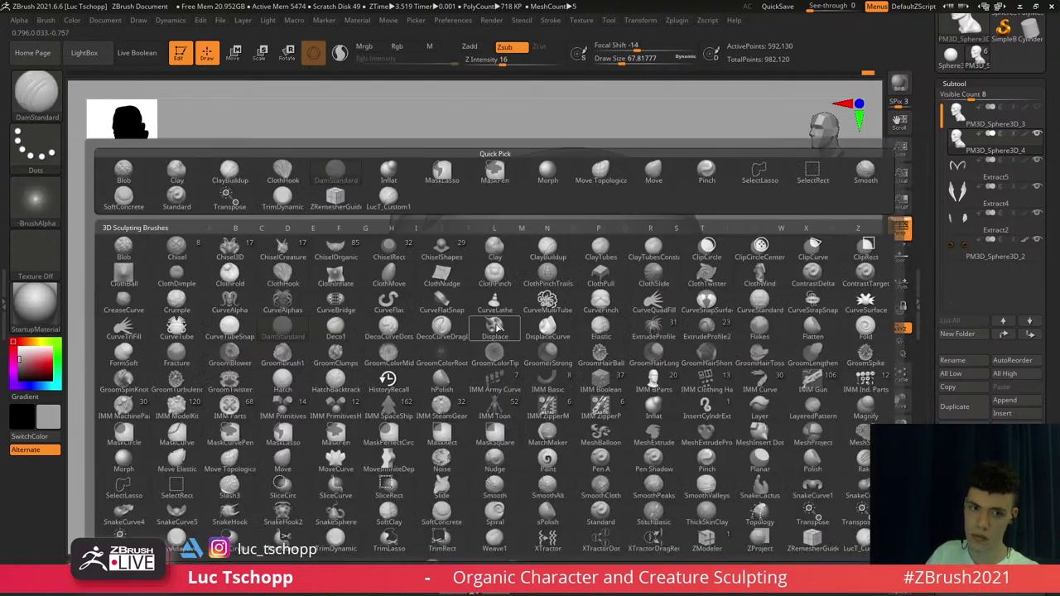
pyautogui.press('d')
pyautogui.press('s')
pyautogui.keyDown('alt'); pyautogui.moveTo(508, 387); pyautogui.dragTo(490, 339, button='right'); pyautogui.keyUp('alt')
# Carve grooves across the temple and up the skull side at sizes 54 and 100
pyautogui.press('b')
pyautogui.press('d')
pyautogui.press('s')
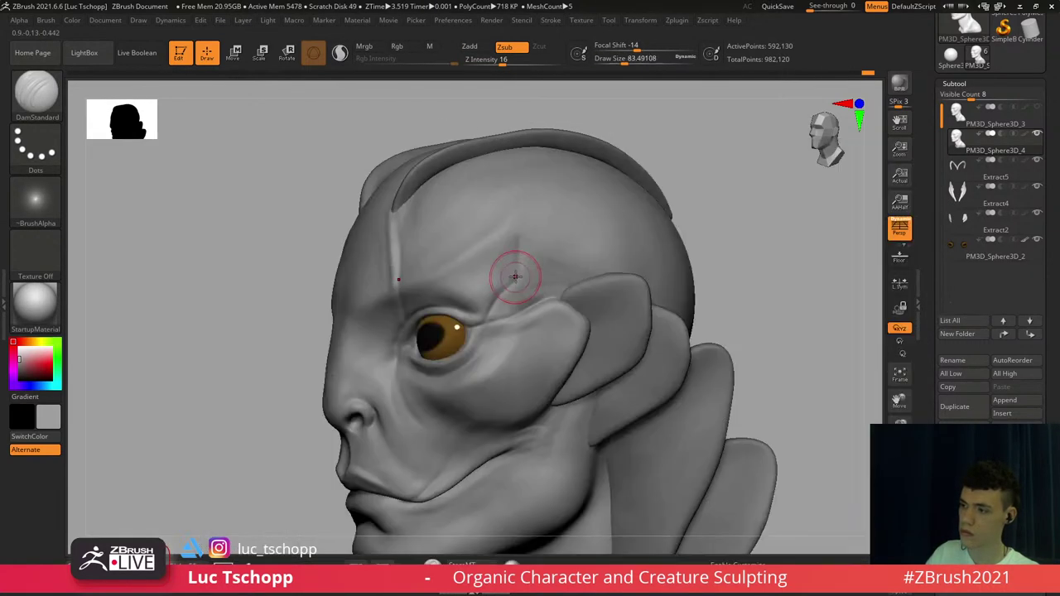
pyautogui.press('s')
pyautogui.moveTo(518, 281); pyautogui.dragTo(515, 254)
pyautogui.keyDown('alt'); pyautogui.moveTo(512, 252); pyautogui.dragTo(494, 288, button='right'); pyautogui.keyUp('alt')
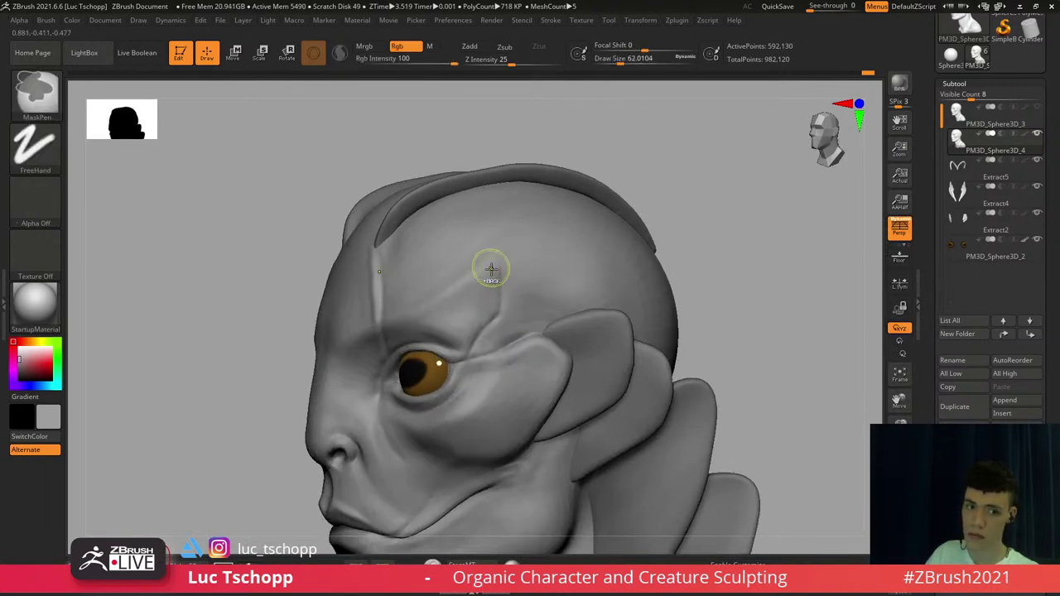
pyautogui.press('s')
pyautogui.moveTo(499, 269)
pyautogui.mouseDown()
pyautogui.moveTo(506, 277)
pyautogui.moveTo(500, 265)
pyautogui.mouseUp()
pyautogui.moveTo(500, 265)
pyautogui.keyDown('alt'); pyautogui.mouseDown(button='right')
pyautogui.moveTo(466, 291)
pyautogui.moveTo(481, 288)
pyautogui.moveTo(478, 256)
pyautogui.mouseUp(button='right'); pyautogui.keyUp('alt')
# Build up the skull side with LucT_Custom1 at lower subdivision, brush size 124–158
pyautogui.hotkey('shift', 'd')
pyautogui.hotkey('shift', 'd')
pyautogui.press('s')
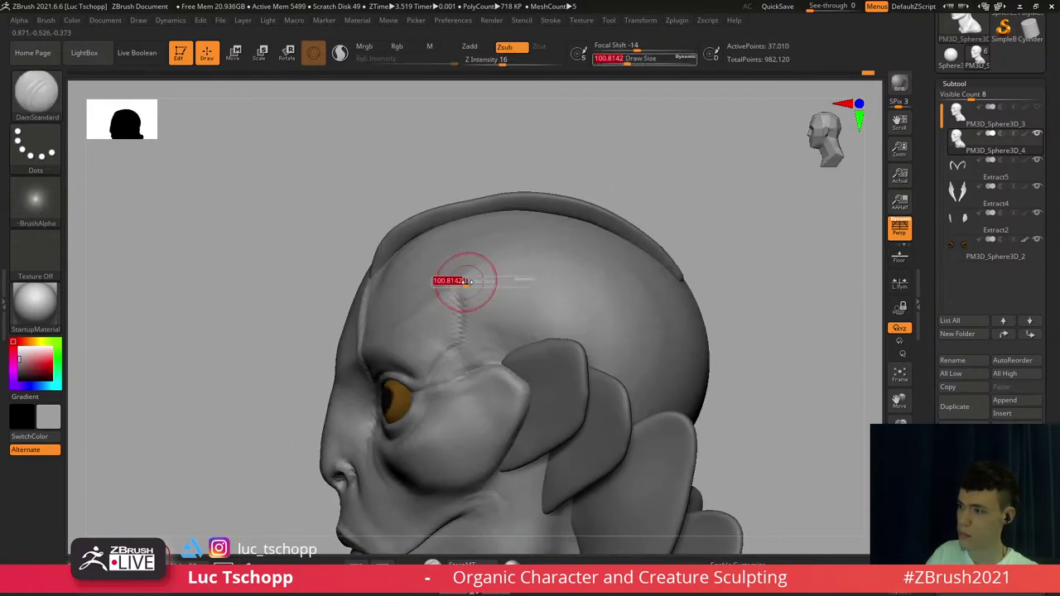
pyautogui.moveTo(467, 283); pyautogui.dragTo(468, 284)
pyautogui.press('b')
pyautogui.click(356, 203)
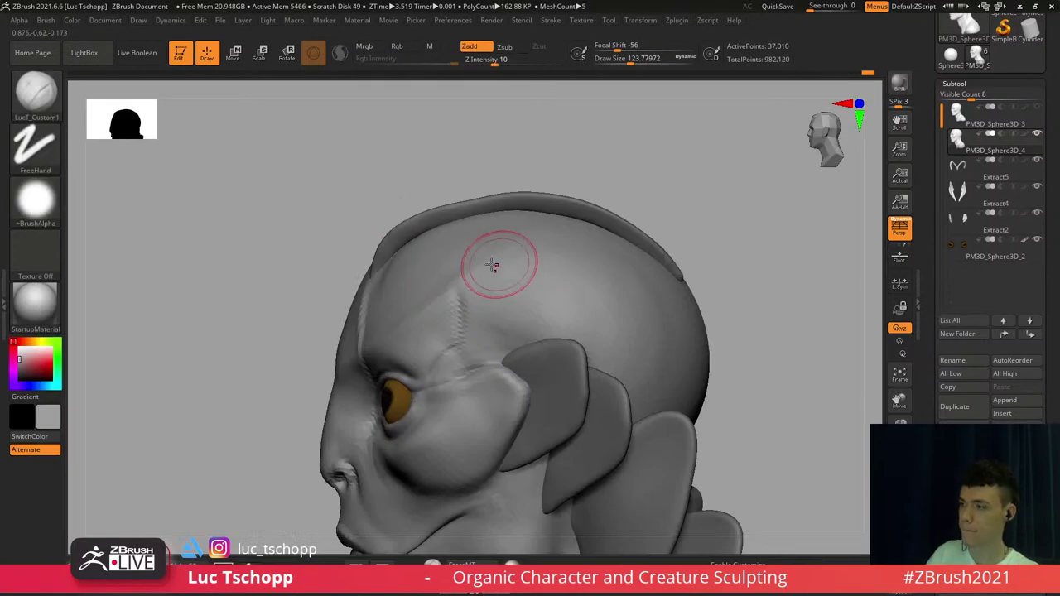
pyautogui.press('d')
pyautogui.press('d')
pyautogui.moveTo(586, 284); pyautogui.dragTo(609, 283, button='right')
pyautogui.moveTo(609, 283)
pyautogui.keyDown('ctrl'); pyautogui.mouseDown(button='right')
pyautogui.moveTo(479, 280)
pyautogui.moveTo(559, 287)
pyautogui.moveTo(617, 248)
pyautogui.moveTo(568, 256)
pyautogui.mouseUp(button='right'); pyautogui.keyUp('ctrl')
pyautogui.hotkey('shift', 'd')
pyautogui.press('s')
pyautogui.moveTo(557, 256); pyautogui.dragTo(620, 215)
pyautogui.moveTo(620, 215); pyautogui.dragTo(598, 243, button='right')
pyautogui.press('s')
pyautogui.moveTo(598, 242); pyautogui.dragTo(642, 226)
# Reshape and smooth the side of the skull, then frame the head in three-quarter view
pyautogui.press('s')
pyautogui.moveTo(574, 234); pyautogui.dragTo(629, 220)
pyautogui.keyDown('shift'); pyautogui.moveTo(630, 221); pyautogui.dragTo(570, 229); pyautogui.keyUp('shift')
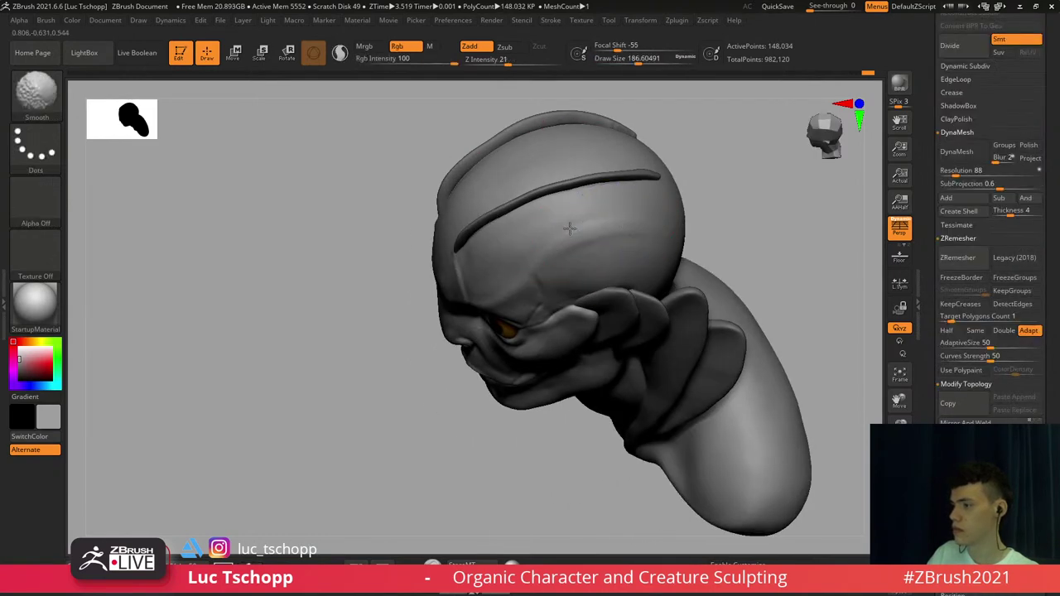
pyautogui.press('d')
pyautogui.moveTo(591, 285); pyautogui.dragTo(583, 206, button='right')
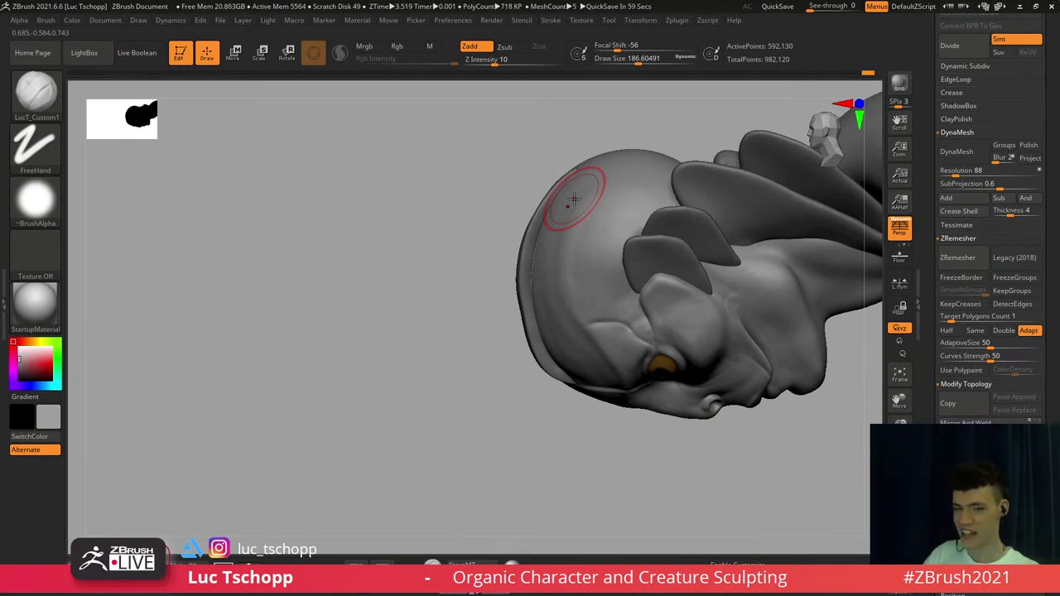
pyautogui.press('f')
pyautogui.moveTo(544, 312); pyautogui.dragTo(512, 284, button='right')
# Make the crest plate Extract5 active with the Move brush at about 324
pyautogui.keyDown('alt'); pyautogui.click(475, 196); pyautogui.keyUp('alt')
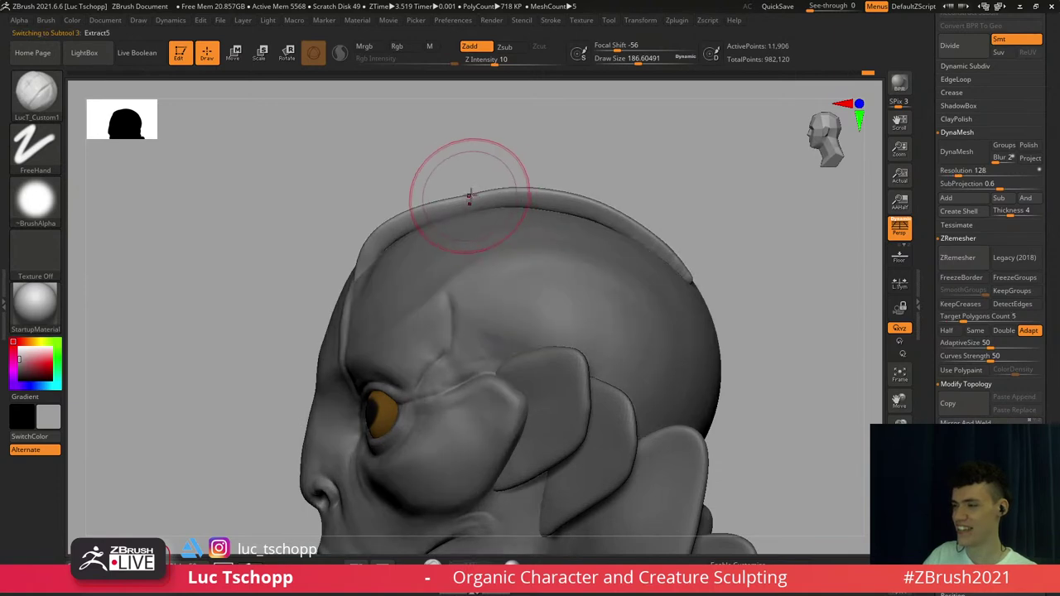
pyautogui.press('b')
pyautogui.press('m')
pyautogui.press('v')
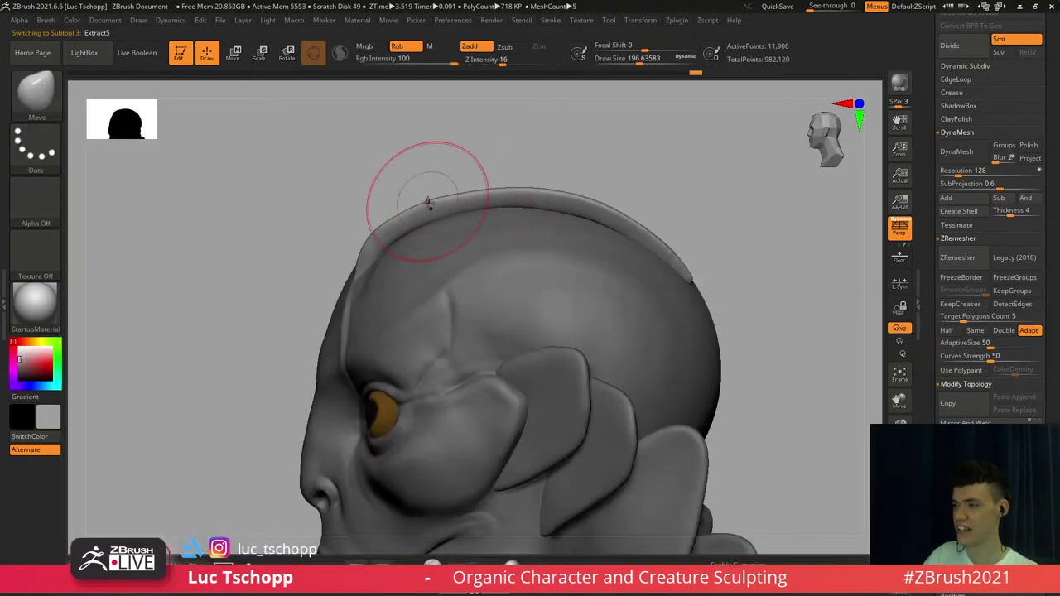
pyautogui.press('s')
# Nudge the crest's front edge, then pull its top edge into place at brush size 172
pyautogui.press('s')
pyautogui.moveTo(374, 237); pyautogui.dragTo(370, 247)
pyautogui.press('s')
pyautogui.moveTo(359, 256)
pyautogui.mouseDown()
pyautogui.moveTo(405, 228)
pyautogui.moveTo(396, 226)
pyautogui.mouseUp()
pyautogui.press('s')
pyautogui.press('s')
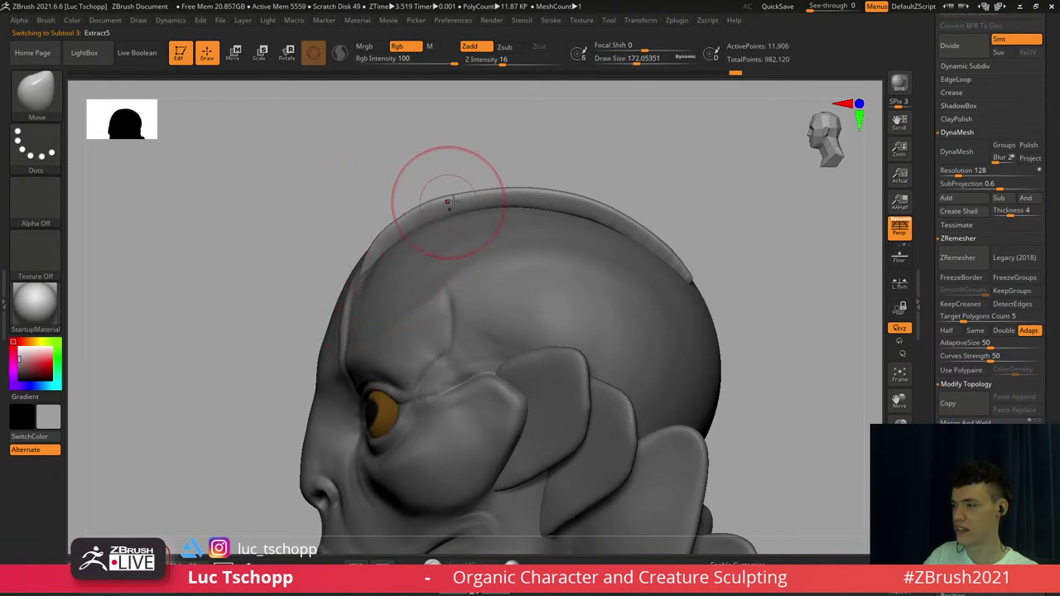
pyautogui.press('s')
pyautogui.moveTo(480, 199)
pyautogui.mouseDown()
pyautogui.moveTo(486, 186)
pyautogui.moveTo(499, 207)
pyautogui.mouseUp()
# Select the head PM3D_Sphere3D_4 and sculpt beside the ear with LucT_Custom1 at about 87
pyautogui.press('s')
pyautogui.press('s')
pyautogui.moveTo(485, 207); pyautogui.dragTo(481, 208)
pyautogui.press('d')
pyautogui.moveTo(497, 223)
pyautogui.keyDown('ctrl'); pyautogui.mouseDown(button='right')
pyautogui.moveTo(485, 230)
pyautogui.moveTo(493, 255)
pyautogui.moveTo(500, 249)
pyautogui.moveTo(523, 276)
pyautogui.moveTo(509, 241)
pyautogui.moveTo(519, 257)
pyautogui.mouseUp(button='right'); pyautogui.keyUp('ctrl')
pyautogui.press('Escape')
pyautogui.keyDown('alt'); pyautogui.click(496, 259); pyautogui.keyUp('alt')
pyautogui.press('b')
pyautogui.click(401, 204)
pyautogui.press('s')
pyautogui.press('s')
pyautogui.press('s')
pyautogui.moveTo(502, 264); pyautogui.dragTo(498, 263)
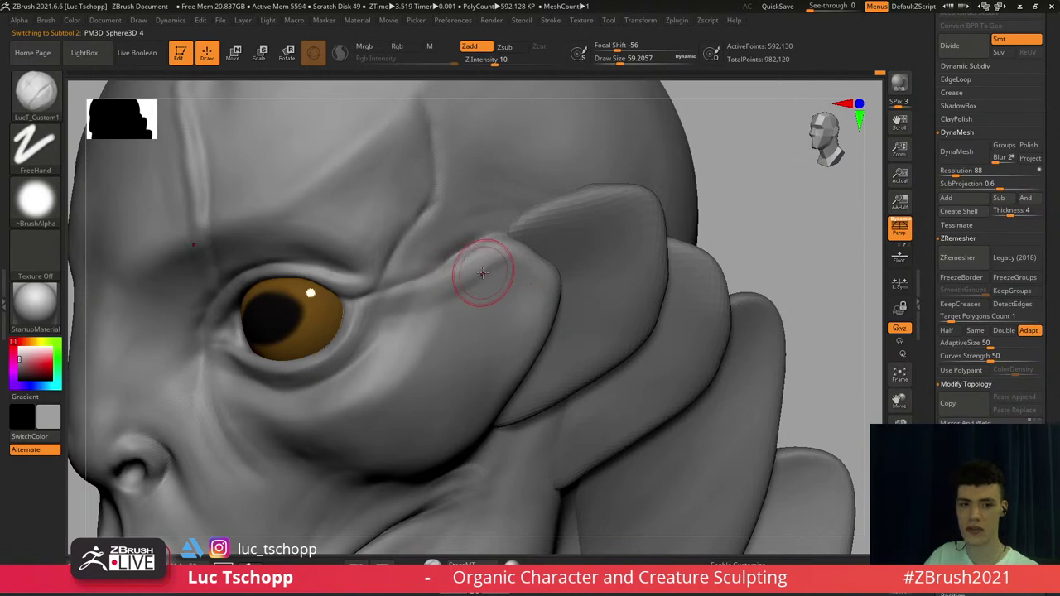
pyautogui.press('s')
pyautogui.moveTo(461, 272); pyautogui.dragTo(507, 266)
# Check the ear plate Extract2 in profile, then reselect the head PM3D_Sphere3D_4
pyautogui.keyDown('alt'); pyautogui.click(581, 263); pyautogui.keyUp('alt')
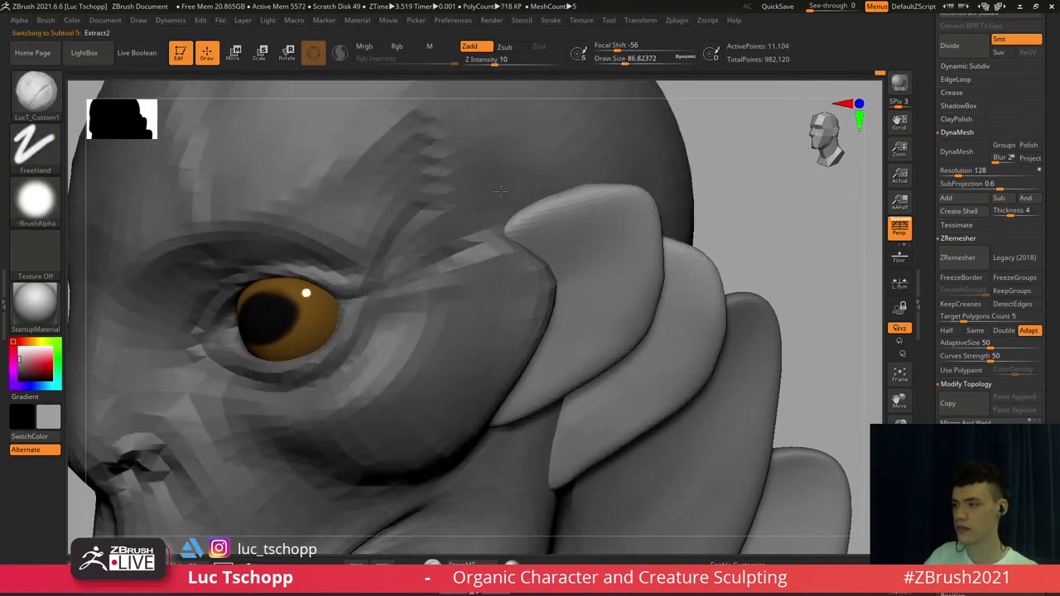
pyautogui.keyDown('ctrl'); pyautogui.moveTo(579, 263); pyautogui.dragTo(534, 213, button='right'); pyautogui.keyUp('ctrl')
pyautogui.keyDown('shift'); pyautogui.moveTo(543, 258); pyautogui.dragTo(572, 246, button='right'); pyautogui.keyUp('shift')
pyautogui.scroll(5, 572, 240)
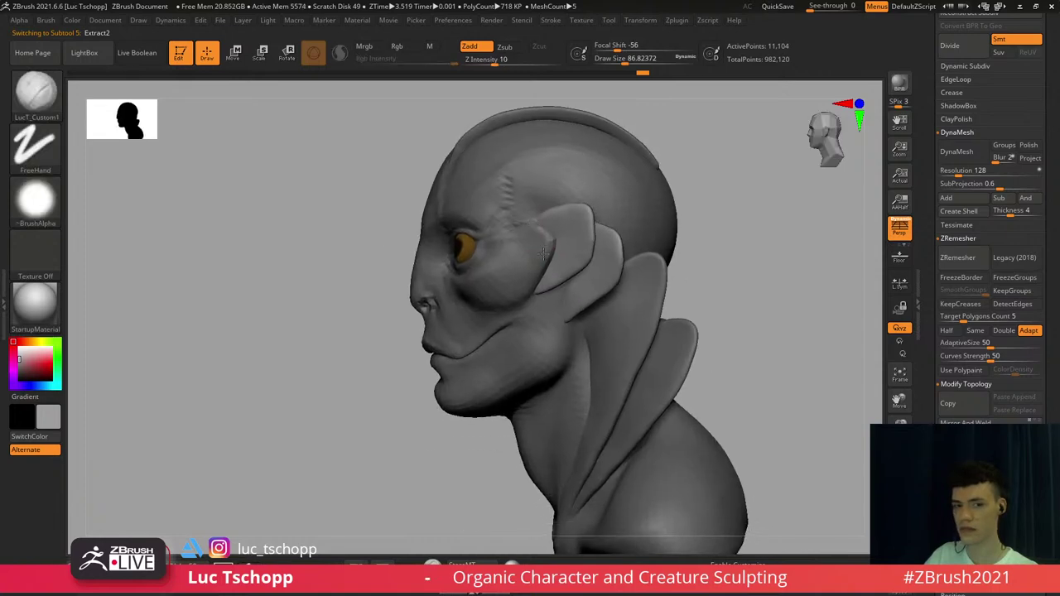
pyautogui.press('b')
pyautogui.press('m')
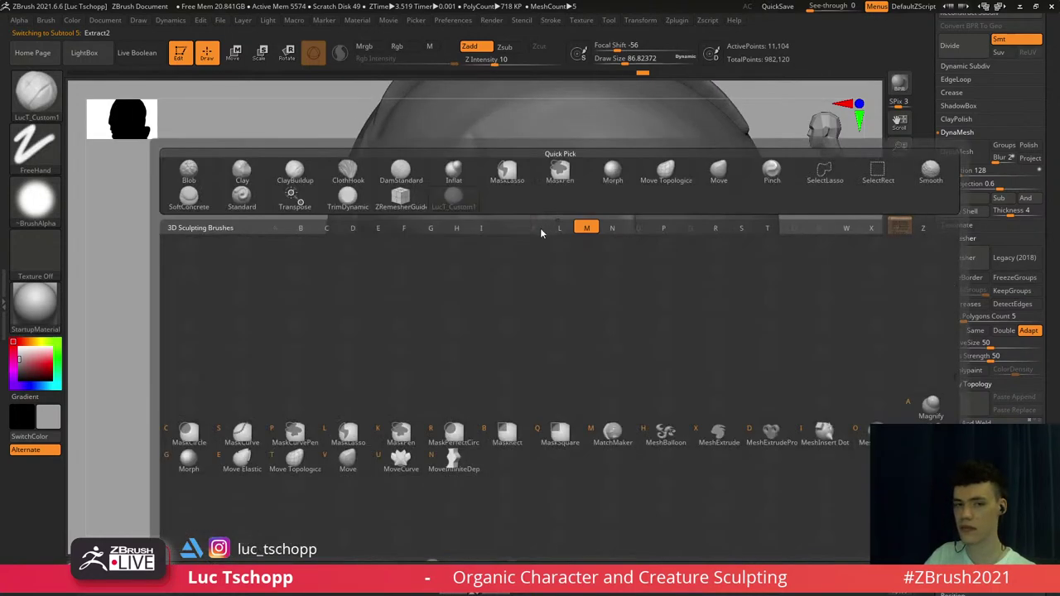
pyautogui.press('v')
pyautogui.moveTo(534, 224); pyautogui.dragTo(562, 205, button='right')
pyautogui.keyDown('alt'); pyautogui.moveTo(533, 165); pyautogui.dragTo(532, 216, button='right'); pyautogui.keyUp('alt')
pyautogui.press('s')
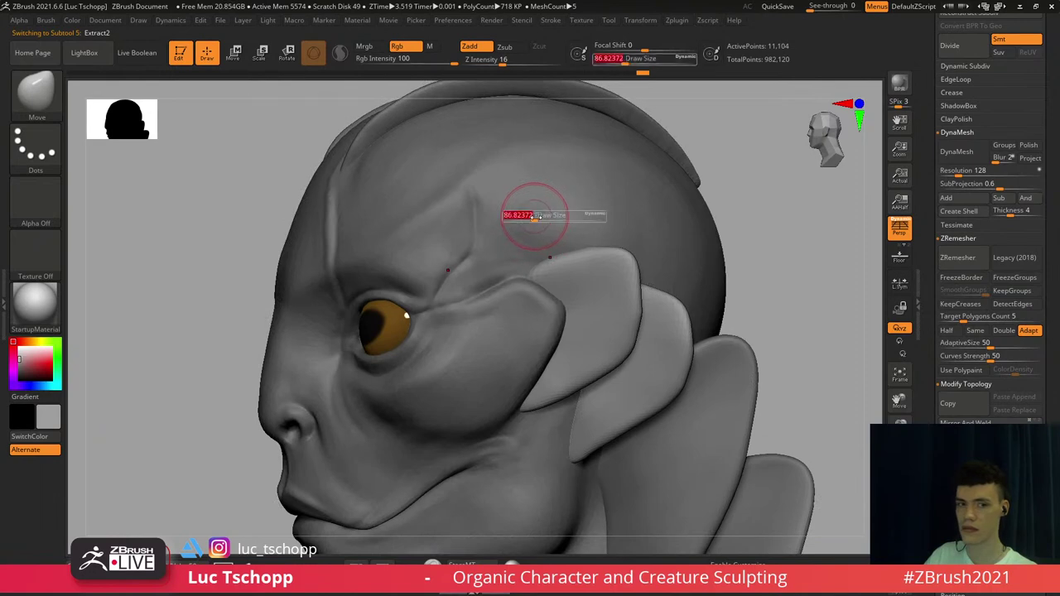
pyautogui.keyDown('alt'); pyautogui.click(533, 213); pyautogui.keyUp('alt')
# Zoom in on the eye and switch to DamStandard at about 37
pyautogui.press('b')
pyautogui.click(377, 200)
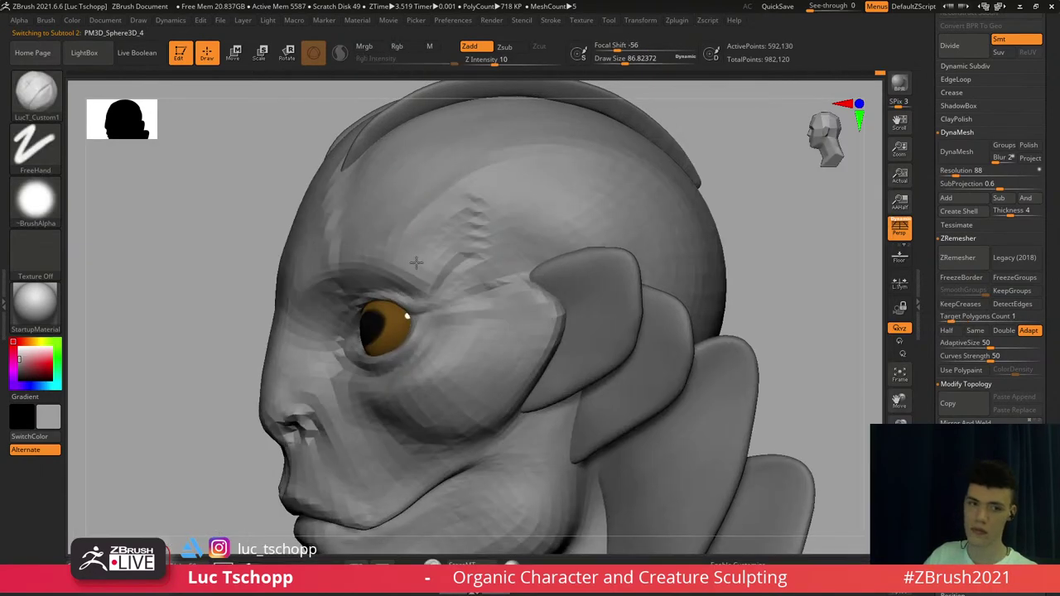
pyautogui.keyDown('ctrl'); pyautogui.moveTo(406, 227); pyautogui.dragTo(443, 268, button='right'); pyautogui.keyUp('ctrl')
pyautogui.press('b')
pyautogui.press('d')
pyautogui.press('s')
pyautogui.press('s')
pyautogui.press('s')
pyautogui.moveTo(494, 287); pyautogui.dragTo(484, 287)
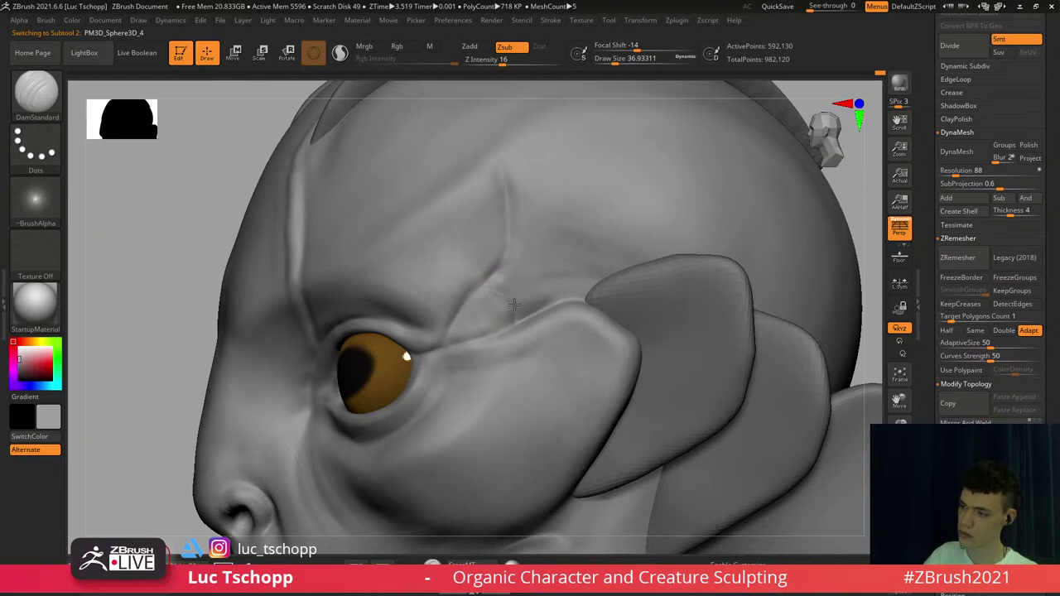
# Carve a short crease at the temple with DamStandard at about 71
pyautogui.moveTo(515, 316)
pyautogui.keyDown('ctrl'); pyautogui.mouseDown(button='right')
pyautogui.moveTo(438, 217)
pyautogui.moveTo(436, 246)
pyautogui.mouseUp(button='right'); pyautogui.keyUp('ctrl')
pyautogui.press('s')
pyautogui.moveTo(450, 266); pyautogui.dragTo(460, 266)
pyautogui.press('s')
pyautogui.click(468, 272)
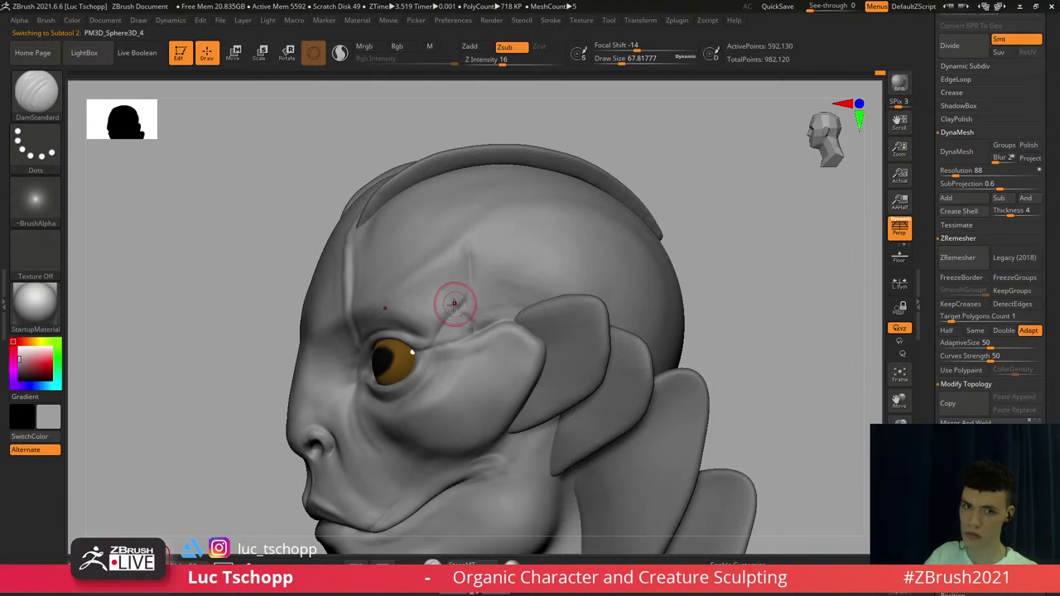
pyautogui.click(441, 333)
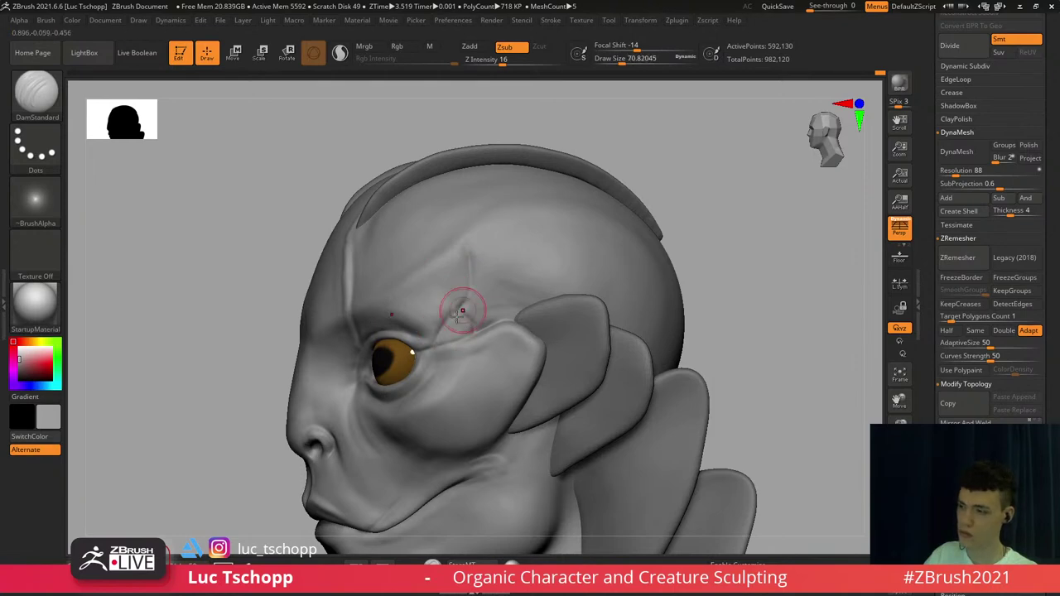
pyautogui.moveTo(473, 252); pyautogui.dragTo(474, 269)
# Try pushing the forehead side with Move at the lowest subdivision level, then undo it
pyautogui.moveTo(475, 268); pyautogui.dragTo(466, 263, button='right')
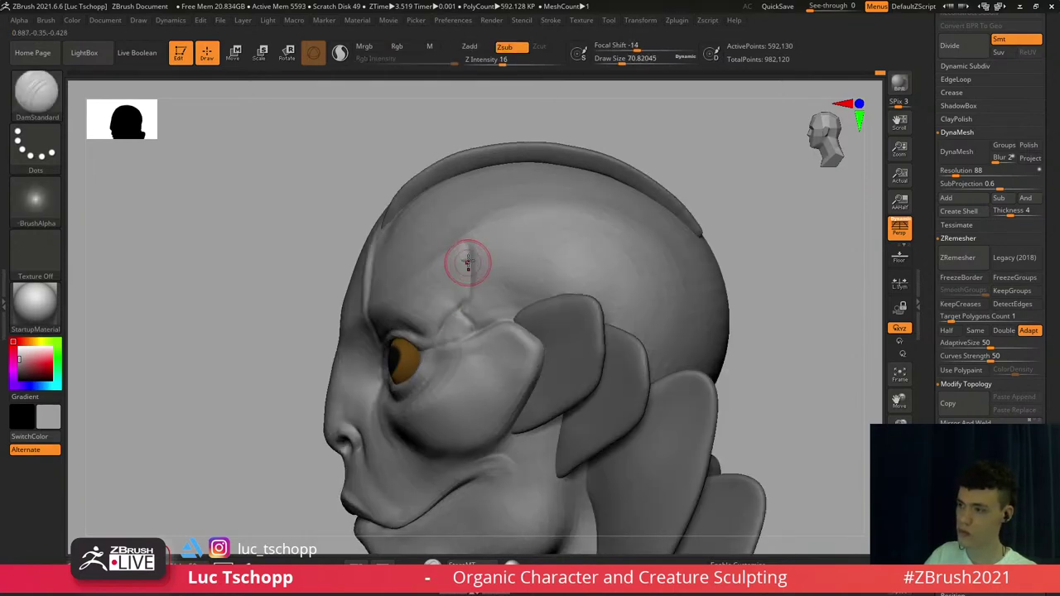
pyautogui.press('b')
pyautogui.press('m')
pyautogui.press('v')
pyautogui.hotkey('shift', 'd')
pyautogui.hotkey('shift', 'd')
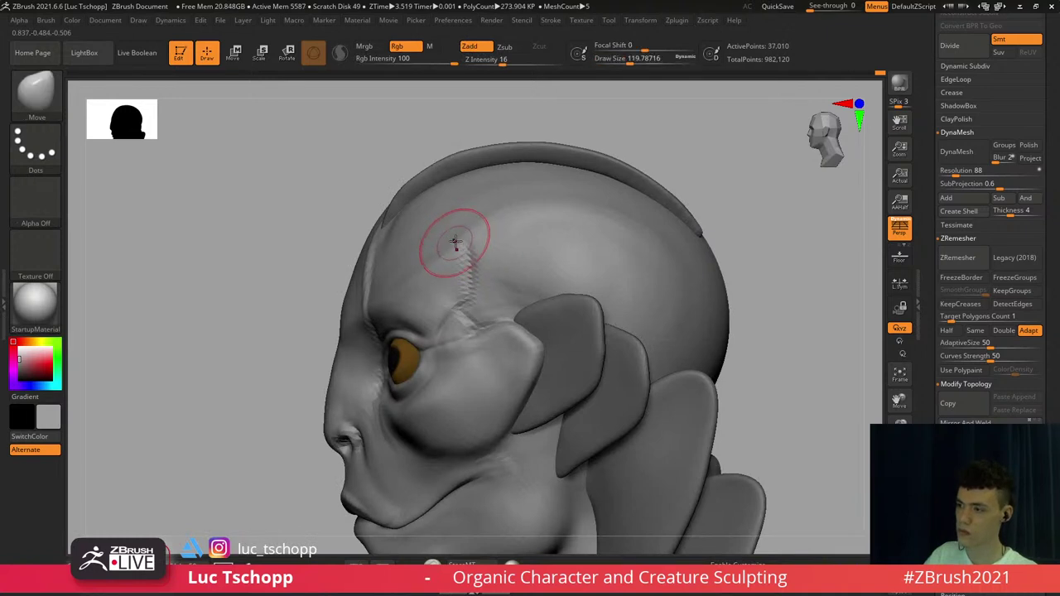
pyautogui.press(']')
pyautogui.press(']')
pyautogui.press(']')
pyautogui.press(']')
pyautogui.press(']')
pyautogui.press(']')
pyautogui.moveTo(445, 248); pyautogui.dragTo(433, 265)
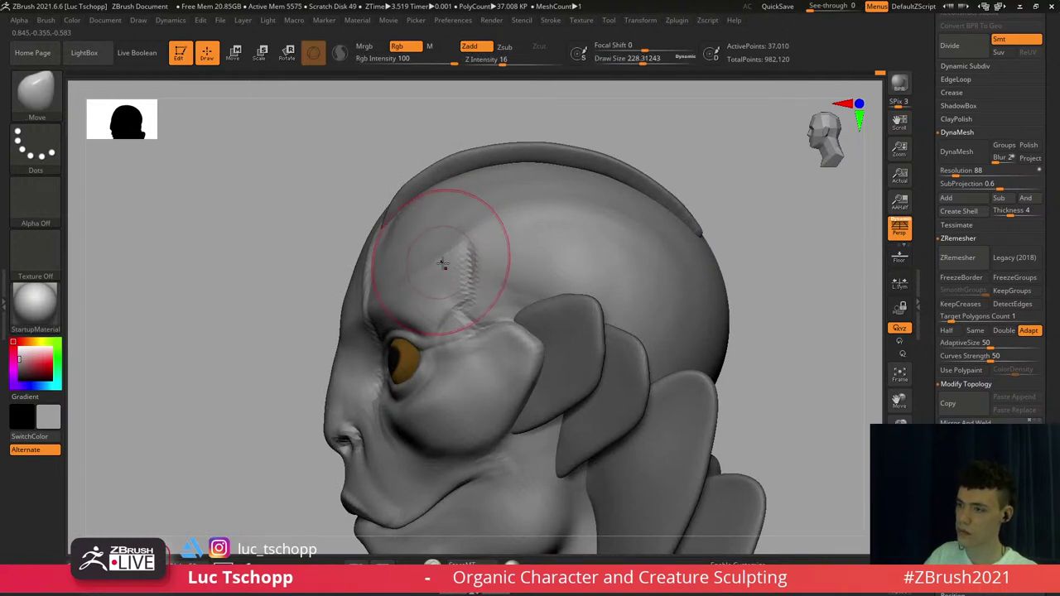
pyautogui.hotkey('ctrl', 'z')
pyautogui.hotkey('shift', 'f')
pyautogui.hotkey('shift', 'f')
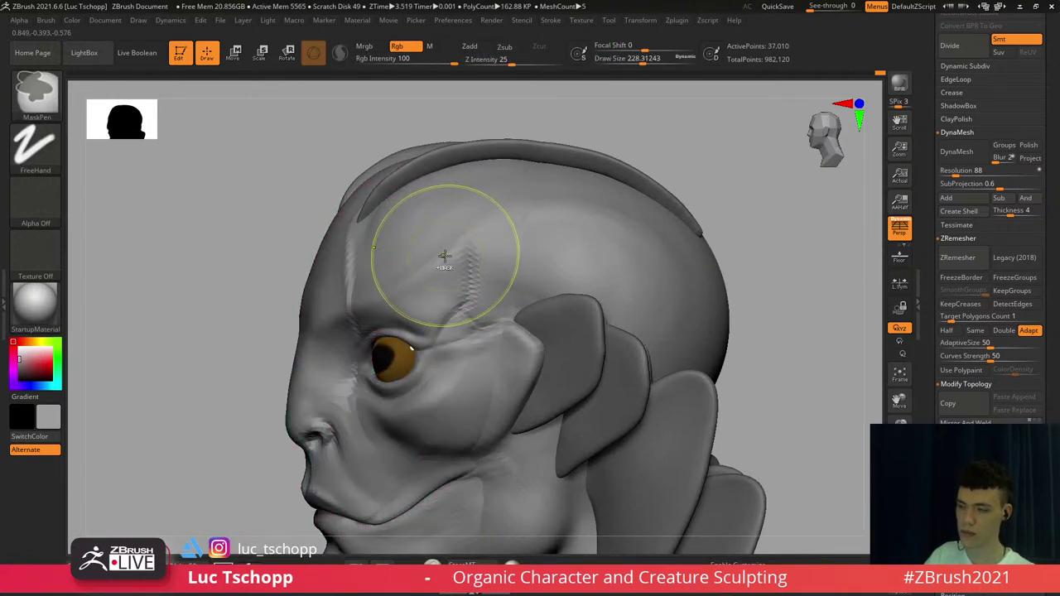
pyautogui.hotkey('ctrl', 'z')
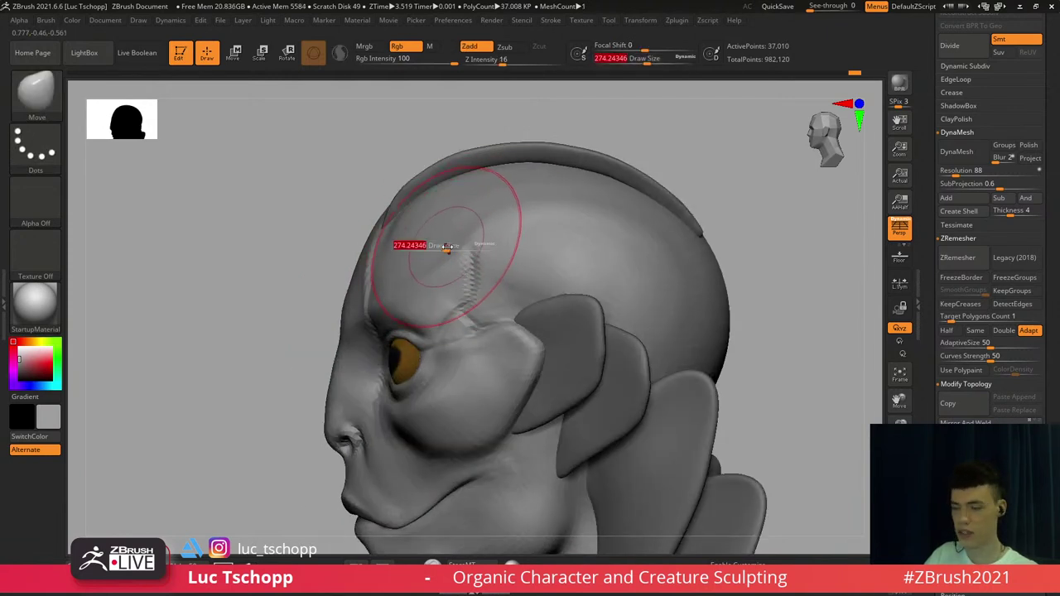
# Resize the brush to about 207 and return to the Move brush at a new angle
pyautogui.press('[')
pyautogui.moveTo(408, 277); pyautogui.dragTo(406, 278)
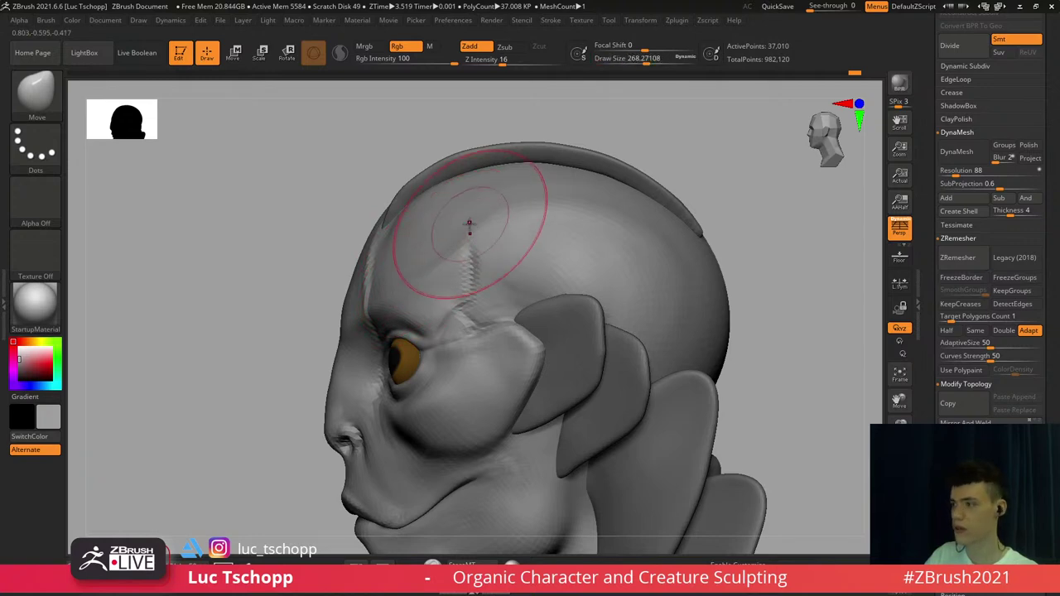
pyautogui.press(']')
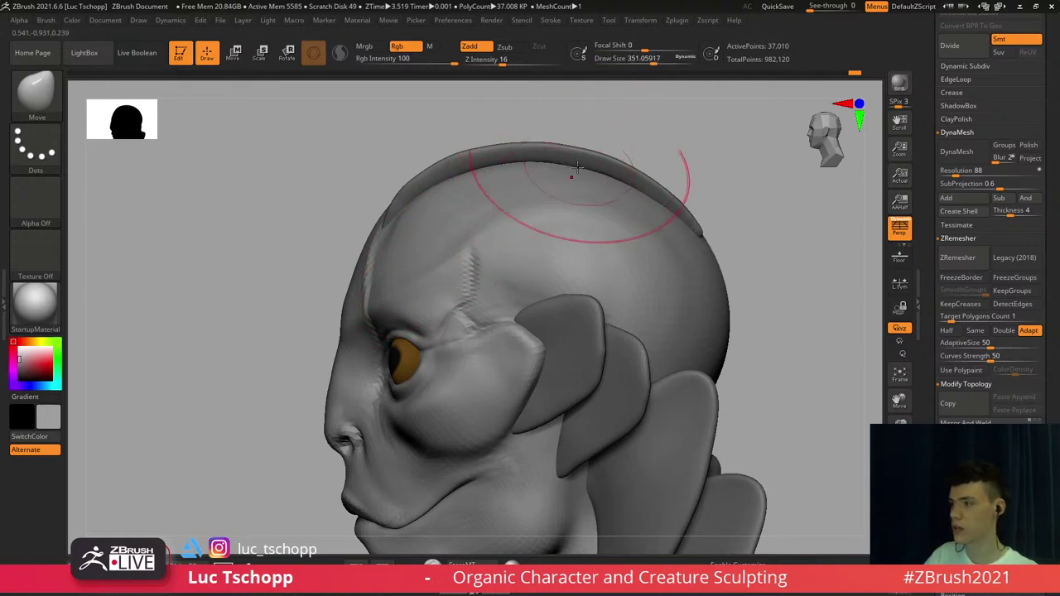
pyautogui.press('b')
pyautogui.press('d')
pyautogui.press('s')
pyautogui.hotkey('ctrl', 'z')
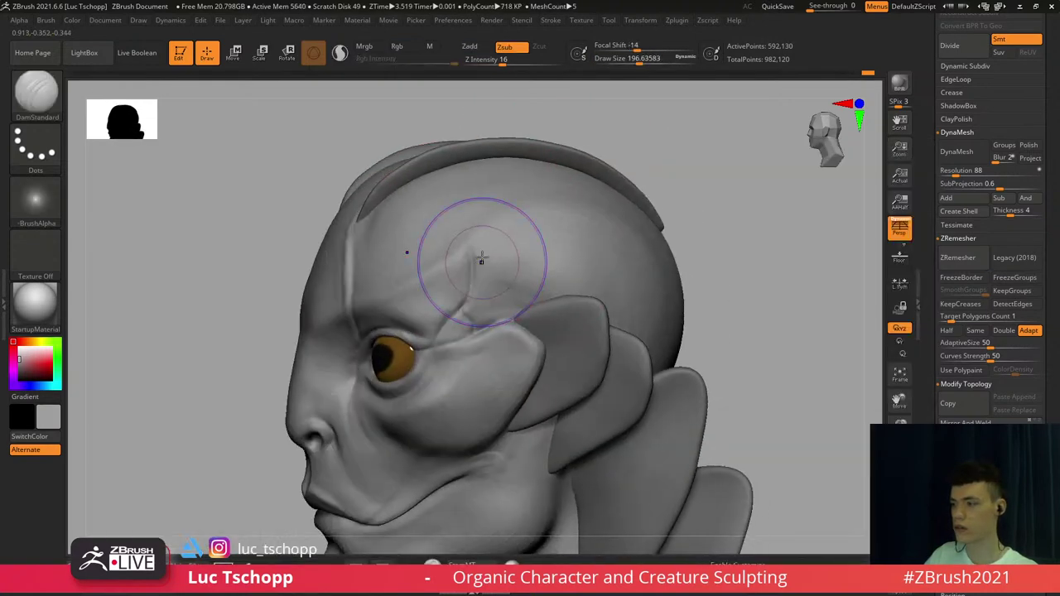
pyautogui.hotkey('ctrl', 'shift', 'z')
pyautogui.press('b')
pyautogui.press('m')
pyautogui.press('v')
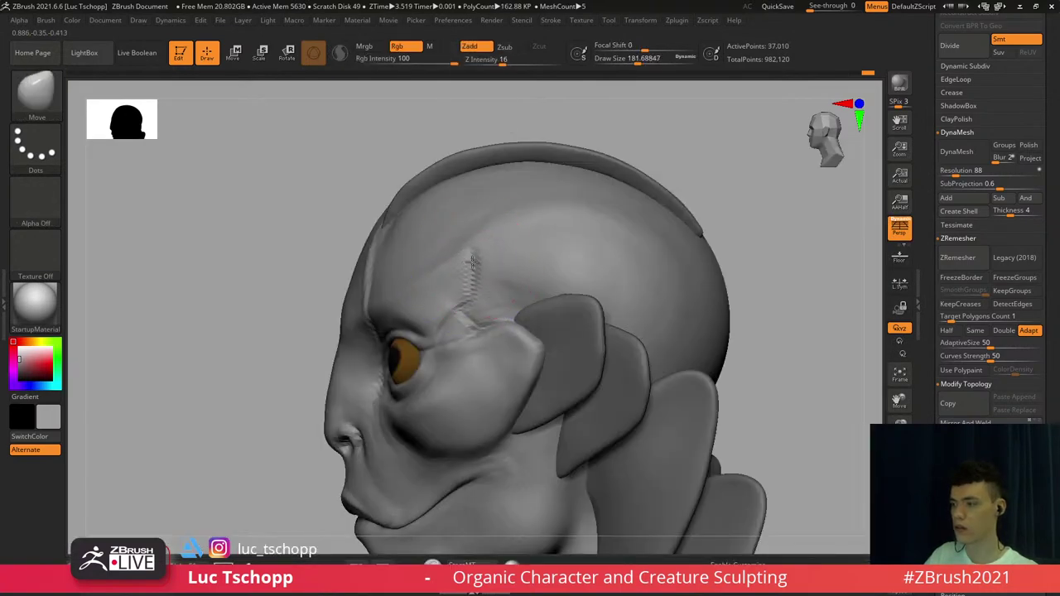
pyautogui.moveTo(480, 255); pyautogui.dragTo(492, 247, button='right')
# Soften the temple groove with DamStandard at about 87 and turn to the front view
pyautogui.press('b')
pyautogui.press('b')
pyautogui.press('d')
pyautogui.press('s')
pyautogui.press('d')
pyautogui.press('s')
pyautogui.moveTo(492, 246); pyautogui.dragTo(500, 239)
pyautogui.moveTo(500, 239)
pyautogui.keyDown('ctrl'); pyautogui.mouseDown(button='right')
pyautogui.moveTo(499, 230)
pyautogui.moveTo(483, 241)
pyautogui.moveTo(502, 217)
pyautogui.moveTo(475, 235)
pyautogui.moveTo(469, 266)
pyautogui.mouseUp(button='right'); pyautogui.keyUp('ctrl')
pyautogui.press('s')
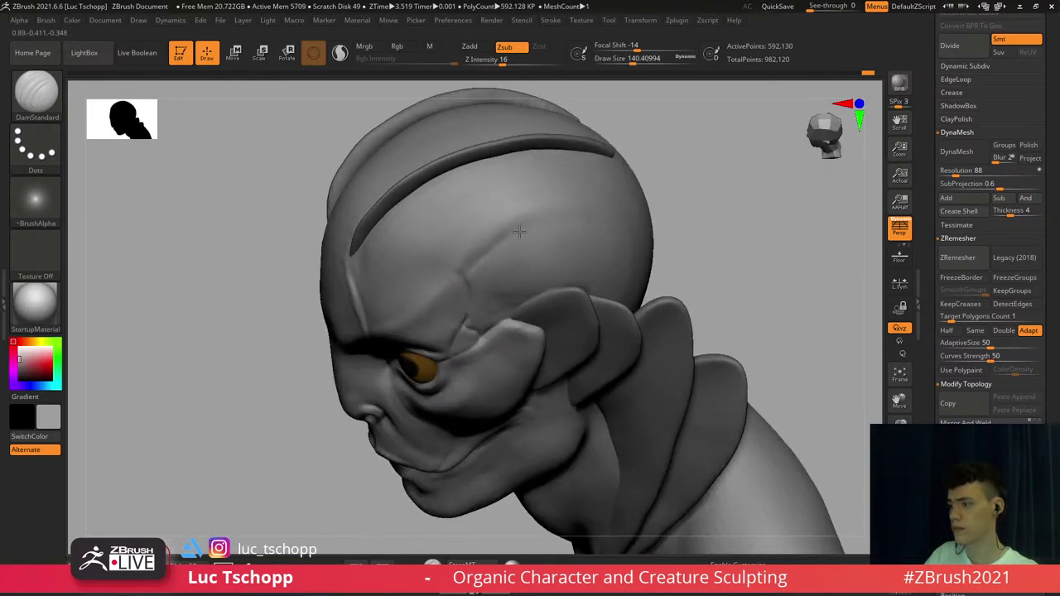
# Rework the temple crease at brush size 108 and lengthen it across the skull
pyautogui.moveTo(574, 251); pyautogui.dragTo(572, 166, button='right')
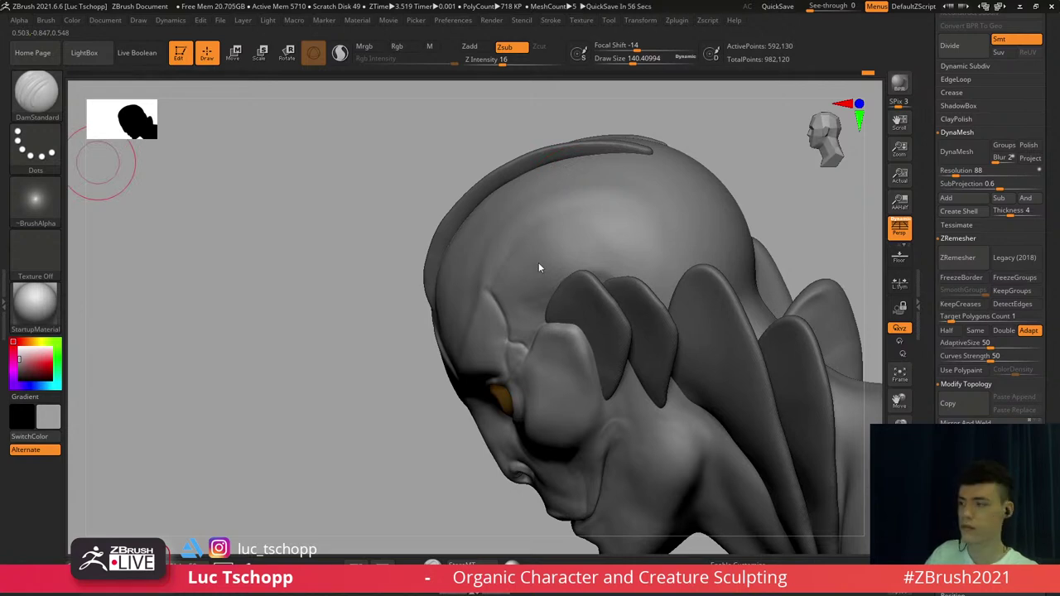
pyautogui.moveTo(540, 268)
pyautogui.mouseDown(button='right')
pyautogui.moveTo(571, 237)
pyautogui.moveTo(464, 299)
pyautogui.mouseUp(button='right')
pyautogui.press('s')
pyautogui.moveTo(464, 300); pyautogui.dragTo(458, 299)
pyautogui.moveTo(461, 296); pyautogui.dragTo(499, 260)
pyautogui.moveTo(547, 242); pyautogui.dragTo(492, 277, button='right')
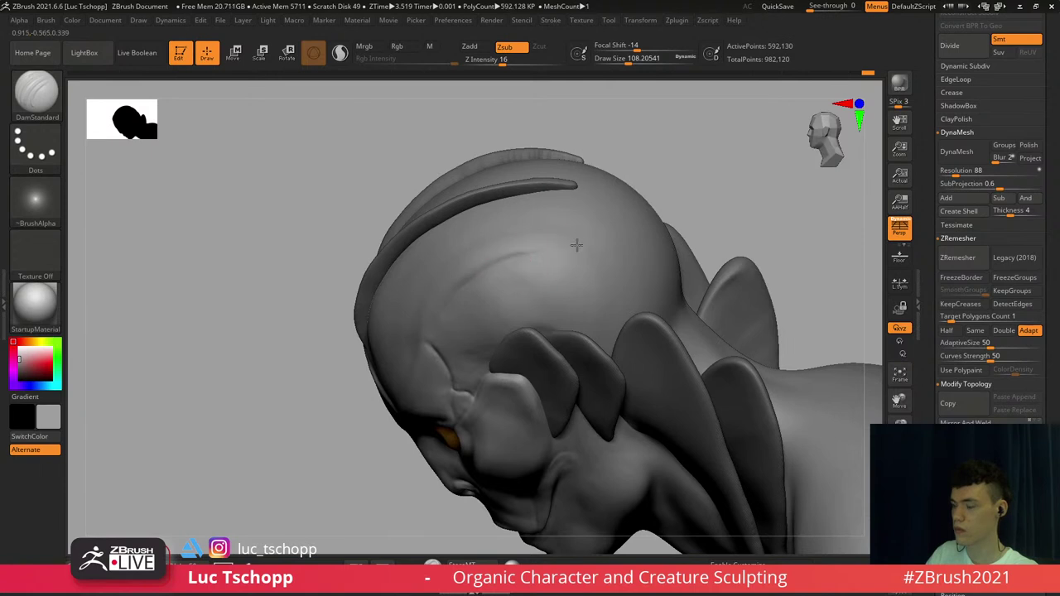
pyautogui.moveTo(576, 244); pyautogui.dragTo(590, 245)
# Extend and deepen the groove up to the cranium top, then orbit to a front view
pyautogui.moveTo(592, 224); pyautogui.dragTo(586, 244, button='right')
pyautogui.moveTo(587, 244); pyautogui.dragTo(625, 194)
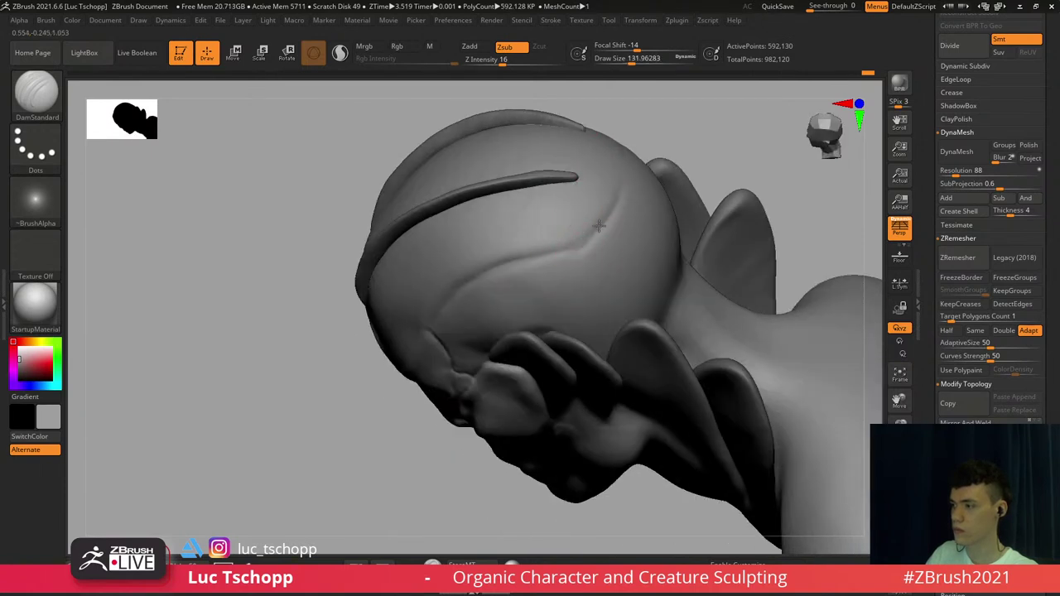
pyautogui.moveTo(554, 233); pyautogui.dragTo(545, 243, button='right')
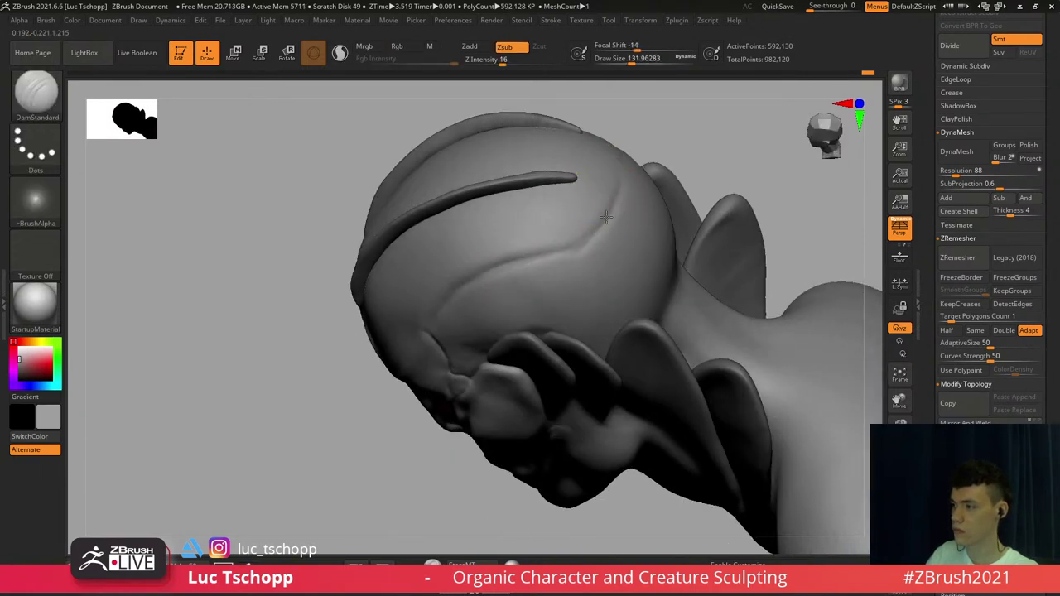
pyautogui.moveTo(575, 244); pyautogui.dragTo(615, 202)
pyautogui.moveTo(554, 254)
pyautogui.mouseDown(button='right')
pyautogui.moveTo(591, 259)
pyautogui.moveTo(583, 243)
pyautogui.mouseUp(button='right')
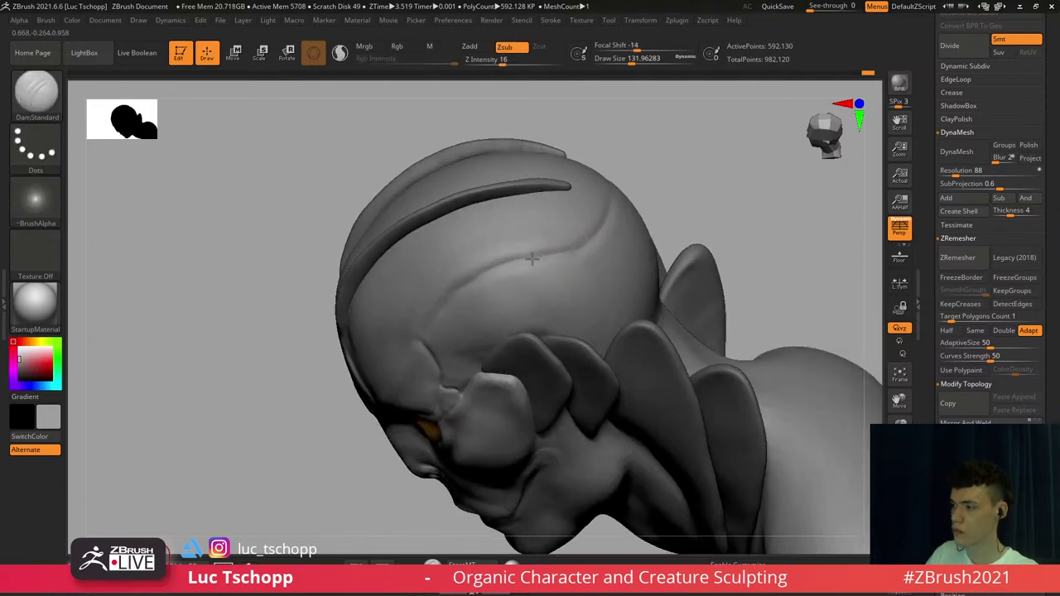
pyautogui.moveTo(532, 259); pyautogui.dragTo(447, 288)
pyautogui.moveTo(441, 290)
pyautogui.mouseDown(button='right')
pyautogui.moveTo(478, 227)
pyautogui.moveTo(487, 105)
pyautogui.moveTo(557, 119)
pyautogui.mouseUp(button='right')
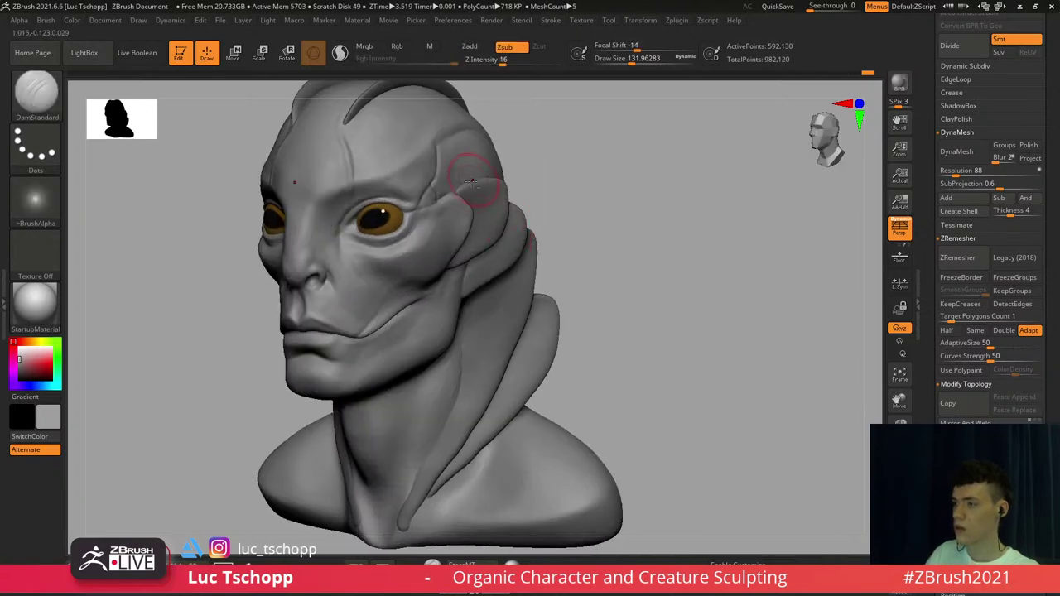
pyautogui.moveTo(472, 181)
pyautogui.mouseDown(button='right')
pyautogui.moveTo(509, 242)
pyautogui.moveTo(535, 166)
pyautogui.mouseUp(button='right')
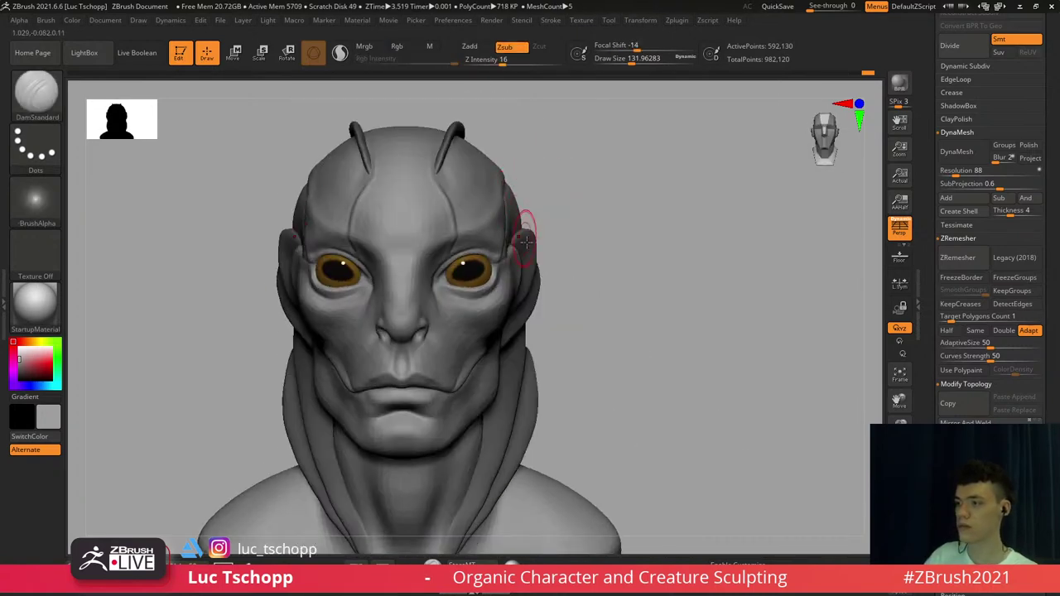
# Pick the LucT_Custom1 brush and zoom to a left profile of the head
pyautogui.press('b')
pyautogui.click(397, 198)
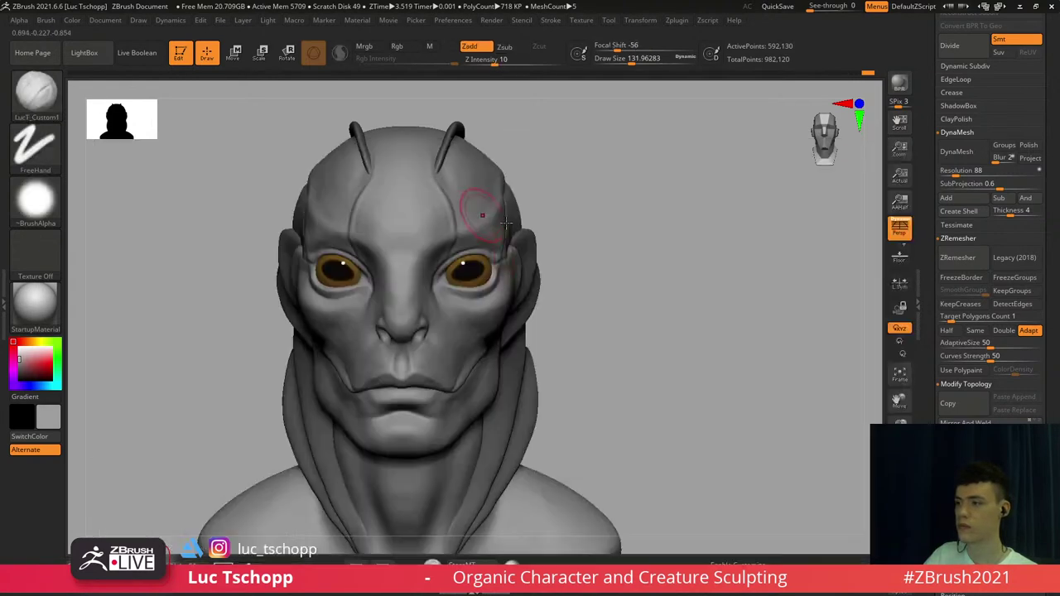
pyautogui.moveTo(514, 247)
pyautogui.keyDown('alt'); pyautogui.mouseDown(button='right')
pyautogui.moveTo(483, 278)
pyautogui.moveTo(489, 342)
pyautogui.mouseUp(button='right'); pyautogui.keyUp('alt')
pyautogui.moveTo(489, 341)
pyautogui.mouseDown(button='right')
pyautogui.moveTo(406, 323)
pyautogui.moveTo(452, 369)
pyautogui.moveTo(461, 301)
pyautogui.mouseUp(button='right')
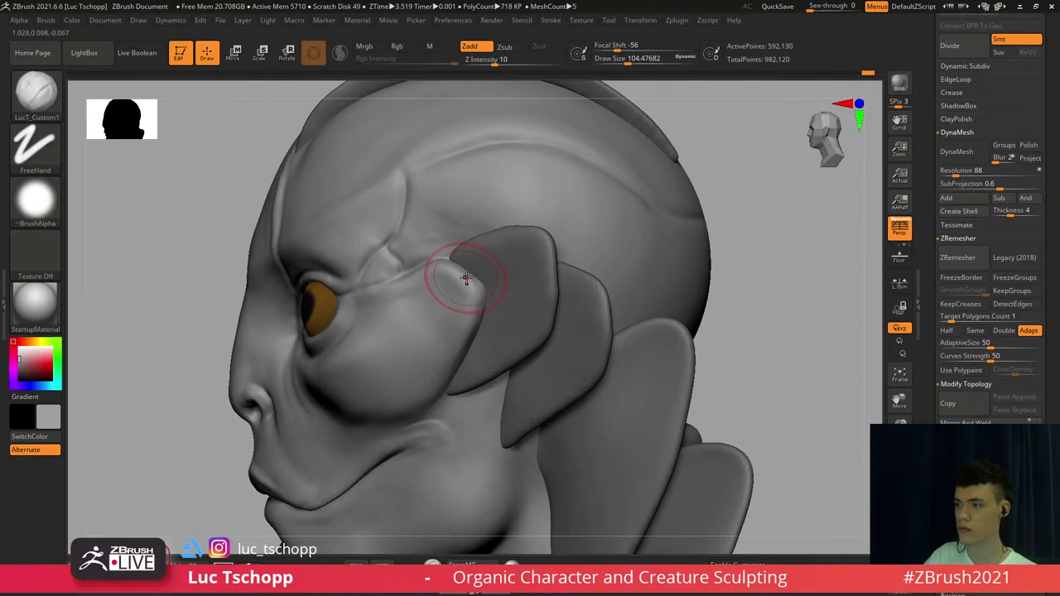
# Enlarge the brush to about 187, switch to Move, and undo the cheek-corner move
pyautogui.press('b')
pyautogui.click(507, 73)
pyautogui.press('s')
pyautogui.moveTo(461, 278); pyautogui.dragTo(470, 278)
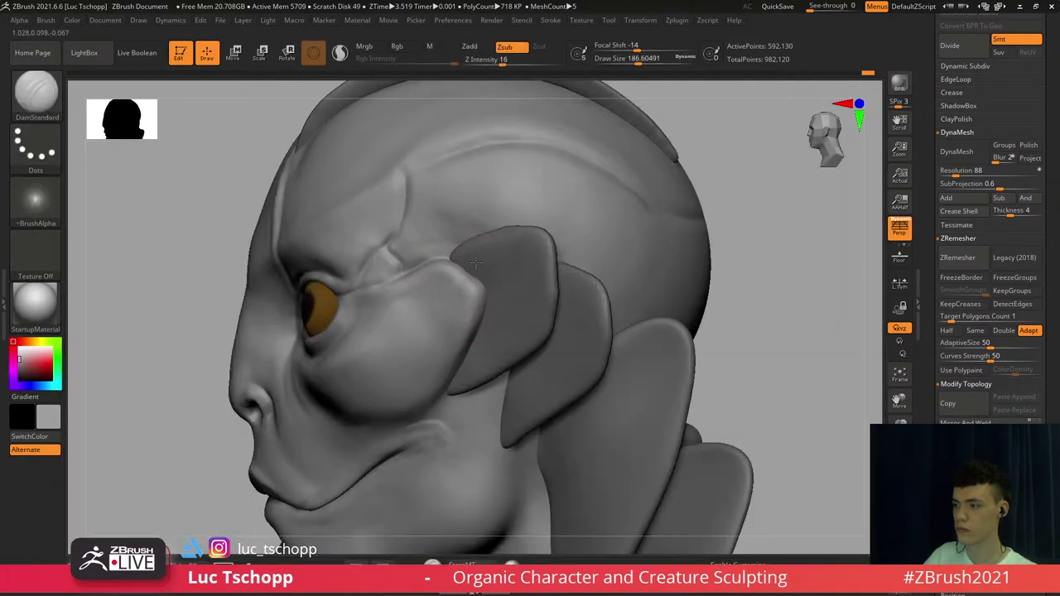
pyautogui.press('b')
pyautogui.press('m')
pyautogui.press('v')
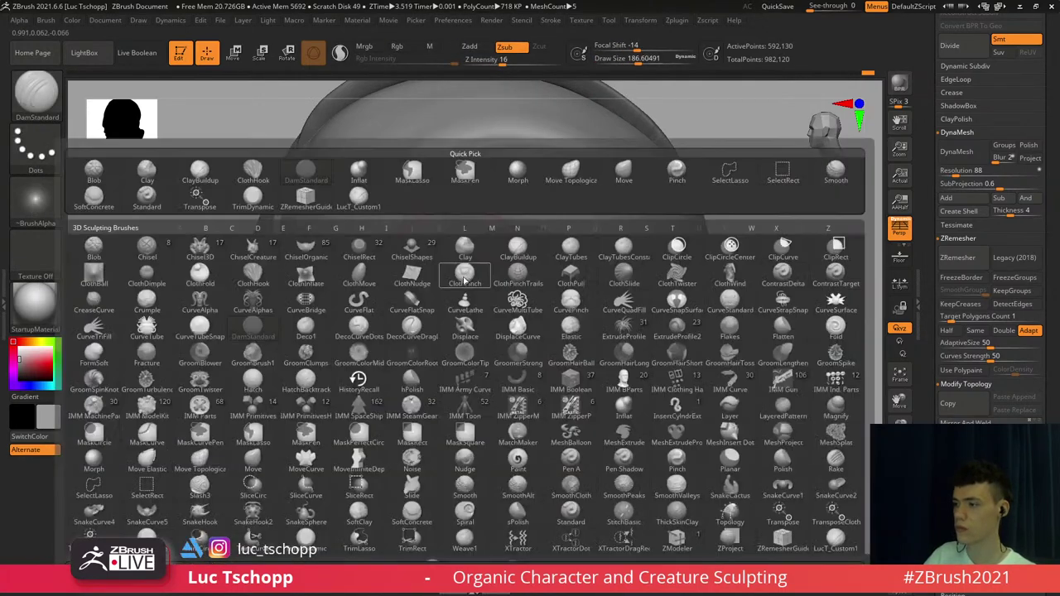
pyautogui.hotkey('ctrl', 'z')
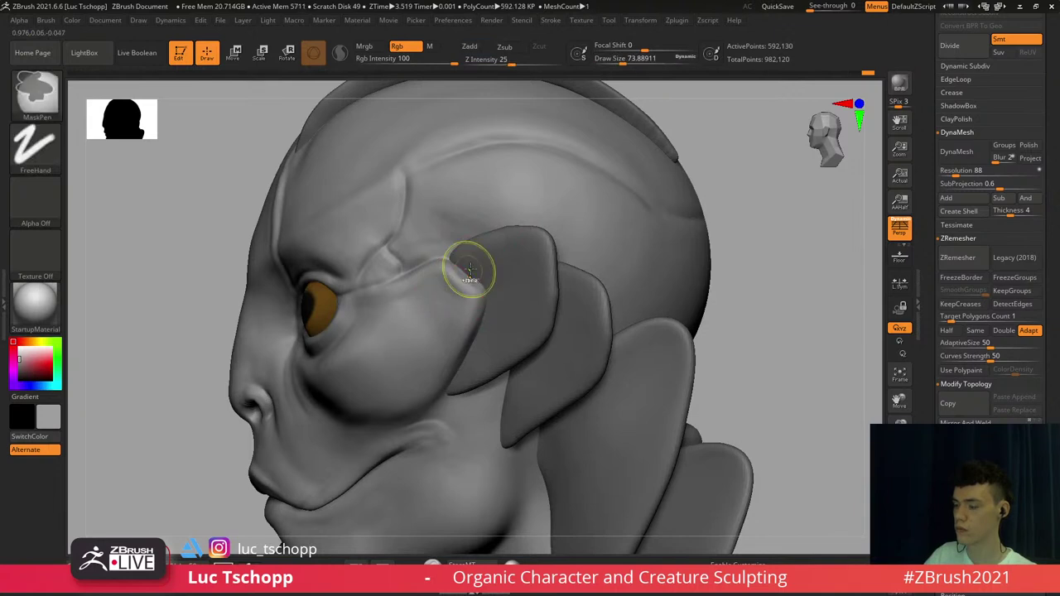
# Try brush sizes of about 54 and 37 across subdivision levels, settling on about 41
pyautogui.hotkey('shift', 'd')
pyautogui.hotkey('shift', 'd')
pyautogui.hotkey('shift', 'd')
pyautogui.press('s')
pyautogui.moveTo(469, 272); pyautogui.dragTo(453, 260)
pyautogui.press('s')
pyautogui.press('d')
pyautogui.press('d')
pyautogui.press('d')
pyautogui.moveTo(463, 265); pyautogui.dragTo(485, 274, button='right')
pyautogui.press('s')
pyautogui.moveTo(473, 288); pyautogui.dragTo(470, 284)
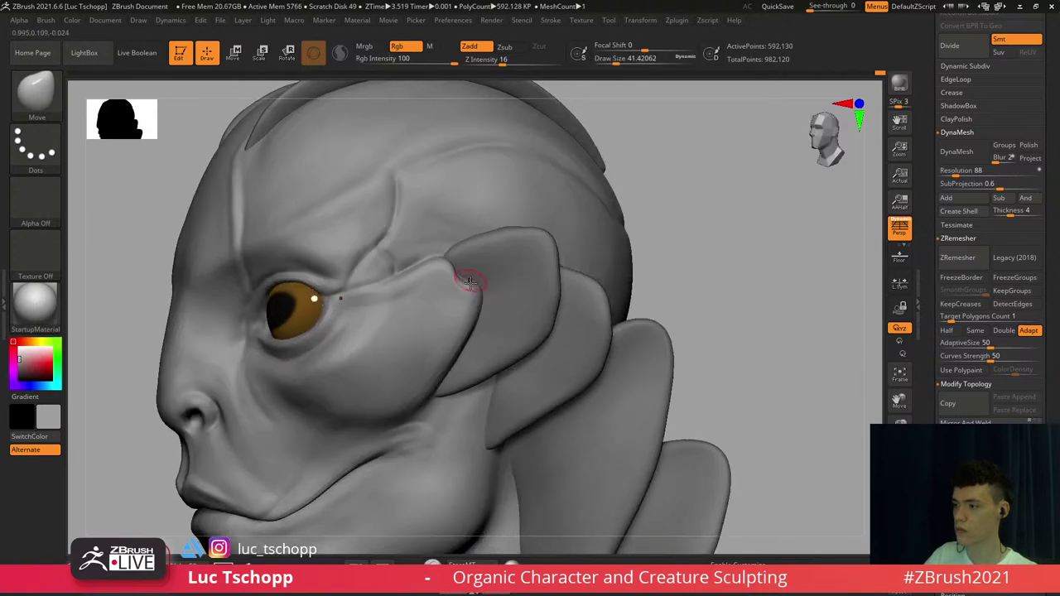
# Sculpt and smooth the cheek plate edge with the Standard brush at size 33
pyautogui.press('b')
pyautogui.press('s')
pyautogui.press('t')
pyautogui.moveTo(496, 293); pyautogui.dragTo(474, 307, button='right')
pyautogui.press('b')
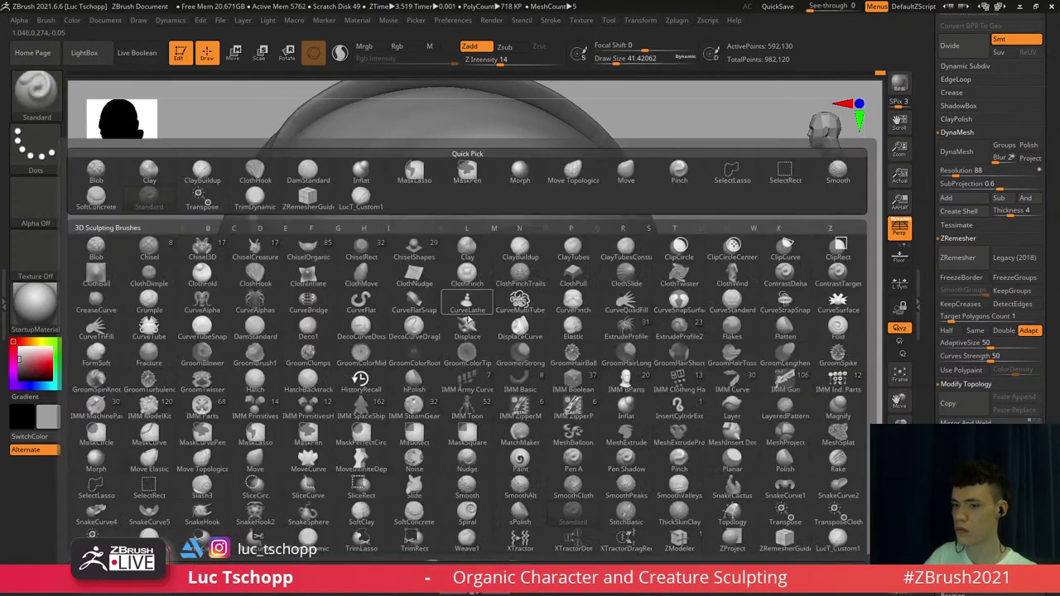
pyautogui.press('s')
pyautogui.press('t')
pyautogui.moveTo(473, 308); pyautogui.dragTo(474, 308)
pyautogui.moveTo(459, 359); pyautogui.dragTo(468, 315)
pyautogui.moveTo(476, 333); pyautogui.dragTo(465, 284, button='right')
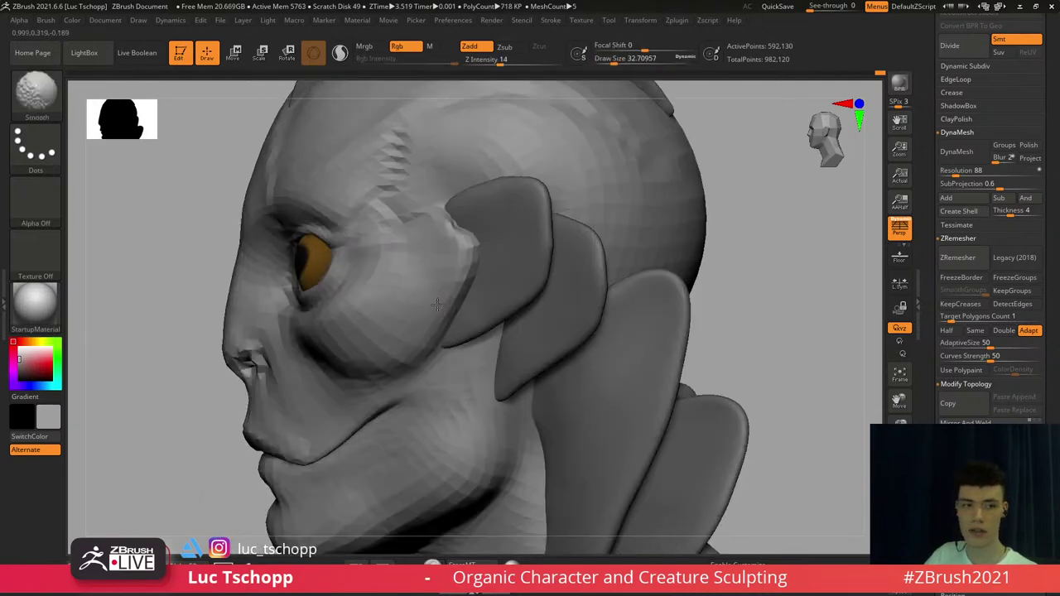
# Pull the cheek plate's corner into shape with the Move brush at about size 94
pyautogui.press('s')
pyautogui.press('b')
pyautogui.press('m')
pyautogui.press('v')
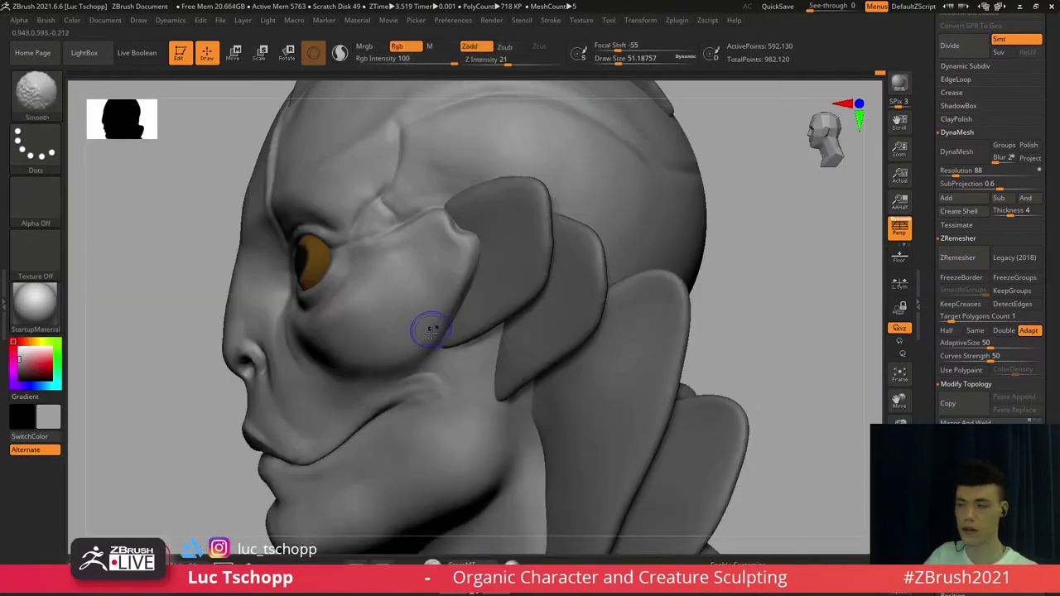
pyautogui.press('s')
pyautogui.moveTo(429, 346); pyautogui.dragTo(454, 314)
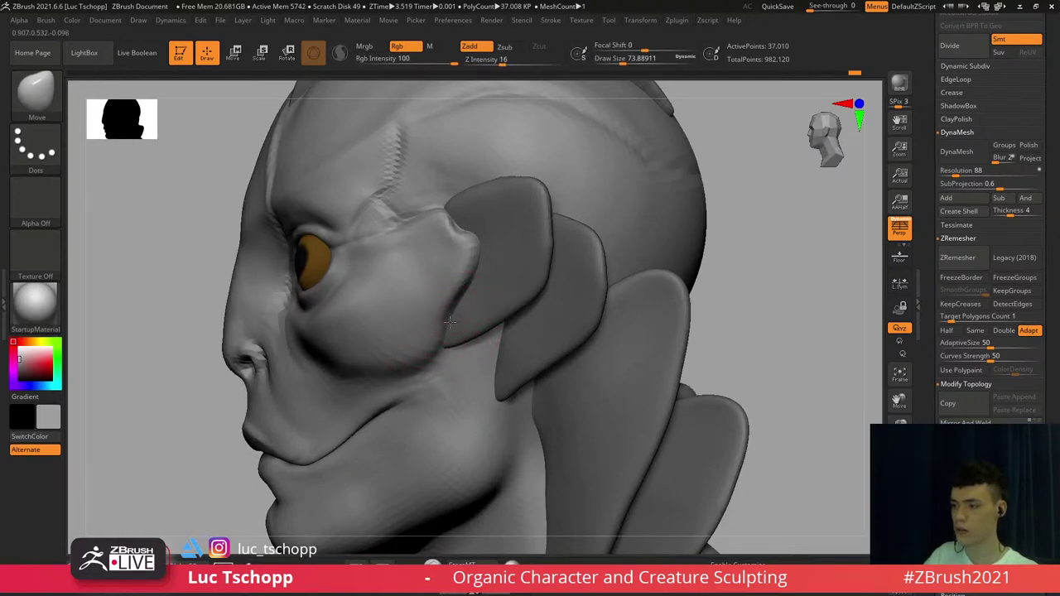
pyautogui.press('b')
pyautogui.press('s')
pyautogui.press('t')
pyautogui.press('s')
pyautogui.moveTo(443, 336); pyautogui.dragTo(441, 336)
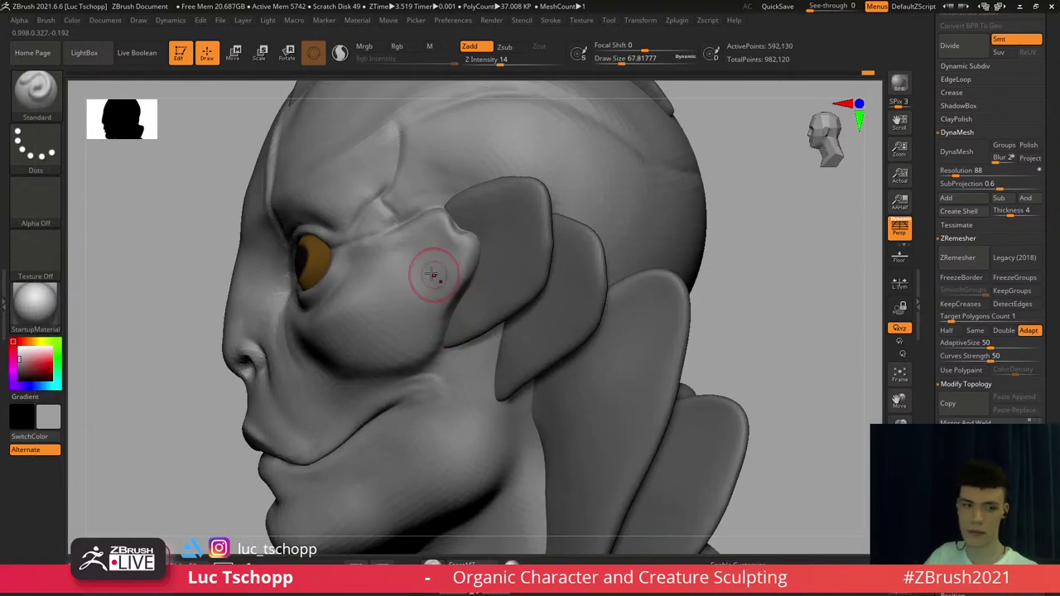
# Smooth the plate with the LucT_Custom1 brush at size 62, then drop two subdivisions
pyautogui.press('b')
pyautogui.click(329, 211)
pyautogui.moveTo(464, 249)
pyautogui.keyDown('ctrl'); pyautogui.mouseDown(button='right')
pyautogui.moveTo(473, 260)
pyautogui.moveTo(489, 251)
pyautogui.moveTo(477, 240)
pyautogui.mouseUp(button='right'); pyautogui.keyUp('ctrl')
pyautogui.press('s')
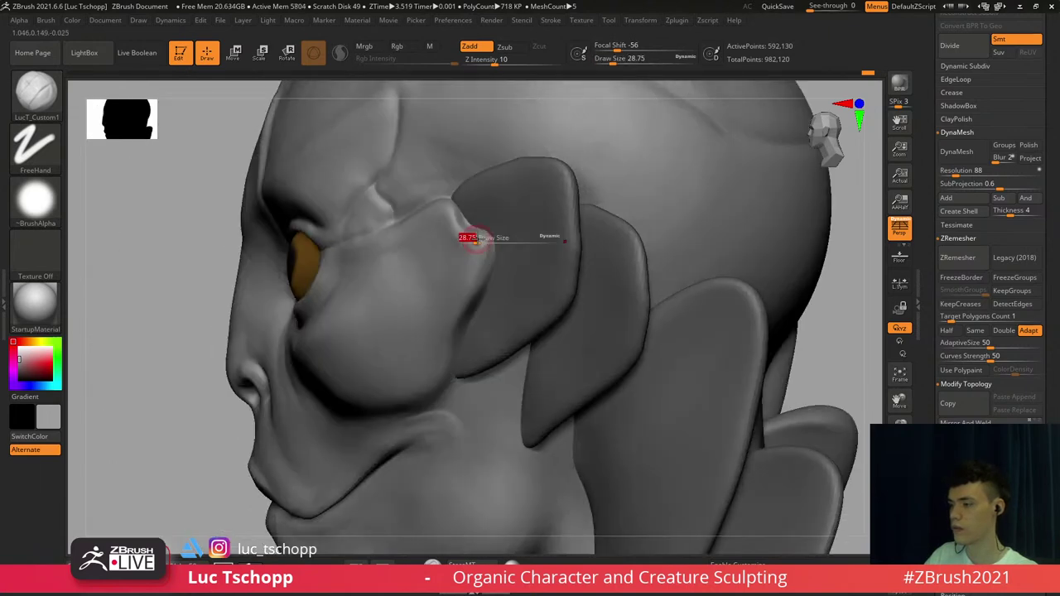
pyautogui.press('s')
pyautogui.moveTo(462, 306); pyautogui.dragTo(465, 304)
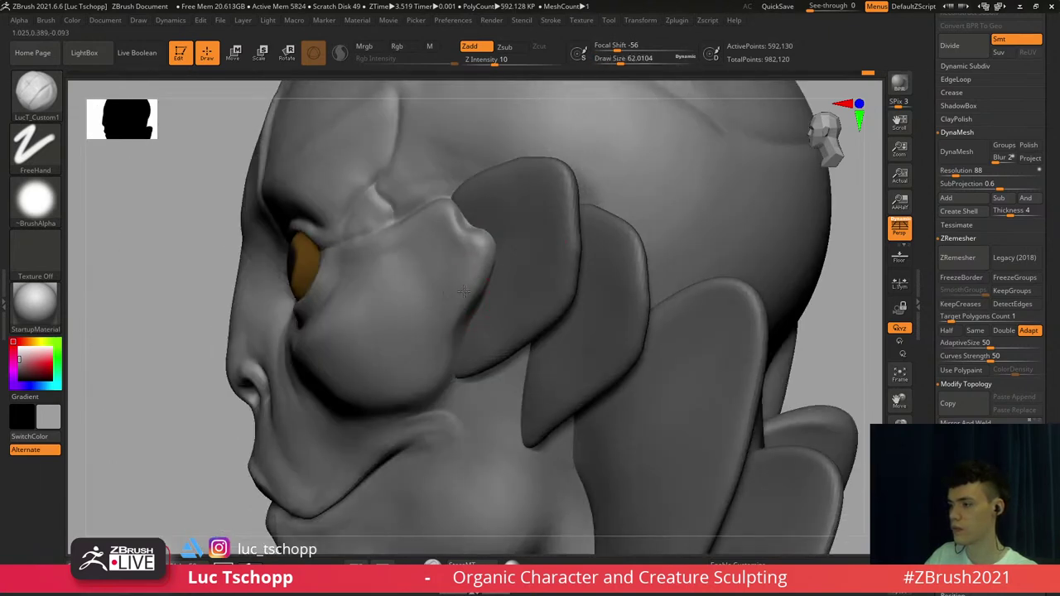
pyautogui.moveTo(461, 283)
pyautogui.mouseDown(button='right')
pyautogui.moveTo(431, 266)
pyautogui.moveTo(462, 246)
pyautogui.moveTo(434, 265)
pyautogui.mouseUp(button='right')
pyautogui.hotkey('shift', 'd')
pyautogui.hotkey('shift', 'd')
pyautogui.moveTo(363, 265); pyautogui.dragTo(378, 273, button='right')
pyautogui.press('s')
pyautogui.moveTo(381, 272); pyautogui.dragTo(390, 270)
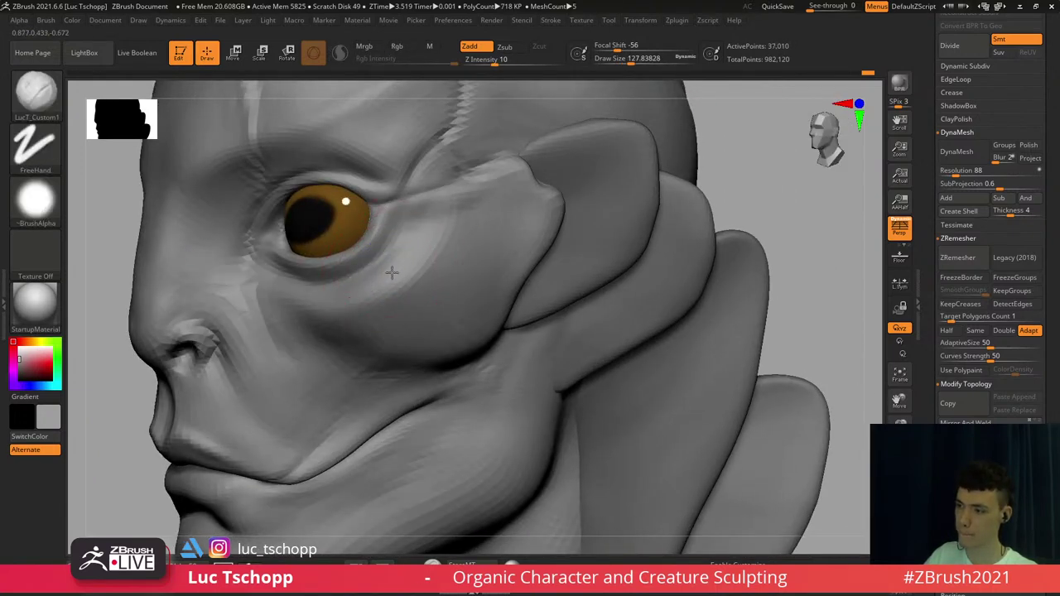
# Shift-smooth the skin fold under the eye with a size-51 Standard brush
pyautogui.press('b')
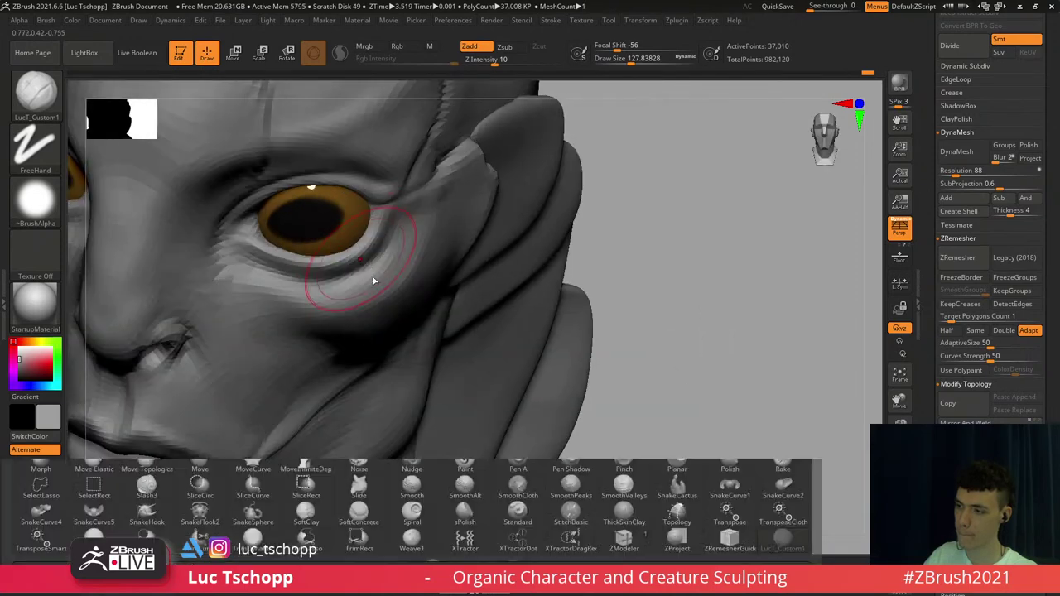
pyautogui.press('s')
pyautogui.press('t')
pyautogui.press('s')
pyautogui.moveTo(367, 277); pyautogui.dragTo(333, 289)
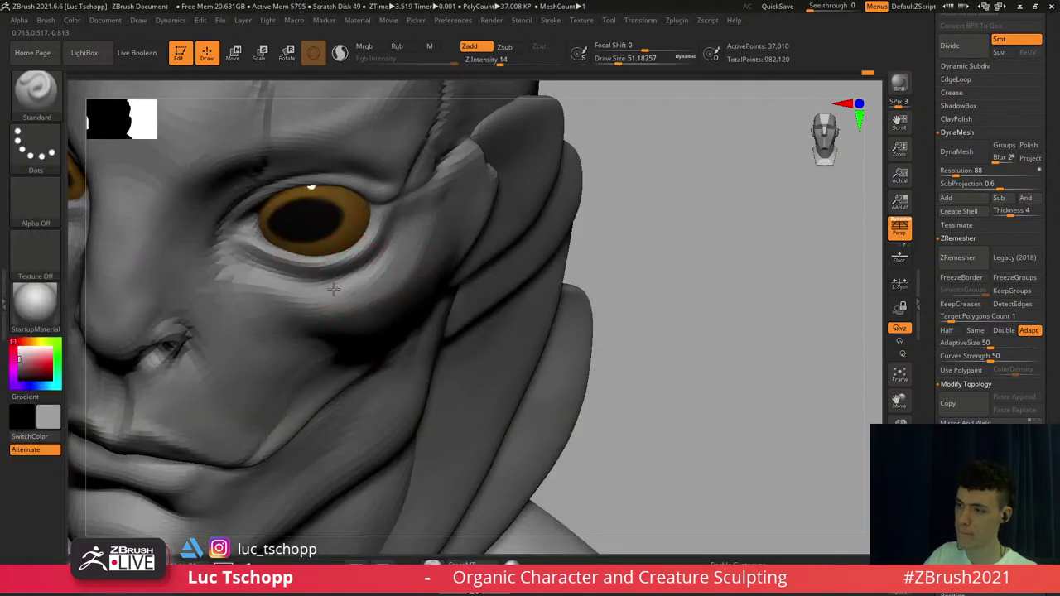
pyautogui.press('shift')
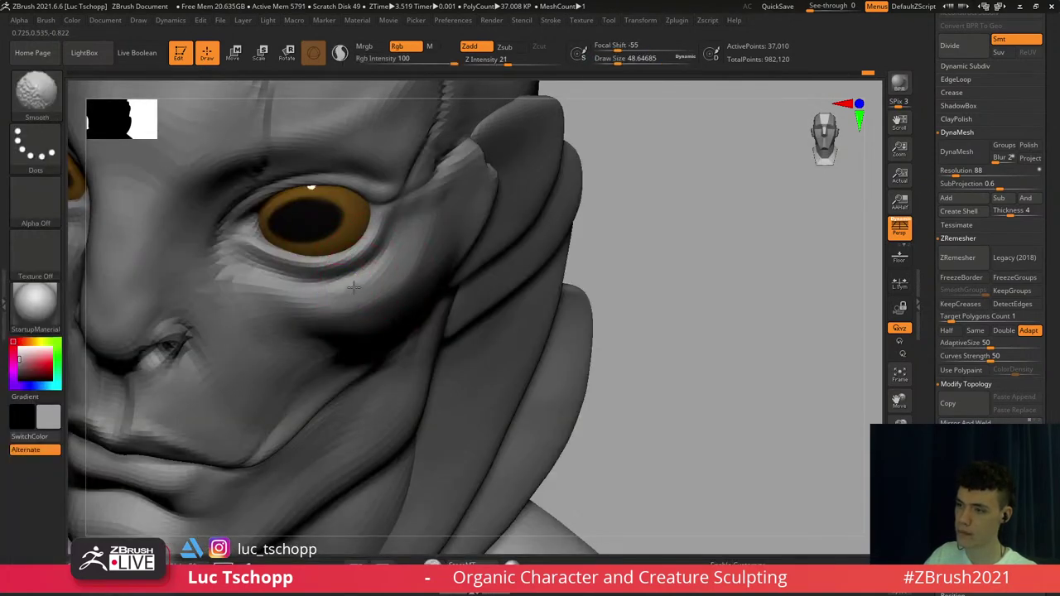
pyautogui.press('d')
pyautogui.press('s')
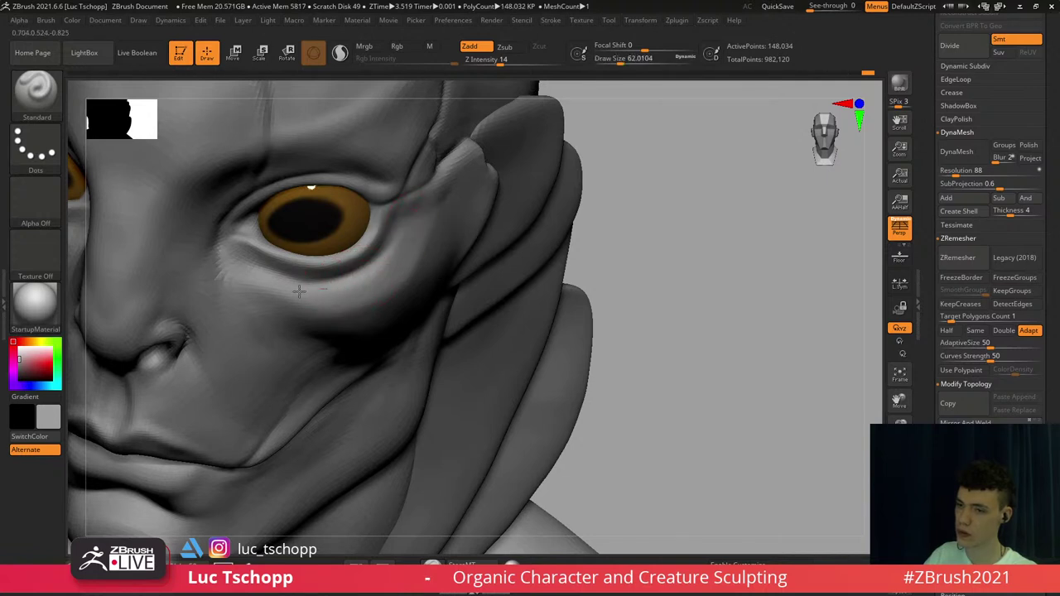
pyautogui.keyDown('shift'); pyautogui.moveTo(336, 292); pyautogui.dragTo(395, 270); pyautogui.keyUp('shift')
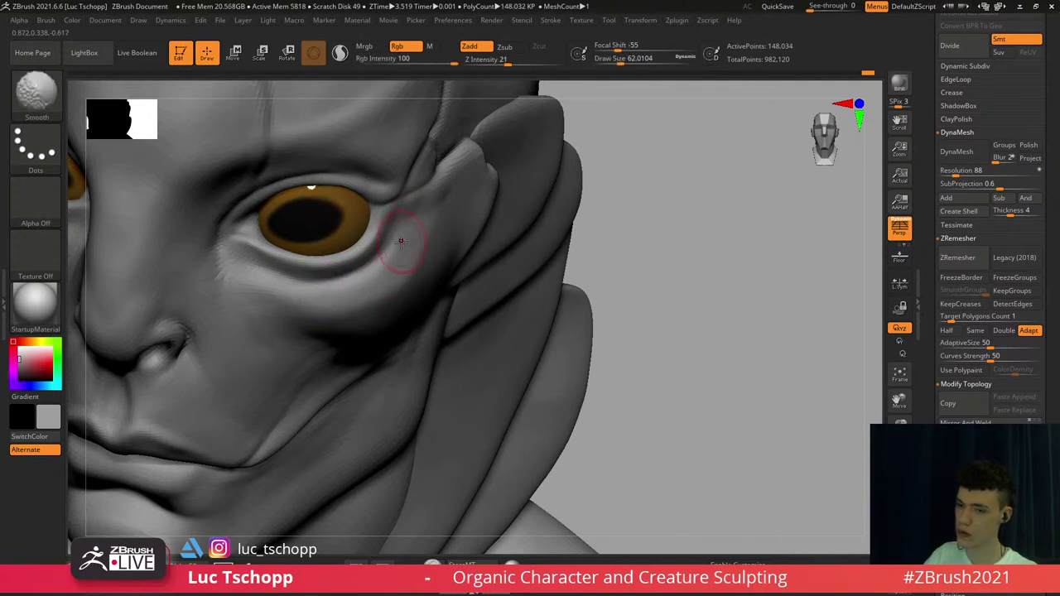
pyautogui.press('d')
# Smooth the under-eye crease from a three-quarter view using LucT_Custom1 at about size 100
pyautogui.moveTo(398, 289)
pyautogui.keyDown('shift'); pyautogui.mouseDown(button='right')
pyautogui.moveTo(402, 268)
pyautogui.moveTo(389, 303)
pyautogui.moveTo(419, 275)
pyautogui.moveTo(439, 286)
pyautogui.moveTo(410, 284)
pyautogui.mouseUp(button='right'); pyautogui.keyUp('shift')
pyautogui.press('s')
pyautogui.moveTo(410, 284); pyautogui.dragTo(417, 284)
pyautogui.press('b')
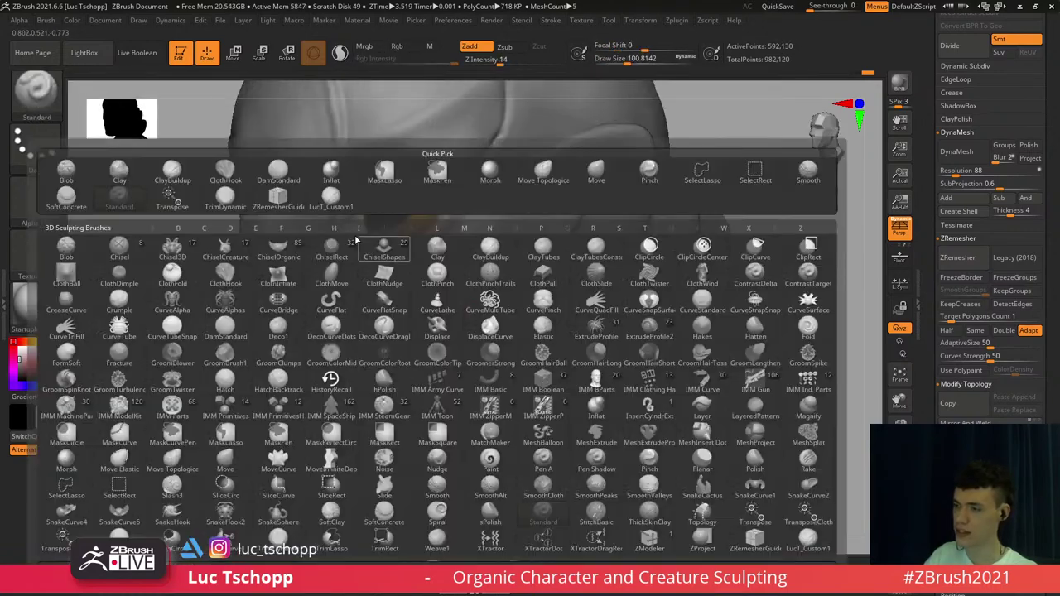
pyautogui.click(331, 198)
pyautogui.moveTo(406, 261)
pyautogui.mouseDown(button='right')
pyautogui.moveTo(377, 269)
pyautogui.moveTo(396, 303)
pyautogui.moveTo(411, 301)
pyautogui.moveTo(406, 319)
pyautogui.mouseUp(button='right')
pyautogui.press('s')
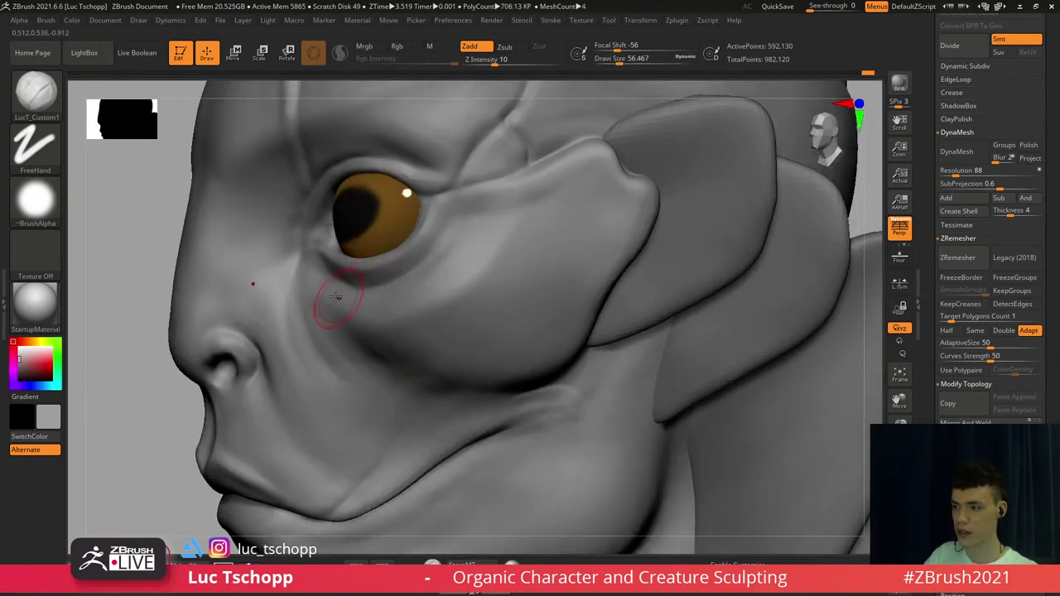
pyautogui.moveTo(322, 299); pyautogui.dragTo(337, 300, button='right')
pyautogui.press('s')
pyautogui.moveTo(336, 300); pyautogui.dragTo(340, 301)
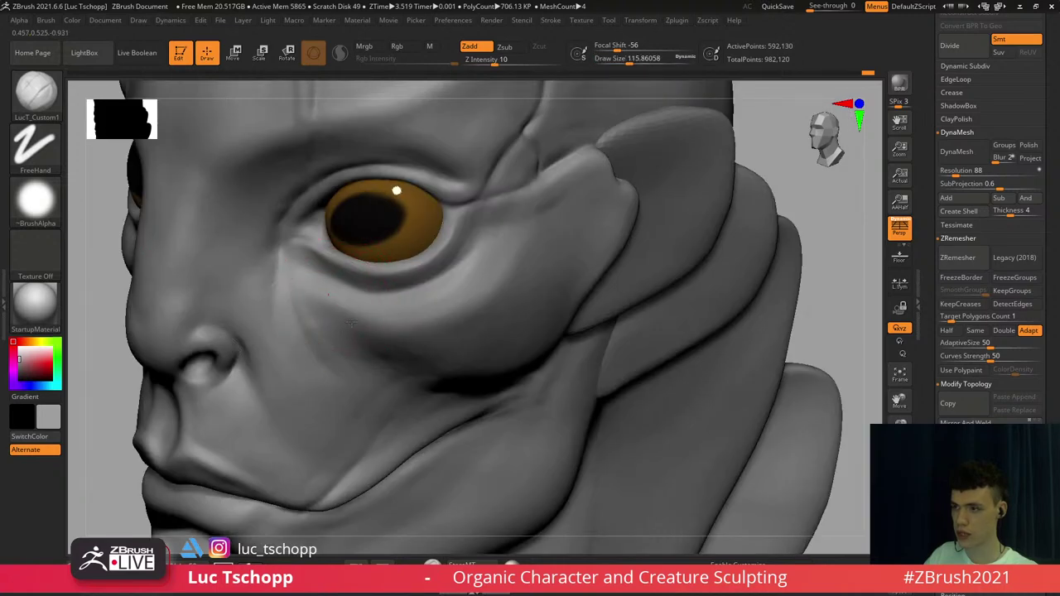
pyautogui.press('shift')
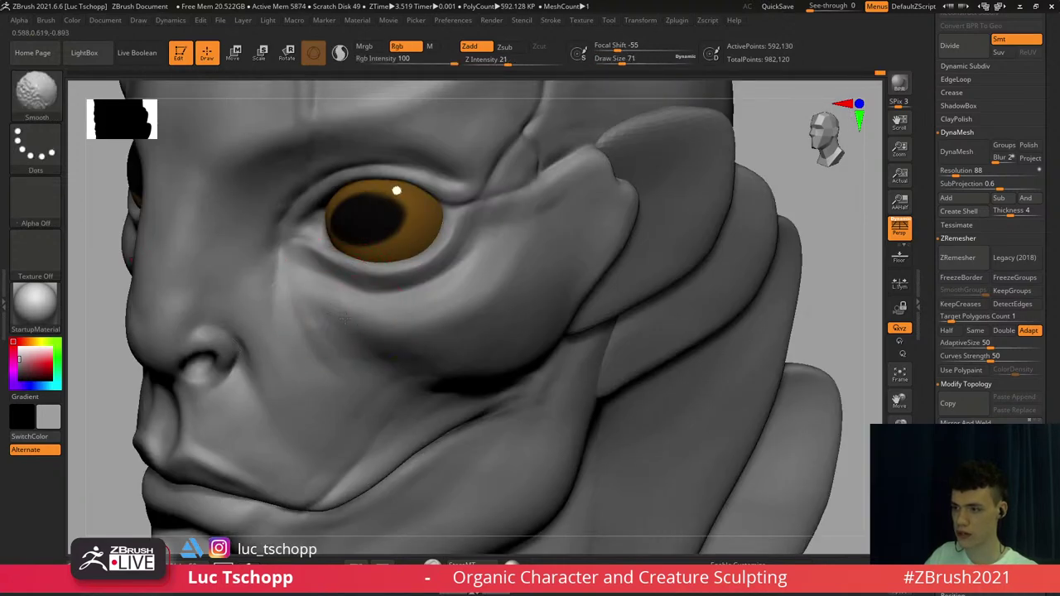
pyautogui.keyDown('shift'); pyautogui.moveTo(353, 309); pyautogui.dragTo(337, 290); pyautogui.keyUp('shift')
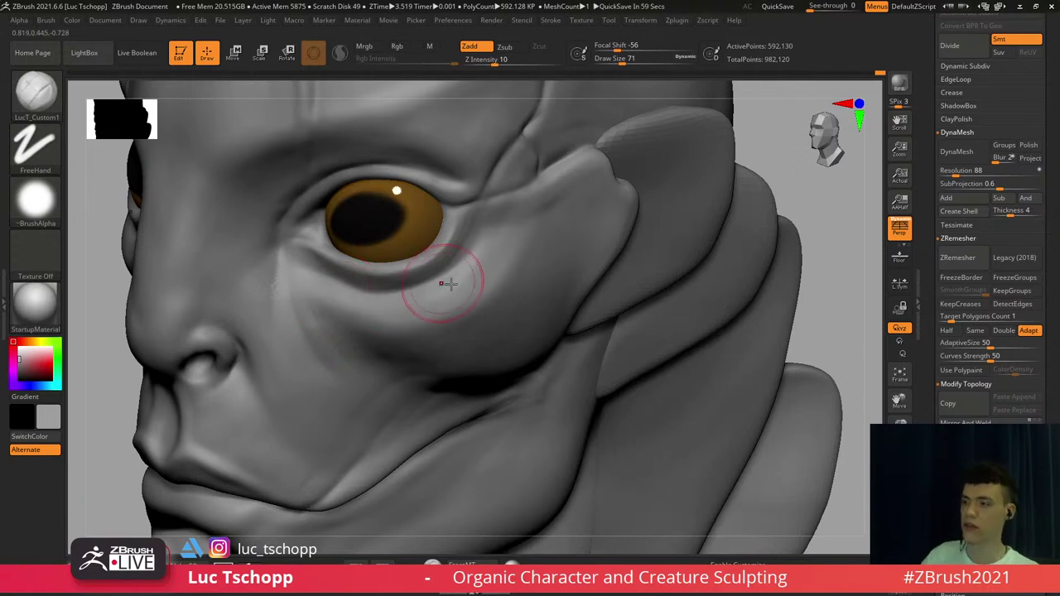
pyautogui.moveTo(443, 285)
pyautogui.keyDown('ctrl'); pyautogui.mouseDown(button='right')
pyautogui.moveTo(434, 277)
pyautogui.moveTo(464, 274)
pyautogui.mouseUp(button='right'); pyautogui.keyUp('ctrl')
# Sculpt along the lower eyelid with the Standard brush on a lower subdivision level
pyautogui.press('b')
pyautogui.press('s')
pyautogui.press('t')
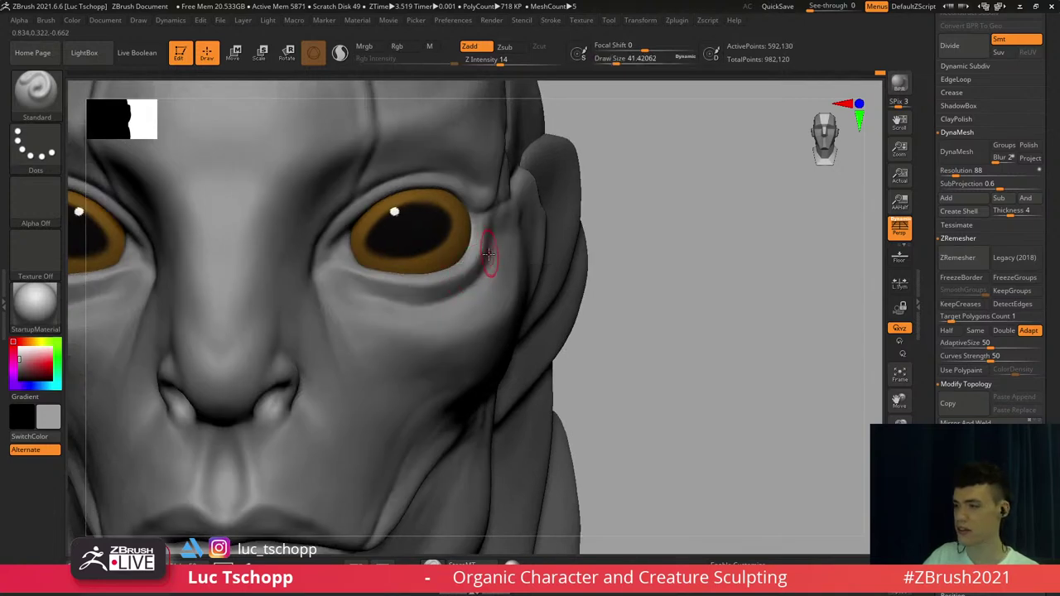
pyautogui.hotkey('shift', 'd')
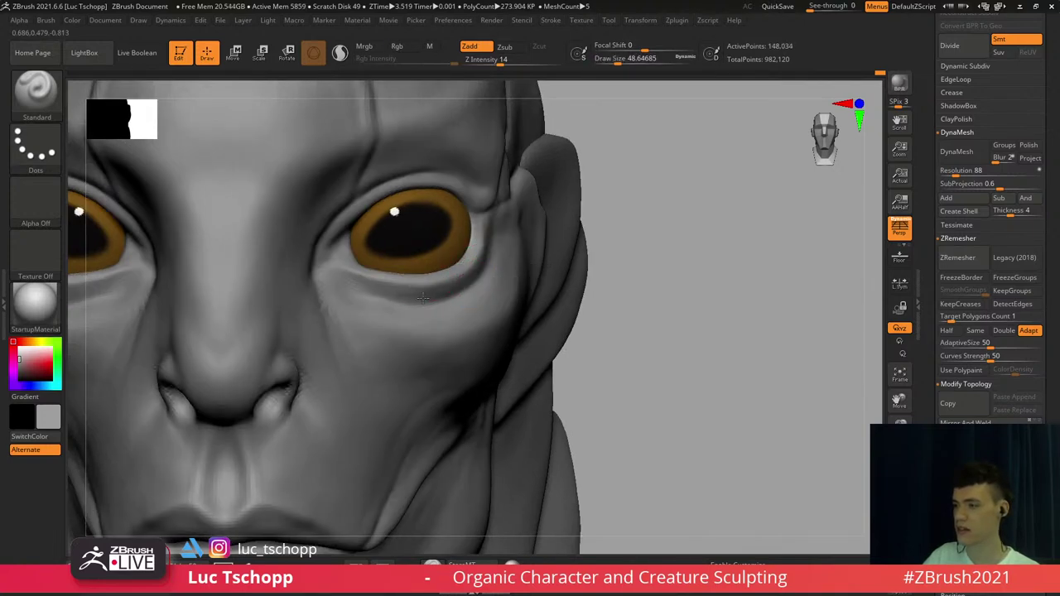
pyautogui.keyDown('ctrl'); pyautogui.moveTo(455, 295); pyautogui.dragTo(452, 256, button='right'); pyautogui.keyUp('ctrl')
pyautogui.moveTo(453, 317)
pyautogui.keyDown('alt'); pyautogui.mouseDown(button='right')
pyautogui.moveTo(467, 292)
pyautogui.moveTo(467, 327)
pyautogui.mouseUp(button='right'); pyautogui.keyUp('alt')
pyautogui.press('b')
pyautogui.press('s')
pyautogui.press('t')
pyautogui.moveTo(497, 281); pyautogui.dragTo(514, 284, button='right')
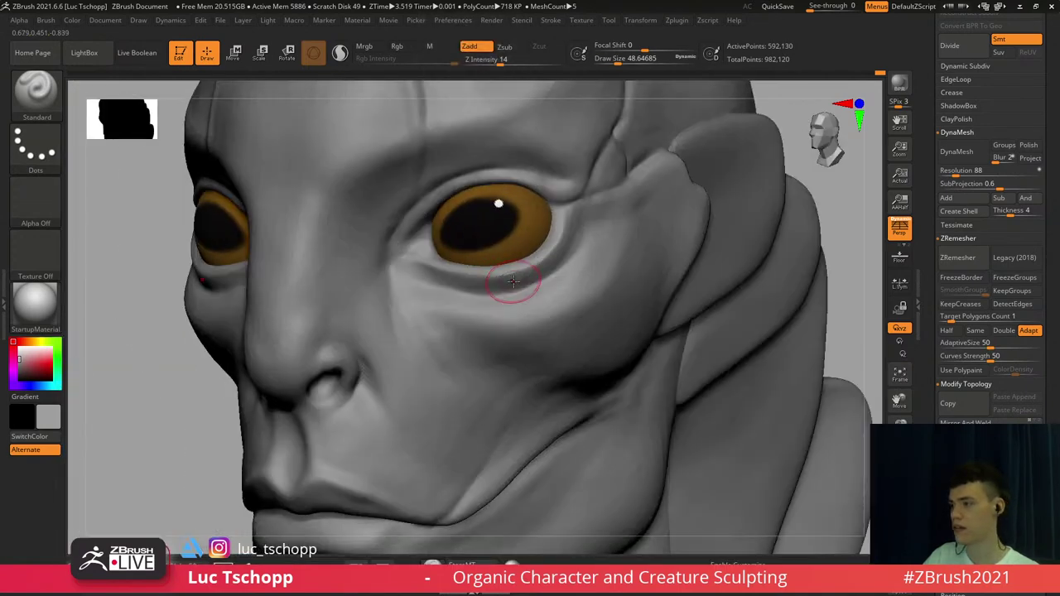
pyautogui.hotkey('shift', 'd')
pyautogui.moveTo(501, 276); pyautogui.dragTo(550, 252)
# Smooth the forehead with the custom clay brush, viewed from above
pyautogui.press('f')
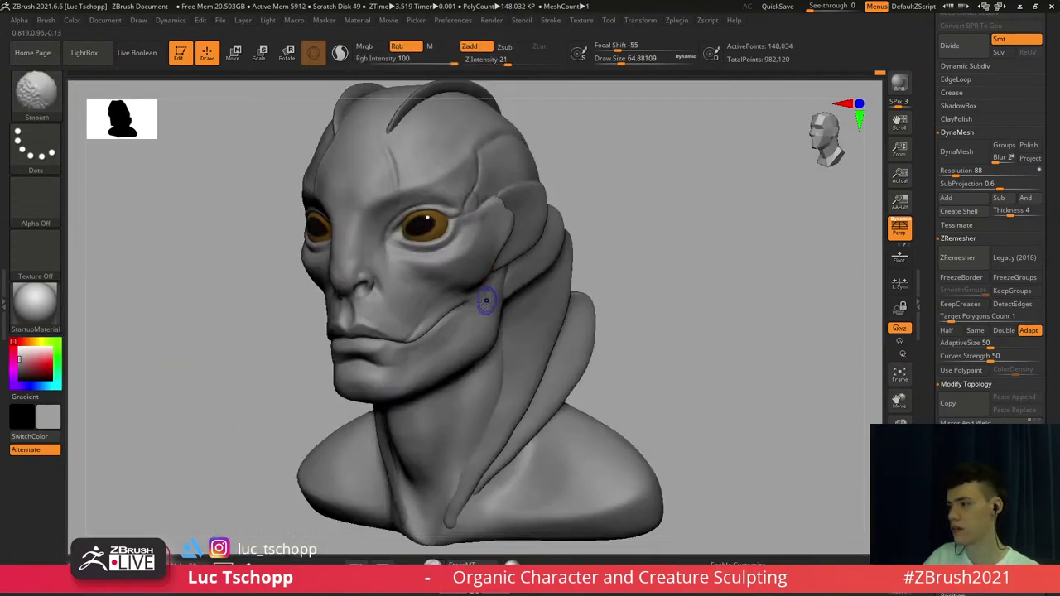
pyautogui.keyDown('shift'); pyautogui.moveTo(485, 301); pyautogui.dragTo(478, 381, button='right'); pyautogui.keyUp('shift')
pyautogui.moveTo(451, 199); pyautogui.dragTo(442, 241, button='right')
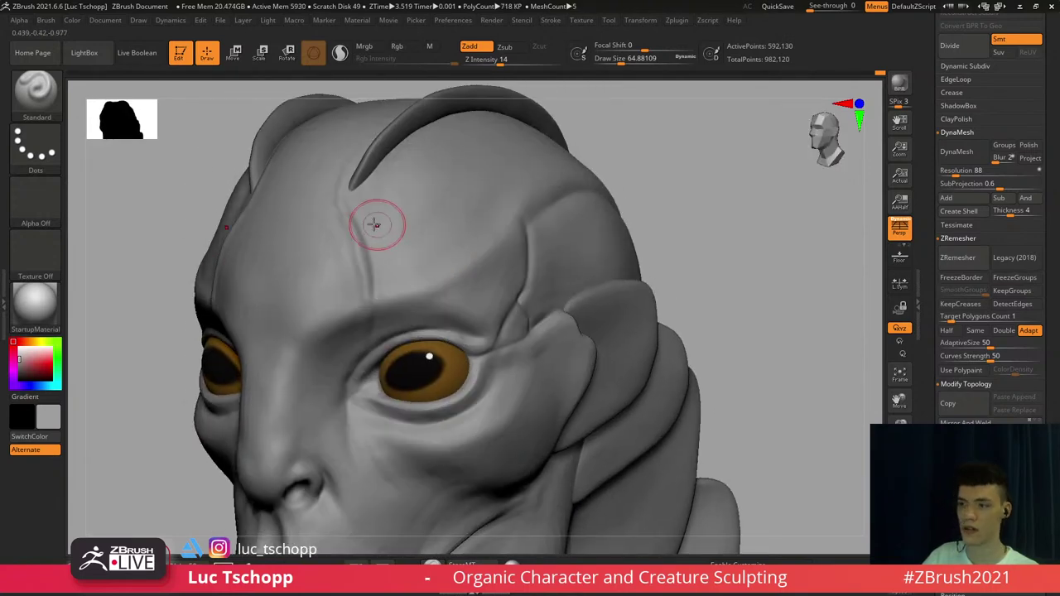
pyautogui.moveTo(377, 226); pyautogui.dragTo(387, 267, button='right')
pyautogui.press('b')
pyautogui.click(307, 199)
pyautogui.moveTo(313, 261); pyautogui.dragTo(323, 286, button='right')
pyautogui.press('s')
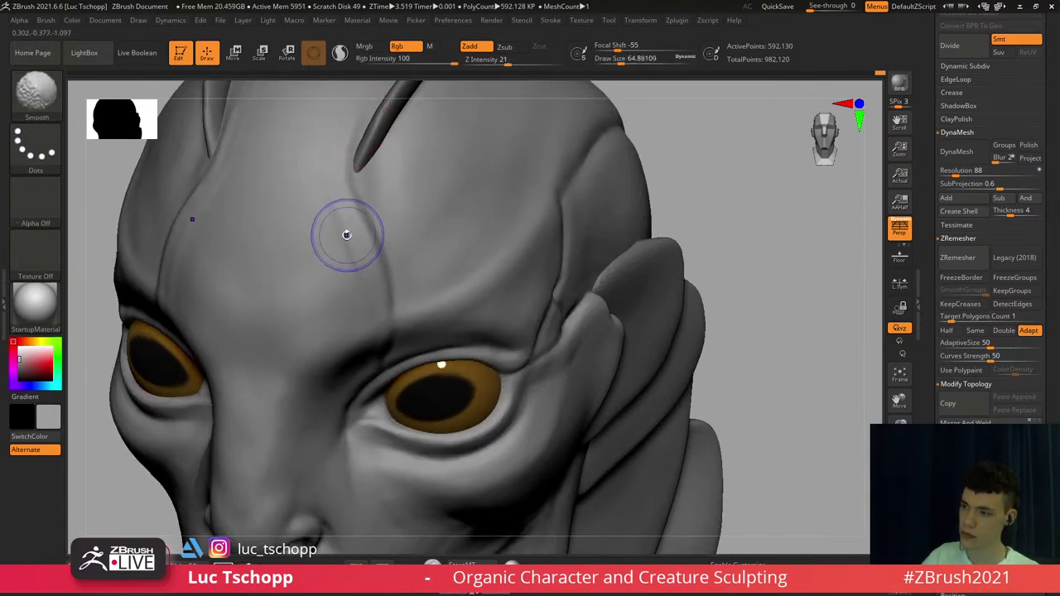
pyautogui.hotkey('shift', 'd')
pyautogui.hotkey('shift', 'd')
pyautogui.press('d')
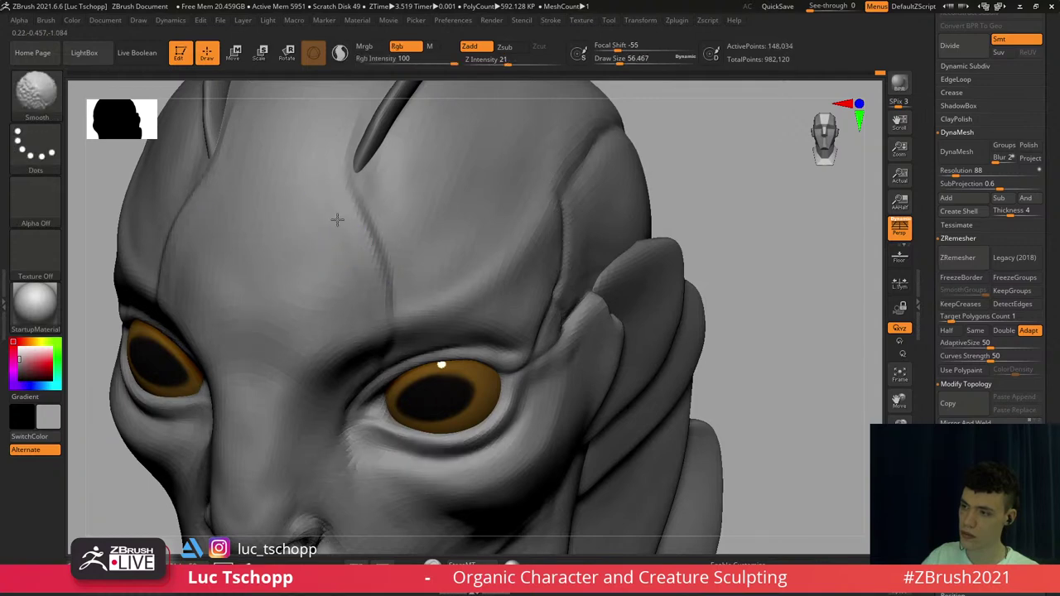
pyautogui.press('d')
pyautogui.keyDown('shift'); pyautogui.moveTo(352, 279); pyautogui.dragTo(362, 219, button='right'); pyautogui.keyUp('shift')
pyautogui.press('f')
# Reshape the lips and chin profile with the Move brush at the lowest subdivision
pyautogui.moveTo(378, 261); pyautogui.dragTo(386, 379, button='right')
pyautogui.keyDown('alt'); pyautogui.moveTo(324, 235); pyautogui.dragTo(315, 255, button='right'); pyautogui.keyUp('alt')
pyautogui.moveTo(392, 231)
pyautogui.keyDown('alt'); pyautogui.mouseDown(button='right')
pyautogui.moveTo(393, 302)
pyautogui.moveTo(361, 310)
pyautogui.moveTo(398, 278)
pyautogui.mouseUp(button='right'); pyautogui.keyUp('alt')
pyautogui.press('b')
pyautogui.press('m')
pyautogui.press('v')
pyautogui.hotkey('shift', 'd')
pyautogui.hotkey('shift', 'd')
pyautogui.hotkey('shift', 'd')
pyautogui.press('s')
pyautogui.moveTo(390, 293); pyautogui.dragTo(397, 294)
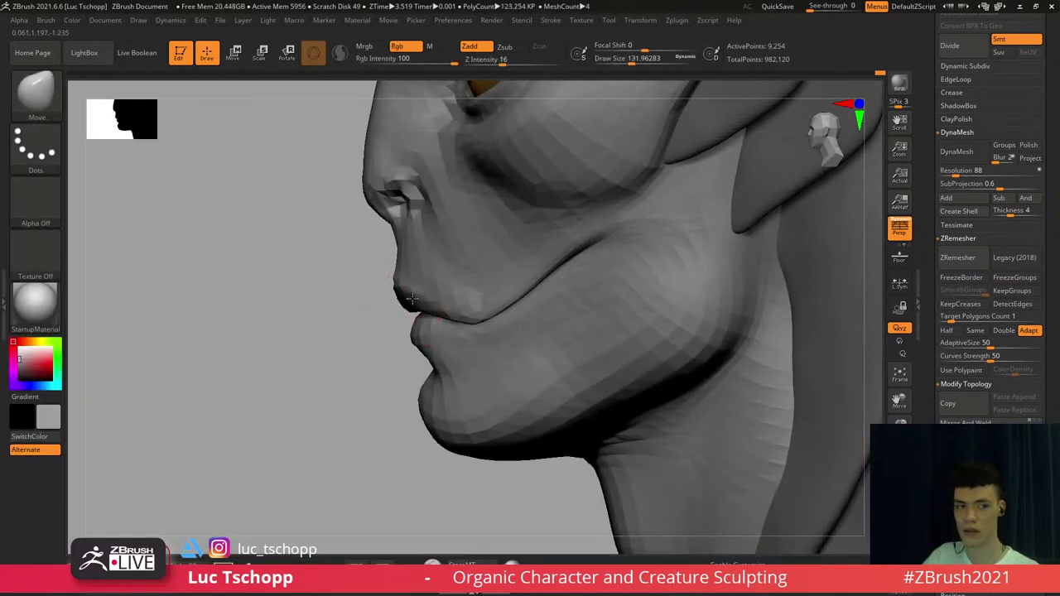
pyautogui.keyDown('alt'); pyautogui.moveTo(416, 355); pyautogui.dragTo(407, 244, button='right'); pyautogui.keyUp('alt')
pyautogui.press('s')
pyautogui.moveTo(446, 326)
pyautogui.mouseDown()
pyautogui.moveTo(452, 336)
pyautogui.moveTo(414, 349)
pyautogui.mouseUp()
pyautogui.press('s')
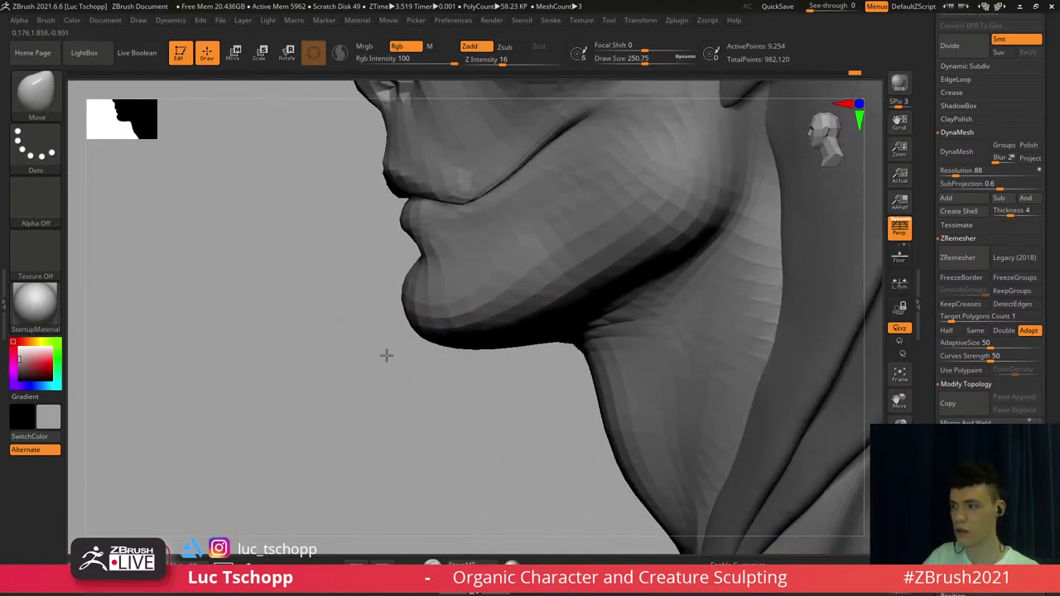
pyautogui.keyDown('alt'); pyautogui.moveTo(385, 366); pyautogui.dragTo(433, 239, button='right'); pyautogui.keyUp('alt')
# Push the nose bridge into shape with an enlarged Move brush
pyautogui.press('d')
pyautogui.moveTo(444, 329)
pyautogui.keyDown('ctrl'); pyautogui.mouseDown(button='right')
pyautogui.moveTo(421, 203)
pyautogui.moveTo(421, 240)
pyautogui.mouseUp(button='right'); pyautogui.keyUp('ctrl')
pyautogui.hotkey('shift', 'd')
pyautogui.hotkey('shift', 'd')
pyautogui.press('s')
pyautogui.moveTo(410, 239); pyautogui.dragTo(411, 240)
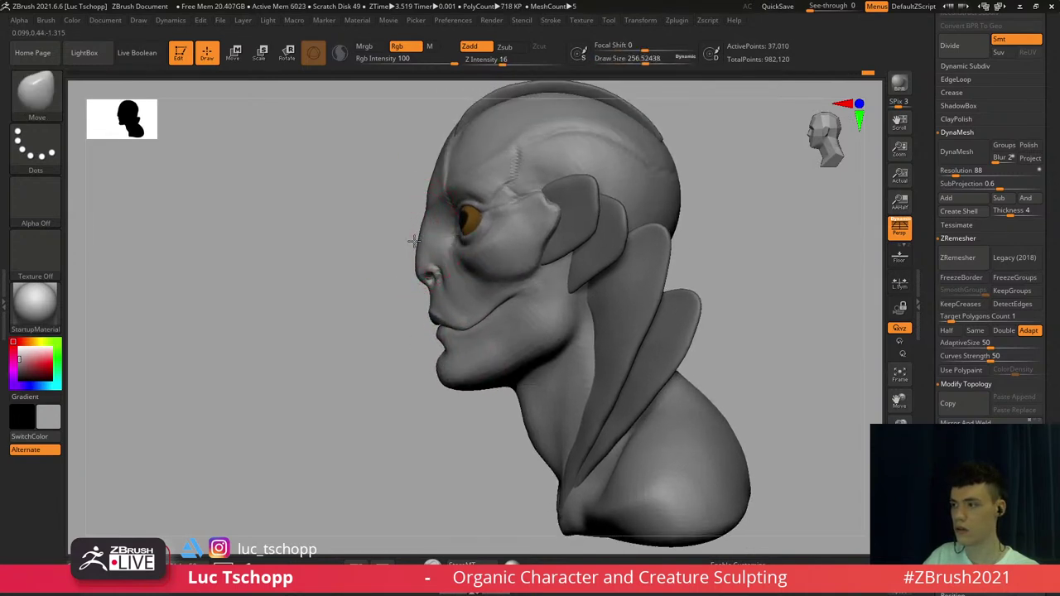
pyautogui.keyDown('alt'); pyautogui.moveTo(426, 194); pyautogui.dragTo(415, 245, button='right'); pyautogui.keyUp('alt')
pyautogui.press('s')
pyautogui.moveTo(435, 193); pyautogui.dragTo(439, 193)
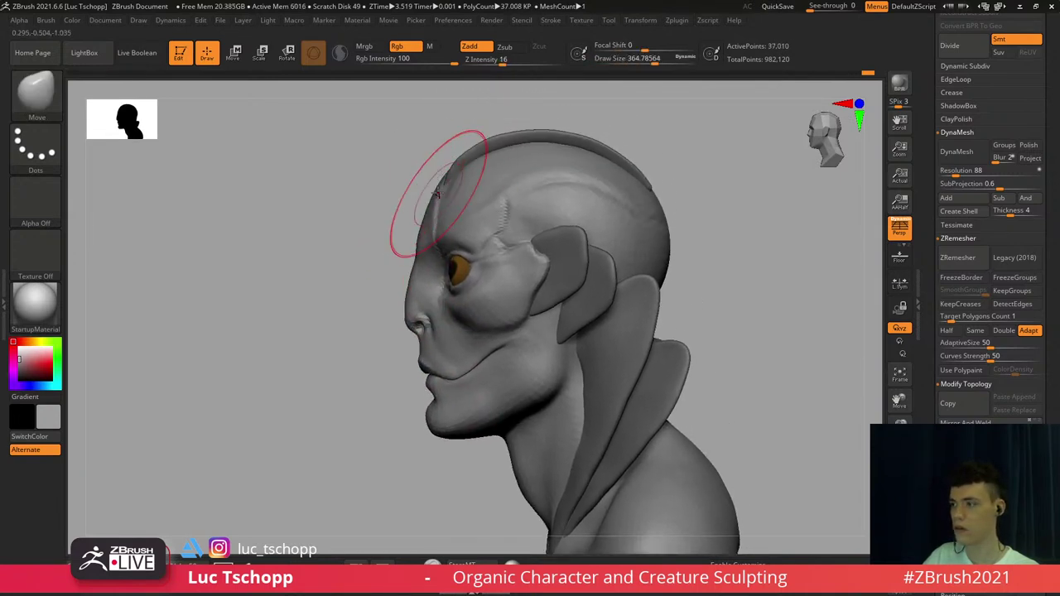
pyautogui.press('s')
pyautogui.moveTo(492, 142); pyautogui.dragTo(473, 140)
pyautogui.keyDown('alt'); pyautogui.click(489, 141); pyautogui.keyUp('alt')
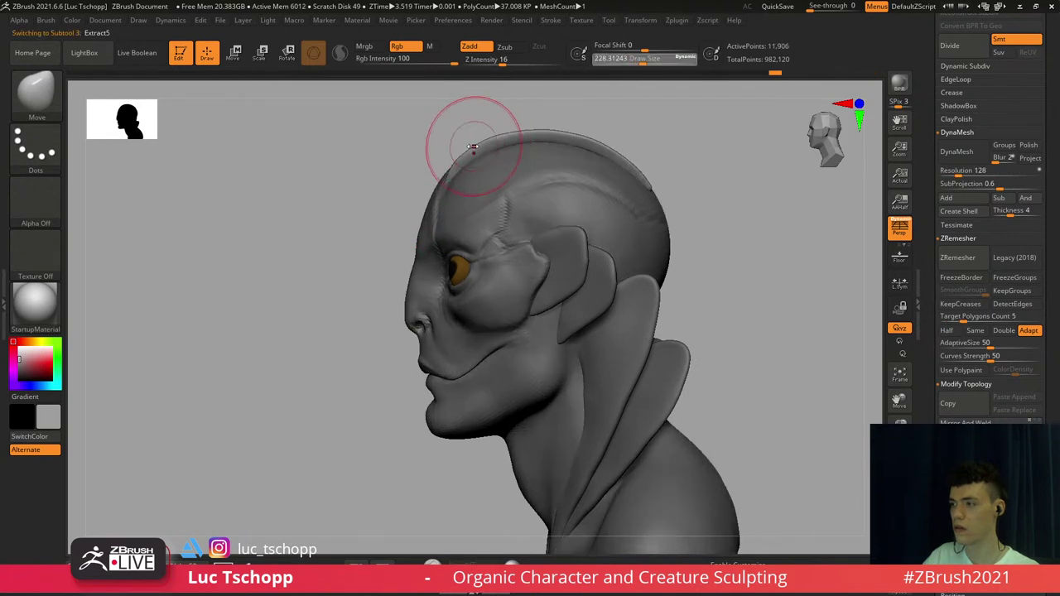
pyautogui.press('ctrl')
pyautogui.press('shift')
pyautogui.hotkey('shift', 'f')
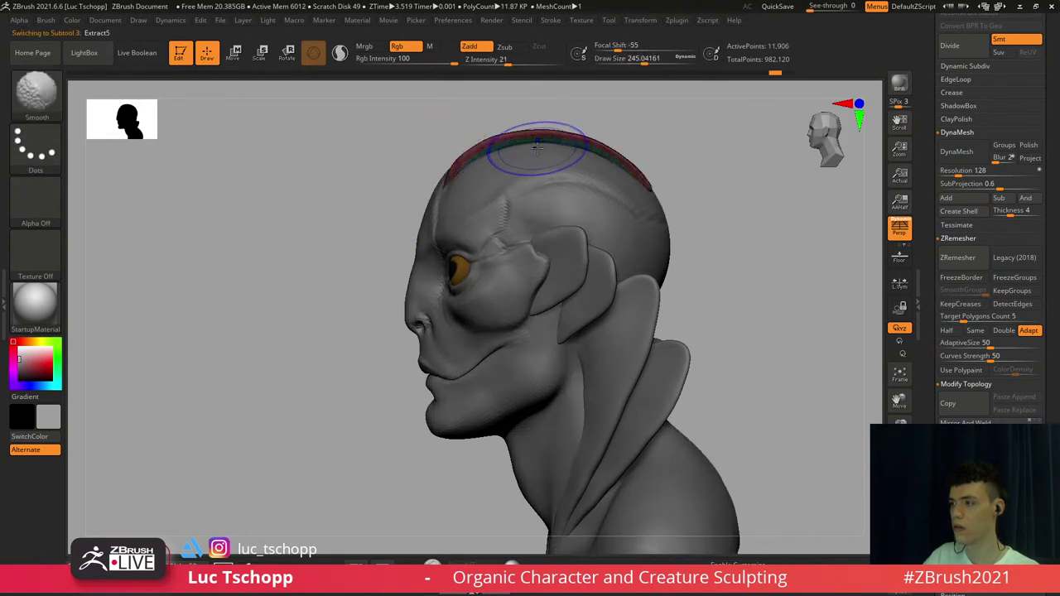
pyautogui.press('w')
pyautogui.keyDown('alt'); pyautogui.click(503, 143); pyautogui.keyUp('alt')
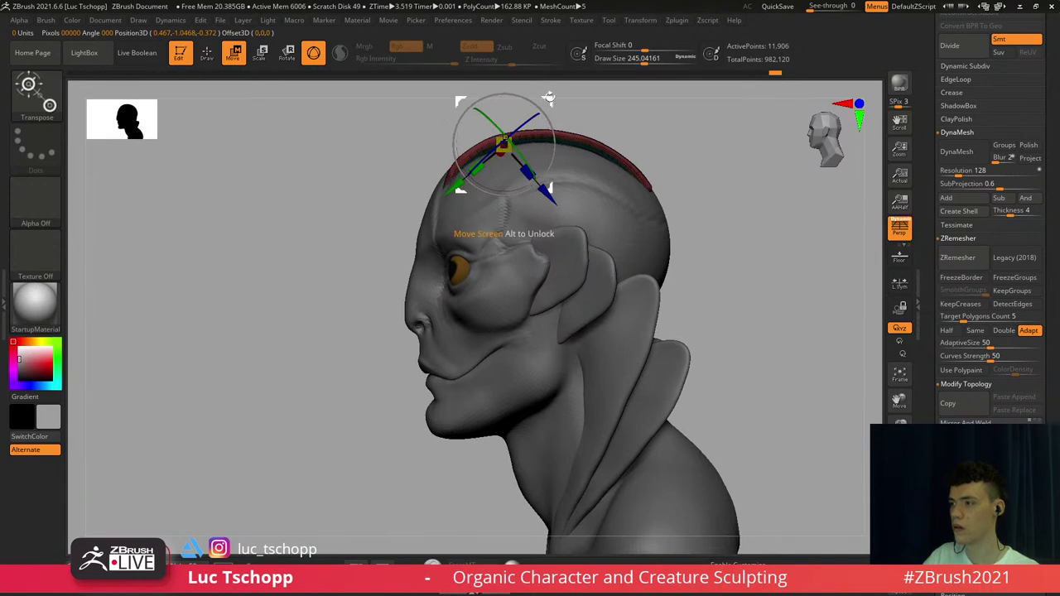
pyautogui.moveTo(503, 142); pyautogui.dragTo(549, 86)
pyautogui.hotkey('ctrl', 'z')
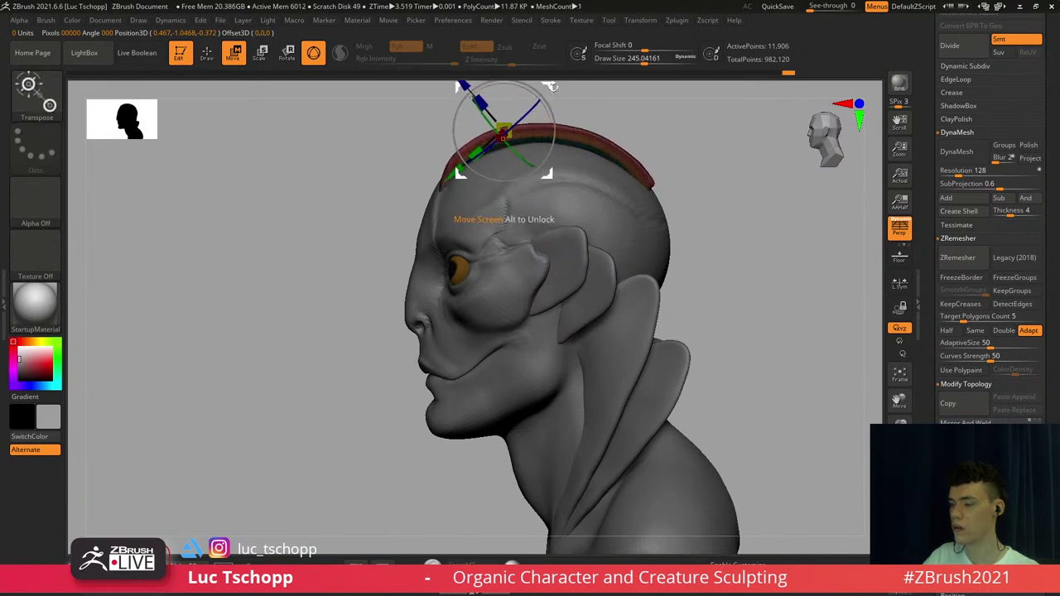
pyautogui.moveTo(638, 113); pyautogui.dragTo(672, 165)
pyautogui.hotkey('shift', 'f')
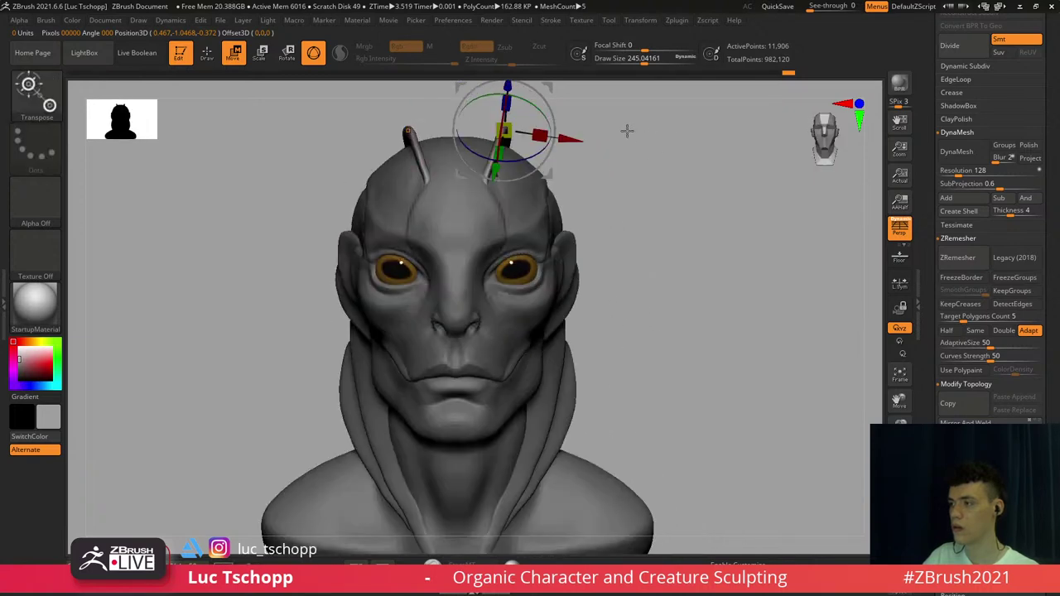
pyautogui.press('q')
pyautogui.moveTo(571, 187)
pyautogui.keyDown('alt'); pyautogui.mouseDown()
pyautogui.moveTo(490, 232)
pyautogui.moveTo(492, 268)
pyautogui.mouseUp(); pyautogui.keyUp('alt')
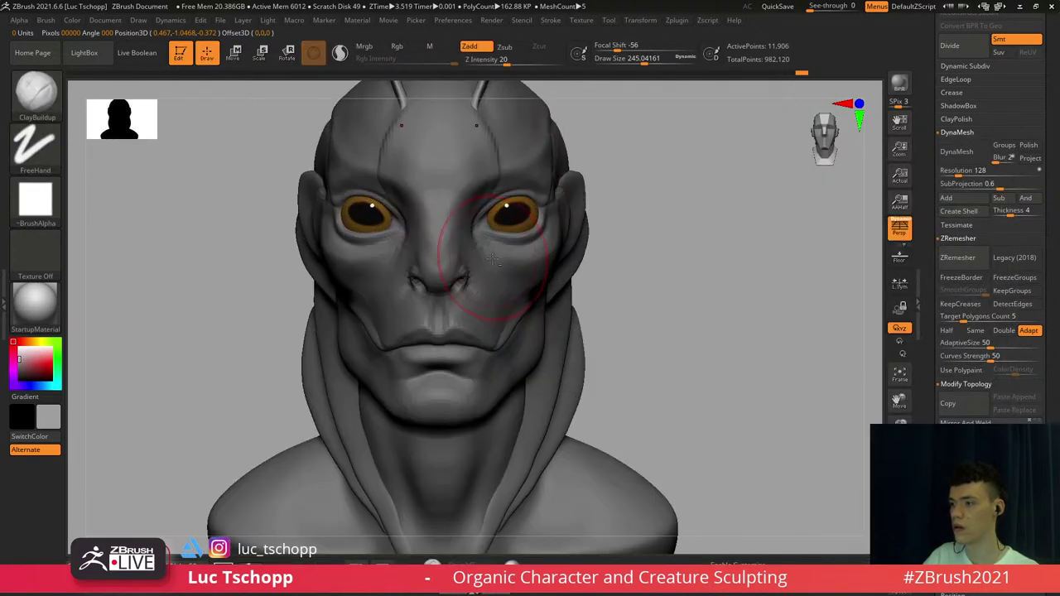
pyautogui.keyDown('alt'); pyautogui.click(476, 269); pyautogui.keyUp('alt')
pyautogui.hotkey('shift', 'd')
pyautogui.press('f')
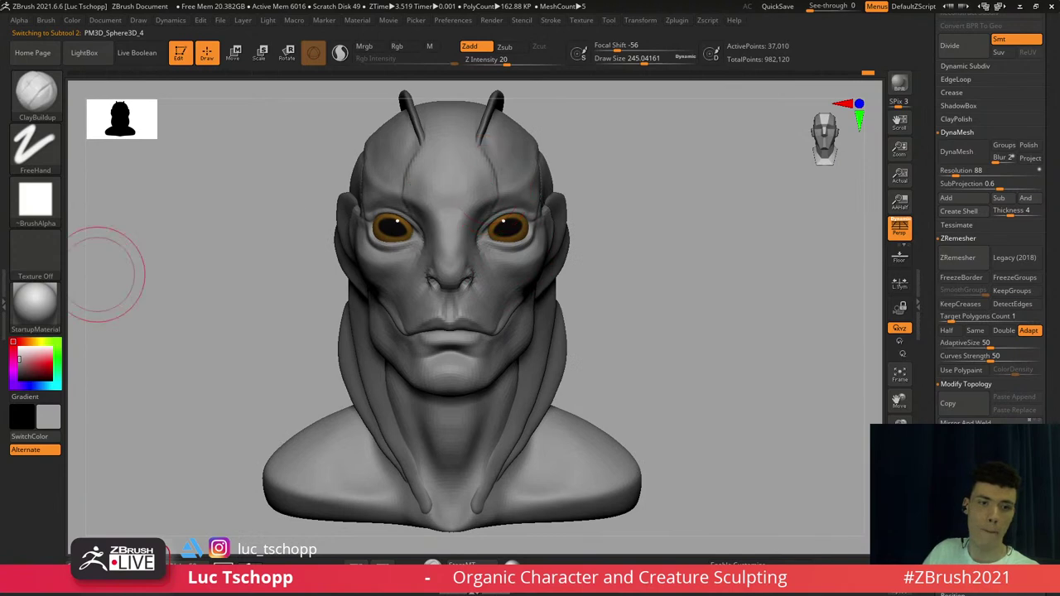
pyautogui.moveTo(778, 222); pyautogui.dragTo(563, 377)
# Switch to DamStandard at the highest subdivision level and frame the temple area
pyautogui.press('b')
pyautogui.press('d')
pyautogui.press('s')
pyautogui.press('d')
pyautogui.press('d')
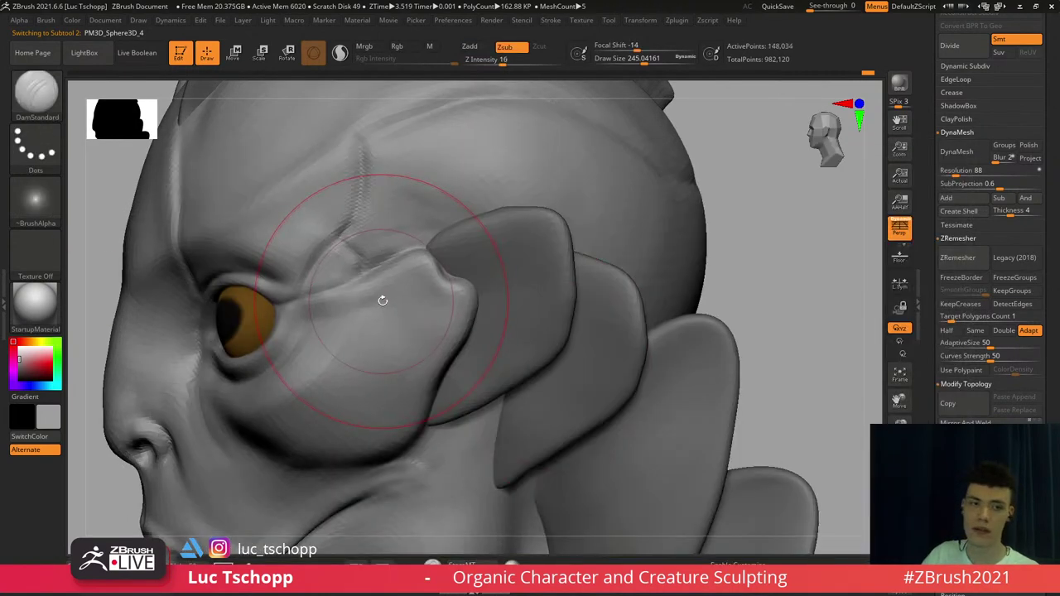
pyautogui.moveTo(383, 301)
pyautogui.keyDown('alt'); pyautogui.mouseDown(button='right')
pyautogui.moveTo(388, 337)
pyautogui.moveTo(413, 312)
pyautogui.mouseUp(button='right'); pyautogui.keyUp('alt')
# Switch to the Standard brush and shrink its draw size for detail work
pyautogui.press('b')
pyautogui.press('d')
pyautogui.press('s')
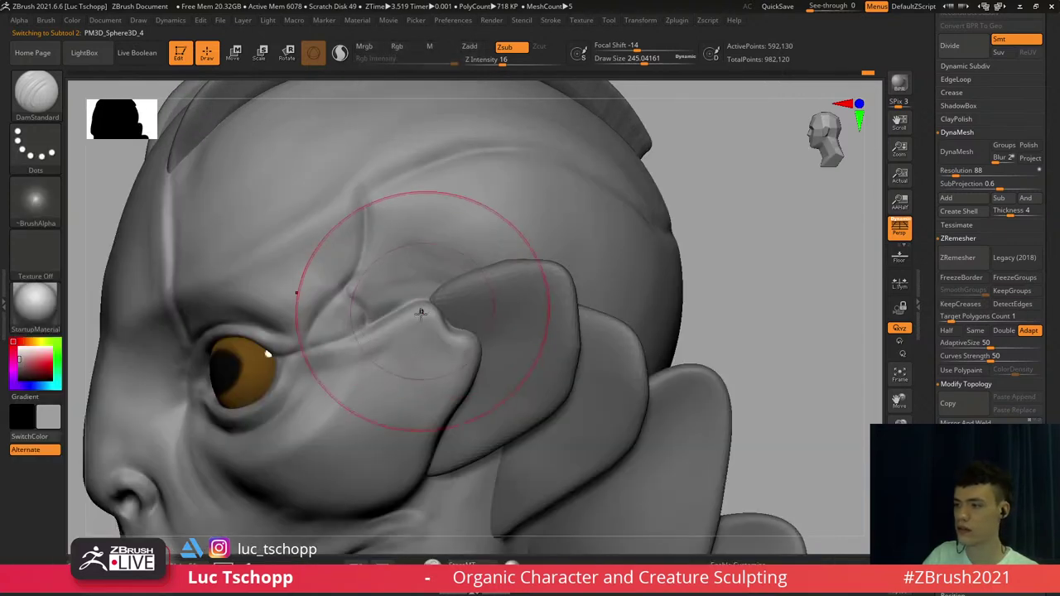
pyautogui.press('b')
pyautogui.press('s')
pyautogui.press('t')
pyautogui.press('s')
pyautogui.moveTo(396, 335); pyautogui.dragTo(367, 336)
pyautogui.moveTo(367, 338); pyautogui.dragTo(433, 318)
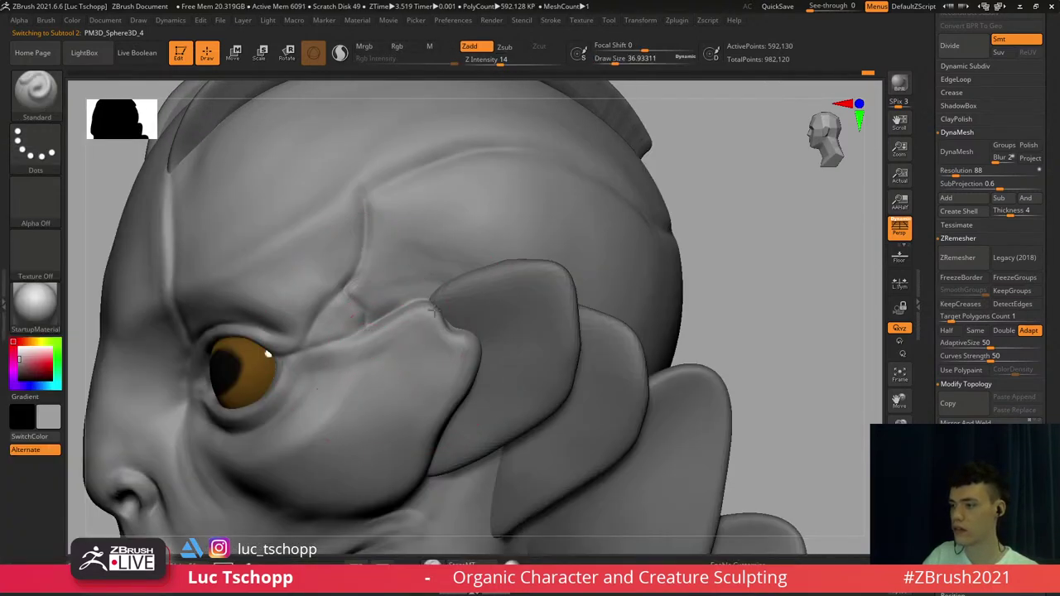
# Use LucT_Custom1 clay to build up the cheek ridge edge behind the eye
pyautogui.press('b')
pyautogui.press('s')
pyautogui.press('t')
pyautogui.click(347, 212)
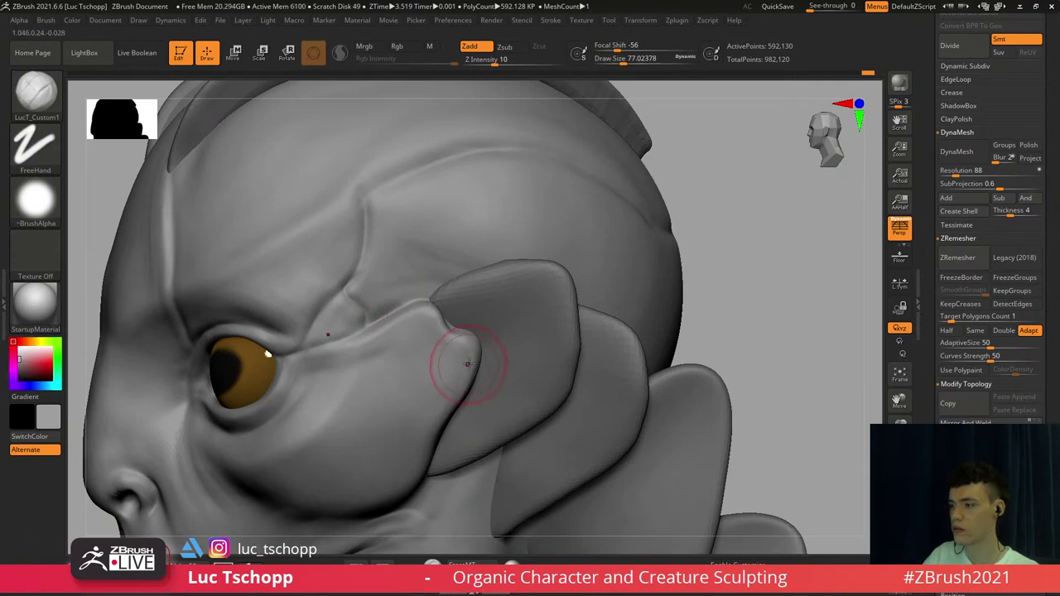
pyautogui.moveTo(453, 362); pyautogui.dragTo(471, 350, button='right')
pyautogui.press('s')
pyautogui.moveTo(470, 350)
pyautogui.mouseDown()
pyautogui.moveTo(460, 347)
pyautogui.moveTo(473, 363)
pyautogui.moveTo(478, 353)
pyautogui.mouseUp()
pyautogui.press('s')
pyautogui.moveTo(476, 367); pyautogui.dragTo(463, 401)
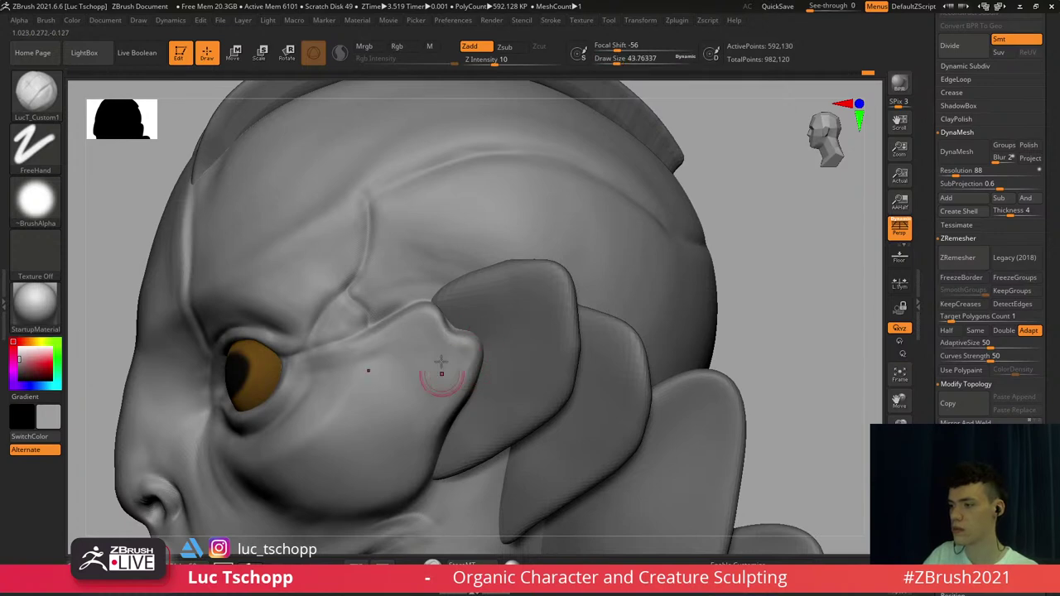
pyautogui.moveTo(442, 364); pyautogui.dragTo(469, 327, button='right')
pyautogui.moveTo(404, 204); pyautogui.dragTo(403, 246, button='right')
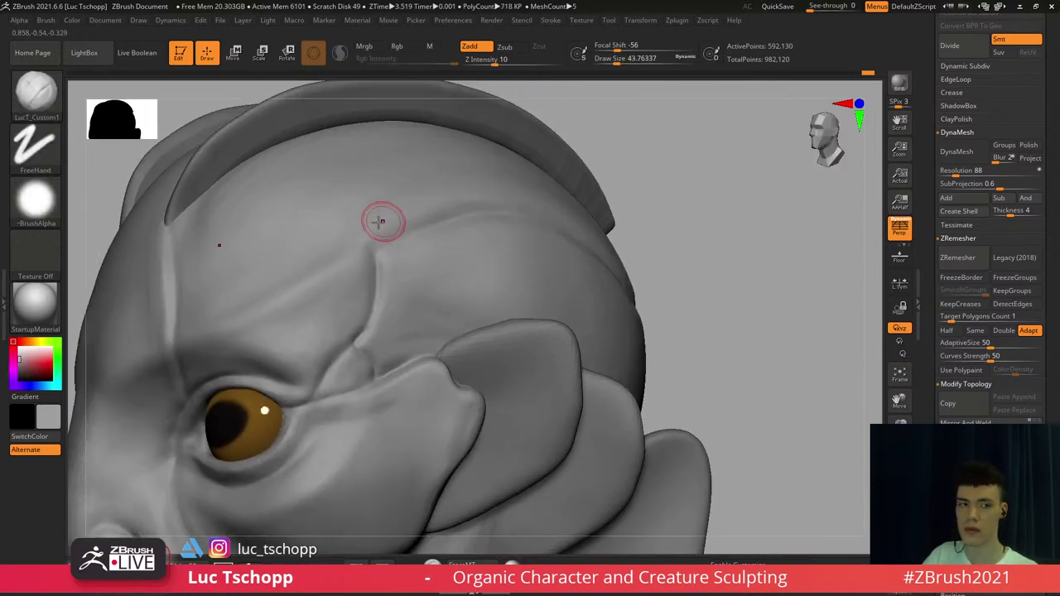
# Extend the brow ridge groove down-left with a larger brush, then switch to DamStandard
pyautogui.press('s')
pyautogui.moveTo(375, 222); pyautogui.dragTo(343, 251)
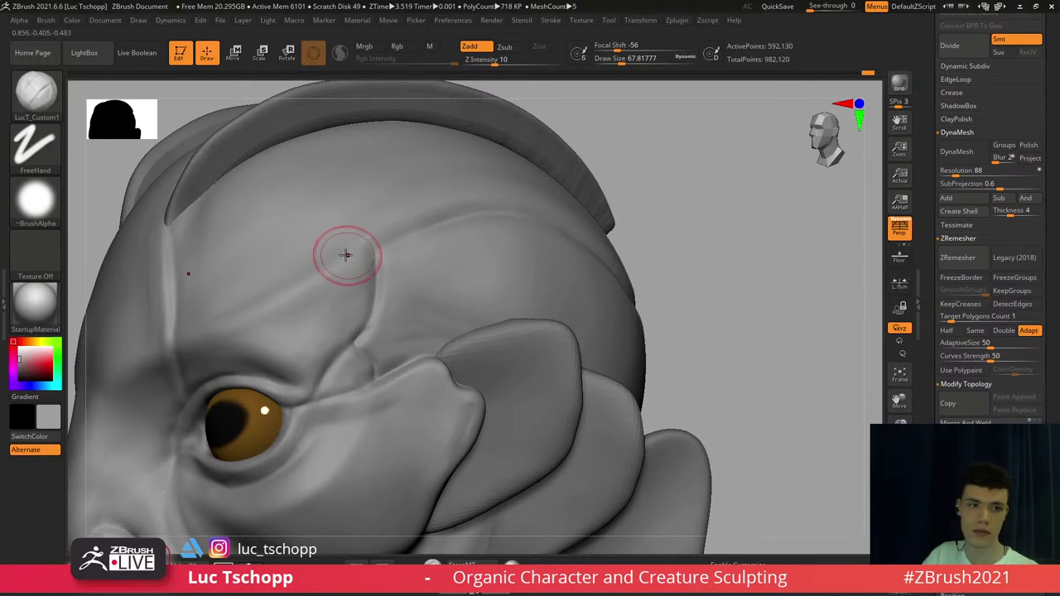
pyautogui.press('b')
pyautogui.press('d')
pyautogui.press('s')
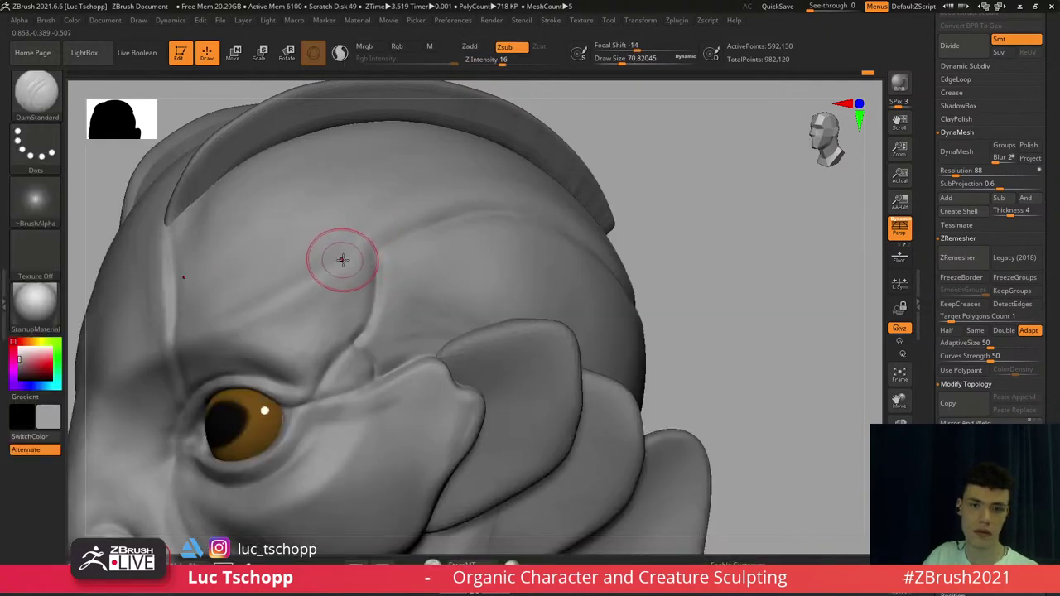
pyautogui.moveTo(342, 260)
pyautogui.mouseDown(button='right')
pyautogui.moveTo(370, 238)
pyautogui.moveTo(380, 257)
pyautogui.mouseUp(button='right')
# Deepen the crease along the skull ridge with the Standard brush and check the back
pyautogui.press('b')
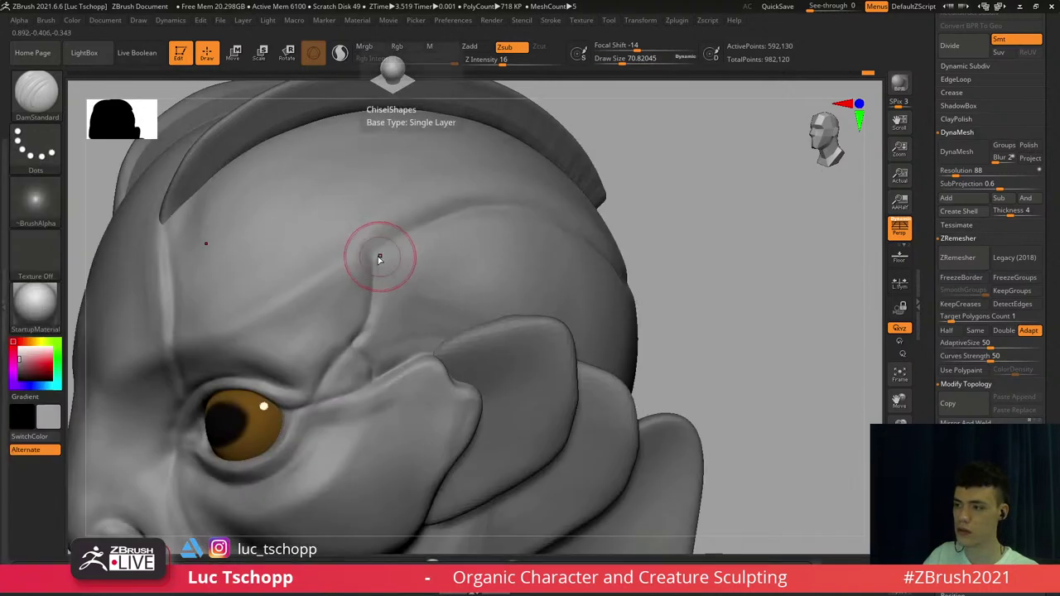
pyautogui.press('b')
pyautogui.press('s')
pyautogui.press('t')
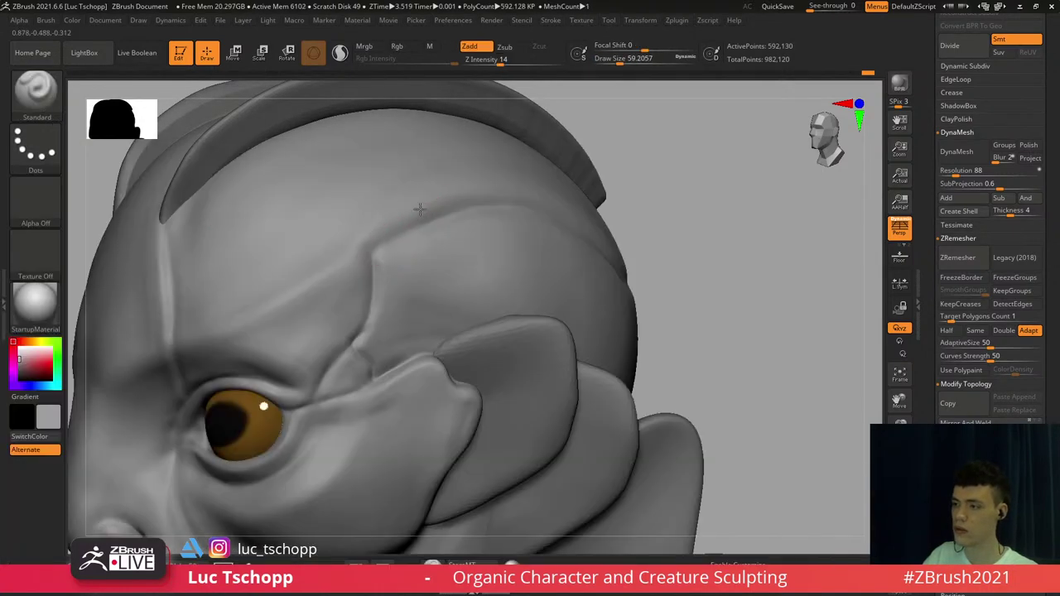
pyautogui.moveTo(420, 209); pyautogui.dragTo(480, 195)
pyautogui.moveTo(479, 195); pyautogui.dragTo(414, 209, button='right')
pyautogui.moveTo(412, 213); pyautogui.dragTo(493, 192)
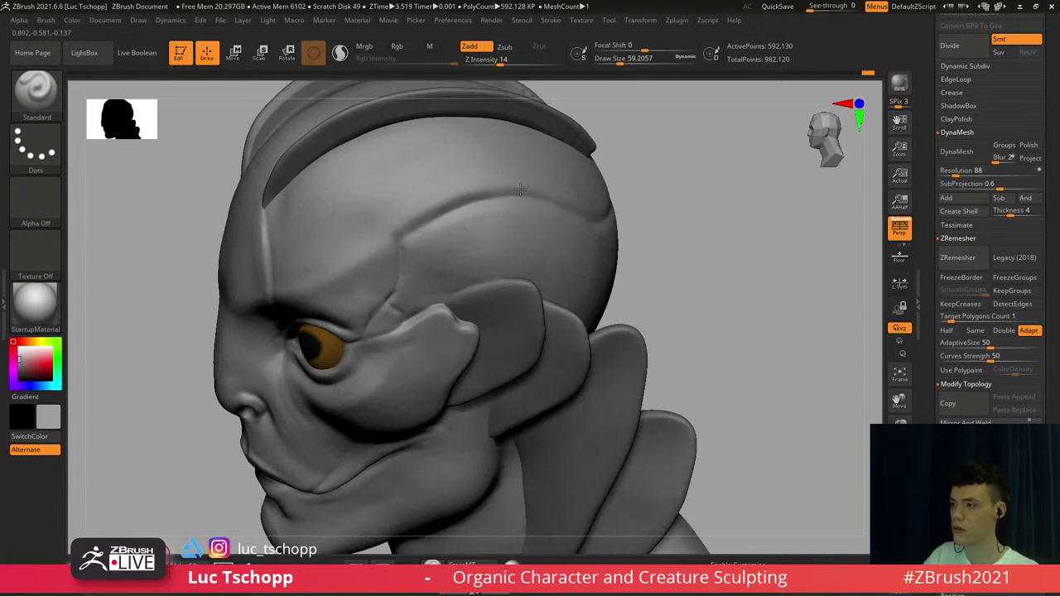
pyautogui.moveTo(509, 190); pyautogui.dragTo(516, 231, button='right')
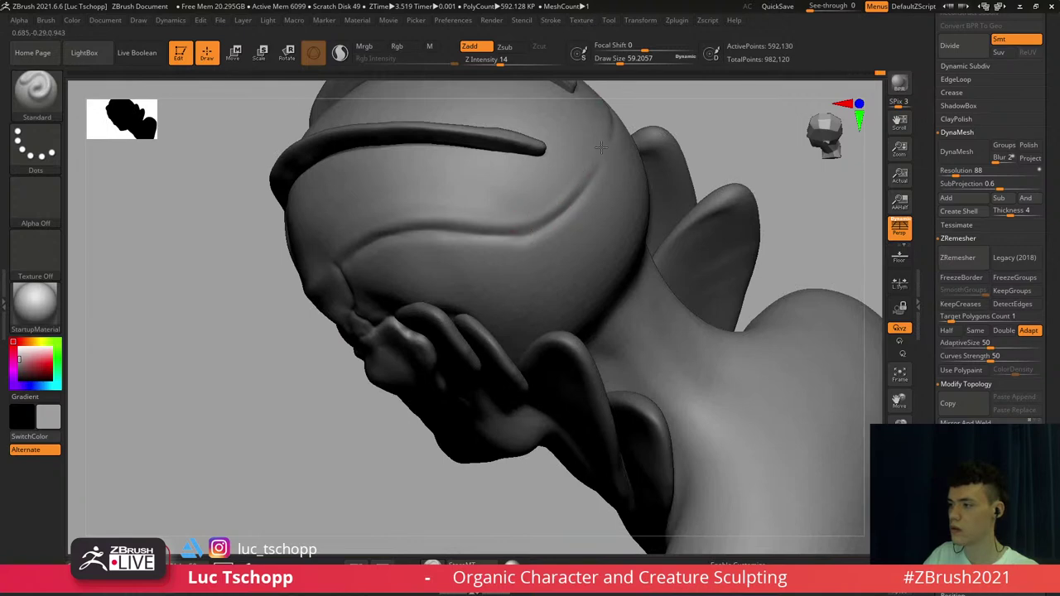
# Turn to a left profile, pick LucT_Custom1 and drop to a lower subdivision level
pyautogui.press('b')
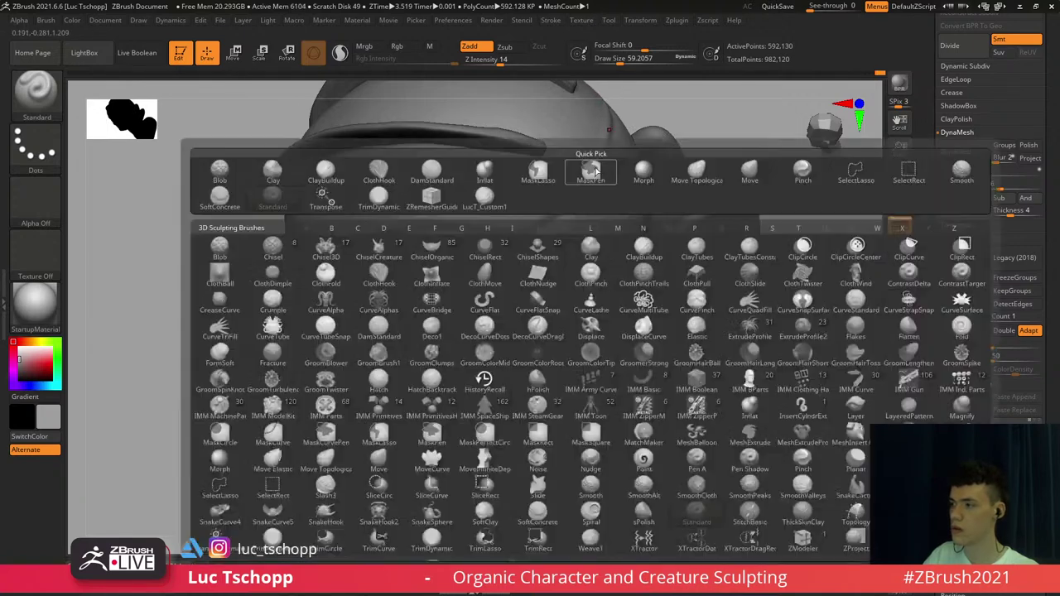
pyautogui.press('d')
pyautogui.press('s')
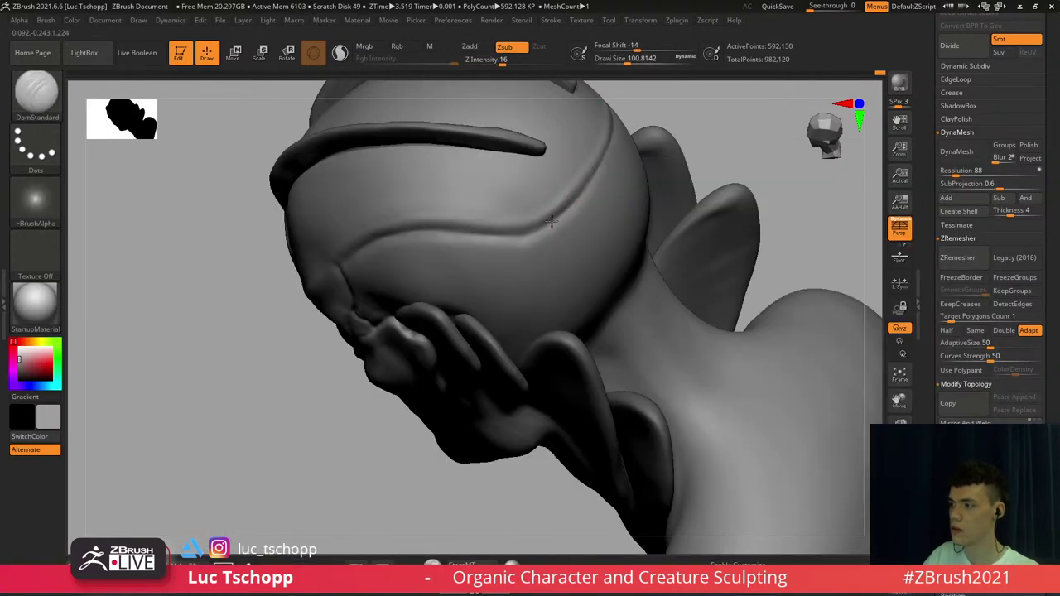
pyautogui.moveTo(507, 217); pyautogui.dragTo(490, 188, button='right')
pyautogui.keyDown('alt'); pyautogui.moveTo(419, 195); pyautogui.dragTo(558, 213, button='right'); pyautogui.keyUp('alt')
pyautogui.press('b')
pyautogui.click(450, 197)
pyautogui.moveTo(447, 198); pyautogui.dragTo(427, 239, button='right')
pyautogui.hotkey('shift', 'd')
# Enlarge the brush to about 124 and switch to the Standard brush at a new angle
pyautogui.press('s')
pyautogui.moveTo(423, 241); pyautogui.dragTo(426, 241)
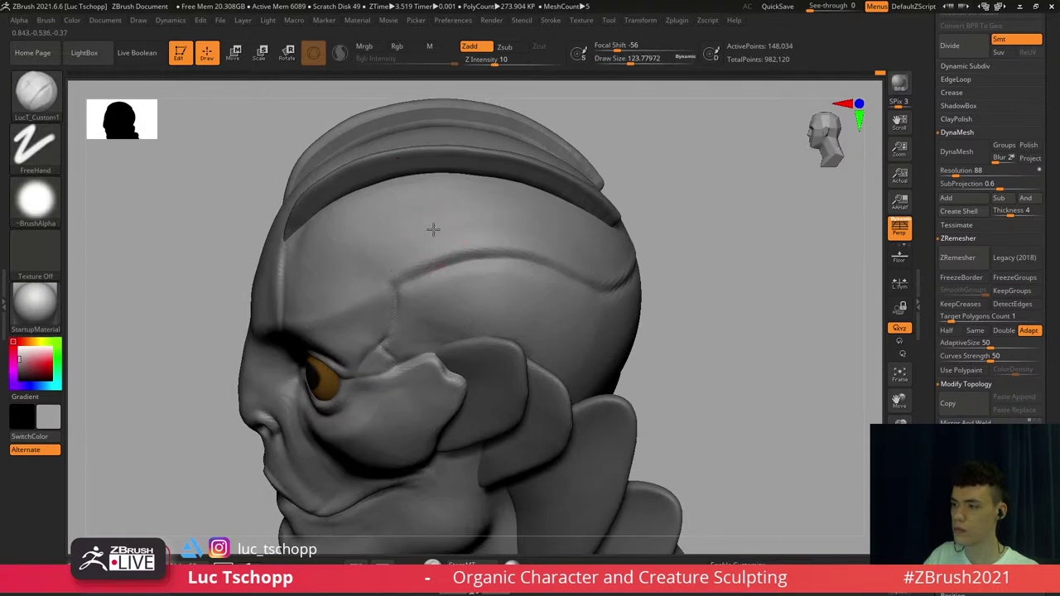
pyautogui.press('b')
pyautogui.press('s')
pyautogui.press('t')
pyautogui.moveTo(459, 235); pyautogui.dragTo(456, 243, button='right')
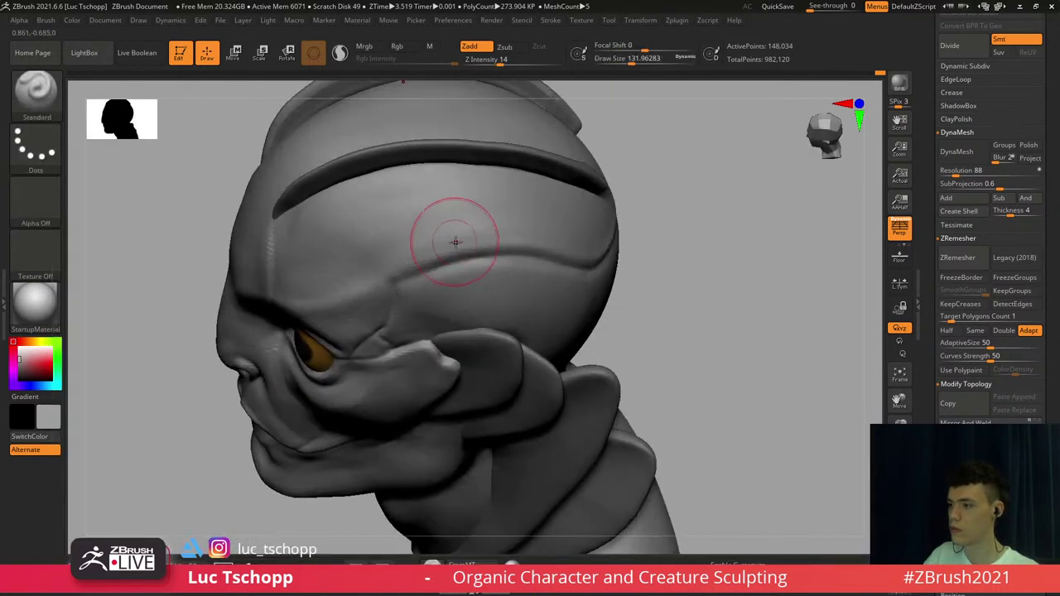
pyautogui.moveTo(521, 238); pyautogui.dragTo(473, 249, button='right')
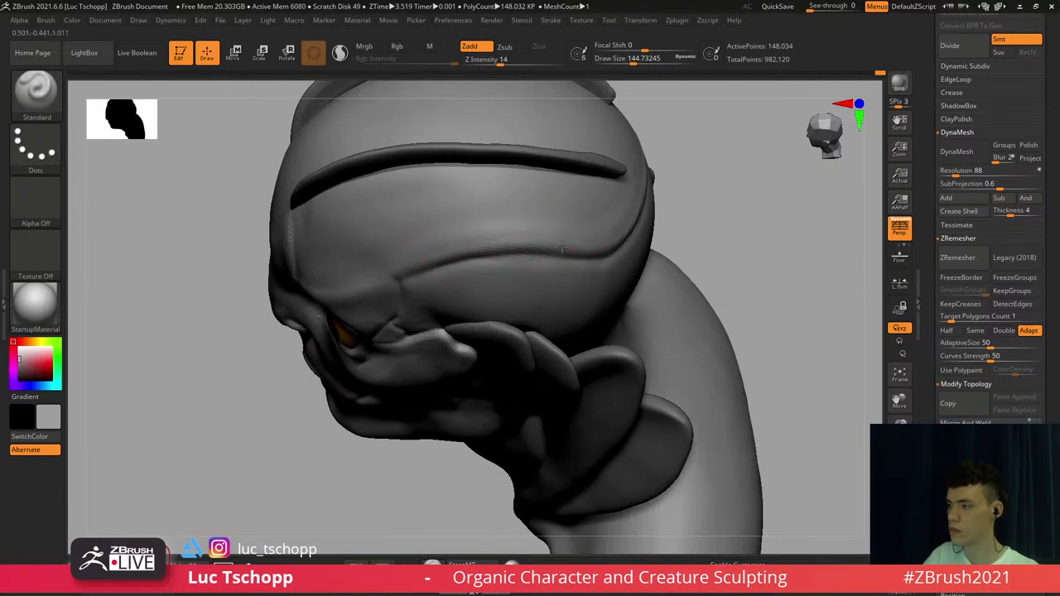
# Switch to LucT_Custom1, sizing it from about 83 up to 167
pyautogui.press('s')
pyautogui.moveTo(565, 243); pyautogui.dragTo(550, 244)
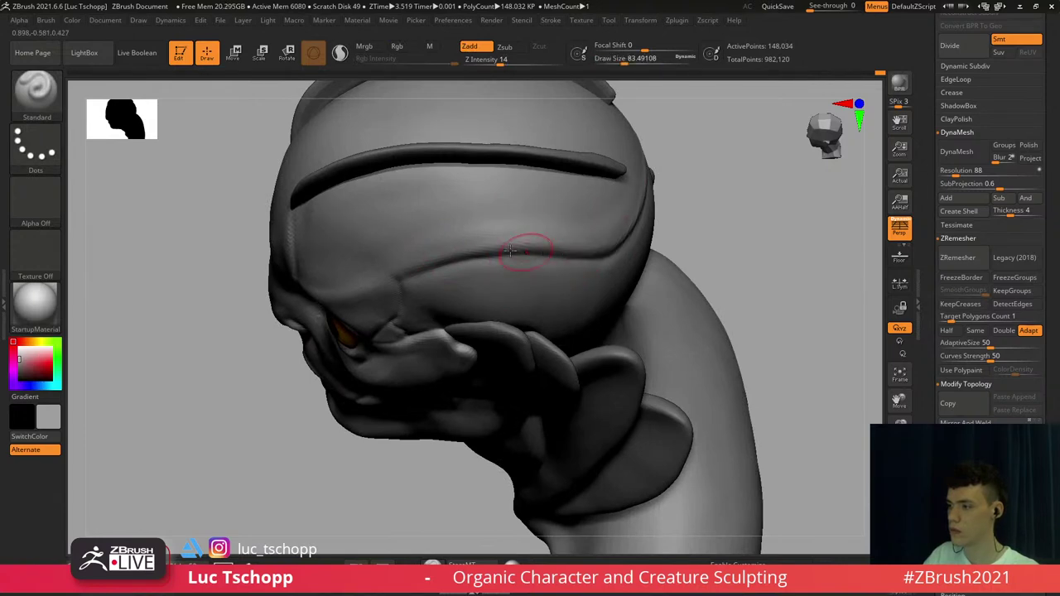
pyautogui.press('b')
pyautogui.click(379, 208)
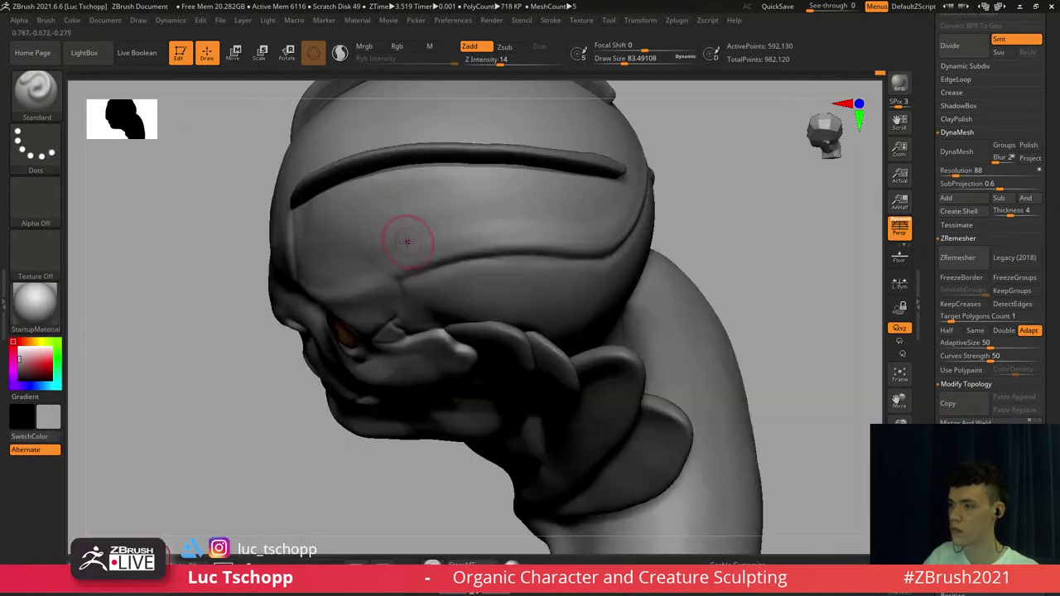
pyautogui.press('b')
pyautogui.click(318, 208)
pyautogui.press('s')
pyautogui.moveTo(373, 238)
pyautogui.mouseDown()
pyautogui.moveTo(386, 238)
pyautogui.moveTo(372, 227)
pyautogui.mouseUp()
pyautogui.press('s')
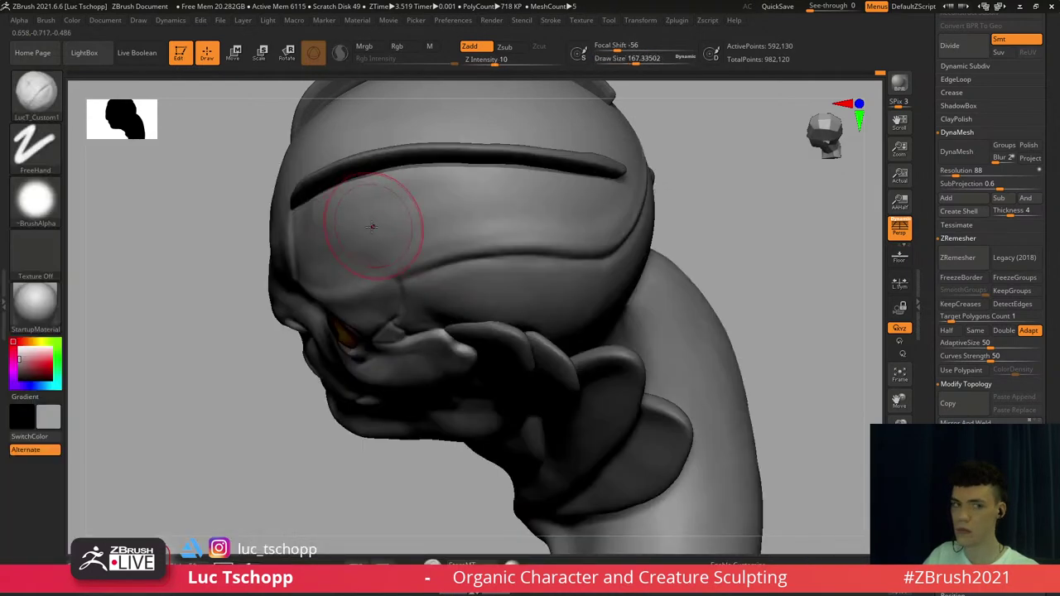
pyautogui.keyDown('alt'); pyautogui.moveTo(345, 136); pyautogui.dragTo(351, 169, button='right'); pyautogui.keyUp('alt')
pyautogui.moveTo(380, 291); pyautogui.dragTo(404, 293, button='right')
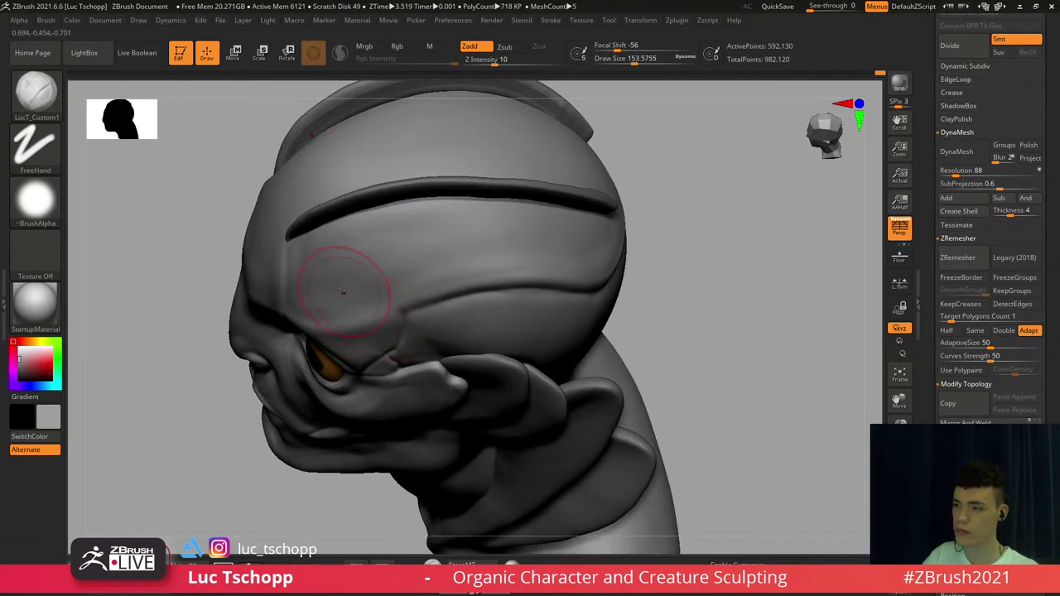
# Smooth the cranium grooves with brush sizes 192–223, then return to the highest subdivision
pyautogui.press('s')
pyautogui.moveTo(311, 303); pyautogui.dragTo(317, 304)
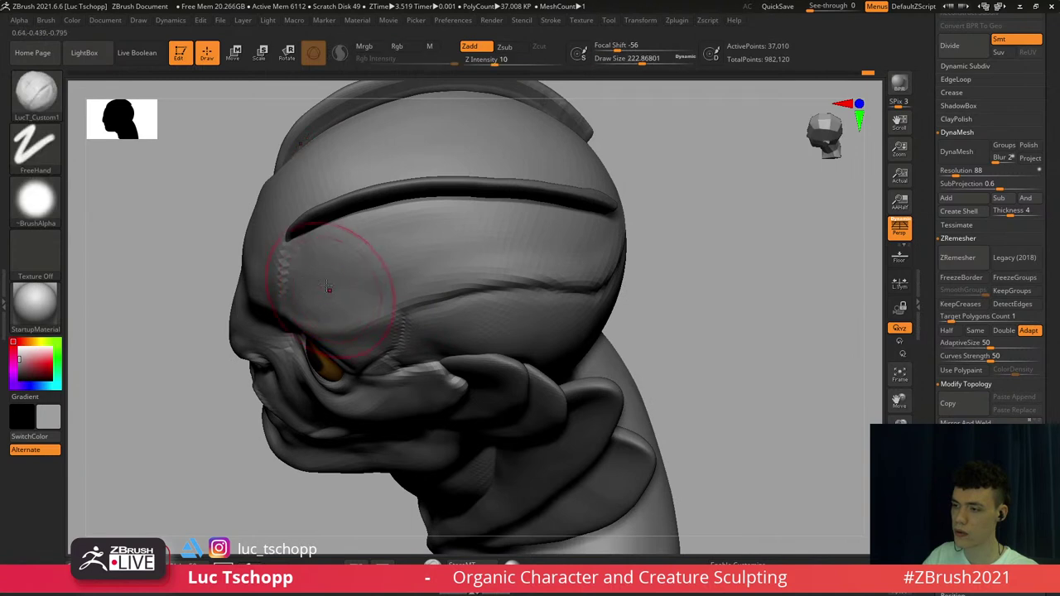
pyautogui.press('s')
pyautogui.moveTo(335, 290); pyautogui.dragTo(362, 292)
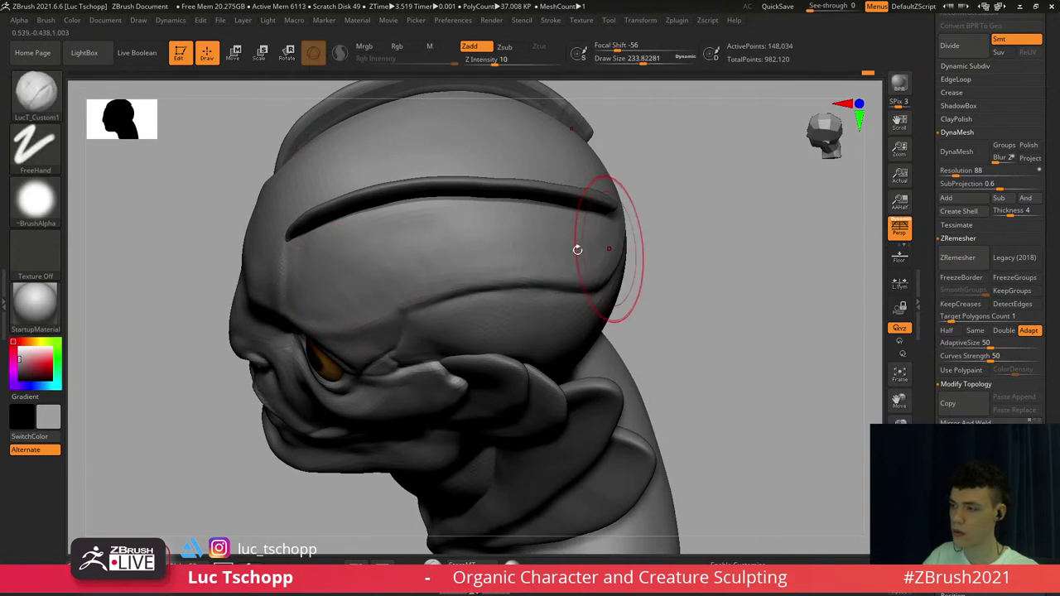
pyautogui.moveTo(577, 250)
pyautogui.mouseDown(button='right')
pyautogui.moveTo(445, 242)
pyautogui.moveTo(457, 251)
pyautogui.moveTo(445, 284)
pyautogui.moveTo(472, 278)
pyautogui.moveTo(408, 274)
pyautogui.mouseUp(button='right')
pyautogui.press('d')
pyautogui.press('d')
pyautogui.keyDown('ctrl'); pyautogui.moveTo(409, 274); pyautogui.dragTo(403, 287, button='right'); pyautogui.keyUp('ctrl')
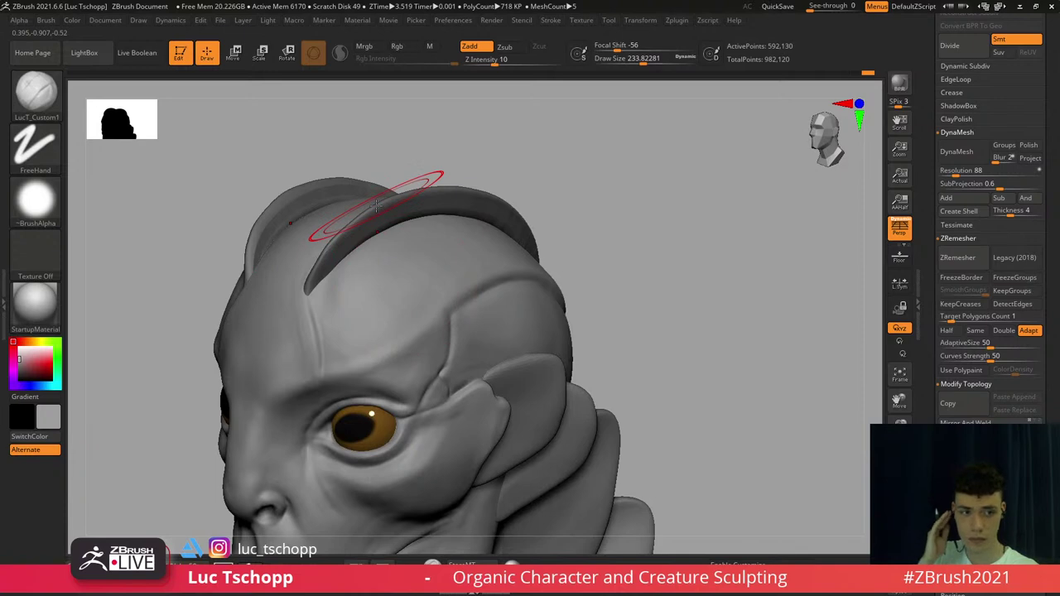
pyautogui.moveTo(563, 290)
pyautogui.mouseDown(button='right')
pyautogui.moveTo(511, 283)
pyautogui.moveTo(489, 294)
pyautogui.mouseUp(button='right')
# Shrink the brush to about 128, then use the Standard brush at about 145 on the skull top
pyautogui.press('s')
pyautogui.moveTo(470, 295); pyautogui.dragTo(459, 295)
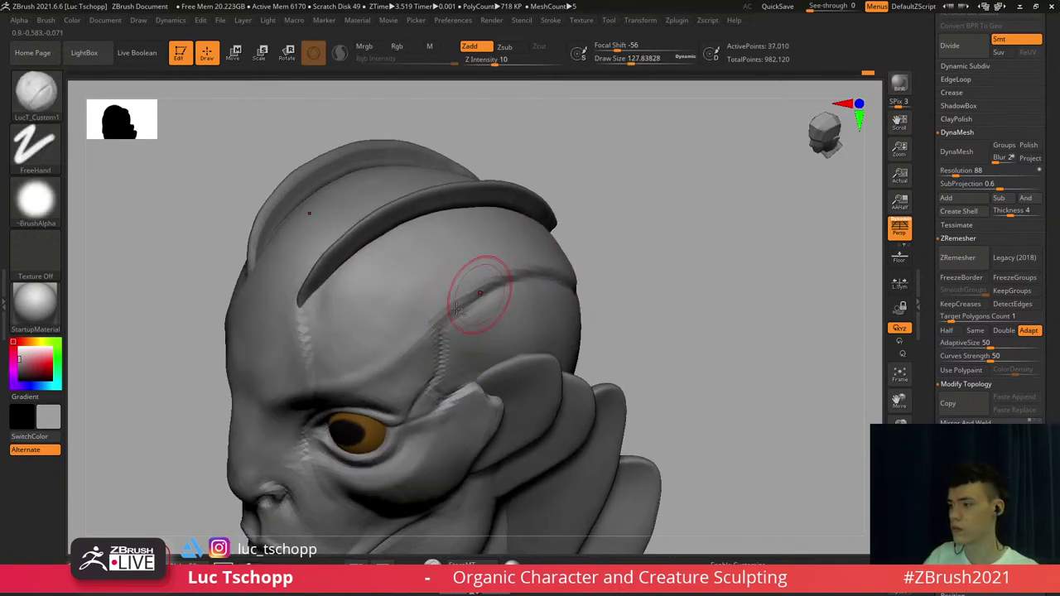
pyautogui.moveTo(556, 266)
pyautogui.mouseDown(button='right')
pyautogui.moveTo(532, 282)
pyautogui.moveTo(568, 271)
pyautogui.mouseUp(button='right')
pyautogui.press('b')
pyautogui.press('s')
pyautogui.press('t')
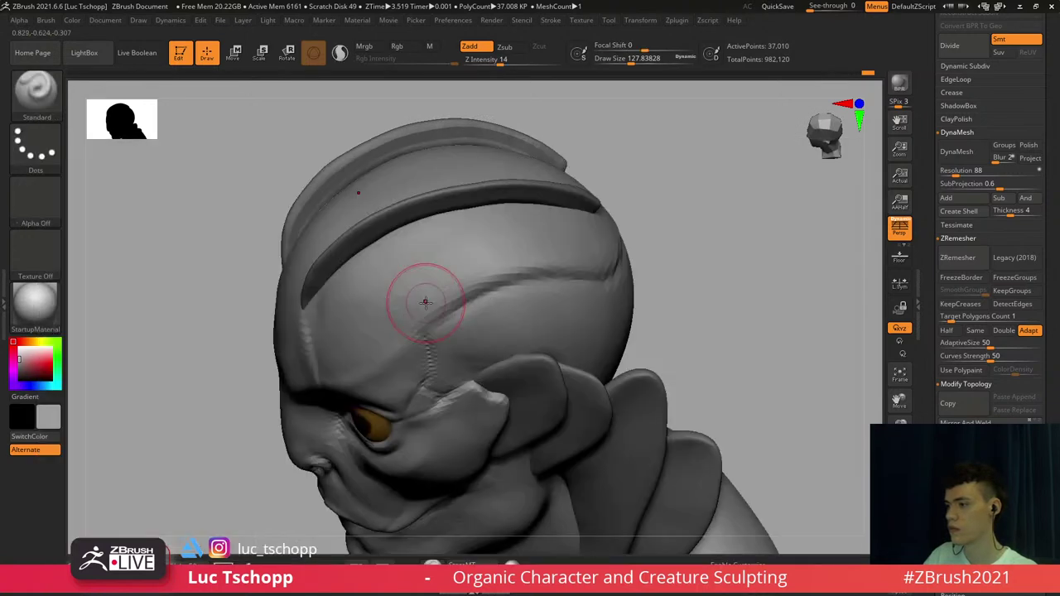
pyautogui.moveTo(425, 288); pyautogui.dragTo(428, 300, button='right')
pyautogui.press('s')
pyautogui.moveTo(480, 280); pyautogui.dragTo(482, 280)
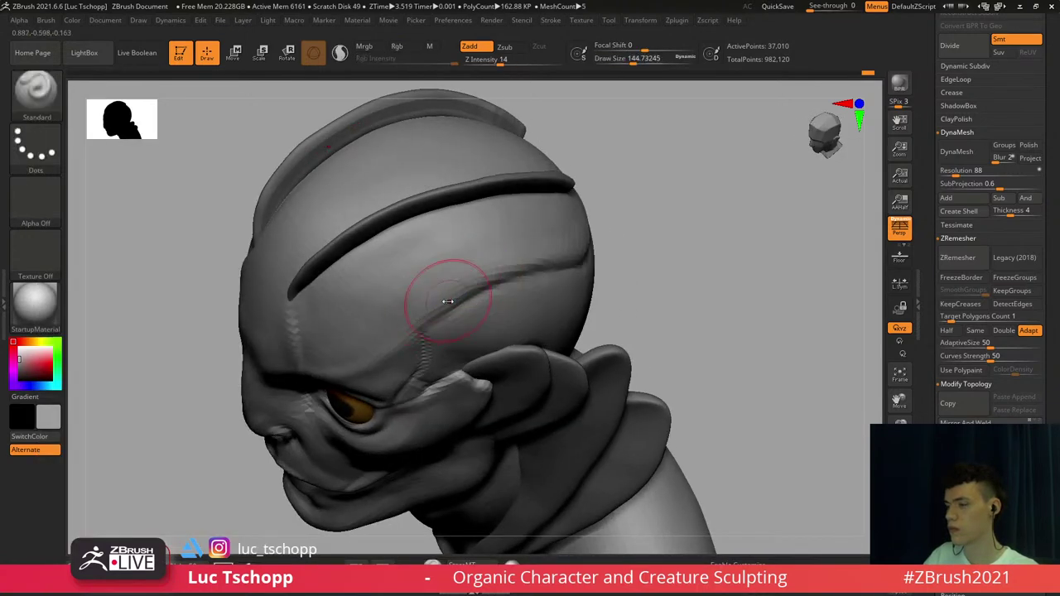
pyautogui.moveTo(425, 316); pyautogui.dragTo(644, 157, button='right')
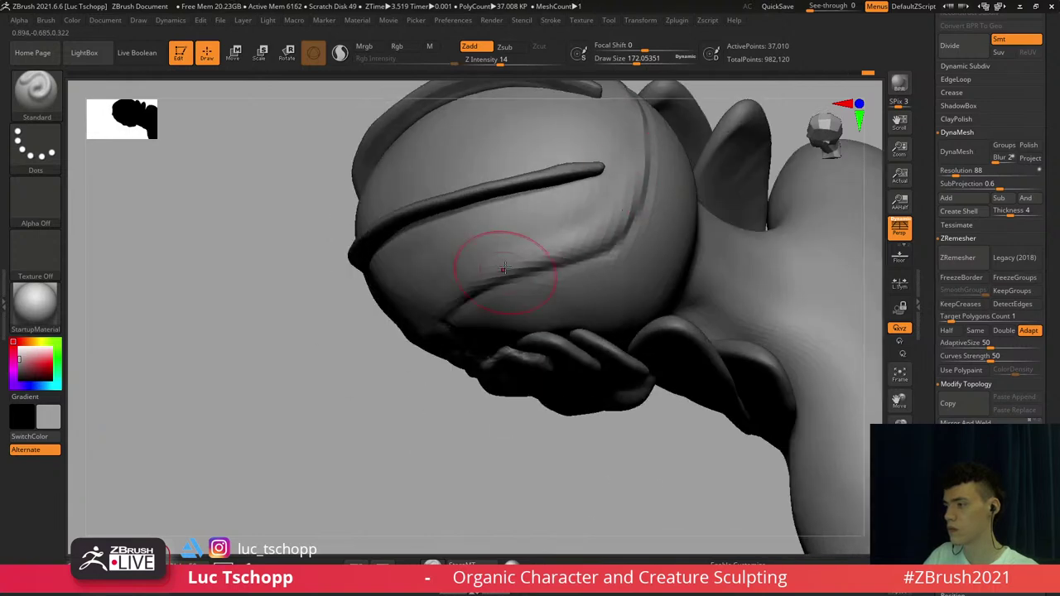
# Switch back to LucT_Custom1 and rotate to a symmetric top view of the head
pyautogui.press('b')
pyautogui.click(411, 199)
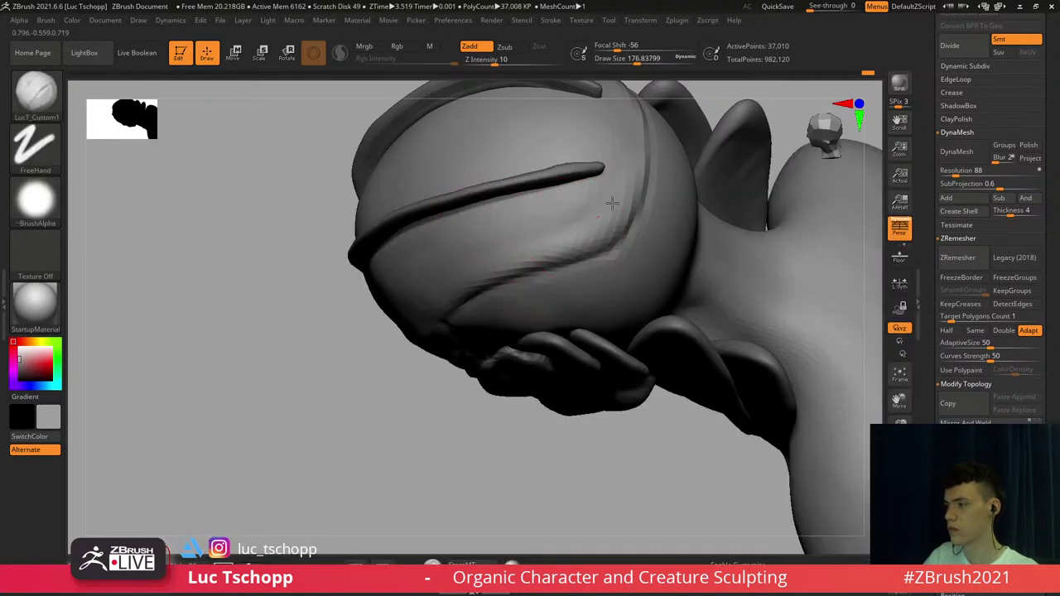
pyautogui.moveTo(464, 283); pyautogui.dragTo(499, 262, button='right')
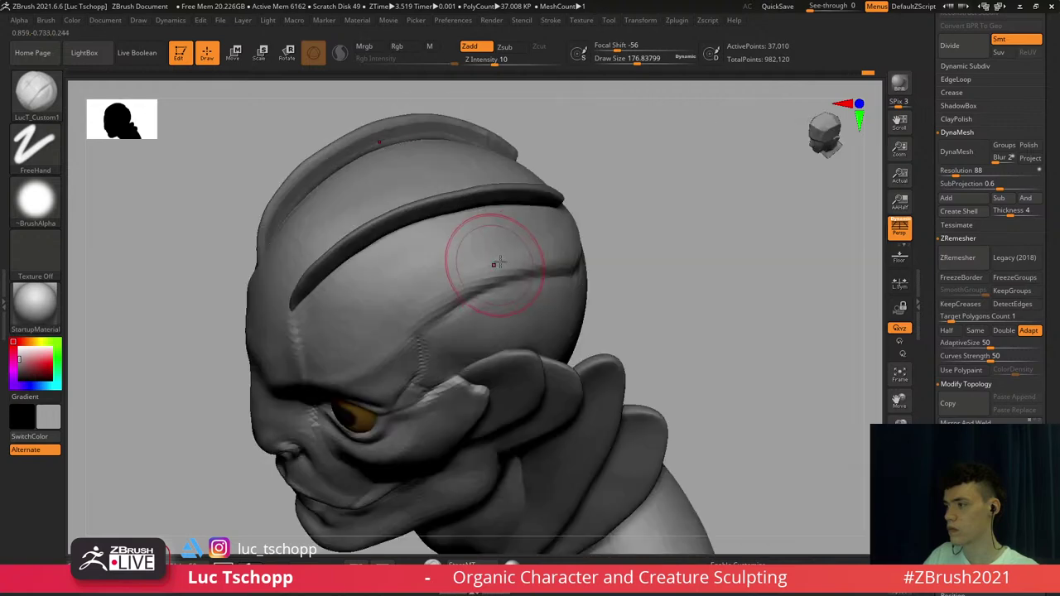
pyautogui.moveTo(439, 290)
pyautogui.keyDown('shift'); pyautogui.mouseDown(button='right')
pyautogui.moveTo(434, 261)
pyautogui.moveTo(453, 301)
pyautogui.moveTo(500, 270)
pyautogui.moveTo(507, 329)
pyautogui.mouseUp(button='right'); pyautogui.keyUp('shift')
# Select the Move brush at a lower subdivision level, sized about 365, with the head framed from the front
pyautogui.press('b')
pyautogui.press('m')
pyautogui.press('v')
pyautogui.hotkey('shift', 'd')
pyautogui.hotkey('shift', 'd')
pyautogui.press('s')
pyautogui.moveTo(506, 346); pyautogui.dragTo(502, 348)
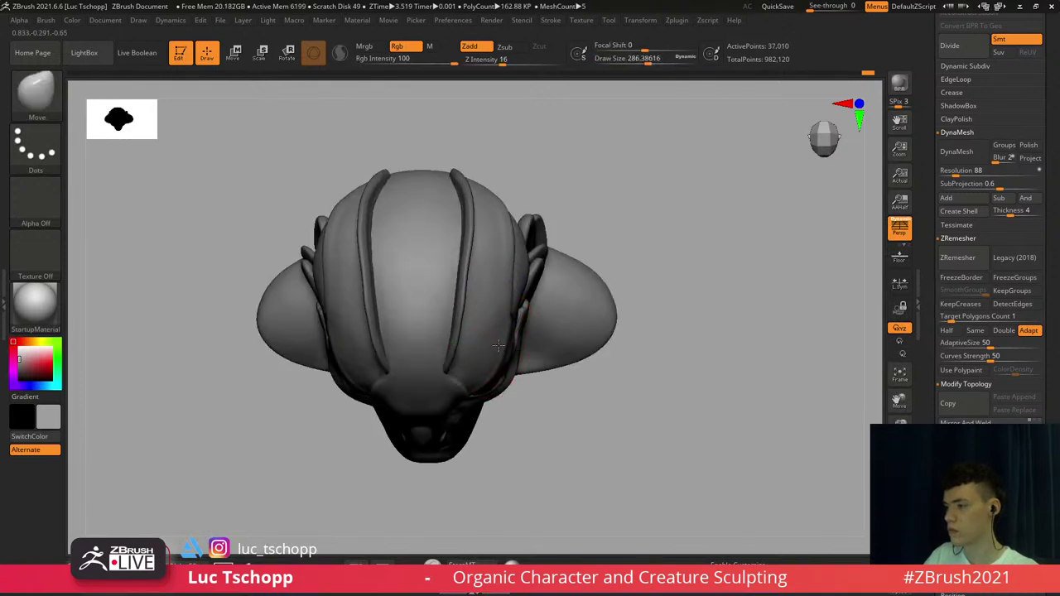
pyautogui.press('s')
pyautogui.moveTo(499, 282); pyautogui.dragTo(506, 282)
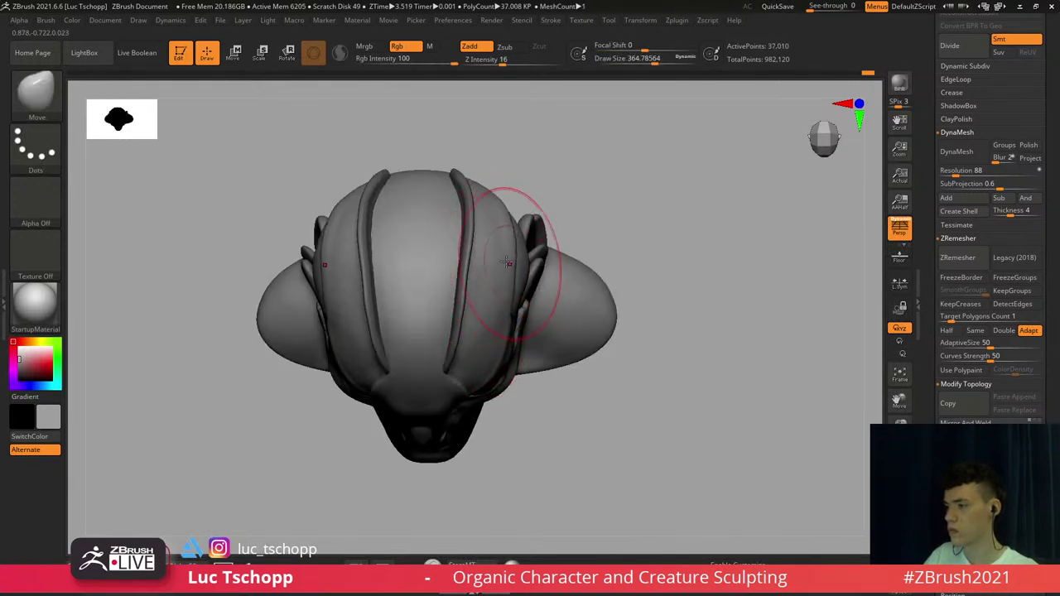
pyautogui.keyDown('shift'); pyautogui.moveTo(522, 247); pyautogui.dragTo(523, 193, button='right'); pyautogui.keyUp('shift')
pyautogui.keyDown('alt'); pyautogui.moveTo(534, 372); pyautogui.dragTo(574, 291, button='right'); pyautogui.keyUp('alt')
pyautogui.press('d')
pyautogui.press('d')
pyautogui.keyDown('ctrl'); pyautogui.moveTo(548, 225); pyautogui.dragTo(565, 174, button='right'); pyautogui.keyUp('ctrl')
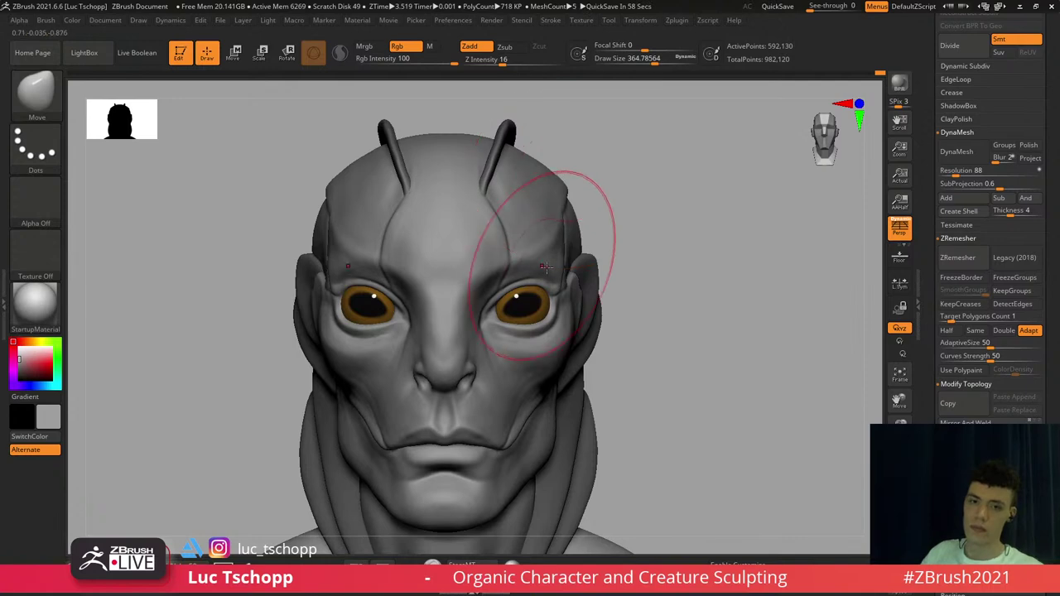
pyautogui.keyDown('ctrl'); pyautogui.moveTo(560, 272); pyautogui.dragTo(569, 243, button='right'); pyautogui.keyUp('ctrl')
# Drop to the lowest subdivision level and resize the Move brush between about 163 and 223
pyautogui.hotkey('shift', 'd')
pyautogui.hotkey('shift', 'd')
pyautogui.press('s')
pyautogui.press('s')
pyautogui.moveTo(571, 244)
pyautogui.mouseDown()
pyautogui.moveTo(558, 244)
pyautogui.moveTo(564, 223)
pyautogui.mouseUp()
pyautogui.press('s')
pyautogui.hotkey('shift', 'd')
pyautogui.hotkey('shift', 'd')
pyautogui.press('s')
pyautogui.press('s')
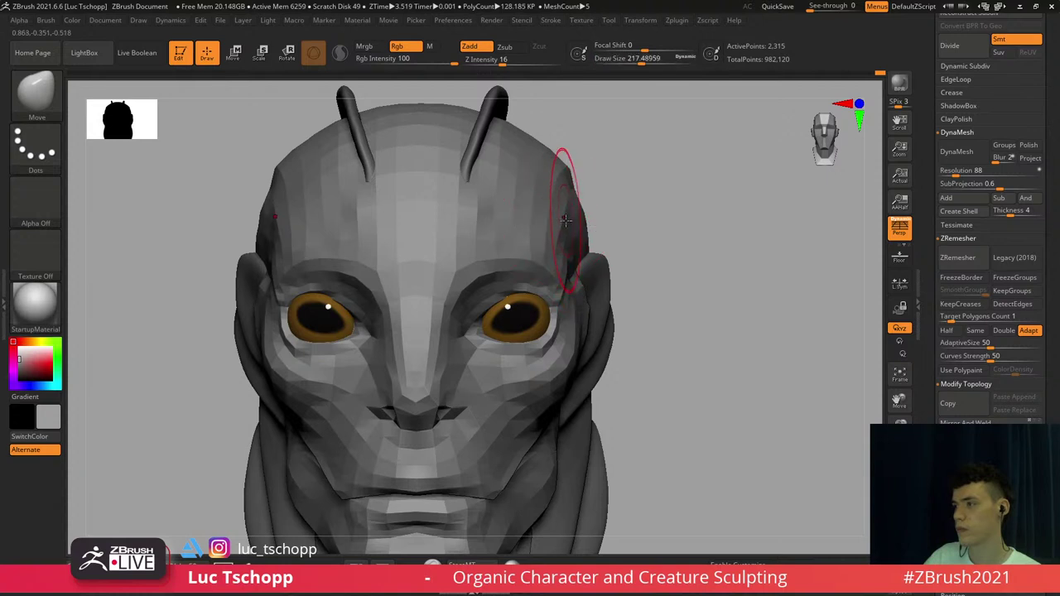
pyautogui.press(']')
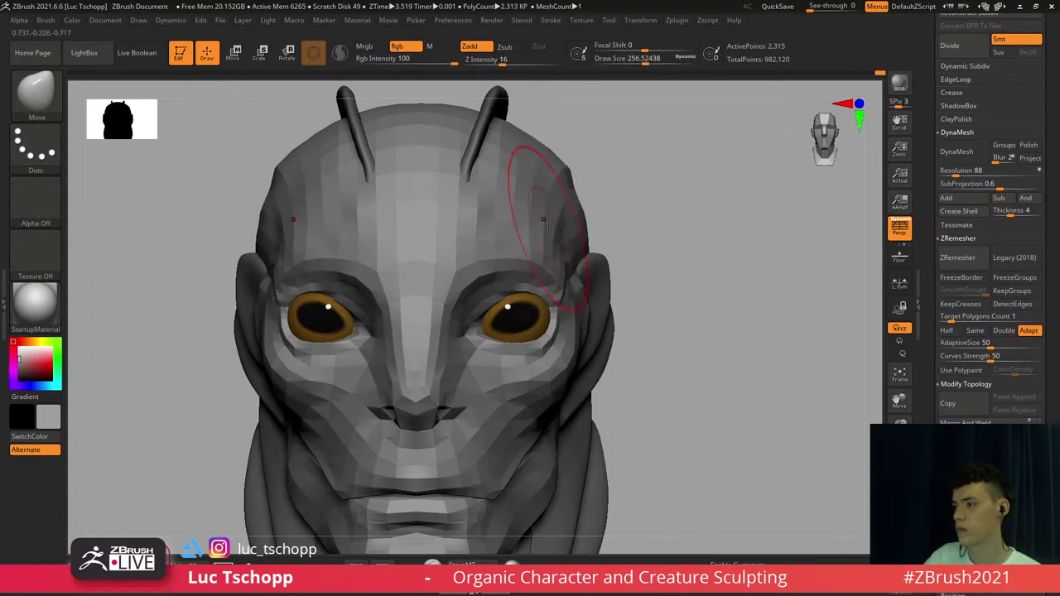
pyautogui.press('s')
pyautogui.press('d')
pyautogui.press('s')
pyautogui.moveTo(566, 212); pyautogui.dragTo(564, 212)
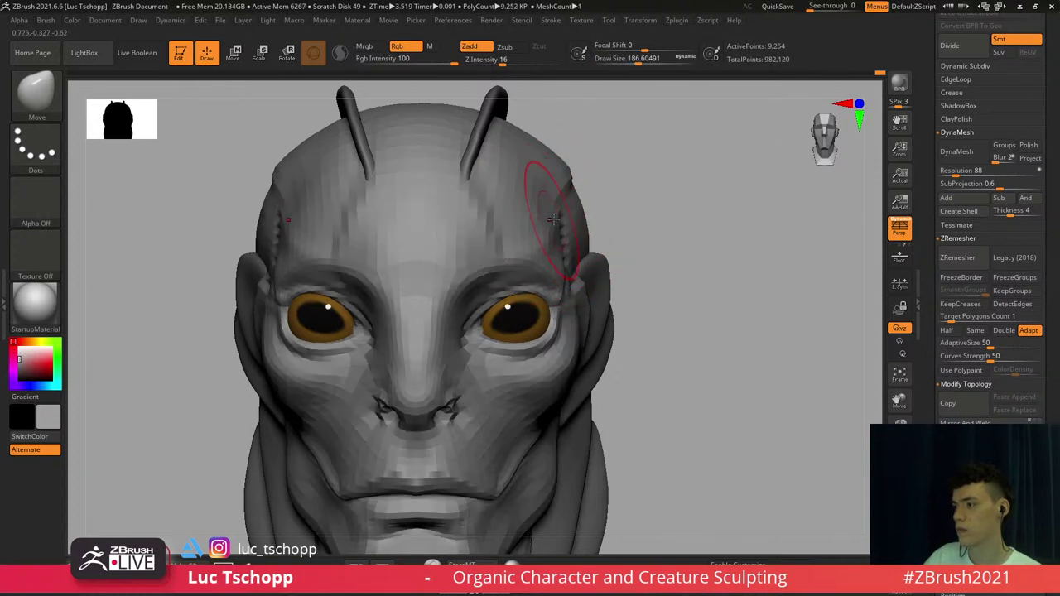
pyautogui.moveTo(561, 280)
pyautogui.keyDown('alt'); pyautogui.mouseDown(button='right')
pyautogui.moveTo(560, 265)
pyautogui.moveTo(569, 273)
pyautogui.moveTo(530, 266)
pyautogui.mouseUp(button='right'); pyautogui.keyUp('alt')
pyautogui.press('s')
pyautogui.moveTo(574, 261); pyautogui.dragTo(572, 261)
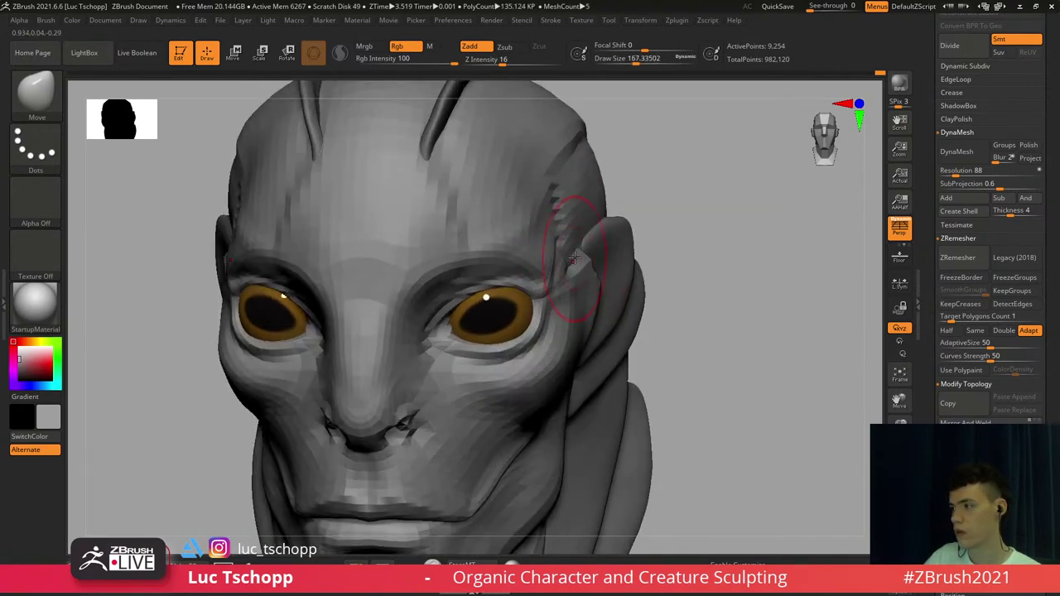
pyautogui.keyDown('shift'); pyautogui.moveTo(574, 253); pyautogui.dragTo(577, 184, button='right'); pyautogui.keyUp('shift')
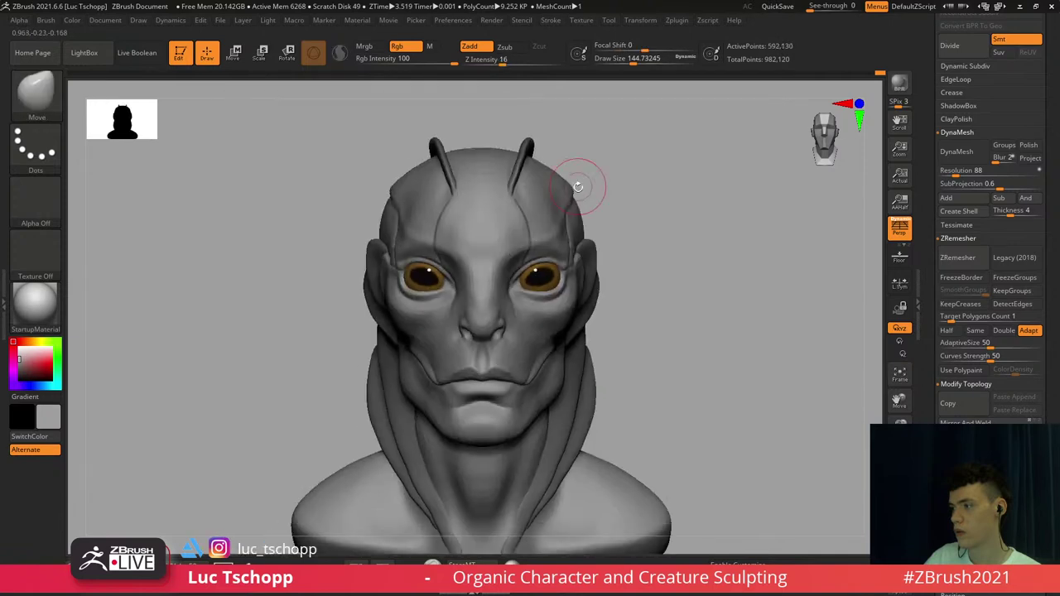
pyautogui.press('s')
pyautogui.moveTo(563, 214); pyautogui.dragTo(570, 213)
pyautogui.moveTo(561, 171)
pyautogui.keyDown('alt'); pyautogui.mouseDown(button='right')
pyautogui.moveTo(555, 208)
pyautogui.moveTo(523, 200)
pyautogui.moveTo(473, 246)
pyautogui.mouseUp(button='right'); pyautogui.keyUp('alt')
pyautogui.hotkey('shift', 'd')
pyautogui.hotkey('shift', 'd')
# Isolate the head and push the side of the skull inward, smoothing its corner
pyautogui.click(900, 547)
pyautogui.moveTo(572, 257)
pyautogui.mouseDown(button='right')
pyautogui.moveTo(582, 270)
pyautogui.moveTo(569, 252)
pyautogui.mouseUp(button='right')
pyautogui.press('s')
pyautogui.moveTo(563, 240); pyautogui.dragTo(568, 240)
pyautogui.keyDown('ctrl'); pyautogui.moveTo(384, 267); pyautogui.dragTo(401, 236, button='right'); pyautogui.keyUp('ctrl')
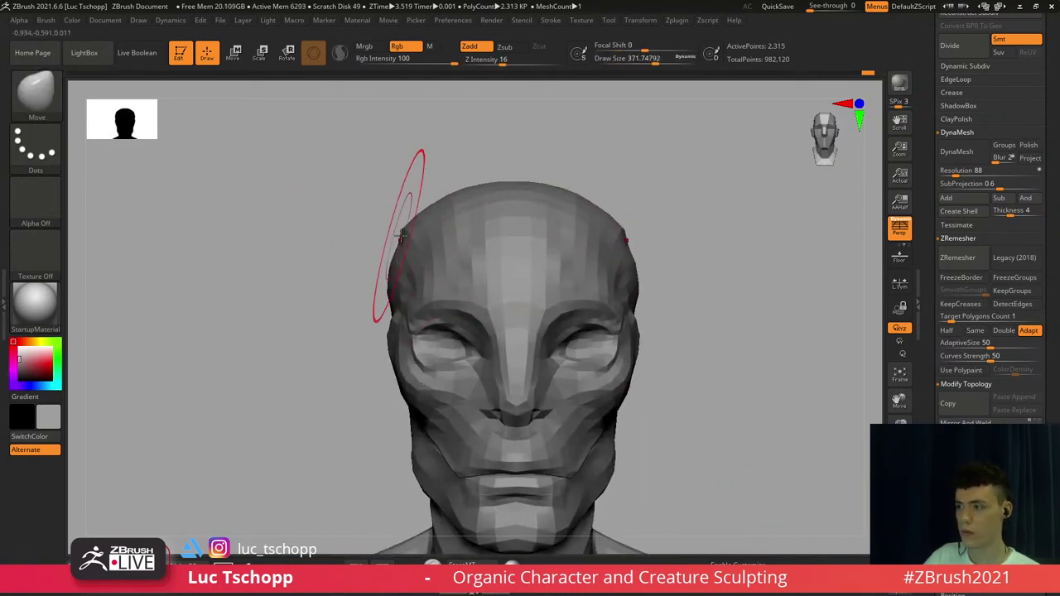
pyautogui.press('s')
pyautogui.moveTo(401, 236)
pyautogui.mouseDown()
pyautogui.moveTo(414, 241)
pyautogui.moveTo(404, 250)
pyautogui.mouseUp()
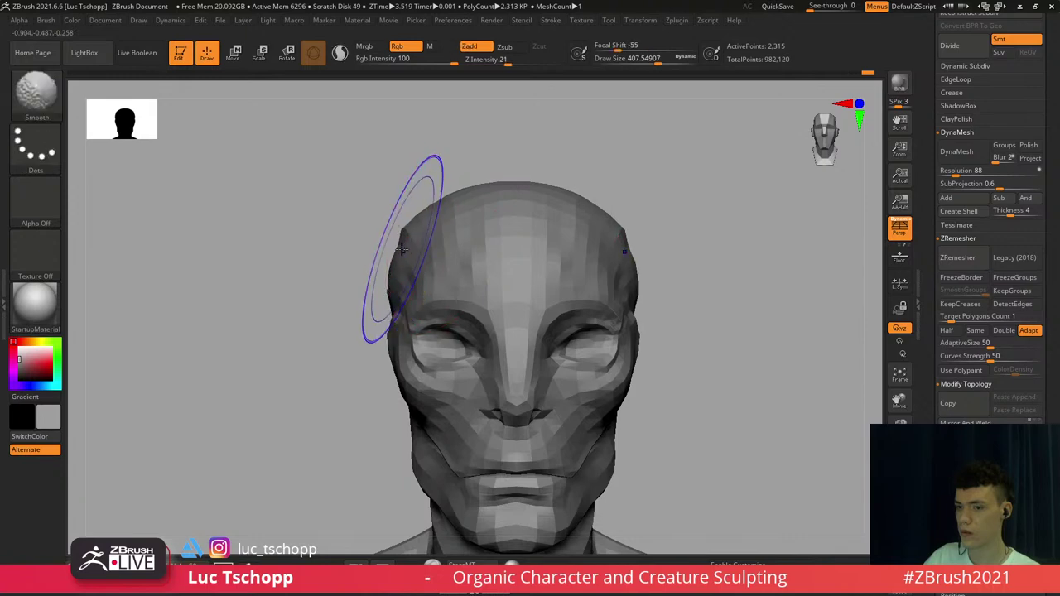
pyautogui.moveTo(403, 249)
pyautogui.mouseDown(button='right')
pyautogui.moveTo(418, 272)
pyautogui.moveTo(408, 237)
pyautogui.moveTo(415, 246)
pyautogui.mouseUp(button='right')
pyautogui.press('s')
pyautogui.moveTo(415, 246); pyautogui.dragTo(413, 246)
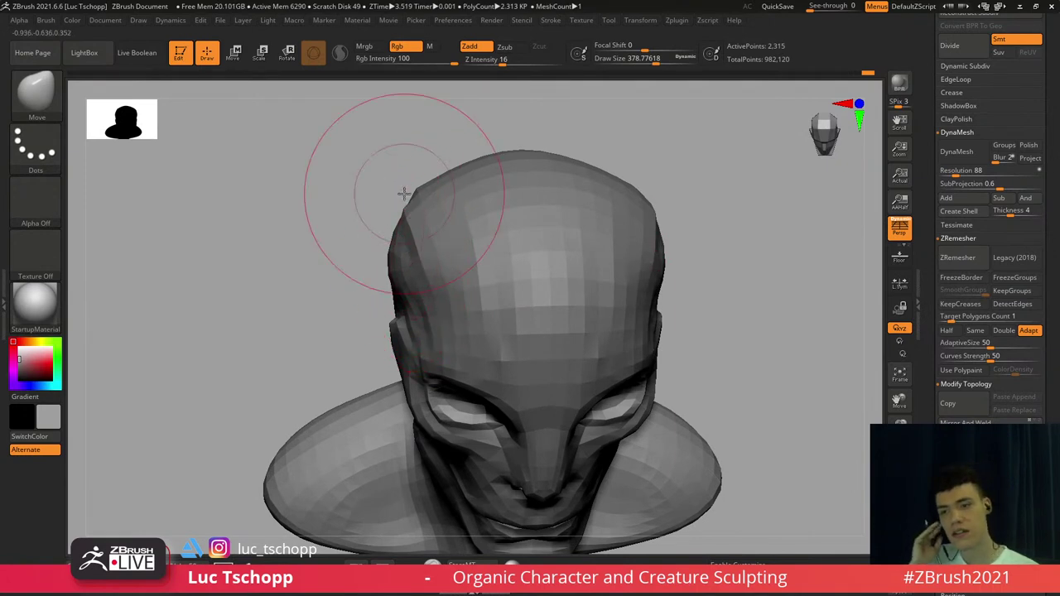
# Enlarge the Move brush to about 437 and nudge the skull side inward from above
pyautogui.keyDown('alt'); pyautogui.moveTo(412, 284); pyautogui.dragTo(432, 295, button='right'); pyautogui.keyUp('alt')
pyautogui.press('s')
pyautogui.press('s')
pyautogui.moveTo(442, 252); pyautogui.dragTo(429, 249)
pyautogui.moveTo(431, 251); pyautogui.dragTo(435, 310, button='right')
pyautogui.press('s')
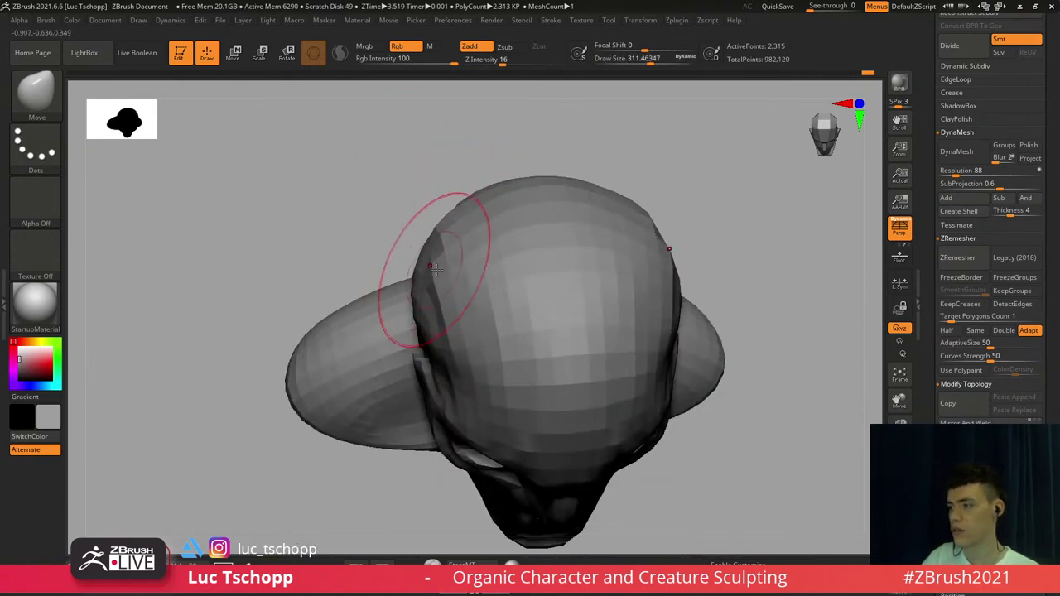
pyautogui.moveTo(436, 270); pyautogui.dragTo(443, 266)
pyautogui.press('d')
pyautogui.press('d')
pyautogui.press('d')
pyautogui.press('d')
pyautogui.moveTo(429, 284); pyautogui.dragTo(431, 218, button='right')
pyautogui.moveTo(455, 313)
pyautogui.keyDown('alt'); pyautogui.mouseDown(button='right')
pyautogui.moveTo(441, 285)
pyautogui.moveTo(454, 288)
pyautogui.mouseUp(button='right'); pyautogui.keyUp('alt')
pyautogui.hotkey('shift', 'd')
pyautogui.hotkey('shift', 'd')
pyautogui.hotkey('shift', 'd')
pyautogui.hotkey('shift', 'd')
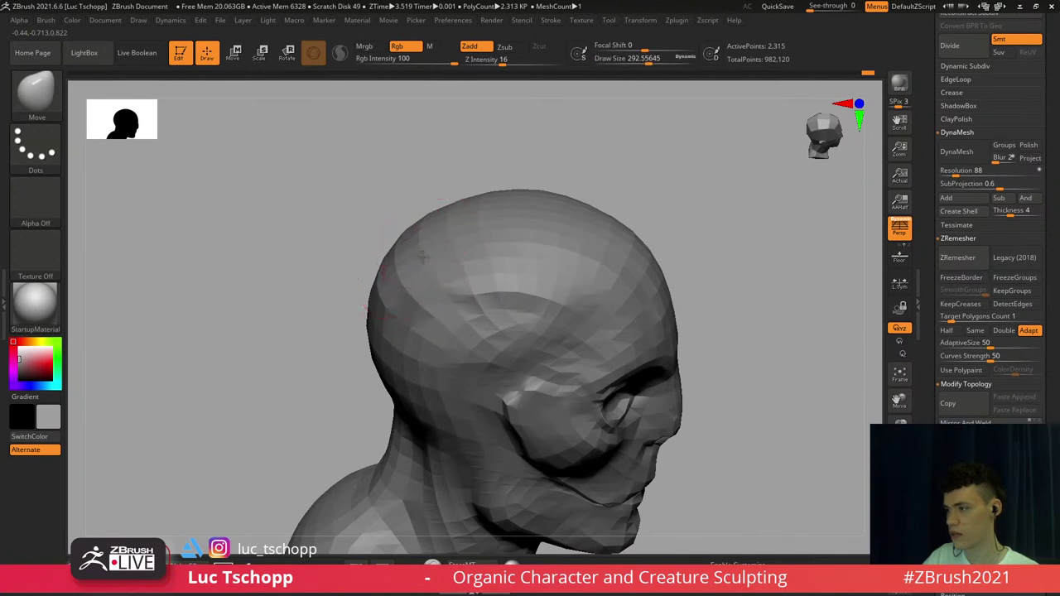
# Inspect the reshaped skull from profile, front and three-quarter views
pyautogui.press('d')
pyautogui.press('d')
pyautogui.press('d')
pyautogui.press('d')
pyautogui.moveTo(452, 290); pyautogui.dragTo(454, 248, button='right')
pyautogui.hotkey('shift', 'd')
pyautogui.moveTo(455, 248)
pyautogui.keyDown('ctrl'); pyautogui.mouseDown(button='right')
pyautogui.moveTo(455, 262)
pyautogui.moveTo(497, 247)
pyautogui.mouseUp(button='right'); pyautogui.keyUp('ctrl')
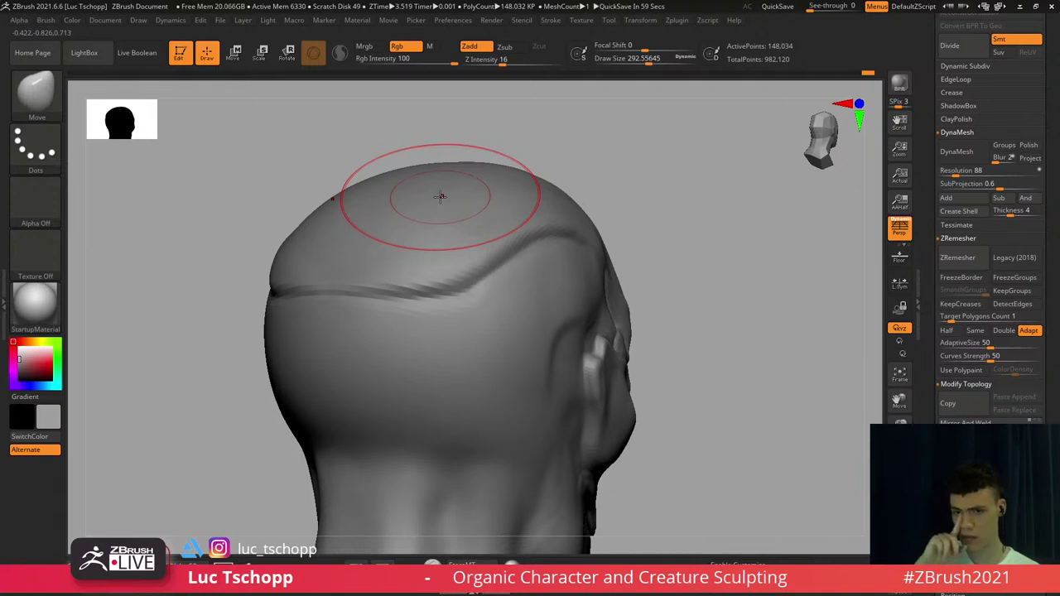
pyautogui.keyDown('alt'); pyautogui.moveTo(420, 333); pyautogui.dragTo(327, 368, button='right'); pyautogui.keyUp('alt')
pyautogui.moveTo(371, 373)
pyautogui.keyDown('alt'); pyautogui.mouseDown(button='right')
pyautogui.moveTo(359, 321)
pyautogui.moveTo(377, 341)
pyautogui.moveTo(329, 346)
pyautogui.mouseUp(button='right'); pyautogui.keyUp('alt')
pyautogui.keyDown('ctrl'); pyautogui.moveTo(439, 314); pyautogui.dragTo(446, 326, button='right'); pyautogui.keyUp('ctrl')
pyautogui.moveTo(530, 277)
pyautogui.mouseDown(button='right')
pyautogui.moveTo(487, 274)
pyautogui.moveTo(448, 303)
pyautogui.mouseUp(button='right')
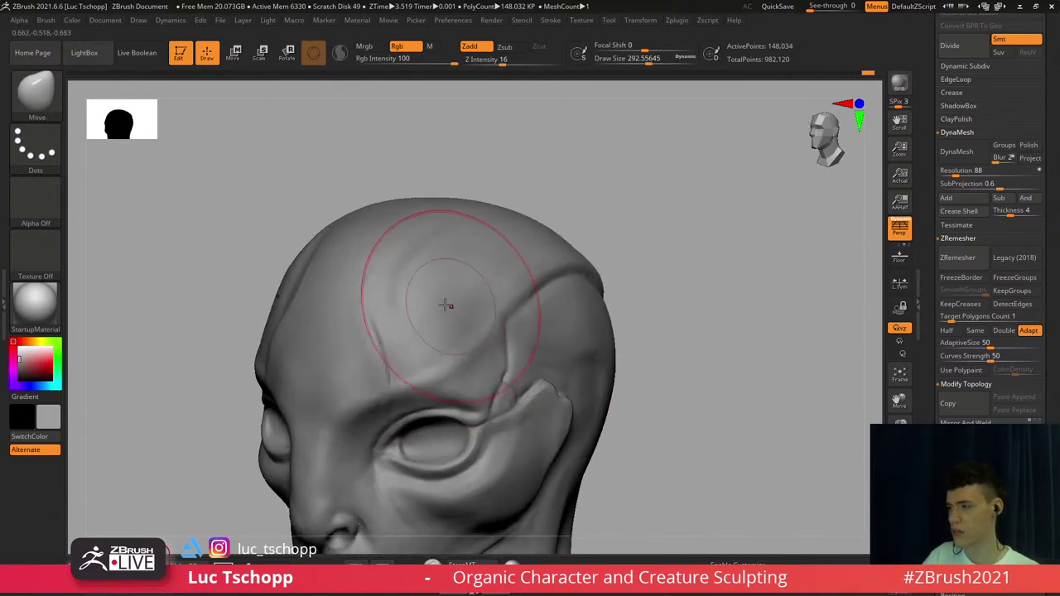
# Return to the Move brush at the lowest subdivision level, viewing the head from above
pyautogui.press('b')
pyautogui.click(342, 204)
pyautogui.moveTo(472, 269); pyautogui.dragTo(488, 302, button='right')
pyautogui.press('b')
pyautogui.press('m')
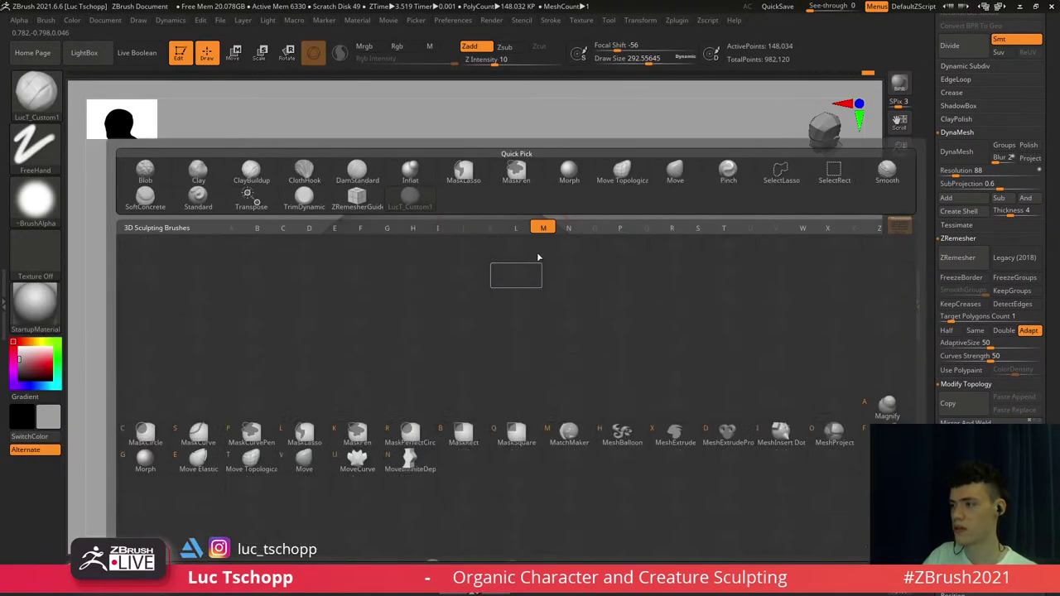
pyautogui.press('v')
pyautogui.hotkey('shift', 'd')
pyautogui.hotkey('shift', 'd')
pyautogui.hotkey('shift', 'd')
pyautogui.moveTo(525, 223)
pyautogui.mouseDown(button='right')
pyautogui.moveTo(554, 245)
pyautogui.moveTo(567, 223)
pyautogui.moveTo(600, 252)
pyautogui.moveTo(510, 216)
pyautogui.mouseUp(button='right')
pyautogui.press('s')
pyautogui.press('d')
pyautogui.press('d')
pyautogui.press('d')
# Carve a groove into the cranium with the custom brush and smooth its edges at about 167
pyautogui.press('b')
pyautogui.click(471, 201)
pyautogui.press('s')
pyautogui.moveTo(485, 232)
pyautogui.mouseDown()
pyautogui.moveTo(545, 284)
pyautogui.moveTo(579, 263)
pyautogui.moveTo(571, 283)
pyautogui.mouseUp()
pyautogui.press('s')
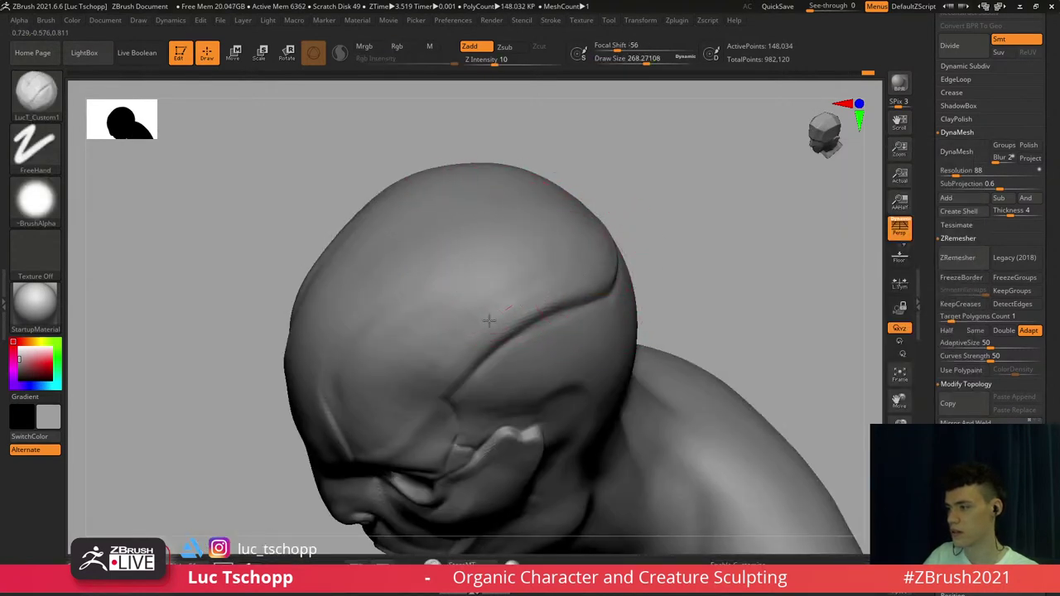
pyautogui.keyDown('shift'); pyautogui.moveTo(477, 319); pyautogui.dragTo(540, 279); pyautogui.keyUp('shift')
pyautogui.press('s')
pyautogui.keyDown('shift'); pyautogui.moveTo(424, 325); pyautogui.dragTo(463, 303); pyautogui.keyUp('shift')
pyautogui.keyDown('shift'); pyautogui.moveTo(461, 307); pyautogui.dragTo(416, 348); pyautogui.keyUp('shift')
pyautogui.keyDown('shift'); pyautogui.moveTo(405, 365); pyautogui.dragTo(401, 242, button='right'); pyautogui.keyUp('shift')
pyautogui.press('f')
# Reshape the back of the skull with the Move brush at about 476, then shrink it to 351
pyautogui.press('b')
pyautogui.press('m')
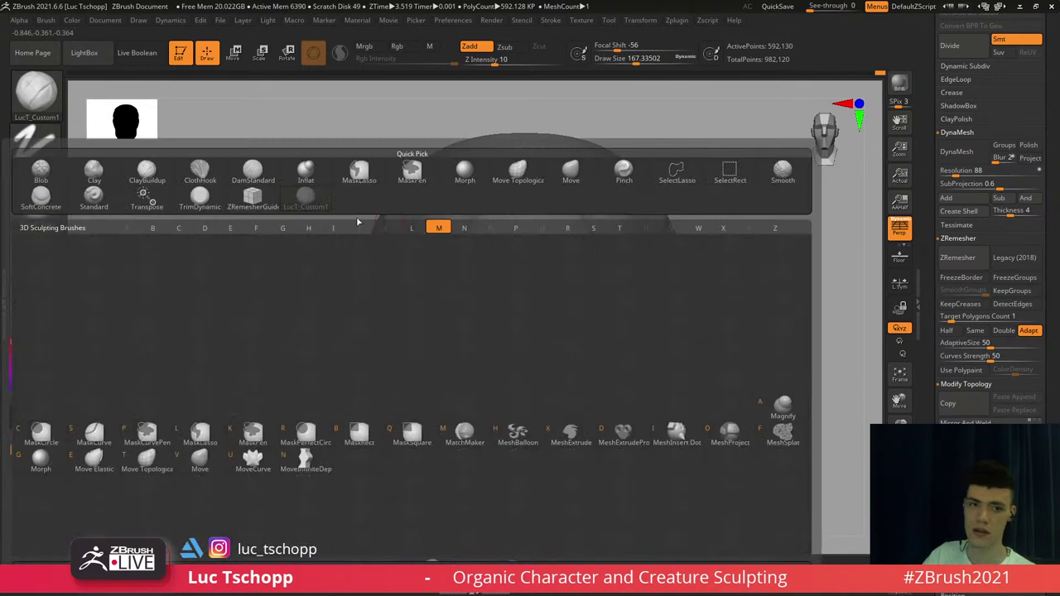
pyautogui.press('v')
pyautogui.hotkey('shift', 'd')
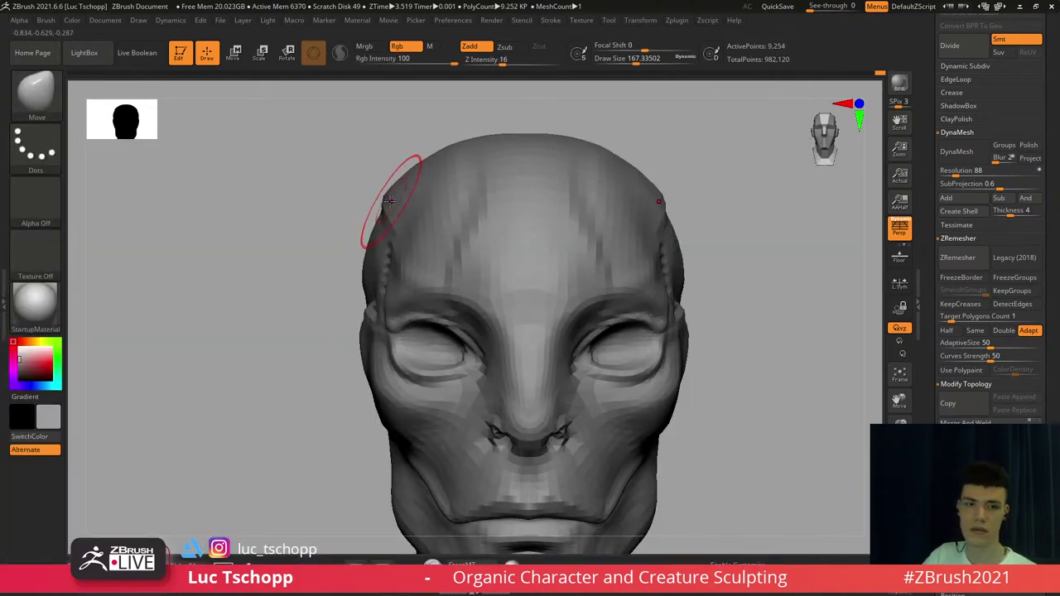
pyautogui.press('s')
pyautogui.moveTo(387, 192); pyautogui.dragTo(407, 216)
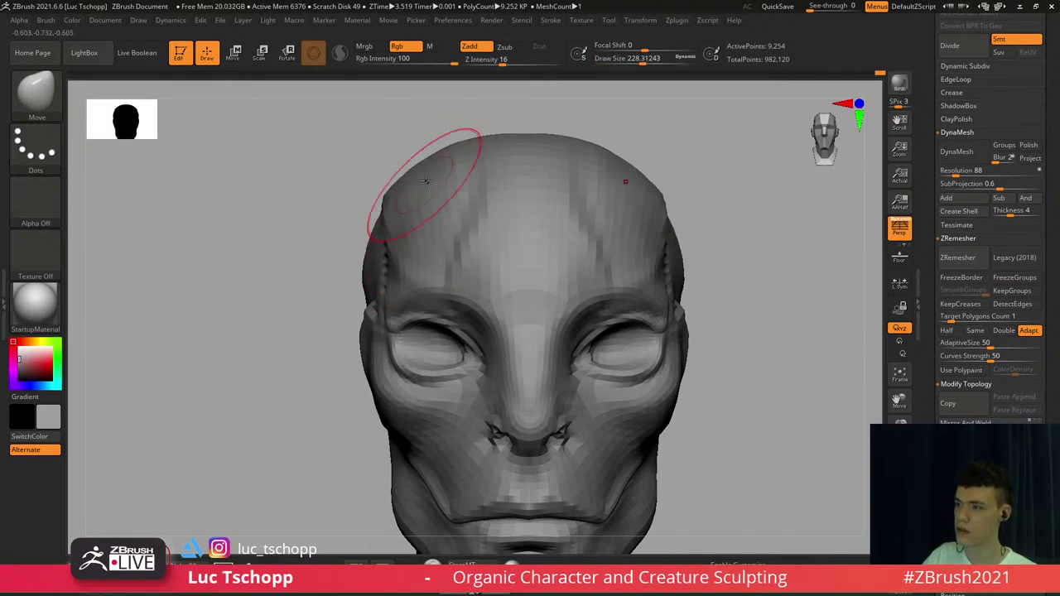
pyautogui.moveTo(335, 143); pyautogui.dragTo(370, 169)
pyautogui.press('s')
pyautogui.moveTo(375, 168); pyautogui.dragTo(376, 168)
pyautogui.moveTo(372, 162)
pyautogui.mouseDown(button='right')
pyautogui.moveTo(381, 169)
pyautogui.moveTo(372, 197)
pyautogui.mouseUp(button='right')
pyautogui.press('s')
pyautogui.moveTo(368, 202); pyautogui.dragTo(394, 199)
pyautogui.press('s')
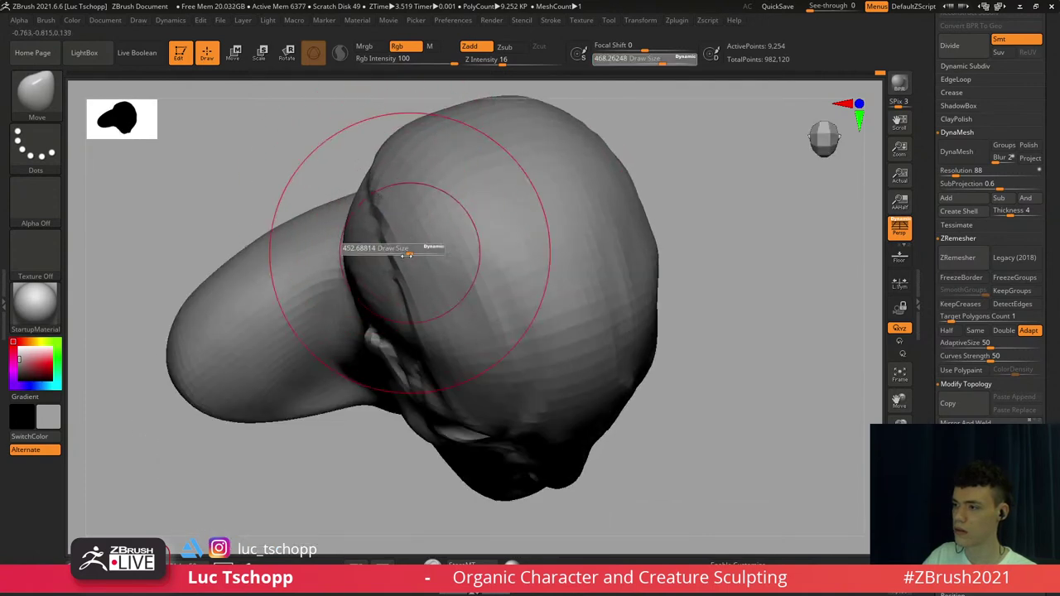
pyautogui.moveTo(409, 253); pyautogui.dragTo(400, 254)
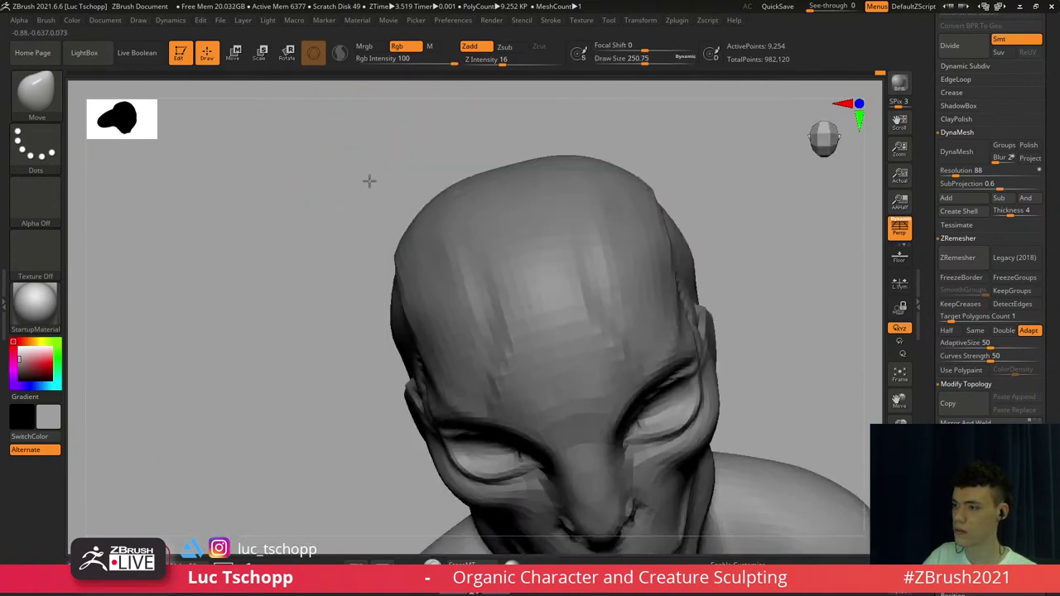
# Smooth the temple area in near-profile view, then return to the highest subdivision level
pyautogui.moveTo(367, 179); pyautogui.dragTo(403, 205, button='right')
pyautogui.keyDown('alt'); pyautogui.moveTo(423, 266); pyautogui.dragTo(384, 154, button='right'); pyautogui.keyUp('alt')
pyautogui.keyDown('ctrl'); pyautogui.moveTo(454, 169); pyautogui.dragTo(533, 176, button='right'); pyautogui.keyUp('ctrl')
pyautogui.keyDown('ctrl'); pyautogui.moveTo(534, 176); pyautogui.dragTo(552, 203, button='right'); pyautogui.keyUp('ctrl')
pyautogui.keyDown('alt'); pyautogui.moveTo(482, 218); pyautogui.dragTo(514, 216, button='right'); pyautogui.keyUp('alt')
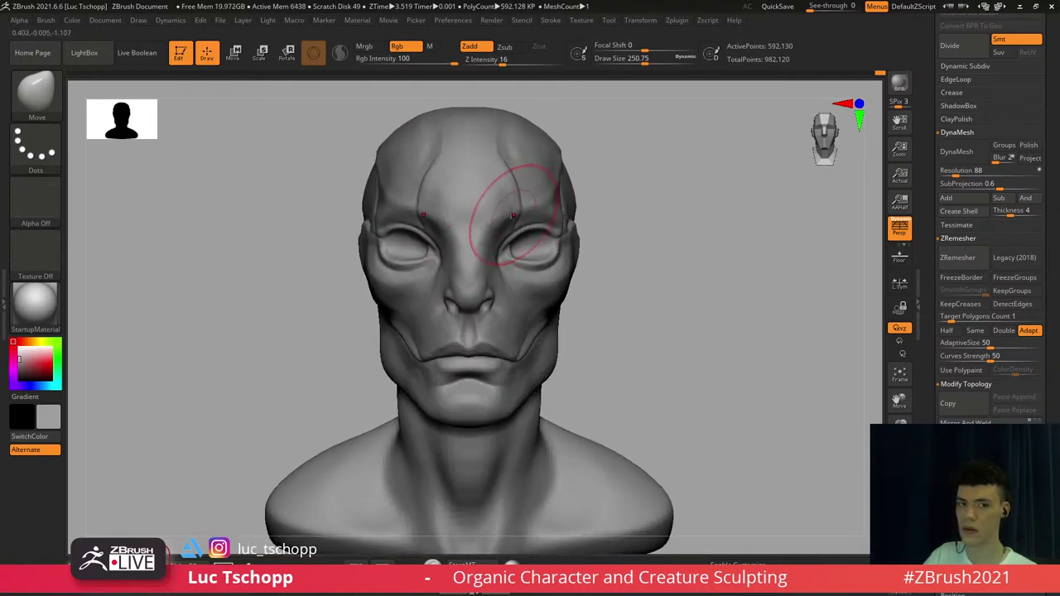
pyautogui.keyDown('alt'); pyautogui.moveTo(355, 172); pyautogui.dragTo(383, 236, button='right'); pyautogui.keyUp('alt')
pyautogui.moveTo(383, 236); pyautogui.dragTo(433, 230, button='right')
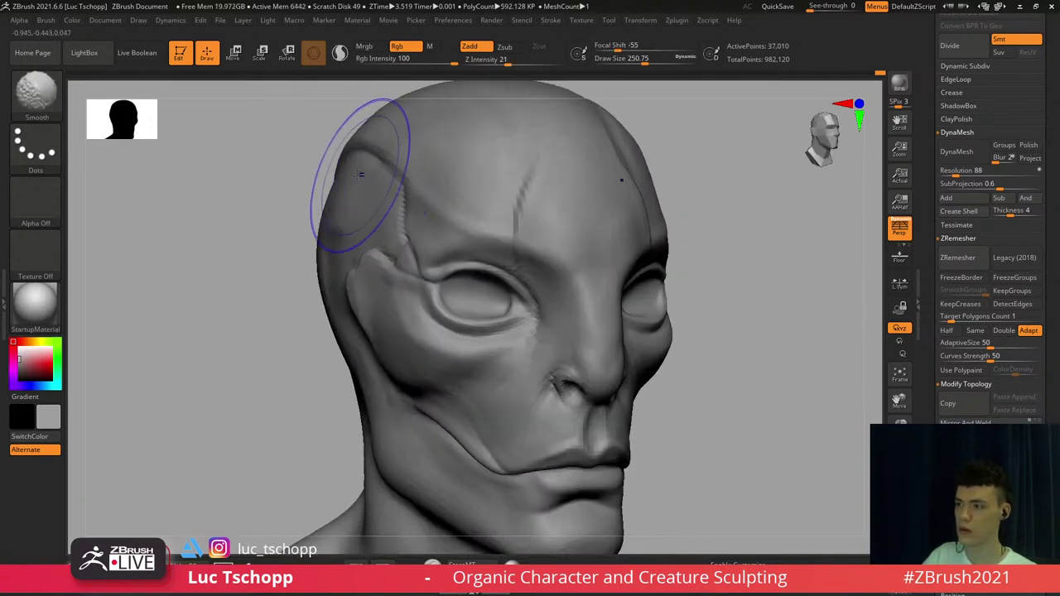
pyautogui.hotkey('shift', 'd')
pyautogui.hotkey('shift', 'd')
pyautogui.hotkey('shift', 'd')
pyautogui.moveTo(347, 173); pyautogui.dragTo(338, 193, button='right')
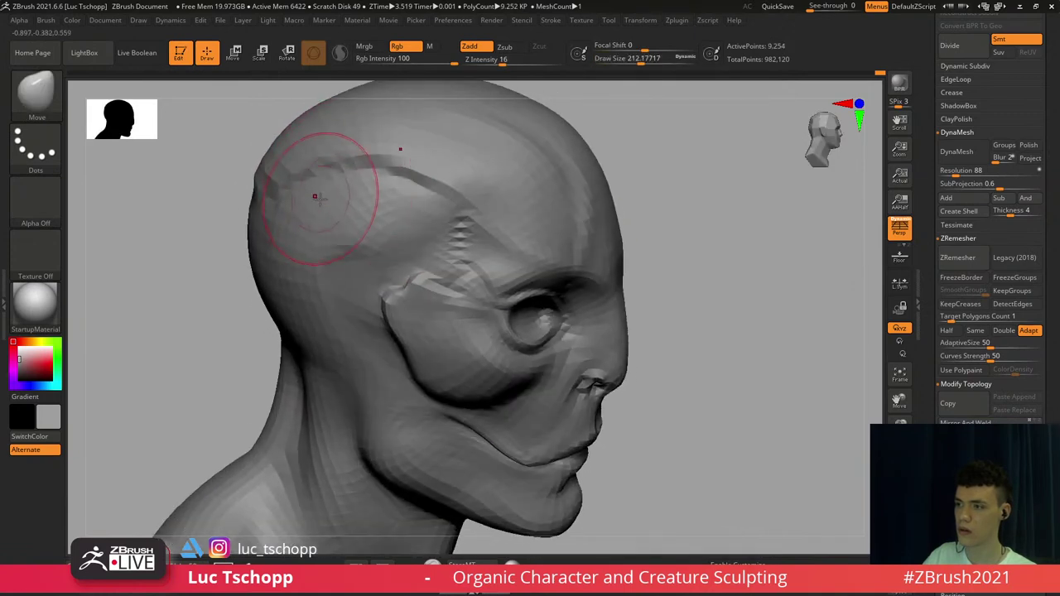
pyautogui.moveTo(346, 210)
pyautogui.keyDown('shift'); pyautogui.mouseDown()
pyautogui.moveTo(332, 214)
pyautogui.moveTo(341, 234)
pyautogui.mouseUp(); pyautogui.keyUp('shift')
pyautogui.press('d')
pyautogui.press('d')
pyautogui.press('d')
pyautogui.moveTo(367, 237)
pyautogui.mouseDown(button='right')
pyautogui.moveTo(348, 227)
pyautogui.moveTo(331, 240)
pyautogui.mouseUp(button='right')
pyautogui.press('f')
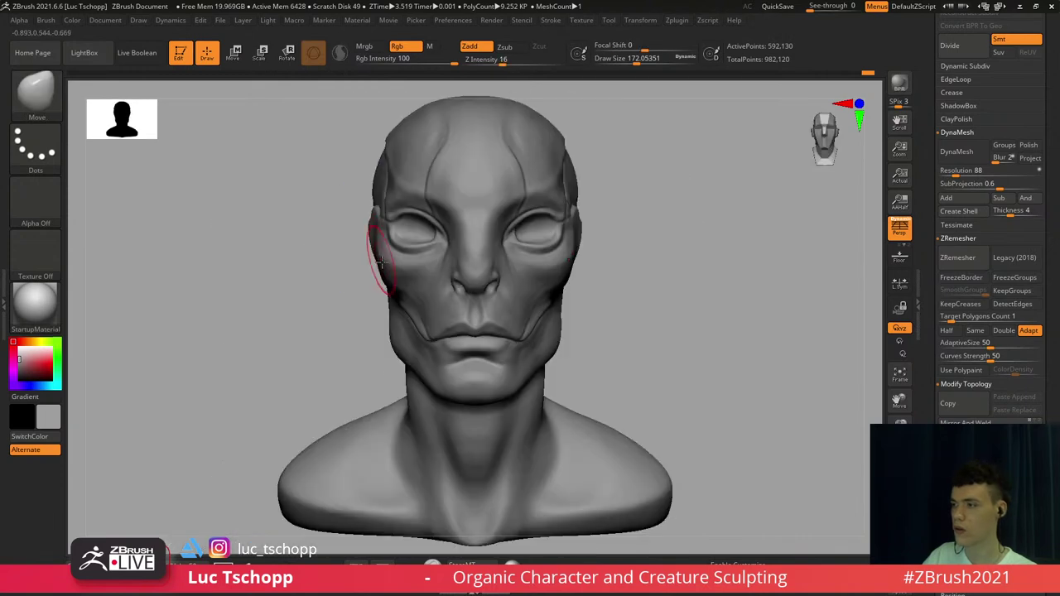
pyautogui.moveTo(529, 164)
pyautogui.keyDown('alt'); pyautogui.mouseDown(button='right')
pyautogui.moveTo(495, 211)
pyautogui.moveTo(502, 236)
pyautogui.mouseUp(button='right'); pyautogui.keyUp('alt')
pyautogui.moveTo(502, 235); pyautogui.dragTo(473, 237, button='right')
# Select the custom groove-carving brush and inspect the top of the head at a lower subdivision level
pyautogui.press('b')
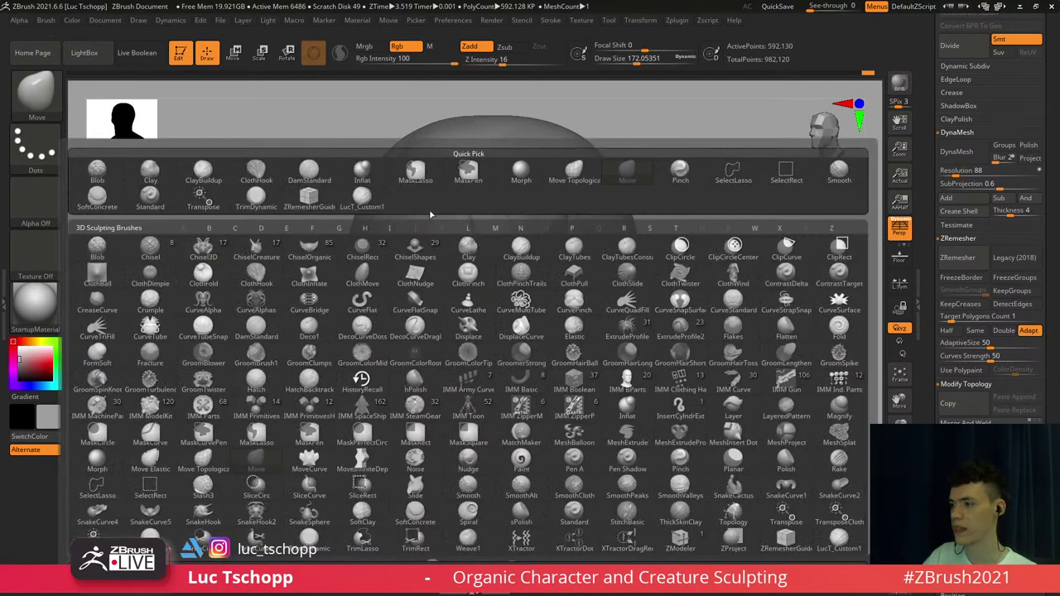
pyautogui.click(365, 180)
pyautogui.keyDown('alt'); pyautogui.moveTo(488, 192); pyautogui.dragTo(397, 234, button='right'); pyautogui.keyUp('alt')
pyautogui.moveTo(445, 171); pyautogui.dragTo(454, 210, button='right')
pyautogui.hotkey('shift', 'd')
pyautogui.hotkey('shift', 'd')
pyautogui.press('b')
pyautogui.press('s')
pyautogui.press('t')
pyautogui.press('s')
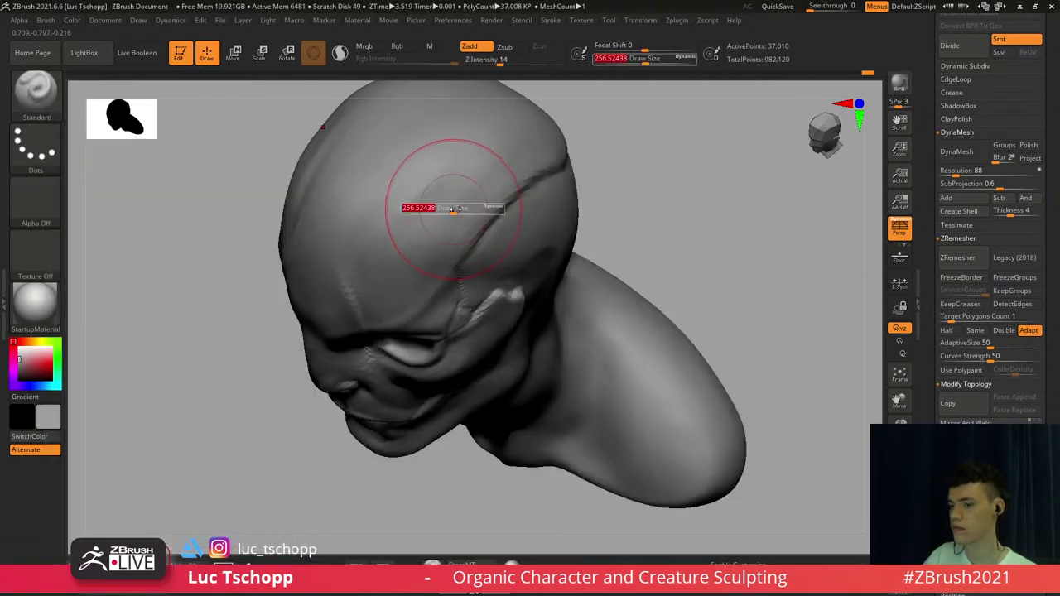
# Shift-smooth the temple with the groove brush, then return to the highest subdivision level facing front
pyautogui.press('b')
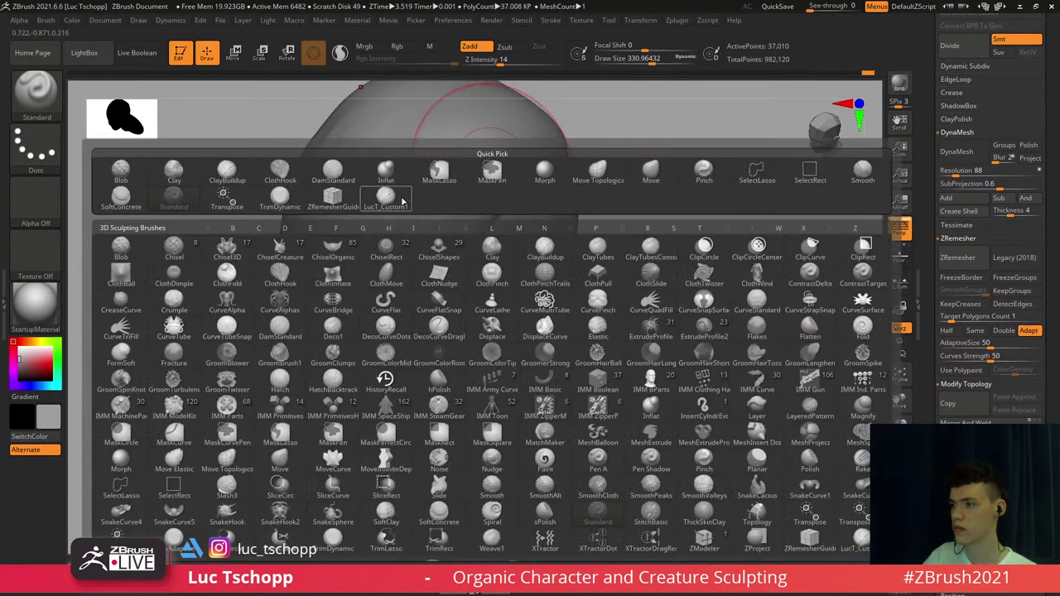
pyautogui.click(401, 202)
pyautogui.press('d')
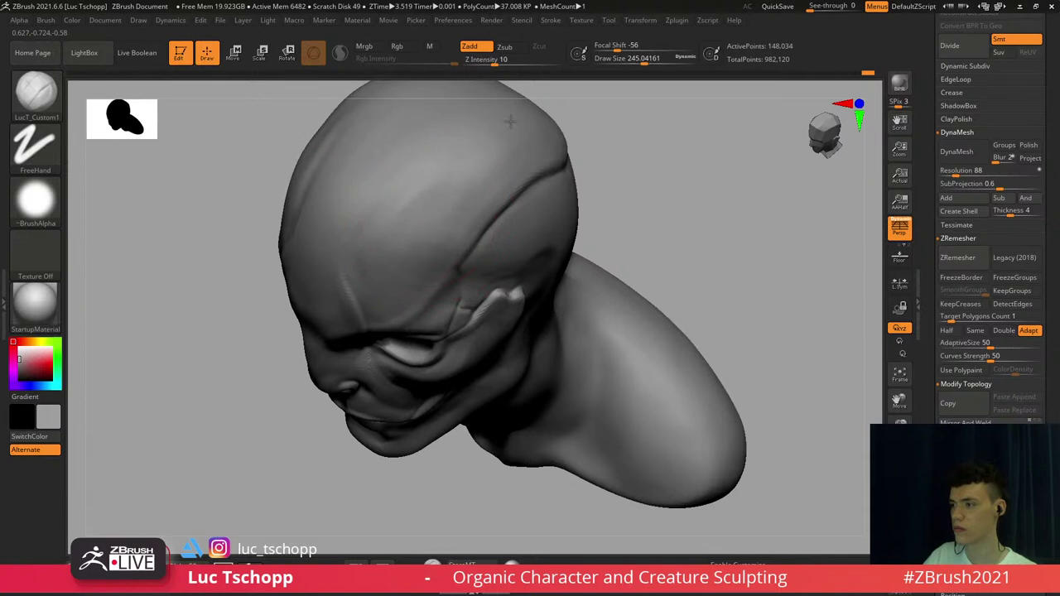
pyautogui.press('shift')
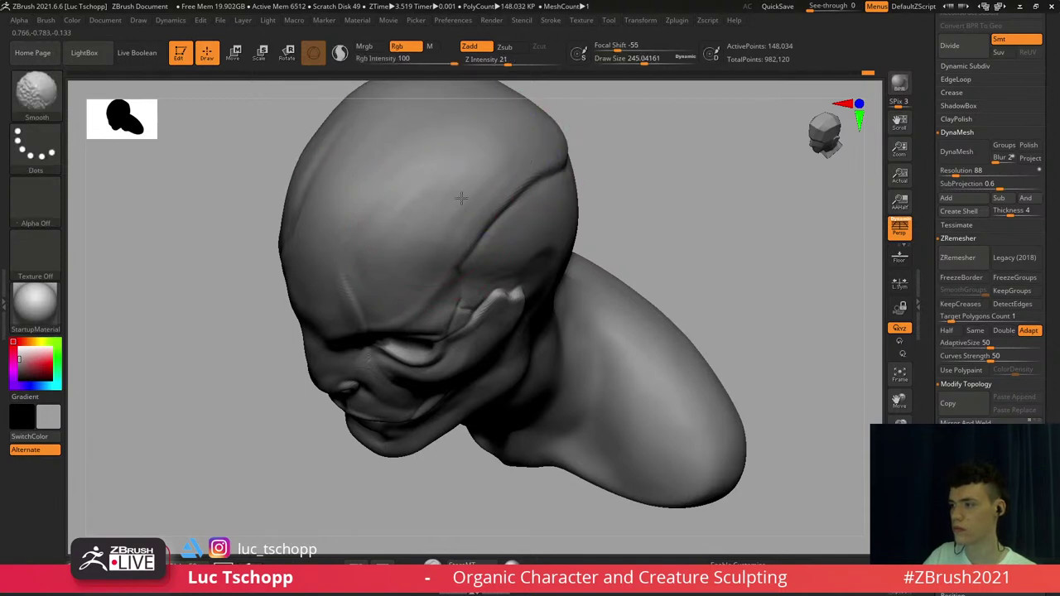
pyautogui.hotkey('ctrl', 'd')
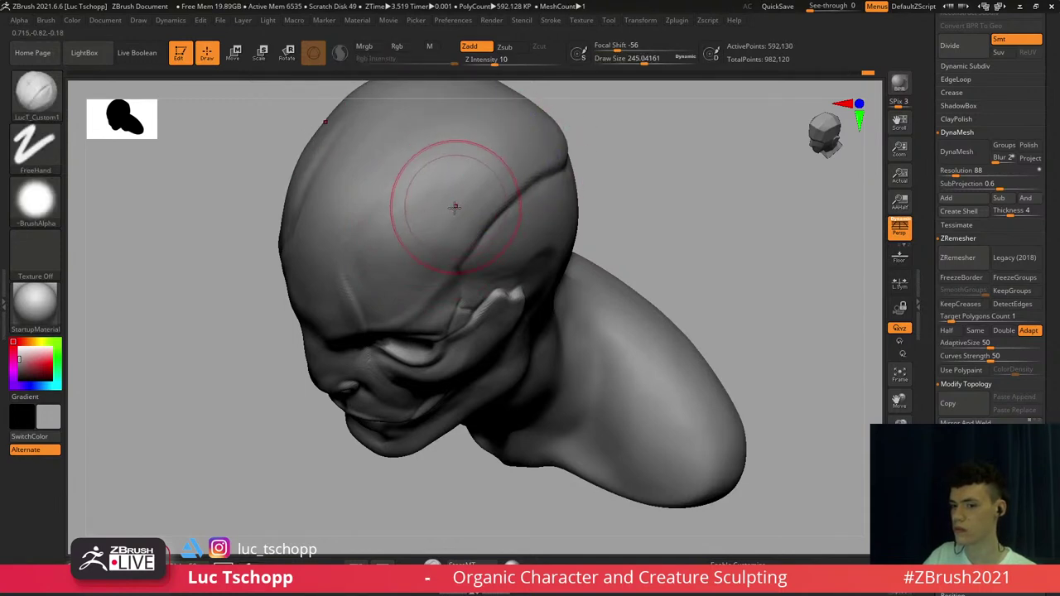
pyautogui.moveTo(454, 207)
pyautogui.keyDown('alt'); pyautogui.mouseDown(button='right')
pyautogui.moveTo(426, 265)
pyautogui.moveTo(440, 185)
pyautogui.moveTo(502, 168)
pyautogui.moveTo(524, 204)
pyautogui.mouseUp(button='right'); pyautogui.keyUp('alt')
# Reshape the top of the skull with the Move brush at the lowest subdivision level, sized about 393
pyautogui.press('b')
pyautogui.press('m')
pyautogui.press('v')
pyautogui.hotkey('shift', 'd')
pyautogui.hotkey('shift', 'd')
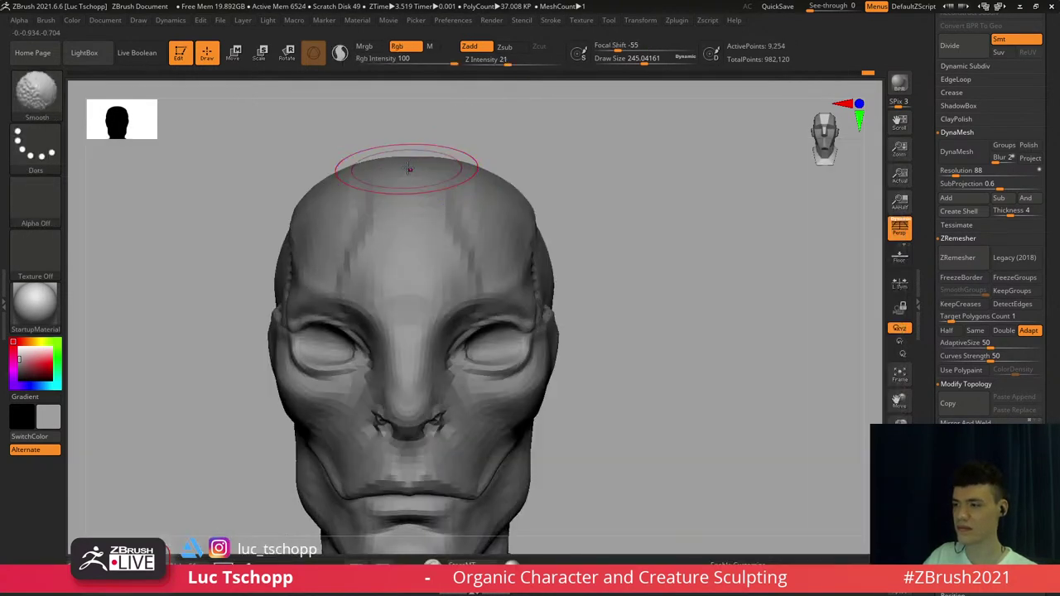
pyautogui.press('s')
pyautogui.moveTo(409, 169); pyautogui.dragTo(428, 167)
pyautogui.hotkey('shift', 'd')
pyautogui.hotkey('shift', 'd')
pyautogui.press('s')
pyautogui.moveTo(604, 156)
pyautogui.mouseDown(button='right')
pyautogui.moveTo(522, 160)
pyautogui.moveTo(545, 190)
pyautogui.mouseUp(button='right')
pyautogui.press('s')
pyautogui.press('s')
pyautogui.moveTo(549, 166); pyautogui.dragTo(571, 153)
pyautogui.press('s')
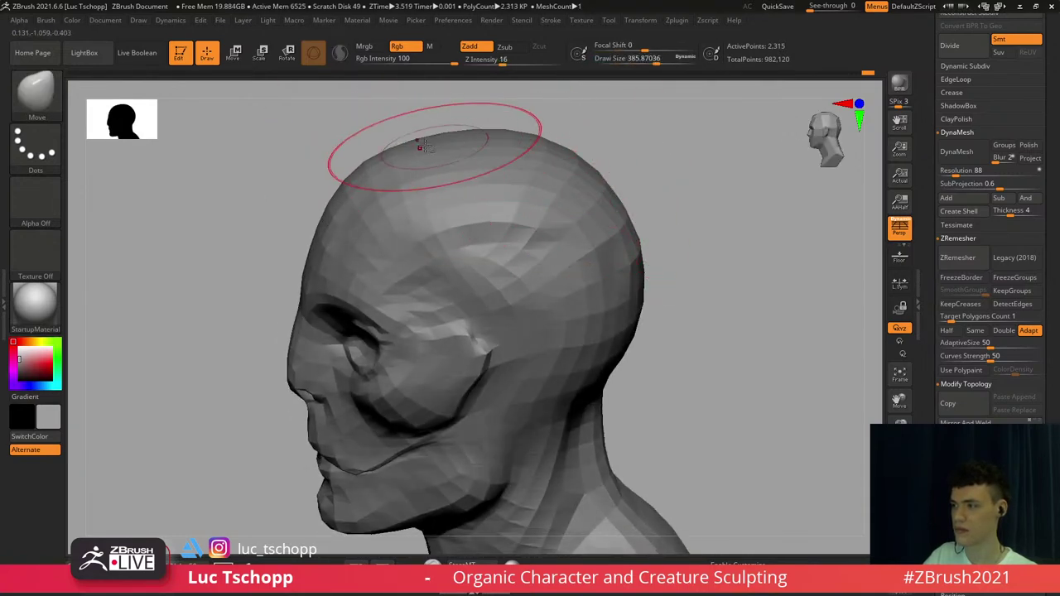
pyautogui.keyDown('alt'); pyautogui.moveTo(425, 143); pyautogui.dragTo(483, 154, button='right'); pyautogui.keyUp('alt')
# Smooth the side of the head and the temple groove with the groove-carving brush across subdivision levels
pyautogui.press('d')
pyautogui.press('d')
pyautogui.press('d')
pyautogui.press('d')
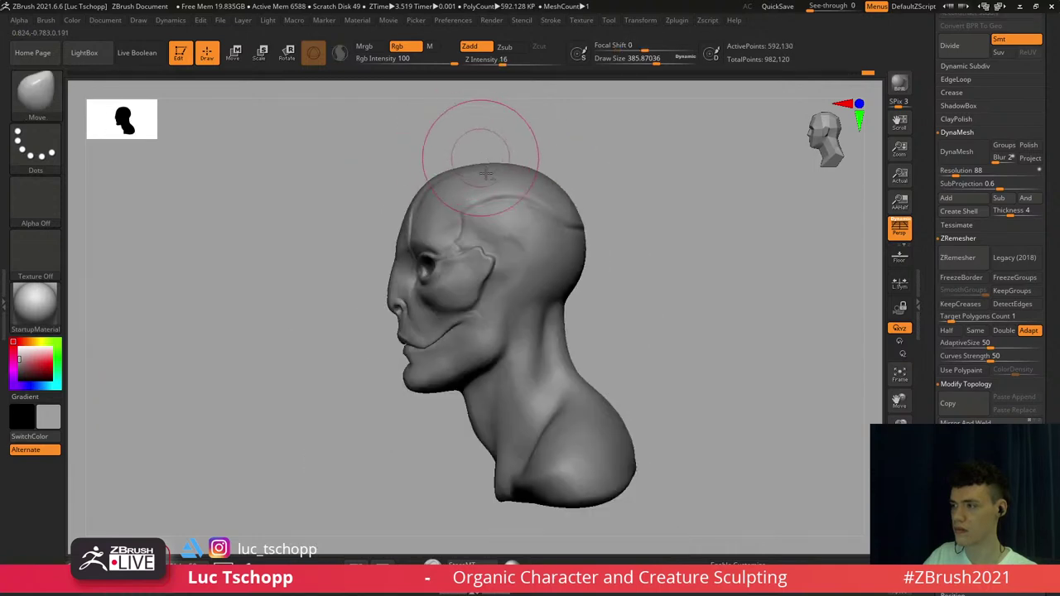
pyautogui.moveTo(486, 233)
pyautogui.keyDown('alt'); pyautogui.mouseDown(button='right')
pyautogui.moveTo(475, 186)
pyautogui.moveTo(464, 208)
pyautogui.mouseUp(button='right'); pyautogui.keyUp('alt')
pyautogui.moveTo(440, 199); pyautogui.dragTo(503, 195, button='right')
pyautogui.press('b')
pyautogui.click(388, 206)
pyautogui.hotkey('shift', 'd')
pyautogui.hotkey('shift', 'd')
pyautogui.hotkey('shift', 'd')
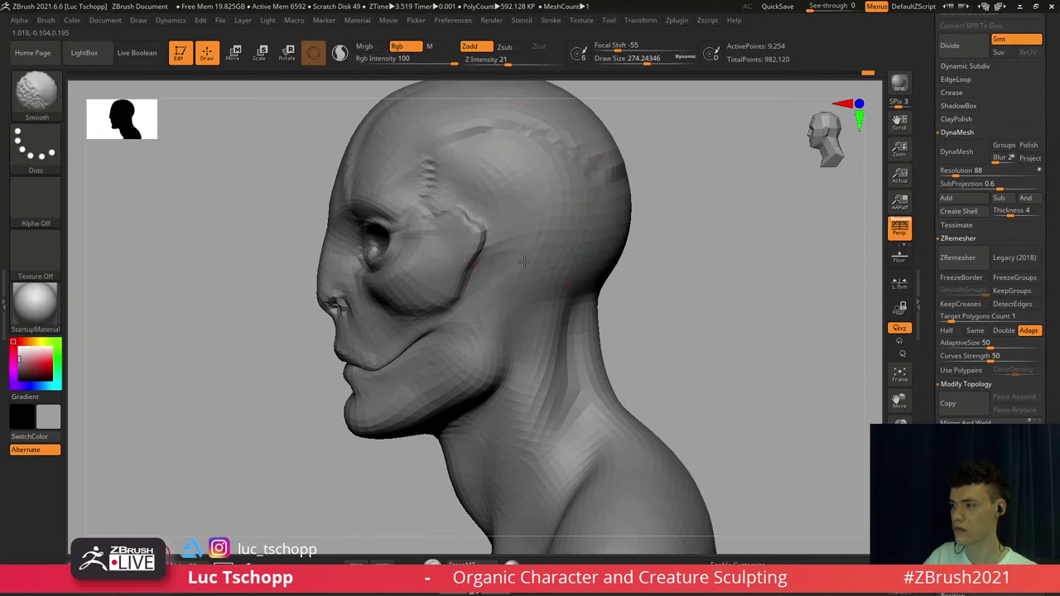
pyautogui.keyDown('shift'); pyautogui.moveTo(524, 262); pyautogui.dragTo(530, 217); pyautogui.keyUp('shift')
pyautogui.press('d')
pyautogui.press('d')
pyautogui.press('d')
pyautogui.keyDown('shift'); pyautogui.moveTo(522, 188); pyautogui.dragTo(517, 210, button='right'); pyautogui.keyUp('shift')
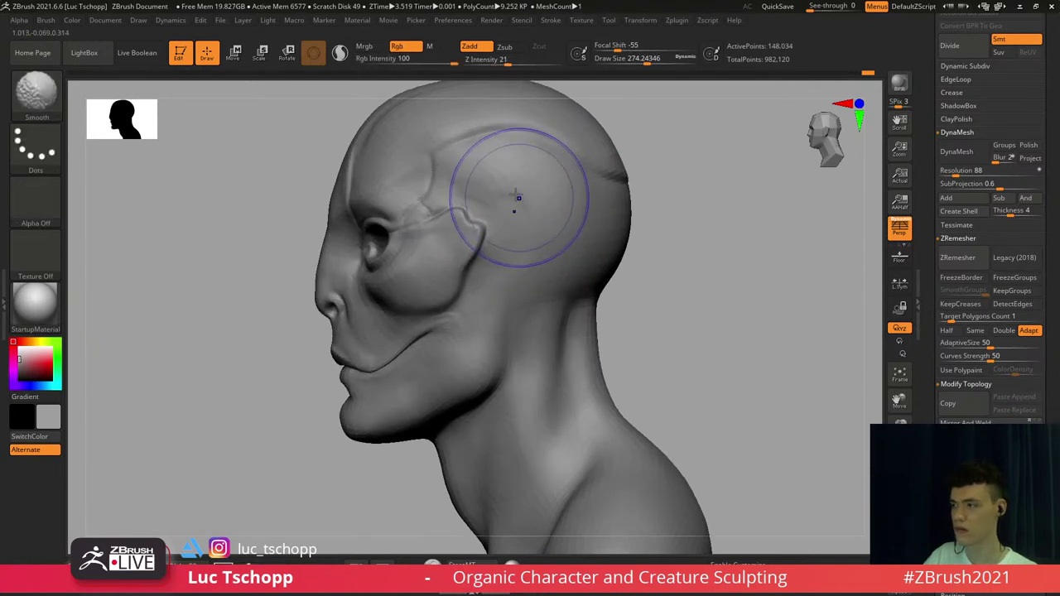
pyautogui.hotkey('shift', 'd')
pyautogui.hotkey('shift', 'd')
pyautogui.hotkey('shift', 'd')
pyautogui.keyDown('shift'); pyautogui.moveTo(488, 185); pyautogui.dragTo(506, 176); pyautogui.keyUp('shift')
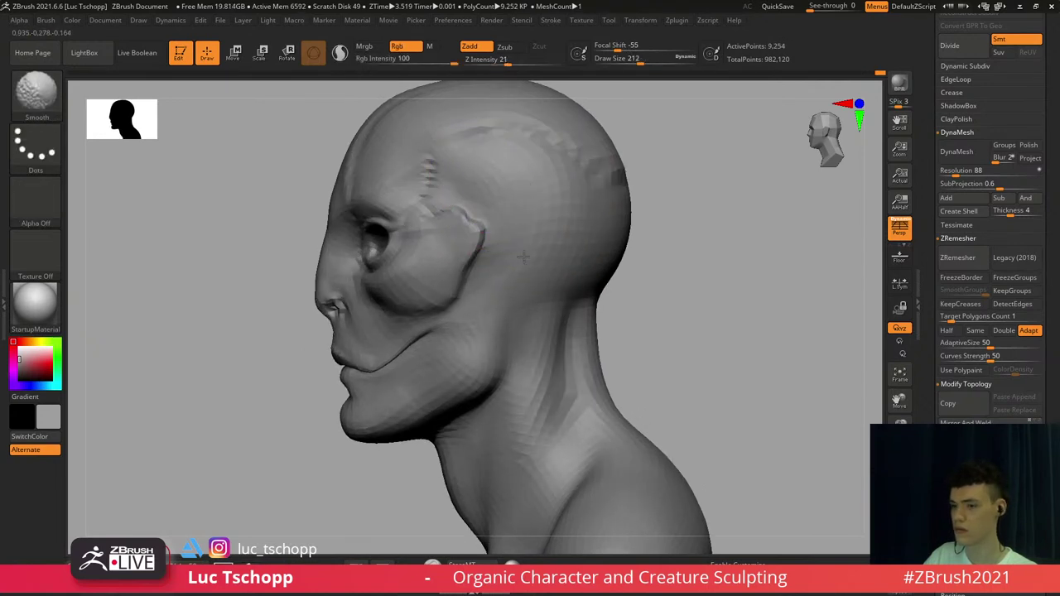
# Smooth the temple area with the brush shrunk to about 172, then about 140
pyautogui.press('d')
pyautogui.press('s')
pyautogui.moveTo(525, 236); pyautogui.dragTo(520, 236)
pyautogui.moveTo(522, 235)
pyautogui.keyDown('shift'); pyautogui.mouseDown()
pyautogui.moveTo(529, 203)
pyautogui.moveTo(470, 182)
pyautogui.mouseUp(); pyautogui.keyUp('shift')
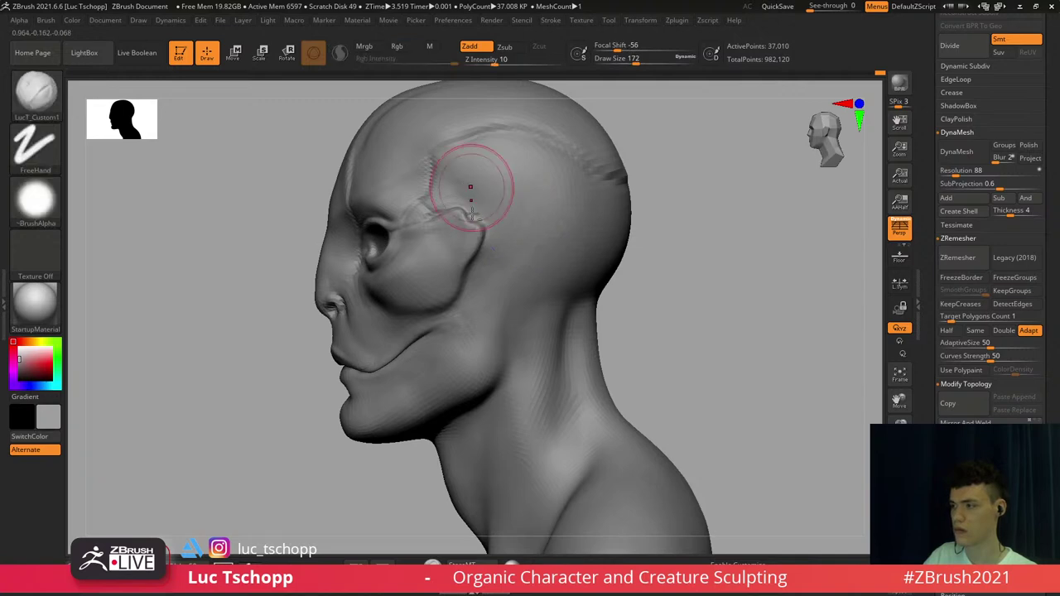
pyautogui.moveTo(471, 188)
pyautogui.keyDown('alt'); pyautogui.mouseDown(button='right')
pyautogui.moveTo(461, 217)
pyautogui.moveTo(502, 208)
pyautogui.mouseUp(button='right'); pyautogui.keyUp('alt')
pyautogui.press('d')
pyautogui.press('s')
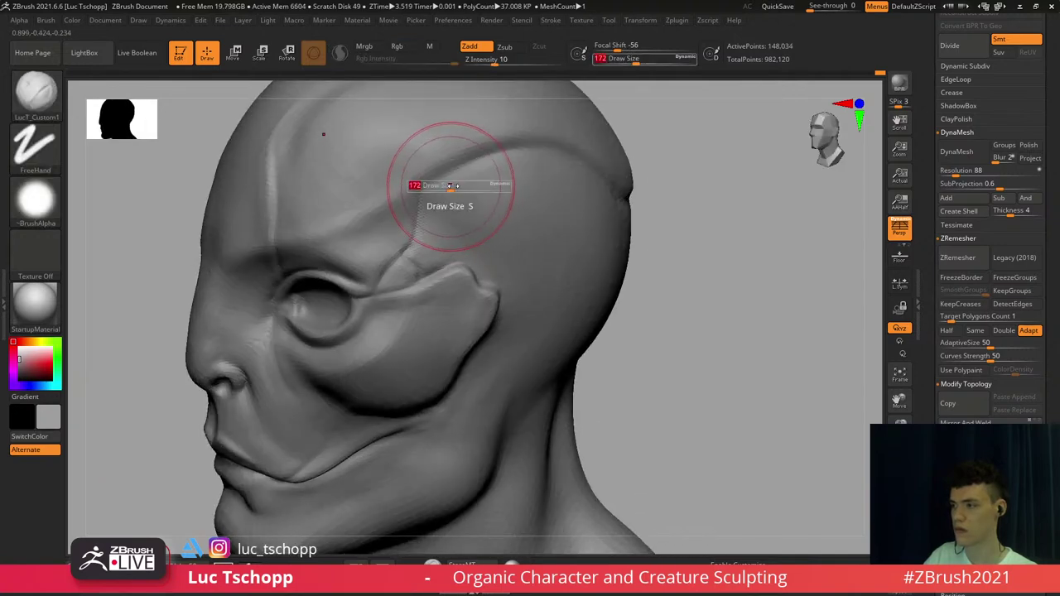
pyautogui.moveTo(453, 187)
pyautogui.mouseDown()
pyautogui.moveTo(476, 201)
pyautogui.moveTo(488, 187)
pyautogui.moveTo(472, 182)
pyautogui.mouseUp()
# Smooth the temple crease at the highest subdivision level, resizing the brush to about 192
pyautogui.press('d')
pyautogui.press('s')
pyautogui.moveTo(472, 181); pyautogui.dragTo(447, 175, button='right')
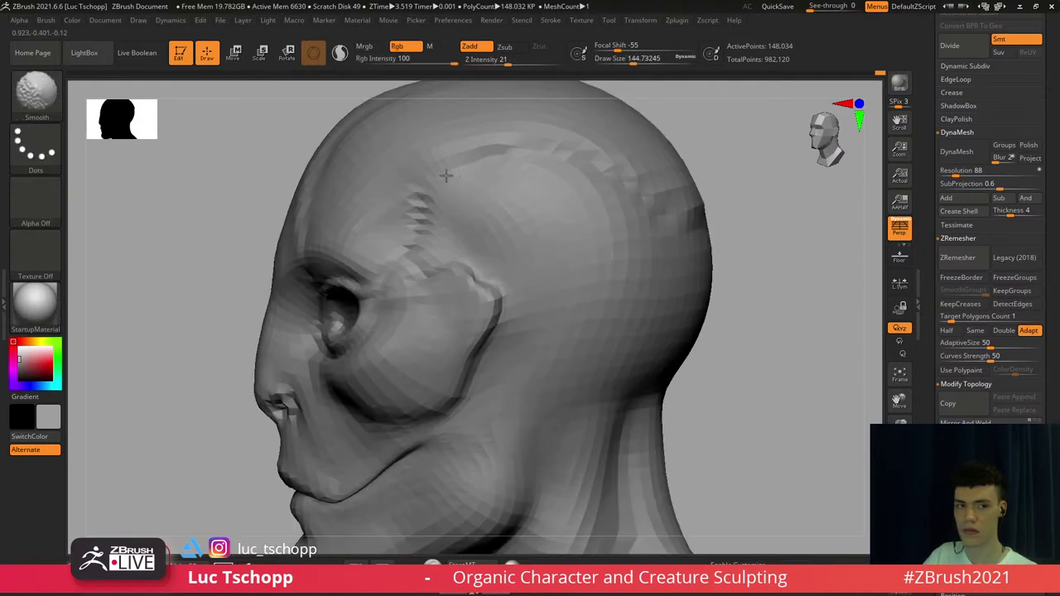
pyautogui.press('s')
pyautogui.moveTo(464, 208); pyautogui.dragTo(468, 216)
pyautogui.press('s')
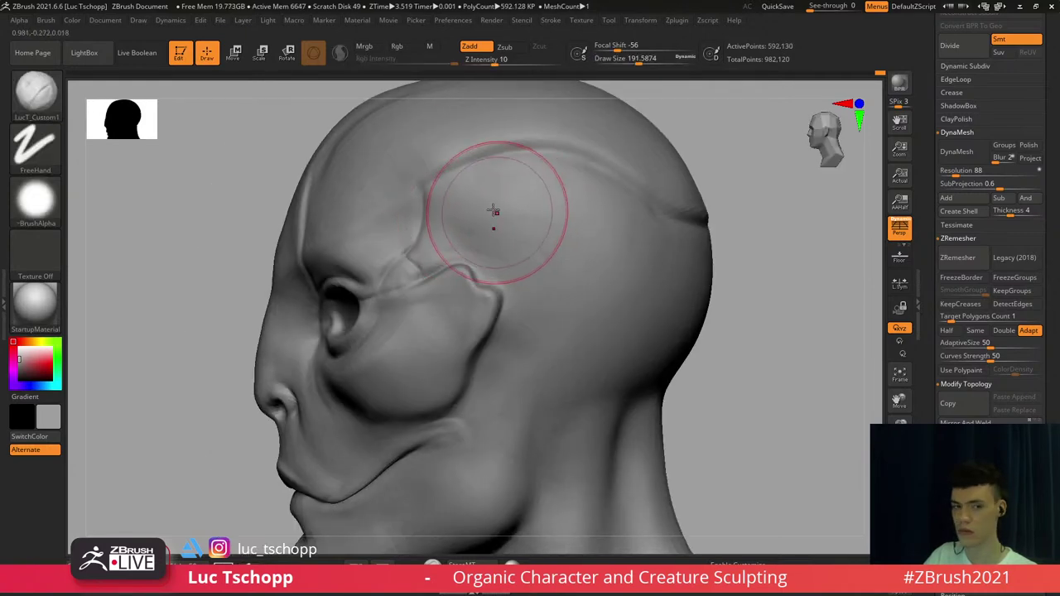
pyautogui.moveTo(487, 213)
pyautogui.mouseDown(button='right')
pyautogui.moveTo(475, 225)
pyautogui.moveTo(428, 222)
pyautogui.mouseUp(button='right')
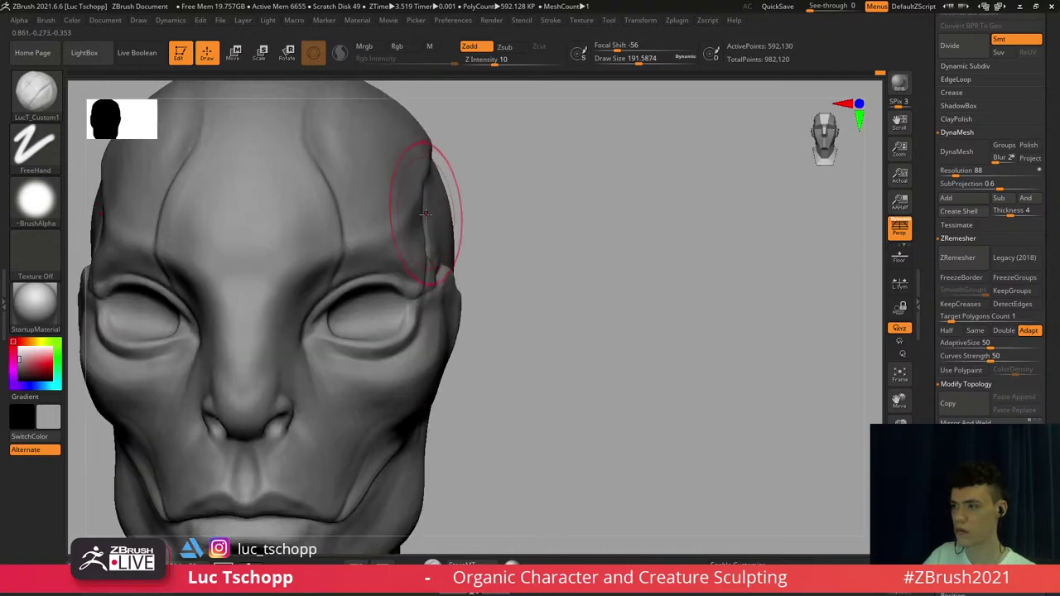
# Choose the Move brush and smooth the side of the skull
pyautogui.press('b')
pyautogui.press('m')
pyautogui.press('v')
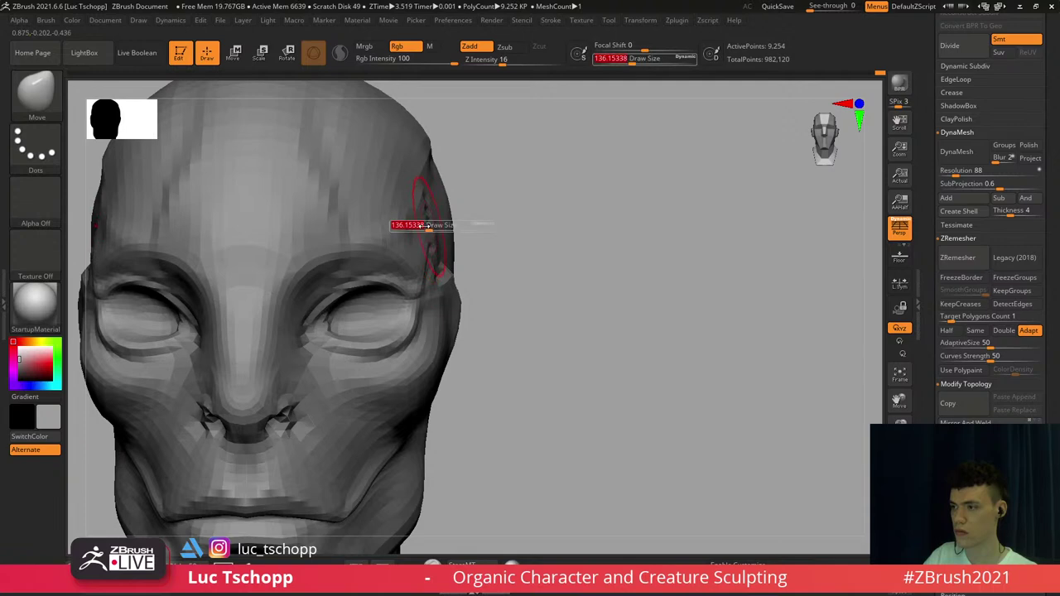
pyautogui.press('d')
pyautogui.press('d')
pyautogui.moveTo(437, 218); pyautogui.dragTo(414, 246, button='right')
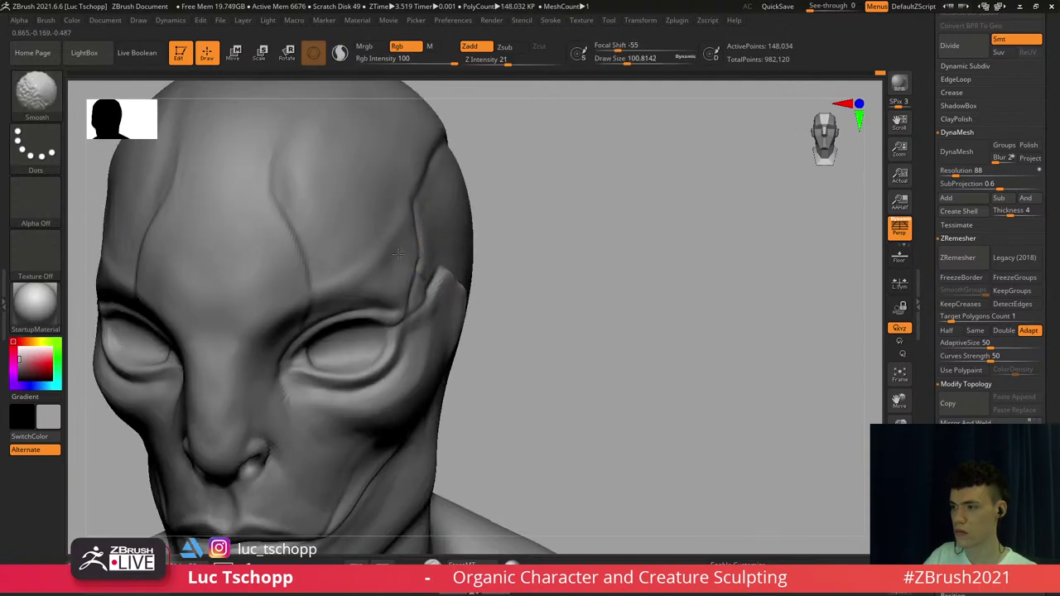
# Smooth the temple ridge with the custom sculpting brush at about size 201, then view the whole head
pyautogui.press('b')
pyautogui.press('l')
pyautogui.press('t')
pyautogui.moveTo(341, 193); pyautogui.dragTo(315, 209, button='right')
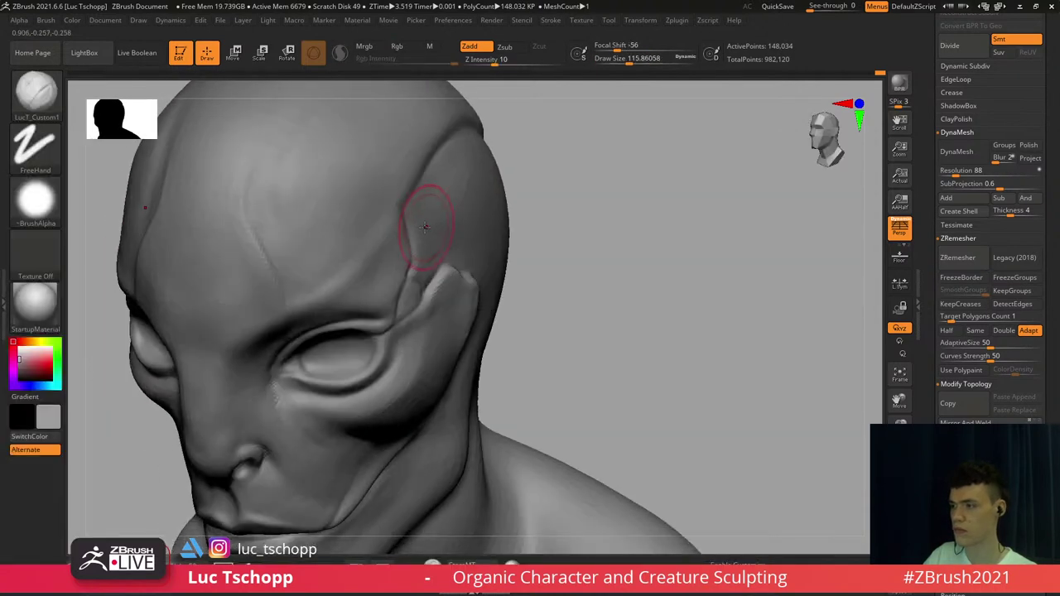
pyautogui.press('s')
pyautogui.moveTo(418, 222); pyautogui.dragTo(428, 247)
pyautogui.press('s')
pyautogui.press('d')
pyautogui.press('s')
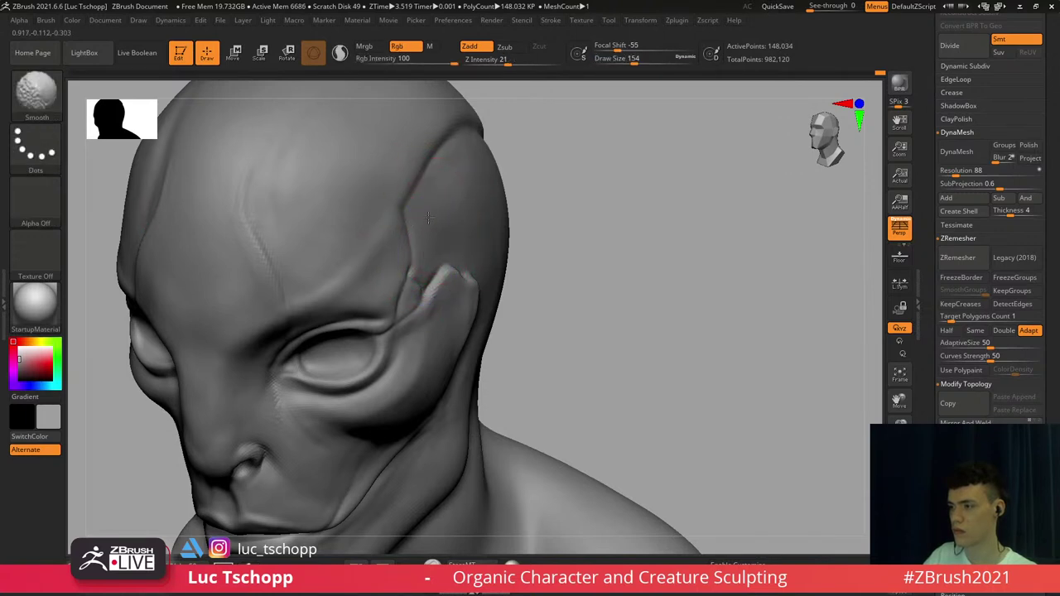
pyautogui.keyDown('shift'); pyautogui.moveTo(422, 222); pyautogui.dragTo(434, 204, button='right'); pyautogui.keyUp('shift')
pyautogui.moveTo(470, 251)
pyautogui.keyDown('ctrl'); pyautogui.mouseDown(button='right')
pyautogui.moveTo(440, 253)
pyautogui.moveTo(543, 225)
pyautogui.moveTo(544, 249)
pyautogui.moveTo(561, 237)
pyautogui.mouseUp(button='right'); pyautogui.keyUp('ctrl')
# Set up the Move brush at a lower subdivision level, sized about 274, and review the bust from several angles
pyautogui.press('b')
pyautogui.press('m')
pyautogui.press('v')
pyautogui.hotkey('shift', 'd')
pyautogui.hotkey('shift', 'd')
pyautogui.press('s')
pyautogui.moveTo(571, 216); pyautogui.dragTo(577, 216)
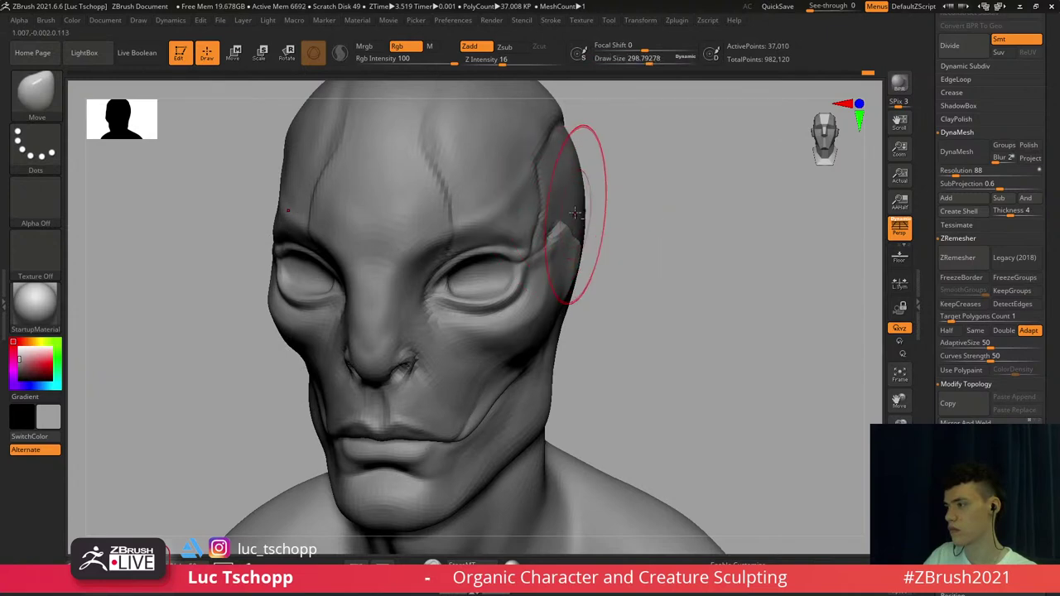
pyautogui.moveTo(578, 203)
pyautogui.mouseDown(button='right')
pyautogui.moveTo(564, 209)
pyautogui.moveTo(567, 189)
pyautogui.mouseUp(button='right')
pyautogui.press('s')
pyautogui.moveTo(567, 187); pyautogui.dragTo(574, 188)
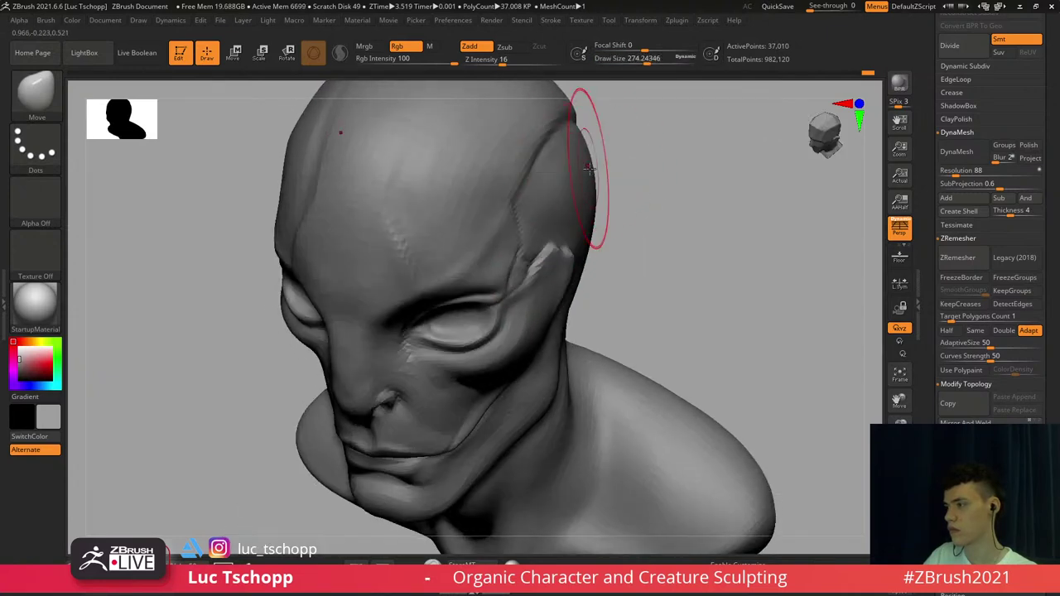
pyautogui.moveTo(598, 209); pyautogui.dragTo(593, 210, button='right')
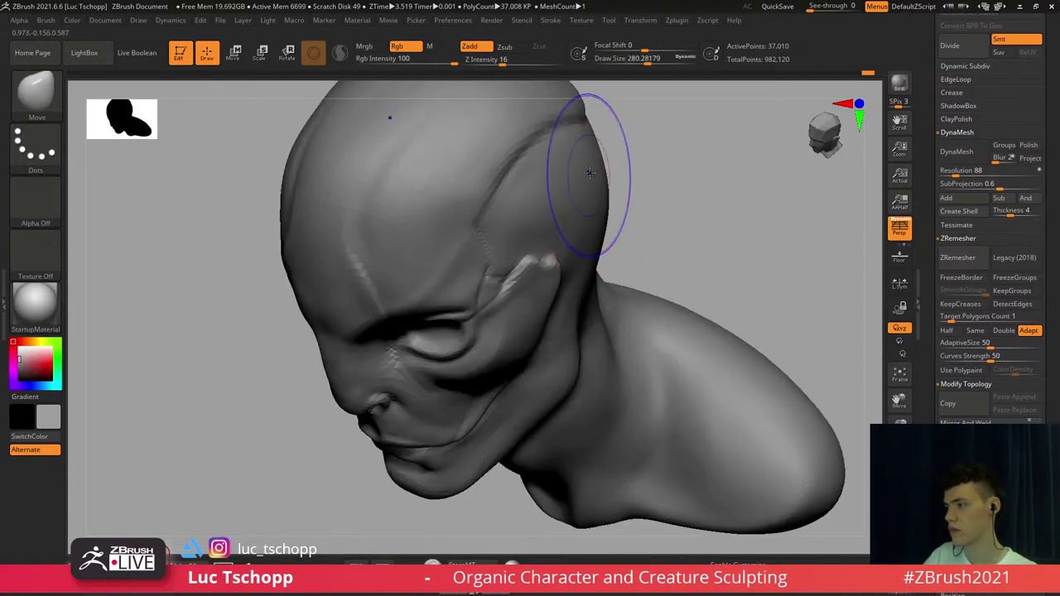
pyautogui.keyDown('shift'); pyautogui.moveTo(548, 179); pyautogui.dragTo(539, 185, button='right'); pyautogui.keyUp('shift')
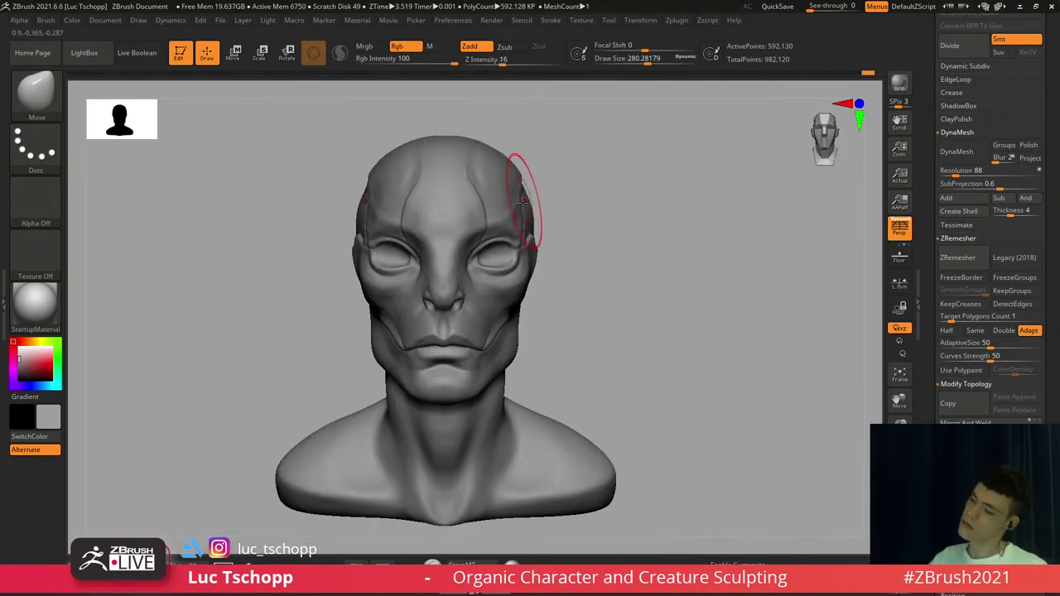
pyautogui.moveTo(504, 262)
pyautogui.keyDown('alt'); pyautogui.mouseDown(button='right')
pyautogui.moveTo(488, 235)
pyautogui.moveTo(546, 222)
pyautogui.moveTo(515, 222)
pyautogui.moveTo(464, 161)
pyautogui.mouseUp(button='right'); pyautogui.keyUp('alt')
# Pick the DamStandard brush at draw size about 87 in side profile and toggle Solo
pyautogui.press('b')
pyautogui.click(399, 199)
pyautogui.press('b')
pyautogui.press('d')
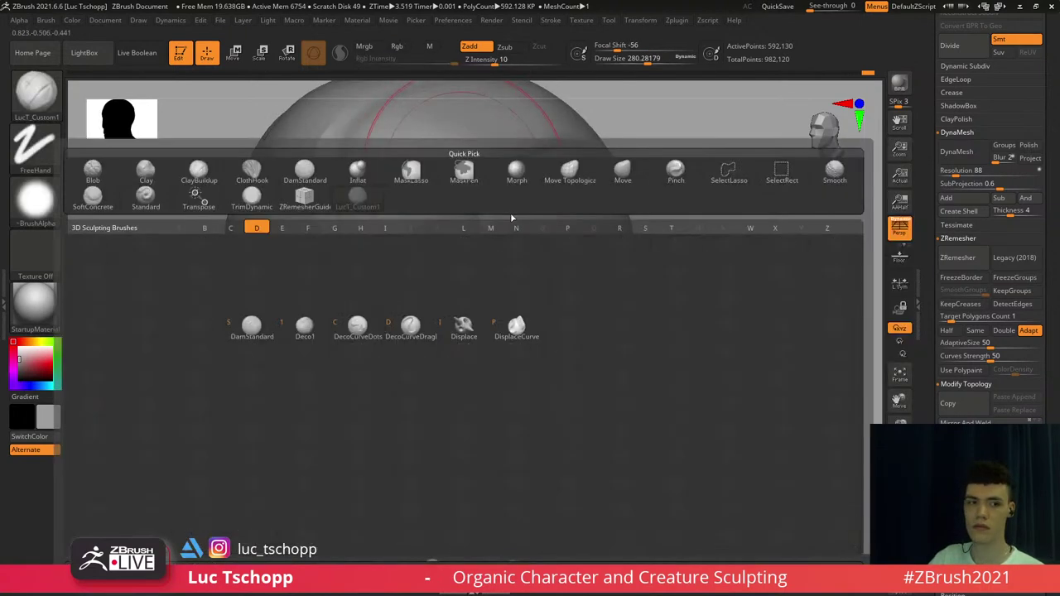
pyautogui.press('Escape')
pyautogui.keyDown('shift'); pyautogui.moveTo(539, 192); pyautogui.dragTo(501, 190, button='right'); pyautogui.keyUp('shift')
pyautogui.press('b')
pyautogui.press('d')
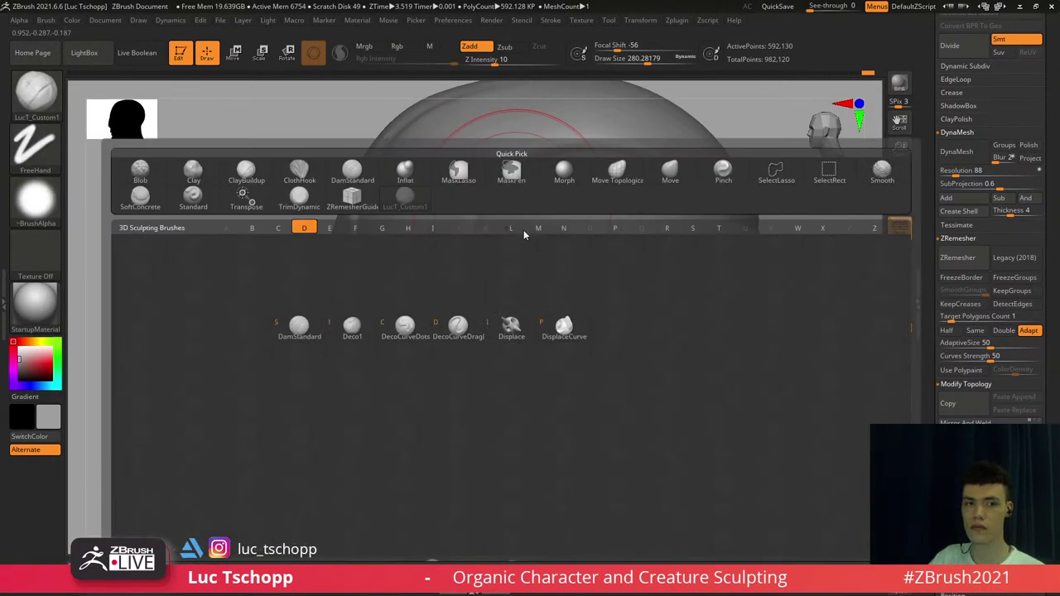
pyautogui.press('s')
# Keep DamStandard and set its draw size to about 90
pyautogui.press('s')
pyautogui.moveTo(522, 258); pyautogui.dragTo(512, 258)
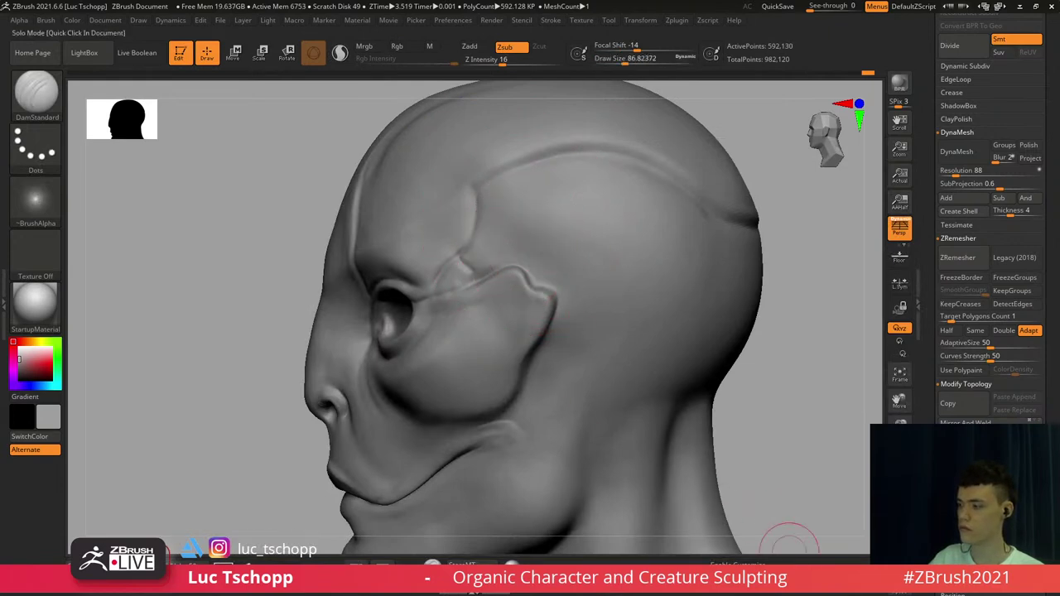
pyautogui.click(789, 547)
pyautogui.press('b')
pyautogui.press('d')
pyautogui.press('s')
pyautogui.press('b')
pyautogui.press('d')
# Try the Move brush across subdivision levels, then undo the move edit
pyautogui.press('s')
pyautogui.press('s')
pyautogui.moveTo(512, 175)
pyautogui.mouseDown()
pyautogui.moveTo(518, 167)
pyautogui.moveTo(497, 166)
pyautogui.moveTo(508, 171)
pyautogui.mouseUp()
pyautogui.press('b')
pyautogui.press('m')
pyautogui.press('v')
pyautogui.press('s')
pyautogui.hotkey('shift', 'd')
pyautogui.hotkey('shift', 'd')
pyautogui.hotkey('shift', 'd')
pyautogui.press('s')
pyautogui.press('s')
pyautogui.press('d')
pyautogui.press('d')
pyautogui.press('d')
pyautogui.press('b')
pyautogui.press('d')
# Carve a groove across the upper temple with DamStandard at size 68, then undo it
pyautogui.press('s')
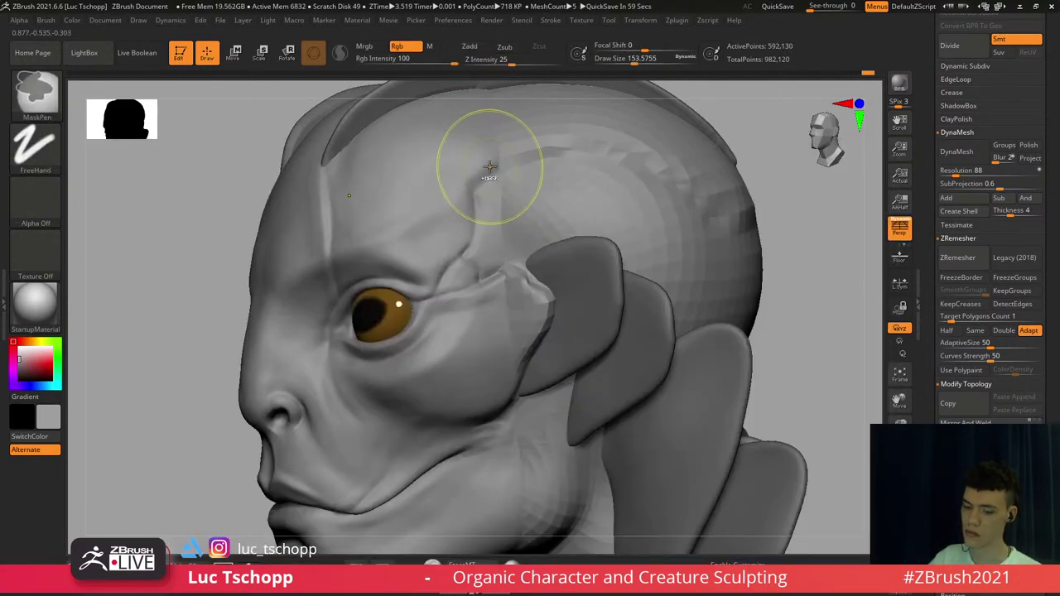
pyautogui.hotkey('ctrl', 'z')
pyautogui.press('b')
pyautogui.press('d')
pyautogui.press('s')
pyautogui.press('s')
pyautogui.moveTo(501, 176)
pyautogui.mouseDown()
pyautogui.moveTo(483, 179)
pyautogui.moveTo(500, 172)
pyautogui.mouseUp()
pyautogui.press('s')
pyautogui.press('s')
pyautogui.moveTo(475, 189); pyautogui.dragTo(509, 165)
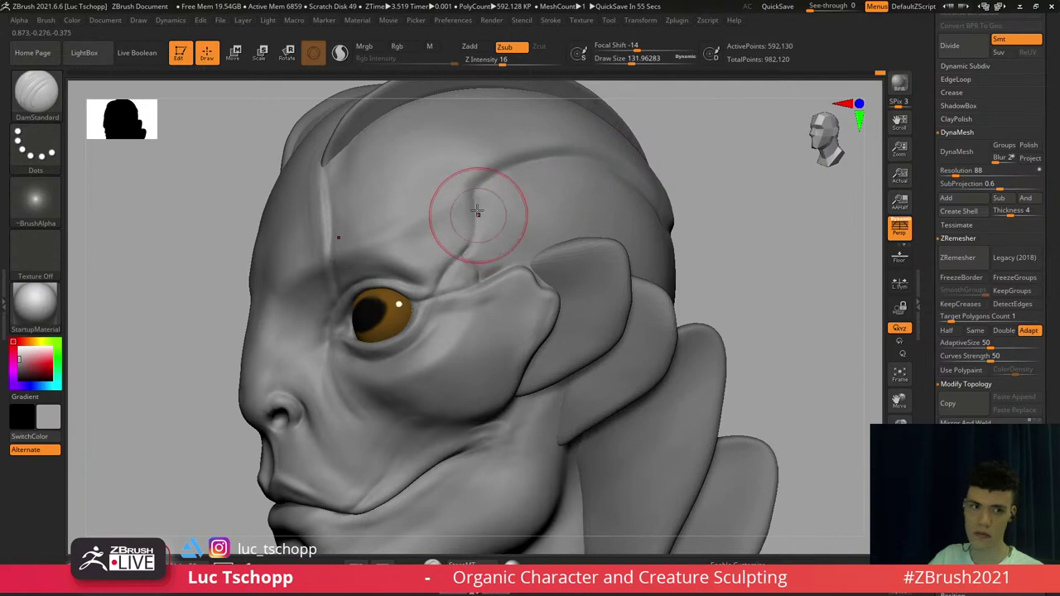
pyautogui.keyDown('shift'); pyautogui.moveTo(490, 215); pyautogui.dragTo(525, 185, button='right'); pyautogui.keyUp('shift')
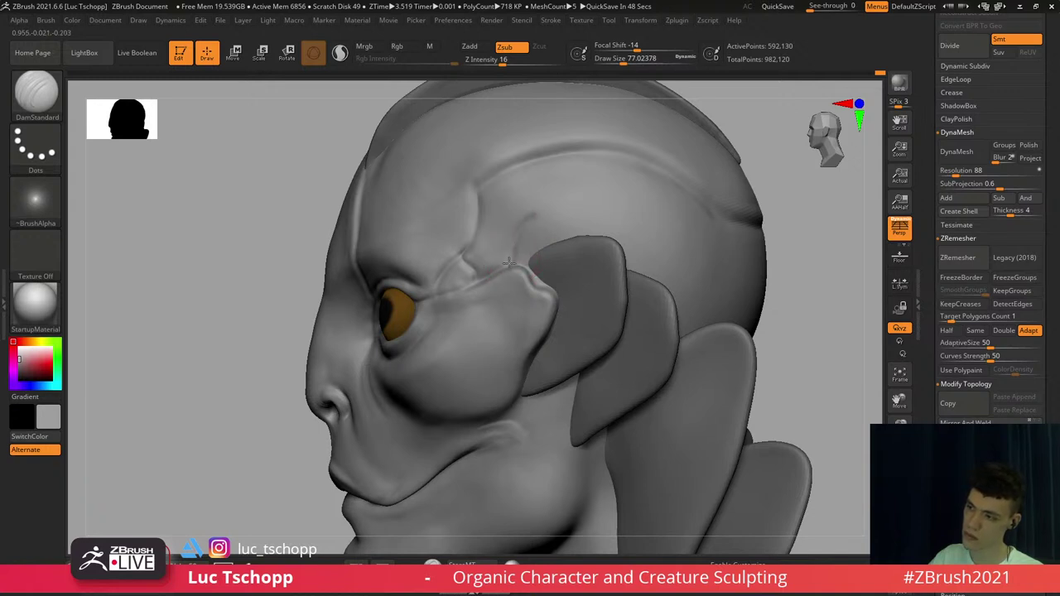
pyautogui.hotkey('ctrl', 'z')
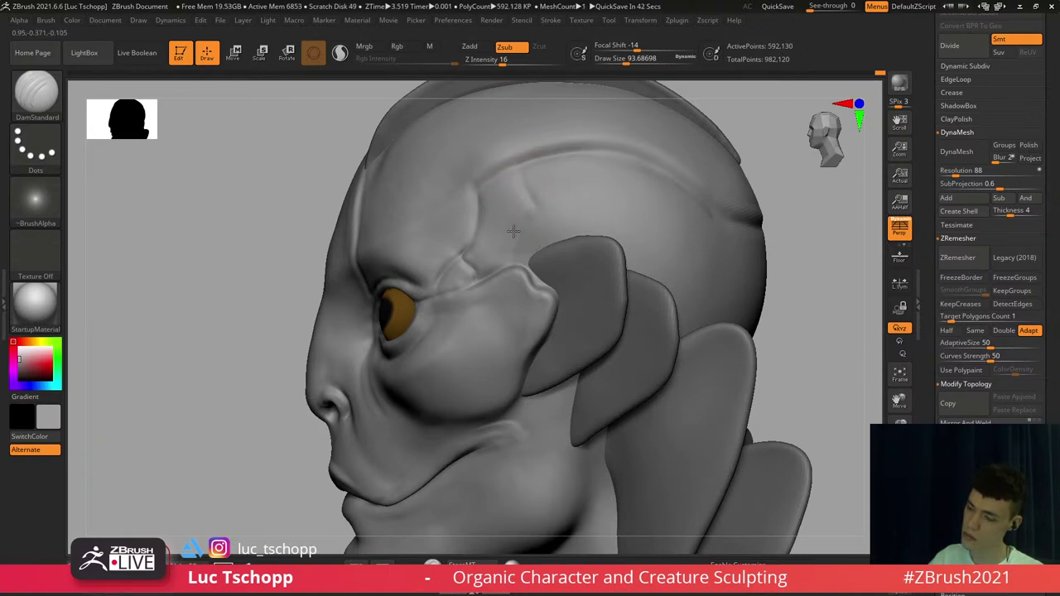
# Switch to the Standard brush with draw size around 112
pyautogui.moveTo(514, 232)
pyautogui.mouseDown(button='right')
pyautogui.moveTo(473, 187)
pyautogui.moveTo(462, 199)
pyautogui.mouseUp(button='right')
pyautogui.press('s')
pyautogui.moveTo(458, 213)
pyautogui.mouseDown()
pyautogui.moveTo(426, 211)
pyautogui.moveTo(452, 201)
pyautogui.moveTo(550, 242)
pyautogui.mouseUp()
pyautogui.press('b')
pyautogui.press('s')
pyautogui.press('t')
pyautogui.press('s')
pyautogui.press('s')
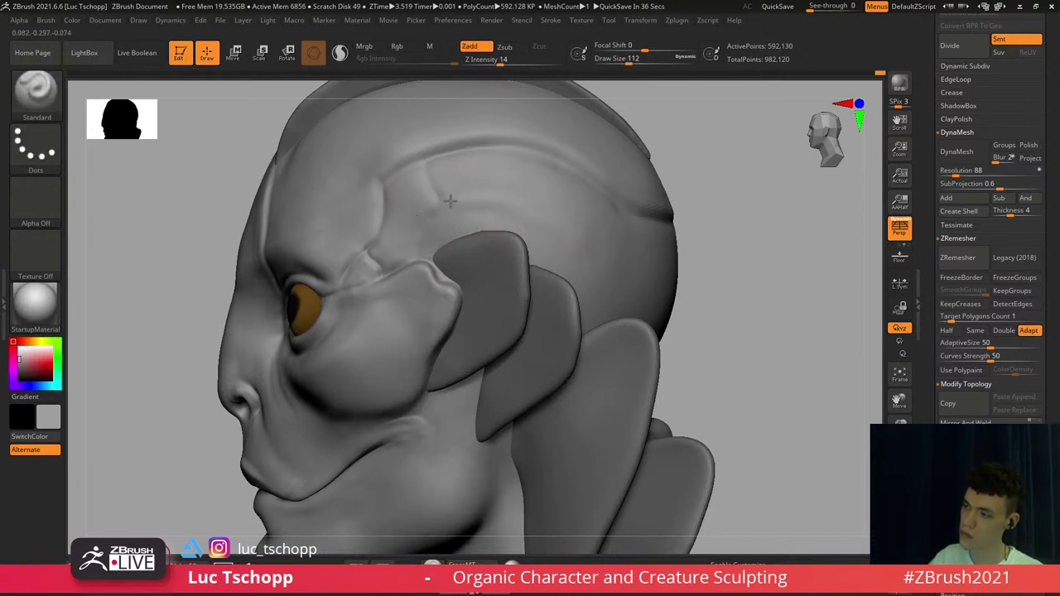
# Frame the side of the head and return to DamStandard at size about 77
pyautogui.keyDown('ctrl'); pyautogui.moveTo(547, 234); pyautogui.dragTo(552, 185, button='right'); pyautogui.keyUp('ctrl')
pyautogui.moveTo(481, 217)
pyautogui.mouseDown(button='right')
pyautogui.moveTo(498, 228)
pyautogui.moveTo(469, 267)
pyautogui.mouseUp(button='right')
pyautogui.moveTo(530, 222); pyautogui.dragTo(492, 208, button='right')
pyautogui.press('b')
pyautogui.press('d')
pyautogui.press('s')
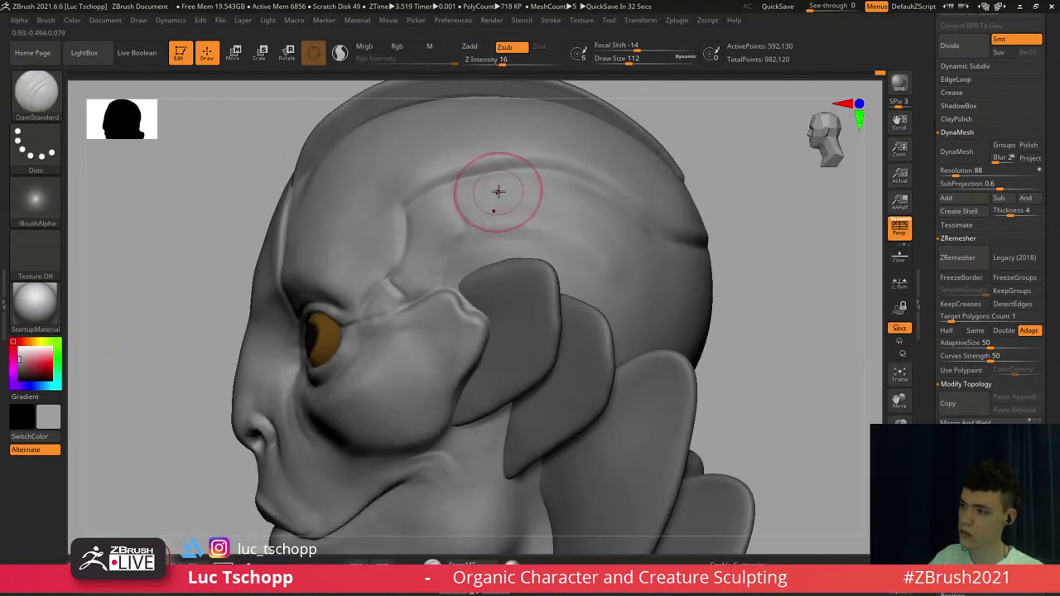
pyautogui.press('s')
pyautogui.moveTo(515, 192); pyautogui.dragTo(508, 190)
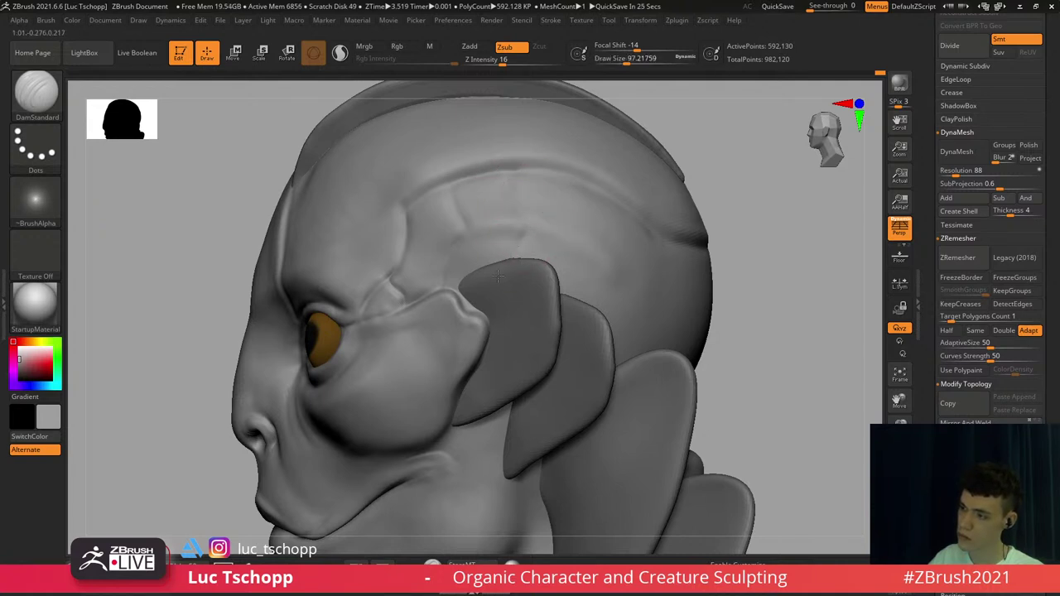
# Carve a groove across the temple, then enlarge the brush to about 149
pyautogui.keyDown('alt'); pyautogui.moveTo(498, 276); pyautogui.dragTo(420, 262, button='right'); pyautogui.keyUp('alt')
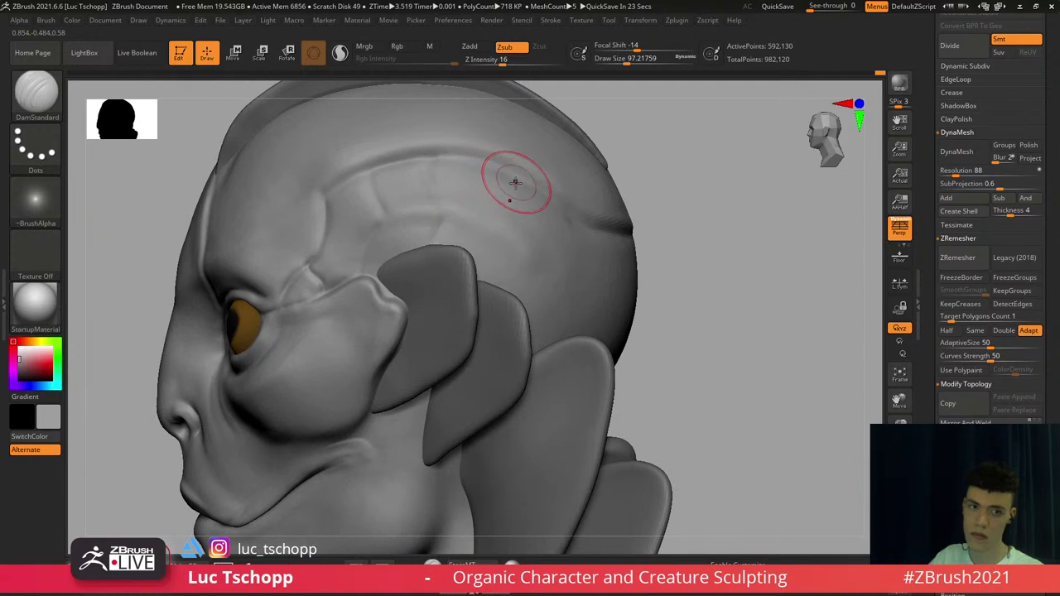
pyautogui.moveTo(510, 179); pyautogui.dragTo(509, 177)
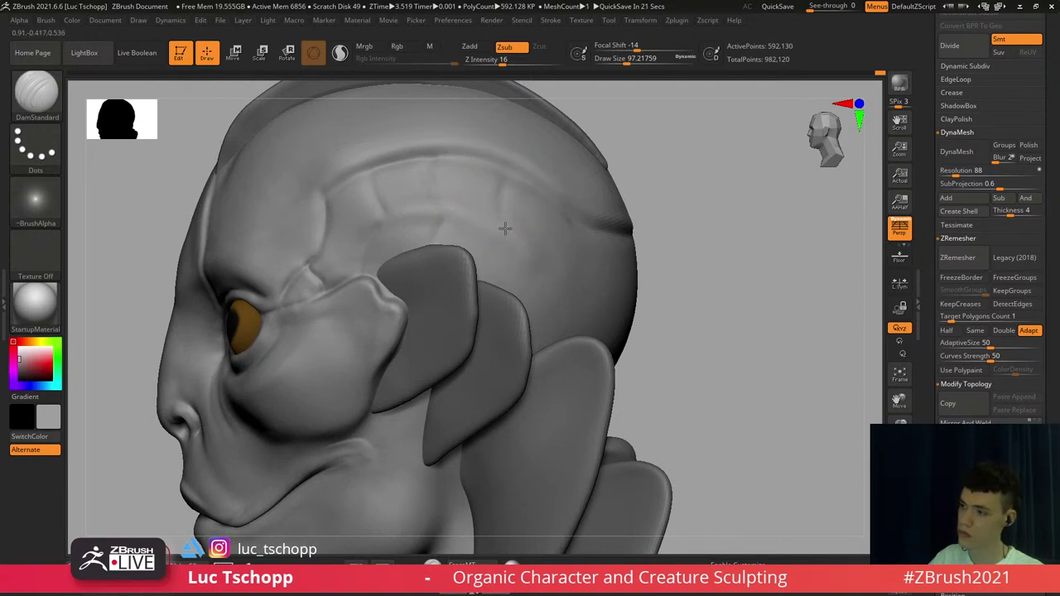
pyautogui.keyDown('alt'); pyautogui.moveTo(482, 235); pyautogui.dragTo(423, 199, button='right'); pyautogui.keyUp('alt')
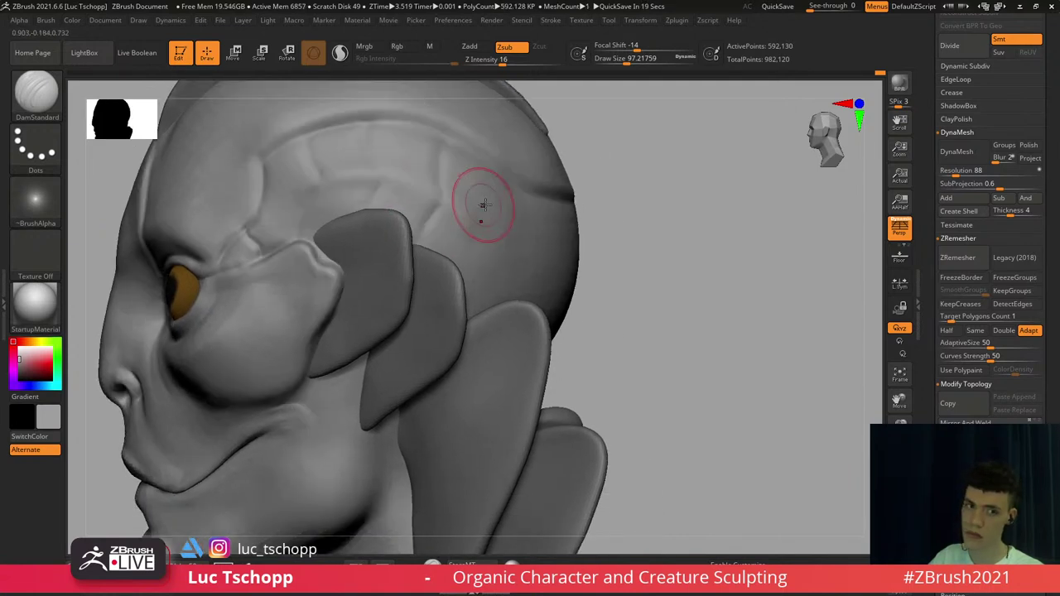
pyautogui.press('s')
pyautogui.moveTo(508, 199)
pyautogui.mouseDown()
pyautogui.moveTo(492, 167)
pyautogui.moveTo(514, 215)
pyautogui.mouseUp()
pyautogui.press(']')
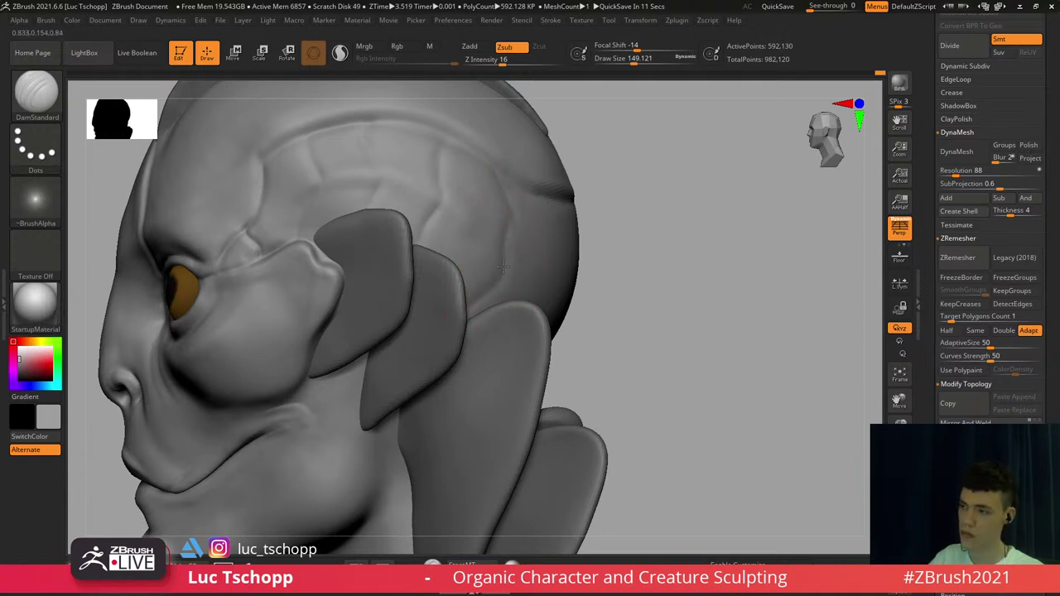
# Refine the temple groove with the Standard brush at size about 108
pyautogui.moveTo(431, 222)
pyautogui.mouseDown(button='right')
pyautogui.moveTo(457, 213)
pyautogui.moveTo(450, 197)
pyautogui.mouseUp(button='right')
pyautogui.press('b')
pyautogui.press('s')
pyautogui.press('t')
pyautogui.press('s')
pyautogui.moveTo(446, 192); pyautogui.dragTo(425, 192)
pyautogui.moveTo(417, 148); pyautogui.dragTo(429, 199)
pyautogui.press('s')
# Solo the head subtool and adjust the brush size, starting around 39
pyautogui.click(900, 546)
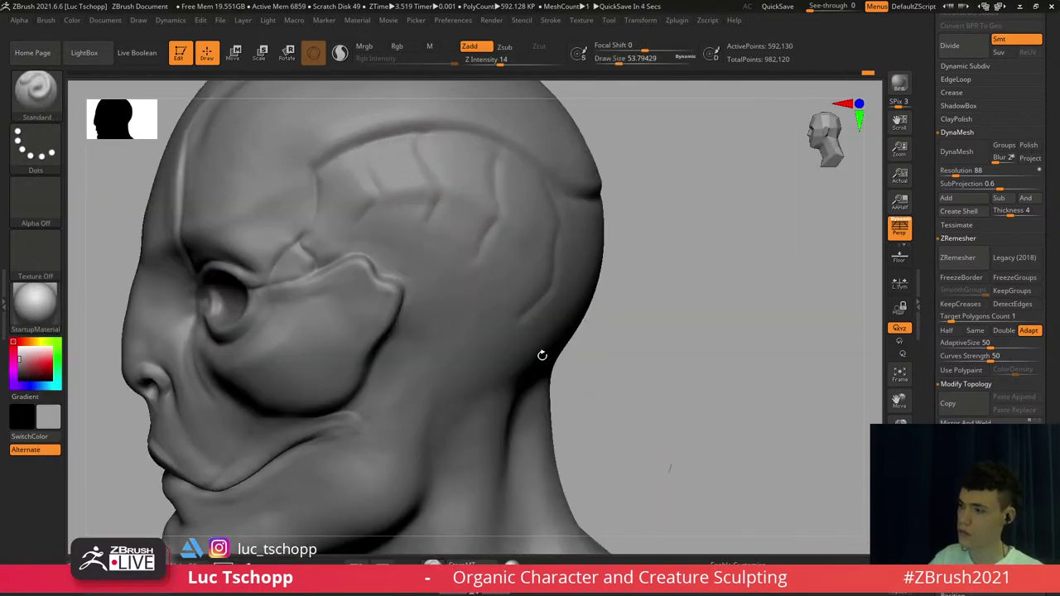
pyautogui.moveTo(398, 192); pyautogui.dragTo(440, 227, button='right')
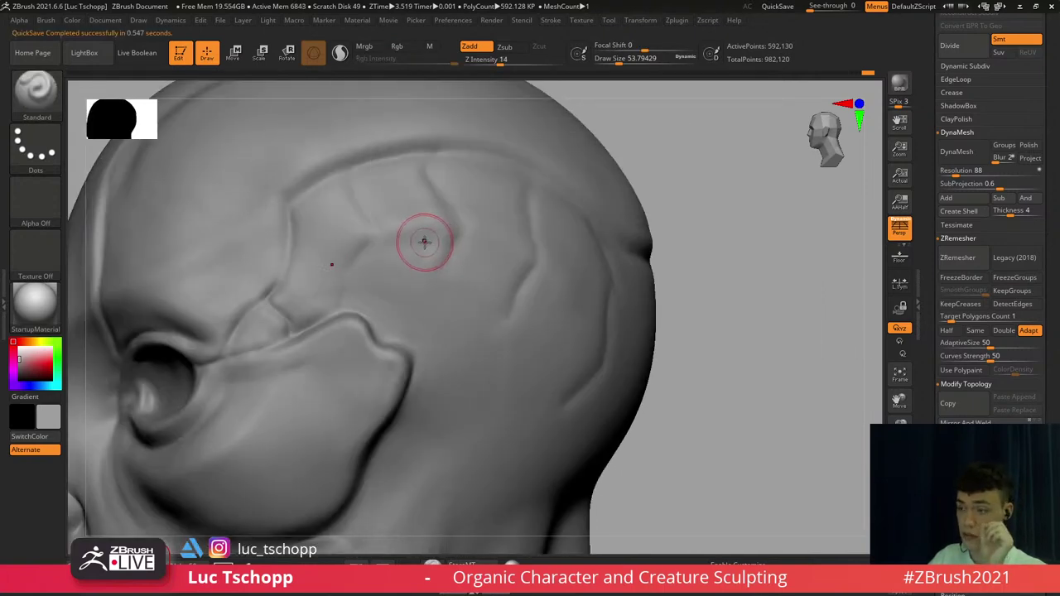
pyautogui.press('[')
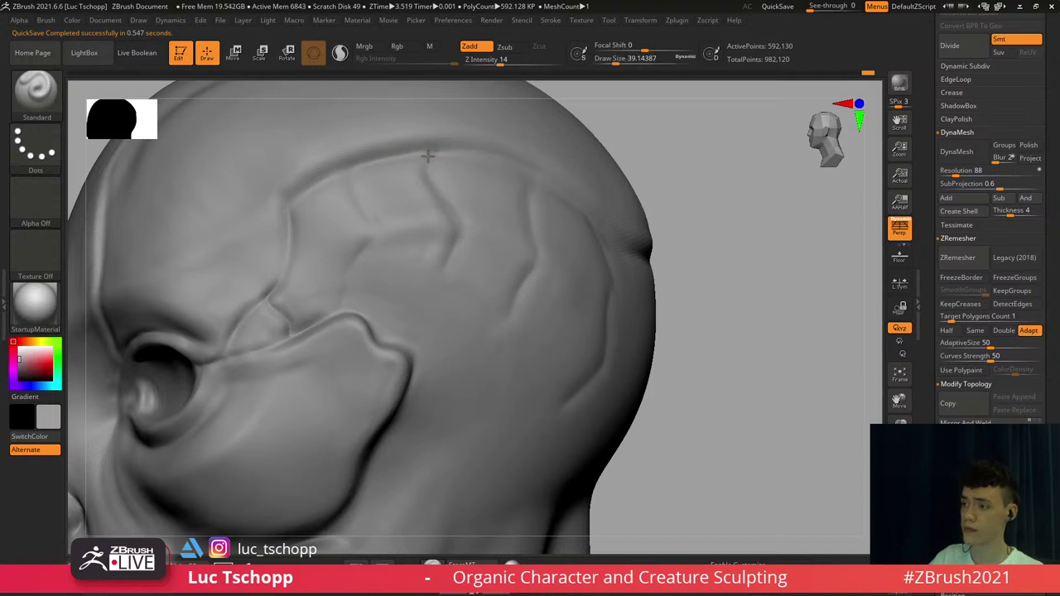
pyautogui.press('s')
pyautogui.moveTo(430, 202); pyautogui.dragTo(434, 204)
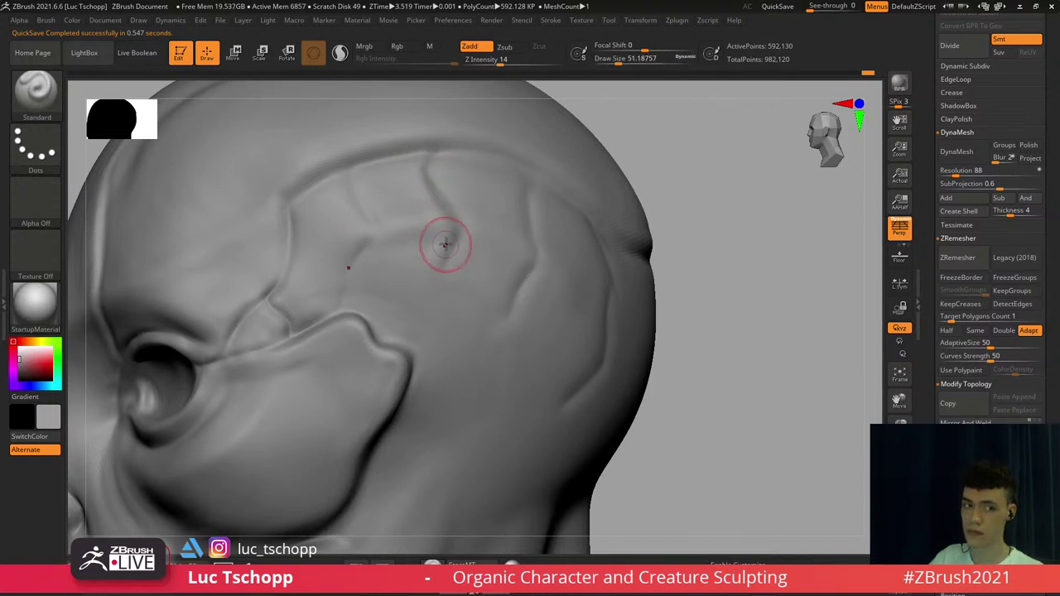
pyautogui.keyDown('alt'); pyautogui.moveTo(441, 254); pyautogui.dragTo(452, 229, button='right'); pyautogui.keyUp('alt')
pyautogui.press('[')
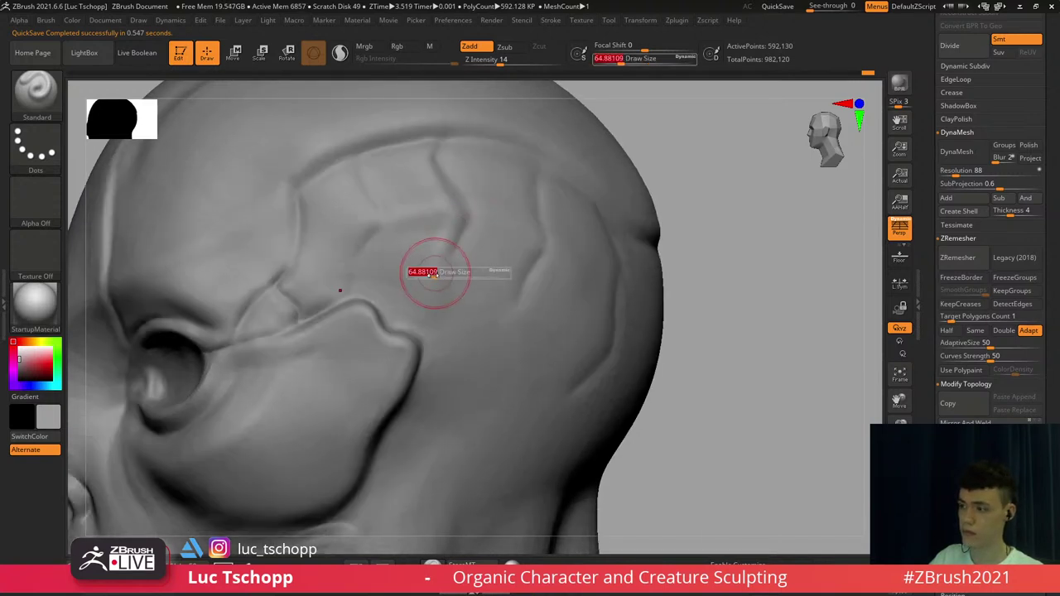
pyautogui.hotkey('ctrl', 'z')
pyautogui.hotkey('ctrl', 'shift', 'z')
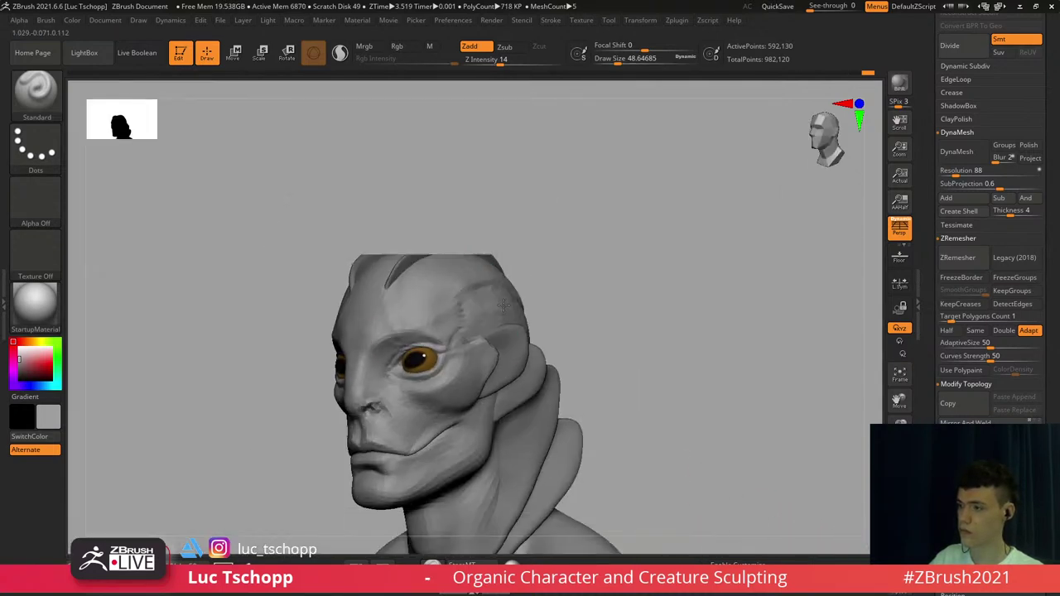
# With DamStandard enlarged, carve creases along the temple groove and above the cheekbone
pyautogui.keyDown('shift'); pyautogui.moveTo(520, 303); pyautogui.dragTo(518, 313); pyautogui.keyUp('shift')
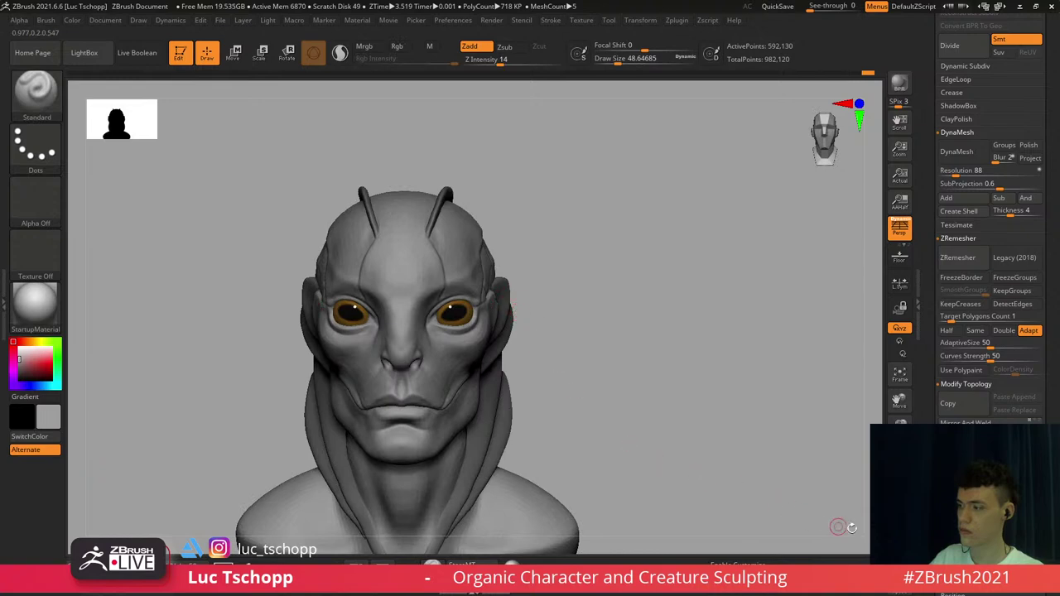
pyautogui.click(900, 534)
pyautogui.keyDown('ctrl'); pyautogui.moveTo(481, 268); pyautogui.dragTo(493, 246, button='right'); pyautogui.keyUp('ctrl')
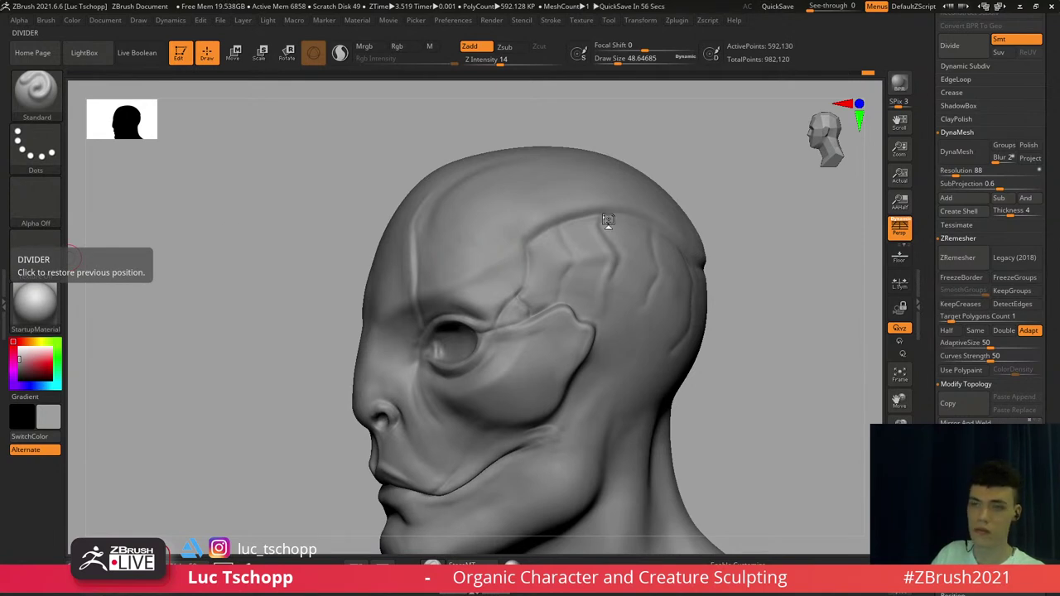
pyautogui.moveTo(609, 221)
pyautogui.mouseDown(button='right')
pyautogui.moveTo(599, 218)
pyautogui.moveTo(621, 213)
pyautogui.mouseUp(button='right')
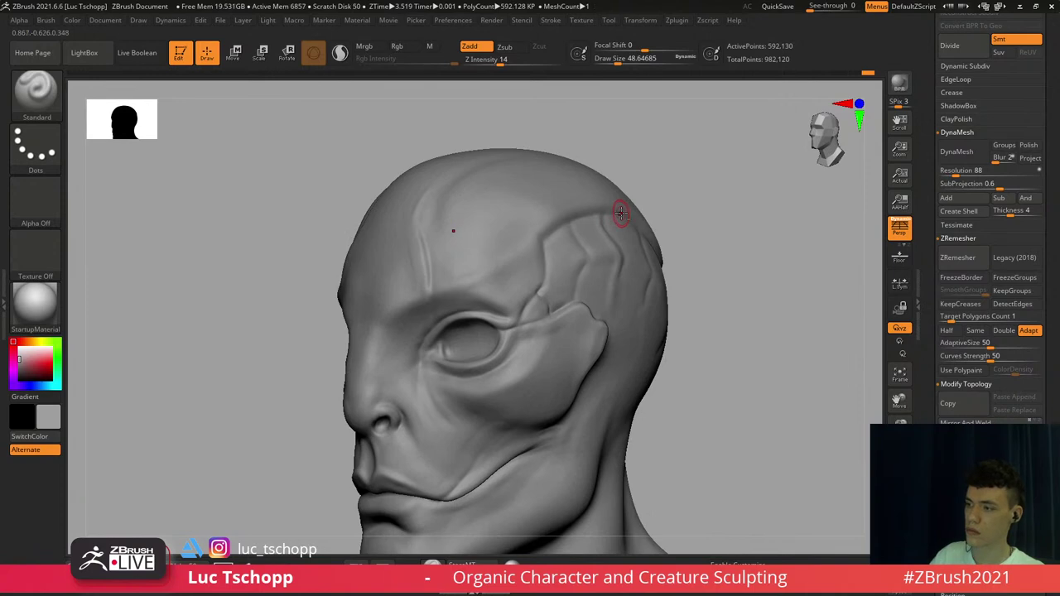
pyautogui.moveTo(544, 257)
pyautogui.keyDown('alt'); pyautogui.mouseDown(button='right')
pyautogui.moveTo(450, 237)
pyautogui.moveTo(483, 267)
pyautogui.moveTo(351, 232)
pyautogui.moveTo(385, 285)
pyautogui.moveTo(361, 295)
pyautogui.mouseUp(button='right'); pyautogui.keyUp('alt')
pyautogui.press('b')
pyautogui.press('d')
pyautogui.press('s')
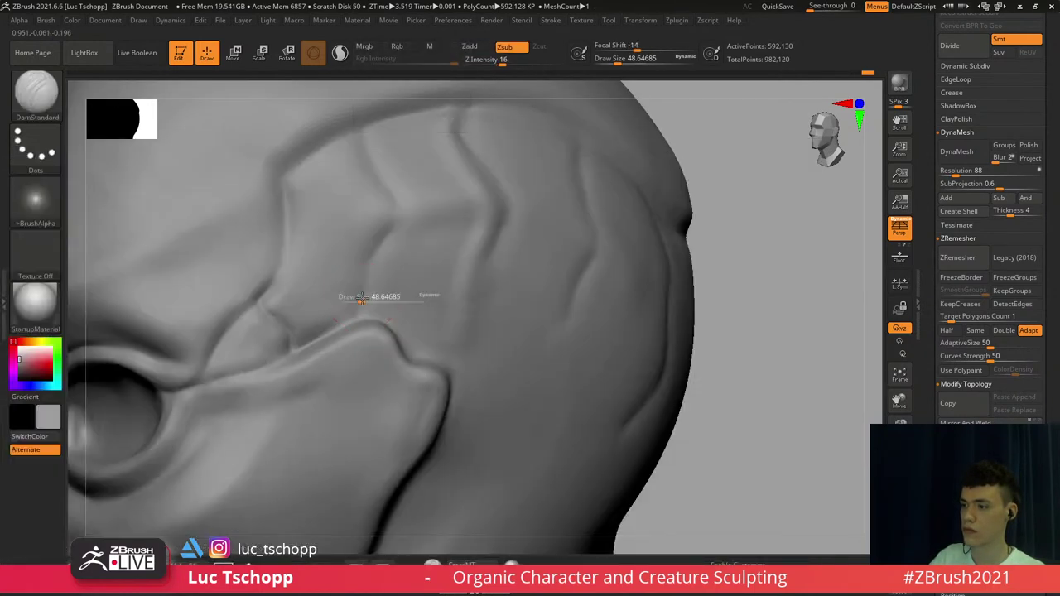
pyautogui.moveTo(362, 299)
pyautogui.mouseDown()
pyautogui.moveTo(363, 310)
pyautogui.moveTo(382, 258)
pyautogui.mouseUp()
pyautogui.moveTo(382, 260); pyautogui.dragTo(392, 235)
pyautogui.moveTo(364, 297); pyautogui.dragTo(398, 219)
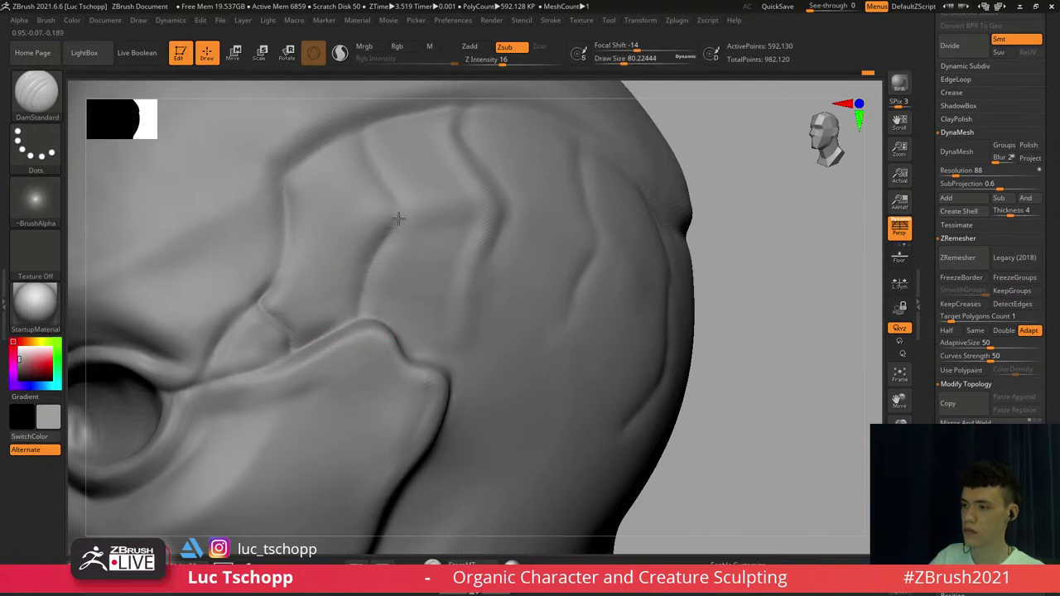
# Turn Solo off to show the whole bust again and reframe it
pyautogui.keyDown('ctrl'); pyautogui.moveTo(306, 181); pyautogui.dragTo(217, 331, button='right'); pyautogui.keyUp('ctrl')
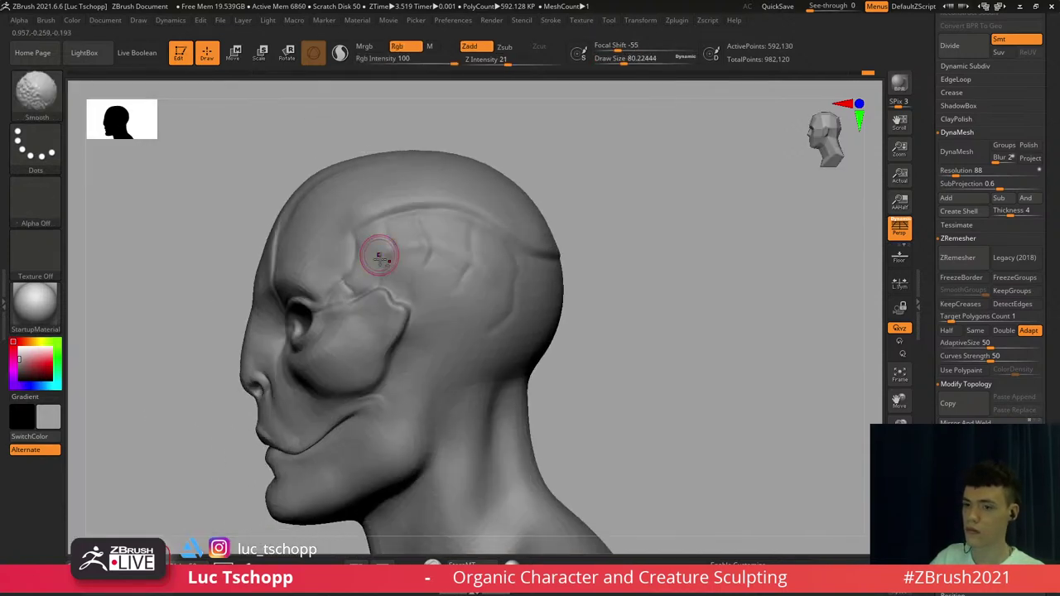
pyautogui.keyDown('ctrl'); pyautogui.moveTo(384, 256); pyautogui.dragTo(440, 266, button='right'); pyautogui.keyUp('ctrl')
pyautogui.keyDown('alt'); pyautogui.moveTo(414, 313); pyautogui.dragTo(497, 225, button='right'); pyautogui.keyUp('alt')
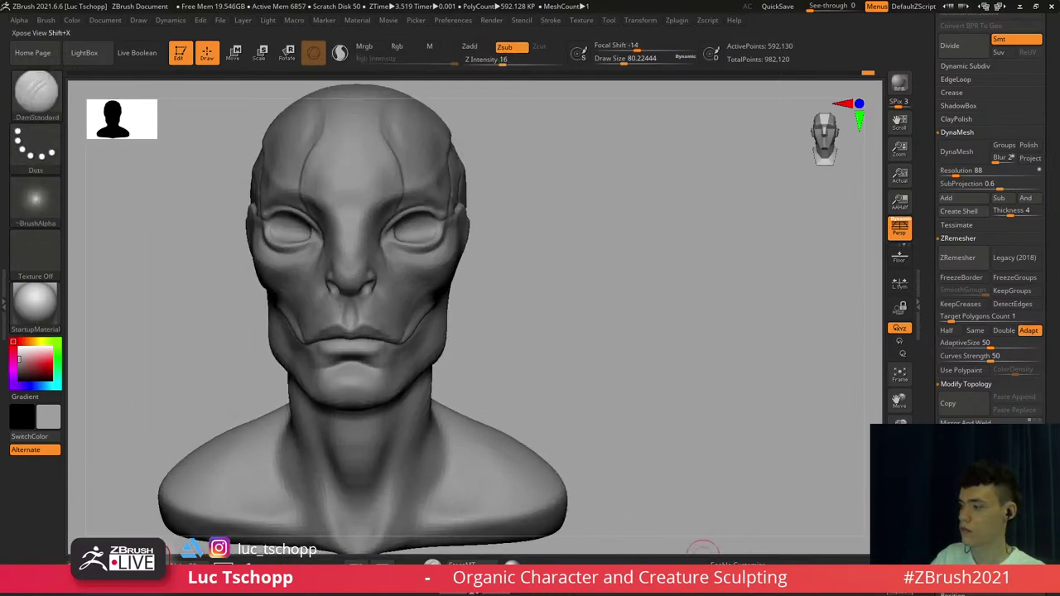
pyautogui.click(703, 567)
pyautogui.keyDown('ctrl'); pyautogui.moveTo(431, 332); pyautogui.dragTo(427, 291, button='right'); pyautogui.keyUp('ctrl')
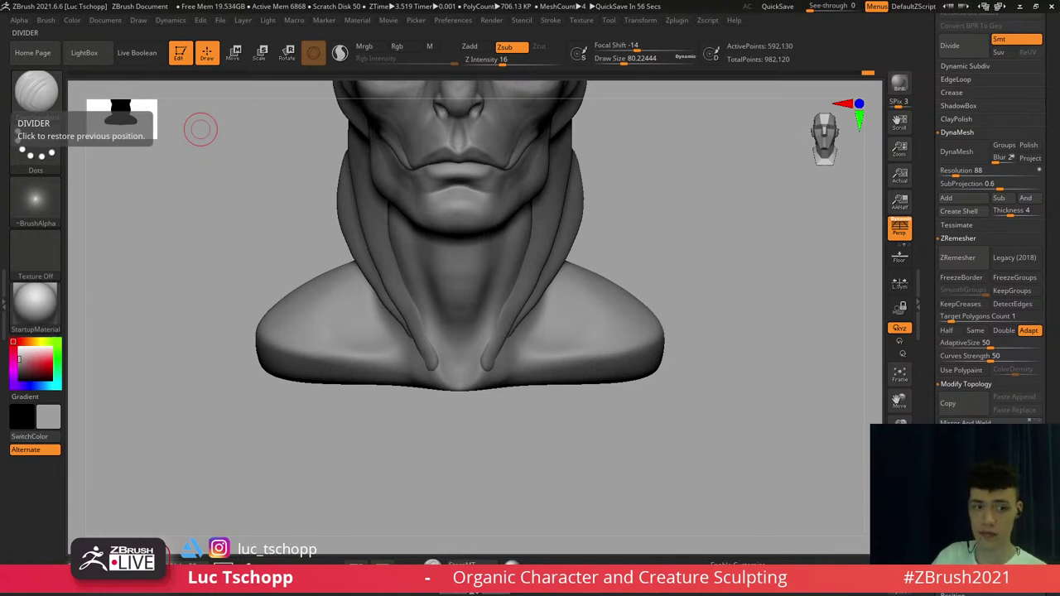
pyautogui.moveTo(418, 275)
pyautogui.mouseDown(button='right')
pyautogui.moveTo(424, 265)
pyautogui.moveTo(405, 281)
pyautogui.moveTo(408, 293)
pyautogui.mouseUp(button='right')
# Select the Extract4 neck plate, switch to an enlarged Move Topological brush, and show its polyframe
pyautogui.keyDown('alt'); pyautogui.click(397, 304); pyautogui.keyUp('alt')
pyautogui.press('b')
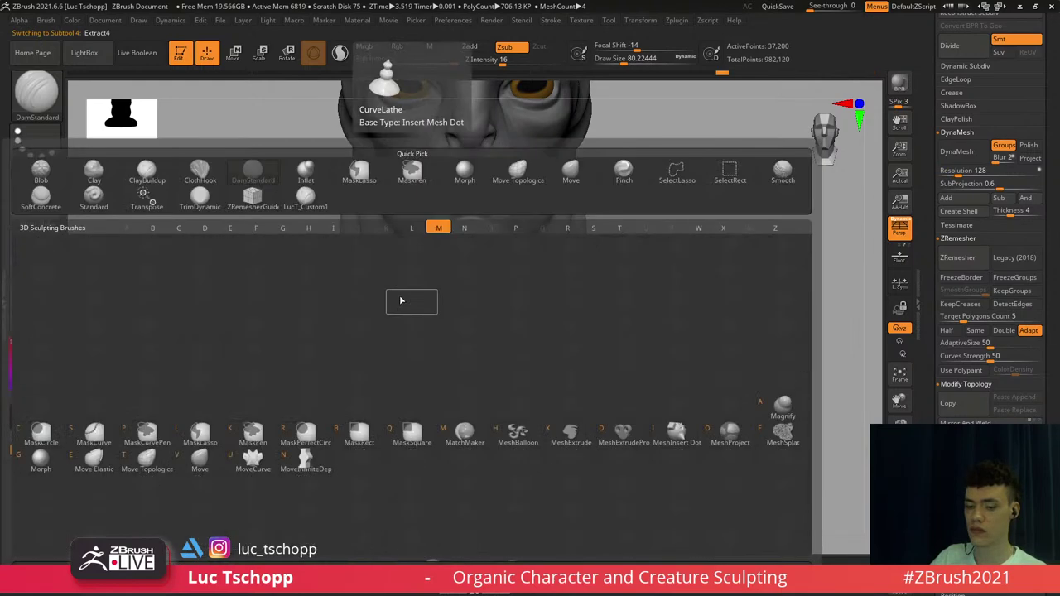
pyautogui.press('s')
pyautogui.press('m')
pyautogui.press('b')
pyautogui.press('m')
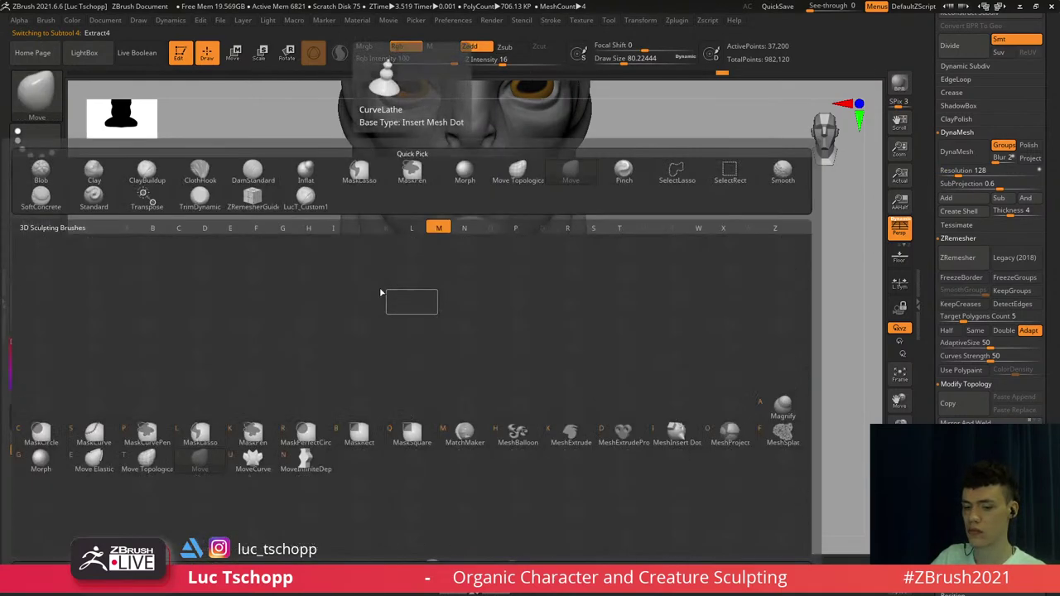
pyautogui.press('t')
pyautogui.keyDown('shift'); pyautogui.moveTo(381, 294); pyautogui.dragTo(409, 275, button='right'); pyautogui.keyUp('shift')
pyautogui.press('s')
pyautogui.moveTo(392, 262)
pyautogui.mouseDown()
pyautogui.moveTo(415, 263)
pyautogui.moveTo(397, 254)
pyautogui.mouseUp()
pyautogui.press('s')
pyautogui.hotkey('shift', 'f')
pyautogui.hotkey('shift', 'f')
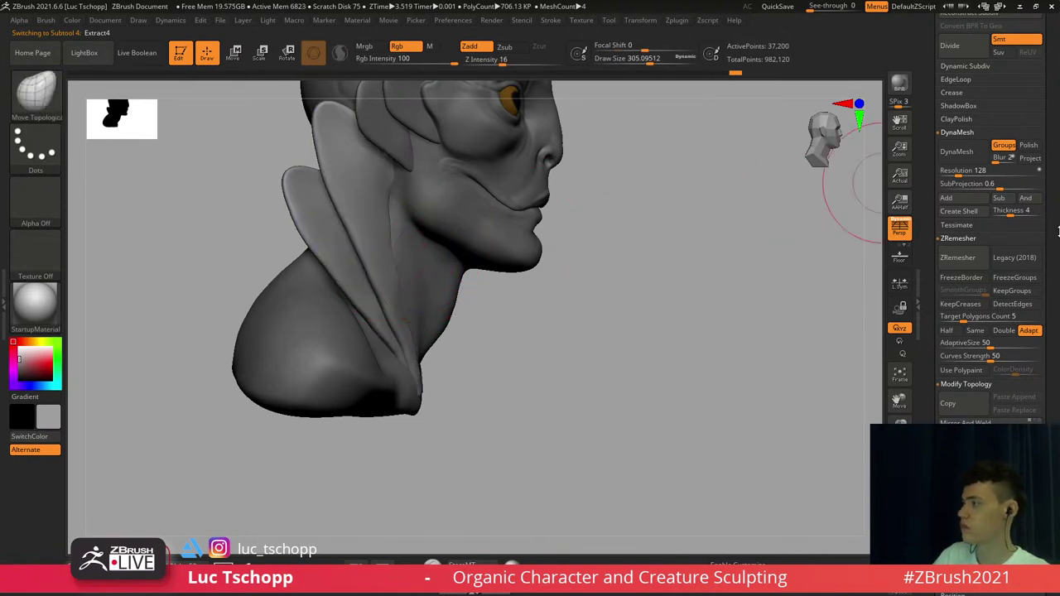
# Set ZRemesher Target Polygons Count to 1 and remesh the neck plate
pyautogui.moveTo(1047, 269)
pyautogui.mouseDown()
pyautogui.moveTo(1047, 330)
pyautogui.moveTo(1046, 298)
pyautogui.mouseUp()
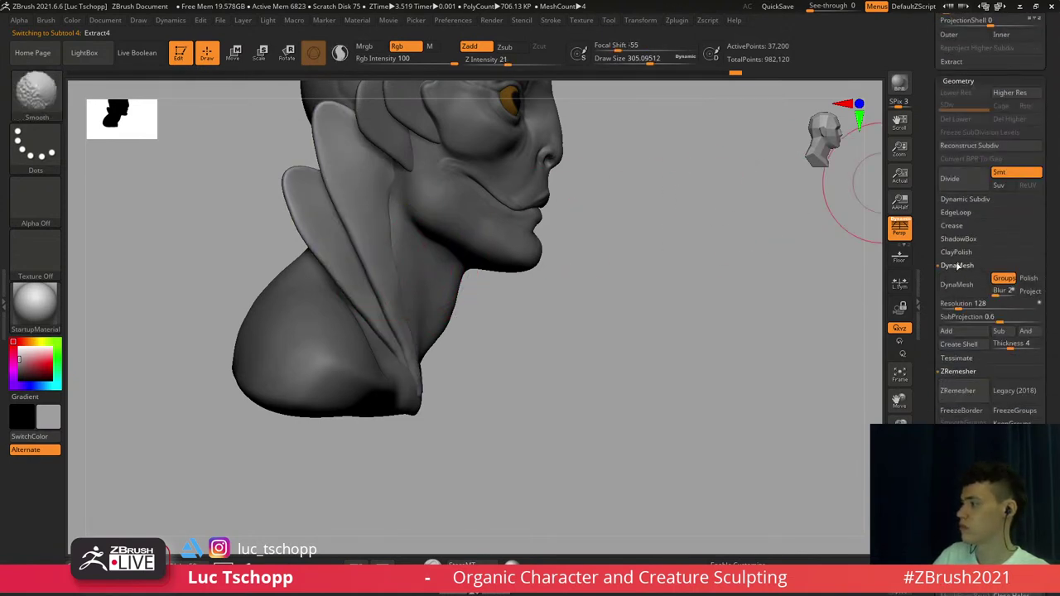
pyautogui.click(957, 266)
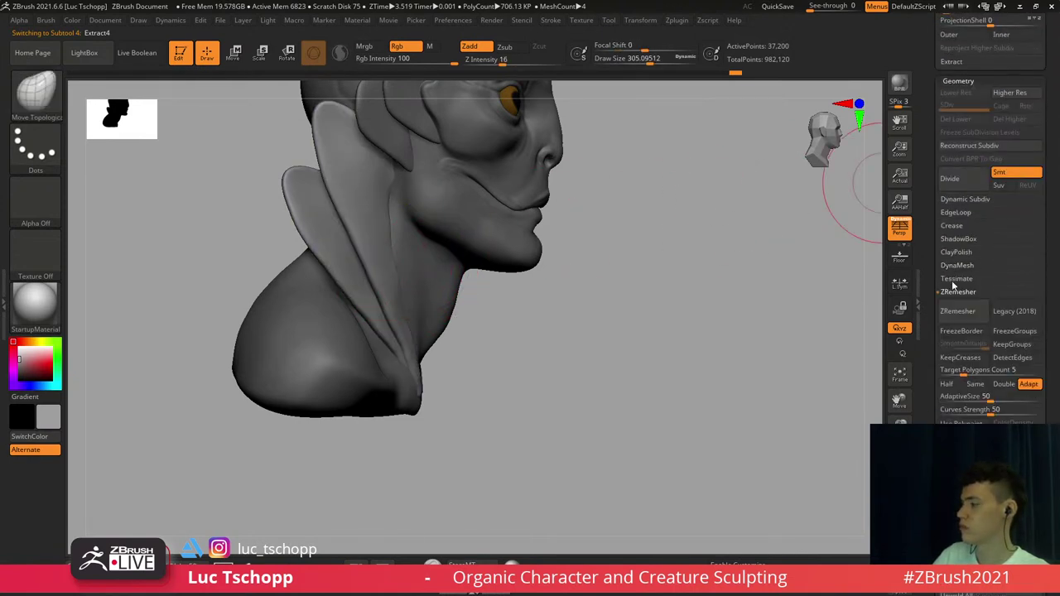
pyautogui.click(955, 371)
pyautogui.write('1')
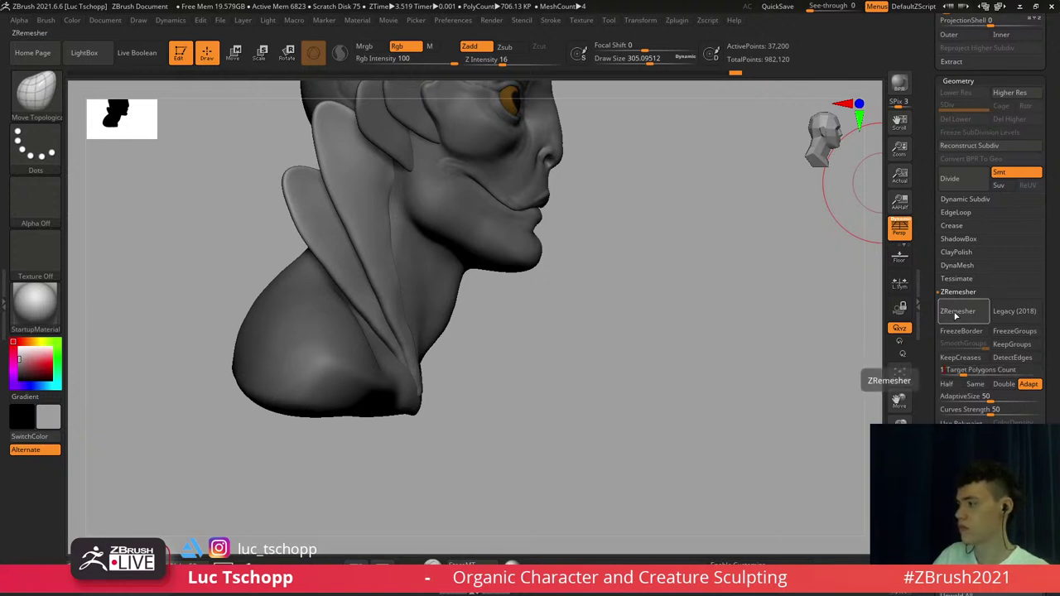
pyautogui.click(956, 315)
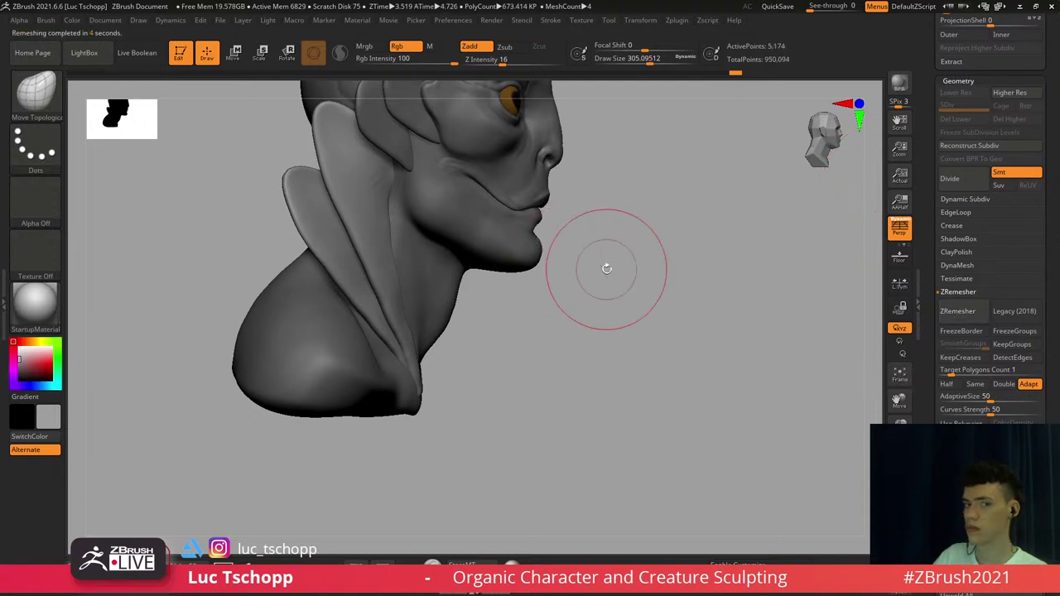
# Rotate the bust to a frontal view and zoom in on the face
pyautogui.moveTo(1050, 208); pyautogui.dragTo(1048, 402)
pyautogui.moveTo(728, 407)
pyautogui.mouseDown()
pyautogui.moveTo(613, 369)
pyautogui.moveTo(635, 381)
pyautogui.moveTo(671, 291)
pyautogui.moveTo(749, 332)
pyautogui.moveTo(673, 340)
pyautogui.moveTo(675, 292)
pyautogui.mouseUp()
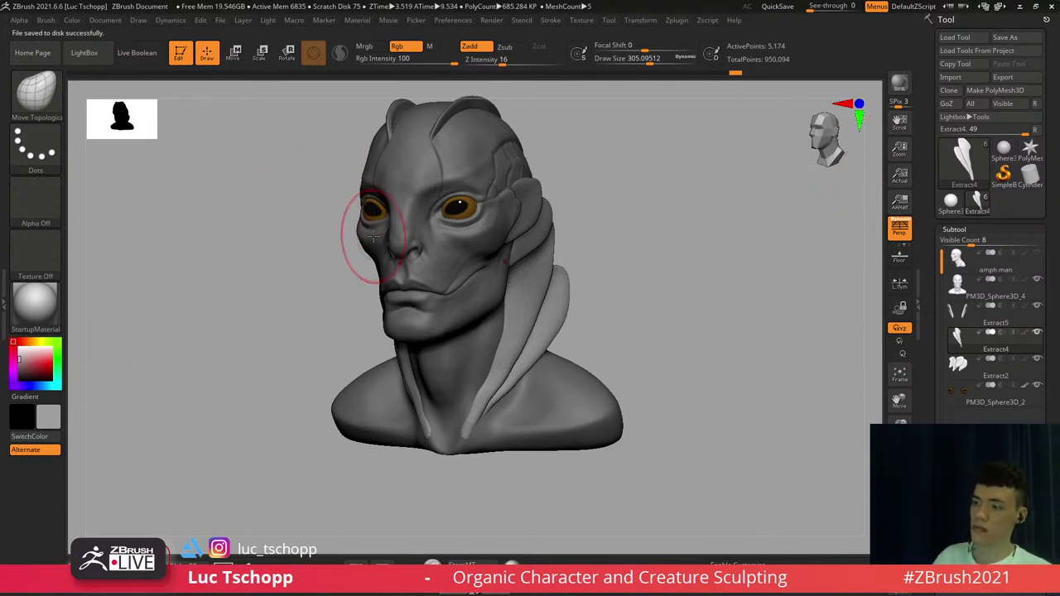
pyautogui.keyDown('ctrl'); pyautogui.moveTo(469, 261); pyautogui.dragTo(456, 323, button='right'); pyautogui.keyUp('ctrl')
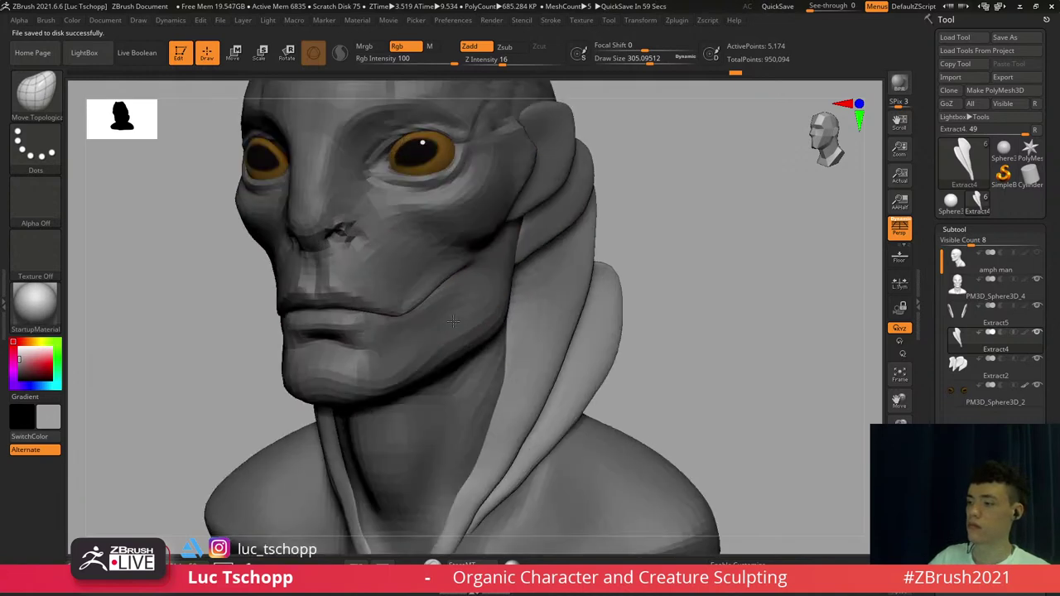
pyautogui.moveTo(373, 220); pyautogui.dragTo(434, 241, button='right')
# Select the head subtool and pull both mouth-corner folds with the Move brush
pyautogui.keyDown('alt'); pyautogui.click(412, 311); pyautogui.keyUp('alt')
pyautogui.keyDown('shift'); pyautogui.moveTo(412, 311); pyautogui.dragTo(427, 309, button='right'); pyautogui.keyUp('shift')
pyautogui.press('b')
pyautogui.press('m')
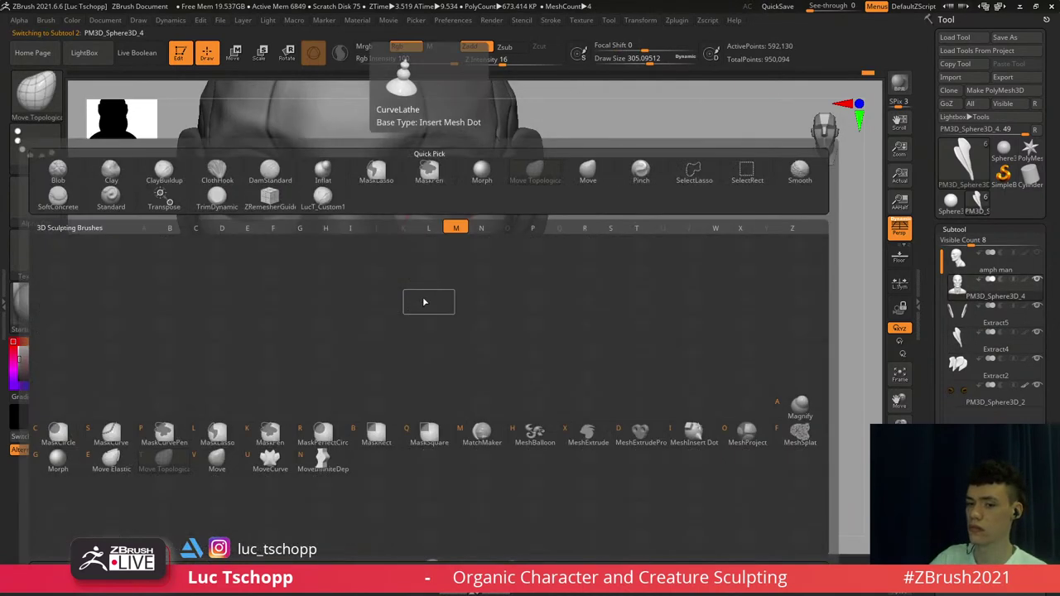
pyautogui.press('v')
pyautogui.press('s')
pyautogui.moveTo(425, 313); pyautogui.dragTo(452, 313)
pyautogui.press('s')
pyautogui.click(441, 314)
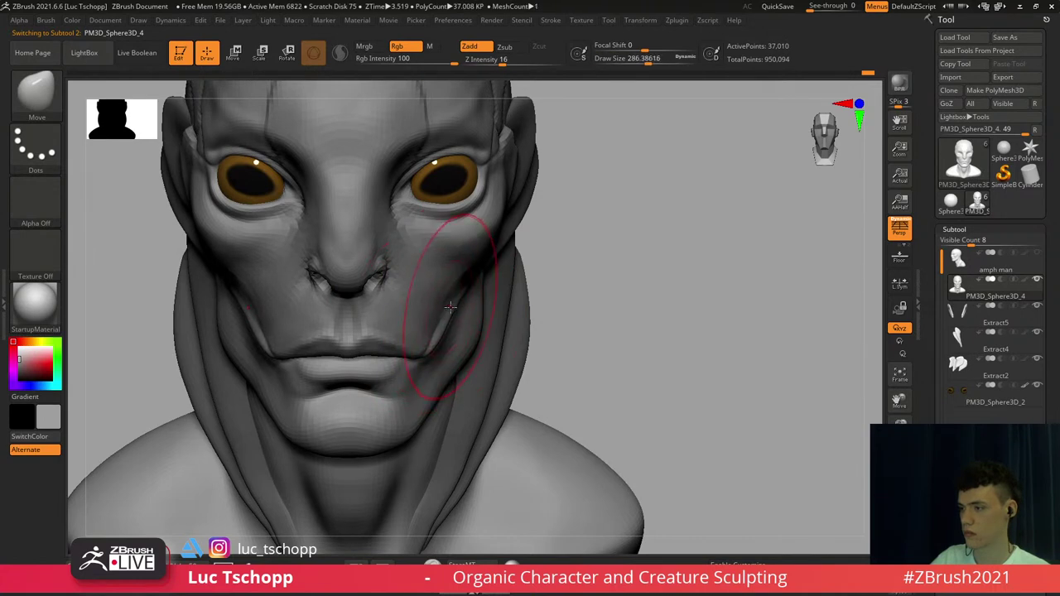
# At the highest subdivision level, push the folds beside the mouth further into shape
pyautogui.press('d')
pyautogui.press('d')
pyautogui.moveTo(450, 307)
pyautogui.mouseDown(button='right')
pyautogui.moveTo(466, 304)
pyautogui.moveTo(445, 301)
pyautogui.mouseUp(button='right')
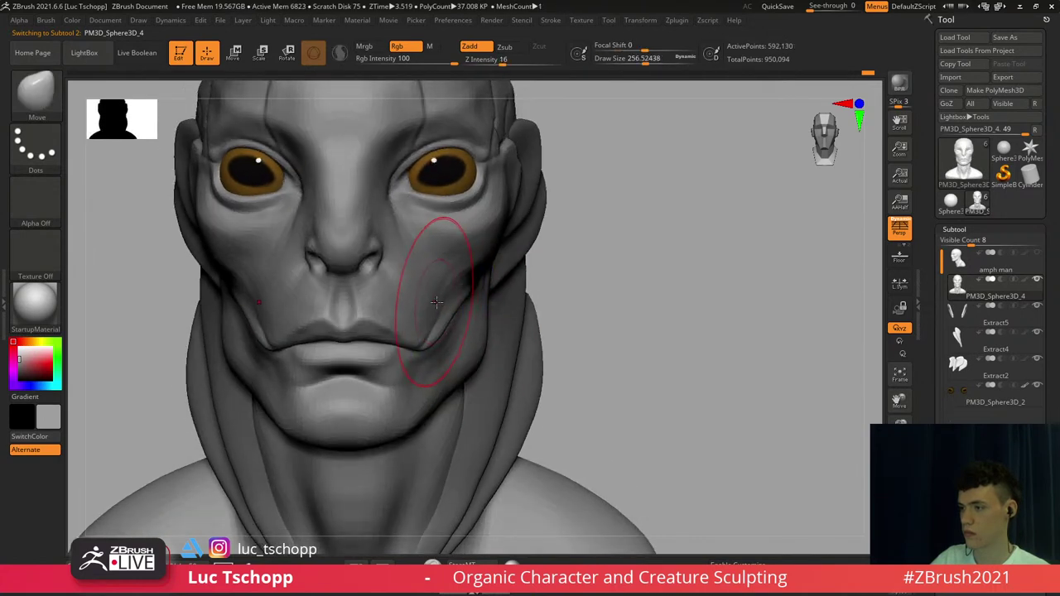
pyautogui.moveTo(422, 346); pyautogui.dragTo(429, 340)
pyautogui.keyDown('ctrl'); pyautogui.moveTo(433, 306); pyautogui.dragTo(438, 198, button='right'); pyautogui.keyUp('ctrl')
pyautogui.moveTo(470, 370)
pyautogui.keyDown('alt'); pyautogui.mouseDown(button='right')
pyautogui.moveTo(492, 336)
pyautogui.moveTo(531, 343)
pyautogui.mouseUp(button='right'); pyautogui.keyUp('alt')
# Select the Extract4 neck plate and run ZRemesher with Target Polygons Count 0.1
pyautogui.keyDown('alt'); pyautogui.click(480, 348); pyautogui.keyUp('alt')
pyautogui.moveTo(457, 339); pyautogui.dragTo(505, 320, button='right')
pyautogui.hotkey('shift', 'f')
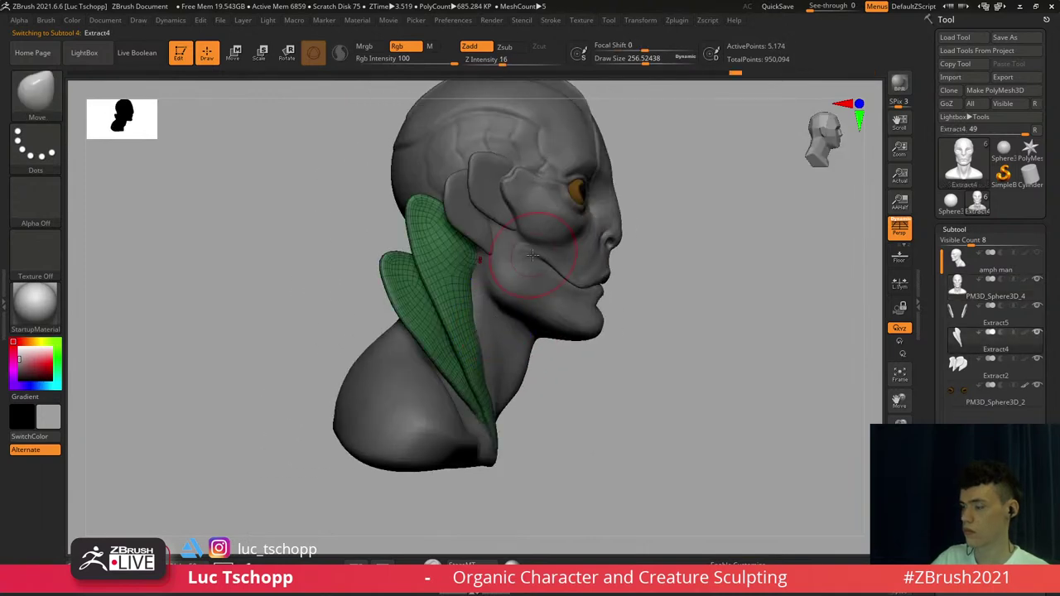
pyautogui.moveTo(1055, 382); pyautogui.dragTo(1058, 246)
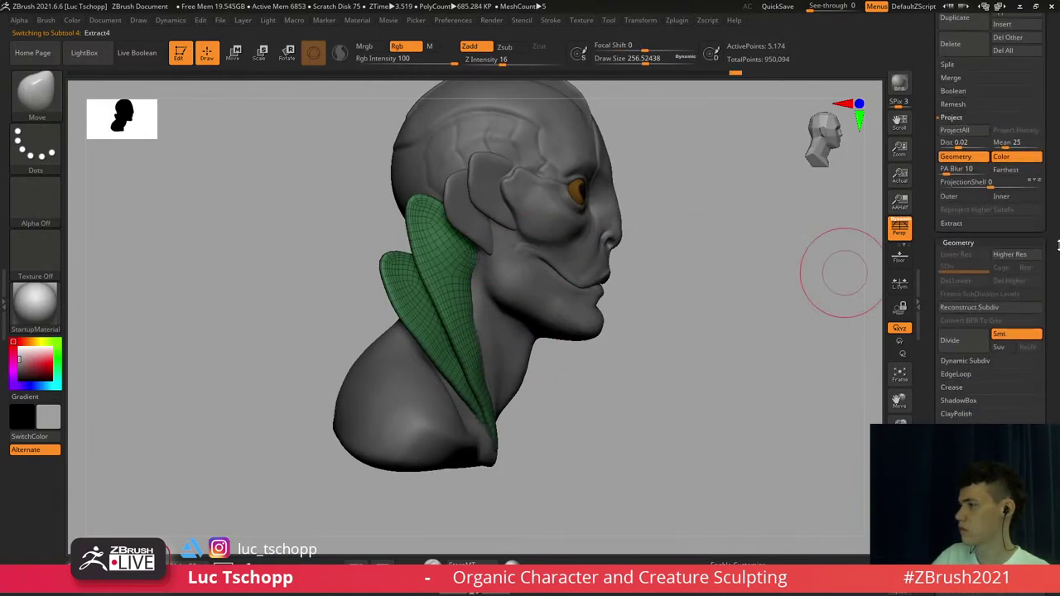
pyautogui.moveTo(1053, 355); pyautogui.dragTo(1053, 229)
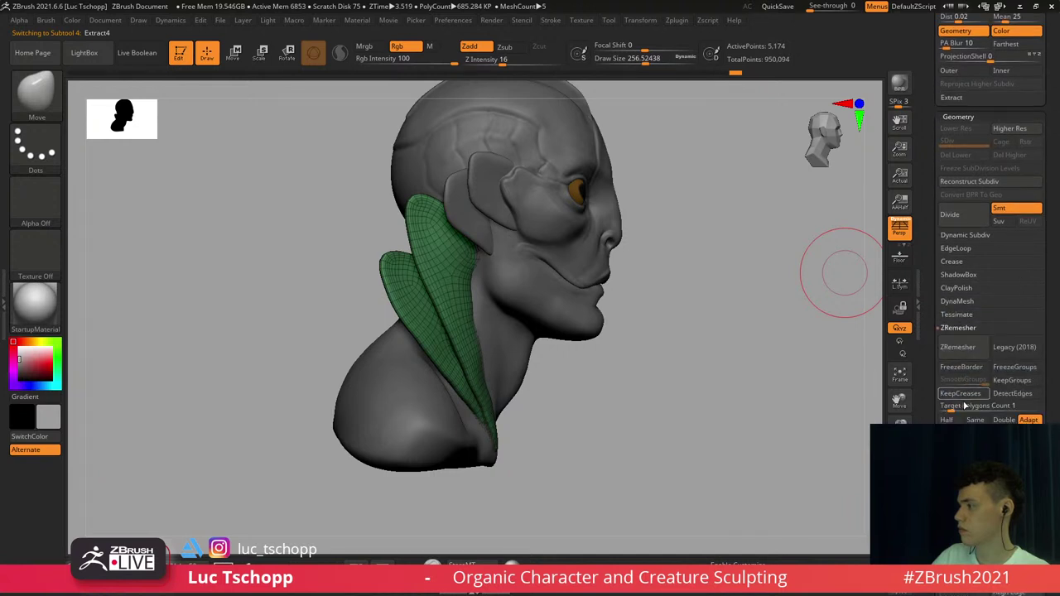
pyautogui.click(961, 407)
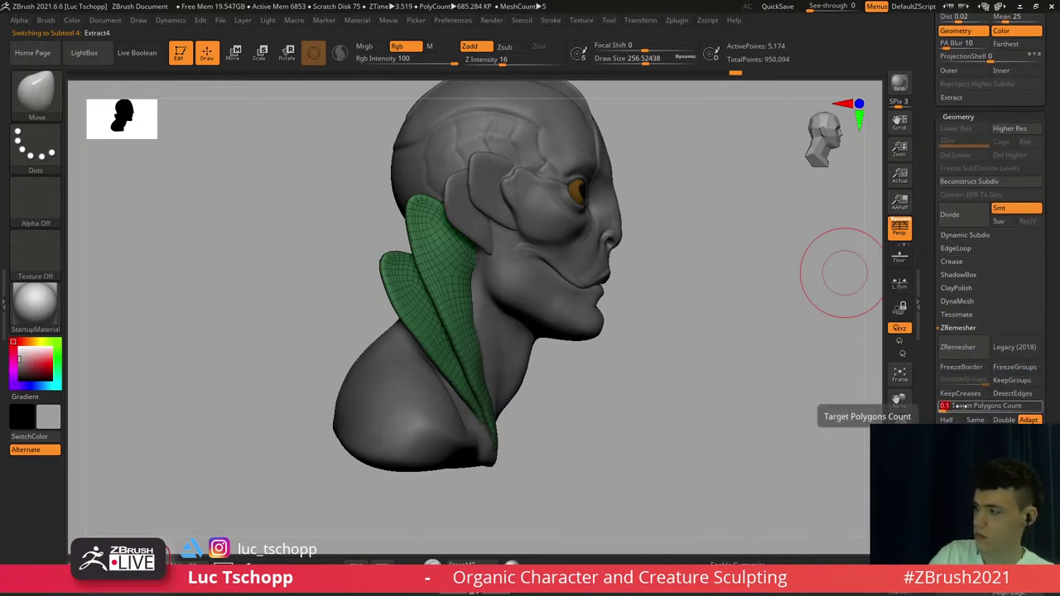
pyautogui.click(966, 351)
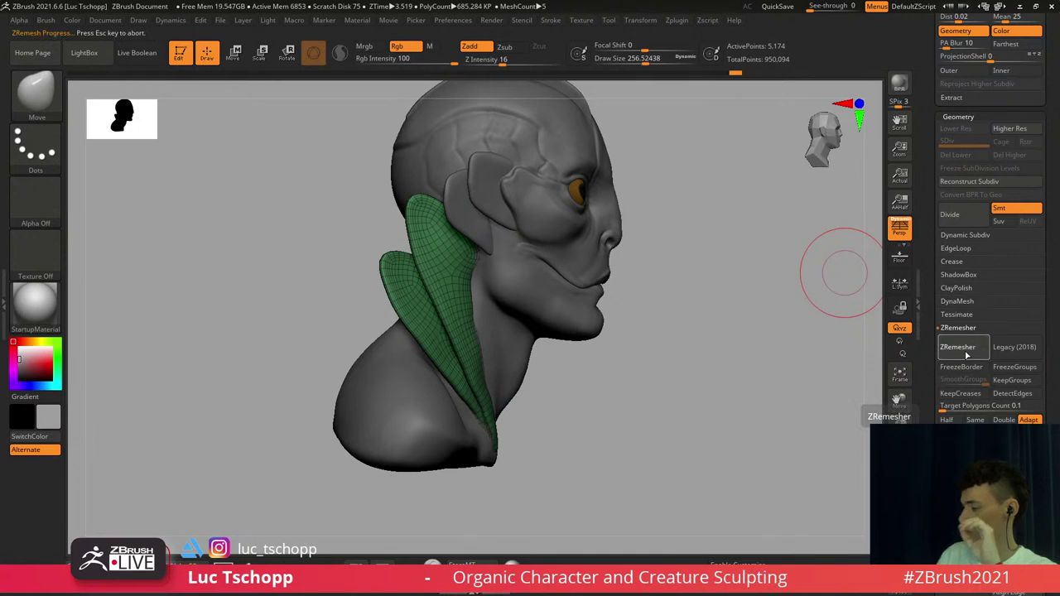
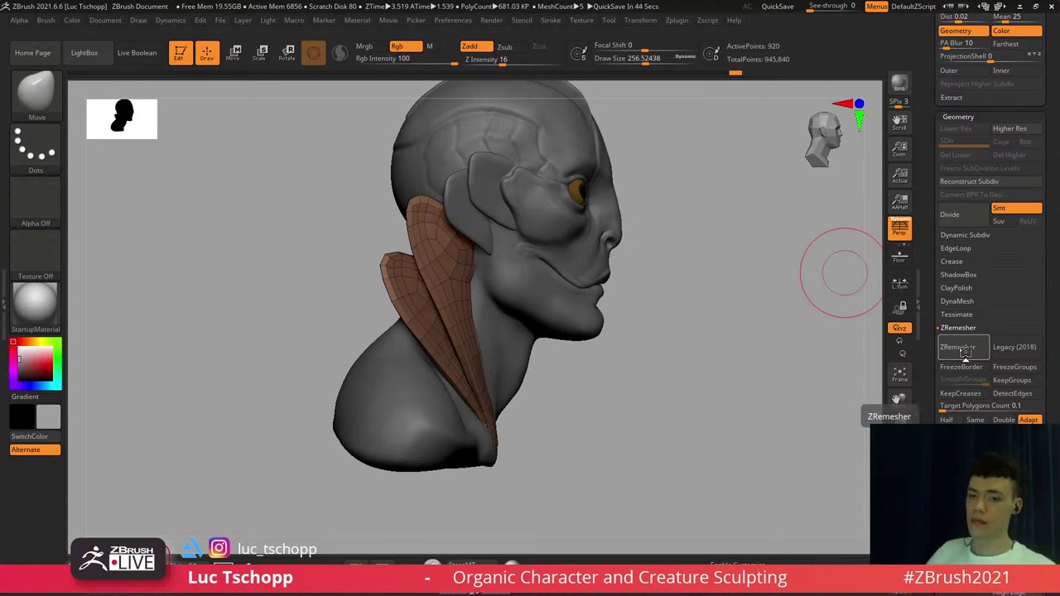
# Select the Extract2 temple plates subtool and show its wireframe
pyautogui.keyDown('shift'); pyautogui.moveTo(550, 286); pyautogui.dragTo(533, 280, button='right'); pyautogui.keyUp('shift')
pyautogui.press('d')
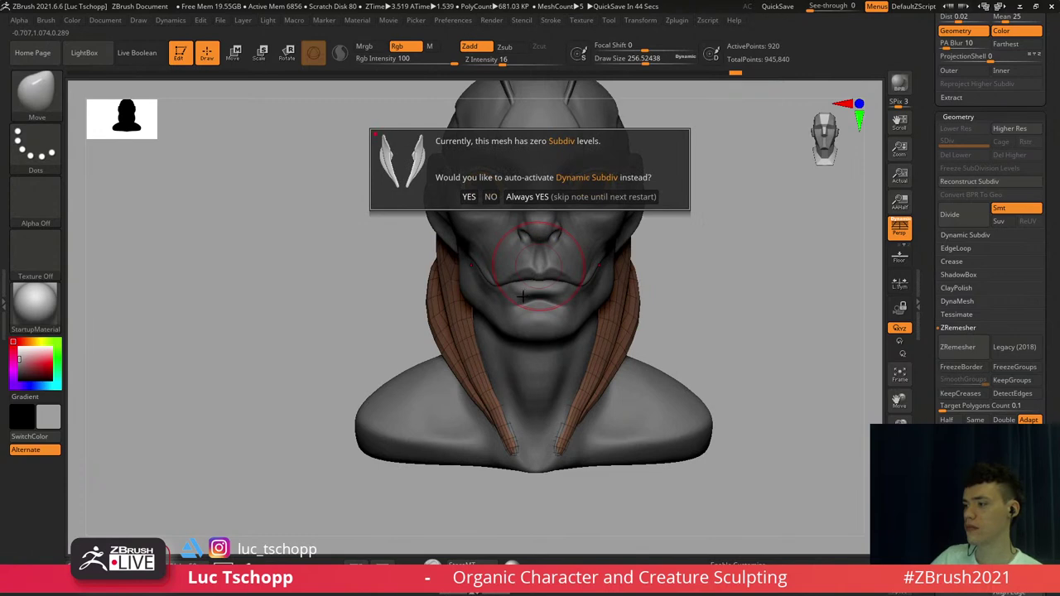
pyautogui.press('Escape')
pyautogui.hotkey('shift', 'f')
pyautogui.moveTo(474, 360)
pyautogui.keyDown('alt'); pyautogui.mouseDown(button='right')
pyautogui.moveTo(453, 325)
pyautogui.moveTo(461, 363)
pyautogui.mouseUp(button='right'); pyautogui.keyUp('alt')
pyautogui.hotkey('shift', 'f')
pyautogui.press('b')
pyautogui.press('m')
pyautogui.press('t')
pyautogui.keyDown('alt'); pyautogui.moveTo(450, 235); pyautogui.dragTo(500, 248, button='right'); pyautogui.keyUp('alt')
pyautogui.keyDown('alt'); pyautogui.click(453, 293); pyautogui.keyUp('alt')
pyautogui.hotkey('shift', 'f')
pyautogui.hotkey('shift', 'f')
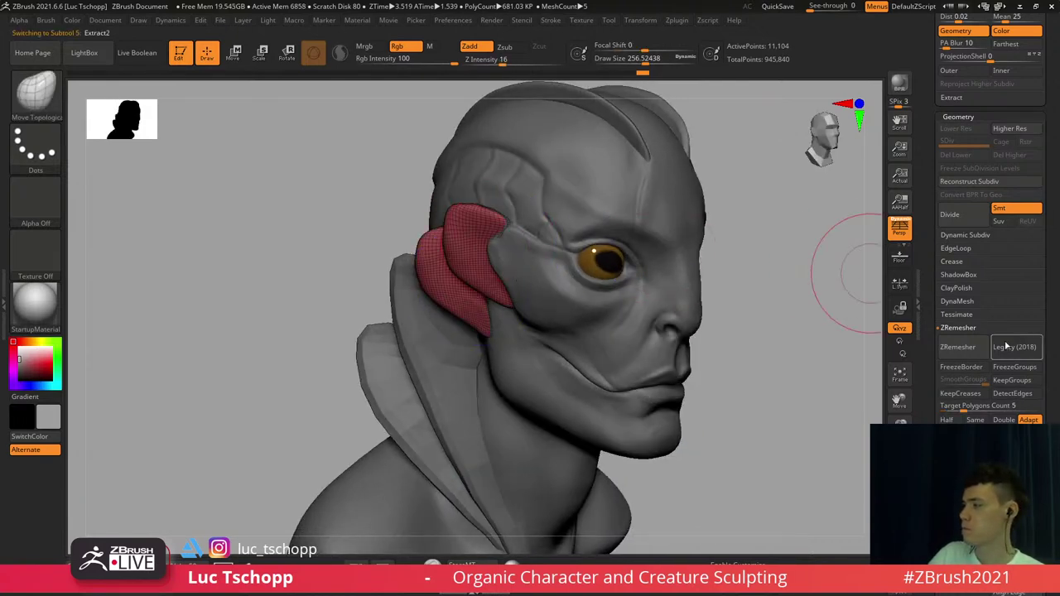
# ZRemesh the temple plates at Target Polygons Count 0.1, then subdivide them
pyautogui.click(959, 408)
pyautogui.press('Return')
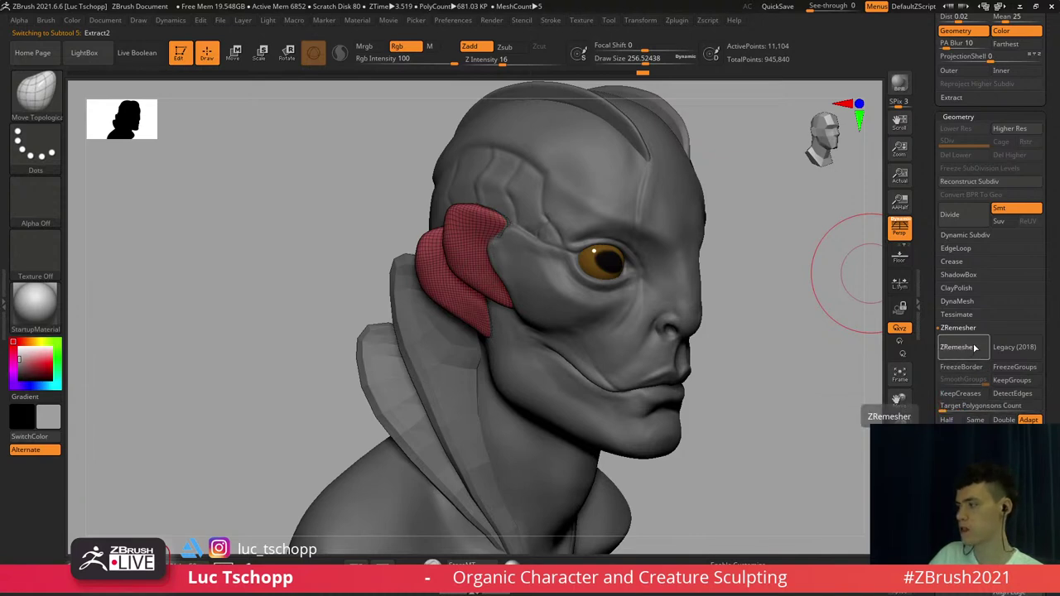
pyautogui.click(972, 348)
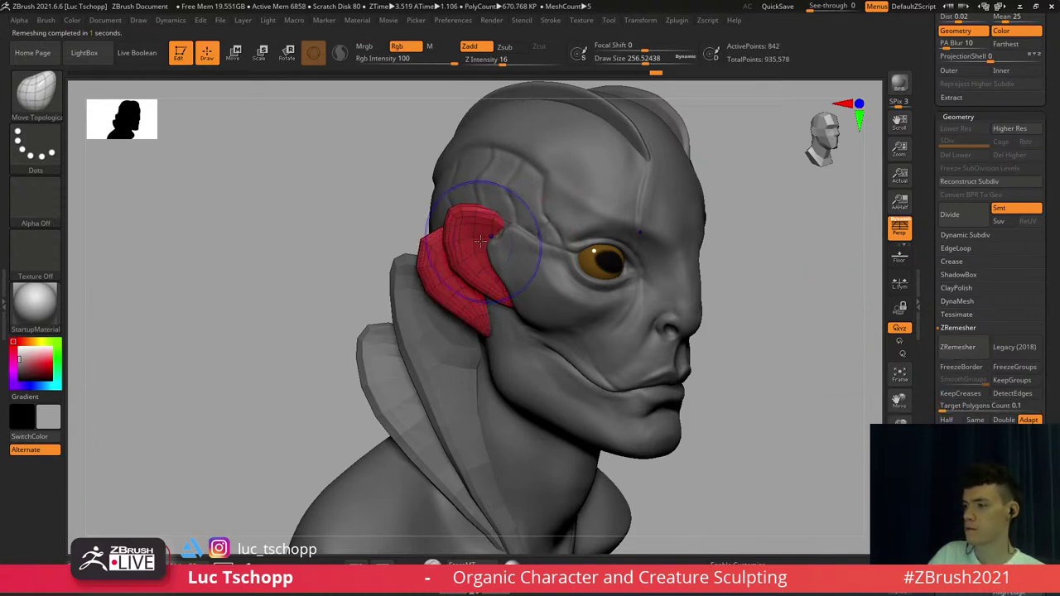
pyautogui.keyDown('shift'); pyautogui.moveTo(486, 241); pyautogui.dragTo(459, 231, button='right'); pyautogui.keyUp('shift')
pyautogui.moveTo(531, 236); pyautogui.dragTo(416, 255, button='right')
pyautogui.hotkey('ctrl', 'd')
pyautogui.hotkey('ctrl', 'd')
pyautogui.hotkey('shift', 'f')
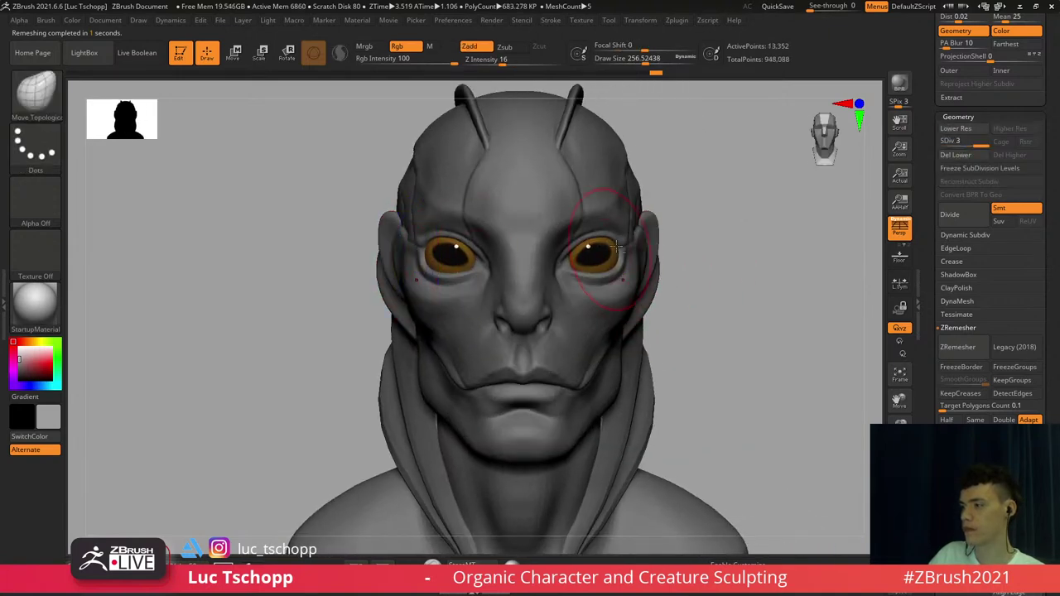
pyautogui.keyDown('ctrl'); pyautogui.moveTo(620, 252); pyautogui.dragTo(551, 338, button='right'); pyautogui.keyUp('ctrl')
# Select the Extract4 neck plates with wireframe on and size the Move Topological brush to the plate
pyautogui.keyDown('alt'); pyautogui.click(454, 338); pyautogui.keyUp('alt')
pyautogui.hotkey('shift', 'f')
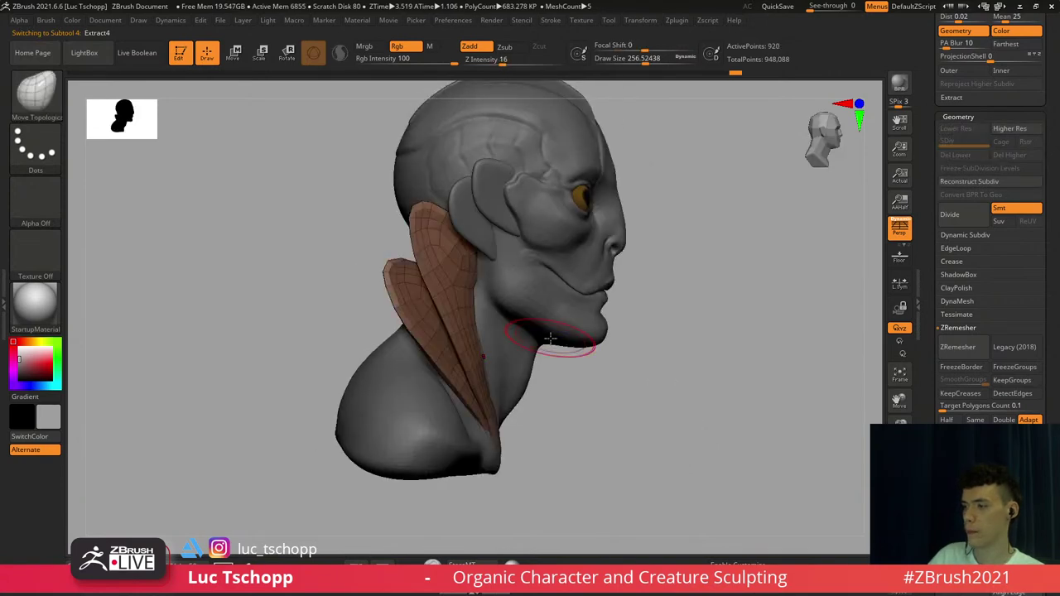
pyautogui.keyDown('ctrl'); pyautogui.moveTo(468, 319); pyautogui.dragTo(487, 330, button='right'); pyautogui.keyUp('ctrl')
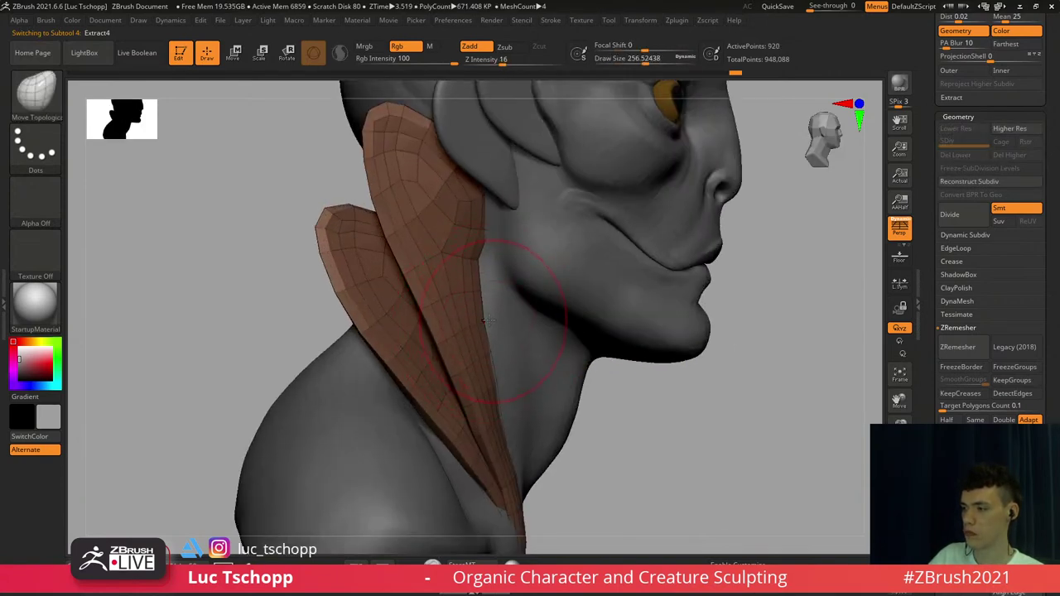
pyautogui.press('s')
pyautogui.moveTo(488, 272); pyautogui.dragTo(475, 261)
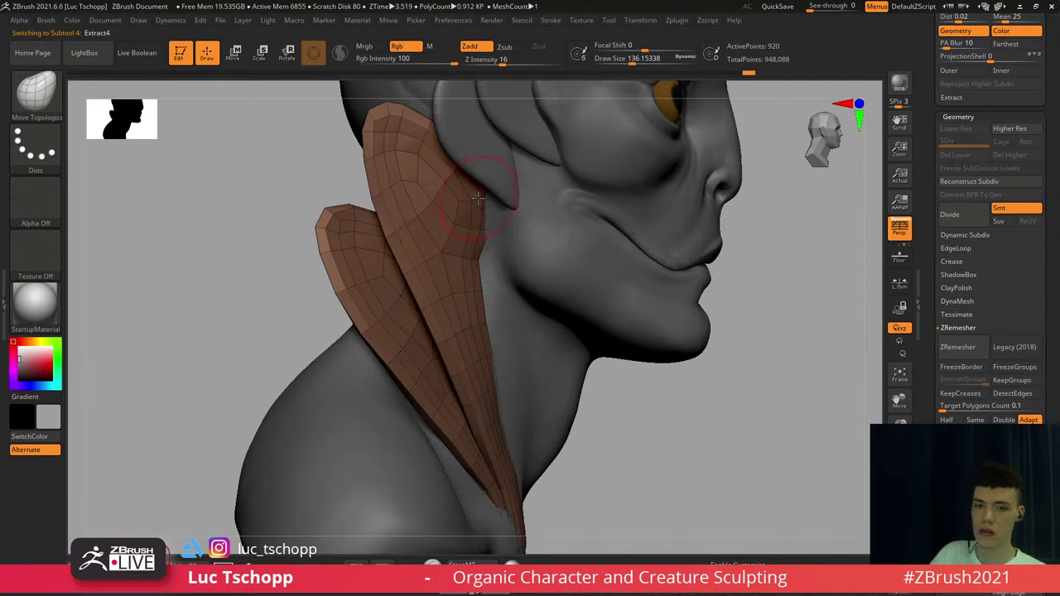
pyautogui.moveTo(473, 199); pyautogui.dragTo(462, 223, button='right')
pyautogui.press('s')
pyautogui.moveTo(478, 272); pyautogui.dragTo(483, 266)
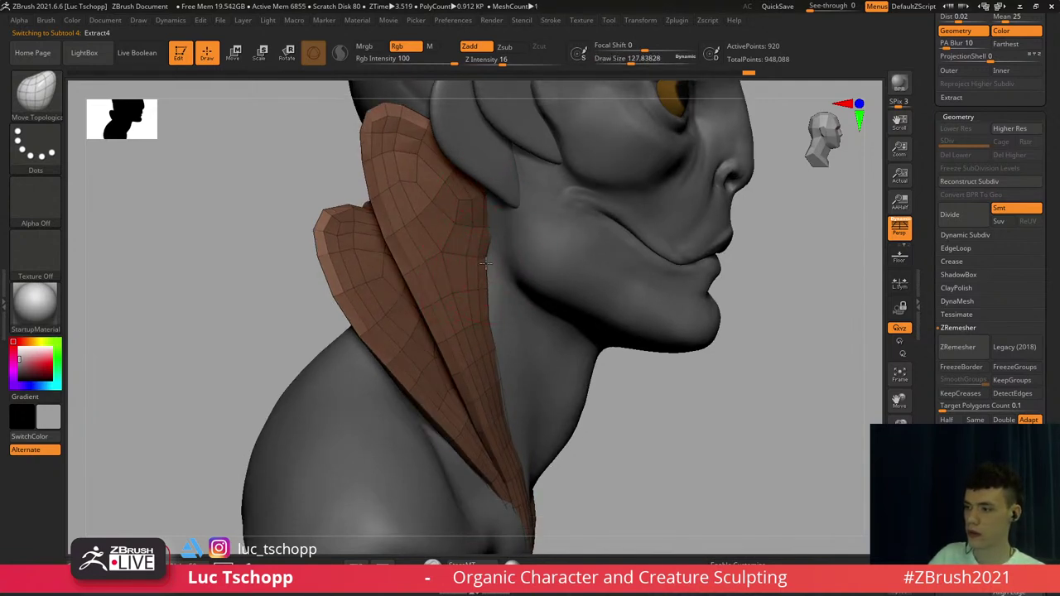
pyautogui.press('s')
pyautogui.keyDown('alt'); pyautogui.moveTo(481, 353); pyautogui.dragTo(490, 299, button='right'); pyautogui.keyUp('alt')
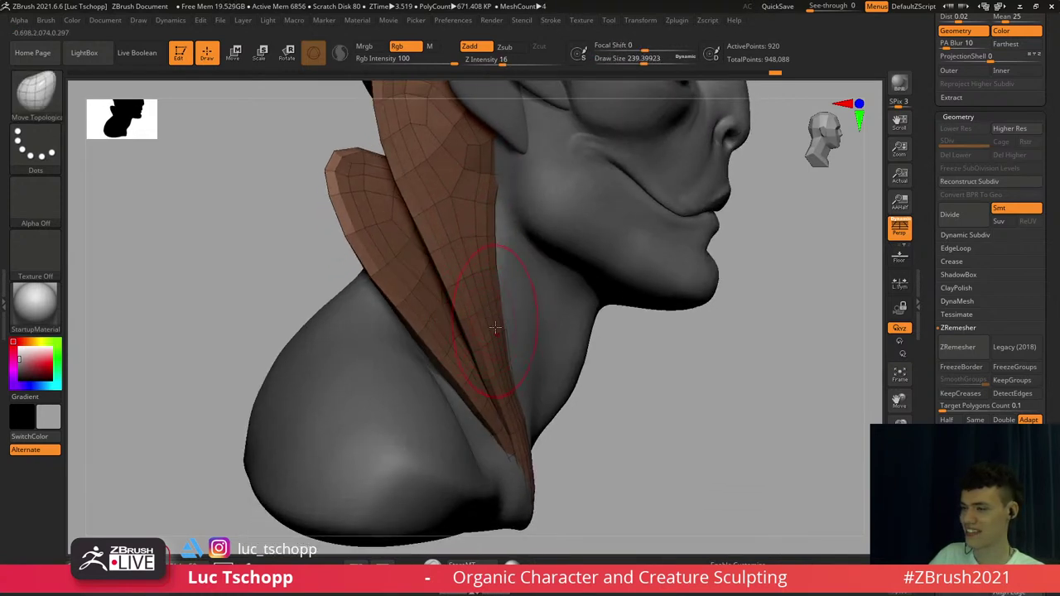
pyautogui.press('s')
pyautogui.moveTo(509, 380); pyautogui.dragTo(521, 391)
pyautogui.press('s')
pyautogui.press('s')
pyautogui.keyDown('alt'); pyautogui.moveTo(524, 395); pyautogui.dragTo(517, 363, button='right'); pyautogui.keyUp('alt')
pyautogui.press('s')
pyautogui.moveTo(514, 372)
pyautogui.mouseDown()
pyautogui.moveTo(523, 373)
pyautogui.moveTo(498, 348)
pyautogui.mouseUp()
pyautogui.press('s')
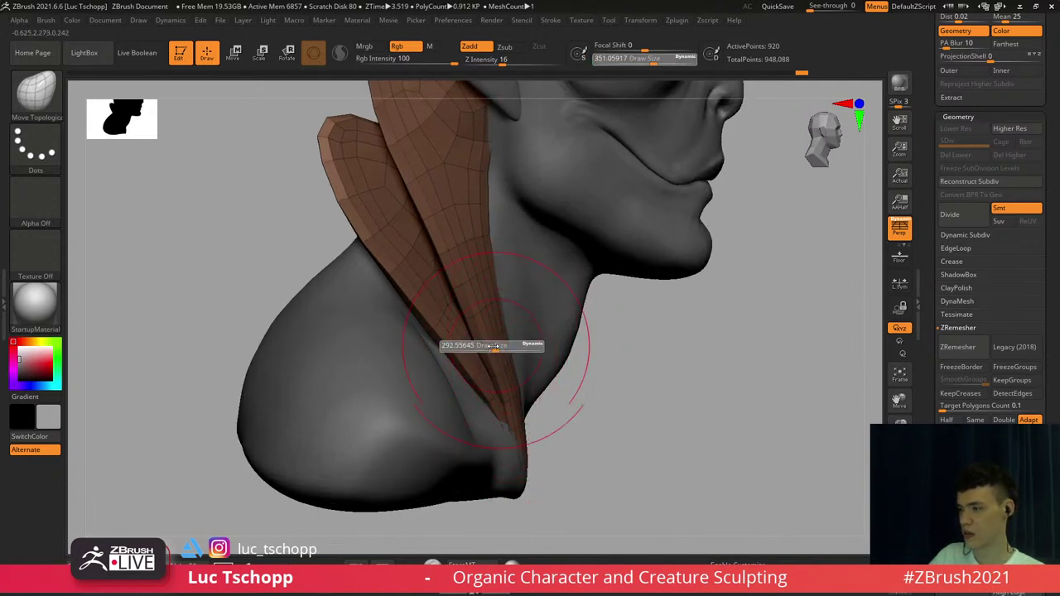
pyautogui.keyDown('alt'); pyautogui.moveTo(494, 348); pyautogui.dragTo(494, 449, button='right'); pyautogui.keyUp('alt')
pyautogui.press('s')
pyautogui.moveTo(477, 349)
pyautogui.mouseDown()
pyautogui.moveTo(450, 328)
pyautogui.moveTo(459, 328)
pyautogui.mouseUp()
pyautogui.press('s')
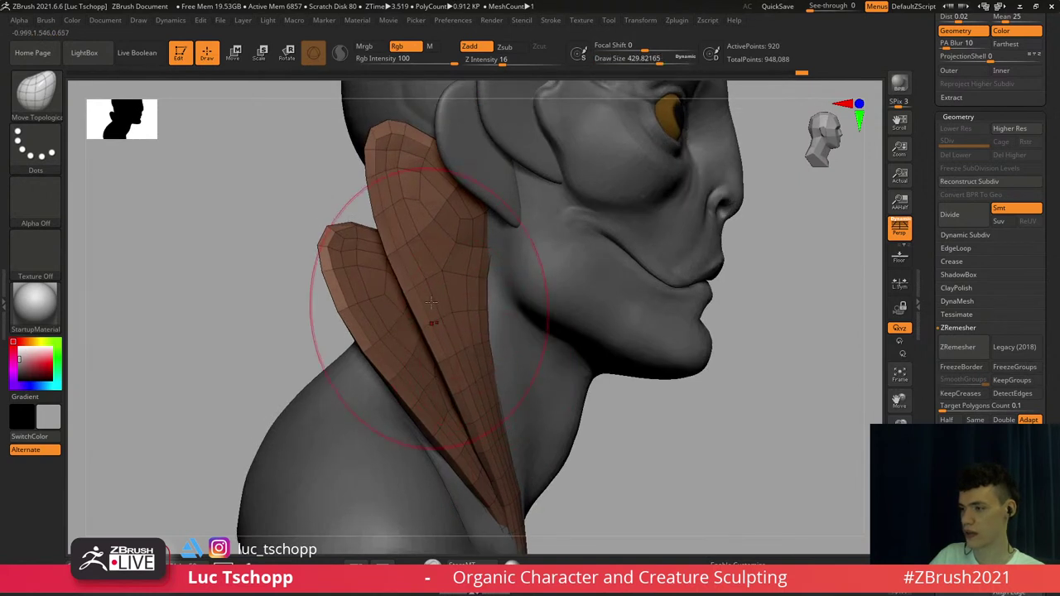
pyautogui.keyDown('alt'); pyautogui.moveTo(490, 240); pyautogui.dragTo(494, 327, button='right'); pyautogui.keyUp('alt')
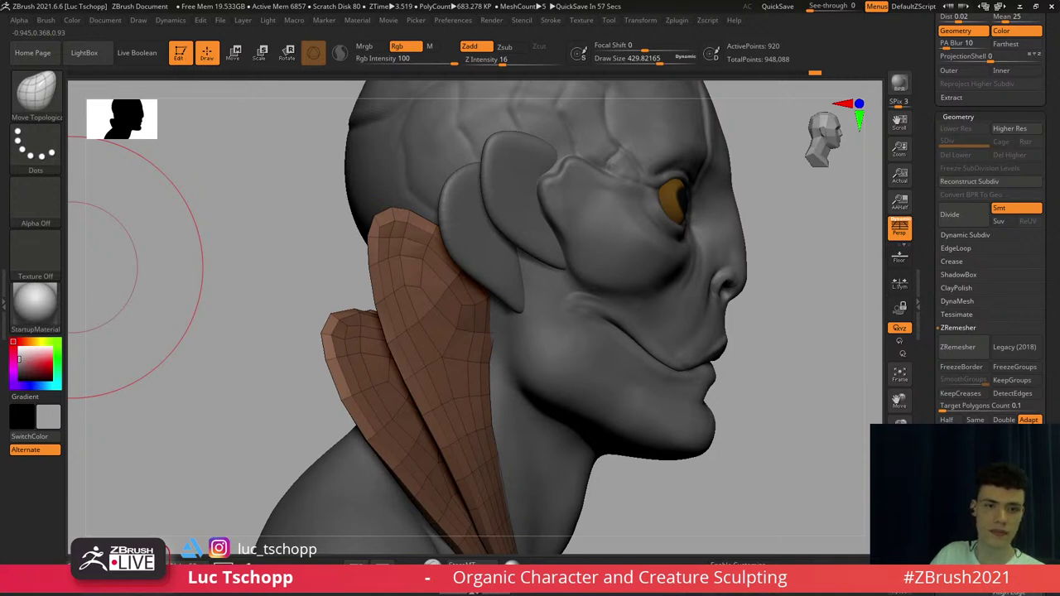
# In Solo mode, flatten the tallest plate's rounded tip into an angular corner and pull it up-right
pyautogui.moveTo(72, 268); pyautogui.dragTo(76, 267, button='right')
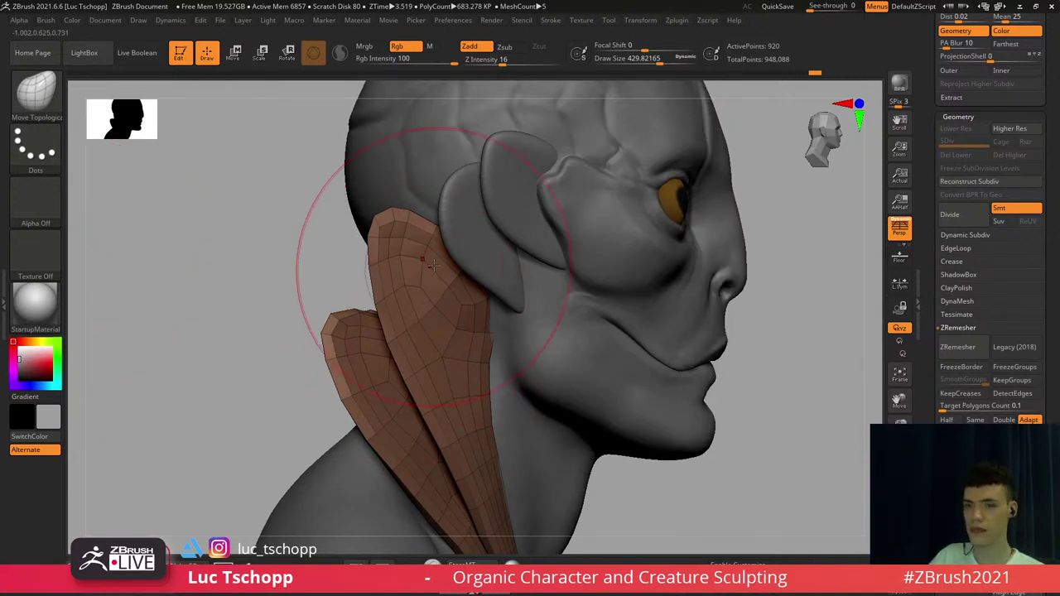
pyautogui.moveTo(434, 266); pyautogui.dragTo(479, 257, button='right')
pyautogui.hotkey('shift', 'f')
pyautogui.hotkey('shift', 'f')
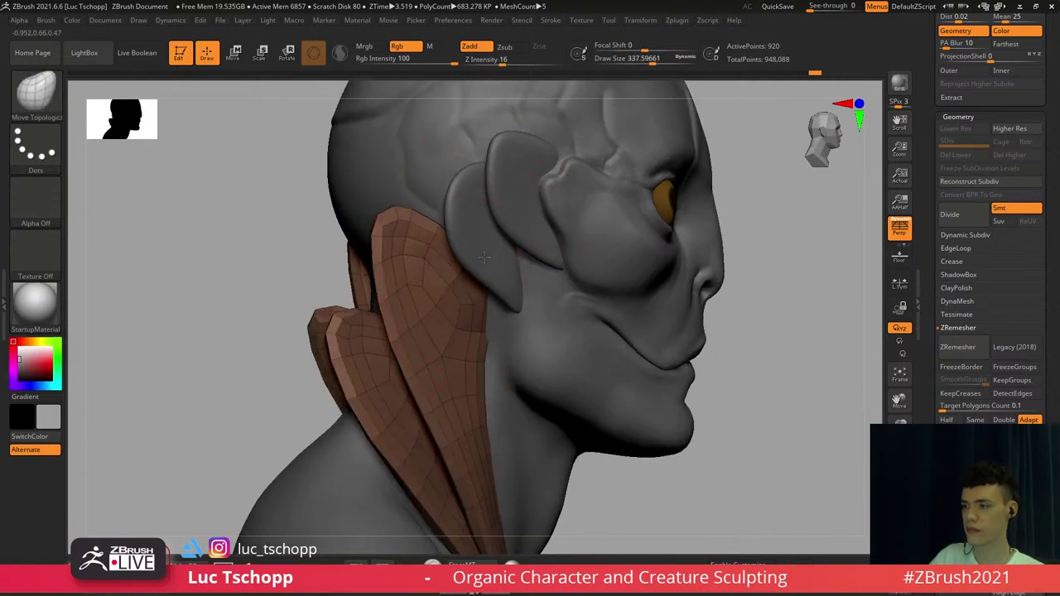
pyautogui.press('s')
pyautogui.click(486, 238)
pyautogui.click(897, 541)
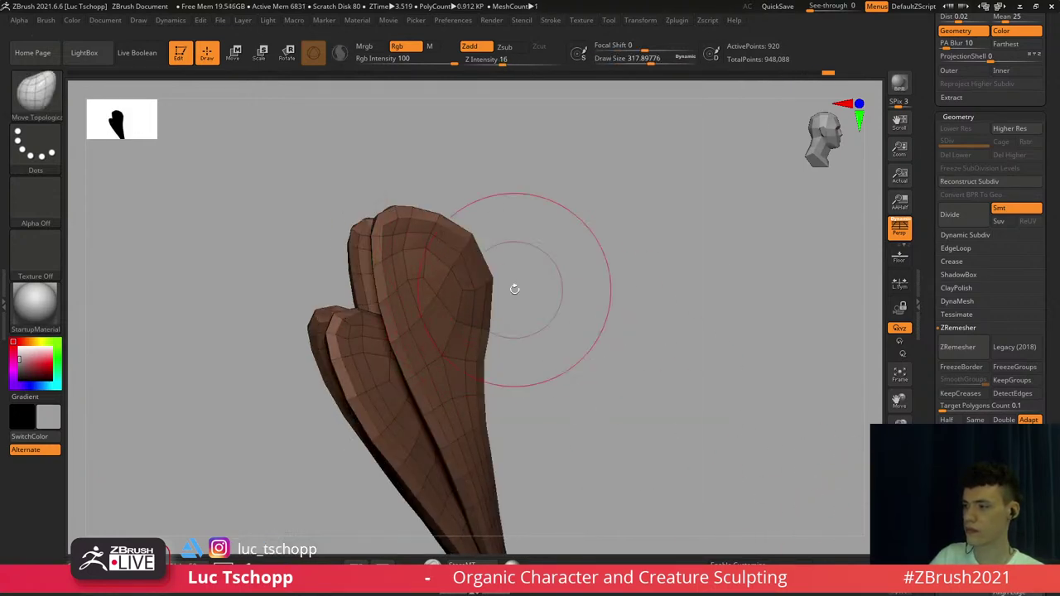
pyautogui.press('s')
pyautogui.click(470, 252)
pyautogui.moveTo(460, 231)
pyautogui.mouseDown()
pyautogui.moveTo(514, 194)
pyautogui.moveTo(492, 206)
pyautogui.moveTo(456, 196)
pyautogui.moveTo(464, 183)
pyautogui.mouseUp()
pyautogui.press('[')
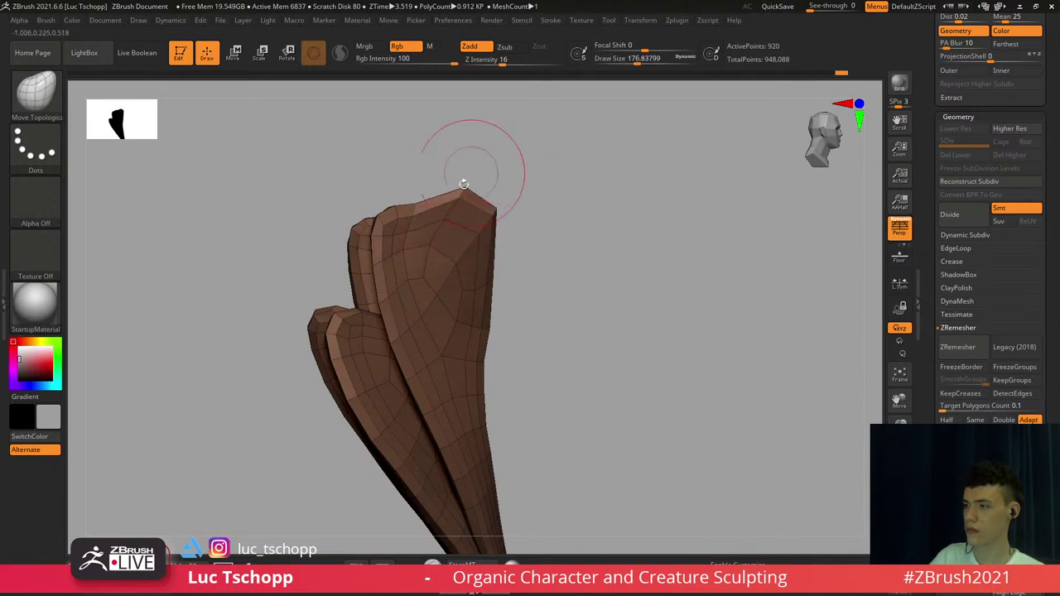
pyautogui.press('s')
pyautogui.moveTo(422, 239); pyautogui.dragTo(420, 281)
pyautogui.press('s')
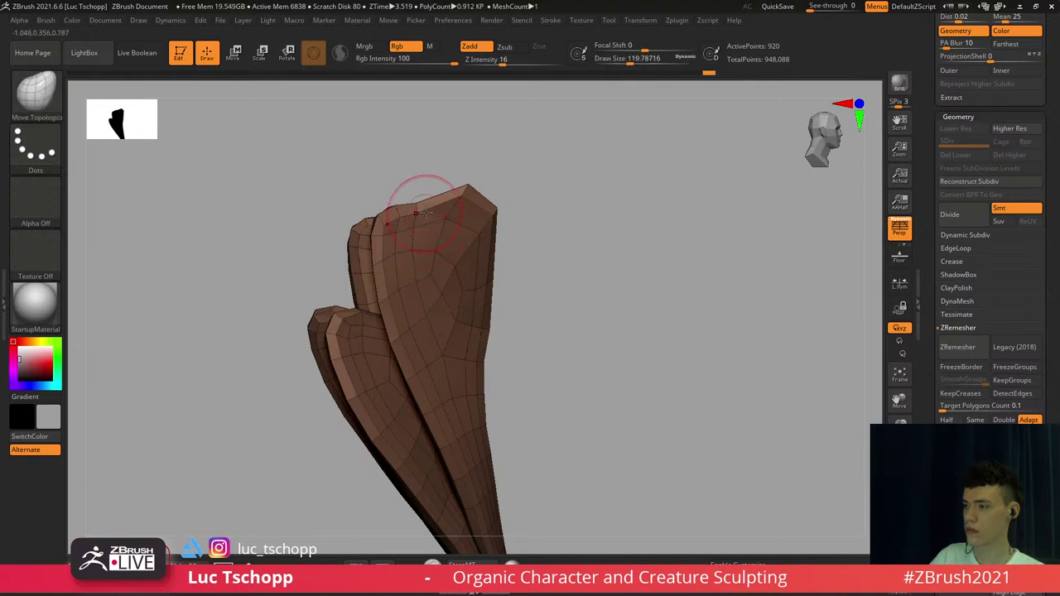
pyautogui.moveTo(466, 185)
pyautogui.mouseDown()
pyautogui.moveTo(480, 175)
pyautogui.moveTo(469, 200)
pyautogui.mouseUp()
pyautogui.press('s')
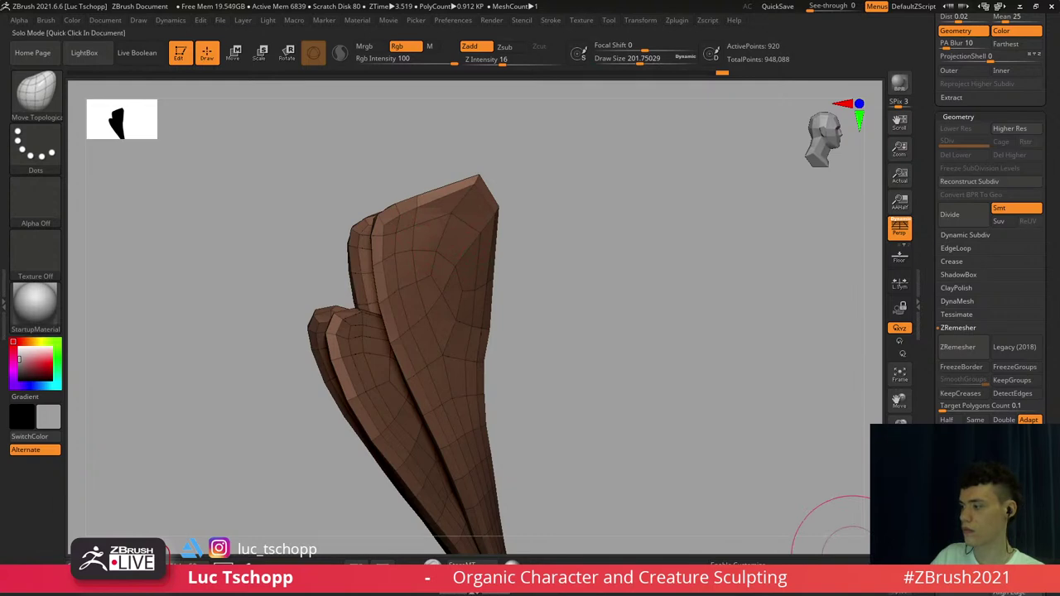
# Turn Solo off and tuck the plate's edge in against the neck
pyautogui.click(900, 537)
pyautogui.press('s')
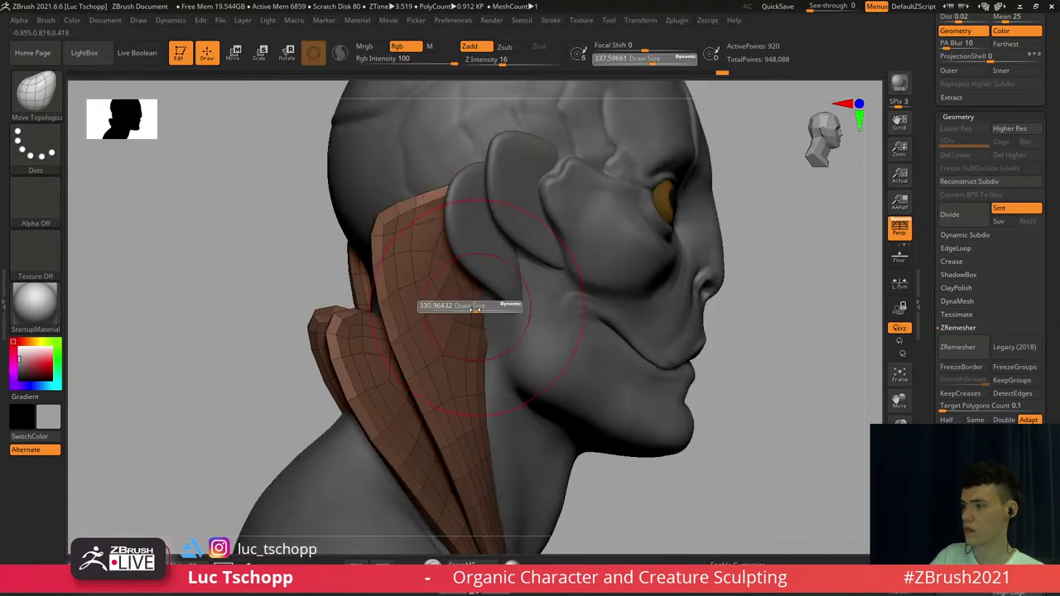
pyautogui.moveTo(470, 307); pyautogui.dragTo(473, 308)
pyautogui.moveTo(474, 315)
pyautogui.keyDown('shift'); pyautogui.mouseDown(button='right')
pyautogui.moveTo(485, 356)
pyautogui.moveTo(481, 233)
pyautogui.mouseUp(button='right'); pyautogui.keyUp('shift')
pyautogui.press('s')
pyautogui.moveTo(469, 272); pyautogui.dragTo(468, 276)
pyautogui.press('s')
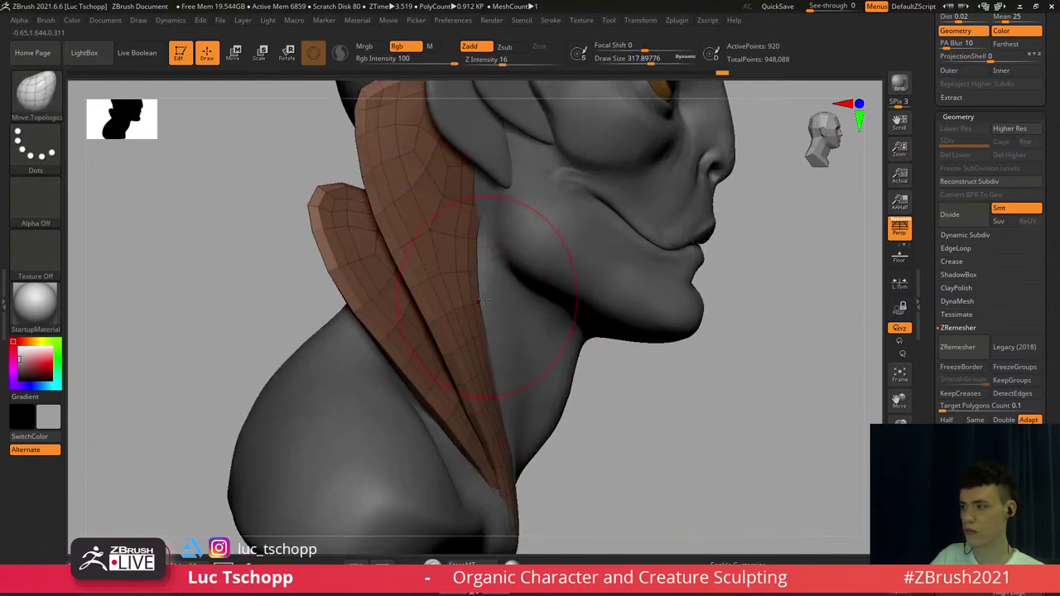
pyautogui.moveTo(492, 298); pyautogui.dragTo(476, 288, button='right')
pyautogui.hotkey('ctrl', 'z')
pyautogui.press('s')
pyautogui.moveTo(481, 287)
pyautogui.mouseDown()
pyautogui.moveTo(491, 288)
pyautogui.moveTo(475, 255)
pyautogui.mouseUp()
pyautogui.moveTo(481, 288); pyautogui.dragTo(490, 292)
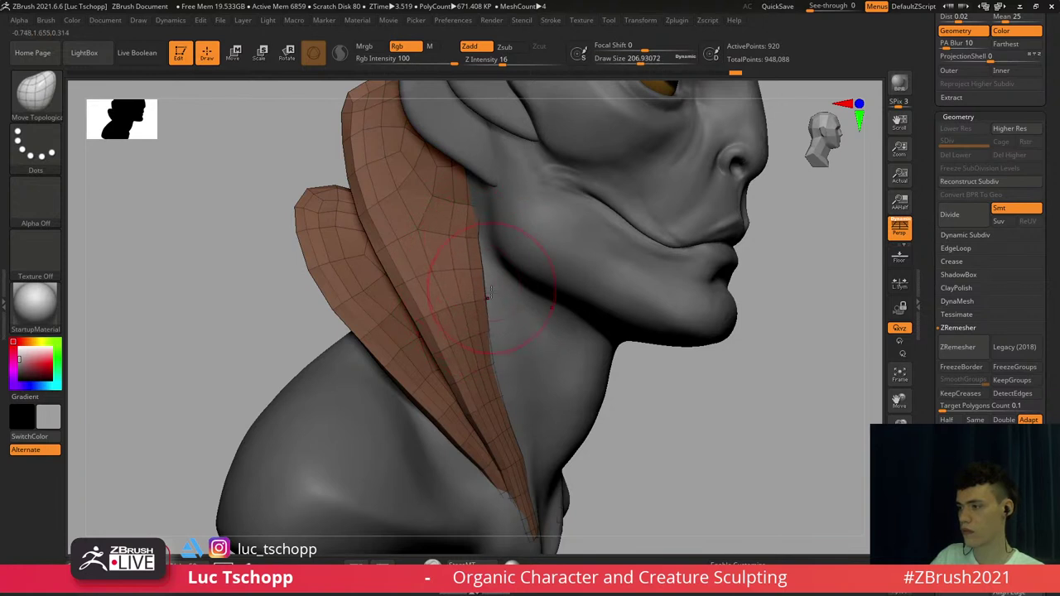
pyautogui.moveTo(505, 361); pyautogui.dragTo(507, 362)
pyautogui.keyDown('alt'); pyautogui.moveTo(507, 373); pyautogui.dragTo(508, 317, button='right'); pyautogui.keyUp('alt')
pyautogui.moveTo(508, 318); pyautogui.dragTo(496, 328, button='right')
pyautogui.press('s')
pyautogui.moveTo(506, 335); pyautogui.dragTo(503, 334)
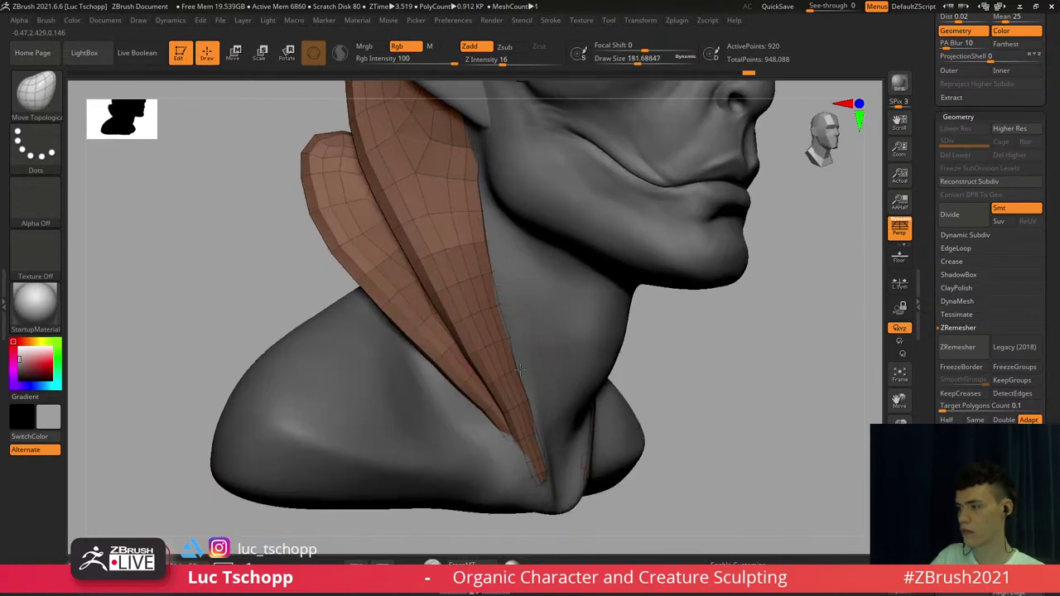
pyautogui.press('s')
pyautogui.click(524, 395)
pyautogui.moveTo(519, 371); pyautogui.dragTo(526, 371)
pyautogui.keyDown('shift'); pyautogui.moveTo(493, 305); pyautogui.dragTo(497, 262, button='right'); pyautogui.keyUp('shift')
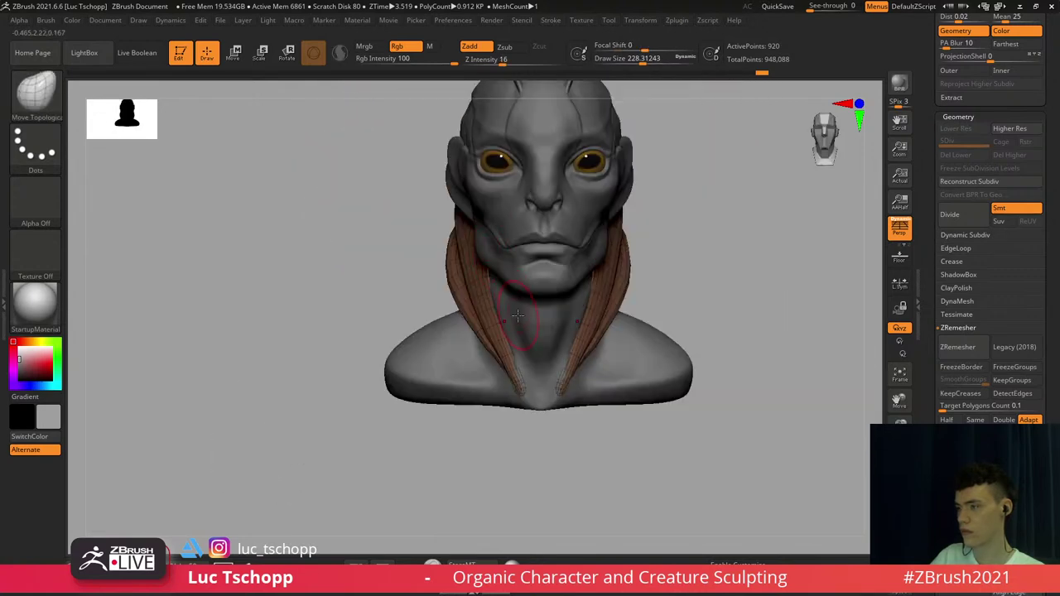
pyautogui.moveTo(518, 315)
pyautogui.keyDown('alt'); pyautogui.mouseDown(button='right')
pyautogui.moveTo(489, 343)
pyautogui.moveTo(487, 377)
pyautogui.mouseUp(button='right'); pyautogui.keyUp('alt')
pyautogui.moveTo(487, 378)
pyautogui.keyDown('alt'); pyautogui.mouseDown(button='right')
pyautogui.moveTo(502, 353)
pyautogui.moveTo(481, 368)
pyautogui.mouseUp(button='right'); pyautogui.keyUp('alt')
# Select the head subtool and choose the custom clay brush for the mouth
pyautogui.press('s')
pyautogui.click(497, 352)
pyautogui.keyDown('alt'); pyautogui.click(485, 339); pyautogui.keyUp('alt')
pyautogui.hotkey('shift', 'f')
pyautogui.keyDown('alt'); pyautogui.moveTo(429, 247); pyautogui.dragTo(479, 289, button='right'); pyautogui.keyUp('alt')
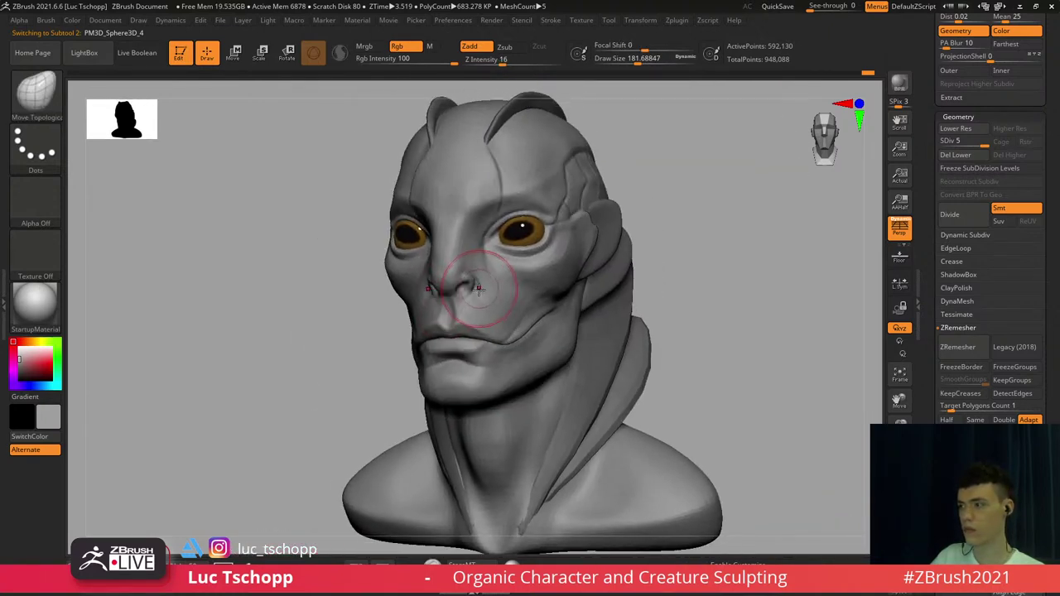
pyautogui.moveTo(503, 354)
pyautogui.keyDown('alt'); pyautogui.mouseDown(button='right')
pyautogui.moveTo(505, 328)
pyautogui.moveTo(517, 327)
pyautogui.mouseUp(button='right'); pyautogui.keyUp('alt')
pyautogui.moveTo(517, 326)
pyautogui.keyDown('ctrl'); pyautogui.mouseDown(button='right')
pyautogui.moveTo(508, 345)
pyautogui.moveTo(467, 366)
pyautogui.mouseUp(button='right'); pyautogui.keyUp('ctrl')
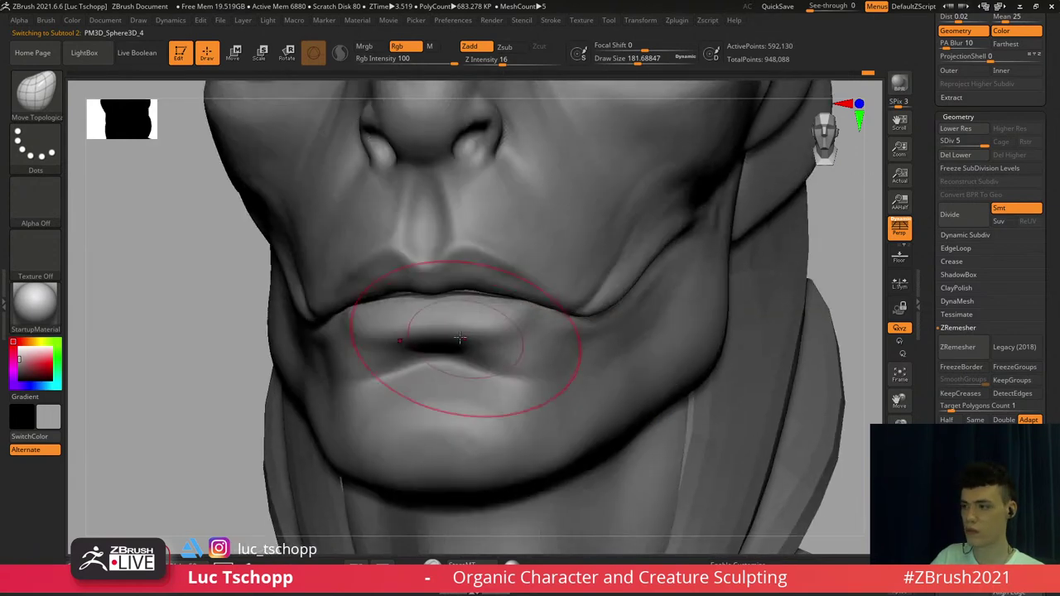
pyautogui.press('b')
pyautogui.click(359, 199)
pyautogui.keyDown('ctrl'); pyautogui.moveTo(472, 323); pyautogui.dragTo(464, 329, button='right'); pyautogui.keyUp('ctrl')
pyautogui.hotkey('shift', 'f')
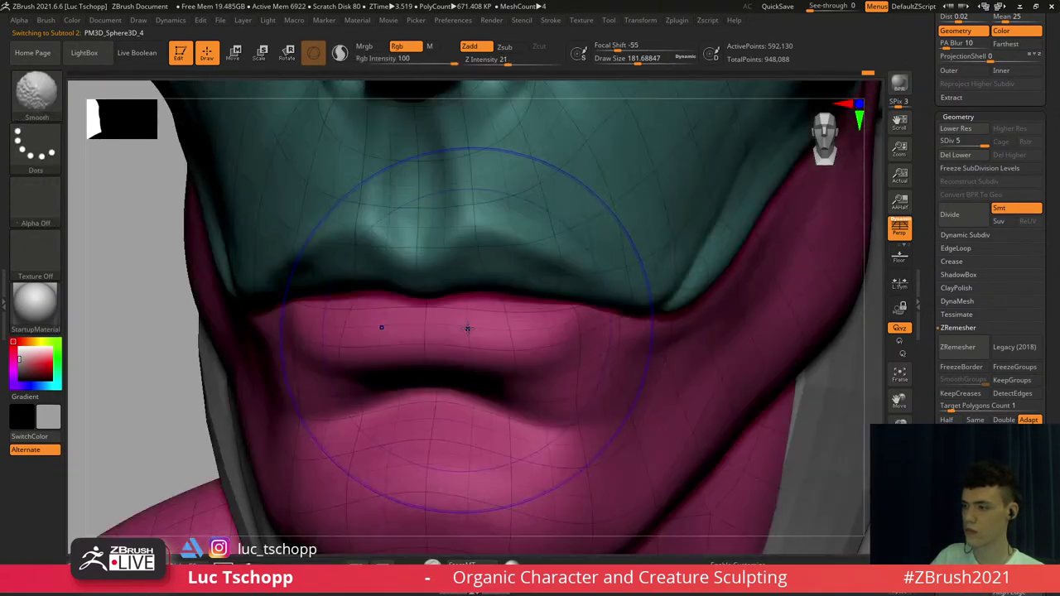
pyautogui.hotkey('shift', 'f')
pyautogui.press('s')
pyautogui.moveTo(469, 326); pyautogui.dragTo(459, 322)
pyautogui.hotkey('shift', 'f')
pyautogui.press('s')
pyautogui.hotkey('shift', 'd')
pyautogui.hotkey('shift', 'd')
pyautogui.hotkey('shift', 'f')
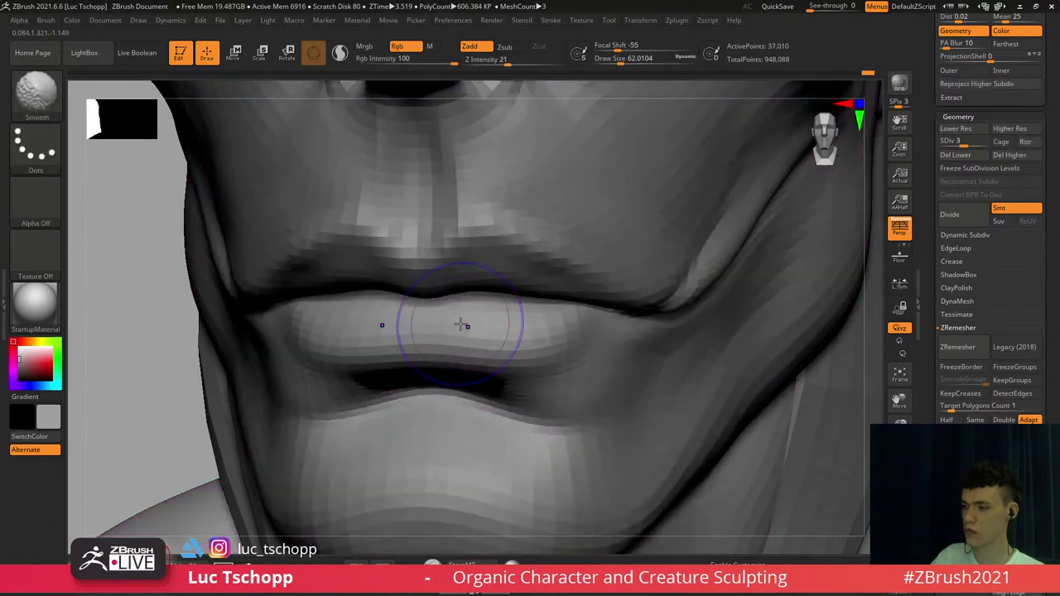
pyautogui.press('d')
pyautogui.press('s')
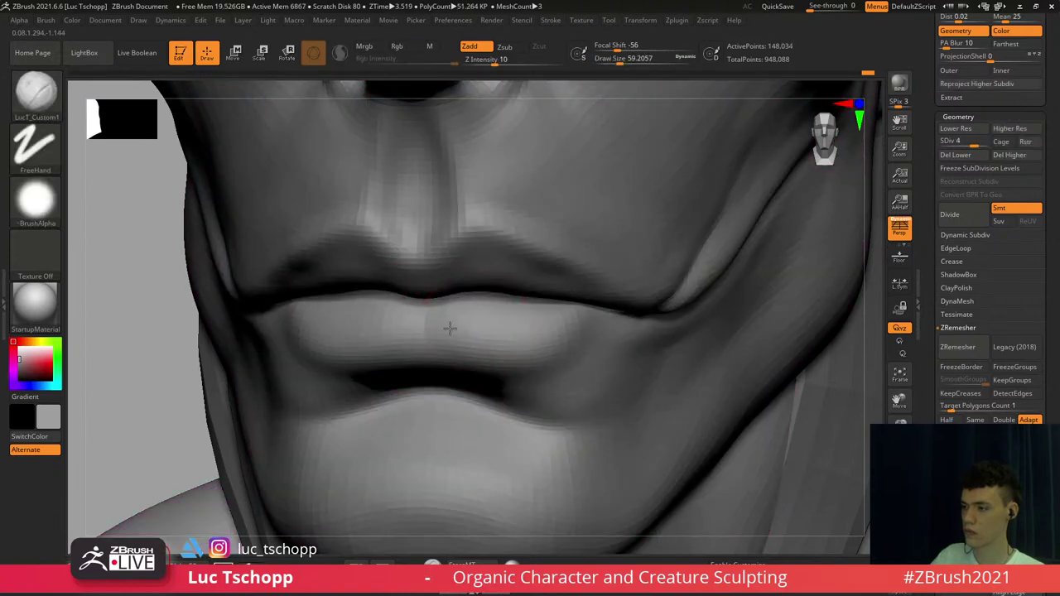
# Sculpt along the upper lip and reshape the lower lip at lower subdivision levels
pyautogui.moveTo(493, 332); pyautogui.dragTo(497, 315)
pyautogui.moveTo(497, 315)
pyautogui.mouseDown(button='right')
pyautogui.moveTo(492, 360)
pyautogui.moveTo(453, 348)
pyautogui.moveTo(519, 305)
pyautogui.moveTo(552, 265)
pyautogui.mouseUp(button='right')
pyautogui.press('b')
pyautogui.press('m')
pyautogui.press('v')
pyautogui.hotkey('shift', 'd')
pyautogui.hotkey('shift', 'd')
pyautogui.press('s')
pyautogui.press('s')
pyautogui.moveTo(553, 265); pyautogui.dragTo(558, 265)
pyautogui.moveTo(557, 265)
pyautogui.mouseDown(button='right')
pyautogui.moveTo(570, 254)
pyautogui.moveTo(592, 300)
pyautogui.moveTo(620, 312)
pyautogui.moveTo(618, 301)
pyautogui.moveTo(587, 308)
pyautogui.moveTo(550, 286)
pyautogui.mouseUp(button='right')
pyautogui.press('d')
pyautogui.press('d')
pyautogui.press('d')
pyautogui.moveTo(551, 286)
pyautogui.mouseDown(button='right')
pyautogui.moveTo(522, 344)
pyautogui.moveTo(512, 351)
pyautogui.moveTo(495, 333)
pyautogui.moveTo(478, 350)
pyautogui.mouseUp(button='right')
pyautogui.press('b')
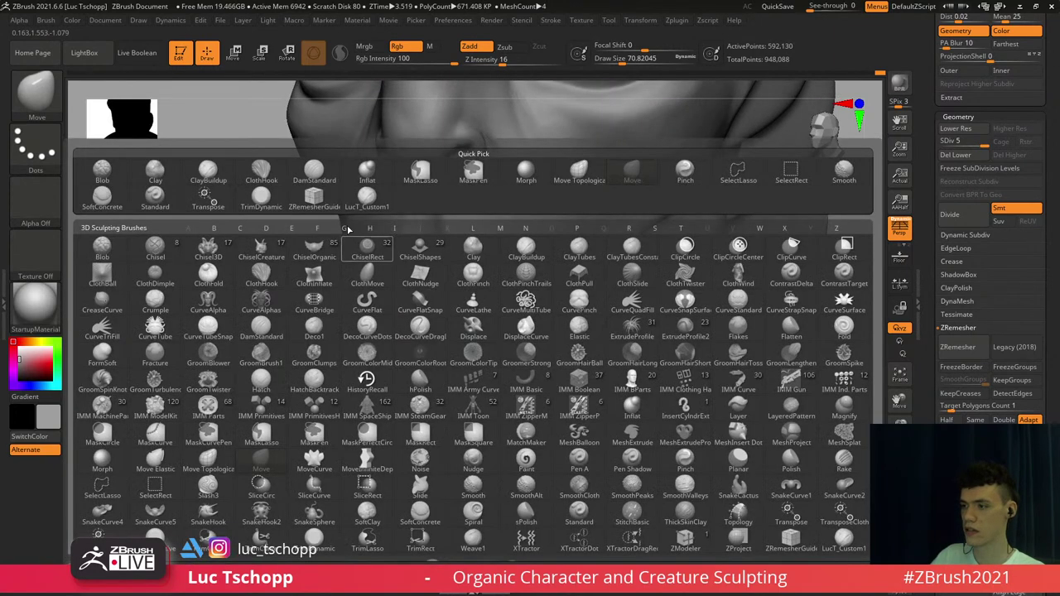
pyautogui.press('m')
pyautogui.press('v')
pyautogui.hotkey('shift', 'd')
pyautogui.hotkey('shift', 'd')
pyautogui.hotkey('shift', 'd')
pyautogui.moveTo(389, 245)
pyautogui.keyDown('ctrl'); pyautogui.mouseDown(button='right')
pyautogui.moveTo(399, 275)
pyautogui.moveTo(448, 290)
pyautogui.moveTo(447, 310)
pyautogui.mouseUp(button='right'); pyautogui.keyUp('ctrl')
pyautogui.press('d')
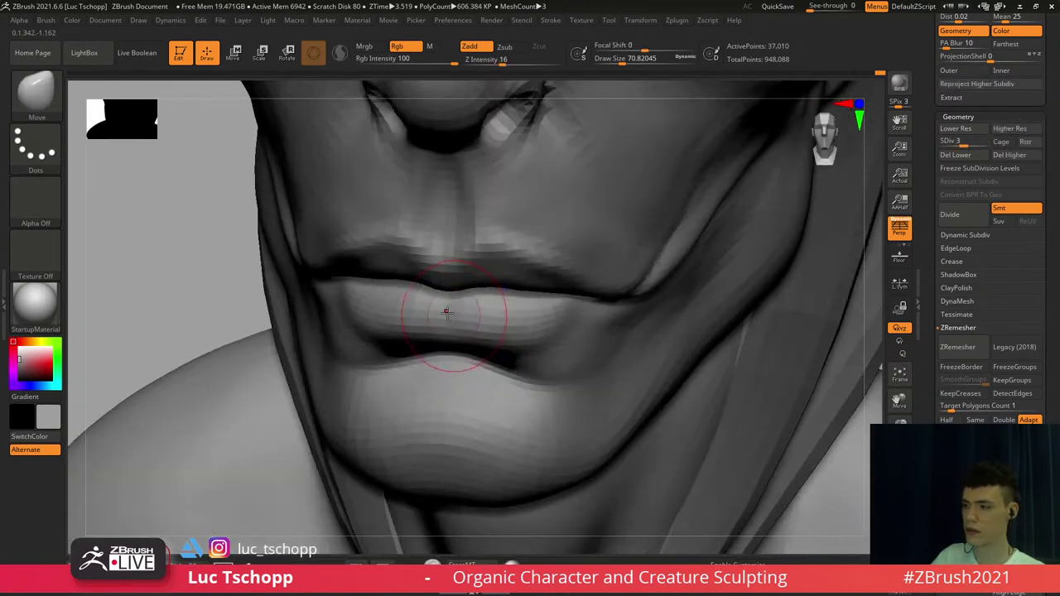
pyautogui.press('b')
pyautogui.press('s')
pyautogui.press('t')
pyautogui.hotkey('shift', 'd')
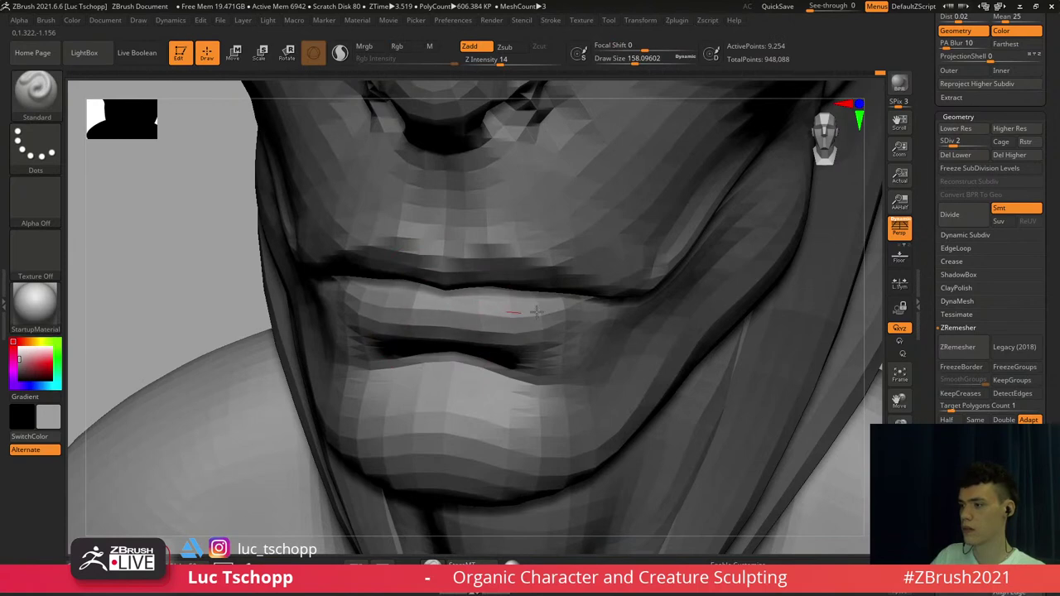
pyautogui.moveTo(537, 312); pyautogui.dragTo(547, 306)
# Return to the custom clay brush and refine the mouth corners, ending at the highest subdivision level
pyautogui.press('d')
pyautogui.press('d')
pyautogui.press('d')
pyautogui.press('b')
pyautogui.press('l')
pyautogui.press('t')
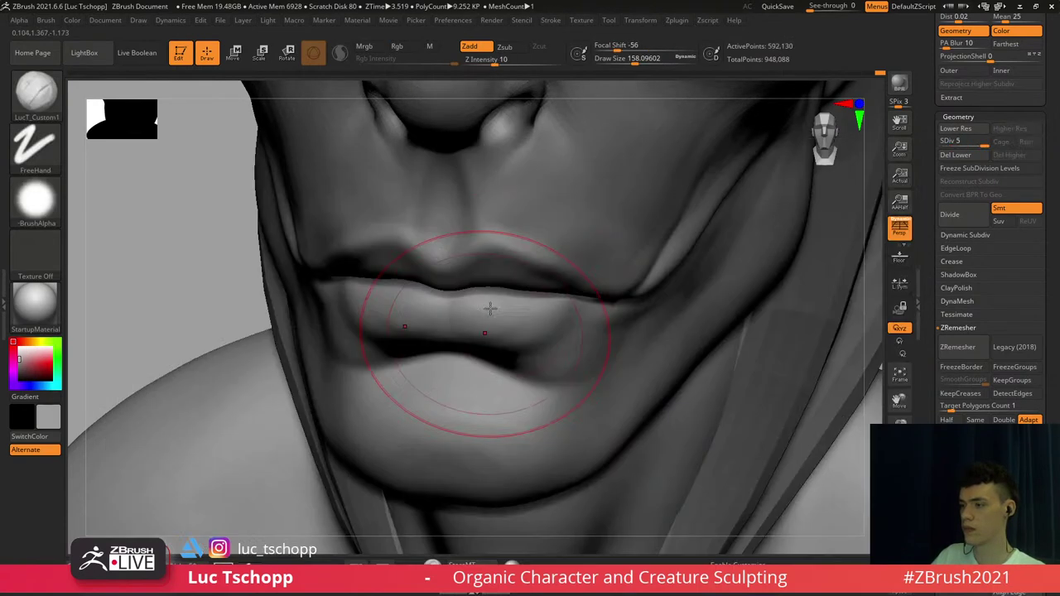
pyautogui.moveTo(490, 309); pyautogui.dragTo(509, 369, button='right')
pyautogui.hotkey('shift', 'd')
pyautogui.hotkey('shift', 'd')
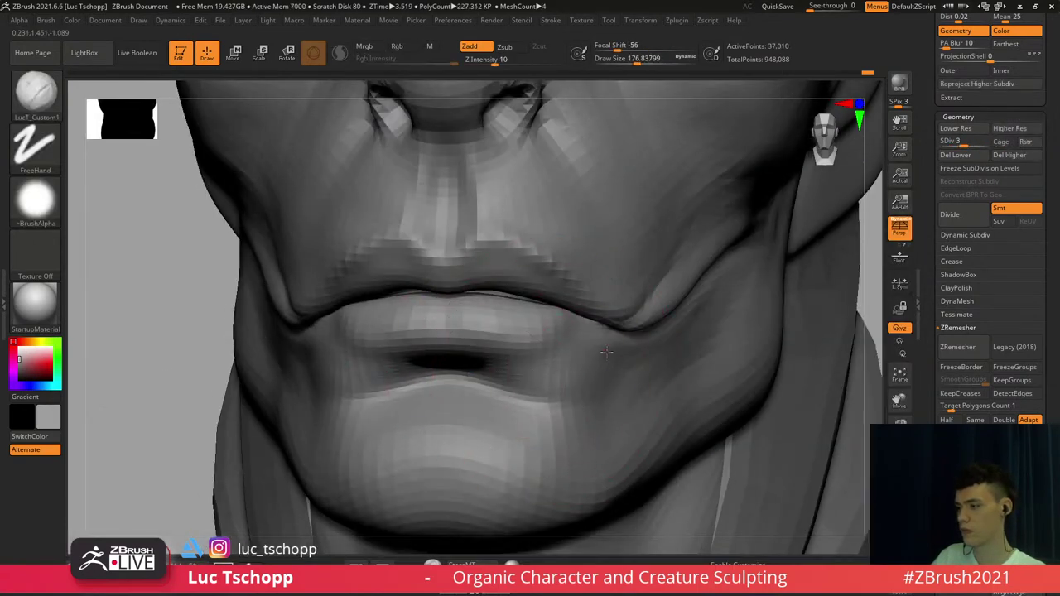
pyautogui.press('s')
pyautogui.moveTo(610, 381); pyautogui.dragTo(600, 380)
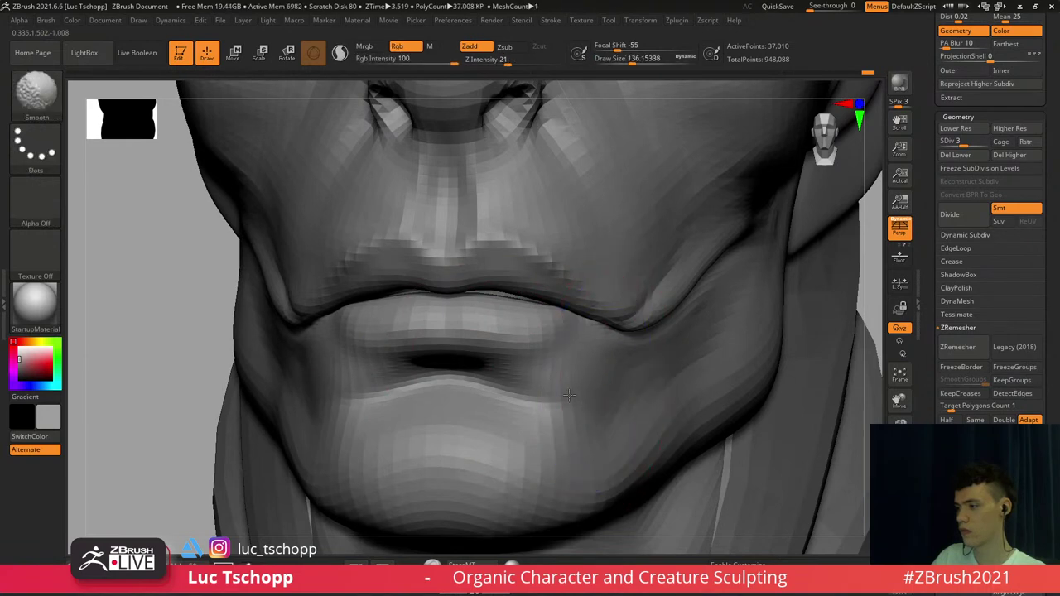
pyautogui.press('d')
pyautogui.press('d')
pyautogui.moveTo(487, 437)
pyautogui.keyDown('alt'); pyautogui.mouseDown(button='right')
pyautogui.moveTo(453, 354)
pyautogui.moveTo(403, 320)
pyautogui.mouseUp(button='right'); pyautogui.keyUp('alt')
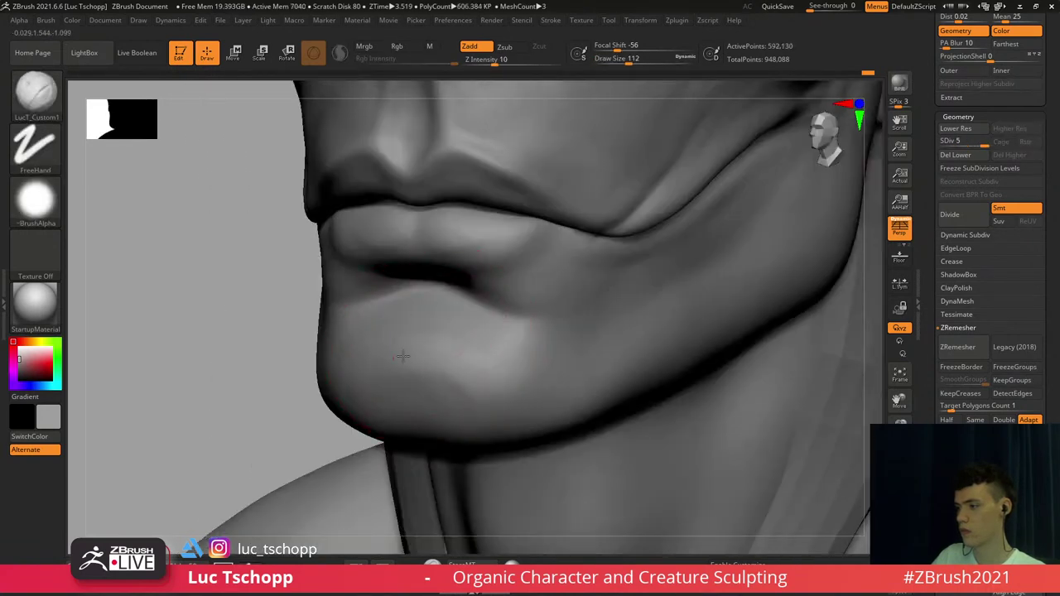
pyautogui.press('s')
pyautogui.moveTo(469, 365); pyautogui.dragTo(472, 287, button='right')
pyautogui.hotkey('shift', 'd')
pyautogui.hotkey('shift', 'd')
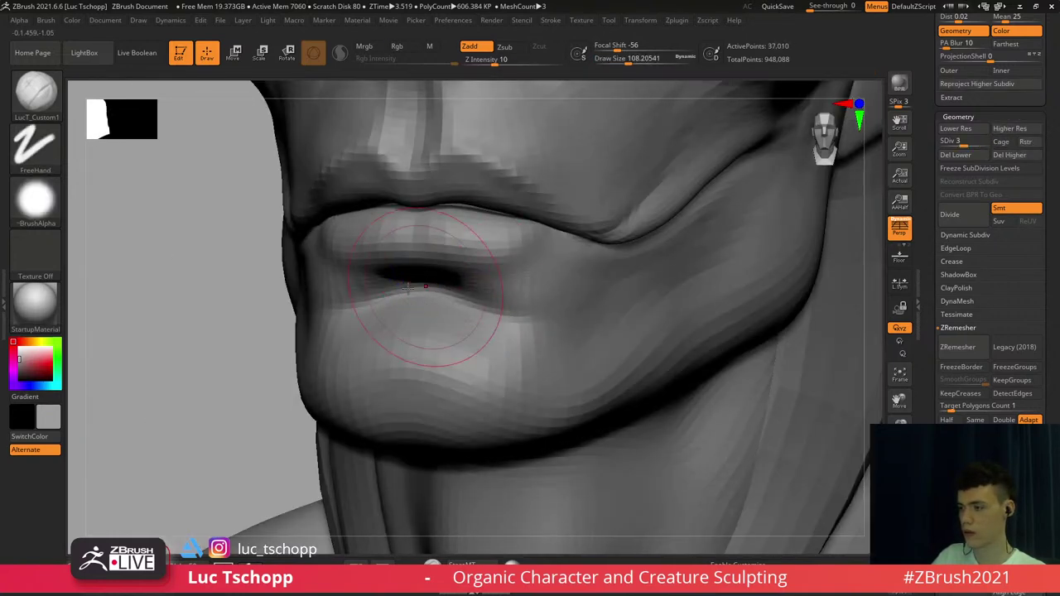
pyautogui.press('d')
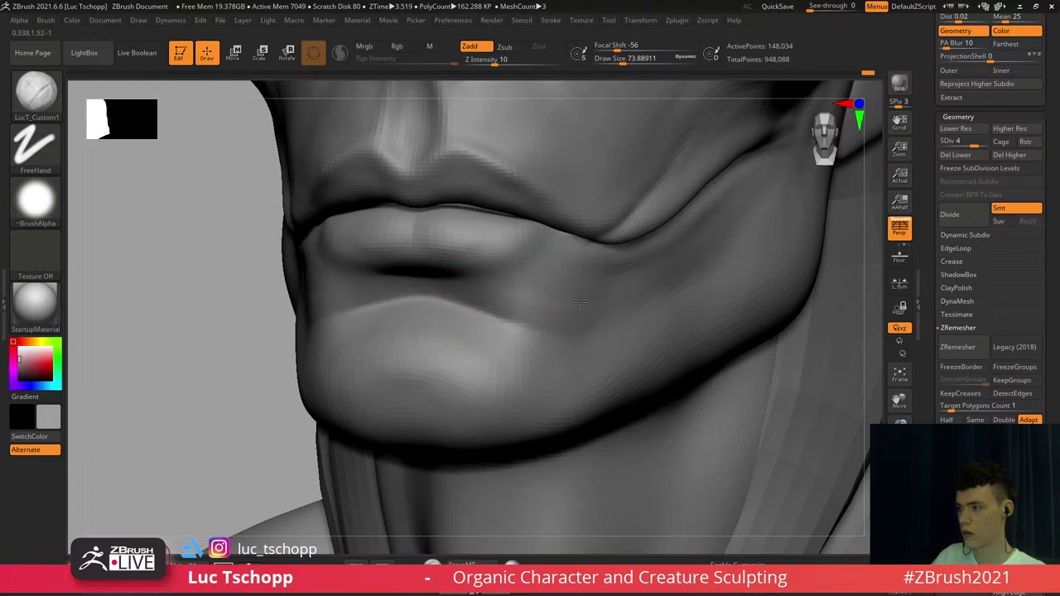
pyautogui.keyDown('ctrl'); pyautogui.moveTo(507, 293); pyautogui.dragTo(489, 139, button='right'); pyautogui.keyUp('ctrl')
pyautogui.press('d')
pyautogui.keyDown('alt'); pyautogui.moveTo(514, 272); pyautogui.dragTo(615, 233, button='right'); pyautogui.keyUp('alt')
# Select the Extract2 temple plates at lowest subdivision with PolyFrame on and the Move brush
pyautogui.keyDown('alt'); pyautogui.click(591, 217); pyautogui.keyUp('alt')
pyautogui.keyDown('alt'); pyautogui.moveTo(598, 133); pyautogui.dragTo(596, 152, button='right'); pyautogui.keyUp('alt')
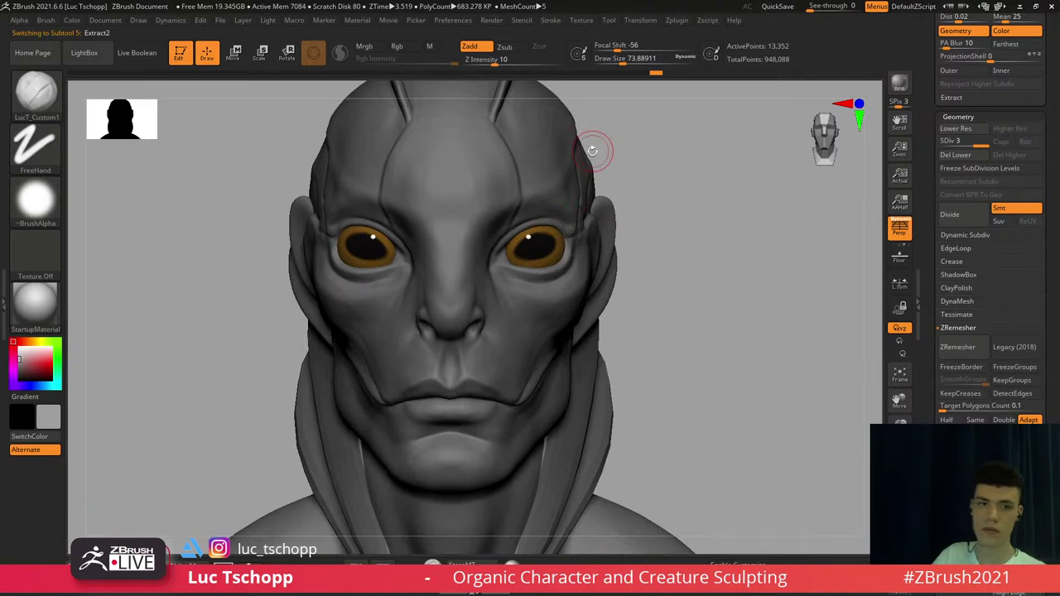
pyautogui.moveTo(265, 177); pyautogui.dragTo(523, 250, button='right')
pyautogui.press('b')
pyautogui.press('m')
pyautogui.press('v')
pyautogui.hotkey('shift', 'd')
pyautogui.hotkey('shift', 'd')
pyautogui.moveTo(438, 260); pyautogui.dragTo(513, 275, button='right')
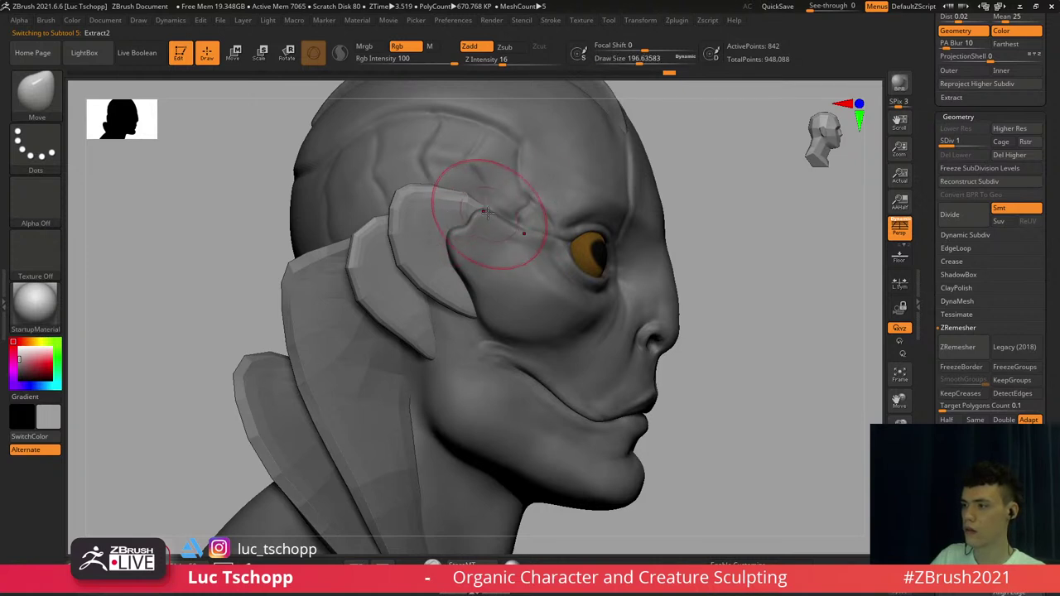
pyautogui.hotkey('shift', 'f')
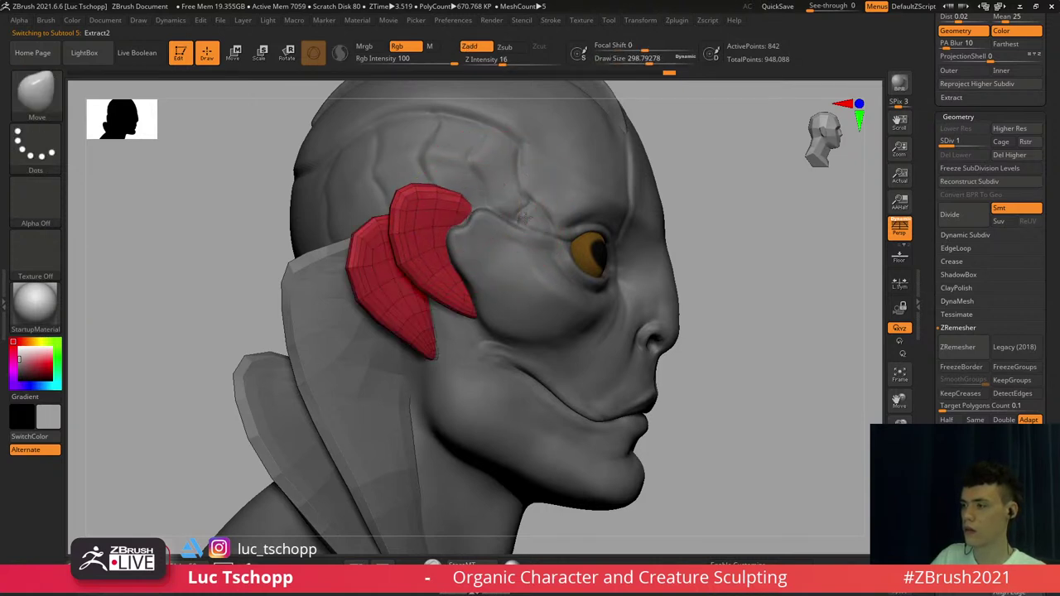
# Pull the top of the upper temple plate forward with the Move brush
pyautogui.press('s')
pyautogui.moveTo(512, 218); pyautogui.dragTo(505, 218)
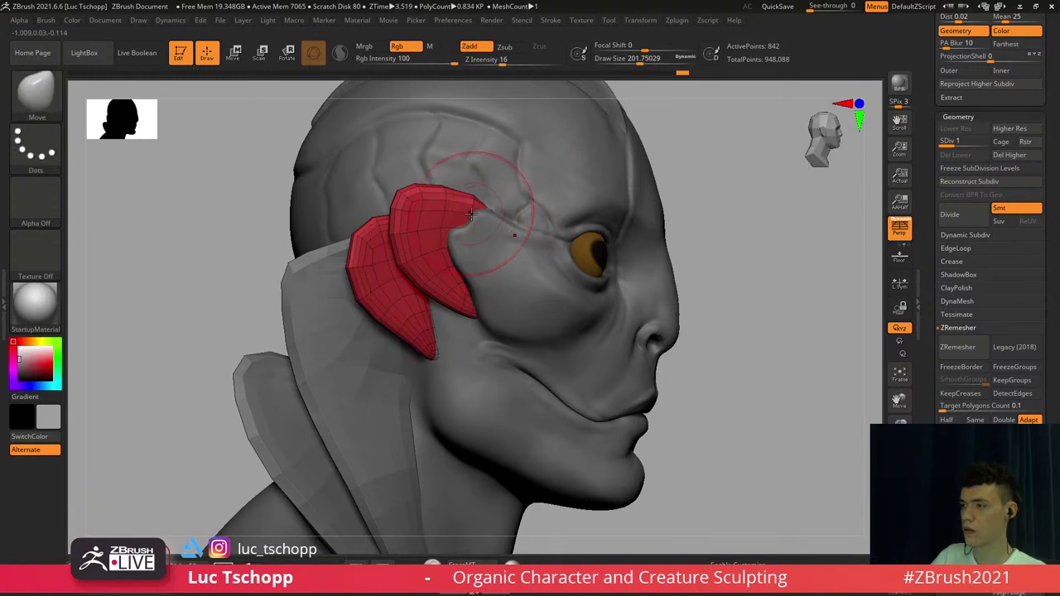
pyautogui.press(']')
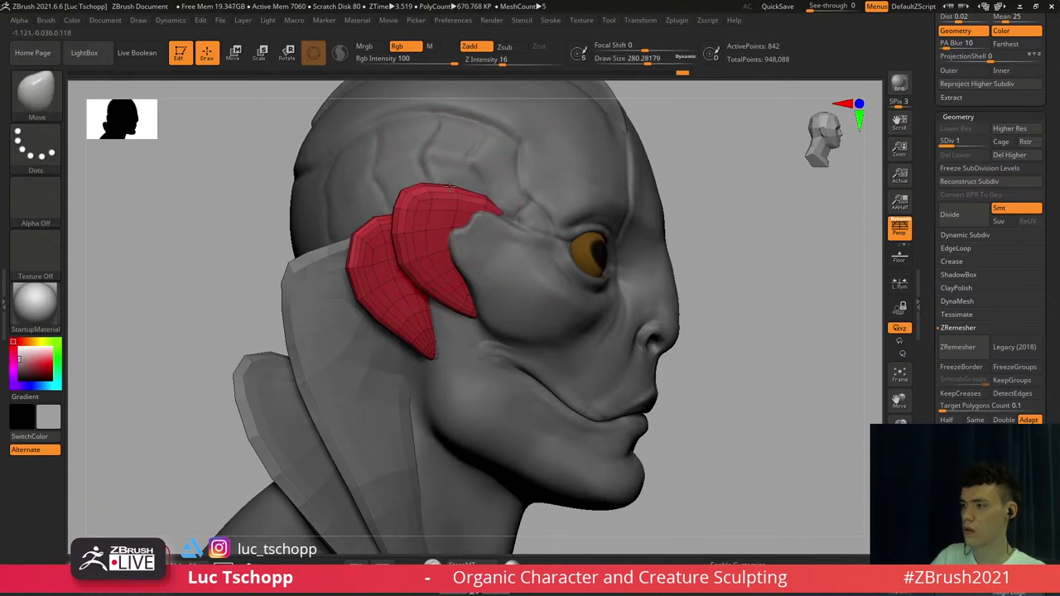
pyautogui.moveTo(450, 187); pyautogui.dragTo(452, 184)
pyautogui.press('s')
pyautogui.moveTo(485, 308)
pyautogui.mouseDown()
pyautogui.moveTo(470, 318)
pyautogui.moveTo(486, 321)
pyautogui.moveTo(465, 310)
pyautogui.mouseUp()
pyautogui.press('s')
pyautogui.press('s')
pyautogui.keyDown('alt'); pyautogui.moveTo(439, 294); pyautogui.dragTo(446, 270, button='right'); pyautogui.keyUp('alt')
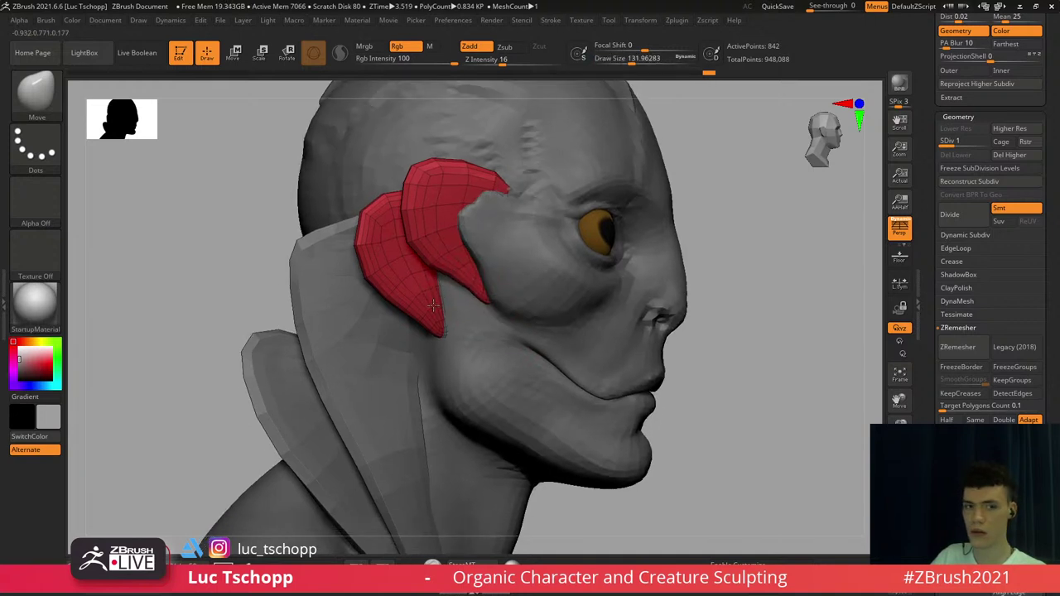
pyautogui.press('s')
pyautogui.moveTo(435, 329); pyautogui.dragTo(440, 329)
pyautogui.moveTo(421, 321); pyautogui.dragTo(437, 317, button='right')
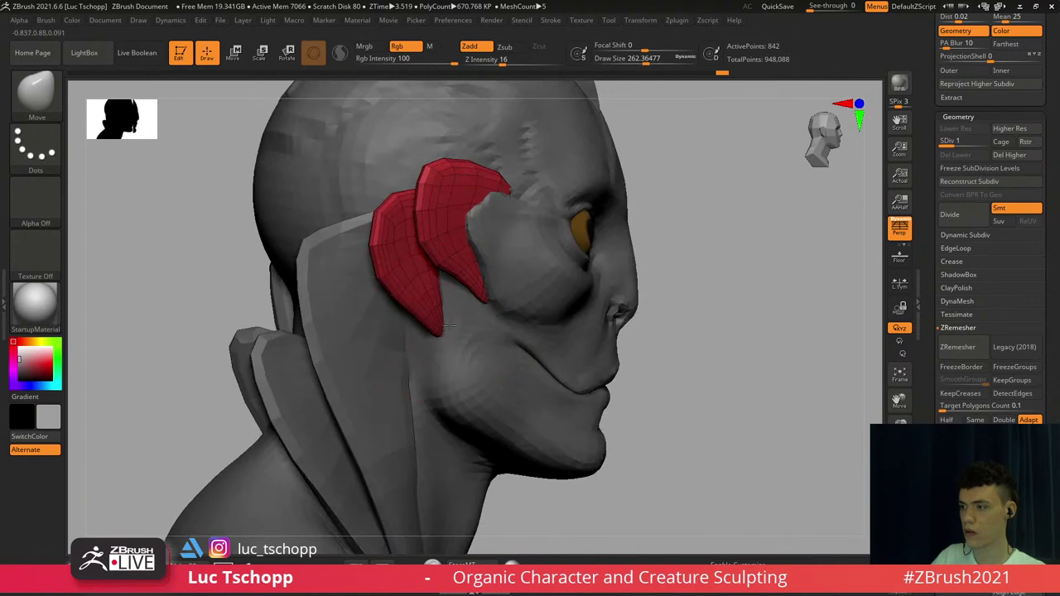
pyautogui.press('s')
pyautogui.moveTo(436, 317); pyautogui.dragTo(435, 309)
pyautogui.hotkey('ctrl', 'z')
# With Move Topological, tuck the lower plate's edge and strip against the head
pyautogui.press('b')
pyautogui.press('m')
pyautogui.press('t')
pyautogui.press('s')
pyautogui.moveTo(435, 311); pyautogui.dragTo(428, 313)
pyautogui.moveTo(439, 322)
pyautogui.mouseDown(button='right')
pyautogui.moveTo(422, 325)
pyautogui.moveTo(409, 301)
pyautogui.moveTo(430, 327)
pyautogui.moveTo(425, 319)
pyautogui.moveTo(427, 354)
pyautogui.moveTo(424, 326)
pyautogui.moveTo(441, 342)
pyautogui.moveTo(457, 271)
pyautogui.moveTo(471, 295)
pyautogui.mouseUp(button='right')
pyautogui.press('s')
pyautogui.moveTo(471, 295); pyautogui.dragTo(457, 303)
pyautogui.press('s')
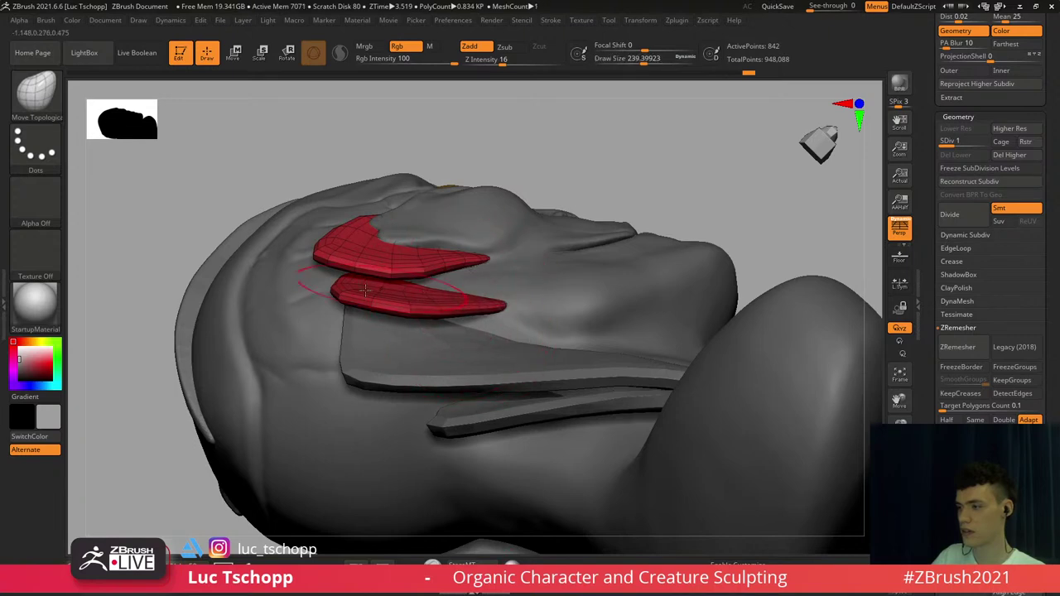
pyautogui.moveTo(328, 286); pyautogui.dragTo(340, 293, button='right')
pyautogui.press('s')
pyautogui.moveTo(376, 300); pyautogui.dragTo(375, 297)
pyautogui.moveTo(386, 189); pyautogui.dragTo(378, 375, button='right')
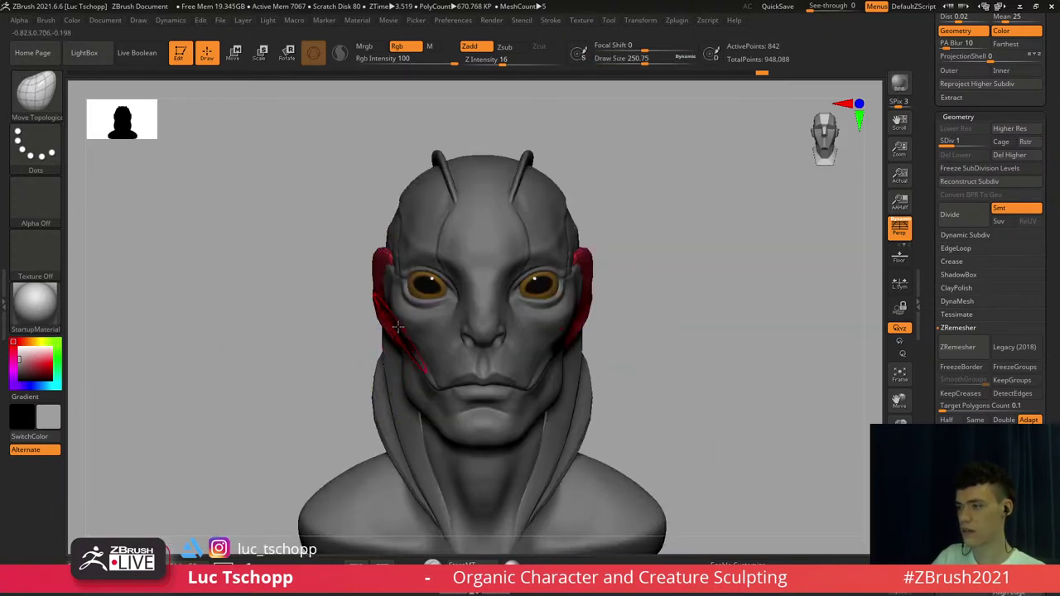
pyautogui.moveTo(381, 319)
pyautogui.keyDown('alt'); pyautogui.mouseDown(button='right')
pyautogui.moveTo(404, 296)
pyautogui.moveTo(385, 147)
pyautogui.mouseUp(button='right'); pyautogui.keyUp('alt')
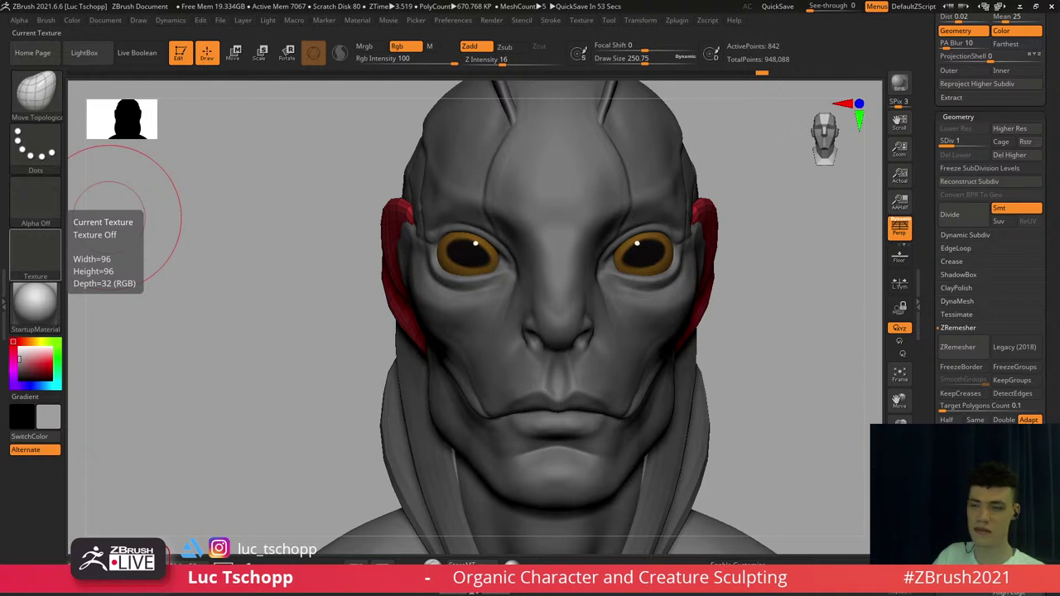
# Pull the temple plates' upper tips back using a progressively smaller brush
pyautogui.moveTo(360, 223)
pyautogui.keyDown('alt'); pyautogui.mouseDown()
pyautogui.moveTo(373, 209)
pyautogui.moveTo(346, 230)
pyautogui.mouseUp(); pyautogui.keyUp('alt')
pyautogui.press('s')
pyautogui.click(405, 215)
pyautogui.press(']')
pyautogui.press(']')
pyautogui.press(']')
pyautogui.moveTo(407, 249); pyautogui.dragTo(424, 248, button='right')
pyautogui.press('s')
pyautogui.moveTo(420, 250)
pyautogui.mouseDown()
pyautogui.moveTo(405, 253)
pyautogui.moveTo(425, 272)
pyautogui.mouseUp()
pyautogui.press('s')
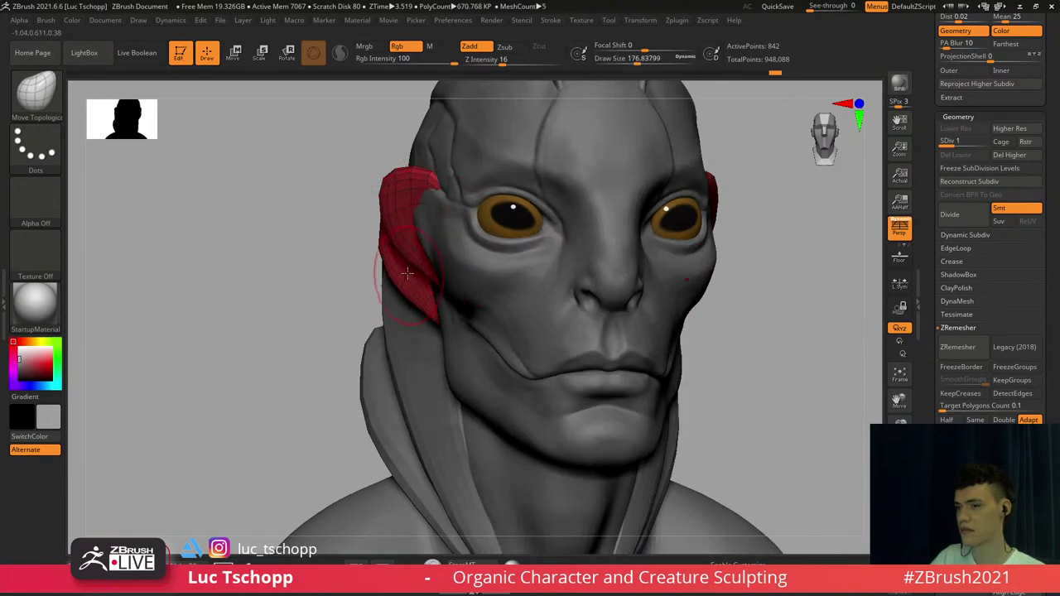
pyautogui.moveTo(405, 265)
pyautogui.mouseDown(button='right')
pyautogui.moveTo(388, 263)
pyautogui.moveTo(388, 249)
pyautogui.moveTo(415, 236)
pyautogui.mouseUp(button='right')
pyautogui.press('s')
pyautogui.moveTo(414, 200); pyautogui.dragTo(410, 199)
pyautogui.moveTo(404, 185)
pyautogui.keyDown('shift'); pyautogui.mouseDown(button='right')
pyautogui.moveTo(407, 169)
pyautogui.moveTo(417, 184)
pyautogui.moveTo(458, 169)
pyautogui.mouseUp(button='right'); pyautogui.keyUp('shift')
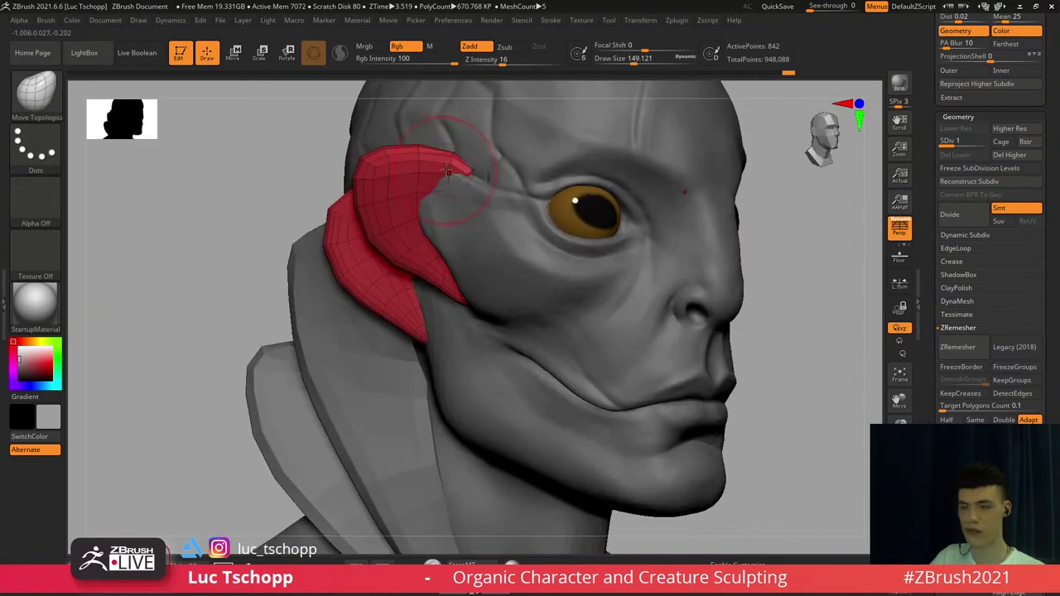
pyautogui.press('s')
pyautogui.moveTo(448, 162); pyautogui.dragTo(437, 162)
# Step the plates up to subdivision level 3 and hide the PolyFrame wireframe
pyautogui.press('d')
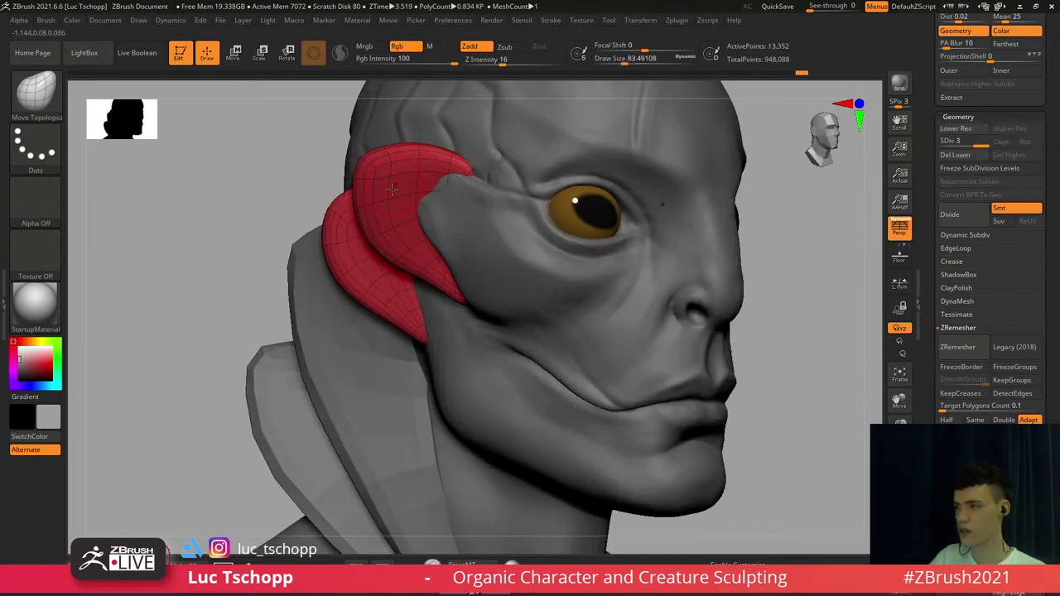
pyautogui.keyDown('shift'); pyautogui.moveTo(393, 190); pyautogui.dragTo(402, 225, button='right'); pyautogui.keyUp('shift')
pyautogui.hotkey('shift', 'f')
# Make the main head mesh, PM3D_Sphere3D_4, the active subtool
pyautogui.press('s')
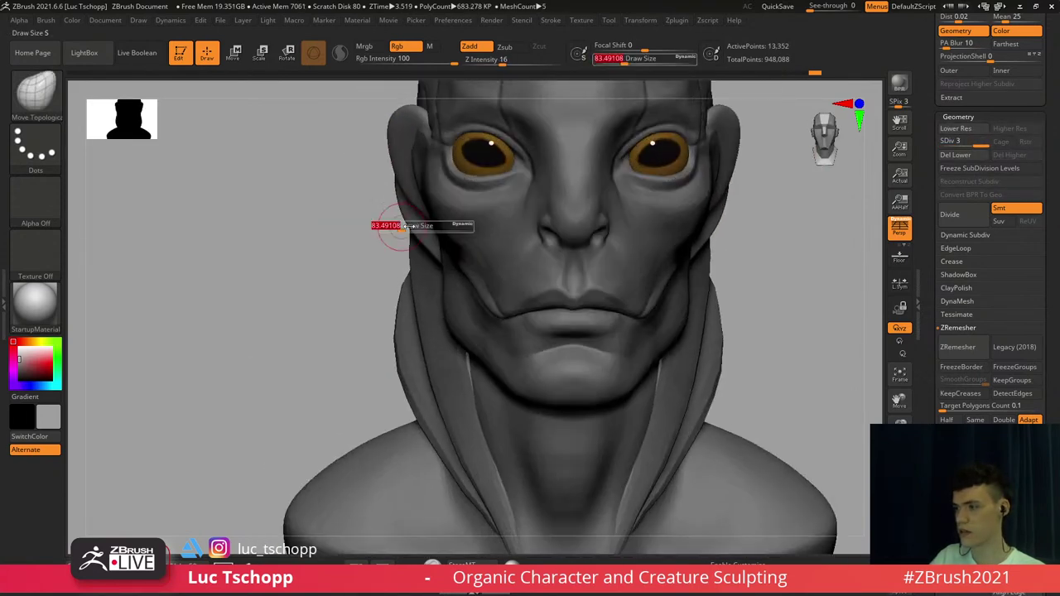
pyautogui.moveTo(405, 226); pyautogui.dragTo(423, 225)
pyautogui.keyDown('alt'); pyautogui.moveTo(401, 203); pyautogui.dragTo(403, 218, button='right'); pyautogui.keyUp('alt')
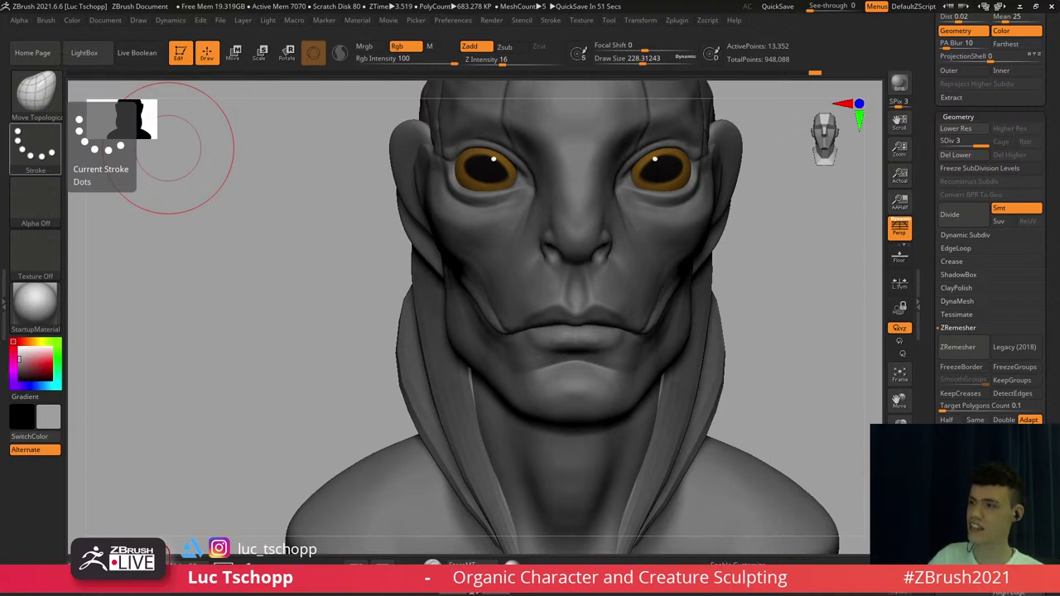
pyautogui.moveTo(430, 124); pyautogui.dragTo(488, 277, button='right')
pyautogui.keyDown('alt'); pyautogui.click(461, 238); pyautogui.keyUp('alt')
pyautogui.keyDown('alt'); pyautogui.moveTo(441, 207); pyautogui.dragTo(447, 299, button='right'); pyautogui.keyUp('alt')
# Test a DamStandard groove on the skull, then undo it
pyautogui.press('b')
pyautogui.press('d')
pyautogui.press('s')
pyautogui.press('b')
pyautogui.press('d')
pyautogui.press('s')
pyautogui.press('s')
pyautogui.moveTo(452, 315); pyautogui.dragTo(440, 313)
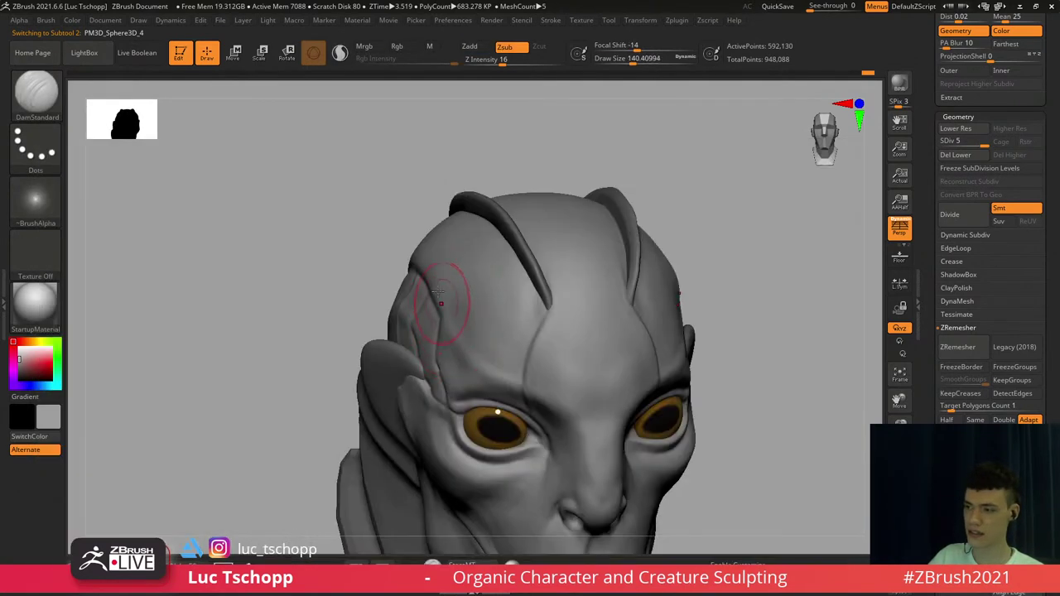
pyautogui.moveTo(437, 295); pyautogui.dragTo(444, 301, button='right')
pyautogui.press('s')
pyautogui.moveTo(443, 290); pyautogui.dragTo(437, 291)
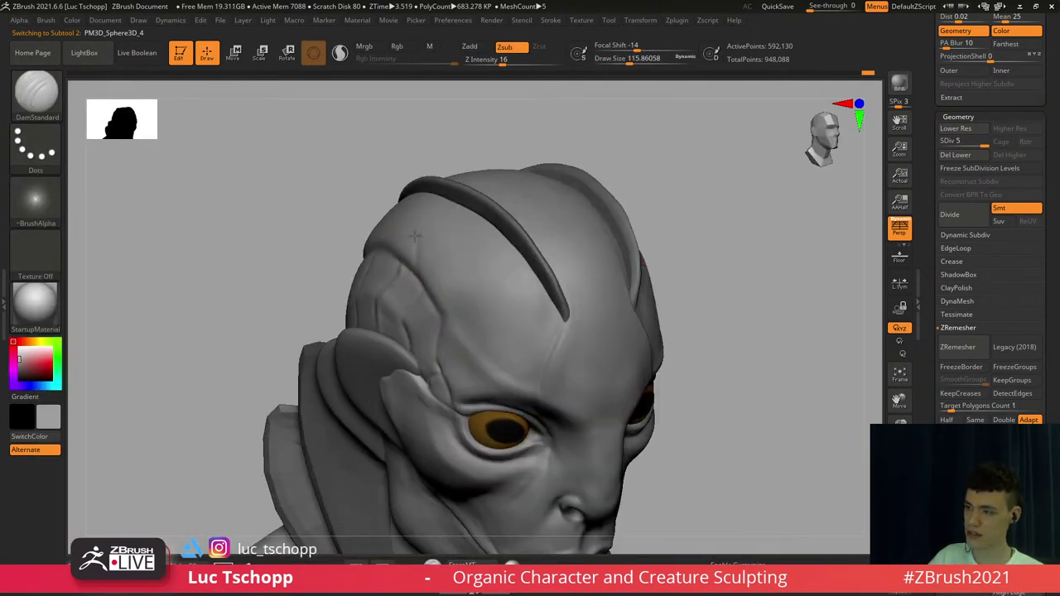
pyautogui.hotkey('ctrl', 'z')
pyautogui.keyDown('alt'); pyautogui.moveTo(411, 231); pyautogui.dragTo(430, 302, button='right'); pyautogui.keyUp('alt')
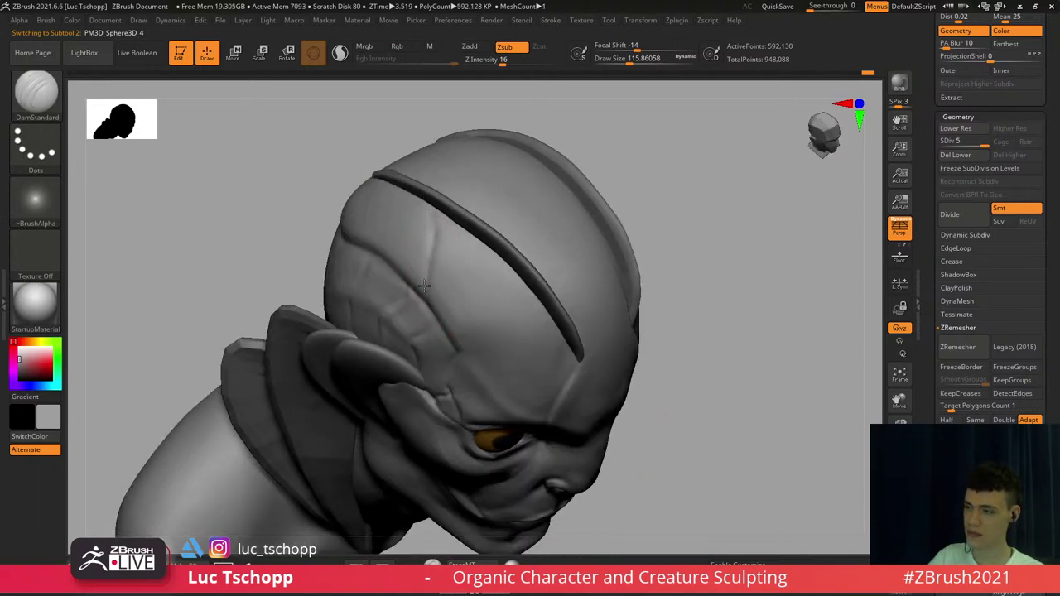
# Switch to the Standard brush, then the custom sculpting brush at intensity 10
pyautogui.press('b')
pyautogui.press('s')
pyautogui.press('t')
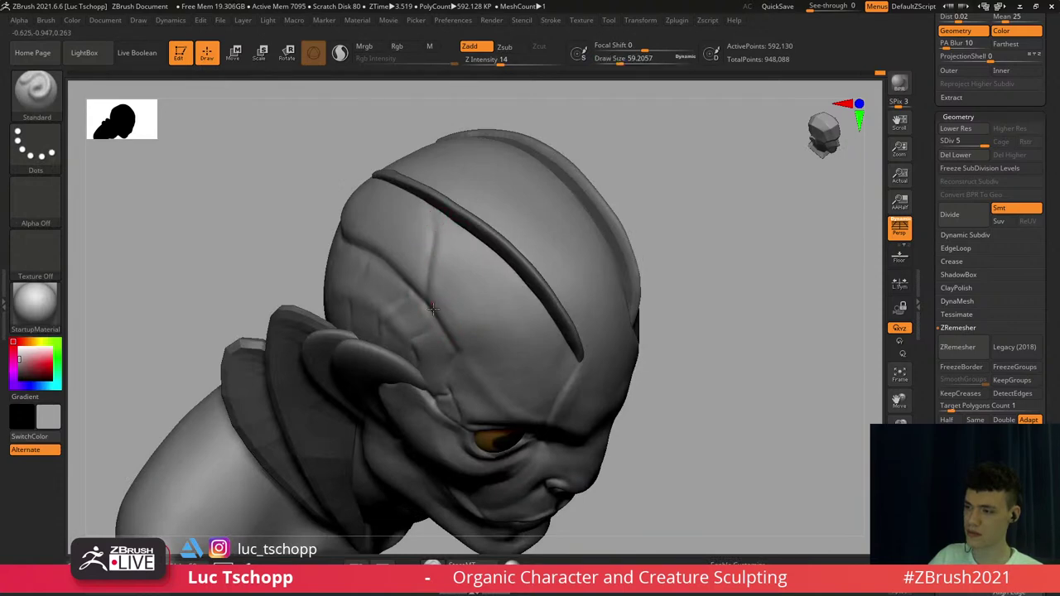
pyautogui.keyDown('shift'); pyautogui.moveTo(448, 329); pyautogui.dragTo(431, 232, button='right'); pyautogui.keyUp('shift')
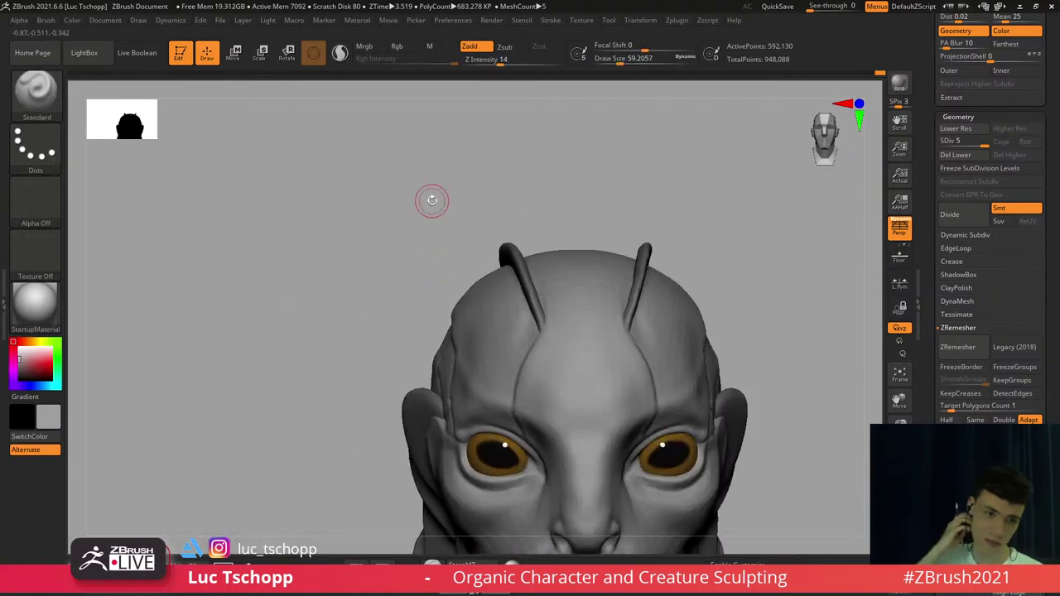
pyautogui.moveTo(432, 200); pyautogui.dragTo(514, 209)
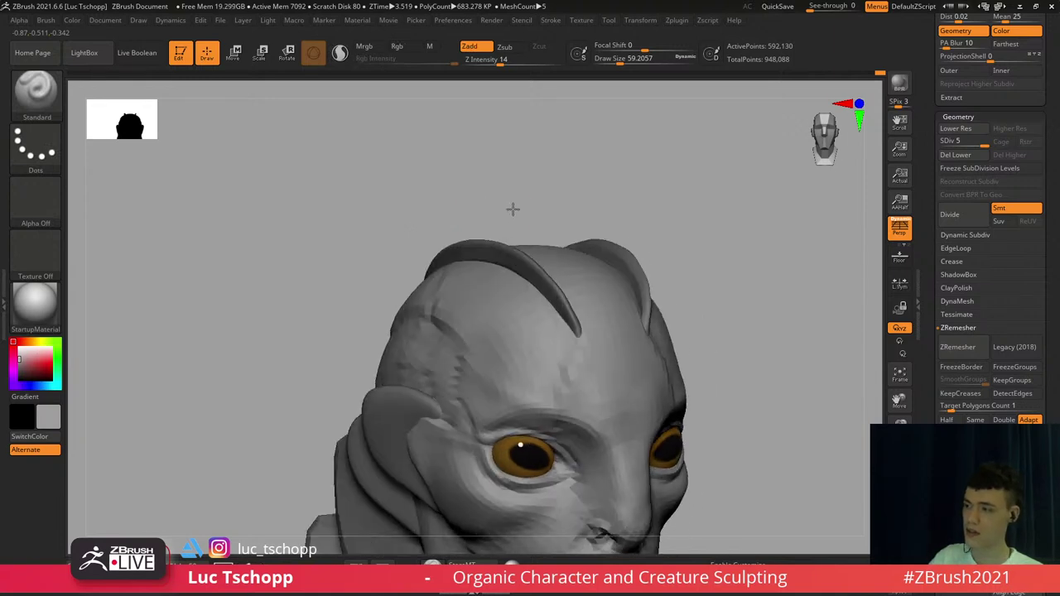
pyautogui.press('b')
pyautogui.click(409, 199)
pyautogui.keyDown('alt'); pyautogui.moveTo(463, 282); pyautogui.dragTo(423, 201, button='right'); pyautogui.keyUp('alt')
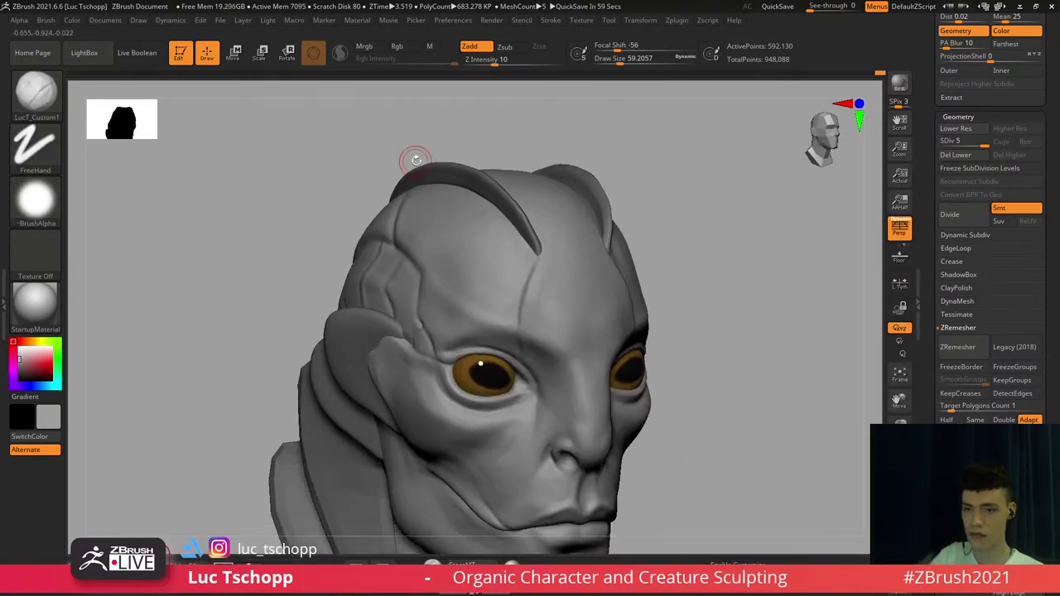
pyautogui.keyDown('shift'); pyautogui.moveTo(322, 323); pyautogui.dragTo(284, 268, button='right'); pyautogui.keyUp('shift')
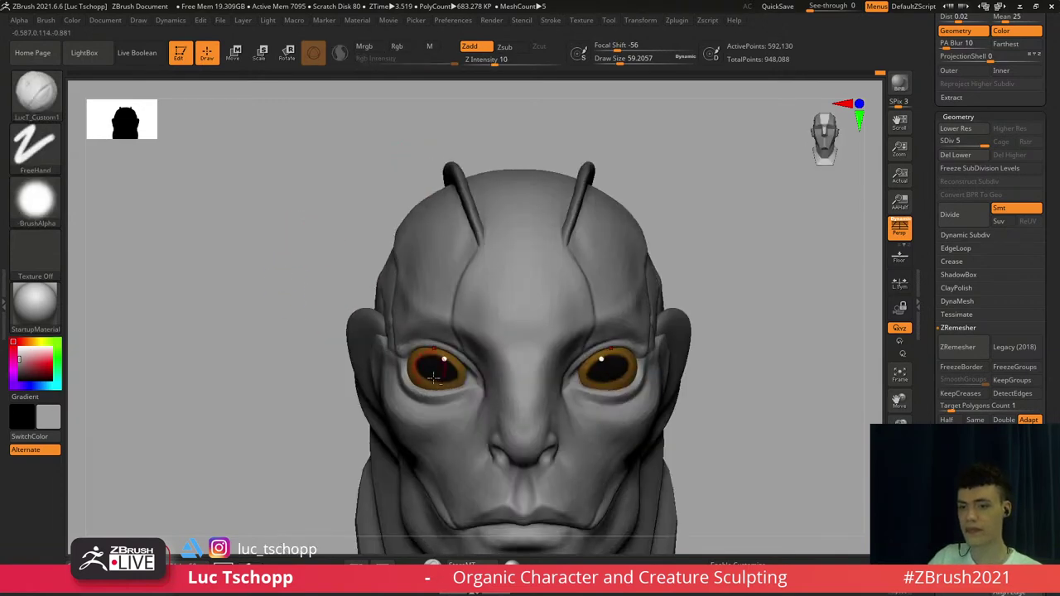
pyautogui.moveTo(433, 372)
pyautogui.keyDown('alt'); pyautogui.mouseDown(button='right')
pyautogui.moveTo(374, 310)
pyautogui.moveTo(391, 358)
pyautogui.moveTo(413, 355)
pyautogui.moveTo(400, 249)
pyautogui.moveTo(416, 363)
pyautogui.mouseUp(button='right'); pyautogui.keyUp('alt')
# Drop one subdivision level and pull the brow creases outward with the Move brush
pyautogui.hotkey('shift', 'd')
pyautogui.press('b')
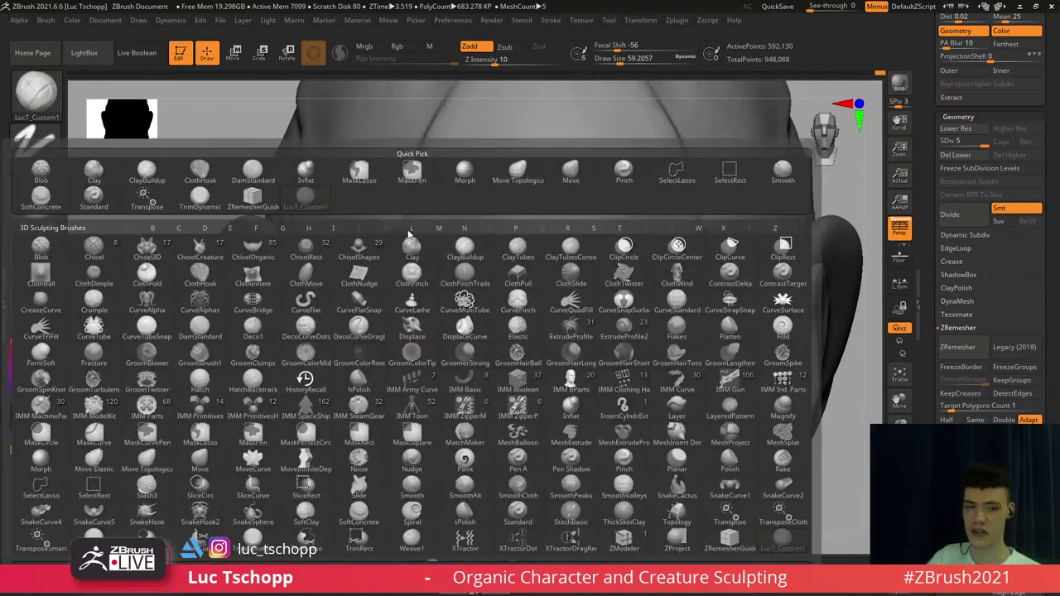
pyautogui.press('m')
pyautogui.press('v')
pyautogui.press('s')
pyautogui.moveTo(415, 236)
pyautogui.mouseDown()
pyautogui.moveTo(399, 231)
pyautogui.moveTo(399, 215)
pyautogui.mouseUp()
pyautogui.click(407, 237)
pyautogui.press('s')
pyautogui.click(406, 237)
pyautogui.press('s')
pyautogui.click(407, 236)
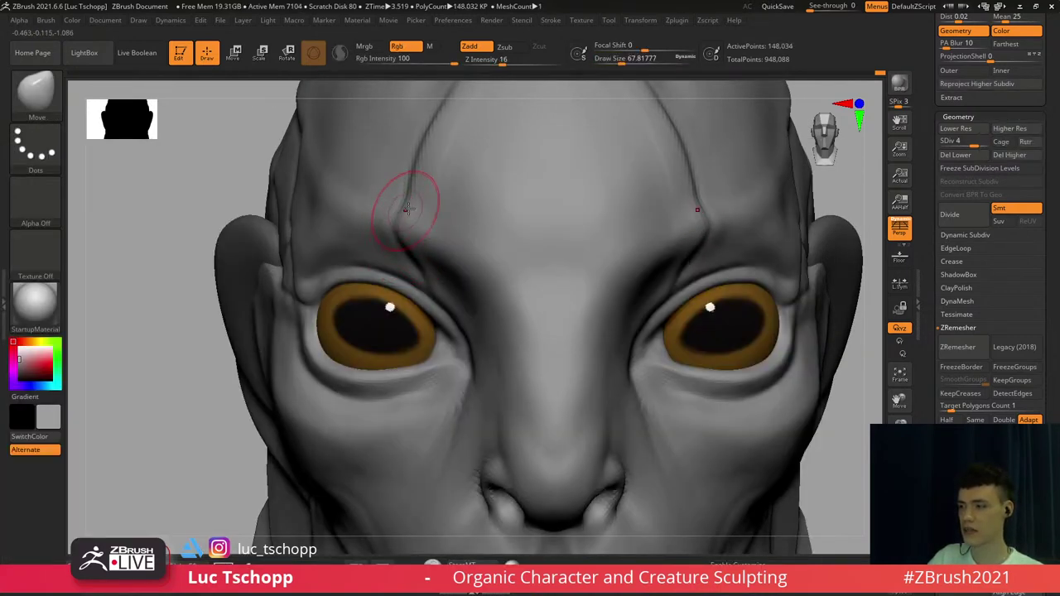
# Nudge the horn tips into shape with the Move brush at size about 94
pyautogui.keyDown('alt'); pyautogui.moveTo(417, 233); pyautogui.dragTo(406, 316, button='right'); pyautogui.keyUp('alt')
pyautogui.press('s')
pyautogui.moveTo(420, 216); pyautogui.dragTo(424, 214)
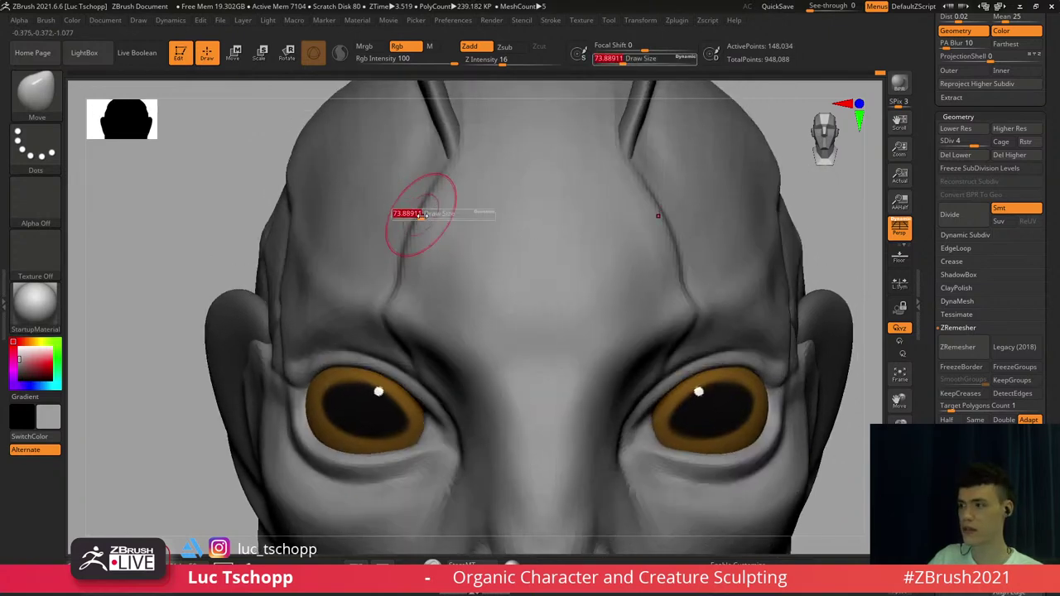
pyautogui.press('s')
pyautogui.moveTo(450, 163); pyautogui.dragTo(448, 161)
pyautogui.keyDown('alt'); pyautogui.moveTo(441, 309); pyautogui.dragTo(413, 269, button='right'); pyautogui.keyUp('alt')
pyautogui.keyDown('alt'); pyautogui.moveTo(451, 310); pyautogui.dragTo(418, 328, button='right'); pyautogui.keyUp('alt')
pyautogui.moveTo(328, 308)
pyautogui.mouseDown(button='right')
pyautogui.moveTo(365, 320)
pyautogui.moveTo(357, 274)
pyautogui.moveTo(277, 225)
pyautogui.mouseUp(button='right')
# Carve and deepen a crease at the inner eyelid corner with DamStandard at intensity 16
pyautogui.press('b')
pyautogui.press('d')
pyautogui.press('s')
pyautogui.press('b')
pyautogui.press('d')
pyautogui.press('s')
pyautogui.press('s')
pyautogui.moveTo(277, 225); pyautogui.dragTo(320, 295)
pyautogui.press('s')
pyautogui.moveTo(284, 235); pyautogui.dragTo(318, 311)
pyautogui.keyDown('alt'); pyautogui.moveTo(318, 310); pyautogui.dragTo(400, 341, button='right'); pyautogui.keyUp('alt')
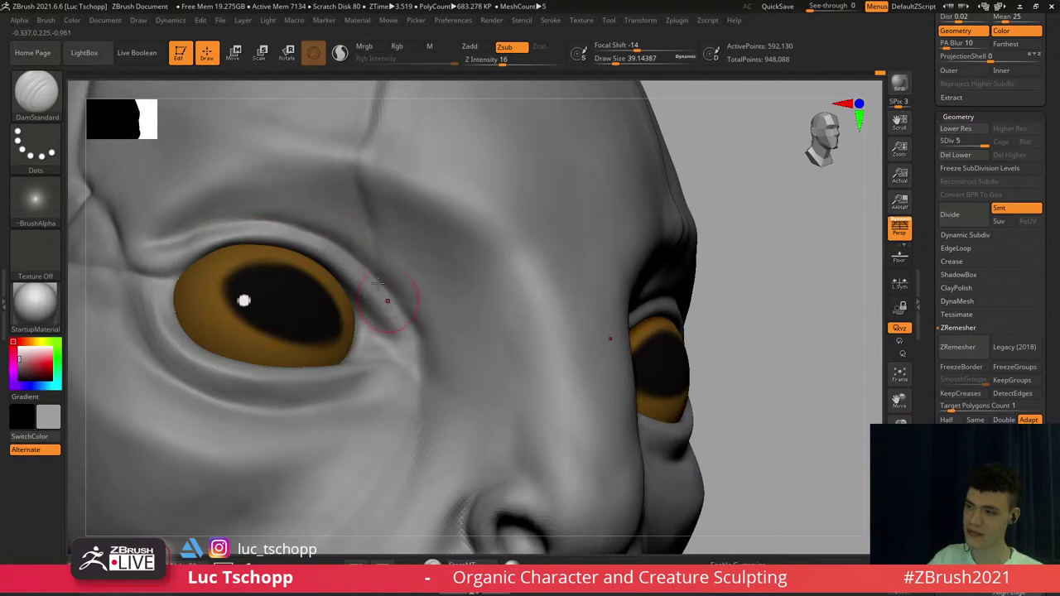
pyautogui.moveTo(381, 302)
pyautogui.keyDown('alt'); pyautogui.mouseDown(button='right')
pyautogui.moveTo(370, 263)
pyautogui.moveTo(367, 323)
pyautogui.moveTo(375, 303)
pyautogui.mouseUp(button='right'); pyautogui.keyUp('alt')
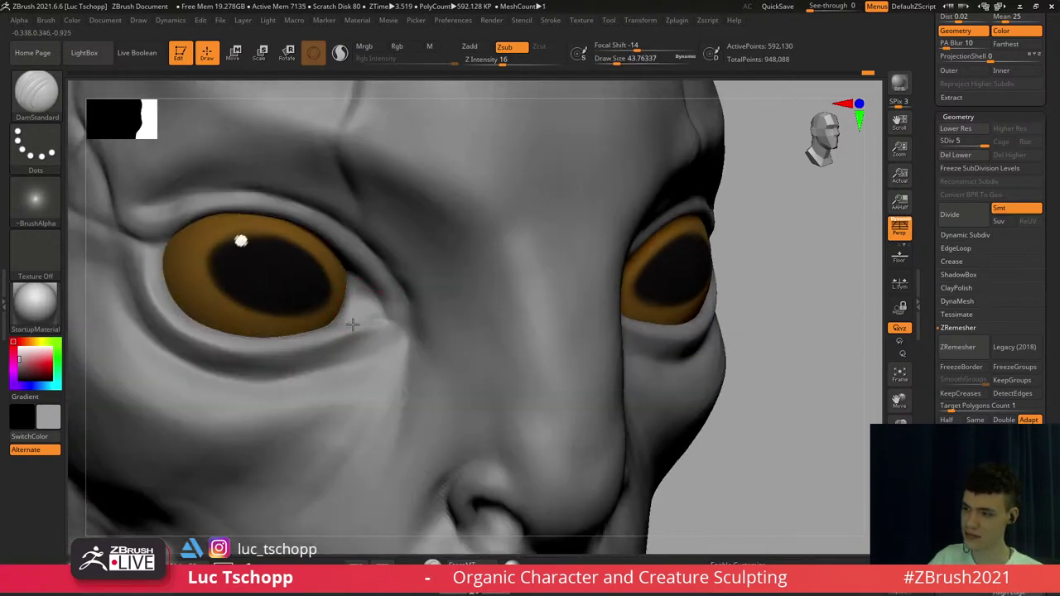
pyautogui.moveTo(313, 327)
pyautogui.keyDown('shift'); pyautogui.mouseDown(button='right')
pyautogui.moveTo(343, 324)
pyautogui.moveTo(295, 325)
pyautogui.moveTo(303, 320)
pyautogui.moveTo(305, 341)
pyautogui.moveTo(332, 329)
pyautogui.mouseUp(button='right'); pyautogui.keyUp('shift')
pyautogui.press('f')
# Pick the LucT_Custom1 brush, shrink it to about 94 and turn the head into right profile
pyautogui.press('b')
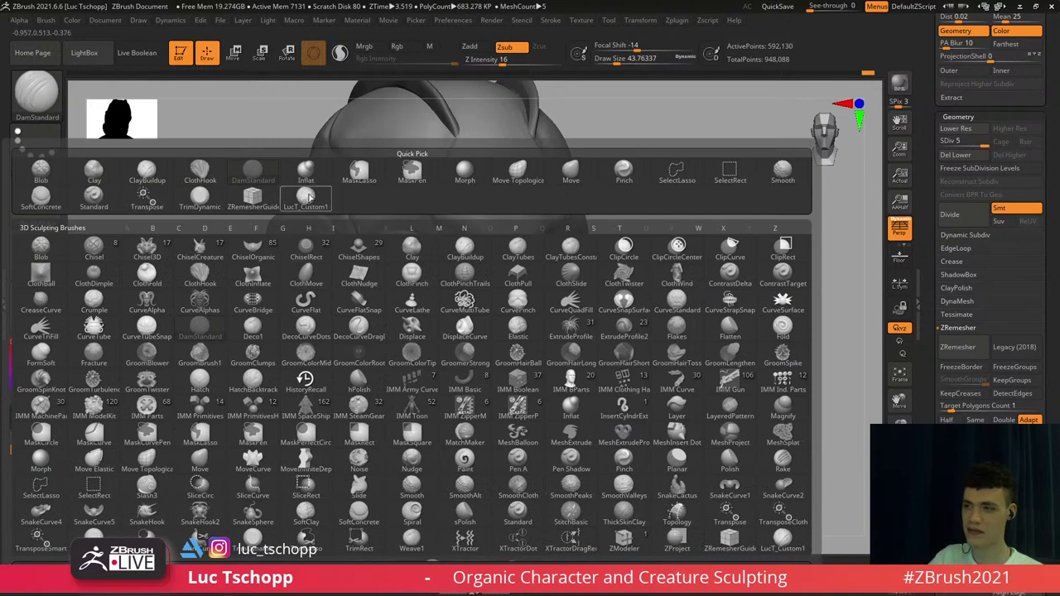
pyautogui.click(310, 198)
pyautogui.keyDown('ctrl'); pyautogui.moveTo(335, 277); pyautogui.dragTo(362, 314, button='right'); pyautogui.keyUp('ctrl')
pyautogui.hotkey('shift', 'd')
pyautogui.press('s')
pyautogui.moveTo(365, 328); pyautogui.dragTo(380, 334)
pyautogui.press('d')
pyautogui.moveTo(334, 330); pyautogui.dragTo(366, 324, button='right')
pyautogui.press('s')
pyautogui.moveTo(346, 320); pyautogui.dragTo(337, 321)
pyautogui.press('s')
pyautogui.moveTo(339, 328); pyautogui.dragTo(332, 329)
pyautogui.moveTo(289, 277)
pyautogui.mouseDown(button='right')
pyautogui.moveTo(307, 263)
pyautogui.moveTo(285, 287)
pyautogui.mouseUp(button='right')
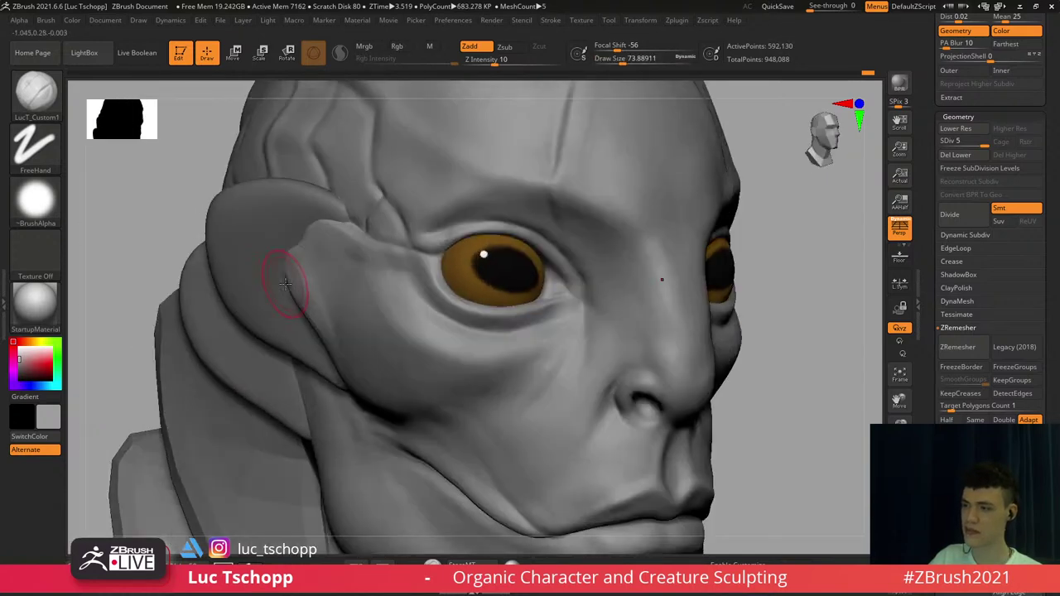
# With Move at a lower subdivision level, reshape the temple plate edge near the ear
pyautogui.press('b')
pyautogui.press('m')
pyautogui.press('v')
pyautogui.hotkey('shift', 'd')
pyautogui.hotkey('shift', 'd')
pyautogui.moveTo(290, 265); pyautogui.dragTo(294, 266)
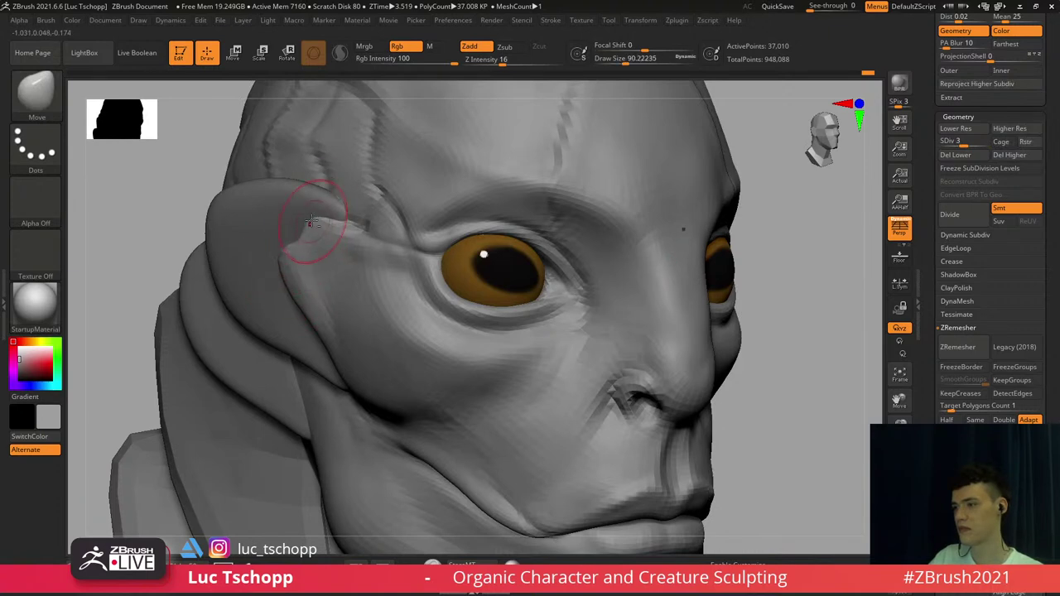
pyautogui.press('s')
pyautogui.moveTo(321, 224); pyautogui.dragTo(328, 248, button='right')
# Sculpt detail along the temple with a Standard brush of about 54, then return to top subdivision
pyautogui.press('b')
pyautogui.press('s')
pyautogui.press('t')
pyautogui.press('d')
pyautogui.press('s')
pyautogui.moveTo(347, 224); pyautogui.dragTo(347, 225)
pyautogui.press('s')
pyautogui.moveTo(346, 225); pyautogui.dragTo(353, 230)
pyautogui.keyDown('shift'); pyautogui.moveTo(344, 219); pyautogui.dragTo(317, 168, button='right'); pyautogui.keyUp('shift')
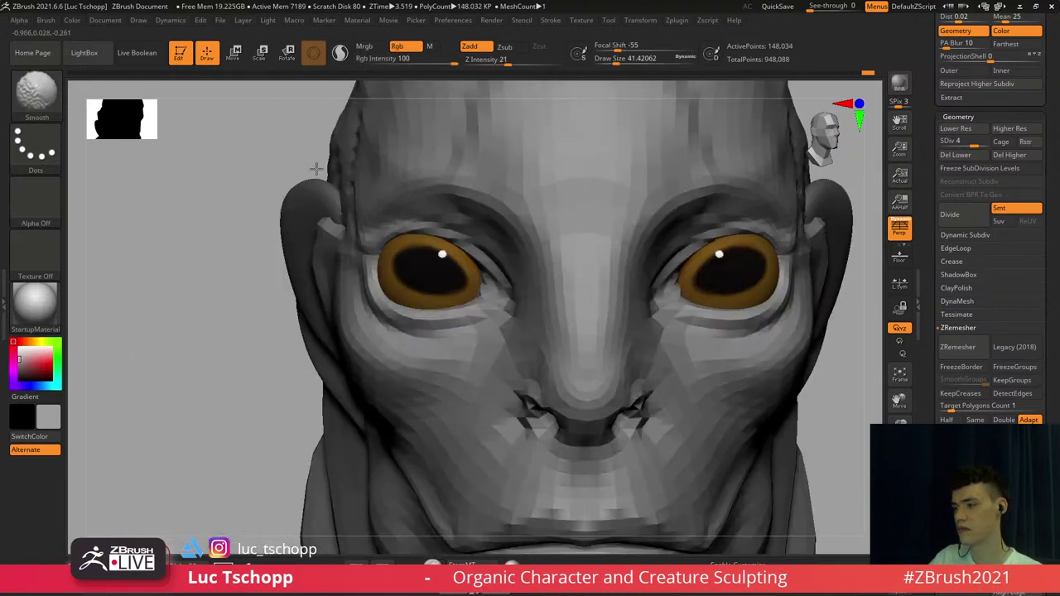
pyautogui.press('d')
pyautogui.press('f')
# At subdivision level 2, reshape the cheek fold above the jaw with a Move brush of about 202
pyautogui.keyDown('ctrl'); pyautogui.moveTo(358, 310); pyautogui.dragTo(410, 280, button='right'); pyautogui.keyUp('ctrl')
pyautogui.keyDown('shift'); pyautogui.moveTo(411, 368); pyautogui.dragTo(369, 331, button='right'); pyautogui.keyUp('shift')
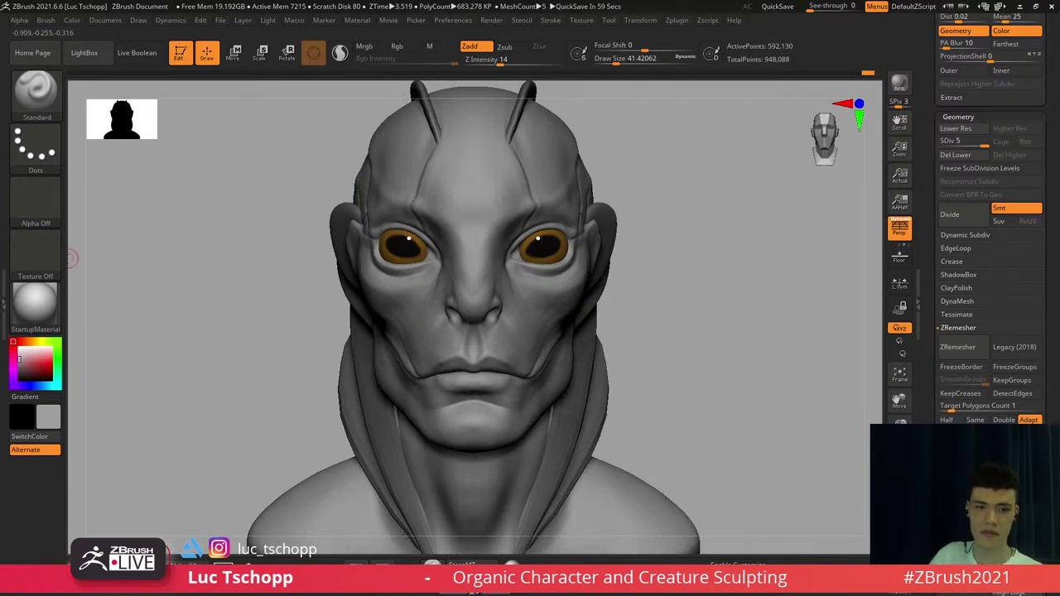
pyautogui.moveTo(377, 319)
pyautogui.mouseDown(button='right')
pyautogui.moveTo(398, 335)
pyautogui.moveTo(406, 364)
pyautogui.moveTo(417, 333)
pyautogui.mouseUp(button='right')
pyautogui.press('b')
pyautogui.press('m')
pyautogui.press('v')
pyautogui.hotkey('shift', 'd')
pyautogui.hotkey('shift', 'd')
pyautogui.hotkey('shift', 'd')
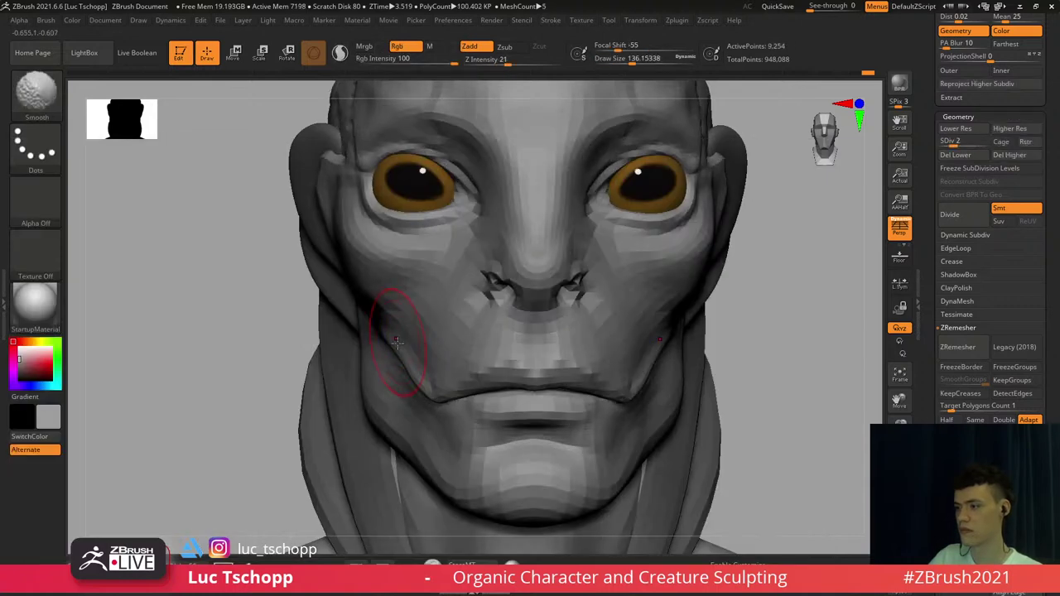
pyautogui.press('s')
pyautogui.moveTo(401, 347); pyautogui.dragTo(398, 347)
pyautogui.moveTo(396, 349); pyautogui.dragTo(426, 332, button='right')
pyautogui.press('s')
pyautogui.moveTo(396, 333); pyautogui.dragTo(393, 333)
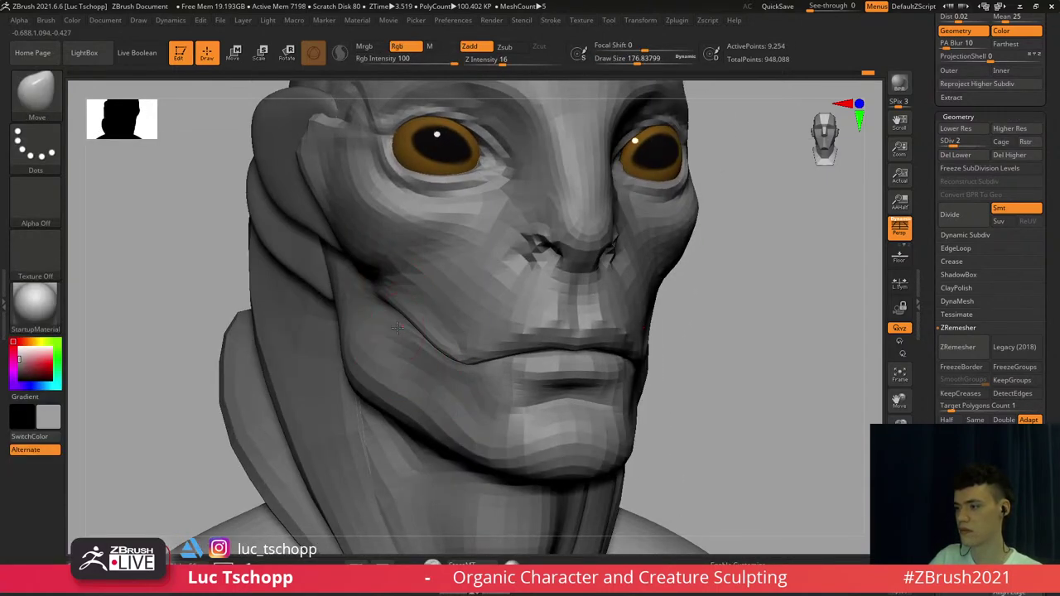
pyautogui.press('d')
pyautogui.press('d')
pyautogui.press('d')
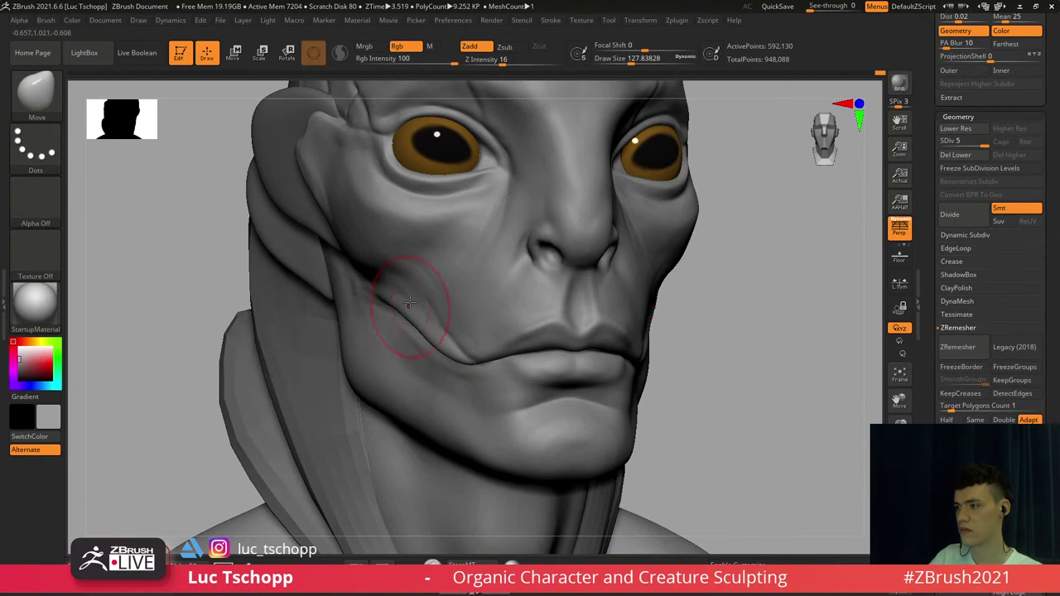
pyautogui.moveTo(399, 269); pyautogui.dragTo(396, 303, button='right')
# Rework the cheek below the eye with LucT_Custom1 at size about 56, then view under the chin
pyautogui.press('b')
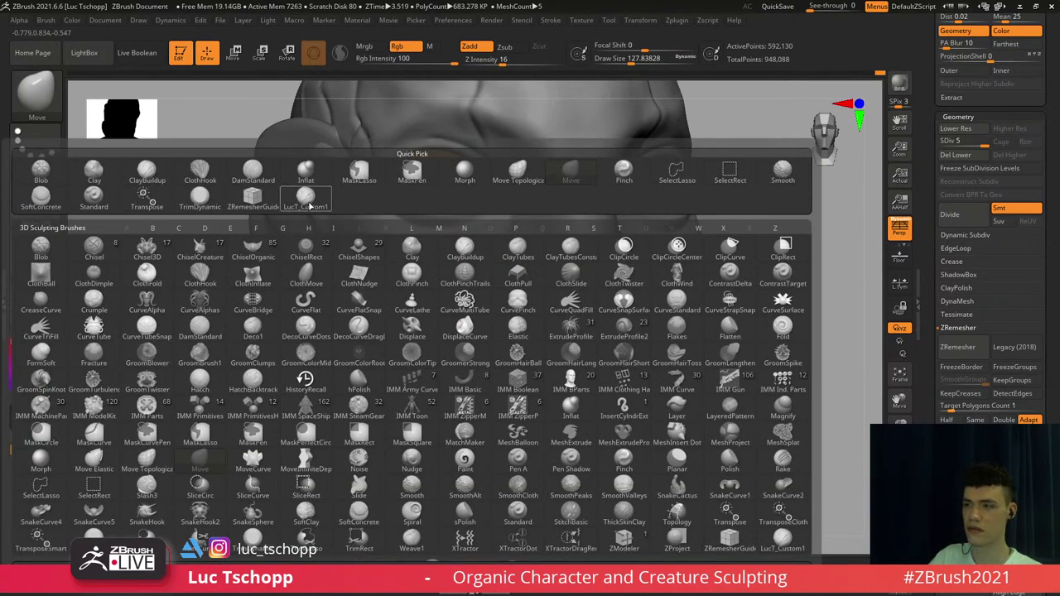
pyautogui.click(310, 206)
pyautogui.moveTo(426, 235)
pyautogui.mouseDown(button='right')
pyautogui.moveTo(450, 289)
pyautogui.moveTo(473, 265)
pyautogui.moveTo(513, 282)
pyautogui.mouseUp(button='right')
pyautogui.press('s')
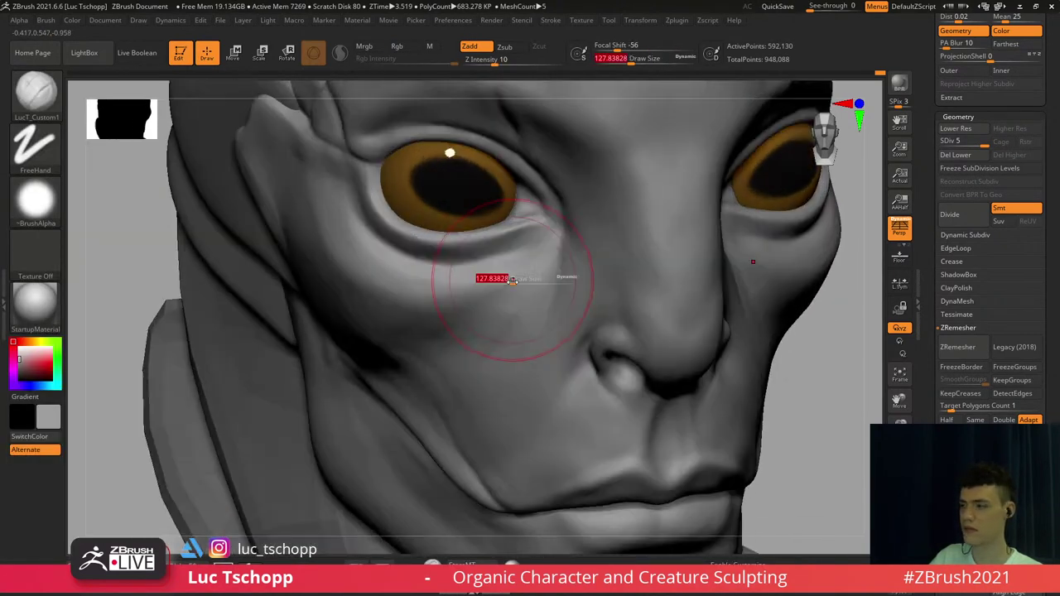
pyautogui.moveTo(513, 283); pyautogui.dragTo(501, 283)
pyautogui.press('s')
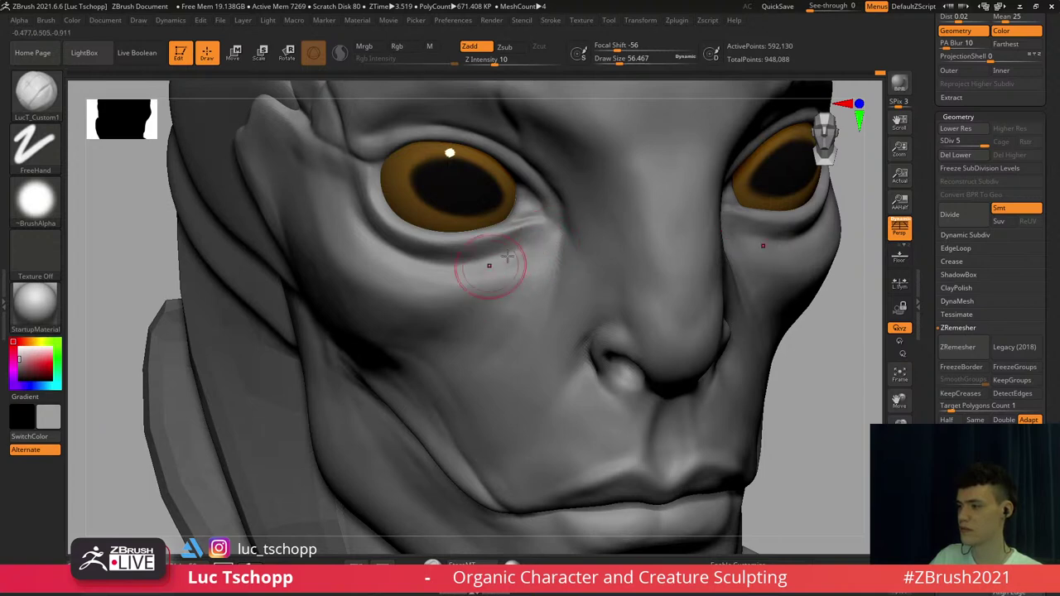
pyautogui.press('f')
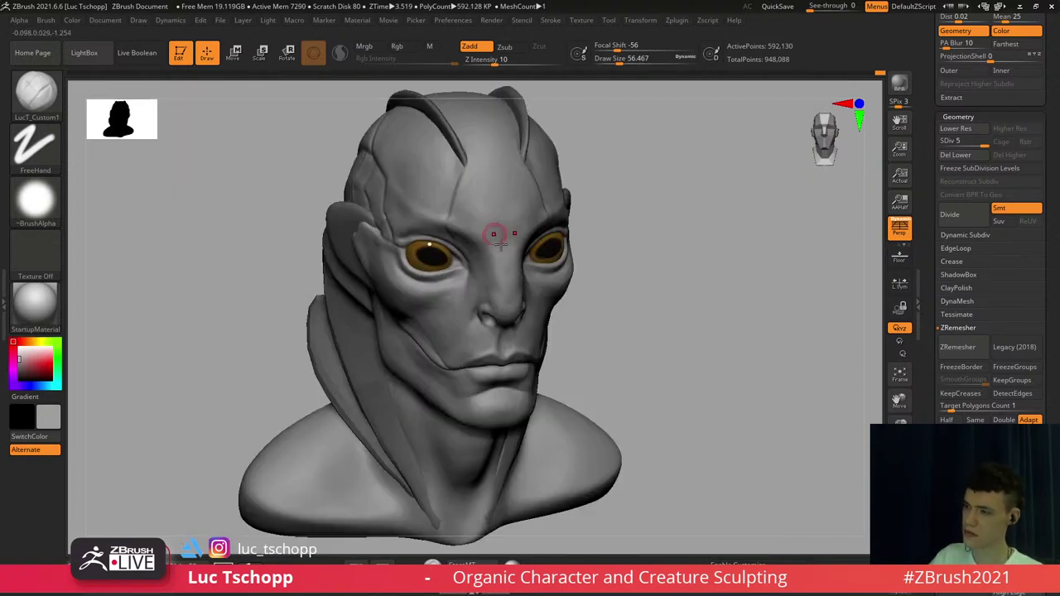
pyautogui.keyDown('alt'); pyautogui.moveTo(537, 244); pyautogui.dragTo(466, 265, button='right'); pyautogui.keyUp('alt')
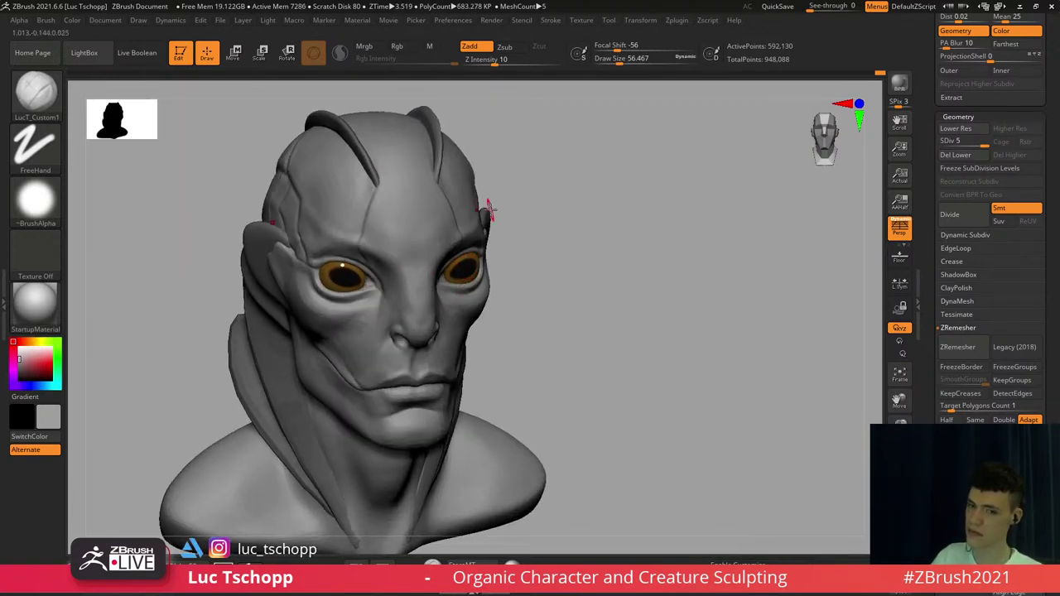
pyautogui.moveTo(444, 398)
pyautogui.mouseDown(button='right')
pyautogui.moveTo(414, 355)
pyautogui.moveTo(425, 406)
pyautogui.mouseUp(button='right')
# Select Move Topological, drop to subdivision level 2 and mask everything except the lower lip and chin
pyautogui.press('b')
pyautogui.press('m')
pyautogui.press('t')
pyautogui.hotkey('shift', 'd')
pyautogui.hotkey('shift', 'd')
pyautogui.hotkey('shift', 'd')
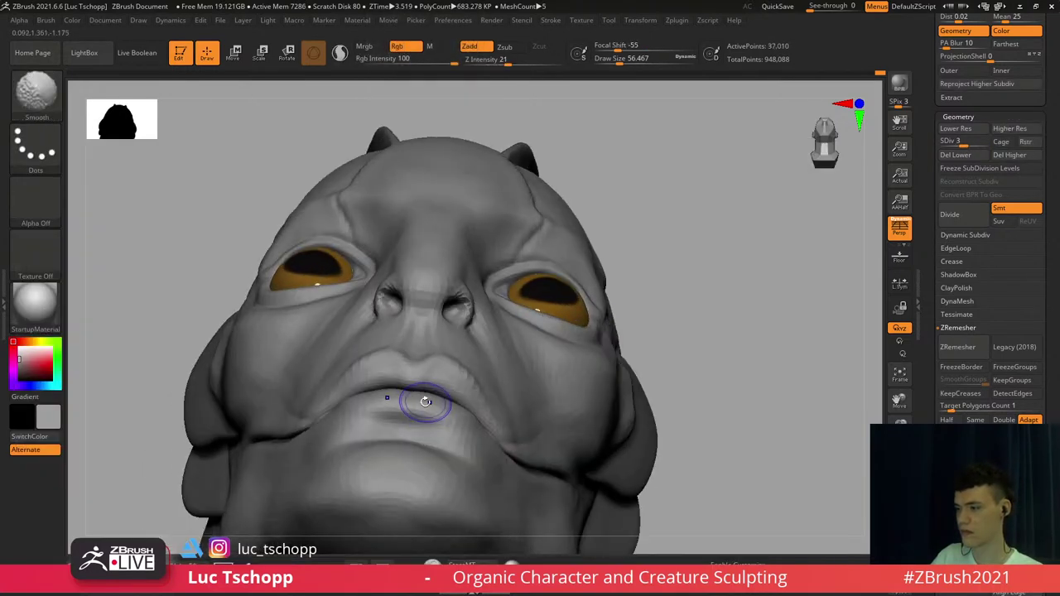
pyautogui.press('w')
pyautogui.keyDown('ctrl'); pyautogui.moveTo(405, 436); pyautogui.dragTo(413, 407); pyautogui.keyUp('ctrl')
# Pull the chin edge down and left with Move Topological enlarged to about 251
pyautogui.press('b')
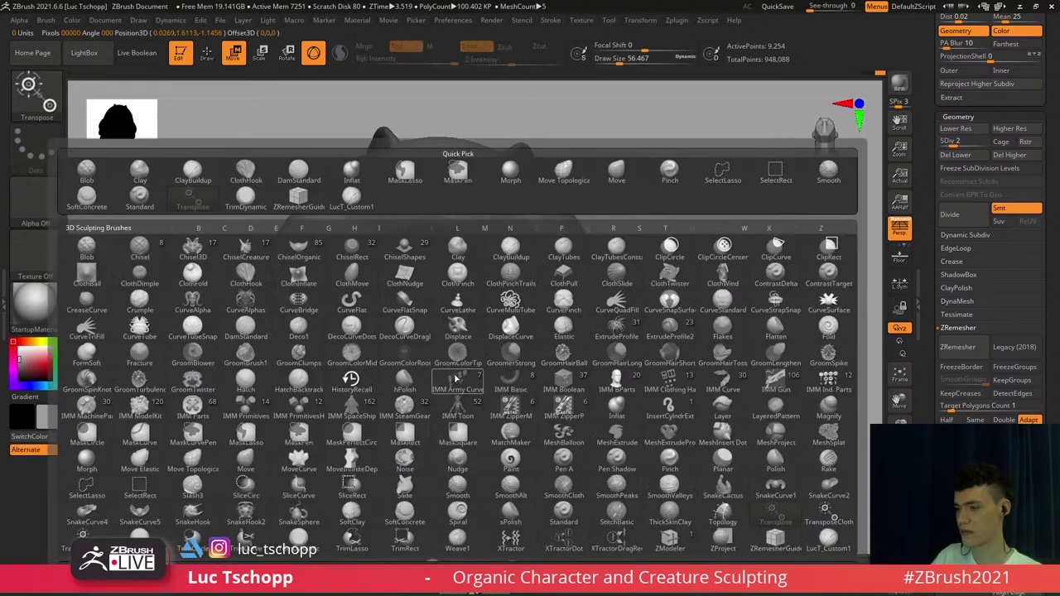
pyautogui.press('m')
pyautogui.press('t')
pyautogui.moveTo(430, 409)
pyautogui.mouseDown(button='right')
pyautogui.moveTo(435, 386)
pyautogui.moveTo(418, 399)
pyautogui.mouseUp(button='right')
pyautogui.press('s')
pyautogui.moveTo(417, 398); pyautogui.dragTo(431, 398)
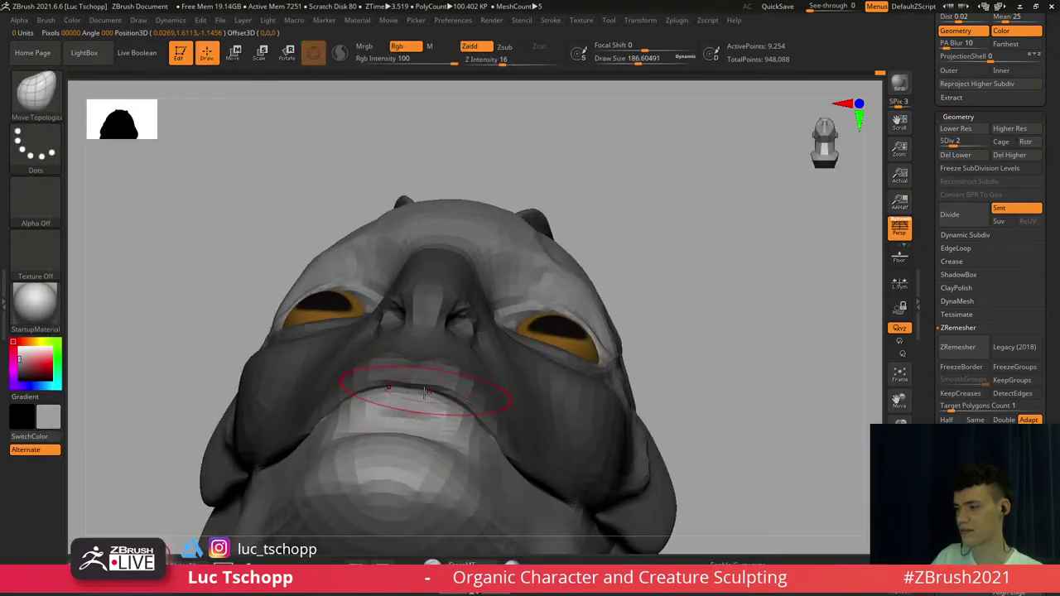
pyautogui.moveTo(423, 392); pyautogui.dragTo(450, 409, button='right')
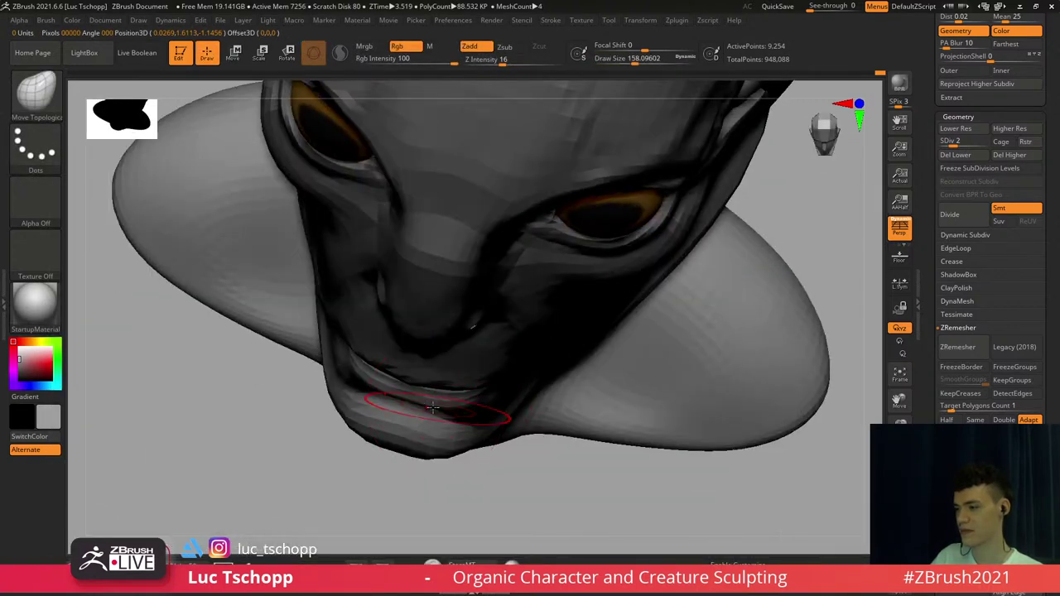
pyautogui.press('s')
pyautogui.moveTo(412, 402); pyautogui.dragTo(441, 402)
pyautogui.press('s')
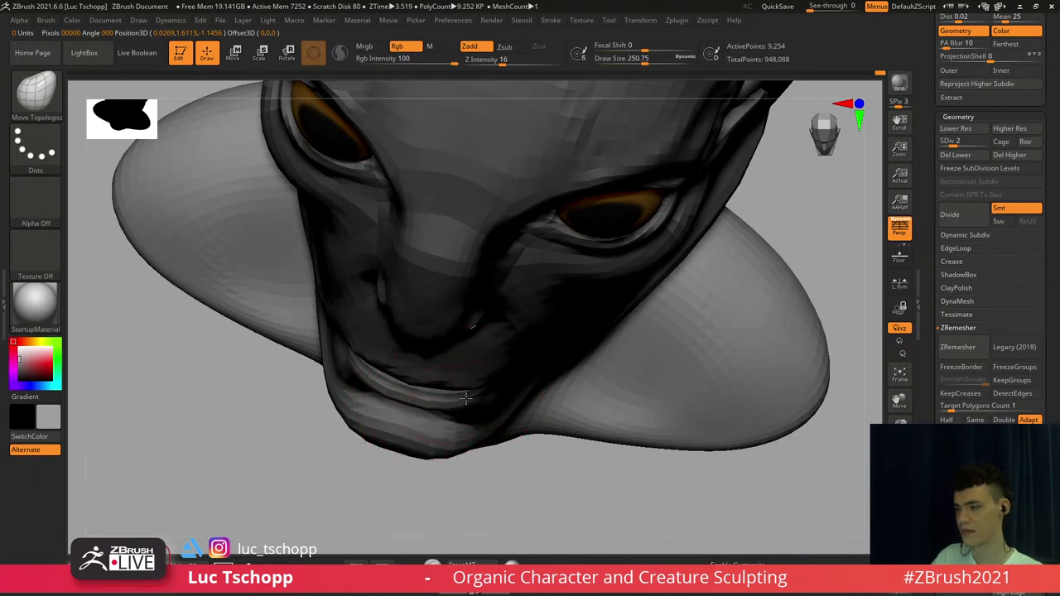
pyautogui.moveTo(398, 447); pyautogui.dragTo(382, 452)
pyautogui.press('s')
pyautogui.moveTo(372, 436); pyautogui.dragTo(367, 436)
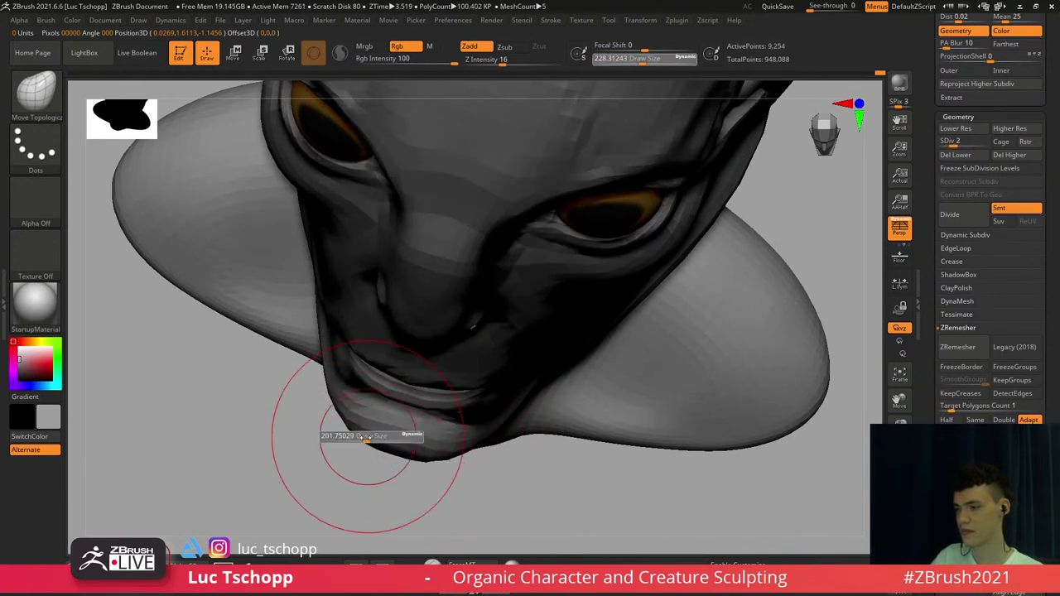
# Return to the highest subdivision level, clear the face mask and review from a three-quarter angle
pyautogui.press('d')
pyautogui.press('d')
pyautogui.press('d')
pyautogui.keyDown('shift'); pyautogui.moveTo(351, 424); pyautogui.dragTo(439, 278, button='right'); pyautogui.keyUp('shift')
pyautogui.press('f')
pyautogui.keyDown('ctrl'); pyautogui.moveTo(630, 260); pyautogui.dragTo(648, 280); pyautogui.keyUp('ctrl')
pyautogui.keyDown('ctrl'); pyautogui.moveTo(637, 277); pyautogui.dragTo(609, 327, button='right'); pyautogui.keyUp('ctrl')
pyautogui.moveTo(609, 327); pyautogui.dragTo(531, 330, button='right')
pyautogui.moveTo(454, 359); pyautogui.dragTo(476, 295, button='right')
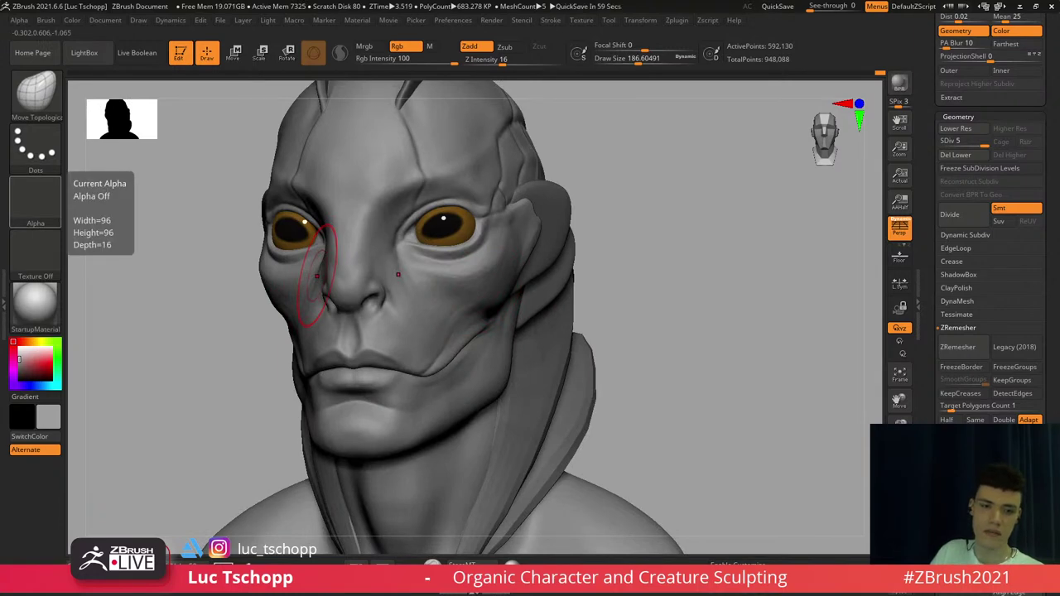
# Frame the face and set up the Standard brush at about size 74 on a lower subdivision level
pyautogui.keyDown('shift'); pyautogui.moveTo(596, 310); pyautogui.dragTo(485, 348, button='right'); pyautogui.keyUp('shift')
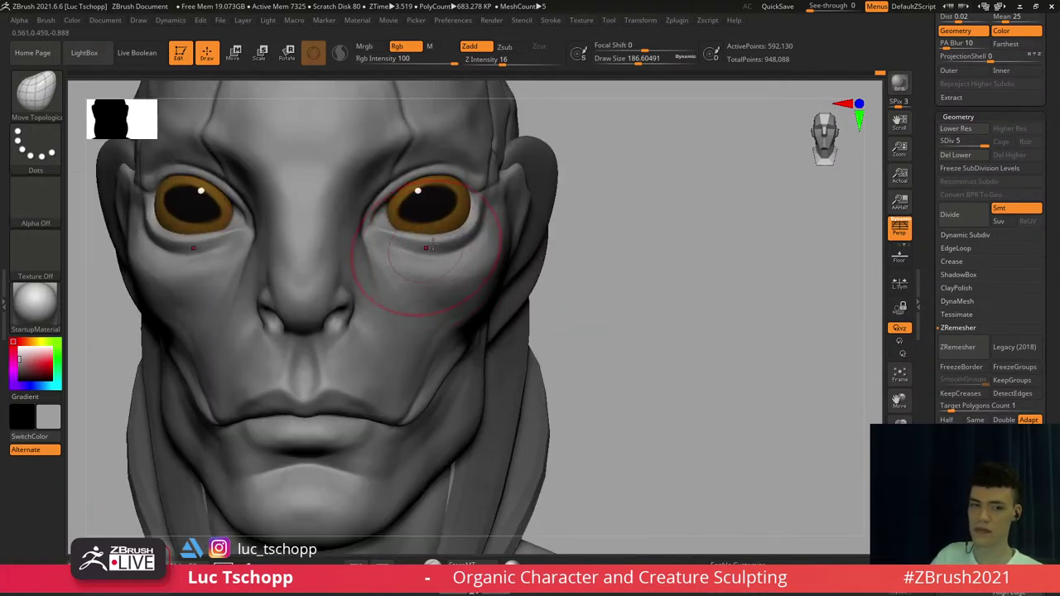
pyautogui.press('b')
pyautogui.press('s')
pyautogui.press('t')
pyautogui.moveTo(434, 248); pyautogui.dragTo(464, 253, button='right')
pyautogui.press('s')
pyautogui.moveTo(469, 254); pyautogui.dragTo(460, 256)
pyautogui.hotkey('shift', 'd')
pyautogui.hotkey('shift', 'd')
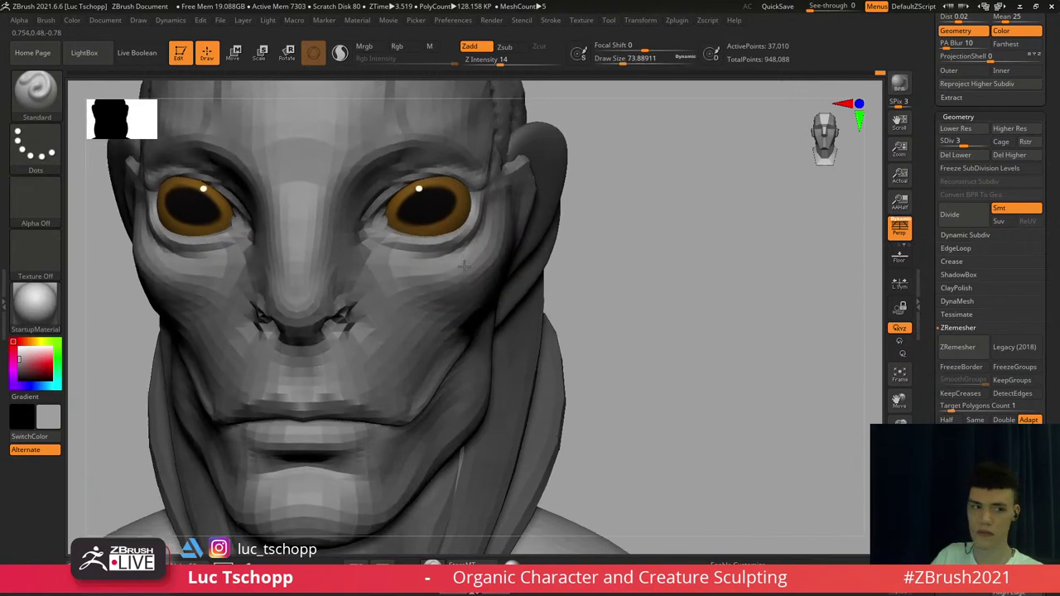
pyautogui.moveTo(464, 267)
pyautogui.mouseDown(button='right')
pyautogui.moveTo(460, 252)
pyautogui.moveTo(435, 278)
pyautogui.mouseUp(button='right')
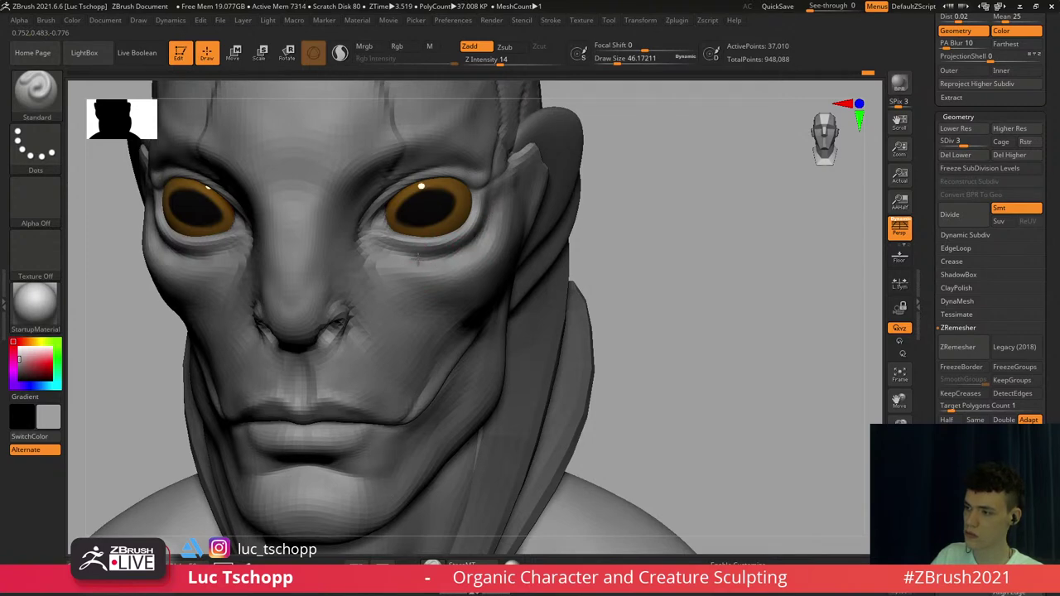
# Return to the highest subdivision level and load the custom sculpting brush at about size 145
pyautogui.moveTo(452, 256)
pyautogui.keyDown('shift'); pyautogui.mouseDown(button='right')
pyautogui.moveTo(477, 260)
pyautogui.moveTo(489, 325)
pyautogui.mouseUp(button='right'); pyautogui.keyUp('shift')
pyautogui.press('f')
pyautogui.press('d')
pyautogui.press('d')
pyautogui.moveTo(489, 324); pyautogui.dragTo(459, 289, button='right')
pyautogui.hotkey('shift', 'd')
pyautogui.hotkey('shift', 'd')
pyautogui.press('s')
pyautogui.moveTo(461, 289); pyautogui.dragTo(475, 288)
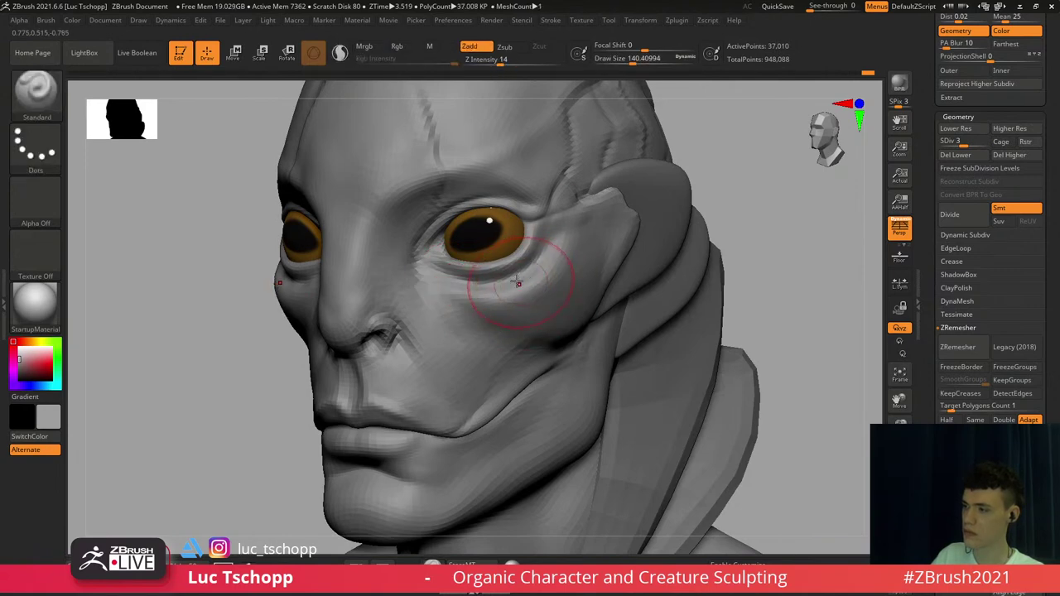
pyautogui.press('b')
pyautogui.click(405, 199)
pyautogui.press('d')
pyautogui.moveTo(479, 294); pyautogui.dragTo(501, 300)
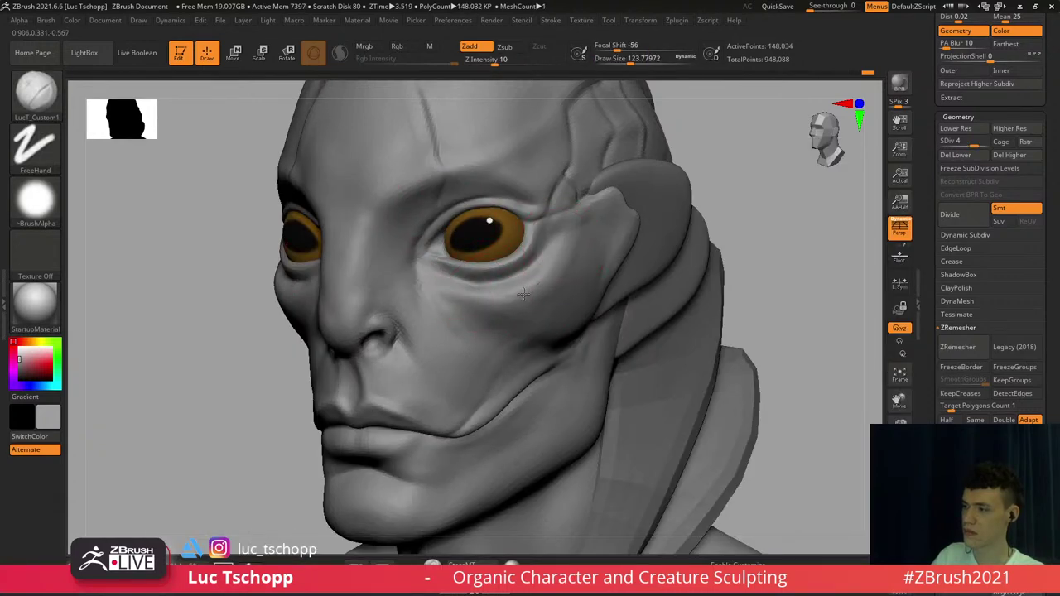
# Zoom into the face and switch to the DamStandard crease brush at about size 46
pyautogui.moveTo(509, 291)
pyautogui.keyDown('shift'); pyautogui.mouseDown(button='right')
pyautogui.moveTo(525, 297)
pyautogui.moveTo(499, 277)
pyautogui.mouseUp(button='right'); pyautogui.keyUp('shift')
pyautogui.moveTo(479, 235)
pyautogui.keyDown('alt'); pyautogui.mouseDown(button='right')
pyautogui.moveTo(481, 256)
pyautogui.moveTo(426, 314)
pyautogui.mouseUp(button='right'); pyautogui.keyUp('alt')
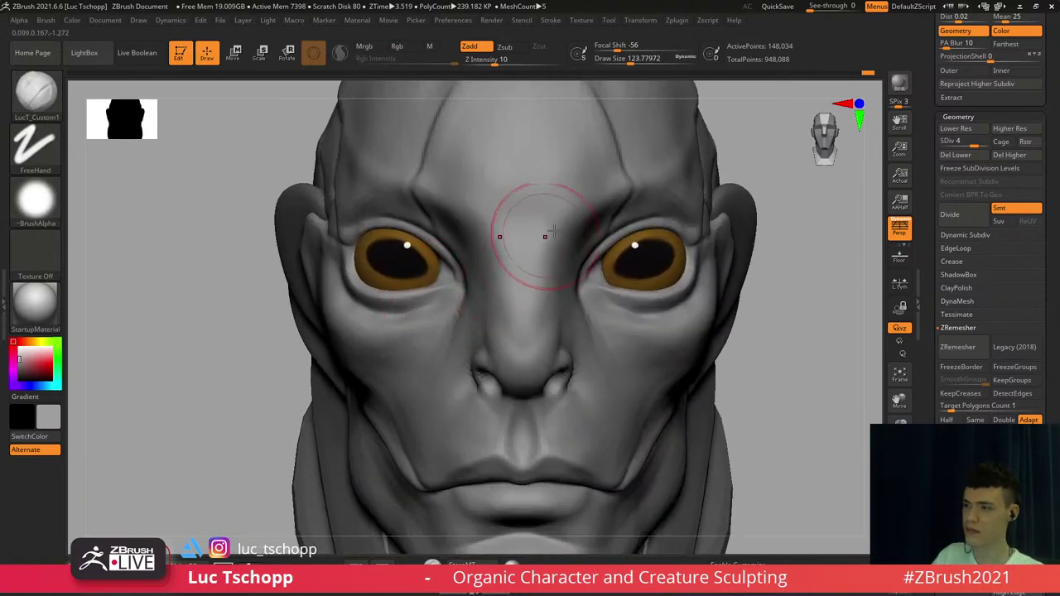
pyautogui.moveTo(629, 231); pyautogui.dragTo(632, 222, button='right')
pyautogui.press('b')
pyautogui.press('d')
pyautogui.press('s')
pyautogui.press('s')
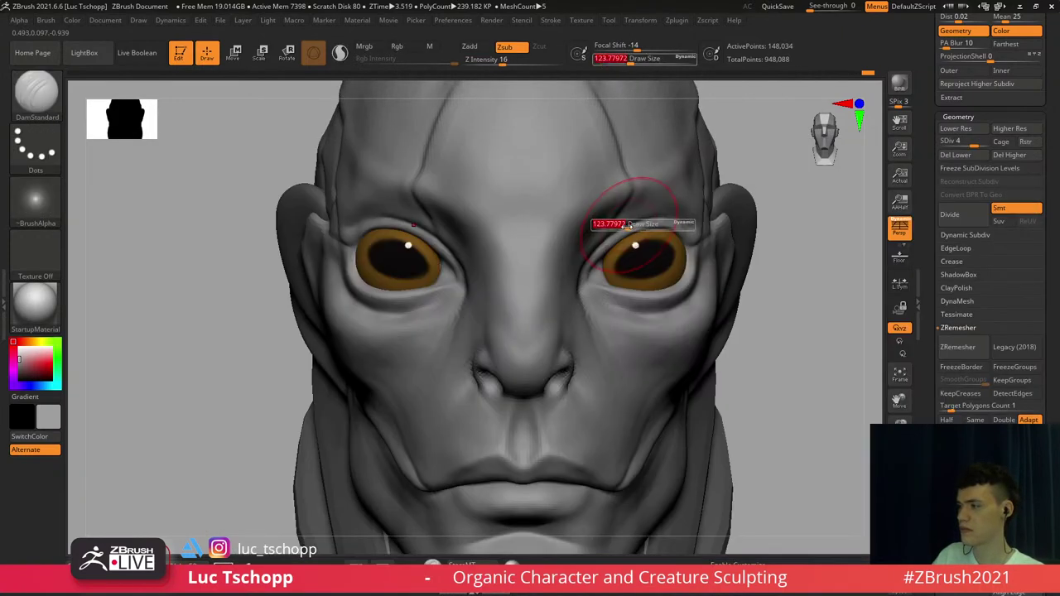
pyautogui.moveTo(632, 226); pyautogui.dragTo(620, 229)
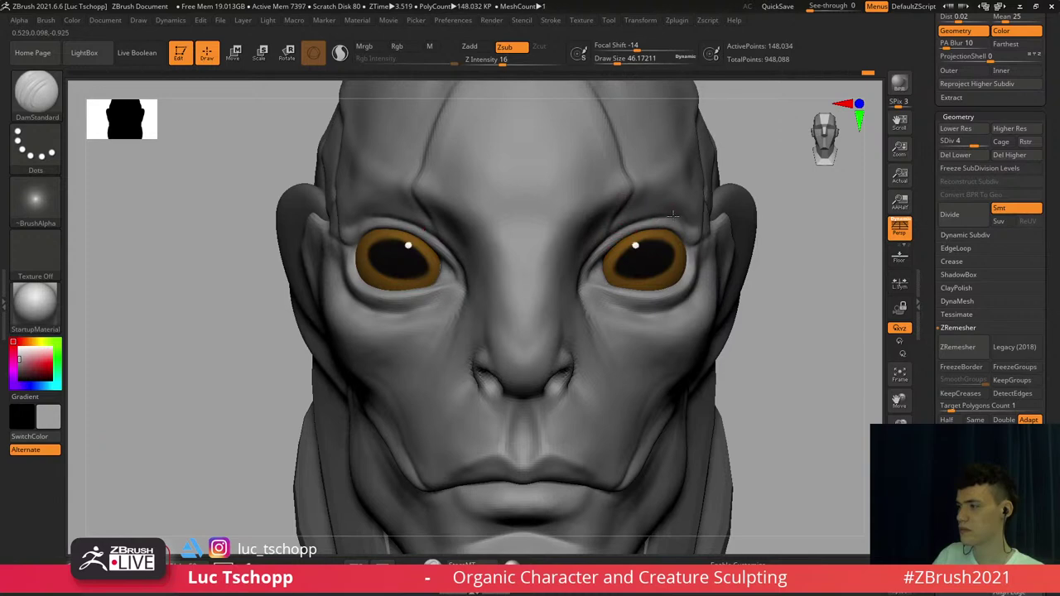
# Set the Move brush to about size 108 and reframe the head in three-quarter view
pyautogui.moveTo(599, 280)
pyautogui.keyDown('ctrl'); pyautogui.mouseDown(button='right')
pyautogui.moveTo(592, 272)
pyautogui.moveTo(593, 300)
pyautogui.mouseUp(button='right'); pyautogui.keyUp('ctrl')
pyautogui.press('b')
pyautogui.press('m')
pyautogui.press('v')
pyautogui.hotkey('shift', 'd')
pyautogui.hotkey('shift', 'd')
pyautogui.press('s')
pyautogui.moveTo(602, 265); pyautogui.dragTo(613, 265)
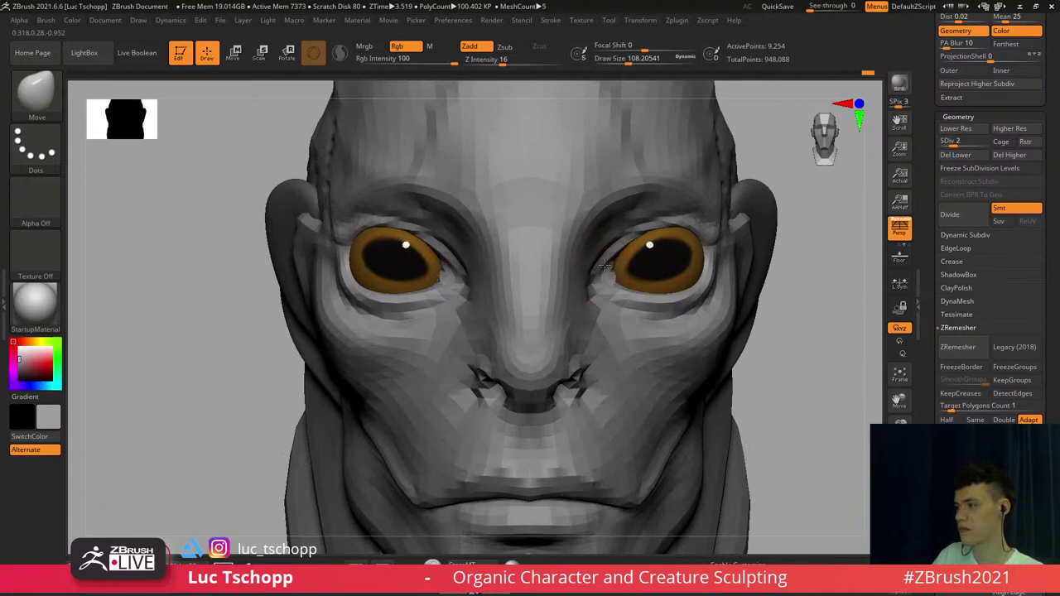
pyautogui.press('d')
pyautogui.press('d')
pyautogui.press('d')
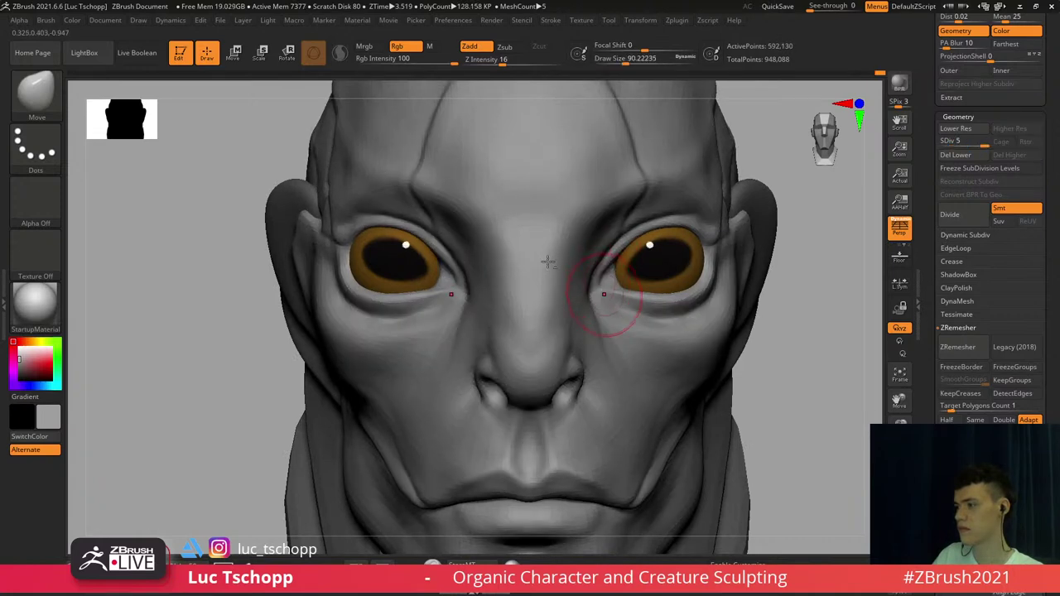
pyautogui.moveTo(550, 263)
pyautogui.keyDown('ctrl'); pyautogui.mouseDown(button='right')
pyautogui.moveTo(564, 231)
pyautogui.moveTo(582, 370)
pyautogui.mouseUp(button='right'); pyautogui.keyUp('ctrl')
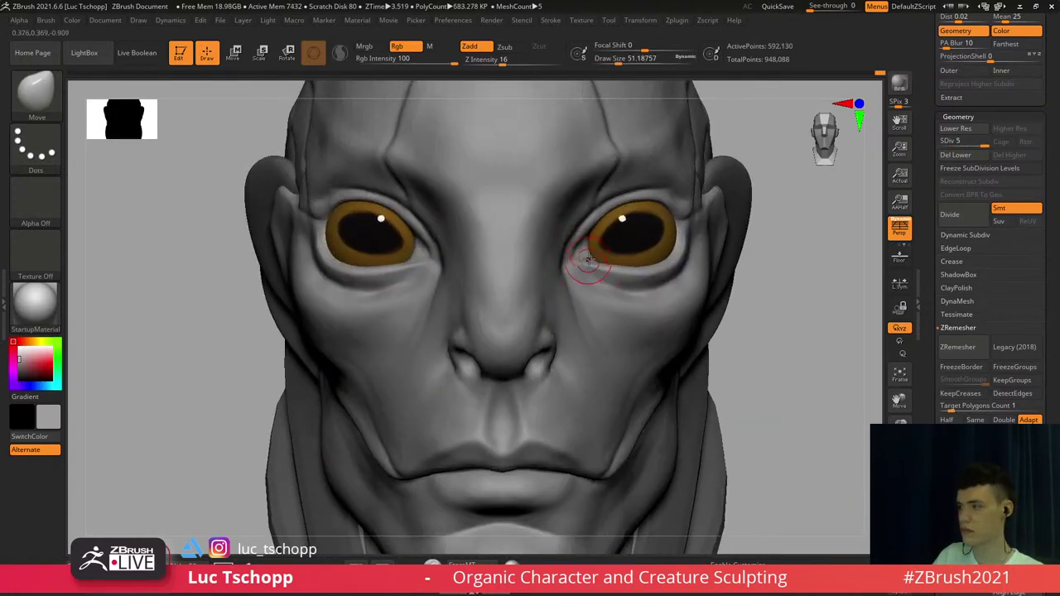
pyautogui.press('s')
pyautogui.moveTo(589, 259); pyautogui.dragTo(586, 260)
pyautogui.moveTo(603, 281)
pyautogui.mouseDown(button='right')
pyautogui.moveTo(592, 319)
pyautogui.moveTo(597, 288)
pyautogui.mouseUp(button='right')
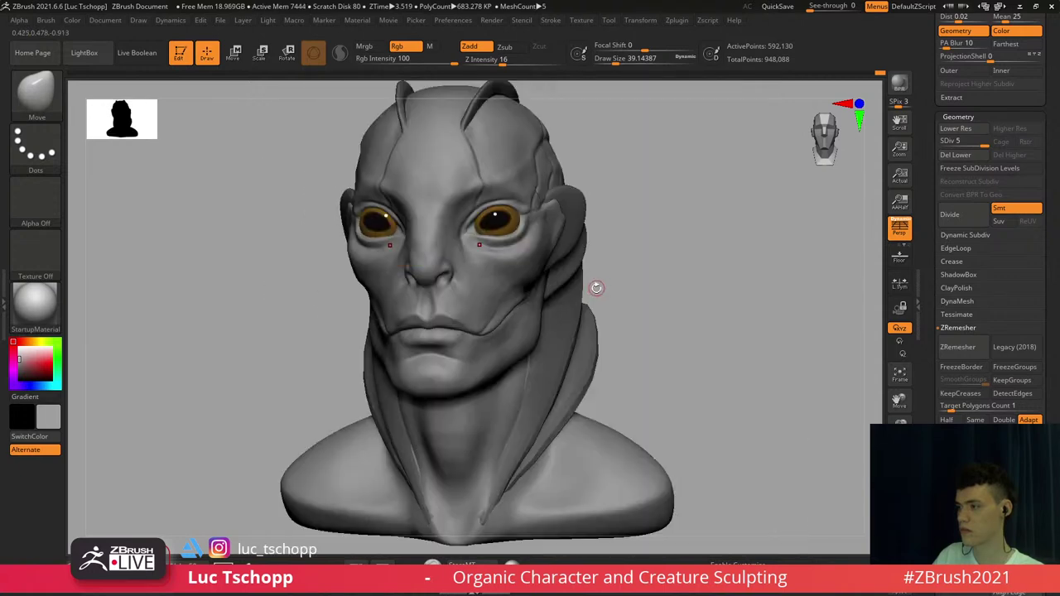
pyautogui.moveTo(531, 215)
pyautogui.keyDown('alt'); pyautogui.mouseDown(button='right')
pyautogui.moveTo(561, 218)
pyautogui.moveTo(551, 251)
pyautogui.moveTo(500, 279)
pyautogui.moveTo(509, 303)
pyautogui.moveTo(489, 313)
pyautogui.mouseUp(button='right'); pyautogui.keyUp('alt')
# Smooth the brow between the eyes with an enlarged LucT_Custom1 brush
pyautogui.press('b')
pyautogui.click(402, 199)
pyautogui.press(']')
pyautogui.press(']')
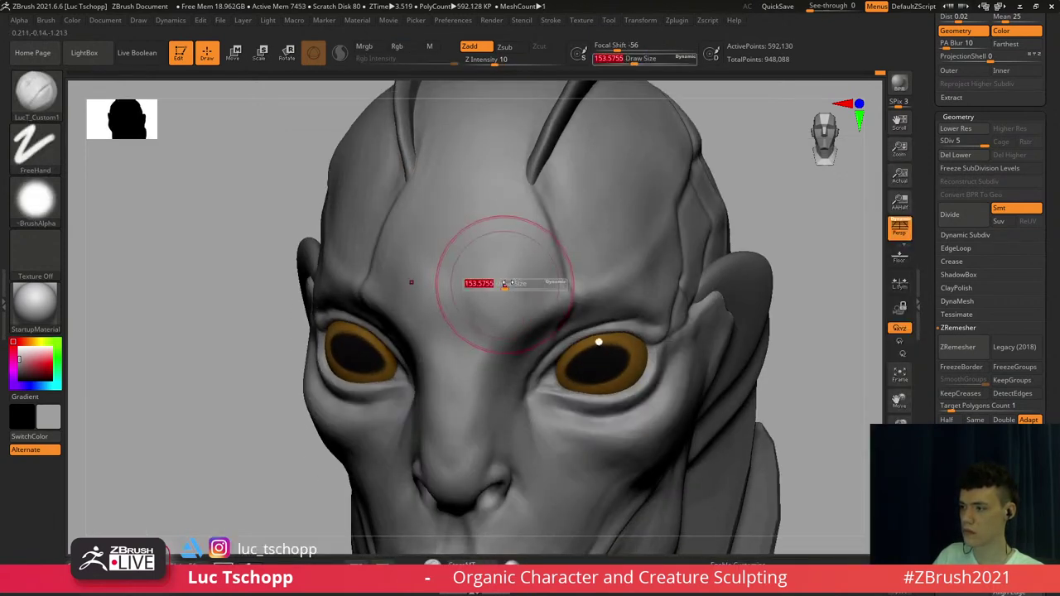
pyautogui.moveTo(505, 284); pyautogui.dragTo(473, 296)
pyautogui.moveTo(473, 297); pyautogui.dragTo(453, 292, button='right')
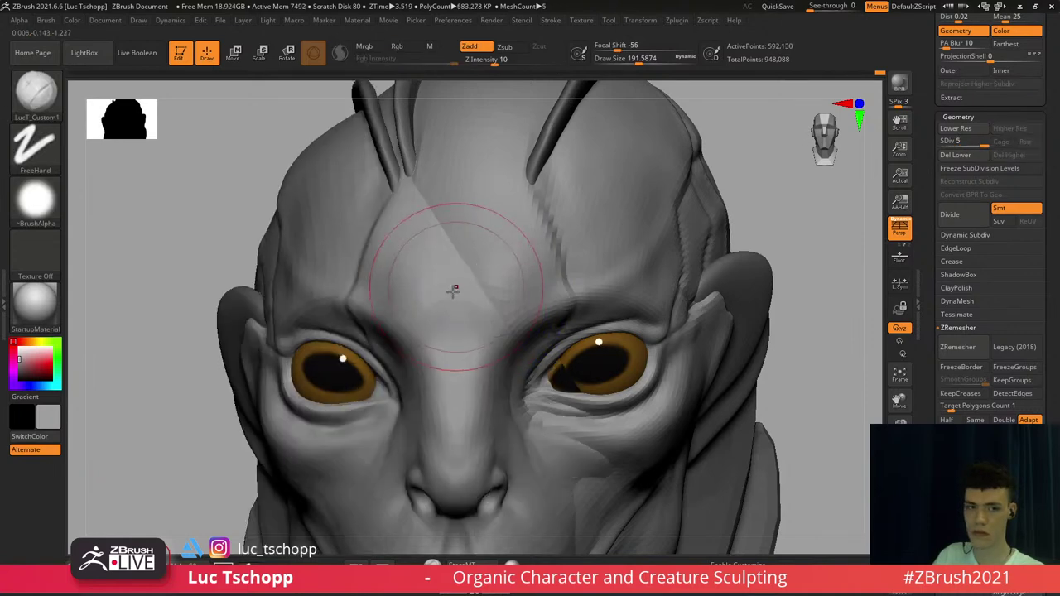
# Carve a crease along the nostril wing with DamStandard, then smooth it
pyautogui.press('b')
pyautogui.press('d')
pyautogui.press('s')
pyautogui.press('b')
pyautogui.press('d')
pyautogui.press('s')
pyautogui.moveTo(456, 336)
pyautogui.mouseDown(button='right')
pyautogui.moveTo(493, 293)
pyautogui.moveTo(481, 303)
pyautogui.moveTo(551, 310)
pyautogui.mouseUp(button='right')
pyautogui.press(']')
pyautogui.press(']')
pyautogui.press('[')
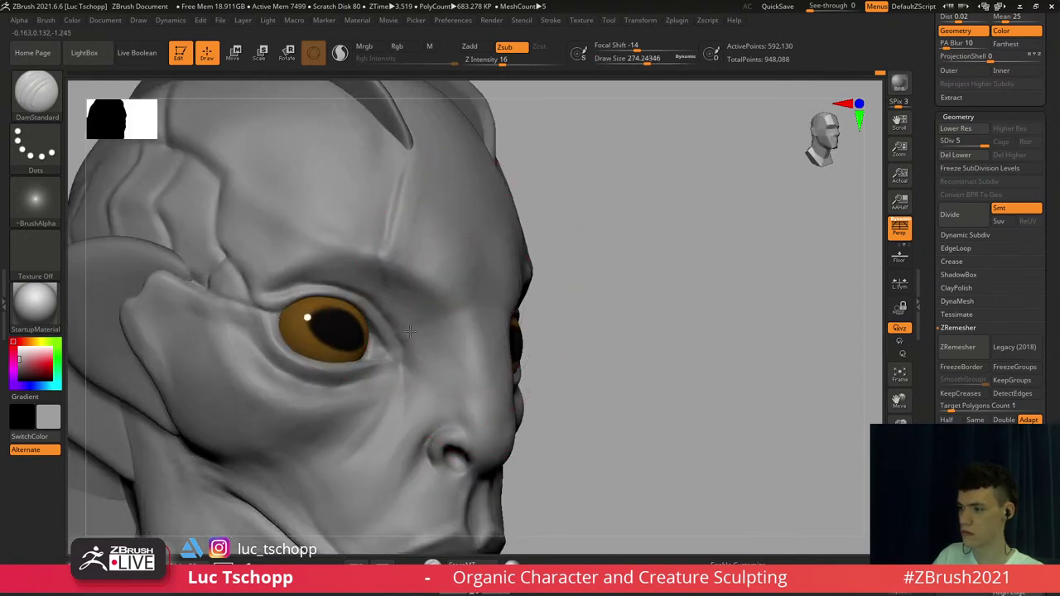
pyautogui.moveTo(438, 321)
pyautogui.mouseDown(button='right')
pyautogui.moveTo(521, 314)
pyautogui.moveTo(495, 206)
pyautogui.moveTo(485, 277)
pyautogui.moveTo(472, 289)
pyautogui.moveTo(447, 269)
pyautogui.moveTo(452, 248)
pyautogui.mouseUp(button='right')
pyautogui.moveTo(449, 252); pyautogui.dragTo(445, 259)
pyautogui.moveTo(446, 258); pyautogui.dragTo(464, 245, button='right')
# Nudge the nostril wing into shape with the Move brush
pyautogui.press('b')
pyautogui.press('m')
pyautogui.press('v')
pyautogui.moveTo(466, 263); pyautogui.dragTo(446, 259)
pyautogui.moveTo(456, 155)
pyautogui.keyDown('alt'); pyautogui.mouseDown(button='right')
pyautogui.moveTo(459, 297)
pyautogui.moveTo(446, 249)
pyautogui.mouseUp(button='right'); pyautogui.keyUp('alt')
# Deepen the groove beside the eye corner with a smaller LucT_Custom1 brush
pyautogui.press('b')
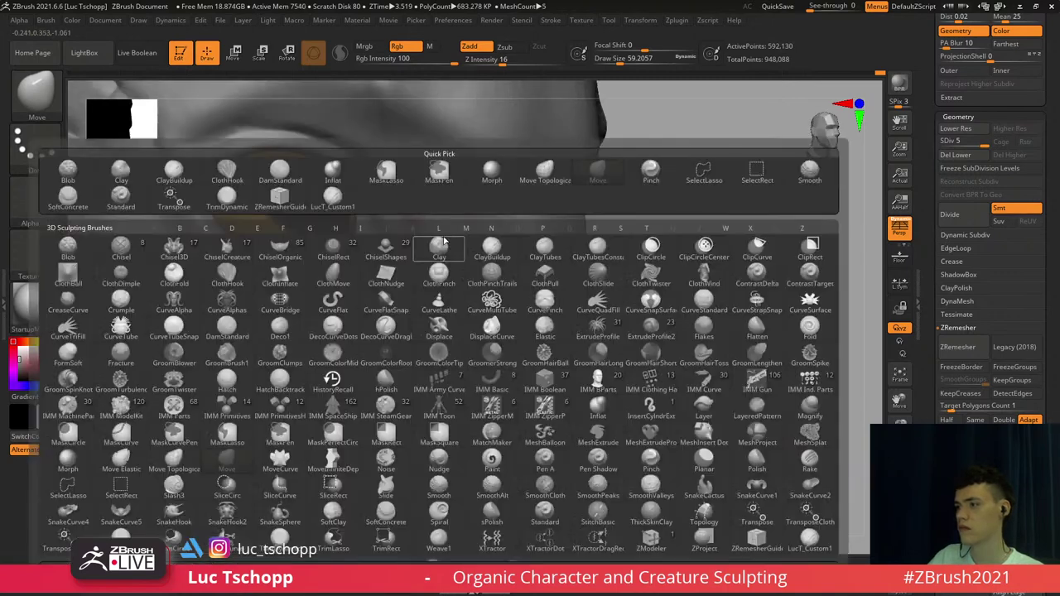
pyautogui.click(354, 205)
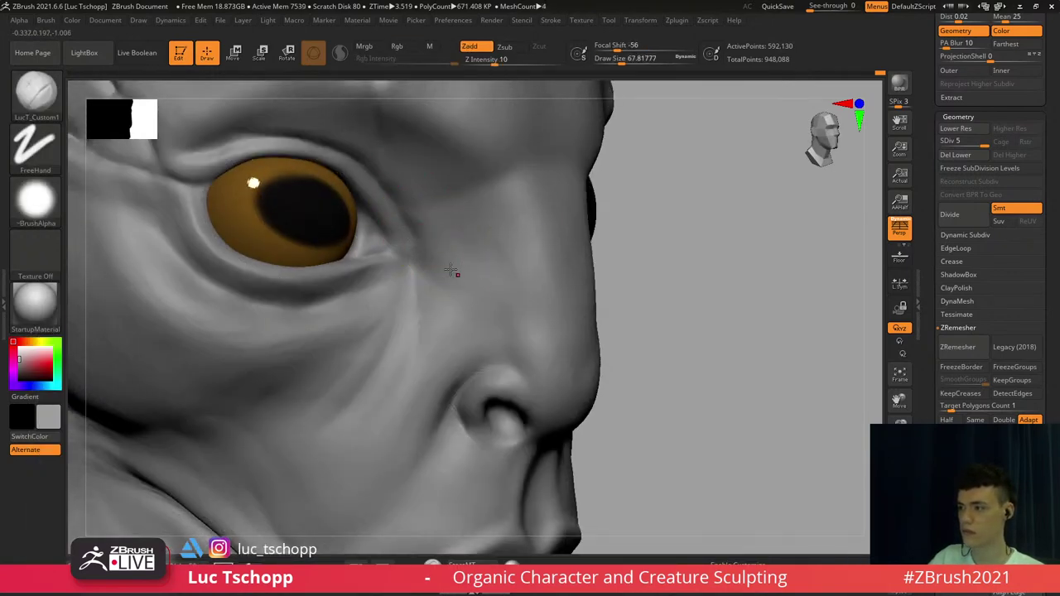
pyautogui.moveTo(430, 280); pyautogui.dragTo(419, 246, button='right')
pyautogui.press('b')
pyautogui.press('d')
pyautogui.press('s')
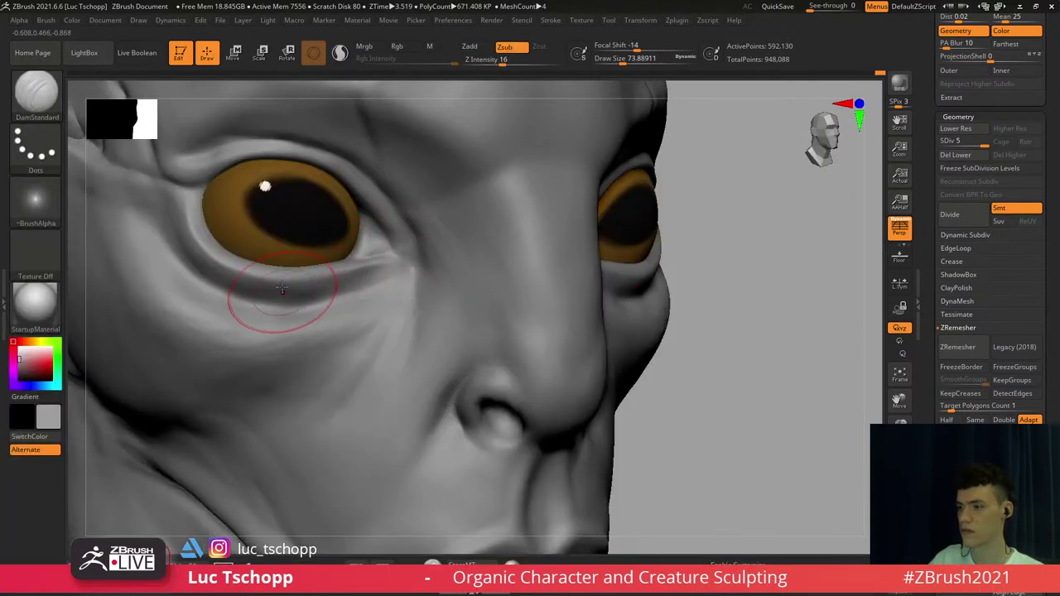
pyautogui.press('b')
pyautogui.click(306, 202)
pyautogui.keyDown('alt'); pyautogui.moveTo(207, 225); pyautogui.dragTo(323, 257, button='right'); pyautogui.keyUp('alt')
pyautogui.press('s')
pyautogui.moveTo(322, 282); pyautogui.dragTo(316, 283)
pyautogui.moveTo(306, 261); pyautogui.dragTo(327, 292)
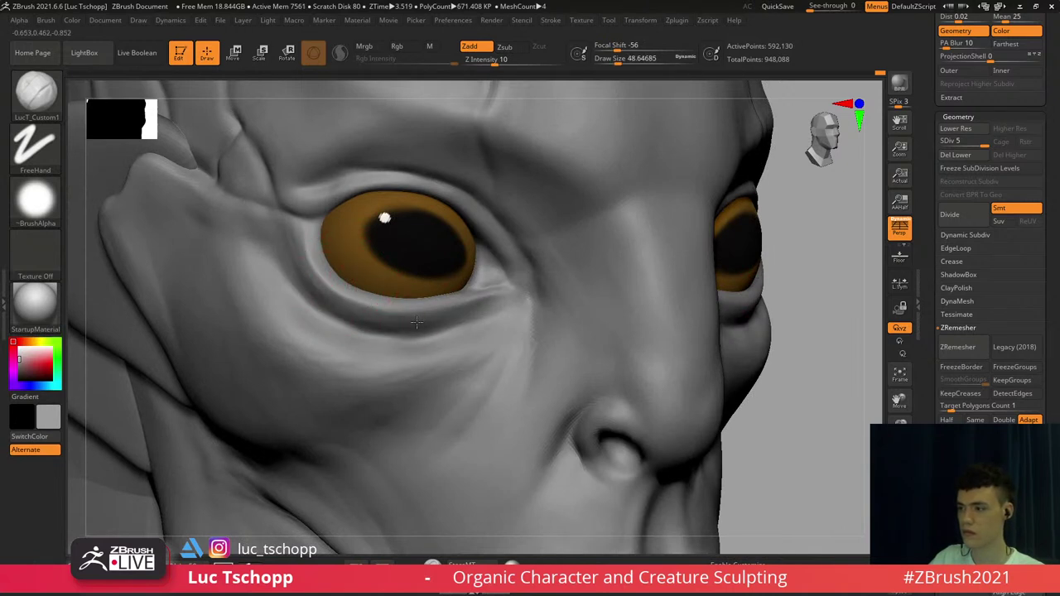
# Return to the highest subdivision level and zoom in on the face from the front
pyautogui.hotkey('shift', 'd')
pyautogui.hotkey('shift', 'd')
pyautogui.press('d')
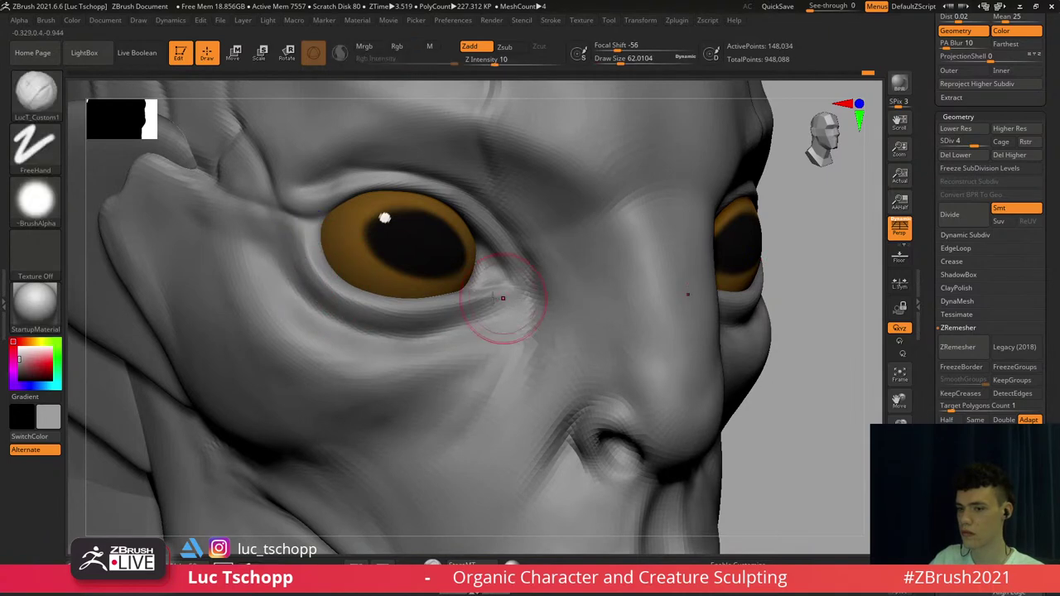
pyautogui.press('d')
pyautogui.keyDown('shift'); pyautogui.moveTo(433, 273); pyautogui.dragTo(439, 288, button='right'); pyautogui.keyUp('shift')
pyautogui.press('f')
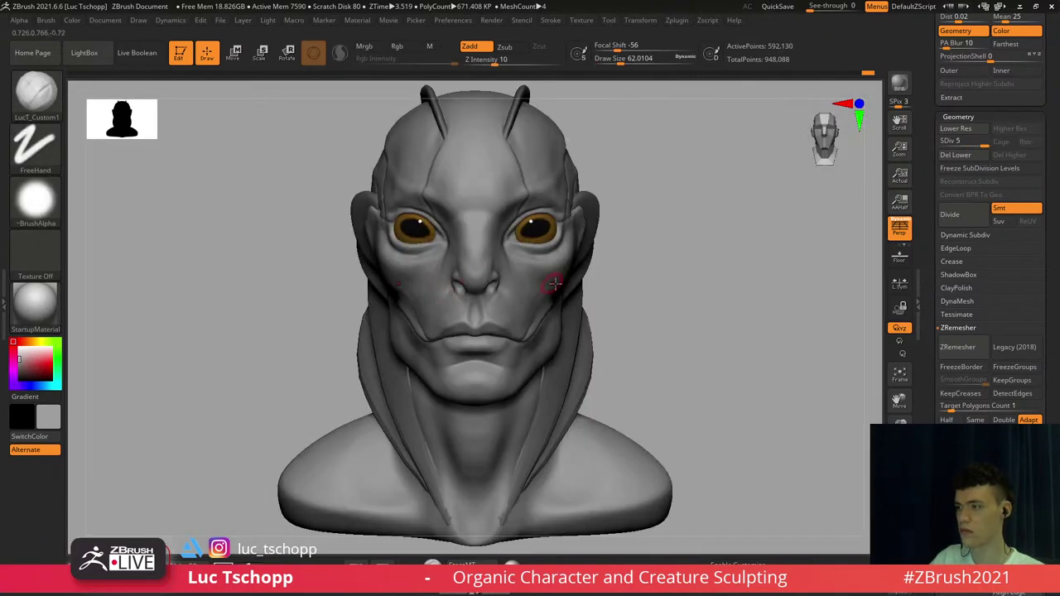
pyautogui.keyDown('ctrl'); pyautogui.moveTo(474, 221); pyautogui.dragTo(516, 373, button='right'); pyautogui.keyUp('ctrl')
# Load the Move brush and orbit under the chin to the side of the jaw
pyautogui.press('b')
pyautogui.press('m')
pyautogui.press('v')
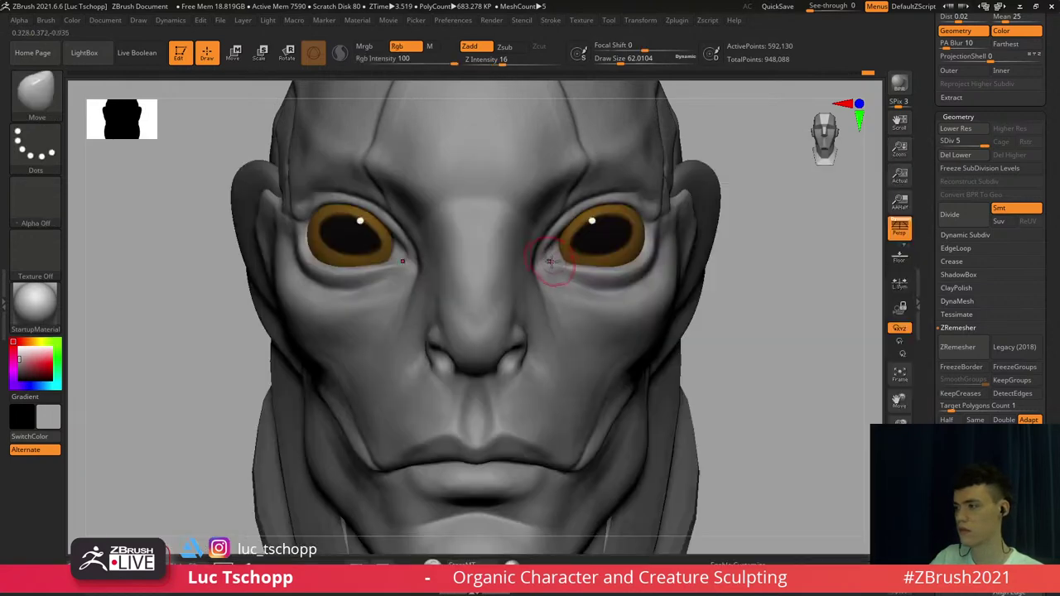
pyautogui.hotkey('shift', 'd')
pyautogui.hotkey('shift', 'd')
pyautogui.press('d')
pyautogui.press('d')
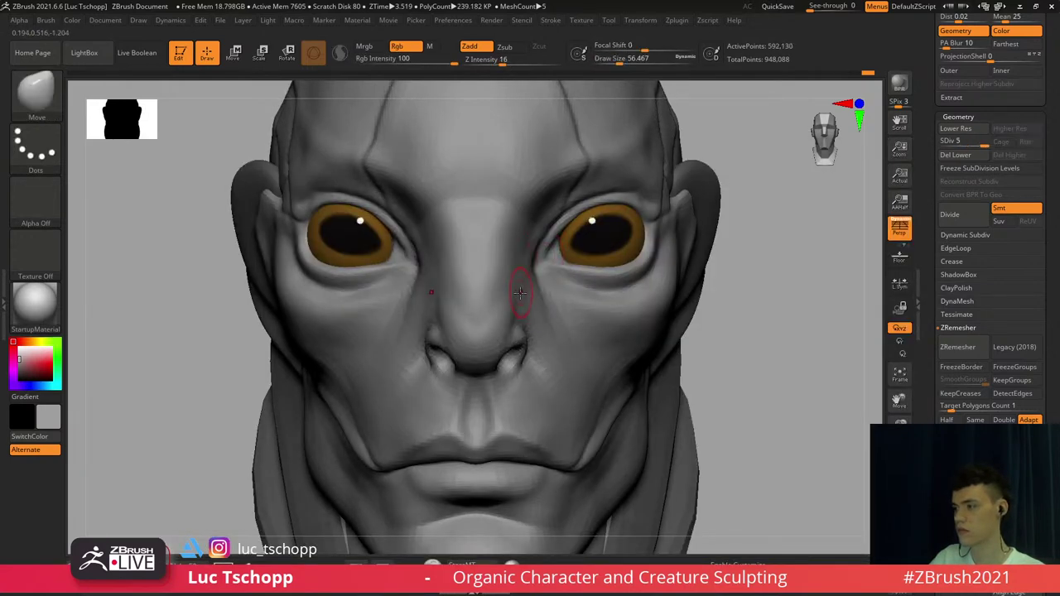
pyautogui.keyDown('alt'); pyautogui.moveTo(513, 320); pyautogui.dragTo(466, 283, button='right'); pyautogui.keyUp('alt')
pyautogui.moveTo(528, 312); pyautogui.dragTo(535, 294, button='right')
pyautogui.moveTo(437, 295); pyautogui.dragTo(554, 287, button='right')
# Swell the fold along the mouth line with an enlarged Inflat brush and smooth it
pyautogui.hotkey('shift', 'd')
pyautogui.hotkey('shift', 'd')
pyautogui.hotkey('shift', 'd')
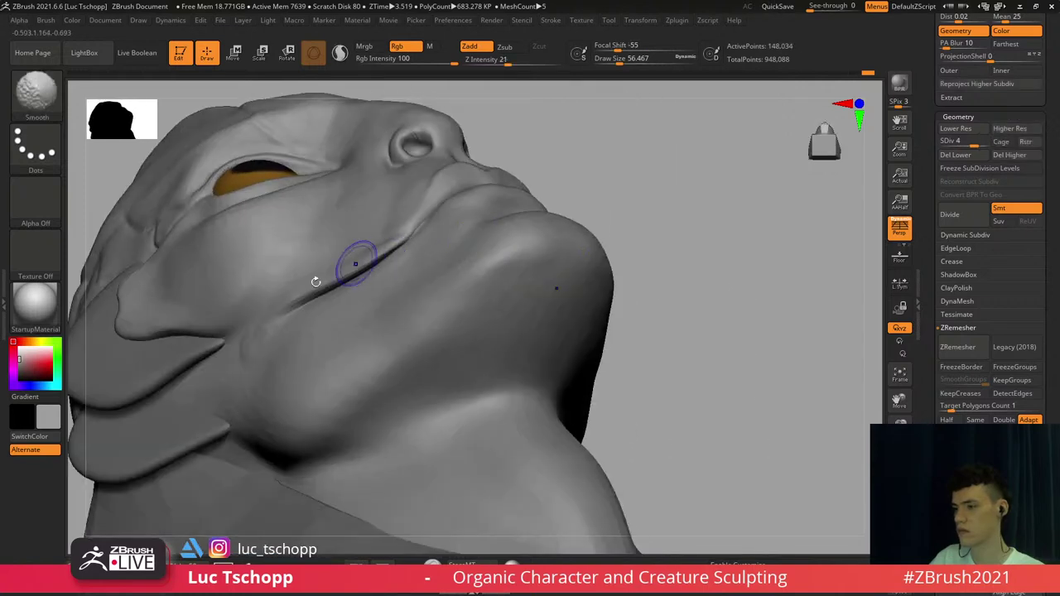
pyautogui.press('b')
pyautogui.press('i')
pyautogui.press('n')
pyautogui.moveTo(330, 302); pyautogui.dragTo(332, 294, button='right')
pyautogui.hotkey('shift', 'd')
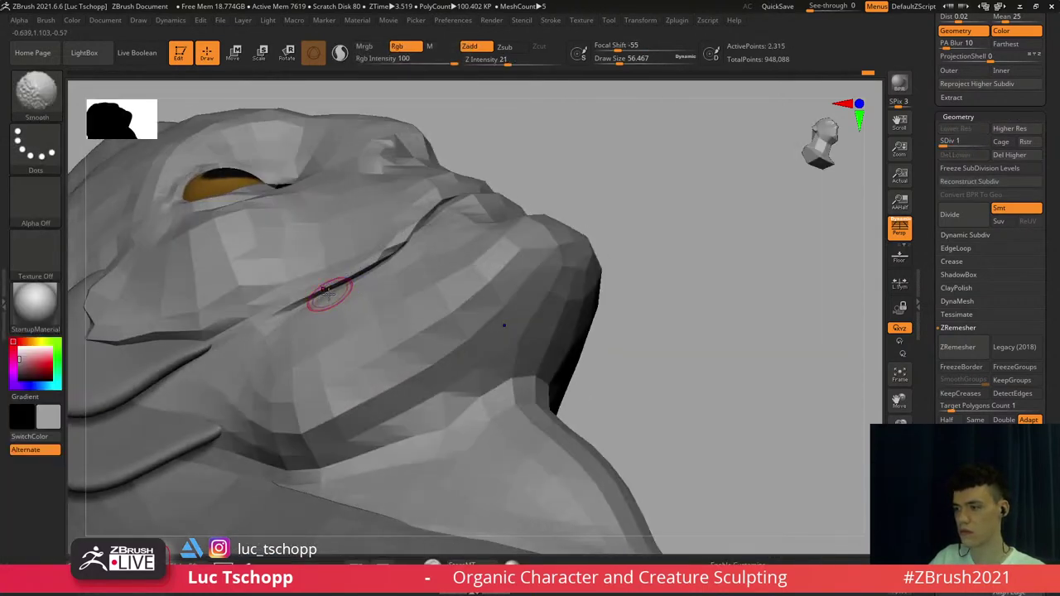
pyautogui.press('s')
pyautogui.moveTo(323, 293); pyautogui.dragTo(333, 293)
pyautogui.moveTo(333, 293); pyautogui.dragTo(342, 292, button='right')
pyautogui.moveTo(325, 298); pyautogui.dragTo(389, 266)
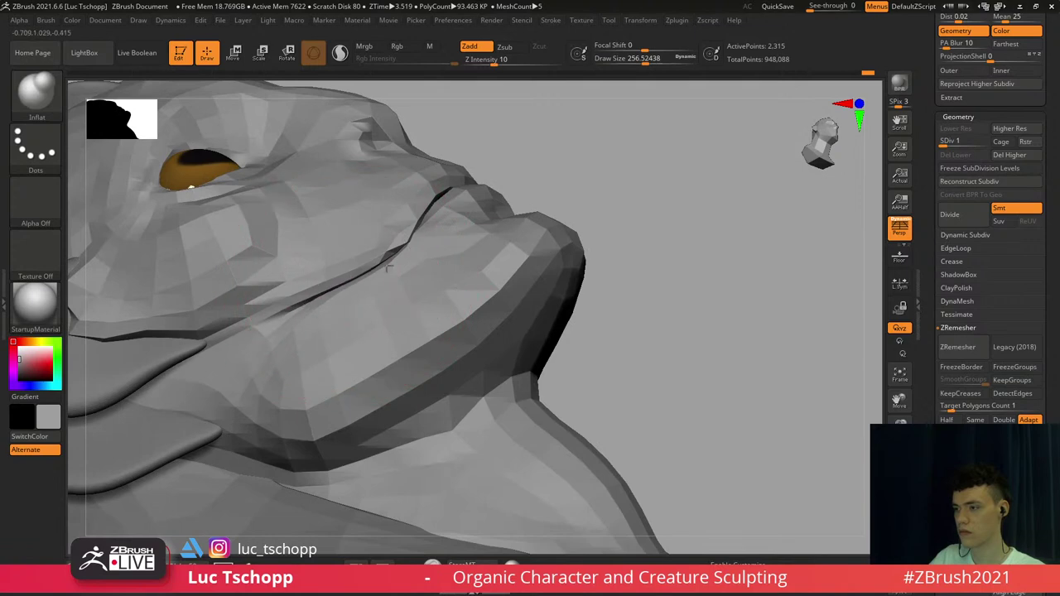
pyautogui.moveTo(285, 316)
pyautogui.mouseDown()
pyautogui.moveTo(346, 288)
pyautogui.moveTo(356, 260)
pyautogui.mouseUp()
# Smooth the mouth-line fold again and make the Extract5 antennae subtool active
pyautogui.press('d')
pyautogui.press('d')
pyautogui.press('d')
pyautogui.moveTo(362, 267); pyautogui.dragTo(373, 249, button='right')
pyautogui.keyDown('shift'); pyautogui.moveTo(378, 260); pyautogui.dragTo(369, 275); pyautogui.keyUp('shift')
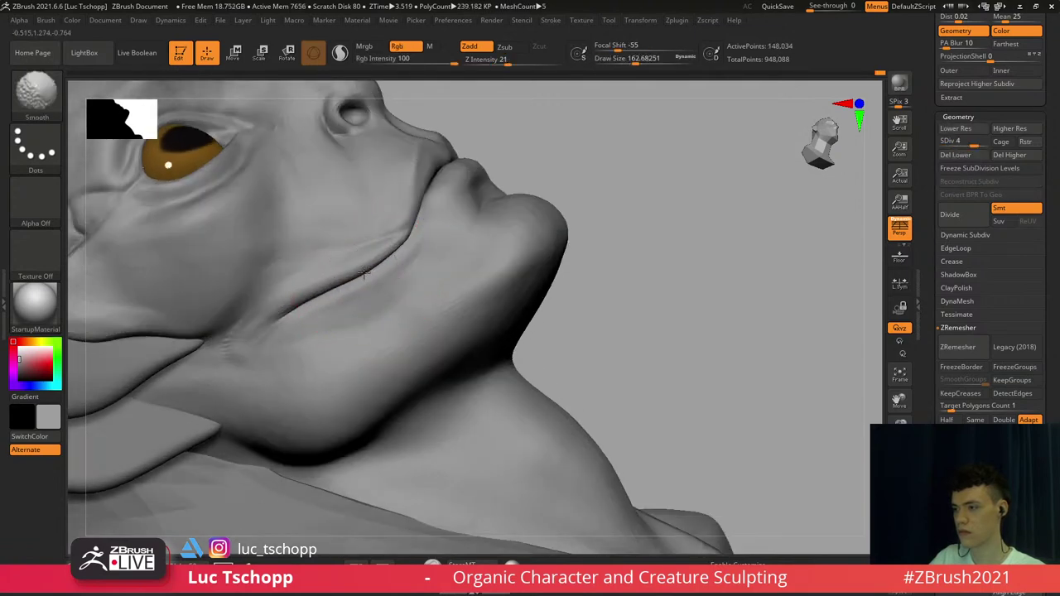
pyautogui.moveTo(293, 358)
pyautogui.mouseDown(button='right')
pyautogui.moveTo(348, 301)
pyautogui.moveTo(348, 337)
pyautogui.moveTo(402, 314)
pyautogui.moveTo(454, 497)
pyautogui.mouseUp(button='right')
pyautogui.keyDown('alt'); pyautogui.click(401, 255); pyautogui.keyUp('alt')
# Mask and unmask the antennae, then turn the bust to a three-quarter front view
pyautogui.keyDown('ctrl'); pyautogui.click(423, 206); pyautogui.keyUp('ctrl')
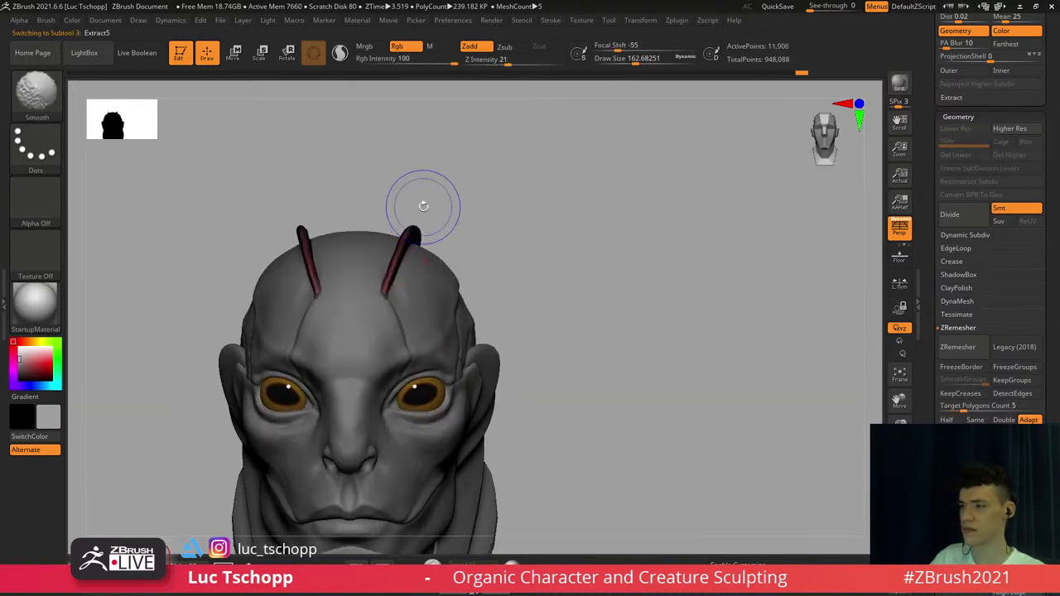
pyautogui.keyDown('ctrl'); pyautogui.click(423, 206); pyautogui.keyUp('ctrl')
pyautogui.moveTo(423, 207); pyautogui.dragTo(473, 205, button='right')
pyautogui.moveTo(715, 171); pyautogui.dragTo(635, 177, button='right')
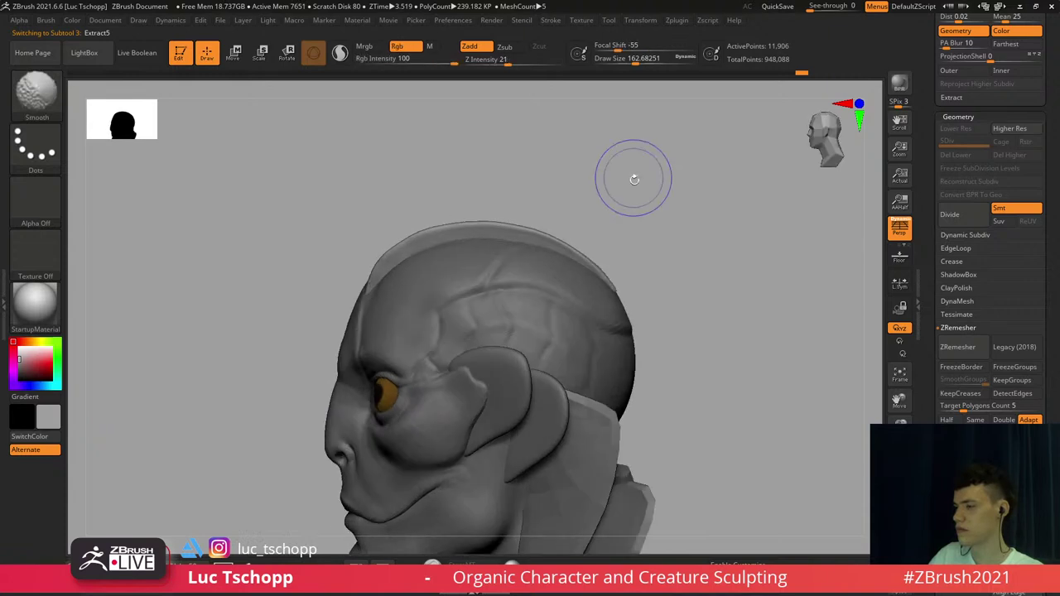
pyautogui.moveTo(631, 257); pyautogui.dragTo(663, 166, button='right')
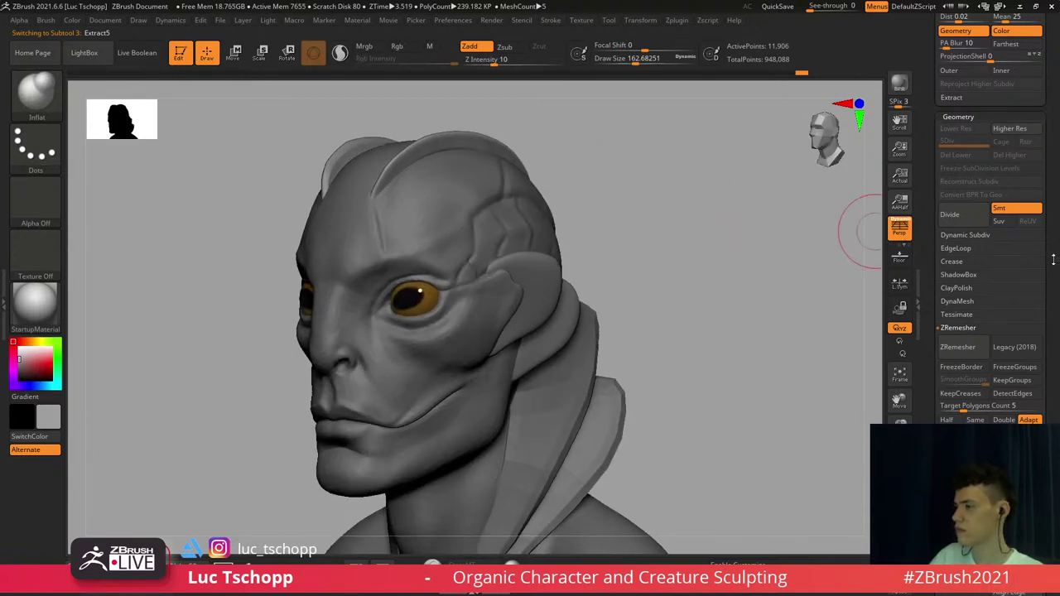
pyautogui.moveTo(1054, 260); pyautogui.dragTo(1044, 187)
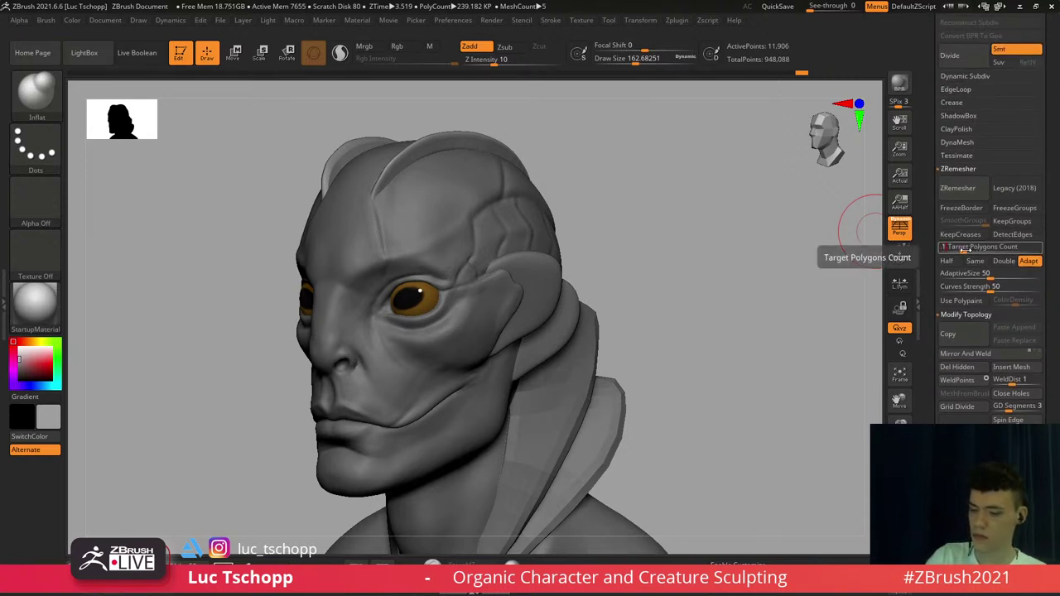
# Rebuild the antennae topology at very low density, check the wireframe, and subdivide once
pyautogui.click(959, 199)
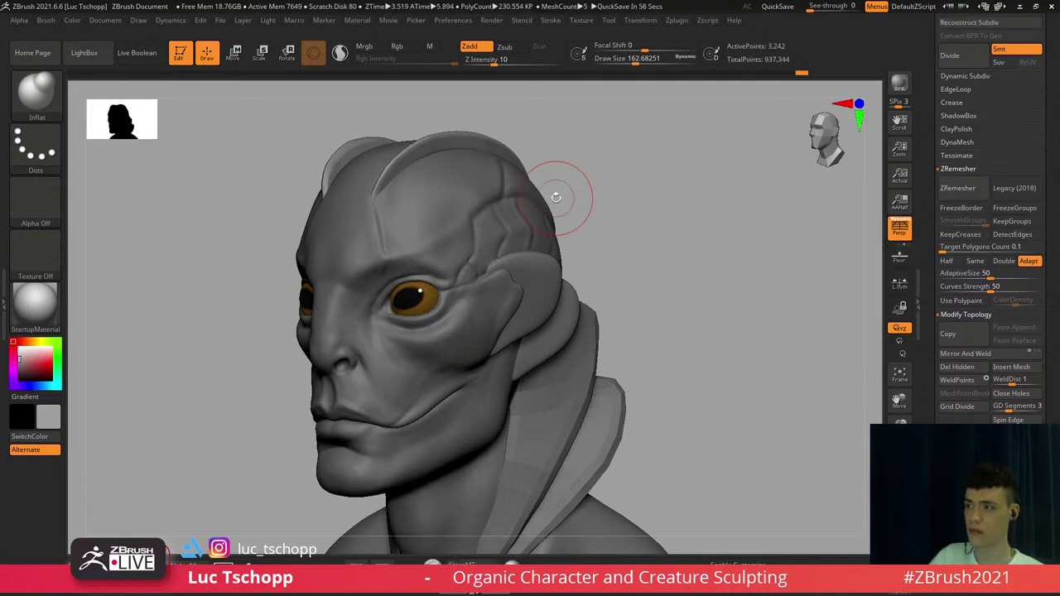
pyautogui.hotkey('shift', 'f')
pyautogui.keyDown('shift'); pyautogui.moveTo(616, 188); pyautogui.dragTo(587, 180); pyautogui.keyUp('shift')
pyautogui.hotkey('shift', 'f')
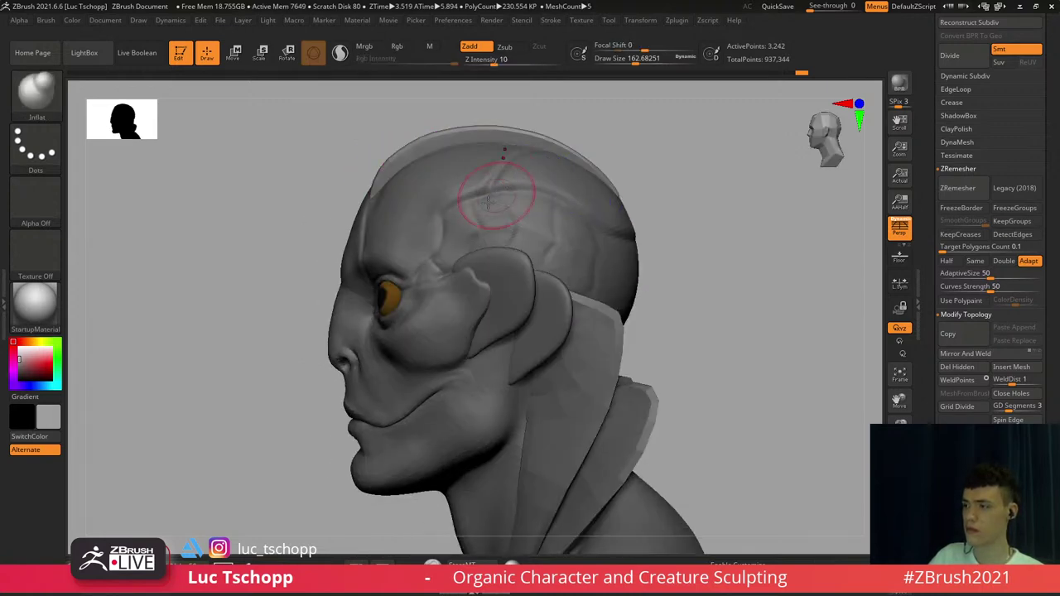
pyautogui.hotkey('ctrl', 'd')
pyautogui.moveTo(348, 179); pyautogui.dragTo(488, 222)
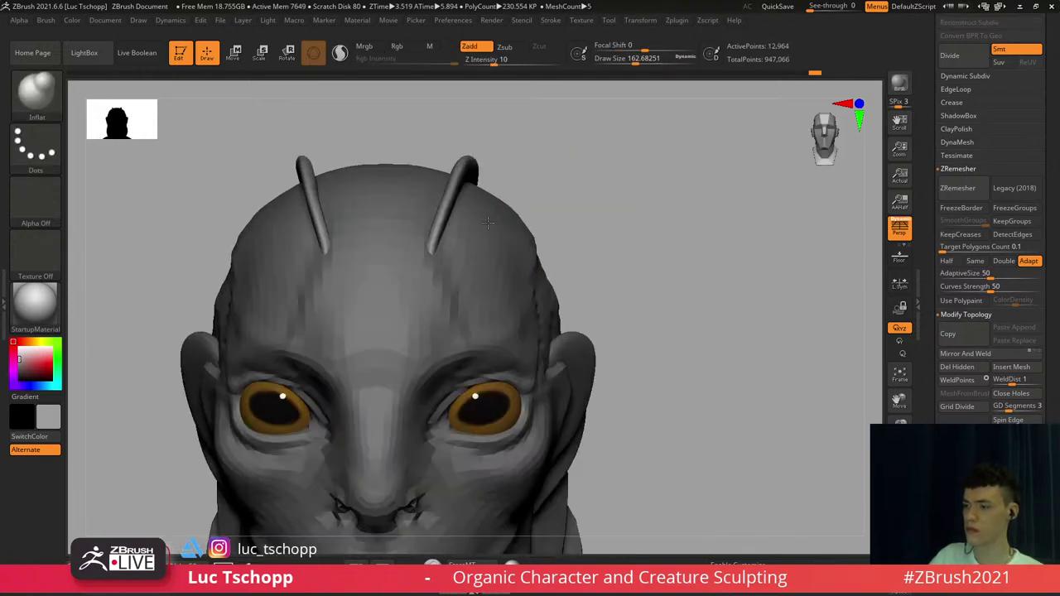
# Pinch the right antenna into a sharper ridge toward its tip at a lower subdivision
pyautogui.press('b')
pyautogui.press('p')
pyautogui.press('i')
pyautogui.moveTo(383, 225); pyautogui.dragTo(372, 247, button='right')
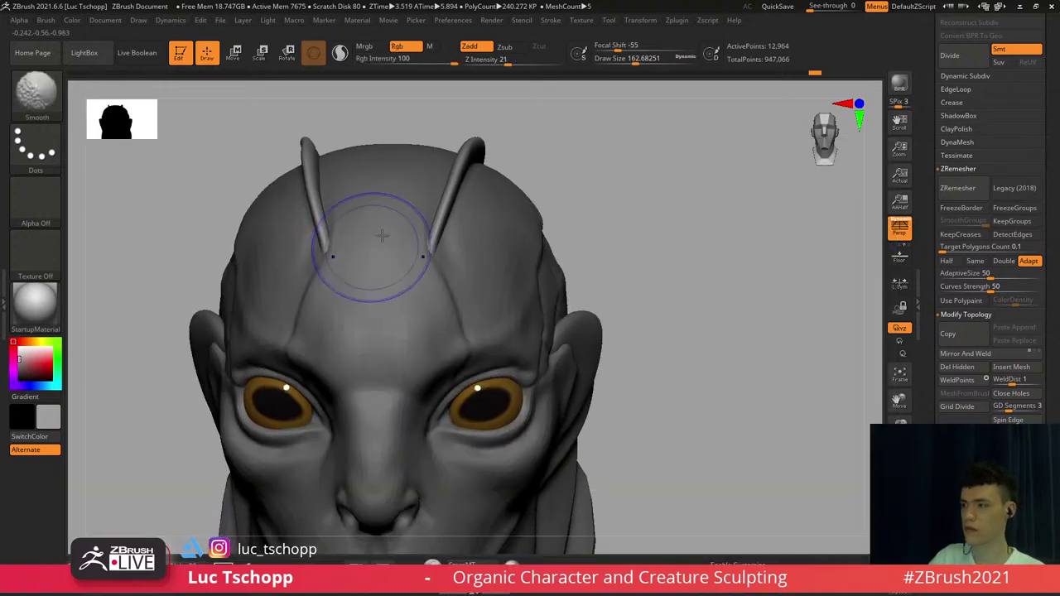
pyautogui.hotkey('shift', 'd')
pyautogui.press('s')
pyautogui.moveTo(449, 208)
pyautogui.mouseDown()
pyautogui.moveTo(438, 209)
pyautogui.moveTo(464, 157)
pyautogui.mouseUp()
pyautogui.moveTo(464, 157); pyautogui.dragTo(449, 212, button='right')
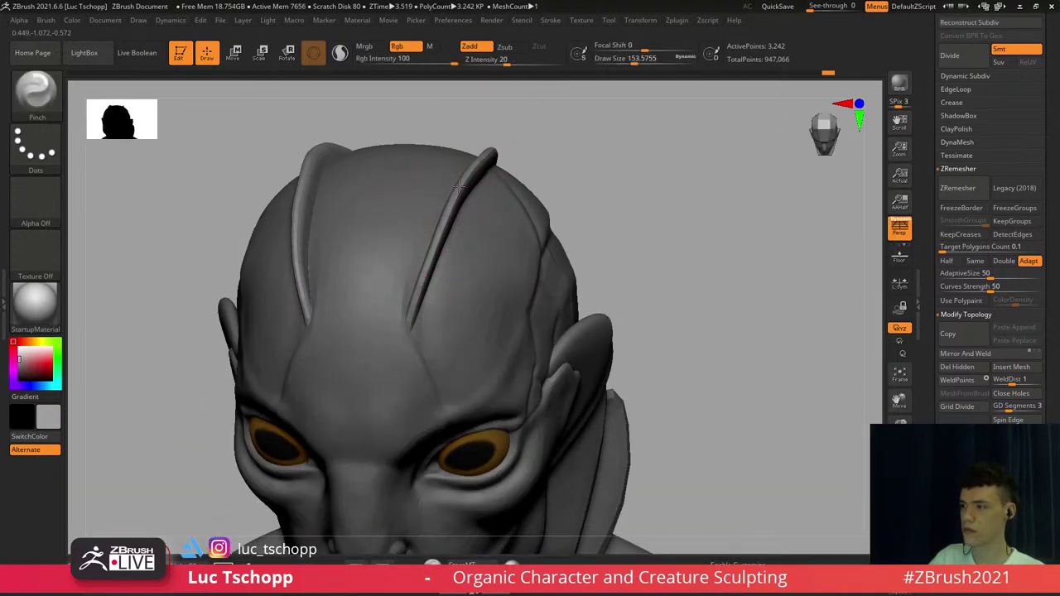
pyautogui.moveTo(459, 188); pyautogui.dragTo(495, 156)
pyautogui.moveTo(494, 156)
pyautogui.mouseDown(button='right')
pyautogui.moveTo(462, 184)
pyautogui.moveTo(469, 177)
pyautogui.mouseUp(button='right')
pyautogui.moveTo(500, 133); pyautogui.dragTo(510, 121)
pyautogui.moveTo(502, 151); pyautogui.dragTo(495, 186, button='right')
pyautogui.moveTo(490, 179); pyautogui.dragTo(522, 128)
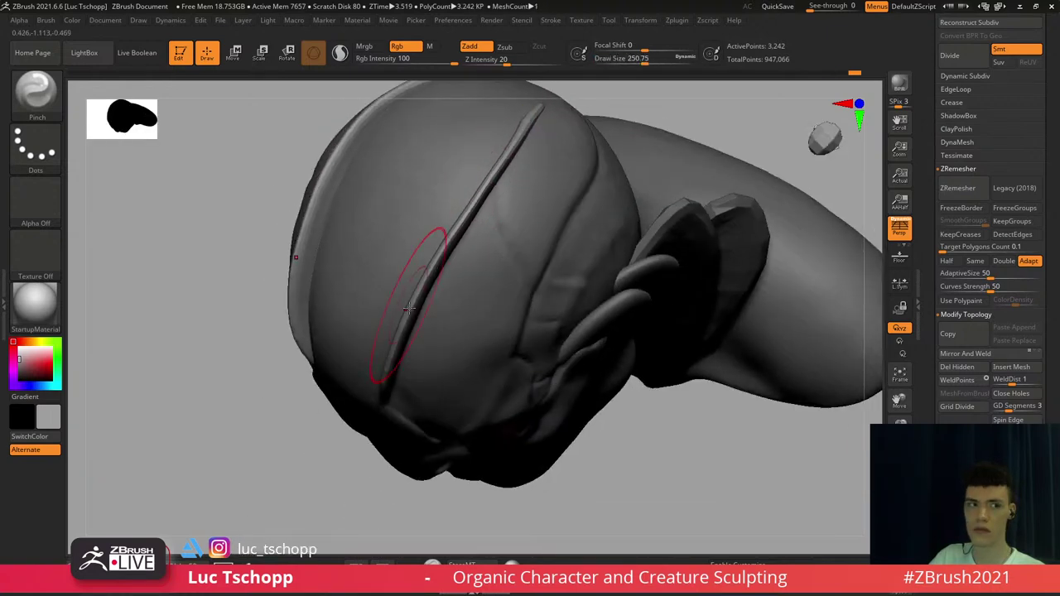
pyautogui.moveTo(408, 309); pyautogui.dragTo(436, 249, button='right')
pyautogui.moveTo(438, 247); pyautogui.dragTo(370, 389)
# Subdivide the antennae again and smooth the antenna's lower edge with the Standard brush
pyautogui.hotkey('ctrl', 'd')
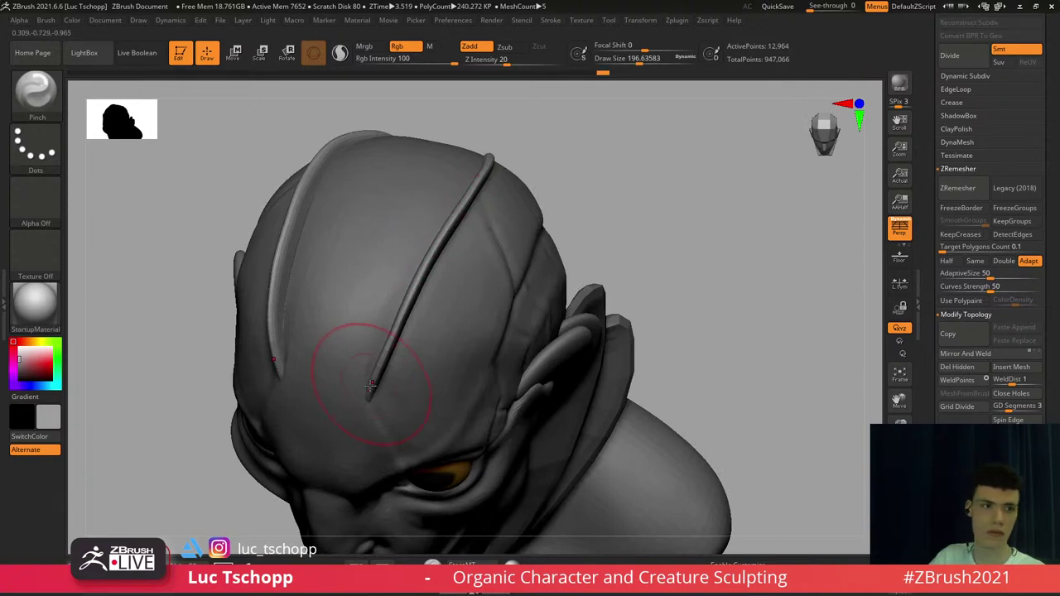
pyautogui.moveTo(363, 368)
pyautogui.keyDown('shift'); pyautogui.mouseDown(button='right')
pyautogui.moveTo(401, 293)
pyautogui.moveTo(367, 299)
pyautogui.moveTo(426, 294)
pyautogui.mouseUp(button='right'); pyautogui.keyUp('shift')
pyautogui.moveTo(464, 338)
pyautogui.keyDown('ctrl'); pyautogui.mouseDown(button='right')
pyautogui.moveTo(463, 301)
pyautogui.moveTo(434, 272)
pyautogui.mouseUp(button='right'); pyautogui.keyUp('ctrl')
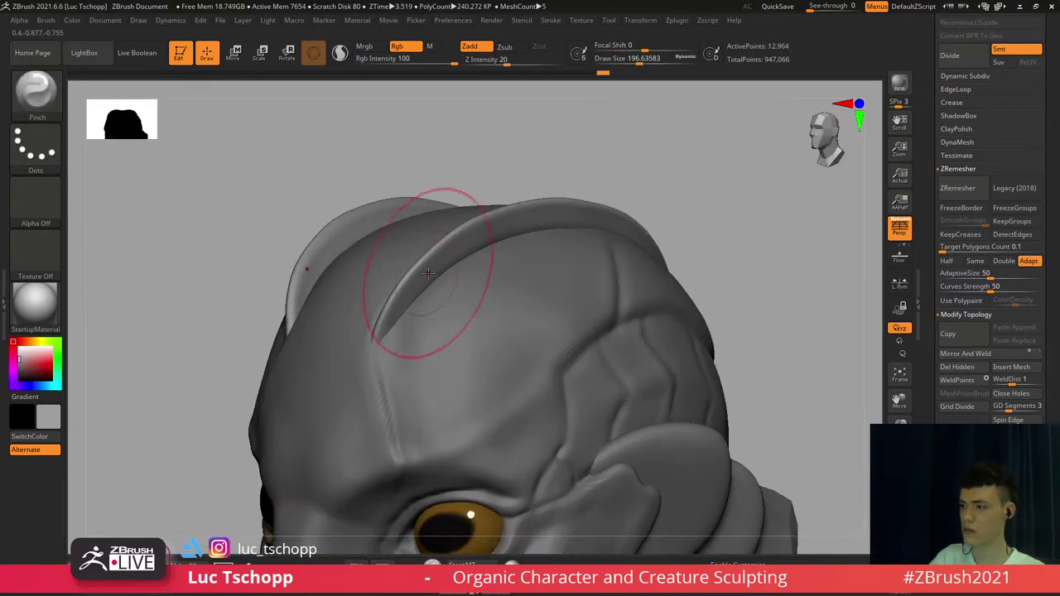
pyautogui.press('b')
pyautogui.press('s')
pyautogui.press('t')
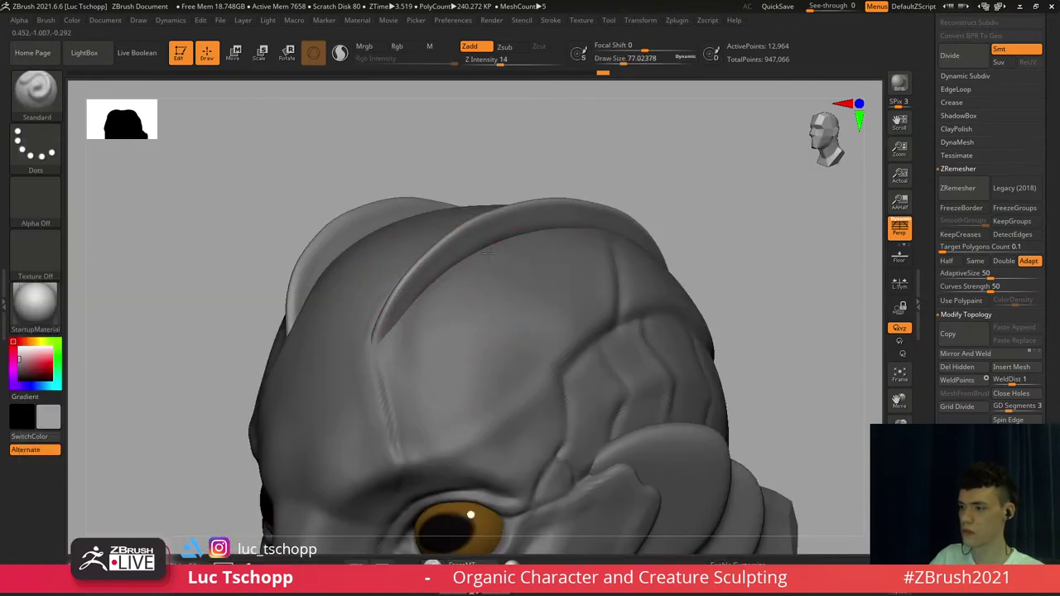
pyautogui.keyDown('shift'); pyautogui.moveTo(458, 271); pyautogui.dragTo(510, 237); pyautogui.keyUp('shift')
pyautogui.moveTo(456, 344)
pyautogui.keyDown('alt'); pyautogui.mouseDown(button='right')
pyautogui.moveTo(461, 234)
pyautogui.moveTo(482, 220)
pyautogui.moveTo(465, 238)
pyautogui.moveTo(455, 154)
pyautogui.moveTo(450, 249)
pyautogui.mouseUp(button='right'); pyautogui.keyUp('alt')
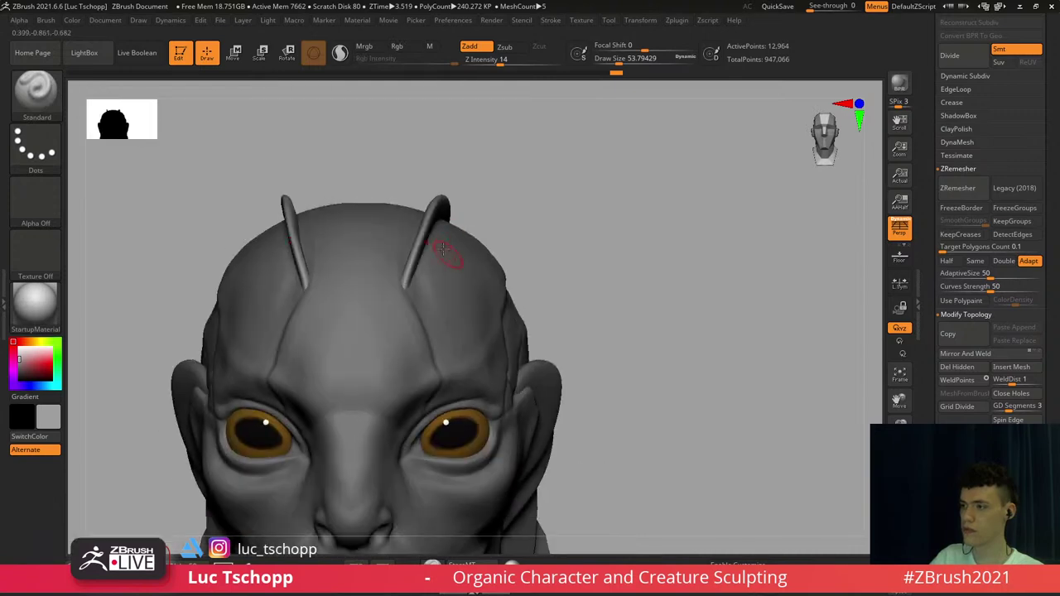
# Switch to the Move brush at size about 77 on a lower subdivision level
pyautogui.press('b')
pyautogui.press('m')
pyautogui.press('v')
pyautogui.hotkey('shift', 'd')
pyautogui.press('s')
pyautogui.moveTo(404, 255); pyautogui.dragTo(410, 256)
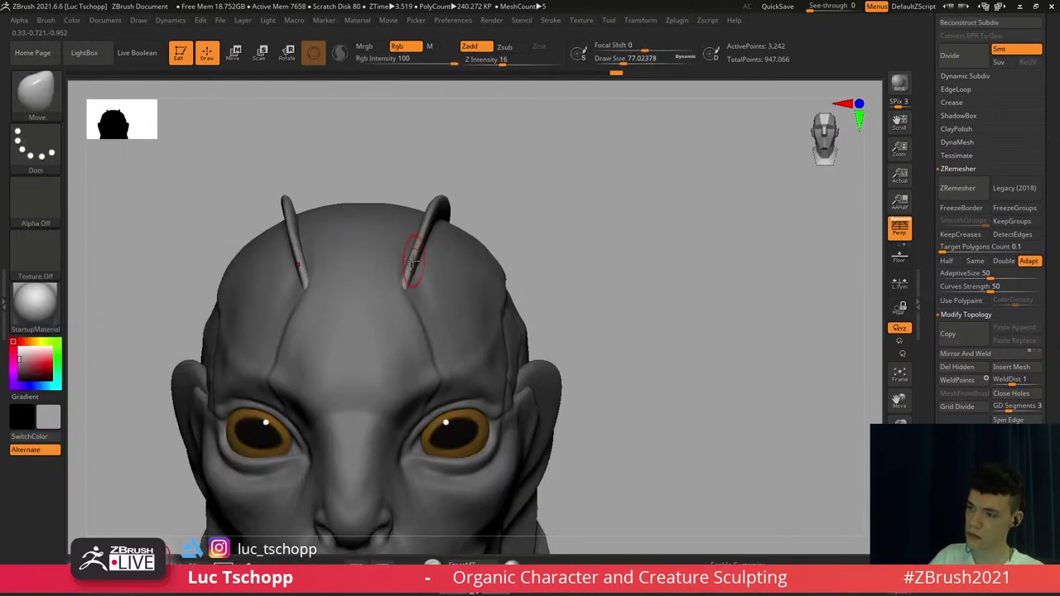
pyautogui.press('s')
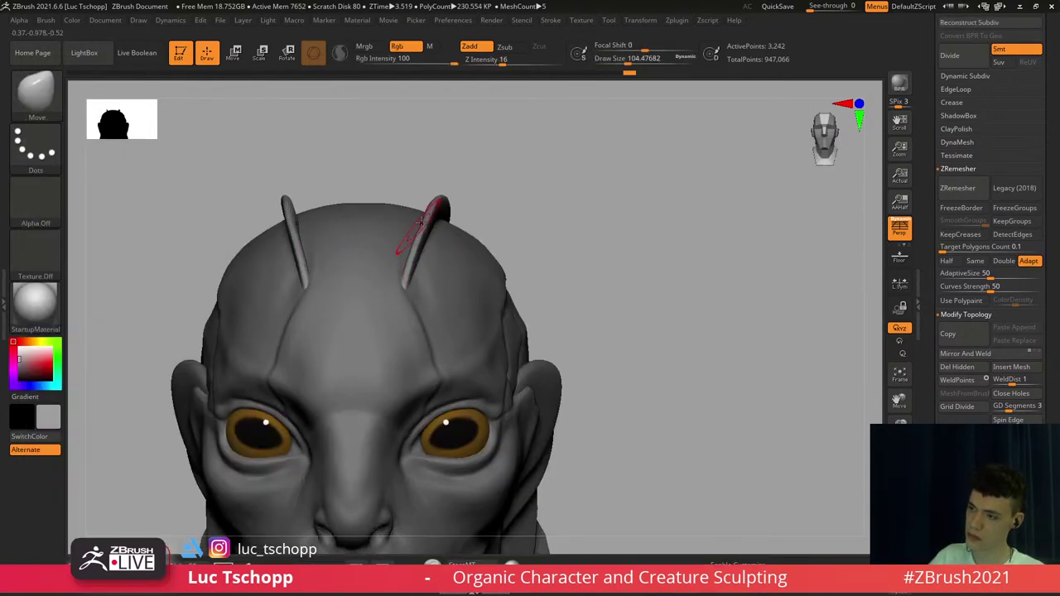
# Make head subtool PM3D_Sphere3D_4 active at top subdivision, choosing DamStandard then Standard
pyautogui.press('f')
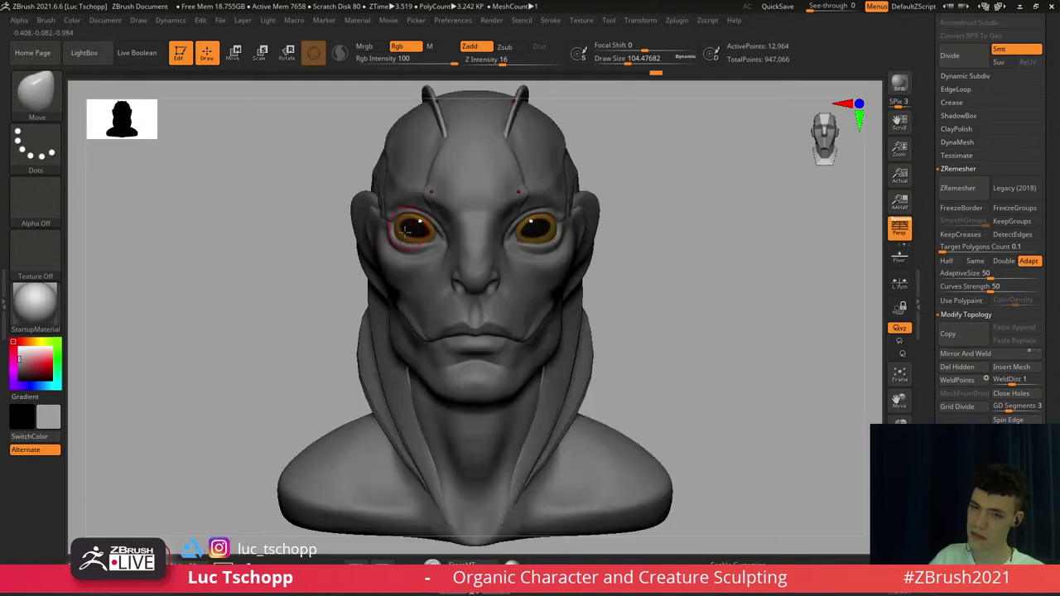
pyautogui.moveTo(480, 281)
pyautogui.keyDown('alt'); pyautogui.mouseDown(button='right')
pyautogui.moveTo(428, 248)
pyautogui.moveTo(426, 301)
pyautogui.moveTo(442, 275)
pyautogui.moveTo(425, 316)
pyautogui.moveTo(447, 296)
pyautogui.mouseUp(button='right'); pyautogui.keyUp('alt')
pyautogui.keyDown('alt'); pyautogui.click(440, 279); pyautogui.keyUp('alt')
pyautogui.press('d')
pyautogui.press('b')
pyautogui.press('d')
pyautogui.press('s')
pyautogui.press('b')
pyautogui.press('s')
pyautogui.press('t')
# Smooth the upper lip surface with a smaller brush from a front view
pyautogui.press('s')
pyautogui.moveTo(447, 295); pyautogui.dragTo(441, 297)
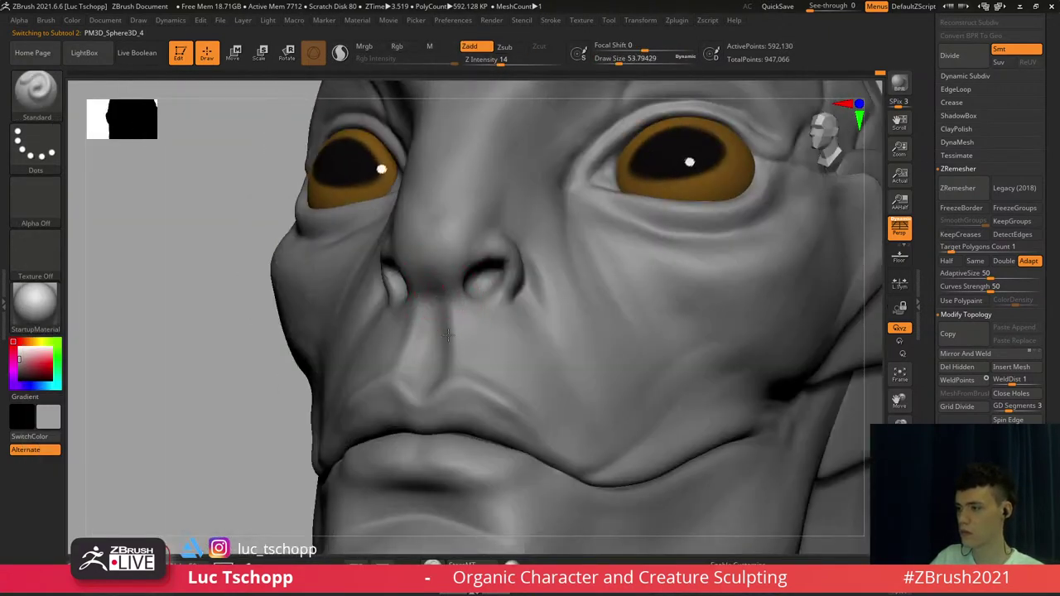
pyautogui.moveTo(445, 379)
pyautogui.keyDown('alt'); pyautogui.mouseDown(button='right')
pyautogui.moveTo(443, 327)
pyautogui.moveTo(454, 331)
pyautogui.mouseUp(button='right'); pyautogui.keyUp('alt')
pyautogui.press('s')
pyautogui.moveTo(454, 331); pyautogui.dragTo(450, 332)
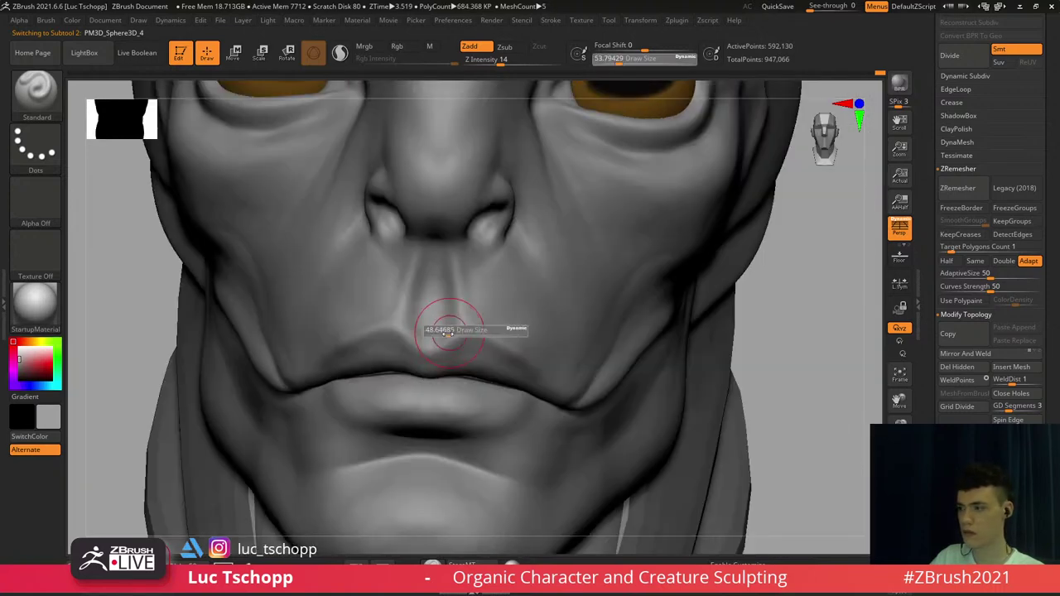
pyautogui.moveTo(449, 332); pyautogui.dragTo(434, 342, button='right')
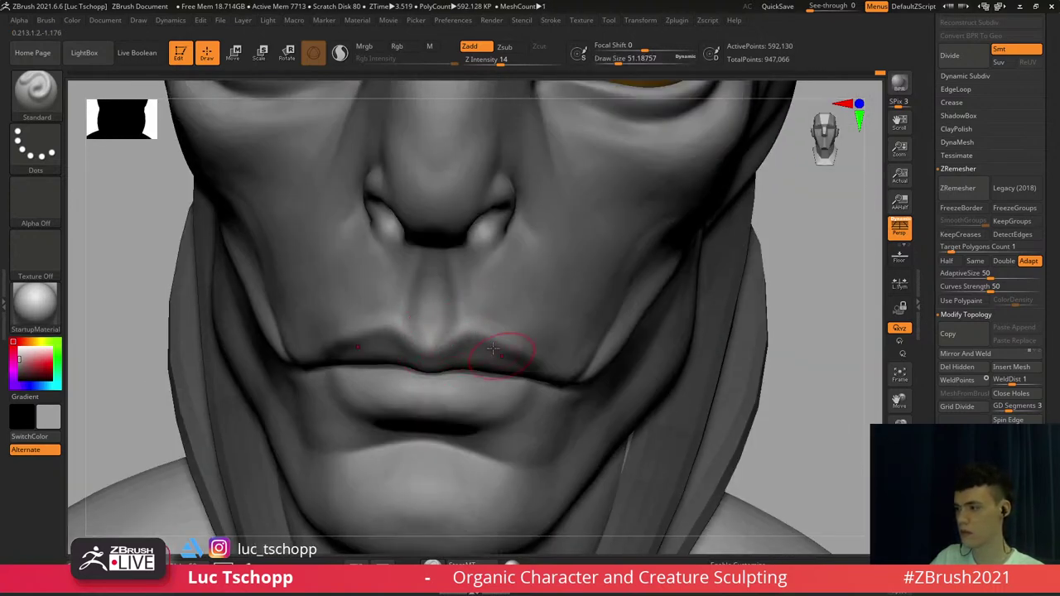
pyautogui.keyDown('shift'); pyautogui.moveTo(492, 348); pyautogui.dragTo(468, 361); pyautogui.keyUp('shift')
pyautogui.moveTo(466, 365); pyautogui.dragTo(460, 349, button='right')
# Switch to DamStandard, then the custom sculpting brush at size about 48
pyautogui.press('b')
pyautogui.press('d')
pyautogui.press('s')
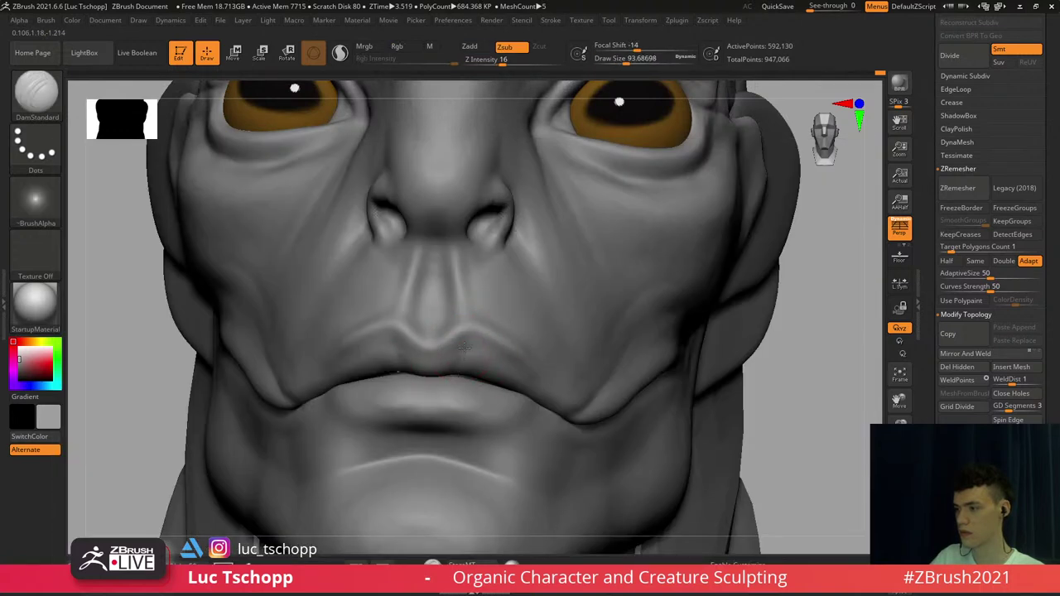
pyautogui.press('b')
pyautogui.click(362, 198)
pyautogui.keyDown('alt'); pyautogui.moveTo(458, 353); pyautogui.dragTo(457, 281, button='right'); pyautogui.keyUp('alt')
pyautogui.press('s')
pyautogui.moveTo(457, 277); pyautogui.dragTo(449, 277)
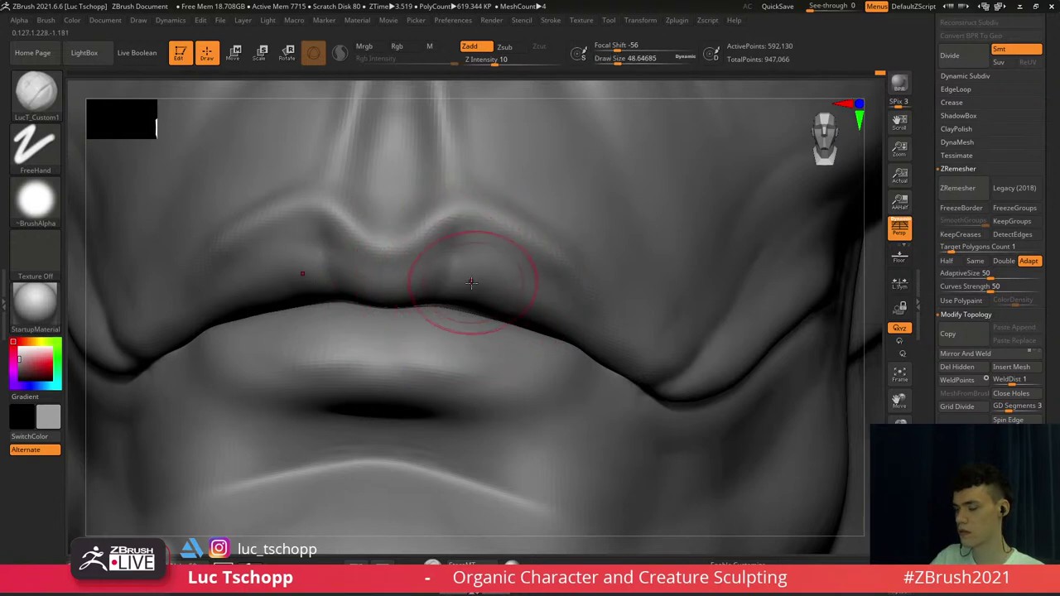
# Mask and hide the lower lip and chin with SelectLasso, then drop a subdivision level
pyautogui.press('w')
pyautogui.keyDown('ctrl'); pyautogui.click(480, 267); pyautogui.keyUp('ctrl')
pyautogui.press('b')
pyautogui.click(343, 205)
pyautogui.press('q')
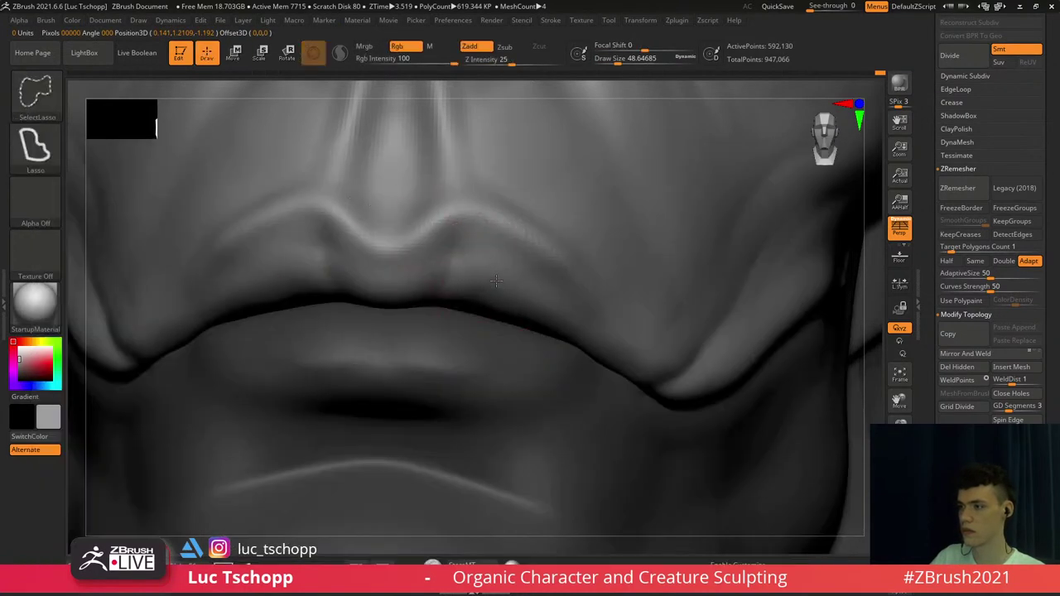
pyautogui.keyDown('ctrl'); pyautogui.keyDown('shift'); pyautogui.click(496, 282); pyautogui.keyUp('shift'); pyautogui.keyUp('ctrl')
pyautogui.press('b')
pyautogui.click(436, 176)
pyautogui.moveTo(474, 319); pyautogui.dragTo(495, 270, button='right')
pyautogui.hotkey('shift', 'd')
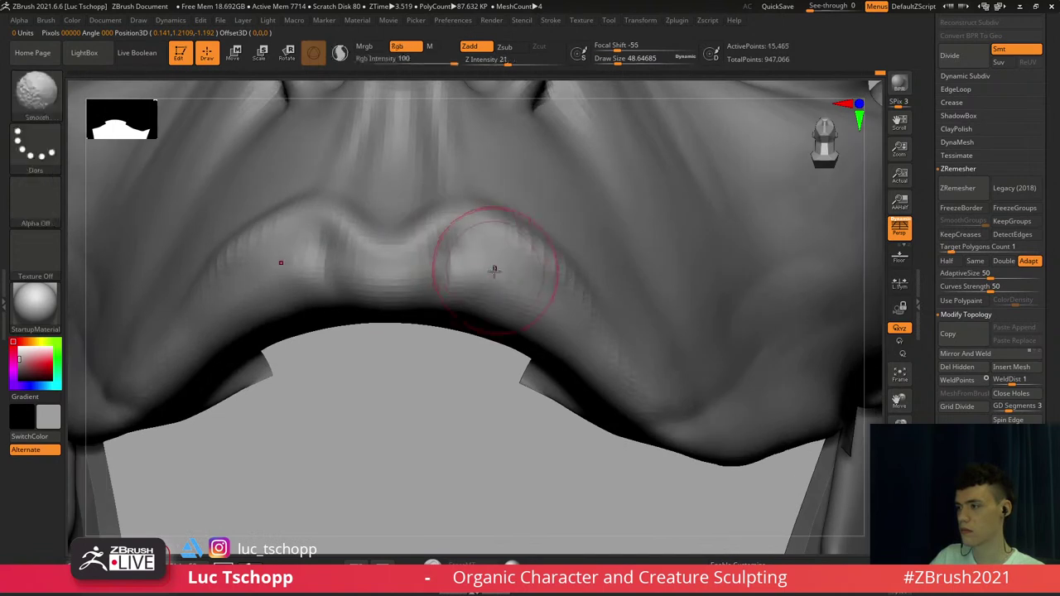
# Resculpt the upper lip right of centre and refine its edge at a higher subdivision
pyautogui.moveTo(502, 270); pyautogui.dragTo(462, 262)
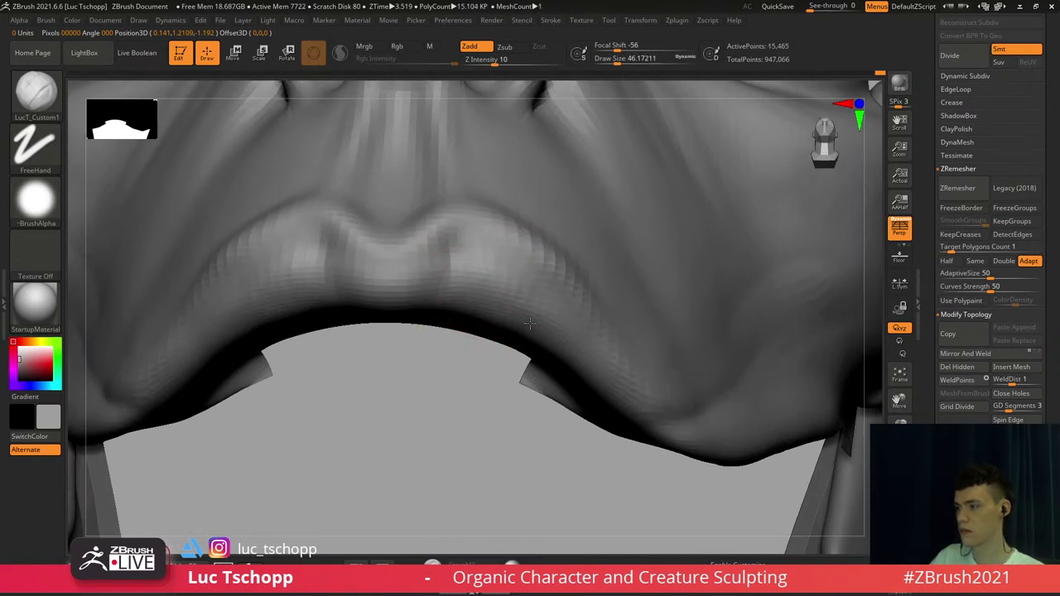
pyautogui.press('s')
pyautogui.keyDown('shift'); pyautogui.moveTo(527, 302); pyautogui.dragTo(483, 287); pyautogui.keyUp('shift')
pyautogui.press('d')
pyautogui.press('s')
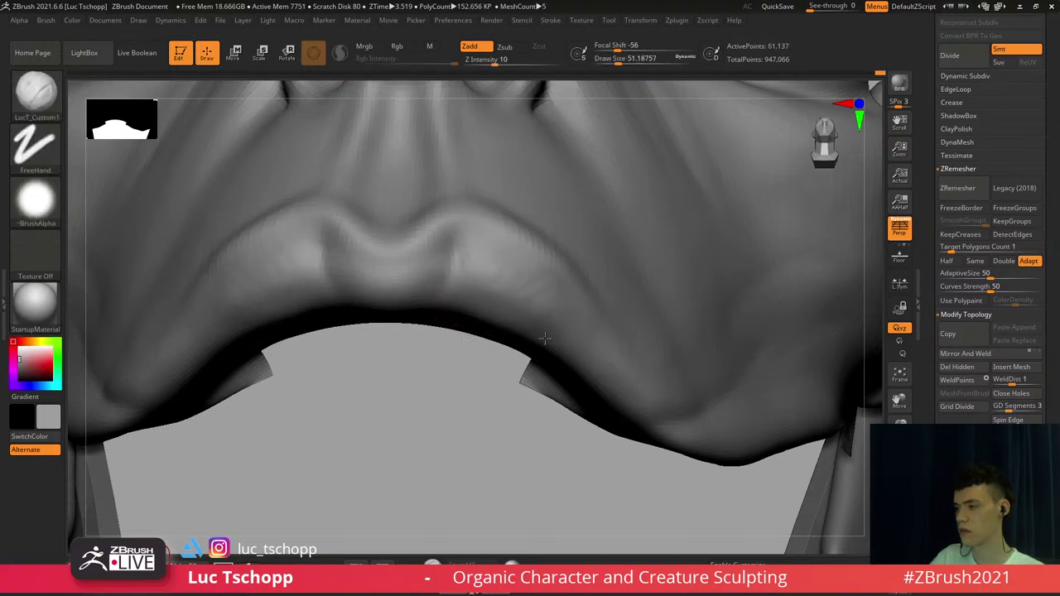
pyautogui.moveTo(545, 338); pyautogui.dragTo(567, 326)
pyautogui.moveTo(593, 354); pyautogui.dragTo(603, 317, button='right')
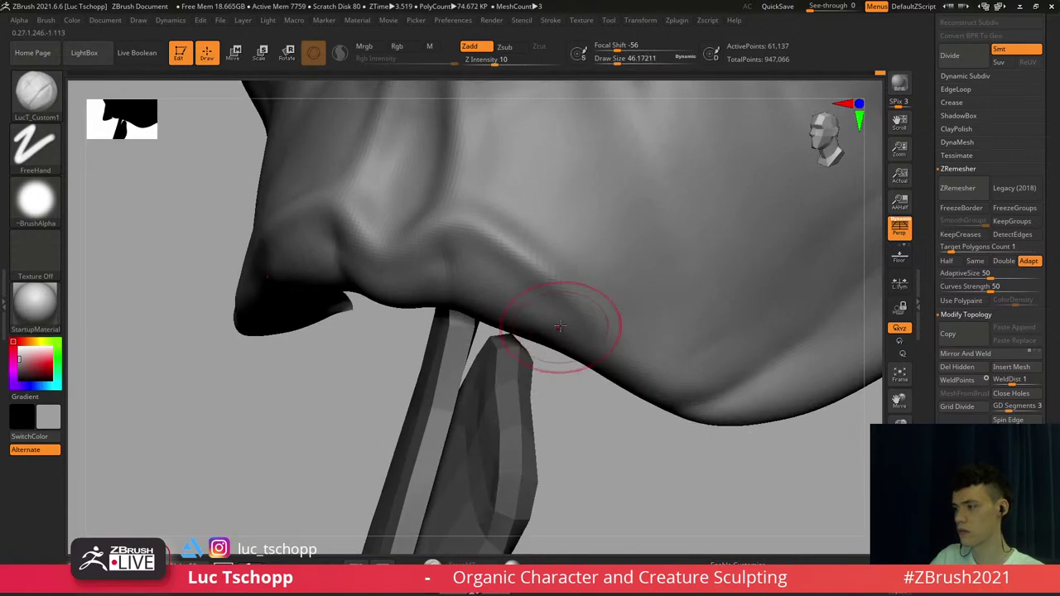
pyautogui.moveTo(581, 351)
pyautogui.keyDown('shift'); pyautogui.mouseDown(button='right')
pyautogui.moveTo(545, 268)
pyautogui.moveTo(533, 317)
pyautogui.mouseUp(button='right'); pyautogui.keyUp('shift')
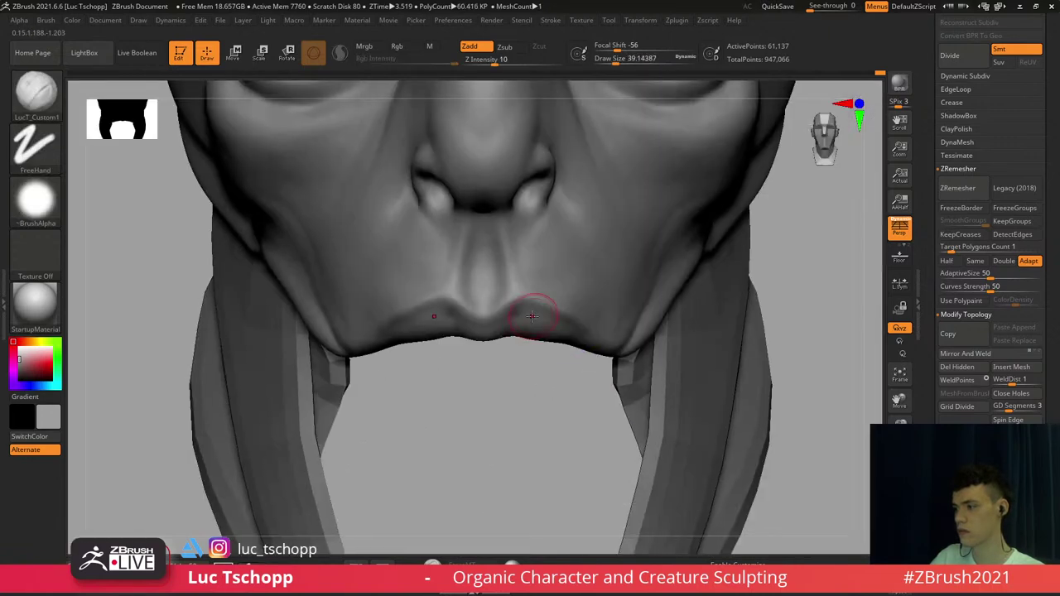
pyautogui.keyDown('ctrl'); pyautogui.moveTo(433, 323); pyautogui.dragTo(431, 263, button='right'); pyautogui.keyUp('ctrl')
# Smooth the upper lip with Shift at brush size about 51, raising the subdivision level
pyautogui.press('s')
pyautogui.moveTo(419, 302); pyautogui.dragTo(414, 302)
pyautogui.moveTo(414, 301); pyautogui.dragTo(455, 308, button='right')
pyautogui.press('s')
pyautogui.moveTo(375, 322)
pyautogui.mouseDown()
pyautogui.moveTo(418, 327)
pyautogui.moveTo(408, 330)
pyautogui.mouseUp()
pyautogui.press('s')
pyautogui.press('s')
pyautogui.press('s')
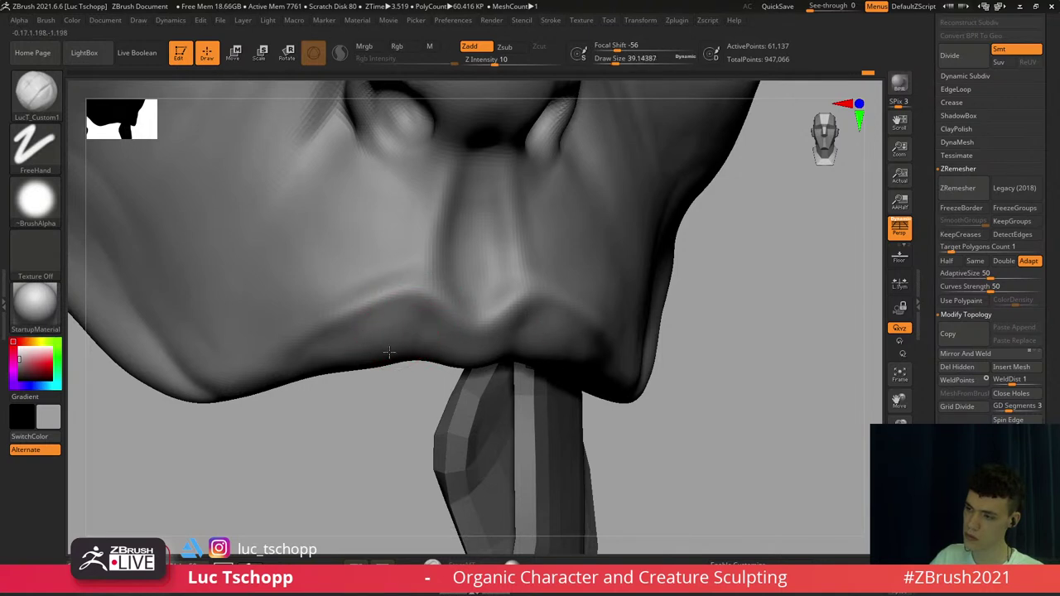
pyautogui.press('shift')
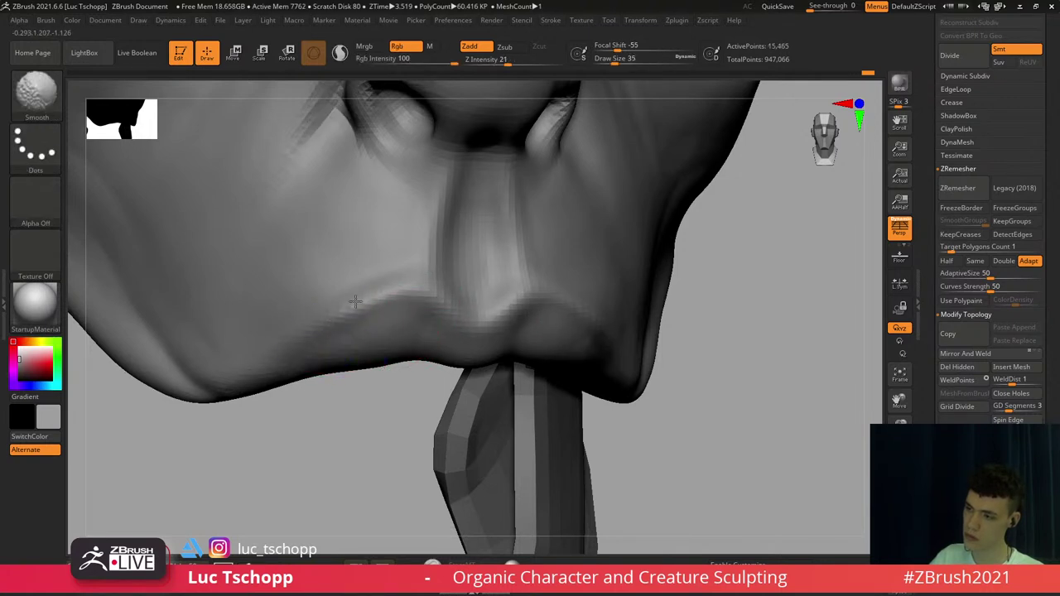
pyautogui.press('d')
pyautogui.moveTo(388, 317)
pyautogui.keyDown('shift'); pyautogui.mouseDown(button='right')
pyautogui.moveTo(397, 268)
pyautogui.moveTo(438, 459)
pyautogui.mouseUp(button='right'); pyautogui.keyUp('shift')
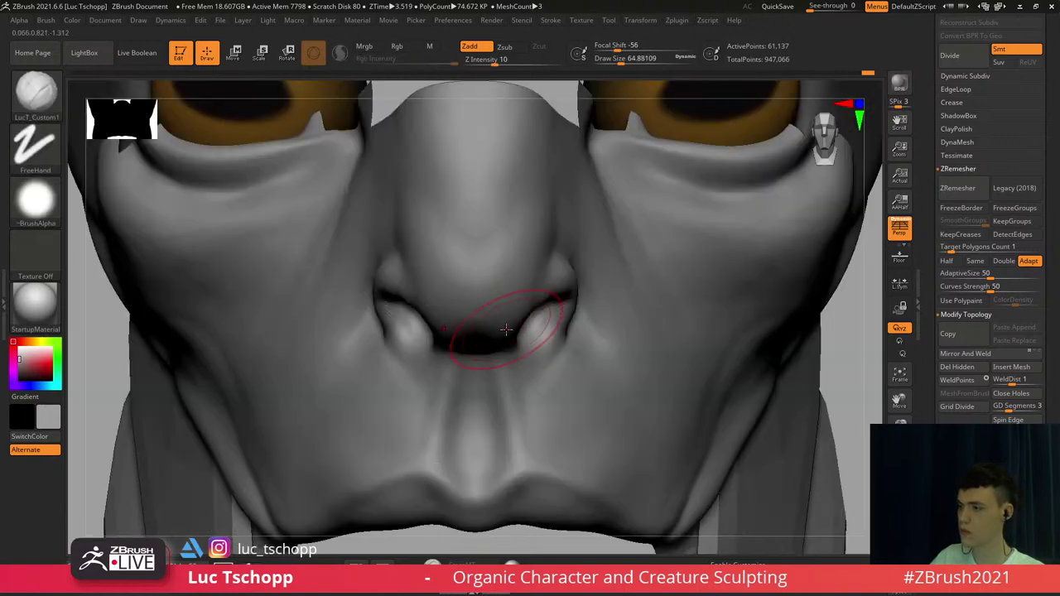
# Unhide the full head and bust, clear the mask, and zoom in on the mouth
pyautogui.press('f')
pyautogui.keyDown('ctrl'); pyautogui.keyDown('shift'); pyautogui.click(651, 322); pyautogui.keyUp('shift'); pyautogui.keyUp('ctrl')
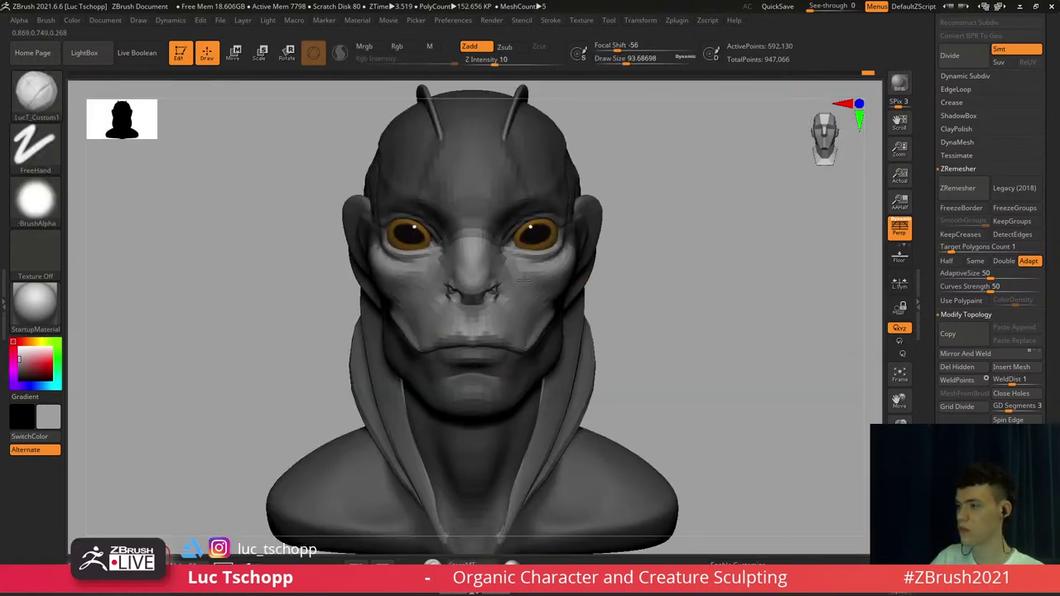
pyautogui.press('f')
pyautogui.keyDown('ctrl'); pyautogui.moveTo(606, 268); pyautogui.dragTo(617, 277); pyautogui.keyUp('ctrl')
pyautogui.moveTo(609, 274)
pyautogui.keyDown('alt'); pyautogui.mouseDown(button='right')
pyautogui.moveTo(545, 275)
pyautogui.moveTo(533, 308)
pyautogui.moveTo(520, 314)
pyautogui.moveTo(623, 271)
pyautogui.mouseUp(button='right'); pyautogui.keyUp('alt')
pyautogui.keyDown('ctrl'); pyautogui.moveTo(623, 270); pyautogui.dragTo(580, 365, button='right'); pyautogui.keyUp('ctrl')
# Pull the lip shape into place with the Move brush at a lower subdivision level
pyautogui.press('b')
pyautogui.press('m')
pyautogui.press('v')
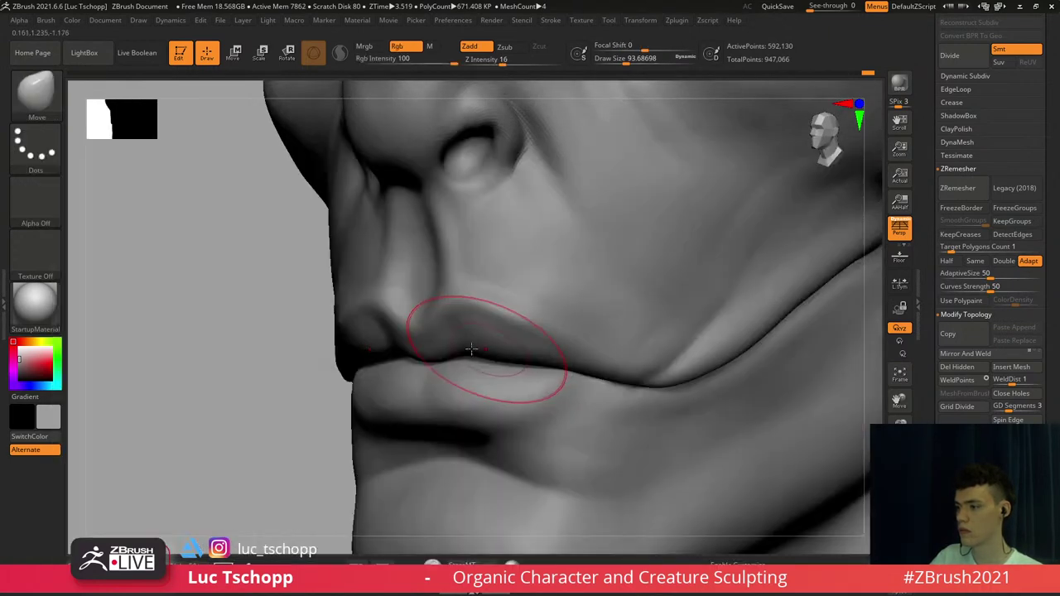
pyautogui.moveTo(471, 349)
pyautogui.mouseDown(button='right')
pyautogui.moveTo(488, 356)
pyautogui.moveTo(478, 348)
pyautogui.mouseUp(button='right')
pyautogui.hotkey('shift', 'd')
pyautogui.hotkey('shift', 'd')
pyautogui.hotkey('shift', 'd')
pyautogui.press('d')
pyautogui.press('s')
pyautogui.moveTo(489, 344)
pyautogui.mouseDown()
pyautogui.moveTo(475, 345)
pyautogui.moveTo(519, 352)
pyautogui.mouseUp()
# Smooth the lips with an enlarged Standard brush, stepping between subdivision levels
pyautogui.press('b')
pyautogui.press('s')
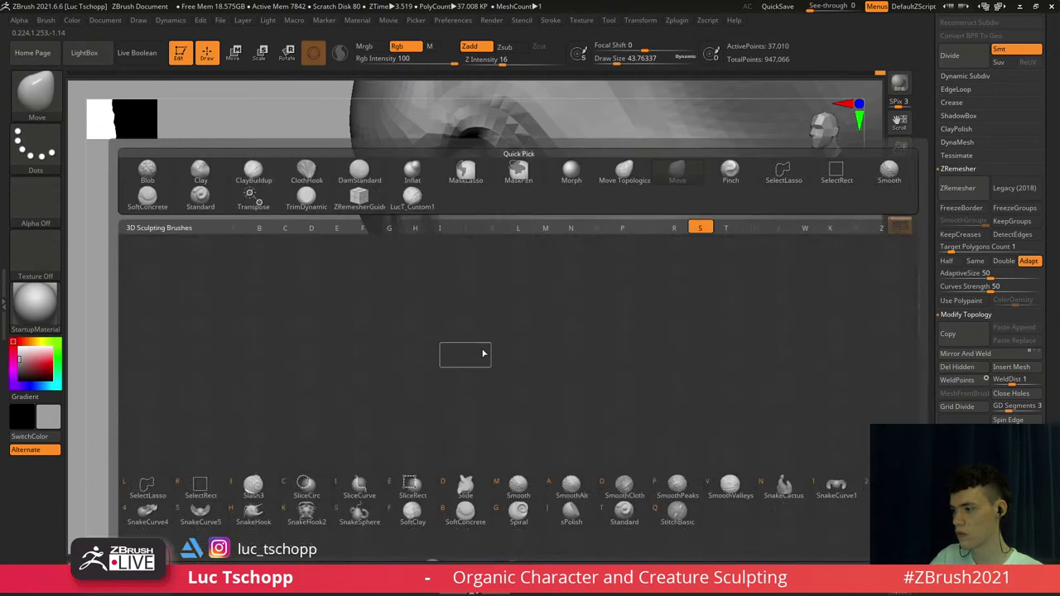
pyautogui.press('t')
pyautogui.moveTo(479, 353)
pyautogui.mouseDown(button='right')
pyautogui.moveTo(507, 364)
pyautogui.moveTo(482, 333)
pyautogui.mouseUp(button='right')
pyautogui.press(']')
pyautogui.press('d')
pyautogui.press('d')
pyautogui.hotkey('shift', 'f')
pyautogui.hotkey('shift', 'f')
pyautogui.press('f')
pyautogui.hotkey('shift', 'd')
pyautogui.hotkey('shift', 'd')
pyautogui.press(']')
pyautogui.press(']')
pyautogui.press(']')
pyautogui.press(']')
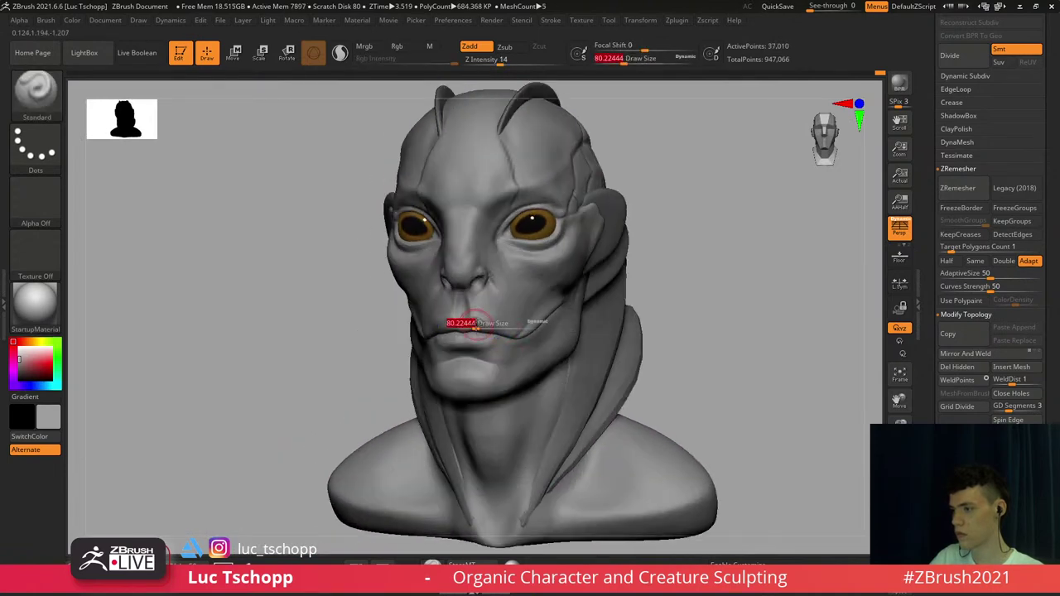
pyautogui.keyDown('shift'); pyautogui.moveTo(490, 334); pyautogui.dragTo(486, 329); pyautogui.keyUp('shift')
pyautogui.press('d')
pyautogui.press('d')
# Zoom in on the nose and size a Move brush to fit the nostril
pyautogui.moveTo(458, 252)
pyautogui.keyDown('ctrl'); pyautogui.mouseDown(button='right')
pyautogui.moveTo(479, 307)
pyautogui.moveTo(515, 303)
pyautogui.moveTo(524, 361)
pyautogui.mouseUp(button='right'); pyautogui.keyUp('ctrl')
pyautogui.press('b')
pyautogui.press('b')
pyautogui.press('d')
pyautogui.press('s')
pyautogui.press('s')
pyautogui.moveTo(530, 338); pyautogui.dragTo(526, 339)
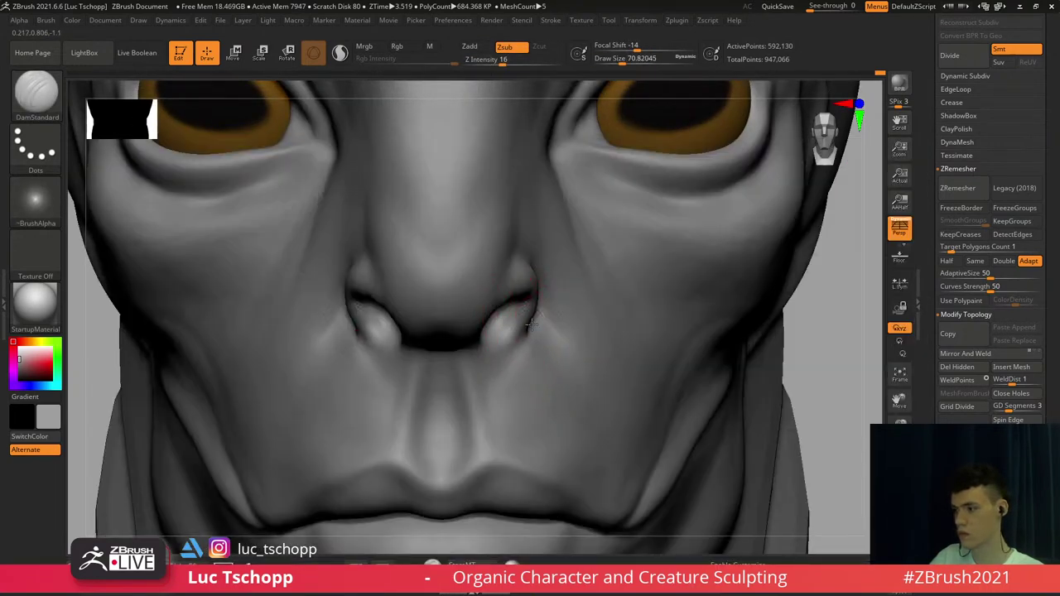
pyautogui.press('b')
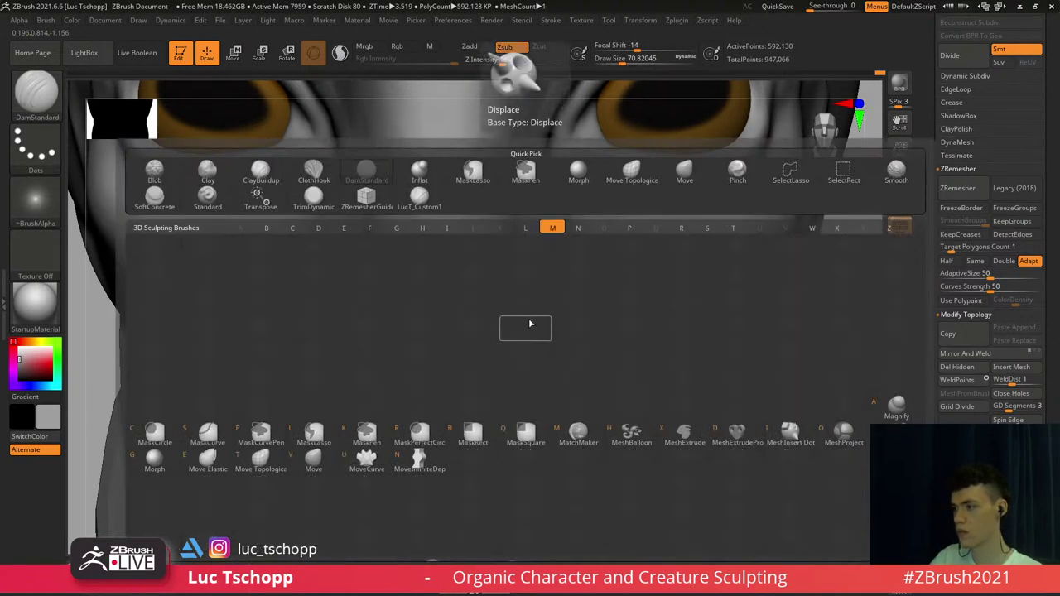
pyautogui.press('m')
pyautogui.press('v')
pyautogui.press('s')
pyautogui.moveTo(534, 328); pyautogui.dragTo(520, 331)
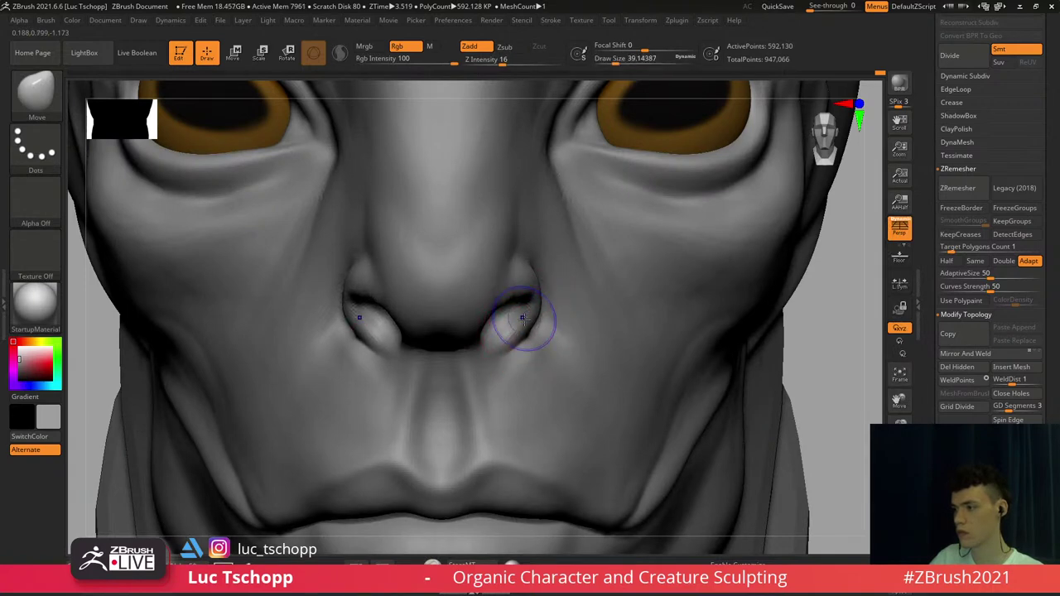
# View the nostrils from below at lower subdivision levels with a smaller brush
pyautogui.hotkey('shift', 'd')
pyautogui.moveTo(524, 320); pyautogui.dragTo(507, 303, button='right')
pyautogui.press('b')
pyautogui.press('s')
pyautogui.press('t')
# Smooth and puff out the nostril rims with the Inflate brush
pyautogui.press('s')
pyautogui.moveTo(512, 295); pyautogui.dragTo(508, 295)
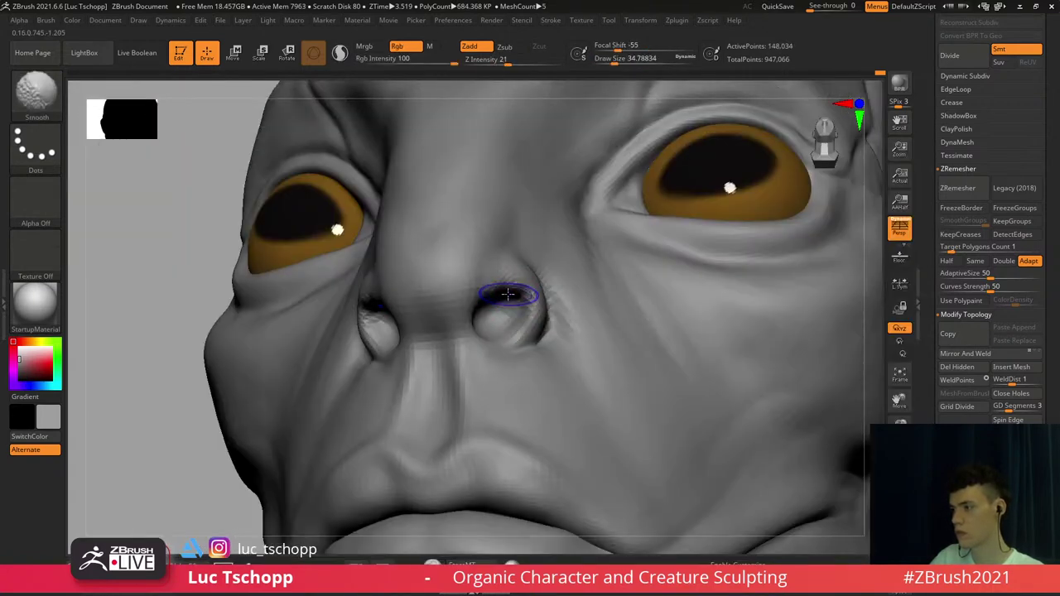
pyautogui.hotkey('shift', 'd')
pyautogui.press('b')
pyautogui.press('i')
pyautogui.press('n')
pyautogui.press('s')
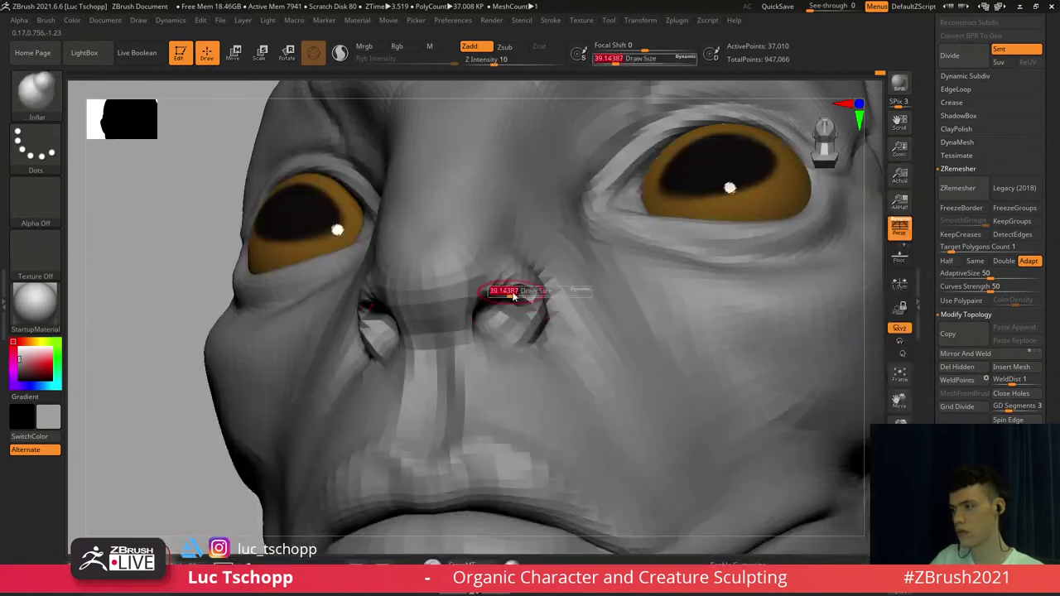
pyautogui.press('d')
pyautogui.keyDown('shift'); pyautogui.moveTo(518, 314); pyautogui.dragTo(526, 313); pyautogui.keyUp('shift')
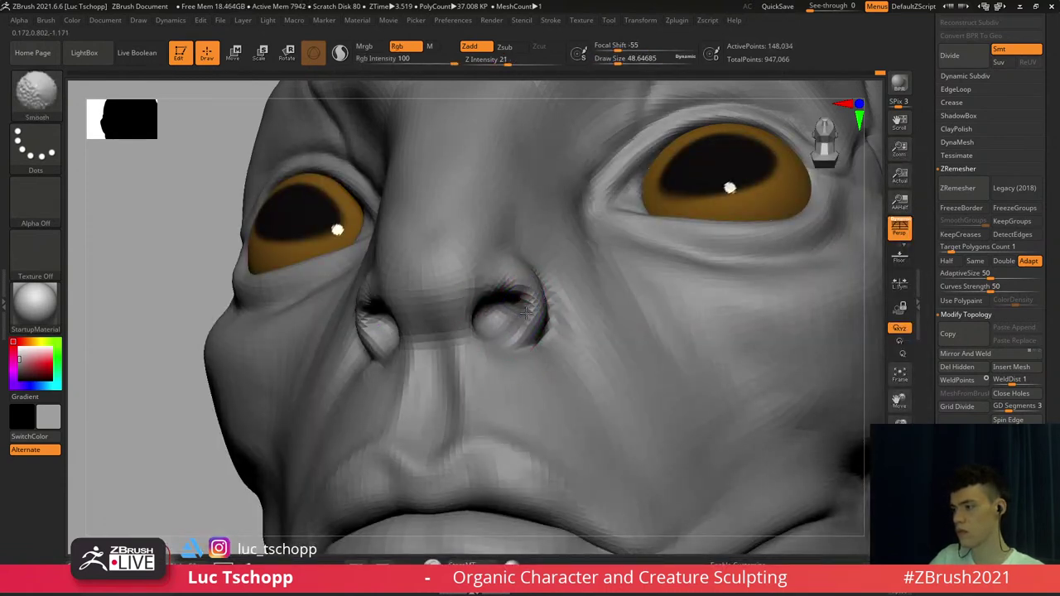
pyautogui.moveTo(513, 302)
pyautogui.keyDown('shift'); pyautogui.mouseDown(button='right')
pyautogui.moveTo(516, 331)
pyautogui.moveTo(495, 303)
pyautogui.moveTo(505, 464)
pyautogui.mouseUp(button='right'); pyautogui.keyUp('shift')
pyautogui.press('d')
pyautogui.press('f')
# Shift the nostril wing outward with the Move brush at a lower subdivision level
pyautogui.press('b')
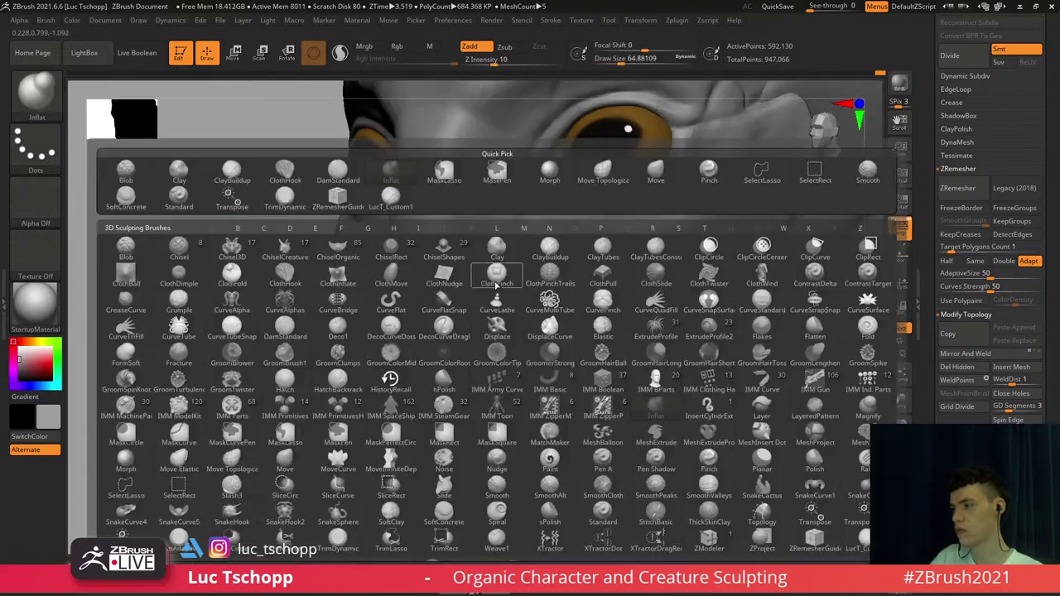
pyautogui.press('m')
pyautogui.press('v')
pyautogui.hotkey('shift', 'd')
pyautogui.moveTo(490, 274); pyautogui.dragTo(486, 259)
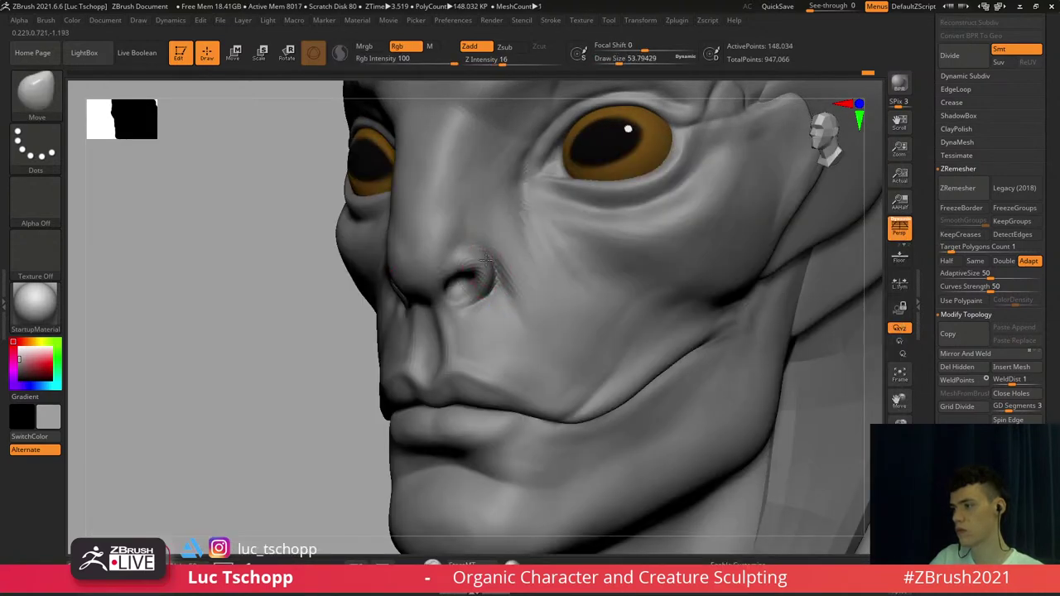
pyautogui.press('f')
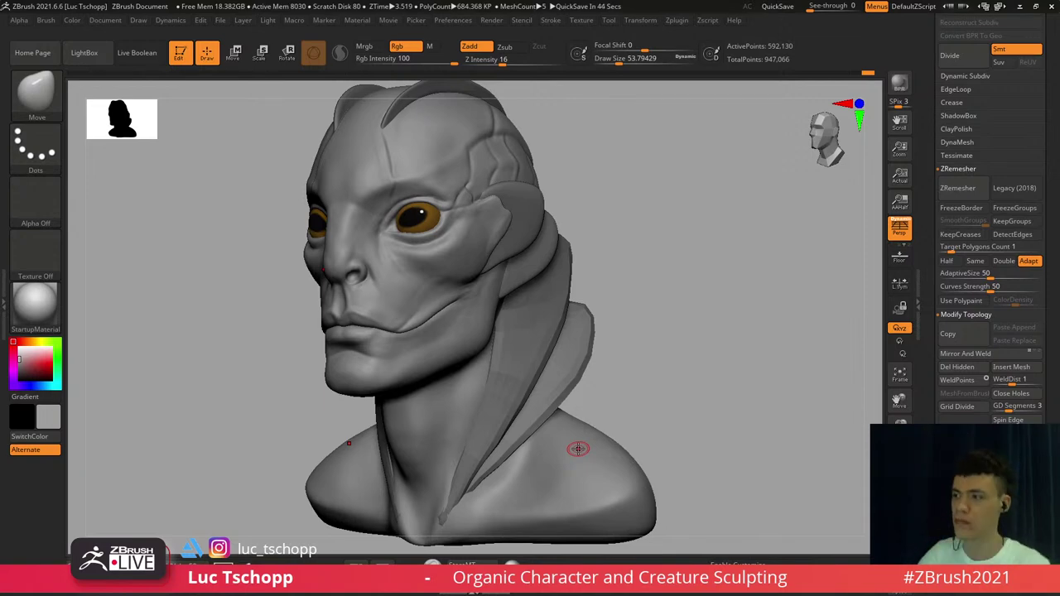
# Smooth the chin below the mouth with an enlarged brush at a low subdivision level
pyautogui.moveTo(578, 449); pyautogui.dragTo(676, 451, button='right')
pyautogui.keyDown('alt'); pyautogui.moveTo(400, 326); pyautogui.dragTo(497, 377, button='right'); pyautogui.keyUp('alt')
pyautogui.moveTo(497, 377)
pyautogui.mouseDown(button='right')
pyautogui.moveTo(428, 373)
pyautogui.moveTo(471, 372)
pyautogui.moveTo(471, 362)
pyautogui.mouseUp(button='right')
pyautogui.press('b')
pyautogui.press('s')
pyautogui.press('t')
pyautogui.hotkey('shift', 'd')
pyautogui.hotkey('shift', 'd')
pyautogui.hotkey('shift', 'd')
pyautogui.press('s')
pyautogui.press('s')
pyautogui.moveTo(478, 366); pyautogui.dragTo(488, 367)
pyautogui.press('s')
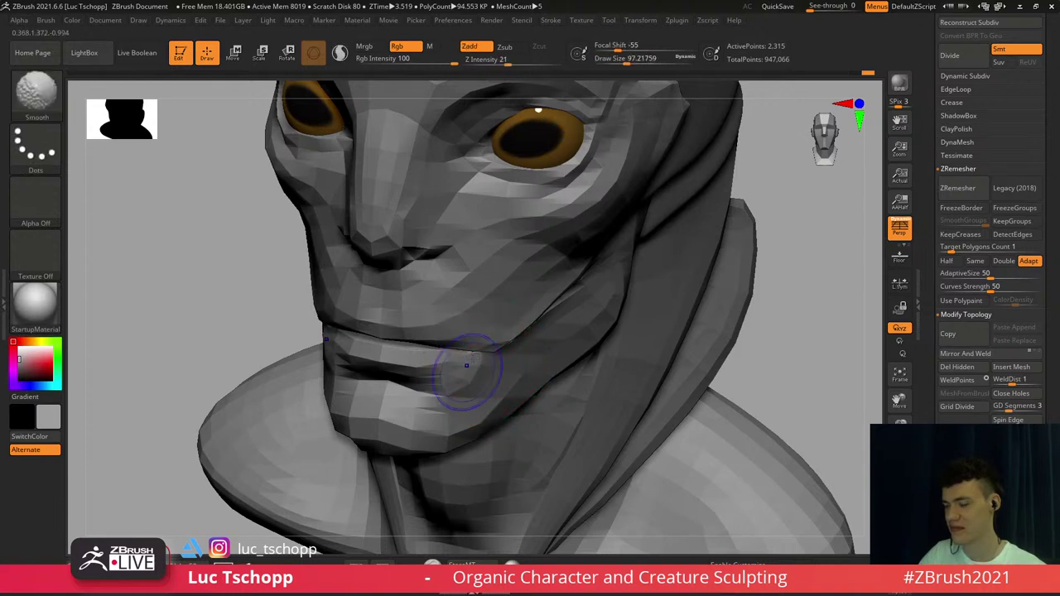
pyautogui.keyDown('shift'); pyautogui.moveTo(466, 367); pyautogui.dragTo(478, 354, button='right'); pyautogui.keyUp('shift')
pyautogui.press('d')
pyautogui.press('d')
pyautogui.keyDown('alt'); pyautogui.moveTo(325, 382); pyautogui.dragTo(441, 360, button='right'); pyautogui.keyUp('alt')
pyautogui.press('d')
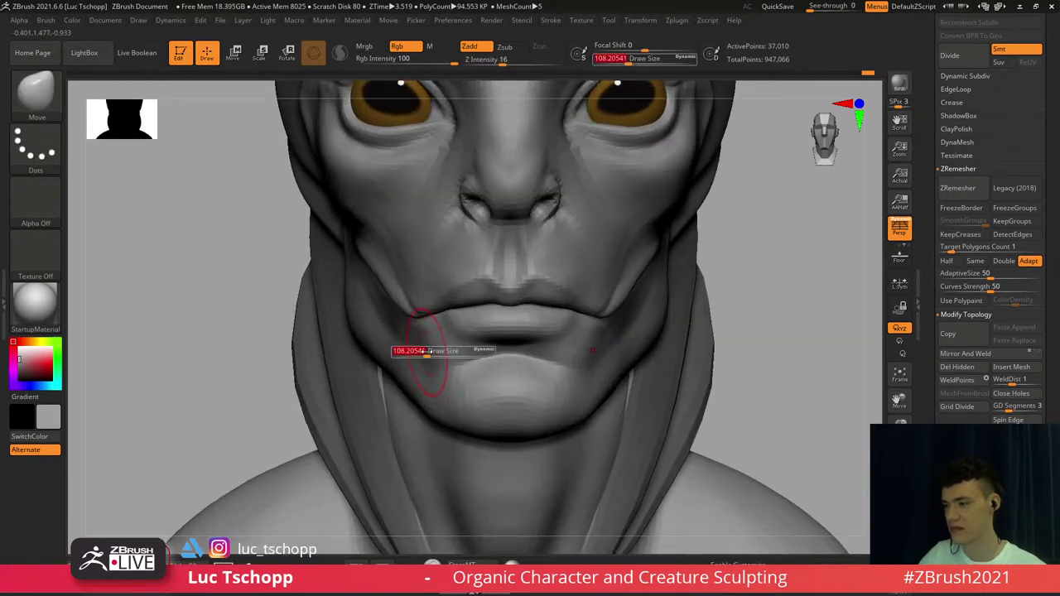
# Pull the lower lip corner into shape at a lower level, then return to full detail
pyautogui.hotkey('shift', 'd')
pyautogui.hotkey('shift', 'd')
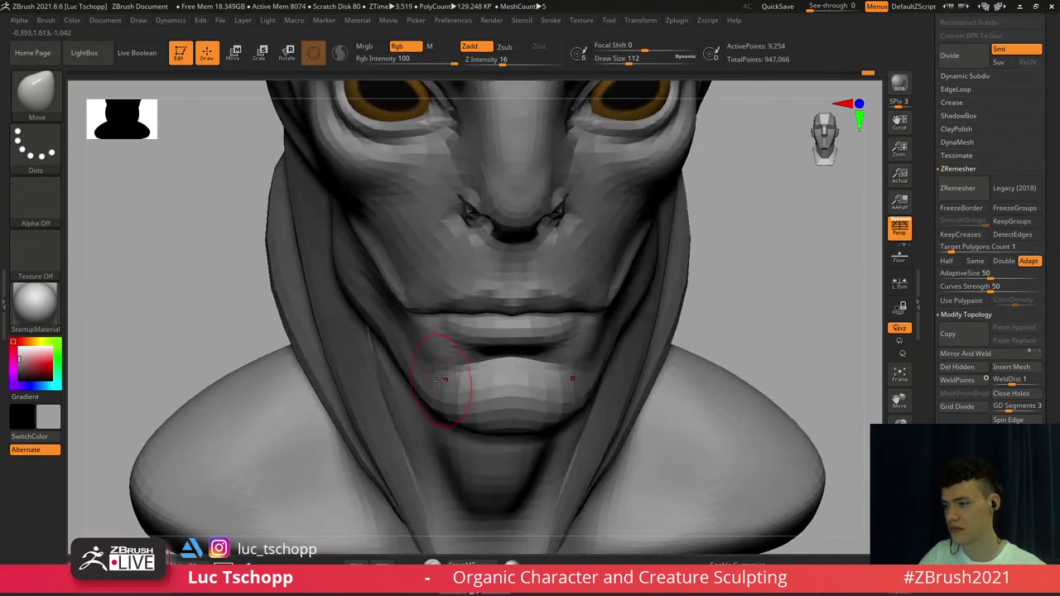
pyautogui.moveTo(452, 377); pyautogui.dragTo(441, 358)
pyautogui.press('d')
pyautogui.press('d')
pyautogui.press('d')
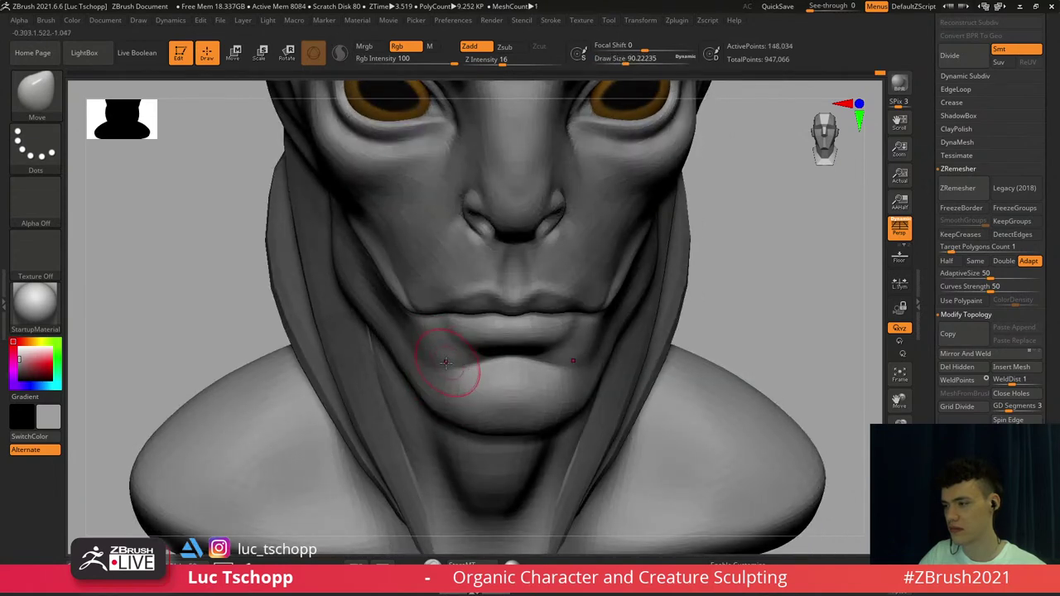
pyautogui.keyDown('ctrl'); pyautogui.moveTo(452, 366); pyautogui.dragTo(443, 333, button='right'); pyautogui.keyUp('ctrl')
pyautogui.moveTo(501, 236)
pyautogui.keyDown('alt'); pyautogui.mouseDown(button='right')
pyautogui.moveTo(431, 300)
pyautogui.moveTo(490, 329)
pyautogui.moveTo(454, 261)
pyautogui.mouseUp(button='right'); pyautogui.keyUp('alt')
# Select the Standard brush and turn the head to a left three-quarter view
pyautogui.press('b')
pyautogui.press('s')
pyautogui.press('t')
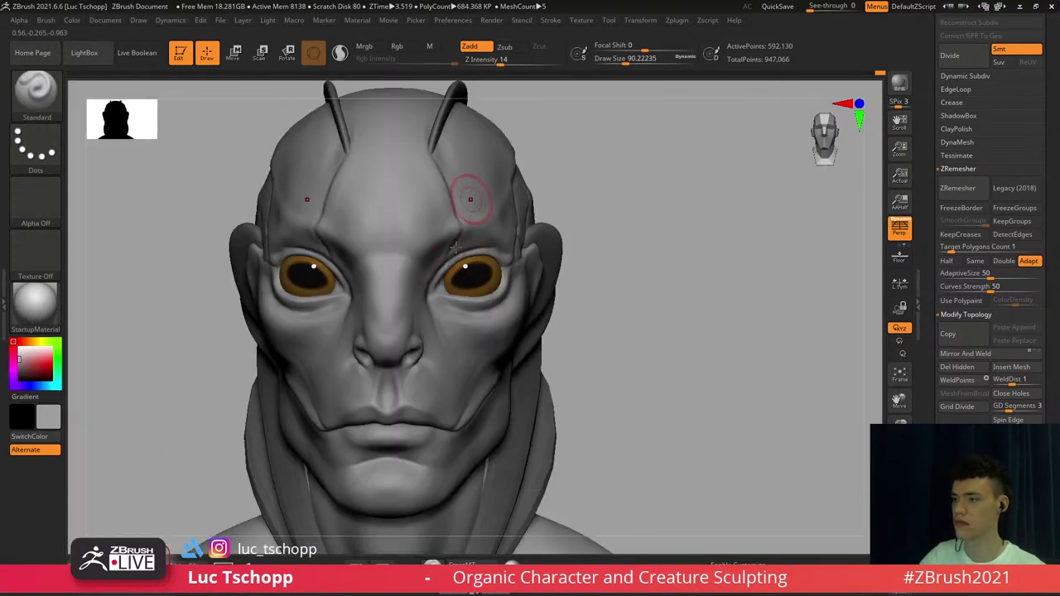
pyautogui.keyDown('alt'); pyautogui.moveTo(470, 200); pyautogui.dragTo(454, 251, button='right'); pyautogui.keyUp('alt')
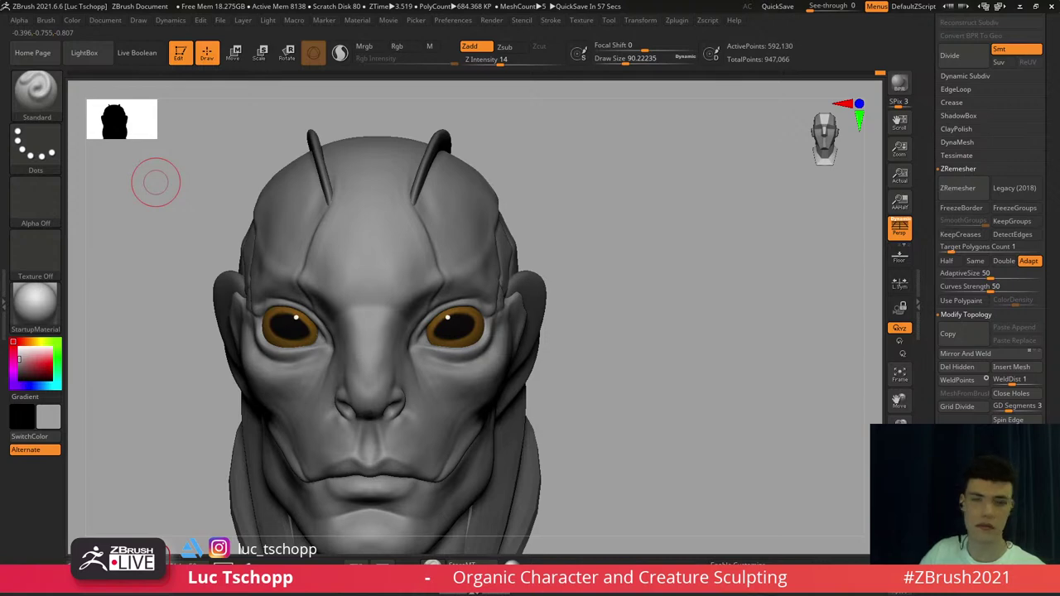
pyautogui.moveTo(155, 182)
pyautogui.mouseDown()
pyautogui.moveTo(116, 211)
pyautogui.moveTo(125, 273)
pyautogui.mouseUp()
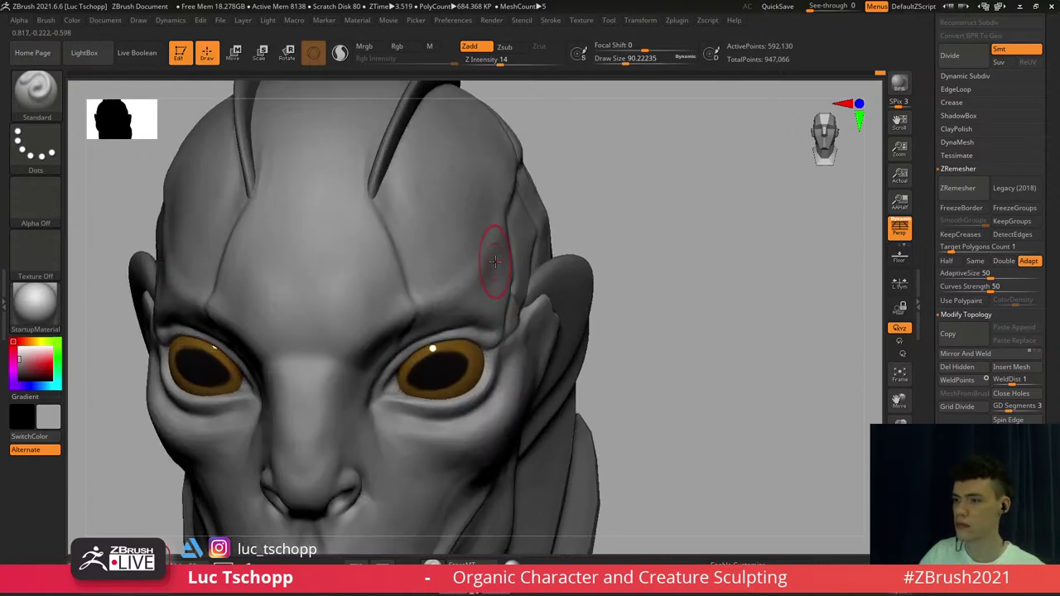
pyautogui.moveTo(512, 260); pyautogui.dragTo(286, 259, button='right')
# Show only the head in Solo mode and shrink the brush at a left profile view
pyautogui.click(889, 548)
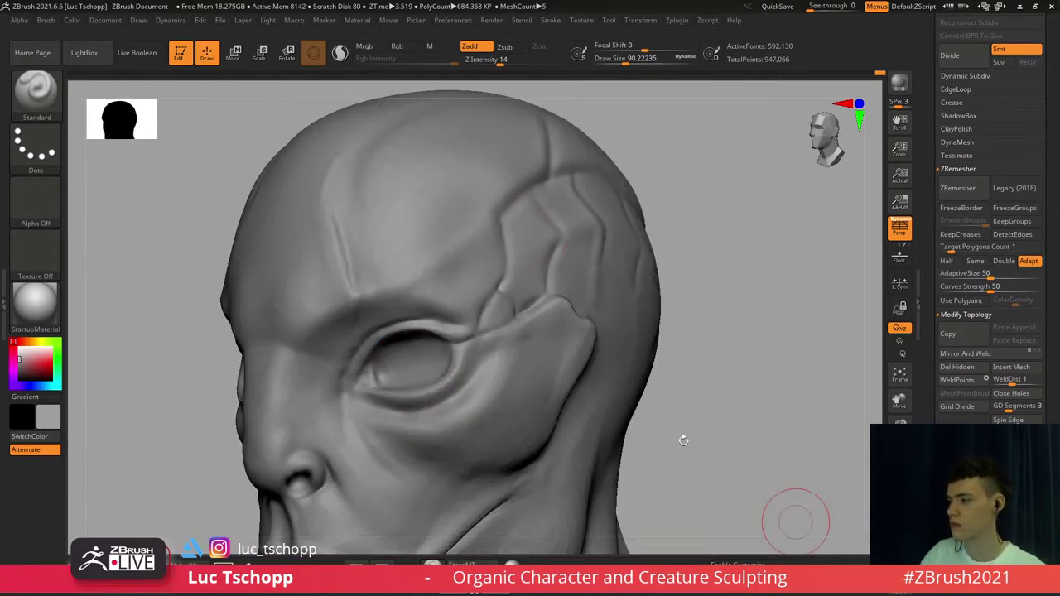
pyautogui.moveTo(519, 218); pyautogui.dragTo(520, 292, button='right')
pyautogui.press('s')
pyautogui.moveTo(520, 292); pyautogui.dragTo(512, 289)
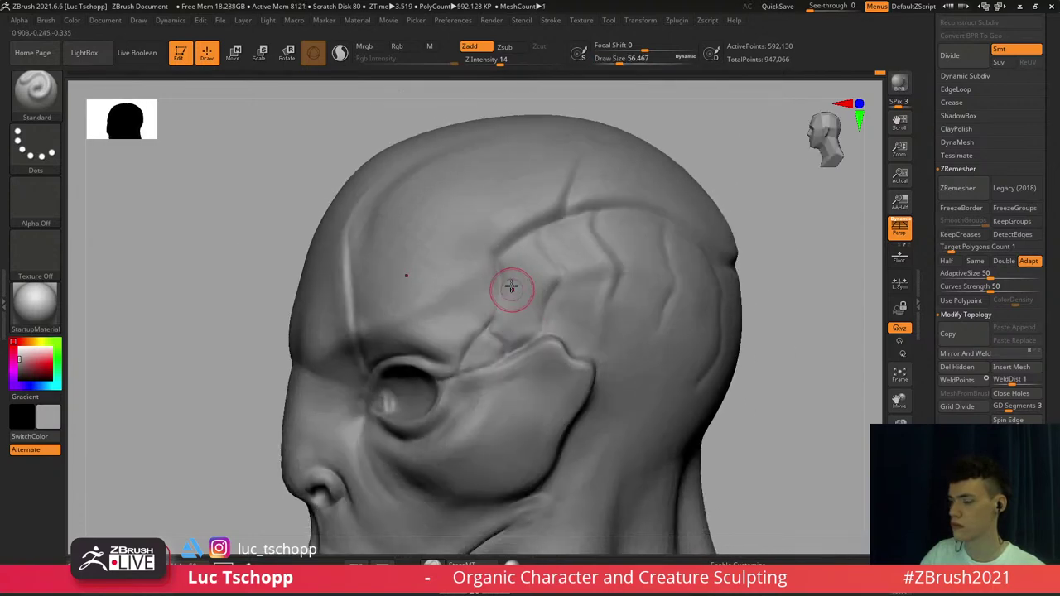
pyautogui.moveTo(512, 289); pyautogui.dragTo(519, 294, button='right')
pyautogui.press('s')
# Lasso a plate shape on the temple with MaskLasso and refine the mask
pyautogui.keyDown('ctrl'); pyautogui.click(48, 99); pyautogui.keyUp('ctrl')
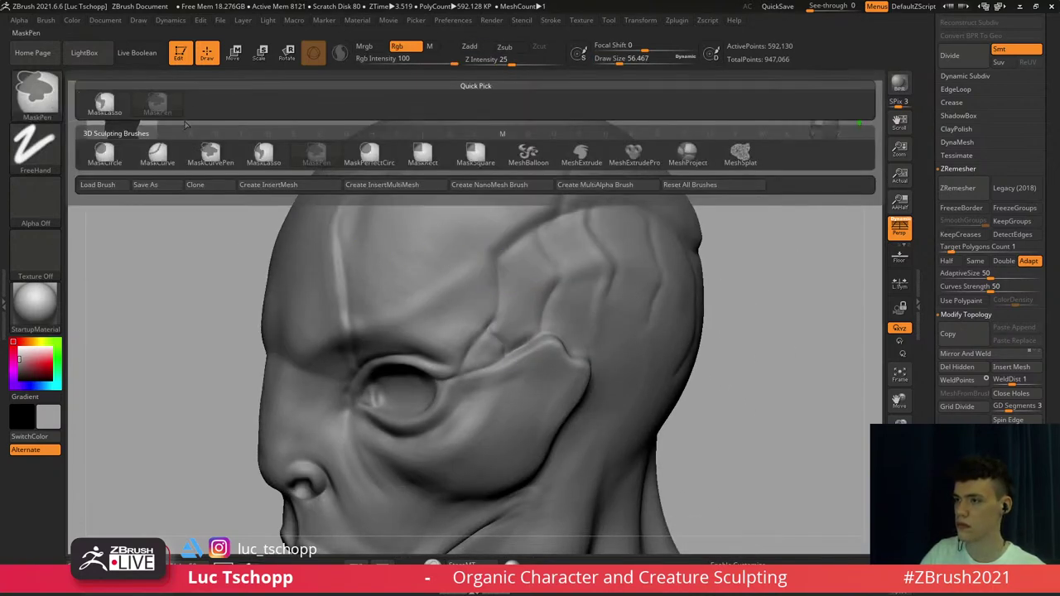
pyautogui.click(262, 153)
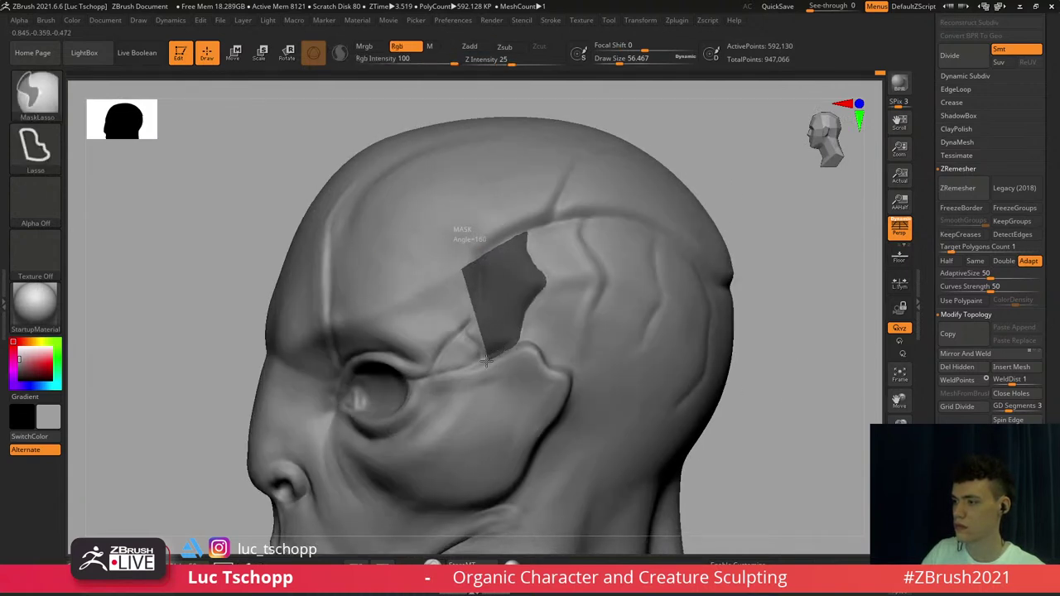
pyautogui.keyDown('ctrl'); pyautogui.moveTo(437, 327); pyautogui.dragTo(456, 275); pyautogui.keyUp('ctrl')
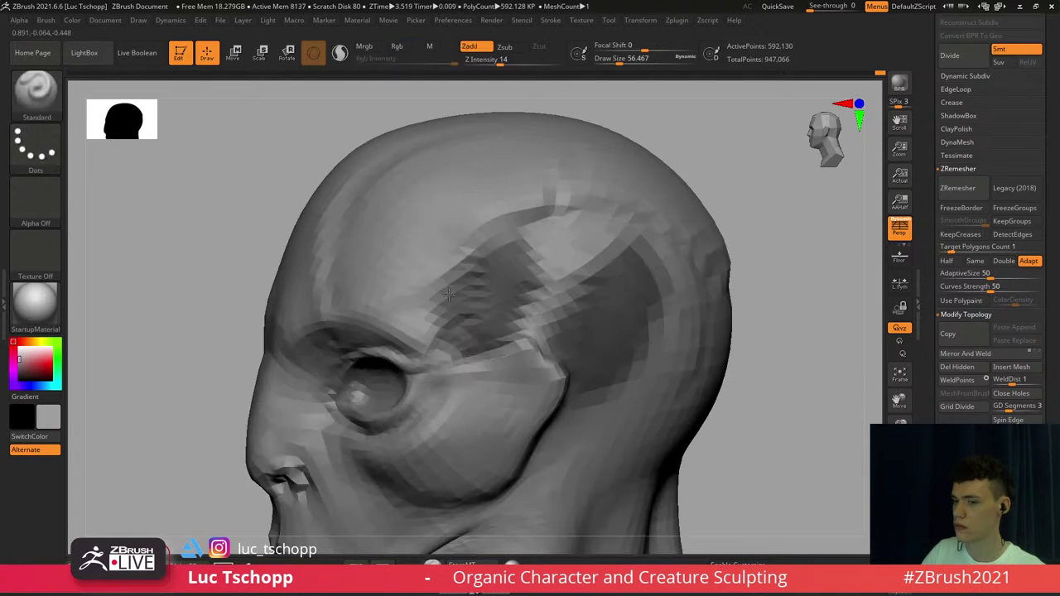
pyautogui.keyDown('ctrl'); pyautogui.moveTo(455, 275); pyautogui.dragTo(447, 240, button='right'); pyautogui.keyUp('ctrl')
pyautogui.moveTo(448, 240); pyautogui.dragTo(513, 266, button='right')
pyautogui.moveTo(469, 303); pyautogui.dragTo(406, 290, button='right')
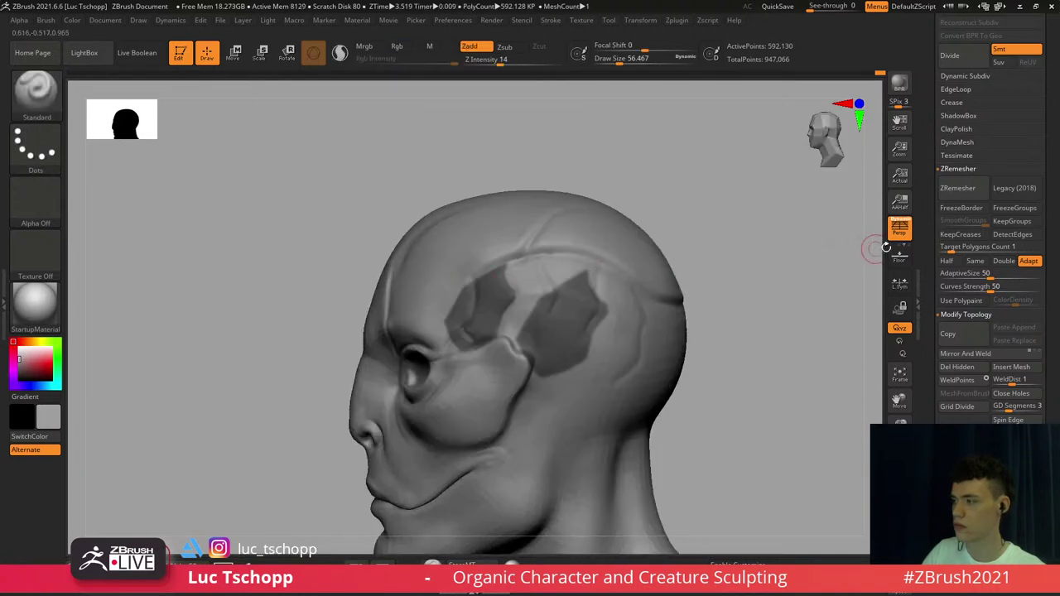
pyautogui.moveTo(632, 206)
pyautogui.keyDown('ctrl'); pyautogui.mouseDown()
pyautogui.moveTo(614, 408)
pyautogui.moveTo(512, 358)
pyautogui.moveTo(585, 227)
pyautogui.moveTo(631, 202)
pyautogui.mouseUp(); pyautogui.keyUp('ctrl')
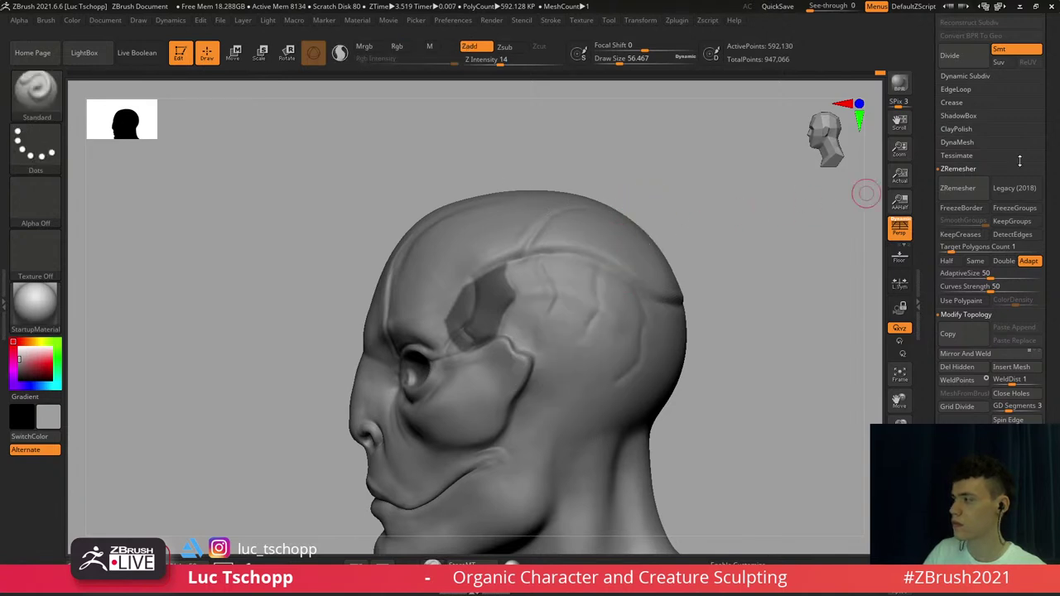
pyautogui.moveTo(1059, 139); pyautogui.dragTo(1044, 252)
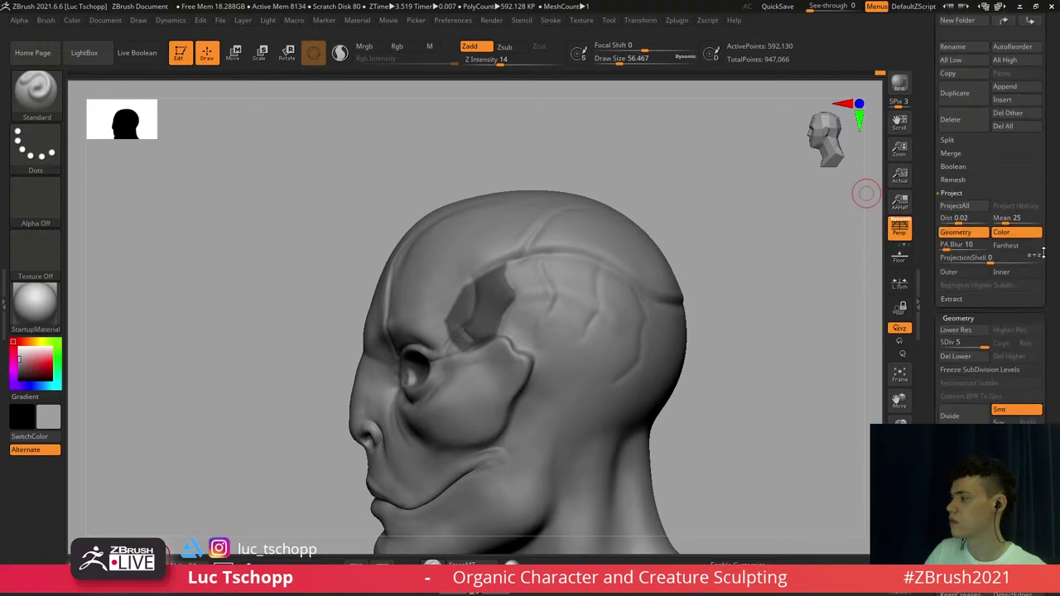
# Extract the masked temple area at 0.02 thickness and accept it as subtool Extract8
pyautogui.click(952, 297)
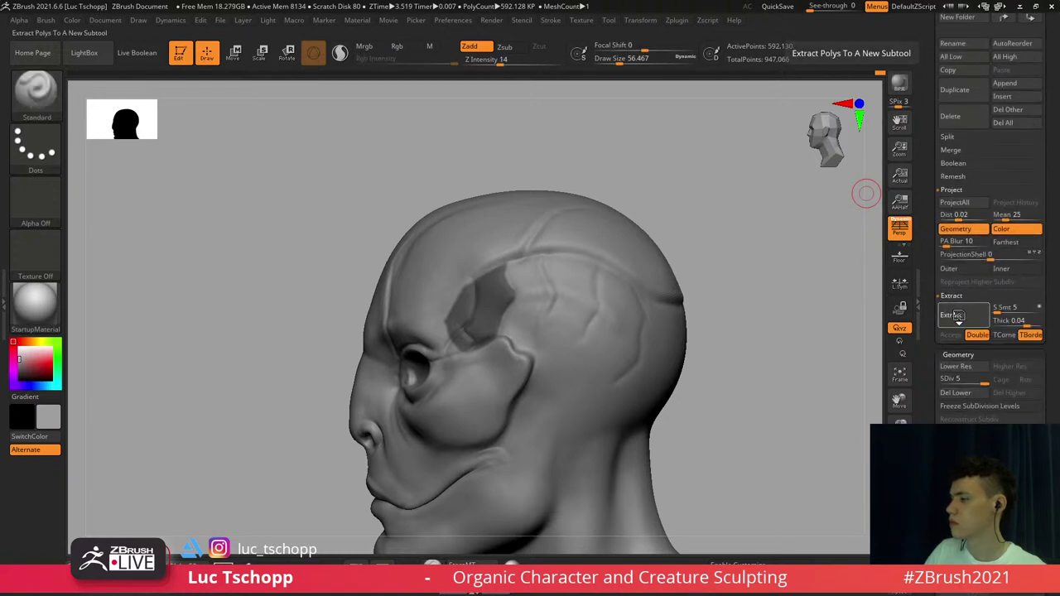
pyautogui.click(958, 316)
pyautogui.moveTo(332, 426); pyautogui.dragTo(684, 308)
pyautogui.click(965, 315)
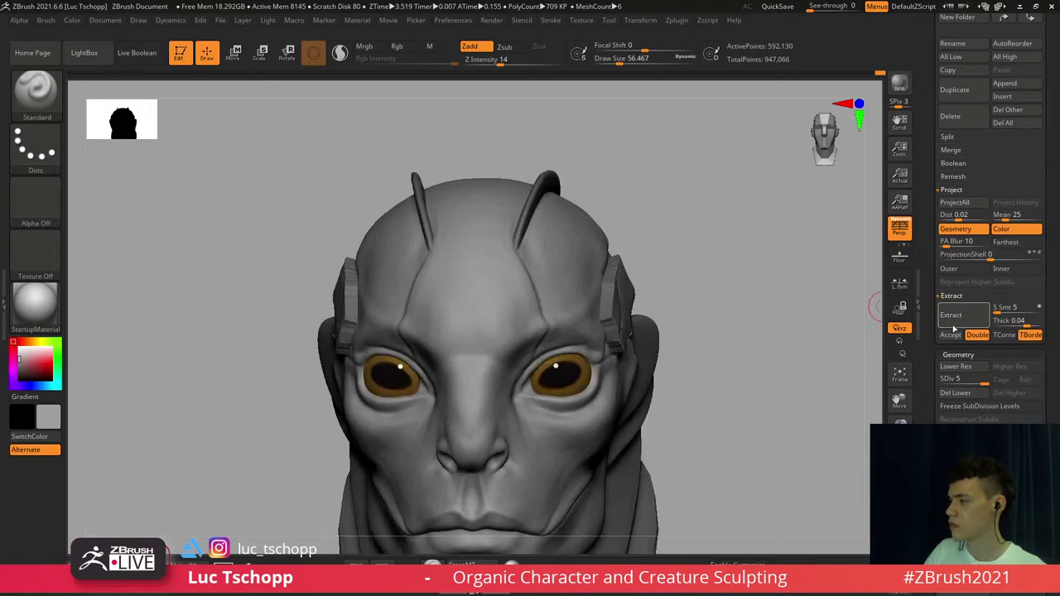
pyautogui.moveTo(812, 290); pyautogui.dragTo(779, 303)
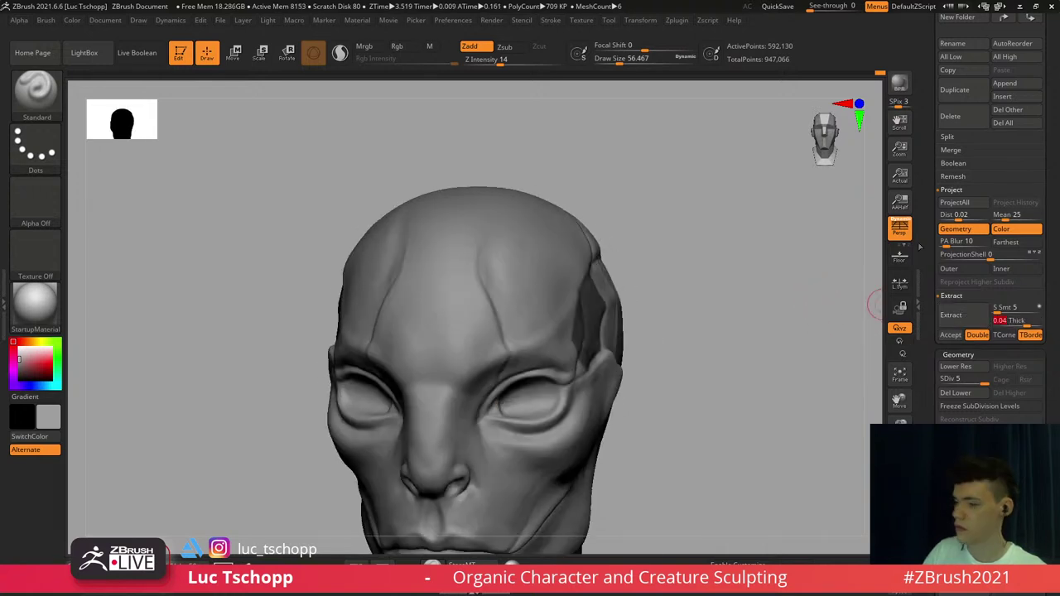
pyautogui.write('0')
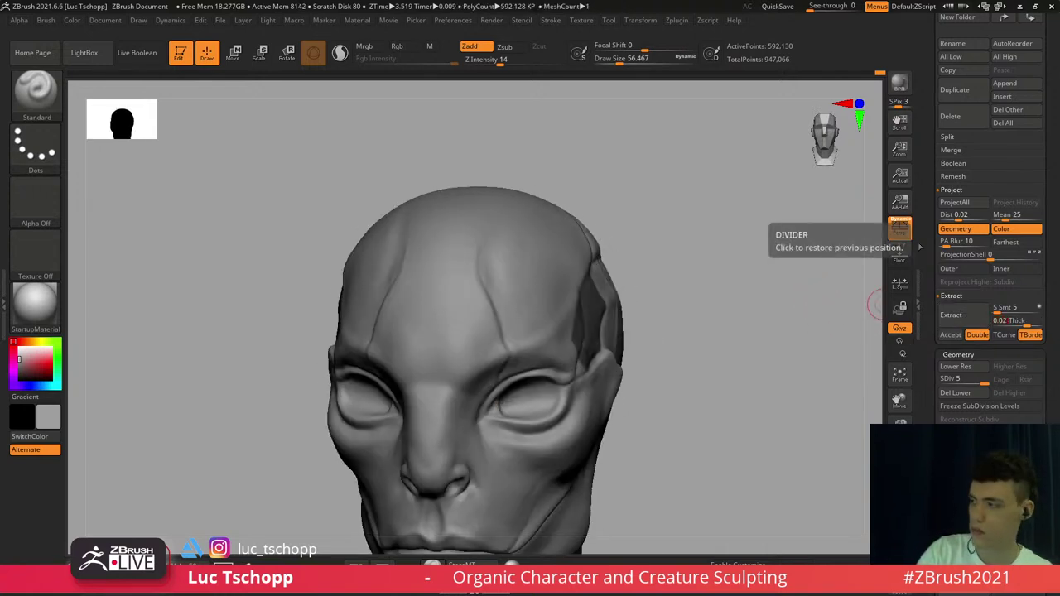
pyautogui.click(953, 316)
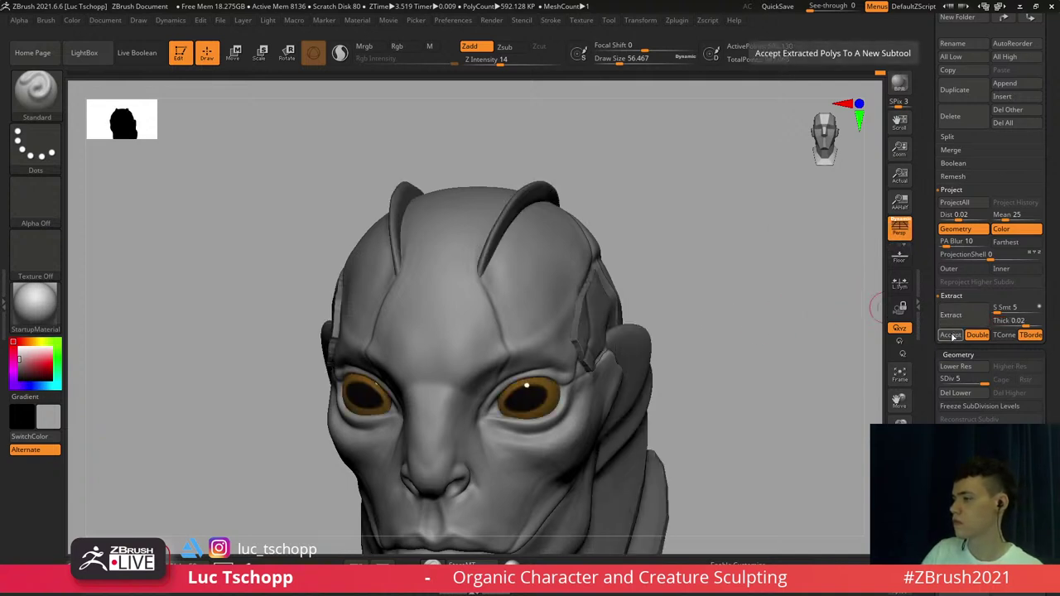
pyautogui.click(951, 335)
# Clear the mask and smooth the edges of the extracted plates
pyautogui.press('s')
pyautogui.moveTo(572, 329); pyautogui.dragTo(623, 336)
pyautogui.moveTo(617, 336); pyautogui.dragTo(586, 335, button='right')
pyautogui.keyDown('ctrl'); pyautogui.click(603, 306); pyautogui.keyUp('ctrl')
pyautogui.moveTo(617, 289)
pyautogui.keyDown('ctrl'); pyautogui.mouseDown()
pyautogui.moveTo(635, 293)
pyautogui.moveTo(587, 316)
pyautogui.moveTo(600, 298)
pyautogui.moveTo(604, 314)
pyautogui.moveTo(618, 304)
pyautogui.mouseUp(); pyautogui.keyUp('ctrl')
pyautogui.moveTo(618, 303)
pyautogui.mouseDown(button='right')
pyautogui.moveTo(655, 279)
pyautogui.moveTo(637, 309)
pyautogui.moveTo(654, 392)
pyautogui.mouseUp(button='right')
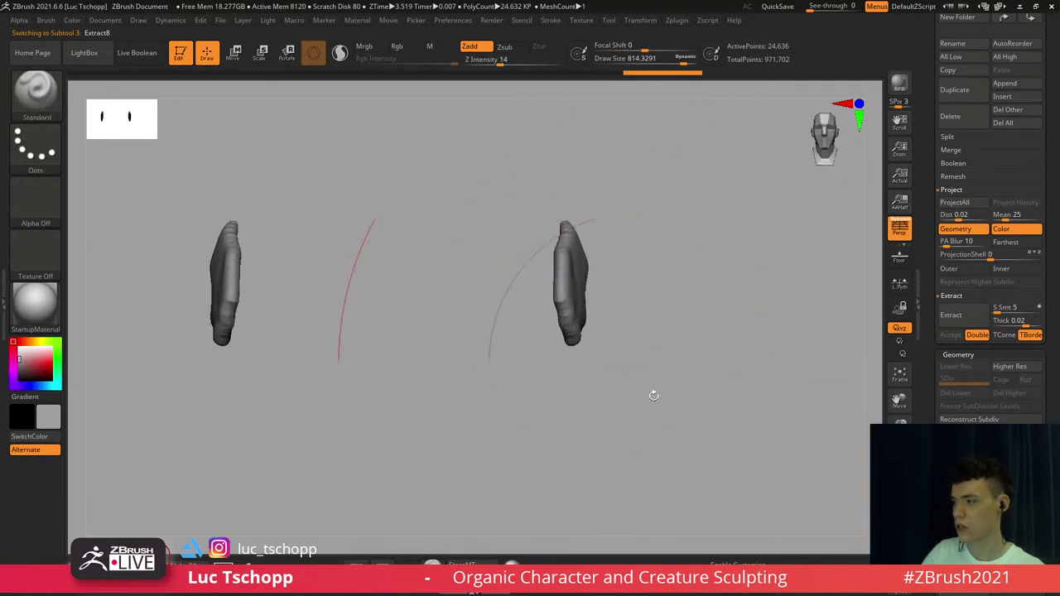
# Solo the head in left profile and lasso-mask a plate shape across the temple
pyautogui.click(899, 543)
pyautogui.moveTo(604, 267); pyautogui.dragTo(562, 307, button='right')
pyautogui.keyDown('alt'); pyautogui.click(611, 307); pyautogui.keyUp('alt')
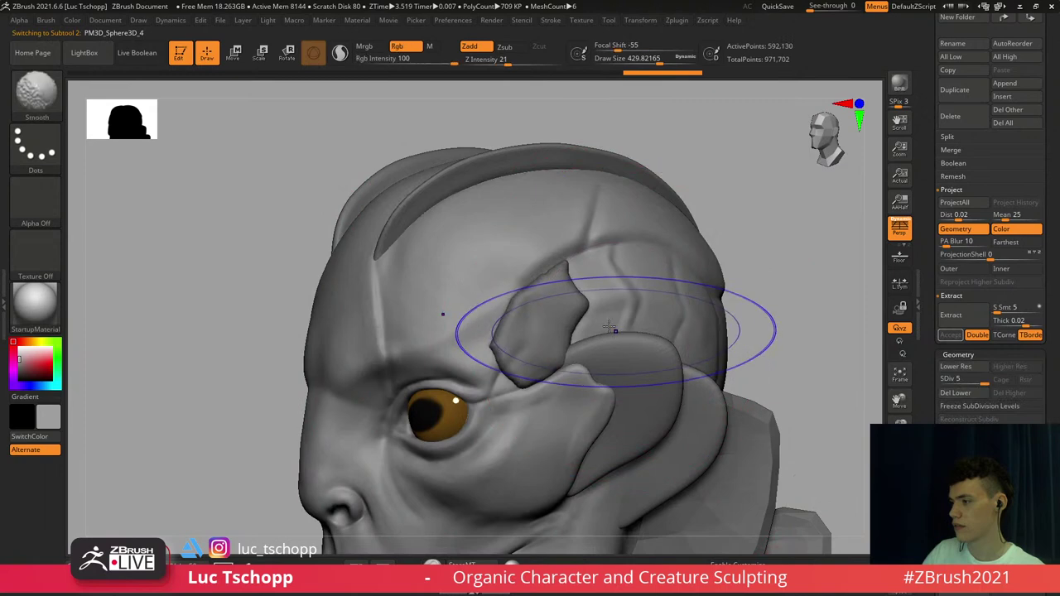
pyautogui.keyDown('shift'); pyautogui.moveTo(616, 331); pyautogui.dragTo(585, 334, button='right'); pyautogui.keyUp('shift')
pyautogui.click(900, 542)
pyautogui.keyDown('alt'); pyautogui.moveTo(696, 464); pyautogui.dragTo(669, 450, button='right'); pyautogui.keyUp('alt')
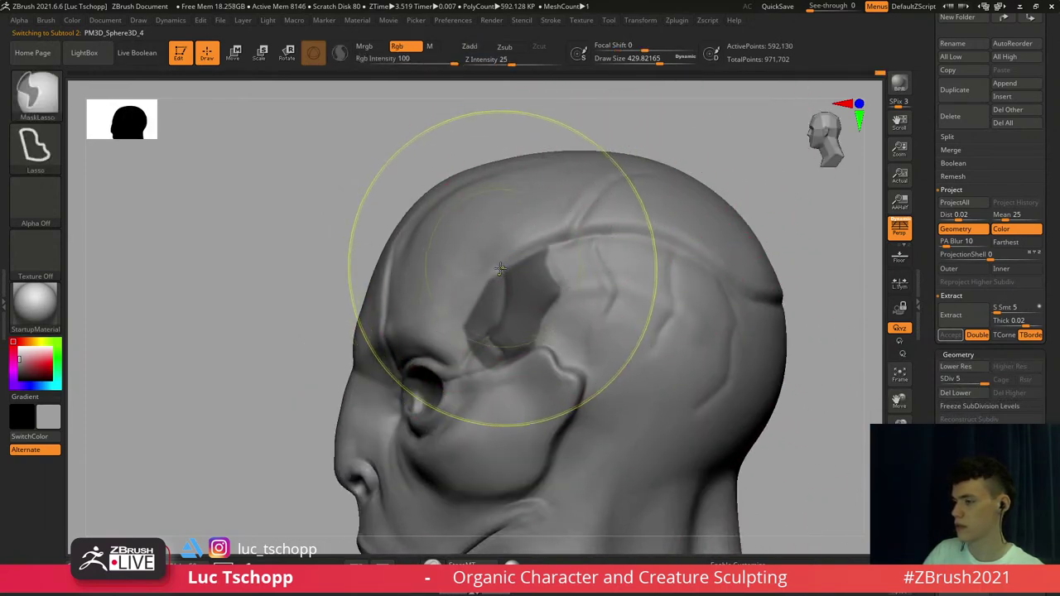
pyautogui.keyDown('ctrl'); pyautogui.moveTo(503, 270); pyautogui.dragTo(562, 242); pyautogui.keyUp('ctrl')
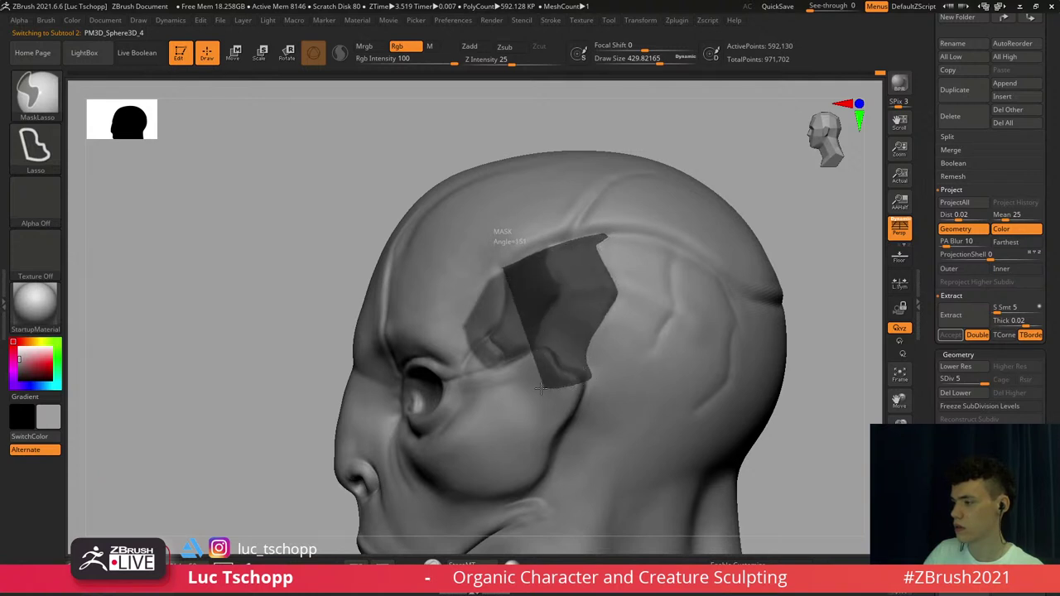
pyautogui.moveTo(541, 389)
pyautogui.keyDown('ctrl'); pyautogui.mouseDown()
pyautogui.moveTo(496, 388)
pyautogui.moveTo(458, 263)
pyautogui.moveTo(471, 237)
pyautogui.mouseUp(); pyautogui.keyUp('ctrl')
pyautogui.moveTo(412, 268)
pyautogui.keyDown('ctrl'); pyautogui.mouseDown()
pyautogui.moveTo(430, 237)
pyautogui.moveTo(526, 225)
pyautogui.mouseUp(); pyautogui.keyUp('ctrl')
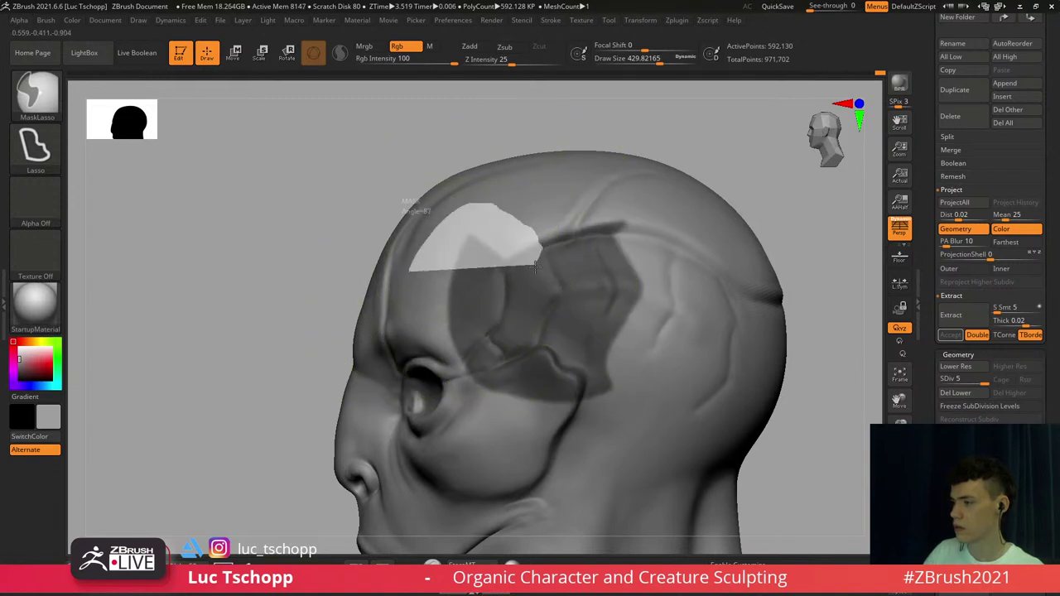
pyautogui.keyDown('ctrl'); pyautogui.keyDown('alt'); pyautogui.moveTo(535, 267); pyautogui.dragTo(530, 404); pyautogui.keyUp('alt'); pyautogui.keyUp('ctrl')
pyautogui.hotkey('ctrl', 'z')
# Refine the temple mask by clearing and trimming its edges, with perspective turned off
pyautogui.moveTo(413, 275)
pyautogui.keyDown('ctrl'); pyautogui.keyDown('alt'); pyautogui.mouseDown()
pyautogui.moveTo(473, 214)
pyautogui.moveTo(527, 275)
pyautogui.moveTo(444, 490)
pyautogui.moveTo(433, 480)
pyautogui.mouseUp(); pyautogui.keyUp('alt'); pyautogui.keyUp('ctrl')
pyautogui.moveTo(438, 241)
pyautogui.keyDown('ctrl'); pyautogui.keyDown('alt'); pyautogui.mouseDown()
pyautogui.moveTo(664, 210)
pyautogui.moveTo(628, 235)
pyautogui.moveTo(444, 284)
pyautogui.mouseUp(); pyautogui.keyUp('alt'); pyautogui.keyUp('ctrl')
pyautogui.moveTo(442, 301)
pyautogui.keyDown('ctrl'); pyautogui.mouseDown(button='right')
pyautogui.moveTo(488, 293)
pyautogui.moveTo(461, 308)
pyautogui.moveTo(537, 357)
pyautogui.moveTo(539, 341)
pyautogui.moveTo(501, 348)
pyautogui.mouseUp(button='right'); pyautogui.keyUp('ctrl')
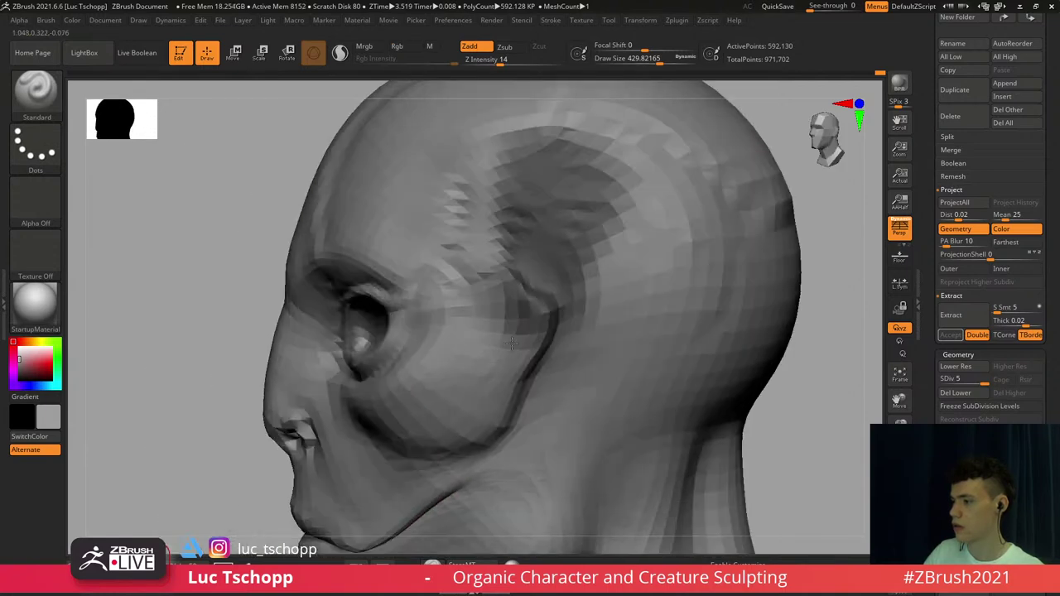
pyautogui.keyDown('ctrl'); pyautogui.keyDown('alt'); pyautogui.moveTo(479, 341); pyautogui.dragTo(570, 345); pyautogui.keyUp('alt'); pyautogui.keyUp('ctrl')
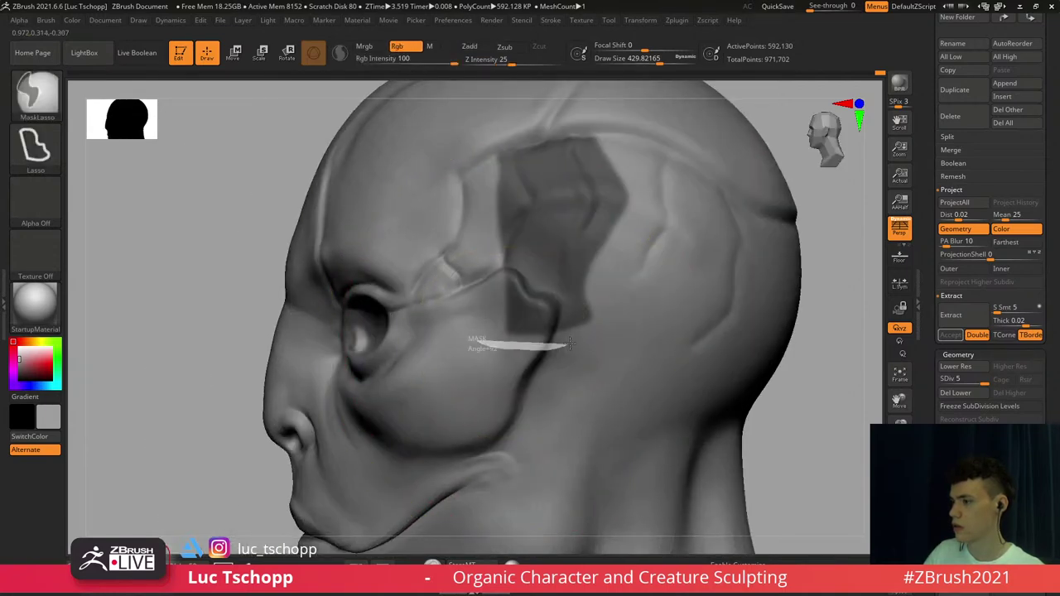
pyautogui.keyDown('ctrl'); pyautogui.keyDown('alt'); pyautogui.moveTo(471, 274); pyautogui.dragTo(472, 279); pyautogui.keyUp('alt'); pyautogui.keyUp('ctrl')
pyautogui.moveTo(473, 282)
pyautogui.keyDown('ctrl'); pyautogui.mouseDown(button='right')
pyautogui.moveTo(527, 324)
pyautogui.moveTo(602, 268)
pyautogui.mouseUp(button='right'); pyautogui.keyUp('ctrl')
pyautogui.hotkey('ctrl', 'z')
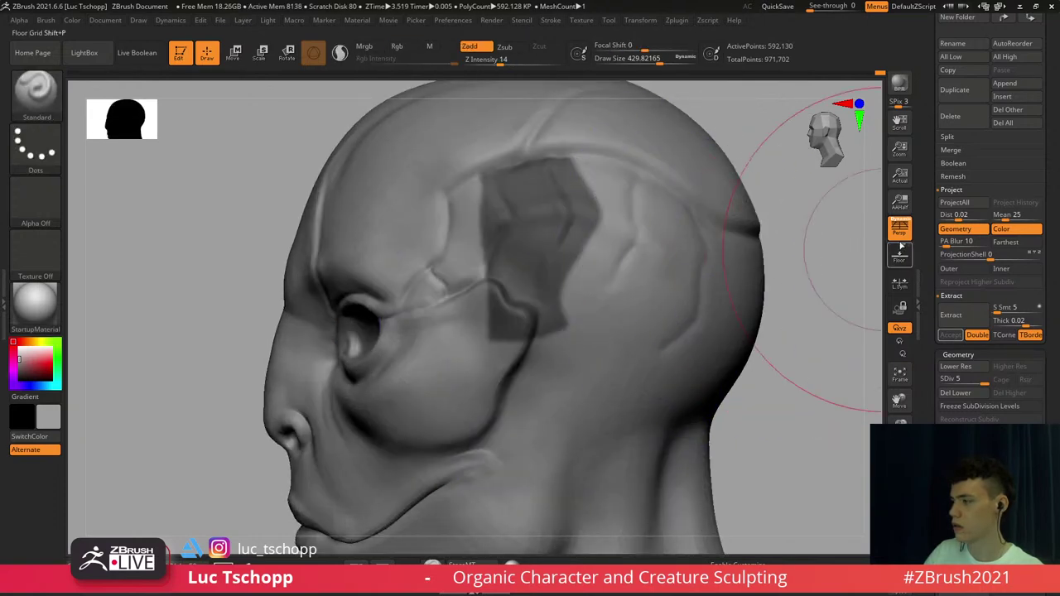
pyautogui.press('p')
pyautogui.moveTo(546, 292); pyautogui.dragTo(494, 384, button='right')
pyautogui.keyDown('ctrl'); pyautogui.moveTo(494, 384); pyautogui.dragTo(521, 355, button='right'); pyautogui.keyUp('ctrl')
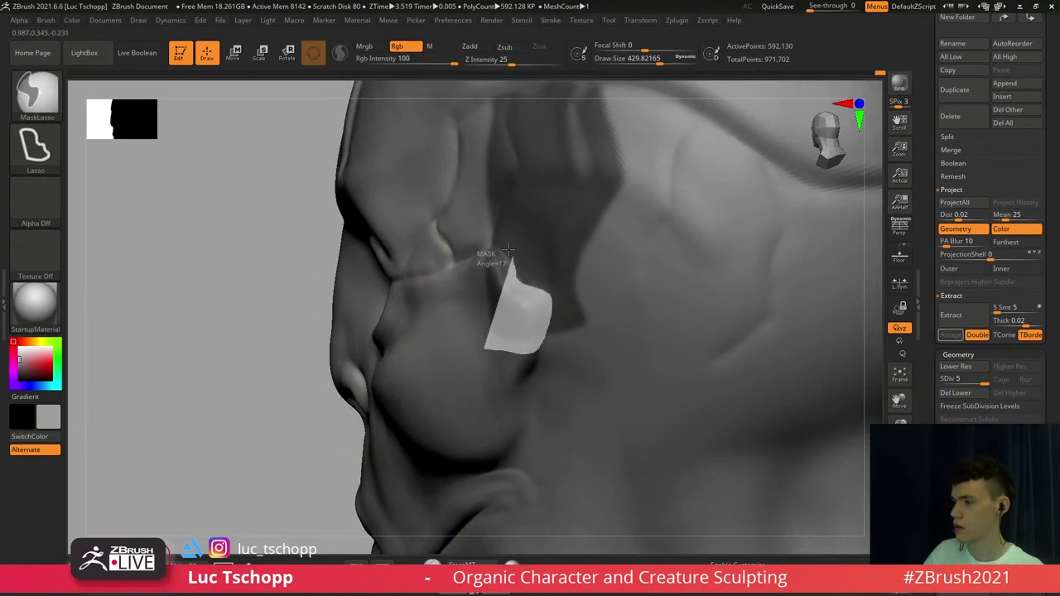
pyautogui.keyDown('ctrl'); pyautogui.keyDown('alt'); pyautogui.moveTo(508, 250); pyautogui.dragTo(453, 279); pyautogui.keyUp('alt'); pyautogui.keyUp('ctrl')
pyautogui.moveTo(452, 279)
pyautogui.keyDown('ctrl'); pyautogui.mouseDown(button='right')
pyautogui.moveTo(445, 296)
pyautogui.moveTo(583, 267)
pyautogui.mouseUp(button='right'); pyautogui.keyUp('ctrl')
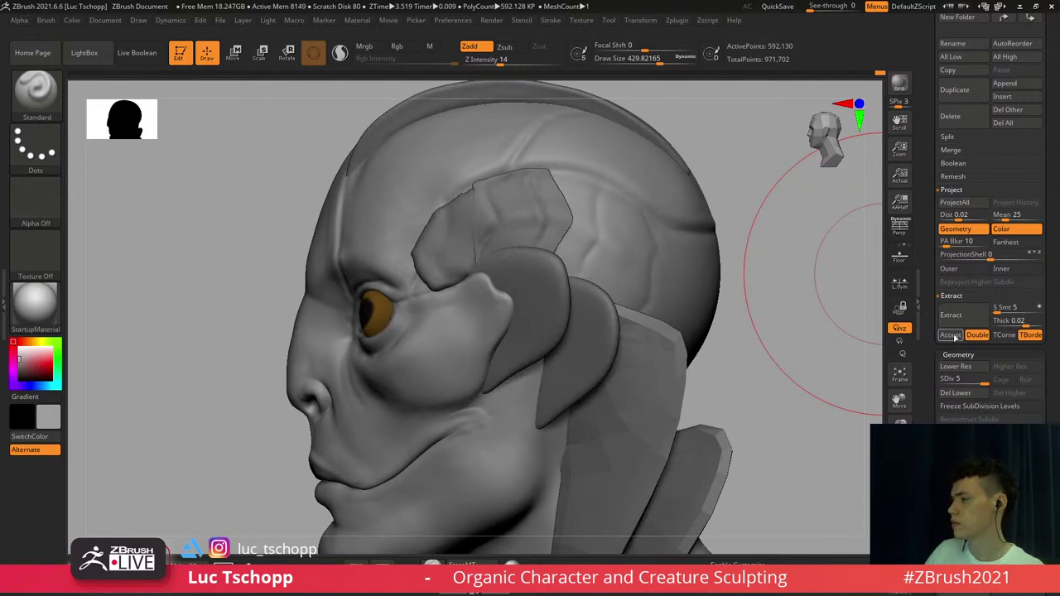
# Accept the temple extraction as a new plate subtool and select it for inspection
pyautogui.click(955, 337)
pyautogui.moveTo(687, 295); pyautogui.dragTo(618, 282, button='right')
pyautogui.moveTo(665, 315); pyautogui.dragTo(663, 340, button='right')
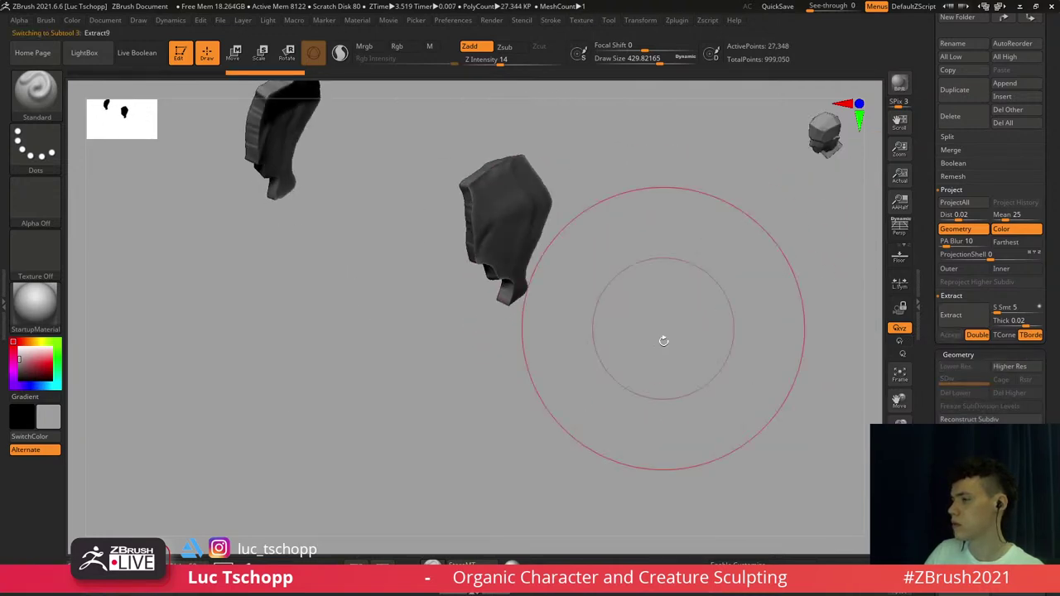
pyautogui.click(896, 560)
pyautogui.moveTo(620, 252)
pyautogui.mouseDown(button='right')
pyautogui.moveTo(574, 285)
pyautogui.moveTo(564, 260)
pyautogui.mouseUp(button='right')
pyautogui.keyDown('alt'); pyautogui.click(556, 274); pyautogui.keyUp('alt')
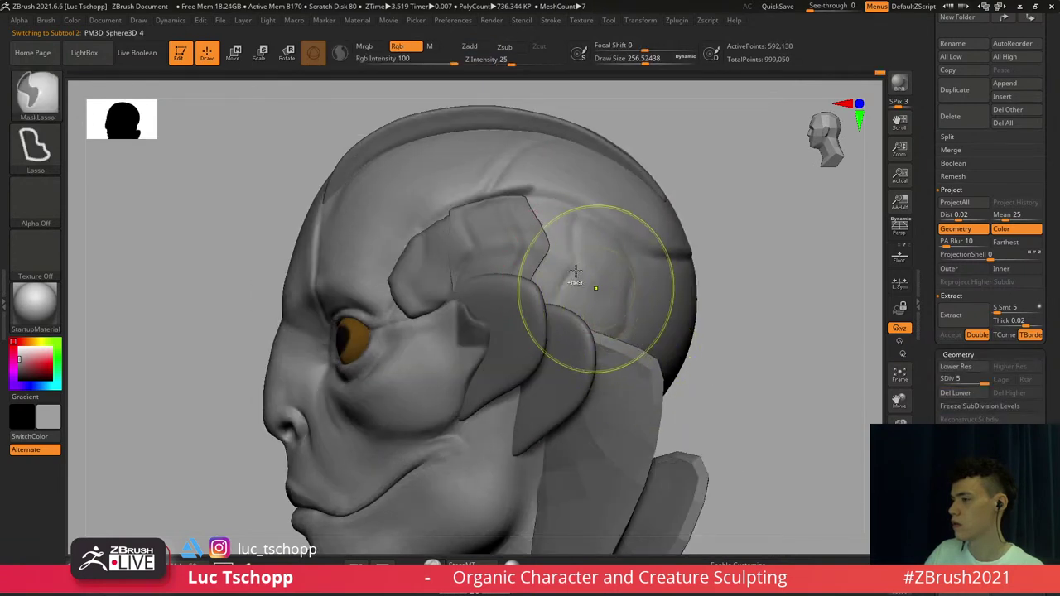
pyautogui.press('s')
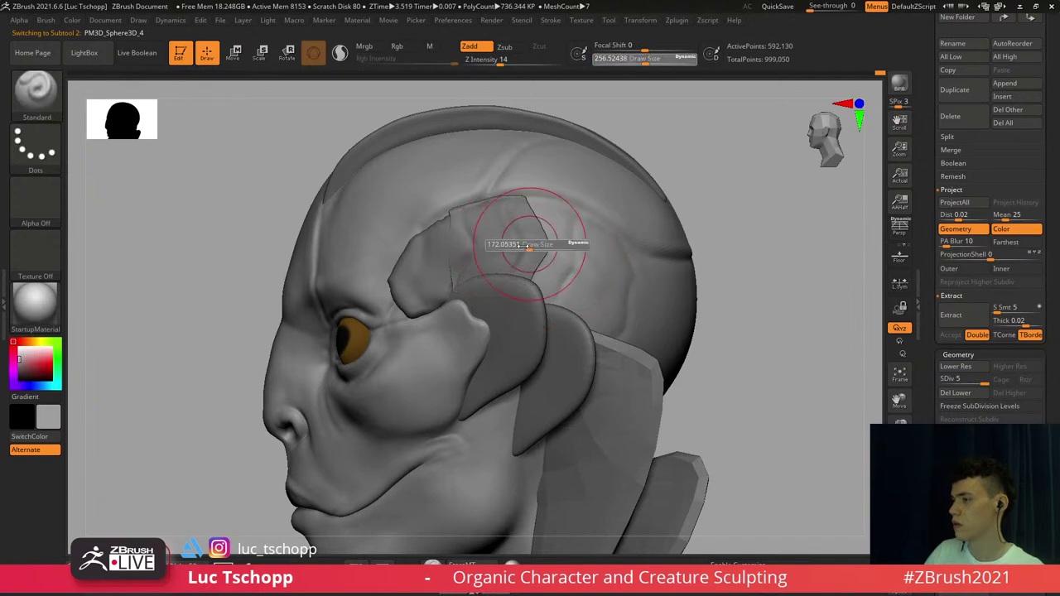
pyautogui.moveTo(538, 247); pyautogui.dragTo(529, 247)
pyautogui.keyDown('alt'); pyautogui.click(531, 248); pyautogui.keyUp('alt')
# Try repositioning the extracted plate, undo the moves, then delete the old Extract9 plate
pyautogui.moveTo(531, 248)
pyautogui.mouseDown(button='right')
pyautogui.moveTo(591, 373)
pyautogui.moveTo(617, 297)
pyautogui.moveTo(571, 195)
pyautogui.moveTo(556, 226)
pyautogui.mouseUp(button='right')
pyautogui.press('w')
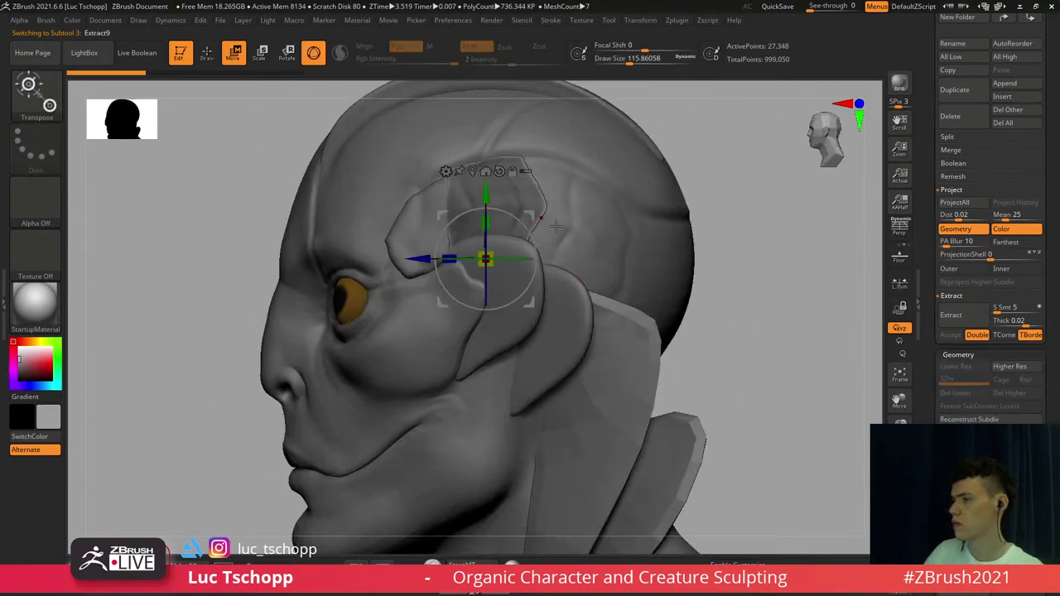
pyautogui.keyDown('ctrl'); pyautogui.moveTo(717, 205); pyautogui.dragTo(738, 226); pyautogui.keyUp('ctrl')
pyautogui.moveTo(533, 215); pyautogui.dragTo(742, 296)
pyautogui.hotkey('ctrl', 'z')
pyautogui.moveTo(533, 216); pyautogui.dragTo(643, 280)
pyautogui.hotkey('ctrl', 'z')
pyautogui.click(962, 124)
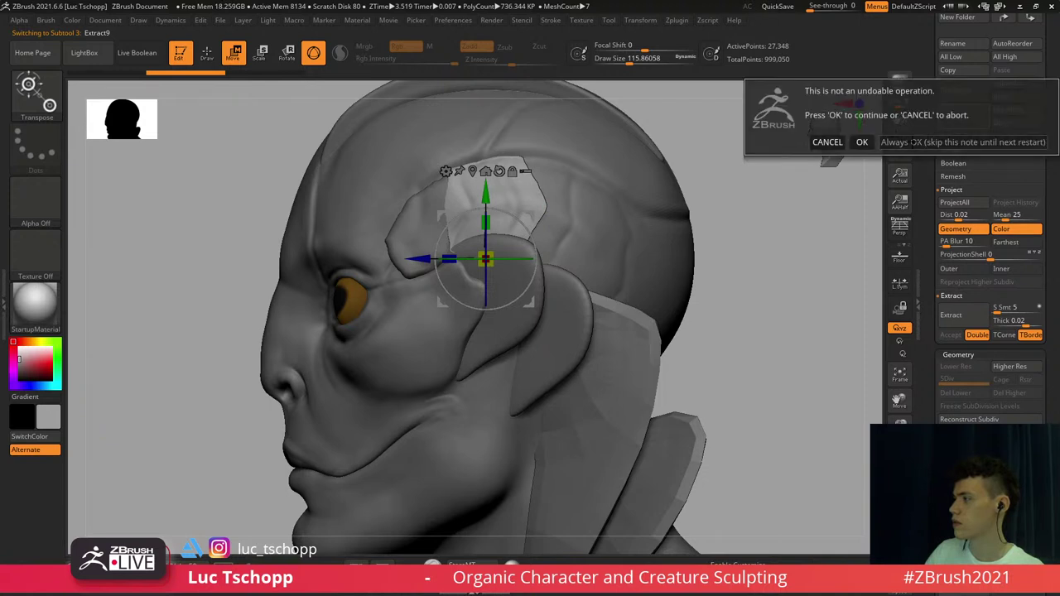
pyautogui.click(874, 139)
# Lasso-mask a wedge on the skull's temple and accept it as new plate Extract10
pyautogui.keyDown('alt'); pyautogui.moveTo(589, 234); pyautogui.dragTo(610, 258, button='right'); pyautogui.keyUp('alt')
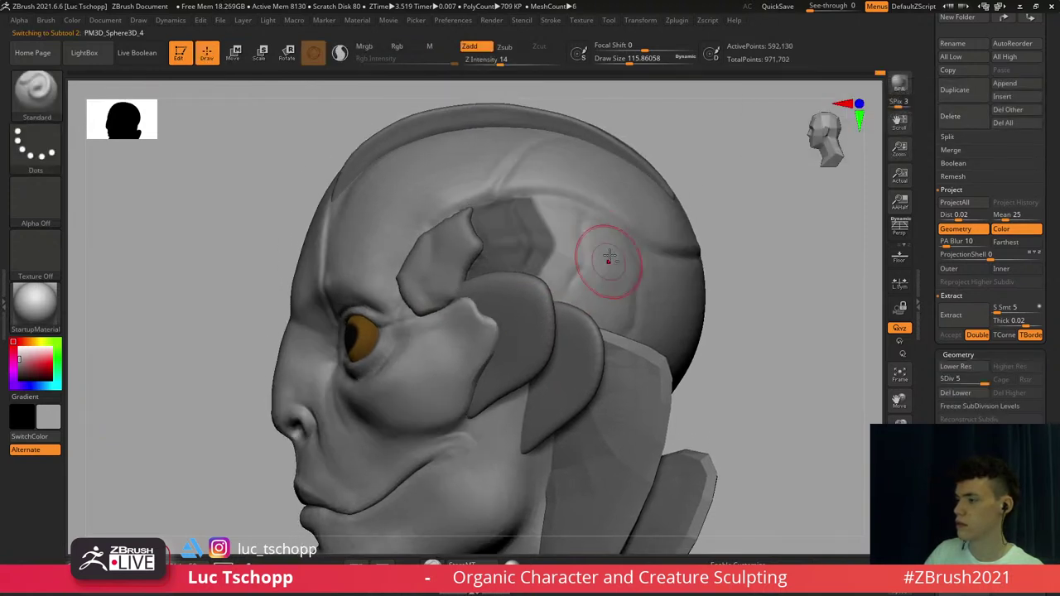
pyautogui.press('ctrl')
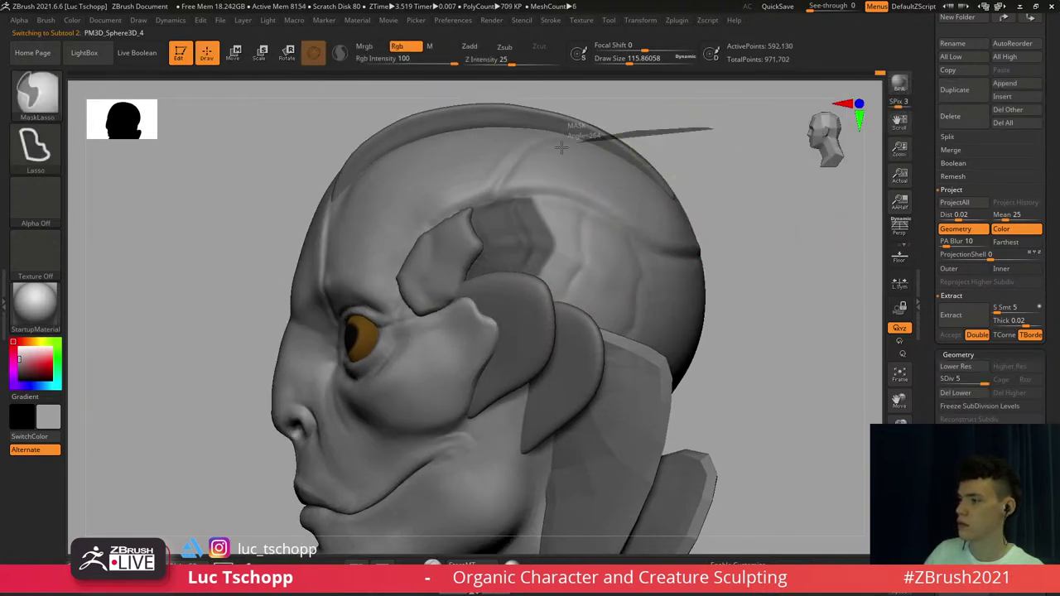
pyautogui.moveTo(562, 147)
pyautogui.keyDown('ctrl'); pyautogui.mouseDown()
pyautogui.moveTo(523, 187)
pyautogui.moveTo(503, 314)
pyautogui.moveTo(578, 373)
pyautogui.moveTo(635, 375)
pyautogui.mouseUp(); pyautogui.keyUp('ctrl')
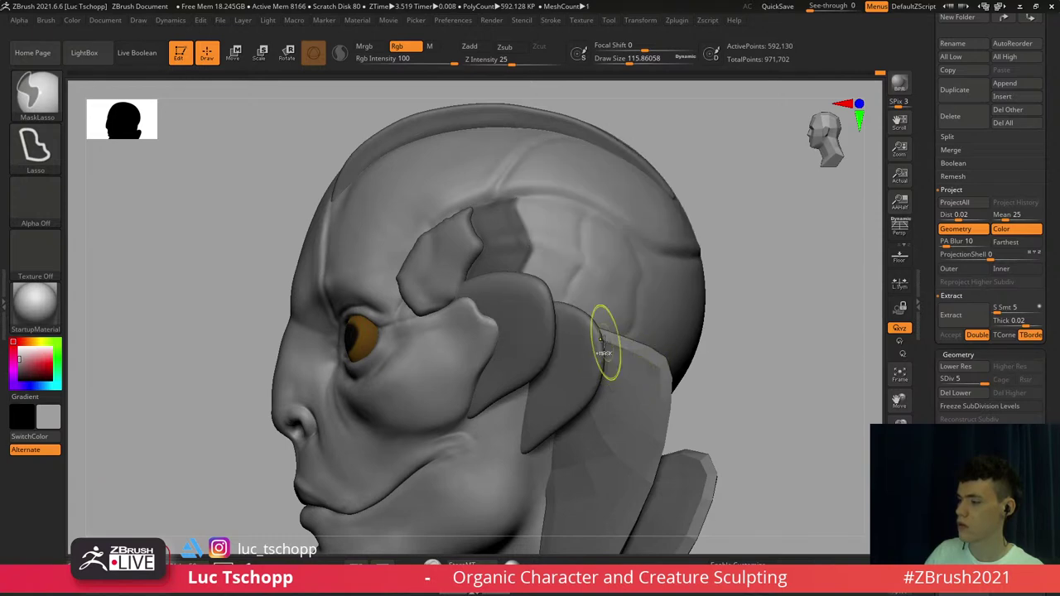
pyautogui.moveTo(639, 314); pyautogui.dragTo(670, 293, button='right')
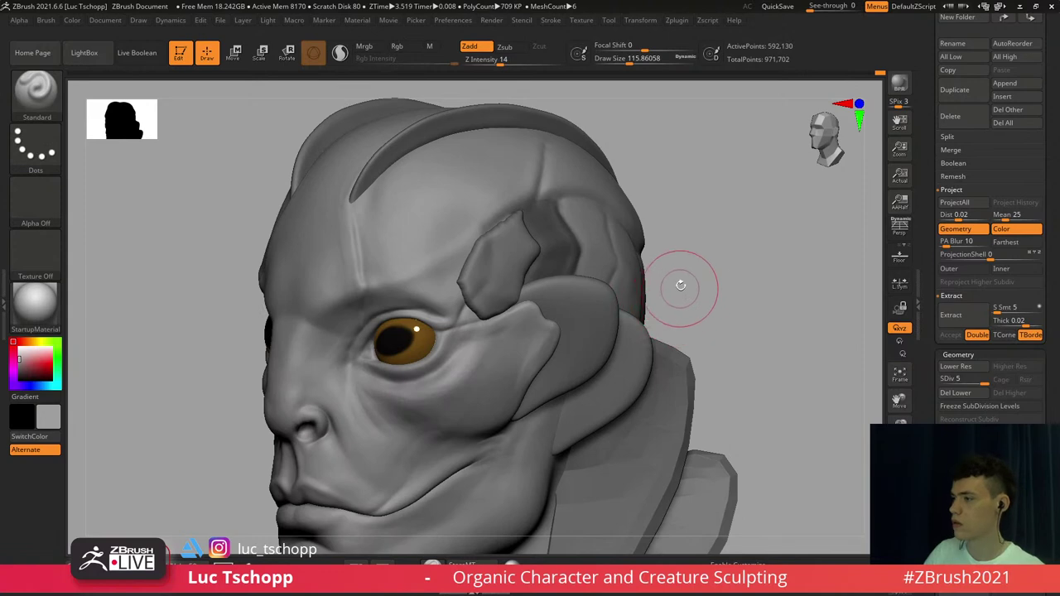
pyautogui.moveTo(716, 272); pyautogui.dragTo(875, 260)
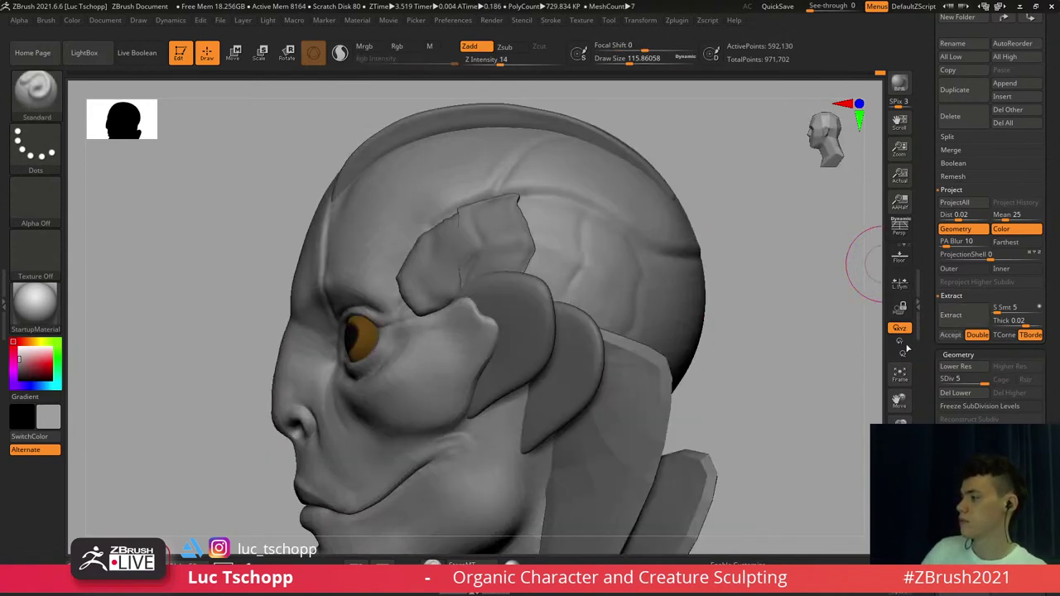
pyautogui.click(950, 335)
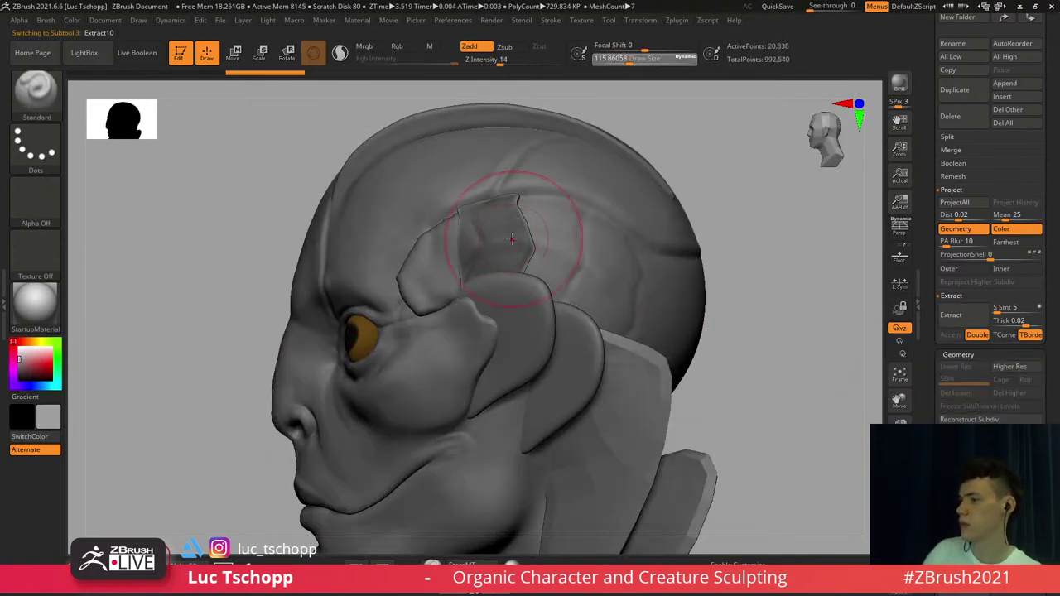
# Smooth the surface of the new Extract10 plate and reduce the brush size to about 217
pyautogui.press('shift')
pyautogui.keyDown('ctrl'); pyautogui.moveTo(603, 203); pyautogui.dragTo(620, 185); pyautogui.keyUp('ctrl')
pyautogui.moveTo(502, 226)
pyautogui.keyDown('shift'); pyautogui.mouseDown()
pyautogui.moveTo(483, 245)
pyautogui.moveTo(549, 244)
pyautogui.mouseUp(); pyautogui.keyUp('shift')
pyautogui.press('s')
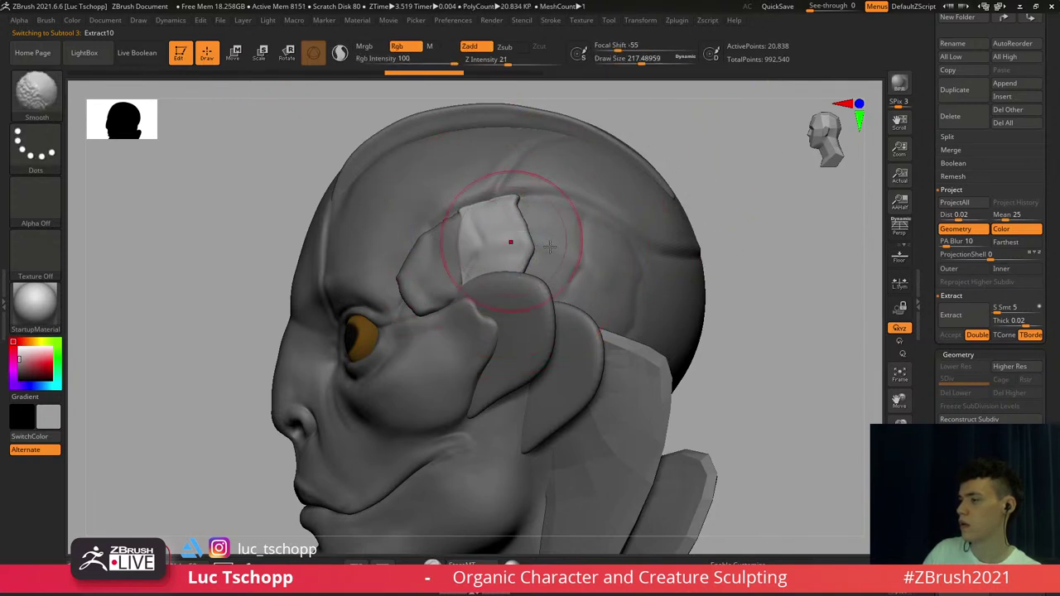
# Solo the skull and lasso-mask a new temple patch, trimming its edges
pyautogui.keyDown('alt'); pyautogui.click(564, 249); pyautogui.keyUp('alt')
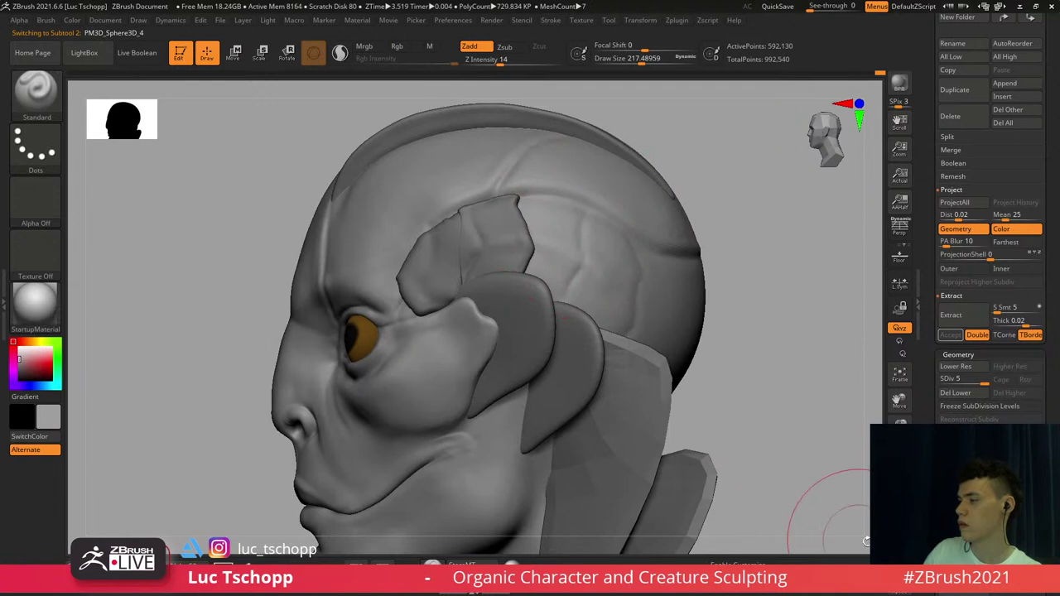
pyautogui.click(896, 547)
pyautogui.keyDown('ctrl'); pyautogui.moveTo(740, 333); pyautogui.dragTo(769, 339); pyautogui.keyUp('ctrl')
pyautogui.keyDown('ctrl'); pyautogui.moveTo(477, 206); pyautogui.dragTo(507, 201); pyautogui.keyUp('ctrl')
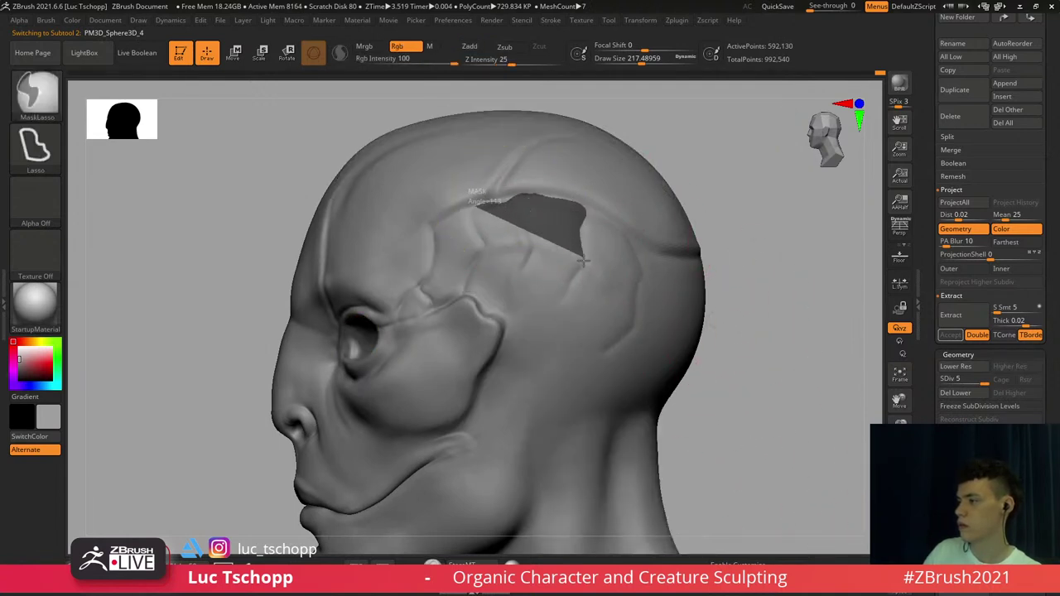
pyautogui.keyDown('ctrl'); pyautogui.keyDown('shift'); pyautogui.moveTo(537, 341); pyautogui.dragTo(488, 348); pyautogui.keyUp('shift'); pyautogui.keyUp('ctrl')
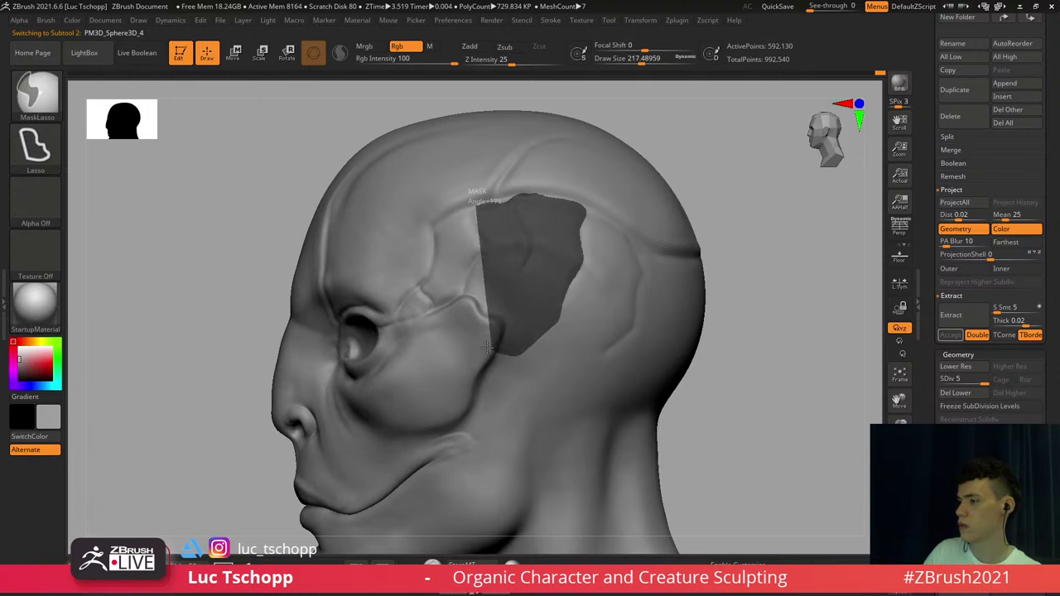
pyautogui.keyDown('ctrl'); pyautogui.moveTo(493, 292); pyautogui.dragTo(491, 275); pyautogui.keyUp('ctrl')
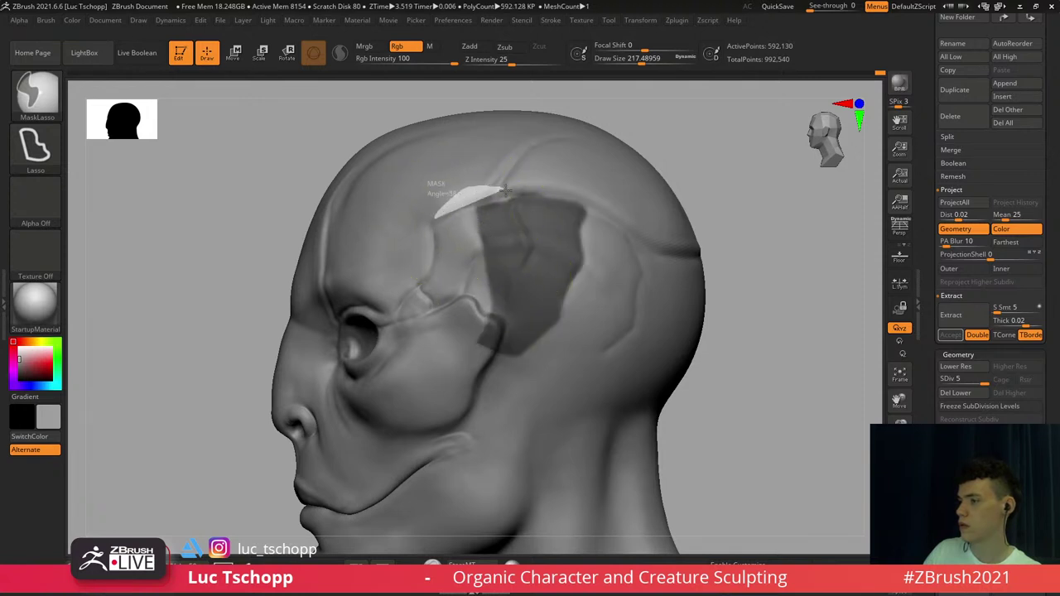
pyautogui.moveTo(507, 190)
pyautogui.keyDown('ctrl'); pyautogui.keyDown('alt'); pyautogui.mouseDown()
pyautogui.moveTo(476, 356)
pyautogui.moveTo(472, 341)
pyautogui.mouseUp(); pyautogui.keyUp('alt'); pyautogui.keyUp('ctrl')
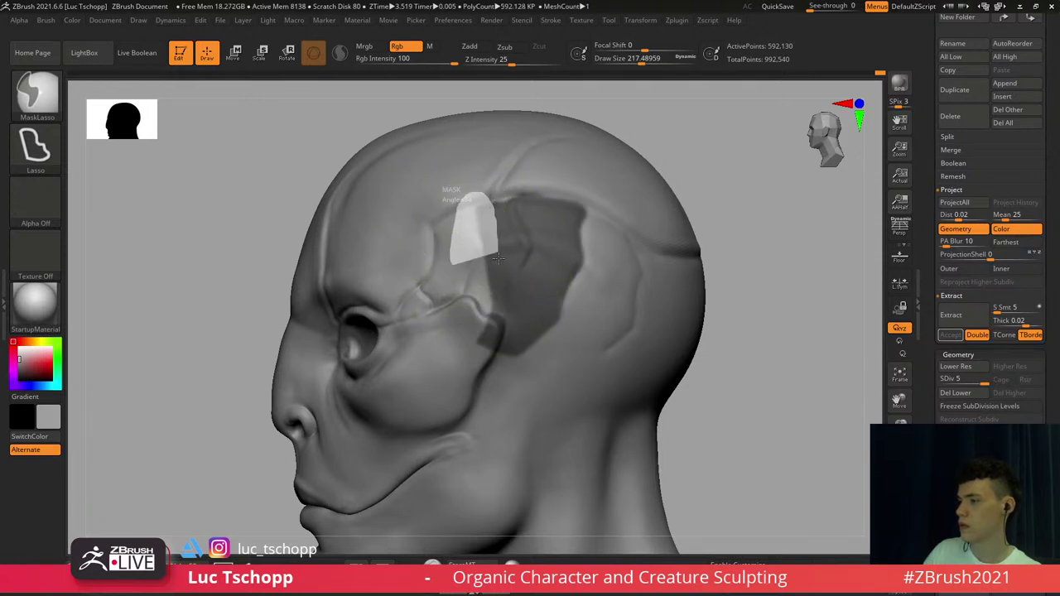
pyautogui.keyDown('ctrl'); pyautogui.keyDown('alt'); pyautogui.moveTo(499, 258); pyautogui.dragTo(481, 318); pyautogui.keyUp('alt'); pyautogui.keyUp('ctrl')
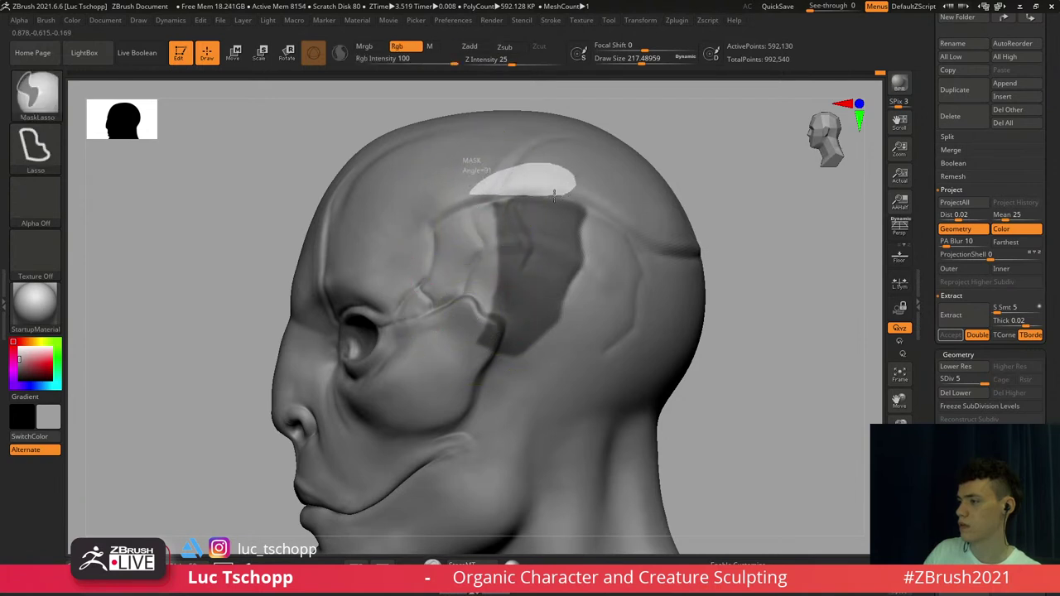
pyautogui.keyDown('ctrl'); pyautogui.keyDown('alt'); pyautogui.moveTo(515, 197); pyautogui.dragTo(481, 197); pyautogui.keyUp('alt'); pyautogui.keyUp('ctrl')
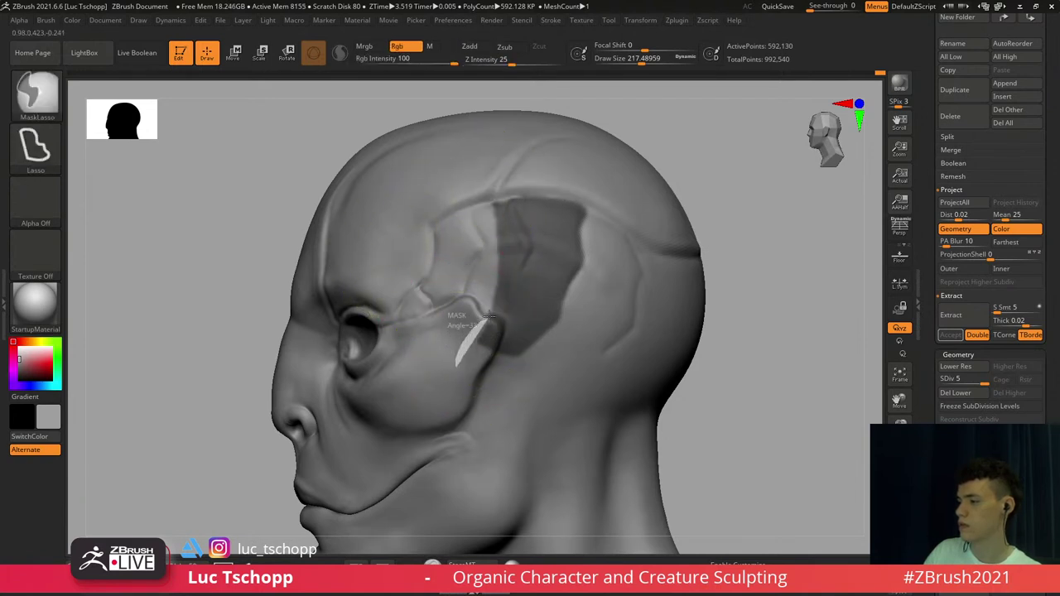
pyautogui.moveTo(486, 365)
pyautogui.keyDown('ctrl'); pyautogui.keyDown('alt'); pyautogui.mouseDown()
pyautogui.moveTo(481, 354)
pyautogui.moveTo(482, 393)
pyautogui.mouseUp(); pyautogui.keyUp('alt'); pyautogui.keyUp('ctrl')
pyautogui.moveTo(485, 367)
pyautogui.keyDown('ctrl'); pyautogui.mouseDown(button='right')
pyautogui.moveTo(497, 240)
pyautogui.moveTo(530, 265)
pyautogui.moveTo(589, 241)
pyautogui.mouseUp(button='right'); pyautogui.keyUp('ctrl')
# Extract the masked temple patch as a new shell subtool and smooth it
pyautogui.click(951, 316)
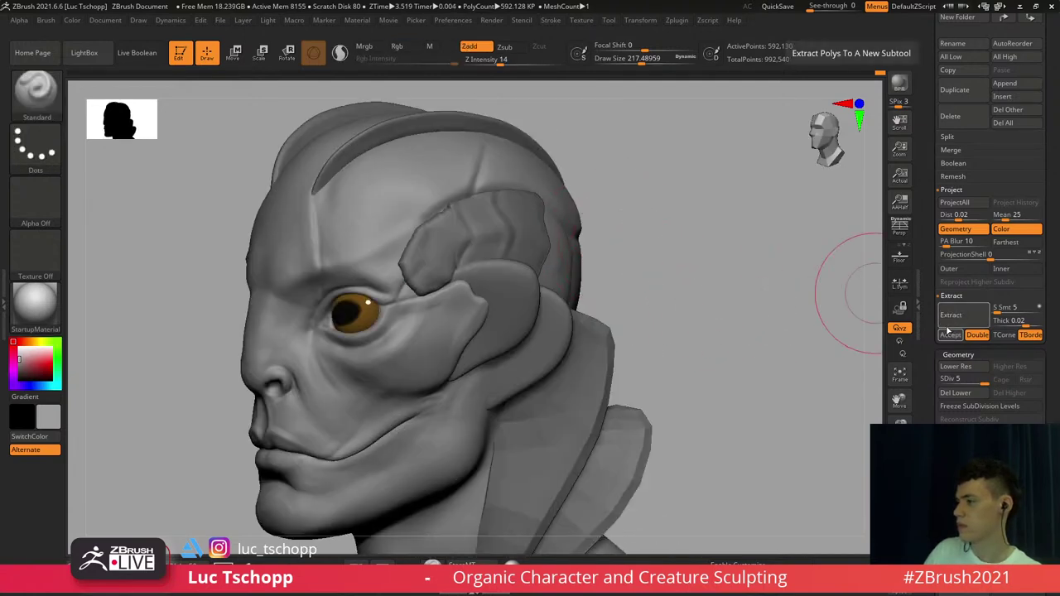
pyautogui.click(945, 338)
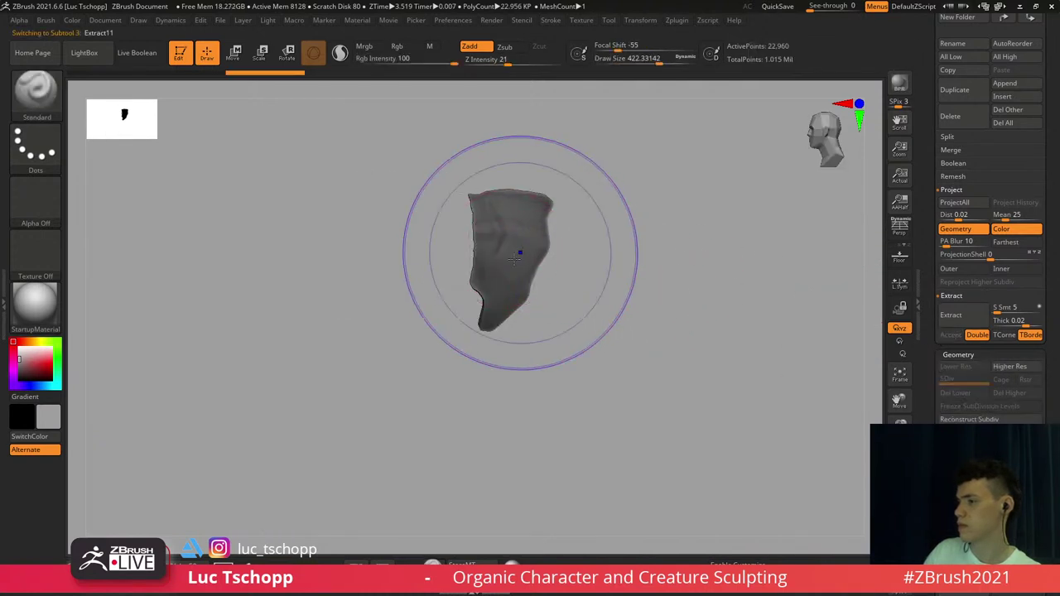
pyautogui.moveTo(521, 251)
pyautogui.keyDown('shift'); pyautogui.mouseDown()
pyautogui.moveTo(505, 299)
pyautogui.moveTo(512, 278)
pyautogui.moveTo(530, 286)
pyautogui.mouseUp(); pyautogui.keyUp('shift')
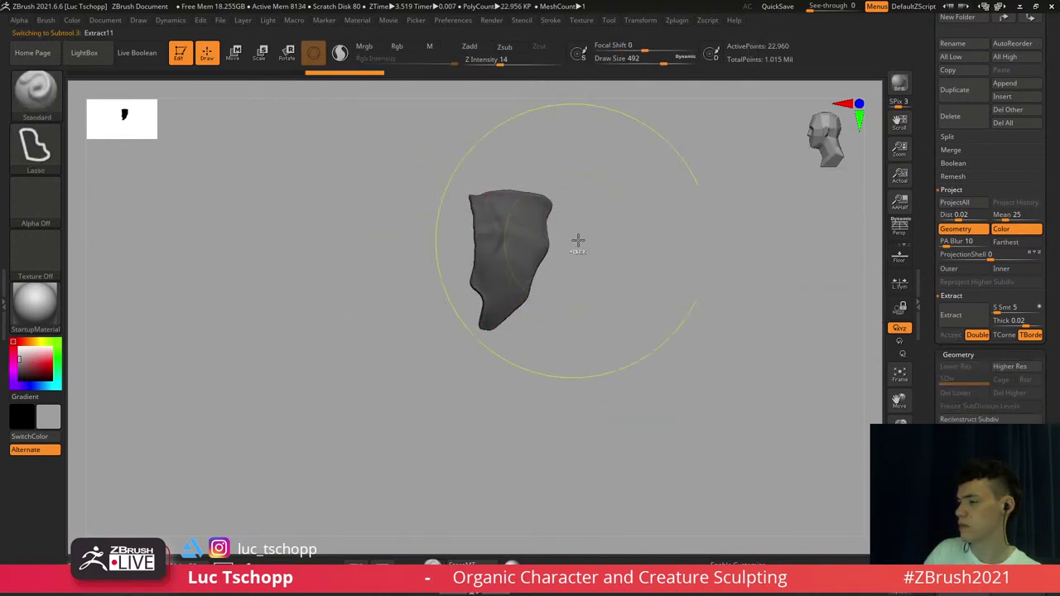
pyautogui.keyDown('ctrl'); pyautogui.moveTo(578, 241); pyautogui.dragTo(621, 269); pyautogui.keyUp('ctrl')
pyautogui.moveTo(603, 270)
pyautogui.keyDown('alt'); pyautogui.mouseDown(button='right')
pyautogui.moveTo(611, 316)
pyautogui.moveTo(554, 298)
pyautogui.moveTo(573, 328)
pyautogui.mouseUp(button='right'); pyautogui.keyUp('alt')
# Show all subtools, select the skull and mask the area behind the temple plates for Extract12
pyautogui.click(900, 543)
pyautogui.keyDown('alt'); pyautogui.click(573, 329); pyautogui.keyUp('alt')
pyautogui.press('s')
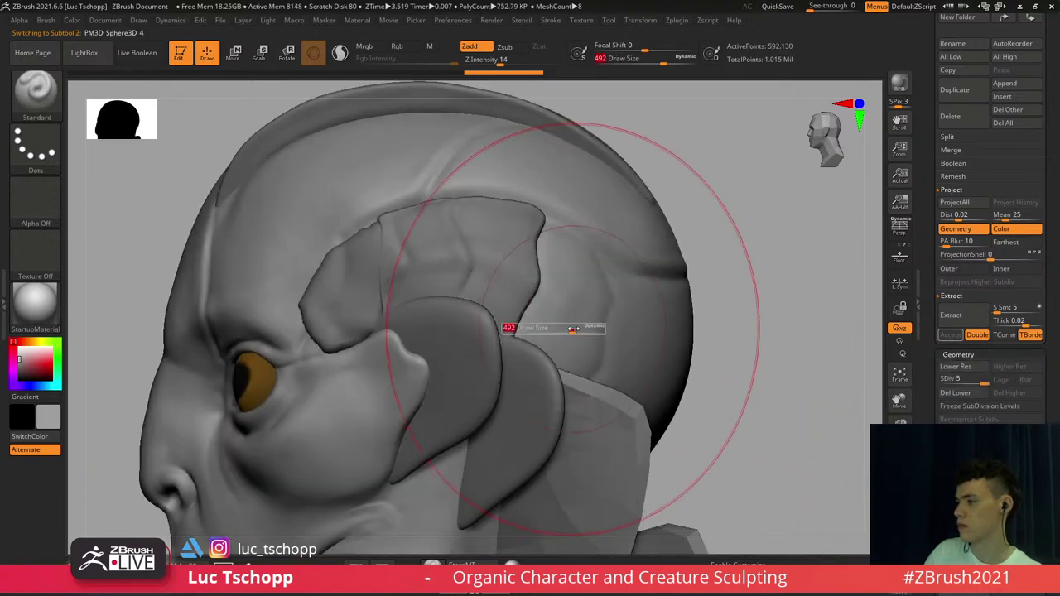
pyautogui.moveTo(574, 328); pyautogui.dragTo(562, 329)
pyautogui.keyDown('ctrl'); pyautogui.moveTo(718, 180); pyautogui.dragTo(754, 237); pyautogui.keyUp('ctrl')
pyautogui.keyDown('alt'); pyautogui.moveTo(548, 228); pyautogui.dragTo(542, 211, button='right'); pyautogui.keyUp('alt')
pyautogui.press('s')
pyautogui.moveTo(527, 224)
pyautogui.mouseDown()
pyautogui.moveTo(512, 220)
pyautogui.moveTo(532, 198)
pyautogui.mouseUp()
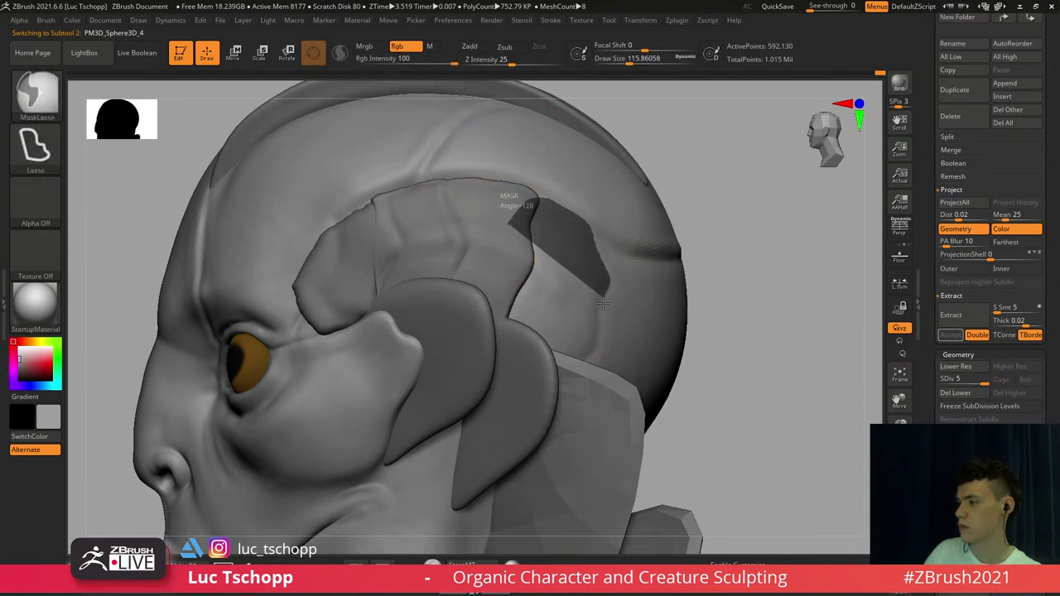
pyautogui.moveTo(599, 345)
pyautogui.keyDown('ctrl'); pyautogui.mouseDown()
pyautogui.moveTo(528, 428)
pyautogui.moveTo(448, 327)
pyautogui.moveTo(493, 282)
pyautogui.mouseUp(); pyautogui.keyUp('ctrl')
pyautogui.keyDown('ctrl'); pyautogui.moveTo(495, 285); pyautogui.dragTo(496, 328, button='right'); pyautogui.keyUp('ctrl')
pyautogui.moveTo(496, 328); pyautogui.dragTo(544, 332, button='right')
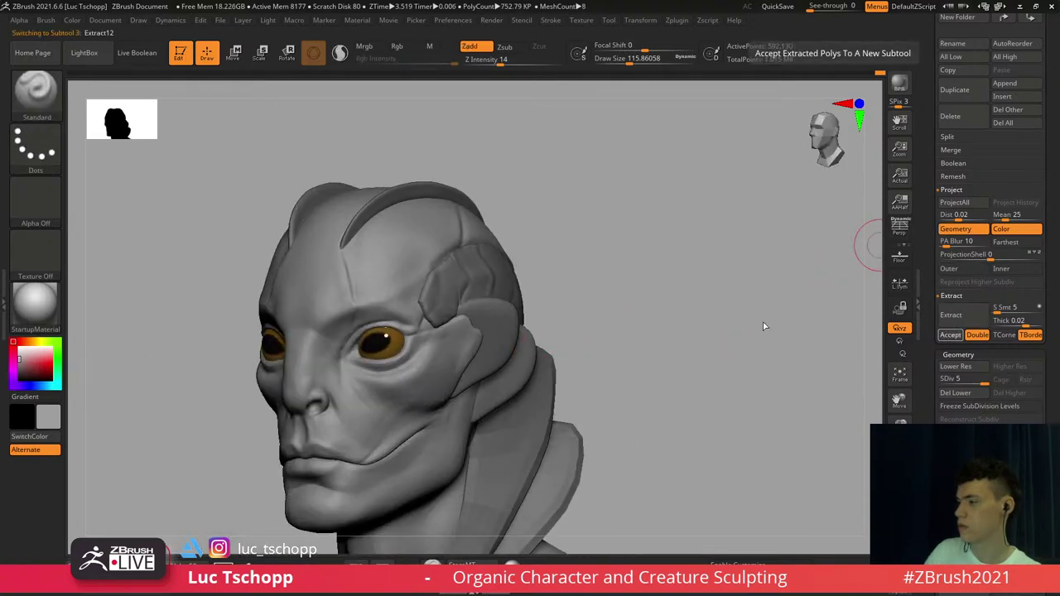
pyautogui.moveTo(764, 326)
pyautogui.mouseDown()
pyautogui.moveTo(534, 311)
pyautogui.moveTo(557, 275)
pyautogui.mouseUp()
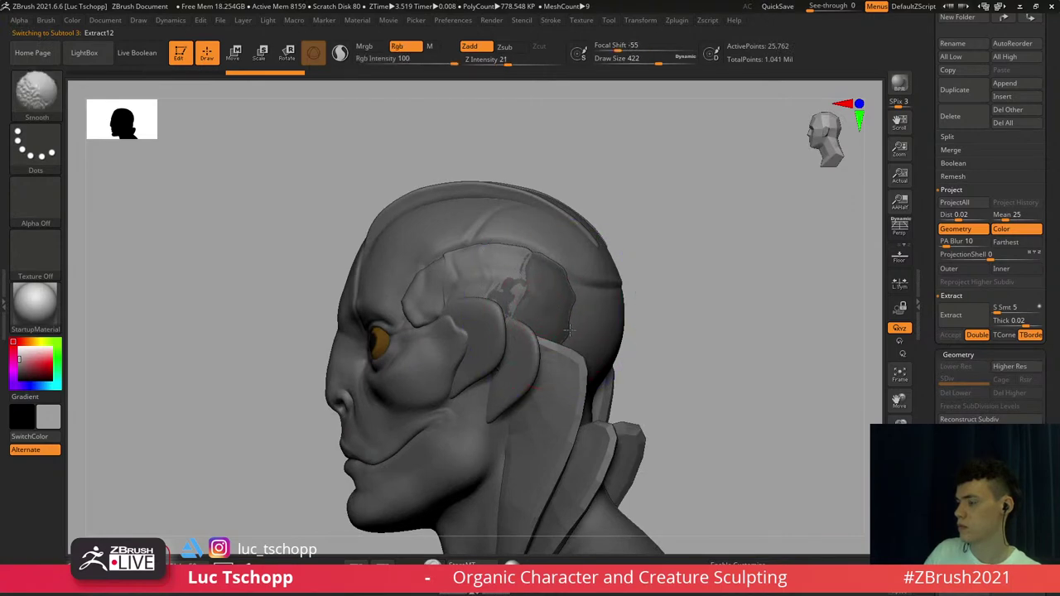
# Smooth the newest plate and step through Extract11, Extract10 and Extract8, ending on Extract12
pyautogui.keyDown('shift'); pyautogui.moveTo(570, 331); pyautogui.dragTo(566, 340); pyautogui.keyUp('shift')
pyautogui.moveTo(633, 267)
pyautogui.keyDown('shift'); pyautogui.mouseDown()
pyautogui.moveTo(729, 270)
pyautogui.moveTo(597, 253)
pyautogui.mouseUp(); pyautogui.keyUp('shift')
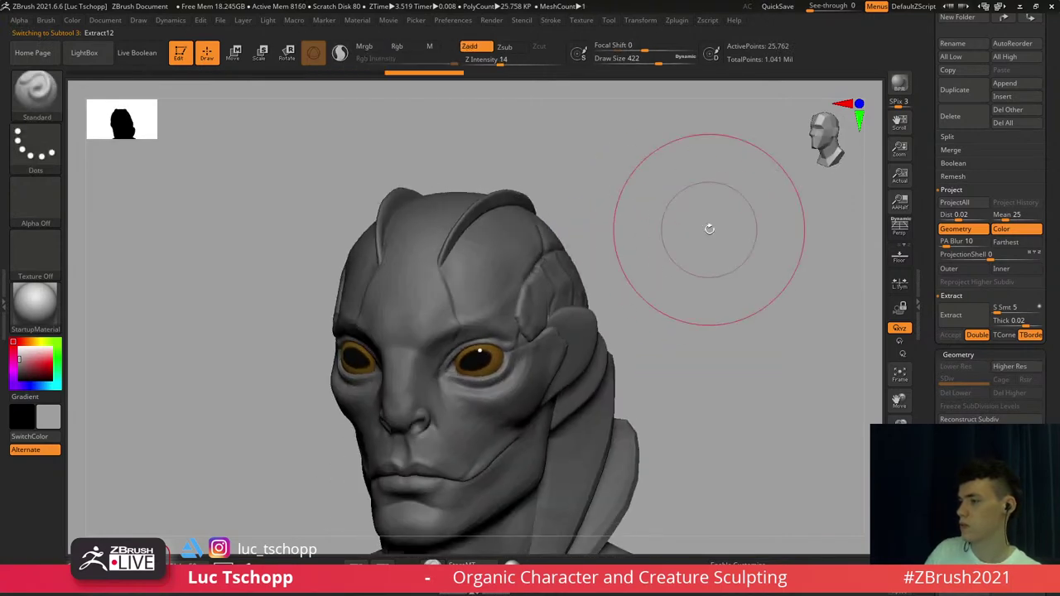
pyautogui.keyDown('alt'); pyautogui.moveTo(710, 229); pyautogui.dragTo(605, 328); pyautogui.keyUp('alt')
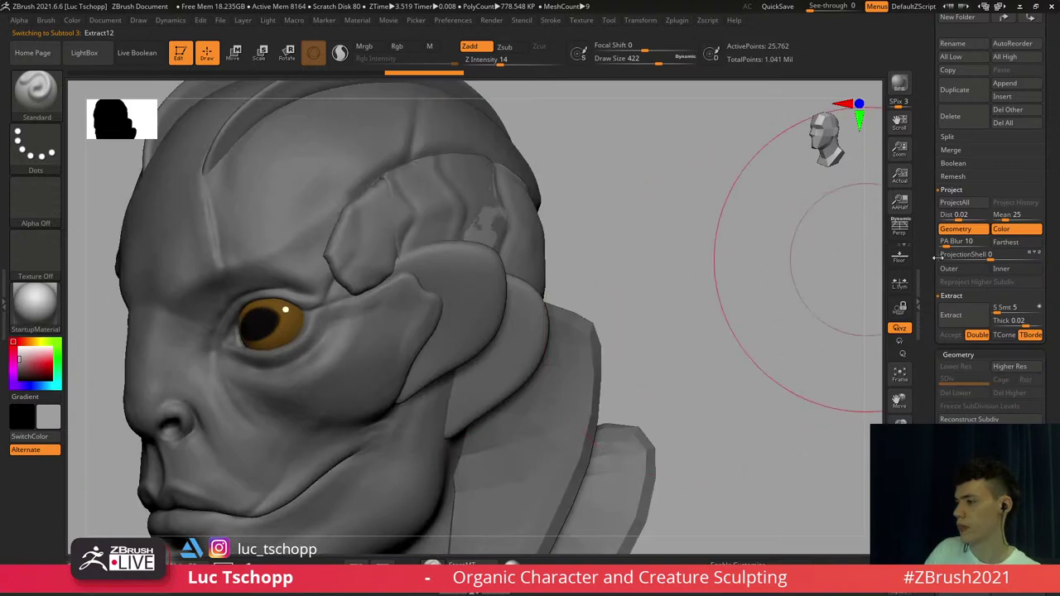
pyautogui.moveTo(1056, 173); pyautogui.dragTo(1044, 316)
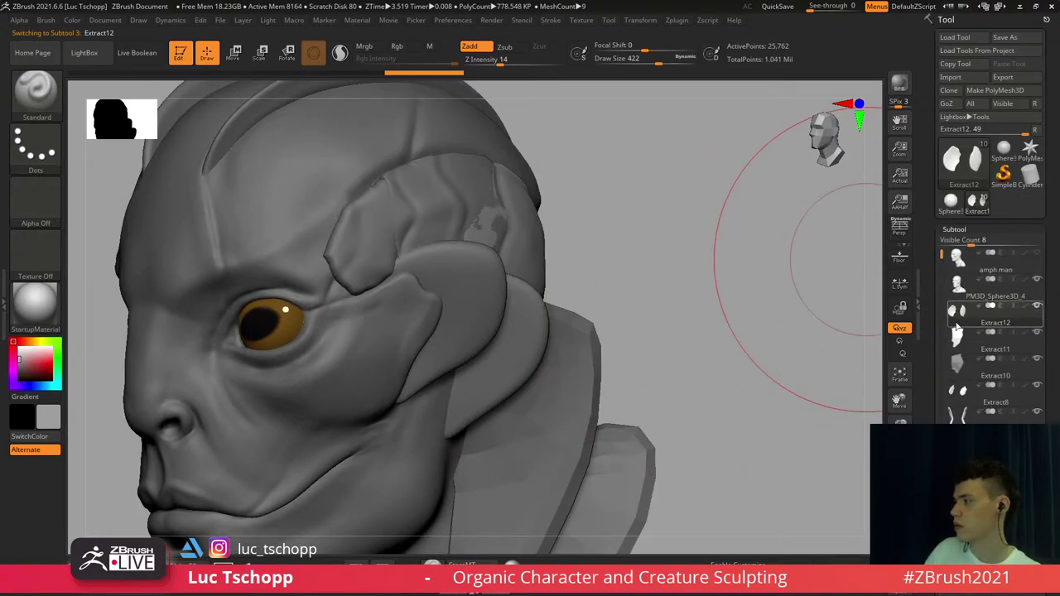
pyautogui.click(958, 344)
pyautogui.click(959, 370)
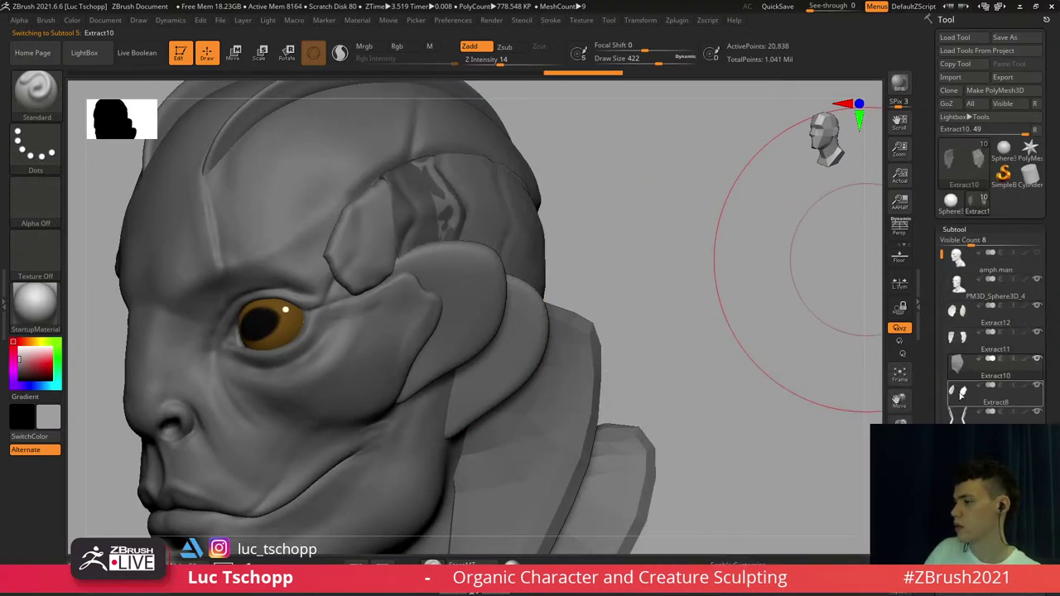
pyautogui.click(961, 395)
pyautogui.click(960, 372)
pyautogui.keyDown('ctrl'); pyautogui.moveTo(711, 227); pyautogui.dragTo(725, 288); pyautogui.keyUp('ctrl')
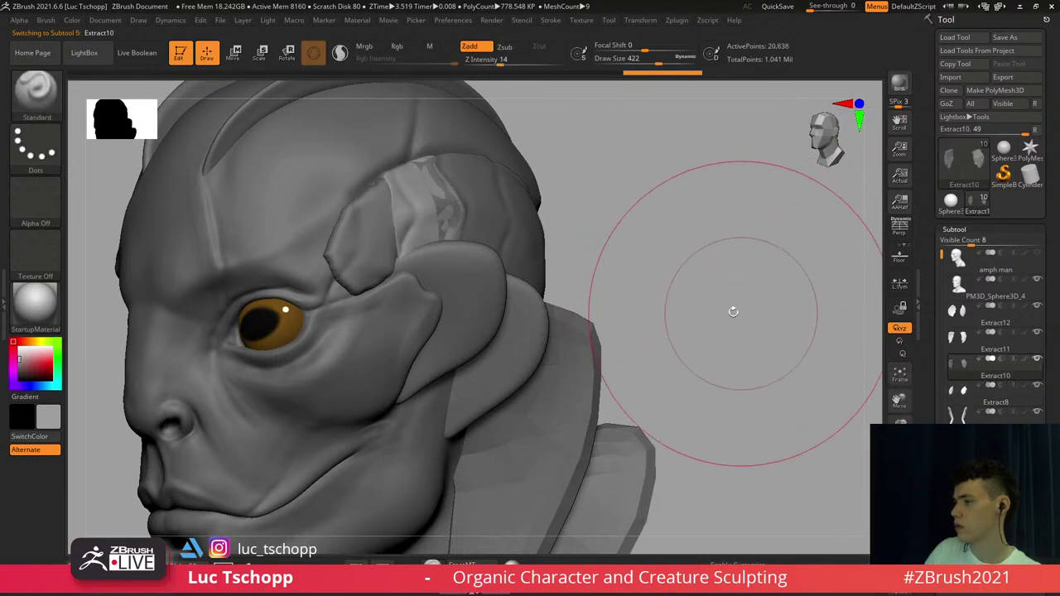
pyautogui.click(959, 312)
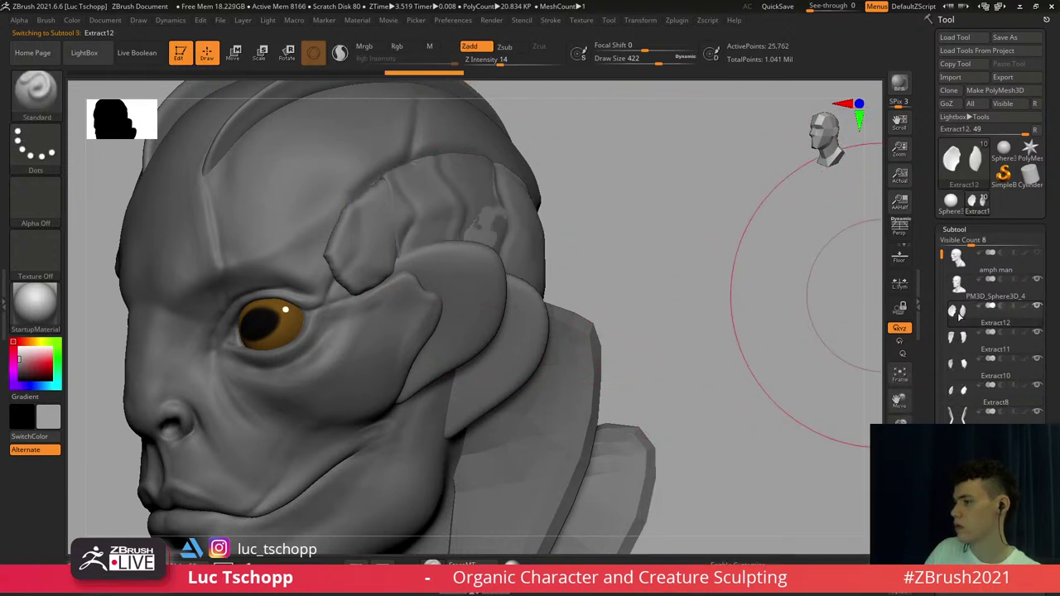
# MergeDown the temple plate subtools three times, confirming each warning, leaving six subtools
pyautogui.moveTo(1043, 282); pyautogui.dragTo(1042, 186)
pyautogui.scroll(8, 1040, 185)
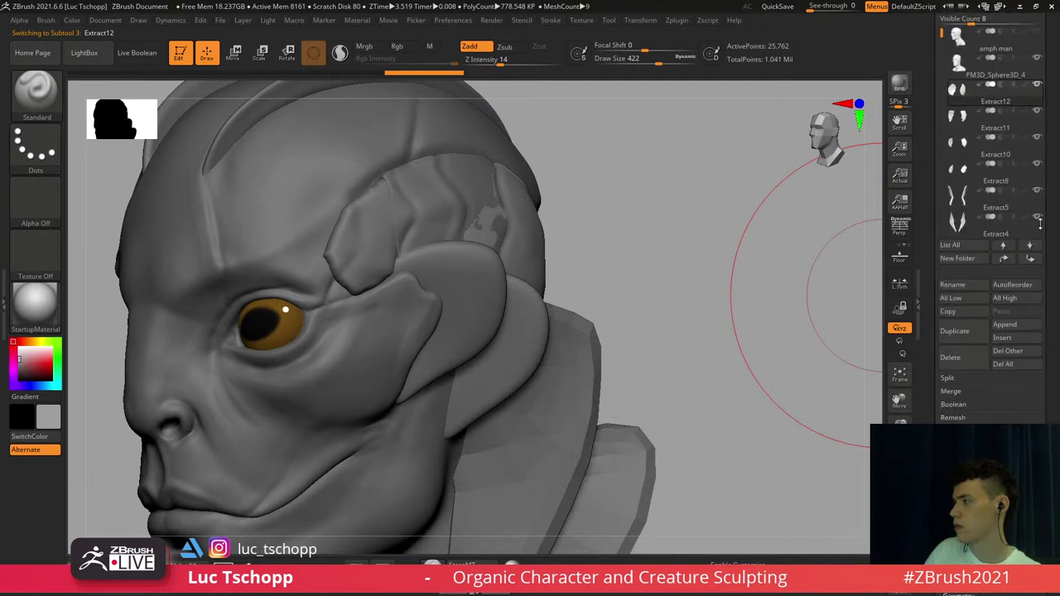
pyautogui.scroll(-6, 1053, 383)
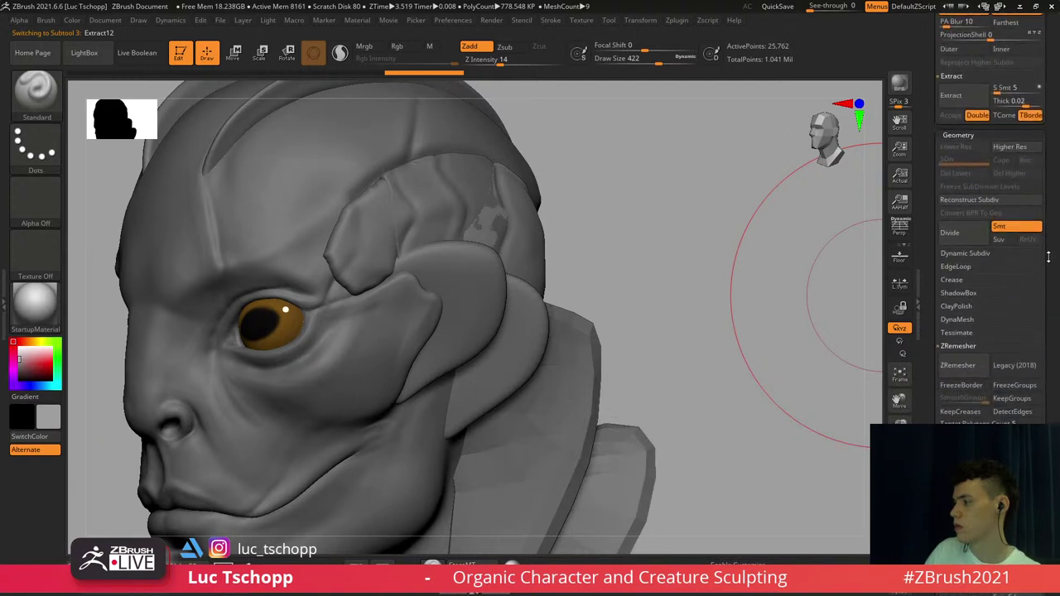
pyautogui.moveTo(1047, 309); pyautogui.dragTo(1038, 382)
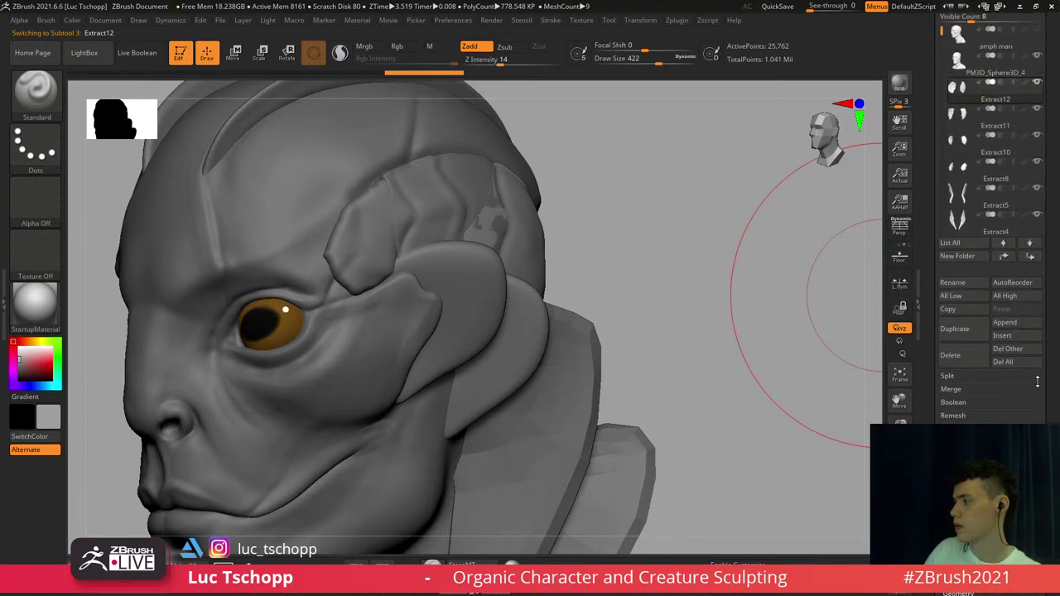
pyautogui.click(964, 390)
pyautogui.click(969, 403)
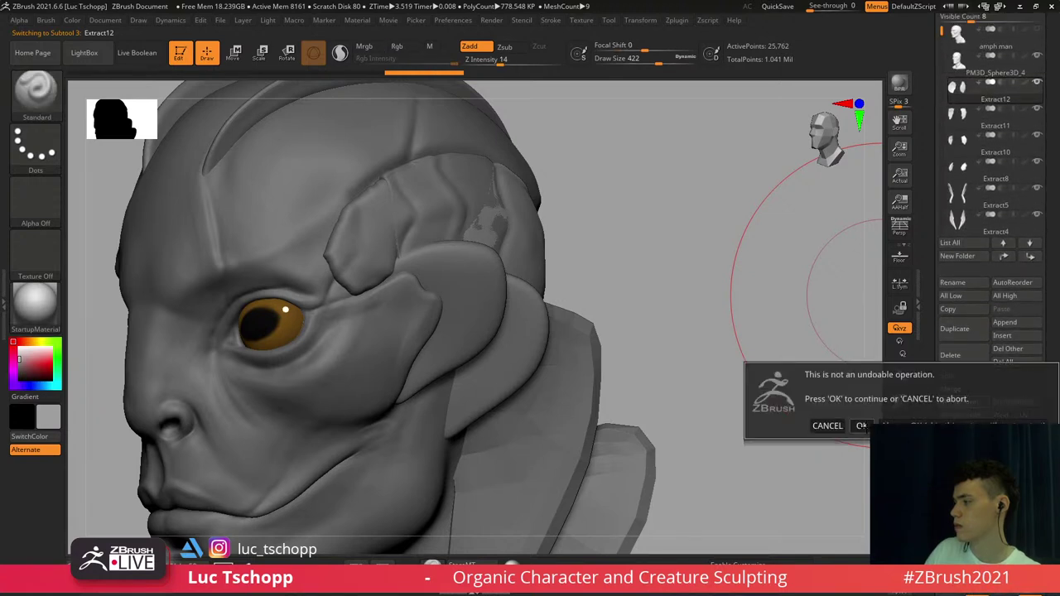
pyautogui.click(862, 427)
pyautogui.click(958, 402)
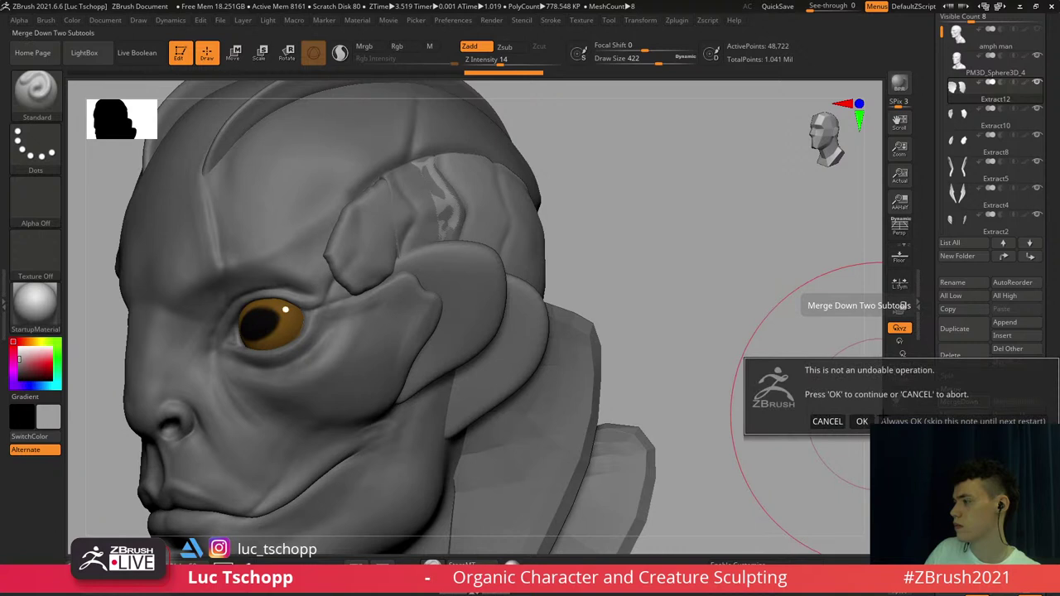
pyautogui.click(861, 422)
pyautogui.click(953, 402)
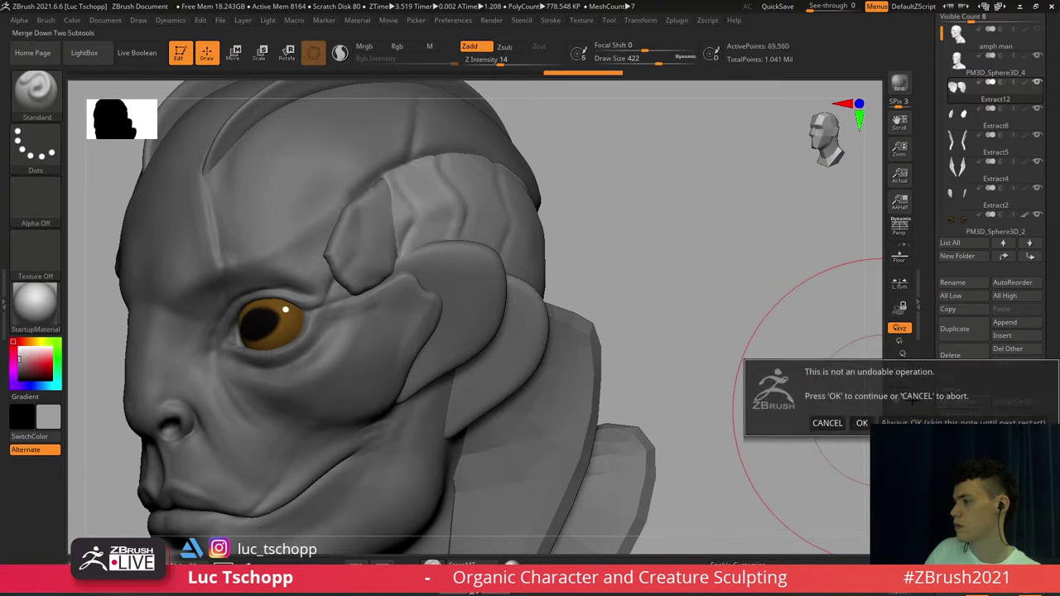
pyautogui.click(861, 423)
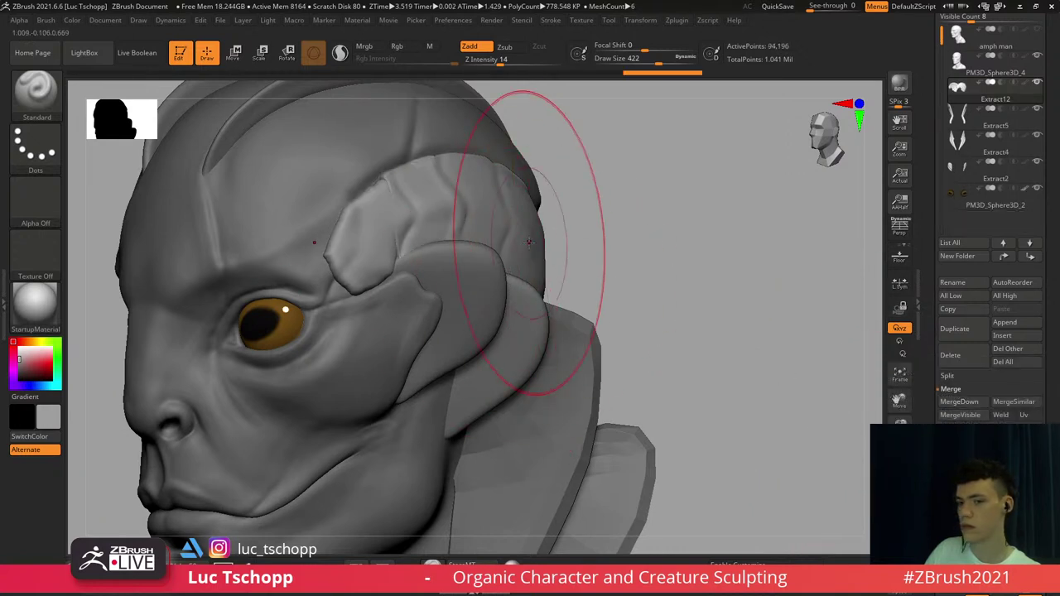
# Inspect the merged temple plates from front, side and three-quarter views with polygroup wireframe
pyautogui.moveTo(589, 204)
pyautogui.keyDown('shift'); pyautogui.mouseDown()
pyautogui.moveTo(578, 218)
pyautogui.moveTo(610, 246)
pyautogui.moveTo(627, 239)
pyautogui.moveTo(596, 251)
pyautogui.moveTo(574, 237)
pyautogui.moveTo(679, 229)
pyautogui.moveTo(661, 228)
pyautogui.mouseUp(); pyautogui.keyUp('shift')
pyautogui.press('s')
pyautogui.moveTo(585, 235)
pyautogui.keyDown('alt'); pyautogui.mouseDown()
pyautogui.moveTo(622, 233)
pyautogui.moveTo(535, 226)
pyautogui.moveTo(518, 236)
pyautogui.mouseUp(); pyautogui.keyUp('alt')
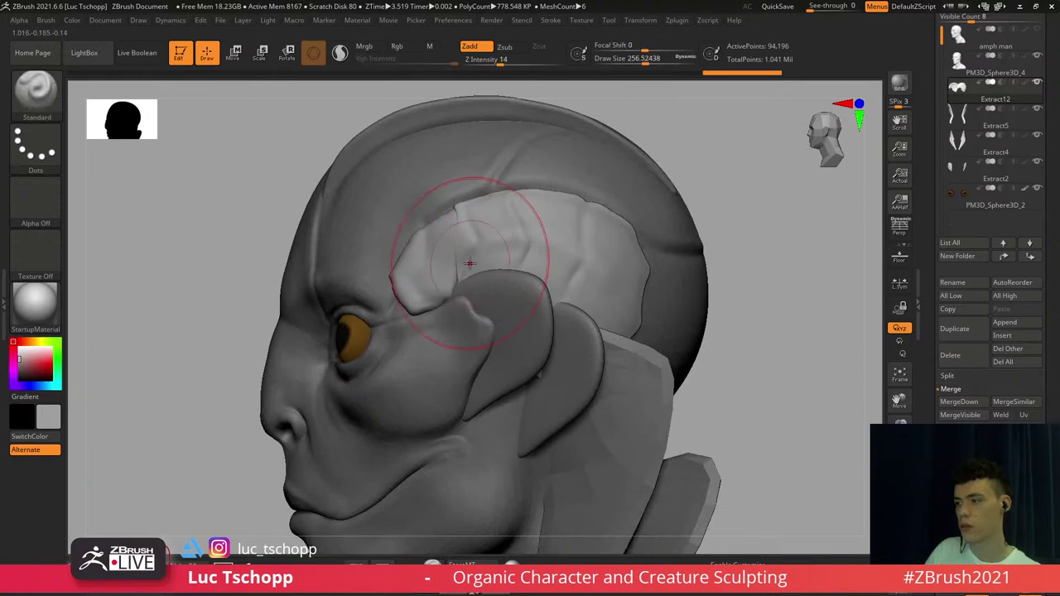
pyautogui.moveTo(405, 281); pyautogui.dragTo(561, 243, button='right')
pyautogui.hotkey('shift', 'f')
pyautogui.hotkey('shift', 'f')
pyautogui.keyDown('alt'); pyautogui.moveTo(561, 243); pyautogui.dragTo(493, 214); pyautogui.keyUp('alt')
# ZRemesh the plates at Target Polygons Count 0.1, check the wireframe, then undo it
pyautogui.moveTo(1045, 377); pyautogui.dragTo(1041, 58)
pyautogui.moveTo(1035, 295); pyautogui.dragTo(1030, 25)
pyautogui.moveTo(1025, 329); pyautogui.dragTo(1026, 72)
pyautogui.scroll(8, 1025, 82)
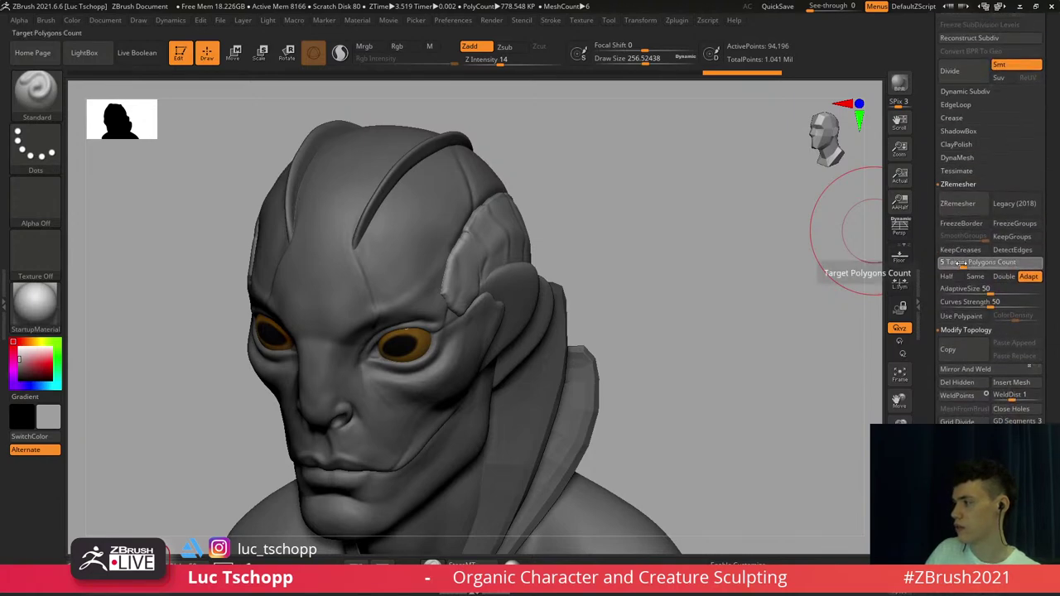
pyautogui.click(961, 263)
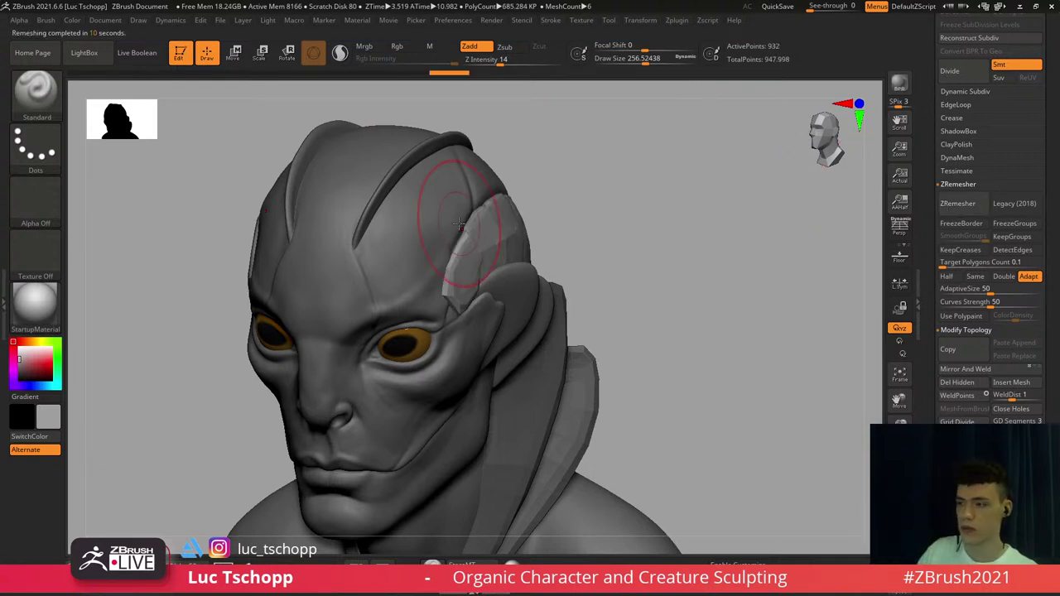
pyautogui.keyDown('shift'); pyautogui.moveTo(459, 224); pyautogui.dragTo(451, 297, button='right'); pyautogui.keyUp('shift')
pyautogui.hotkey('shift', 'f')
pyautogui.hotkey('shift', 'f')
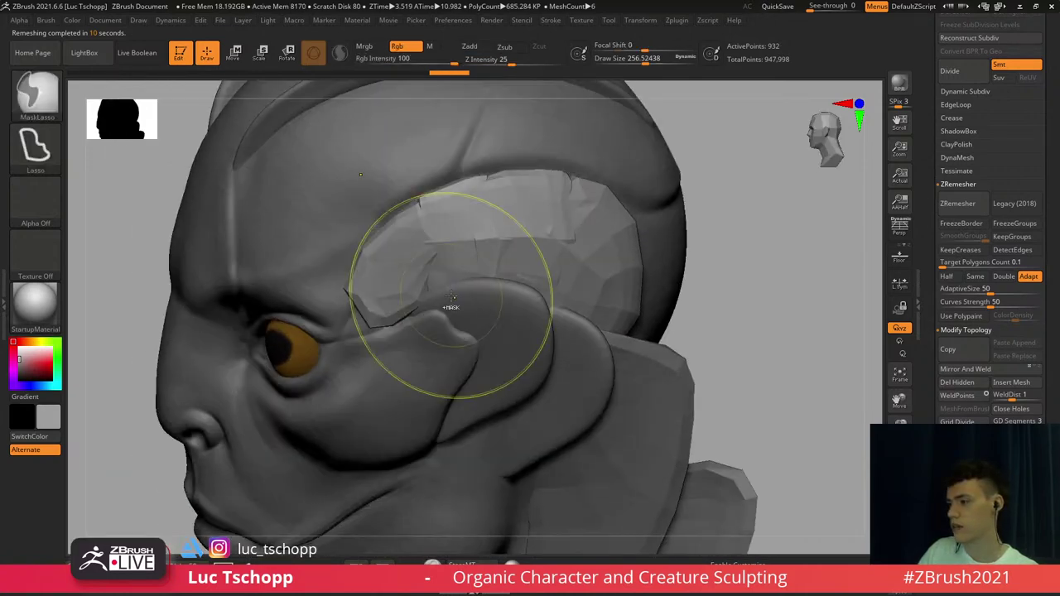
pyautogui.hotkey('ctrl', 'd')
pyautogui.hotkey('ctrl', 'd')
pyautogui.hotkey('ctrl', 'd')
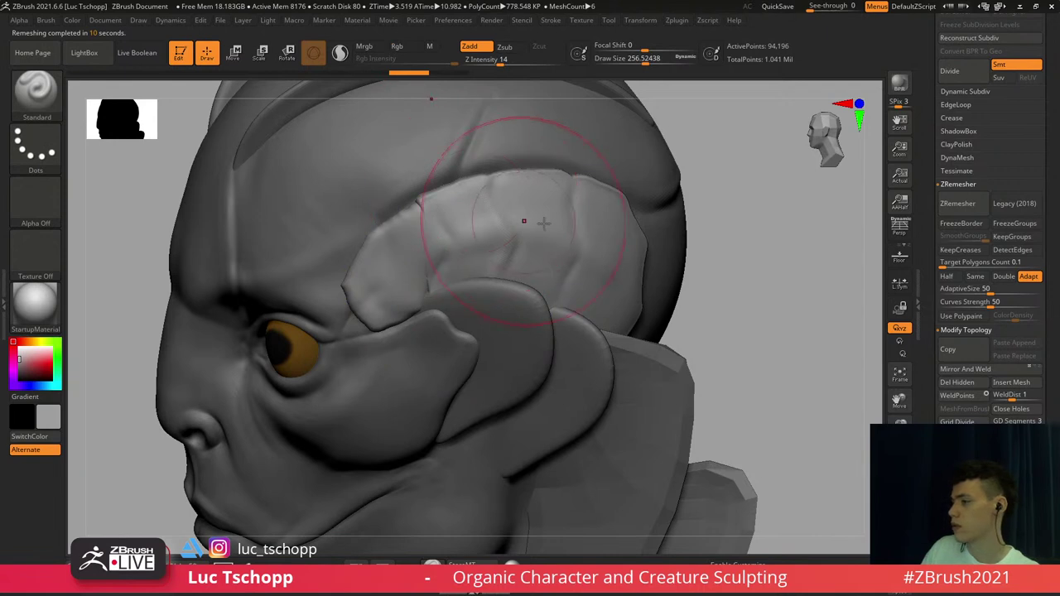
pyautogui.hotkey('shift', 'f')
pyautogui.hotkey('shift', 'f')
pyautogui.hotkey('shift', 'f')
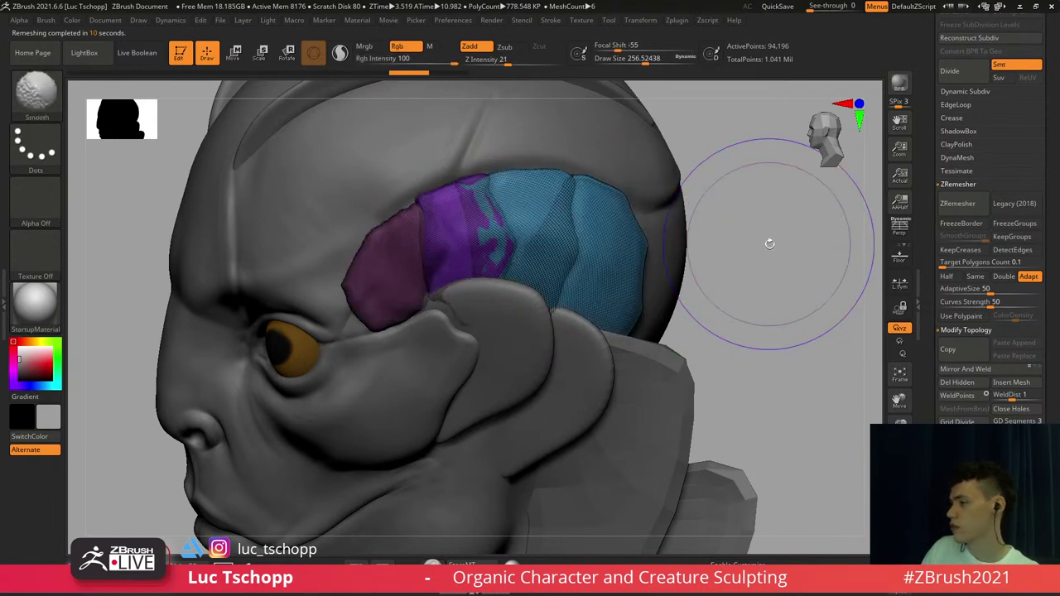
pyautogui.hotkey('shift', 'f')
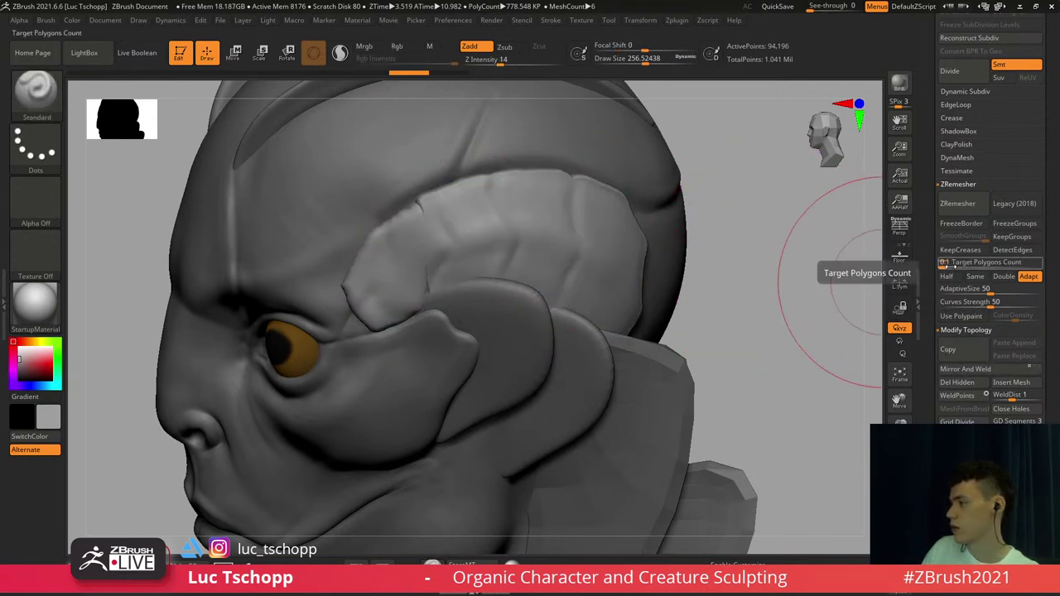
# Set Target Polygons Count to 1 and ZRemesh the plates down to 4,832 points
pyautogui.moveTo(1055, 233); pyautogui.dragTo(1054, 272)
pyautogui.scroll(1, 1047, 287)
pyautogui.scroll(-5, 1047, 274)
pyautogui.scroll(2, 1053, 273)
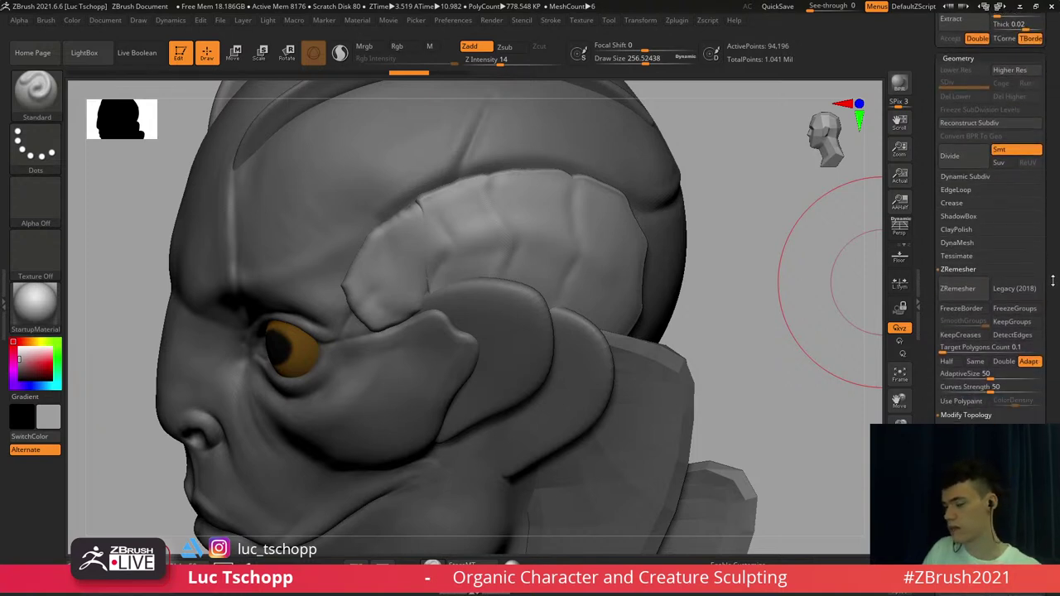
pyautogui.scroll(-3, 1053, 273)
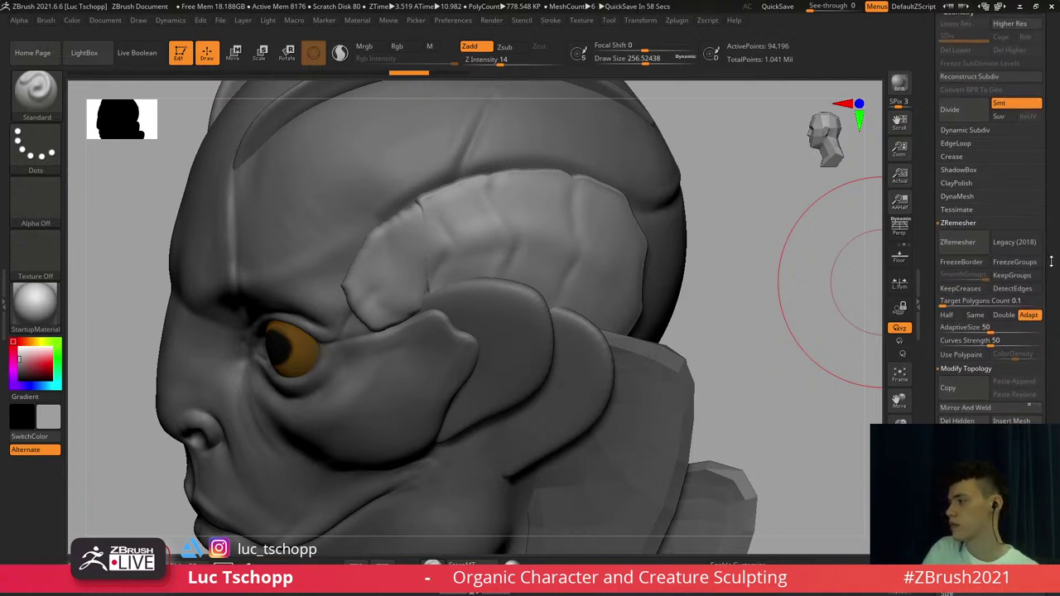
pyautogui.scroll(1, 1050, 265)
pyautogui.scroll(7, 1052, 268)
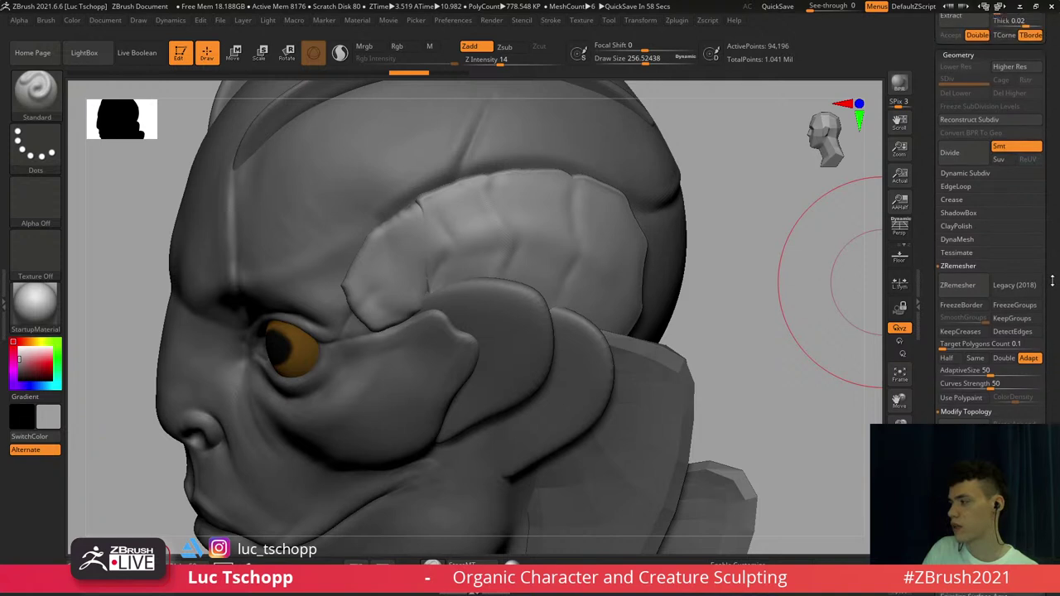
pyautogui.scroll(-4, 1048, 294)
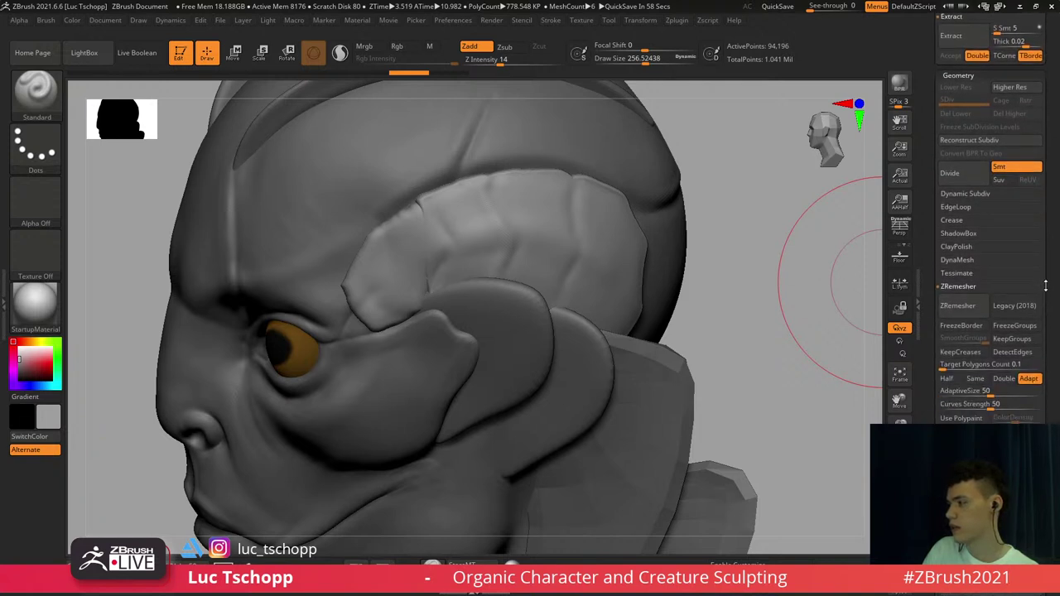
pyautogui.press('shift')
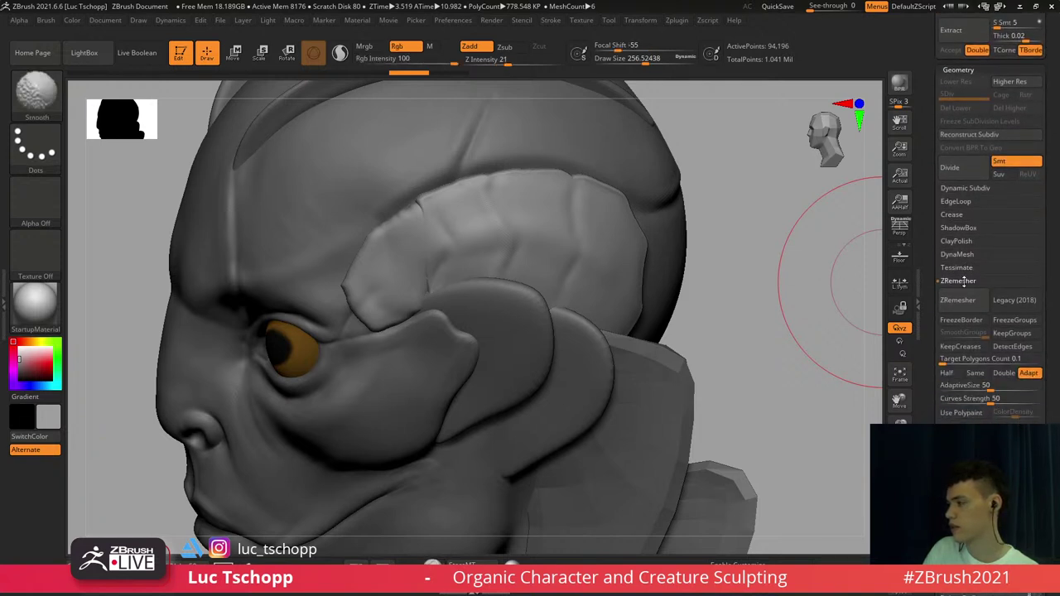
pyautogui.moveTo(1052, 278); pyautogui.dragTo(1050, 227)
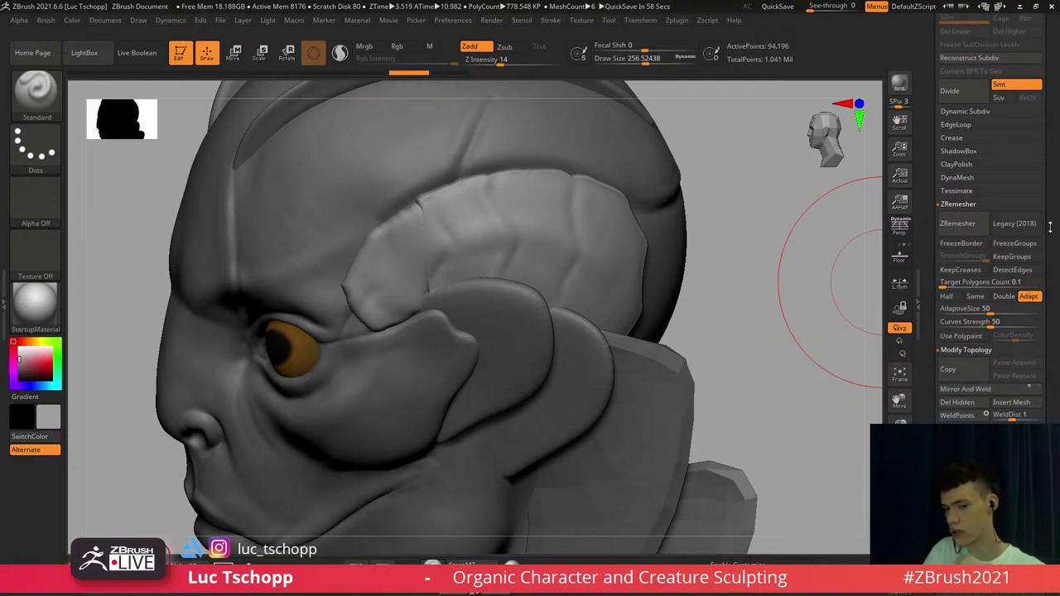
pyautogui.scroll(3, 1051, 226)
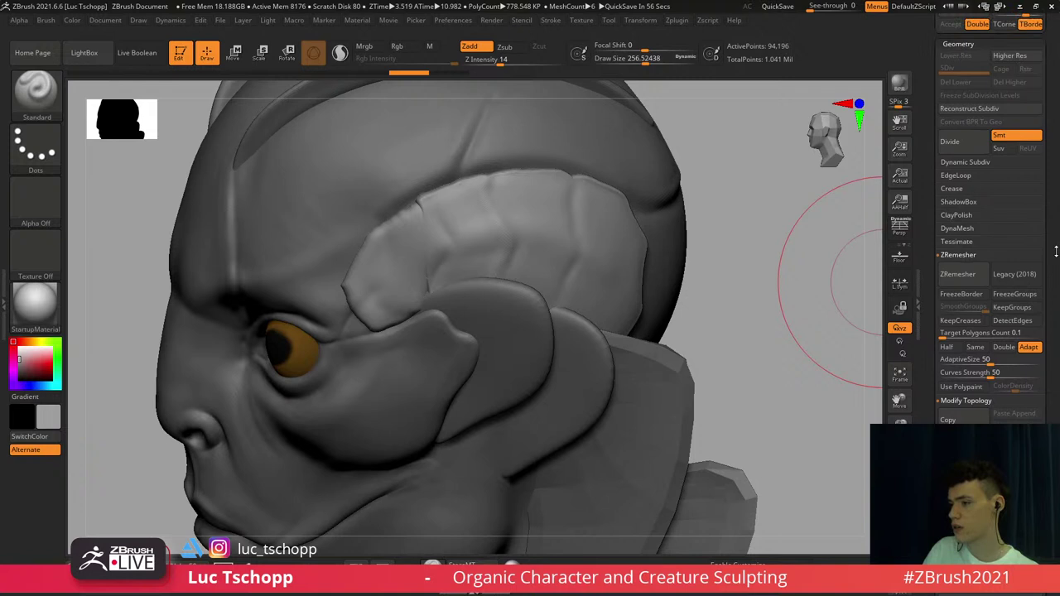
pyautogui.click(950, 333)
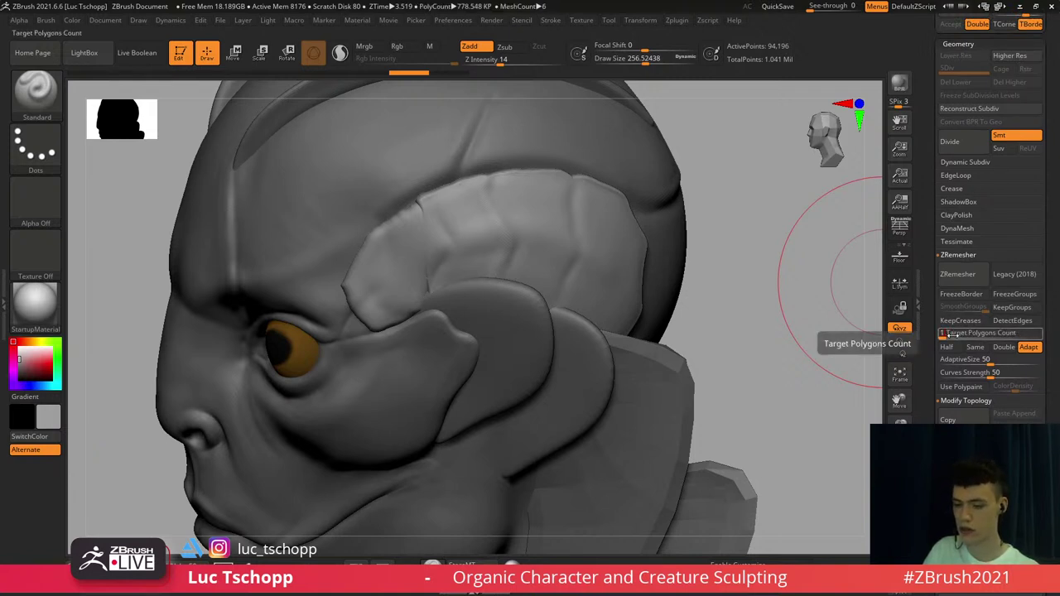
pyautogui.press('Return')
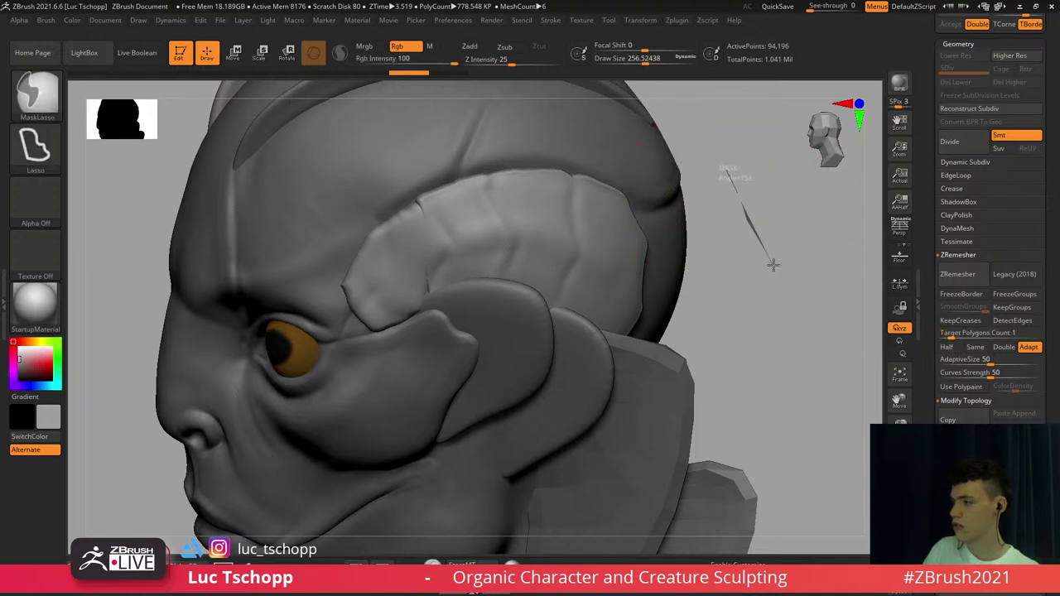
pyautogui.click(958, 274)
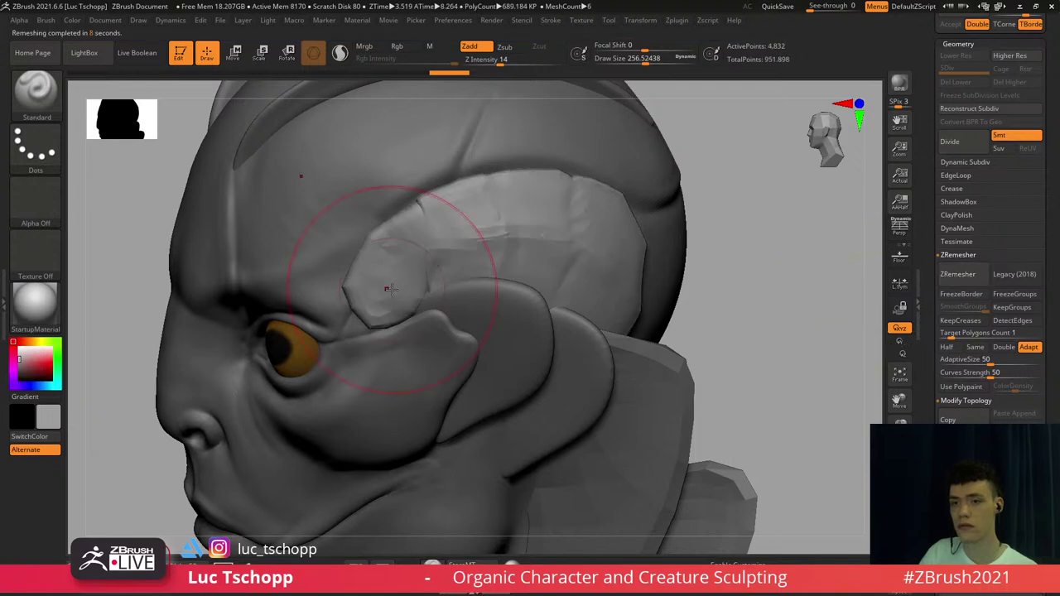
pyautogui.moveTo(391, 290); pyautogui.dragTo(481, 272, button='right')
pyautogui.moveTo(480, 271); pyautogui.dragTo(483, 200, button='right')
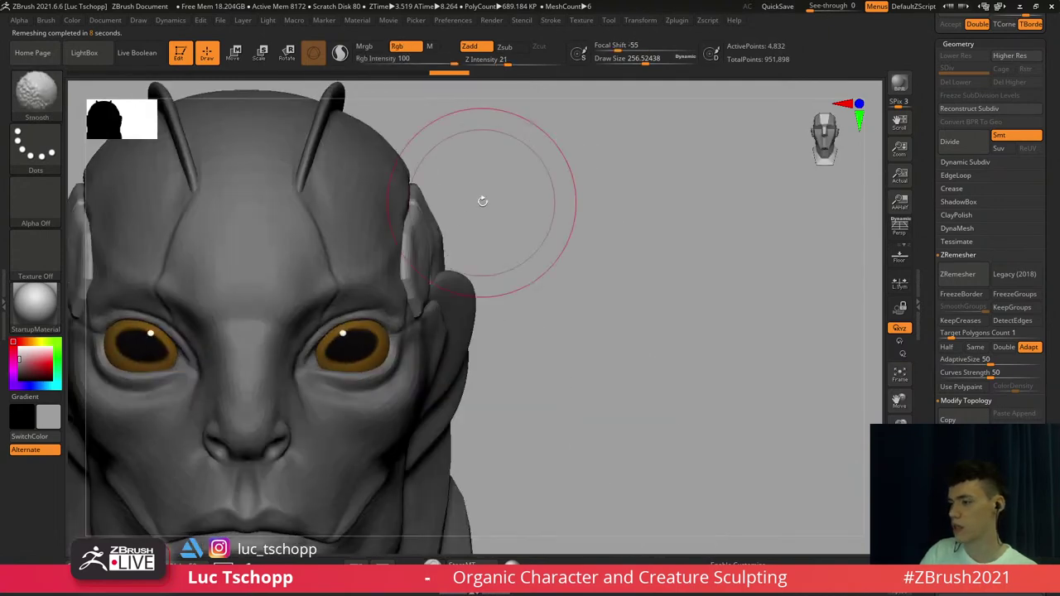
# Solo the temple plates and deflate them slightly with Inflate at -17 in Deformation
pyautogui.click(900, 527)
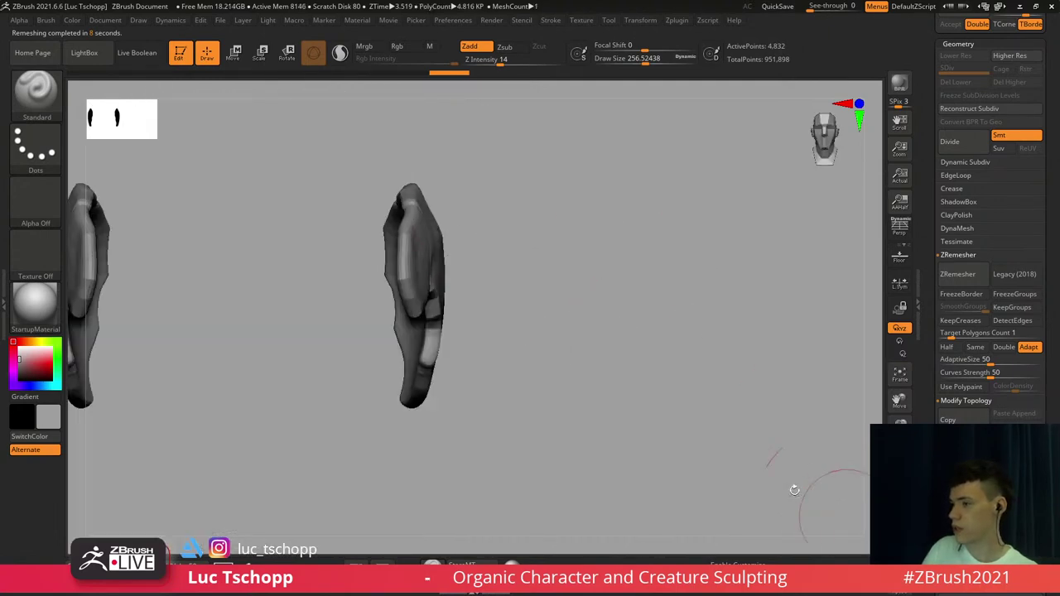
pyautogui.moveTo(650, 383); pyautogui.dragTo(608, 386, button='right')
pyautogui.moveTo(1059, 363); pyautogui.dragTo(1049, 221)
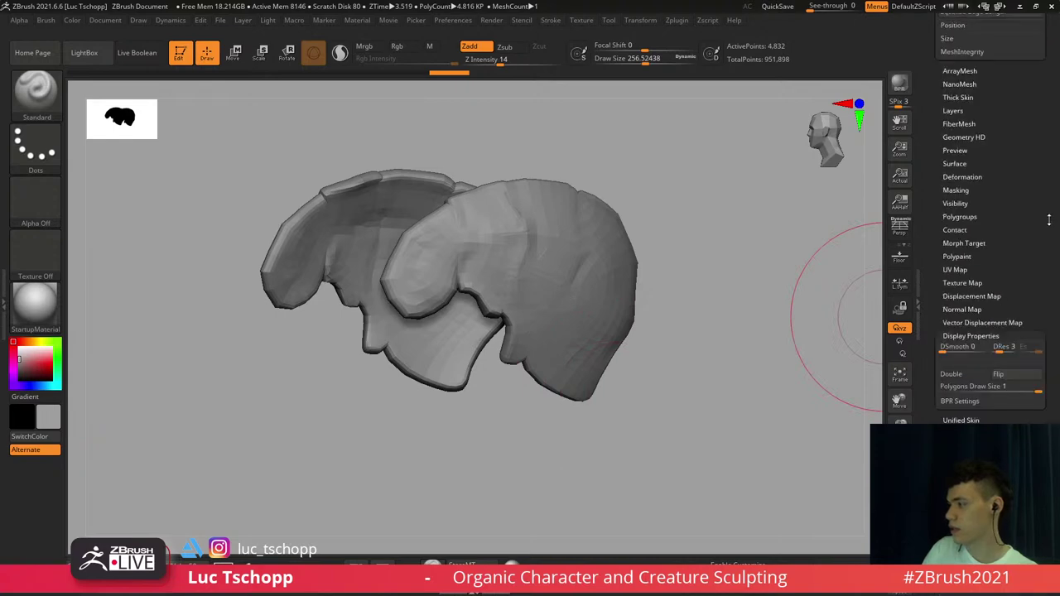
pyautogui.click(968, 177)
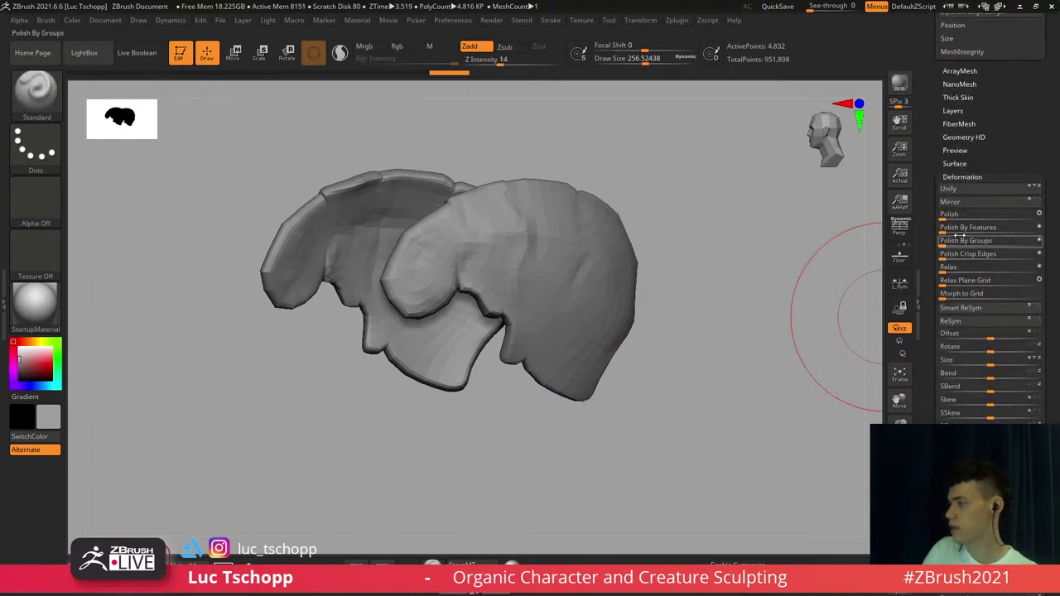
pyautogui.scroll(-3, 1007, 257)
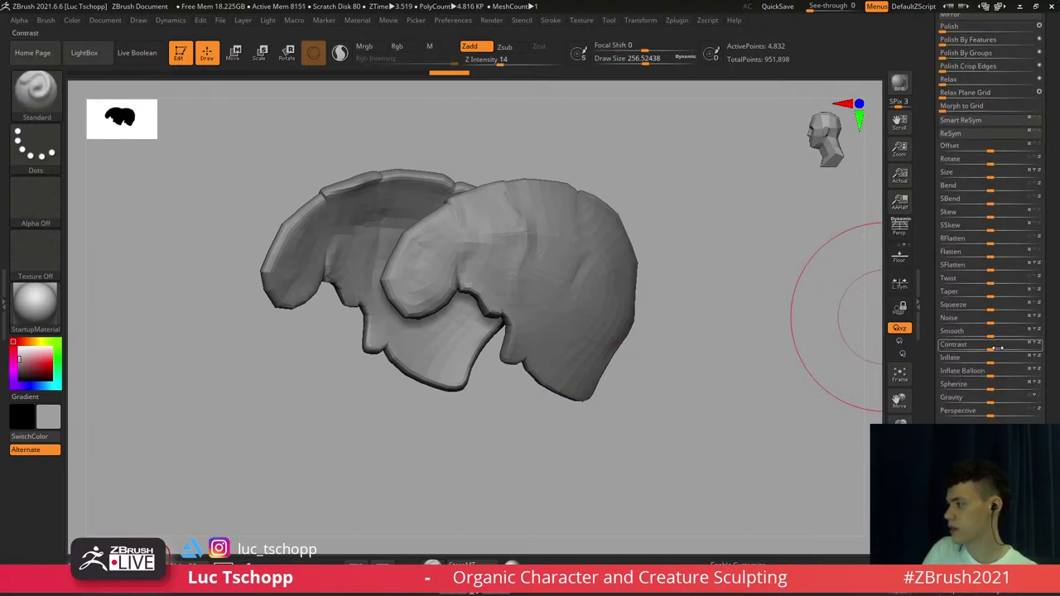
pyautogui.moveTo(990, 362); pyautogui.dragTo(980, 362)
pyautogui.moveTo(672, 290); pyautogui.dragTo(530, 224)
# Show the full head, subdivide the plates once, and pick the Move Topological brush
pyautogui.click(899, 532)
pyautogui.moveTo(725, 332)
pyautogui.mouseDown(button='right')
pyautogui.moveTo(480, 312)
pyautogui.moveTo(489, 256)
pyautogui.moveTo(516, 287)
pyautogui.moveTo(568, 289)
pyautogui.moveTo(537, 242)
pyautogui.moveTo(539, 277)
pyautogui.moveTo(491, 270)
pyautogui.moveTo(520, 285)
pyautogui.moveTo(501, 287)
pyautogui.mouseUp(button='right')
pyautogui.hotkey('ctrl', 'd')
pyautogui.press('b')
pyautogui.press('m')
pyautogui.press('t')
pyautogui.hotkey('shift', 'd')
pyautogui.press(']')
pyautogui.press(']')
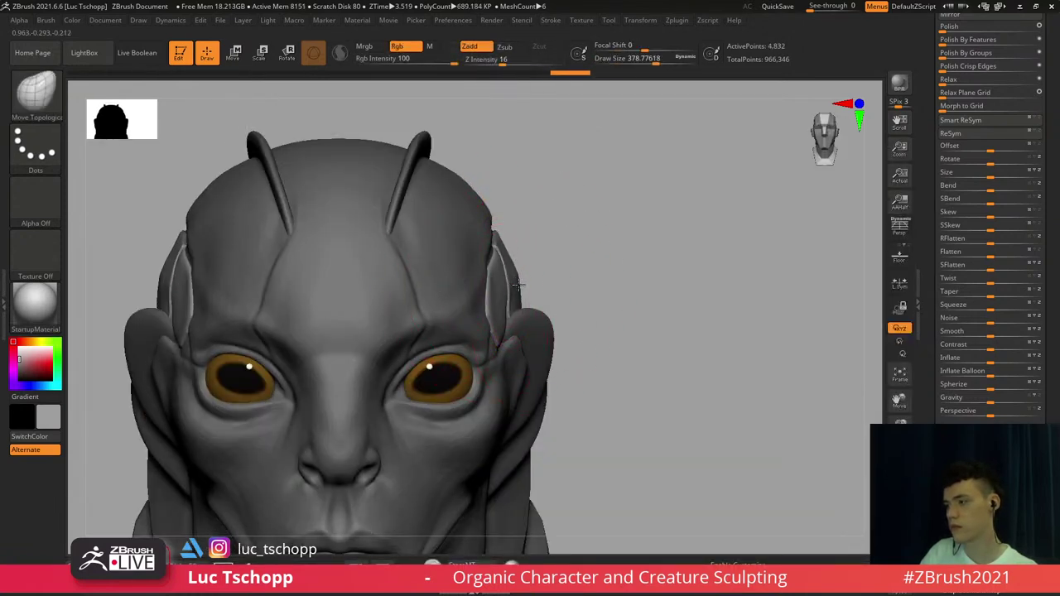
# Shrink the brush to about 351 and stretch the ear plate's upper edge backward
pyautogui.press('s')
pyautogui.moveTo(518, 285); pyautogui.dragTo(512, 288)
pyautogui.moveTo(512, 287); pyautogui.dragTo(487, 284, button='right')
pyautogui.press('s')
pyautogui.moveTo(489, 282); pyautogui.dragTo(496, 285)
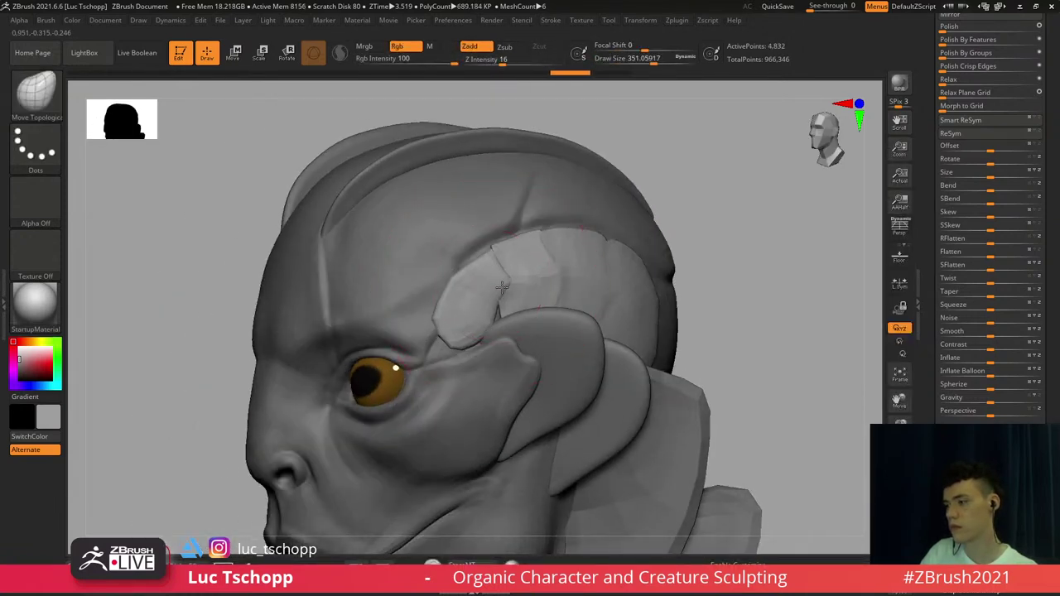
pyautogui.moveTo(563, 286); pyautogui.dragTo(546, 288)
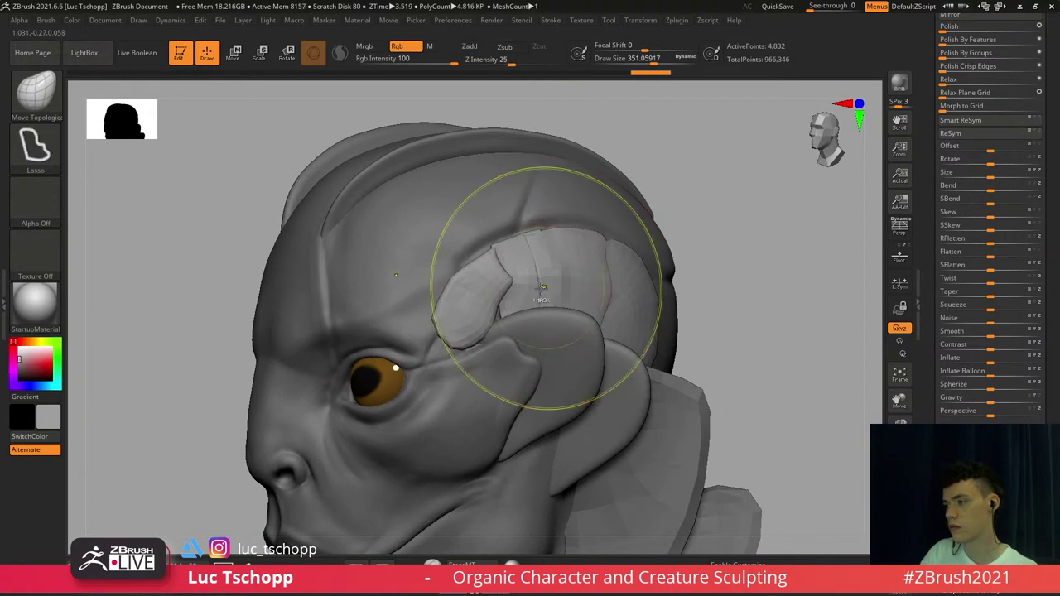
pyautogui.hotkey('ctrl', 'z')
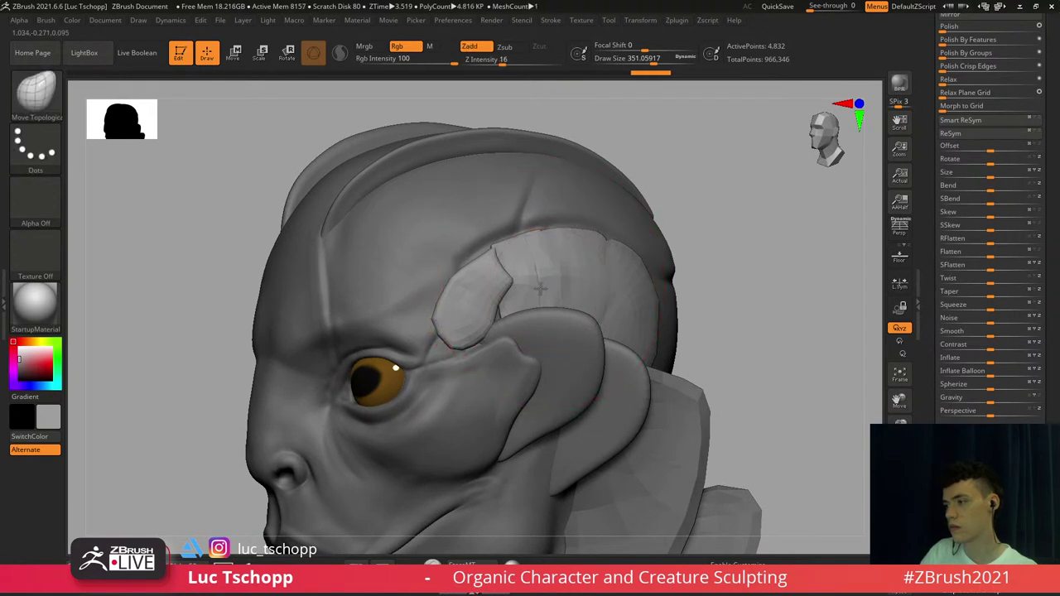
pyautogui.moveTo(520, 290); pyautogui.dragTo(551, 294)
pyautogui.moveTo(567, 288); pyautogui.dragTo(543, 276, button='right')
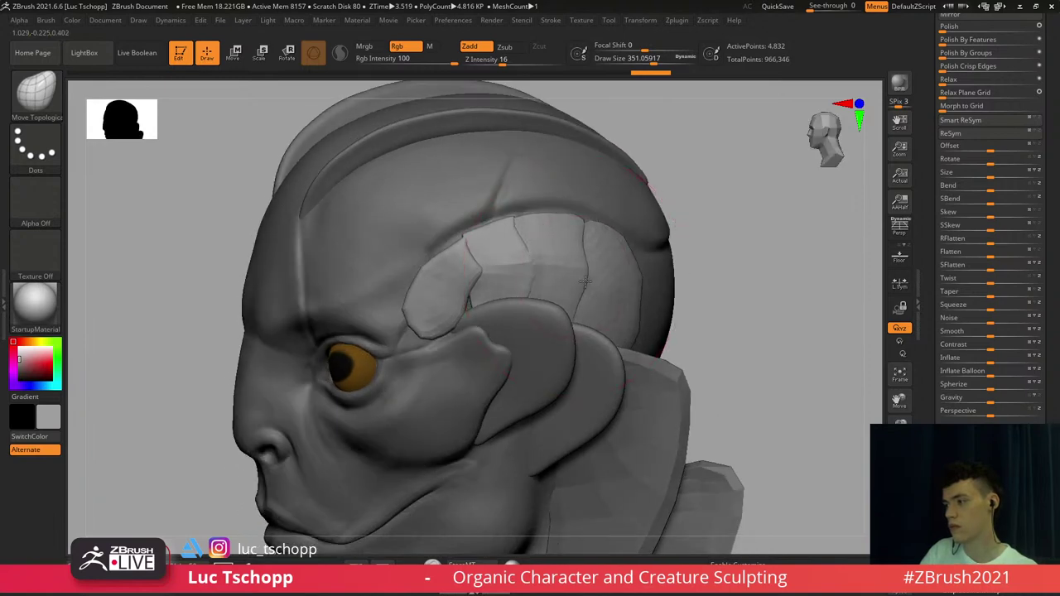
pyautogui.moveTo(542, 278)
pyautogui.mouseDown(button='right')
pyautogui.moveTo(503, 265)
pyautogui.moveTo(544, 293)
pyautogui.moveTo(488, 282)
pyautogui.moveTo(414, 287)
pyautogui.moveTo(518, 289)
pyautogui.mouseUp(button='right')
pyautogui.moveTo(518, 289); pyautogui.dragTo(521, 290)
# Try a brush size near 200, undo, then push the plate edge with a larger brush
pyautogui.press('s')
pyautogui.moveTo(519, 200); pyautogui.dragTo(538, 207, button='right')
pyautogui.press('s')
pyautogui.moveTo(508, 218); pyautogui.dragTo(492, 241)
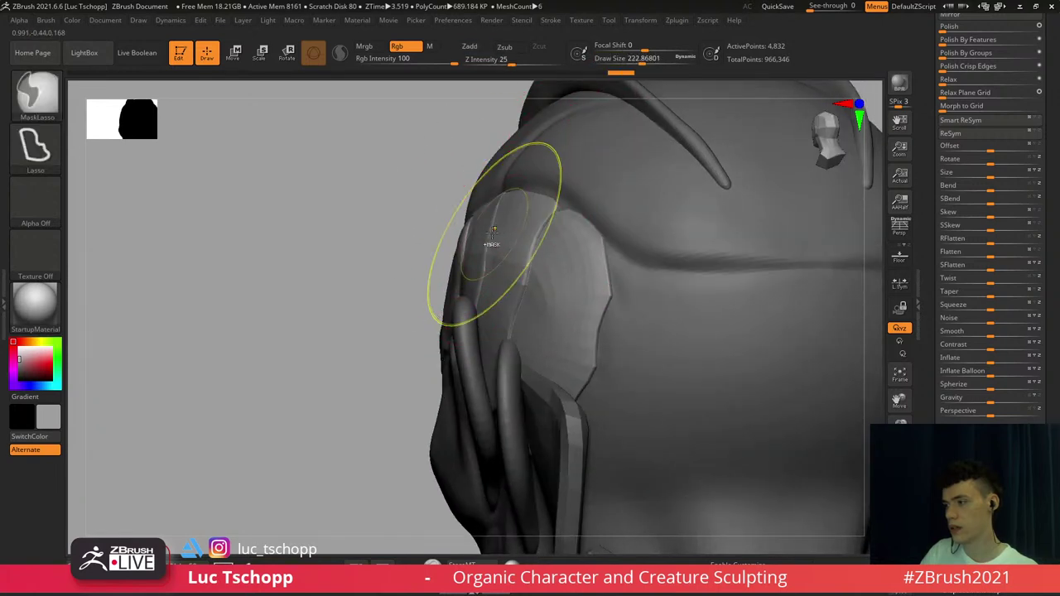
pyautogui.hotkey('ctrl', 'z')
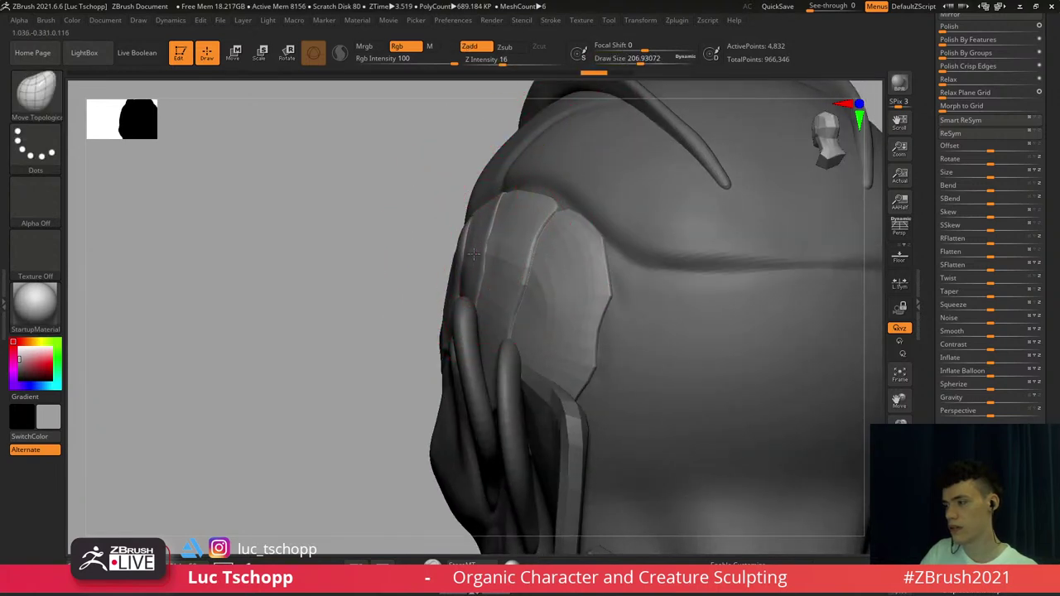
pyautogui.press('s')
pyautogui.click(507, 211)
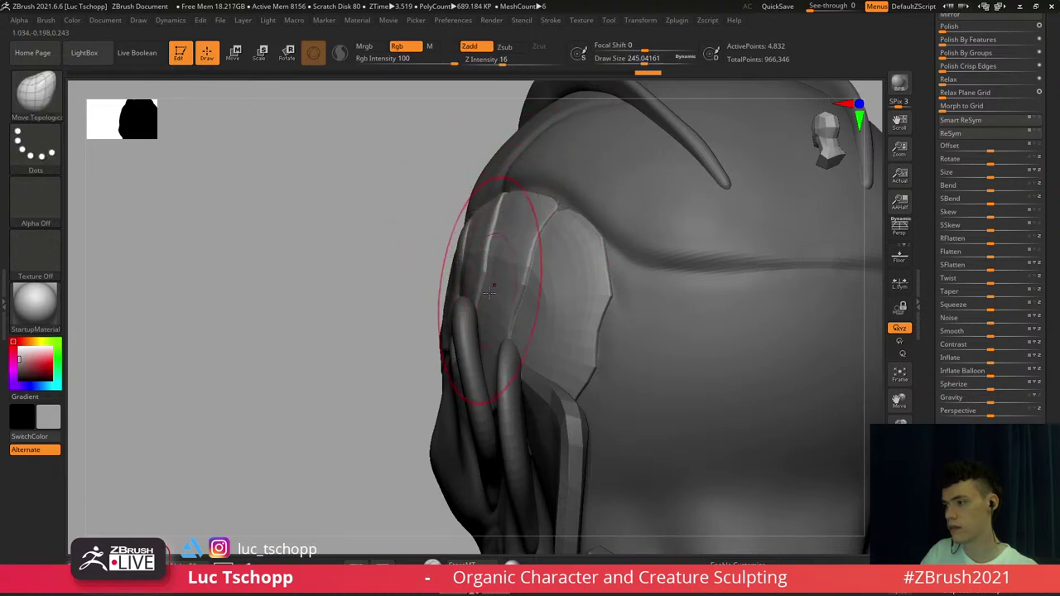
pyautogui.moveTo(482, 324); pyautogui.dragTo(480, 326)
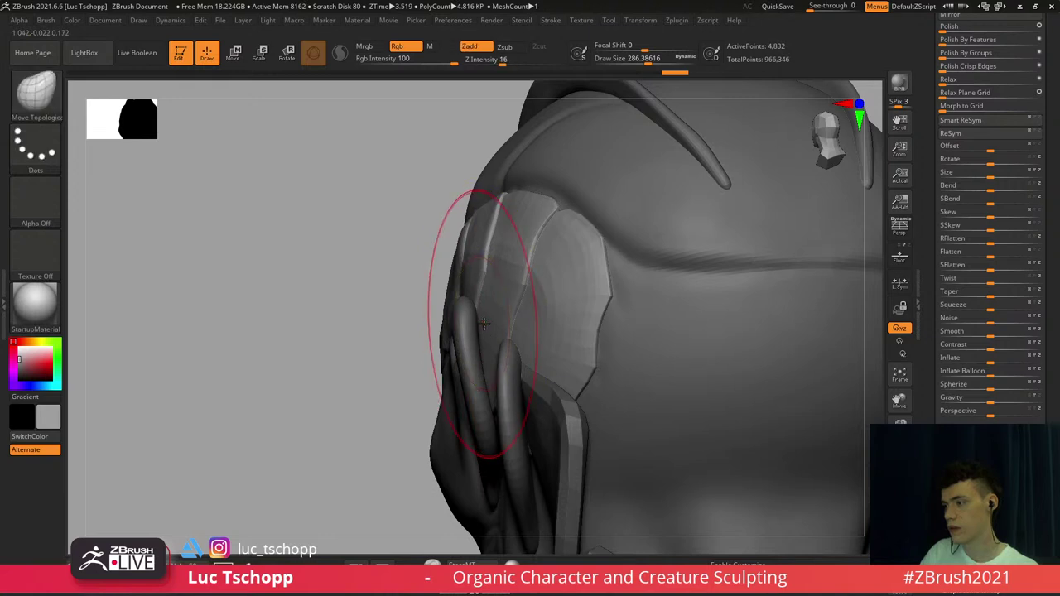
# Solo the armor plates and nudge their edges and surface with short strokes
pyautogui.click(900, 539)
pyautogui.moveTo(437, 357); pyautogui.dragTo(451, 328)
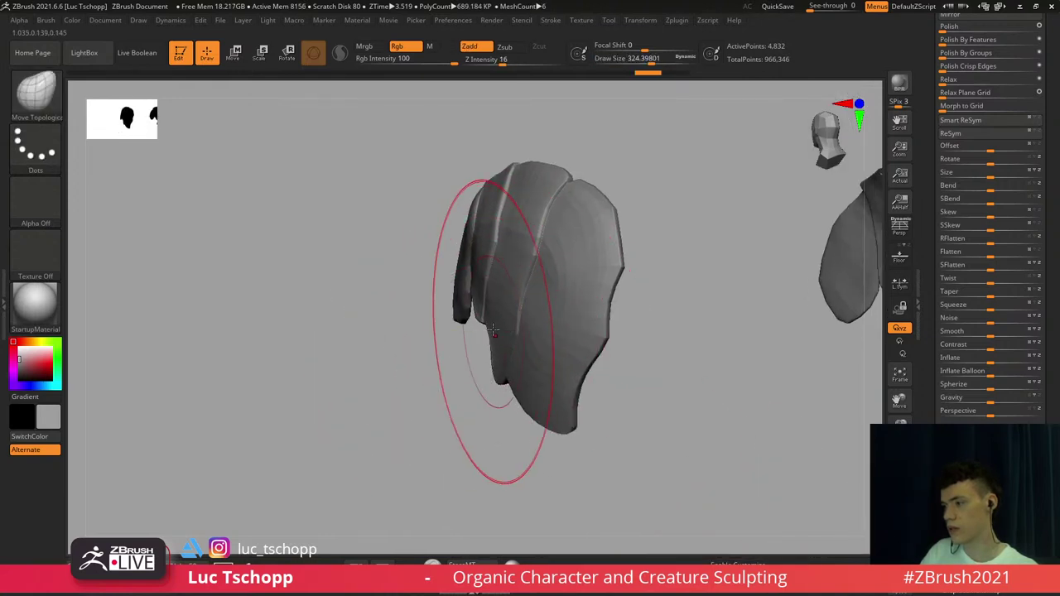
pyautogui.press('s')
pyautogui.click(523, 376)
pyautogui.moveTo(520, 378); pyautogui.dragTo(518, 379)
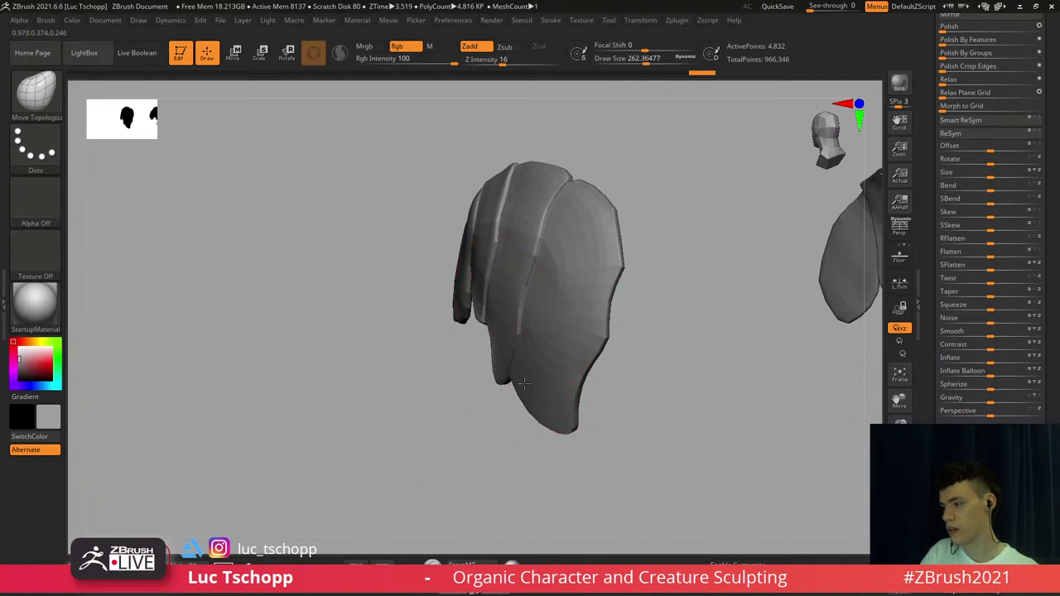
pyautogui.keyDown('alt'); pyautogui.moveTo(490, 192); pyautogui.dragTo(489, 220); pyautogui.keyUp('alt')
pyautogui.press('s')
pyautogui.click(564, 237)
pyautogui.moveTo(563, 238); pyautogui.dragTo(561, 232)
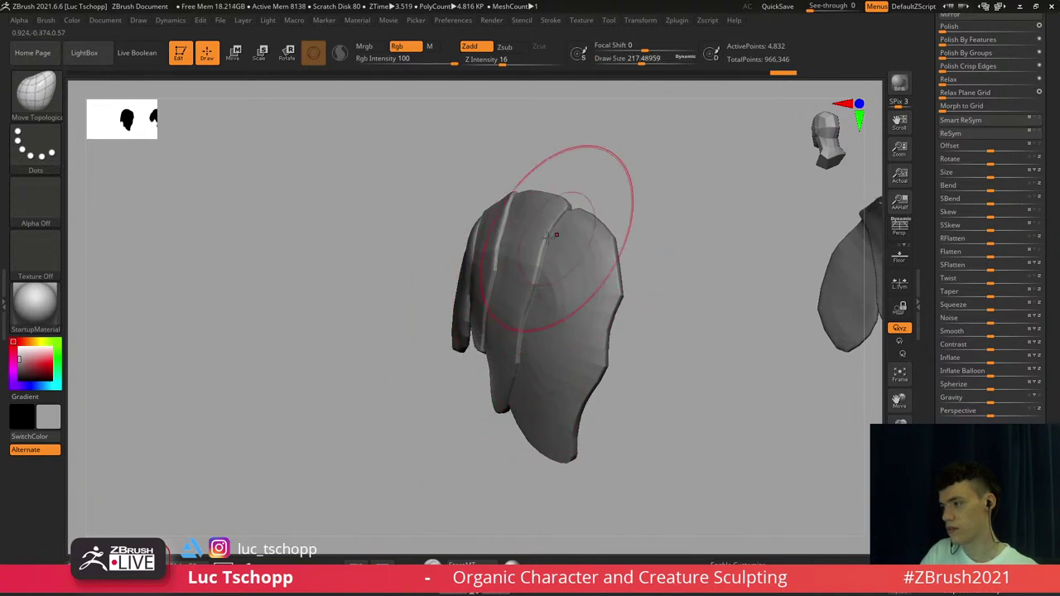
pyautogui.moveTo(478, 229)
pyautogui.keyDown('alt'); pyautogui.mouseDown()
pyautogui.moveTo(507, 249)
pyautogui.moveTo(485, 319)
pyautogui.moveTo(482, 310)
pyautogui.mouseUp(); pyautogui.keyUp('alt')
pyautogui.press('s')
pyautogui.moveTo(482, 311); pyautogui.dragTo(481, 337, button='right')
# Fine-tune the brush size and push the lower plate edge into shape
pyautogui.press('[')
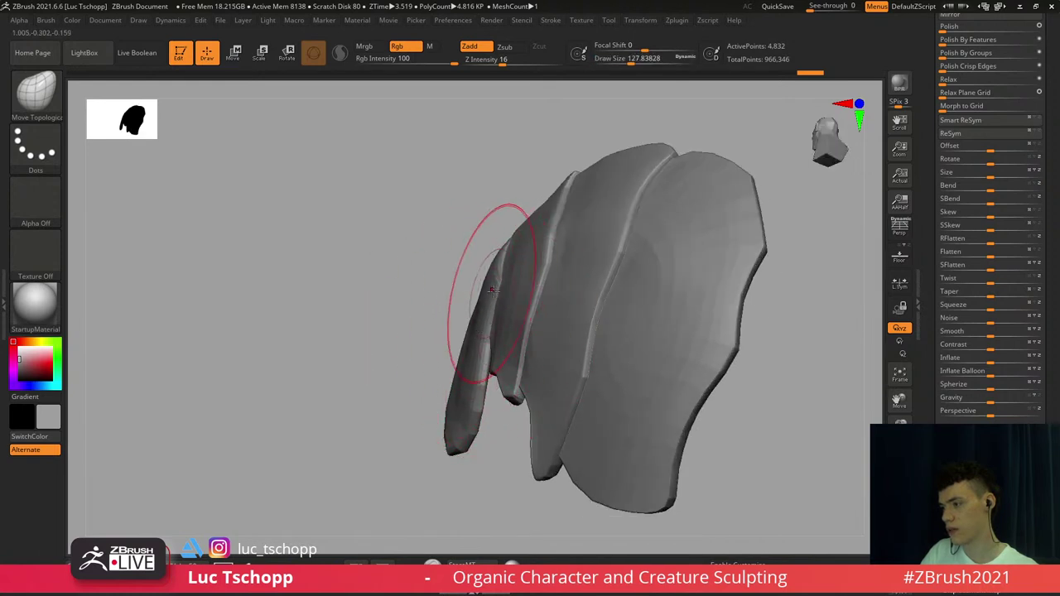
pyautogui.press('s')
pyautogui.moveTo(493, 289); pyautogui.dragTo(502, 289)
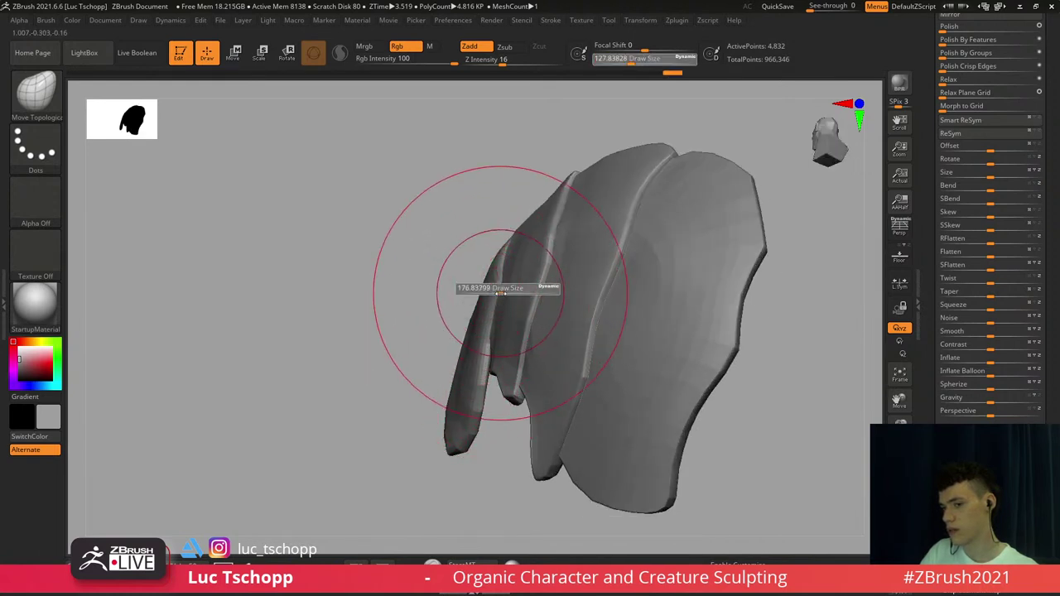
pyautogui.moveTo(502, 290)
pyautogui.mouseDown(button='right')
pyautogui.moveTo(499, 275)
pyautogui.moveTo(502, 287)
pyautogui.mouseUp(button='right')
pyautogui.press('s')
pyautogui.moveTo(507, 272)
pyautogui.mouseDown()
pyautogui.moveTo(503, 286)
pyautogui.moveTo(503, 274)
pyautogui.mouseUp()
pyautogui.press('s')
pyautogui.press('s')
pyautogui.keyDown('ctrl'); pyautogui.moveTo(525, 308); pyautogui.dragTo(535, 292, button='right'); pyautogui.keyUp('ctrl')
# Enlarge the brush for wider pushes and settle the plate edge into place
pyautogui.press('s')
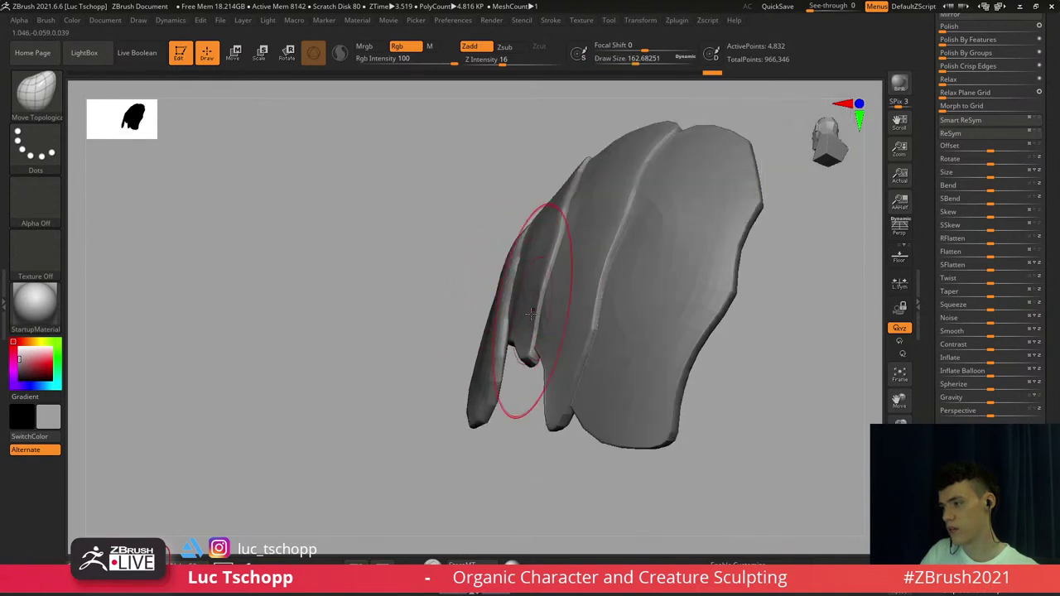
pyautogui.moveTo(523, 322); pyautogui.dragTo(523, 320)
pyautogui.moveTo(524, 318); pyautogui.dragTo(541, 271, button='right')
pyautogui.press('s')
pyautogui.moveTo(547, 240)
pyautogui.mouseDown()
pyautogui.moveTo(546, 218)
pyautogui.moveTo(596, 217)
pyautogui.moveTo(580, 232)
pyautogui.mouseUp()
pyautogui.press('s')
pyautogui.moveTo(539, 328); pyautogui.dragTo(537, 327)
pyautogui.keyDown('ctrl'); pyautogui.moveTo(537, 326); pyautogui.dragTo(539, 318, button='right'); pyautogui.keyUp('ctrl')
pyautogui.press('s')
pyautogui.moveTo(536, 322); pyautogui.dragTo(530, 323)
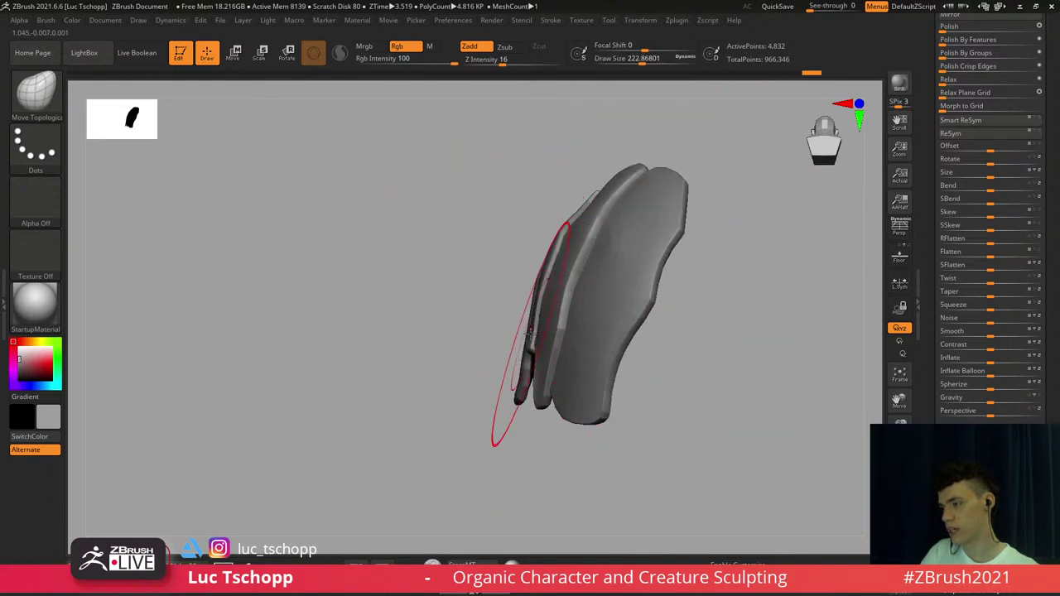
pyautogui.moveTo(530, 336); pyautogui.dragTo(536, 329, button='right')
pyautogui.press('s')
pyautogui.moveTo(535, 329); pyautogui.dragTo(536, 329)
pyautogui.moveTo(530, 327); pyautogui.dragTo(526, 325)
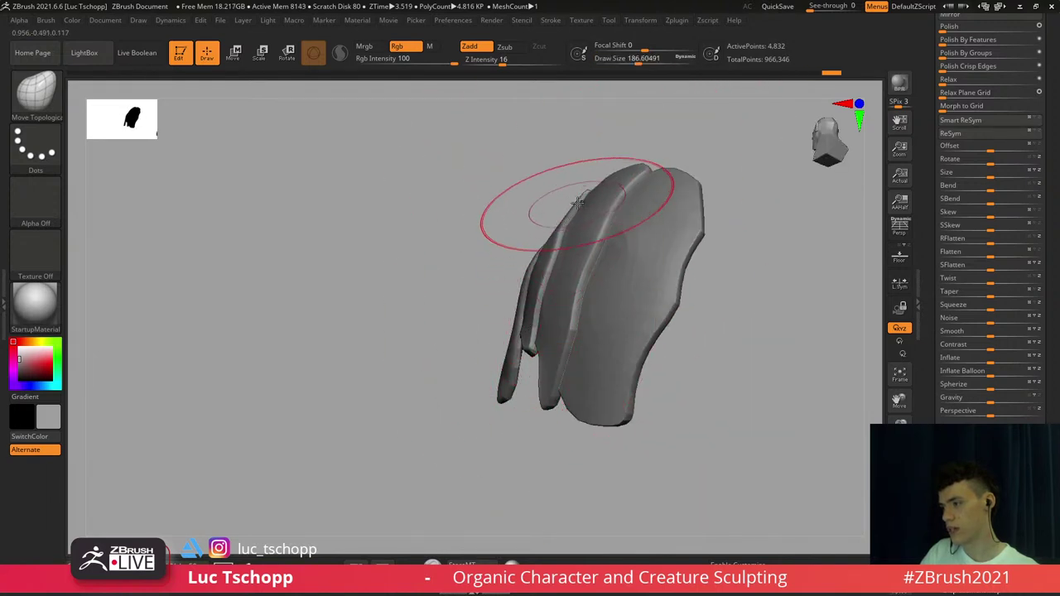
# Reshape the top of the rear plate and shift its edge outward
pyautogui.moveTo(598, 201); pyautogui.dragTo(595, 199)
pyautogui.moveTo(594, 198); pyautogui.dragTo(583, 202, button='right')
pyautogui.press('s')
pyautogui.moveTo(584, 202); pyautogui.dragTo(587, 201)
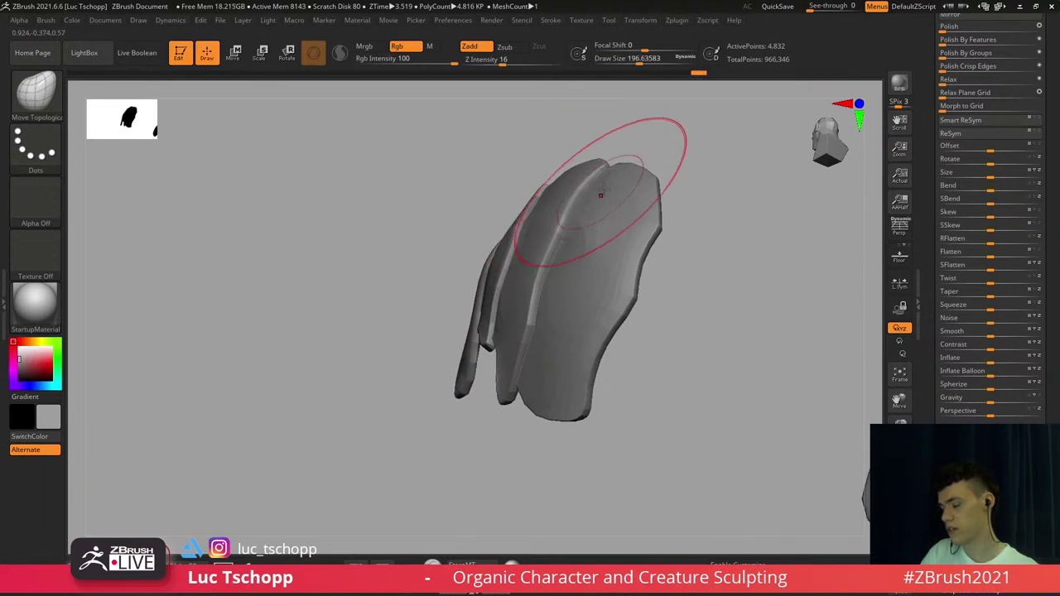
pyautogui.moveTo(614, 177); pyautogui.dragTo(608, 180, button='right')
pyautogui.press('s')
pyautogui.moveTo(608, 178); pyautogui.dragTo(610, 172)
pyautogui.press('s')
pyautogui.moveTo(597, 172); pyautogui.dragTo(645, 176)
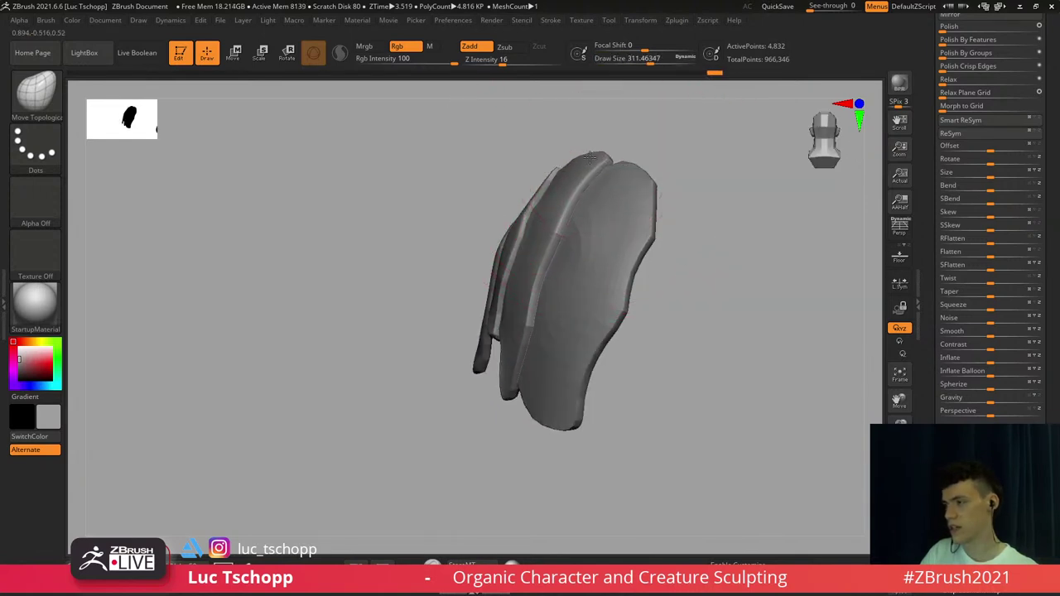
pyautogui.moveTo(530, 240)
pyautogui.keyDown('ctrl'); pyautogui.mouseDown(button='right')
pyautogui.moveTo(500, 223)
pyautogui.moveTo(580, 266)
pyautogui.mouseUp(button='right'); pyautogui.keyUp('ctrl')
pyautogui.keyDown('ctrl'); pyautogui.moveTo(580, 266); pyautogui.dragTo(533, 301, button='right'); pyautogui.keyUp('ctrl')
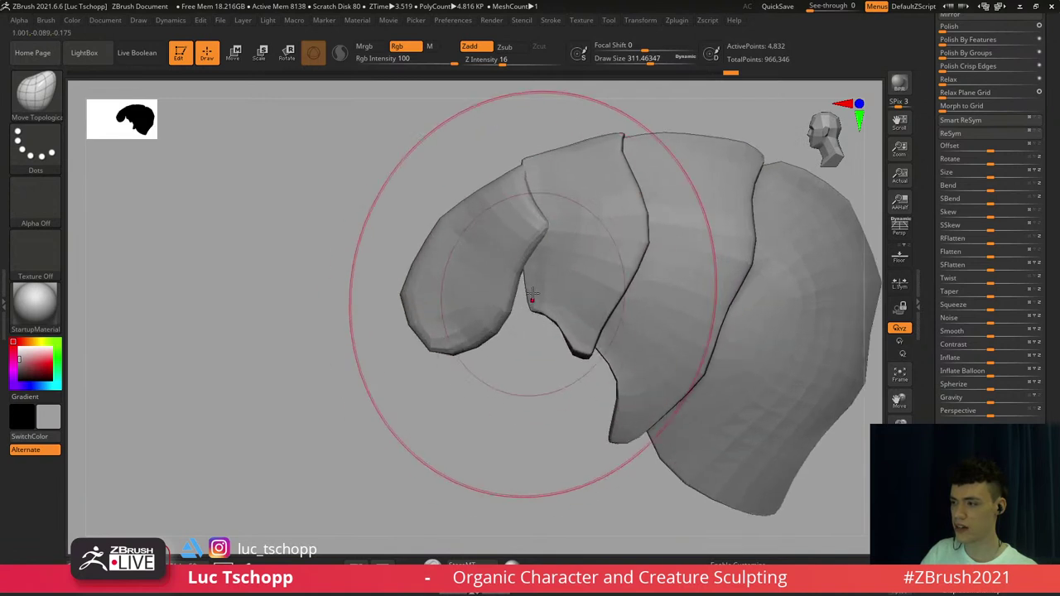
# Shrink the brush and move the inner plate edge to the left
pyautogui.press('s')
pyautogui.moveTo(533, 300); pyautogui.dragTo(528, 299)
pyautogui.moveTo(528, 298); pyautogui.dragTo(536, 293, button='right')
pyautogui.press('s')
pyautogui.moveTo(534, 294); pyautogui.dragTo(530, 294)
pyautogui.moveTo(530, 294)
pyautogui.mouseDown(button='right')
pyautogui.moveTo(525, 303)
pyautogui.moveTo(535, 296)
pyautogui.moveTo(538, 311)
pyautogui.mouseUp(button='right')
pyautogui.press('s')
pyautogui.moveTo(539, 310); pyautogui.dragTo(504, 301)
# Reshape and touch up the far-side plate edges
pyautogui.press('s')
pyautogui.moveTo(514, 310); pyautogui.dragTo(517, 289)
pyautogui.press('s')
pyautogui.moveTo(517, 289); pyautogui.dragTo(532, 290, button='right')
pyautogui.press('s')
pyautogui.moveTo(526, 297)
pyautogui.mouseDown()
pyautogui.moveTo(517, 291)
pyautogui.moveTo(521, 310)
pyautogui.moveTo(558, 313)
pyautogui.mouseUp()
pyautogui.press('s')
pyautogui.press('s')
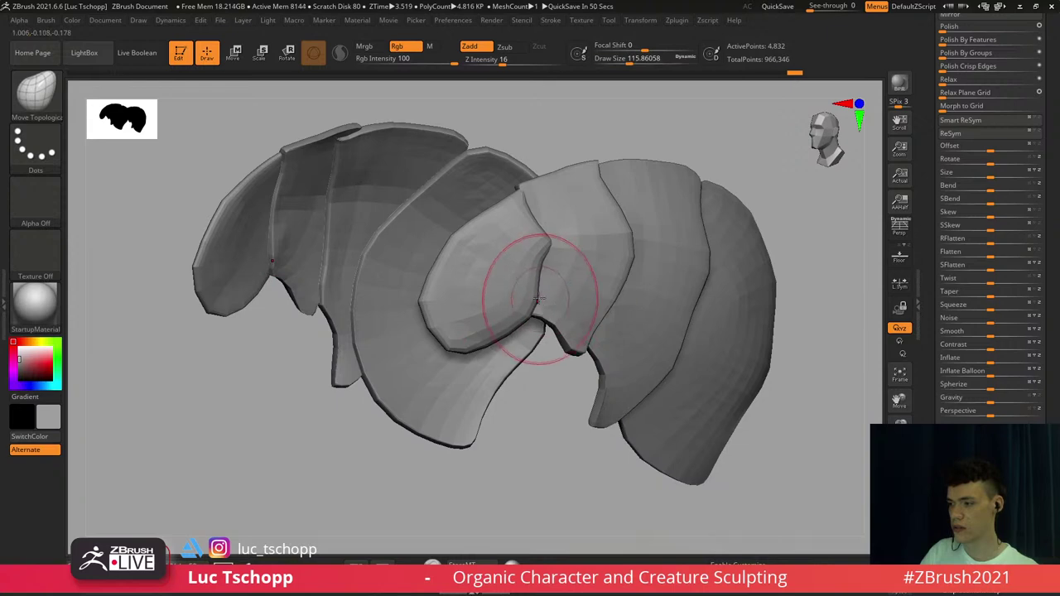
pyautogui.moveTo(500, 288); pyautogui.dragTo(507, 283)
pyautogui.moveTo(507, 284)
pyautogui.mouseDown(button='right')
pyautogui.moveTo(516, 268)
pyautogui.moveTo(549, 277)
pyautogui.moveTo(603, 388)
pyautogui.mouseUp(button='right')
# Turn Solo off and refine the temple plates on the full head with a brush near 112
pyautogui.click(900, 540)
pyautogui.moveTo(767, 511); pyautogui.dragTo(493, 265, button='right')
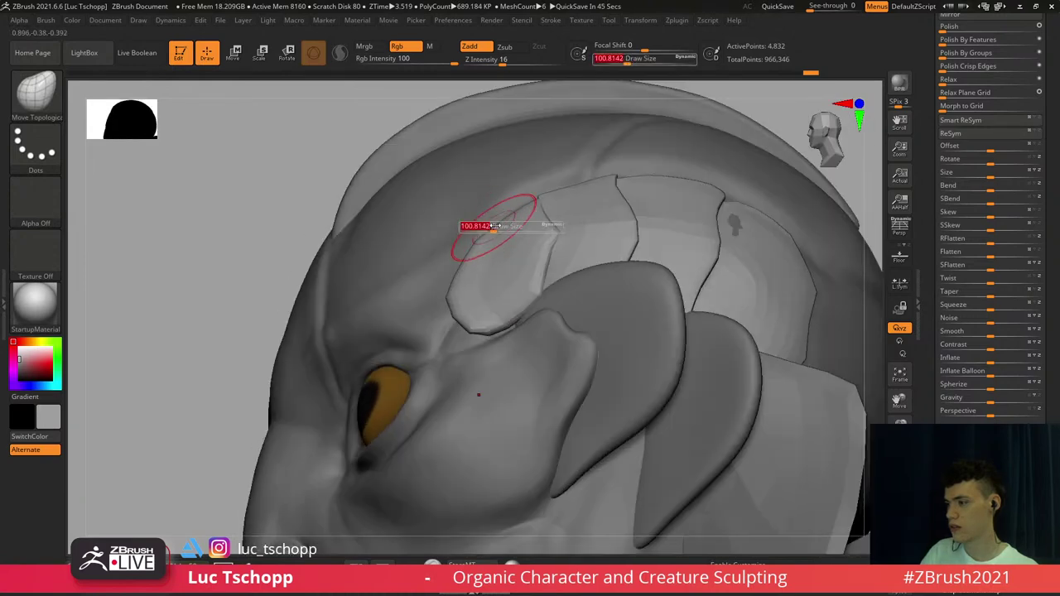
pyautogui.moveTo(494, 226); pyautogui.dragTo(505, 226)
pyautogui.moveTo(504, 213); pyautogui.dragTo(509, 224, button='right')
pyautogui.press('s')
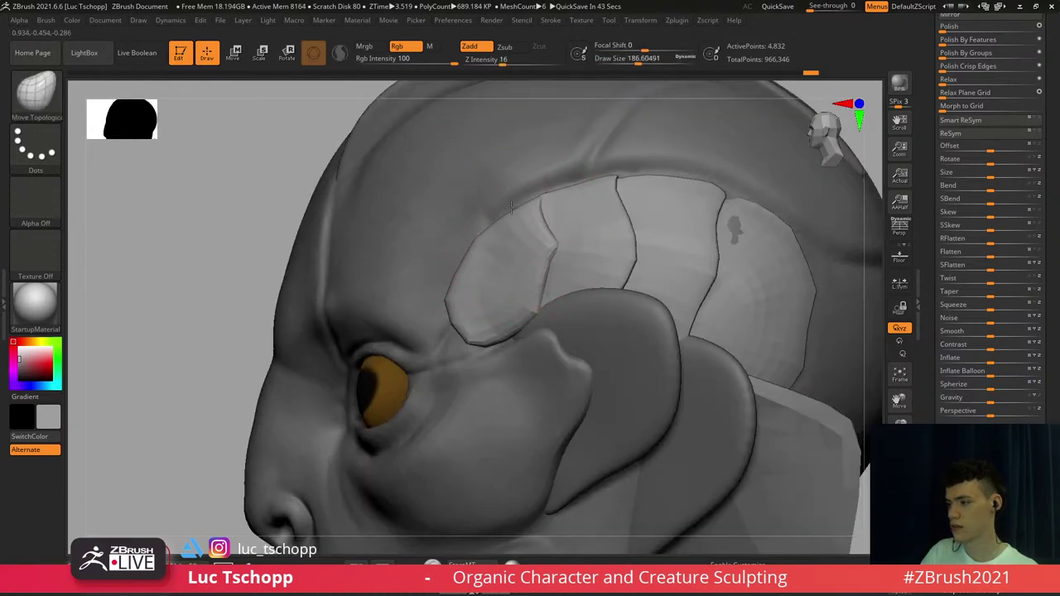
pyautogui.press('s')
pyautogui.moveTo(588, 191); pyautogui.dragTo(576, 192)
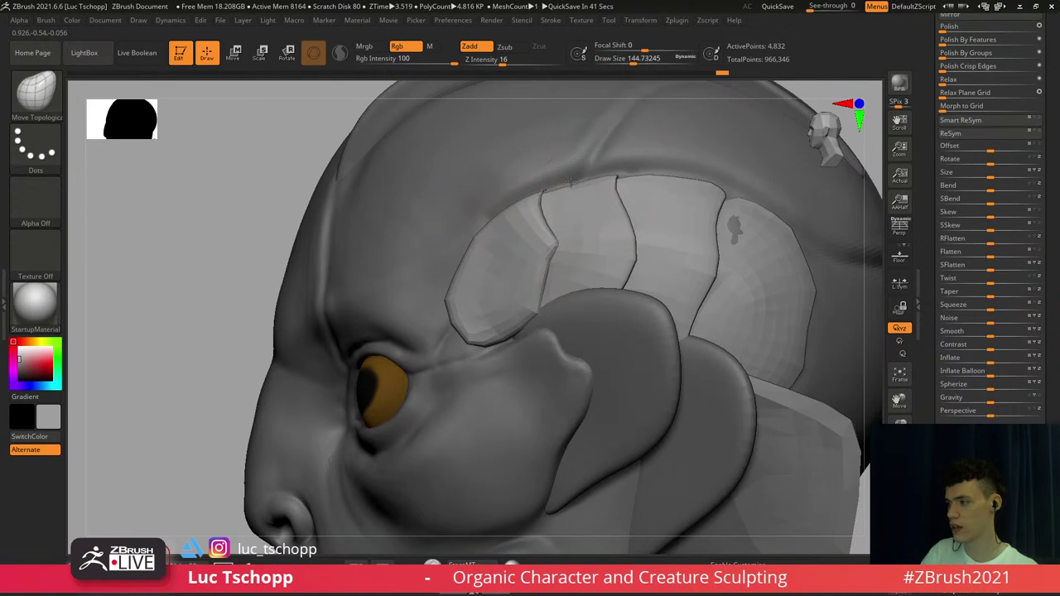
pyautogui.keyDown('alt'); pyautogui.moveTo(625, 184); pyautogui.dragTo(555, 179, button='right'); pyautogui.keyUp('alt')
pyautogui.press('s')
pyautogui.moveTo(586, 185); pyautogui.dragTo(594, 185)
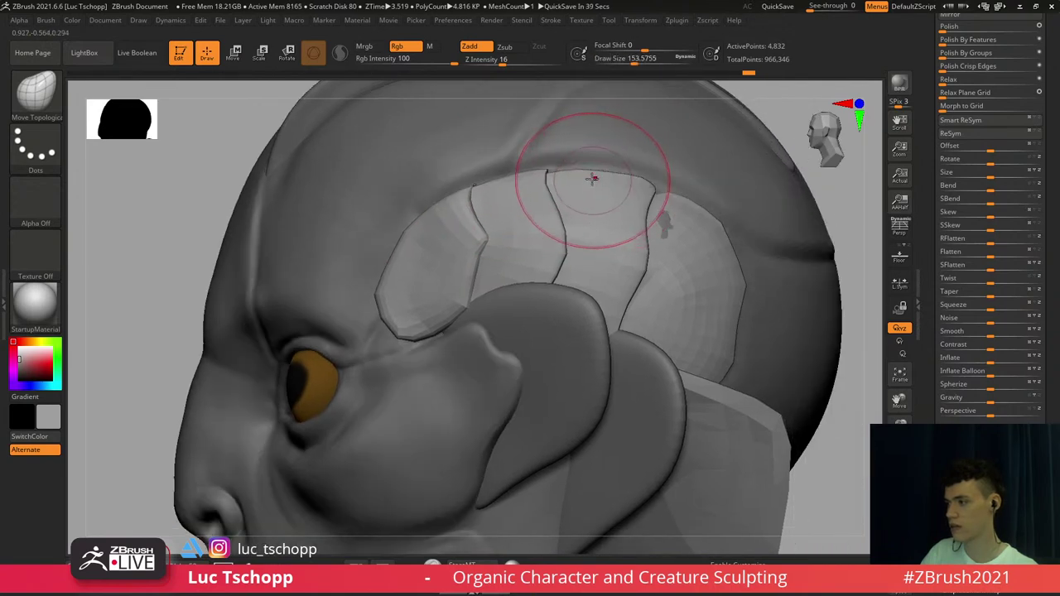
pyautogui.keyDown('alt'); pyautogui.moveTo(627, 187); pyautogui.dragTo(564, 166, button='right'); pyautogui.keyUp('alt')
pyautogui.press('s')
pyautogui.moveTo(614, 208); pyautogui.dragTo(612, 209)
pyautogui.moveTo(622, 202); pyautogui.dragTo(608, 191, button='right')
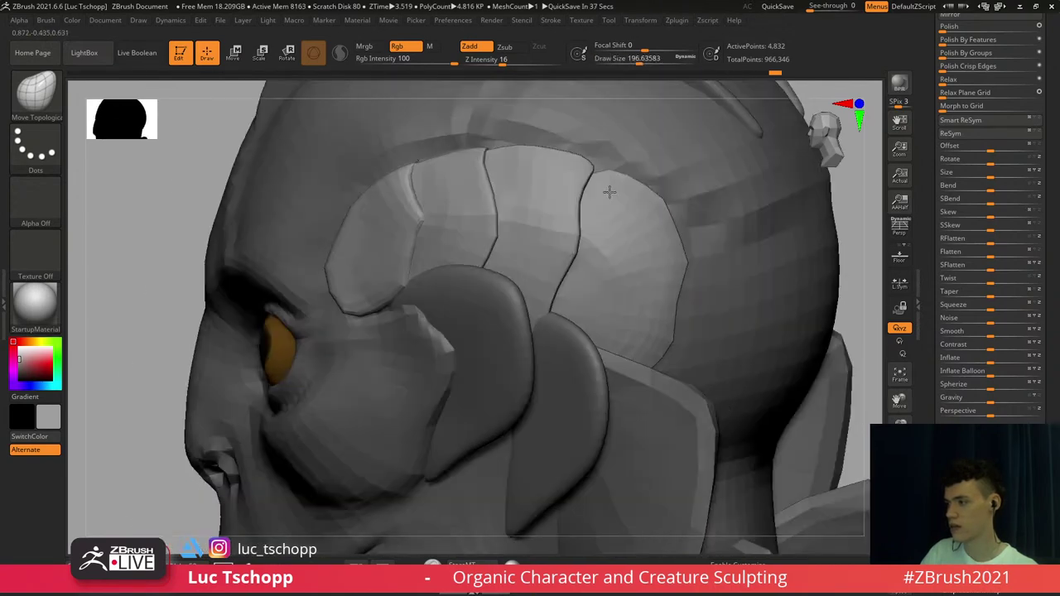
# Check the wireframe, smooth a plate edge, and set the brush to about 128
pyautogui.press('s')
pyautogui.moveTo(607, 189); pyautogui.dragTo(599, 189)
pyautogui.hotkey('shift', 'f')
pyautogui.hotkey('shift', 'f')
pyautogui.keyDown('shift'); pyautogui.moveTo(601, 186); pyautogui.dragTo(602, 181, button='right'); pyautogui.keyUp('shift')
pyautogui.press('s')
pyautogui.moveTo(603, 182); pyautogui.dragTo(593, 182)
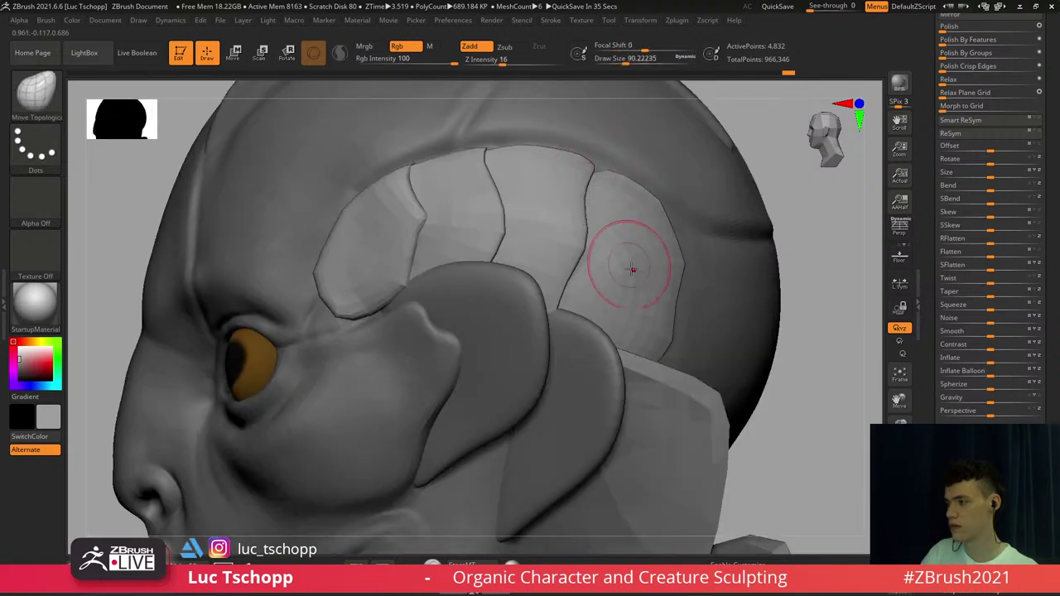
pyautogui.moveTo(632, 268); pyautogui.dragTo(613, 234)
pyautogui.hotkey('ctrl', 'z')
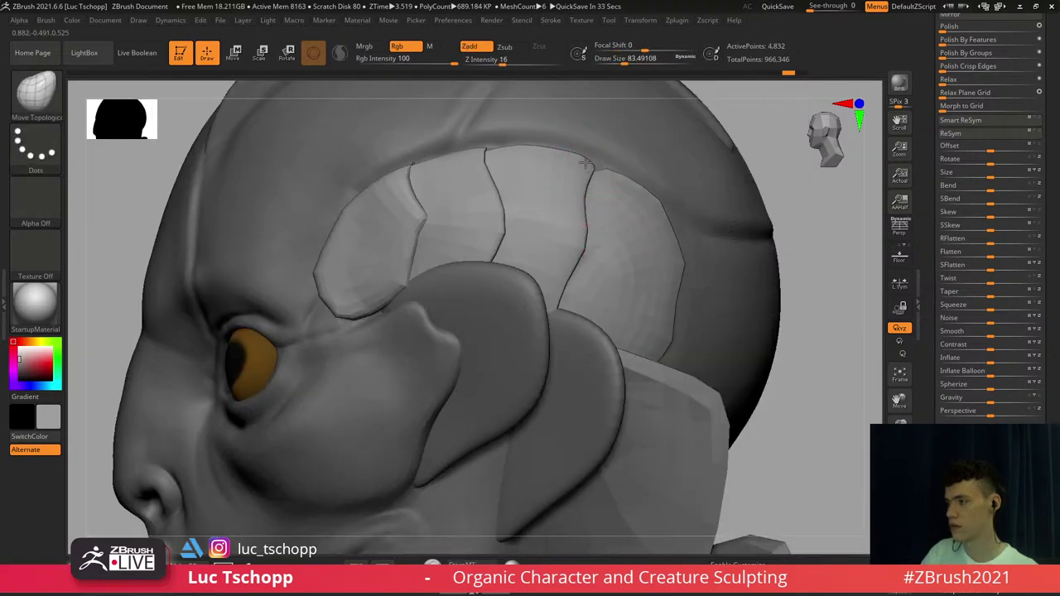
pyautogui.press('s')
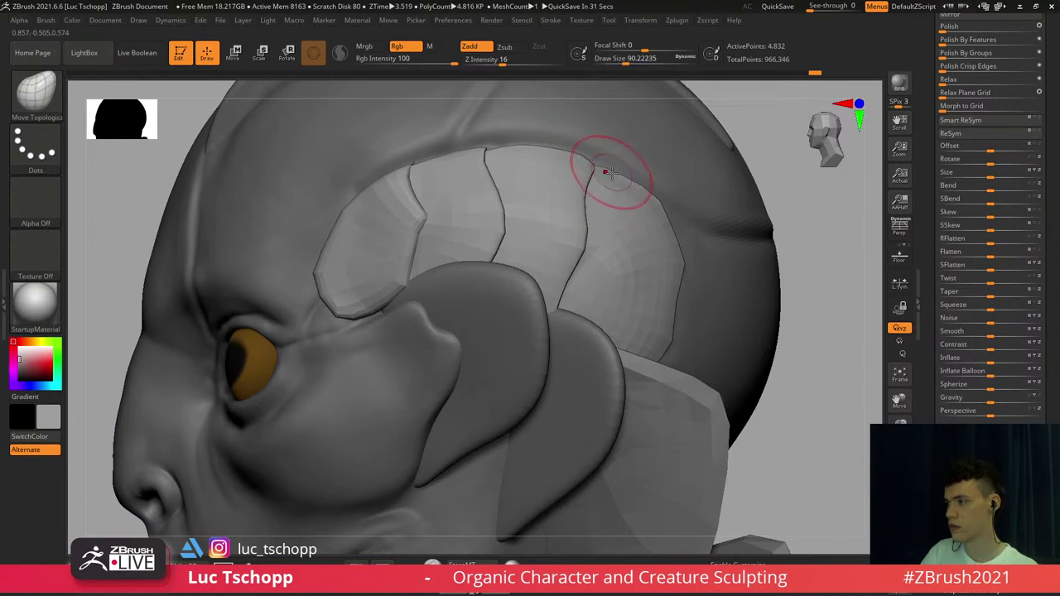
pyautogui.press('s')
pyautogui.moveTo(611, 173); pyautogui.dragTo(617, 173)
pyautogui.keyDown('ctrl'); pyautogui.moveTo(528, 202); pyautogui.dragTo(464, 166, button='right'); pyautogui.keyUp('ctrl')
pyautogui.moveTo(406, 203)
pyautogui.mouseDown(button='right')
pyautogui.moveTo(527, 213)
pyautogui.moveTo(585, 199)
pyautogui.mouseUp(button='right')
# Switch to the Move brush, solo the PM3D_Sphere3D_4 head subtool, and clear its mask
pyautogui.press('b')
pyautogui.press('m')
pyautogui.press('v')
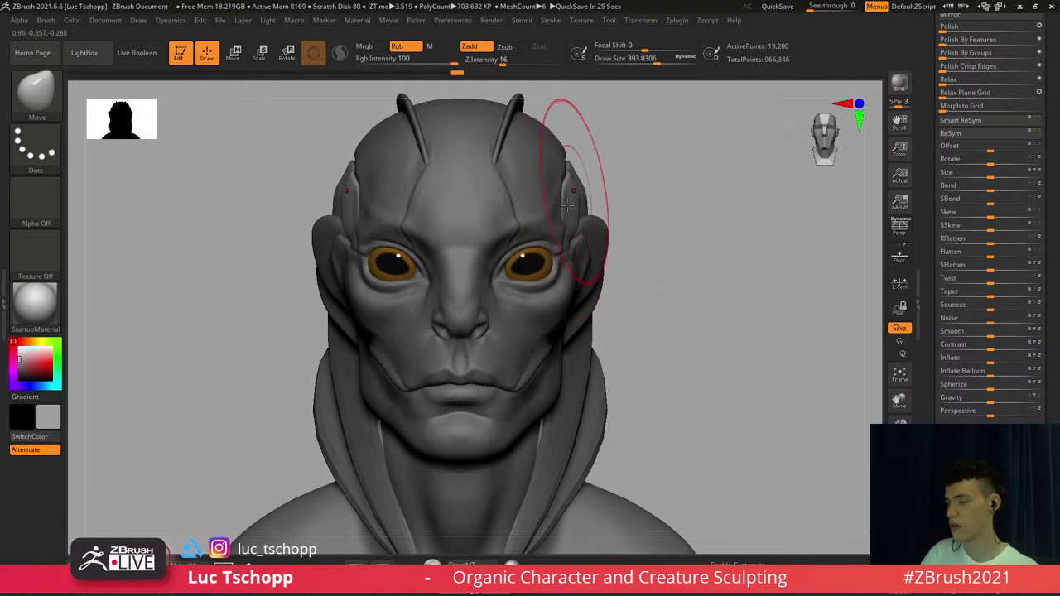
pyautogui.moveTo(567, 205)
pyautogui.mouseDown(button='right')
pyautogui.moveTo(589, 163)
pyautogui.moveTo(559, 183)
pyautogui.moveTo(563, 191)
pyautogui.mouseUp(button='right')
pyautogui.press('s')
pyautogui.keyDown('alt'); pyautogui.click(558, 164); pyautogui.keyUp('alt')
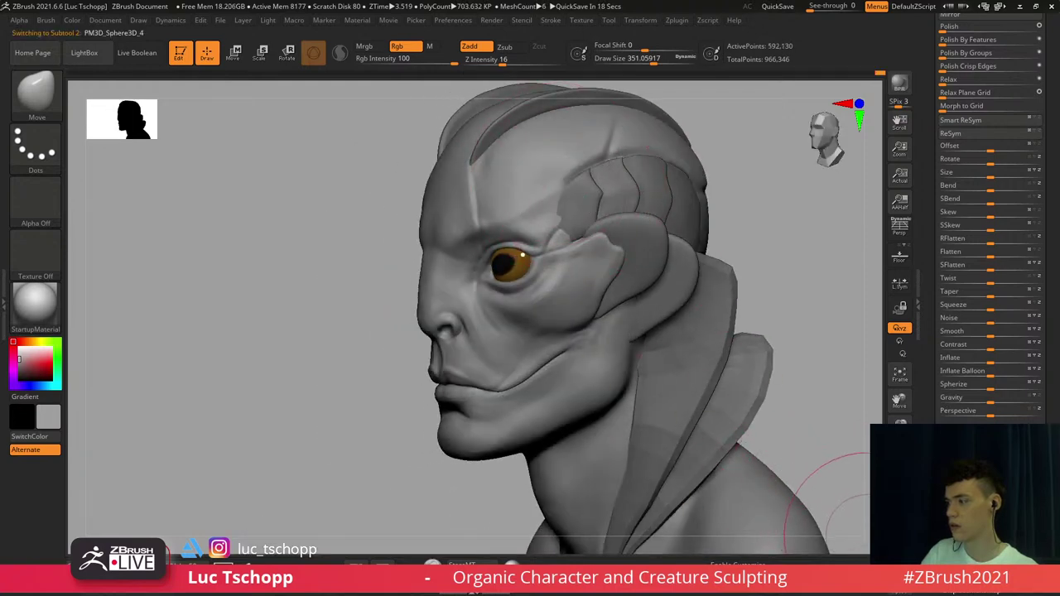
pyautogui.click(900, 535)
pyautogui.moveTo(557, 230); pyautogui.dragTo(573, 245, button='right')
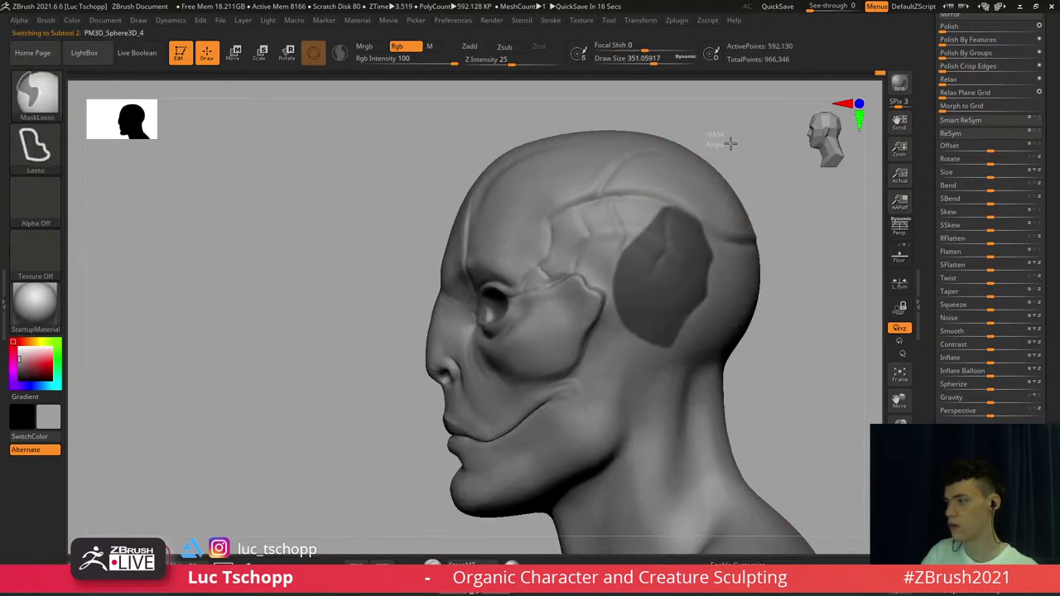
pyautogui.keyDown('ctrl'); pyautogui.moveTo(729, 141); pyautogui.dragTo(746, 157); pyautogui.keyUp('ctrl')
pyautogui.keyDown('alt'); pyautogui.moveTo(613, 277); pyautogui.dragTo(610, 304, button='right'); pyautogui.keyUp('alt')
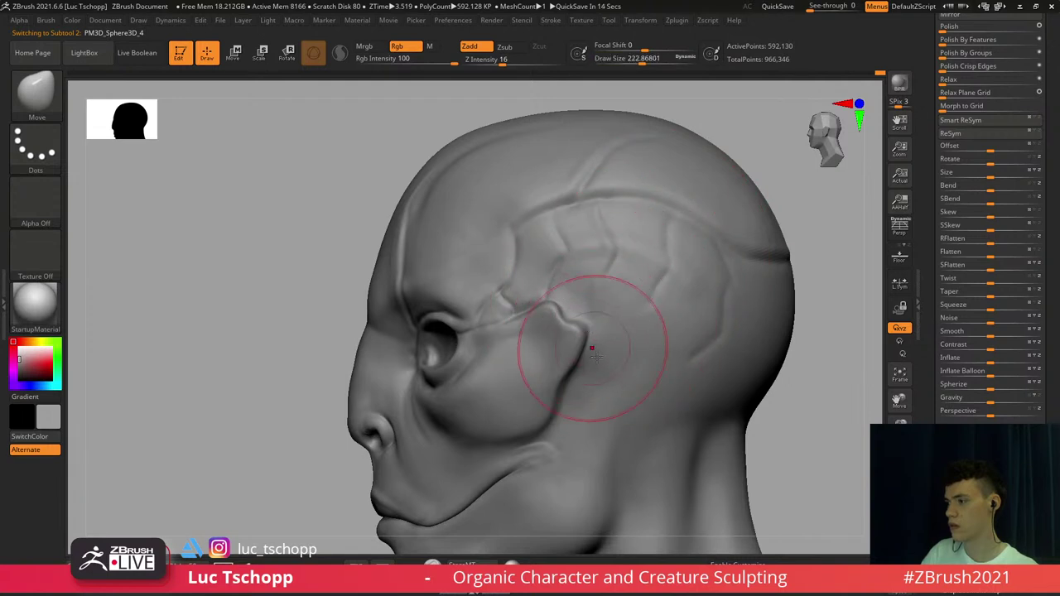